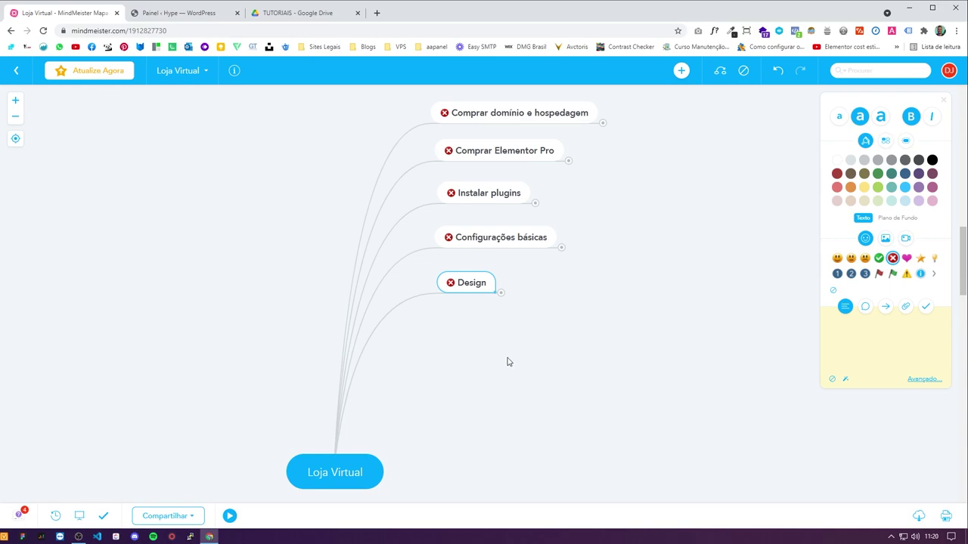
Step: Open the vivibasics.com.br store in a new browser tab
{"action": "left_click", "coordinate": [377, 13]}
{"action": "type", "text": "viviba"}
{"action": "key", "text": "End"}
{"action": "key", "text": "BackSpace"}
{"action": "key", "text": "BackSpace"}
{"action": "key", "text": "BackSpace"}
{"action": "key", "text": "BackSpace"}
{"action": "key", "text": "BackSpace"}
{"action": "key", "text": "BackSpace"}
{"action": "key", "text": "BackSpace"}
{"action": "key", "text": "BackSpace"}
{"action": "key", "text": "BackSpace"}
{"action": "key", "text": "Return"}
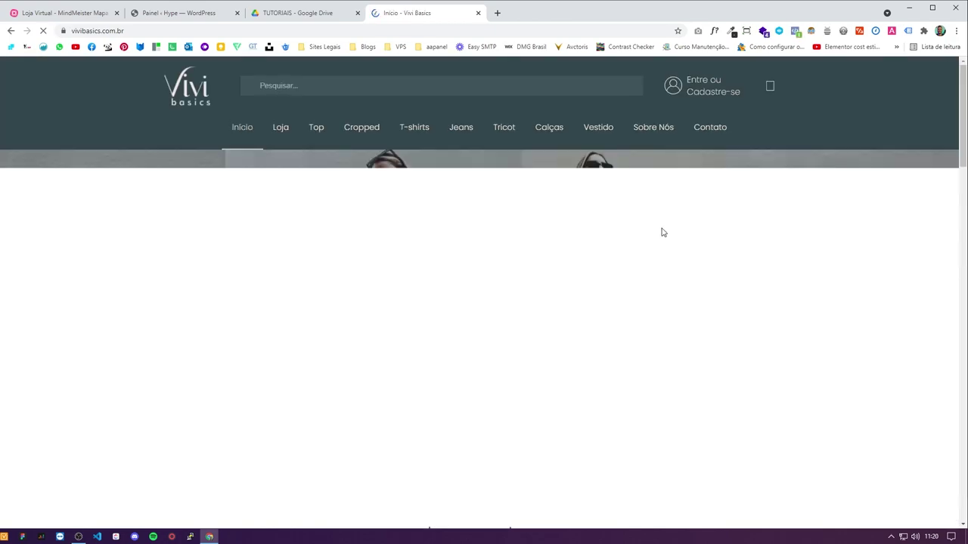
Step: Look through the Vivi Basics home page down to its Tops section, and close the store's tab
{"action": "scroll", "coordinate": [569, 285], "scroll_direction": "down", "scroll_amount": 2}
{"action": "scroll", "coordinate": [568, 285], "scroll_direction": "down", "scroll_amount": 10}
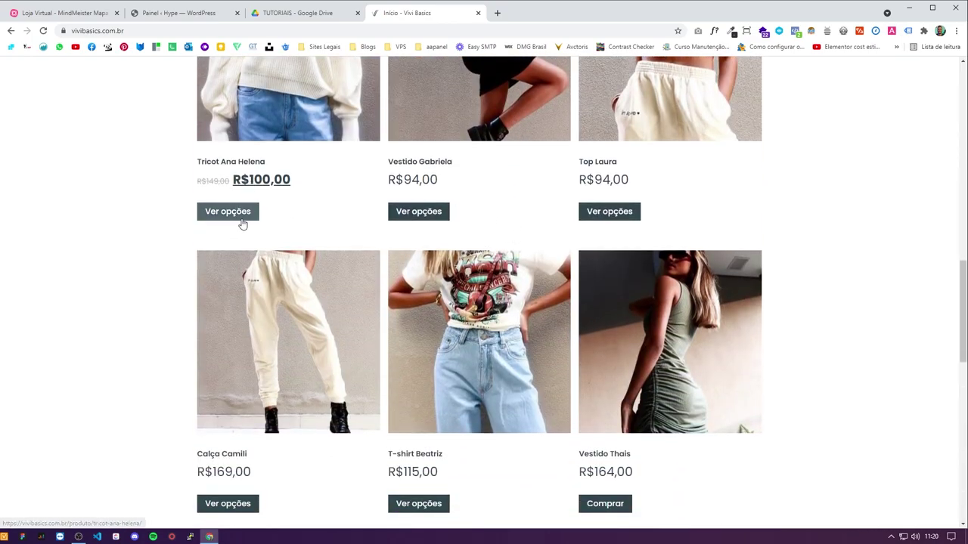
{"action": "scroll", "coordinate": [484, 296], "scroll_direction": "down", "scroll_amount": 5}
{"action": "scroll", "coordinate": [764, 286], "scroll_direction": "down", "scroll_amount": 5}
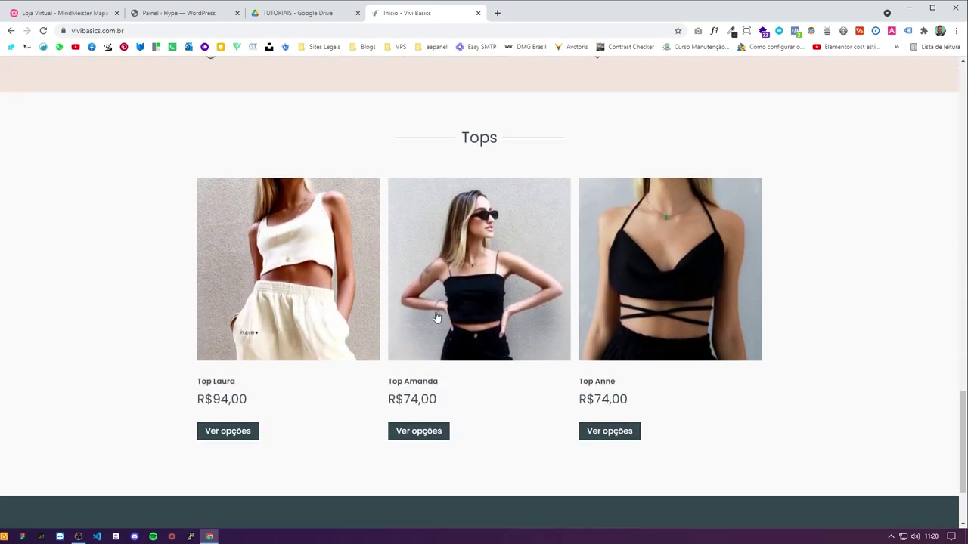
{"action": "scroll", "coordinate": [342, 397], "scroll_direction": "up", "scroll_amount": 4}
{"action": "scroll", "coordinate": [348, 389], "scroll_direction": "up", "scroll_amount": 16}
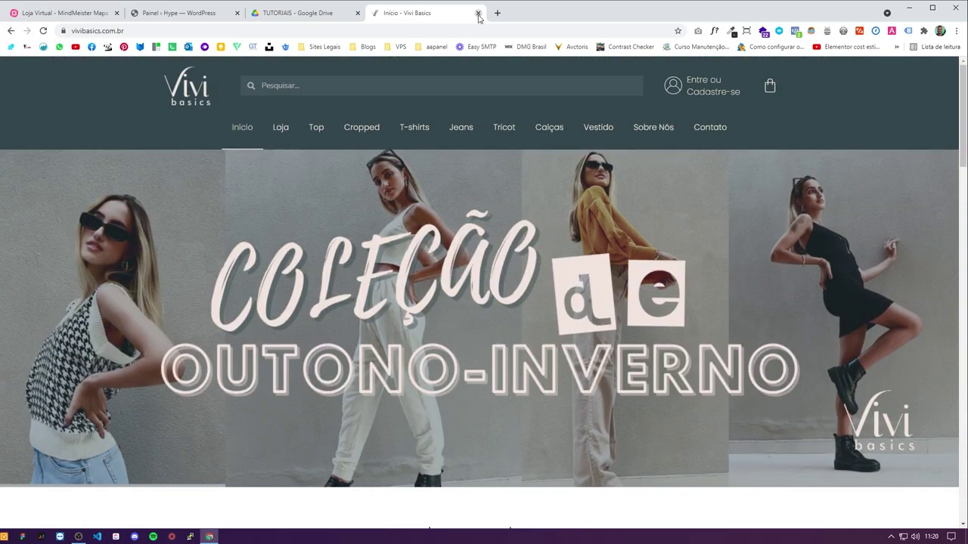
{"action": "left_click", "coordinate": [477, 14]}
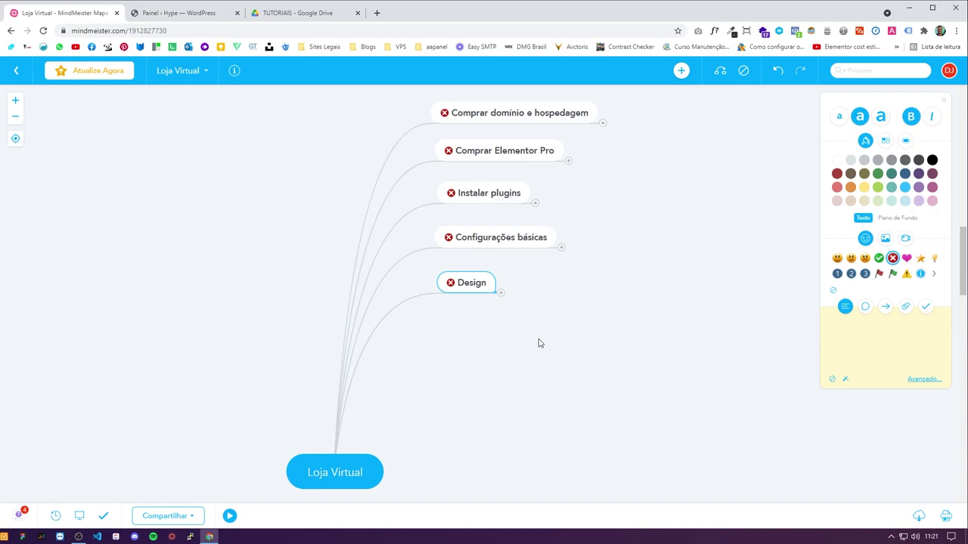
Step: Switch to Google Drive, open the LOJA VIRTUAL folder inside TUTORIAIS and select all its subfolders
{"action": "left_click", "coordinate": [295, 15]}
{"action": "left_click", "coordinate": [313, 201]}
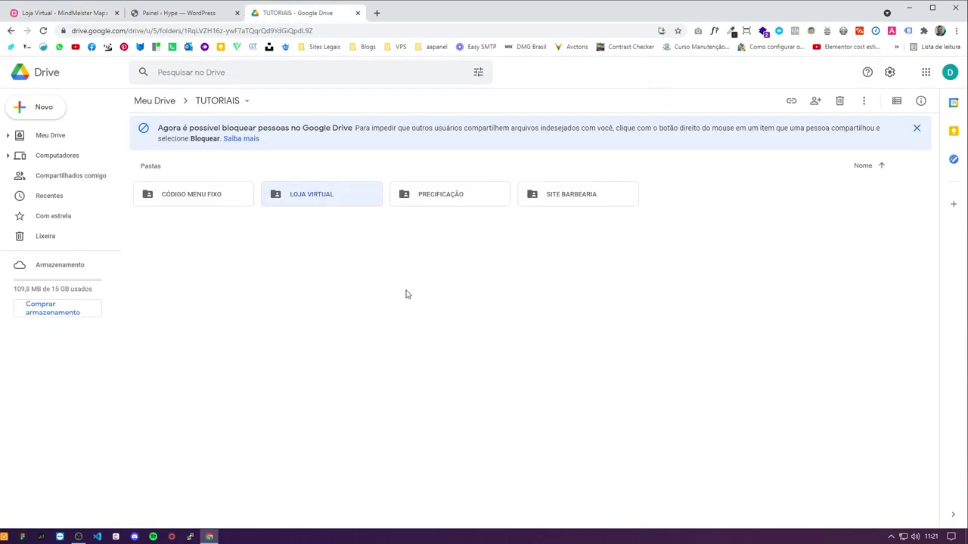
{"action": "double_click", "coordinate": [349, 199]}
{"action": "left_click_drag", "start_coordinate": [853, 323], "coordinate": [196, 190]}
{"action": "left_click_drag", "start_coordinate": [182, 301], "coordinate": [832, 189]}
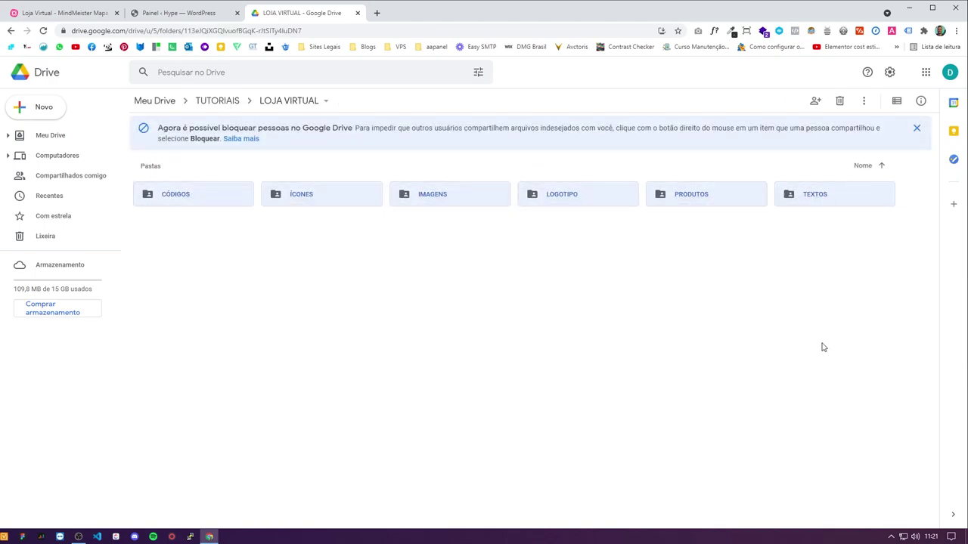
Step: Go through the LOJA VIRTUAL subfolders from TEXTOS to CÓDIGOS, view the CÓDIGOS files and return to the parent folder
{"action": "left_click", "coordinate": [824, 346]}
{"action": "left_click", "coordinate": [833, 198]}
{"action": "left_click", "coordinate": [697, 201]}
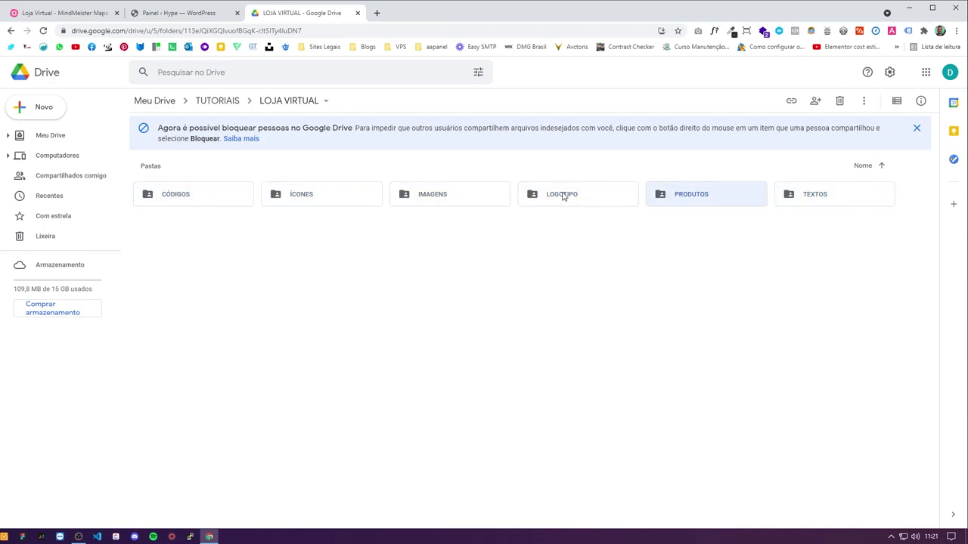
{"action": "left_click", "coordinate": [589, 195]}
{"action": "left_click", "coordinate": [467, 195]}
{"action": "left_click", "coordinate": [303, 194]}
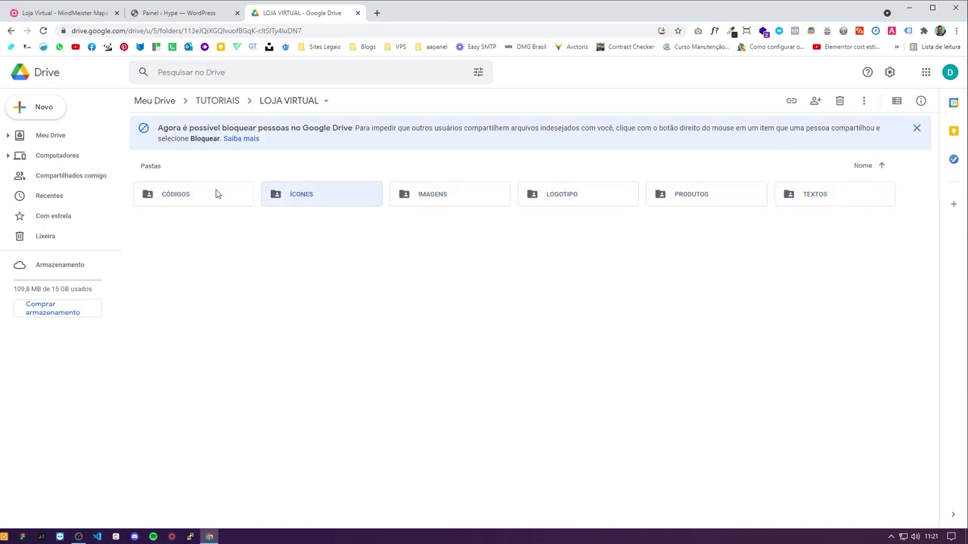
{"action": "double_click", "coordinate": [217, 194]}
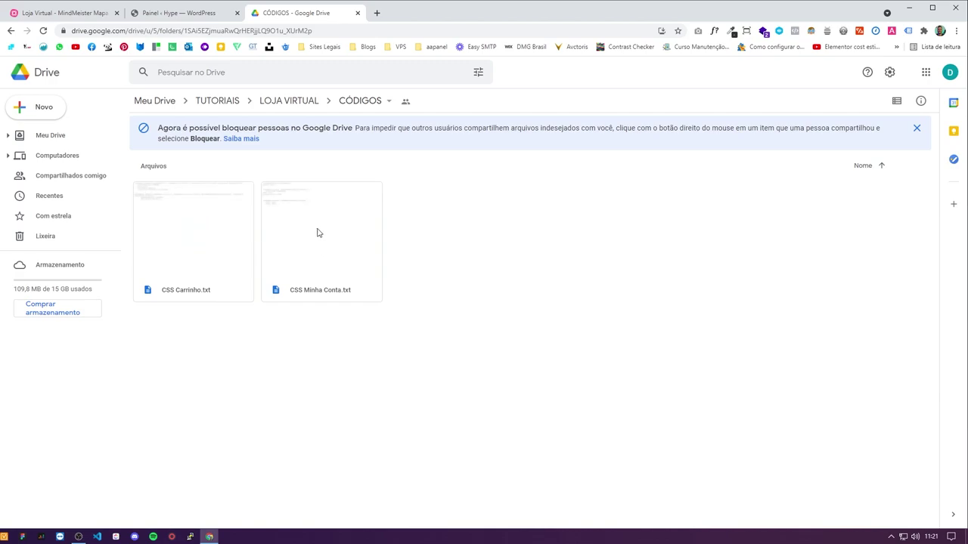
{"action": "left_click", "coordinate": [10, 31]}
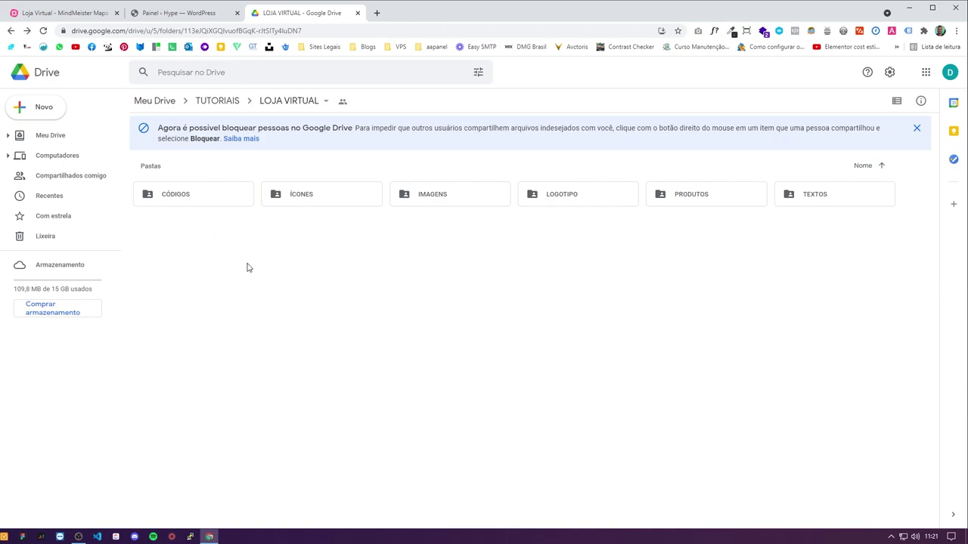
Step: Examine the Hype Store home page from banner to footer, and check its shopping cart
{"action": "left_click", "coordinate": [182, 13]}
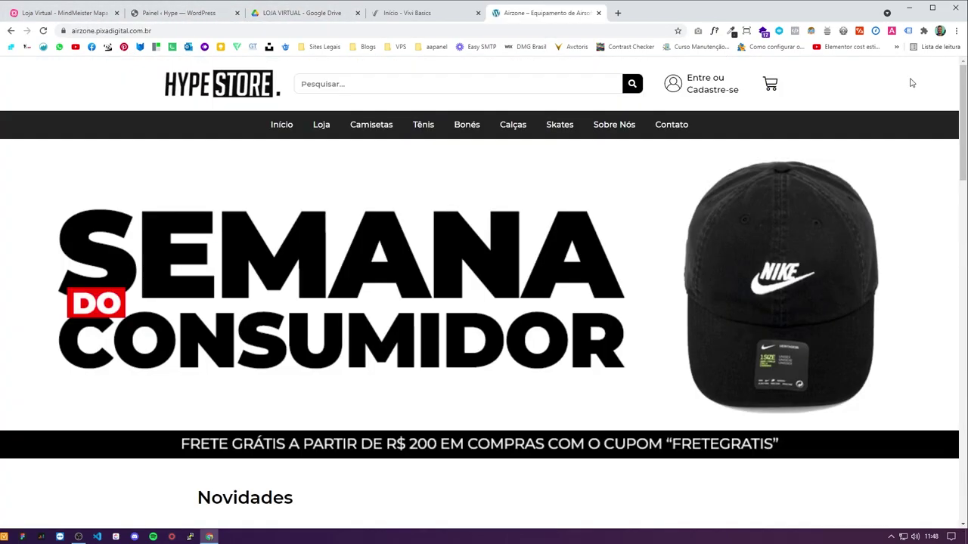
{"action": "scroll", "coordinate": [670, 255], "scroll_direction": "down", "scroll_amount": 8}
{"action": "scroll", "coordinate": [669, 286], "scroll_direction": "down", "scroll_amount": 10}
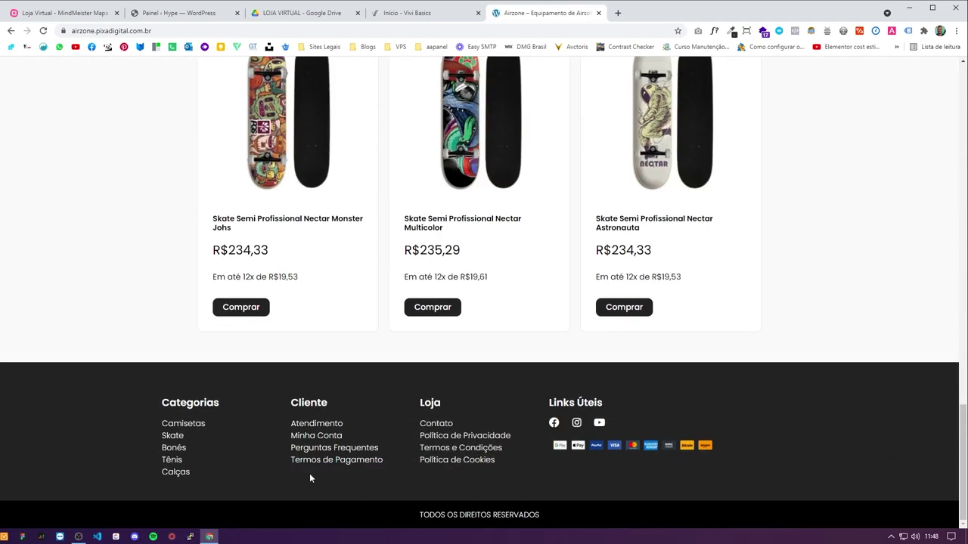
{"action": "scroll", "coordinate": [752, 387], "scroll_direction": "up", "scroll_amount": 6}
{"action": "scroll", "coordinate": [753, 386], "scroll_direction": "up", "scroll_amount": 10}
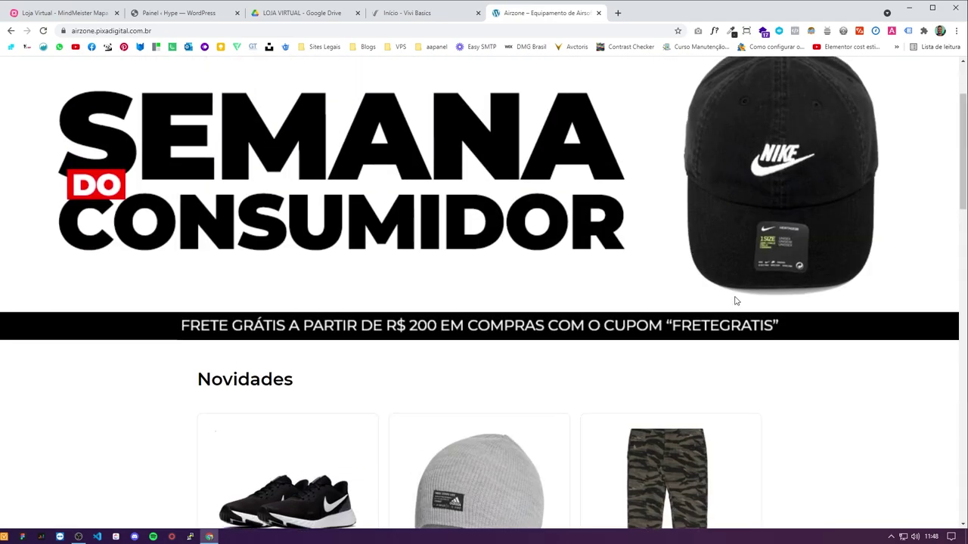
{"action": "left_click", "coordinate": [770, 84]}
{"action": "left_click", "coordinate": [945, 73]}
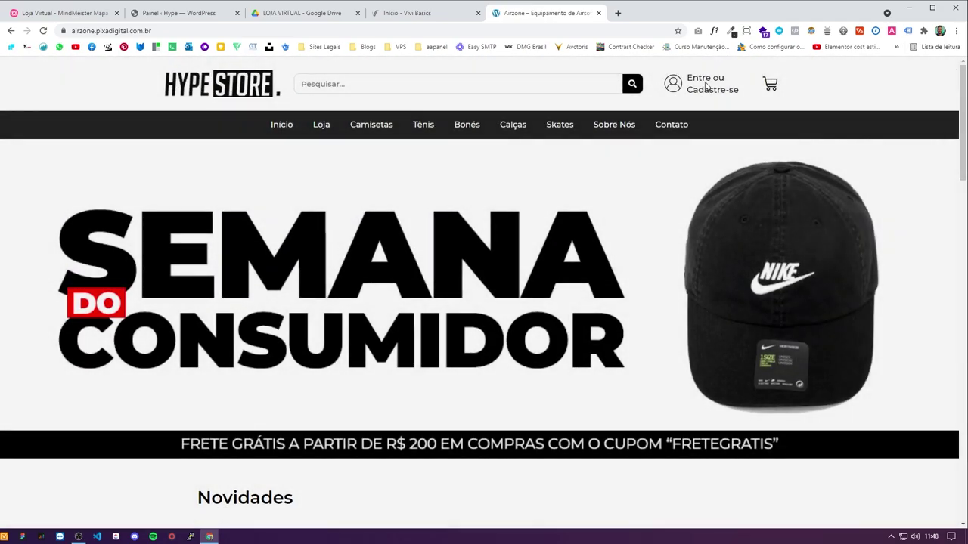
Step: Review the product listing on the store's Loja page and return to the Início page
{"action": "left_click", "coordinate": [327, 127]}
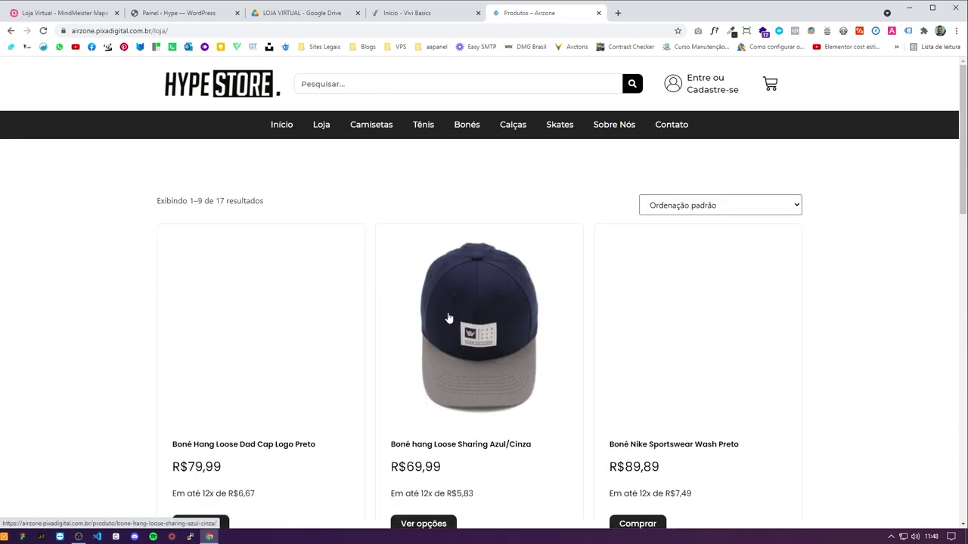
{"action": "scroll", "coordinate": [448, 323], "scroll_direction": "down", "scroll_amount": 10}
{"action": "scroll", "coordinate": [481, 342], "scroll_direction": "down", "scroll_amount": 1}
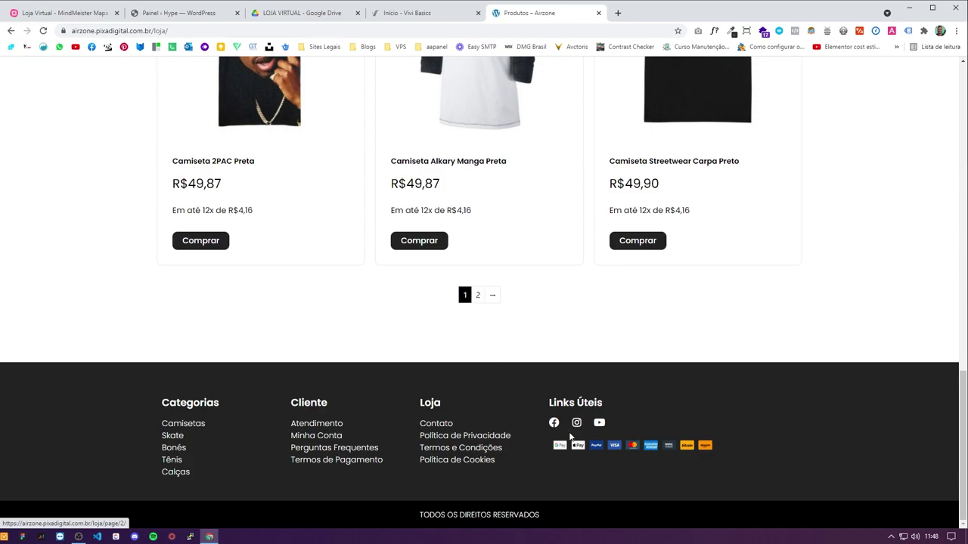
{"action": "scroll", "coordinate": [587, 445], "scroll_direction": "up", "scroll_amount": 11}
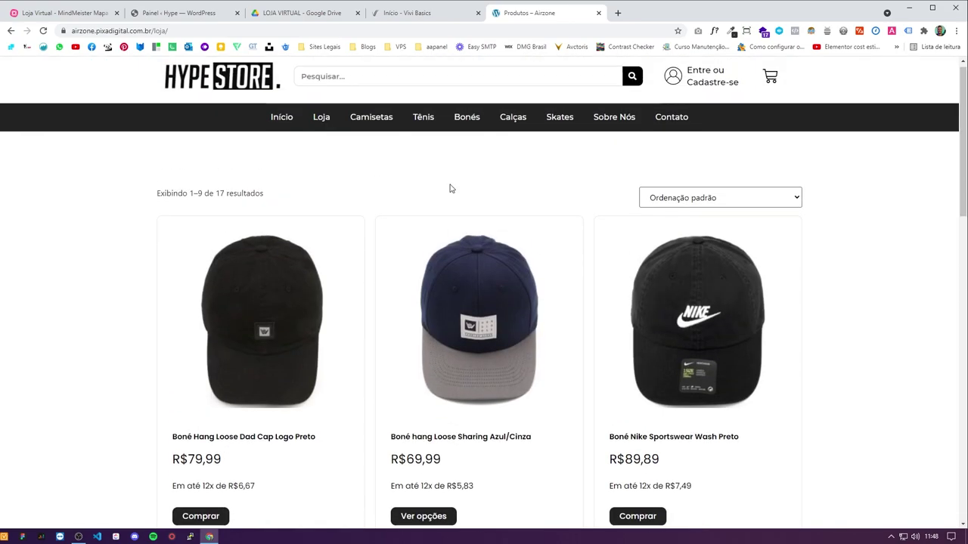
{"action": "left_click", "coordinate": [279, 125]}
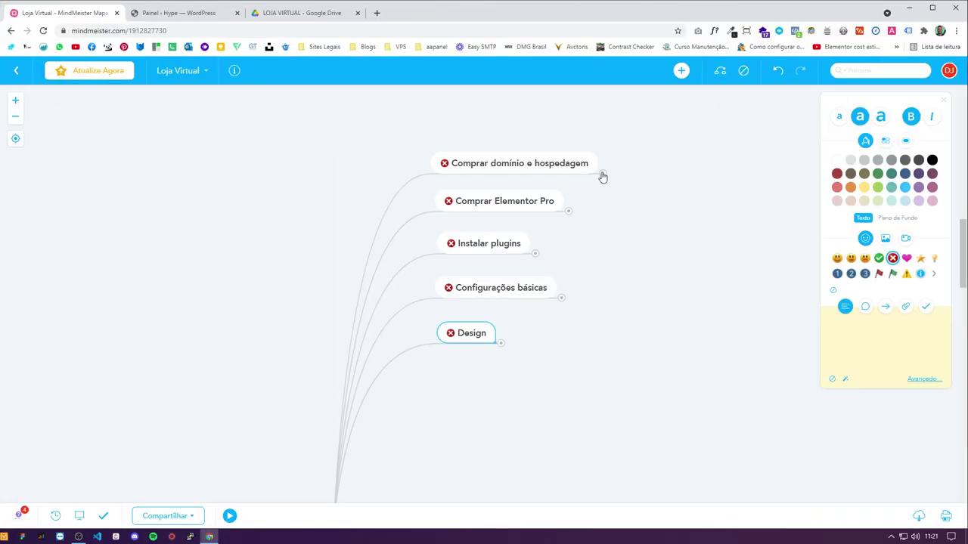
Step: Expand the "Comprar domínio e hospedagem" topic in the mind map and review its Hostgator and discount-link subtopics
{"action": "left_click", "coordinate": [602, 172]}
{"action": "left_click", "coordinate": [621, 209]}
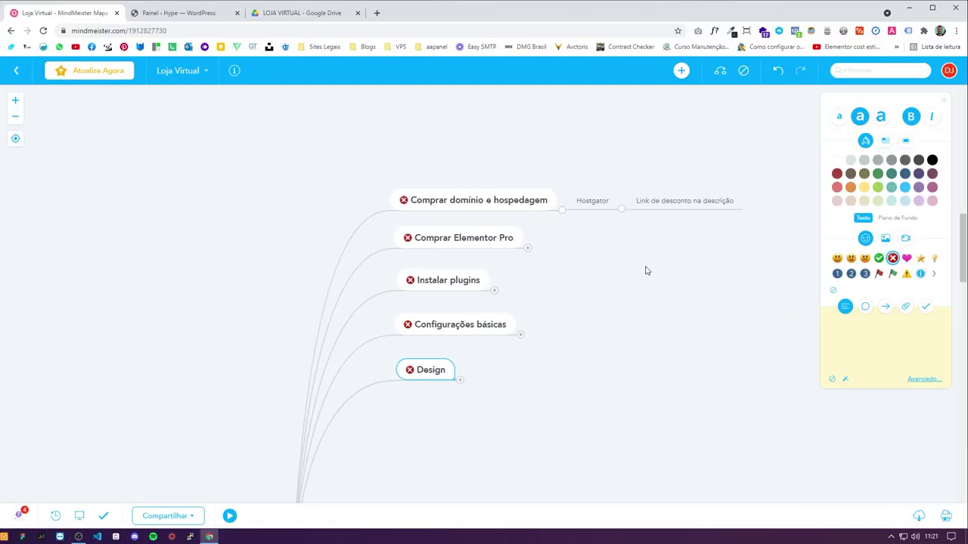
{"action": "left_click", "coordinate": [584, 201]}
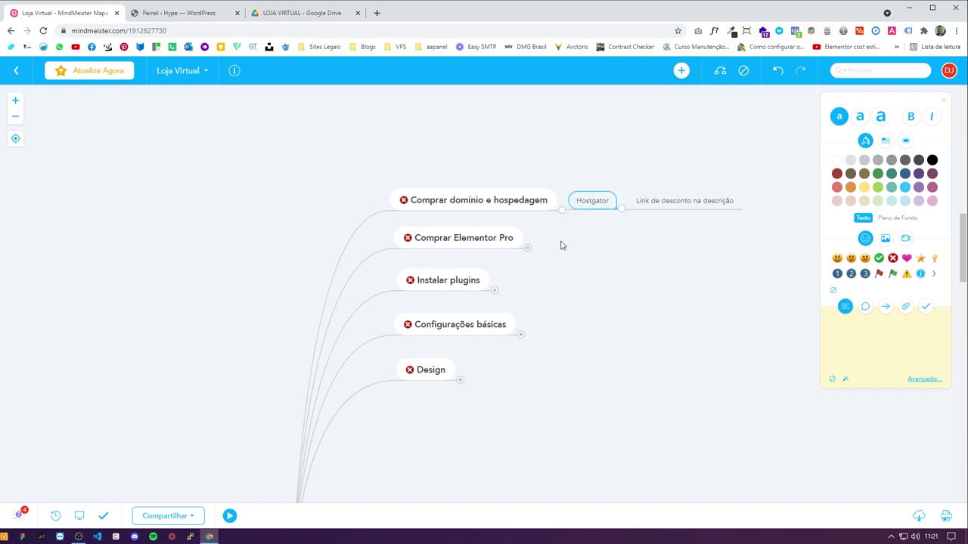
{"action": "left_click", "coordinate": [657, 202]}
Step: Collapse the "Comprar domínio e hospedagem" branch and mark that topic with the green check icon
{"action": "key", "text": "Left"}
{"action": "left_click", "coordinate": [620, 211]}
{"action": "left_click", "coordinate": [561, 210]}
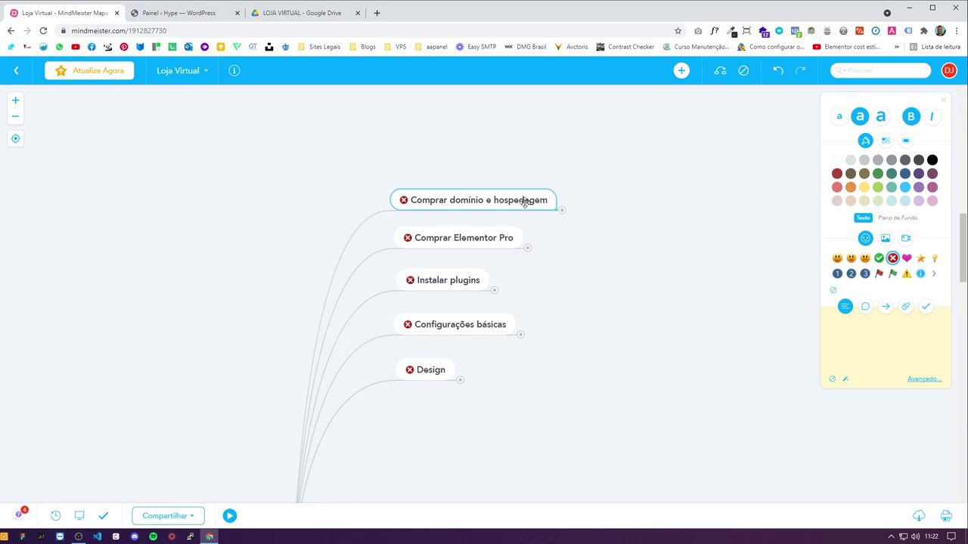
{"action": "left_click", "coordinate": [878, 259]}
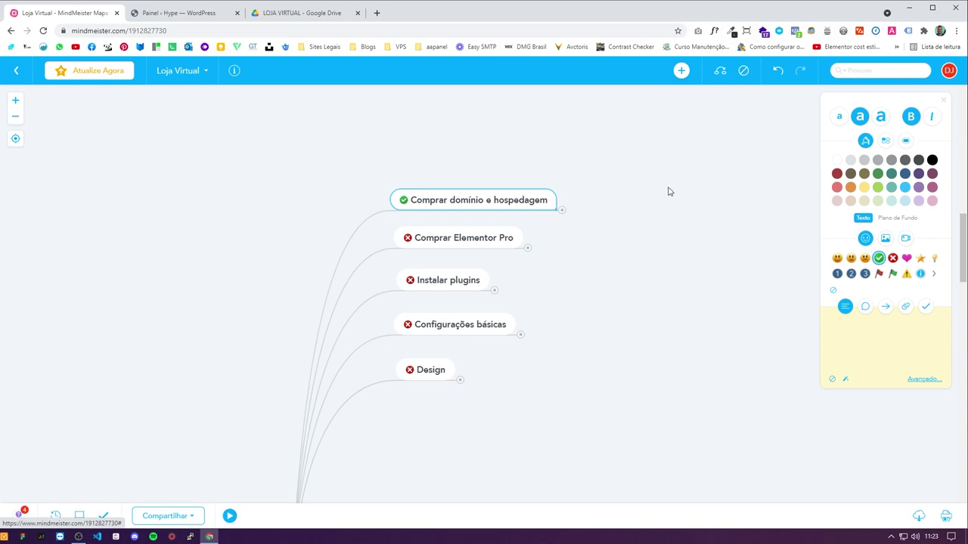
Step: Expand the "Comprar Elementor Pro" topic and open the elementor.com pricing page in a new tab
{"action": "left_click", "coordinate": [484, 234]}
{"action": "left_click", "coordinate": [529, 248]}
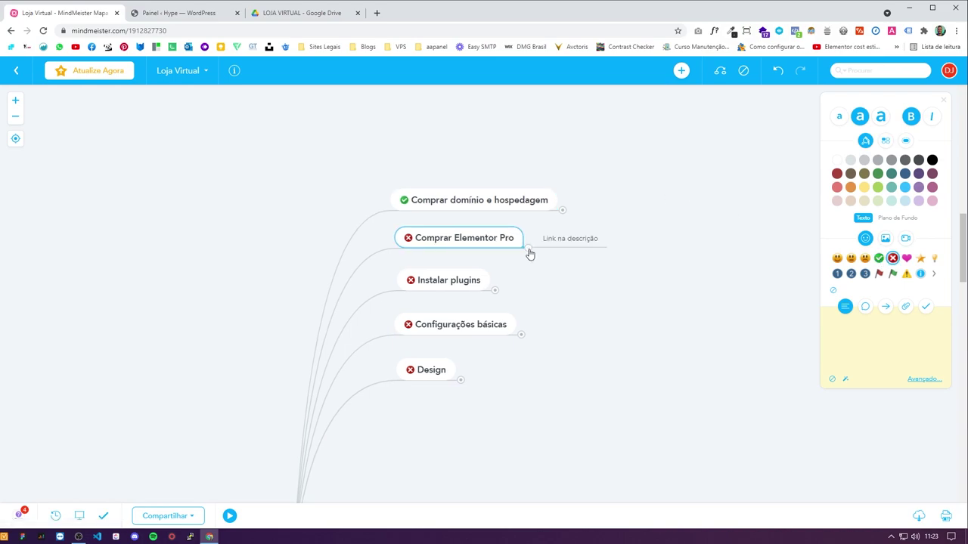
{"action": "left_click", "coordinate": [376, 13]}
{"action": "type", "text": "elemen"}
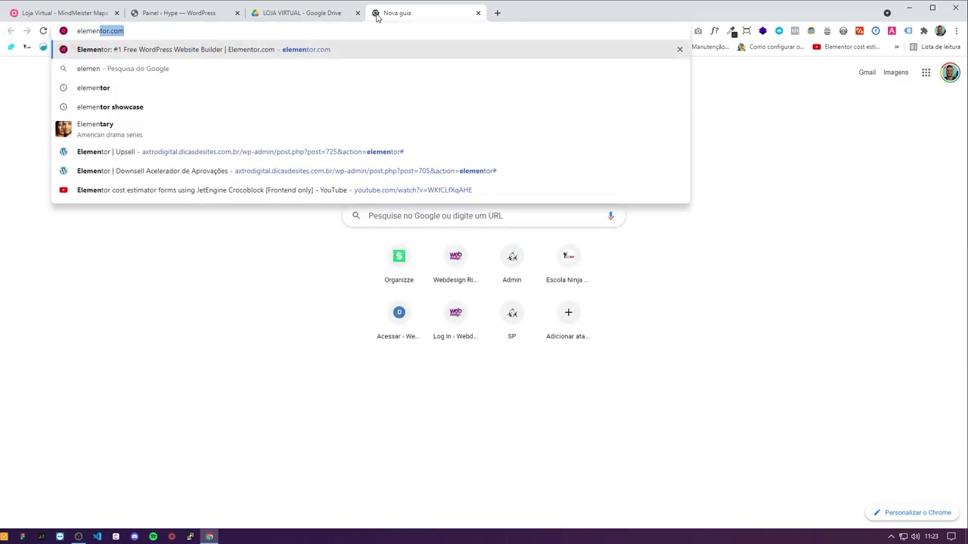
{"action": "key", "text": "Return"}
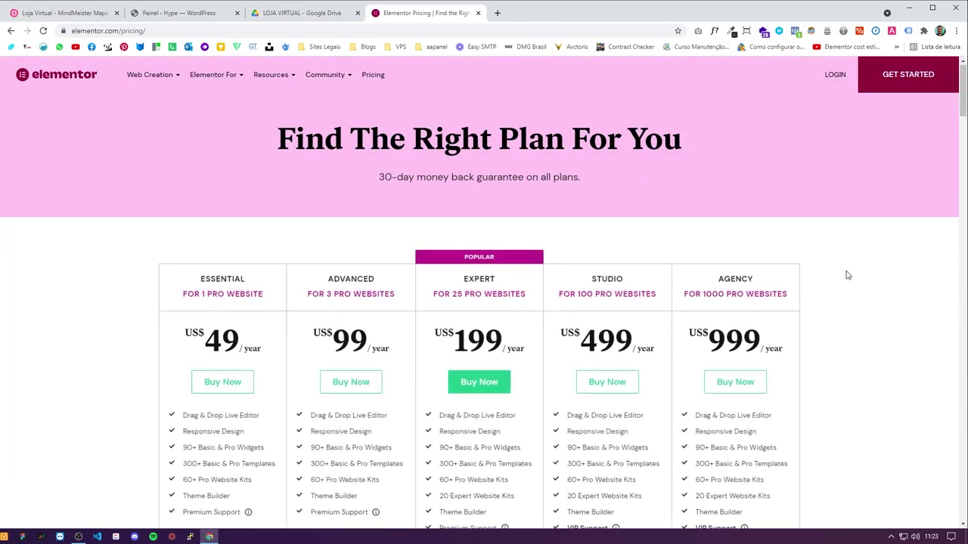
Step: Examine the Elementor plan table and the Agency plan's yearly price
{"action": "scroll", "coordinate": [845, 275], "scroll_direction": "down", "scroll_amount": 2}
{"action": "scroll", "coordinate": [847, 309], "scroll_direction": "up", "scroll_amount": 1}
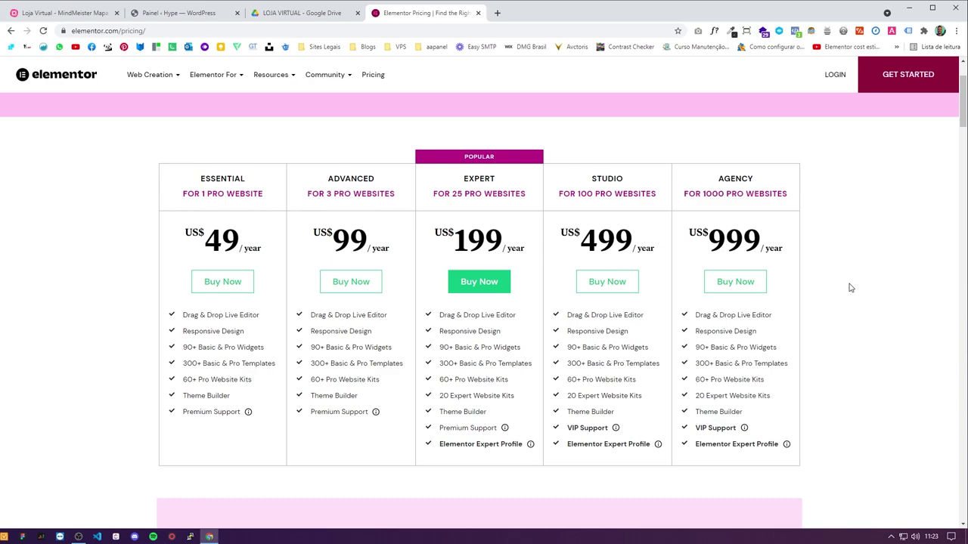
{"action": "left_click_drag", "start_coordinate": [727, 241], "coordinate": [762, 241]}
{"action": "left_click", "coordinate": [729, 241]}
{"action": "double_click", "coordinate": [729, 241]}
{"action": "left_click", "coordinate": [729, 241]}
Step: Highlight the Advanced plan's yearly price in the pricing table
{"action": "left_click_drag", "start_coordinate": [314, 232], "coordinate": [389, 243]}
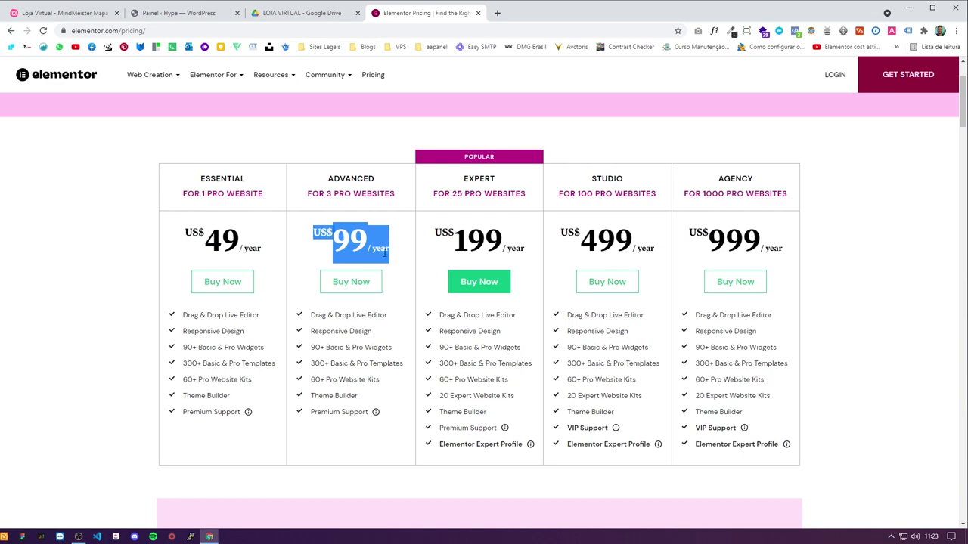
{"action": "left_click", "coordinate": [388, 249]}
{"action": "left_click", "coordinate": [406, 302]}
{"action": "left_click_drag", "start_coordinate": [313, 235], "coordinate": [382, 251]}
{"action": "double_click", "coordinate": [351, 242]}
{"action": "left_click", "coordinate": [351, 244]}
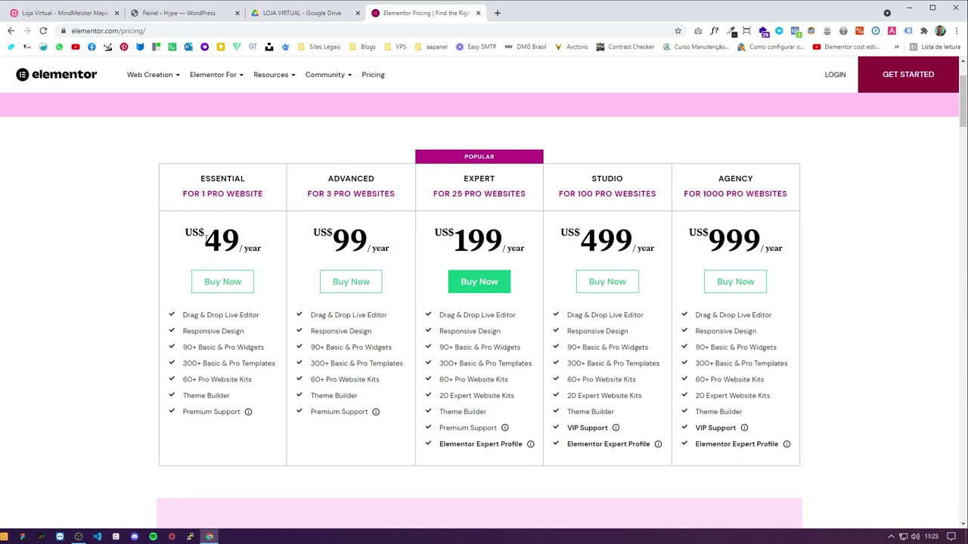
Step: Compare the yearly prices of the Essential and Advanced plans by highlighting them
{"action": "mouse_move", "coordinate": [188, 234]}
{"action": "left_mouse_down"}
{"action": "mouse_move", "coordinate": [262, 249]}
{"action": "mouse_move", "coordinate": [194, 241]}
{"action": "left_mouse_up"}
{"action": "left_click", "coordinate": [257, 249]}
{"action": "left_click_drag", "start_coordinate": [261, 249], "coordinate": [388, 249]}
{"action": "left_click", "coordinate": [186, 231]}
{"action": "left_click", "coordinate": [265, 249]}
{"action": "left_click", "coordinate": [398, 242]}
{"action": "left_click_drag", "start_coordinate": [314, 232], "coordinate": [389, 252]}
{"action": "left_click", "coordinate": [382, 249]}
{"action": "left_click_drag", "start_coordinate": [390, 253], "coordinate": [310, 235]}
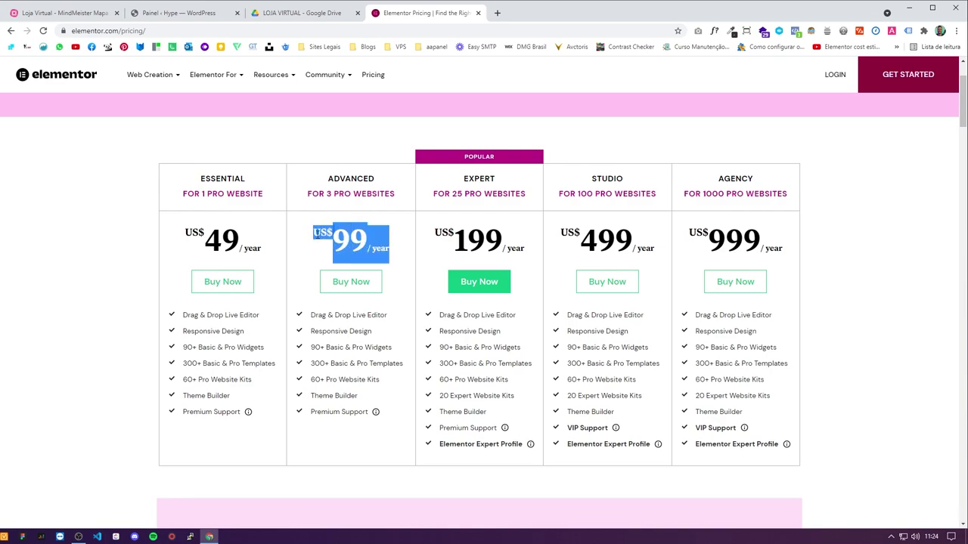
{"action": "left_click", "coordinate": [316, 235]}
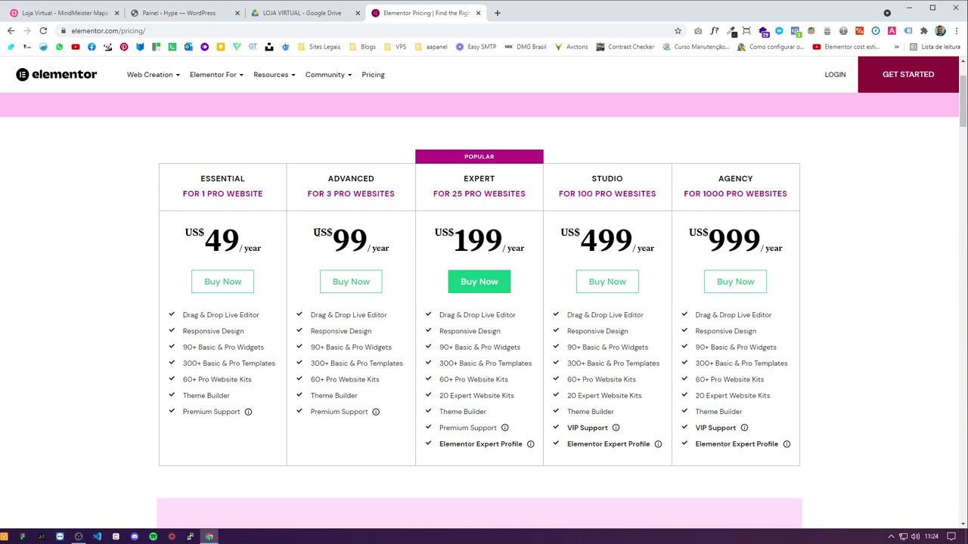
{"action": "mouse_move", "coordinate": [331, 231]}
{"action": "left_mouse_down"}
{"action": "mouse_move", "coordinate": [370, 242]}
{"action": "mouse_move", "coordinate": [314, 231]}
{"action": "mouse_move", "coordinate": [323, 232]}
{"action": "left_mouse_up"}
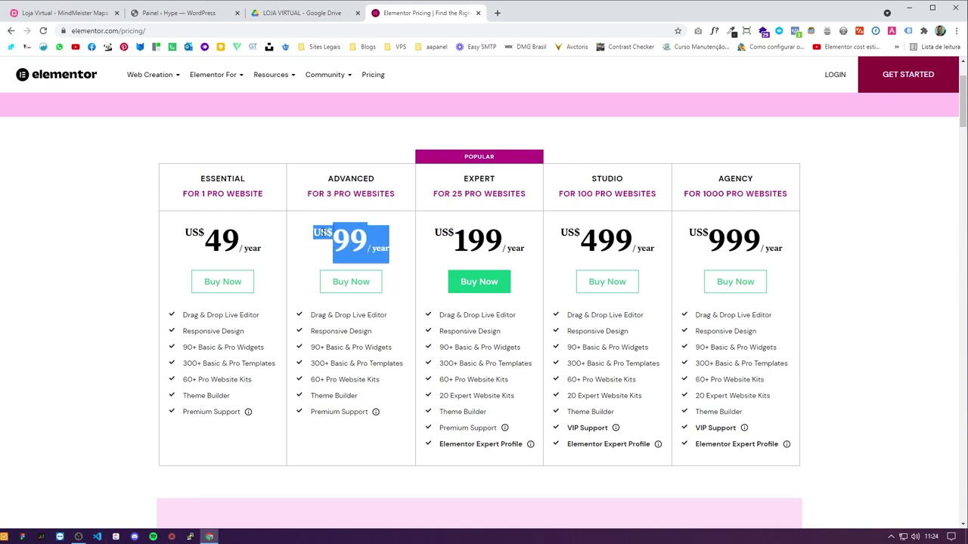
{"action": "double_click", "coordinate": [322, 233]}
{"action": "left_click", "coordinate": [325, 234]}
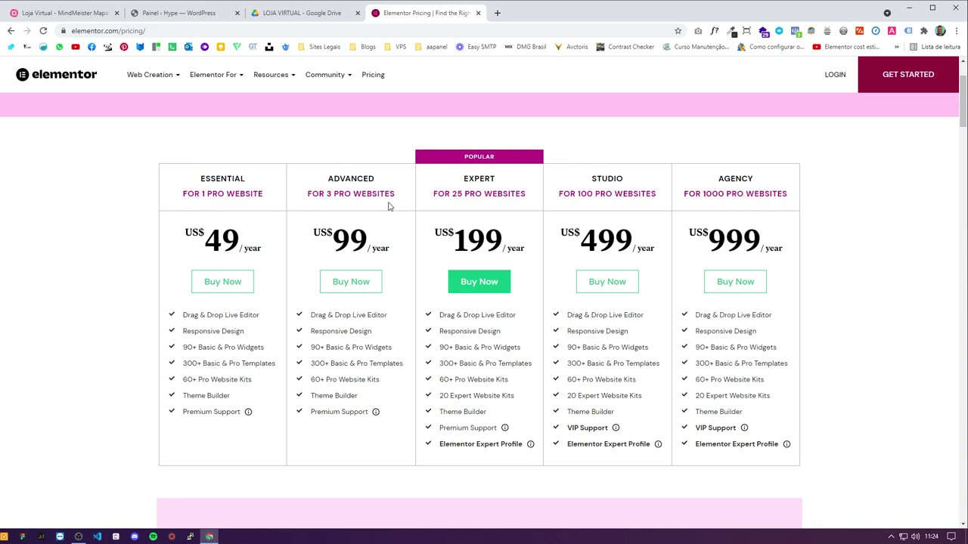
Step: Highlight the Expert plan's allowance of 25 pro websites
{"action": "left_click_drag", "start_coordinate": [437, 195], "coordinate": [510, 227]}
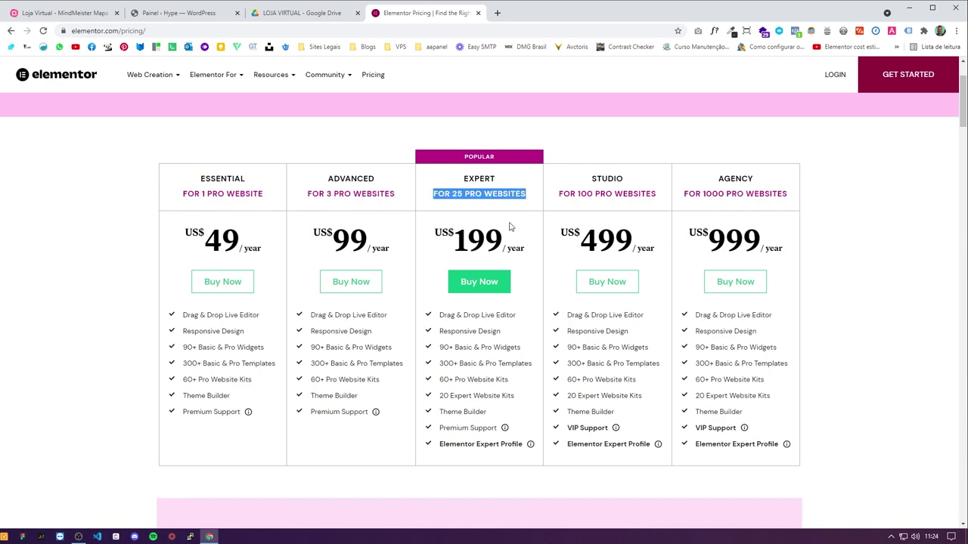
{"action": "left_click", "coordinate": [456, 198]}
{"action": "double_click", "coordinate": [457, 194]}
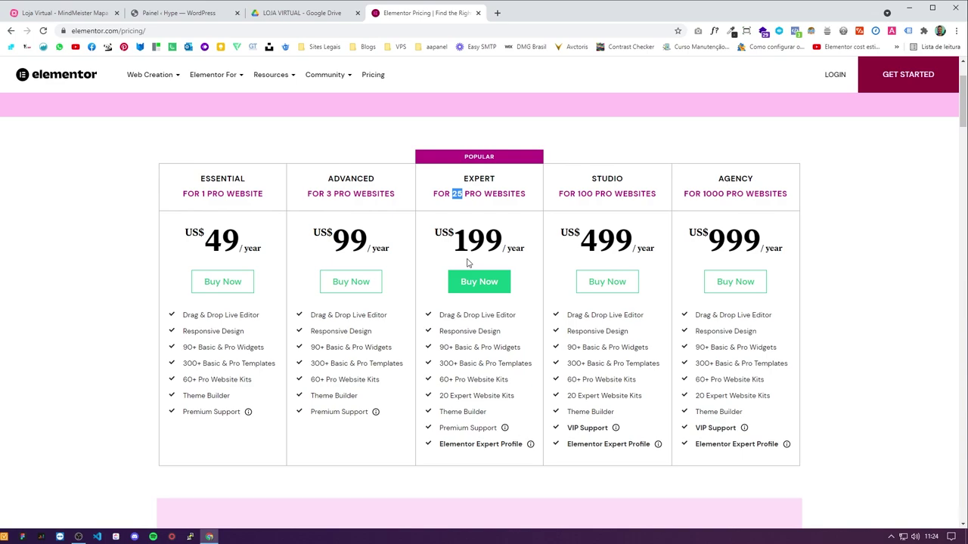
Step: Highlight the Studio plan's pro website allowance and the Expert plan's yearly price in the Elementor pricing table
{"action": "left_click", "coordinate": [464, 203]}
{"action": "left_click_drag", "start_coordinate": [583, 202], "coordinate": [640, 209]}
{"action": "left_click", "coordinate": [526, 248]}
{"action": "mouse_move", "coordinate": [529, 255]}
{"action": "left_mouse_down"}
{"action": "mouse_move", "coordinate": [434, 232]}
{"action": "mouse_move", "coordinate": [539, 244]}
{"action": "left_mouse_up"}
{"action": "left_click", "coordinate": [535, 245]}
Step: Highlight the Advanced plan's yearly price and then the Essential plan's price once more
{"action": "left_click_drag", "start_coordinate": [389, 250], "coordinate": [333, 231]}
{"action": "left_click", "coordinate": [313, 231]}
{"action": "left_click", "coordinate": [333, 233]}
{"action": "mouse_move", "coordinate": [201, 235]}
{"action": "left_mouse_down"}
{"action": "mouse_move", "coordinate": [263, 254]}
{"action": "mouse_move", "coordinate": [183, 230]}
{"action": "left_mouse_up"}
{"action": "left_click", "coordinate": [263, 258]}
{"action": "left_click", "coordinate": [269, 250]}
{"action": "left_click_drag", "start_coordinate": [262, 251], "coordinate": [177, 236]}
{"action": "left_click", "coordinate": [174, 233]}
{"action": "triple_click", "coordinate": [186, 236]}
Step: Log in to the Elementor account and download the Elementor Pro plugin archive
{"action": "left_click", "coordinate": [838, 80]}
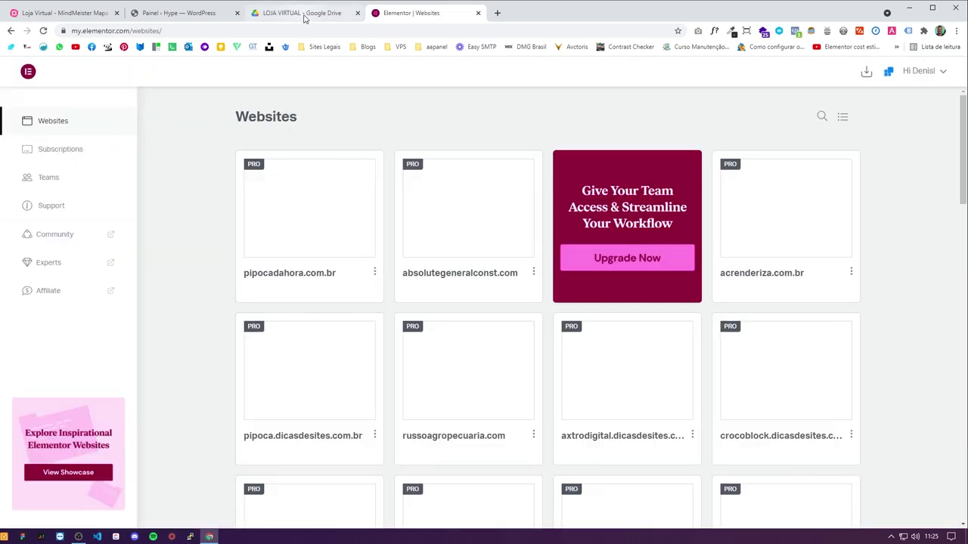
{"action": "left_click", "coordinate": [305, 16]}
{"action": "left_click", "coordinate": [179, 13]}
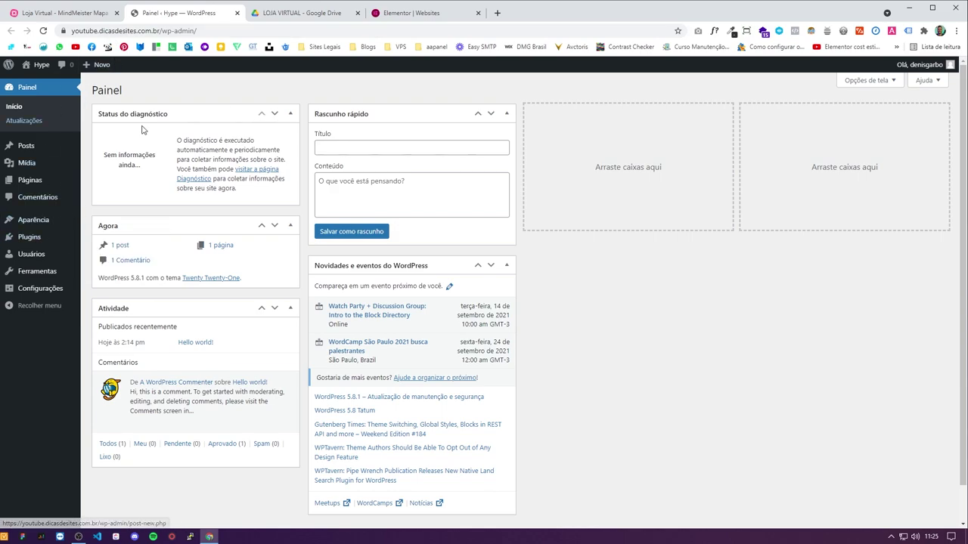
{"action": "left_click", "coordinate": [401, 13]}
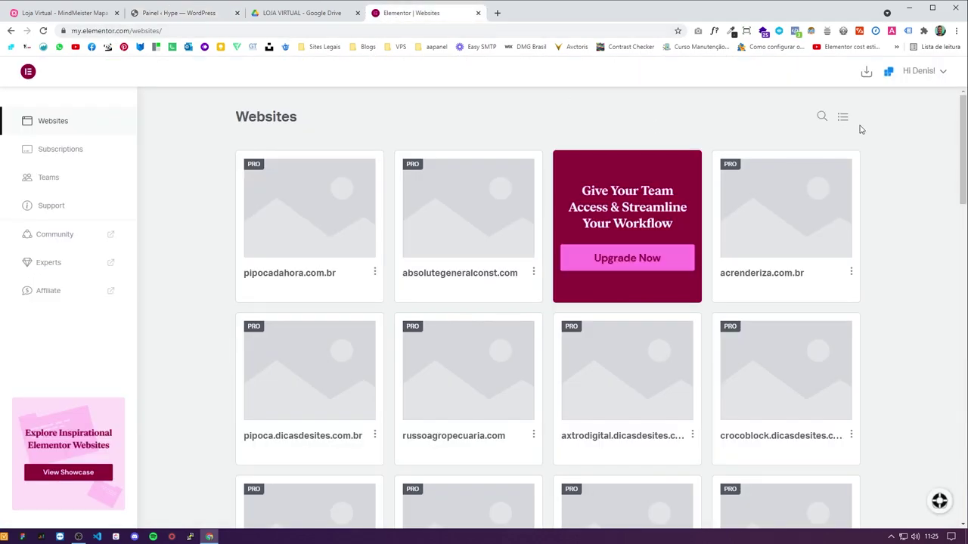
{"action": "left_click", "coordinate": [864, 73]}
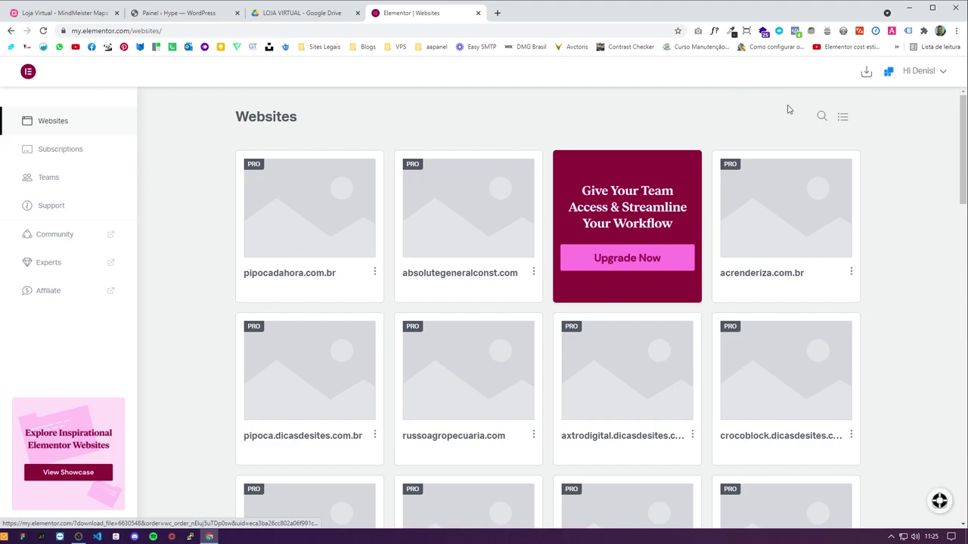
Step: Upload elementor-pro-3.4.1.zip to the WordPress site as a new plugin and install it
{"action": "left_click", "coordinate": [179, 13]}
{"action": "mouse_move", "coordinate": [71, 238]}
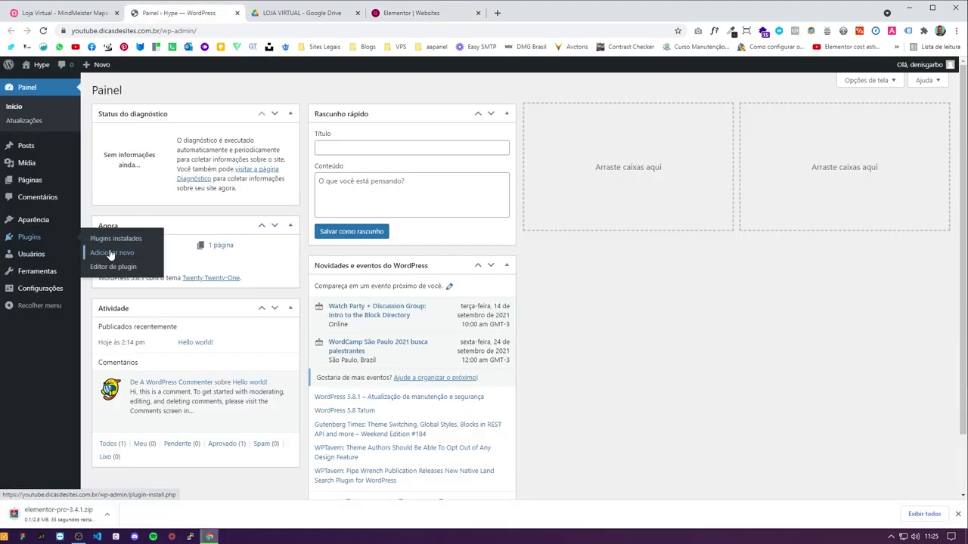
{"action": "left_click", "coordinate": [106, 253]}
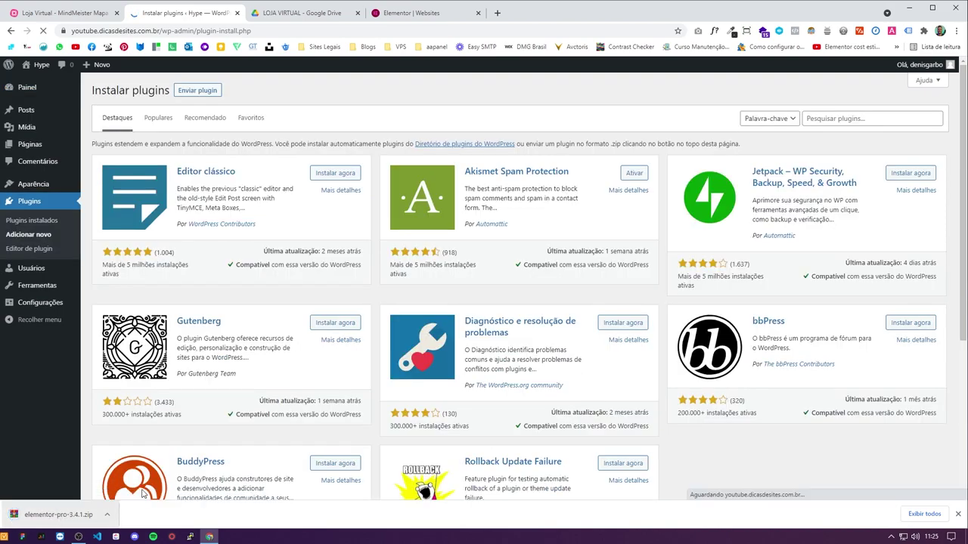
{"action": "left_click", "coordinate": [197, 90]}
{"action": "left_click_drag", "start_coordinate": [57, 514], "coordinate": [440, 183]}
{"action": "left_click", "coordinate": [601, 181]}
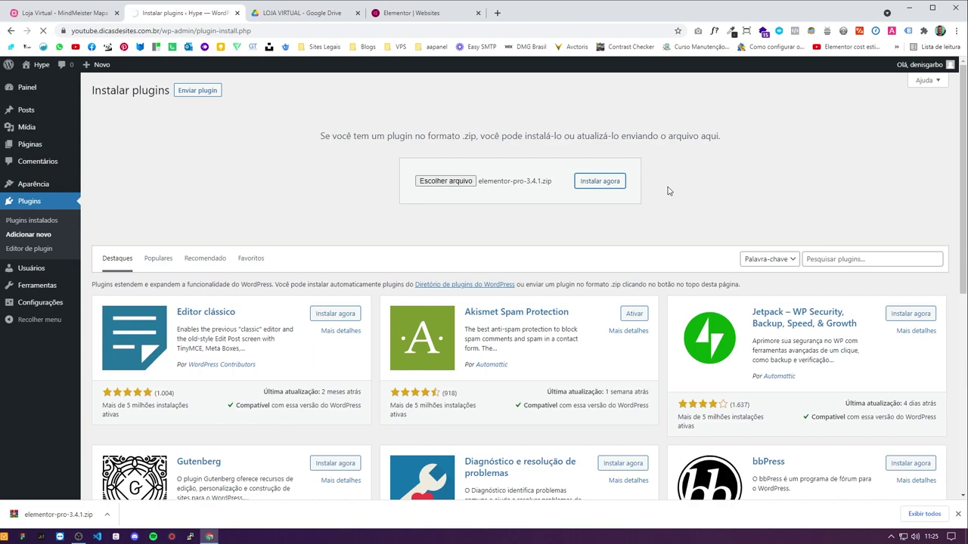
Step: In the MindMeister map, mark "Comprar Elementor Pro" with the green check and expand the "Instalar plugins" branch
{"action": "left_click", "coordinate": [51, 12]}
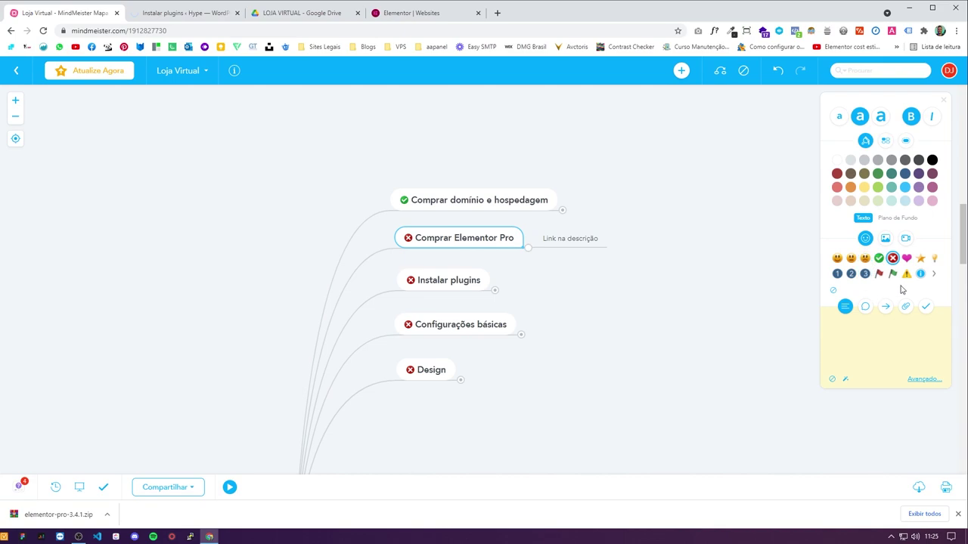
{"action": "left_click", "coordinate": [878, 258]}
{"action": "left_click", "coordinate": [522, 334]}
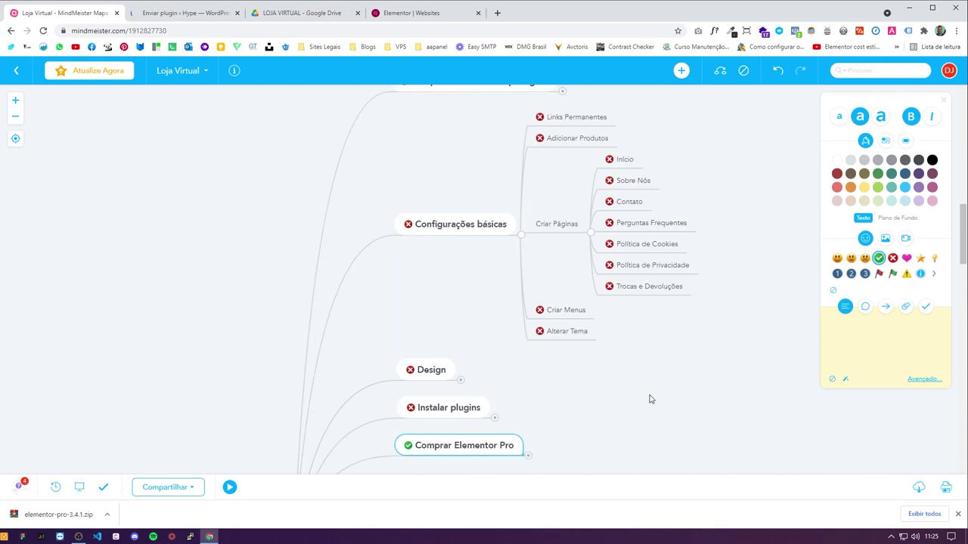
{"action": "scroll", "coordinate": [715, 341], "scroll_direction": "up", "scroll_amount": 1}
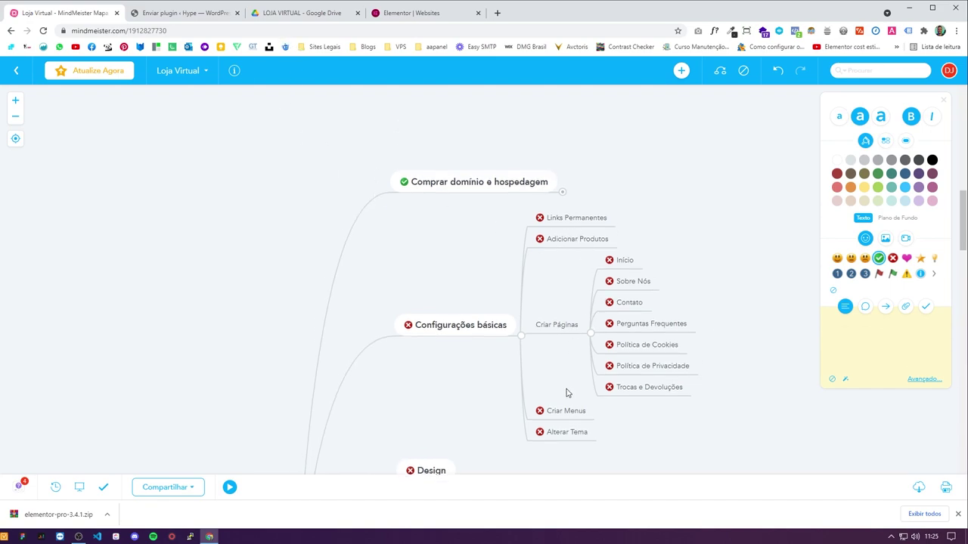
{"action": "left_click", "coordinate": [521, 335]}
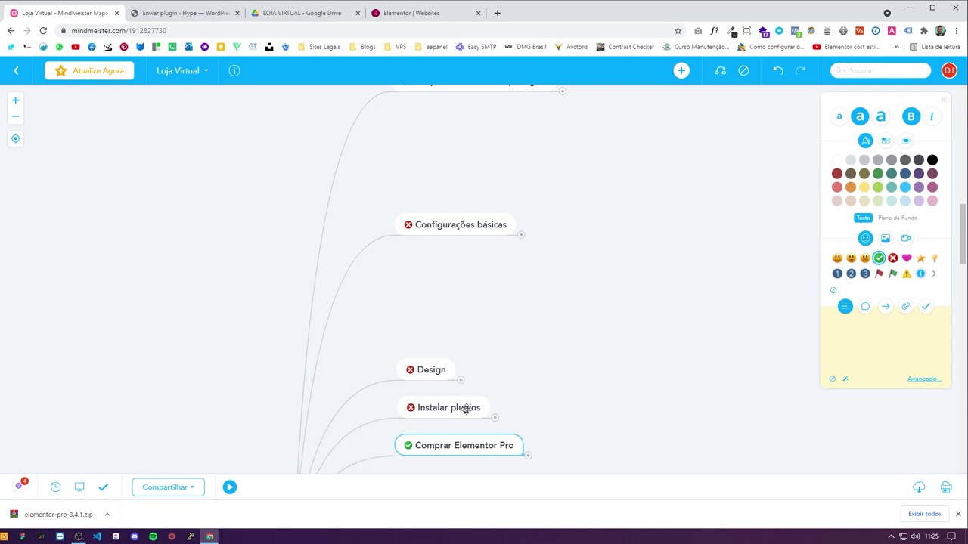
{"action": "left_click", "coordinate": [494, 417]}
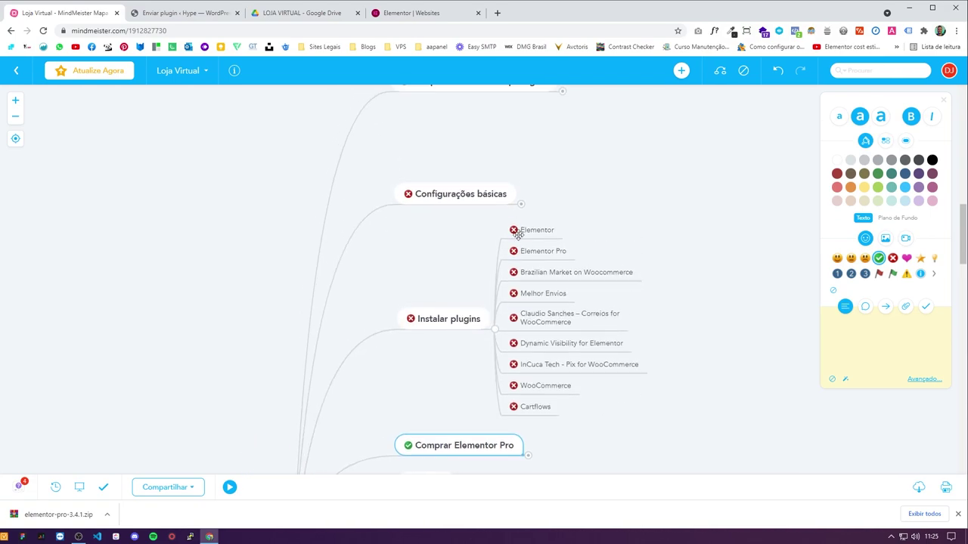
{"action": "left_click", "coordinate": [522, 229]}
{"action": "left_click", "coordinate": [536, 252]}
Step: Return to the WordPress site and activate the installed Elementor Pro plugin
{"action": "key", "text": "ctrl+shift+Tab"}
{"action": "key", "text": "ctrl+shift+Tab"}
{"action": "key", "text": "ctrl+shift+Tab"}
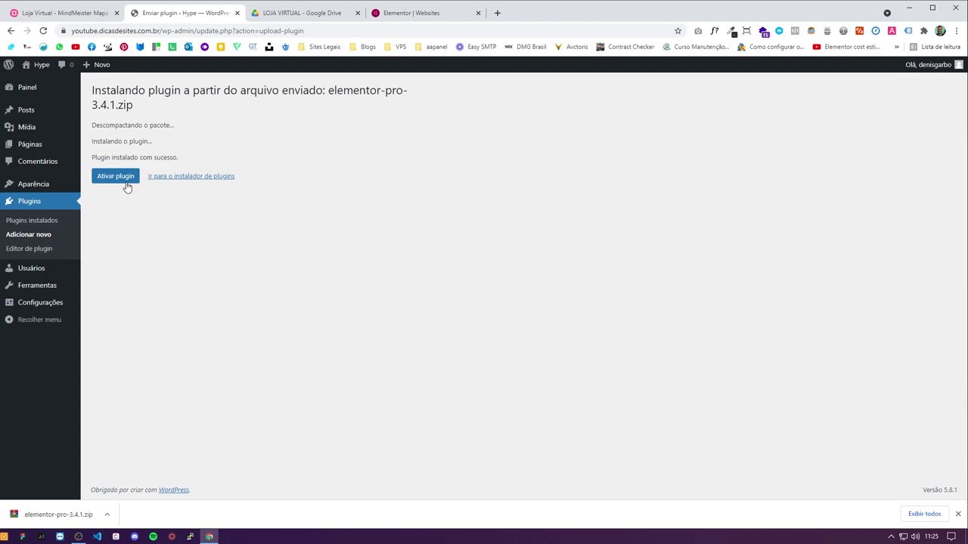
{"action": "left_click", "coordinate": [121, 179]}
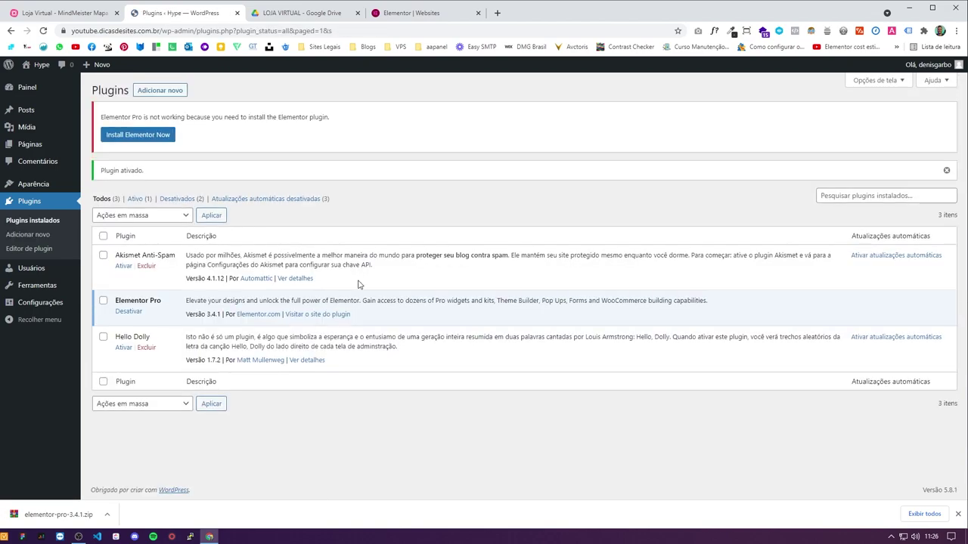
Step: Install and activate the base Elementor plugin that Elementor Pro requires
{"action": "left_click_drag", "start_coordinate": [113, 117], "coordinate": [232, 117]}
{"action": "left_click", "coordinate": [297, 117]}
{"action": "left_click", "coordinate": [172, 137]}
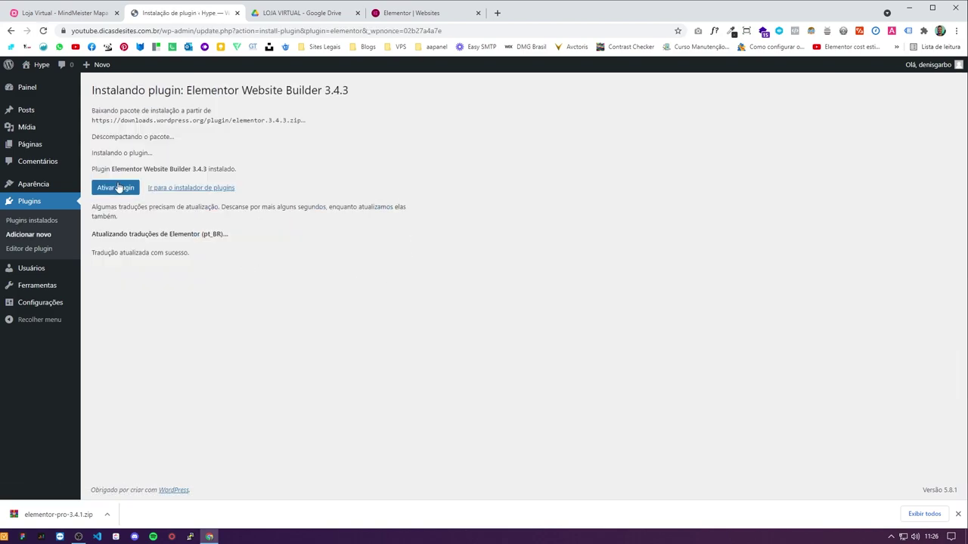
{"action": "left_click", "coordinate": [114, 187]}
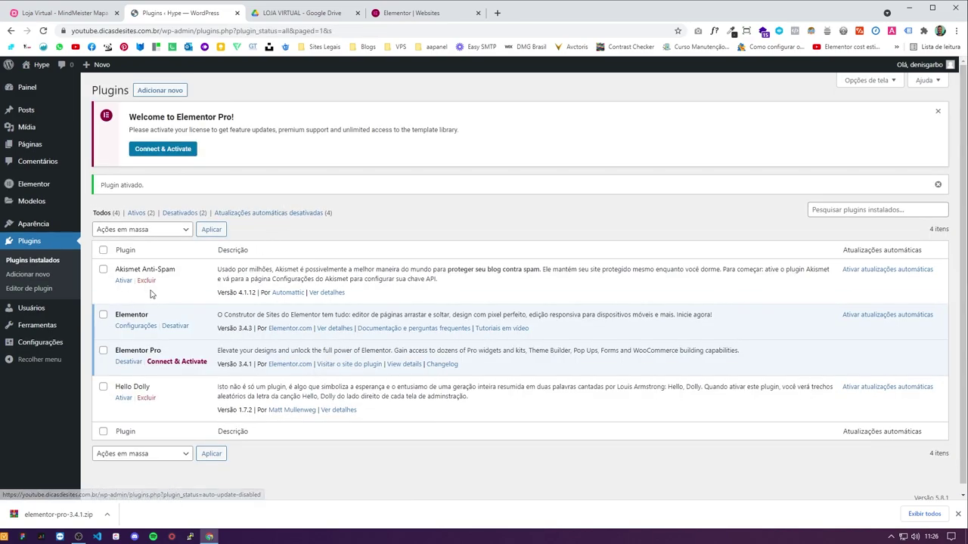
Step: Delete the Akismet Anti-Spam and Hello Dolly plugins from the WordPress site
{"action": "left_click", "coordinate": [146, 280]}
{"action": "key", "text": "Return"}
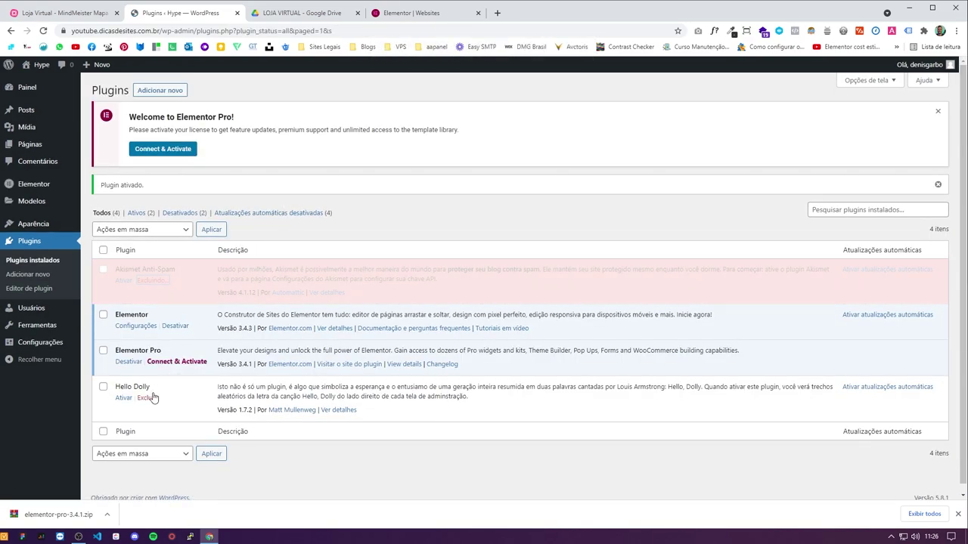
{"action": "left_click", "coordinate": [146, 372]}
{"action": "key", "text": "Return"}
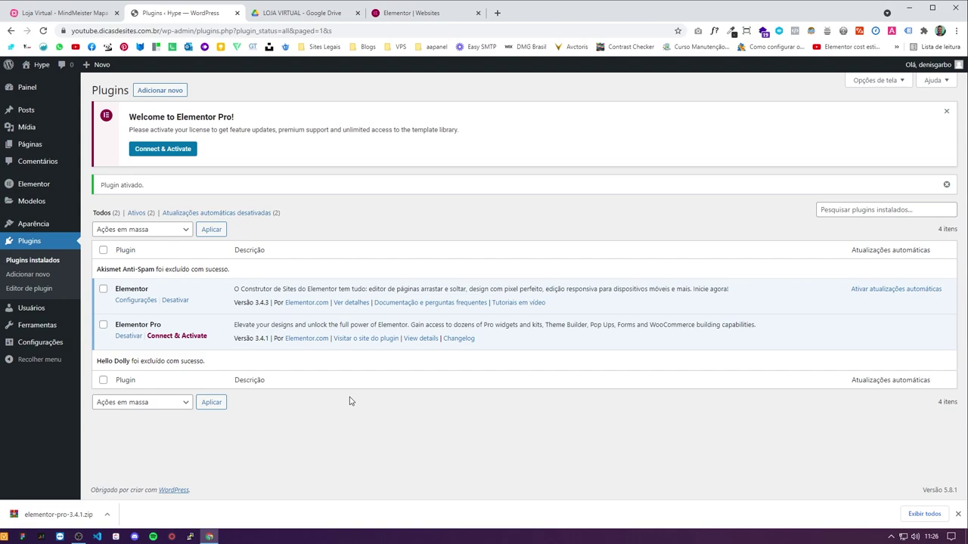
{"action": "left_click_drag", "start_coordinate": [222, 368], "coordinate": [97, 361]}
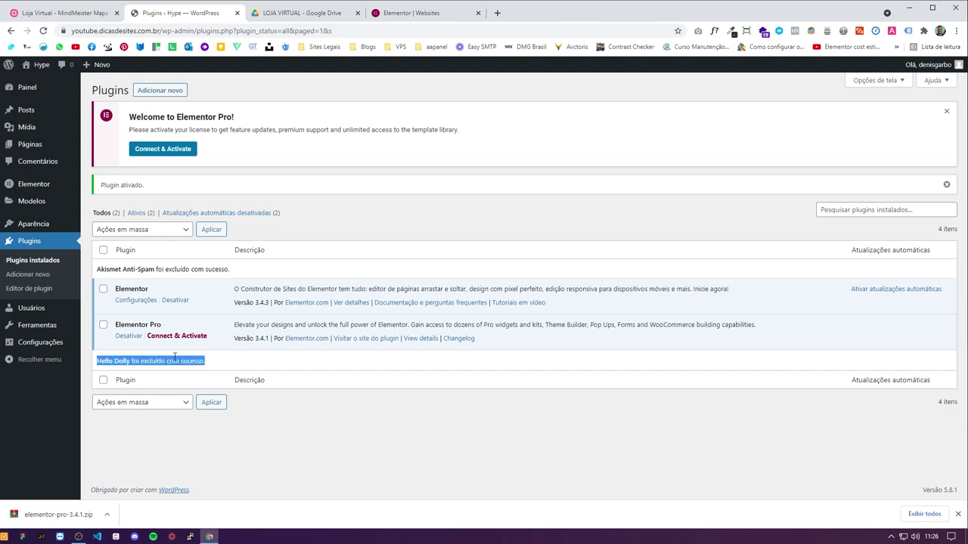
{"action": "left_click", "coordinate": [175, 358]}
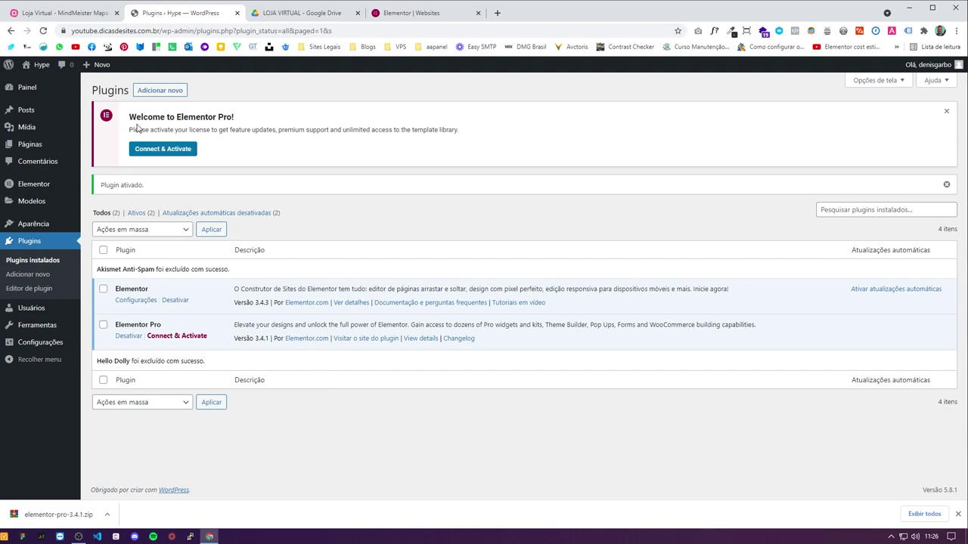
Step: Connect the site to the Elementor account and activate the Elementor Pro license, opting out of the super contributor data sharing
{"action": "left_click_drag", "start_coordinate": [128, 121], "coordinate": [500, 134]}
{"action": "left_click", "coordinate": [493, 135]}
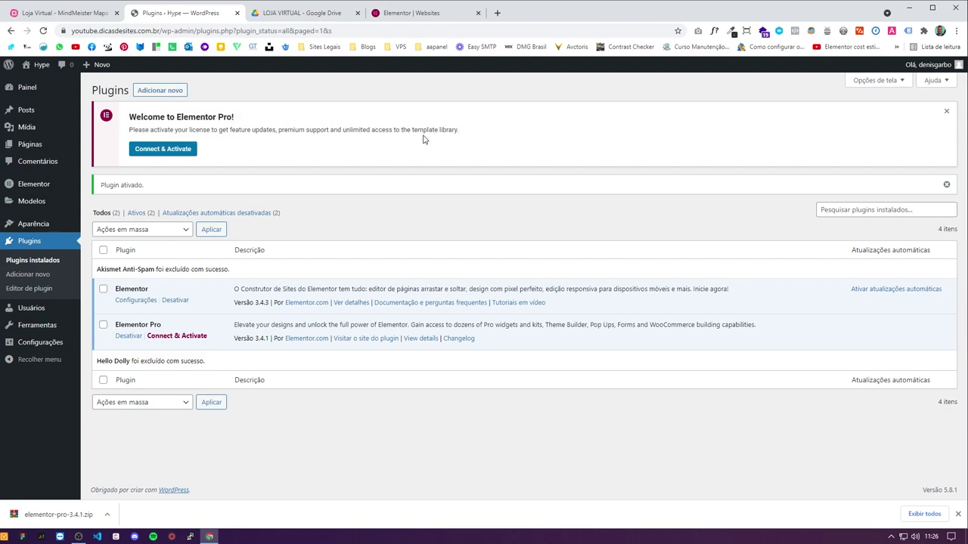
{"action": "left_click", "coordinate": [198, 148]}
{"action": "left_click", "coordinate": [400, 18]}
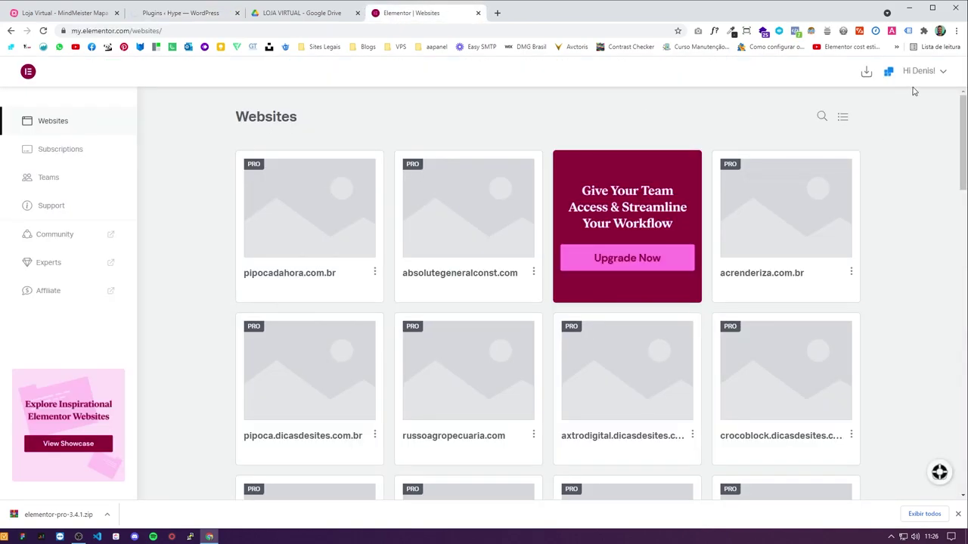
{"action": "left_click", "coordinate": [196, 19]}
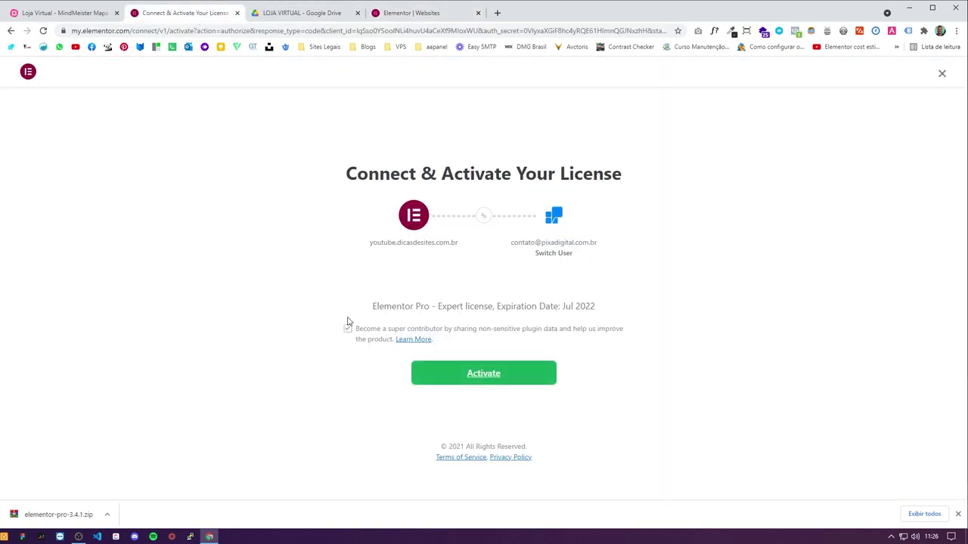
{"action": "left_click_drag", "start_coordinate": [382, 340], "coordinate": [356, 335]}
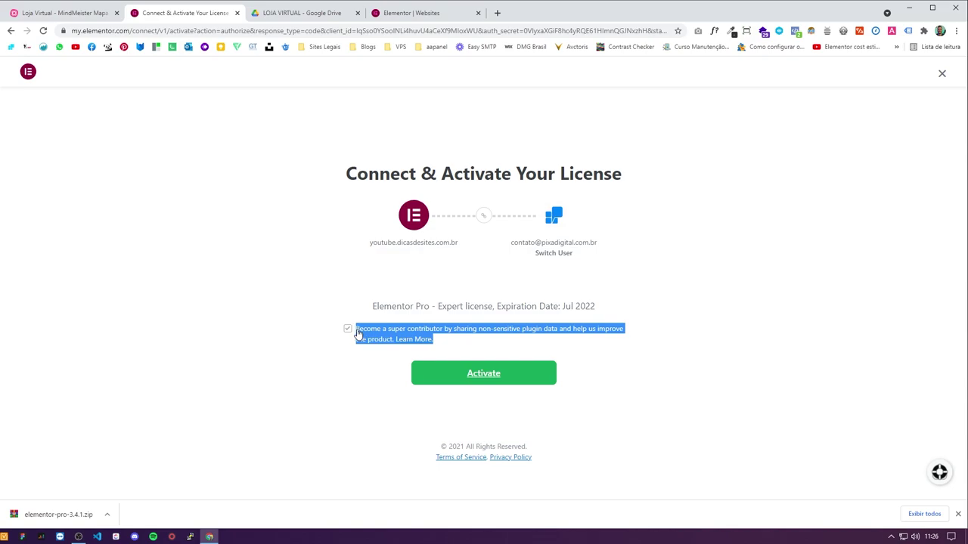
{"action": "left_click", "coordinate": [347, 329]}
{"action": "left_click", "coordinate": [483, 373]}
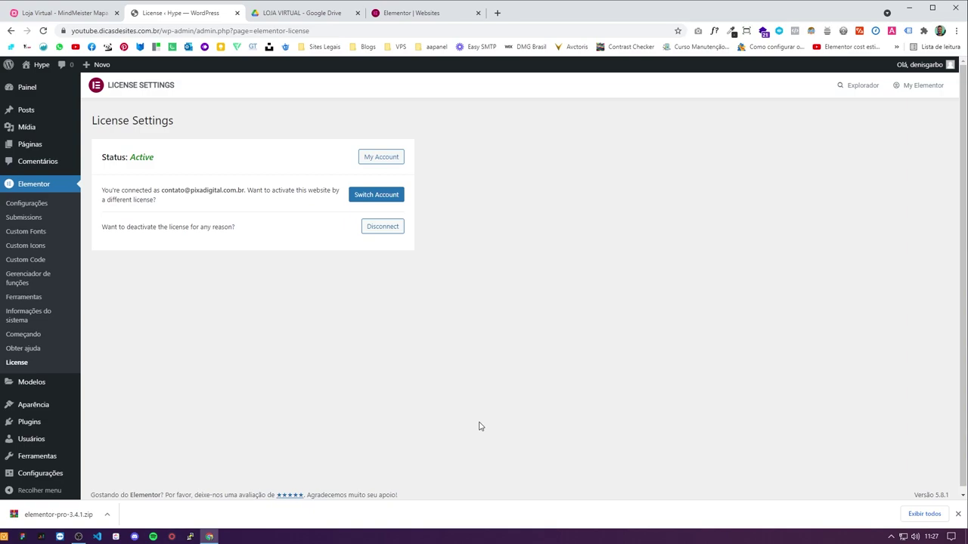
{"action": "left_click", "coordinate": [957, 513]}
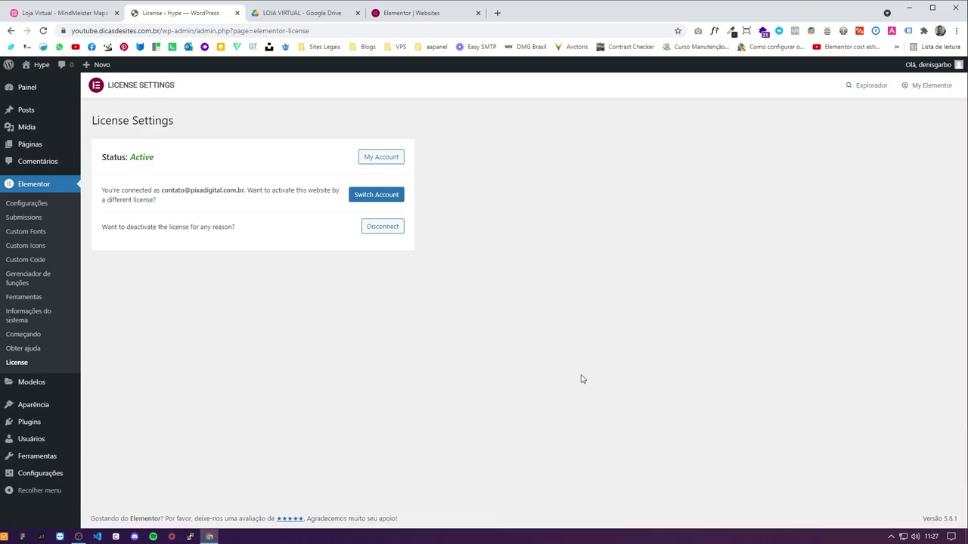
Step: In the MindMeister checklist, mark Elementor and Elementor Pro with the green check and select "Brazilian Market on Woocommerce"
{"action": "left_click", "coordinate": [47, 13]}
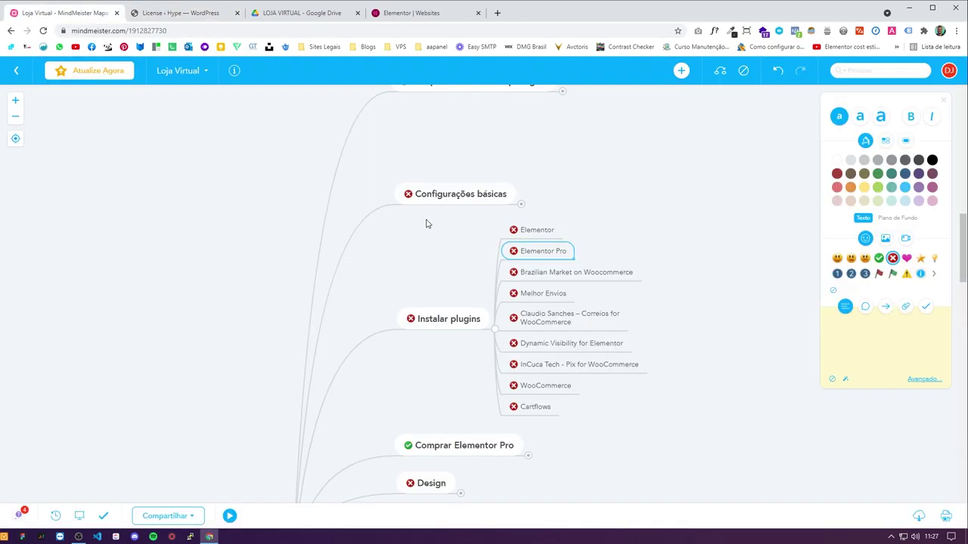
{"action": "left_click", "coordinate": [532, 231], "text": "shift"}
{"action": "left_click", "coordinate": [879, 258]}
{"action": "left_click", "coordinate": [535, 273]}
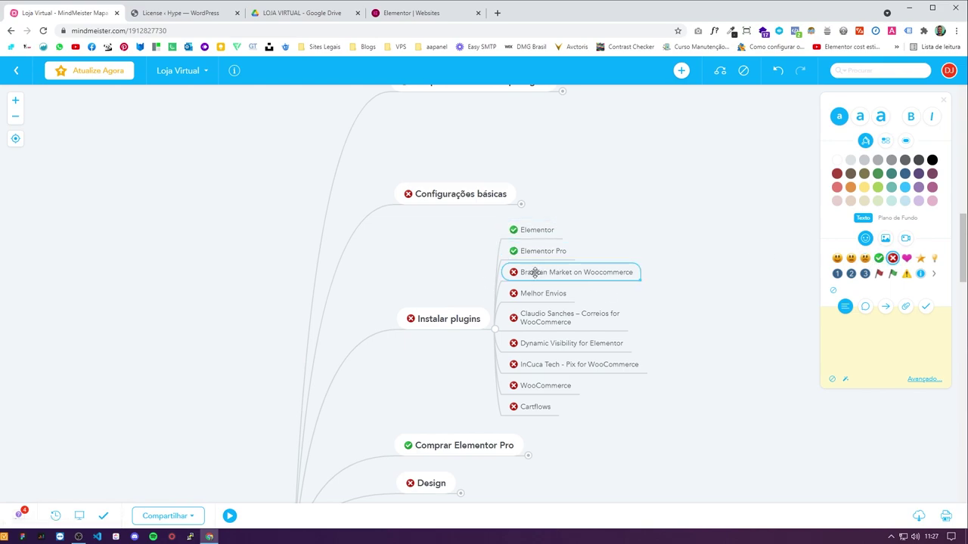
Step: Search for "Brazilian" among the plugins available to add to the WordPress site
{"action": "left_click", "coordinate": [166, 14]}
{"action": "left_click", "coordinate": [124, 438]}
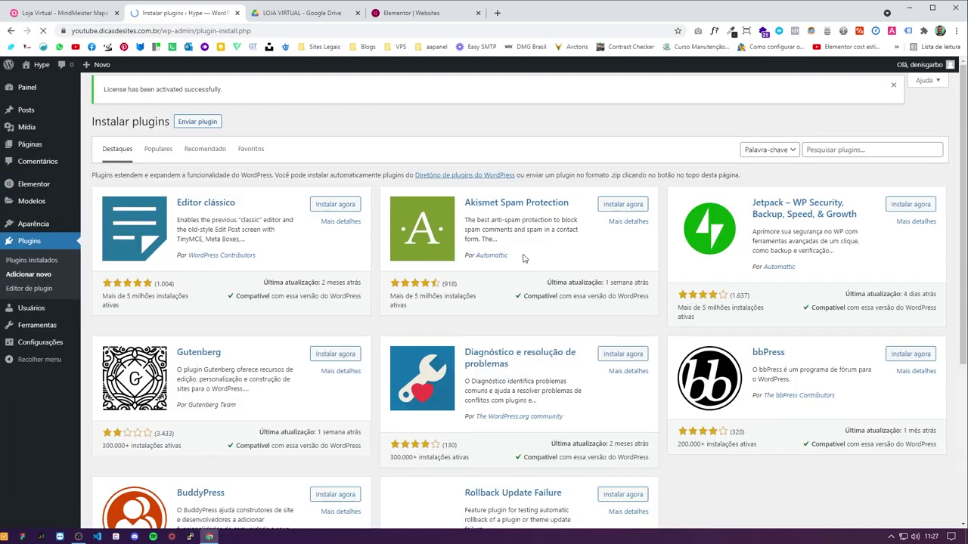
{"action": "left_click", "coordinate": [834, 148]}
{"action": "type", "text": "Brqzilian"}
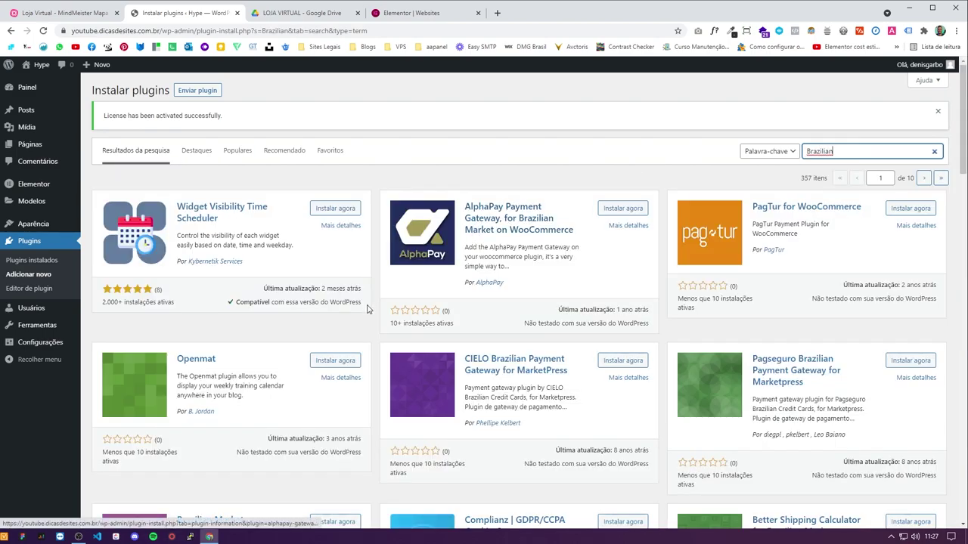
Step: Install the Brazilian Market on WooCommerce plugin and return to the MindMeister plugin checklist
{"action": "scroll", "coordinate": [484, 310], "scroll_direction": "down", "scroll_amount": 4}
{"action": "left_click", "coordinate": [335, 219]}
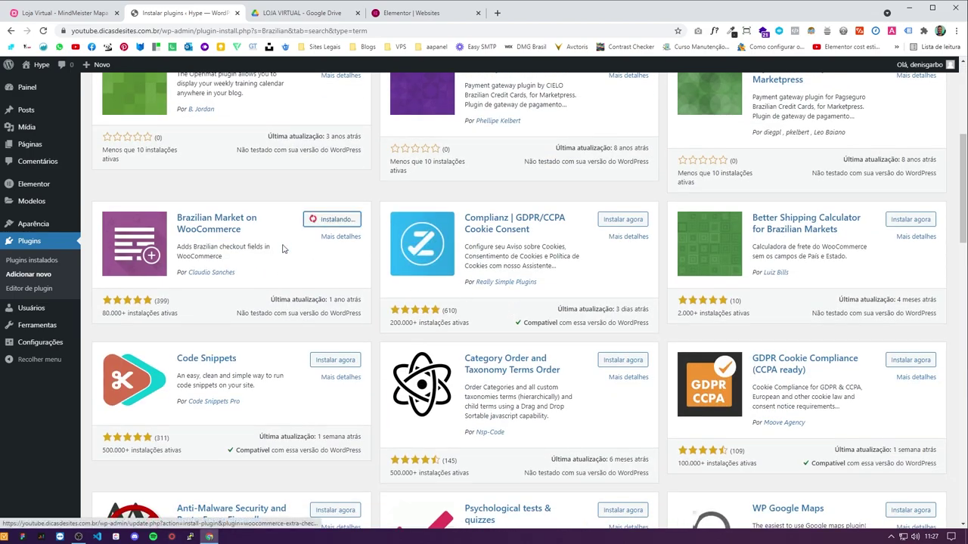
{"action": "triple_click", "coordinate": [203, 248]}
{"action": "left_click", "coordinate": [255, 255]}
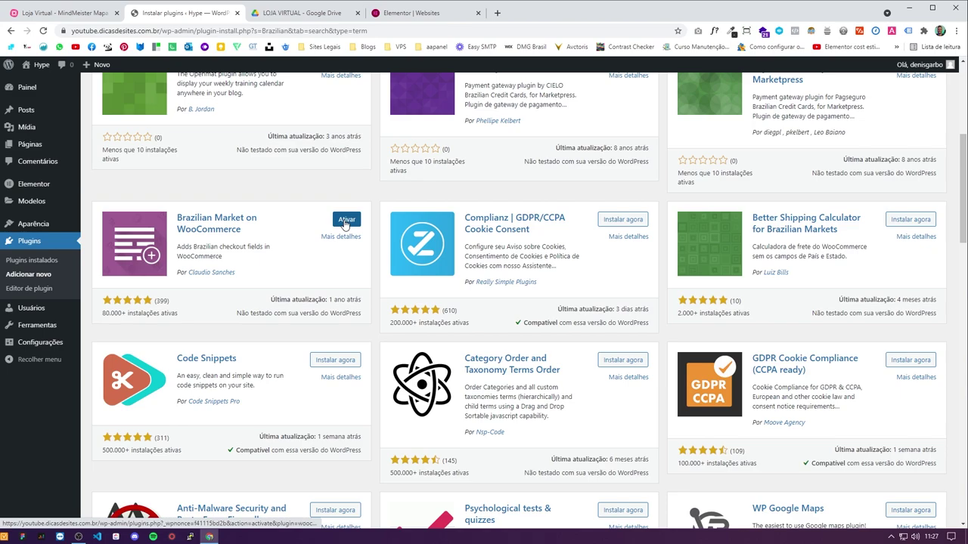
{"action": "left_click", "coordinate": [347, 225]}
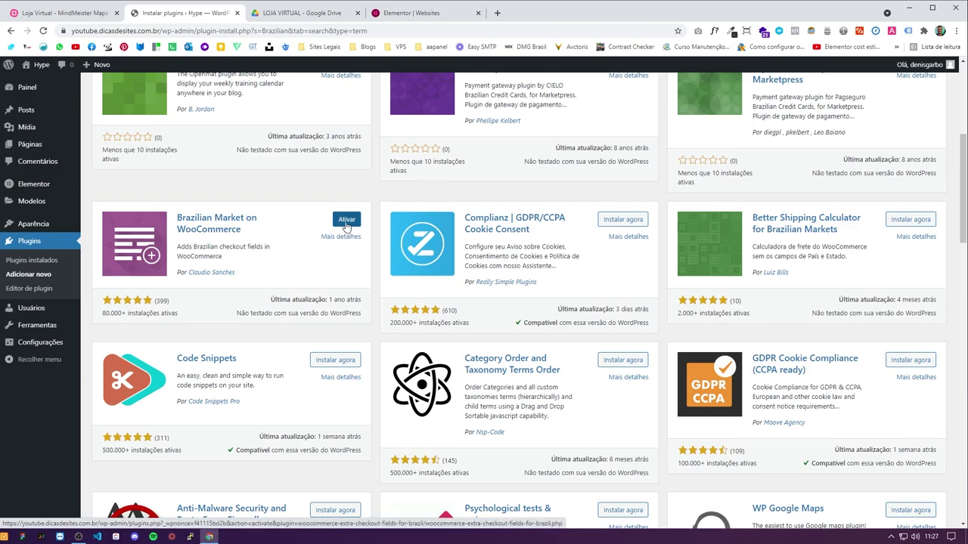
{"action": "scroll", "coordinate": [292, 199], "scroll_direction": "up", "scroll_amount": 1}
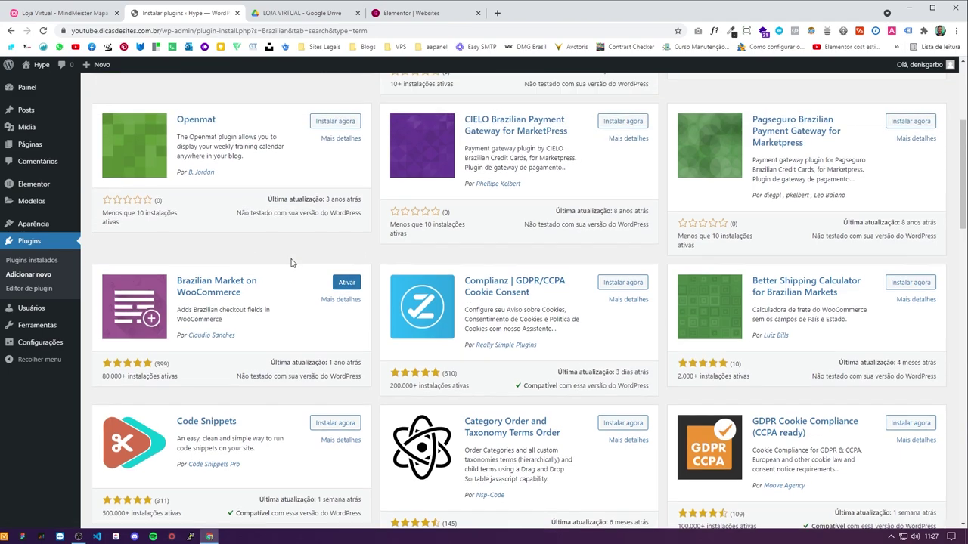
{"action": "left_click", "coordinate": [91, 13]}
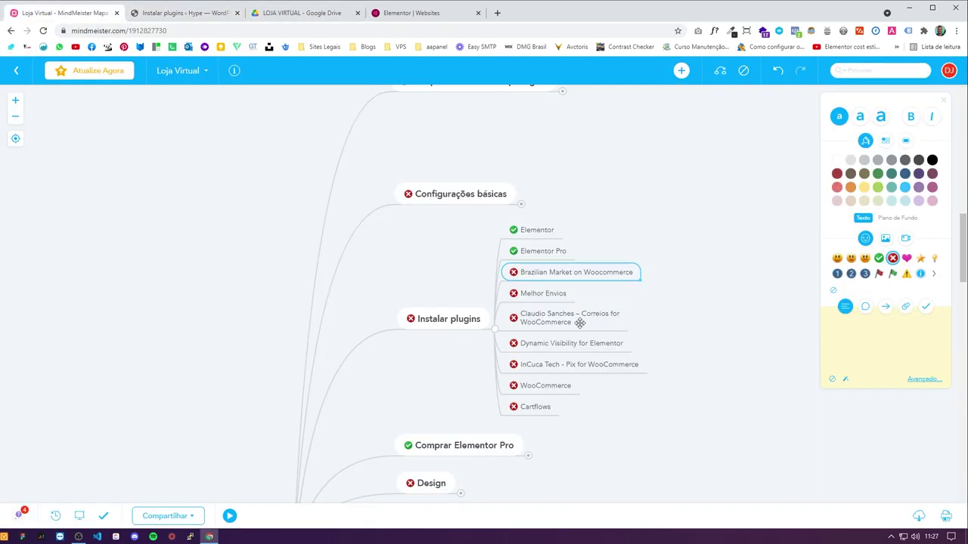
Step: Mark "Brazilian Market on Woocommerce" with the green check in the plugin checklist and select "Melhor Envios"
{"action": "left_click", "coordinate": [879, 258]}
{"action": "left_click", "coordinate": [559, 294]}
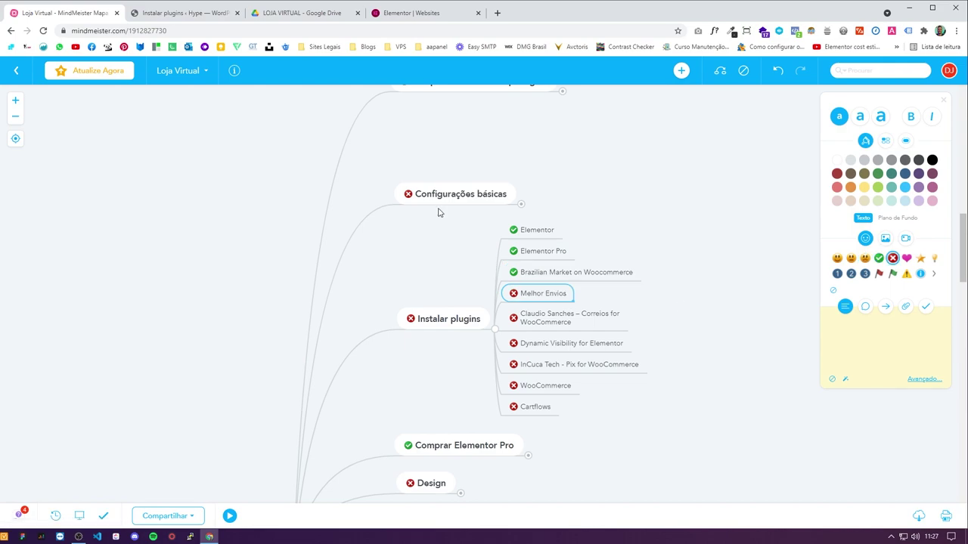
Step: Search the WordPress plugin directory for "Melhor envios" and install the Melhor Envio plugin
{"action": "left_click", "coordinate": [191, 13]}
{"action": "scroll", "coordinate": [220, 279], "scroll_direction": "up", "scroll_amount": 3}
{"action": "left_click", "coordinate": [849, 153]}
{"action": "double_click", "coordinate": [849, 153]}
{"action": "type", "text": "Melhor envios"}
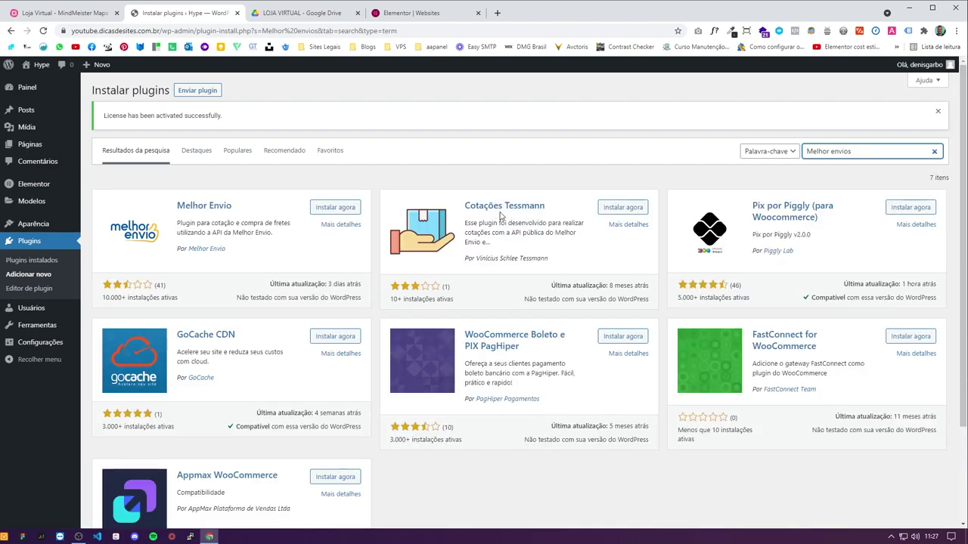
{"action": "left_click", "coordinate": [335, 208]}
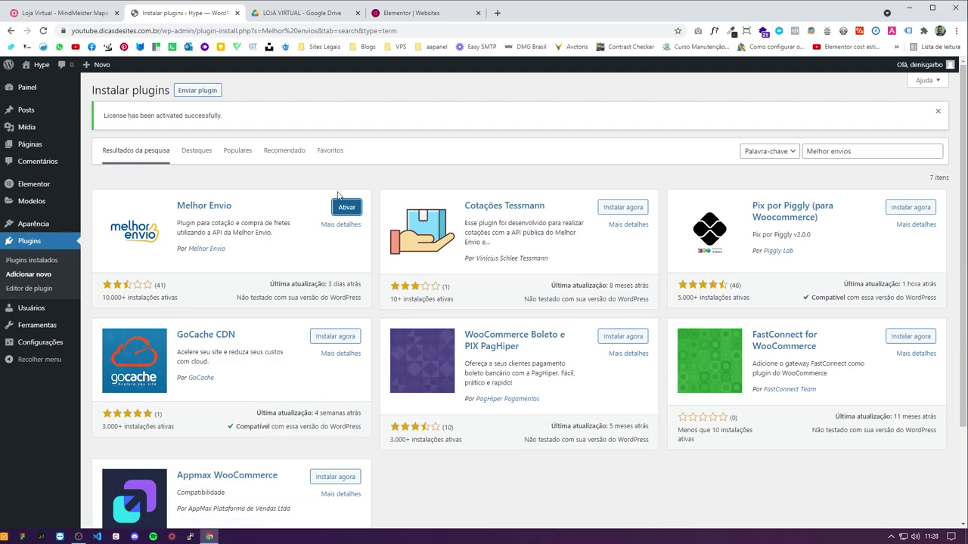
Step: Return to the MindMeister checklist and mark "Melhor Envios" with the green check
{"action": "left_click", "coordinate": [64, 13]}
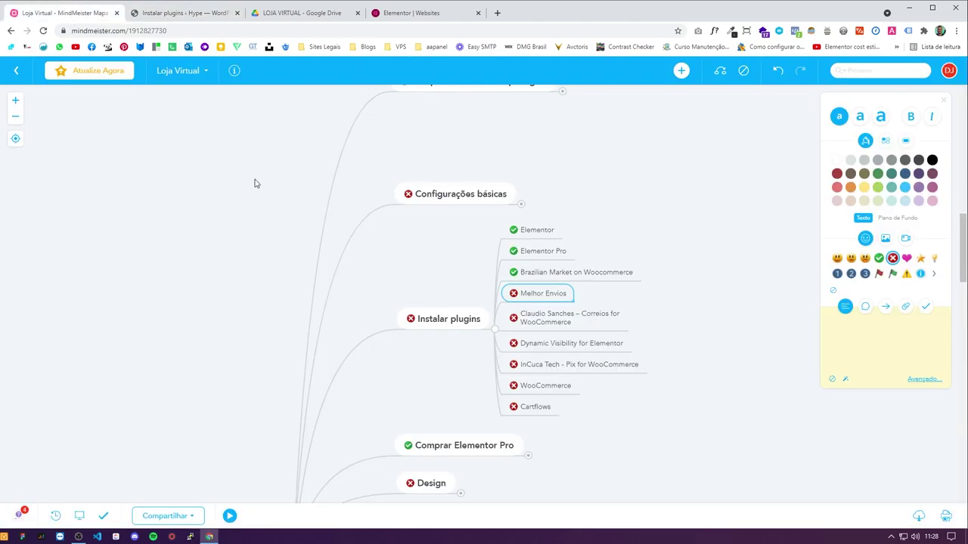
{"action": "left_click", "coordinate": [879, 258]}
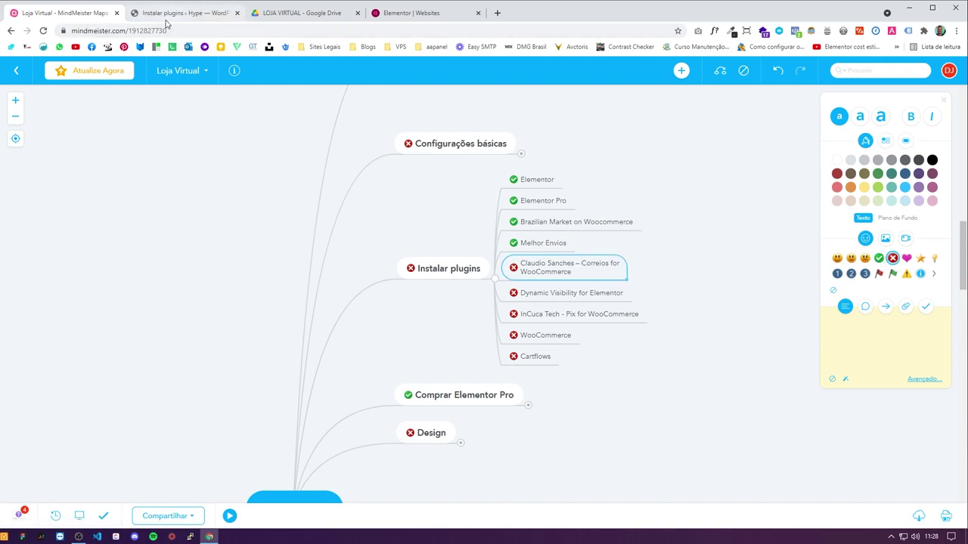
{"action": "left_click", "coordinate": [168, 15]}
{"action": "left_click", "coordinate": [65, 13]}
Step: Append "(opcional)" to the Correios for WooCommerce checklist item and select "Dynamic Visibility for Elementor"
{"action": "left_click", "coordinate": [570, 269]}
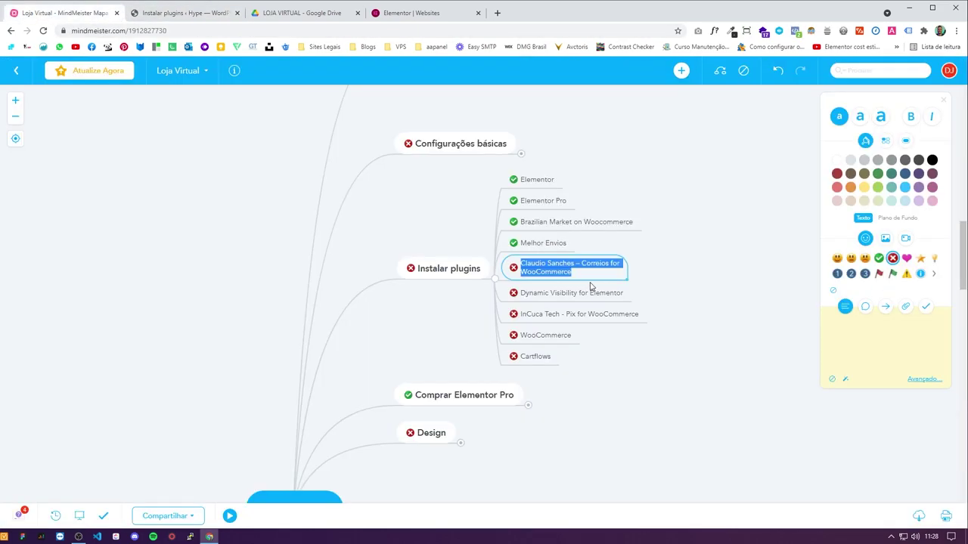
{"action": "double_click", "coordinate": [571, 269]}
{"action": "left_click", "coordinate": [562, 273]}
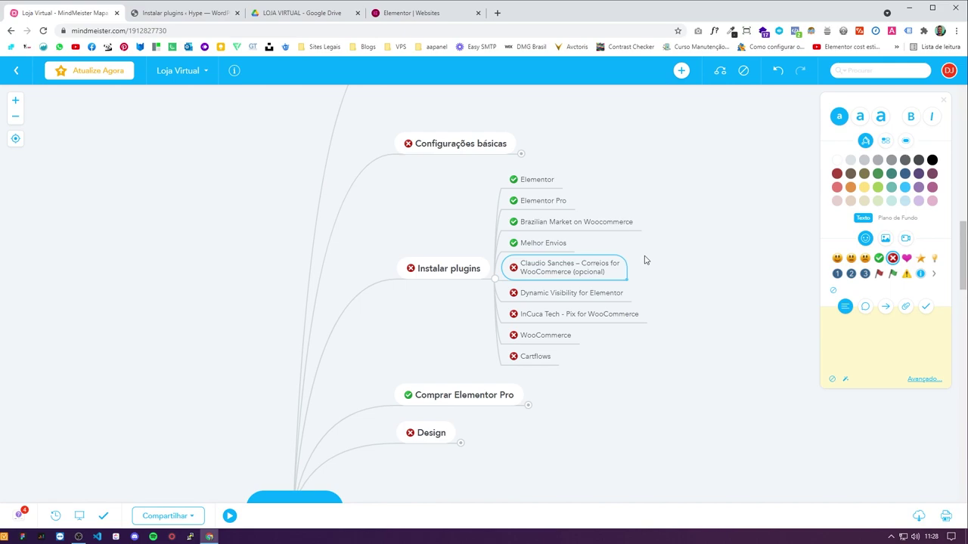
{"action": "left_click", "coordinate": [546, 293]}
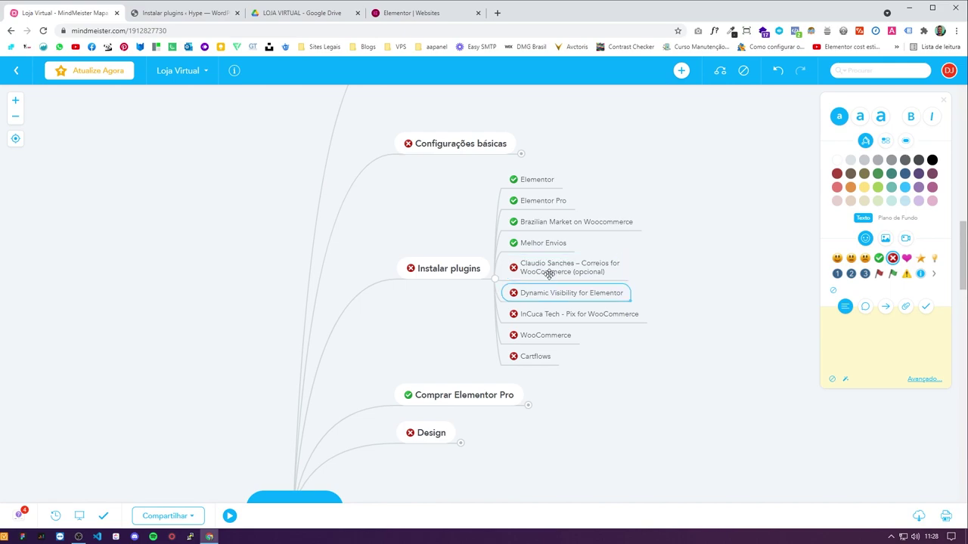
Step: Go back to adding new plugins in WordPress and search for "Correios"
{"action": "left_click", "coordinate": [174, 15]}
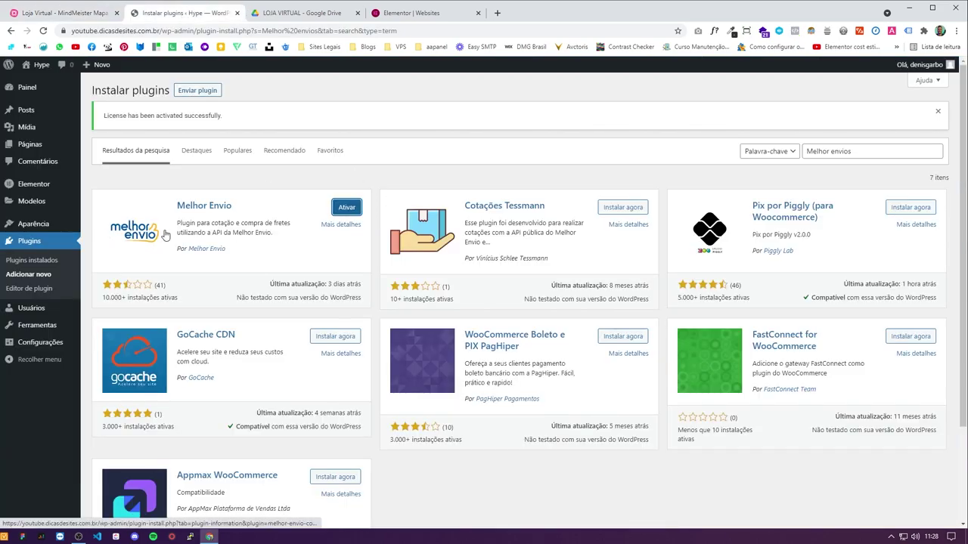
{"action": "left_click", "coordinate": [35, 275]}
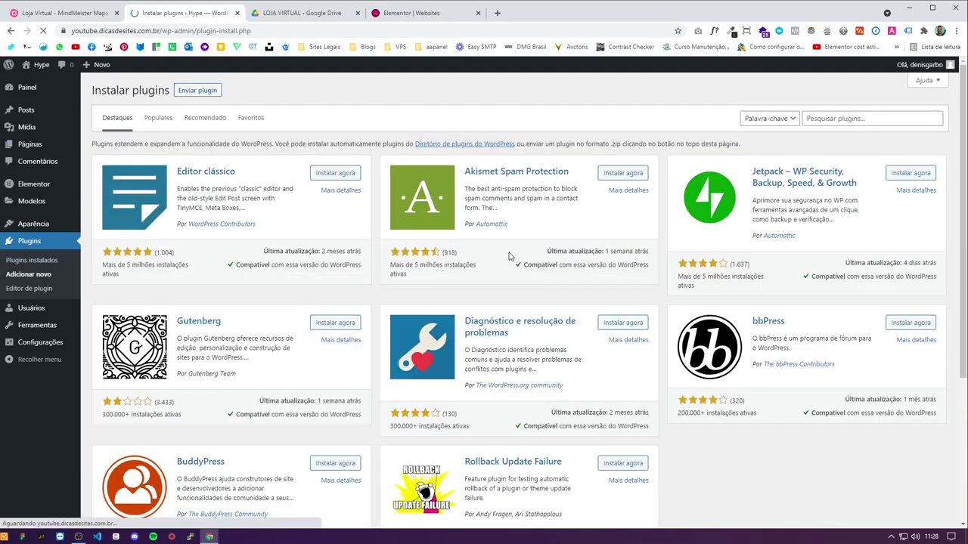
{"action": "left_click", "coordinate": [860, 119]}
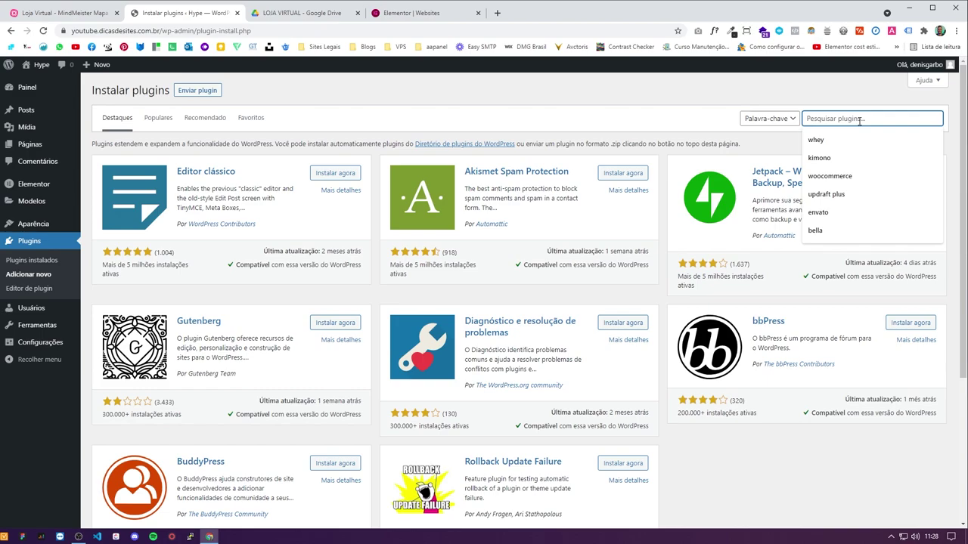
{"action": "type", "text": "woo"}
{"action": "key", "text": "BackSpace"}
{"action": "key", "text": "BackSpace"}
{"action": "key", "text": "BackSpace"}
{"action": "type", "text": "Correios"}
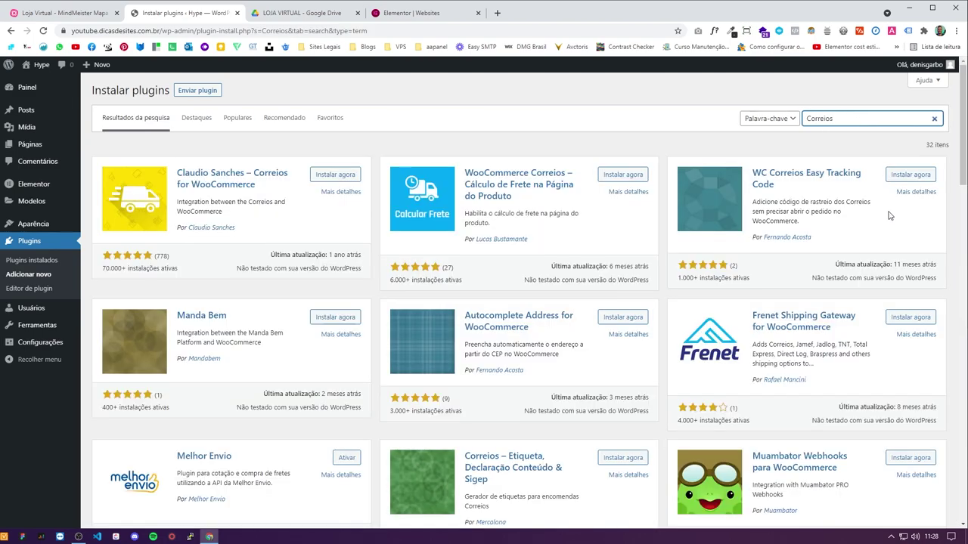
Step: Install and activate the Correios for WooCommerce plugin, and review the dependency notice on the plugins page
{"action": "left_click", "coordinate": [334, 176]}
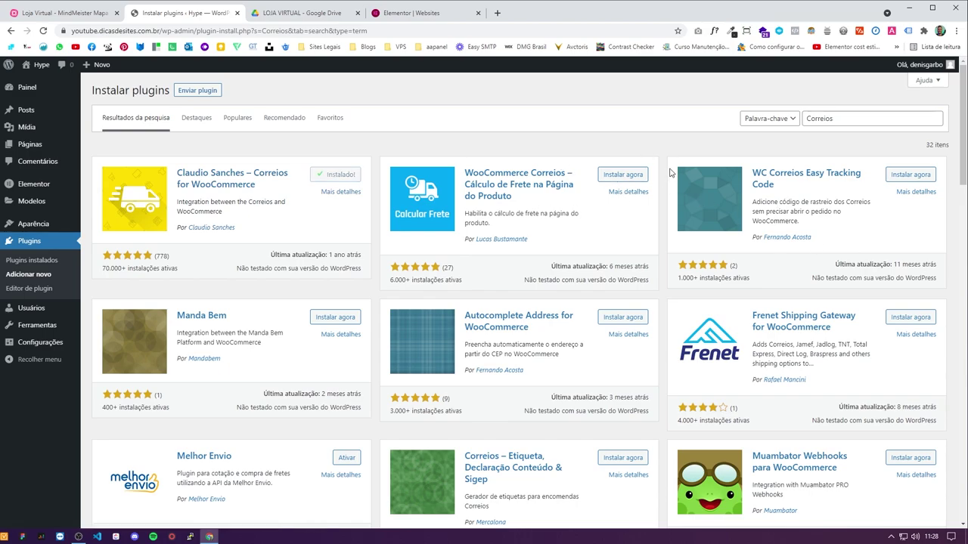
{"action": "left_click", "coordinate": [348, 183]}
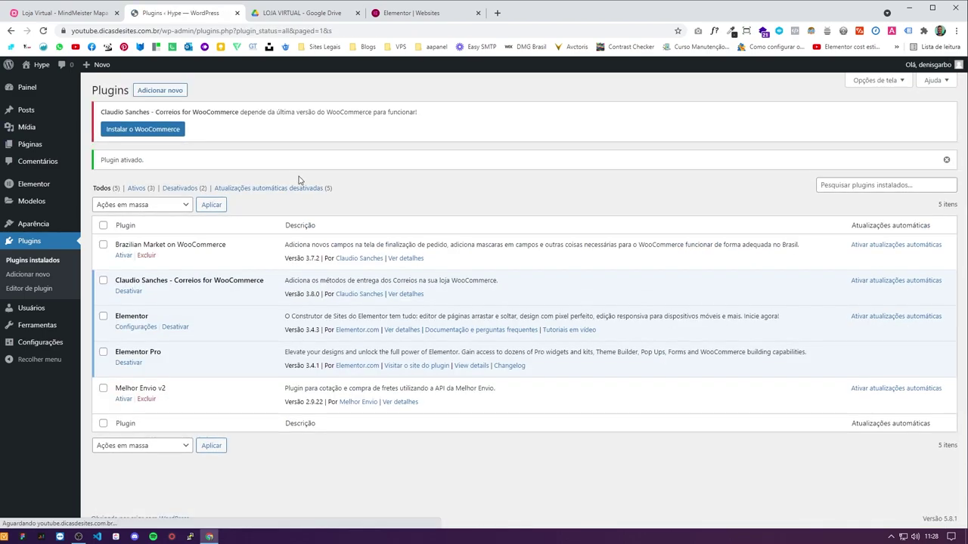
{"action": "left_click_drag", "start_coordinate": [372, 113], "coordinate": [163, 112]}
{"action": "triple_click", "coordinate": [184, 112]}
{"action": "left_click", "coordinate": [263, 96]}
Step: Close the Elementor Websites browser tab and return to the MindMeister checklist
{"action": "left_click", "coordinate": [314, 15]}
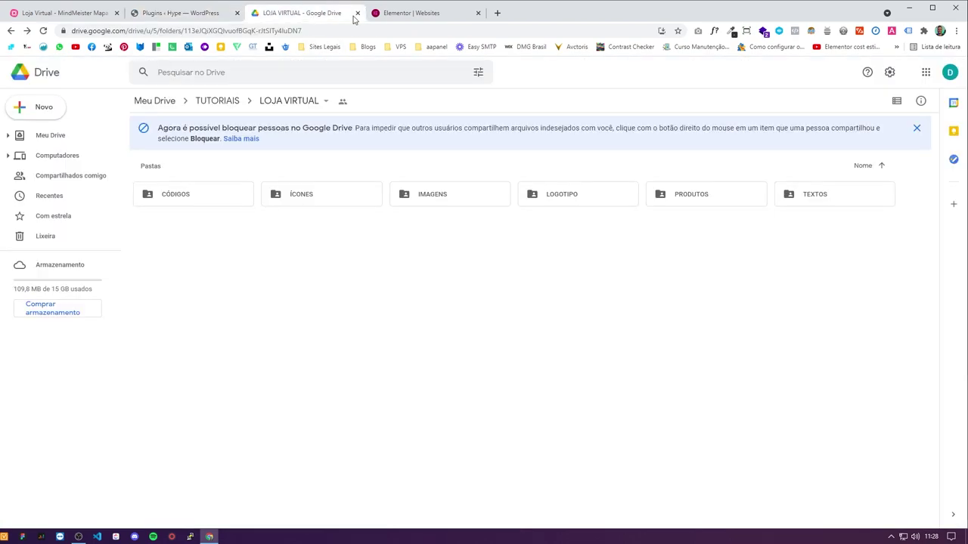
{"action": "left_click", "coordinate": [417, 15]}
{"action": "left_click", "coordinate": [90, 12]}
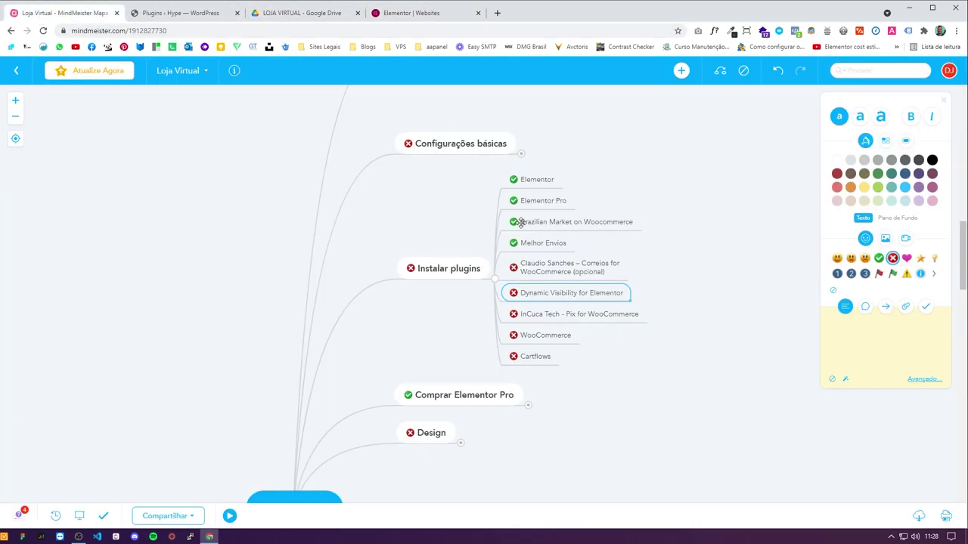
{"action": "left_click", "coordinate": [452, 14]}
{"action": "left_click", "coordinate": [478, 14]}
Step: Mark the optional Correios for WooCommerce item with the green check and select "Dynamic Visibility for Elementor"
{"action": "left_click", "coordinate": [569, 271]}
{"action": "left_click", "coordinate": [878, 258]}
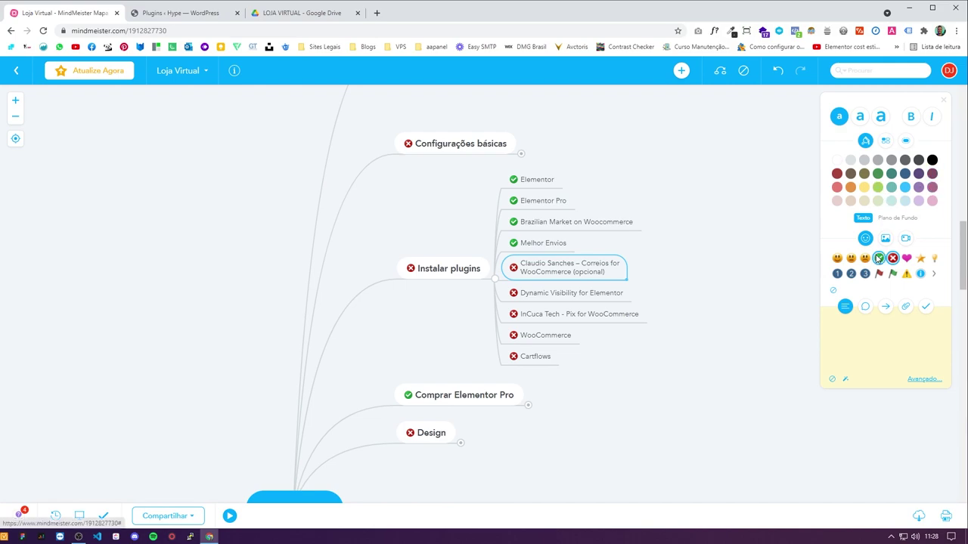
{"action": "left_click", "coordinate": [545, 293]}
Step: Switch to WordPress and open the page for adding new plugins
{"action": "left_click", "coordinate": [182, 13]}
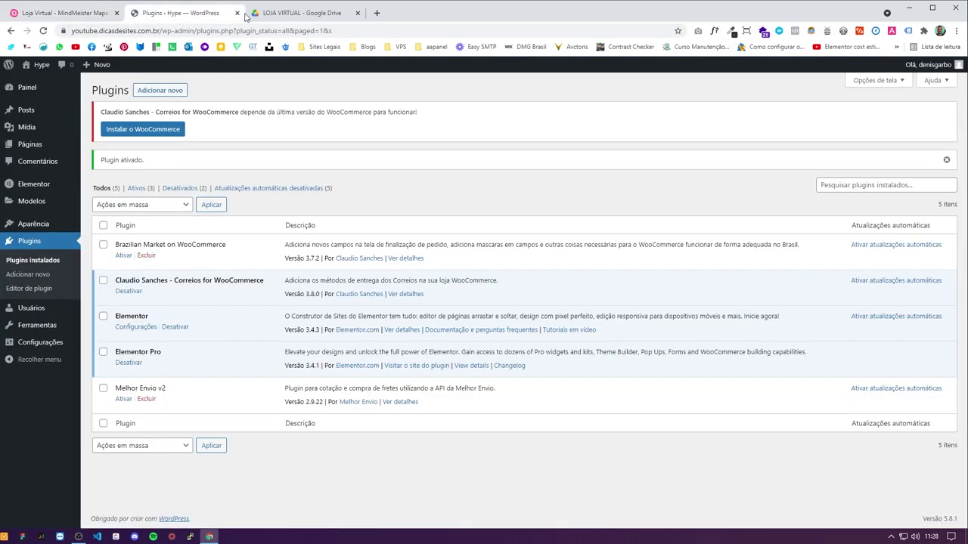
{"action": "left_click", "coordinate": [156, 91]}
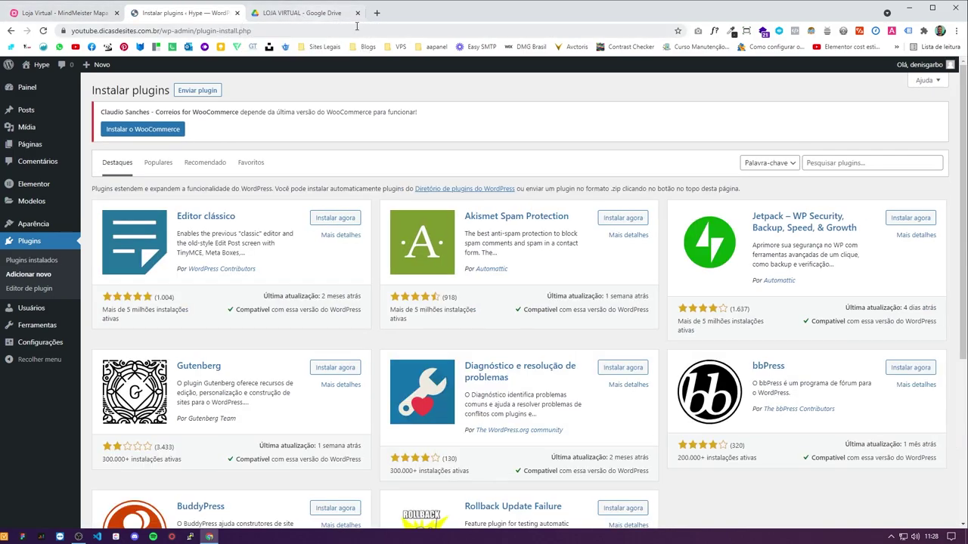
Step: Open vivibasics.com.br in a new browser tab and examine the login and registration link in the store's header
{"action": "left_click", "coordinate": [377, 13]}
{"action": "type", "text": "vivibasics.com.br"}
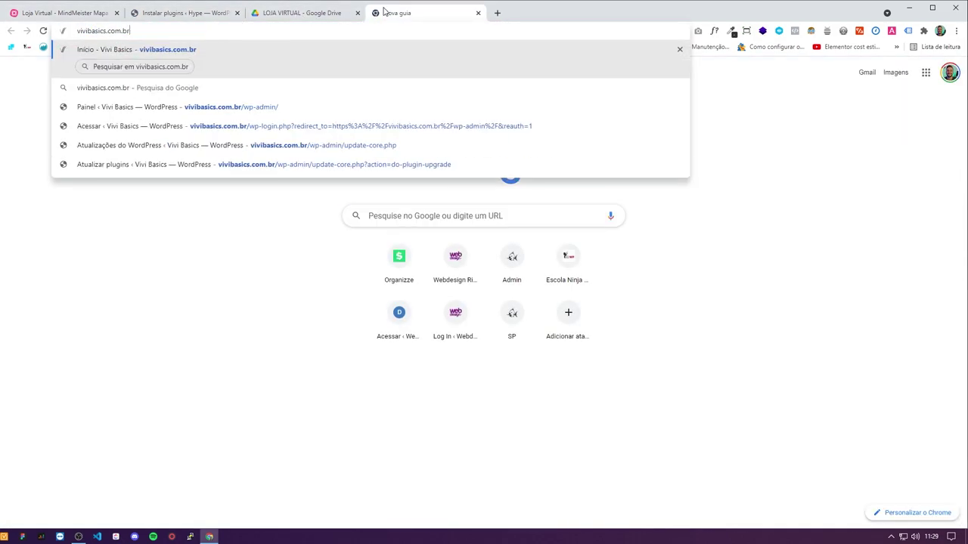
{"action": "key", "text": "Return"}
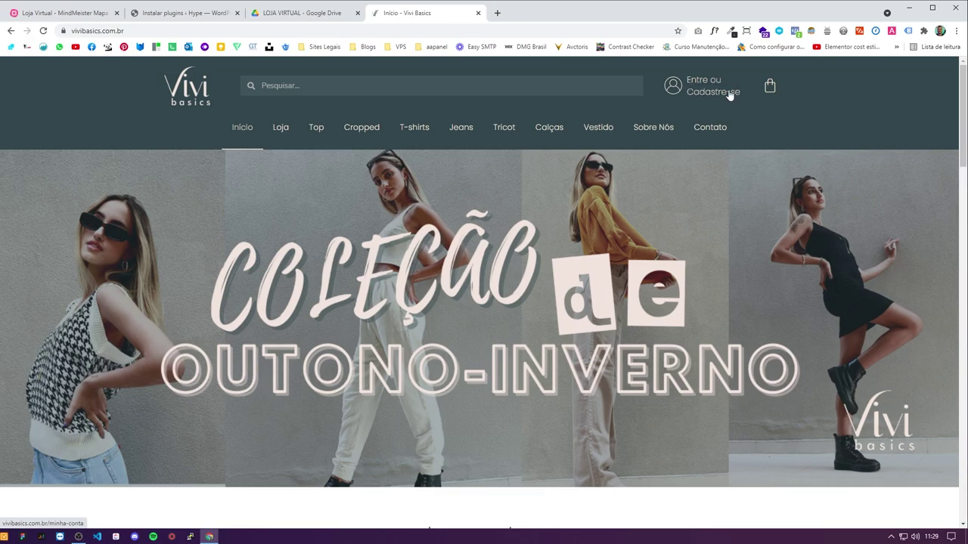
Step: Search the WordPress plugins for "dynamic visibility" and install Dynamic Visibility for Elementor
{"action": "left_click", "coordinate": [182, 13]}
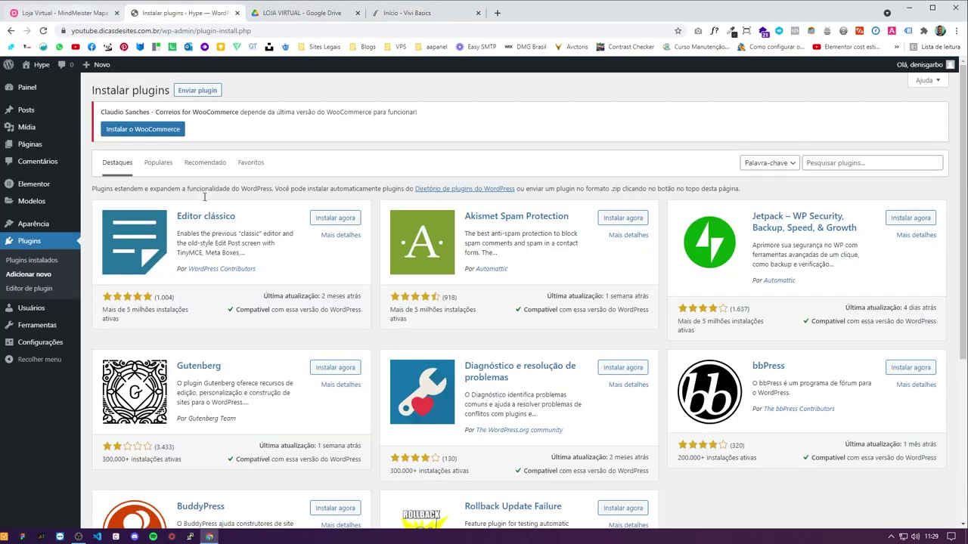
{"action": "left_click", "coordinate": [839, 165]}
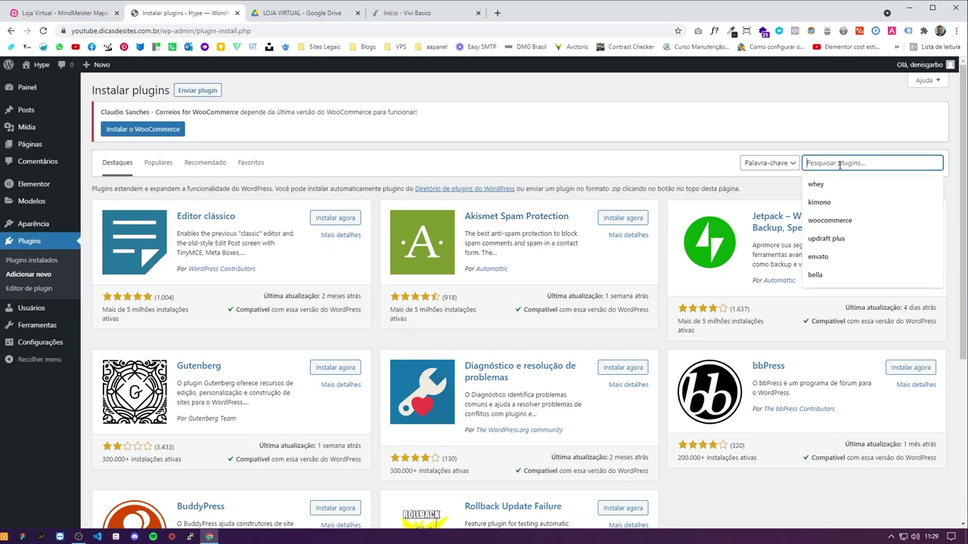
{"action": "type", "text": "dyna"}
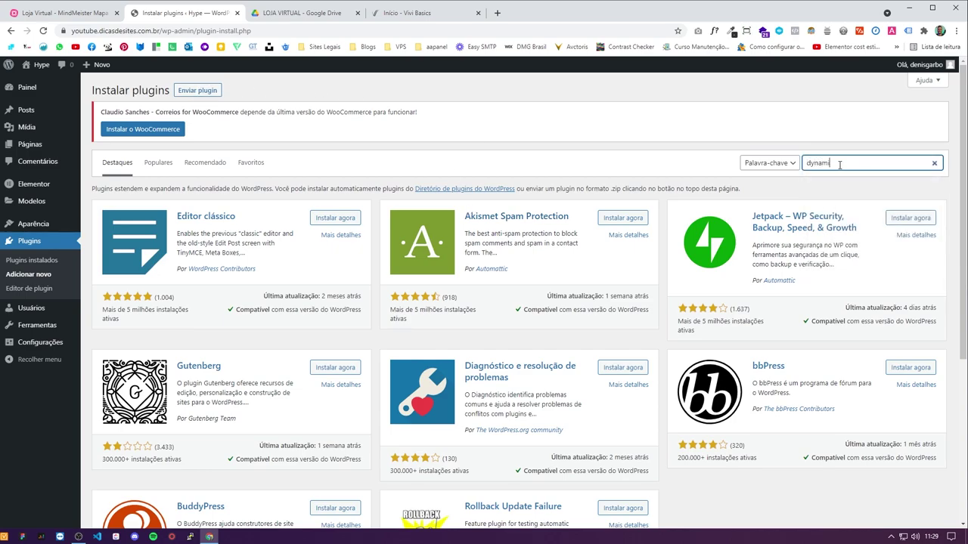
{"action": "type", "text": "mi"}
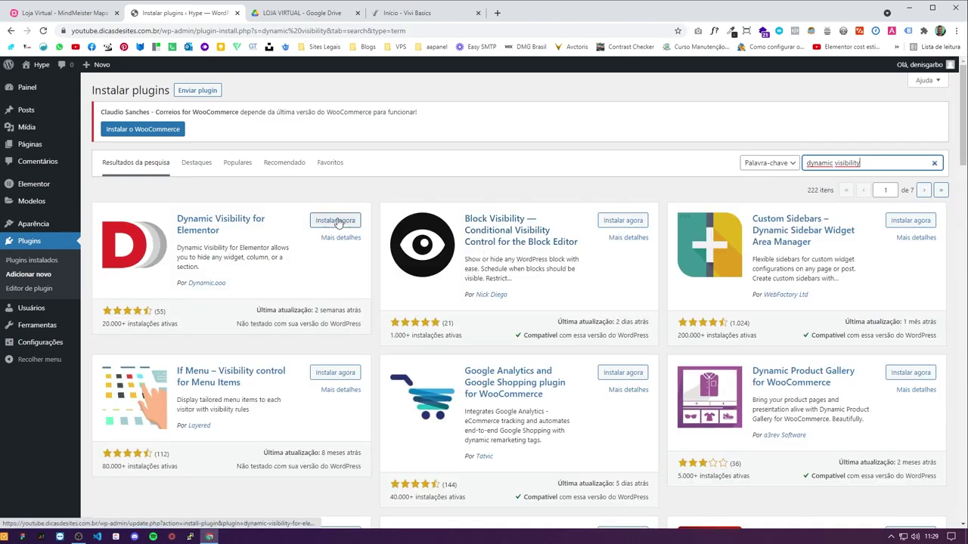
{"action": "left_click", "coordinate": [333, 220]}
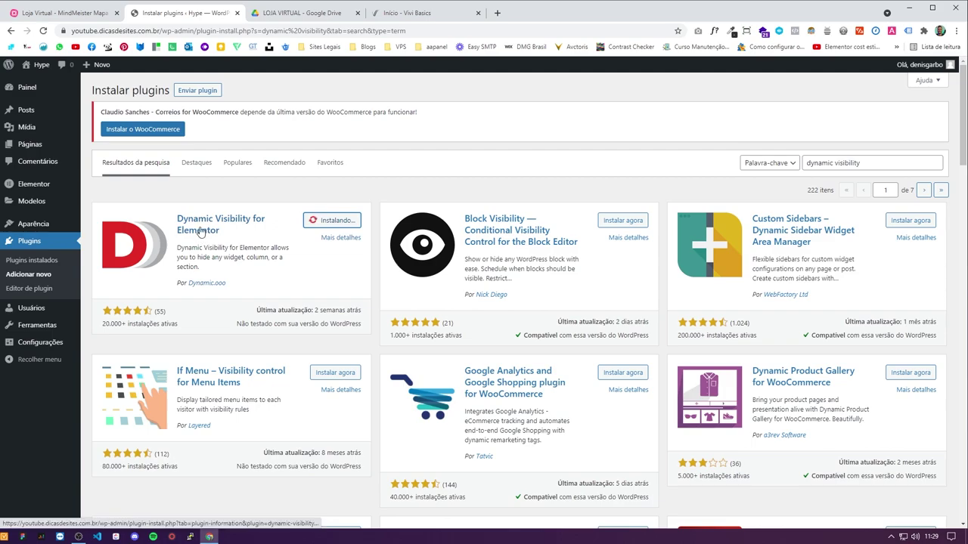
{"action": "left_click_drag", "start_coordinate": [181, 223], "coordinate": [105, 272]}
{"action": "left_click", "coordinate": [302, 287]}
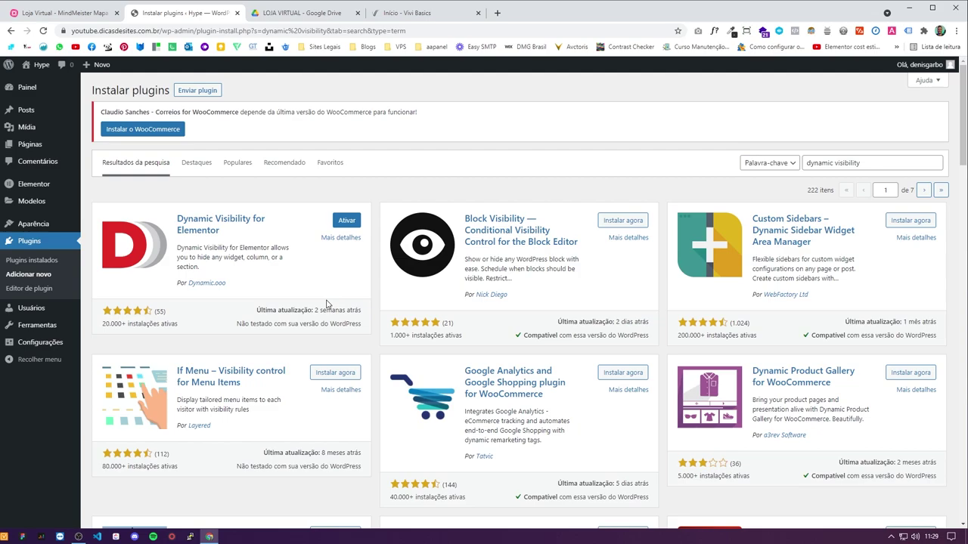
{"action": "triple_click", "coordinate": [361, 323]}
{"action": "left_click_drag", "start_coordinate": [361, 323], "coordinate": [99, 206]}
{"action": "left_click", "coordinate": [363, 328]}
Step: In the MindMeister checklist, mark "Dynamic Visibility for Elementor" with the green check and select "InCuca Tech - Pix for WooCommerce"
{"action": "left_click", "coordinate": [64, 13]}
{"action": "left_click", "coordinate": [878, 258]}
{"action": "left_click", "coordinate": [582, 313]}
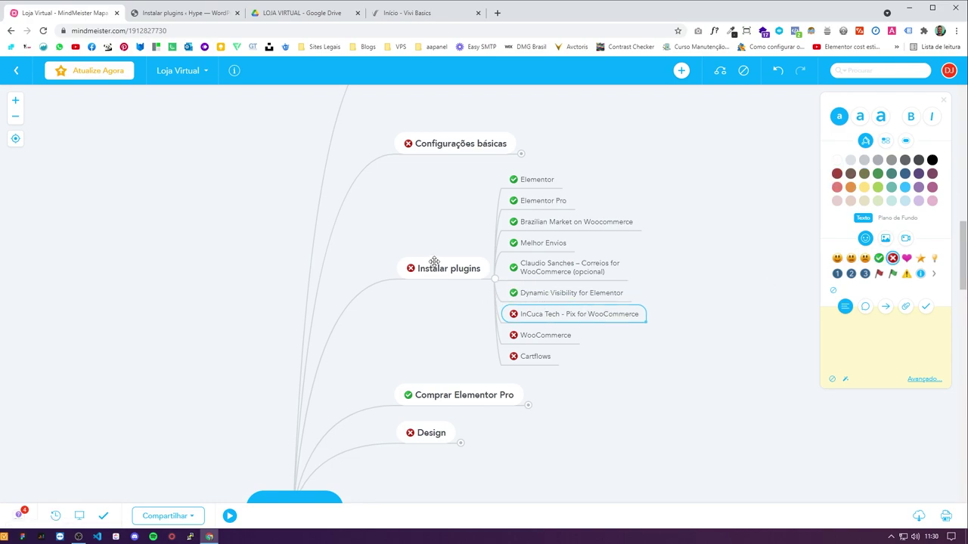
Step: Search the WordPress plugins for "Pix" and install Pix para WooCommerce by InCuca Tech
{"action": "left_click", "coordinate": [186, 13]}
{"action": "left_click", "coordinate": [821, 162]}
{"action": "triple_click", "coordinate": [827, 165]}
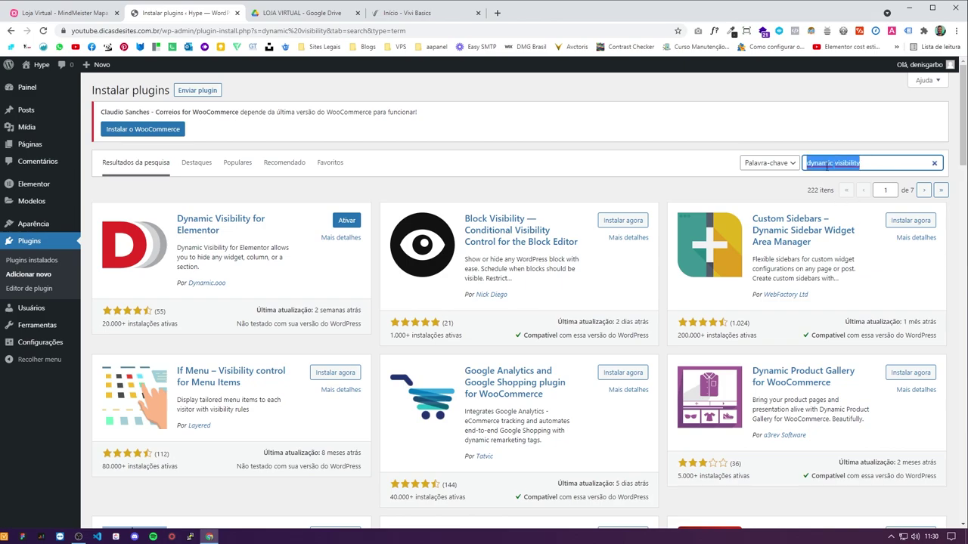
{"action": "type", "text": "Pix"}
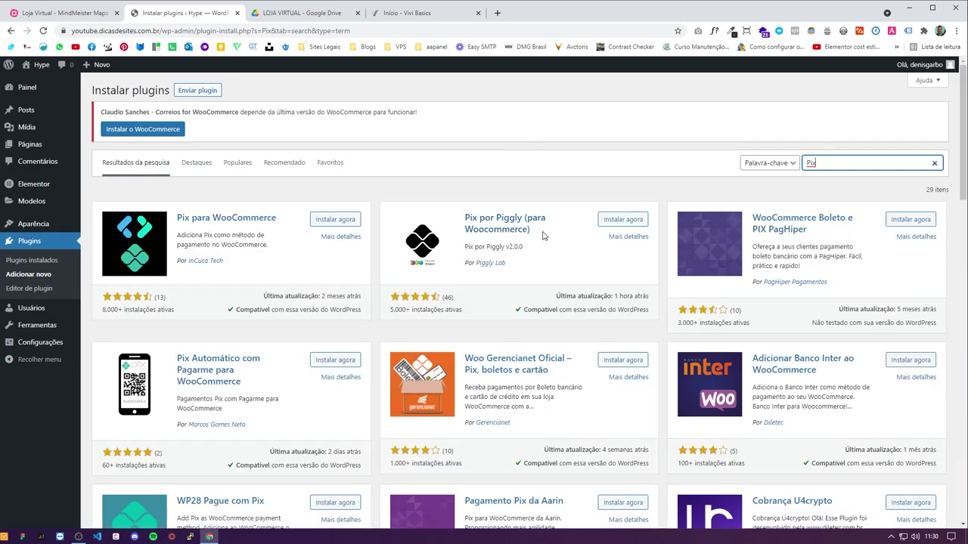
{"action": "triple_click", "coordinate": [542, 236]}
{"action": "left_click", "coordinate": [489, 280]}
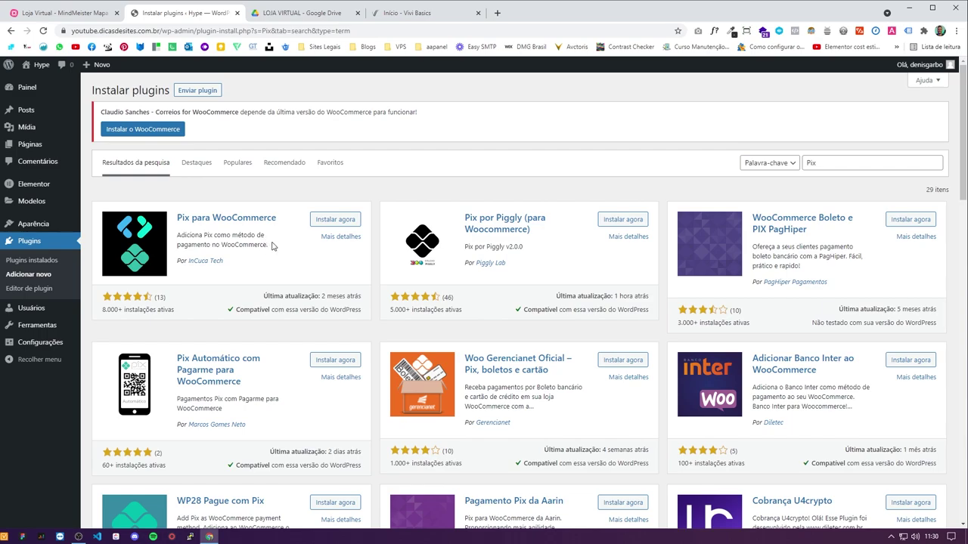
{"action": "left_click", "coordinate": [331, 220]}
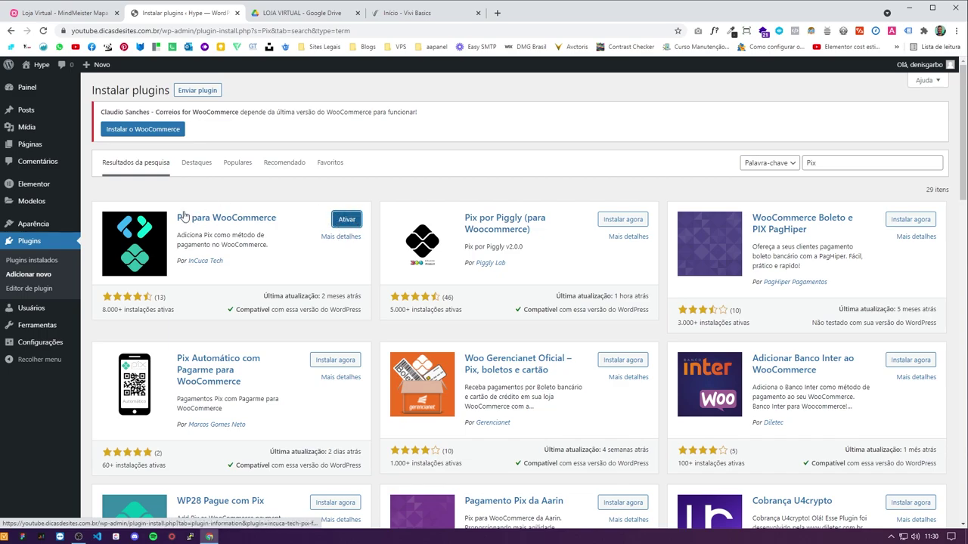
Step: Return to the MindMeister checklist and mark "InCuca Tech - Pix for WooCommerce" with the green check
{"action": "left_click", "coordinate": [297, 23]}
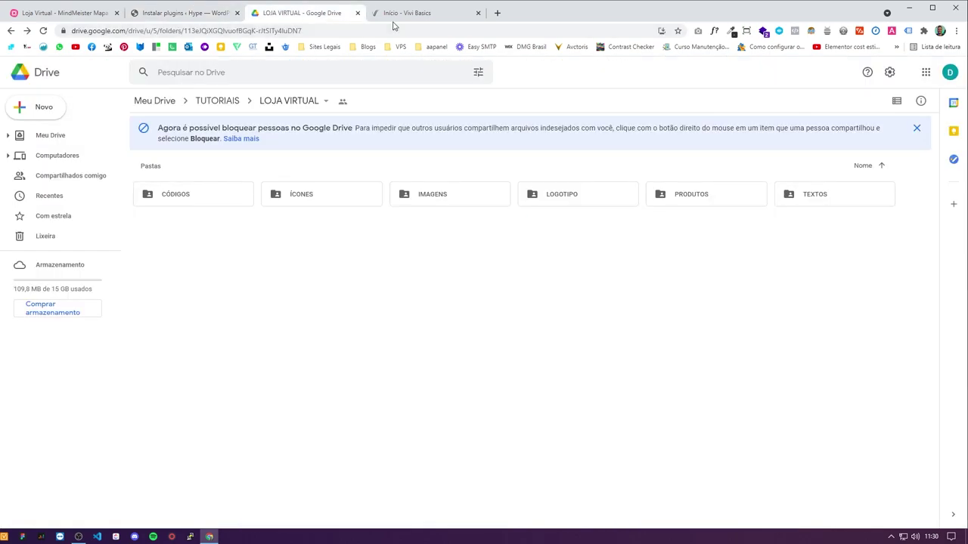
{"action": "left_click", "coordinate": [175, 15]}
{"action": "left_click", "coordinate": [83, 13]}
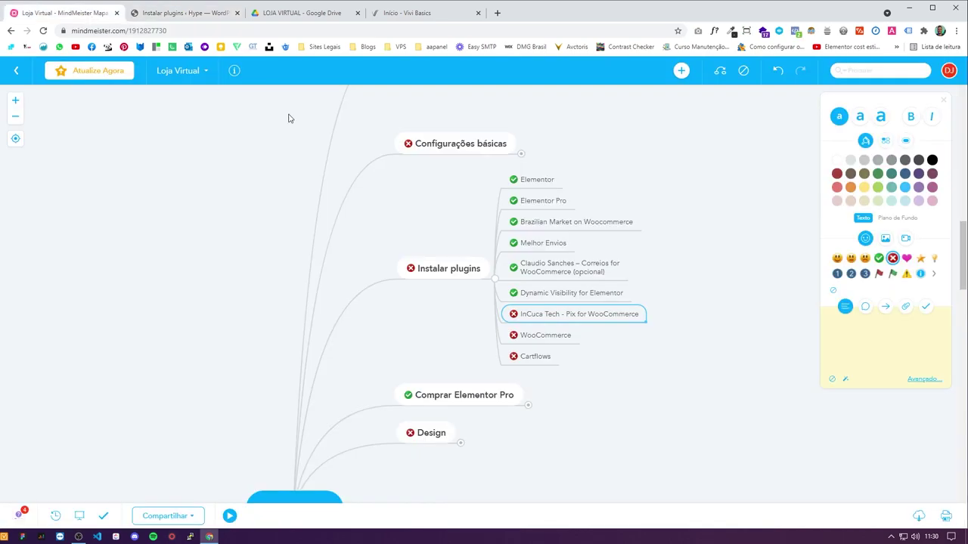
{"action": "left_click", "coordinate": [879, 257]}
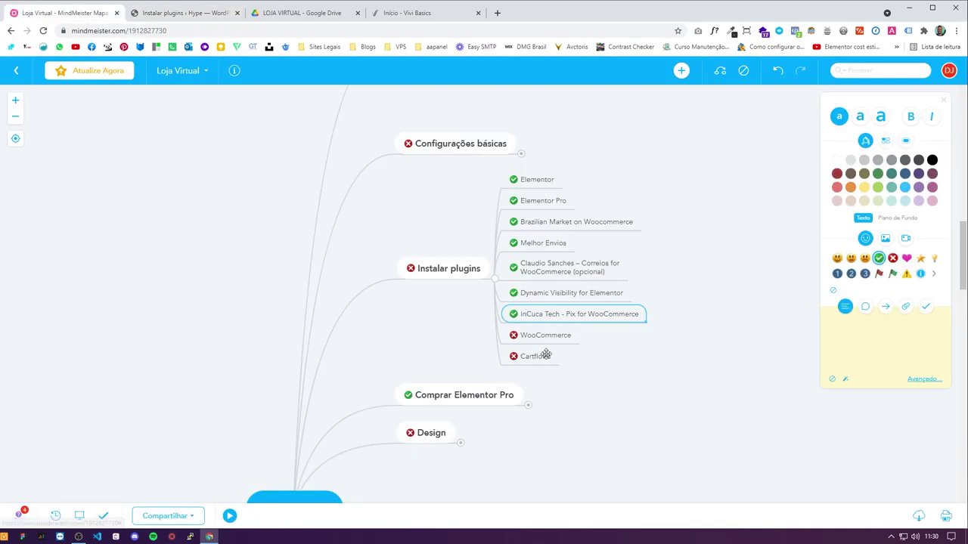
Step: Switch to WordPress, then install and activate the WooCommerce plugin required by Claudio Sanches - Correios for WooCommerce
{"action": "left_click", "coordinate": [538, 334]}
{"action": "left_click", "coordinate": [534, 356]}
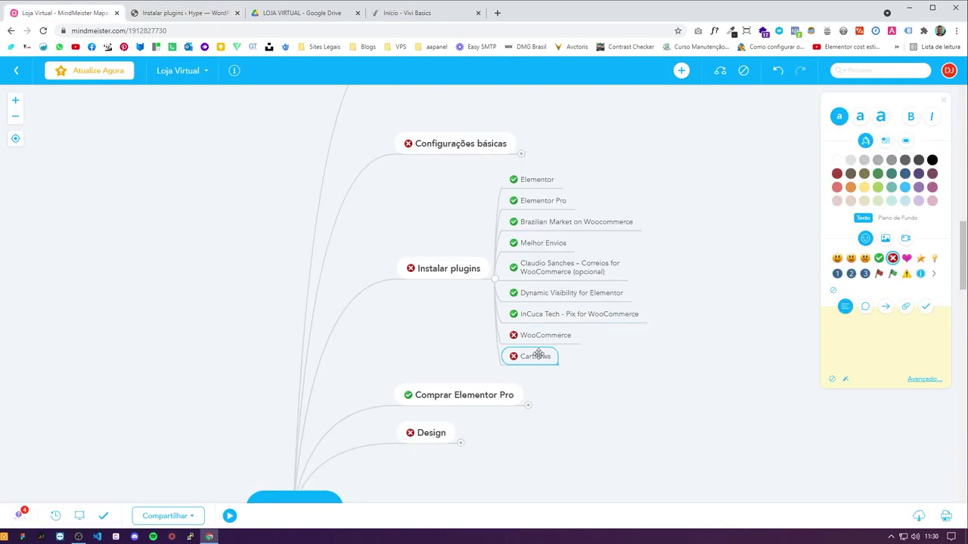
{"action": "left_click", "coordinate": [171, 13]}
{"action": "left_click", "coordinate": [151, 131]}
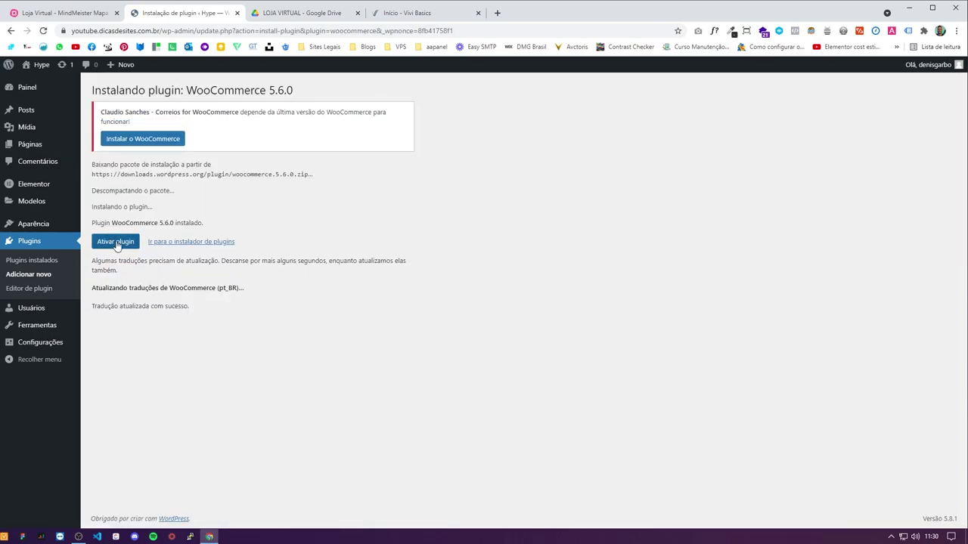
{"action": "left_click", "coordinate": [116, 243]}
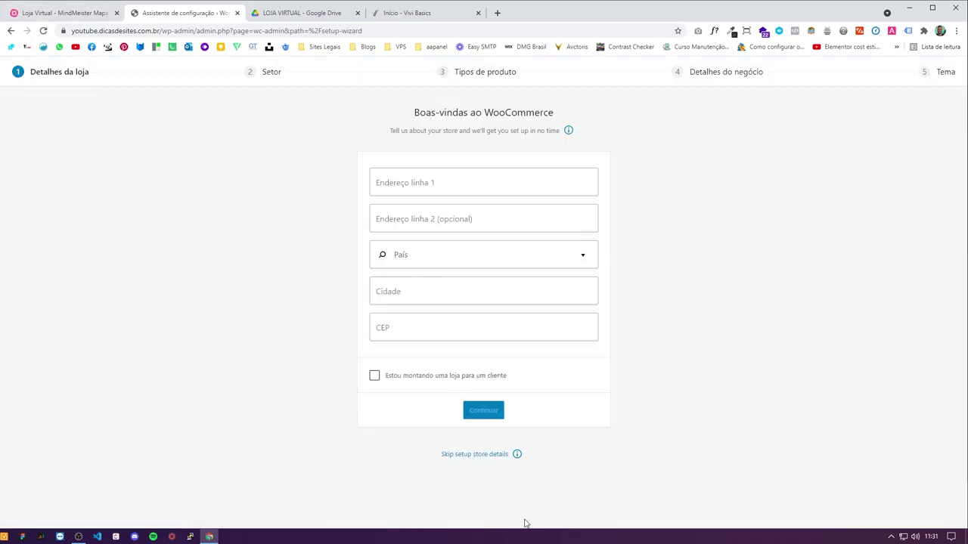
Step: Skip the store details in the WooCommerce setup wizard and decline usage tracking
{"action": "left_click", "coordinate": [75, 17]}
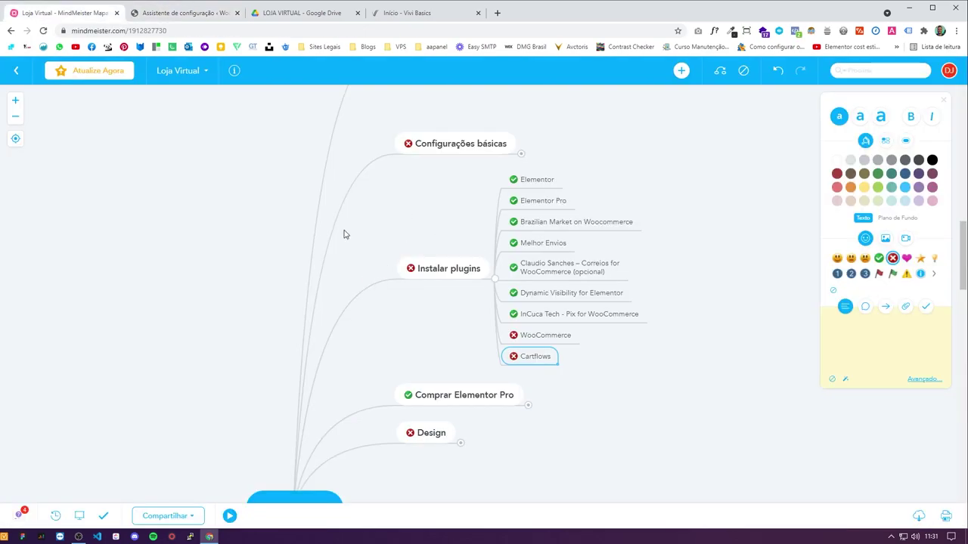
{"action": "left_click", "coordinate": [185, 13]}
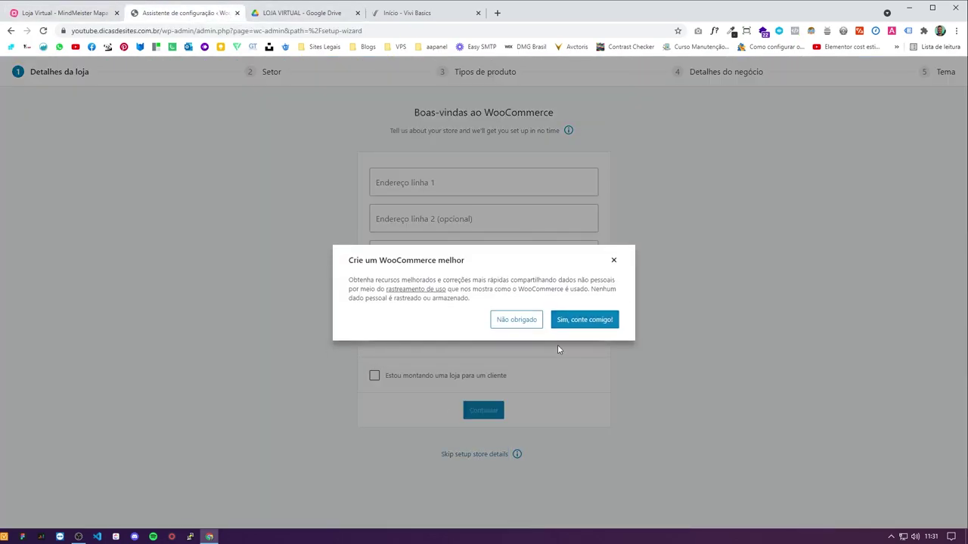
{"action": "left_click", "coordinate": [519, 320]}
Step: In the MindMeister checklist, mark "WooCommerce" with the green check and select "Cartflows"
{"action": "key", "text": "ctrl+shift+Tab"}
{"action": "scroll", "coordinate": [552, 402], "scroll_direction": "up", "scroll_amount": 2}
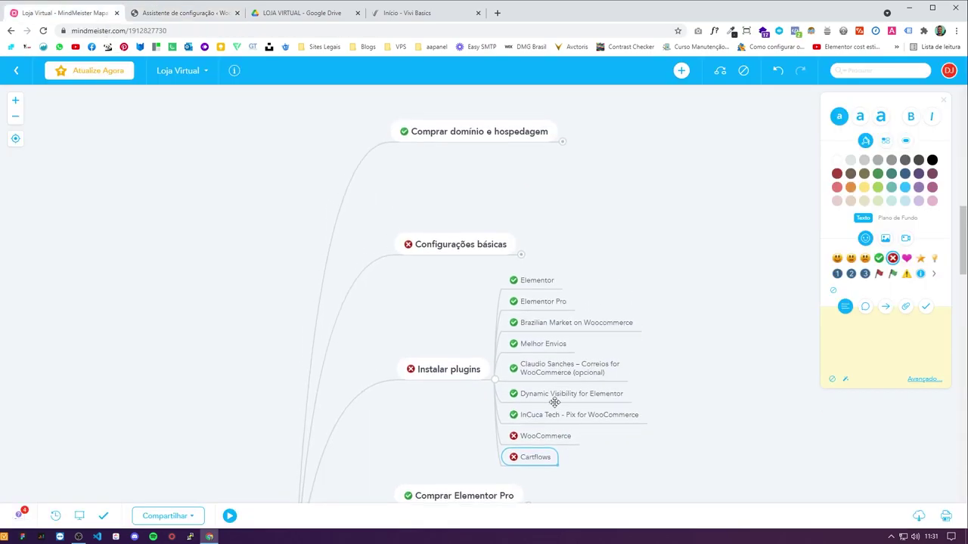
{"action": "scroll", "coordinate": [551, 402], "scroll_direction": "down", "scroll_amount": 1}
{"action": "left_click", "coordinate": [545, 386]}
{"action": "left_click", "coordinate": [879, 258]}
{"action": "scroll", "coordinate": [550, 342], "scroll_direction": "down", "scroll_amount": 3}
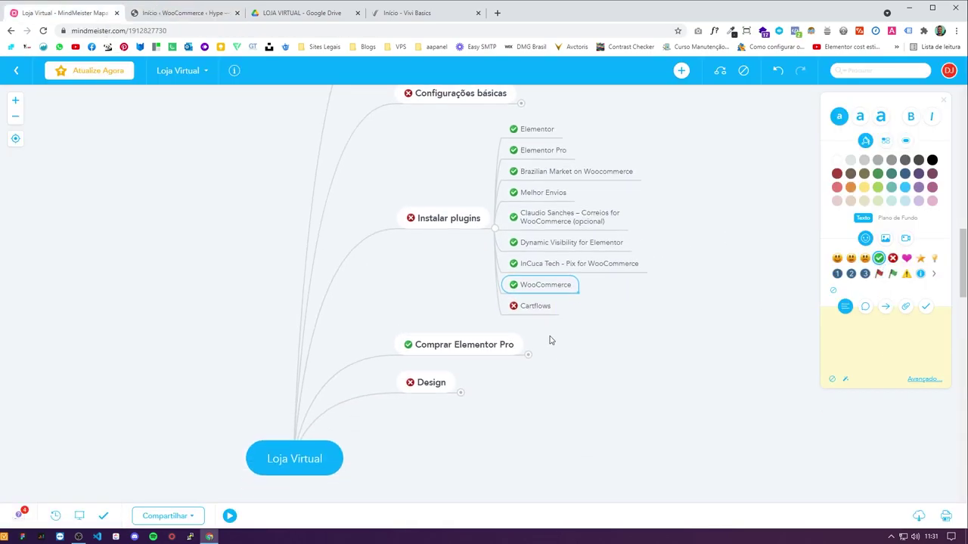
{"action": "left_click", "coordinate": [528, 304]}
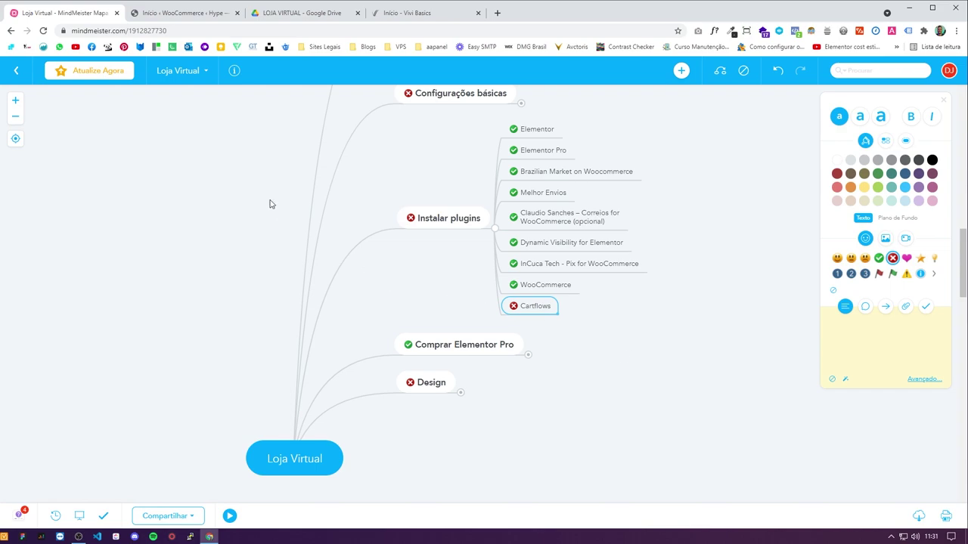
Step: Search the WordPress plugins for "cartflows" and install Funnel Builder by CartFlows
{"action": "left_click", "coordinate": [189, 14]}
{"action": "left_click", "coordinate": [602, 192]}
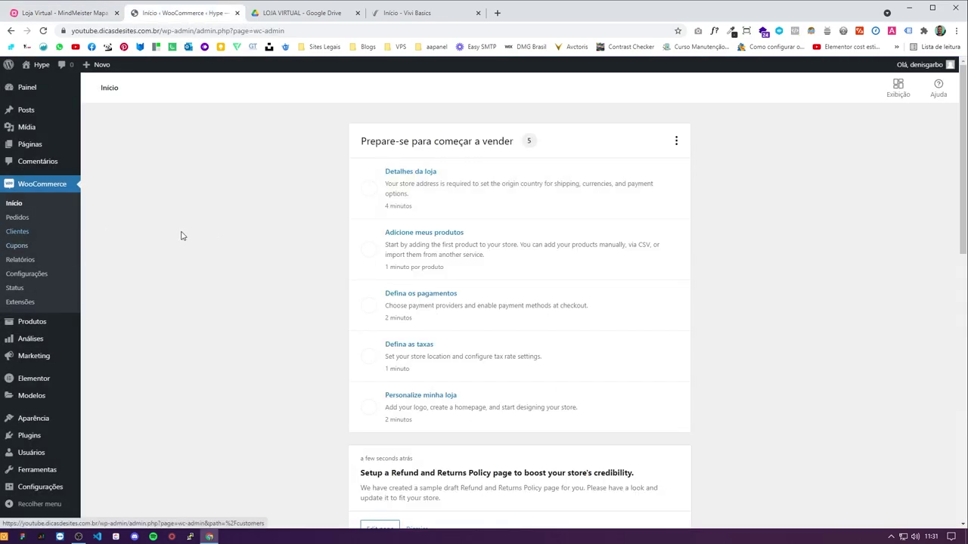
{"action": "mouse_move", "coordinate": [32, 442]}
{"action": "left_click", "coordinate": [111, 451]}
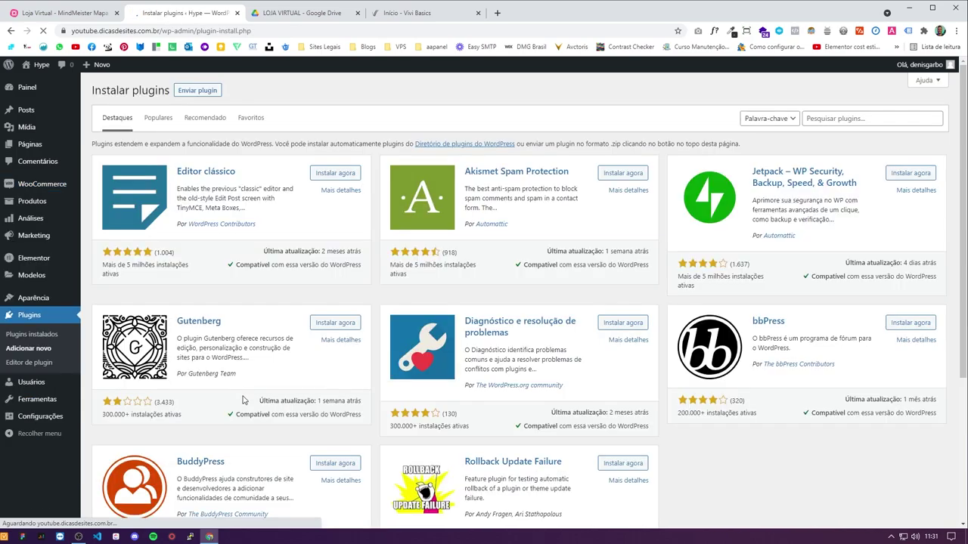
{"action": "left_click", "coordinate": [857, 120]}
{"action": "type", "text": "cartflows"}
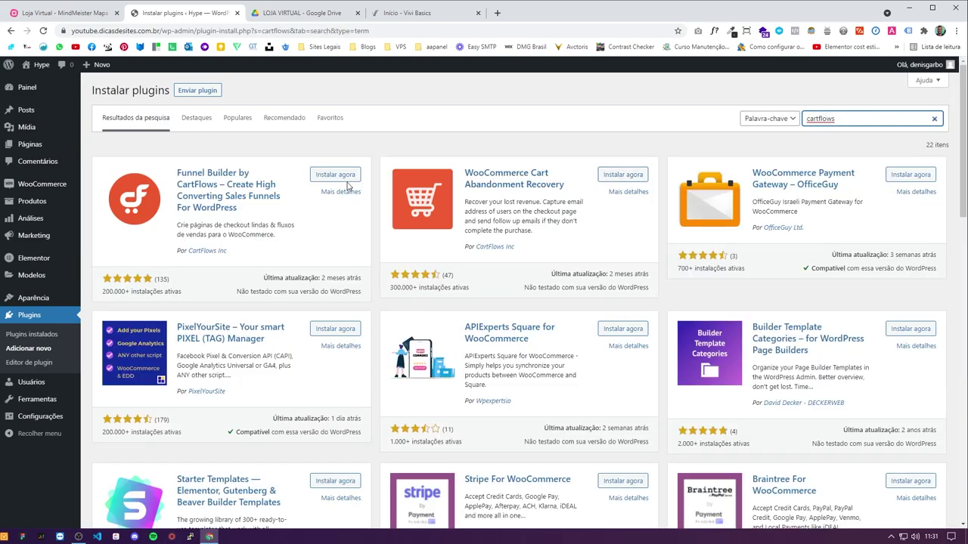
{"action": "left_click", "coordinate": [333, 175]}
{"action": "left_click_drag", "start_coordinate": [227, 251], "coordinate": [182, 258]}
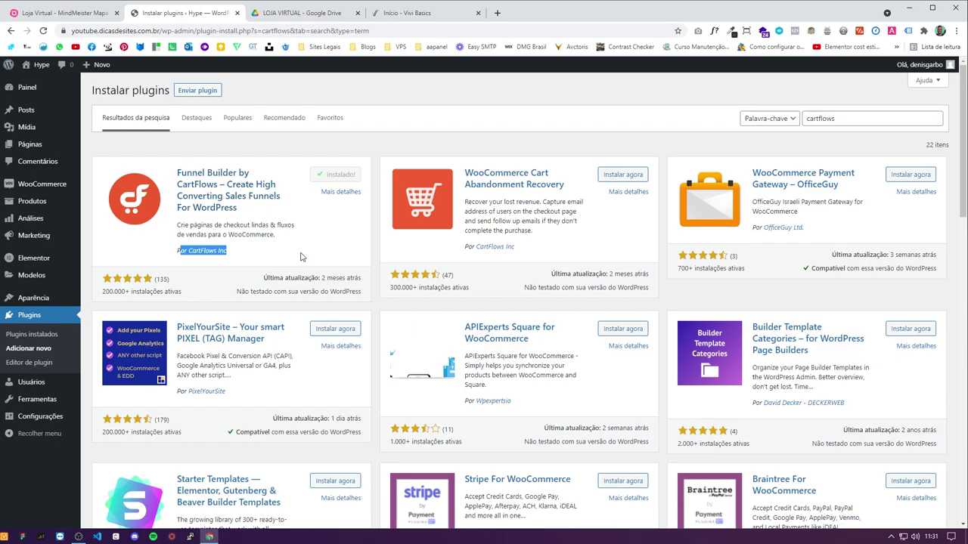
Step: In the installed plugins, activate Dynamic Visibility for Elementor, CartFlows and Brazilian Market on WooCommerce
{"action": "left_click", "coordinate": [39, 338]}
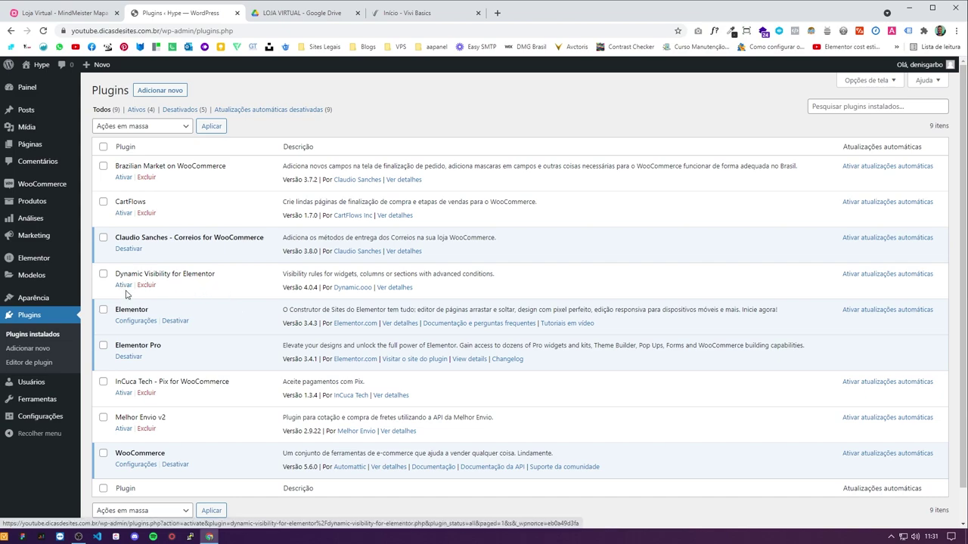
{"action": "left_click", "coordinate": [124, 286]}
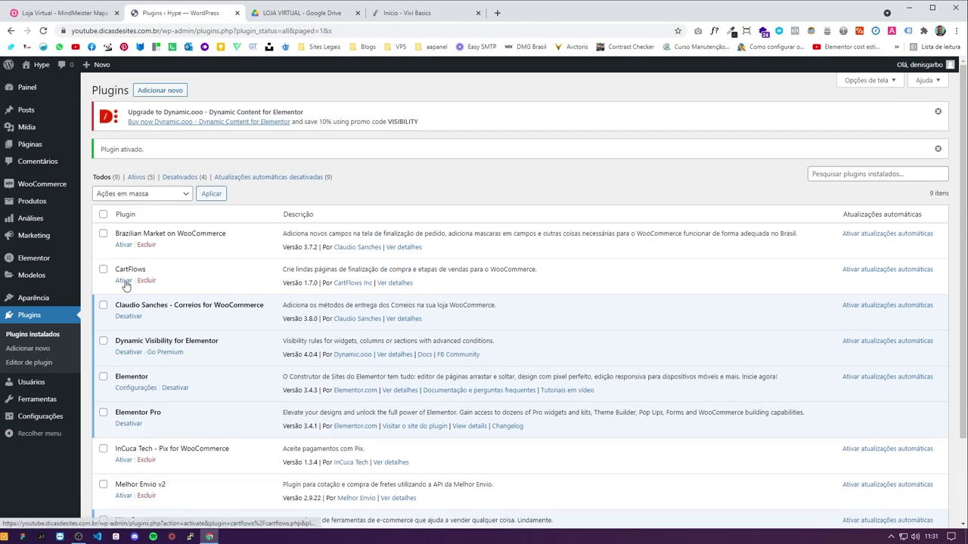
{"action": "left_click", "coordinate": [127, 283]}
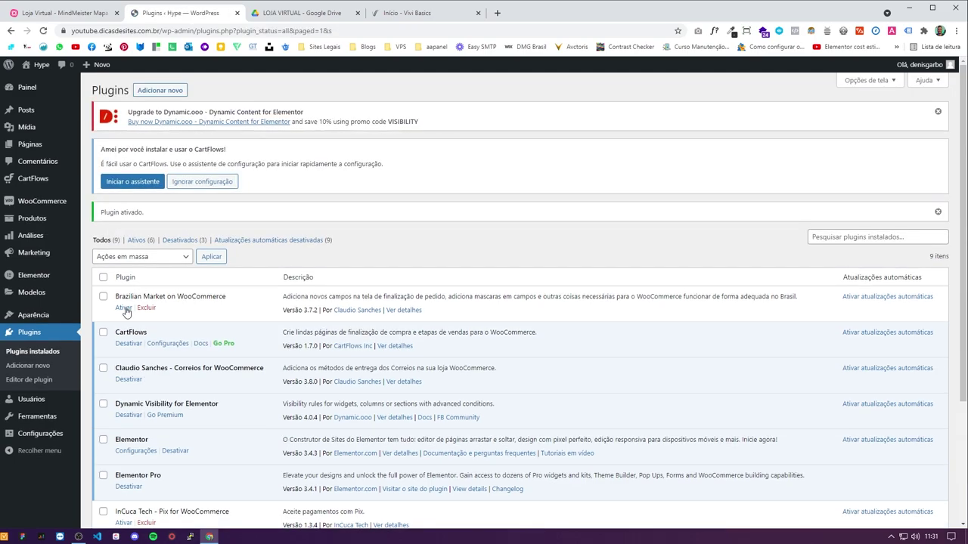
{"action": "left_click", "coordinate": [125, 309]}
{"action": "scroll", "coordinate": [242, 303], "scroll_direction": "down", "scroll_amount": 3}
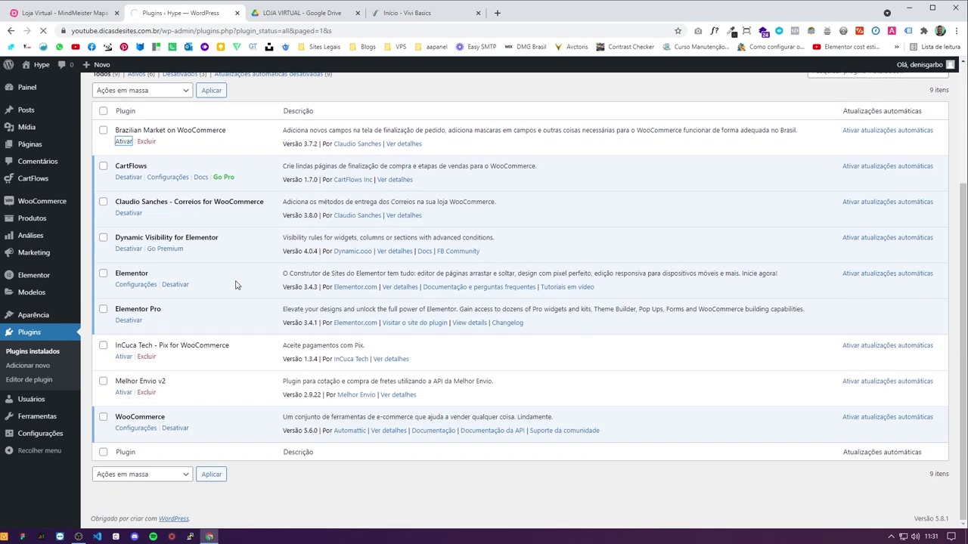
Step: Activate the InCuca Tech - Pix for WooCommerce and Melhor Envio v2 plugins and check the plugin list
{"action": "scroll", "coordinate": [234, 281], "scroll_direction": "down", "scroll_amount": 5}
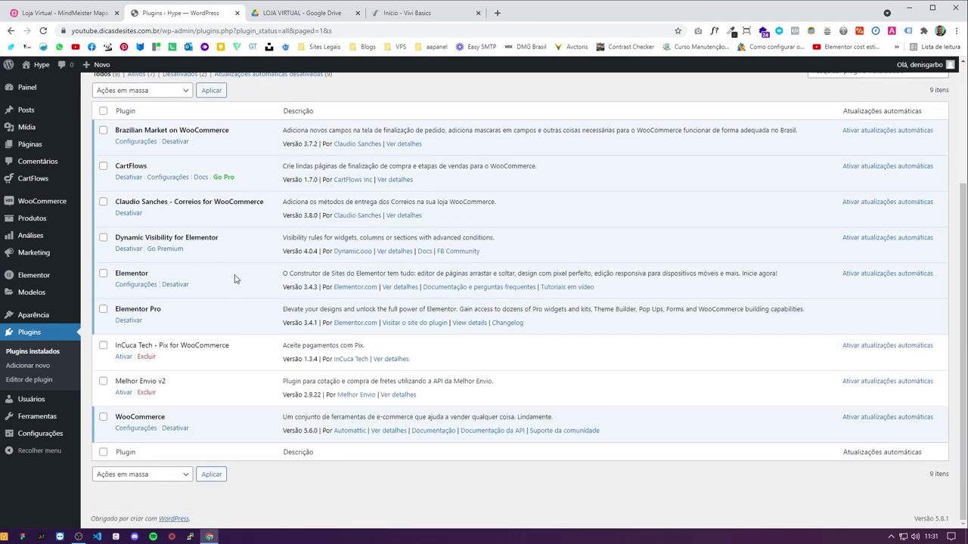
{"action": "left_click_drag", "start_coordinate": [230, 346], "coordinate": [116, 346]}
{"action": "left_click", "coordinate": [231, 359]}
{"action": "left_click", "coordinate": [122, 357]}
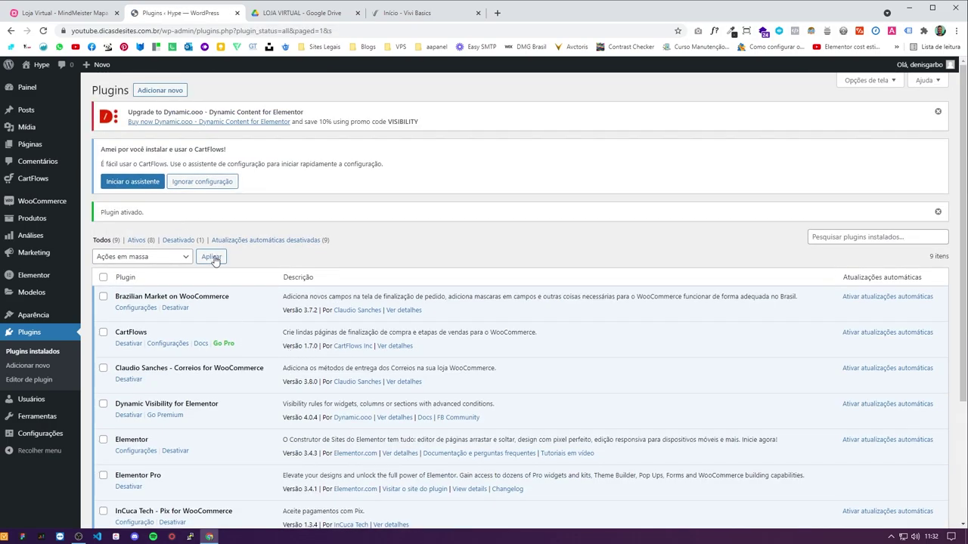
{"action": "scroll", "coordinate": [215, 261], "scroll_direction": "down", "scroll_amount": 3}
{"action": "left_click", "coordinate": [123, 393]}
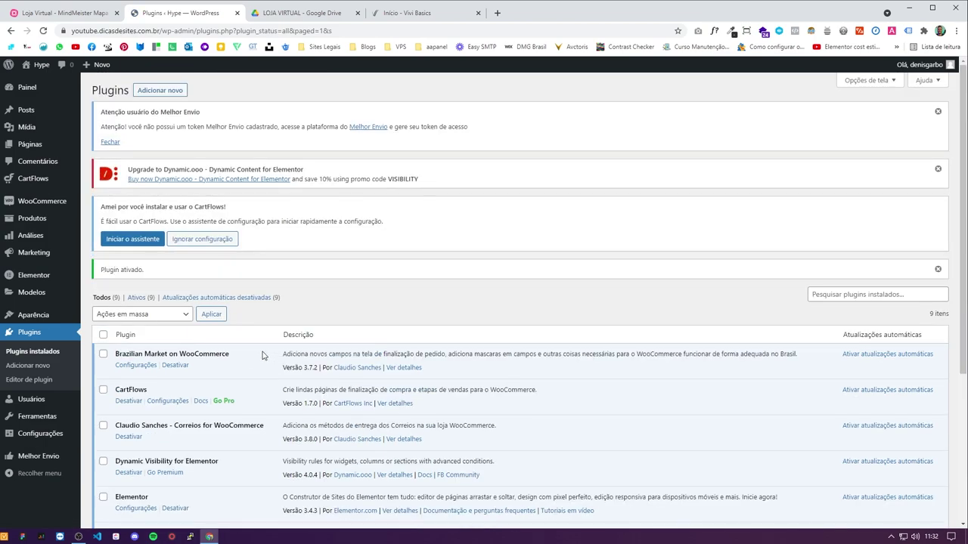
{"action": "scroll", "coordinate": [261, 356], "scroll_direction": "down", "scroll_amount": 3}
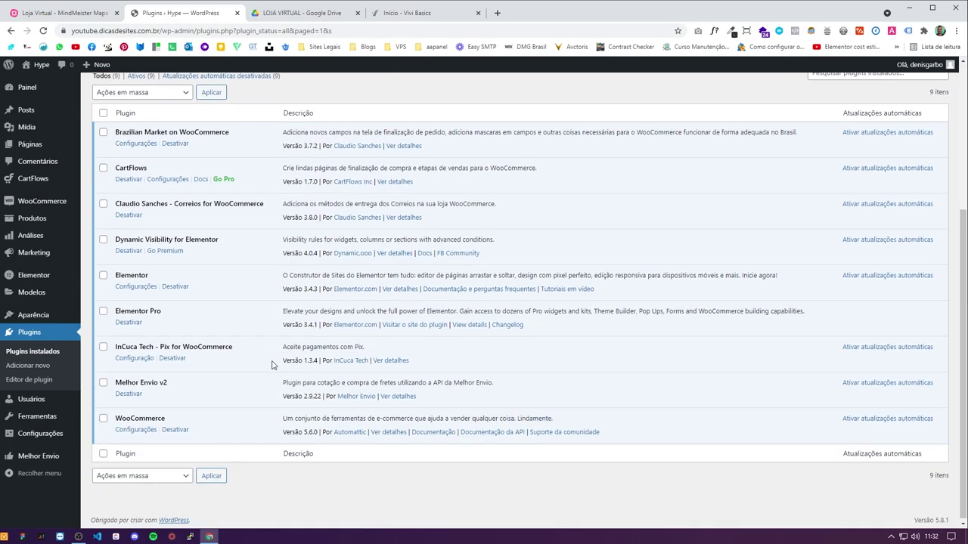
{"action": "scroll", "coordinate": [272, 366], "scroll_direction": "up", "scroll_amount": 3}
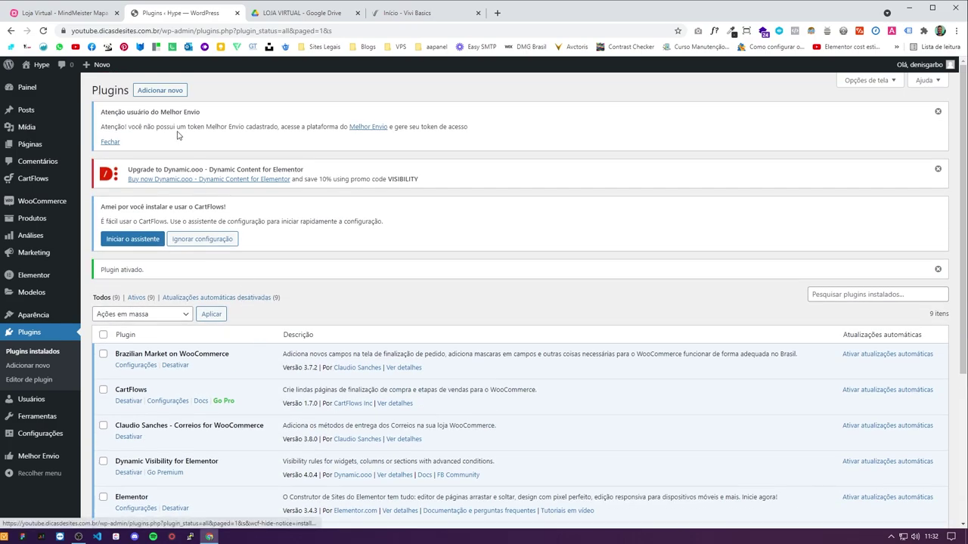
{"action": "scroll", "coordinate": [257, 370], "scroll_direction": "down", "scroll_amount": 3}
{"action": "scroll", "coordinate": [267, 360], "scroll_direction": "up", "scroll_amount": 3}
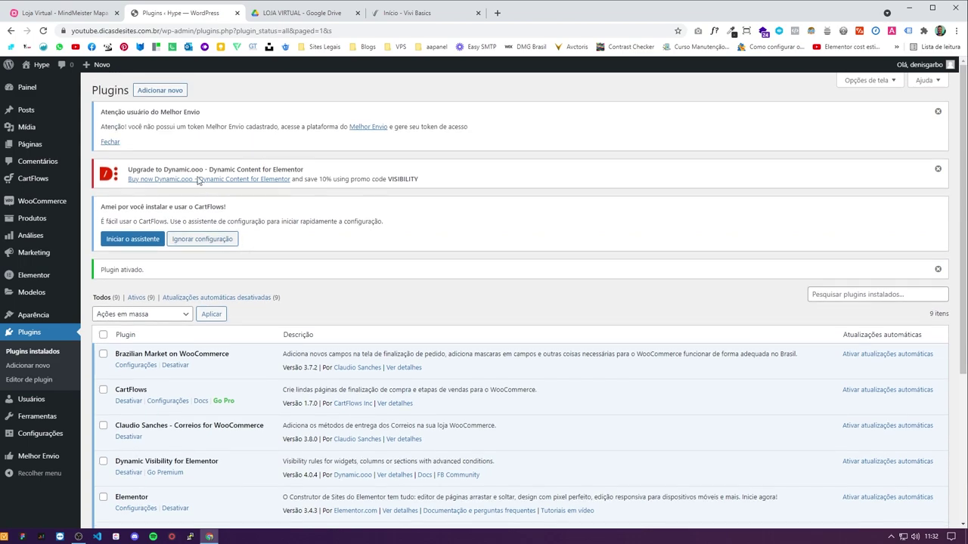
Step: In the MindMeister checklist, mark "Cartflows" and "Instalar plugins" with the green check and collapse the "Instalar plugins" branch
{"action": "left_click", "coordinate": [85, 9]}
{"action": "left_click", "coordinate": [878, 258]}
{"action": "scroll", "coordinate": [556, 311], "scroll_direction": "up", "scroll_amount": 2}
{"action": "left_click", "coordinate": [454, 318]}
{"action": "left_click", "coordinate": [879, 258]}
{"action": "left_click", "coordinate": [493, 331]}
Step: Move the "Instalar plugins" topic directly below "Comprar domínio e hospedagem" and expand the "Configurações básicas" branch
{"action": "scroll", "coordinate": [491, 333], "scroll_direction": "up", "scroll_amount": 3}
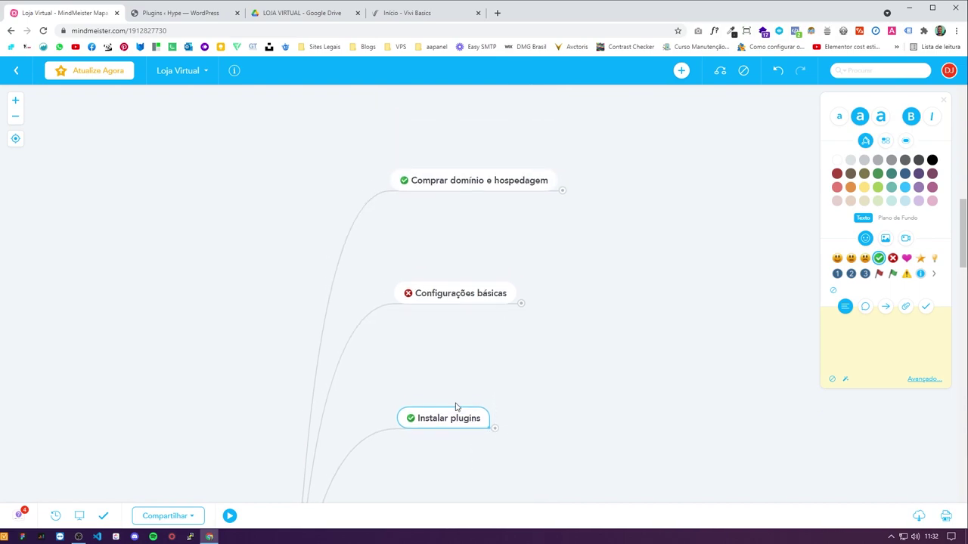
{"action": "left_click_drag", "start_coordinate": [442, 387], "coordinate": [445, 211]}
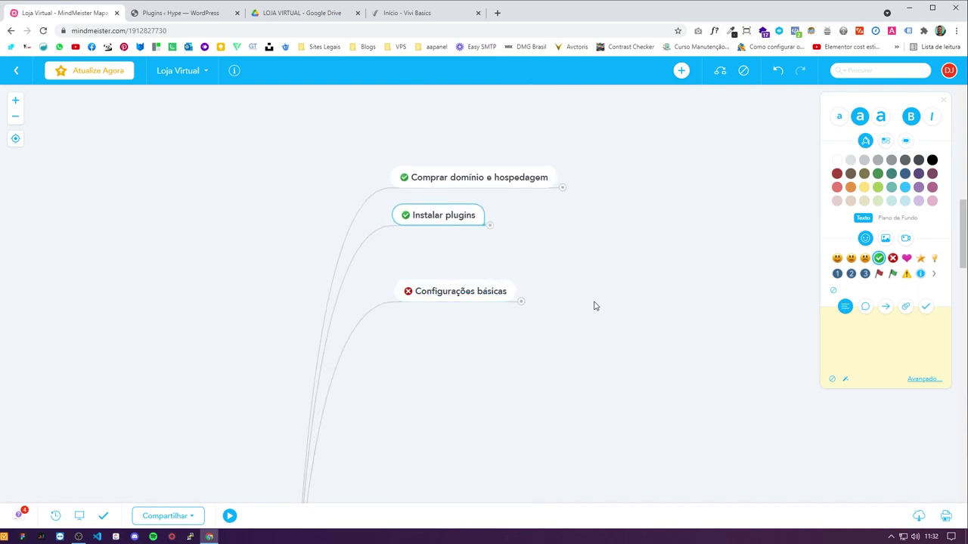
{"action": "left_click", "coordinate": [521, 302]}
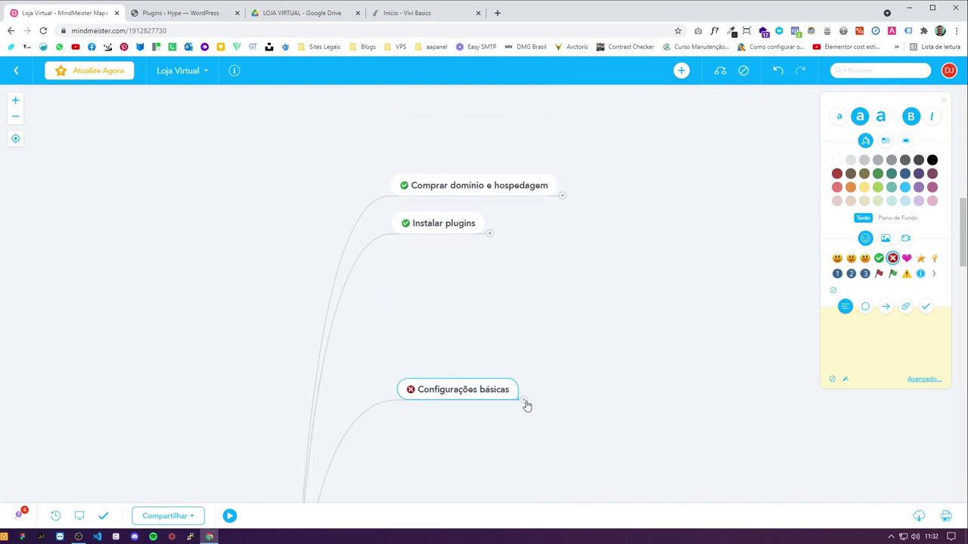
{"action": "scroll", "coordinate": [711, 373], "scroll_direction": "down", "scroll_amount": 1}
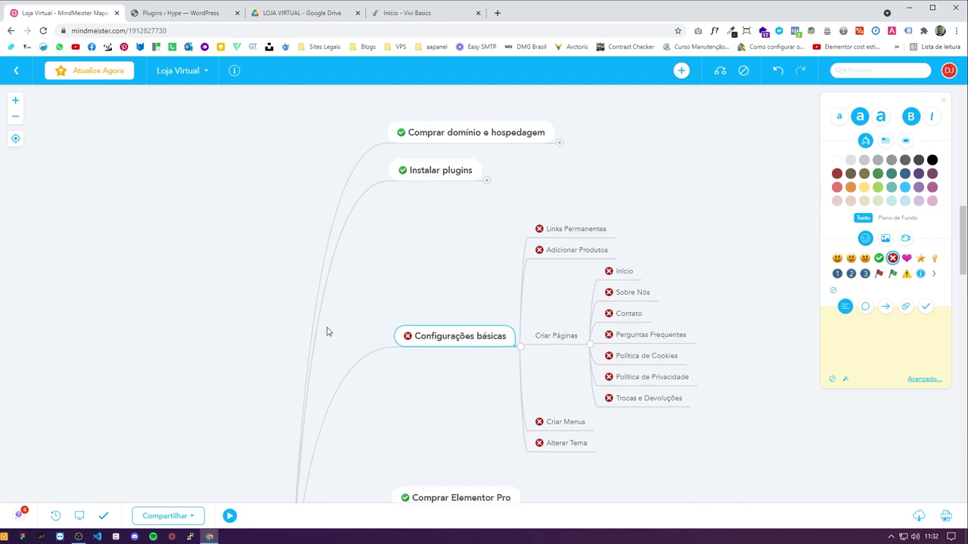
{"action": "scroll", "coordinate": [633, 391], "scroll_direction": "down", "scroll_amount": 1}
{"action": "scroll", "coordinate": [453, 395], "scroll_direction": "down", "scroll_amount": 2}
{"action": "scroll", "coordinate": [453, 356], "scroll_direction": "up", "scroll_amount": 3}
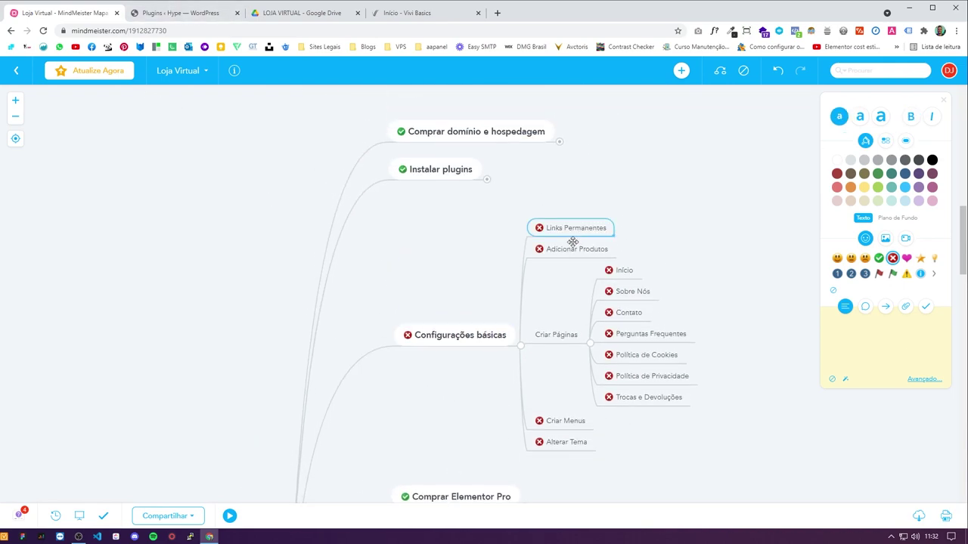
Step: Switch to the WordPress admin and open the permalink settings
{"action": "left_click", "coordinate": [181, 13]}
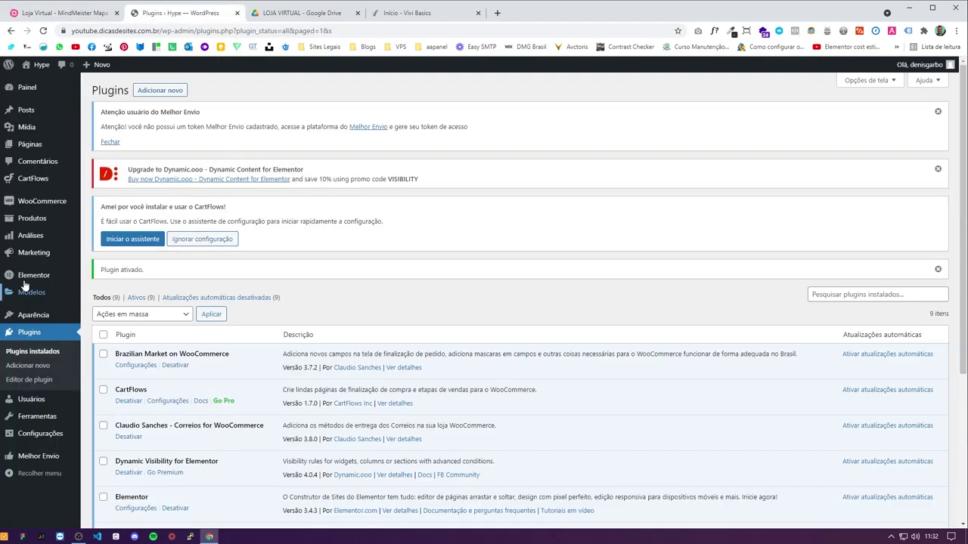
{"action": "mouse_move", "coordinate": [27, 435]}
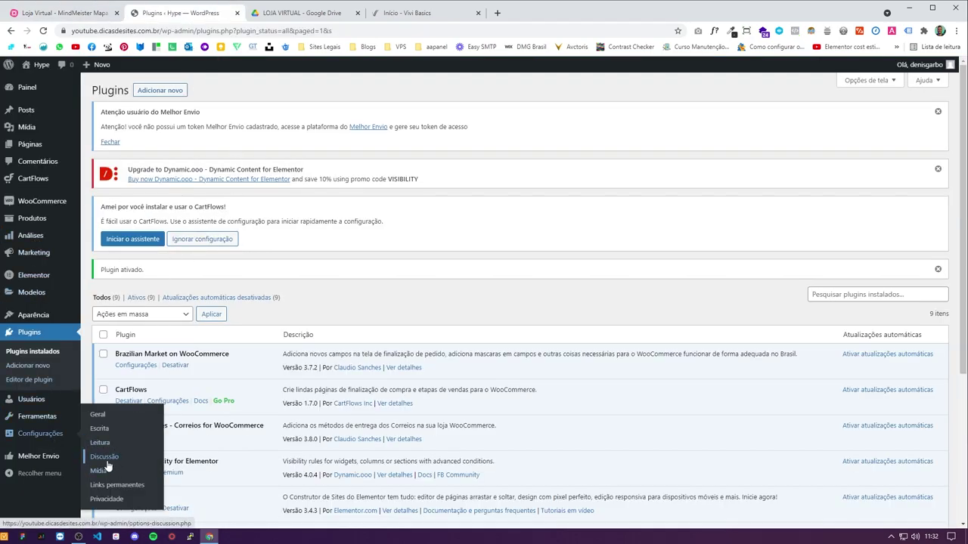
{"action": "left_click", "coordinate": [89, 14]}
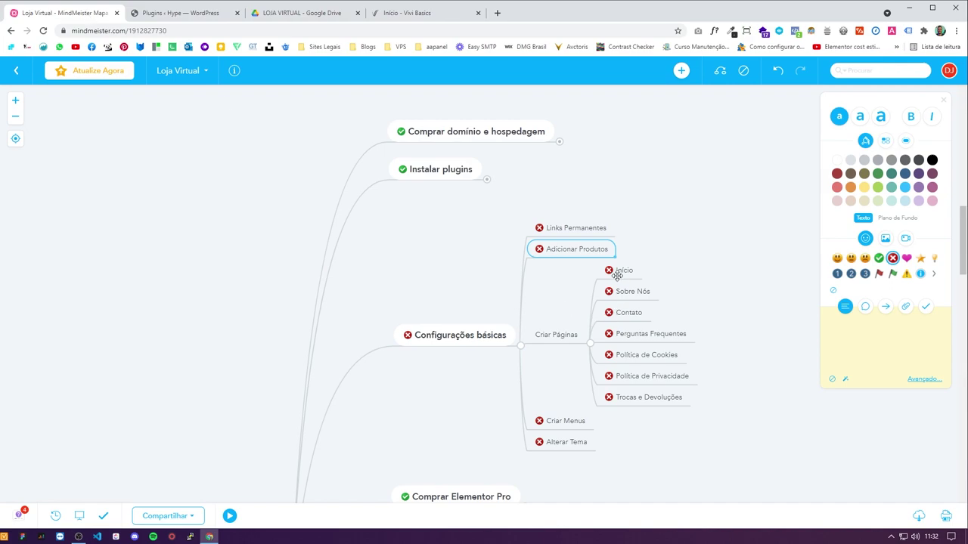
{"action": "left_click", "coordinate": [160, 18]}
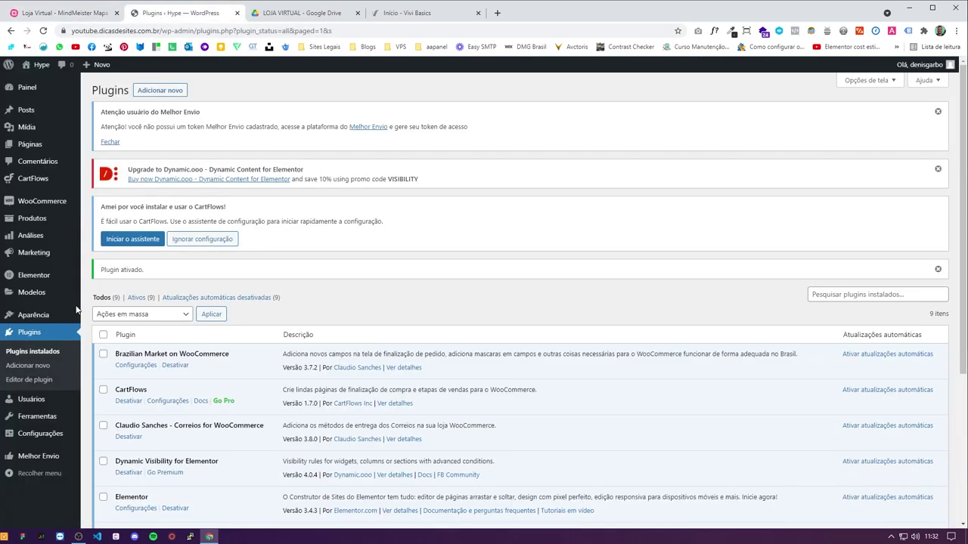
{"action": "mouse_move", "coordinate": [46, 437]}
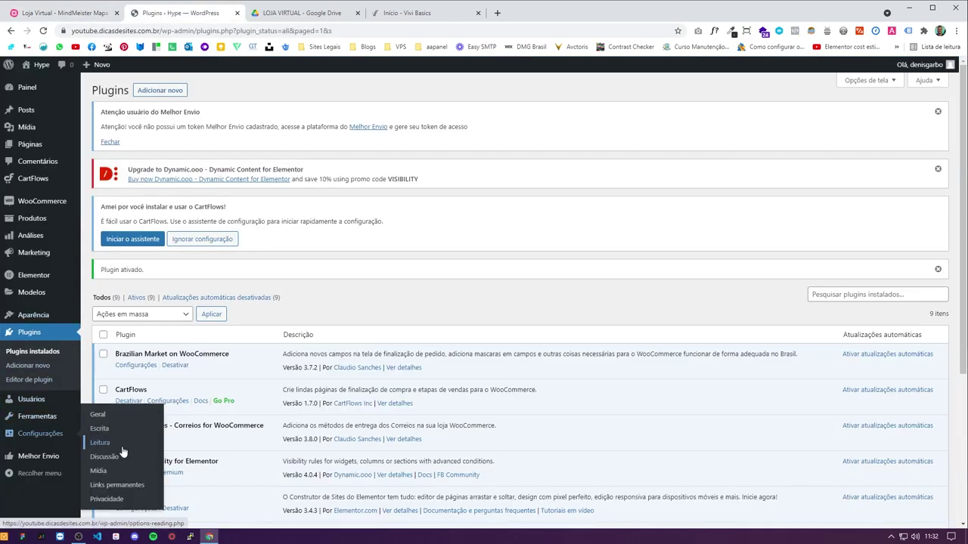
{"action": "left_click", "coordinate": [110, 484]}
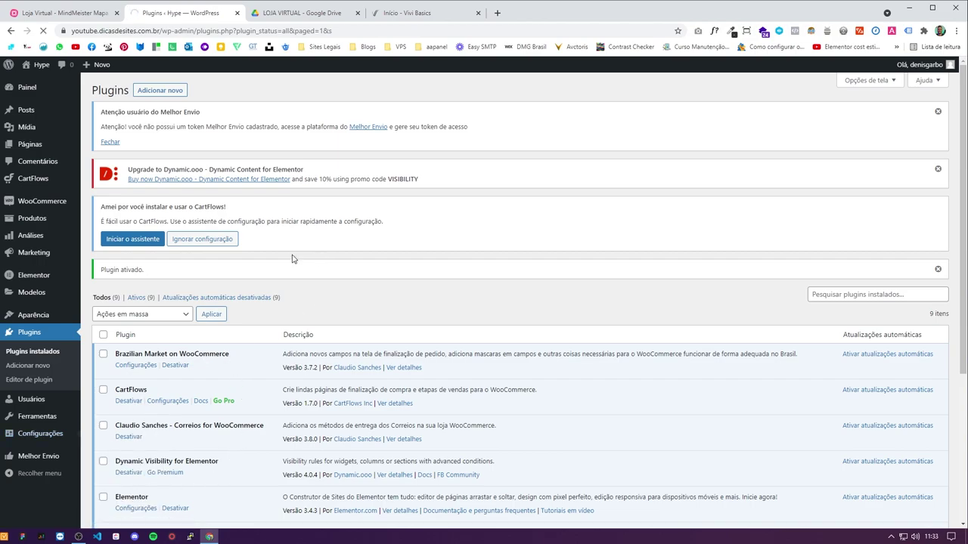
Step: Examine the "Dia e nome" permalink structure, especially the date portion of its example URL
{"action": "scroll", "coordinate": [294, 258], "scroll_direction": "down", "scroll_amount": 3}
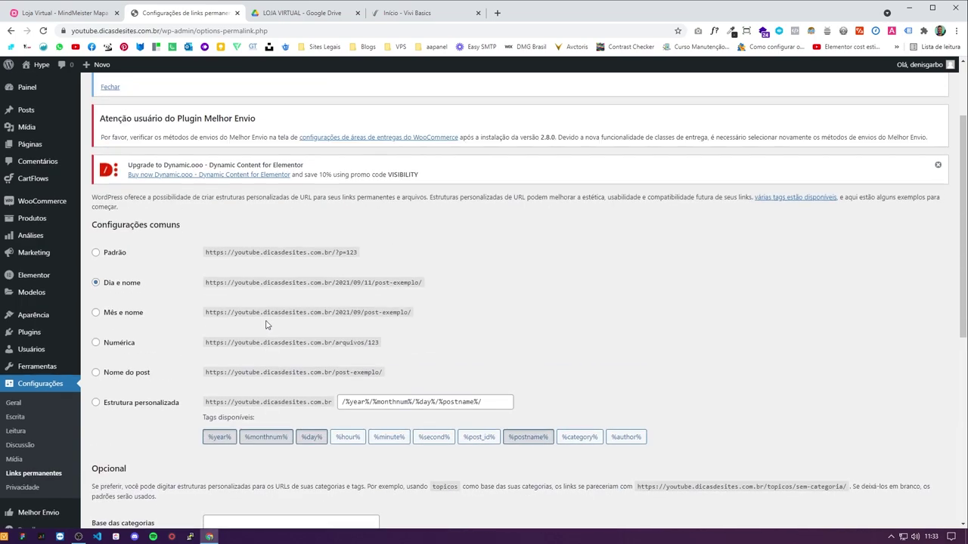
{"action": "left_click_drag", "start_coordinate": [426, 297], "coordinate": [335, 297]}
{"action": "left_click", "coordinate": [350, 307]}
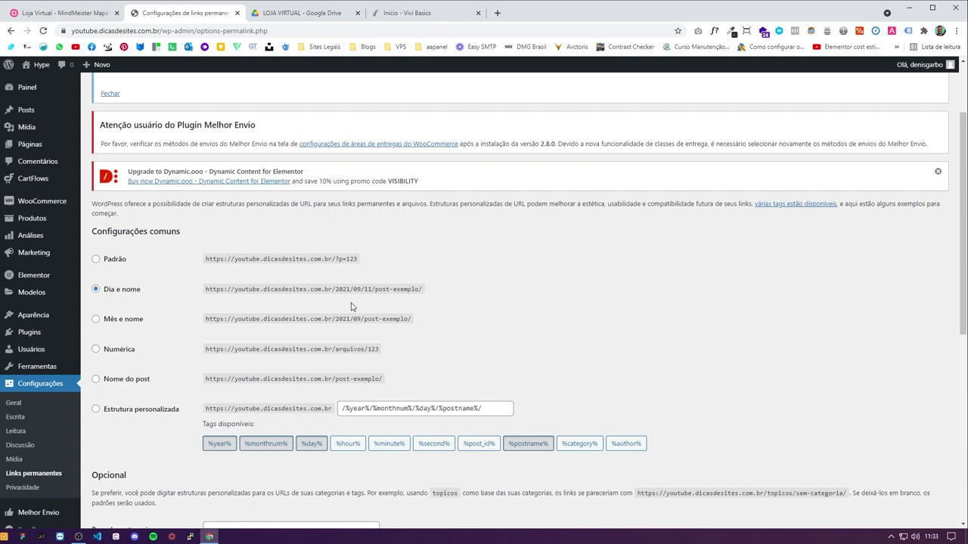
{"action": "left_click_drag", "start_coordinate": [234, 291], "coordinate": [426, 291]}
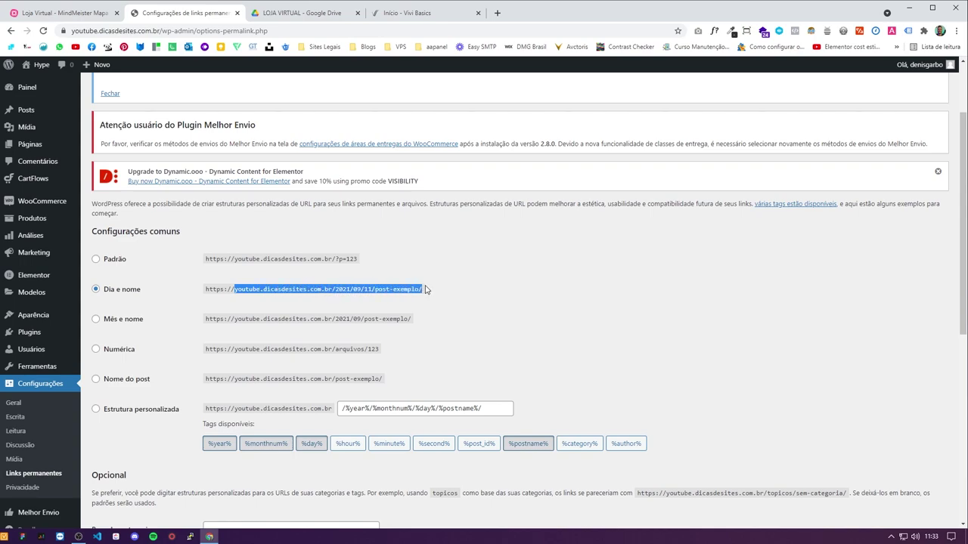
{"action": "left_click", "coordinate": [435, 290]}
{"action": "left_click_drag", "start_coordinate": [340, 289], "coordinate": [382, 295]}
{"action": "left_click", "coordinate": [545, 330]}
{"action": "left_click", "coordinate": [412, 301]}
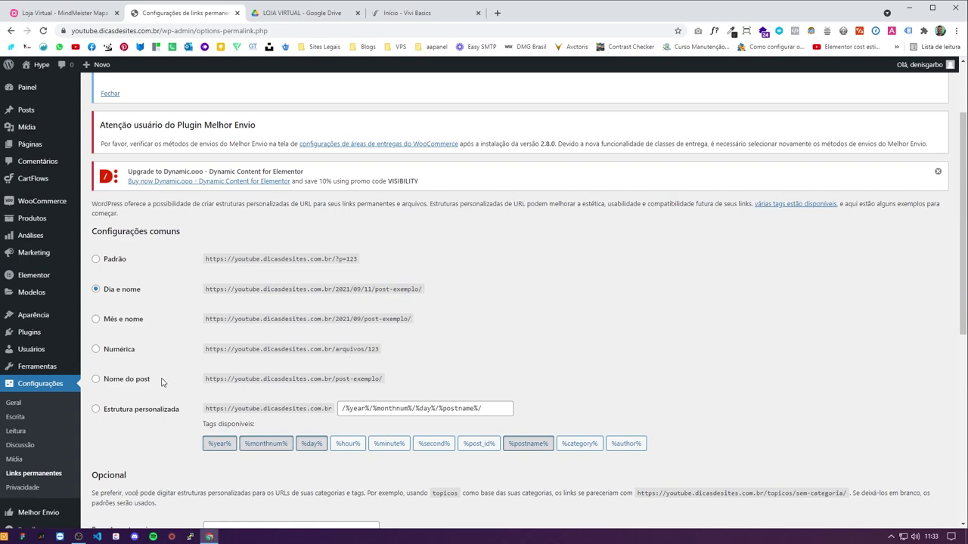
Step: Set the permalink structure to "Nome do post" and save the permalink settings
{"action": "left_click", "coordinate": [125, 379]}
{"action": "left_click_drag", "start_coordinate": [335, 381], "coordinate": [433, 385]}
{"action": "left_click", "coordinate": [434, 386]}
{"action": "scroll", "coordinate": [303, 416], "scroll_direction": "down", "scroll_amount": 5}
{"action": "left_click", "coordinate": [144, 476]}
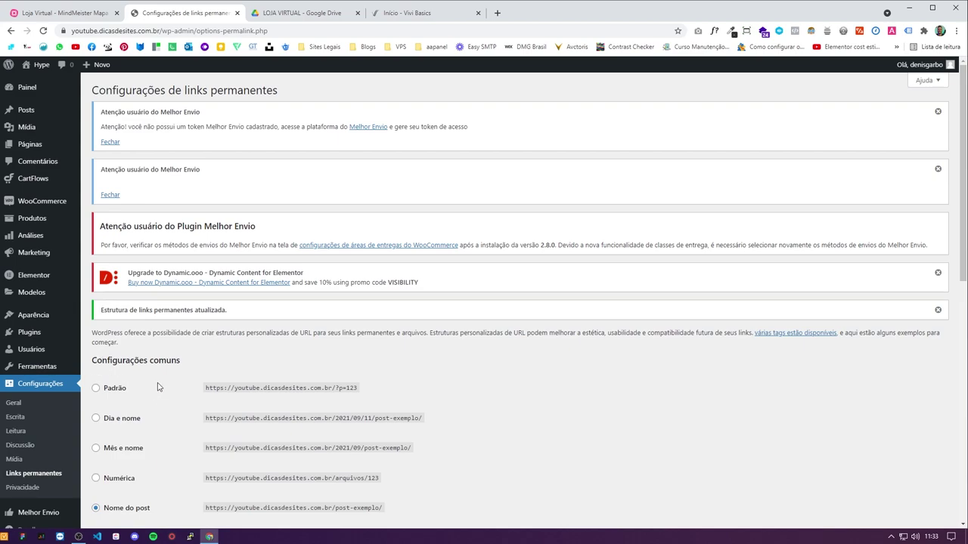
{"action": "scroll", "coordinate": [179, 345], "scroll_direction": "down", "scroll_amount": 3}
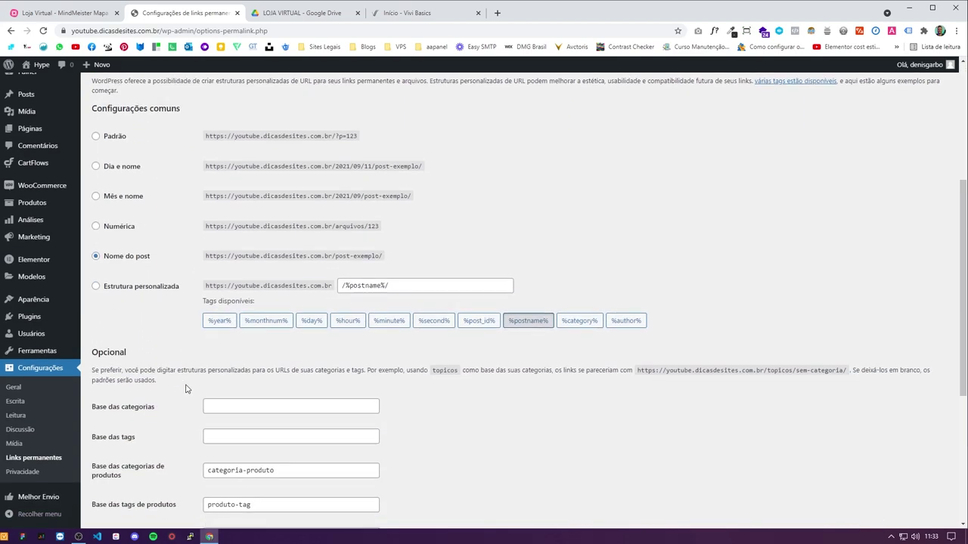
{"action": "scroll", "coordinate": [162, 310], "scroll_direction": "up", "scroll_amount": 3}
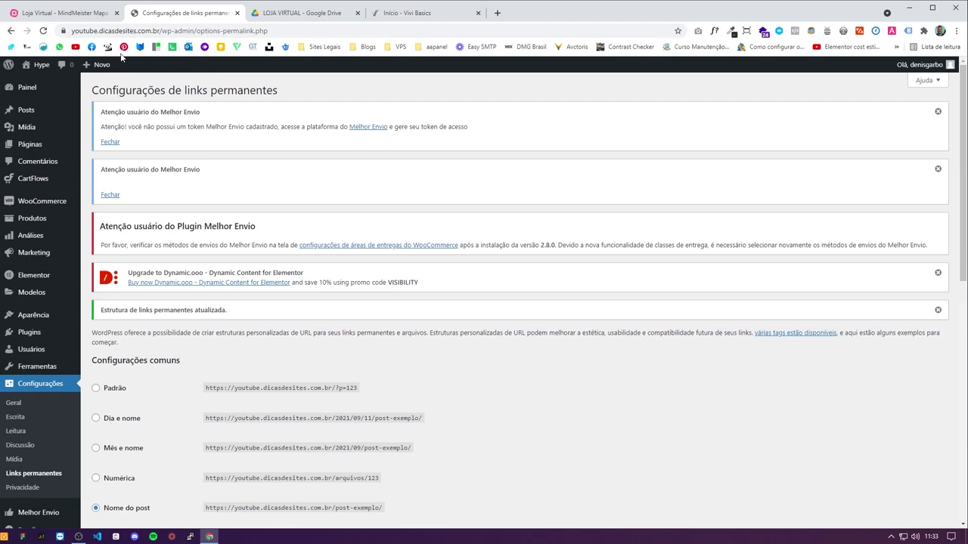
Step: In the MindMeister checklist, mark "Links Permanentes" with the green check and select the "Alterar Tema" topic
{"action": "left_click", "coordinate": [64, 13]}
{"action": "left_click", "coordinate": [574, 229]}
{"action": "left_click", "coordinate": [878, 258]}
{"action": "left_click", "coordinate": [559, 421]}
{"action": "left_click", "coordinate": [566, 441]}
Step: In the WordPress admin, start adding a new theme and search the theme directory for "hello"
{"action": "left_click", "coordinate": [183, 16]}
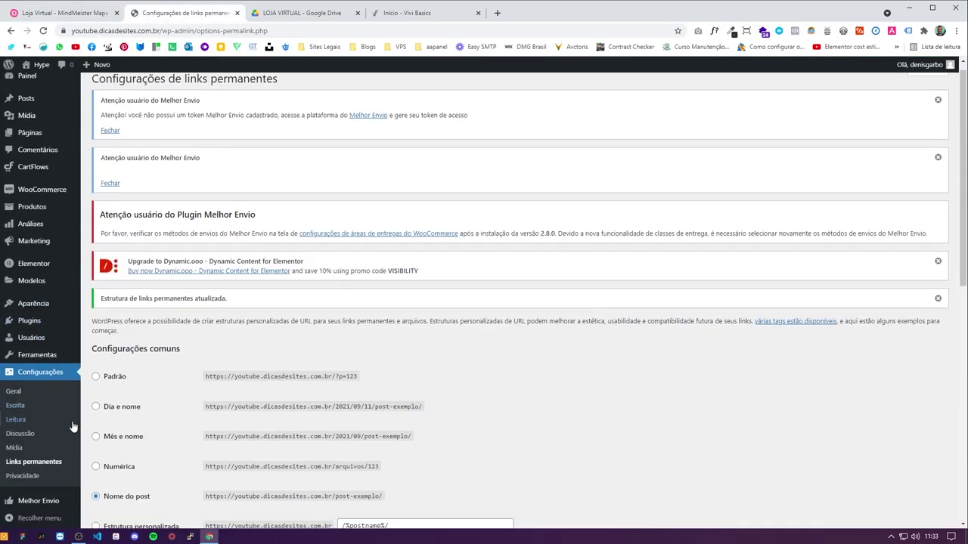
{"action": "scroll", "coordinate": [37, 355], "scroll_direction": "down", "scroll_amount": 1}
{"action": "mouse_move", "coordinate": [38, 299]}
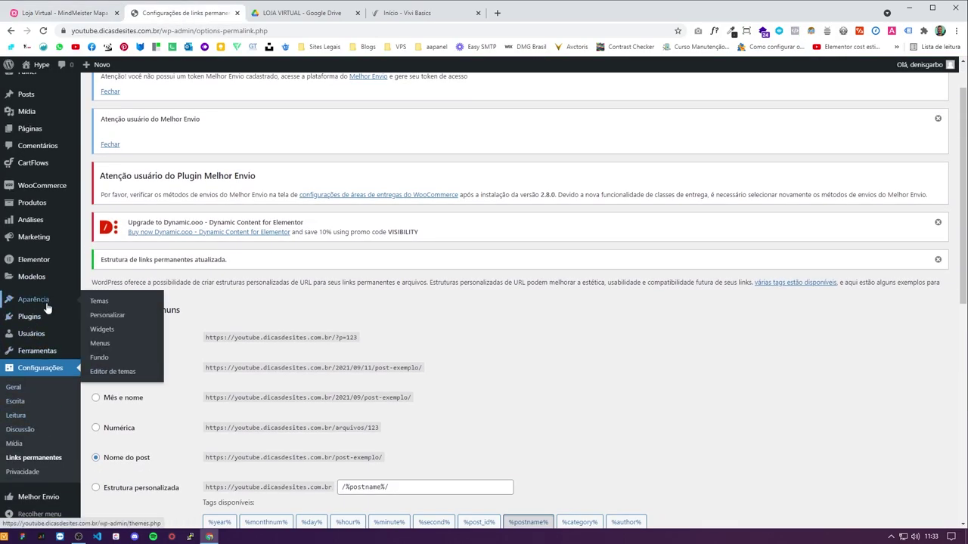
{"action": "left_click", "coordinate": [97, 301]}
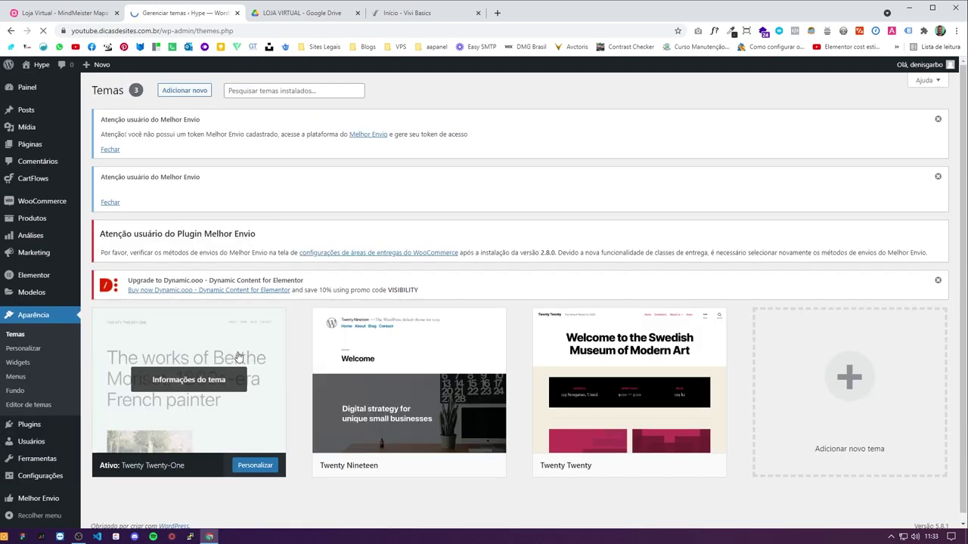
{"action": "left_click", "coordinate": [201, 90]}
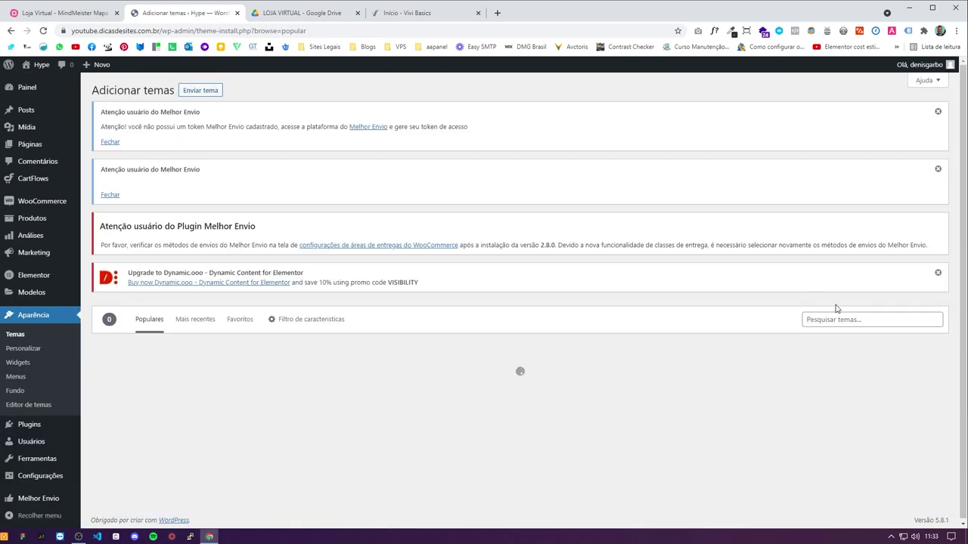
{"action": "left_click", "coordinate": [852, 316]}
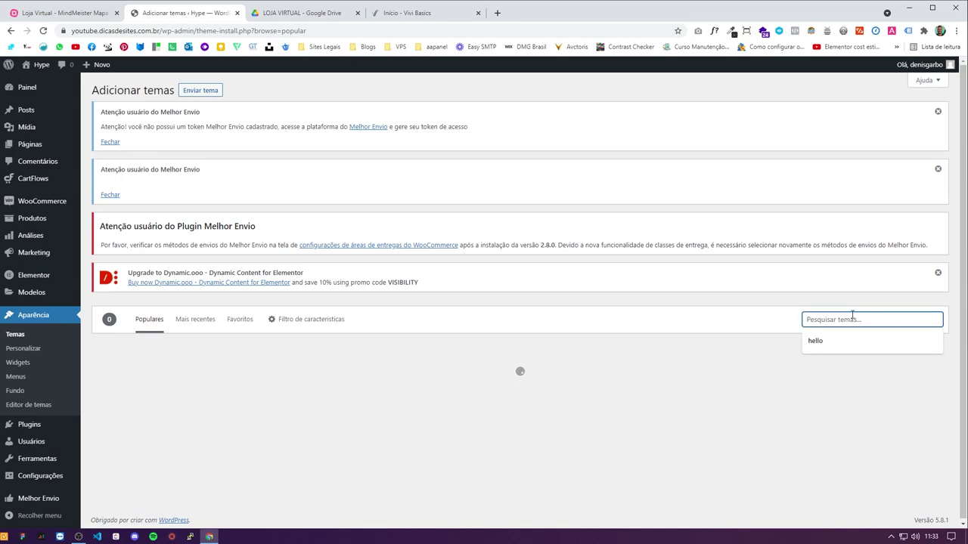
{"action": "left_click", "coordinate": [822, 346]}
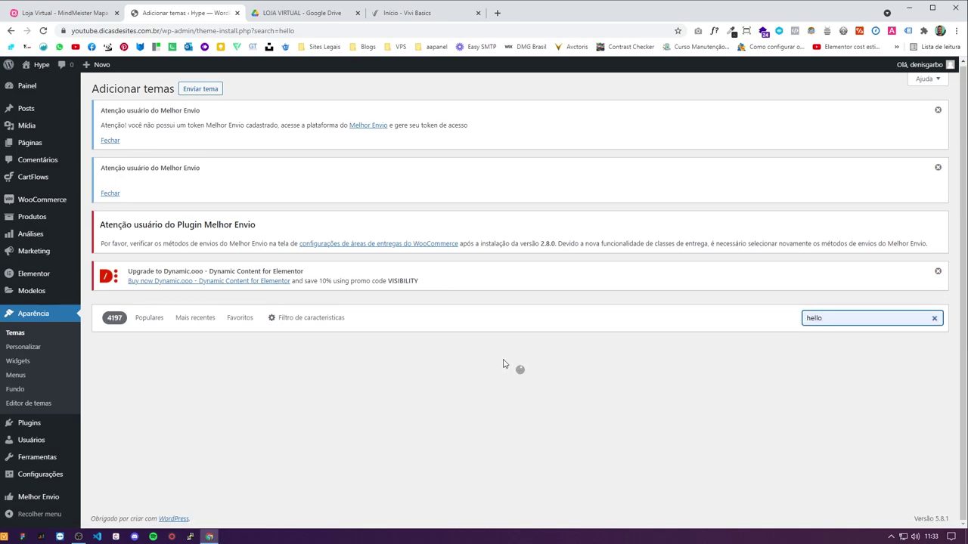
Step: Install and activate the Hello Elementor theme
{"action": "scroll", "coordinate": [340, 378], "scroll_direction": "down", "scroll_amount": 1}
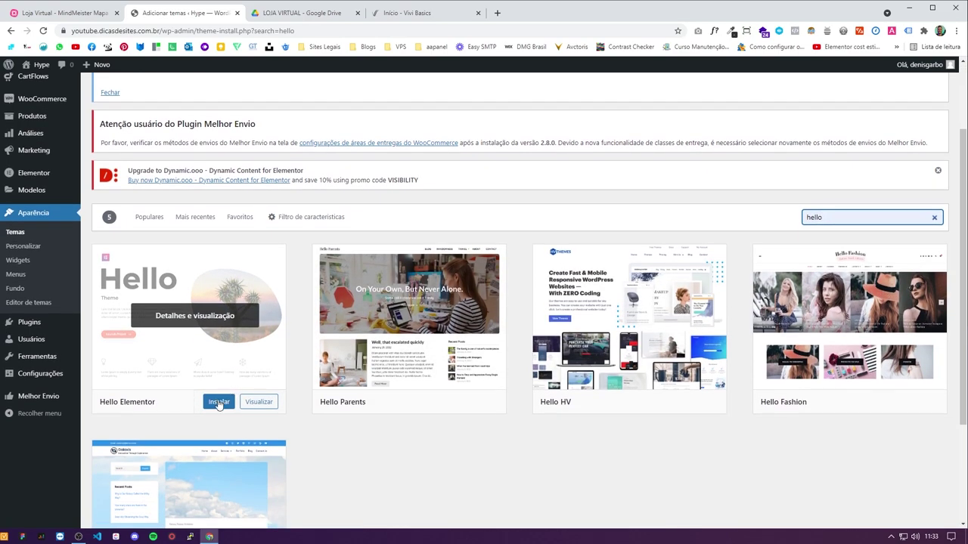
{"action": "left_click", "coordinate": [215, 406]}
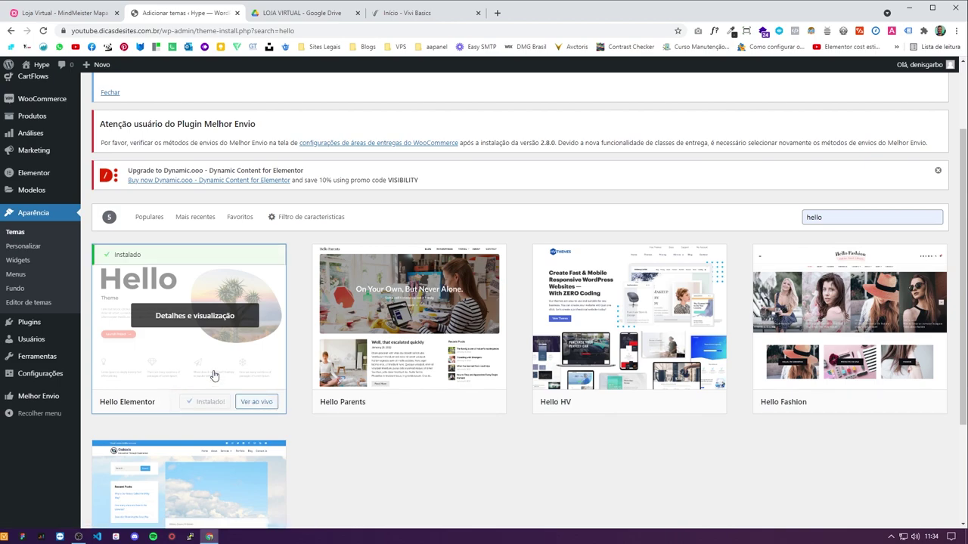
{"action": "left_click", "coordinate": [217, 403]}
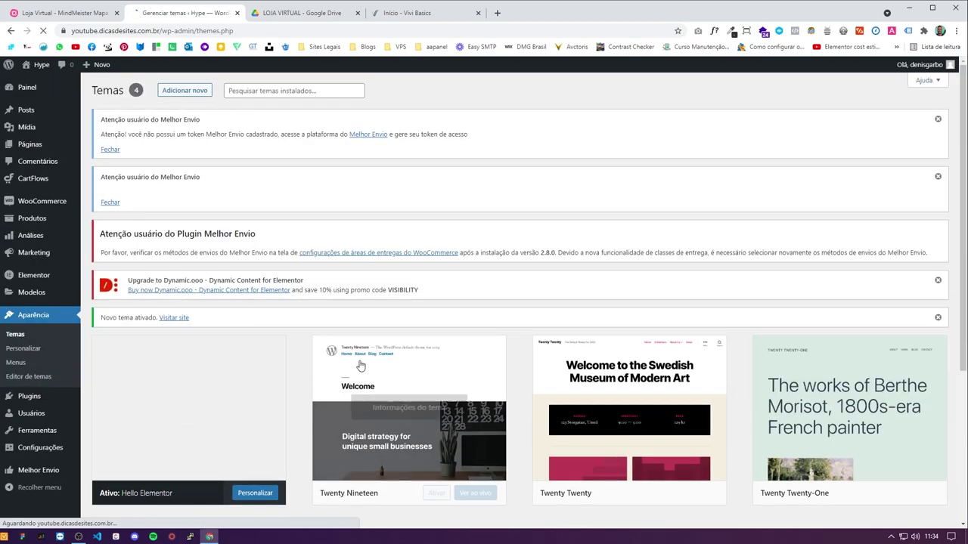
Step: Delete the unused themes Twenty Nineteen, Twenty Twenty and Twenty Twenty-One
{"action": "scroll", "coordinate": [363, 367], "scroll_direction": "down", "scroll_amount": 1}
{"action": "left_click", "coordinate": [400, 361]}
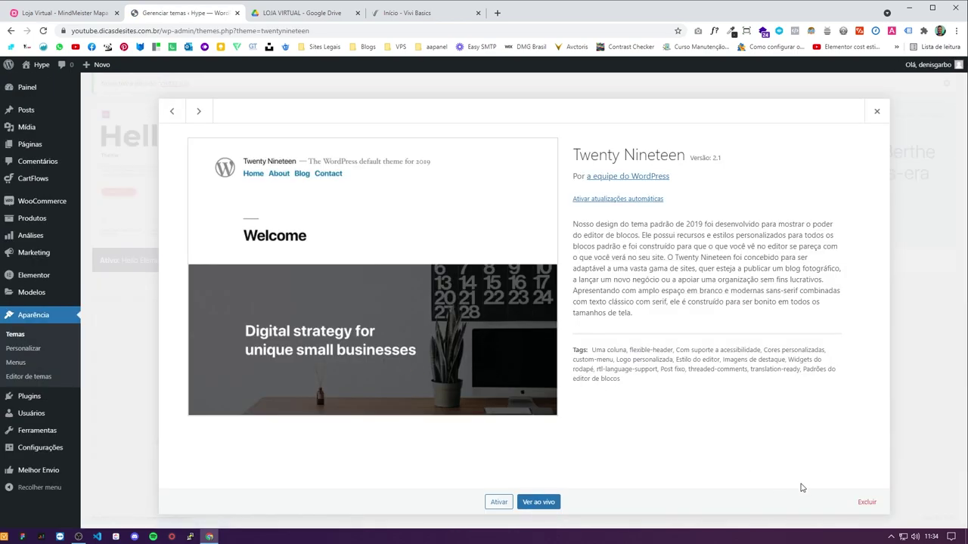
{"action": "left_click", "coordinate": [852, 506]}
{"action": "key", "text": "Return"}
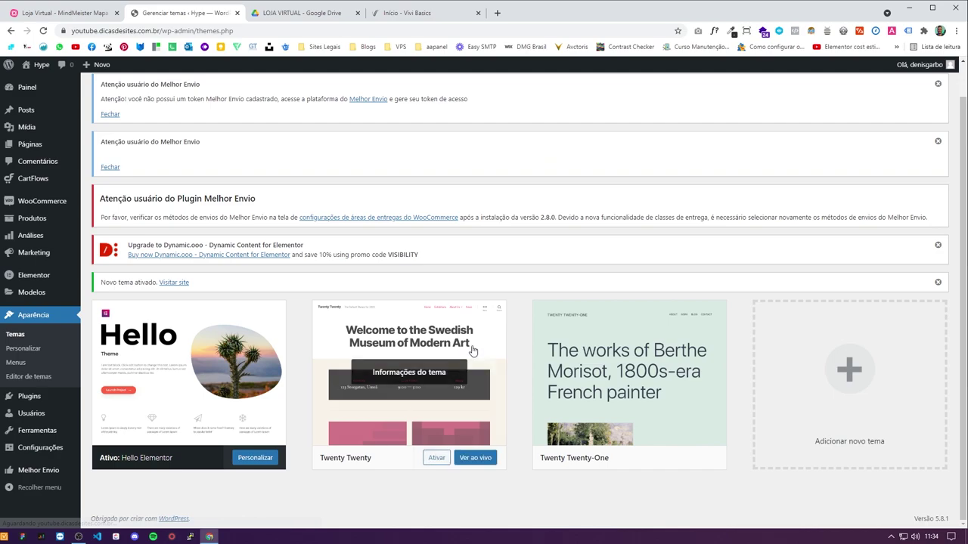
{"action": "left_click", "coordinate": [462, 354]}
{"action": "left_click", "coordinate": [862, 501]}
{"action": "key", "text": "Return"}
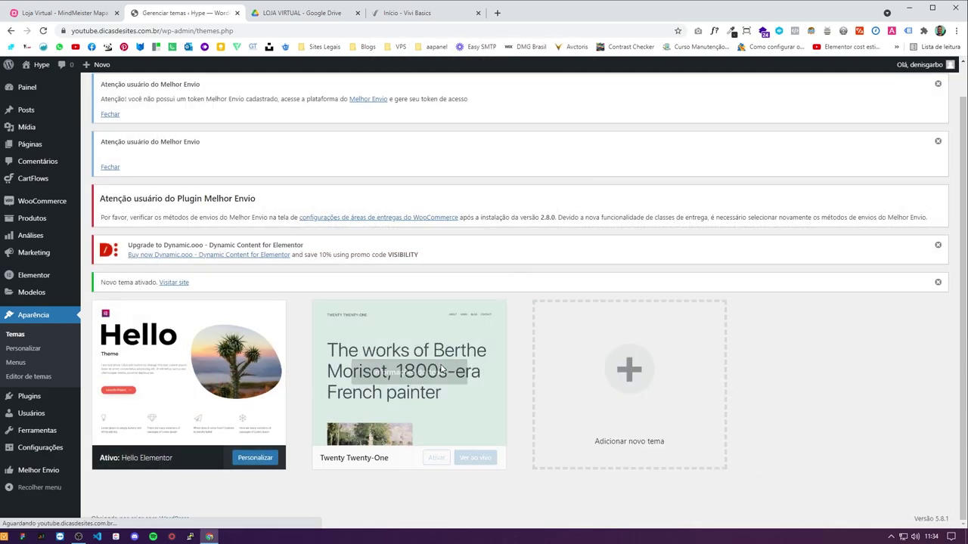
{"action": "left_click", "coordinate": [453, 433]}
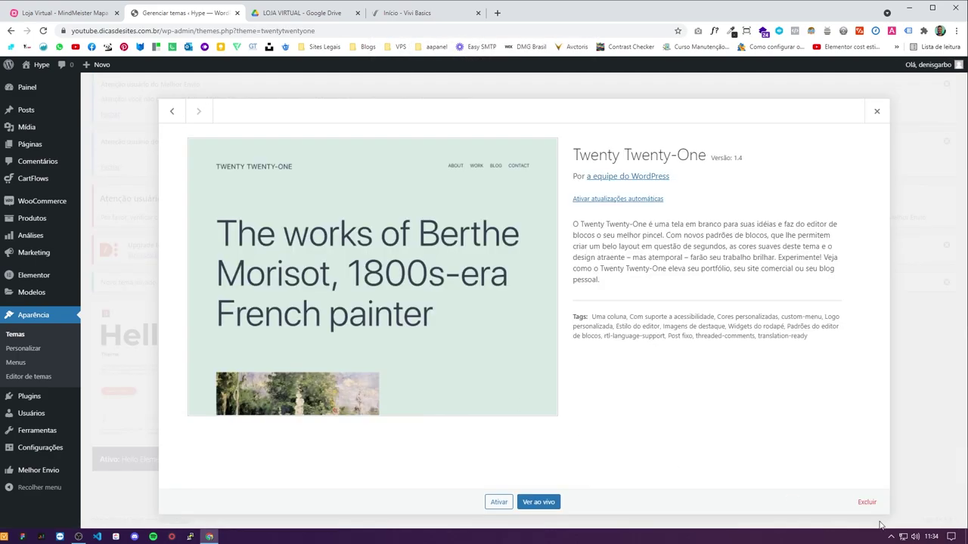
{"action": "left_click", "coordinate": [851, 504]}
{"action": "key", "text": "Return"}
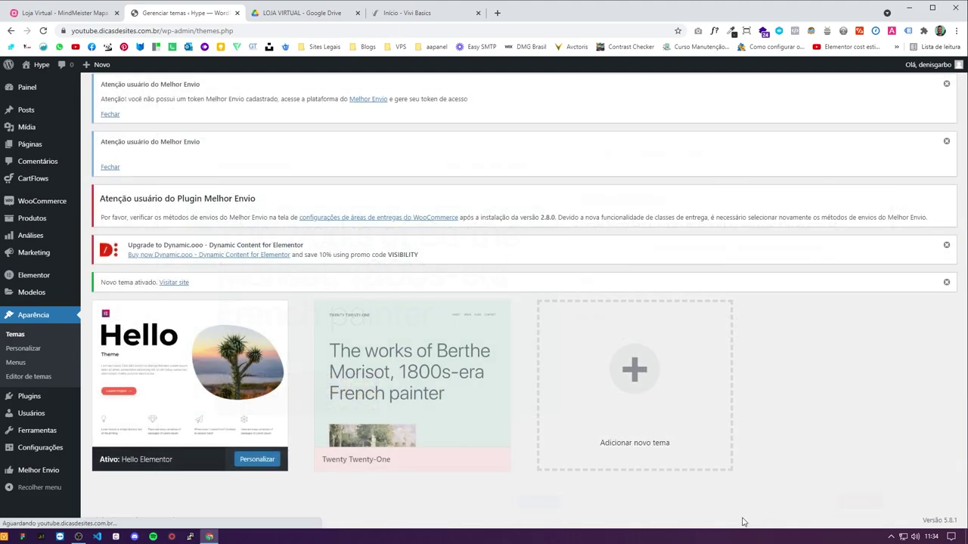
{"action": "left_click", "coordinate": [189, 363]}
{"action": "scroll", "coordinate": [328, 312], "scroll_direction": "up", "scroll_amount": 1}
{"action": "scroll", "coordinate": [327, 313], "scroll_direction": "up", "scroll_amount": 2}
Step: In the MindMeister checklist, mark "Alterar Tema" with the green check and select the "Adicionar Produtos" topic
{"action": "left_click", "coordinate": [66, 13]}
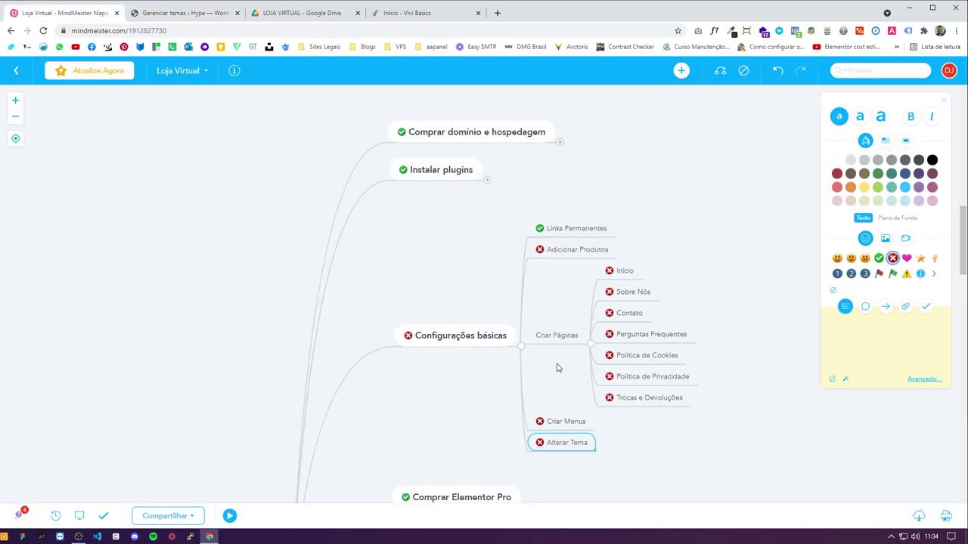
{"action": "left_click", "coordinate": [878, 257]}
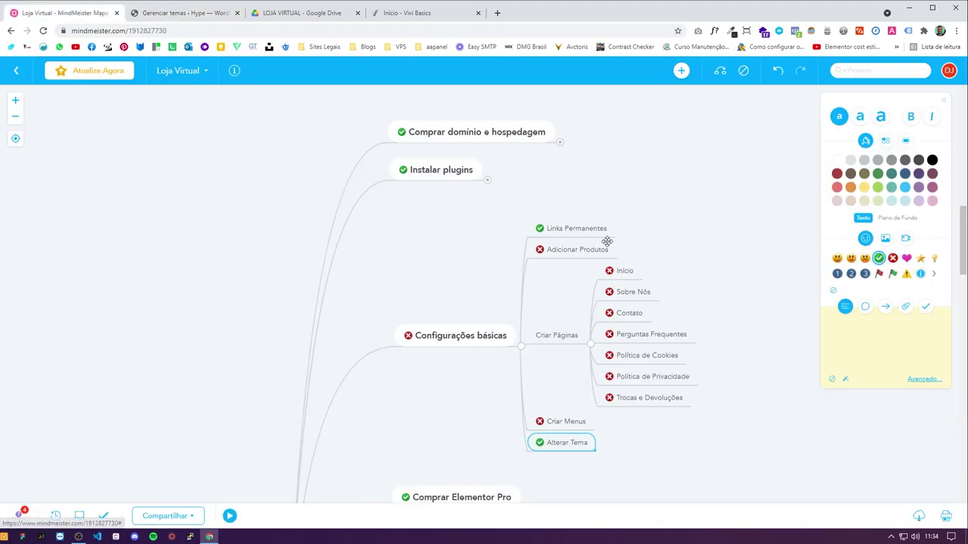
{"action": "left_click", "coordinate": [571, 250]}
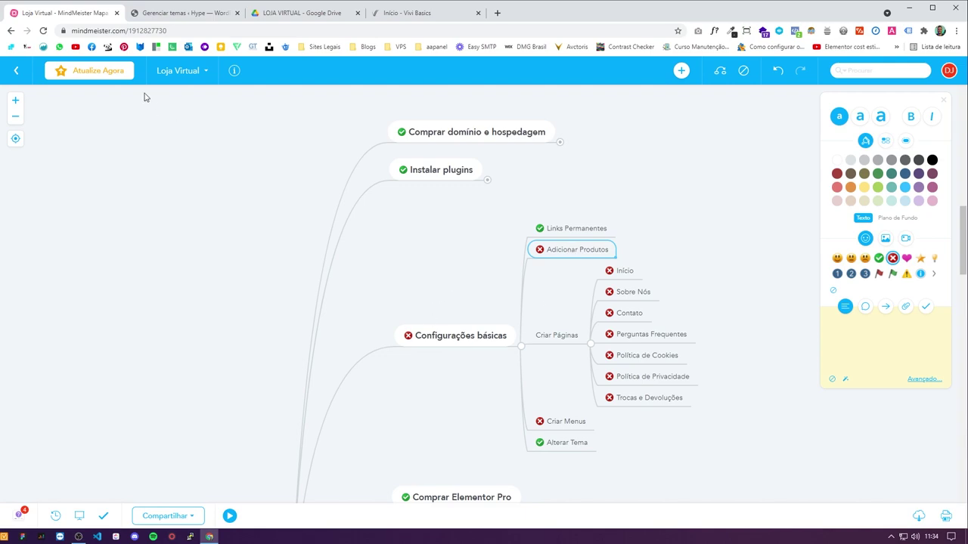
Step: Switch to the WordPress admin and open the form for adding a new product
{"action": "left_click", "coordinate": [174, 13]}
{"action": "scroll", "coordinate": [76, 152], "scroll_direction": "up", "scroll_amount": 1}
{"action": "mouse_move", "coordinate": [41, 212]}
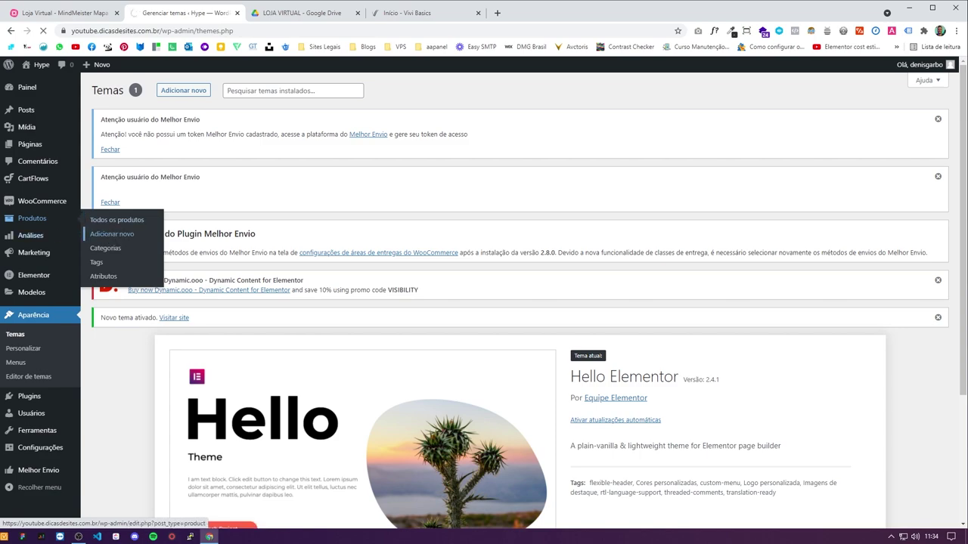
{"action": "left_click", "coordinate": [110, 235]}
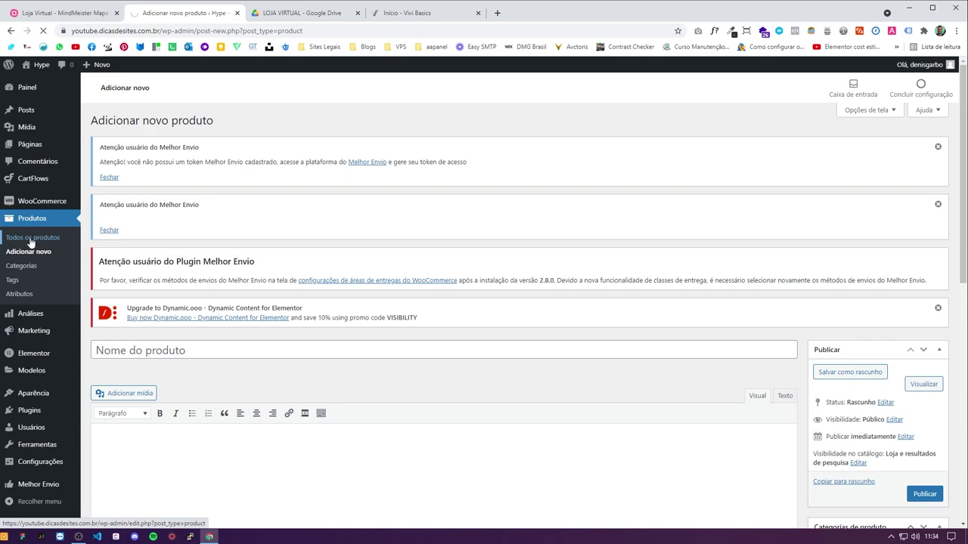
Step: Start a product import from the full product list and select the WooCommerce products CSV file for upload
{"action": "left_click", "coordinate": [28, 239]}
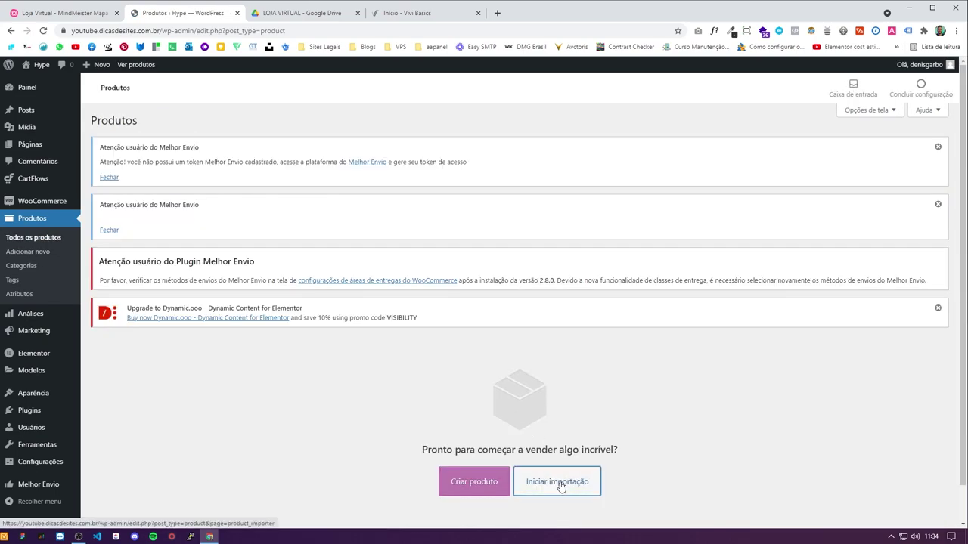
{"action": "scroll", "coordinate": [559, 454], "scroll_direction": "down", "scroll_amount": 1}
{"action": "left_click", "coordinate": [544, 442]}
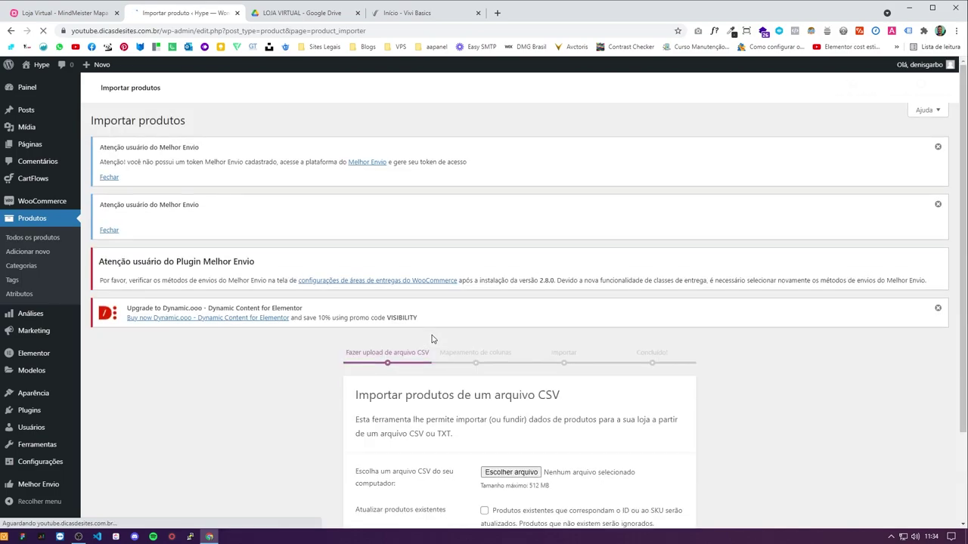
{"action": "scroll", "coordinate": [507, 345], "scroll_direction": "down", "scroll_amount": 2}
{"action": "left_click_drag", "start_coordinate": [129, 216], "coordinate": [509, 362]}
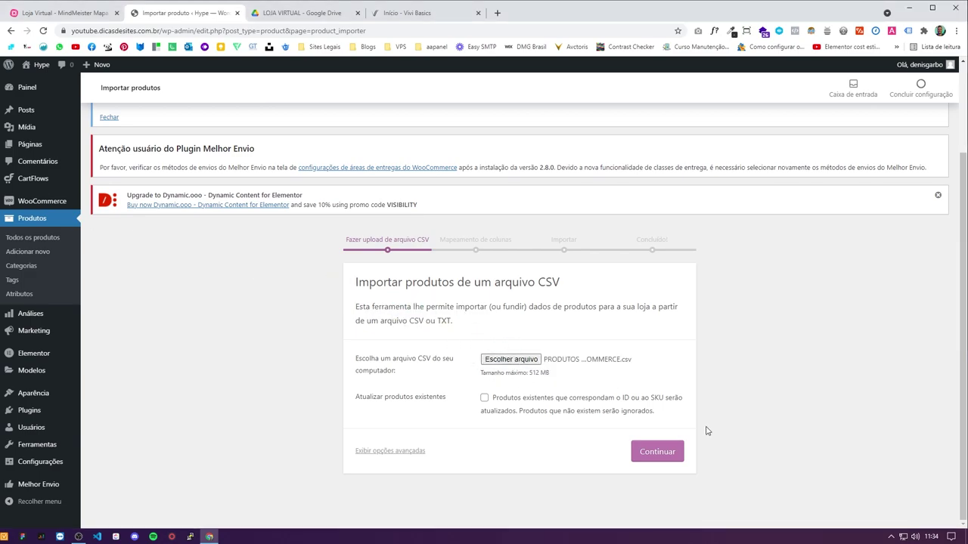
Step: Continue with the uploaded CSV file, keep the suggested column mapping, and run the product import
{"action": "left_click", "coordinate": [654, 454]}
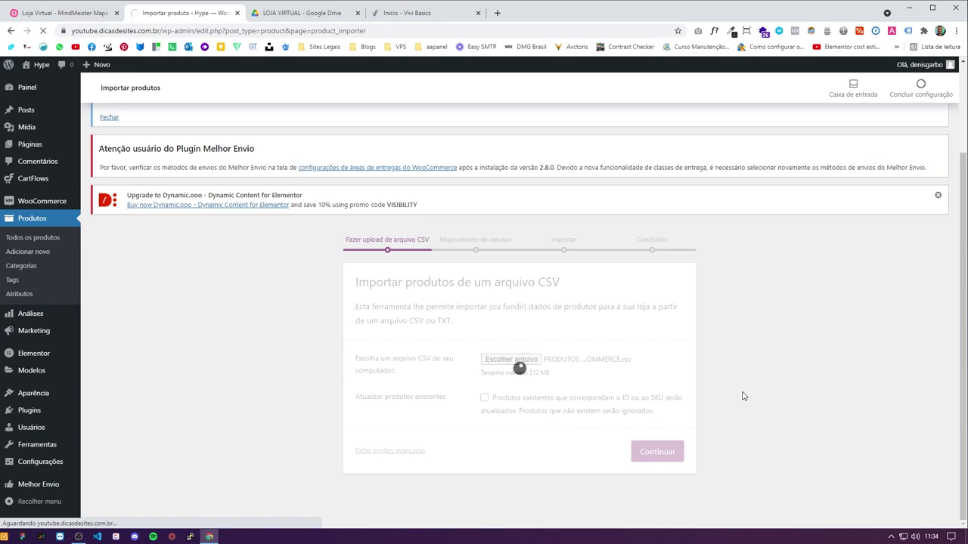
{"action": "scroll", "coordinate": [440, 341], "scroll_direction": "down", "scroll_amount": 2}
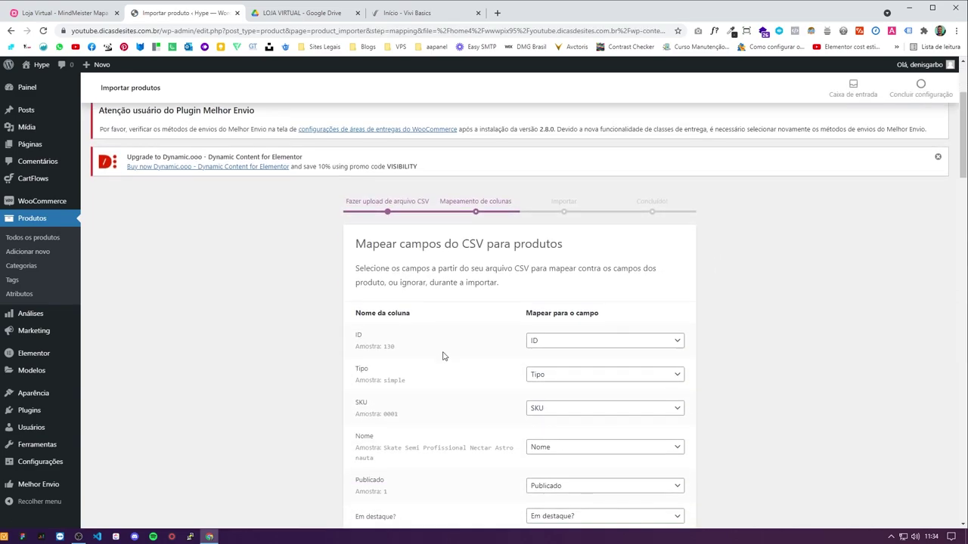
{"action": "scroll", "coordinate": [446, 332], "scroll_direction": "down", "scroll_amount": 2}
{"action": "scroll", "coordinate": [530, 325], "scroll_direction": "down", "scroll_amount": 20}
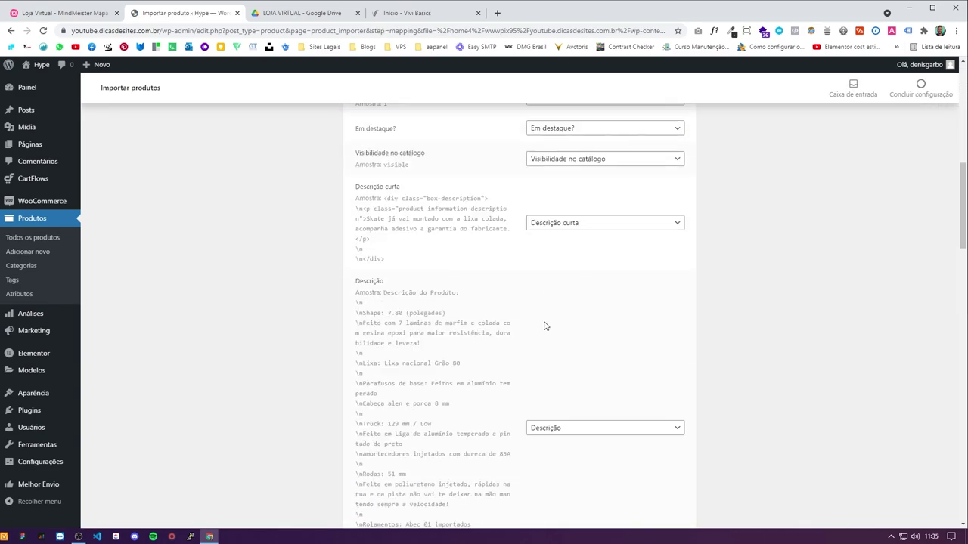
{"action": "left_click", "coordinate": [626, 449]}
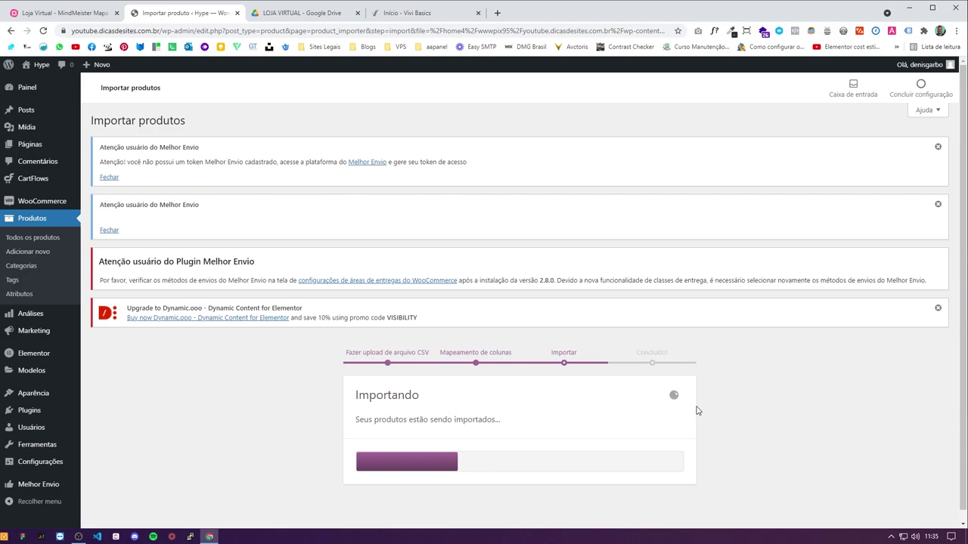
Step: Switch to the MindMeister checklist and review the page topics under "Criar Páginas", from "Início" to "Trocas e Devoluções"
{"action": "left_click", "coordinate": [96, 21]}
{"action": "scroll", "coordinate": [458, 321], "scroll_direction": "down", "scroll_amount": 3}
{"action": "scroll", "coordinate": [458, 346], "scroll_direction": "up", "scroll_amount": 3}
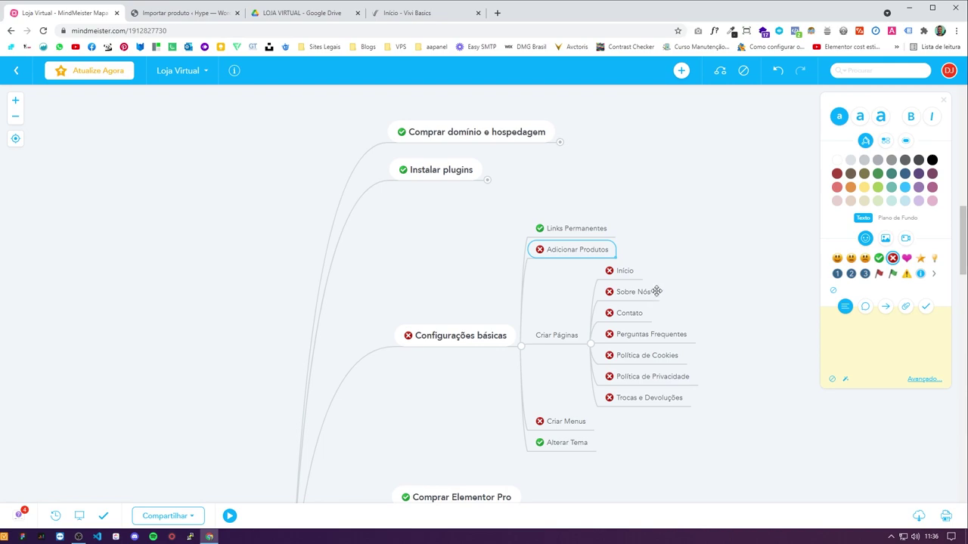
{"action": "left_click", "coordinate": [627, 290]}
{"action": "left_click", "coordinate": [632, 310]}
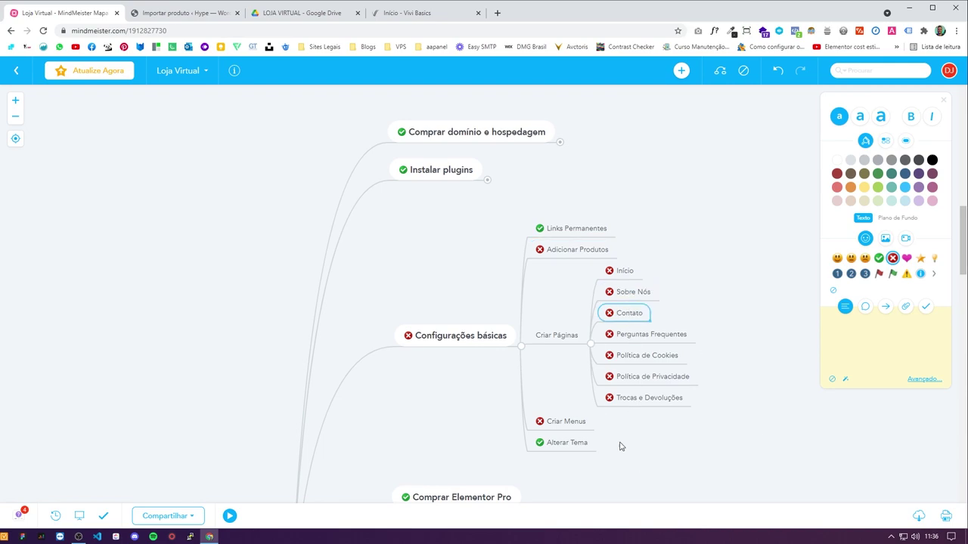
{"action": "left_click", "coordinate": [649, 395]}
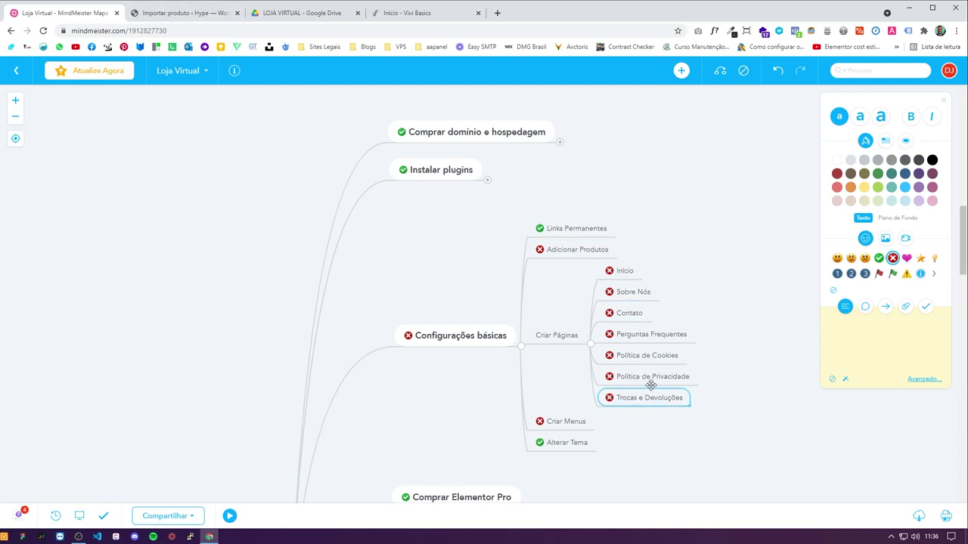
{"action": "left_click", "coordinate": [652, 376]}
{"action": "left_click", "coordinate": [639, 356]}
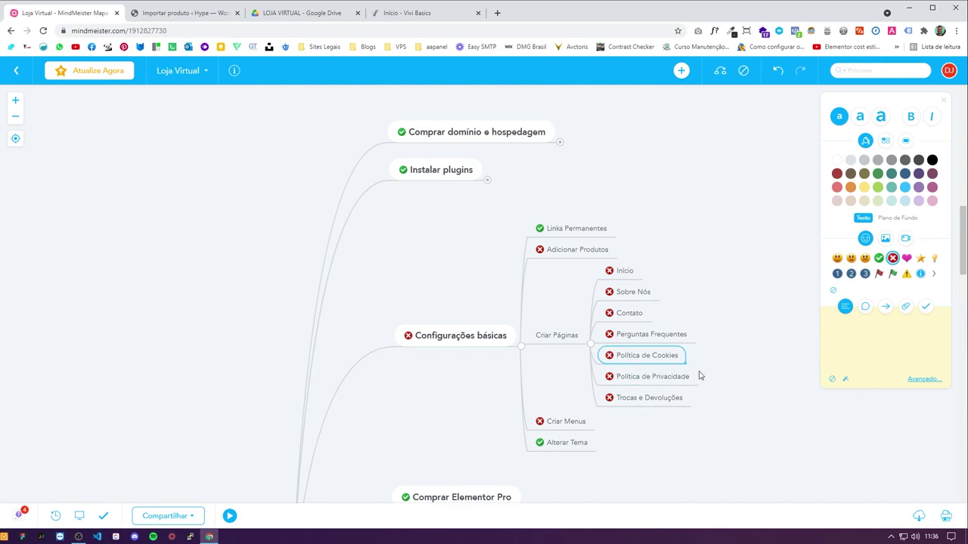
{"action": "left_click", "coordinate": [639, 337]}
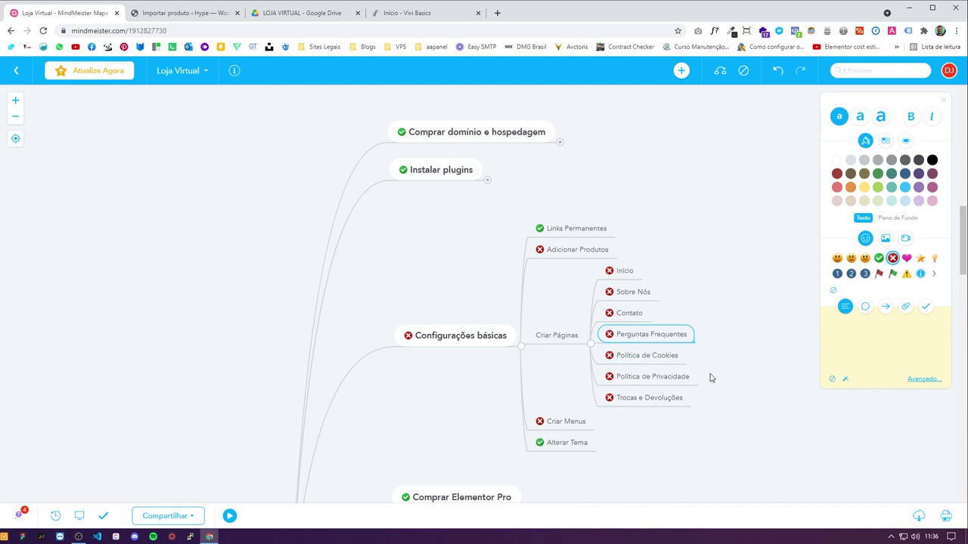
{"action": "left_click", "coordinate": [660, 357]}
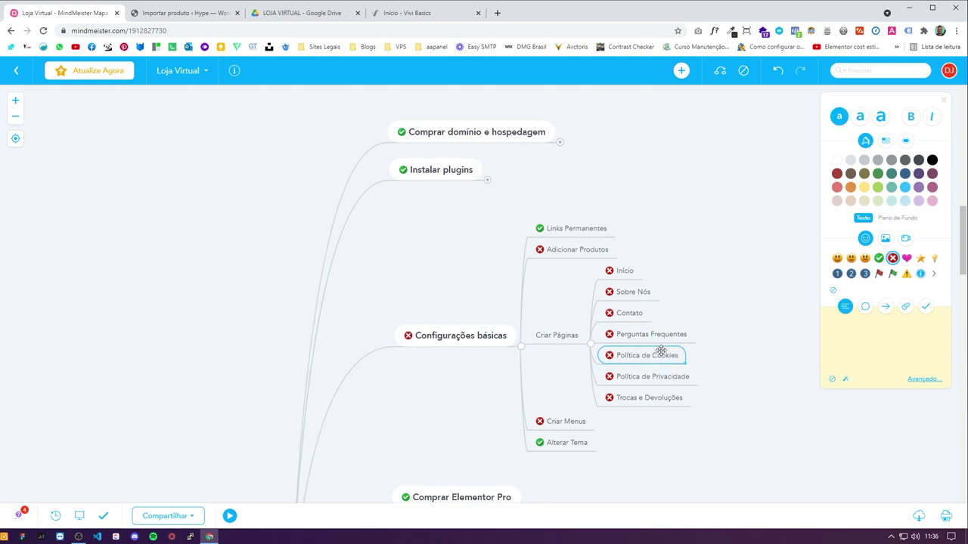
{"action": "left_click", "coordinate": [627, 375]}
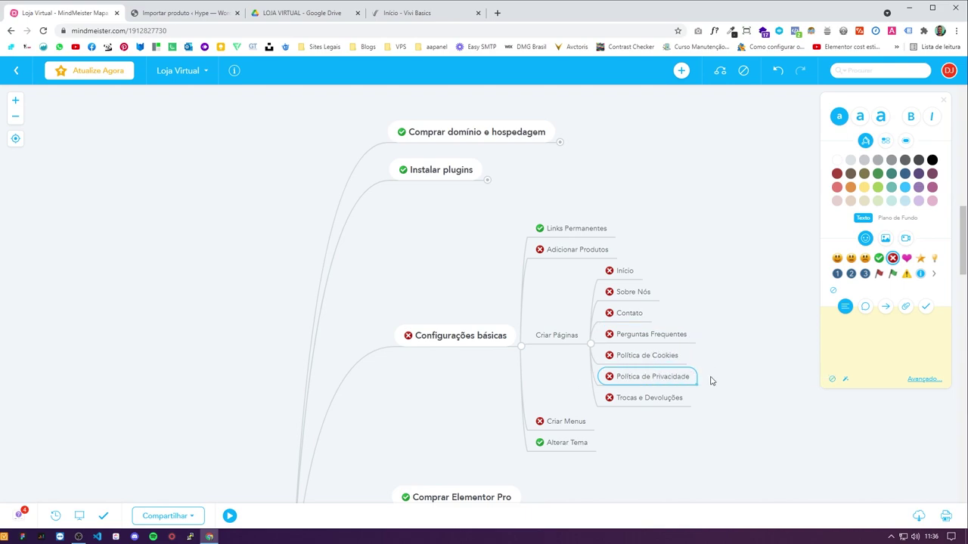
{"action": "left_click", "coordinate": [664, 358]}
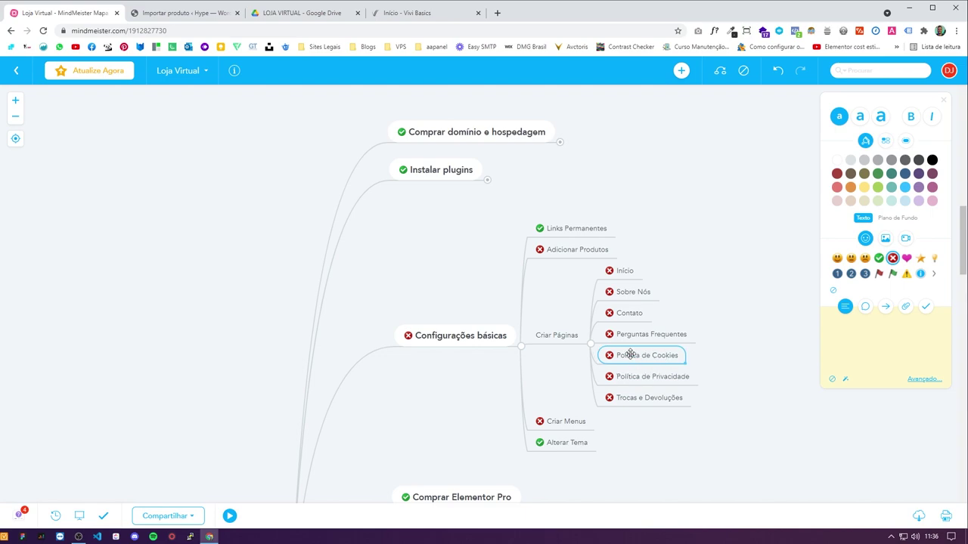
{"action": "left_click", "coordinate": [633, 359]}
{"action": "left_click", "coordinate": [639, 336]}
{"action": "left_click", "coordinate": [642, 357]}
{"action": "left_click", "coordinate": [157, 15]}
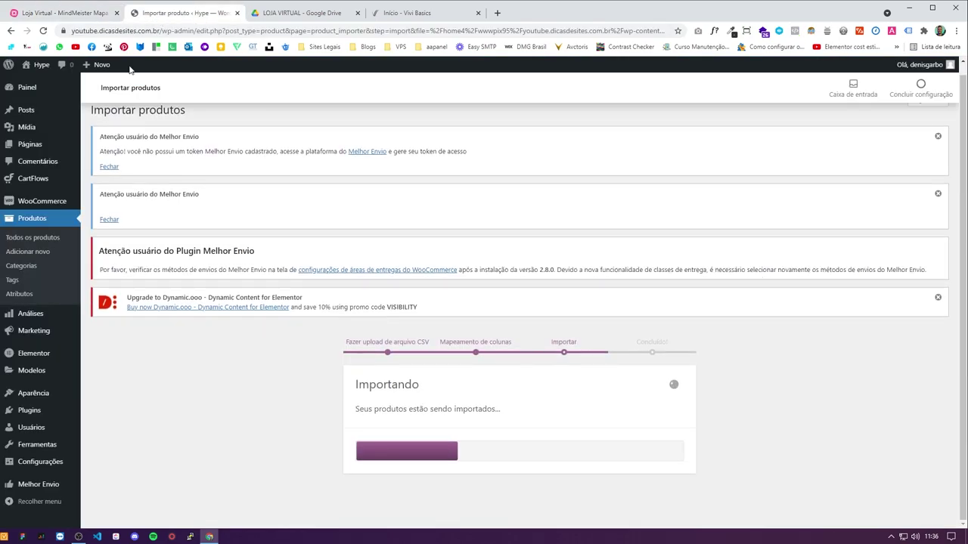
{"action": "left_click", "coordinate": [78, 17]}
{"action": "left_click", "coordinate": [660, 337]}
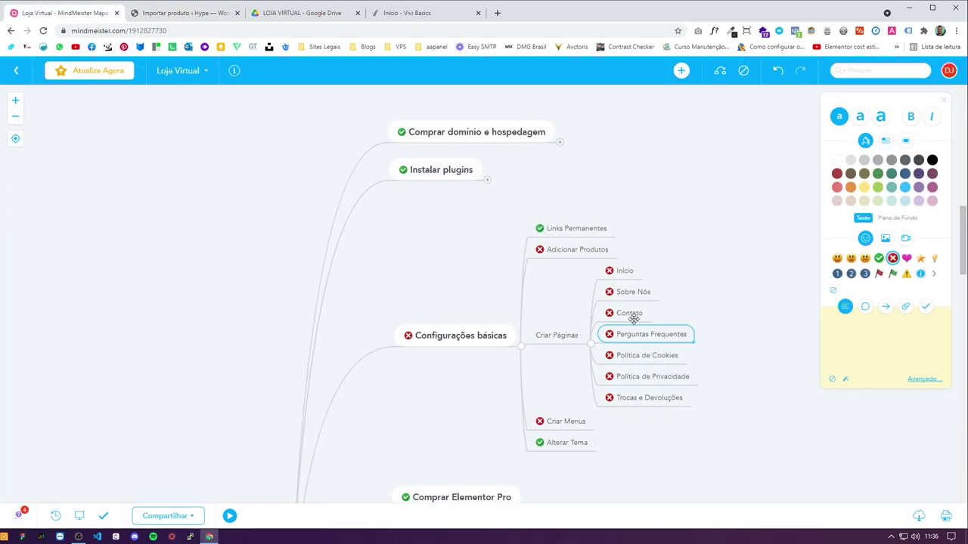
{"action": "left_click", "coordinate": [643, 356]}
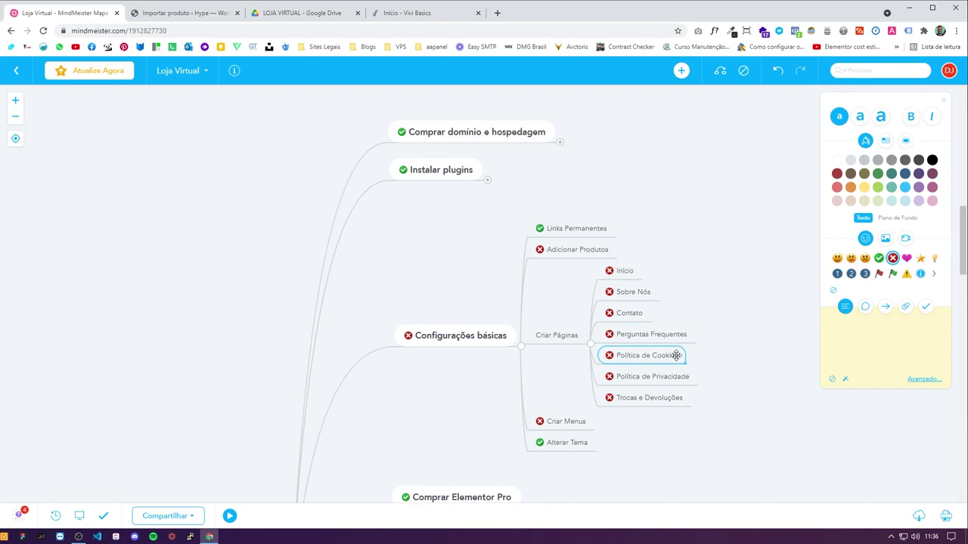
{"action": "left_click", "coordinate": [660, 375]}
{"action": "left_click", "coordinate": [635, 308]}
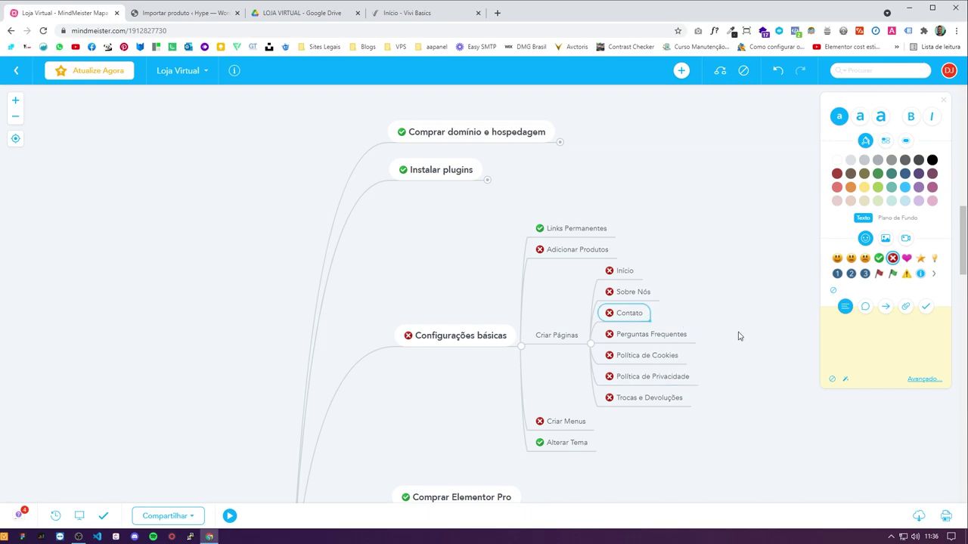
{"action": "left_click", "coordinate": [638, 291]}
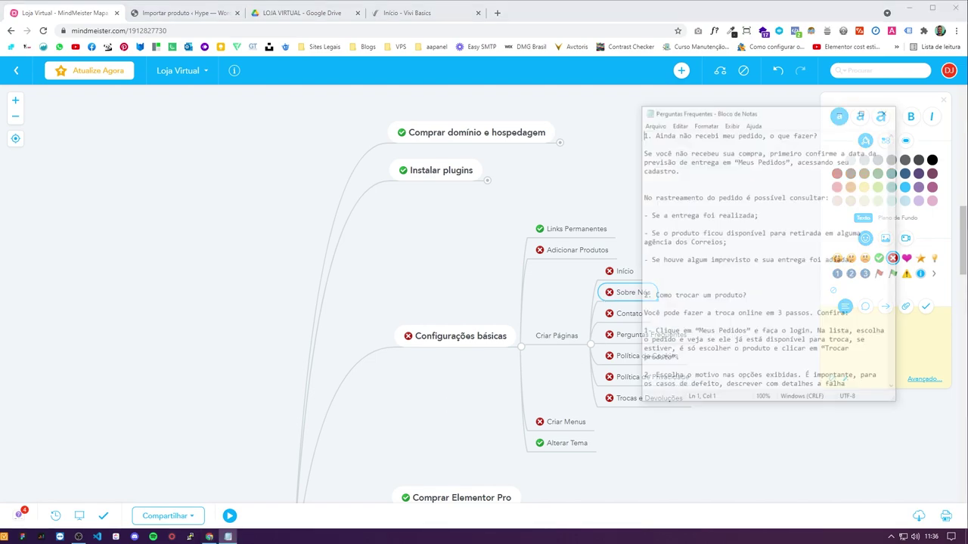
Step: Look through the Notepad texts "Perguntas Frequentes", "Trocas e Devoluções" and "Política de Cookies", closing each one after viewing
{"action": "left_click_drag", "start_coordinate": [794, 114], "coordinate": [257, 138]}
{"action": "scroll", "coordinate": [243, 294], "scroll_direction": "down", "scroll_amount": 8}
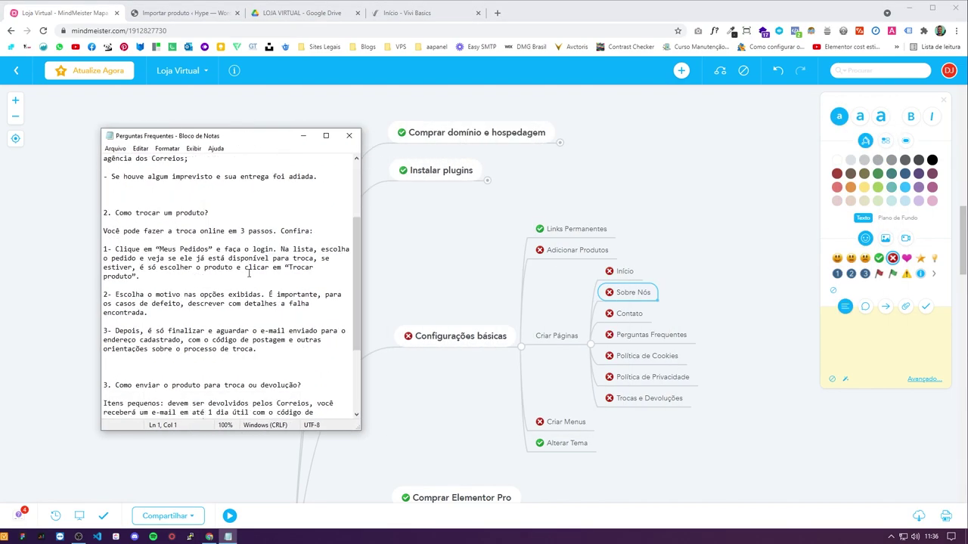
{"action": "left_click_drag", "start_coordinate": [260, 386], "coordinate": [103, 213]}
{"action": "left_click", "coordinate": [214, 300]}
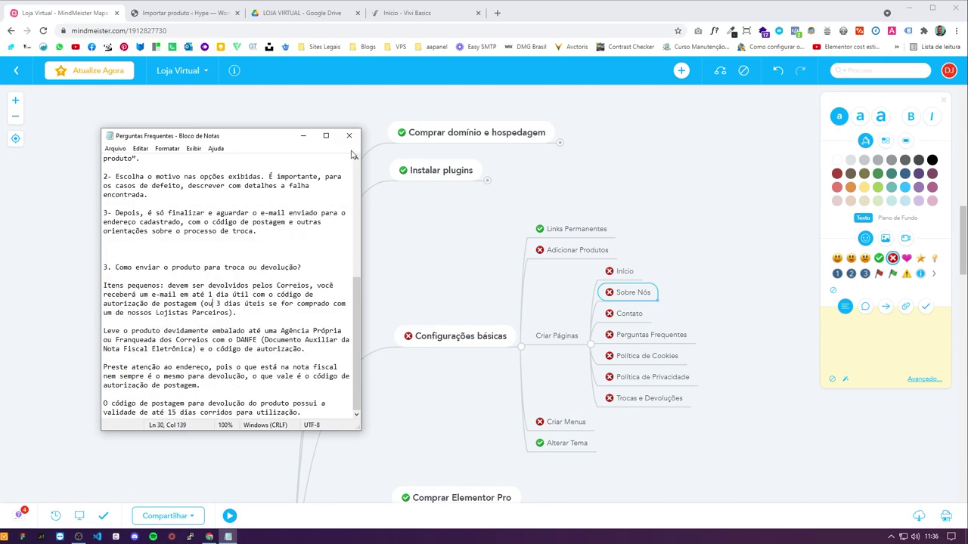
{"action": "left_click", "coordinate": [349, 136]}
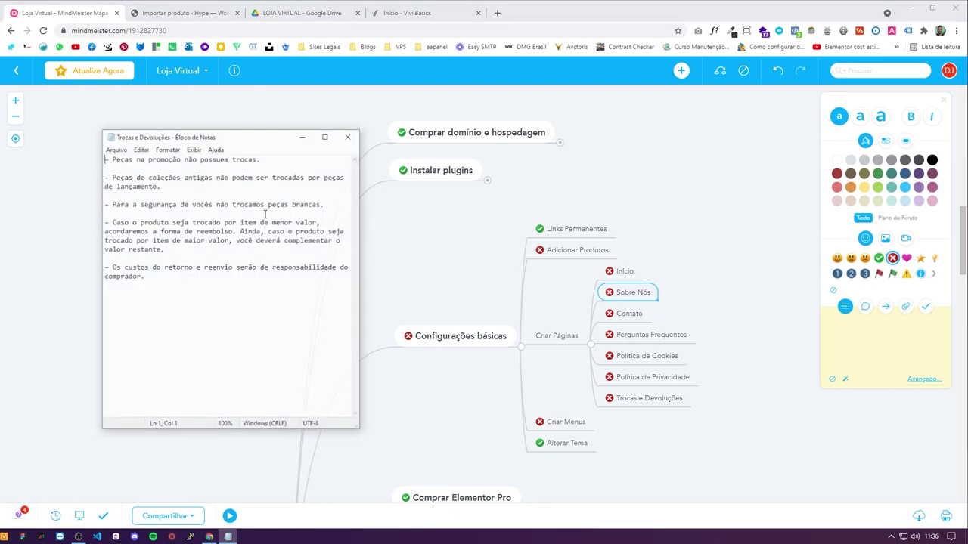
{"action": "left_click_drag", "start_coordinate": [172, 267], "coordinate": [103, 176]}
{"action": "left_click", "coordinate": [349, 137]}
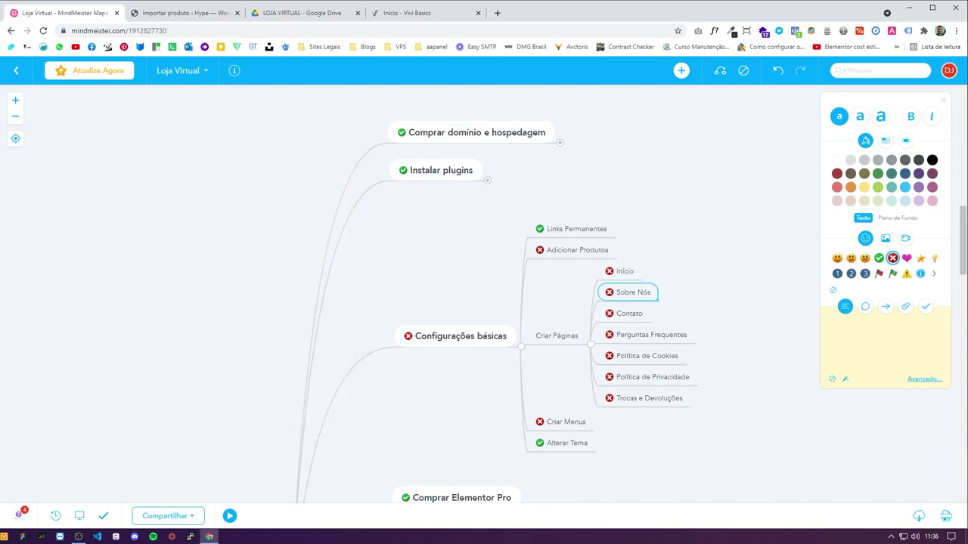
{"action": "scroll", "coordinate": [294, 209], "scroll_direction": "down", "scroll_amount": 10}
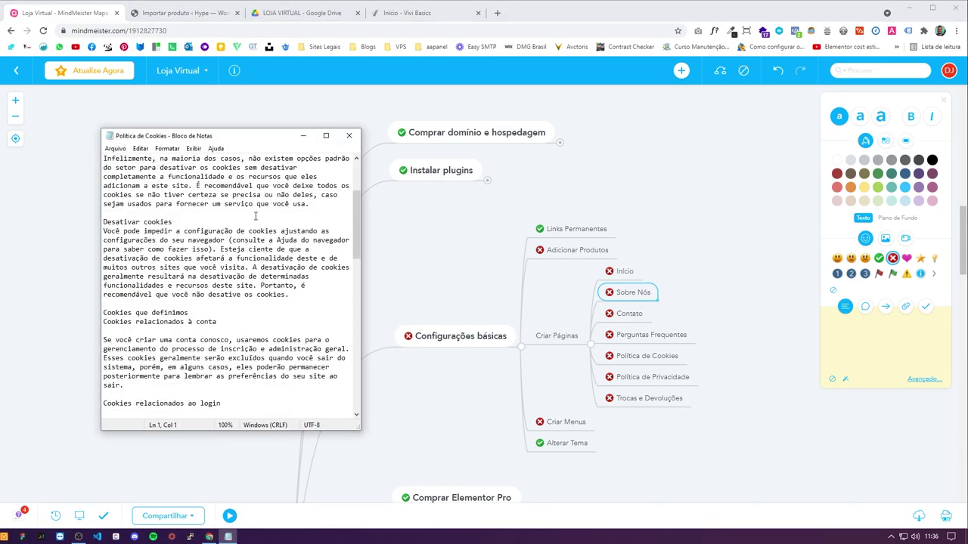
{"action": "scroll", "coordinate": [294, 208], "scroll_direction": "down", "scroll_amount": 2}
{"action": "left_click", "coordinate": [349, 136]}
{"action": "scroll", "coordinate": [487, 317], "scroll_direction": "down", "scroll_amount": 3}
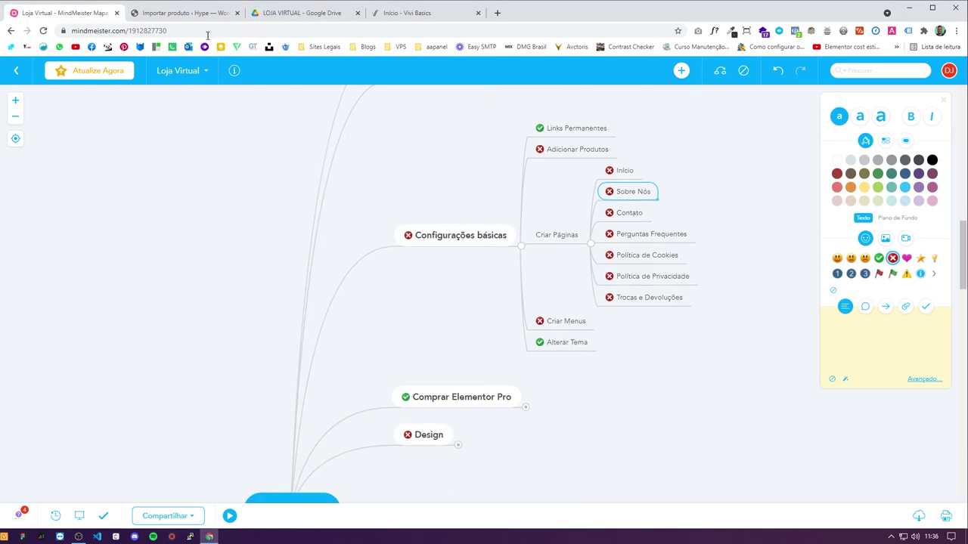
Step: Switch back to the WordPress product importer and read the import summary
{"action": "left_click", "coordinate": [185, 13]}
{"action": "left_click", "coordinate": [299, 18]}
{"action": "left_click", "coordinate": [223, 13]}
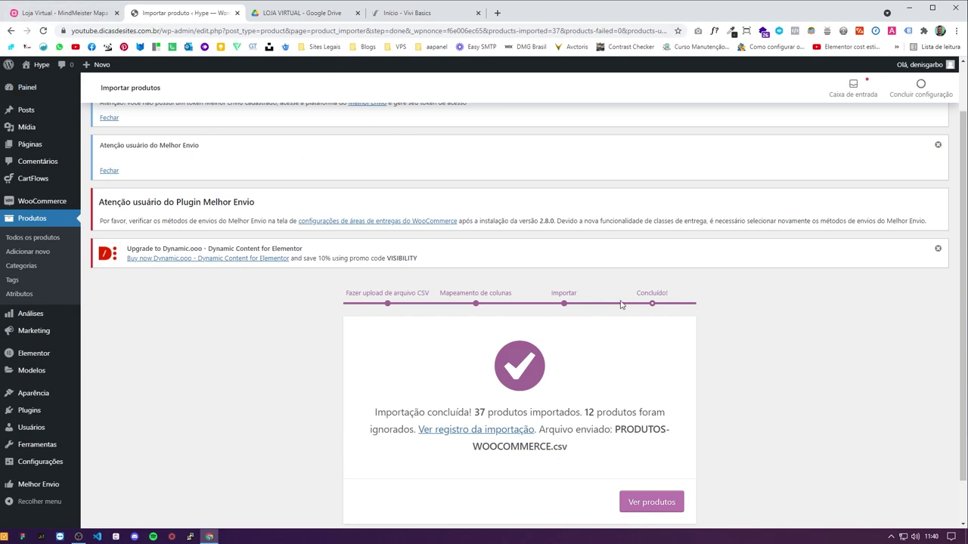
{"action": "scroll", "coordinate": [638, 310], "scroll_direction": "down", "scroll_amount": 1}
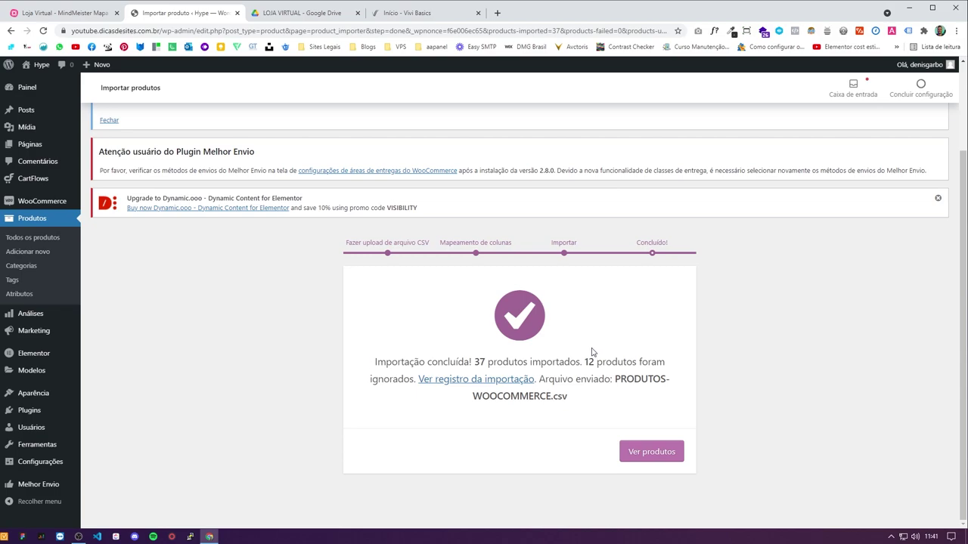
{"action": "left_click_drag", "start_coordinate": [420, 362], "coordinate": [845, 423]}
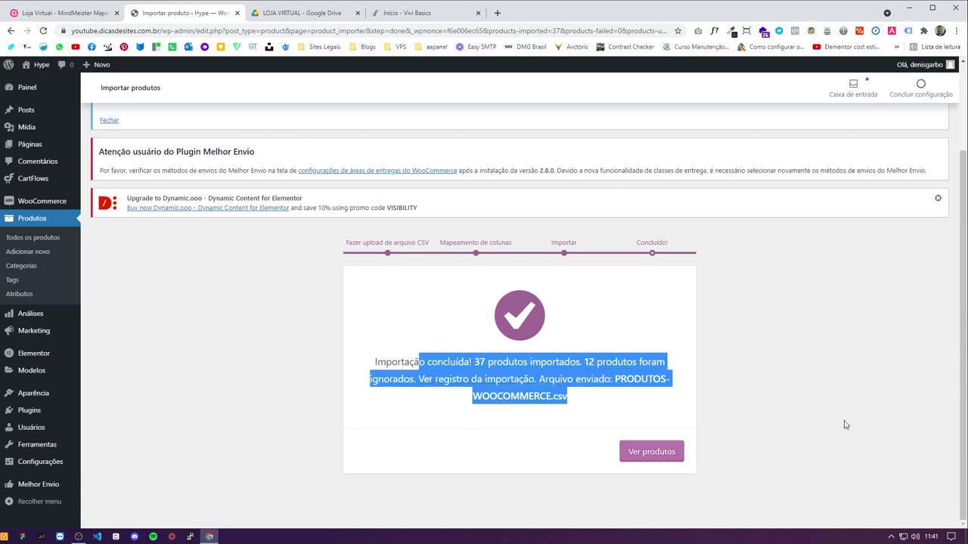
Step: Open the product list from the finished import and examine the imported products with their prices, stock and categories
{"action": "left_click", "coordinate": [640, 458]}
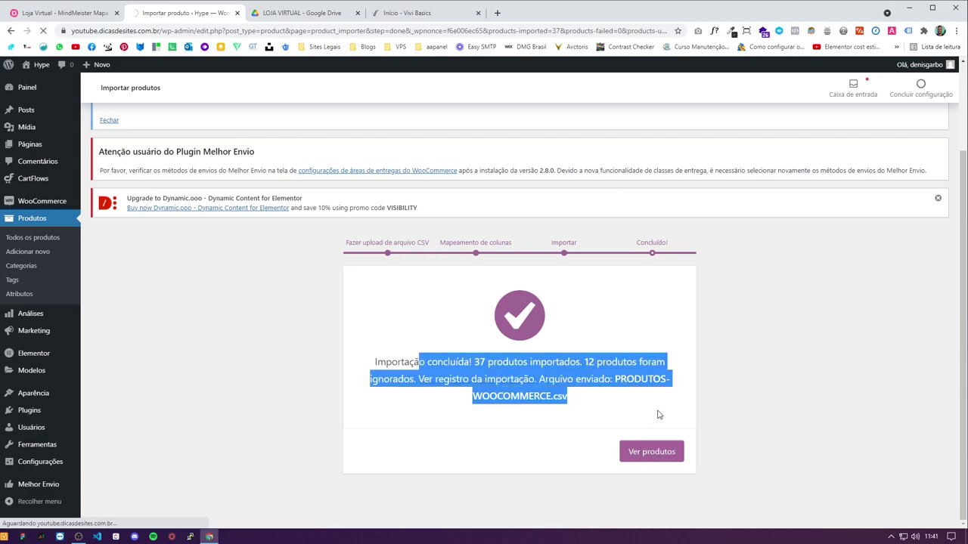
{"action": "scroll", "coordinate": [317, 359], "scroll_direction": "down", "scroll_amount": 3}
{"action": "scroll", "coordinate": [299, 413], "scroll_direction": "up", "scroll_amount": 1}
{"action": "scroll", "coordinate": [299, 413], "scroll_direction": "up", "scroll_amount": 5}
{"action": "scroll", "coordinate": [307, 375], "scroll_direction": "down", "scroll_amount": 4}
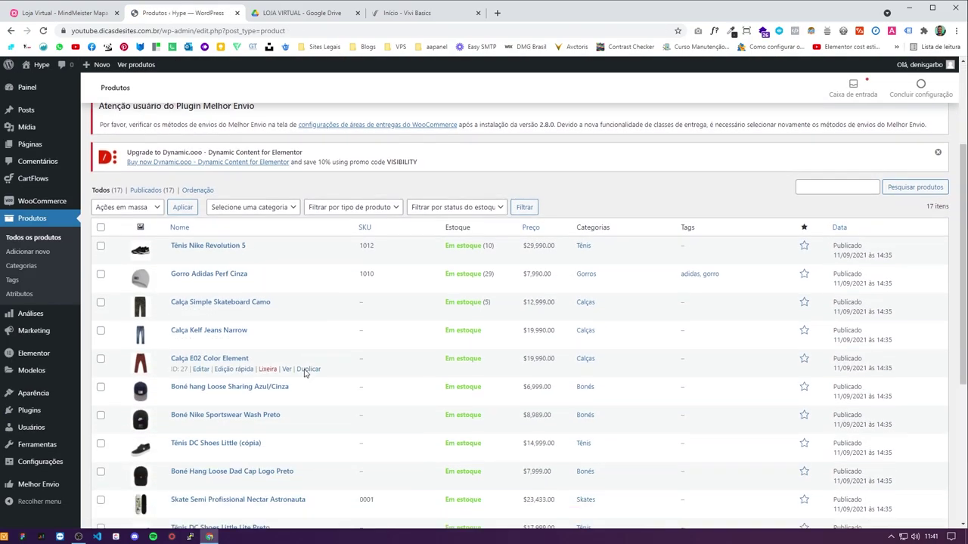
{"action": "scroll", "coordinate": [246, 403], "scroll_direction": "up", "scroll_amount": 2}
{"action": "scroll", "coordinate": [292, 383], "scroll_direction": "down", "scroll_amount": 5}
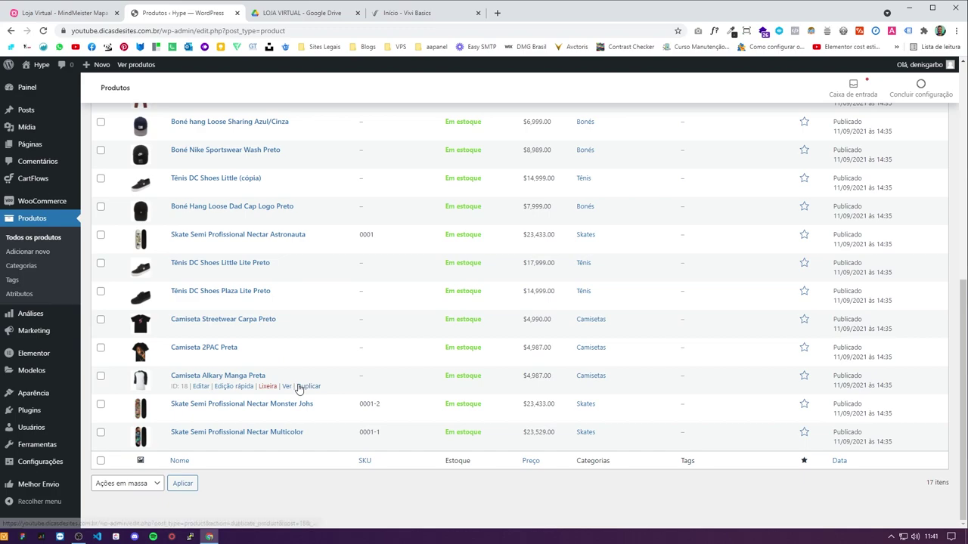
{"action": "scroll", "coordinate": [303, 387], "scroll_direction": "up", "scroll_amount": 6}
{"action": "scroll", "coordinate": [300, 387], "scroll_direction": "down", "scroll_amount": 2}
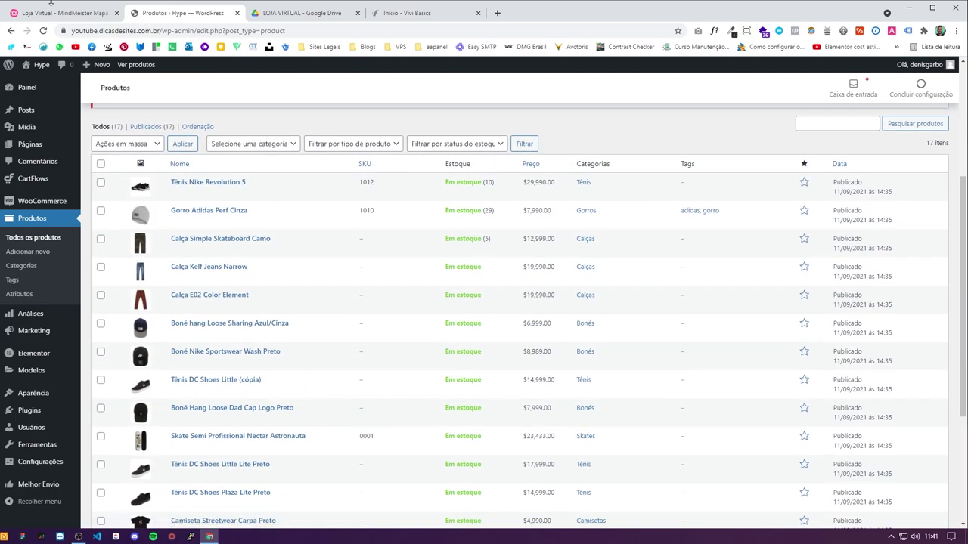
Step: In the MindMeister checklist, mark "Adicionar Produtos" with the green check and select the "Criar Páginas" topic
{"action": "key", "text": "ctrl+shift+Tab"}
{"action": "scroll", "coordinate": [503, 263], "scroll_direction": "up", "scroll_amount": 1}
{"action": "left_click", "coordinate": [566, 201]}
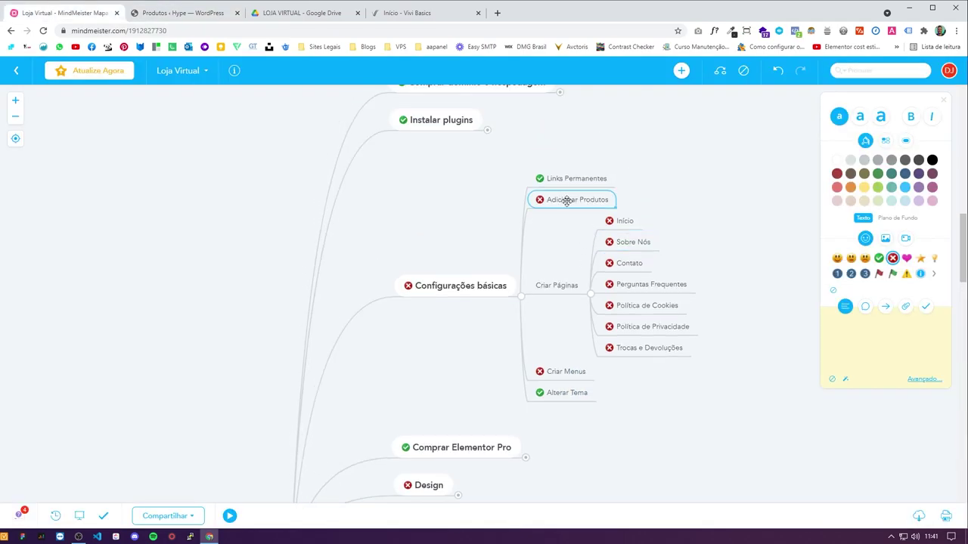
{"action": "left_click", "coordinate": [880, 259]}
{"action": "left_click", "coordinate": [563, 285]}
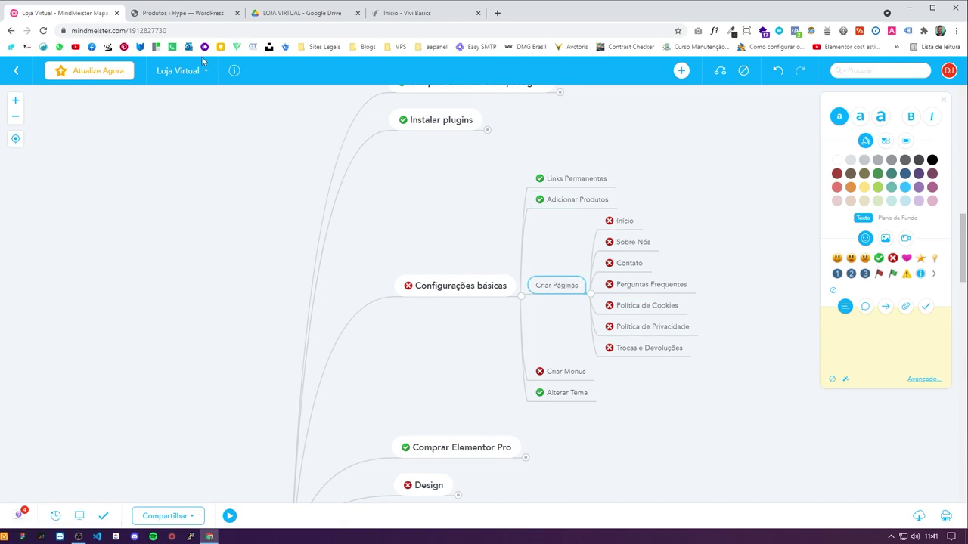
Step: Switch to the WordPress admin and open the list of all pages
{"action": "left_click", "coordinate": [189, 13]}
{"action": "mouse_move", "coordinate": [42, 144]}
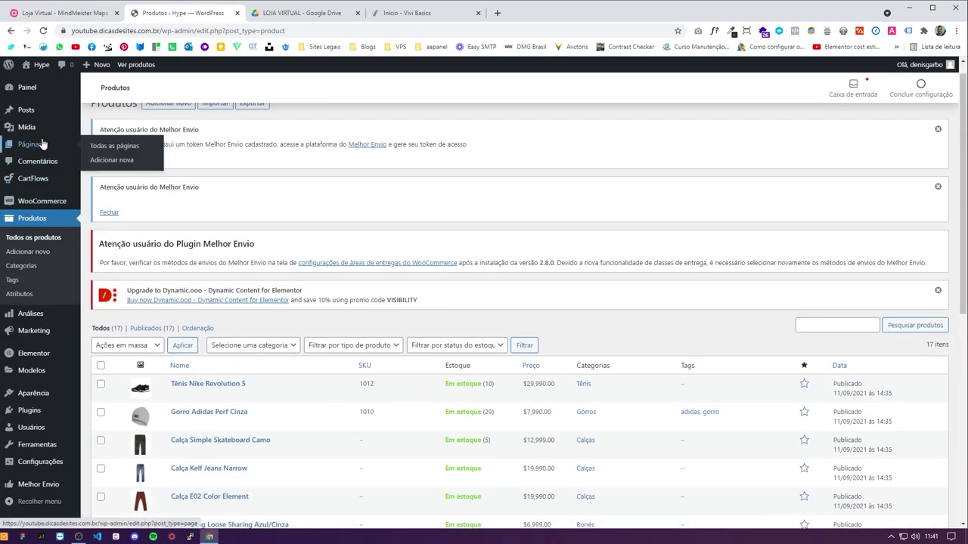
{"action": "left_click", "coordinate": [98, 148]}
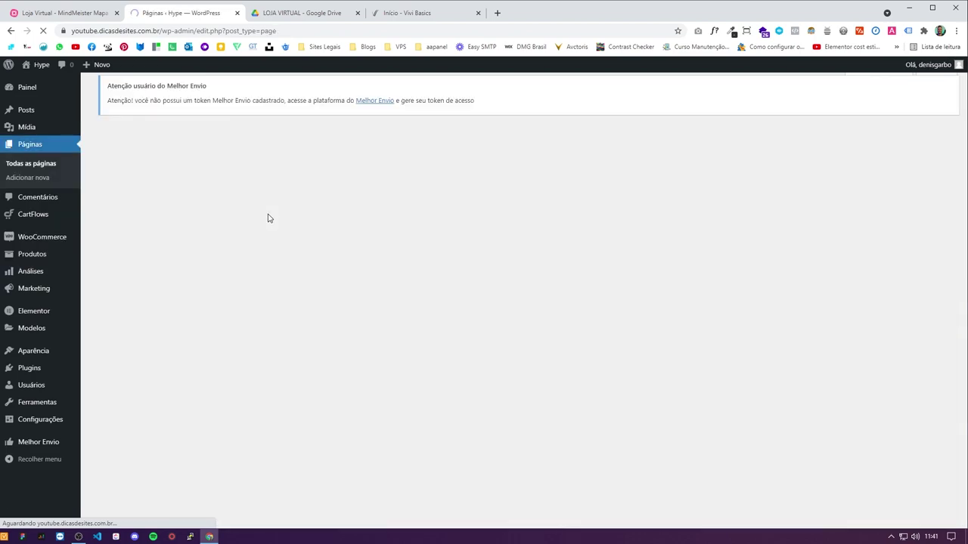
{"action": "scroll", "coordinate": [189, 287], "scroll_direction": "down", "scroll_amount": 3}
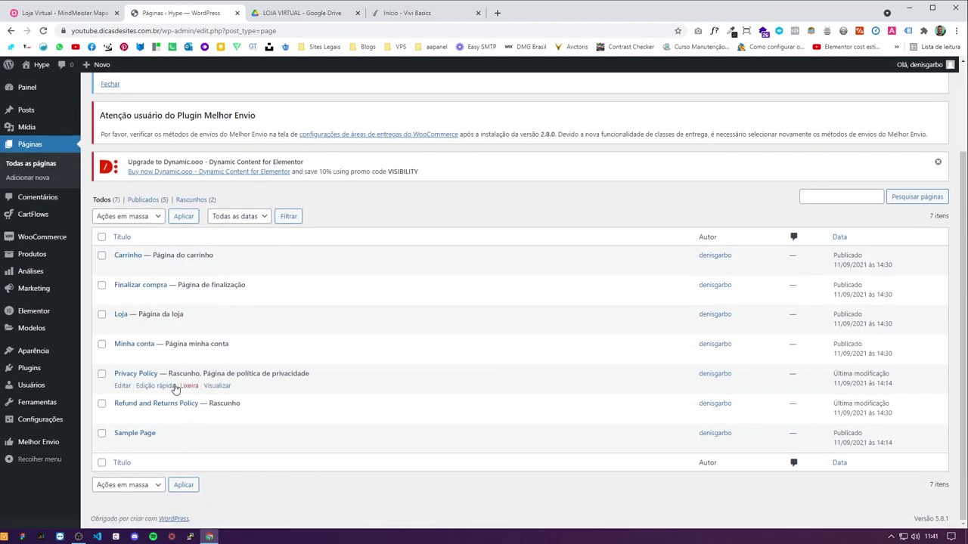
Step: Move the pages Privacy Policy, Refund and Returns Policy and Sample Page to the trash
{"action": "left_click", "coordinate": [101, 375]}
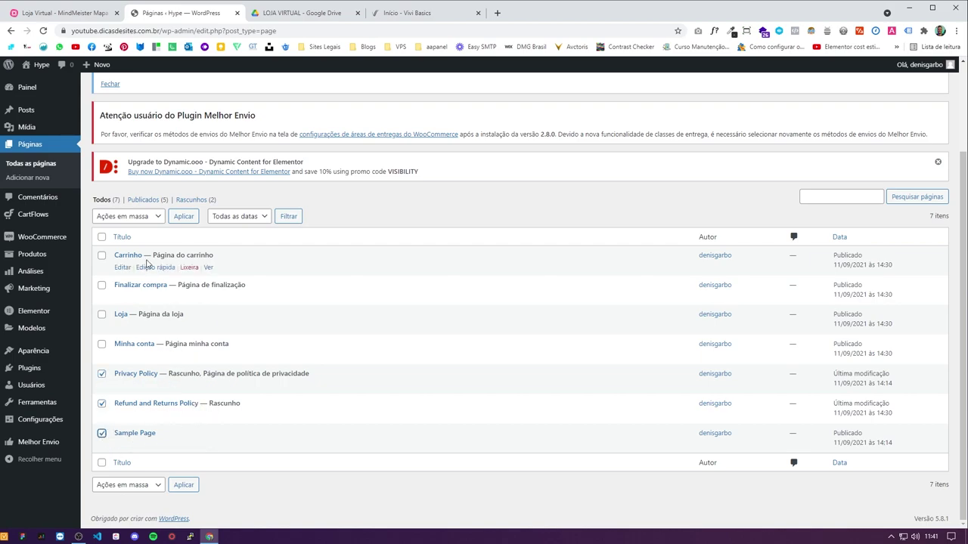
{"action": "left_click", "coordinate": [142, 218]}
{"action": "left_click", "coordinate": [139, 250]}
{"action": "left_click", "coordinate": [175, 220]}
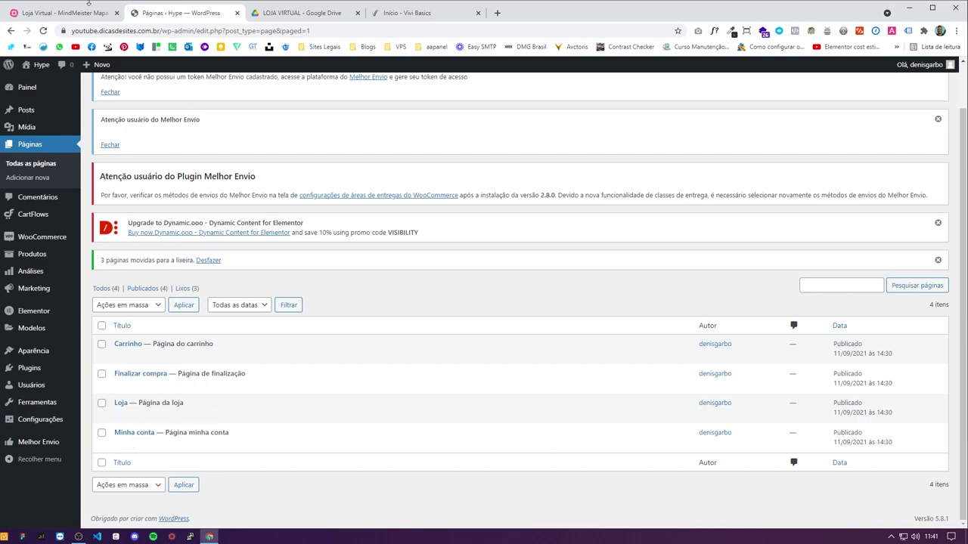
Step: Check the page names in the MindMeister checklist, return to WordPress and start a new page titled "Início", dismissing the editor's welcome guide
{"action": "left_click", "coordinate": [89, 10]}
{"action": "left_click", "coordinate": [629, 242]}
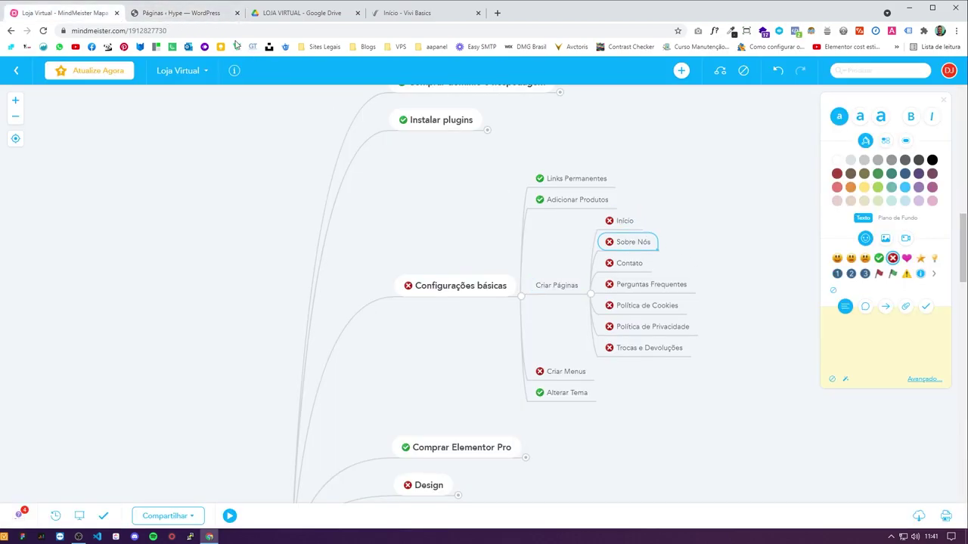
{"action": "left_click", "coordinate": [185, 13]}
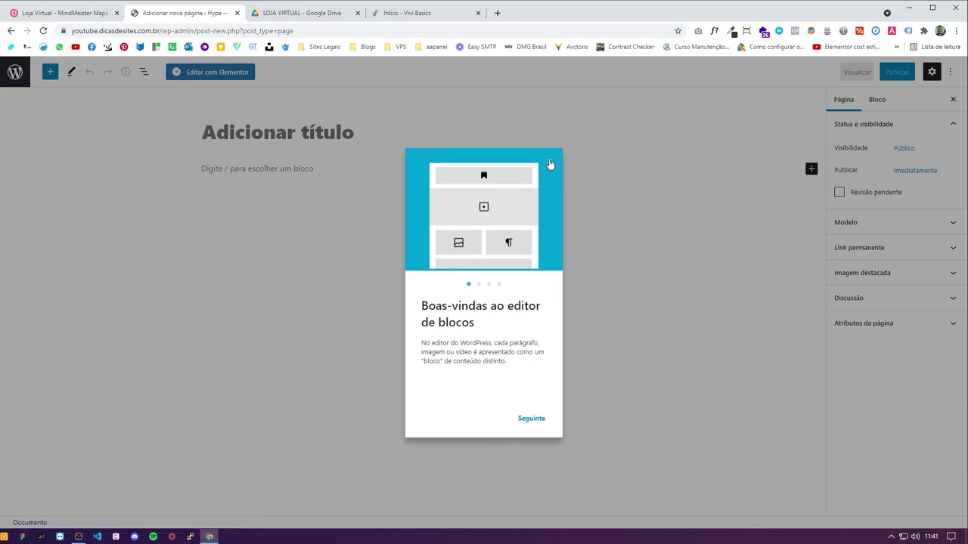
{"action": "left_click", "coordinate": [550, 170]}
{"action": "type", "text": "I"}
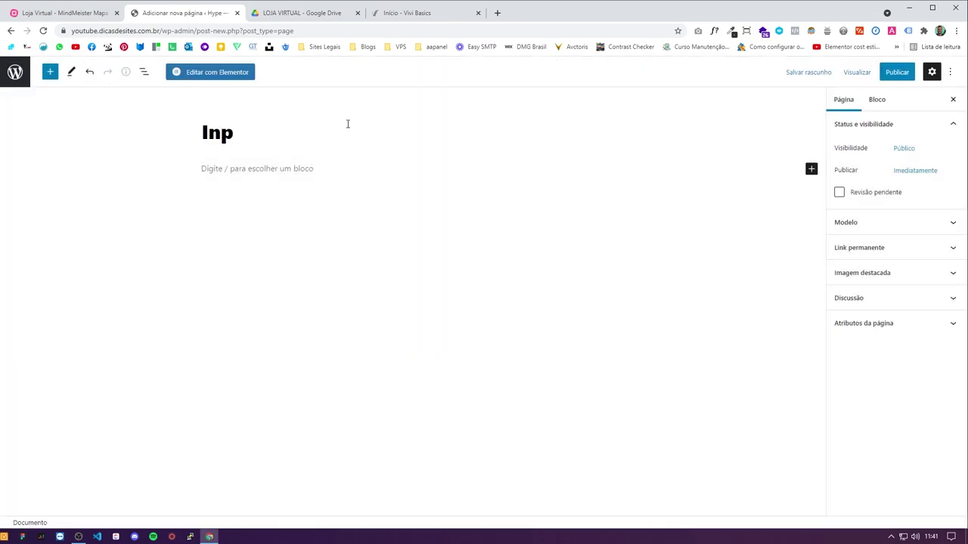
{"action": "type", "text": "nício"}
Step: Set the "Início" page's order attribute to 1 and publish the page
{"action": "left_click", "coordinate": [951, 302]}
{"action": "left_click", "coordinate": [952, 303]}
{"action": "left_click", "coordinate": [954, 325]}
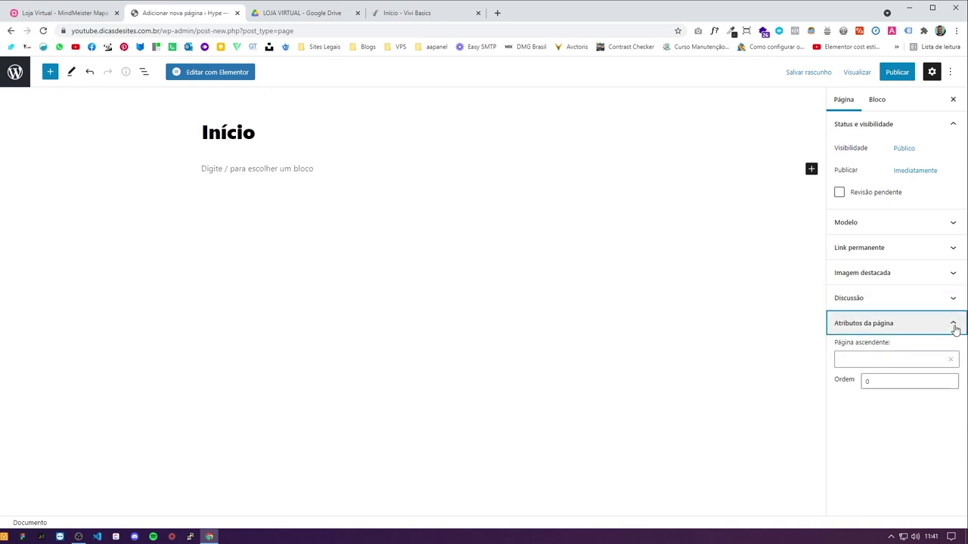
{"action": "double_click", "coordinate": [900, 381]}
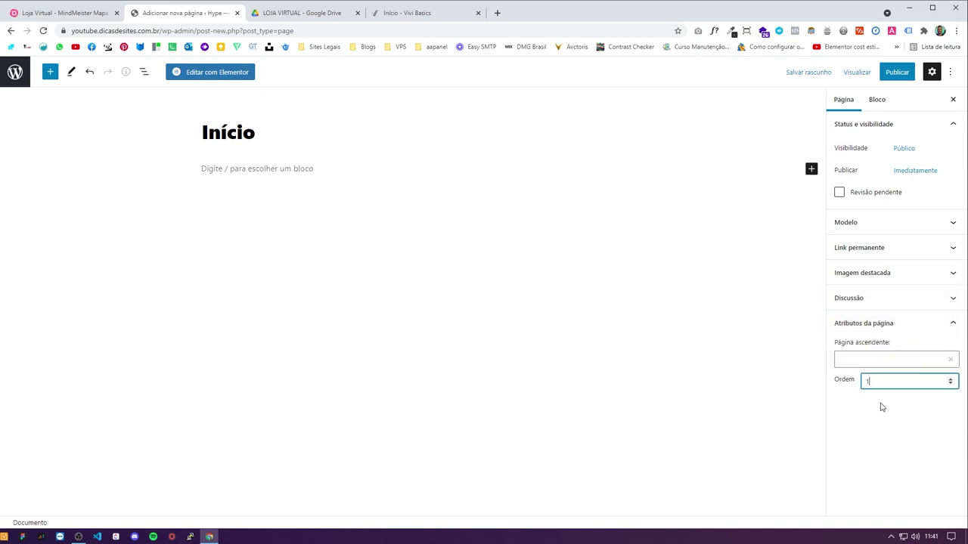
{"action": "type", "text": "1"}
{"action": "left_click", "coordinate": [897, 72]}
{"action": "left_click", "coordinate": [864, 72]}
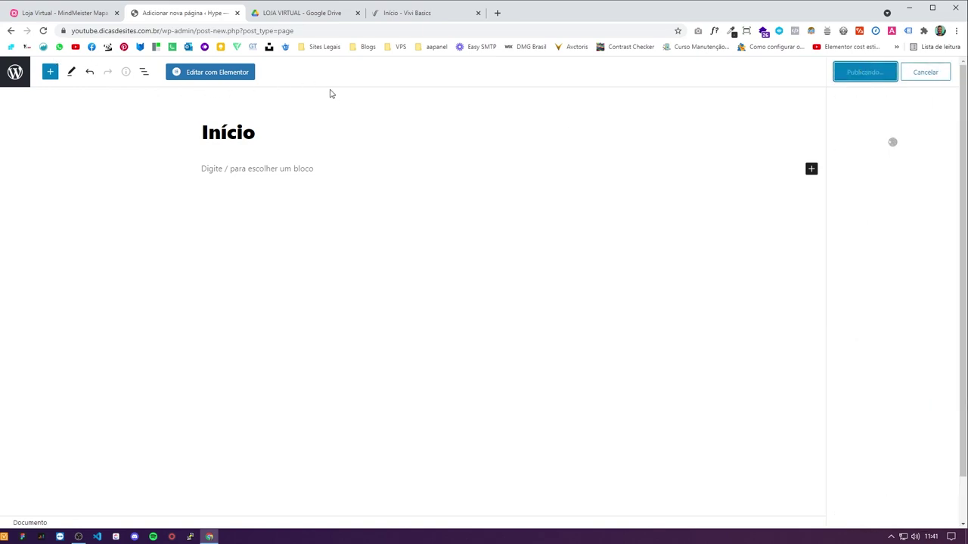
{"action": "left_click", "coordinate": [951, 75]}
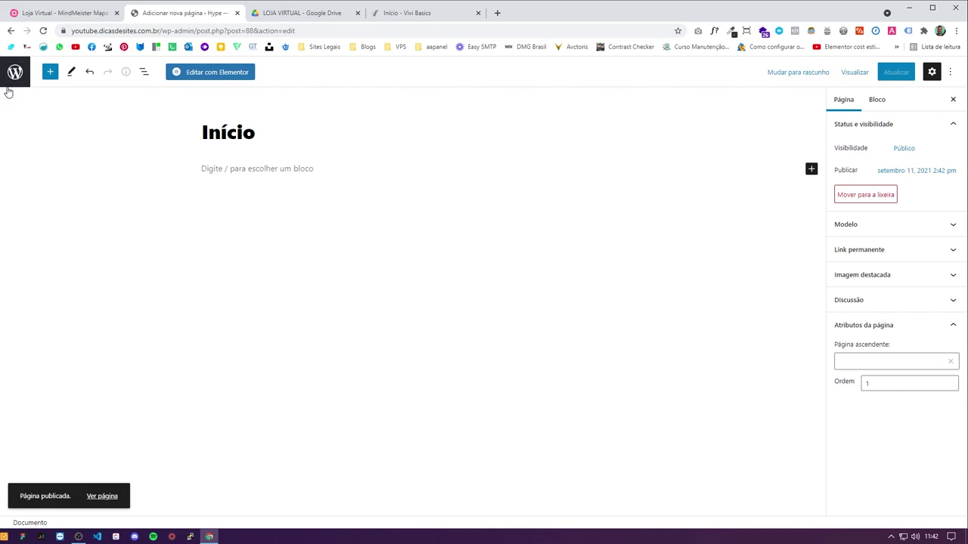
Step: Turn off the page editor's full-screen mode so the WordPress admin menu is available
{"action": "left_click", "coordinate": [951, 73]}
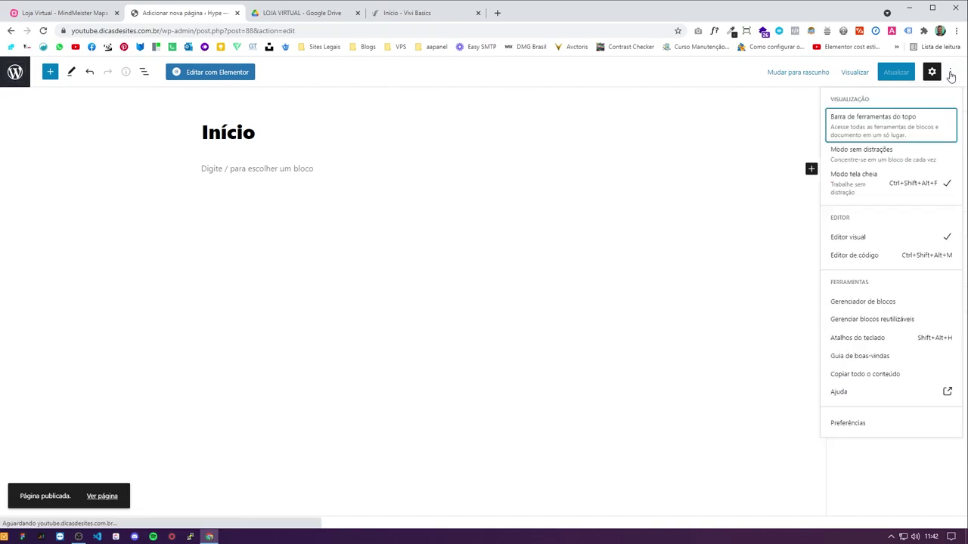
{"action": "left_click", "coordinate": [878, 190]}
{"action": "left_click", "coordinate": [189, 234]}
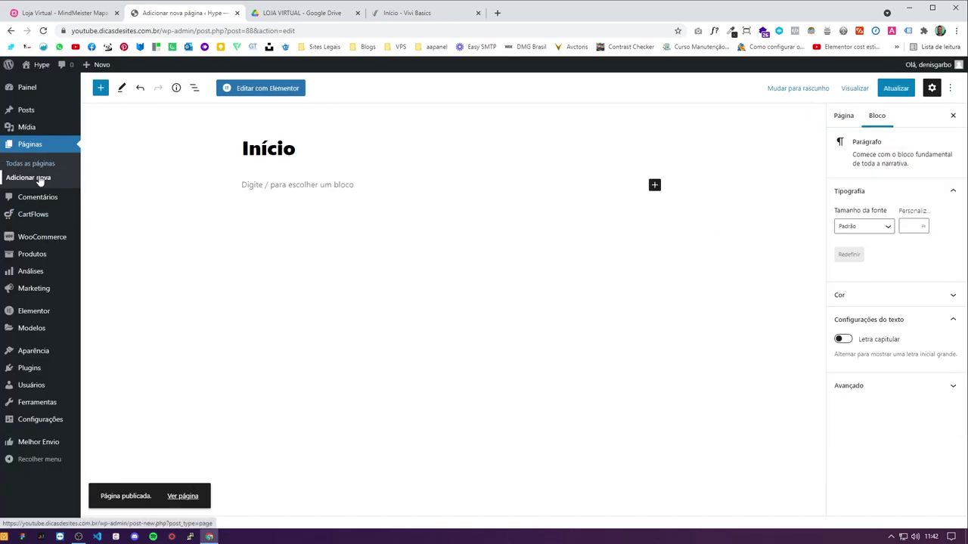
Step: In the MindMeister checklist, mark the "Início" topic with the green check and return to the WordPress page editor
{"action": "left_click", "coordinate": [46, 13]}
{"action": "left_click", "coordinate": [626, 221]}
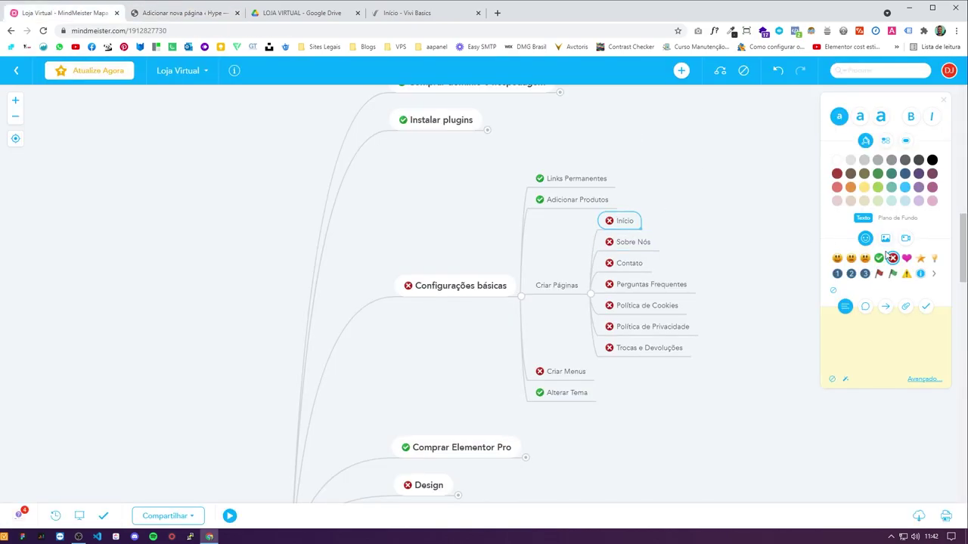
{"action": "left_click", "coordinate": [181, 13]}
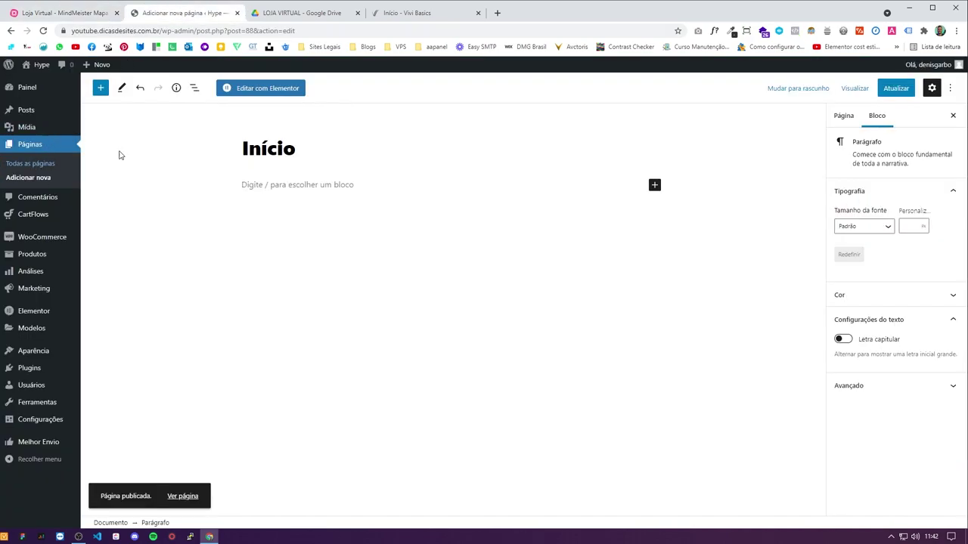
Step: Save the pending update of the "Início" page before leaving its editor
{"action": "left_click", "coordinate": [32, 178]}
{"action": "left_click", "coordinate": [568, 88]}
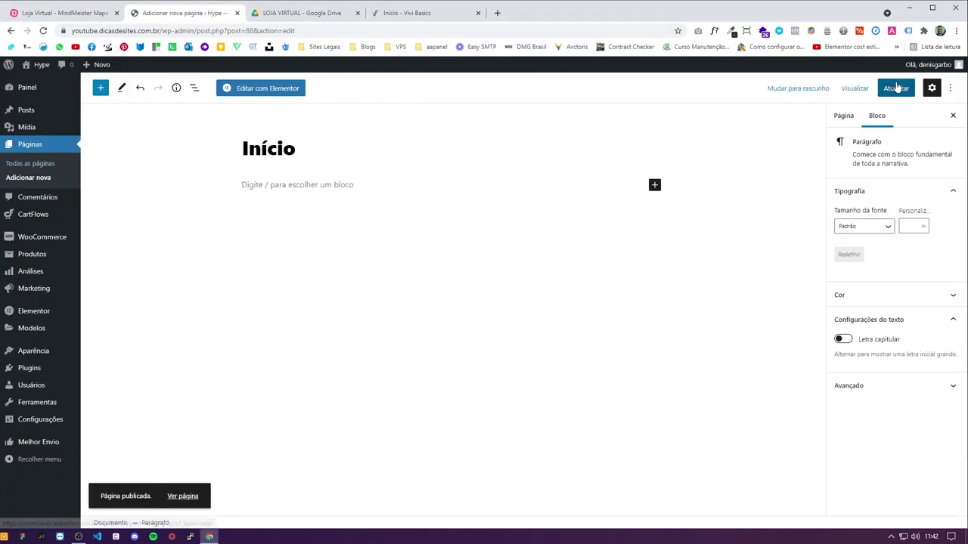
{"action": "left_click", "coordinate": [896, 87]}
Step: Create a new page titled "Sobre Nós" and publish it
{"action": "left_click", "coordinate": [42, 179]}
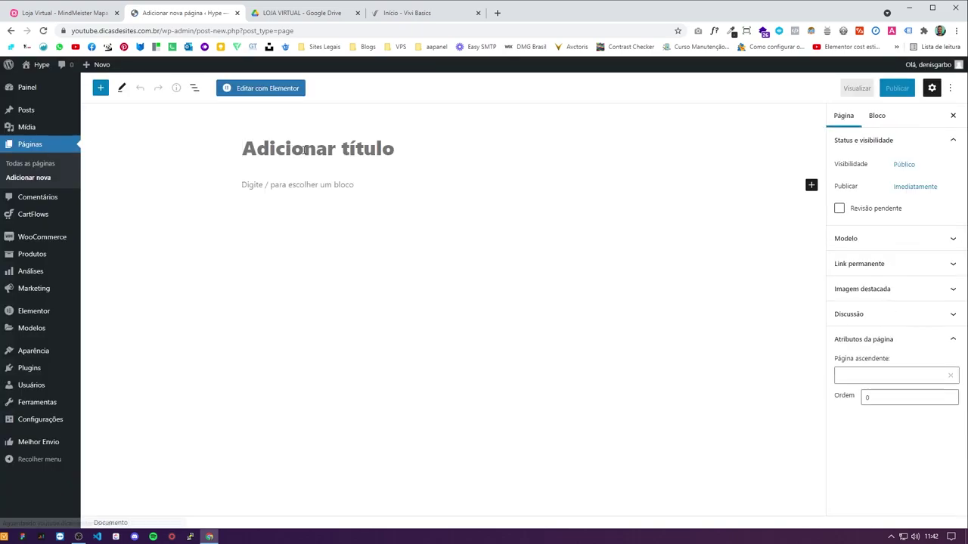
{"action": "type", "text": "Sobre Nós"}
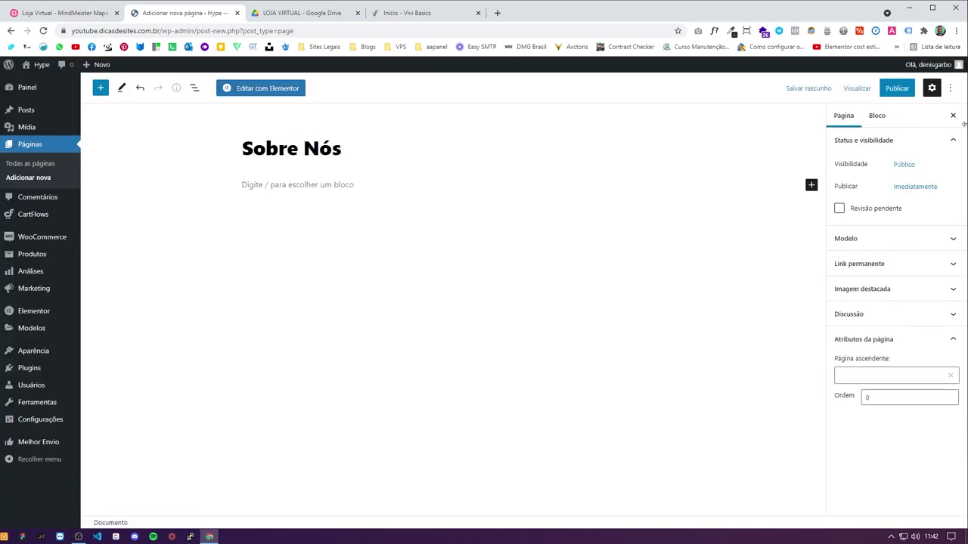
{"action": "left_click", "coordinate": [917, 90]}
{"action": "left_click", "coordinate": [865, 87]}
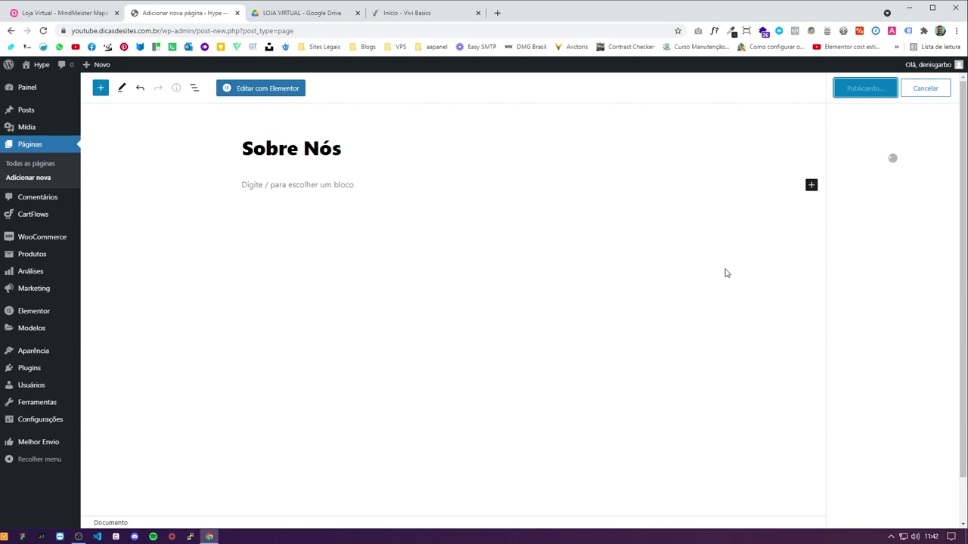
Step: In the MindMeister checklist, mark the "Sobre Nós" topic with the green check
{"action": "left_click", "coordinate": [82, 18]}
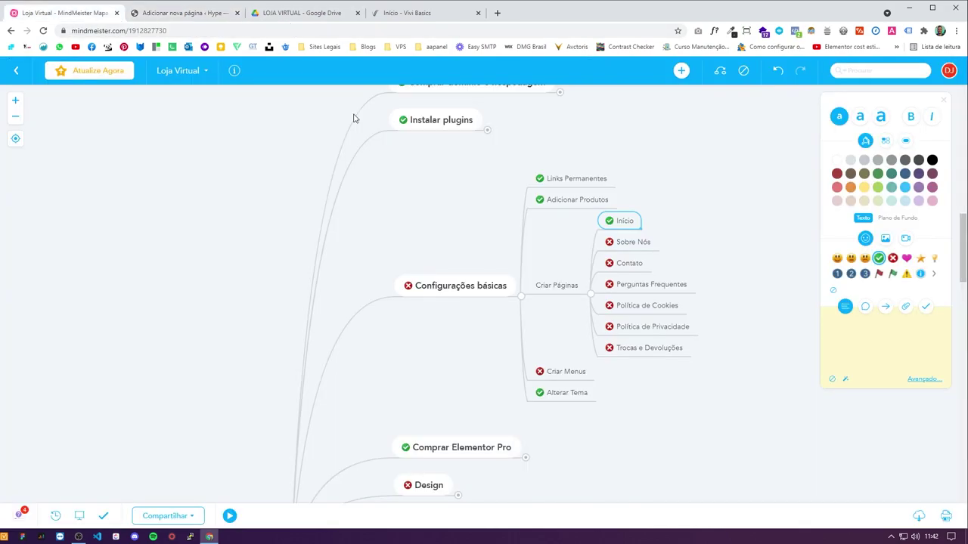
{"action": "left_click", "coordinate": [635, 243]}
{"action": "left_click", "coordinate": [879, 258]}
Step: Switch to WordPress, then create and publish a new page titled "Contato"
{"action": "left_click", "coordinate": [170, 18]}
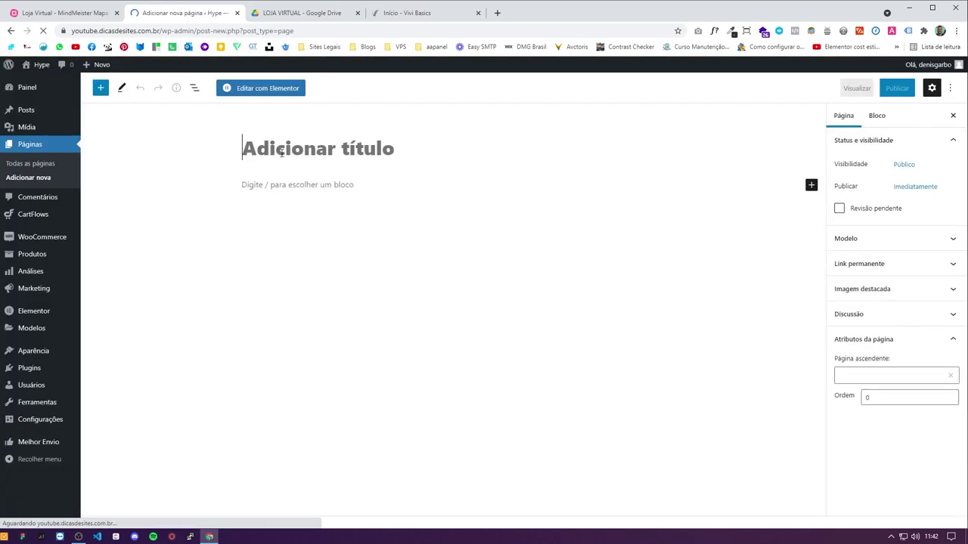
{"action": "type", "text": "Contato"}
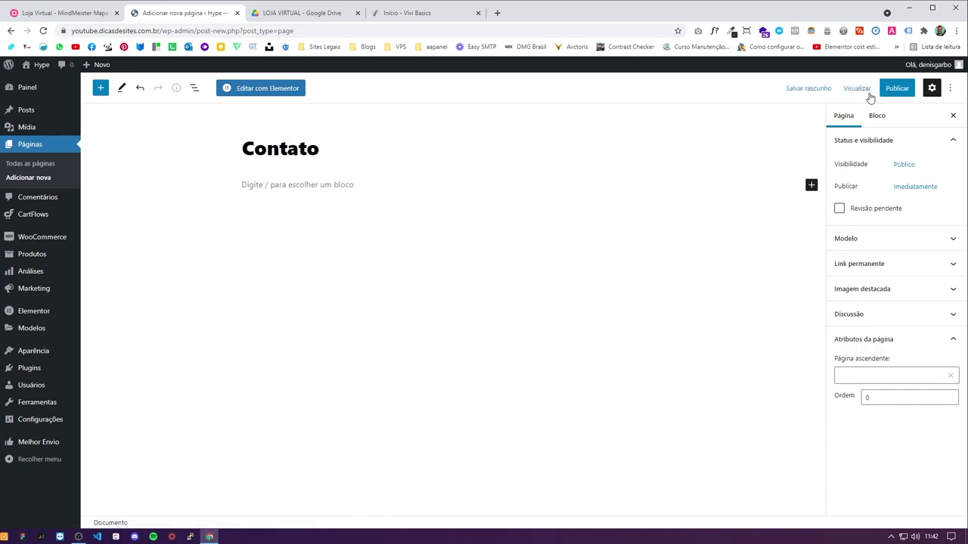
{"action": "left_click", "coordinate": [881, 95]}
Step: In the MindMeister checklist, mark the "Contato" topic with the green check
{"action": "left_click", "coordinate": [60, 13]}
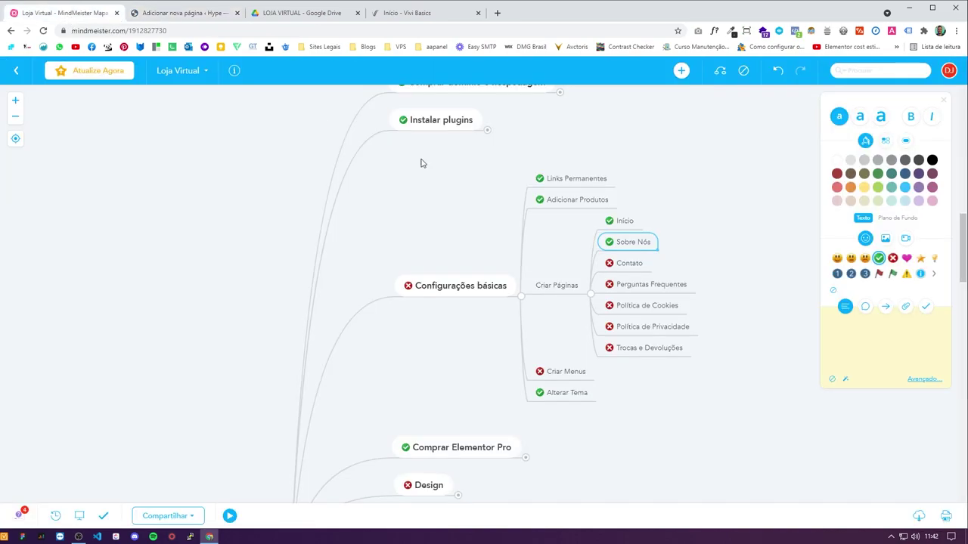
{"action": "left_click", "coordinate": [619, 264]}
{"action": "left_click", "coordinate": [879, 258]}
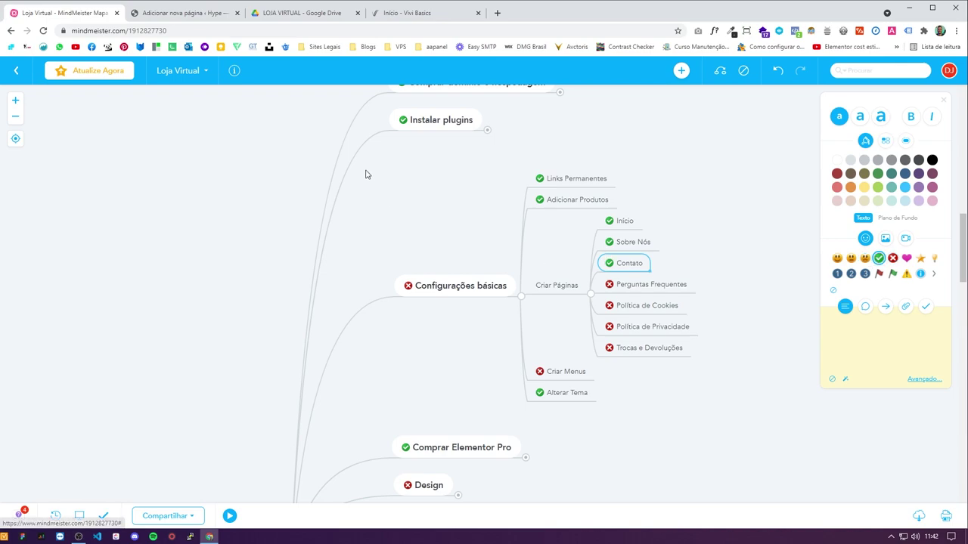
Step: Open a blank new page in WordPress and copy the topic name "Perguntas Frequentes" from the MindMeister checklist
{"action": "left_click", "coordinate": [179, 19]}
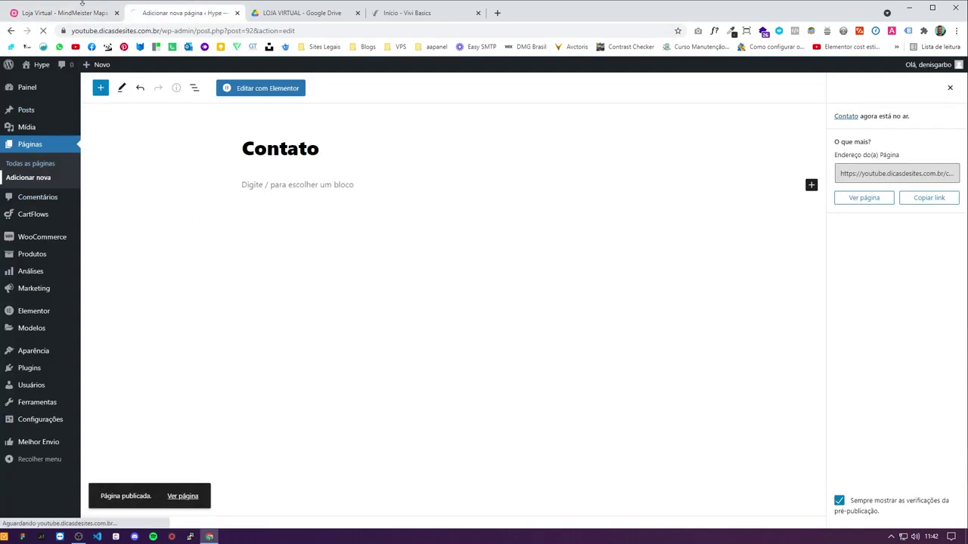
{"action": "left_click", "coordinate": [68, 13]}
{"action": "left_click", "coordinate": [168, 15]}
{"action": "key", "text": "F5"}
{"action": "left_click", "coordinate": [68, 13]}
{"action": "left_click", "coordinate": [657, 285]}
{"action": "left_click", "coordinate": [658, 286]}
{"action": "key", "text": "ctrl+c"}
Step: Give the new WordPress page the copied title "Perguntas Frequentes" and publish it
{"action": "left_click", "coordinate": [155, 14]}
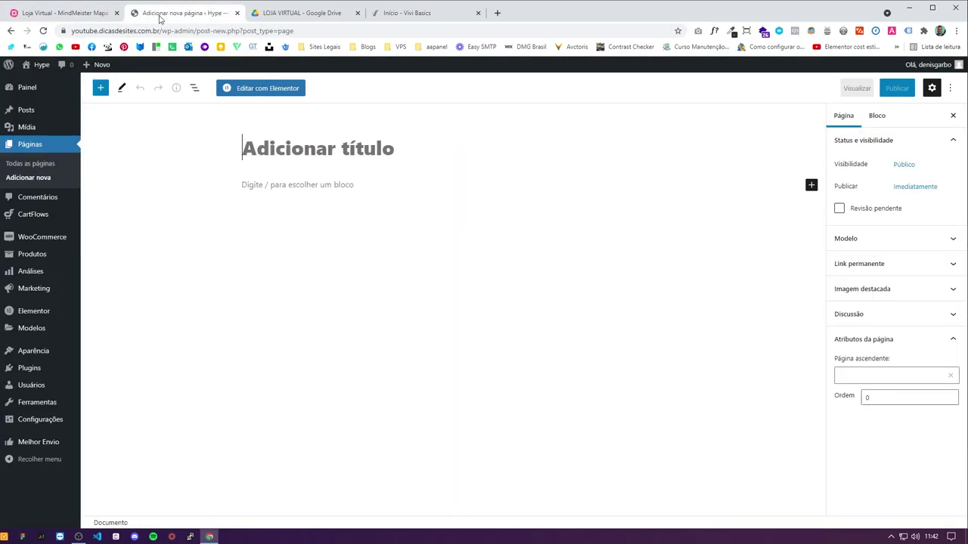
{"action": "key", "text": "ctrl+v"}
{"action": "left_click", "coordinate": [900, 89]}
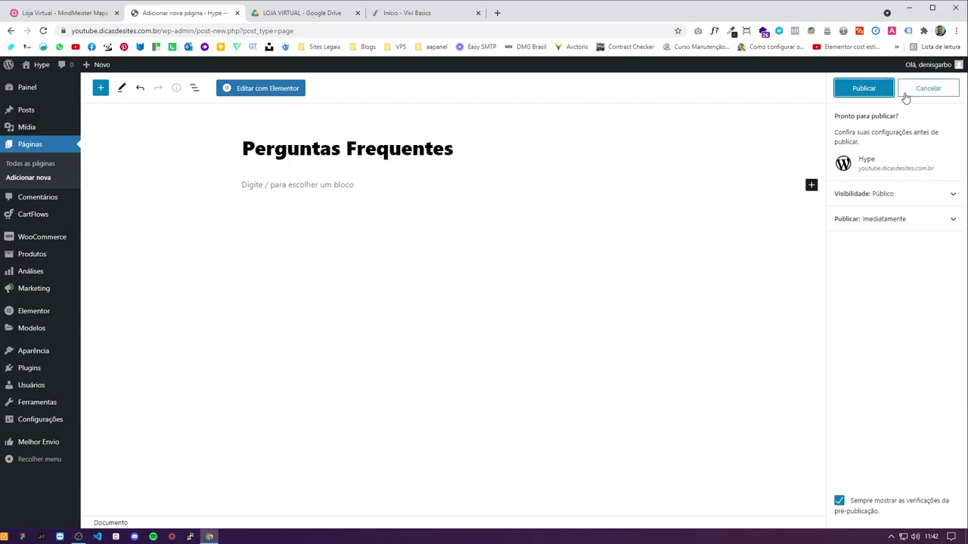
Step: In the MindMeister checklist, mark "Perguntas Frequentes" with the green check and copy the topic name "Política de Cookies"
{"action": "left_click", "coordinate": [84, 13]}
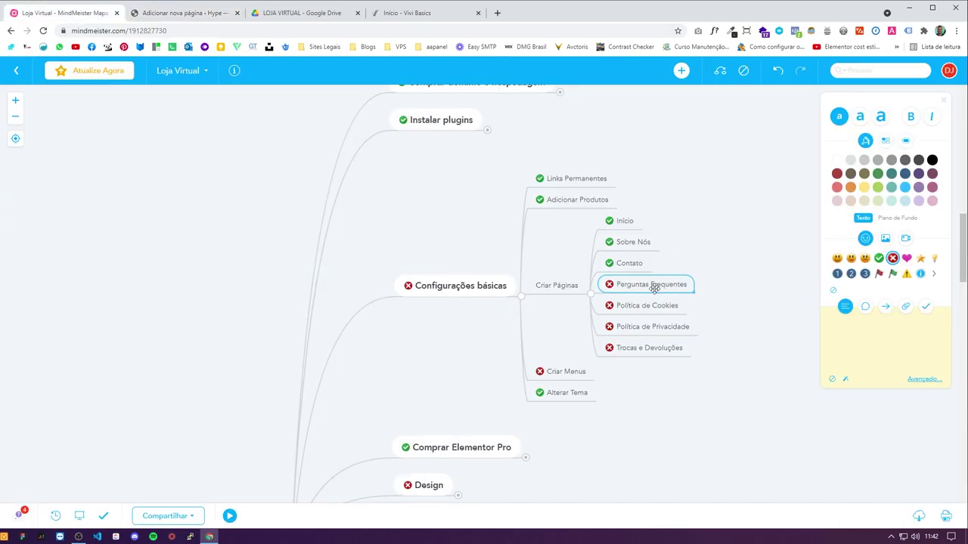
{"action": "left_click", "coordinate": [878, 259]}
{"action": "left_click", "coordinate": [633, 308]}
{"action": "left_click", "coordinate": [636, 310]}
{"action": "key", "text": "ctrl+c"}
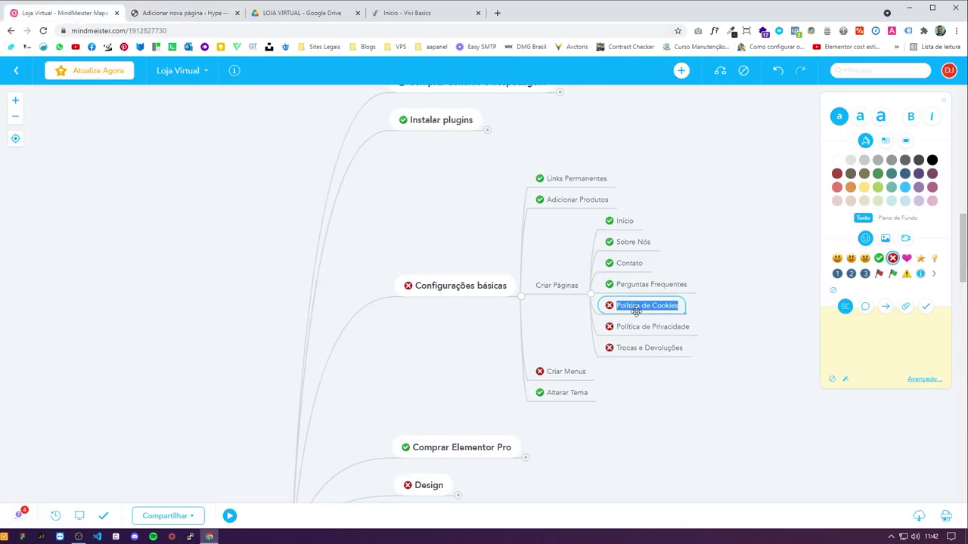
Step: In WordPress, create a new page with the copied title "Política de Cookies" and publish it
{"action": "left_click", "coordinate": [185, 13]}
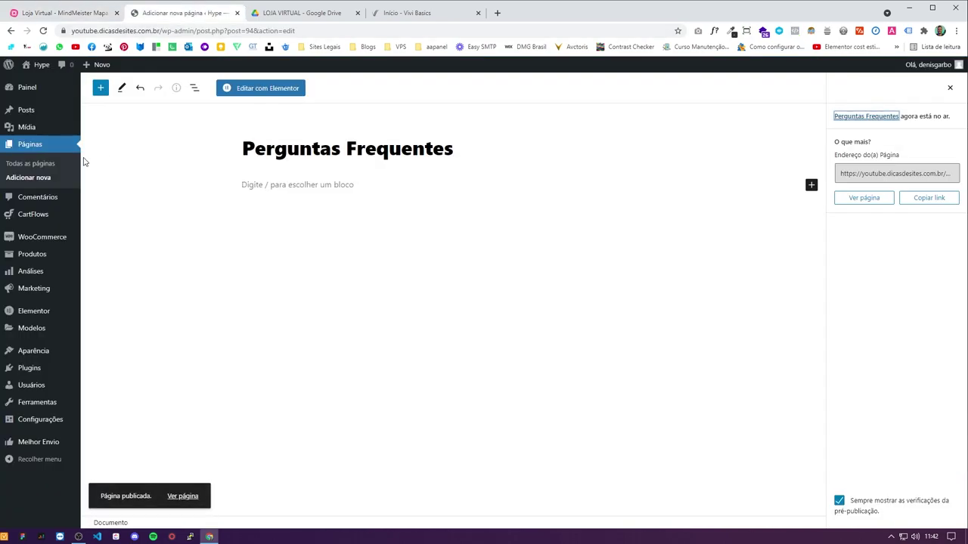
{"action": "left_click", "coordinate": [46, 178]}
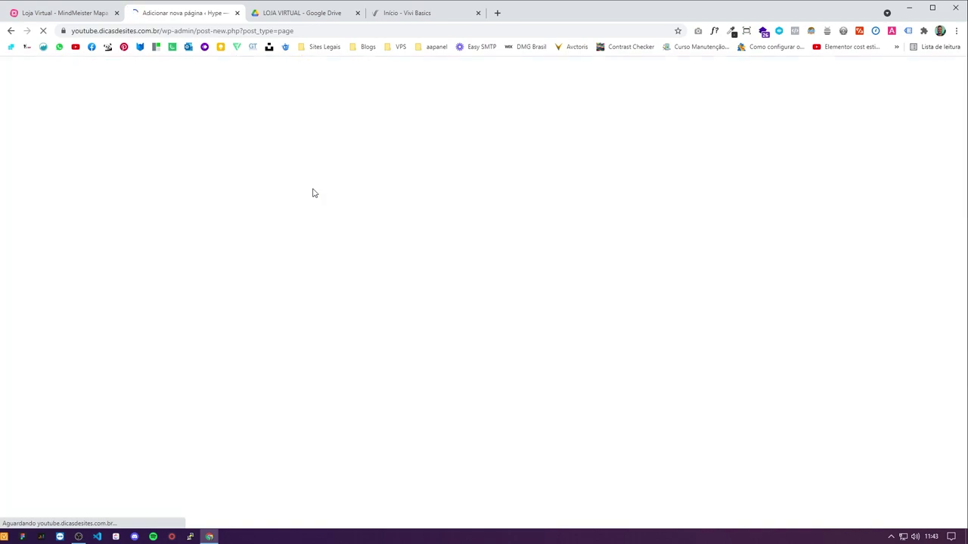
{"action": "key", "text": "ctrl+v"}
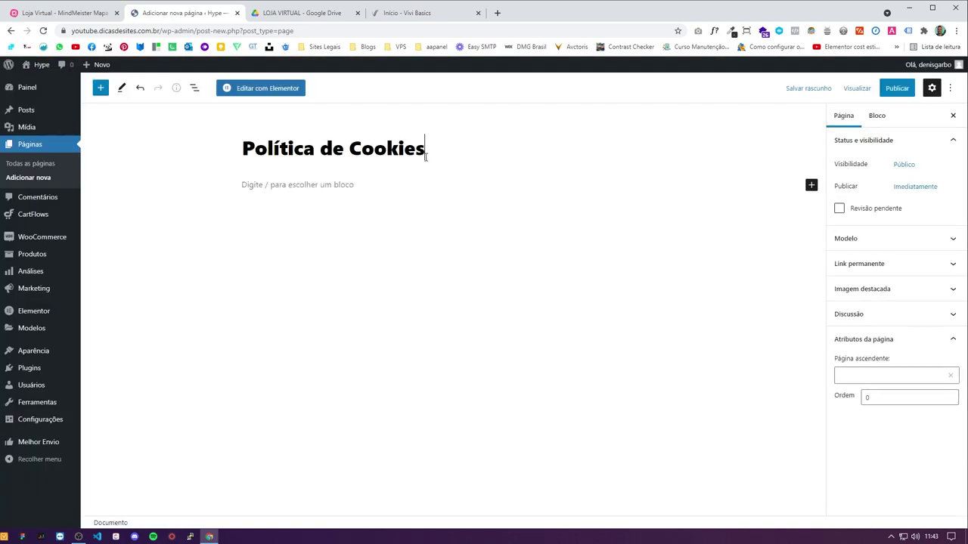
{"action": "left_click", "coordinate": [899, 88]}
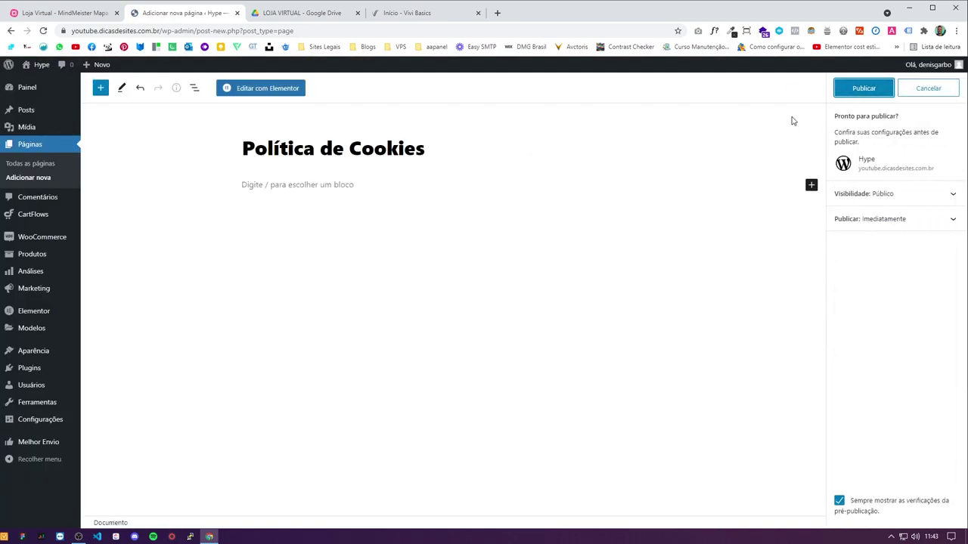
{"action": "left_click", "coordinate": [854, 98]}
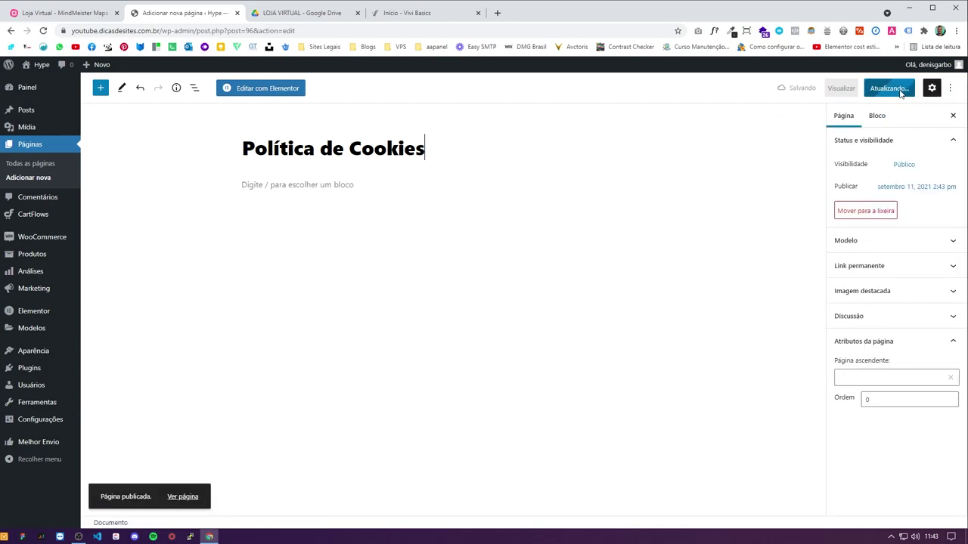
Step: In the MindMeister checklist, mark "Política de Cookies" with the green check and copy the topic name "Política de Privacidade"
{"action": "left_click", "coordinate": [79, 13]}
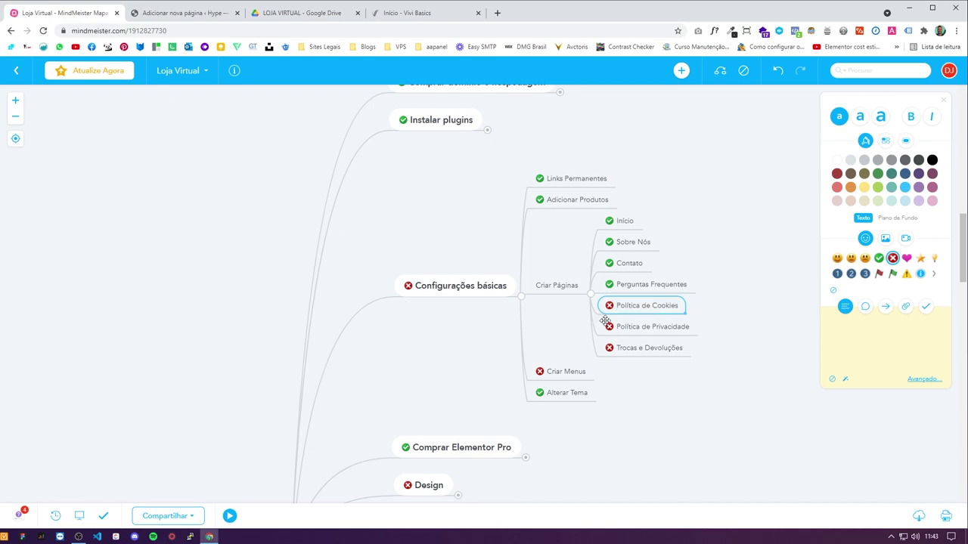
{"action": "left_click", "coordinate": [879, 258]}
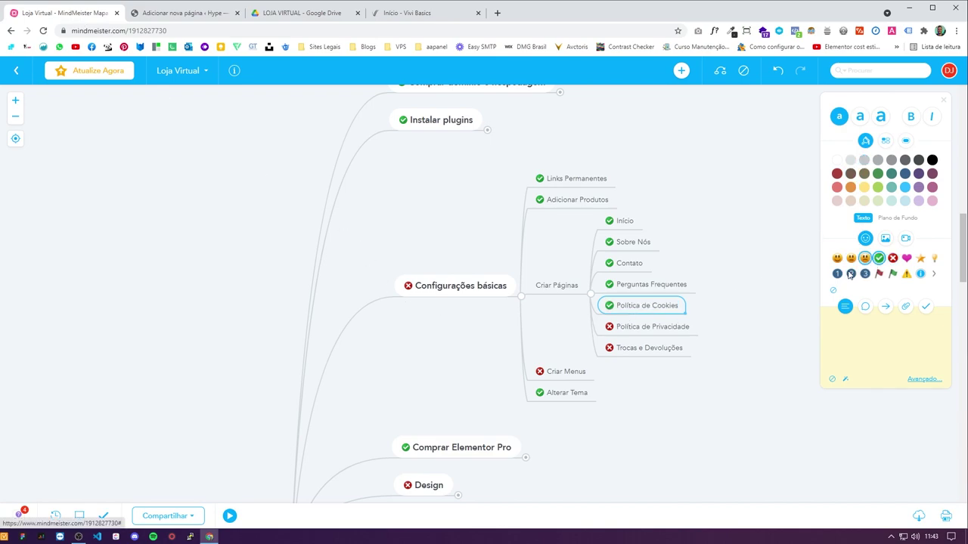
{"action": "left_click", "coordinate": [666, 326]}
{"action": "left_click", "coordinate": [665, 329]}
{"action": "key", "text": "ctrl+c"}
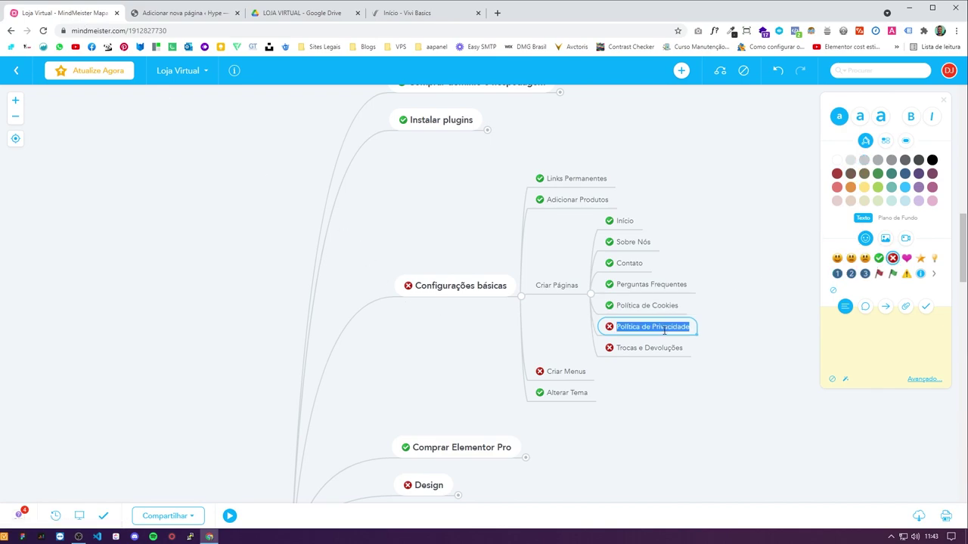
Step: In WordPress, create a new page with the copied title "Política de Privacidade" and publish it
{"action": "left_click", "coordinate": [182, 13]}
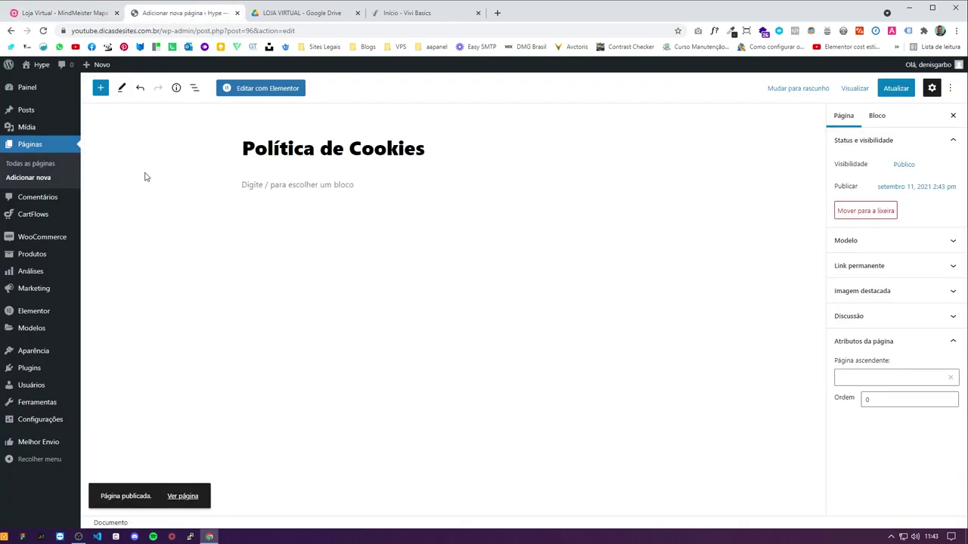
{"action": "left_click", "coordinate": [43, 176]}
{"action": "left_click", "coordinate": [564, 89]}
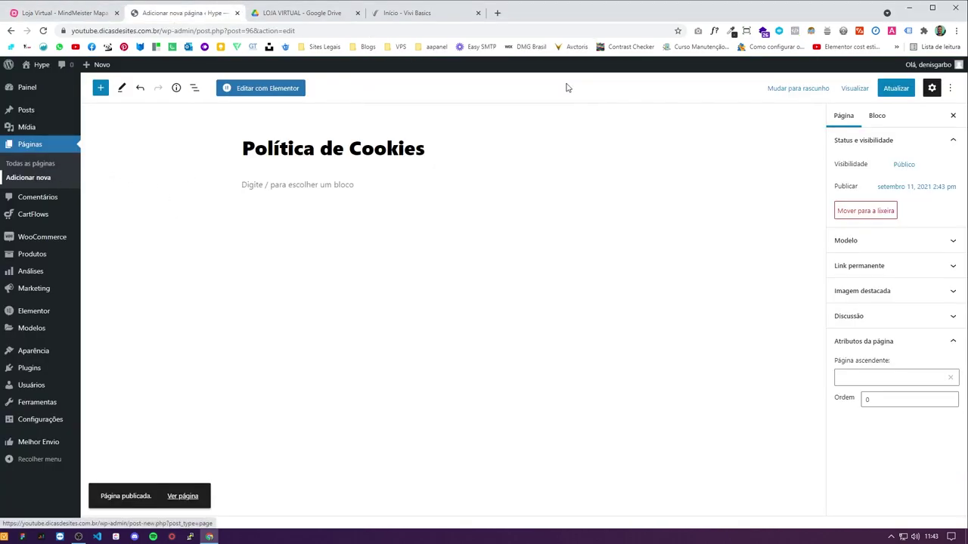
{"action": "left_click", "coordinate": [882, 91]}
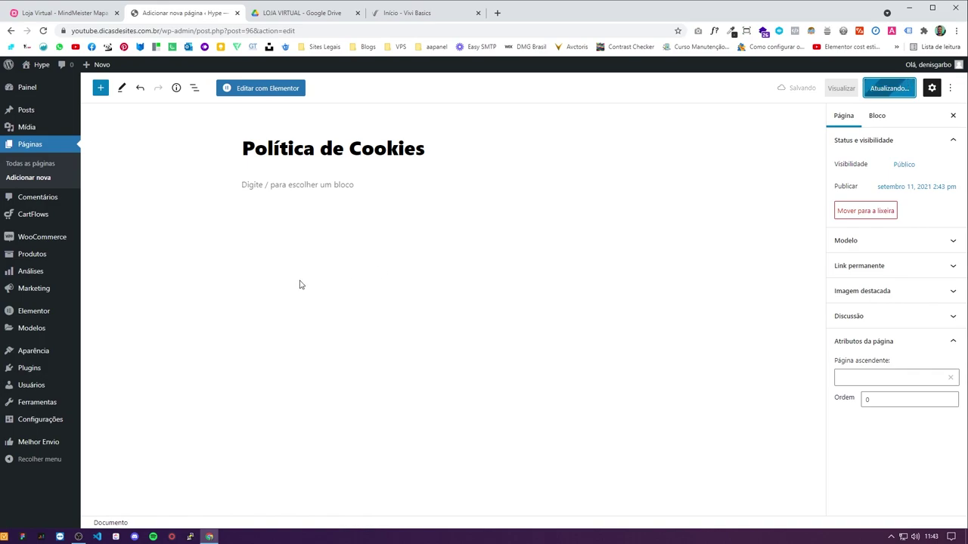
{"action": "left_click", "coordinate": [43, 179]}
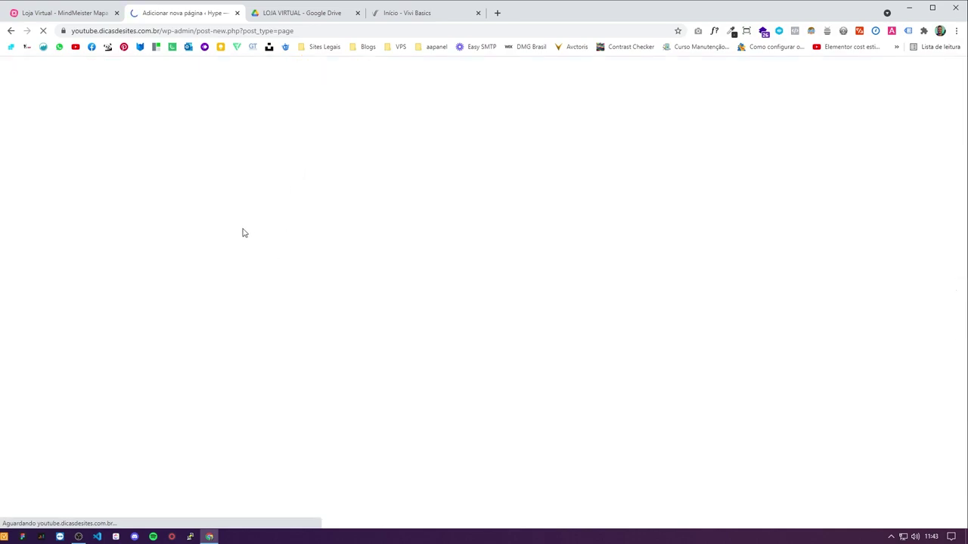
{"action": "key", "text": "ctrl+v"}
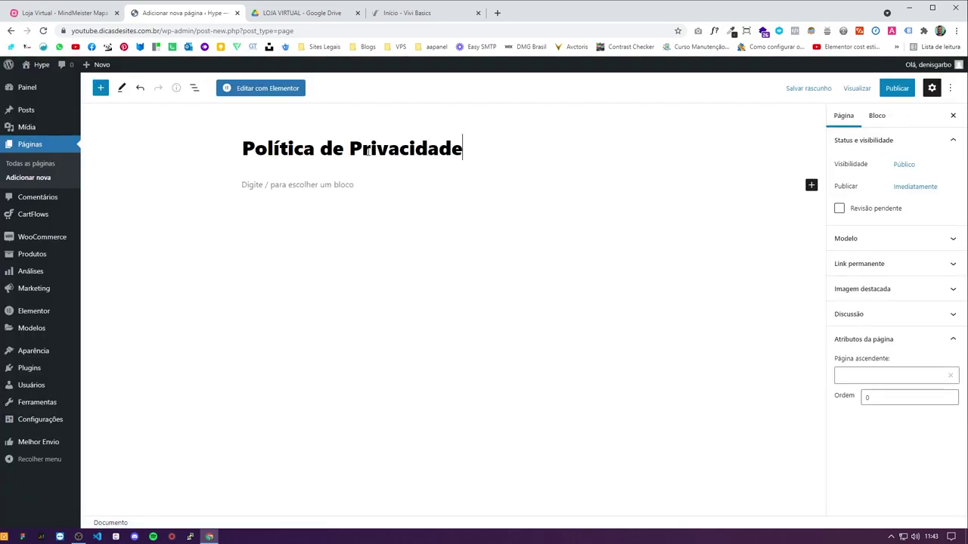
{"action": "left_click", "coordinate": [899, 88]}
{"action": "left_click", "coordinate": [873, 89]}
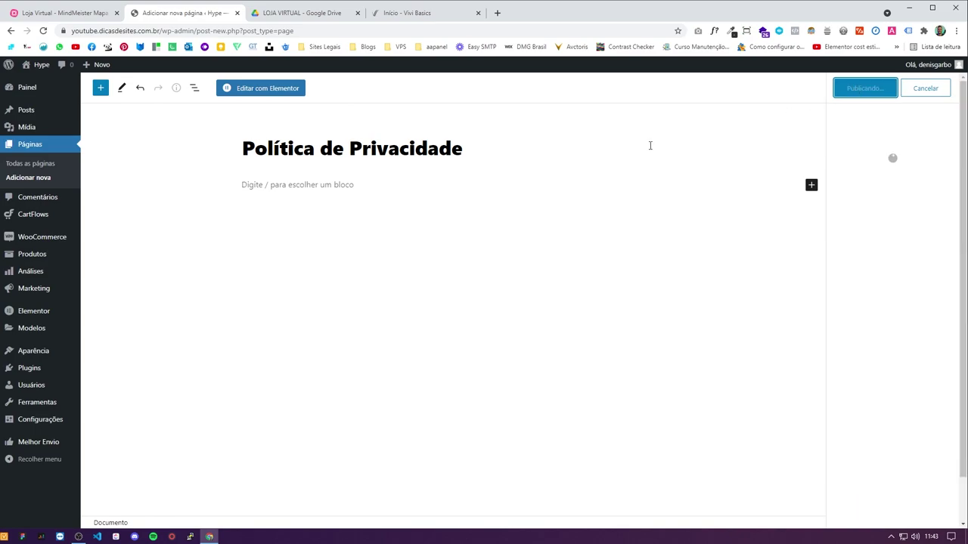
{"action": "left_click", "coordinate": [70, 14]}
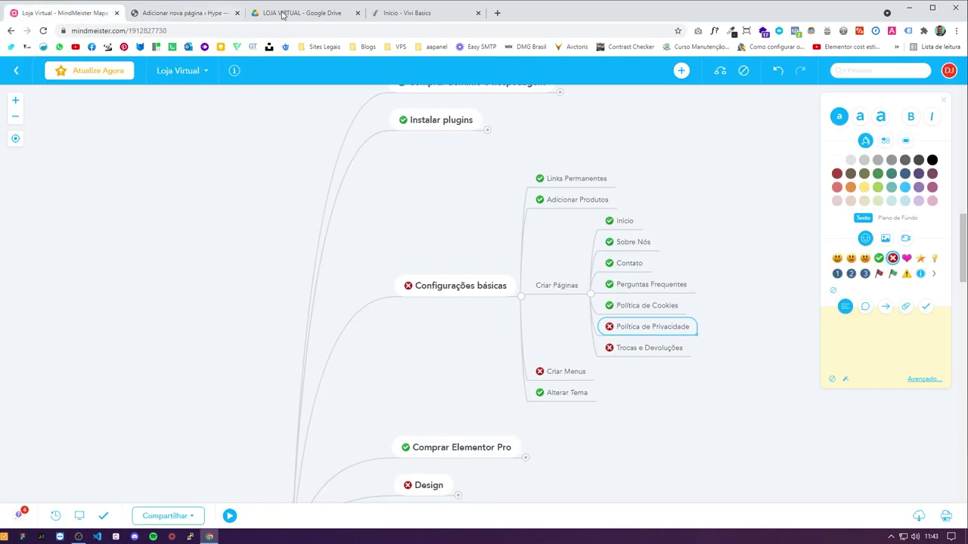
{"action": "left_click", "coordinate": [198, 17]}
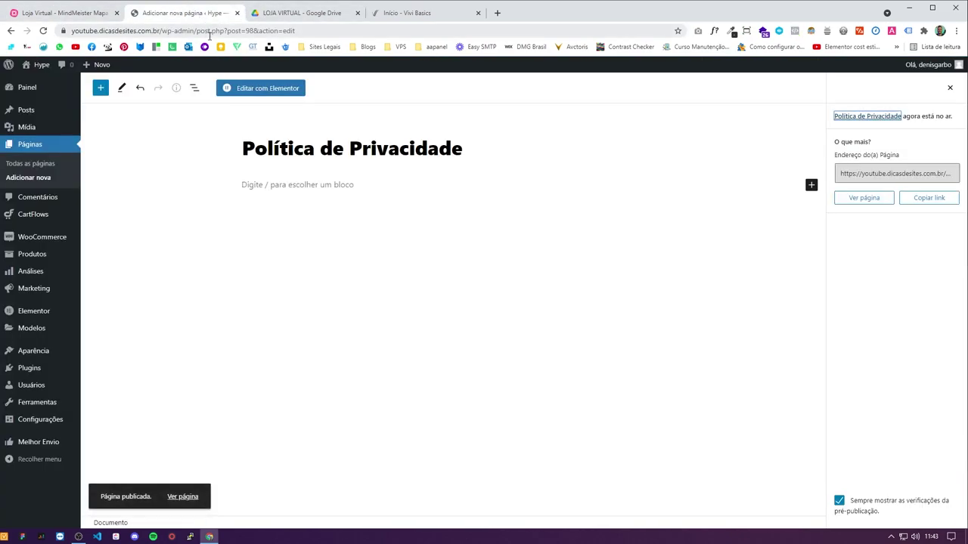
Step: In the MindMeister checklist, mark "Política de Privacidade" with the green check and copy the topic name "Trocas e Devoluções"
{"action": "left_click", "coordinate": [65, 16]}
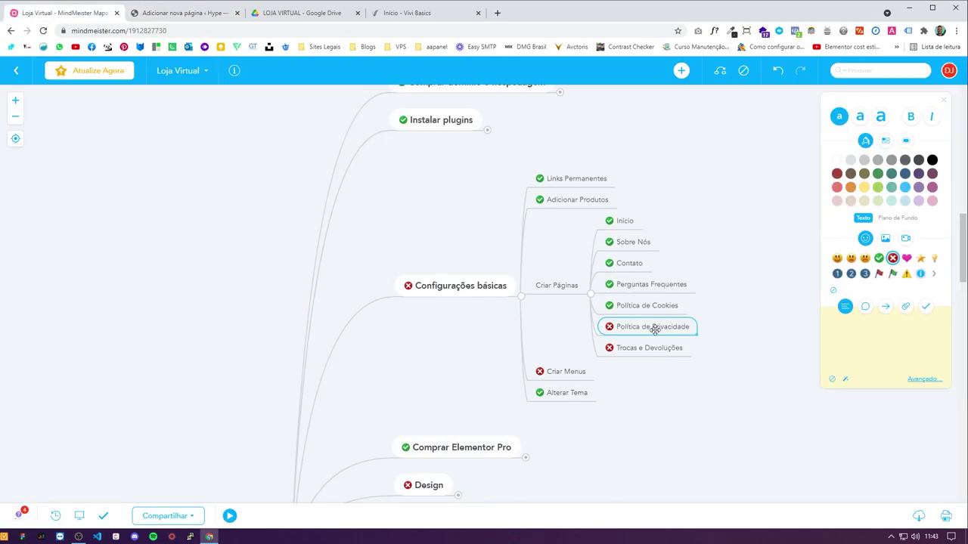
{"action": "left_click", "coordinate": [879, 258]}
{"action": "double_click", "coordinate": [647, 349]}
{"action": "key", "text": "ctrl+c"}
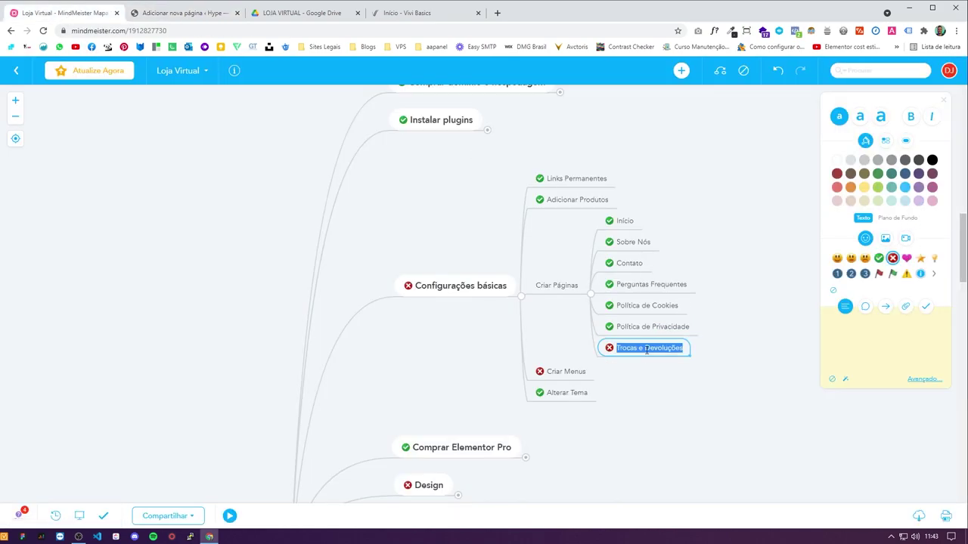
Step: In WordPress, create a new page with the copied title "Trocas e Devoluções" and publish it
{"action": "left_click", "coordinate": [201, 13]}
{"action": "left_click", "coordinate": [36, 180]}
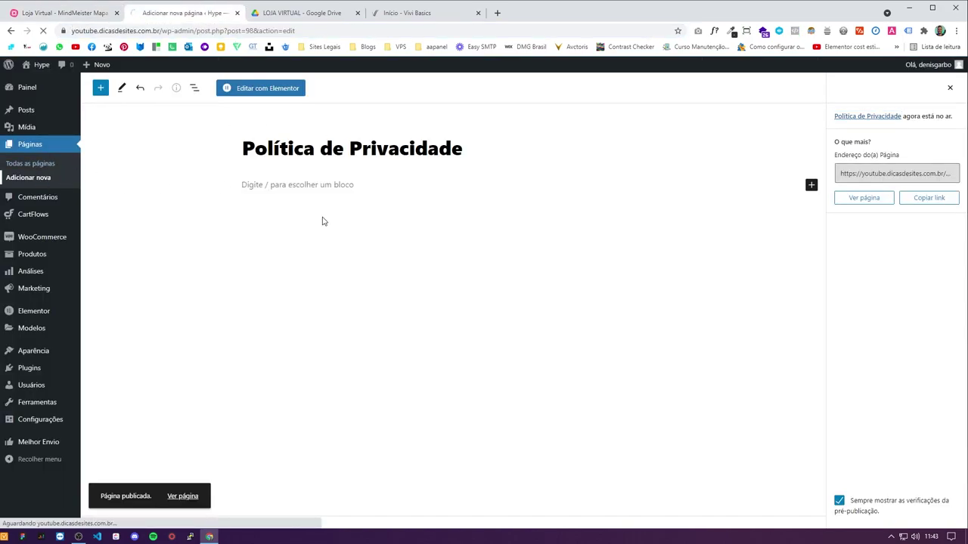
{"action": "left_click", "coordinate": [427, 15]}
{"action": "scroll", "coordinate": [542, 361], "scroll_direction": "down", "scroll_amount": 10}
{"action": "scroll", "coordinate": [543, 361], "scroll_direction": "up", "scroll_amount": 10}
{"action": "scroll", "coordinate": [543, 360], "scroll_direction": "up", "scroll_amount": 1}
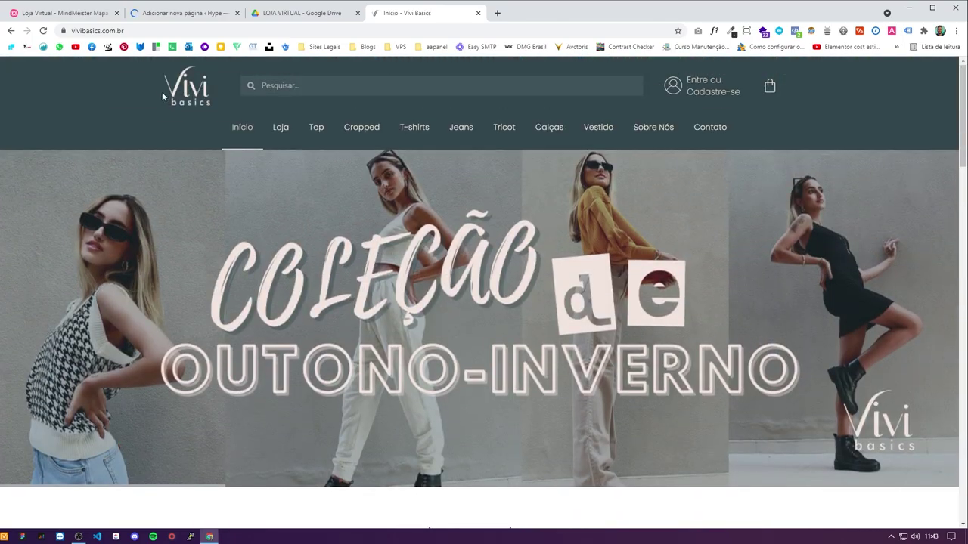
{"action": "left_click", "coordinate": [179, 16]}
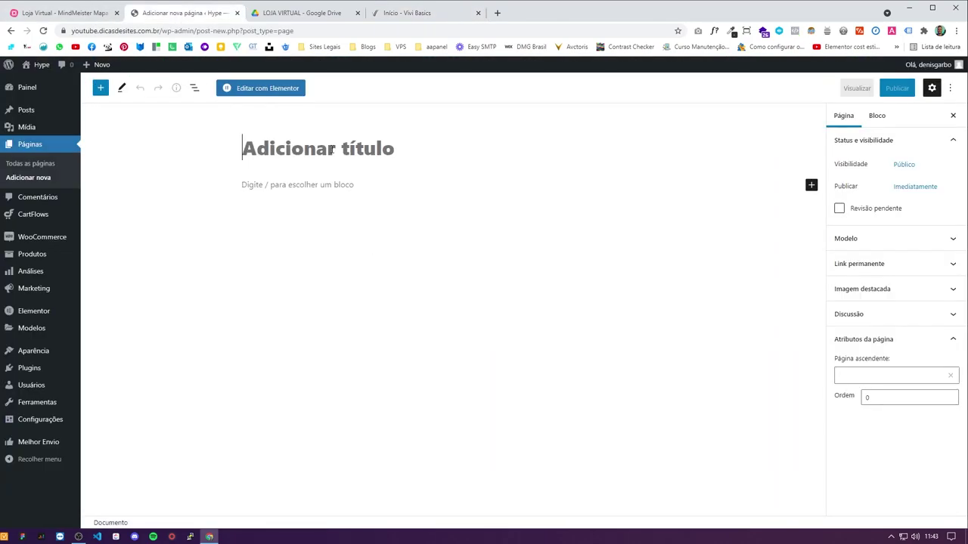
{"action": "key", "text": "ctrl+v"}
{"action": "left_click", "coordinate": [897, 87]}
{"action": "left_click", "coordinate": [865, 88]}
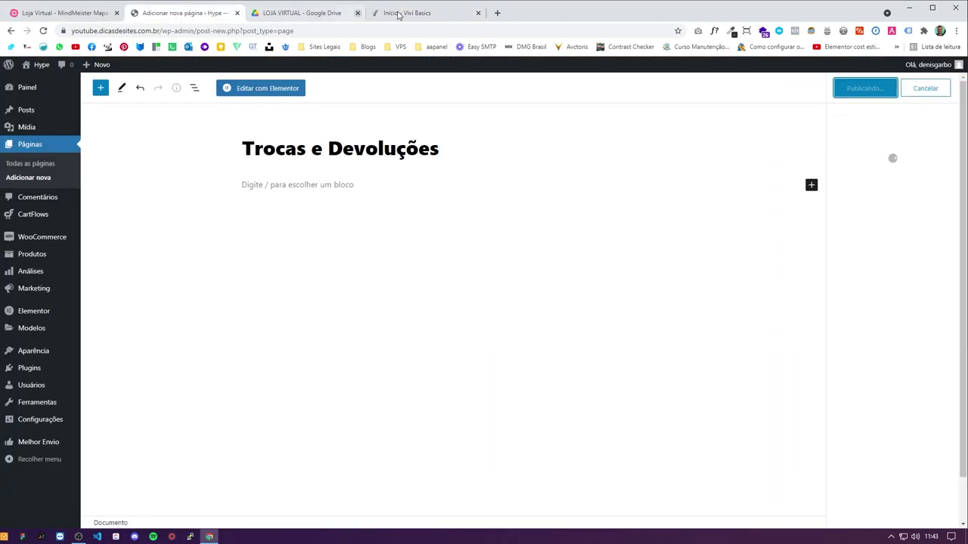
Step: Examine the header navigation and footer link columns on the Vivi Basics reference store's home page
{"action": "left_click", "coordinate": [383, 15]}
{"action": "scroll", "coordinate": [616, 309], "scroll_direction": "down", "scroll_amount": 20}
{"action": "scroll", "coordinate": [753, 449], "scroll_direction": "down", "scroll_amount": 3}
{"action": "scroll", "coordinate": [825, 462], "scroll_direction": "up", "scroll_amount": 20}
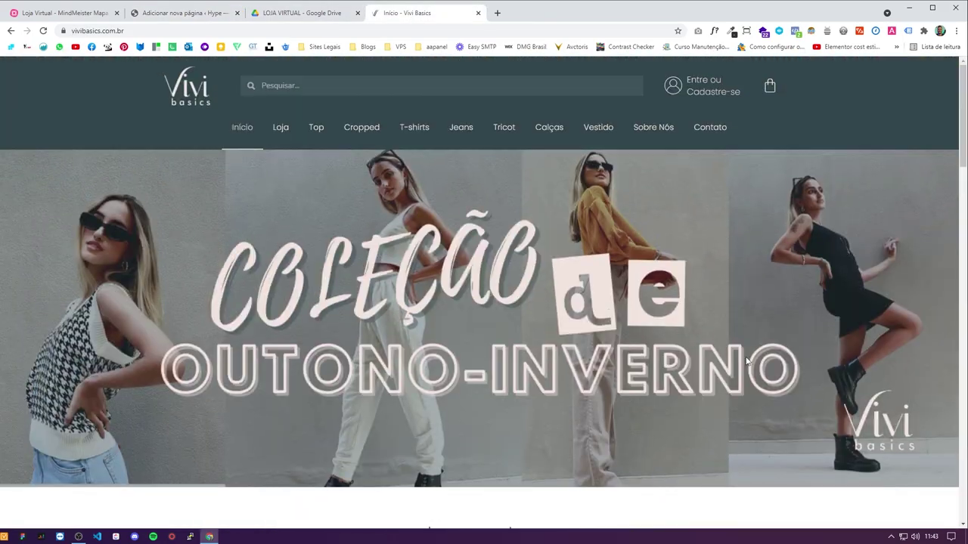
{"action": "scroll", "coordinate": [508, 251], "scroll_direction": "down", "scroll_amount": 10}
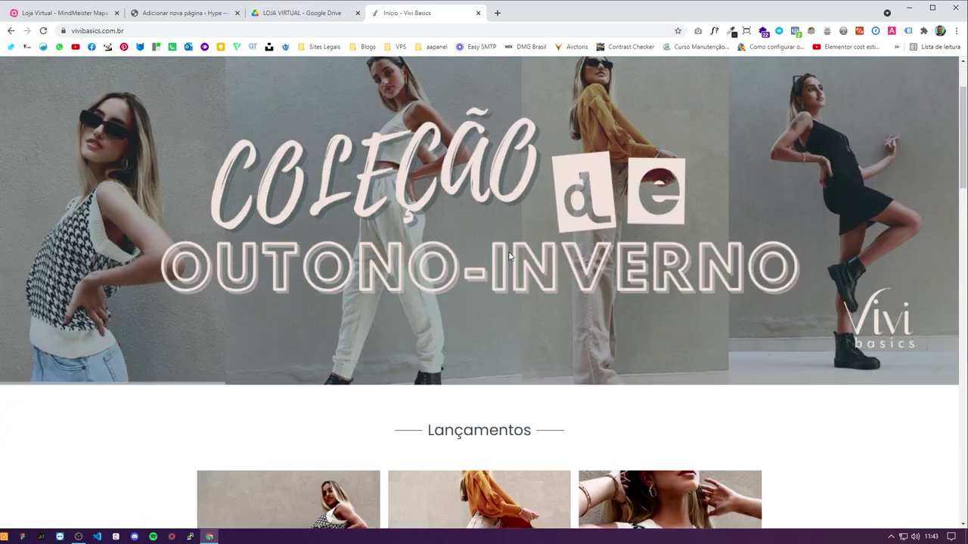
{"action": "scroll", "coordinate": [534, 270], "scroll_direction": "down", "scroll_amount": 10}
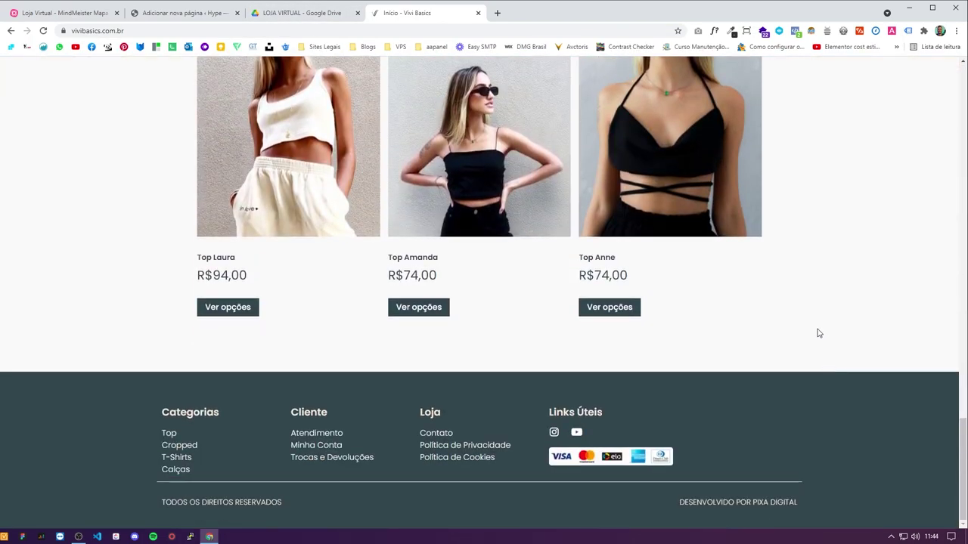
Step: Inspect the Vivi Basics home page in the mobile device view and examine its bottom bar and slide-out menu
{"action": "right_click", "coordinate": [798, 314]}
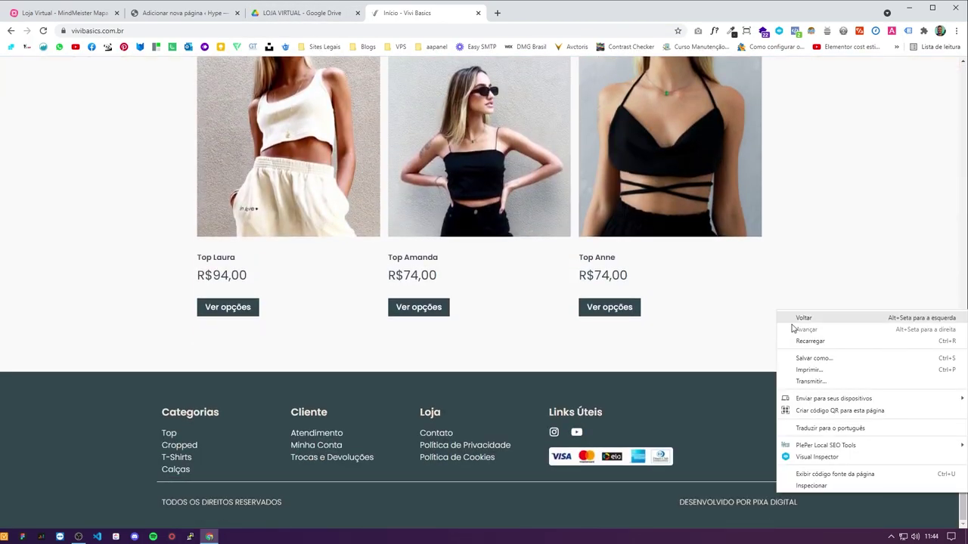
{"action": "left_click", "coordinate": [825, 485]}
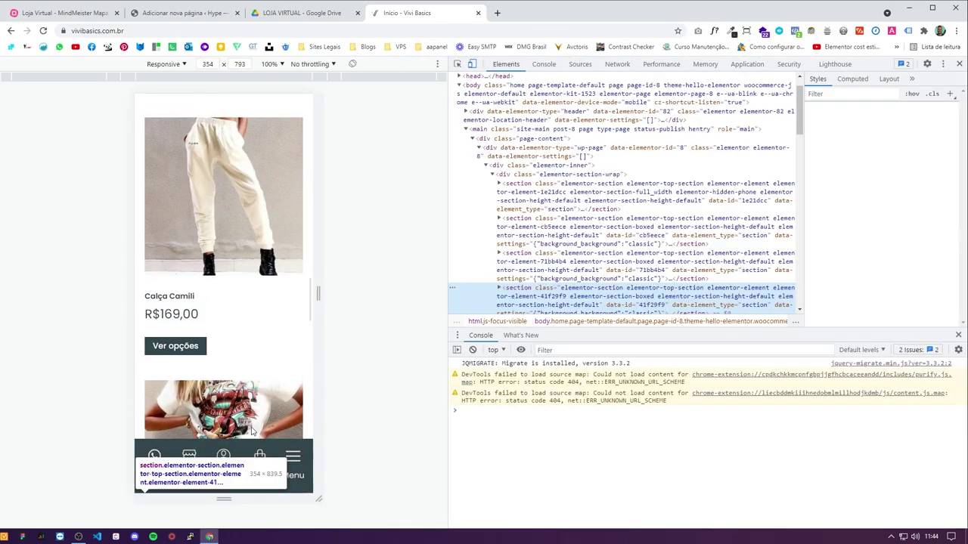
{"action": "scroll", "coordinate": [226, 461], "scroll_direction": "down", "scroll_amount": 2}
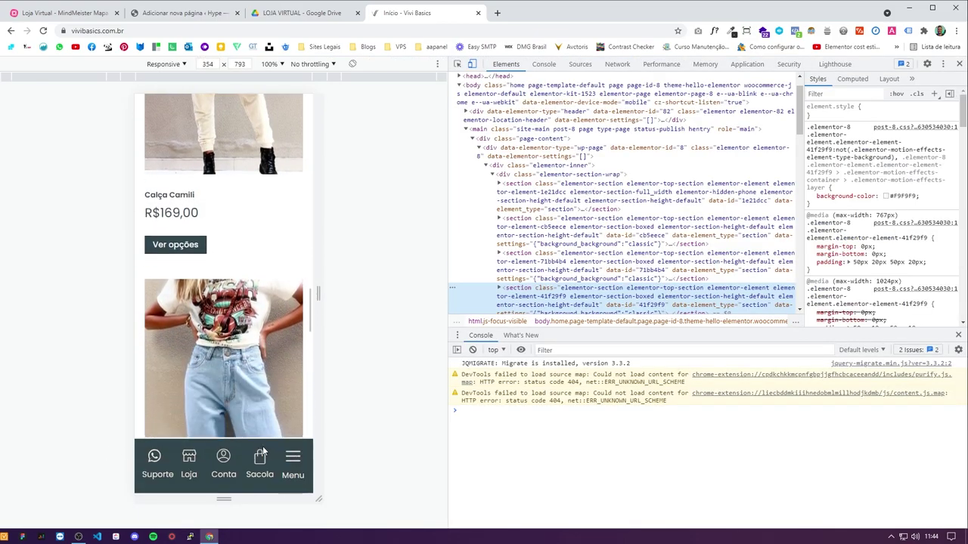
{"action": "left_click", "coordinate": [292, 459]}
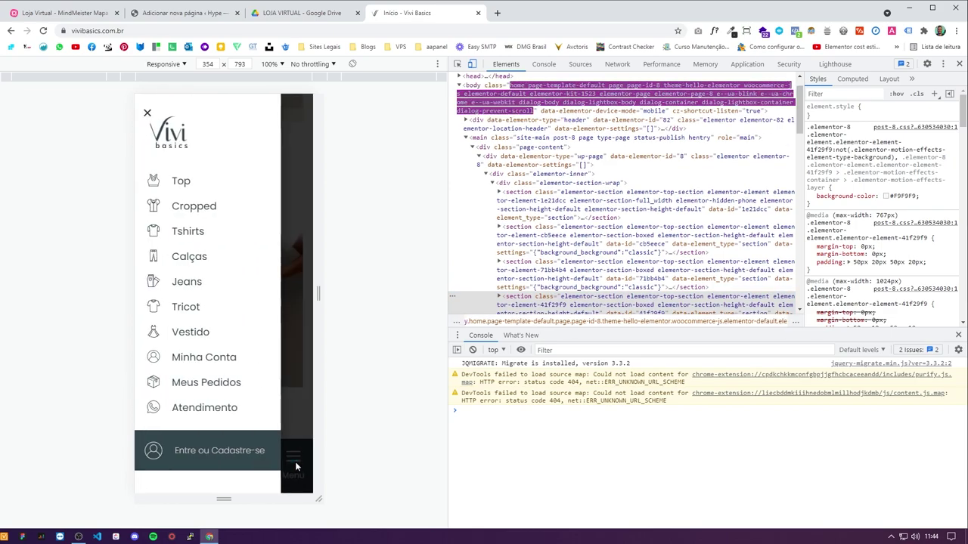
{"action": "left_click", "coordinate": [147, 113]}
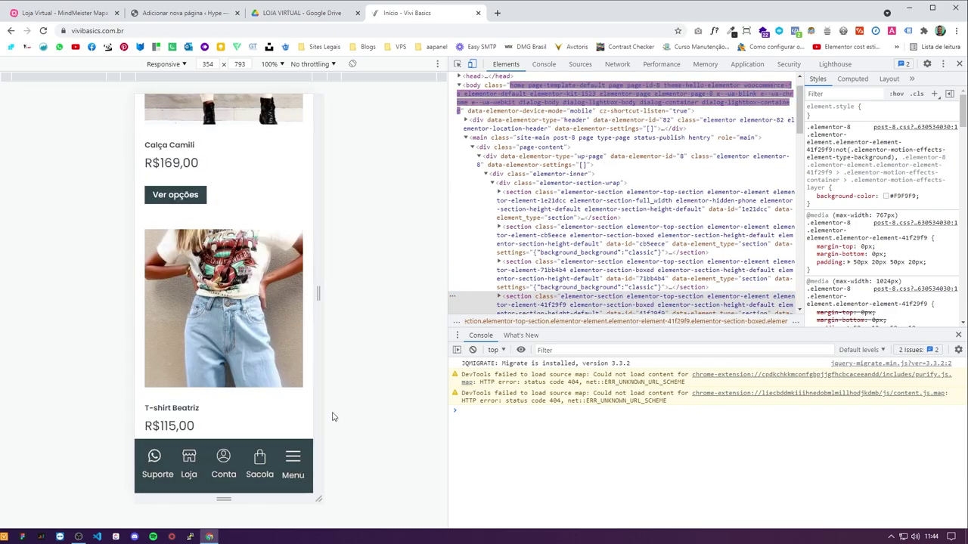
{"action": "left_click", "coordinate": [961, 63]}
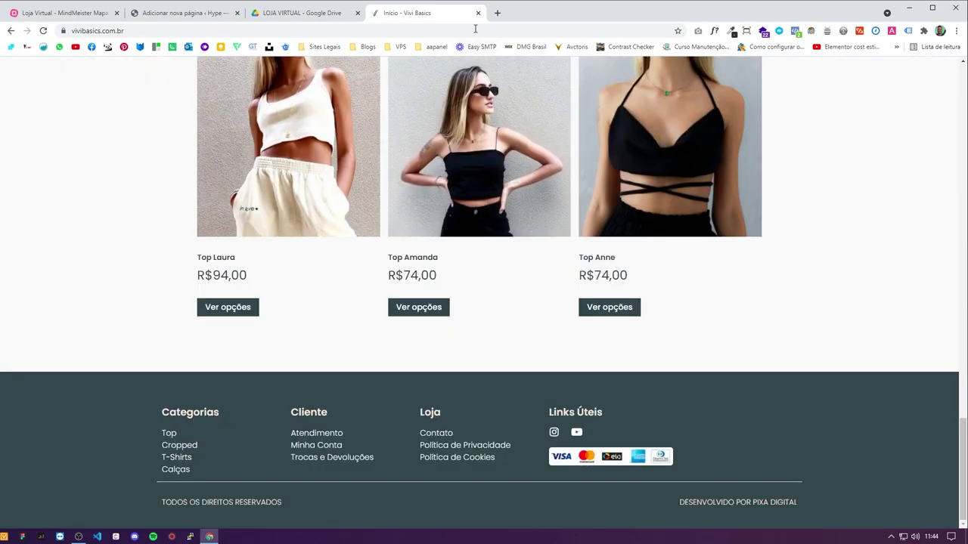
Step: Review the Vivi Basics footer links again and compare them with the mobile slide-out menu in the browser inspector
{"action": "scroll", "coordinate": [566, 199], "scroll_direction": "up", "scroll_amount": 10}
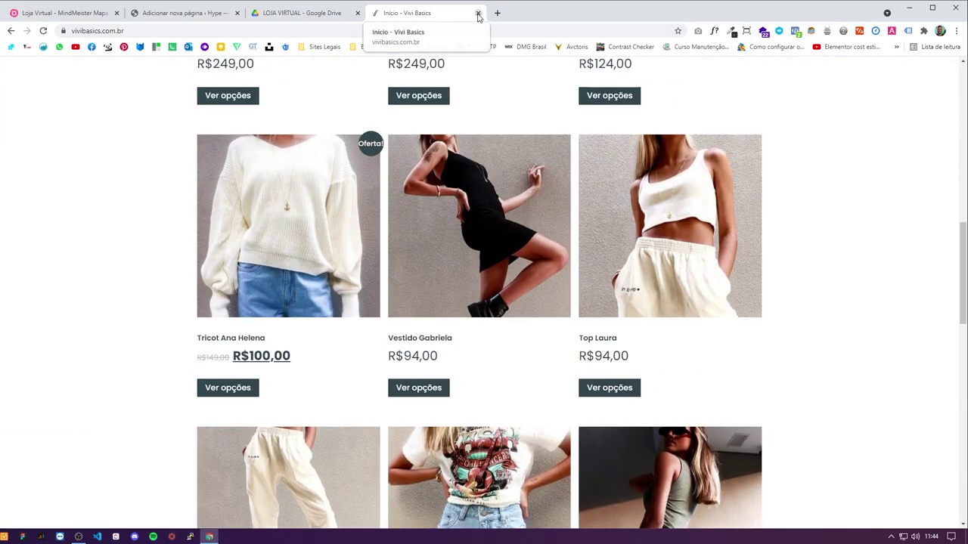
{"action": "scroll", "coordinate": [763, 338], "scroll_direction": "down", "scroll_amount": 7}
{"action": "scroll", "coordinate": [763, 338], "scroll_direction": "down", "scroll_amount": 1}
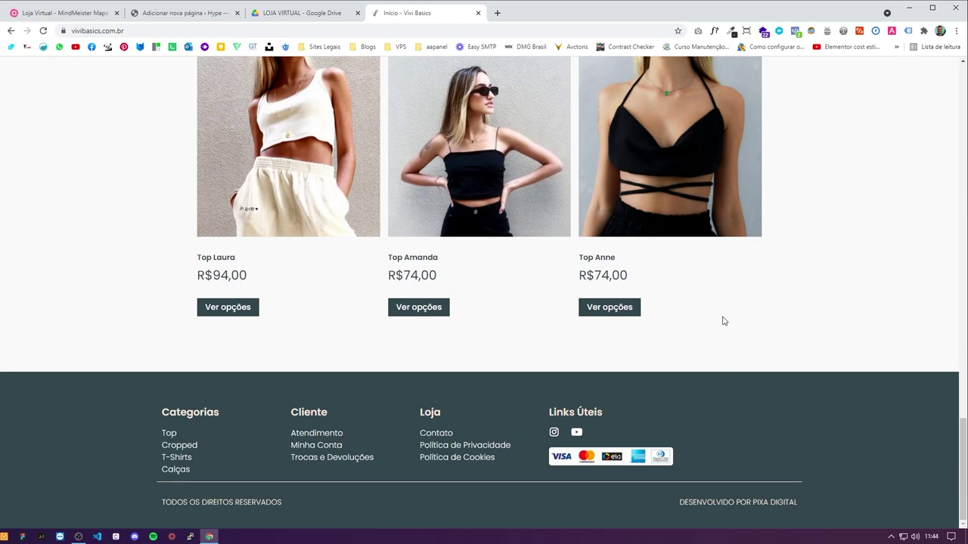
{"action": "scroll", "coordinate": [723, 321], "scroll_direction": "up", "scroll_amount": 6}
{"action": "right_click", "coordinate": [819, 265]}
{"action": "left_click", "coordinate": [804, 440]}
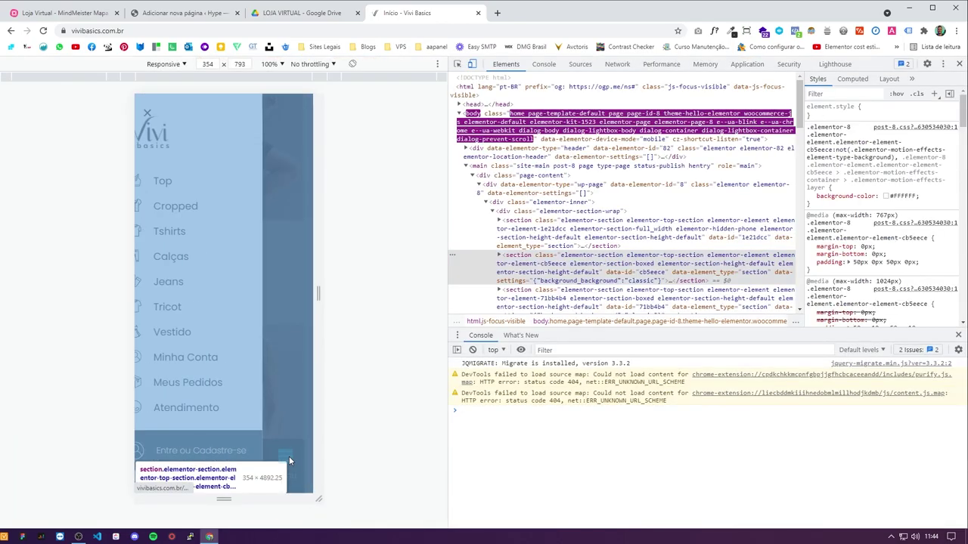
{"action": "left_click", "coordinate": [288, 464]}
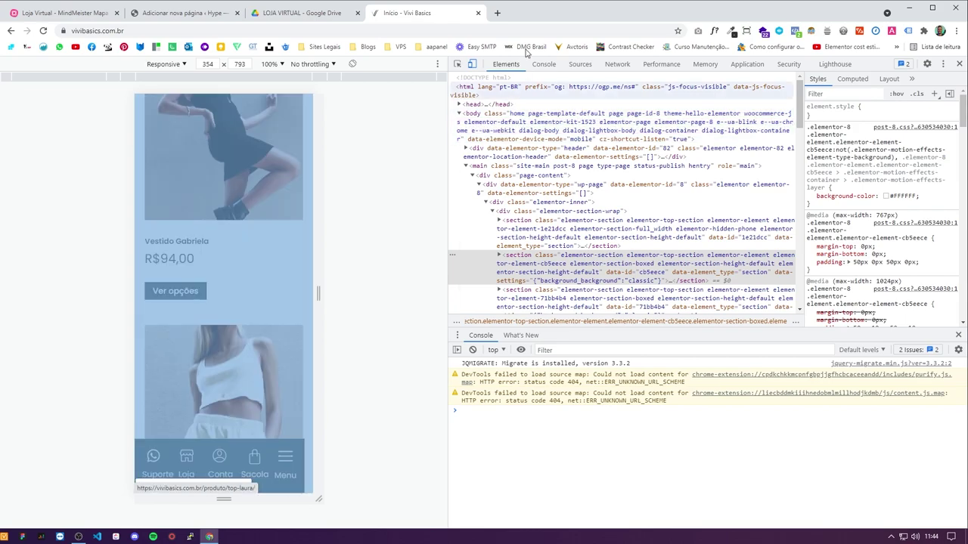
{"action": "left_click", "coordinate": [960, 64]}
Step: Return to the WordPress dashboard and mark "Trocas e Devoluções" with the green check in the MindMeister checklist
{"action": "left_click", "coordinate": [328, 13]}
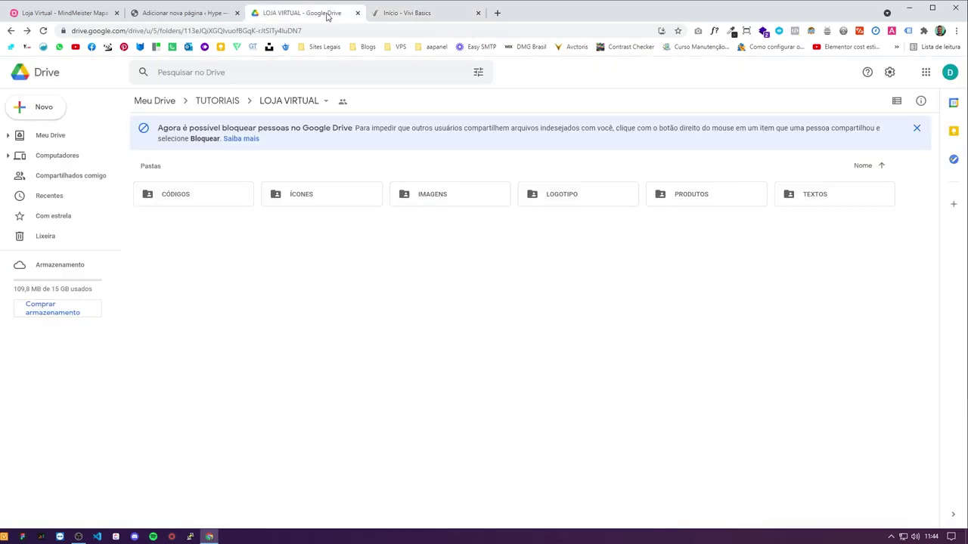
{"action": "left_click", "coordinate": [186, 15]}
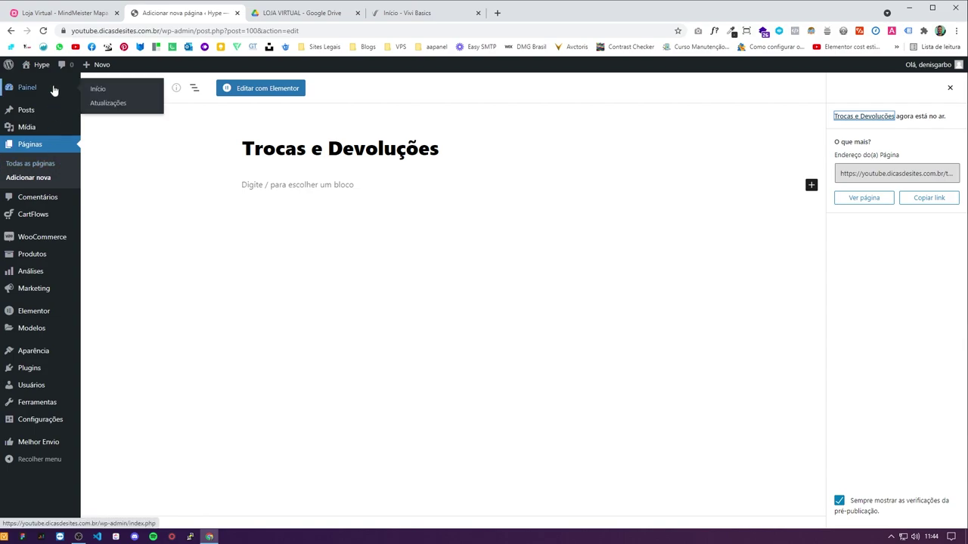
{"action": "left_click", "coordinate": [104, 89]}
{"action": "left_click", "coordinate": [67, 10]}
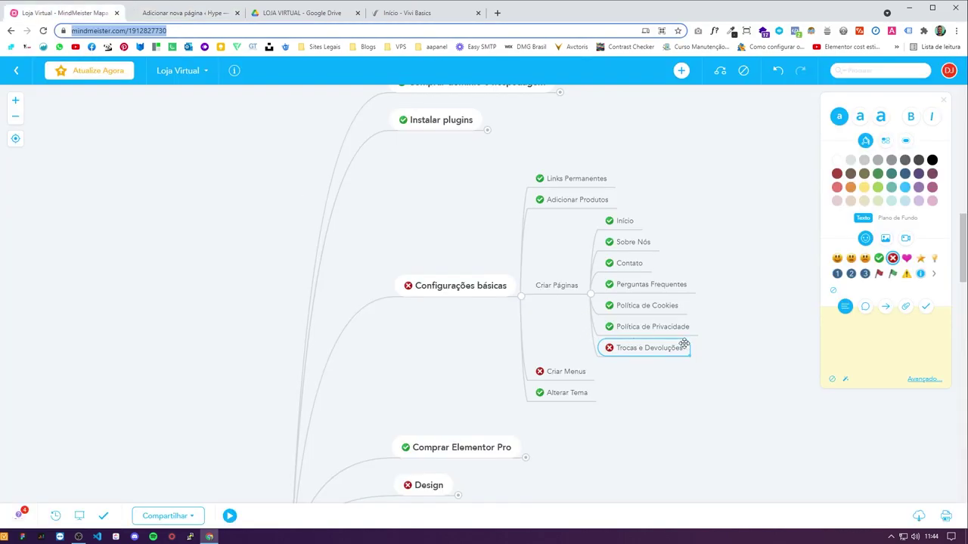
Step: Review the created pages in the WordPress list of all pages and select the "Criar Menus" topic in the MindMeister checklist
{"action": "left_click", "coordinate": [183, 13]}
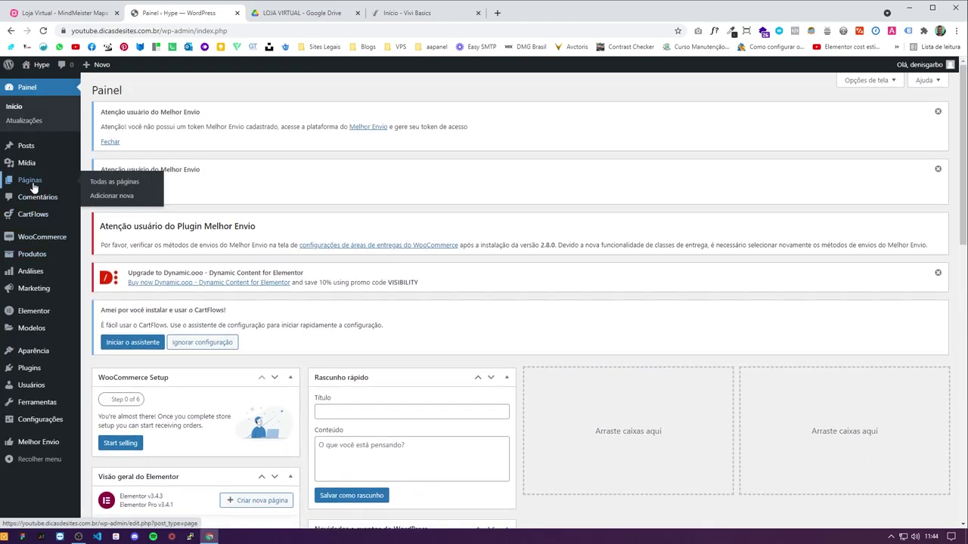
{"action": "left_click", "coordinate": [123, 183]}
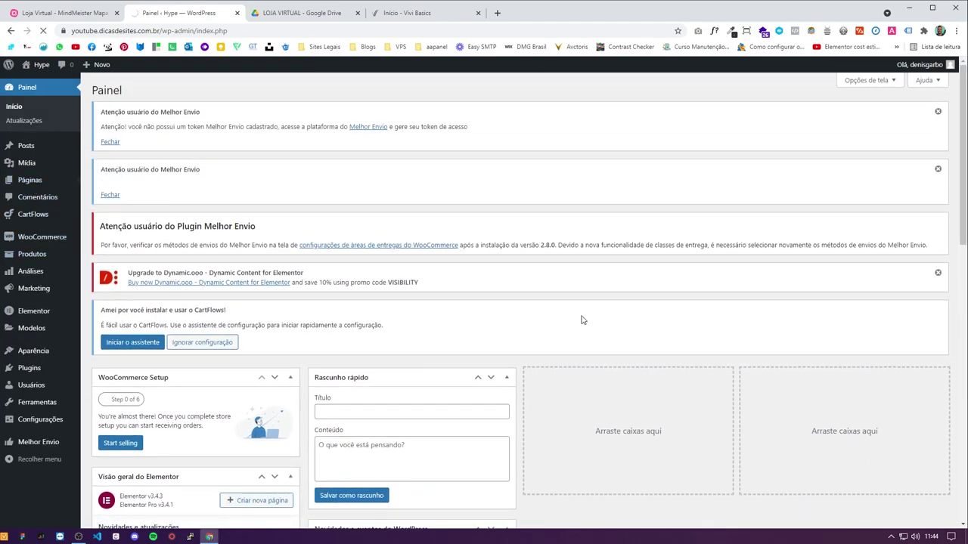
{"action": "scroll", "coordinate": [579, 317], "scroll_direction": "down", "scroll_amount": 3}
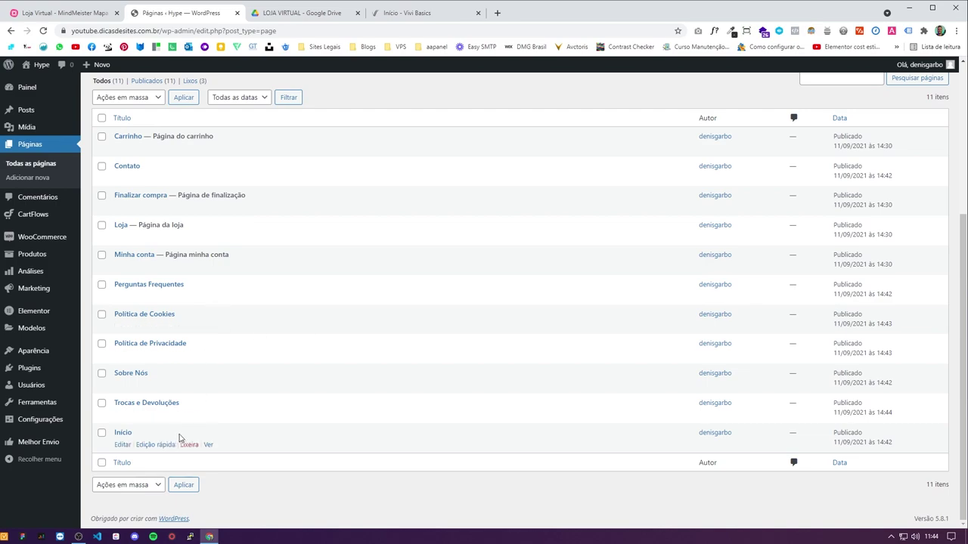
{"action": "scroll", "coordinate": [383, 362], "scroll_direction": "up", "scroll_amount": 1}
{"action": "scroll", "coordinate": [371, 350], "scroll_direction": "down", "scroll_amount": 1}
{"action": "left_click", "coordinate": [68, 12]}
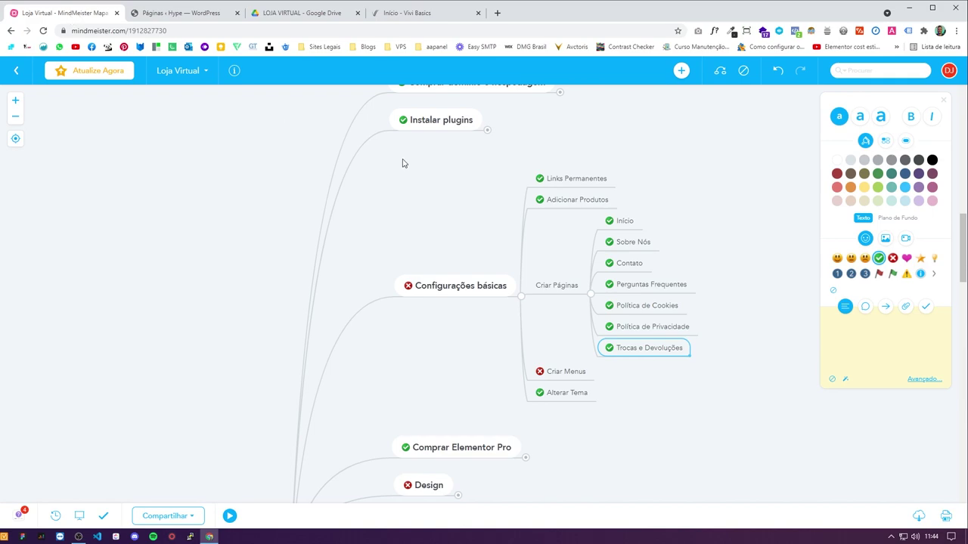
{"action": "left_click", "coordinate": [569, 366]}
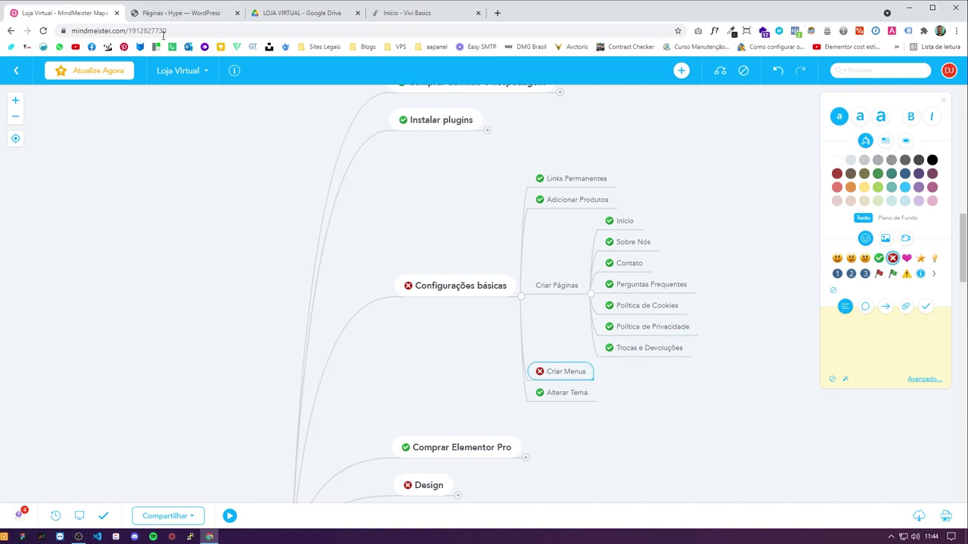
Step: Switch to the WordPress dashboard and view the store's product categories
{"action": "left_click", "coordinate": [178, 13]}
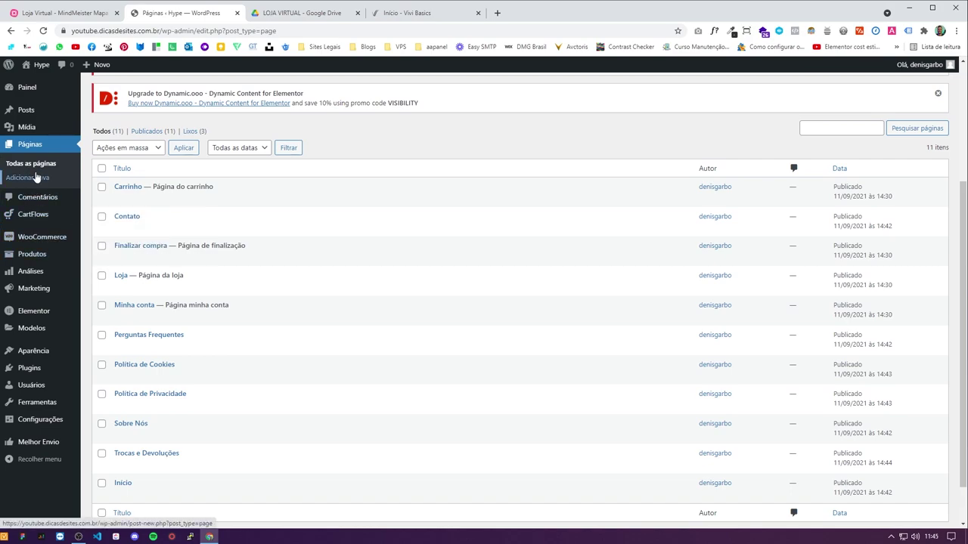
{"action": "mouse_move", "coordinate": [32, 254]}
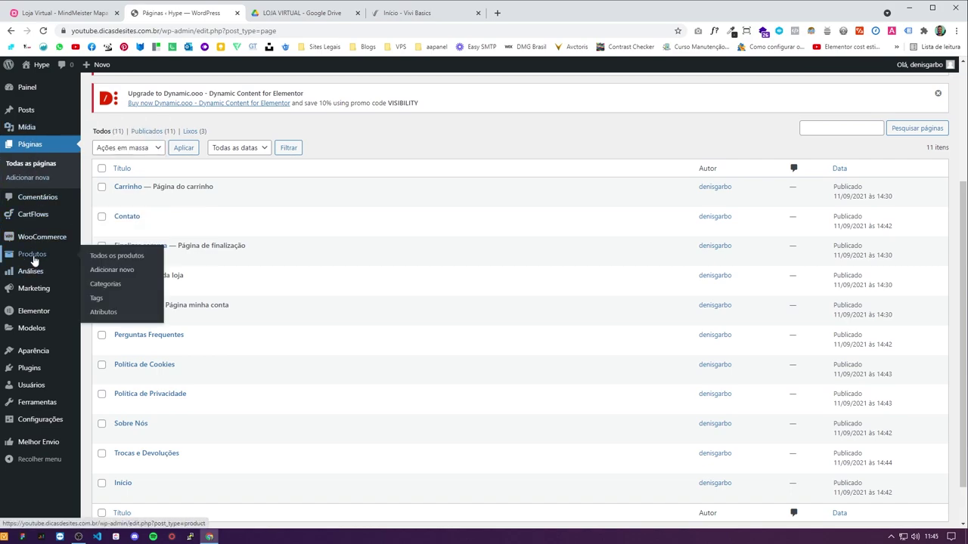
{"action": "left_click", "coordinate": [119, 284]}
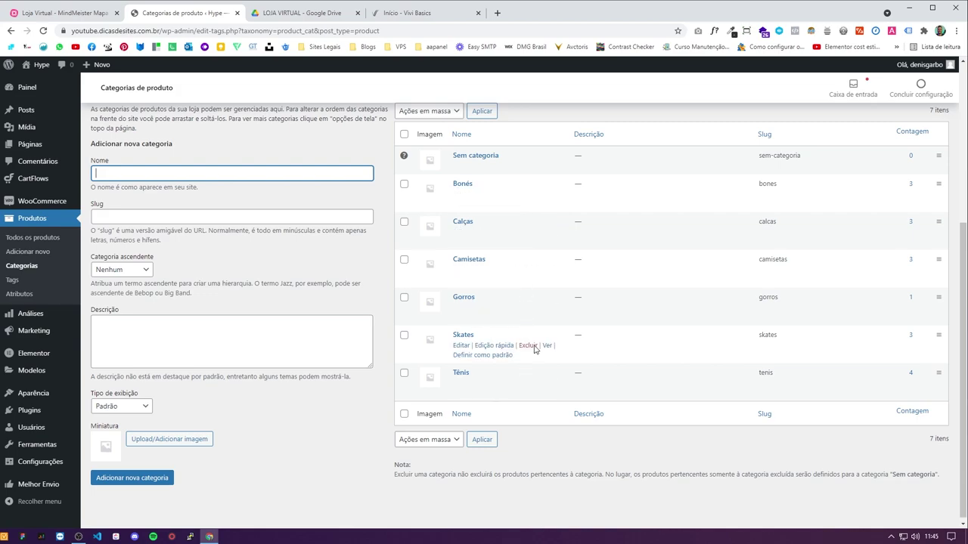
Step: Create a new navigation menu named "Menu Principal" in the WordPress appearance settings
{"action": "mouse_move", "coordinate": [41, 460]}
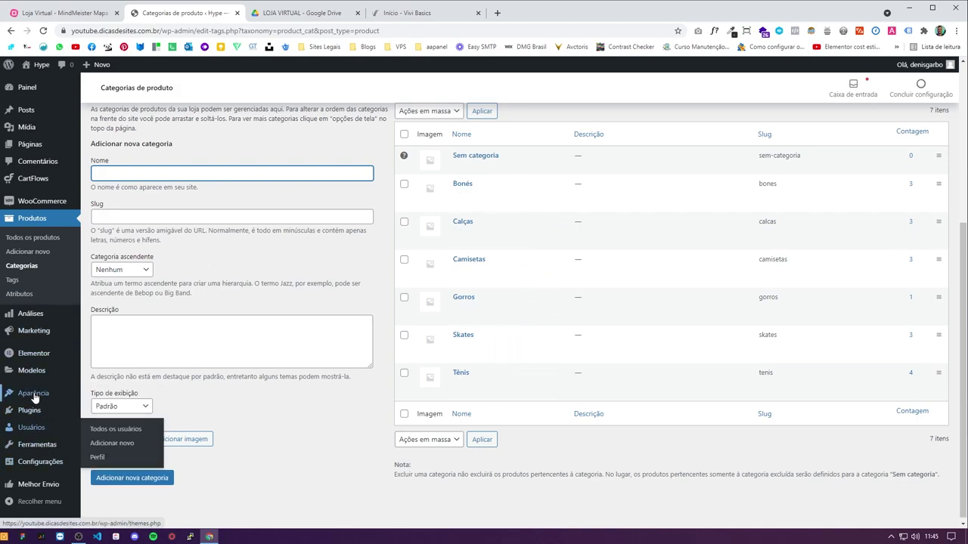
{"action": "mouse_move", "coordinate": [34, 394]}
{"action": "left_click", "coordinate": [114, 428]}
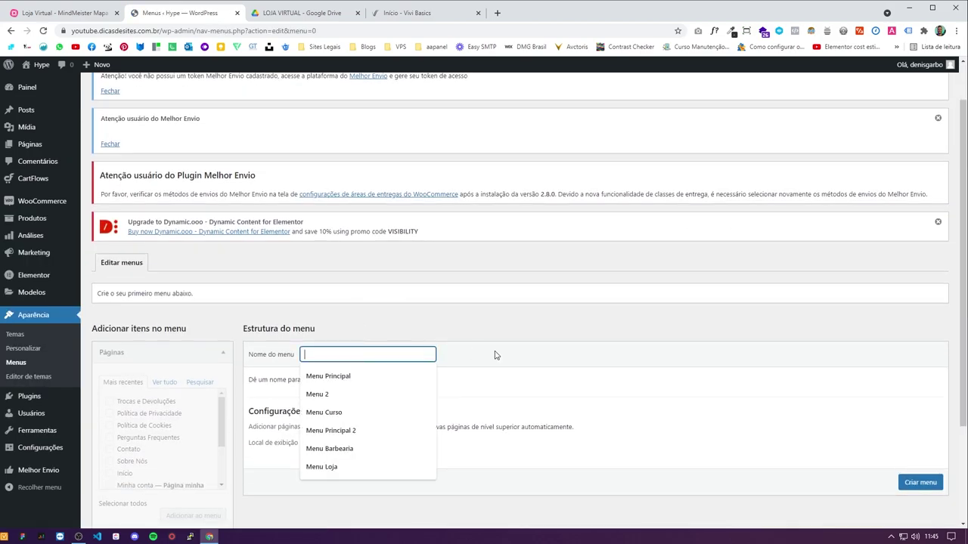
{"action": "type", "text": "menu pri"}
{"action": "key", "text": "ctrl+a"}
{"action": "key", "text": "BackSpace"}
{"action": "type", "text": "Menu Principal"}
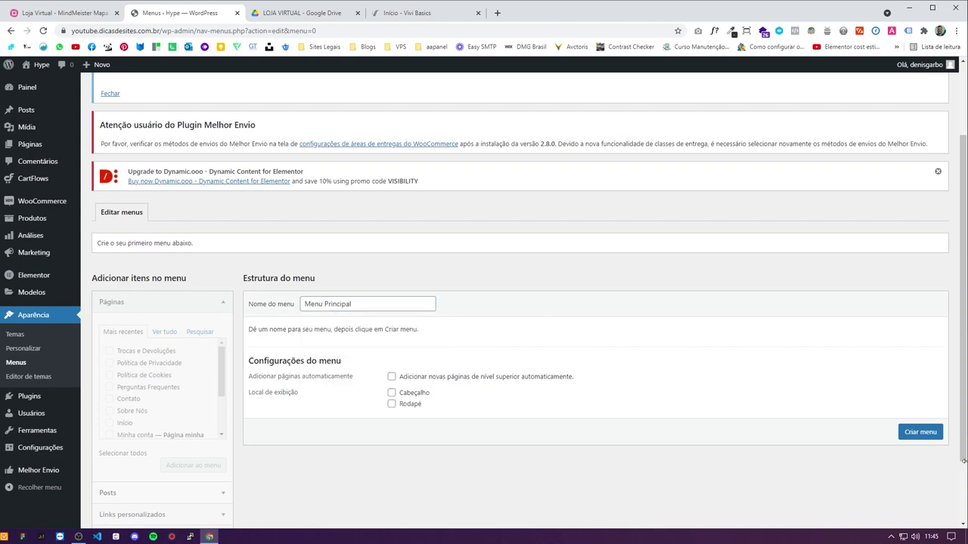
{"action": "left_click", "coordinate": [920, 431]}
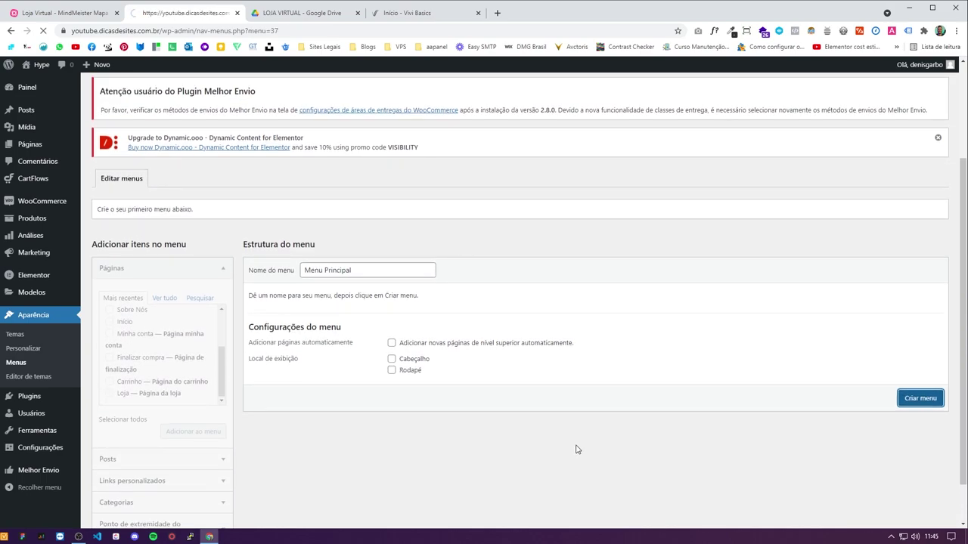
Step: Examine the item sources available for the menu, including pages, posts, custom links, categories and WooCommerce endpoints
{"action": "scroll", "coordinate": [556, 416], "scroll_direction": "down", "scroll_amount": 3}
{"action": "scroll", "coordinate": [541, 416], "scroll_direction": "up", "scroll_amount": 1}
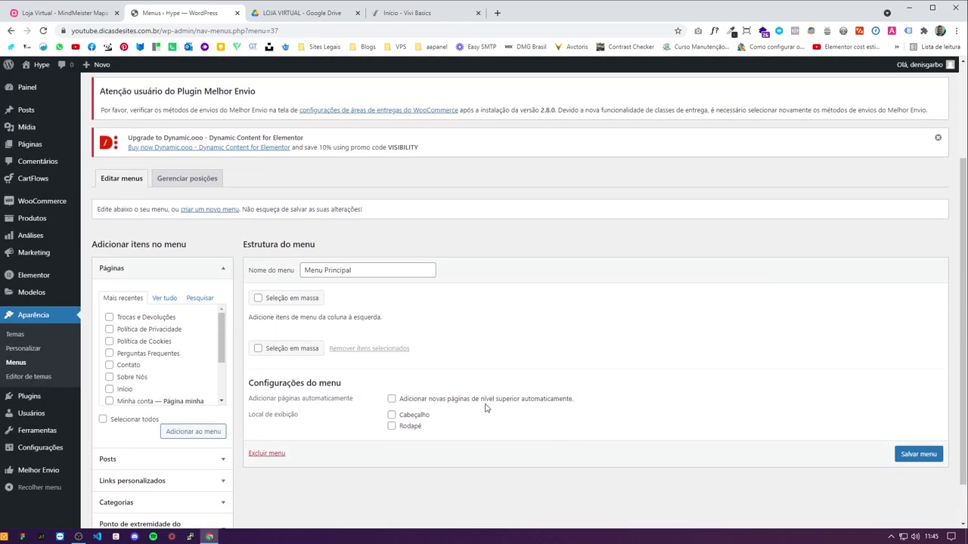
{"action": "scroll", "coordinate": [202, 376], "scroll_direction": "down", "scroll_amount": 2}
{"action": "left_click", "coordinate": [186, 502]}
{"action": "left_click", "coordinate": [162, 384]}
{"action": "left_click", "coordinate": [121, 382]}
{"action": "left_click", "coordinate": [195, 381]}
{"action": "left_click", "coordinate": [180, 454]}
{"action": "scroll", "coordinate": [134, 416], "scroll_direction": "down", "scroll_amount": 1}
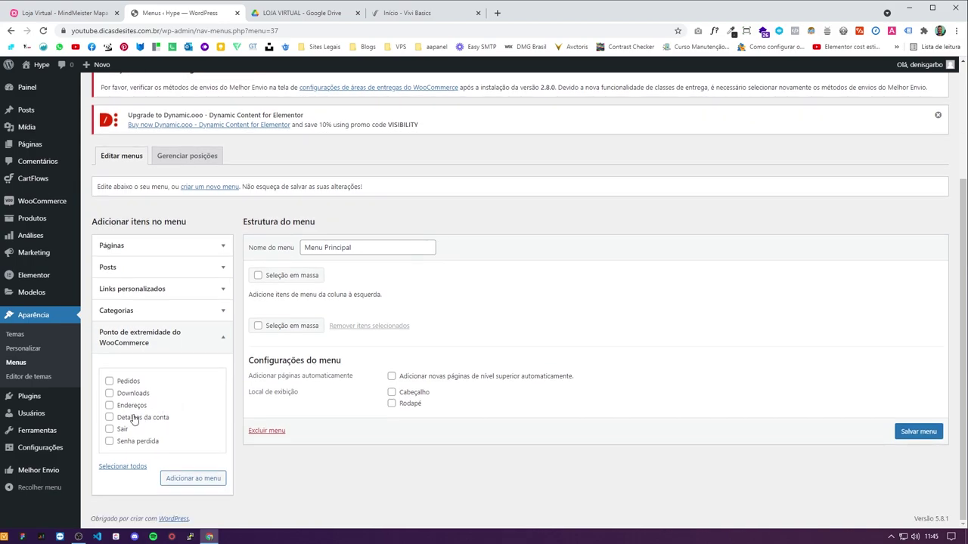
{"action": "scroll", "coordinate": [139, 381], "scroll_direction": "up", "scroll_amount": 1}
{"action": "left_click", "coordinate": [173, 397]}
{"action": "left_click", "coordinate": [177, 346]}
{"action": "left_click", "coordinate": [177, 325]}
{"action": "left_click", "coordinate": [180, 300]}
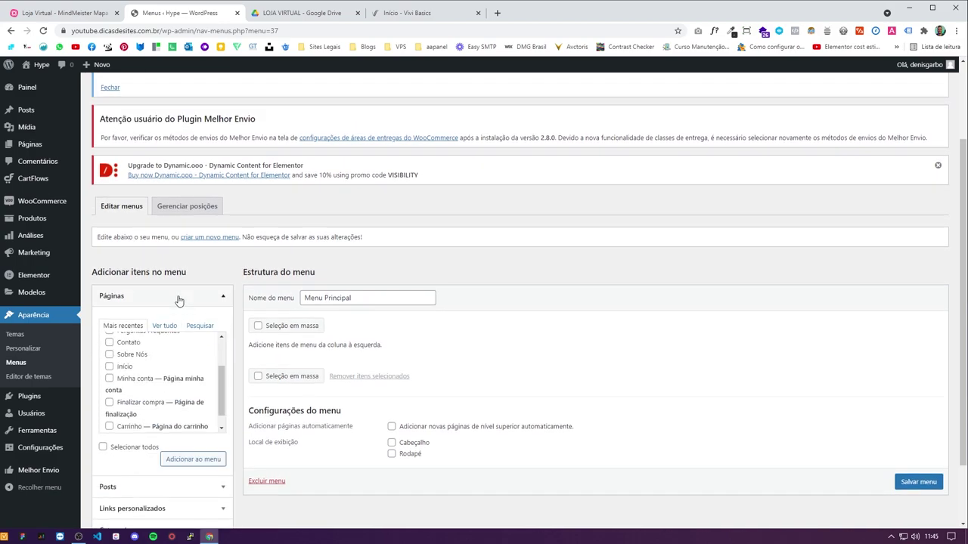
Step: Add the pages Início, Sobre Nós and Contato to "Menu Principal" and save the menu
{"action": "scroll", "coordinate": [167, 370], "scroll_direction": "up", "scroll_amount": 2}
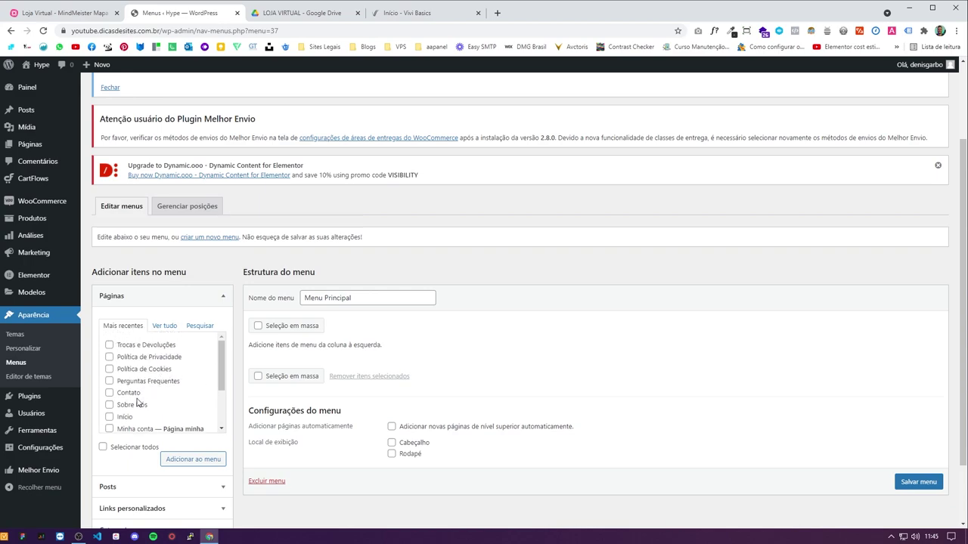
{"action": "scroll", "coordinate": [135, 400], "scroll_direction": "down", "scroll_amount": 2}
{"action": "left_click", "coordinate": [110, 366]}
{"action": "left_click", "coordinate": [109, 354]}
{"action": "left_click", "coordinate": [109, 342]}
{"action": "left_click", "coordinate": [184, 460]}
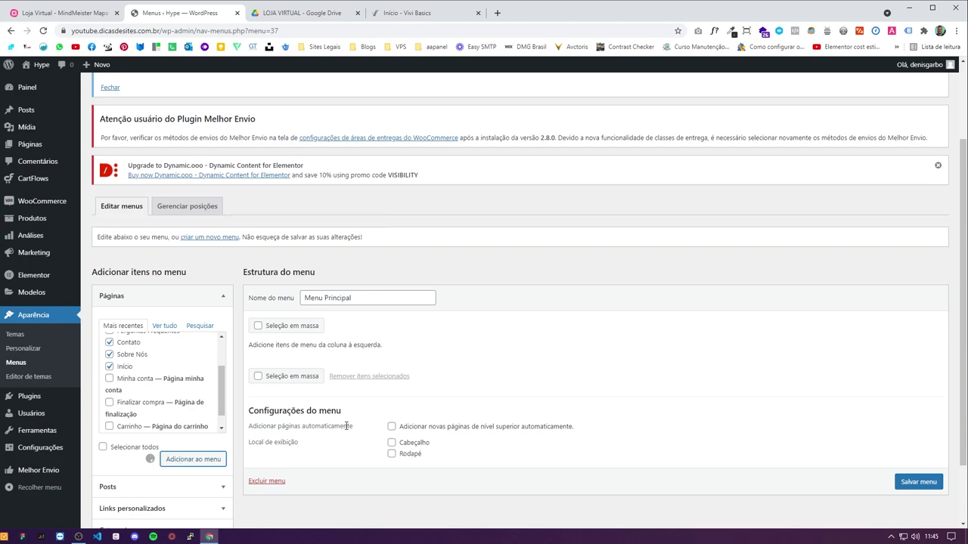
{"action": "scroll", "coordinate": [350, 428], "scroll_direction": "down", "scroll_amount": 1}
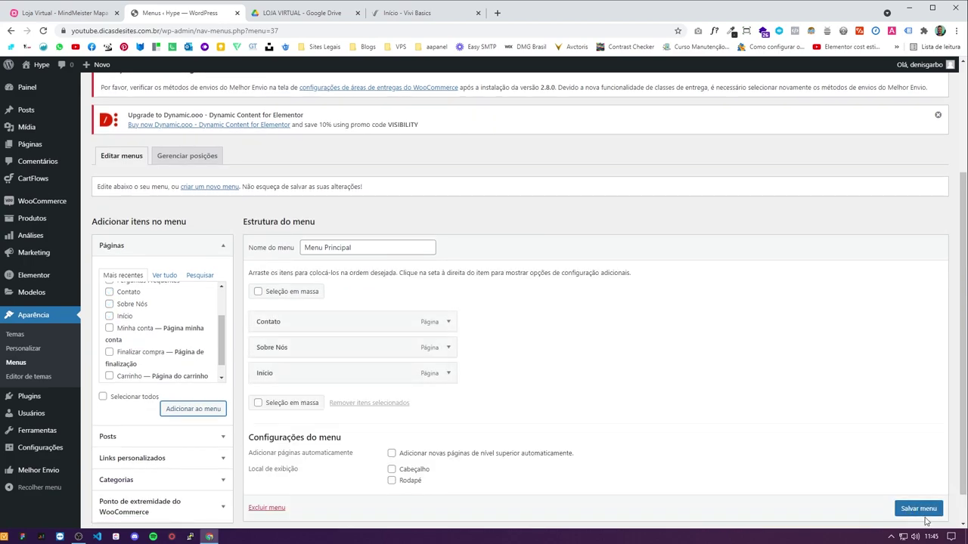
{"action": "scroll", "coordinate": [918, 511], "scroll_direction": "down", "scroll_amount": 1}
{"action": "left_click", "coordinate": [918, 488]}
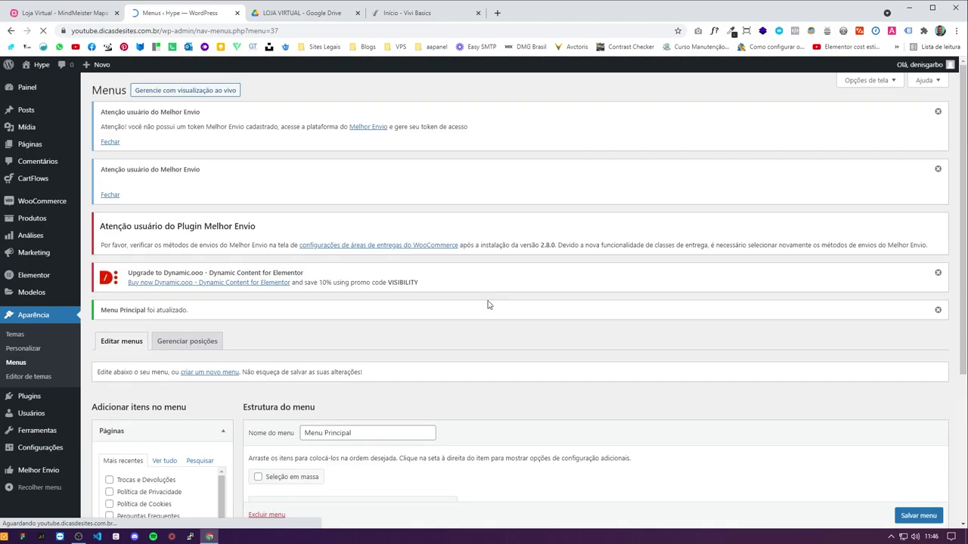
Step: Open "Menu Principal" in the theme customizer and add the product categories Tênis, Skates, Camisetas, Bonés, Calças and Gorros
{"action": "left_click", "coordinate": [23, 350]}
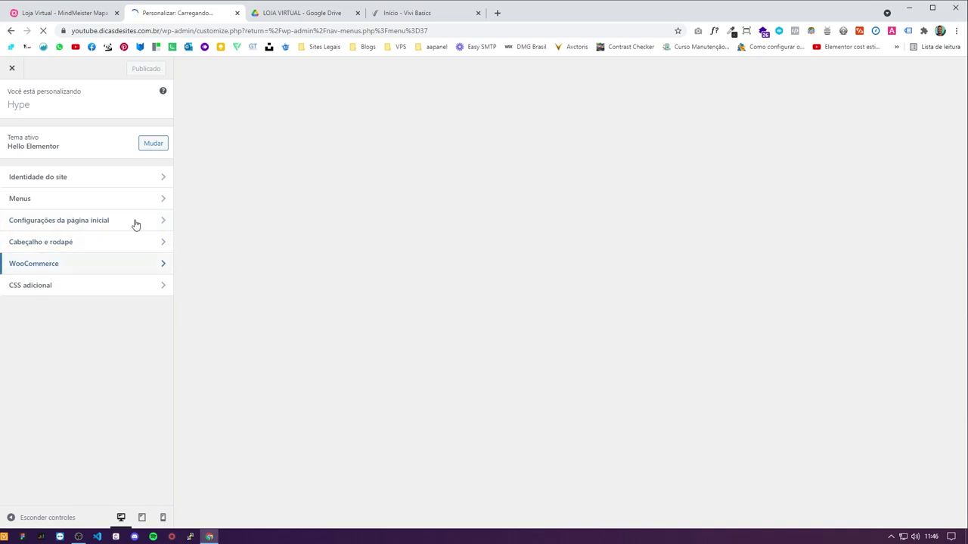
{"action": "left_click", "coordinate": [122, 202]}
{"action": "left_click", "coordinate": [115, 155]}
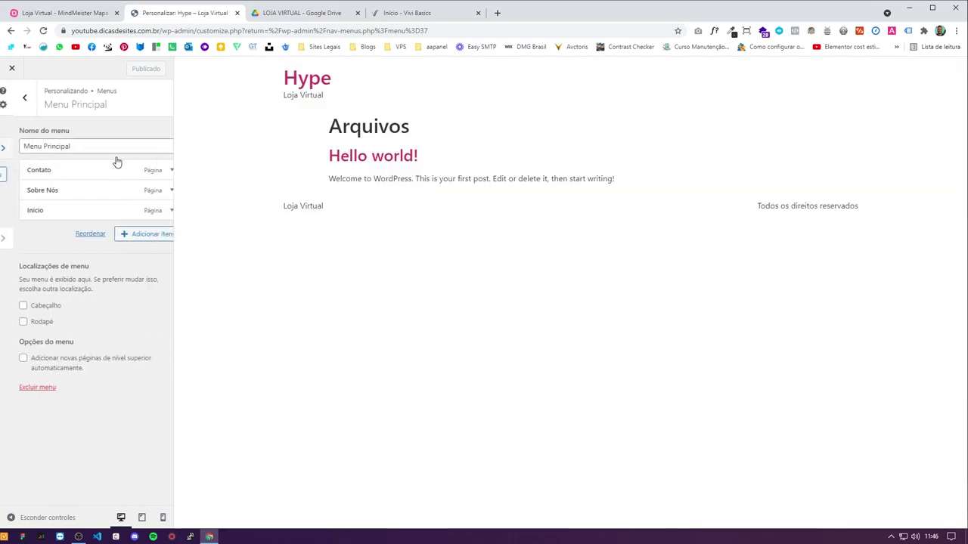
{"action": "left_click", "coordinate": [126, 235]}
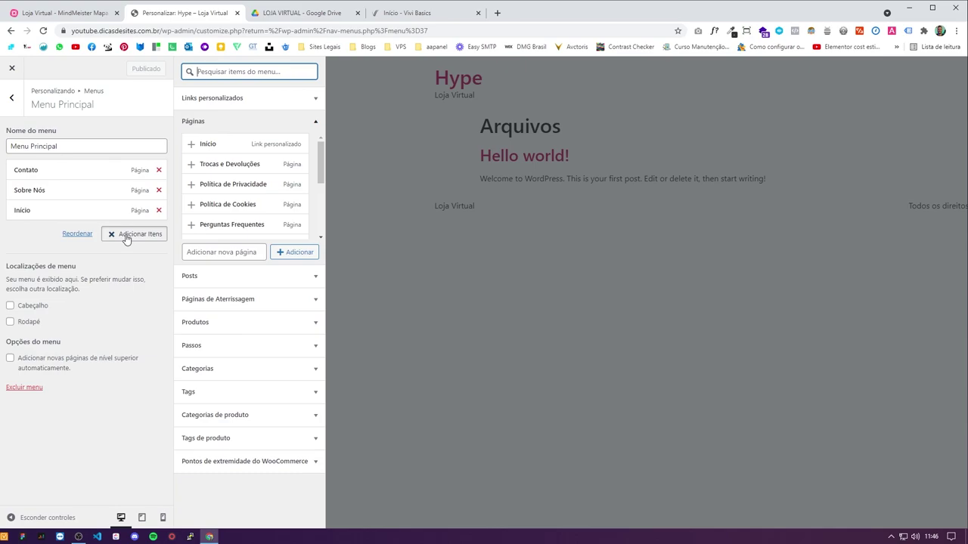
{"action": "left_click", "coordinate": [314, 421]}
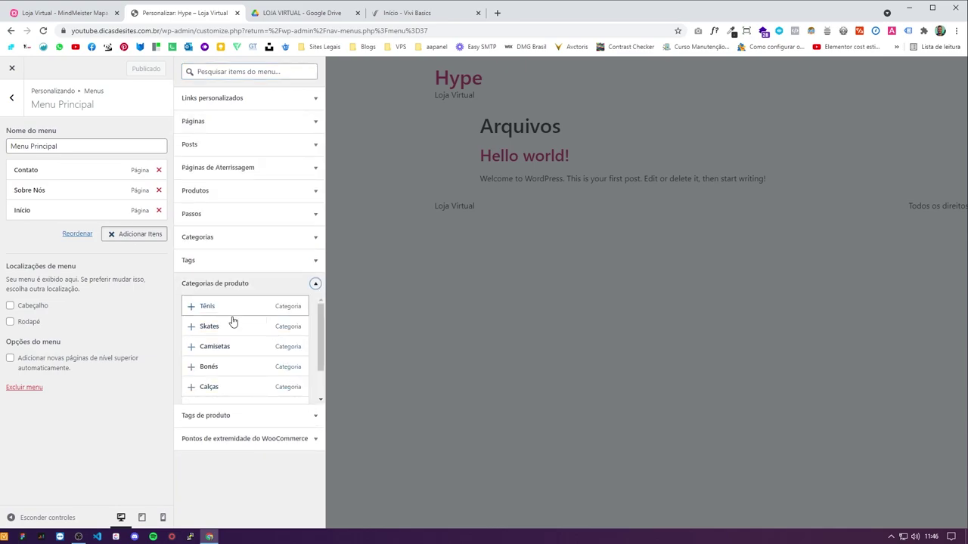
{"action": "left_click", "coordinate": [190, 306]}
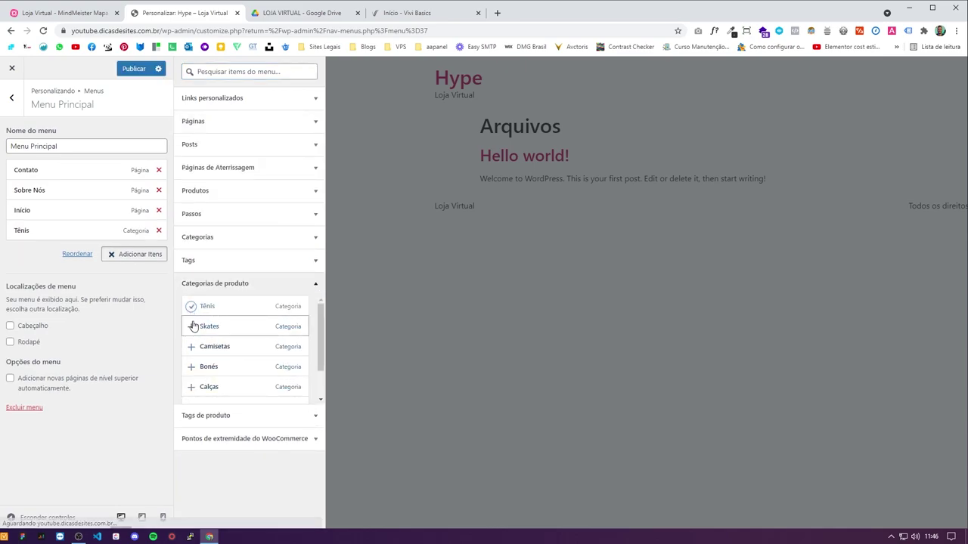
{"action": "left_click", "coordinate": [190, 326]}
{"action": "double_click", "coordinate": [191, 346]}
{"action": "left_click", "coordinate": [192, 367]}
{"action": "left_click", "coordinate": [191, 386]}
{"action": "scroll", "coordinate": [226, 363], "scroll_direction": "down", "scroll_amount": 1}
{"action": "left_click", "coordinate": [189, 367]}
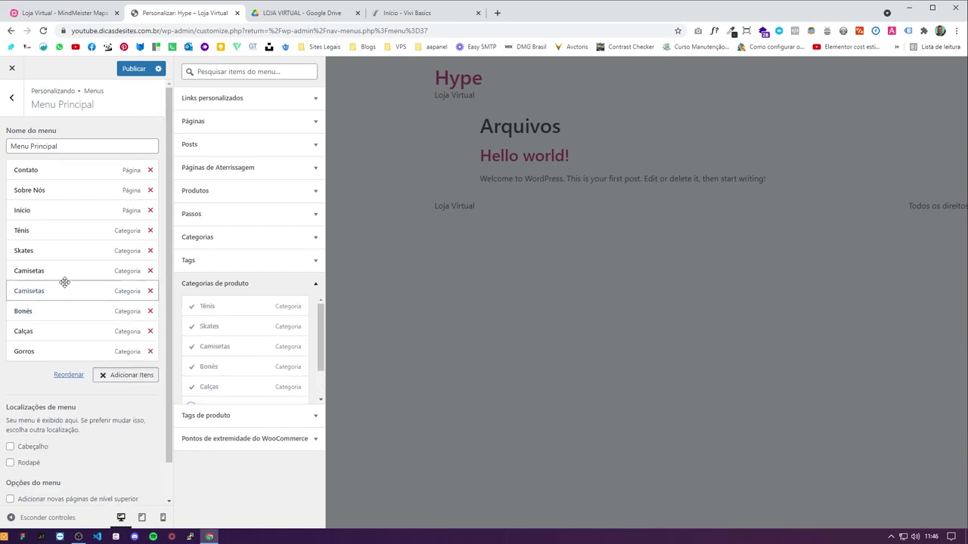
Step: Reorder the "Menu Principal" items with Início first and publish the customizer changes
{"action": "left_click_drag", "start_coordinate": [63, 214], "coordinate": [82, 351]}
{"action": "left_click", "coordinate": [134, 69]}
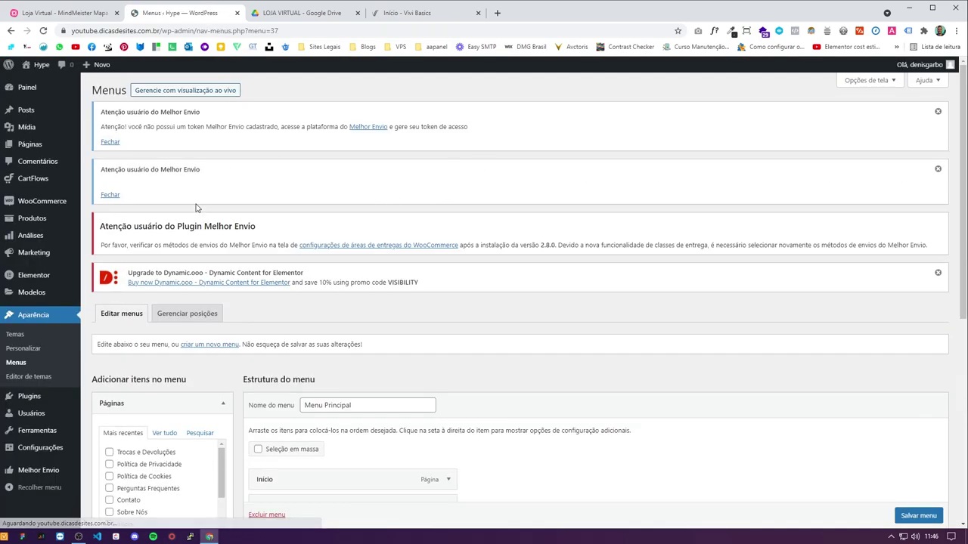
Step: Switch to the MindMeister checklist and mark "Criar Menus" and "Configurações básicas" with the green check
{"action": "left_click", "coordinate": [47, 15]}
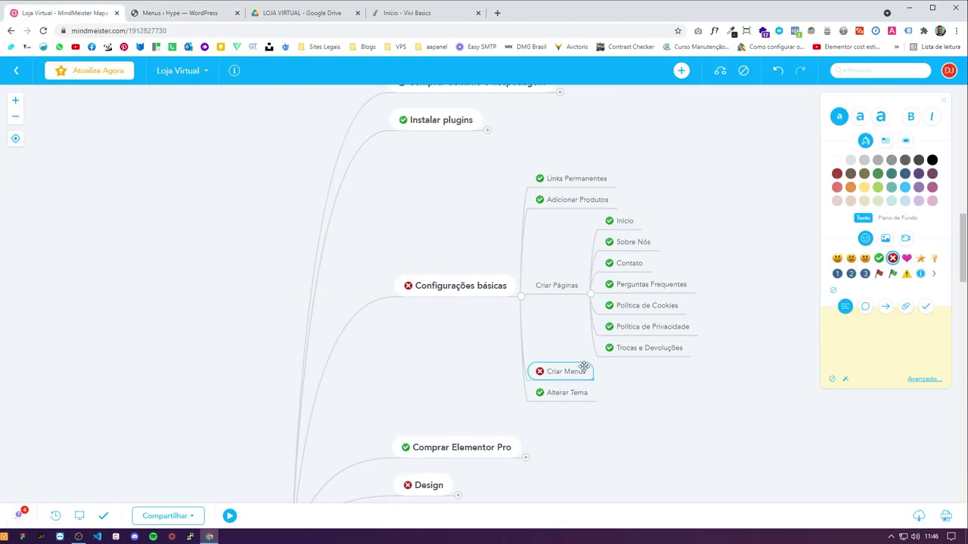
{"action": "left_click", "coordinate": [879, 258]}
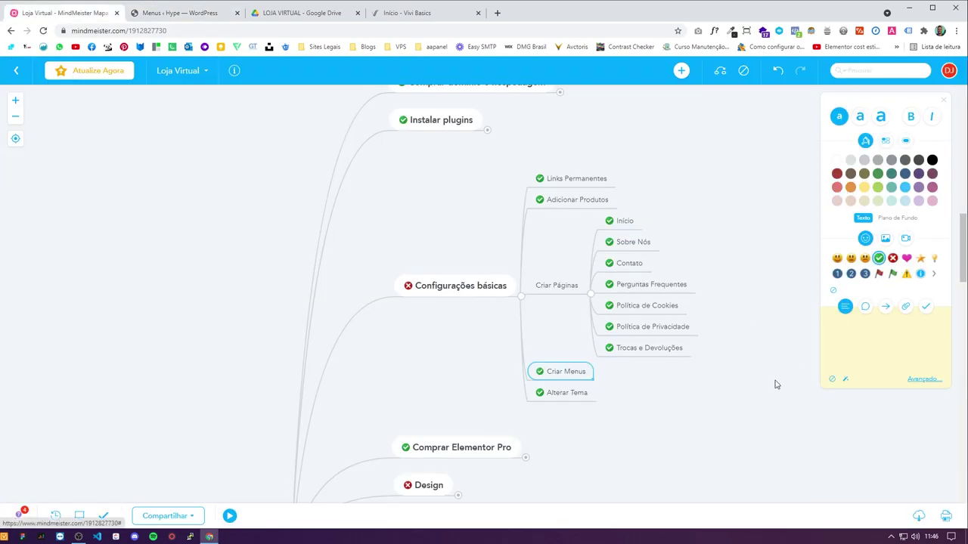
{"action": "scroll", "coordinate": [546, 300], "scroll_direction": "up", "scroll_amount": 1}
{"action": "scroll", "coordinate": [514, 302], "scroll_direction": "down", "scroll_amount": 1}
{"action": "left_click", "coordinate": [448, 282]}
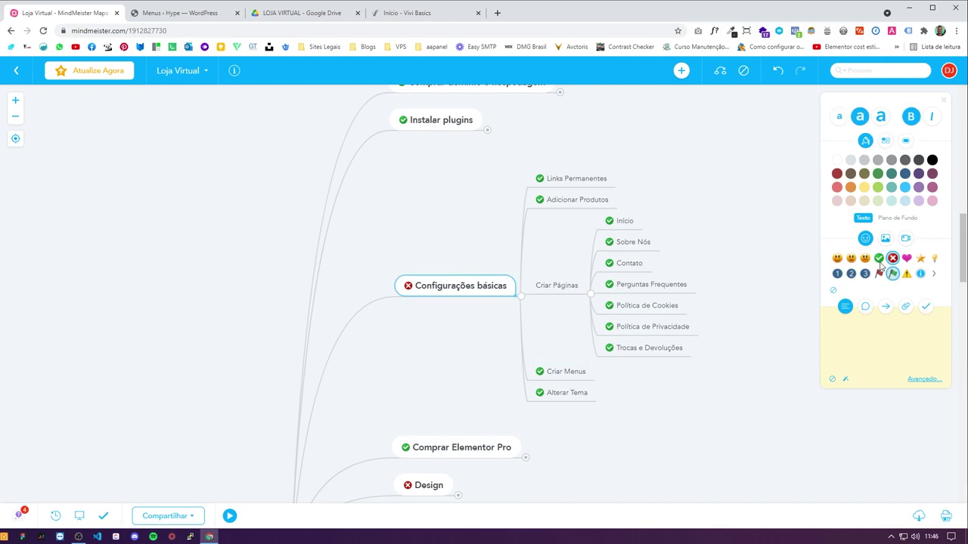
{"action": "left_click", "coordinate": [882, 259]}
Step: Collapse the "Configurações básicas" branch and move the "Comprar Elementor Pro" topic up, away from "Design"
{"action": "left_click", "coordinate": [527, 297]}
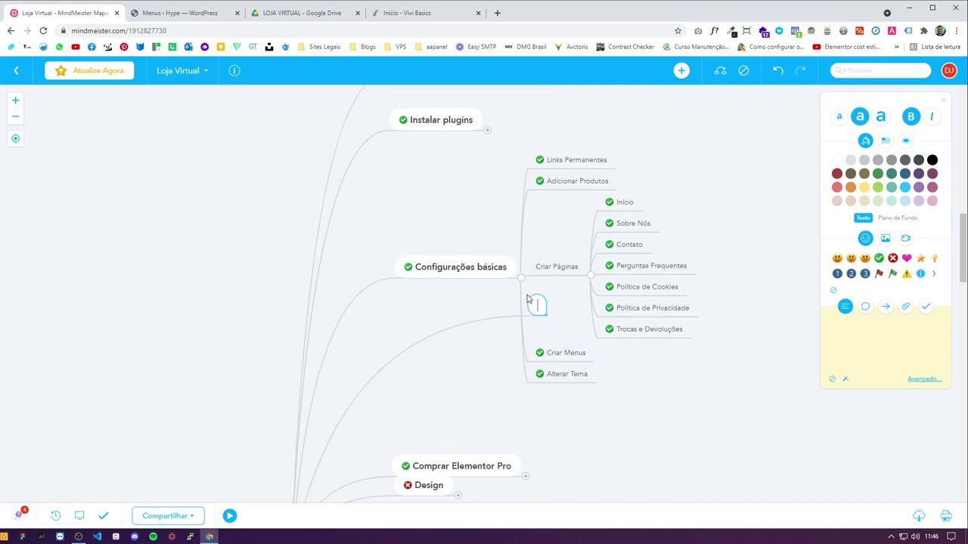
{"action": "key", "text": "Escape"}
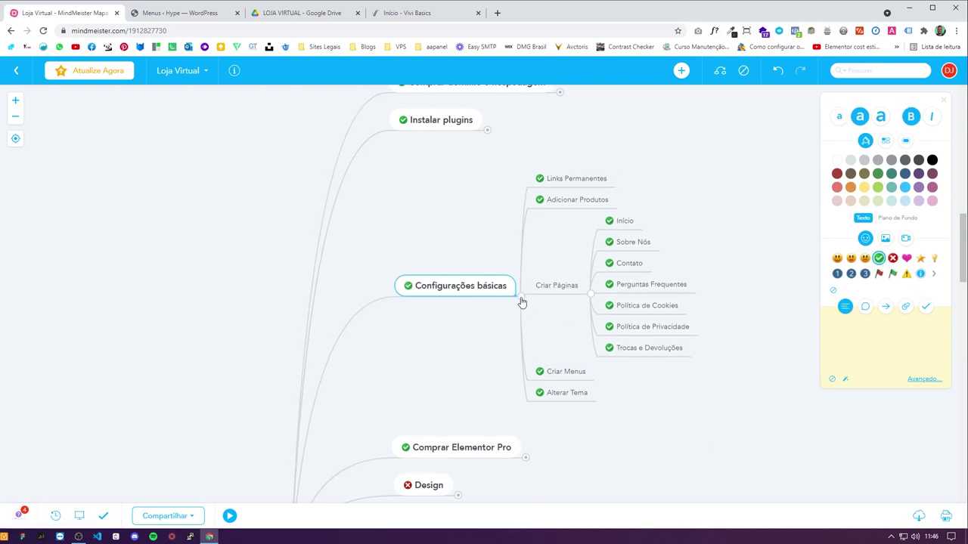
{"action": "left_click", "coordinate": [521, 299]}
{"action": "left_click_drag", "start_coordinate": [471, 380], "coordinate": [461, 261]}
{"action": "scroll", "coordinate": [566, 318], "scroll_direction": "down", "scroll_amount": 5}
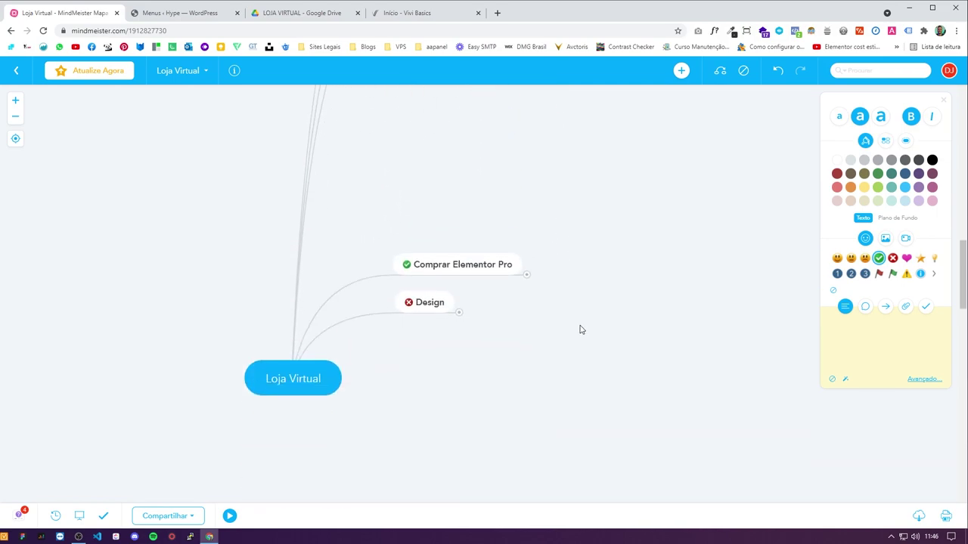
{"action": "scroll", "coordinate": [462, 363], "scroll_direction": "up", "scroll_amount": 3}
{"action": "left_click_drag", "start_coordinate": [462, 387], "coordinate": [465, 147]}
{"action": "left_click_drag", "start_coordinate": [455, 295], "coordinate": [452, 288]}
{"action": "scroll", "coordinate": [575, 348], "scroll_direction": "down", "scroll_amount": 4}
Step: Expand the "Design" branch, review its topics and select "Página Inicial"
{"action": "left_click", "coordinate": [459, 329]}
{"action": "scroll", "coordinate": [616, 325], "scroll_direction": "up", "scroll_amount": 1}
{"action": "scroll", "coordinate": [629, 287], "scroll_direction": "down", "scroll_amount": 3}
{"action": "scroll", "coordinate": [632, 291], "scroll_direction": "up", "scroll_amount": 3}
{"action": "scroll", "coordinate": [640, 291], "scroll_direction": "down", "scroll_amount": 1}
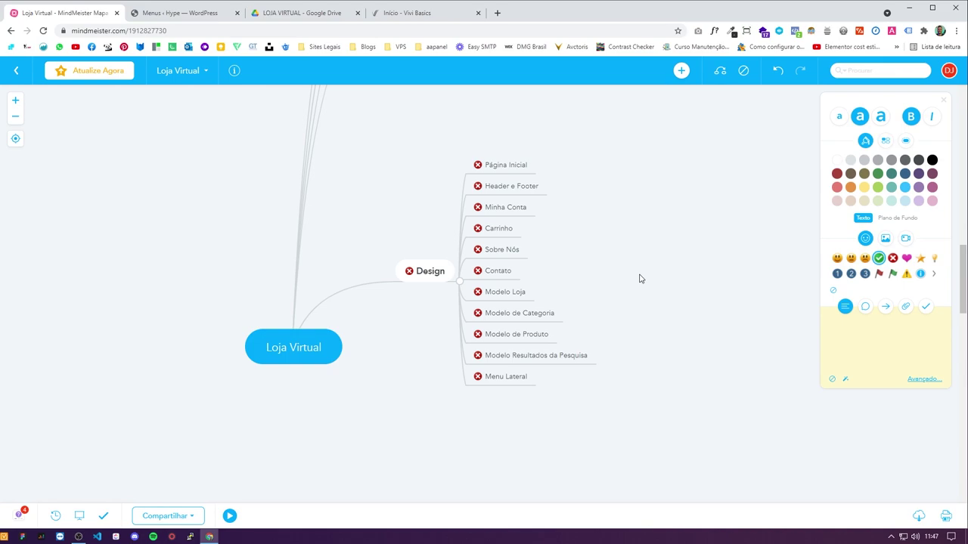
{"action": "scroll", "coordinate": [644, 303], "scroll_direction": "up", "scroll_amount": 2}
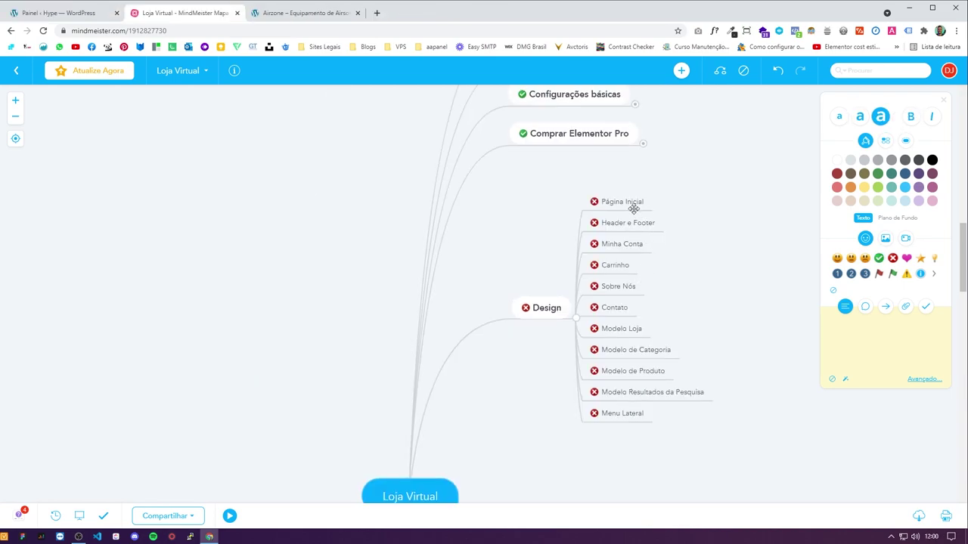
{"action": "left_click", "coordinate": [634, 209]}
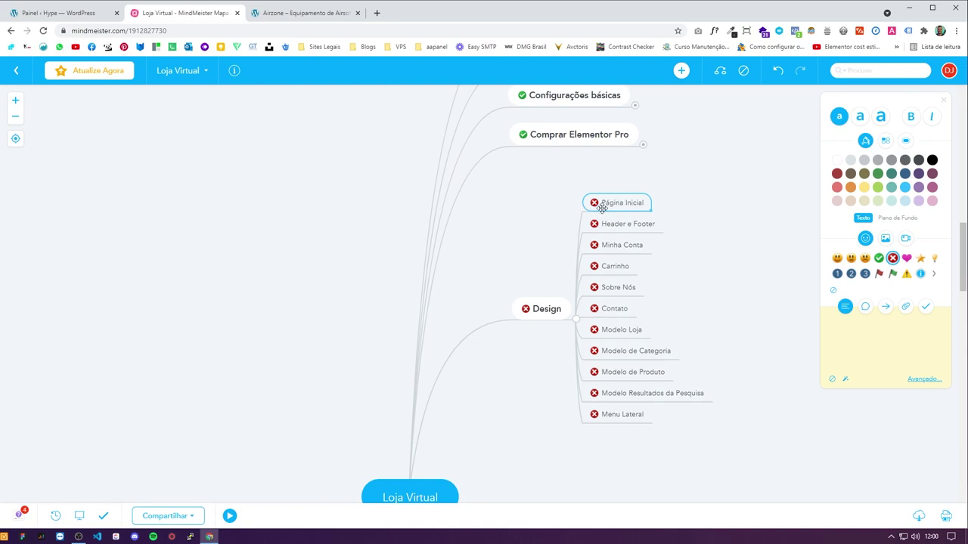
Step: Switch to the Airzone example store and examine its home page from the header to the footer
{"action": "left_click", "coordinate": [302, 13]}
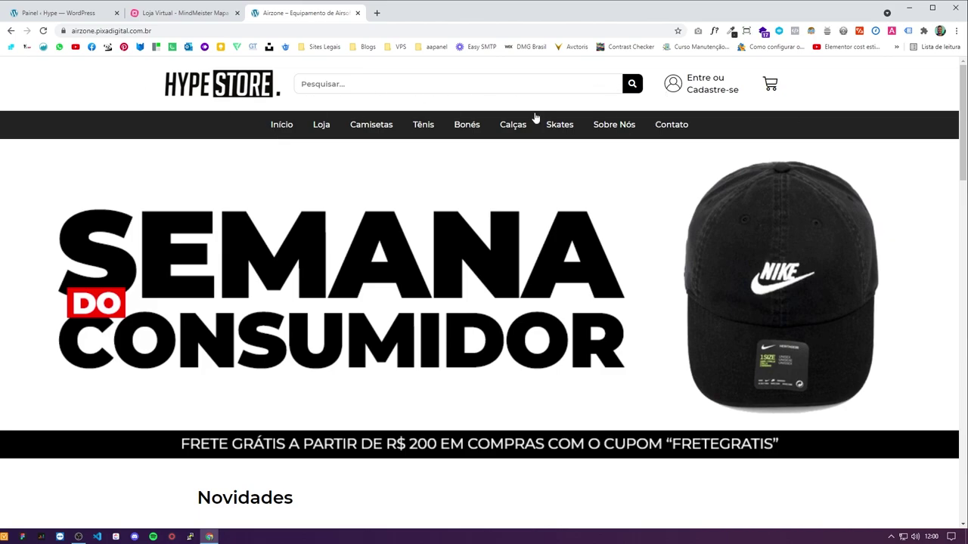
{"action": "scroll", "coordinate": [314, 133], "scroll_direction": "down", "scroll_amount": 6}
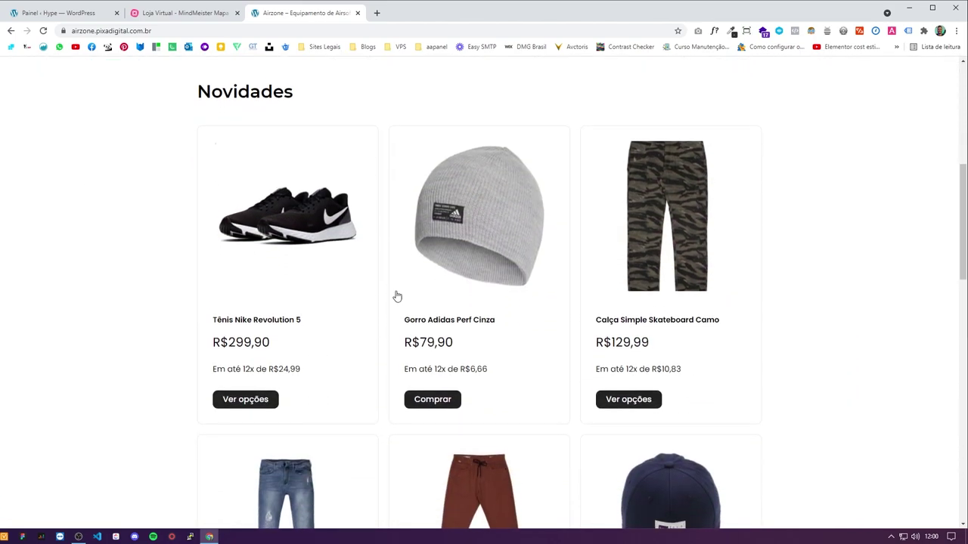
{"action": "scroll", "coordinate": [436, 213], "scroll_direction": "down", "scroll_amount": 8}
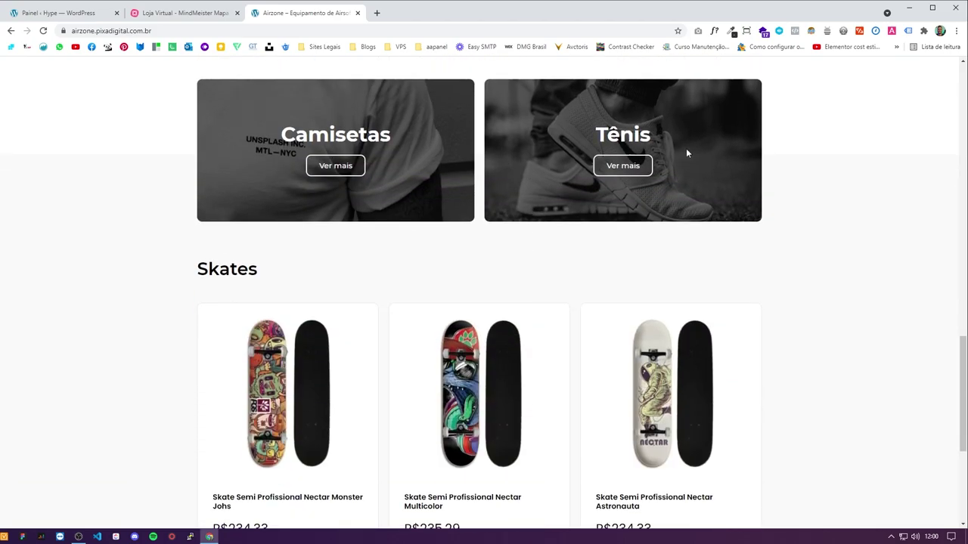
{"action": "scroll", "coordinate": [580, 152], "scroll_direction": "down", "scroll_amount": 4}
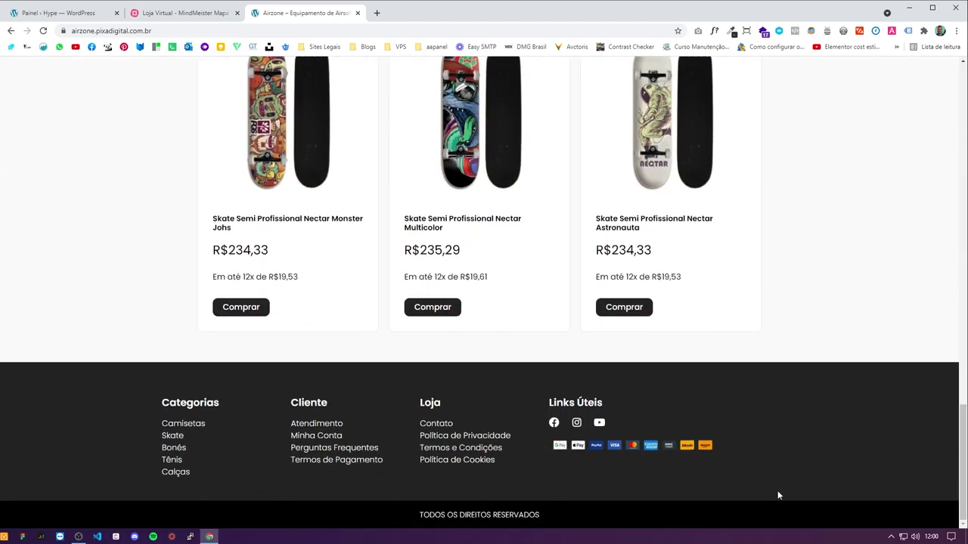
{"action": "scroll", "coordinate": [740, 460], "scroll_direction": "up", "scroll_amount": 20}
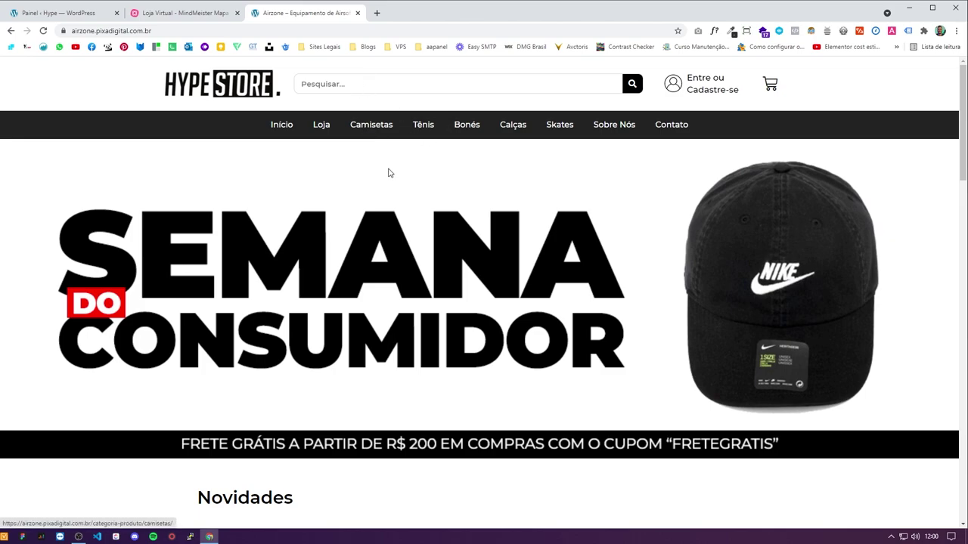
Step: Return to the WordPress dashboard, list all pages and open the "Início" page for editing in a new browser tab
{"action": "left_click", "coordinate": [57, 14]}
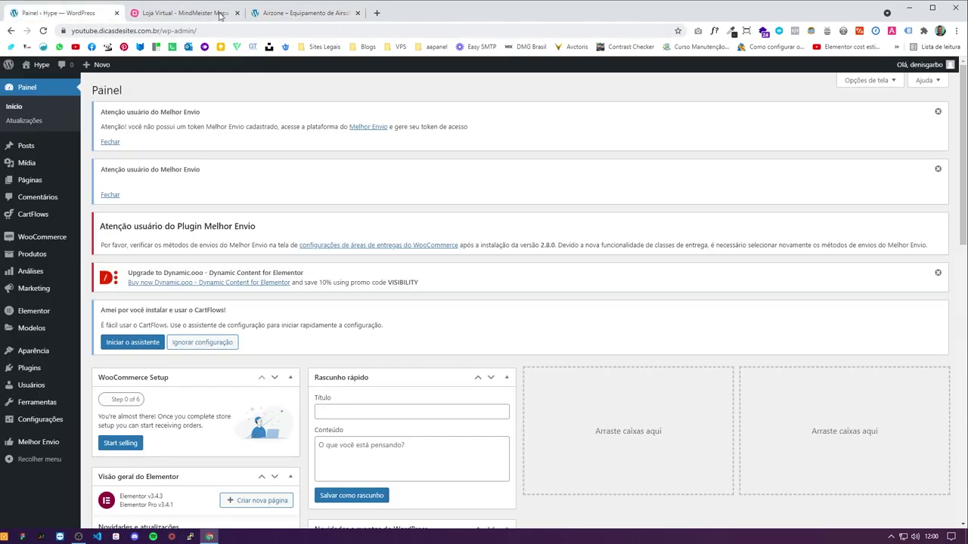
{"action": "left_click", "coordinate": [185, 14]}
{"action": "left_click", "coordinate": [57, 13]}
{"action": "left_click", "coordinate": [96, 182]}
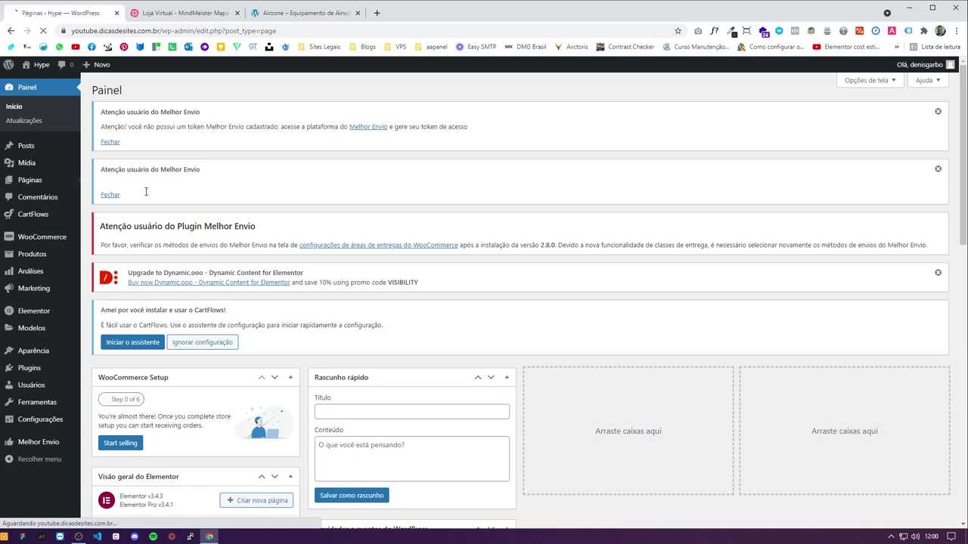
{"action": "scroll", "coordinate": [151, 355], "scroll_direction": "down", "scroll_amount": 2}
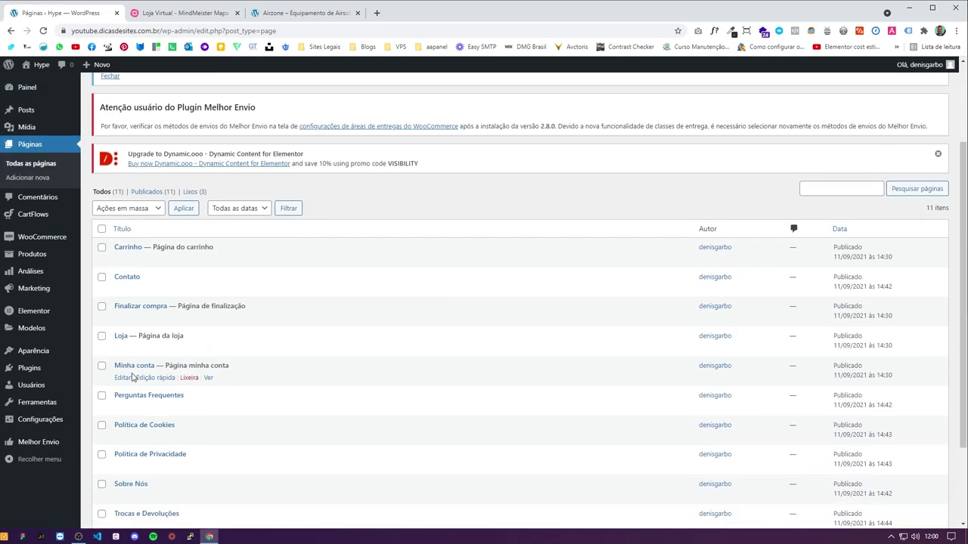
{"action": "scroll", "coordinate": [130, 424], "scroll_direction": "down", "scroll_amount": 1}
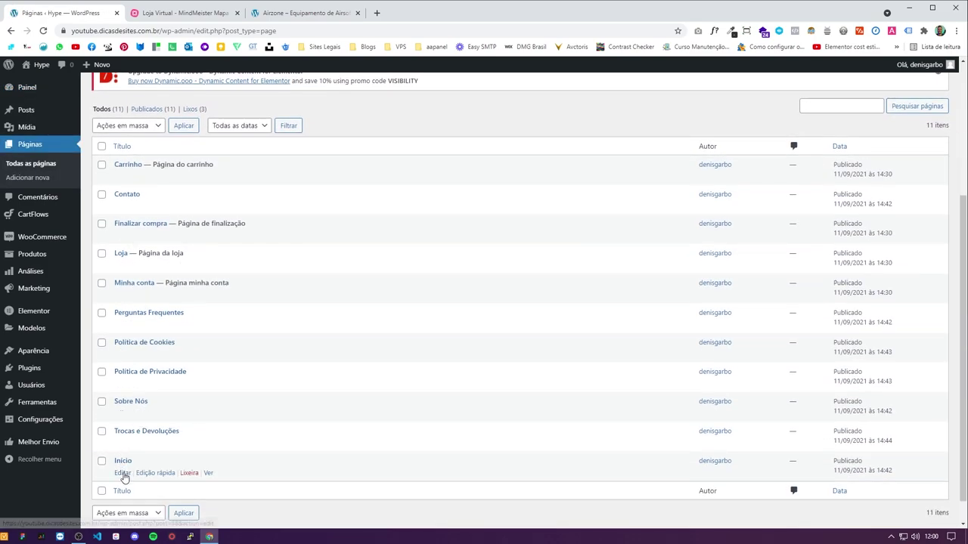
{"action": "right_click", "coordinate": [126, 474]}
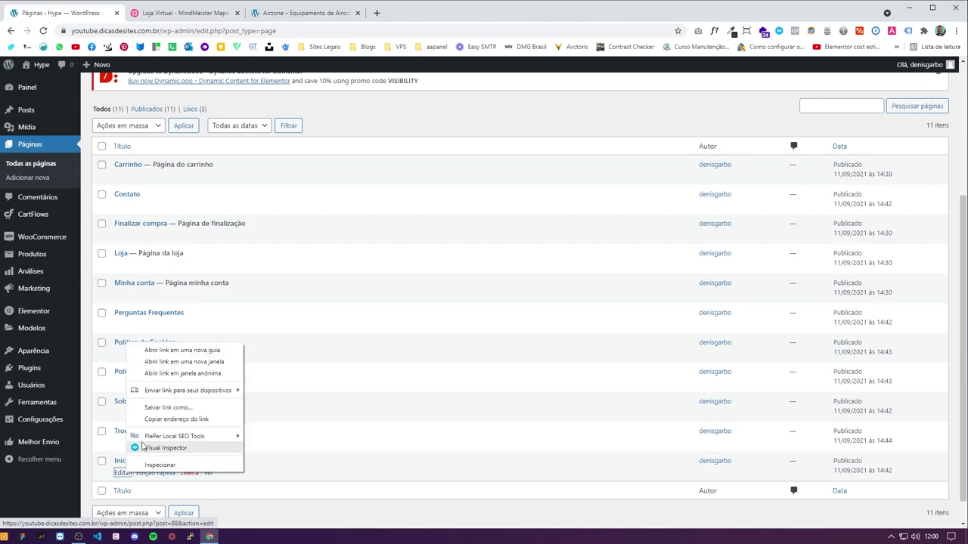
{"action": "left_click", "coordinate": [172, 351]}
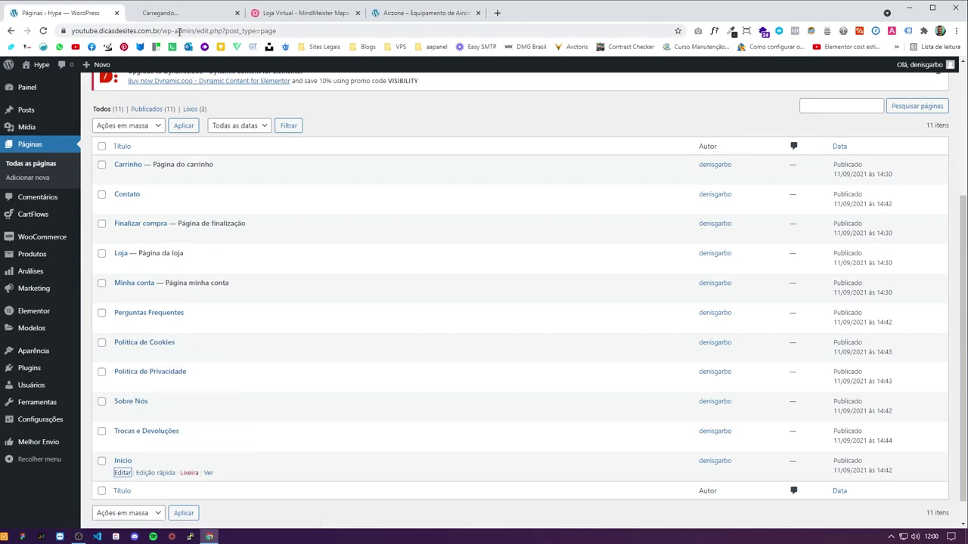
{"action": "left_click", "coordinate": [175, 15]}
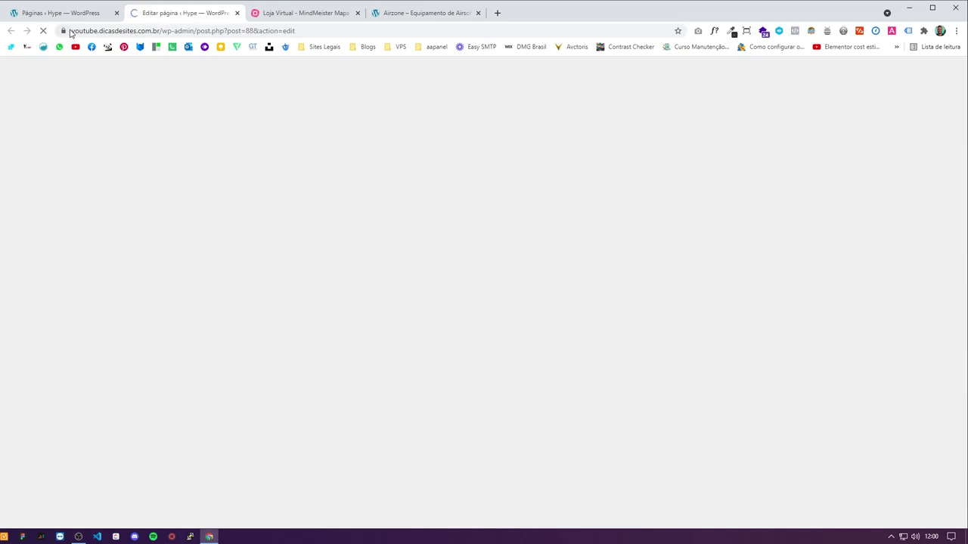
{"action": "left_click", "coordinate": [70, 15]}
{"action": "middle_click", "coordinate": [123, 474]}
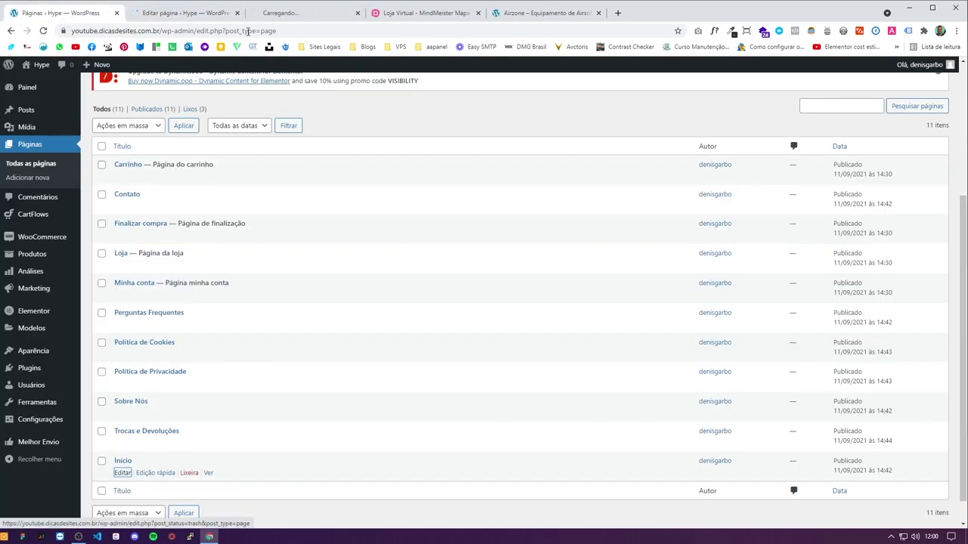
{"action": "left_click", "coordinate": [173, 13]}
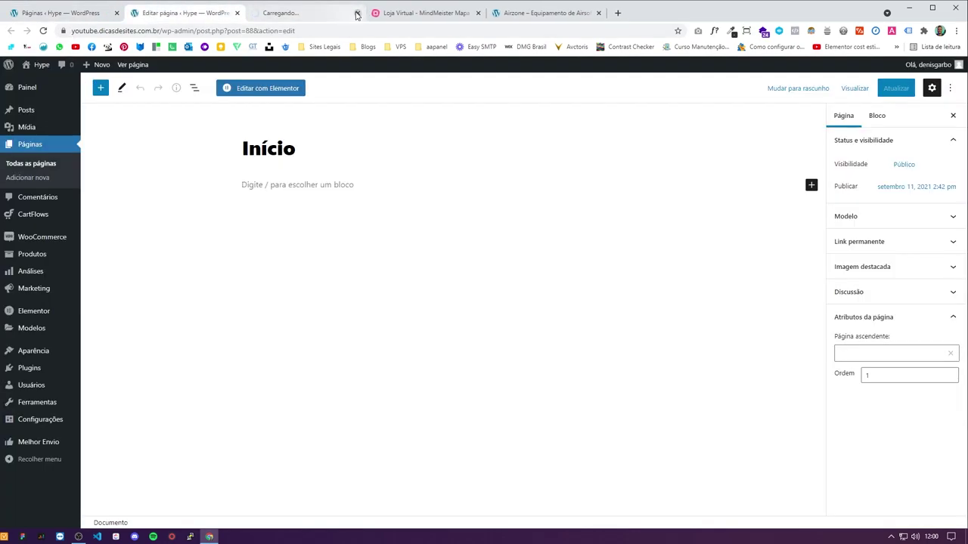
{"action": "left_click", "coordinate": [357, 13]}
Step: Open the "Início" page in the Elementor editor
{"action": "left_click", "coordinate": [270, 89]}
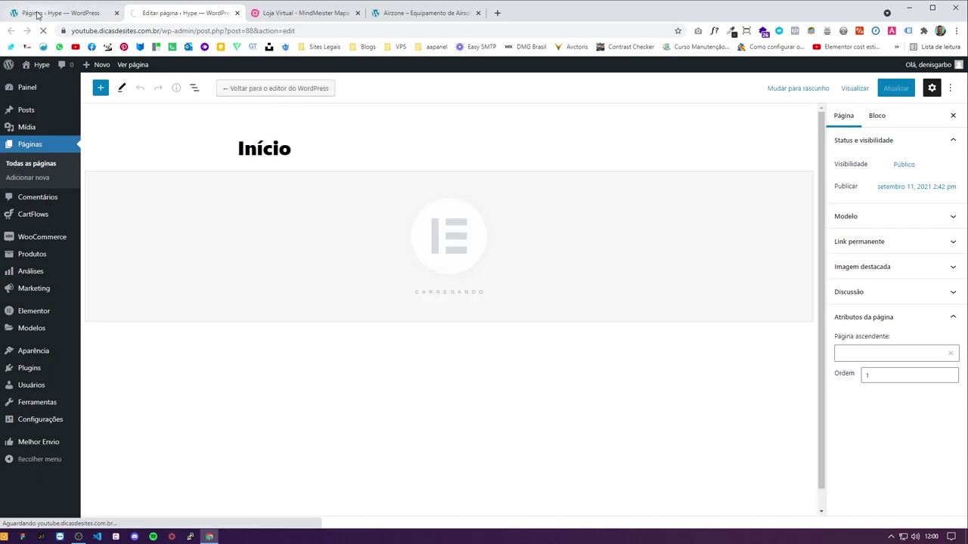
{"action": "left_click", "coordinate": [68, 15]}
{"action": "left_click", "coordinate": [150, 16]}
{"action": "left_click", "coordinate": [60, 14]}
{"action": "scroll", "coordinate": [23, 87], "scroll_direction": "up", "scroll_amount": 3}
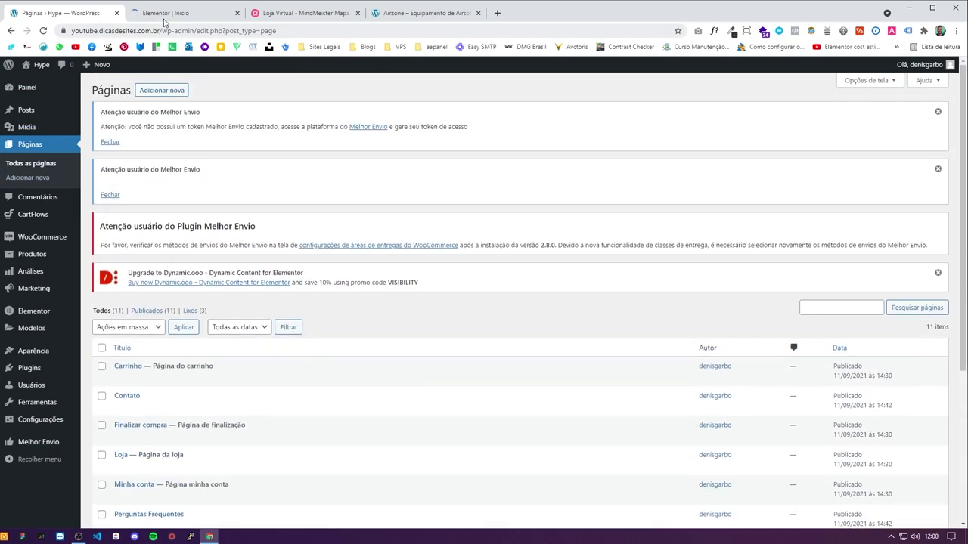
{"action": "left_click", "coordinate": [164, 15]}
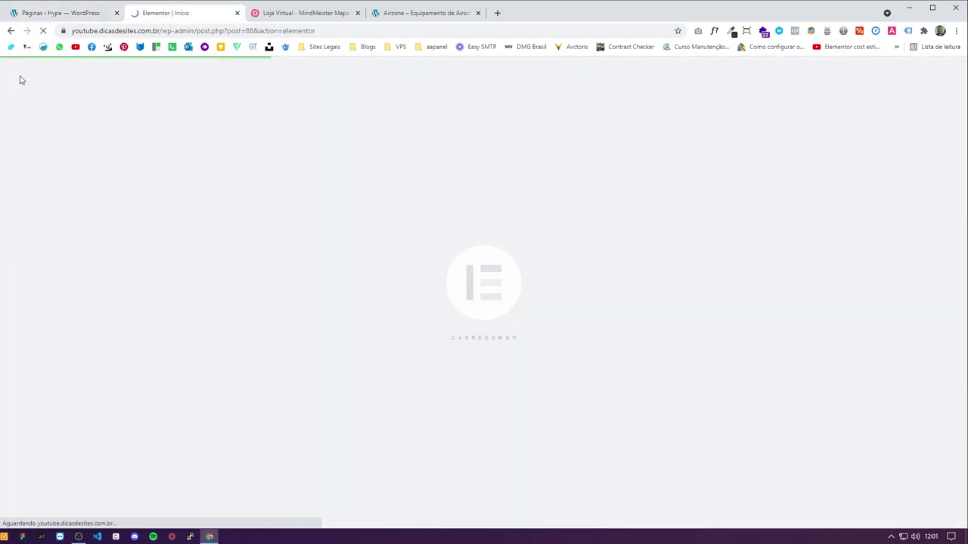
{"action": "left_click", "coordinate": [62, 15]}
{"action": "left_click", "coordinate": [167, 15]}
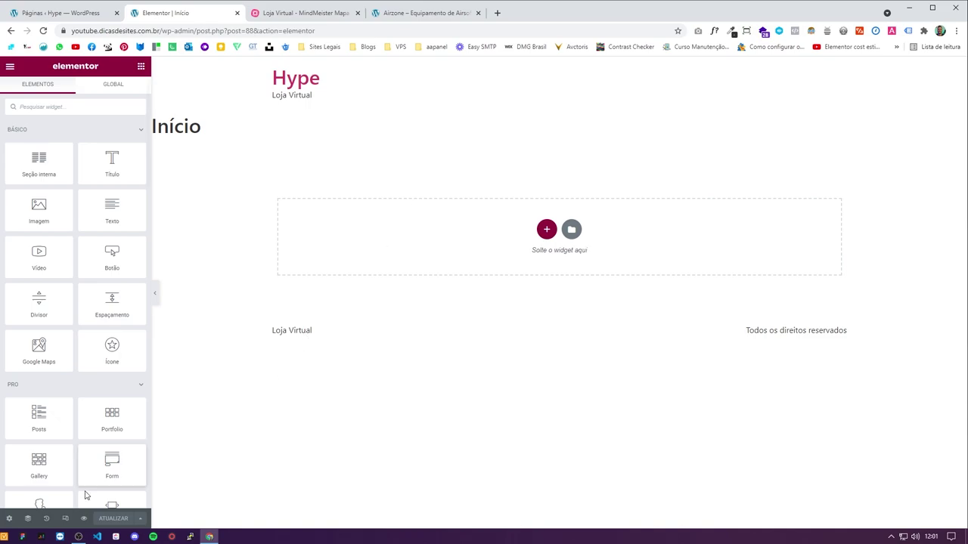
Step: Hide the page title, set the page layout to Elementor canvas and update the page
{"action": "left_click", "coordinate": [9, 519]}
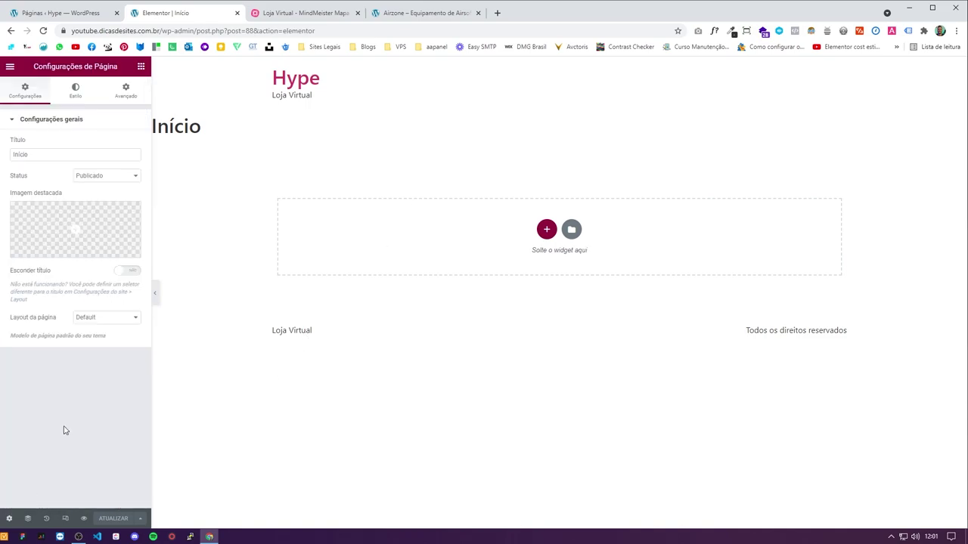
{"action": "left_click", "coordinate": [125, 271]}
{"action": "left_click", "coordinate": [113, 318]}
{"action": "left_click", "coordinate": [119, 336]}
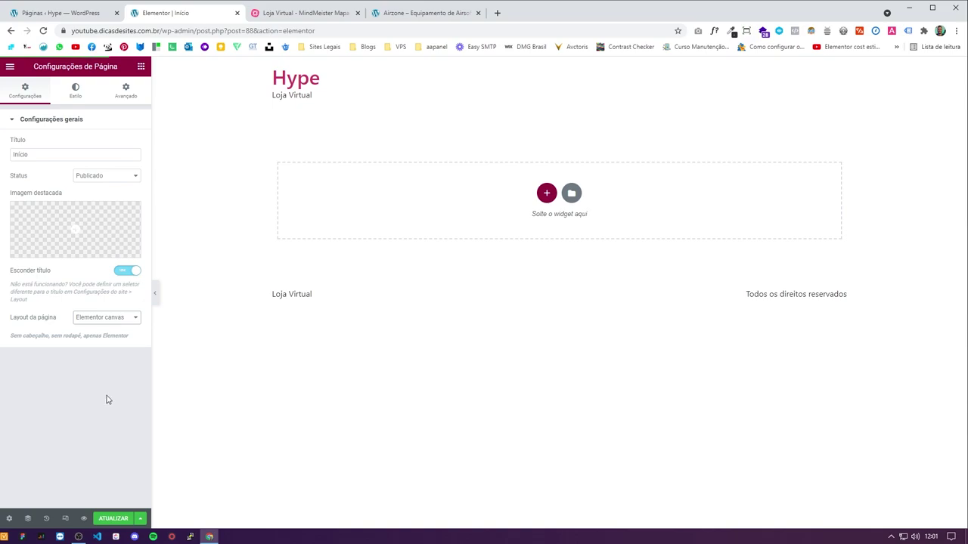
{"action": "left_click", "coordinate": [9, 519]}
{"action": "left_click", "coordinate": [106, 319]}
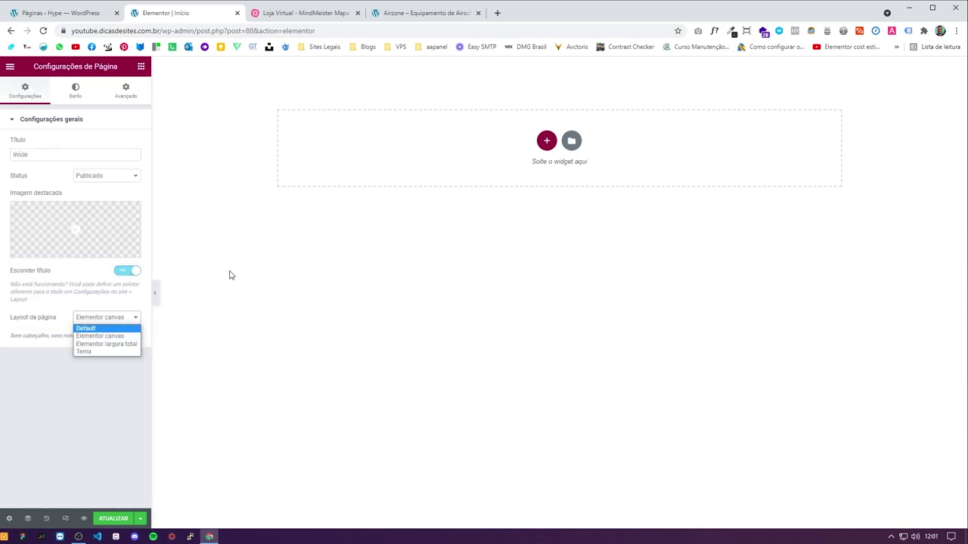
{"action": "left_click", "coordinate": [414, 159]}
{"action": "left_click", "coordinate": [112, 519]}
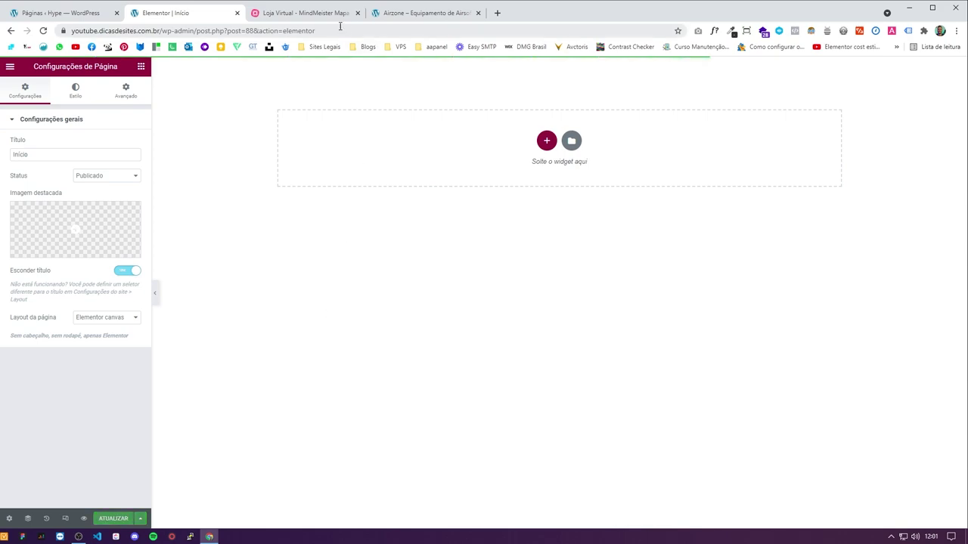
Step: Check the header of the Airzone example store and add a four-column section to the Elementor page for it
{"action": "left_click", "coordinate": [412, 14]}
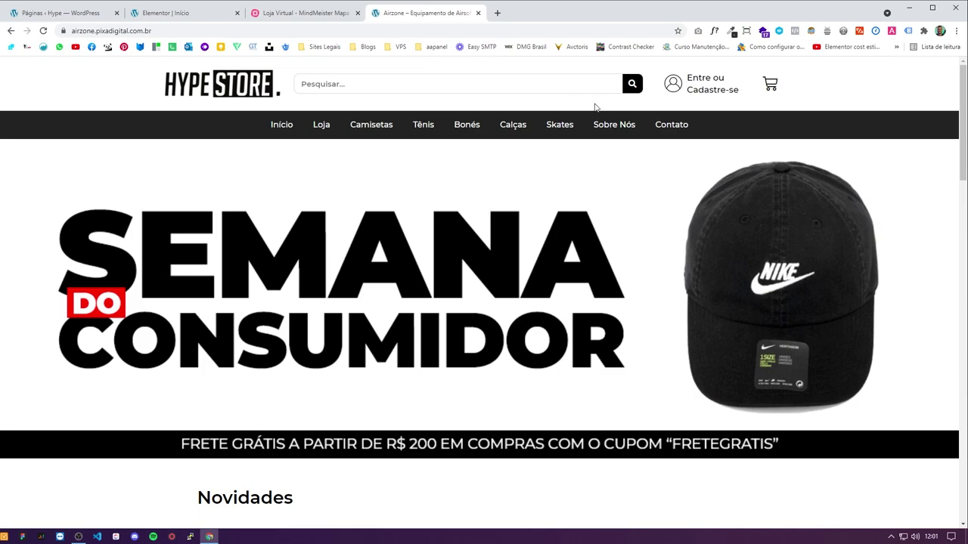
{"action": "left_click", "coordinate": [272, 13]}
{"action": "left_click", "coordinate": [426, 15]}
{"action": "left_click", "coordinate": [200, 14]}
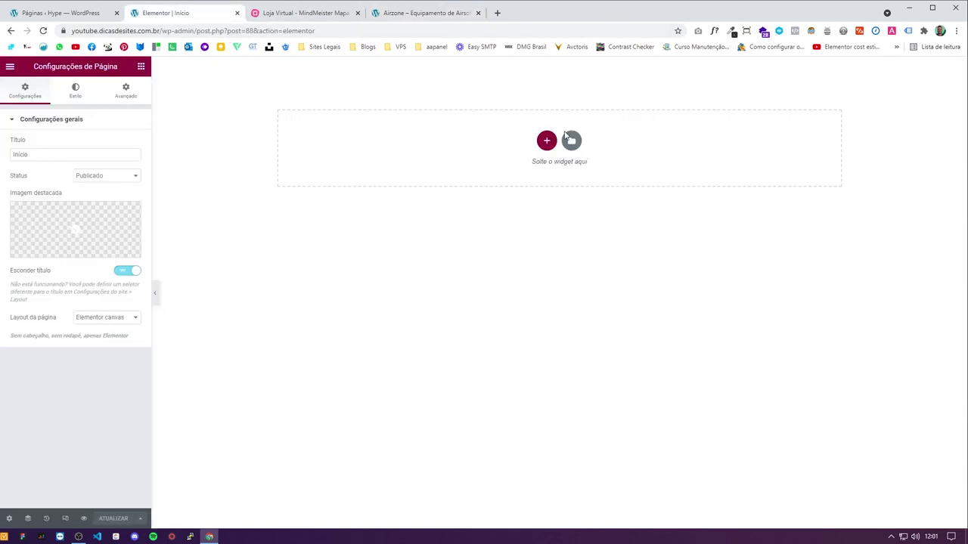
{"action": "left_click", "coordinate": [546, 140]}
{"action": "left_click", "coordinate": [412, 13]}
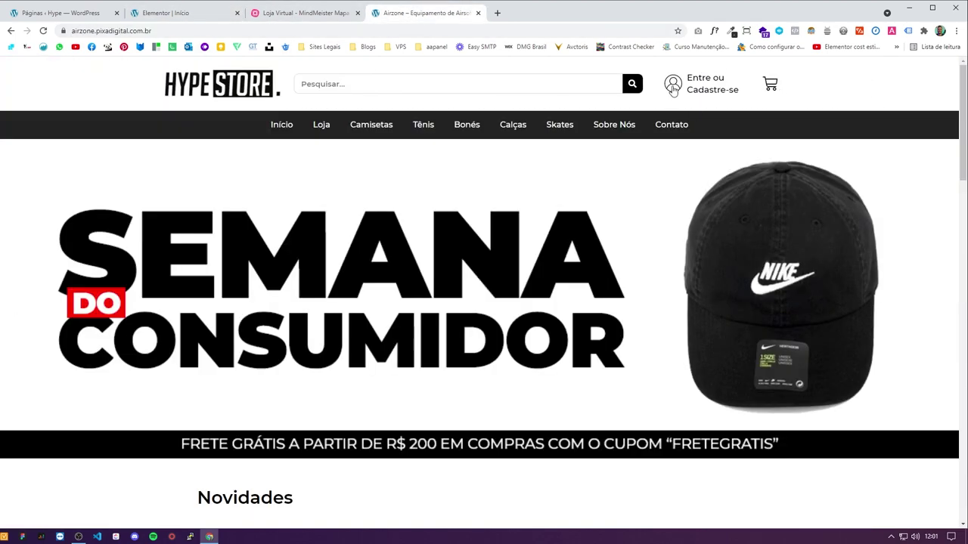
{"action": "left_click", "coordinate": [261, 13]}
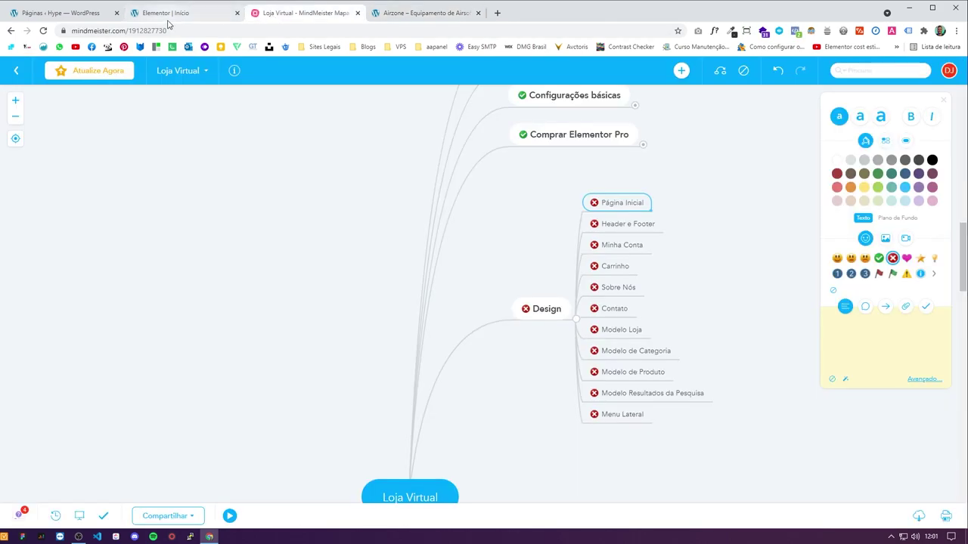
{"action": "left_click", "coordinate": [168, 15]}
{"action": "left_click", "coordinate": [582, 167]}
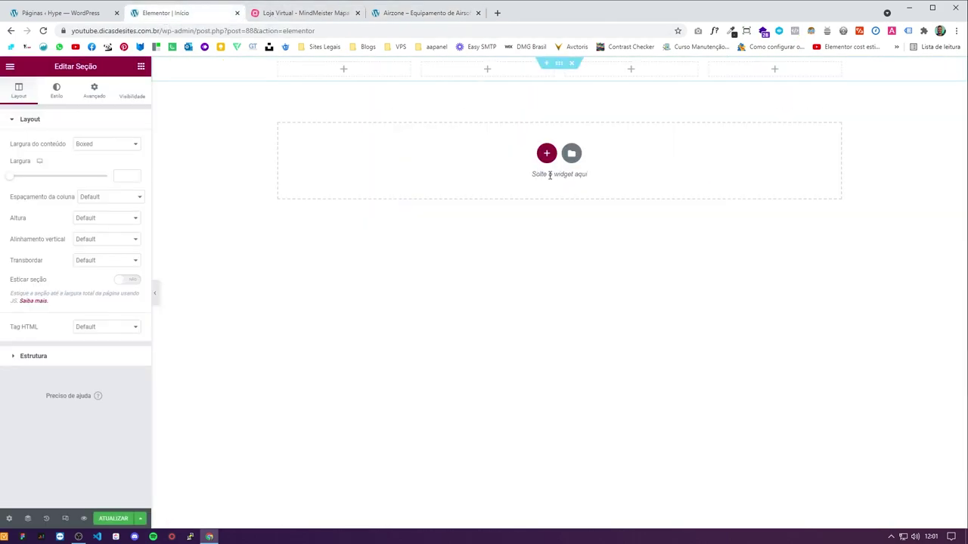
Step: Add a single-column section below the four-column one for the navigation bar, using the example store as reference
{"action": "left_click", "coordinate": [400, 15]}
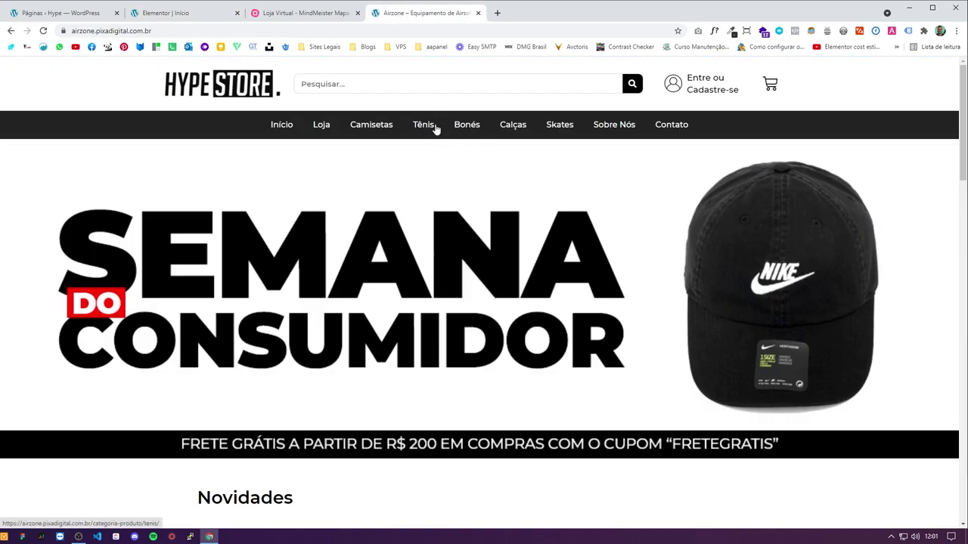
{"action": "left_click", "coordinate": [220, 12]}
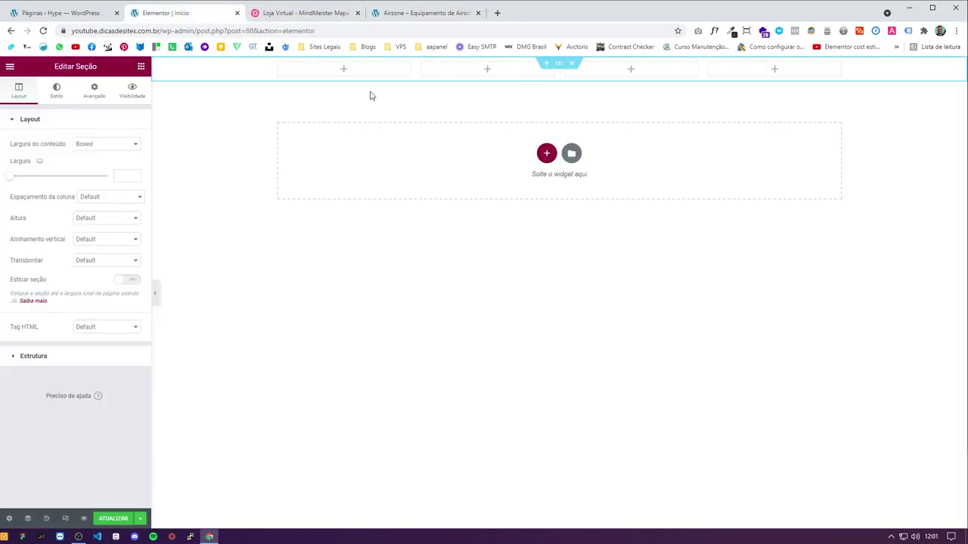
{"action": "left_click", "coordinate": [546, 153]}
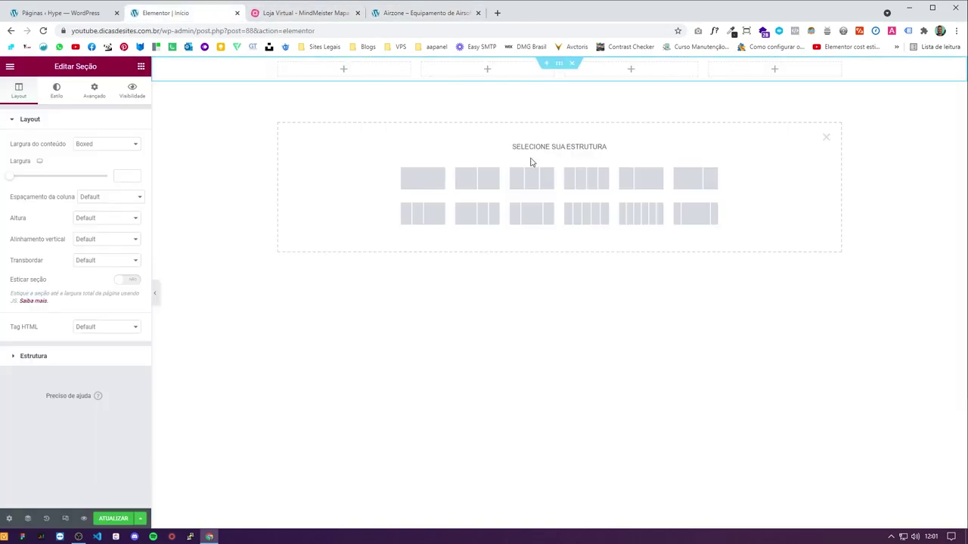
{"action": "left_click", "coordinate": [437, 180]}
Step: Switch to the Airzone example store and sample the background colour of its dark navigation bar with the page color picker
{"action": "left_click", "coordinate": [400, 14]}
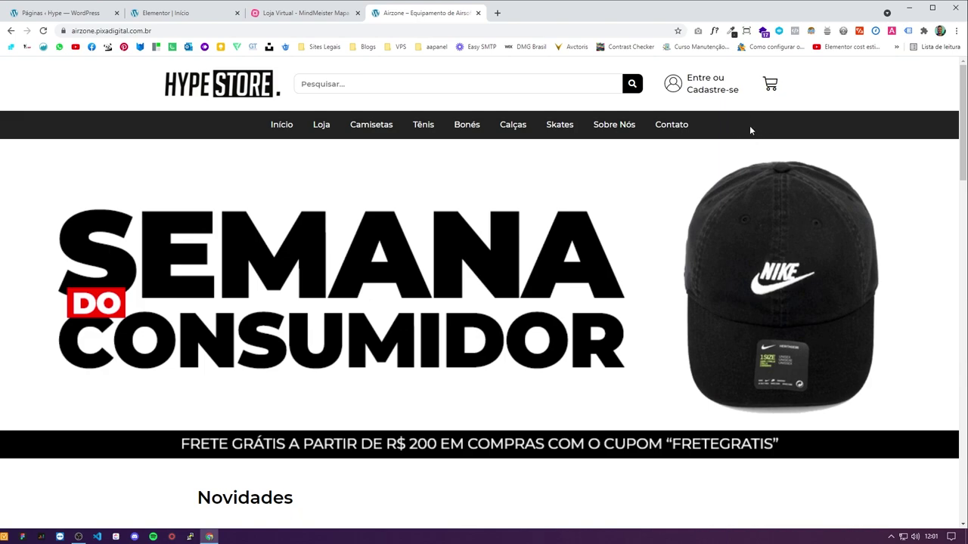
{"action": "left_click", "coordinate": [731, 33]}
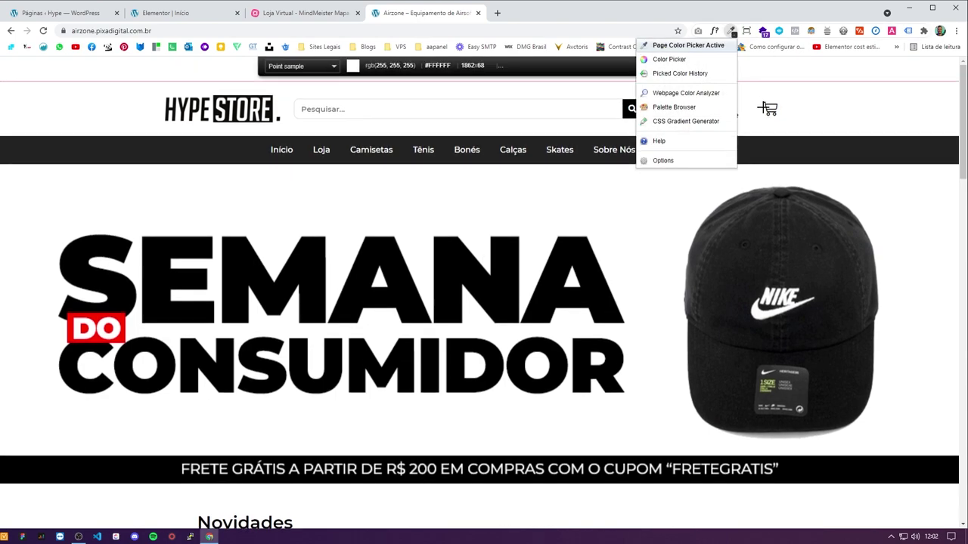
{"action": "left_click", "coordinate": [683, 46]}
{"action": "left_click", "coordinate": [731, 31]}
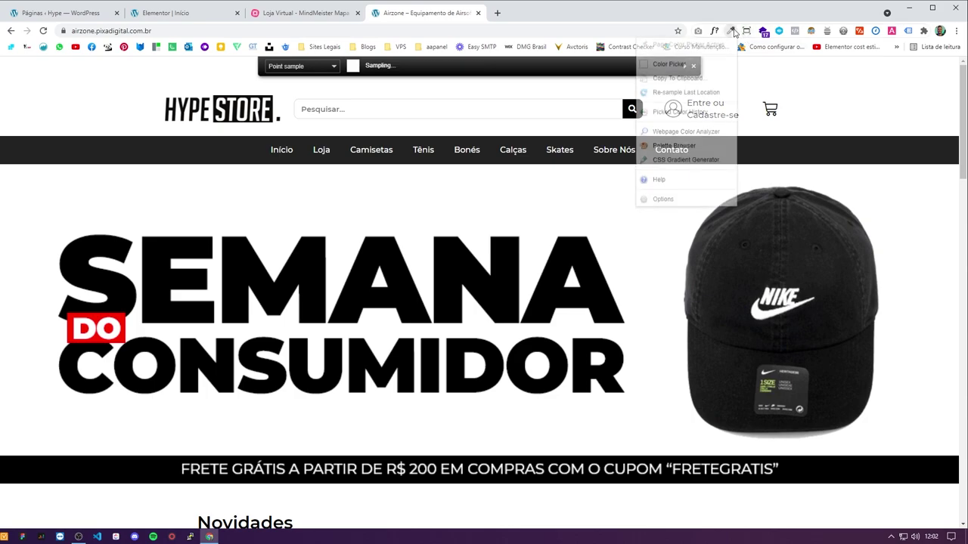
{"action": "left_click", "coordinate": [761, 154]}
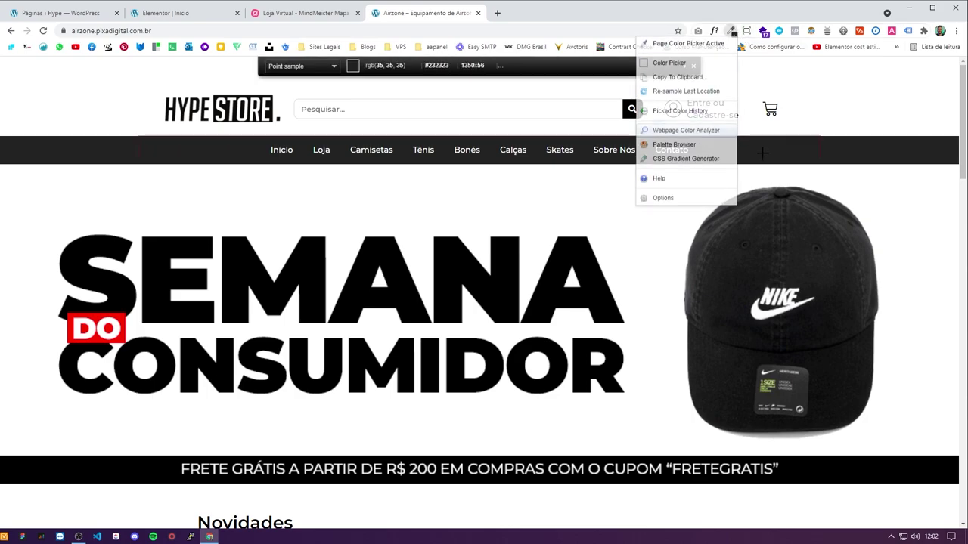
Step: Back in Elementor, give the single-column section a classic background with the colour #232323
{"action": "left_click", "coordinate": [303, 13]}
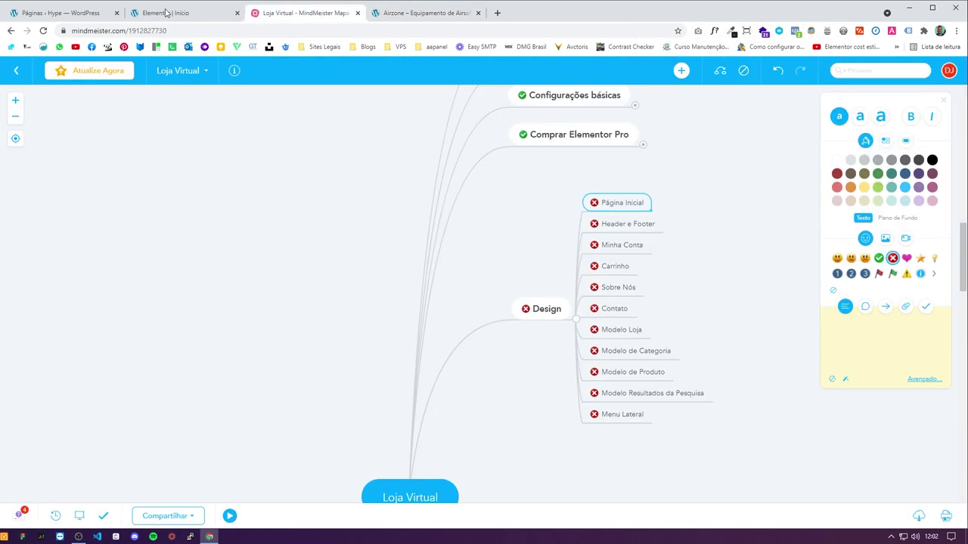
{"action": "left_click", "coordinate": [163, 13]}
{"action": "left_click", "coordinate": [57, 93]}
{"action": "left_click", "coordinate": [93, 164]}
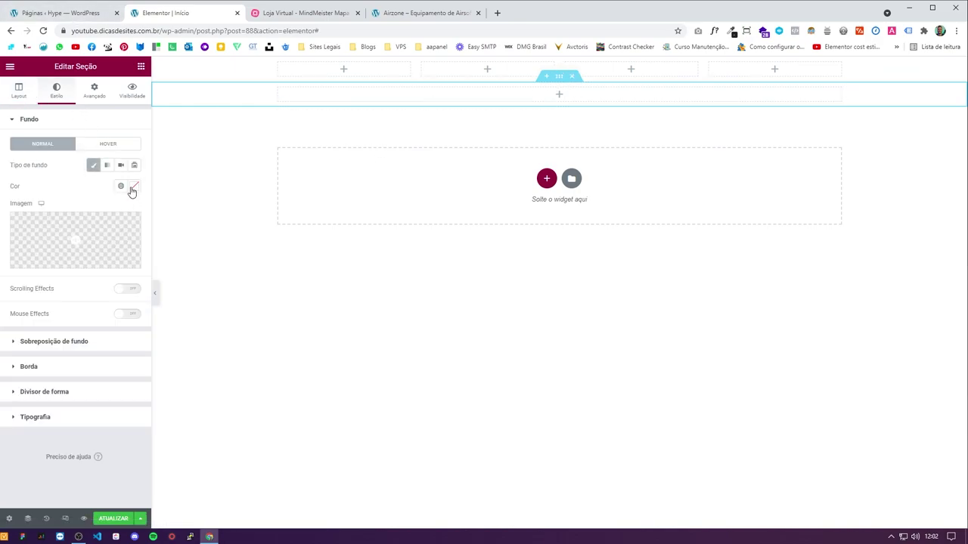
{"action": "left_click", "coordinate": [134, 186]}
{"action": "key", "text": "ctrl+v"}
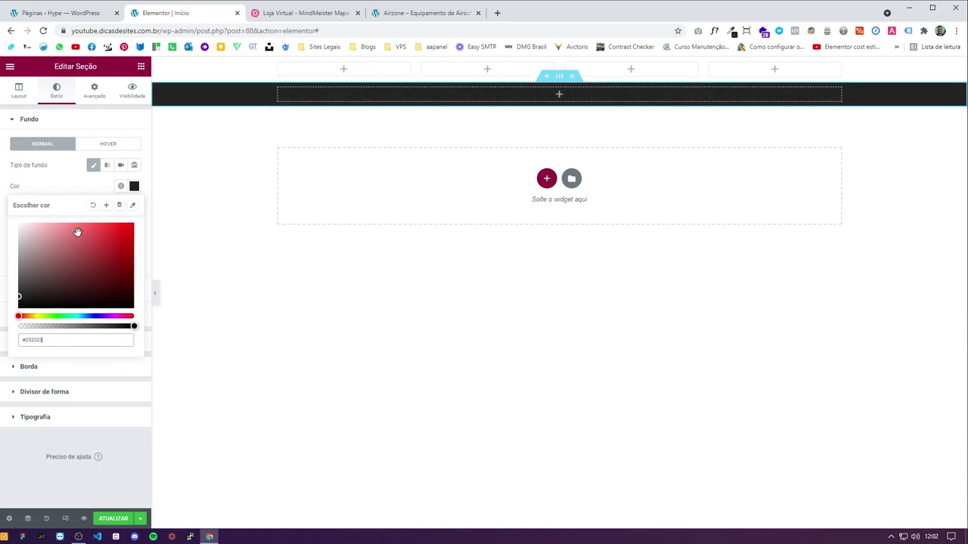
{"action": "left_click", "coordinate": [70, 186]}
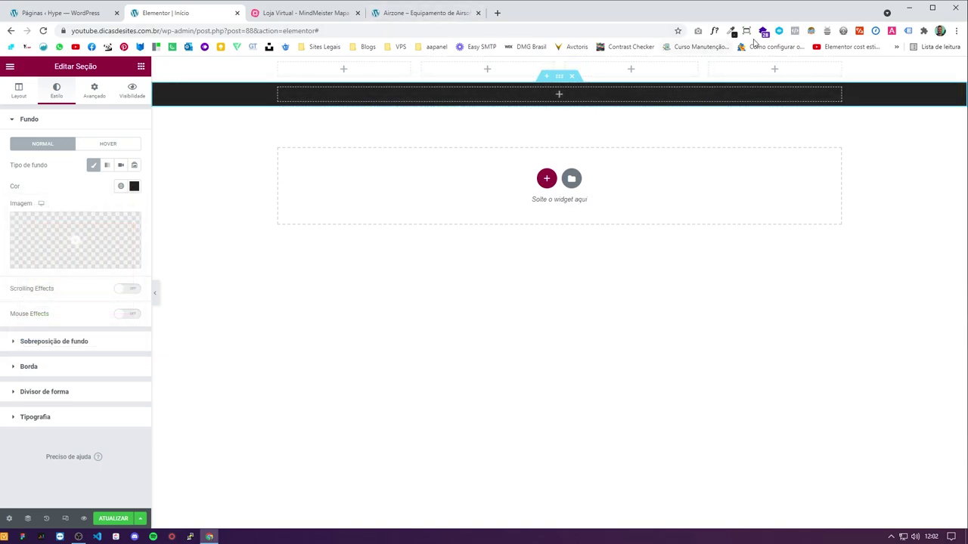
{"action": "left_click", "coordinate": [734, 32]}
{"action": "left_click", "coordinate": [721, 298]}
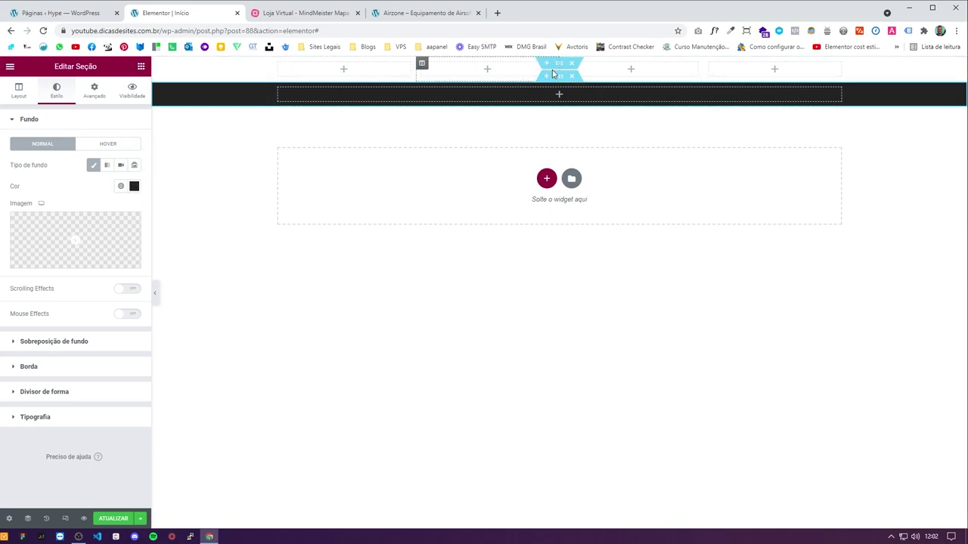
Step: Place an Image widget in the first column of the top section, upload logo-Hypestore.png and insert it as the widget's image
{"action": "left_click", "coordinate": [140, 68]}
{"action": "left_click_drag", "start_coordinate": [47, 209], "coordinate": [347, 83]}
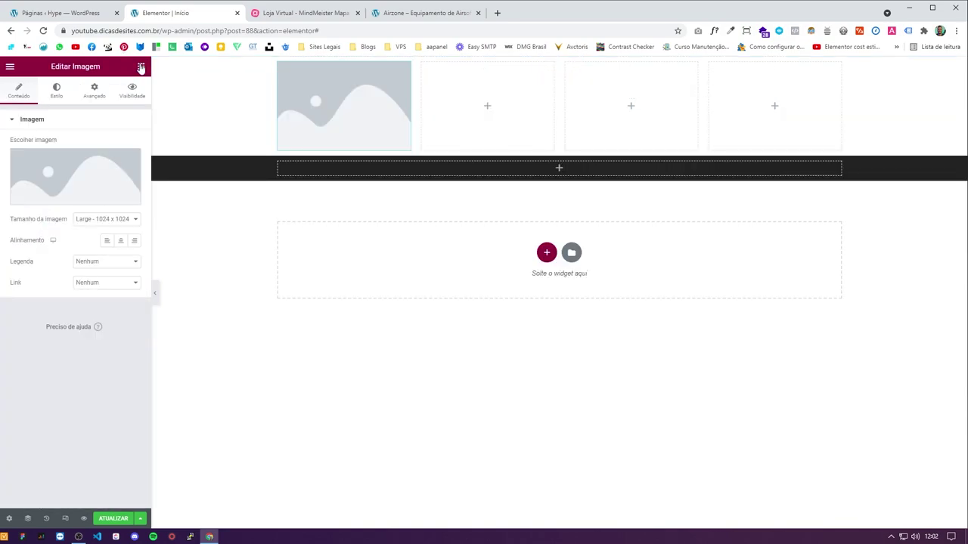
{"action": "left_click", "coordinate": [94, 185]}
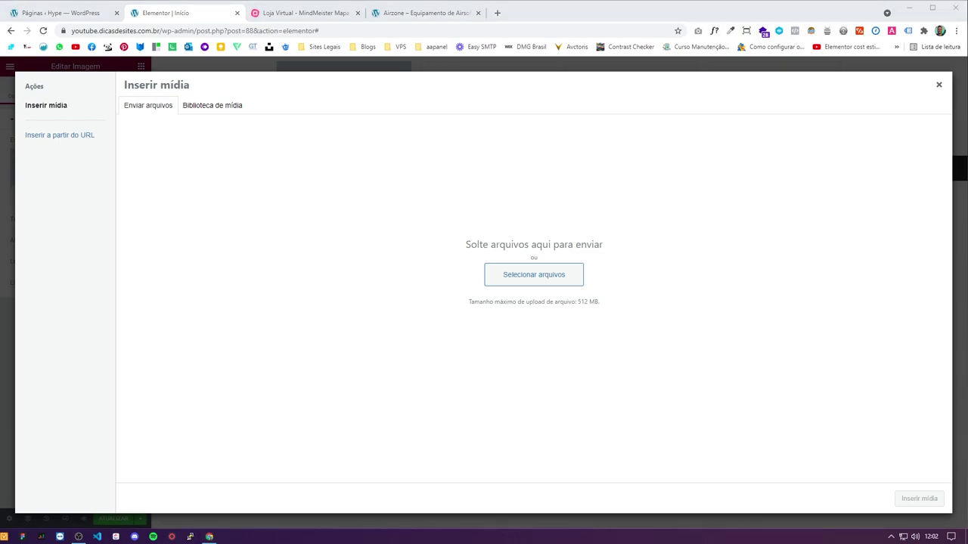
{"action": "left_click_drag", "start_coordinate": [83, 280], "coordinate": [307, 283]}
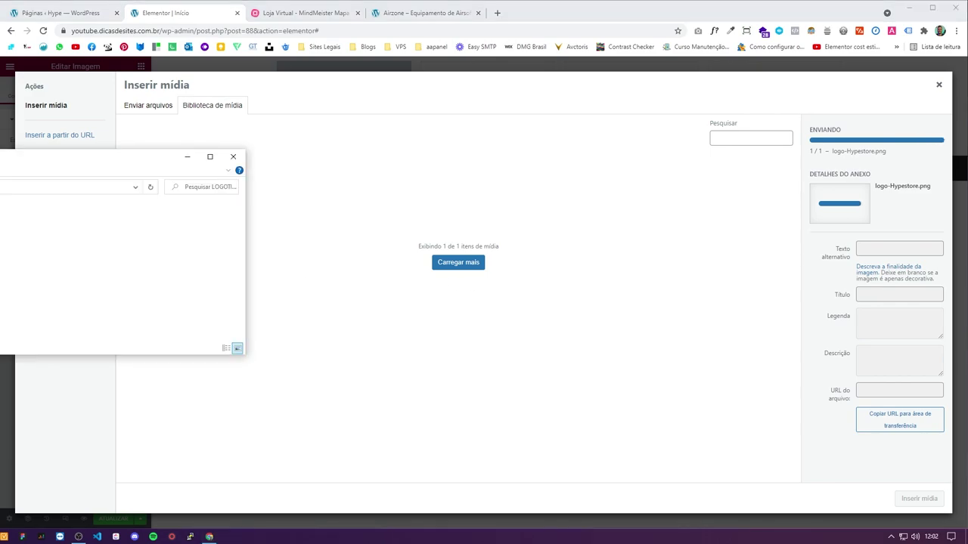
{"action": "left_click", "coordinate": [233, 155]}
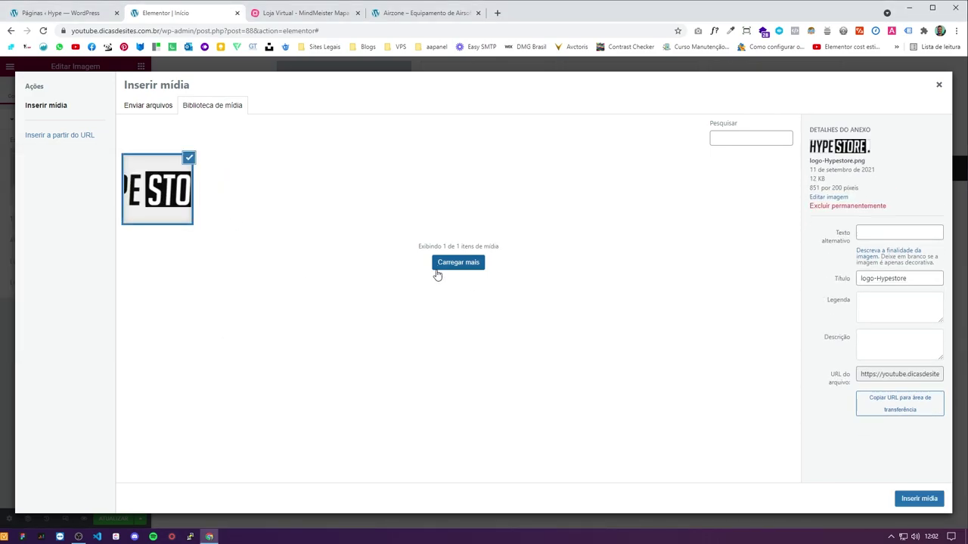
{"action": "left_click", "coordinate": [919, 501]}
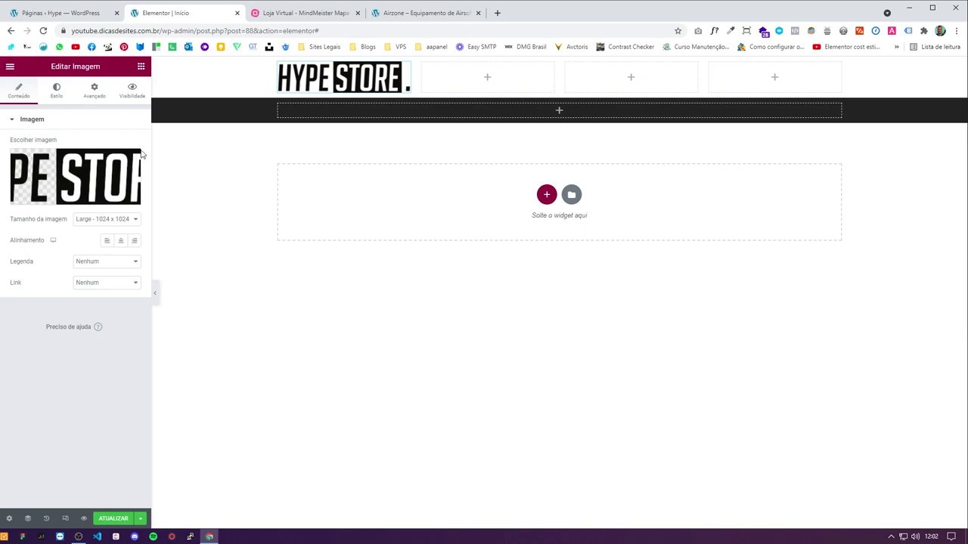
Step: Widen the header's second column and narrow the third and fourth columns beside it
{"action": "left_click", "coordinate": [141, 66]}
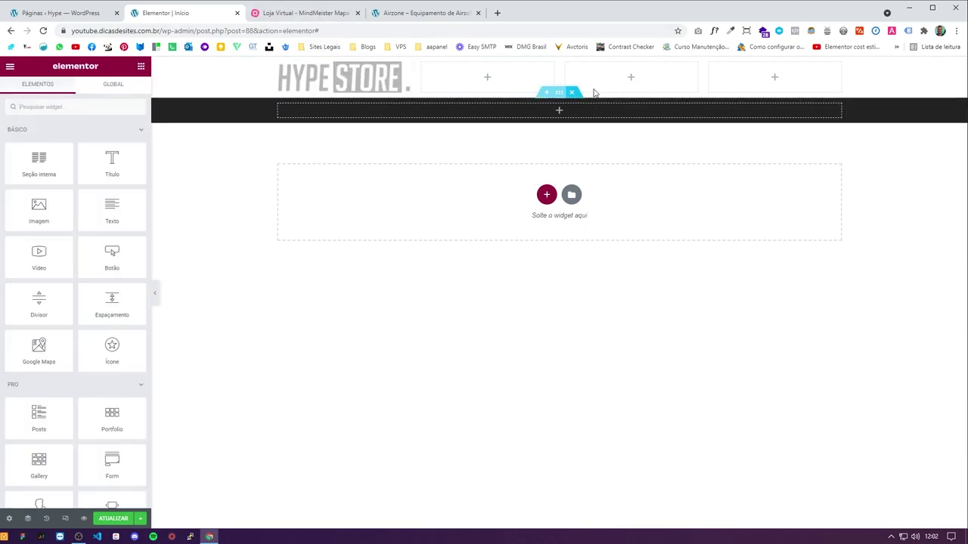
{"action": "left_click_drag", "start_coordinate": [561, 84], "coordinate": [772, 83]}
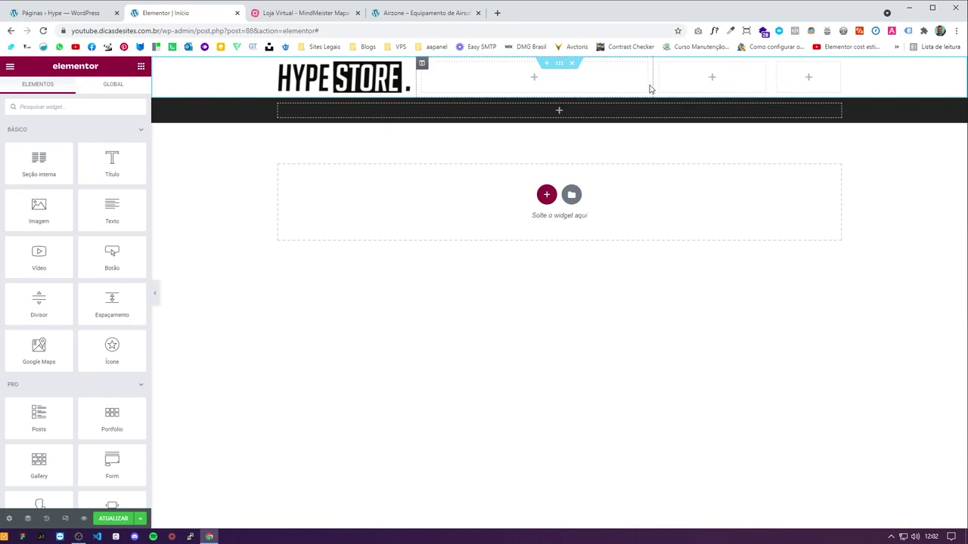
{"action": "left_click_drag", "start_coordinate": [654, 86], "coordinate": [665, 85]}
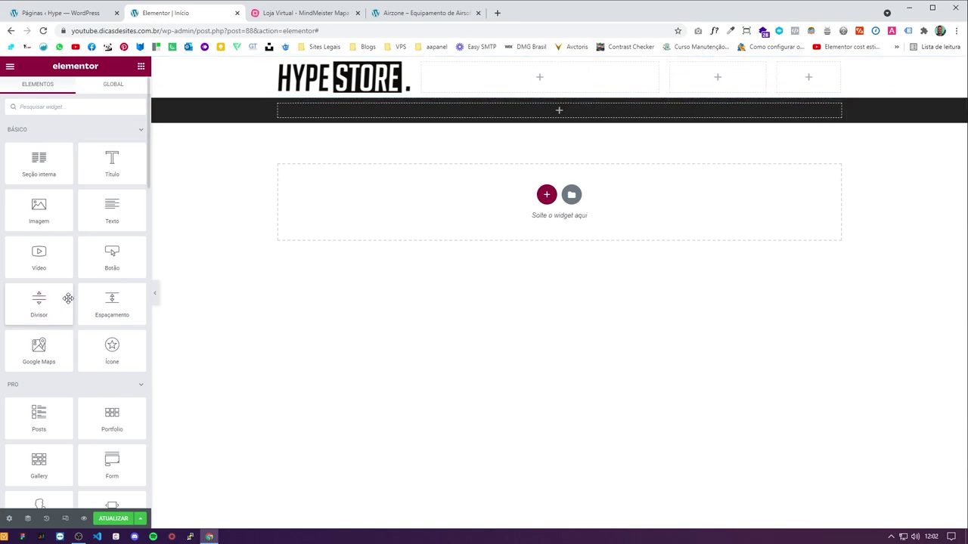
Step: Add a WooCommerce Menu Cart widget to the header's last column
{"action": "scroll", "coordinate": [60, 337], "scroll_direction": "down", "scroll_amount": 5}
{"action": "scroll", "coordinate": [61, 338], "scroll_direction": "down", "scroll_amount": 10}
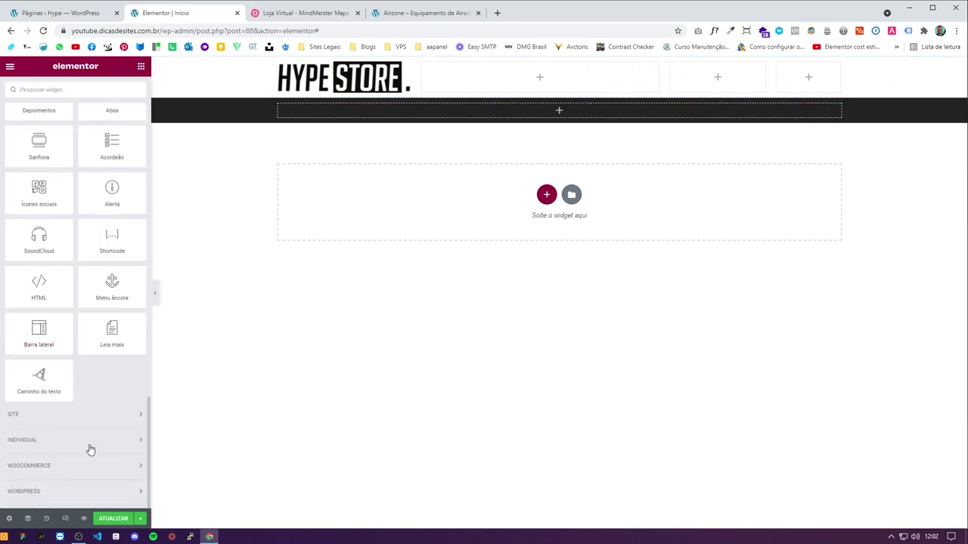
{"action": "scroll", "coordinate": [108, 394], "scroll_direction": "down", "scroll_amount": 3}
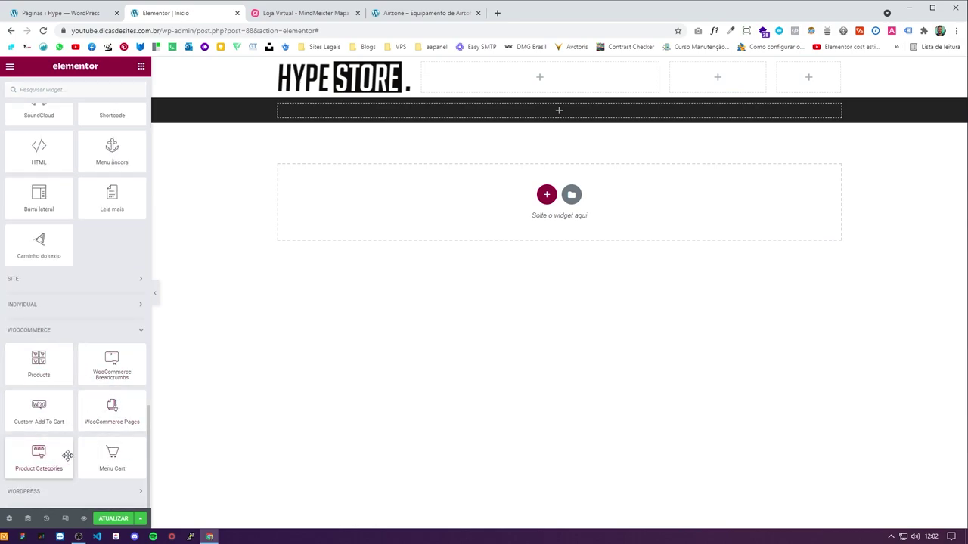
{"action": "left_click_drag", "start_coordinate": [112, 454], "coordinate": [796, 79]}
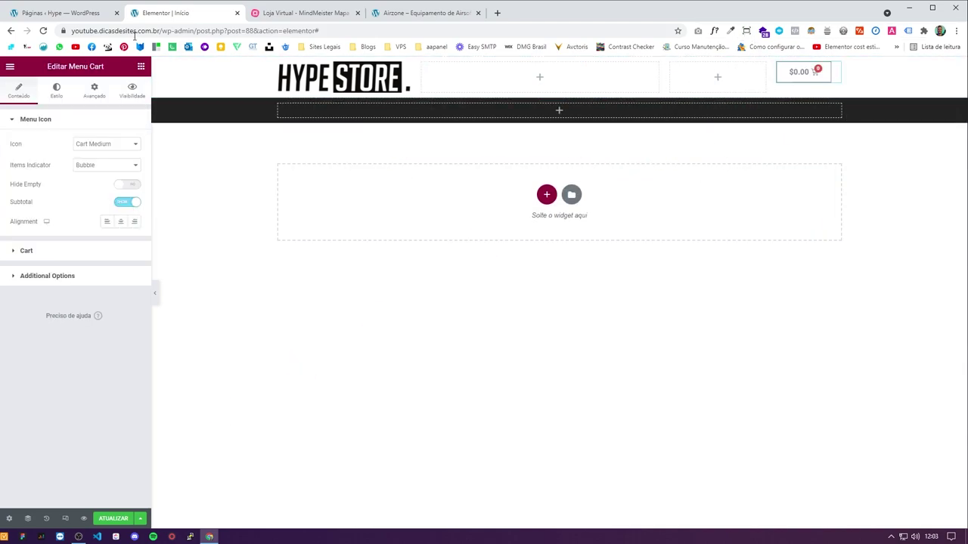
Step: Find the Search Form widget and add it to the wide column beside the logo
{"action": "left_click", "coordinate": [141, 67]}
{"action": "scroll", "coordinate": [97, 252], "scroll_direction": "down", "scroll_amount": 2}
{"action": "scroll", "coordinate": [91, 227], "scroll_direction": "up", "scroll_amount": 2}
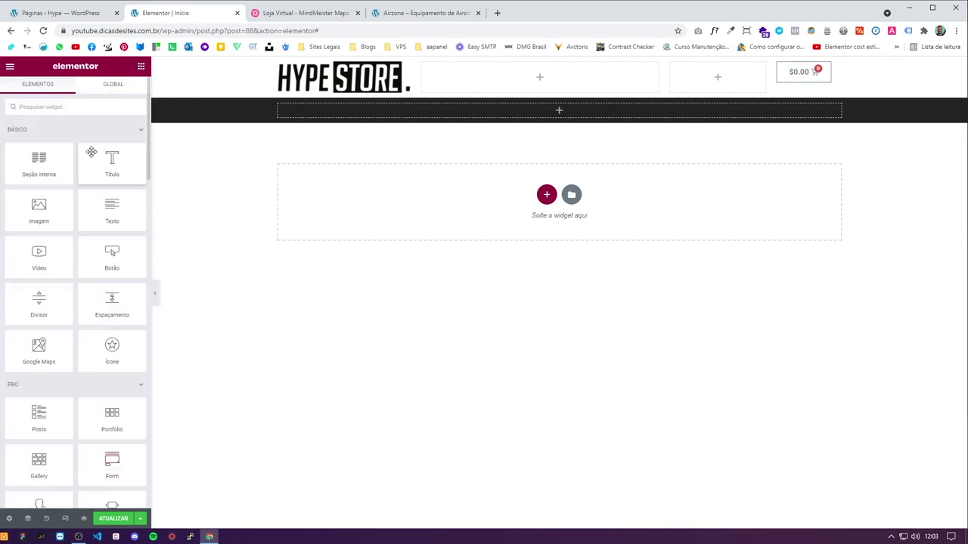
{"action": "left_click", "coordinate": [79, 104]}
{"action": "type", "text": "sea"}
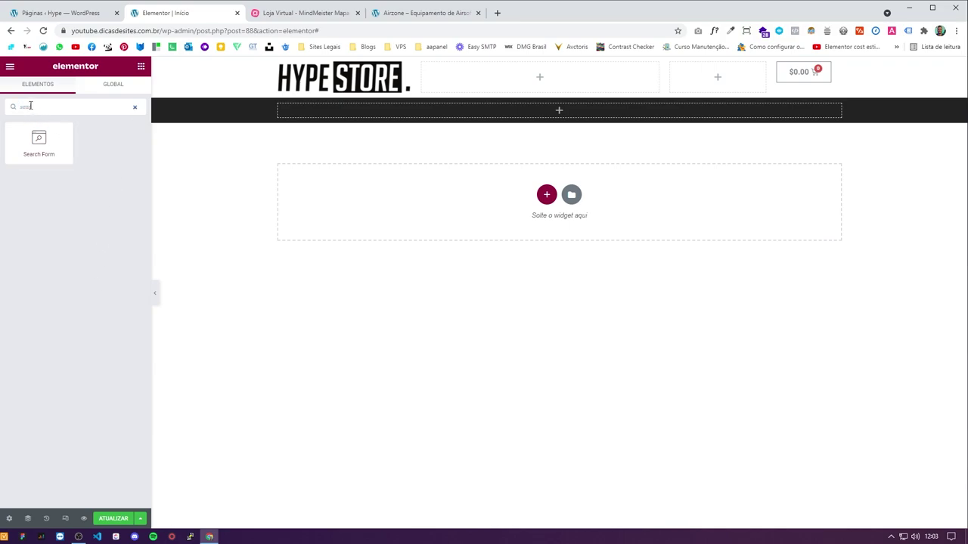
{"action": "left_click_drag", "start_coordinate": [39, 139], "coordinate": [541, 84]}
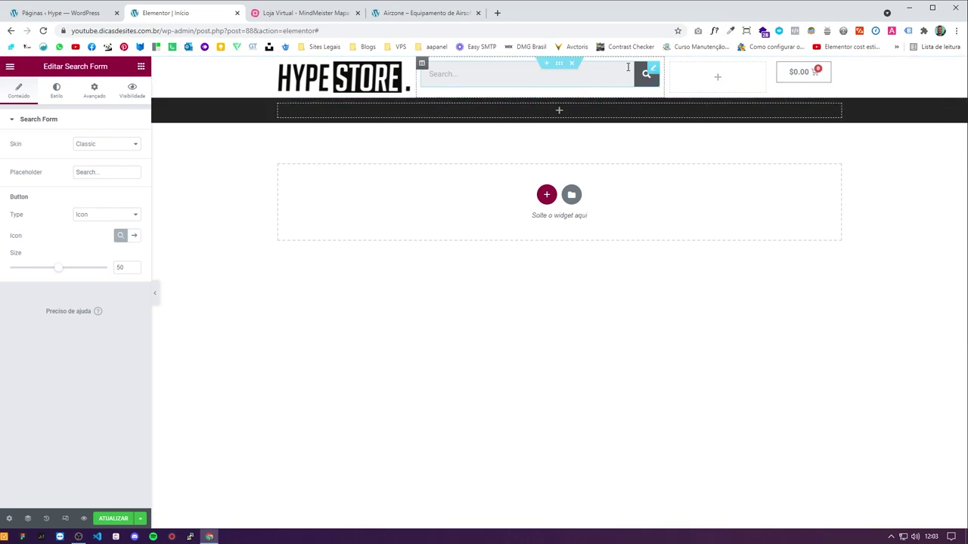
Step: Examine the header of the reference Airzone store, especially its search bar and account link, and return to the page editor
{"action": "left_click", "coordinate": [412, 13]}
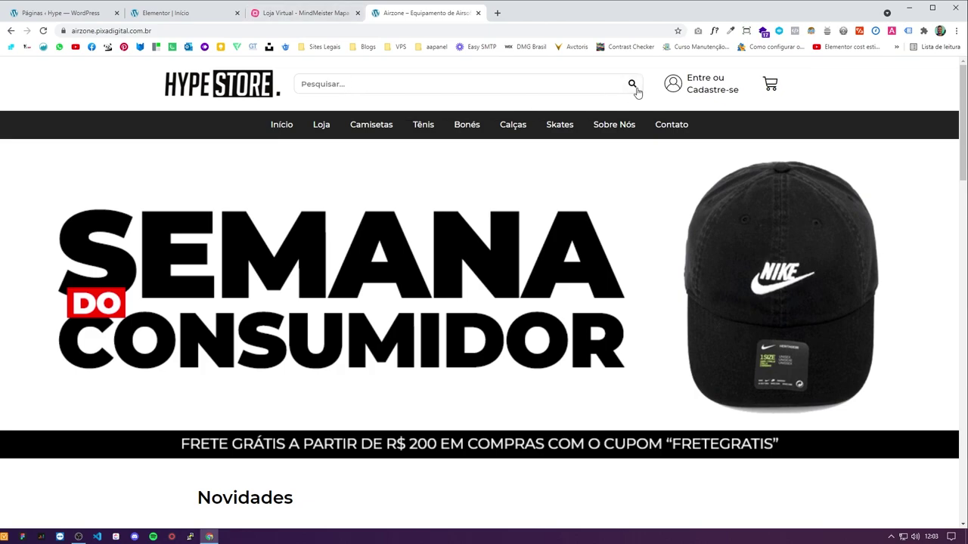
{"action": "left_click", "coordinate": [295, 12]}
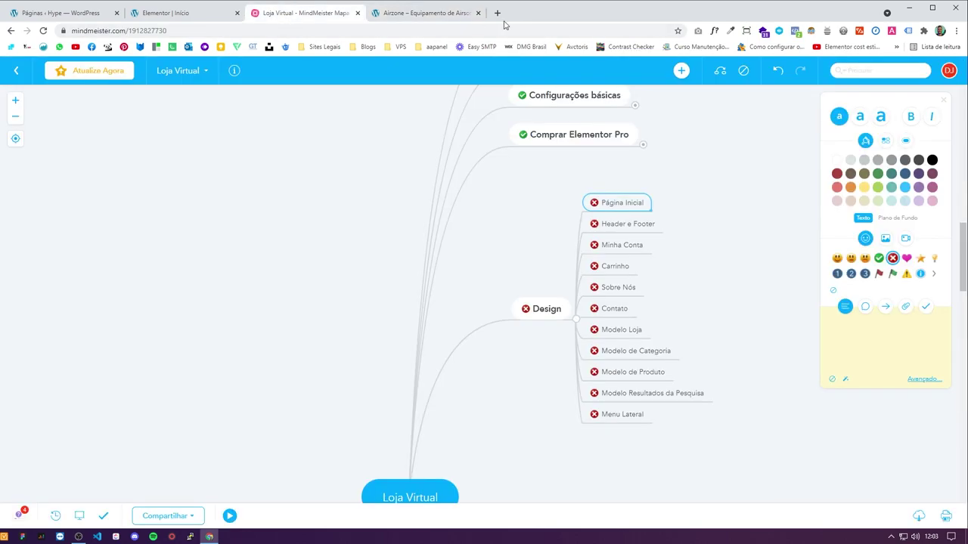
{"action": "left_click", "coordinate": [425, 14]}
{"action": "key", "text": "ctrl+shift+Tab"}
{"action": "key", "text": "ctrl+shift+Tab"}
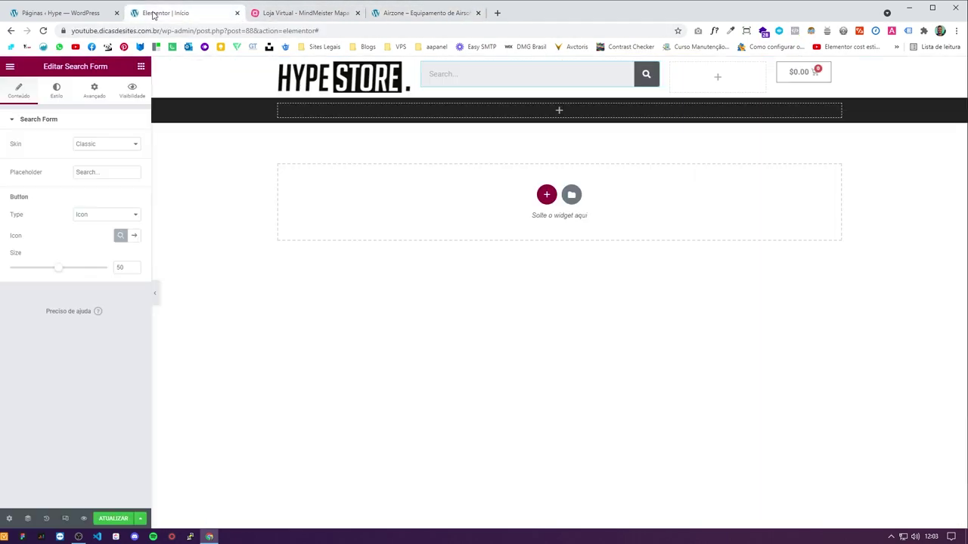
{"action": "key", "text": "ctrl+Tab"}
{"action": "key", "text": "ctrl+Tab"}
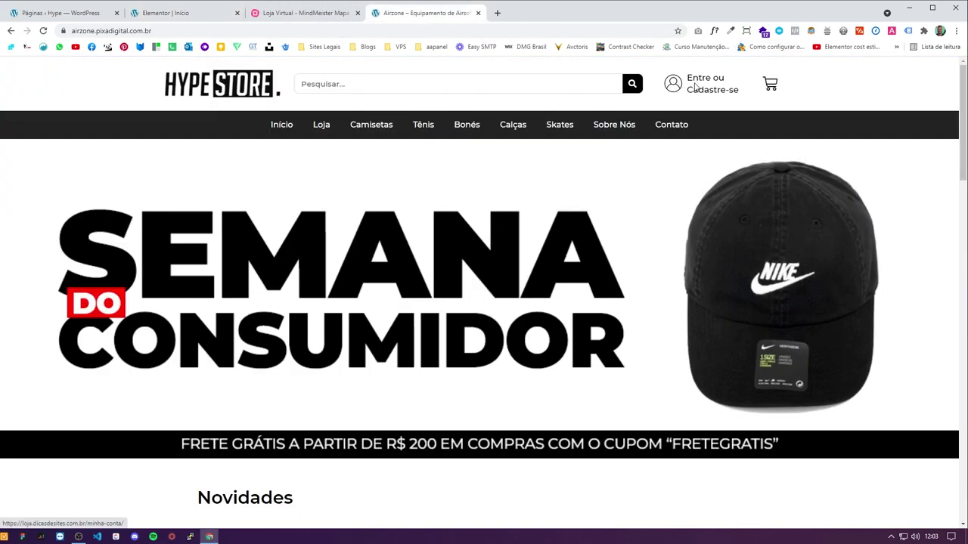
{"action": "left_click", "coordinate": [303, 18]}
{"action": "left_click", "coordinate": [201, 14]}
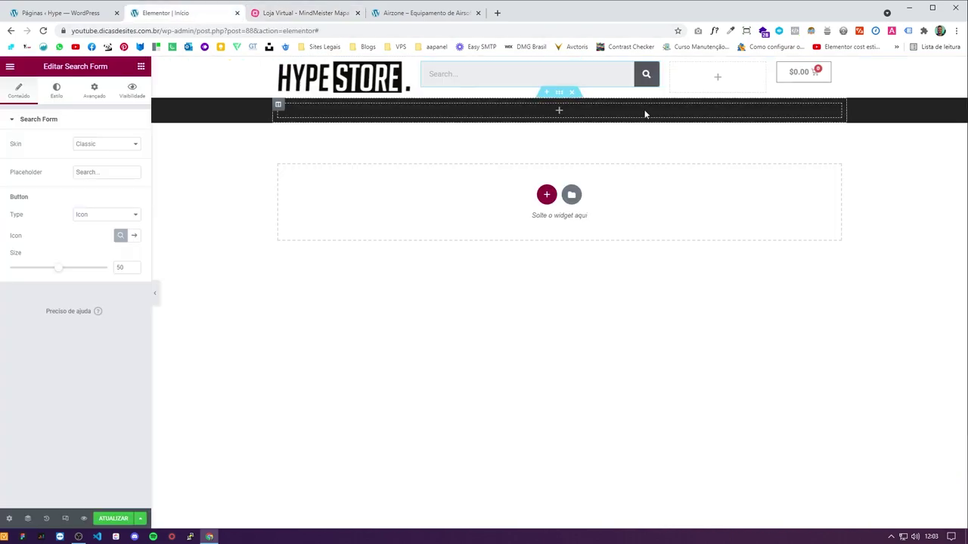
Step: Insert an inner section in the column between search and cart, and place an Ícone widget in its first column
{"action": "left_click", "coordinate": [140, 69]}
{"action": "left_click_drag", "start_coordinate": [34, 159], "coordinate": [692, 76]}
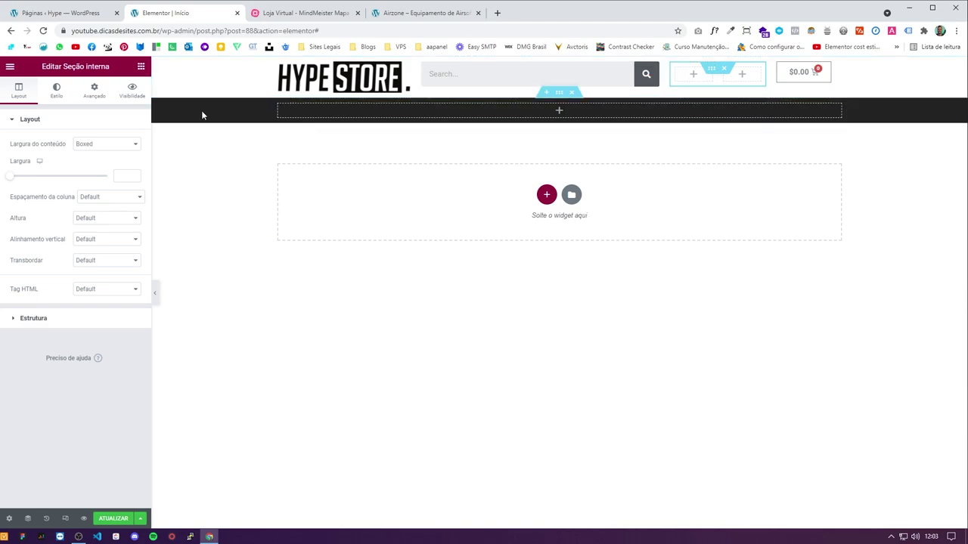
{"action": "left_click", "coordinate": [139, 66]}
{"action": "left_click_drag", "start_coordinate": [111, 345], "coordinate": [693, 82]}
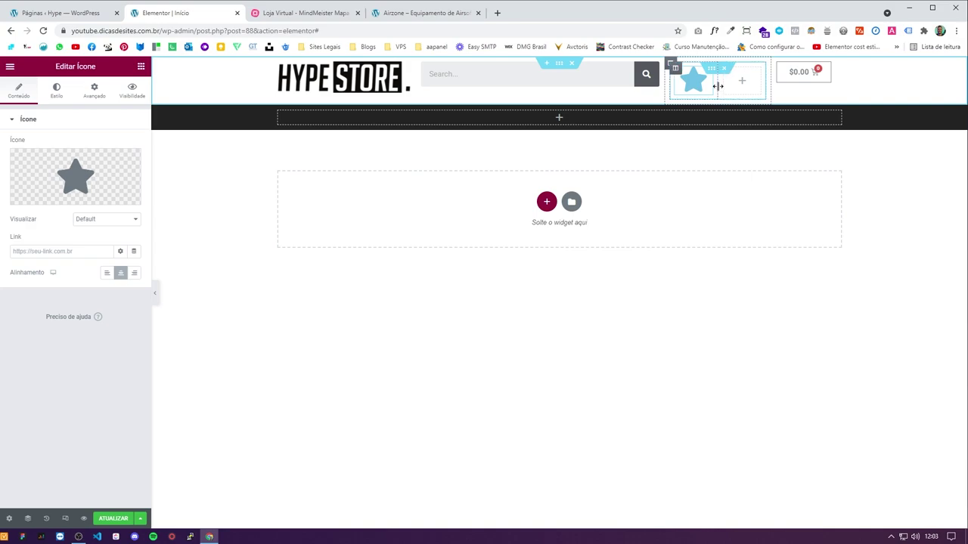
Step: Add a Lista de ícones widget to the inner section's empty column beside the star icon
{"action": "left_click", "coordinate": [140, 67]}
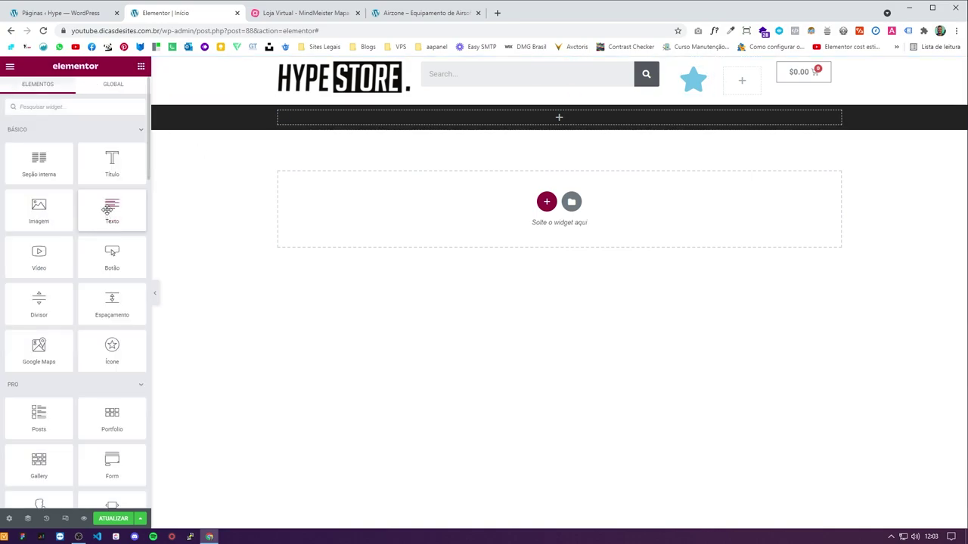
{"action": "scroll", "coordinate": [121, 313], "scroll_direction": "down", "scroll_amount": 3}
{"action": "scroll", "coordinate": [125, 359], "scroll_direction": "up", "scroll_amount": 3}
{"action": "scroll", "coordinate": [106, 302], "scroll_direction": "down", "scroll_amount": 15}
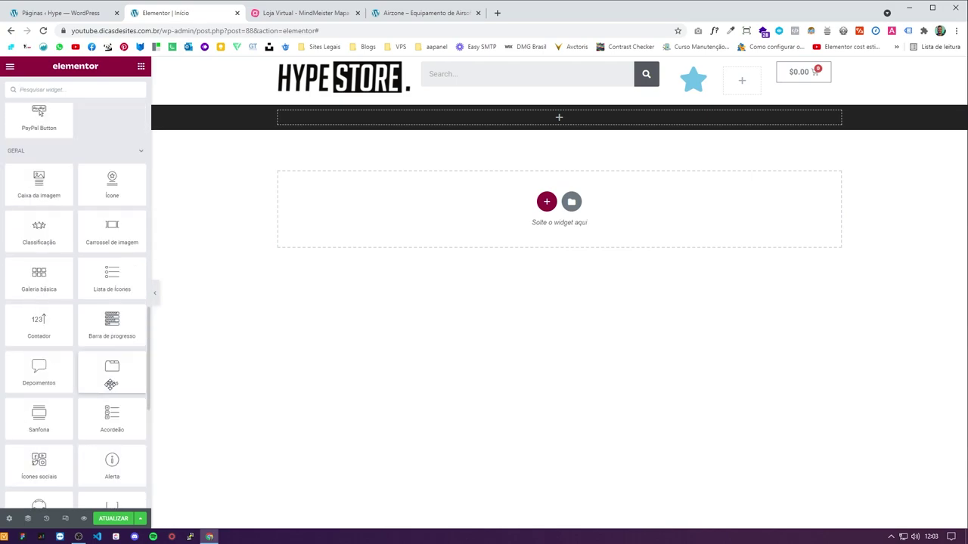
{"action": "left_click_drag", "start_coordinate": [112, 276], "coordinate": [720, 92]}
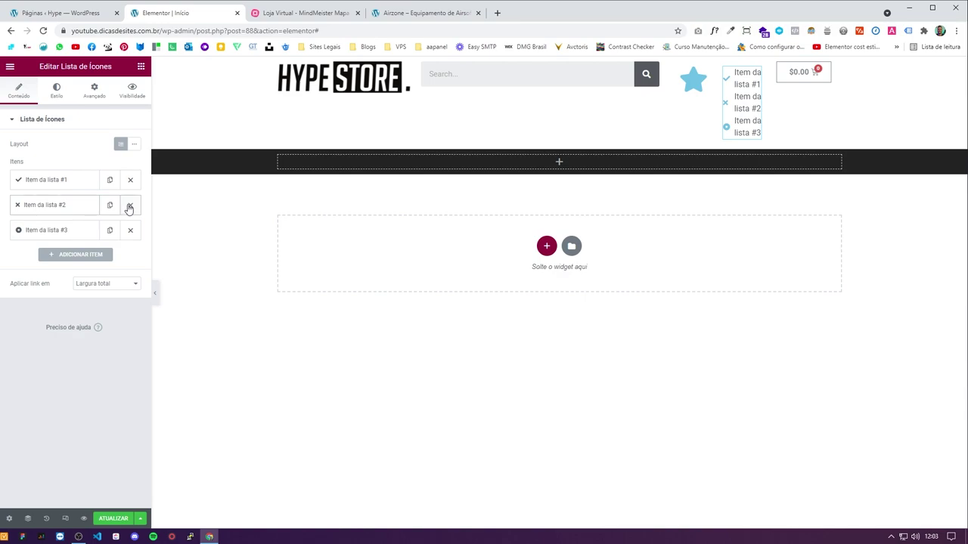
Step: Reduce the icon list to a single item without an icon and set its text to "Entre ou Cadastre-se"
{"action": "left_click", "coordinate": [129, 208]}
{"action": "left_click", "coordinate": [129, 208]}
{"action": "left_click", "coordinate": [74, 181]}
{"action": "left_click", "coordinate": [125, 252]}
{"action": "left_click", "coordinate": [67, 179]}
{"action": "left_click", "coordinate": [67, 188]}
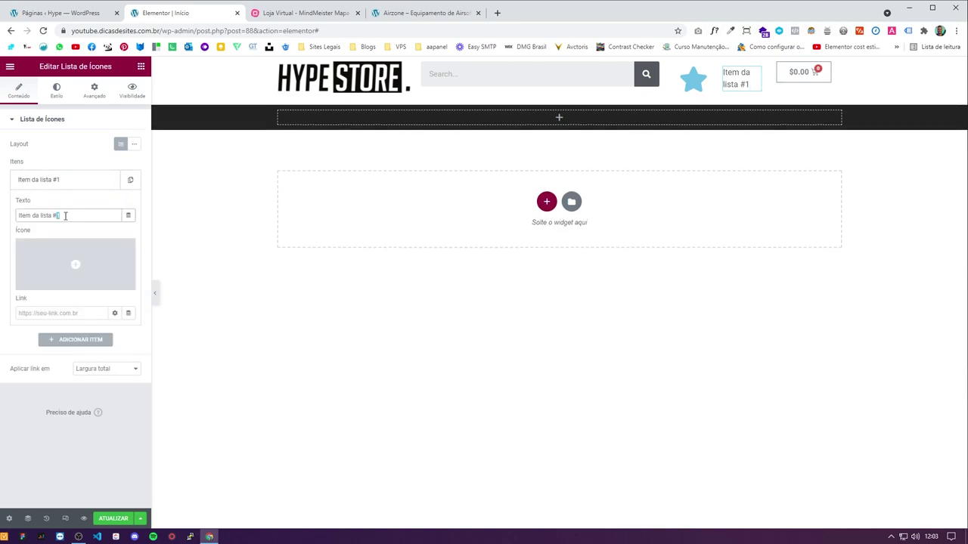
{"action": "type", "text": "Entre ou C"}
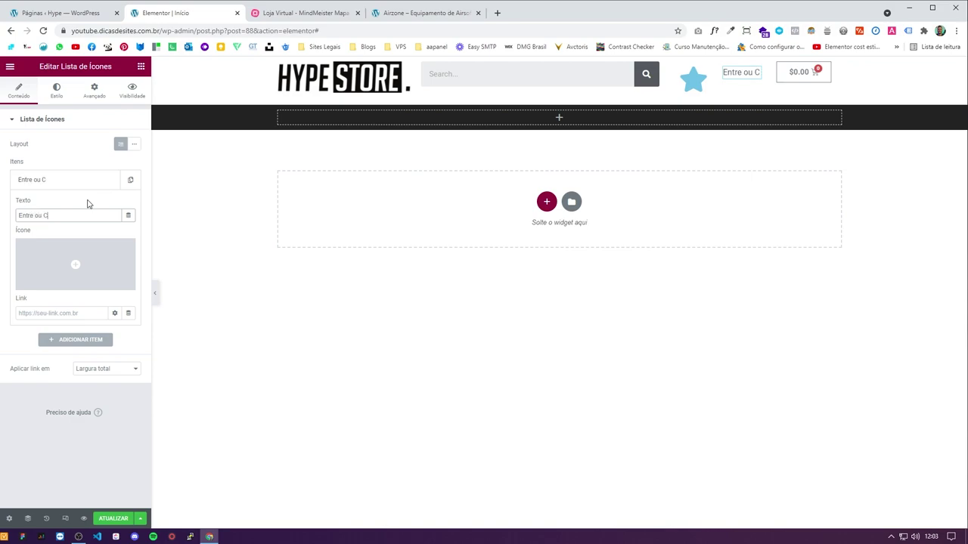
{"action": "type", "text": "adastre-se"}
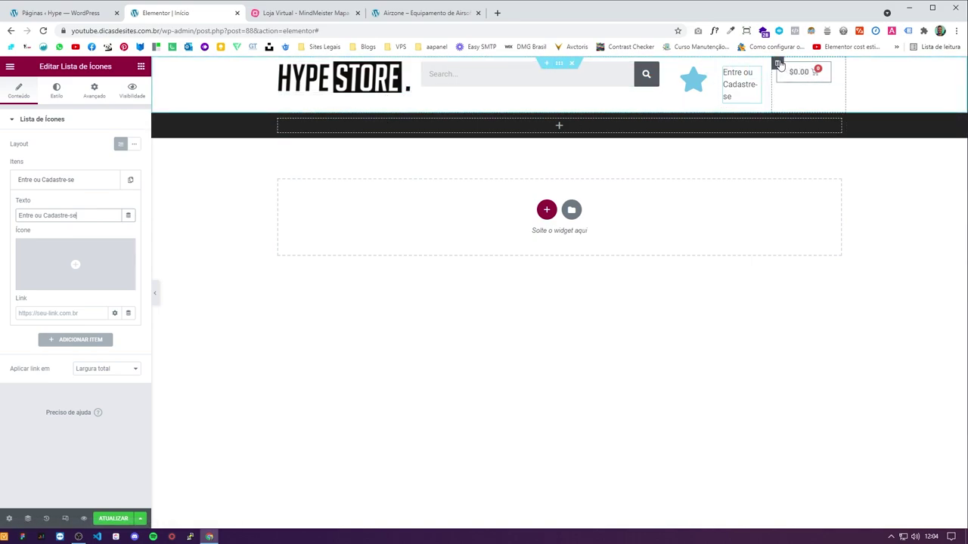
Step: Set the vertical alignment of the cart's column to Meio
{"action": "left_click", "coordinate": [778, 64]}
{"action": "left_click", "coordinate": [88, 165]}
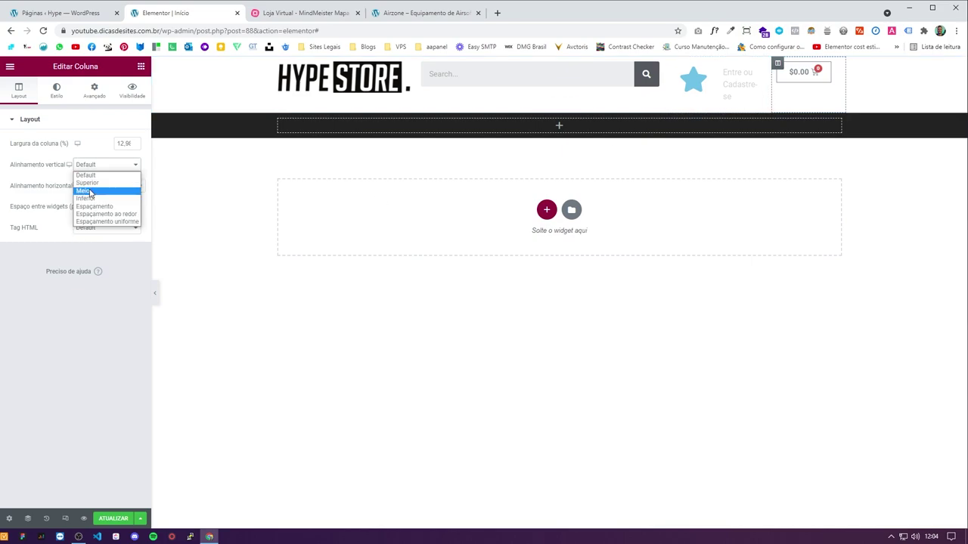
{"action": "left_click", "coordinate": [97, 192]}
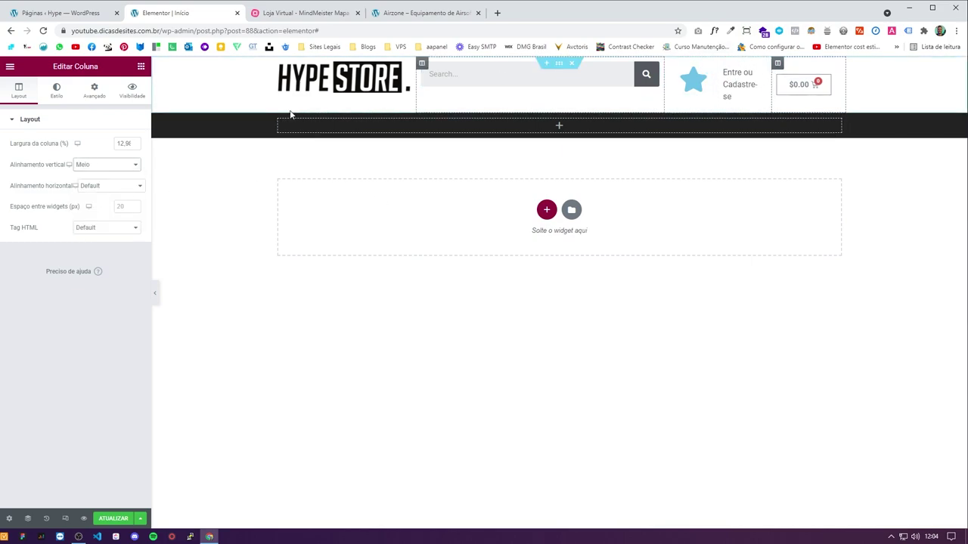
Step: Set the vertical alignment of the whole logo and search section to Meio and preview the header
{"action": "left_click", "coordinate": [551, 65]}
{"action": "left_click", "coordinate": [91, 240]}
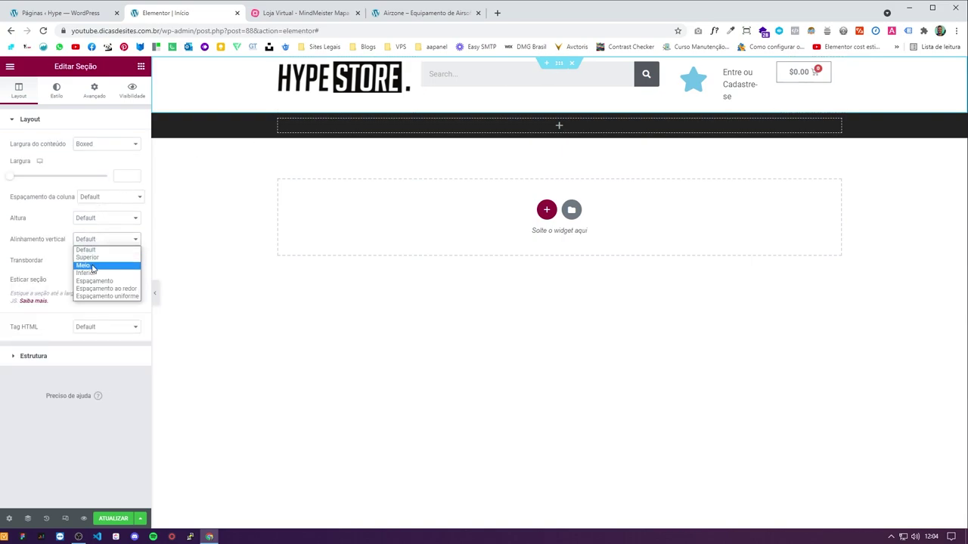
{"action": "left_click", "coordinate": [92, 267]}
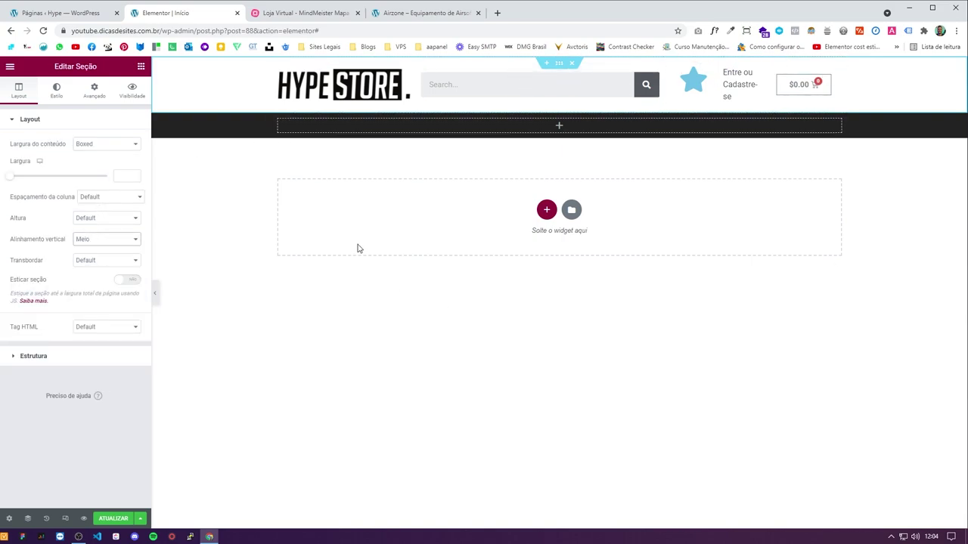
{"action": "left_click", "coordinate": [155, 301]}
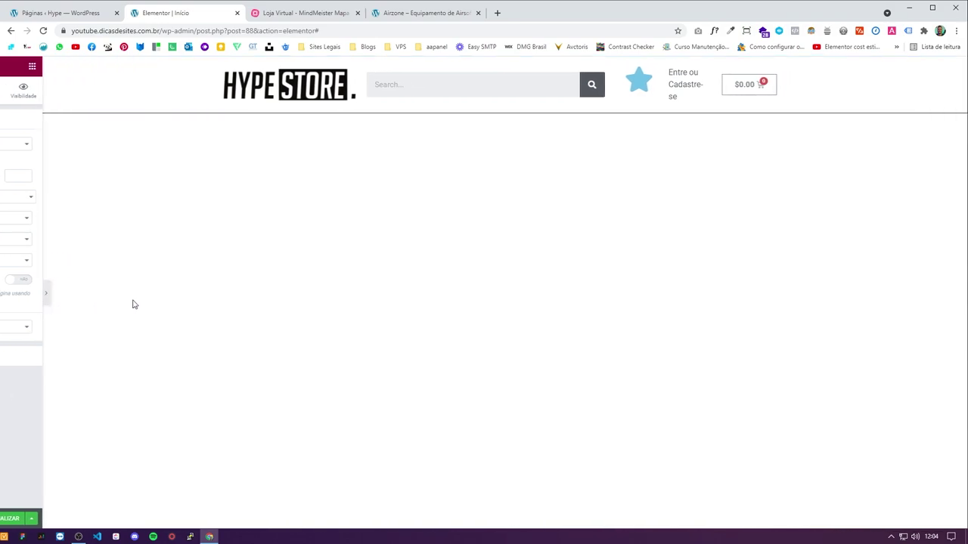
{"action": "left_click", "coordinate": [3, 292]}
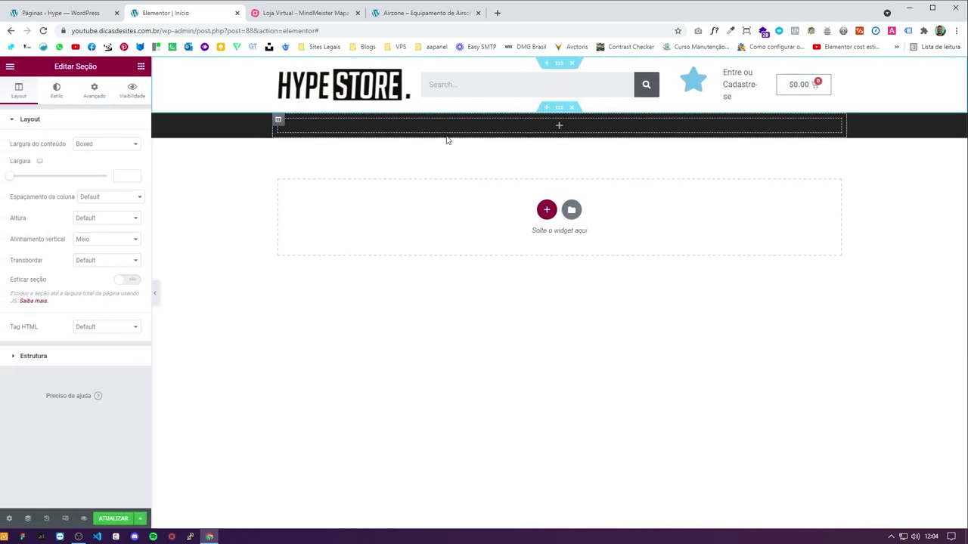
Step: Add a Nav Menu widget to the dark section below the header and align it to the center
{"action": "left_click", "coordinate": [141, 67]}
{"action": "scroll", "coordinate": [46, 288], "scroll_direction": "down", "scroll_amount": 3}
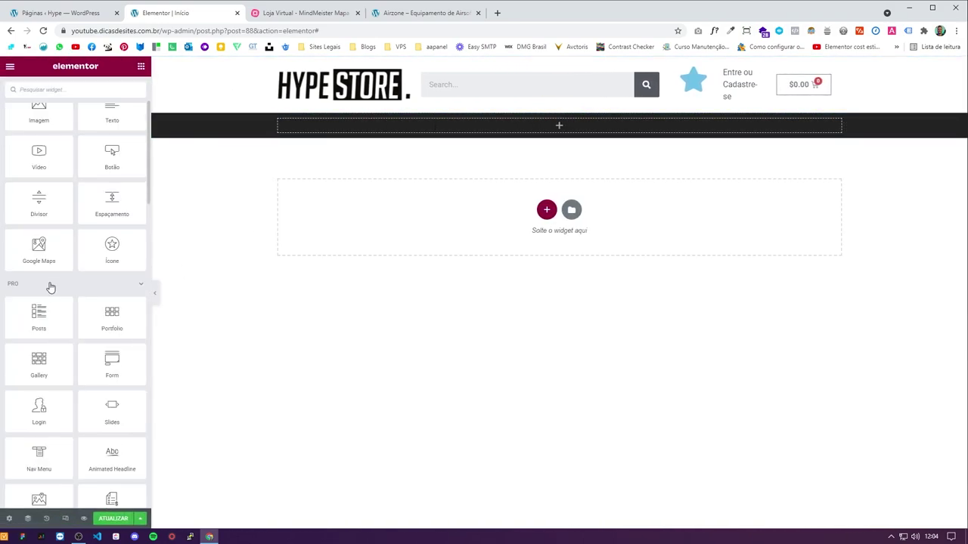
{"action": "left_click_drag", "start_coordinate": [38, 408], "coordinate": [537, 121]}
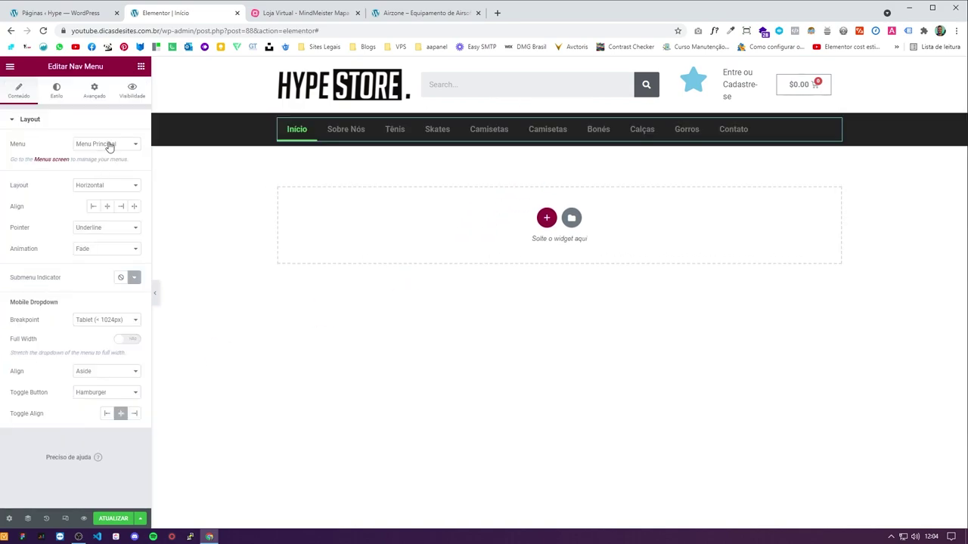
{"action": "left_click", "coordinate": [107, 206]}
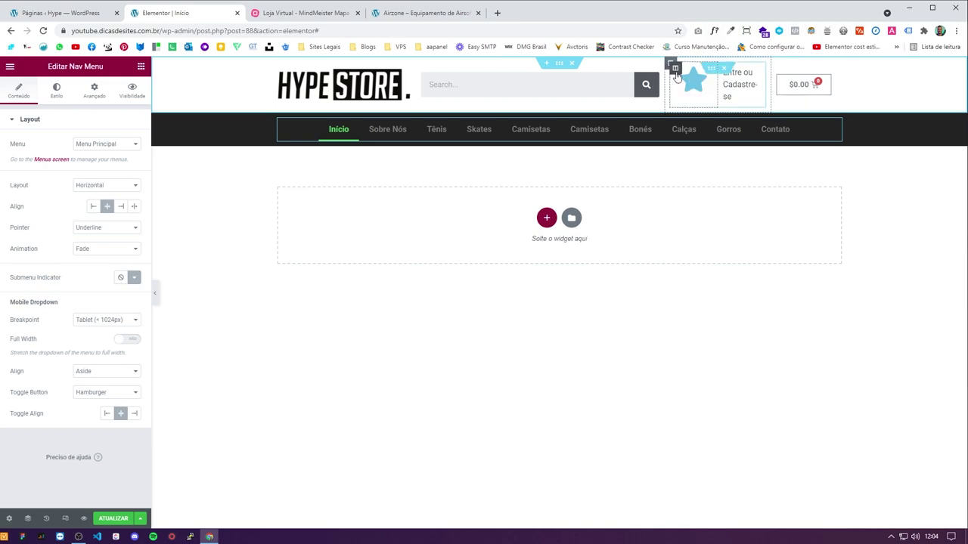
Step: Set the vertical alignment of the inner section with the star icon and login text to Meio
{"action": "left_click", "coordinate": [675, 68]}
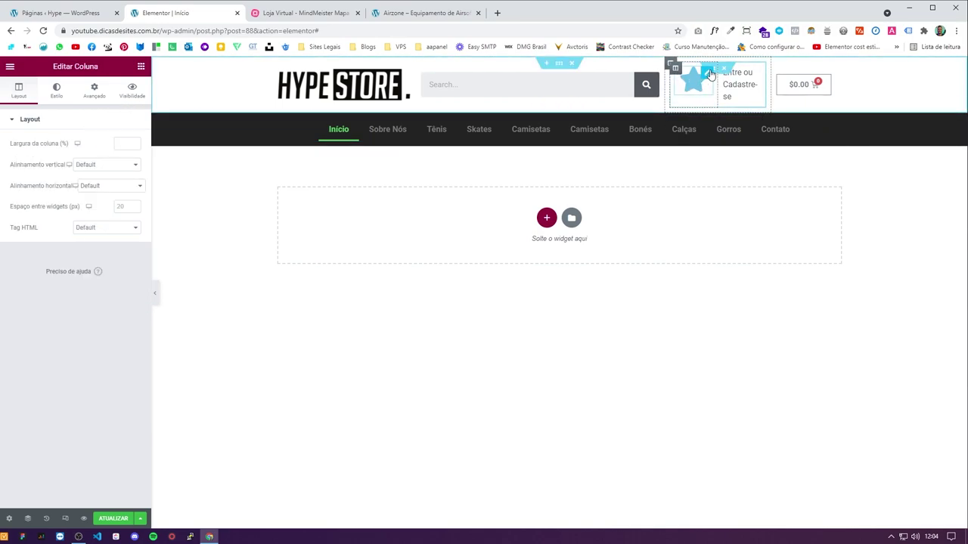
{"action": "left_click", "coordinate": [713, 70]}
{"action": "left_click", "coordinate": [112, 220]}
{"action": "left_click", "coordinate": [96, 240]}
{"action": "left_click", "coordinate": [106, 239]}
{"action": "left_click", "coordinate": [99, 260]}
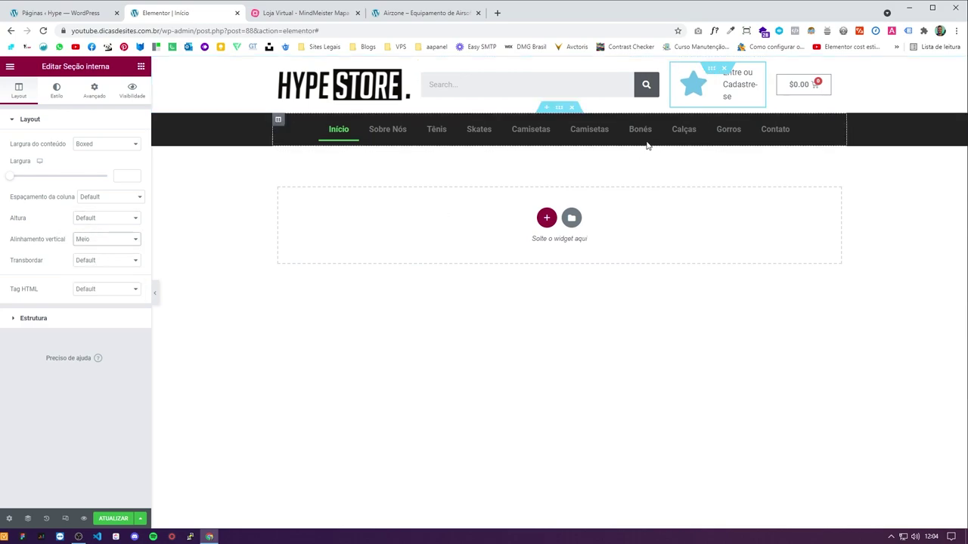
Step: Set the margin and padding of the star icon's column to 0 on all sides
{"action": "left_click", "coordinate": [674, 68]}
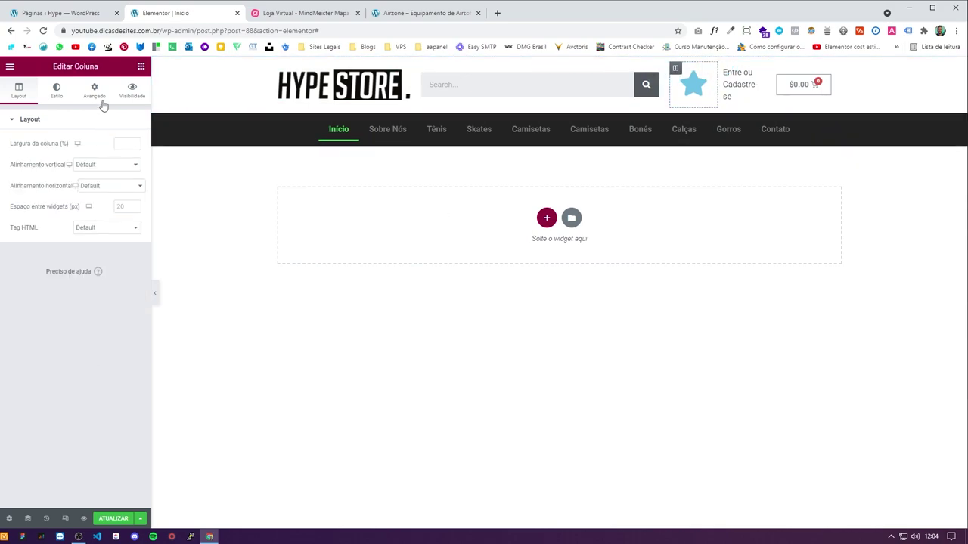
{"action": "left_click", "coordinate": [95, 90]}
{"action": "left_click", "coordinate": [131, 201]}
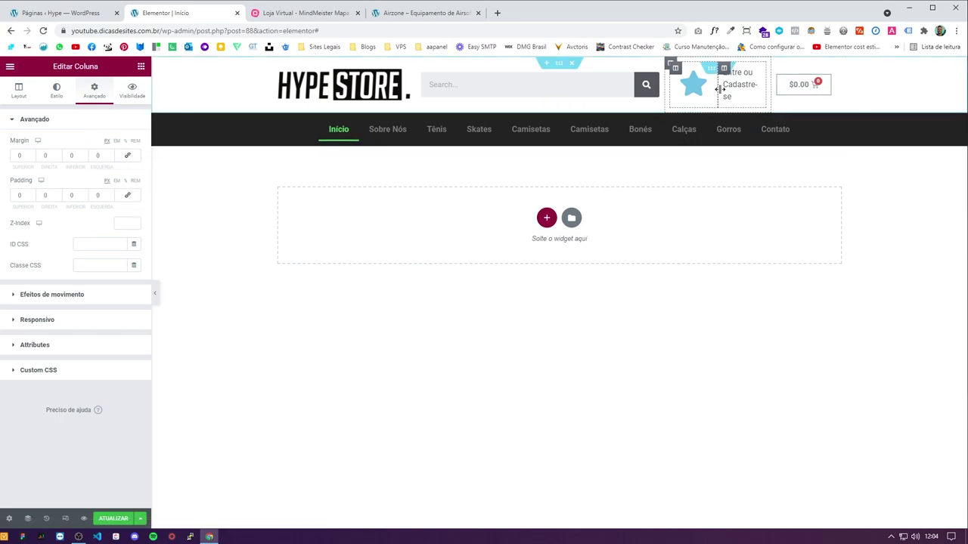
Step: Set margin and padding to 0 on all sides for the login text's column and the outer column enclosing the account link
{"action": "left_click", "coordinate": [724, 69]}
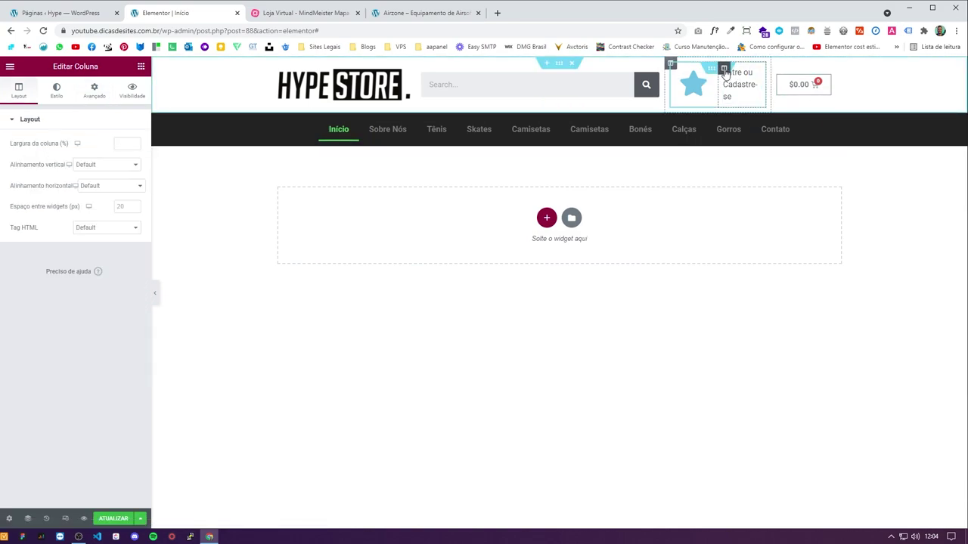
{"action": "left_click", "coordinate": [95, 89]}
{"action": "left_click", "coordinate": [133, 198]}
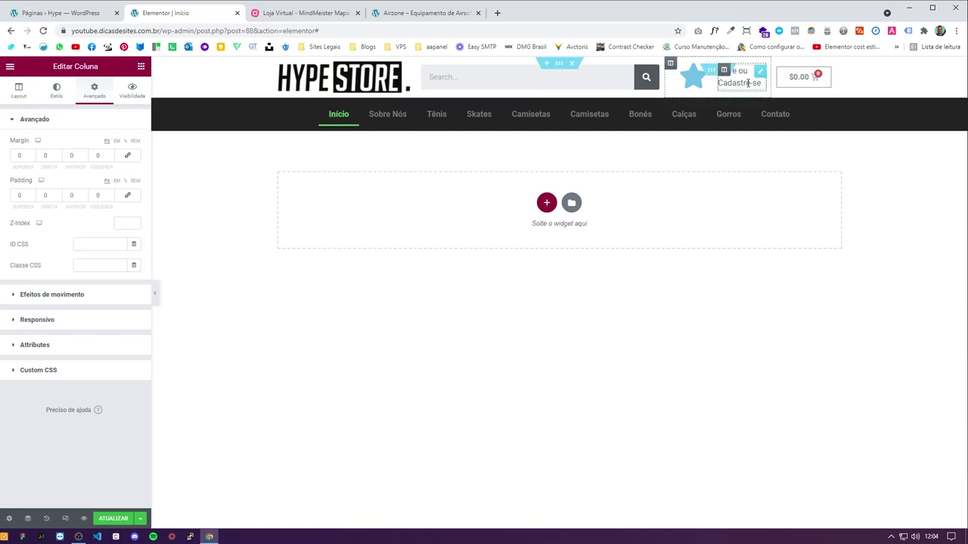
{"action": "left_click", "coordinate": [670, 63]}
{"action": "left_click", "coordinate": [95, 89]}
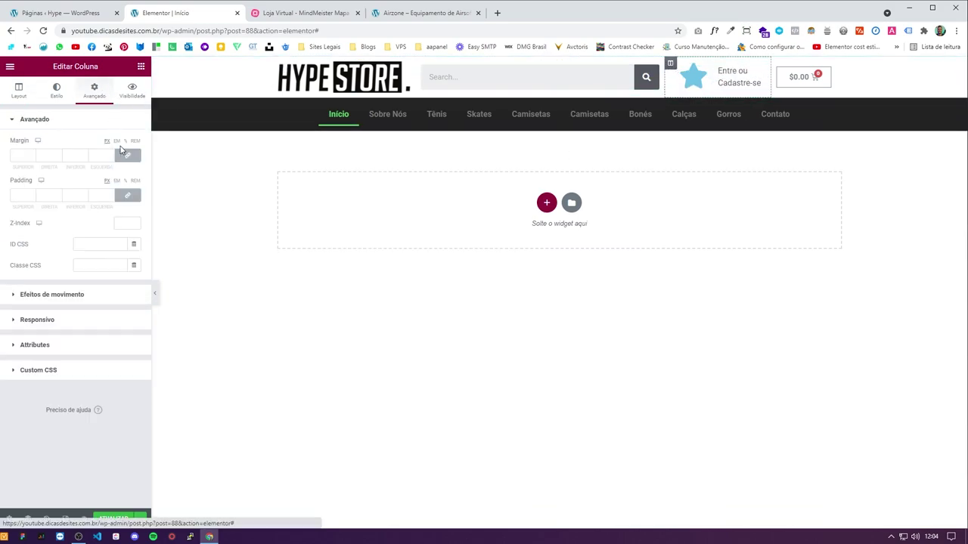
{"action": "left_click", "coordinate": [127, 195]}
Step: Set margin and padding to 0 on all sides for the search bar's column and the logo's column
{"action": "left_click", "coordinate": [422, 64]}
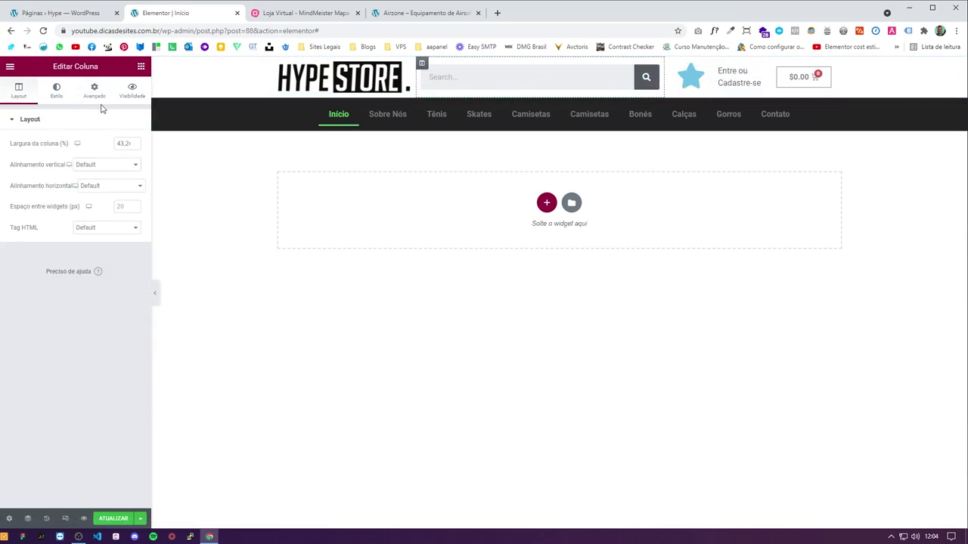
{"action": "left_click", "coordinate": [95, 90]}
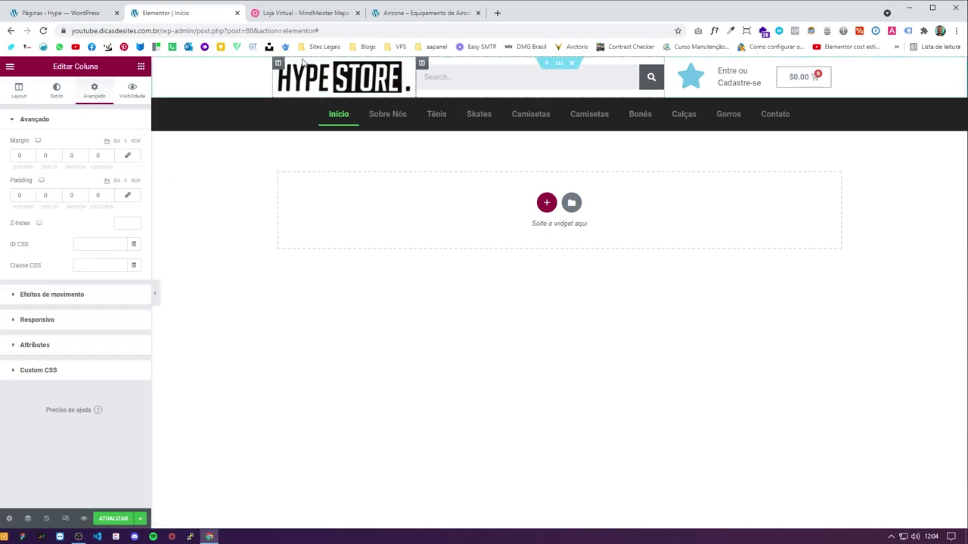
{"action": "left_click", "coordinate": [279, 63]}
{"action": "left_click", "coordinate": [95, 89]}
{"action": "left_click", "coordinate": [127, 155]}
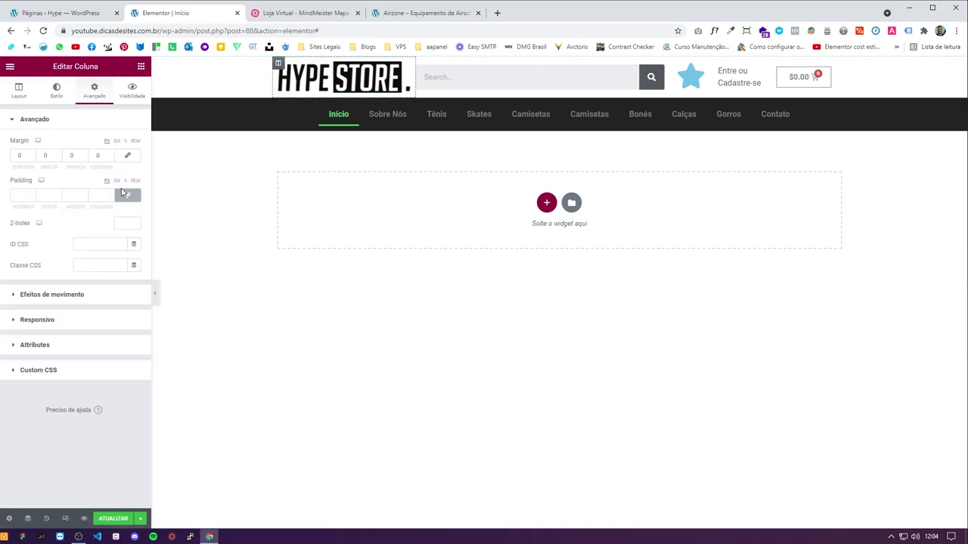
{"action": "left_click", "coordinate": [127, 196]}
Step: Set the margin and padding of the cart's column to 0 on all sides
{"action": "left_click", "coordinate": [778, 64]}
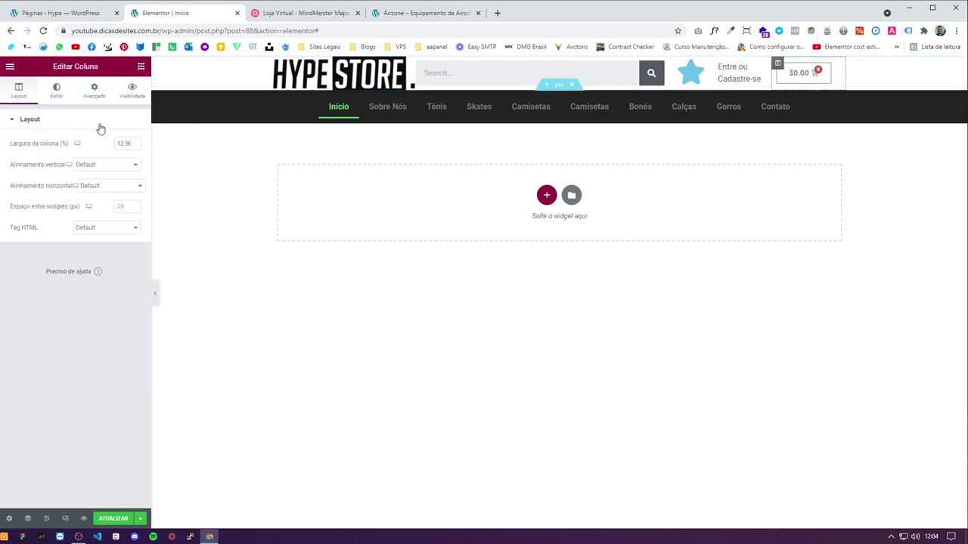
{"action": "left_click", "coordinate": [95, 90]}
{"action": "left_click", "coordinate": [127, 155]}
{"action": "left_click", "coordinate": [127, 196]}
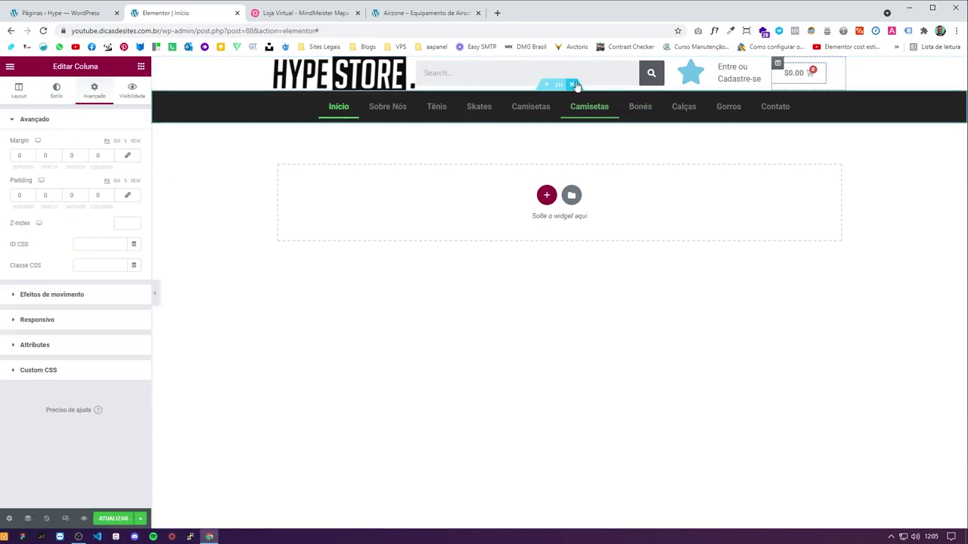
Step: Set the top and bottom padding of the logo and search section to 20 px
{"action": "left_click", "coordinate": [559, 62]}
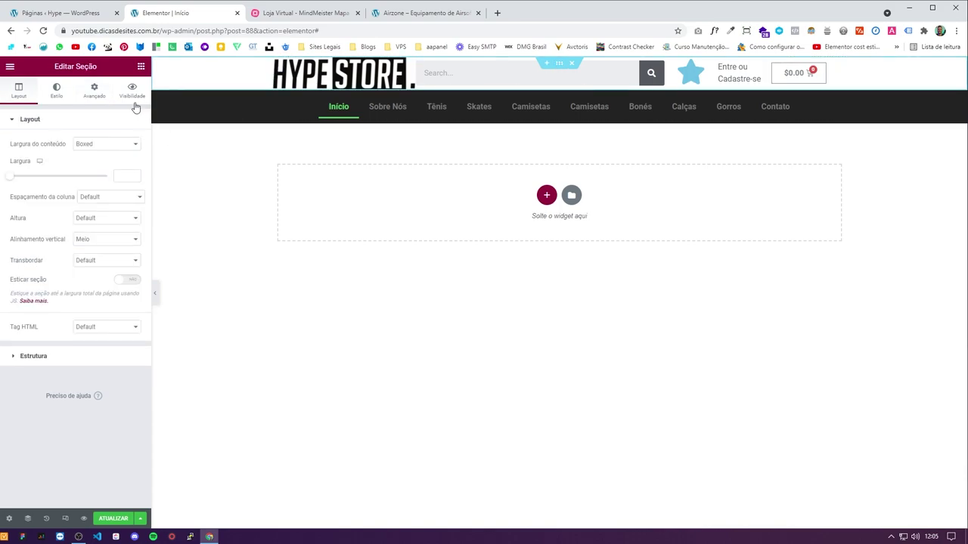
{"action": "left_click", "coordinate": [95, 89]}
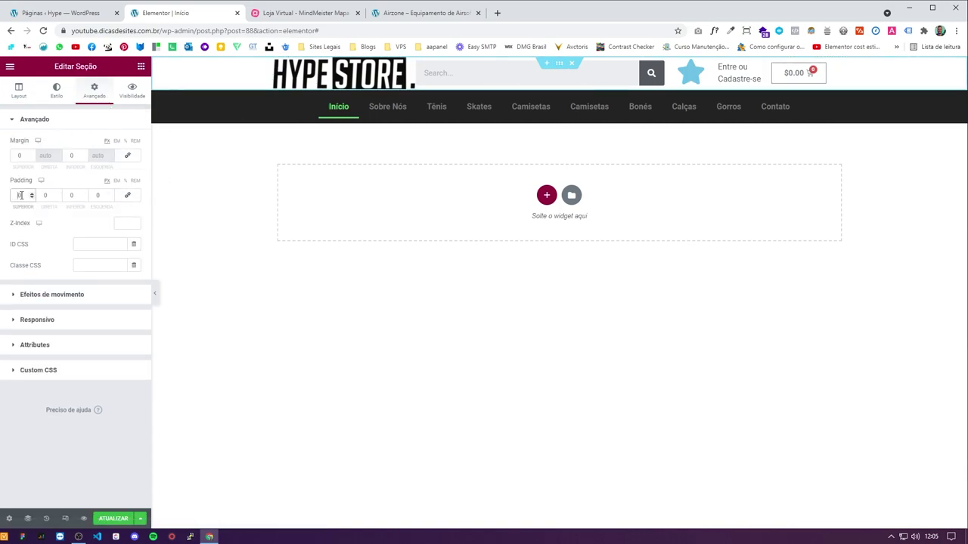
{"action": "type", "text": "20"}
{"action": "left_click", "coordinate": [70, 195]}
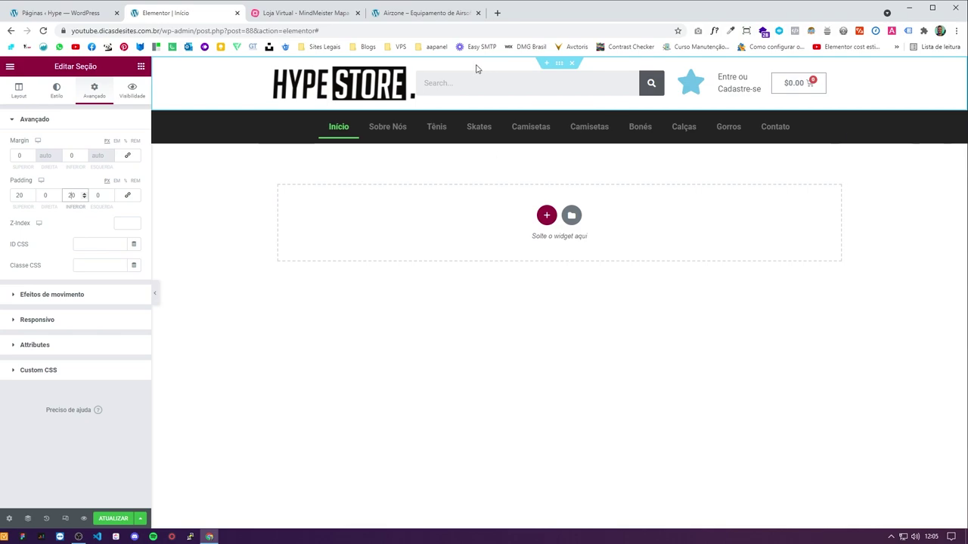
Step: Check the reference store's header and move its browser tab directly beside the Elementor tab
{"action": "left_click", "coordinate": [439, 13]}
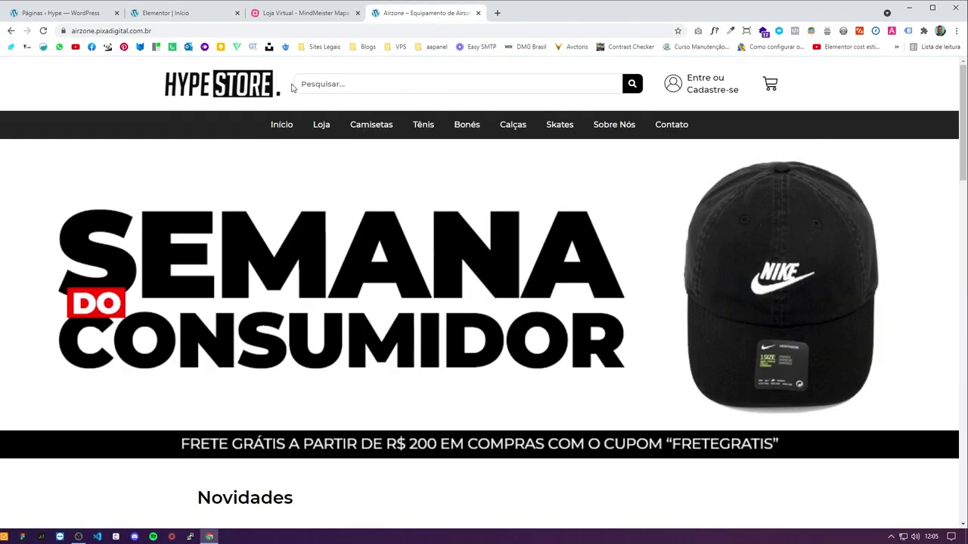
{"action": "left_click", "coordinate": [280, 14]}
{"action": "key", "text": "ctrl+shift+Tab"}
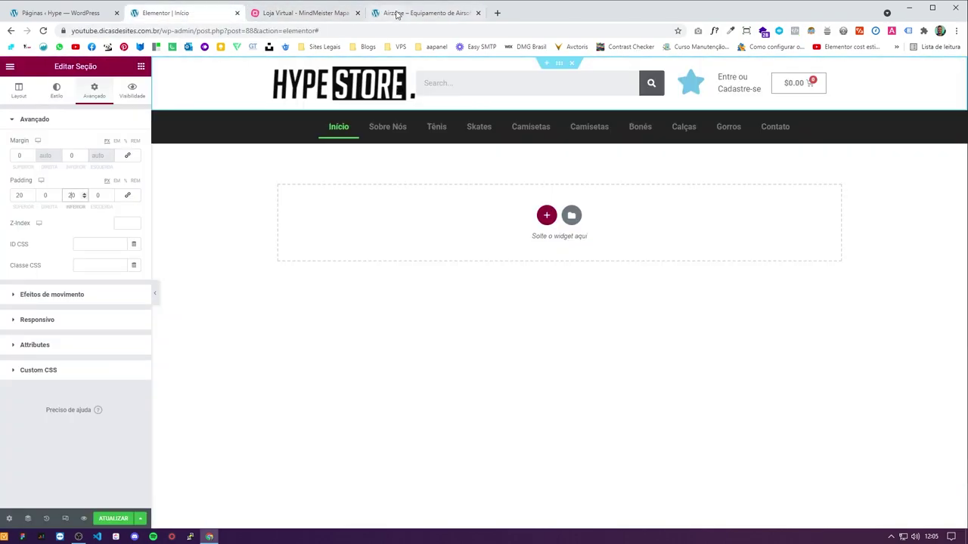
{"action": "left_click_drag", "start_coordinate": [406, 16], "coordinate": [275, 16]}
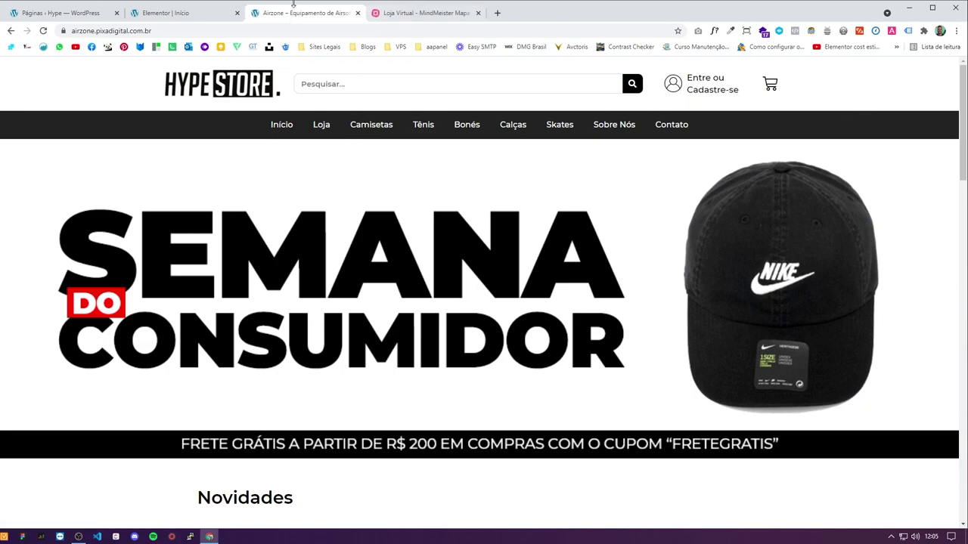
{"action": "left_click", "coordinate": [183, 11]}
Step: Set the Menu Cart widget's items indicator to None and hide its subtotal, keeping the Cart Medium icon
{"action": "left_click", "coordinate": [828, 83]}
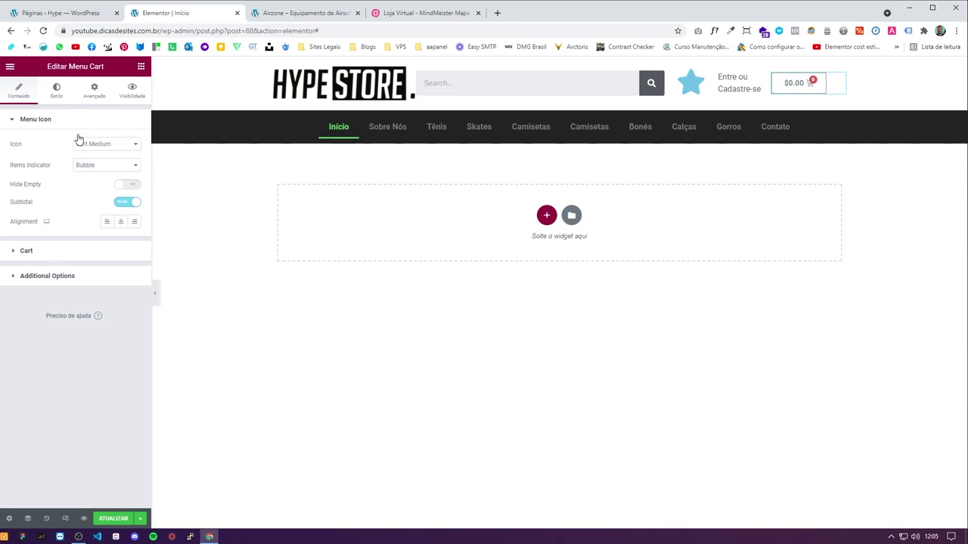
{"action": "left_click", "coordinate": [57, 90]}
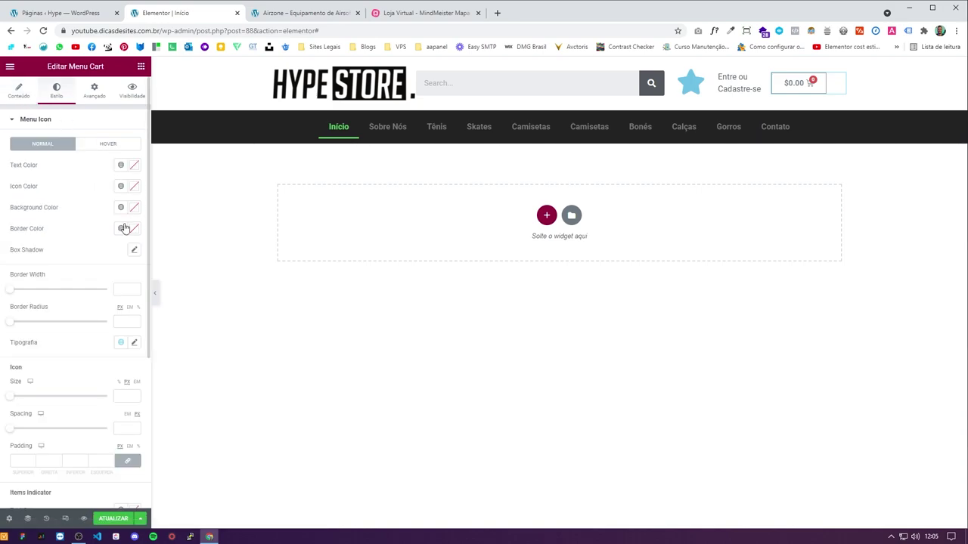
{"action": "left_click", "coordinate": [20, 92]}
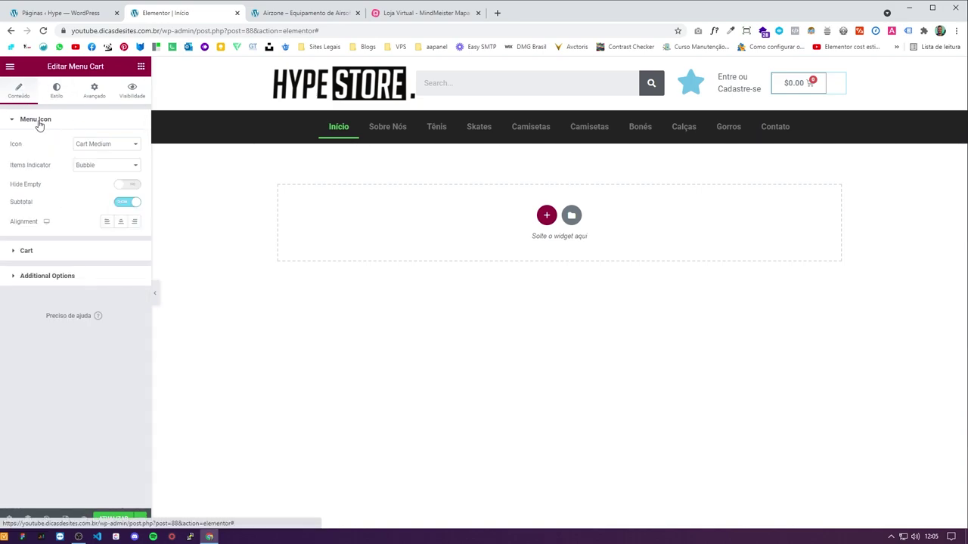
{"action": "left_click", "coordinate": [102, 143]}
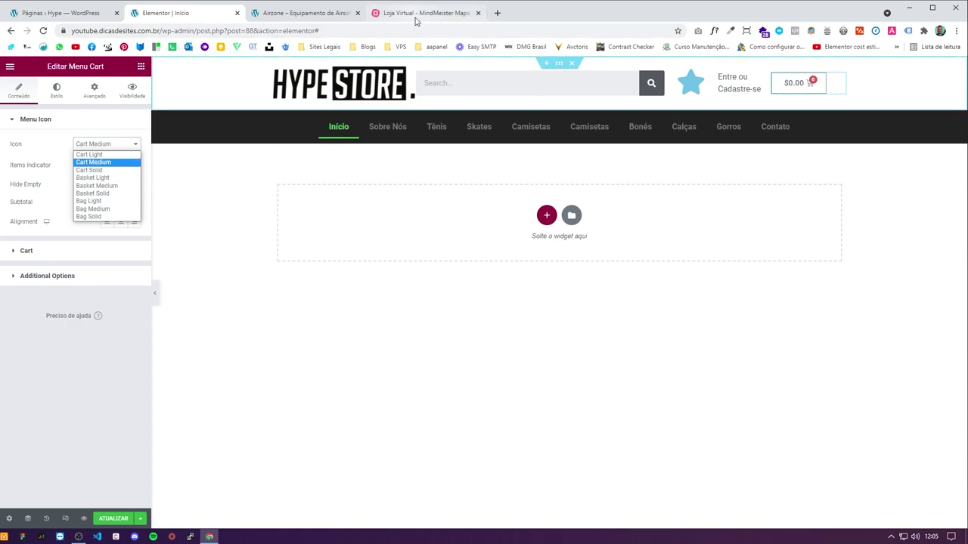
{"action": "left_click", "coordinate": [306, 13]}
{"action": "left_click", "coordinate": [205, 16]}
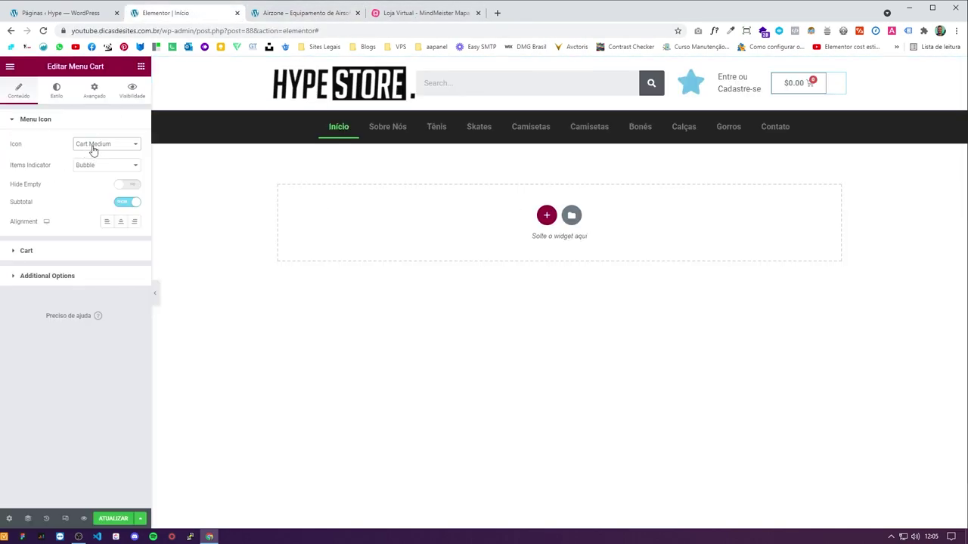
{"action": "left_click", "coordinate": [93, 145]}
{"action": "left_click", "coordinate": [51, 177]}
{"action": "left_click", "coordinate": [100, 168]}
{"action": "left_click", "coordinate": [99, 182]}
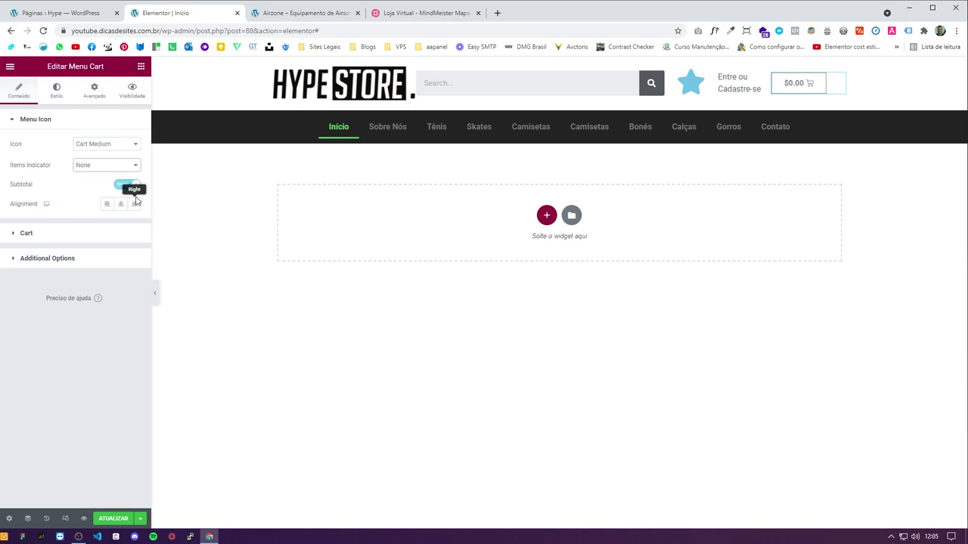
{"action": "left_click", "coordinate": [130, 186]}
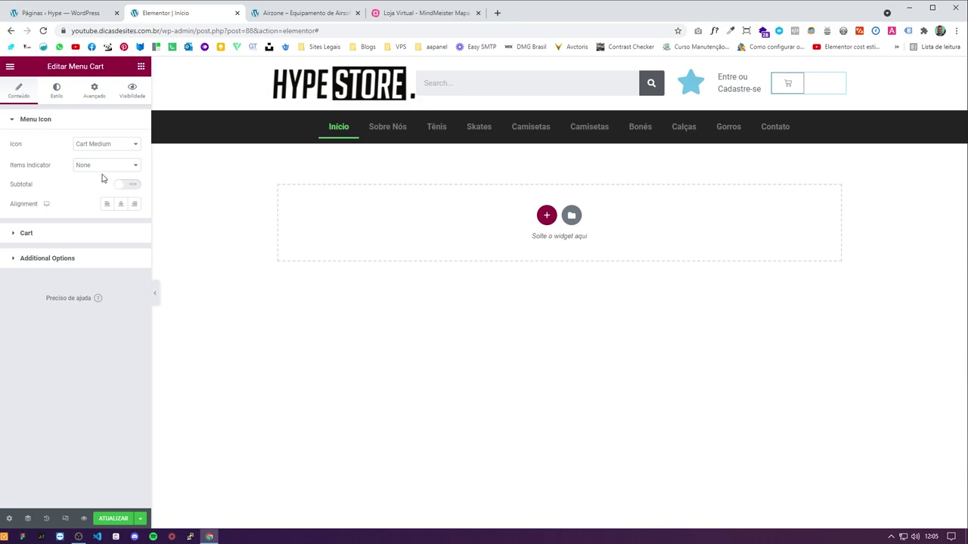
Step: Align the cart icon to the center of its column
{"action": "left_click", "coordinate": [68, 92]}
{"action": "left_click", "coordinate": [12, 95]}
{"action": "left_click", "coordinate": [121, 204]}
Step: Try the Mini Cart type for the Menu Cart widget and switch it back to Side Cart
{"action": "left_click", "coordinate": [68, 239]}
{"action": "left_click", "coordinate": [99, 174]}
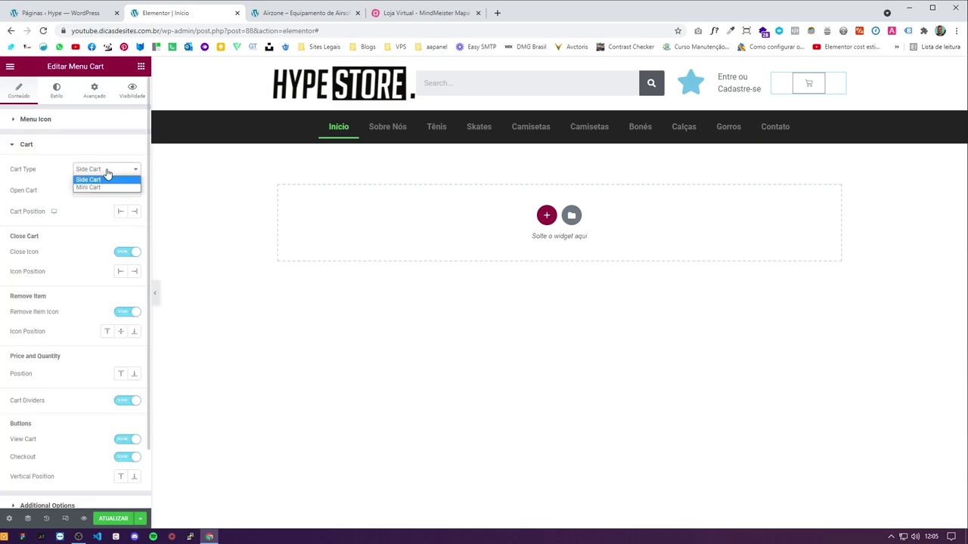
{"action": "left_click", "coordinate": [114, 190]}
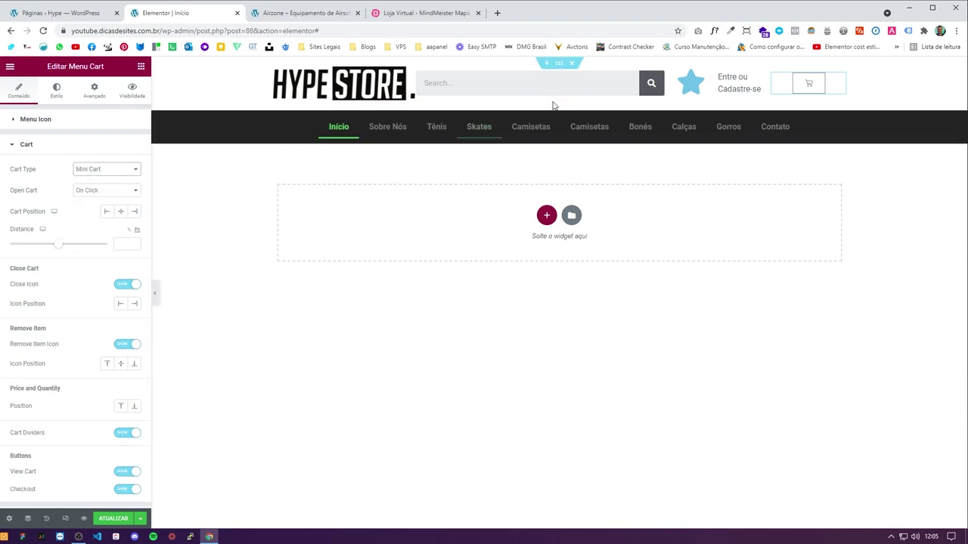
{"action": "left_click", "coordinate": [106, 170]}
{"action": "left_click", "coordinate": [97, 187]}
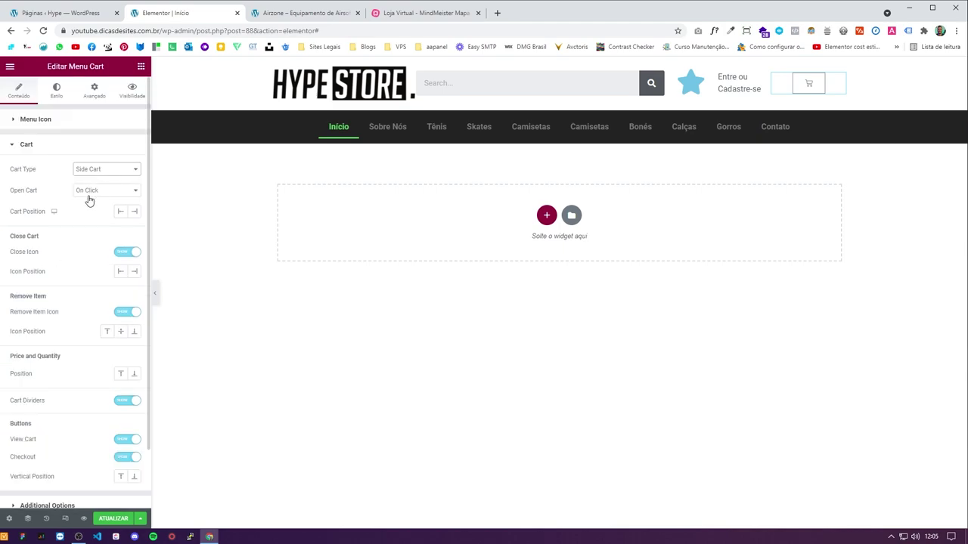
Step: Position the side cart on the right and review the widget's additional options
{"action": "left_click", "coordinate": [134, 213]}
{"action": "scroll", "coordinate": [64, 304], "scroll_direction": "down", "scroll_amount": 1}
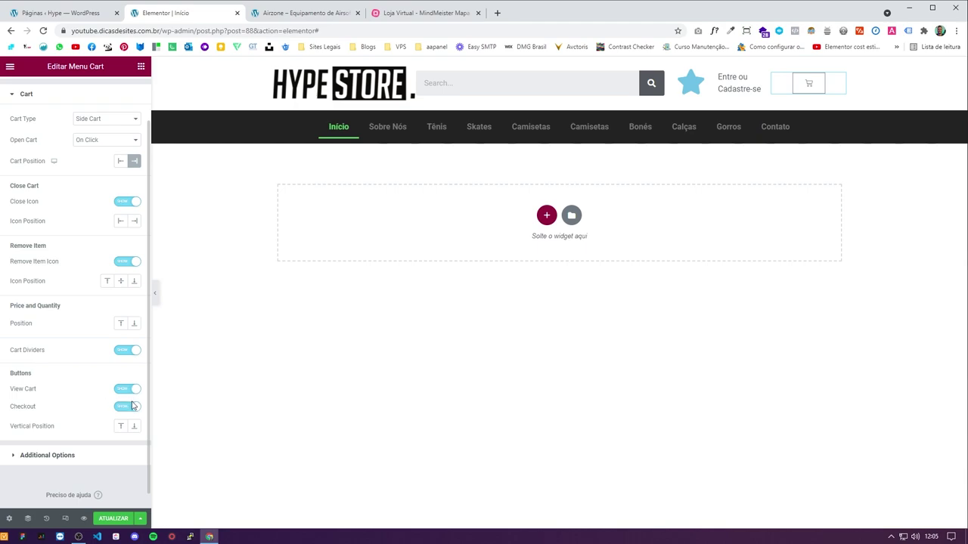
{"action": "left_click", "coordinate": [82, 458]}
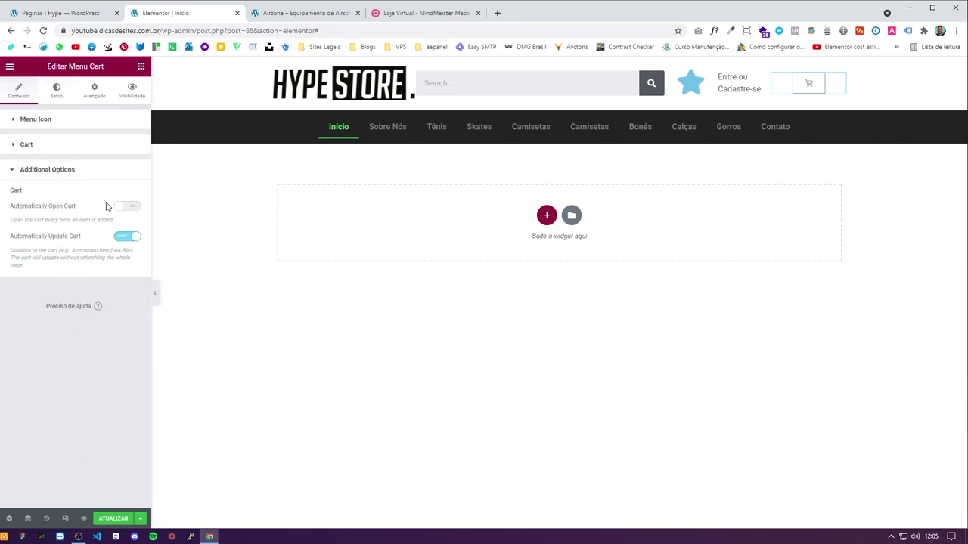
Step: Make the cart icon's border and background colors fully transparent in the normal state, using #02010100 for the border
{"action": "left_click", "coordinate": [67, 93]}
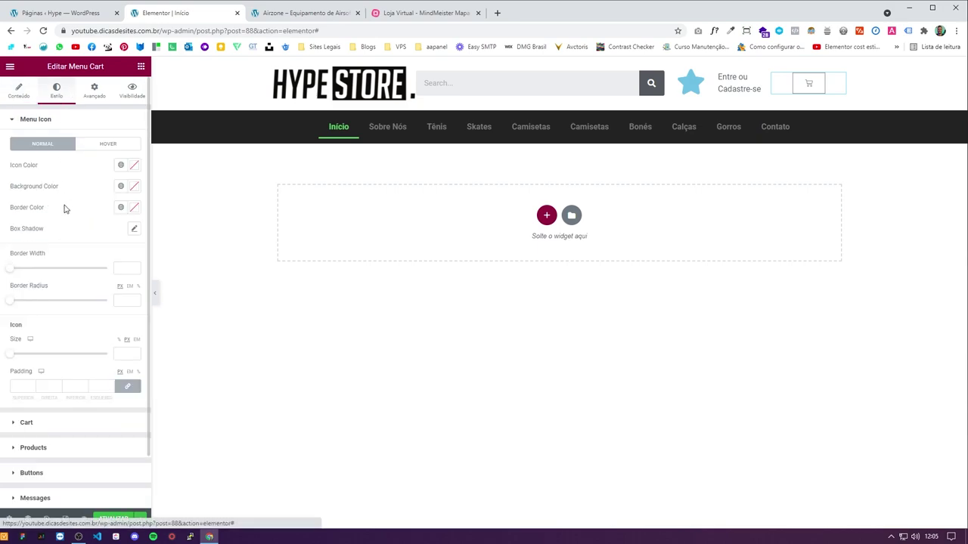
{"action": "left_click", "coordinate": [134, 207]}
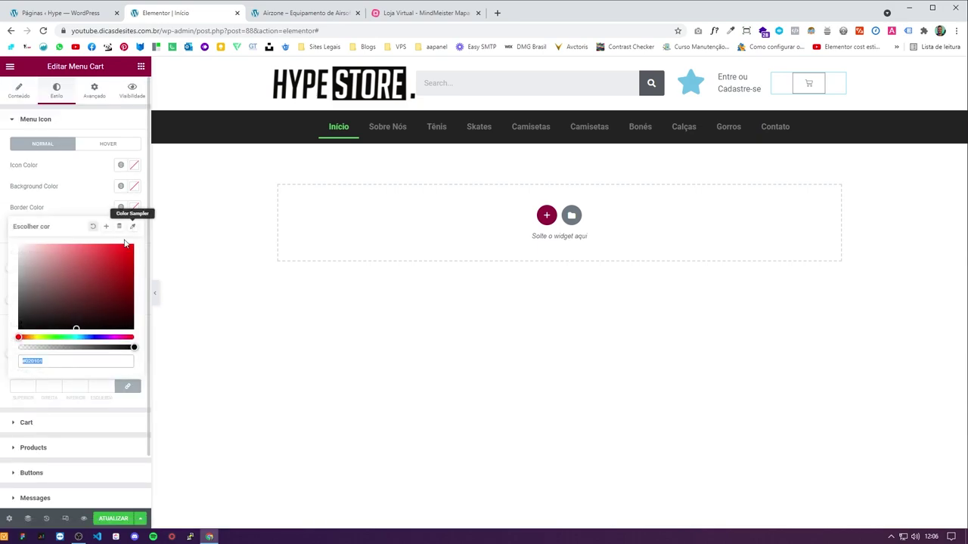
{"action": "left_click_drag", "start_coordinate": [96, 345], "coordinate": [19, 346]}
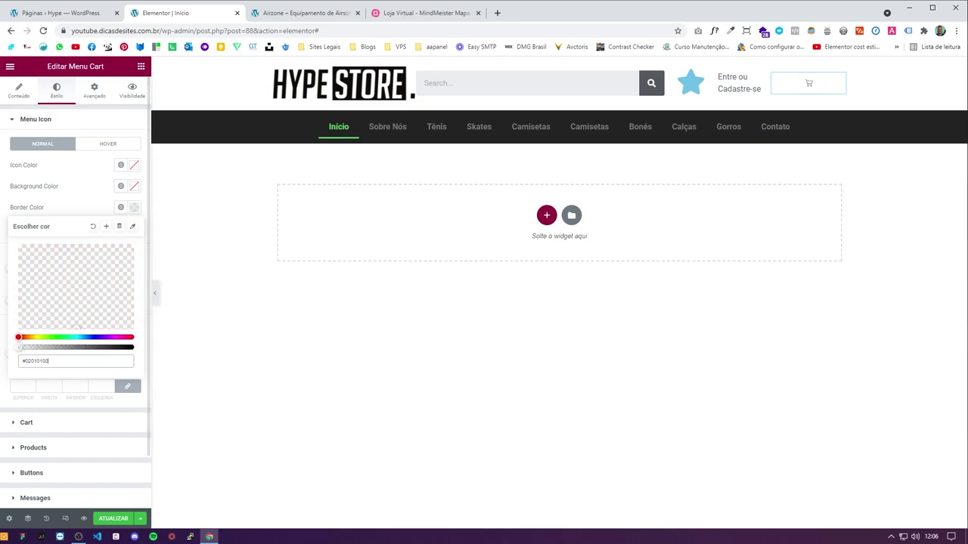
{"action": "left_click", "coordinate": [90, 204]}
{"action": "left_click", "coordinate": [133, 187]}
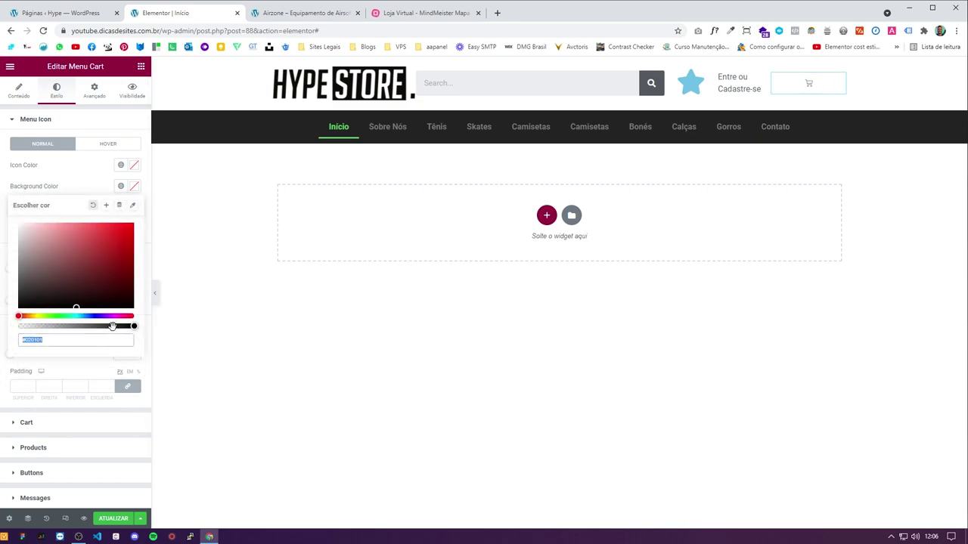
{"action": "left_click_drag", "start_coordinate": [112, 326], "coordinate": [18, 326]}
{"action": "left_click", "coordinate": [66, 180]}
Step: Set the cart icon's color to #232323 in the normal state
{"action": "left_click", "coordinate": [134, 166]}
{"action": "type", "text": "#23232323"}
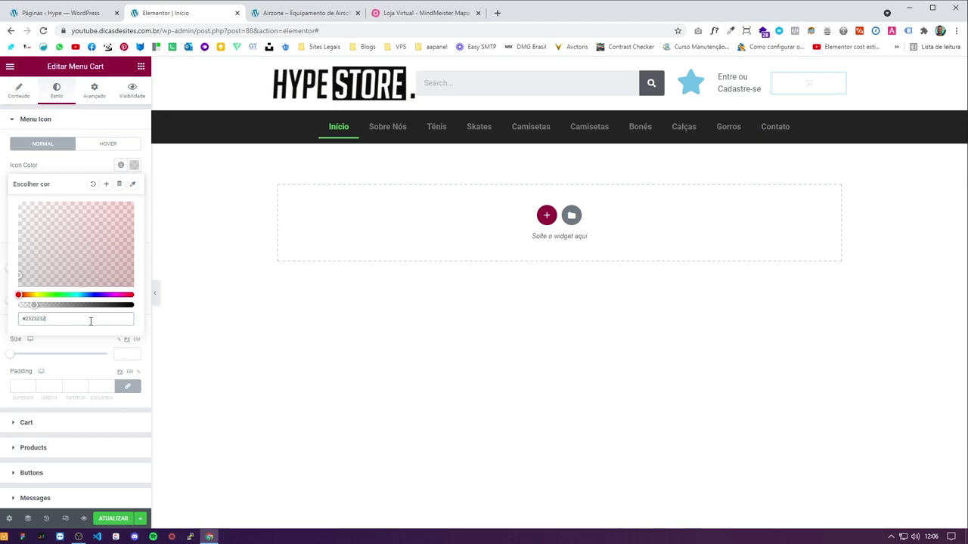
{"action": "key", "text": "BackSpace"}
{"action": "left_click", "coordinate": [83, 174]}
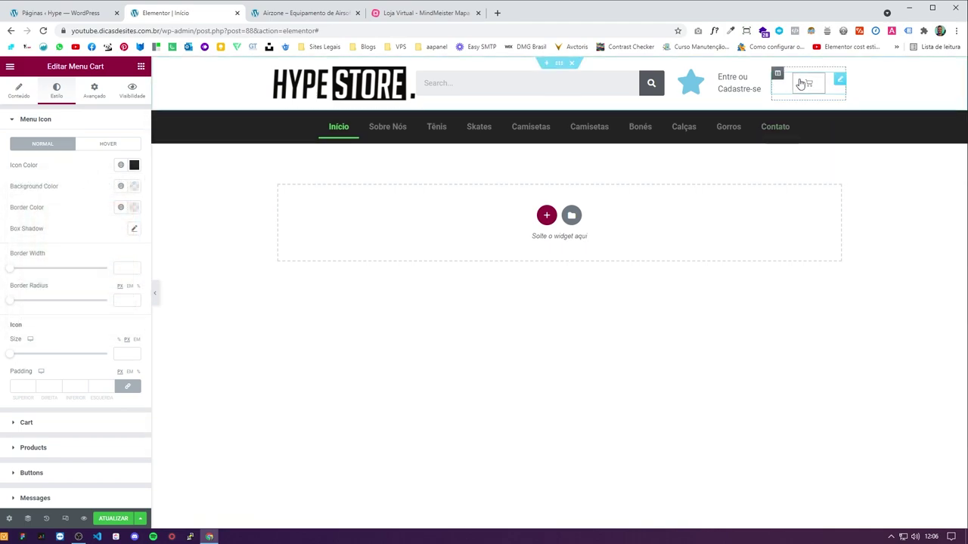
Step: Make the cart icon's hover border and background colors fully transparent with #02010100
{"action": "left_click", "coordinate": [111, 145]}
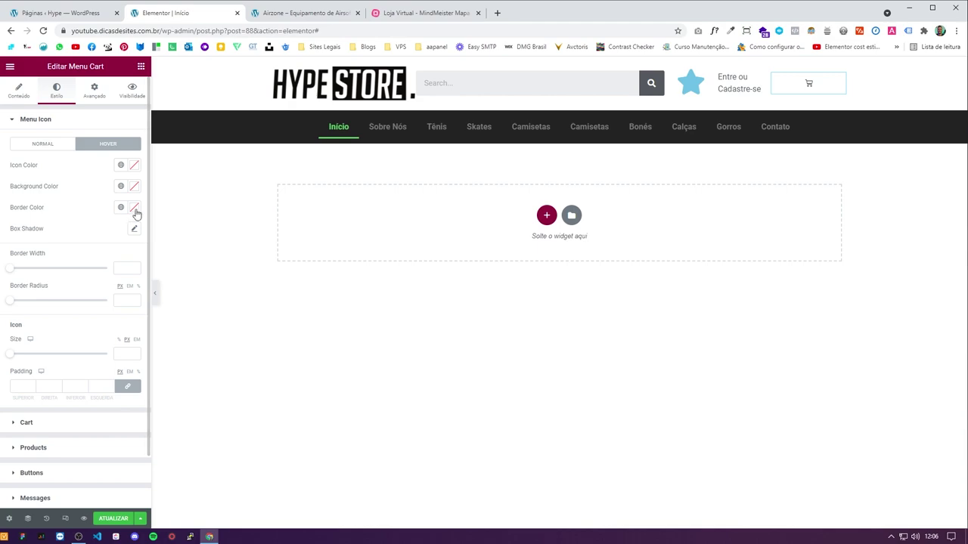
{"action": "left_click", "coordinate": [136, 214]}
{"action": "left_click_drag", "start_coordinate": [99, 348], "coordinate": [20, 347]}
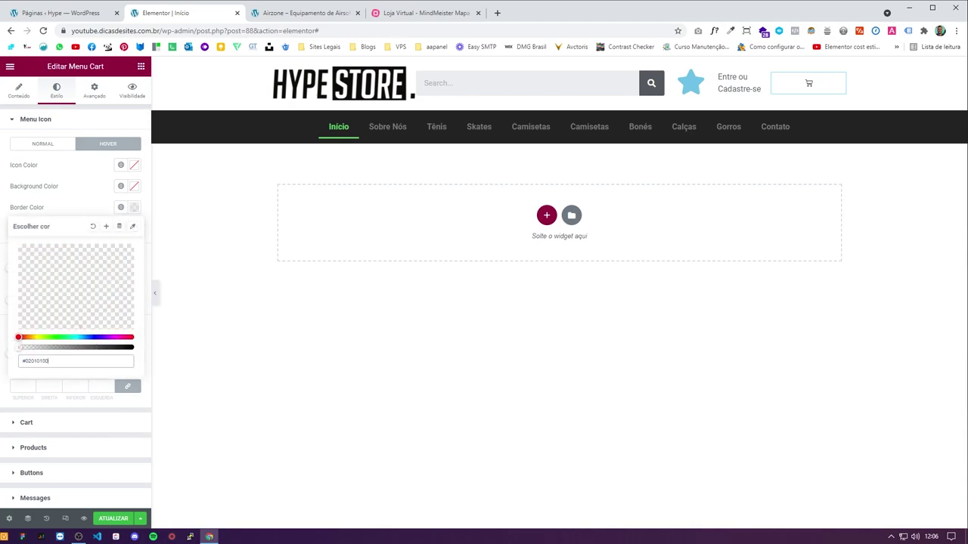
{"action": "left_click", "coordinate": [132, 190]}
{"action": "left_click_drag", "start_coordinate": [99, 327], "coordinate": [20, 326]}
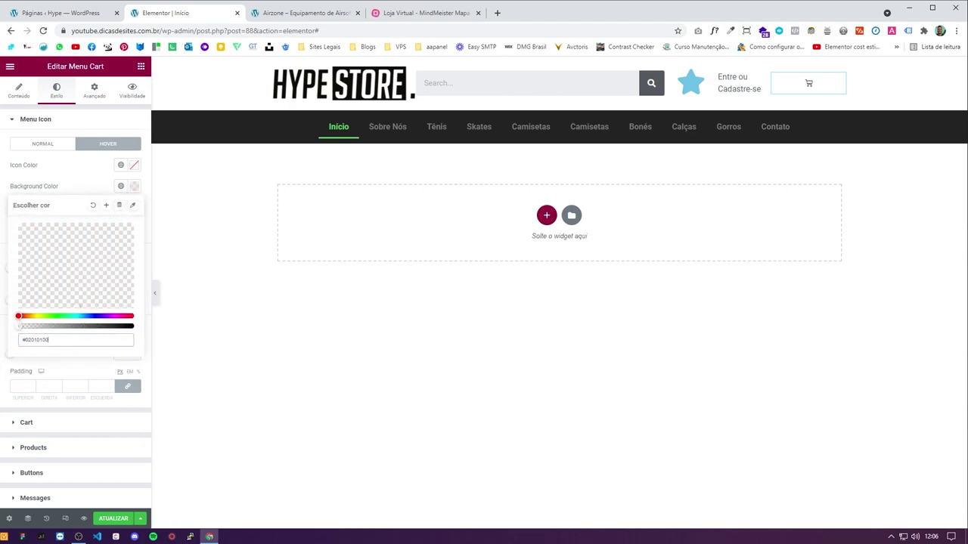
Step: Set the cart icon's hover color to #232323
{"action": "left_click", "coordinate": [133, 170]}
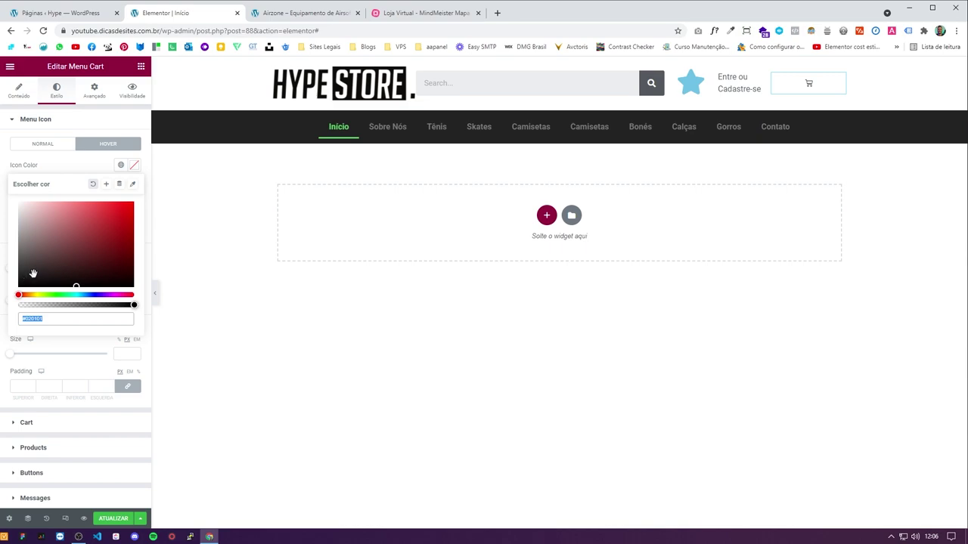
{"action": "type", "text": "#232323"}
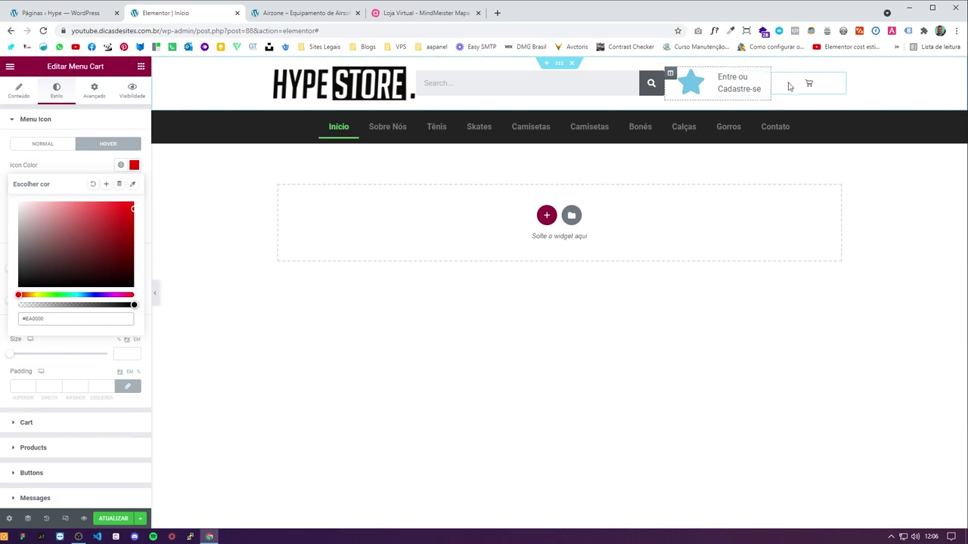
{"action": "mouse_move", "coordinate": [46, 273]}
{"action": "left_mouse_down"}
{"action": "mouse_move", "coordinate": [35, 311]}
{"action": "mouse_move", "coordinate": [2, 311]}
{"action": "left_mouse_up"}
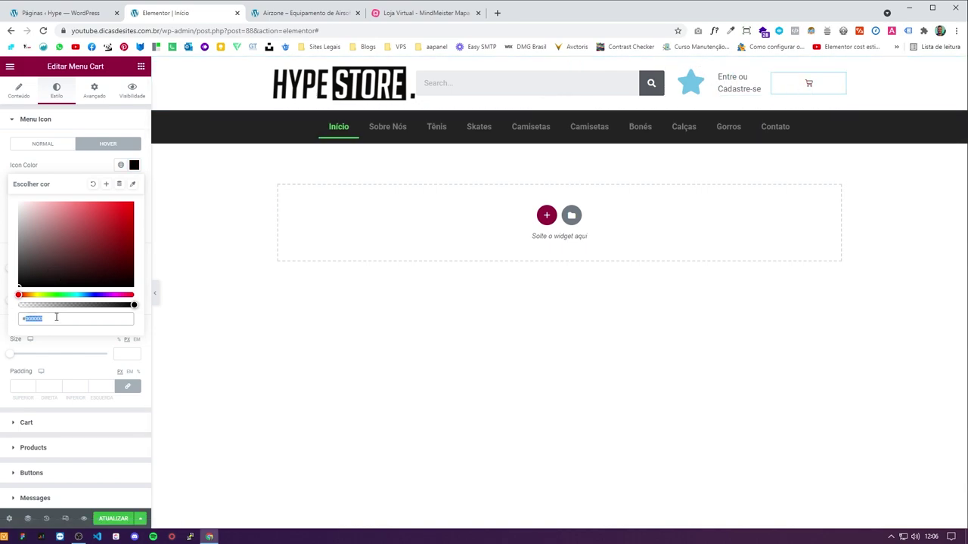
{"action": "type", "text": "#23232323"}
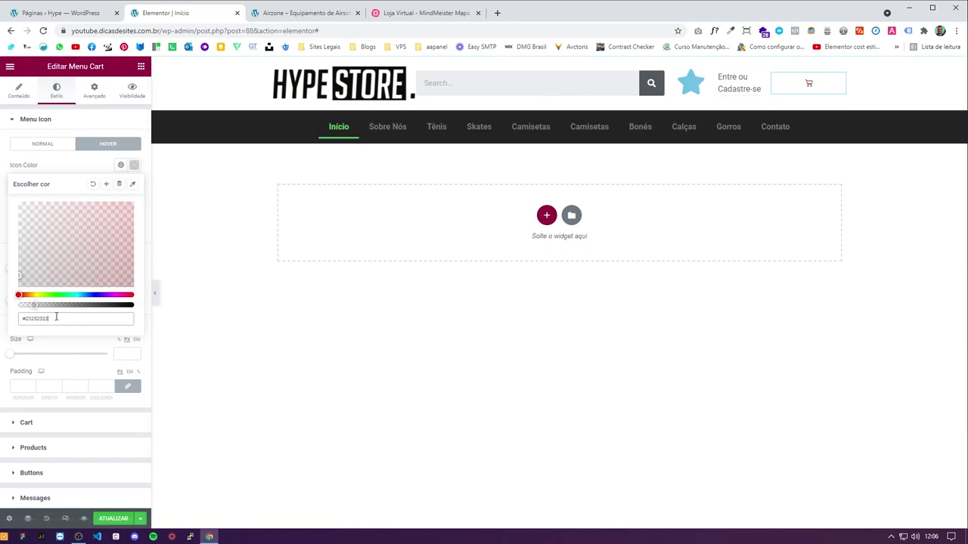
{"action": "left_click", "coordinate": [65, 162]}
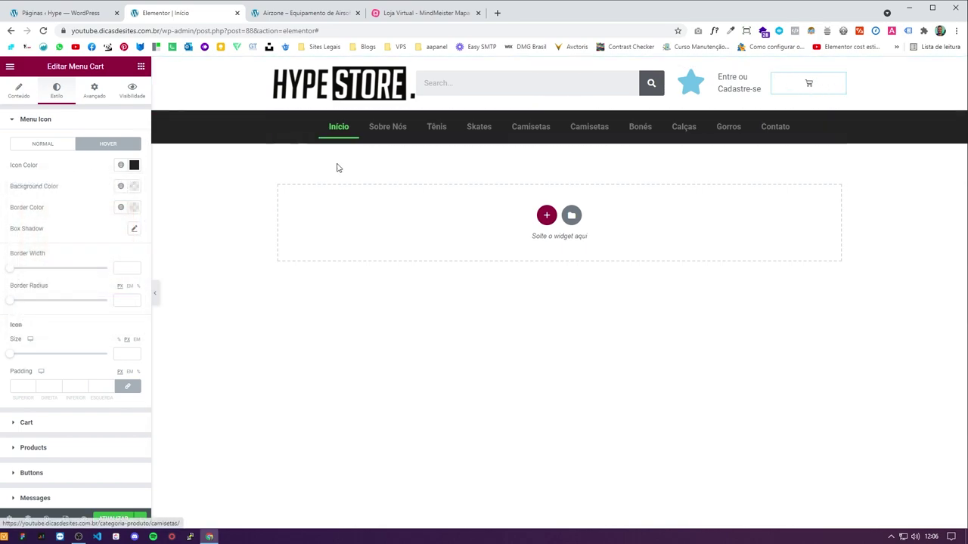
Step: Set the side cart's border radius and padding to 0 on all sides and its background color to #FFFFFF
{"action": "scroll", "coordinate": [61, 287], "scroll_direction": "down", "scroll_amount": 2}
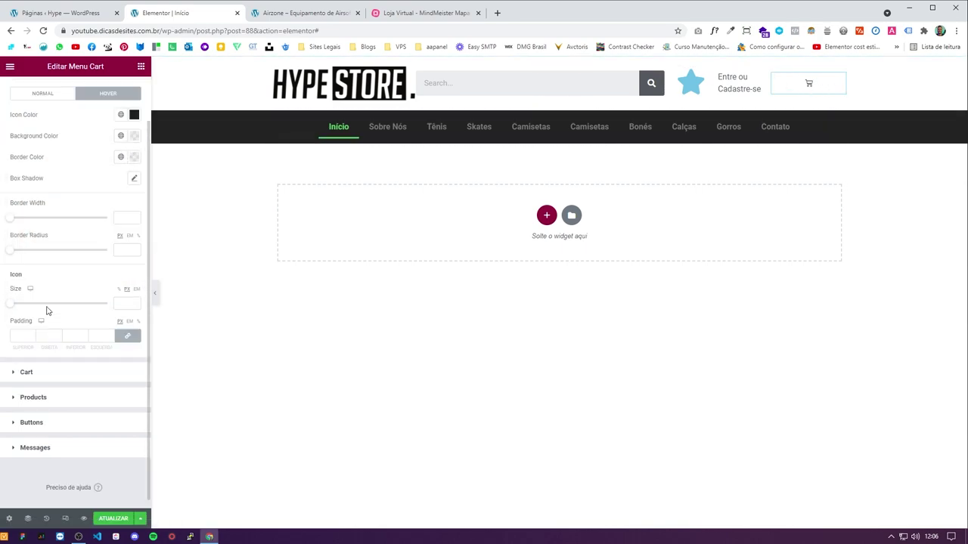
{"action": "left_click", "coordinate": [84, 369]}
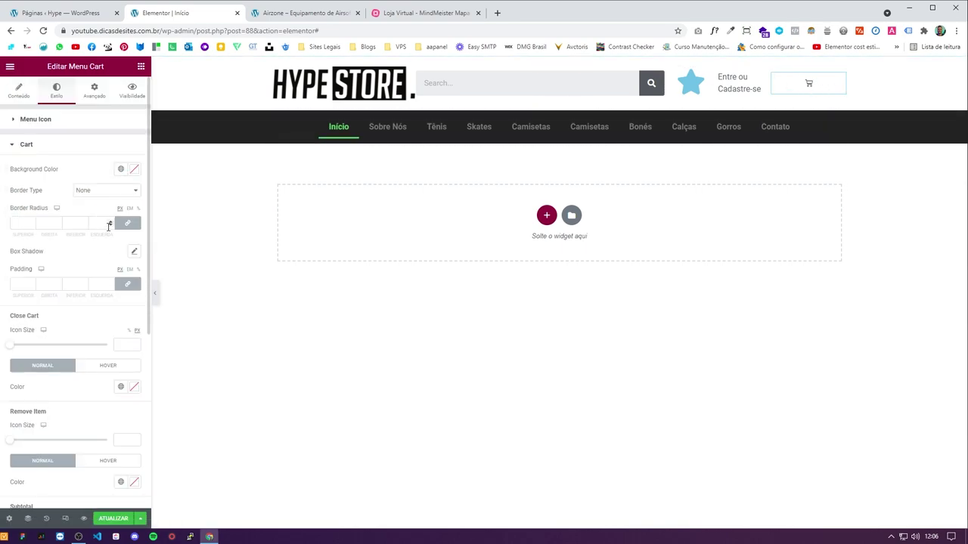
{"action": "left_click", "coordinate": [127, 223]}
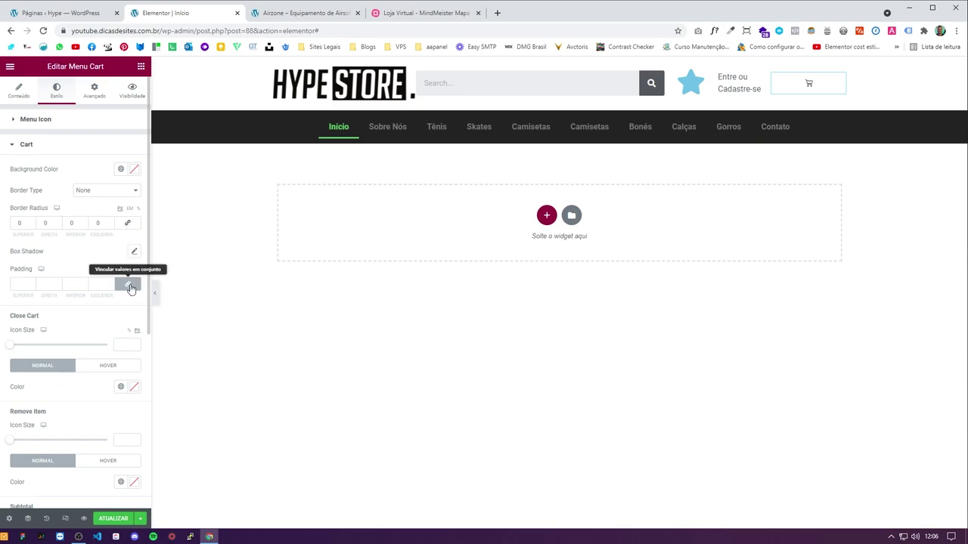
{"action": "left_click", "coordinate": [128, 284]}
{"action": "left_click", "coordinate": [134, 169]}
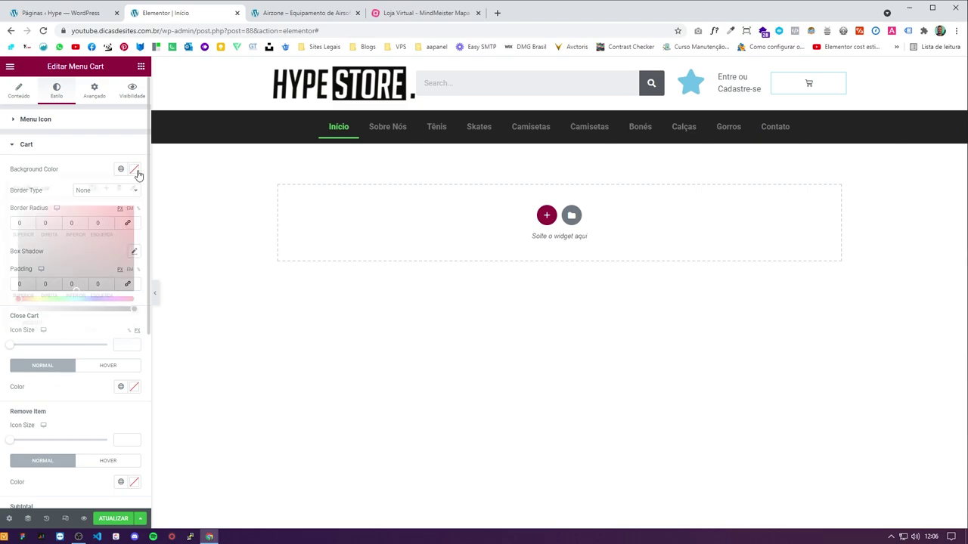
{"action": "type", "text": "#FFFFFF"}
{"action": "left_click", "coordinate": [80, 174]}
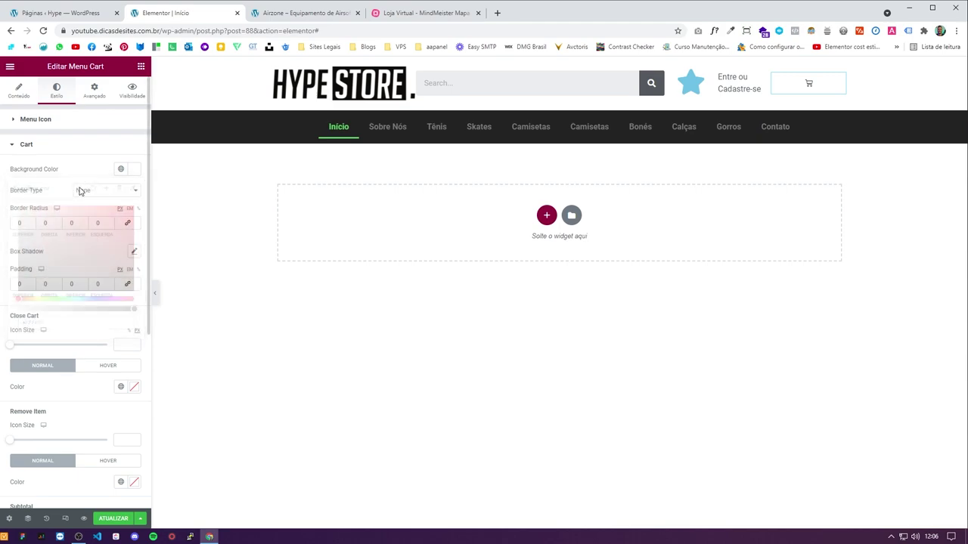
{"action": "scroll", "coordinate": [48, 384], "scroll_direction": "down", "scroll_amount": 4}
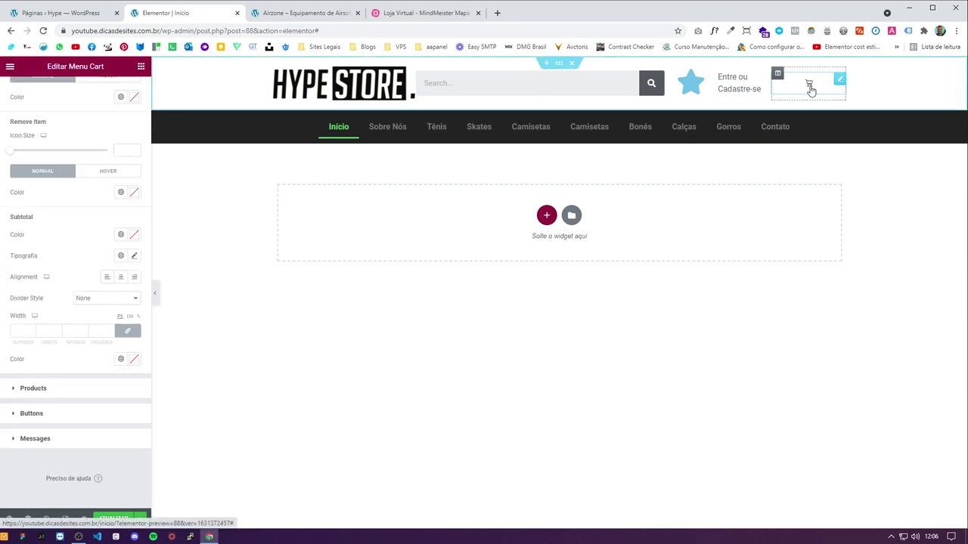
{"action": "scroll", "coordinate": [61, 163], "scroll_direction": "up", "scroll_amount": 3}
{"action": "scroll", "coordinate": [61, 162], "scroll_direction": "up", "scroll_amount": 1}
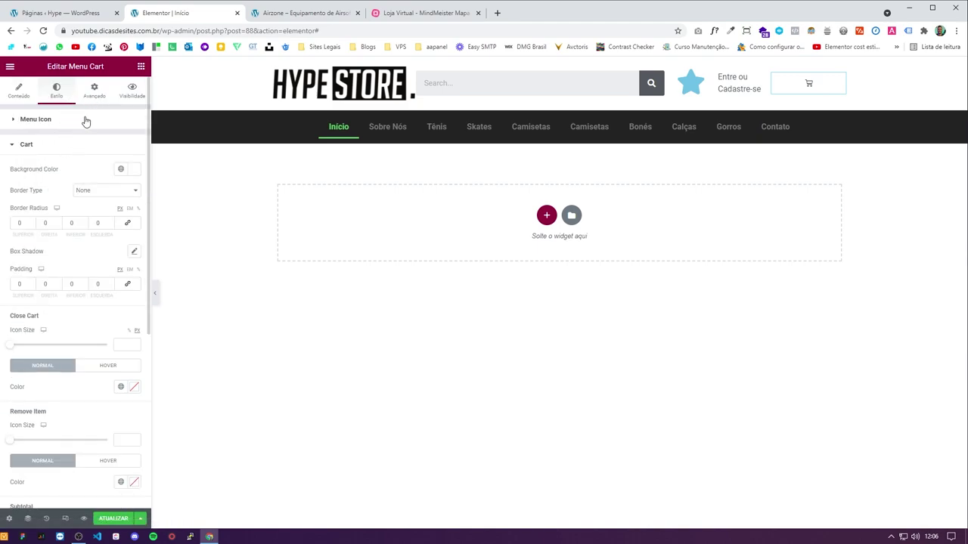
Step: Set the cart icon's size to 26 px and its padding to 0 on all sides
{"action": "left_click", "coordinate": [86, 119]}
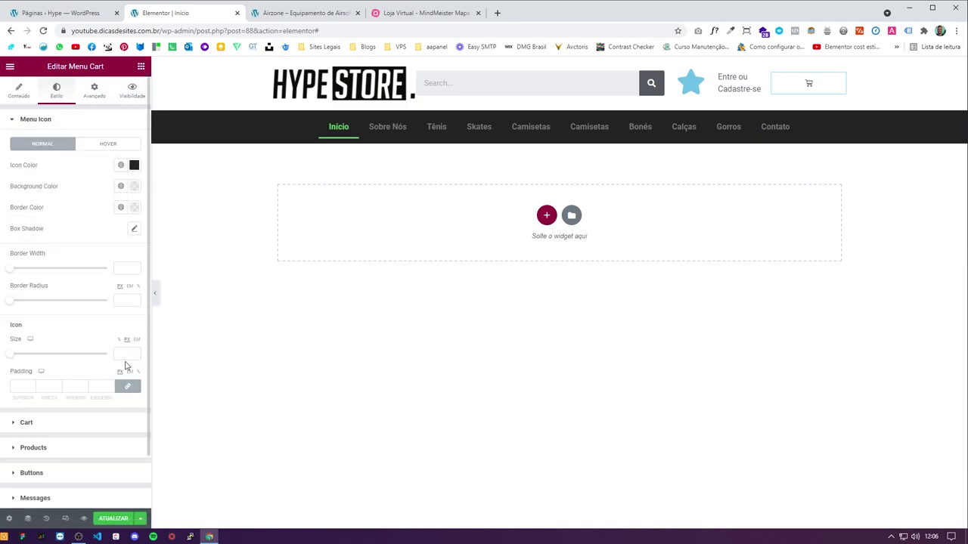
{"action": "left_click_drag", "start_coordinate": [135, 354], "coordinate": [136, 355]}
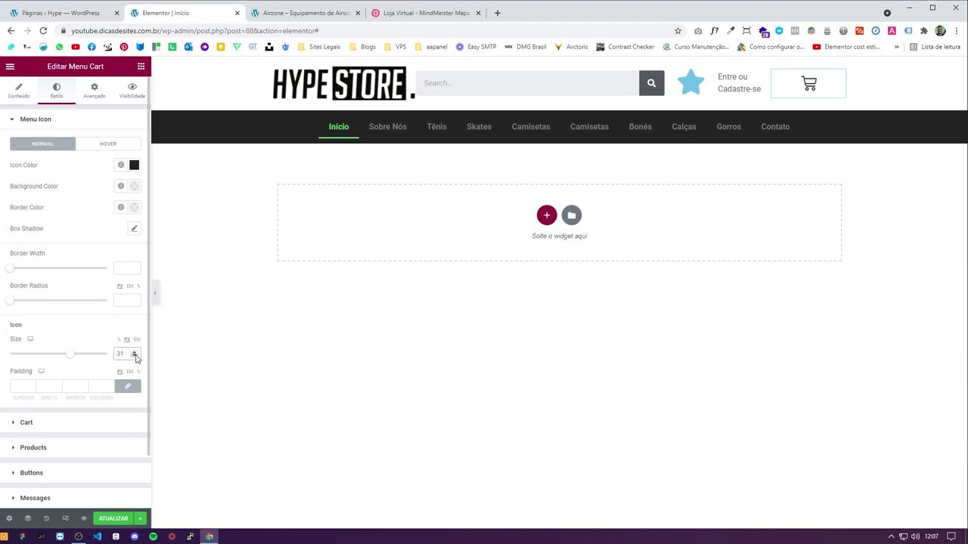
{"action": "left_click", "coordinate": [135, 357]}
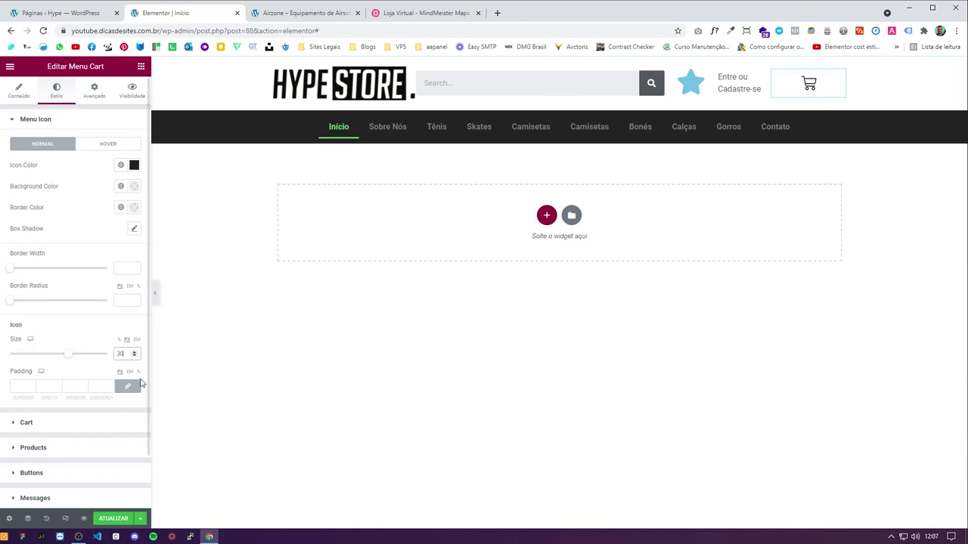
{"action": "left_click", "coordinate": [135, 357]}
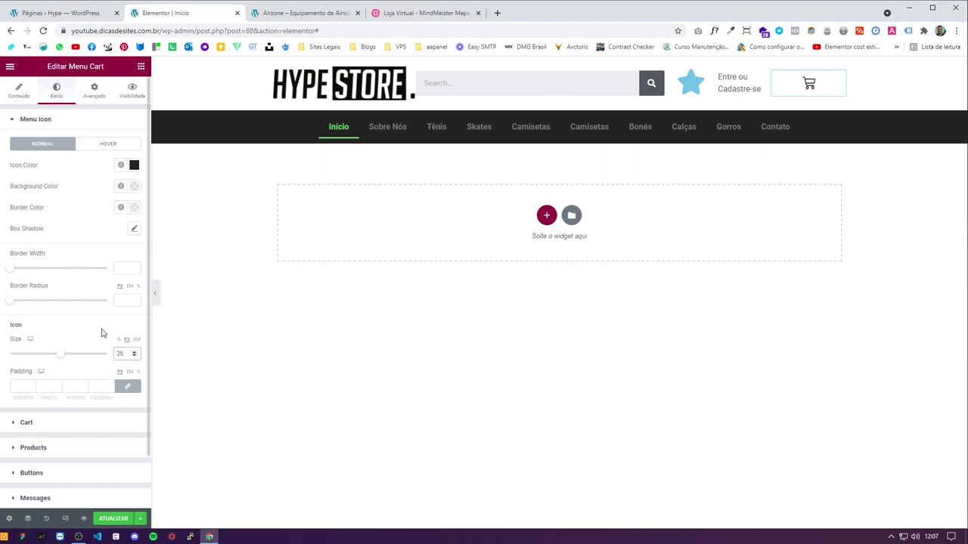
{"action": "left_click", "coordinate": [135, 389]}
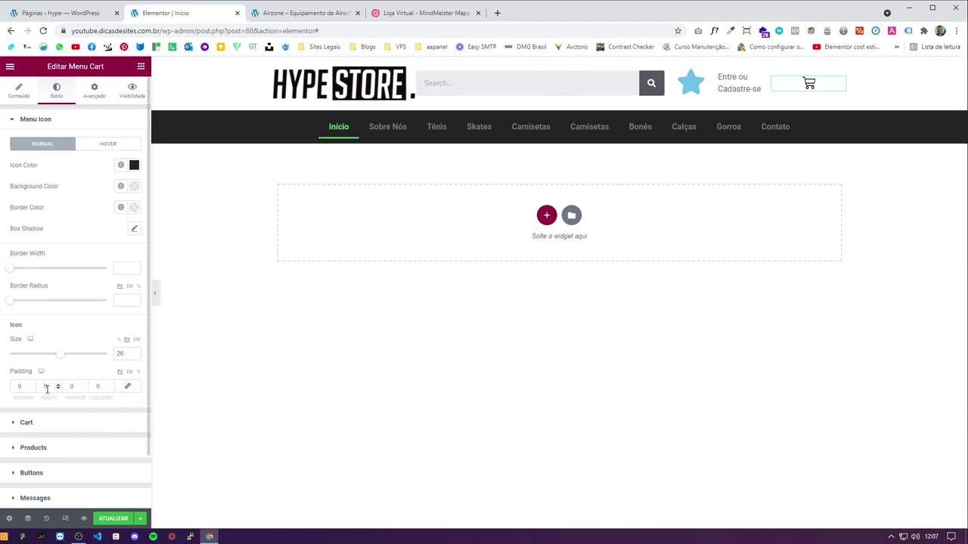
Step: Narrow the header's cart column slightly, giving the account link column more room
{"action": "left_click", "coordinate": [93, 89]}
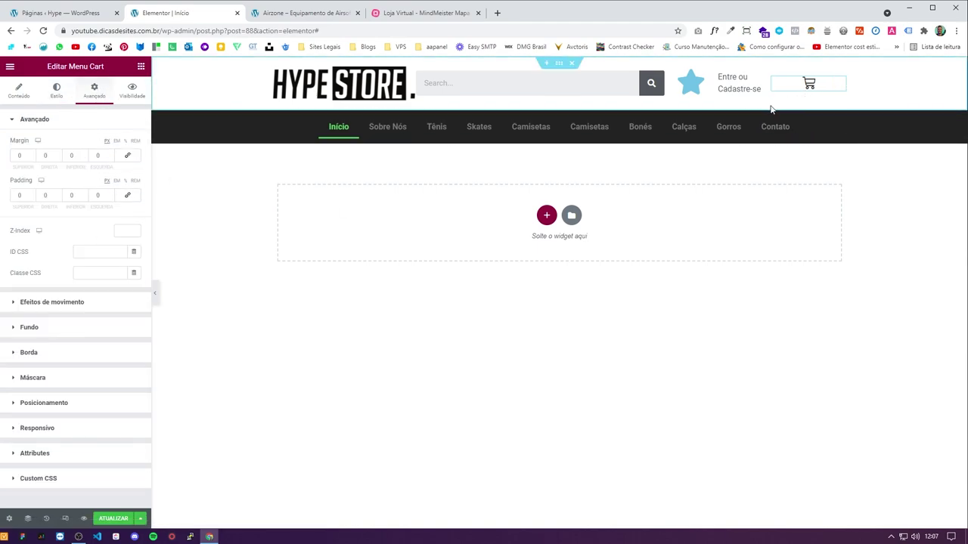
{"action": "left_click_drag", "start_coordinate": [801, 89], "coordinate": [824, 89]}
Step: Open and close the side cart to test it, and update the page
{"action": "left_click", "coordinate": [826, 89]}
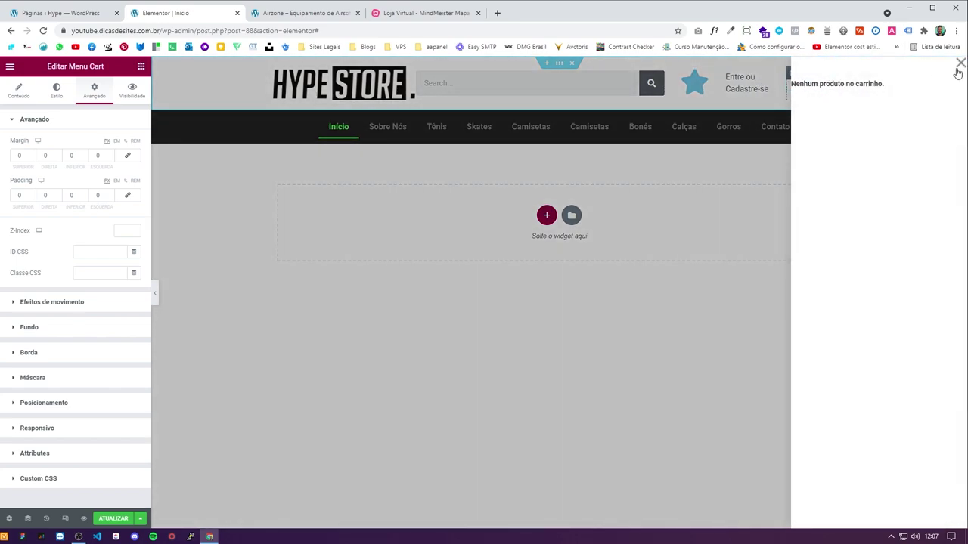
{"action": "left_click", "coordinate": [958, 68]}
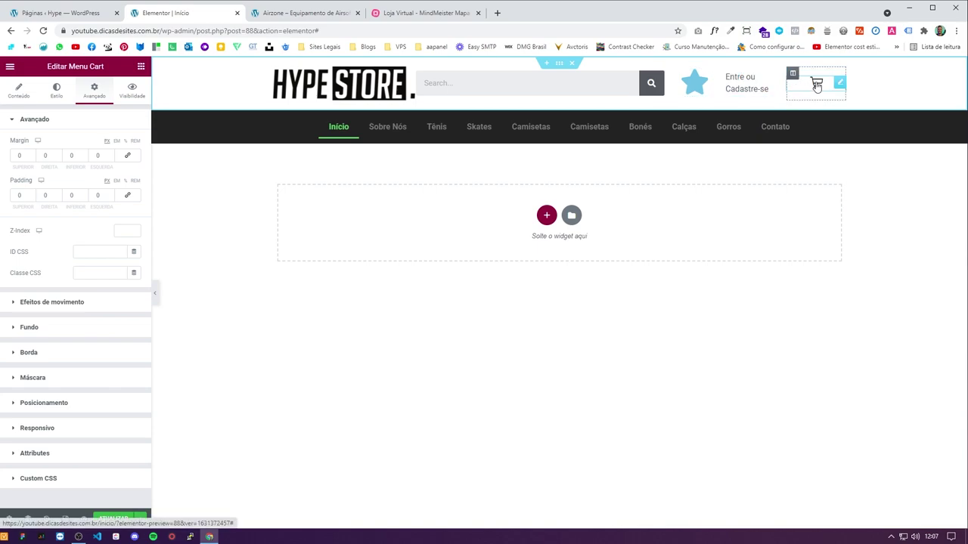
{"action": "left_click", "coordinate": [120, 521]}
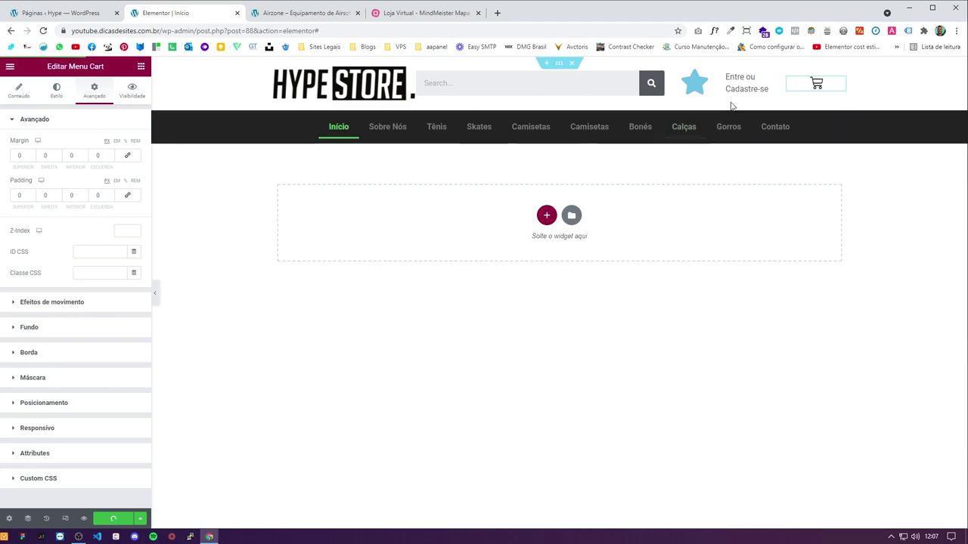
Step: Open the font family options in the text typography of the "Entre ou Cadastre-se" icon list
{"action": "left_click", "coordinate": [745, 84]}
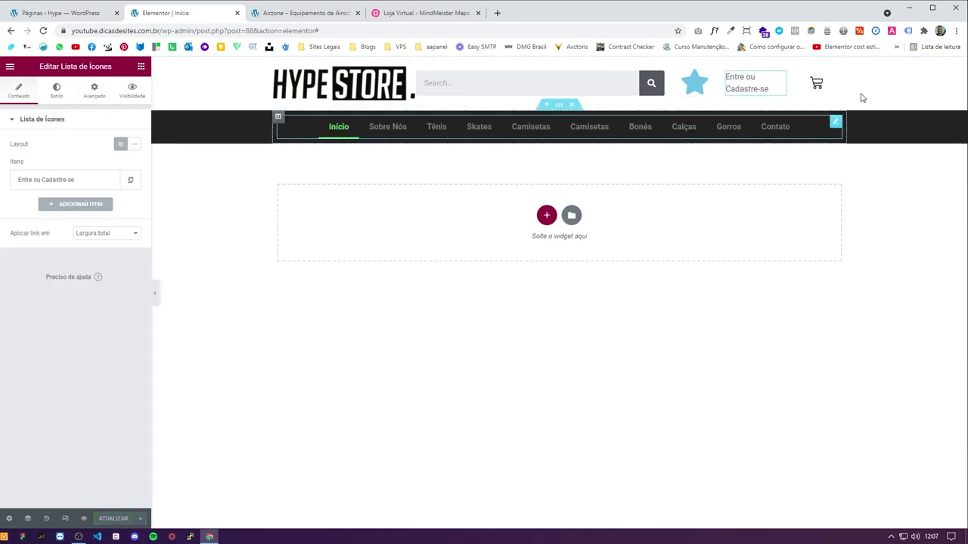
{"action": "left_click", "coordinate": [58, 94]}
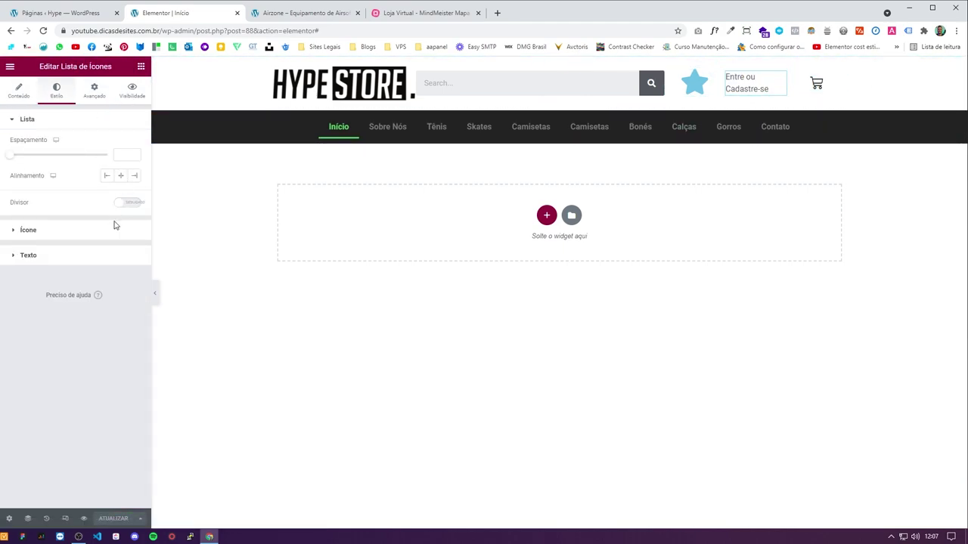
{"action": "left_click", "coordinate": [85, 257]}
{"action": "left_click", "coordinate": [133, 268]}
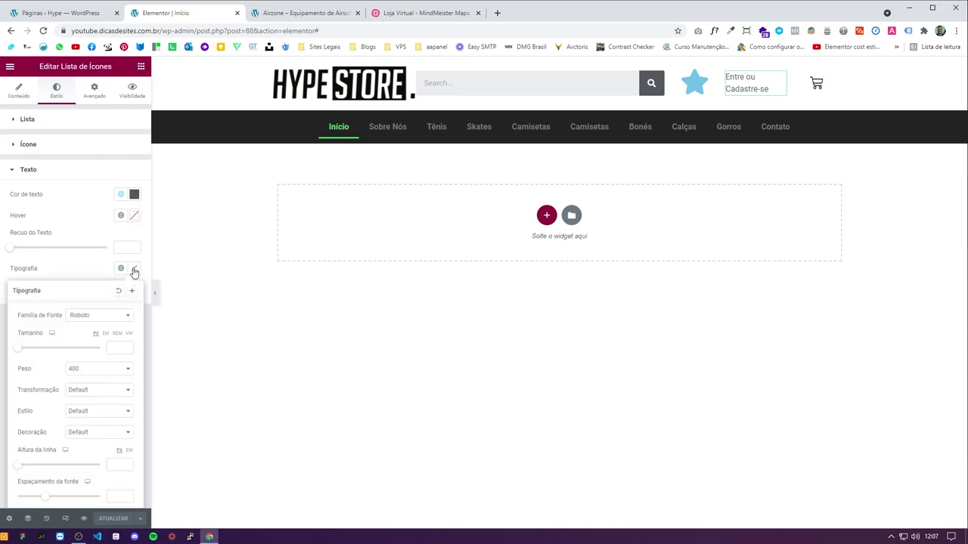
{"action": "left_click", "coordinate": [90, 318]}
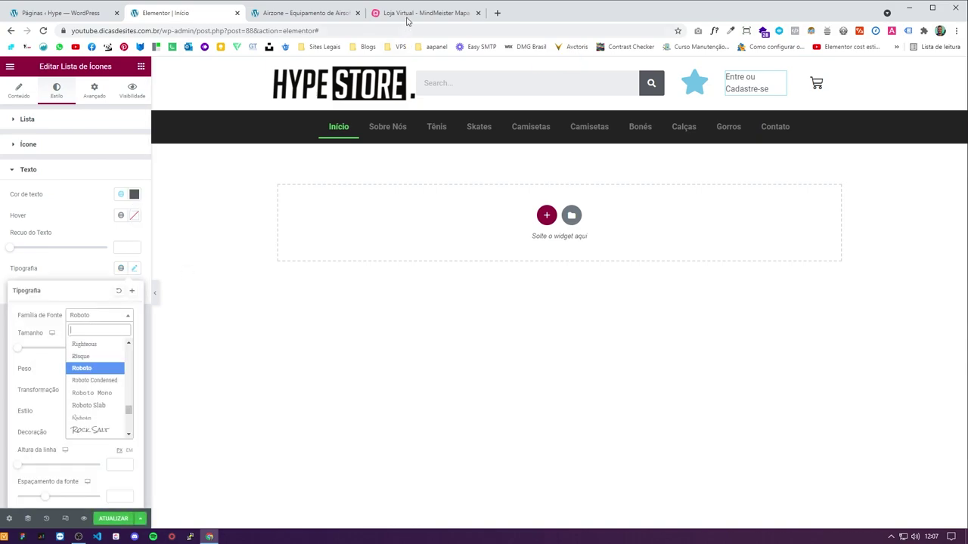
Step: Switch to the reference store and inspect the fonts of its product titles and navigation menu with WhatFont
{"action": "left_click", "coordinate": [298, 15]}
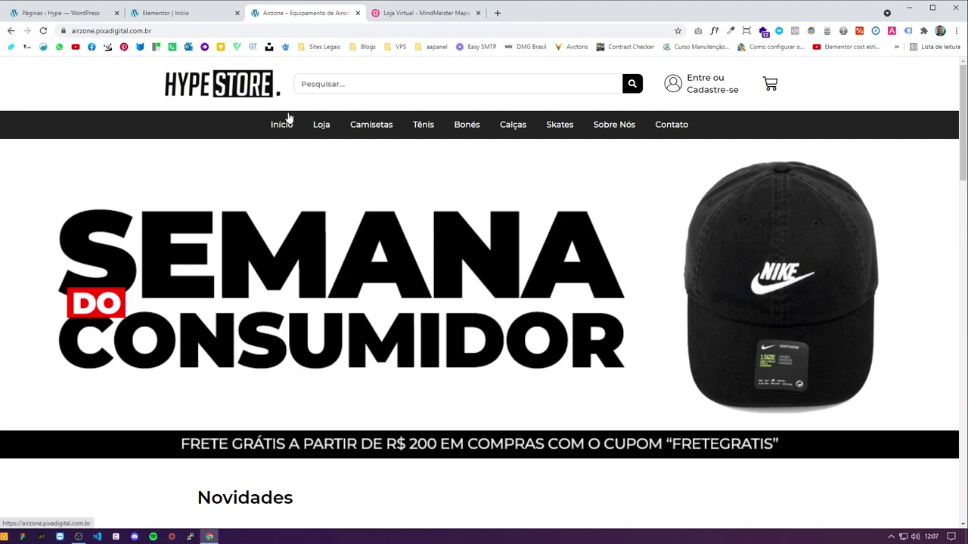
{"action": "left_click", "coordinate": [714, 34]}
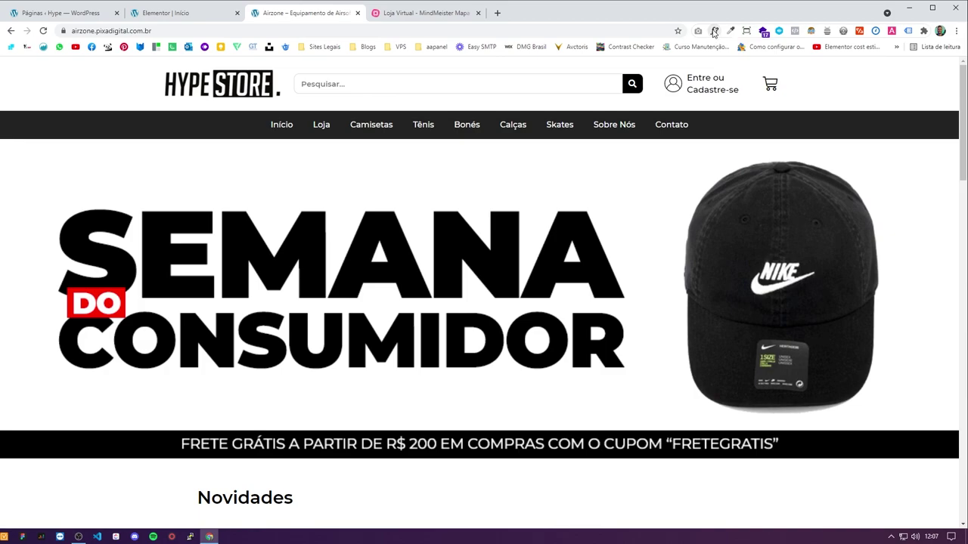
{"action": "scroll", "coordinate": [473, 271], "scroll_direction": "down", "scroll_amount": 5}
{"action": "scroll", "coordinate": [472, 270], "scroll_direction": "down", "scroll_amount": 2}
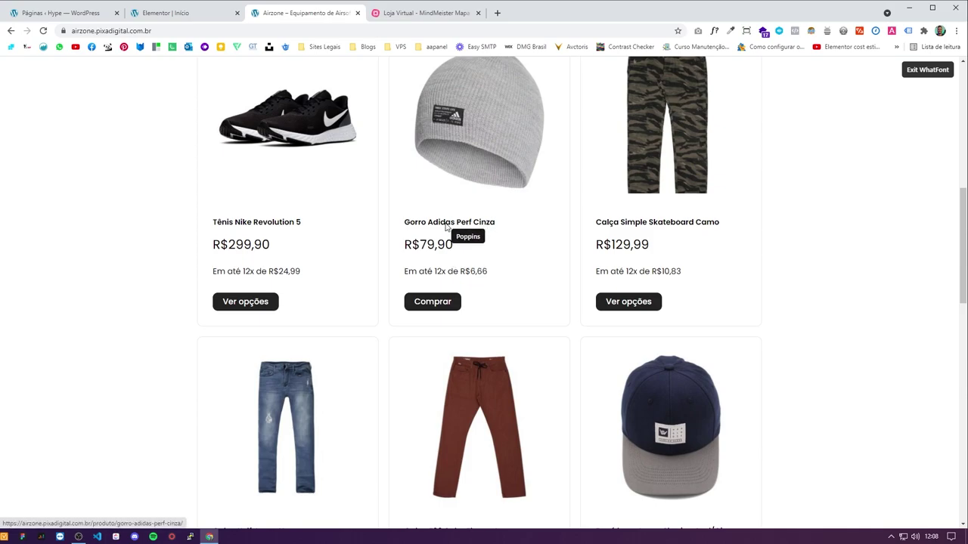
{"action": "scroll", "coordinate": [450, 227], "scroll_direction": "up", "scroll_amount": 7}
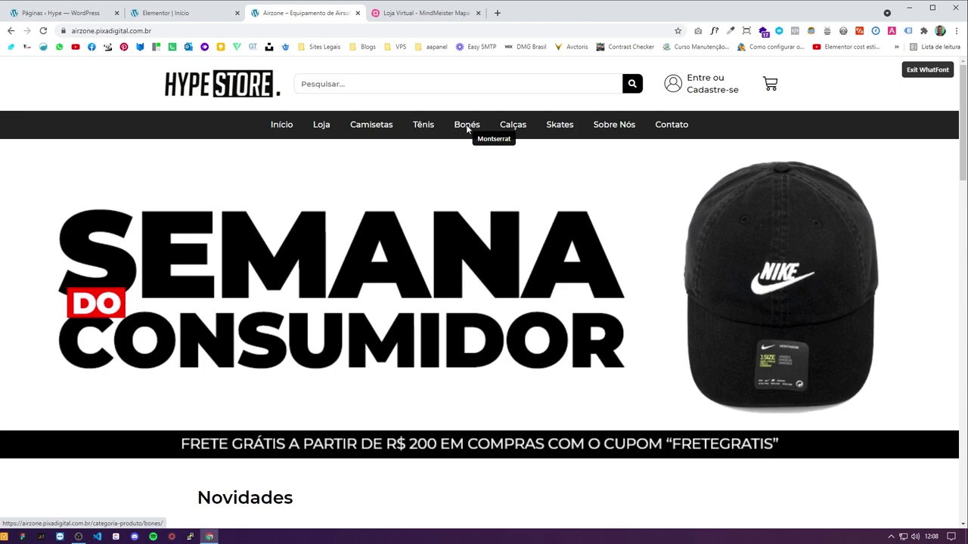
{"action": "left_click", "coordinate": [467, 128]}
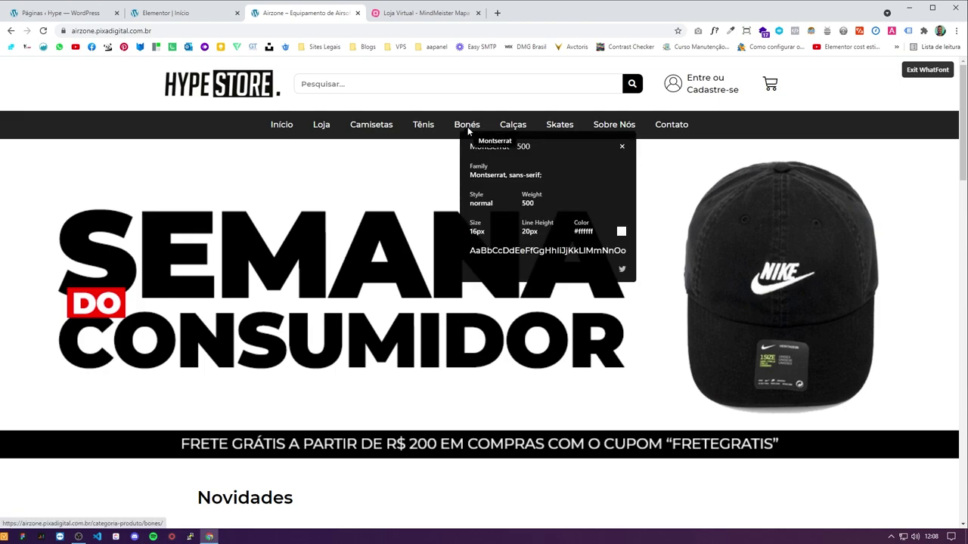
Step: Return to the Elementor editor and set the "Entre ou Cadastre-se" text's font family to Montserrat
{"action": "left_click", "coordinate": [174, 13]}
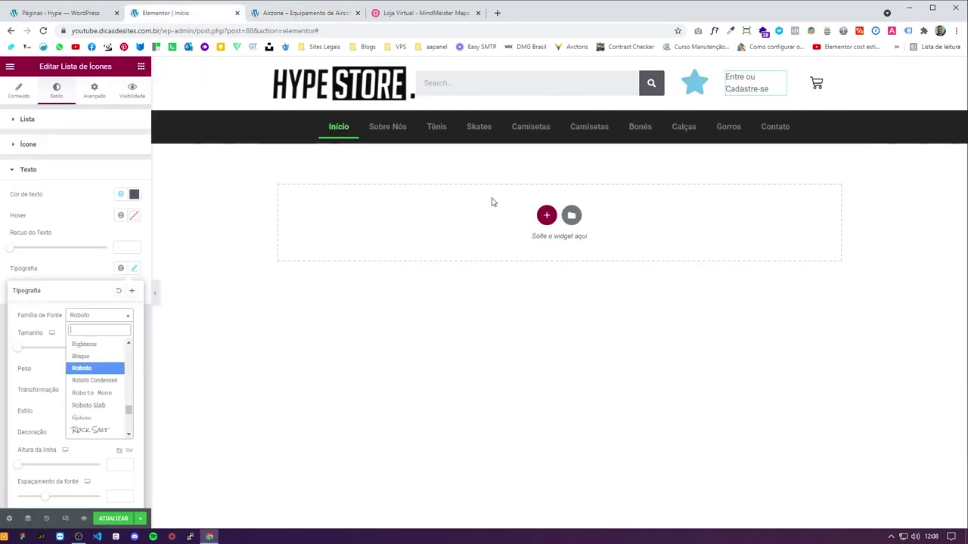
{"action": "left_click", "coordinate": [89, 200]}
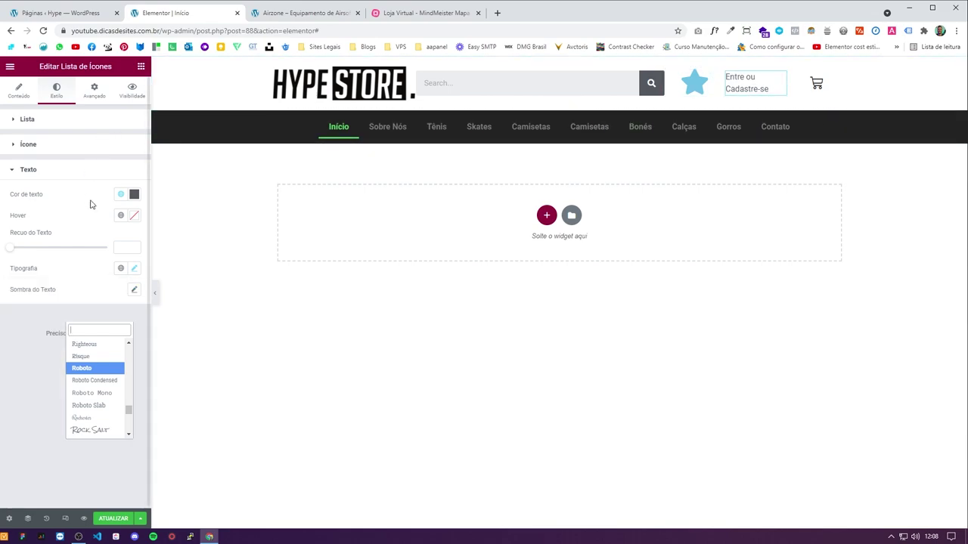
{"action": "left_click", "coordinate": [134, 271]}
{"action": "left_click", "coordinate": [106, 322]}
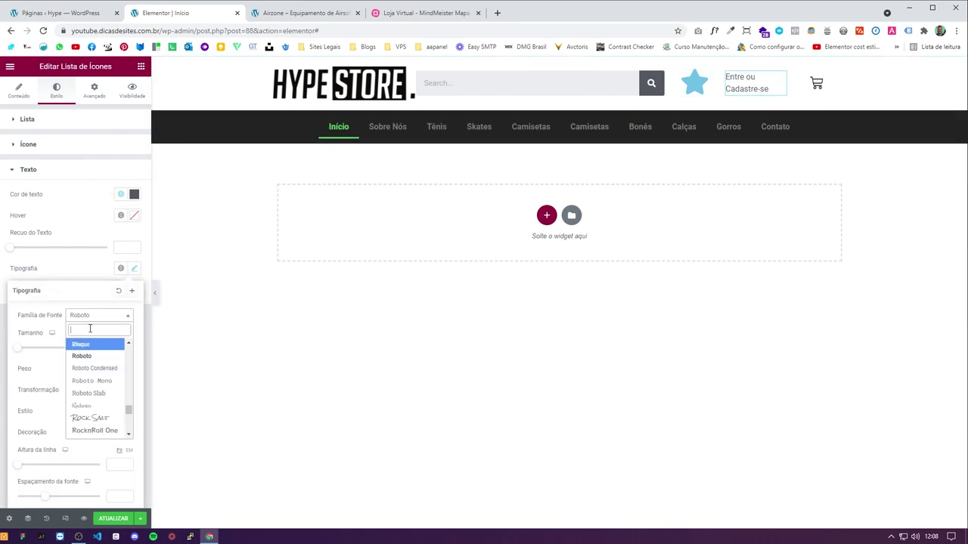
{"action": "type", "text": "mont"}
{"action": "key", "text": "Return"}
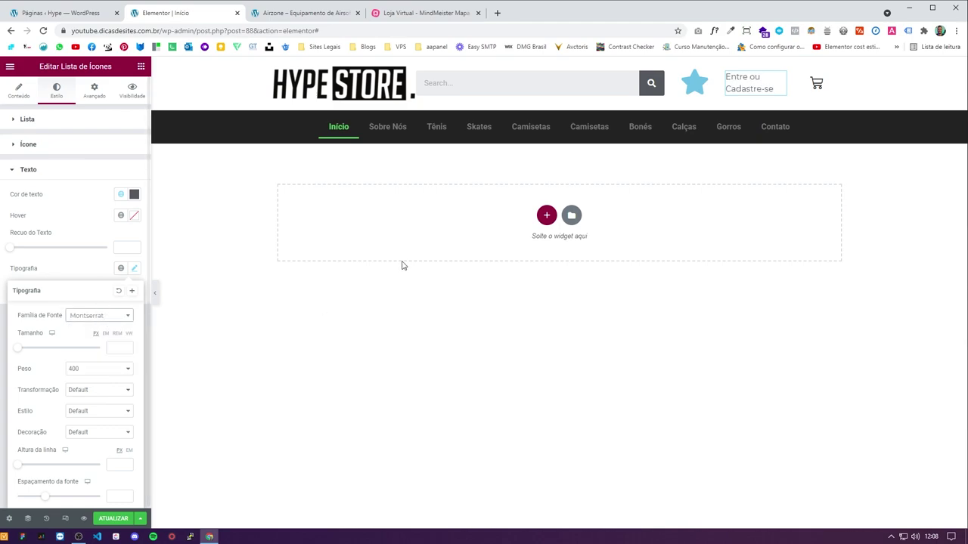
Step: Set the main navigation menu's typography font family to Montserrat
{"action": "left_click", "coordinate": [836, 123]}
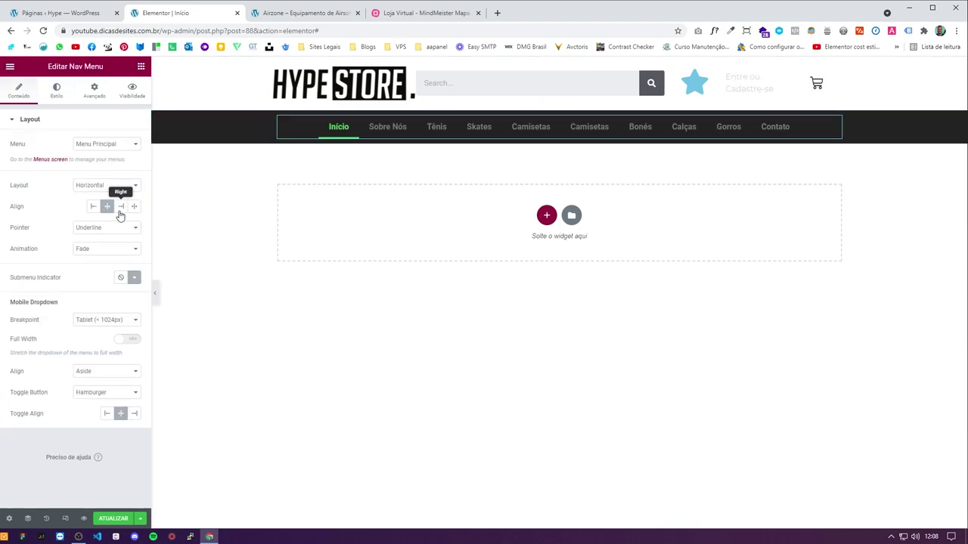
{"action": "left_click", "coordinate": [56, 89]}
{"action": "left_click", "coordinate": [134, 144]}
{"action": "left_click", "coordinate": [91, 192]}
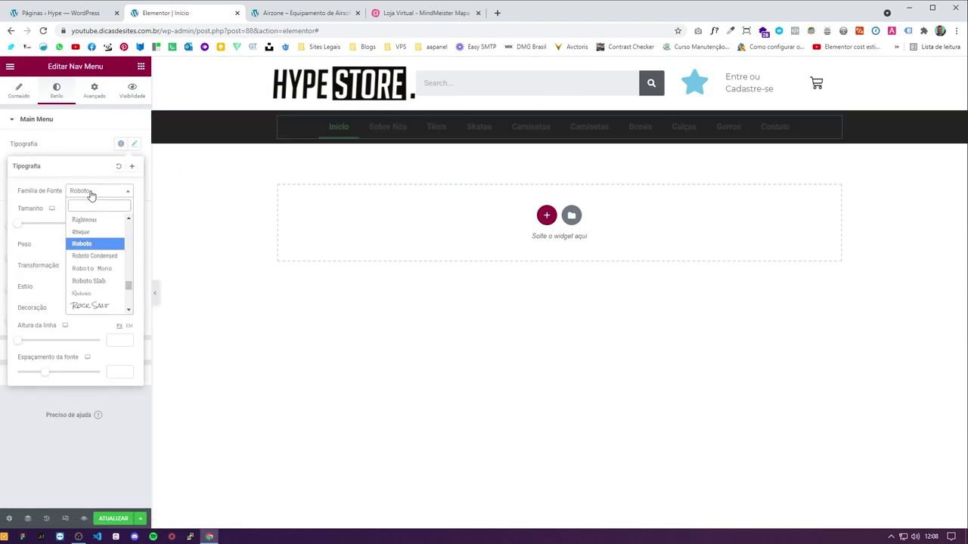
{"action": "type", "text": "ubuntu"}
{"action": "key", "text": "Return"}
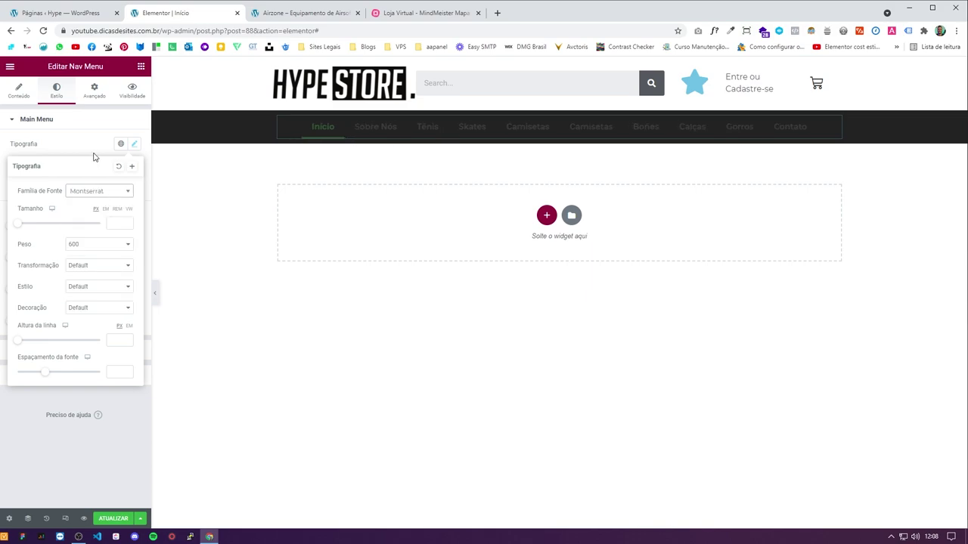
{"action": "left_click", "coordinate": [85, 145]}
Step: Set the text weight of the "Entre ou Cadastre-se" icon list to 500
{"action": "right_click", "coordinate": [774, 81]}
{"action": "left_click", "coordinate": [823, 88]}
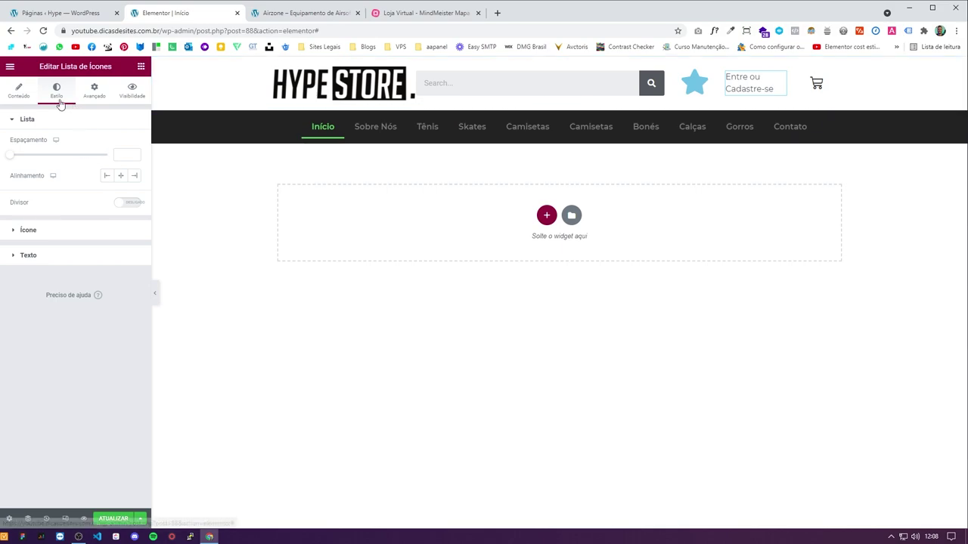
{"action": "left_click", "coordinate": [19, 91]}
{"action": "left_click", "coordinate": [59, 92]}
{"action": "left_click", "coordinate": [117, 255]}
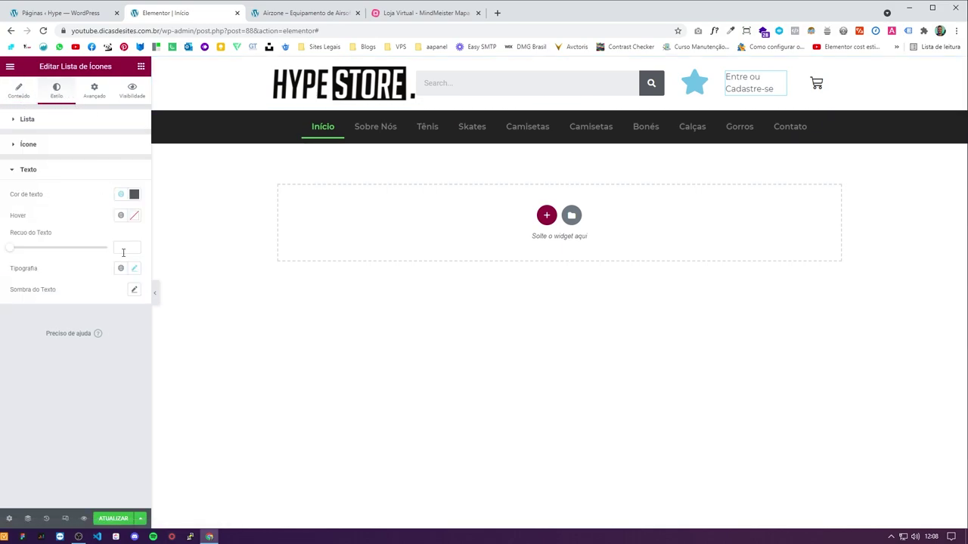
{"action": "left_click", "coordinate": [134, 269]}
{"action": "left_click", "coordinate": [98, 372]}
{"action": "left_click", "coordinate": [98, 412]}
Step: Duplicate the "Entre ou Cadastre-se" icon list and enable the visibility conditions on the upper copy
{"action": "right_click", "coordinate": [741, 93]}
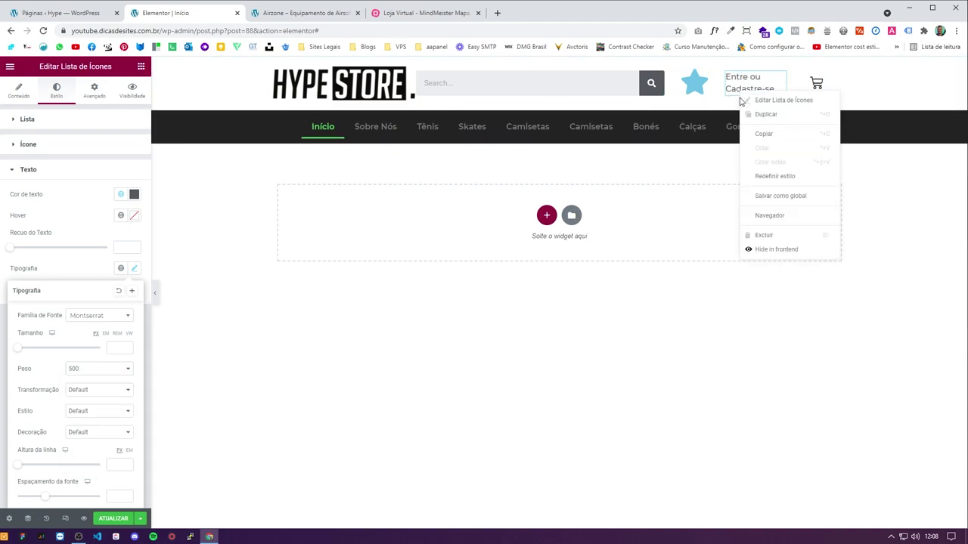
{"action": "left_click", "coordinate": [765, 114]}
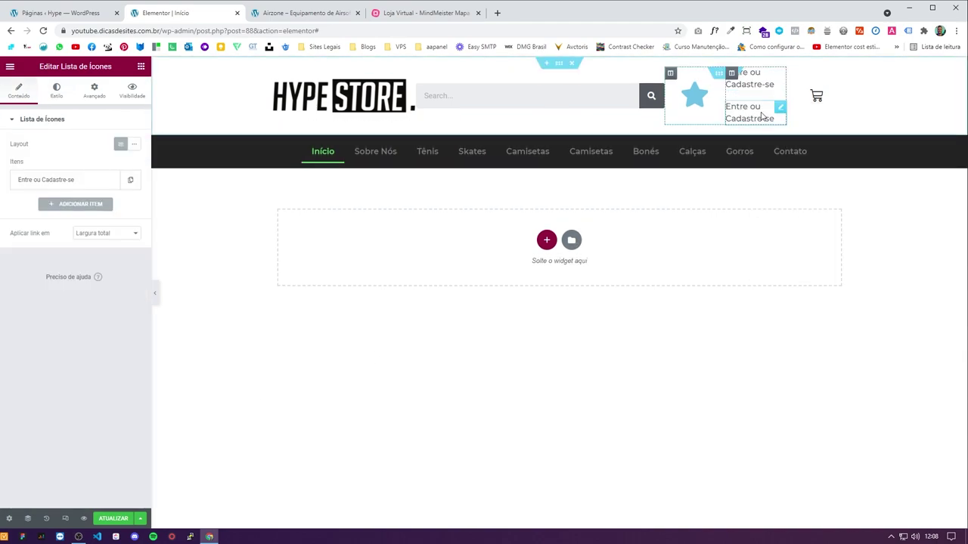
{"action": "left_click", "coordinate": [781, 76]}
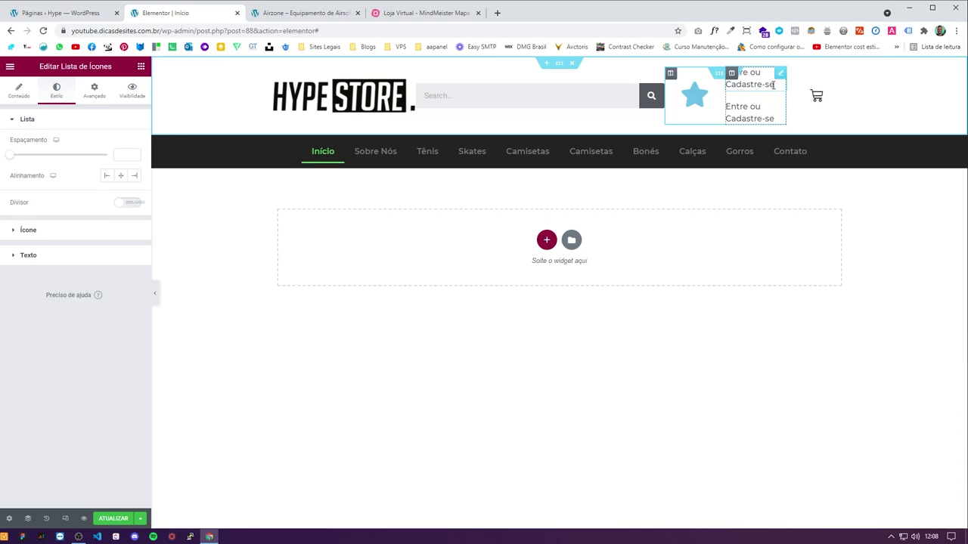
{"action": "left_click", "coordinate": [130, 90]}
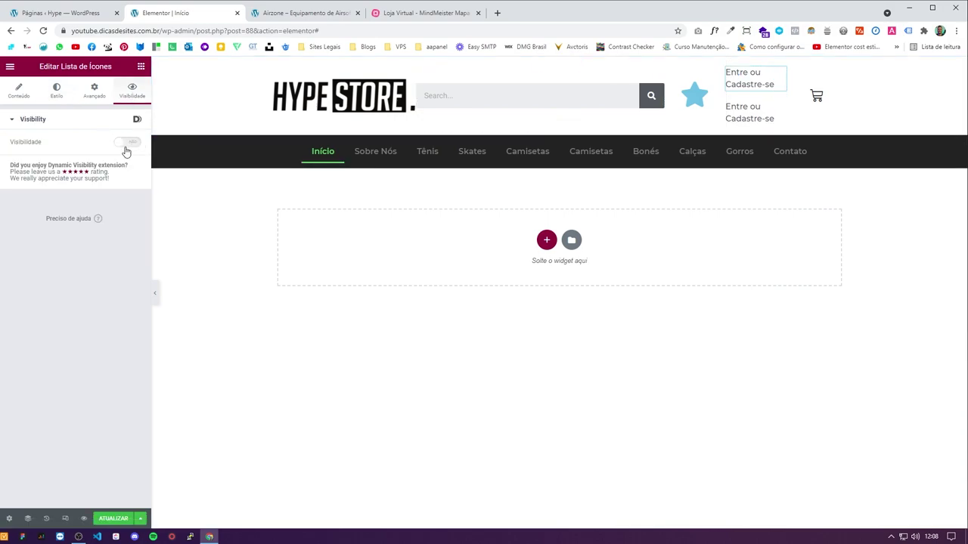
{"action": "left_click", "coordinate": [125, 143]}
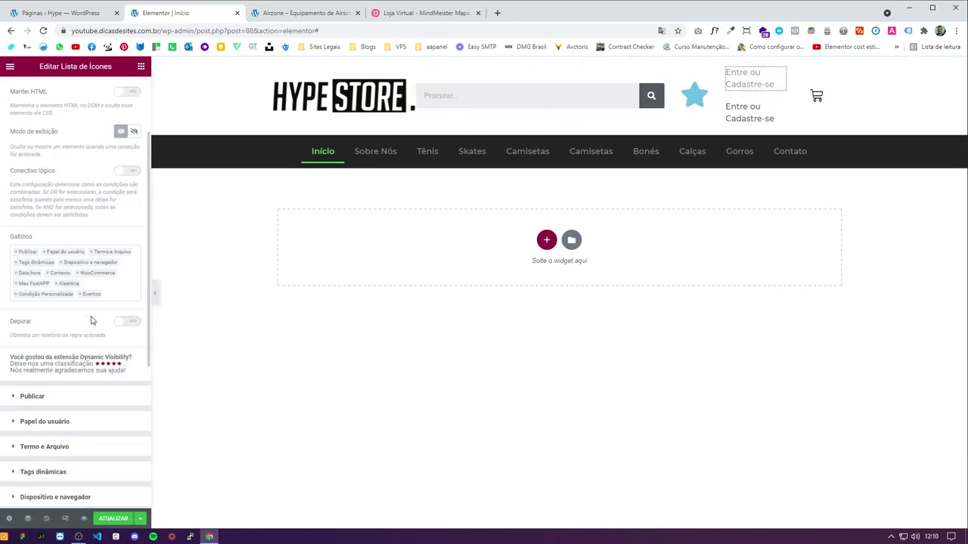
Step: Limit the upper icon list's visibility to the user role "Visitante (usuário não logado)"
{"action": "scroll", "coordinate": [93, 322], "scroll_direction": "up", "scroll_amount": 2}
{"action": "scroll", "coordinate": [63, 206], "scroll_direction": "down", "scroll_amount": 5}
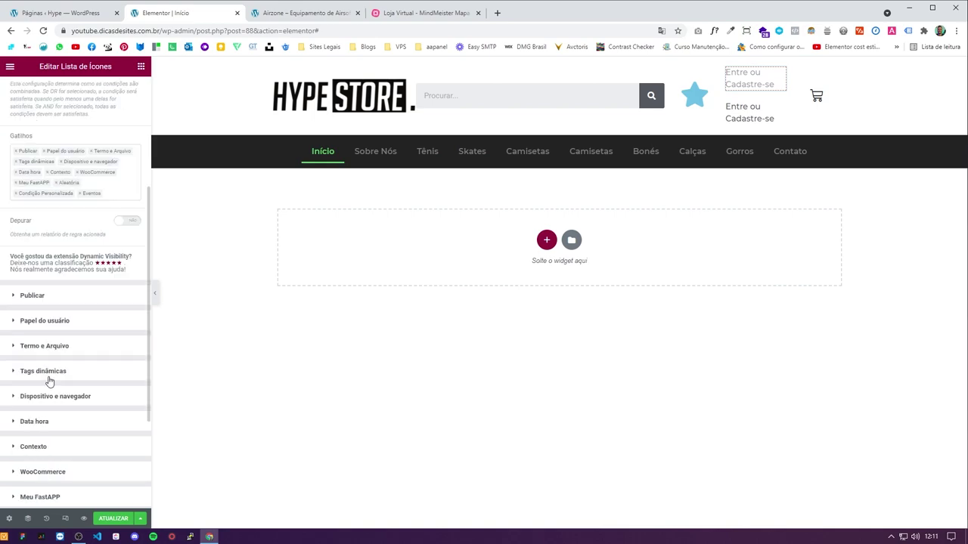
{"action": "left_click", "coordinate": [78, 323]}
{"action": "left_click", "coordinate": [74, 203]}
{"action": "left_click", "coordinate": [91, 173]}
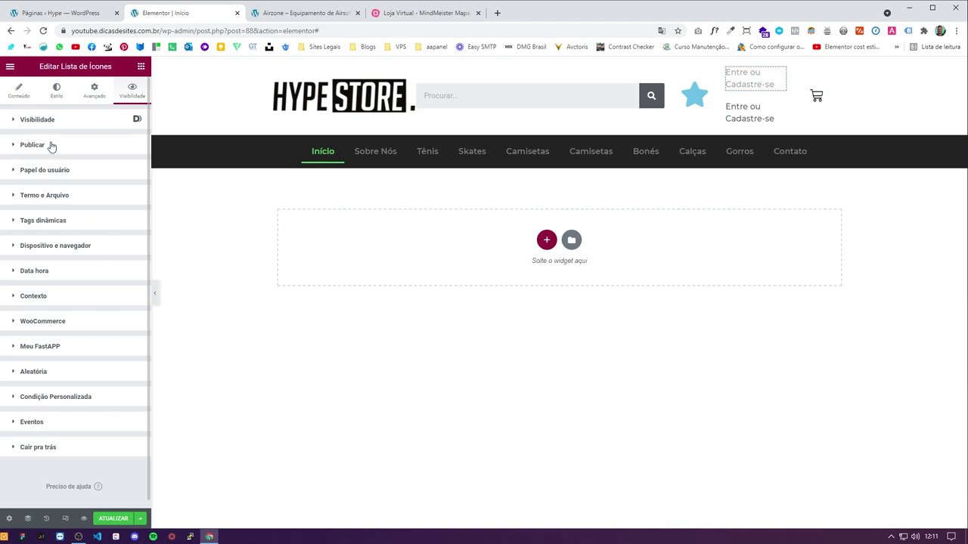
{"action": "left_click", "coordinate": [57, 173]}
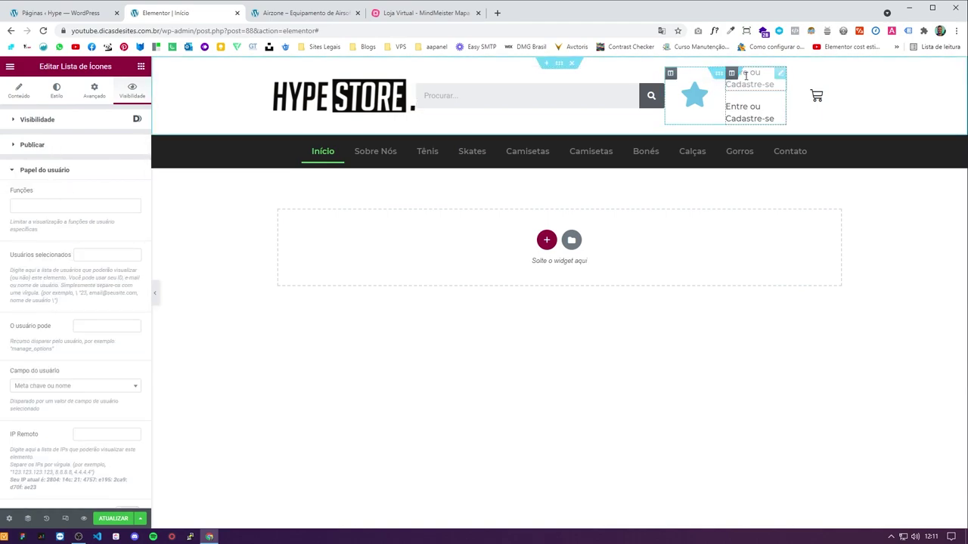
{"action": "left_click", "coordinate": [91, 258]}
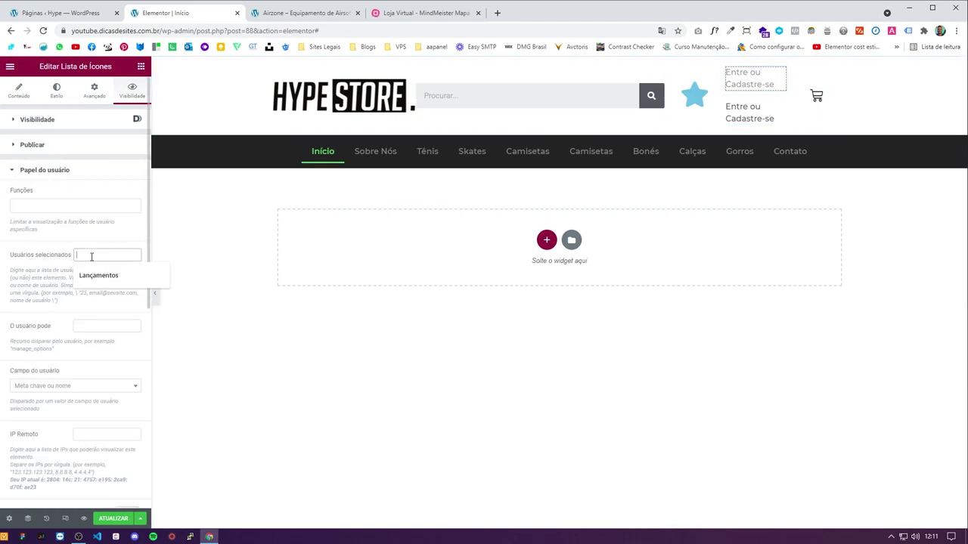
{"action": "left_click", "coordinate": [84, 210]}
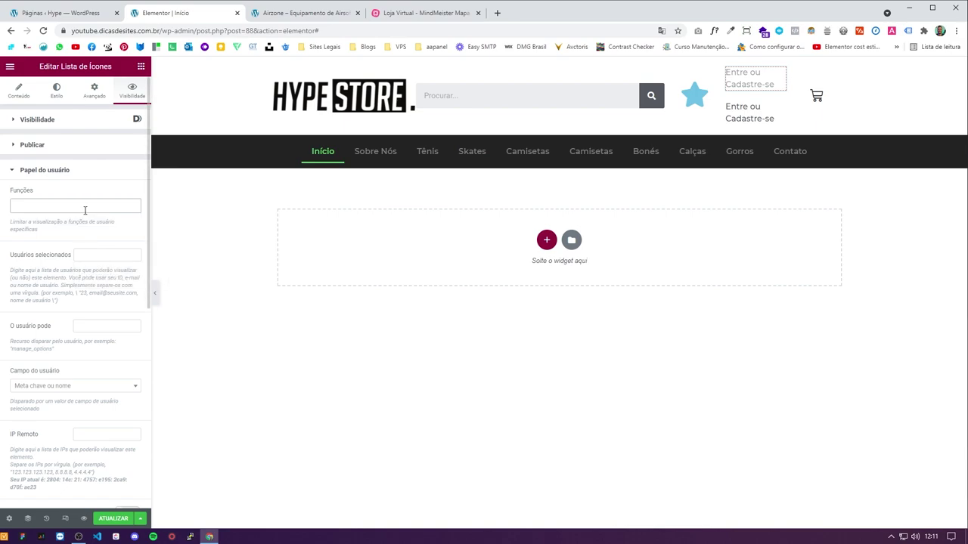
{"action": "left_click", "coordinate": [85, 210]}
{"action": "scroll", "coordinate": [97, 306], "scroll_direction": "down", "scroll_amount": 1}
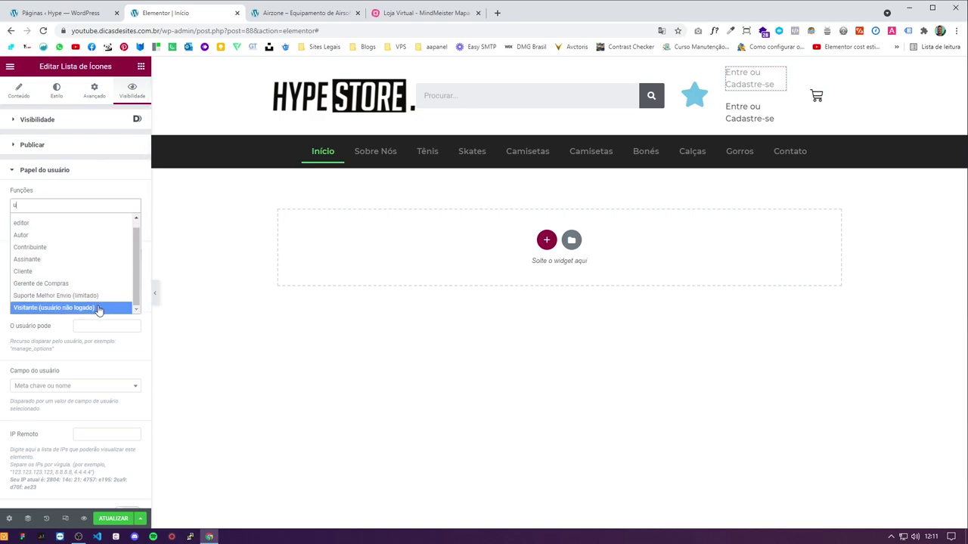
{"action": "left_click", "coordinate": [97, 308]}
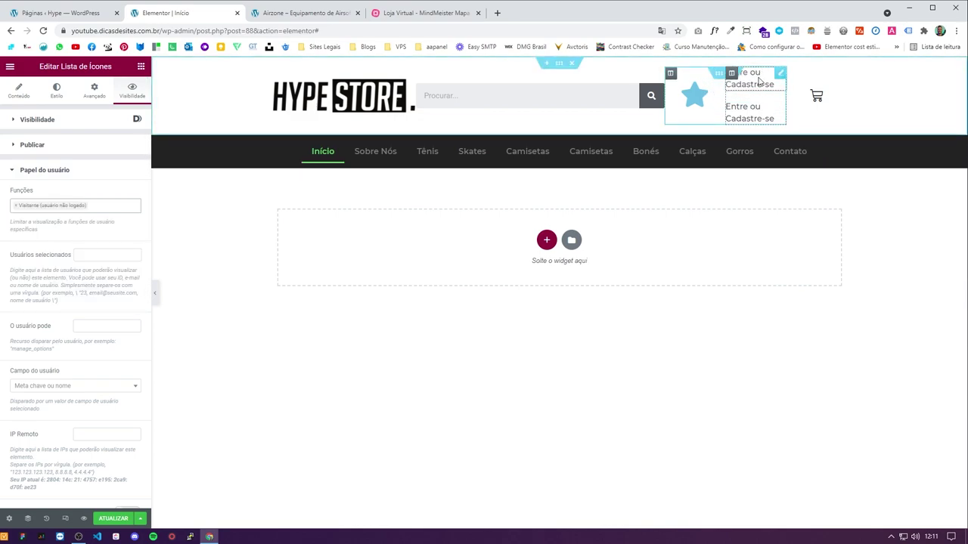
Step: Open the text of the lower "Entre ou Cadastre-se" list item for editing
{"action": "left_click", "coordinate": [779, 112]}
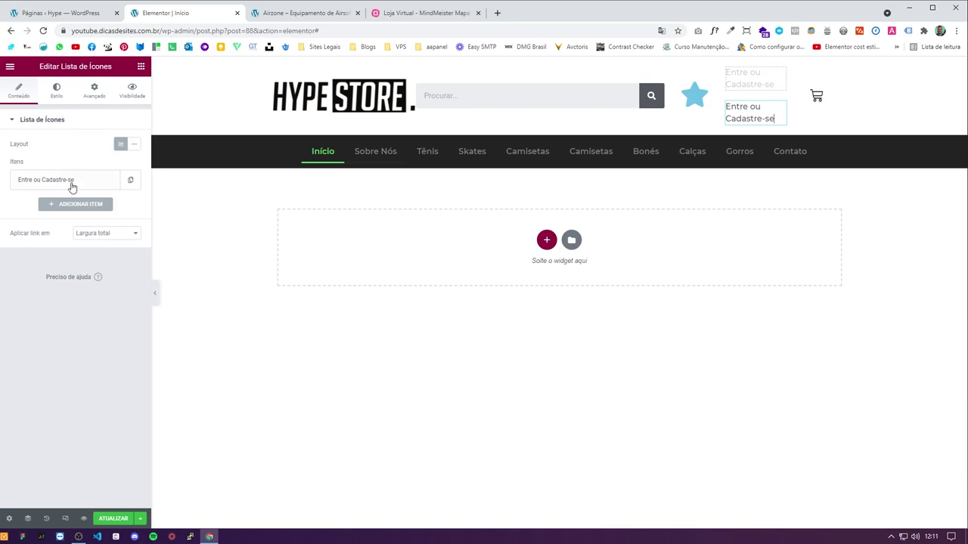
{"action": "left_click", "coordinate": [78, 183]}
{"action": "triple_click", "coordinate": [80, 215]}
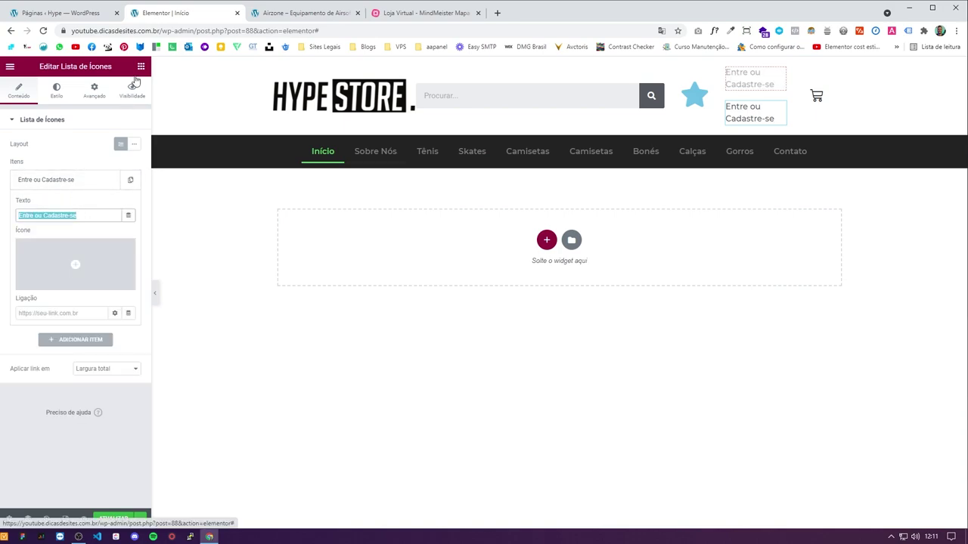
{"action": "left_click", "coordinate": [102, 217]}
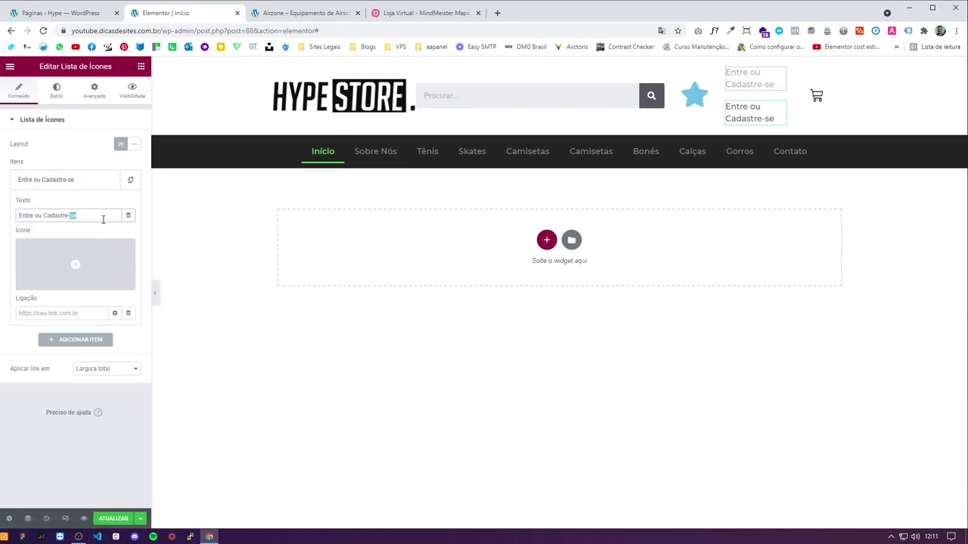
{"action": "left_click", "coordinate": [141, 66]}
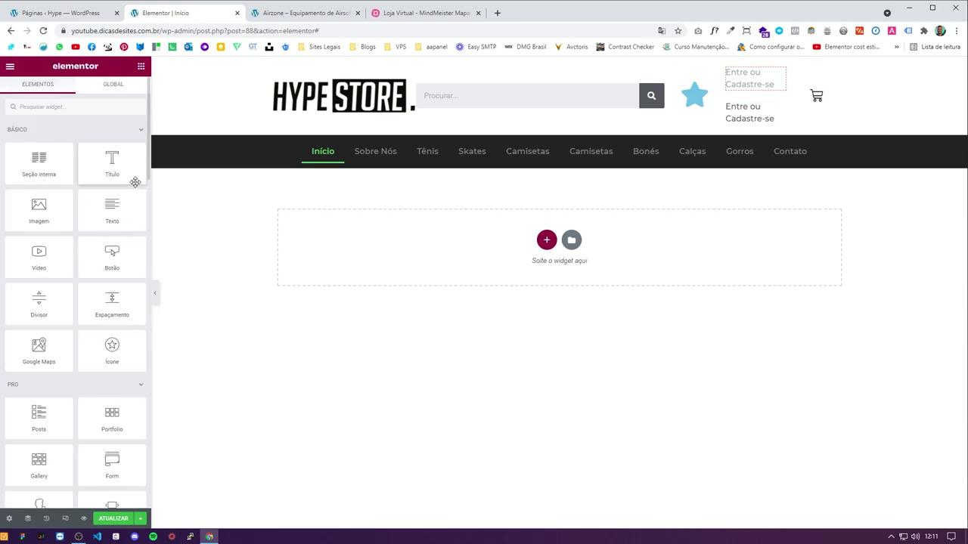
{"action": "left_click_drag", "start_coordinate": [113, 212], "coordinate": [748, 127]}
{"action": "right_click", "coordinate": [735, 147]}
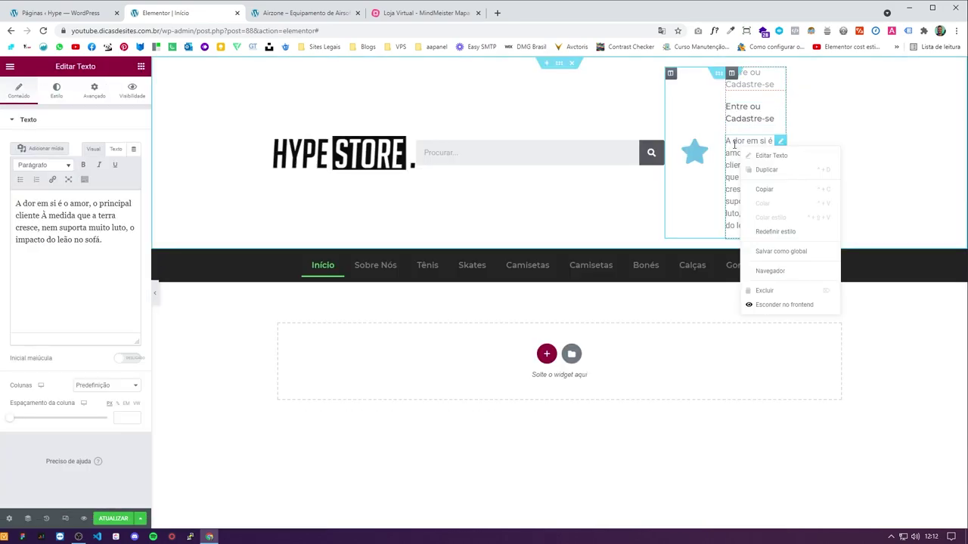
{"action": "left_click", "coordinate": [766, 292]}
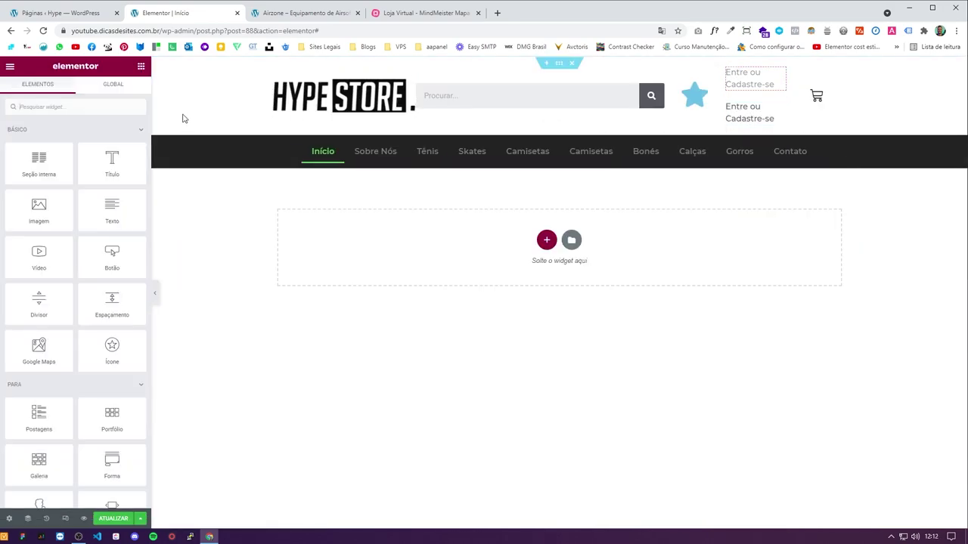
Step: Add a heading widget below the two icon lists and set its text colour to #232323
{"action": "left_click_drag", "start_coordinate": [123, 148], "coordinate": [763, 122]}
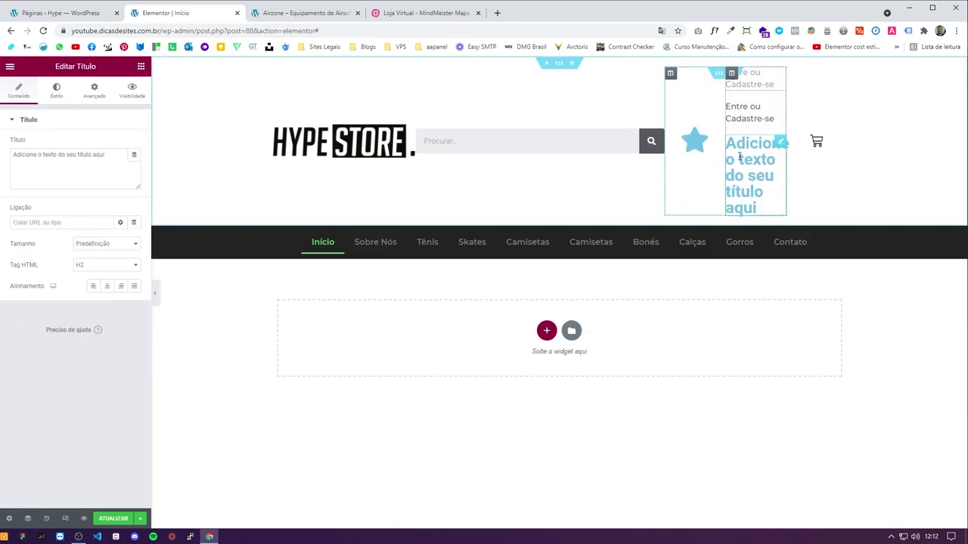
{"action": "left_click", "coordinate": [53, 91]}
{"action": "left_click", "coordinate": [134, 143]}
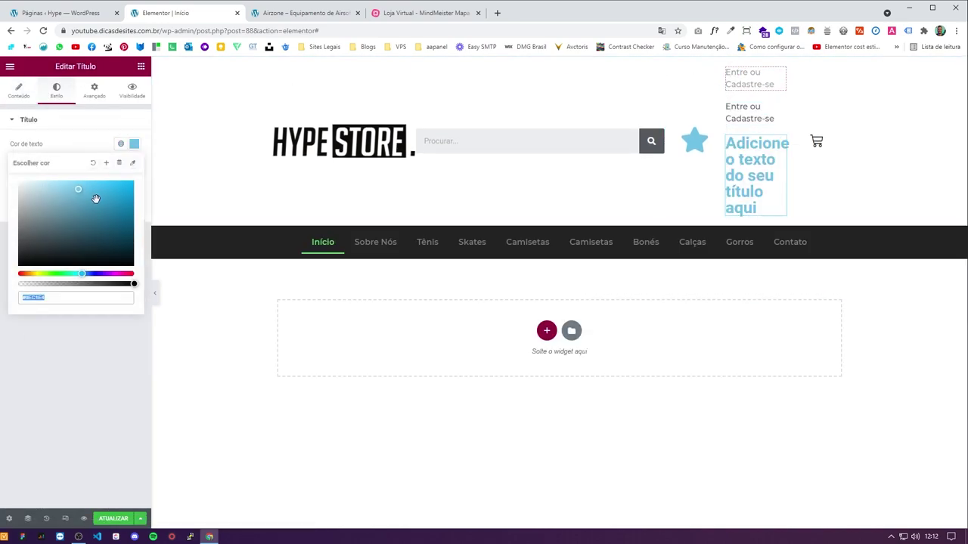
{"action": "type", "text": "232323"}
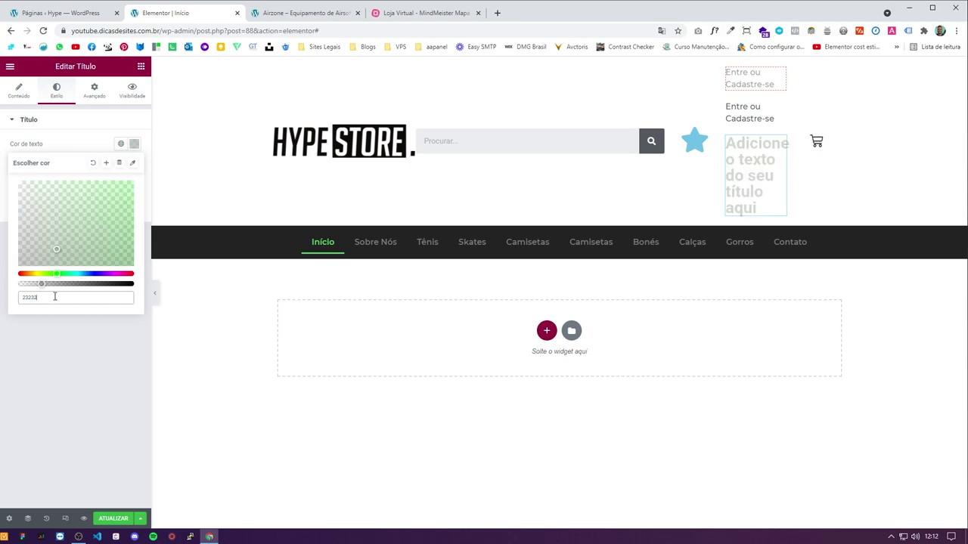
{"action": "left_click", "coordinate": [61, 151]}
Step: Set the new heading's font family to Montserrat and its weight to 500
{"action": "left_click", "coordinate": [134, 165]}
{"action": "left_click", "coordinate": [98, 212]}
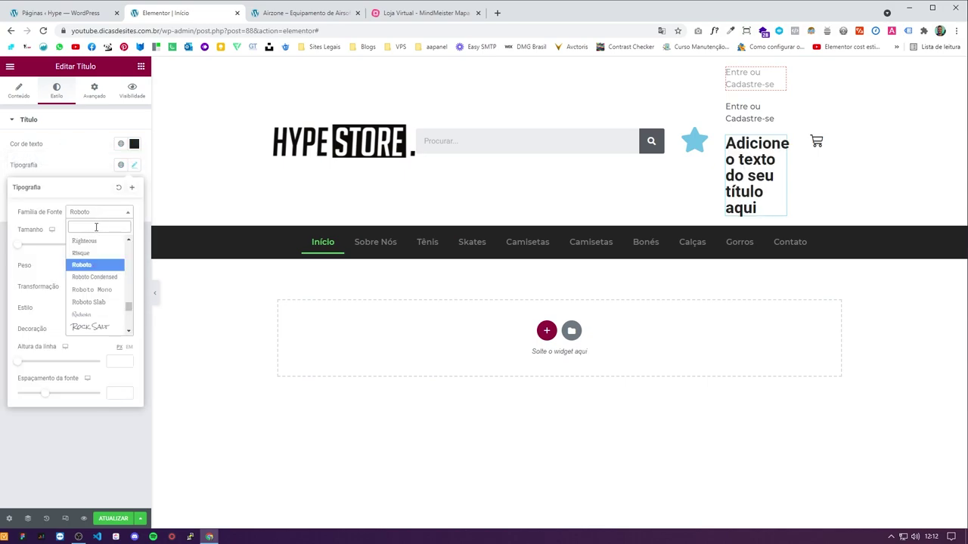
{"action": "type", "text": "montse"}
{"action": "key", "text": "Return"}
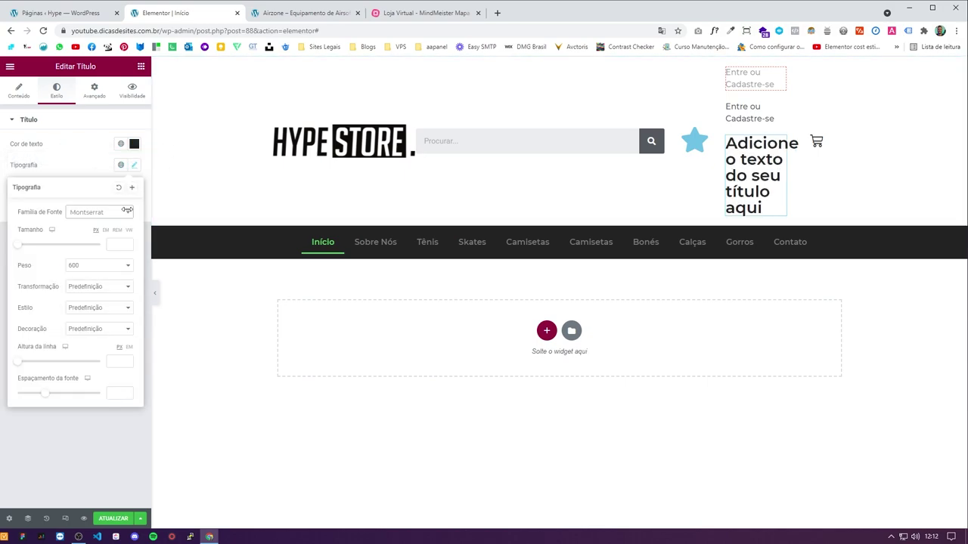
{"action": "left_click", "coordinate": [118, 265]}
{"action": "left_click", "coordinate": [93, 306]}
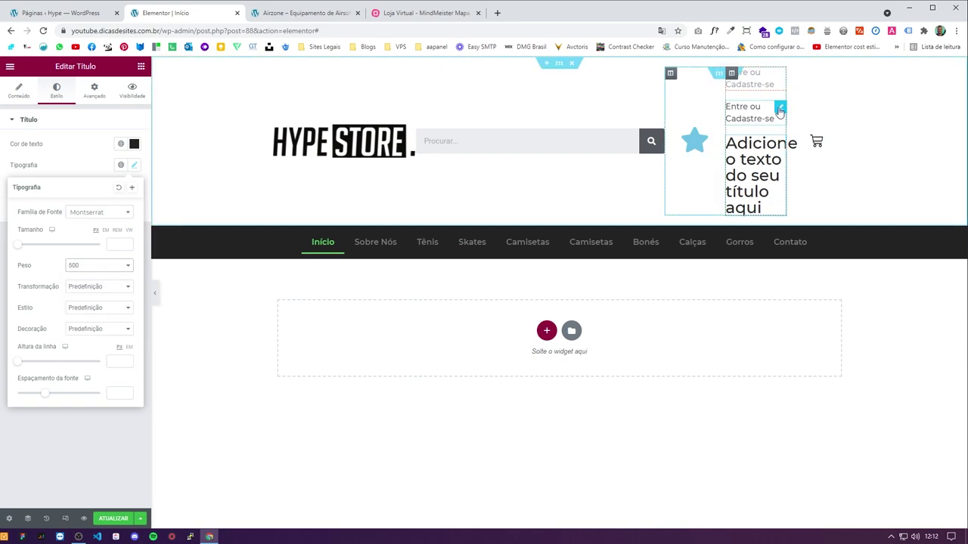
Step: Set the text colour of the lower "Entre ou Cadastre-se" icon list to #222222
{"action": "left_click", "coordinate": [749, 112]}
{"action": "left_click", "coordinate": [61, 95]}
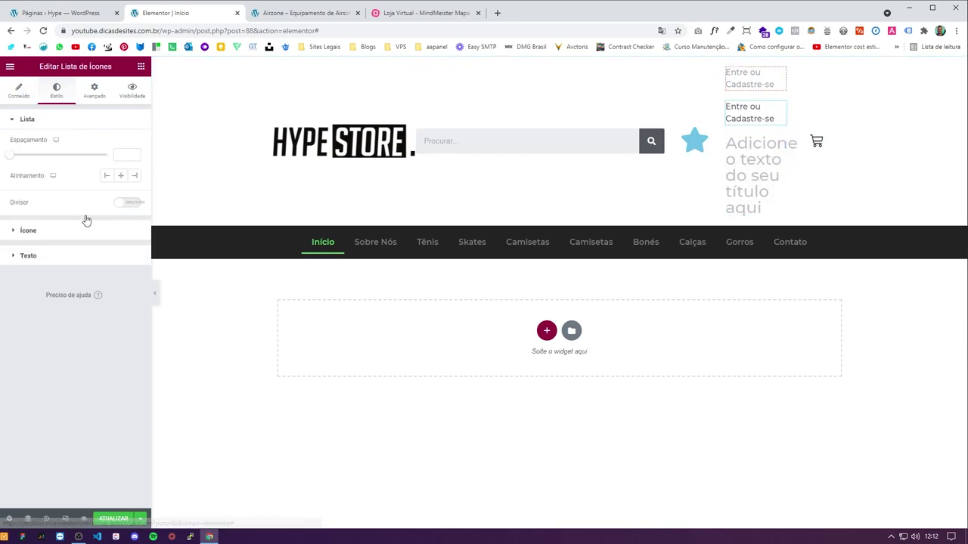
{"action": "left_click", "coordinate": [71, 225]}
{"action": "left_click", "coordinate": [104, 275]}
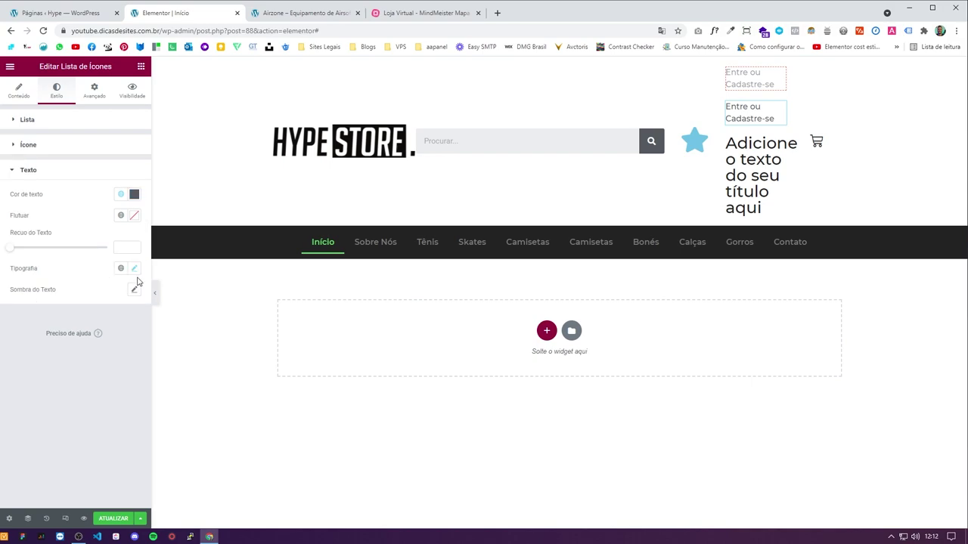
{"action": "left_click", "coordinate": [134, 194]}
{"action": "type", "text": "#222222"}
{"action": "left_click", "coordinate": [134, 194]}
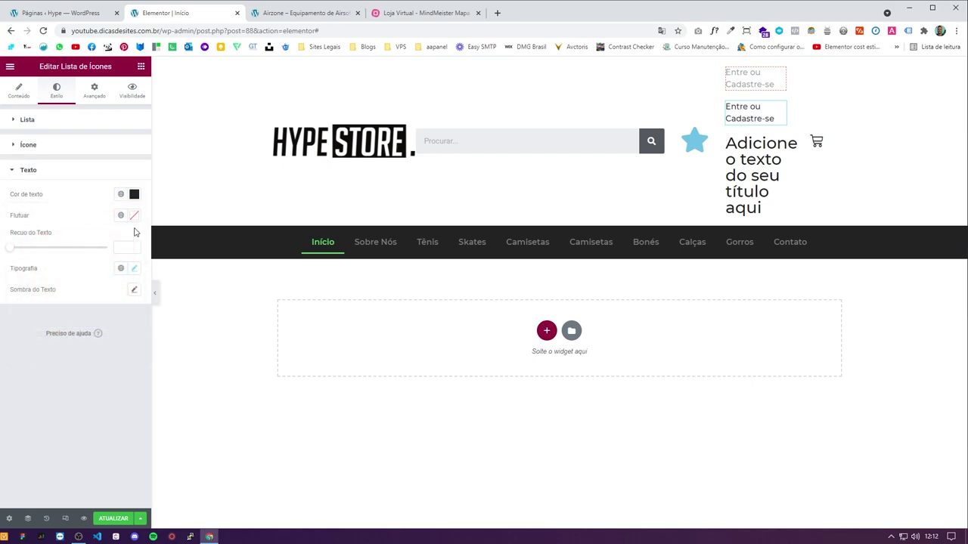
Step: Set the lower icon list's font size to 18 px and copy its style onto the upper icon list
{"action": "left_click", "coordinate": [133, 270]}
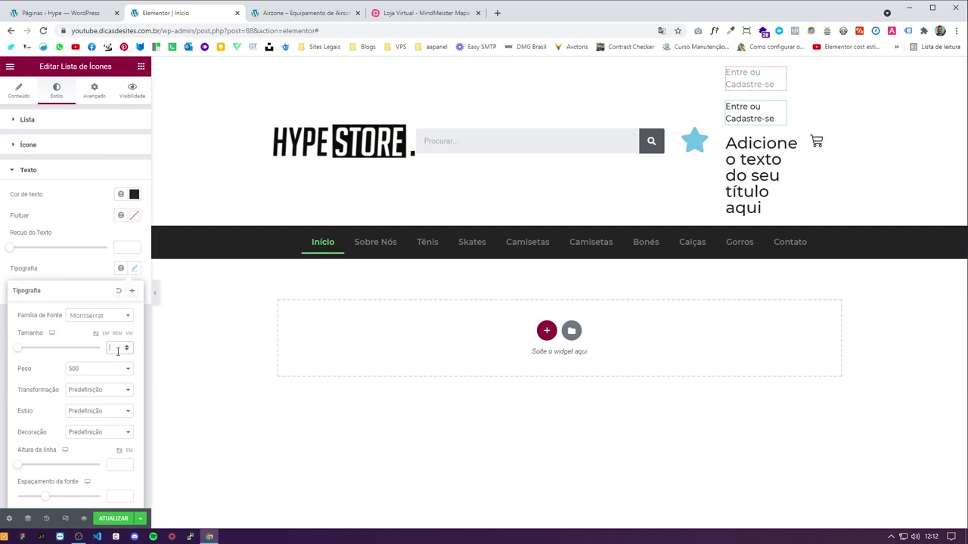
{"action": "type", "text": "18"}
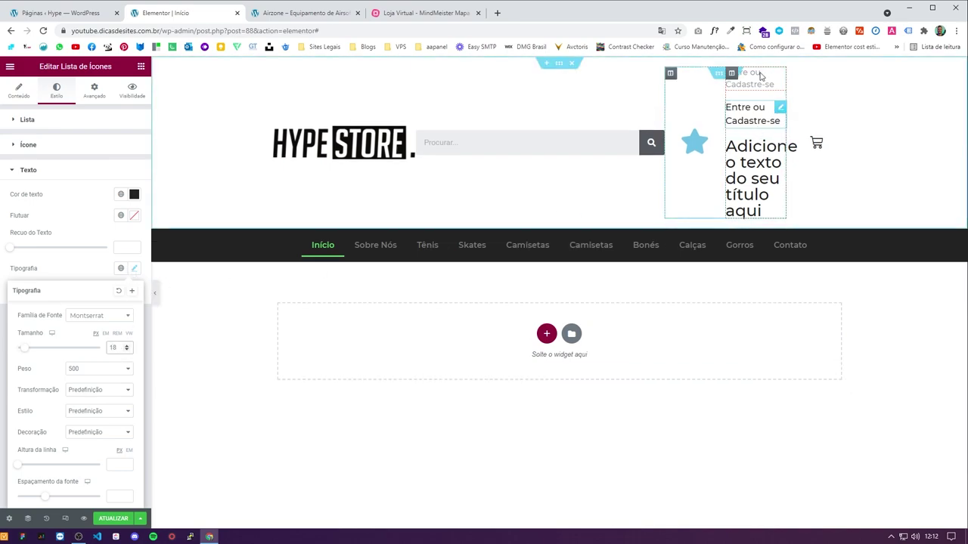
{"action": "right_click", "coordinate": [763, 117]}
{"action": "left_click", "coordinate": [785, 158]}
{"action": "right_click", "coordinate": [760, 96]}
{"action": "left_click", "coordinate": [775, 149]}
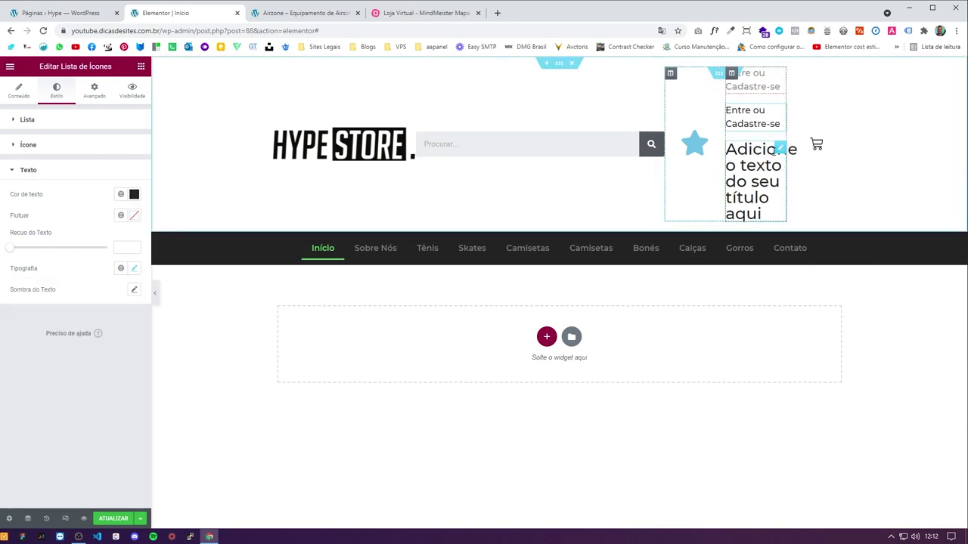
Step: Delete the lower "Entre ou Cadastre-se" icon list and set the heading's font size to 18 px
{"action": "right_click", "coordinate": [785, 114]}
{"action": "left_click", "coordinate": [804, 255]}
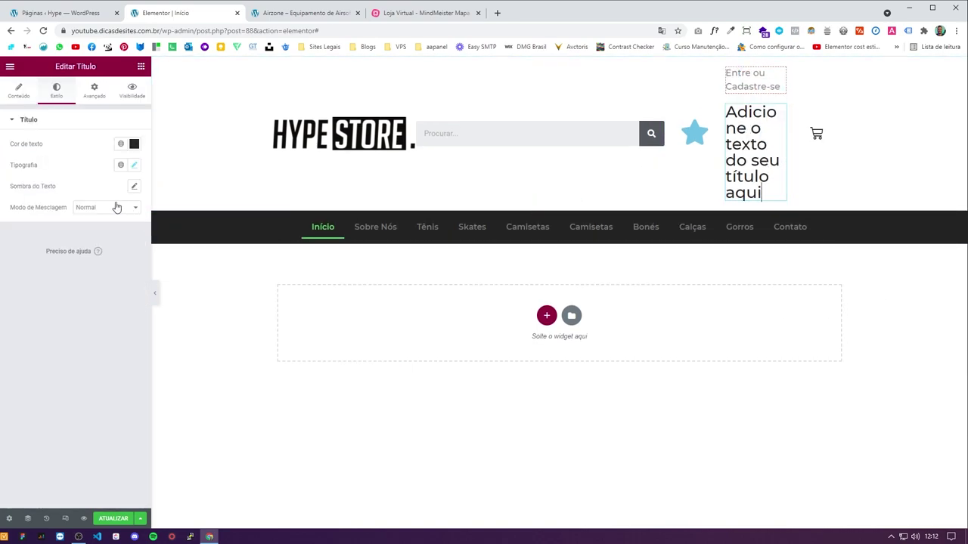
{"action": "left_click", "coordinate": [134, 166]}
{"action": "left_click", "coordinate": [113, 243]}
{"action": "type", "text": "18"}
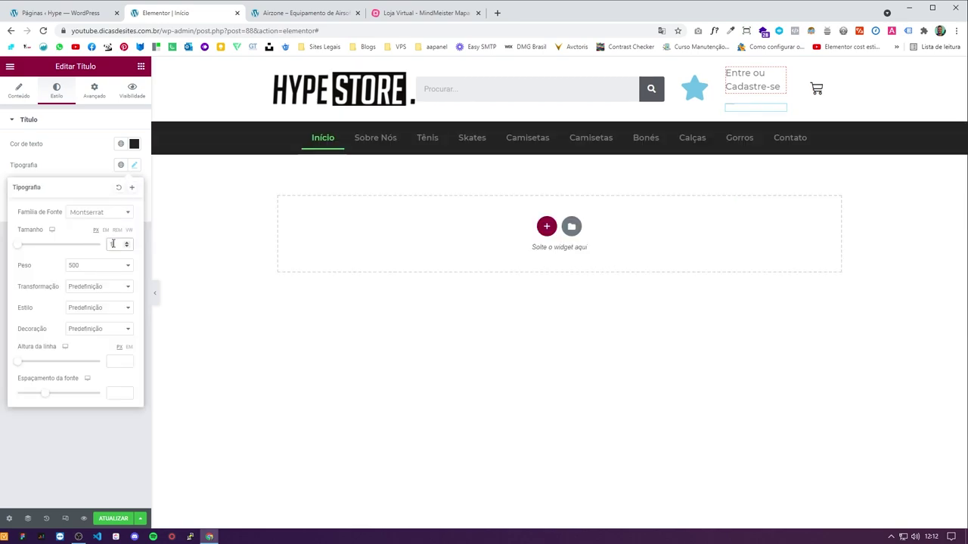
{"action": "left_click", "coordinate": [129, 163]}
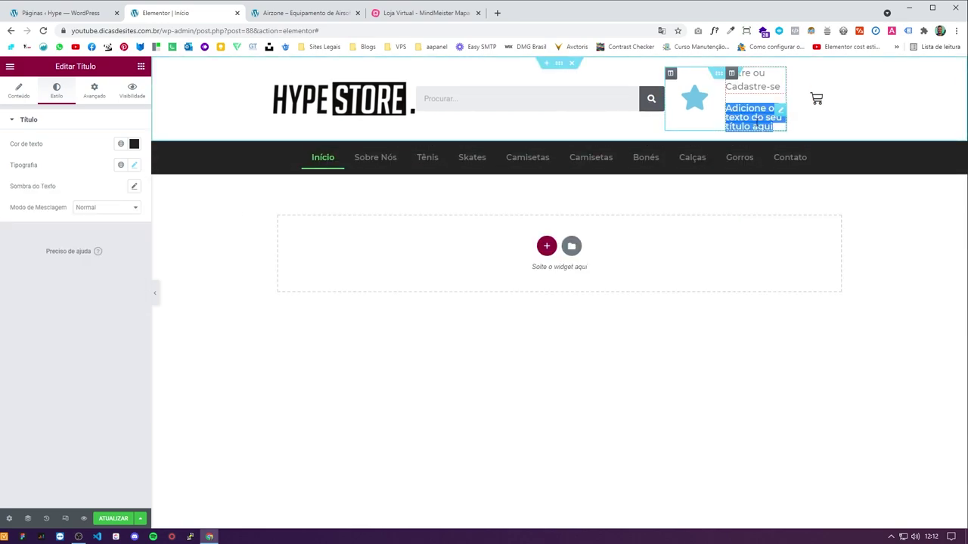
Step: Fill the heading's title with the user information dynamic tag (Informação de usuário) and update the template
{"action": "left_click", "coordinate": [6, 101]}
{"action": "left_click", "coordinate": [134, 156]}
{"action": "scroll", "coordinate": [66, 242], "scroll_direction": "down", "scroll_amount": 3}
{"action": "scroll", "coordinate": [64, 242], "scroll_direction": "down", "scroll_amount": 3}
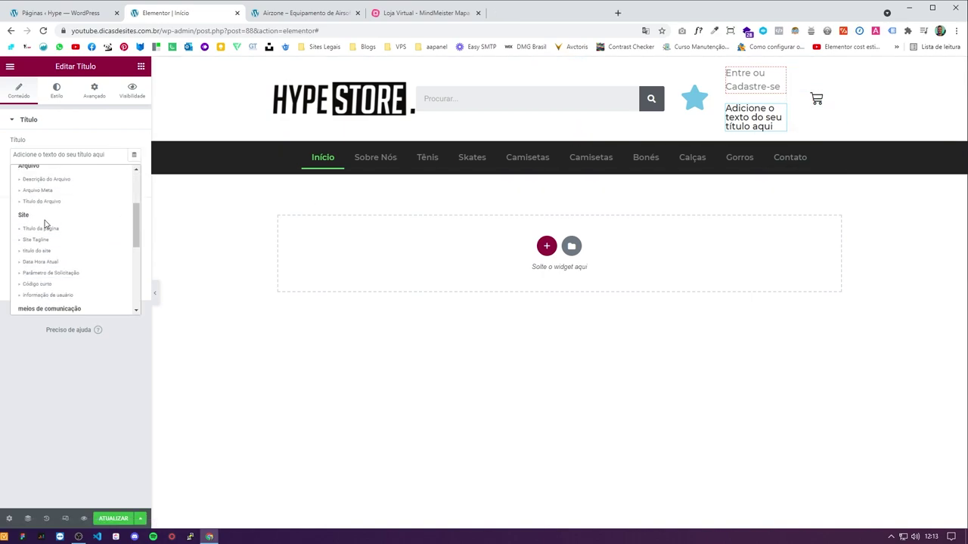
{"action": "left_click", "coordinate": [49, 245]}
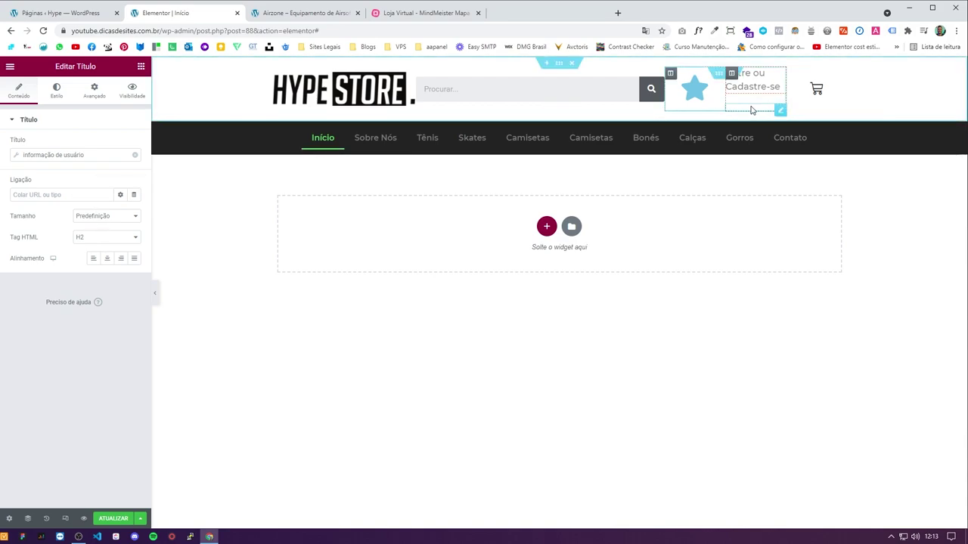
{"action": "left_click", "coordinate": [122, 519]}
Step: In the WordPress dashboard, enter the first name in the administrator's user profile and save the profile
{"action": "left_click", "coordinate": [85, 20]}
{"action": "scroll", "coordinate": [83, 339], "scroll_direction": "down", "scroll_amount": 3}
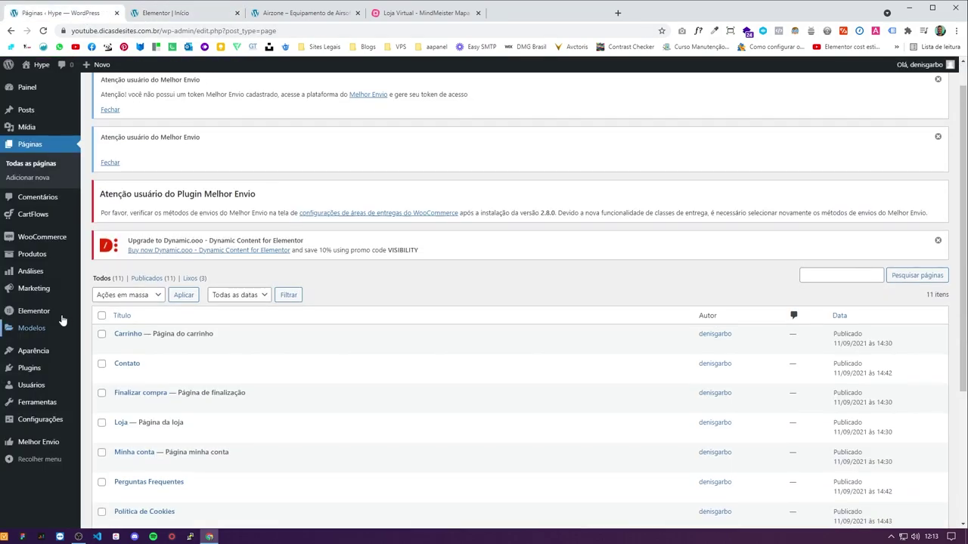
{"action": "mouse_move", "coordinate": [38, 386]}
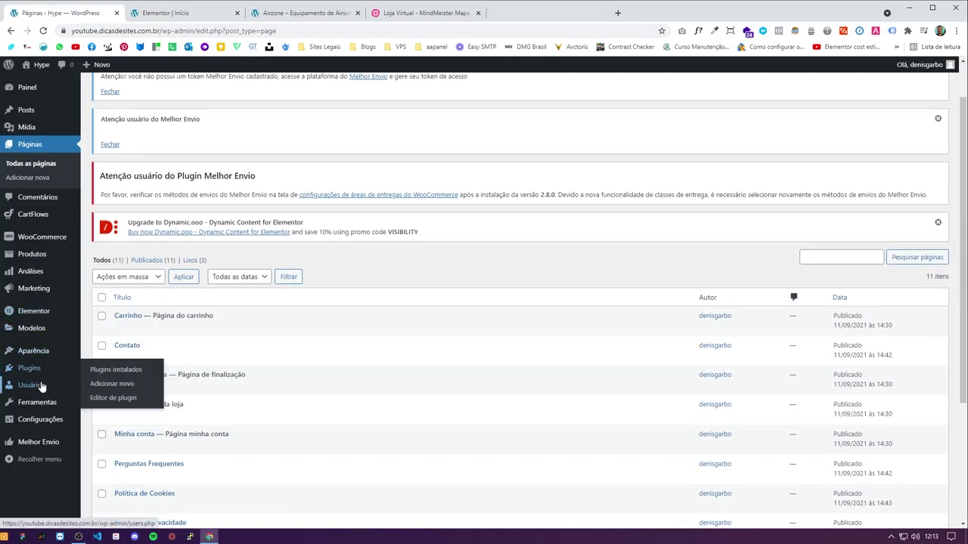
{"action": "left_click", "coordinate": [125, 390]}
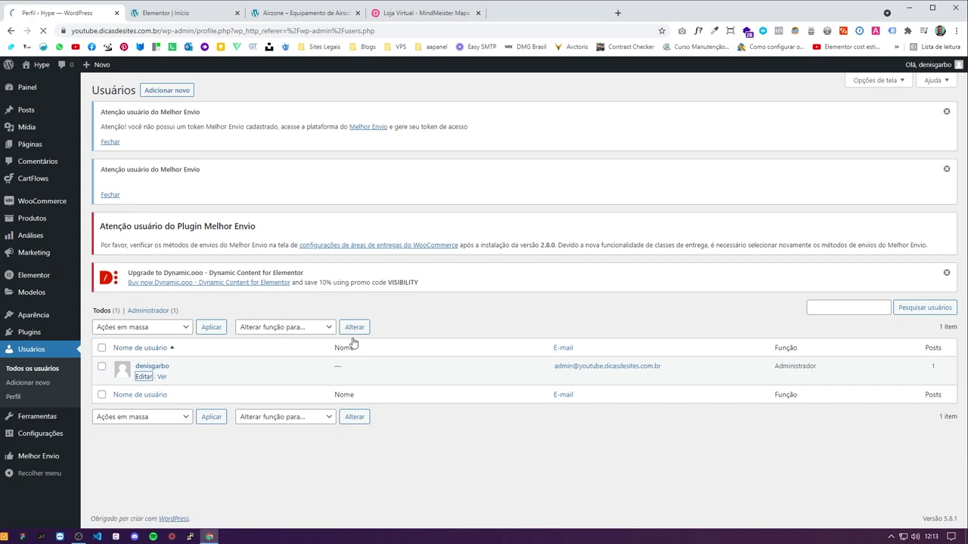
{"action": "scroll", "coordinate": [317, 371], "scroll_direction": "down", "scroll_amount": 3}
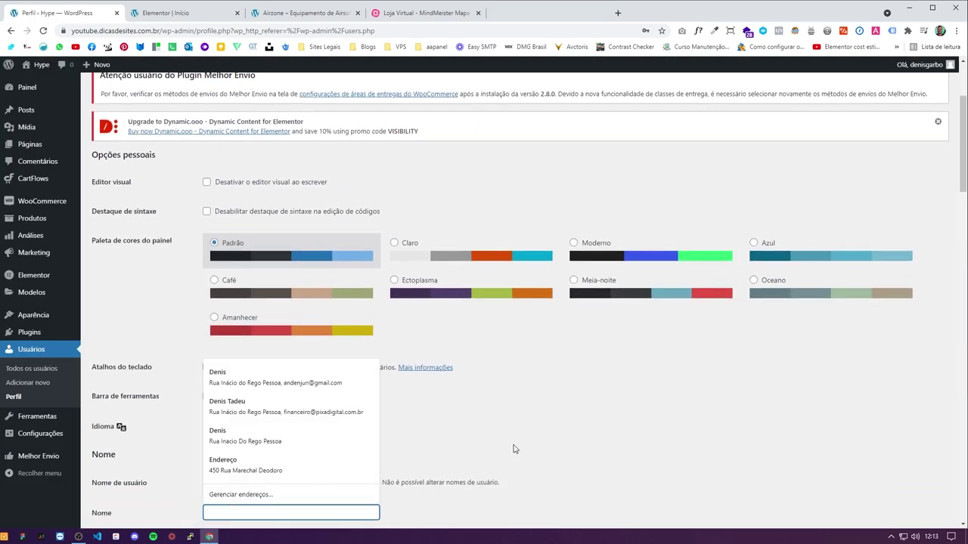
{"action": "type", "text": "Denis"}
{"action": "scroll", "coordinate": [166, 440], "scroll_direction": "down", "scroll_amount": 20}
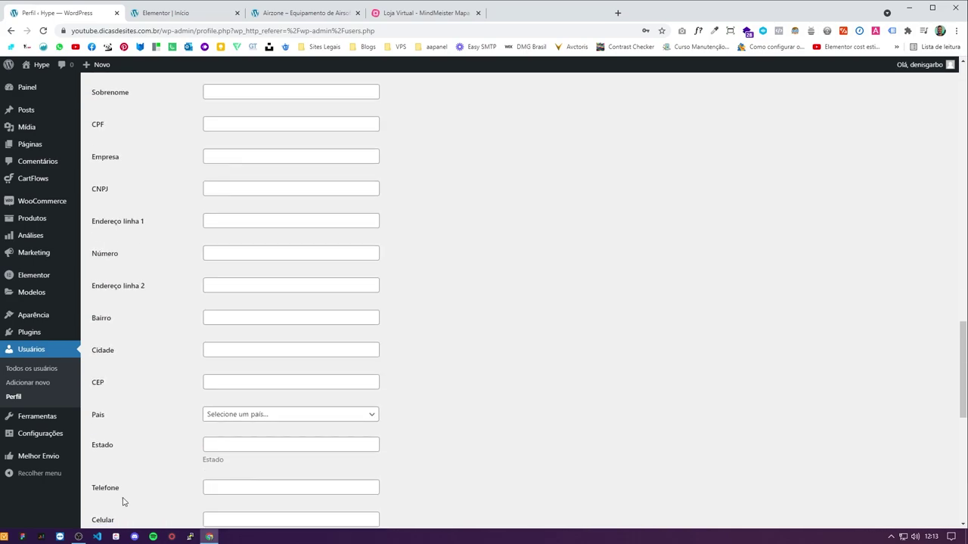
{"action": "left_click", "coordinate": [141, 479]}
{"action": "scroll", "coordinate": [444, 450], "scroll_direction": "up", "scroll_amount": 20}
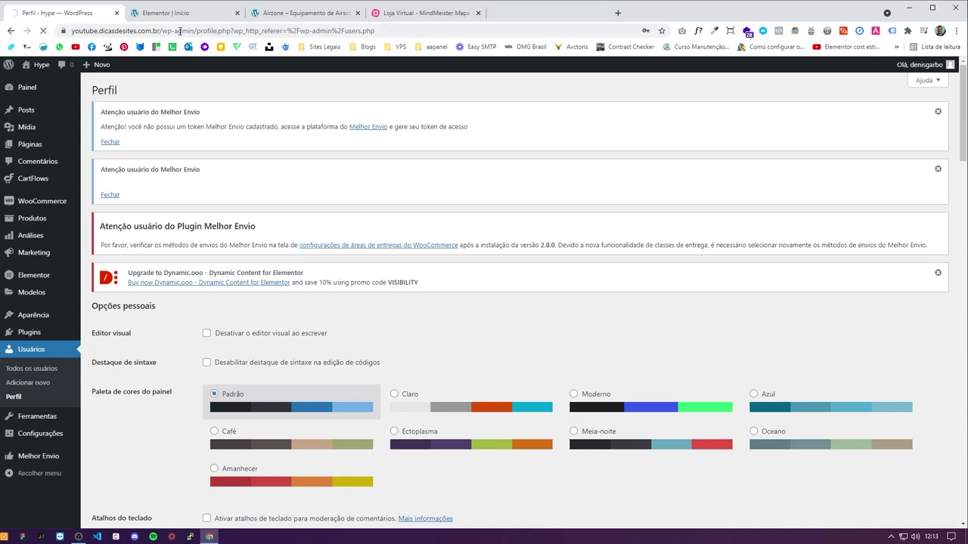
Step: Reload the Elementor editor and set the heading's User Info field to First Name
{"action": "left_click", "coordinate": [190, 15]}
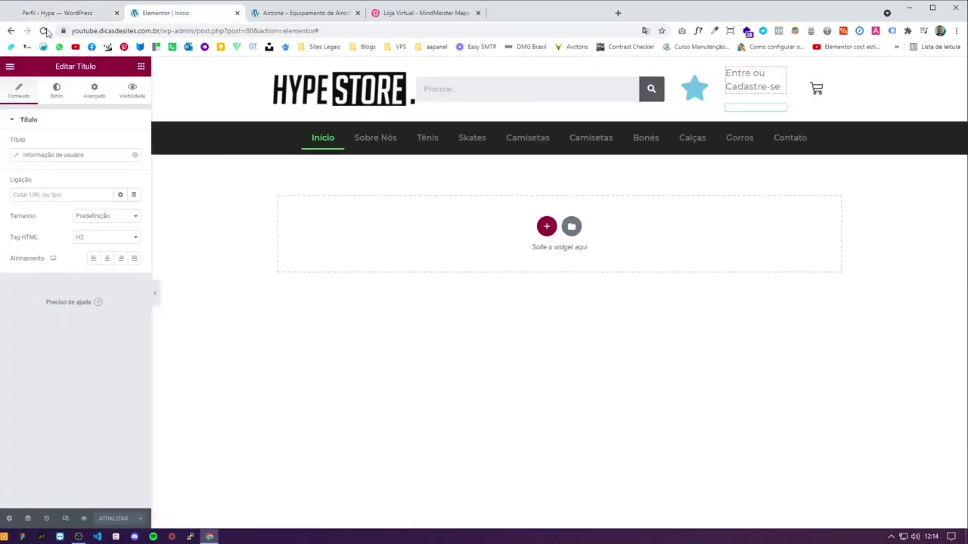
{"action": "left_click", "coordinate": [44, 31]}
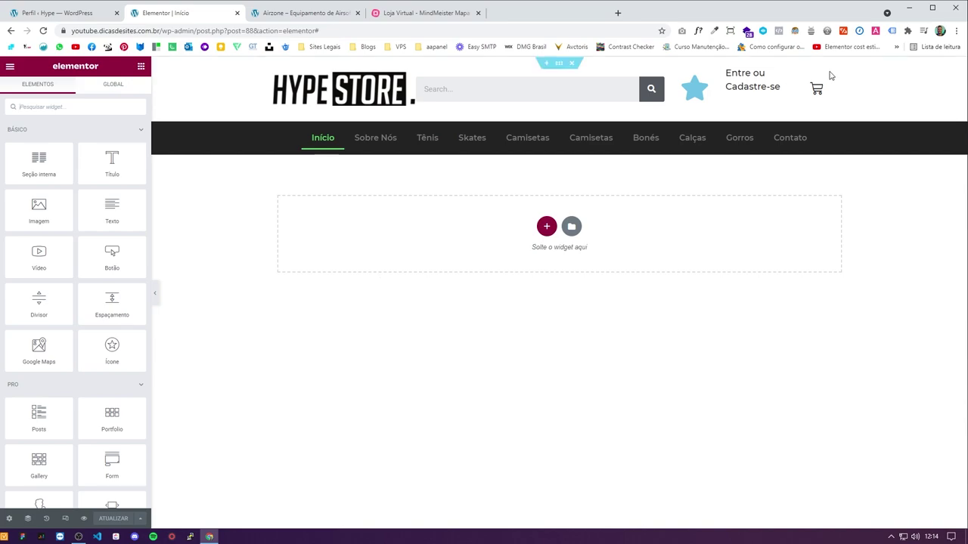
{"action": "left_click", "coordinate": [763, 107]}
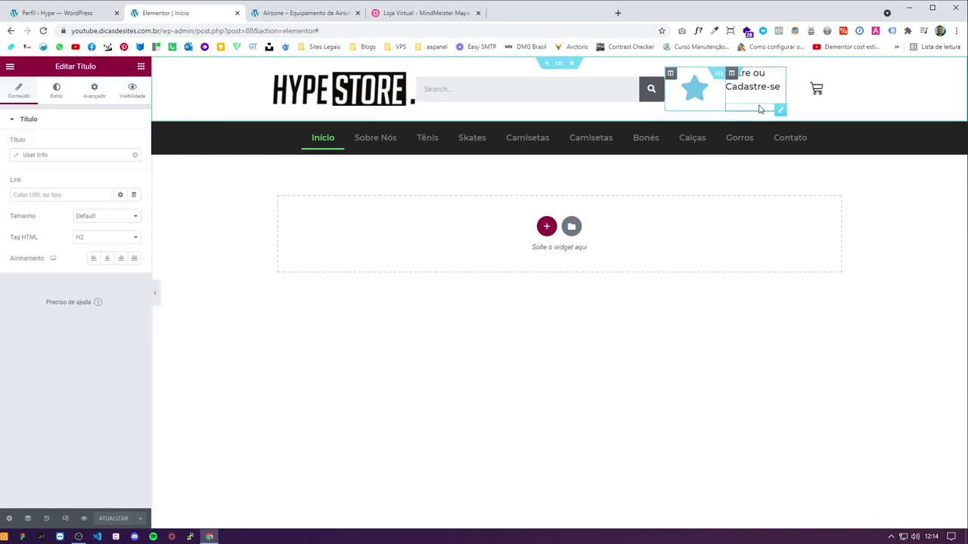
{"action": "left_click", "coordinate": [50, 97]}
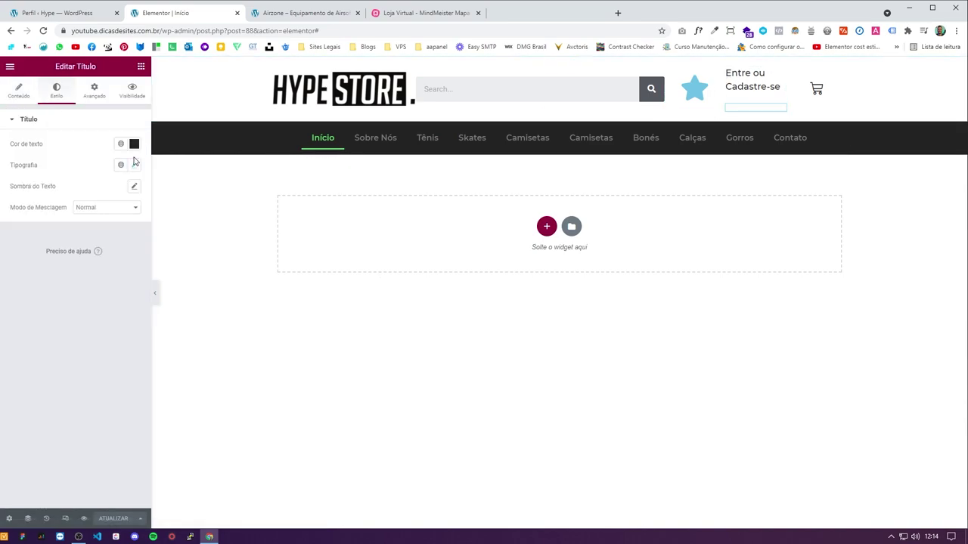
{"action": "left_click", "coordinate": [19, 90]}
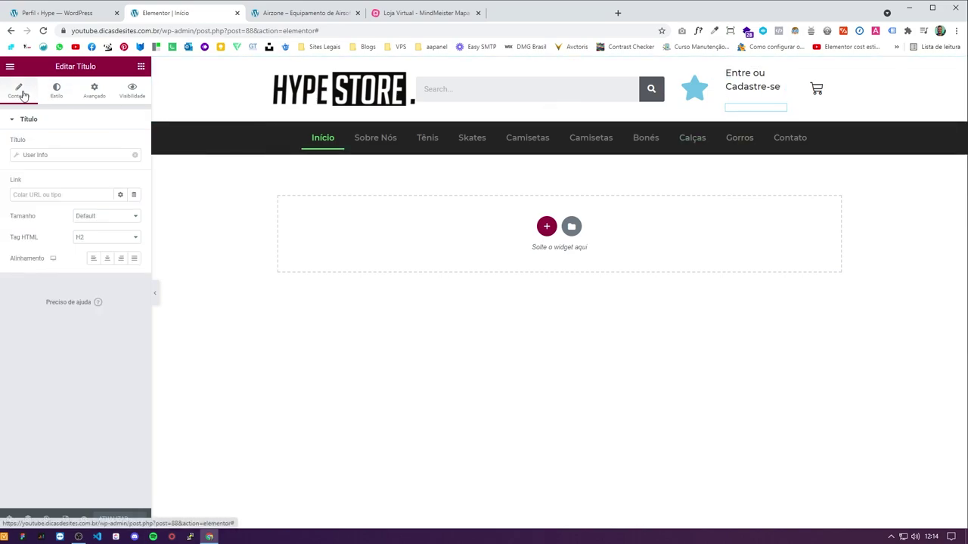
{"action": "left_click", "coordinate": [60, 158]}
{"action": "left_click", "coordinate": [85, 200]}
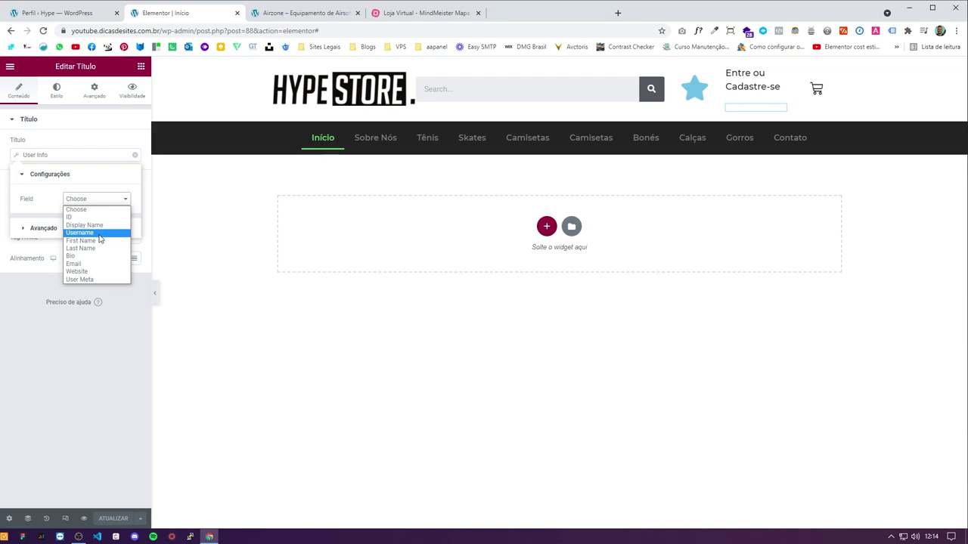
{"action": "left_click", "coordinate": [98, 241]}
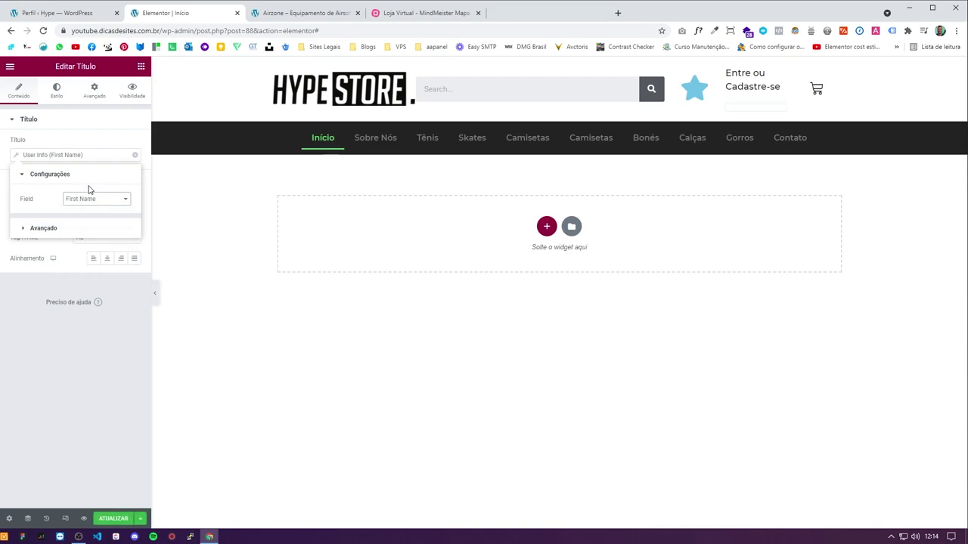
Step: Add the text "Olá," before the heading's dynamic first name
{"action": "left_click", "coordinate": [51, 228]}
{"action": "left_click", "coordinate": [85, 224]}
{"action": "type", "text": "Olá,"}
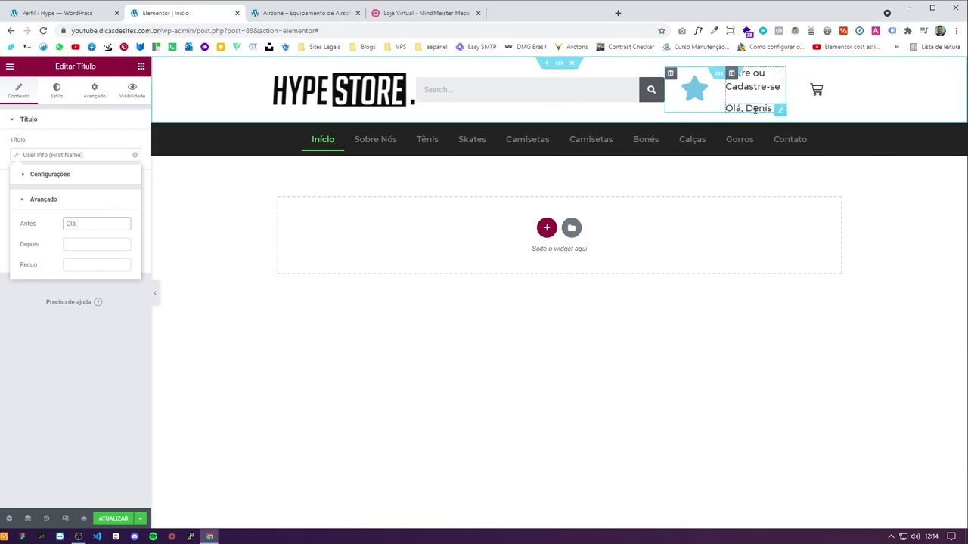
Step: Enable conditional visibility for the greeting heading and open its User & Role conditions
{"action": "left_click", "coordinate": [132, 91]}
{"action": "left_click", "coordinate": [118, 146]}
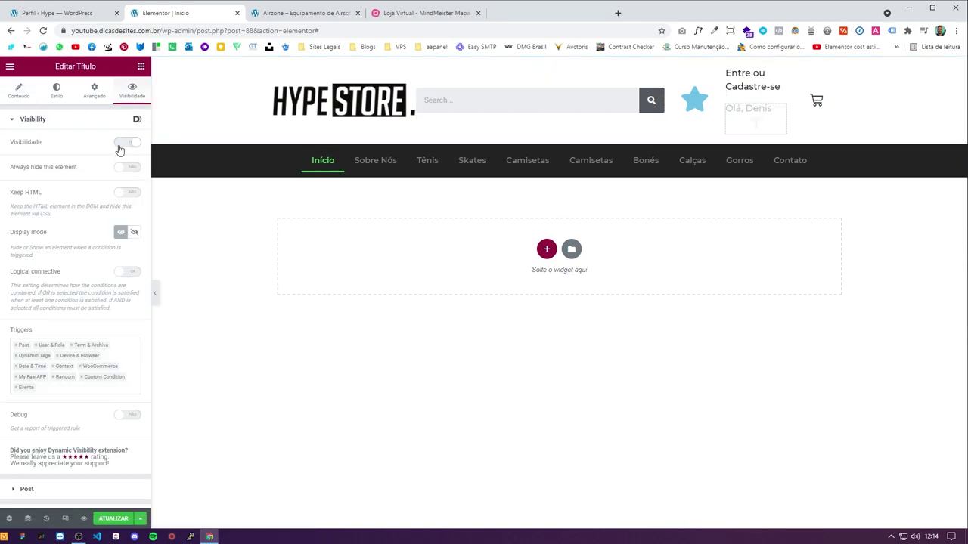
{"action": "scroll", "coordinate": [90, 382], "scroll_direction": "down", "scroll_amount": 2}
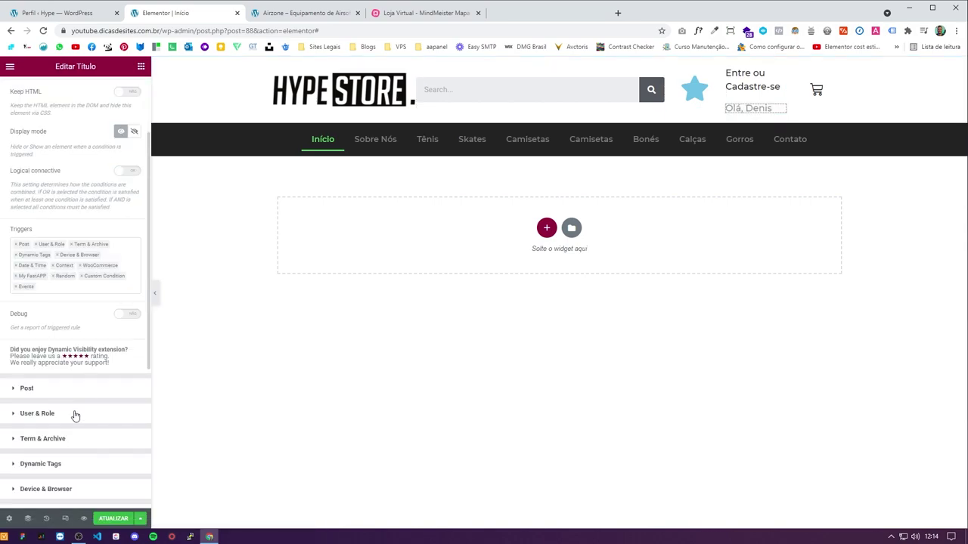
{"action": "left_click", "coordinate": [76, 414]}
Step: Add the Editor and Administrator roles to the greeting heading's visibility condition
{"action": "left_click", "coordinate": [87, 201]}
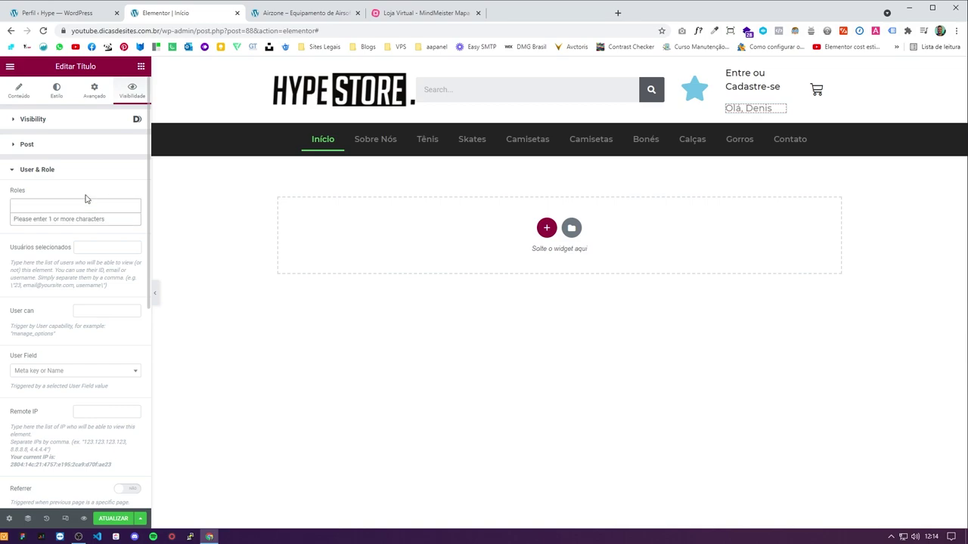
{"action": "type", "text": "ad"}
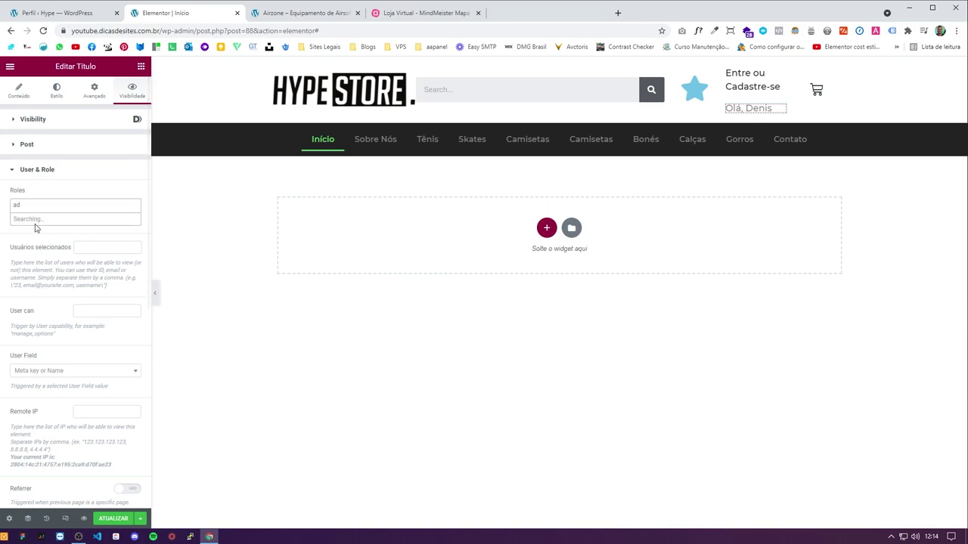
{"action": "key", "text": "BackSpace"}
{"action": "key", "text": "BackSpace"}
{"action": "type", "text": "u"}
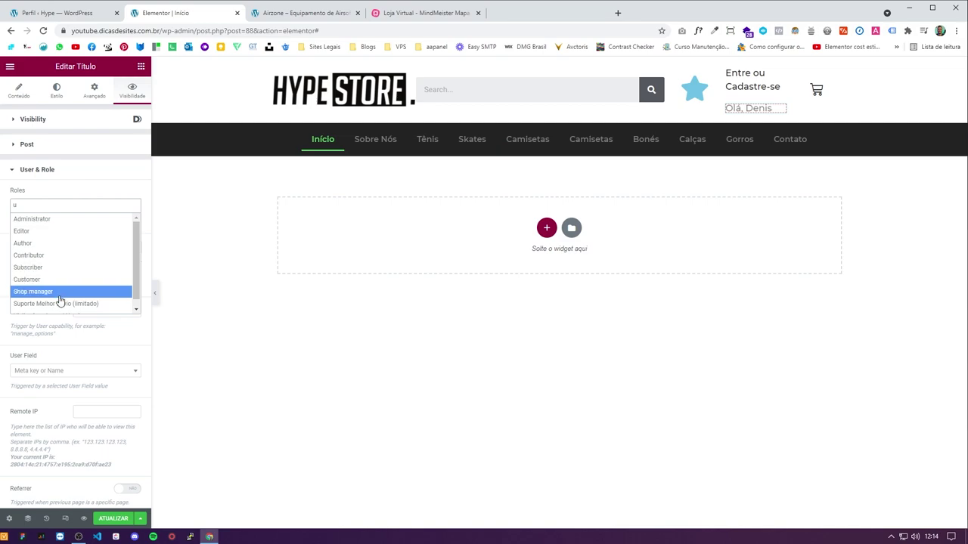
{"action": "scroll", "coordinate": [57, 301], "scroll_direction": "down", "scroll_amount": 1}
{"action": "left_click", "coordinate": [47, 223]}
{"action": "left_click", "coordinate": [58, 204]}
{"action": "type", "text": "u"}
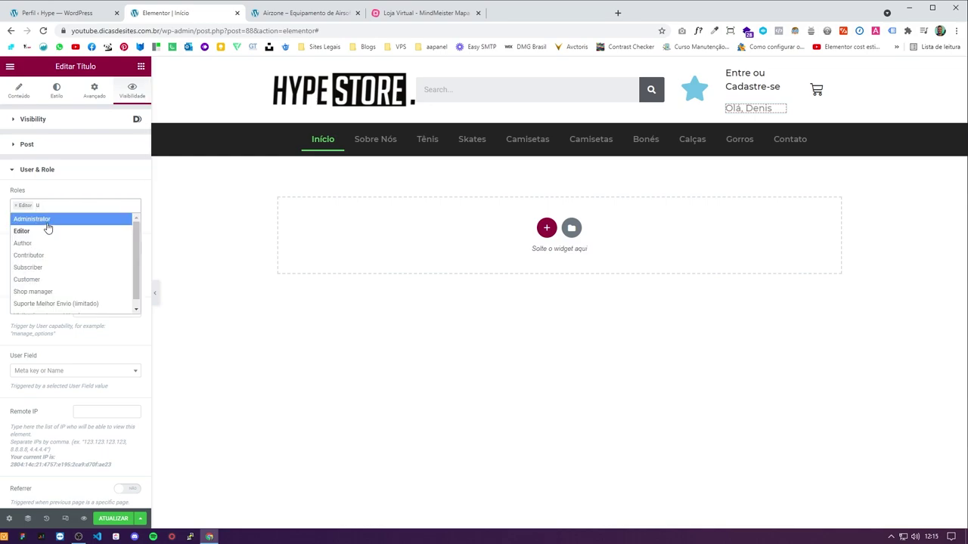
{"action": "left_click", "coordinate": [48, 219]}
Step: Add the Author, Contributor and Subscriber roles to the greeting heading's visibility condition
{"action": "type", "text": "u"}
{"action": "left_click", "coordinate": [72, 243]}
{"action": "type", "text": "u"}
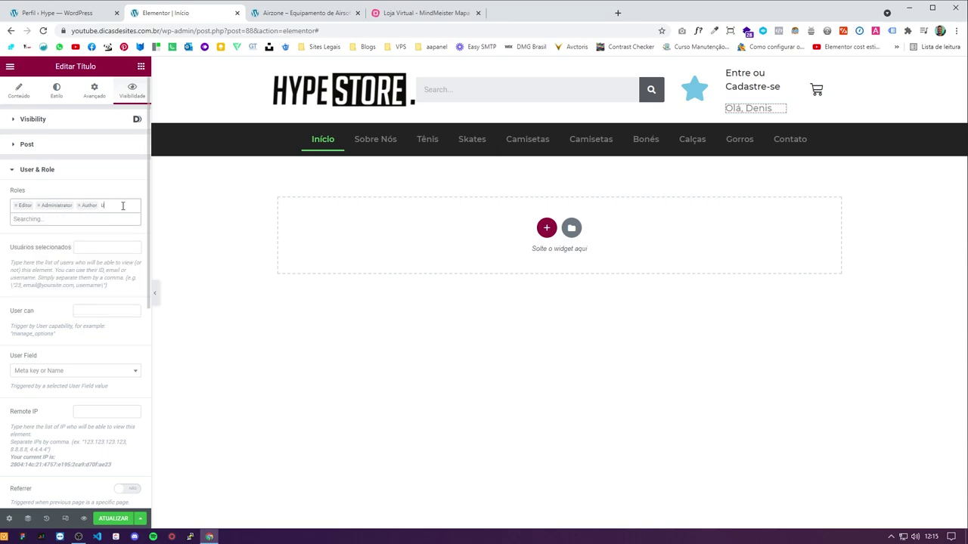
{"action": "left_click", "coordinate": [65, 254]}
{"action": "type", "text": "u"}
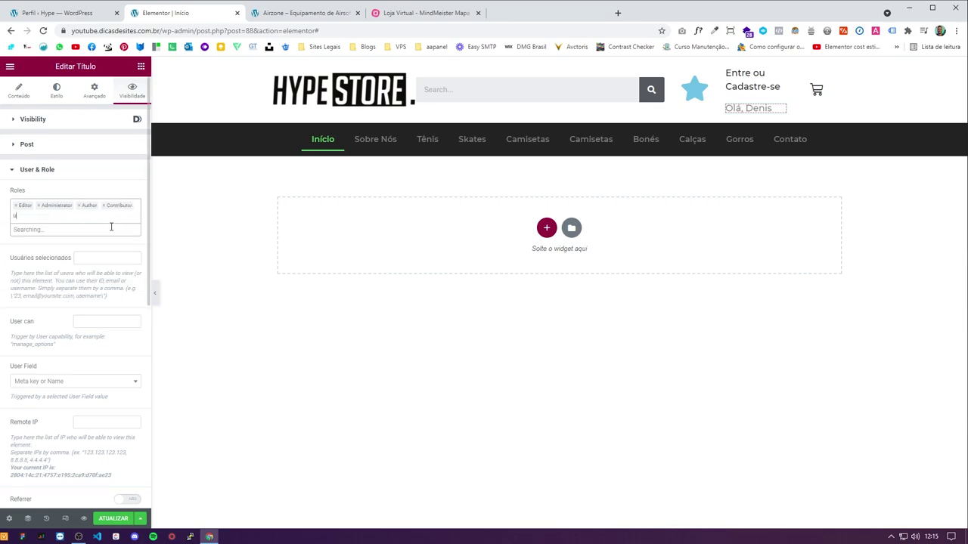
{"action": "scroll", "coordinate": [59, 277], "scroll_direction": "down", "scroll_amount": 1}
{"action": "left_click", "coordinate": [65, 274]}
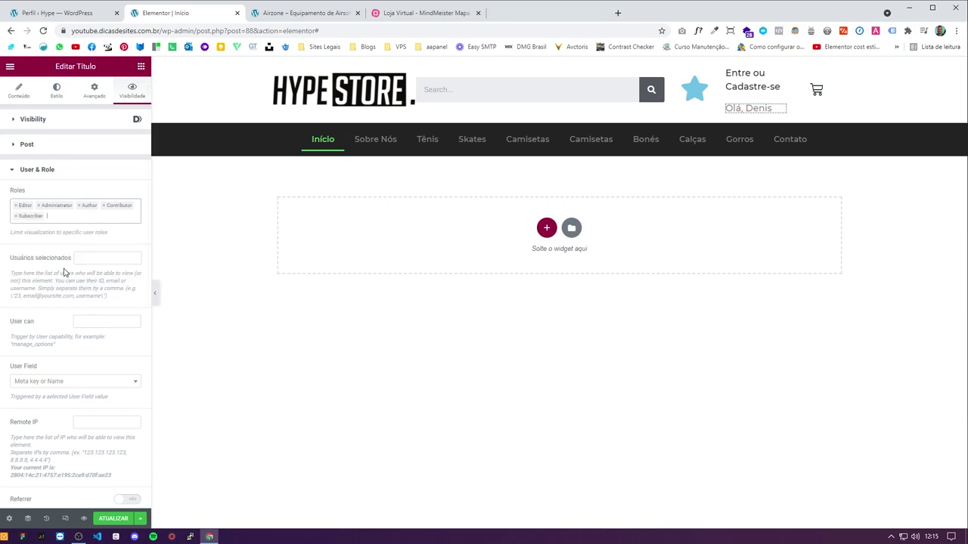
Step: Add the Customer role to the greeting heading's visibility condition and update the template
{"action": "type", "text": "u"}
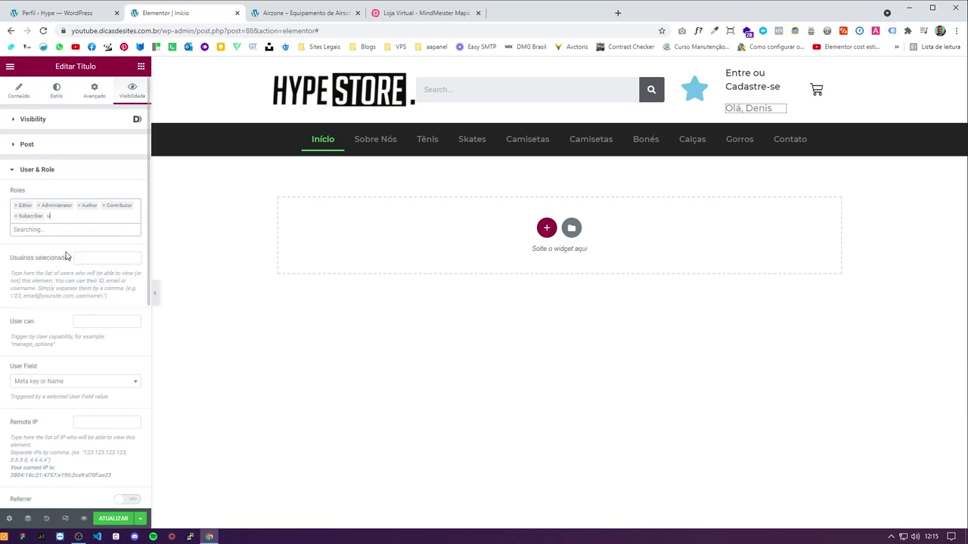
{"action": "scroll", "coordinate": [65, 254], "scroll_direction": "down", "scroll_amount": 3}
{"action": "scroll", "coordinate": [63, 257], "scroll_direction": "up", "scroll_amount": 2}
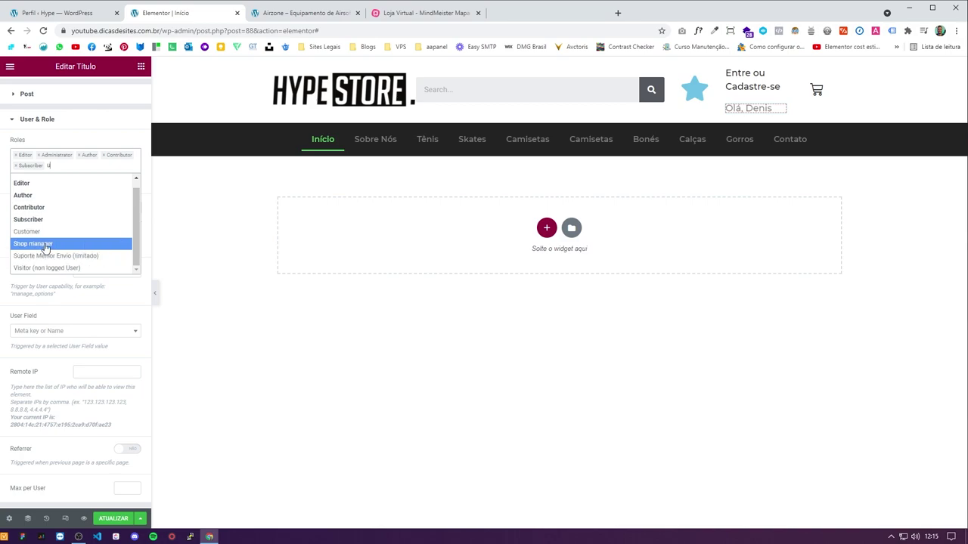
{"action": "left_click", "coordinate": [58, 231]}
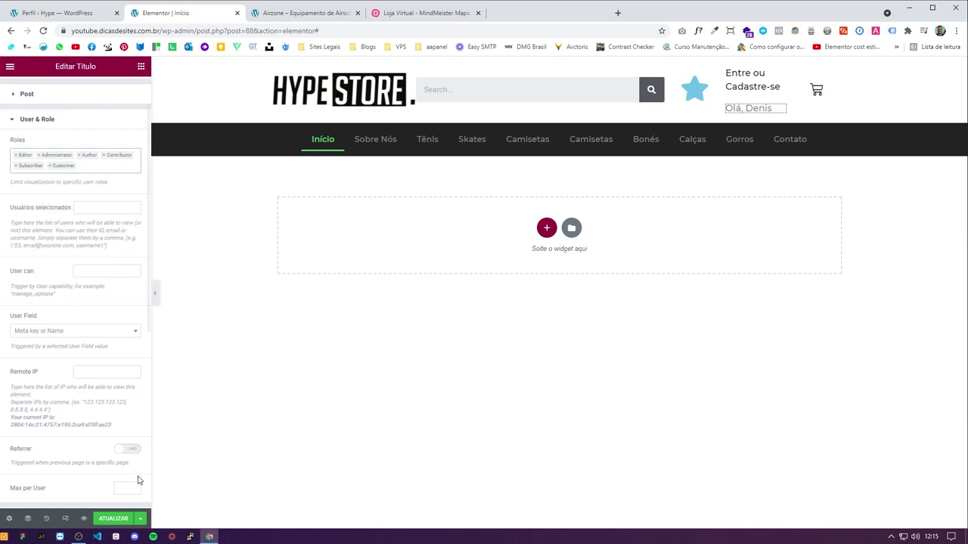
{"action": "left_click", "coordinate": [121, 518]}
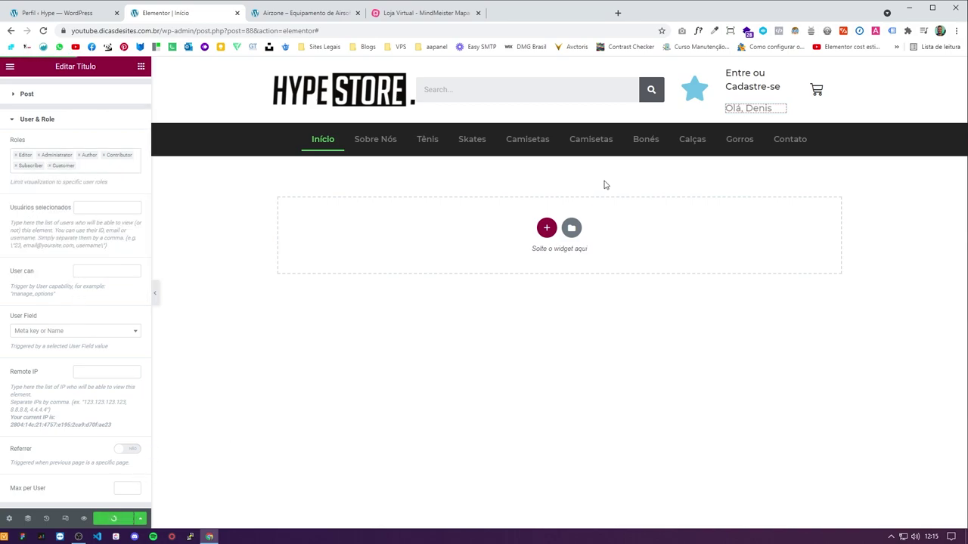
Step: Replace the star icon beside the login text with the uploaded Minha Conta SVG, allowing unfiltered file uploads
{"action": "left_click", "coordinate": [695, 90]}
{"action": "mouse_move", "coordinate": [108, 201]}
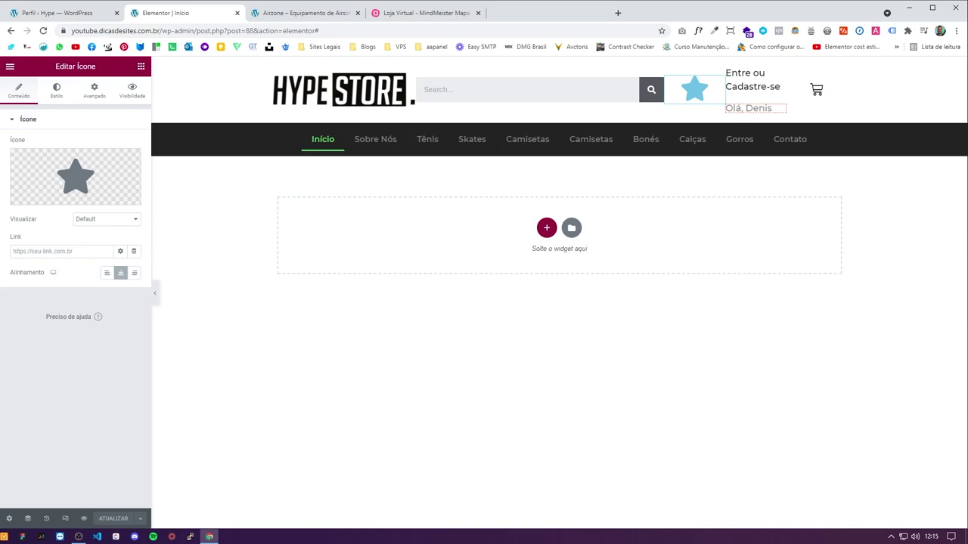
{"action": "key", "text": "alt+Tab"}
{"action": "left_click_drag", "start_coordinate": [86, 168], "coordinate": [611, 288]}
{"action": "left_click", "coordinate": [405, 365]}
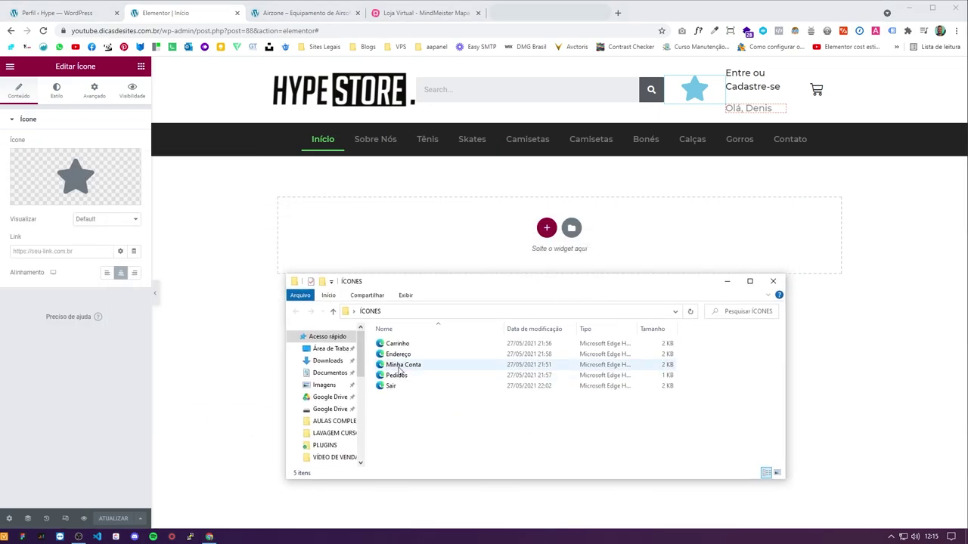
{"action": "left_click", "coordinate": [408, 407]}
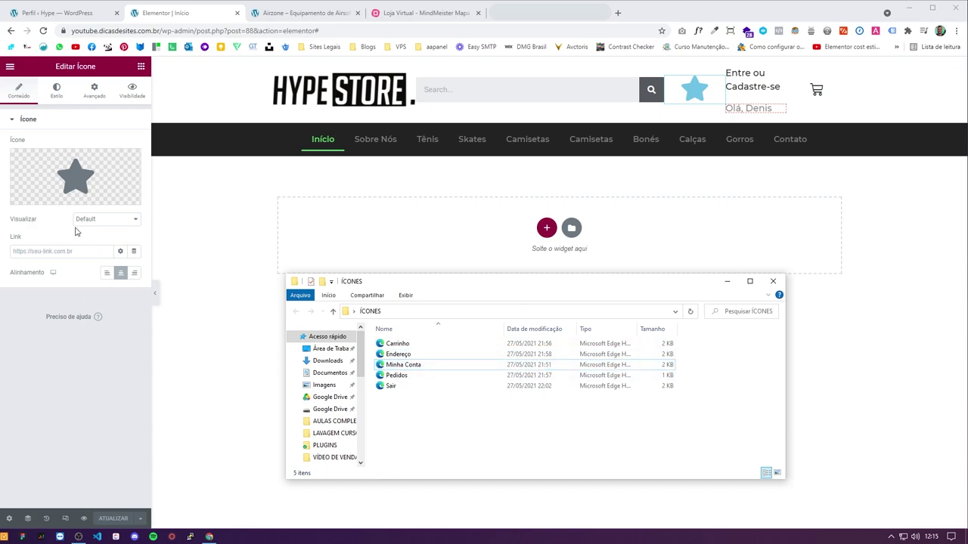
{"action": "left_click", "coordinate": [106, 200]}
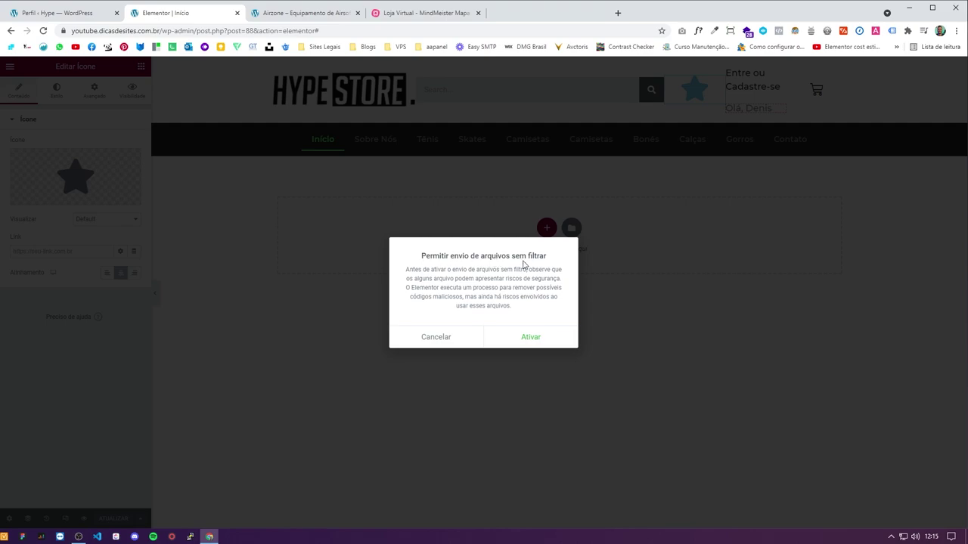
{"action": "left_click", "coordinate": [539, 343]}
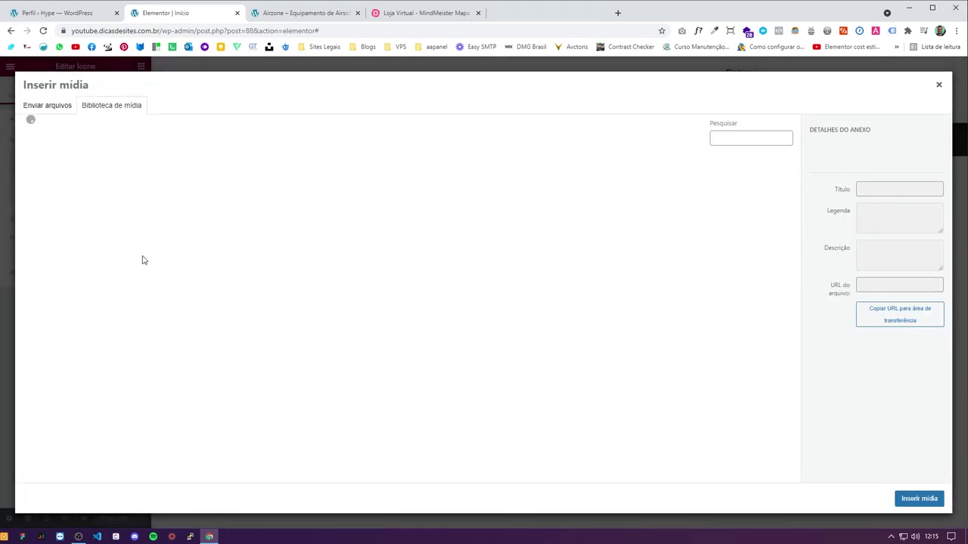
{"action": "key", "text": "alt+Tab"}
{"action": "left_click_drag", "start_coordinate": [371, 414], "coordinate": [371, 229]}
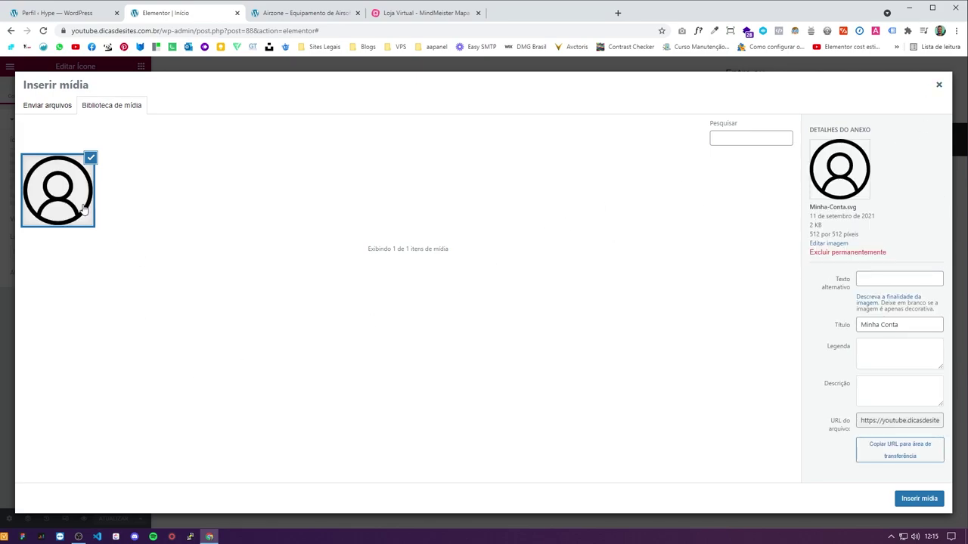
{"action": "left_click", "coordinate": [919, 499]}
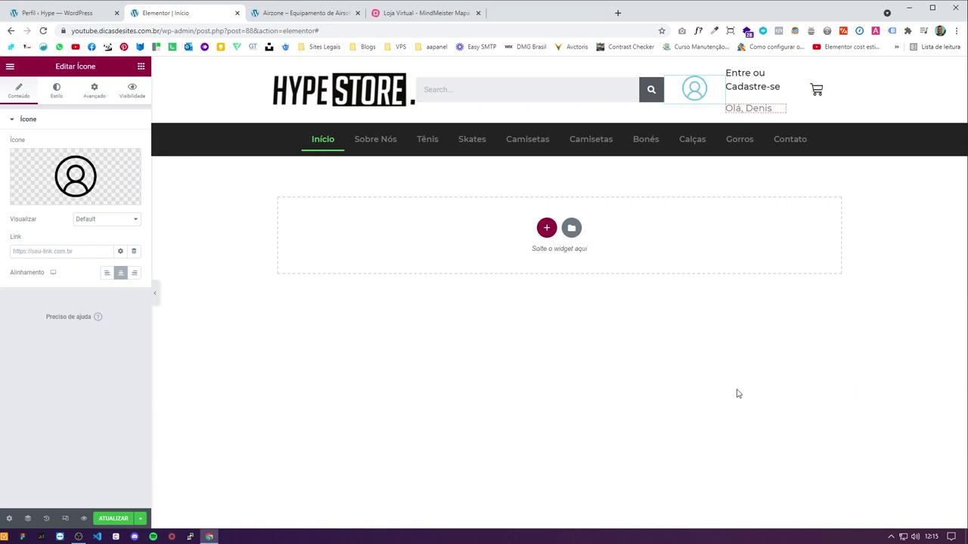
Step: Set the account icon's primary colour to #232323 and preview the header at full width
{"action": "left_click", "coordinate": [66, 95]}
{"action": "left_click", "coordinate": [134, 164]}
{"action": "type", "text": "#232323"}
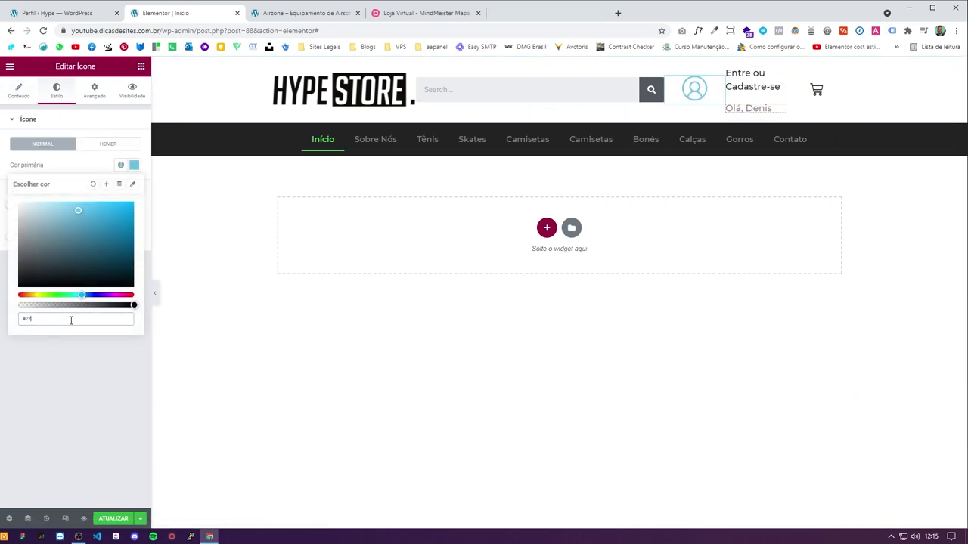
{"action": "left_click", "coordinate": [82, 162]}
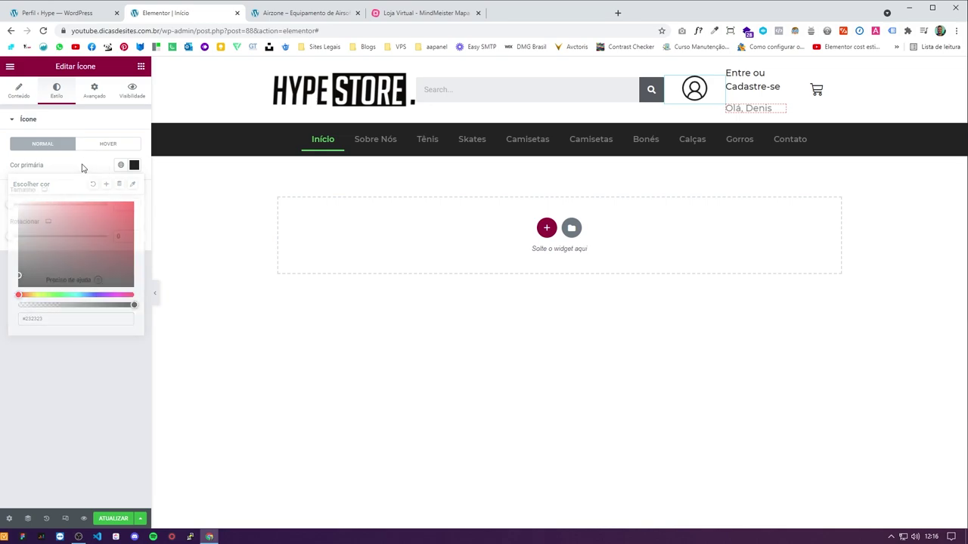
{"action": "left_click", "coordinate": [159, 292]}
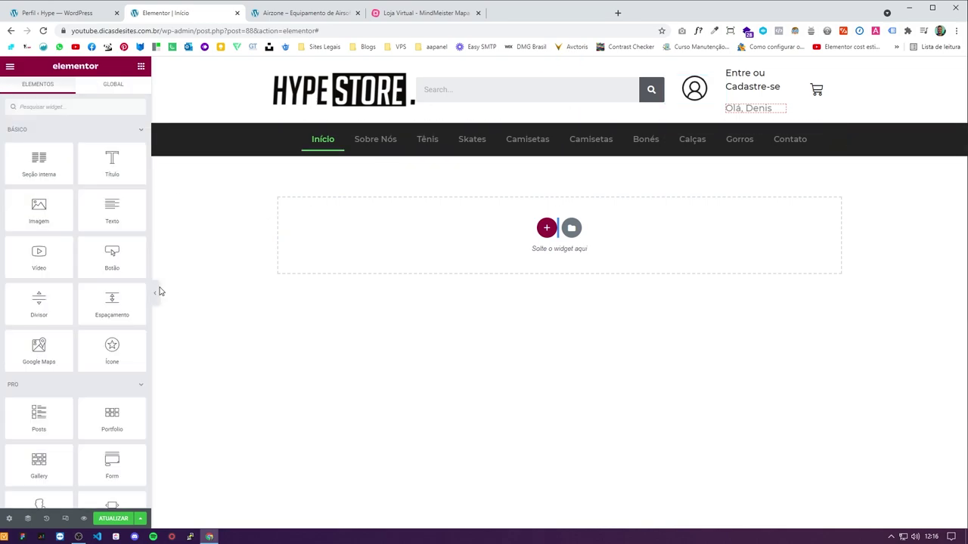
{"action": "left_click", "coordinate": [156, 293]}
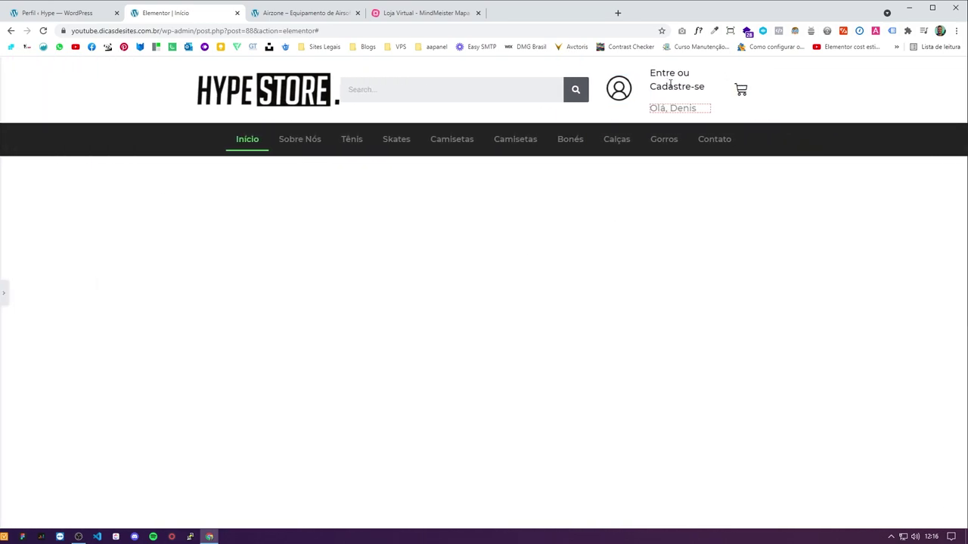
{"action": "left_click", "coordinate": [3, 294]}
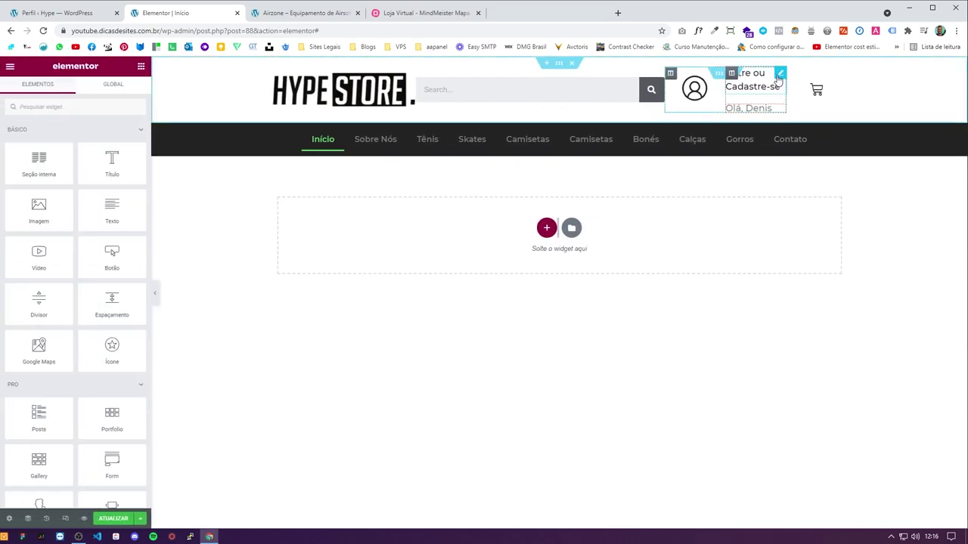
Step: Link the "Entre ou Cadastre-se" list item to the Minha conta page and update the template
{"action": "left_click", "coordinate": [780, 74]}
{"action": "left_click", "coordinate": [53, 180]}
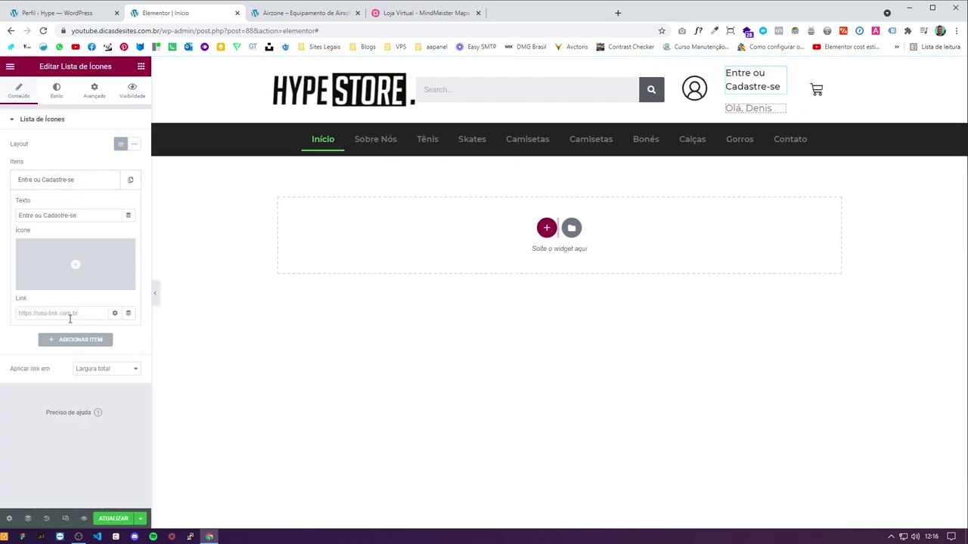
{"action": "type", "text": "min"}
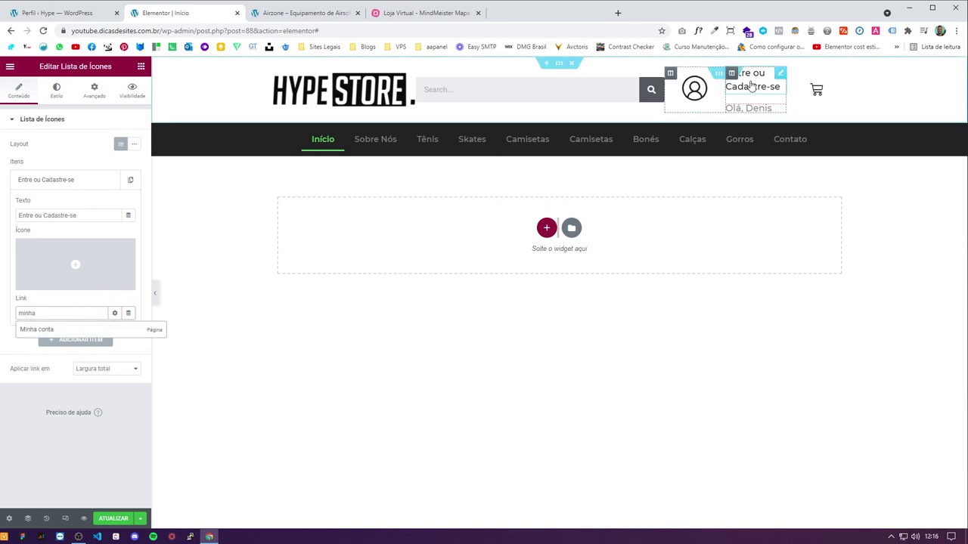
{"action": "type", "text": "ha"}
{"action": "left_click", "coordinate": [39, 331]}
{"action": "left_click", "coordinate": [115, 519]}
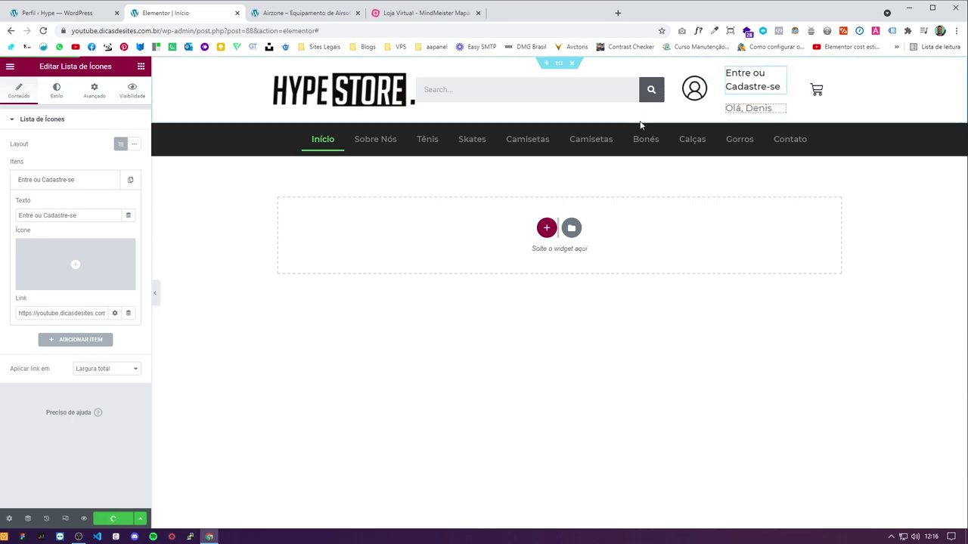
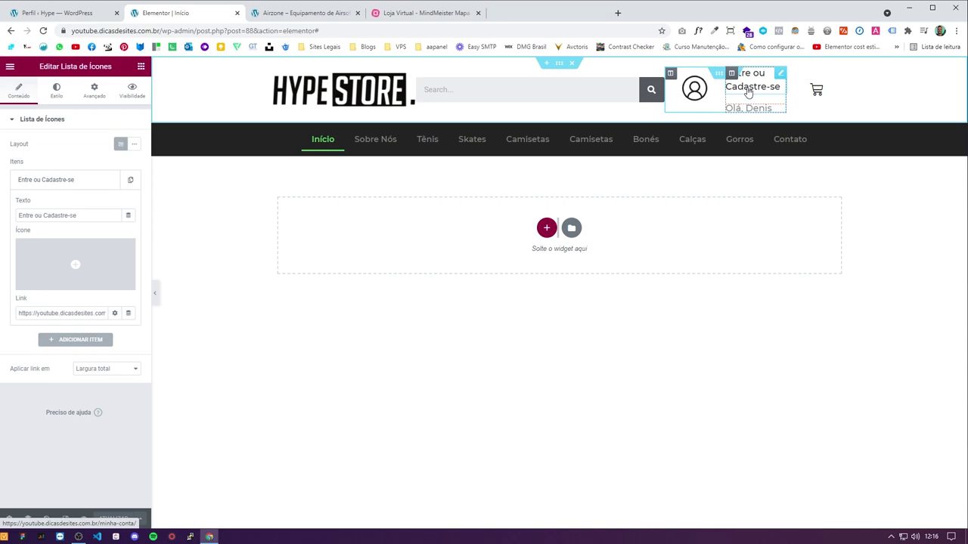
Step: Reduce the Hype Store logo's width to 80% and align it left
{"action": "left_click", "coordinate": [157, 296]}
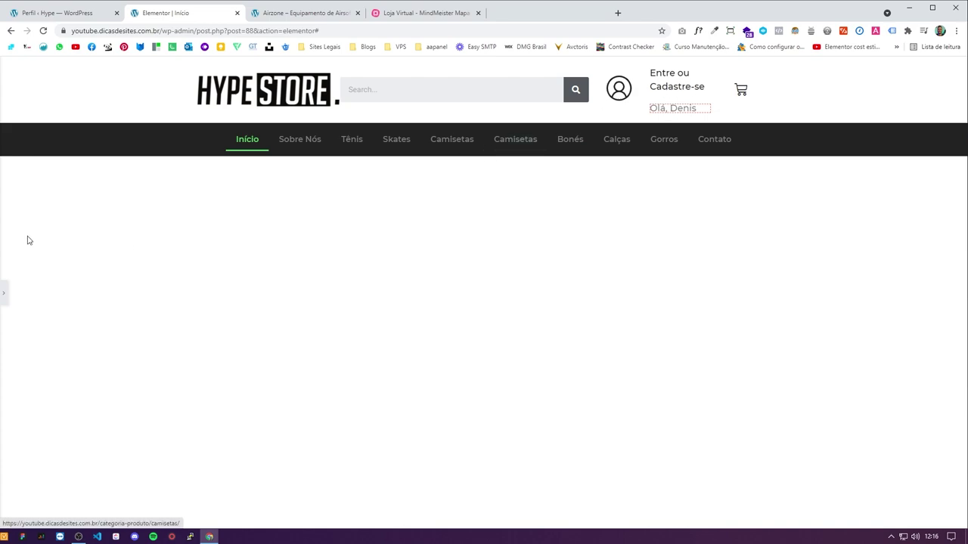
{"action": "left_click", "coordinate": [6, 293]}
{"action": "left_click", "coordinate": [409, 85]}
{"action": "left_click", "coordinate": [55, 95]}
{"action": "left_click_drag", "start_coordinate": [10, 159], "coordinate": [86, 158]}
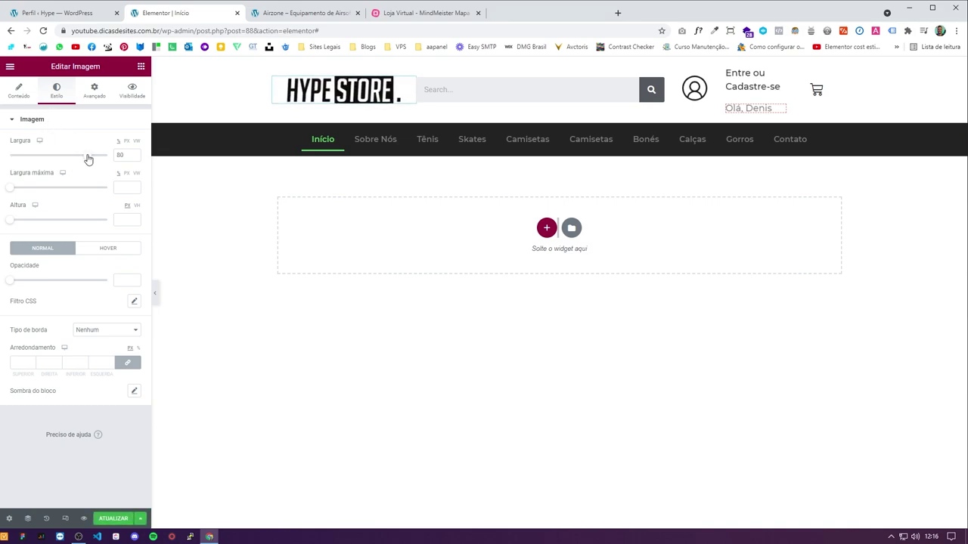
{"action": "left_click", "coordinate": [19, 89]}
{"action": "left_click", "coordinate": [106, 240]}
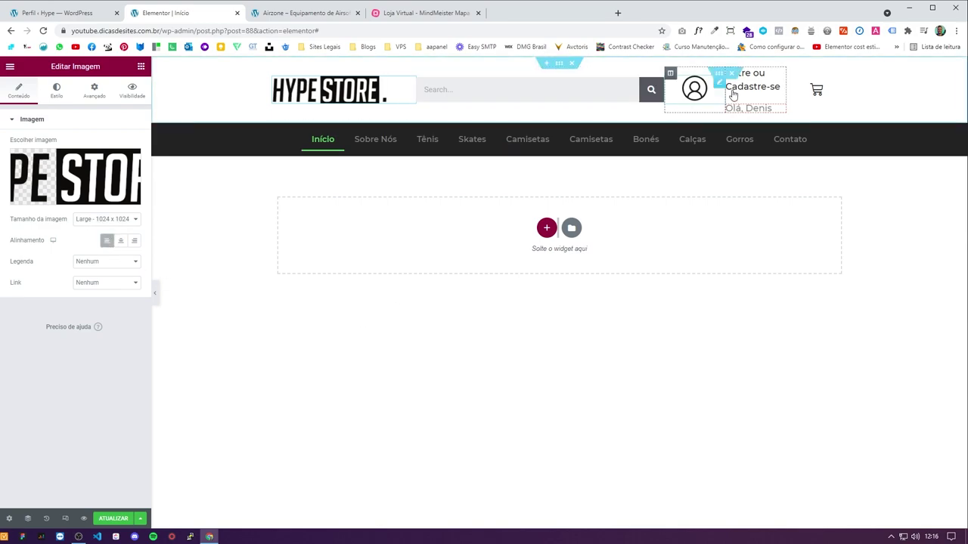
Step: Examine the search bar design on the Airzone reference site and return to the Elementor editor
{"action": "left_click", "coordinate": [661, 88]}
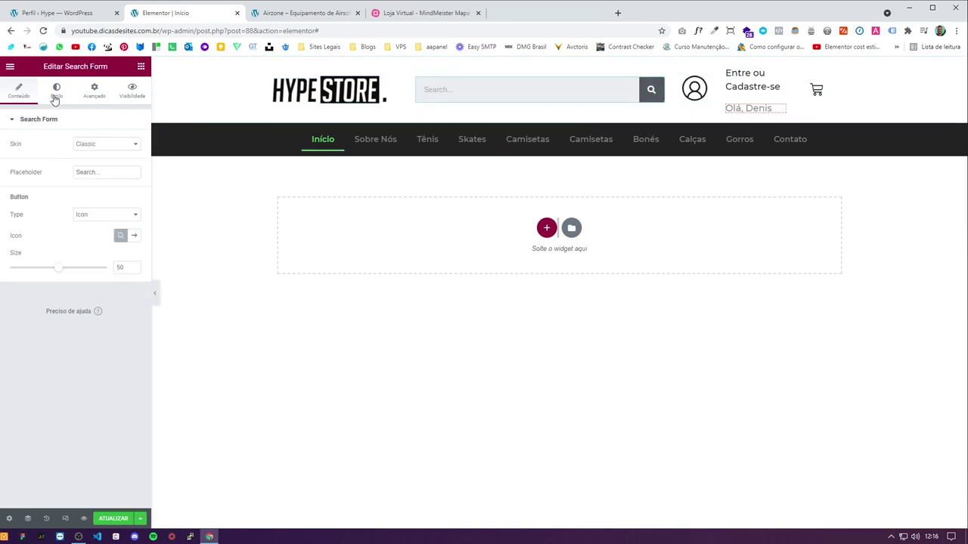
{"action": "left_click", "coordinate": [333, 14]}
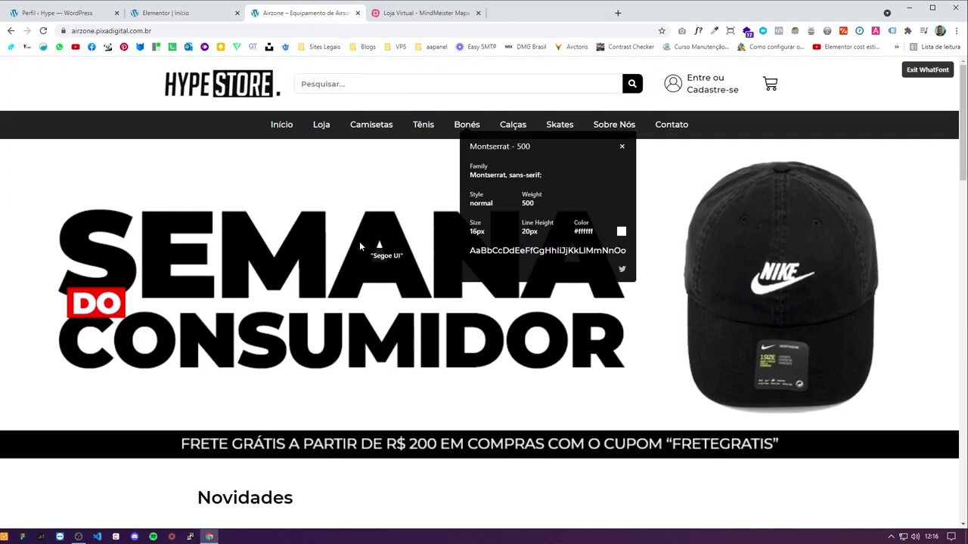
{"action": "key", "text": "Escape"}
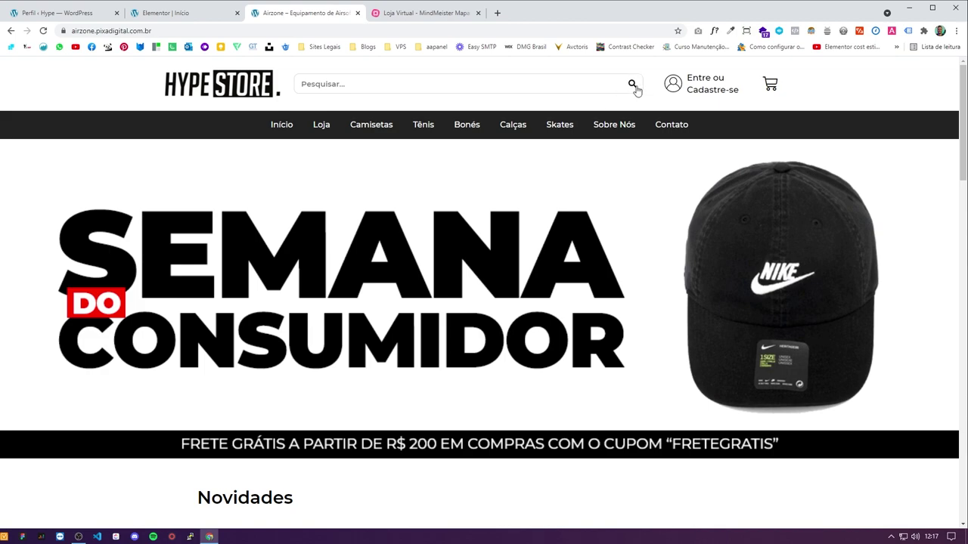
{"action": "left_click", "coordinate": [225, 12]}
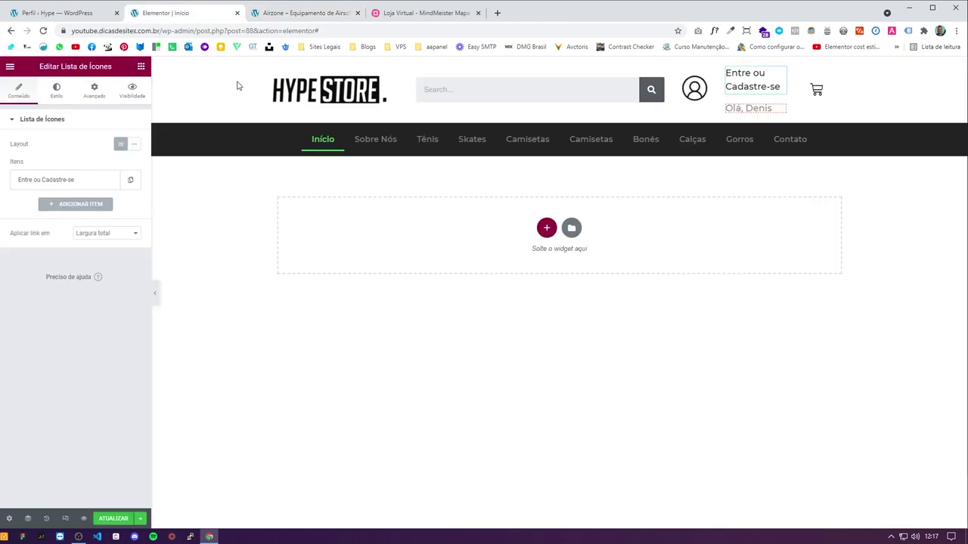
Step: Try the Full Screen and Minimal skins on the header's search form and return it to Classic
{"action": "left_click", "coordinate": [648, 89]}
{"action": "left_click", "coordinate": [106, 145]}
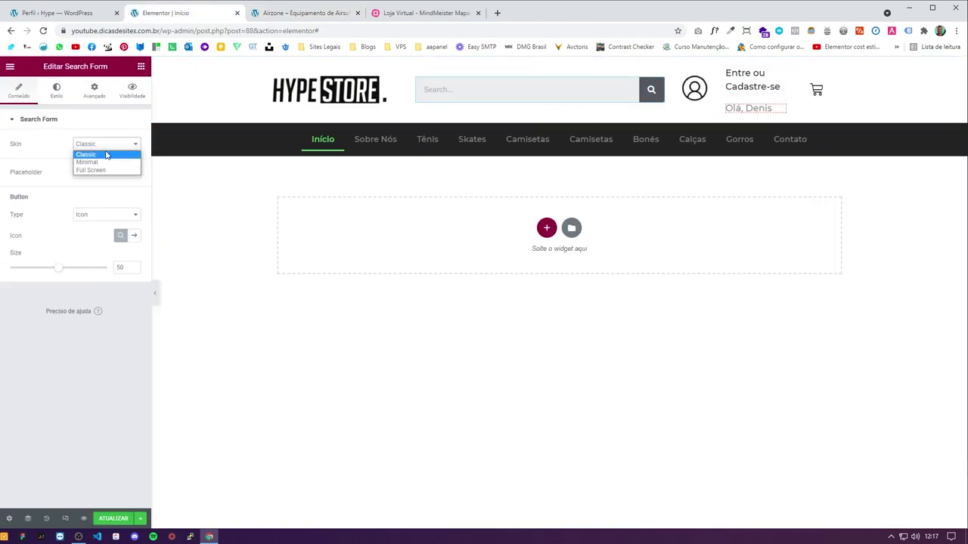
{"action": "left_click", "coordinate": [85, 170]}
{"action": "left_click", "coordinate": [105, 150]}
{"action": "left_click", "coordinate": [103, 160]}
{"action": "left_click", "coordinate": [104, 149]}
{"action": "left_click", "coordinate": [106, 154]}
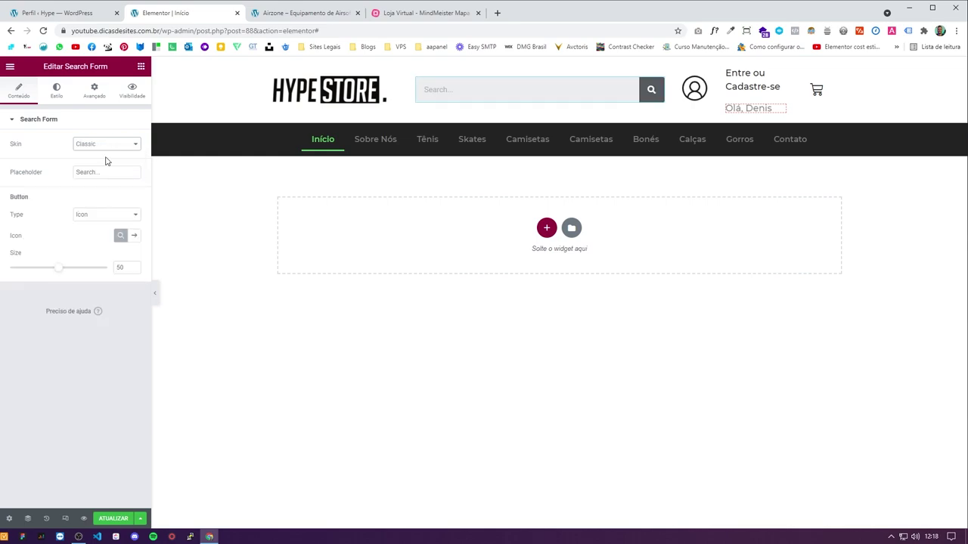
Step: Set the search form's placeholder to "Pesquisar ..." and reduce its size to about 35
{"action": "triple_click", "coordinate": [103, 169]}
{"action": "type", "text": "Pesquisar ..."}
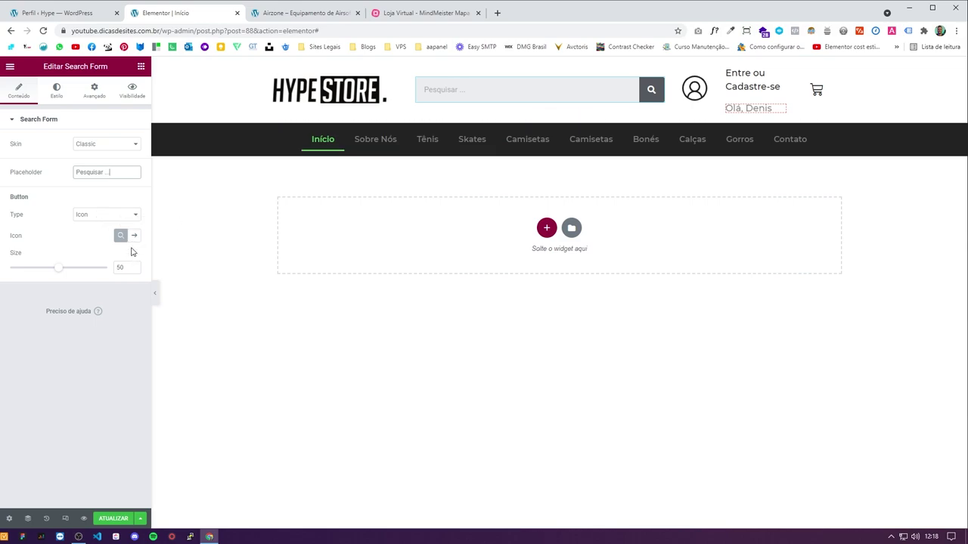
{"action": "left_click_drag", "start_coordinate": [62, 272], "coordinate": [50, 272]}
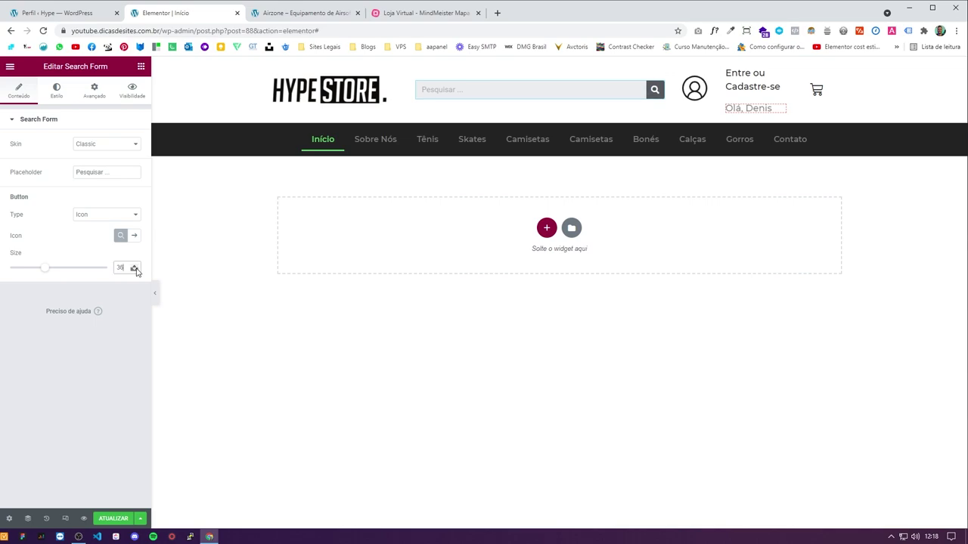
Step: Set the search input's text colour to #232323 and its background colour to #FFFFFF
{"action": "left_click", "coordinate": [61, 97]}
{"action": "left_click", "coordinate": [134, 186]}
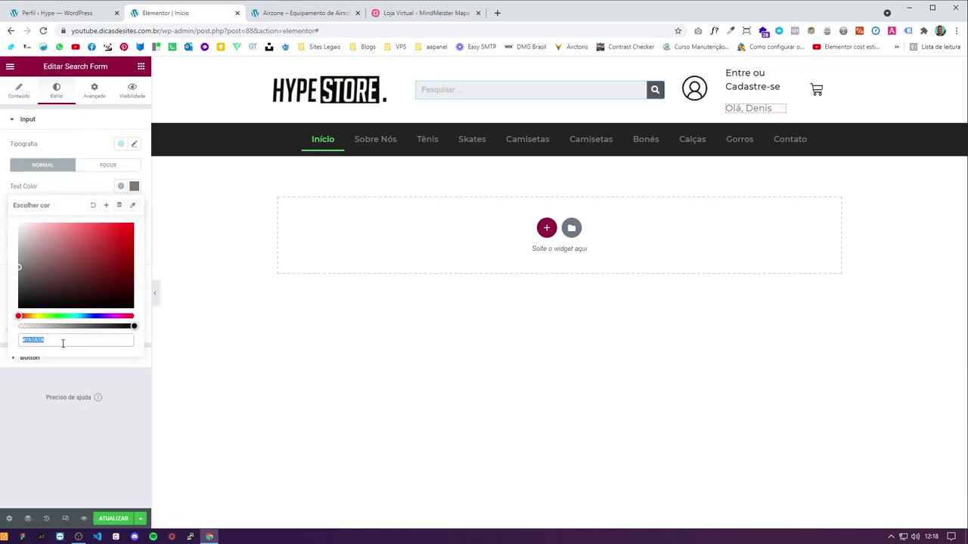
{"action": "type", "text": "#232323"}
{"action": "left_click", "coordinate": [88, 189]}
{"action": "left_click", "coordinate": [133, 211]}
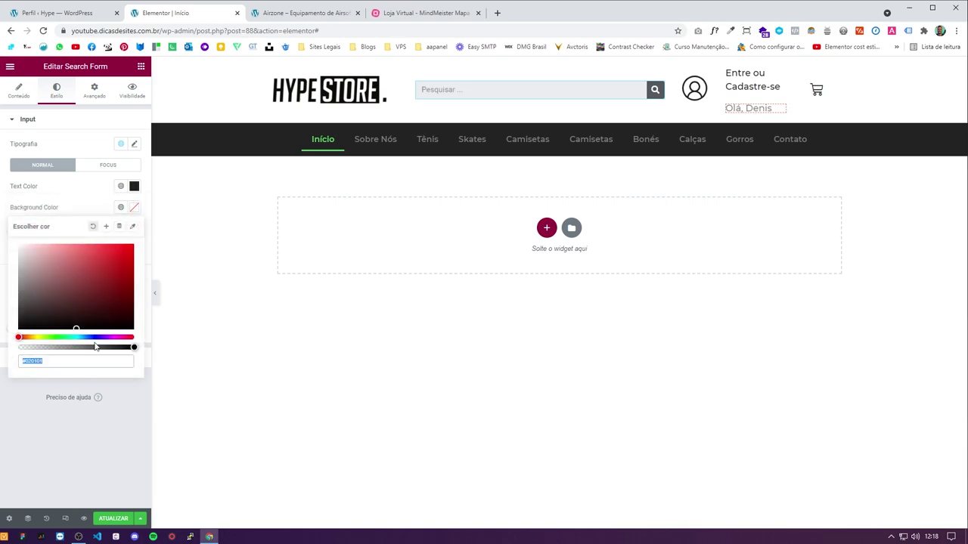
{"action": "type", "text": "#FFFFFF"}
{"action": "left_click", "coordinate": [104, 203]}
Step: Give the search input a light grey border with size 1 and radius 5, and preview the header
{"action": "left_click", "coordinate": [134, 229]}
{"action": "type", "text": "#ADADAD"}
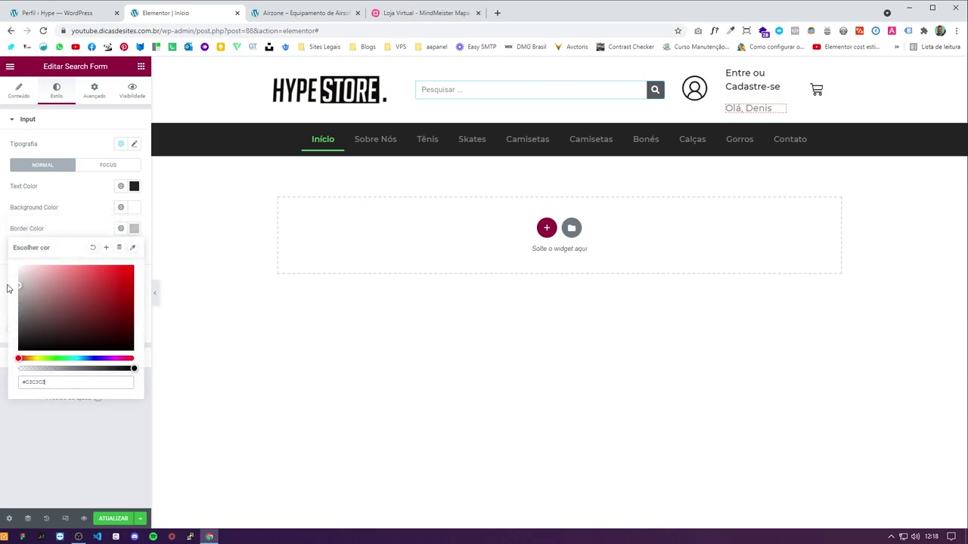
{"action": "left_click", "coordinate": [82, 224]}
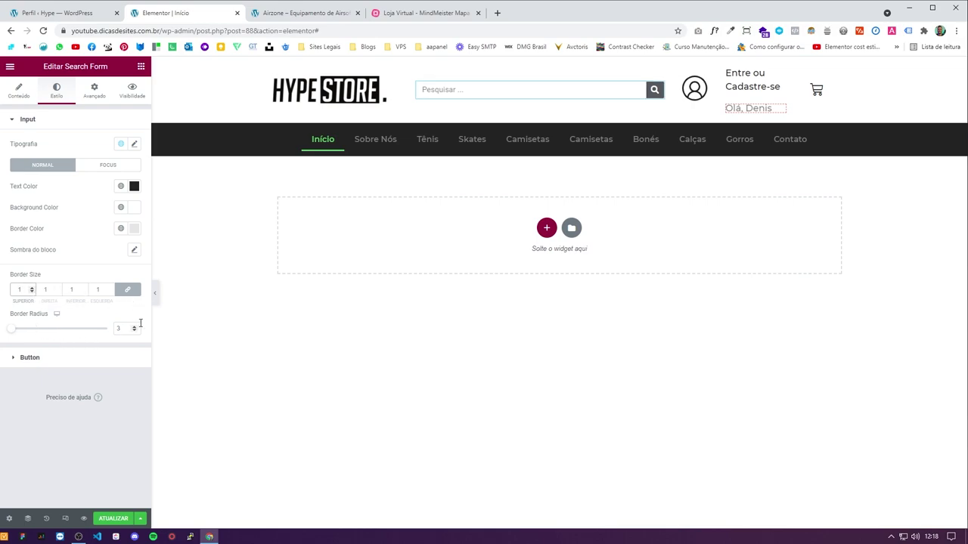
{"action": "left_click", "coordinate": [153, 294]}
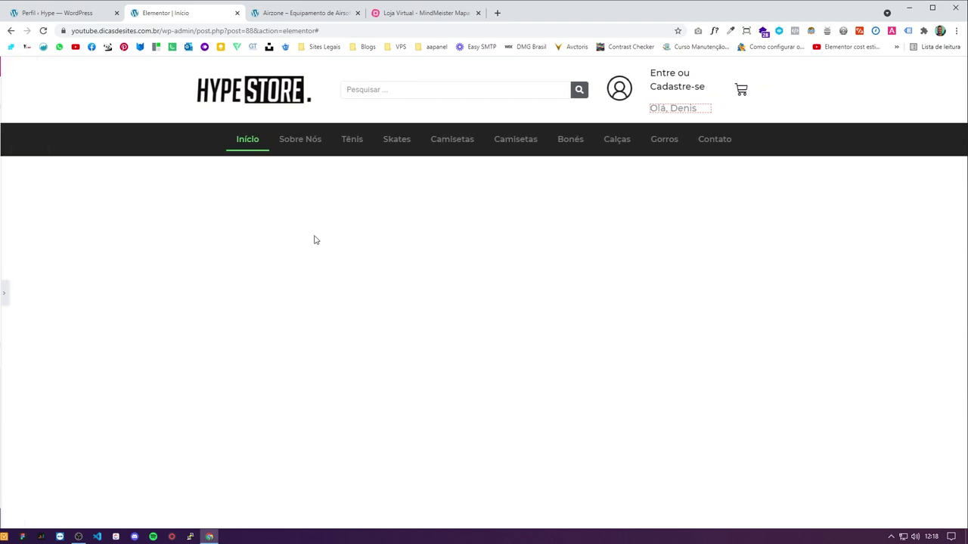
{"action": "left_click", "coordinate": [4, 293]}
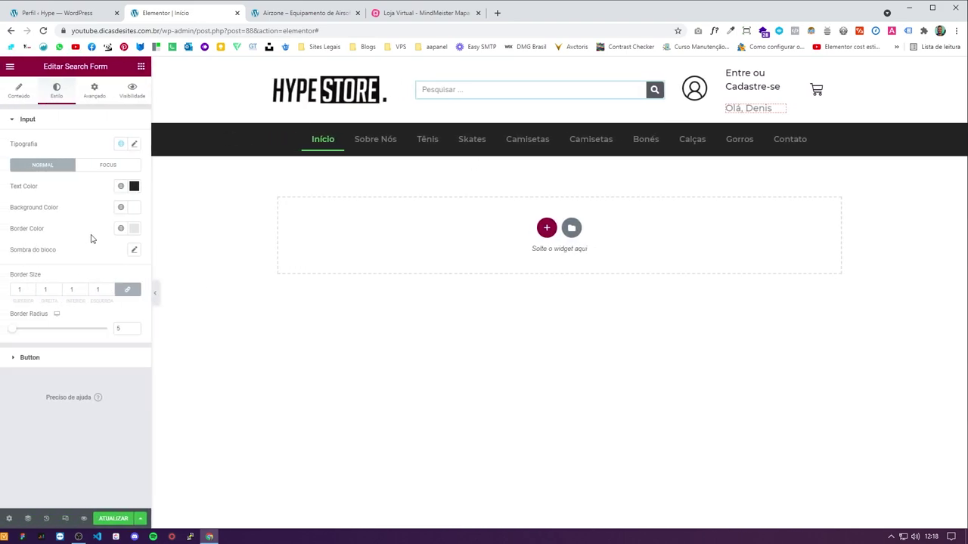
Step: Set the search button's background colour to #232323
{"action": "left_click", "coordinate": [71, 361]}
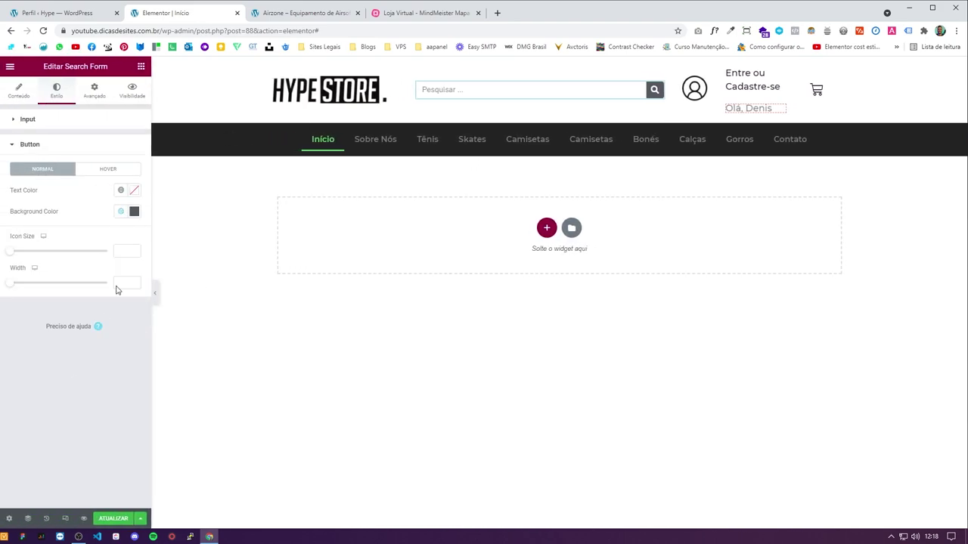
{"action": "left_click", "coordinate": [134, 211]}
{"action": "type", "text": "#232323"}
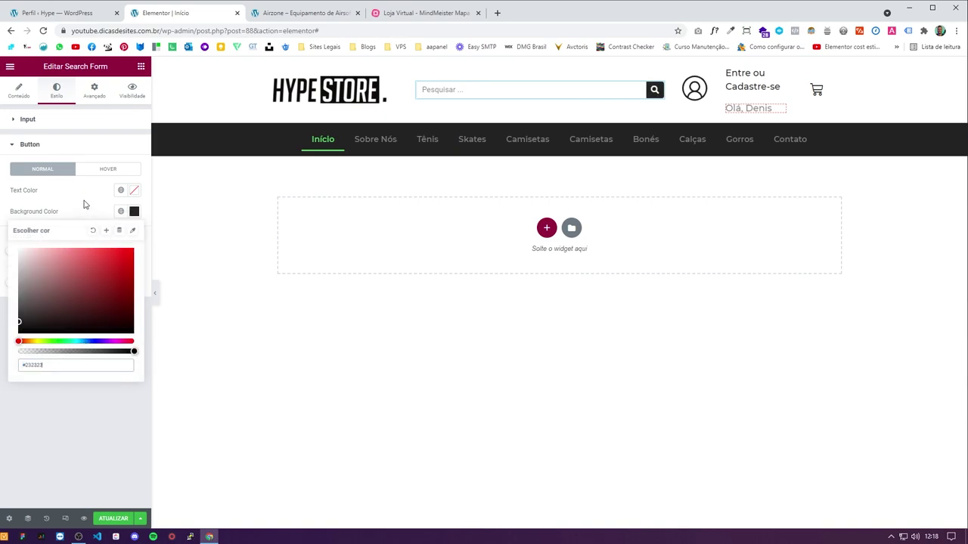
Step: Increase the search form's size slightly above 35 and preview the header at full width
{"action": "left_click", "coordinate": [83, 206]}
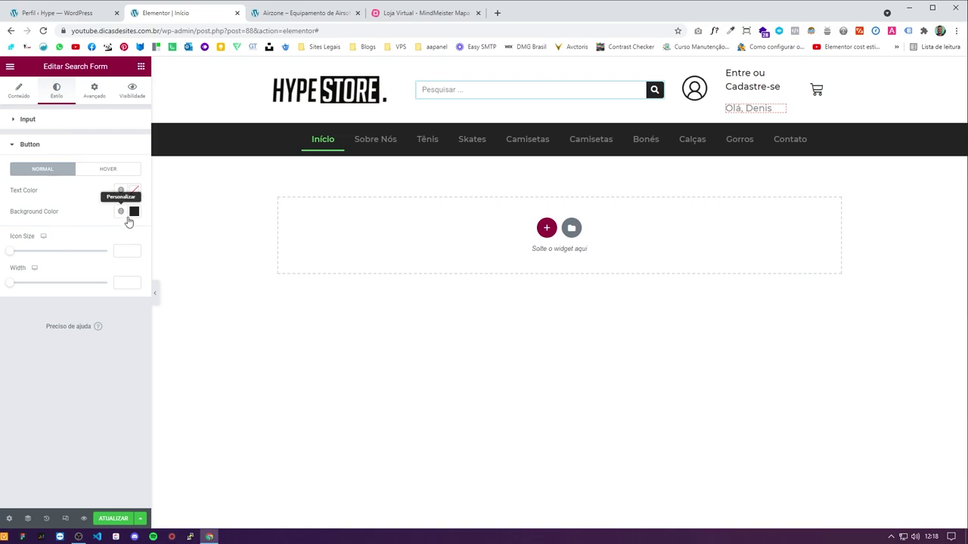
{"action": "left_click", "coordinate": [48, 127]}
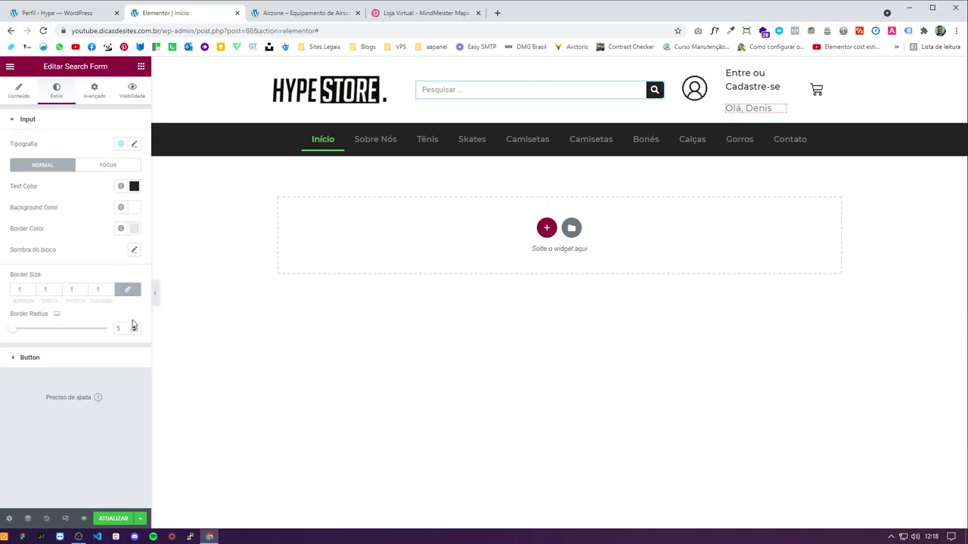
{"action": "left_click", "coordinate": [21, 90]}
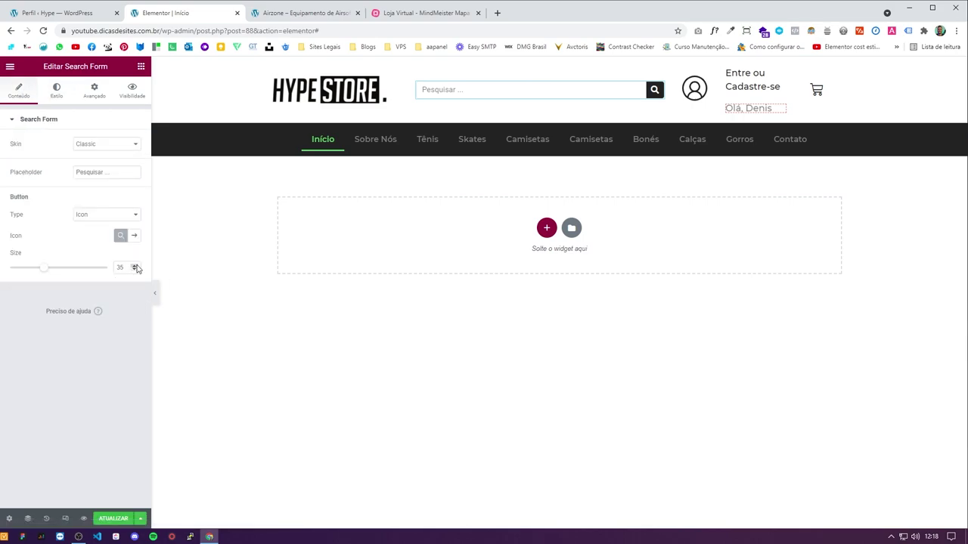
{"action": "left_click", "coordinate": [136, 266]}
{"action": "left_click", "coordinate": [135, 266]}
{"action": "left_click", "coordinate": [136, 266]}
{"action": "left_click", "coordinate": [135, 266]}
{"action": "left_click", "coordinate": [135, 265]}
{"action": "left_click", "coordinate": [135, 266]}
{"action": "left_click", "coordinate": [156, 294]}
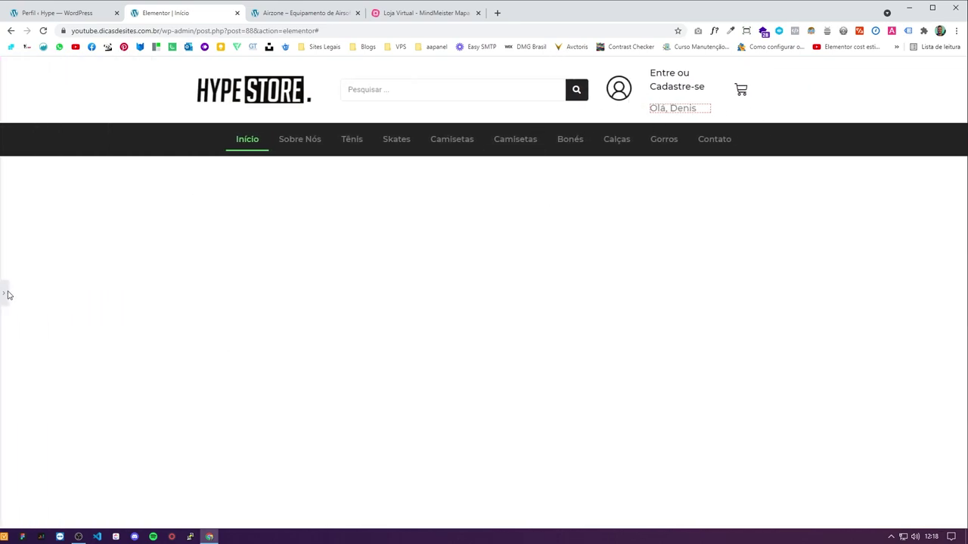
Step: Compare the header's width and spacing with the reference store's header
{"action": "left_click", "coordinate": [326, 15]}
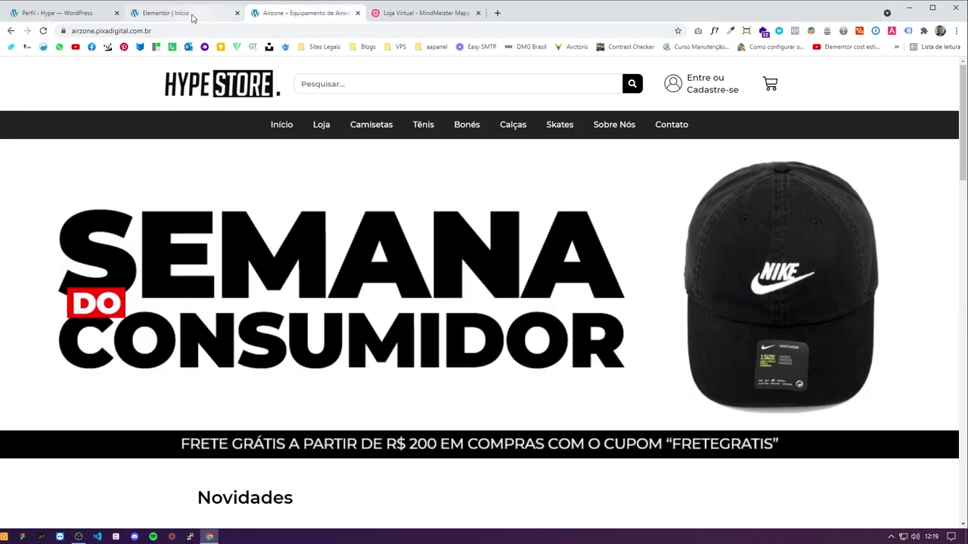
{"action": "left_click", "coordinate": [194, 20]}
{"action": "left_click", "coordinate": [7, 294]}
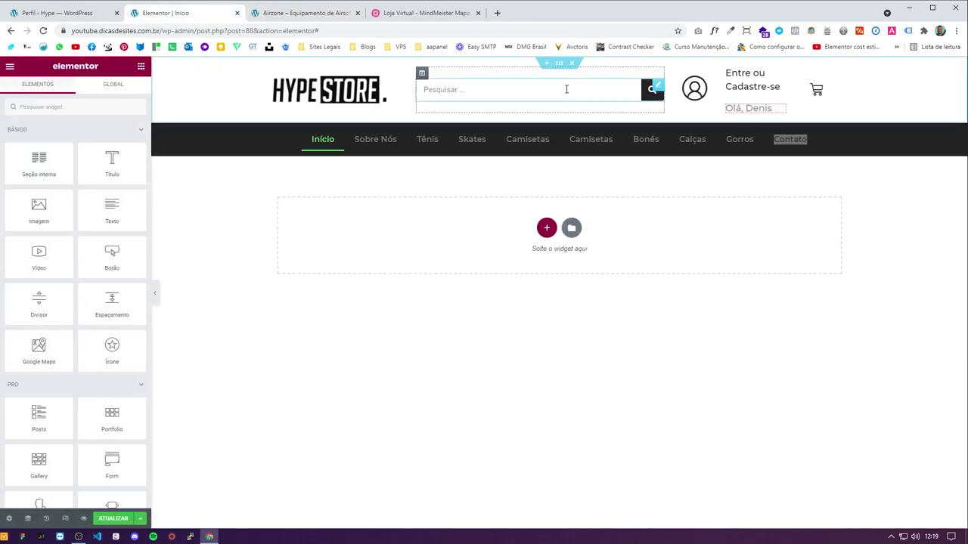
{"action": "left_click", "coordinate": [154, 294]}
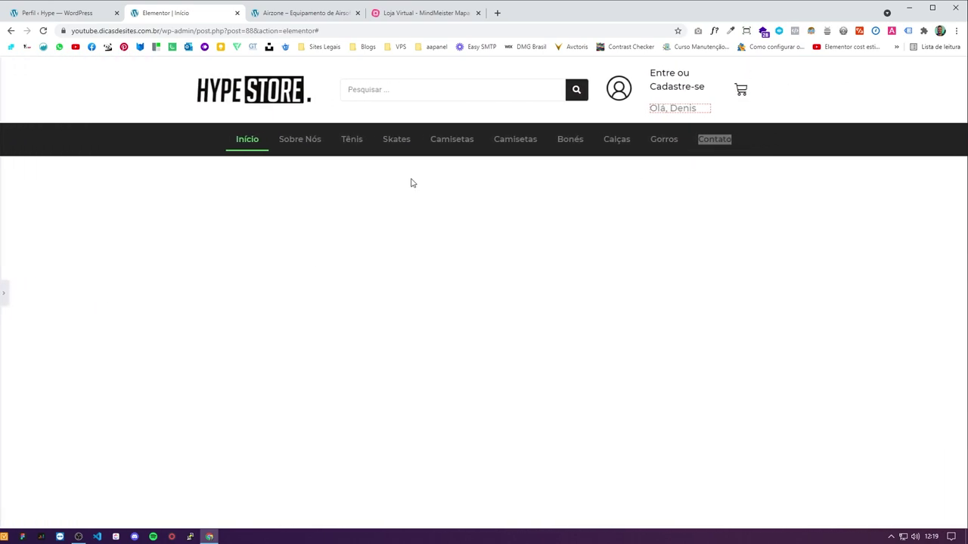
{"action": "left_click", "coordinate": [2, 297]}
Step: Set the top header section's content width to 1250, resize the search column to about 43.7%, and preview
{"action": "left_click", "coordinate": [559, 64]}
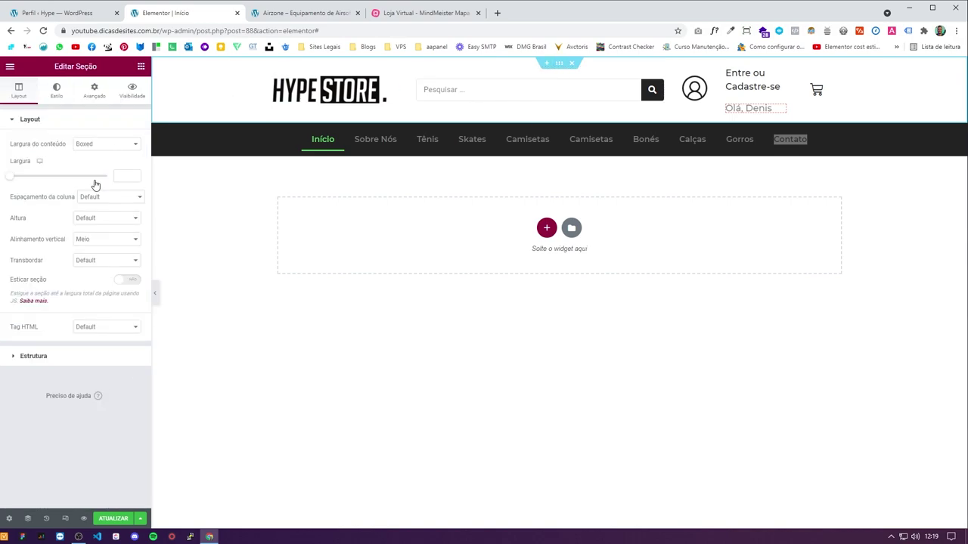
{"action": "type", "text": "1250"}
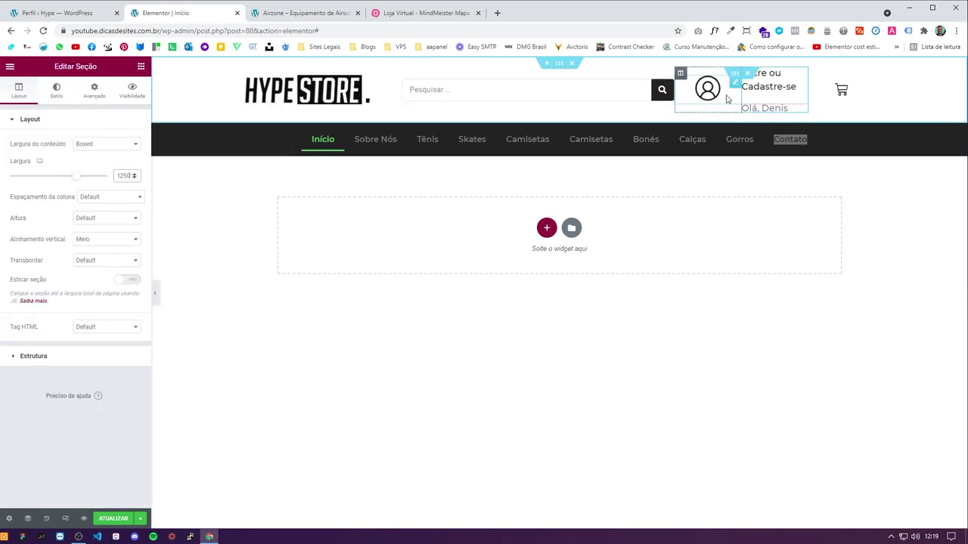
{"action": "left_click_drag", "start_coordinate": [681, 101], "coordinate": [694, 102]}
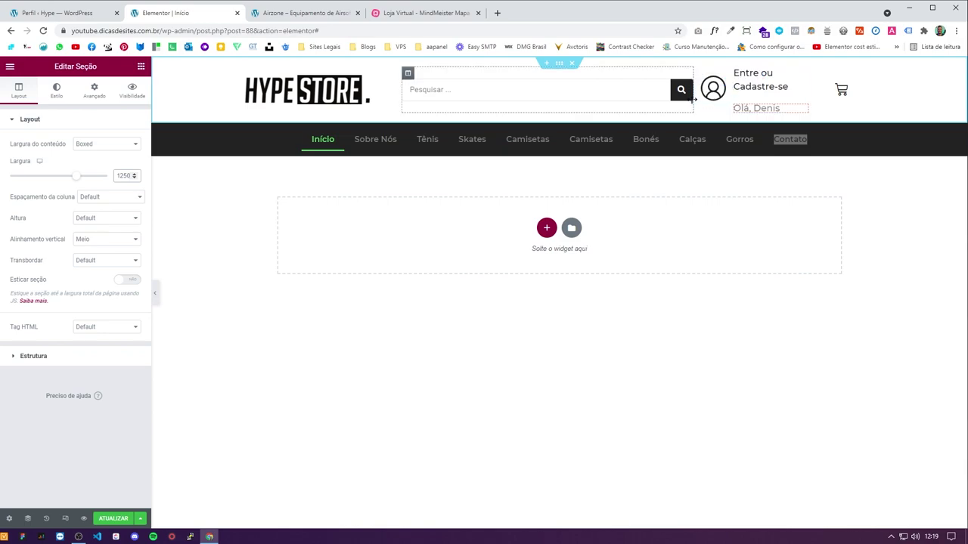
{"action": "left_click_drag", "start_coordinate": [694, 99], "coordinate": [678, 104]}
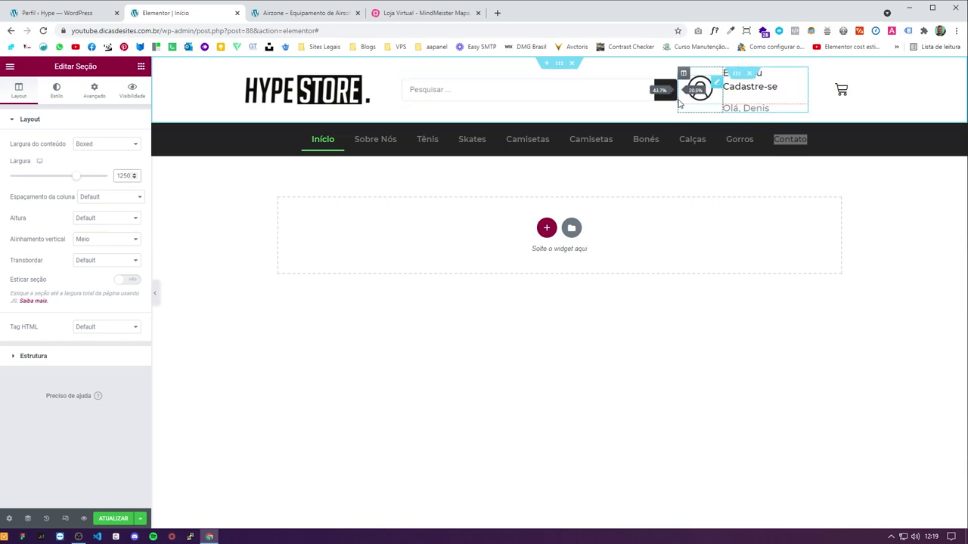
{"action": "left_click", "coordinate": [715, 104]}
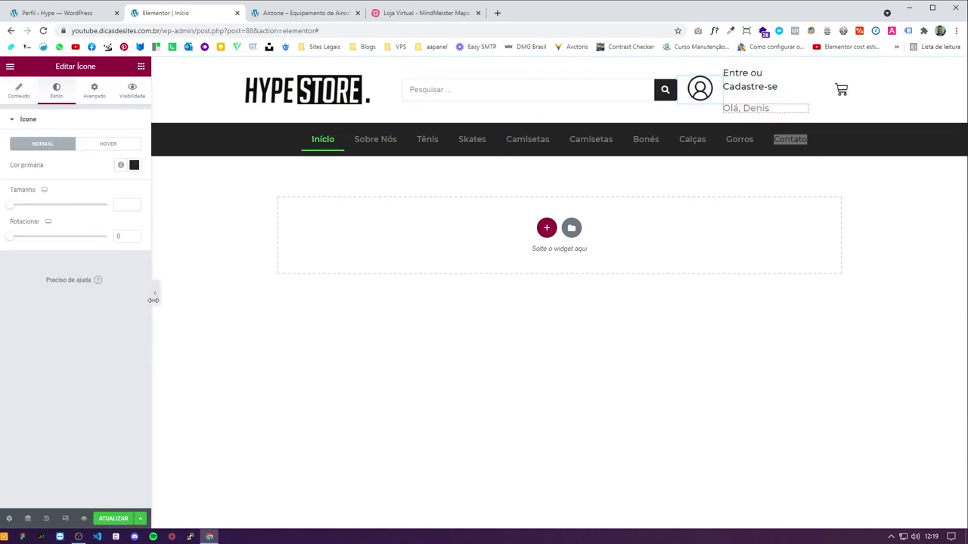
{"action": "left_click", "coordinate": [153, 298]}
{"action": "left_click", "coordinate": [5, 294]}
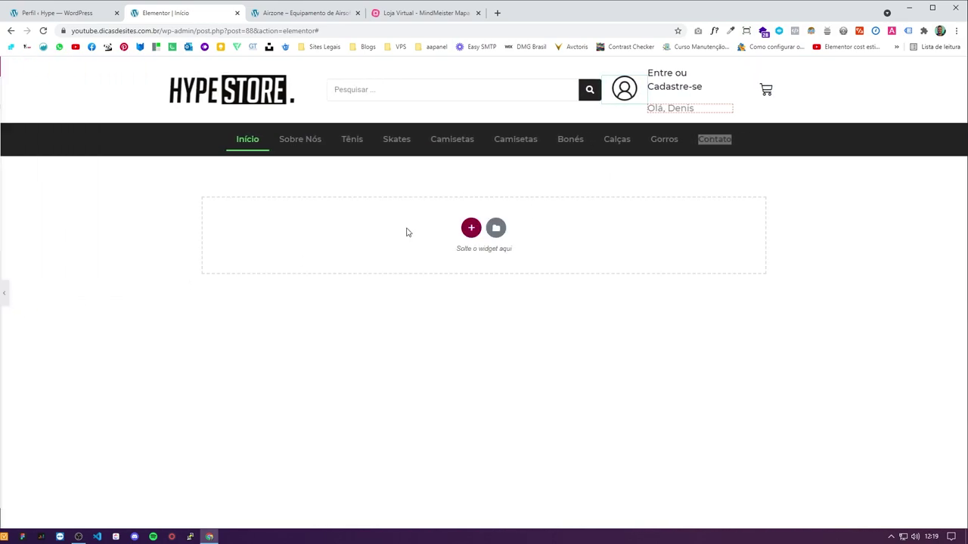
Step: Shift the account columns closer to the cart and widen the search column to about 51%, then preview the header
{"action": "left_click_drag", "start_coordinate": [808, 90], "coordinate": [830, 87]}
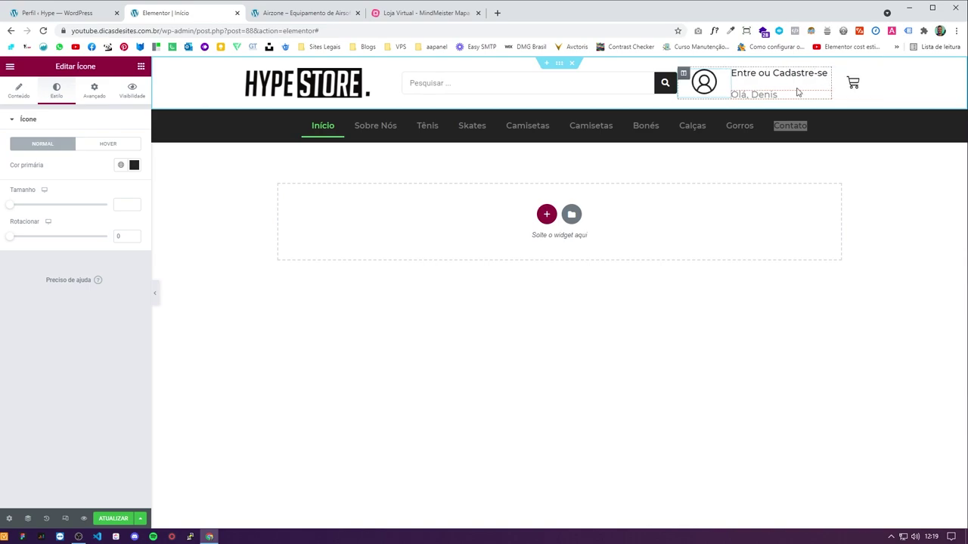
{"action": "left_click_drag", "start_coordinate": [733, 91], "coordinate": [758, 89]}
{"action": "left_click_drag", "start_coordinate": [678, 91], "coordinate": [725, 90]}
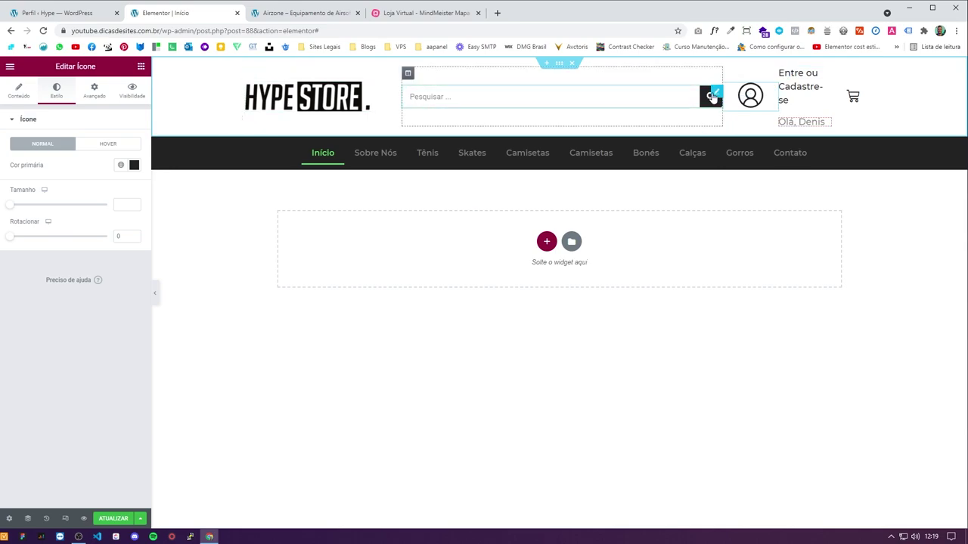
{"action": "left_click", "coordinate": [155, 294]}
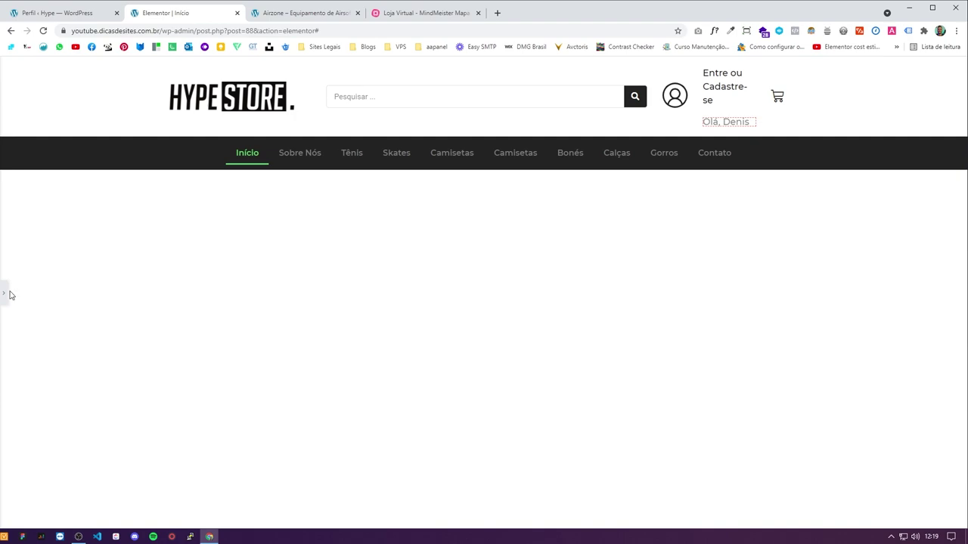
{"action": "left_click", "coordinate": [5, 293]}
Step: Give the search column a right margin of 50 and widen the account text column to about 52%
{"action": "left_click", "coordinate": [408, 73]}
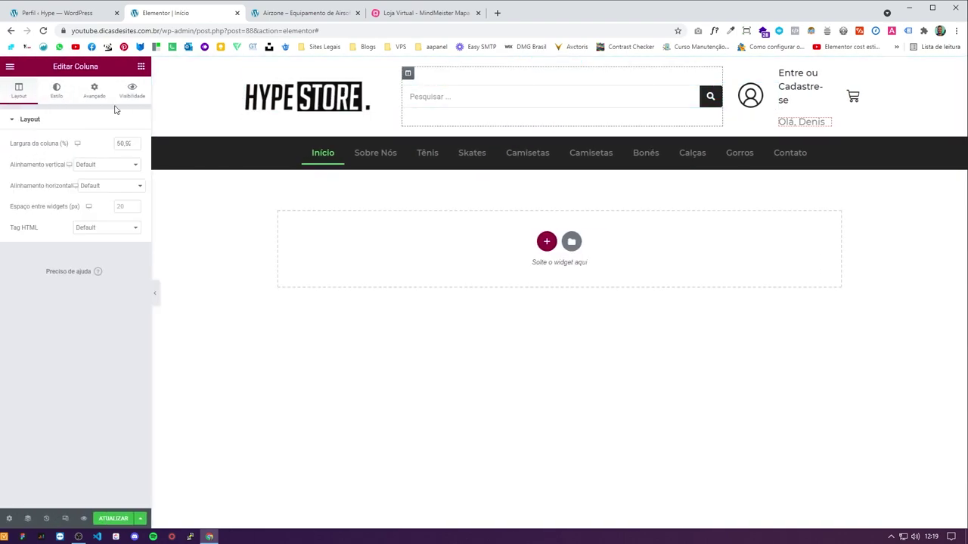
{"action": "left_click", "coordinate": [93, 90]}
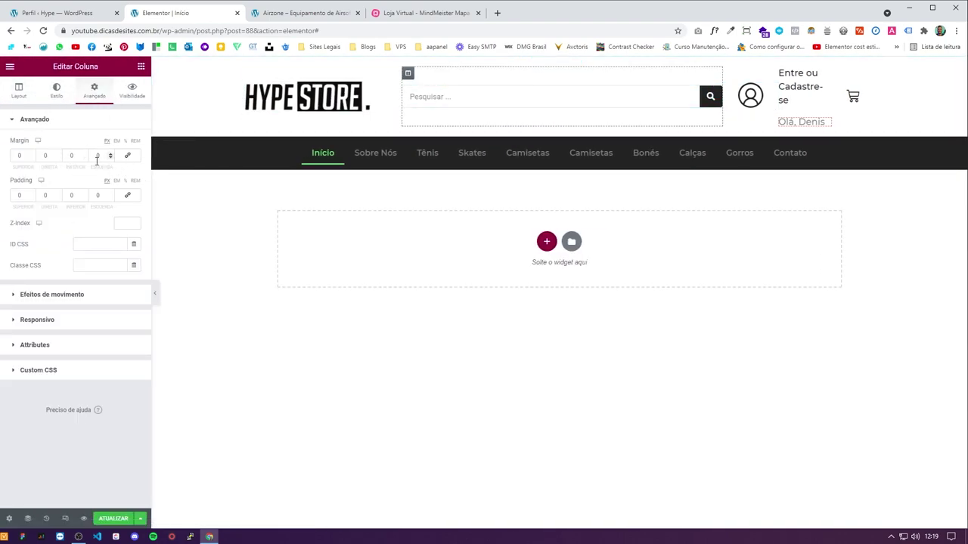
{"action": "type", "text": "30"}
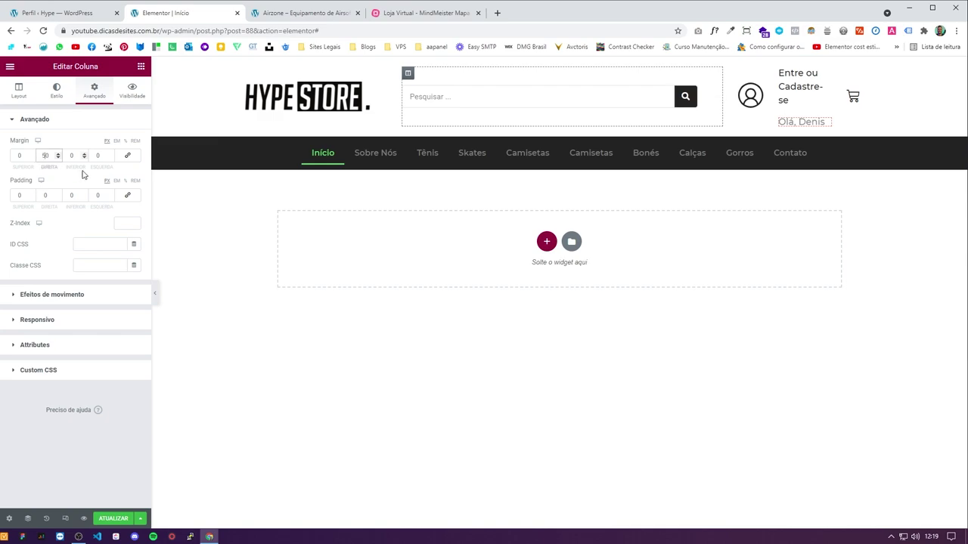
{"action": "left_click", "coordinate": [155, 294]}
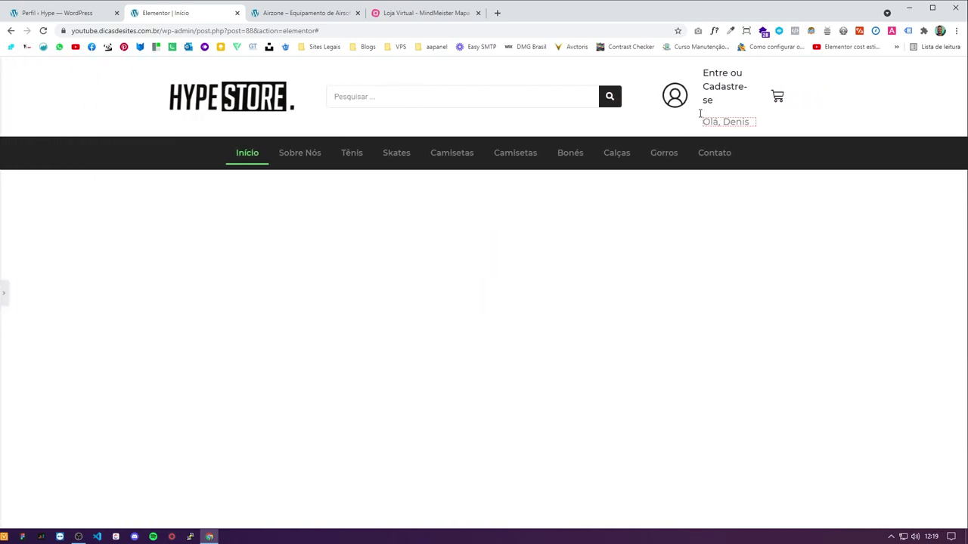
{"action": "left_click", "coordinate": [4, 291]}
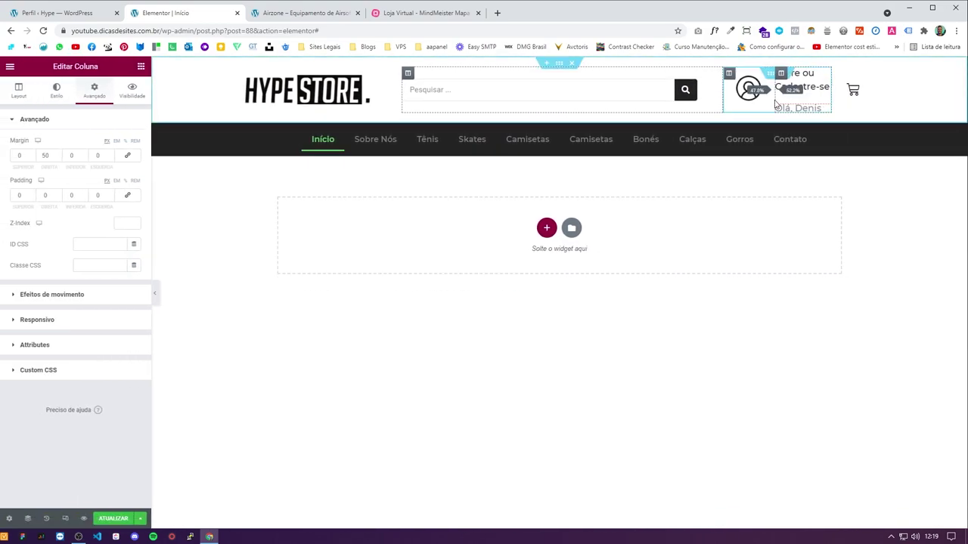
{"action": "left_click", "coordinate": [155, 294]}
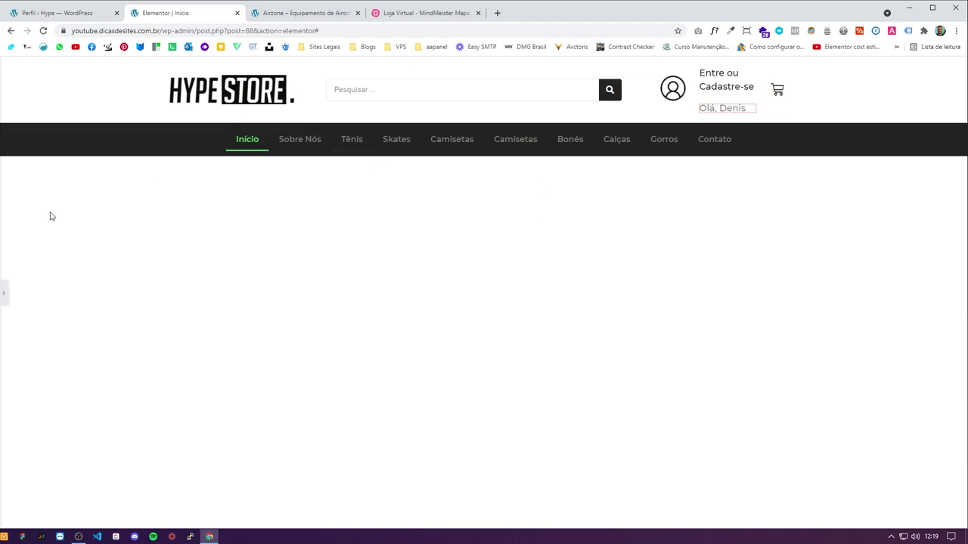
{"action": "left_click", "coordinate": [4, 294]}
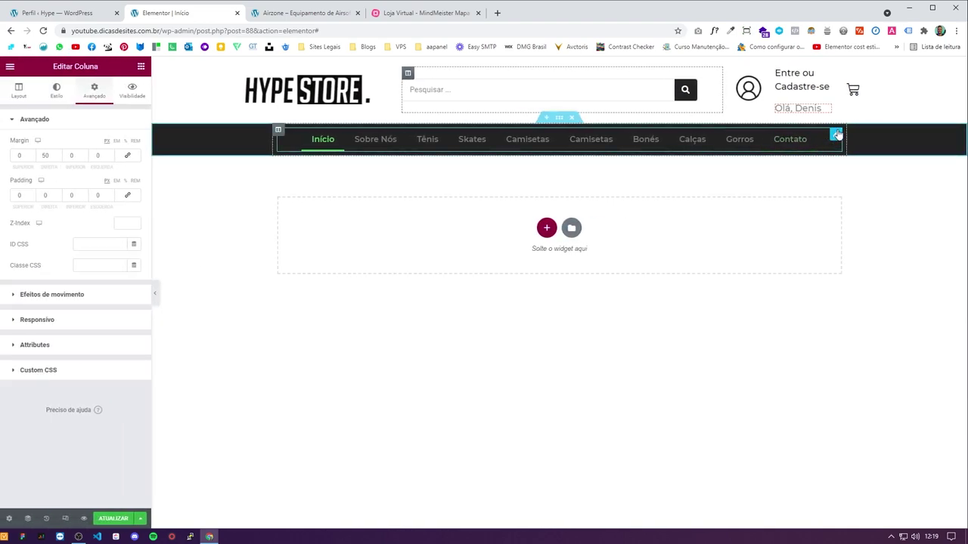
Step: Set the navigation menu's normal text colour to white and its pointer width to 1
{"action": "left_click", "coordinate": [832, 140]}
{"action": "left_click", "coordinate": [60, 93]}
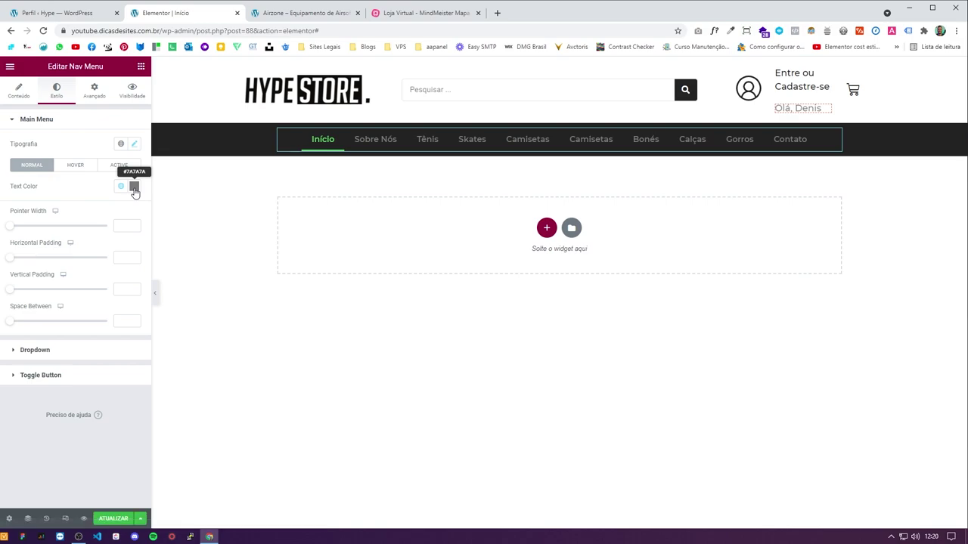
{"action": "left_click", "coordinate": [133, 186]}
{"action": "key", "text": "BackSpace"}
{"action": "left_click", "coordinate": [75, 183]}
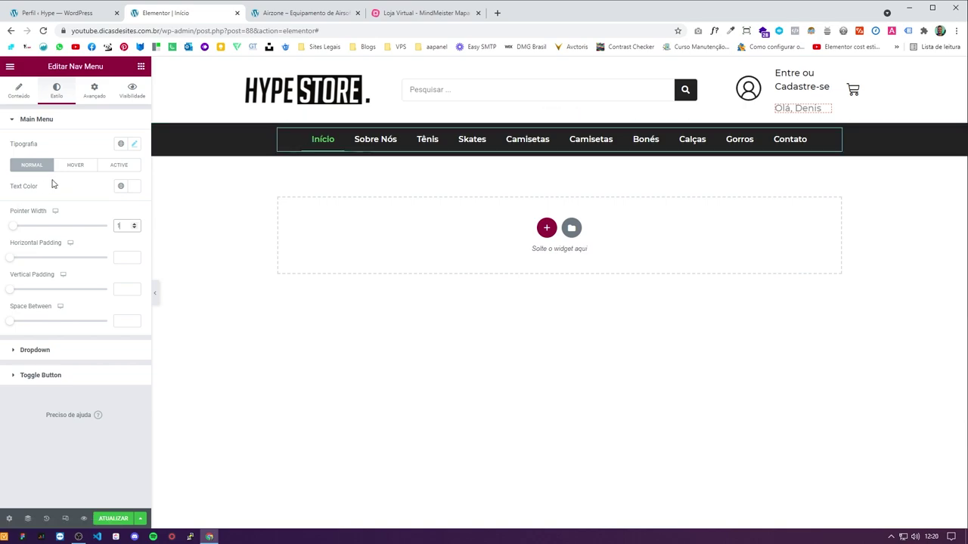
Step: Set the navigation menu's hover text colour and hover pointer colour to white
{"action": "left_click", "coordinate": [76, 164]}
{"action": "left_click", "coordinate": [127, 186]}
{"action": "left_click", "coordinate": [126, 185]}
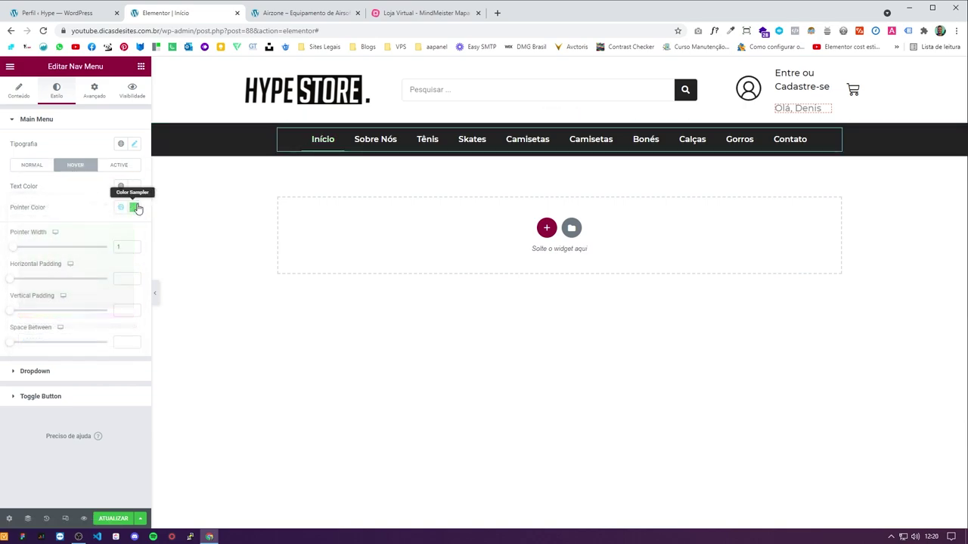
{"action": "left_click", "coordinate": [134, 206]}
Step: Set the active menu item's text and pointer colours to #FFFFFF, preview the menu, and update the page
{"action": "left_click", "coordinate": [129, 166]}
{"action": "left_click", "coordinate": [133, 187]}
{"action": "left_click", "coordinate": [69, 189]}
{"action": "left_click", "coordinate": [134, 208]}
{"action": "left_click", "coordinate": [91, 247]}
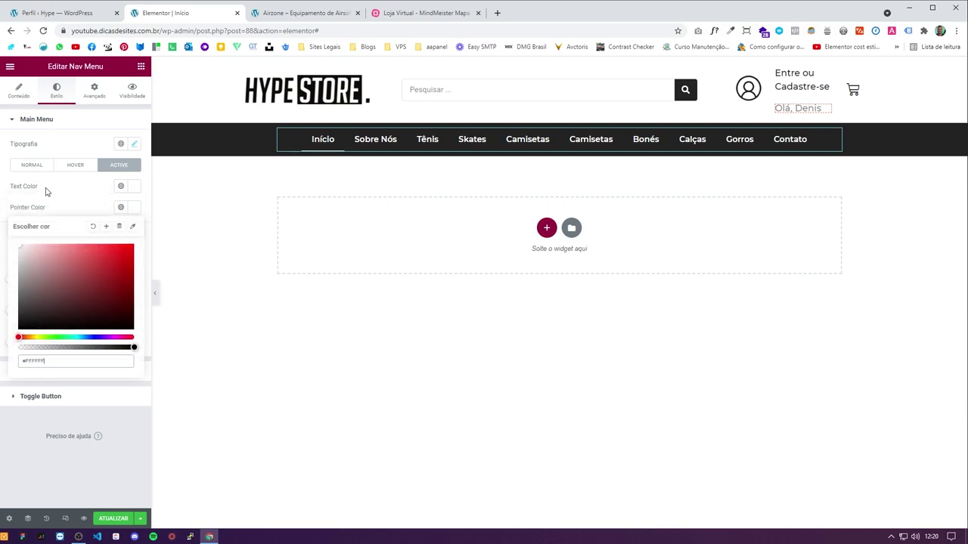
{"action": "left_click", "coordinate": [36, 194]}
{"action": "left_click", "coordinate": [158, 292]}
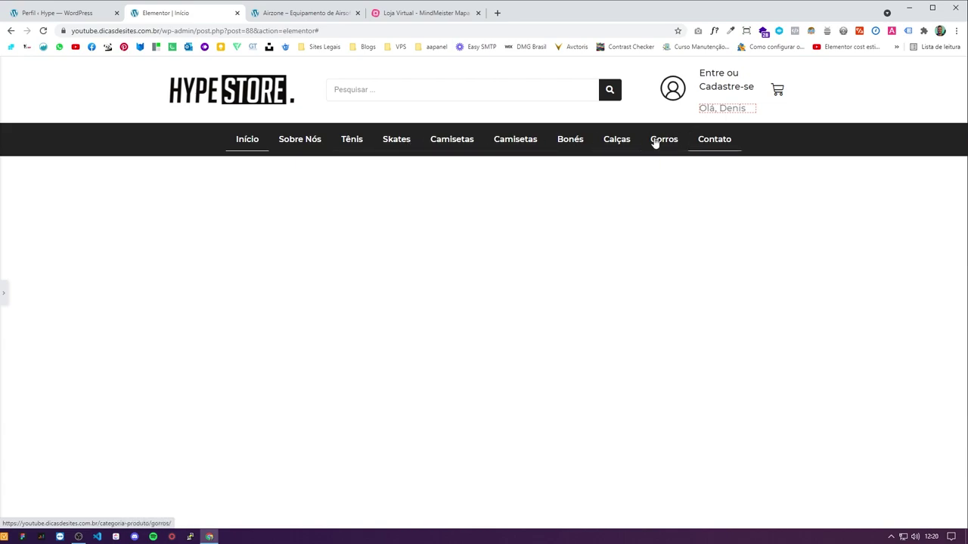
{"action": "left_click", "coordinate": [4, 293]}
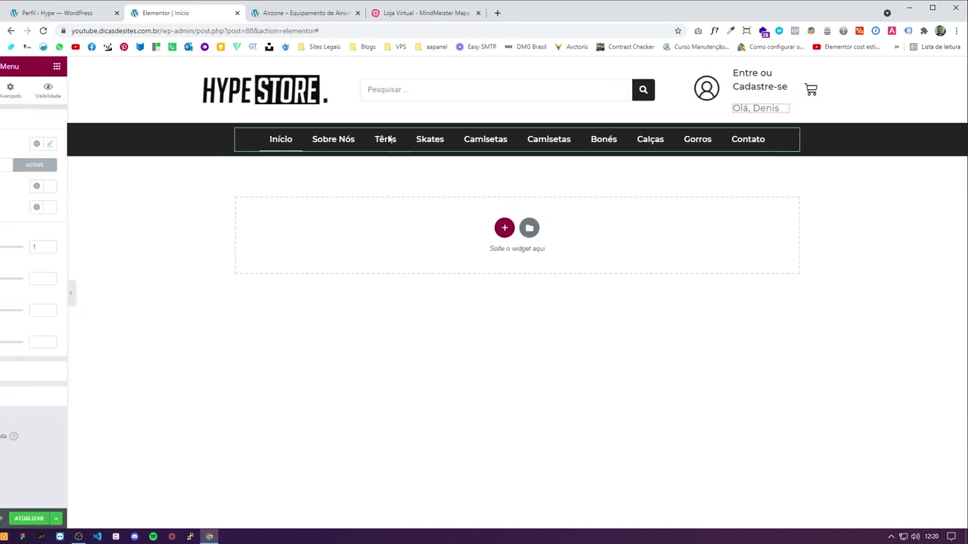
{"action": "left_click", "coordinate": [118, 516]}
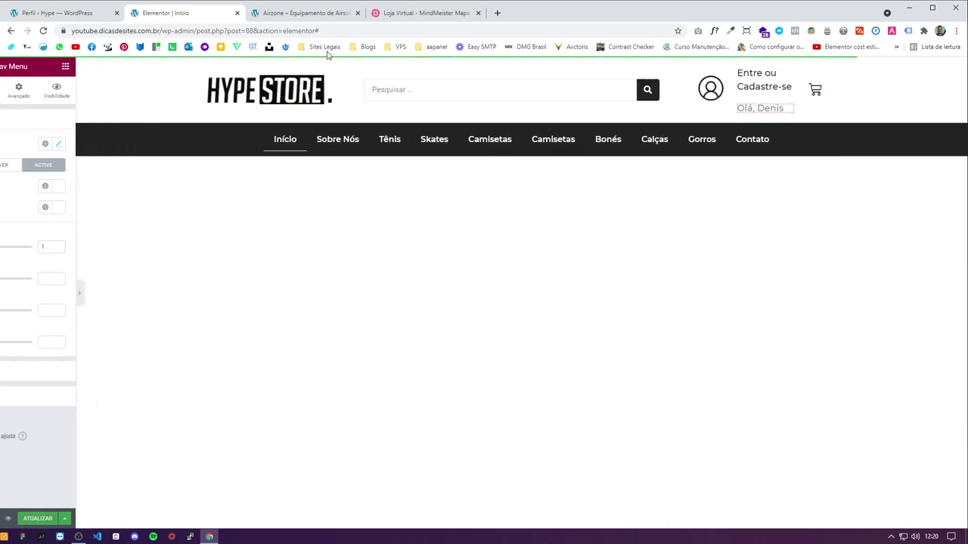
Step: Compare the updated header with the reference store's header
{"action": "left_click", "coordinate": [320, 12]}
{"action": "left_click", "coordinate": [206, 15]}
{"action": "left_click", "coordinate": [299, 15]}
{"action": "left_click", "coordinate": [169, 15]}
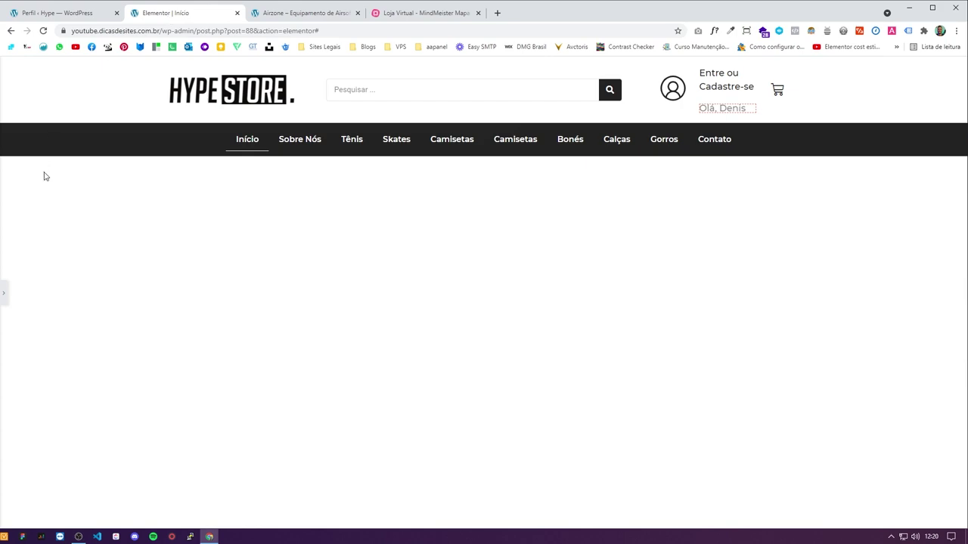
{"action": "left_click", "coordinate": [6, 290]}
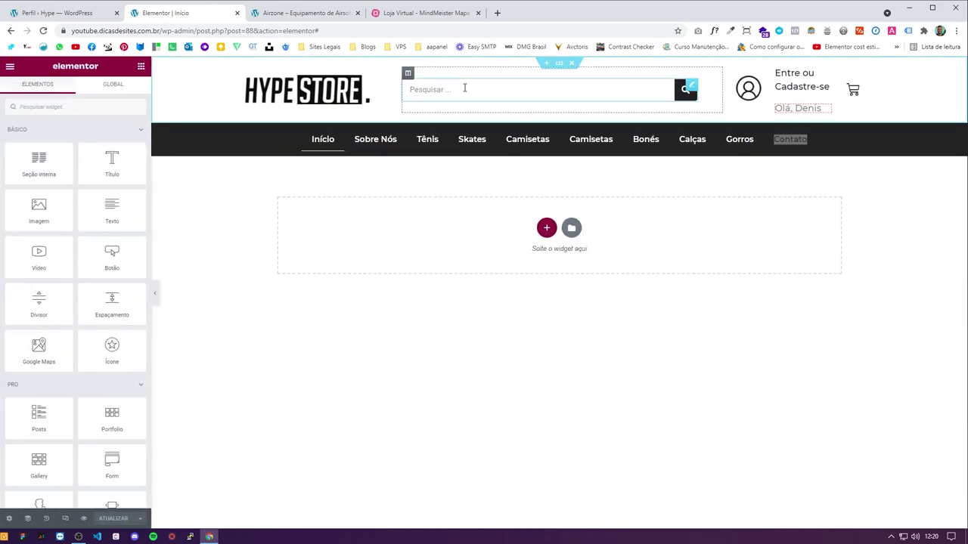
Step: Set the search form's input typography to Montserrat with weight 500 and update the page
{"action": "left_click", "coordinate": [462, 90]}
{"action": "left_click", "coordinate": [65, 94]}
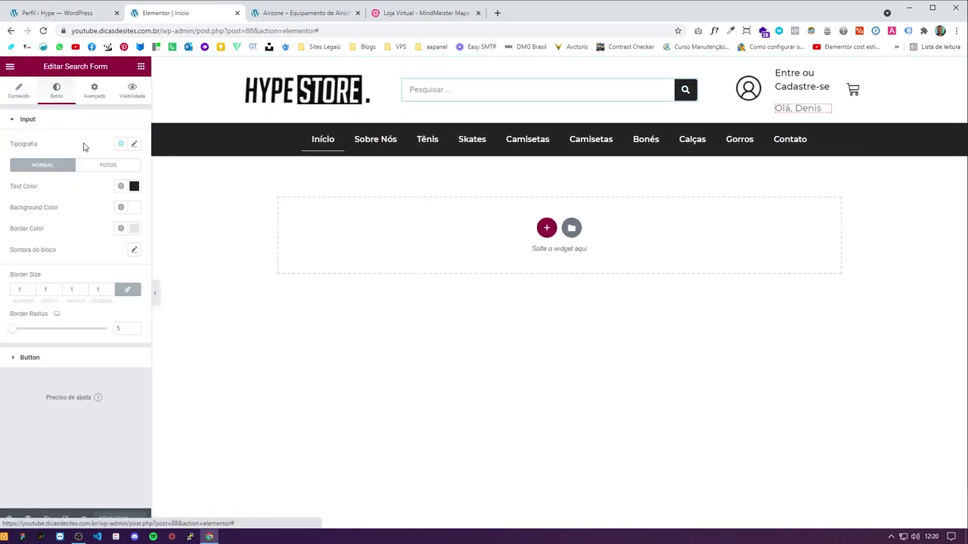
{"action": "left_click", "coordinate": [134, 144]}
{"action": "left_click", "coordinate": [99, 190]}
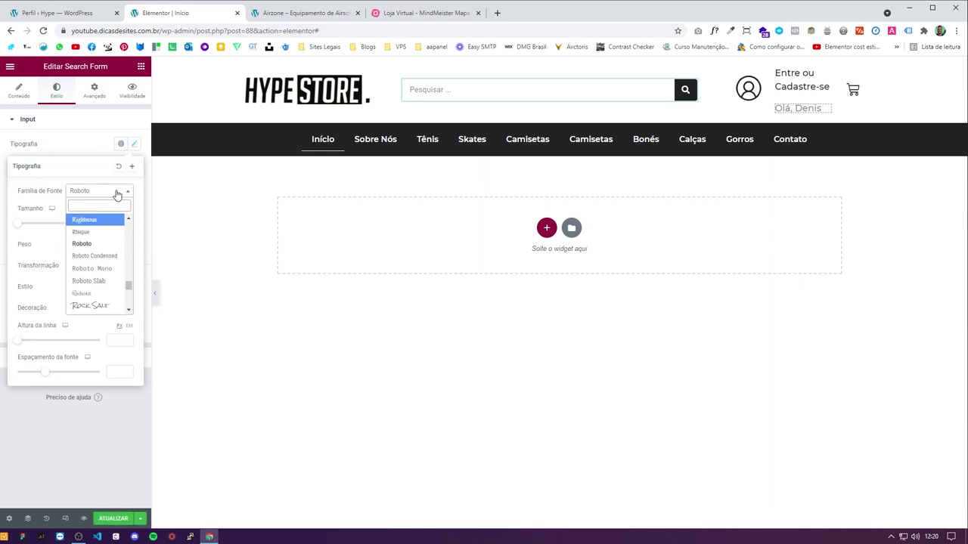
{"action": "type", "text": "montserrat"}
{"action": "key", "text": "Return"}
{"action": "left_click", "coordinate": [118, 250]}
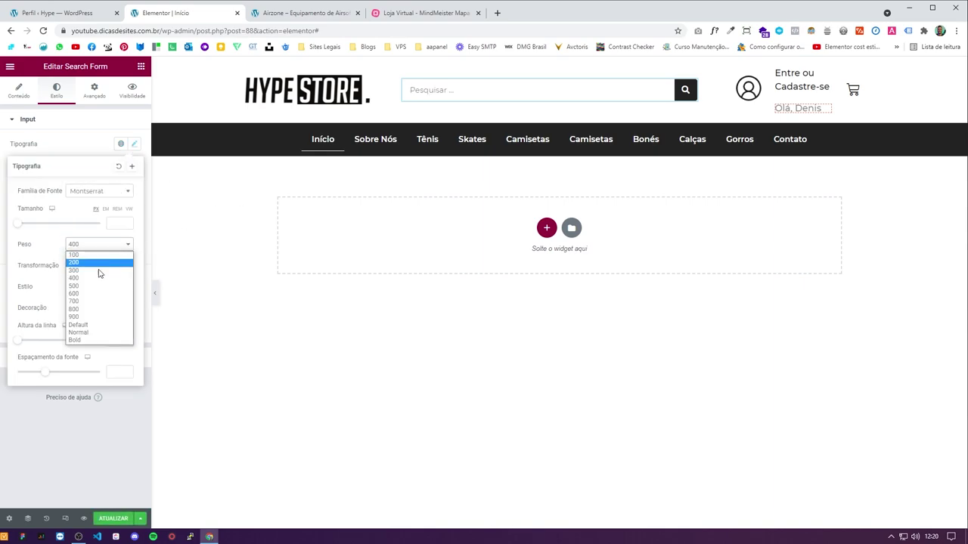
{"action": "left_click", "coordinate": [99, 289]}
{"action": "left_click", "coordinate": [118, 521]}
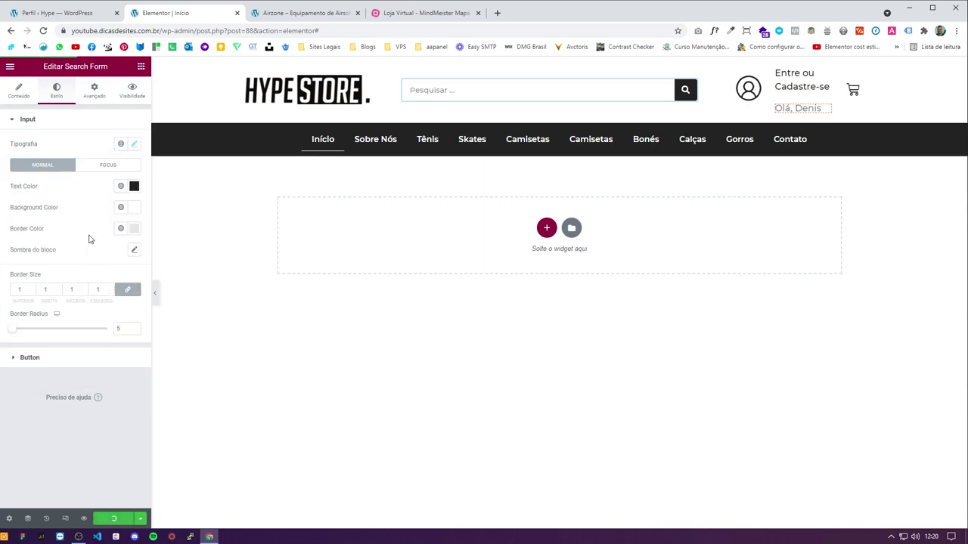
{"action": "left_click", "coordinate": [134, 144]}
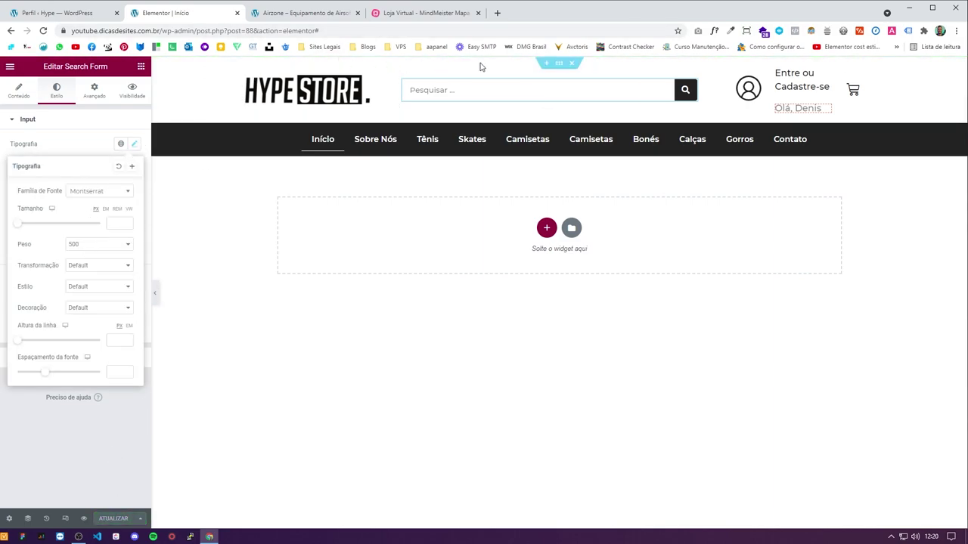
Step: Set the top header section's upper and lower padding to 15 px, update the page, and preview the header
{"action": "left_click", "coordinate": [559, 63]}
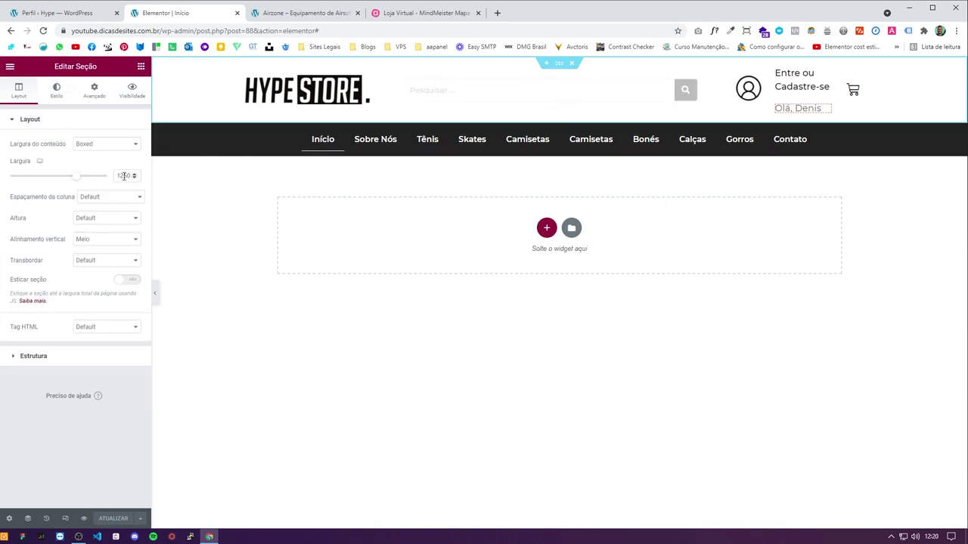
{"action": "left_click", "coordinate": [98, 95]}
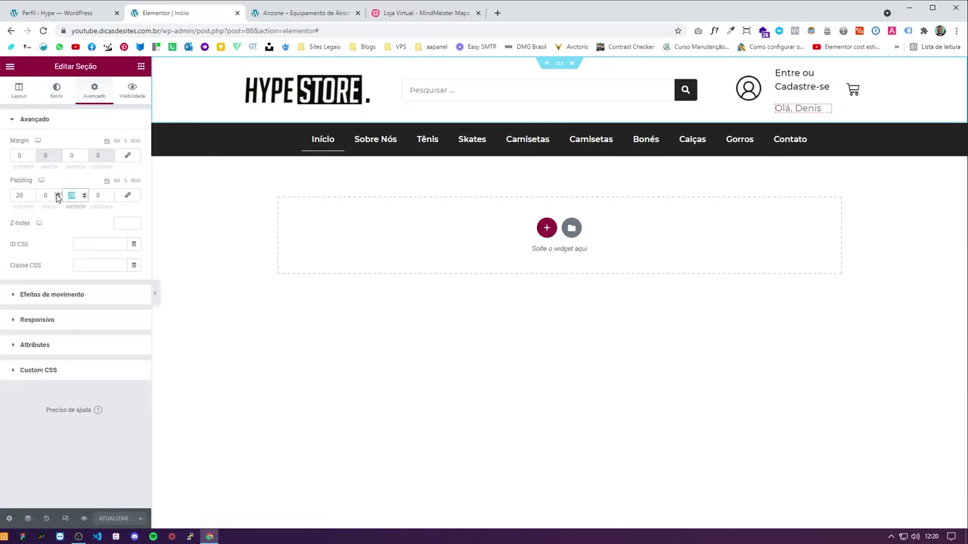
{"action": "key", "text": "ctrl+z"}
{"action": "left_click", "coordinate": [117, 518]}
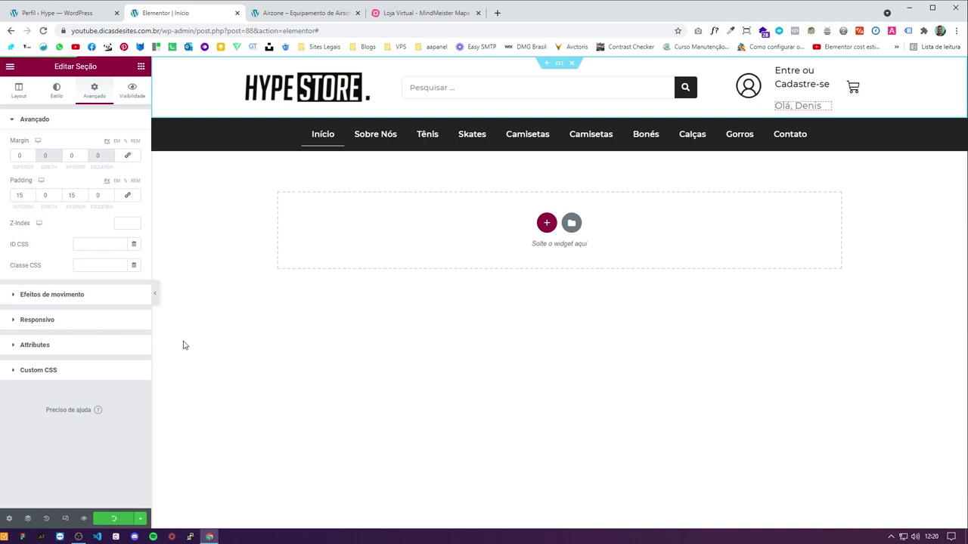
{"action": "left_click", "coordinate": [155, 293]}
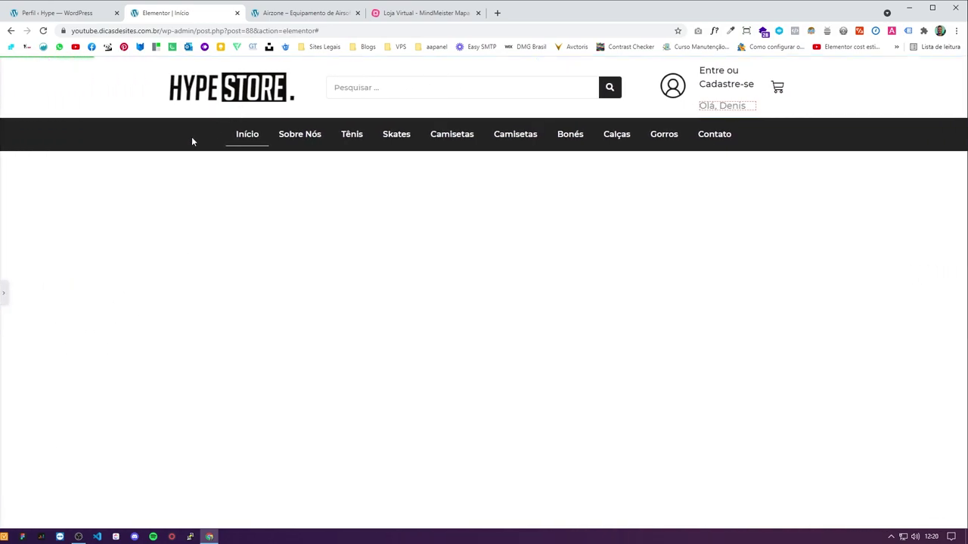
{"action": "left_click", "coordinate": [4, 293]}
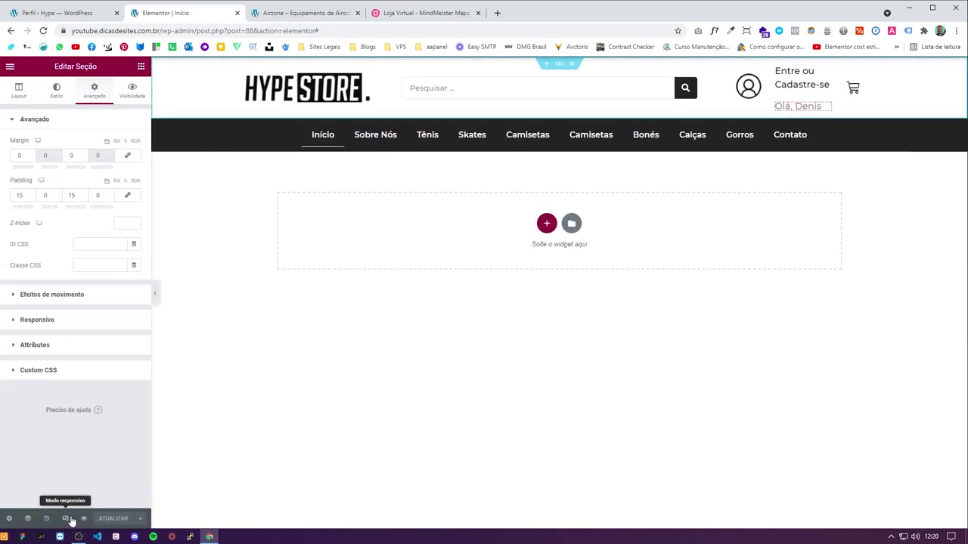
Step: Check the reference store's desktop header and switch the page editor to the mobile responsive view
{"action": "left_click", "coordinate": [306, 13]}
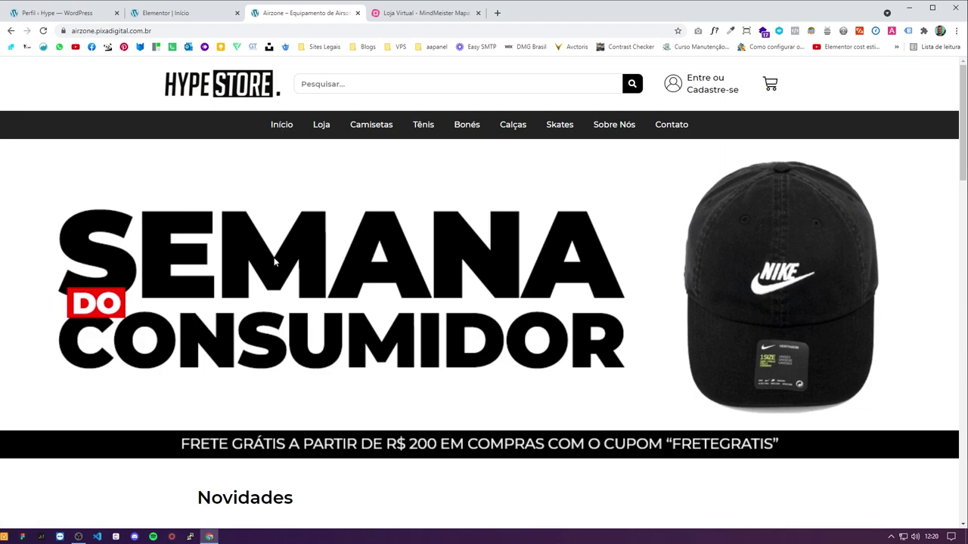
{"action": "left_click", "coordinate": [205, 11]}
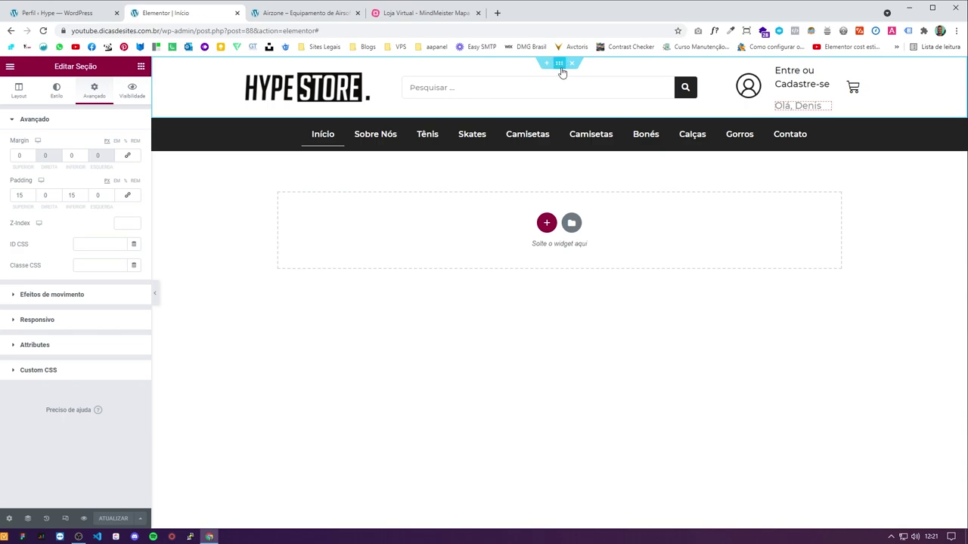
{"action": "left_click", "coordinate": [65, 519]}
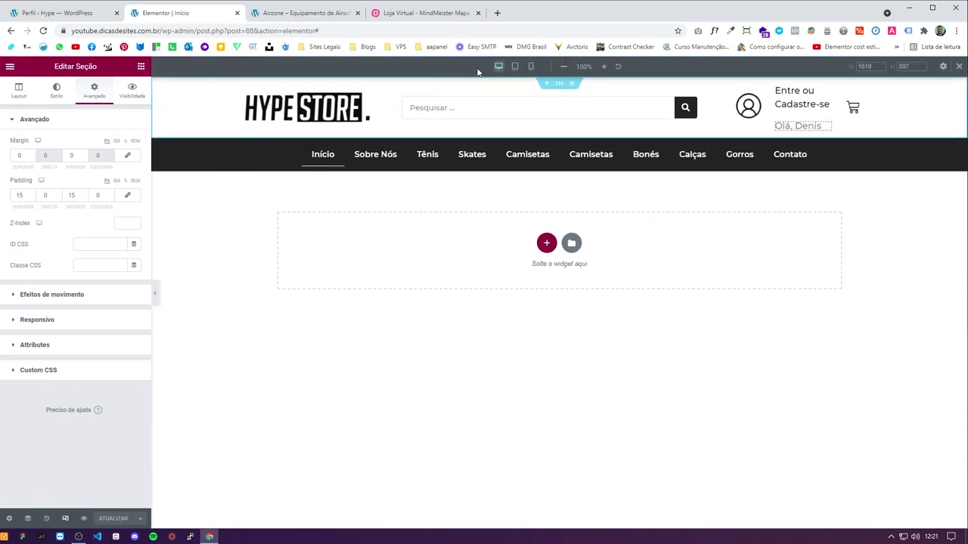
{"action": "left_click", "coordinate": [531, 67]}
Step: Open the reference store in the browser's mobile device view and compare its header with the edited page's mobile header
{"action": "left_click", "coordinate": [333, 15]}
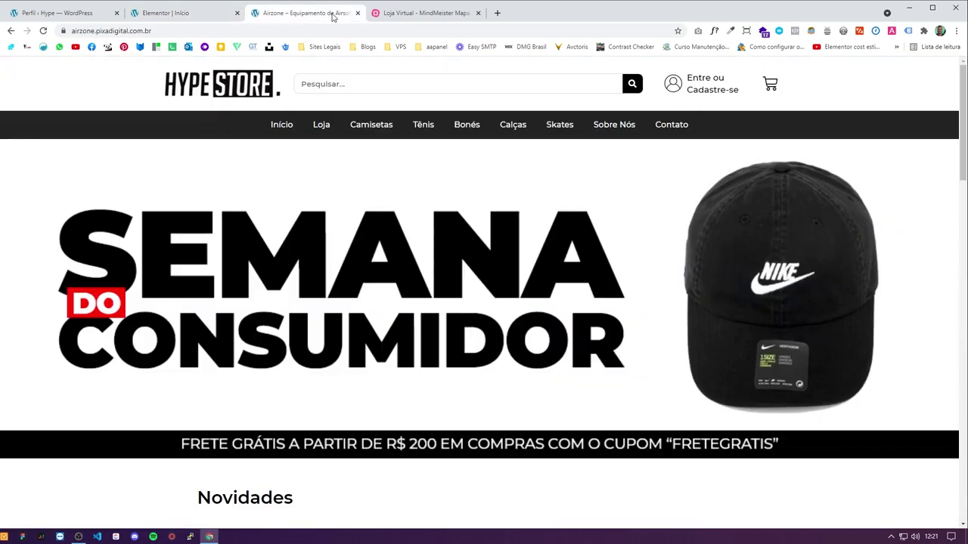
{"action": "right_click", "coordinate": [611, 190]}
{"action": "left_click", "coordinate": [633, 299]}
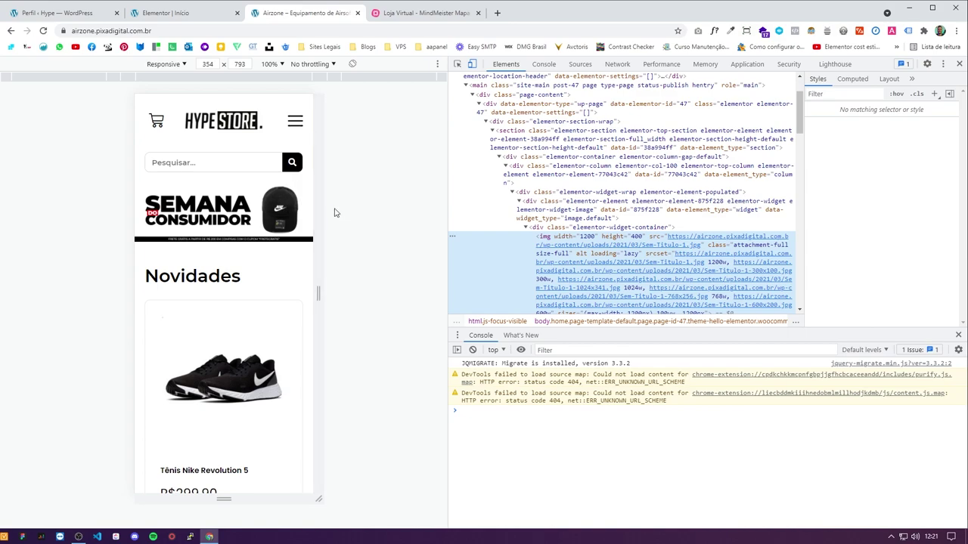
{"action": "left_click", "coordinate": [191, 13]}
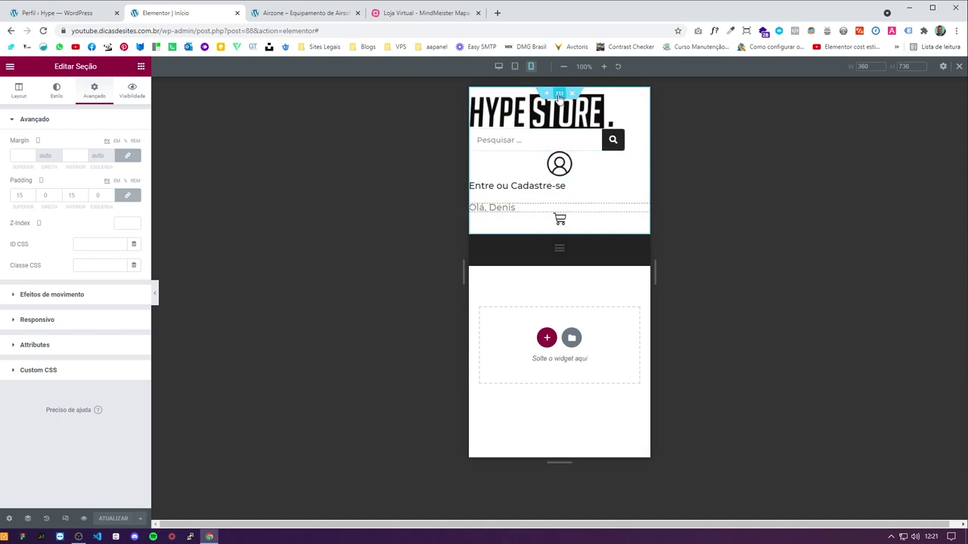
{"action": "left_click", "coordinate": [306, 13]}
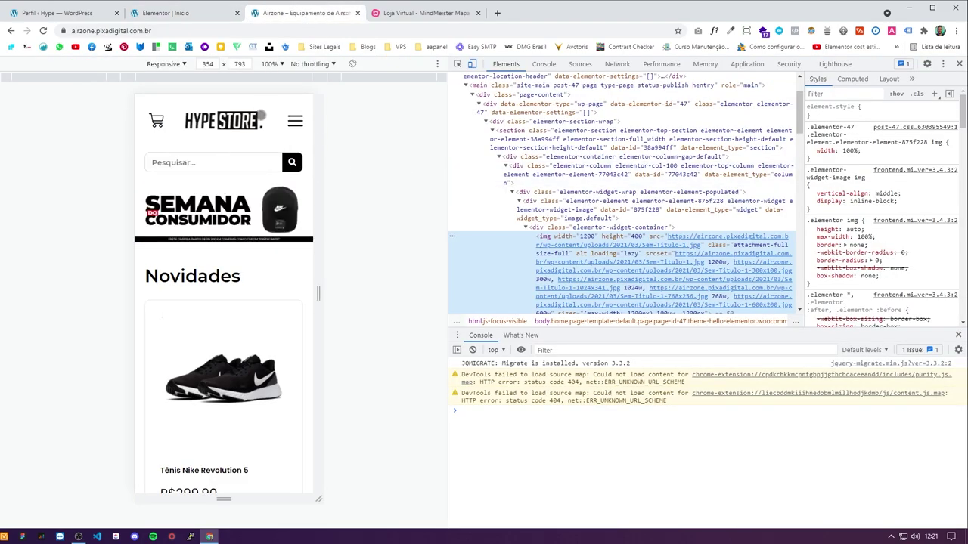
{"action": "left_click", "coordinate": [183, 15]}
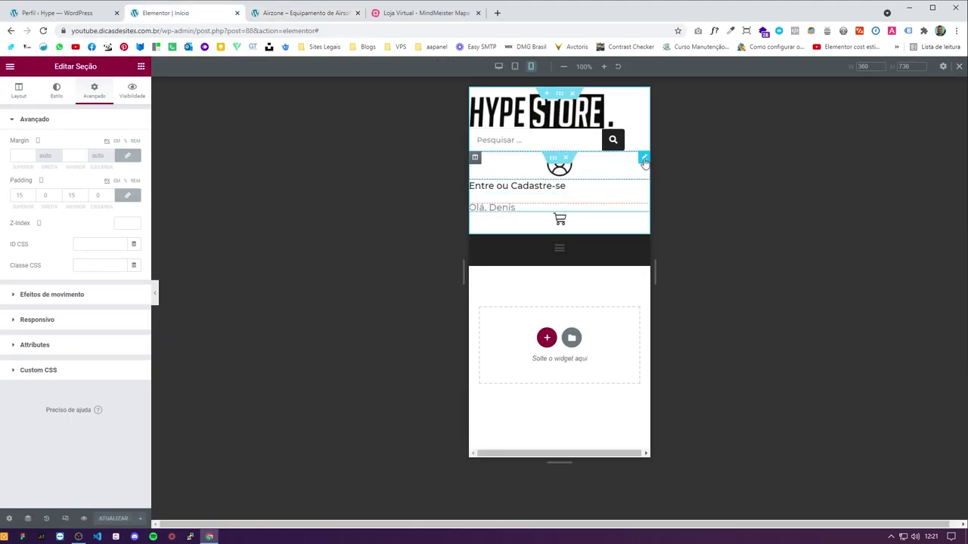
Step: Hide the account inner section on mobile and preview the mobile header
{"action": "left_click", "coordinate": [559, 166]}
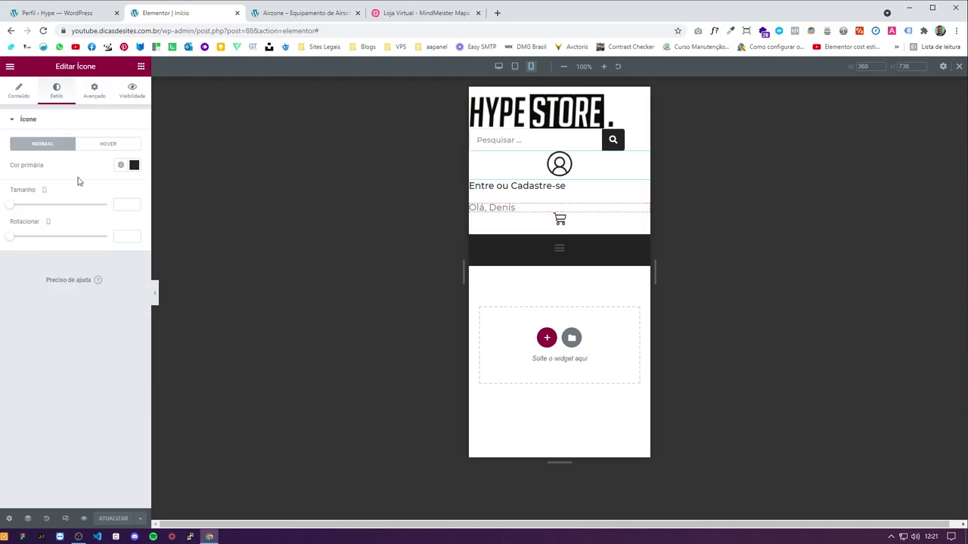
{"action": "left_click", "coordinate": [552, 158]}
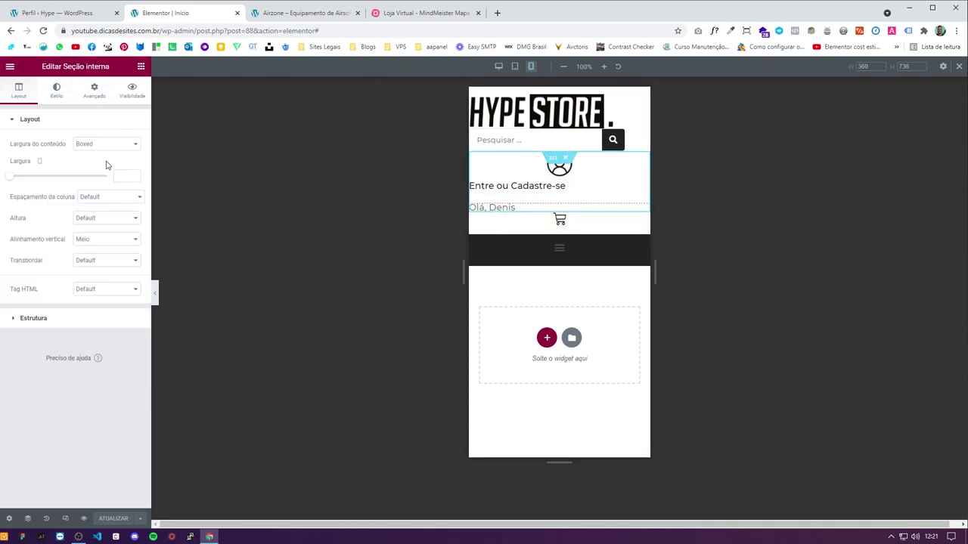
{"action": "left_click", "coordinate": [94, 97]}
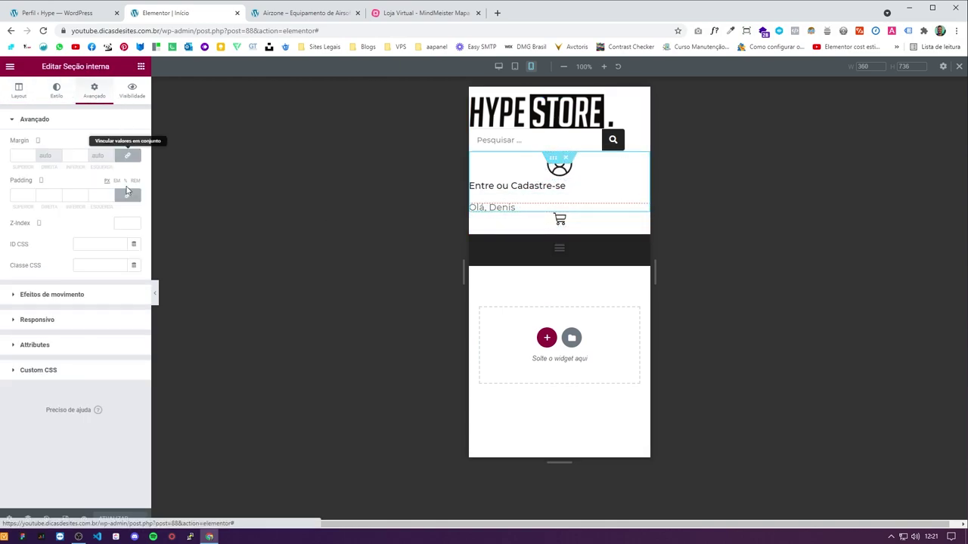
{"action": "left_click", "coordinate": [63, 325]}
{"action": "left_click", "coordinate": [125, 316]}
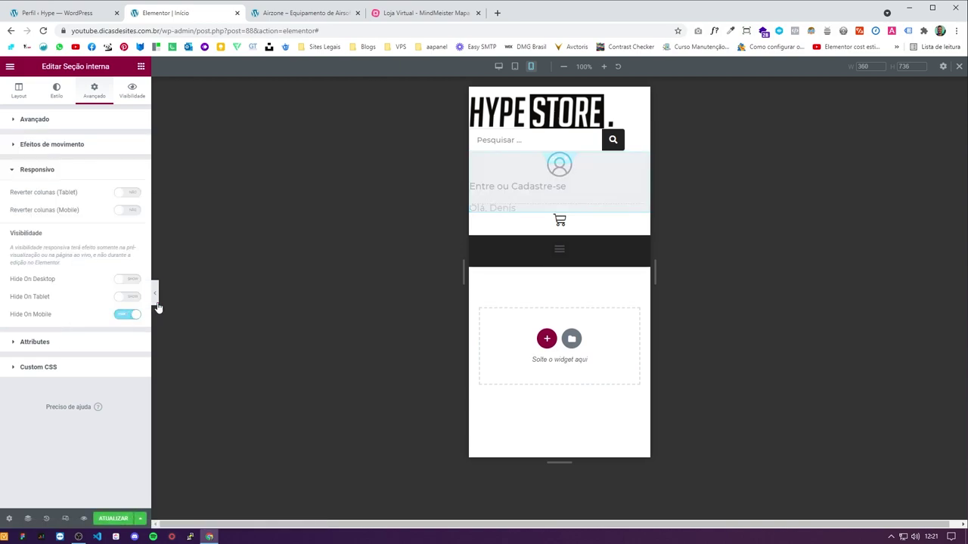
{"action": "left_click", "coordinate": [155, 294]}
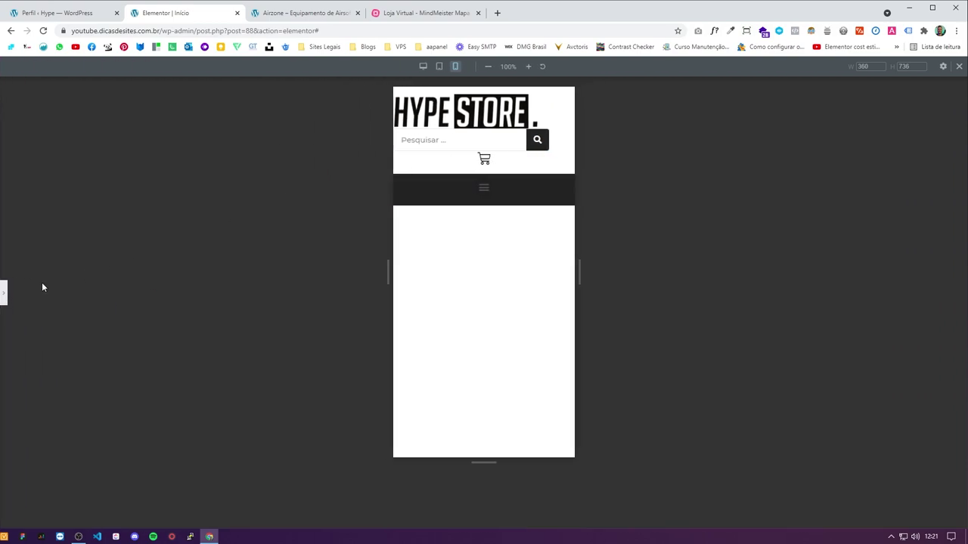
{"action": "left_click", "coordinate": [4, 292]}
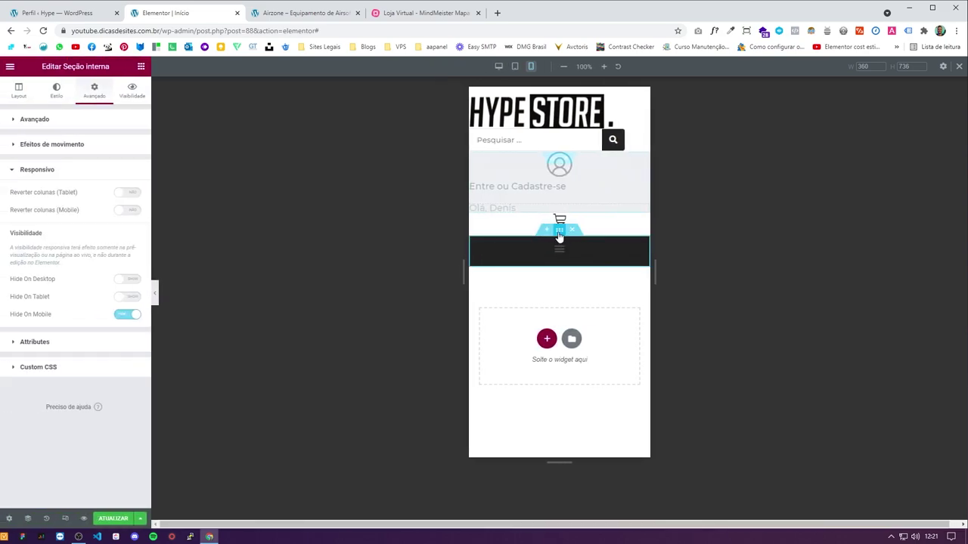
Step: Hide the dark navigation menu section on mobile
{"action": "left_click", "coordinate": [558, 230]}
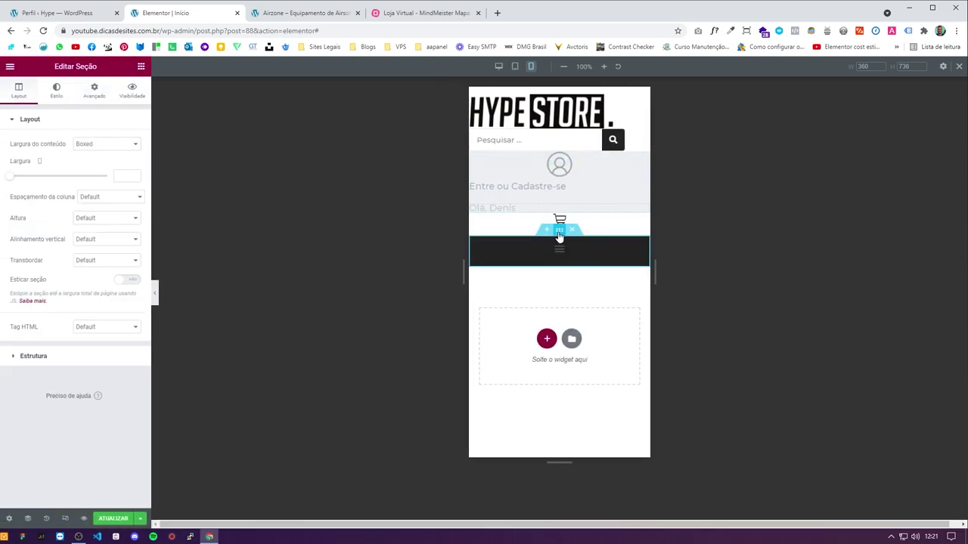
{"action": "left_click", "coordinate": [94, 90]}
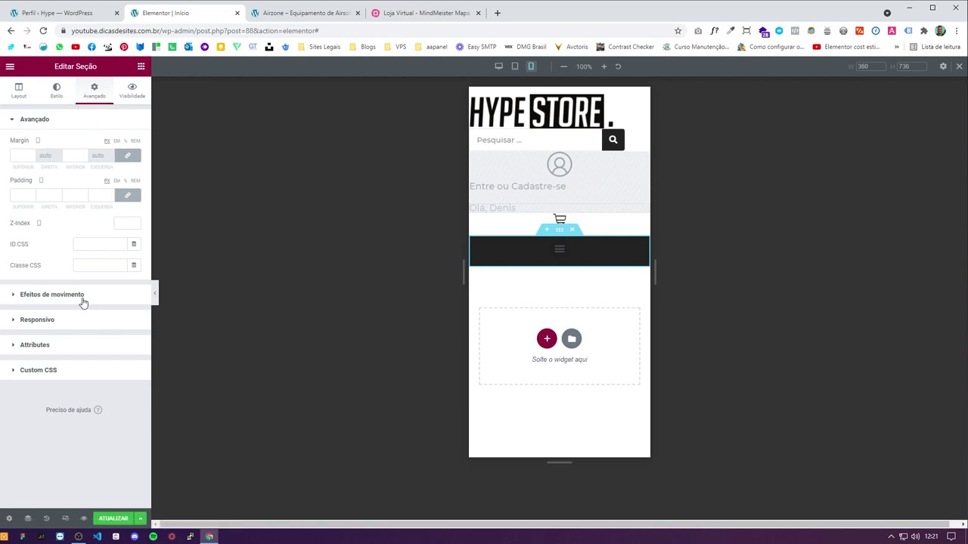
{"action": "left_click", "coordinate": [64, 326]}
{"action": "left_click", "coordinate": [127, 314]}
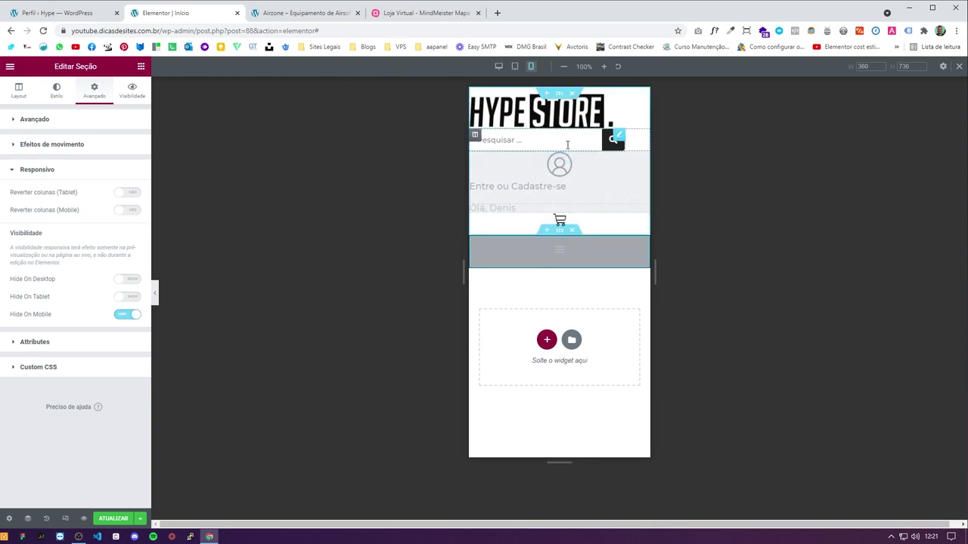
Step: Check the reference store's mobile header layout and add a new three-column section below the navigation menu section
{"action": "left_click", "coordinate": [294, 15]}
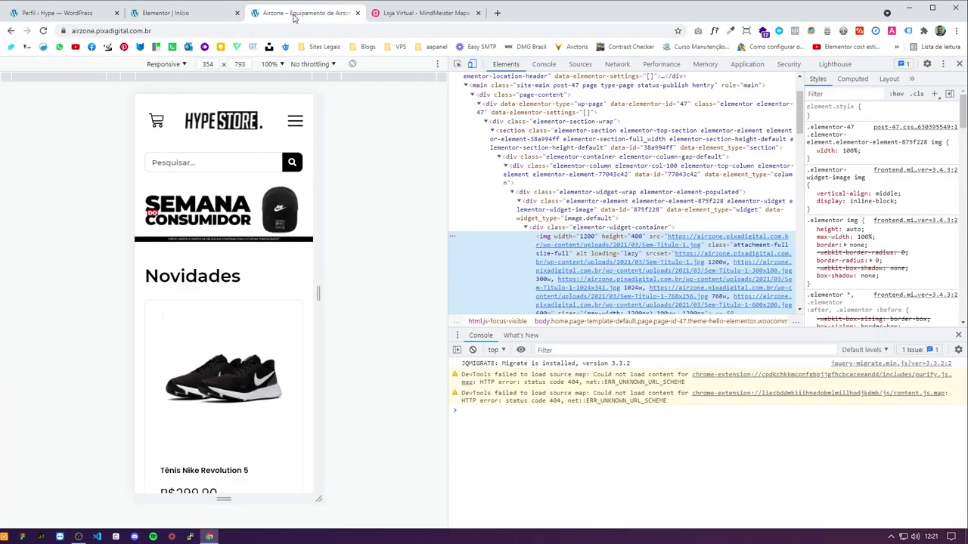
{"action": "left_click", "coordinate": [195, 15]}
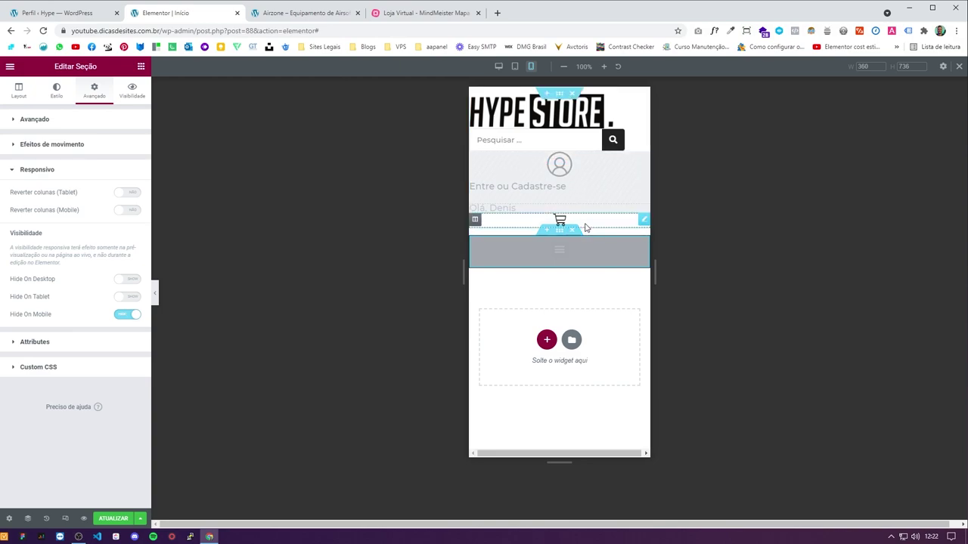
{"action": "left_click", "coordinate": [625, 221]}
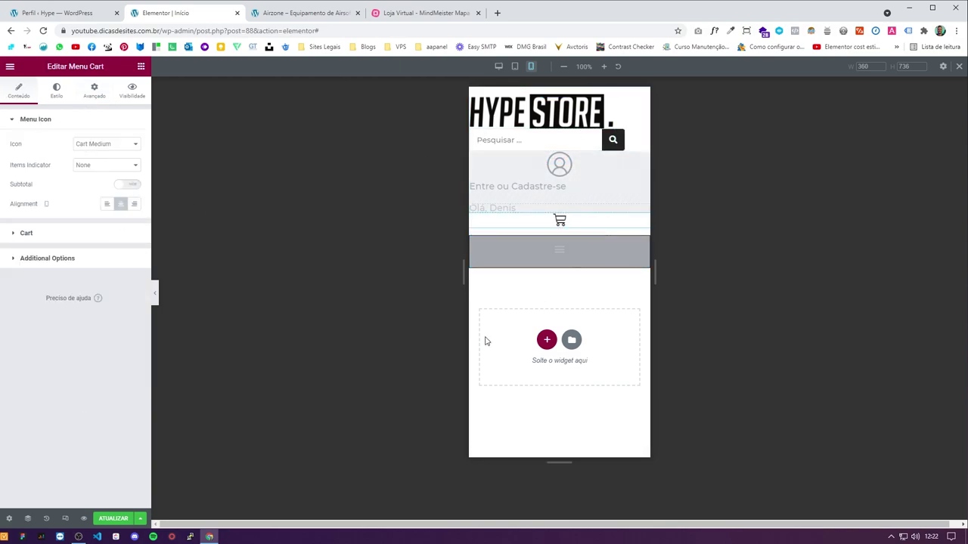
{"action": "left_click", "coordinate": [548, 341]}
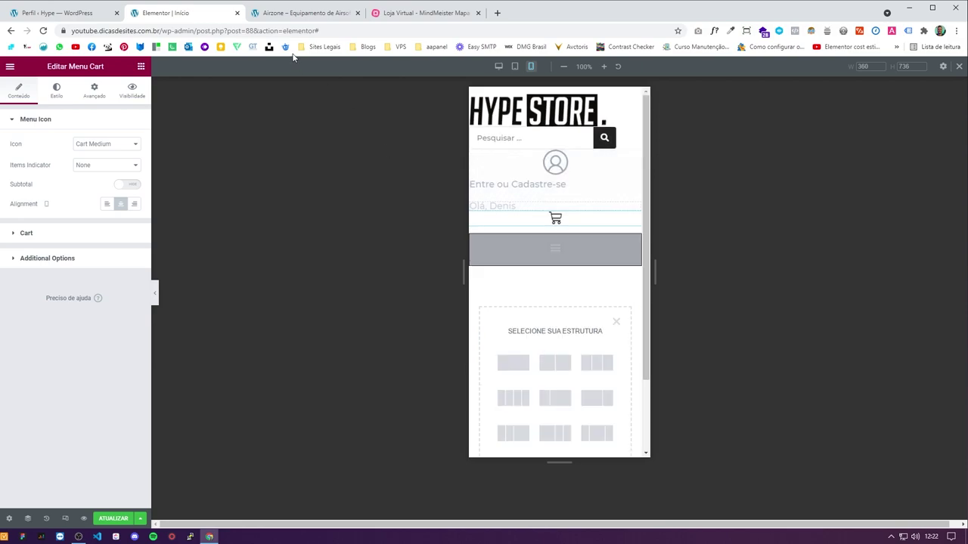
{"action": "left_click", "coordinate": [287, 14]}
{"action": "left_click", "coordinate": [158, 13]}
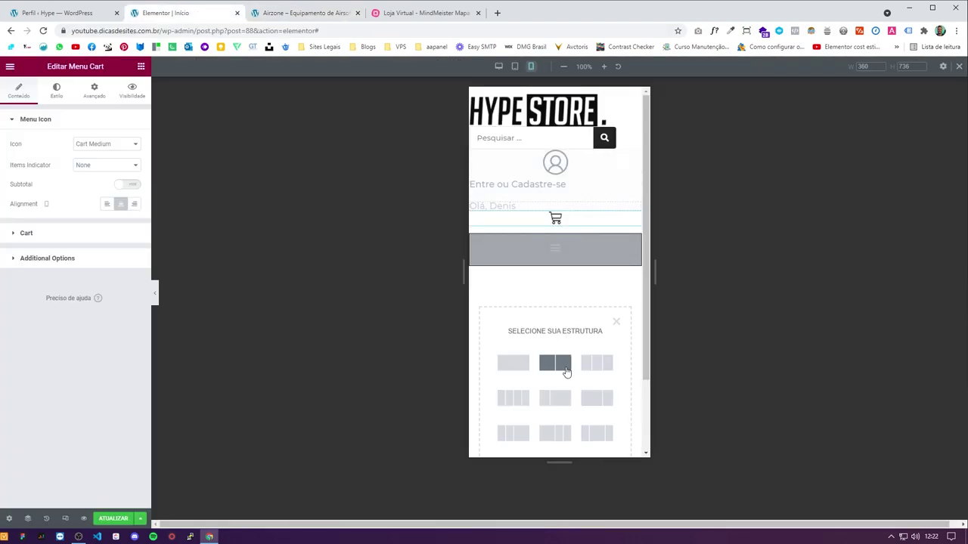
{"action": "left_click", "coordinate": [596, 363]}
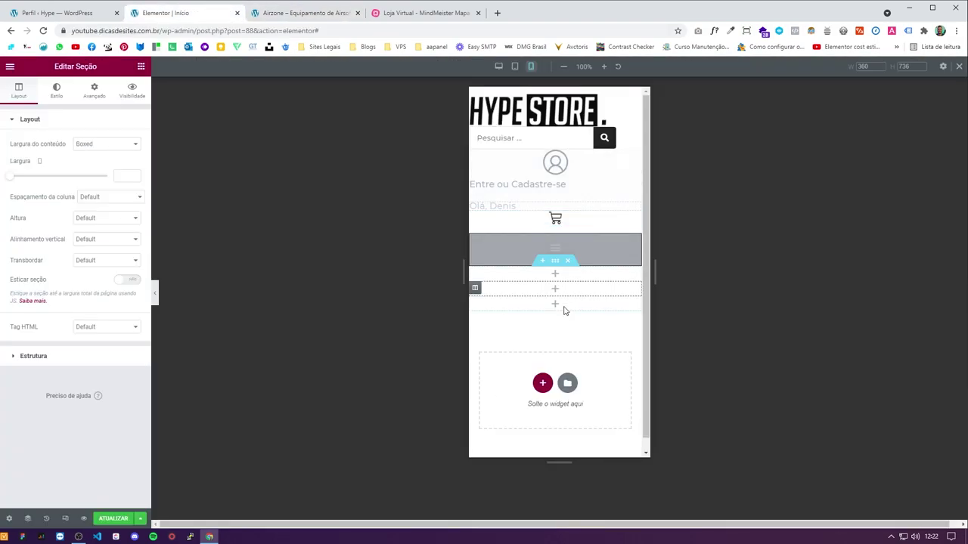
Step: Set the mobile width of the new section's first column to 20%
{"action": "left_click", "coordinate": [475, 273]}
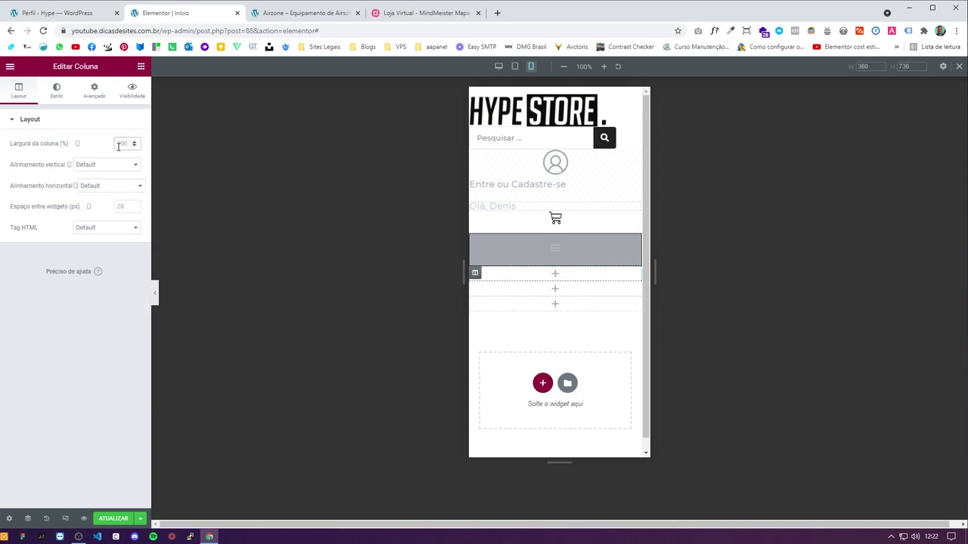
{"action": "type", "text": "20"}
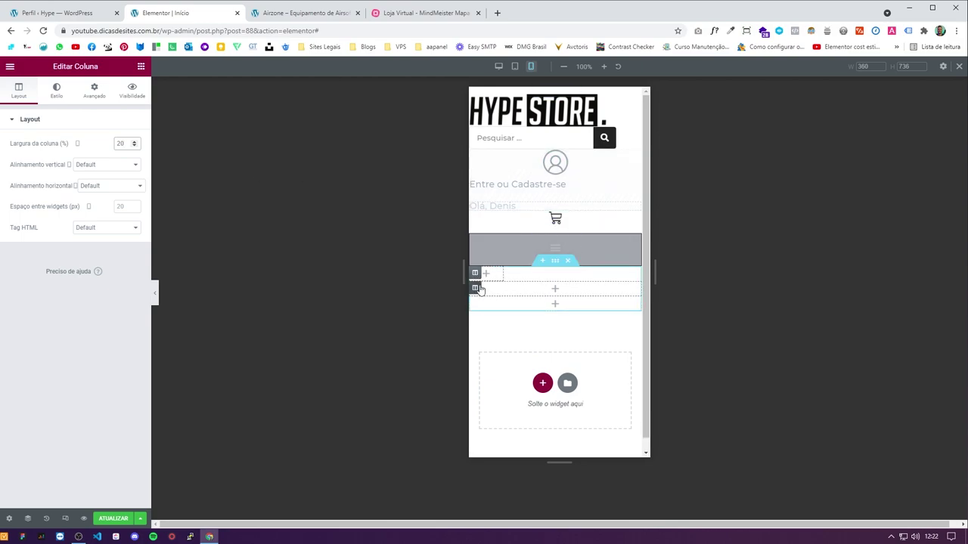
Step: Set the third column's mobile width to 20% and place a duplicate of the cart widget in it
{"action": "key", "text": "ctrl+z"}
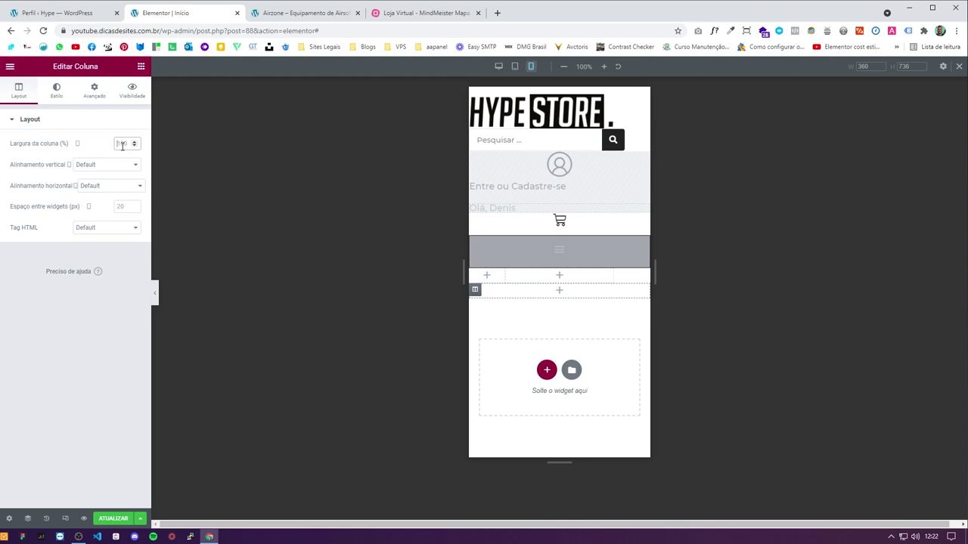
{"action": "type", "text": "20"}
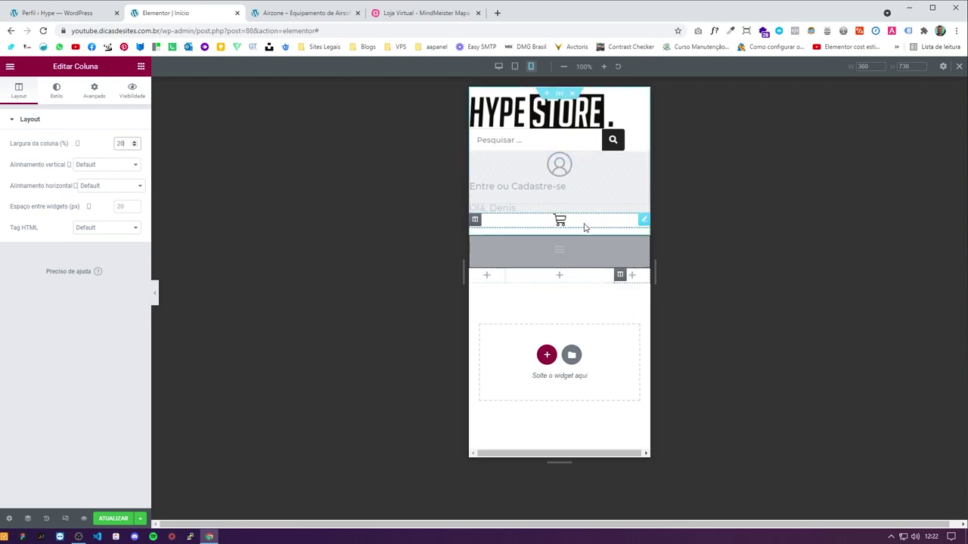
{"action": "right_click", "coordinate": [583, 227]}
{"action": "left_click", "coordinate": [575, 249]}
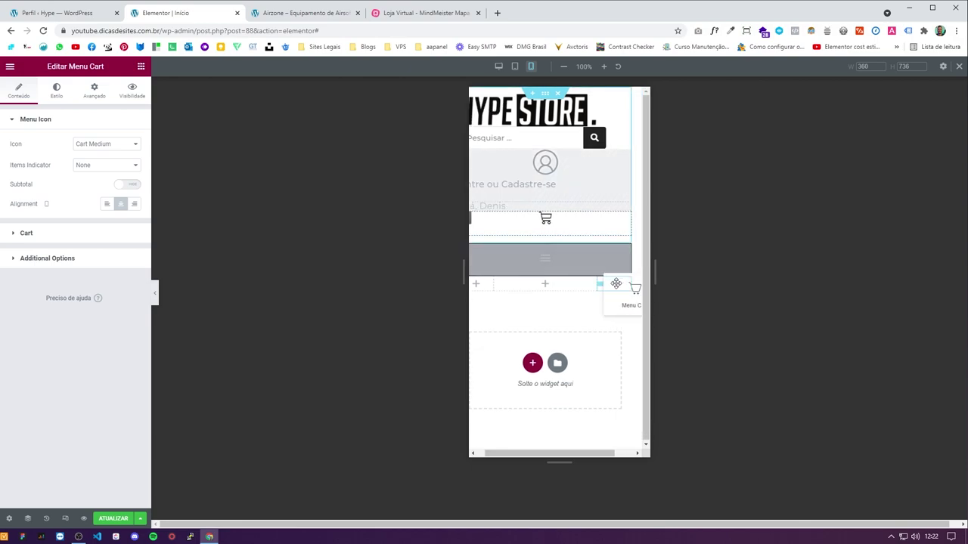
Step: Duplicate the Hype Store logo image and move the copy into the middle column of the mobile section
{"action": "right_click", "coordinate": [616, 108]}
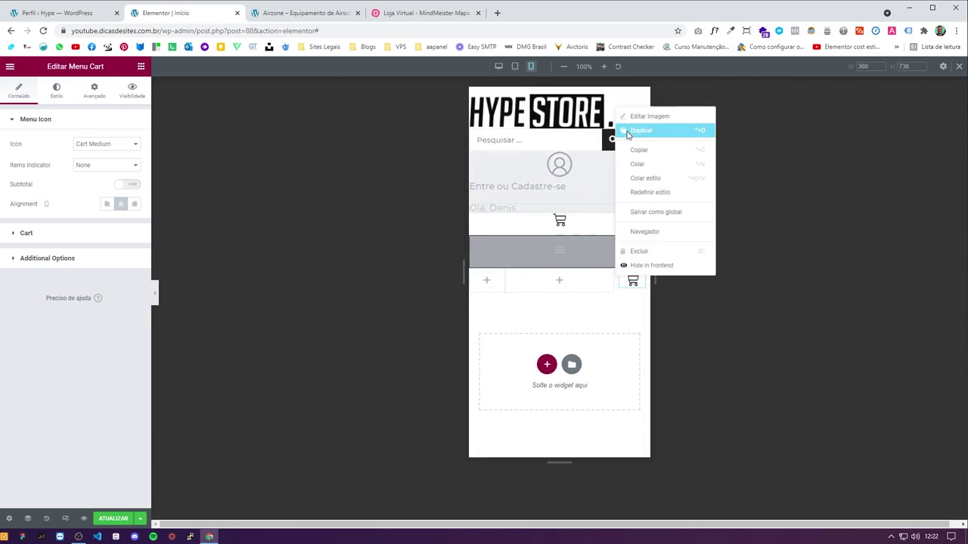
{"action": "left_click", "coordinate": [629, 133]}
{"action": "left_click_drag", "start_coordinate": [637, 108], "coordinate": [555, 294]}
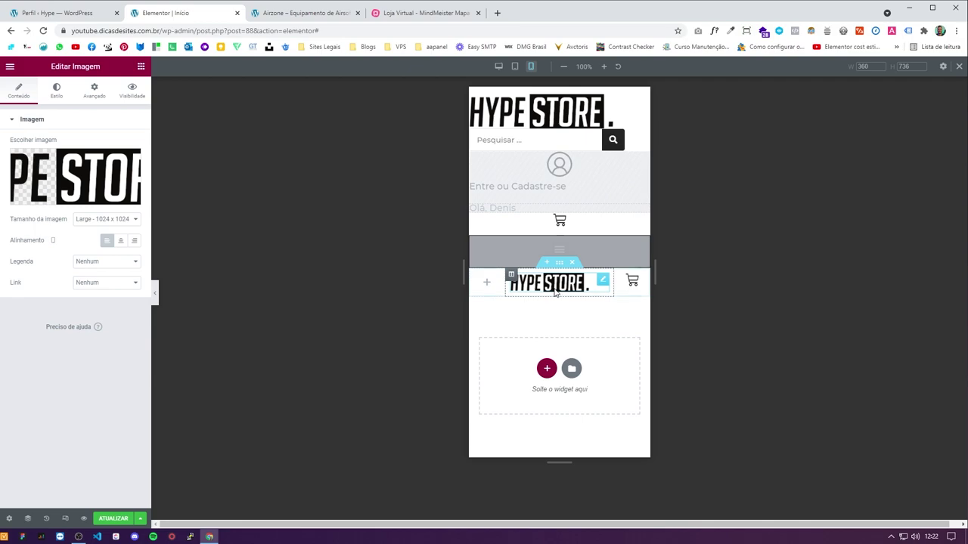
Step: Set both logo images to the Medium - 300 x 300 size and center the copy in the mobile section
{"action": "left_click", "coordinate": [106, 219]}
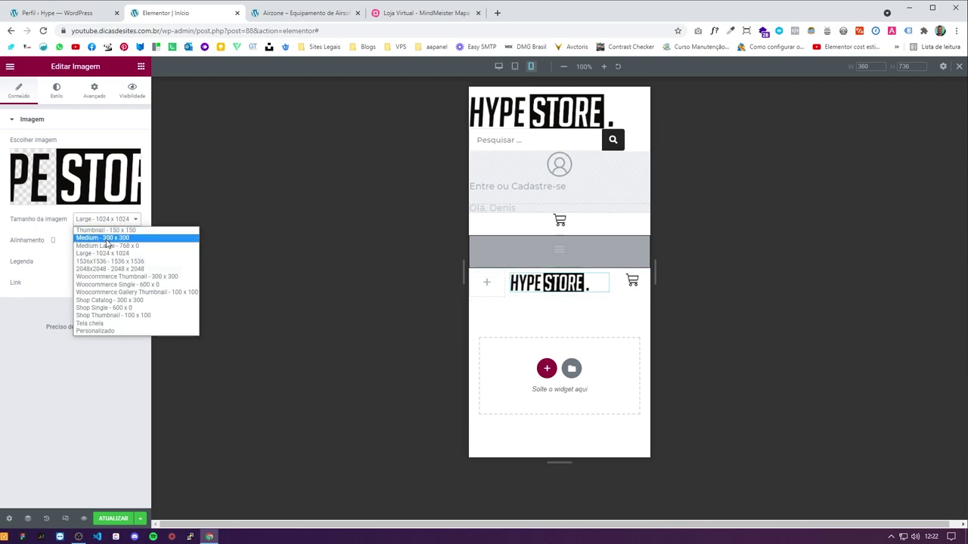
{"action": "left_click", "coordinate": [105, 236]}
{"action": "left_click", "coordinate": [106, 243]}
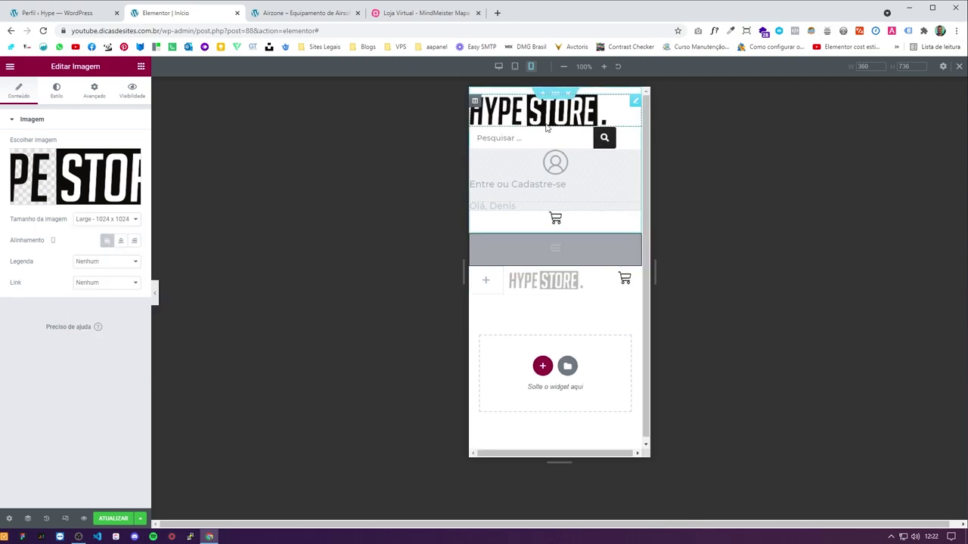
{"action": "left_click", "coordinate": [106, 219]}
{"action": "left_click", "coordinate": [105, 236]}
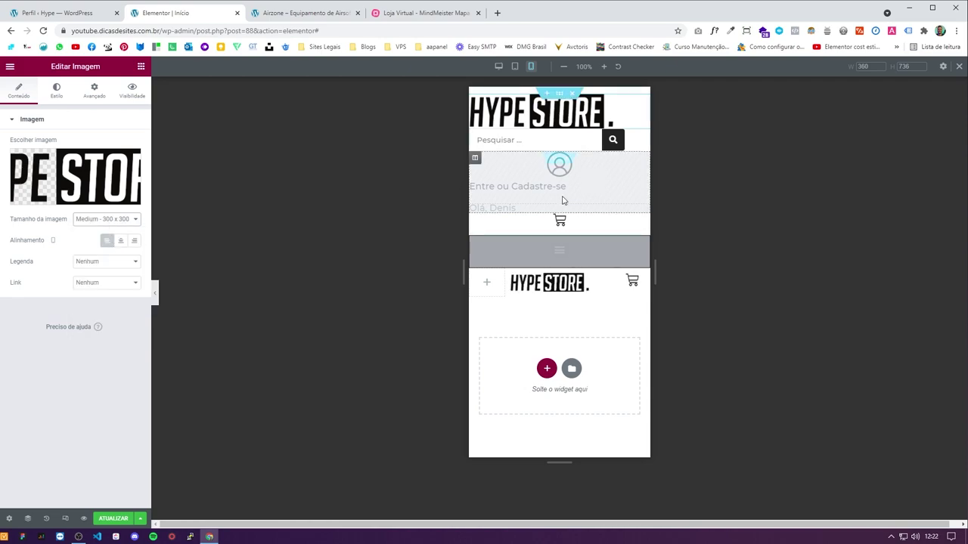
{"action": "left_click", "coordinate": [120, 241]}
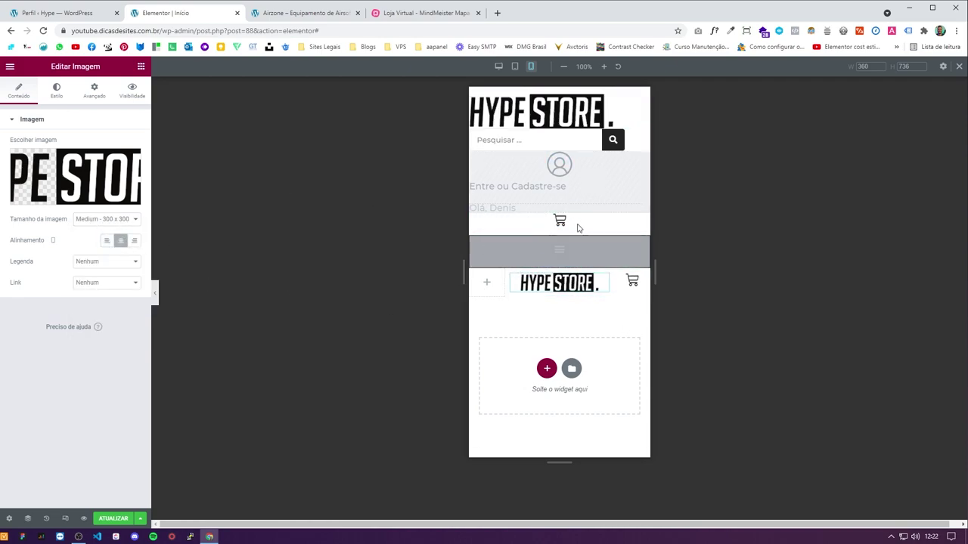
Step: Try a Button widget in the mobile section's first column, compare it with the reference store's header, and delete it
{"action": "left_click", "coordinate": [140, 66]}
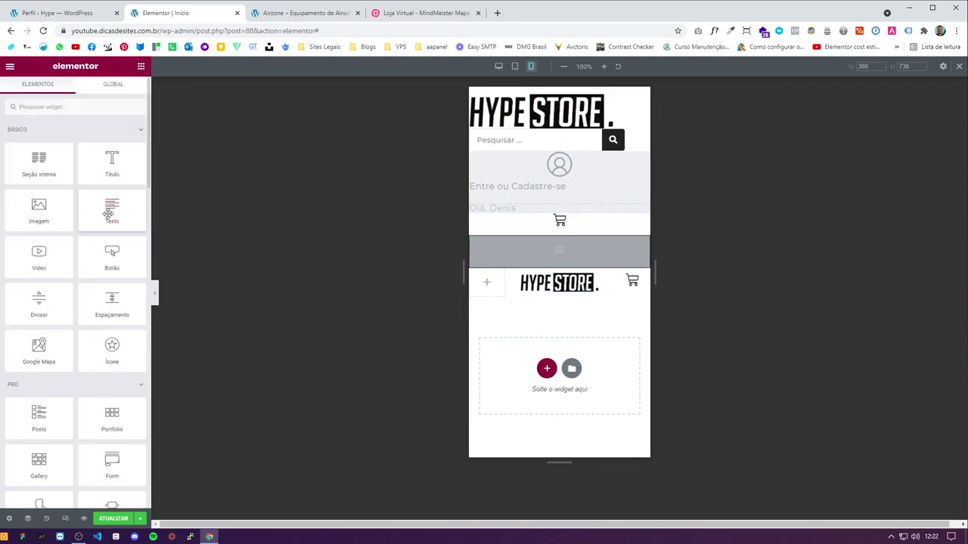
{"action": "scroll", "coordinate": [84, 378], "scroll_direction": "down", "scroll_amount": 3}
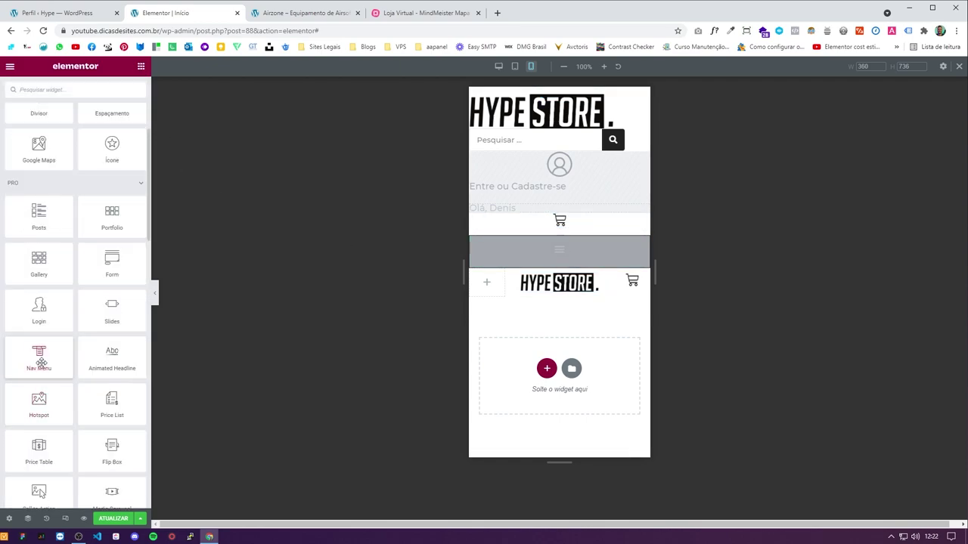
{"action": "scroll", "coordinate": [53, 333], "scroll_direction": "up", "scroll_amount": 1}
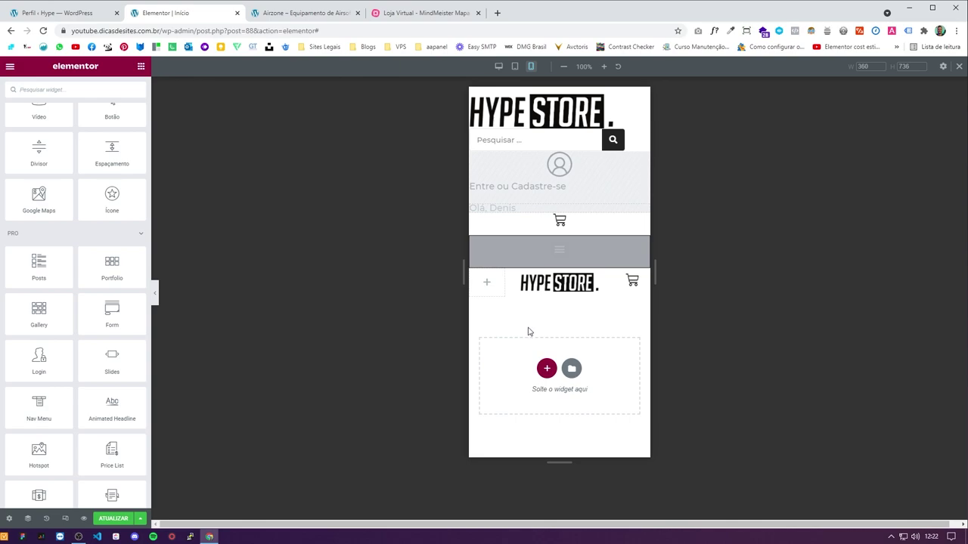
{"action": "scroll", "coordinate": [102, 329], "scroll_direction": "up", "scroll_amount": 2}
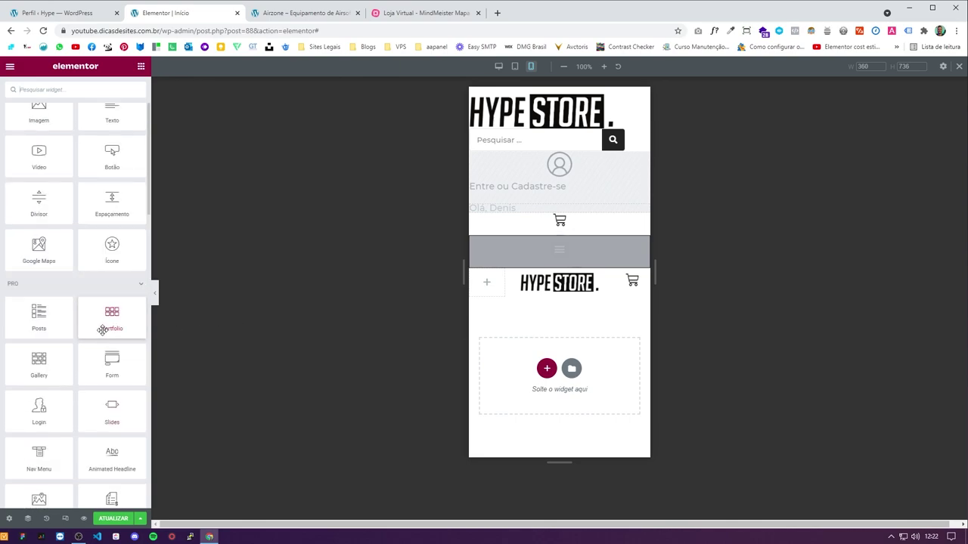
{"action": "scroll", "coordinate": [73, 281], "scroll_direction": "up", "scroll_amount": 1}
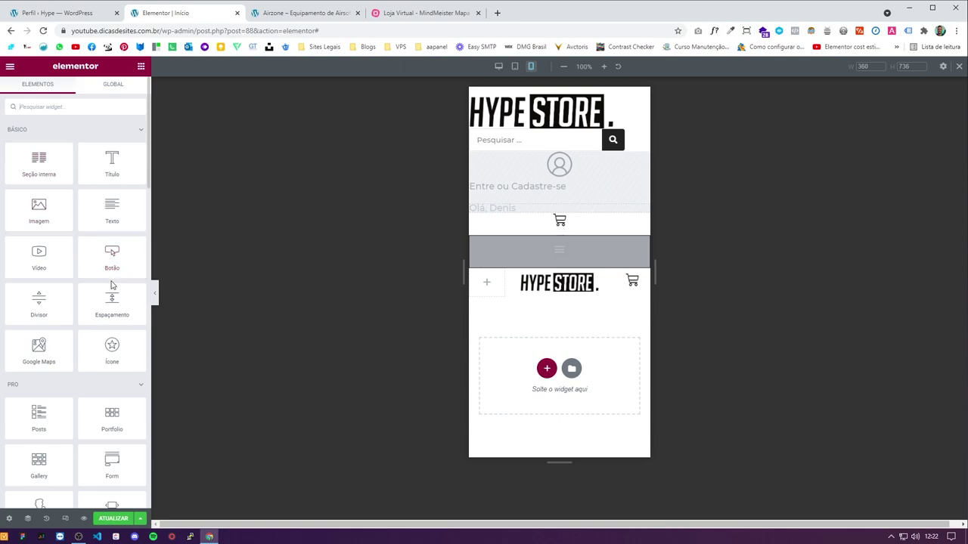
{"action": "left_click_drag", "start_coordinate": [112, 257], "coordinate": [490, 292]}
{"action": "left_click", "coordinate": [305, 13]}
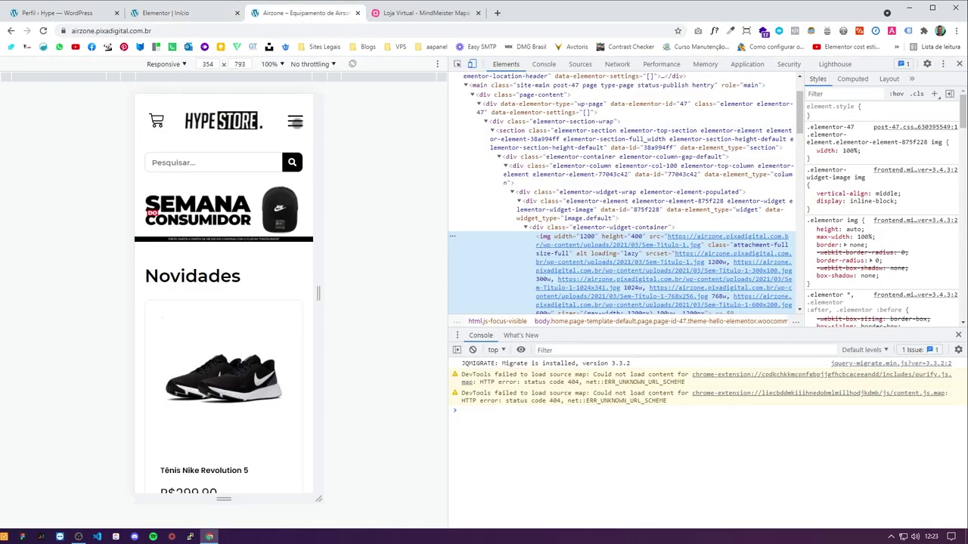
{"action": "key", "text": "ctrl+shift+Tab"}
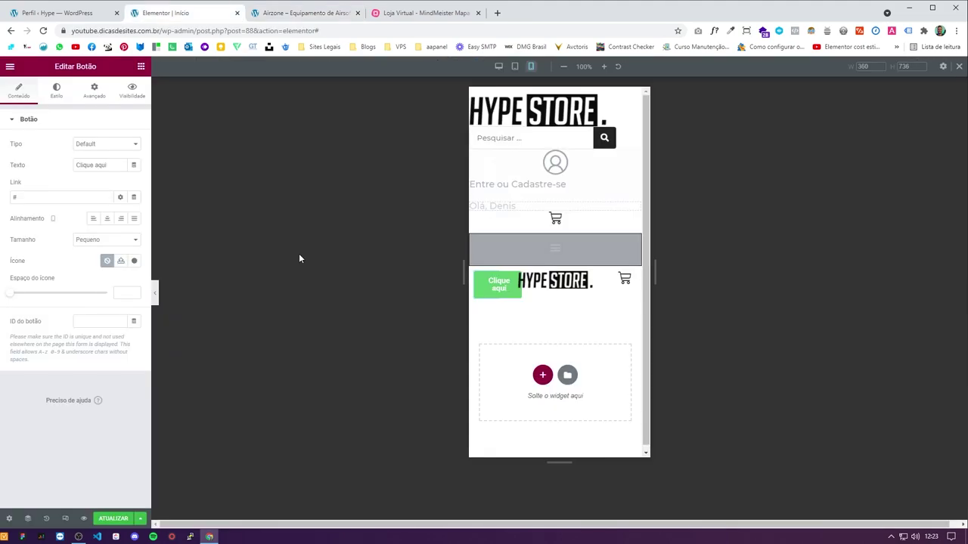
{"action": "right_click", "coordinate": [493, 282]}
{"action": "left_click", "coordinate": [527, 422]}
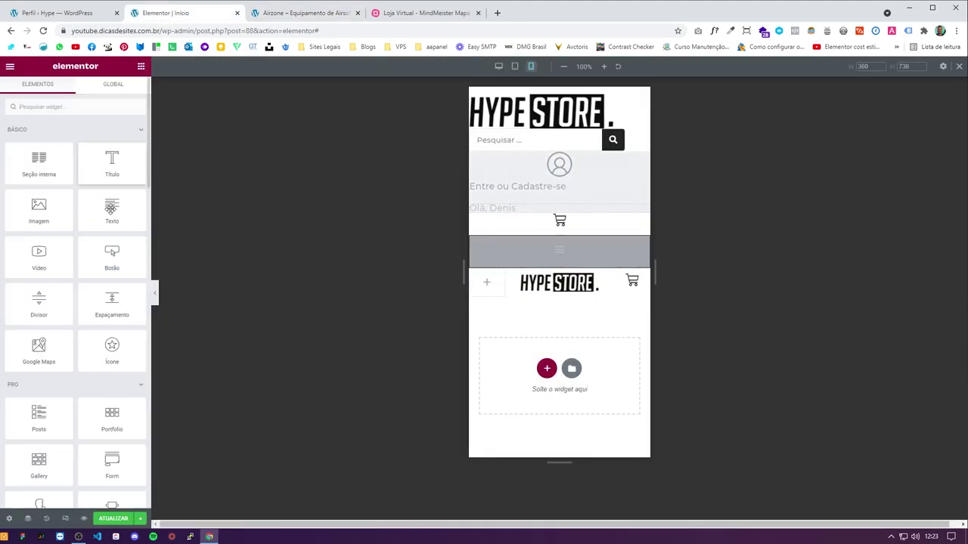
Step: Add an Icon widget to the empty first column of the mobile section
{"action": "left_click_drag", "start_coordinate": [119, 361], "coordinate": [490, 291]}
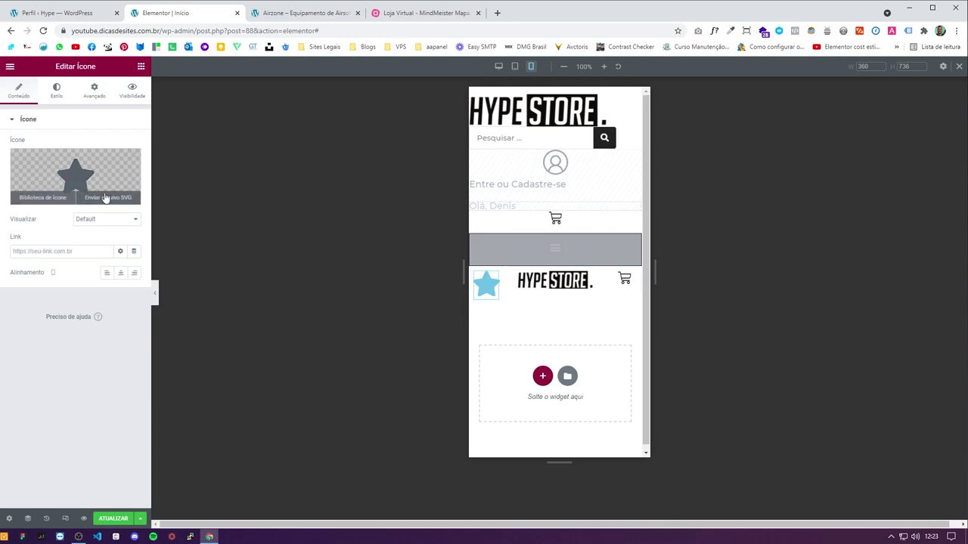
{"action": "left_click", "coordinate": [107, 199]}
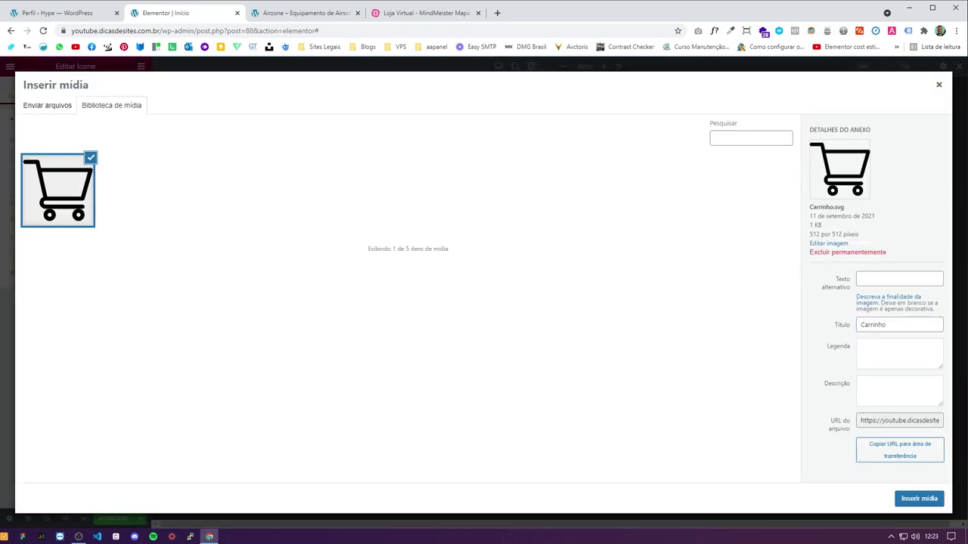
{"action": "key", "text": "alt+Tab"}
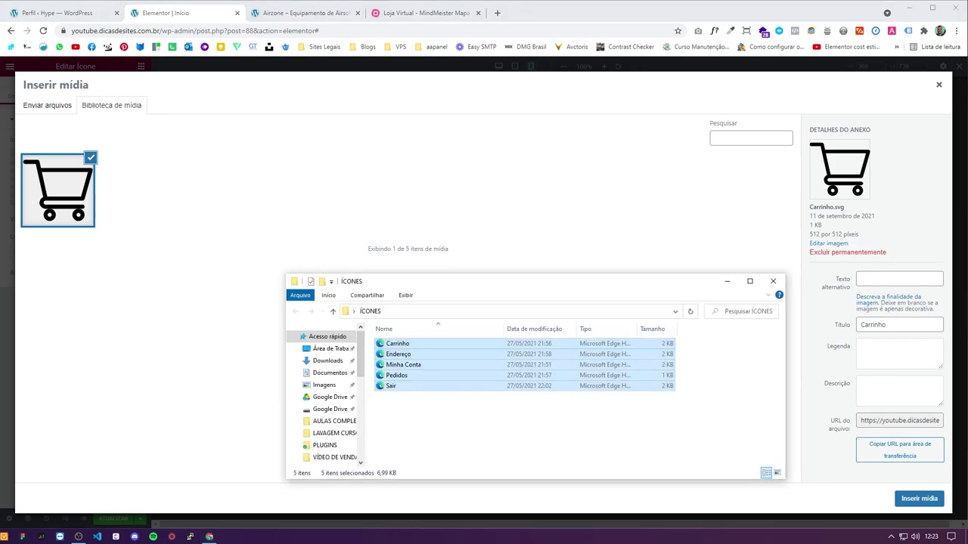
{"action": "left_click", "coordinate": [432, 384]}
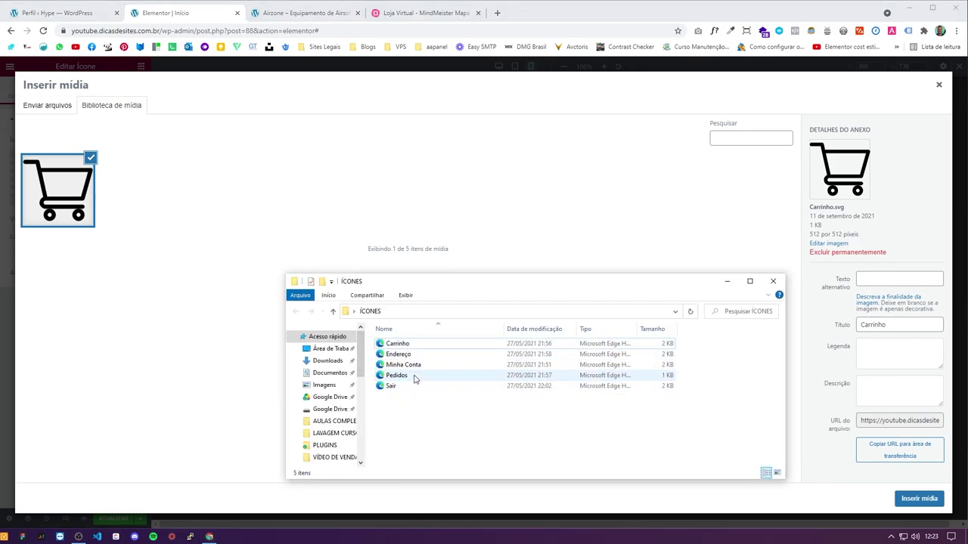
{"action": "left_click", "coordinate": [772, 281]}
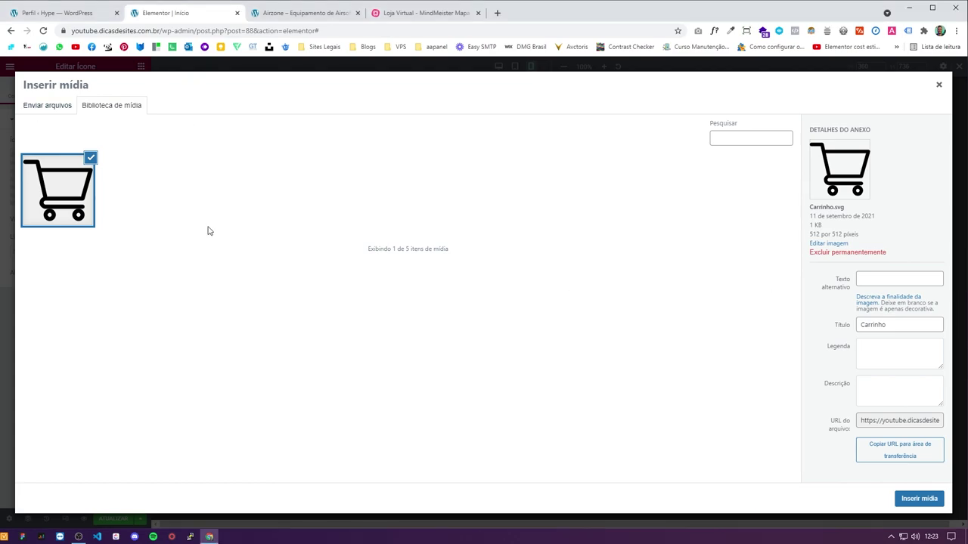
{"action": "left_click", "coordinate": [302, 13]}
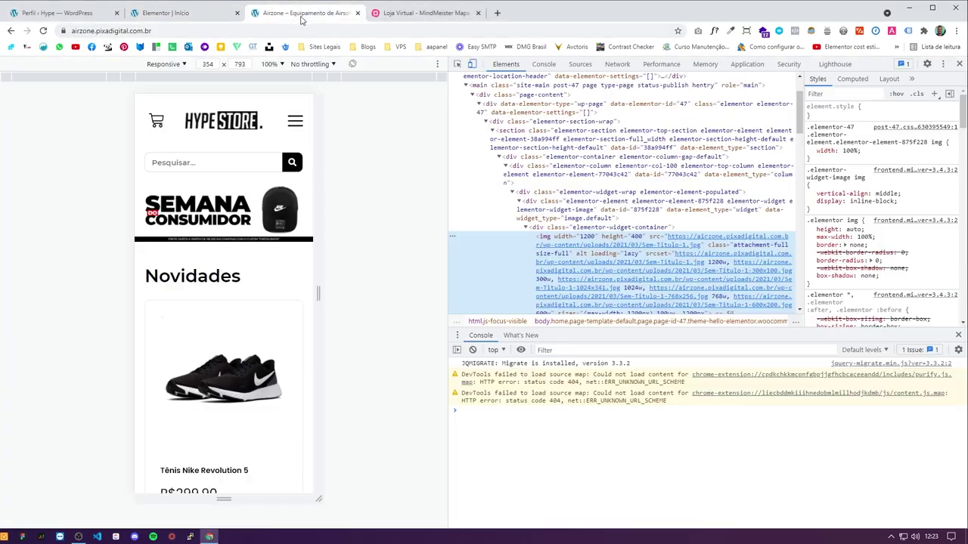
{"action": "right_click", "coordinate": [293, 121]}
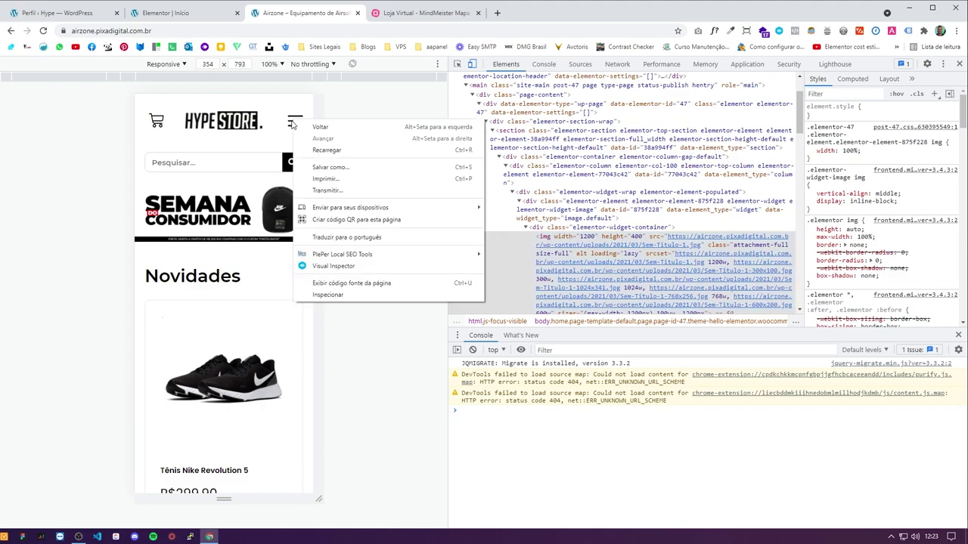
{"action": "left_click", "coordinate": [181, 17]}
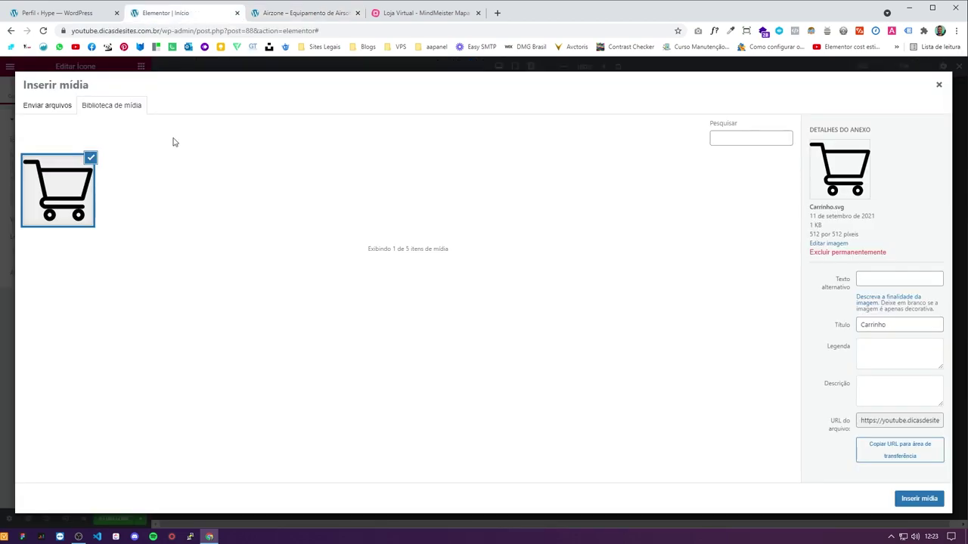
{"action": "left_click", "coordinate": [940, 85]}
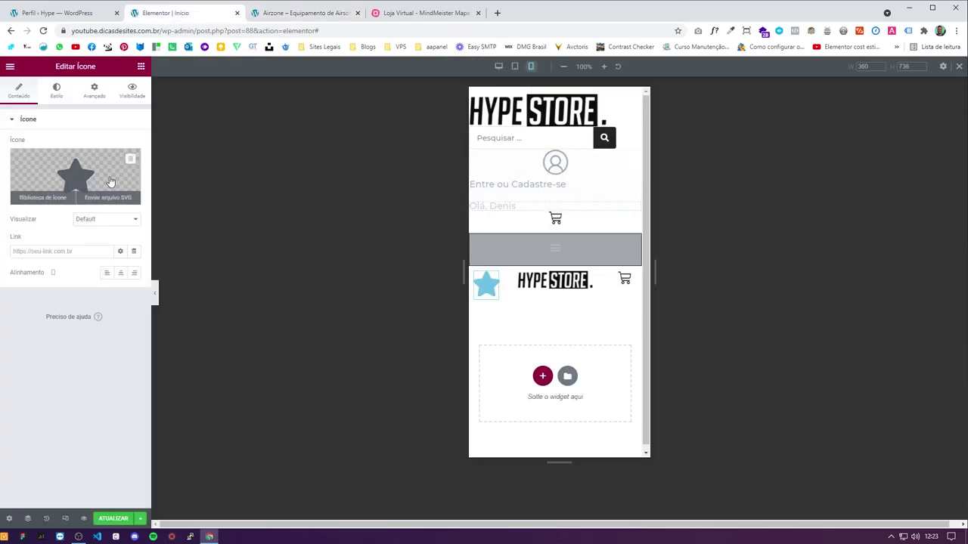
{"action": "left_click", "coordinate": [45, 197]}
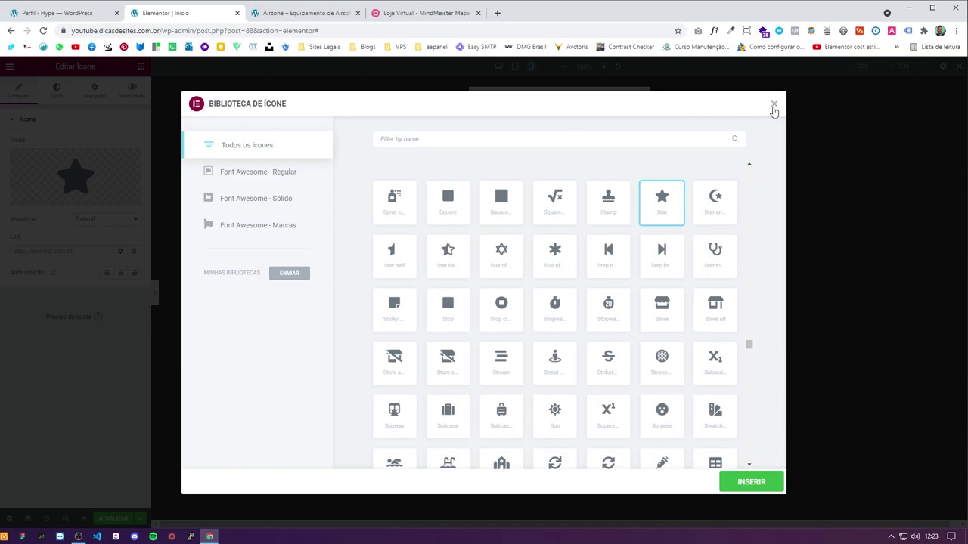
{"action": "left_click", "coordinate": [773, 106]}
Step: Replace the star with the Stream icon from the icon library and align it left
{"action": "left_click", "coordinate": [78, 184]}
{"action": "left_click", "coordinate": [519, 347]}
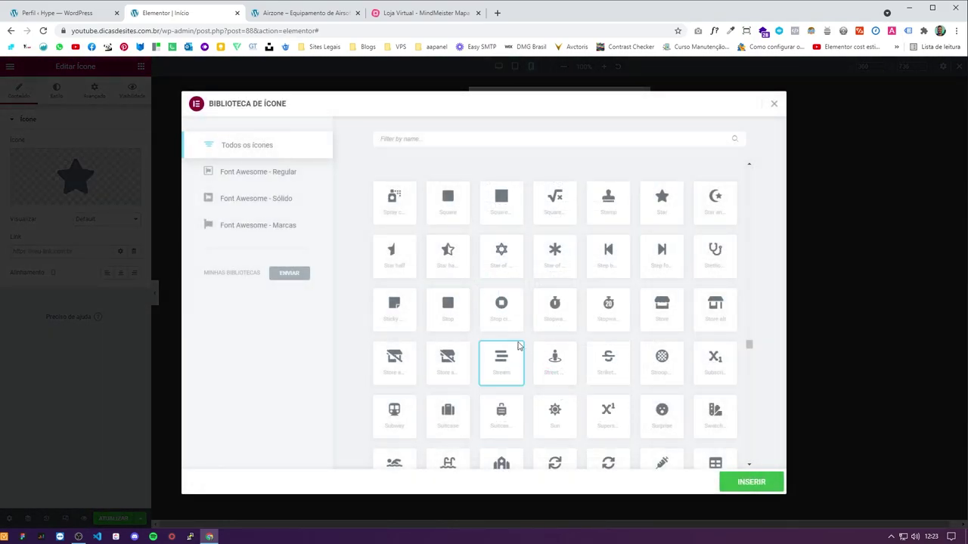
{"action": "left_click", "coordinate": [751, 482]}
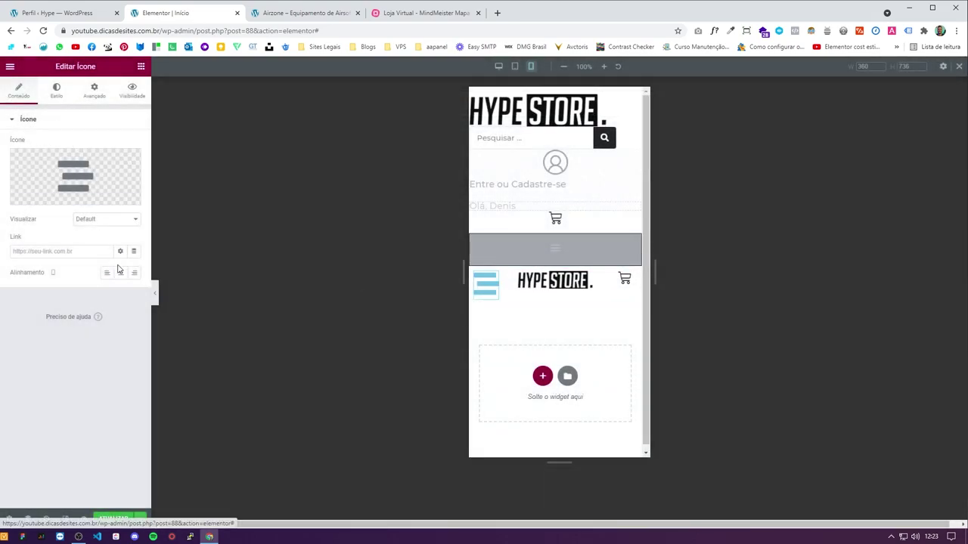
{"action": "left_click", "coordinate": [108, 273]}
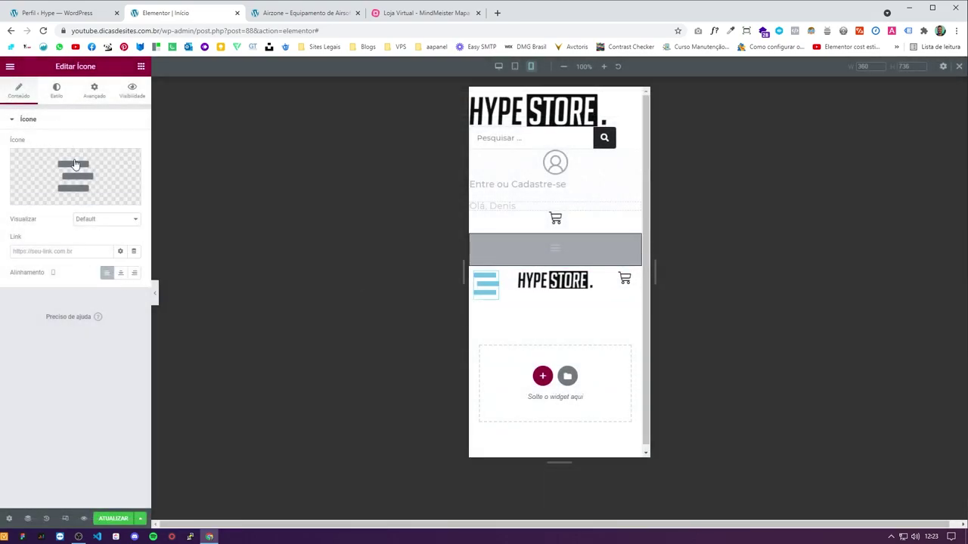
Step: Style the menu icon with a black primary color and a size of 25
{"action": "left_click", "coordinate": [56, 89]}
{"action": "left_click", "coordinate": [134, 165]}
{"action": "double_click", "coordinate": [56, 319]}
{"action": "type", "text": "000"}
{"action": "left_click", "coordinate": [71, 367]}
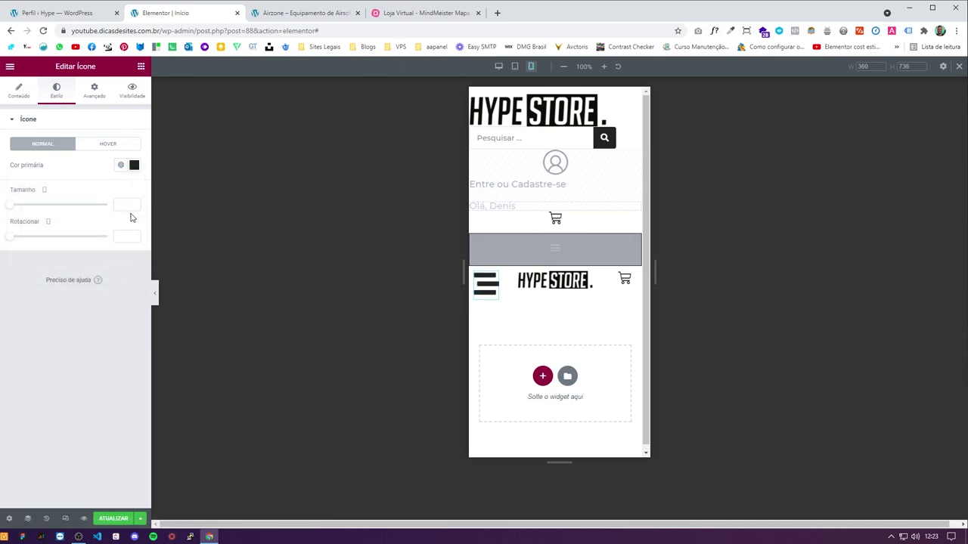
{"action": "left_click", "coordinate": [134, 206]}
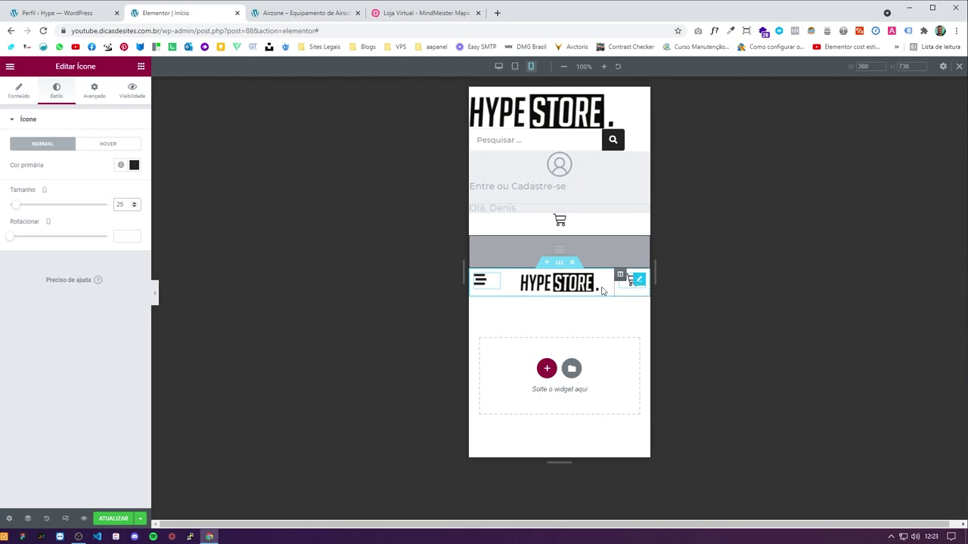
Step: Set the mobile header section's vertical alignment to Meio
{"action": "left_click", "coordinate": [559, 262]}
{"action": "left_click", "coordinate": [107, 239]}
{"action": "left_click", "coordinate": [102, 269]}
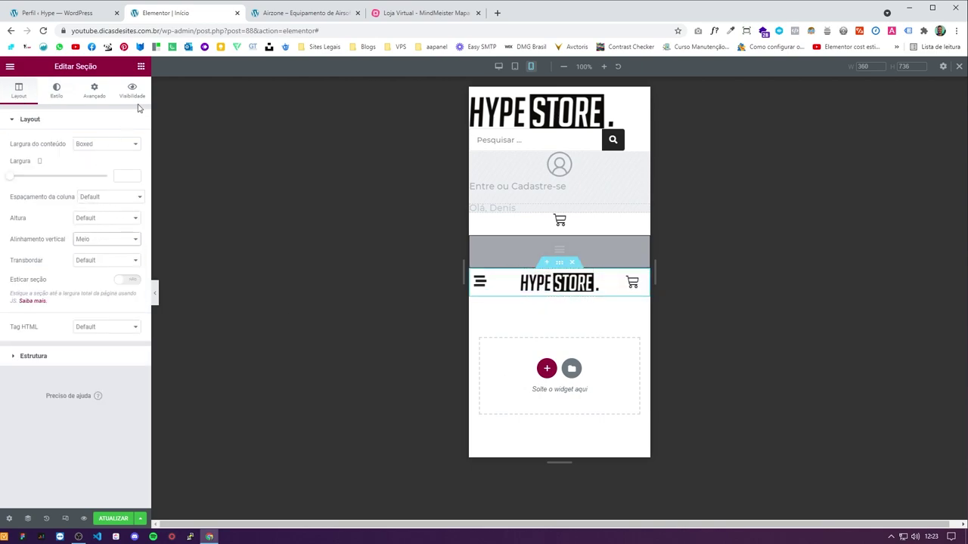
Step: Give the mobile header section unlinked padding of 10 px above and below
{"action": "left_click", "coordinate": [70, 95]}
{"action": "left_click", "coordinate": [100, 95]}
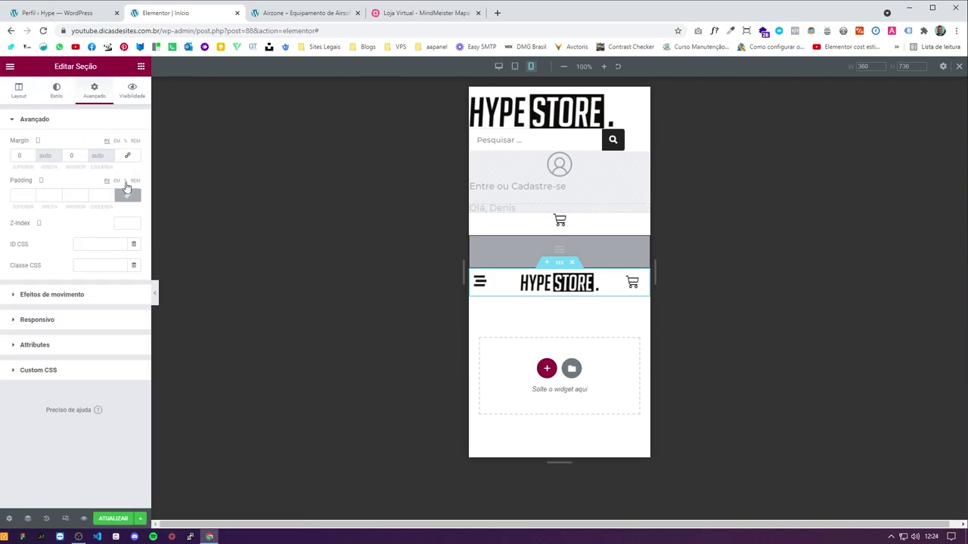
{"action": "left_click", "coordinate": [19, 197]}
{"action": "type", "text": "10"}
{"action": "key", "text": "Tab"}
{"action": "key", "text": "Tab"}
{"action": "type", "text": "10"}
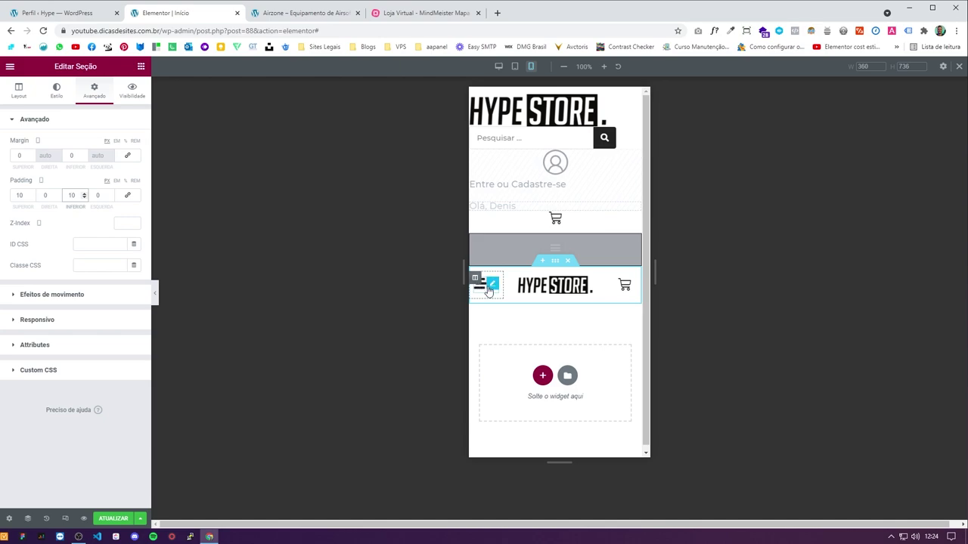
Step: Center the mobile header's menu icon, give it an unlinked bottom margin of -5 px, and update the page
{"action": "left_click", "coordinate": [491, 286]}
{"action": "left_click", "coordinate": [18, 90]}
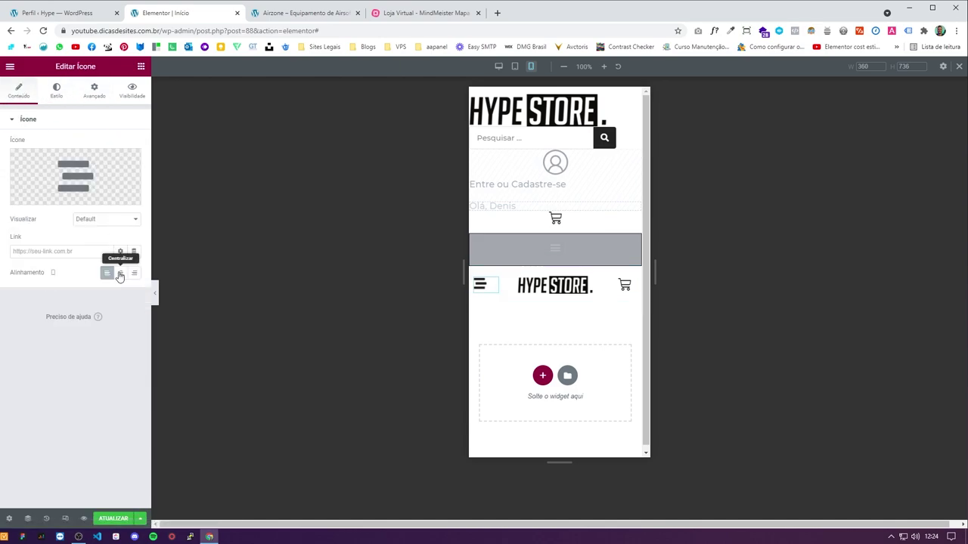
{"action": "left_click", "coordinate": [481, 293]}
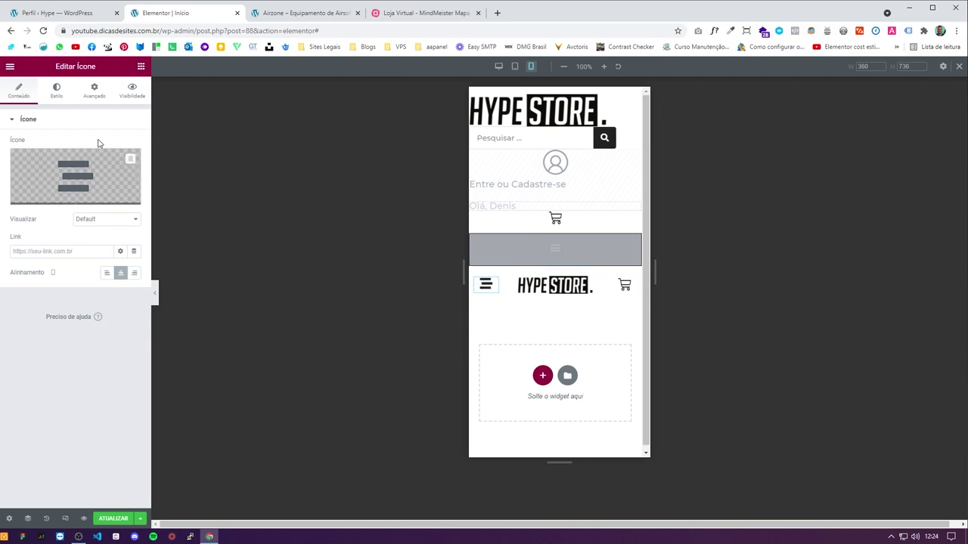
{"action": "left_click", "coordinate": [94, 91]}
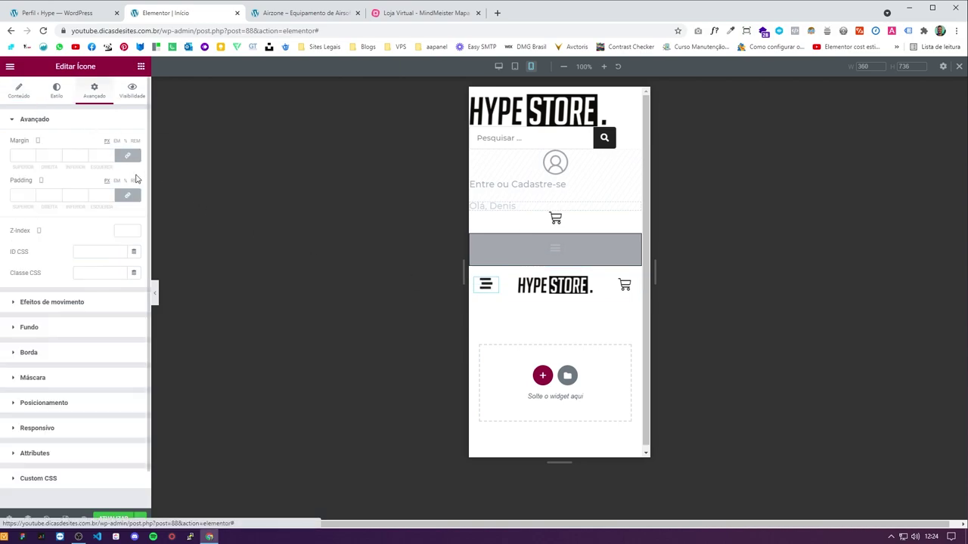
{"action": "left_click", "coordinate": [84, 160]}
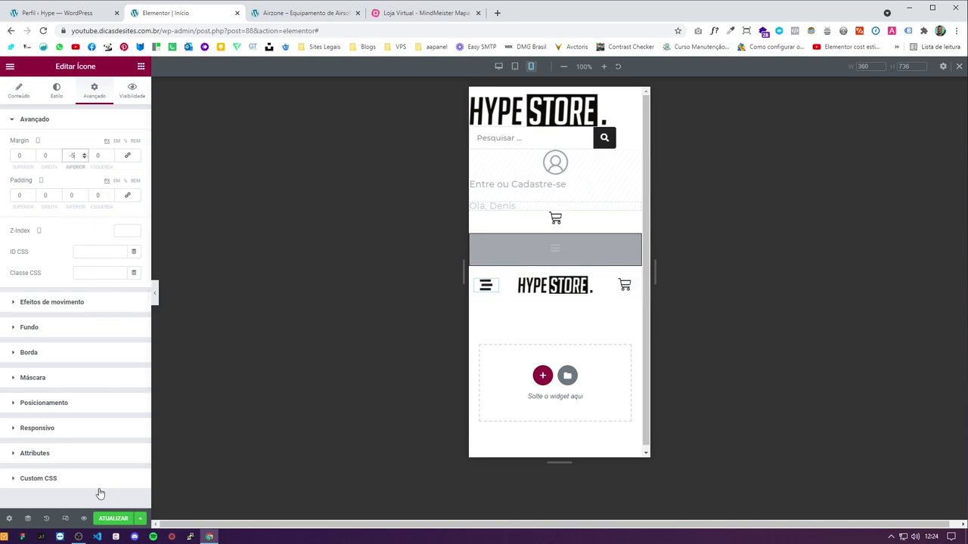
{"action": "left_click", "coordinate": [155, 293]}
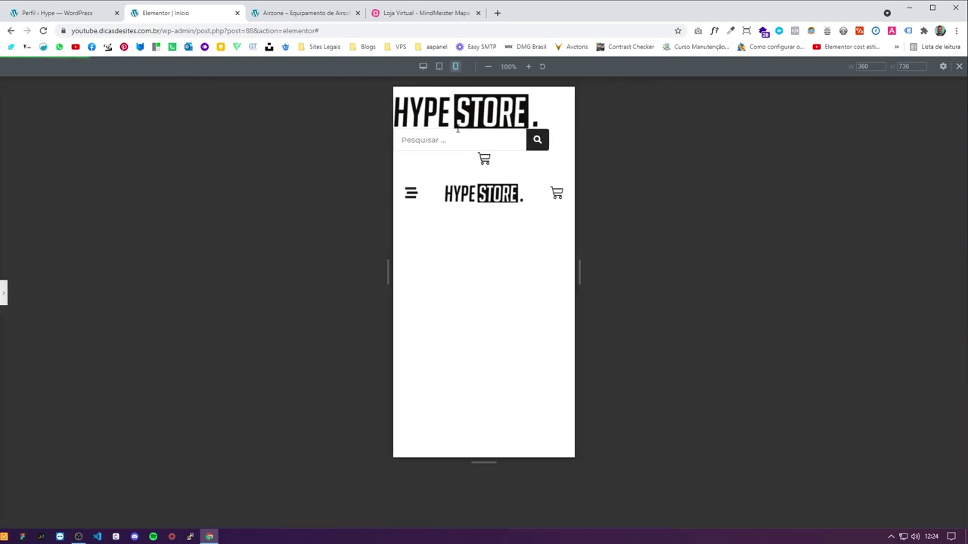
{"action": "left_click", "coordinate": [2, 291]}
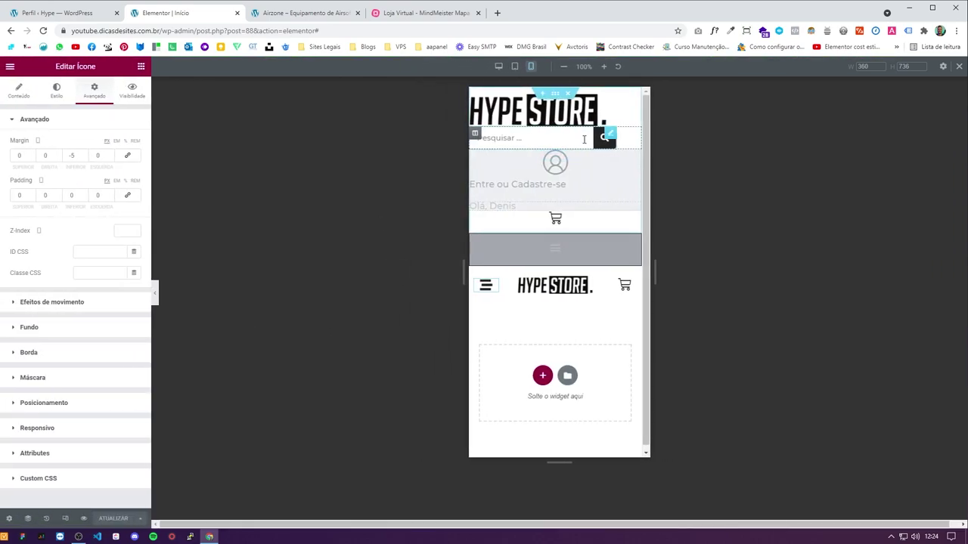
Step: Duplicate the desktop header's search form into a new section directly below the mobile header section
{"action": "right_click", "coordinate": [603, 151]}
{"action": "left_click", "coordinate": [604, 155]}
{"action": "left_click_drag", "start_coordinate": [603, 154], "coordinate": [555, 369]}
{"action": "scroll", "coordinate": [554, 369], "scroll_direction": "down", "scroll_amount": 1}
{"action": "left_click", "coordinate": [542, 370]}
{"action": "left_click_drag", "start_coordinate": [575, 277], "coordinate": [597, 291]}
{"action": "scroll", "coordinate": [599, 268], "scroll_direction": "up", "scroll_amount": 1}
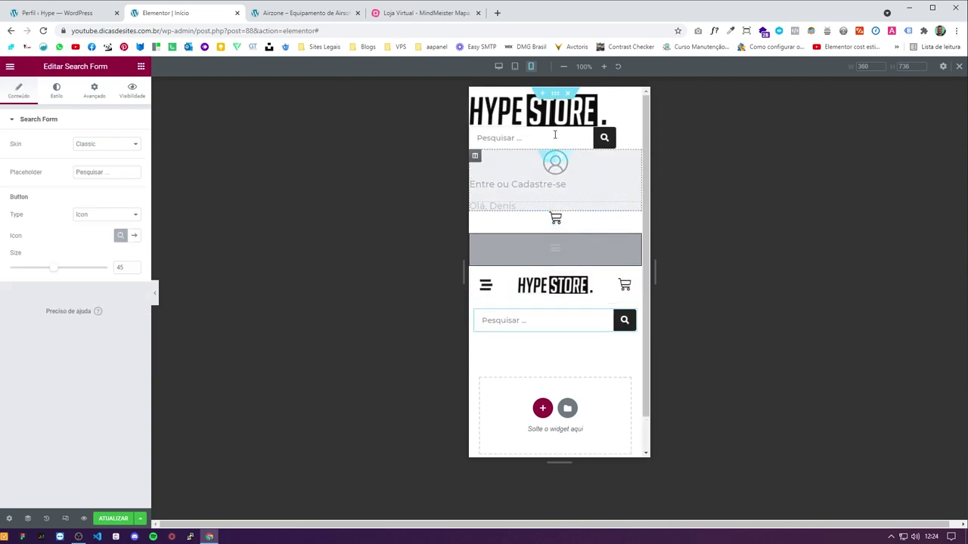
Step: Hide the desktop header section on mobile and compare the mobile preview with the reference store
{"action": "left_click", "coordinate": [555, 95]}
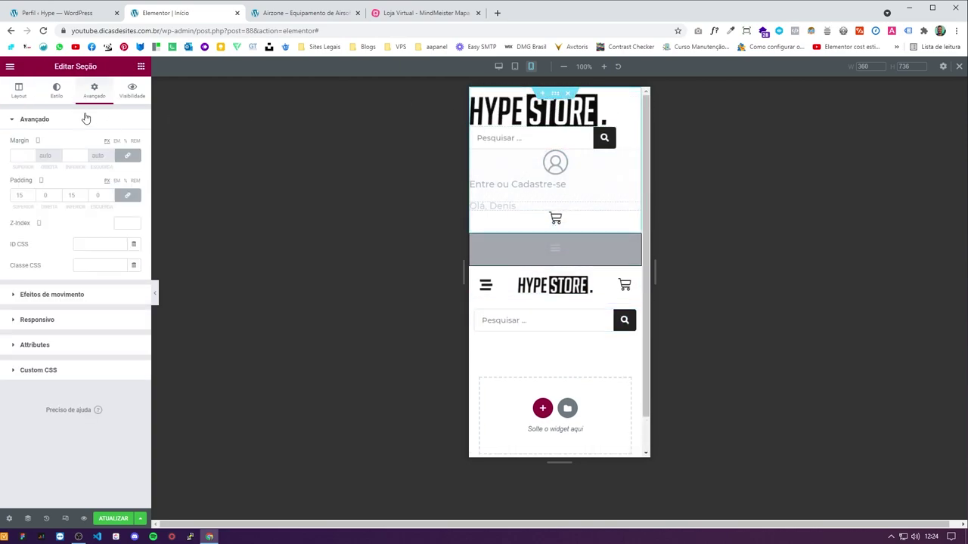
{"action": "left_click", "coordinate": [68, 322]}
{"action": "left_click", "coordinate": [133, 316]}
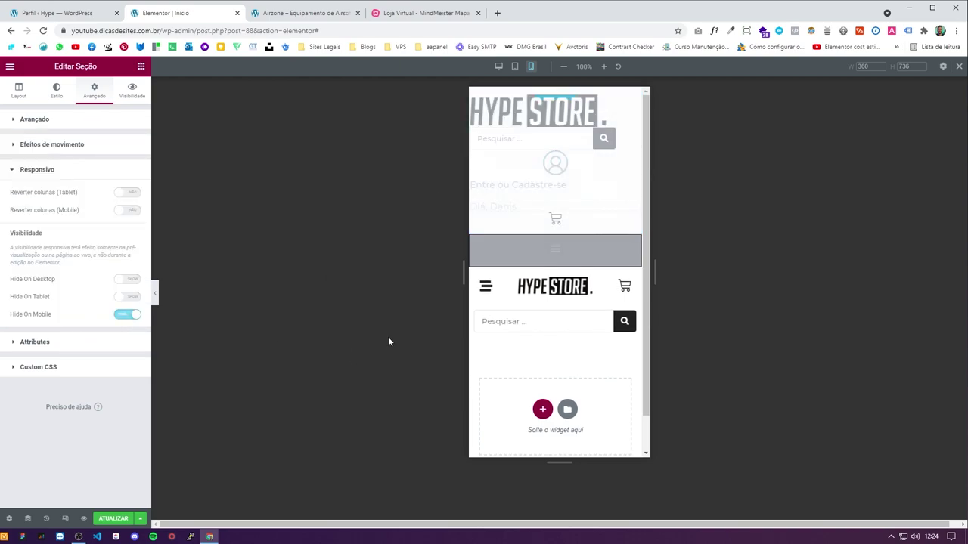
{"action": "left_click", "coordinate": [156, 295]}
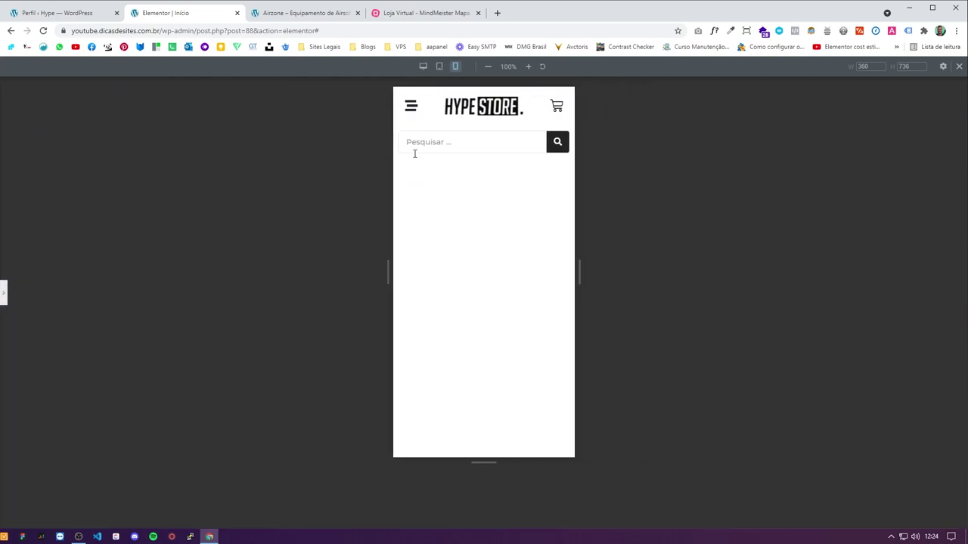
{"action": "left_click", "coordinate": [295, 13]}
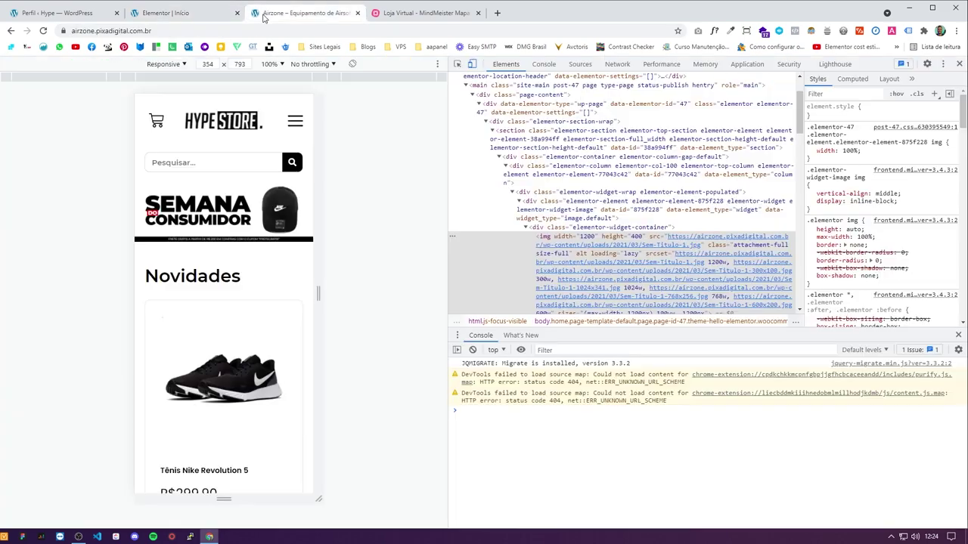
{"action": "left_click", "coordinate": [190, 18]}
{"action": "left_click", "coordinate": [4, 293]}
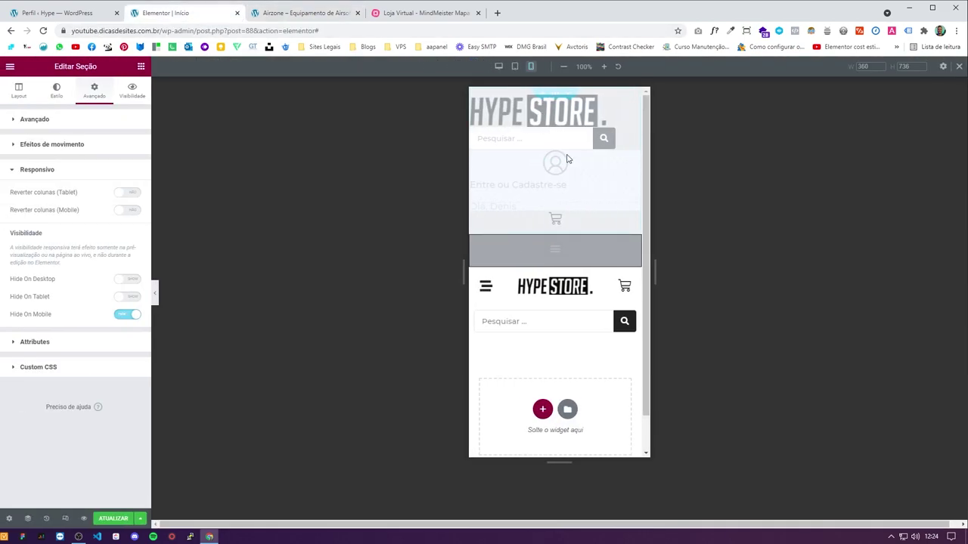
Step: Set the mobile header section's padding to 10 px on all sides and its logo's width to 100
{"action": "left_click", "coordinate": [555, 265]}
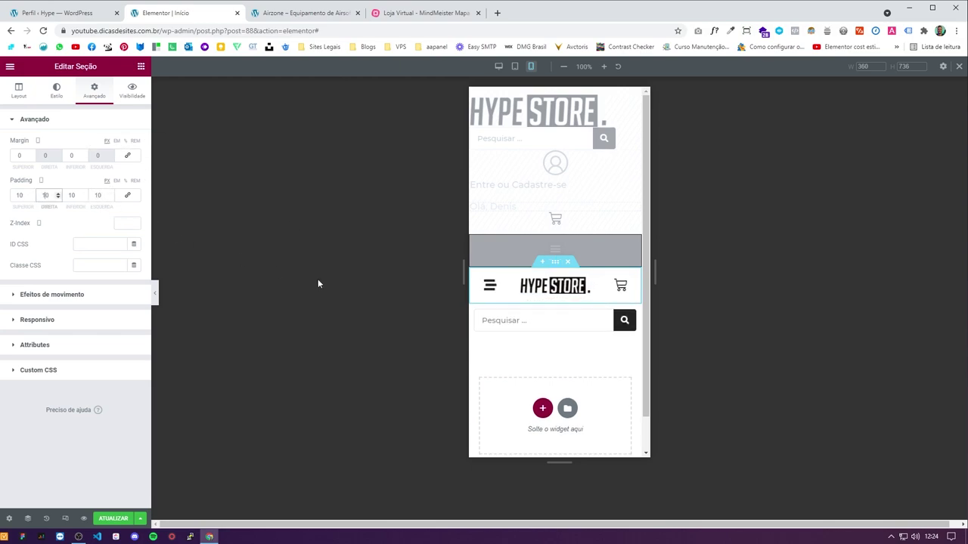
{"action": "left_click", "coordinate": [556, 285]}
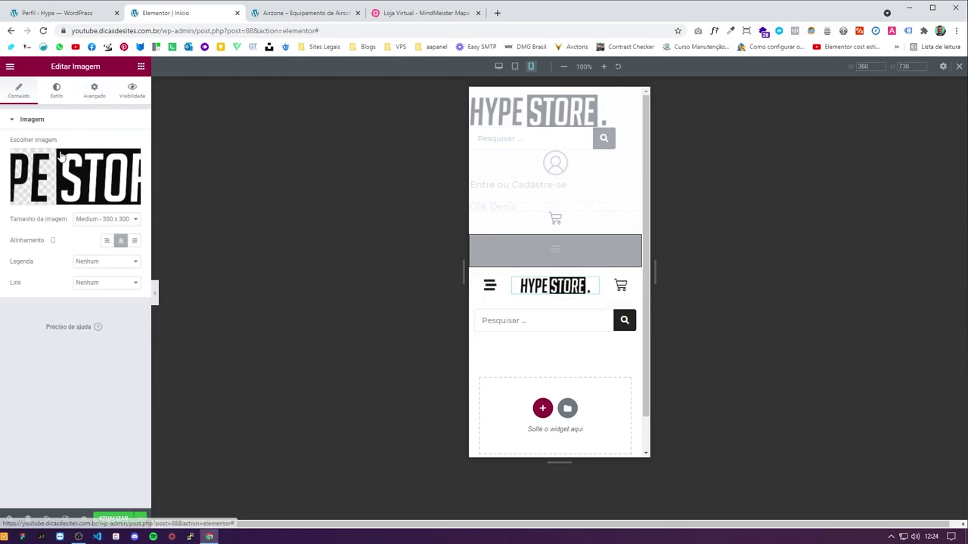
{"action": "left_click", "coordinate": [59, 94]}
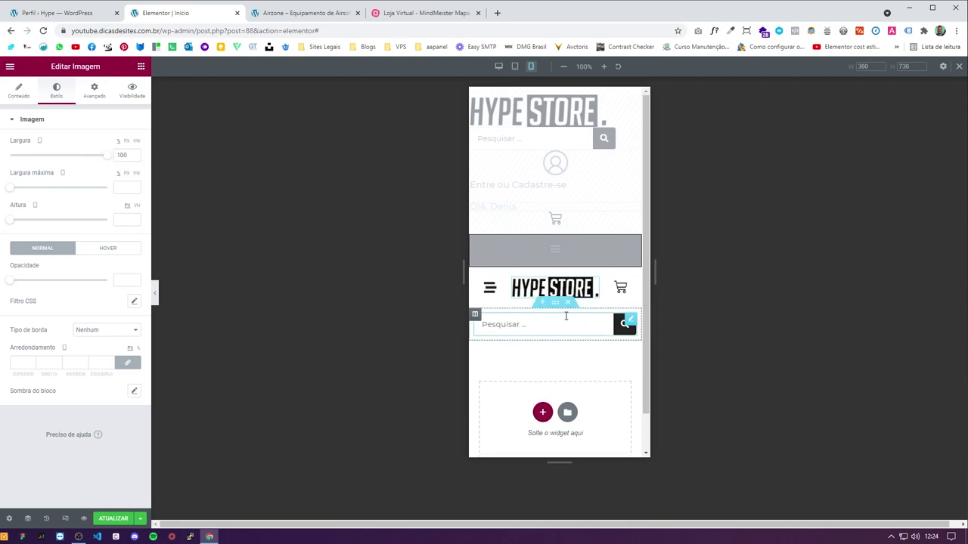
Step: Adjust the mobile search section's unlinked padding and set its column's padding to 0 on all sides
{"action": "left_click", "coordinate": [555, 302]}
{"action": "left_click", "coordinate": [94, 90]}
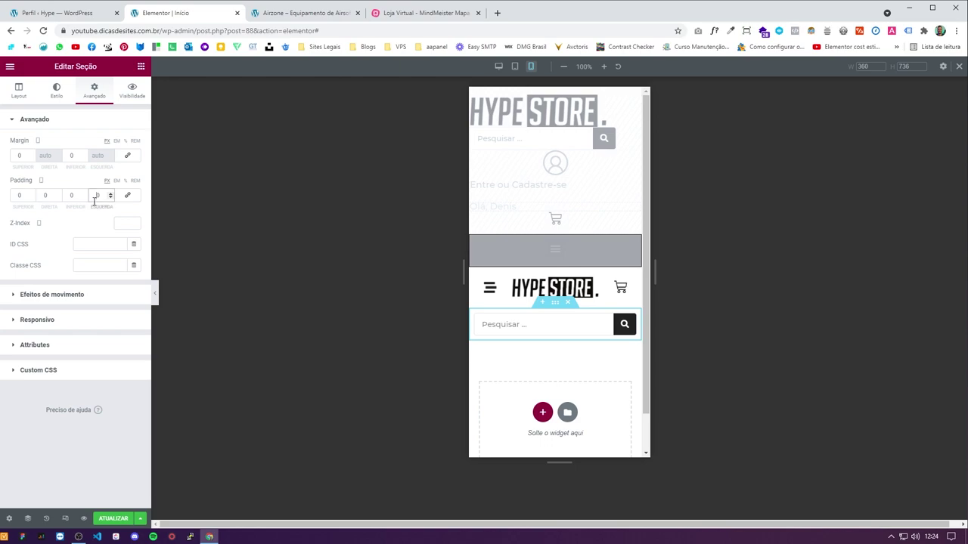
{"action": "left_click", "coordinate": [479, 313]}
{"action": "left_click", "coordinate": [96, 91]}
{"action": "left_click", "coordinate": [127, 195]}
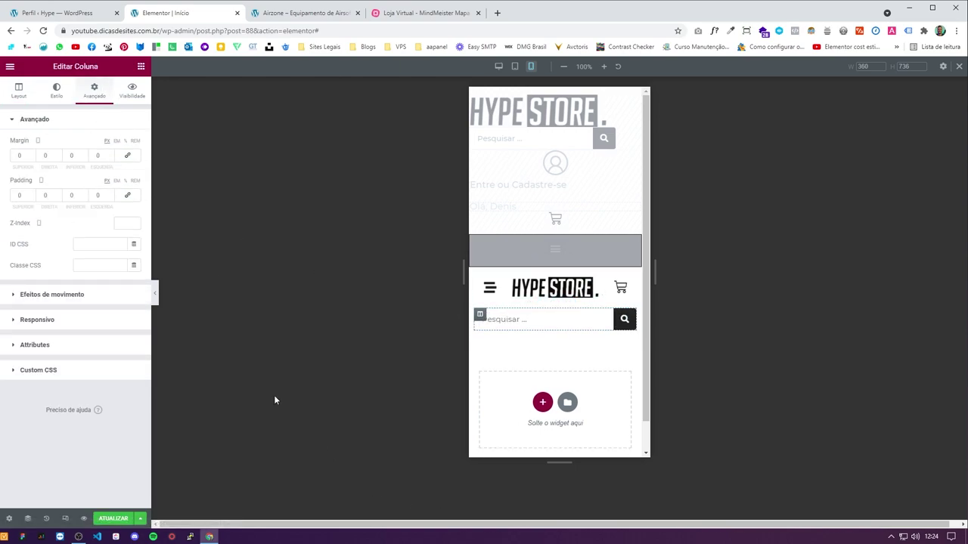
{"action": "left_click", "coordinate": [154, 294]}
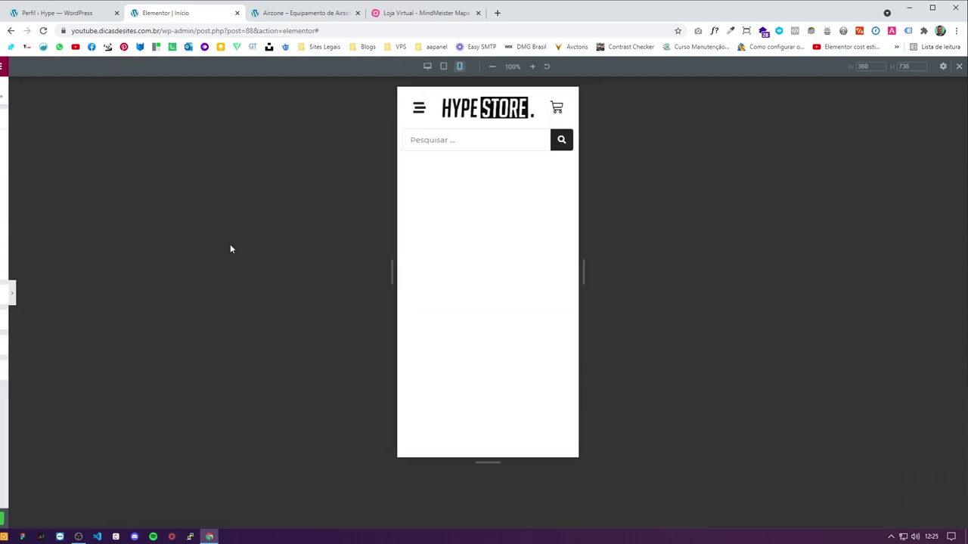
Step: Give the mobile search form's input a border radius of 10, following the reference store's rounded search bar
{"action": "left_click", "coordinate": [305, 11]}
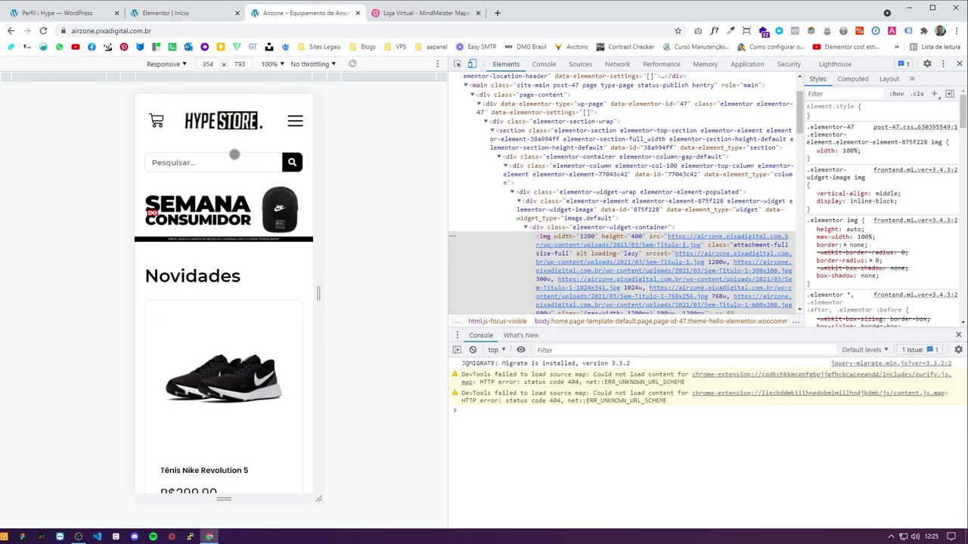
{"action": "left_click", "coordinate": [185, 13]}
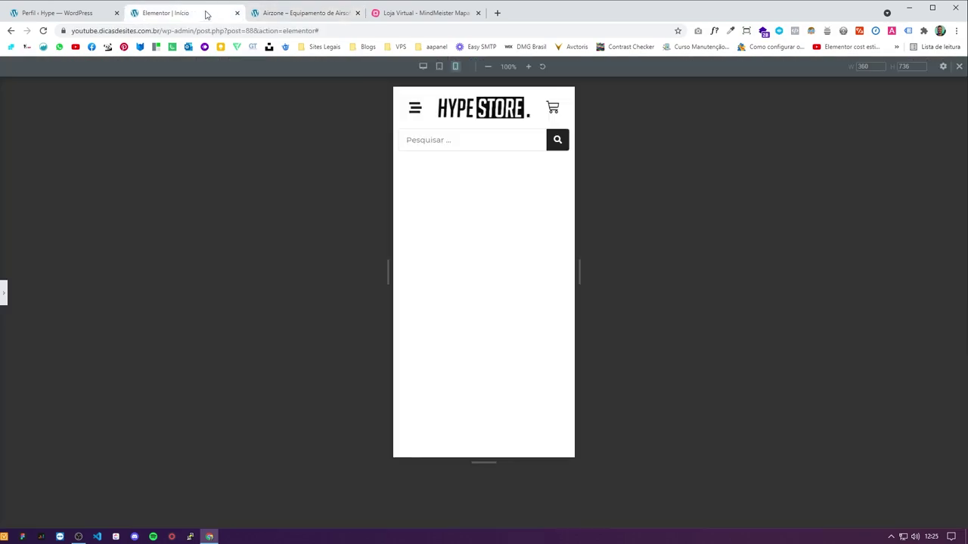
{"action": "left_click", "coordinate": [6, 294]}
{"action": "left_click", "coordinate": [597, 321]}
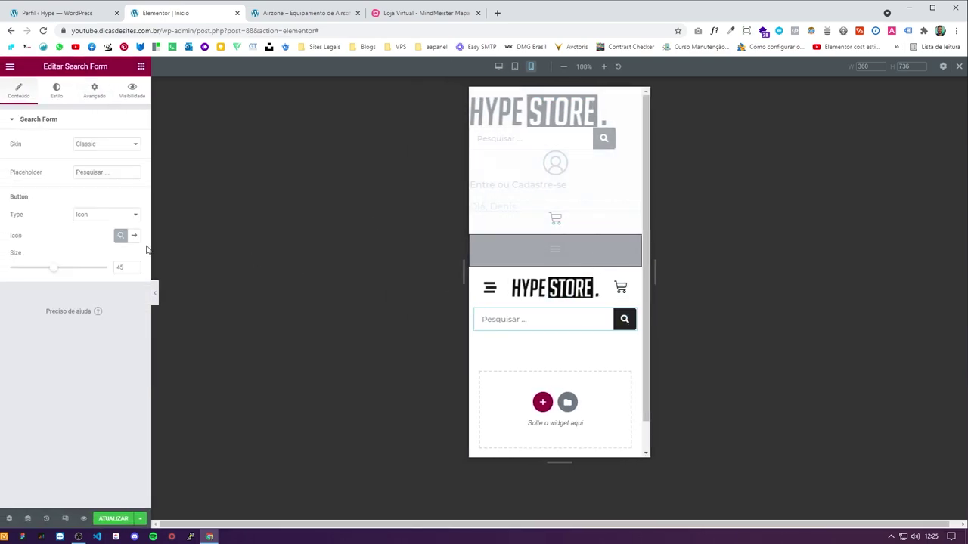
{"action": "left_click", "coordinate": [62, 94]}
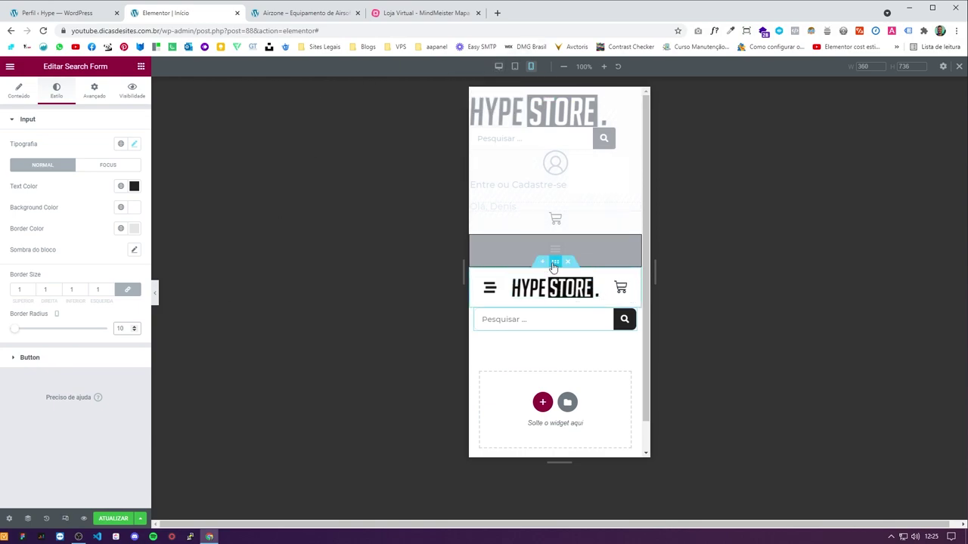
Step: Hide the mobile header section on desktop and switch to the desktop view
{"action": "left_click", "coordinate": [555, 261]}
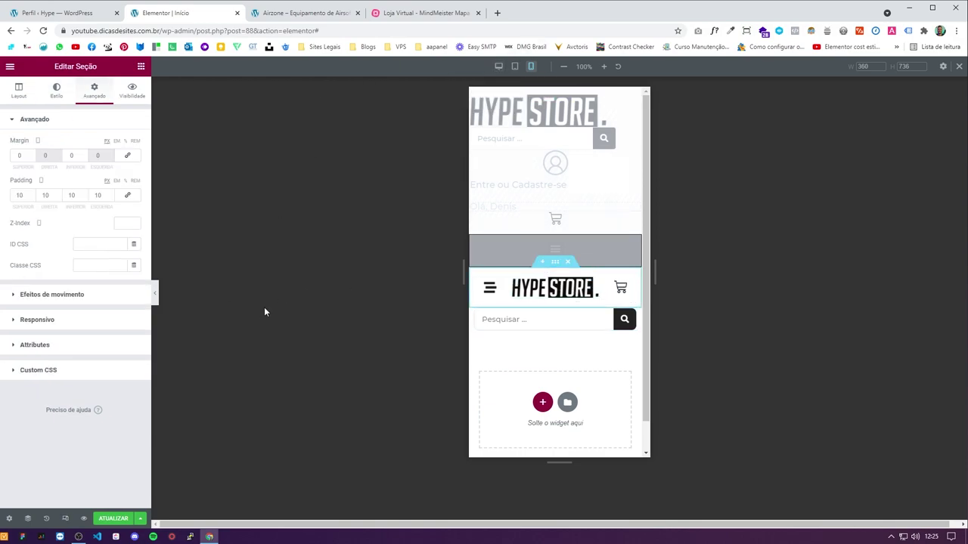
{"action": "left_click", "coordinate": [71, 324]}
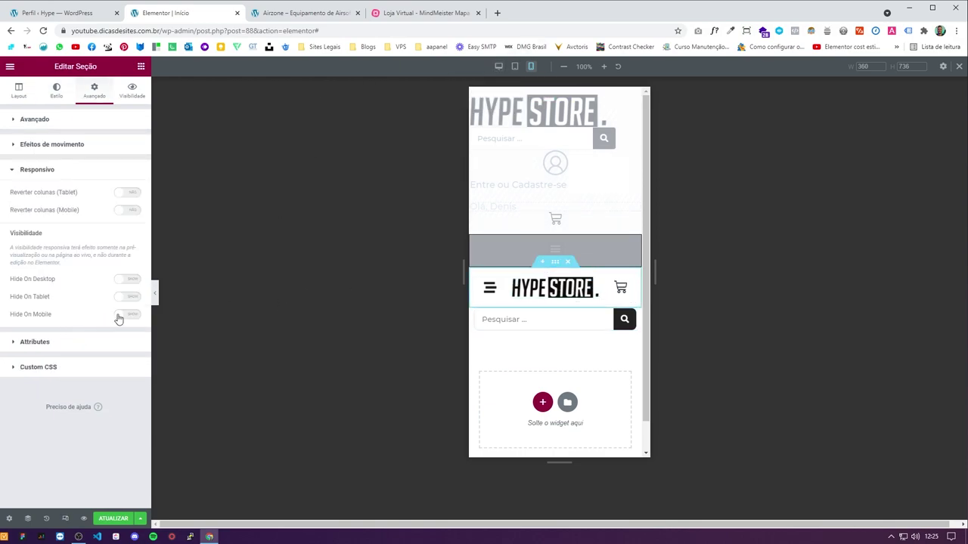
{"action": "left_click", "coordinate": [129, 281]}
{"action": "left_click", "coordinate": [498, 66]}
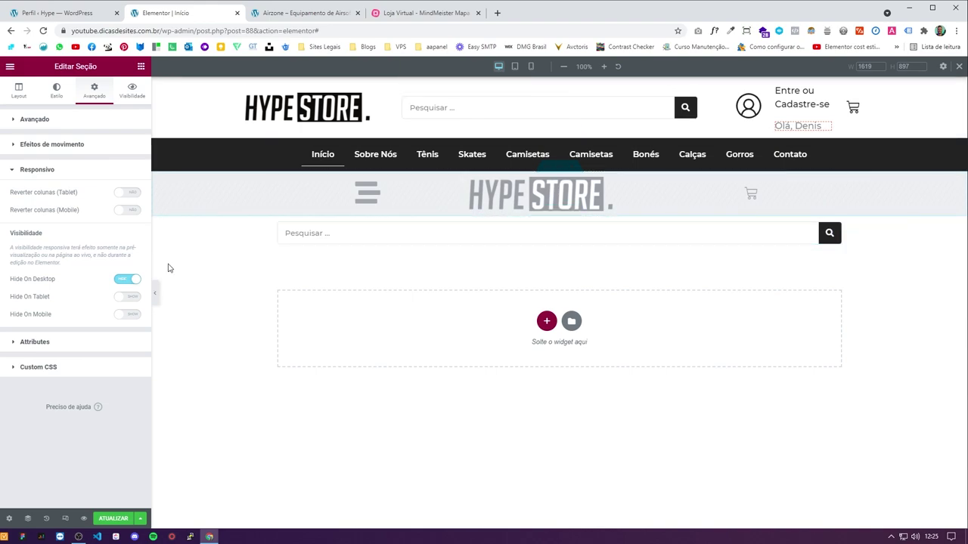
Step: Hide the mobile search section on desktop and preview the desktop header
{"action": "left_click", "coordinate": [438, 218]}
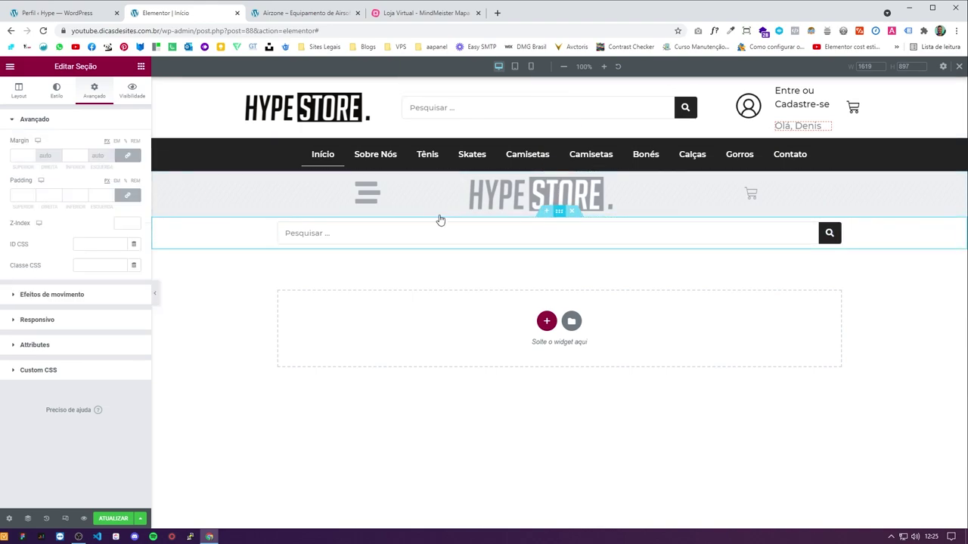
{"action": "left_click", "coordinate": [83, 327]}
{"action": "left_click", "coordinate": [127, 279]}
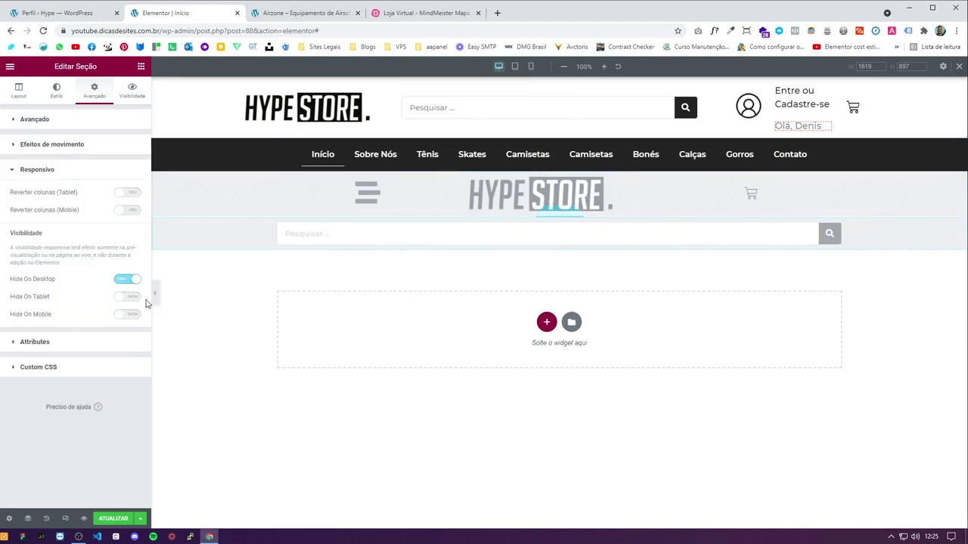
{"action": "left_click", "coordinate": [154, 297]}
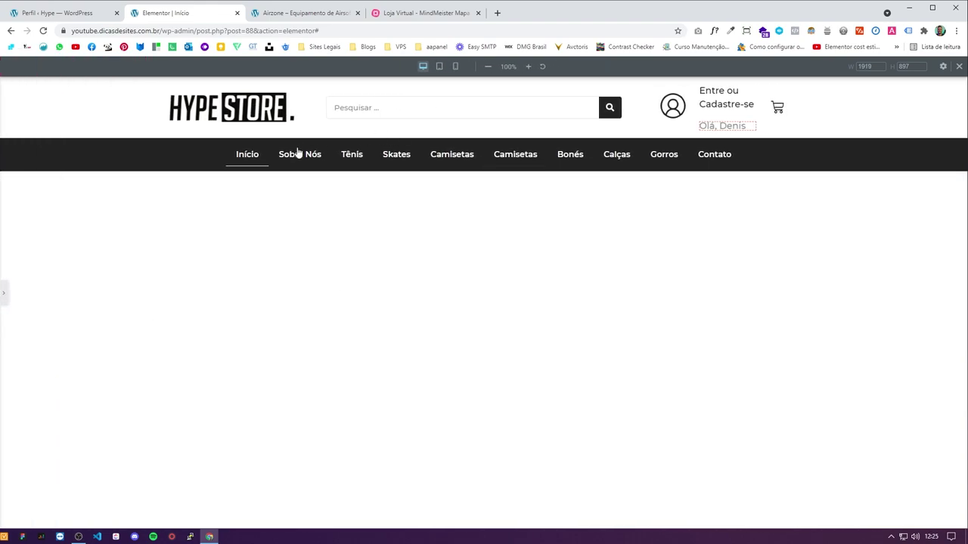
{"action": "left_click", "coordinate": [3, 294]}
Step: Give the desktop header's search form a border radius of 10 and update the page
{"action": "left_click", "coordinate": [687, 106]}
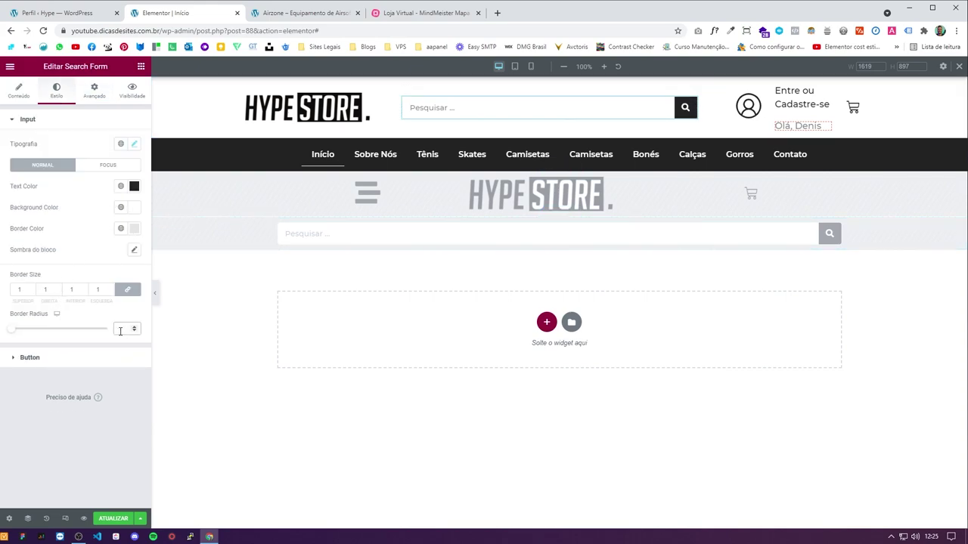
{"action": "left_click", "coordinate": [110, 519]}
{"action": "left_click", "coordinate": [154, 295]}
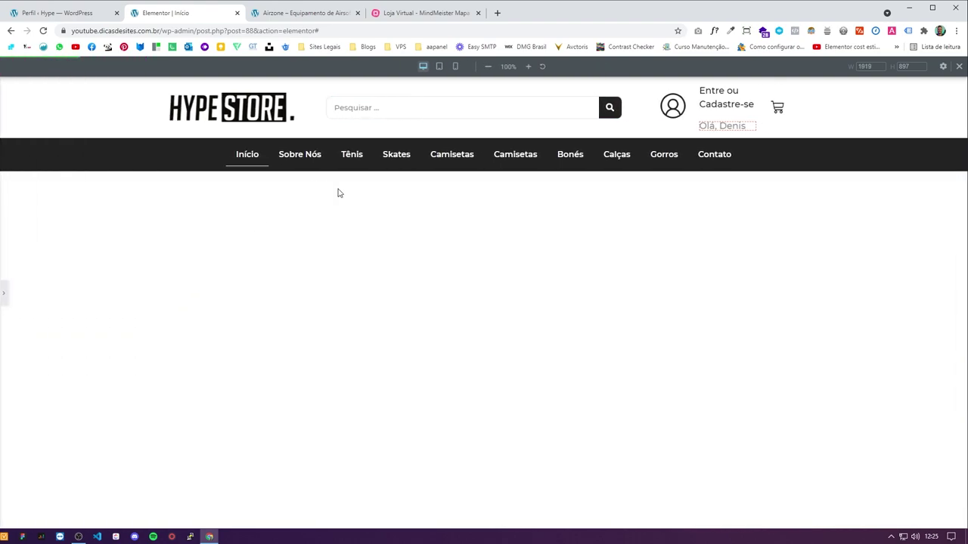
Step: Preview the header on mobile, desktop and tablet, and hide the desktop header section on tablet
{"action": "left_click", "coordinate": [455, 67]}
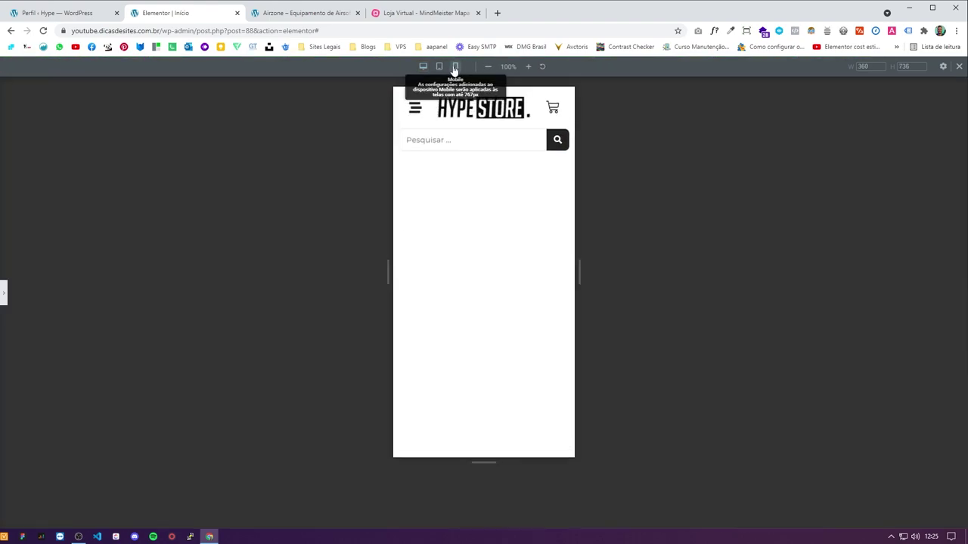
{"action": "left_click", "coordinate": [423, 67]}
{"action": "left_click", "coordinate": [455, 66]}
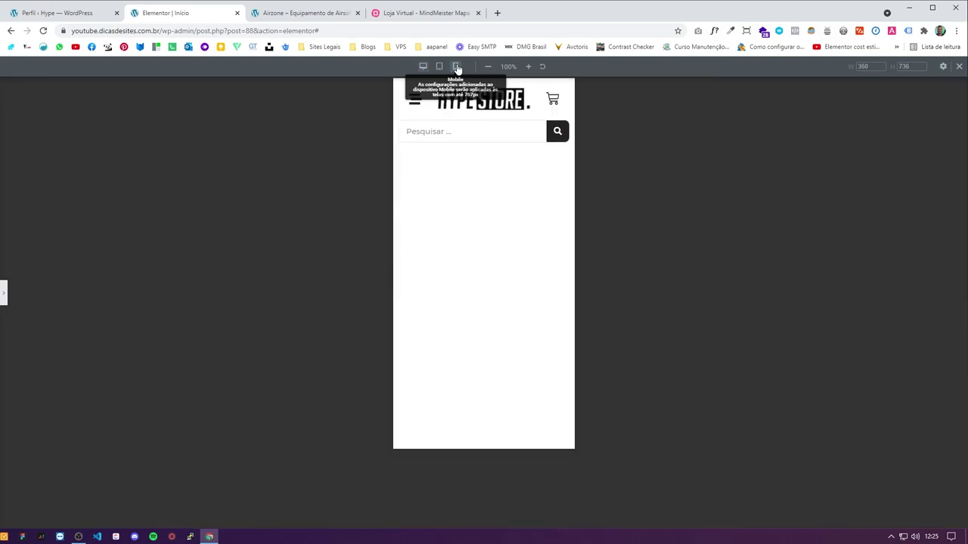
{"action": "left_click", "coordinate": [439, 66]}
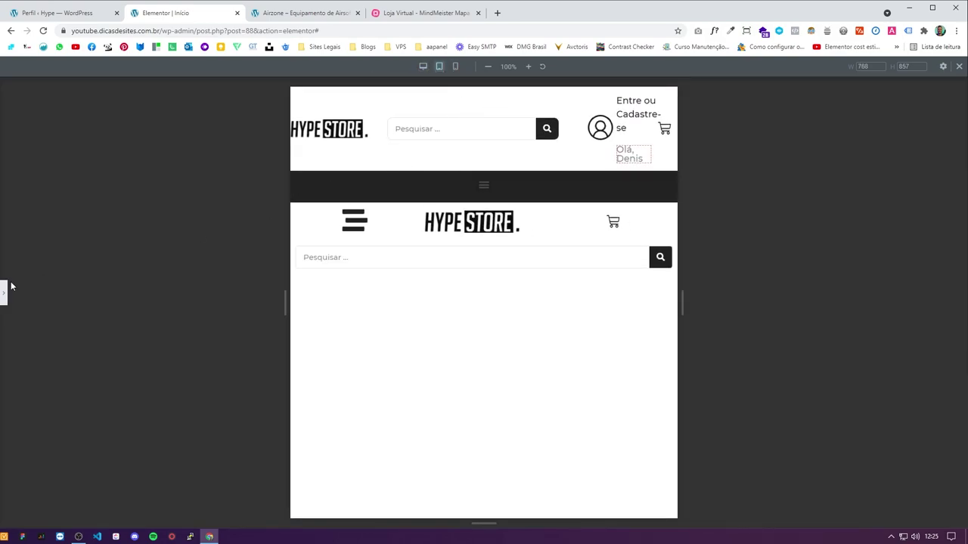
{"action": "left_click", "coordinate": [6, 296]}
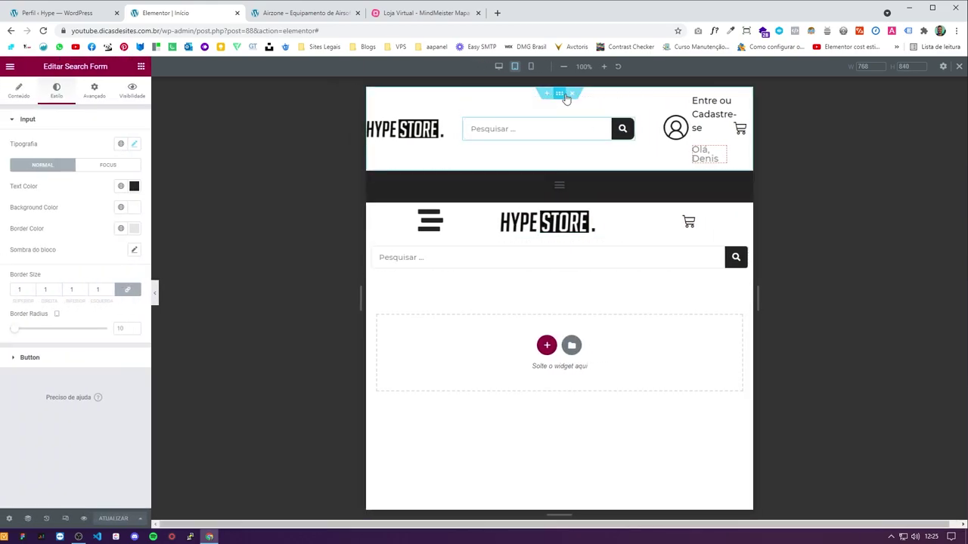
{"action": "left_click", "coordinate": [536, 107]}
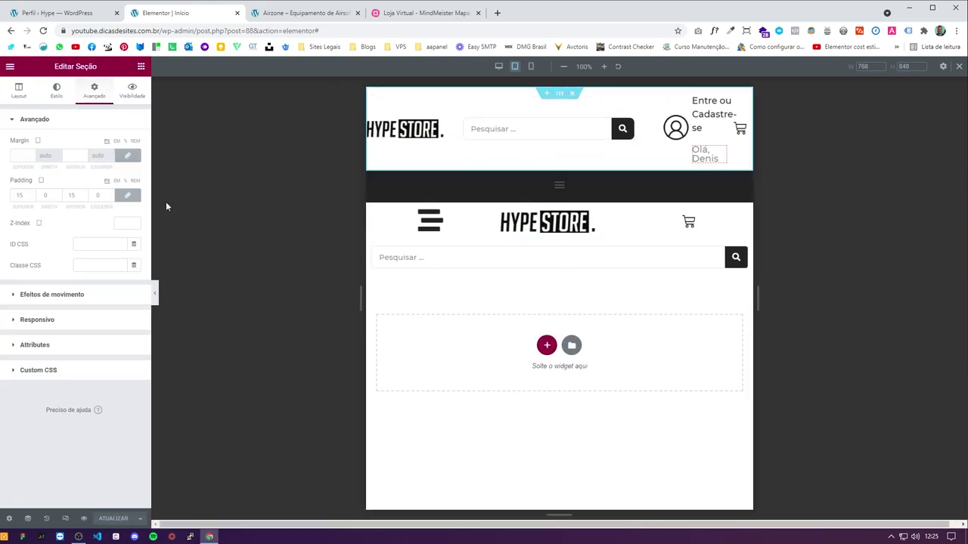
{"action": "left_click", "coordinate": [71, 324]}
{"action": "left_click", "coordinate": [127, 297]}
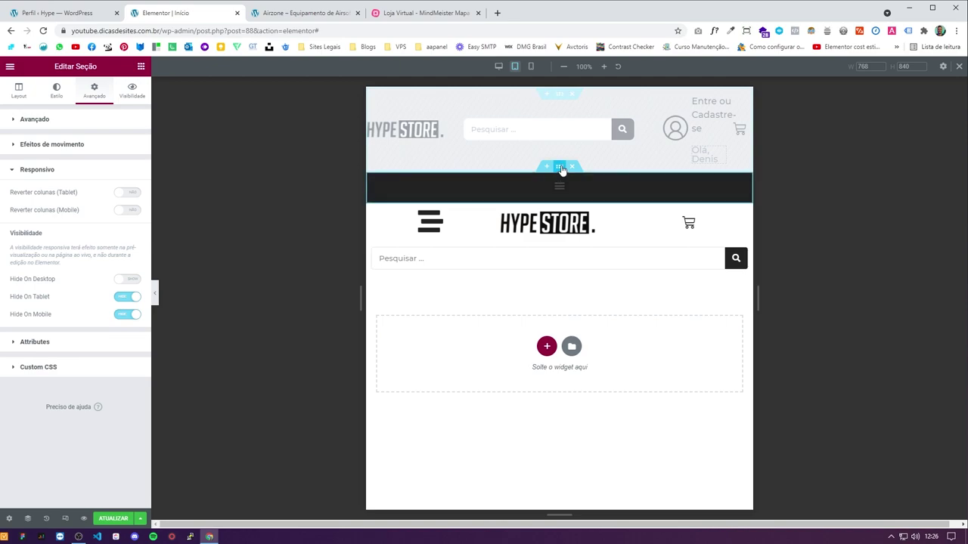
Step: Open the settings of the black navigation menu section in the tablet view
{"action": "left_click", "coordinate": [560, 168]}
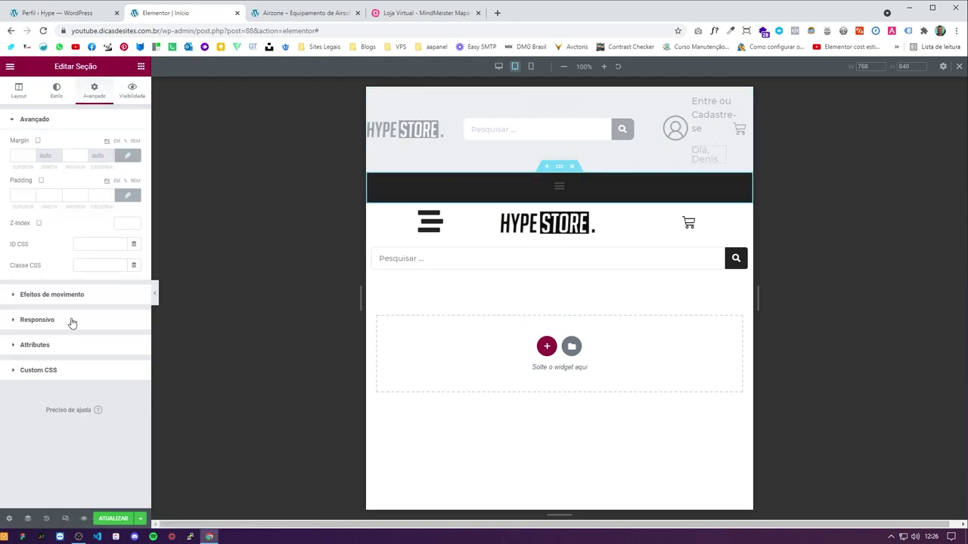
Step: Hide the dark navigation menu section on tablet and mobile
{"action": "left_click", "coordinate": [72, 320]}
{"action": "left_click", "coordinate": [127, 296]}
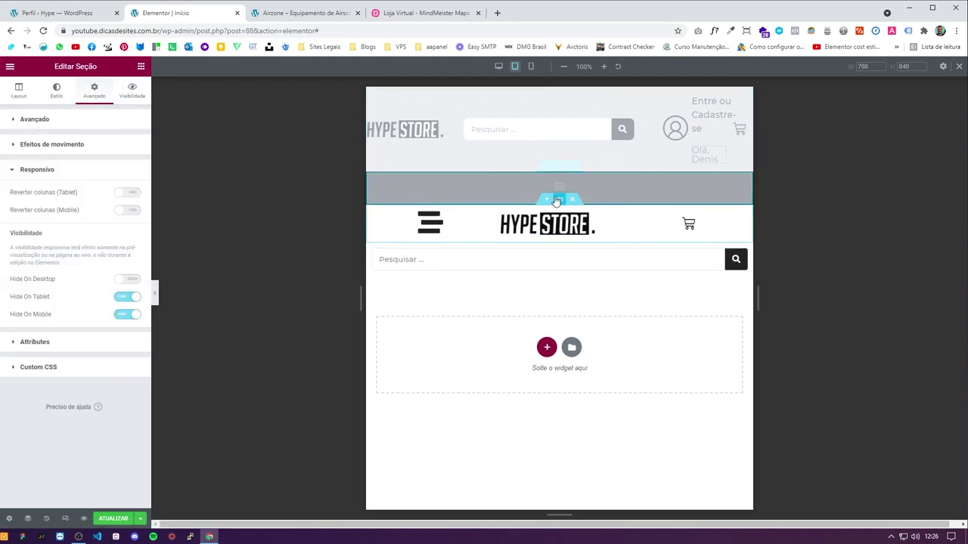
Step: Left-align the hamburger menu icon in the tablet header and reduce its size
{"action": "left_click", "coordinate": [558, 199]}
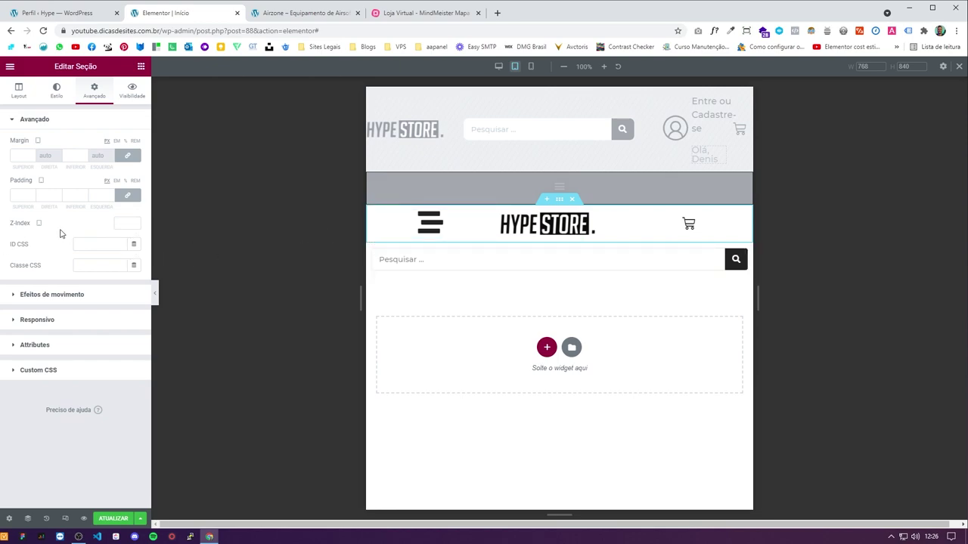
{"action": "left_click", "coordinate": [27, 97]}
{"action": "left_click", "coordinate": [429, 223]}
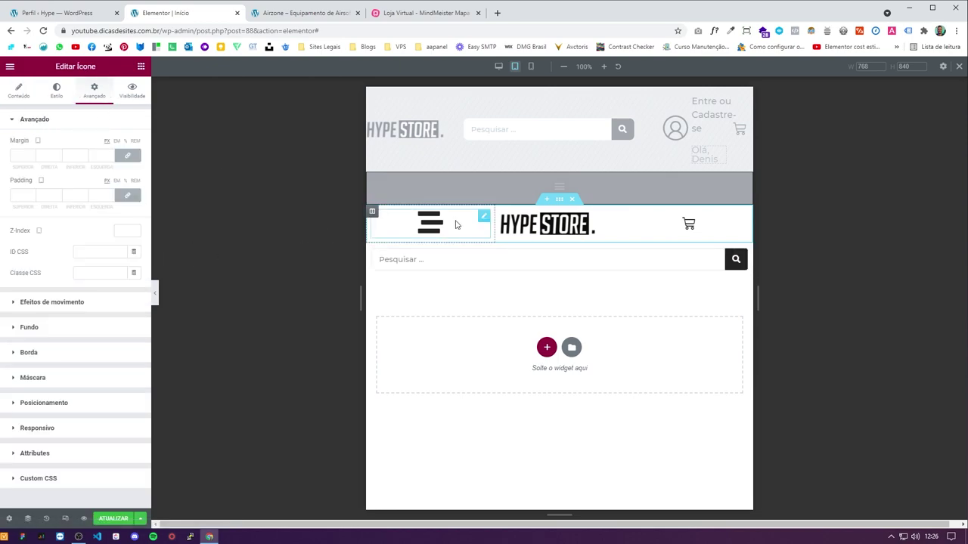
{"action": "left_click", "coordinate": [19, 91]}
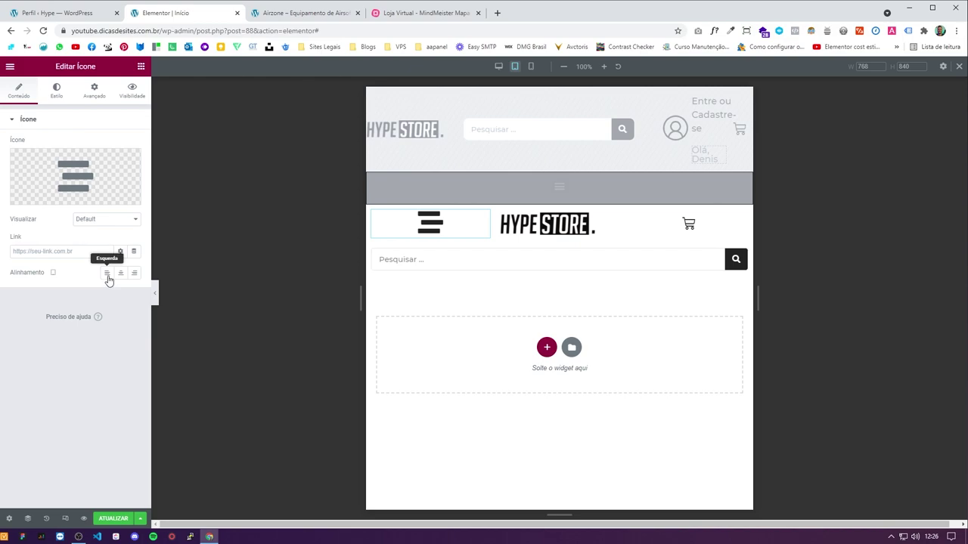
{"action": "left_click", "coordinate": [105, 274]}
{"action": "left_click", "coordinate": [59, 90]}
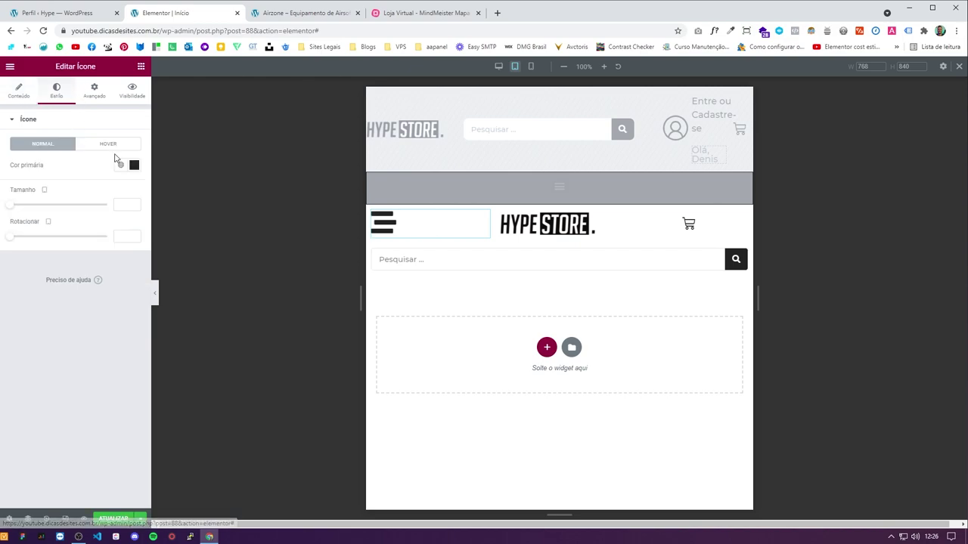
{"action": "left_click", "coordinate": [134, 206]}
{"action": "left_click", "coordinate": [134, 204]}
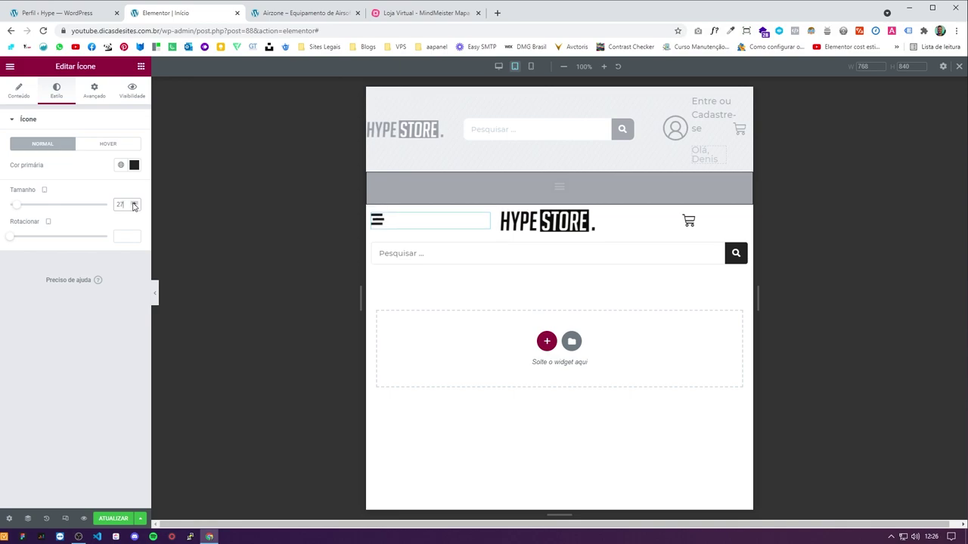
Step: Align the tablet header's cart icon to the right and set its icon size to 30 px
{"action": "left_click", "coordinate": [703, 221]}
{"action": "left_click", "coordinate": [134, 204]}
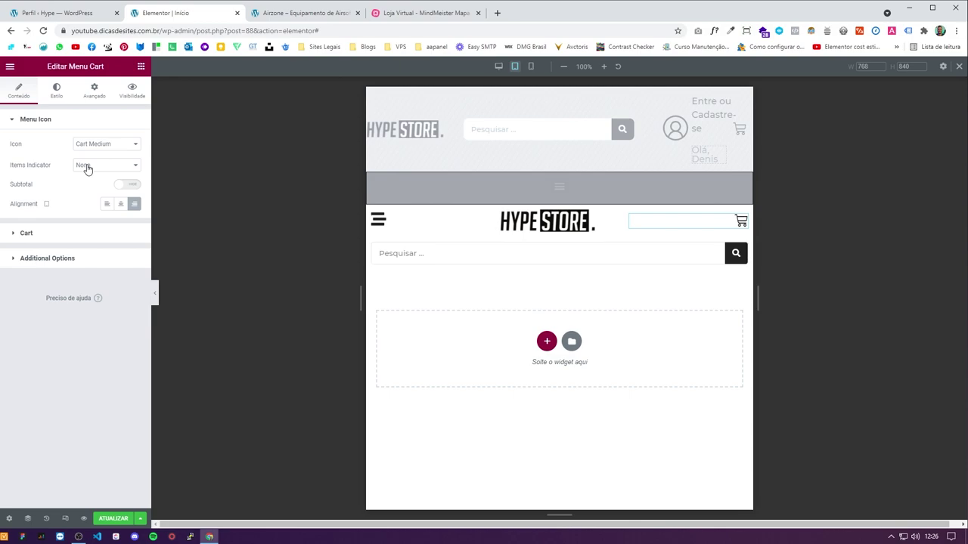
{"action": "left_click", "coordinate": [57, 92]}
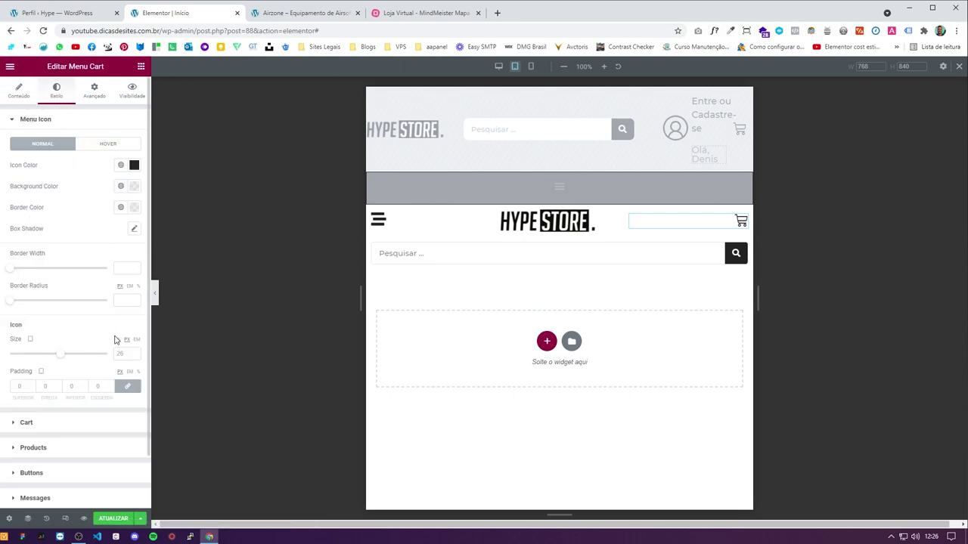
{"action": "left_click", "coordinate": [133, 357]}
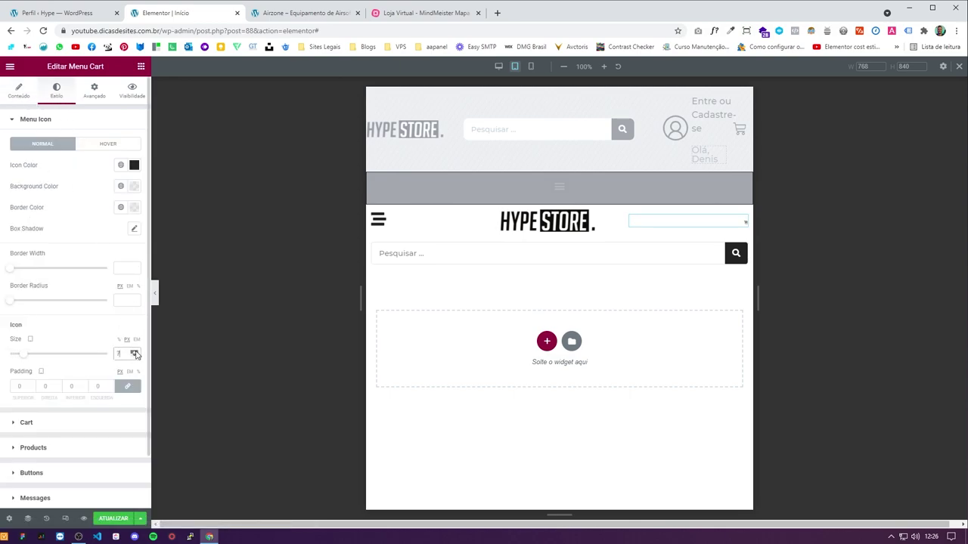
{"action": "left_click", "coordinate": [135, 352]}
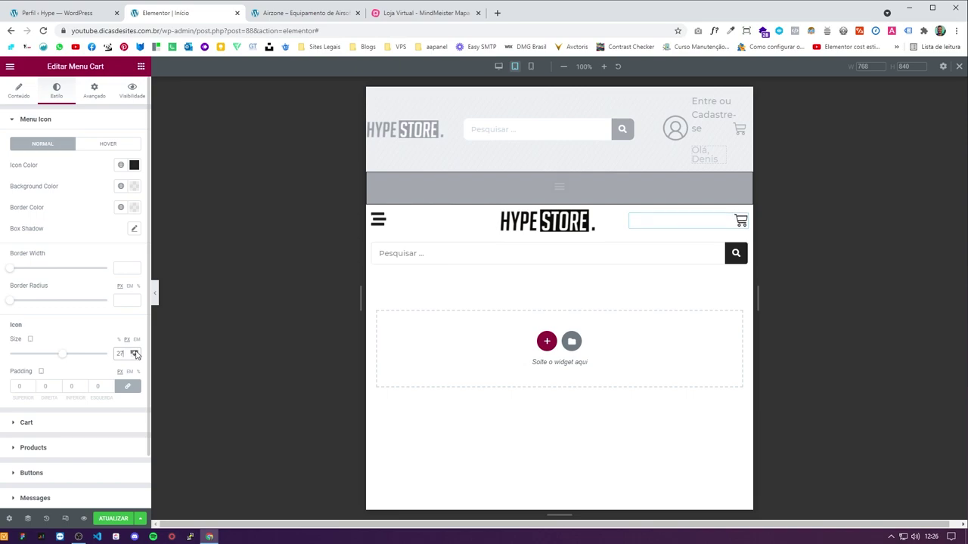
Step: Set the width of the tablet header's logo image to 100%
{"action": "left_click", "coordinate": [547, 220]}
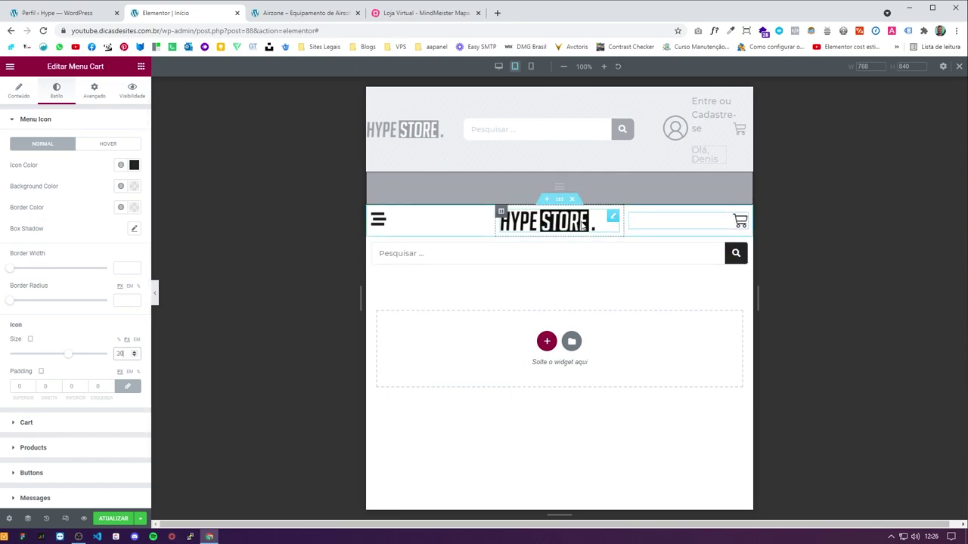
{"action": "left_click_drag", "start_coordinate": [88, 160], "coordinate": [182, 168]}
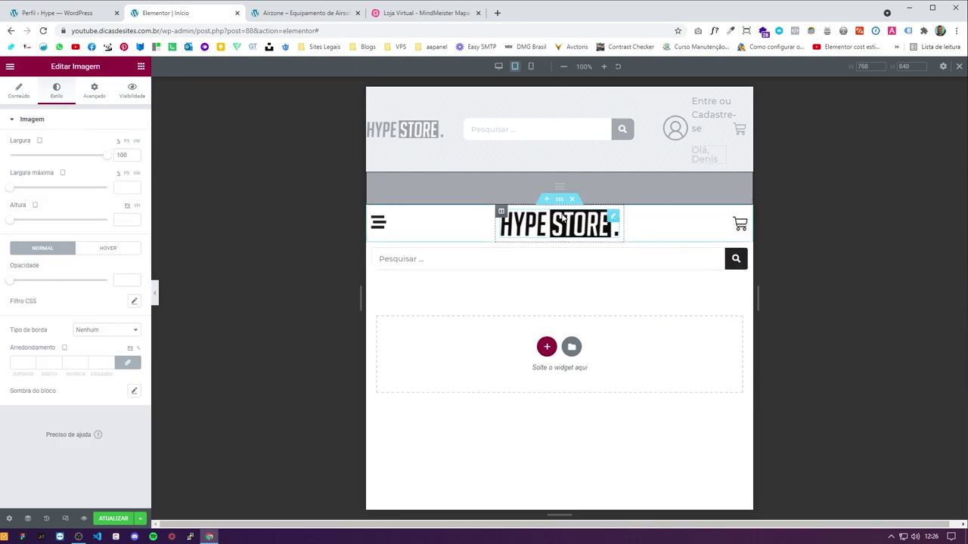
Step: Unlink the tablet header section's padding values and set 10 px above and below and 20 px on both sides
{"action": "left_click", "coordinate": [558, 199]}
{"action": "left_click", "coordinate": [96, 92]}
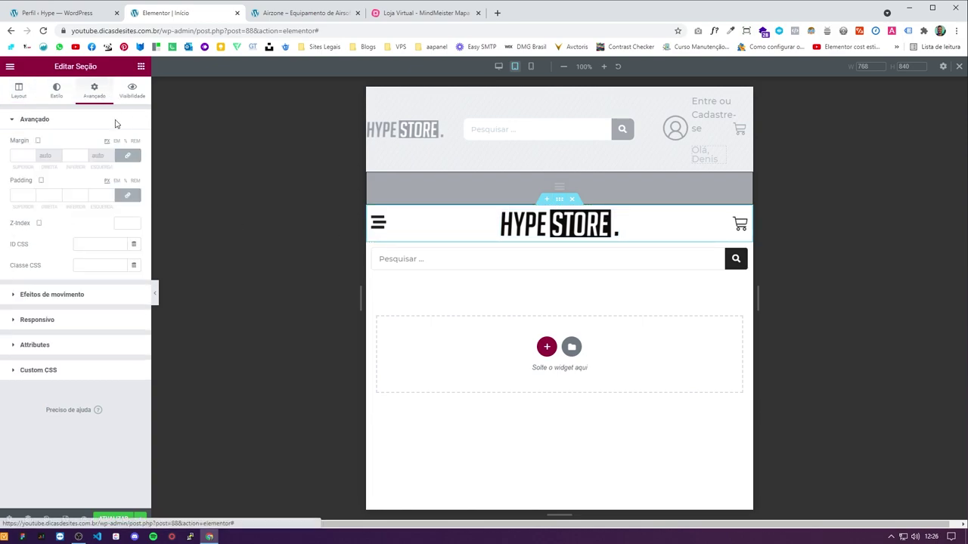
{"action": "left_click", "coordinate": [127, 195]}
{"action": "left_click", "coordinate": [127, 155]}
{"action": "left_click", "coordinate": [100, 195]}
{"action": "type", "text": "20"}
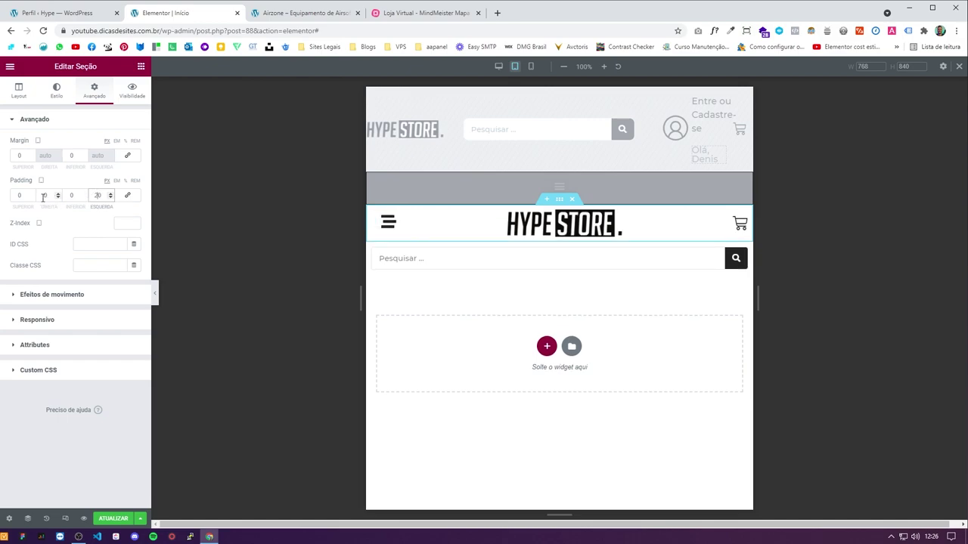
{"action": "left_click", "coordinate": [43, 195]}
{"action": "type", "text": "20"}
{"action": "left_click", "coordinate": [12, 195]}
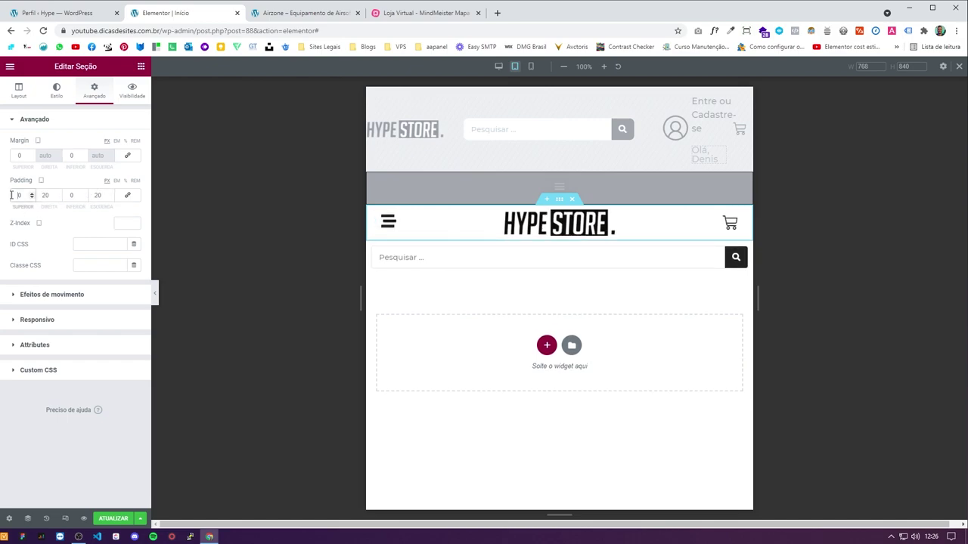
{"action": "type", "text": "1"}
{"action": "left_click", "coordinate": [71, 195]}
{"action": "type", "text": "10"}
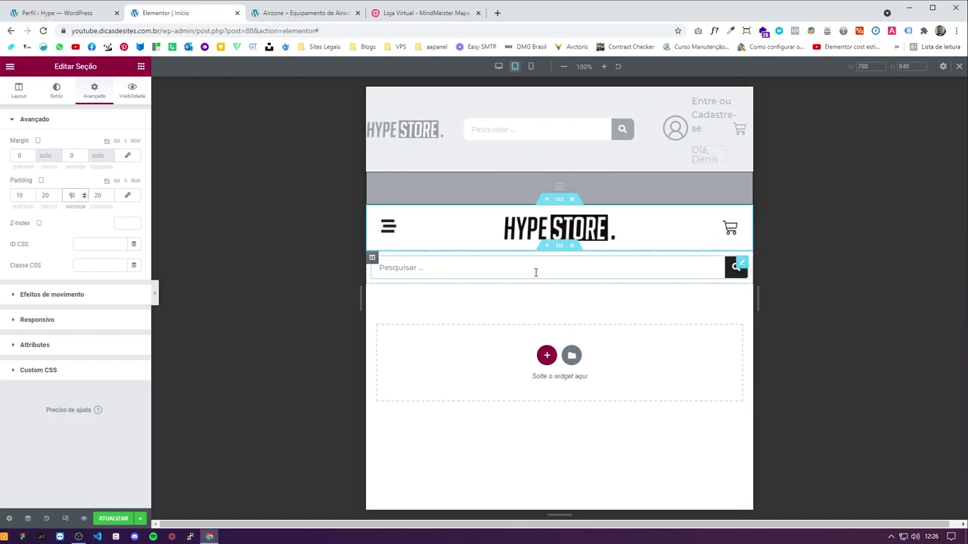
Step: Set the padding of the search bar's column to 0 px above and 20 px right, below and left
{"action": "left_click", "coordinate": [371, 257]}
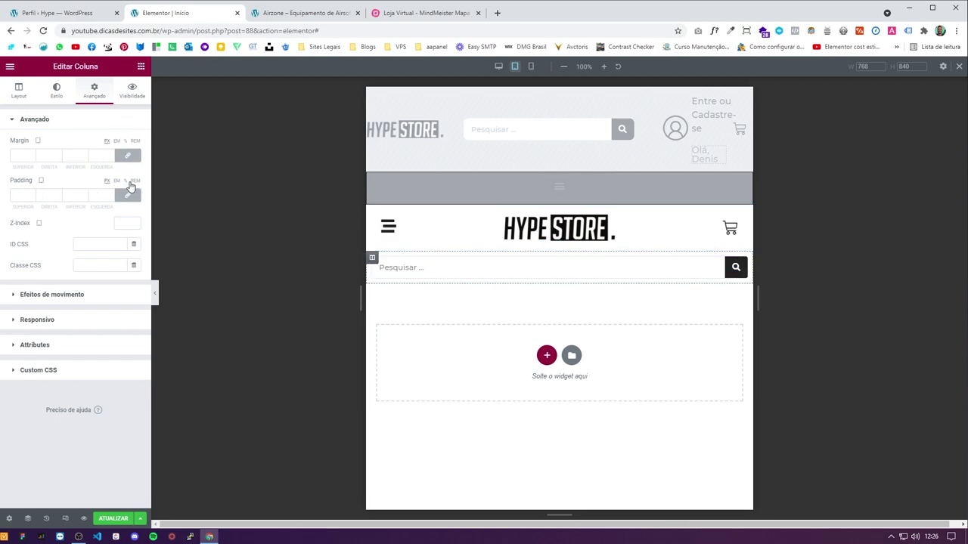
{"action": "left_click", "coordinate": [98, 195]}
{"action": "type", "text": "20"}
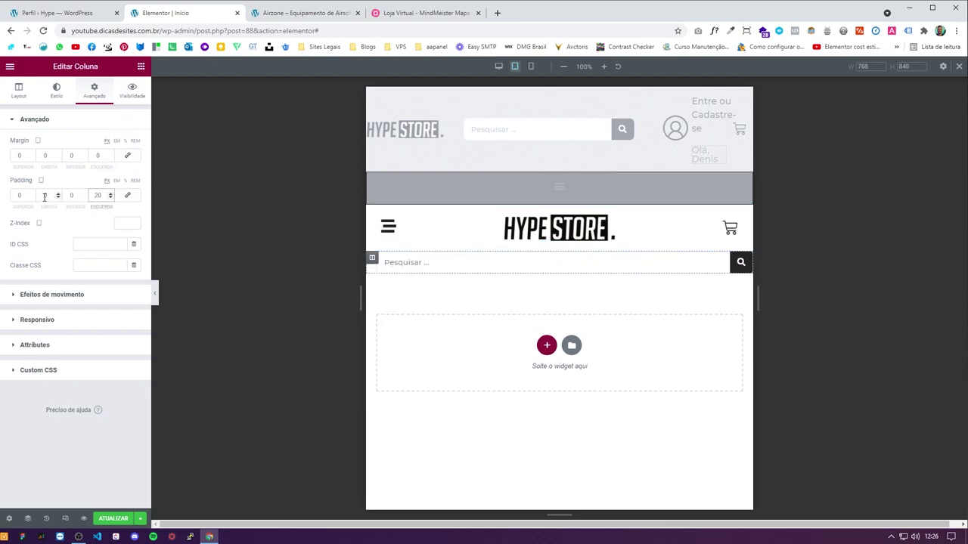
{"action": "left_click", "coordinate": [44, 195]}
{"action": "type", "text": "20"}
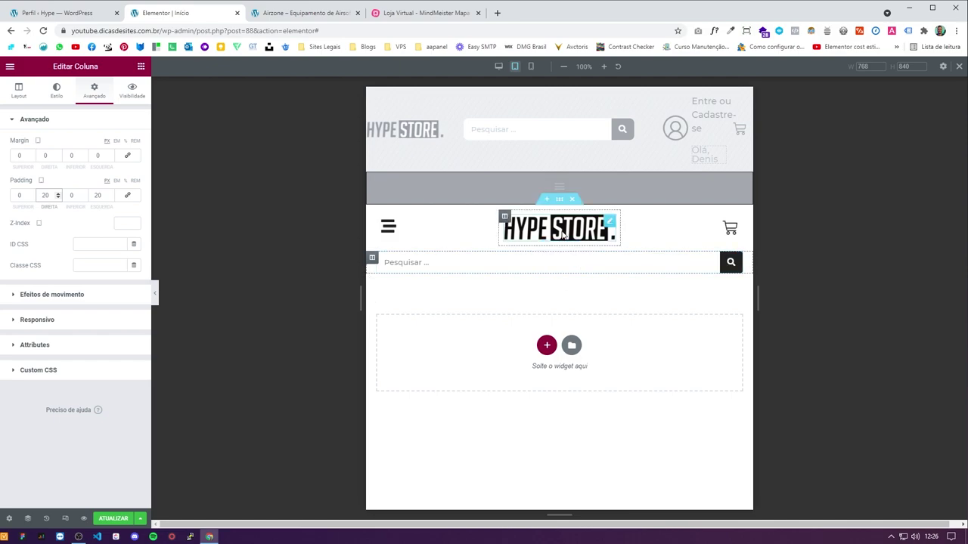
{"action": "left_click", "coordinate": [68, 195]}
{"action": "type", "text": "2"}
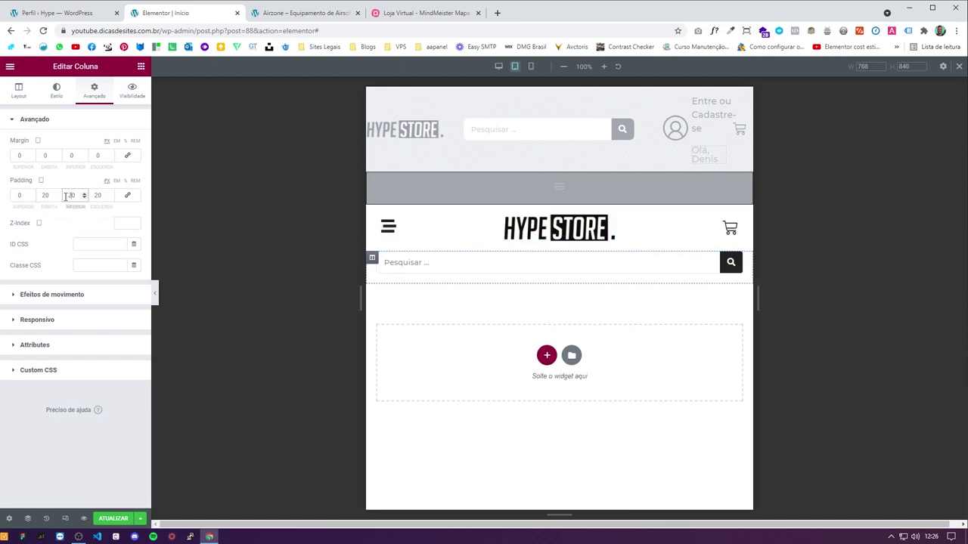
Step: Preview the header without the editing panel in the tablet, mobile and desktop layouts, opening and closing its cart
{"action": "left_click", "coordinate": [156, 294]}
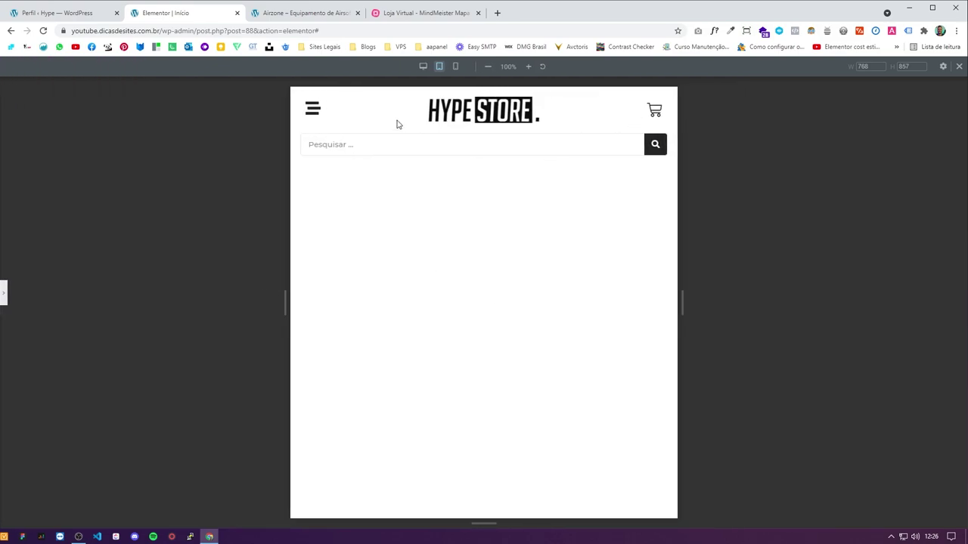
{"action": "left_click", "coordinate": [655, 111]}
{"action": "left_click", "coordinate": [669, 94]}
{"action": "left_click", "coordinate": [5, 302]}
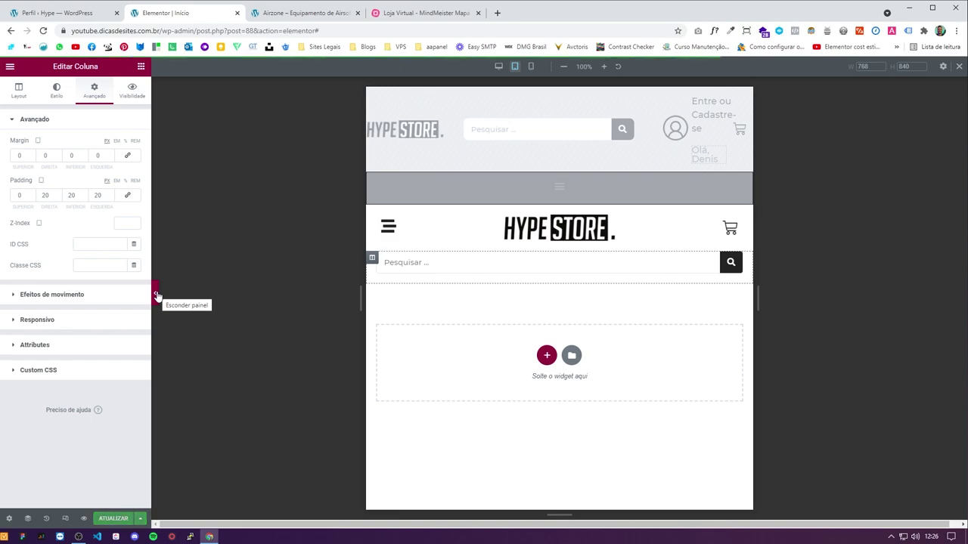
{"action": "left_click", "coordinate": [156, 294]}
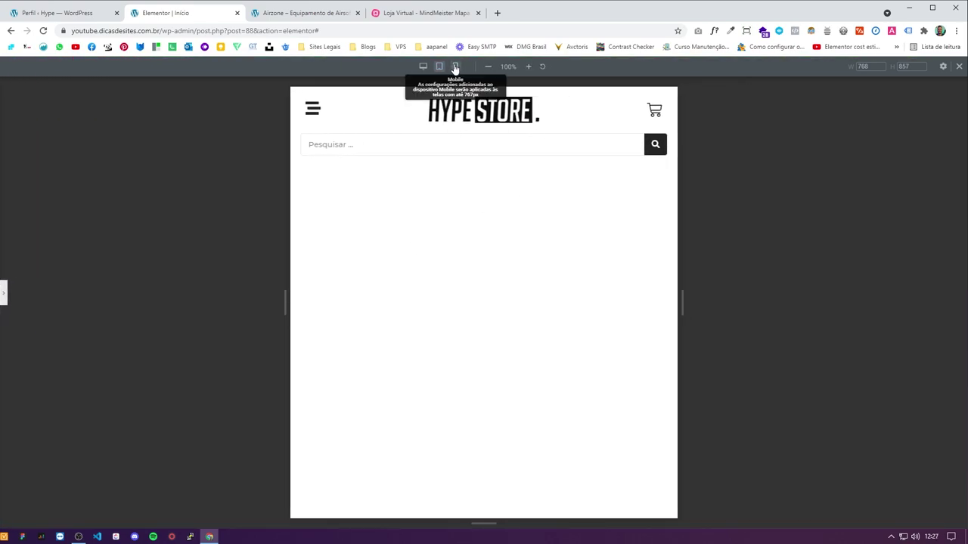
{"action": "left_click", "coordinate": [455, 66]}
{"action": "left_click", "coordinate": [422, 65]}
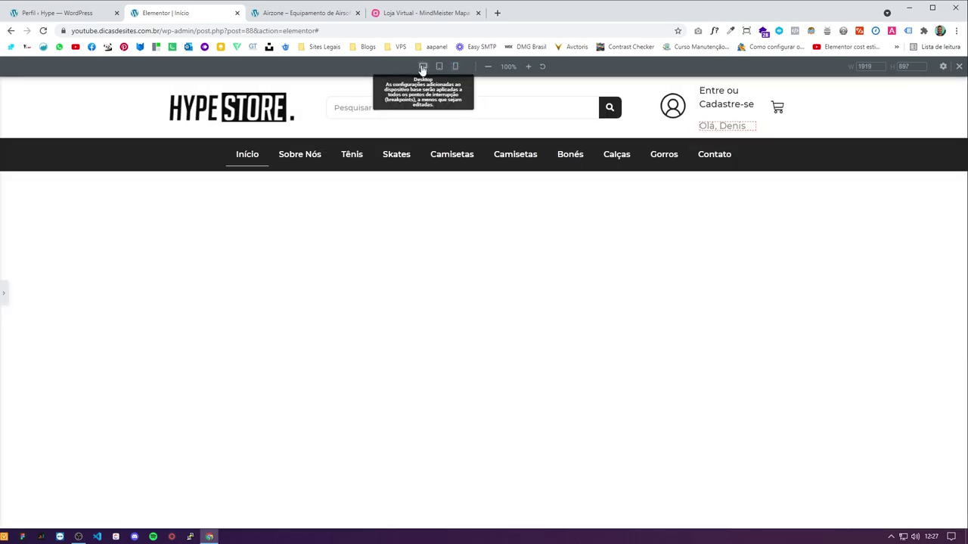
{"action": "left_click", "coordinate": [5, 295]}
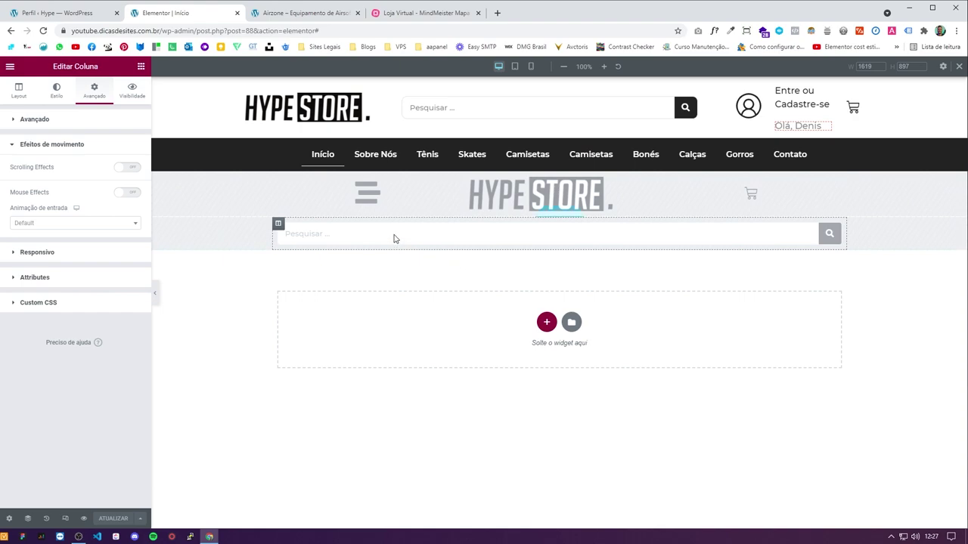
Step: Examine the Airzone reference store's banner and product area in mobile view and, with the developer tools closed, in desktop view
{"action": "left_click", "coordinate": [291, 3]}
{"action": "scroll", "coordinate": [234, 304], "scroll_direction": "down", "scroll_amount": 3}
{"action": "scroll", "coordinate": [234, 303], "scroll_direction": "up", "scroll_amount": 3}
{"action": "scroll", "coordinate": [234, 303], "scroll_direction": "down", "scroll_amount": 5}
{"action": "scroll", "coordinate": [235, 304], "scroll_direction": "up", "scroll_amount": 5}
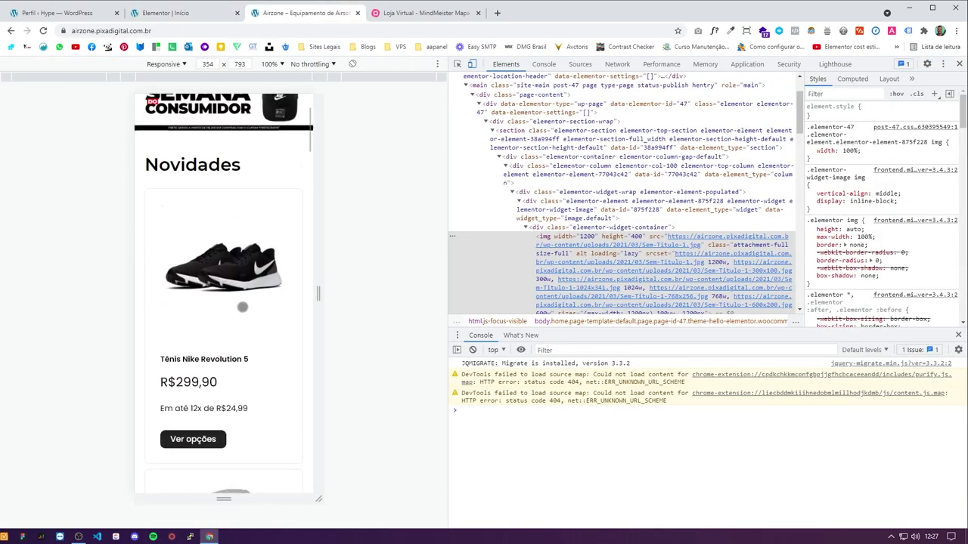
{"action": "left_click", "coordinate": [166, 13]}
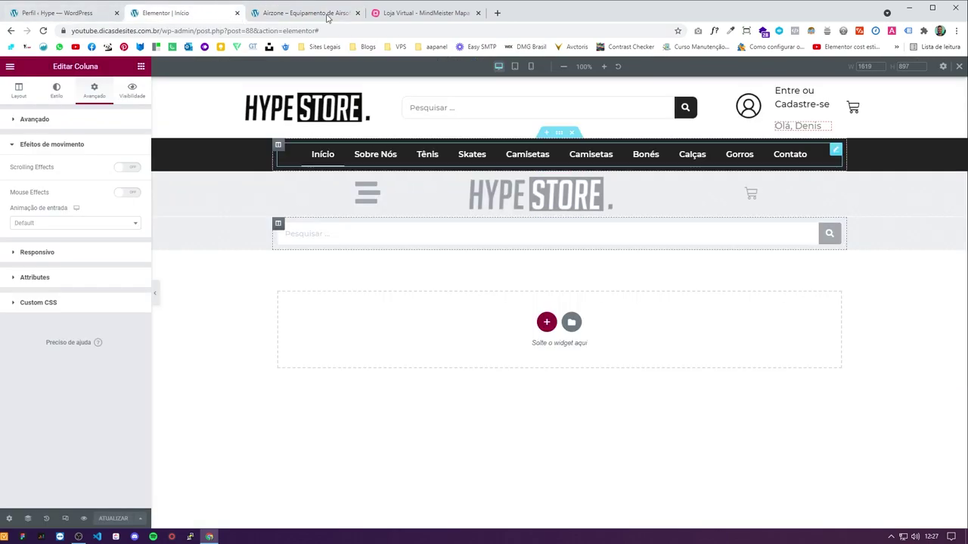
{"action": "left_click", "coordinate": [302, 13]}
{"action": "key", "text": "F12"}
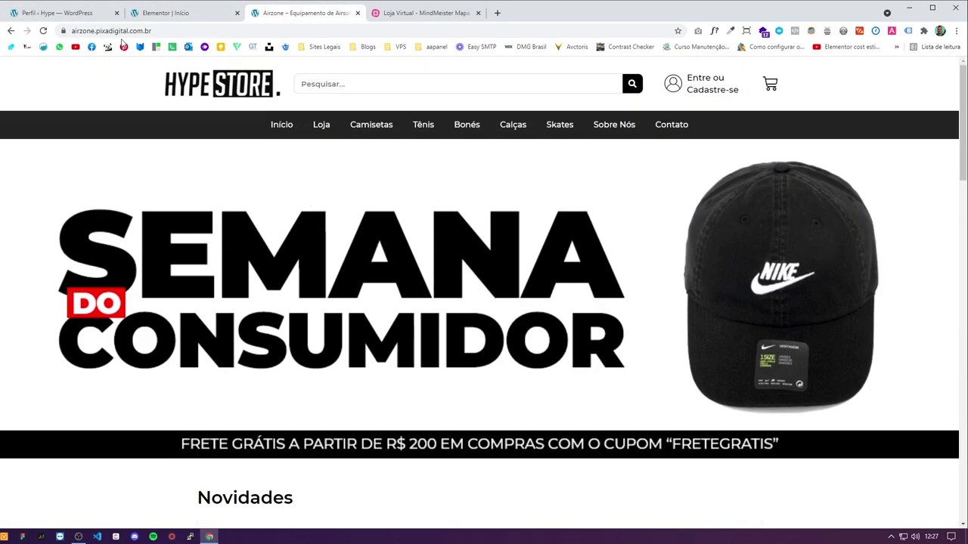
{"action": "left_click", "coordinate": [166, 13]}
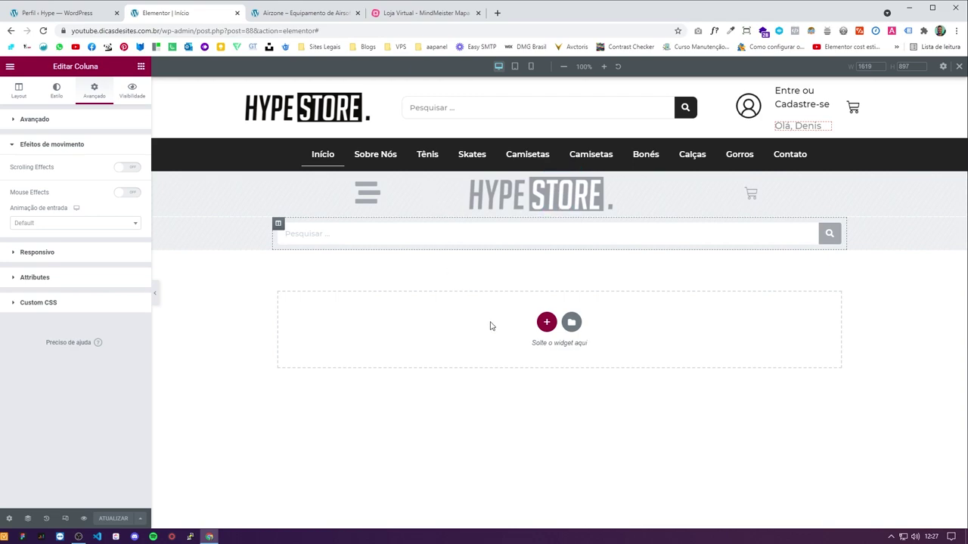
Step: Add a single-column section below the header and place an image widget in it
{"action": "left_click", "coordinate": [544, 322]}
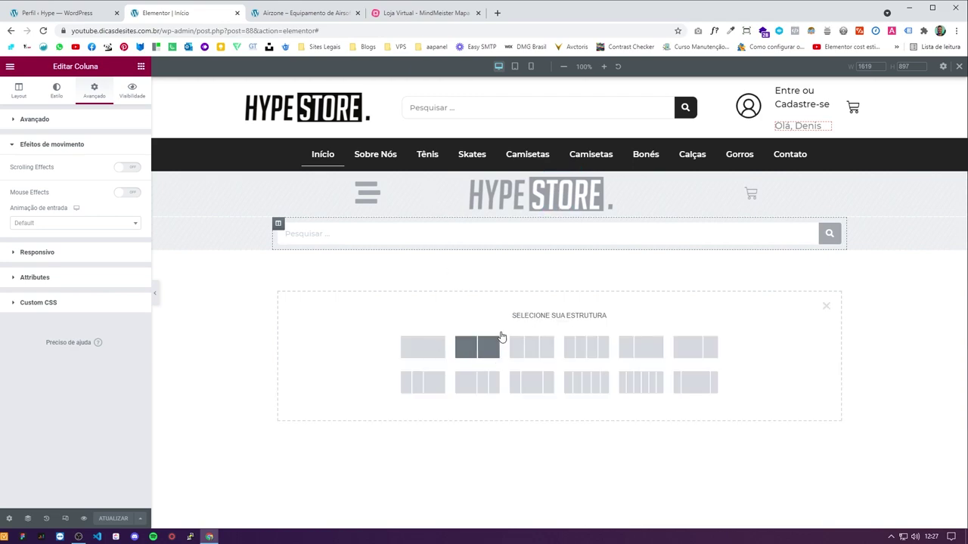
{"action": "left_click", "coordinate": [423, 347]}
{"action": "left_click", "coordinate": [140, 66]}
{"action": "left_click_drag", "start_coordinate": [60, 215], "coordinate": [445, 266]}
Step: Change the new image section's content width from boxed to full width
{"action": "left_click", "coordinate": [555, 244]}
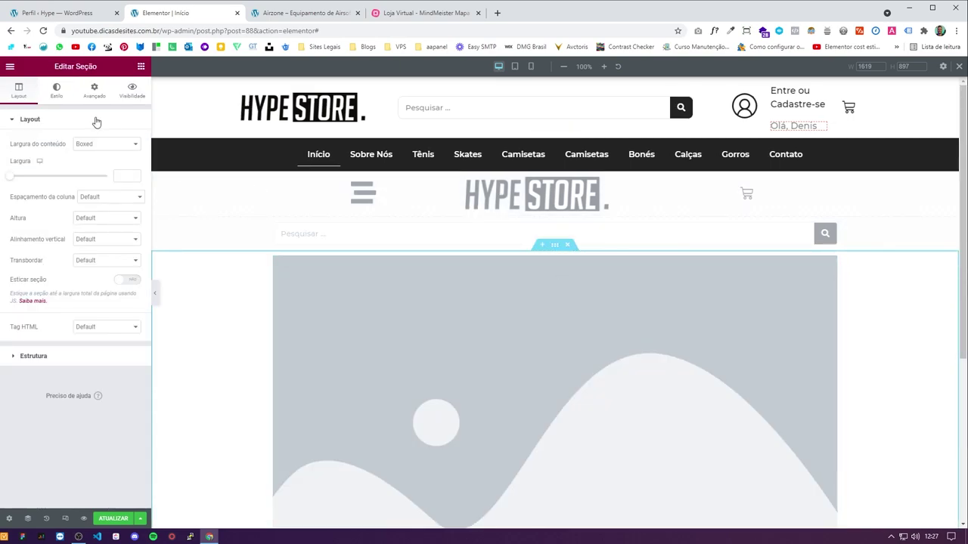
{"action": "left_click", "coordinate": [116, 145]}
{"action": "left_click", "coordinate": [91, 163]}
Step: Upload the BANNER PRINCIPAL image from the IMAGENS folder to the media library for the new image widget
{"action": "scroll", "coordinate": [456, 354], "scroll_direction": "down", "scroll_amount": 2}
{"action": "left_click", "coordinate": [448, 373]}
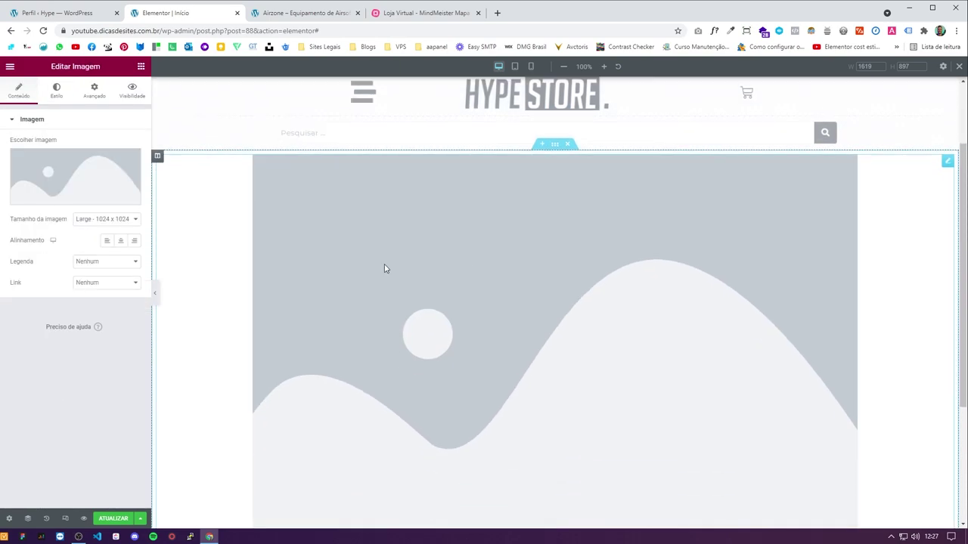
{"action": "left_click", "coordinate": [96, 184]}
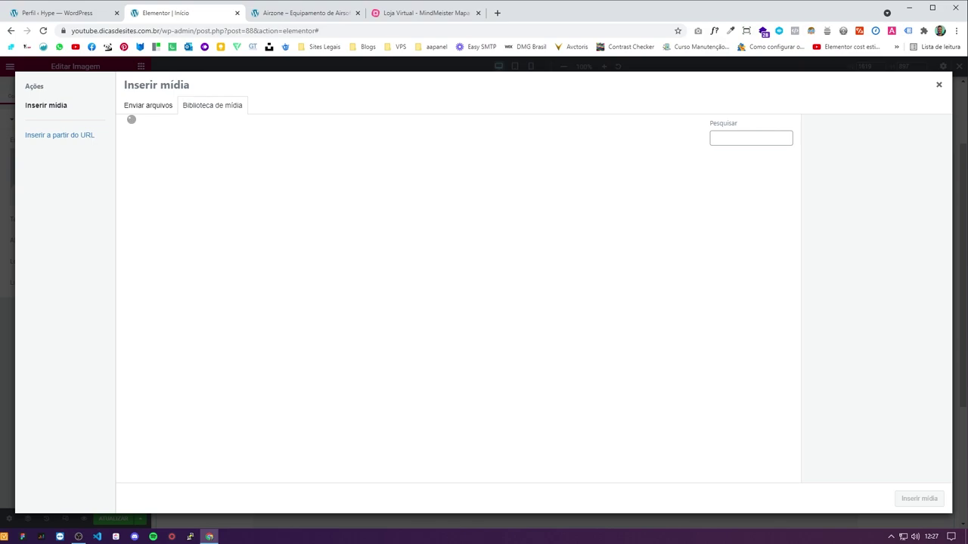
{"action": "key", "text": "alt+Tab"}
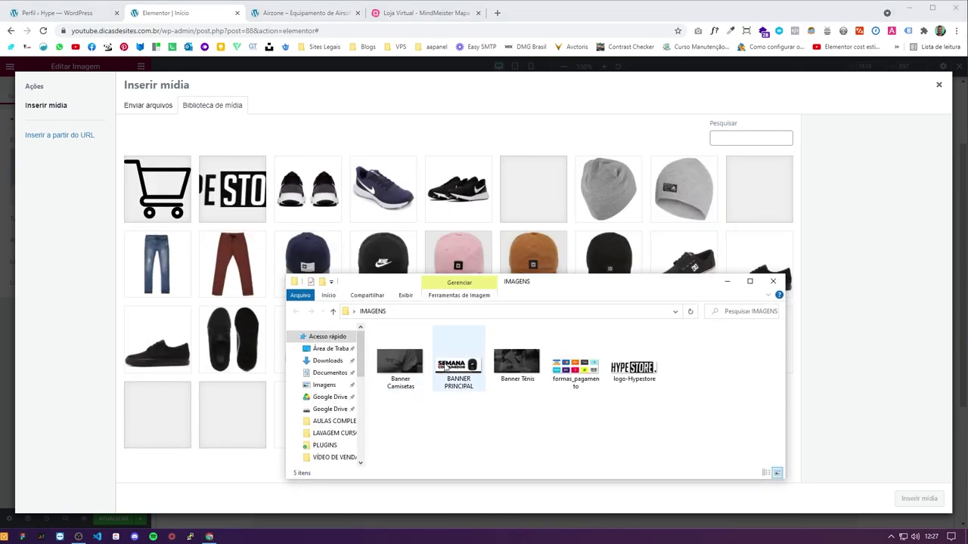
{"action": "left_click", "coordinate": [459, 367]}
{"action": "left_click_drag", "start_coordinate": [461, 369], "coordinate": [479, 354]}
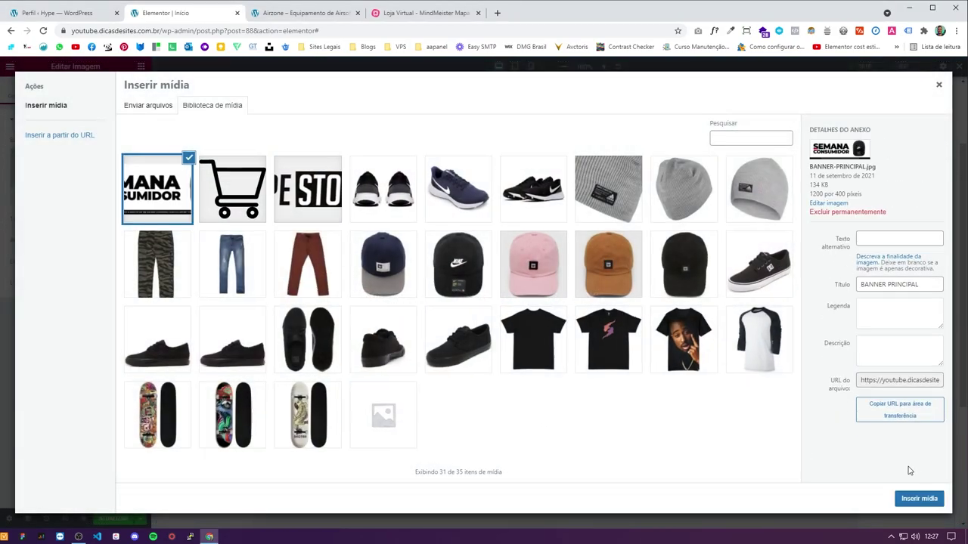
Step: Insert the uploaded BANNER PRINCIPAL image into the image widget and set the margin and padding of its column to 0
{"action": "left_click", "coordinate": [924, 499]}
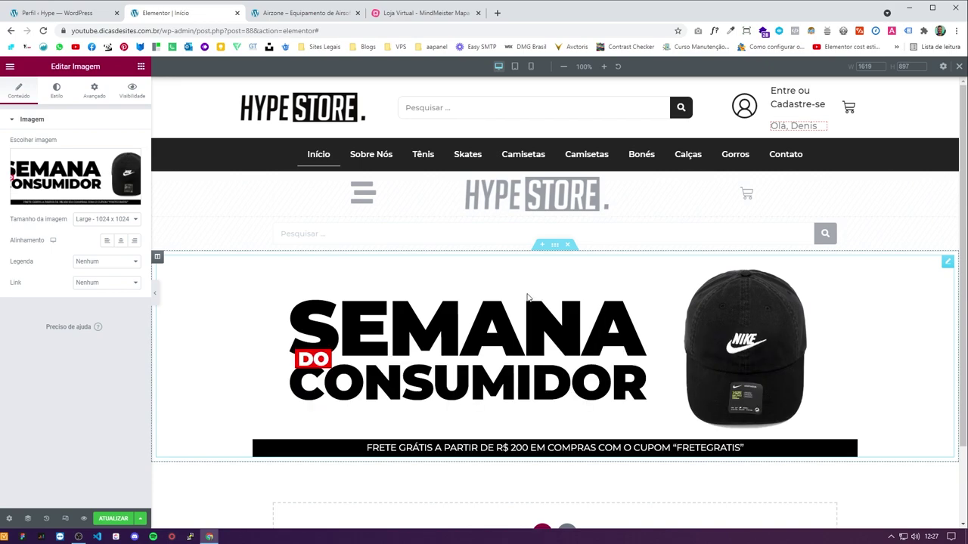
{"action": "scroll", "coordinate": [341, 256], "scroll_direction": "down", "scroll_amount": 2}
{"action": "left_click", "coordinate": [158, 165]}
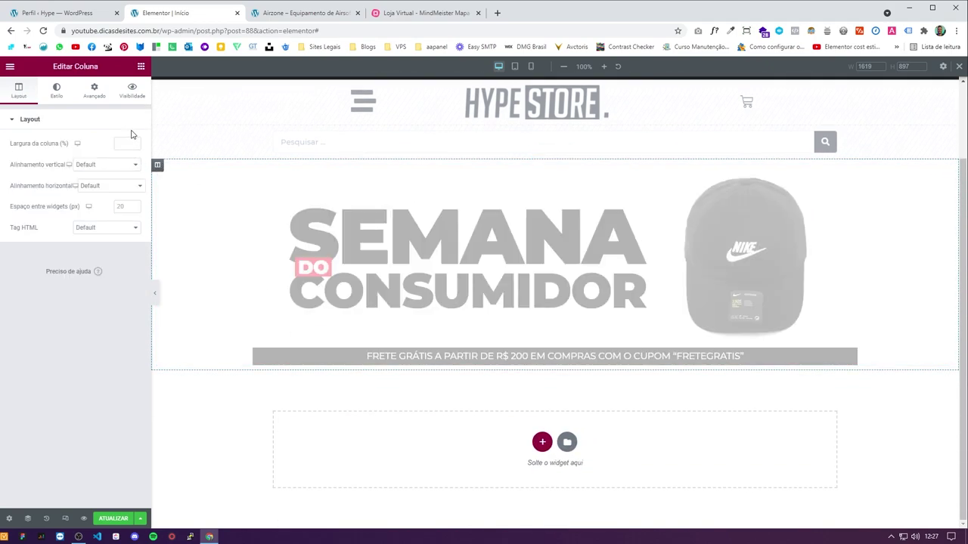
{"action": "left_click", "coordinate": [93, 90]}
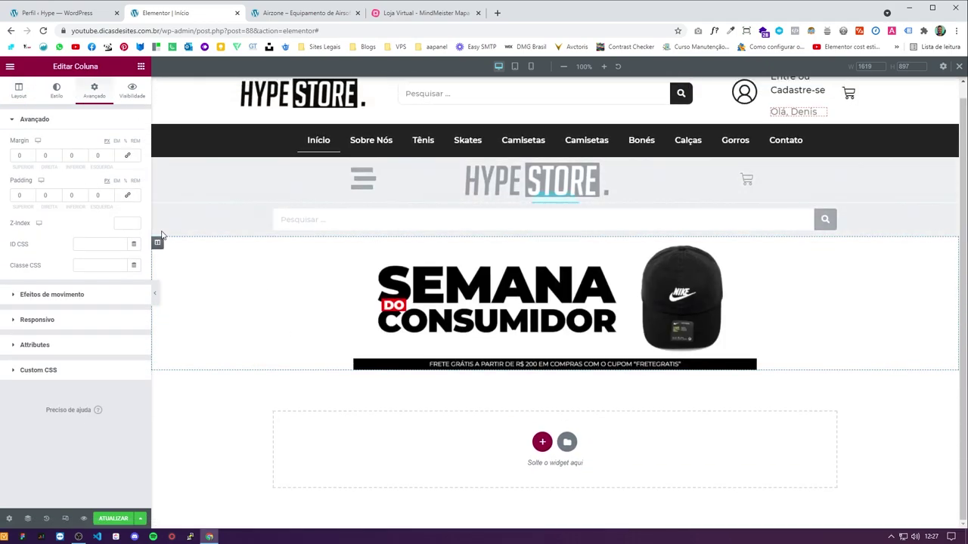
{"action": "left_click", "coordinate": [18, 89]}
Step: Set the banner image's width to 100% and check the banner with the editing panel hidden
{"action": "left_click", "coordinate": [260, 274]}
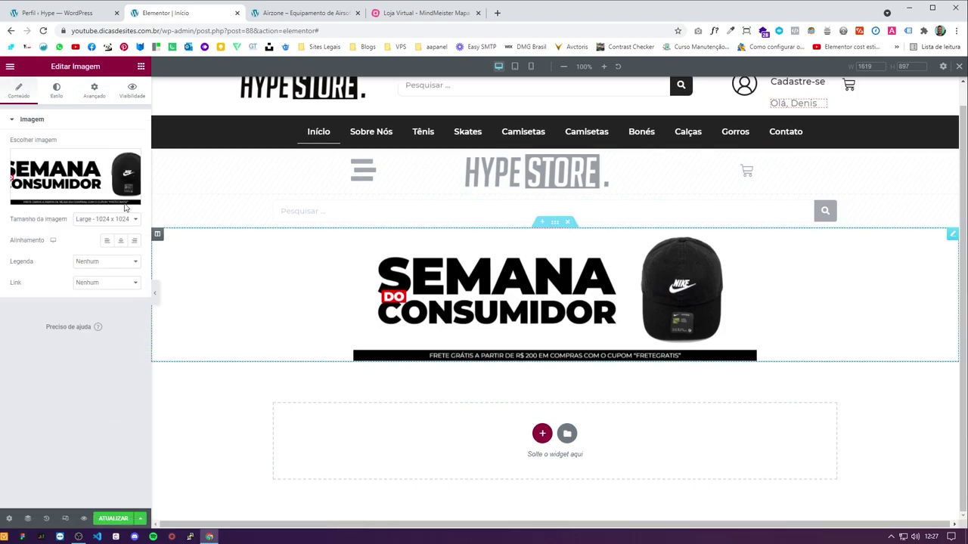
{"action": "left_click", "coordinate": [65, 93]}
{"action": "left_click_drag", "start_coordinate": [11, 156], "coordinate": [209, 167]}
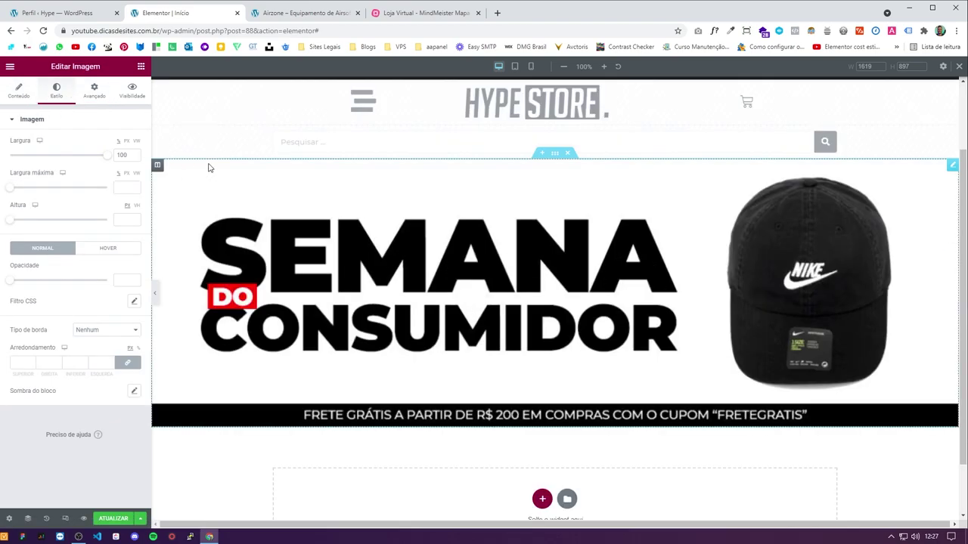
{"action": "left_click", "coordinate": [155, 293]}
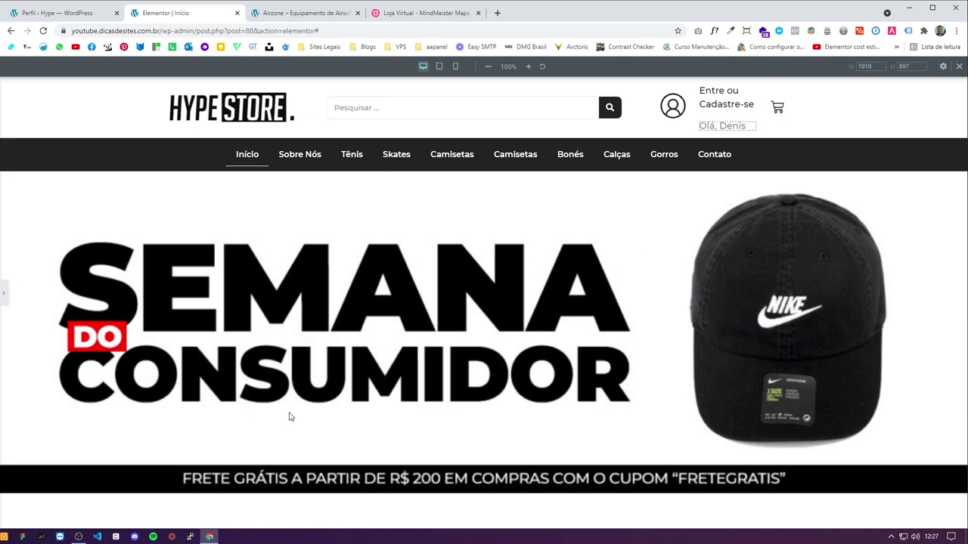
{"action": "left_click", "coordinate": [4, 295]}
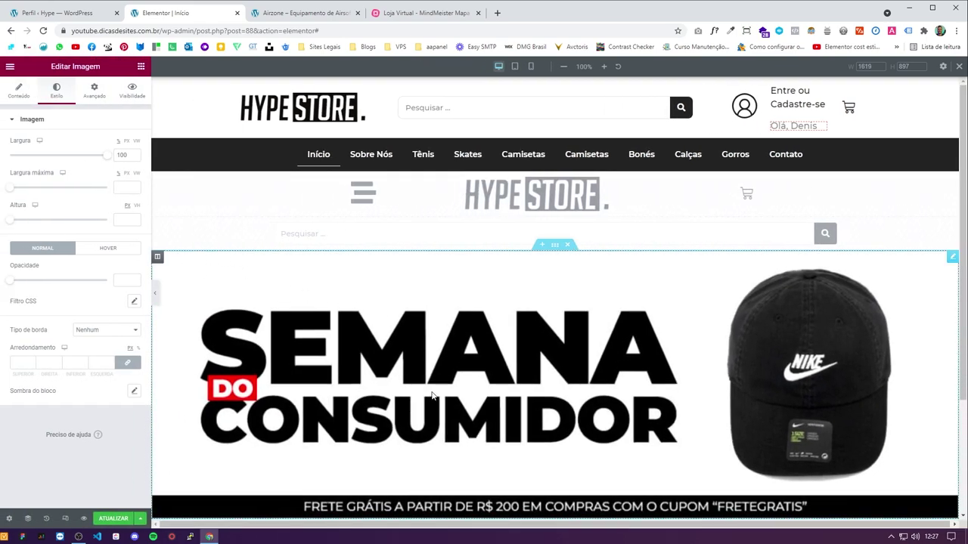
{"action": "scroll", "coordinate": [254, 356], "scroll_direction": "down", "scroll_amount": 2}
{"action": "left_click", "coordinate": [155, 293]}
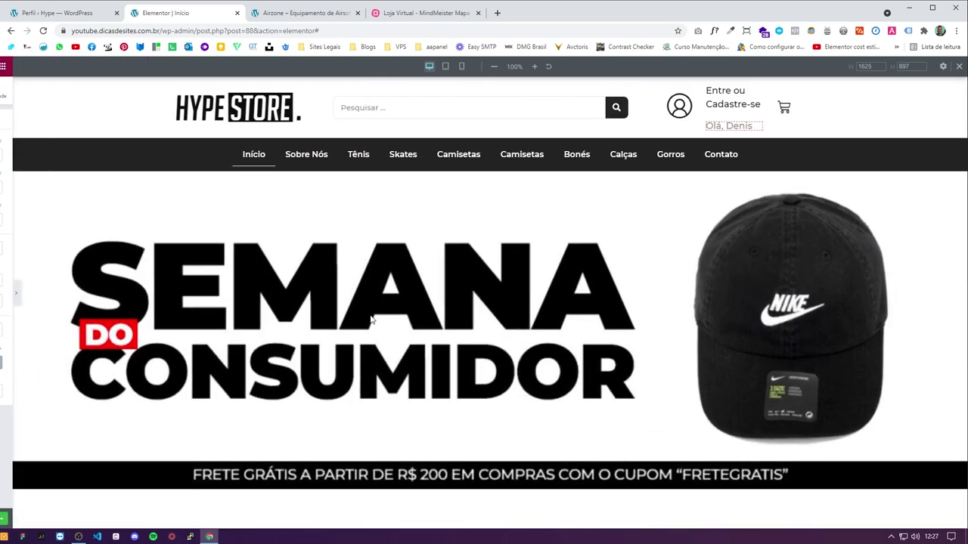
{"action": "left_click", "coordinate": [3, 293]}
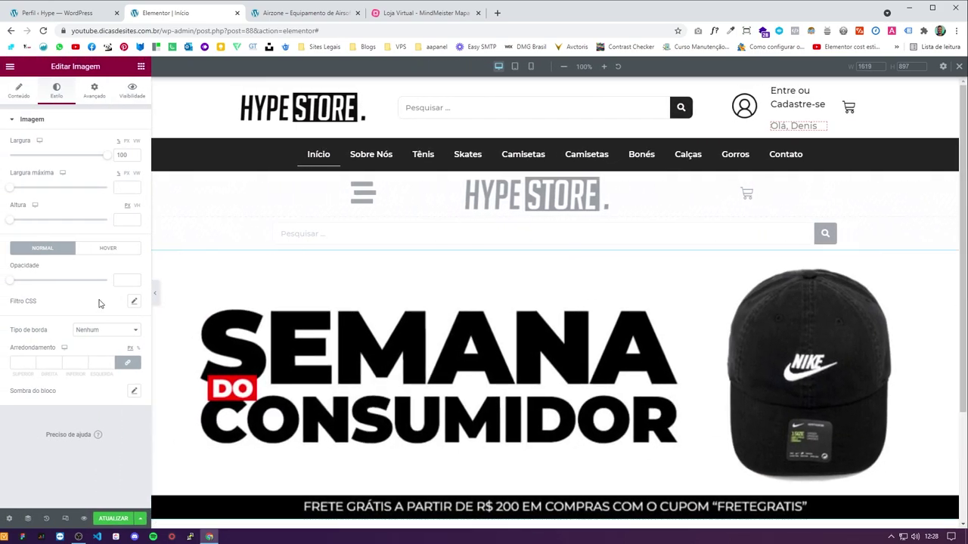
Step: Hide the banner image on mobile devices and update the page
{"action": "left_click", "coordinate": [94, 90]}
{"action": "left_click", "coordinate": [79, 426]}
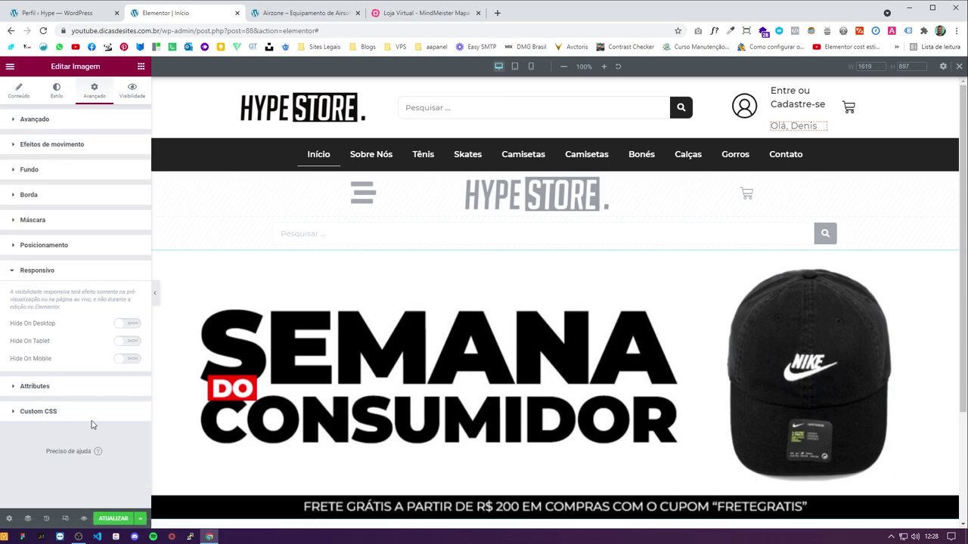
{"action": "left_click", "coordinate": [129, 360]}
{"action": "left_click", "coordinate": [113, 519]}
Step: Compare the banner page with the Airzone reference store and examine its Novidades product section
{"action": "left_click", "coordinate": [153, 296]}
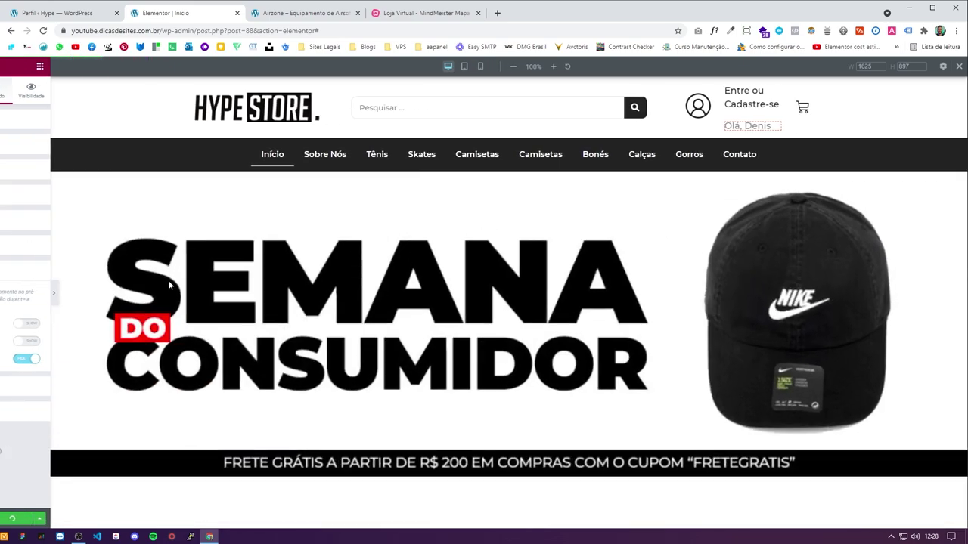
{"action": "left_click", "coordinate": [289, 16]}
{"action": "left_click", "coordinate": [192, 14]}
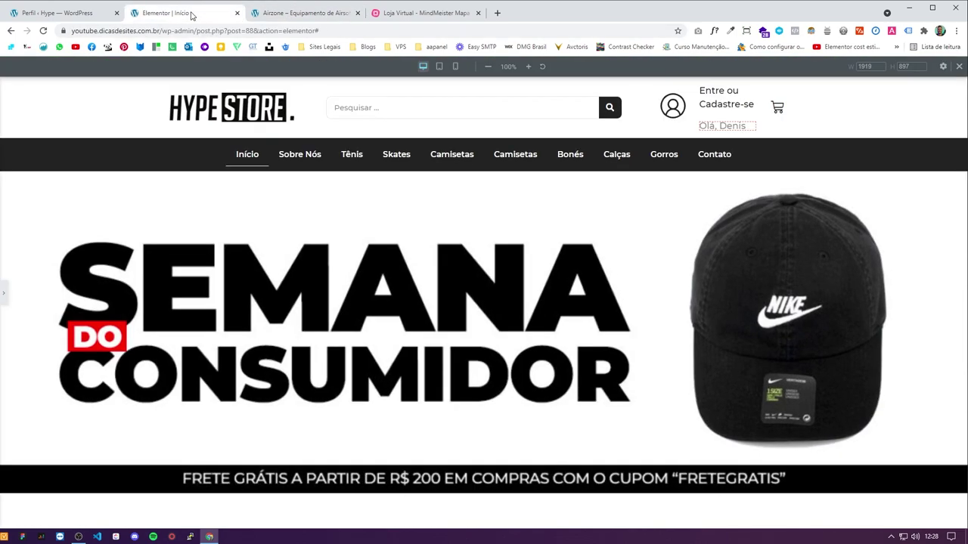
{"action": "scroll", "coordinate": [303, 154], "scroll_direction": "down", "scroll_amount": 5}
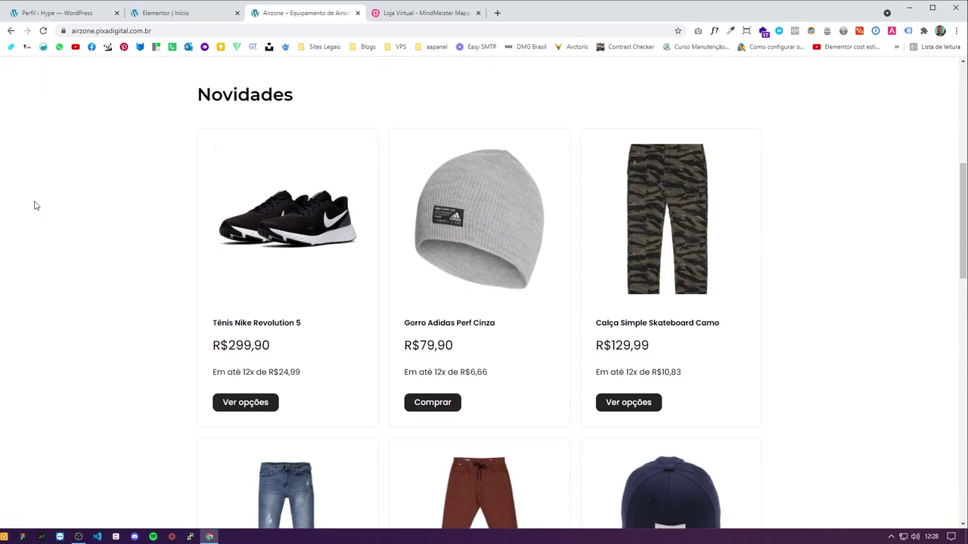
{"action": "left_click", "coordinate": [182, 14]}
{"action": "left_click", "coordinate": [4, 292]}
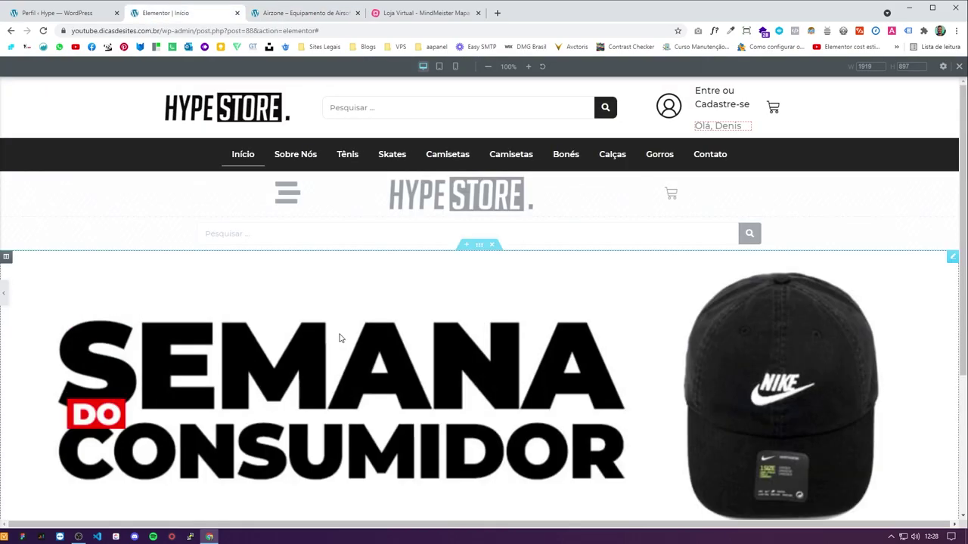
Step: Add a single-column section below the banner and place a heading widget in it with the text Novidades
{"action": "left_click", "coordinate": [438, 462]}
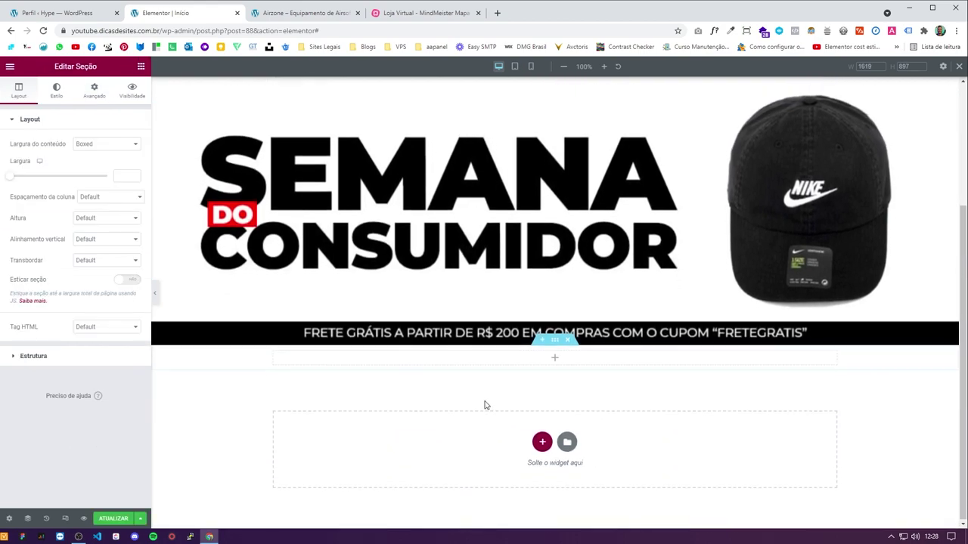
{"action": "left_click", "coordinate": [140, 66]}
{"action": "left_click_drag", "start_coordinate": [108, 158], "coordinate": [318, 361]}
{"action": "triple_click", "coordinate": [32, 165]}
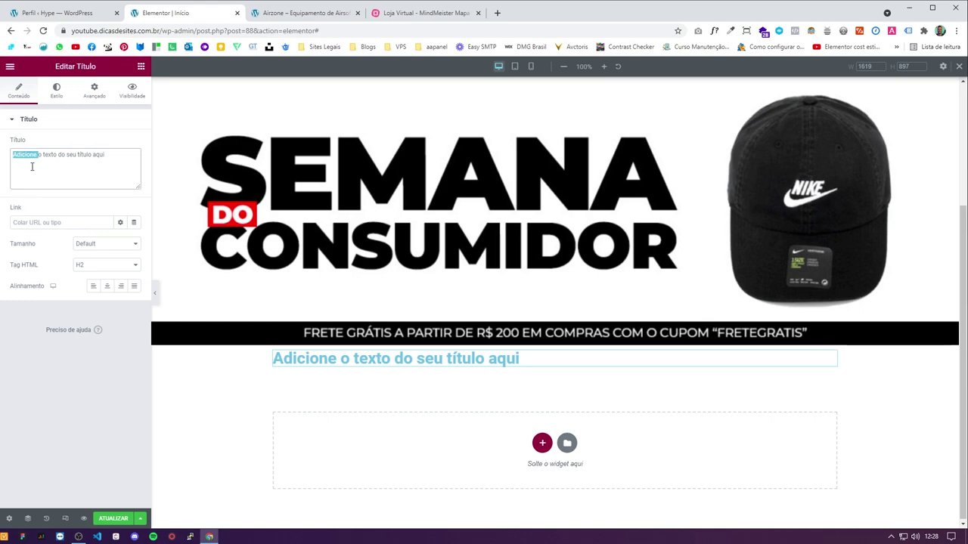
{"action": "type", "text": "Nov"}
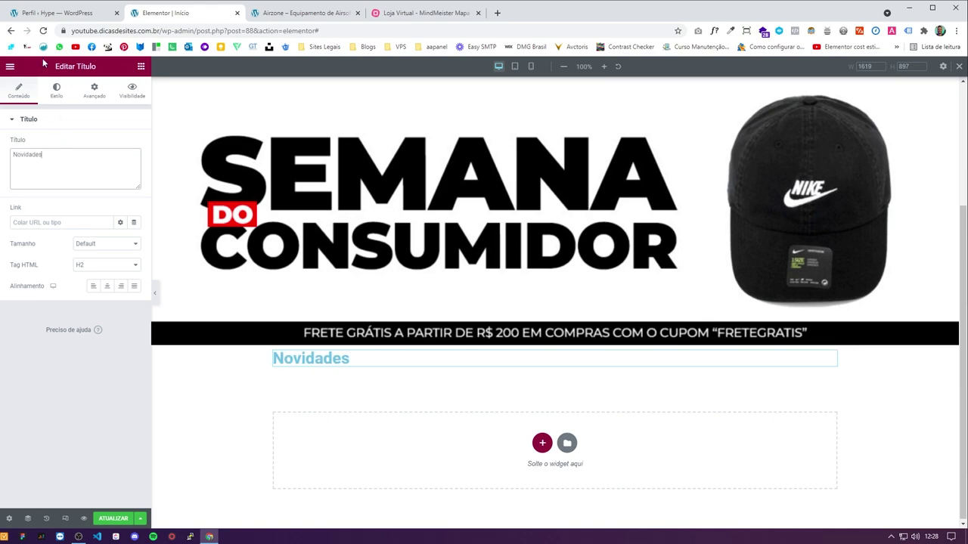
{"action": "type", "text": "idades"}
Step: Set the Novidades heading's text colour to #232323 and its font to Montserrat with weight 700
{"action": "left_click", "coordinate": [56, 91]}
{"action": "left_click", "coordinate": [134, 144]}
{"action": "type", "text": "232323"}
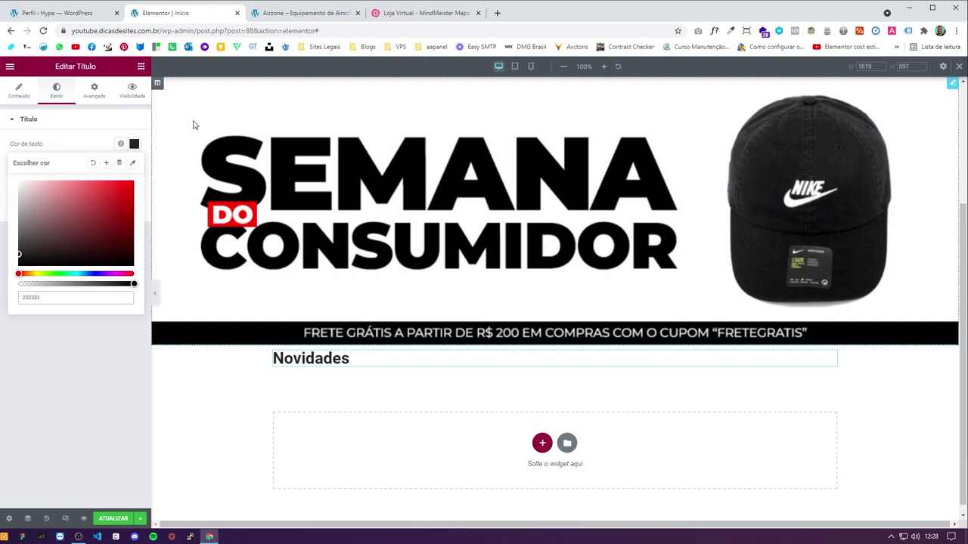
{"action": "left_click", "coordinate": [80, 142]}
{"action": "left_click", "coordinate": [134, 165]}
{"action": "left_click", "coordinate": [102, 214]}
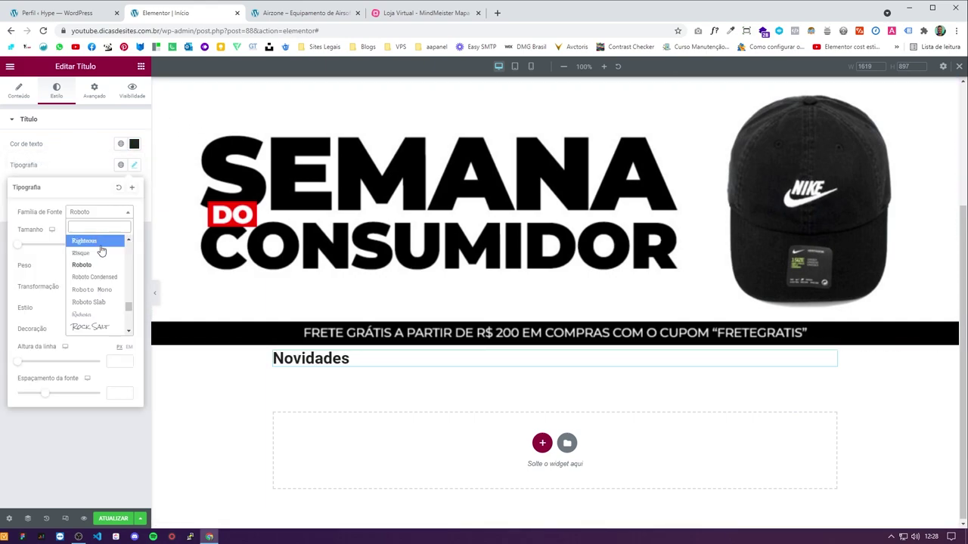
{"action": "type", "text": "monts"}
{"action": "key", "text": "Return"}
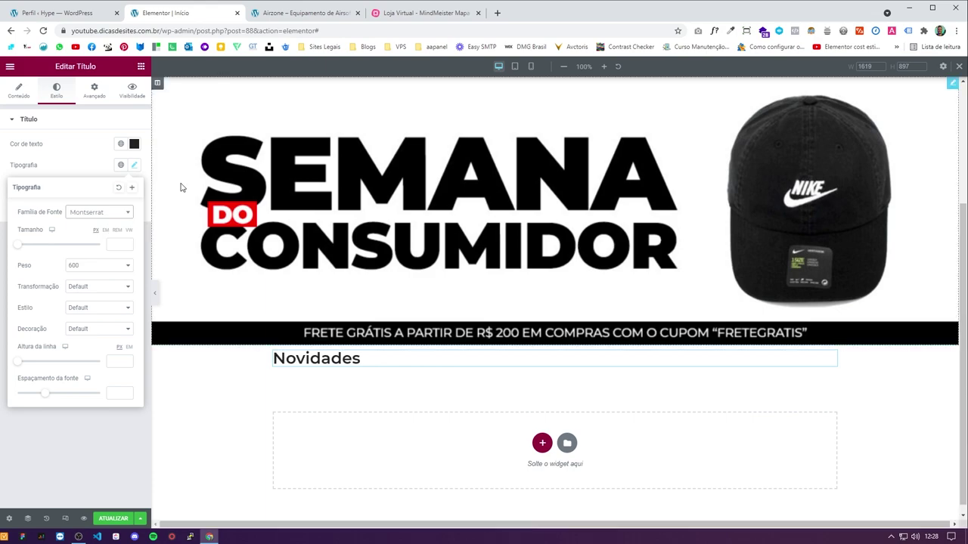
{"action": "left_click", "coordinate": [84, 266]}
{"action": "left_click", "coordinate": [79, 323]}
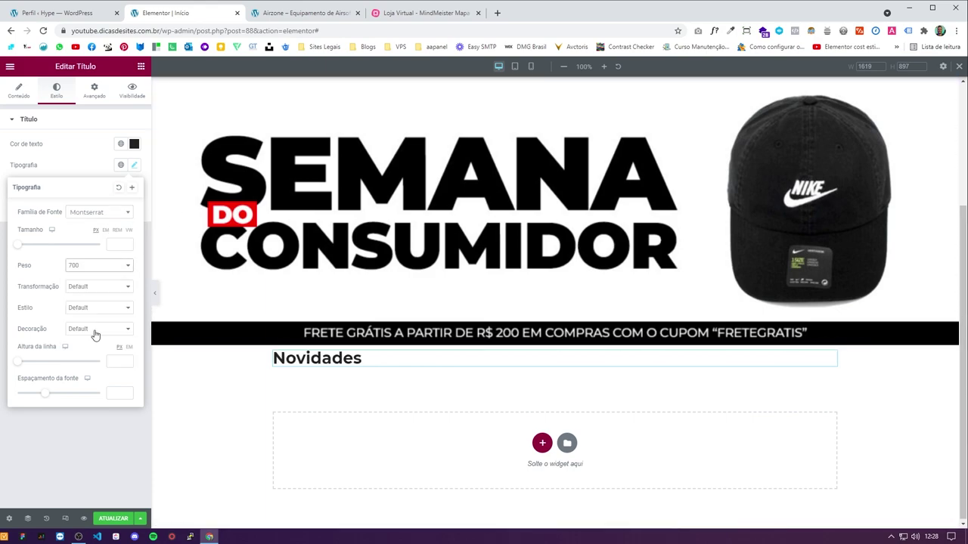
Step: Set the top padding of the Novidades section to 50 px
{"action": "left_click", "coordinate": [555, 342]}
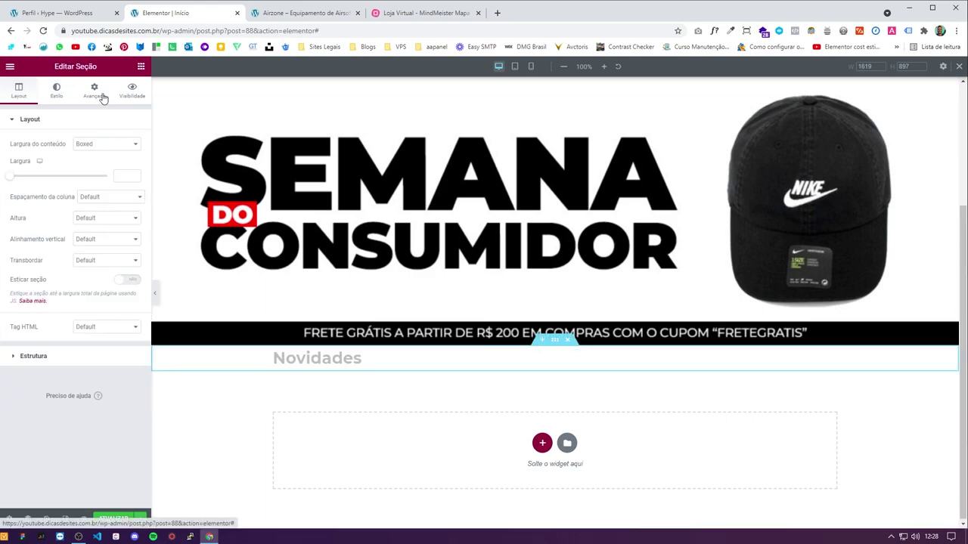
{"action": "left_click", "coordinate": [94, 90]}
{"action": "left_click", "coordinate": [16, 196]}
{"action": "type", "text": "30"}
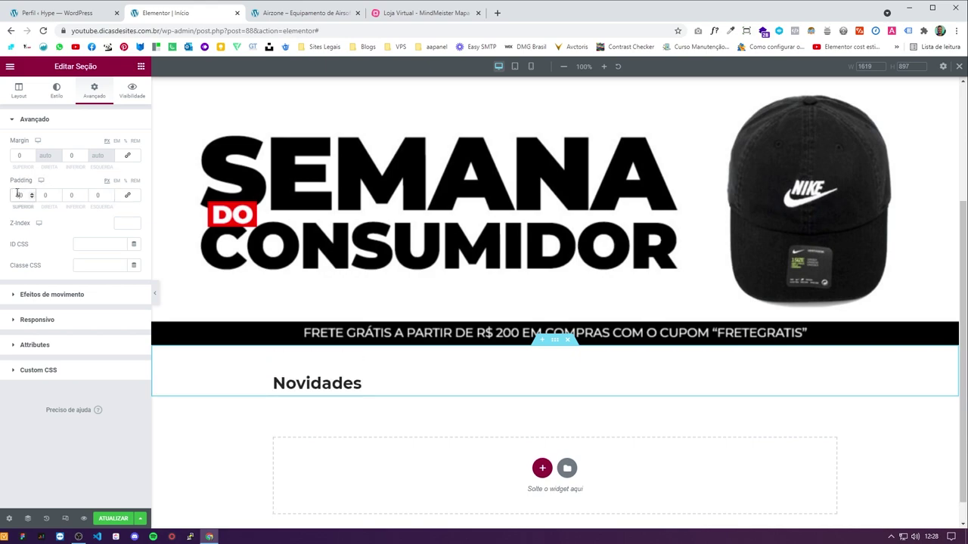
Step: Set the Novidades column's margin and padding to 0 and the top padding of its section to 100 px
{"action": "left_click", "coordinate": [345, 384]}
{"action": "left_click", "coordinate": [135, 167]}
{"action": "left_click", "coordinate": [135, 167]}
{"action": "left_click", "coordinate": [273, 377]}
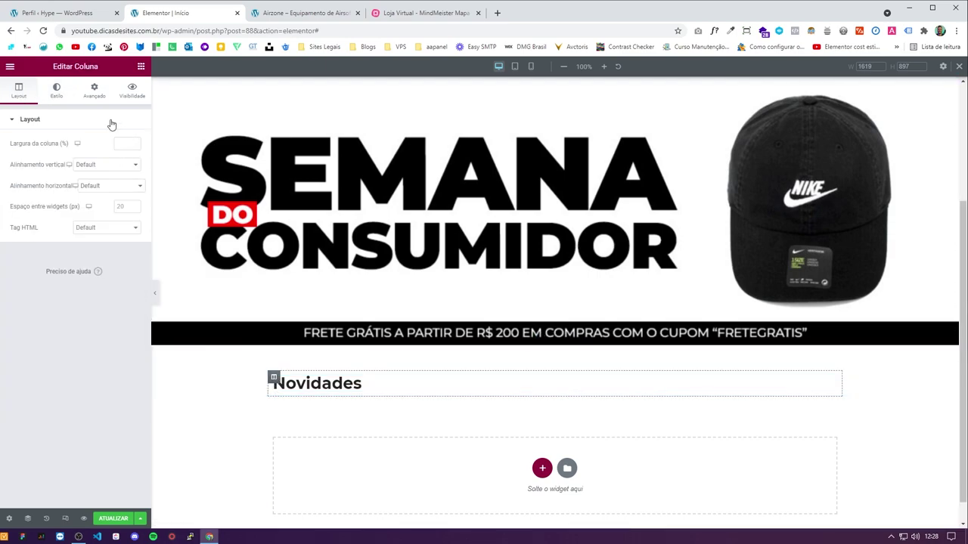
{"action": "left_click", "coordinate": [94, 89]}
{"action": "left_click", "coordinate": [127, 196]}
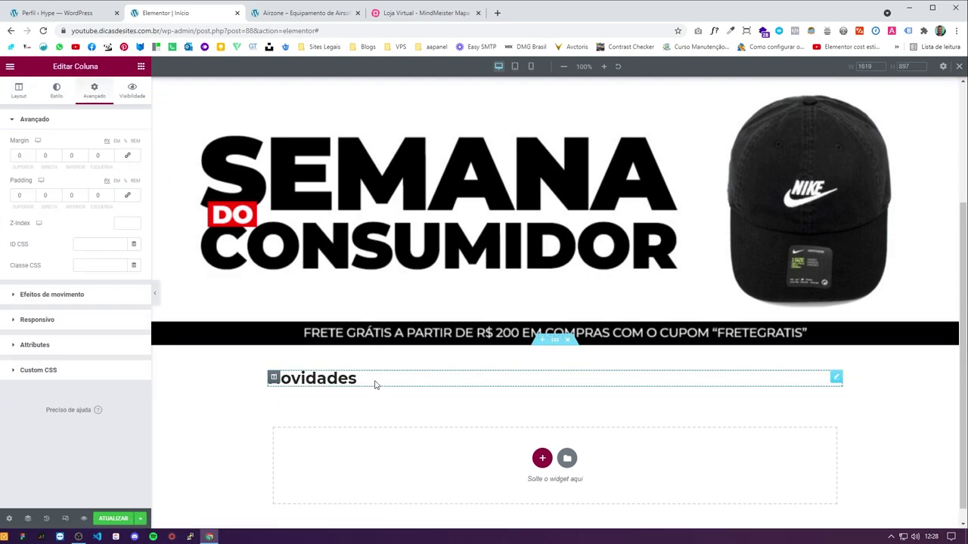
{"action": "left_click", "coordinate": [542, 343]}
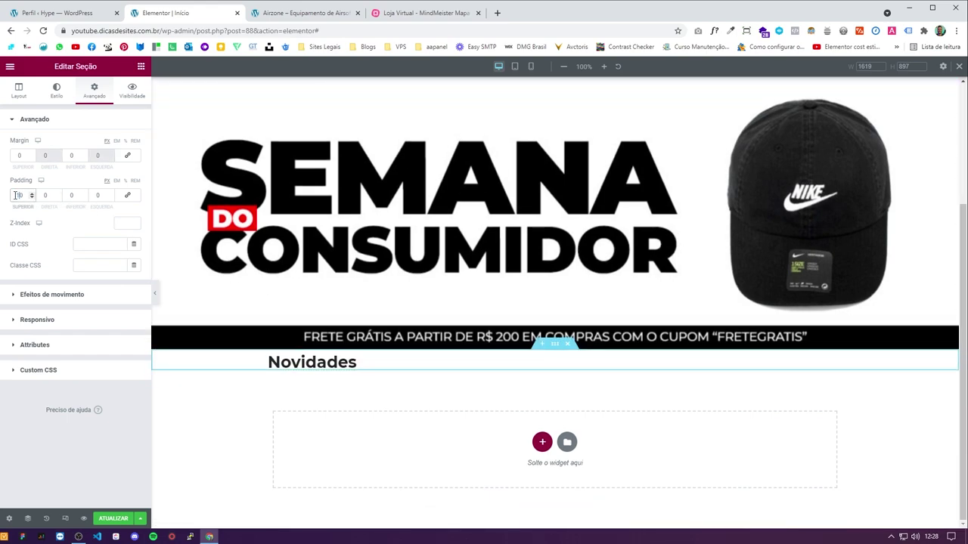
Step: Give the Novidades heading a bottom padding of 50 px, with its other margin and padding values at 0
{"action": "left_click", "coordinate": [140, 67]}
{"action": "left_click", "coordinate": [367, 407]}
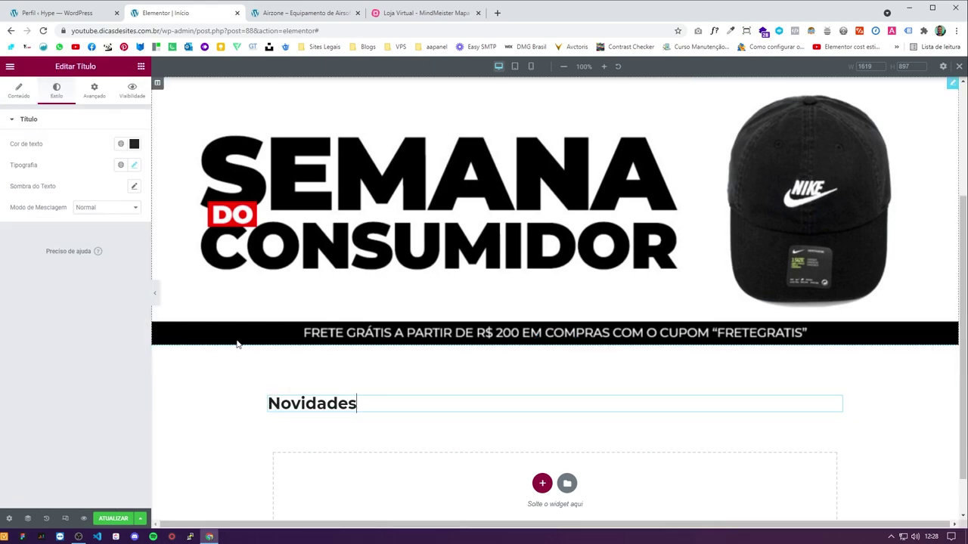
{"action": "left_click", "coordinate": [134, 165]}
{"action": "left_click", "coordinate": [94, 90]}
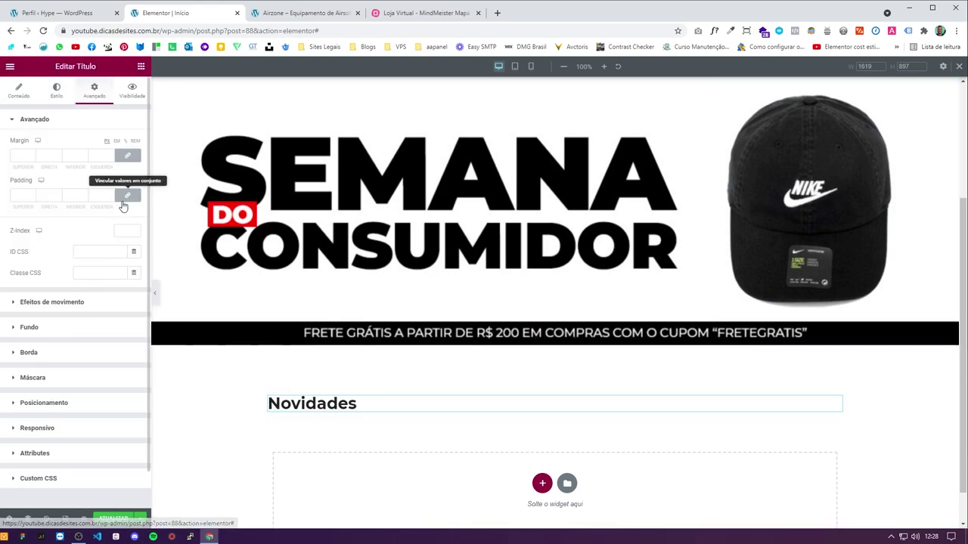
{"action": "left_click", "coordinate": [68, 195]}
{"action": "type", "text": "30"}
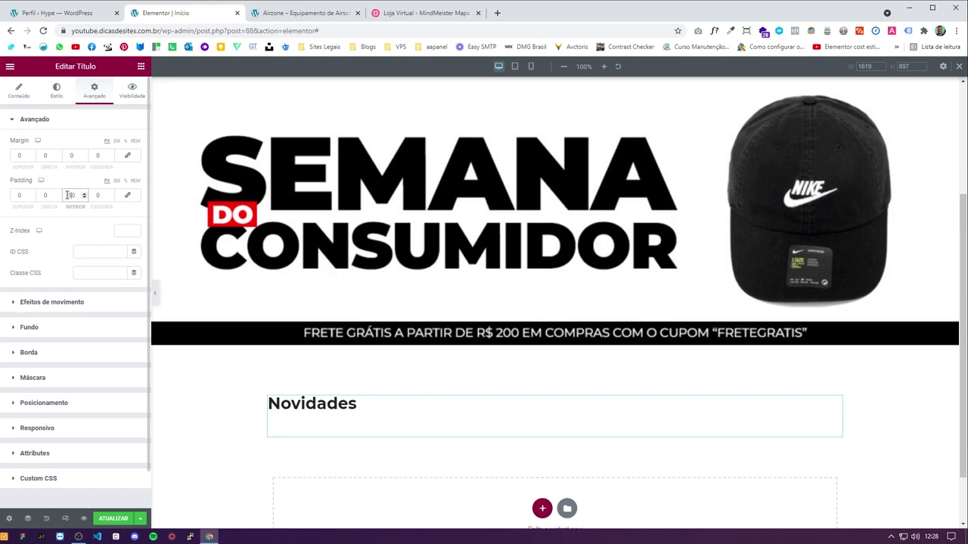
Step: Find the WooCommerce Products widget, place it below the Novidades heading, and review the resulting product grid
{"action": "left_click", "coordinate": [140, 66]}
{"action": "scroll", "coordinate": [75, 152], "scroll_direction": "down", "scroll_amount": 5}
{"action": "scroll", "coordinate": [76, 113], "scroll_direction": "up", "scroll_amount": 5}
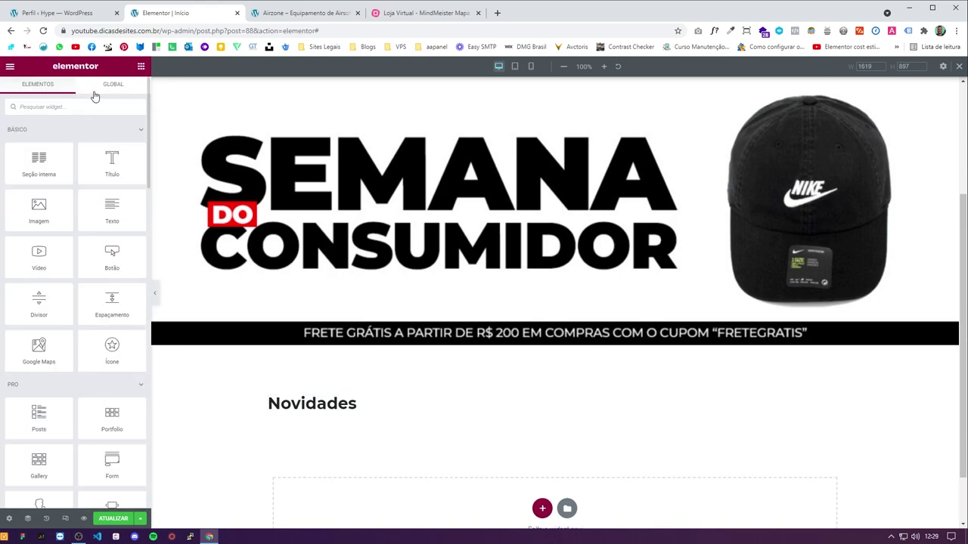
{"action": "type", "text": "prd"}
{"action": "scroll", "coordinate": [75, 227], "scroll_direction": "down", "scroll_amount": 5}
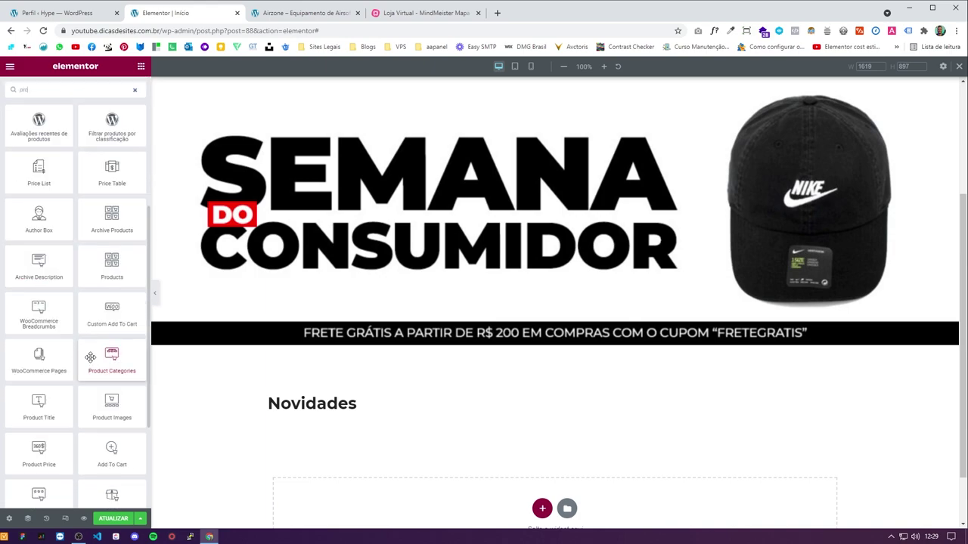
{"action": "left_click_drag", "start_coordinate": [108, 266], "coordinate": [355, 431]}
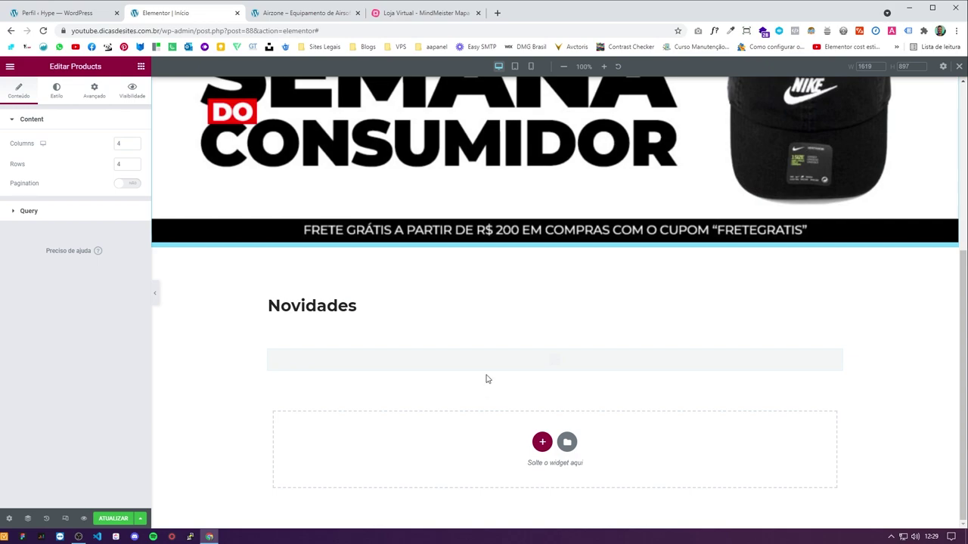
{"action": "scroll", "coordinate": [487, 374], "scroll_direction": "down", "scroll_amount": 10}
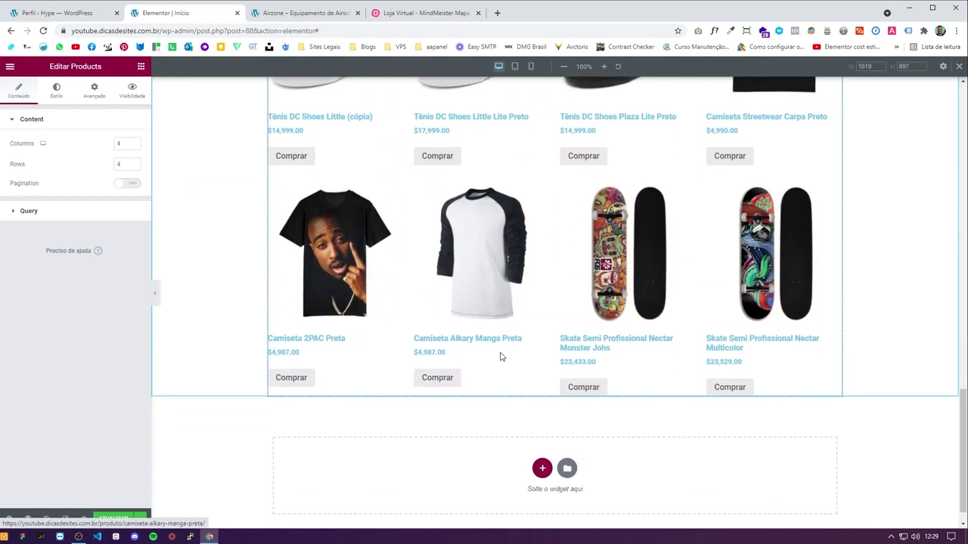
{"action": "scroll", "coordinate": [499, 357], "scroll_direction": "up", "scroll_amount": 8}
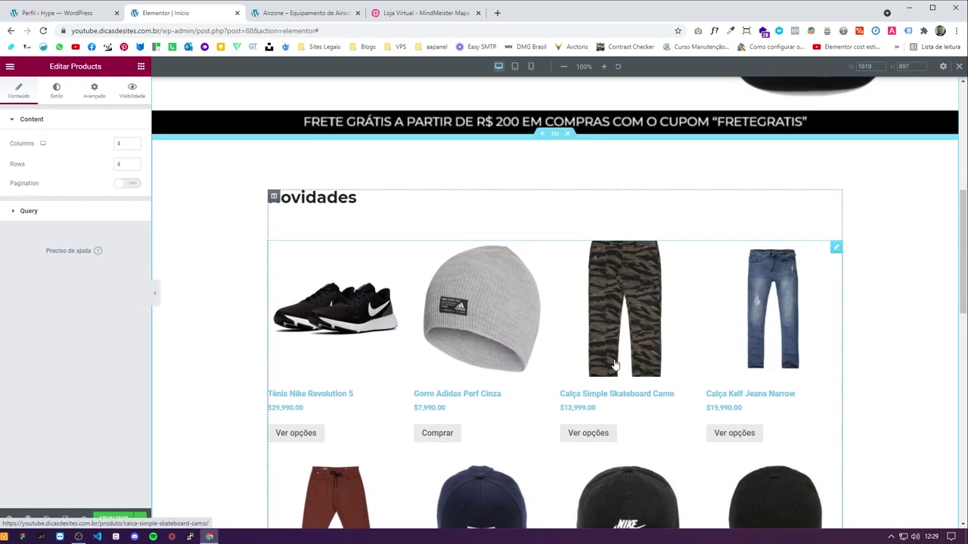
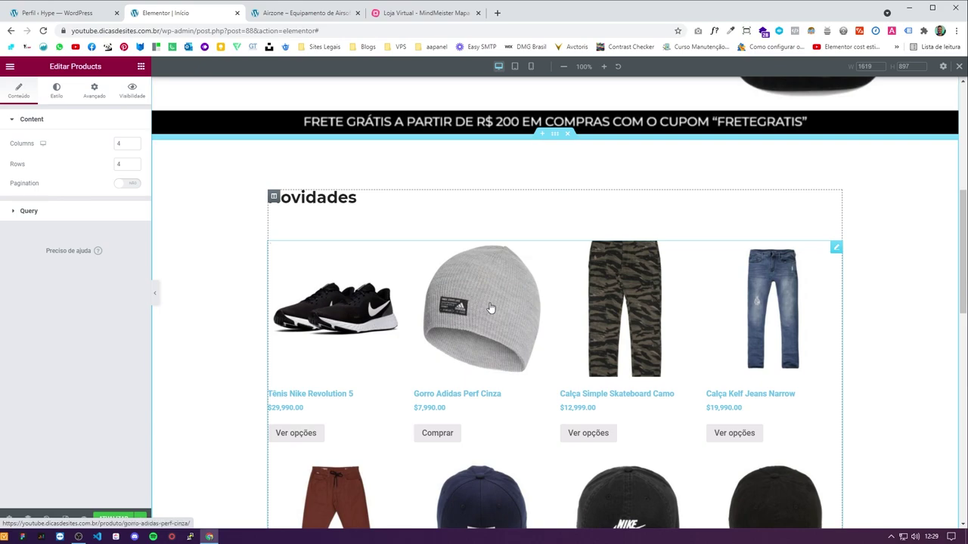
Step: Set the Novidades product grid to 3 columns and 3 rows, using the Airzone store's layout as reference, and review the grid
{"action": "scroll", "coordinate": [439, 335], "scroll_direction": "down", "scroll_amount": 2}
{"action": "scroll", "coordinate": [418, 376], "scroll_direction": "up", "scroll_amount": 2}
{"action": "scroll", "coordinate": [375, 347], "scroll_direction": "up", "scroll_amount": 1}
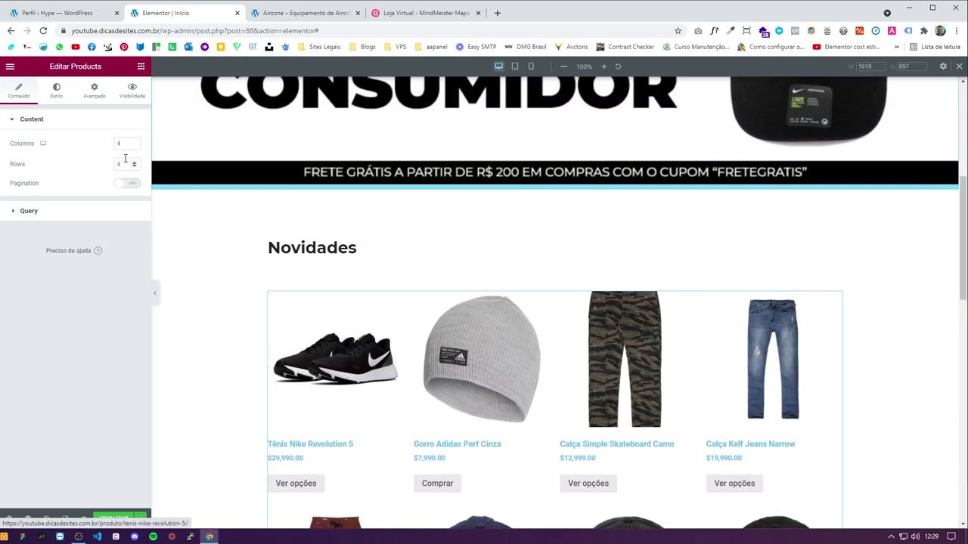
{"action": "left_click", "coordinate": [318, 14]}
{"action": "scroll", "coordinate": [519, 272], "scroll_direction": "down", "scroll_amount": 1}
{"action": "scroll", "coordinate": [492, 260], "scroll_direction": "up", "scroll_amount": 2}
{"action": "left_click", "coordinate": [231, 14]}
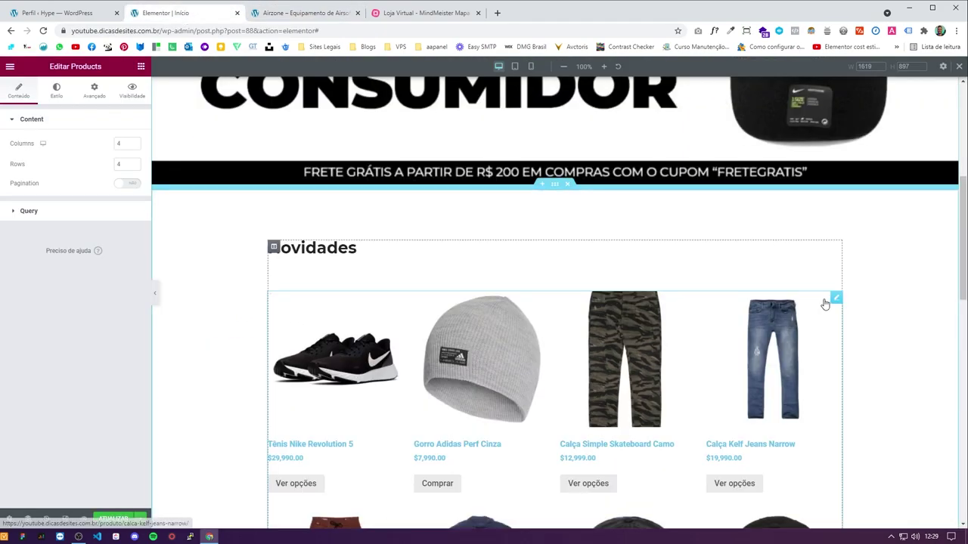
{"action": "left_click", "coordinate": [135, 166]}
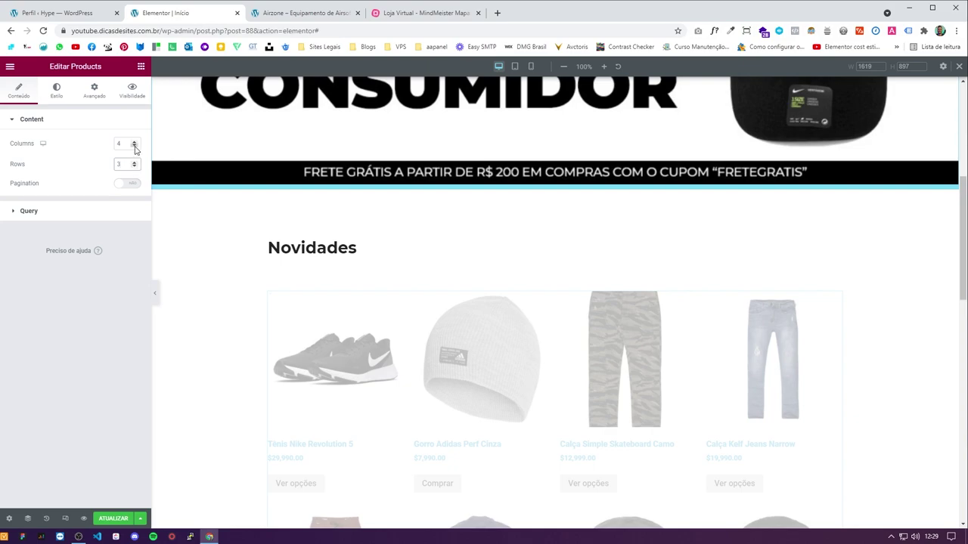
{"action": "left_click", "coordinate": [135, 146]}
{"action": "scroll", "coordinate": [516, 371], "scroll_direction": "down", "scroll_amount": 9}
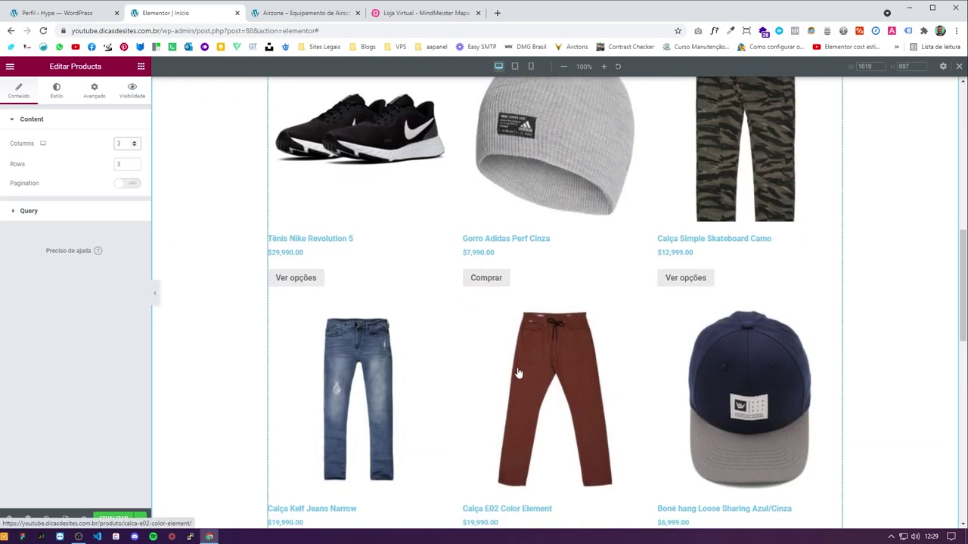
{"action": "scroll", "coordinate": [524, 371], "scroll_direction": "up", "scroll_amount": 12}
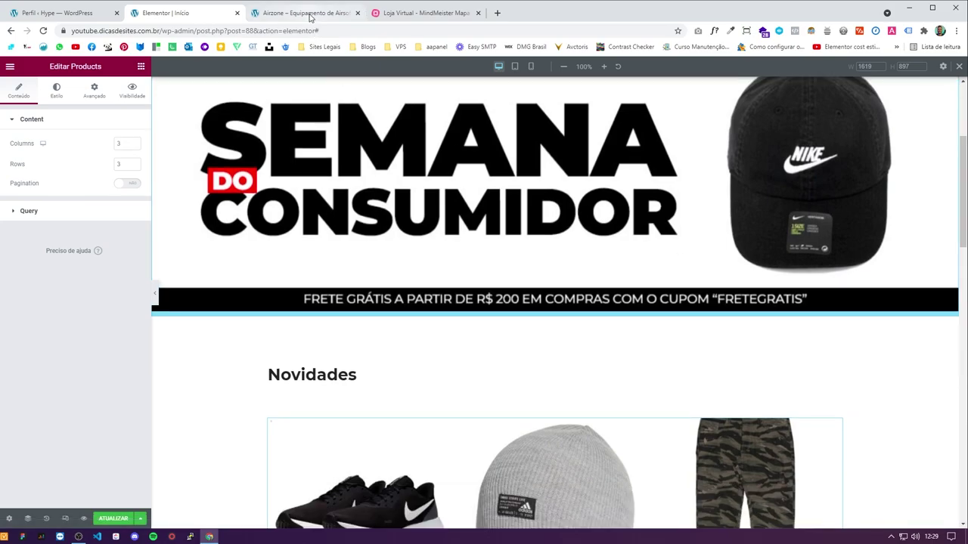
Step: Compare the grid with the Airzone store's product listing and set the Products widget to 2 rows
{"action": "left_click", "coordinate": [309, 13]}
{"action": "scroll", "coordinate": [421, 353], "scroll_direction": "up", "scroll_amount": 4}
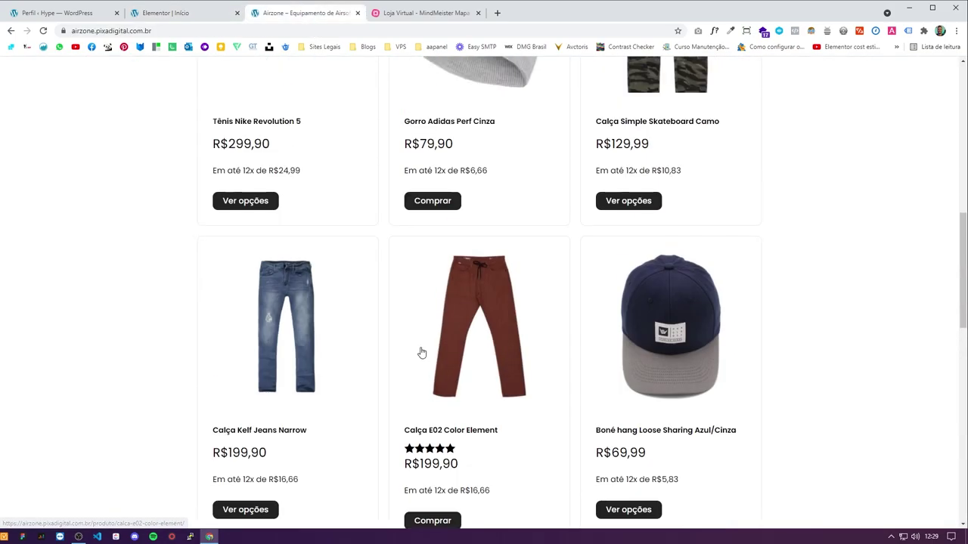
{"action": "scroll", "coordinate": [405, 330], "scroll_direction": "down", "scroll_amount": 4}
{"action": "scroll", "coordinate": [302, 191], "scroll_direction": "up", "scroll_amount": 1}
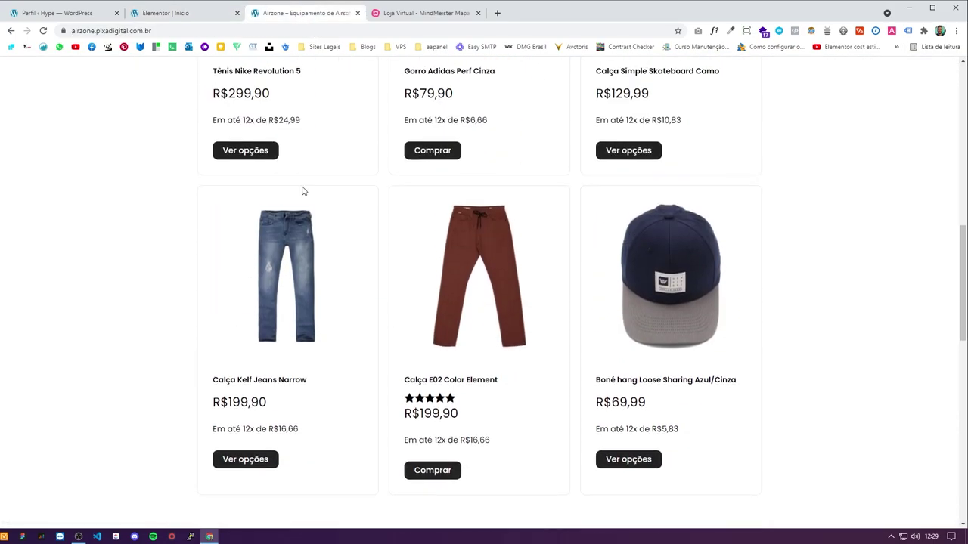
{"action": "left_click", "coordinate": [193, 20]}
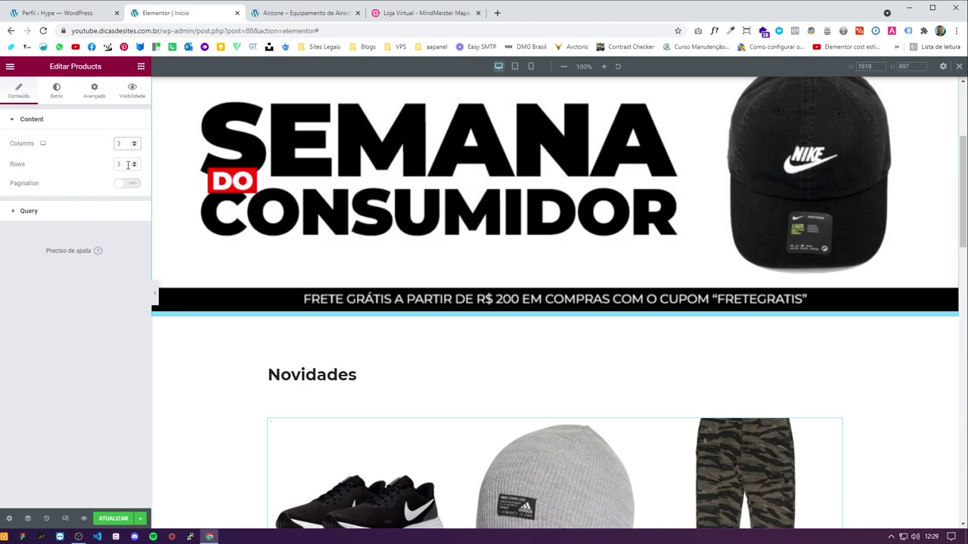
{"action": "left_click", "coordinate": [135, 167]}
{"action": "scroll", "coordinate": [464, 383], "scroll_direction": "down", "scroll_amount": 6}
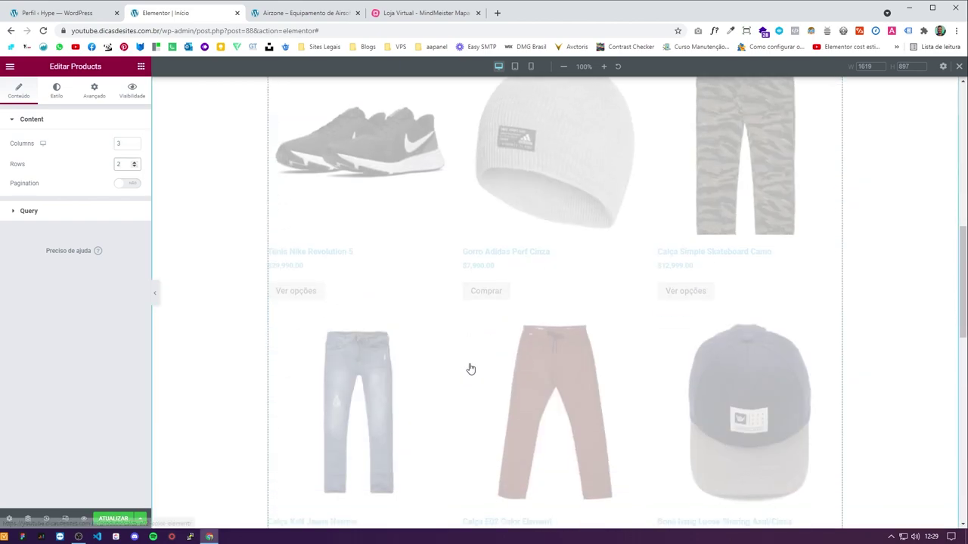
{"action": "scroll", "coordinate": [464, 283], "scroll_direction": "up", "scroll_amount": 3}
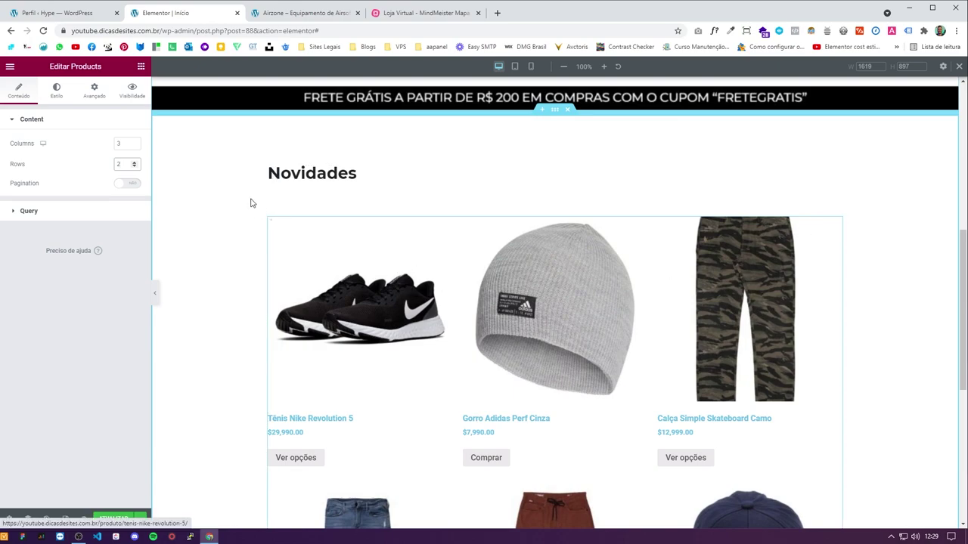
Step: Try centre alignment for the product cards, check the Airzone store, and align the cards' content left
{"action": "left_click", "coordinate": [65, 93]}
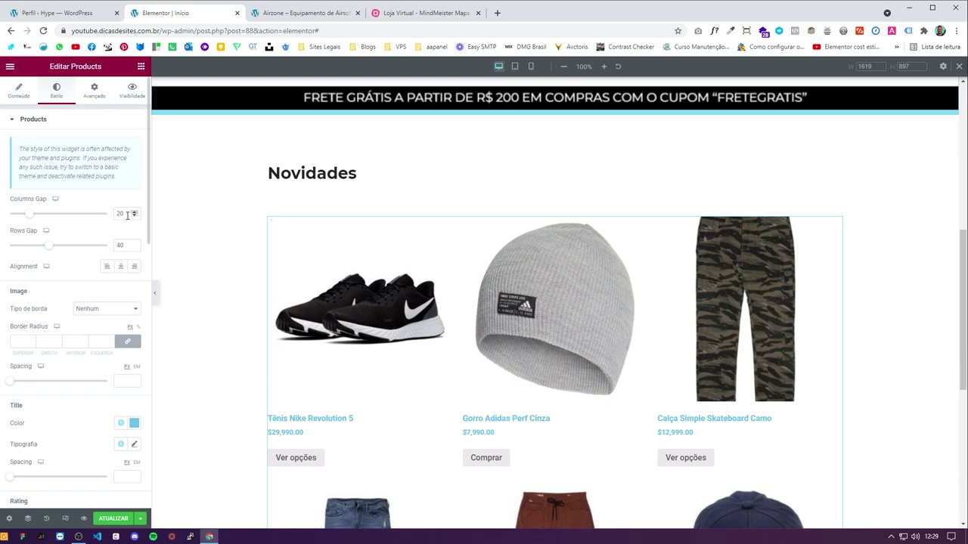
{"action": "left_click", "coordinate": [121, 267]}
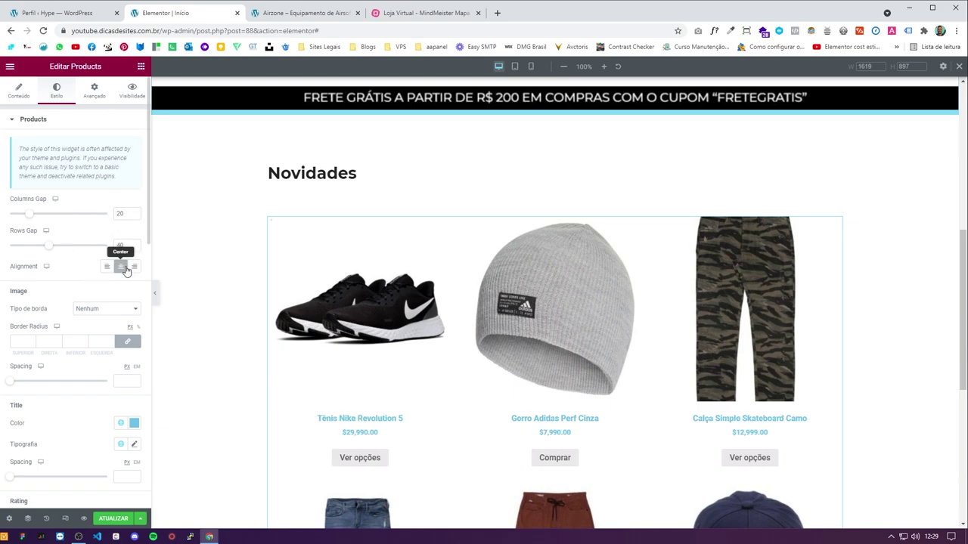
{"action": "left_click", "coordinate": [110, 269]}
{"action": "left_click", "coordinate": [303, 13]}
{"action": "scroll", "coordinate": [290, 222], "scroll_direction": "up", "scroll_amount": 5}
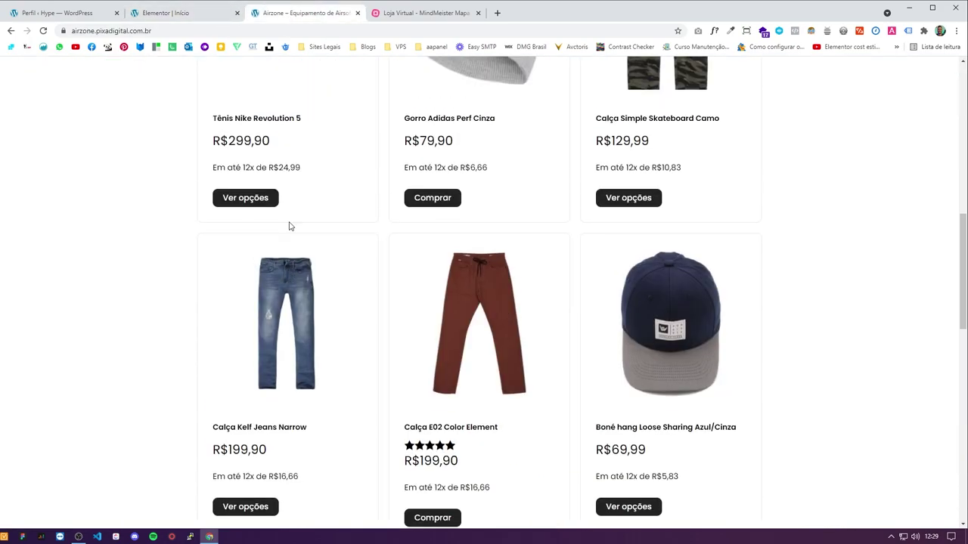
{"action": "left_click", "coordinate": [166, 13]}
Step: Set the product title colour to 232323
{"action": "scroll", "coordinate": [76, 340], "scroll_direction": "down", "scroll_amount": 3}
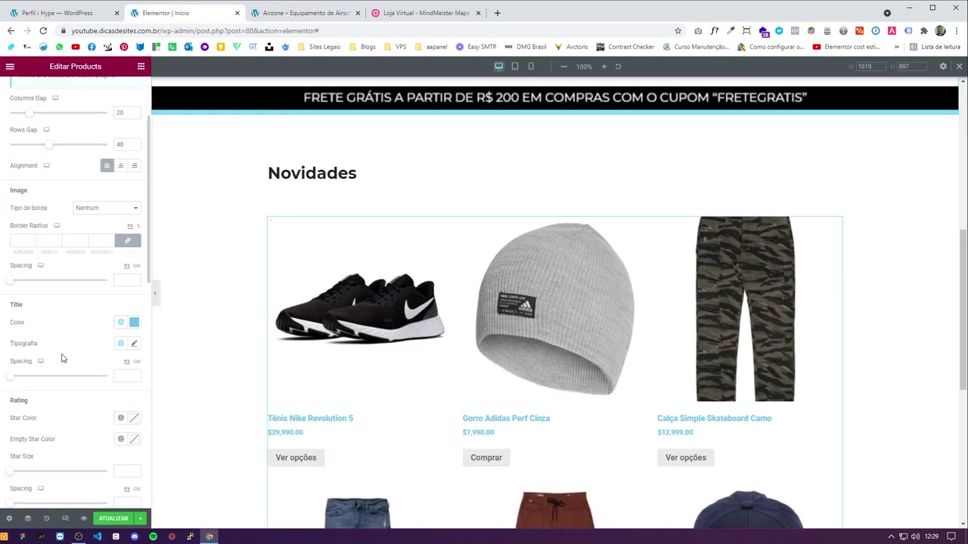
{"action": "left_click", "coordinate": [134, 271]}
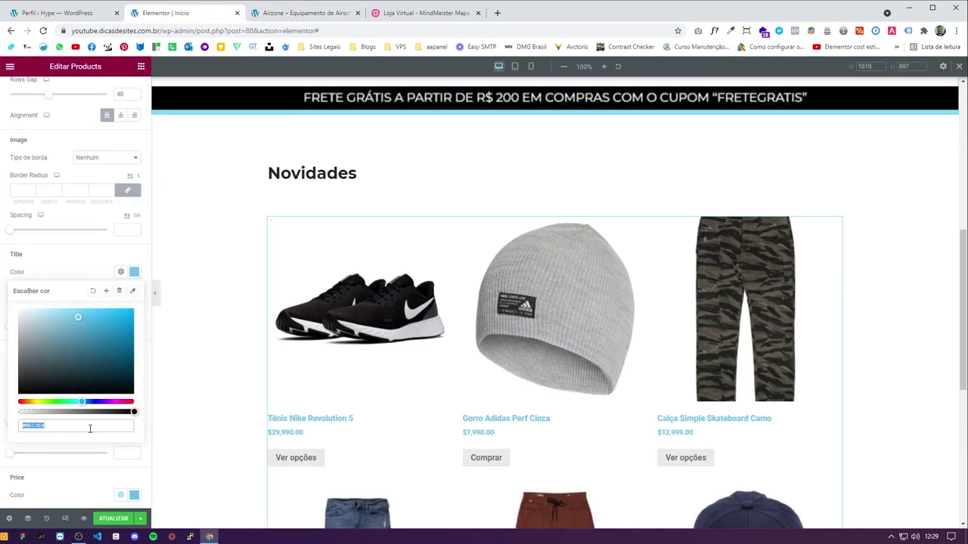
{"action": "type", "text": "#000000"}
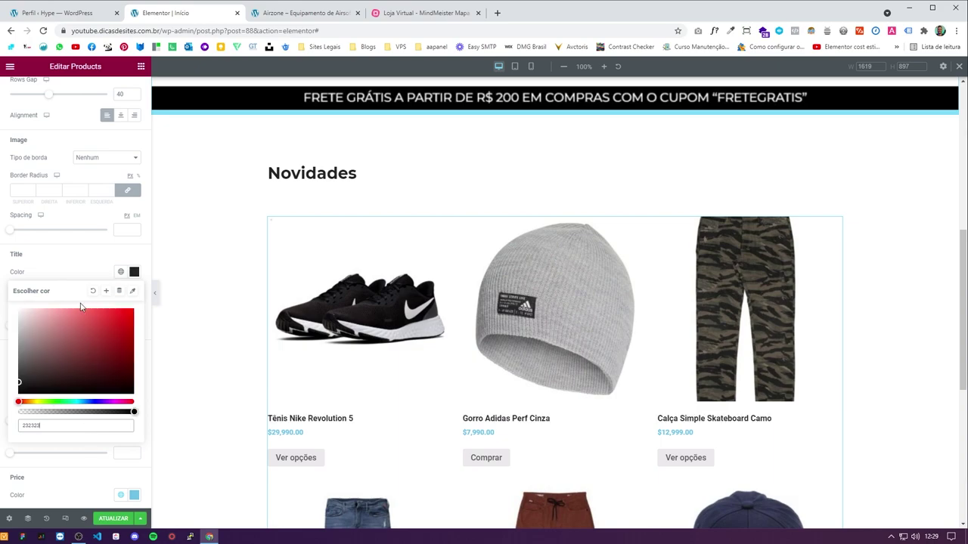
Step: Set the product title typography to Montserrat with a weight of 700
{"action": "left_click", "coordinate": [134, 293]}
{"action": "left_click", "coordinate": [105, 342]}
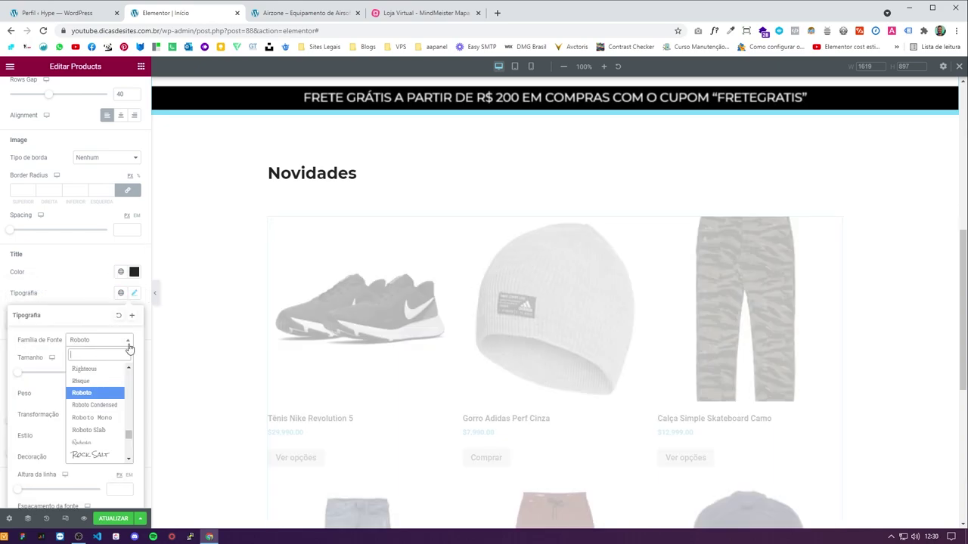
{"action": "type", "text": "mont"}
{"action": "key", "text": "Return"}
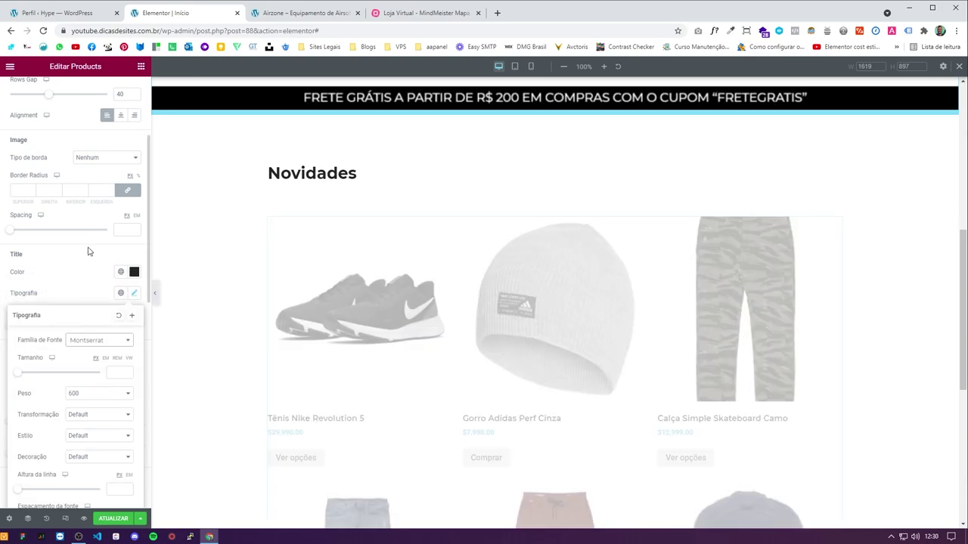
{"action": "left_click", "coordinate": [88, 397]}
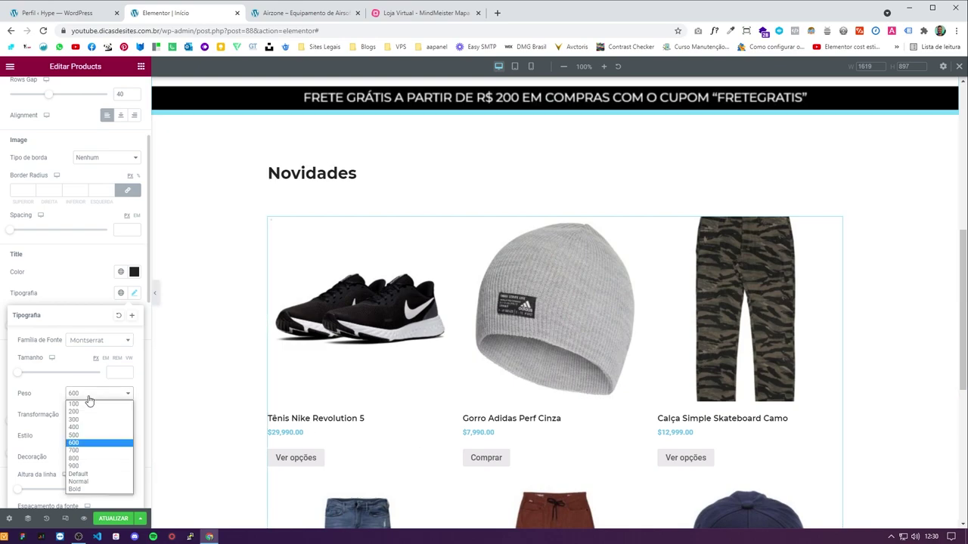
{"action": "left_click", "coordinate": [96, 451]}
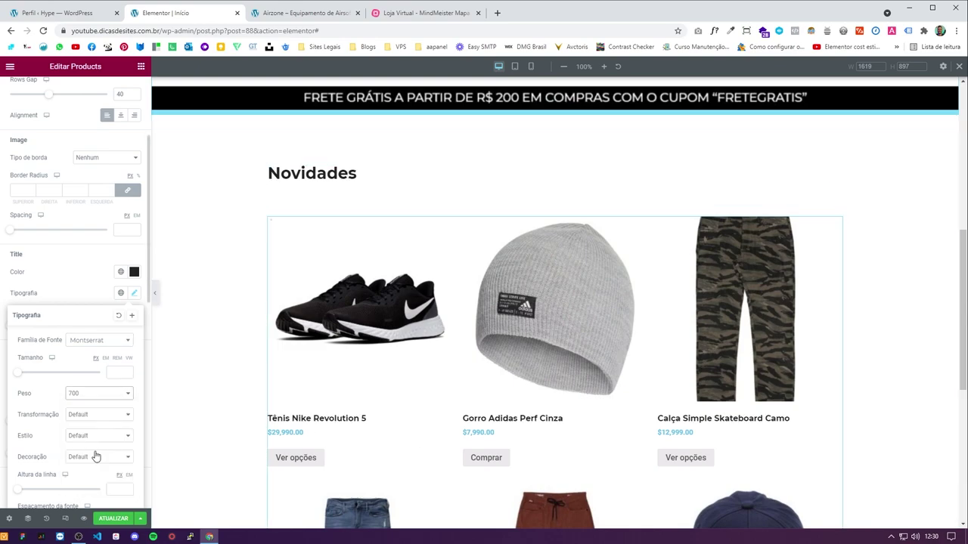
Step: Check the Novidades heading's typography settings and reselect the Products widget
{"action": "left_click", "coordinate": [354, 173]}
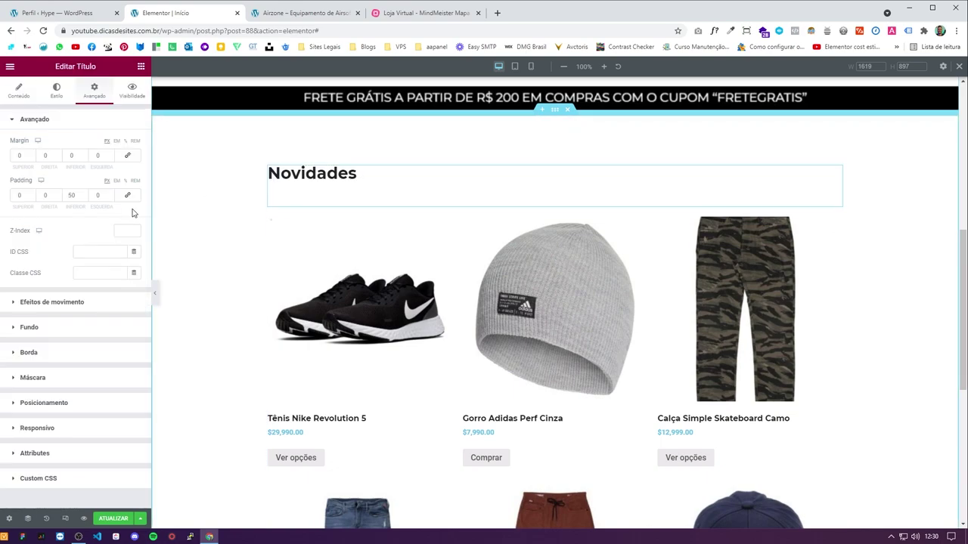
{"action": "left_click", "coordinate": [57, 91]}
{"action": "left_click", "coordinate": [134, 165]}
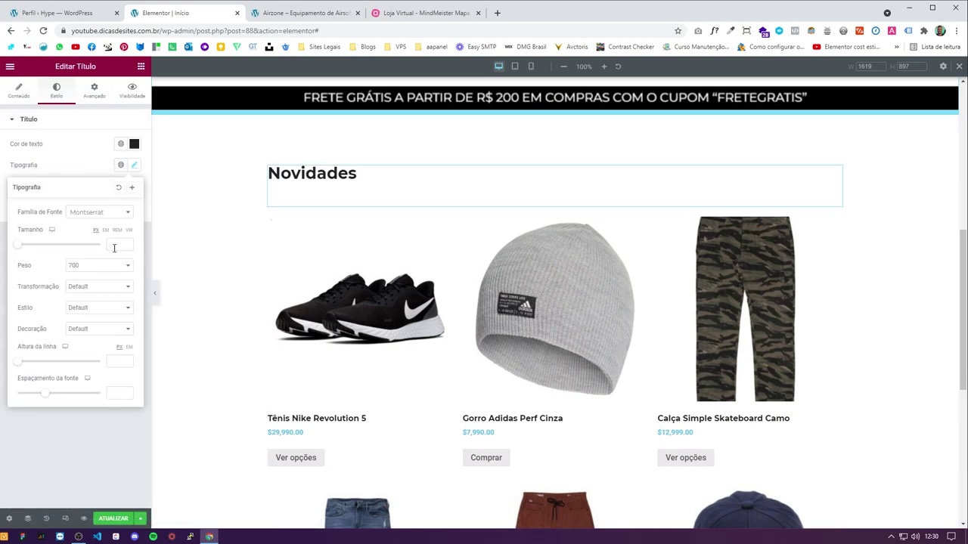
{"action": "left_click", "coordinate": [372, 418]}
Step: Check the rating stars on the Airzone store and set the product star colour to match the product title colour
{"action": "scroll", "coordinate": [113, 402], "scroll_direction": "down", "scroll_amount": 3}
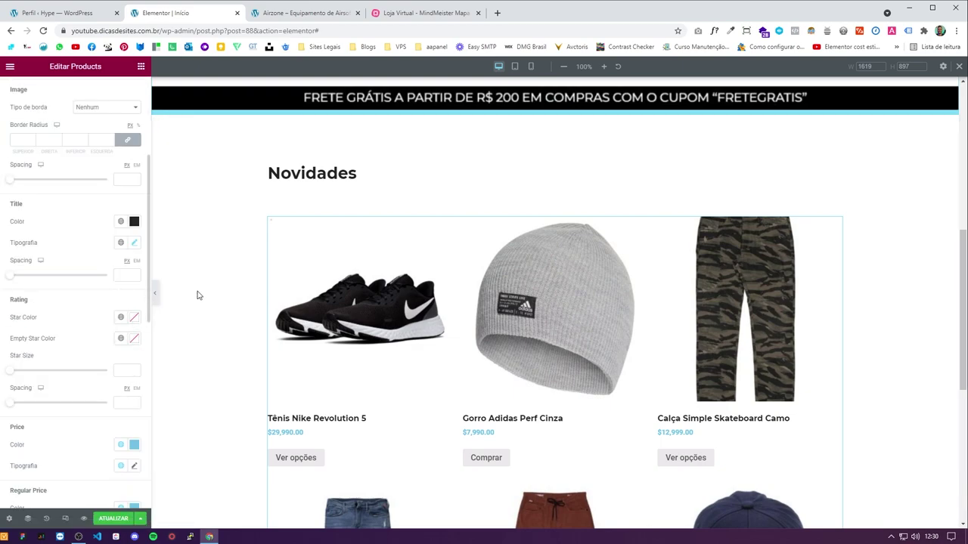
{"action": "left_click", "coordinate": [274, 30]}
{"action": "left_click", "coordinate": [303, 12]}
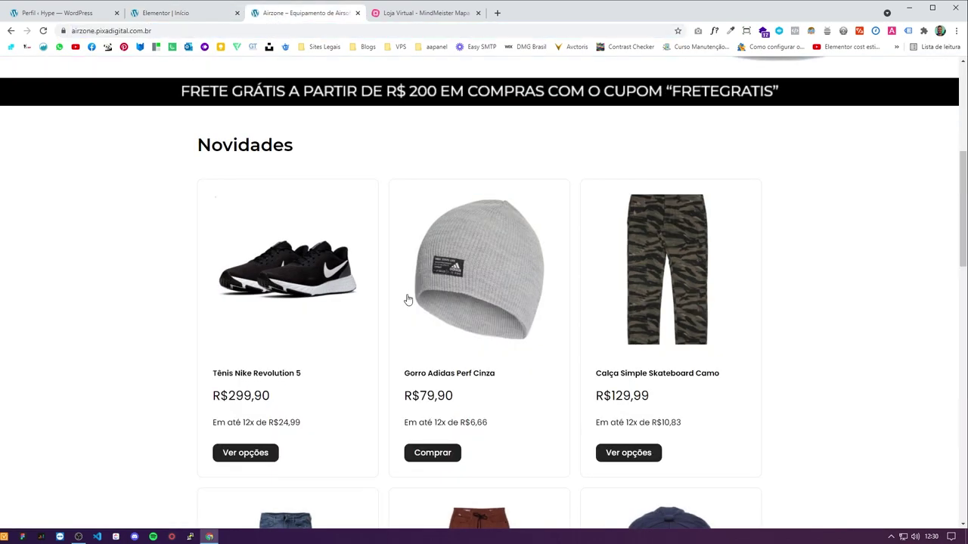
{"action": "scroll", "coordinate": [406, 296], "scroll_direction": "down", "scroll_amount": 3}
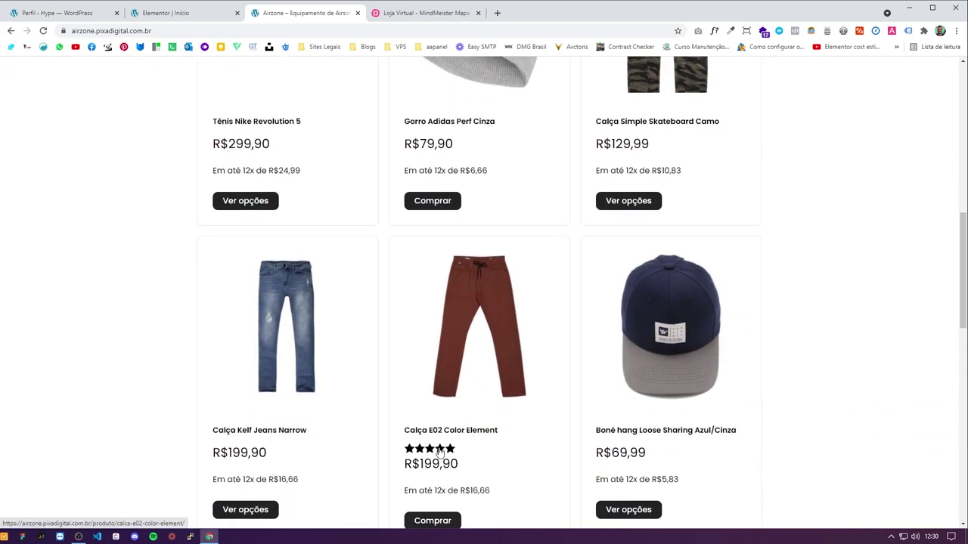
{"action": "left_click", "coordinate": [186, 13]}
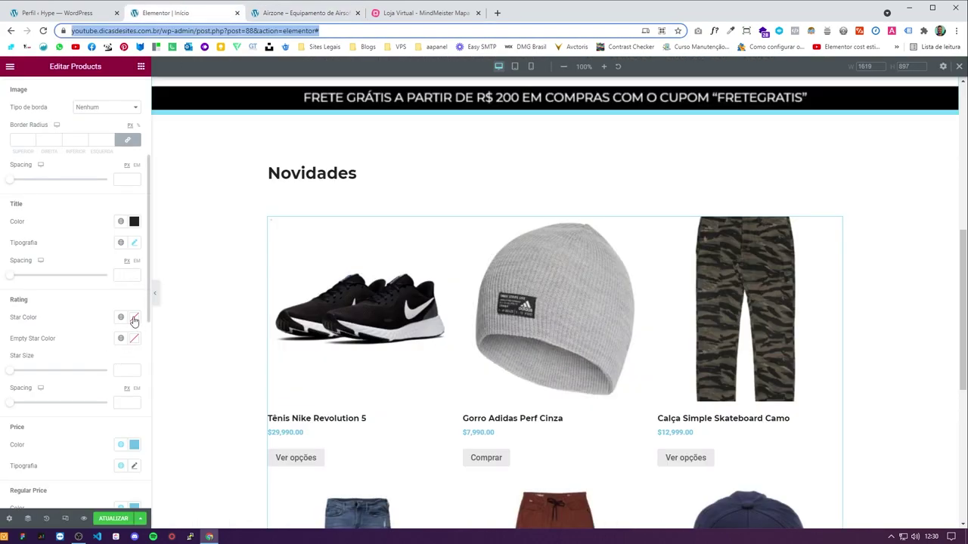
{"action": "left_click", "coordinate": [134, 319]}
{"action": "left_click", "coordinate": [135, 322]}
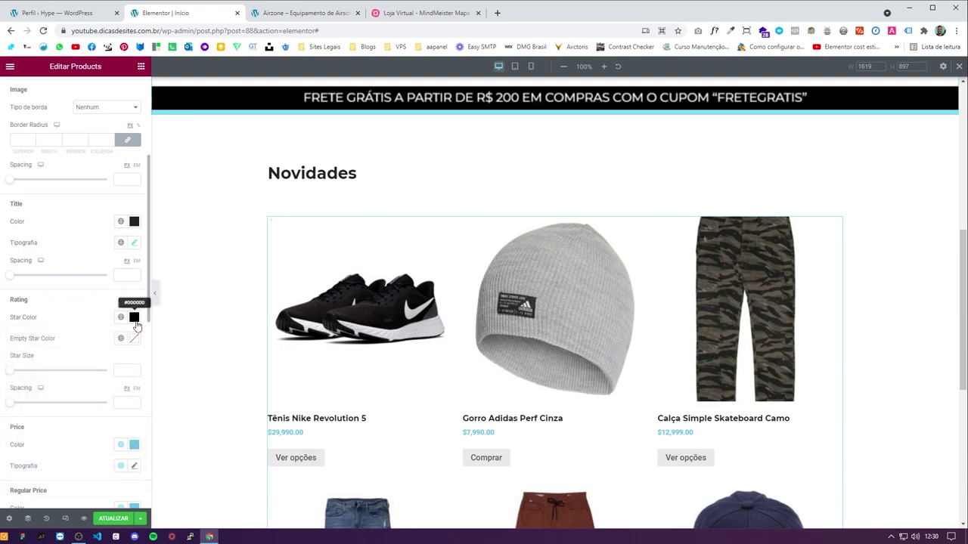
{"action": "left_click", "coordinate": [135, 222]}
{"action": "left_click", "coordinate": [101, 216]}
{"action": "left_click", "coordinate": [134, 317]}
{"action": "left_click", "coordinate": [134, 317]}
Step: Set the empty star colour of the product ratings to light grey
{"action": "left_click", "coordinate": [136, 339]}
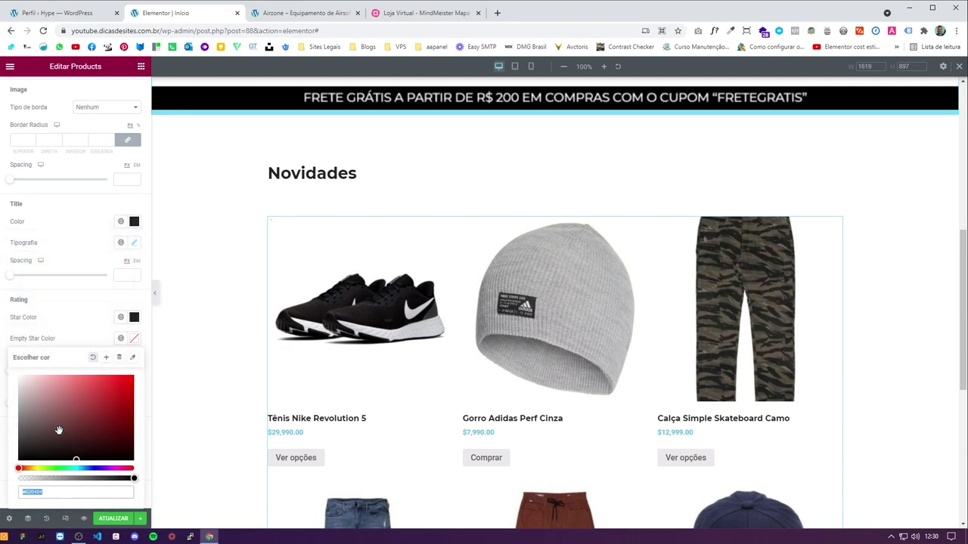
{"action": "left_click_drag", "start_coordinate": [46, 428], "coordinate": [2, 391]}
{"action": "left_click", "coordinate": [83, 320]}
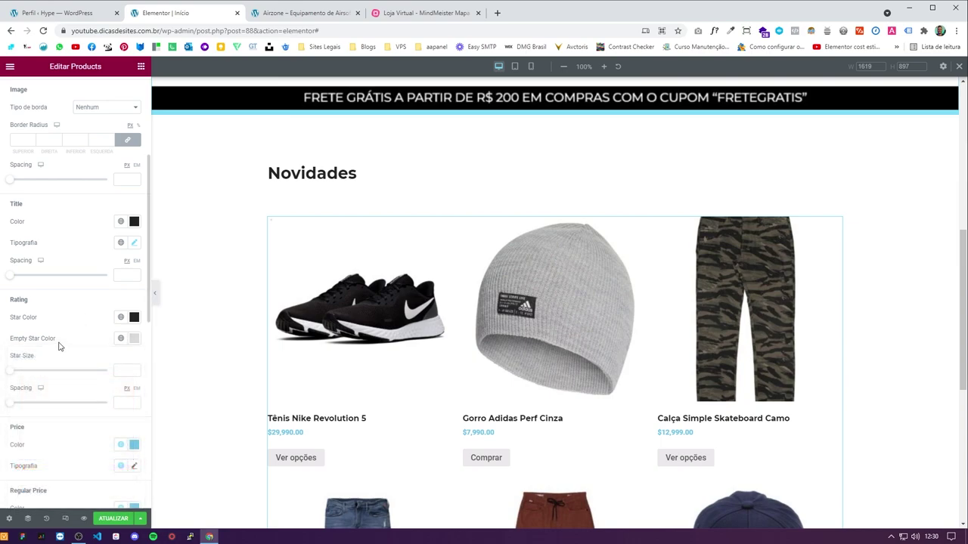
Step: Set the product rating's star size to 20 and its spacing to 10
{"action": "scroll", "coordinate": [75, 340], "scroll_direction": "down", "scroll_amount": 1}
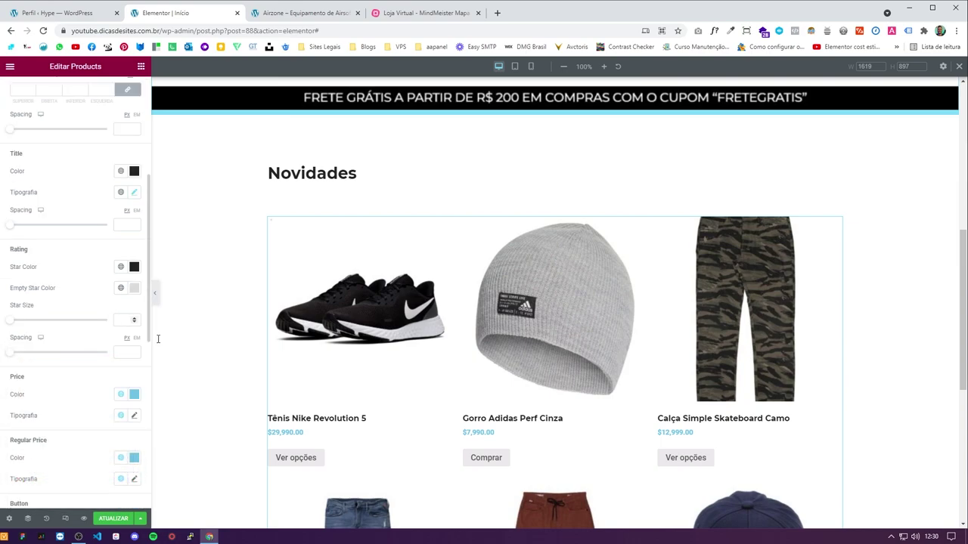
{"action": "scroll", "coordinate": [451, 374], "scroll_direction": "down", "scroll_amount": 3}
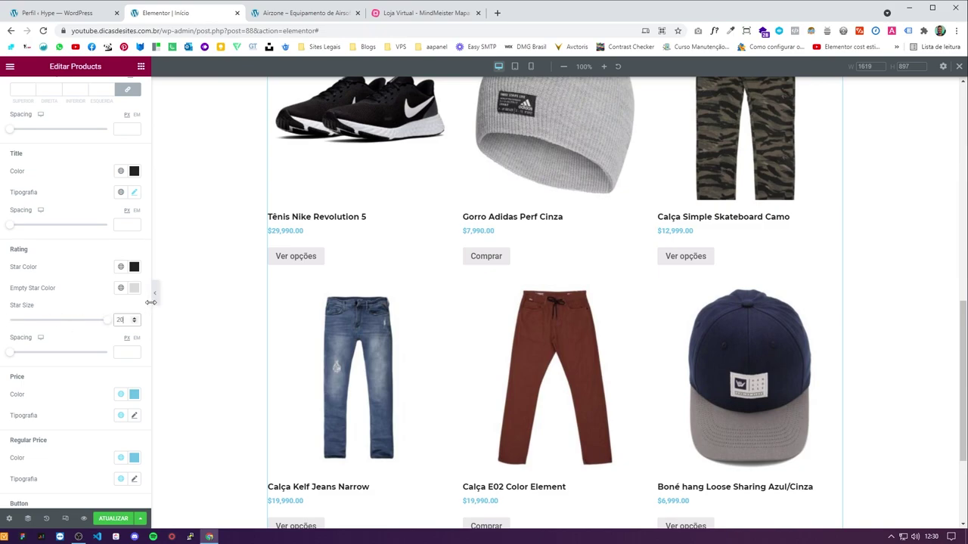
{"action": "scroll", "coordinate": [88, 305], "scroll_direction": "down", "scroll_amount": 3}
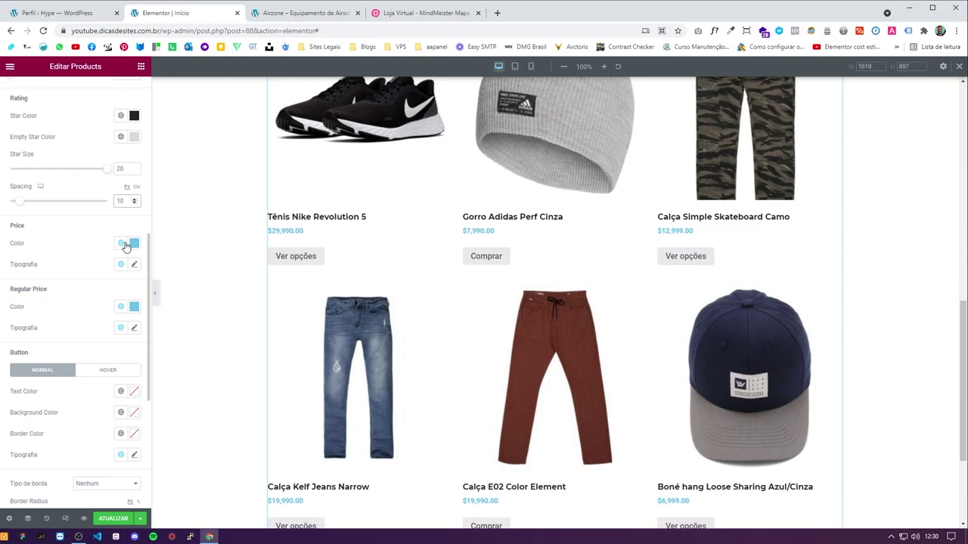
Step: Check the product prices on the Airzone store and set the product price colour to #232323
{"action": "scroll", "coordinate": [268, 298], "scroll_direction": "down", "scroll_amount": 1}
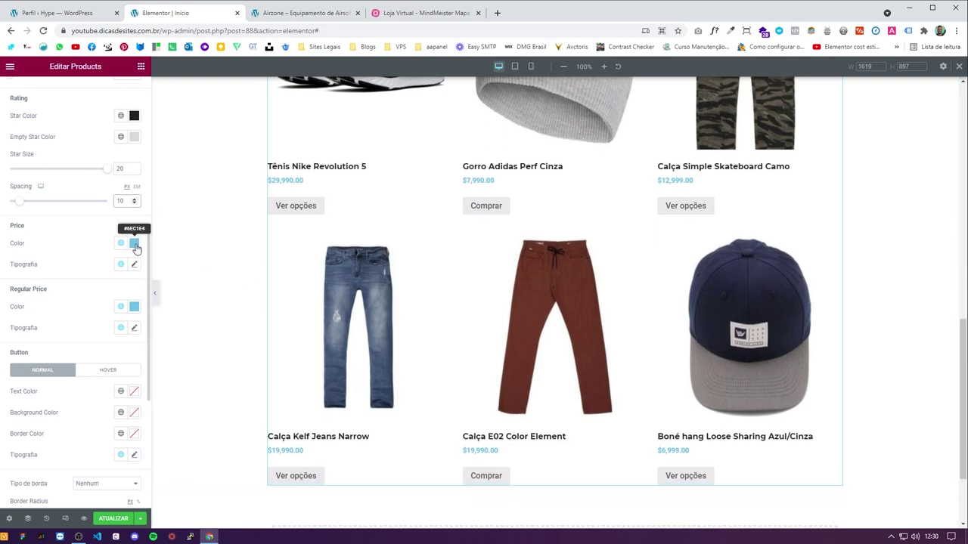
{"action": "left_click", "coordinate": [301, 13]}
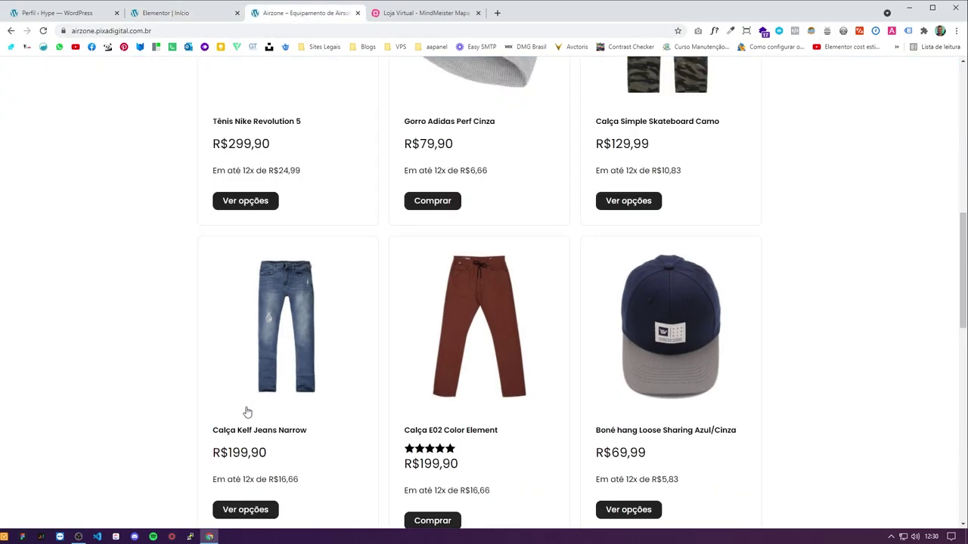
{"action": "left_click", "coordinate": [159, 13]}
{"action": "left_click", "coordinate": [134, 243]}
{"action": "left_click", "coordinate": [134, 244]}
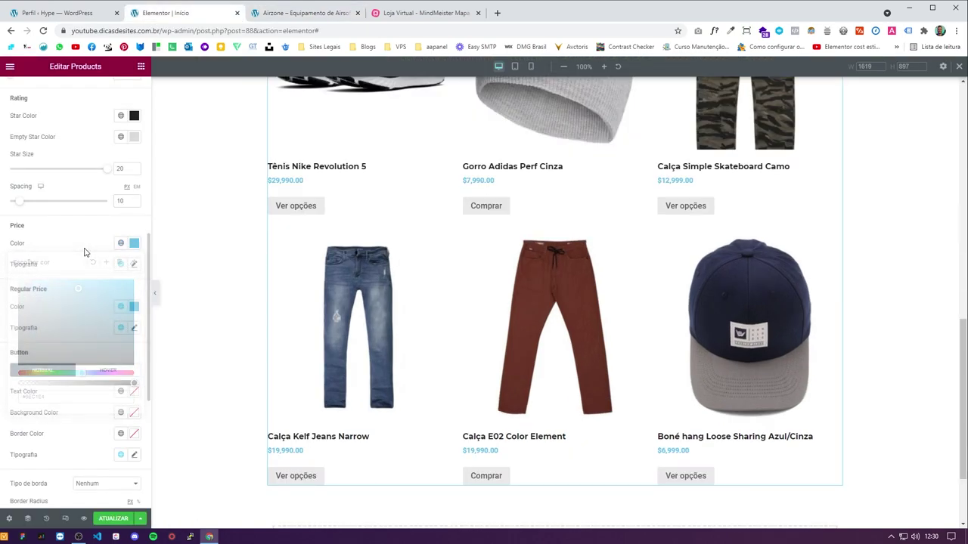
{"action": "left_click", "coordinate": [133, 246]}
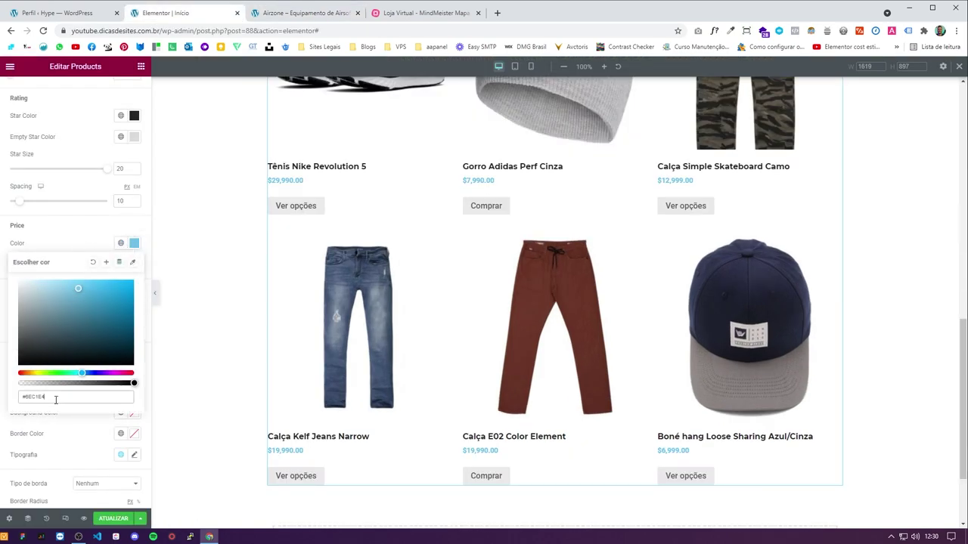
{"action": "type", "text": "#232323"}
{"action": "key", "text": "Return"}
Step: Set the product price typography to Montserrat with a weight of 500
{"action": "left_click", "coordinate": [134, 264]}
{"action": "left_click", "coordinate": [98, 312]}
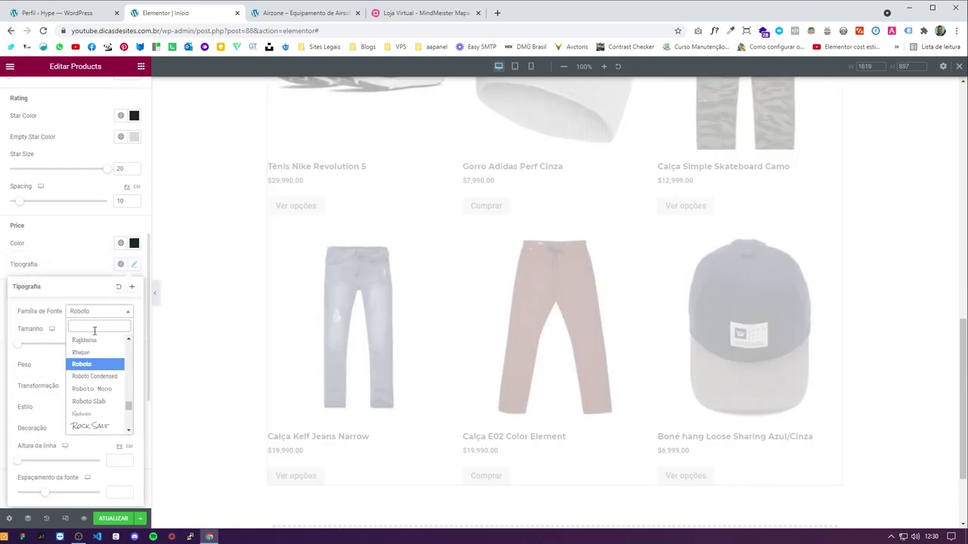
{"action": "type", "text": "mon"}
{"action": "key", "text": "Return"}
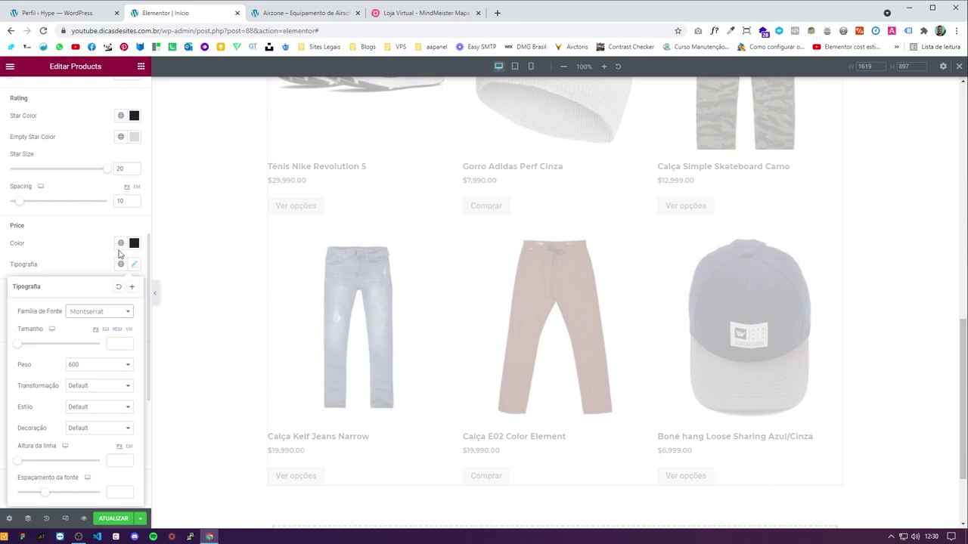
{"action": "left_click", "coordinate": [91, 272]}
{"action": "left_click", "coordinate": [133, 264]}
{"action": "left_click", "coordinate": [98, 365]}
{"action": "left_click", "coordinate": [96, 407]}
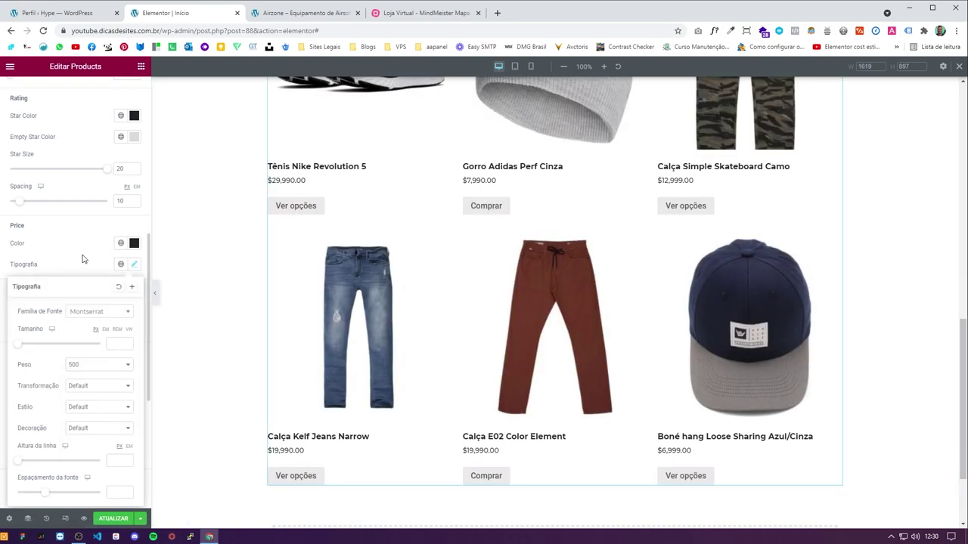
{"action": "left_click", "coordinate": [196, 397]}
Step: Set the regular price colour to the same dark tone as the product price
{"action": "scroll", "coordinate": [292, 451], "scroll_direction": "down", "scroll_amount": 1}
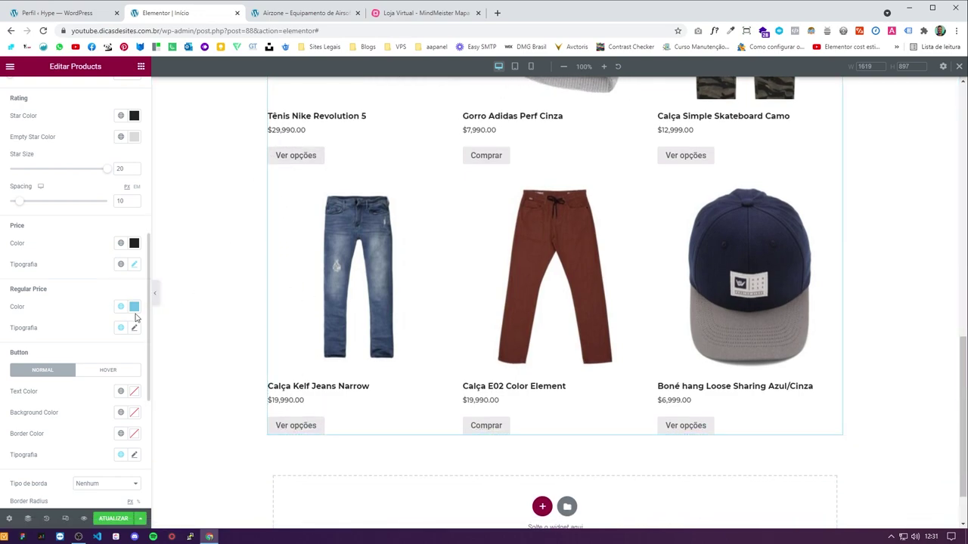
{"action": "left_click", "coordinate": [134, 307]}
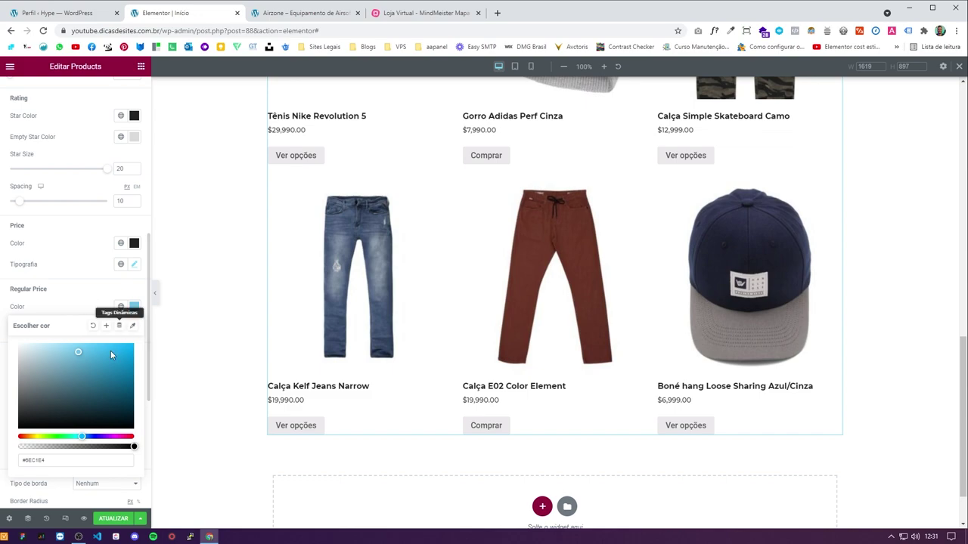
{"action": "type", "text": "#000000"}
{"action": "left_click", "coordinate": [126, 335]}
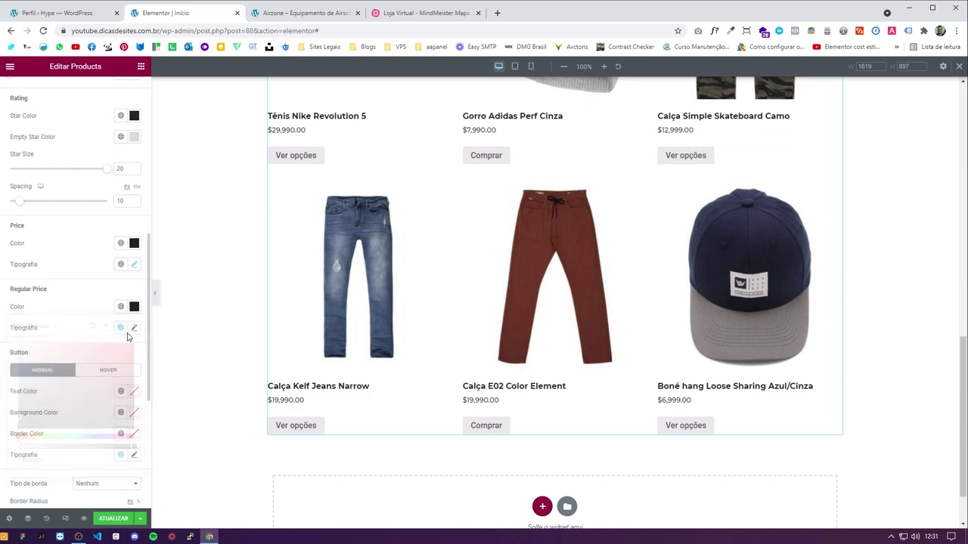
Step: Set the regular price font to Montserrat and choose its font weight
{"action": "left_click", "coordinate": [134, 331]}
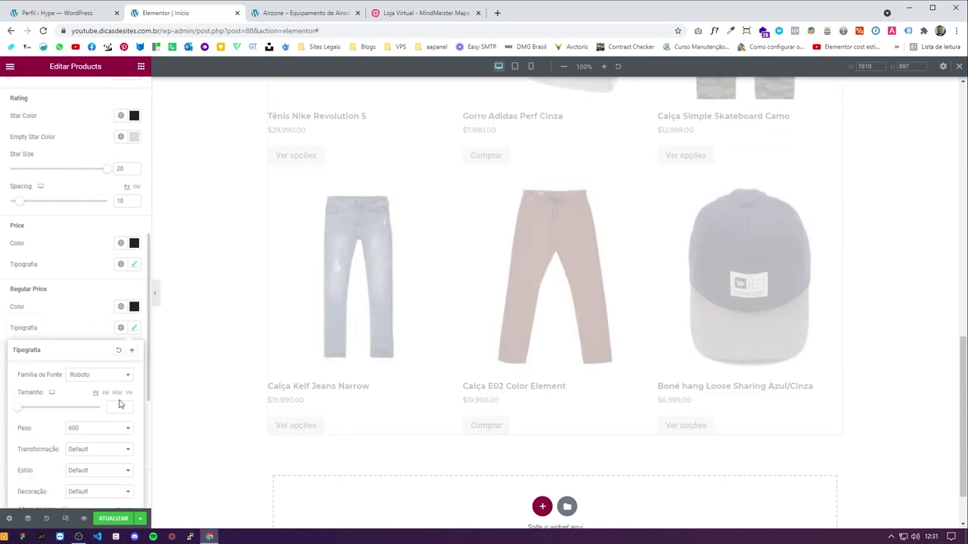
{"action": "left_click", "coordinate": [102, 375]}
{"action": "type", "text": "mont"}
{"action": "key", "text": "Return"}
{"action": "left_click", "coordinate": [100, 429]}
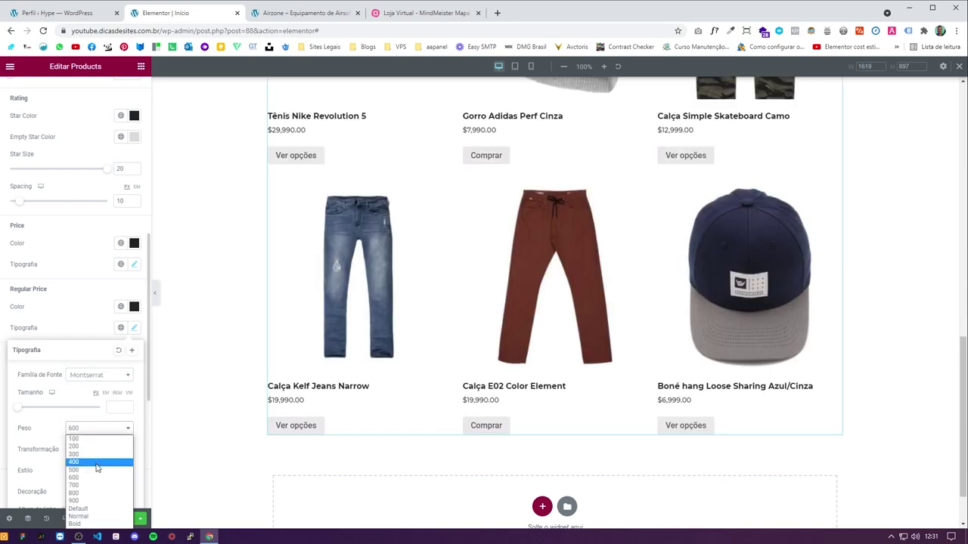
{"action": "left_click", "coordinate": [93, 477]}
{"action": "left_click", "coordinate": [81, 331]}
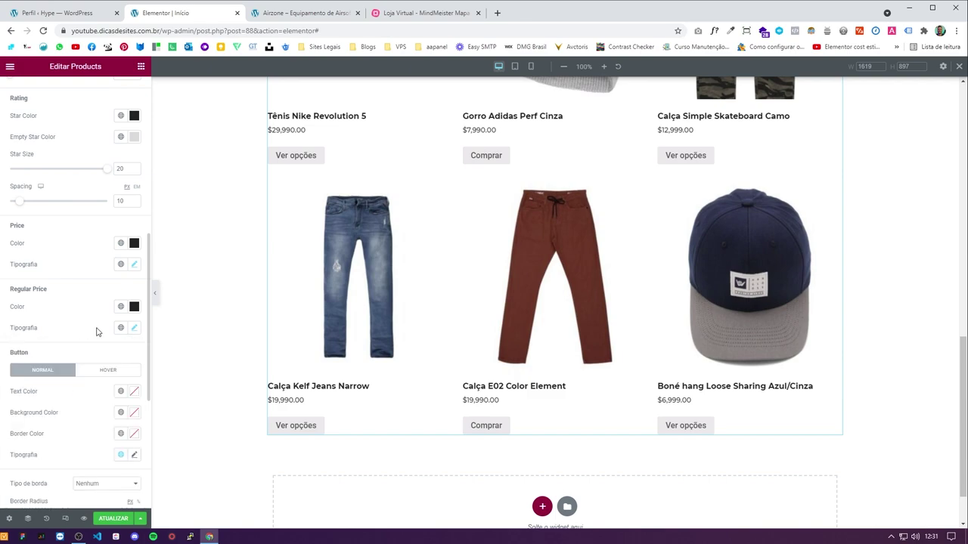
Step: Increase the product price's font size so it is clearly larger than the product title
{"action": "left_click", "coordinate": [134, 264]}
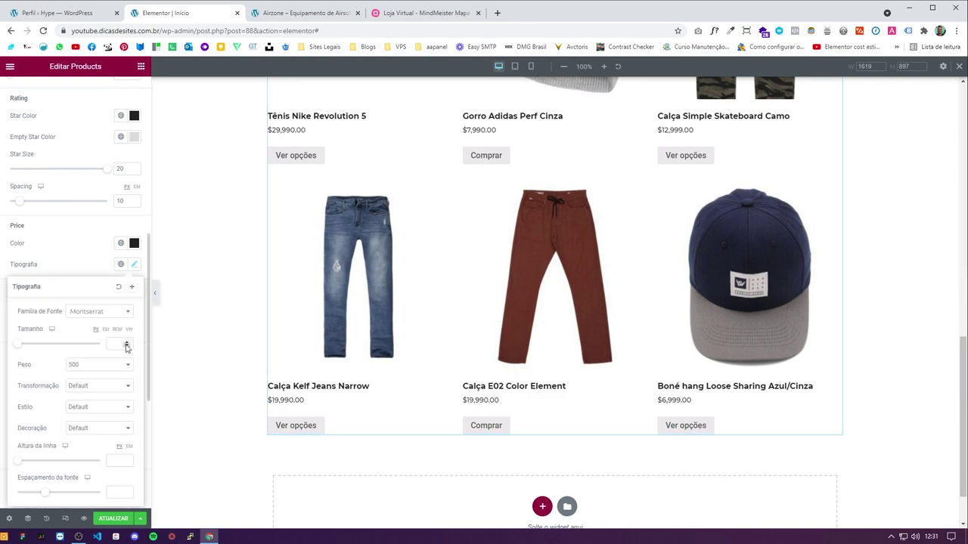
{"action": "left_click", "coordinate": [127, 346]}
{"action": "left_click_drag", "start_coordinate": [127, 344], "coordinate": [128, 349]}
{"action": "left_click", "coordinate": [106, 266]}
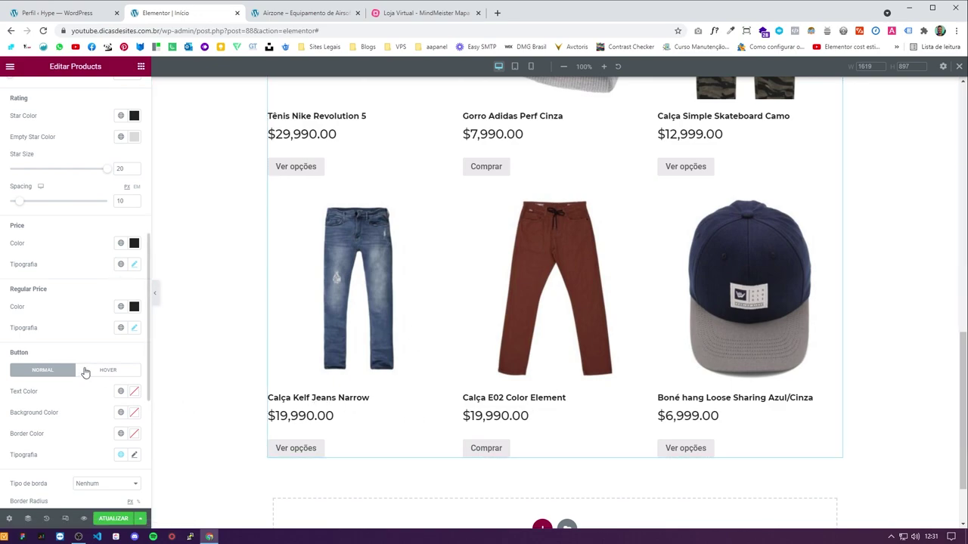
Step: Check the product buttons on the Airzone store and set the button text colour to white (#FFFFFF)
{"action": "scroll", "coordinate": [90, 374], "scroll_direction": "down", "scroll_amount": 1}
{"action": "left_click", "coordinate": [303, 13]}
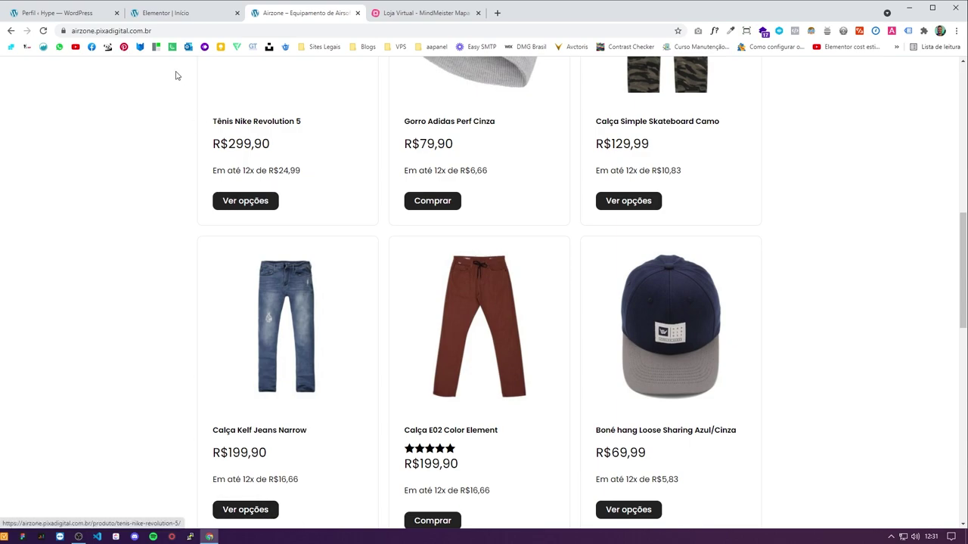
{"action": "left_click", "coordinate": [166, 15]}
{"action": "scroll", "coordinate": [74, 378], "scroll_direction": "down", "scroll_amount": 1}
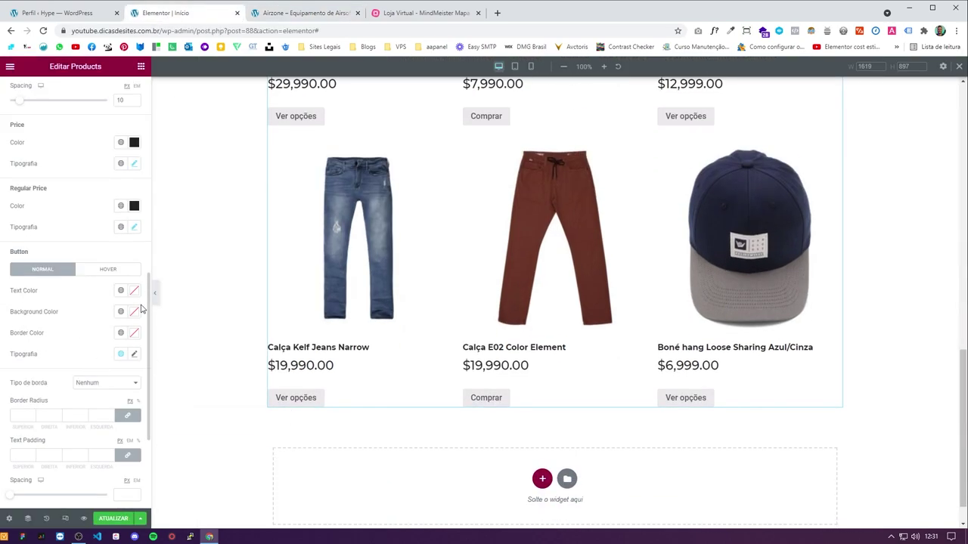
{"action": "left_click", "coordinate": [136, 292]}
{"action": "left_click", "coordinate": [20, 351]}
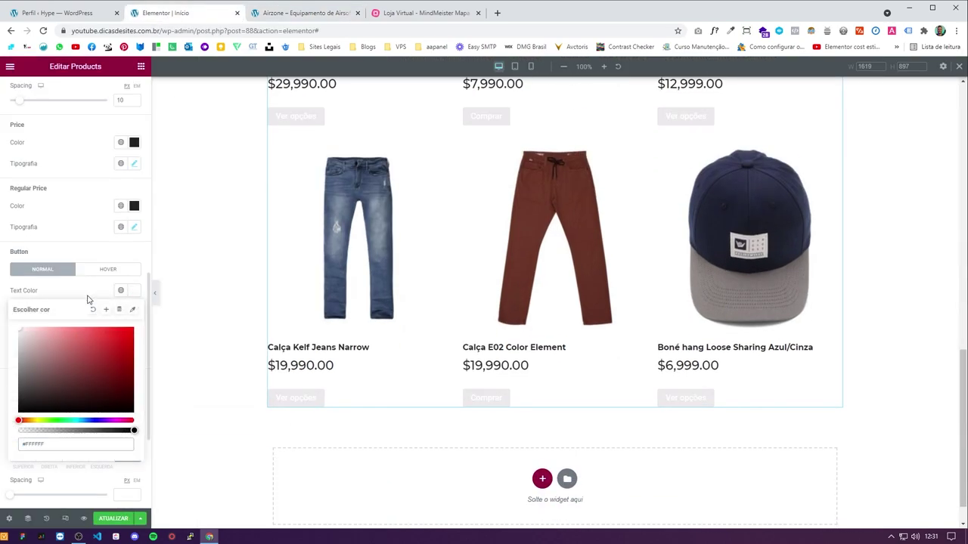
Step: Give the product buttons a near-black background colour and set their border colour to #232323
{"action": "left_click", "coordinate": [135, 312]}
{"action": "left_click", "coordinate": [134, 311]}
{"action": "type", "text": "#000000"}
{"action": "left_click", "coordinate": [86, 308]}
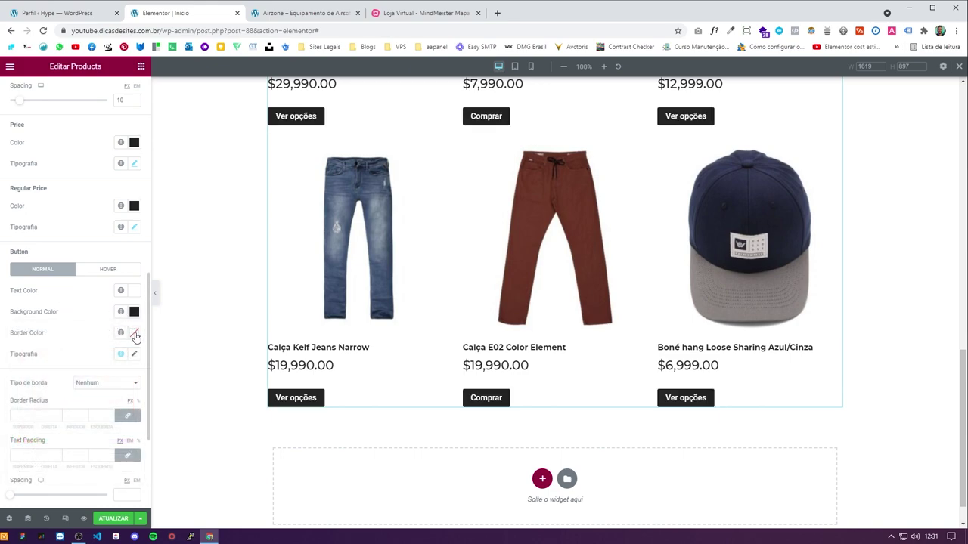
{"action": "left_click", "coordinate": [136, 337]}
{"action": "type", "text": "#232323"}
{"action": "left_click", "coordinate": [138, 338]}
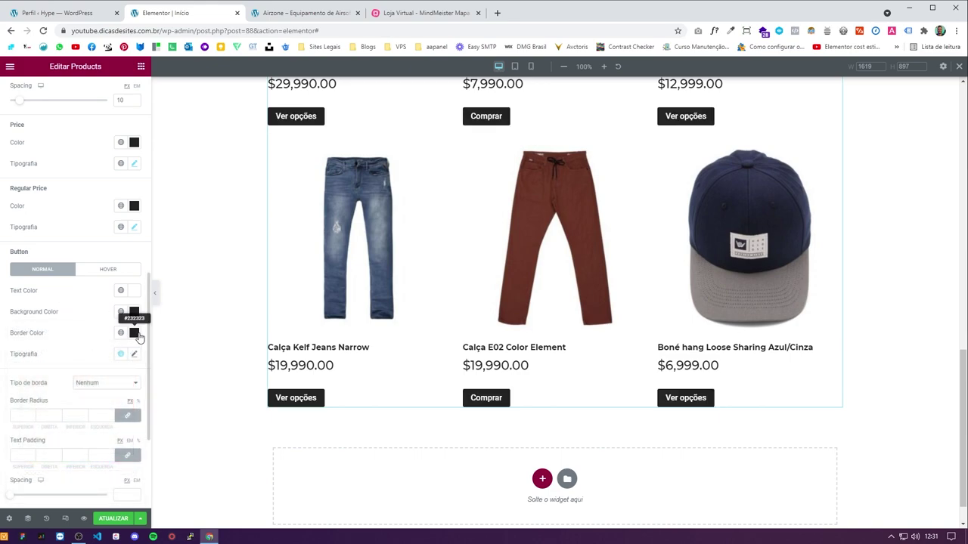
Step: Set the product buttons' border radius to 10 on all corners and compare them with the Airzone store's buttons
{"action": "left_click", "coordinate": [25, 415]}
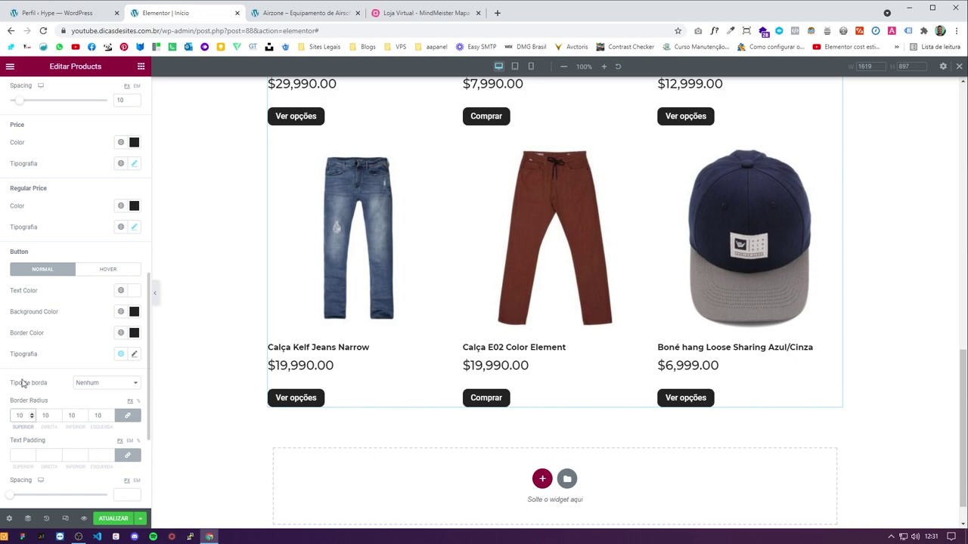
{"action": "left_click", "coordinate": [303, 13]}
{"action": "left_click", "coordinate": [181, 13]}
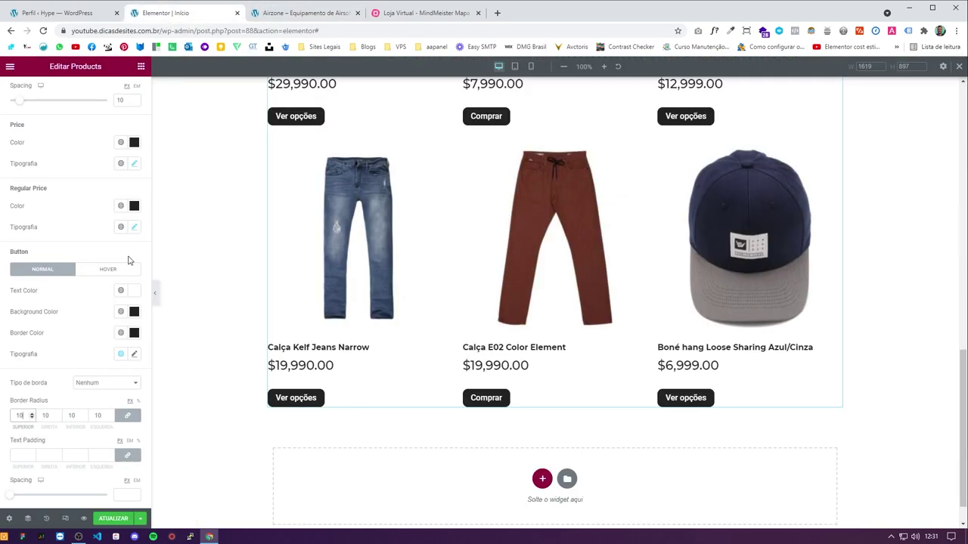
Step: Unlink the product buttons' text padding values and set all four sides to 10
{"action": "scroll", "coordinate": [41, 473], "scroll_direction": "down", "scroll_amount": 1}
{"action": "scroll", "coordinate": [63, 312], "scroll_direction": "up", "scroll_amount": 1}
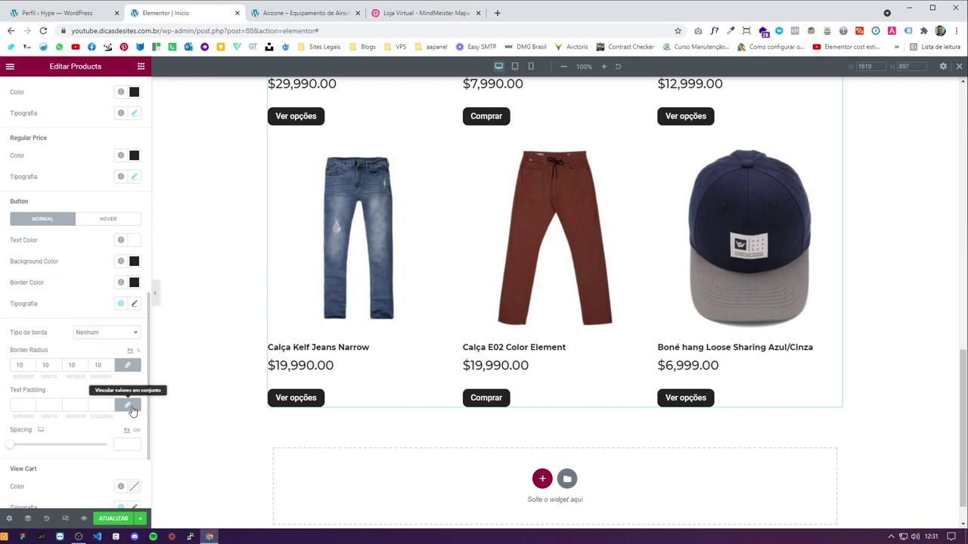
{"action": "left_click", "coordinate": [130, 408]}
{"action": "left_click", "coordinate": [26, 409]}
{"action": "type", "text": "10"}
{"action": "left_click", "coordinate": [47, 406]}
{"action": "type", "text": "10"}
{"action": "left_click", "coordinate": [73, 405]}
{"action": "type", "text": "10"}
{"action": "left_click", "coordinate": [97, 405]}
{"action": "type", "text": "10"}
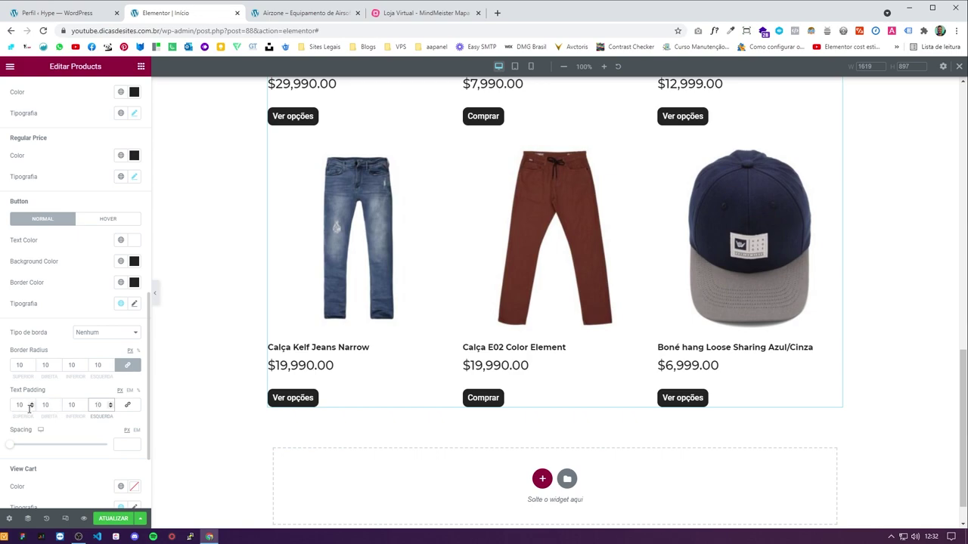
Step: Set the product buttons' text padding to 15 above and below and 20 on the left and right sides
{"action": "left_click", "coordinate": [25, 409]}
{"action": "key", "text": "BackSpace"}
{"action": "type", "text": "5"}
{"action": "left_click", "coordinate": [72, 406]}
{"action": "key", "text": "BackSpace"}
{"action": "type", "text": "5"}
{"action": "left_click", "coordinate": [41, 406]}
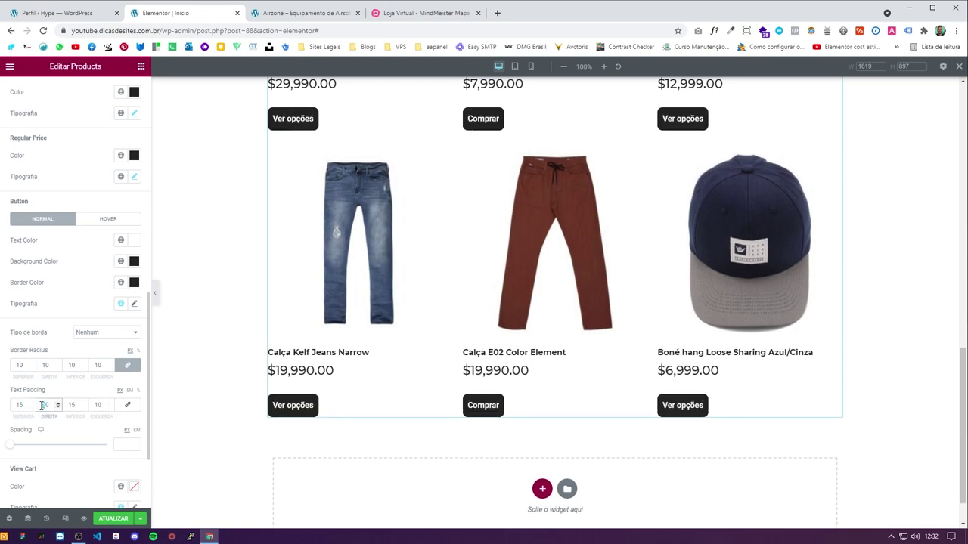
{"action": "key", "text": "BackSpace"}
{"action": "type", "text": "2"}
{"action": "left_click", "coordinate": [96, 406]}
{"action": "key", "text": "BackSpace"}
{"action": "type", "text": "2"}
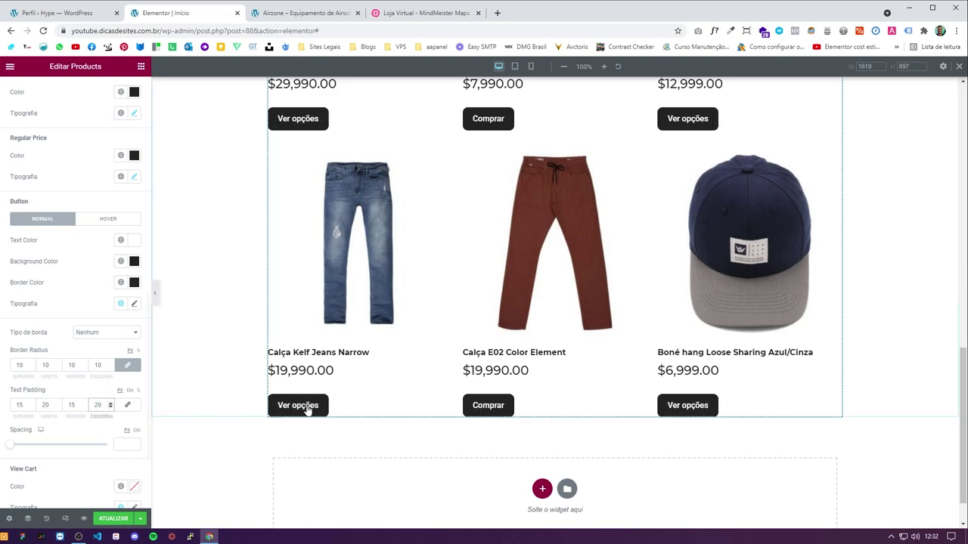
Step: Compare the buttons with the Airzone store and set the text padding above and below to 10
{"action": "left_click", "coordinate": [301, 13]}
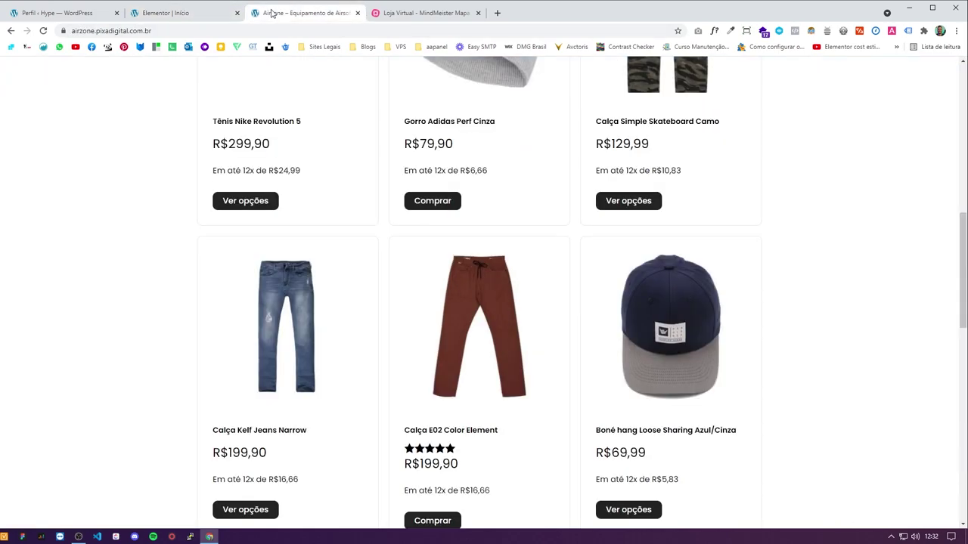
{"action": "left_click", "coordinate": [174, 13]}
{"action": "left_click", "coordinate": [72, 406]}
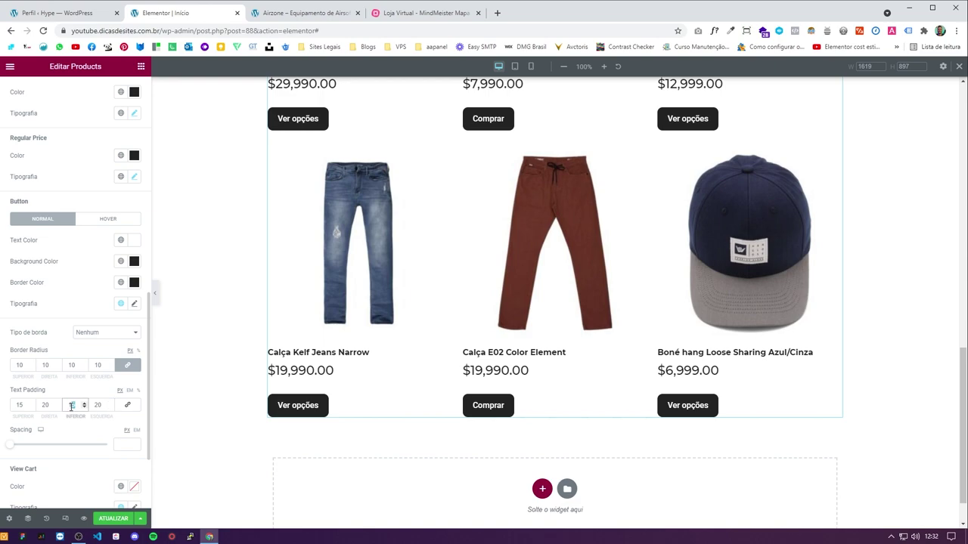
{"action": "left_click", "coordinate": [34, 405]}
{"action": "key", "text": "BackSpace"}
{"action": "type", "text": "0"}
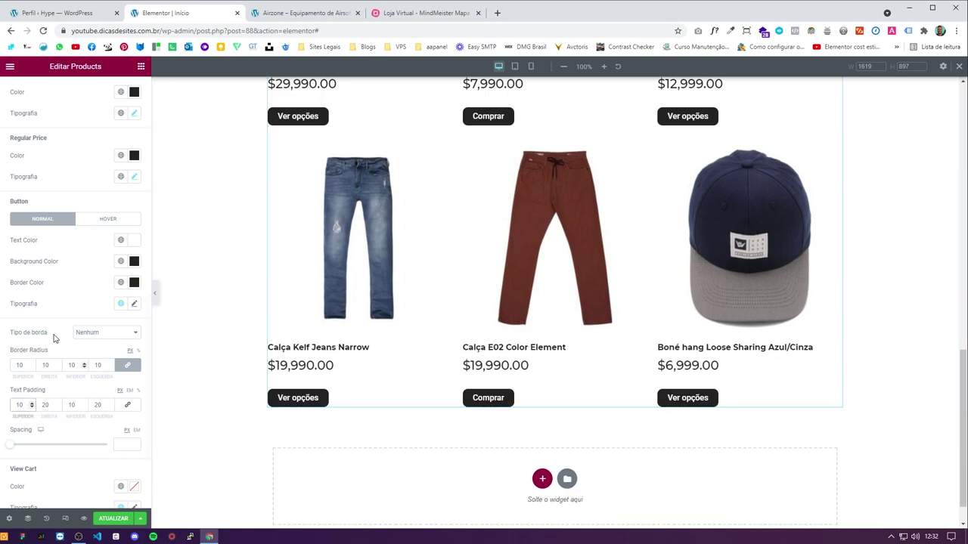
Step: Set the product buttons' font family to Montserrat
{"action": "left_click", "coordinate": [134, 304]}
{"action": "left_click", "coordinate": [117, 352]}
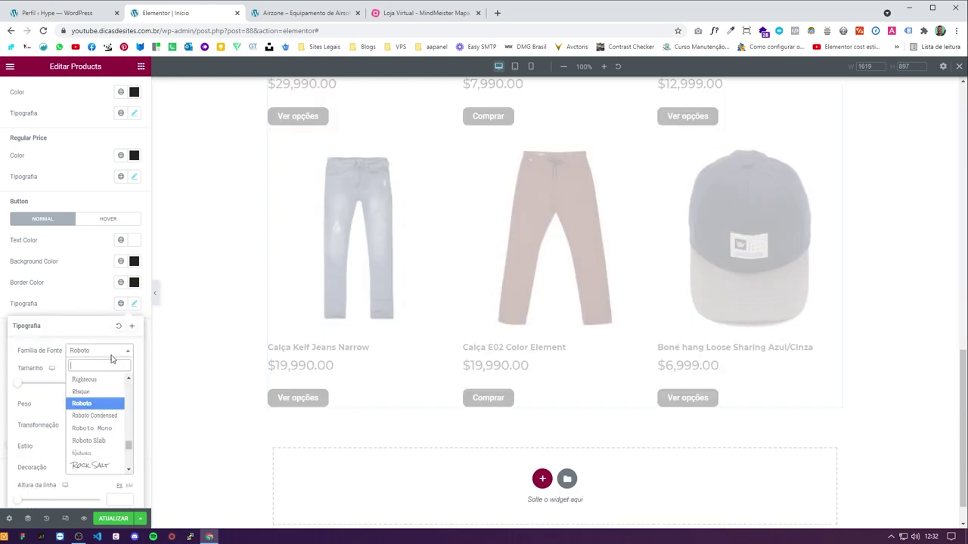
{"action": "type", "text": "monts"}
{"action": "key", "text": "Return"}
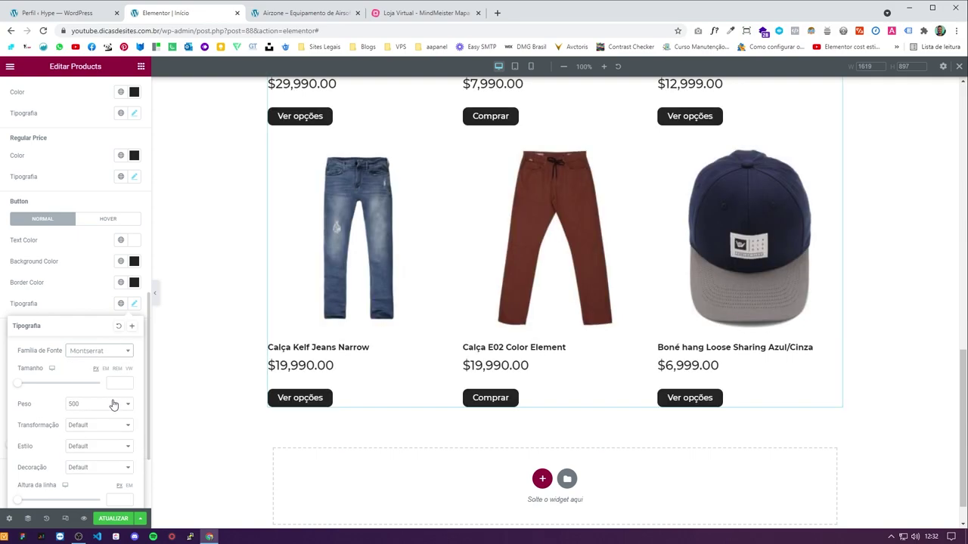
{"action": "left_click", "coordinate": [80, 297]}
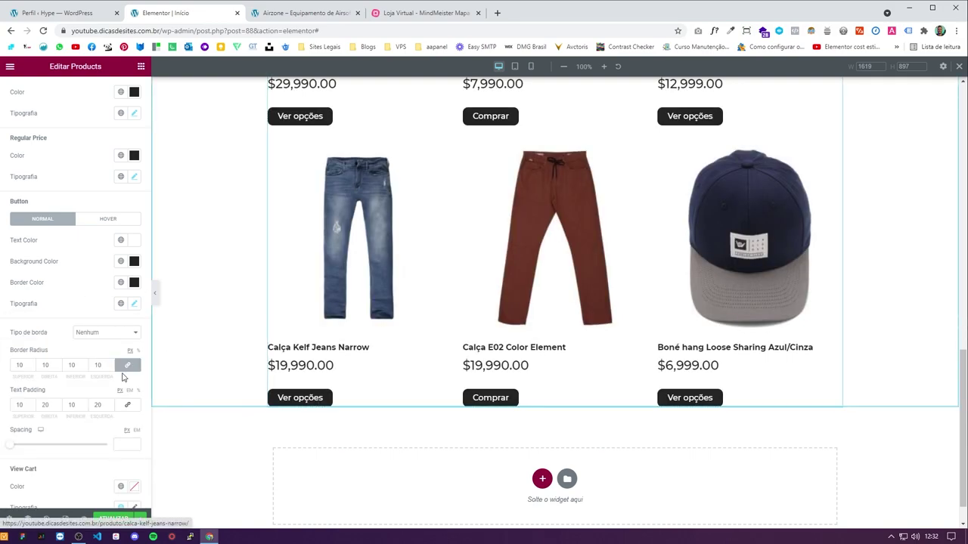
Step: Give the product buttons' hover state white text with a black background and a black border color
{"action": "scroll", "coordinate": [340, 354], "scroll_direction": "up", "scroll_amount": 2}
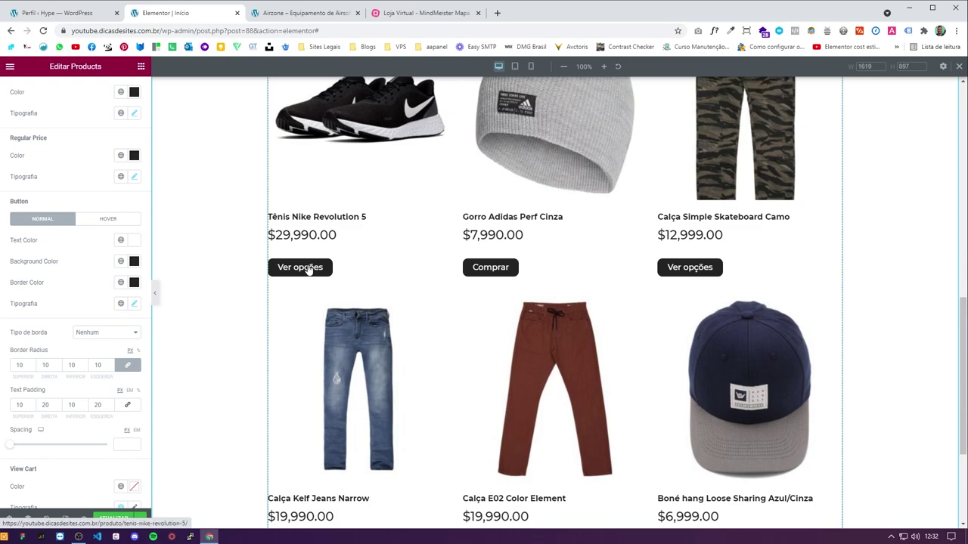
{"action": "left_click", "coordinate": [113, 221]}
{"action": "left_click", "coordinate": [135, 263]}
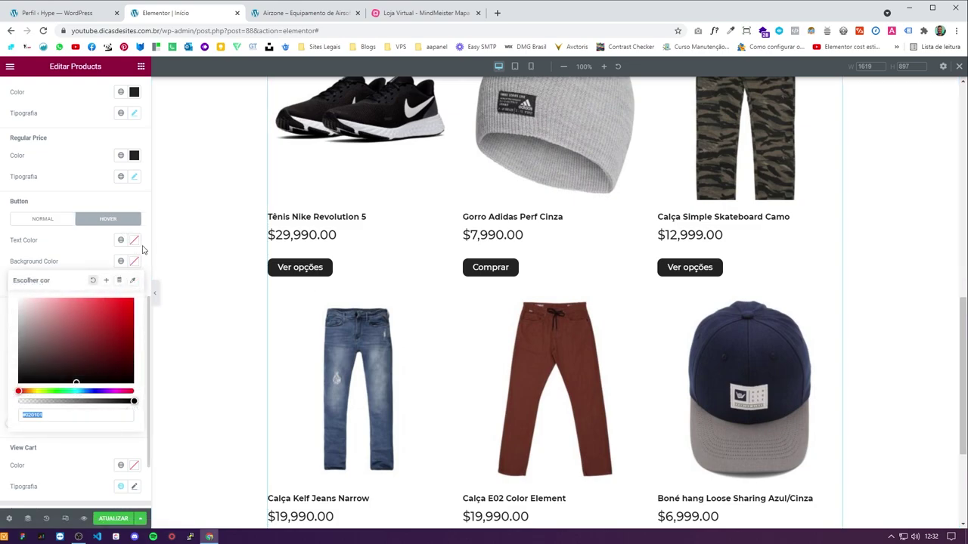
{"action": "left_click_drag", "start_coordinate": [81, 339], "coordinate": [22, 269]}
{"action": "left_click", "coordinate": [133, 261]}
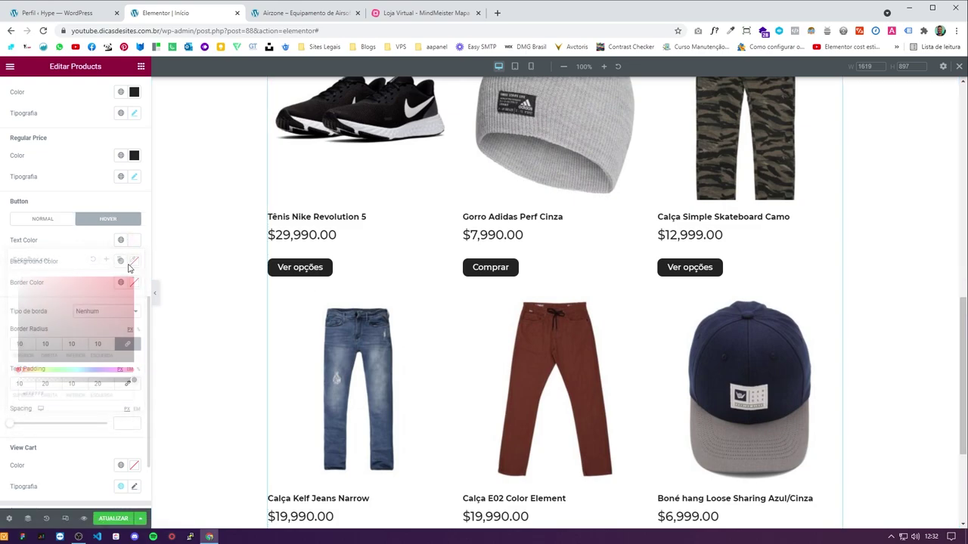
{"action": "left_click_drag", "start_coordinate": [84, 375], "coordinate": [19, 383]}
{"action": "left_click", "coordinate": [134, 260]}
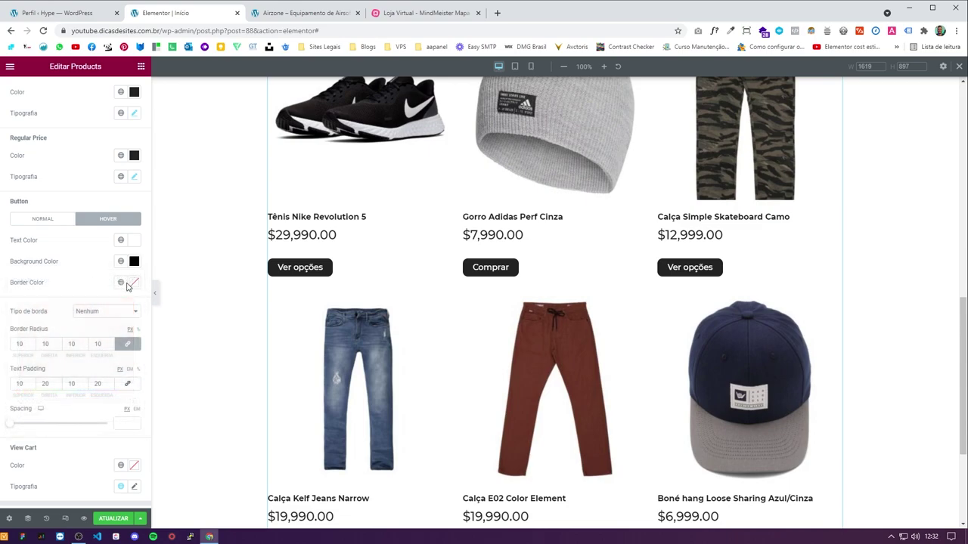
{"action": "left_click", "coordinate": [134, 282]}
{"action": "left_click", "coordinate": [101, 301]}
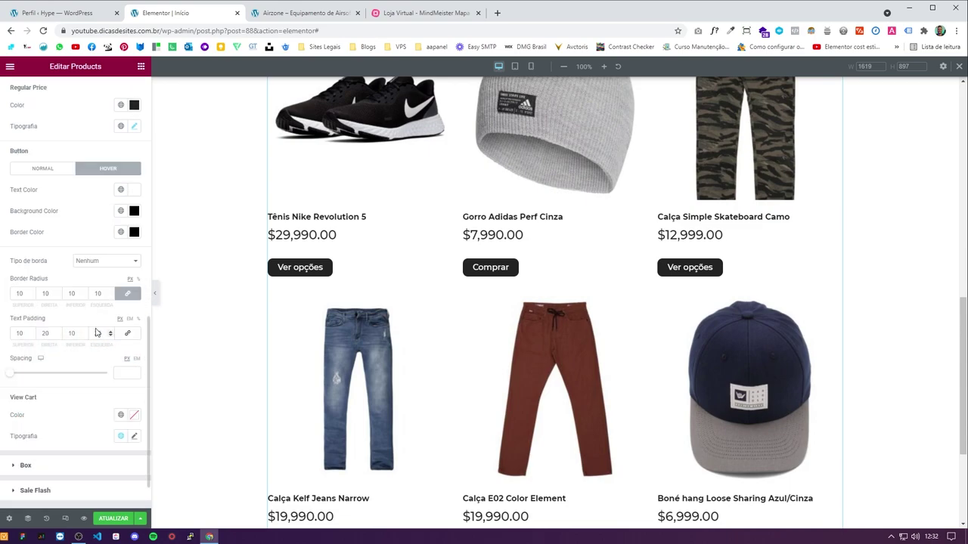
{"action": "scroll", "coordinate": [337, 371], "scroll_direction": "down", "scroll_amount": 1}
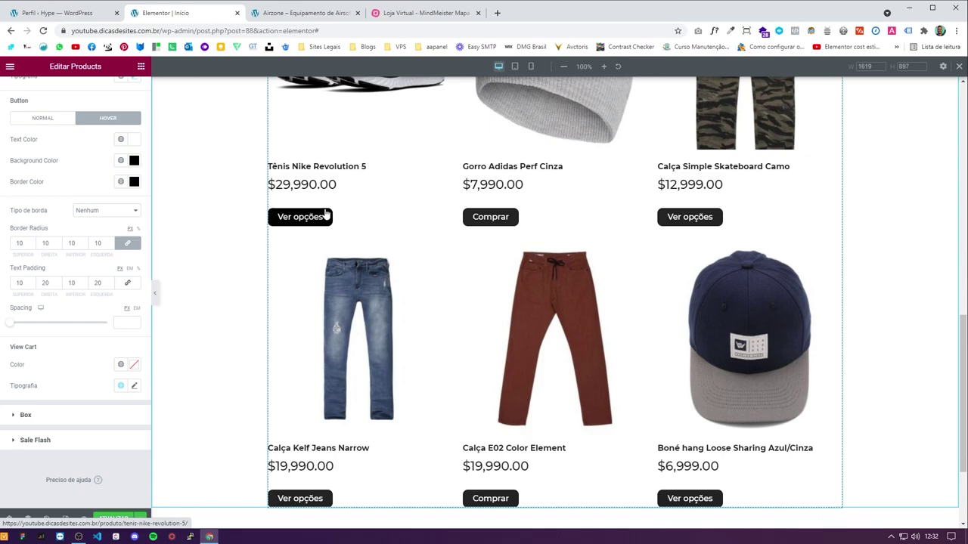
{"action": "scroll", "coordinate": [378, 271], "scroll_direction": "up", "scroll_amount": 3}
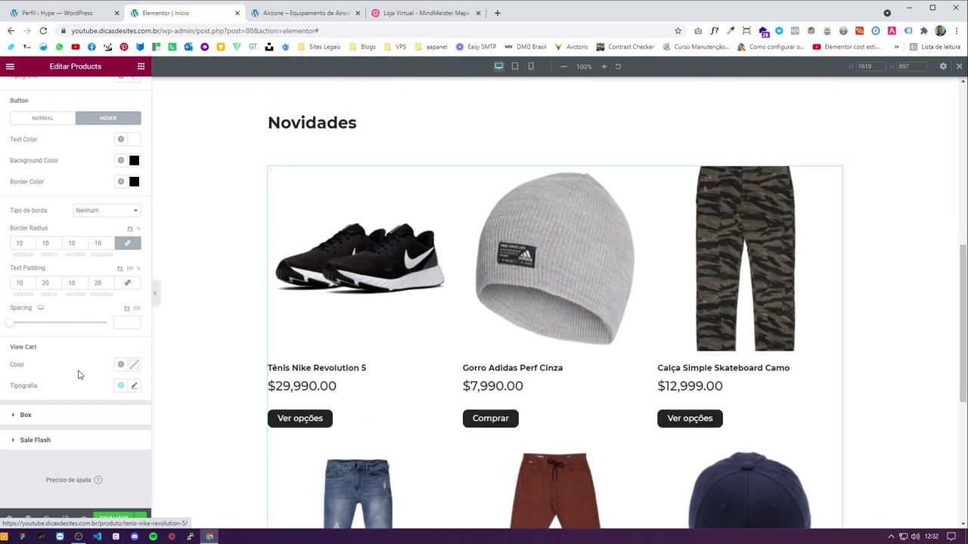
Step: Set the product boxes' border width to 1 and their padding to 20 on all sides
{"action": "left_click", "coordinate": [69, 420]}
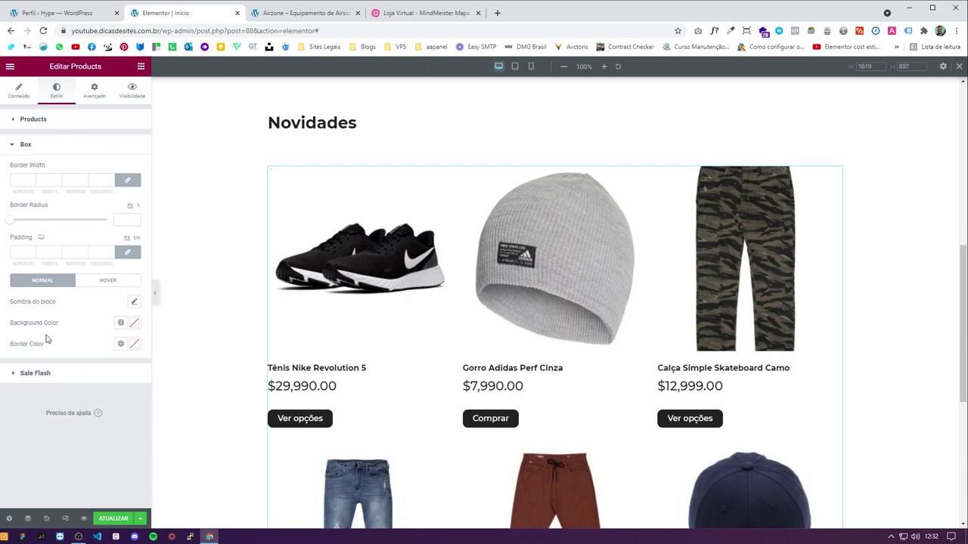
{"action": "left_click", "coordinate": [15, 175]}
{"action": "type", "text": "1"}
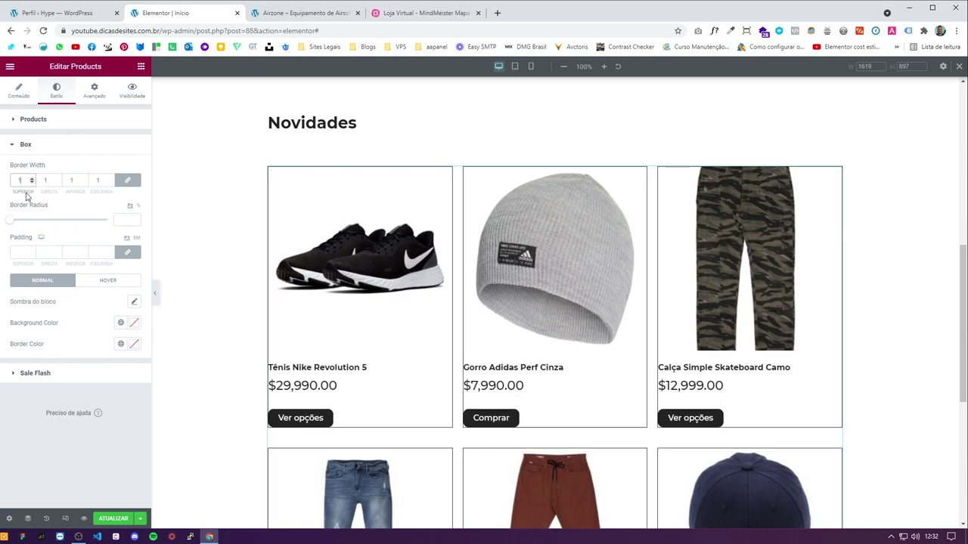
{"action": "left_click", "coordinate": [28, 248]}
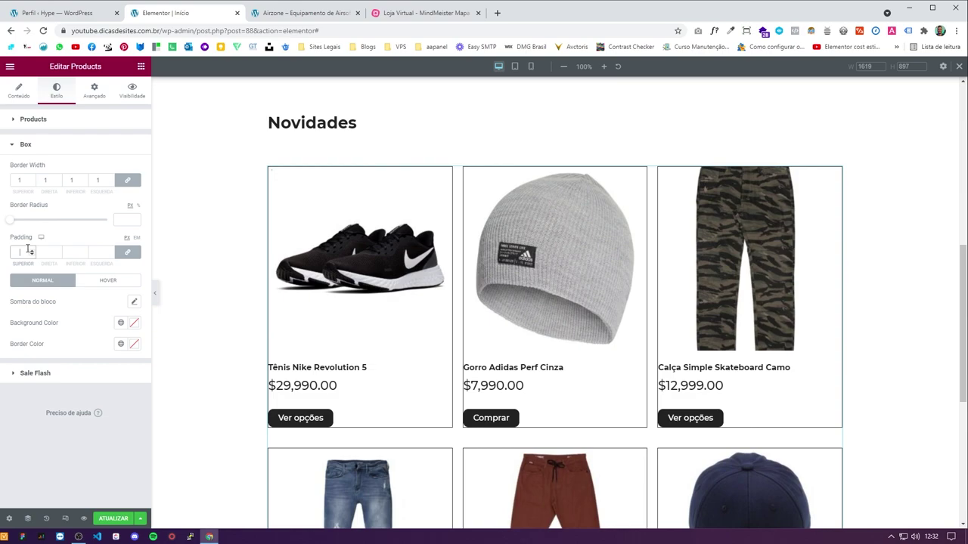
{"action": "type", "text": "20"}
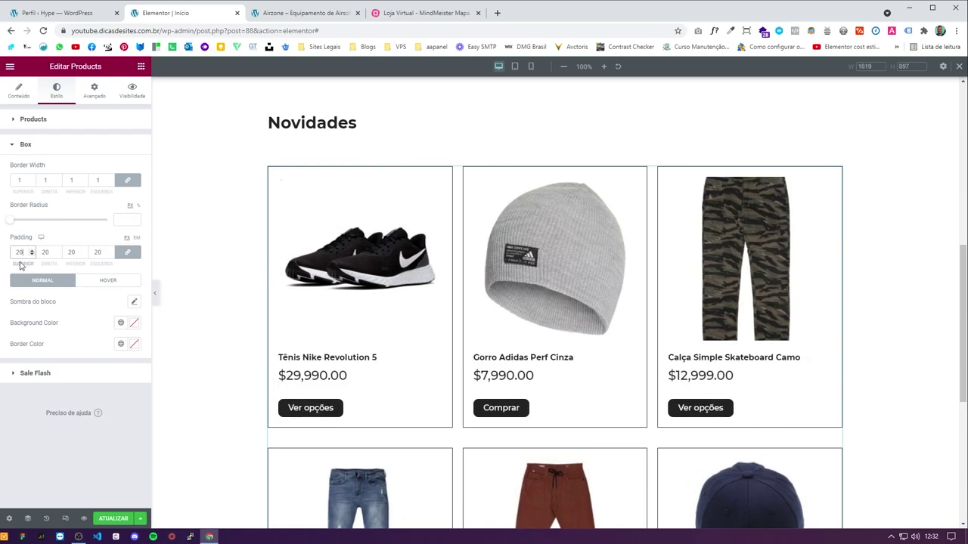
Step: Unlink the product boxes' padding values and set the padding to 0 above and 30 below
{"action": "left_click", "coordinate": [127, 252]}
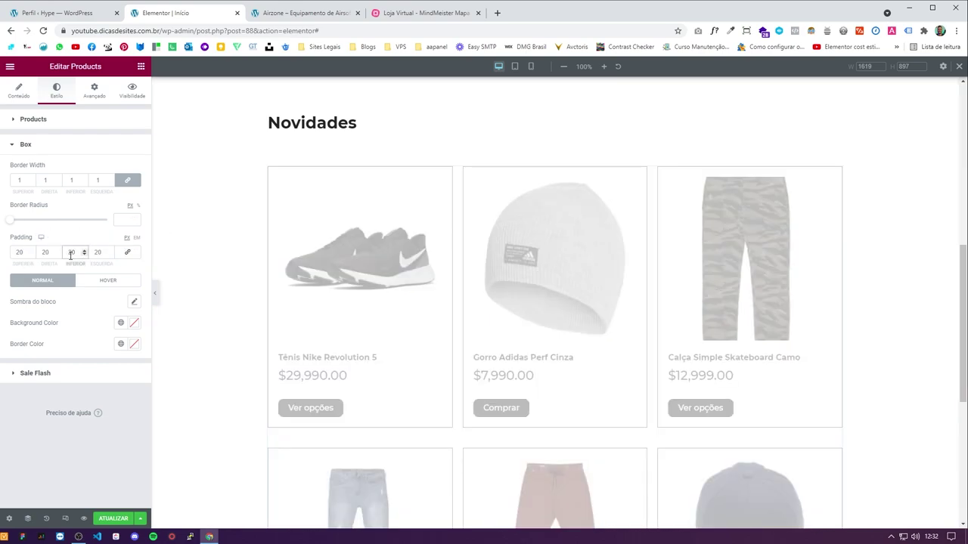
{"action": "type", "text": "3"}
{"action": "left_click", "coordinate": [17, 254]}
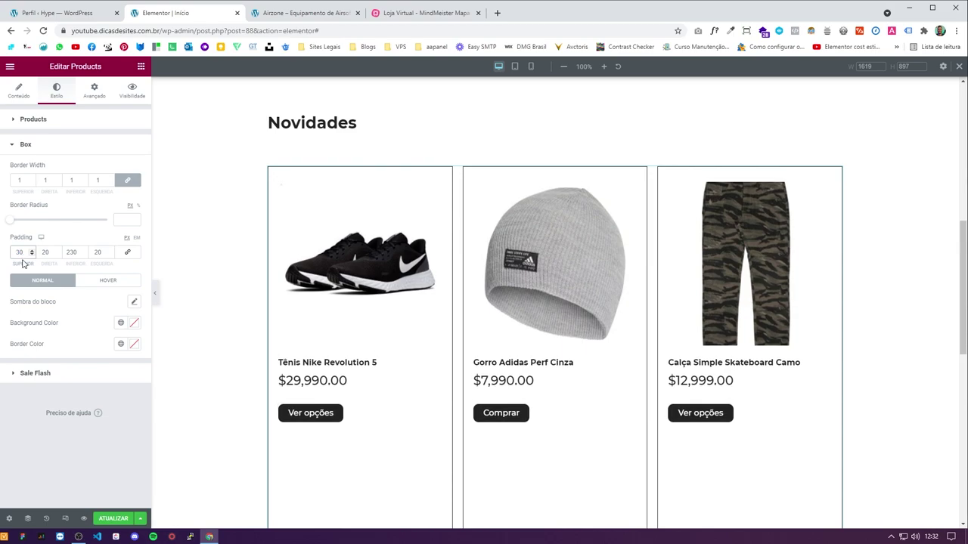
{"action": "key", "text": "BackSpace"}
{"action": "scroll", "coordinate": [346, 309], "scroll_direction": "down", "scroll_amount": 1}
{"action": "left_click", "coordinate": [66, 255]}
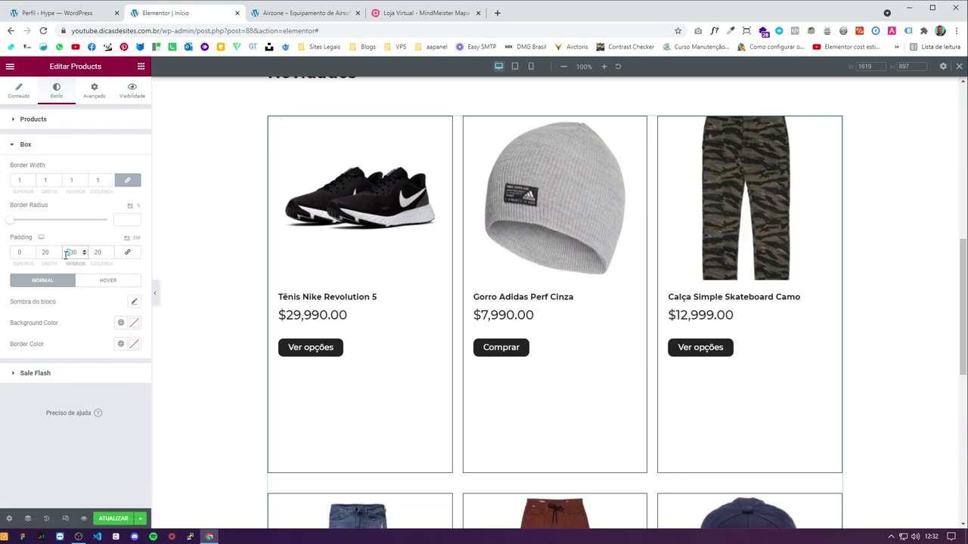
{"action": "key", "text": "Delete"}
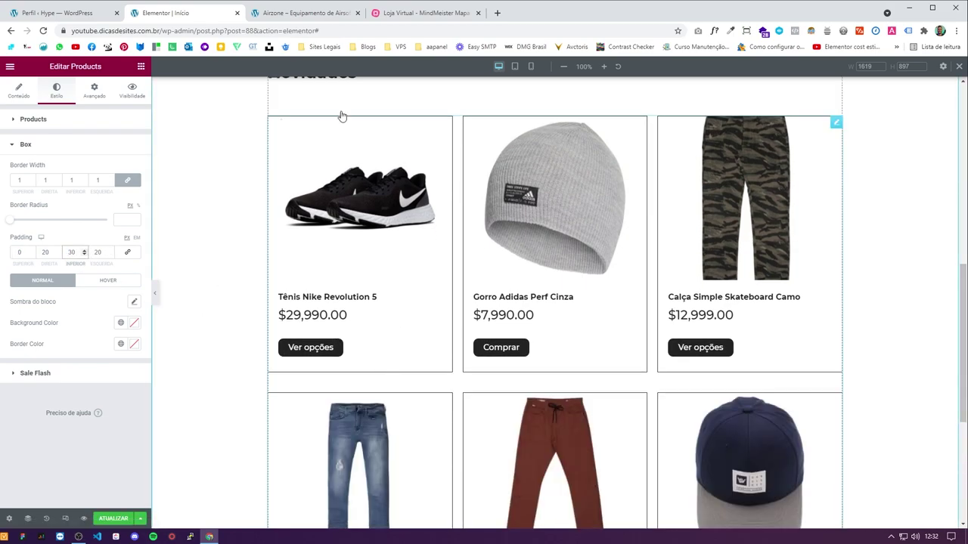
Step: Set the product boxes' border color to #DEDEDE and border radius to 10, using the Airzone store's boxes as reference
{"action": "left_click", "coordinate": [317, 14]}
{"action": "left_click", "coordinate": [170, 13]}
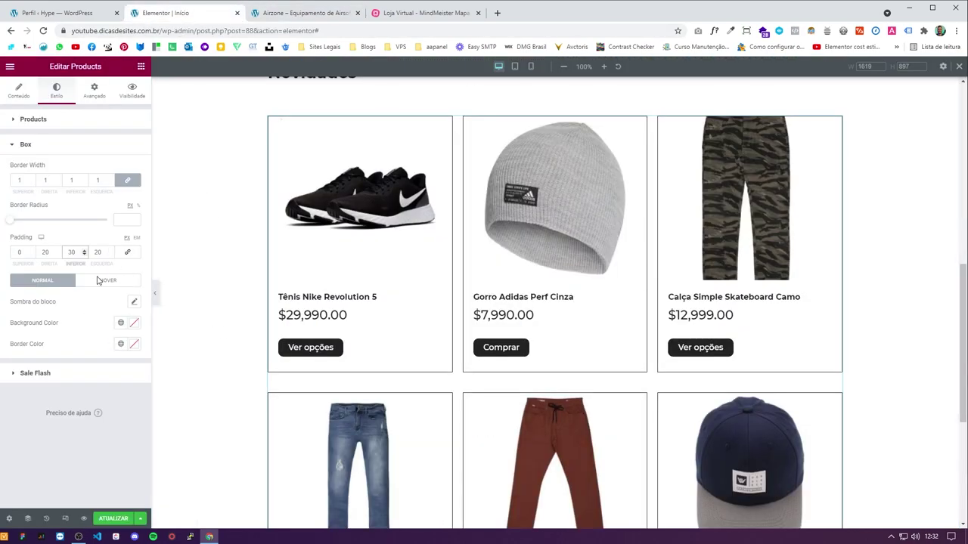
{"action": "left_click", "coordinate": [133, 347]}
{"action": "type", "text": "#DEDEDE"}
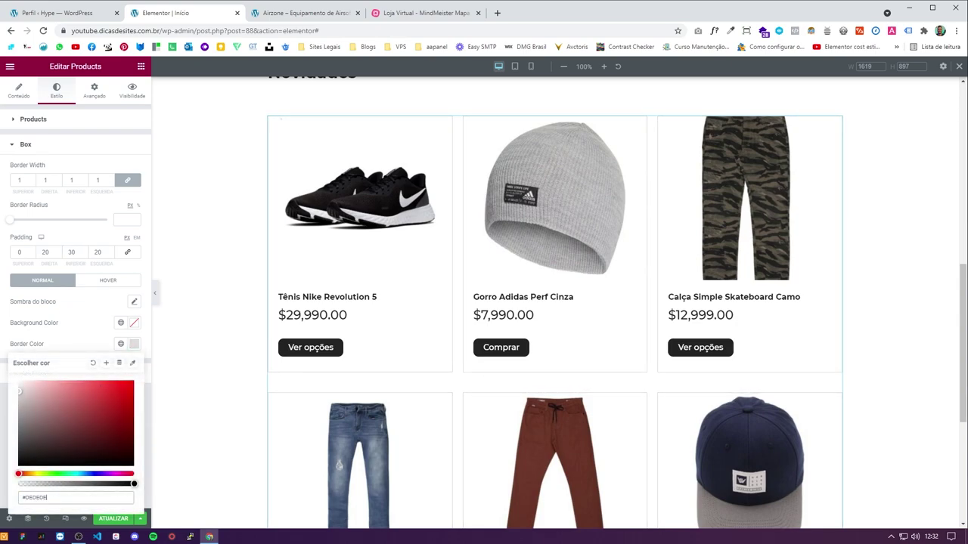
{"action": "left_click", "coordinate": [83, 339]}
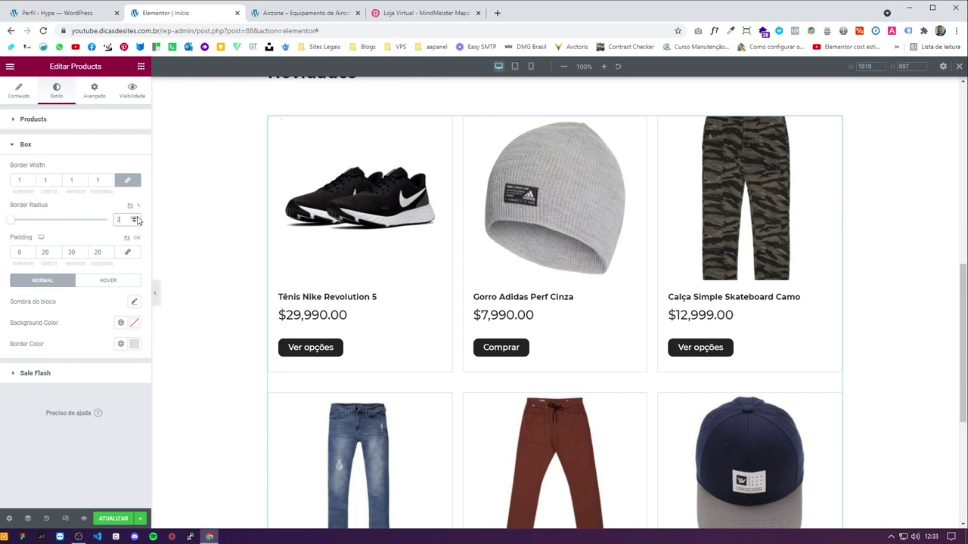
{"action": "left_click", "coordinate": [282, 13]}
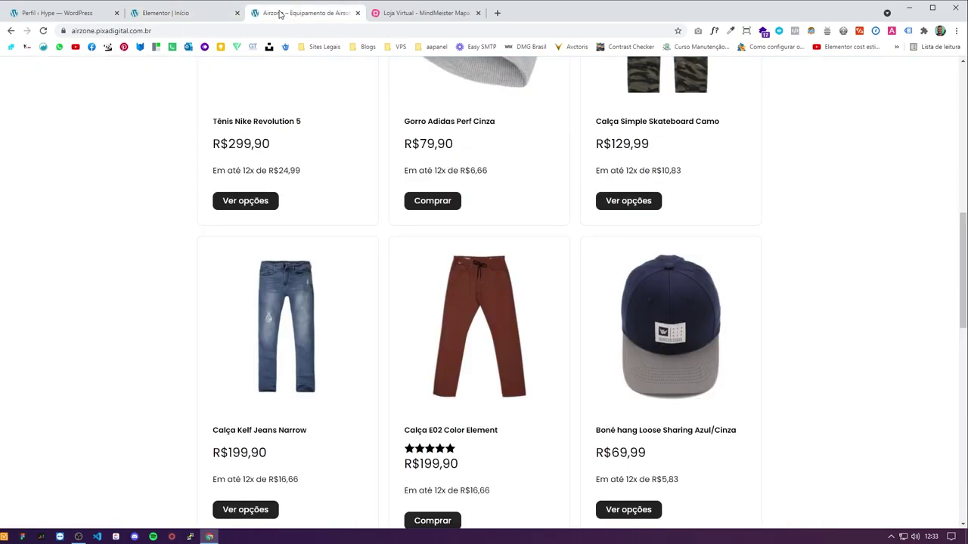
{"action": "left_click", "coordinate": [185, 17]}
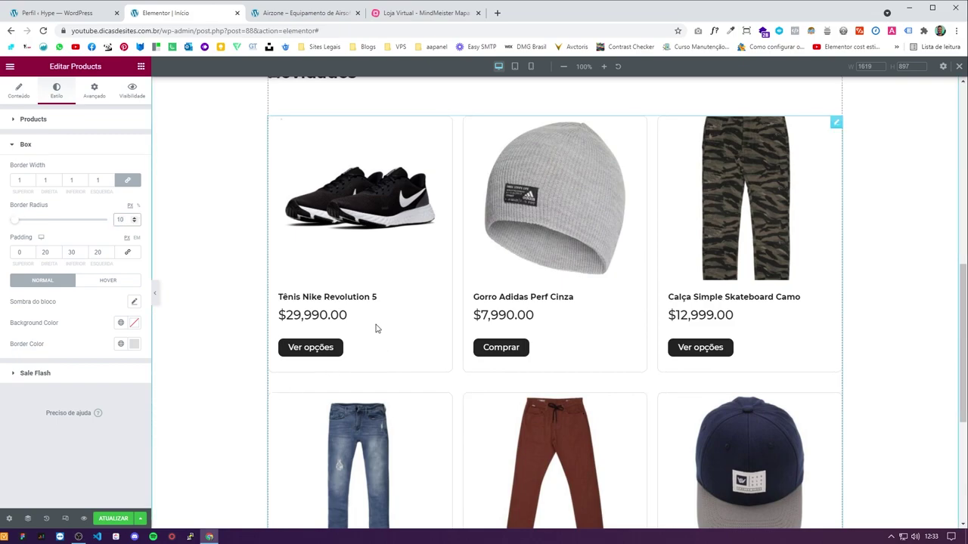
Step: Compare the Novidades product boxes' inner spacing at full preview width with the boxes in the Airzone store
{"action": "scroll", "coordinate": [378, 333], "scroll_direction": "up", "scroll_amount": 1}
{"action": "left_click", "coordinate": [154, 294]}
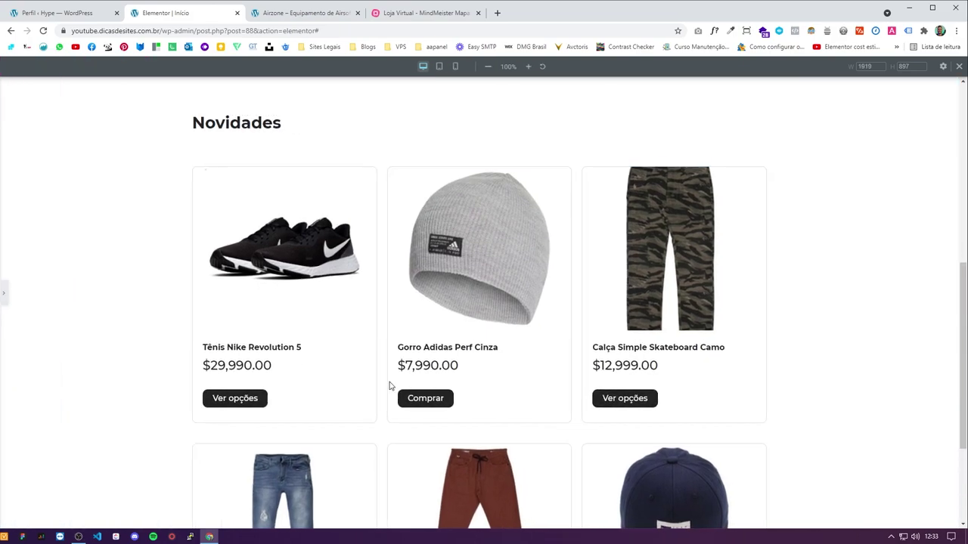
{"action": "left_click", "coordinate": [303, 14]}
{"action": "scroll", "coordinate": [265, 166], "scroll_direction": "up", "scroll_amount": 2}
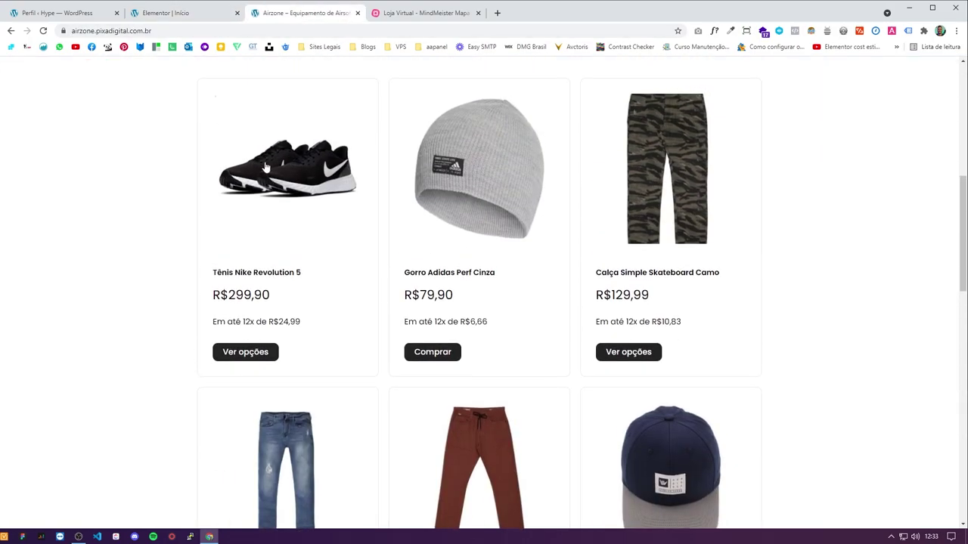
{"action": "left_click", "coordinate": [185, 13]}
{"action": "left_click", "coordinate": [296, 14]}
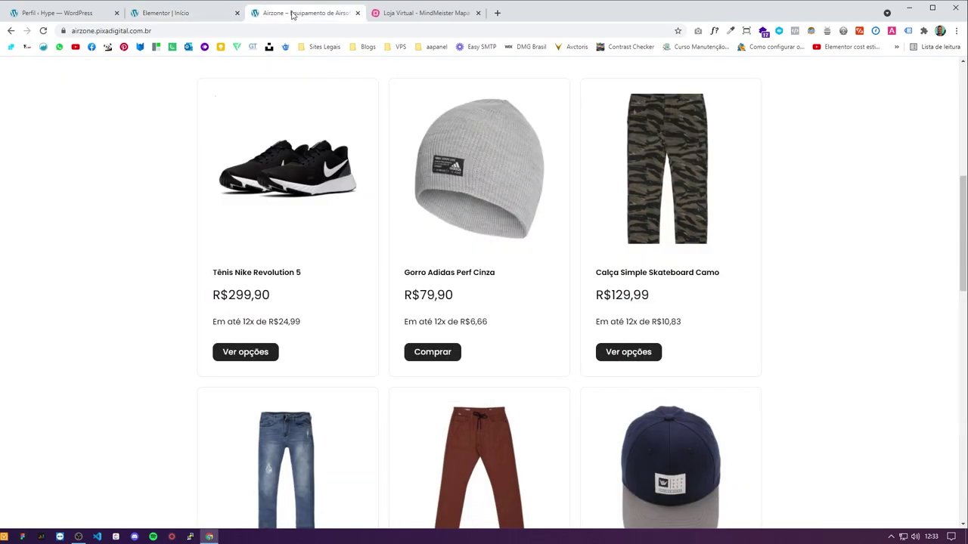
{"action": "left_click", "coordinate": [193, 14]}
{"action": "left_click", "coordinate": [5, 293]}
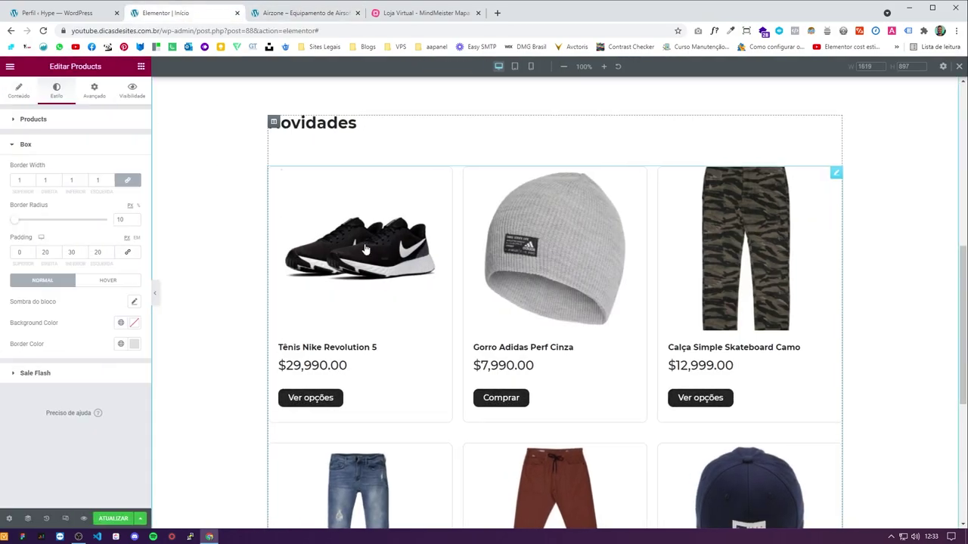
Step: Set the product boxes' padding to 30 on the left and right sides and check the grid
{"action": "double_click", "coordinate": [45, 253]}
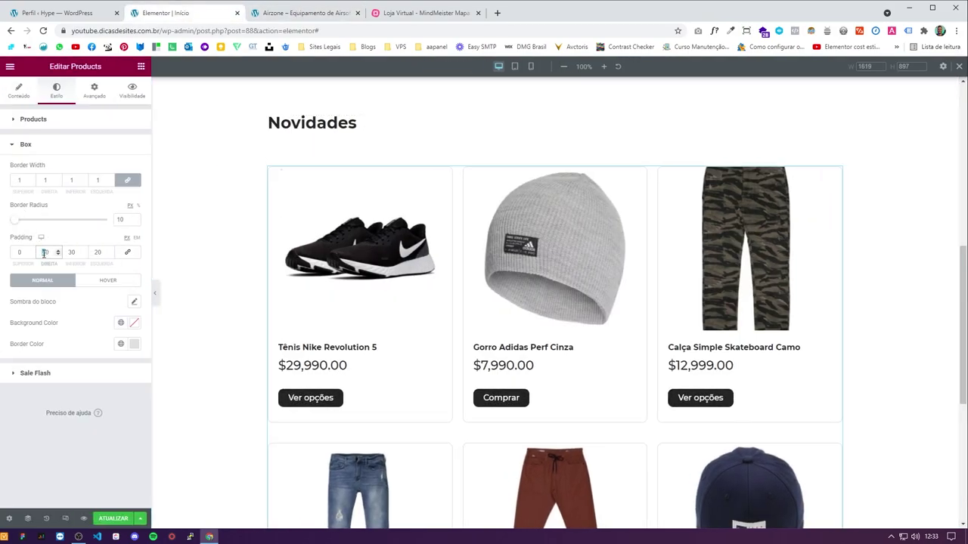
{"action": "type", "text": "30"}
{"action": "left_click", "coordinate": [70, 253]}
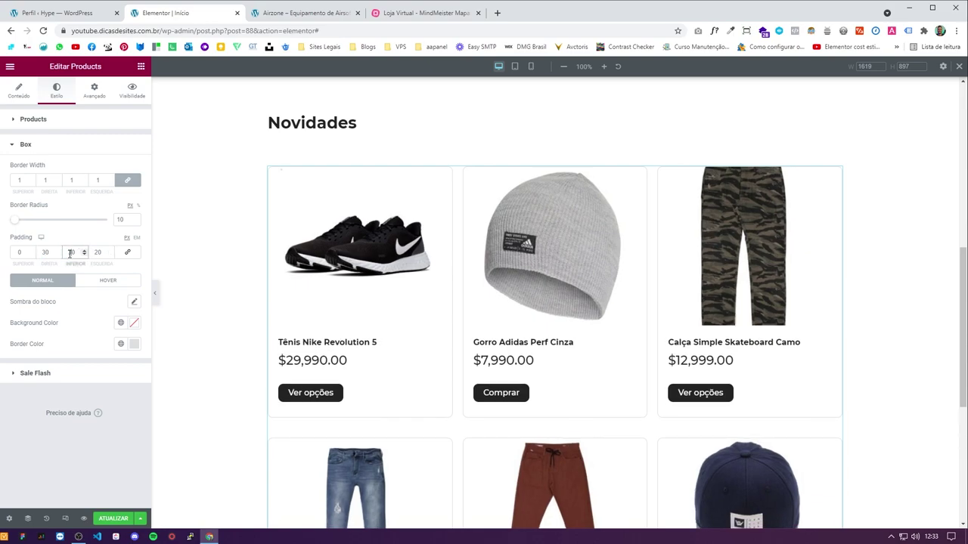
{"action": "double_click", "coordinate": [96, 252]}
{"action": "type", "text": "30"}
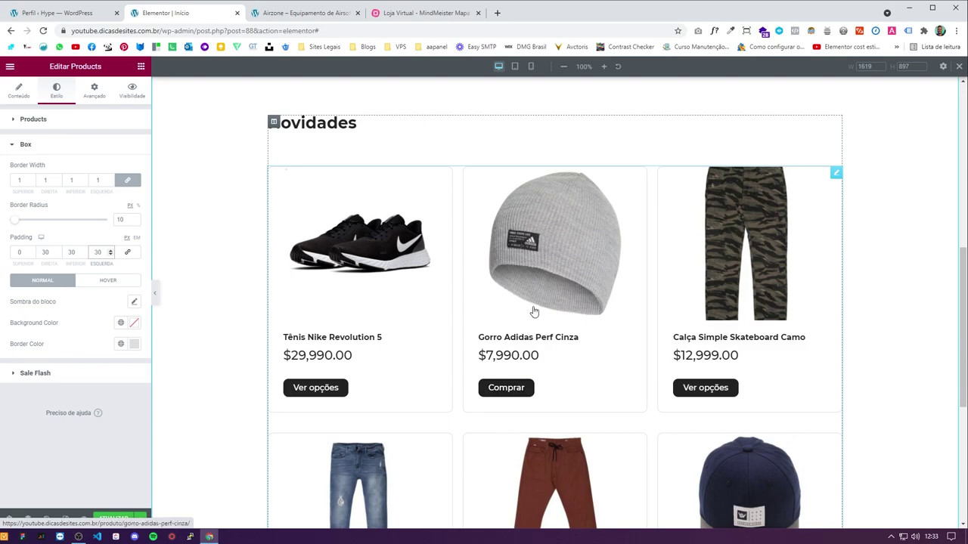
{"action": "scroll", "coordinate": [756, 255], "scroll_direction": "down", "scroll_amount": 1}
{"action": "scroll", "coordinate": [681, 303], "scroll_direction": "up", "scroll_amount": 1}
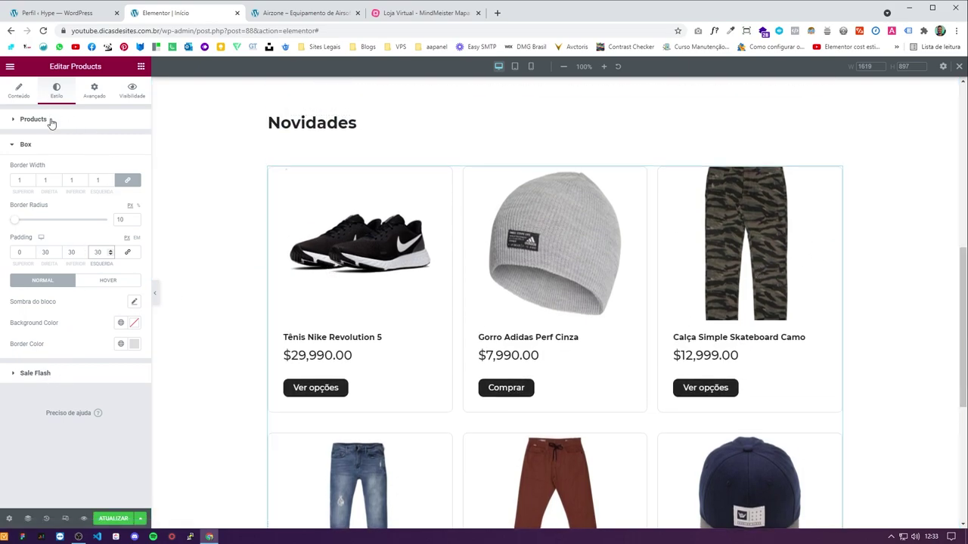
Step: Review the Sale Flash style options and look over the product grid
{"action": "left_click", "coordinate": [49, 146]}
{"action": "left_click", "coordinate": [51, 169]}
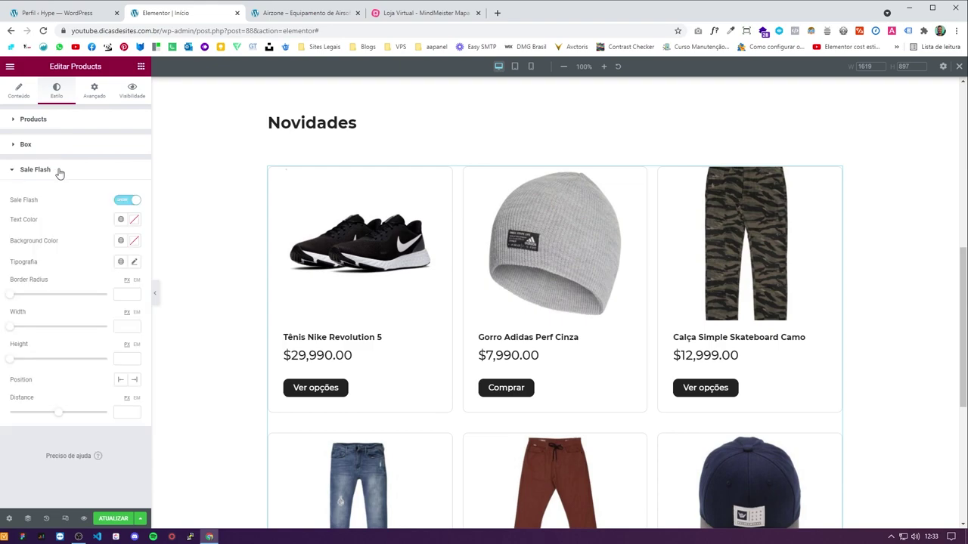
{"action": "left_click", "coordinate": [59, 171]}
{"action": "left_click", "coordinate": [53, 169]}
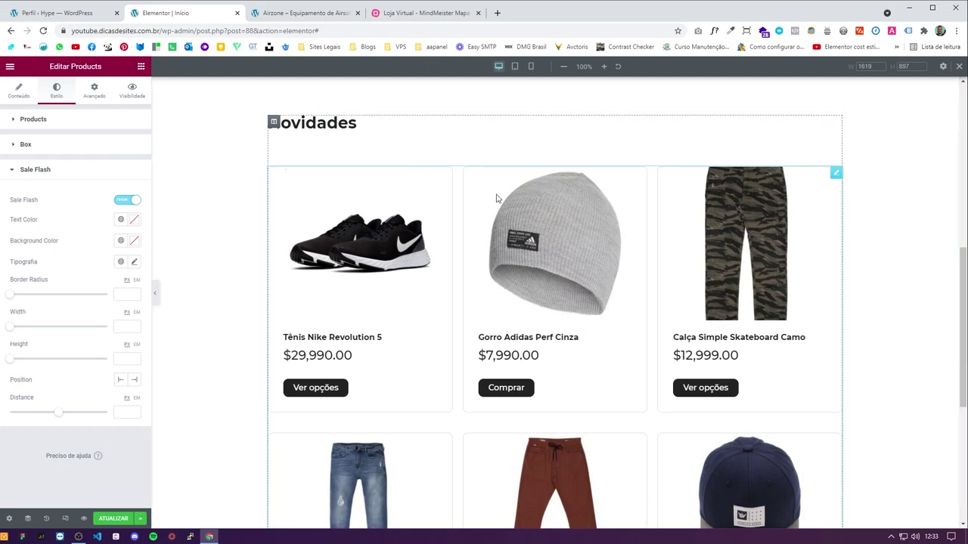
{"action": "scroll", "coordinate": [524, 308], "scroll_direction": "down", "scroll_amount": 4}
{"action": "scroll", "coordinate": [454, 318], "scroll_direction": "up", "scroll_amount": 3}
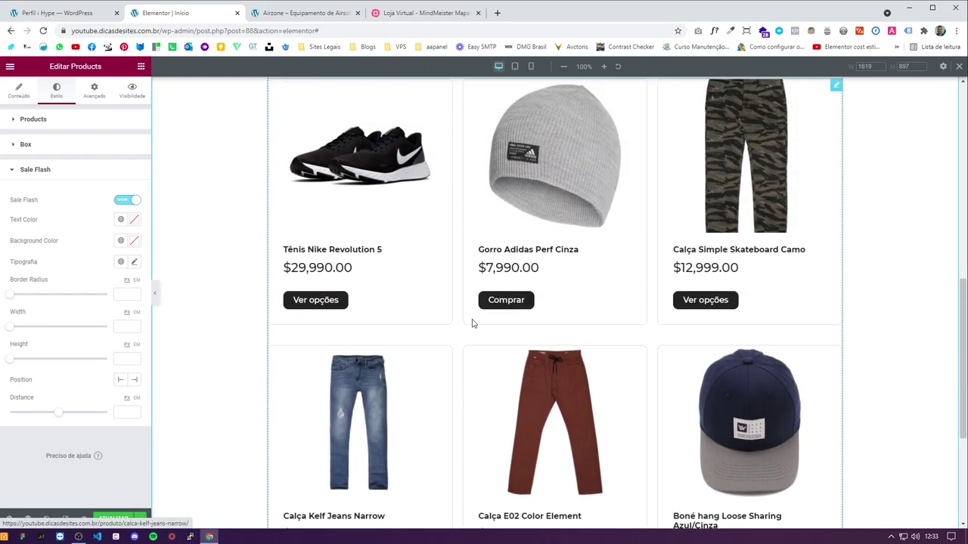
Step: Increase the spacing below the product images to 38
{"action": "left_click", "coordinate": [77, 125]}
{"action": "scroll", "coordinate": [72, 317], "scroll_direction": "down", "scroll_amount": 10}
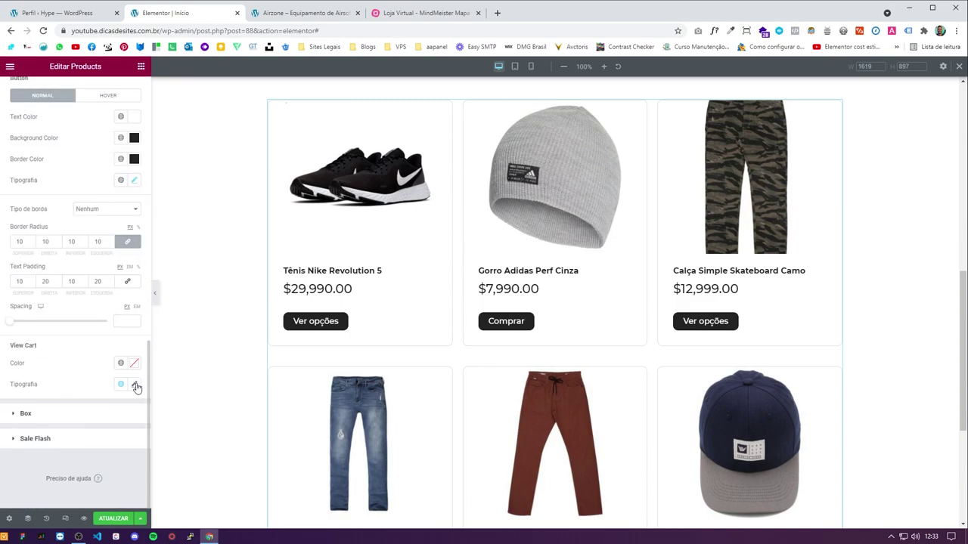
{"action": "scroll", "coordinate": [60, 370], "scroll_direction": "up", "scroll_amount": 5}
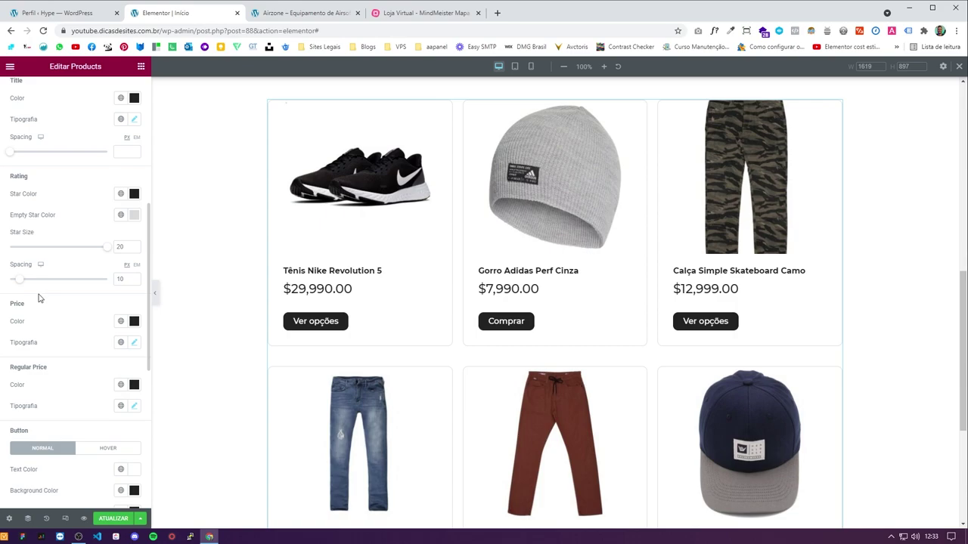
{"action": "scroll", "coordinate": [46, 287], "scroll_direction": "up", "scroll_amount": 3}
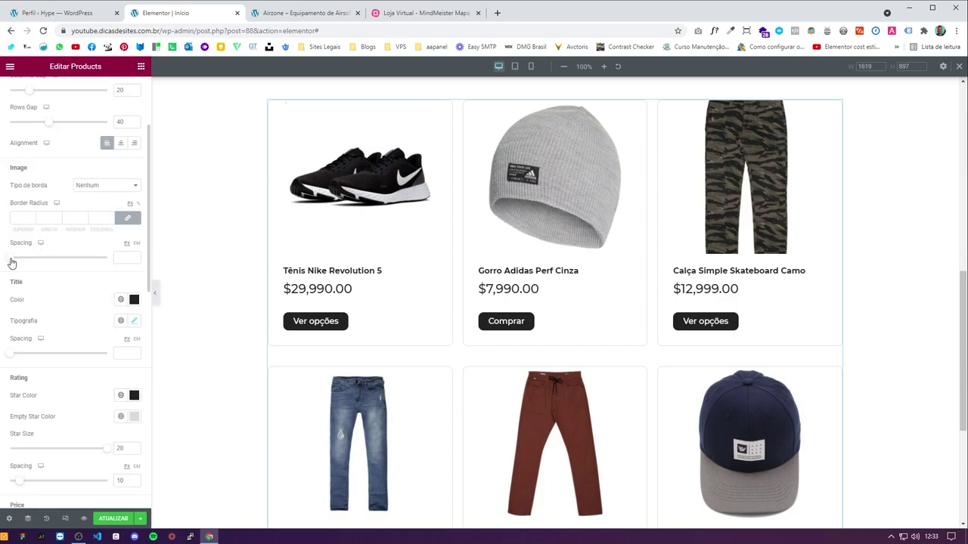
{"action": "left_click_drag", "start_coordinate": [10, 261], "coordinate": [49, 259]}
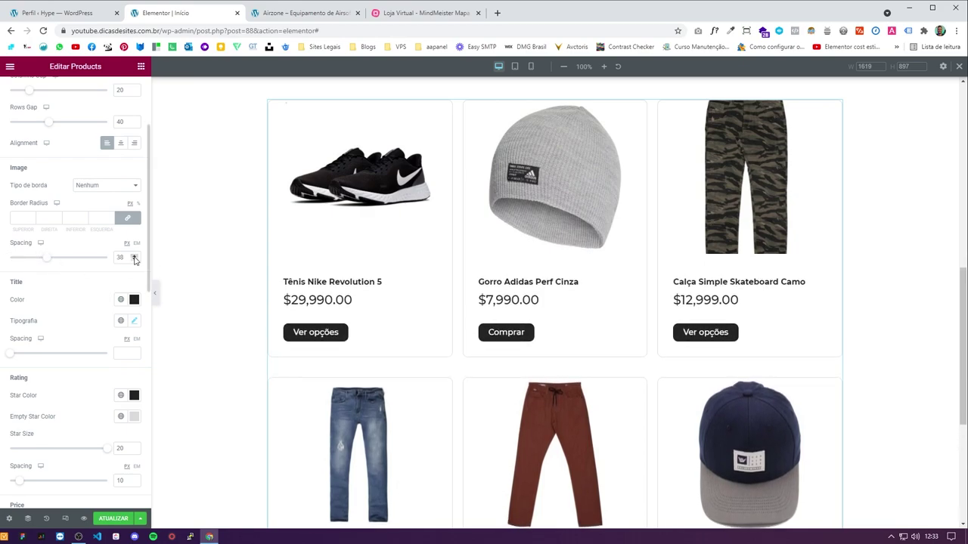
Step: Set the product images' spacing to 40 with unlinked border radius values, and check the grid at full preview width
{"action": "left_click", "coordinate": [128, 218]}
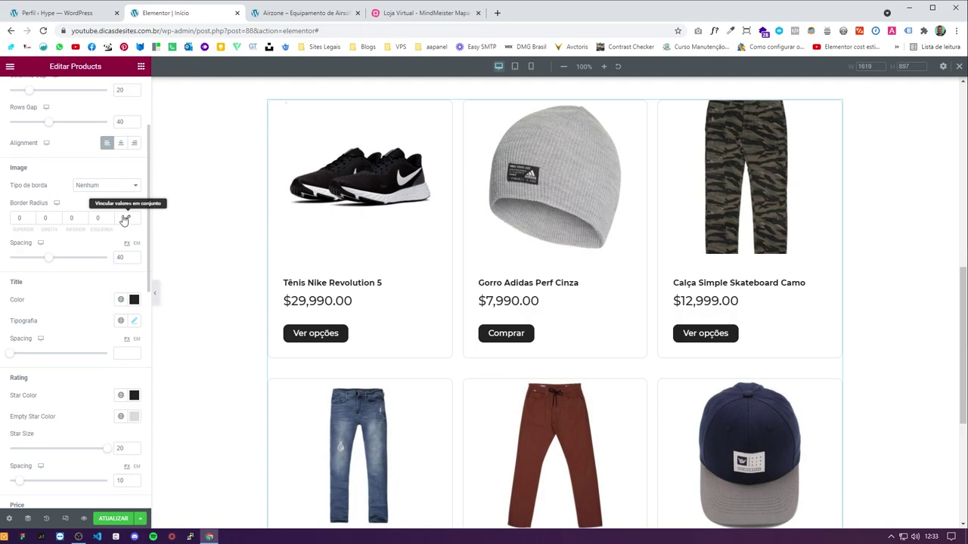
{"action": "scroll", "coordinate": [739, 182], "scroll_direction": "up", "scroll_amount": 1}
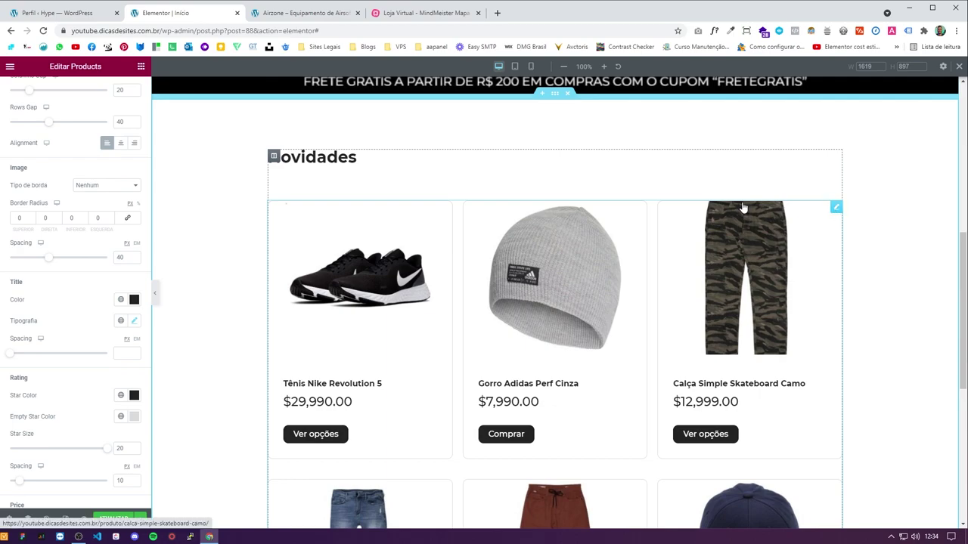
{"action": "left_click", "coordinate": [153, 297]}
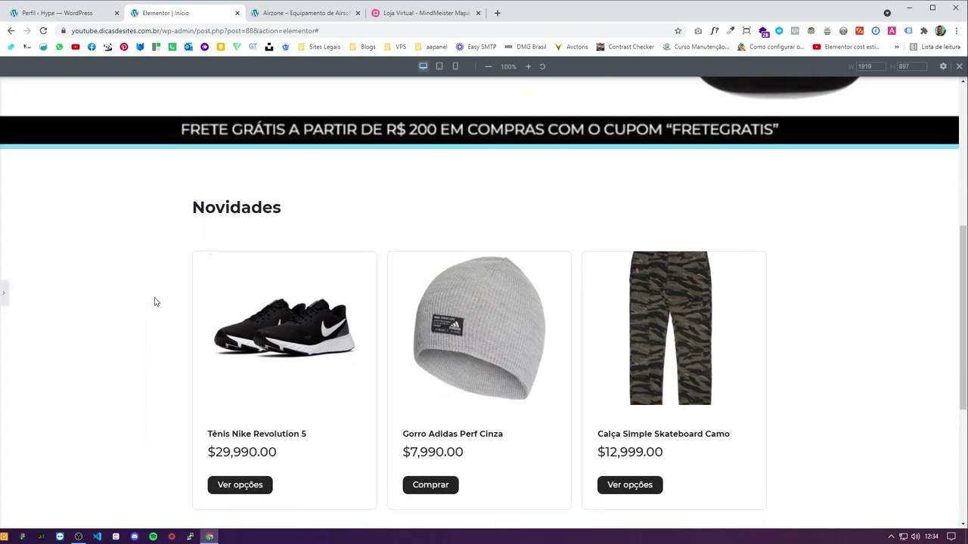
{"action": "left_click", "coordinate": [4, 293]}
Step: Set the product boxes' top padding to 30 and update the page
{"action": "scroll", "coordinate": [81, 429], "scroll_direction": "down", "scroll_amount": 10}
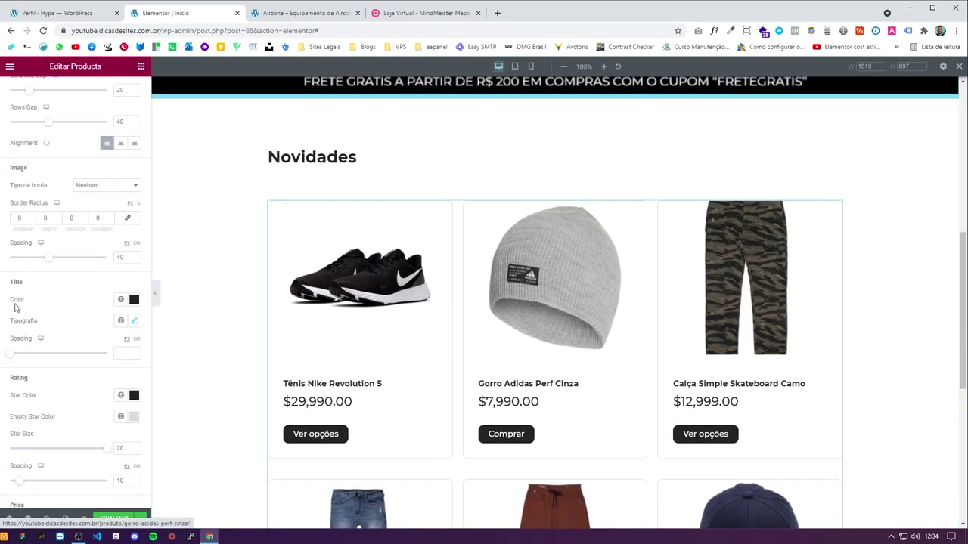
{"action": "scroll", "coordinate": [82, 429], "scroll_direction": "down", "scroll_amount": 3}
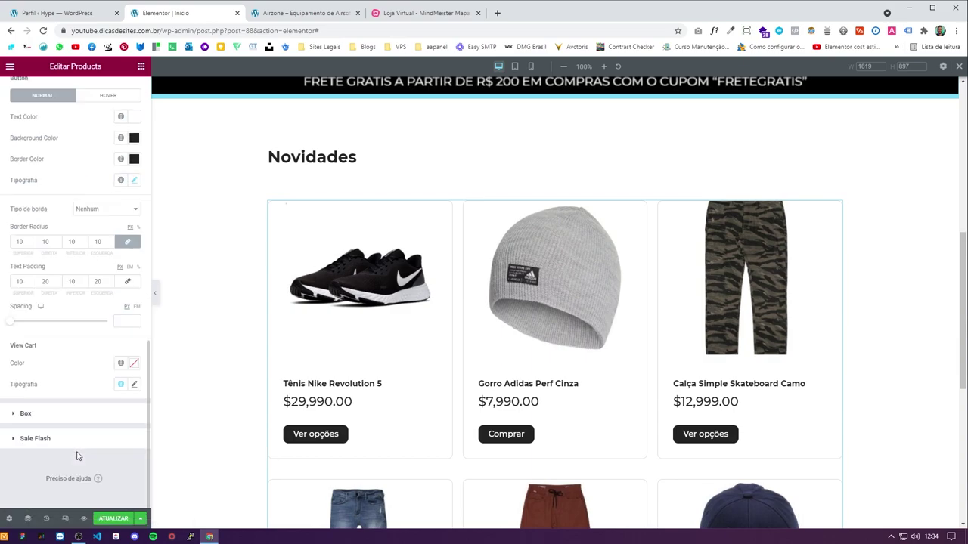
{"action": "left_click", "coordinate": [65, 410]}
{"action": "left_click", "coordinate": [12, 255]}
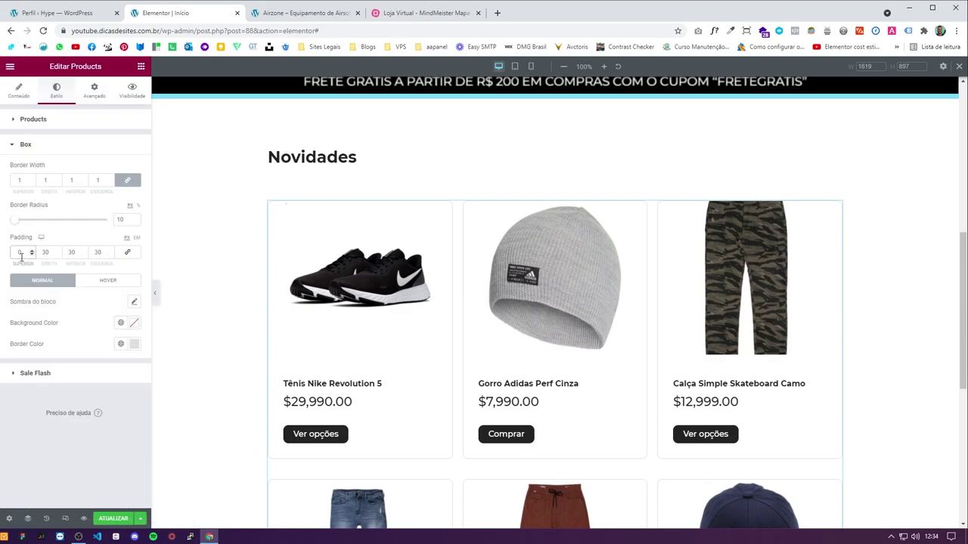
{"action": "type", "text": "30"}
{"action": "key", "text": "ctrl+s"}
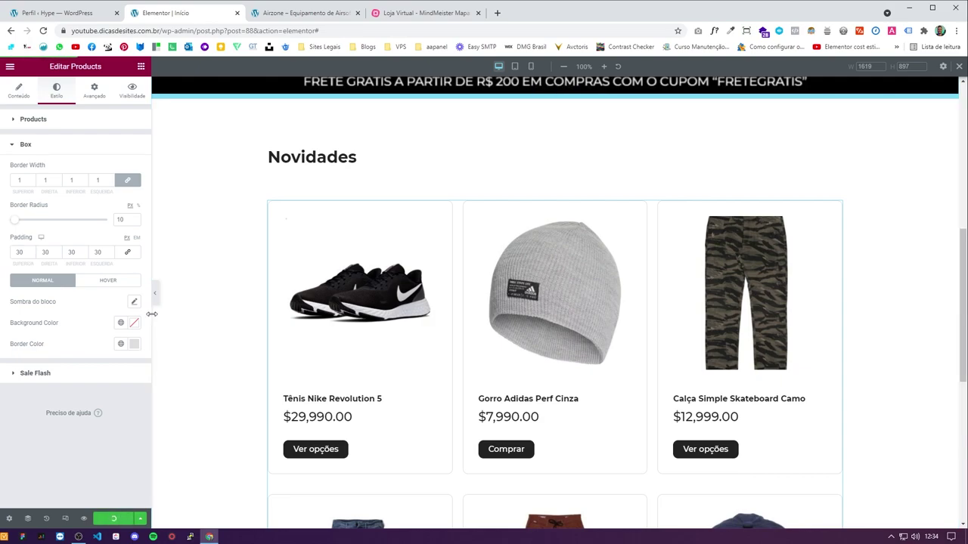
Step: Check the product grid at full preview width and go through the Products style options
{"action": "left_click", "coordinate": [154, 293]}
{"action": "scroll", "coordinate": [666, 359], "scroll_direction": "up", "scroll_amount": 1}
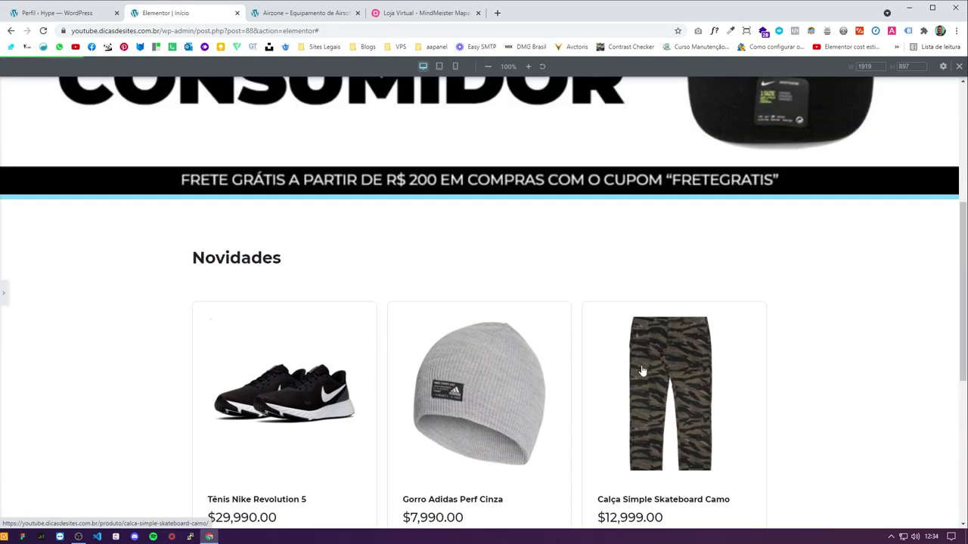
{"action": "scroll", "coordinate": [447, 368], "scroll_direction": "down", "scroll_amount": 3}
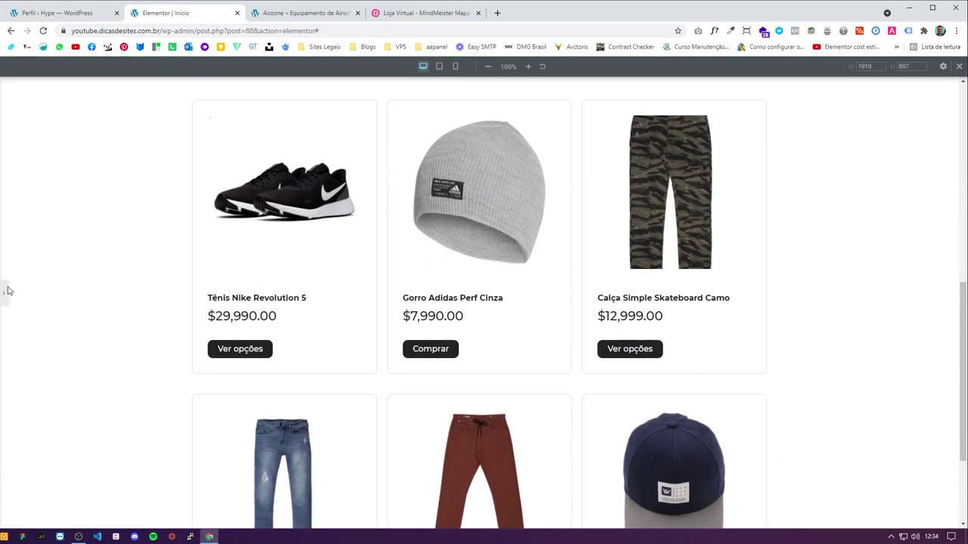
{"action": "left_click", "coordinate": [6, 291]}
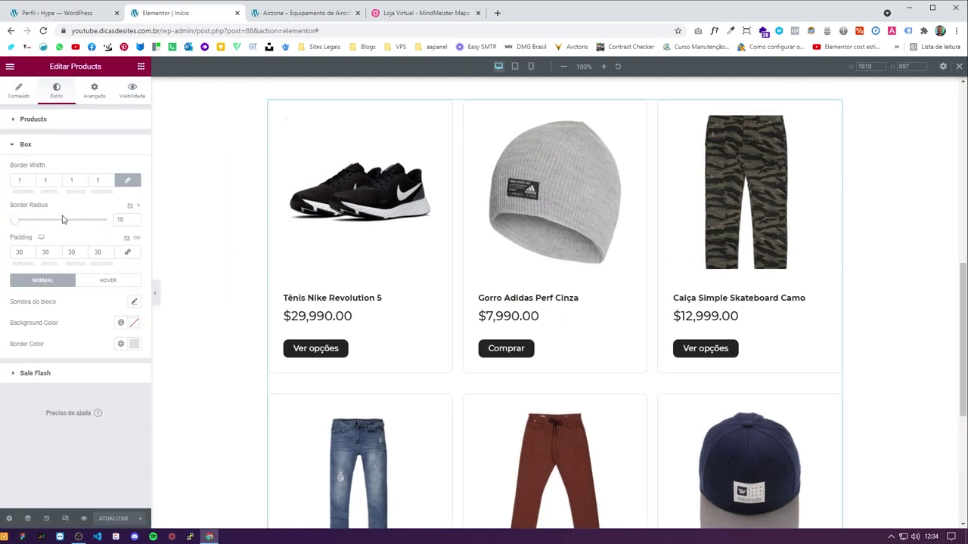
{"action": "left_click", "coordinate": [70, 121]}
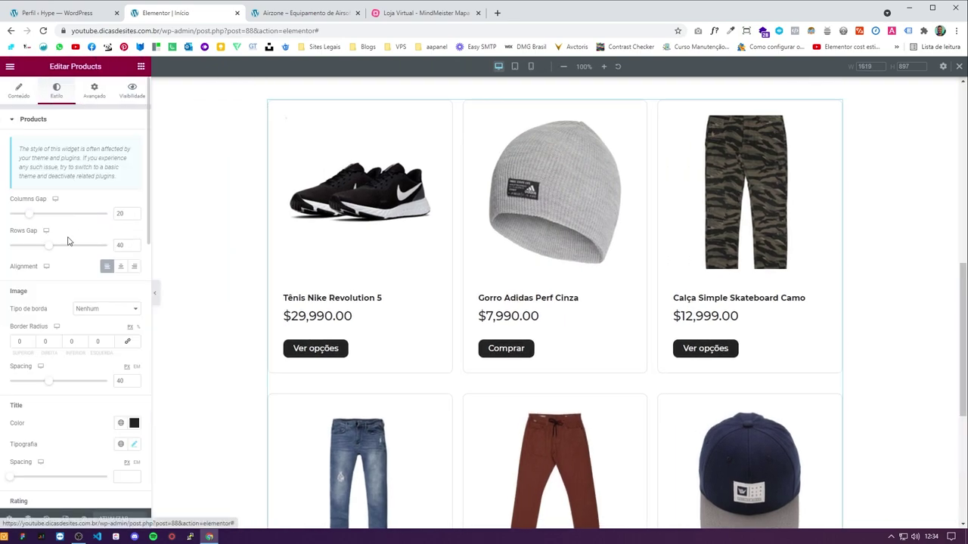
{"action": "scroll", "coordinate": [74, 250], "scroll_direction": "down", "scroll_amount": 1}
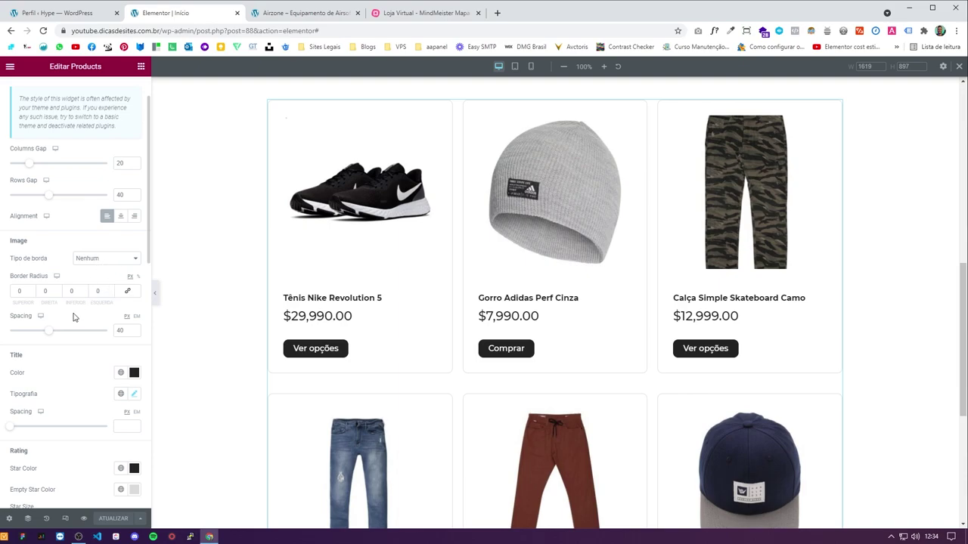
{"action": "scroll", "coordinate": [77, 319], "scroll_direction": "down", "scroll_amount": 6}
{"action": "scroll", "coordinate": [76, 319], "scroll_direction": "down", "scroll_amount": 5}
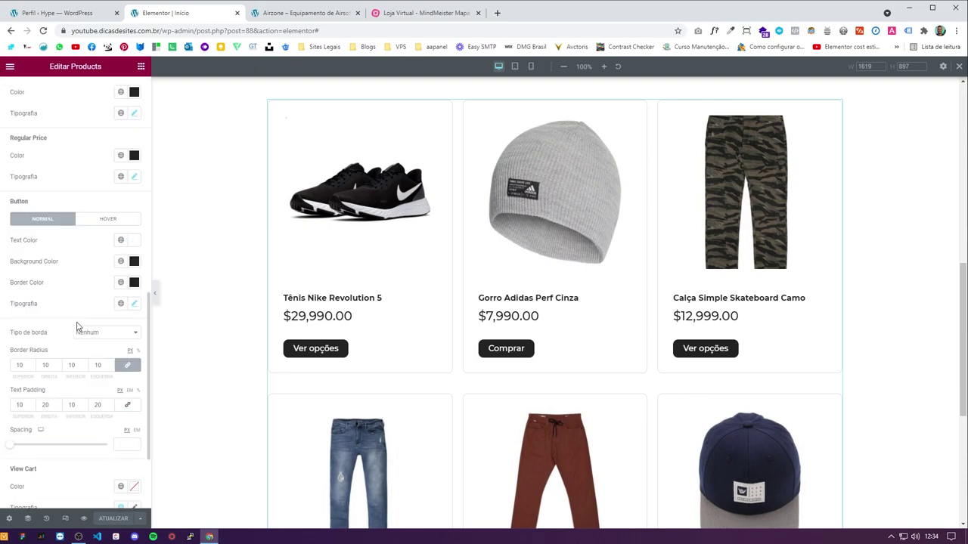
{"action": "scroll", "coordinate": [80, 325], "scroll_direction": "up", "scroll_amount": 10}
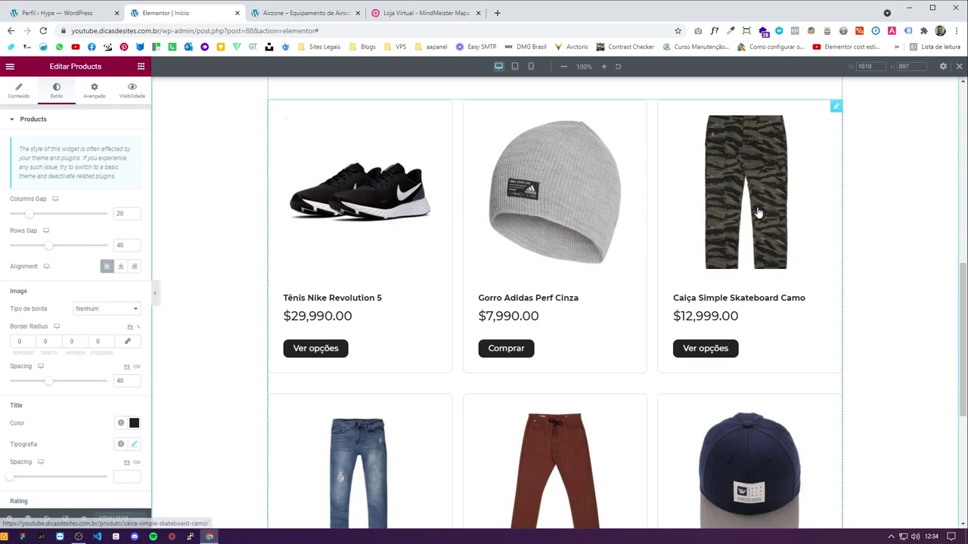
Step: Look over both rows of the Novidades grid, including at full preview width
{"action": "scroll", "coordinate": [542, 416], "scroll_direction": "down", "scroll_amount": 2}
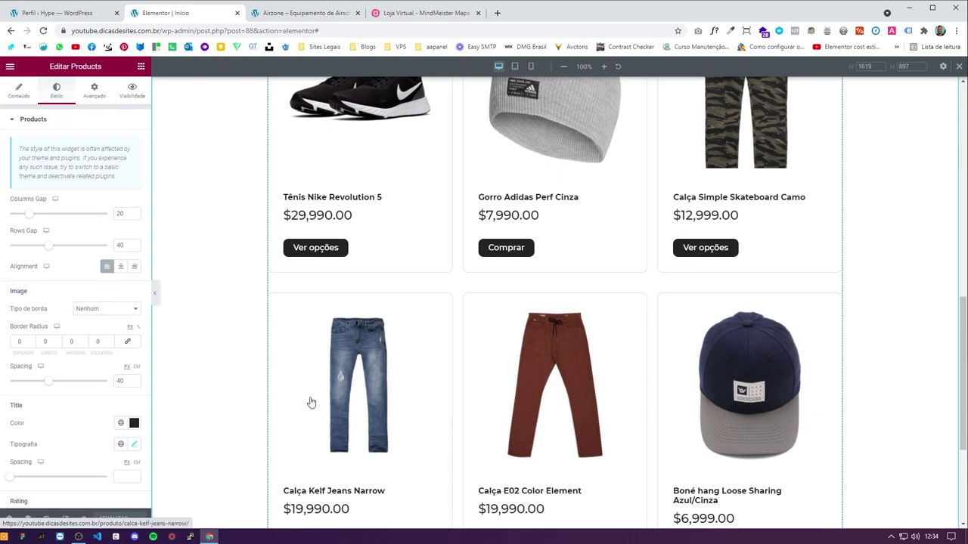
{"action": "scroll", "coordinate": [779, 266], "scroll_direction": "up", "scroll_amount": 2}
{"action": "scroll", "coordinate": [779, 266], "scroll_direction": "up", "scroll_amount": 1}
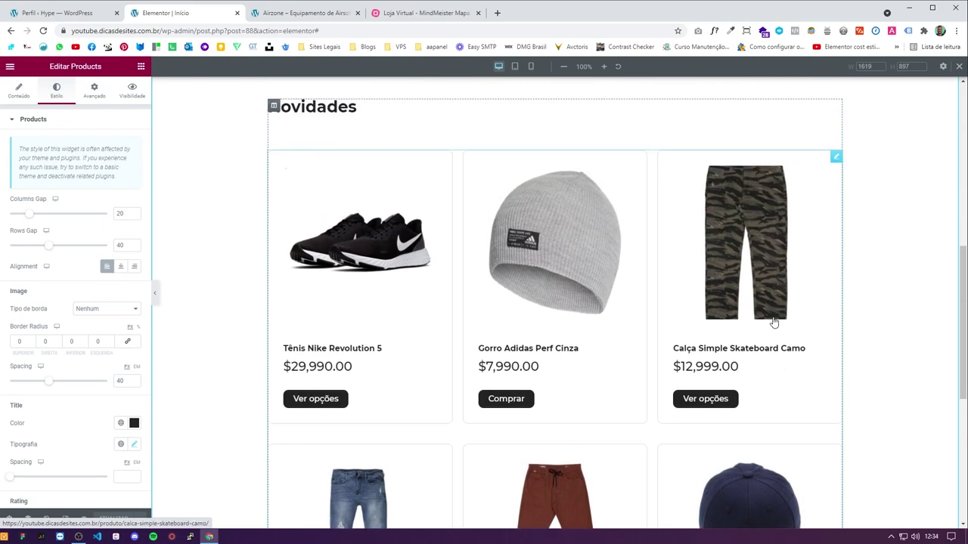
{"action": "scroll", "coordinate": [719, 402], "scroll_direction": "down", "scroll_amount": 5}
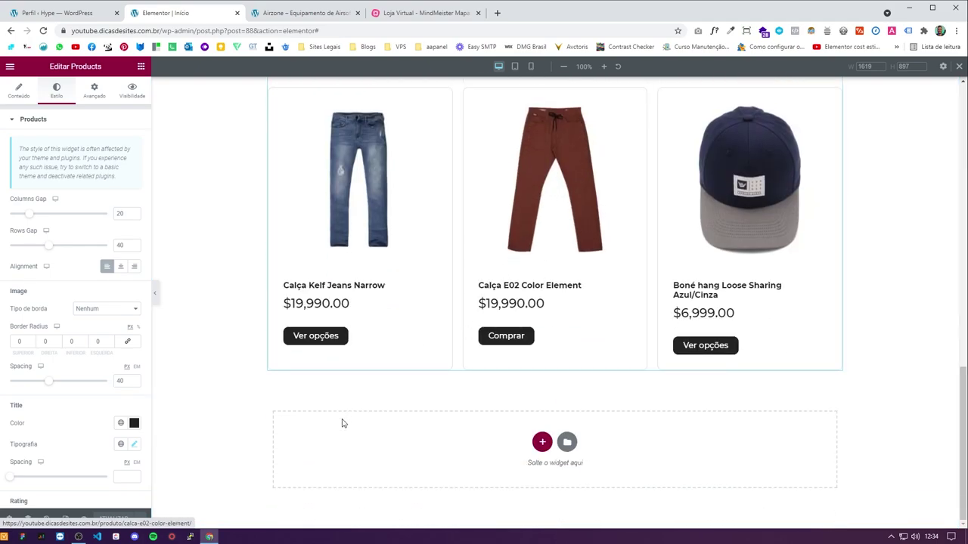
{"action": "left_click", "coordinate": [156, 294]}
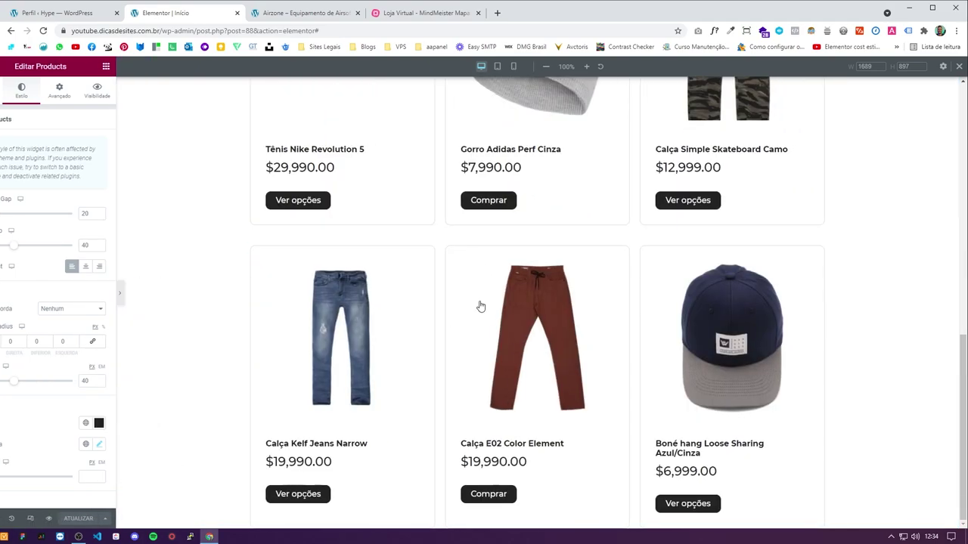
{"action": "scroll", "coordinate": [303, 285], "scroll_direction": "up", "scroll_amount": 4}
{"action": "scroll", "coordinate": [302, 284], "scroll_direction": "down", "scroll_amount": 4}
{"action": "scroll", "coordinate": [302, 284], "scroll_direction": "up", "scroll_amount": 5}
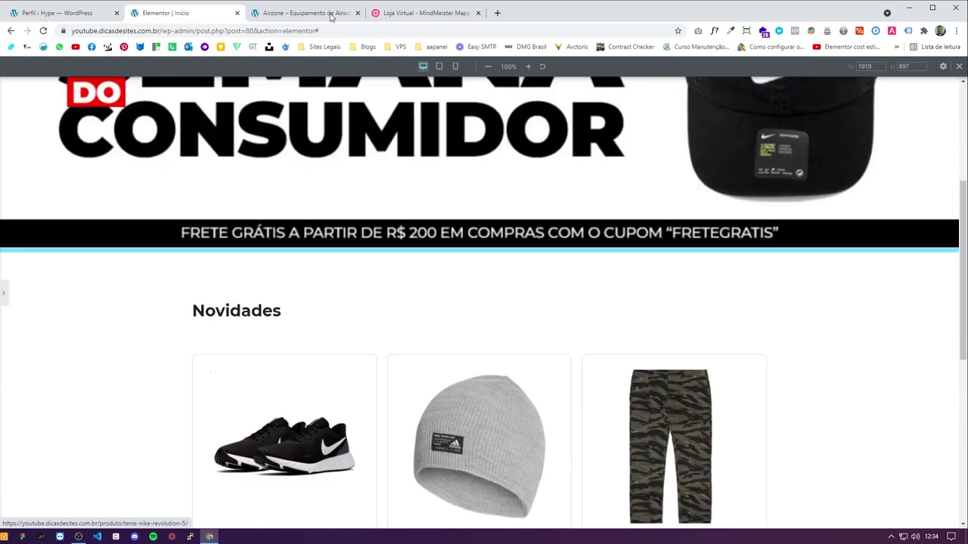
Step: Compare the Novidades section with the Airzone store's home page
{"action": "left_click", "coordinate": [331, 16]}
{"action": "scroll", "coordinate": [318, 216], "scroll_direction": "down", "scroll_amount": 2}
{"action": "scroll", "coordinate": [367, 326], "scroll_direction": "up", "scroll_amount": 5}
{"action": "scroll", "coordinate": [372, 328], "scroll_direction": "down", "scroll_amount": 3}
{"action": "scroll", "coordinate": [286, 260], "scroll_direction": "up", "scroll_amount": 5}
{"action": "left_click", "coordinate": [189, 12]}
{"action": "scroll", "coordinate": [23, 325], "scroll_direction": "down", "scroll_amount": 2}
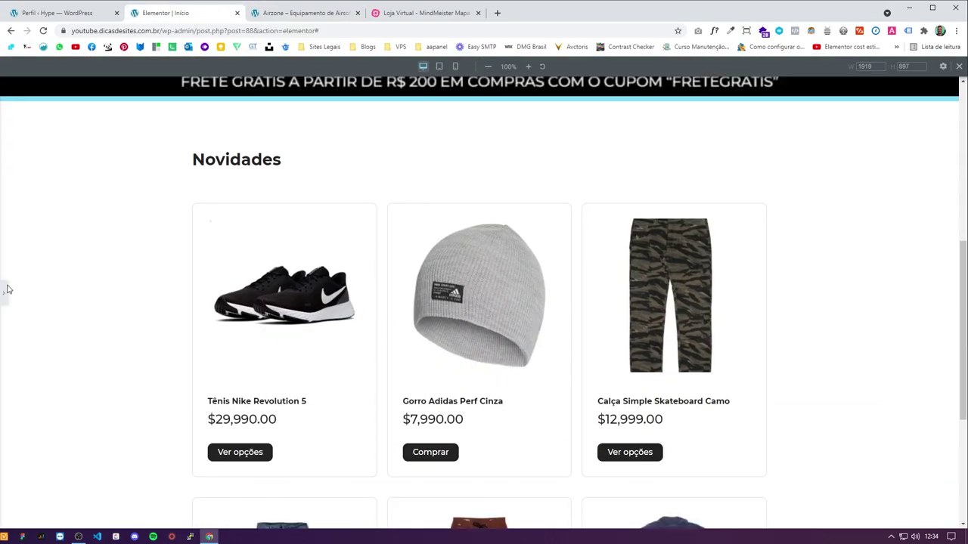
Step: Reset the Novidades heading's padding to 0 on all sides for the tablet view
{"action": "left_click", "coordinate": [3, 293]}
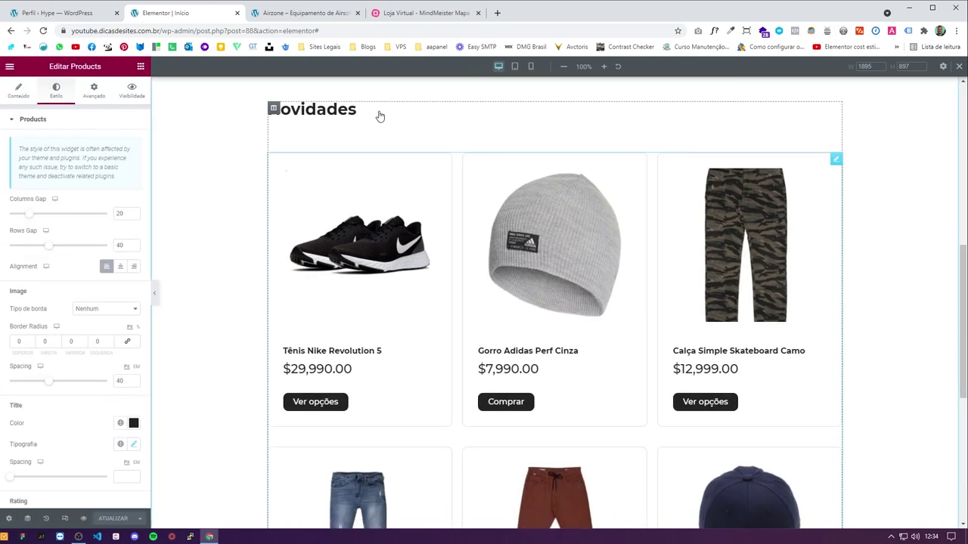
{"action": "left_click", "coordinate": [514, 68]}
{"action": "scroll", "coordinate": [574, 288], "scroll_direction": "up", "scroll_amount": 5}
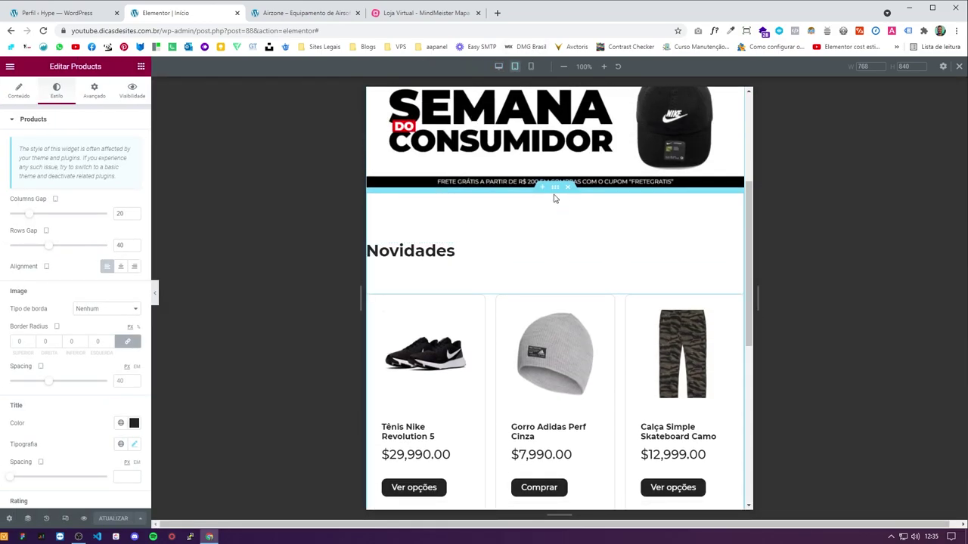
{"action": "left_click", "coordinate": [545, 263]}
{"action": "left_click", "coordinate": [95, 91]}
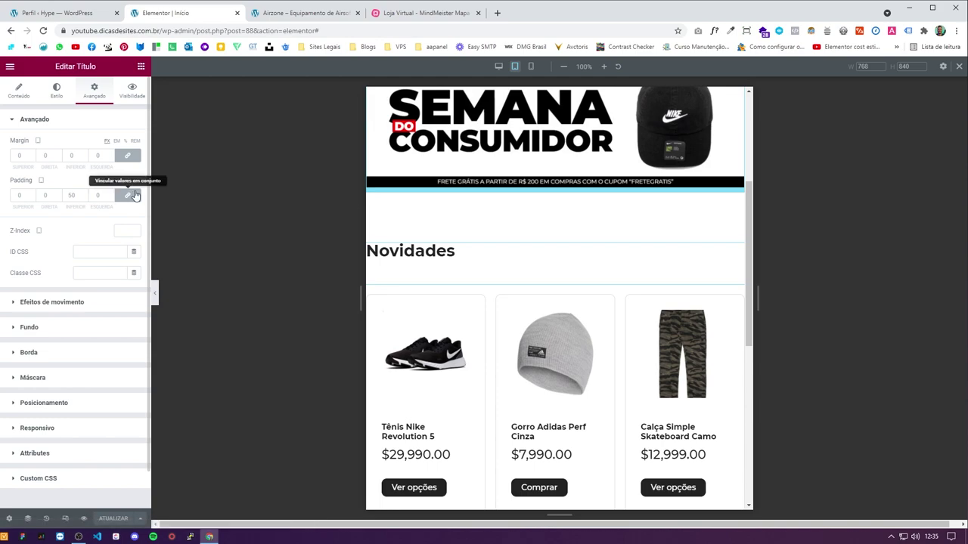
{"action": "left_click", "coordinate": [128, 195]}
Step: Set the Novidades section's tablet padding to 50 top and bottom and 20 left and right, and check the layout
{"action": "left_click", "coordinate": [554, 191]}
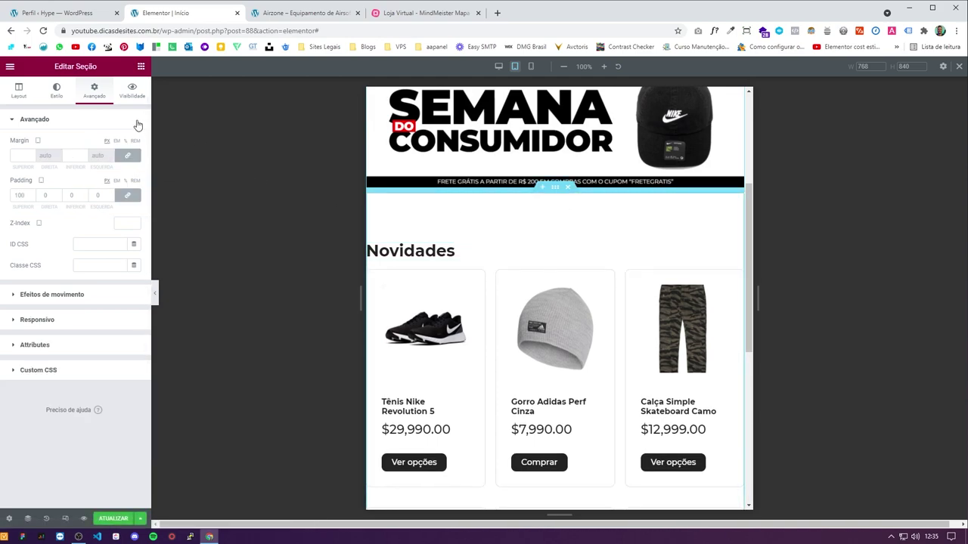
{"action": "left_click", "coordinate": [127, 195]}
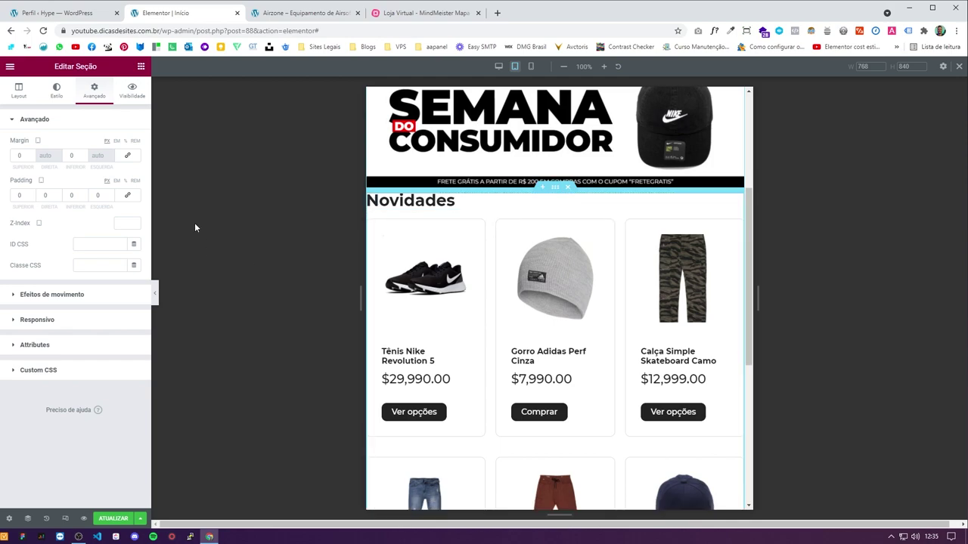
{"action": "left_click", "coordinate": [96, 197]}
{"action": "type", "text": "20"}
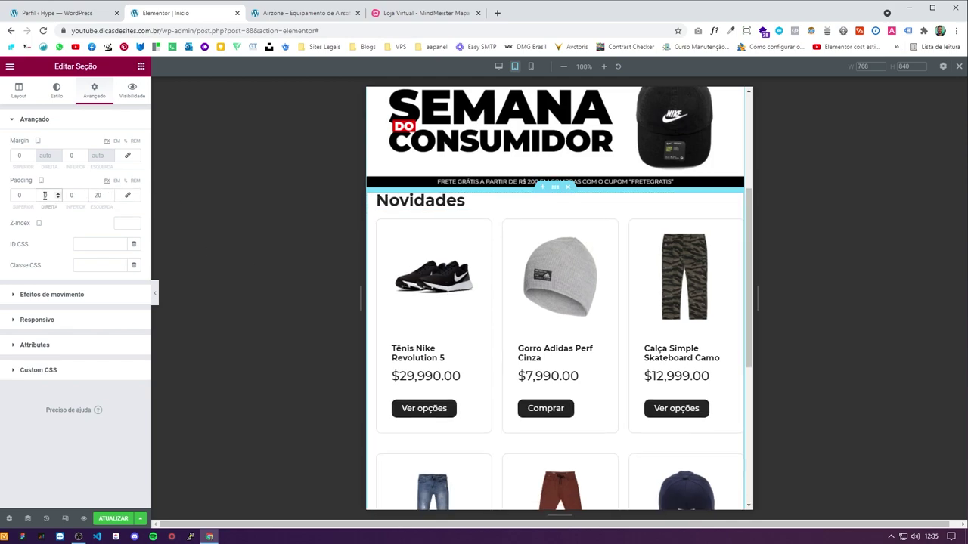
{"action": "left_click", "coordinate": [45, 195]}
{"action": "type", "text": "20"}
{"action": "left_click", "coordinate": [21, 196]}
{"action": "type", "text": "50"}
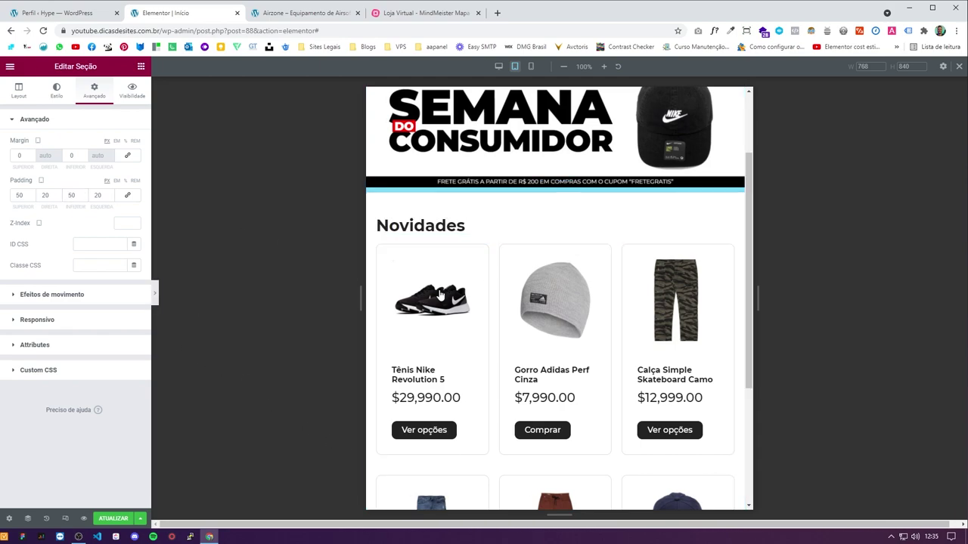
{"action": "left_click", "coordinate": [155, 295]}
{"action": "scroll", "coordinate": [437, 227], "scroll_direction": "down", "scroll_amount": 3}
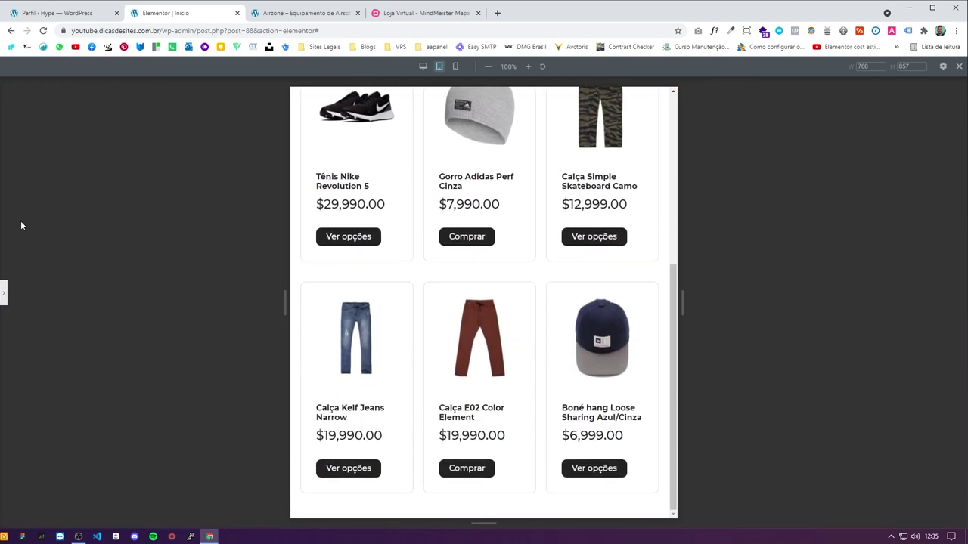
{"action": "left_click", "coordinate": [2, 294]}
Step: Set the product grid to 2 columns on tablet and check the tablet and desktop layouts
{"action": "scroll", "coordinate": [585, 222], "scroll_direction": "up", "scroll_amount": 3}
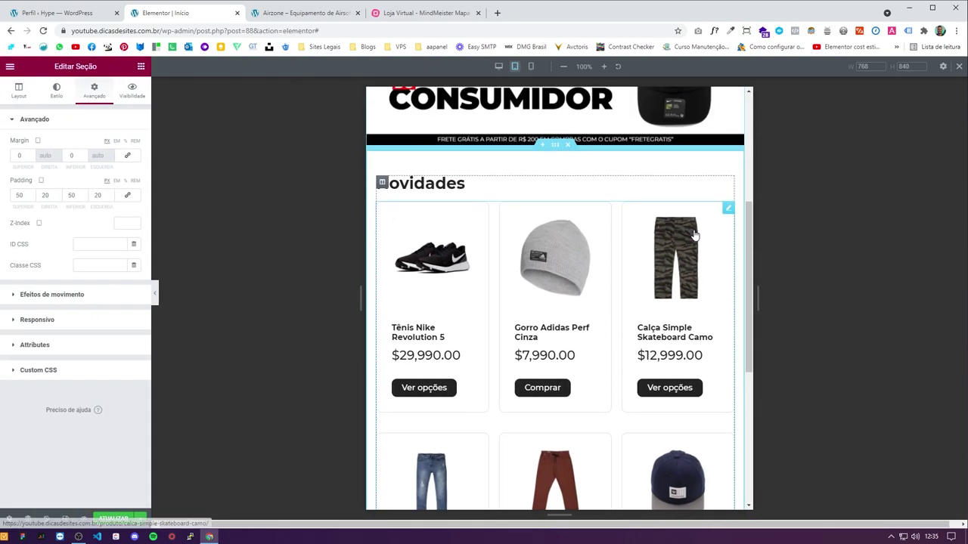
{"action": "left_click", "coordinate": [729, 209]}
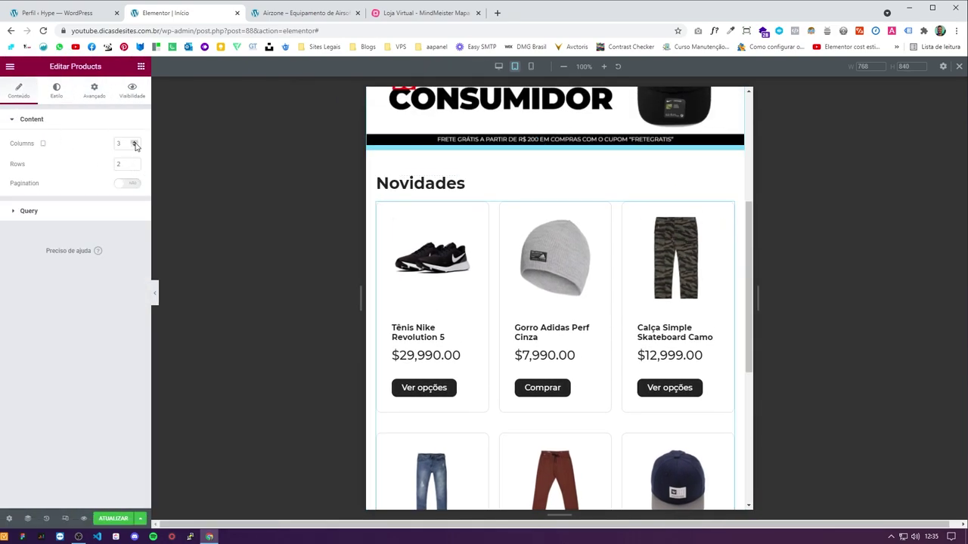
{"action": "left_click", "coordinate": [134, 146]}
{"action": "scroll", "coordinate": [541, 302], "scroll_direction": "down", "scroll_amount": 5}
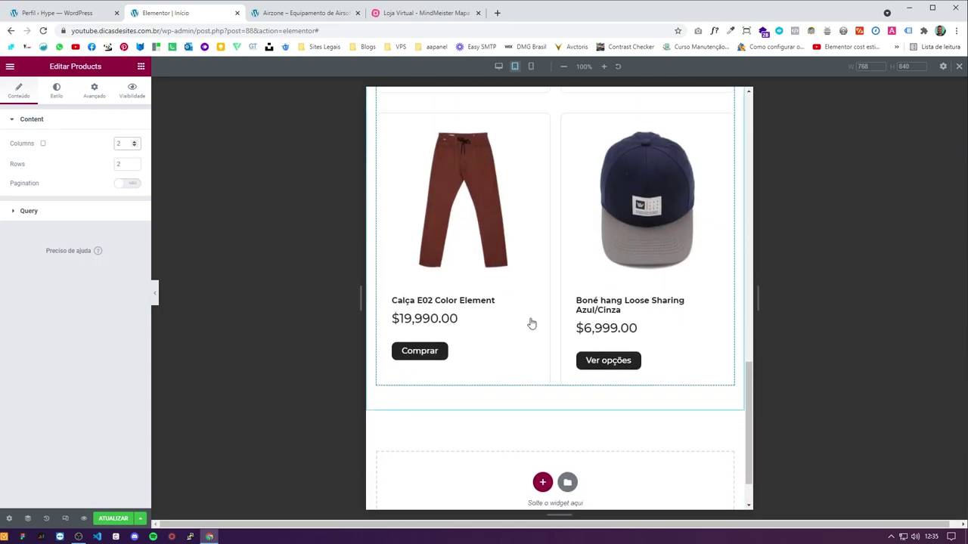
{"action": "scroll", "coordinate": [531, 323], "scroll_direction": "up", "scroll_amount": 10}
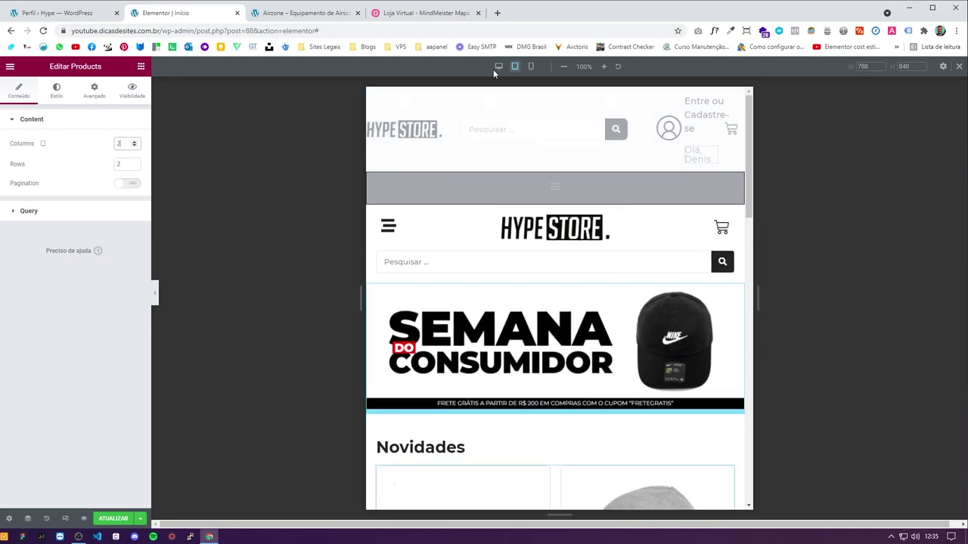
{"action": "left_click", "coordinate": [498, 67]}
{"action": "scroll", "coordinate": [528, 336], "scroll_direction": "down", "scroll_amount": 5}
{"action": "scroll", "coordinate": [527, 336], "scroll_direction": "down", "scroll_amount": 4}
{"action": "scroll", "coordinate": [504, 335], "scroll_direction": "up", "scroll_amount": 10}
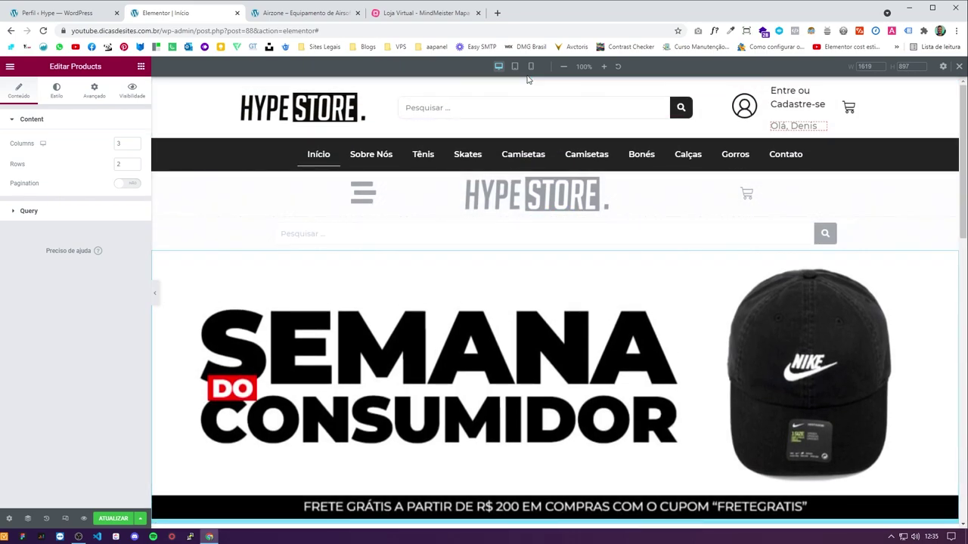
Step: Set the product grid to 1 column in the mobile view and reduce its rows to 1
{"action": "left_click", "coordinate": [530, 66]}
{"action": "scroll", "coordinate": [587, 310], "scroll_direction": "down", "scroll_amount": 5}
{"action": "scroll", "coordinate": [636, 158], "scroll_direction": "up", "scroll_amount": 1}
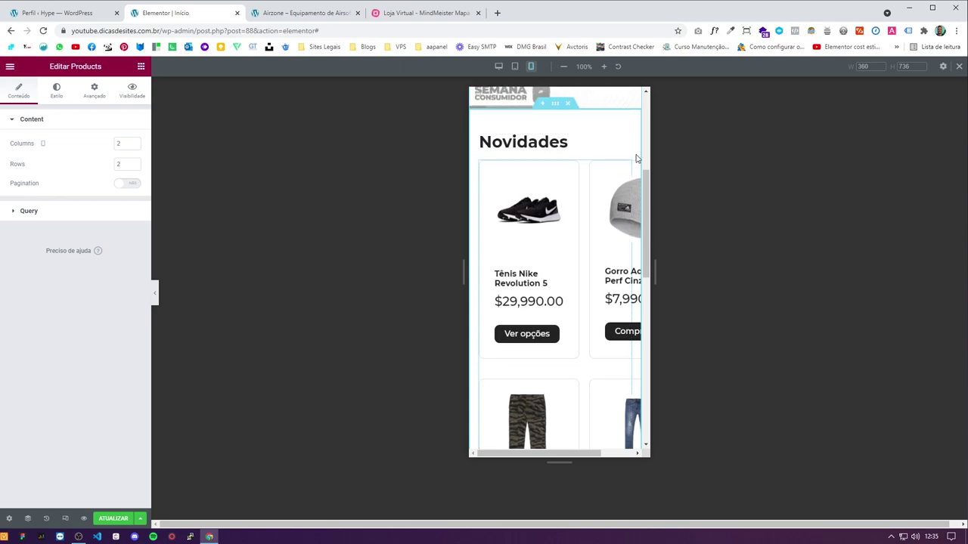
{"action": "left_click", "coordinate": [134, 146]}
{"action": "left_click", "coordinate": [134, 167]}
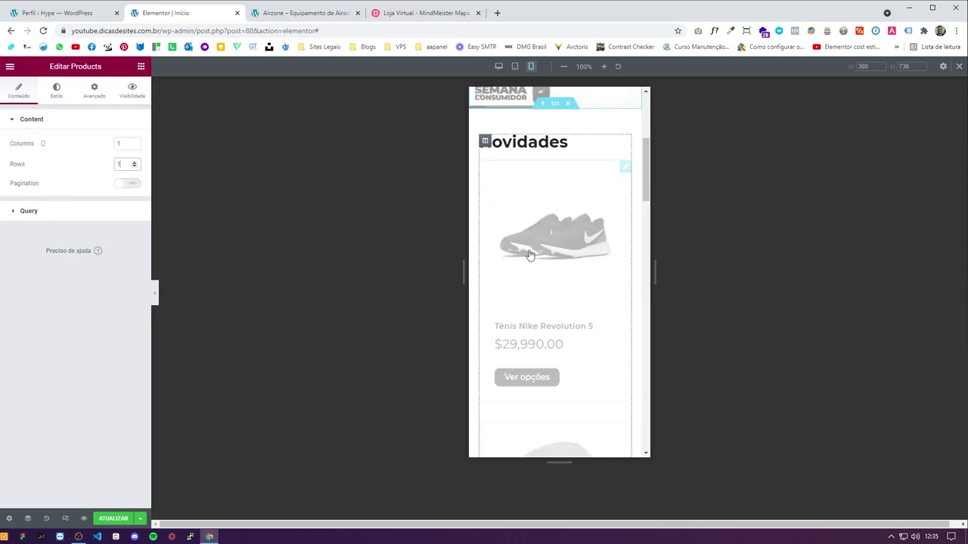
Step: Set the product grid to 3 rows in the mobile view and check the stacked products
{"action": "scroll", "coordinate": [541, 288], "scroll_direction": "down", "scroll_amount": 8}
{"action": "scroll", "coordinate": [542, 320], "scroll_direction": "up", "scroll_amount": 10}
{"action": "scroll", "coordinate": [544, 325], "scroll_direction": "down", "scroll_amount": 5}
{"action": "scroll", "coordinate": [542, 322], "scroll_direction": "up", "scroll_amount": 3}
{"action": "scroll", "coordinate": [542, 322], "scroll_direction": "down", "scroll_amount": 8}
{"action": "scroll", "coordinate": [541, 321], "scroll_direction": "down", "scroll_amount": 1}
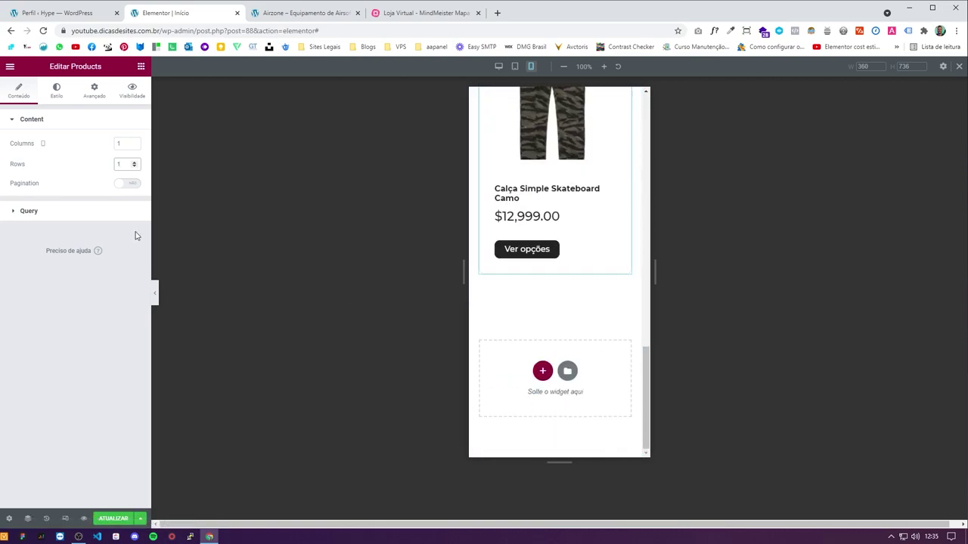
{"action": "left_click", "coordinate": [135, 163]}
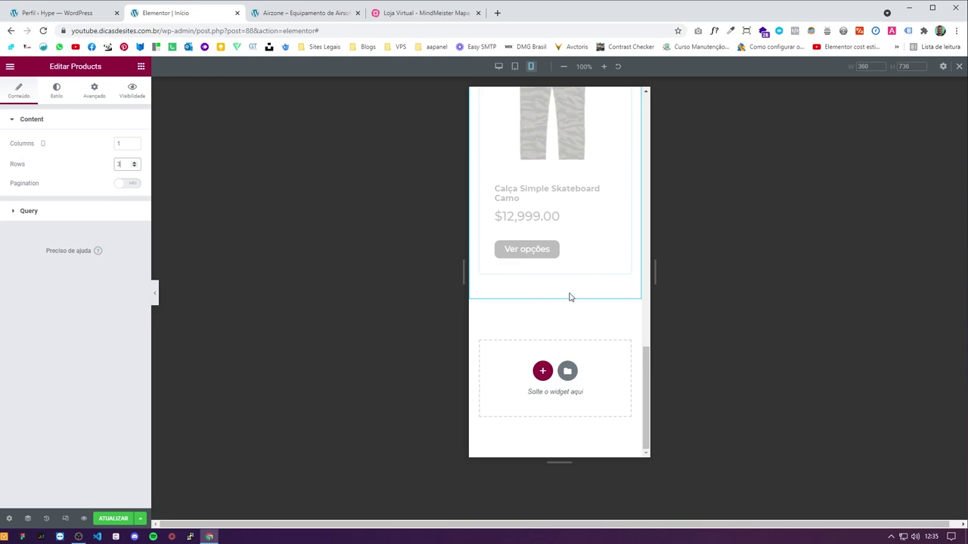
{"action": "scroll", "coordinate": [569, 296], "scroll_direction": "down", "scroll_amount": 10}
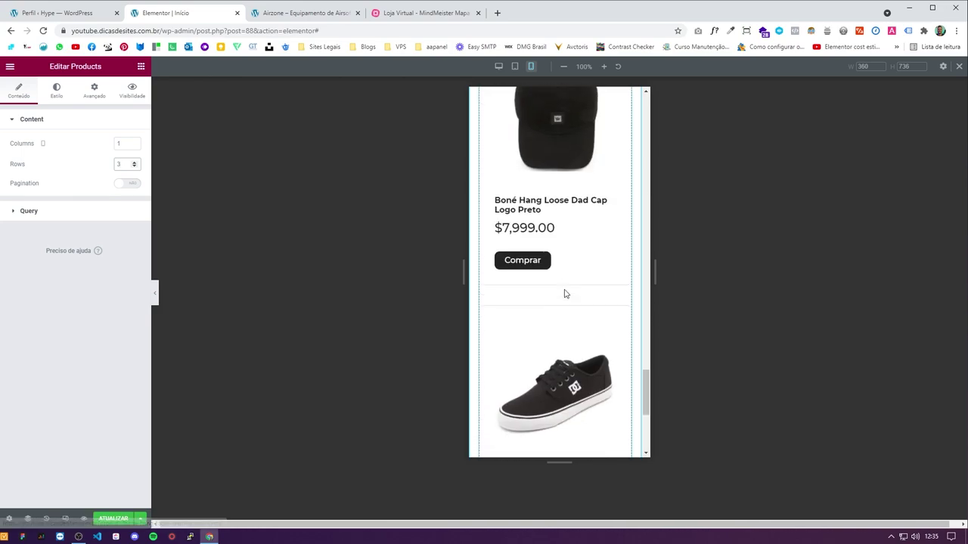
{"action": "scroll", "coordinate": [565, 332], "scroll_direction": "up", "scroll_amount": 10}
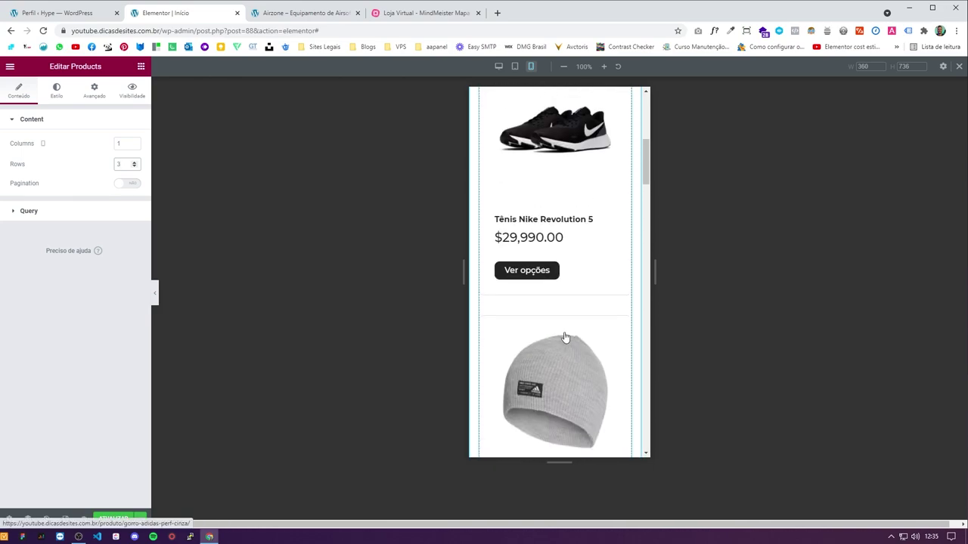
{"action": "scroll", "coordinate": [565, 338], "scroll_direction": "up", "scroll_amount": 10}
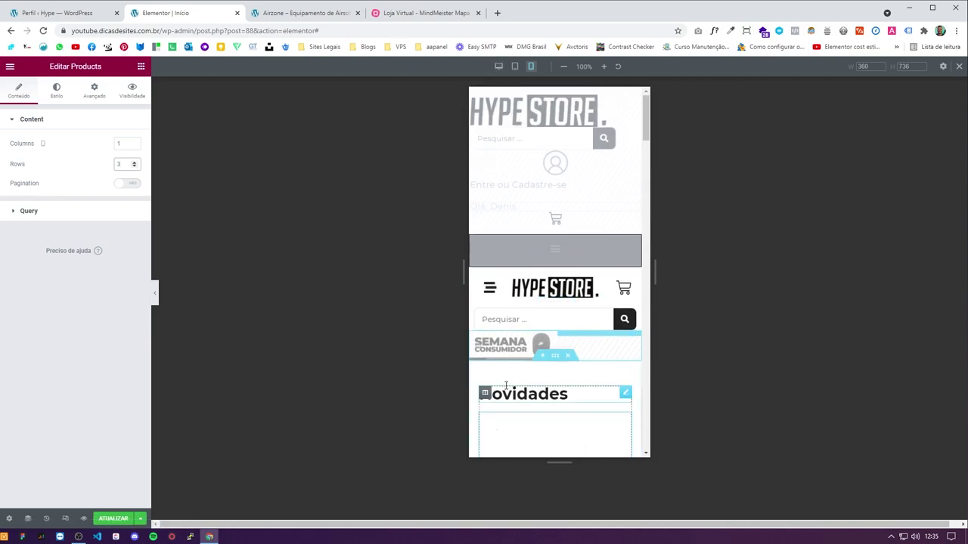
Step: Preview the mobile page without the editing panel and turn off Hide On Mobile for the Semana do Consumidor banner image
{"action": "left_click", "coordinate": [157, 300]}
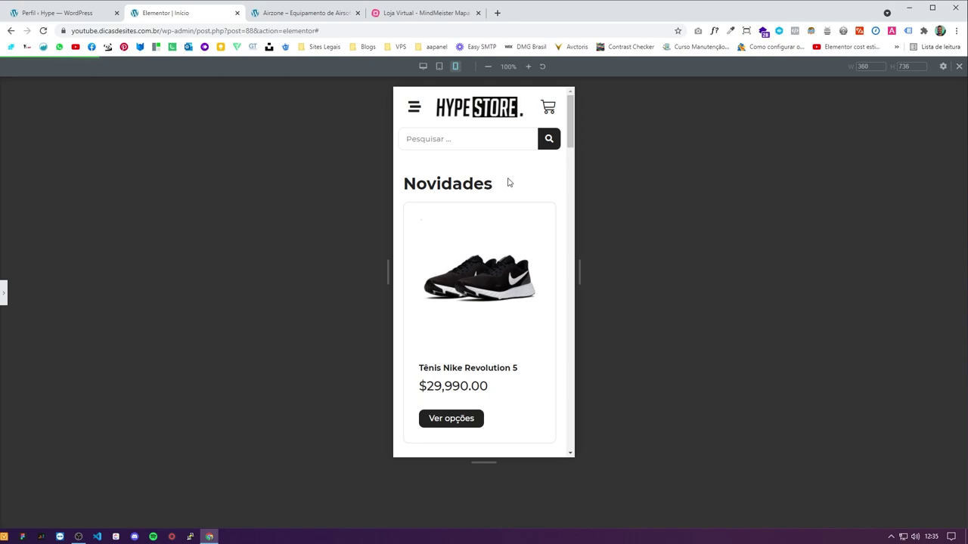
{"action": "scroll", "coordinate": [508, 183], "scroll_direction": "down", "scroll_amount": 15}
{"action": "scroll", "coordinate": [523, 242], "scroll_direction": "up", "scroll_amount": 15}
{"action": "left_click", "coordinate": [3, 294]}
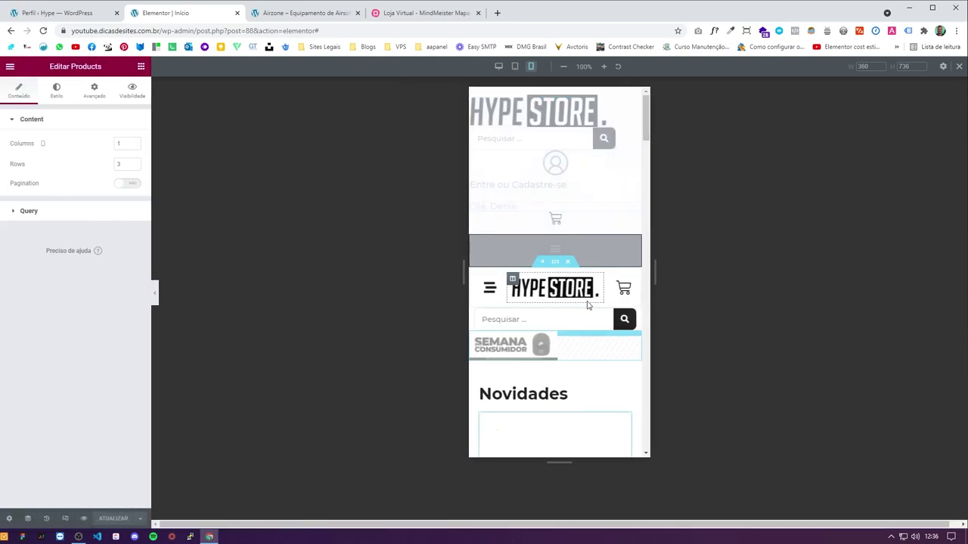
{"action": "left_click", "coordinate": [583, 349]}
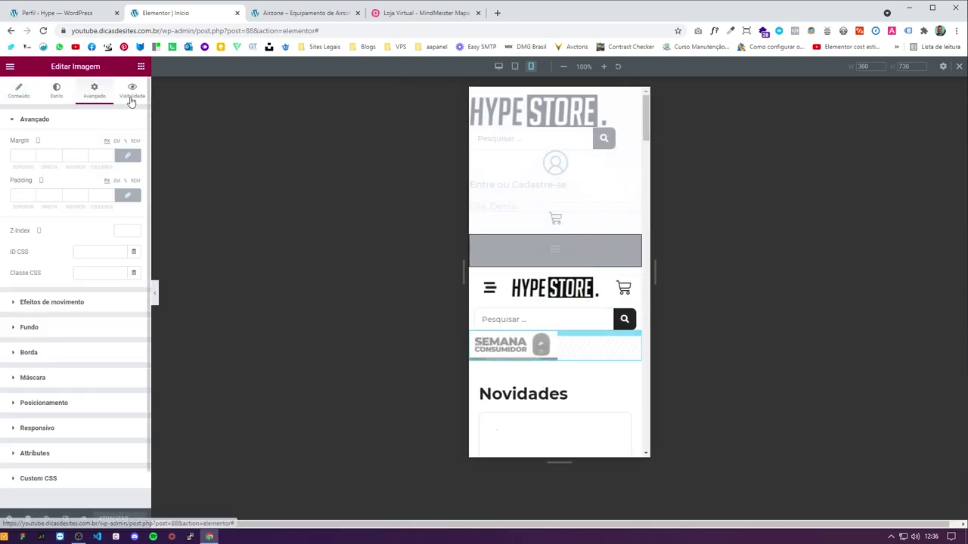
{"action": "left_click", "coordinate": [63, 428]}
{"action": "left_click", "coordinate": [130, 360]}
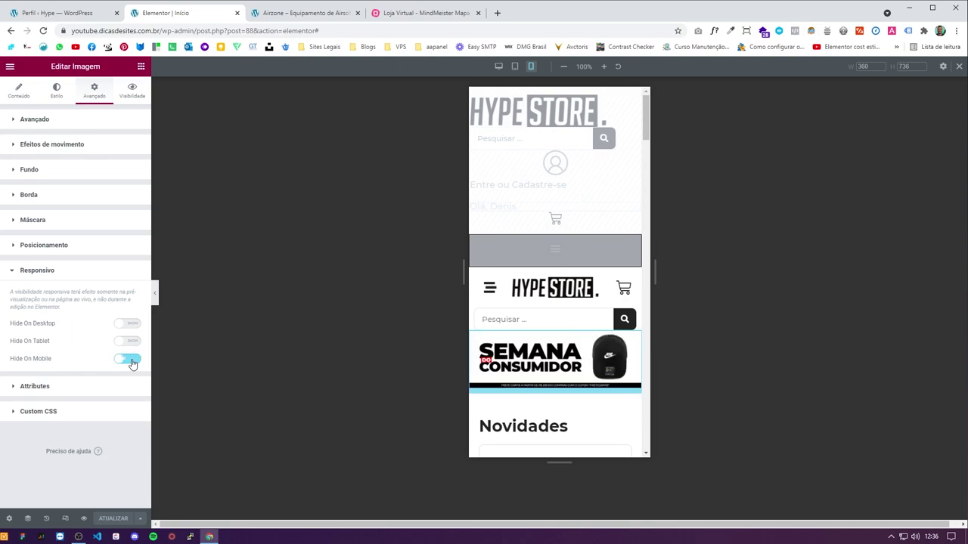
{"action": "left_click", "coordinate": [155, 294]}
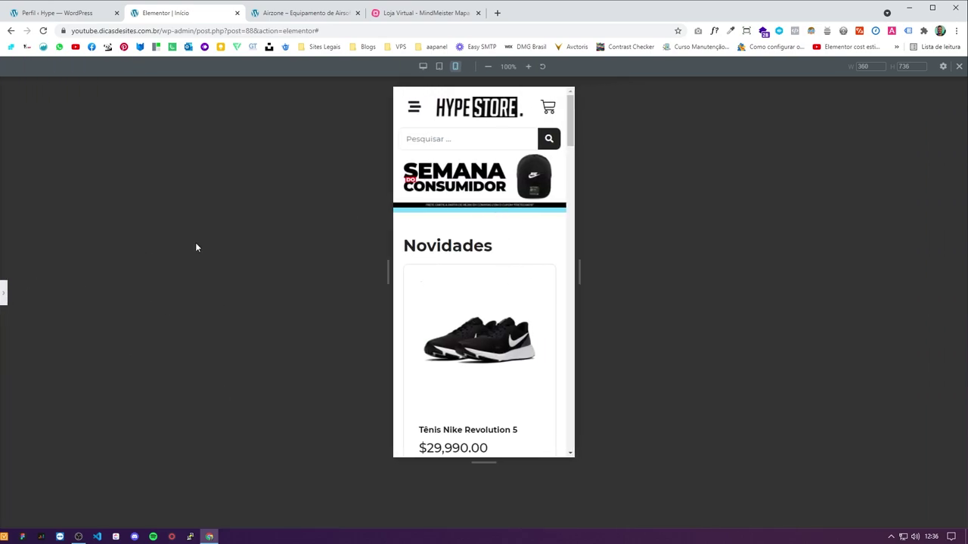
{"action": "left_click", "coordinate": [3, 292]}
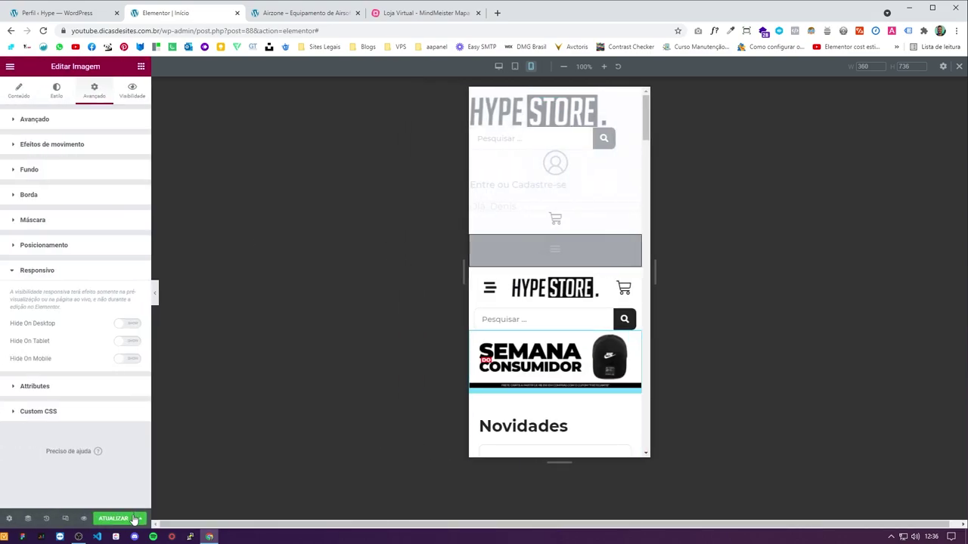
Step: Switch the page to desktop view and examine the mobile layout of the Airzone store's products and category banners
{"action": "left_click", "coordinate": [498, 66]}
{"action": "left_click", "coordinate": [303, 13]}
{"action": "right_click", "coordinate": [771, 249]}
{"action": "left_click", "coordinate": [803, 427]}
{"action": "scroll", "coordinate": [227, 265], "scroll_direction": "down", "scroll_amount": 10}
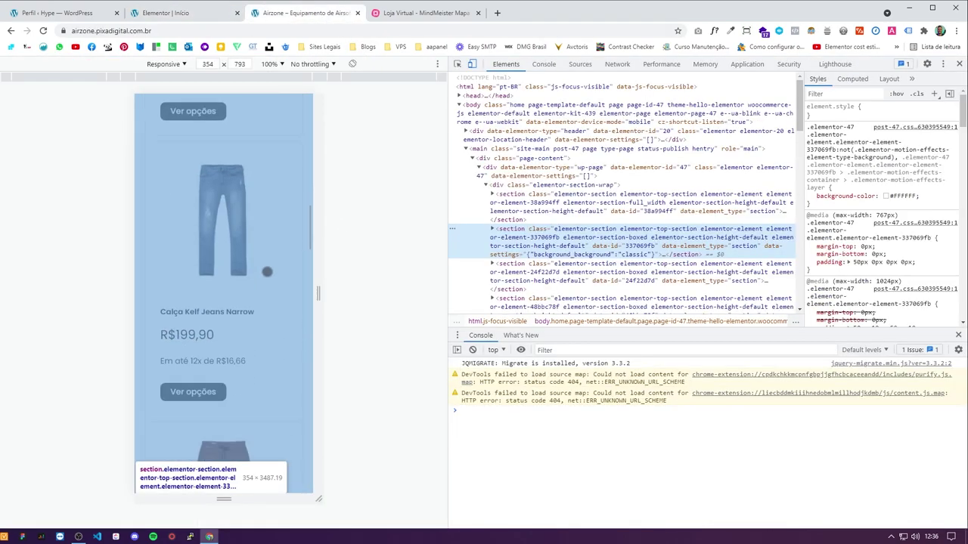
{"action": "scroll", "coordinate": [209, 262], "scroll_direction": "up", "scroll_amount": 1}
{"action": "scroll", "coordinate": [274, 176], "scroll_direction": "down", "scroll_amount": 2}
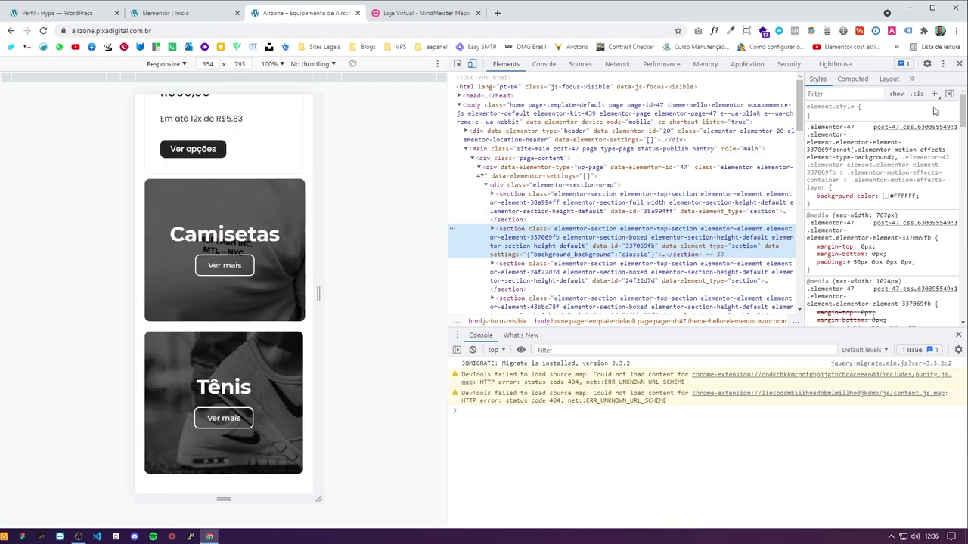
{"action": "left_click", "coordinate": [958, 63]}
Step: Return to the Elementor page and add a section with two equal columns below the product grid
{"action": "left_click", "coordinate": [189, 13]}
{"action": "scroll", "coordinate": [503, 369], "scroll_direction": "down", "scroll_amount": 10}
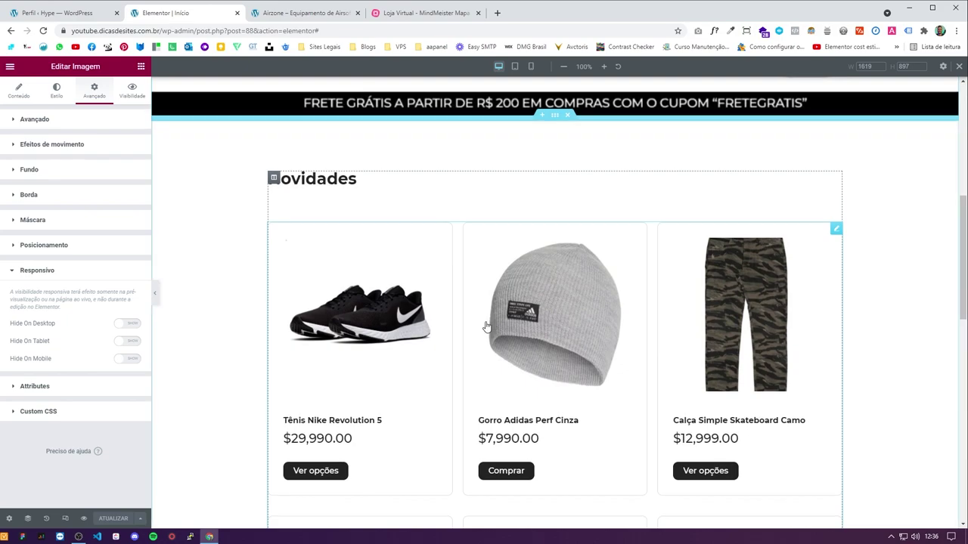
{"action": "scroll", "coordinate": [502, 369], "scroll_direction": "down", "scroll_amount": 3}
{"action": "left_click", "coordinate": [542, 443]}
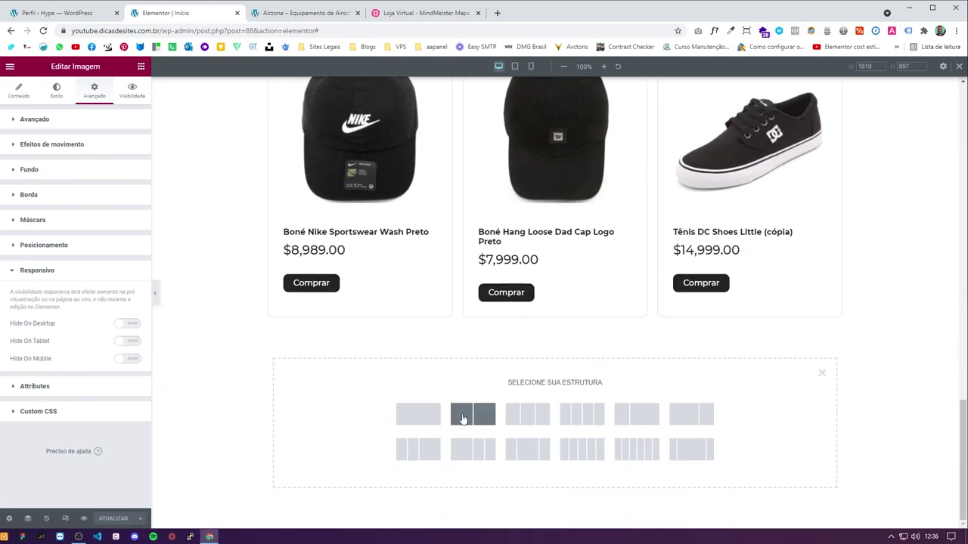
{"action": "left_click", "coordinate": [464, 419]}
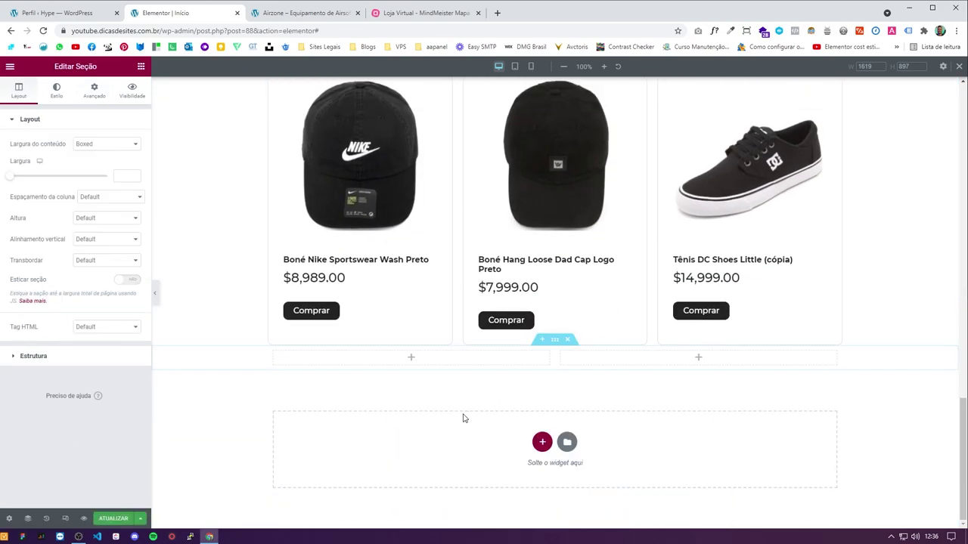
Step: Set the new two-column section's top and bottom padding to 50 px
{"action": "left_click", "coordinate": [94, 99]}
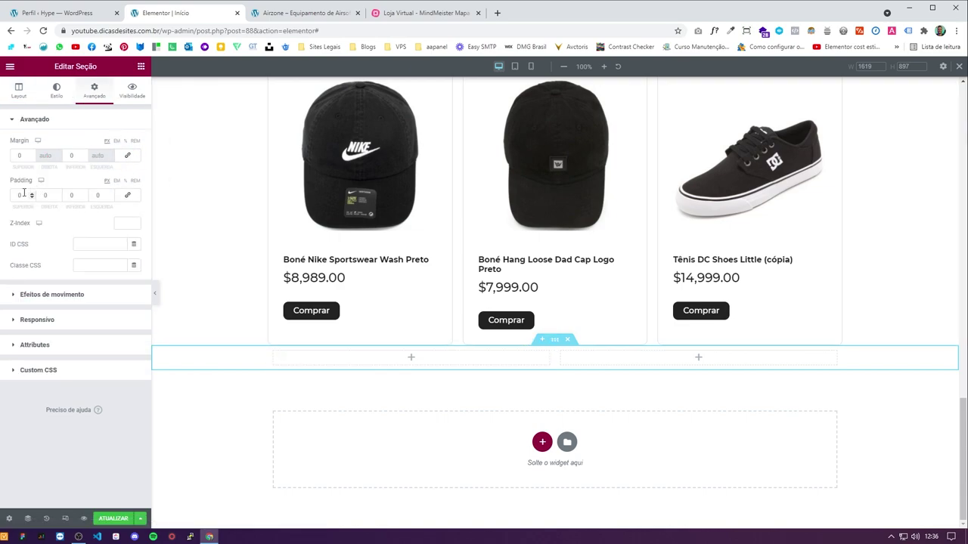
{"action": "type", "text": "50"}
{"action": "left_click", "coordinate": [73, 195]}
{"action": "type", "text": "50"}
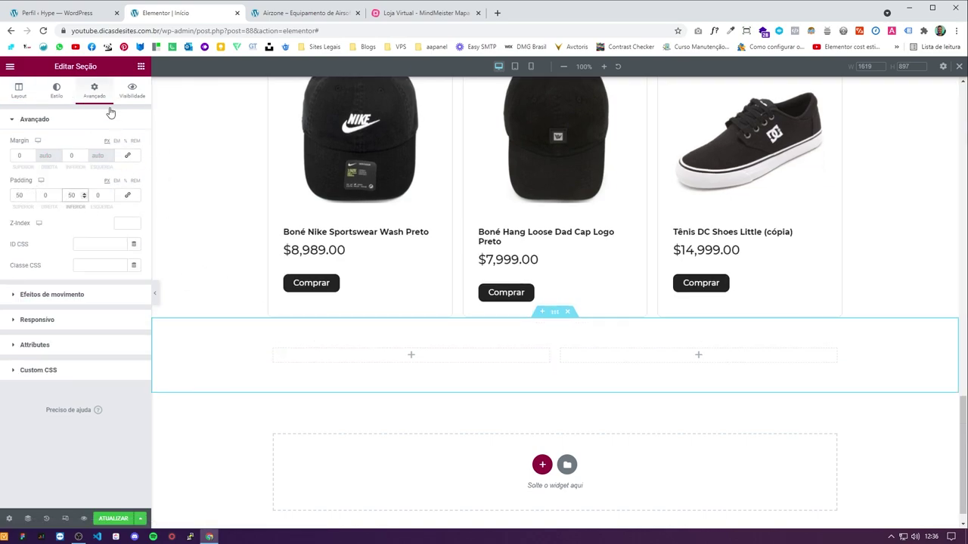
{"action": "left_click", "coordinate": [140, 67]}
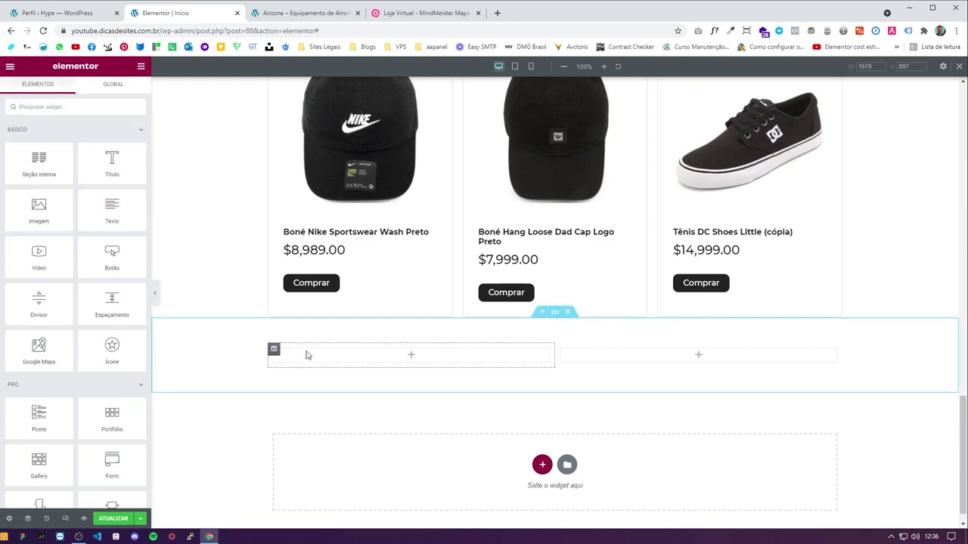
{"action": "left_click", "coordinate": [274, 350]}
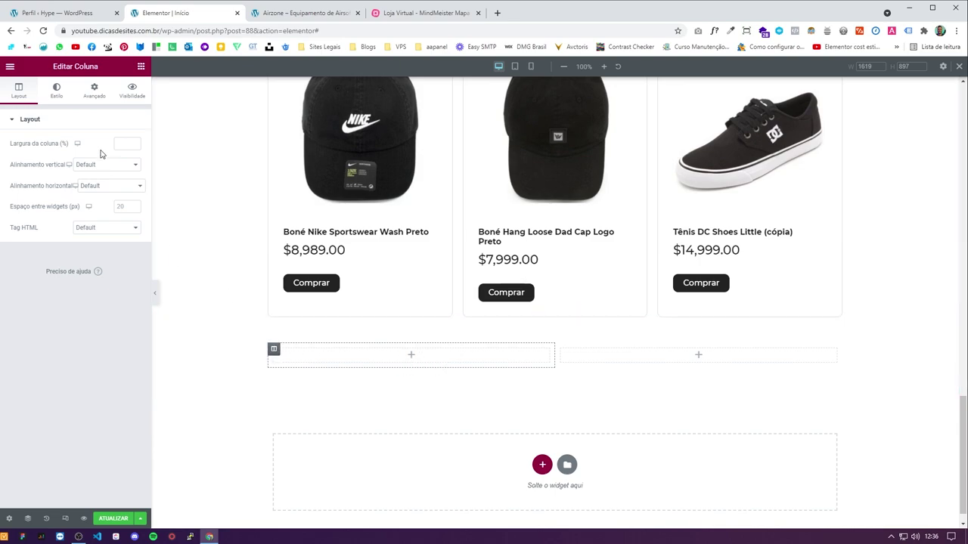
{"action": "left_click", "coordinate": [96, 92]}
{"action": "left_click", "coordinate": [560, 348]}
{"action": "left_click", "coordinate": [94, 91]}
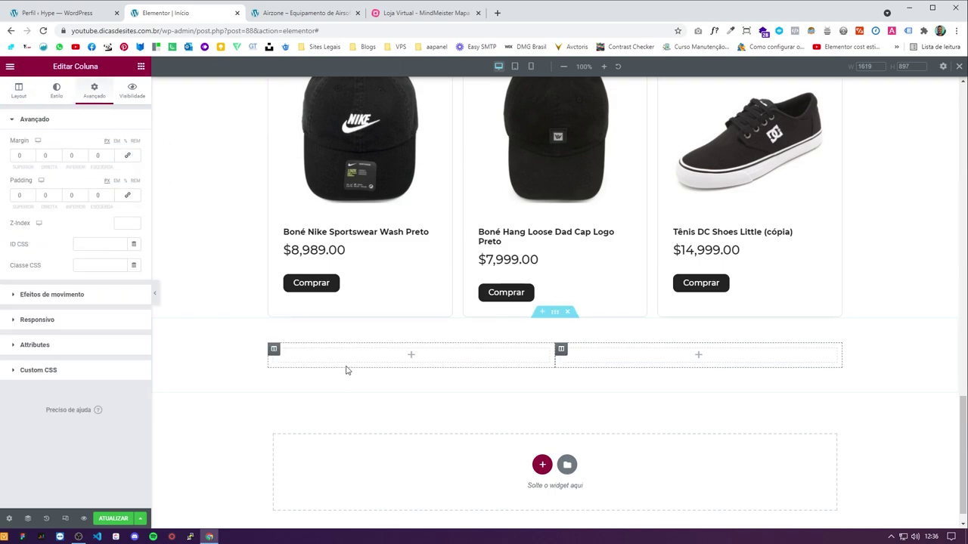
Step: Give the left column a classic background and upload Banner Camisetas.jpg and Banner Tênis.jpg to the media library
{"action": "left_click", "coordinate": [270, 350]}
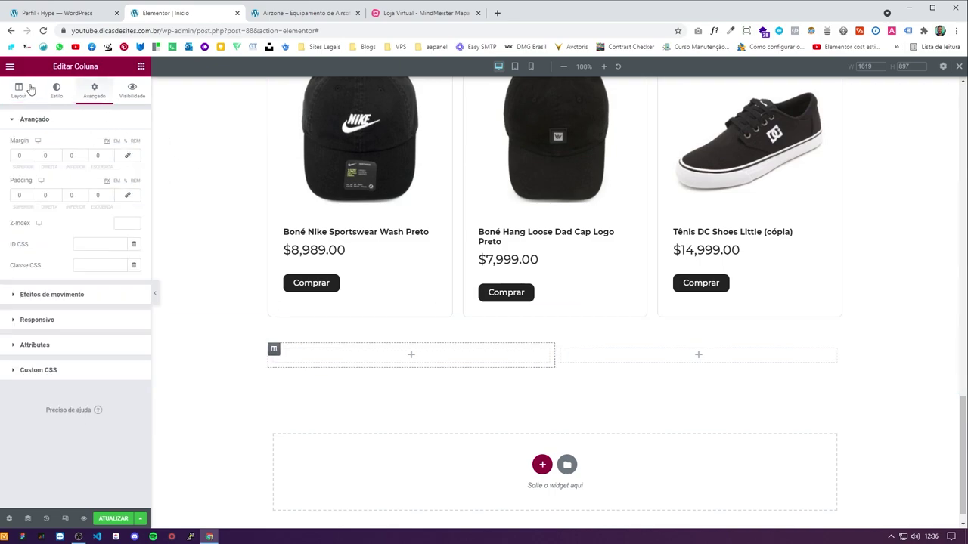
{"action": "left_click", "coordinate": [53, 91]}
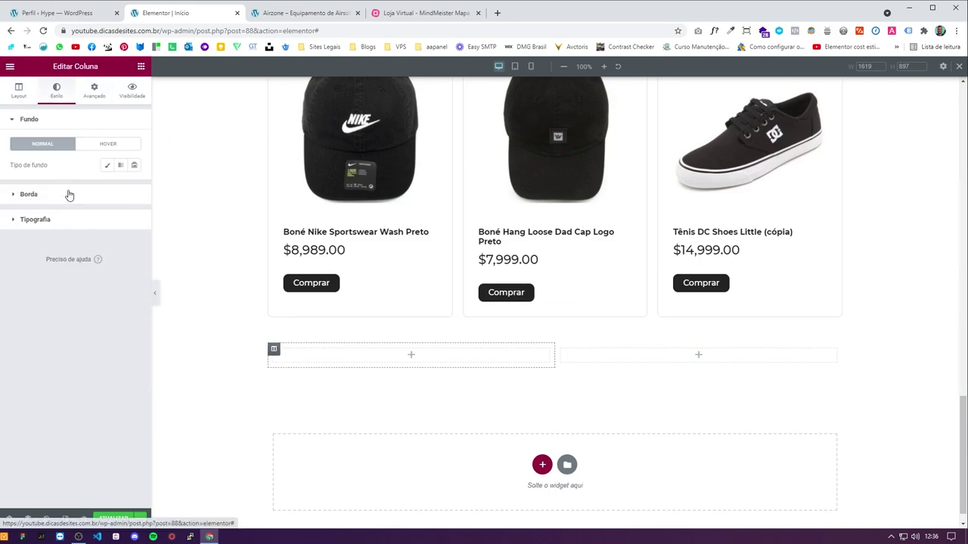
{"action": "left_click", "coordinate": [104, 166]}
{"action": "left_click", "coordinate": [76, 235]}
{"action": "key", "text": "alt+Tab"}
{"action": "left_click", "coordinate": [418, 378]}
{"action": "left_click_drag", "start_coordinate": [399, 378], "coordinate": [541, 242]}
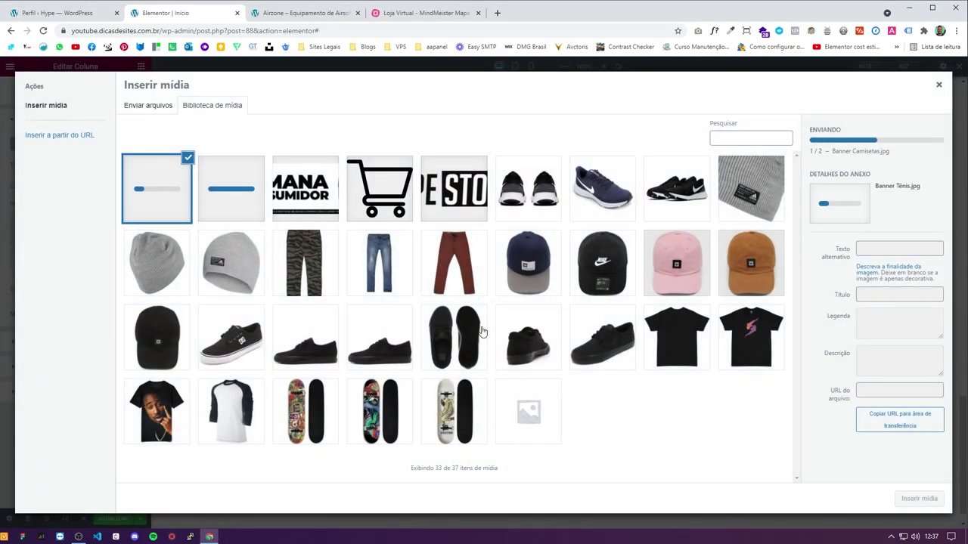
Step: Check the Airzone store's category banners and insert Banner Camisetas as the left column's background image
{"action": "left_click", "coordinate": [332, 13]}
{"action": "scroll", "coordinate": [362, 362], "scroll_direction": "up", "scroll_amount": 10}
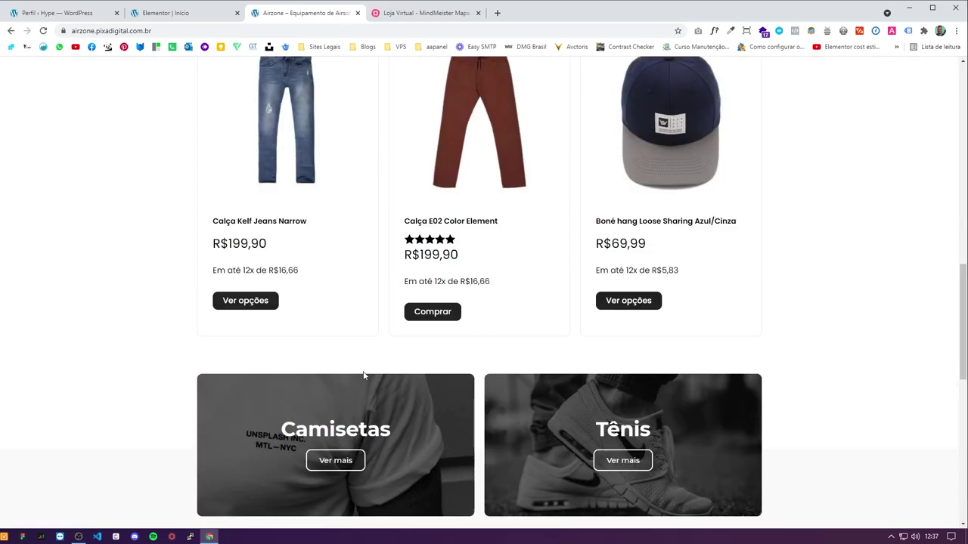
{"action": "scroll", "coordinate": [298, 238], "scroll_direction": "down", "scroll_amount": 2}
{"action": "left_click", "coordinate": [167, 13]}
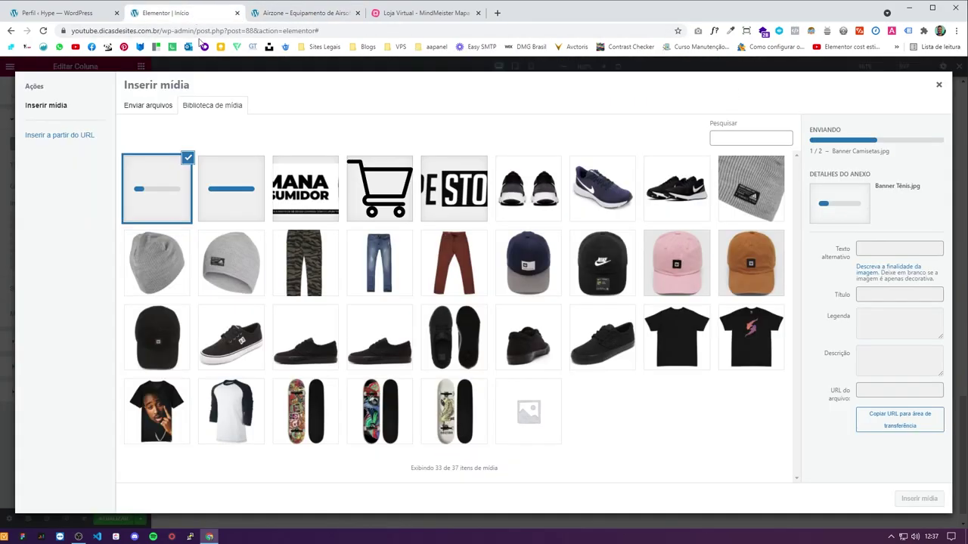
{"action": "left_click", "coordinate": [211, 197]}
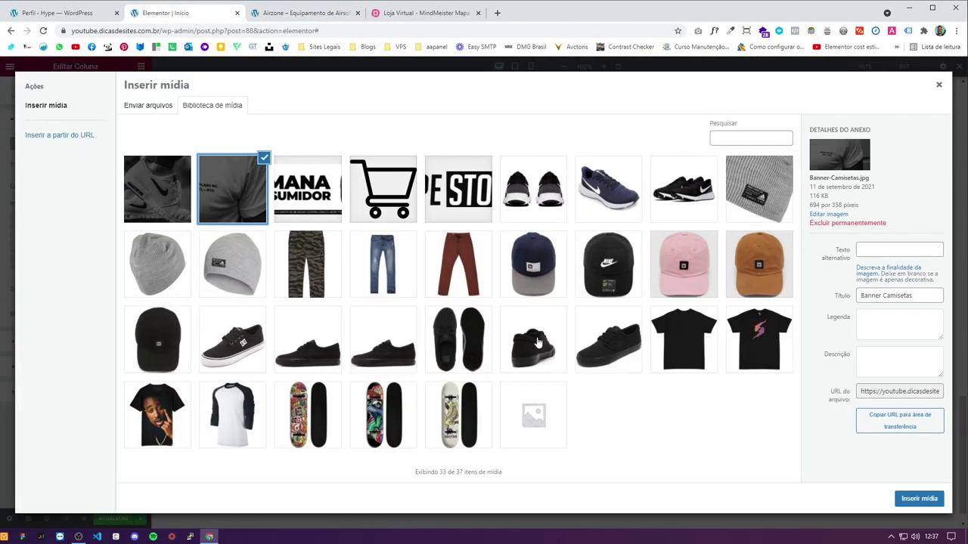
{"action": "left_click", "coordinate": [903, 498]}
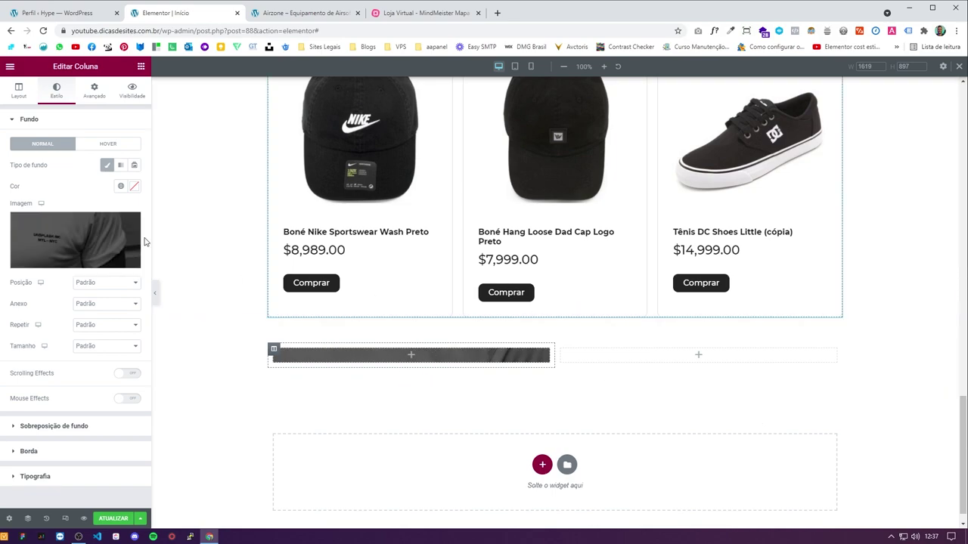
Step: Duplicate the Novidades heading and move the copy into the left column of the new section
{"action": "scroll", "coordinate": [454, 291], "scroll_direction": "up", "scroll_amount": 6}
{"action": "scroll", "coordinate": [393, 257], "scroll_direction": "up", "scroll_amount": 4}
{"action": "right_click", "coordinate": [368, 148]}
{"action": "left_click", "coordinate": [382, 168]}
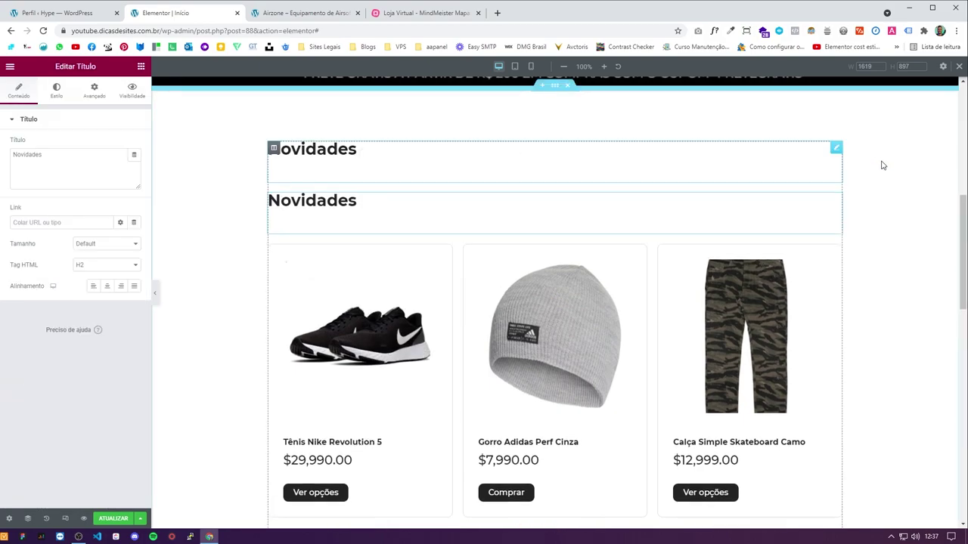
{"action": "left_click_drag", "start_coordinate": [835, 199], "coordinate": [398, 331]}
{"action": "scroll", "coordinate": [413, 410], "scroll_direction": "down", "scroll_amount": 8}
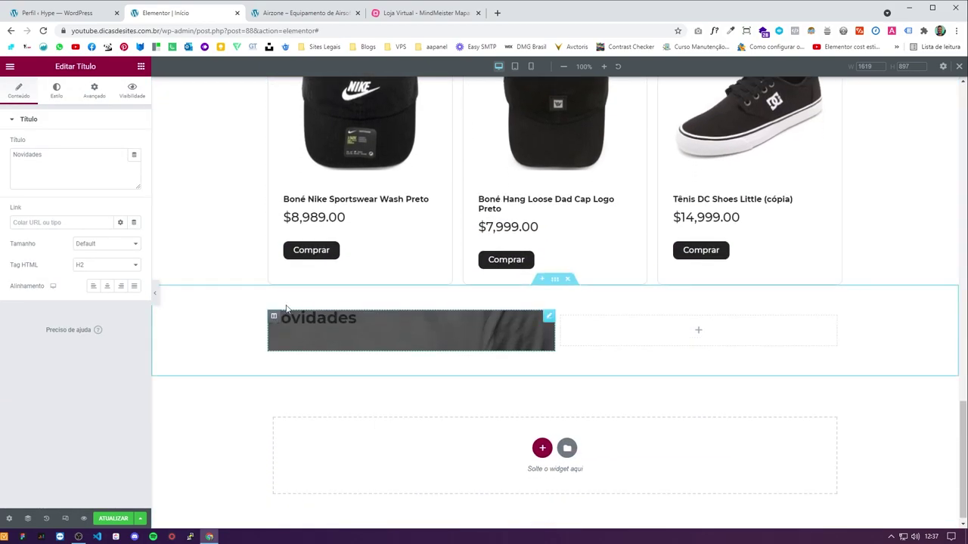
Step: Center the copied heading in the banner column and set its bottom padding to 0
{"action": "left_click", "coordinate": [112, 287]}
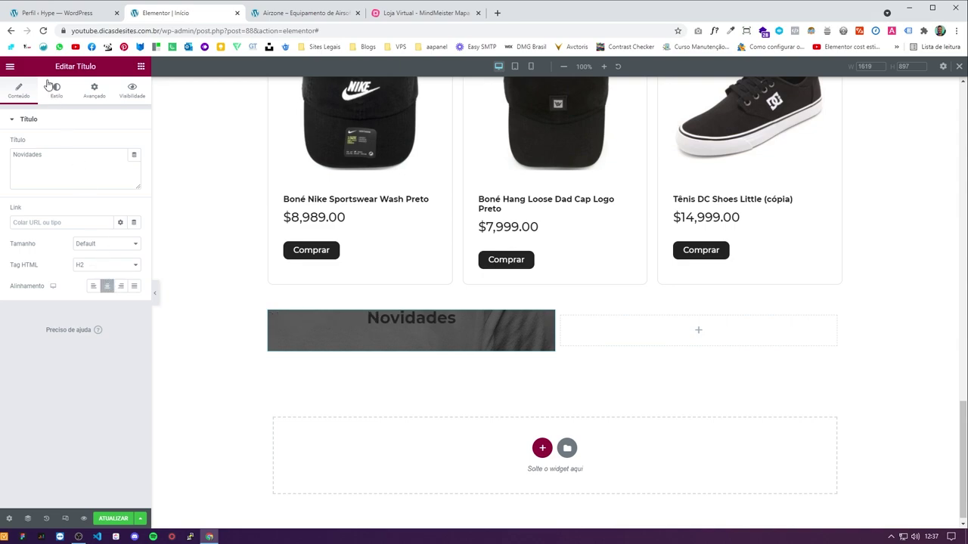
{"action": "left_click", "coordinate": [93, 91]}
{"action": "double_click", "coordinate": [71, 195]}
{"action": "type", "text": "0"}
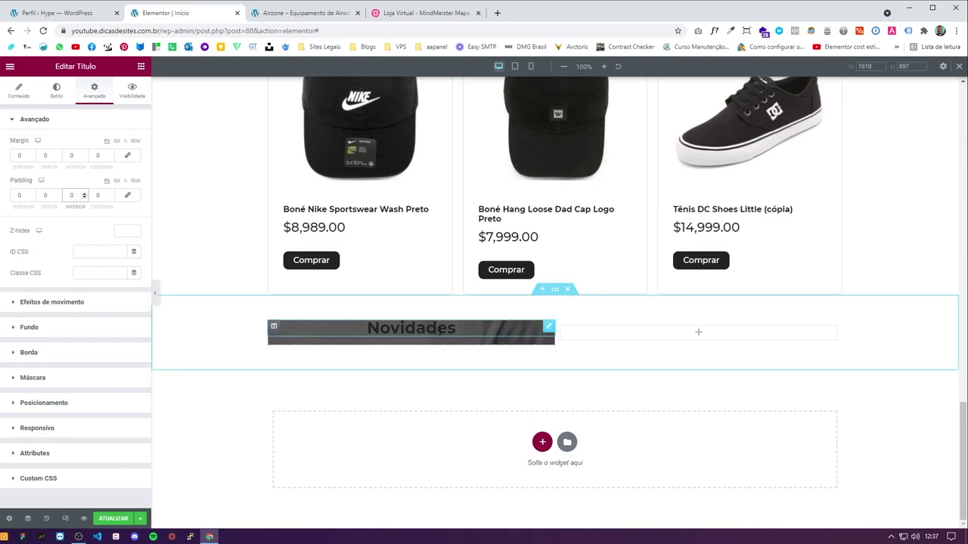
Step: Set the two-column section's vertical alignment to Meio and select the heading in its left column
{"action": "left_click", "coordinate": [555, 289]}
{"action": "left_click", "coordinate": [47, 99]}
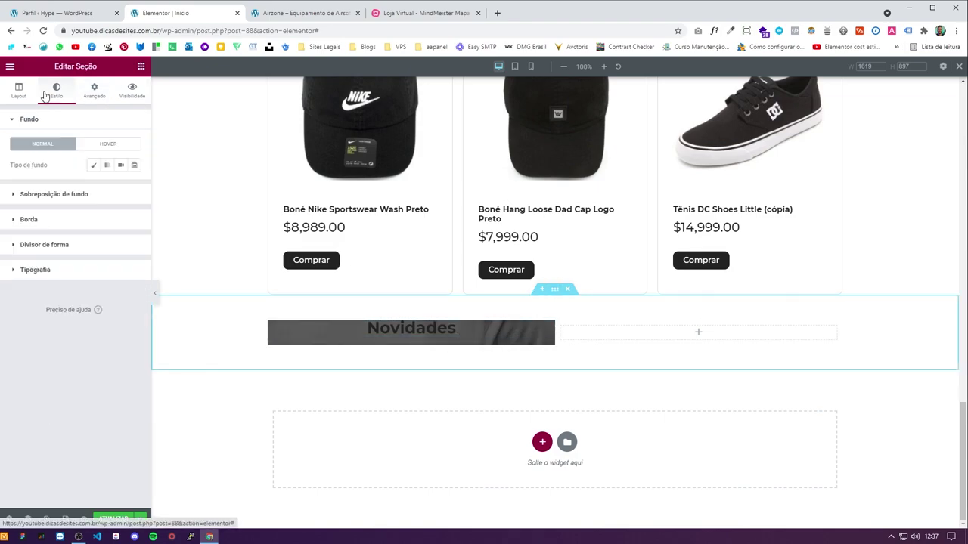
{"action": "left_click", "coordinate": [17, 96]}
{"action": "left_click", "coordinate": [94, 243]}
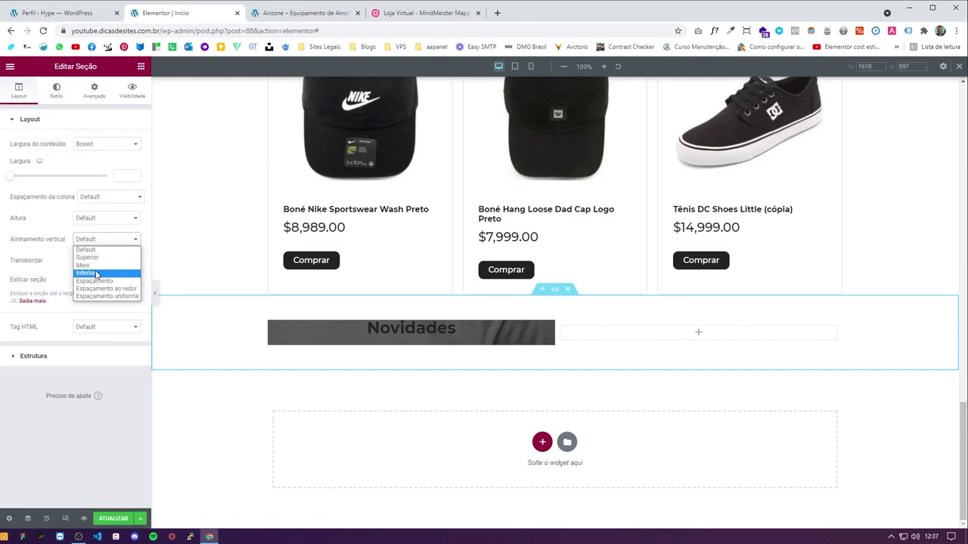
{"action": "left_click", "coordinate": [96, 272]}
{"action": "left_click", "coordinate": [410, 331]}
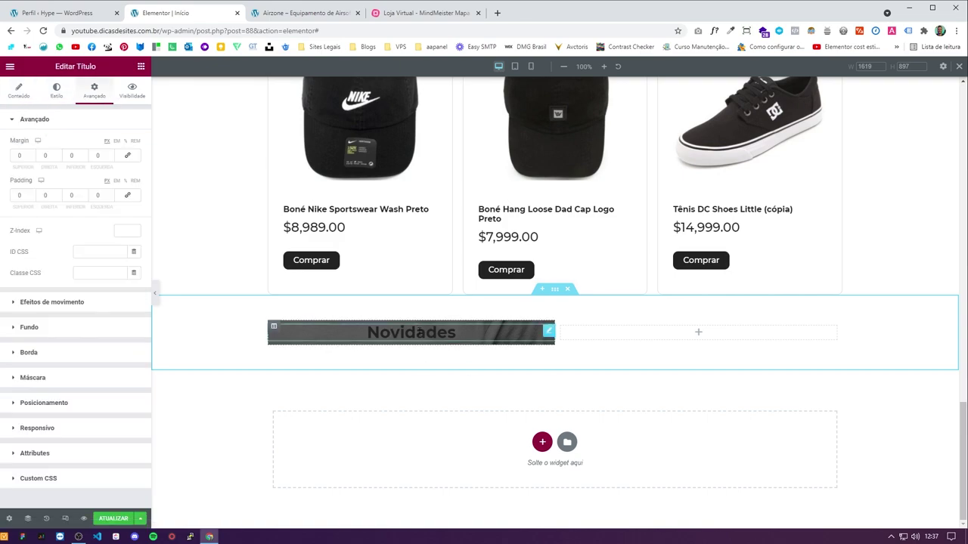
Step: Set the text colour of the banner column's Novidades heading to white (#FFFFFF)
{"action": "left_click", "coordinate": [56, 90]}
{"action": "left_click", "coordinate": [134, 143]}
{"action": "left_click", "coordinate": [22, 183]}
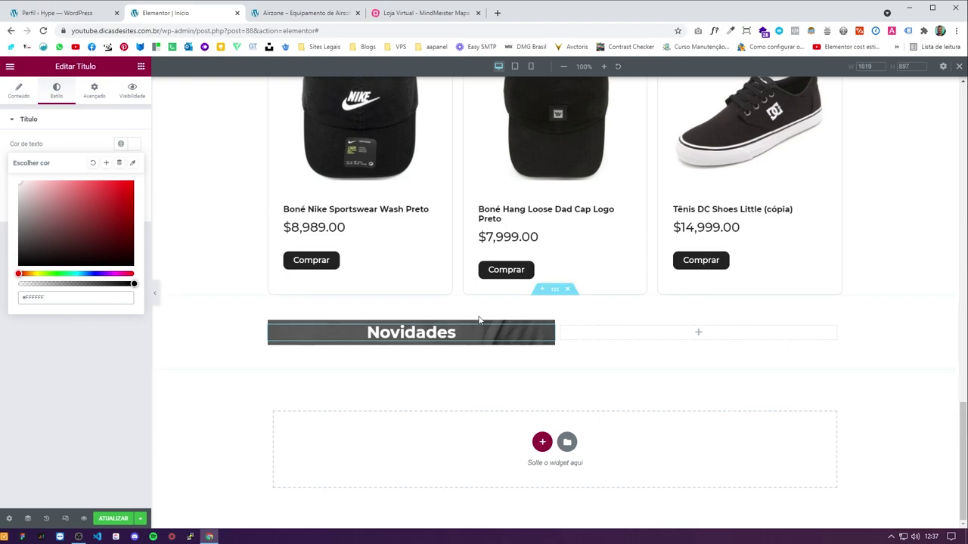
Step: Set the banner column's top and bottom padding to 100 px
{"action": "left_click", "coordinate": [274, 326]}
{"action": "left_click", "coordinate": [94, 90]}
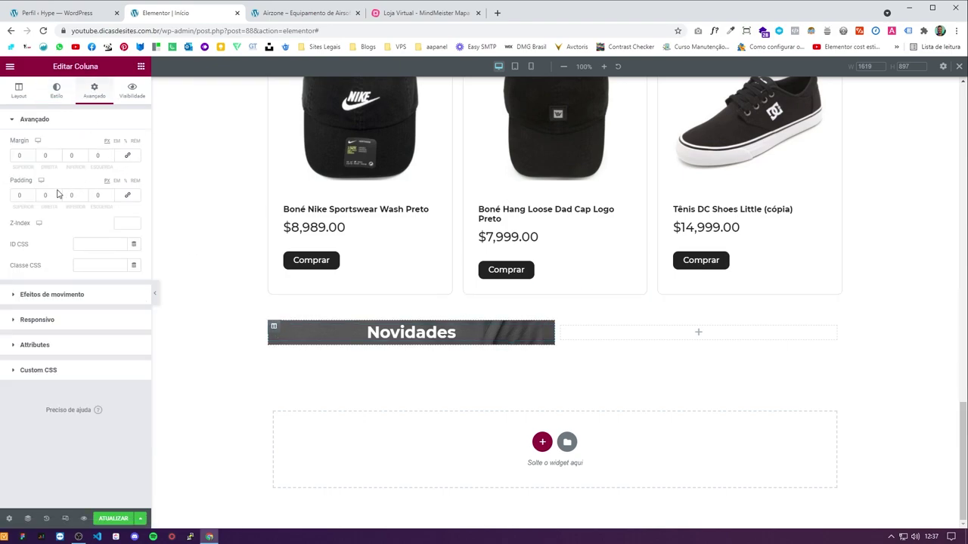
{"action": "left_click", "coordinate": [17, 196]}
{"action": "type", "text": "9"}
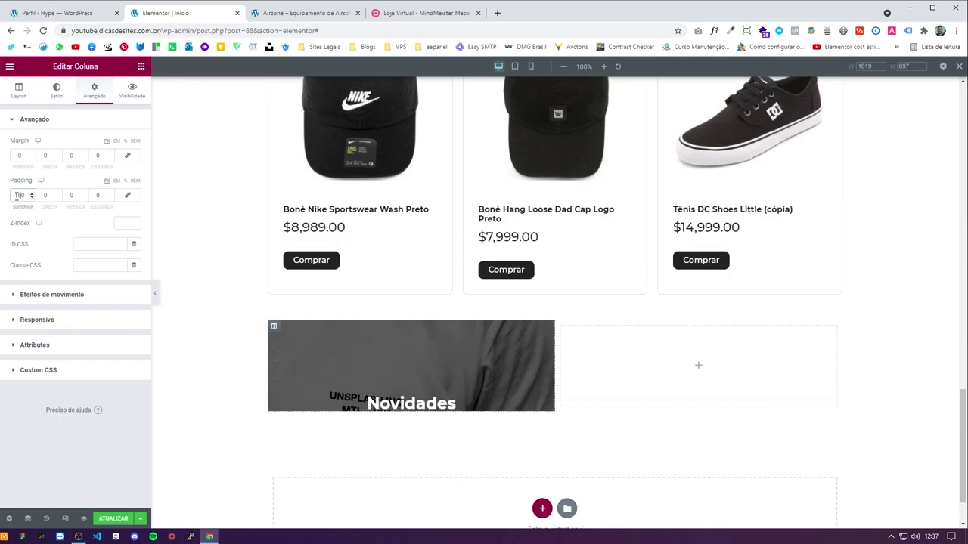
{"action": "type", "text": "100"}
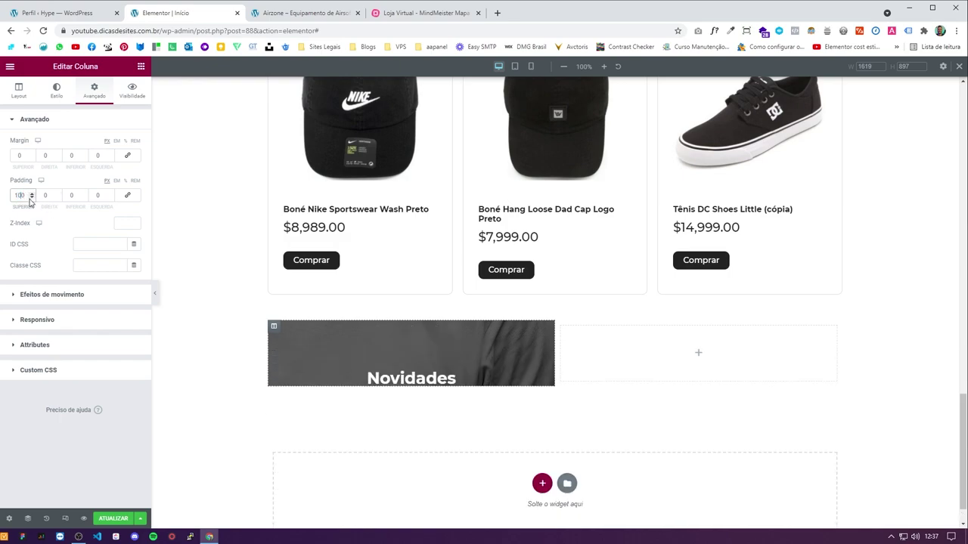
{"action": "left_click", "coordinate": [65, 196]}
{"action": "type", "text": "100"}
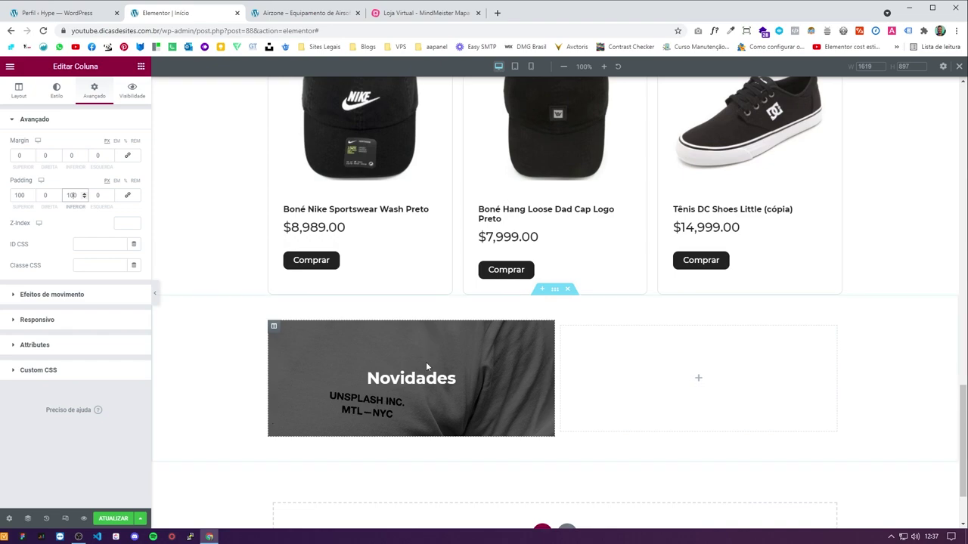
Step: Add a centered button labelled "Ver mais" below the banner heading, using the Airzone banners as reference
{"action": "left_click", "coordinate": [141, 66]}
{"action": "left_click_drag", "start_coordinate": [142, 262], "coordinate": [378, 397]}
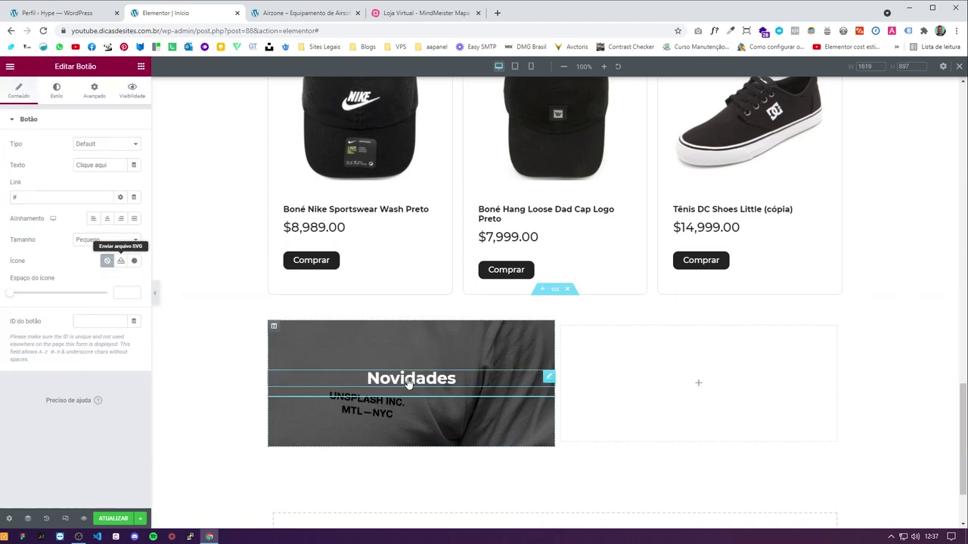
{"action": "left_click", "coordinate": [107, 219]}
{"action": "left_click", "coordinate": [306, 13]}
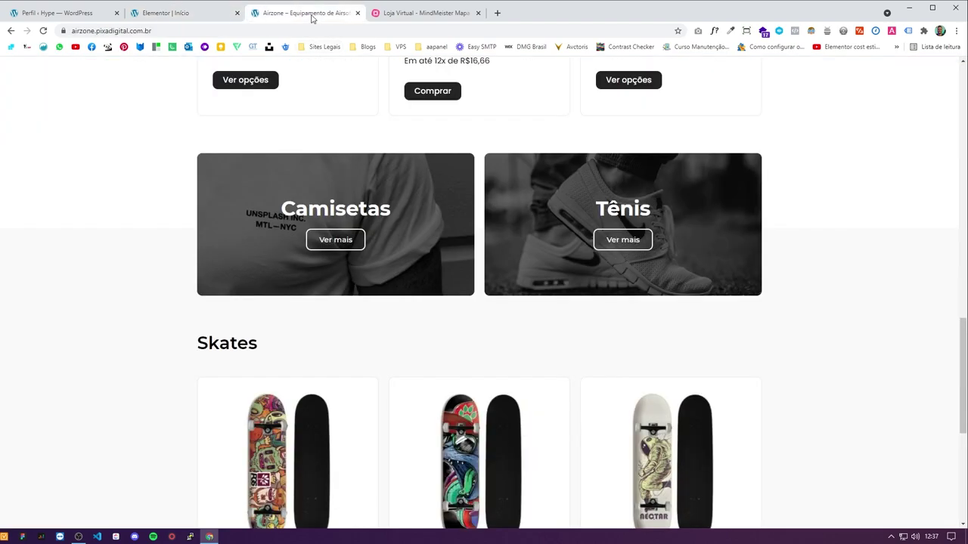
{"action": "left_click", "coordinate": [190, 14]}
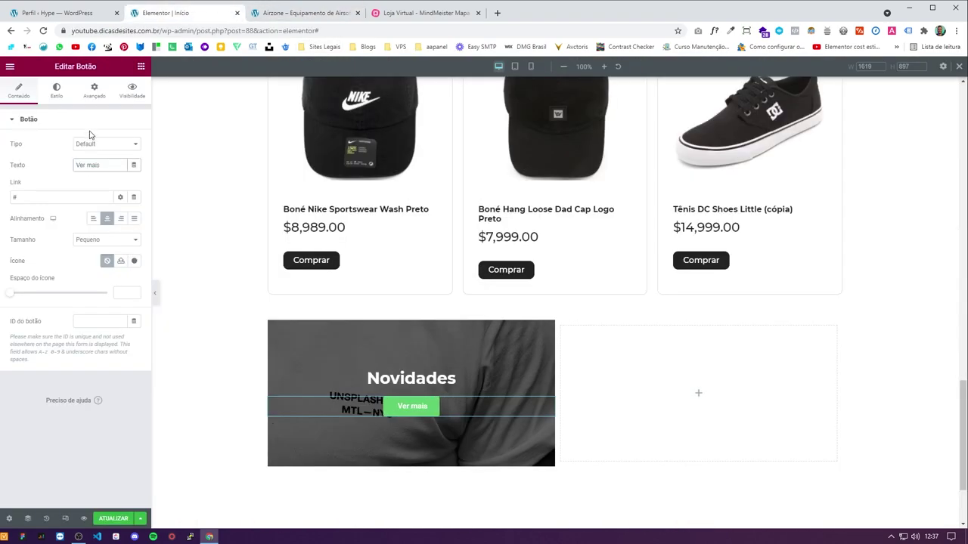
Step: Make the Ver mais button's background fully transparent (#61CE7000) and its text white
{"action": "left_click", "coordinate": [69, 93]}
{"action": "left_click", "coordinate": [133, 252]}
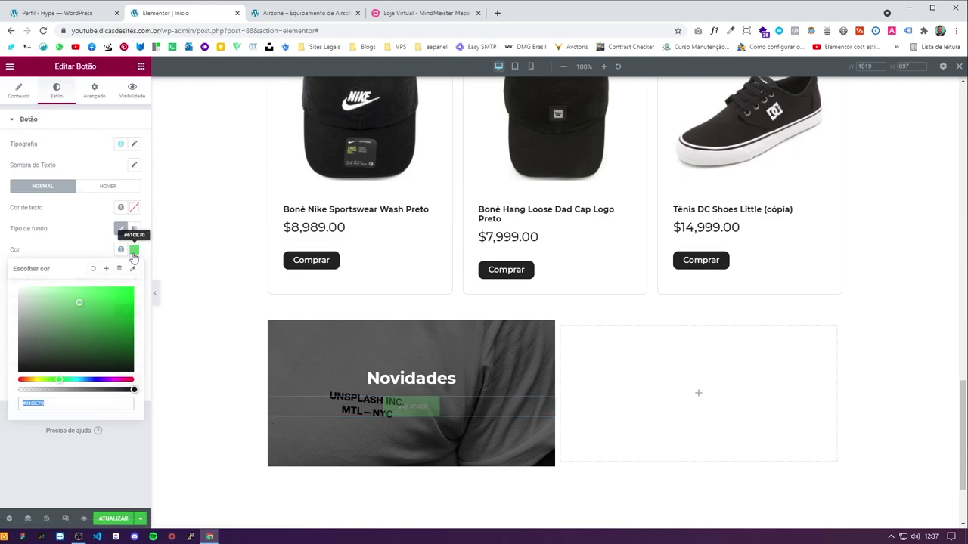
{"action": "key", "text": "BackSpace"}
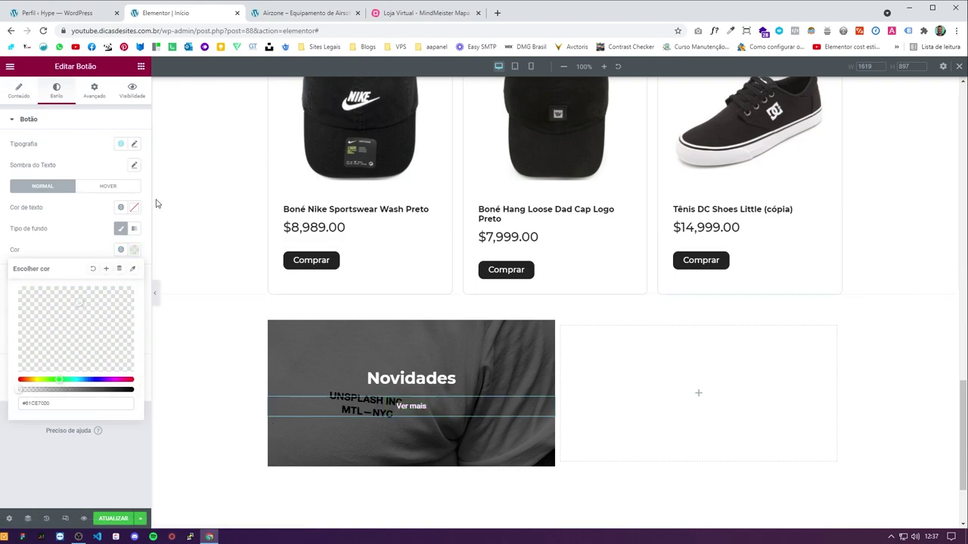
{"action": "left_click", "coordinate": [133, 208]}
Step: Set the Ver mais button's font to Montserrat and its corner radius to 10 px
{"action": "left_click", "coordinate": [134, 144]}
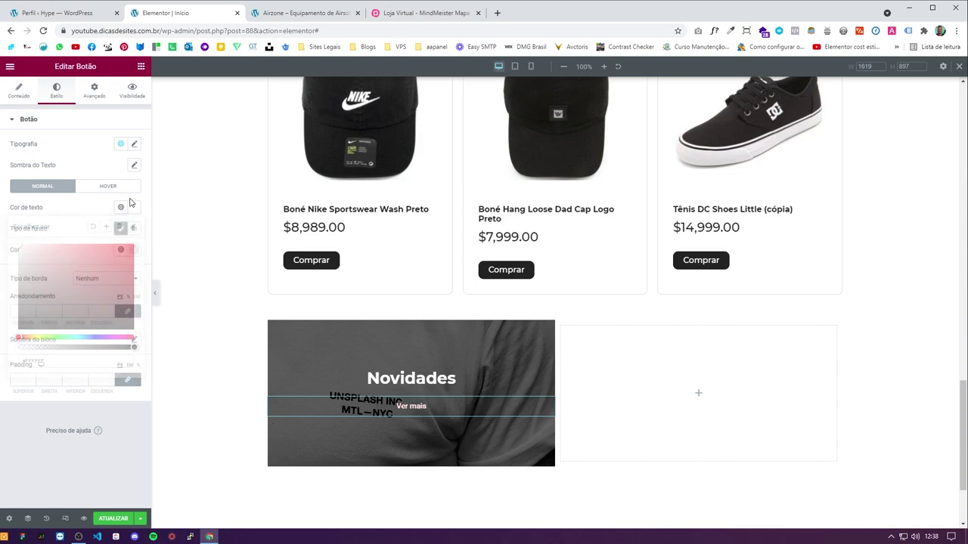
{"action": "left_click", "coordinate": [108, 194]}
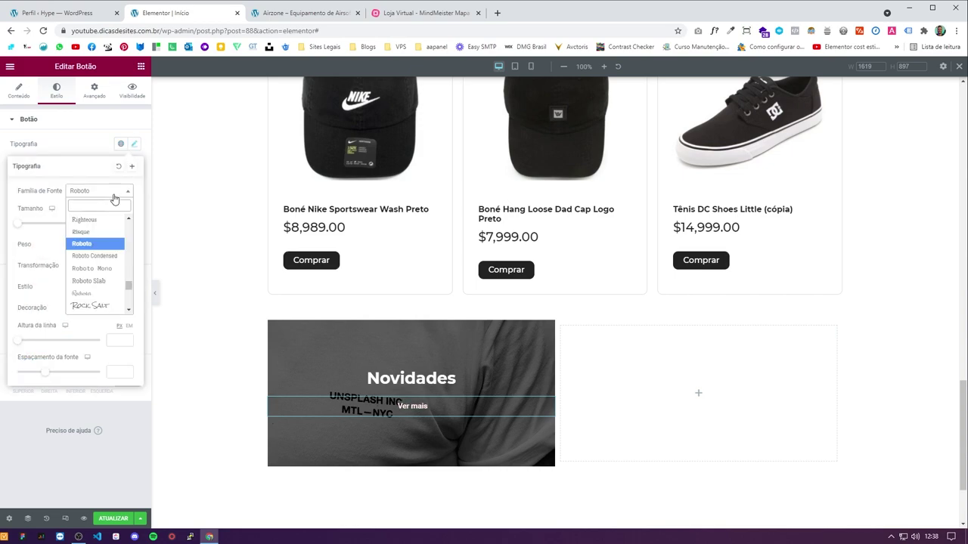
{"action": "type", "text": "montserrat"}
{"action": "key", "text": "Return"}
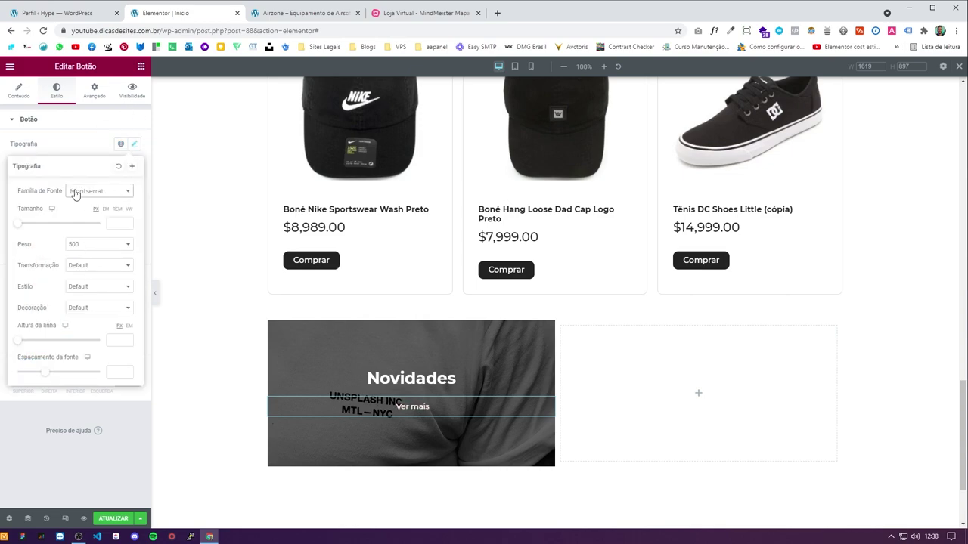
{"action": "left_click", "coordinate": [86, 157]}
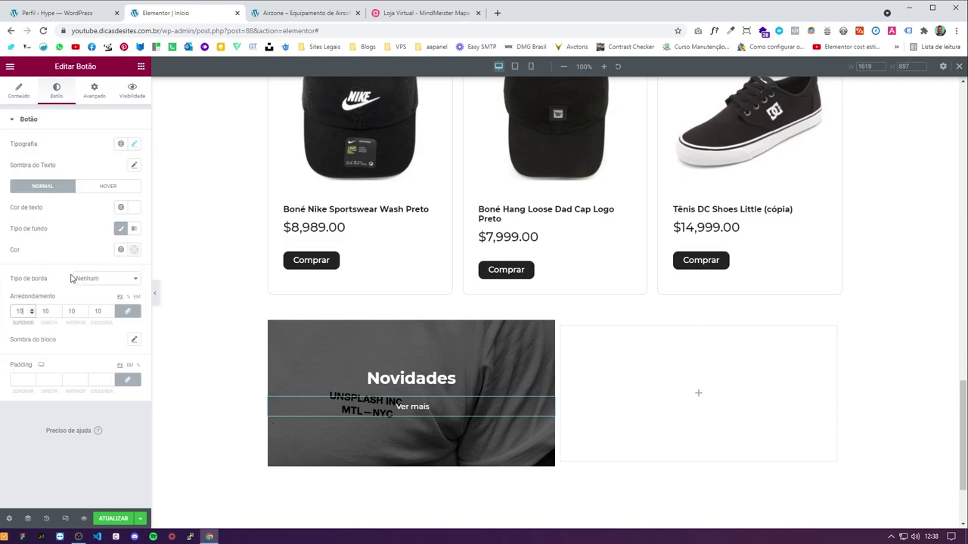
Step: Give the Ver mais button a solid border with a width of 2 on all sides
{"action": "left_click", "coordinate": [126, 279]}
{"action": "left_click", "coordinate": [87, 295]}
{"action": "left_click", "coordinate": [21, 312]}
{"action": "type", "text": "1"}
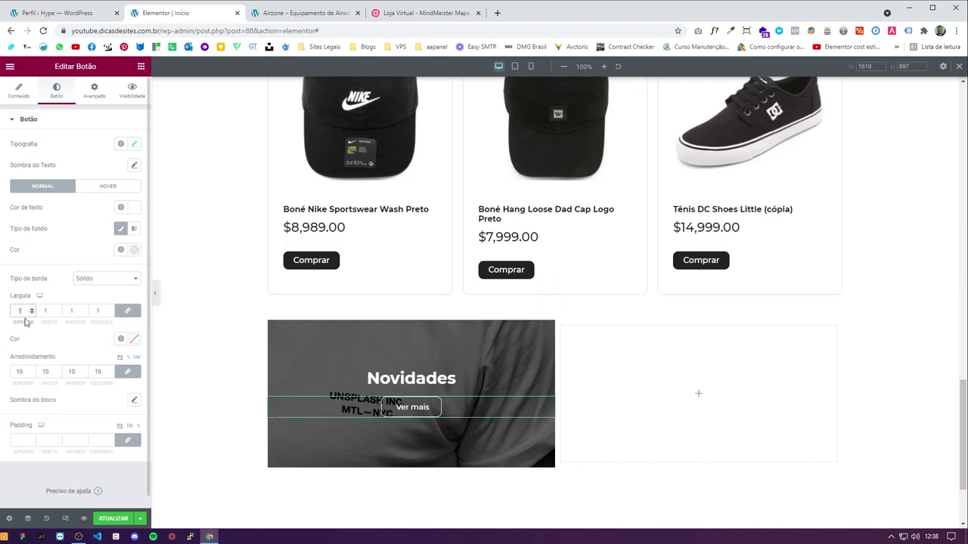
{"action": "key", "text": "BackSpace"}
{"action": "type", "text": "2"}
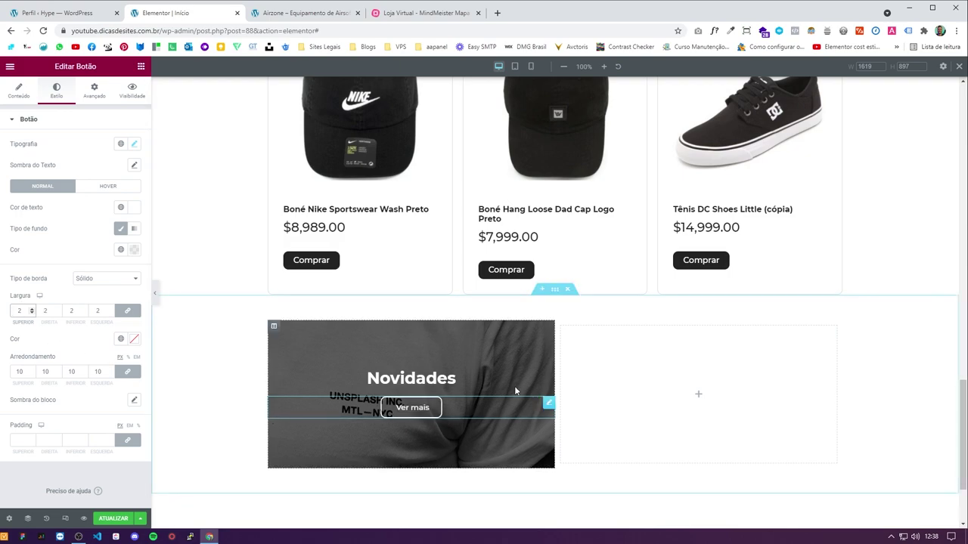
Step: Apply the Float hover animation to the Ver mais button
{"action": "left_click", "coordinate": [106, 191]}
{"action": "left_click", "coordinate": [76, 303]}
{"action": "scroll", "coordinate": [78, 363], "scroll_direction": "down", "scroll_amount": 3}
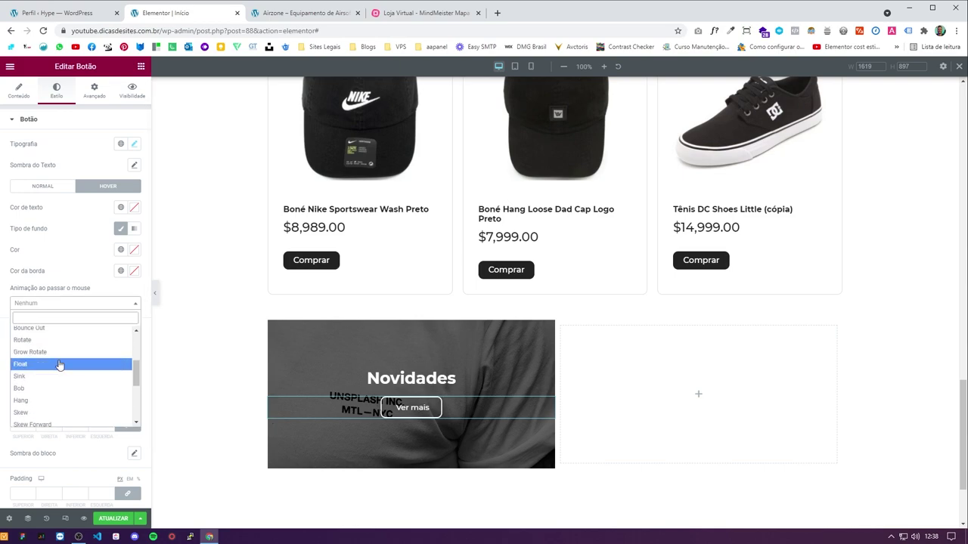
{"action": "left_click", "coordinate": [60, 364]}
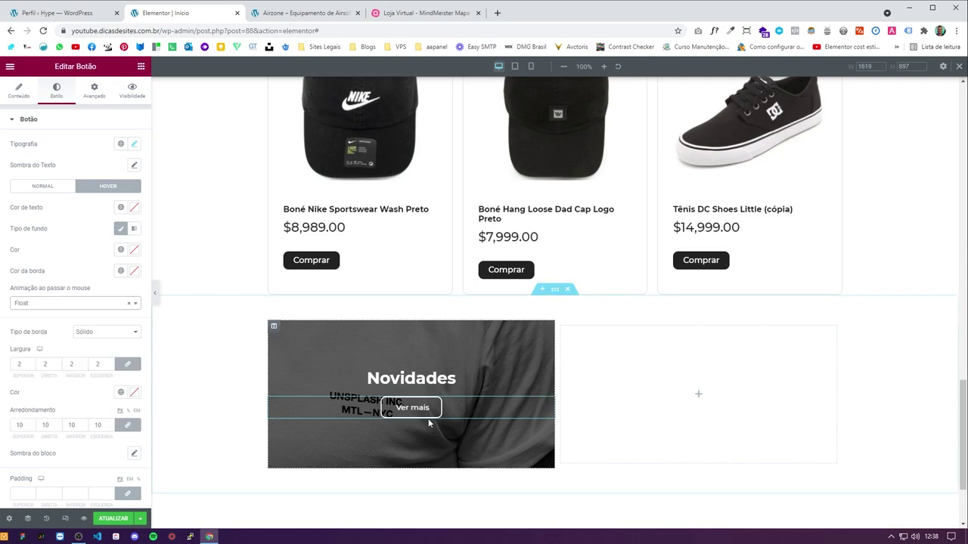
Step: Round the banner column's corners to 20 px and compare the full-width preview with the Airzone banners
{"action": "left_click", "coordinate": [274, 327]}
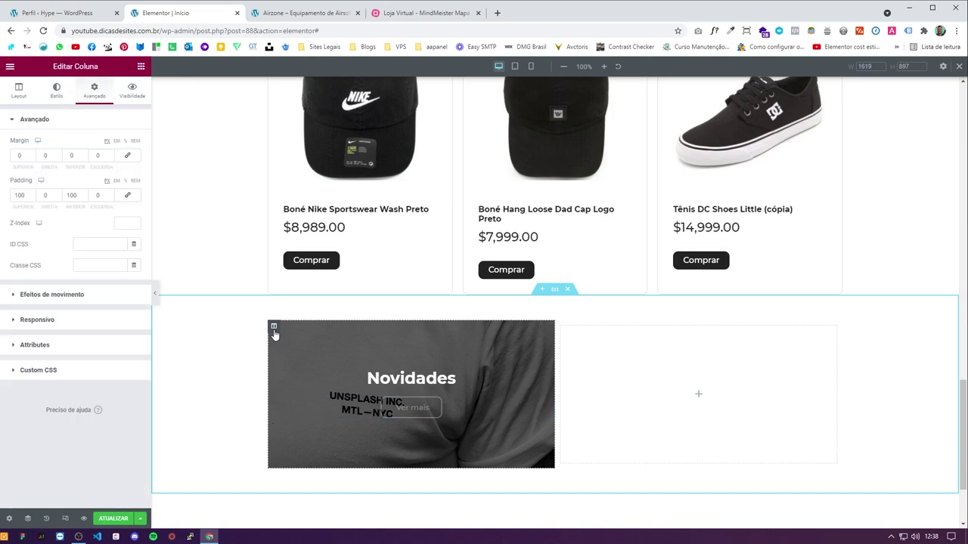
{"action": "left_click", "coordinate": [56, 90]}
{"action": "left_click", "coordinate": [30, 451]}
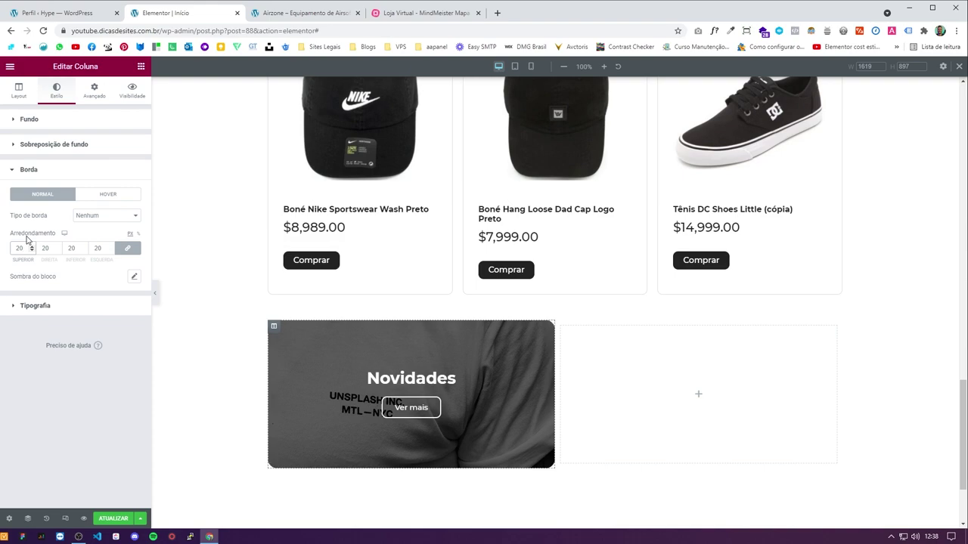
{"action": "left_click", "coordinate": [155, 295]}
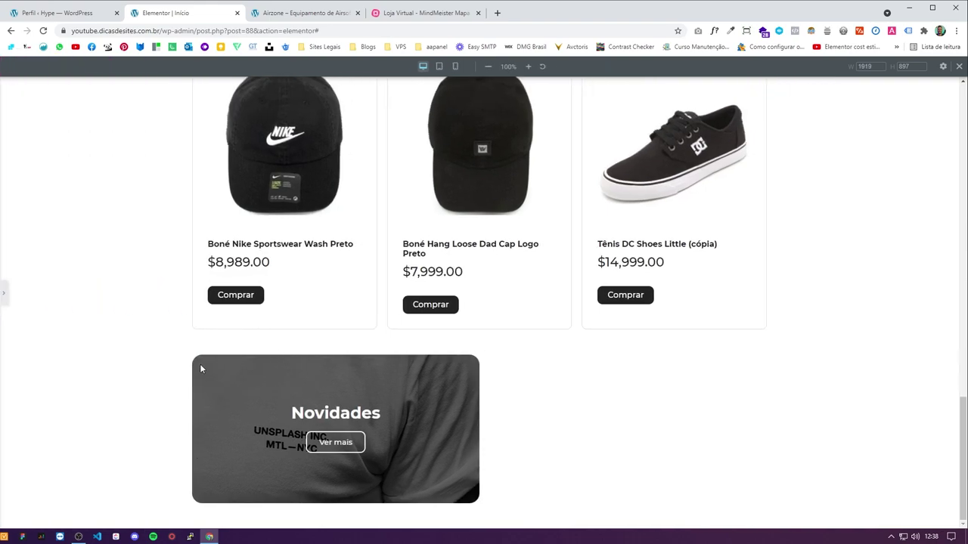
{"action": "left_click", "coordinate": [314, 12]}
{"action": "left_click", "coordinate": [184, 14]}
{"action": "left_click", "coordinate": [5, 293]}
Step: Change the banner heading's text to "Camisetas"
{"action": "left_click", "coordinate": [446, 378]}
{"action": "left_click", "coordinate": [30, 91]}
{"action": "left_click", "coordinate": [119, 160]}
{"action": "type", "text": "Camisetas"}
Step: Set the Camisetas heading's font size to 40 px
{"action": "left_click", "coordinate": [56, 89]}
{"action": "left_click", "coordinate": [135, 185]}
{"action": "left_click", "coordinate": [134, 165]}
{"action": "left_click", "coordinate": [135, 164]}
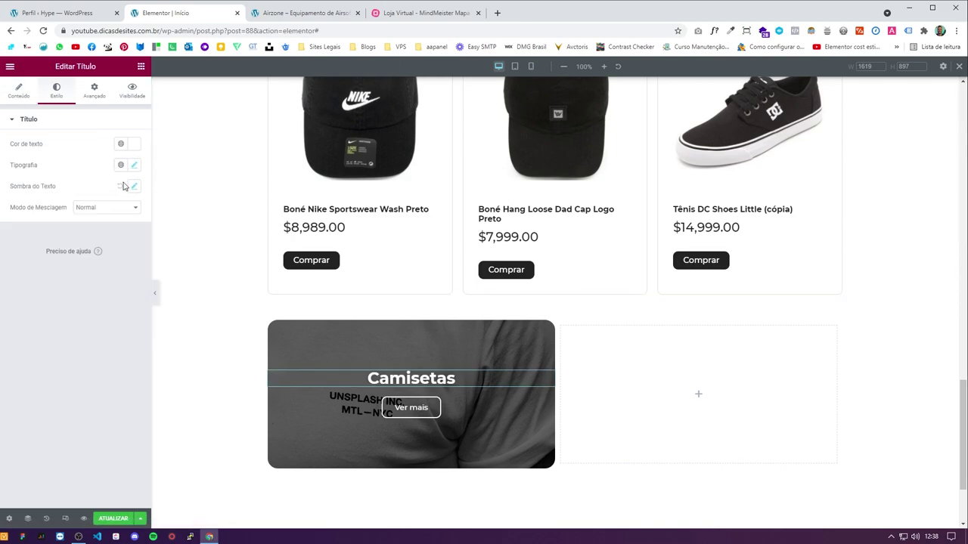
{"action": "left_click", "coordinate": [134, 166]}
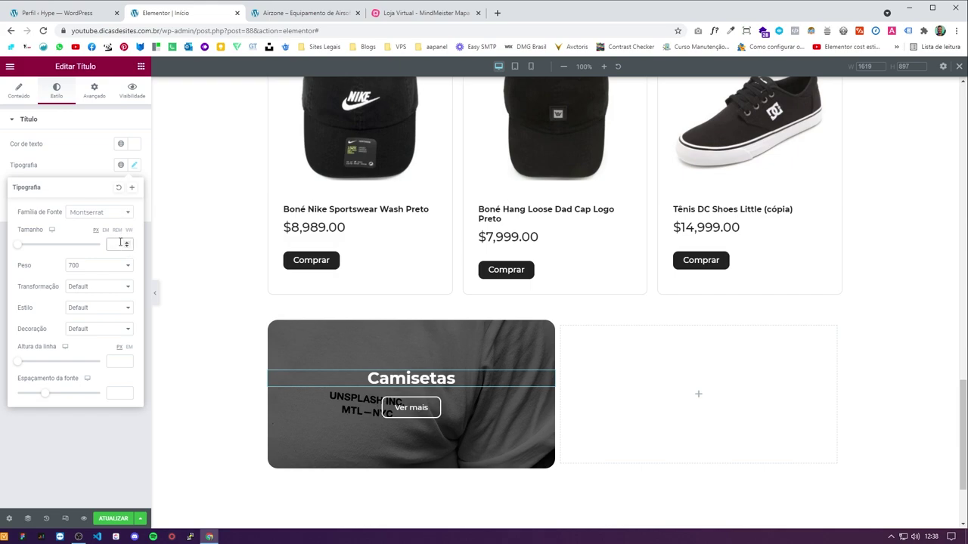
{"action": "left_click", "coordinate": [117, 244]}
{"action": "type", "text": "25"}
{"action": "type", "text": "40"}
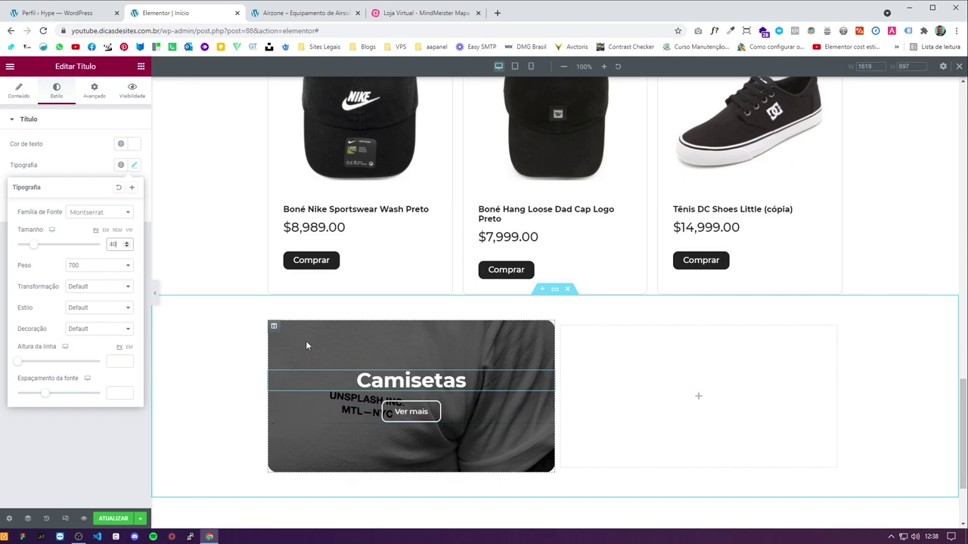
Step: Set the Camisetas column's top and bottom padding to 80 px and its margin to 10 px on all sides
{"action": "left_click", "coordinate": [274, 326]}
{"action": "left_click", "coordinate": [94, 90]}
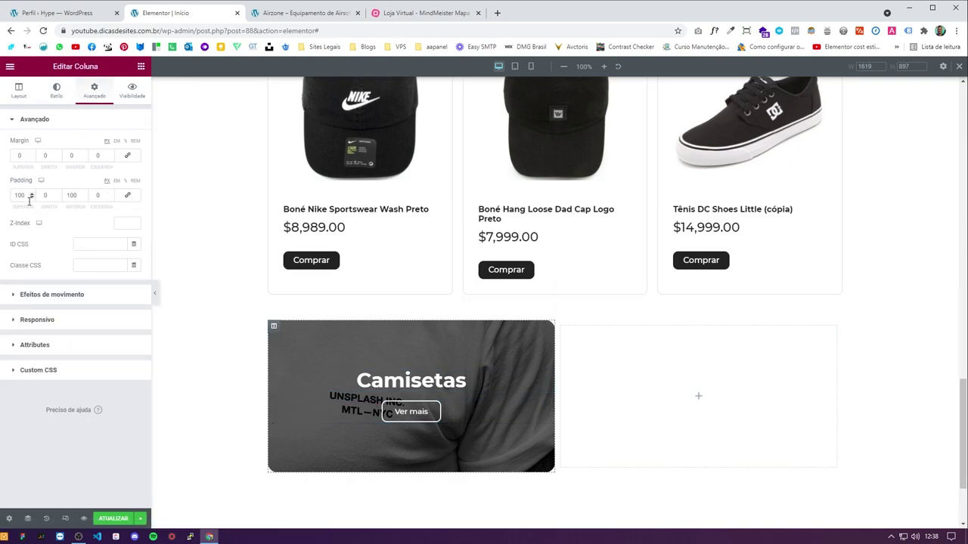
{"action": "type", "text": "80"}
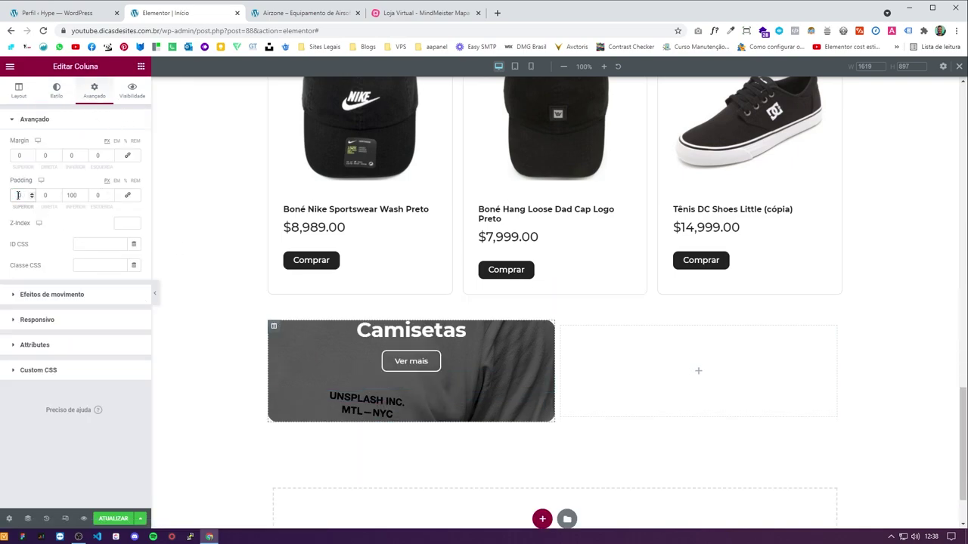
{"action": "double_click", "coordinate": [73, 195]}
{"action": "type", "text": "80"}
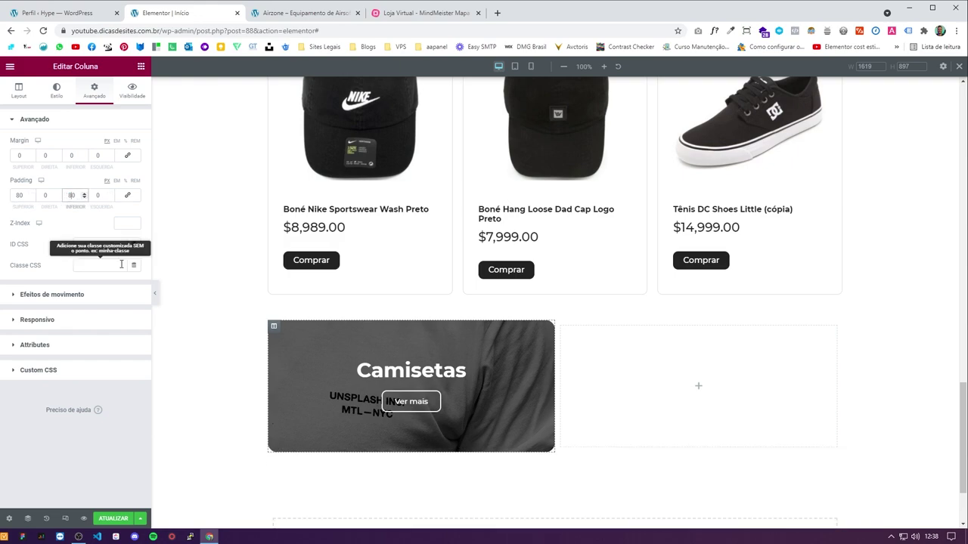
{"action": "double_click", "coordinate": [13, 156]}
{"action": "type", "text": "10"}
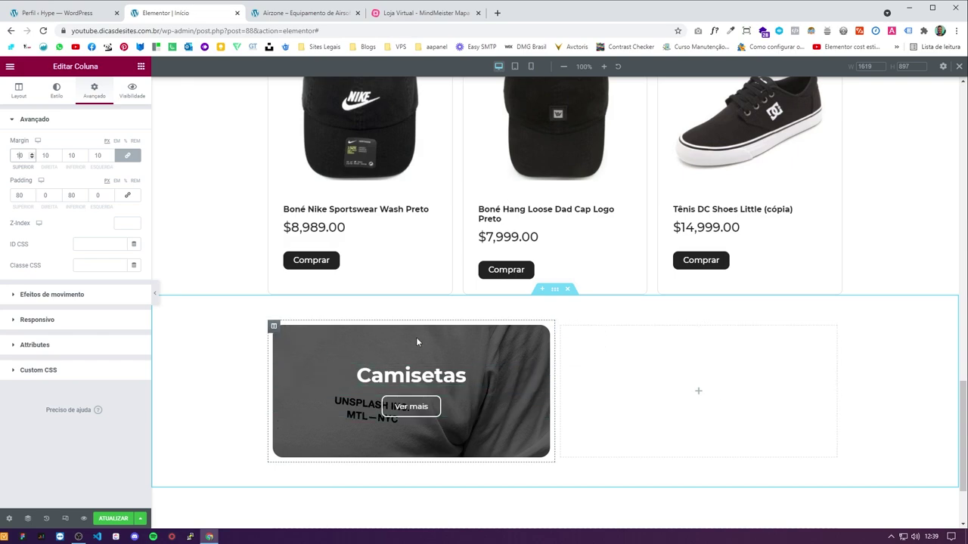
Step: Check the Camisetas banner at tablet size, then set its section's mobile padding to 0 on all sides and preview it
{"action": "left_click", "coordinate": [515, 66]}
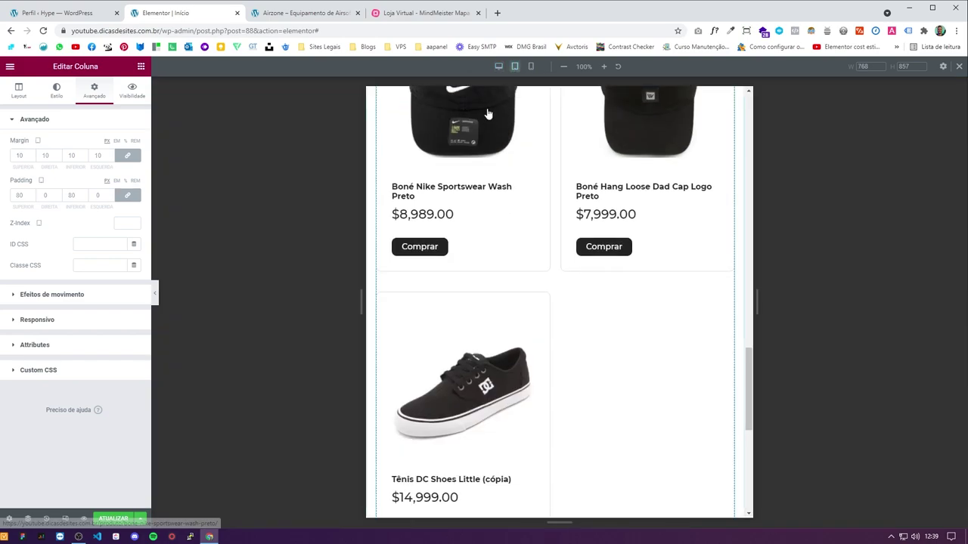
{"action": "scroll", "coordinate": [520, 356], "scroll_direction": "down", "scroll_amount": 4}
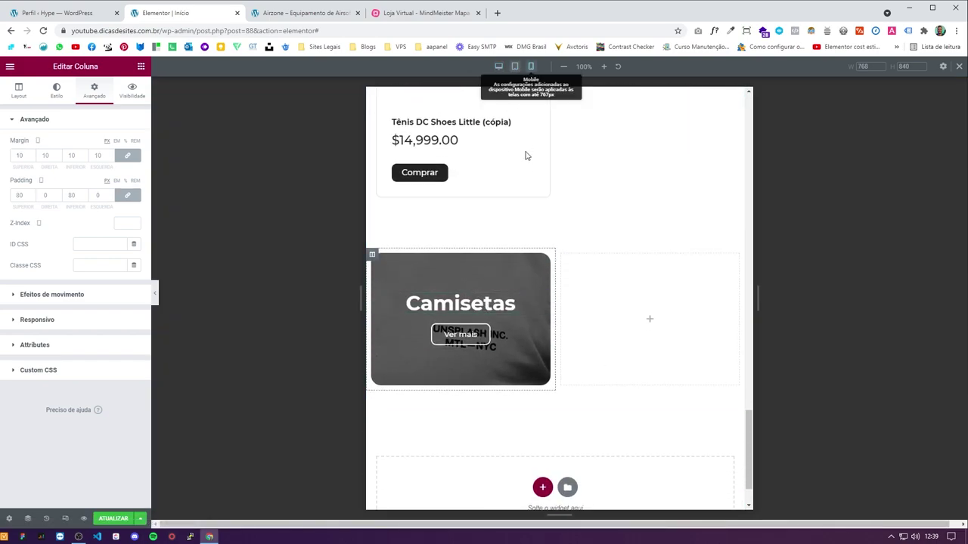
{"action": "left_click", "coordinate": [531, 67]}
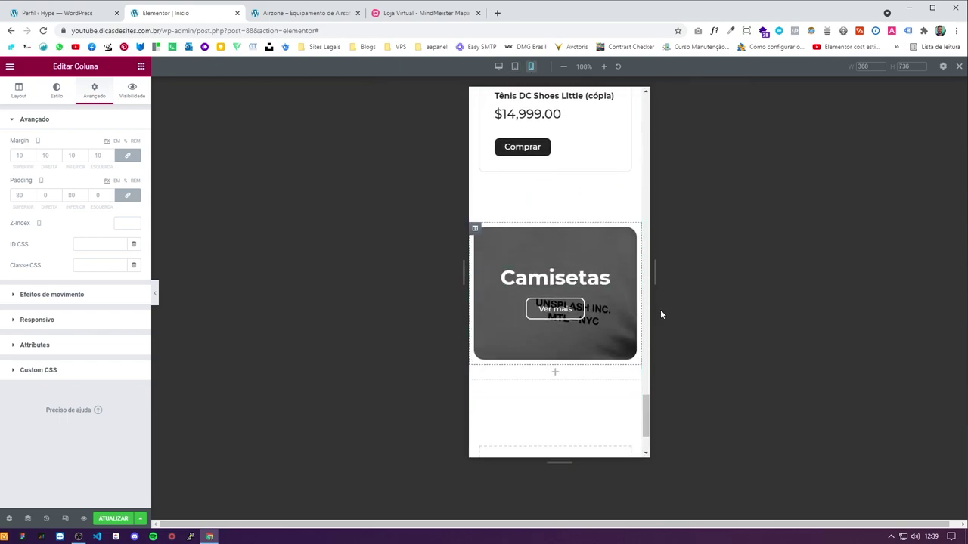
{"action": "left_click", "coordinate": [555, 191]}
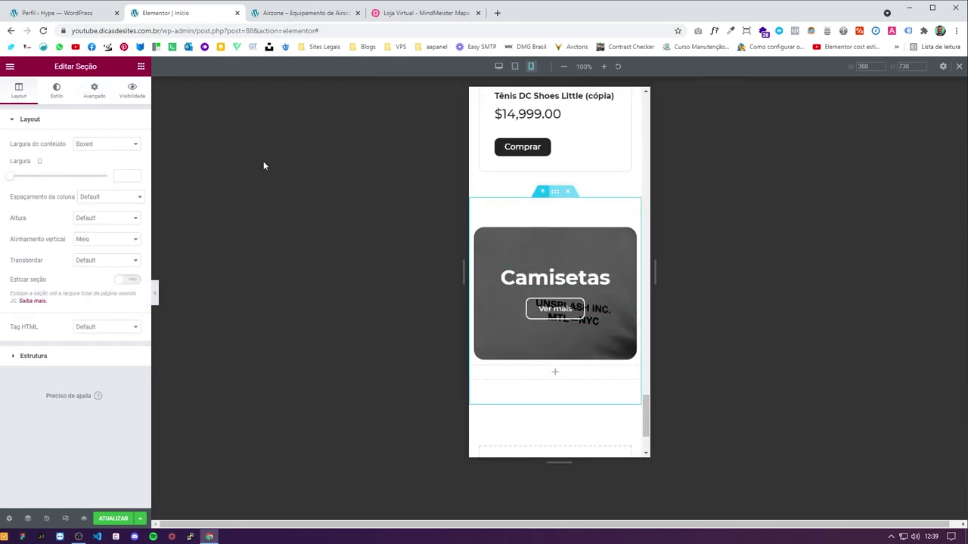
{"action": "left_click", "coordinate": [94, 91]}
{"action": "left_click", "coordinate": [127, 195]}
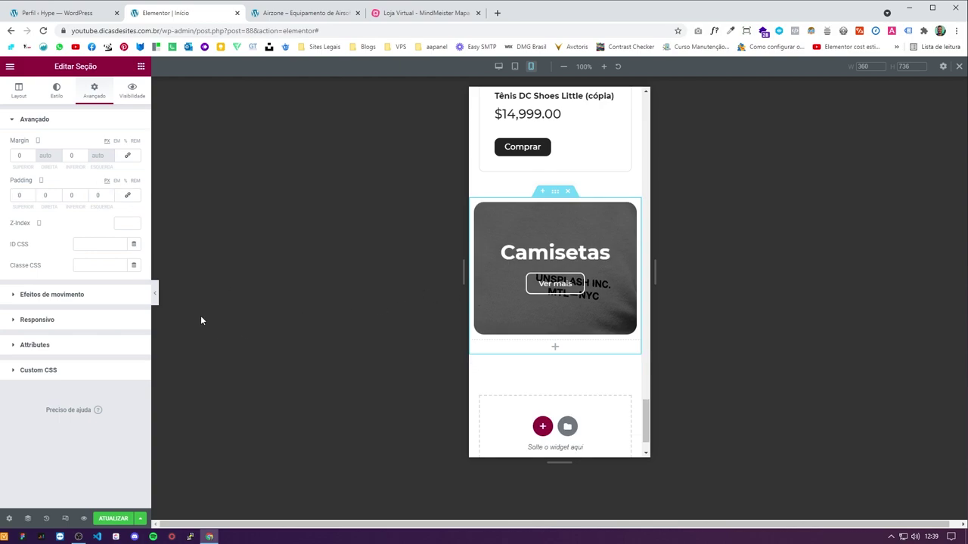
{"action": "left_click", "coordinate": [157, 303]}
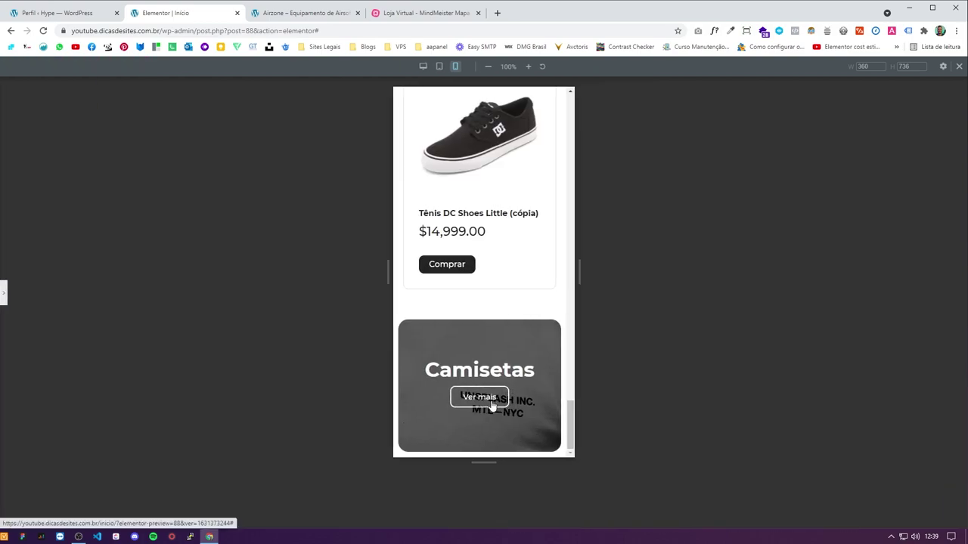
{"action": "left_click", "coordinate": [4, 292]}
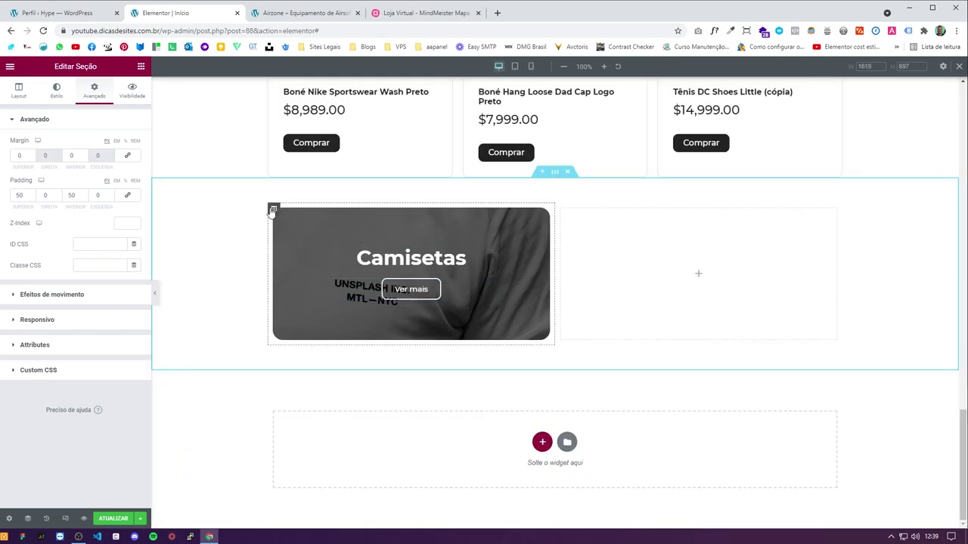
Step: Duplicate the Camisetas banner column and delete the empty column beside it
{"action": "right_click", "coordinate": [272, 211]}
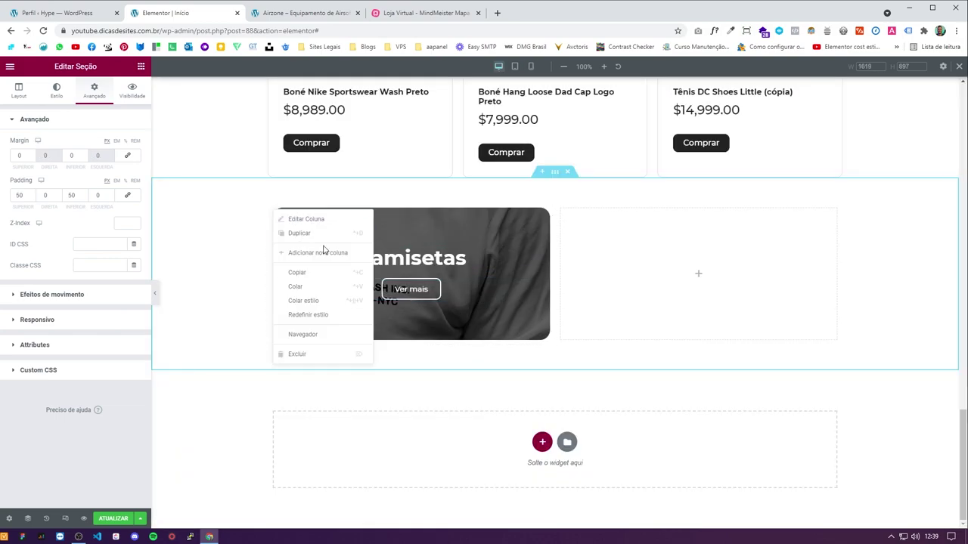
{"action": "left_click", "coordinate": [302, 231]}
{"action": "right_click", "coordinate": [656, 213]}
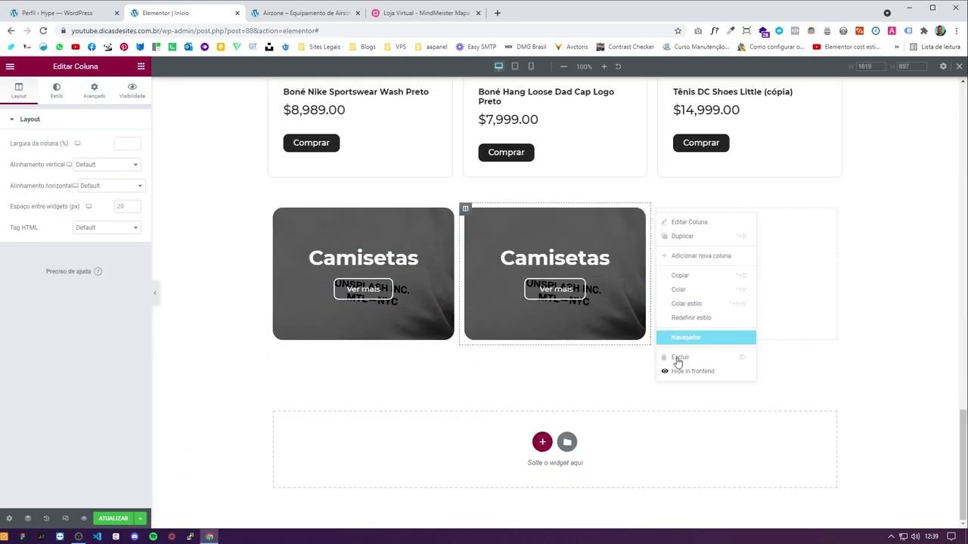
{"action": "left_click", "coordinate": [677, 358]}
Step: Change the duplicated banner's heading text to "Tênis"
{"action": "double_click", "coordinate": [688, 259]}
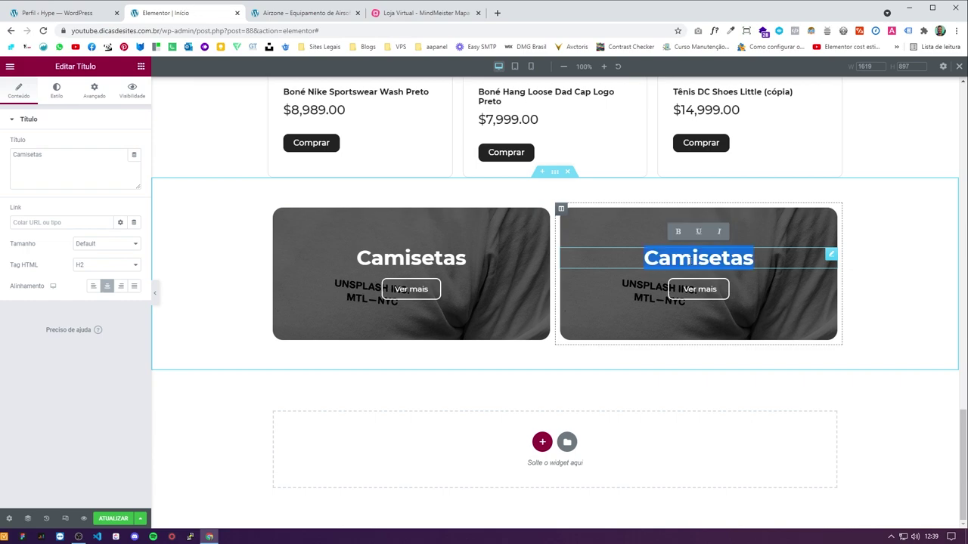
{"action": "left_click", "coordinate": [325, 21]}
{"action": "left_click", "coordinate": [174, 14]}
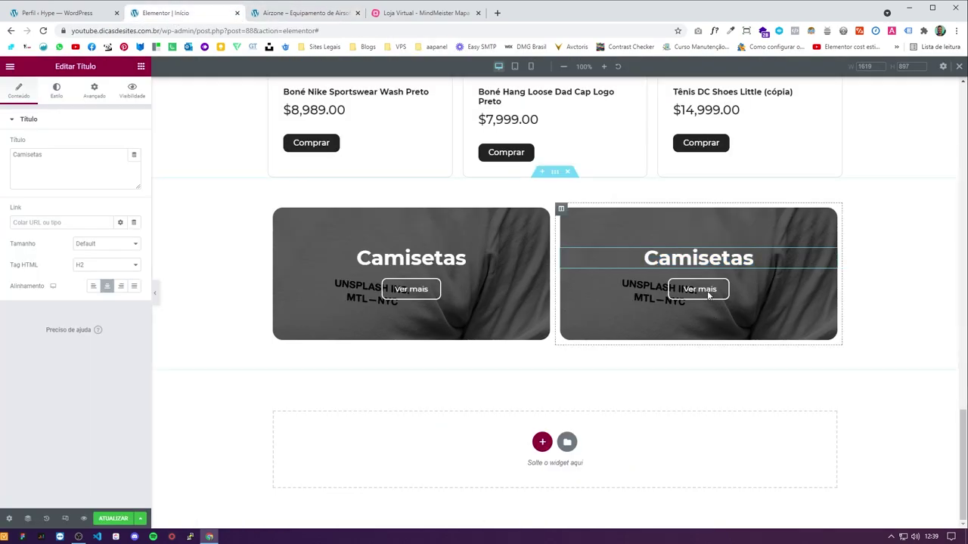
{"action": "type", "text": "Tênis"}
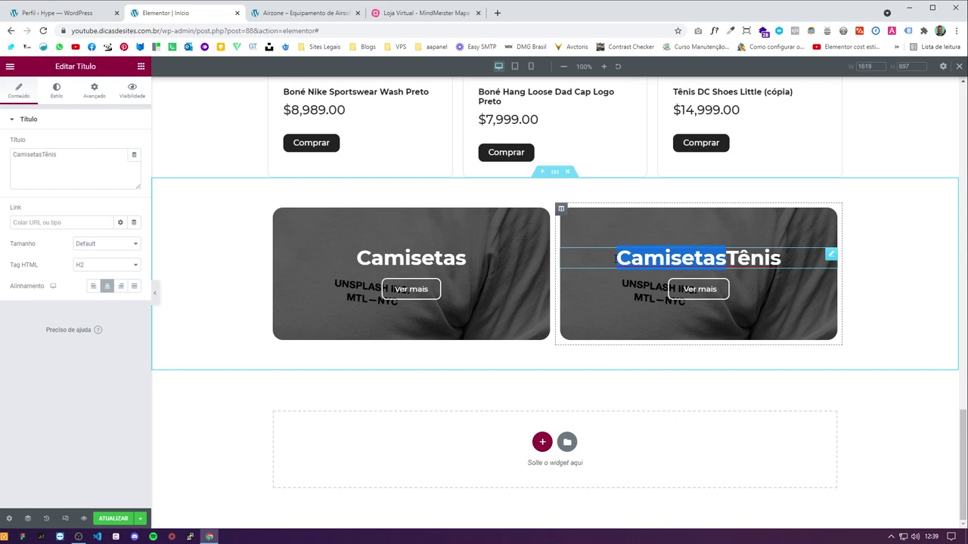
{"action": "key", "text": "BackSpace"}
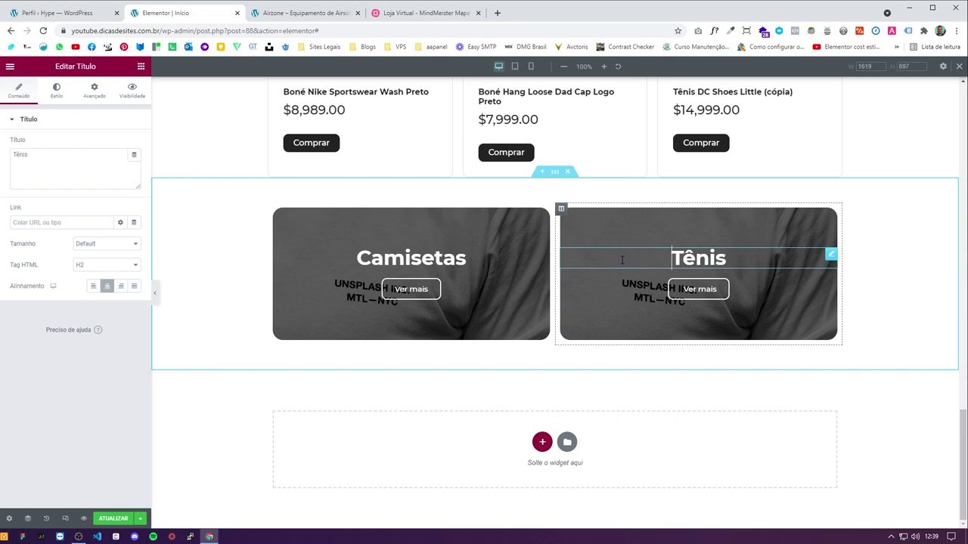
Step: Swap the Tênis column's background for the sneaker banner image from the media library
{"action": "left_click", "coordinate": [560, 208]}
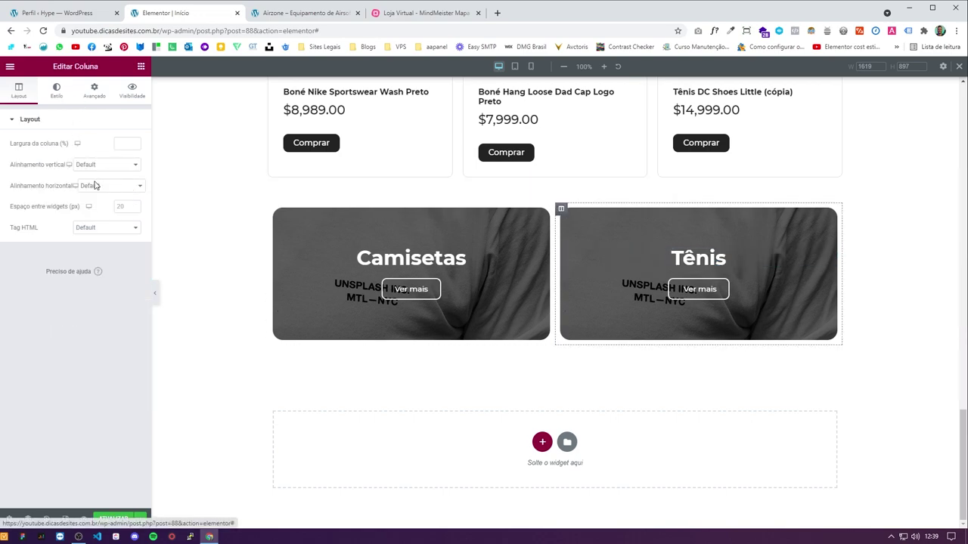
{"action": "left_click", "coordinate": [56, 89]}
{"action": "left_click", "coordinate": [82, 243]}
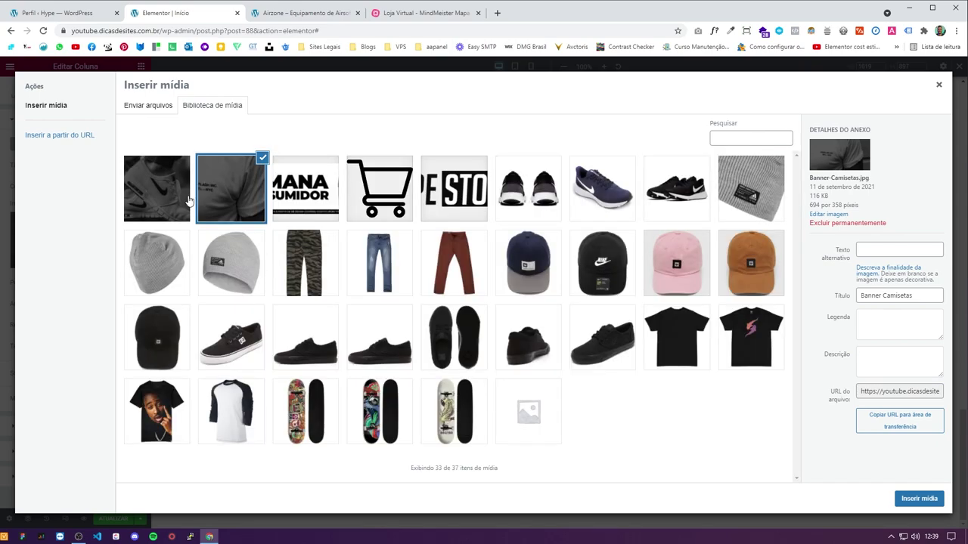
{"action": "left_click", "coordinate": [189, 200]}
{"action": "key", "text": "Escape"}
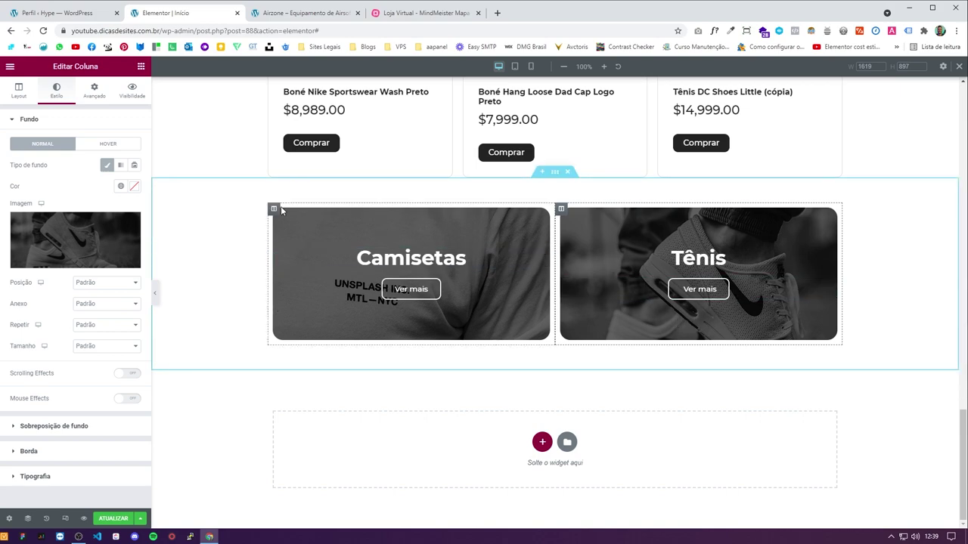
Step: Check the Camisetas and Tênis banners at tablet and mobile sizes
{"action": "left_click", "coordinate": [515, 67]}
{"action": "scroll", "coordinate": [533, 378], "scroll_direction": "down", "scroll_amount": 3}
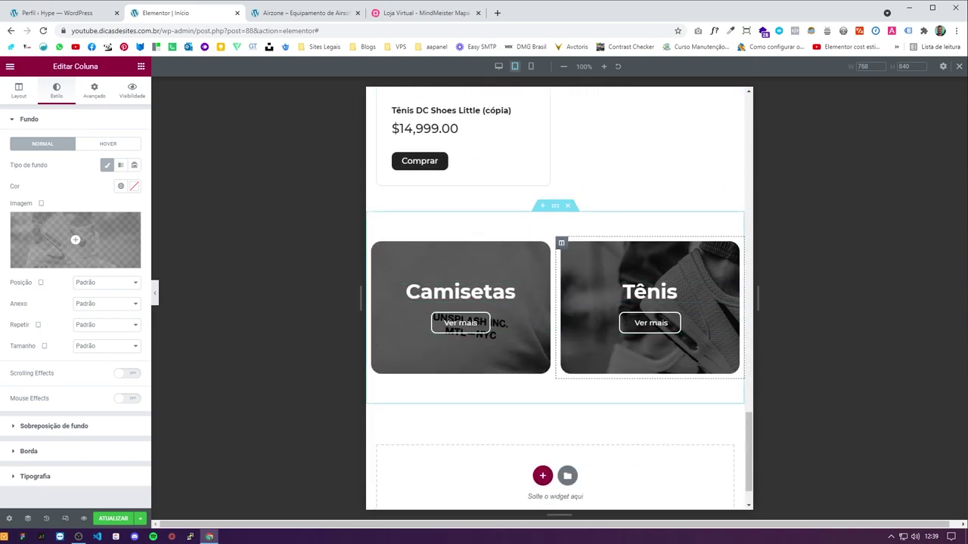
{"action": "left_click", "coordinate": [531, 66]}
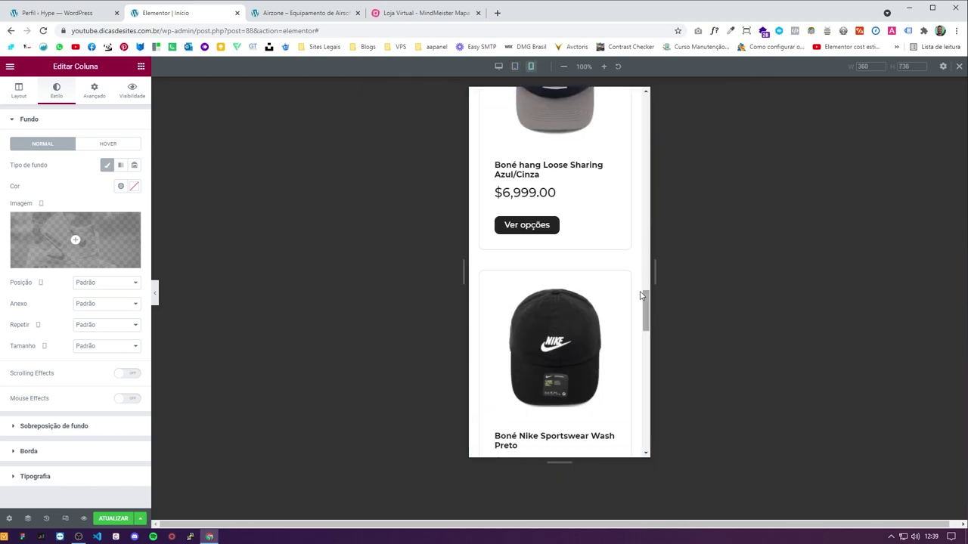
{"action": "scroll", "coordinate": [568, 247], "scroll_direction": "down", "scroll_amount": 3}
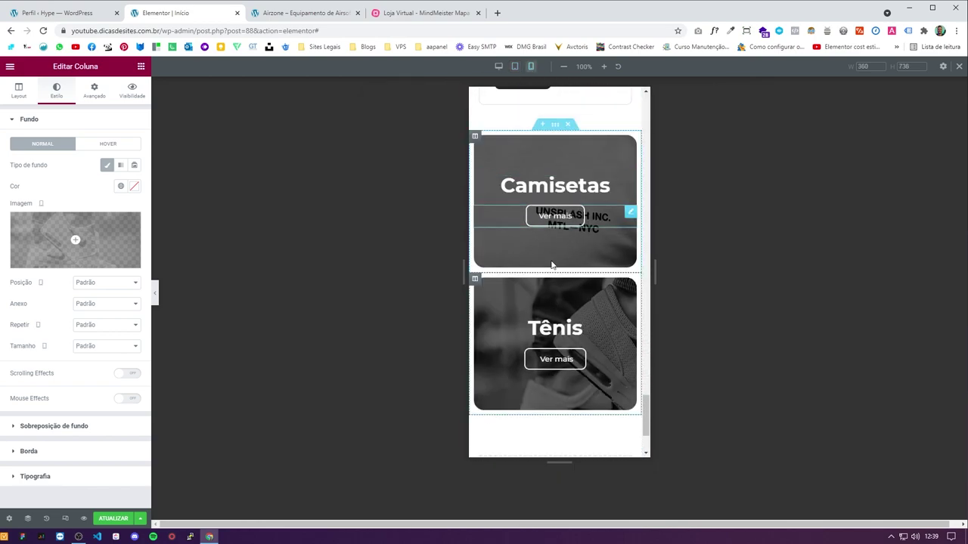
Step: At desktop size, set the Camisetas column's background image to Centralizado position, Não repetir, and the full-fill "Preenchimento com…" size
{"action": "left_click", "coordinate": [475, 138]}
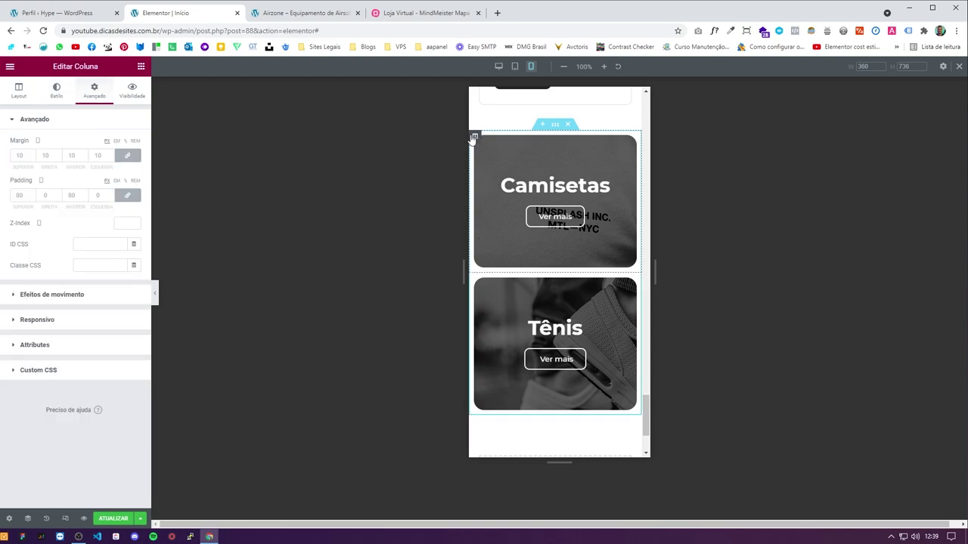
{"action": "left_click", "coordinate": [498, 67]}
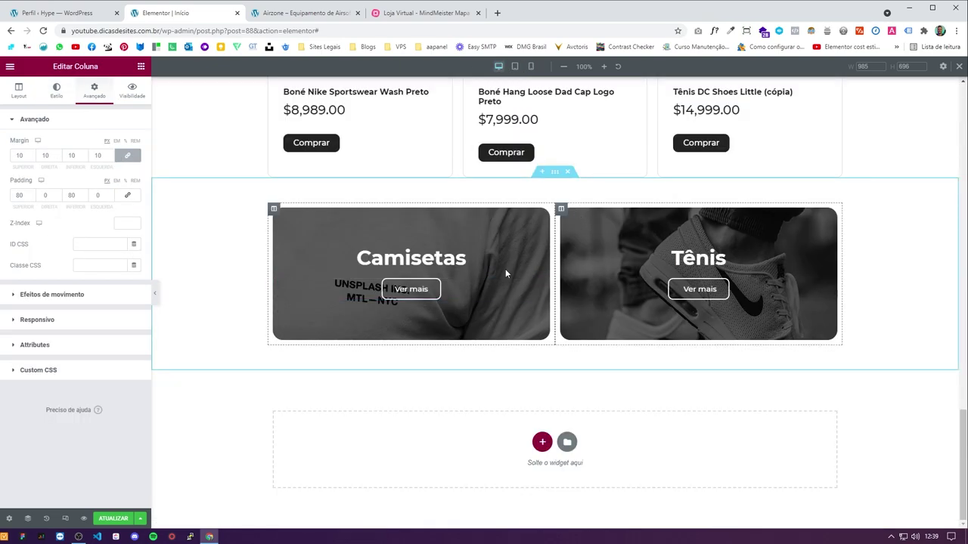
{"action": "left_click", "coordinate": [19, 90]}
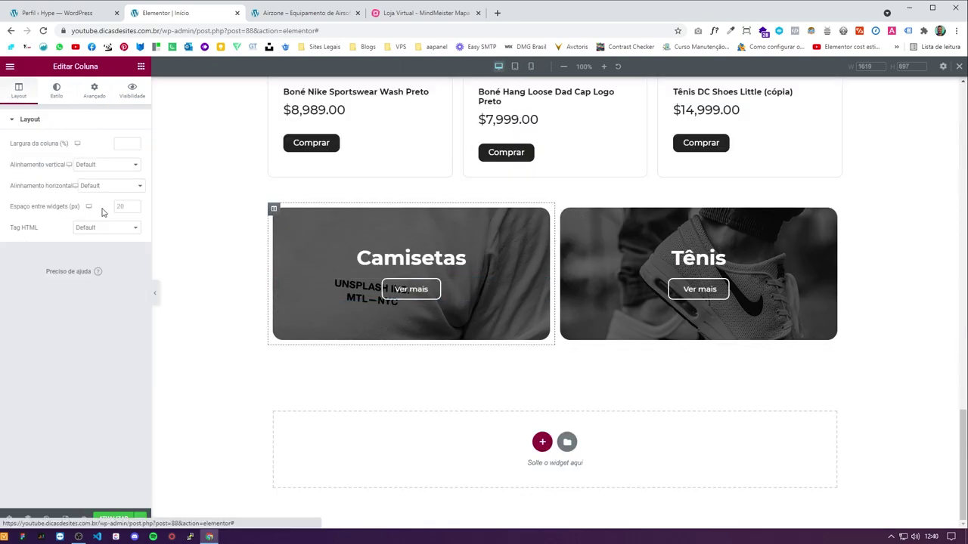
{"action": "left_click", "coordinate": [56, 90]}
{"action": "left_click", "coordinate": [106, 325]}
{"action": "left_click", "coordinate": [95, 343]}
{"action": "left_click", "coordinate": [106, 346]}
{"action": "left_click", "coordinate": [108, 373]}
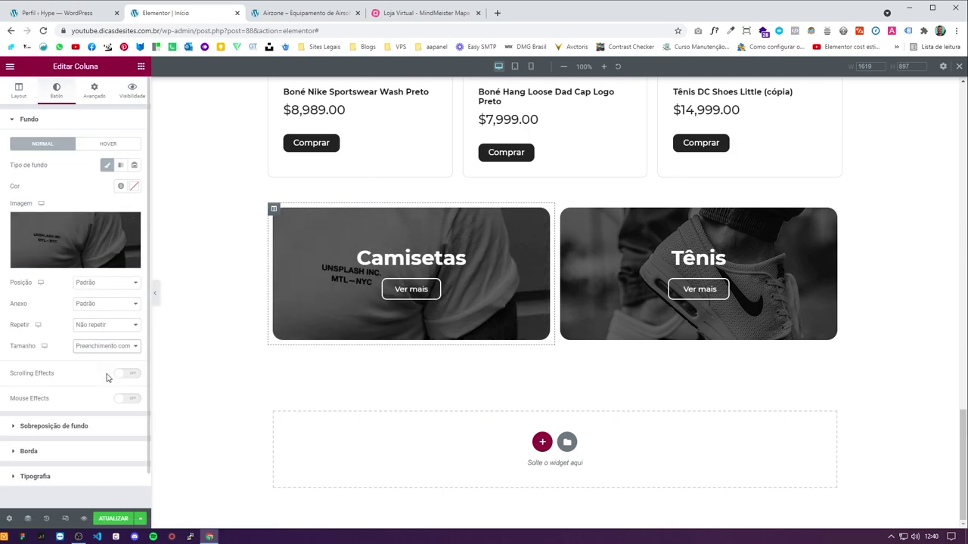
{"action": "left_click", "coordinate": [111, 285]}
{"action": "left_click", "coordinate": [98, 310]}
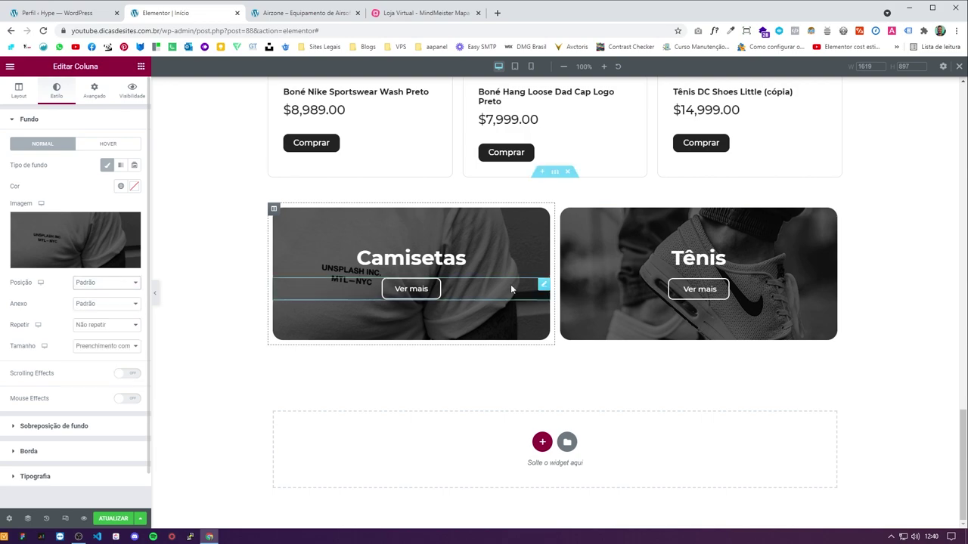
Step: Copy the Camisetas column and paste its style onto the Tênis column
{"action": "right_click", "coordinate": [278, 207]}
{"action": "left_click", "coordinate": [323, 272]}
{"action": "right_click", "coordinate": [563, 215]}
{"action": "left_click", "coordinate": [588, 295]}
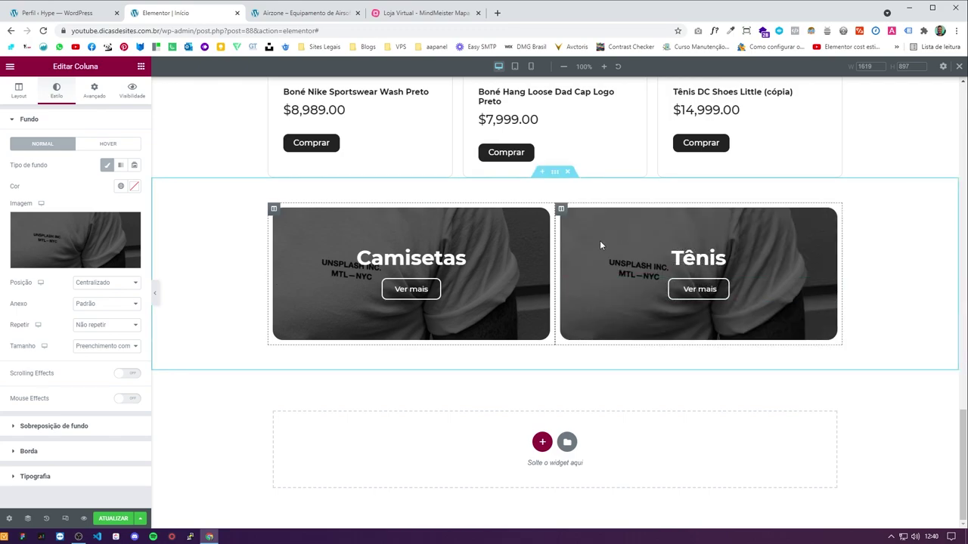
{"action": "left_click", "coordinate": [102, 253]}
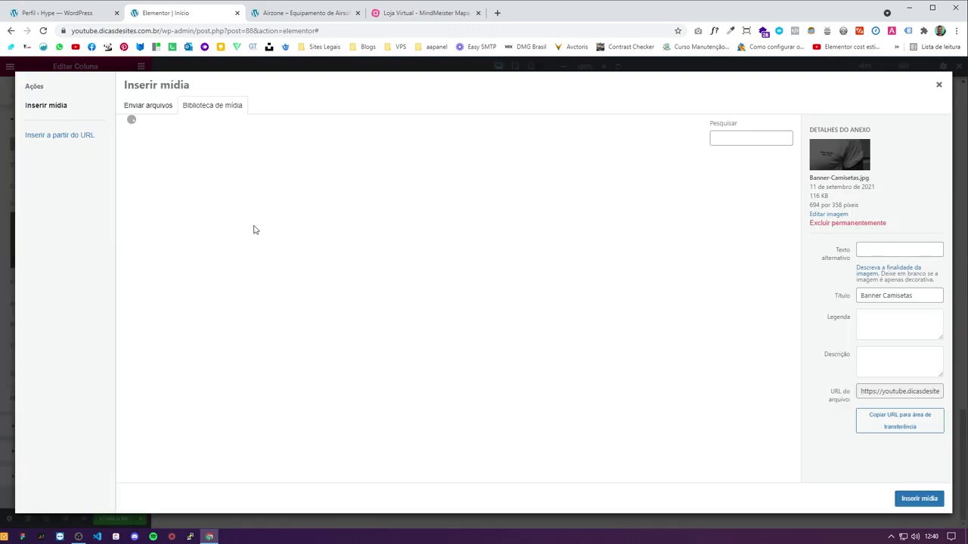
{"action": "left_click", "coordinate": [169, 180]}
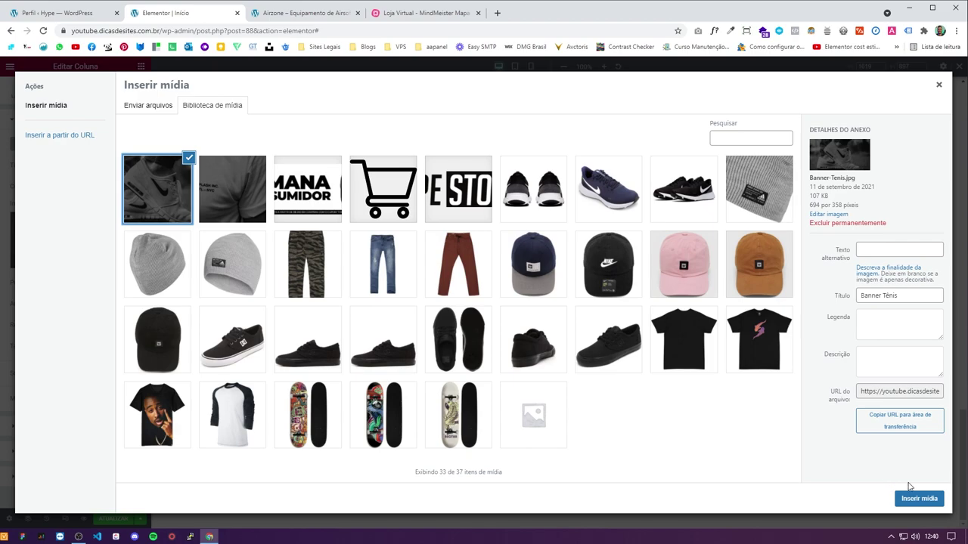
{"action": "left_click", "coordinate": [915, 497]}
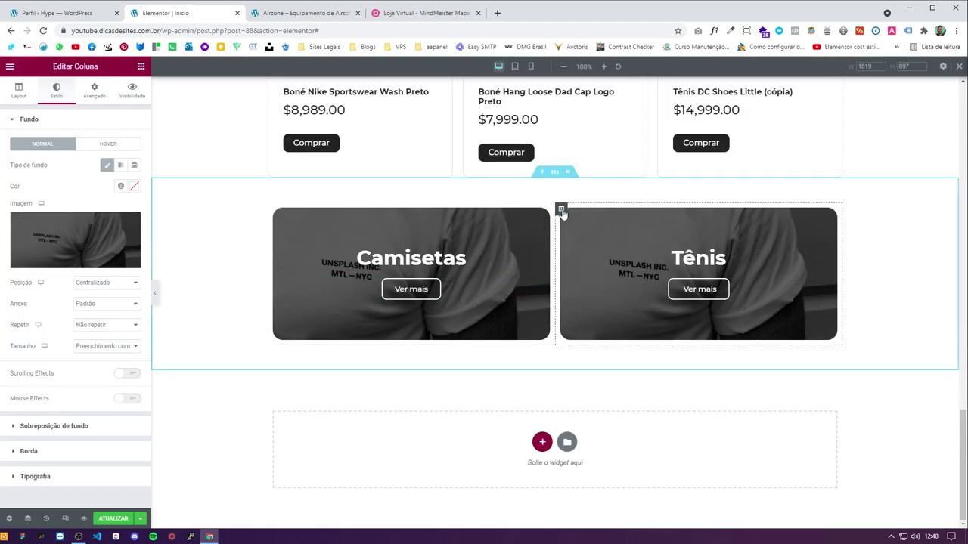
Step: Set the Tênis column's background image to Banner-Tenis.jpg and update the page
{"action": "left_click", "coordinate": [560, 209]}
{"action": "left_click", "coordinate": [76, 237]}
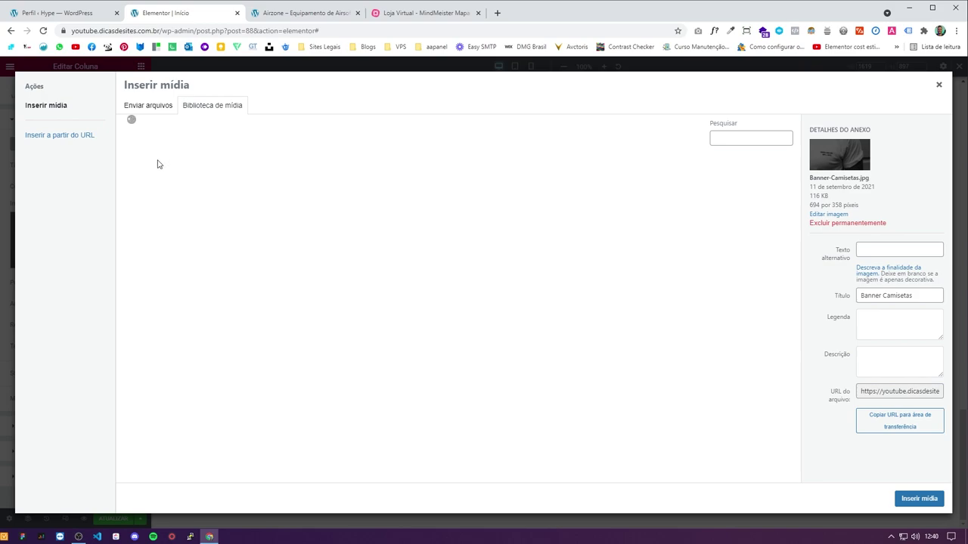
{"action": "left_click", "coordinate": [156, 162]}
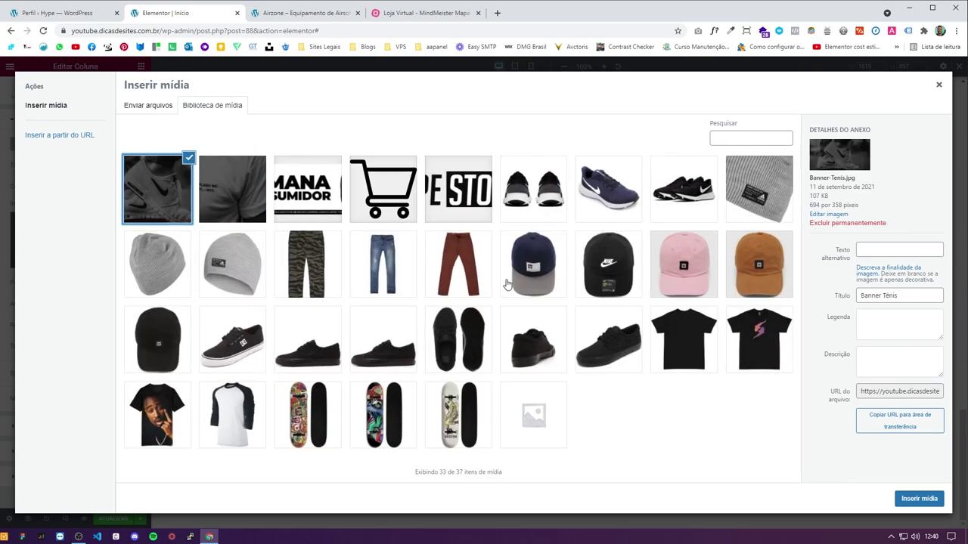
{"action": "left_click", "coordinate": [907, 493]}
{"action": "left_click", "coordinate": [113, 520]}
Step: Check how both category banners stack and crop at mobile size, then return to the desktop view
{"action": "left_click", "coordinate": [531, 67]}
{"action": "scroll", "coordinate": [549, 280], "scroll_direction": "down", "scroll_amount": 10}
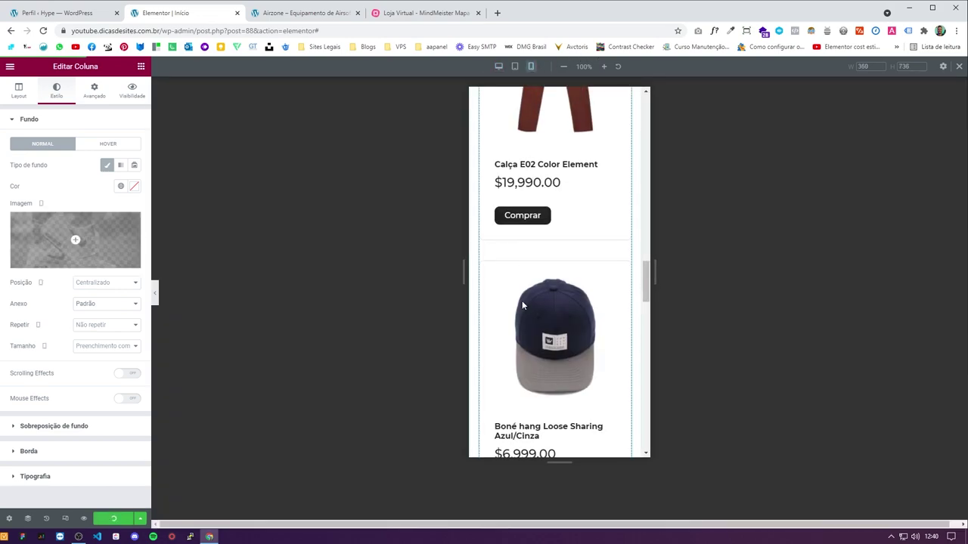
{"action": "scroll", "coordinate": [549, 282], "scroll_direction": "down", "scroll_amount": 3}
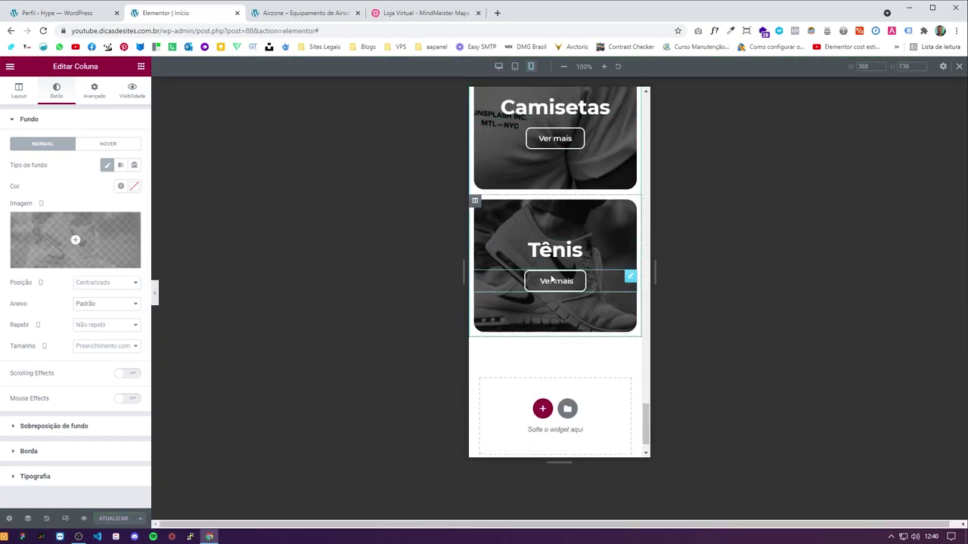
{"action": "scroll", "coordinate": [613, 259], "scroll_direction": "up", "scroll_amount": 3}
{"action": "scroll", "coordinate": [536, 302], "scroll_direction": "down", "scroll_amount": 2}
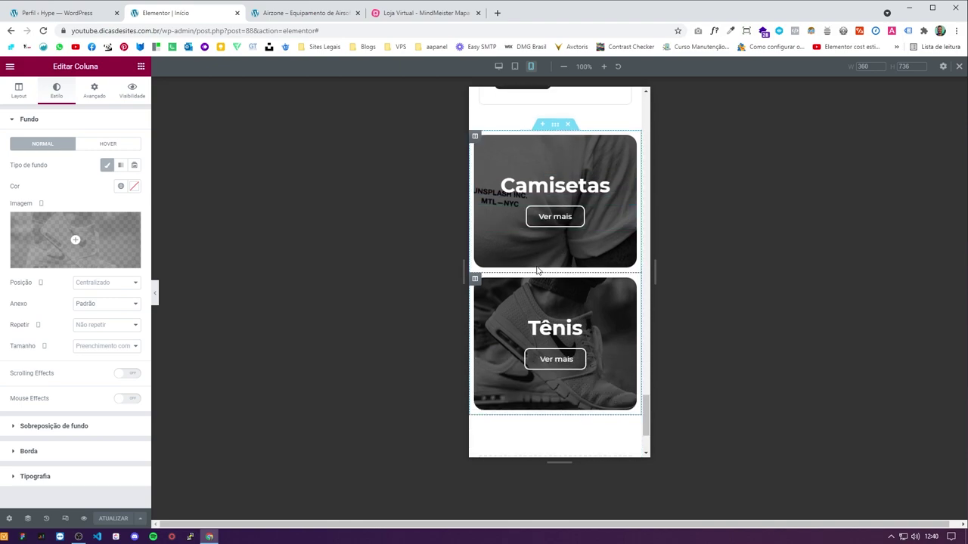
{"action": "scroll", "coordinate": [522, 252], "scroll_direction": "up", "scroll_amount": 3}
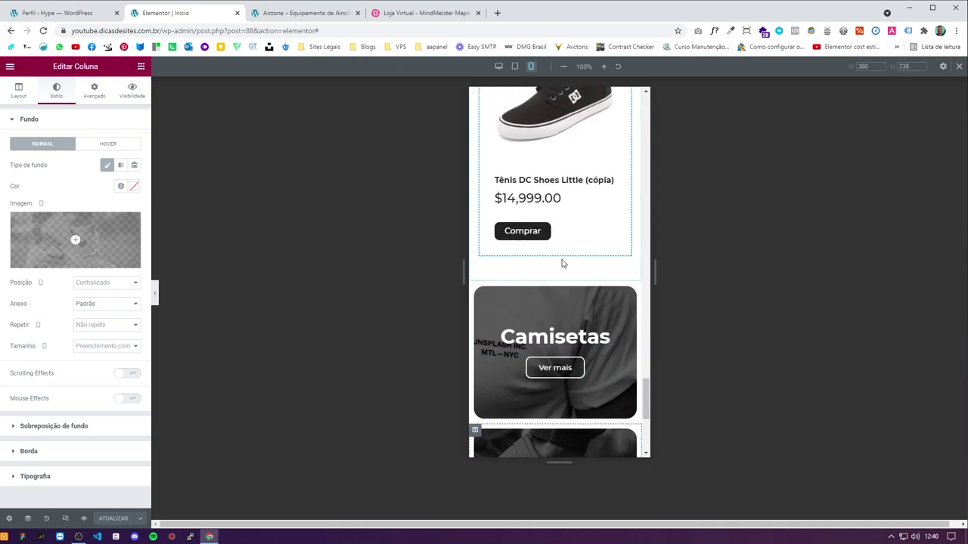
{"action": "scroll", "coordinate": [562, 260], "scroll_direction": "down", "scroll_amount": 3}
{"action": "left_click", "coordinate": [499, 67]}
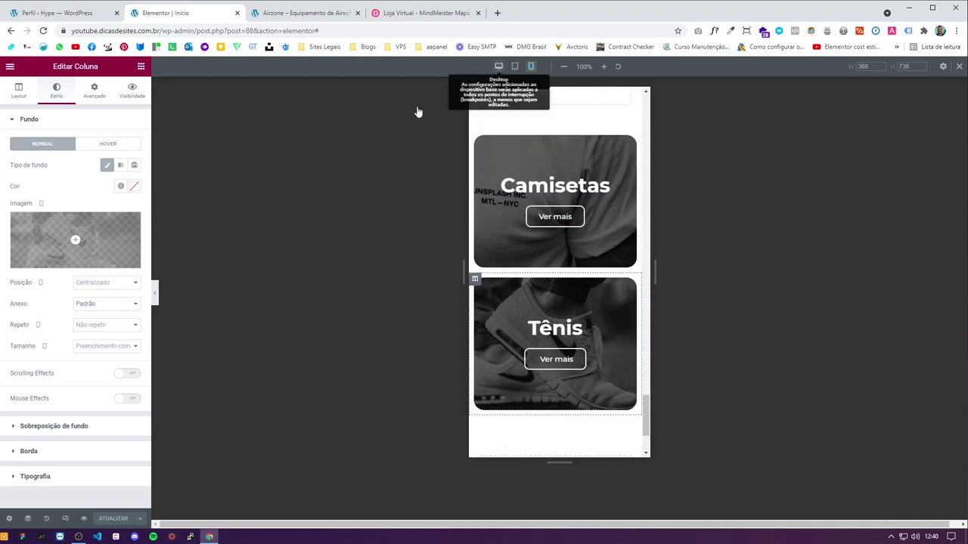
Step: Examine the Skates section on the Airzone reference site, then return to the Elementor page
{"action": "left_click", "coordinate": [304, 15]}
{"action": "scroll", "coordinate": [363, 249], "scroll_direction": "down", "scroll_amount": 4}
{"action": "scroll", "coordinate": [358, 219], "scroll_direction": "up", "scroll_amount": 1}
{"action": "scroll", "coordinate": [369, 235], "scroll_direction": "down", "scroll_amount": 1}
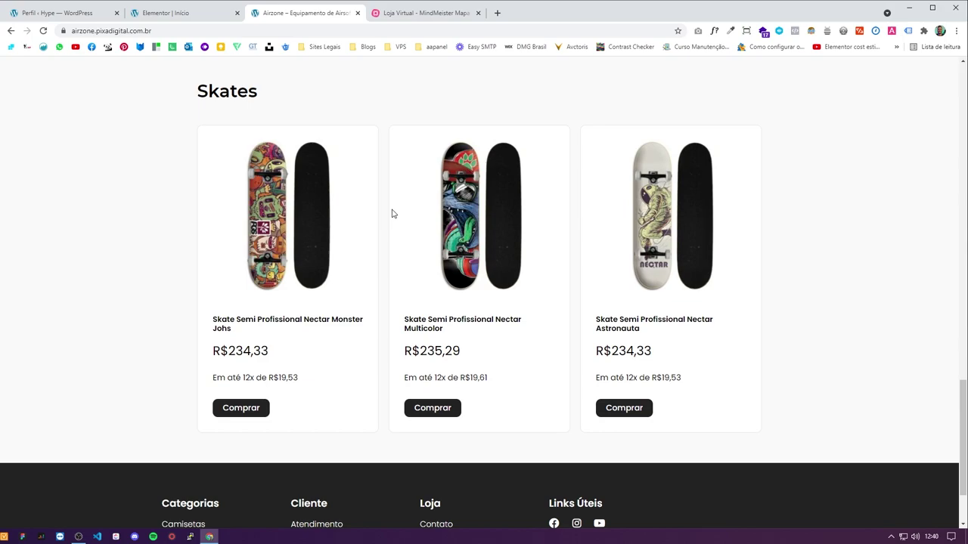
{"action": "left_click", "coordinate": [189, 14]}
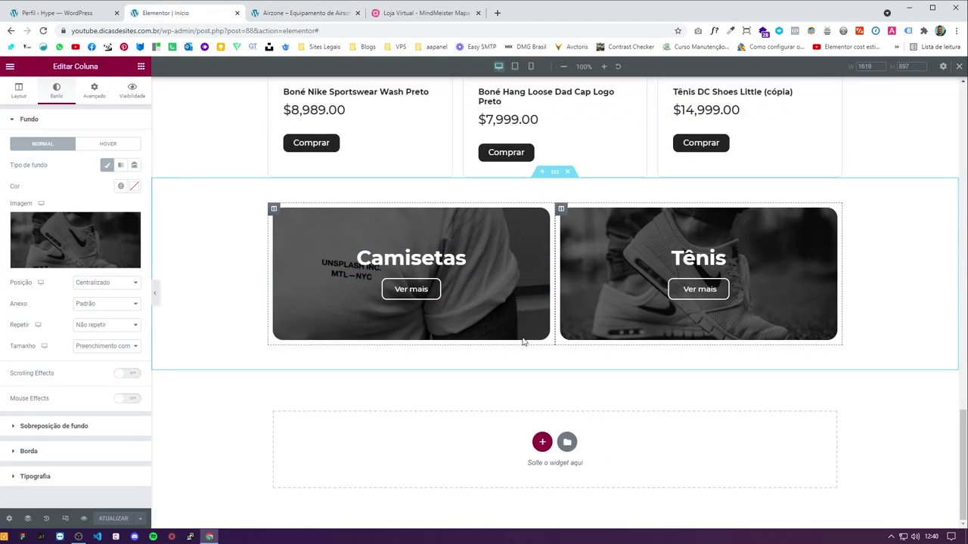
Step: Duplicate the Novidades section and move the copy below the Camisetas and Tênis banners
{"action": "scroll", "coordinate": [522, 292], "scroll_direction": "up", "scroll_amount": 6}
{"action": "scroll", "coordinate": [531, 303], "scroll_direction": "up", "scroll_amount": 8}
{"action": "right_click", "coordinate": [557, 252]}
{"action": "left_click", "coordinate": [580, 274]}
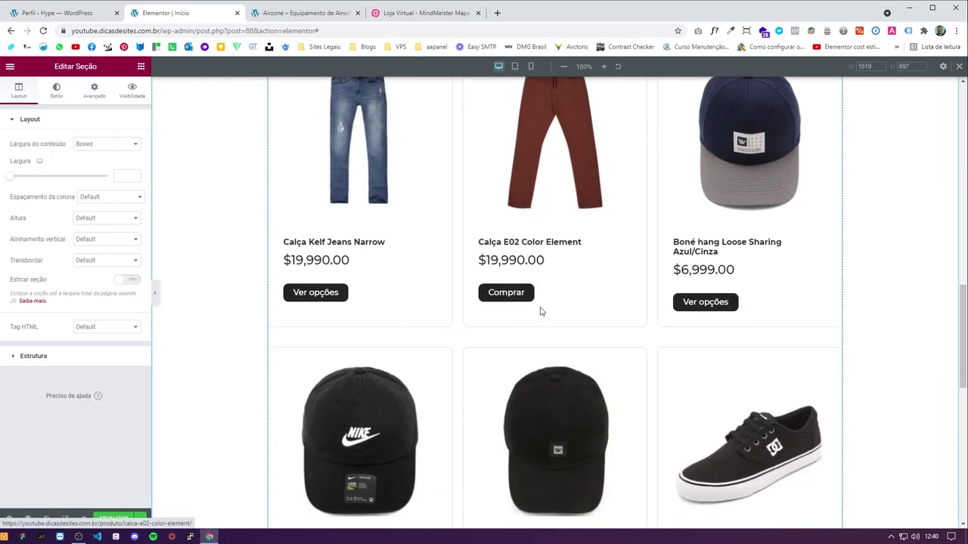
{"action": "mouse_move", "coordinate": [555, 376]}
{"action": "left_mouse_down"}
{"action": "mouse_move", "coordinate": [559, 391]}
{"action": "mouse_move", "coordinate": [542, 385]}
{"action": "left_mouse_up"}
{"action": "scroll", "coordinate": [714, 392], "scroll_direction": "down", "scroll_amount": 1}
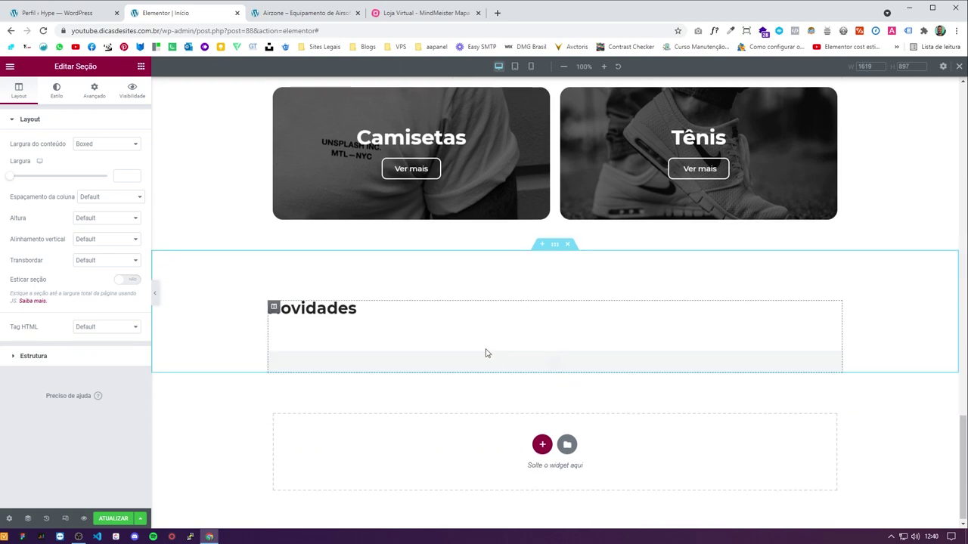
Step: Change the copied section's heading text to "Skate"
{"action": "double_click", "coordinate": [348, 306]}
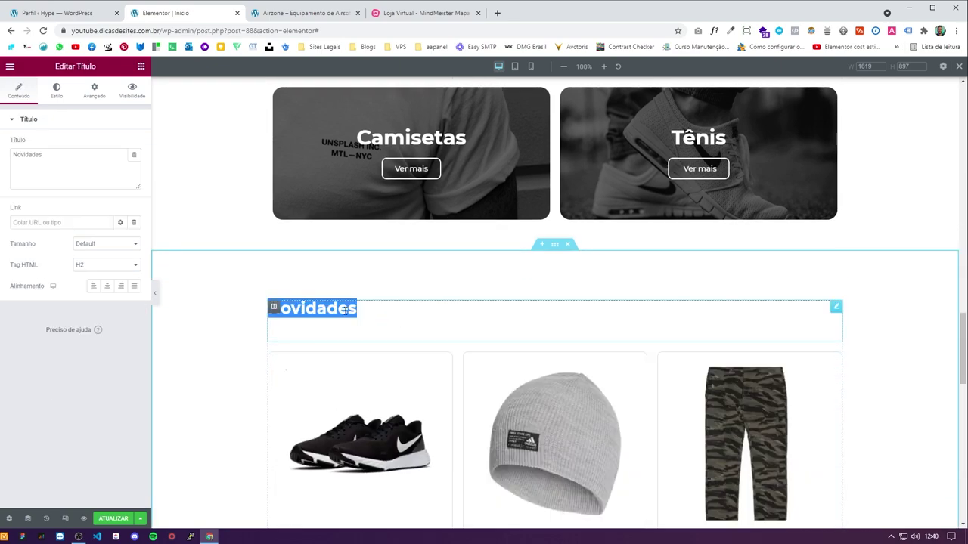
{"action": "type", "text": "Skate"}
Step: Set the Skate section's products grid to 1 row
{"action": "scroll", "coordinate": [593, 346], "scroll_direction": "down", "scroll_amount": 2}
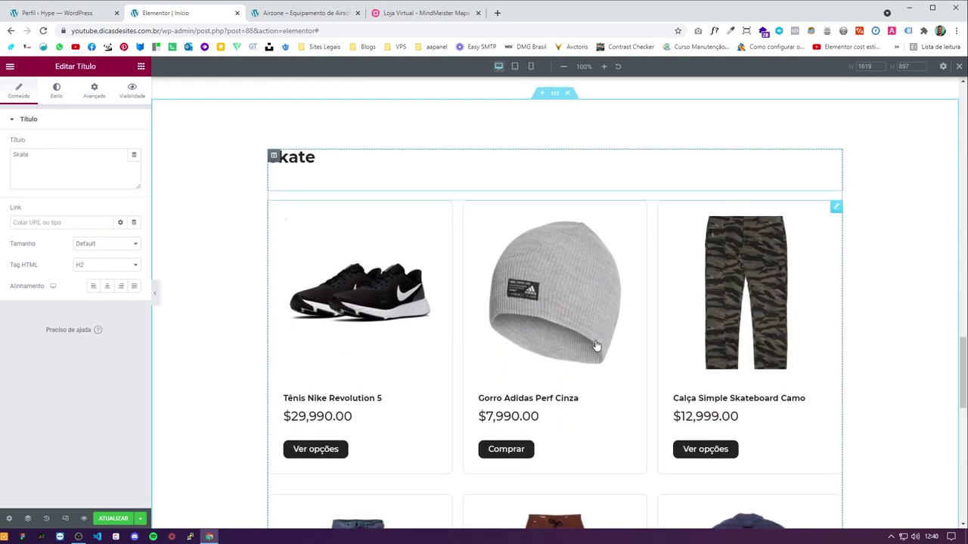
{"action": "left_click", "coordinate": [836, 207]}
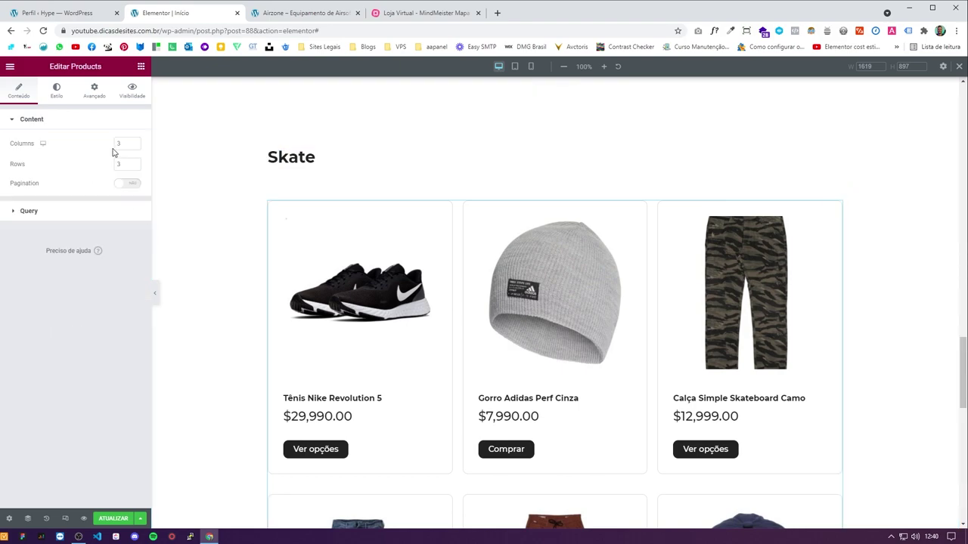
{"action": "scroll", "coordinate": [462, 337], "scroll_direction": "down", "scroll_amount": 2}
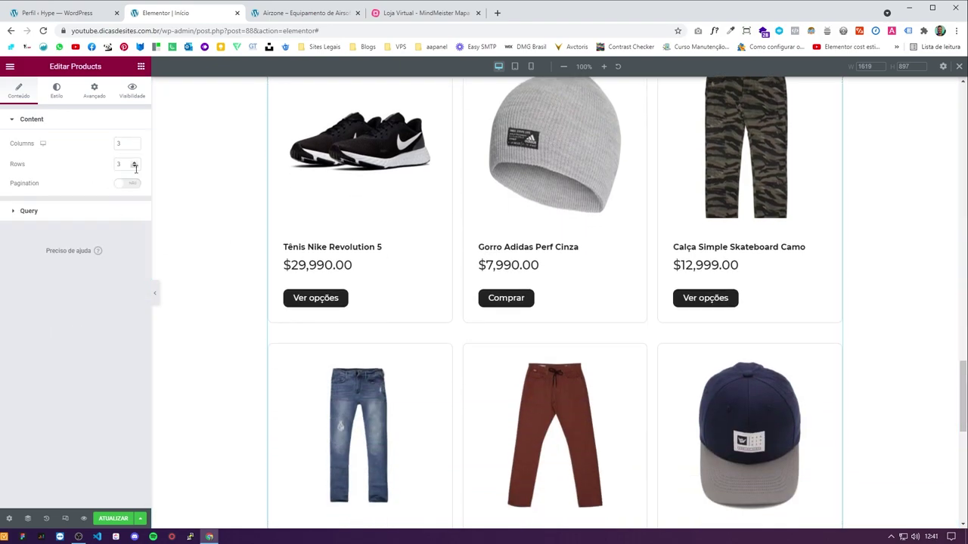
{"action": "left_click", "coordinate": [135, 163]}
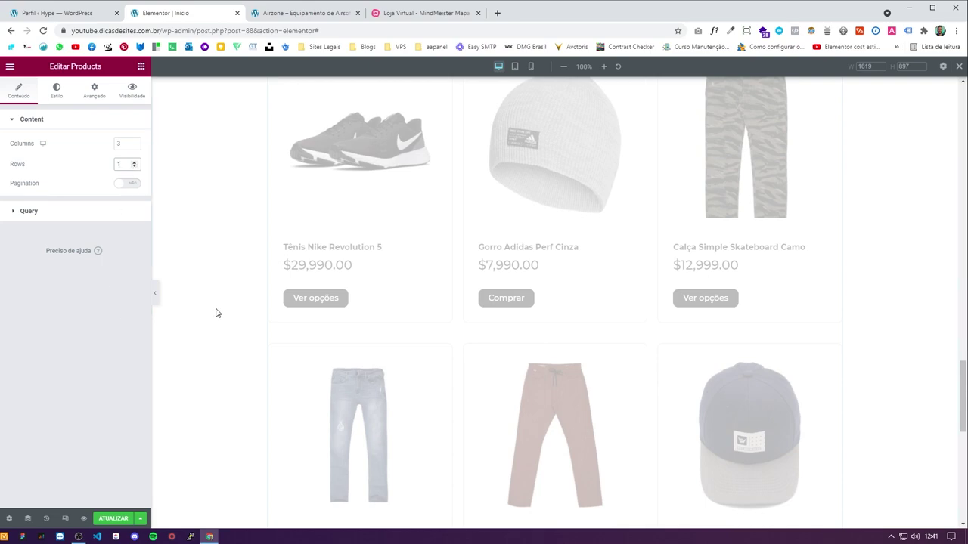
Step: Set the Skate section's bottom padding to 50 px
{"action": "scroll", "coordinate": [615, 320], "scroll_direction": "up", "scroll_amount": 2}
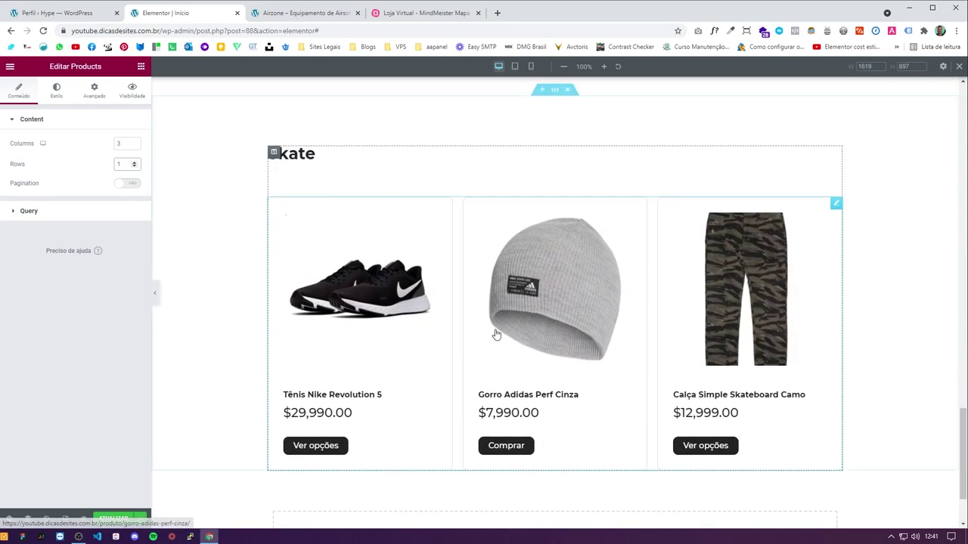
{"action": "left_click", "coordinate": [554, 88]}
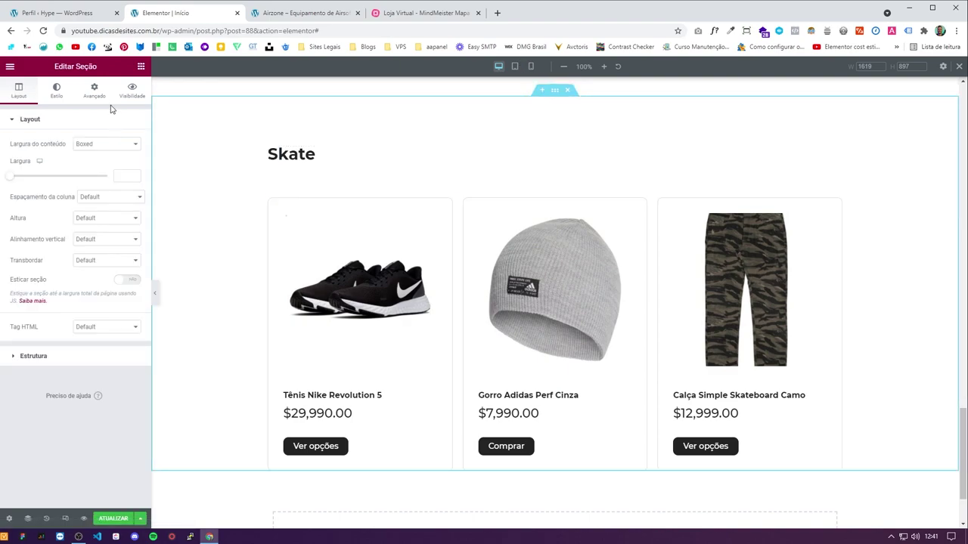
{"action": "left_click", "coordinate": [98, 96]}
{"action": "left_click", "coordinate": [68, 195]}
{"action": "type", "text": "50"}
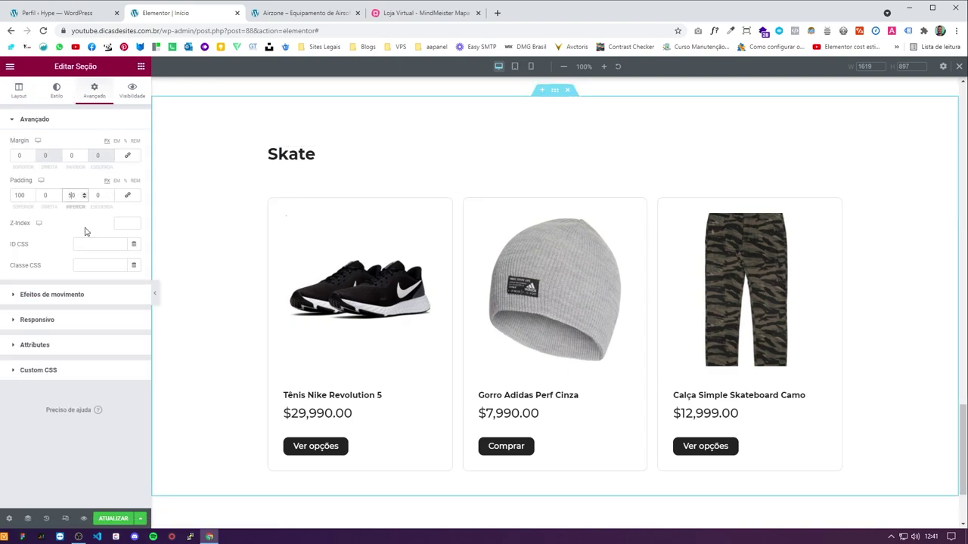
Step: Sample the light grey background color #F9F9F9 behind the Skates section on the Airzone reference site
{"action": "left_click", "coordinate": [301, 22]}
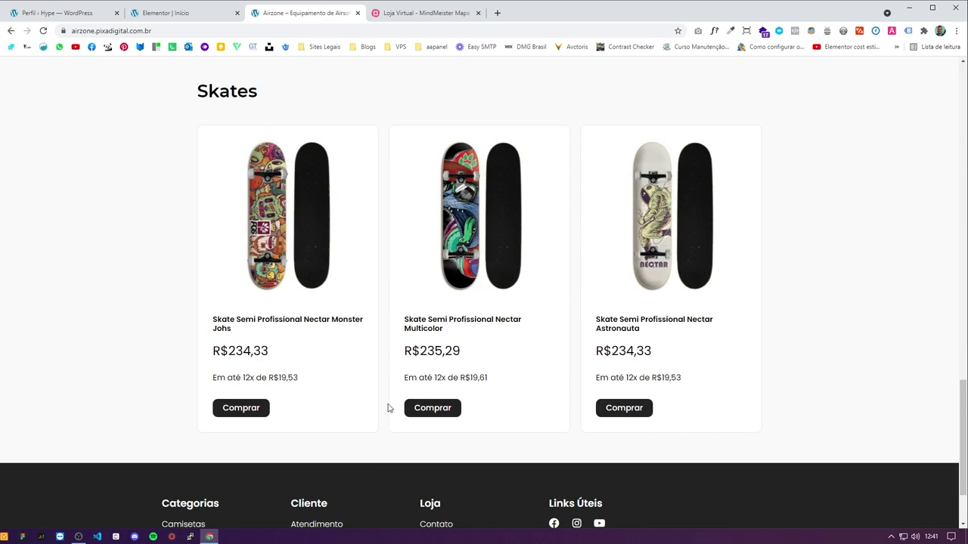
{"action": "scroll", "coordinate": [315, 143], "scroll_direction": "up", "scroll_amount": 3}
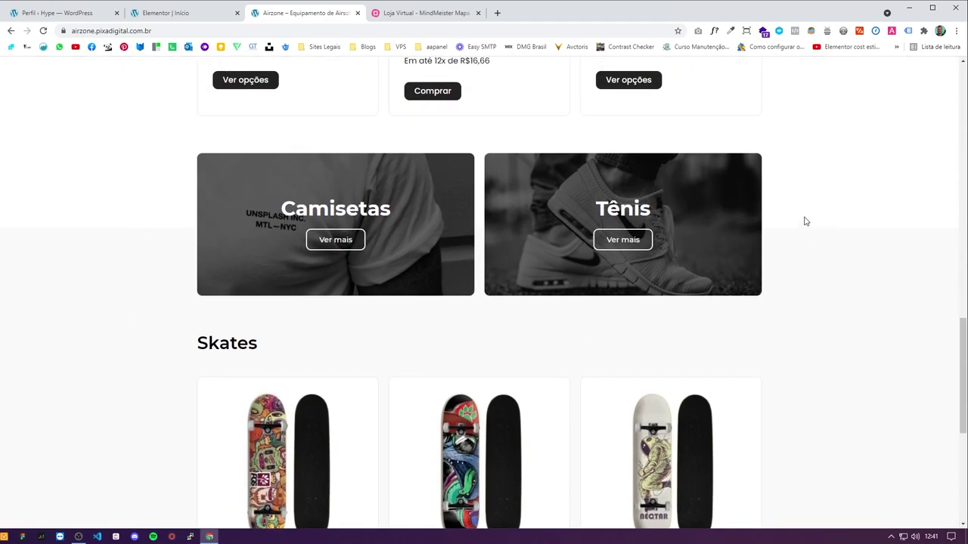
{"action": "left_click", "coordinate": [732, 32]}
{"action": "left_click", "coordinate": [801, 114]}
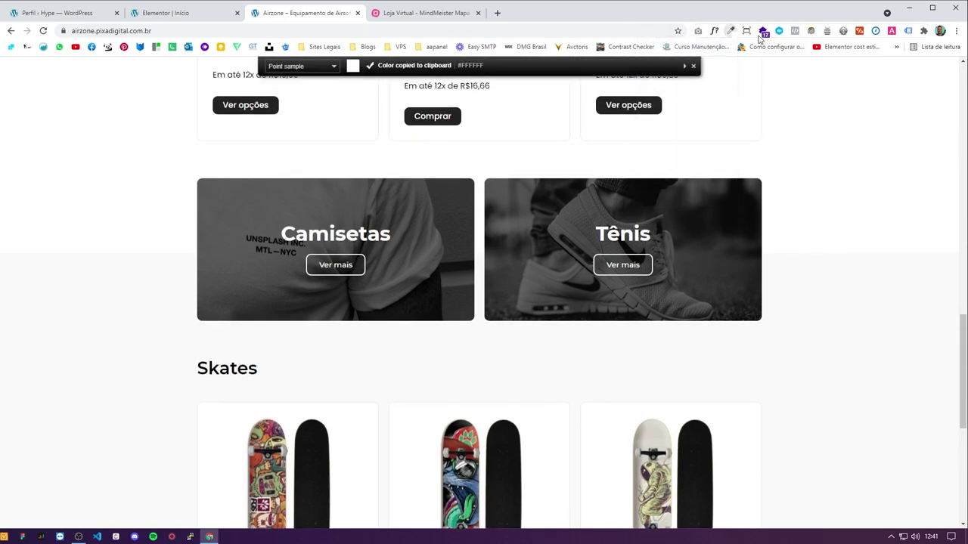
{"action": "left_click", "coordinate": [731, 31]}
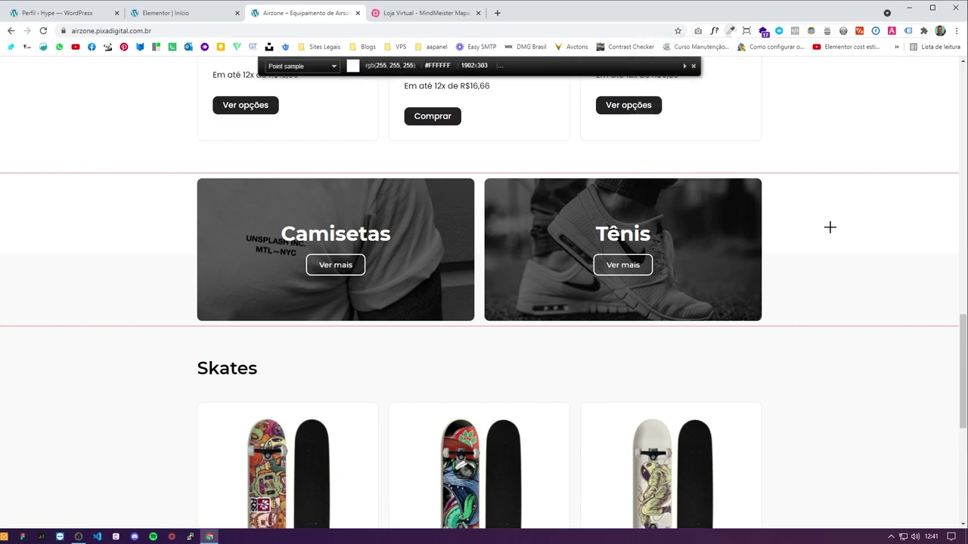
{"action": "left_click", "coordinate": [836, 323]}
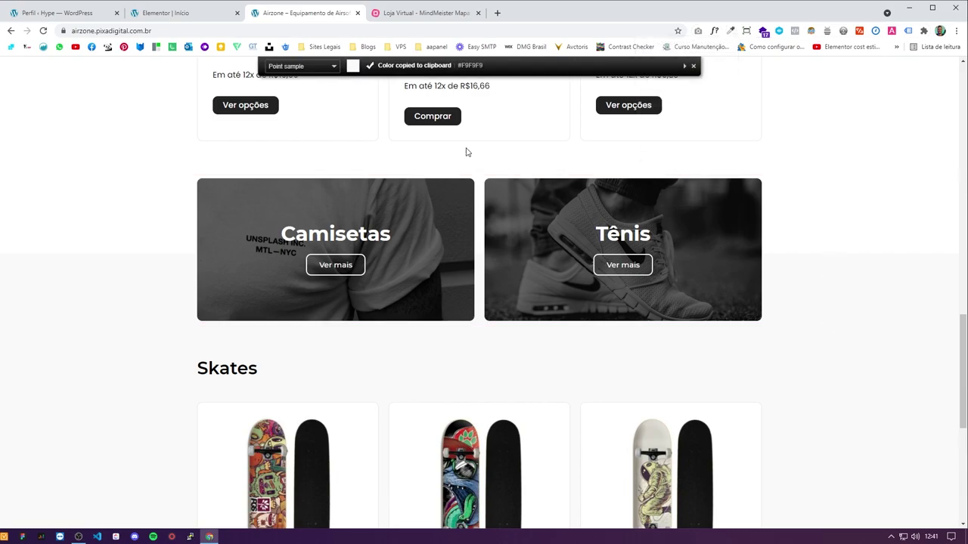
Step: Return to the Elementor page and give the Skate section a classic background in the sampled color #F9F9F9
{"action": "left_click", "coordinate": [201, 22]}
{"action": "scroll", "coordinate": [536, 216], "scroll_direction": "up", "scroll_amount": 2}
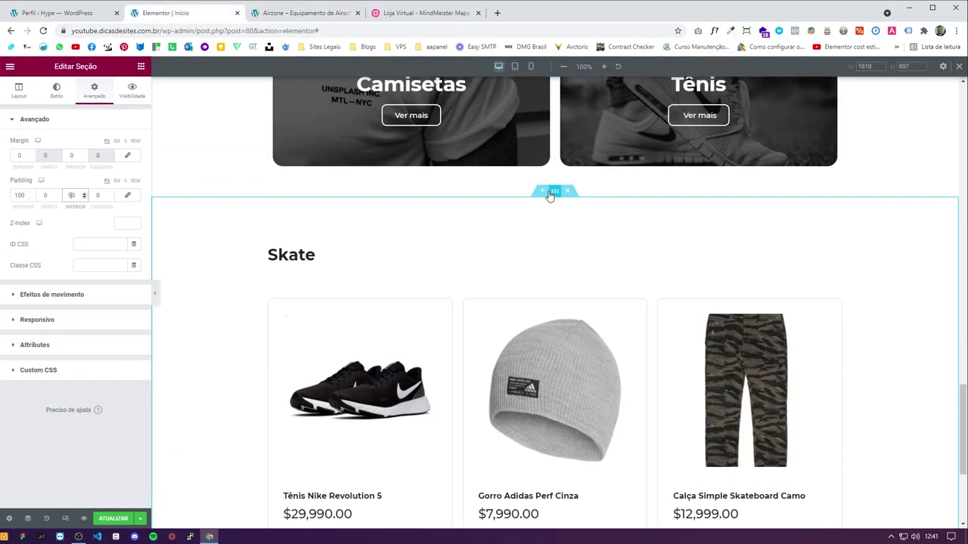
{"action": "left_click", "coordinate": [56, 90]}
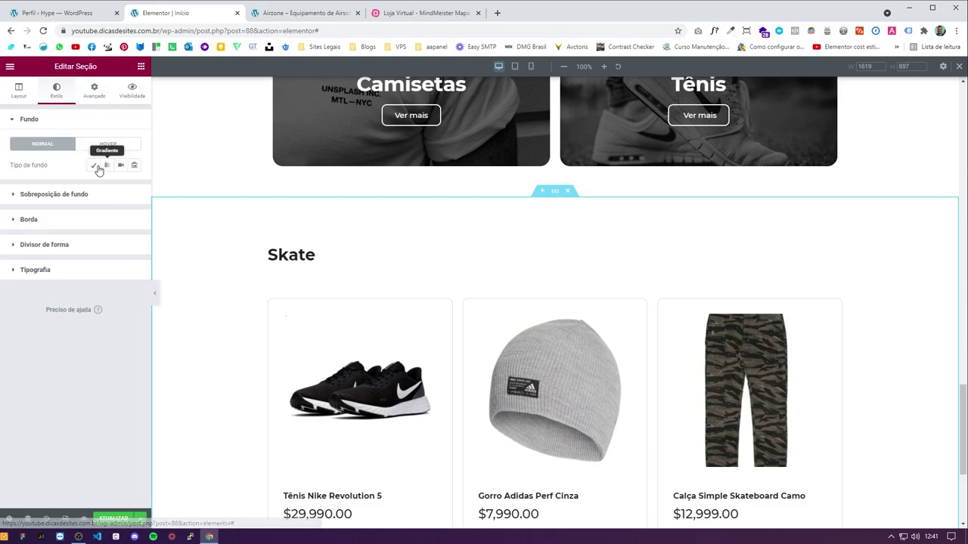
{"action": "left_click", "coordinate": [94, 165]}
{"action": "left_click", "coordinate": [134, 186]}
{"action": "left_click", "coordinate": [416, 355]}
{"action": "scroll", "coordinate": [416, 359], "scroll_direction": "down", "scroll_amount": 3}
{"action": "scroll", "coordinate": [413, 367], "scroll_direction": "up", "scroll_amount": 1}
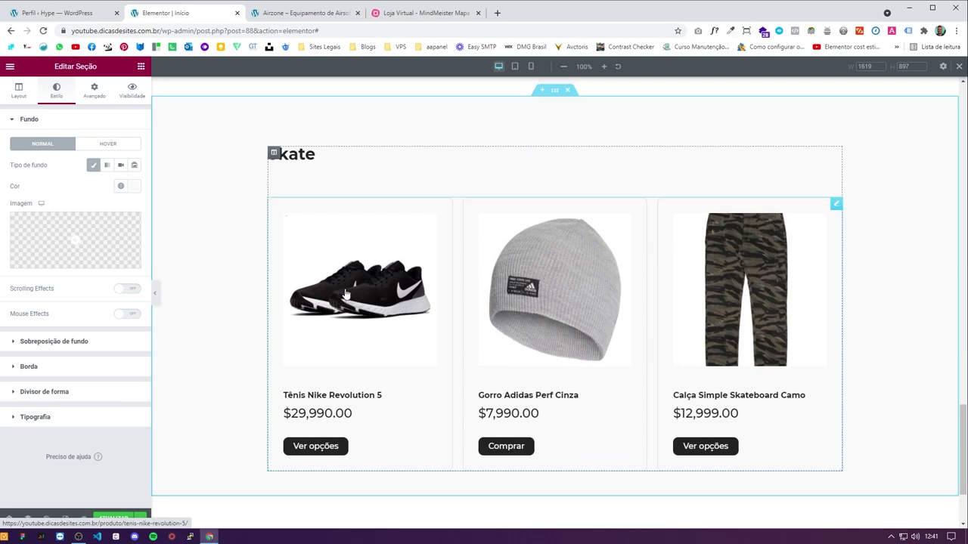
Step: Set the background color of the Skate products' boxes to white
{"action": "left_click", "coordinate": [836, 204]}
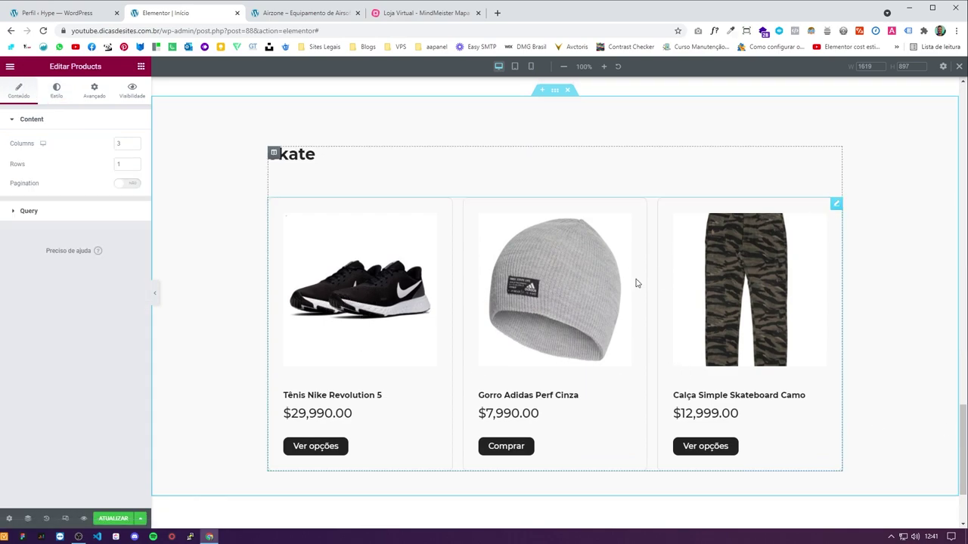
{"action": "left_click", "coordinate": [56, 91]}
{"action": "scroll", "coordinate": [67, 218], "scroll_direction": "down", "scroll_amount": 5}
{"action": "scroll", "coordinate": [90, 363], "scroll_direction": "down", "scroll_amount": 3}
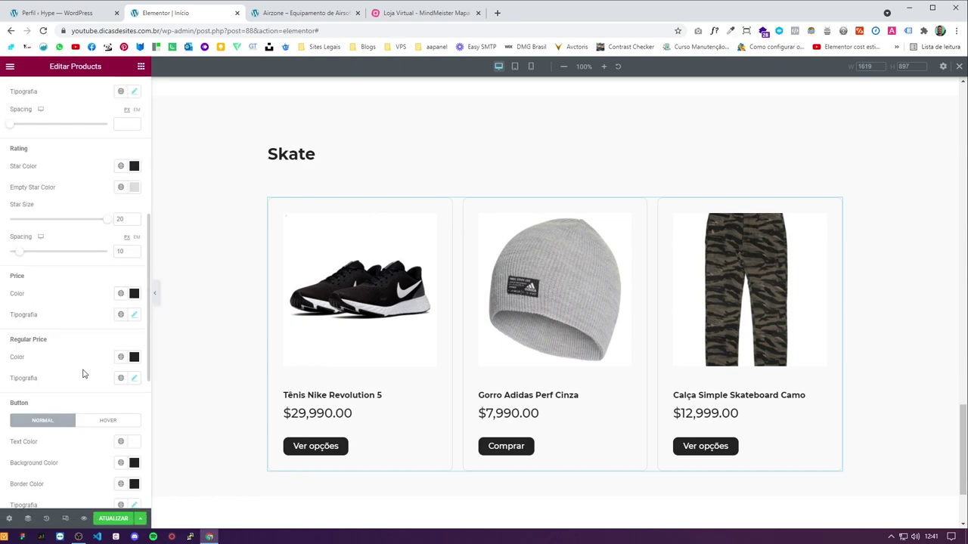
{"action": "scroll", "coordinate": [84, 370], "scroll_direction": "down", "scroll_amount": 5}
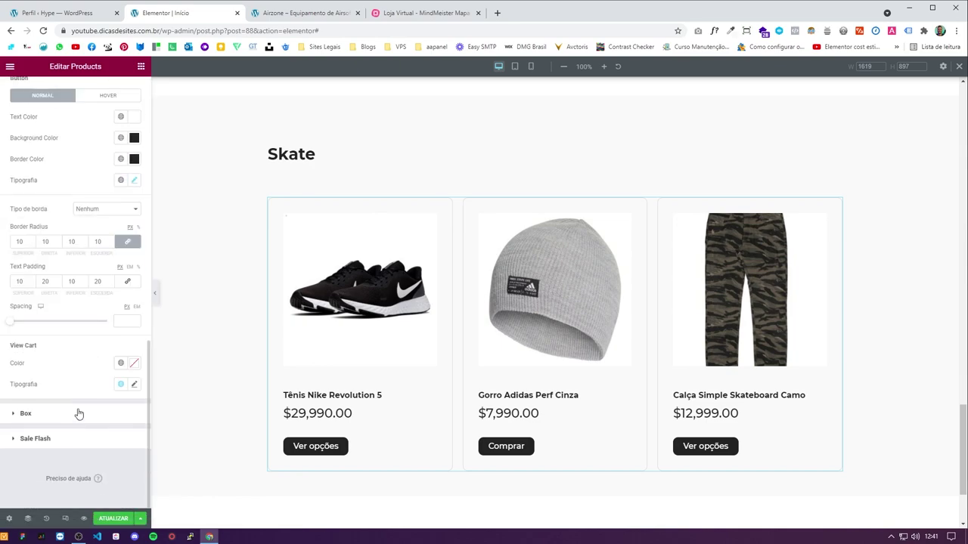
{"action": "left_click", "coordinate": [75, 414]}
{"action": "left_click", "coordinate": [133, 323]}
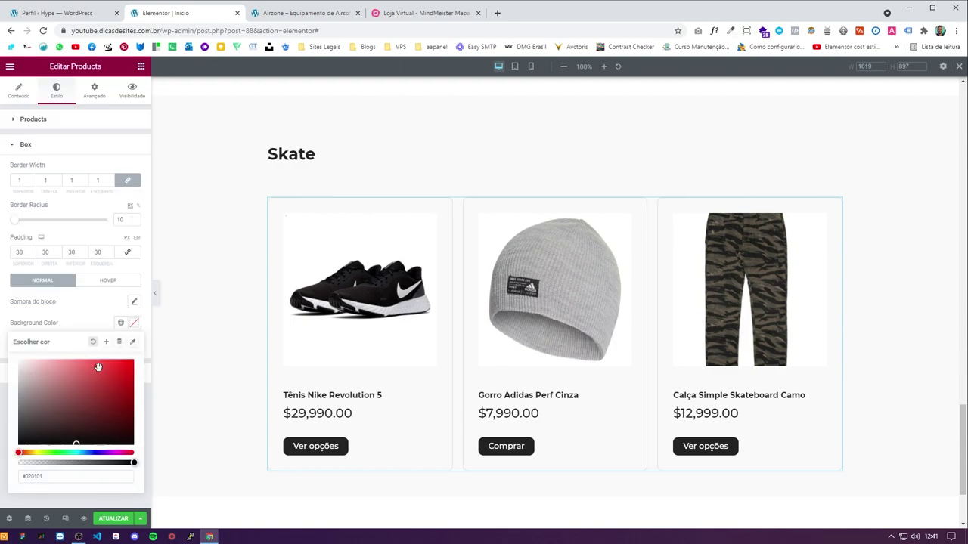
{"action": "left_click", "coordinate": [20, 363]}
{"action": "left_click", "coordinate": [155, 315]}
Step: Save the page and preview the banners and Skate section at full width without the editing panel
{"action": "key", "text": "ctrl+s"}
{"action": "scroll", "coordinate": [417, 287], "scroll_direction": "up", "scroll_amount": 3}
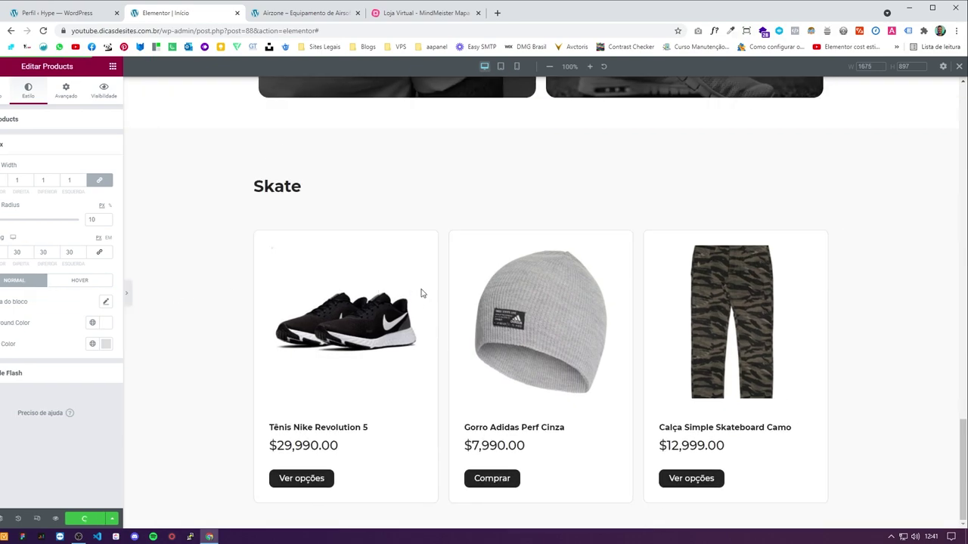
{"action": "left_click", "coordinate": [156, 293]}
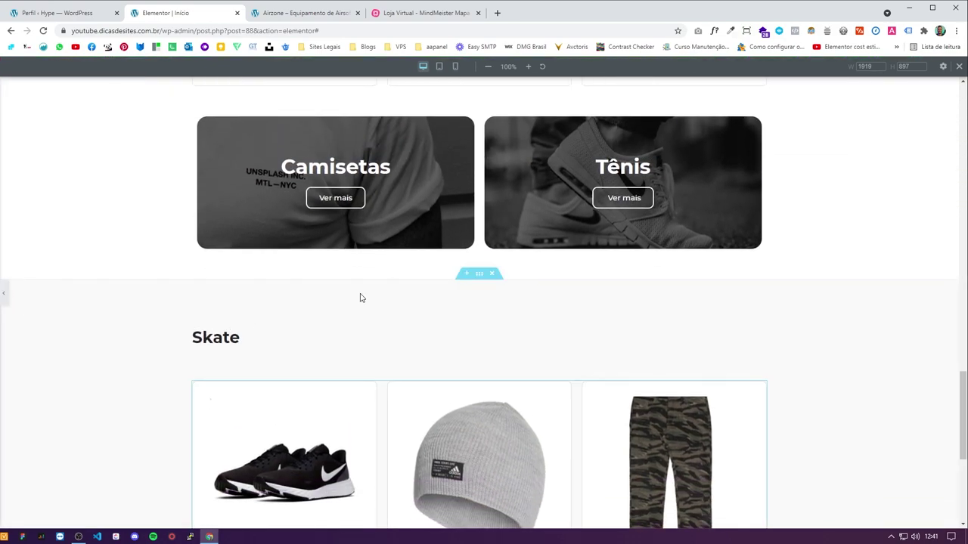
{"action": "key", "text": "ctrl+p"}
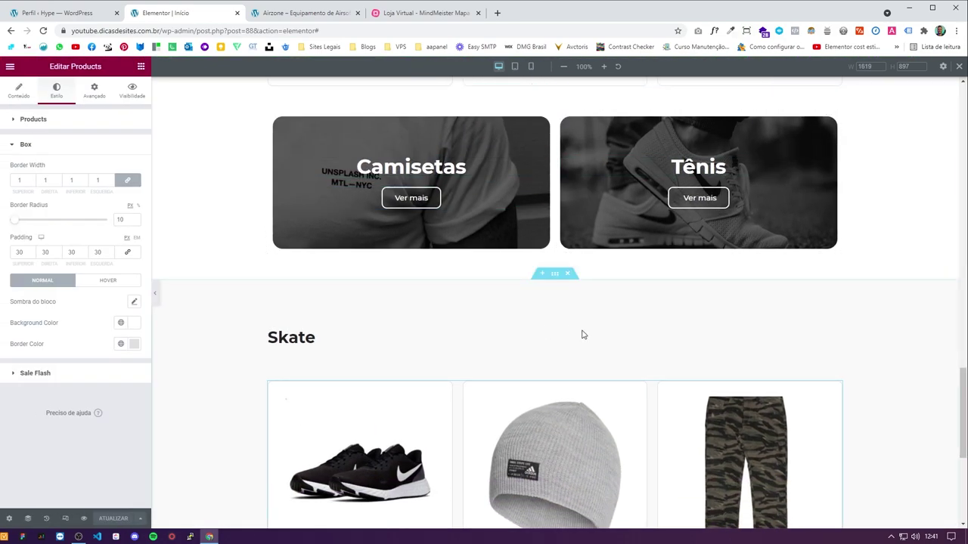
Step: Compare the Skate section with the Airzone reference site and set its top padding to 250 px
{"action": "left_click", "coordinate": [543, 273]}
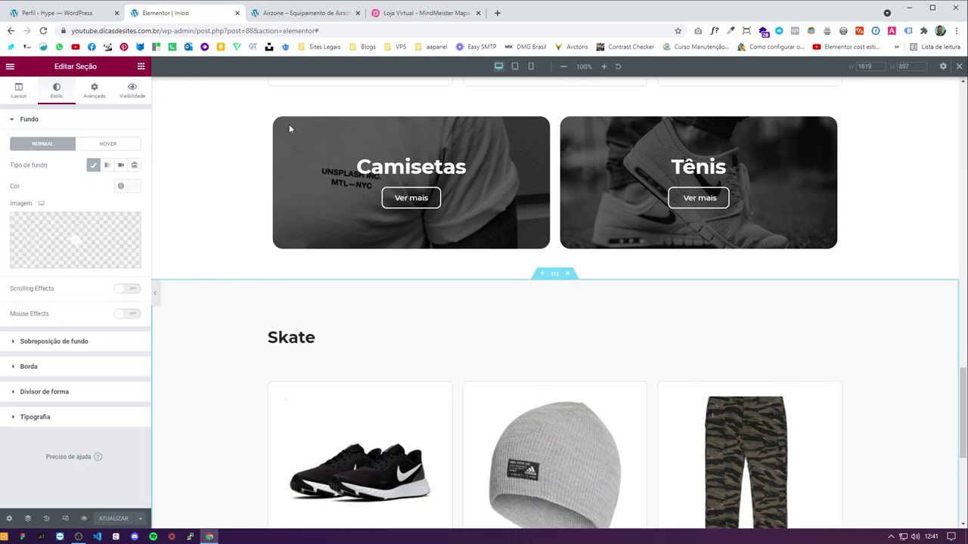
{"action": "left_click", "coordinate": [347, 13]}
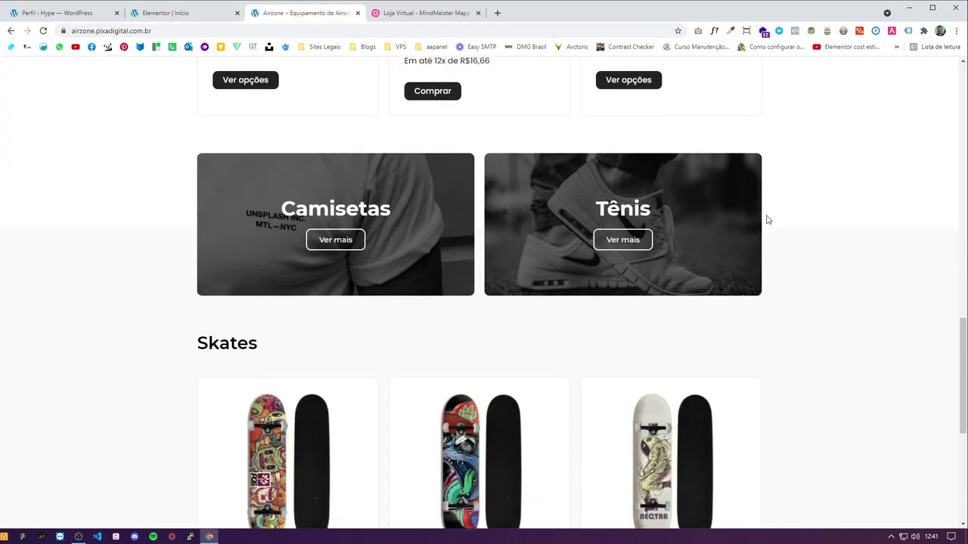
{"action": "left_click", "coordinate": [167, 16]}
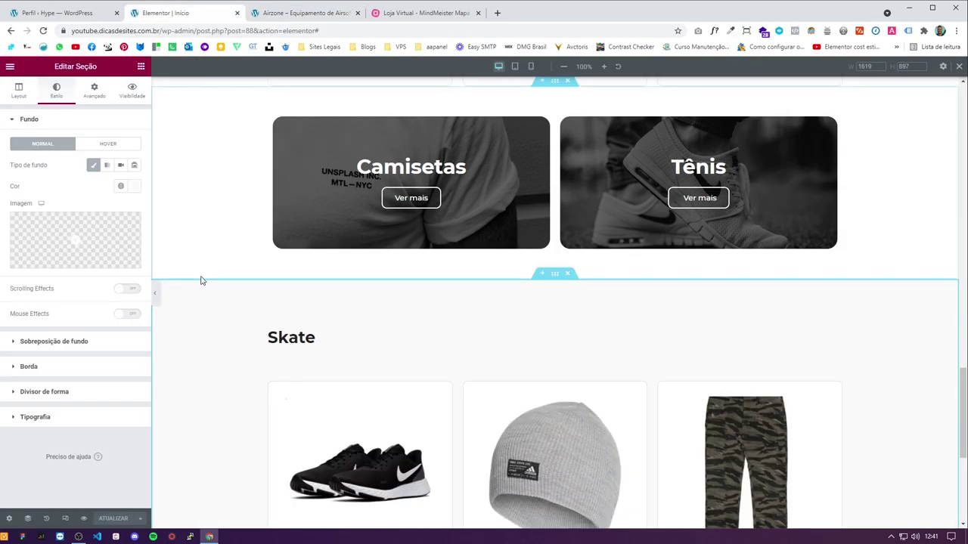
{"action": "left_click", "coordinate": [95, 90]}
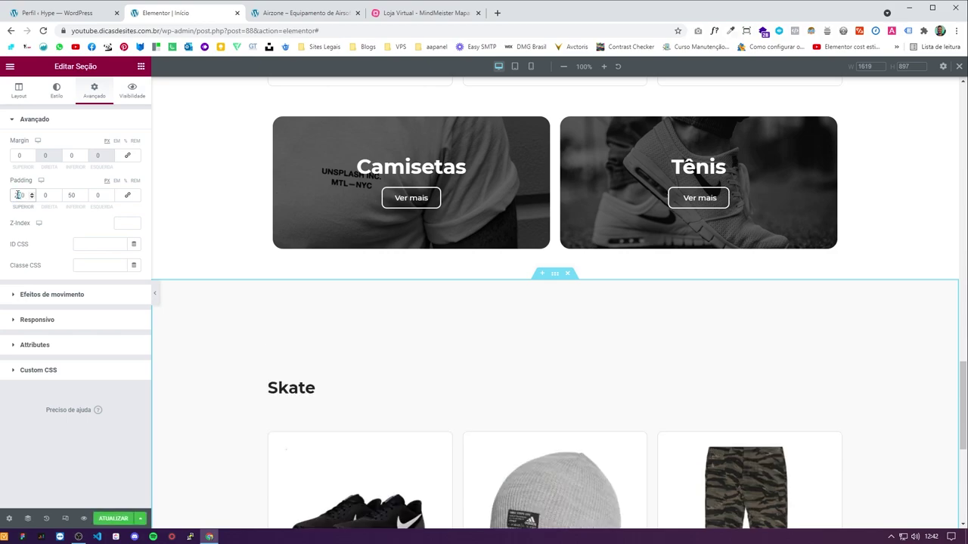
{"action": "type", "text": "250"}
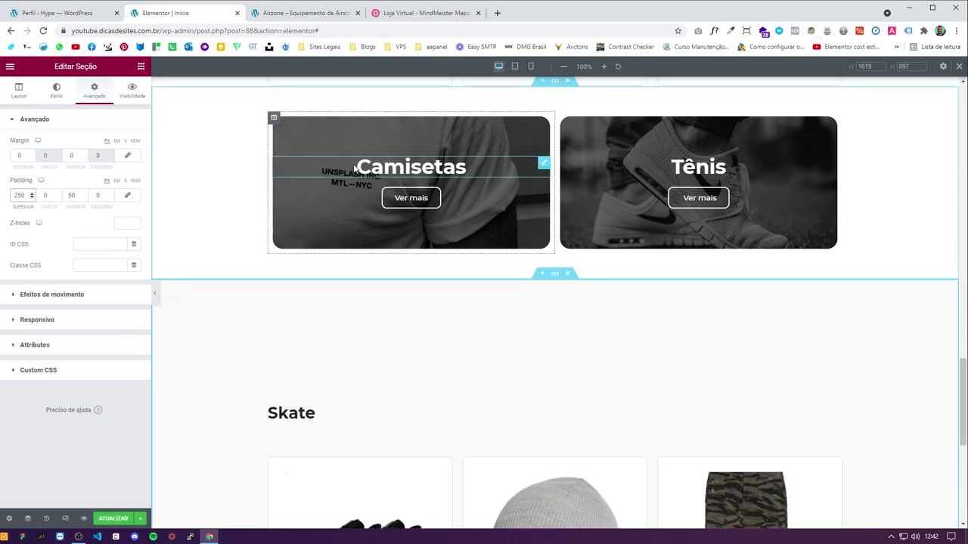
Step: Give the Camisetas and Tênis banner section a classic background with a fully transparent color
{"action": "left_click", "coordinate": [556, 82]}
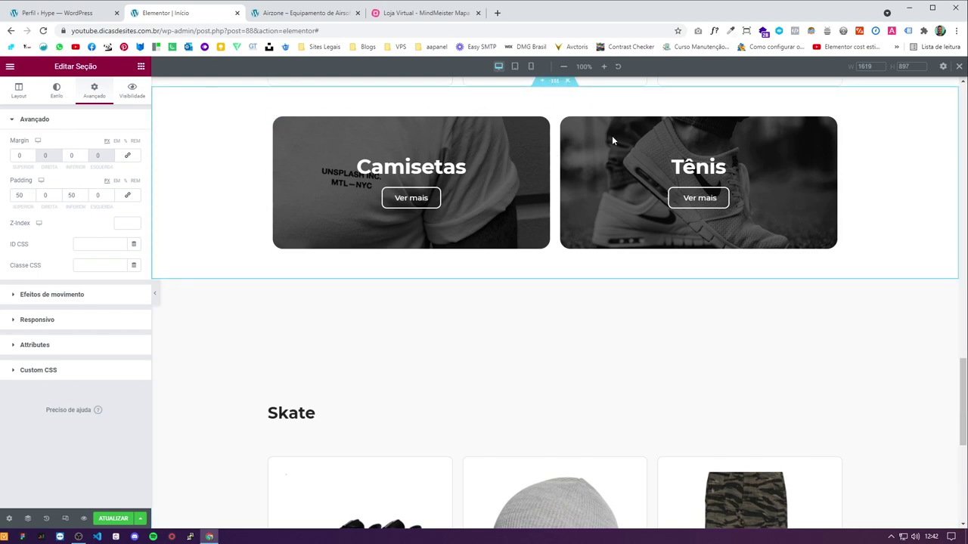
{"action": "left_click", "coordinate": [60, 95]}
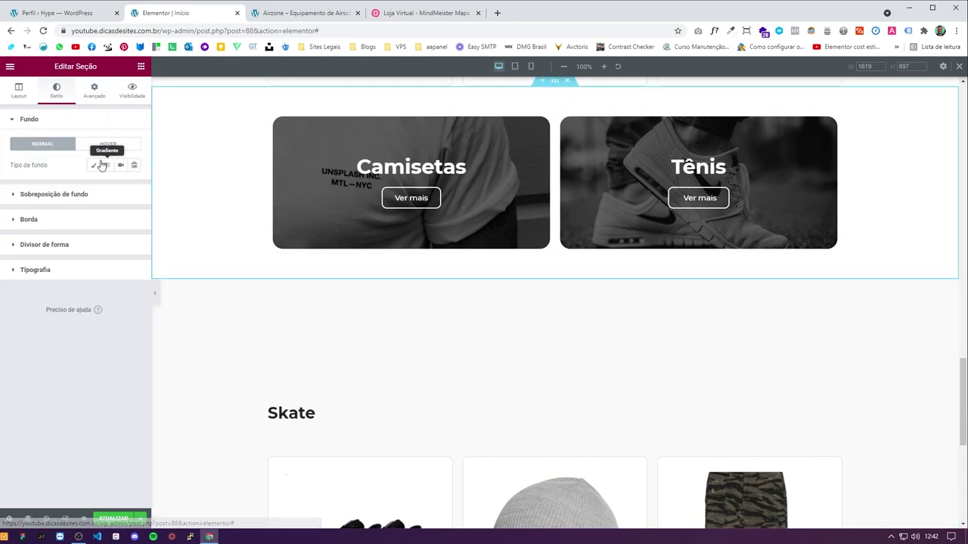
{"action": "left_click", "coordinate": [94, 164]}
{"action": "left_click", "coordinate": [136, 191]}
{"action": "key", "text": "ctrl+a"}
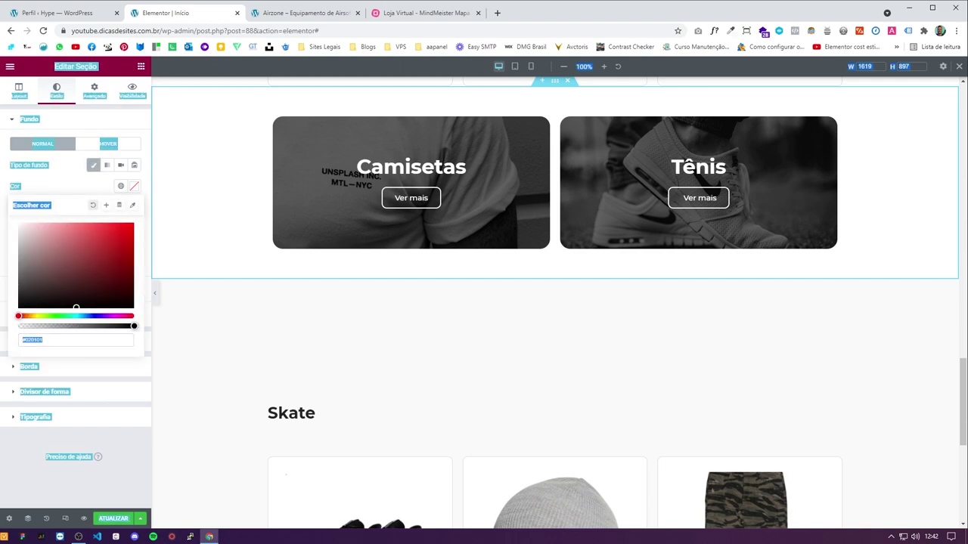
{"action": "left_click_drag", "start_coordinate": [78, 332], "coordinate": [20, 325]}
{"action": "left_click", "coordinate": [507, 323]}
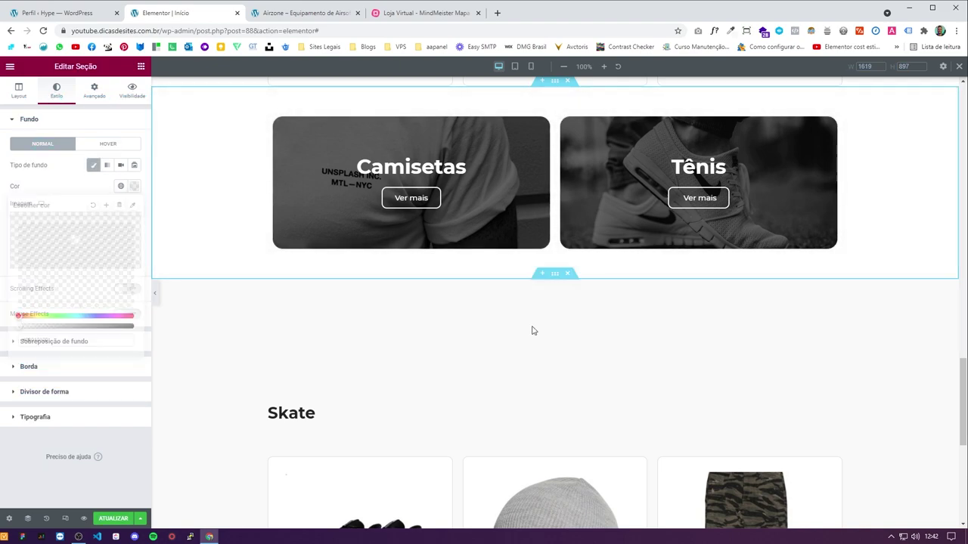
Step: Try a top margin of -50 px on the Camisetas and Tênis banner section and undo it
{"action": "left_click", "coordinate": [94, 89]}
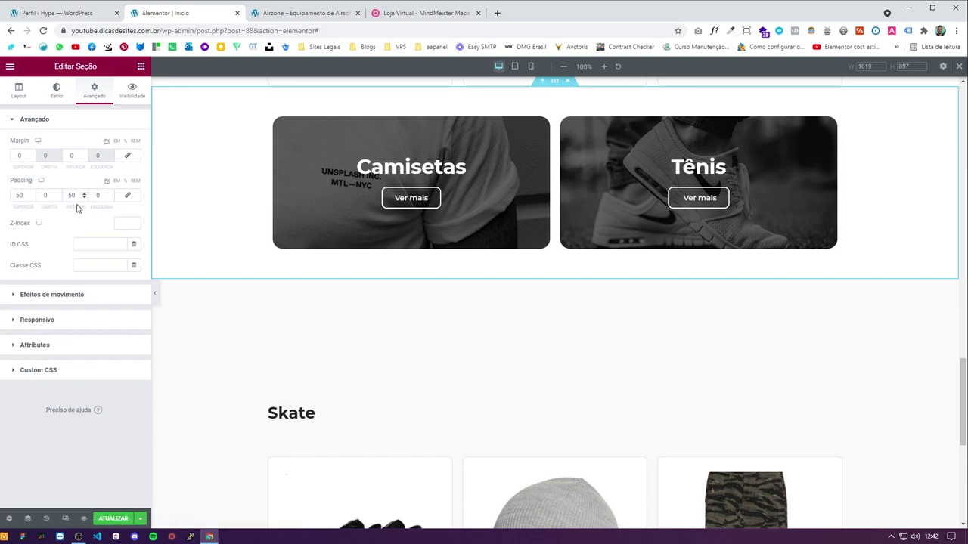
{"action": "left_click", "coordinate": [32, 157]}
{"action": "left_click_drag", "start_coordinate": [32, 158], "coordinate": [31, 157]}
{"action": "key", "text": "ctrl+z"}
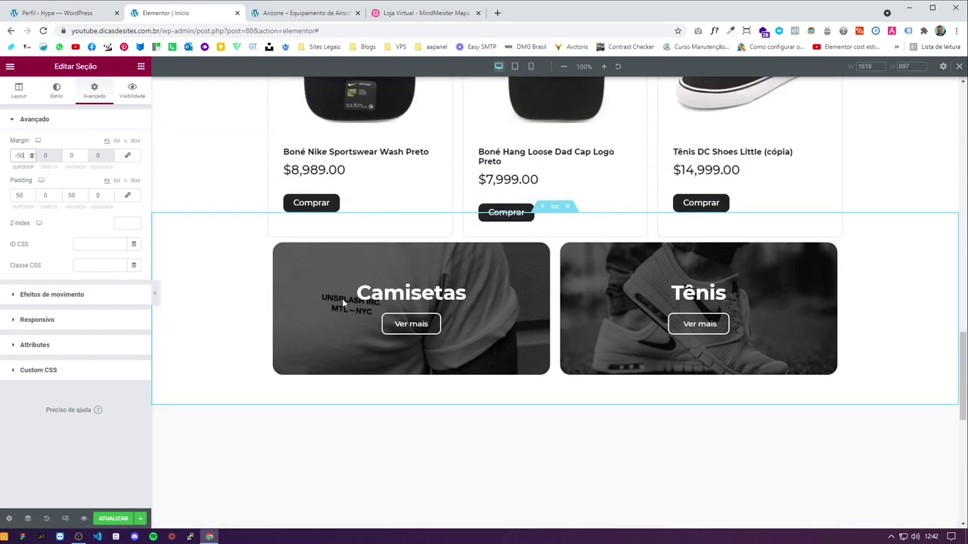
Step: Set the Skate section's top margin to -200 px and its z-index to 0
{"action": "scroll", "coordinate": [563, 406], "scroll_direction": "down", "scroll_amount": 1}
{"action": "left_click", "coordinate": [556, 375]}
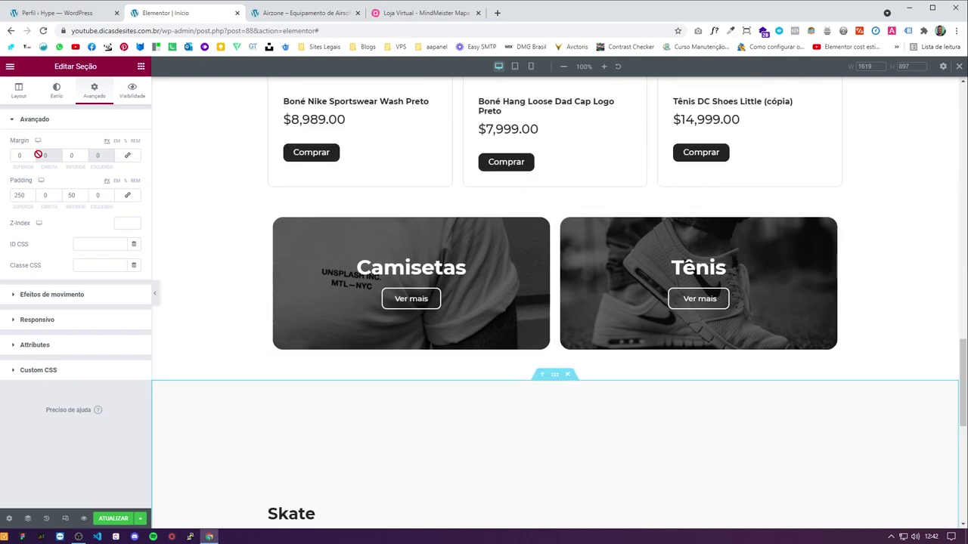
{"action": "left_click", "coordinate": [31, 158]}
{"action": "left_click_drag", "start_coordinate": [30, 159], "coordinate": [29, 158]}
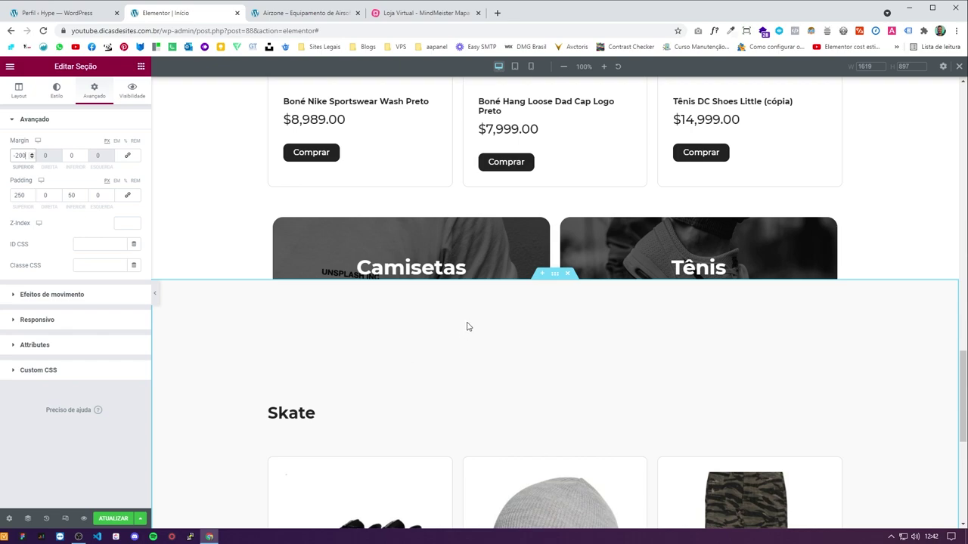
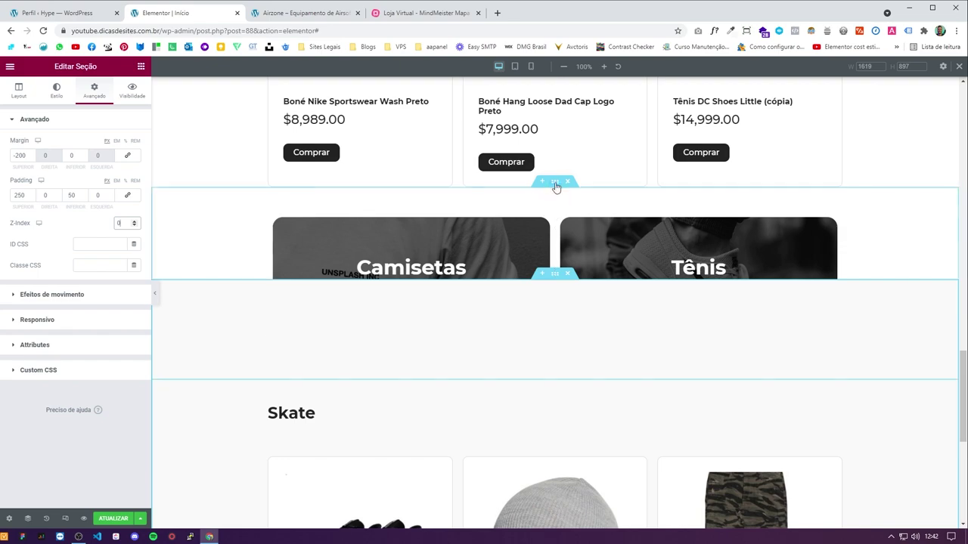
Step: Set the Camisetas and Tênis banner section's z-index to 1 and preview the overlap at full width
{"action": "left_click", "coordinate": [555, 184]}
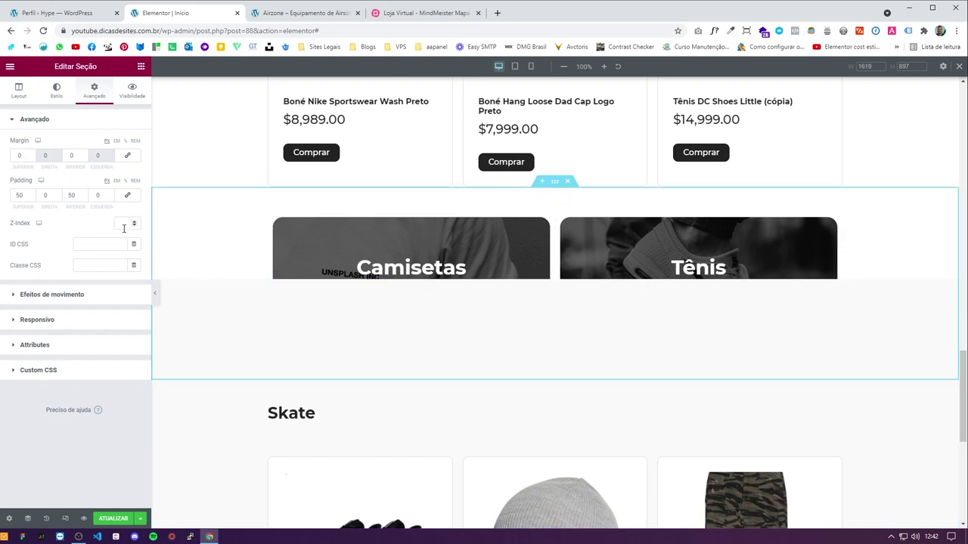
{"action": "type", "text": "1"}
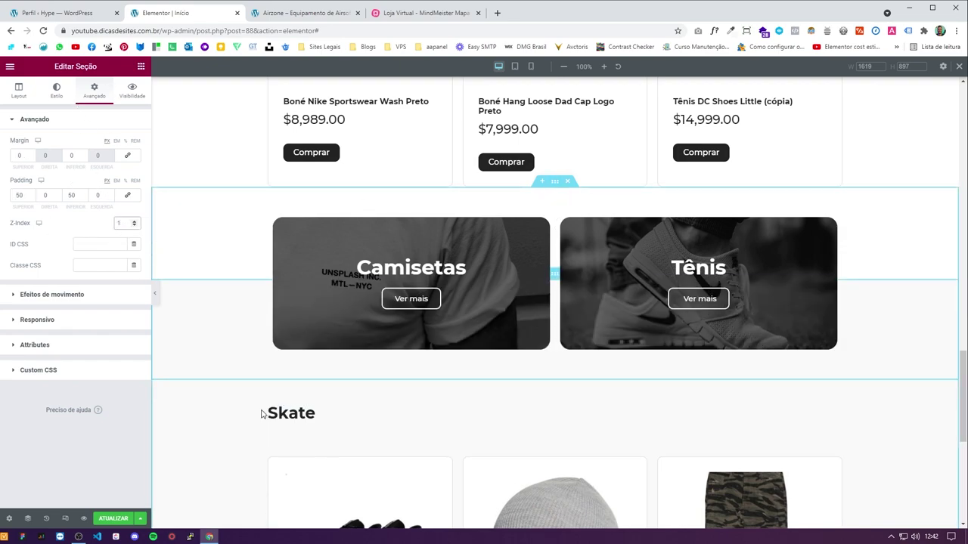
{"action": "left_click", "coordinate": [155, 293]}
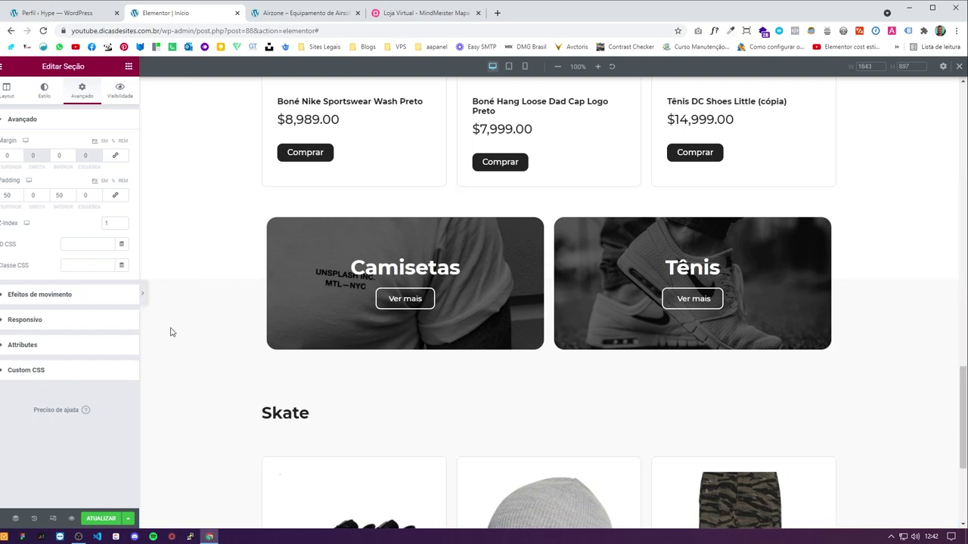
Step: Set the Skate section's top margin to -185 px and update the page
{"action": "left_click", "coordinate": [3, 294]}
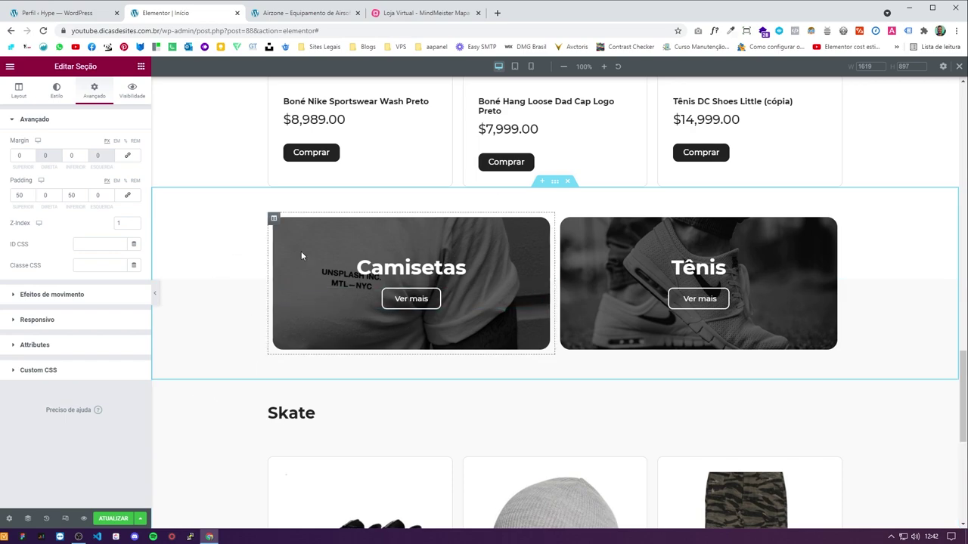
{"action": "right_click", "coordinate": [192, 417]}
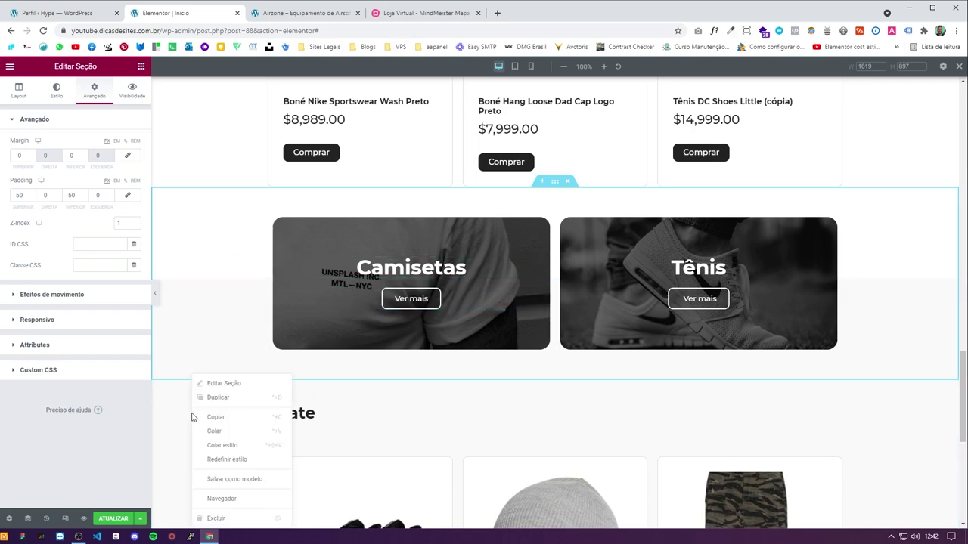
{"action": "left_click", "coordinate": [230, 385]}
{"action": "scroll", "coordinate": [33, 155], "scroll_direction": "up", "scroll_amount": 11}
{"action": "scroll", "coordinate": [32, 155], "scroll_direction": "up", "scroll_amount": 3}
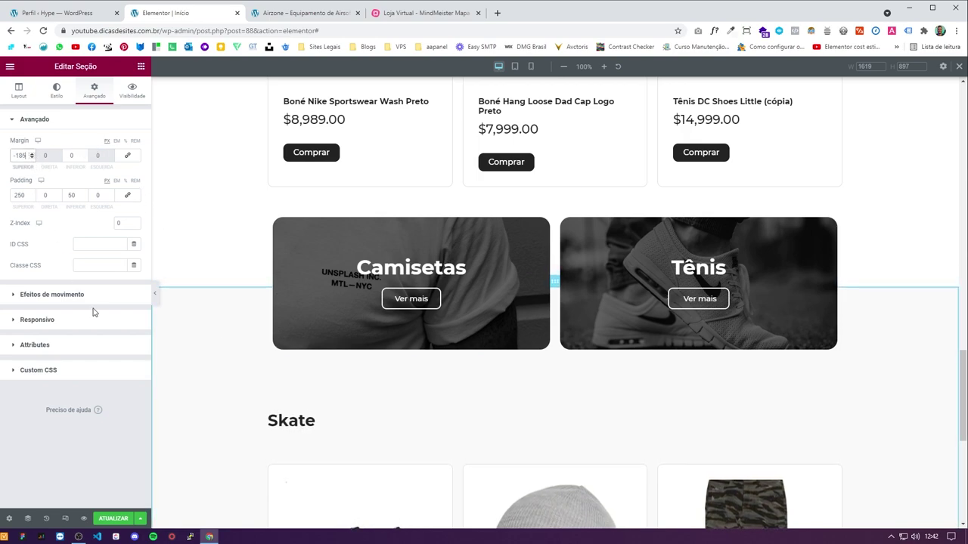
{"action": "left_click", "coordinate": [155, 295]}
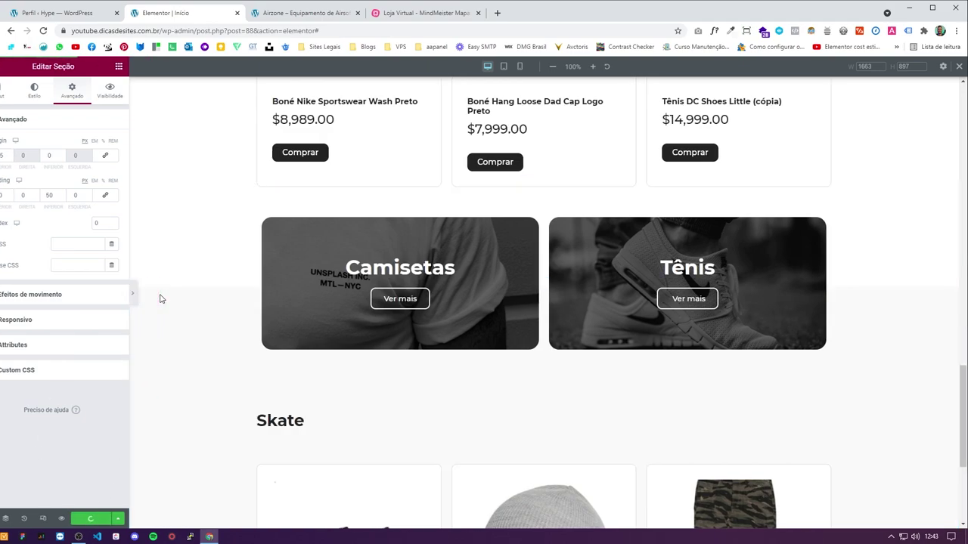
Step: Switch to the Airzone reference site and inspect its mobile layout around the Camisetas and Tênis banners and the Skates section
{"action": "left_click", "coordinate": [306, 12]}
{"action": "right_click", "coordinate": [868, 239]}
{"action": "left_click", "coordinate": [840, 414]}
{"action": "scroll", "coordinate": [260, 345], "scroll_direction": "down", "scroll_amount": 9}
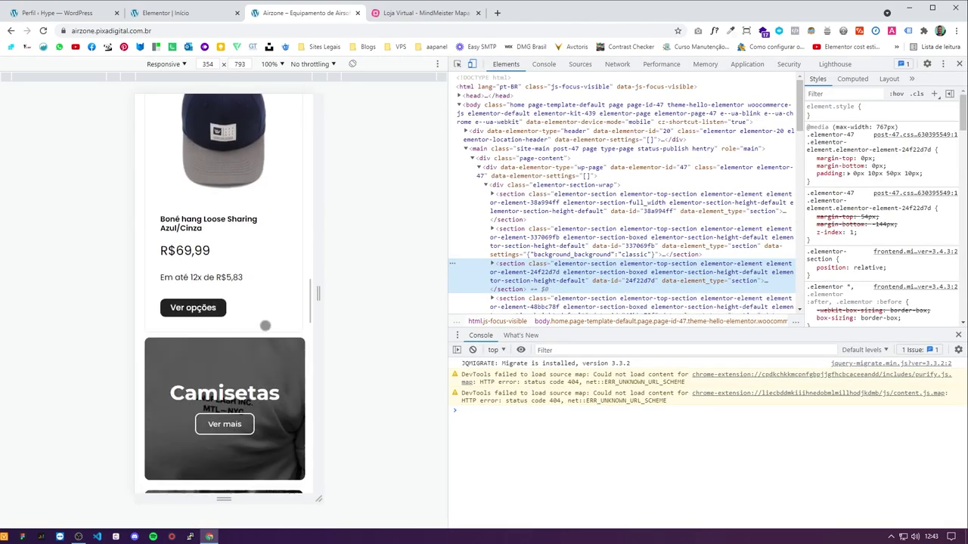
{"action": "scroll", "coordinate": [261, 346], "scroll_direction": "down", "scroll_amount": 3}
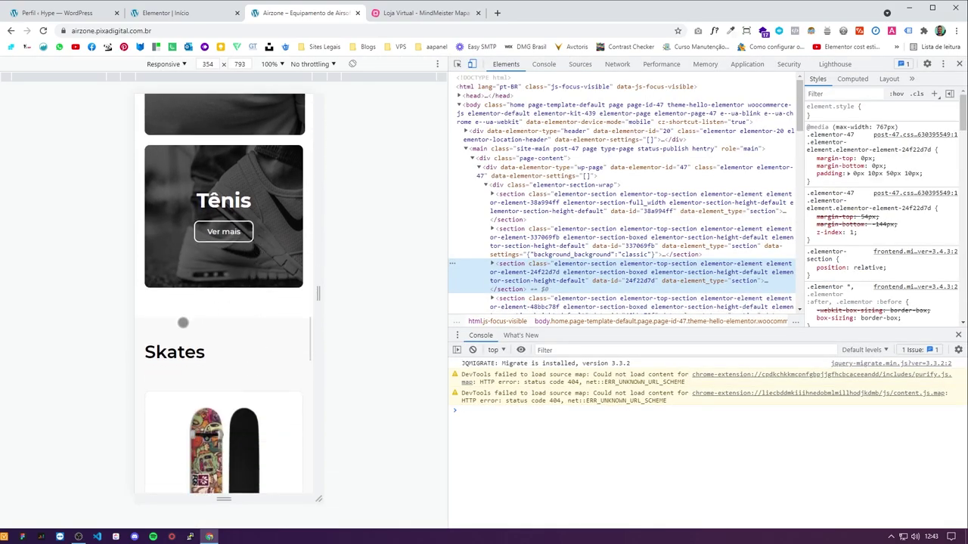
Step: Return to the Elementor page editor, check the banner section in the tablet preview and switch to the mobile preview
{"action": "left_click", "coordinate": [181, 14]}
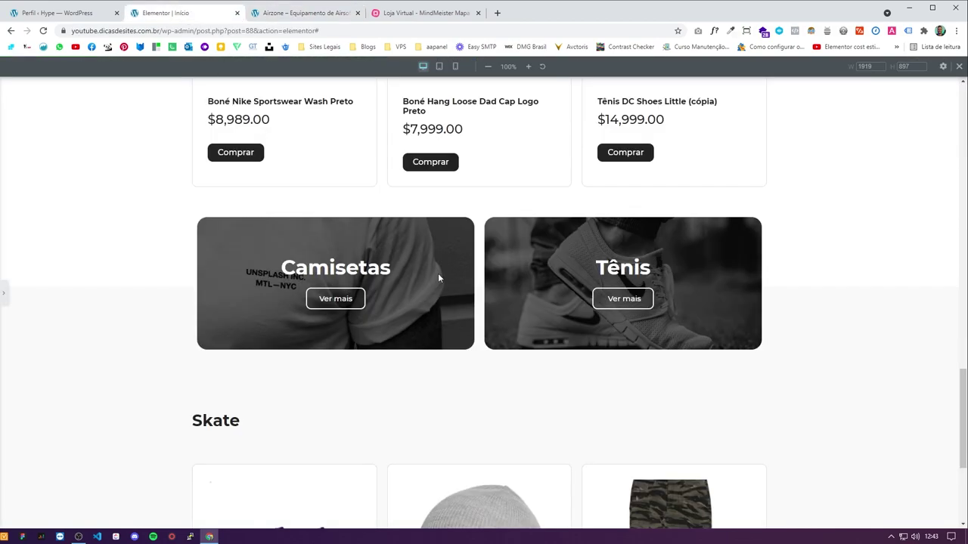
{"action": "left_click", "coordinate": [4, 293]}
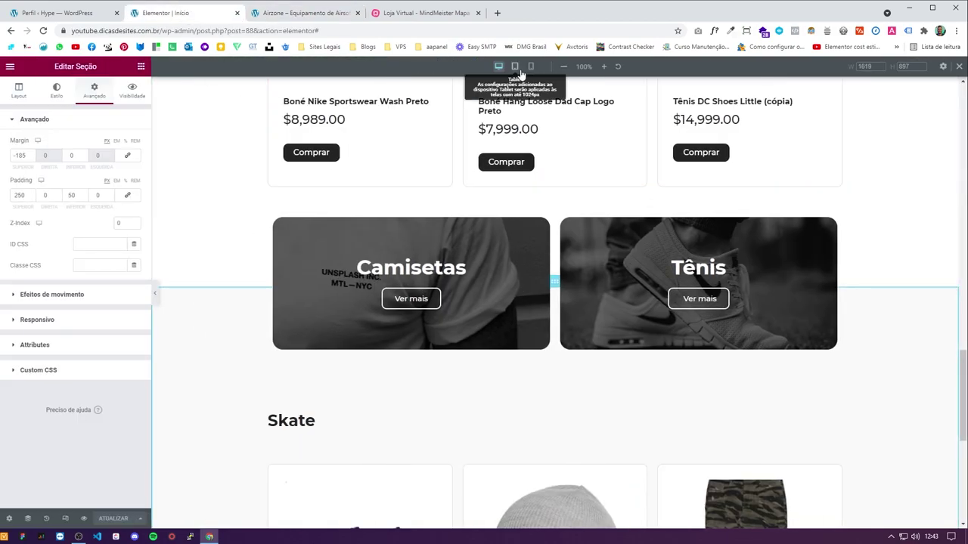
{"action": "left_click", "coordinate": [515, 67]}
{"action": "scroll", "coordinate": [561, 260], "scroll_direction": "down", "scroll_amount": 6}
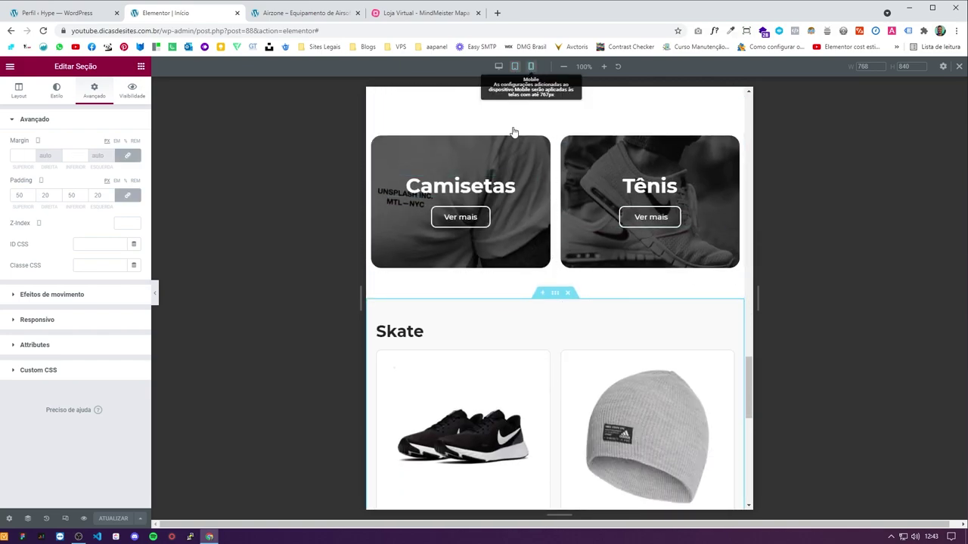
{"action": "left_click", "coordinate": [531, 66]}
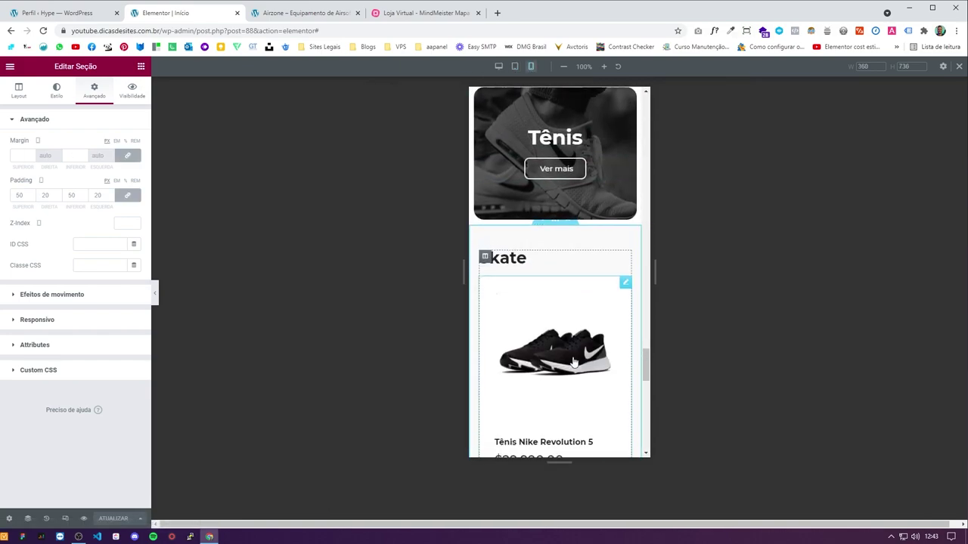
Step: Set the Camisetas and Tênis banner section's mobile bottom padding to 50 px, update the page and review the Skate area below
{"action": "scroll", "coordinate": [548, 242], "scroll_direction": "up", "scroll_amount": 3}
{"action": "left_click", "coordinate": [529, 140]}
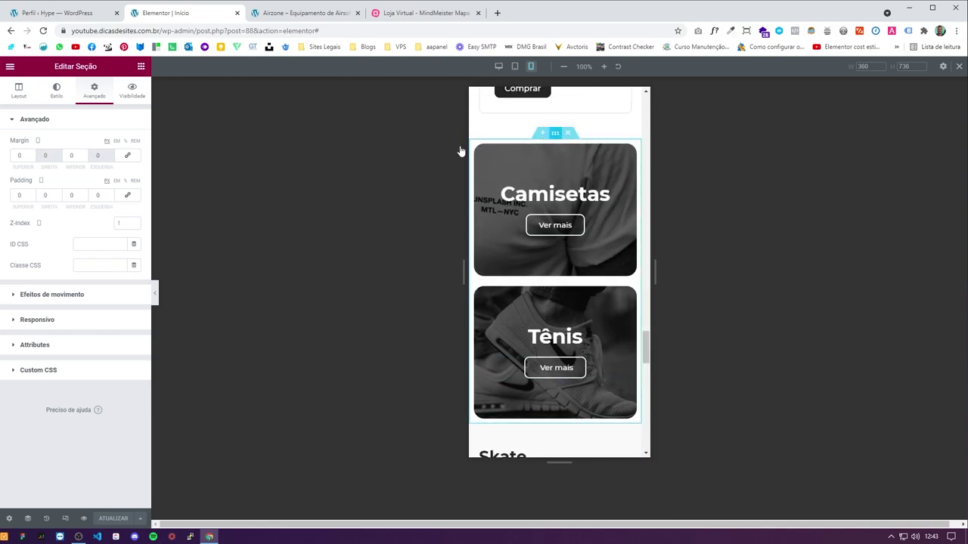
{"action": "double_click", "coordinate": [70, 195]}
{"action": "type", "text": "50"}
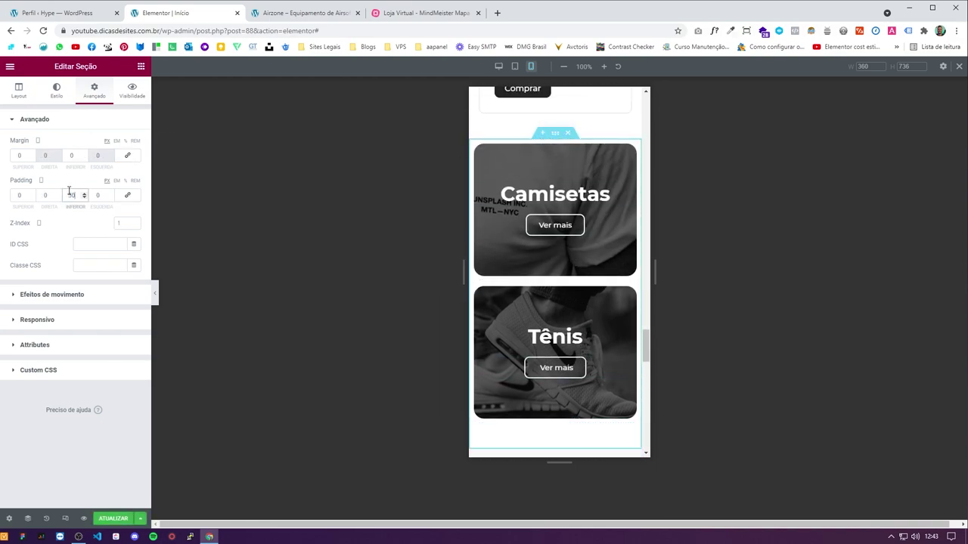
{"action": "scroll", "coordinate": [541, 406], "scroll_direction": "down", "scroll_amount": 1}
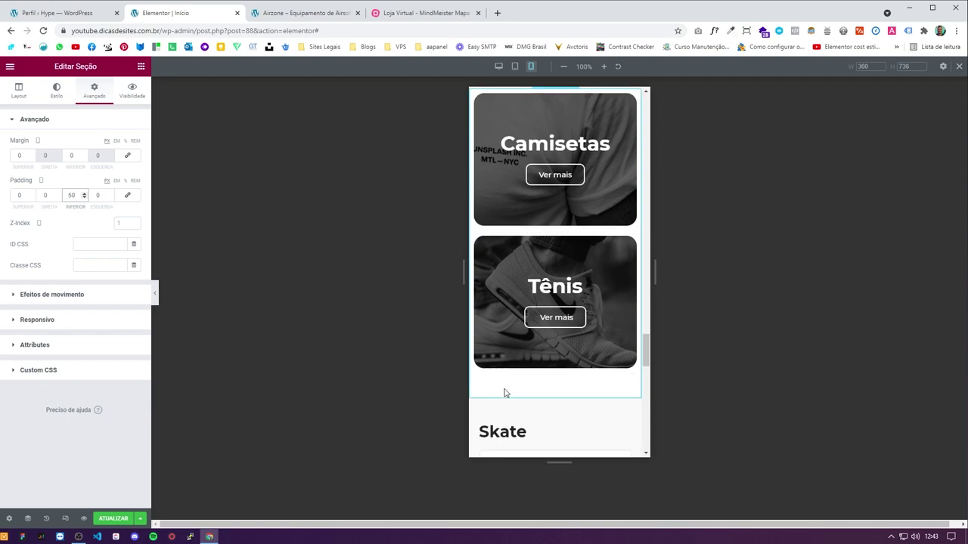
{"action": "left_click", "coordinate": [158, 301]}
{"action": "scroll", "coordinate": [529, 265], "scroll_direction": "down", "scroll_amount": 15}
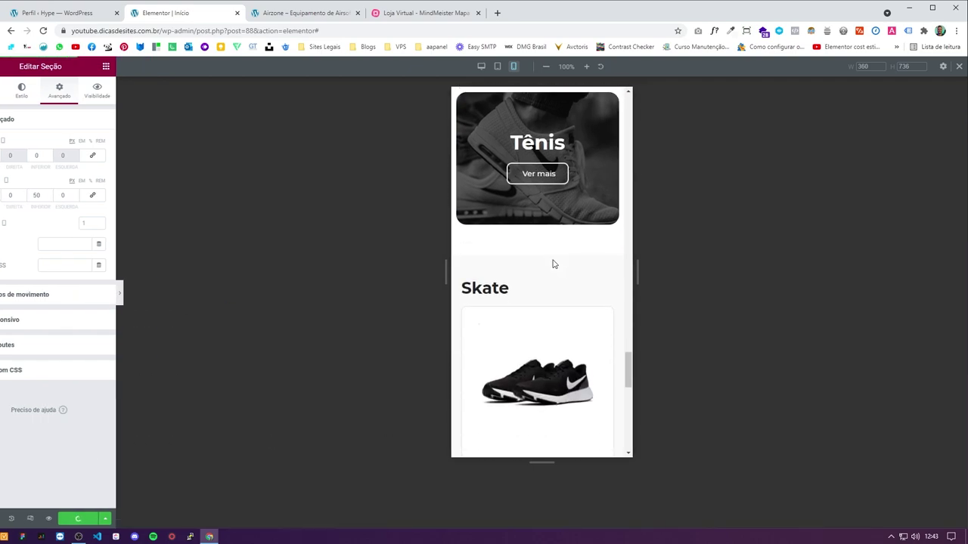
{"action": "scroll", "coordinate": [481, 325], "scroll_direction": "up", "scroll_amount": 10}
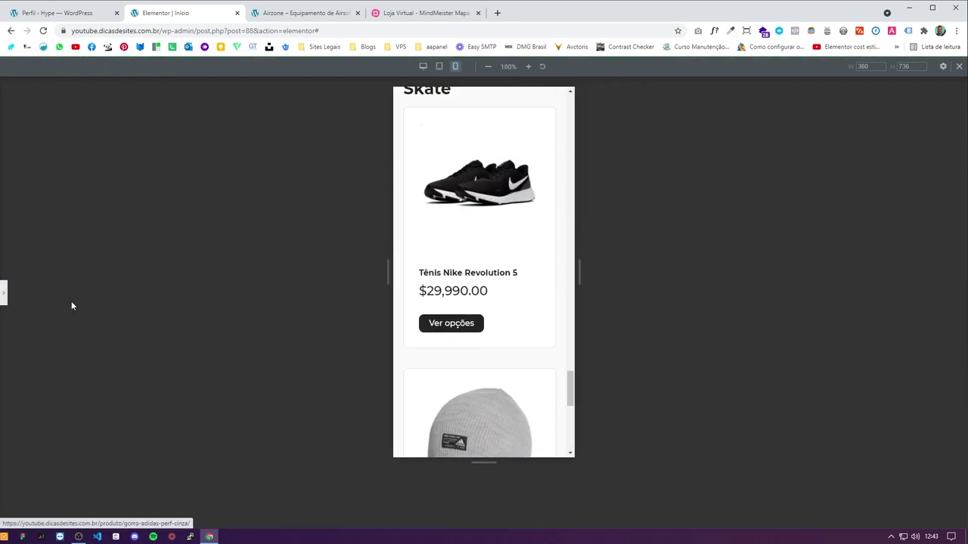
{"action": "left_click", "coordinate": [28, 286]}
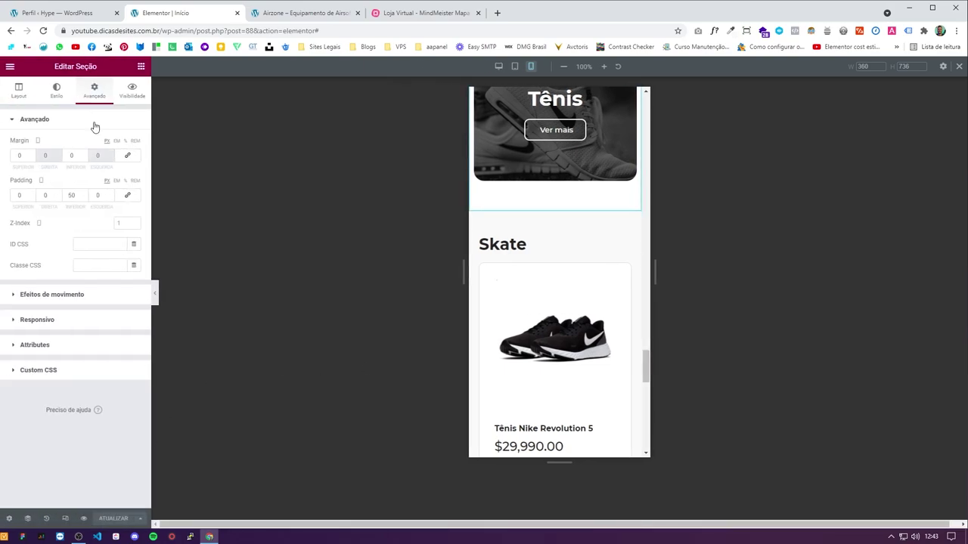
Step: Back in the desktop layout, set the query source of the products widget under the Skate heading to Manual Selection
{"action": "left_click", "coordinate": [498, 67]}
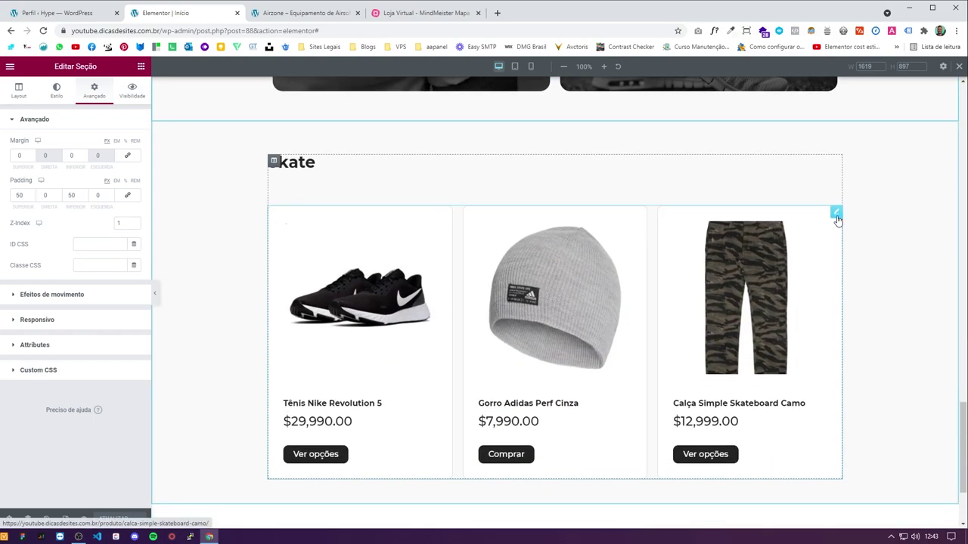
{"action": "left_click", "coordinate": [836, 212]}
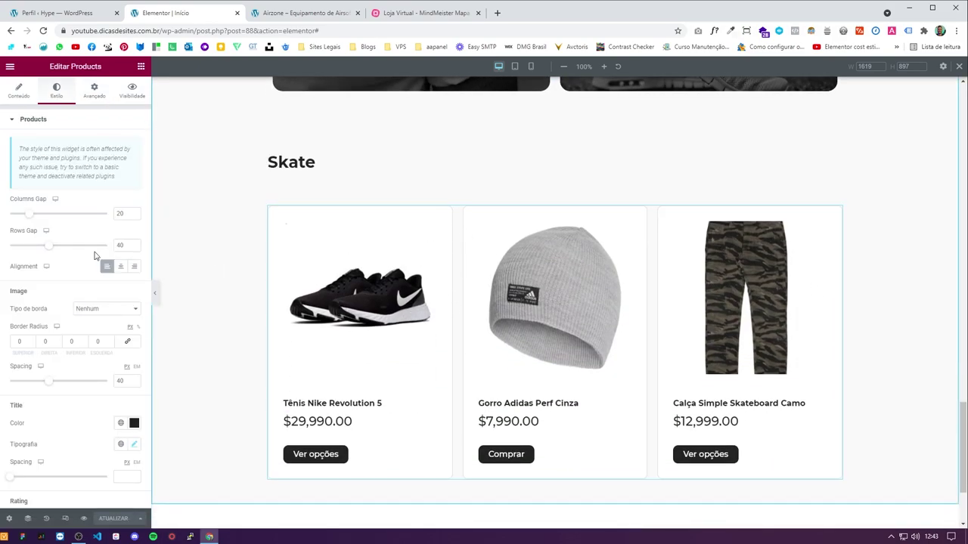
{"action": "left_click", "coordinate": [25, 94]}
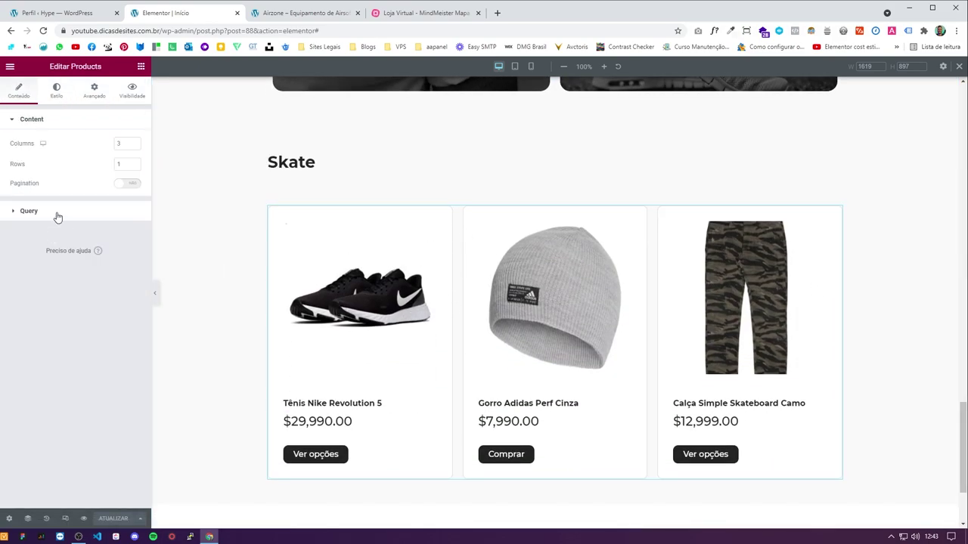
{"action": "left_click", "coordinate": [56, 214]}
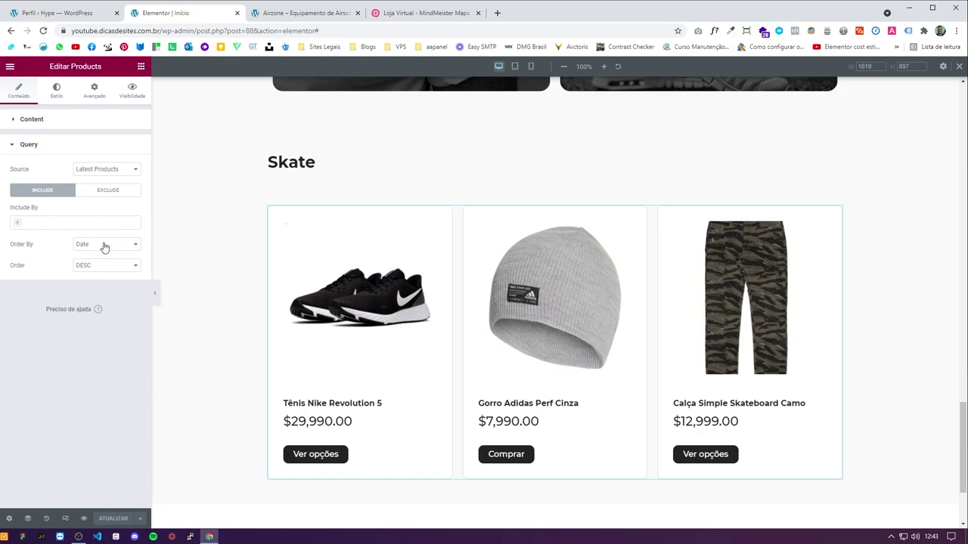
{"action": "left_click", "coordinate": [46, 220]}
{"action": "left_click", "coordinate": [120, 169]}
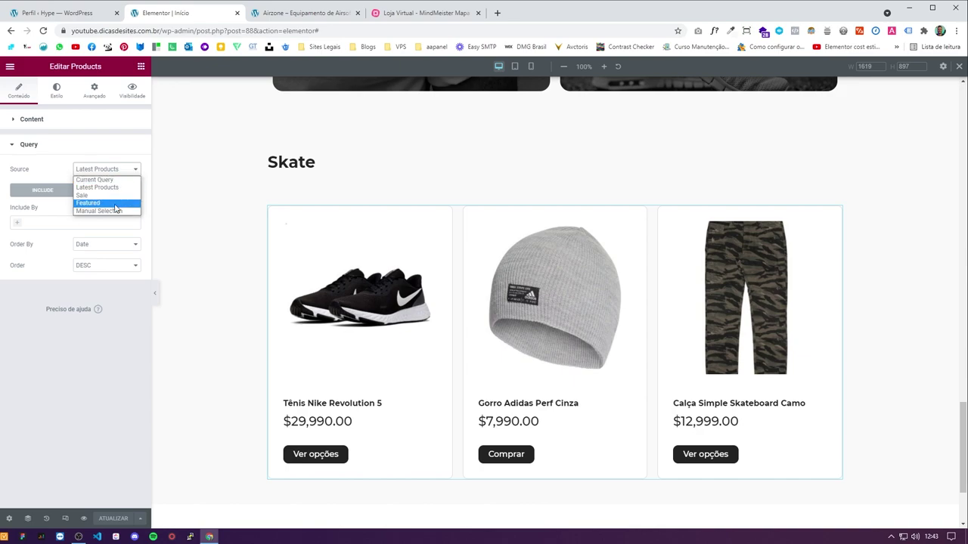
{"action": "left_click", "coordinate": [106, 211]}
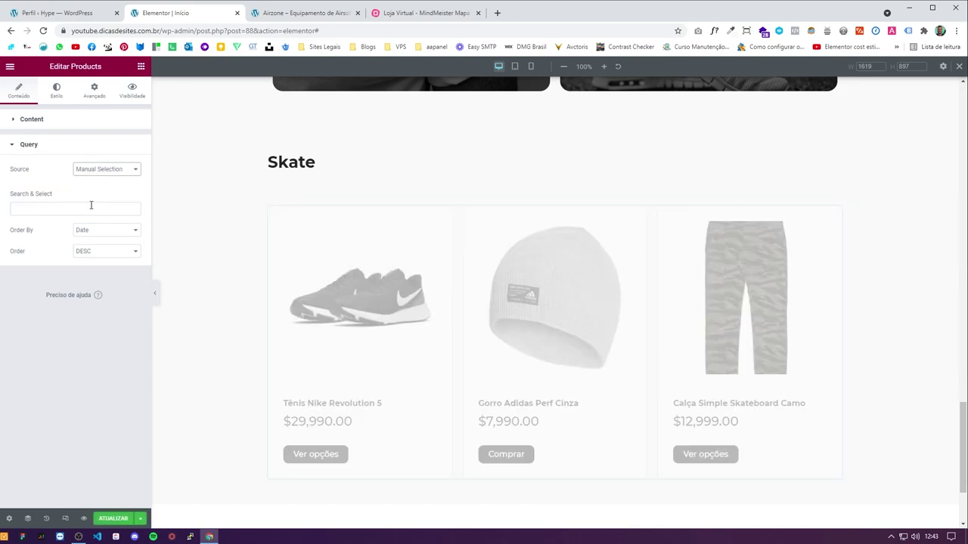
Step: Select the Skate Semi Profissional Nectar products Astronauta, Multicolor and Monster Johs for the widget's manual query
{"action": "left_click", "coordinate": [91, 205]}
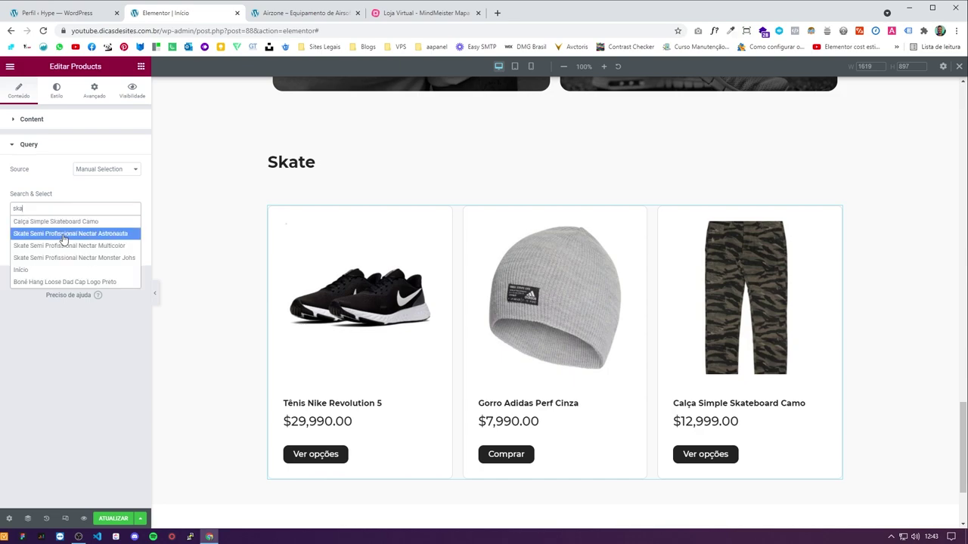
{"action": "left_click", "coordinate": [61, 234]}
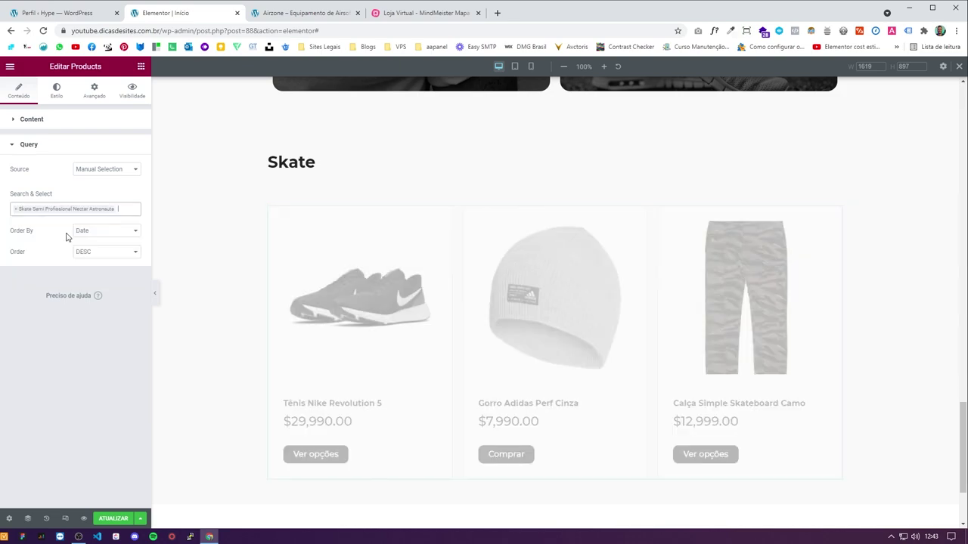
{"action": "left_click", "coordinate": [133, 211]}
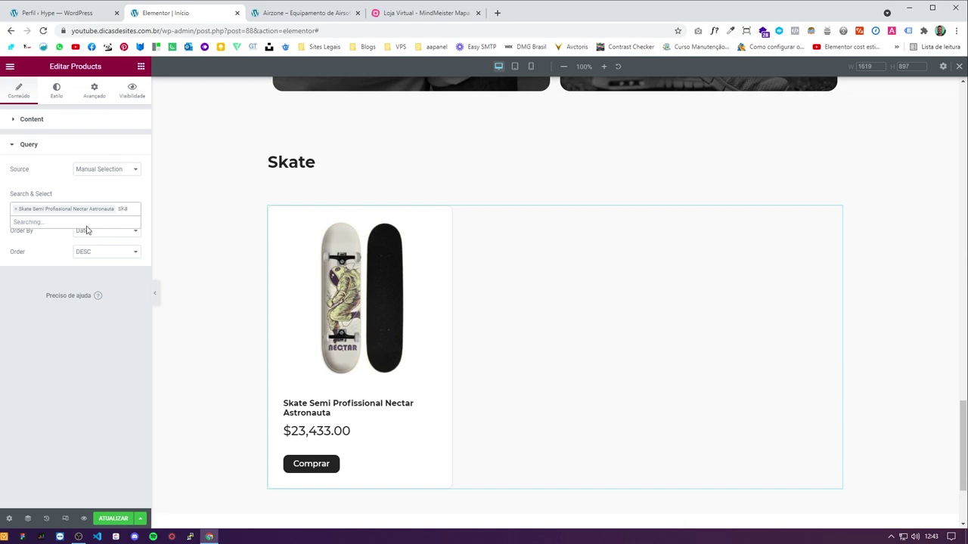
{"action": "left_click", "coordinate": [52, 246]}
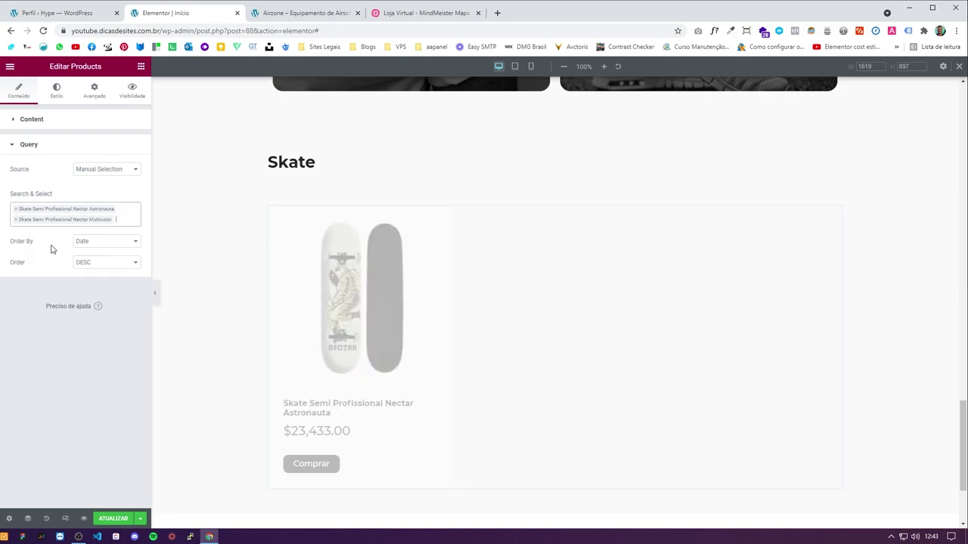
{"action": "type", "text": "ska"}
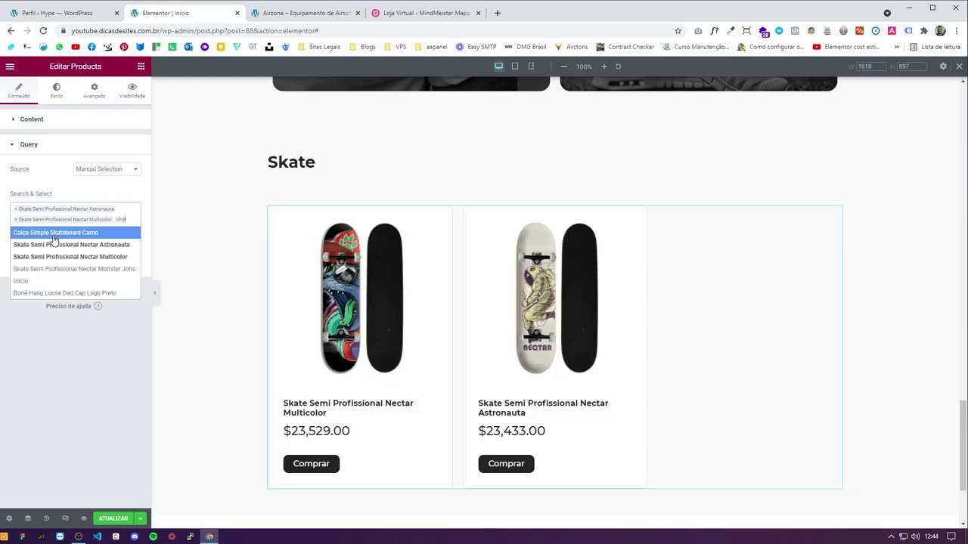
{"action": "left_click", "coordinate": [55, 270]}
Step: Rename the Skate section's heading as Skates, matching the reference site, and update the page
{"action": "left_click", "coordinate": [320, 164]}
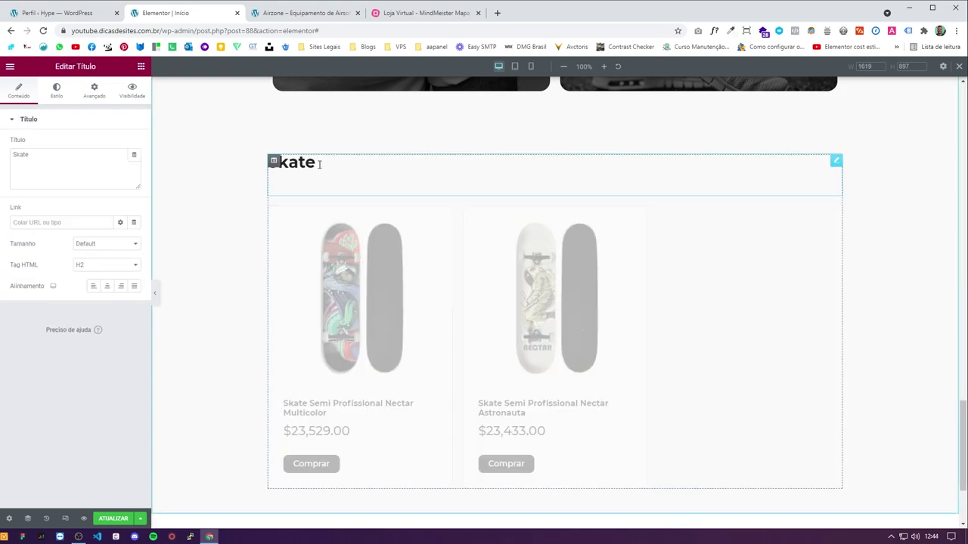
{"action": "left_click", "coordinate": [310, 13]}
{"action": "left_click", "coordinate": [189, 12]}
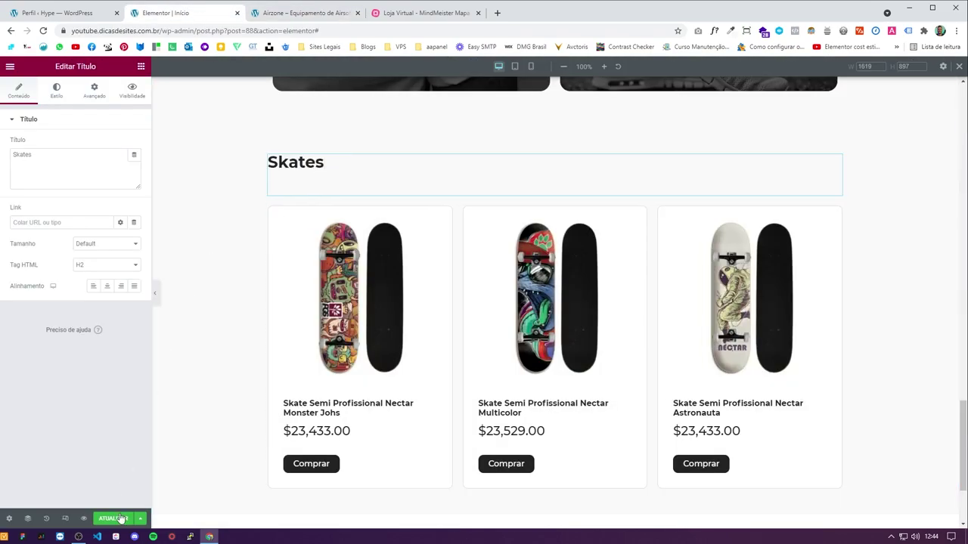
{"action": "left_click", "coordinate": [155, 293]}
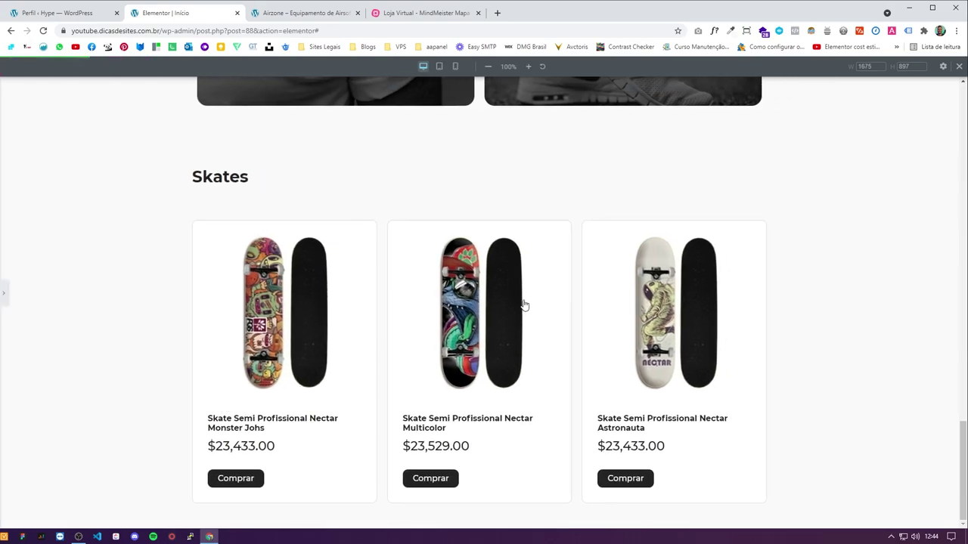
Step: Set the Novidades heading's font size to 40 px, after trying 50 px
{"action": "scroll", "coordinate": [201, 317], "scroll_direction": "up", "scroll_amount": 15}
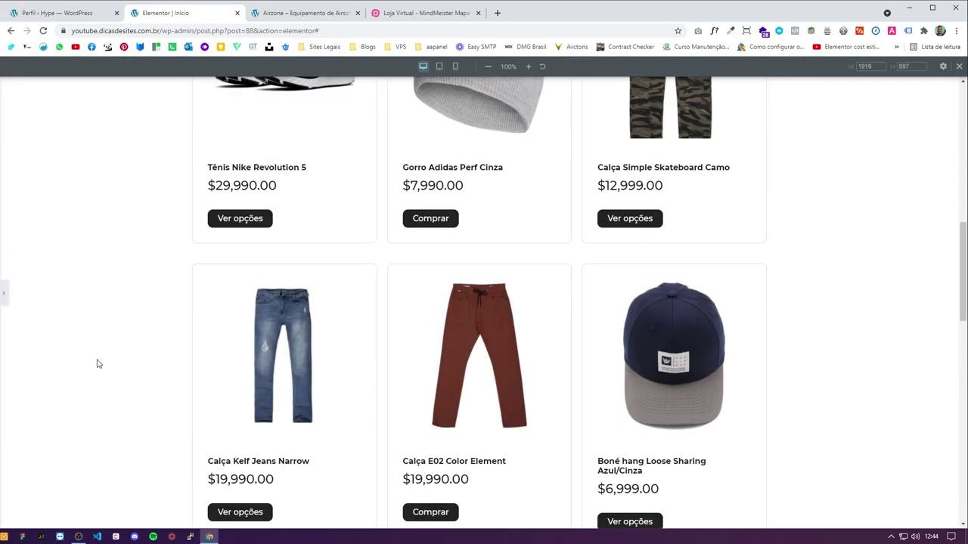
{"action": "scroll", "coordinate": [101, 350], "scroll_direction": "up", "scroll_amount": 3}
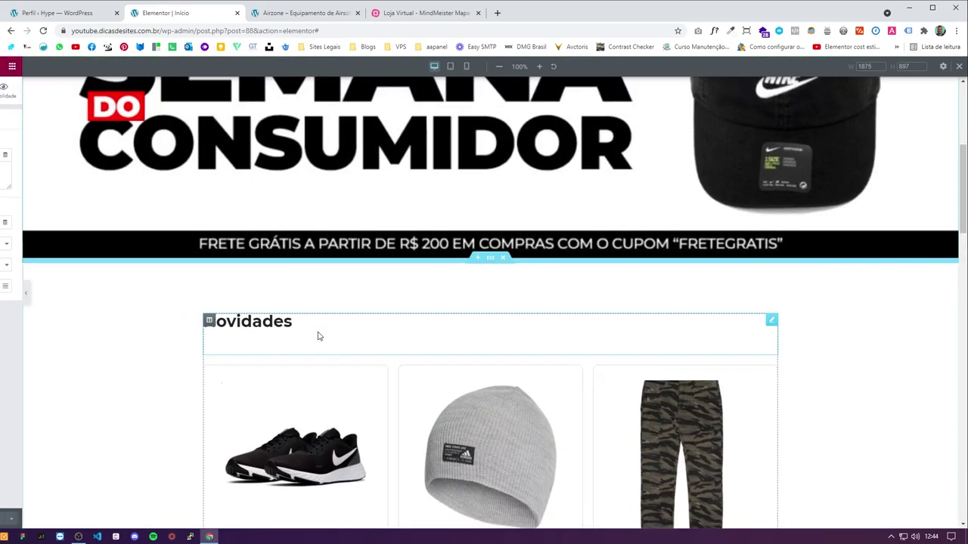
{"action": "left_click", "coordinate": [318, 333]}
{"action": "left_click", "coordinate": [94, 89]}
{"action": "left_click", "coordinate": [56, 98]}
{"action": "left_click", "coordinate": [134, 166]}
{"action": "type", "text": "50"}
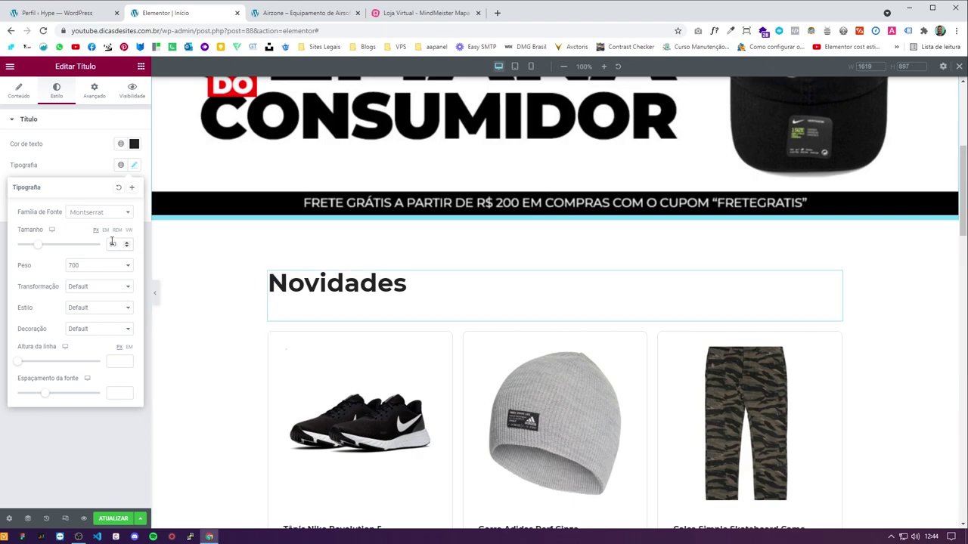
{"action": "type", "text": "40"}
Step: Enlarge the Skates heading's font size to match the Novidades heading
{"action": "scroll", "coordinate": [404, 244], "scroll_direction": "down", "scroll_amount": 12}
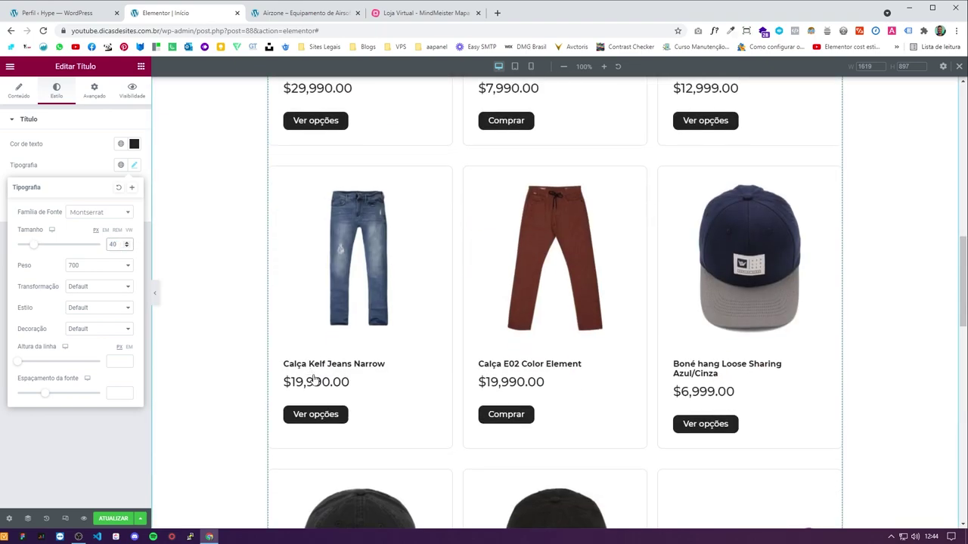
{"action": "left_click", "coordinate": [344, 448]}
{"action": "left_click", "coordinate": [56, 90]}
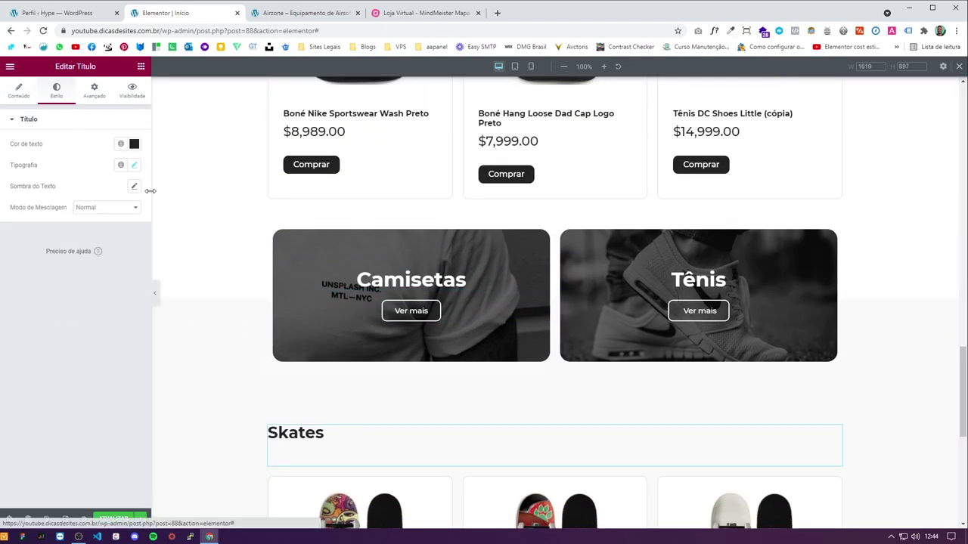
{"action": "left_click", "coordinate": [134, 164]}
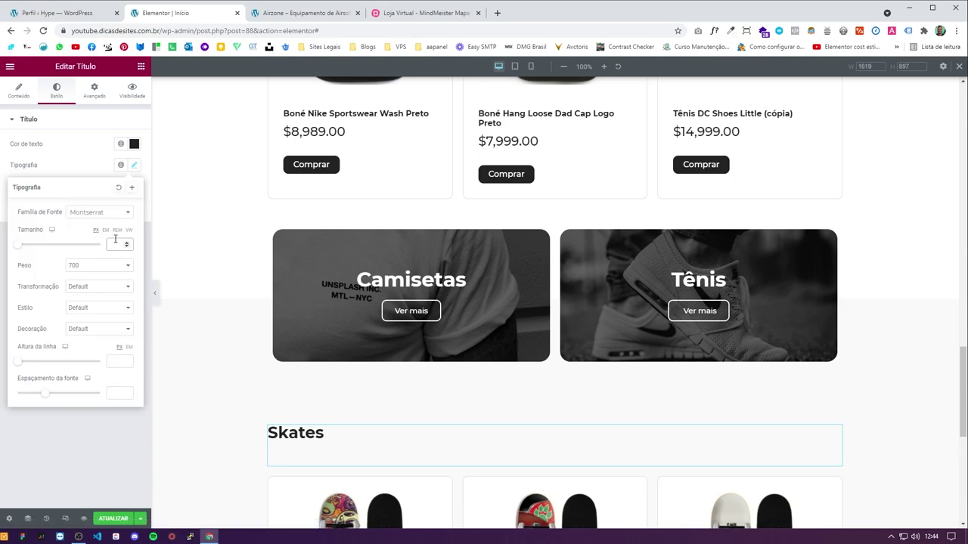
Step: Set the bottom padding of the Skates and Novidades headings to 30 px and update the page
{"action": "left_click", "coordinate": [93, 91]}
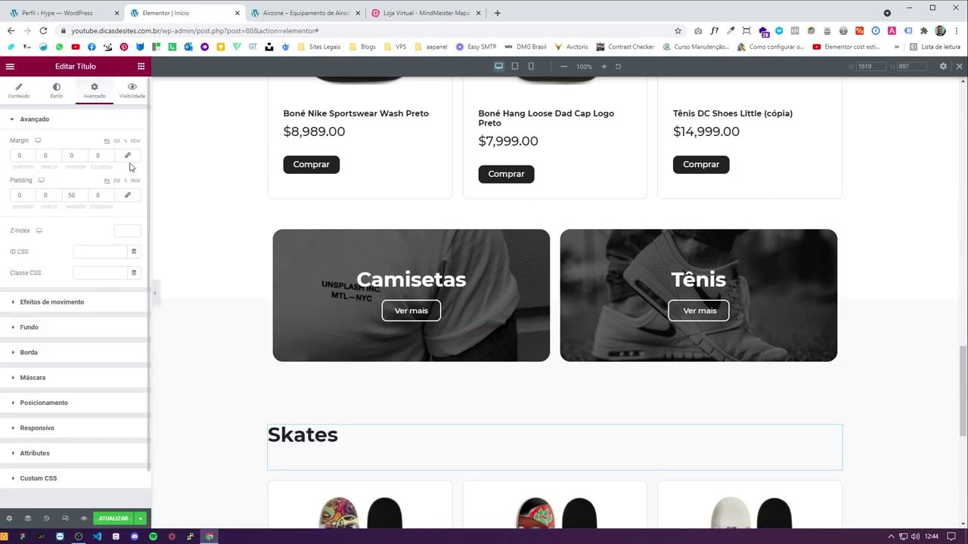
{"action": "scroll", "coordinate": [403, 290], "scroll_direction": "up", "scroll_amount": 10}
{"action": "left_click", "coordinate": [403, 290]}
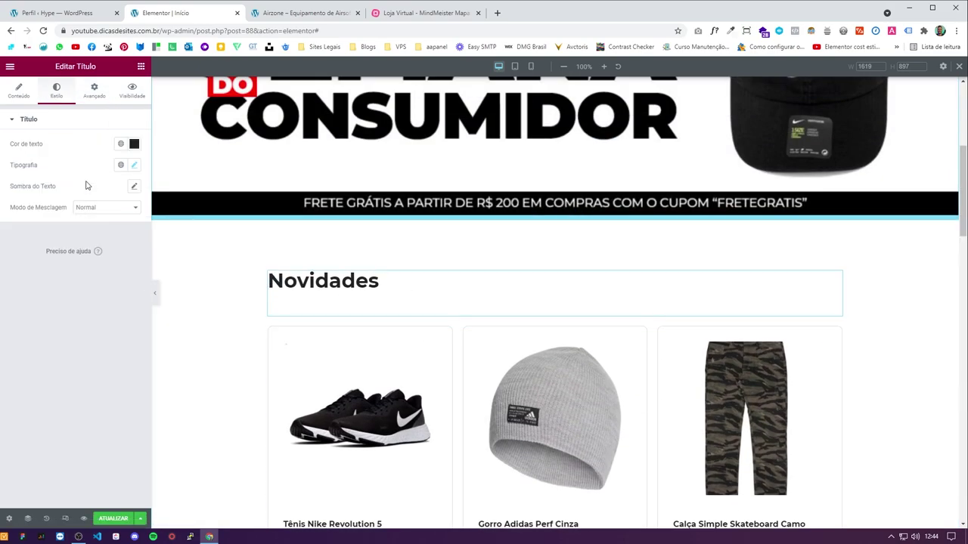
{"action": "left_click", "coordinate": [93, 91]}
{"action": "left_click", "coordinate": [125, 519]}
Step: Compare the gap between the banners and the Skates heading in the page preview with the Airzone reference's desktop layout
{"action": "left_click_drag", "start_coordinate": [151, 293], "coordinate": [143, 296]}
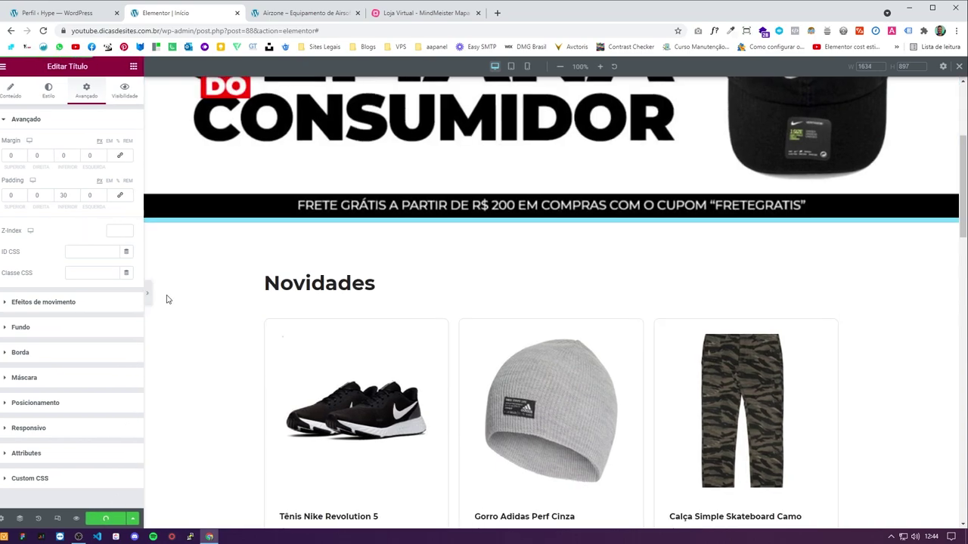
{"action": "left_click", "coordinate": [148, 293]}
{"action": "scroll", "coordinate": [389, 262], "scroll_direction": "down", "scroll_amount": 10}
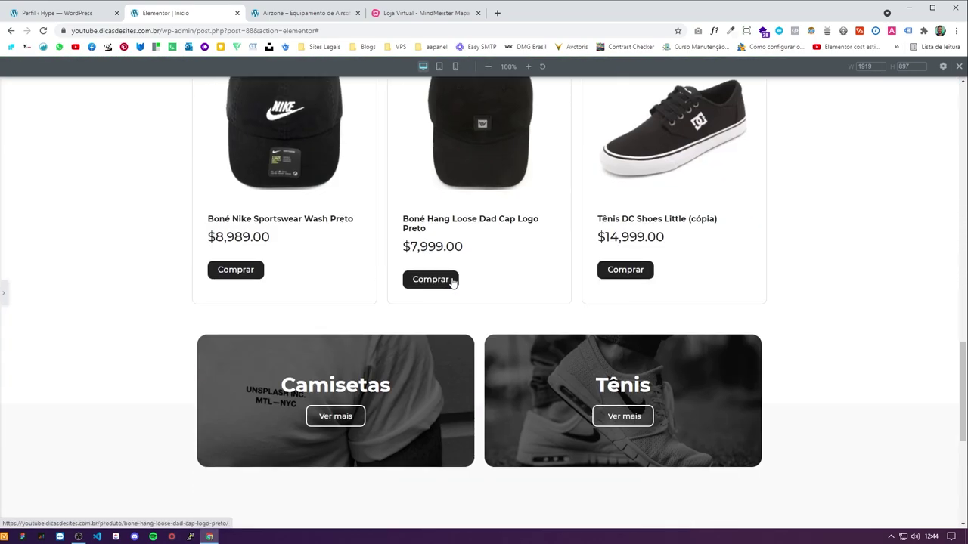
{"action": "scroll", "coordinate": [452, 282], "scroll_direction": "down", "scroll_amount": 5}
{"action": "scroll", "coordinate": [123, 287], "scroll_direction": "up", "scroll_amount": 1}
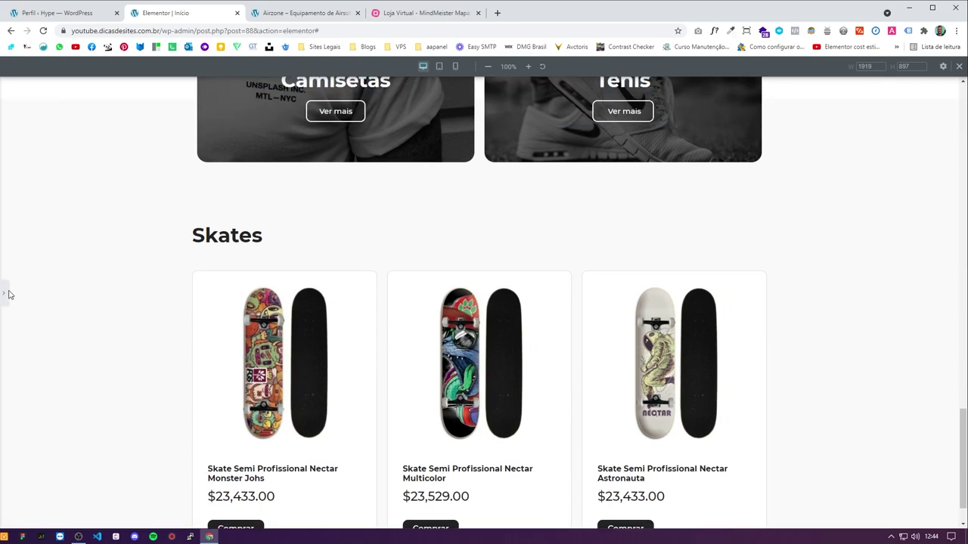
{"action": "left_click", "coordinate": [4, 294]}
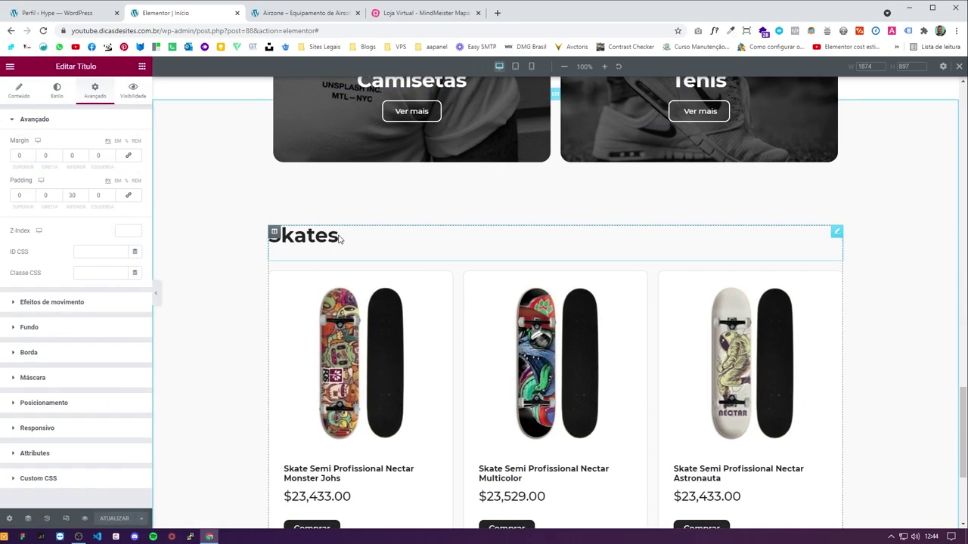
{"action": "key", "text": "ctrl+Tab"}
{"action": "scroll", "coordinate": [293, 298], "scroll_direction": "down", "scroll_amount": 2}
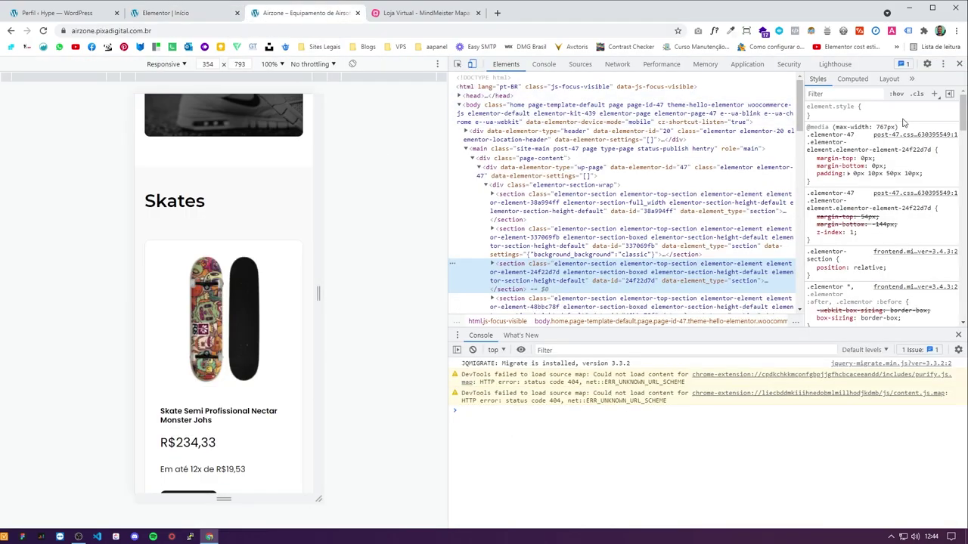
{"action": "left_click", "coordinate": [958, 66]}
{"action": "scroll", "coordinate": [318, 333], "scroll_direction": "up", "scroll_amount": 4}
{"action": "double_click", "coordinate": [260, 348]}
{"action": "left_click", "coordinate": [301, 344]}
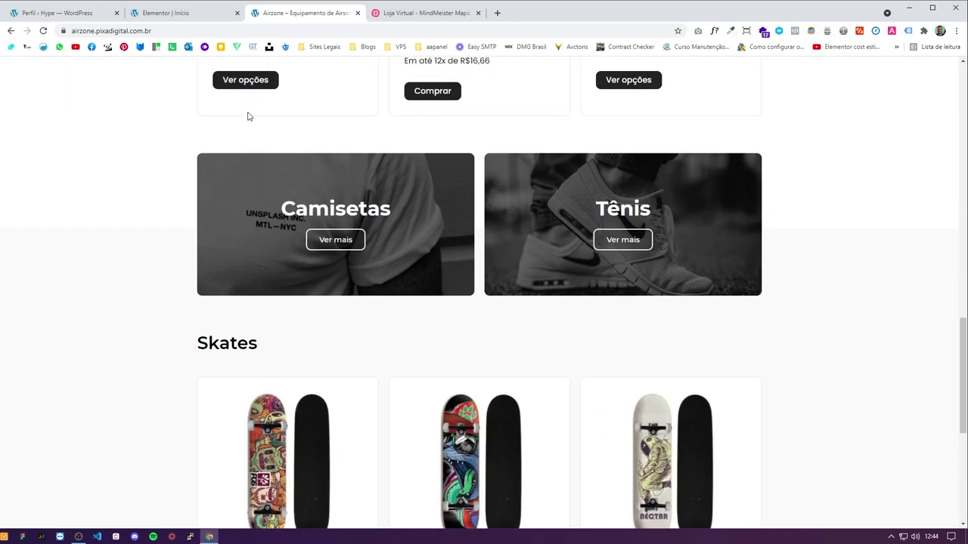
Step: Set the top padding of the section containing the Skates heading to 200 px and update the page
{"action": "left_click", "coordinate": [195, 20]}
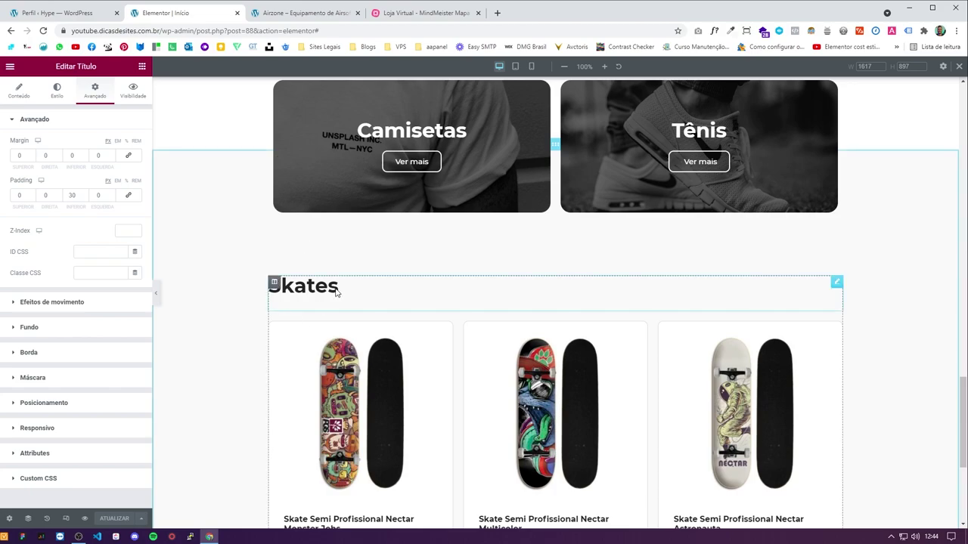
{"action": "scroll", "coordinate": [273, 280], "scroll_direction": "up", "scroll_amount": 1}
{"action": "right_click", "coordinate": [200, 288]}
{"action": "right_click", "coordinate": [186, 320]}
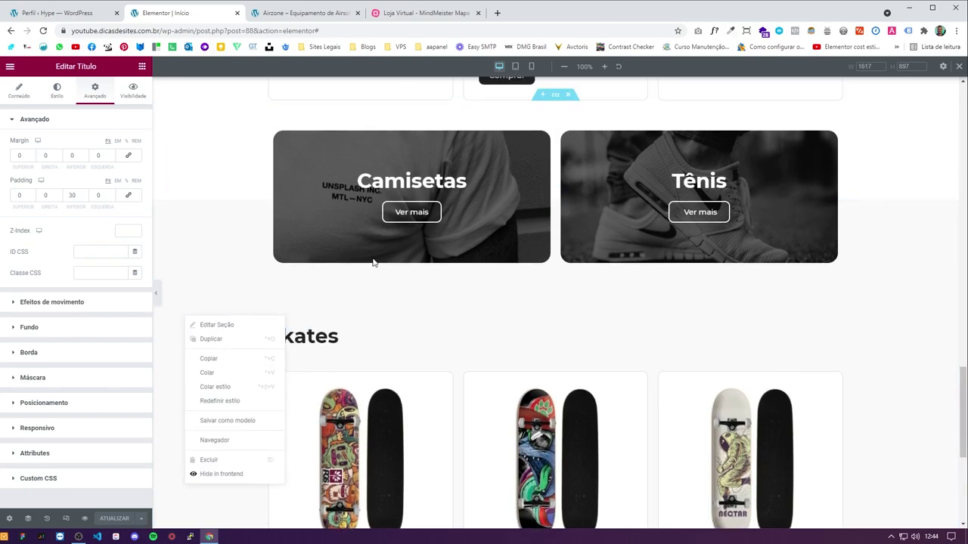
{"action": "left_click", "coordinate": [204, 326]}
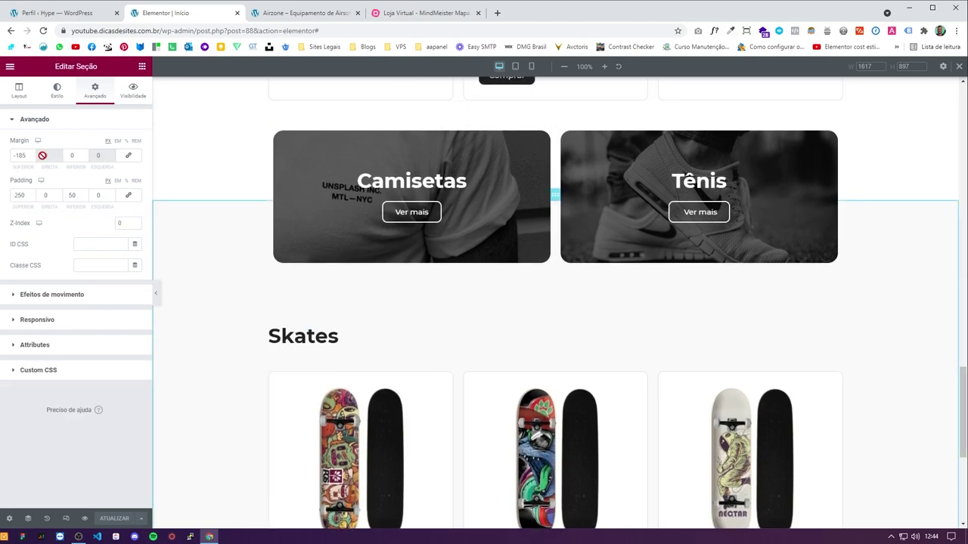
{"action": "left_click", "coordinate": [31, 199]}
{"action": "left_click", "coordinate": [31, 198]}
{"action": "left_click", "coordinate": [31, 198]}
{"action": "left_click", "coordinate": [31, 198]}
{"action": "left_click", "coordinate": [31, 198]}
{"action": "left_click", "coordinate": [31, 198]}
{"action": "left_click", "coordinate": [31, 199]}
{"action": "left_click", "coordinate": [31, 198]}
{"action": "left_click", "coordinate": [31, 198]}
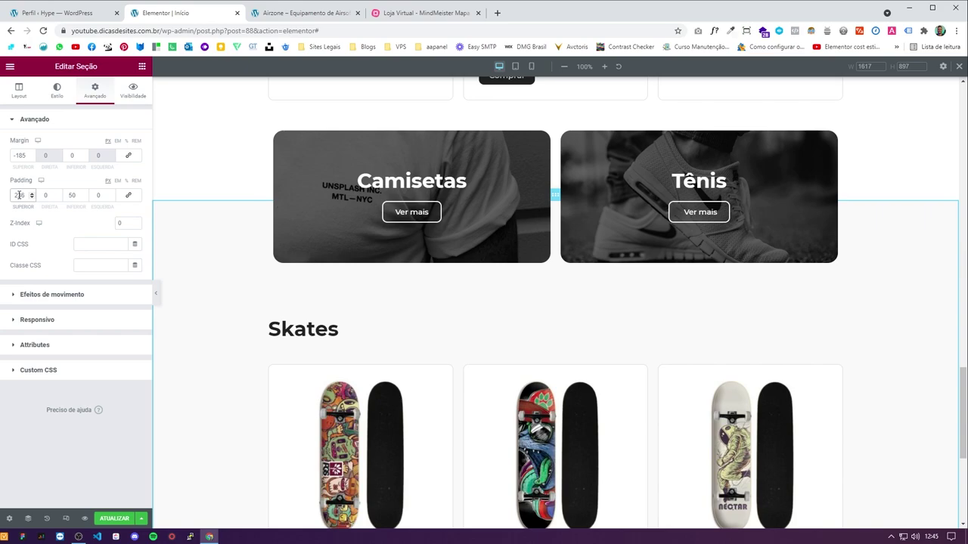
{"action": "type", "text": "200"}
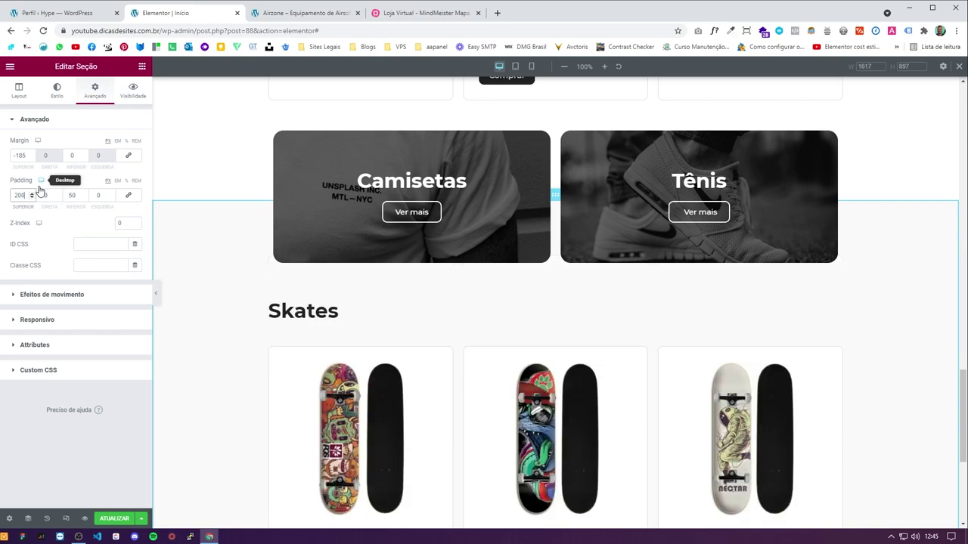
{"action": "left_click", "coordinate": [118, 519]}
Step: Preview the Skates section with the editing panel hidden to check its spacing below the banners
{"action": "left_click", "coordinate": [157, 298]}
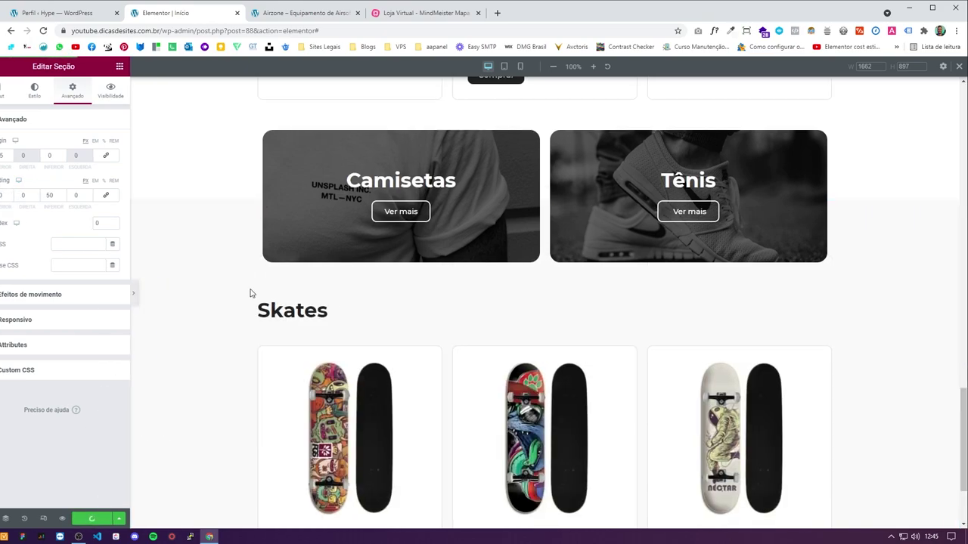
{"action": "scroll", "coordinate": [564, 320], "scroll_direction": "down", "scroll_amount": 2}
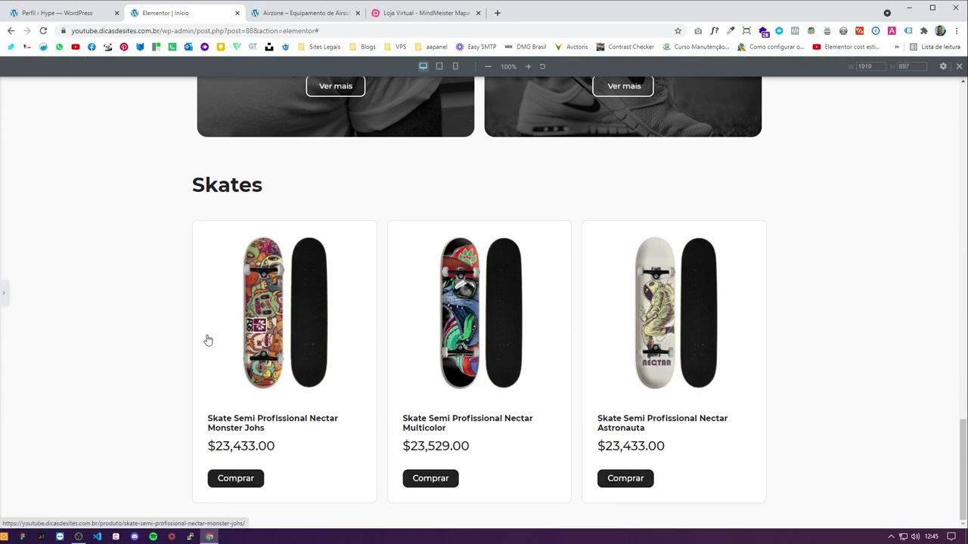
{"action": "scroll", "coordinate": [380, 378], "scroll_direction": "up", "scroll_amount": 5}
{"action": "scroll", "coordinate": [277, 400], "scroll_direction": "down", "scroll_amount": 5}
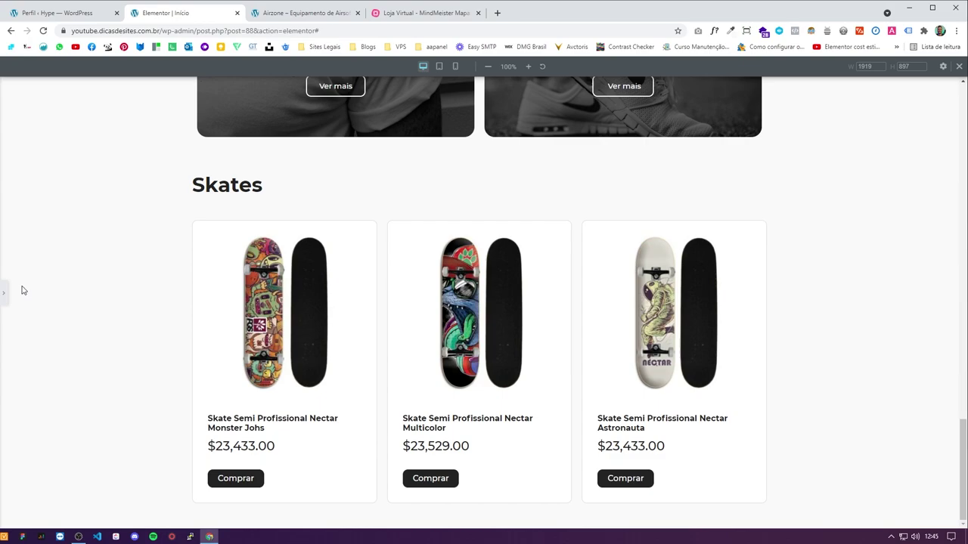
{"action": "left_click", "coordinate": [3, 291]}
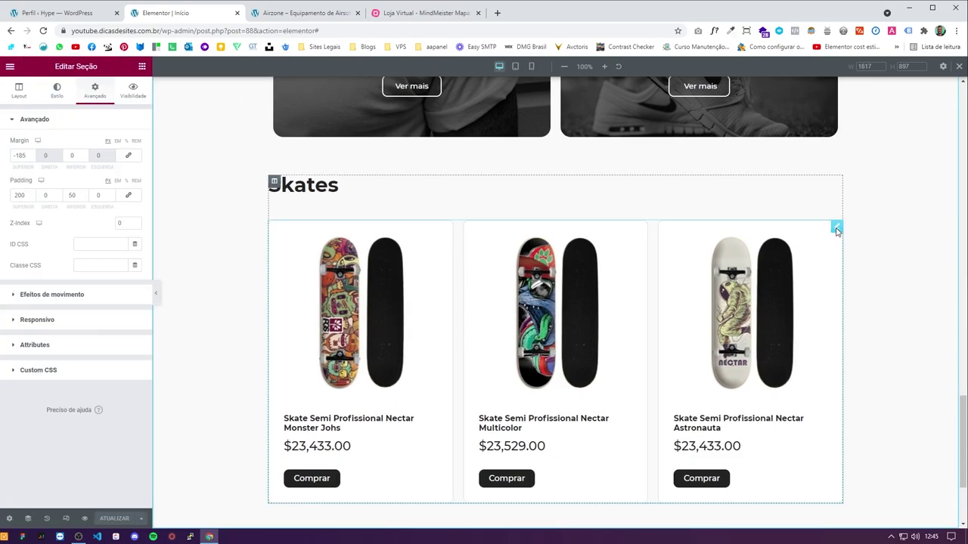
Step: Lighten the border colour of the Skates product boxes to #ECECEC and update the page
{"action": "left_click", "coordinate": [837, 228]}
{"action": "left_click", "coordinate": [302, 13]}
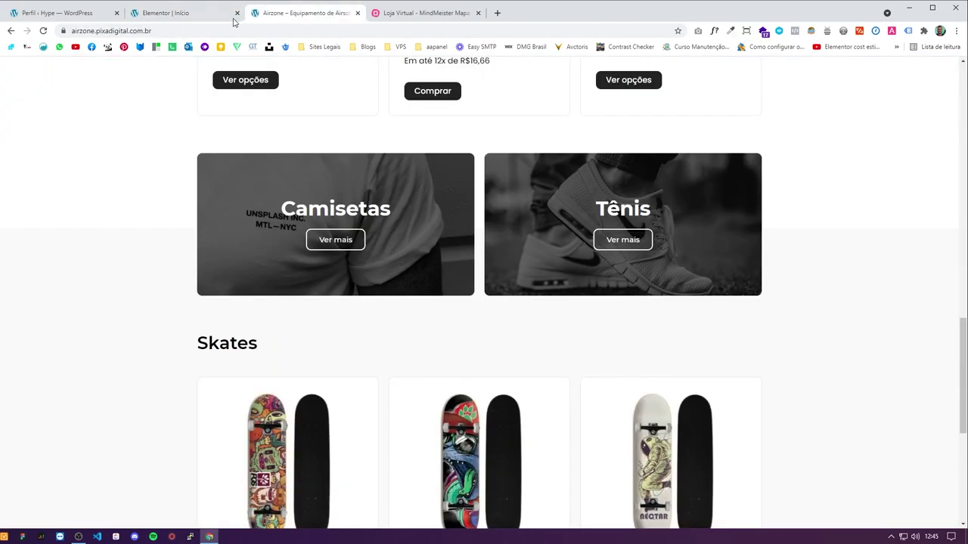
{"action": "left_click", "coordinate": [185, 13]}
{"action": "left_click", "coordinate": [57, 91]}
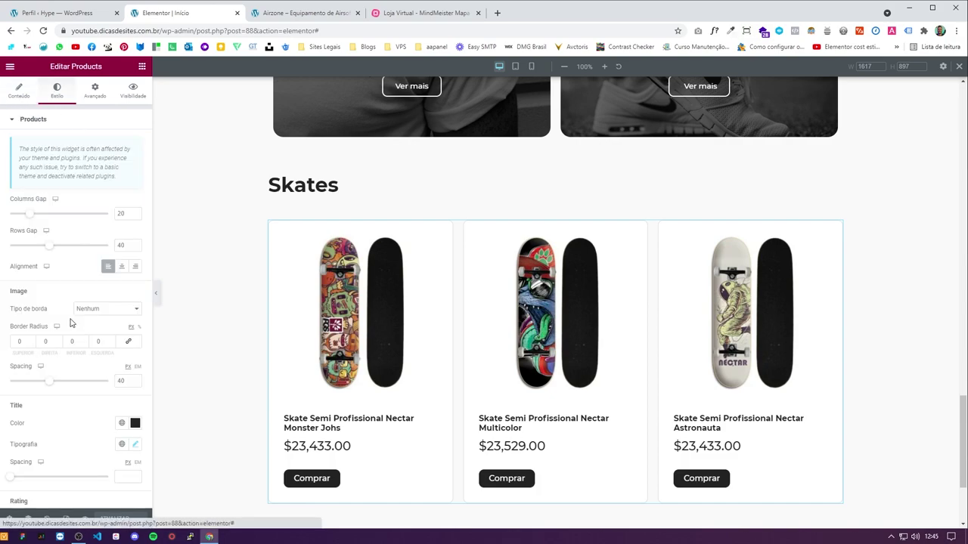
{"action": "scroll", "coordinate": [76, 363], "scroll_direction": "down", "scroll_amount": 5}
{"action": "left_click", "coordinate": [67, 416]}
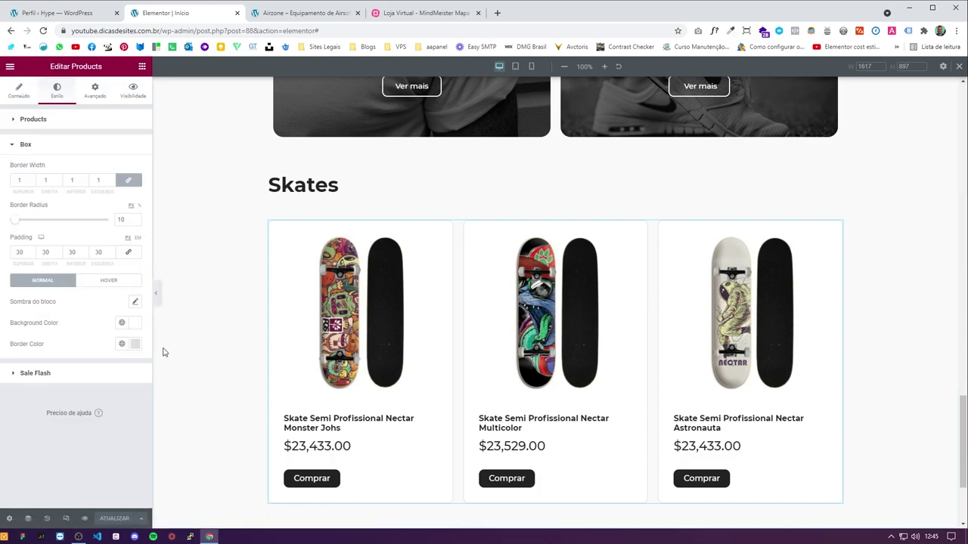
{"action": "left_click", "coordinate": [135, 344]}
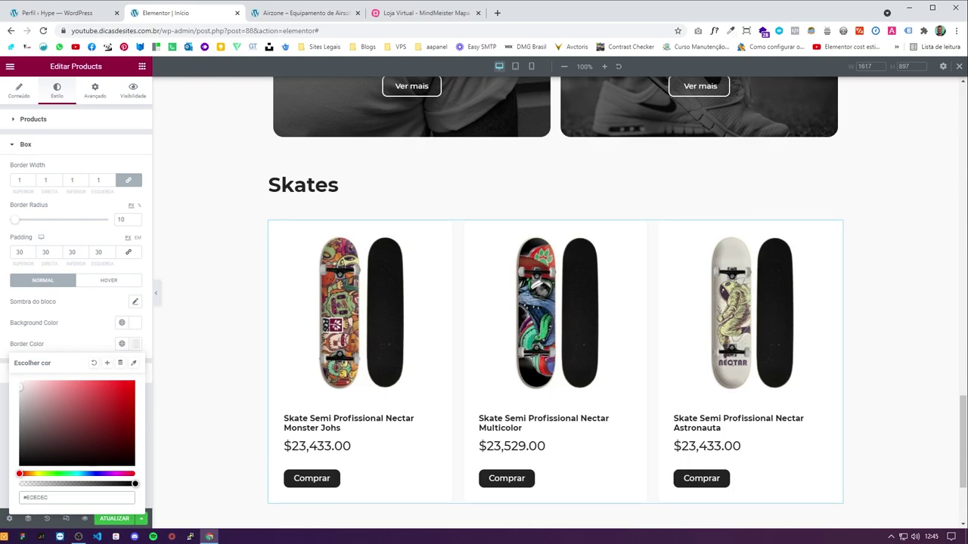
{"action": "left_click", "coordinate": [115, 520]}
Step: Review the whole home page at full width, from the header and main banner down to the Skates products
{"action": "scroll", "coordinate": [292, 358], "scroll_direction": "up", "scroll_amount": 10}
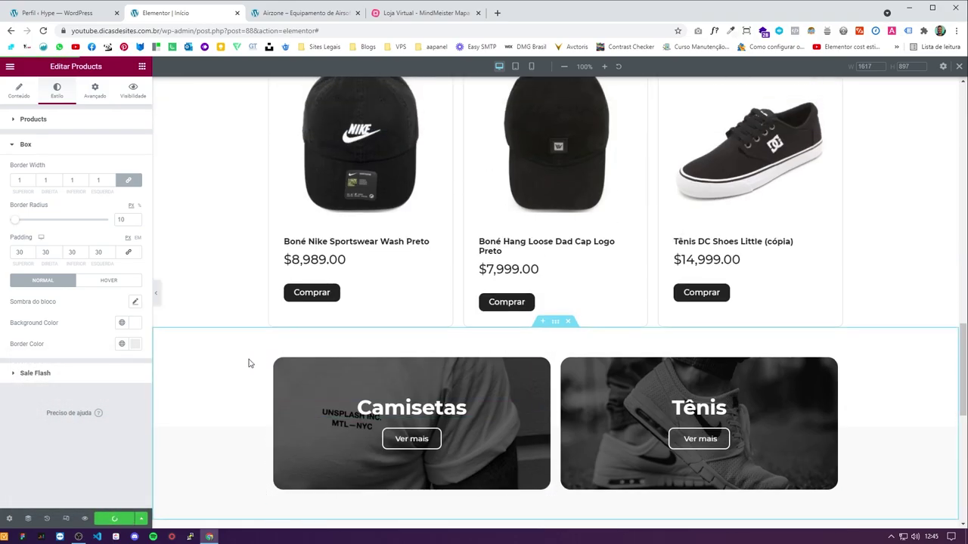
{"action": "left_click", "coordinate": [156, 292]}
{"action": "scroll", "coordinate": [514, 325], "scroll_direction": "down", "scroll_amount": 8}
{"action": "scroll", "coordinate": [425, 300], "scroll_direction": "up", "scroll_amount": 15}
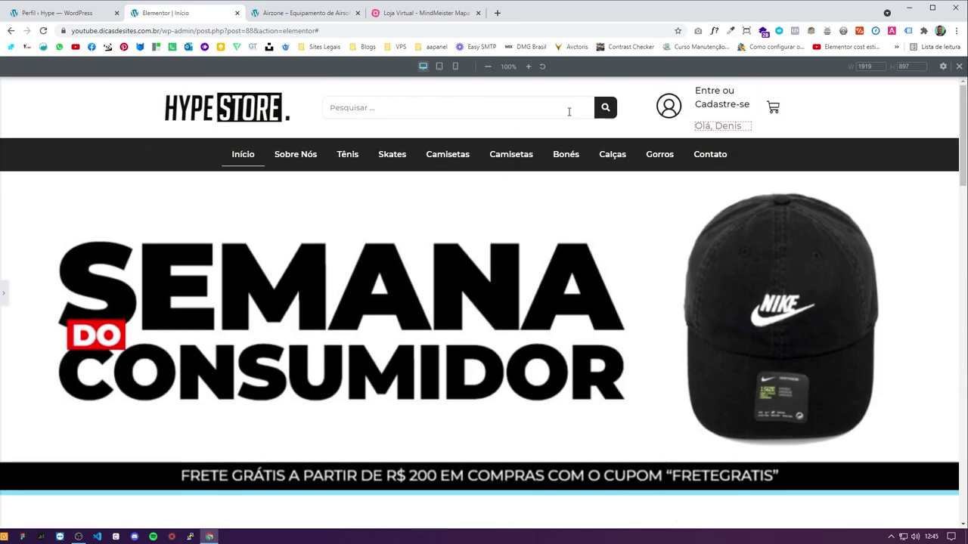
{"action": "scroll", "coordinate": [493, 272], "scroll_direction": "down", "scroll_amount": 4}
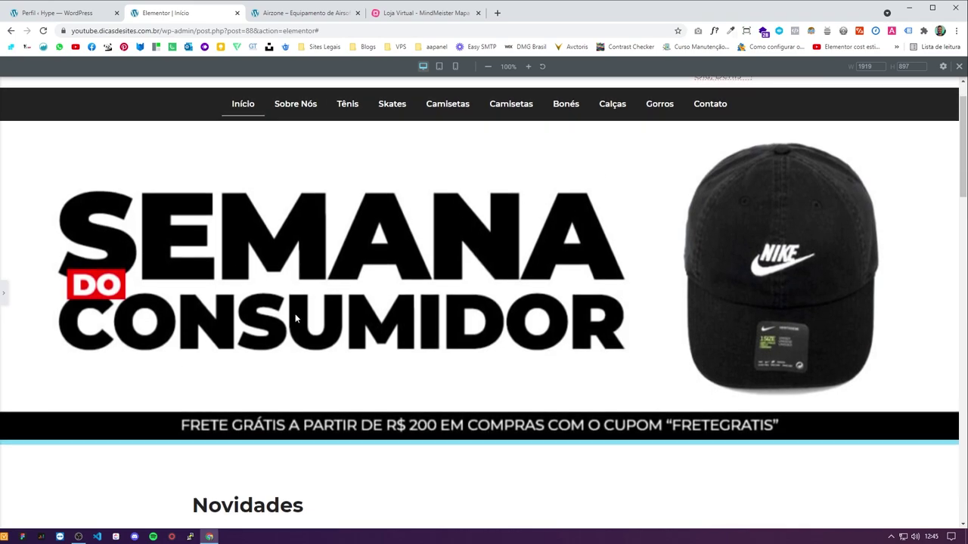
{"action": "scroll", "coordinate": [609, 289], "scroll_direction": "down", "scroll_amount": 10}
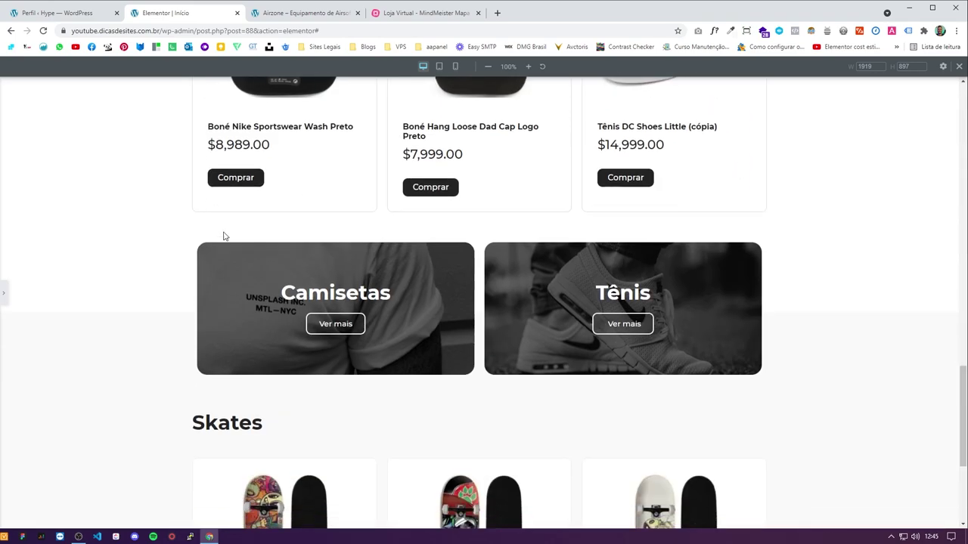
{"action": "scroll", "coordinate": [613, 386], "scroll_direction": "up", "scroll_amount": 9}
{"action": "scroll", "coordinate": [436, 385], "scroll_direction": "down", "scroll_amount": 6}
{"action": "scroll", "coordinate": [119, 326], "scroll_direction": "down", "scroll_amount": 3}
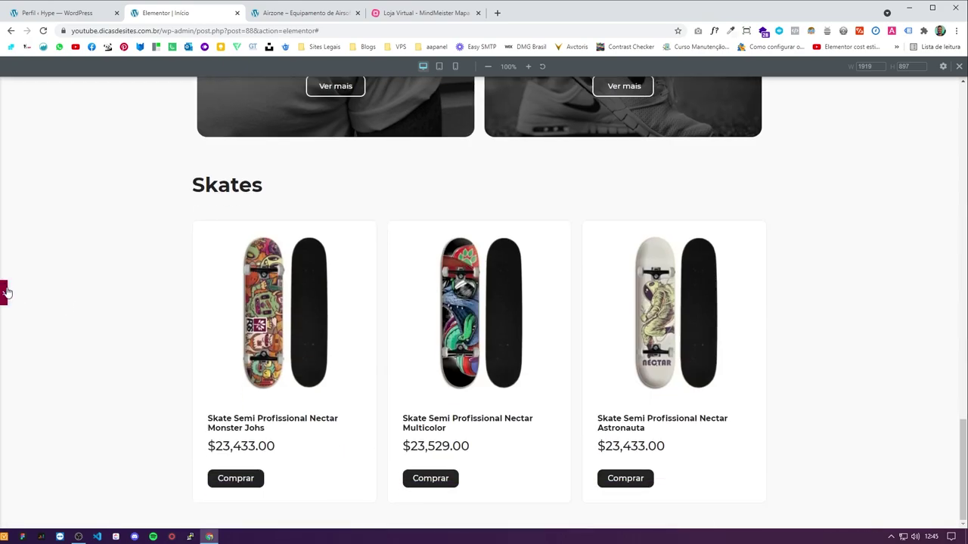
{"action": "left_click", "coordinate": [6, 293]}
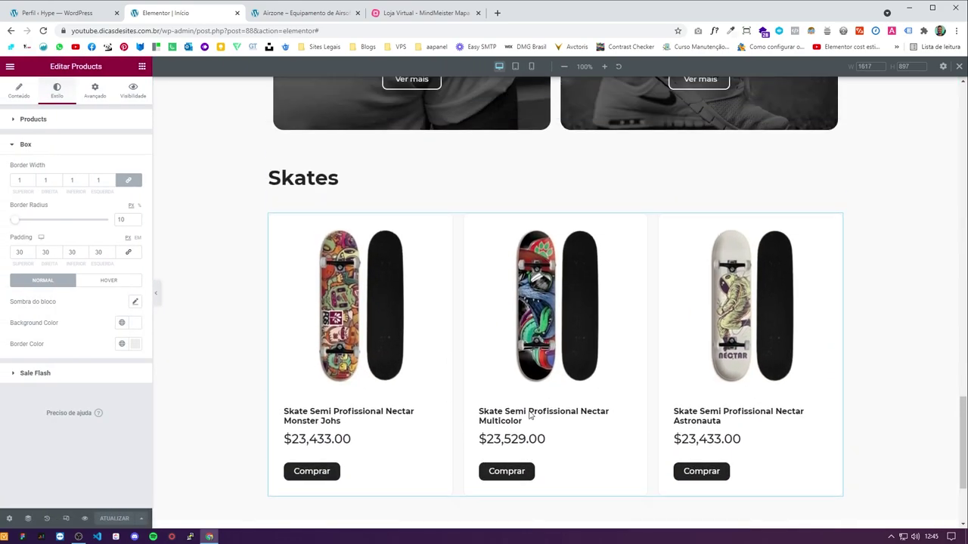
Step: Check the reference site's footer and add a new four-column section below the Skates products
{"action": "scroll", "coordinate": [530, 414], "scroll_direction": "up", "scroll_amount": 2}
{"action": "scroll", "coordinate": [421, 272], "scroll_direction": "down", "scroll_amount": 1}
{"action": "scroll", "coordinate": [514, 412], "scroll_direction": "down", "scroll_amount": 2}
{"action": "left_click", "coordinate": [308, 18]}
{"action": "scroll", "coordinate": [492, 419], "scroll_direction": "down", "scroll_amount": 1}
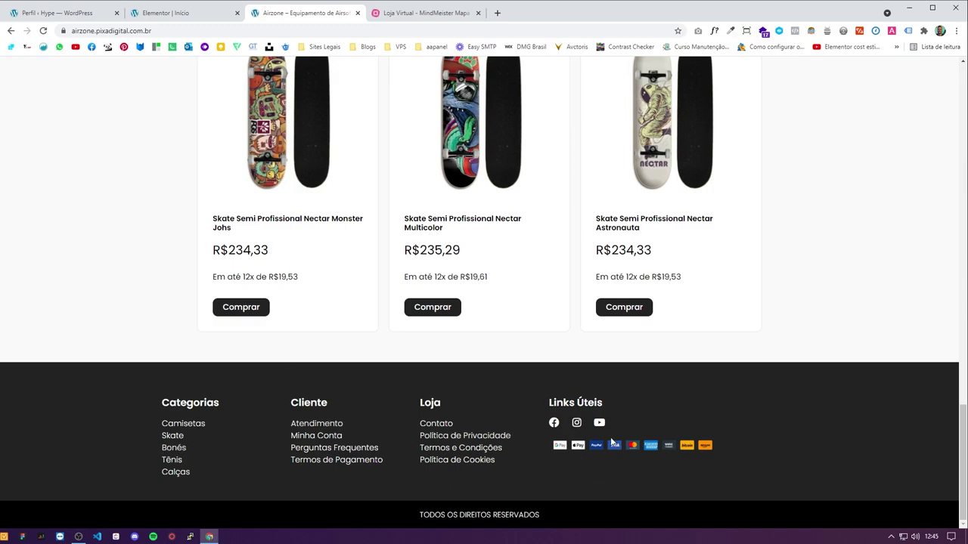
{"action": "left_click", "coordinate": [197, 10]}
{"action": "left_click", "coordinate": [542, 441]}
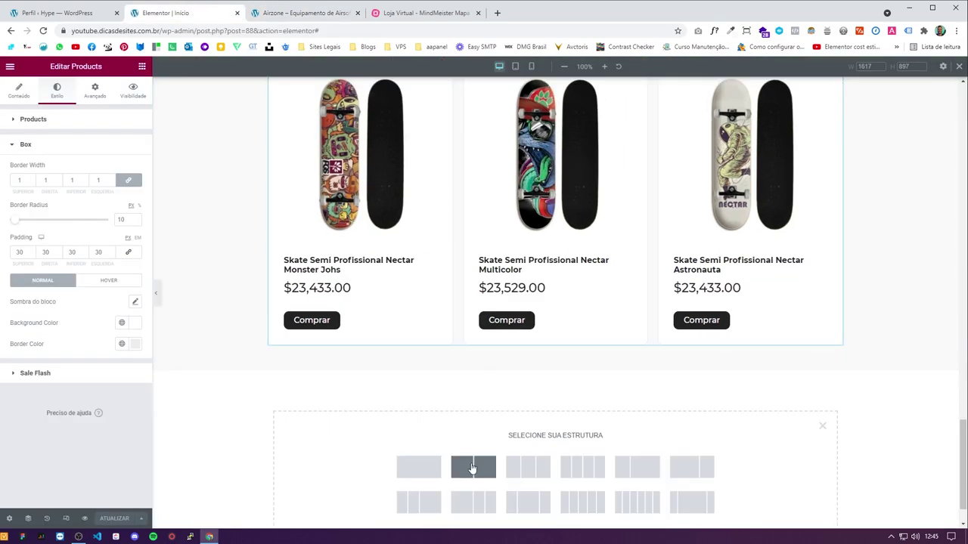
{"action": "left_click", "coordinate": [580, 470]}
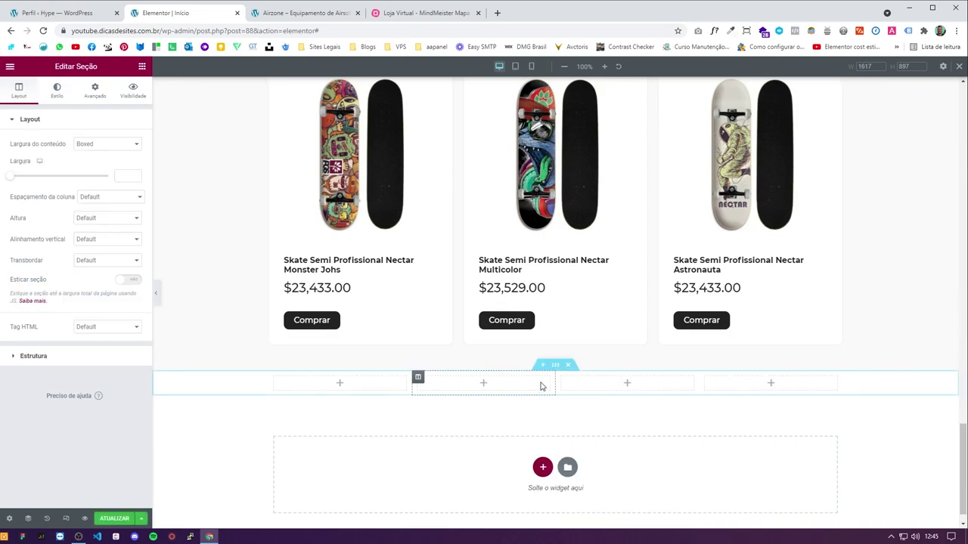
Step: Give the new four-column section a classic background in the colour 232323
{"action": "left_click", "coordinate": [56, 91]}
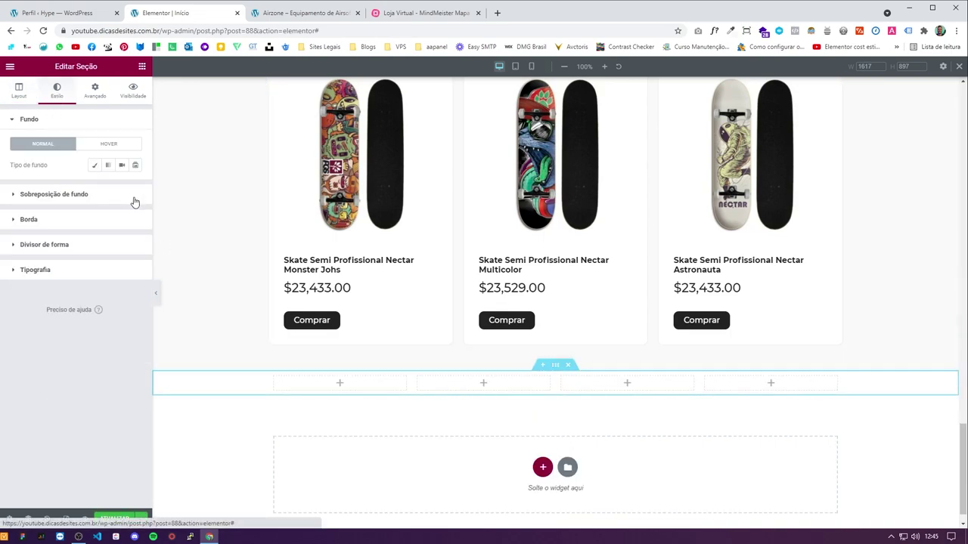
{"action": "left_click", "coordinate": [93, 164]}
{"action": "left_click", "coordinate": [135, 186]}
{"action": "type", "text": "232323"}
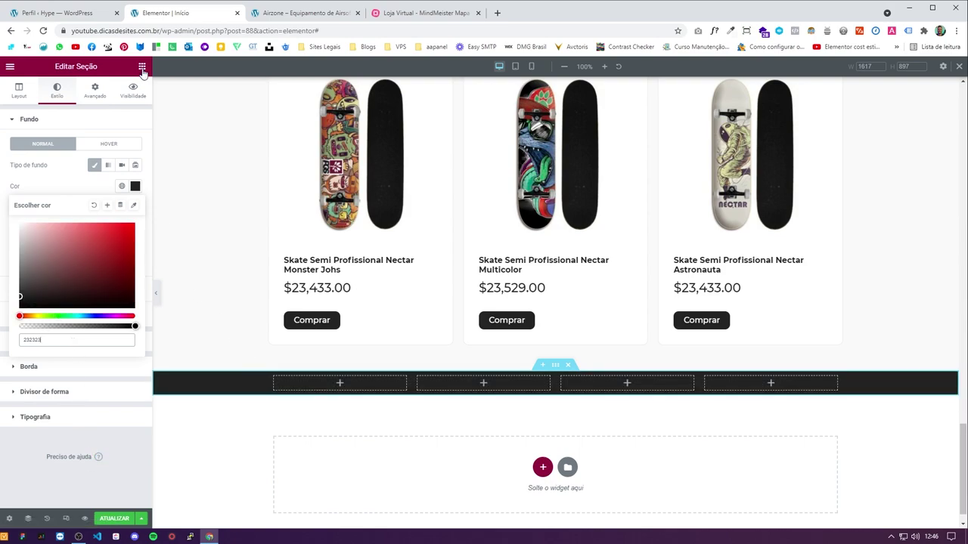
Step: Add a heading widget to the footer's first column and set its text to "Categorias"
{"action": "left_click", "coordinate": [141, 66]}
{"action": "left_click_drag", "start_coordinate": [113, 162], "coordinate": [325, 377]}
{"action": "left_click", "coordinate": [102, 160]}
{"action": "key", "text": "ctrl+a"}
{"action": "left_click", "coordinate": [287, 11]}
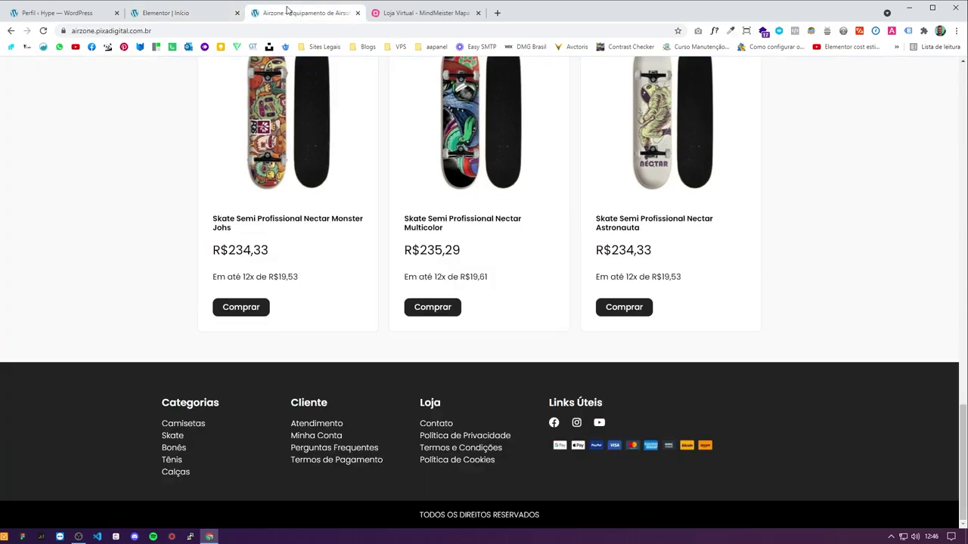
{"action": "left_click", "coordinate": [166, 13]}
{"action": "left_click", "coordinate": [65, 167]}
{"action": "key", "text": "ctrl+a"}
{"action": "type", "text": "C"}
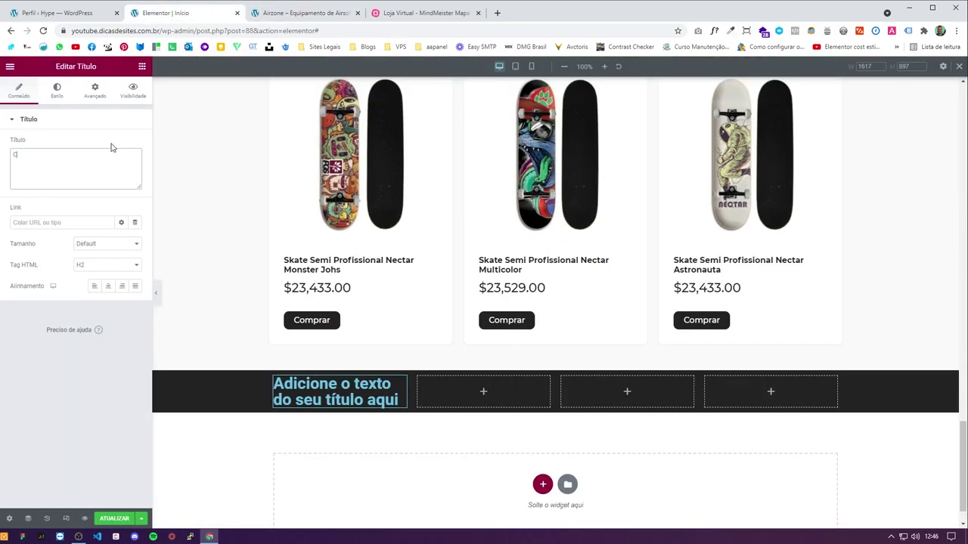
{"action": "type", "text": "ategorias"}
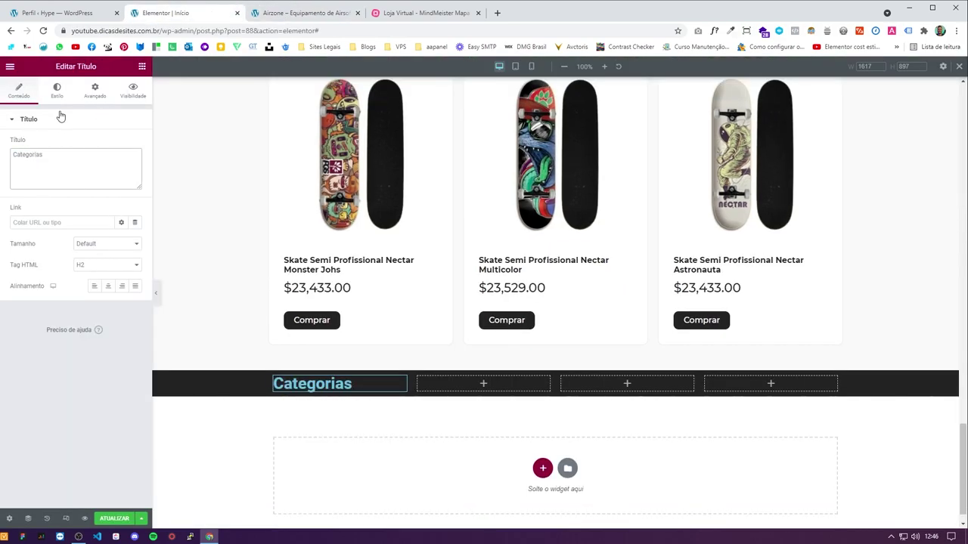
Step: Style the Categorias heading in white Montserrat with weight 700 and size 20 px
{"action": "left_click", "coordinate": [57, 89]}
{"action": "left_click", "coordinate": [134, 144]}
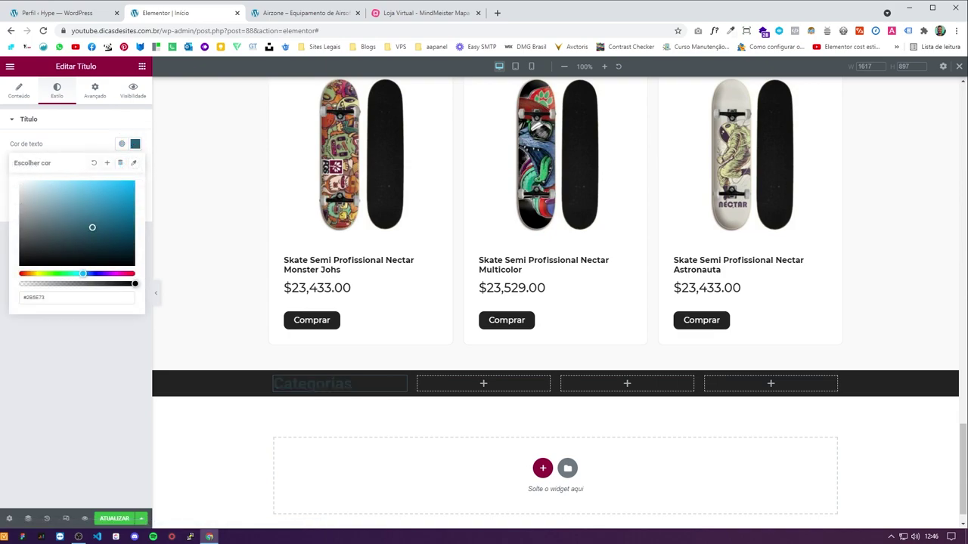
{"action": "left_click", "coordinate": [76, 146]}
{"action": "left_click", "coordinate": [135, 165]}
{"action": "left_click", "coordinate": [118, 217]}
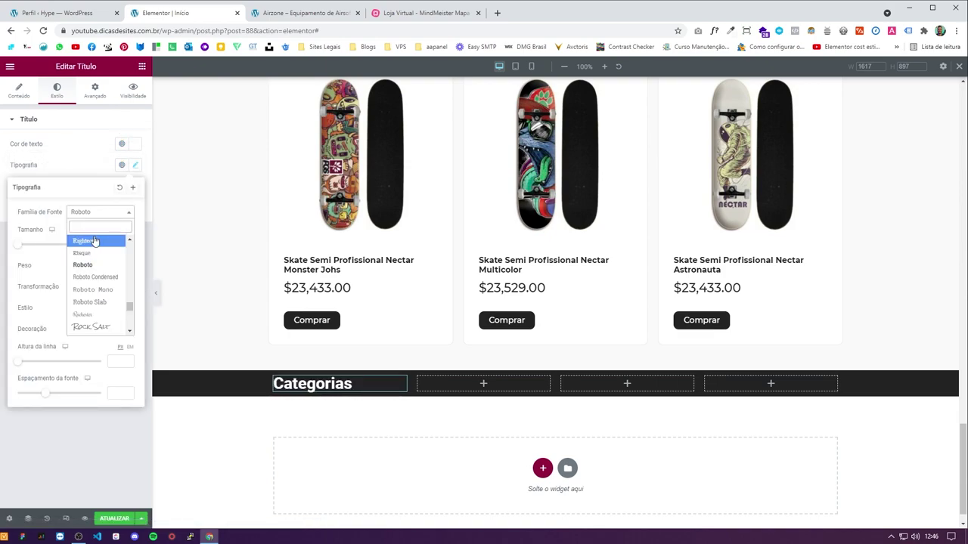
{"action": "type", "text": "mont"}
{"action": "key", "text": "Return"}
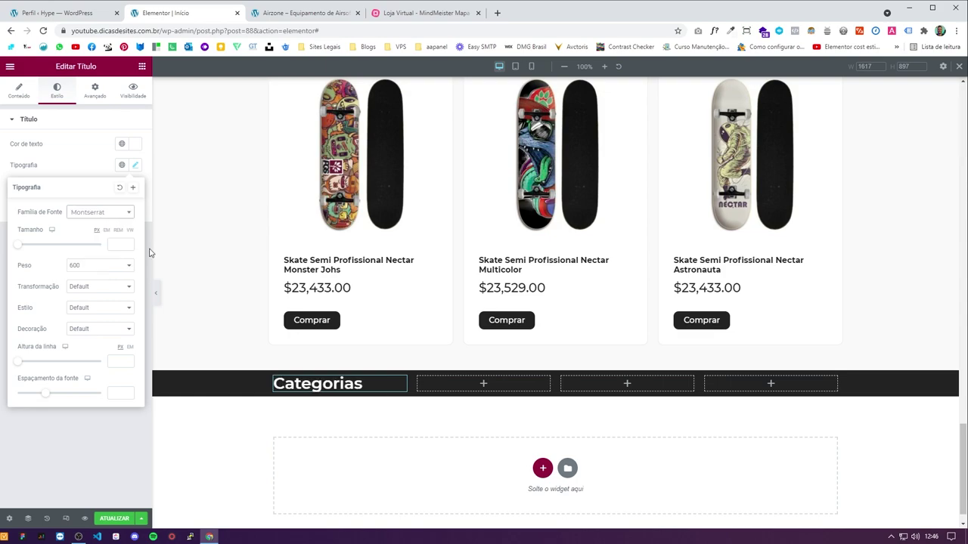
{"action": "left_click", "coordinate": [89, 270]}
{"action": "left_click", "coordinate": [90, 322]}
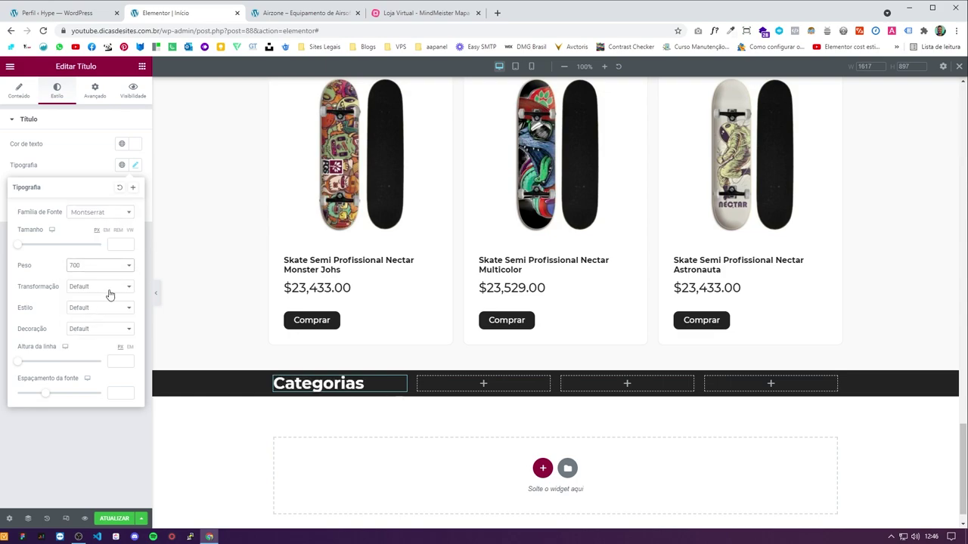
{"action": "left_click", "coordinate": [128, 244]}
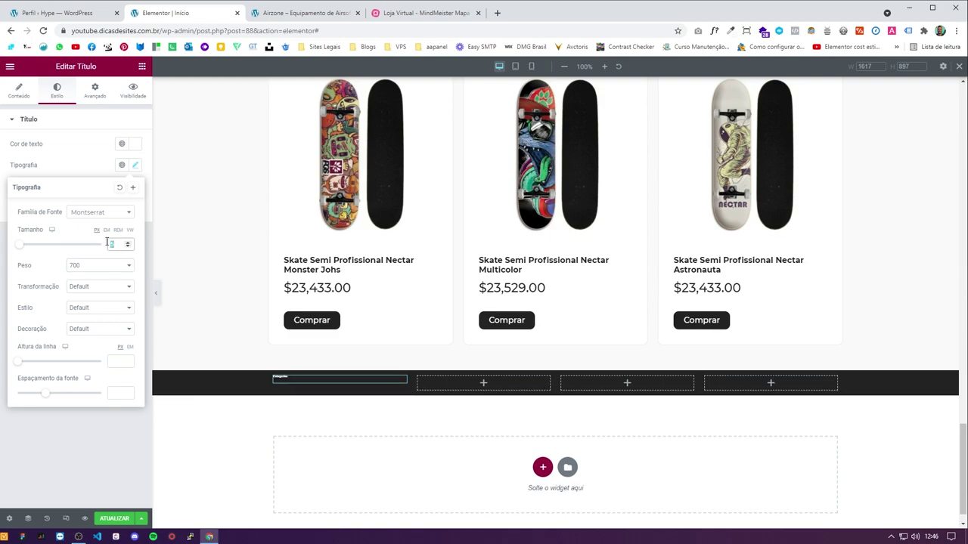
{"action": "type", "text": "20"}
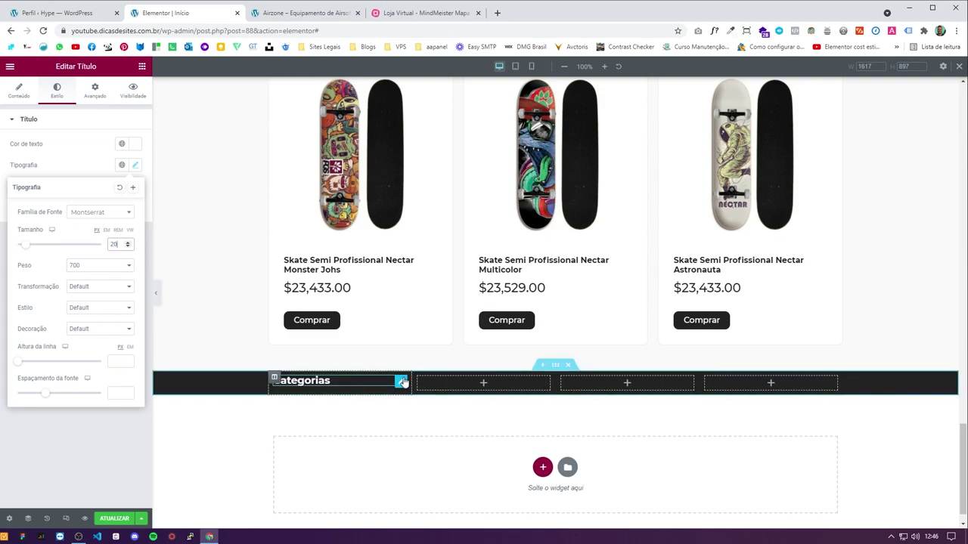
Step: Duplicate the Categorias heading into each of the other three footer columns
{"action": "right_click", "coordinate": [401, 383]}
{"action": "left_click", "coordinate": [426, 399]}
{"action": "left_click_drag", "start_coordinate": [402, 402], "coordinate": [454, 387]}
{"action": "right_click", "coordinate": [542, 383]}
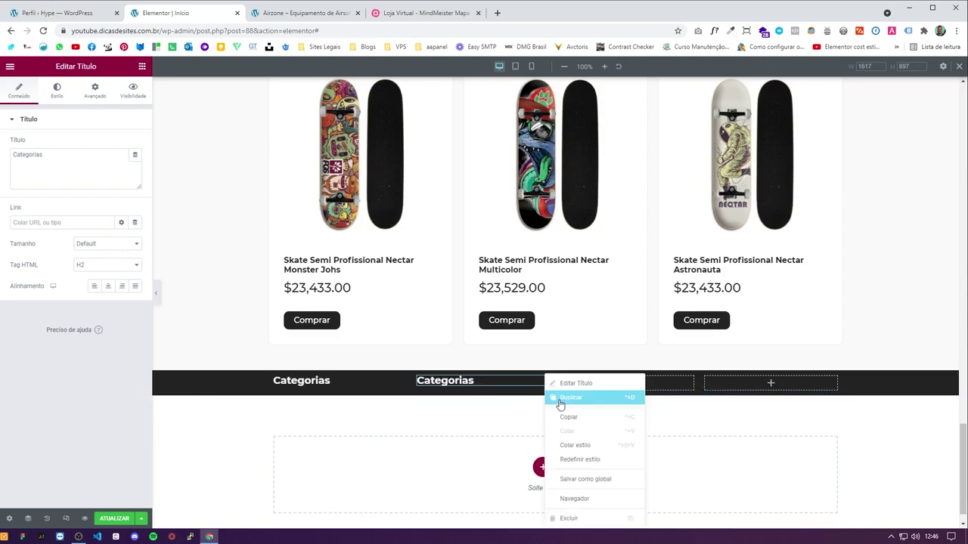
{"action": "left_click", "coordinate": [557, 400]}
{"action": "left_click_drag", "start_coordinate": [543, 401], "coordinate": [628, 386]}
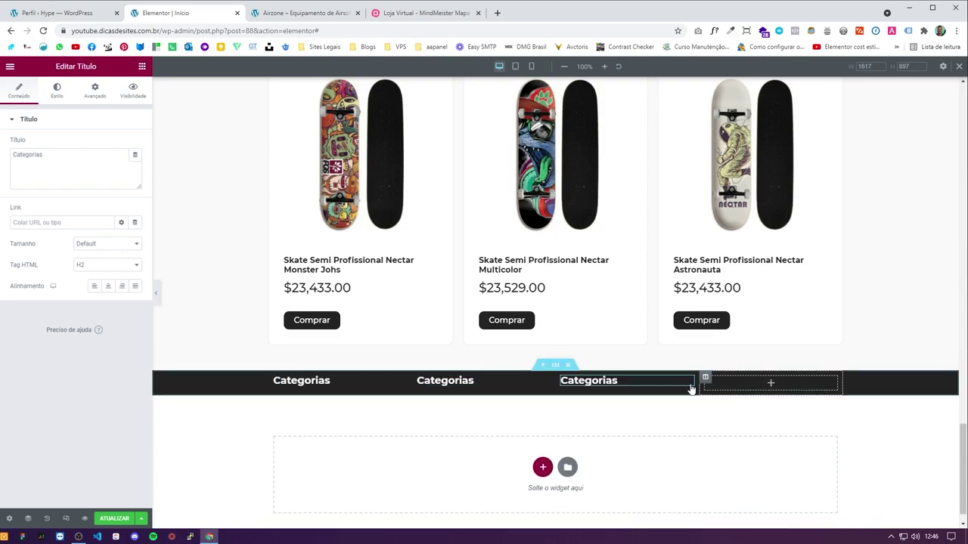
{"action": "right_click", "coordinate": [691, 378]}
{"action": "left_click", "coordinate": [701, 398]}
{"action": "left_click_drag", "start_coordinate": [687, 402], "coordinate": [764, 383]}
Step: Check the reference footer and rename the second and third column headings to "Cliente" and "Loja"
{"action": "left_click", "coordinate": [306, 13]}
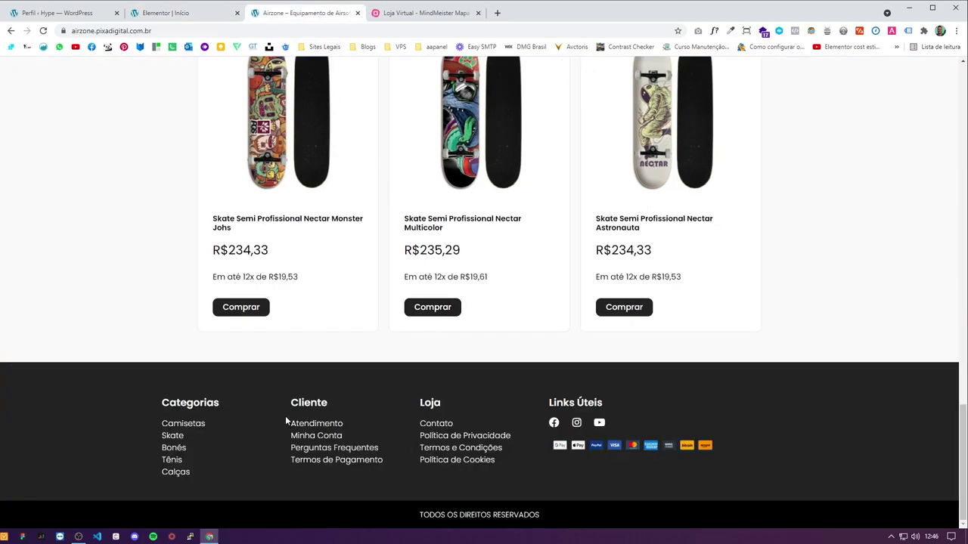
{"action": "left_click", "coordinate": [189, 13]}
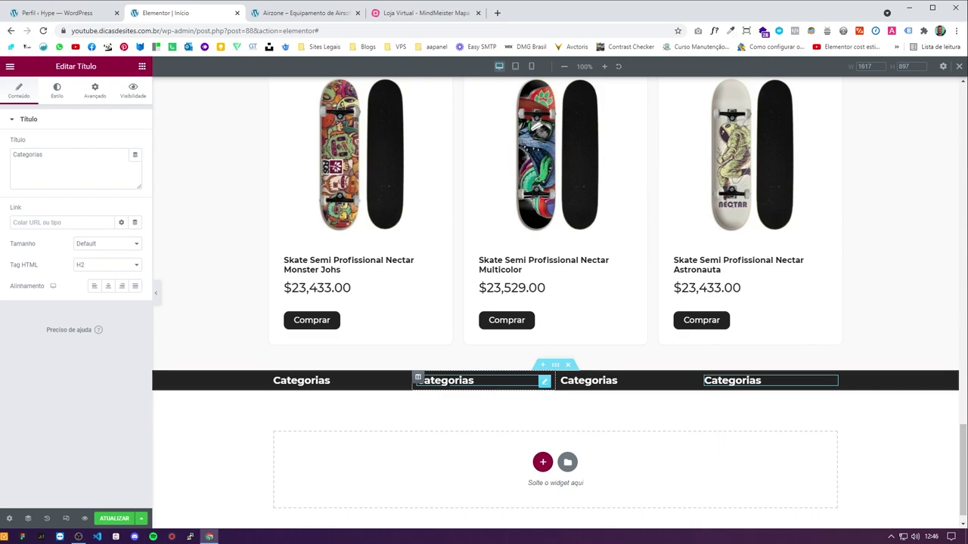
{"action": "double_click", "coordinate": [448, 380]}
{"action": "type", "text": "Cliente"}
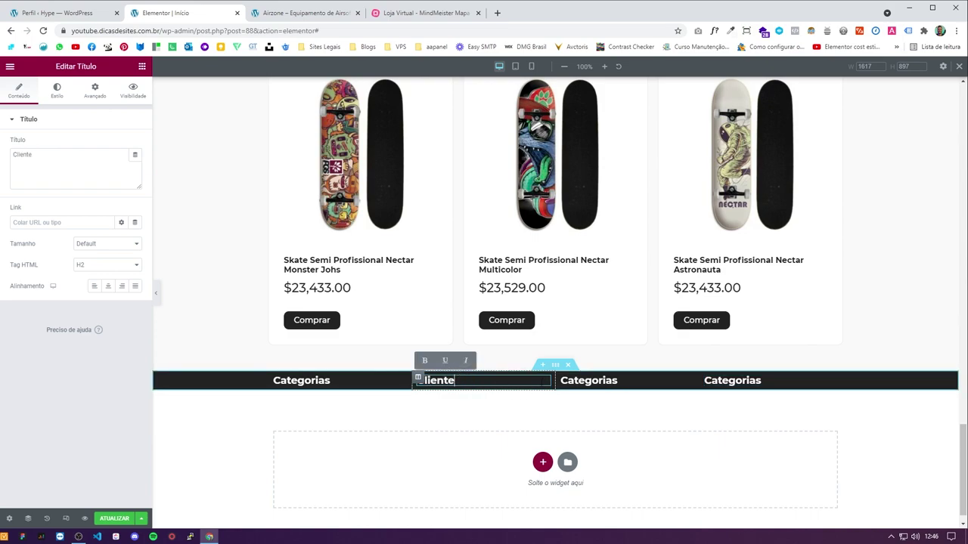
{"action": "double_click", "coordinate": [589, 381]}
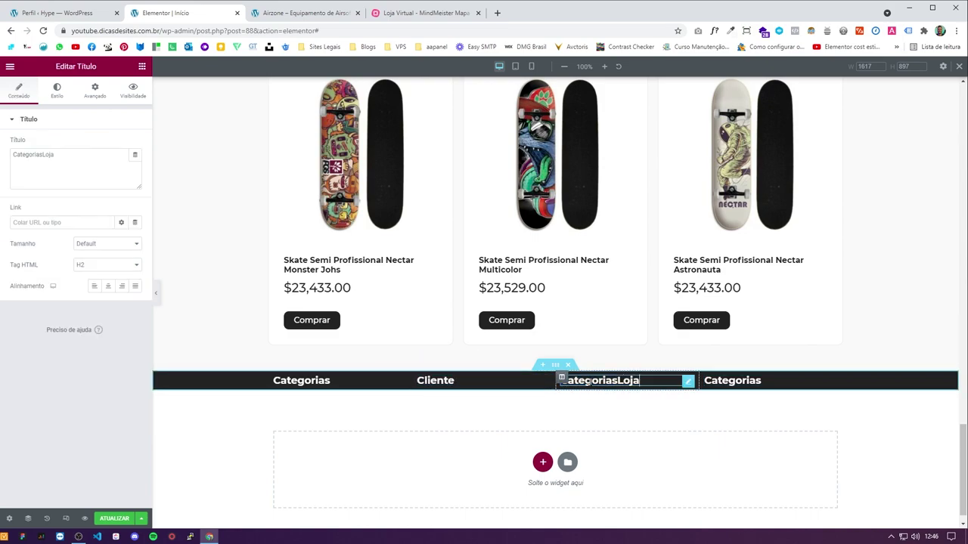
{"action": "left_click", "coordinate": [615, 380]}
{"action": "key", "text": "BackSpace"}
{"action": "key", "text": "BackSpace"}
{"action": "key", "text": "ctrl+BackSpace"}
Step: Rename the fourth footer column's heading to "Links úteis"
{"action": "left_click", "coordinate": [727, 385]}
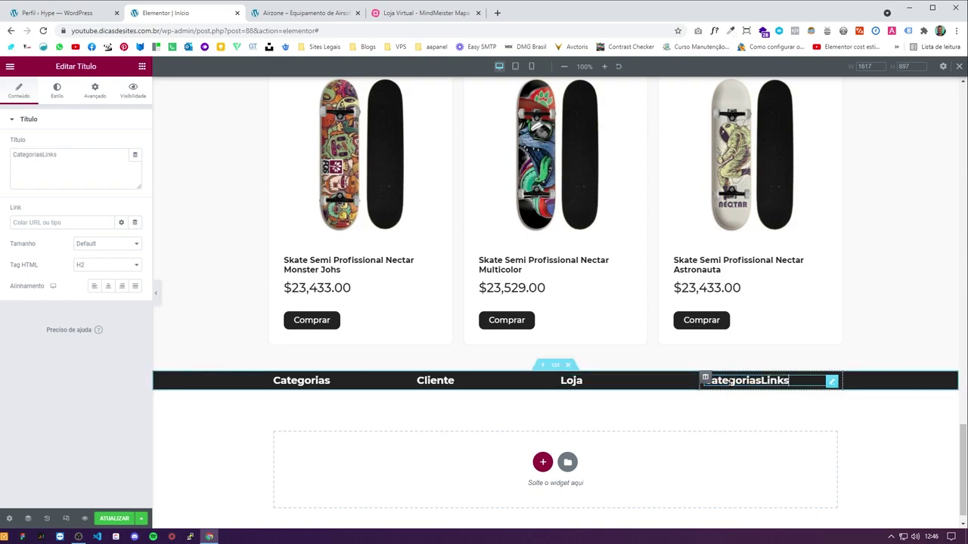
{"action": "left_click", "coordinate": [759, 380]}
{"action": "key", "text": "BackSpace"}
{"action": "key", "text": "BackSpace"}
{"action": "key", "text": "BackSpace"}
{"action": "key", "text": "BackSpace"}
{"action": "key", "text": "BackSpace"}
{"action": "key", "text": "BackSpace"}
{"action": "key", "text": "BackSpace"}
{"action": "key", "text": "BackSpace"}
{"action": "key", "text": "BackSpace"}
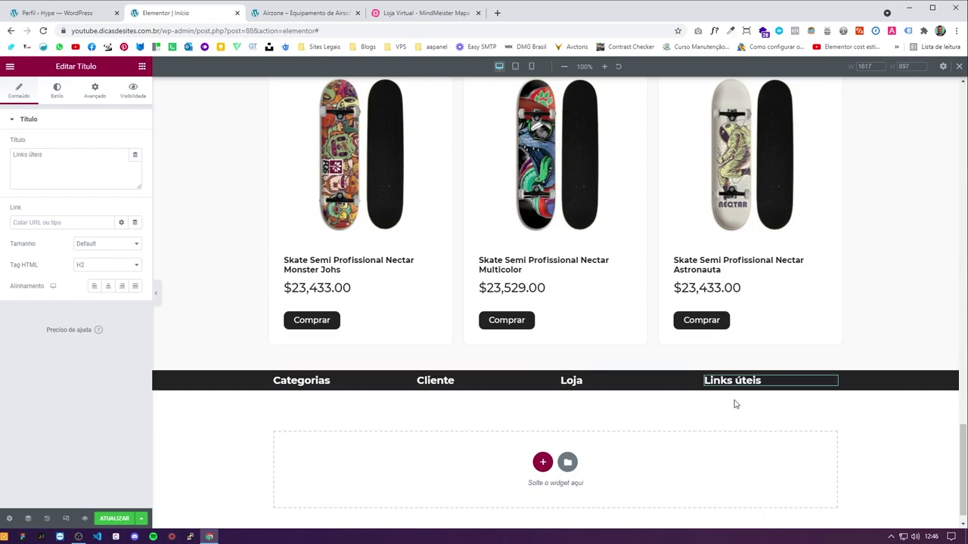
Step: Add an icon list below the Categorias heading, keep only its first item and remove that item's icon
{"action": "left_click", "coordinate": [142, 66]}
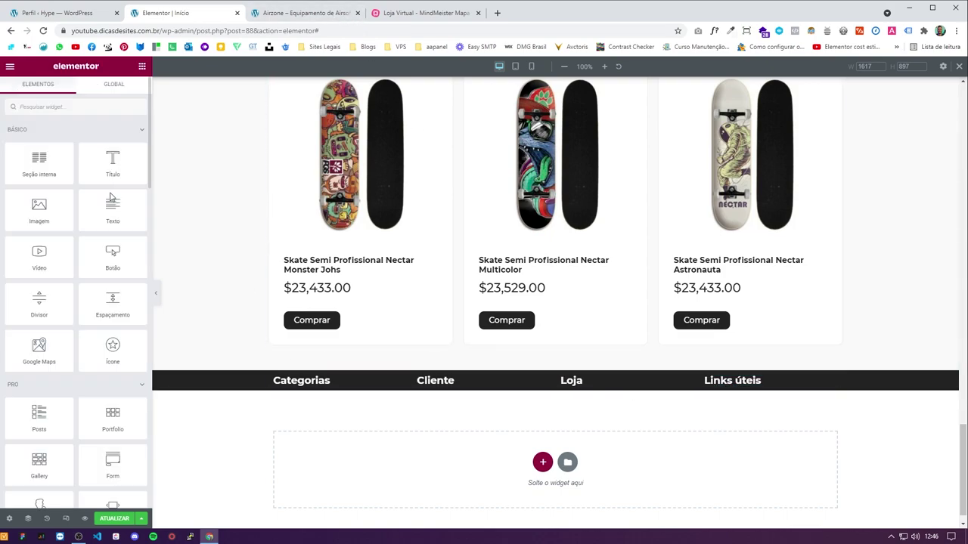
{"action": "scroll", "coordinate": [76, 303], "scroll_direction": "down", "scroll_amount": 15}
{"action": "left_click_drag", "start_coordinate": [112, 376], "coordinate": [319, 387]}
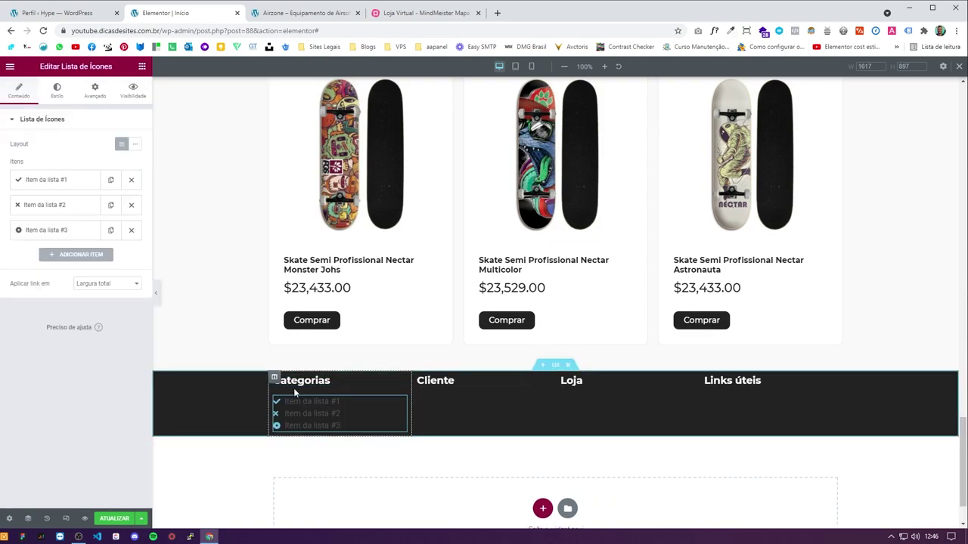
{"action": "left_click", "coordinate": [132, 204]}
{"action": "left_click", "coordinate": [61, 182]}
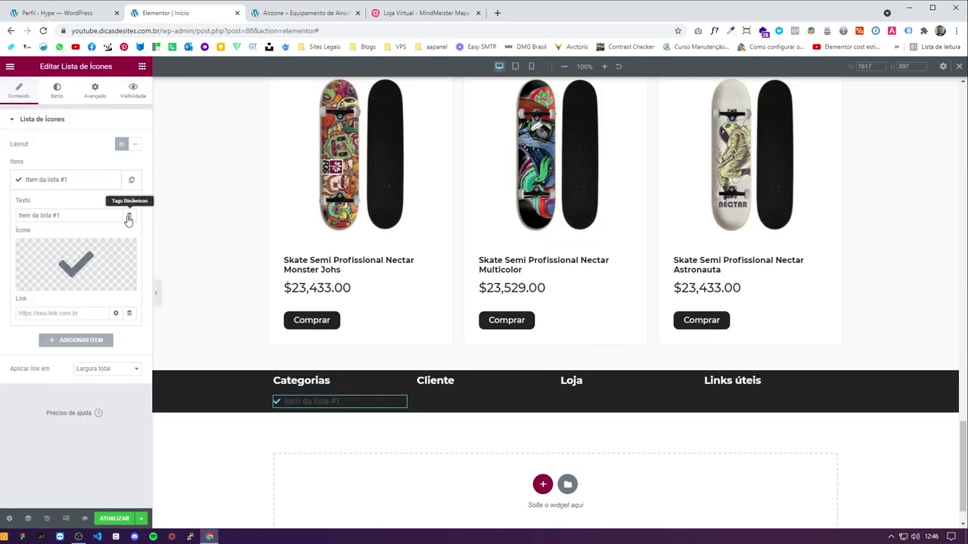
{"action": "left_click", "coordinate": [128, 246]}
{"action": "left_click", "coordinate": [77, 189]}
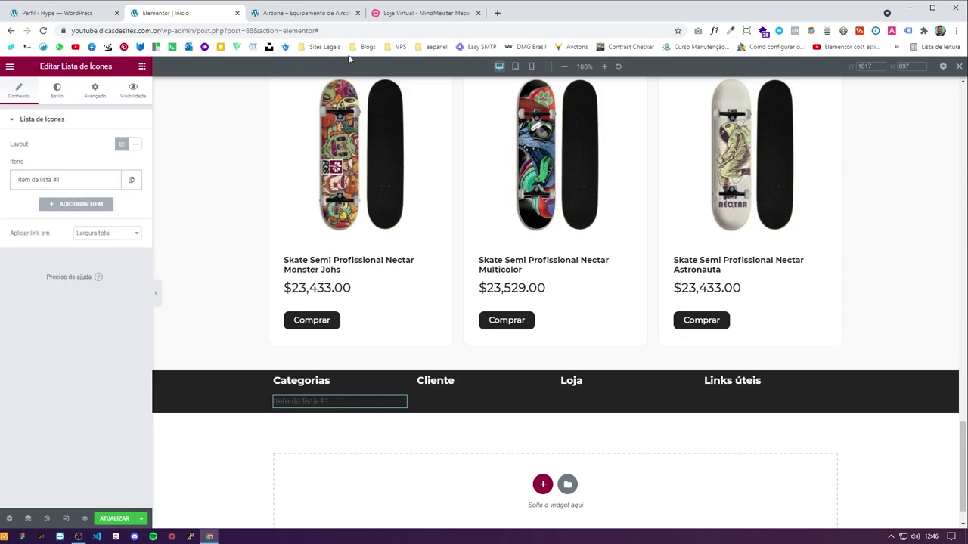
Step: Following the reference footer, rename the list item "Camisetas" and duplicate it as a "Skate" item
{"action": "left_click", "coordinate": [302, 13]}
{"action": "left_click", "coordinate": [195, 17]}
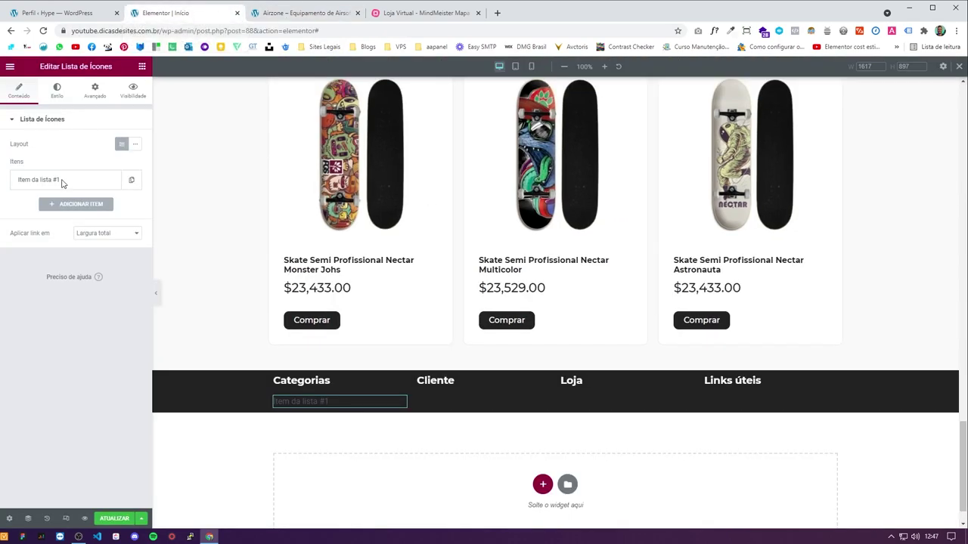
{"action": "left_click", "coordinate": [62, 180]}
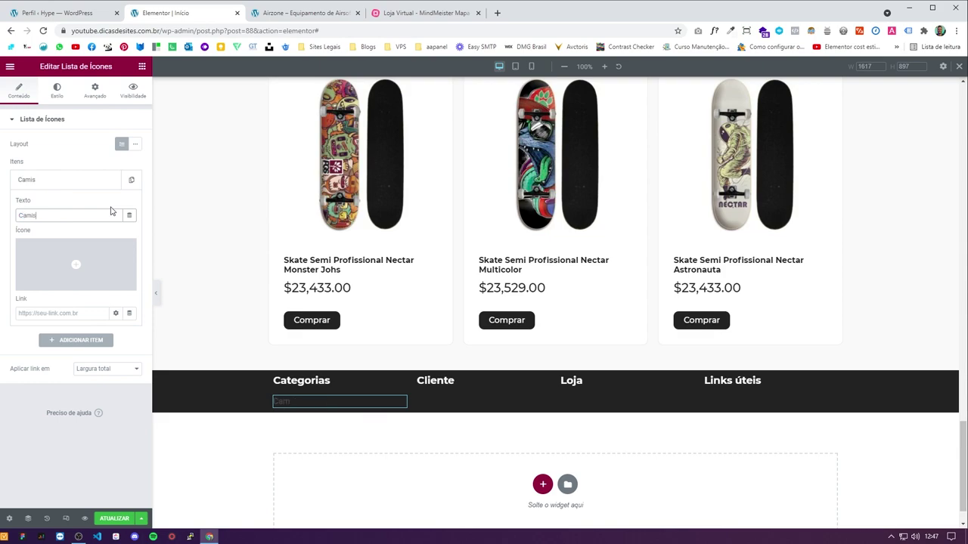
{"action": "left_click", "coordinate": [95, 188]}
{"action": "left_click", "coordinate": [125, 186]}
{"action": "double_click", "coordinate": [60, 242]}
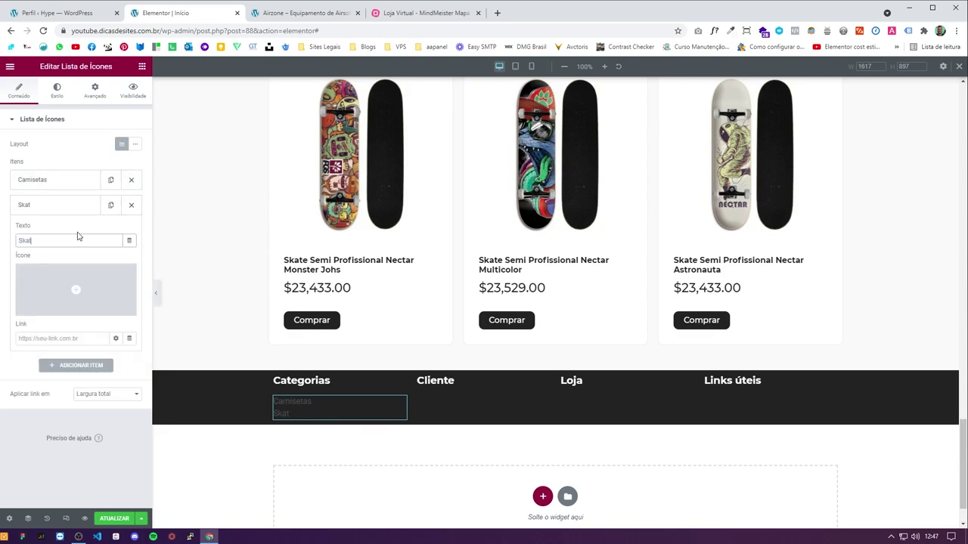
{"action": "left_click", "coordinate": [45, 206]}
Step: Duplicate further items in the Categorias list and name them "Bonés" and "Tênis"
{"action": "left_click", "coordinate": [110, 205]}
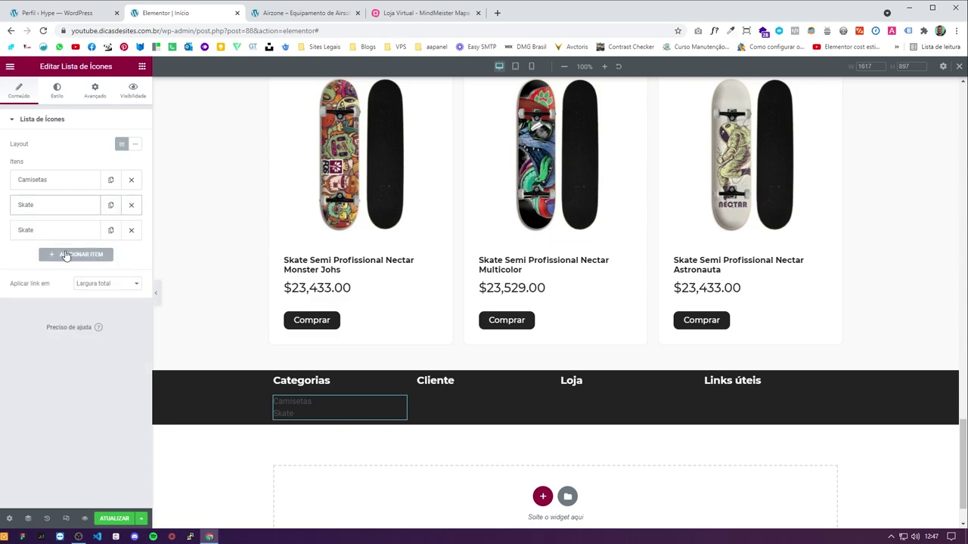
{"action": "left_click", "coordinate": [259, 12]}
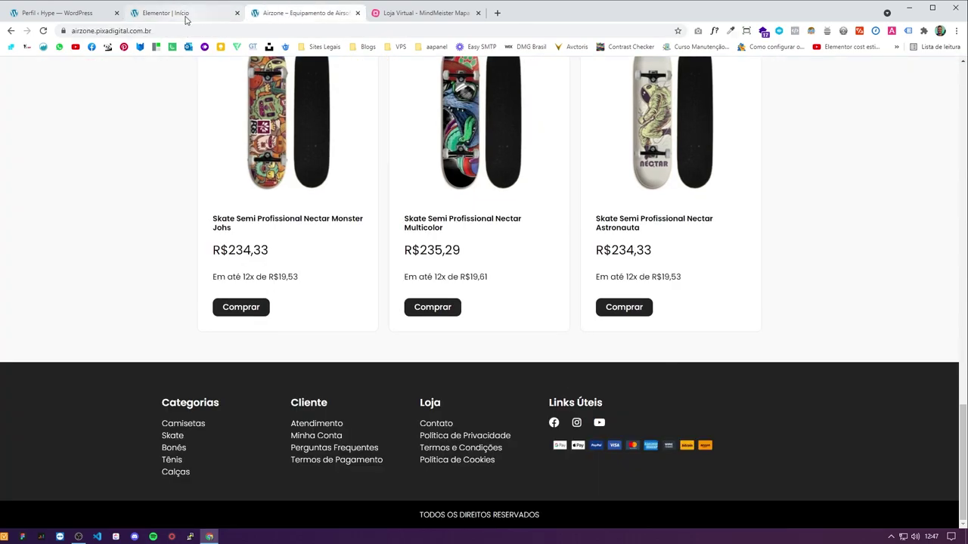
{"action": "left_click", "coordinate": [186, 15]}
{"action": "double_click", "coordinate": [59, 267]}
{"action": "type", "text": "Bo"}
{"action": "left_click", "coordinate": [111, 231]}
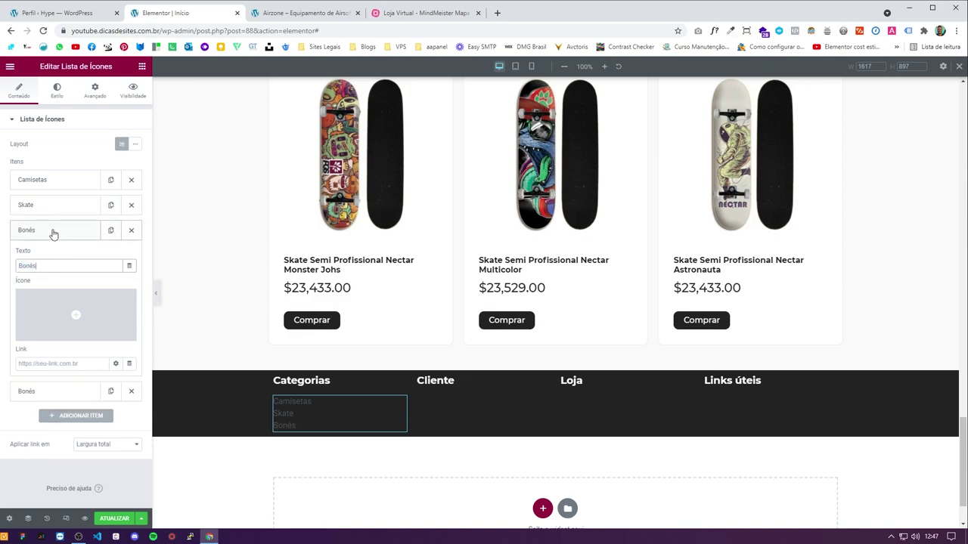
{"action": "left_click", "coordinate": [68, 256]}
{"action": "double_click", "coordinate": [63, 292]}
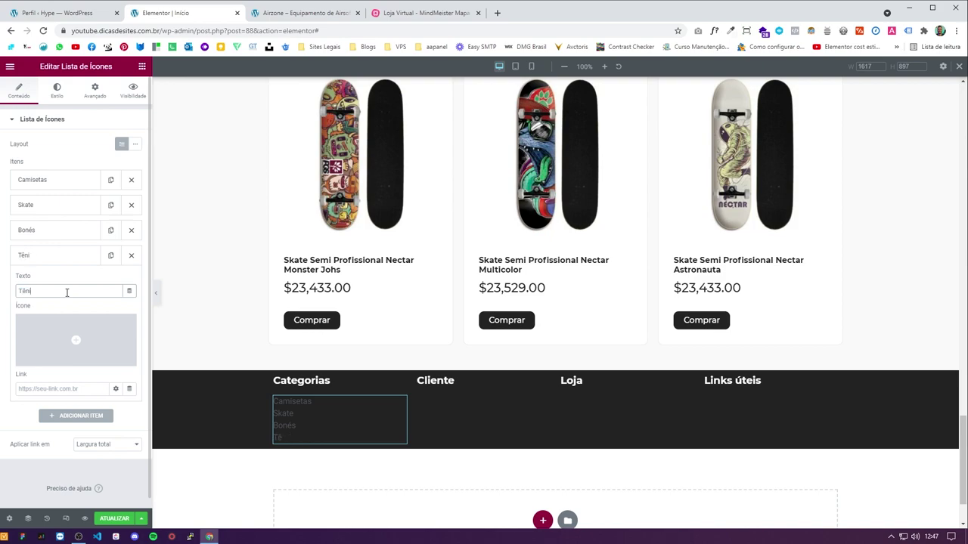
{"action": "left_click", "coordinate": [75, 261]}
Step: Duplicate the Tênis item, rename the copy "Calças" and update the page
{"action": "left_click", "coordinate": [111, 256]}
{"action": "left_click", "coordinate": [53, 281]}
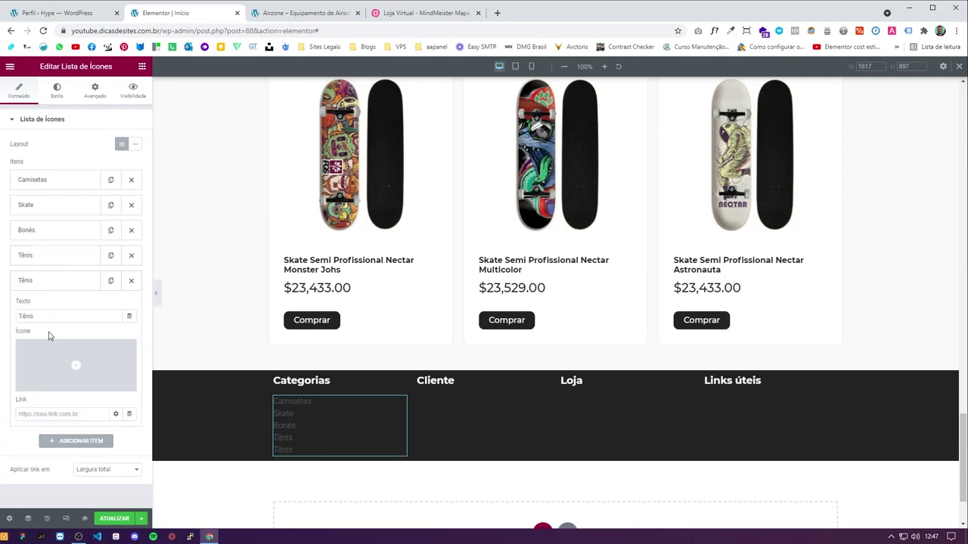
{"action": "double_click", "coordinate": [51, 316]}
{"action": "type", "text": "Calças"}
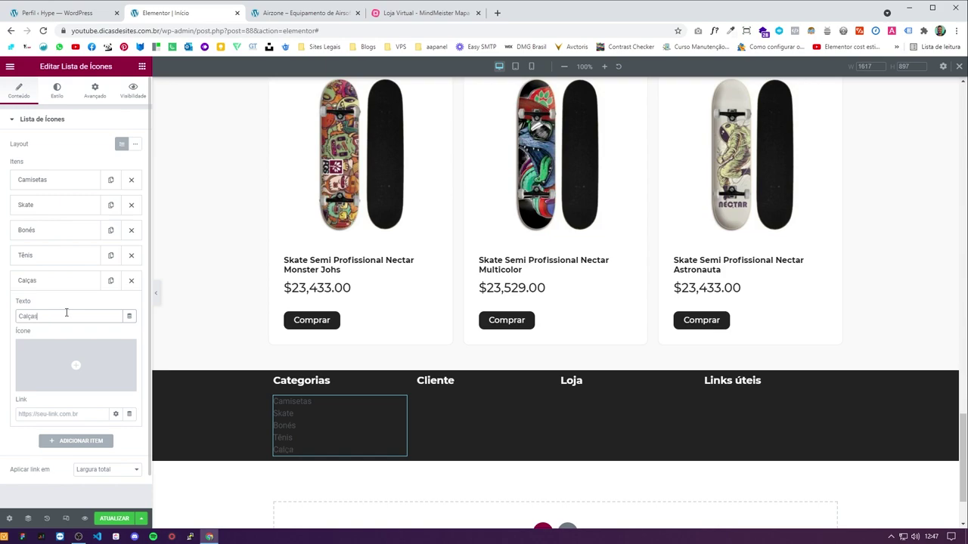
{"action": "left_click", "coordinate": [107, 288]}
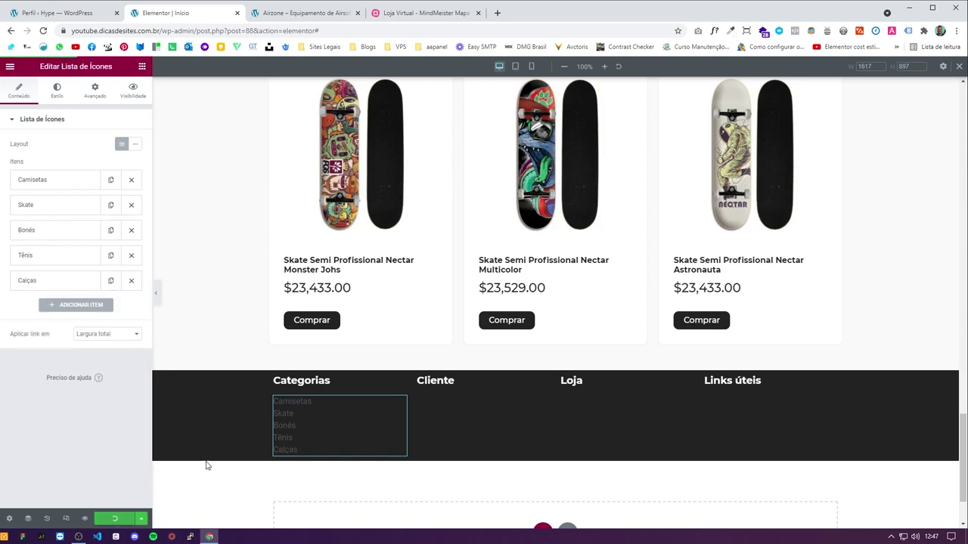
Step: Set the text colour of the Categorias list to white, #FFFFFF
{"action": "left_click", "coordinate": [57, 89]}
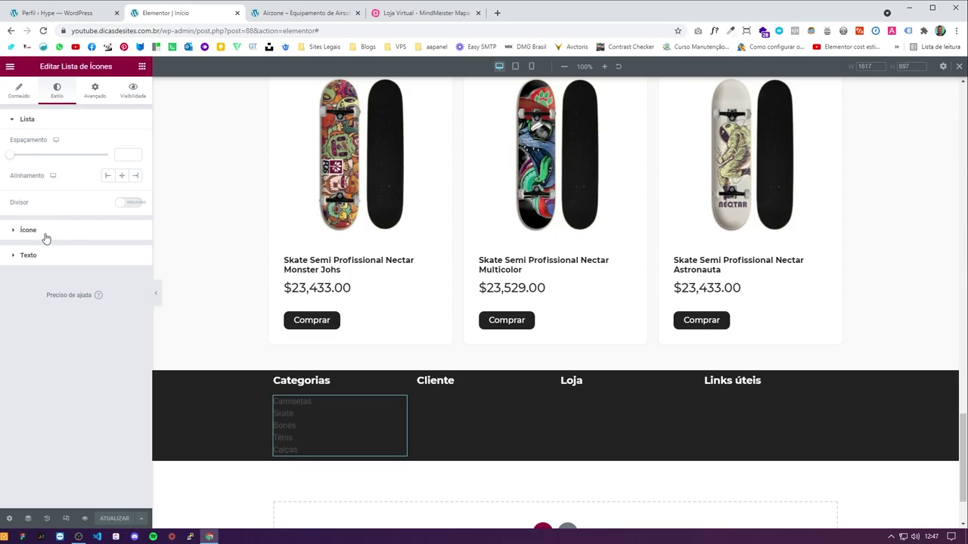
{"action": "scroll", "coordinate": [544, 292], "scroll_direction": "up", "scroll_amount": 10}
{"action": "scroll", "coordinate": [605, 348], "scroll_direction": "down", "scroll_amount": 6}
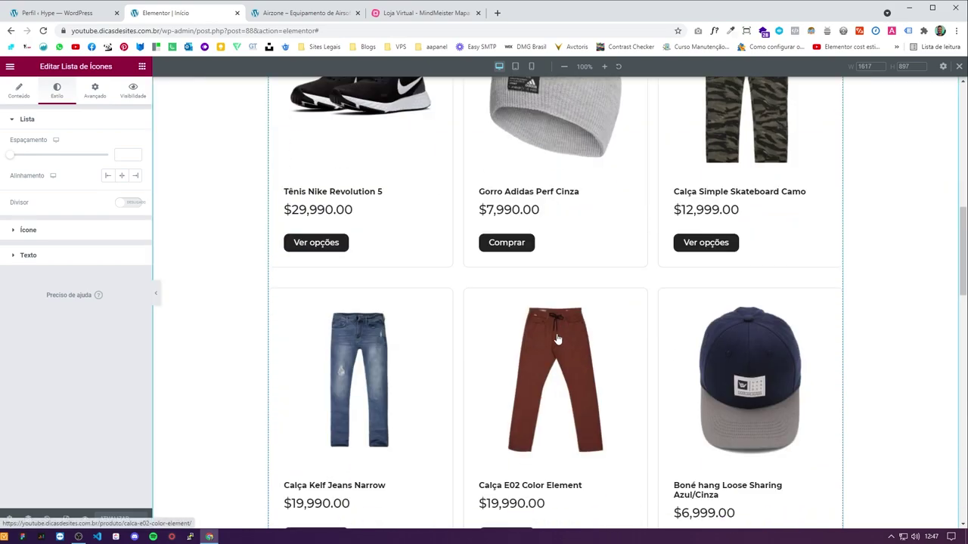
{"action": "scroll", "coordinate": [590, 375], "scroll_direction": "down", "scroll_amount": 5}
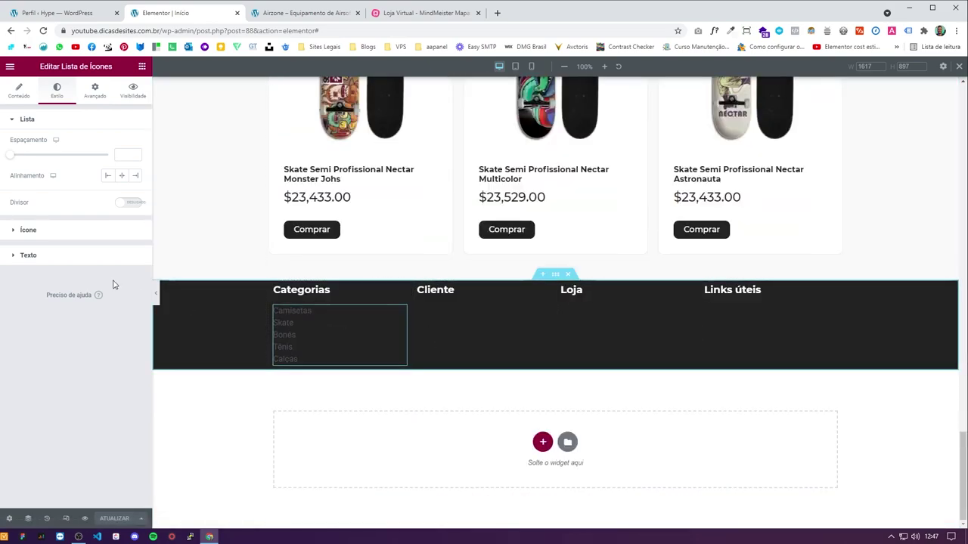
{"action": "left_click", "coordinate": [66, 258]}
{"action": "left_click", "coordinate": [135, 195]}
{"action": "left_click", "coordinate": [21, 231]}
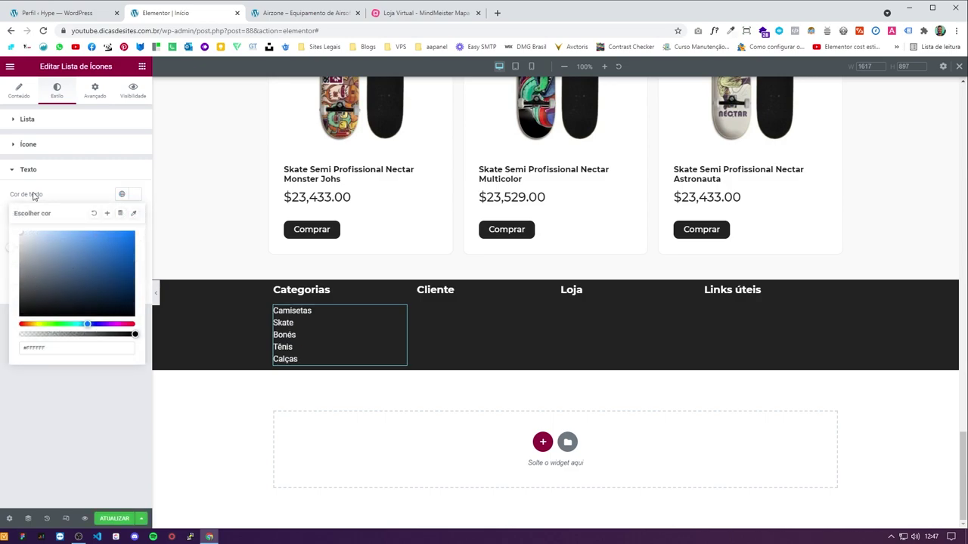
Step: Set the hover colour of the Categorias list text to light grey, #C0C0C0
{"action": "left_click", "coordinate": [85, 195]}
{"action": "left_click", "coordinate": [137, 217]}
{"action": "left_click", "coordinate": [18, 279]}
{"action": "left_click_drag", "start_coordinate": [4, 277], "coordinate": [7, 273]}
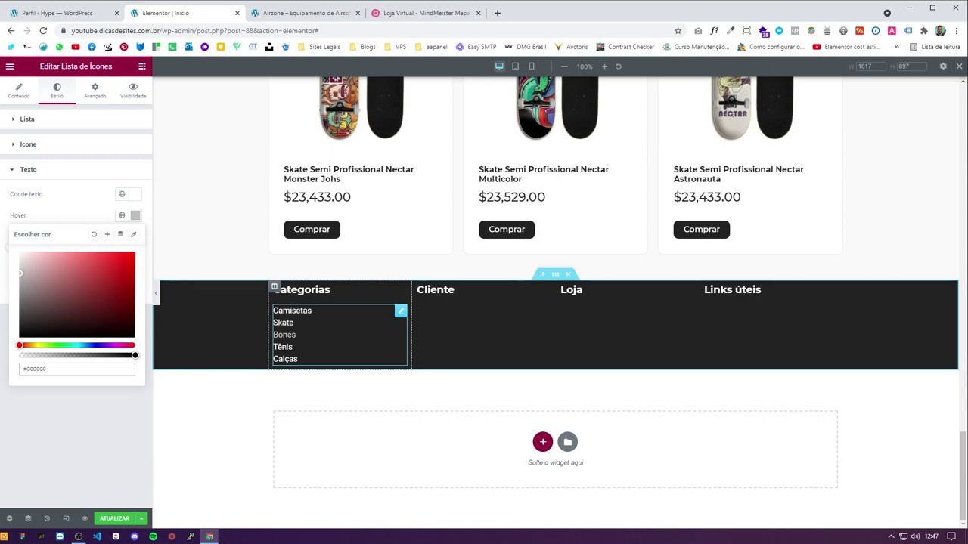
{"action": "left_click", "coordinate": [90, 225]}
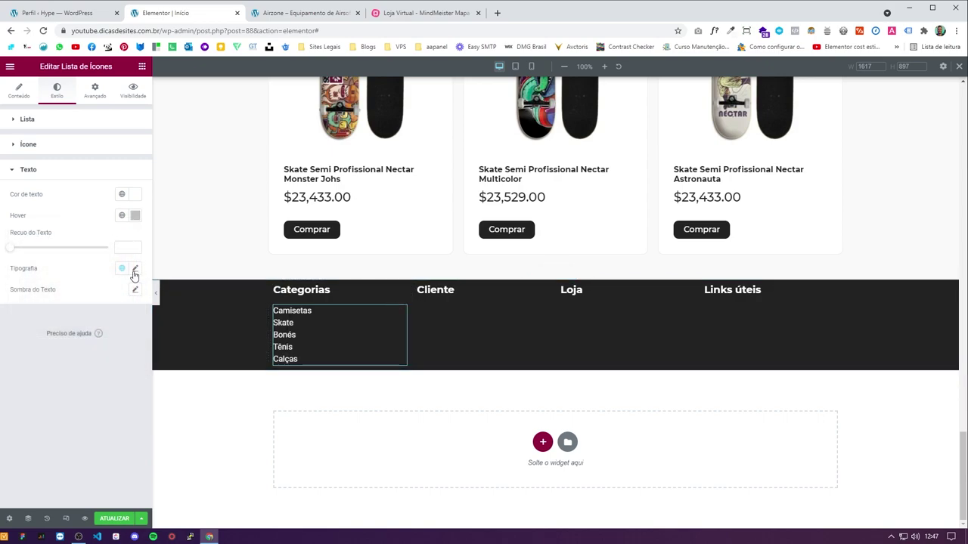
Step: Set the Categorias list typography to the Montserrat font with weight 500
{"action": "left_click", "coordinate": [135, 269]}
{"action": "left_click", "coordinate": [106, 315]}
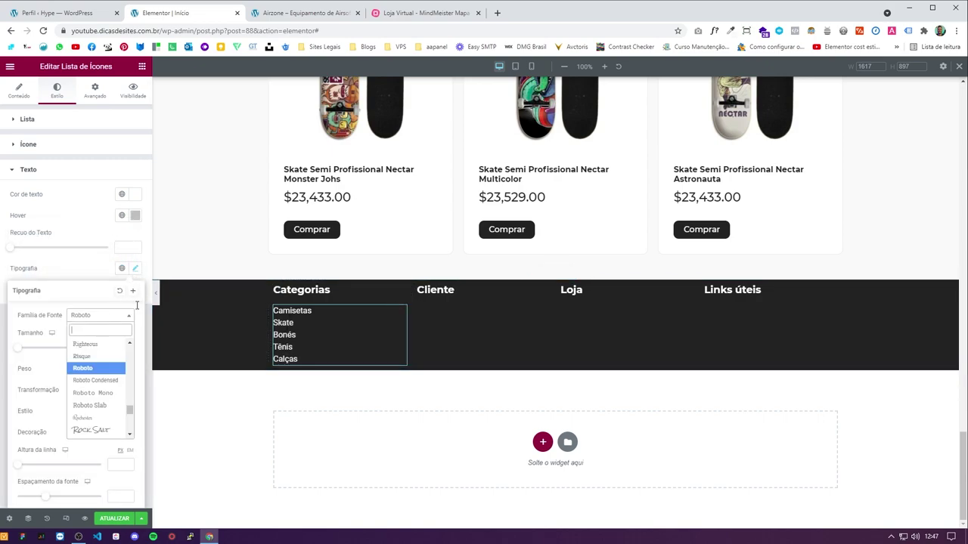
{"action": "type", "text": "monts"}
{"action": "key", "text": "Return"}
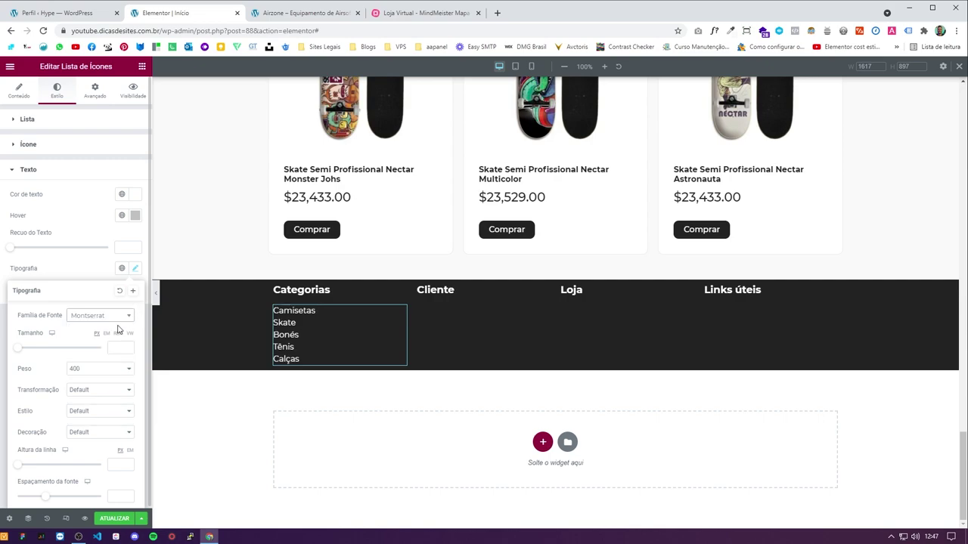
{"action": "left_click", "coordinate": [108, 374]}
{"action": "left_click", "coordinate": [97, 418]}
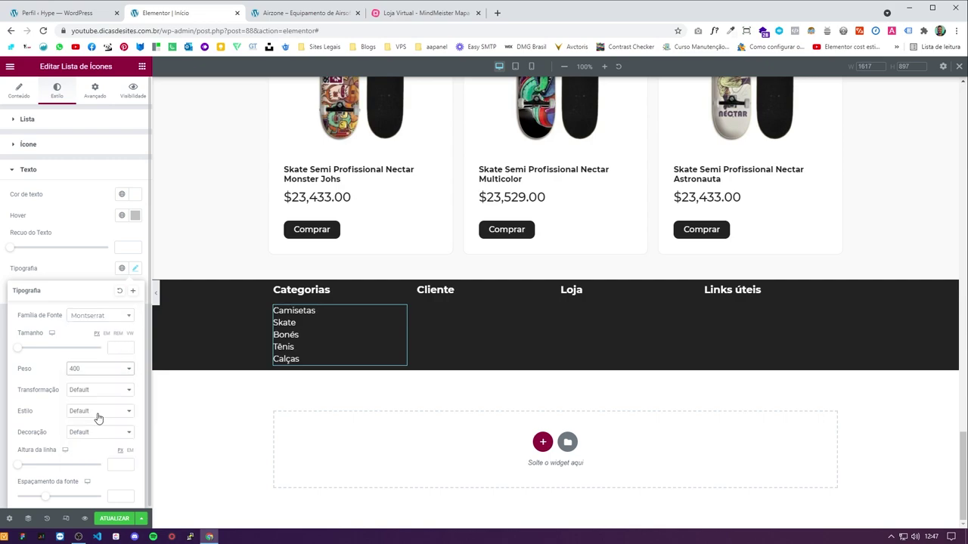
Step: Set the Categorias list text size to 16 px and its weight to 400
{"action": "left_click", "coordinate": [118, 346]}
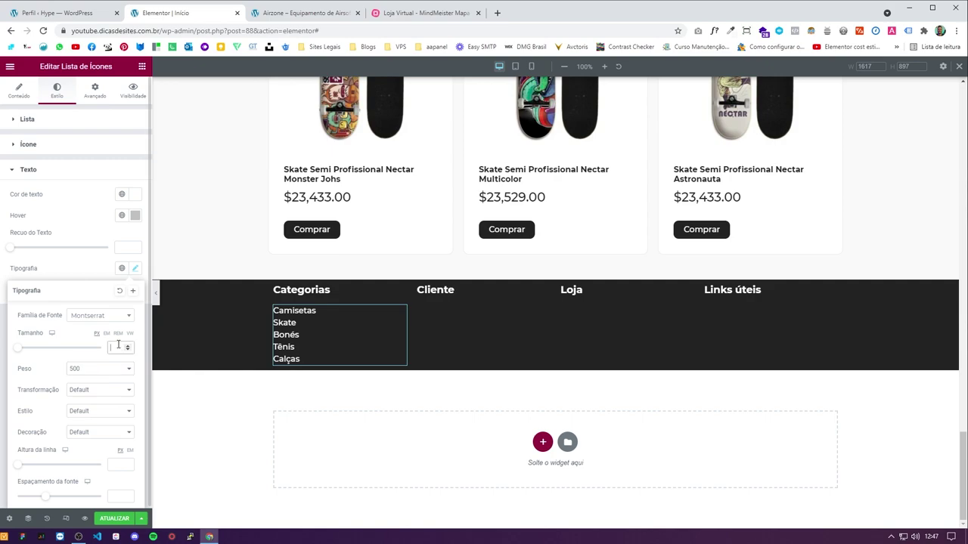
{"action": "type", "text": "18"}
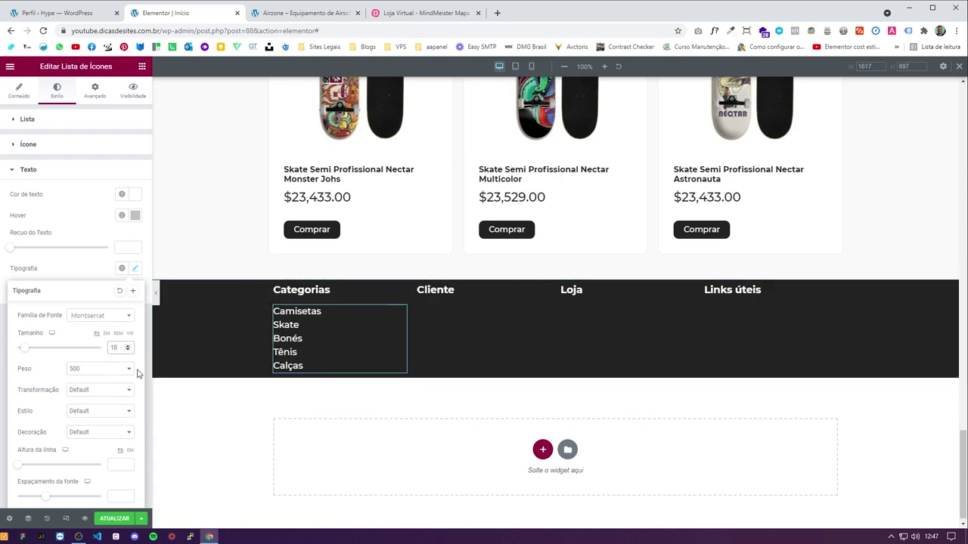
{"action": "left_click", "coordinate": [127, 350]}
{"action": "left_click", "coordinate": [127, 350]}
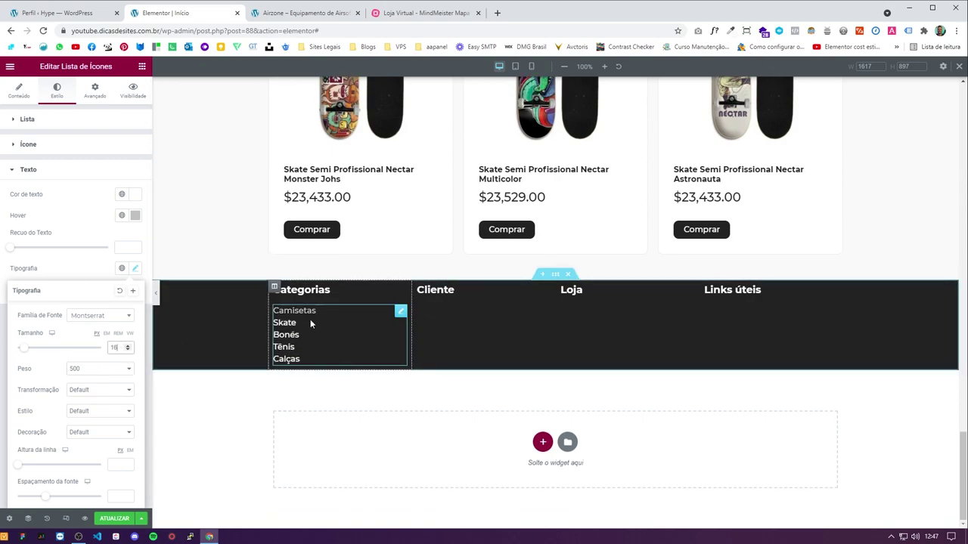
{"action": "left_click", "coordinate": [99, 370]}
{"action": "left_click", "coordinate": [95, 401]}
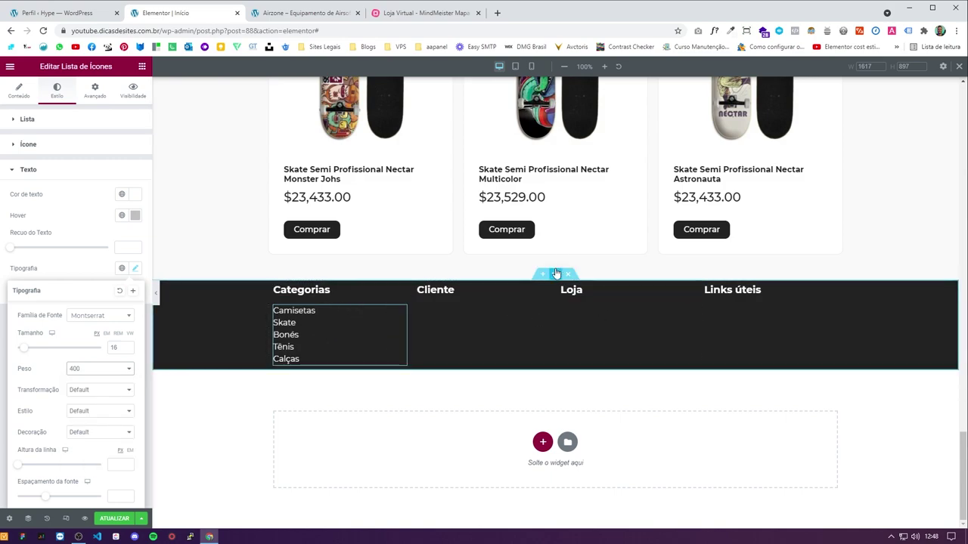
Step: Give the dark footer section 50 px of padding above and below its content
{"action": "left_click", "coordinate": [556, 275]}
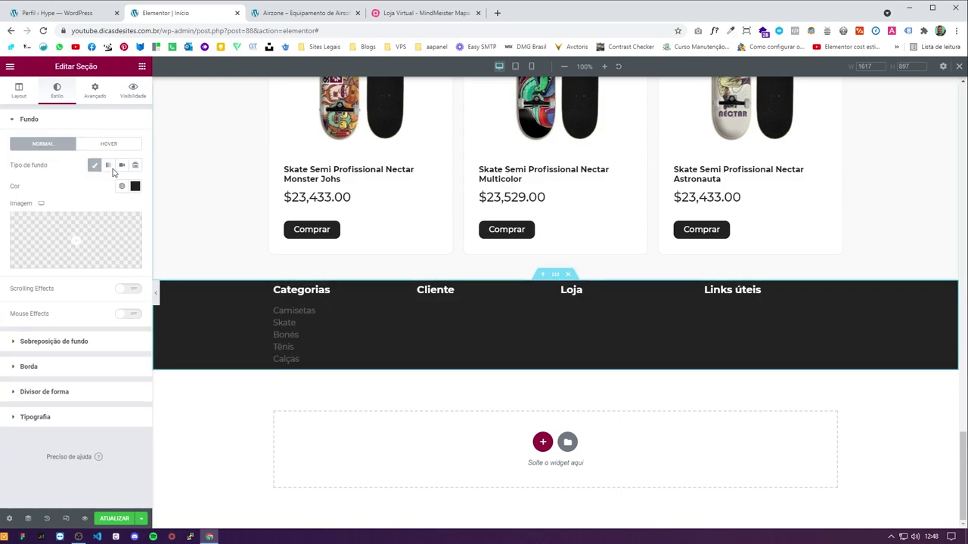
{"action": "left_click", "coordinate": [95, 91]}
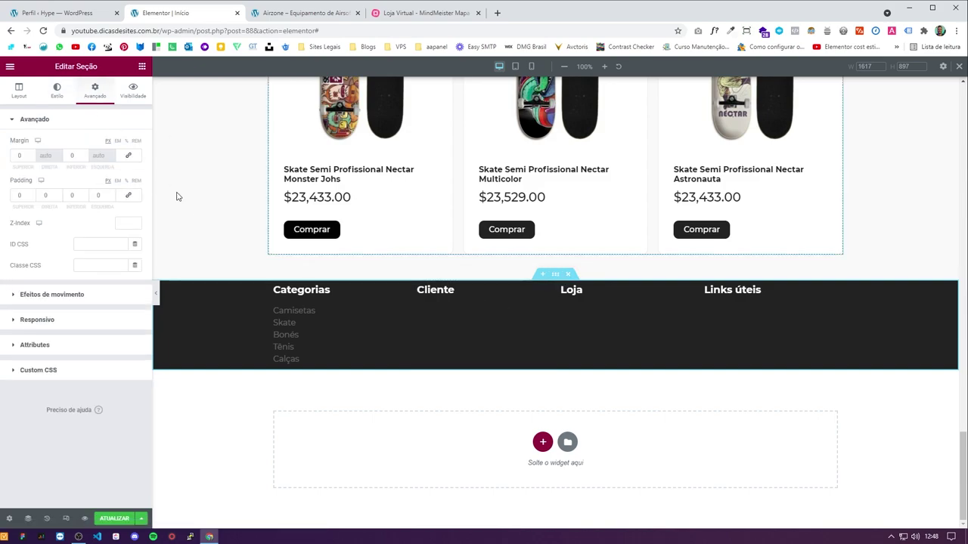
{"action": "type", "text": "50"}
{"action": "left_click", "coordinate": [72, 195]}
{"action": "type", "text": "50"}
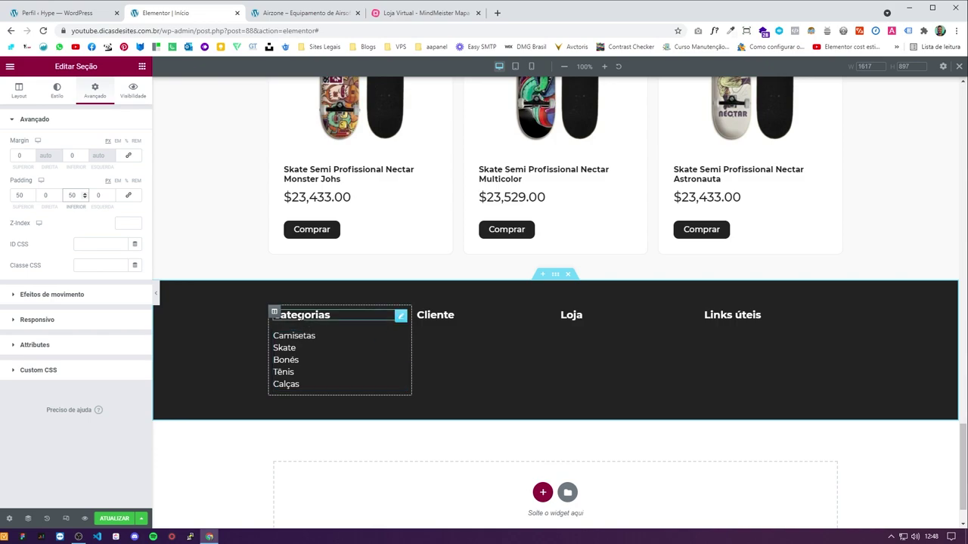
Step: Set the margin and padding of all four footer columns, Categorias, Cliente, Loja and Links úteis, to 0
{"action": "left_click", "coordinate": [275, 313]}
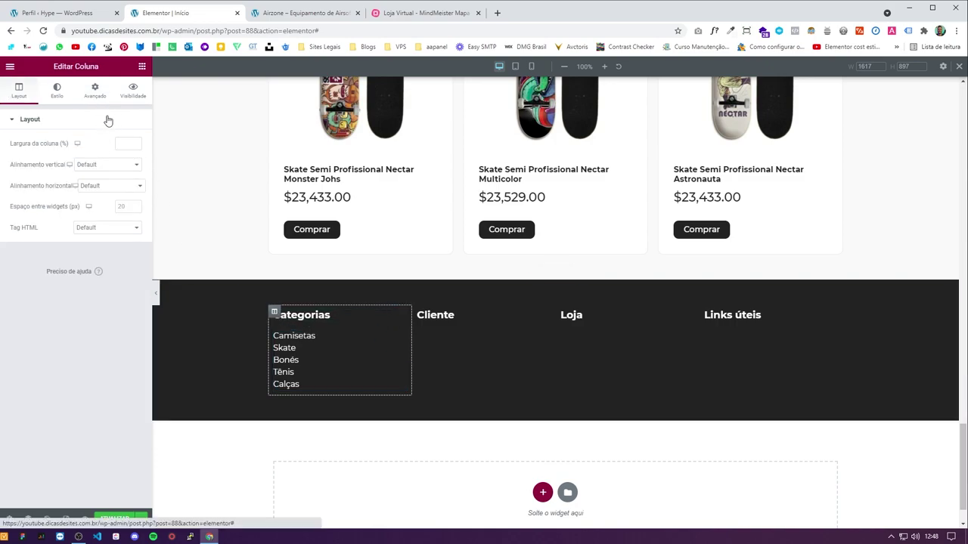
{"action": "left_click", "coordinate": [95, 90]}
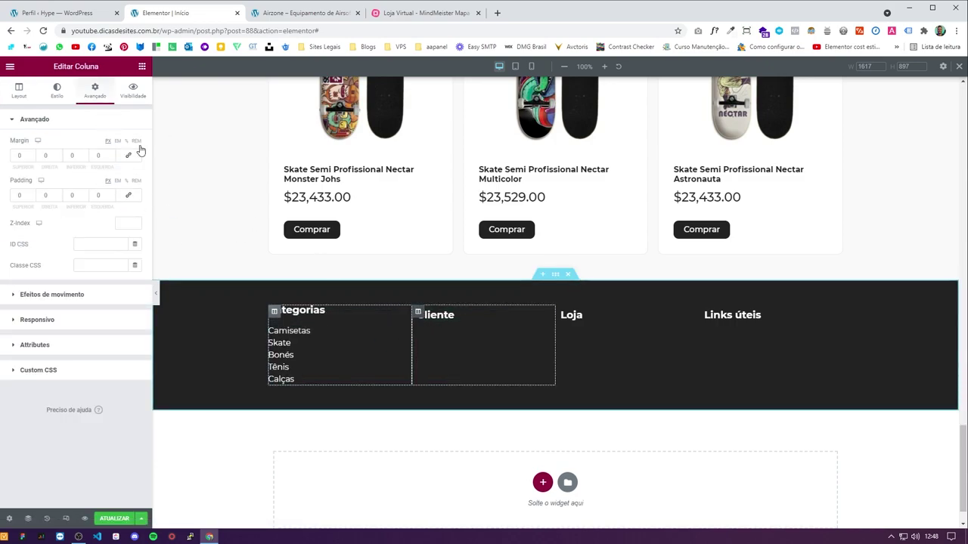
{"action": "left_click", "coordinate": [19, 90]}
{"action": "left_click", "coordinate": [56, 90]}
{"action": "left_click", "coordinate": [95, 90]}
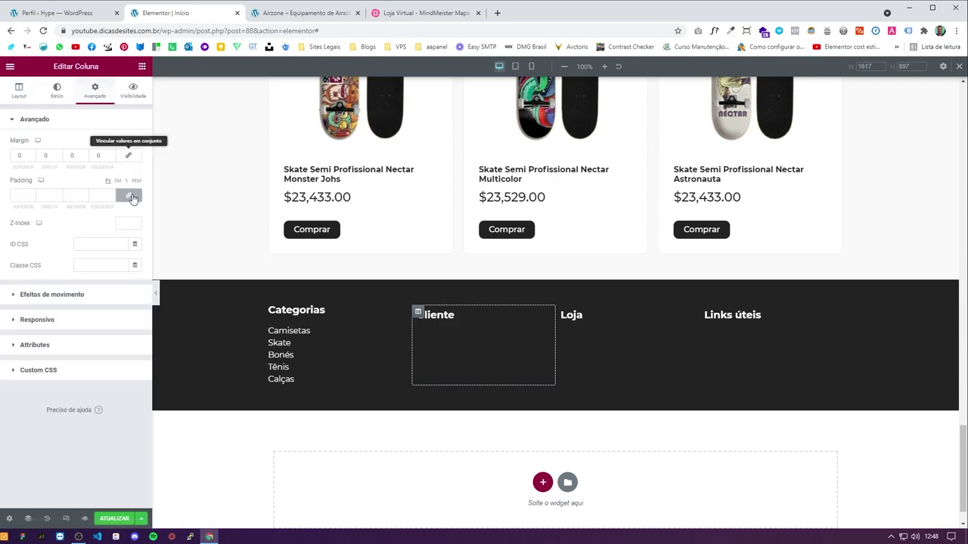
{"action": "left_click", "coordinate": [561, 312]}
{"action": "left_click", "coordinate": [95, 90]}
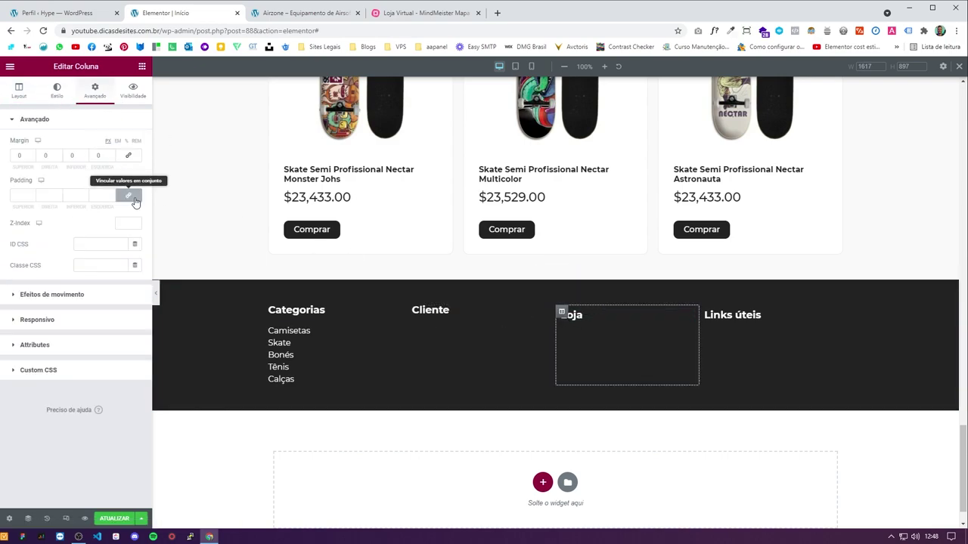
{"action": "left_click", "coordinate": [705, 311]}
{"action": "left_click", "coordinate": [98, 92]}
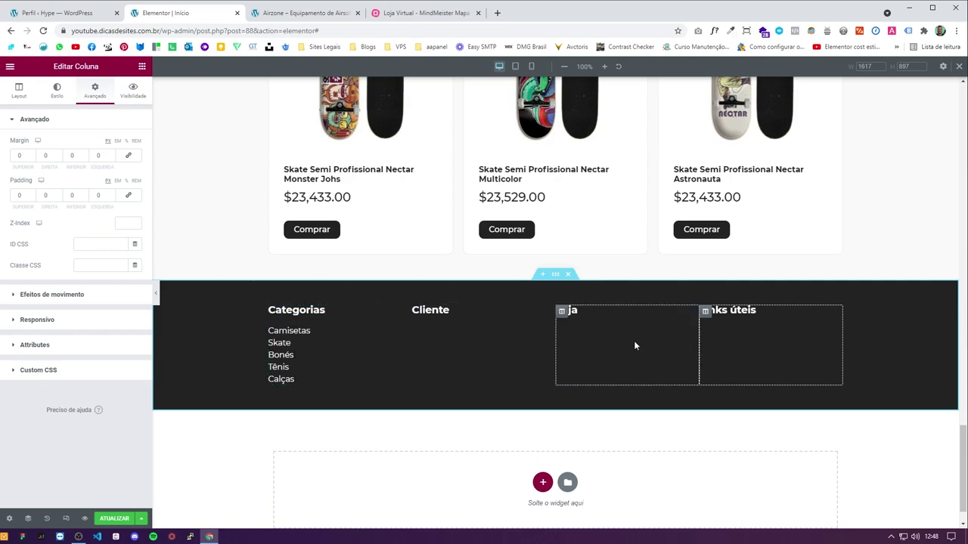
Step: Duplicate the Categorias list twice and place the copies under the Cliente and Loja headings
{"action": "right_click", "coordinate": [397, 330]}
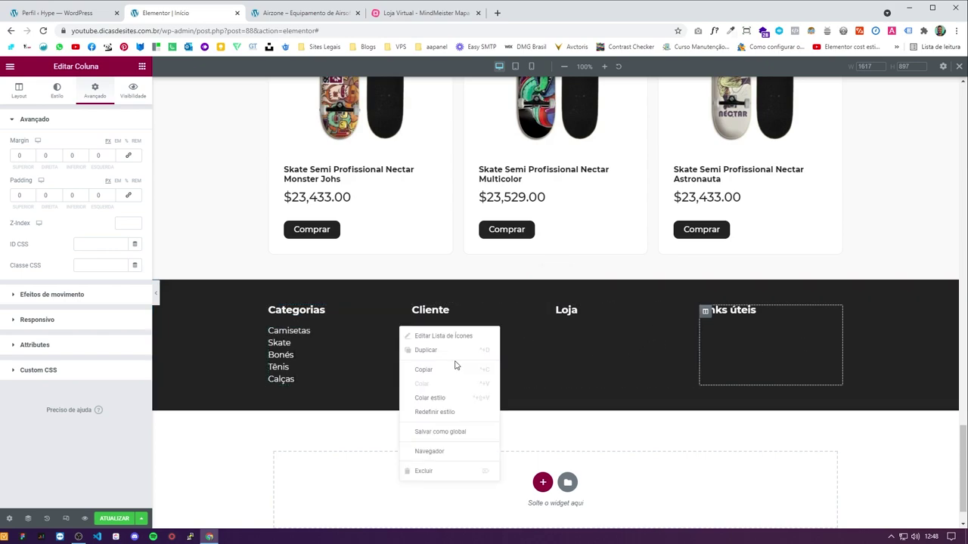
{"action": "left_click", "coordinate": [430, 352]}
{"action": "left_click_drag", "start_coordinate": [400, 406], "coordinate": [462, 336]}
{"action": "right_click", "coordinate": [550, 336]}
{"action": "left_click", "coordinate": [571, 358]}
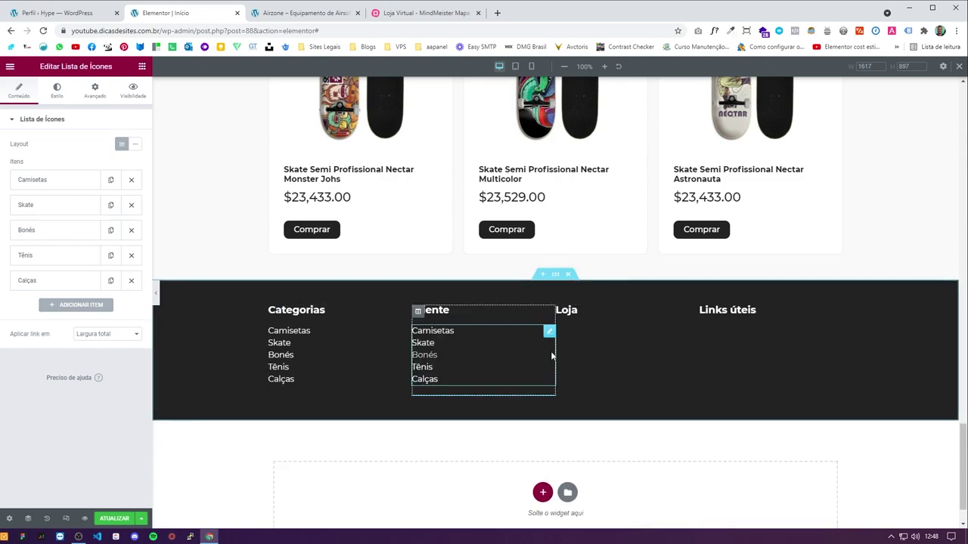
{"action": "left_click_drag", "start_coordinate": [428, 412], "coordinate": [620, 332]}
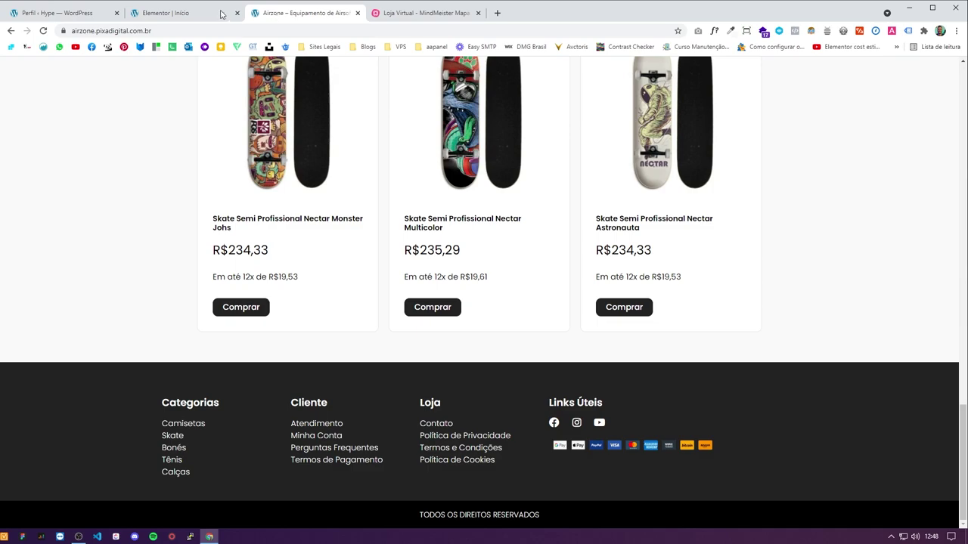
Step: Following the Airzone reference footer, rename the Camisetas item in the Cliente list "Atendimento"
{"action": "left_click", "coordinate": [302, 13]}
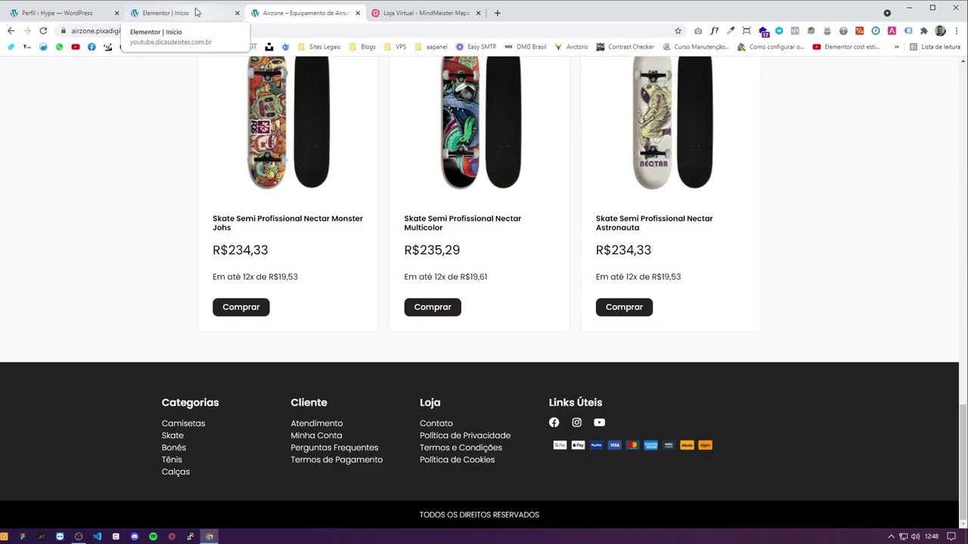
{"action": "left_click", "coordinate": [195, 11]}
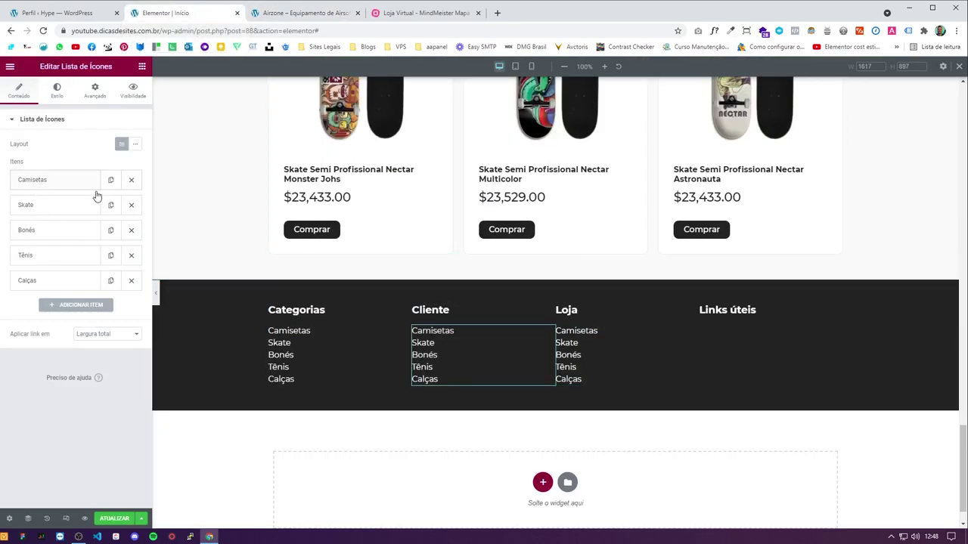
{"action": "left_click", "coordinate": [68, 180]}
{"action": "left_click", "coordinate": [64, 213]}
{"action": "type", "text": "Atendimento"}
{"action": "left_click", "coordinate": [71, 185]}
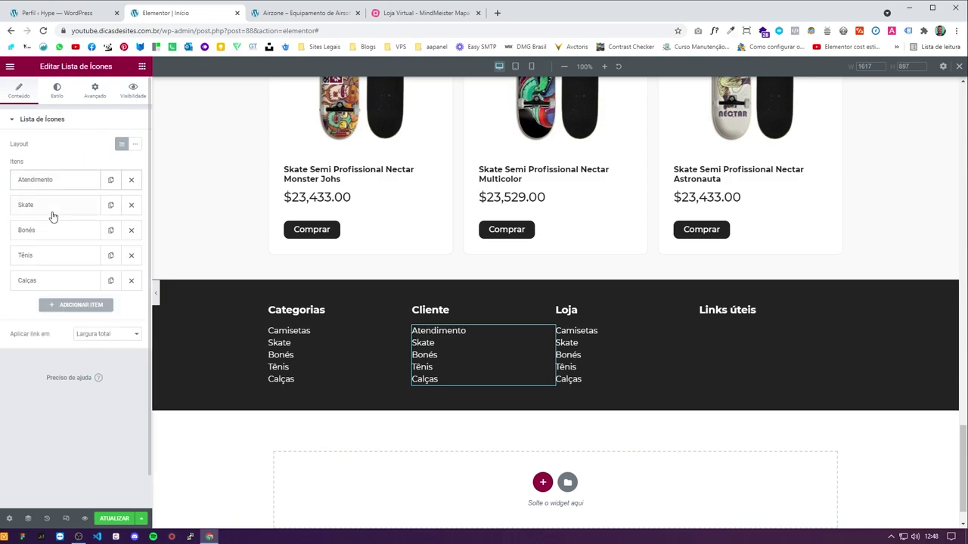
Step: In the Cliente list, rename the Skate item "Minha Conta" and the Bonés item "Perguntas Frequentes", following the reference
{"action": "left_click", "coordinate": [53, 208]}
{"action": "double_click", "coordinate": [62, 240]}
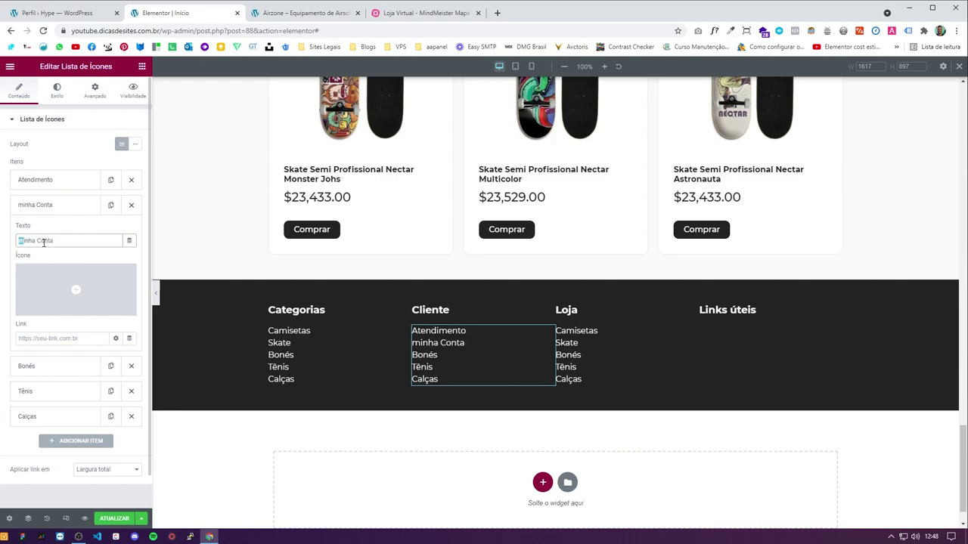
{"action": "left_click", "coordinate": [79, 214]}
{"action": "left_click", "coordinate": [74, 231]}
{"action": "left_click", "coordinate": [302, 13]}
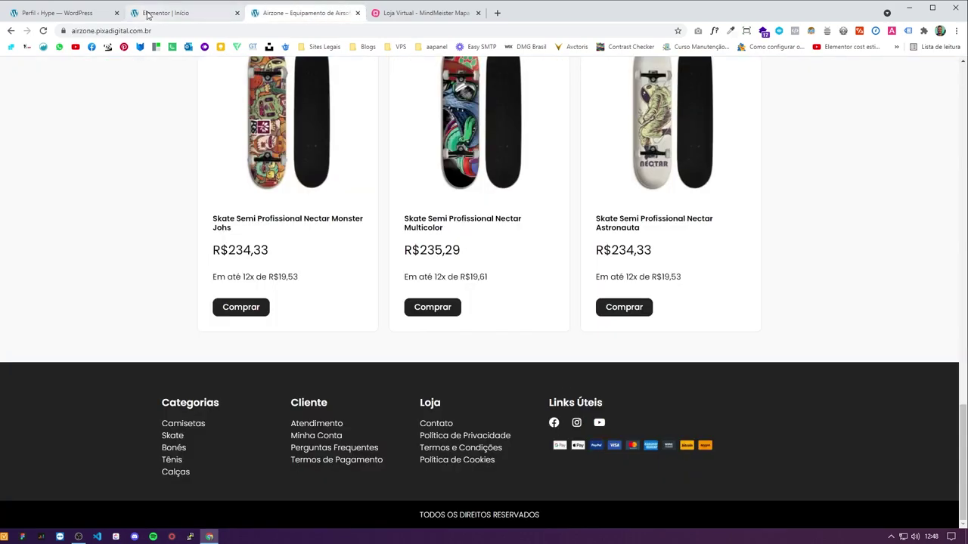
{"action": "left_click", "coordinate": [188, 15]}
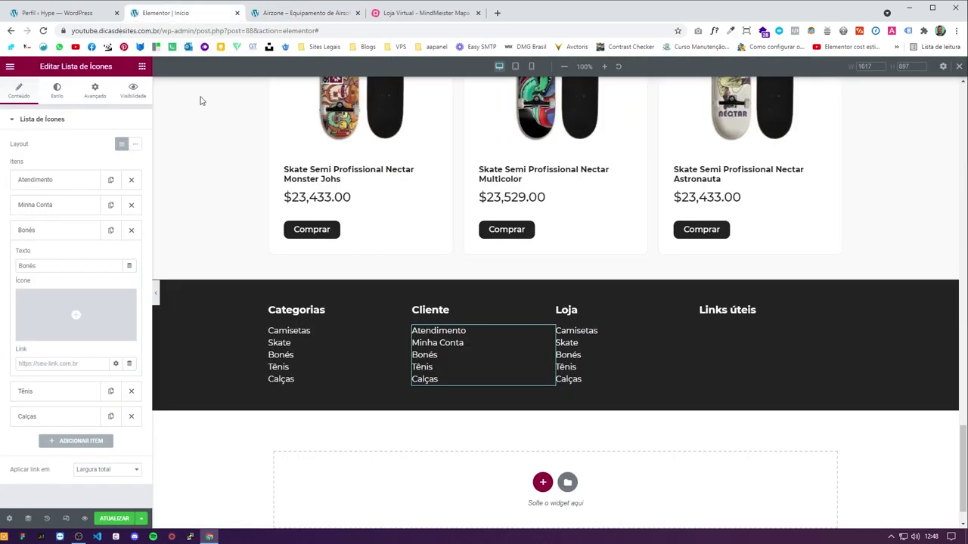
{"action": "left_click", "coordinate": [59, 239]}
Step: Rename the Tênis item in the Cliente list "Termos de Pagamento" and delete the Calças item
{"action": "left_click", "coordinate": [62, 264]}
{"action": "double_click", "coordinate": [62, 291]}
{"action": "left_click", "coordinate": [279, 9]}
{"action": "left_click", "coordinate": [167, 13]}
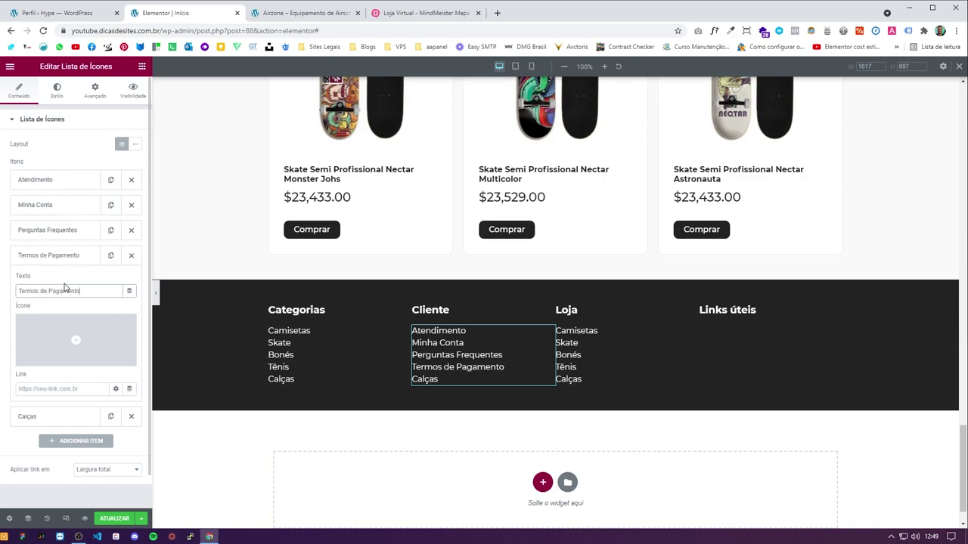
{"action": "left_click", "coordinate": [82, 265]}
{"action": "left_click", "coordinate": [132, 280]}
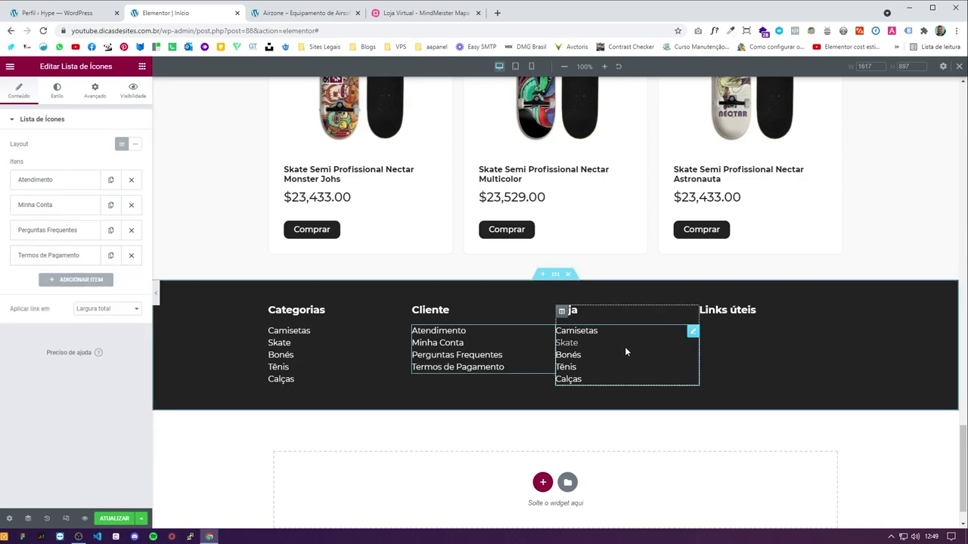
Step: Following the reference, delete the Calças item from the Loja list and rename its Camisetas item "Contato"
{"action": "left_click", "coordinate": [302, 13]}
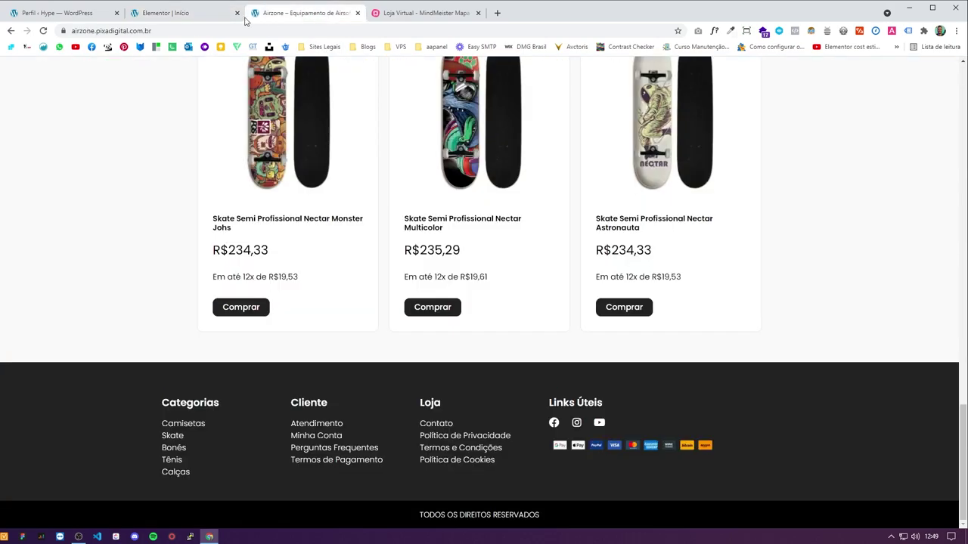
{"action": "left_click", "coordinate": [208, 16]}
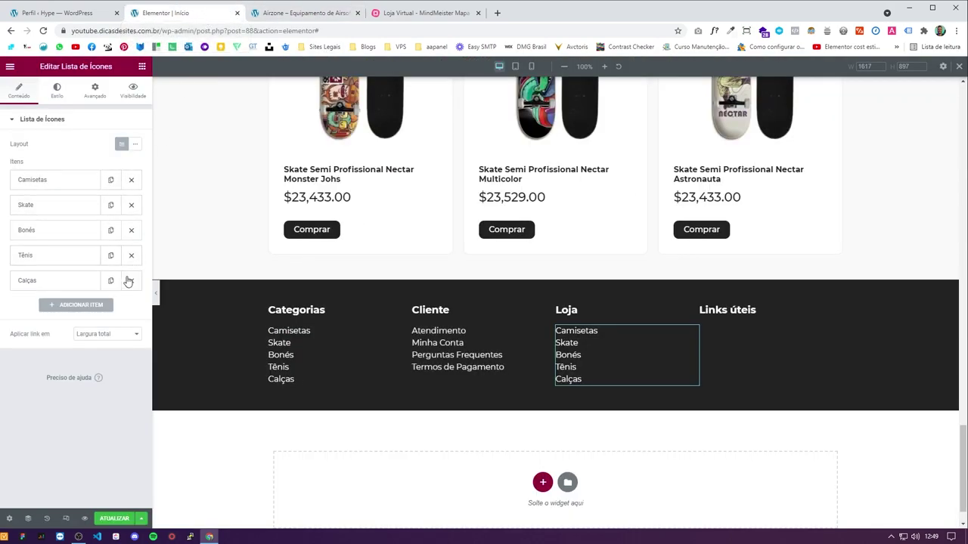
{"action": "left_click", "coordinate": [131, 279]}
{"action": "left_click", "coordinate": [49, 187]}
{"action": "double_click", "coordinate": [74, 217]}
{"action": "type", "text": "Co"}
{"action": "left_click", "coordinate": [59, 181]}
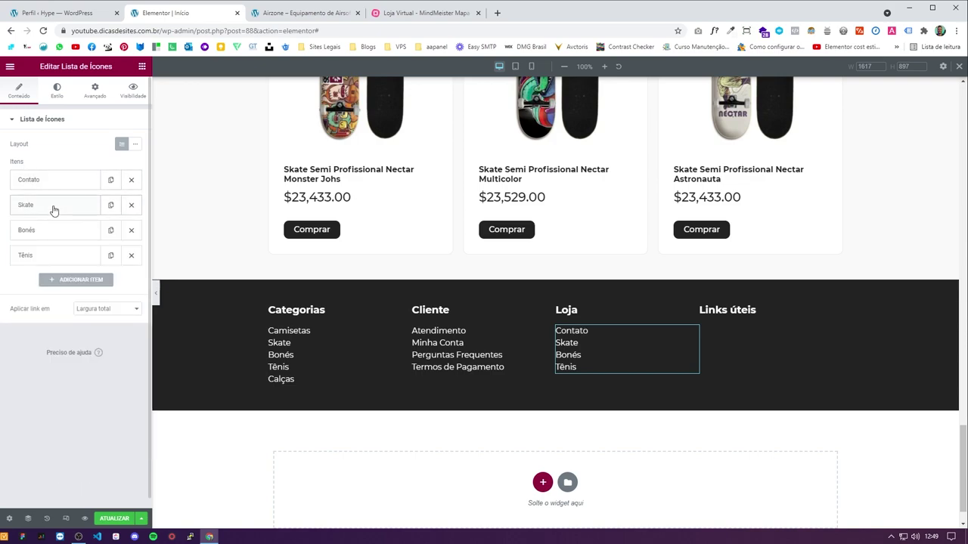
Step: In the Loja list, rename the Skate item "Política de Privacidade" and the Bonés item "Termos e Condições", following the reference
{"action": "left_click", "coordinate": [53, 205]}
{"action": "left_click", "coordinate": [53, 240]}
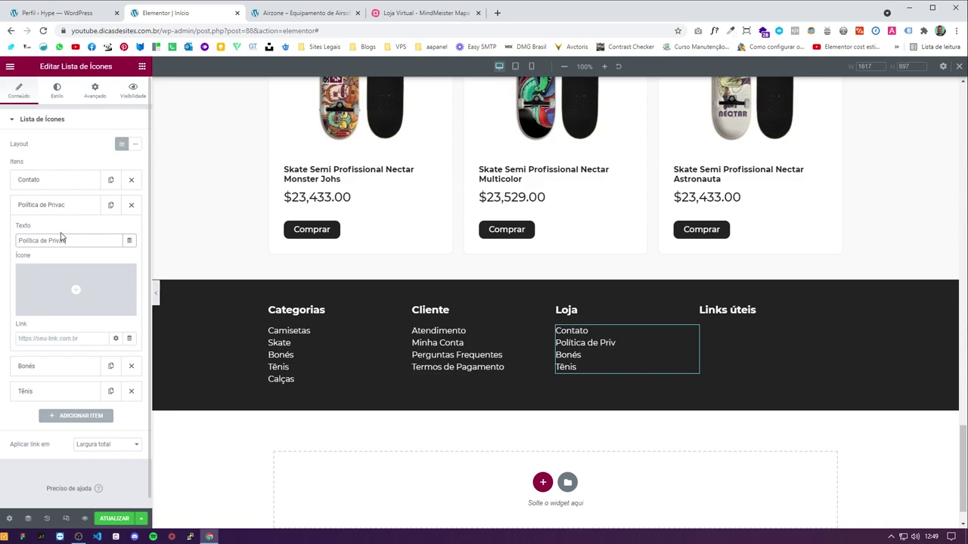
{"action": "left_click", "coordinate": [62, 205]}
{"action": "left_click", "coordinate": [83, 230]}
{"action": "left_click", "coordinate": [303, 13]}
{"action": "left_click", "coordinate": [202, 20]}
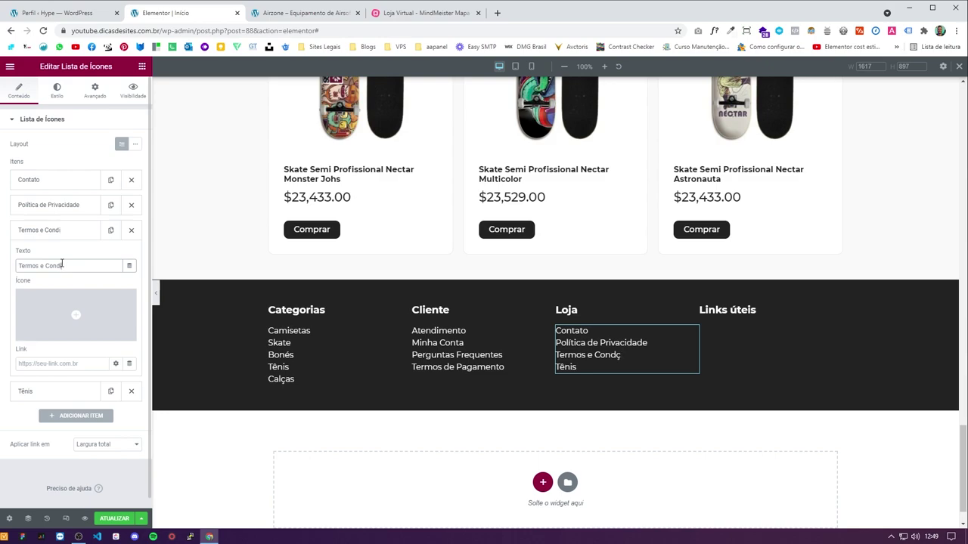
{"action": "left_click", "coordinate": [66, 234]}
Step: Rename the Tênis item in the Loja list "Política de Cookies", update the page and return to the Airzone reference
{"action": "left_click", "coordinate": [65, 254]}
{"action": "double_click", "coordinate": [63, 288]}
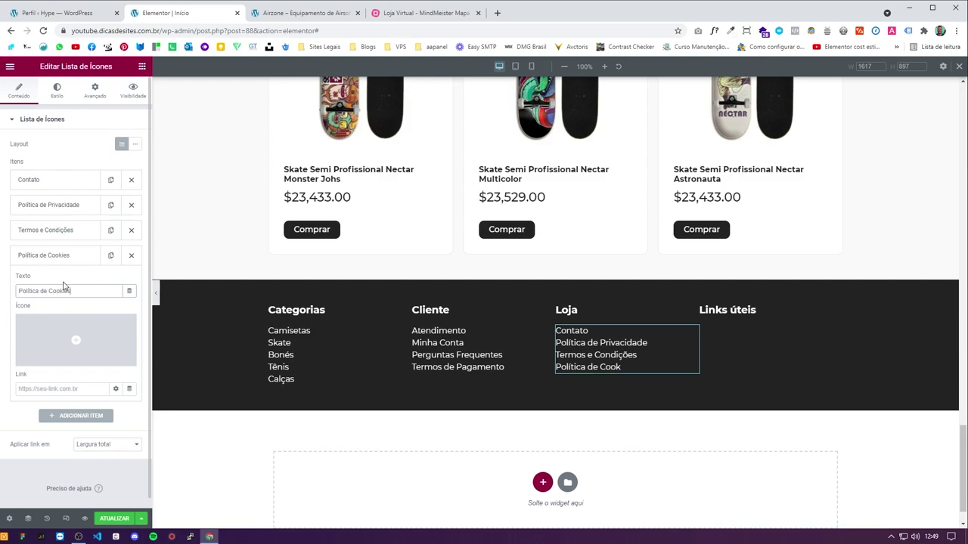
{"action": "left_click", "coordinate": [81, 259]}
{"action": "left_click", "coordinate": [117, 518]}
{"action": "left_click", "coordinate": [321, 15]}
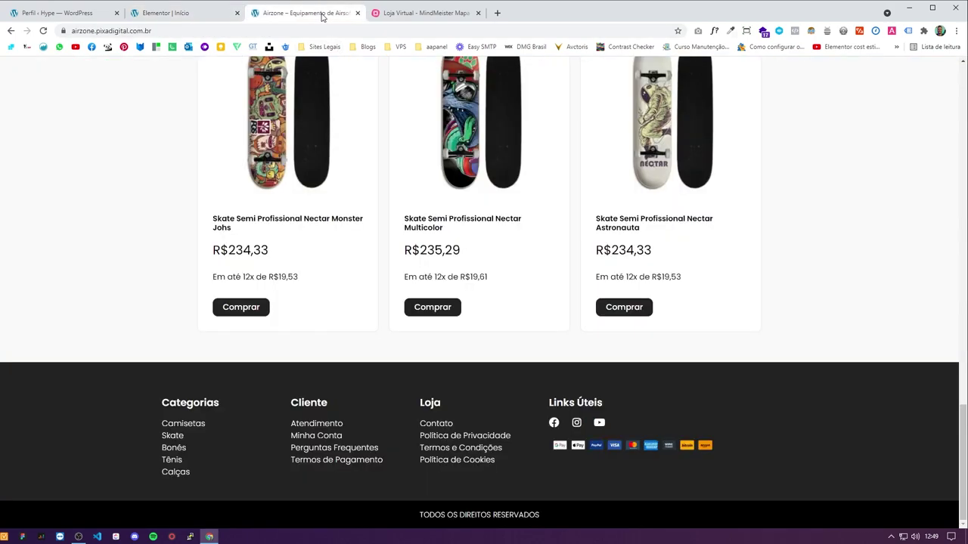
Step: Return to the Elementor editor, duplicate the Loja link list and move the copy under the Links úteis heading
{"action": "left_click", "coordinate": [166, 11]}
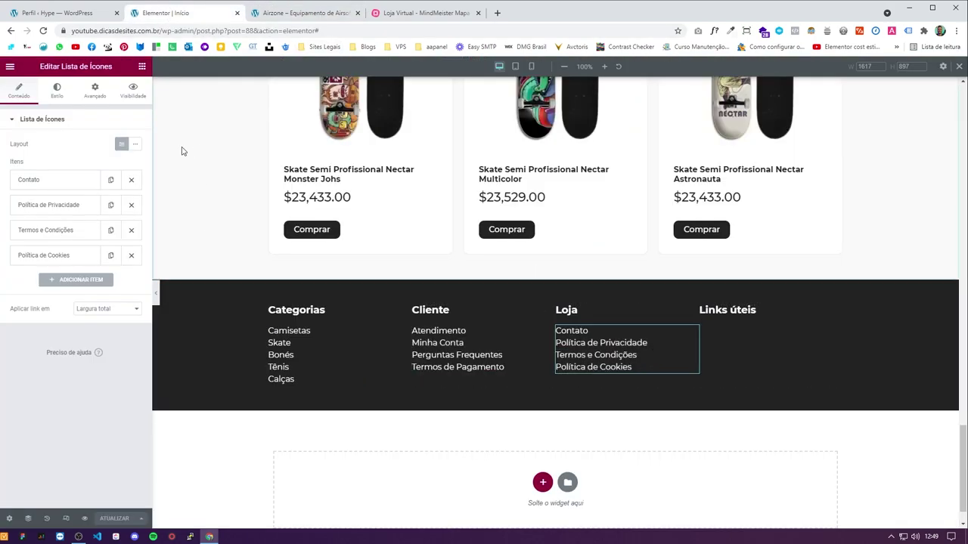
{"action": "left_click", "coordinate": [141, 65]}
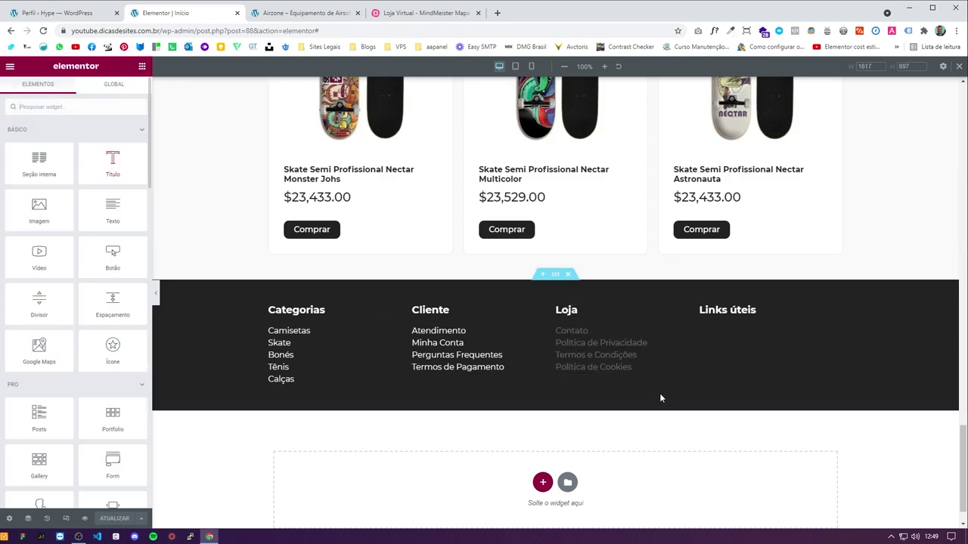
{"action": "right_click", "coordinate": [649, 350]}
{"action": "left_click", "coordinate": [668, 372]}
{"action": "left_click_drag", "start_coordinate": [694, 382], "coordinate": [760, 326]}
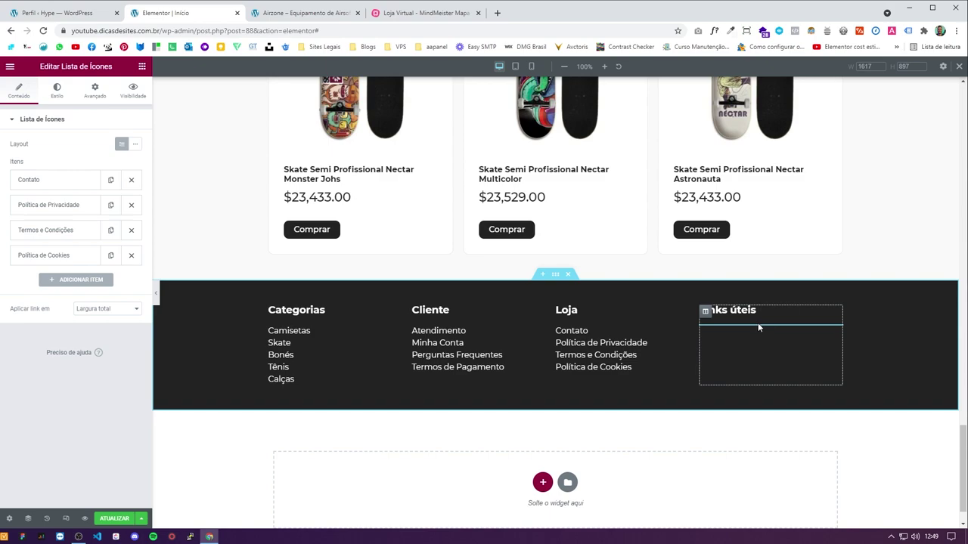
Step: Delete the Política de Cookies, Termos e Condições and Política de Privacidade items from the Links úteis list
{"action": "left_click", "coordinate": [132, 253]}
{"action": "left_click", "coordinate": [131, 229]}
{"action": "left_click", "coordinate": [132, 205]}
Step: Clear the text of the Contato item in the Links úteis list and give it the Facebook icon
{"action": "left_click", "coordinate": [86, 182]}
{"action": "left_click", "coordinate": [71, 216]}
{"action": "key", "text": "BackSpace"}
{"action": "left_click", "coordinate": [77, 262]}
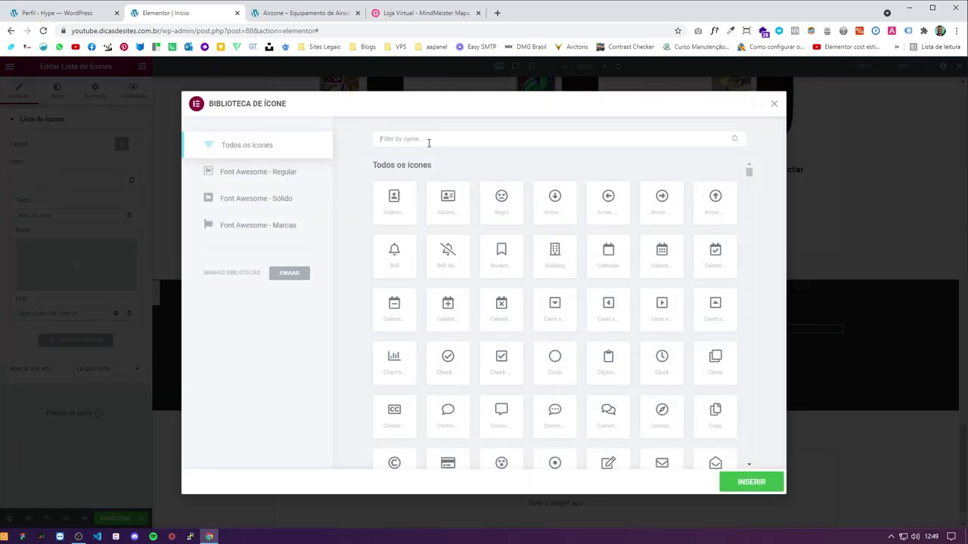
{"action": "type", "text": "Faceb"}
{"action": "left_click", "coordinate": [396, 198]}
{"action": "left_click", "coordinate": [750, 486]}
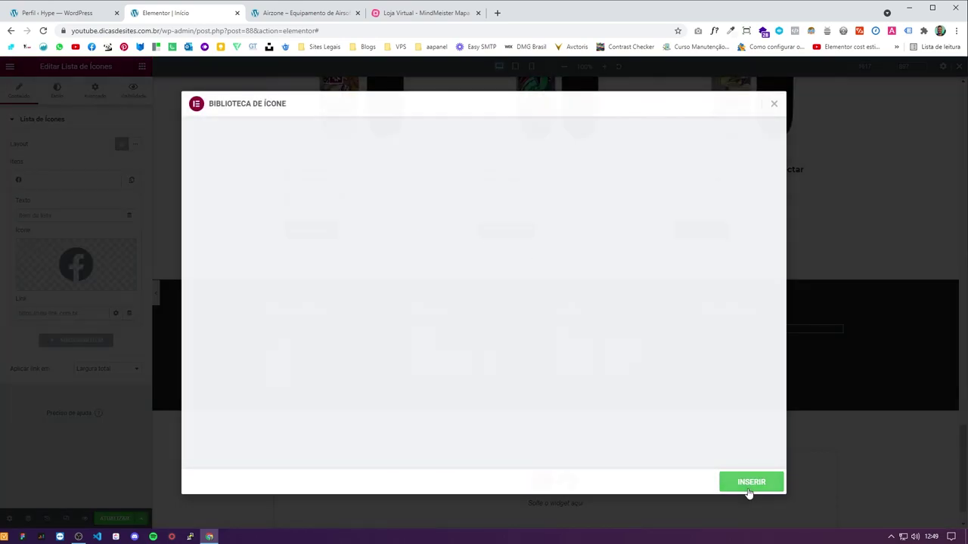
Step: Duplicate the Facebook item in the Links úteis list and change the copy's icon to Instagram
{"action": "left_click", "coordinate": [55, 185]}
{"action": "left_click", "coordinate": [132, 180]}
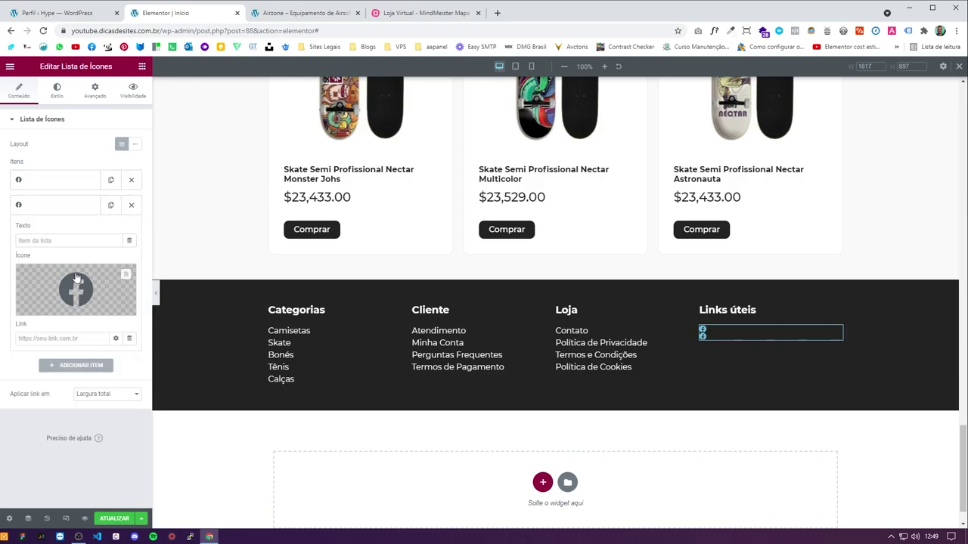
{"action": "left_click", "coordinate": [76, 282]}
{"action": "type", "text": "instagram"}
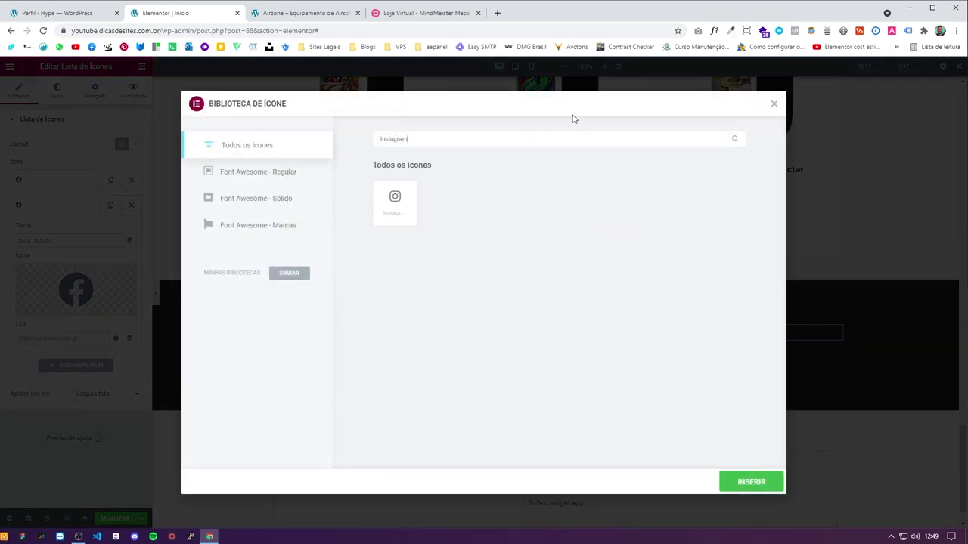
{"action": "left_click", "coordinate": [413, 205]}
{"action": "left_click", "coordinate": [750, 482]}
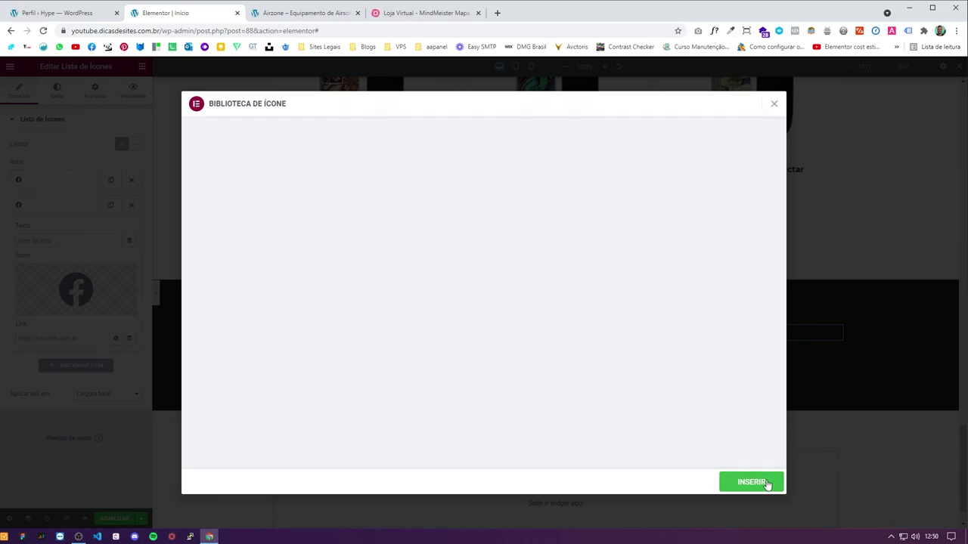
Step: Check the Airzone reference, duplicate the Instagram item and change the copy's icon to WhatsApp
{"action": "left_click", "coordinate": [306, 13]}
{"action": "left_click", "coordinate": [193, 13]}
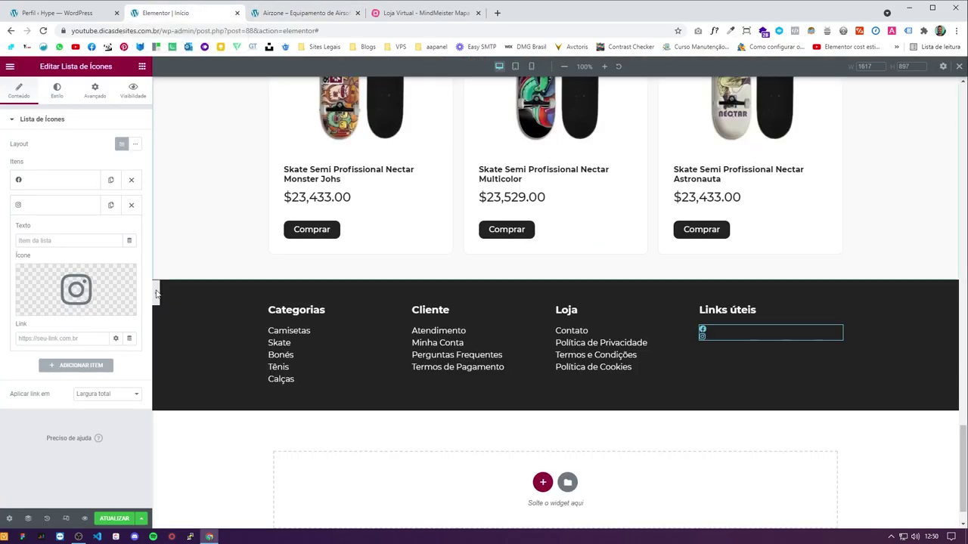
{"action": "left_click", "coordinate": [83, 205]}
{"action": "left_click", "coordinate": [111, 205]}
{"action": "left_click", "coordinate": [59, 264]}
{"action": "left_click", "coordinate": [75, 314]}
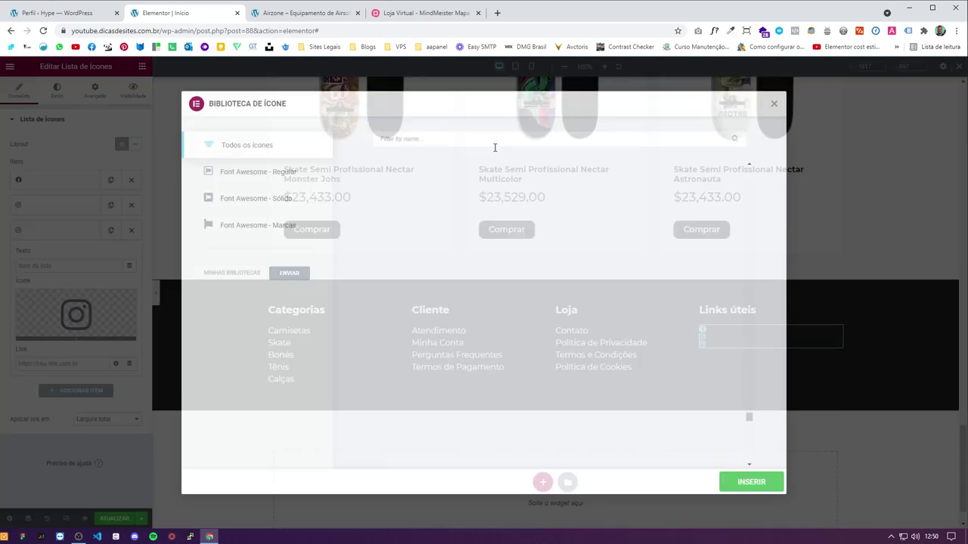
{"action": "left_click", "coordinate": [458, 138]}
{"action": "type", "text": "Whatsapp"}
{"action": "left_click", "coordinate": [402, 203]}
{"action": "left_click", "coordinate": [750, 483]}
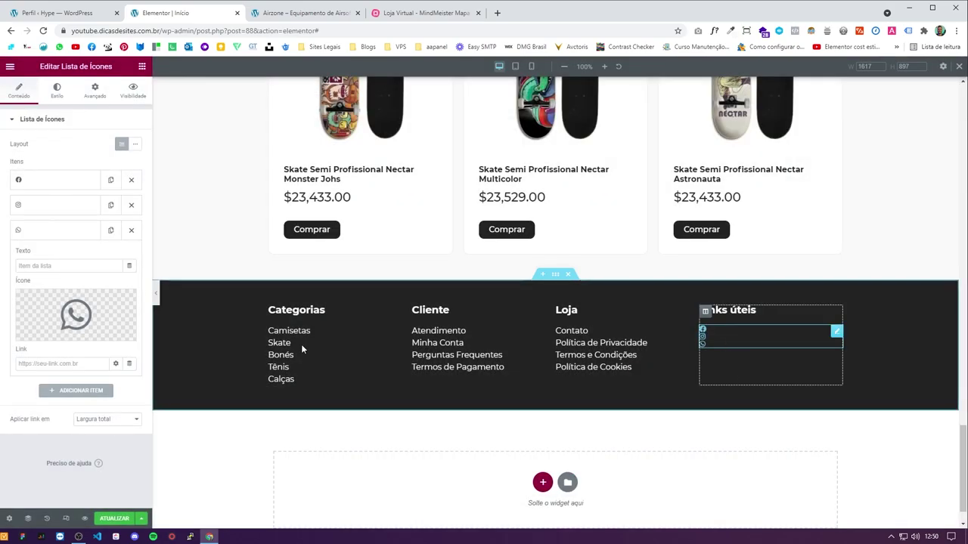
Step: Change the Links úteis icon list's layout to inline
{"action": "left_click", "coordinate": [64, 100]}
{"action": "left_click", "coordinate": [36, 98]}
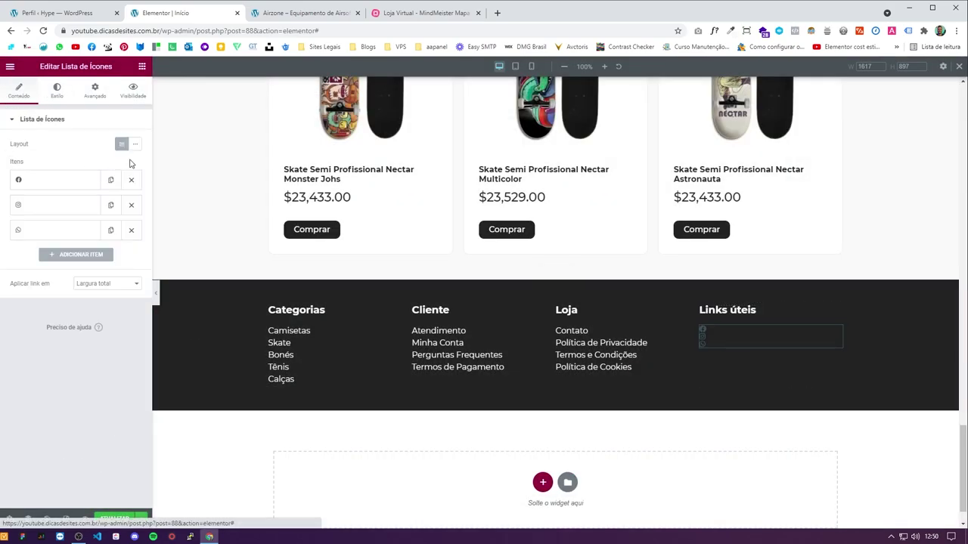
{"action": "left_click", "coordinate": [126, 144]}
Step: Set the social icons' colour to #FFFFFF, matching the list's text colour
{"action": "left_click", "coordinate": [57, 91]}
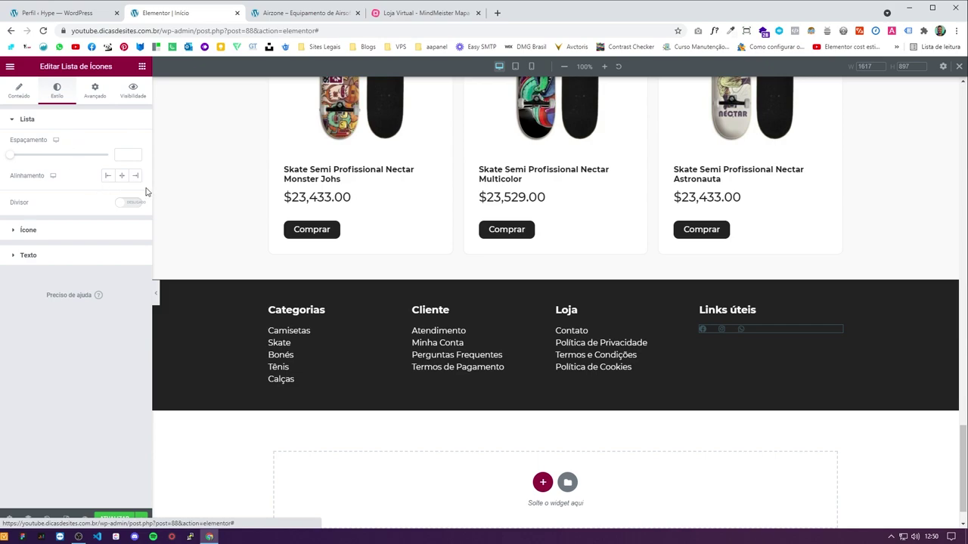
{"action": "left_click", "coordinate": [50, 218]}
{"action": "left_click", "coordinate": [121, 272]}
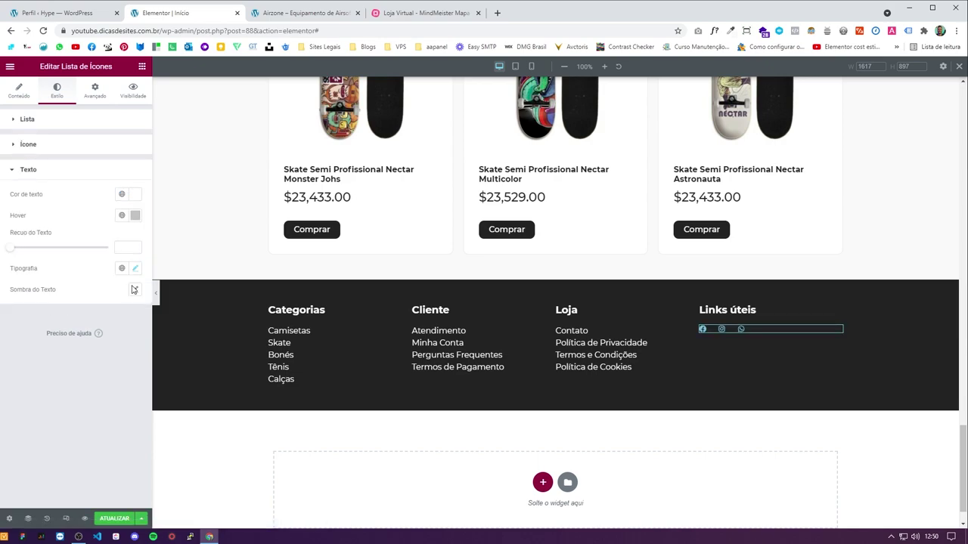
{"action": "left_click", "coordinate": [135, 198]}
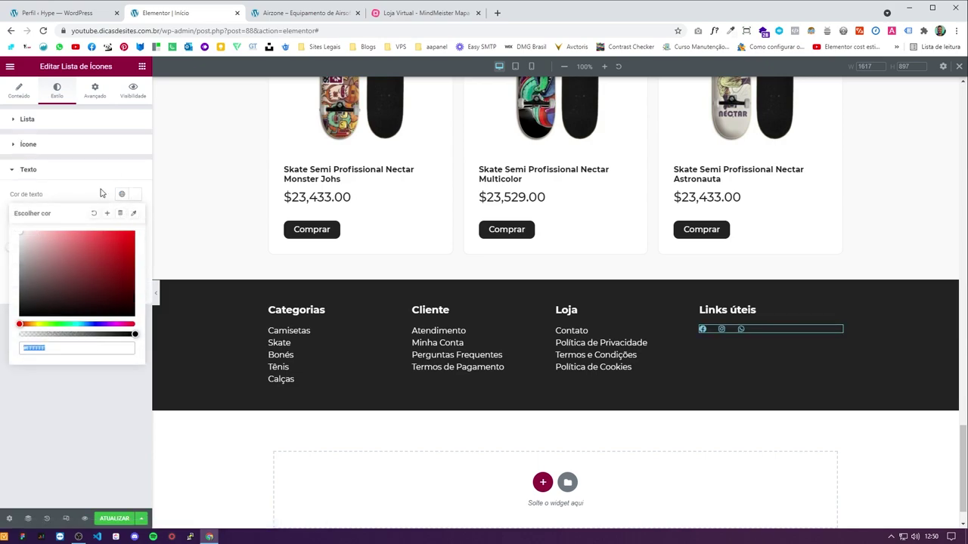
{"action": "left_click", "coordinate": [135, 215]}
{"action": "left_click", "coordinate": [135, 216]}
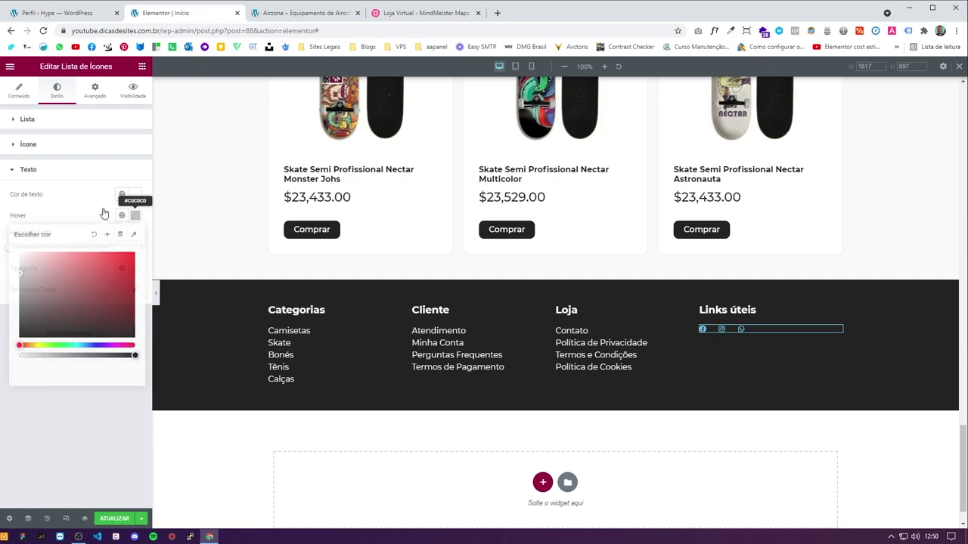
{"action": "left_click", "coordinate": [64, 139]}
{"action": "left_click", "coordinate": [137, 193]}
{"action": "left_click", "coordinate": [135, 168]}
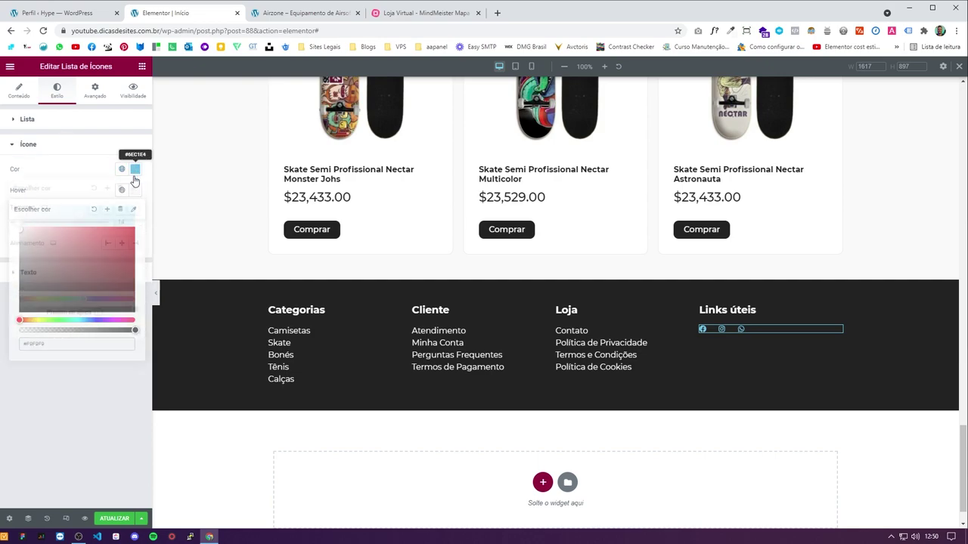
{"action": "type", "text": "#FFFFFF"}
{"action": "left_click", "coordinate": [79, 144]}
{"action": "left_click", "coordinate": [119, 176]}
{"action": "left_click", "coordinate": [121, 190]}
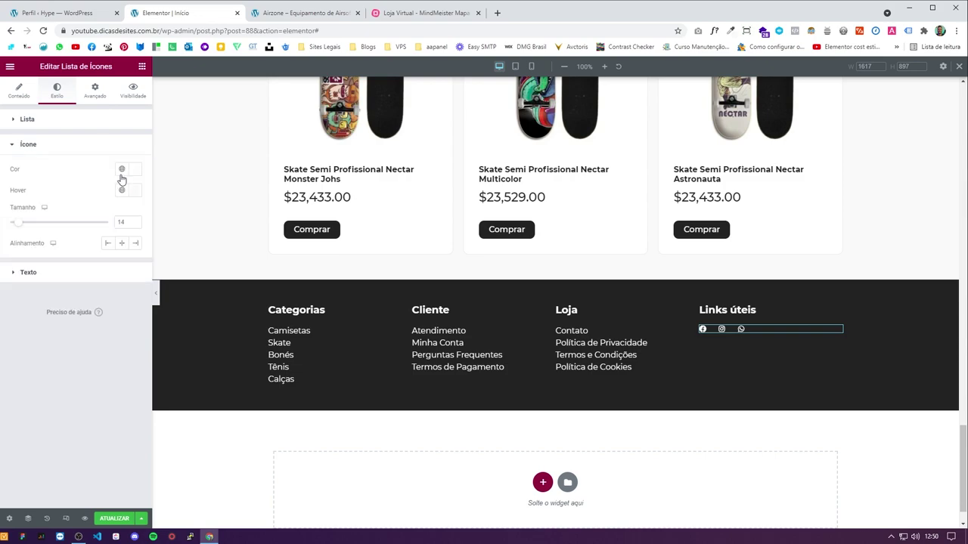
Step: Copy the list's text hover colour, #C0C0C0, to the social icons' hover colour
{"action": "left_click", "coordinate": [61, 195]}
{"action": "left_click", "coordinate": [62, 176]}
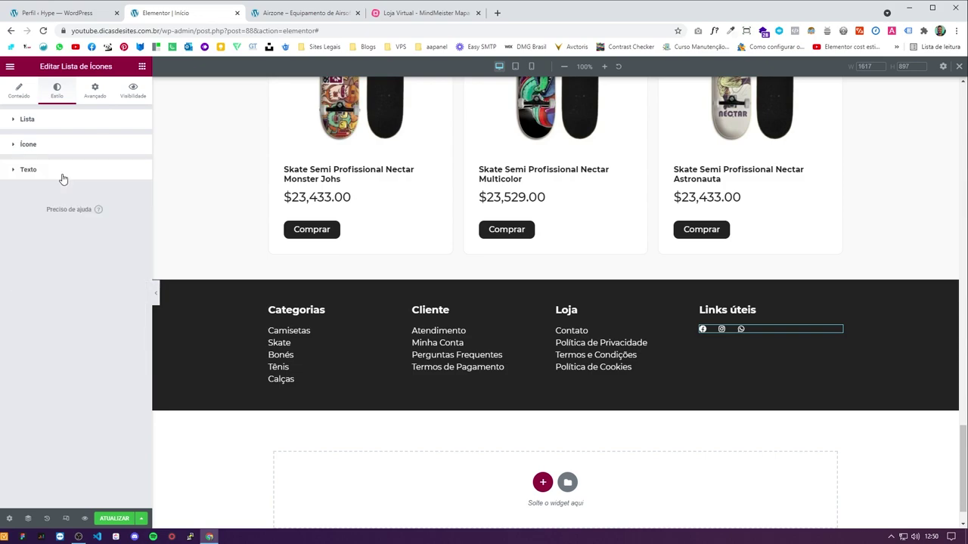
{"action": "left_click", "coordinate": [62, 171]}
{"action": "left_click", "coordinate": [137, 216]}
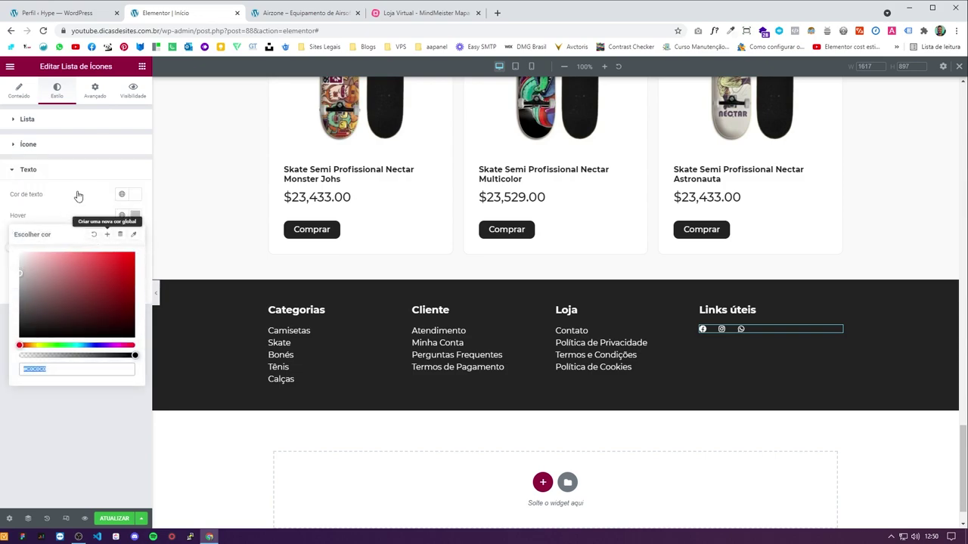
{"action": "left_click", "coordinate": [65, 170]}
{"action": "left_click", "coordinate": [66, 170]}
{"action": "left_click", "coordinate": [82, 145]}
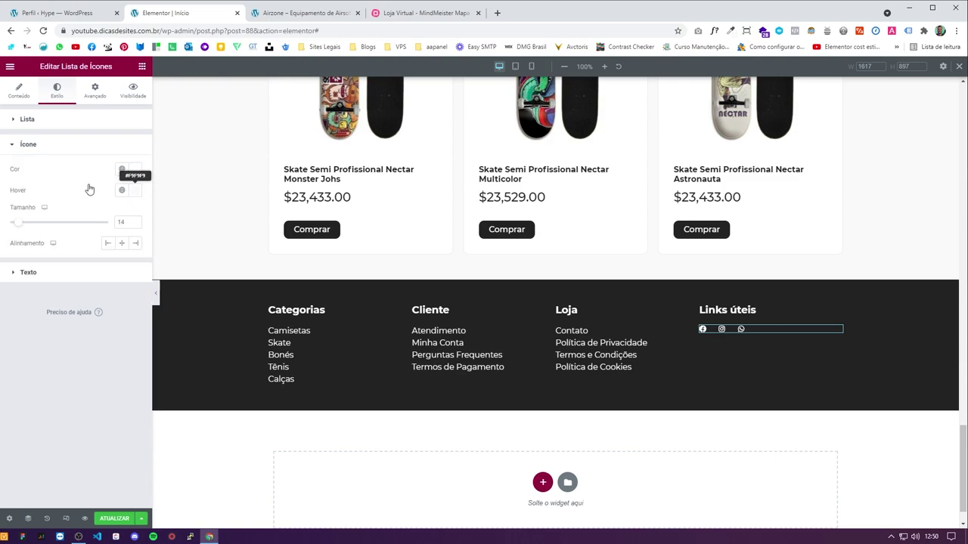
{"action": "left_click", "coordinate": [135, 190]}
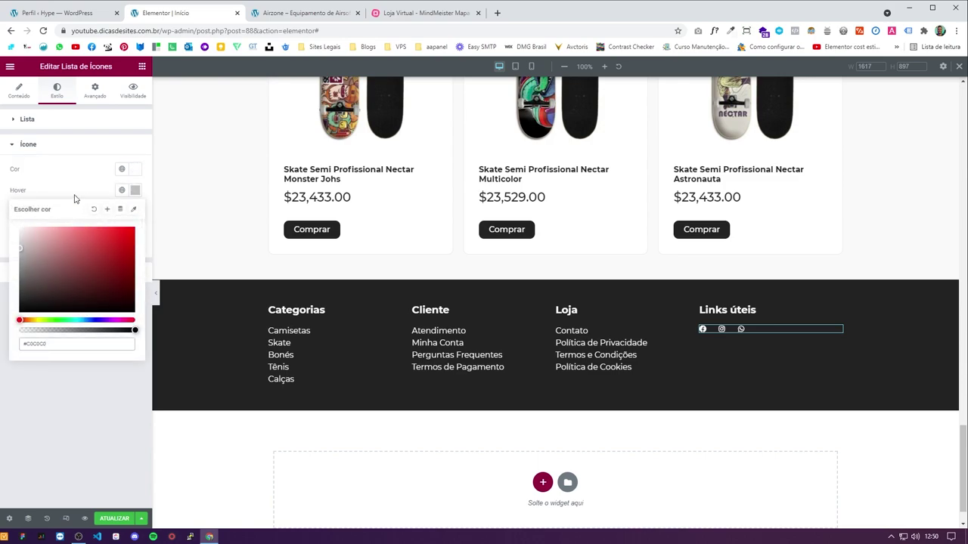
{"action": "left_click", "coordinate": [75, 198]}
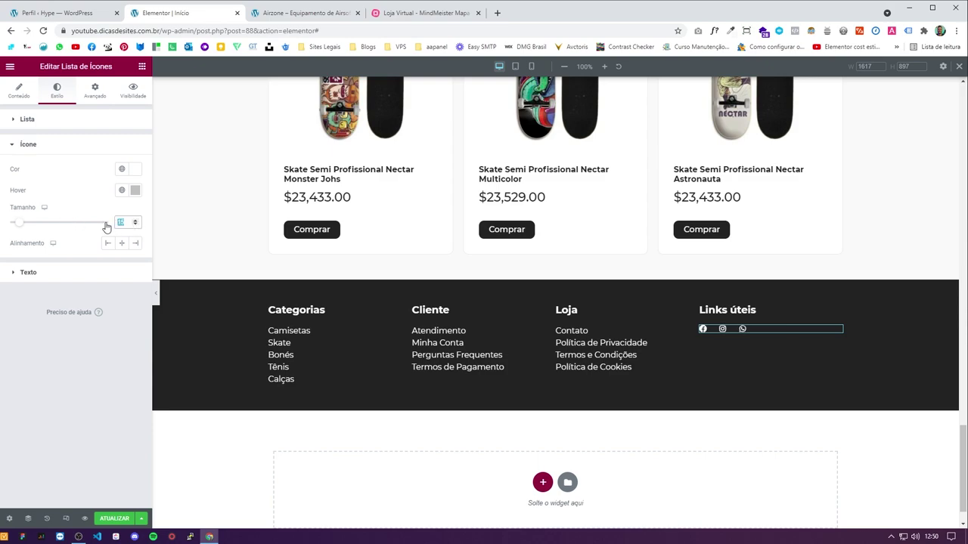
Step: Set the social icons' size to 25 and compare the footer with the Airzone reference
{"action": "type", "text": "25"}
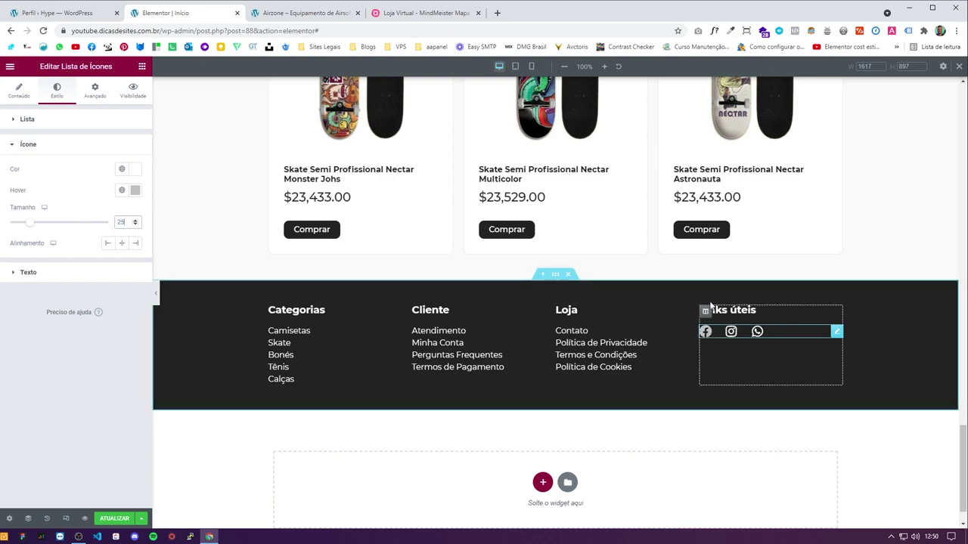
{"action": "left_click", "coordinate": [299, 13]}
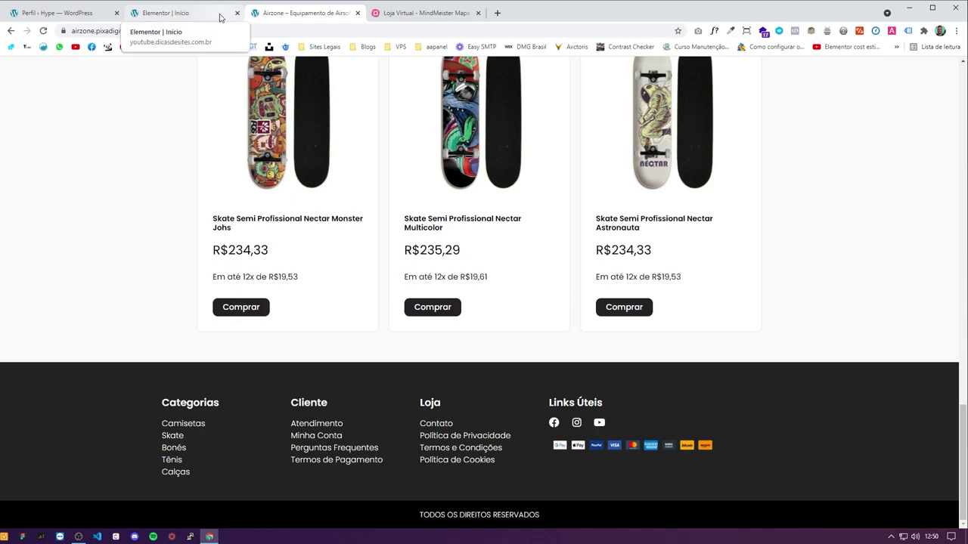
{"action": "left_click", "coordinate": [170, 15]}
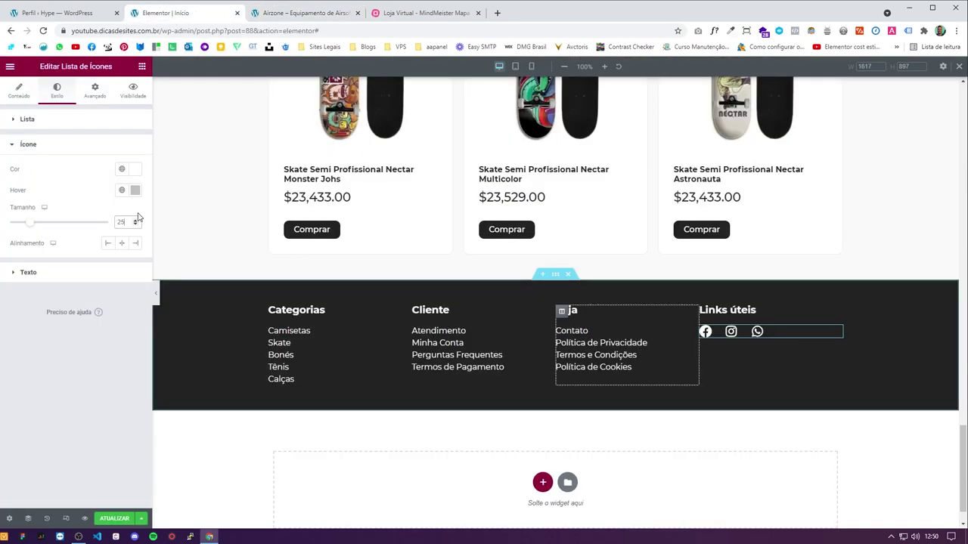
Step: Add an image widget below the social icons and upload formas_pagamento.png as its image
{"action": "left_click", "coordinate": [141, 65]}
{"action": "left_click_drag", "start_coordinate": [39, 208], "coordinate": [753, 354]}
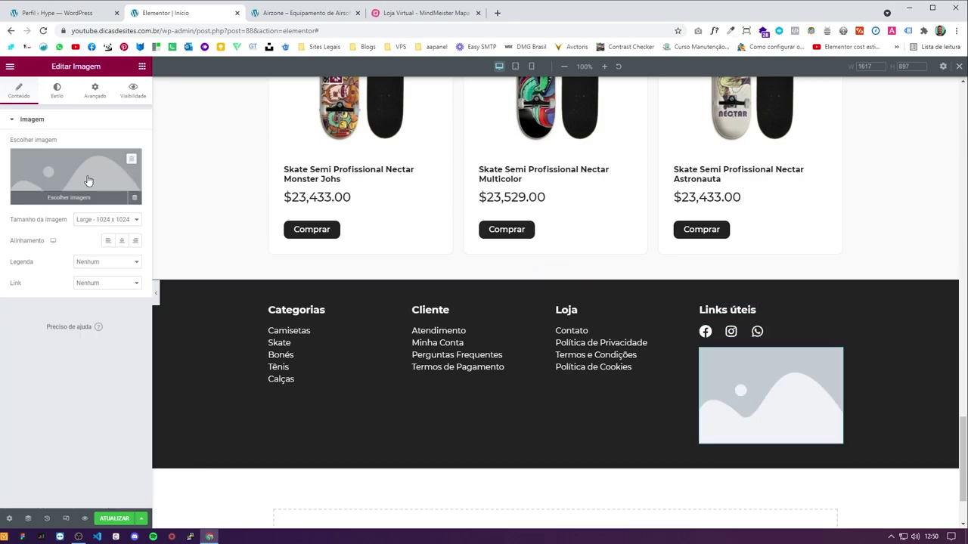
{"action": "left_click", "coordinate": [75, 177]}
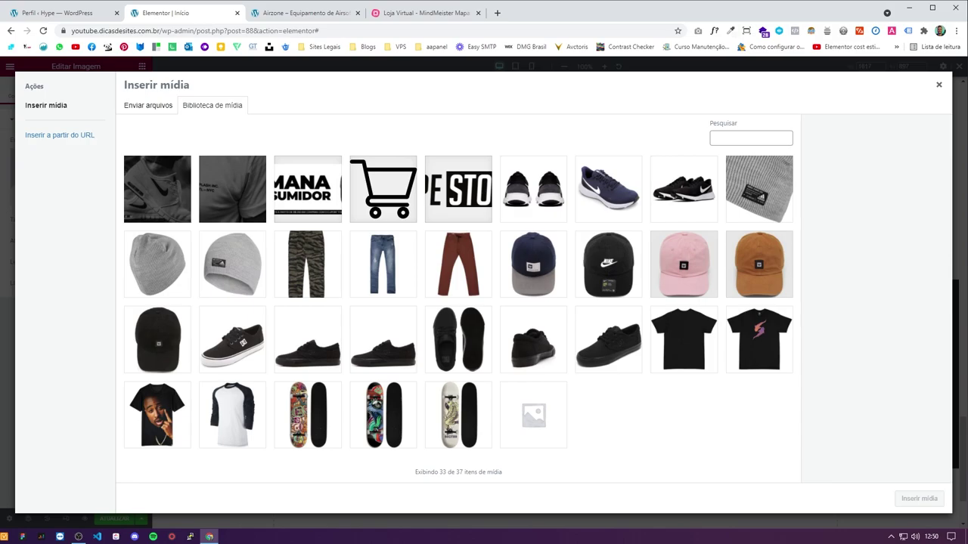
{"action": "key", "text": "alt+Tab"}
{"action": "left_click_drag", "start_coordinate": [576, 360], "coordinate": [615, 232]}
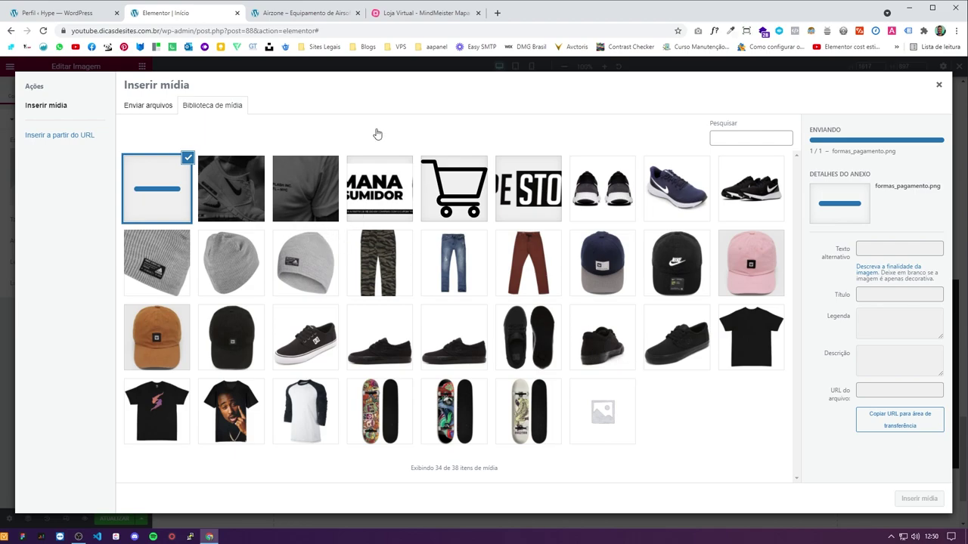
{"action": "left_click", "coordinate": [930, 501]}
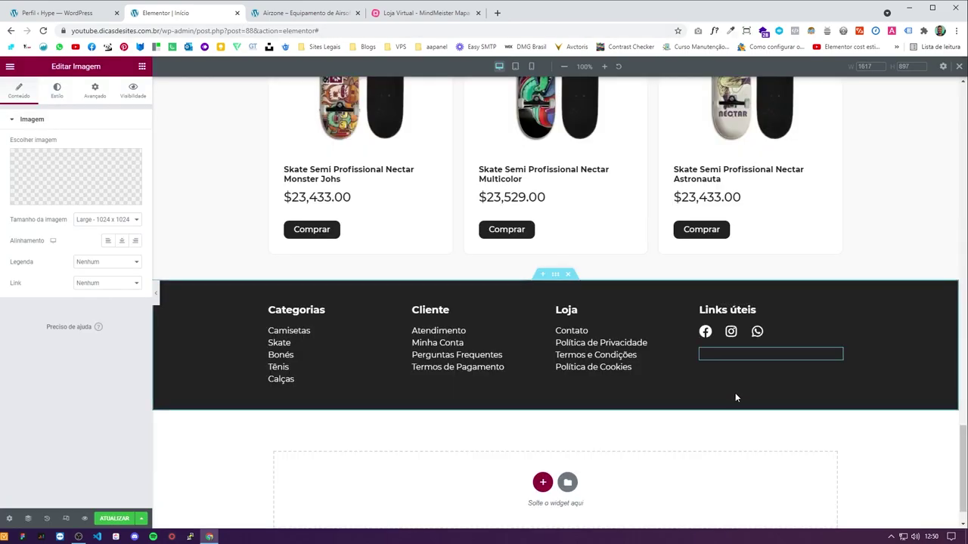
Step: Check the footer with the editing panel hidden and set the payment methods image's width to 80%
{"action": "left_click", "coordinate": [156, 292]}
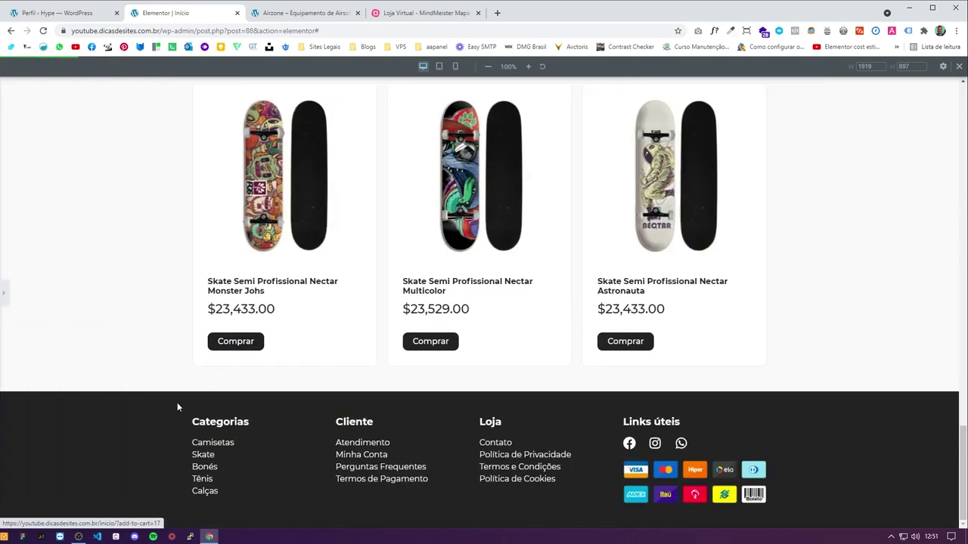
{"action": "left_click", "coordinate": [4, 292]}
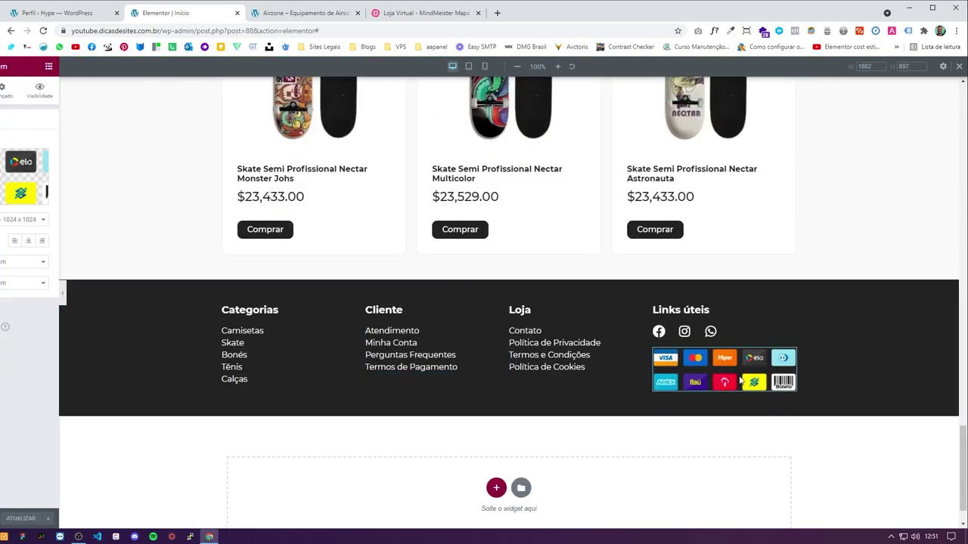
{"action": "left_click", "coordinate": [56, 91]}
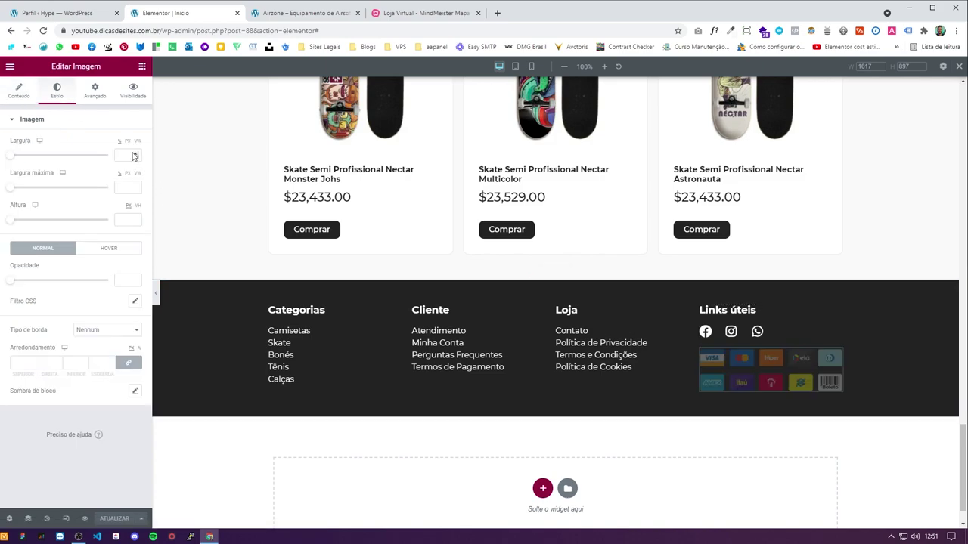
{"action": "left_click", "coordinate": [123, 154]}
{"action": "type", "text": "50"}
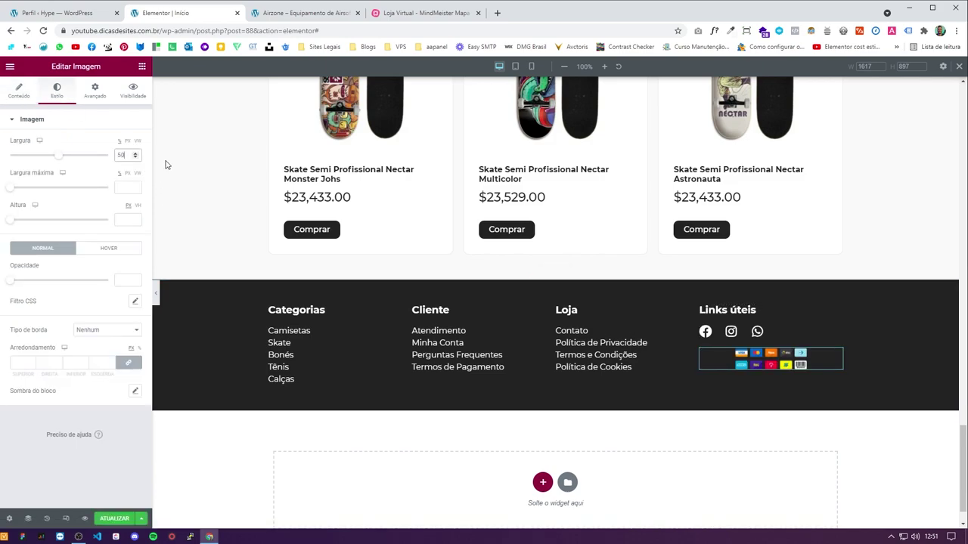
{"action": "key", "text": "BackSpace"}
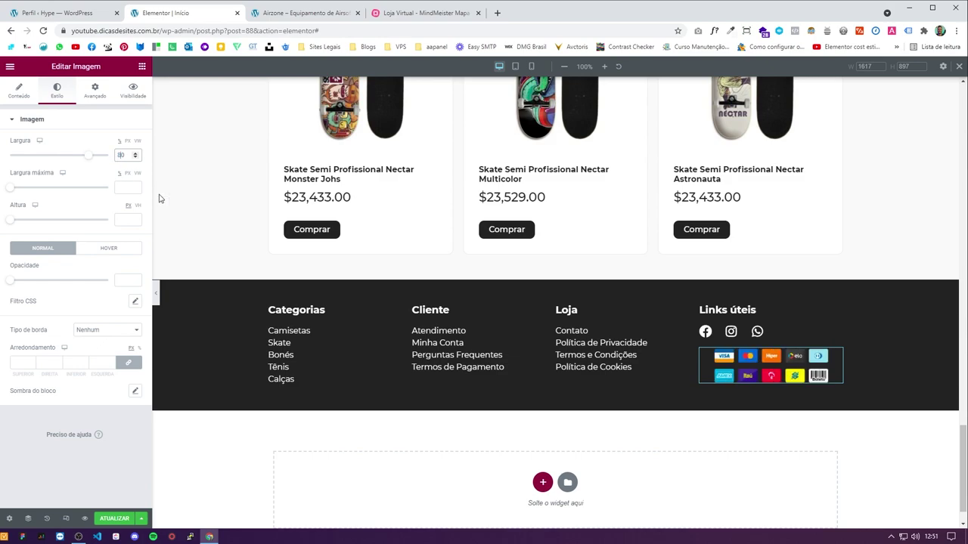
Step: Align the payment methods image to the left and add a single-column section below the footer
{"action": "left_click", "coordinate": [19, 91]}
{"action": "left_click", "coordinate": [107, 242]}
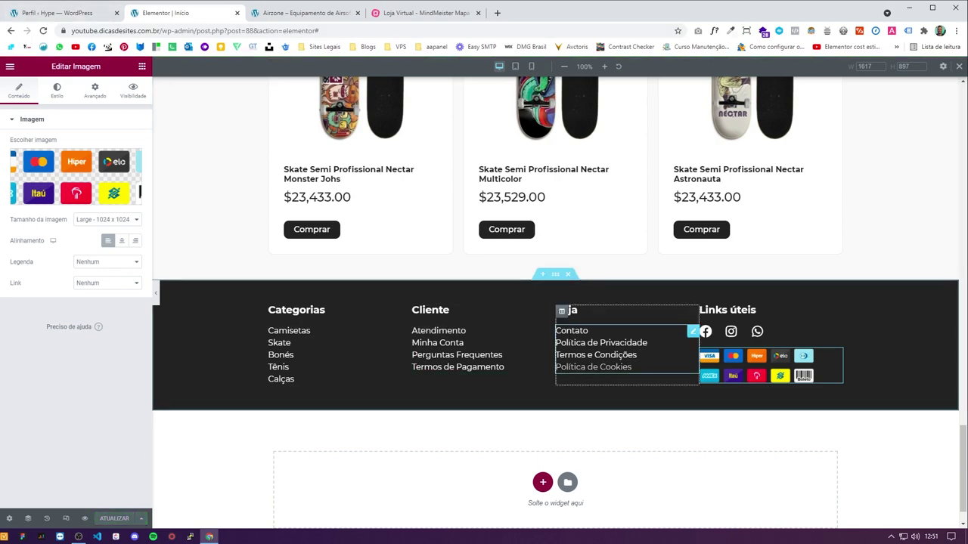
{"action": "left_click", "coordinate": [540, 484]}
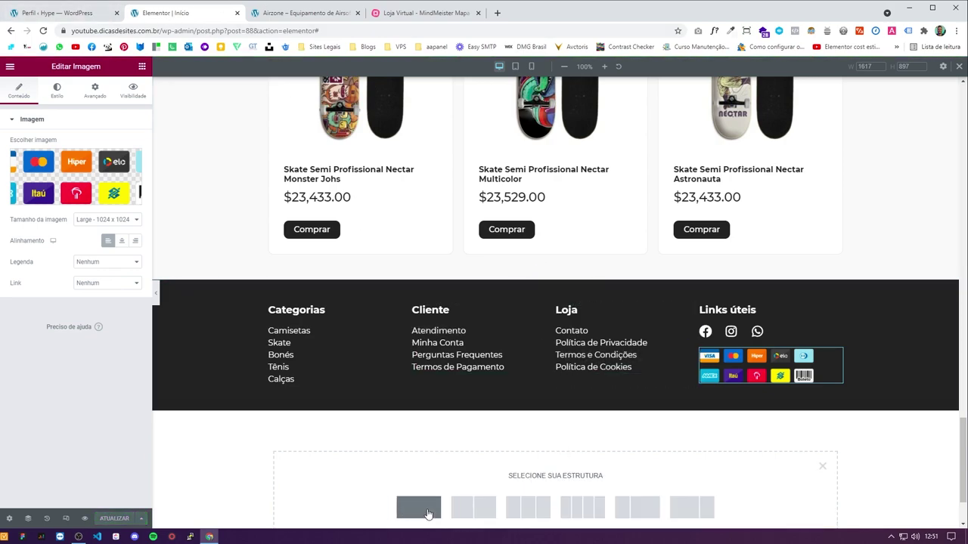
{"action": "left_click", "coordinate": [420, 510]}
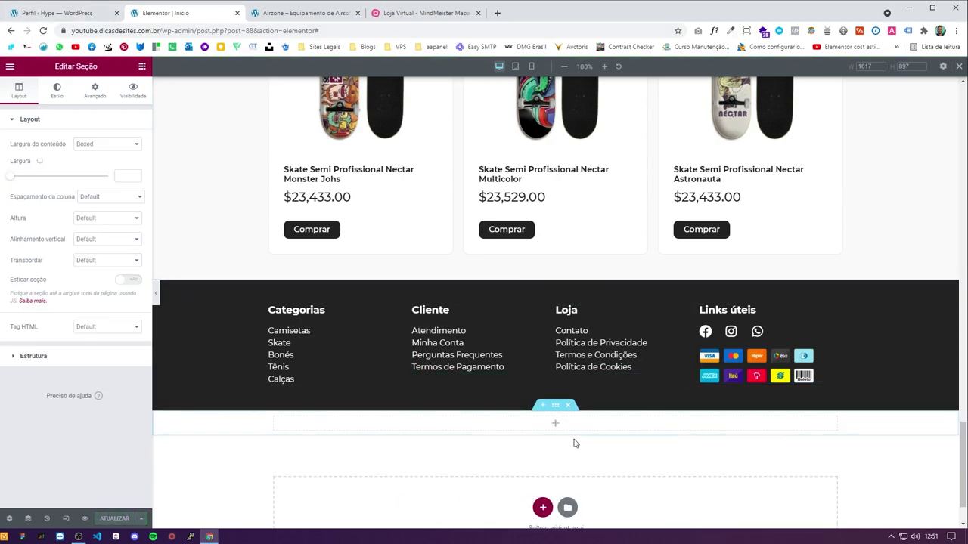
Step: Give the new section below the footer a classic background in #232323
{"action": "left_click", "coordinate": [58, 94]}
{"action": "left_click", "coordinate": [94, 165]}
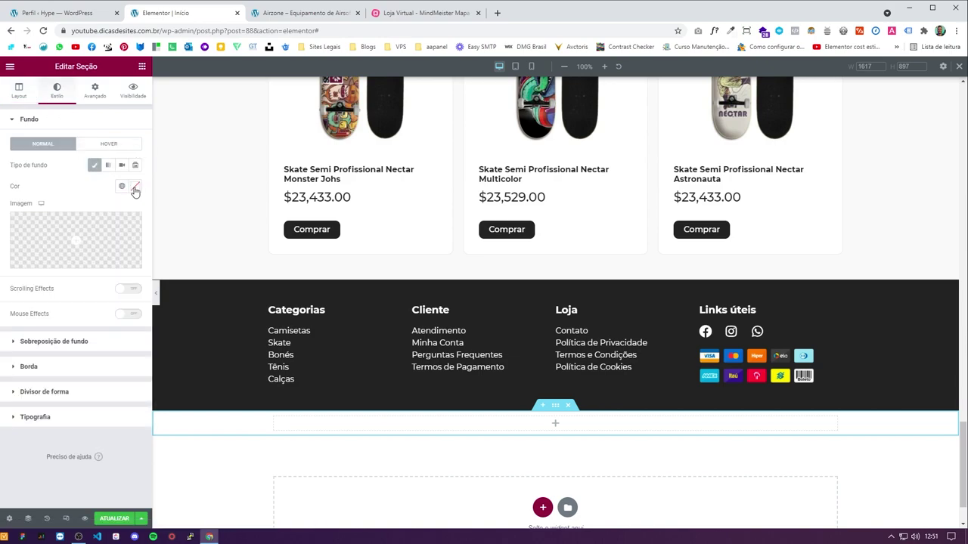
{"action": "left_click", "coordinate": [135, 188]}
{"action": "type", "text": "232323"}
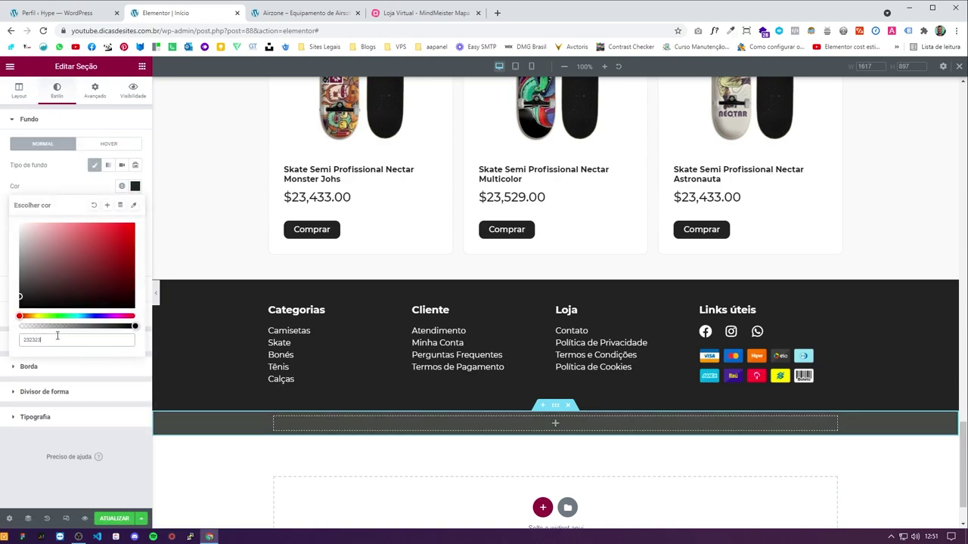
{"action": "left_click", "coordinate": [62, 178]}
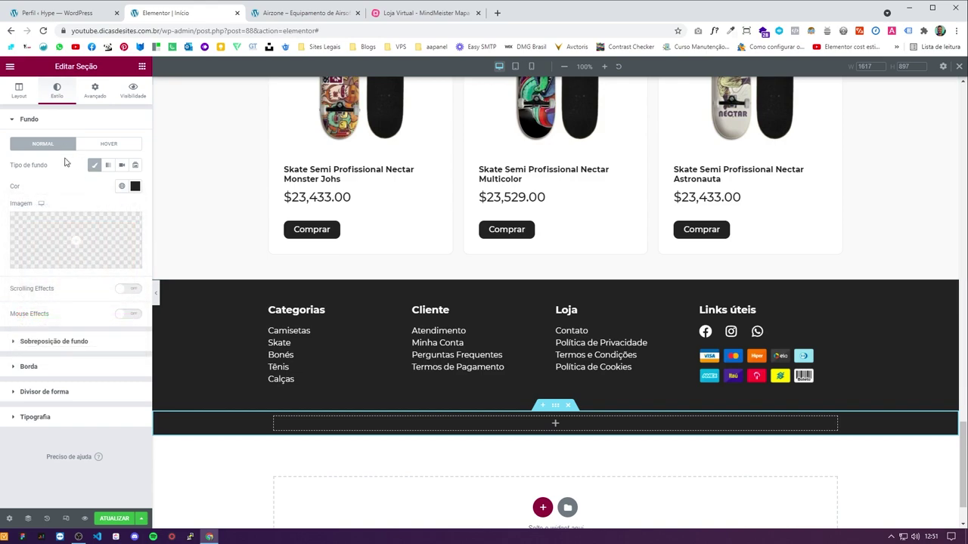
Step: Adjust the new section's background shade to #232324 and check the footer with the editing panel hidden
{"action": "left_click", "coordinate": [135, 186]}
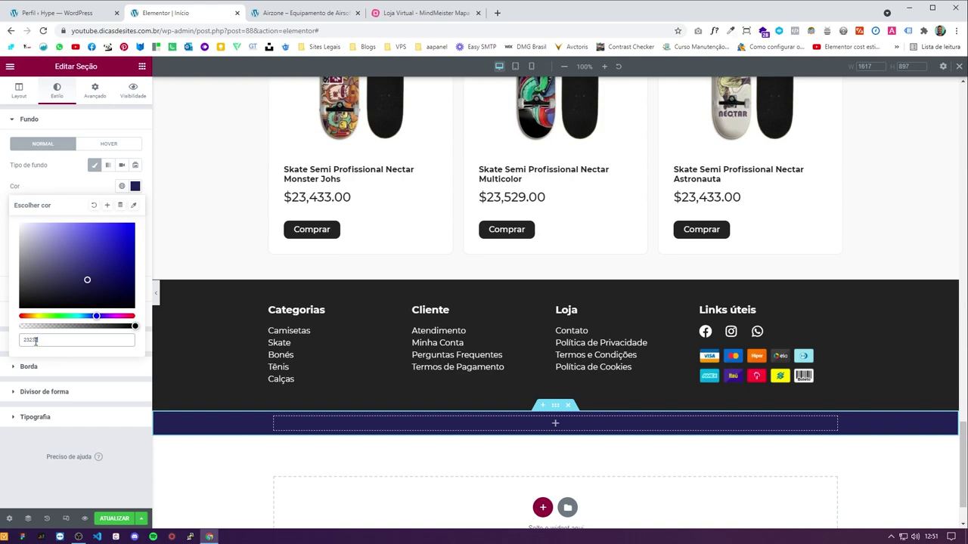
{"action": "left_click", "coordinate": [157, 296]}
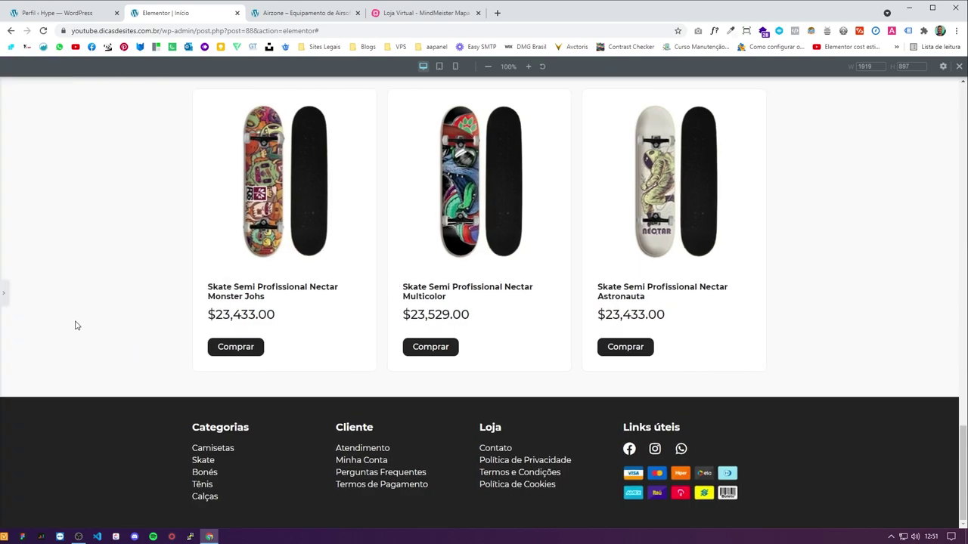
{"action": "left_click", "coordinate": [4, 297]}
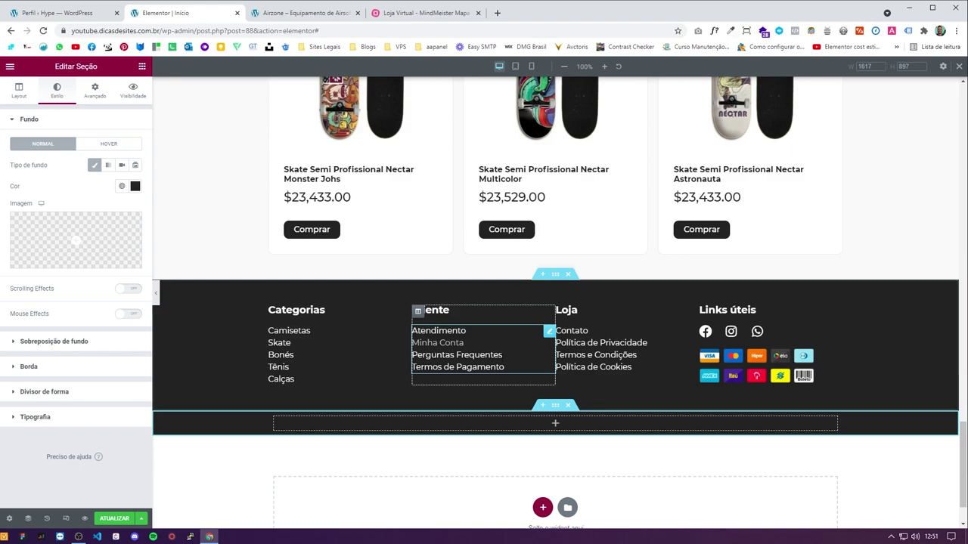
Step: Duplicate the Cliente heading into the new section, change its text to "2021. Todos os direitos reservados" and centre it
{"action": "right_click", "coordinate": [505, 313]}
{"action": "left_click", "coordinate": [551, 335]}
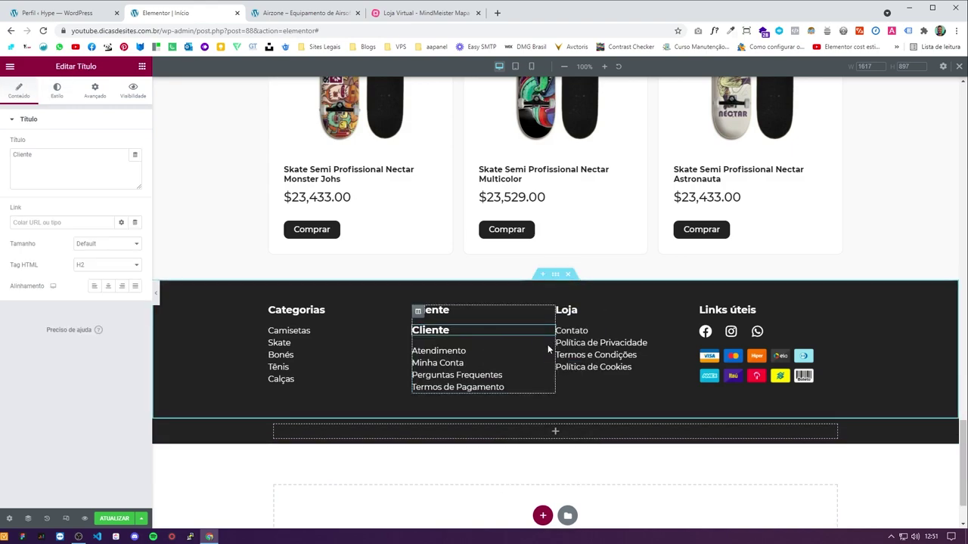
{"action": "left_click_drag", "start_coordinate": [550, 335], "coordinate": [575, 431]}
{"action": "double_click", "coordinate": [77, 171]}
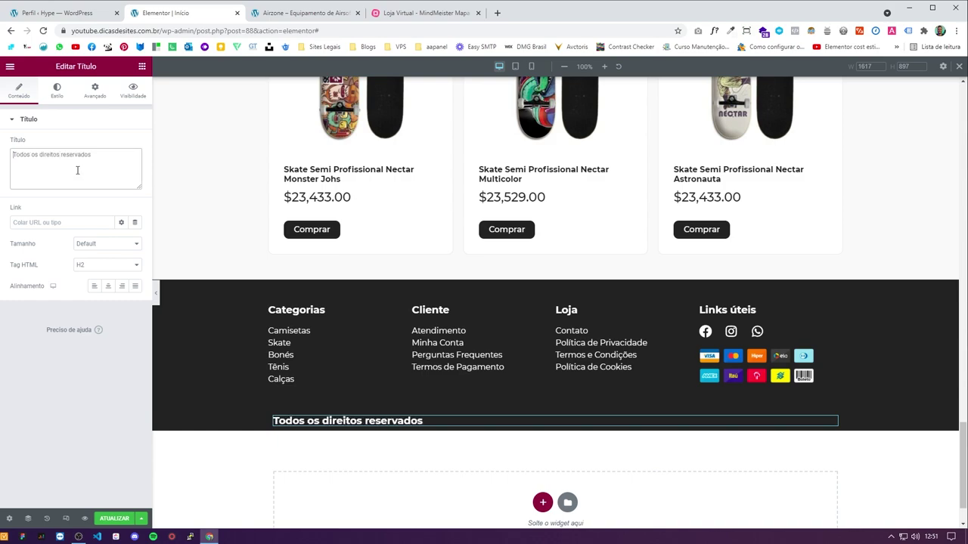
{"action": "type", "text": "2021."}
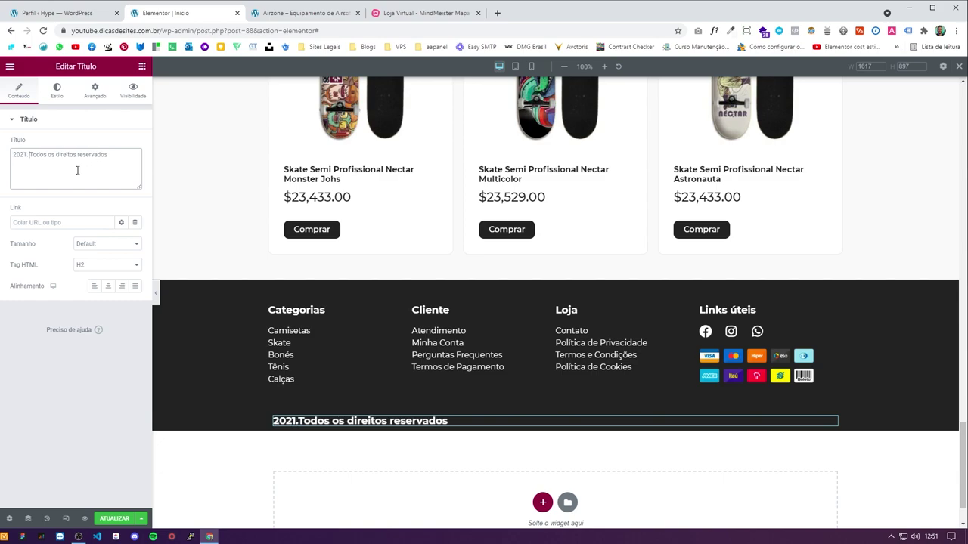
{"action": "left_click", "coordinate": [108, 286]}
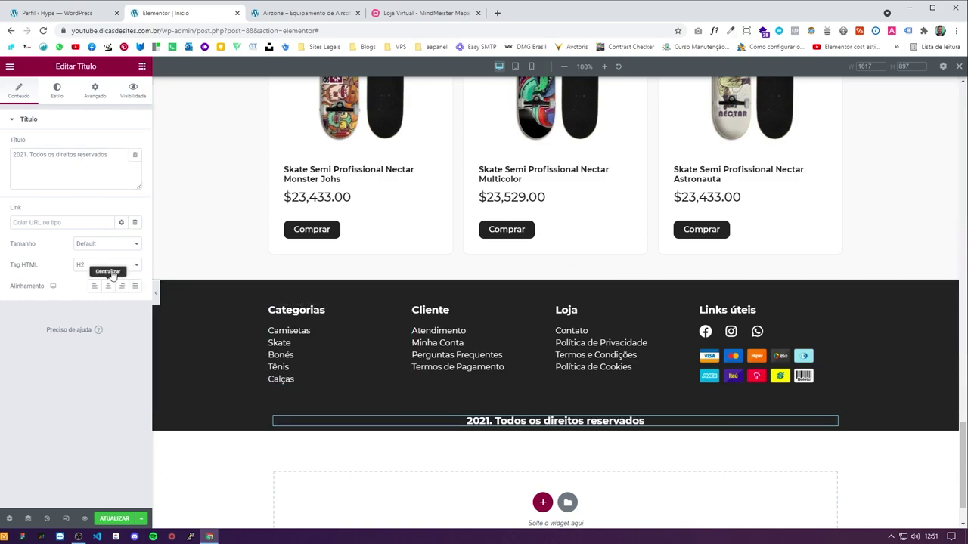
Step: Unlink the copyright title's padding values and set its top and bottom padding to 10
{"action": "left_click", "coordinate": [56, 90]}
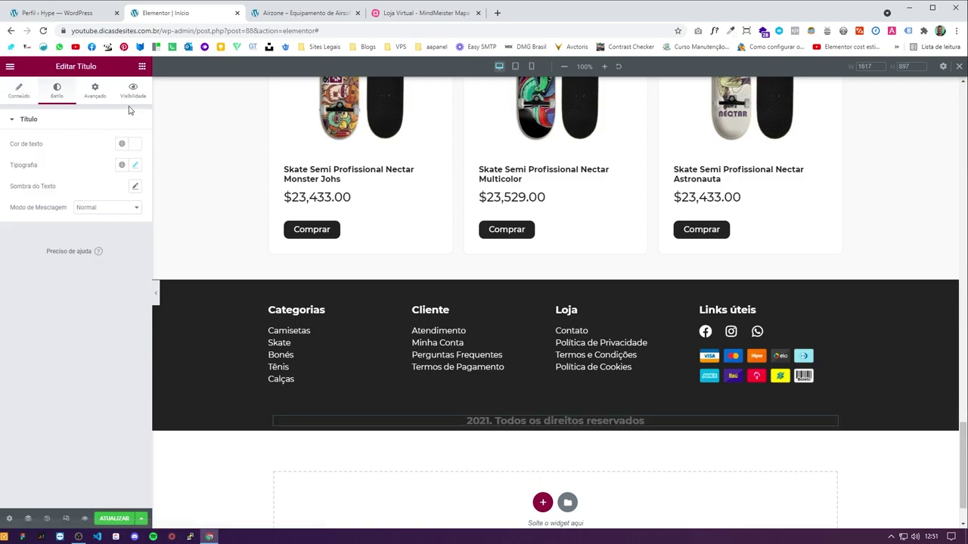
{"action": "left_click", "coordinate": [95, 91]}
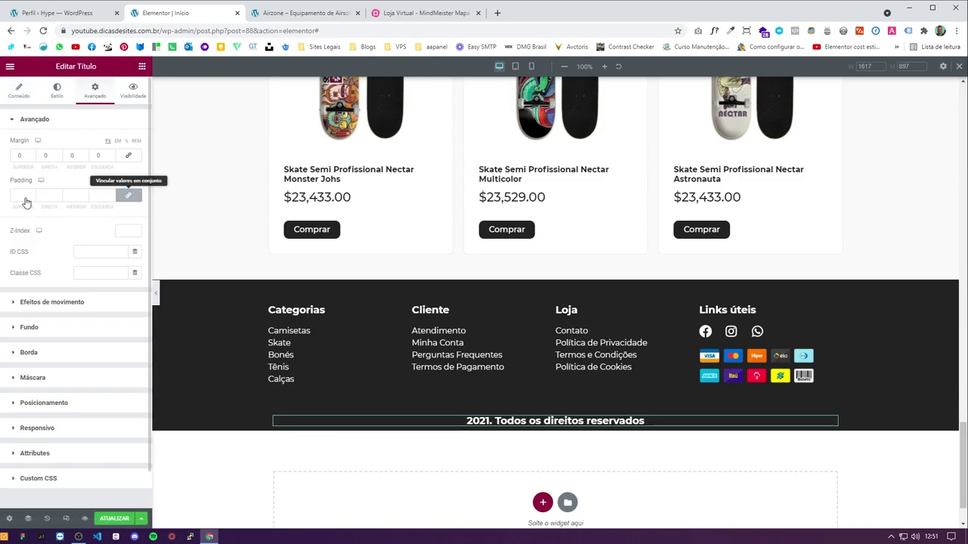
{"action": "left_click", "coordinate": [128, 195]}
{"action": "left_click", "coordinate": [21, 195]}
{"action": "type", "text": "20"}
{"action": "left_click", "coordinate": [71, 195]}
{"action": "type", "text": "20"}
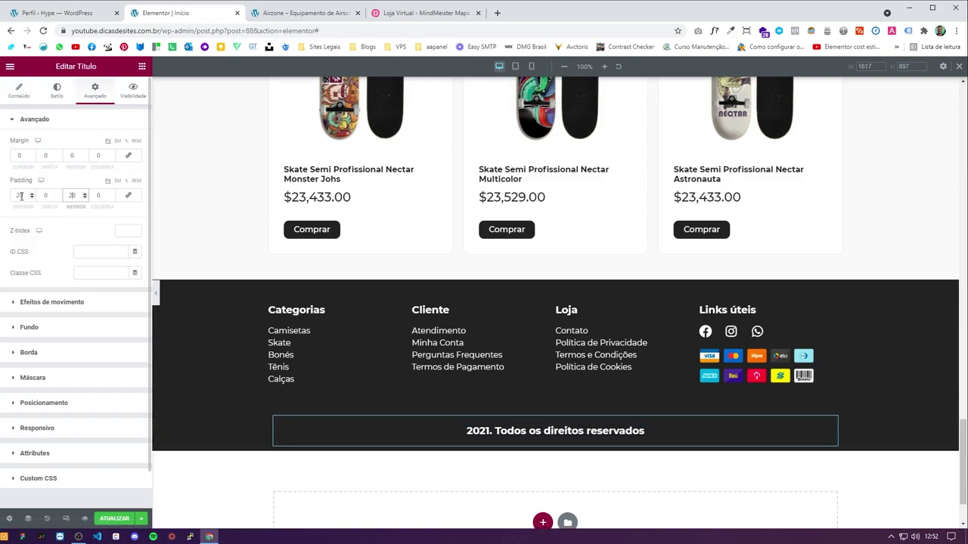
{"action": "double_click", "coordinate": [21, 196]}
{"action": "type", "text": "10"}
{"action": "double_click", "coordinate": [71, 195]}
{"action": "type", "text": "10"}
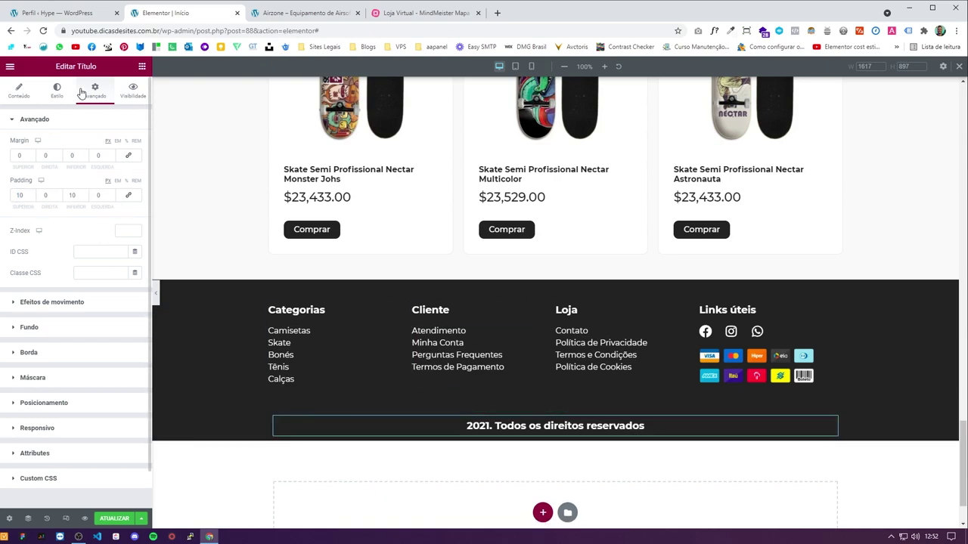
Step: Set the copyright title's font weight to 400 and size to 18, and save the page
{"action": "left_click", "coordinate": [9, 100]}
{"action": "left_click", "coordinate": [57, 91]}
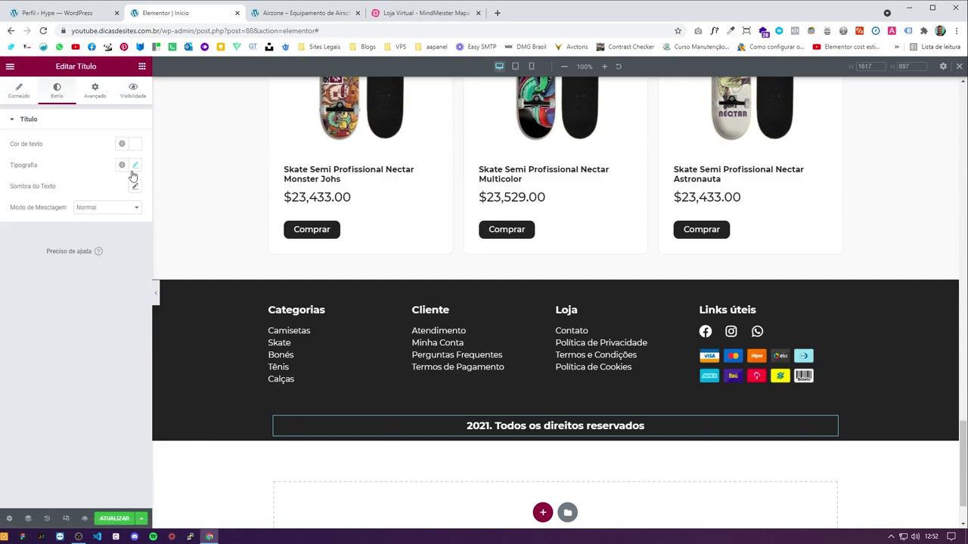
{"action": "left_click", "coordinate": [136, 165]}
{"action": "left_click", "coordinate": [111, 266]}
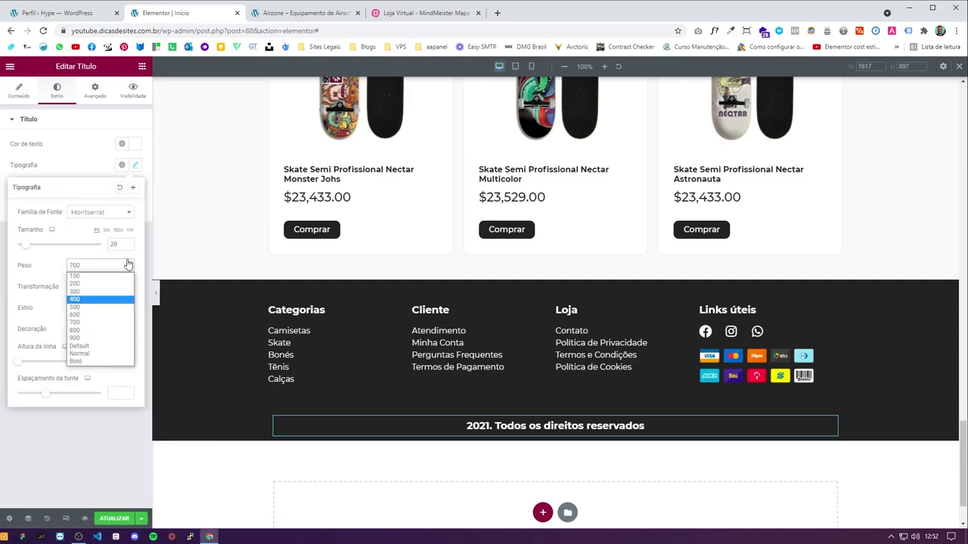
{"action": "key", "text": "Return"}
{"action": "type", "text": "18"}
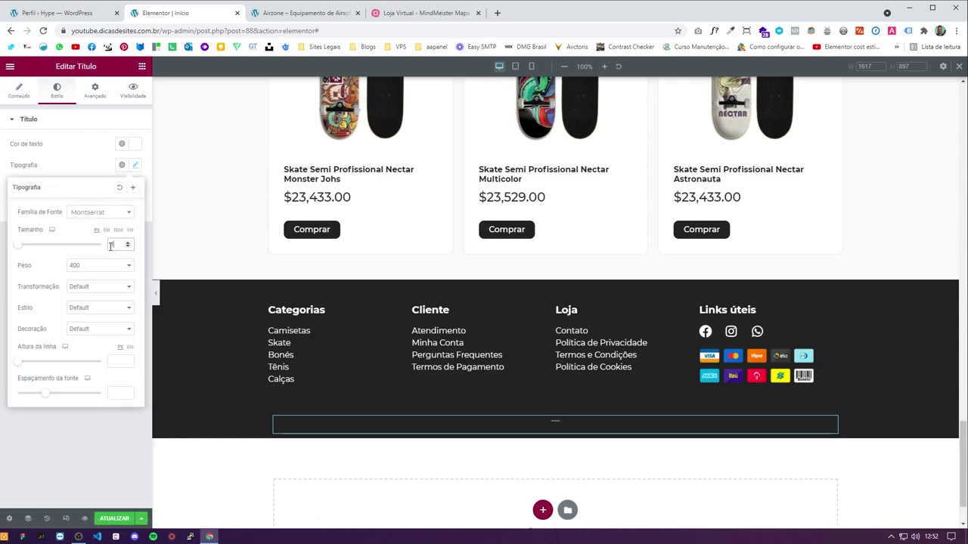
{"action": "left_click", "coordinate": [110, 519]}
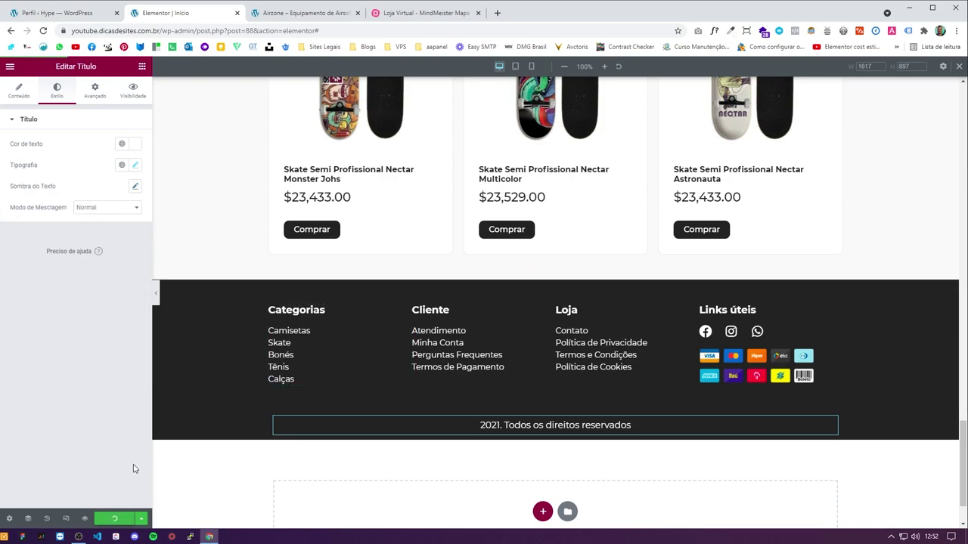
Step: Set the copyright section's background colour to #1D1D1E, save the page and check the footer with the editing panel hidden
{"action": "left_click", "coordinate": [157, 303]}
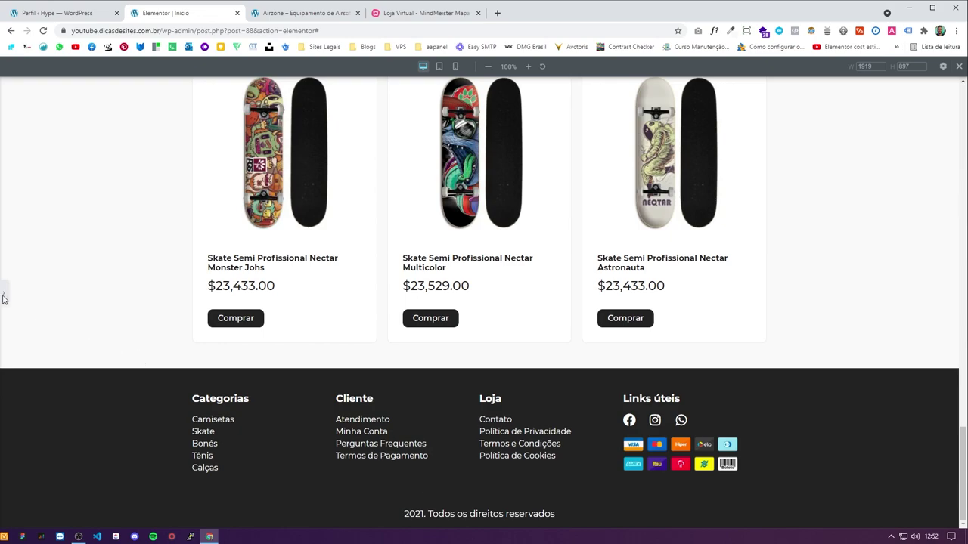
{"action": "left_click", "coordinate": [2, 299]}
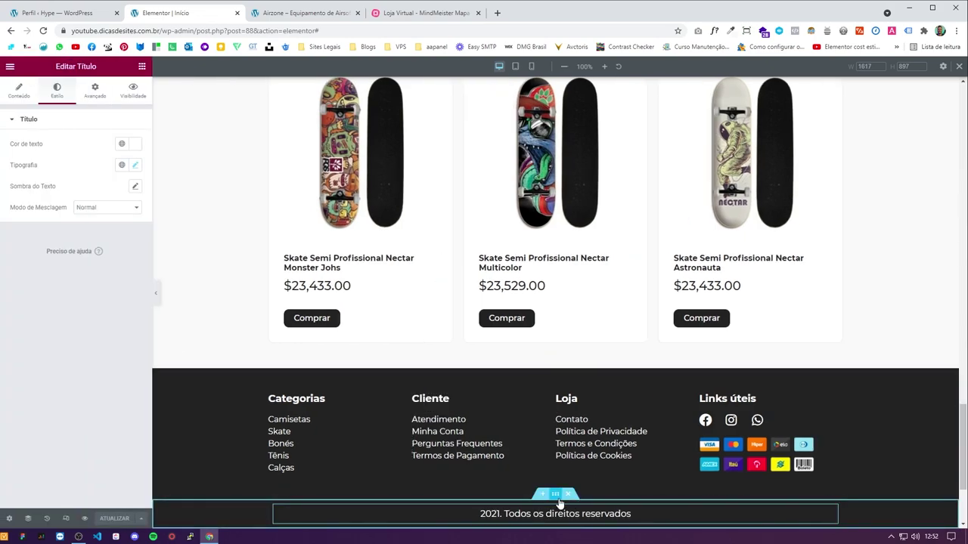
{"action": "left_click", "coordinate": [135, 186]}
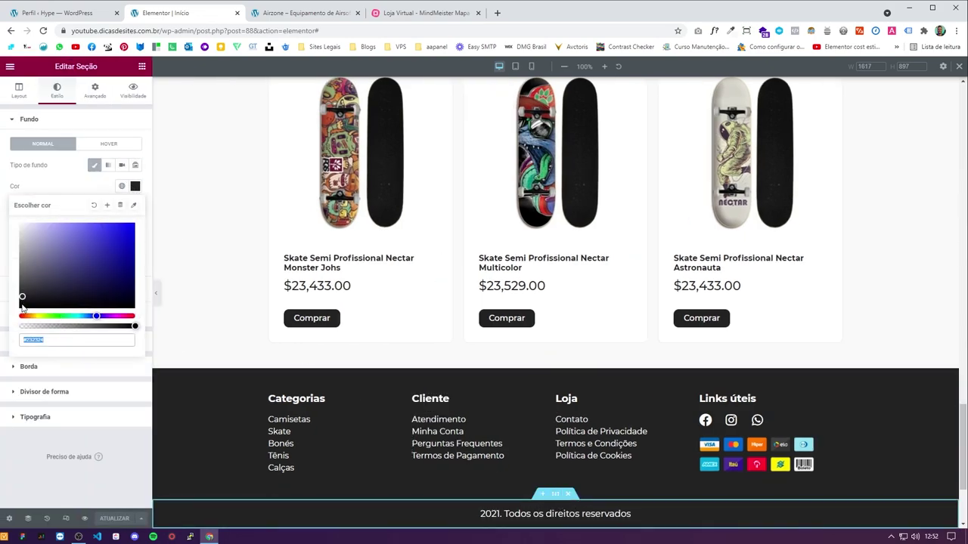
{"action": "type", "text": "#1D1D1E"}
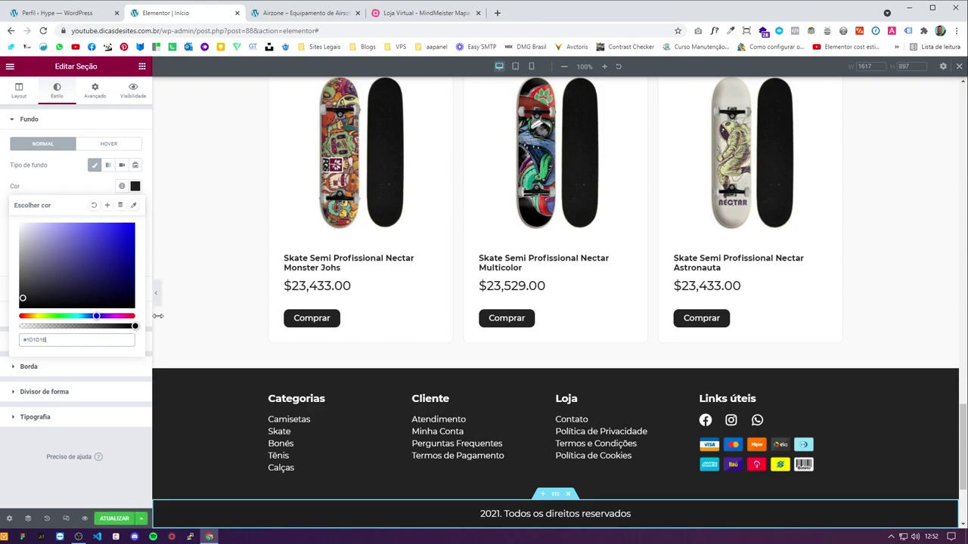
{"action": "left_click", "coordinate": [155, 303]}
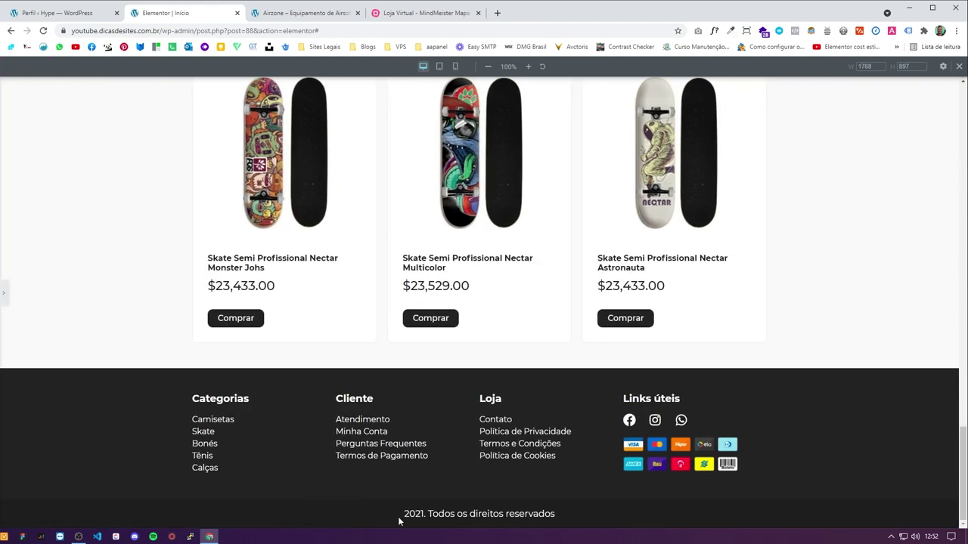
{"action": "left_click", "coordinate": [8, 292]}
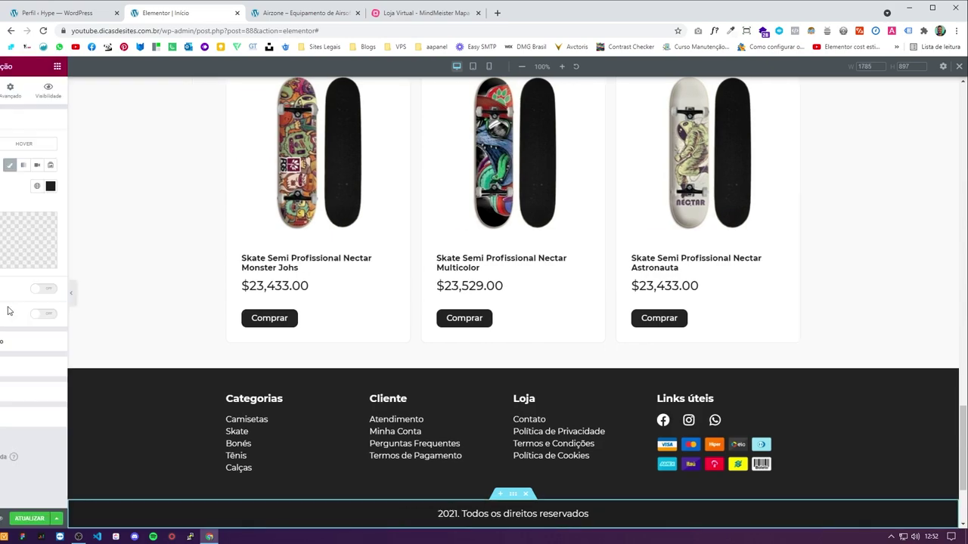
{"action": "left_click", "coordinate": [136, 186]}
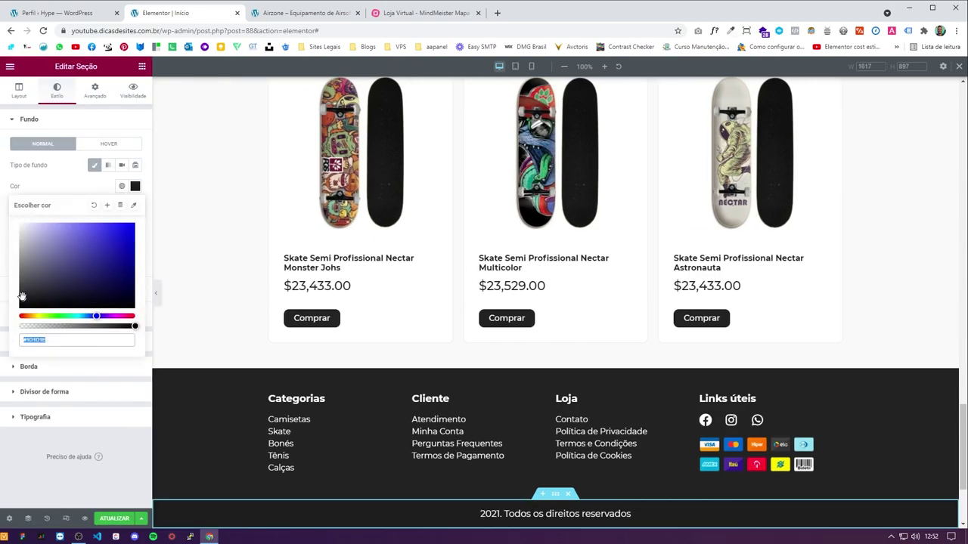
{"action": "left_click", "coordinate": [117, 522]}
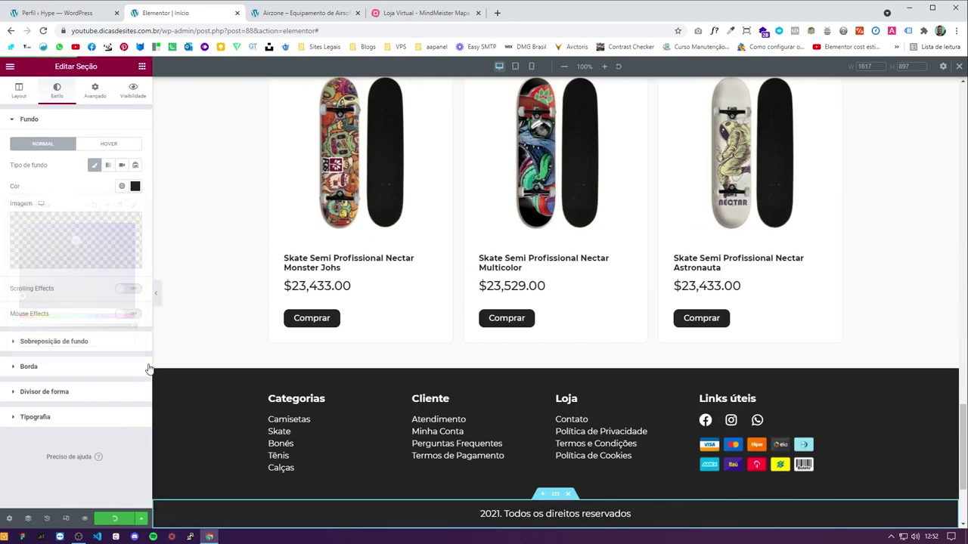
{"action": "left_click", "coordinate": [155, 293]}
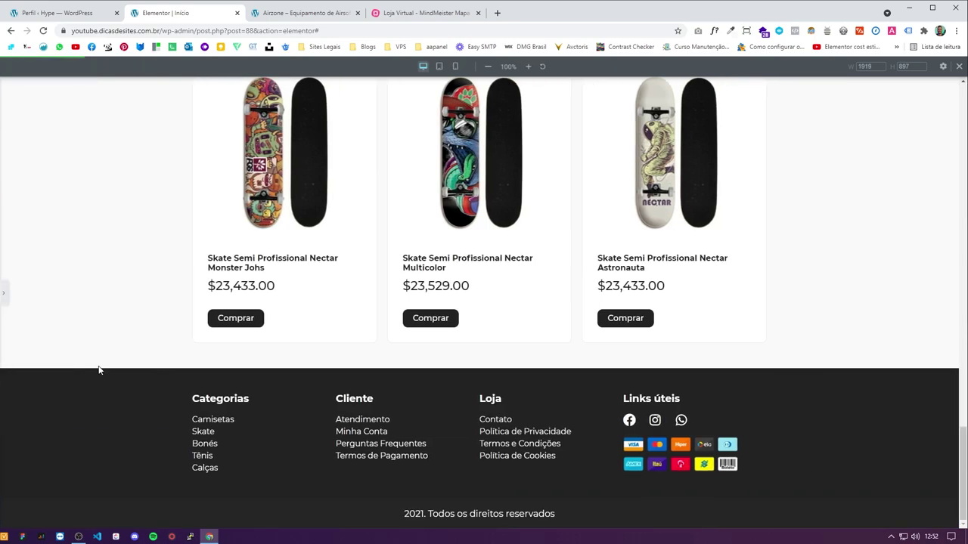
Step: In the tablet view, set the footer's Categorias column width to 50%
{"action": "left_click", "coordinate": [4, 291]}
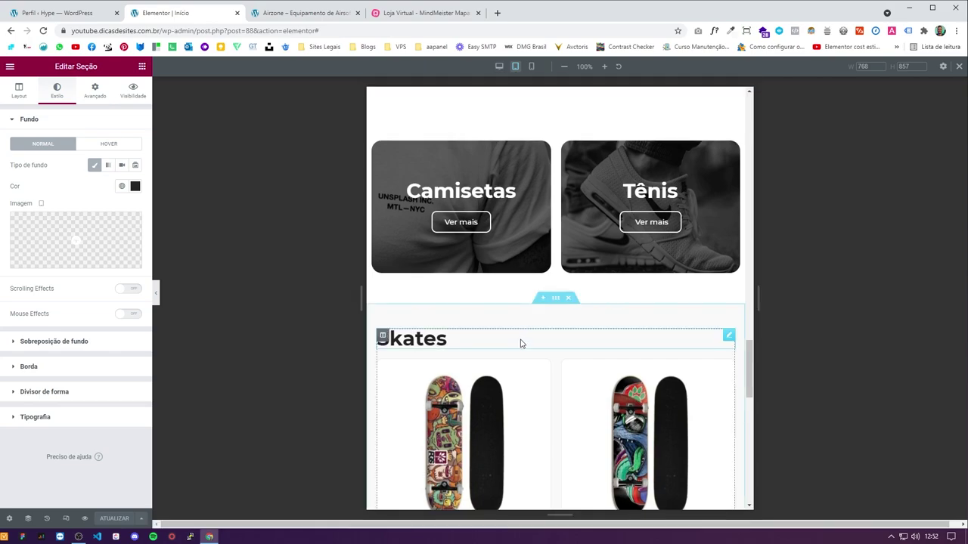
{"action": "scroll", "coordinate": [520, 342], "scroll_direction": "down", "scroll_amount": 10}
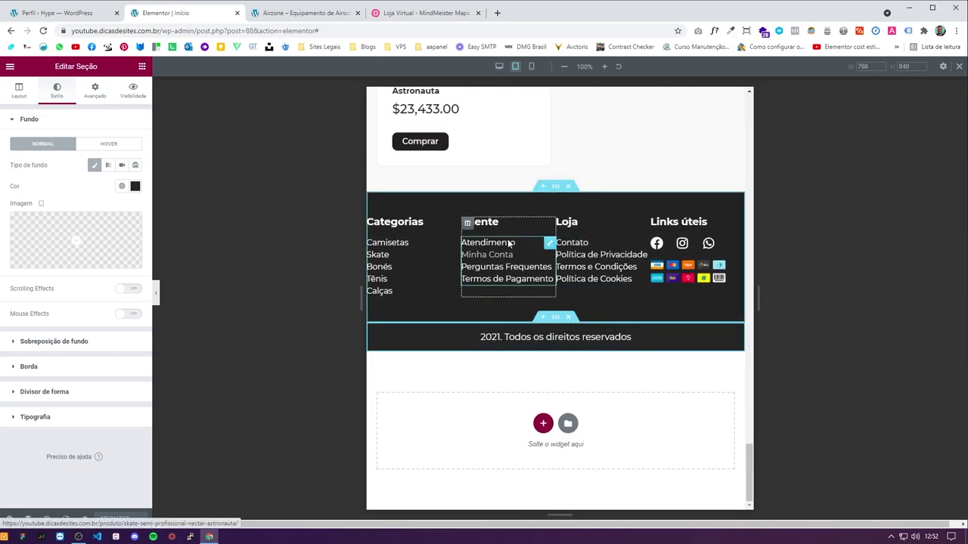
{"action": "left_click", "coordinate": [94, 90]}
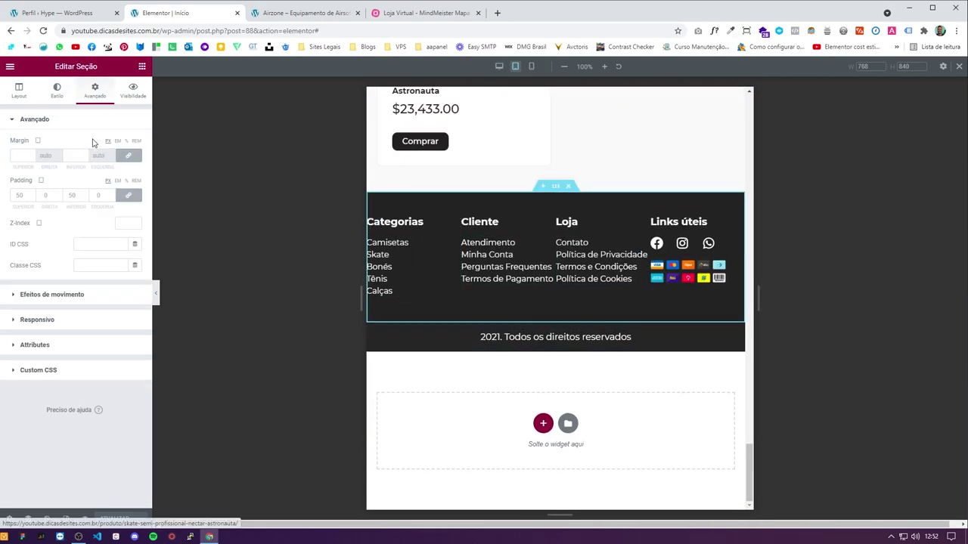
{"action": "left_click", "coordinate": [372, 224]}
{"action": "left_click", "coordinate": [19, 90]}
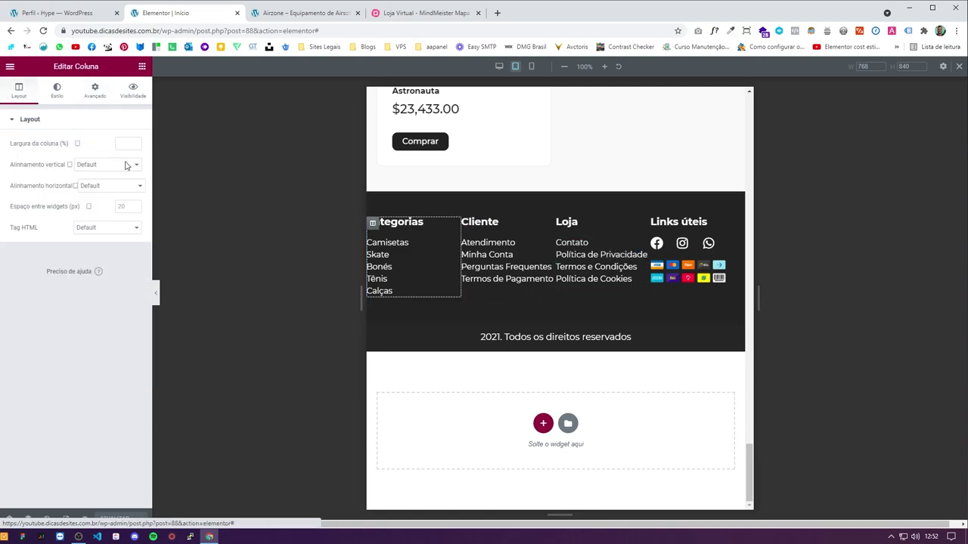
{"action": "left_click", "coordinate": [113, 119]}
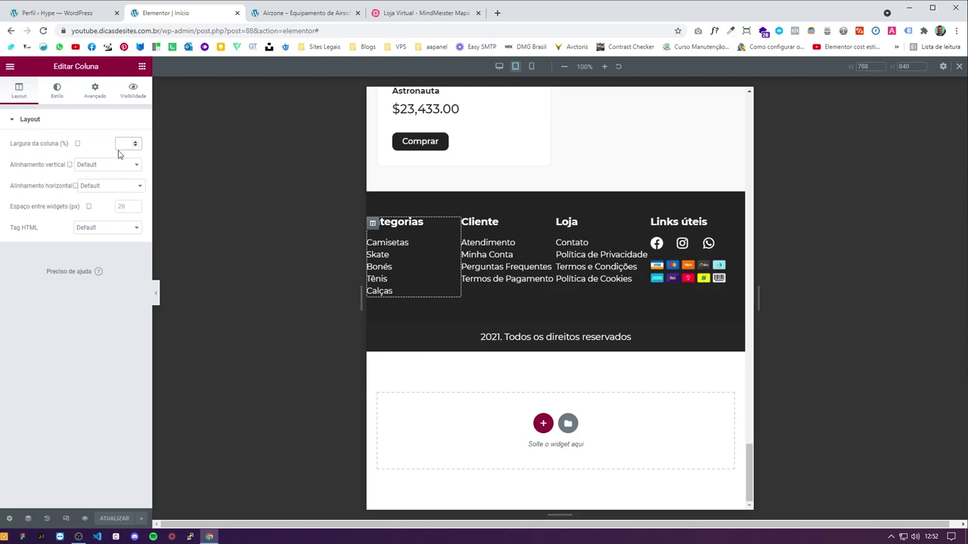
{"action": "left_click", "coordinate": [125, 143]}
{"action": "type", "text": "50"}
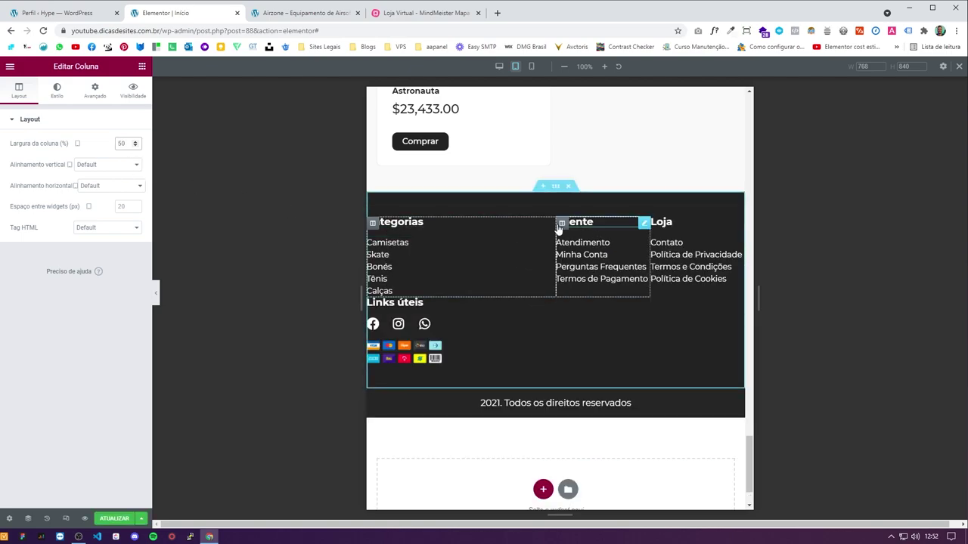
Step: Set the tablet width of the footer's Cliente, Loja and Links úteis columns to 50% each
{"action": "key", "text": "ctrl+z"}
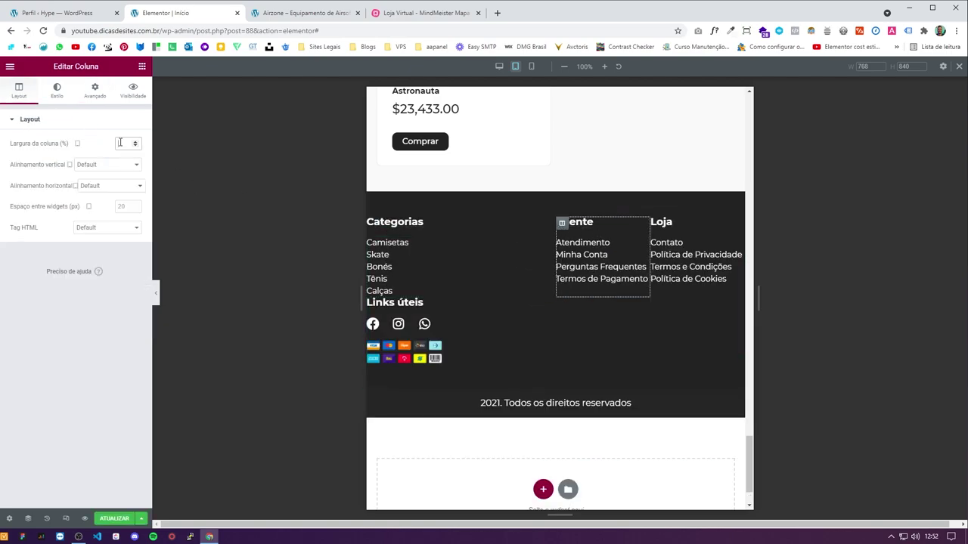
{"action": "key", "text": "ctrl+z"}
{"action": "key", "text": "ctrl+z"}
{"action": "key", "text": "ctrl+z"}
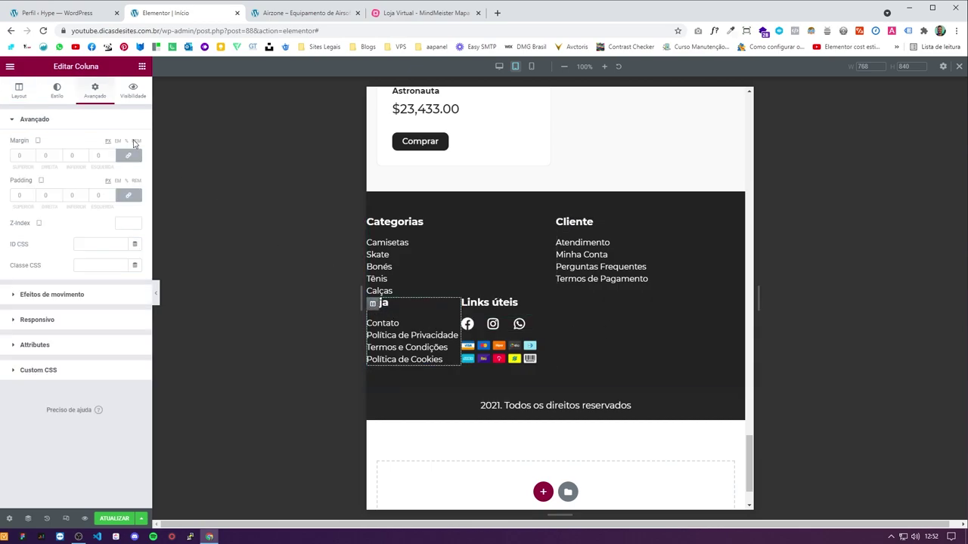
{"action": "left_click", "coordinate": [20, 91]}
{"action": "left_click", "coordinate": [124, 144]}
{"action": "type", "text": "50"}
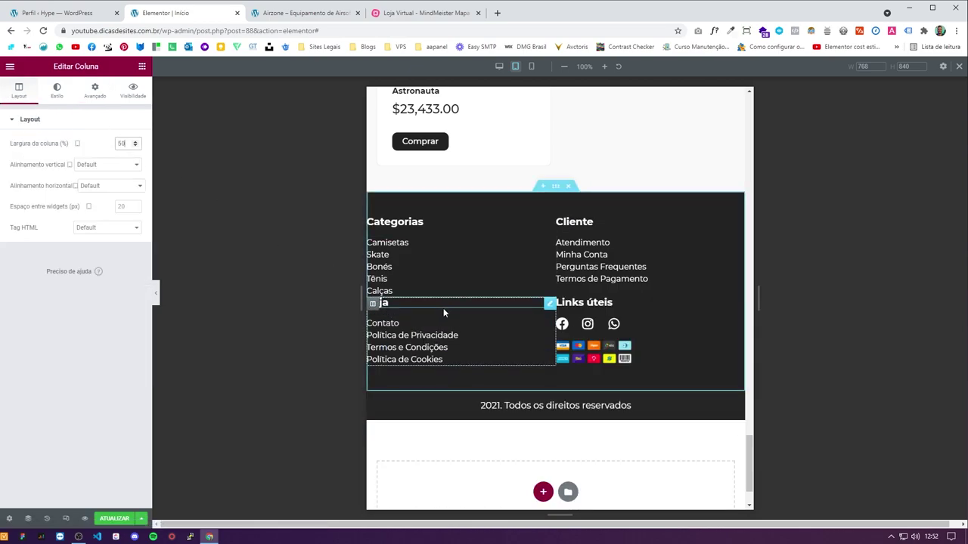
{"action": "left_click", "coordinate": [561, 303]}
{"action": "left_click", "coordinate": [20, 91]}
{"action": "left_click", "coordinate": [124, 144]}
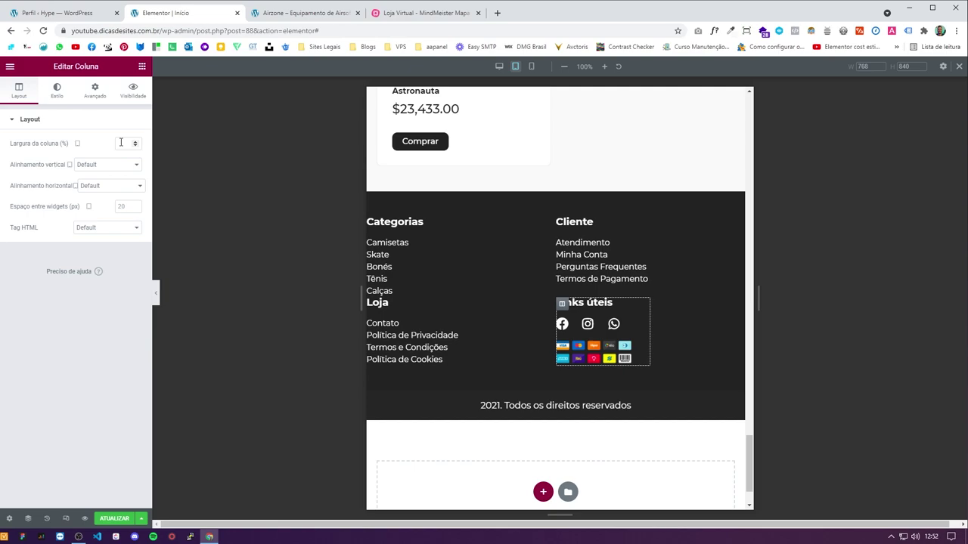
{"action": "type", "text": "50"}
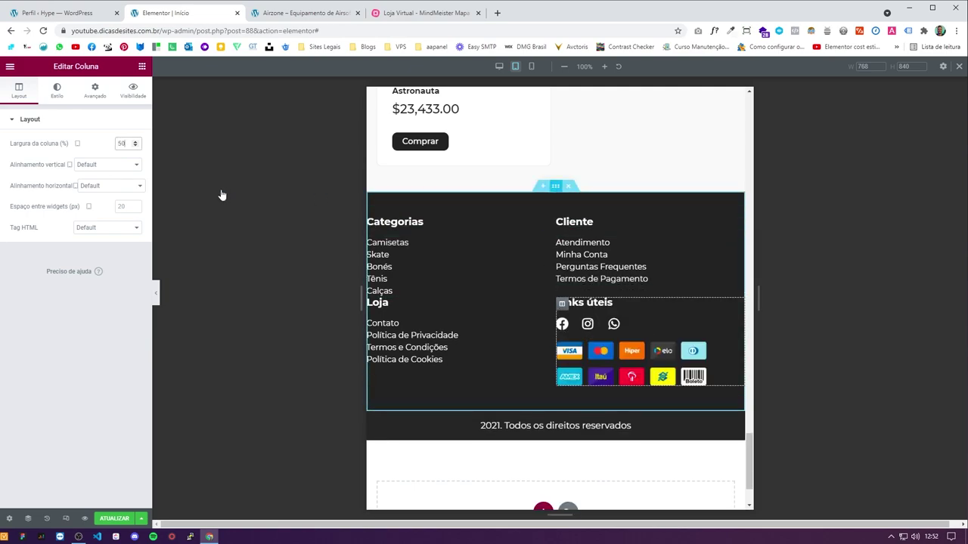
{"action": "left_click", "coordinate": [20, 91]}
{"action": "left_click", "coordinate": [126, 178]}
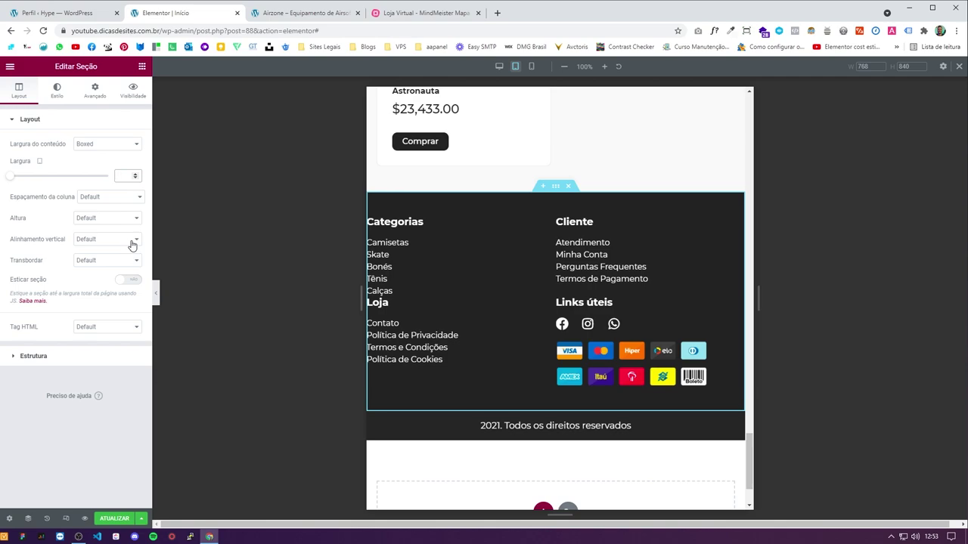
{"action": "type", "text": "20"}
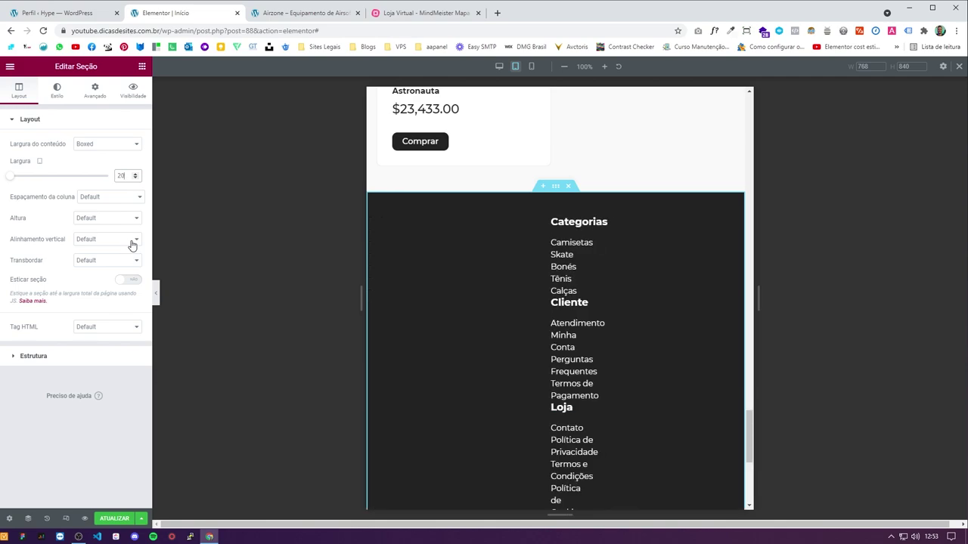
{"action": "key", "text": "BackSpace"}
Step: Unlink the footer section's tablet padding and set it to 50 top and bottom, 20 left and right
{"action": "left_click", "coordinate": [95, 90]}
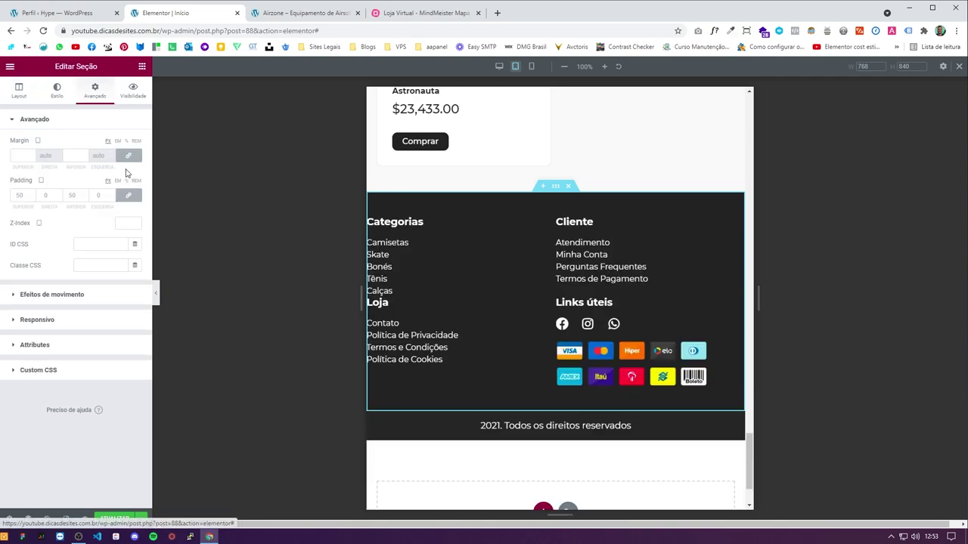
{"action": "left_click", "coordinate": [129, 195]}
{"action": "left_click", "coordinate": [98, 195]}
{"action": "type", "text": "20"}
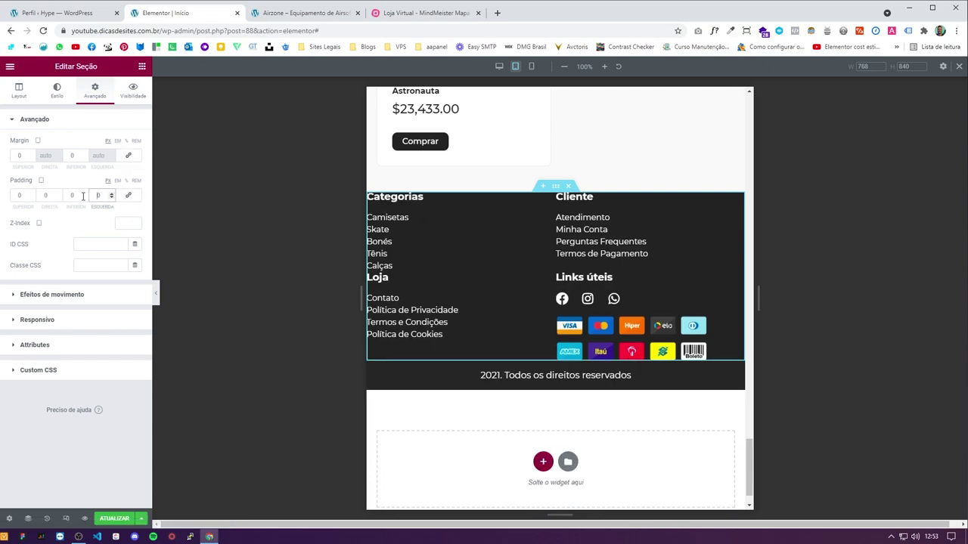
{"action": "left_click", "coordinate": [46, 195]}
{"action": "type", "text": "20"}
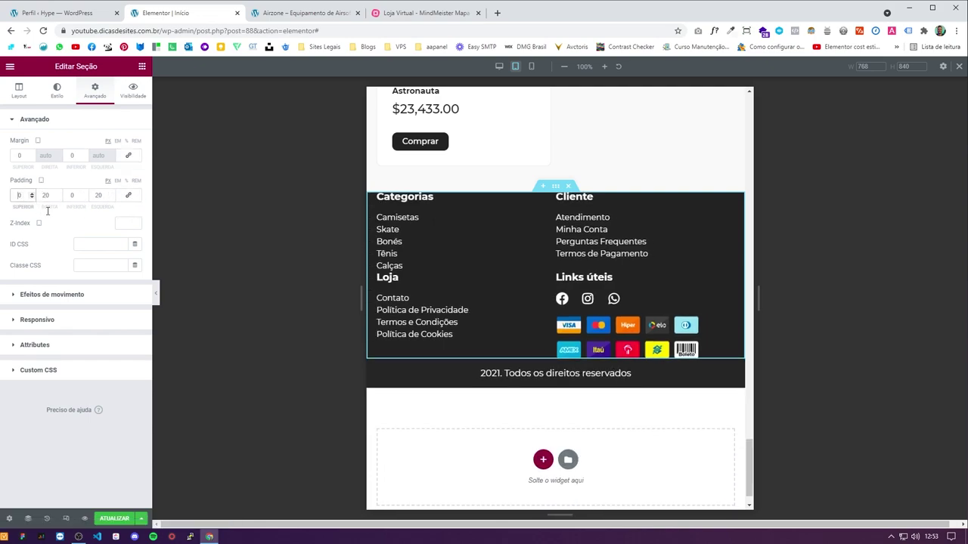
{"action": "type", "text": "3"}
{"action": "left_click", "coordinate": [71, 195]}
{"action": "type", "text": "5"}
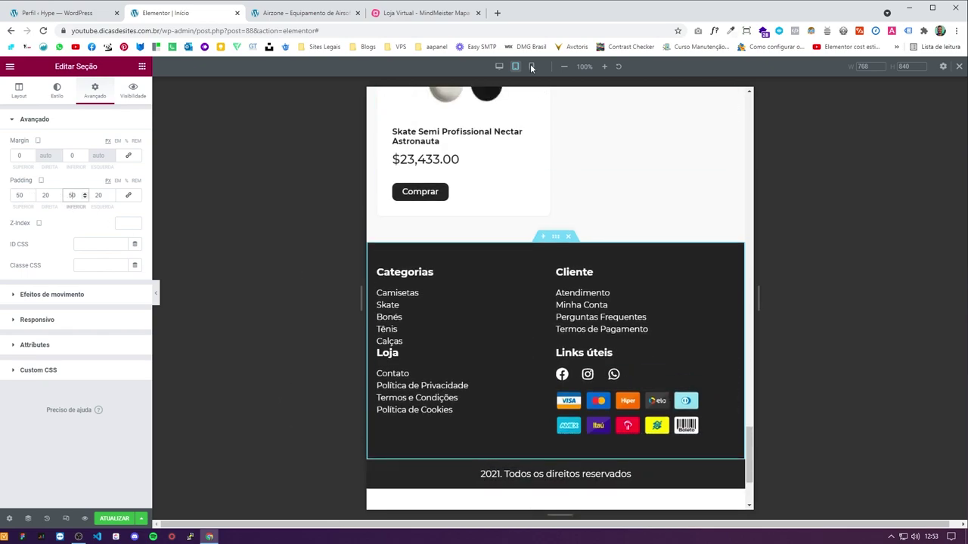
Step: Switch to the mobile view and set the footer's Cliente column margin to 30 at top and bottom
{"action": "left_click", "coordinate": [531, 67]}
{"action": "scroll", "coordinate": [556, 303], "scroll_direction": "down", "scroll_amount": 3}
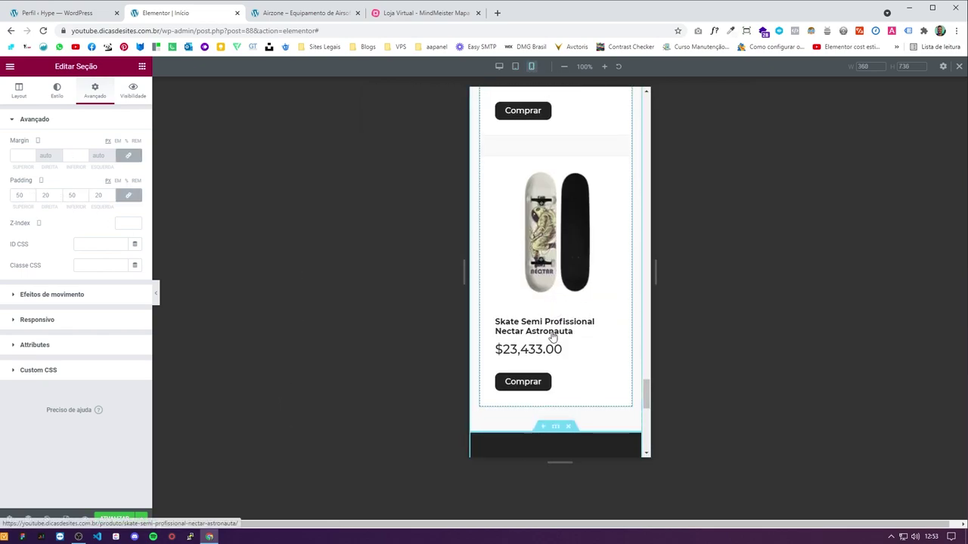
{"action": "scroll", "coordinate": [561, 326], "scroll_direction": "down", "scroll_amount": 2}
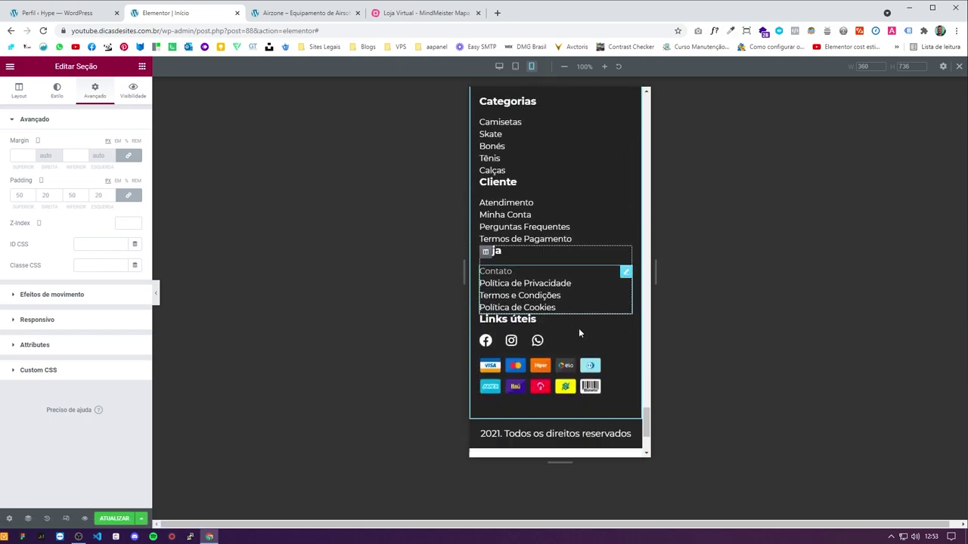
{"action": "scroll", "coordinate": [529, 251], "scroll_direction": "up", "scroll_amount": 1}
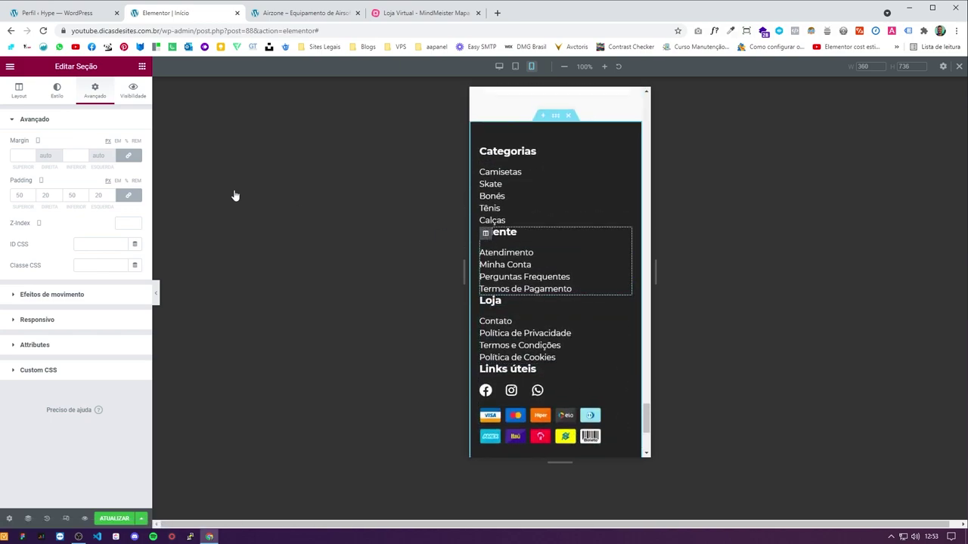
{"action": "left_click", "coordinate": [95, 97]}
{"action": "left_click", "coordinate": [67, 154]}
{"action": "type", "text": "30"}
{"action": "left_click", "coordinate": [21, 155]}
{"action": "type", "text": "30"}
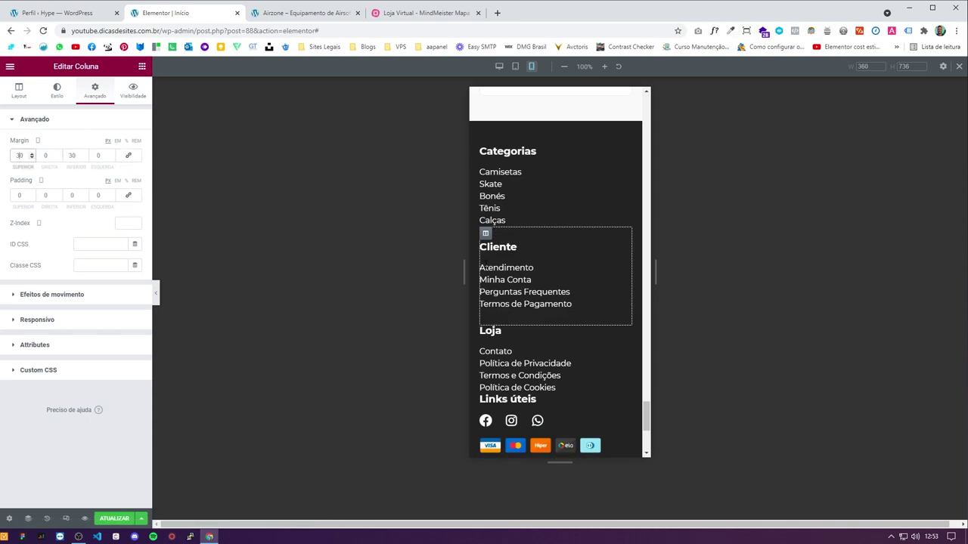
Step: Centre the Categorias heading and its link list for mobile
{"action": "left_click", "coordinate": [585, 155]}
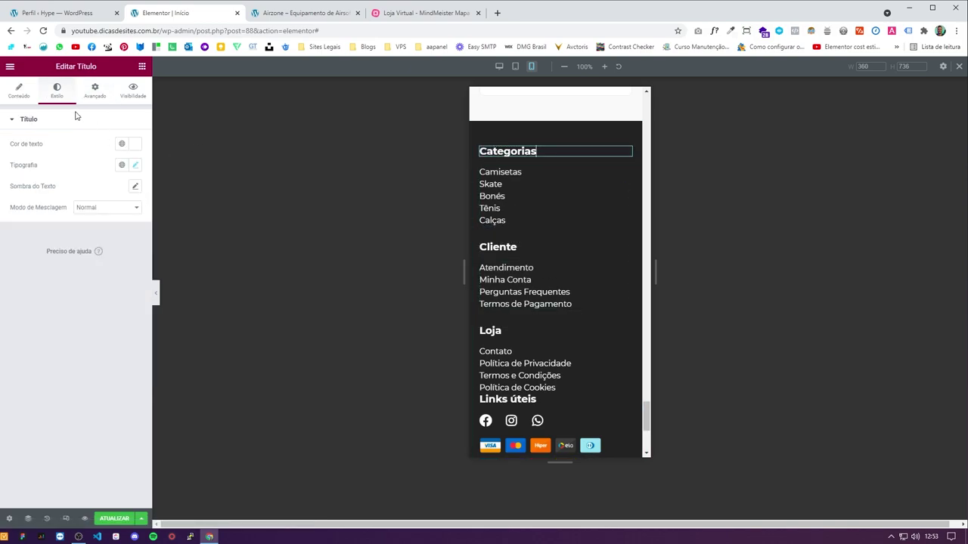
{"action": "left_click", "coordinate": [109, 286]}
{"action": "left_click", "coordinate": [555, 191]}
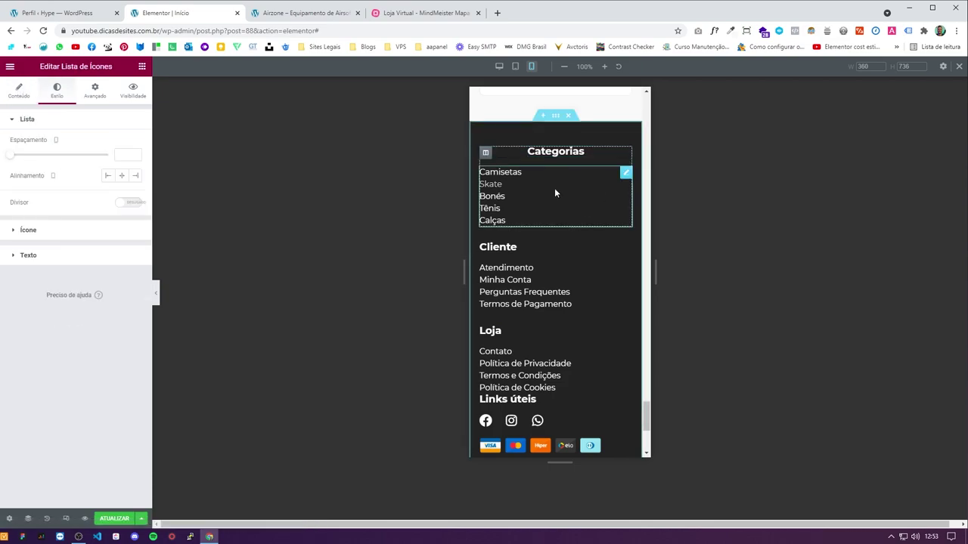
Step: Centre the Cliente link list and its heading for mobile
{"action": "left_click", "coordinate": [591, 264]}
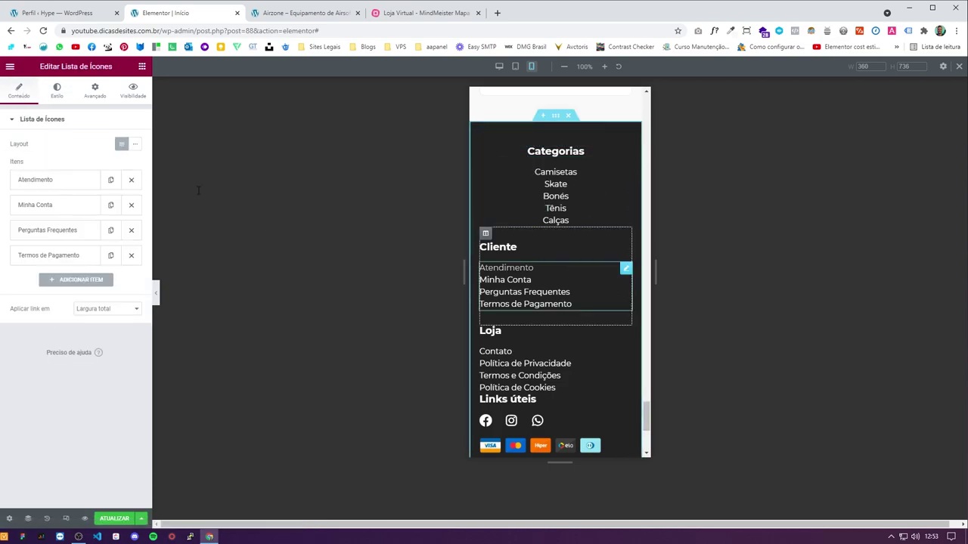
{"action": "left_click", "coordinate": [57, 91]}
{"action": "left_click", "coordinate": [121, 175]}
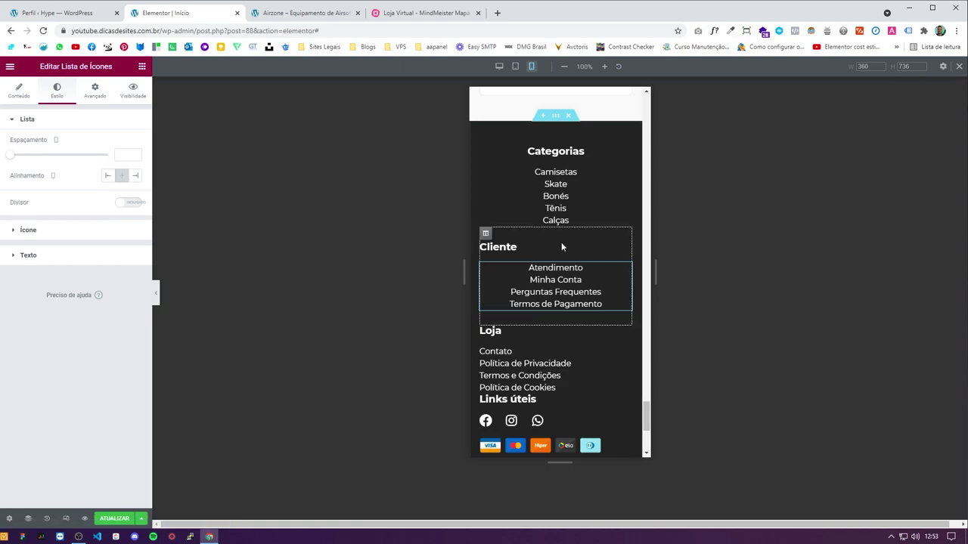
{"action": "left_click", "coordinate": [561, 244]}
{"action": "left_click", "coordinate": [108, 285]}
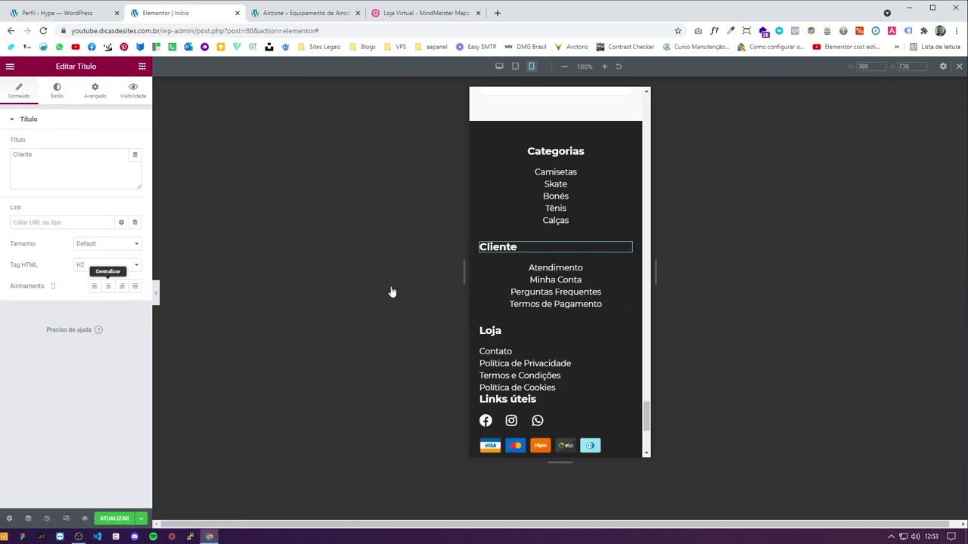
Step: Centre the Loja heading and its link list for mobile
{"action": "left_click", "coordinate": [590, 330]}
{"action": "left_click", "coordinate": [107, 287]}
{"action": "scroll", "coordinate": [614, 346], "scroll_direction": "down", "scroll_amount": 1}
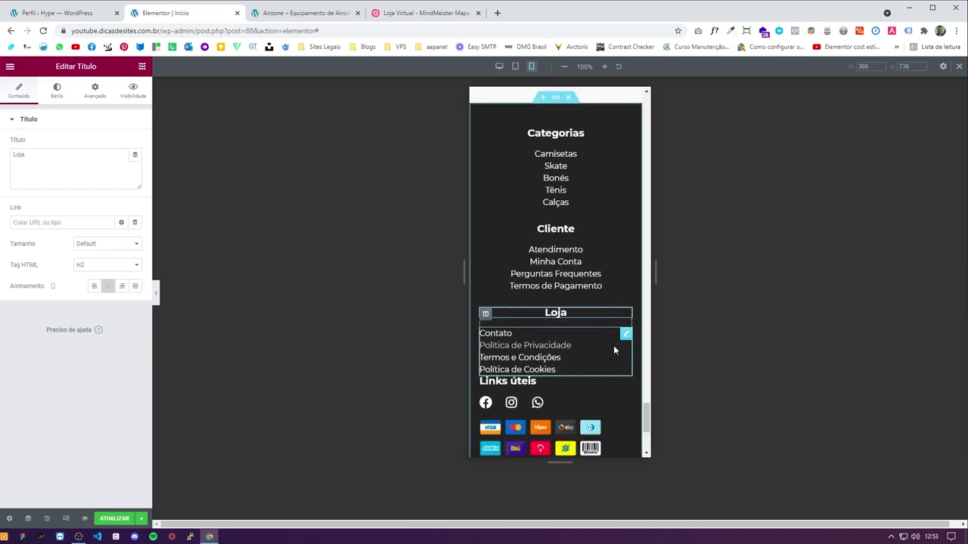
{"action": "left_click", "coordinate": [594, 339]}
{"action": "left_click", "coordinate": [69, 97]}
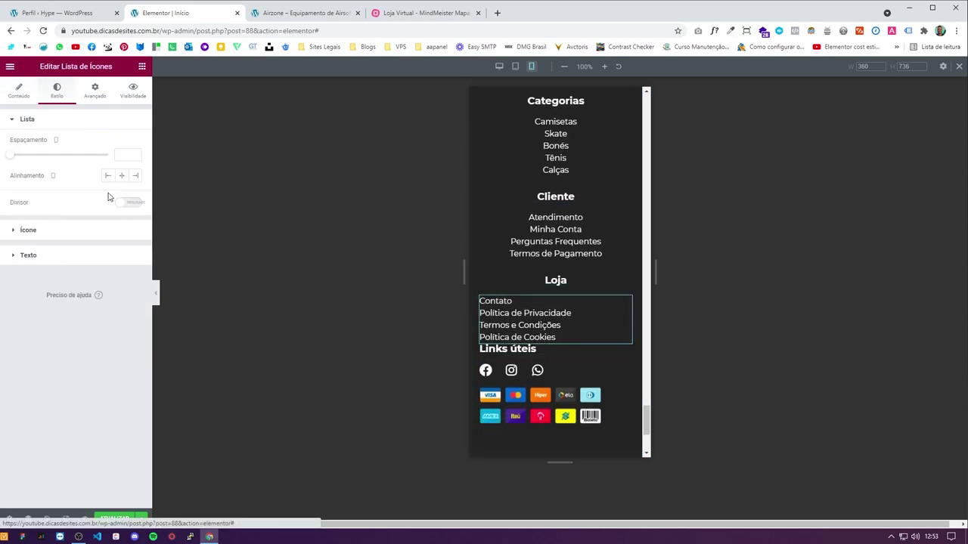
{"action": "left_click", "coordinate": [121, 173]}
Step: Give the Links úteis heading a top padding of 30 for mobile and centre it
{"action": "left_click", "coordinate": [561, 351]}
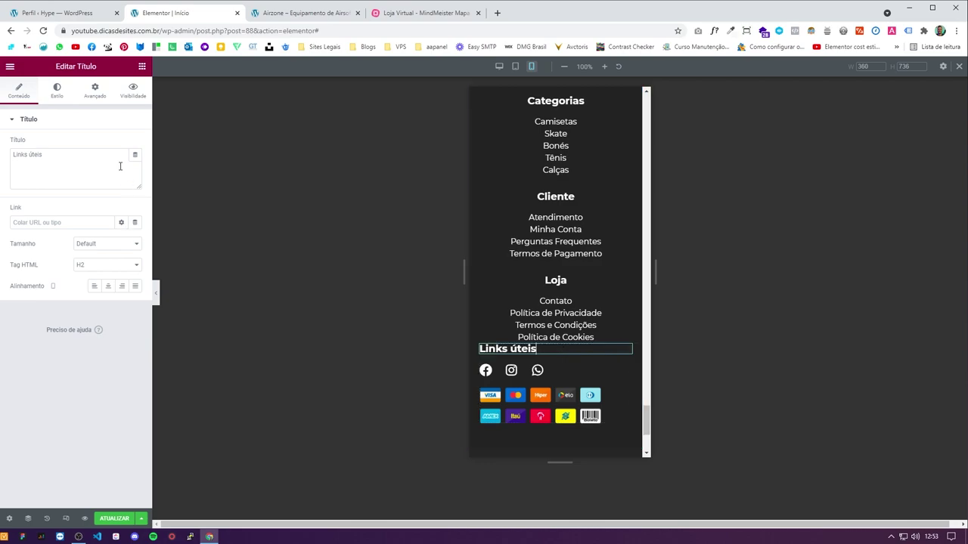
{"action": "left_click", "coordinate": [94, 91]}
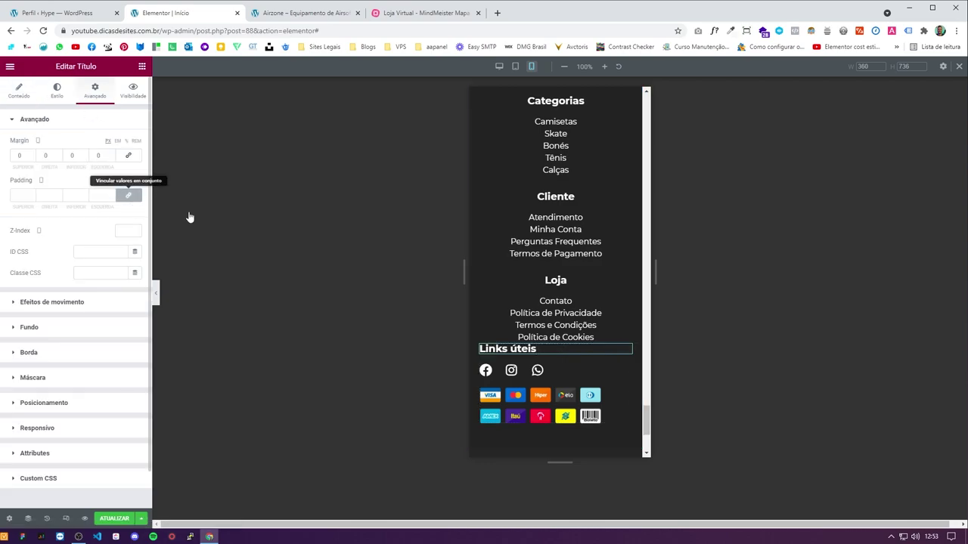
{"action": "left_click", "coordinate": [18, 195]}
{"action": "type", "text": "30"}
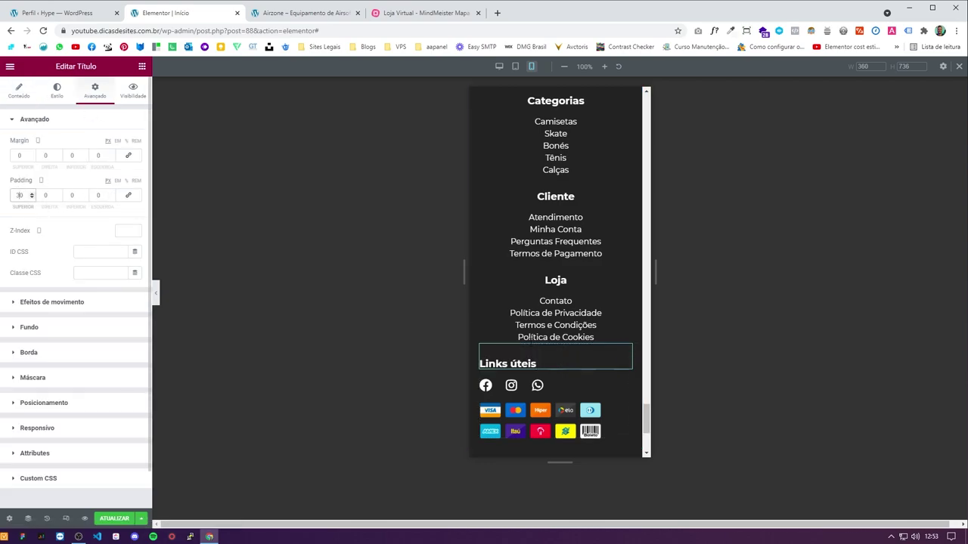
{"action": "left_click", "coordinate": [57, 90]}
{"action": "left_click", "coordinate": [19, 91]}
{"action": "left_click", "coordinate": [107, 286]}
Step: Centre the social media icons and the payment methods image under Links úteis for mobile
{"action": "left_click", "coordinate": [568, 386]}
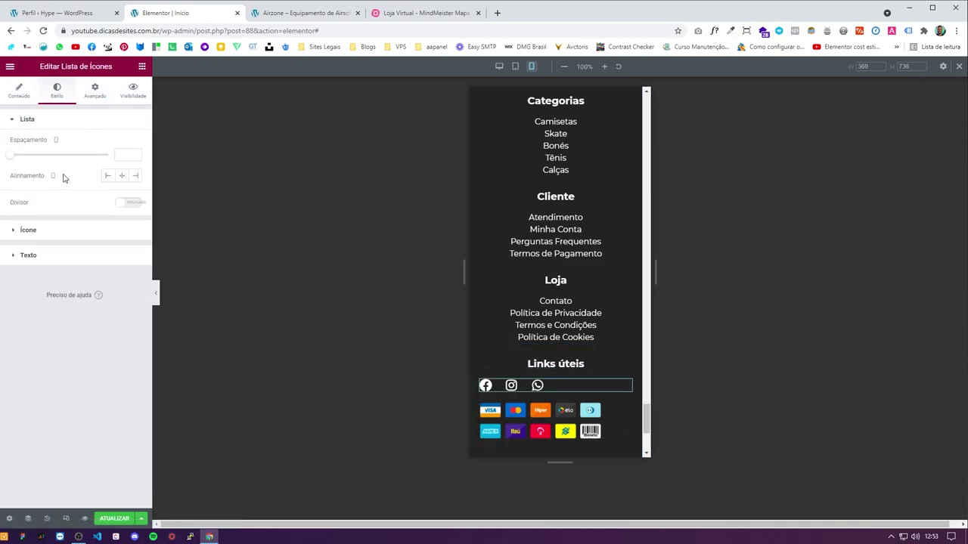
{"action": "left_click", "coordinate": [120, 175]}
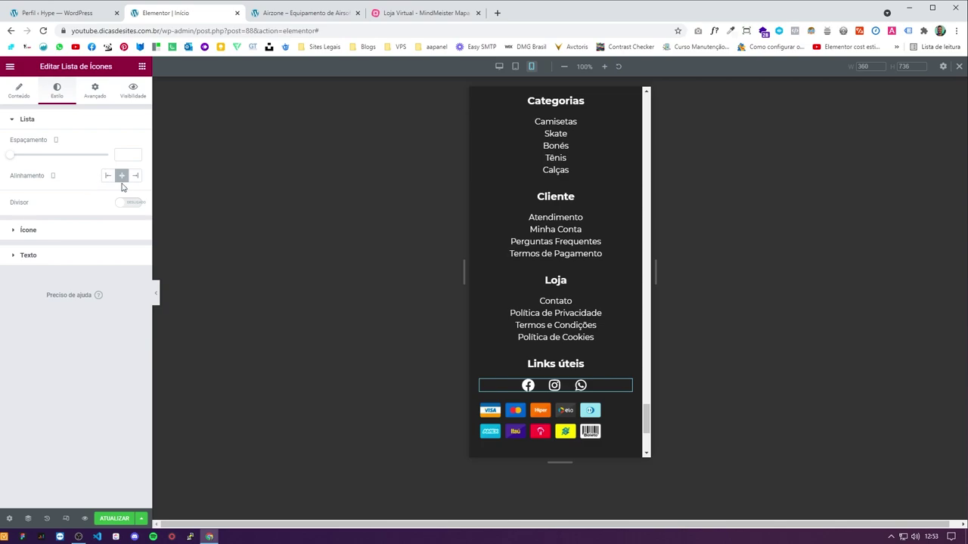
{"action": "left_click", "coordinate": [614, 417]}
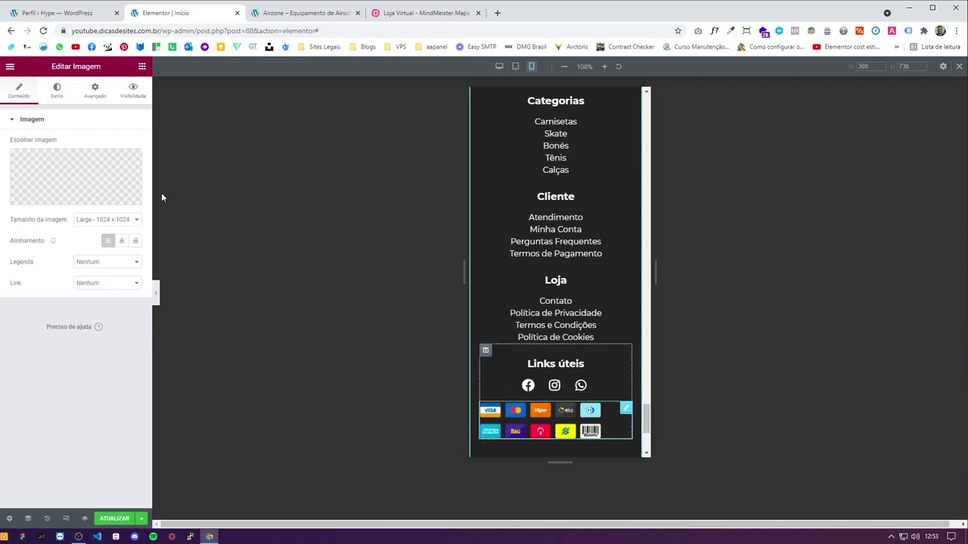
{"action": "left_click", "coordinate": [121, 240]}
{"action": "scroll", "coordinate": [590, 371], "scroll_direction": "down", "scroll_amount": 2}
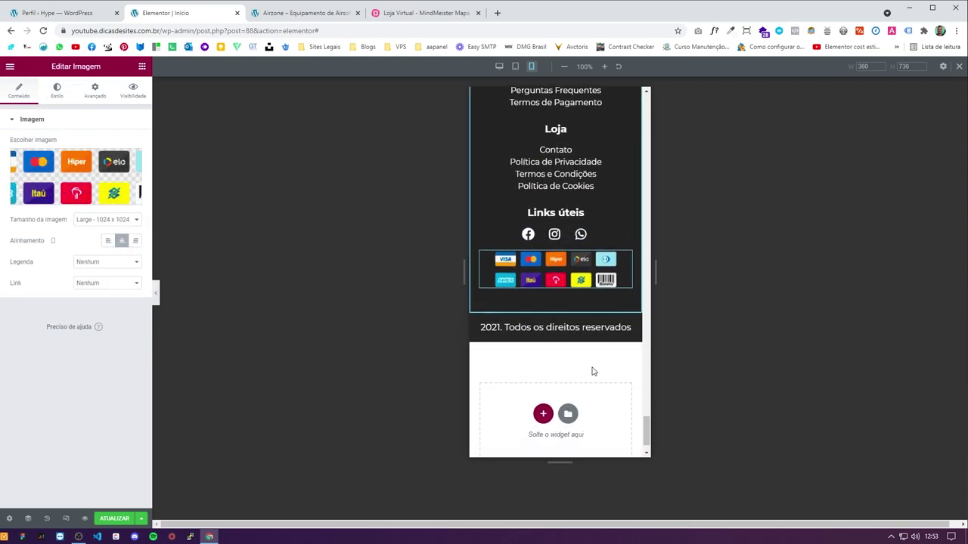
Step: Save the home page and check its mobile and desktop layouts from the header to the footer
{"action": "left_click", "coordinate": [115, 519]}
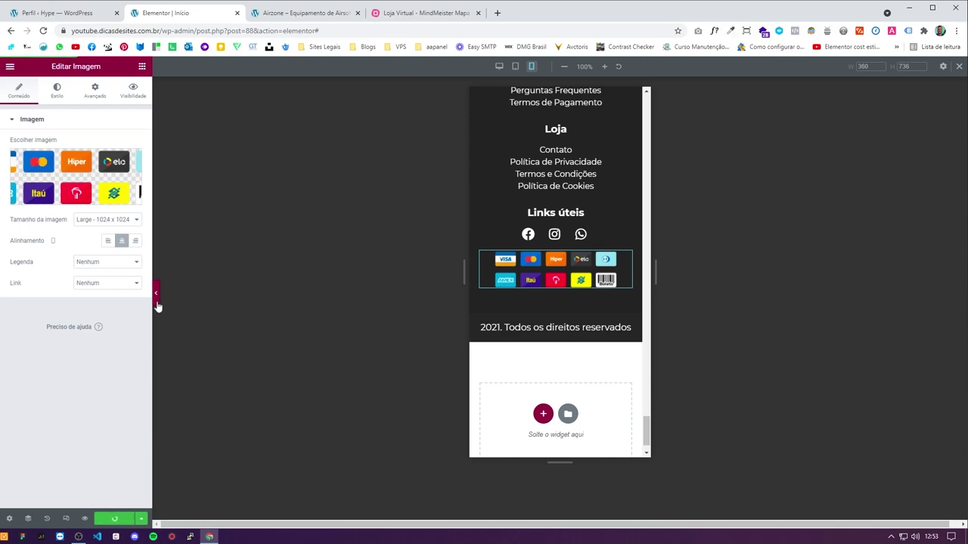
{"action": "left_click", "coordinate": [158, 305]}
{"action": "scroll", "coordinate": [499, 362], "scroll_direction": "up", "scroll_amount": 3}
{"action": "scroll", "coordinate": [499, 362], "scroll_direction": "up", "scroll_amount": 6}
{"action": "scroll", "coordinate": [487, 330], "scroll_direction": "up", "scroll_amount": 10}
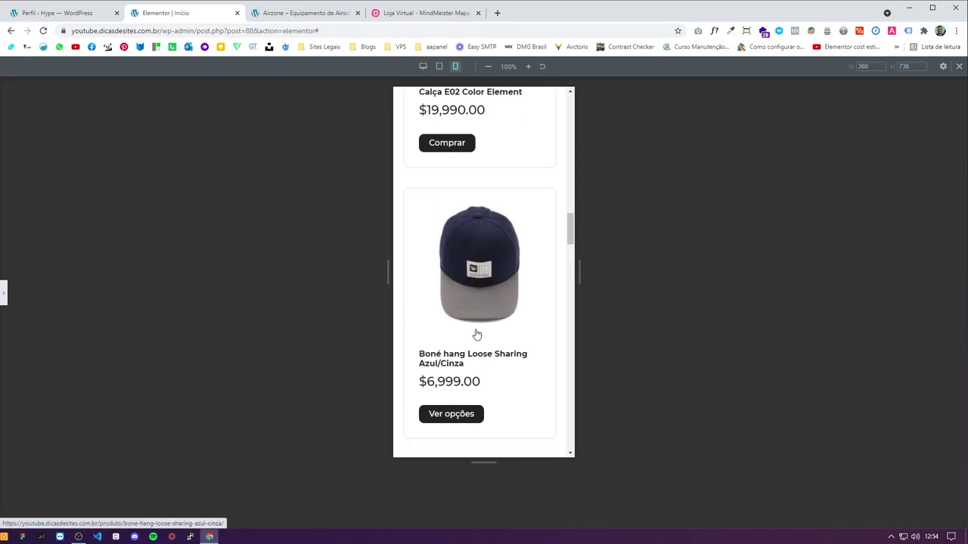
{"action": "left_click", "coordinate": [3, 293]}
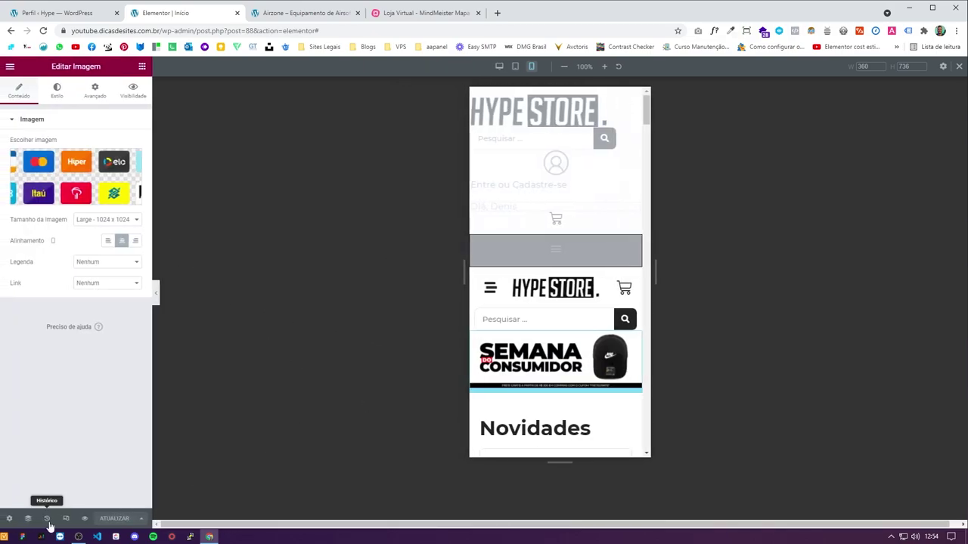
{"action": "key", "text": "ctrl+shift+m"}
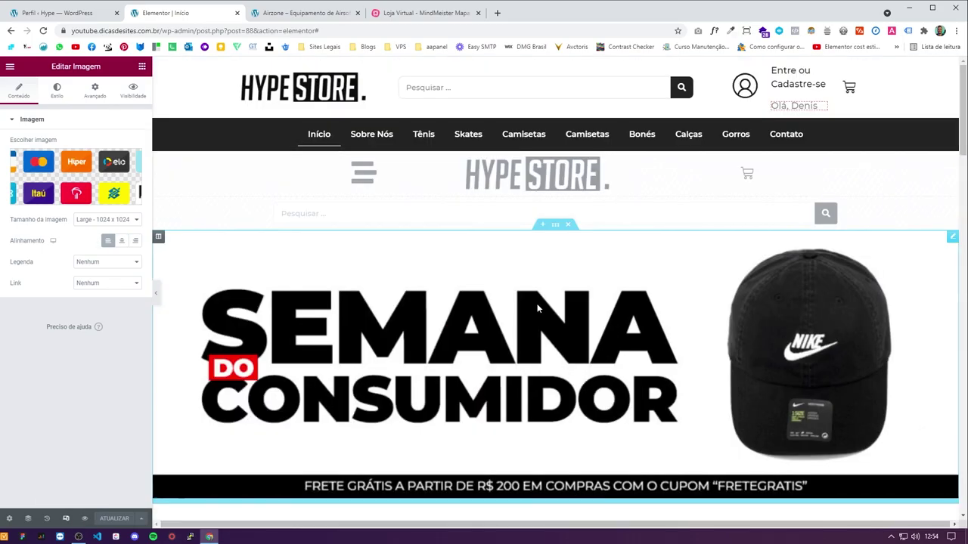
{"action": "scroll", "coordinate": [530, 317], "scroll_direction": "down", "scroll_amount": 10}
{"action": "scroll", "coordinate": [492, 423], "scroll_direction": "down", "scroll_amount": 6}
{"action": "scroll", "coordinate": [495, 423], "scroll_direction": "up", "scroll_amount": 9}
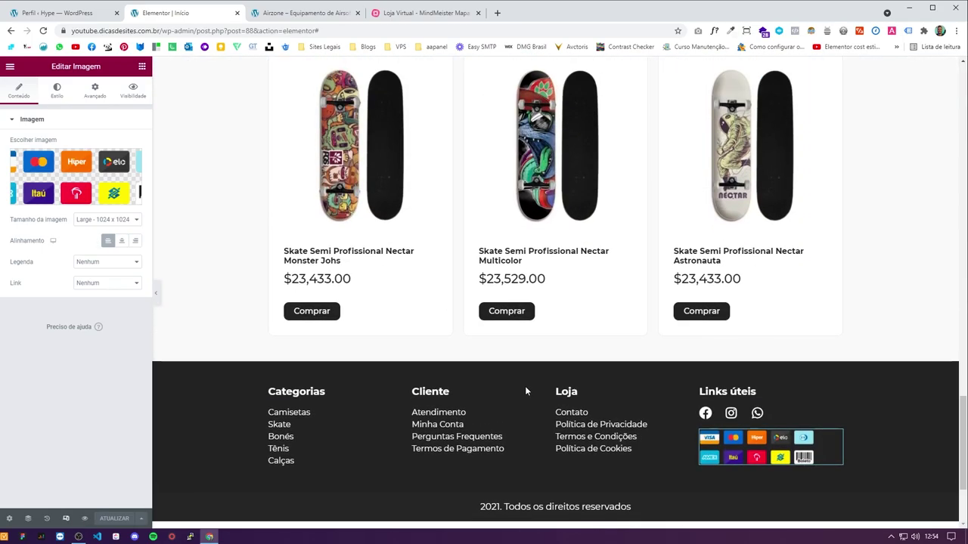
{"action": "scroll", "coordinate": [514, 417], "scroll_direction": "down", "scroll_amount": 8}
{"action": "scroll", "coordinate": [471, 402], "scroll_direction": "up", "scroll_amount": 16}
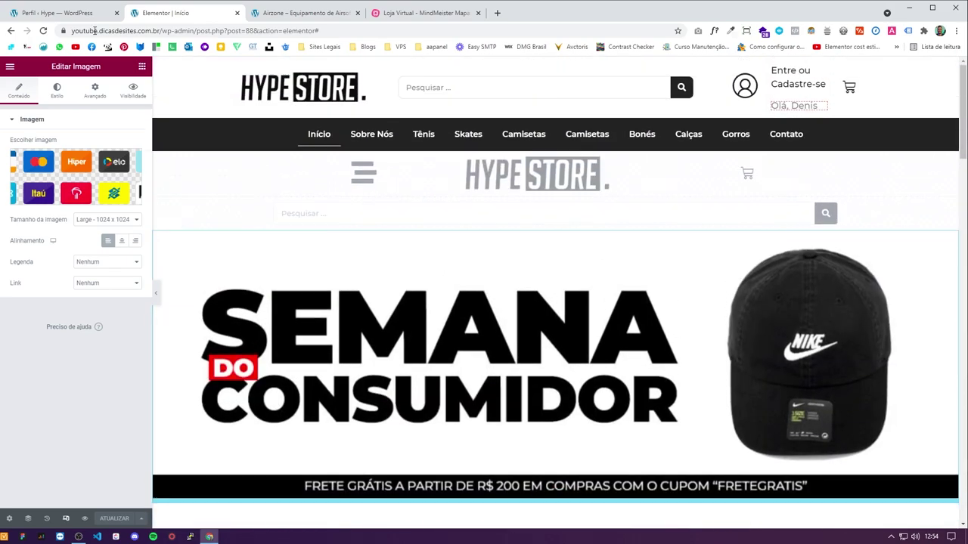
Step: Switch to the MindMeister map and replace the red cross on Página Inicial with the green check mark
{"action": "left_click", "coordinate": [423, 15]}
{"action": "scroll", "coordinate": [619, 196], "scroll_direction": "up", "scroll_amount": 3}
{"action": "scroll", "coordinate": [618, 195], "scroll_direction": "down", "scroll_amount": 3}
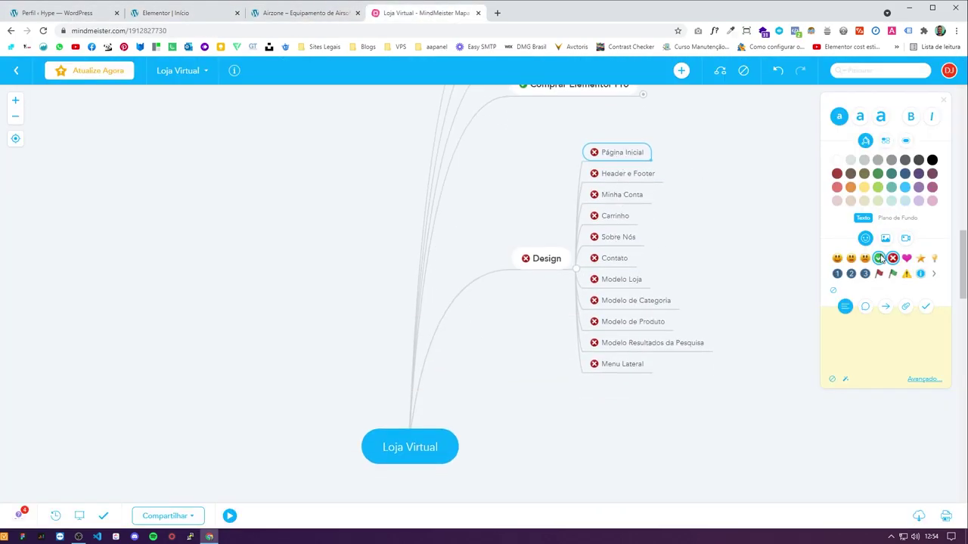
{"action": "left_click", "coordinate": [879, 258]}
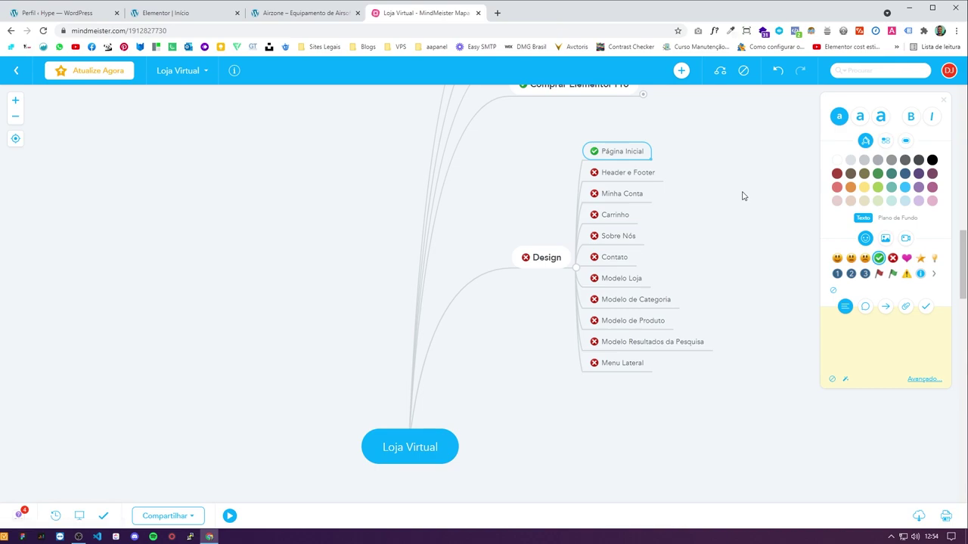
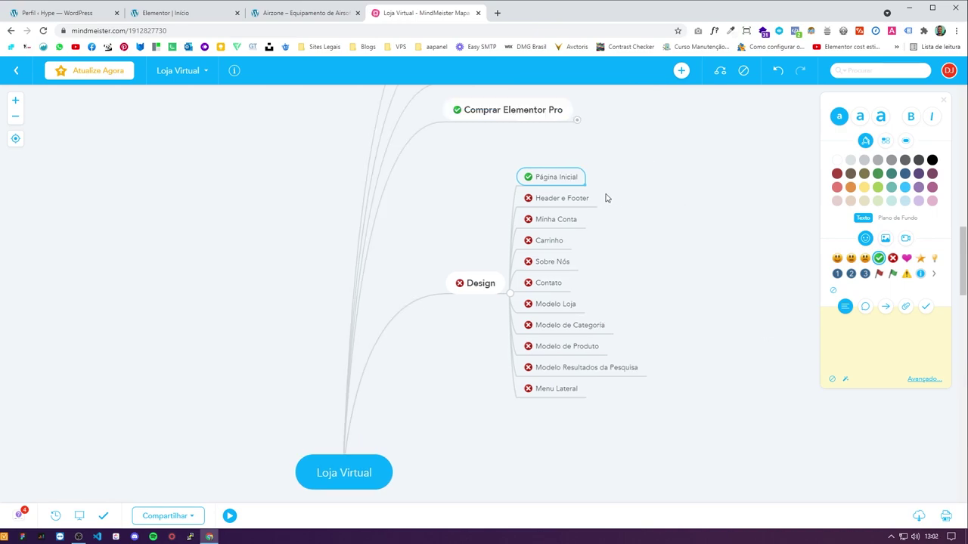
{"action": "left_click", "coordinate": [586, 198]}
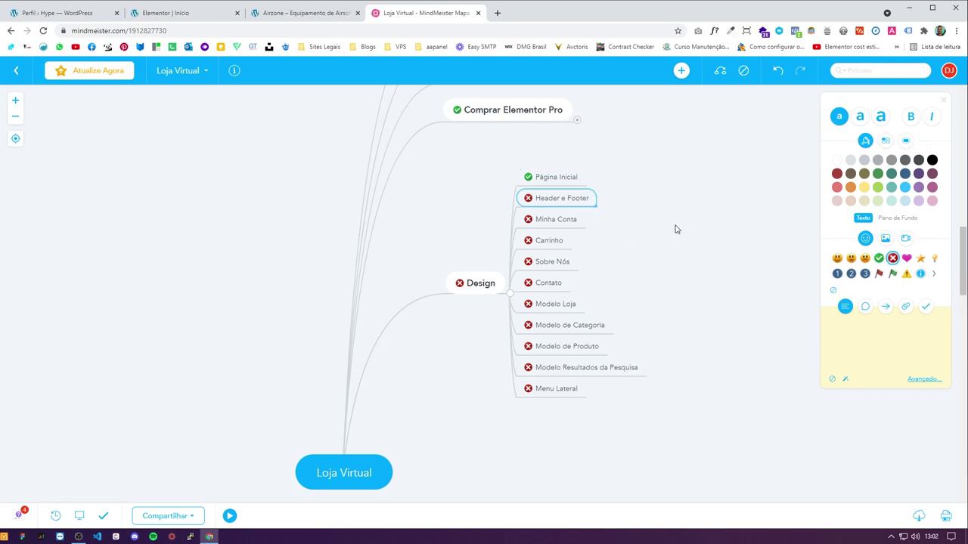
{"action": "left_click", "coordinate": [907, 274]}
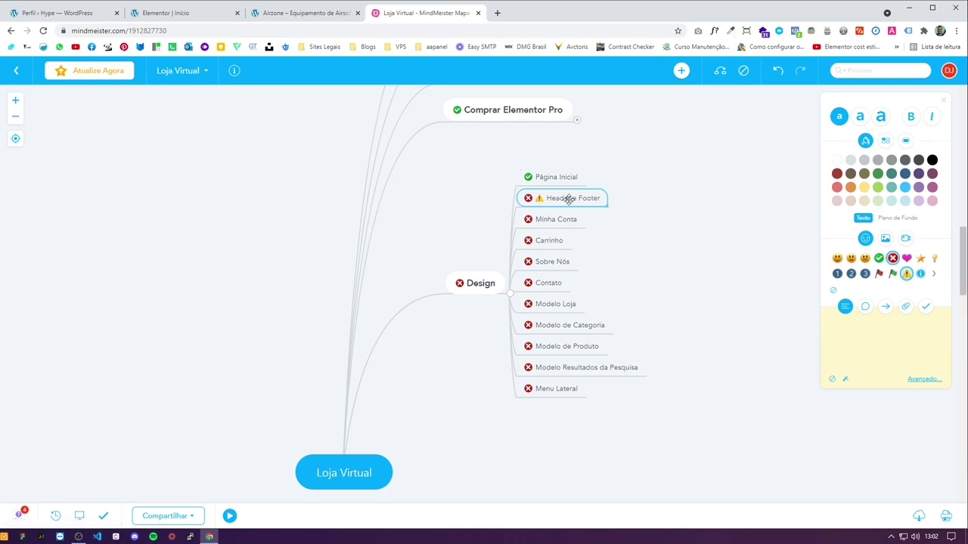
{"action": "left_click", "coordinate": [906, 275]}
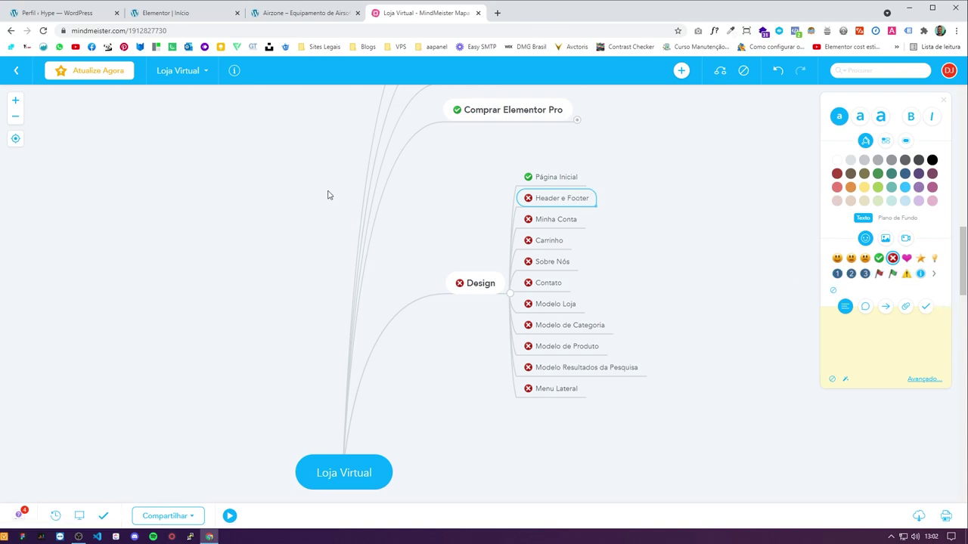
Step: Switch to the WordPress admin, open the new Theme Builder and create a Header template in a separate browser tab
{"action": "left_click", "coordinate": [51, 12]}
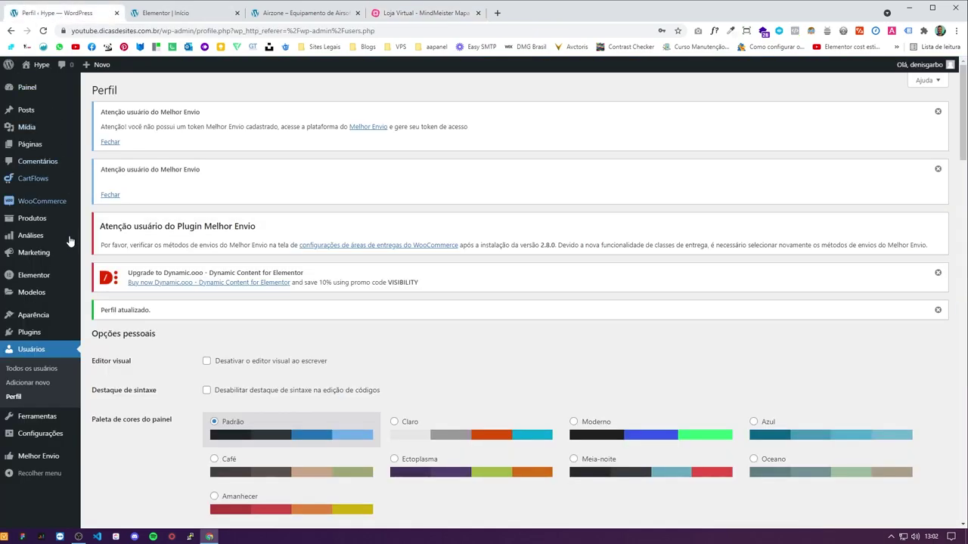
{"action": "mouse_move", "coordinate": [45, 291]}
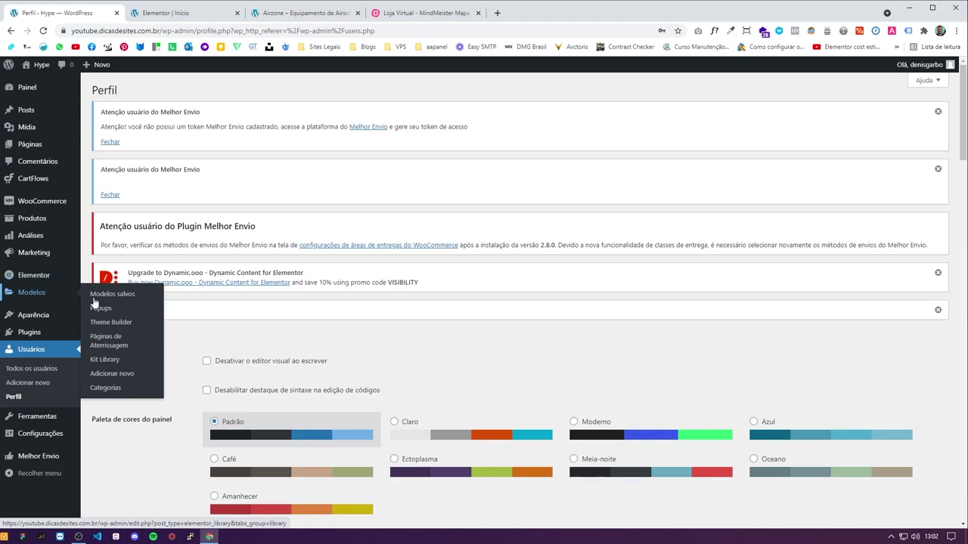
{"action": "left_click", "coordinate": [112, 326]}
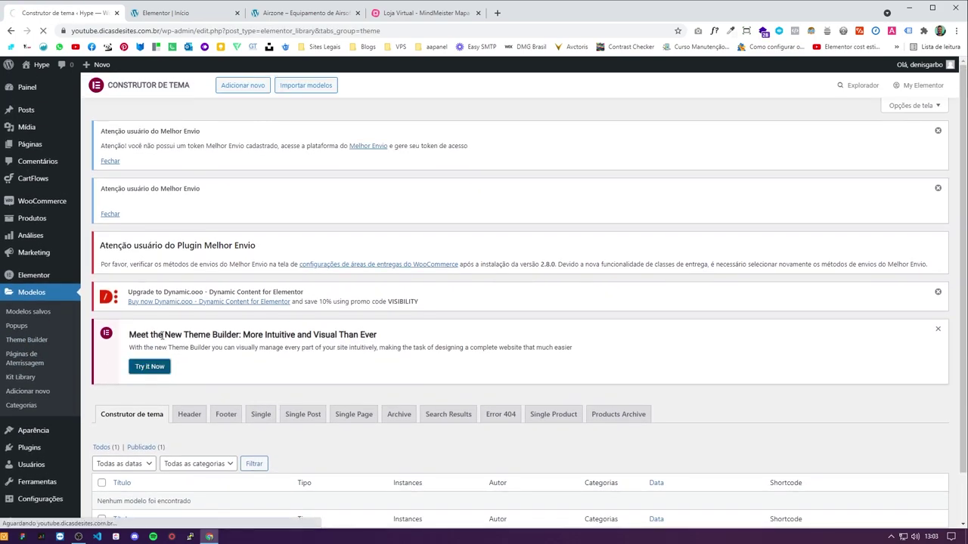
{"action": "left_click_drag", "start_coordinate": [166, 337], "coordinate": [195, 338]}
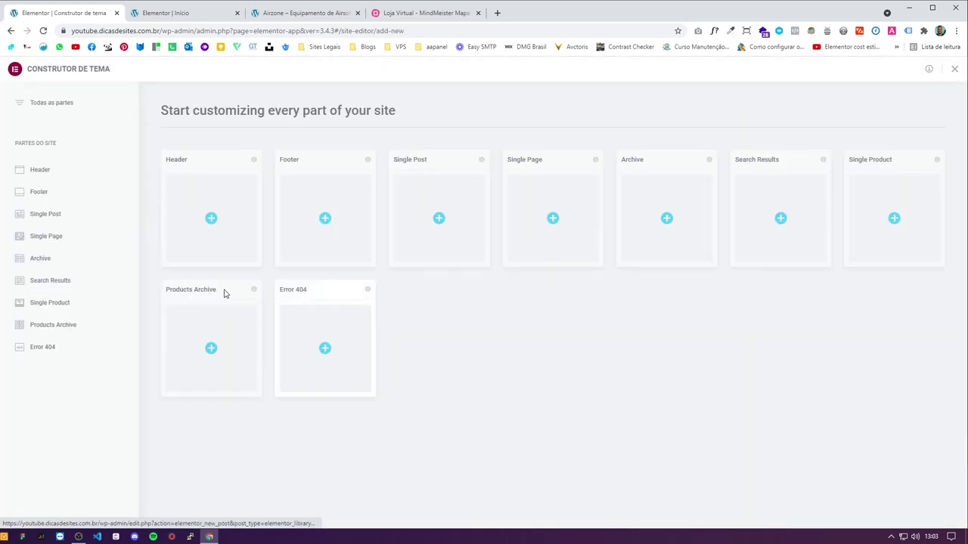
{"action": "middle_click", "coordinate": [211, 220]}
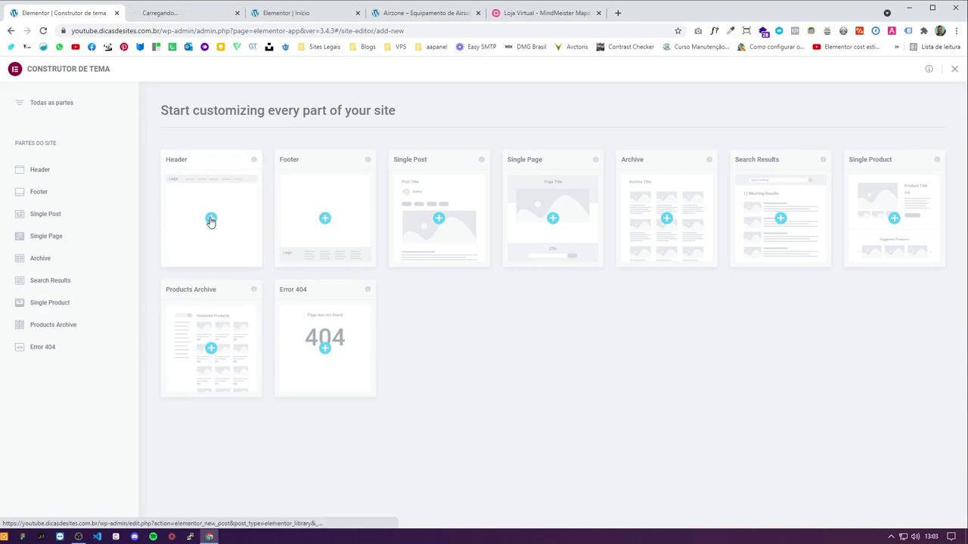
{"action": "left_click", "coordinate": [166, 13]}
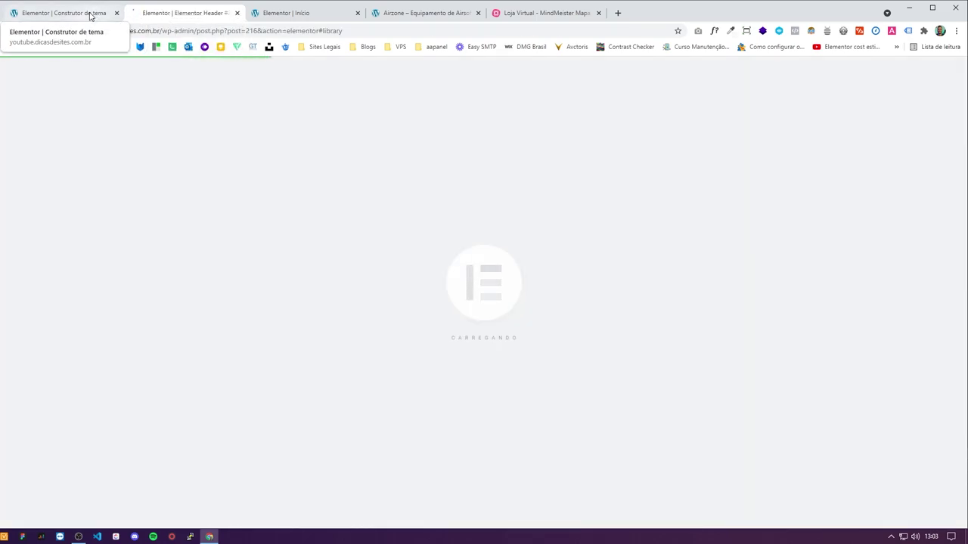
Step: Create a Footer template from the Theme Builder in another browser tab
{"action": "left_click", "coordinate": [90, 15]}
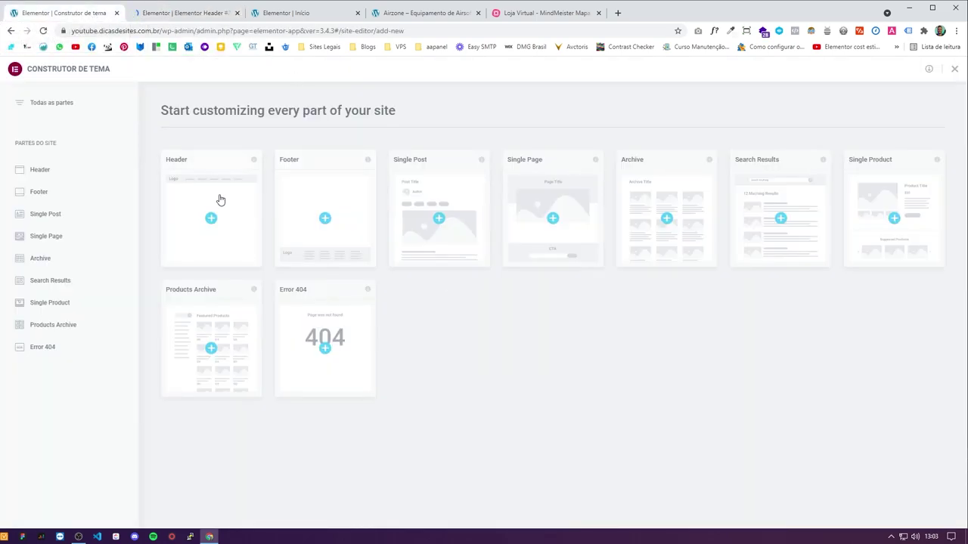
{"action": "right_click", "coordinate": [318, 221]}
{"action": "left_click", "coordinate": [344, 224]}
{"action": "left_click", "coordinate": [198, 14]}
{"action": "left_click", "coordinate": [344, 14]}
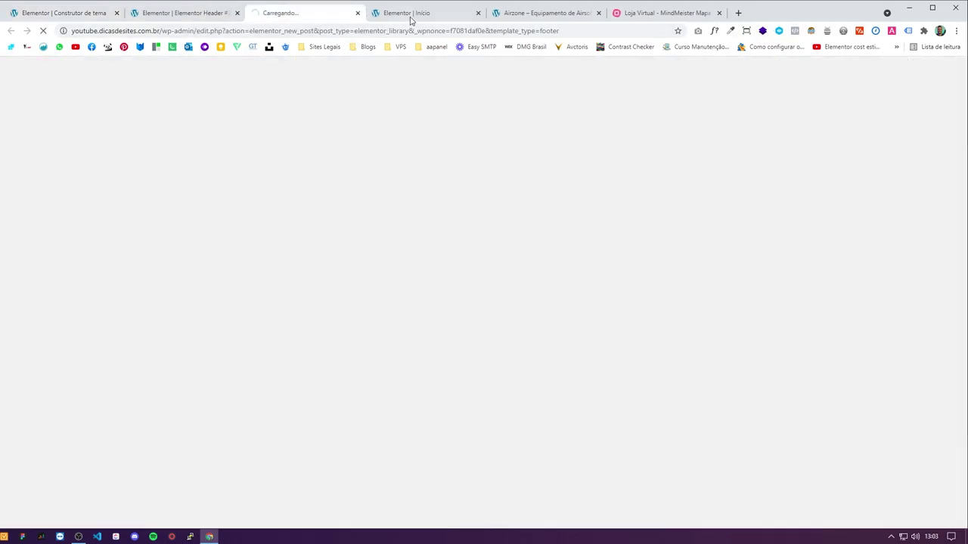
Step: Copy the home page's top section with logo, search and account into the empty Header template, dismissing the template library
{"action": "left_click", "coordinate": [412, 15]}
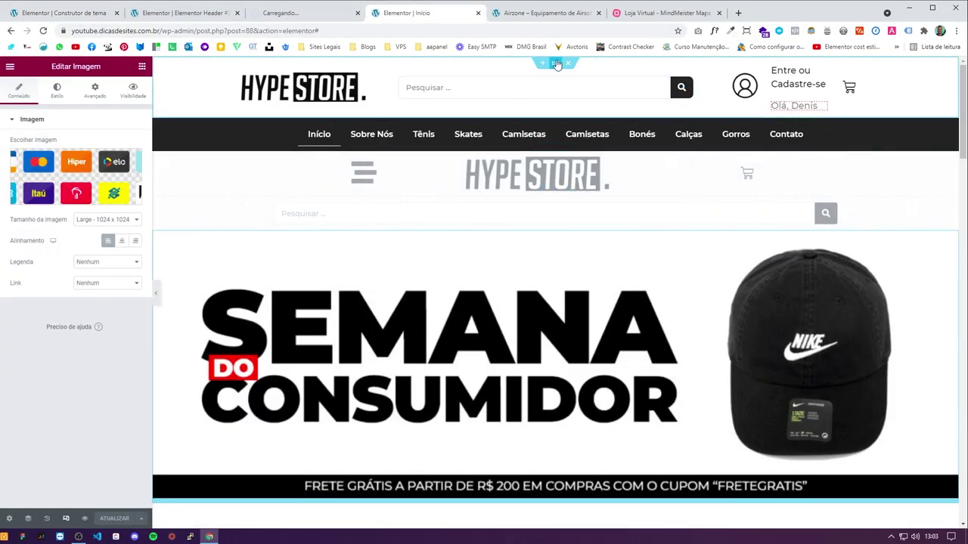
{"action": "right_click", "coordinate": [556, 64]}
{"action": "left_click", "coordinate": [578, 102]}
{"action": "left_click", "coordinate": [189, 13]}
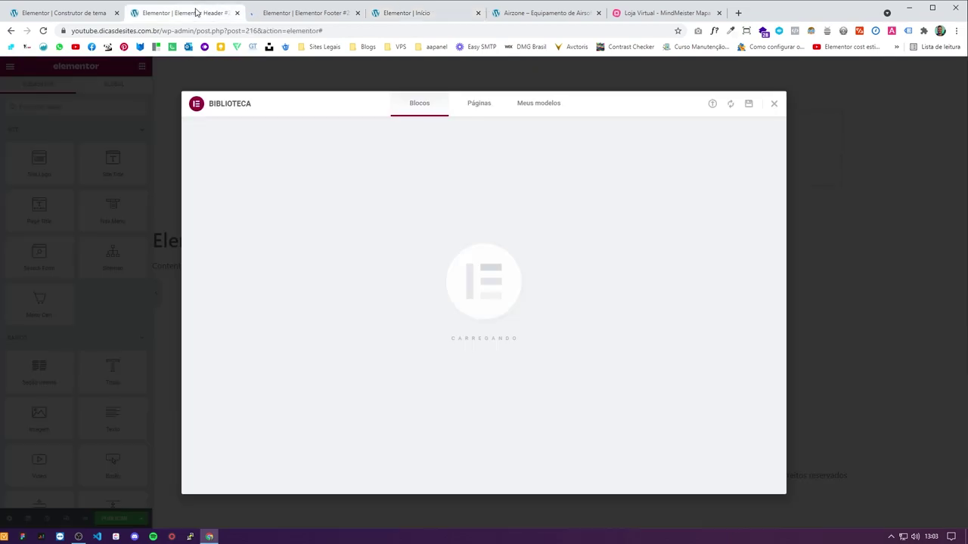
{"action": "left_click", "coordinate": [773, 102]}
{"action": "right_click", "coordinate": [370, 149]}
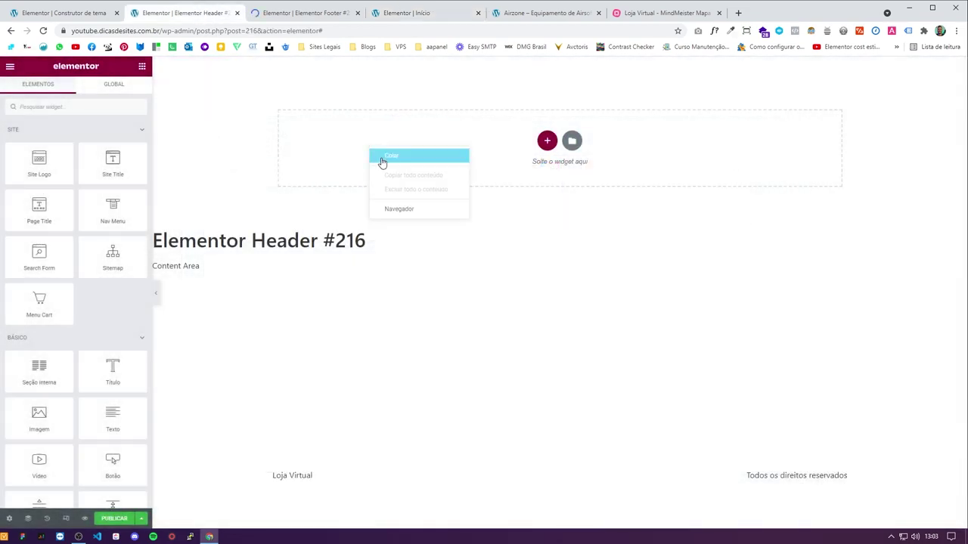
{"action": "left_click", "coordinate": [381, 158]}
Step: Copy the dark navigation menu section from the home page and paste it below the logo section in the Header template
{"action": "left_click", "coordinate": [398, 16]}
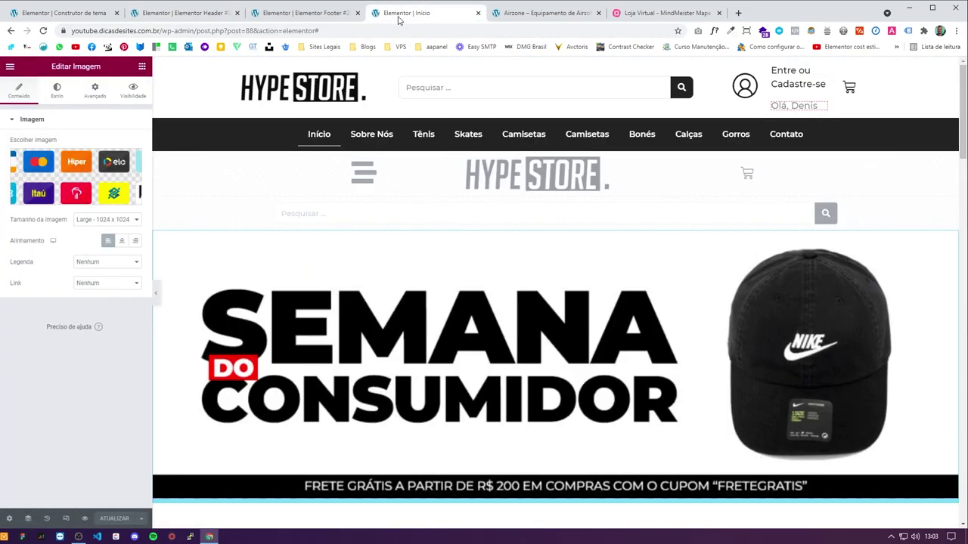
{"action": "right_click", "coordinate": [558, 130]}
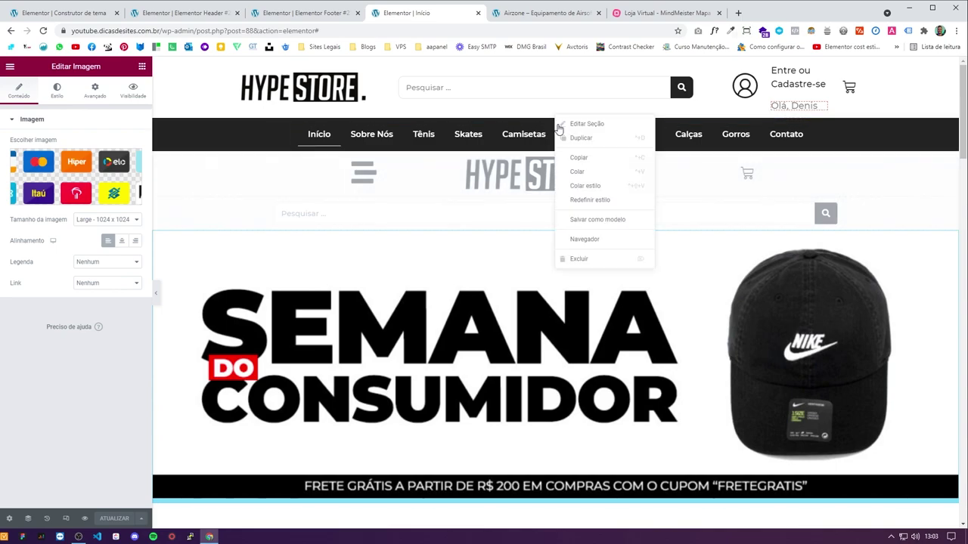
{"action": "left_click", "coordinate": [578, 158]}
{"action": "left_click", "coordinate": [189, 13]}
{"action": "right_click", "coordinate": [461, 176]}
{"action": "left_click", "coordinate": [474, 185]}
Step: Copy the mobile section with menu icon, logo and cart from the home page into the Header template
{"action": "left_click", "coordinate": [413, 14]}
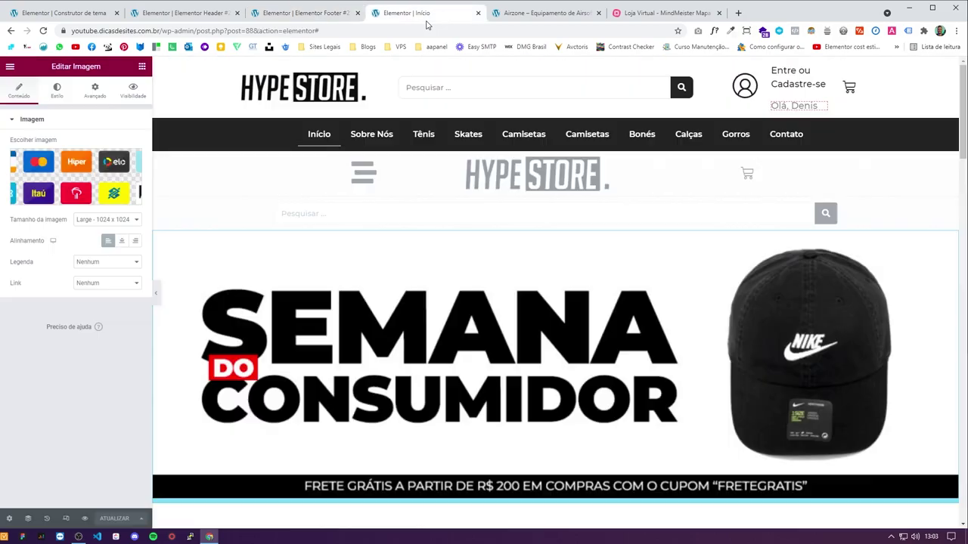
{"action": "right_click", "coordinate": [555, 155]}
{"action": "left_click", "coordinate": [574, 190]}
{"action": "left_click", "coordinate": [192, 16]}
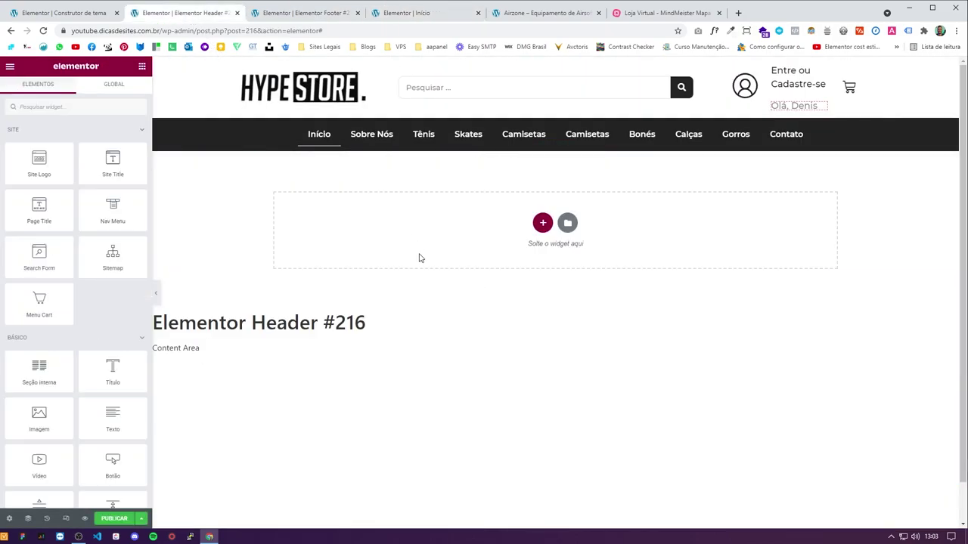
{"action": "right_click", "coordinate": [424, 229]}
{"action": "left_click", "coordinate": [433, 237]}
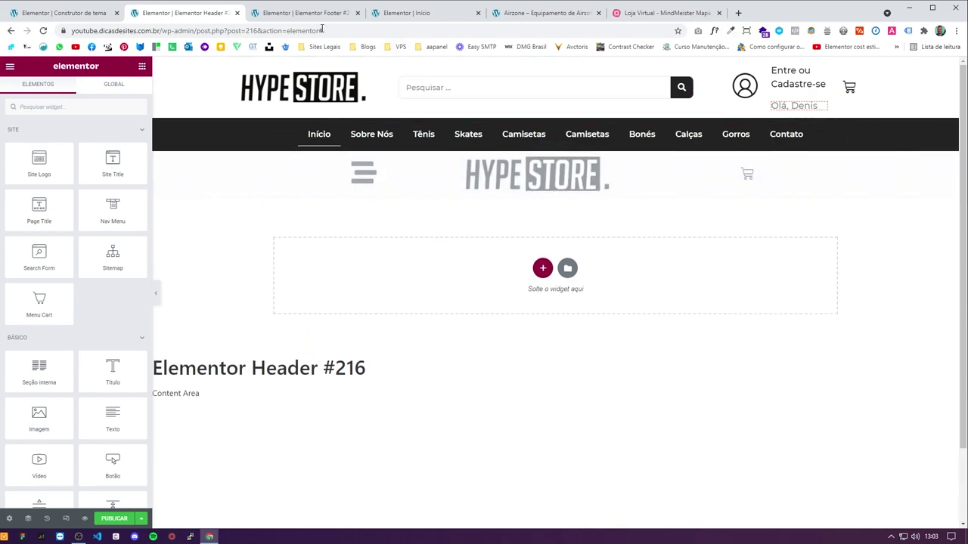
Step: Copy the mobile search bar section from the home page and paste it at the end of the Header template
{"action": "key", "text": "ctrl+Tab"}
{"action": "left_click", "coordinate": [417, 15]}
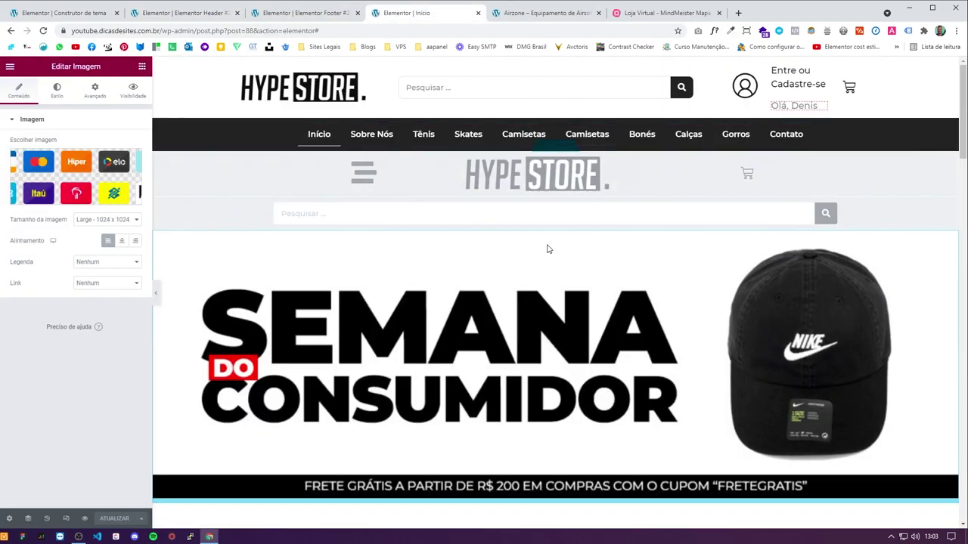
{"action": "right_click", "coordinate": [557, 203]}
{"action": "left_click", "coordinate": [579, 240]}
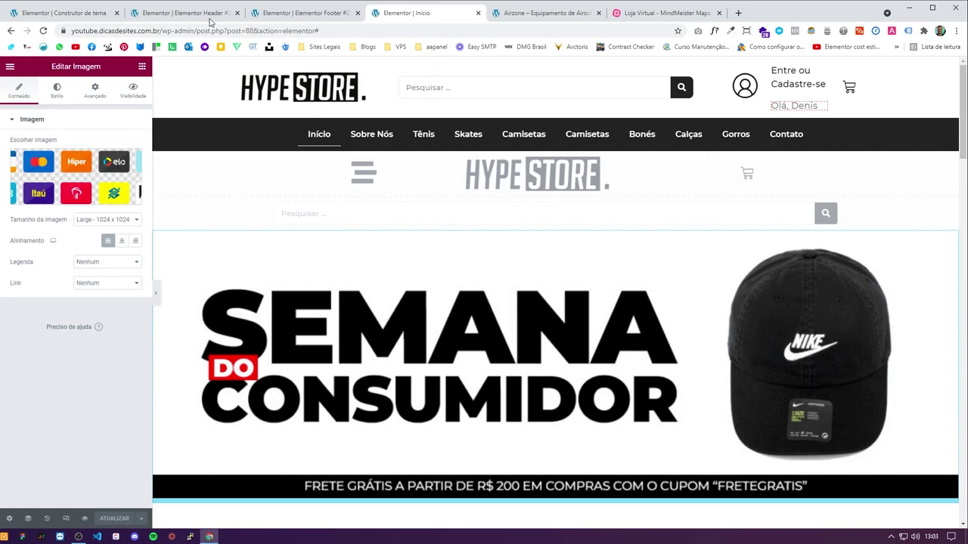
{"action": "left_click", "coordinate": [185, 12]}
{"action": "right_click", "coordinate": [375, 266]}
{"action": "left_click", "coordinate": [392, 271]}
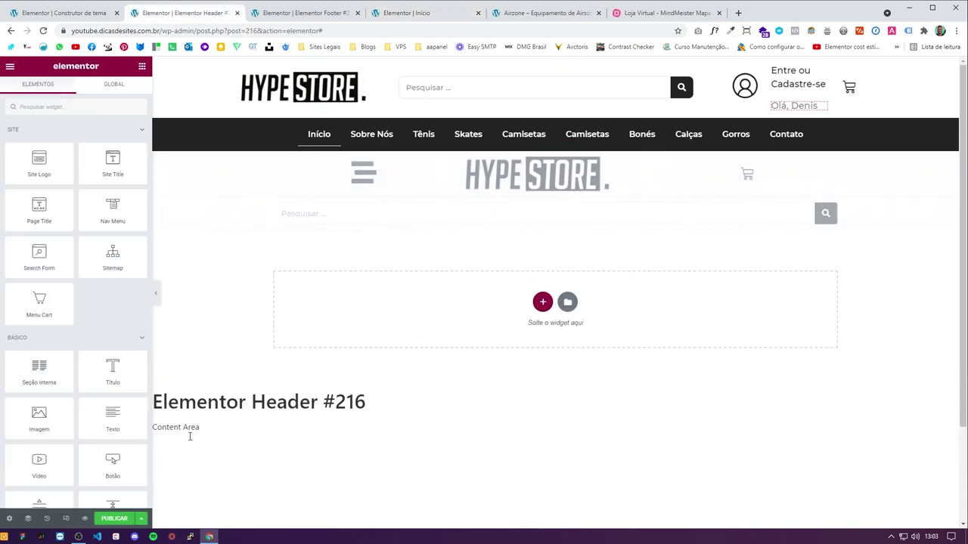
Step: Publish the header template with the Entire Site display condition and change its title to Header
{"action": "left_click", "coordinate": [117, 519]}
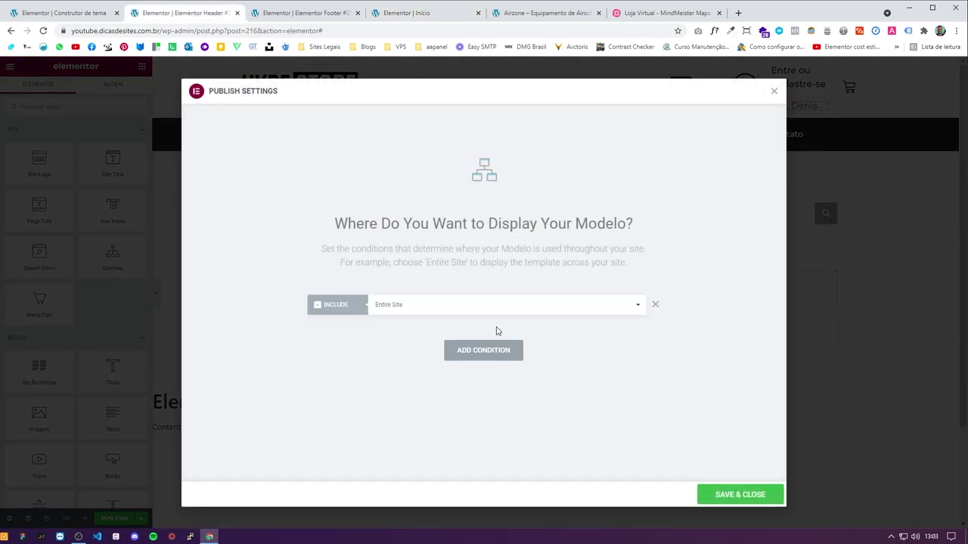
{"action": "left_click", "coordinate": [726, 495]}
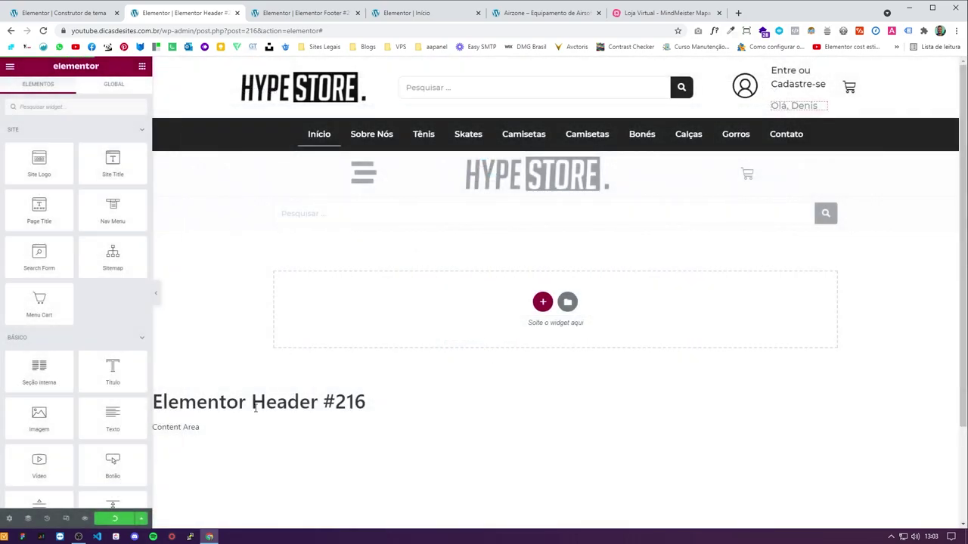
{"action": "left_click", "coordinate": [9, 517]}
{"action": "triple_click", "coordinate": [86, 157]}
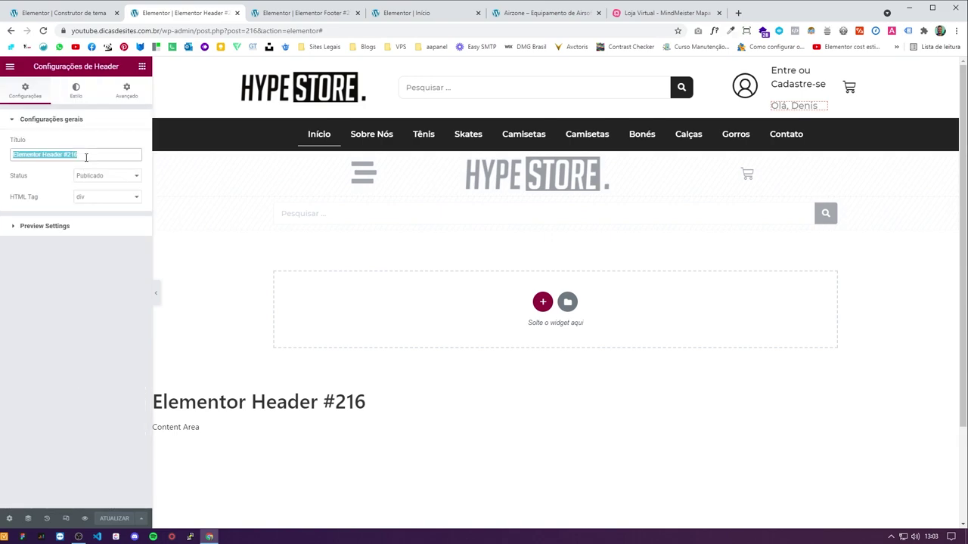
{"action": "type", "text": "Heade"}
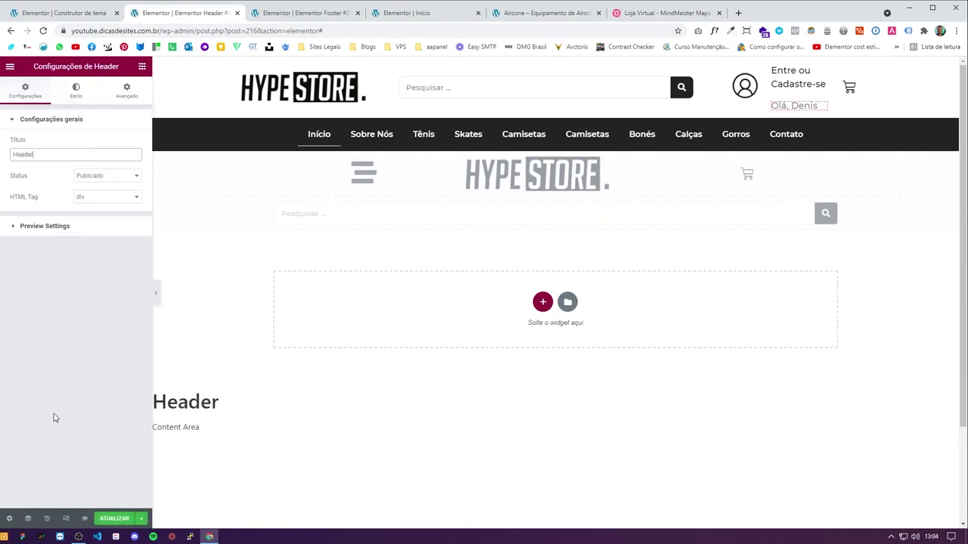
Step: Finish entering the header template's title as Header and update the template
{"action": "type", "text": "r"}
{"action": "left_click", "coordinate": [9, 519]}
{"action": "left_click", "coordinate": [114, 519]}
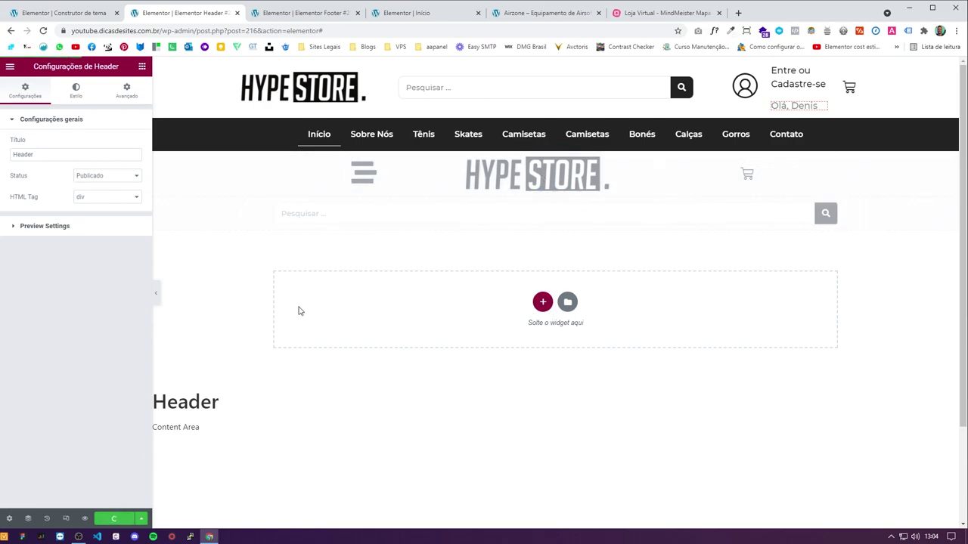
Step: Check the header template's mobile layout in a full-width preview without the editing panel, and close its editor
{"action": "left_click", "coordinate": [65, 518]}
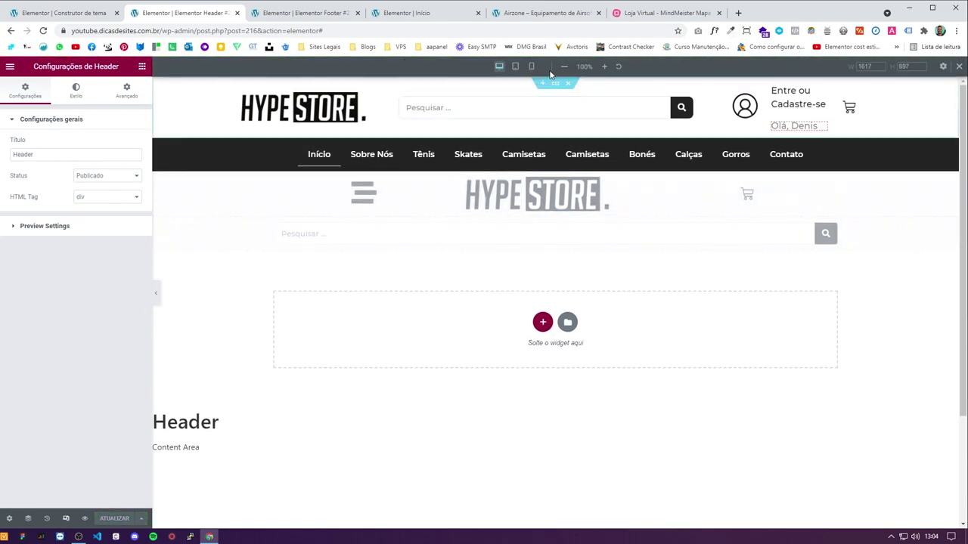
{"action": "left_click", "coordinate": [531, 67]}
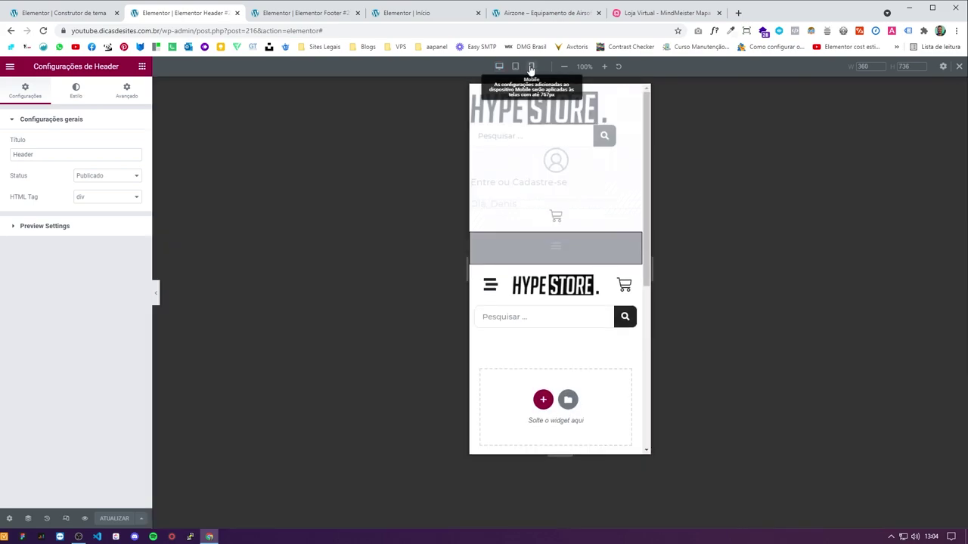
{"action": "left_click", "coordinate": [157, 295]}
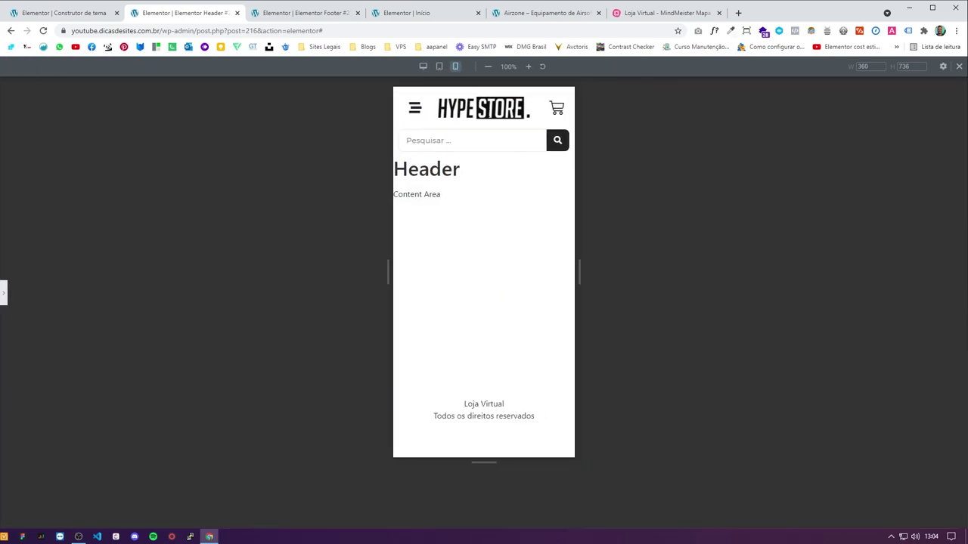
{"action": "left_click", "coordinate": [5, 297]}
{"action": "left_click", "coordinate": [238, 13]}
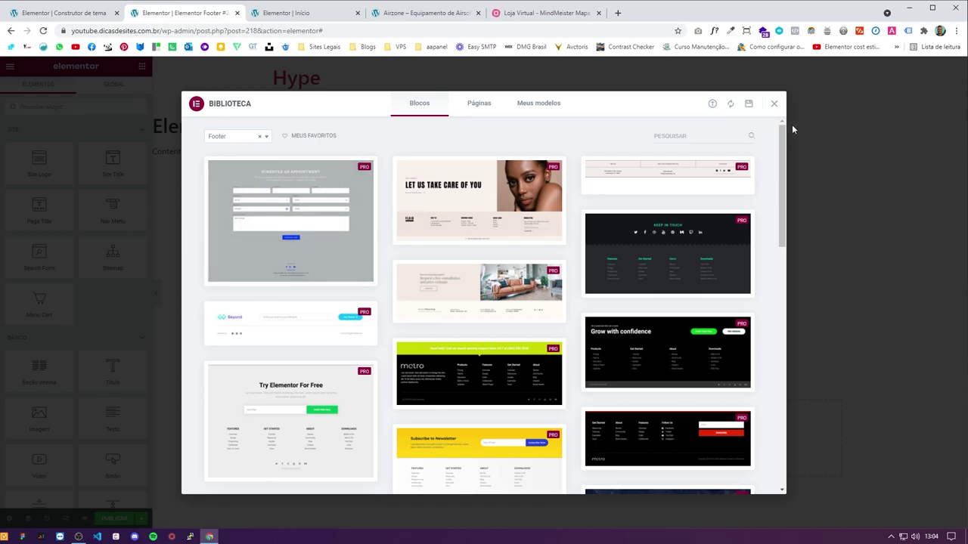
Step: Dismiss the block library in the Footer template, and paste in the home page's footer section with the link columns and payment icons
{"action": "left_click", "coordinate": [775, 104]}
{"action": "left_click", "coordinate": [310, 13]}
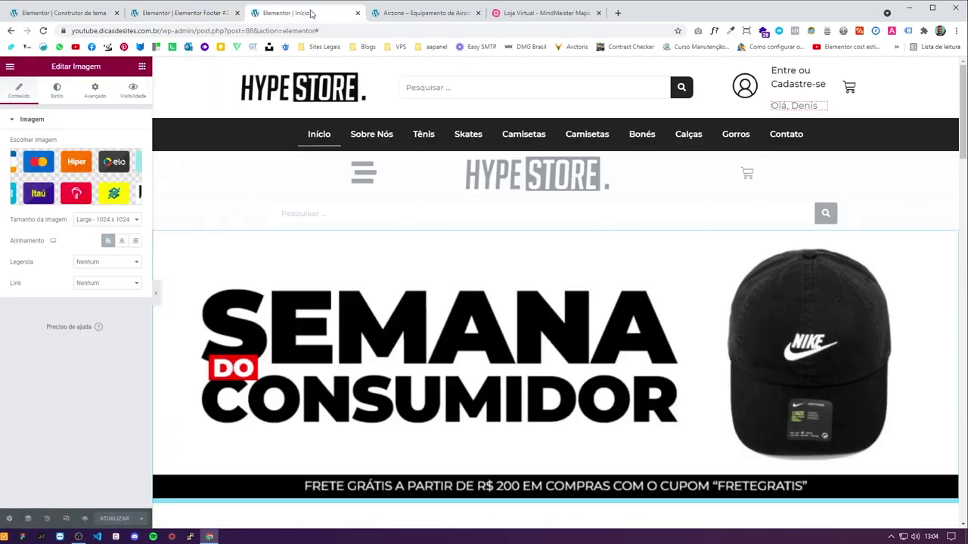
{"action": "scroll", "coordinate": [445, 287], "scroll_direction": "down", "scroll_amount": 10}
{"action": "scroll", "coordinate": [605, 444], "scroll_direction": "down", "scroll_amount": 10}
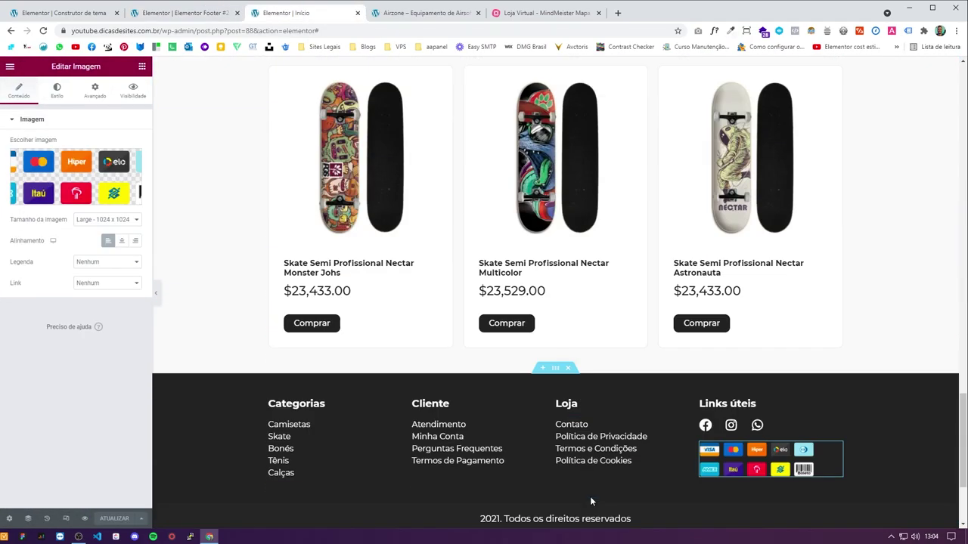
{"action": "right_click", "coordinate": [552, 210]}
{"action": "left_click", "coordinate": [563, 247]}
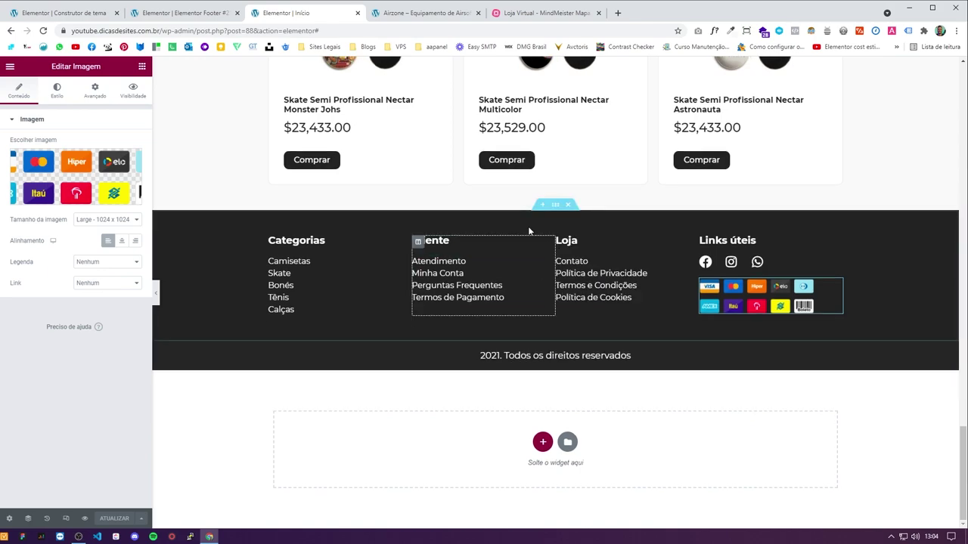
{"action": "left_click", "coordinate": [185, 12]}
{"action": "right_click", "coordinate": [415, 404]}
{"action": "left_click", "coordinate": [415, 407]}
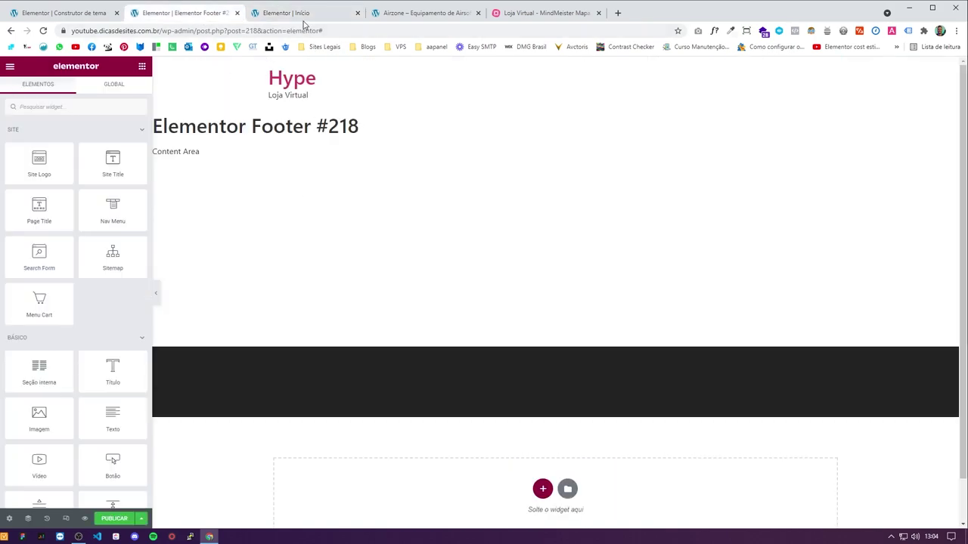
Step: Copy the "2021. Todos os direitos reservados" copyright section from the home page and paste it at the end of the Footer template
{"action": "left_click", "coordinate": [302, 12]}
{"action": "right_click", "coordinate": [558, 341]}
{"action": "left_click", "coordinate": [579, 382]}
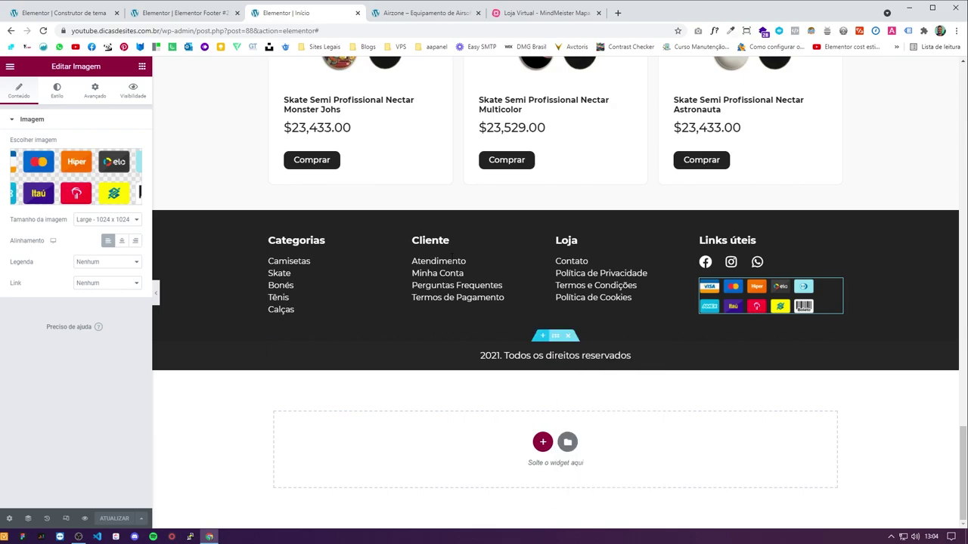
{"action": "left_click", "coordinate": [204, 13]}
{"action": "scroll", "coordinate": [375, 435], "scroll_direction": "down", "scroll_amount": 2}
{"action": "right_click", "coordinate": [368, 464]}
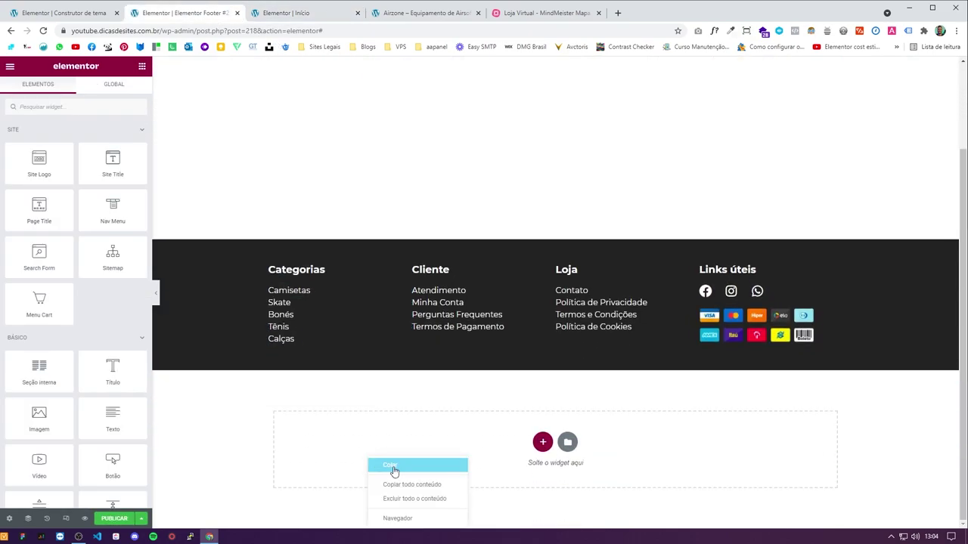
{"action": "left_click", "coordinate": [386, 466]}
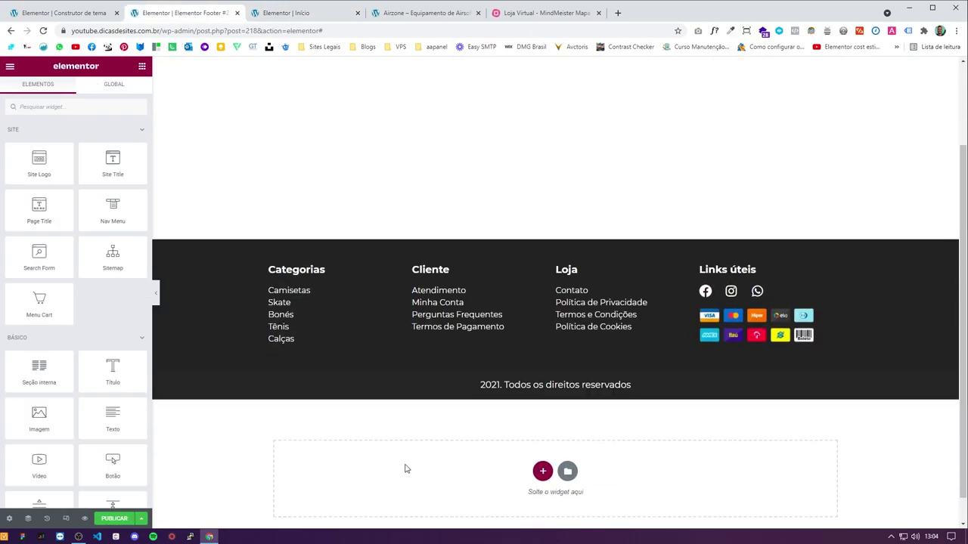
Step: Publish the footer template with the Entire Site display condition, change its title to Footer and update it
{"action": "left_click", "coordinate": [117, 519]}
{"action": "left_click", "coordinate": [514, 325]}
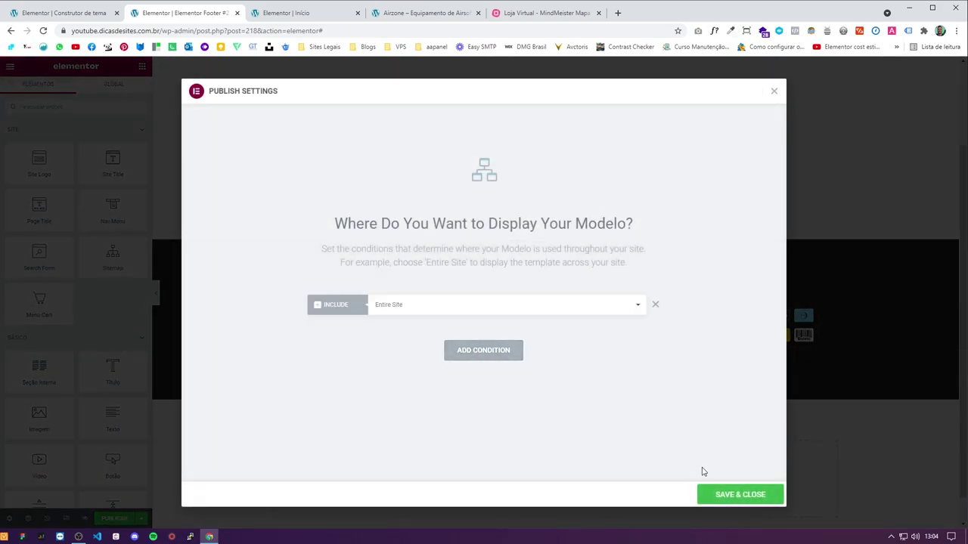
{"action": "left_click", "coordinate": [728, 497]}
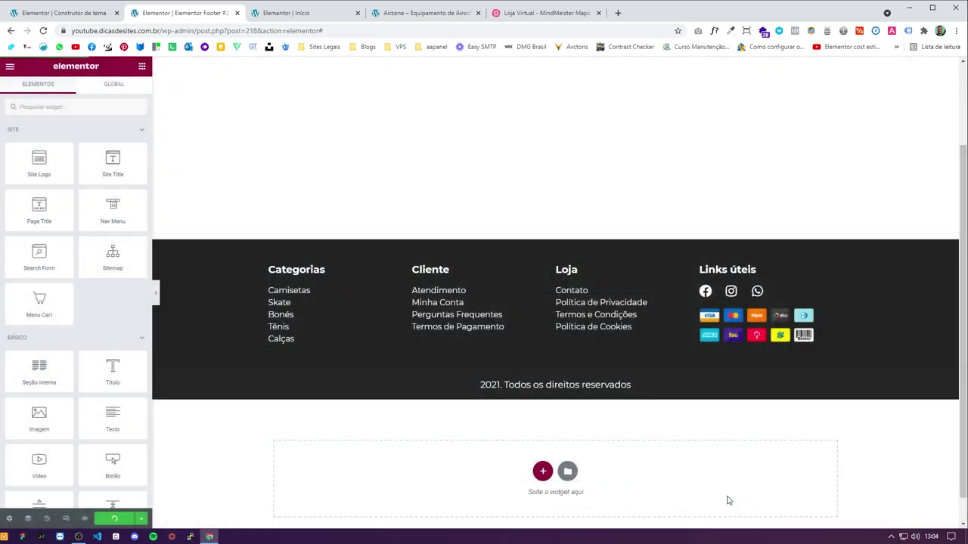
{"action": "left_click", "coordinate": [9, 519]}
{"action": "double_click", "coordinate": [38, 154]}
{"action": "key", "text": "BackSpace"}
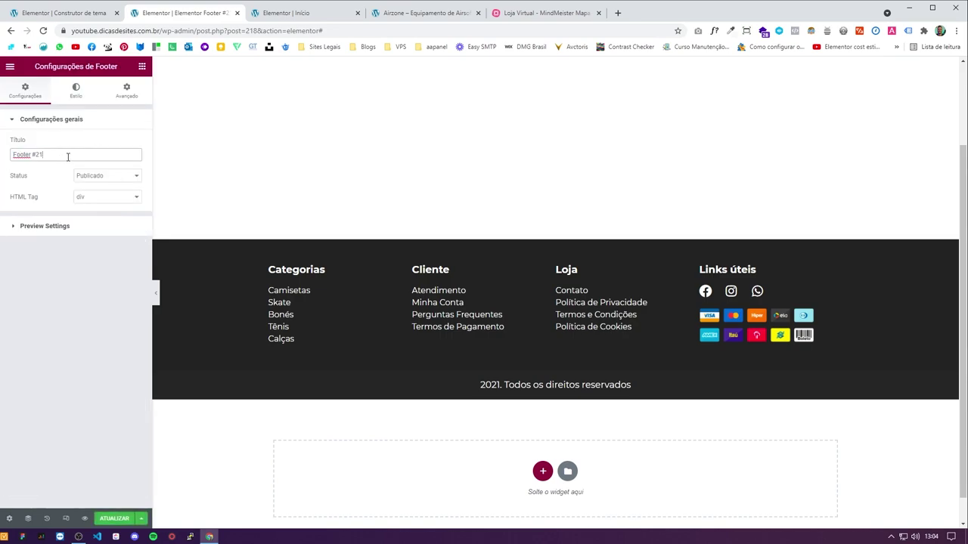
{"action": "left_click", "coordinate": [113, 518]}
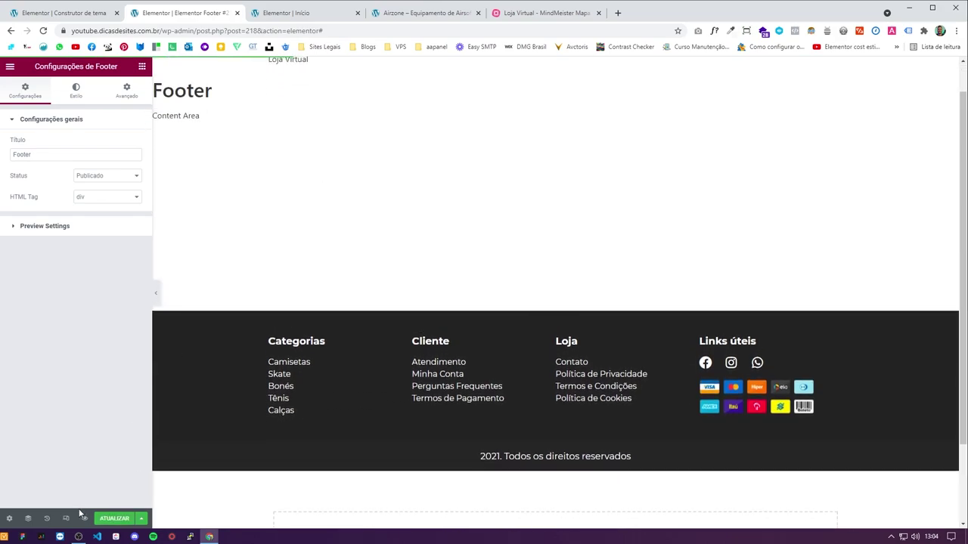
Step: Delete the original header sections and both footer sections from the home page
{"action": "left_click", "coordinate": [303, 12]}
{"action": "scroll", "coordinate": [572, 192], "scroll_direction": "up", "scroll_amount": 15}
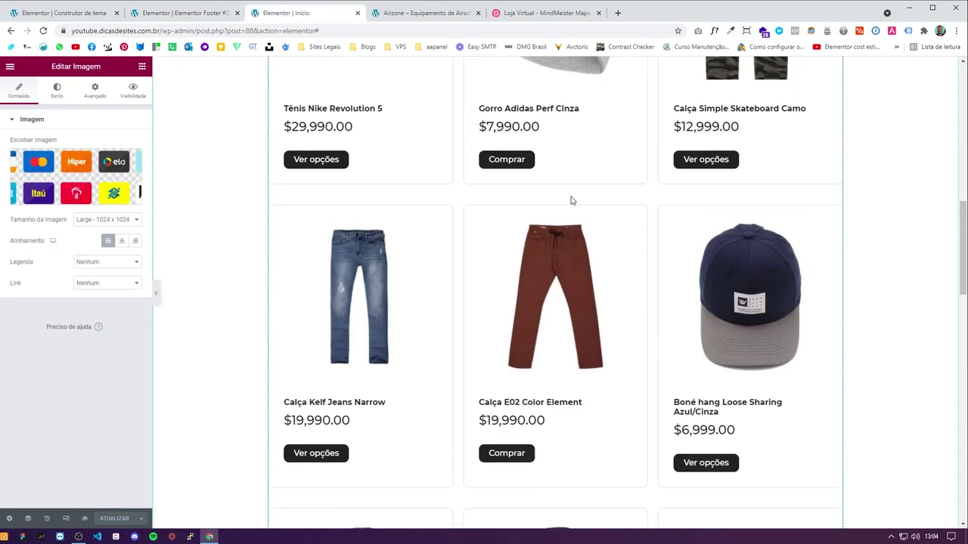
{"action": "scroll", "coordinate": [572, 68], "scroll_direction": "down", "scroll_amount": 4}
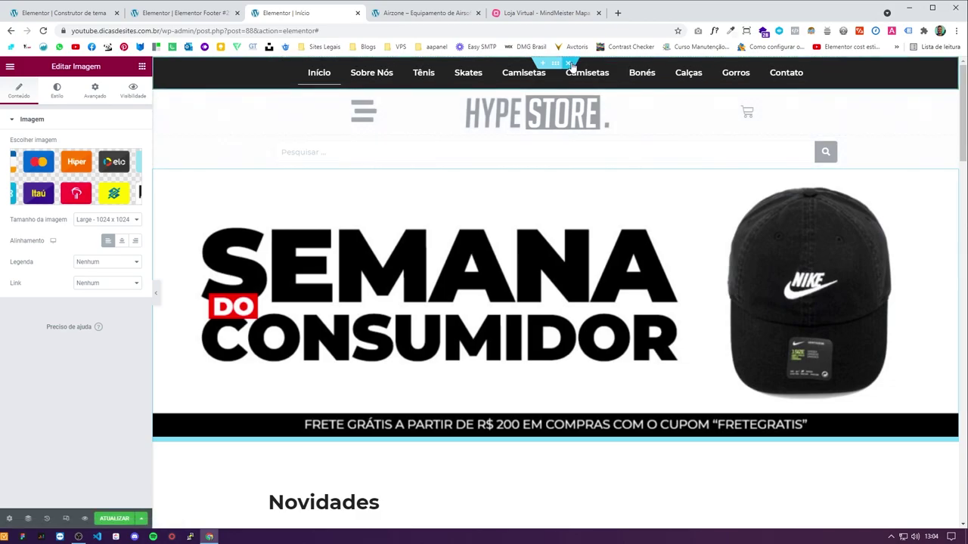
{"action": "scroll", "coordinate": [572, 68], "scroll_direction": "down", "scroll_amount": 20}
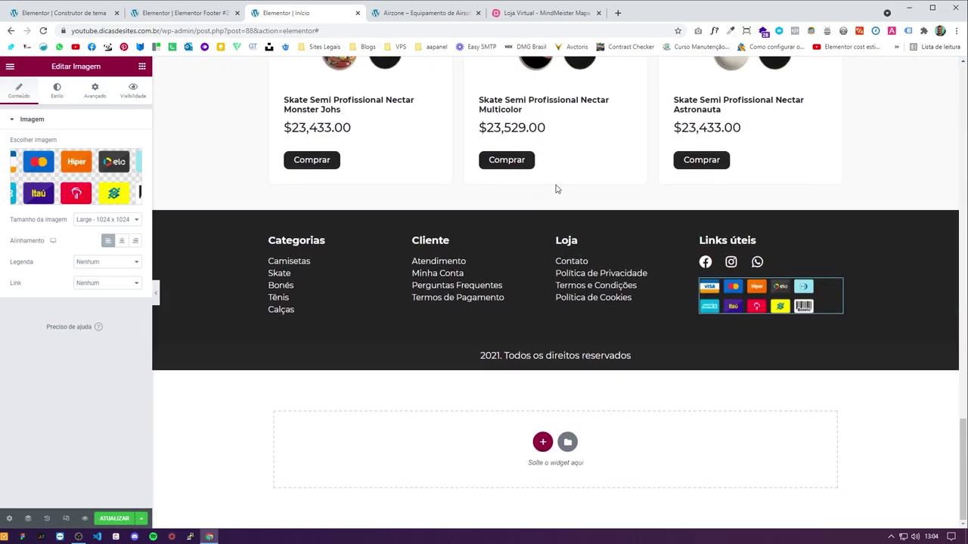
{"action": "left_click", "coordinate": [568, 204]}
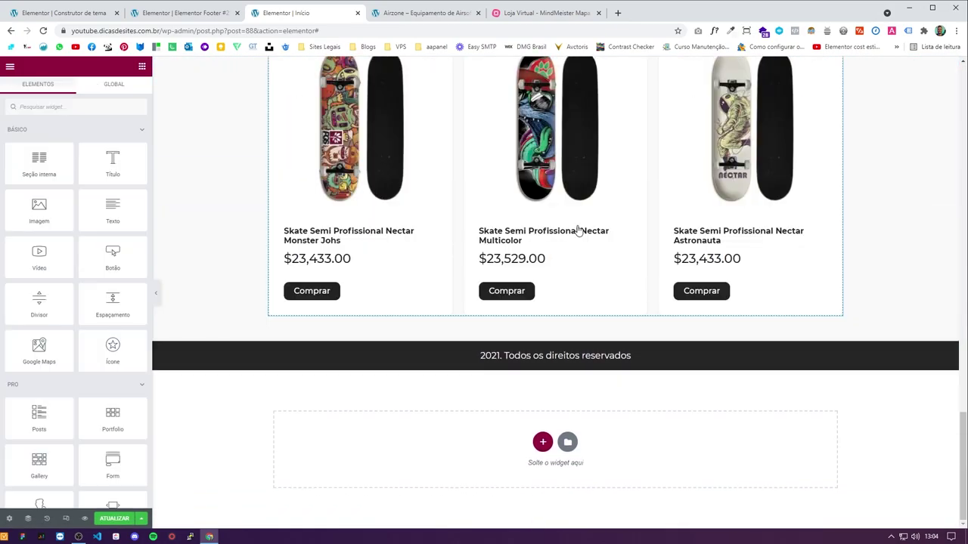
{"action": "left_click", "coordinate": [568, 338]}
Step: Close the Footer editor, reload the Theme Builder and review its Header and Footer templates with their display conditions
{"action": "left_click", "coordinate": [41, 14]}
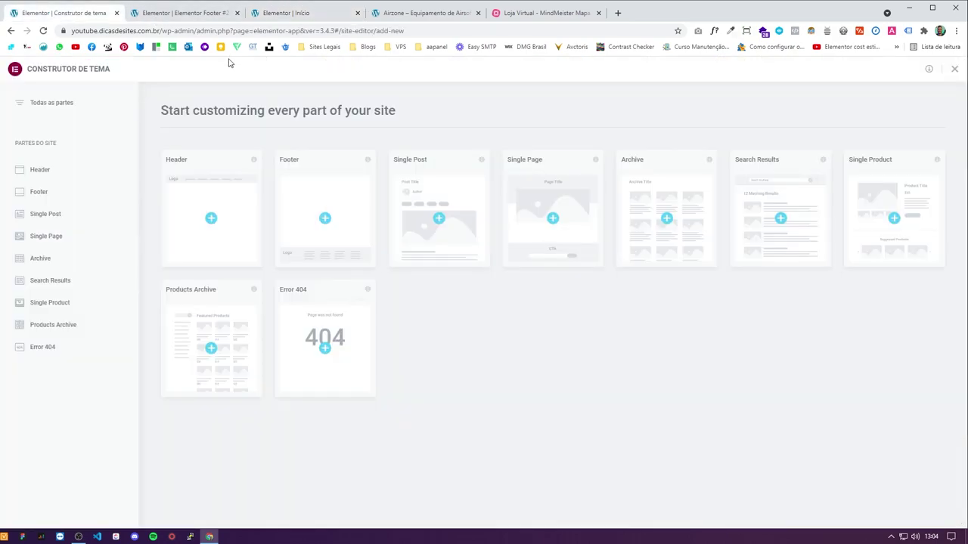
{"action": "left_click", "coordinate": [227, 13]}
{"action": "left_click", "coordinate": [236, 12]}
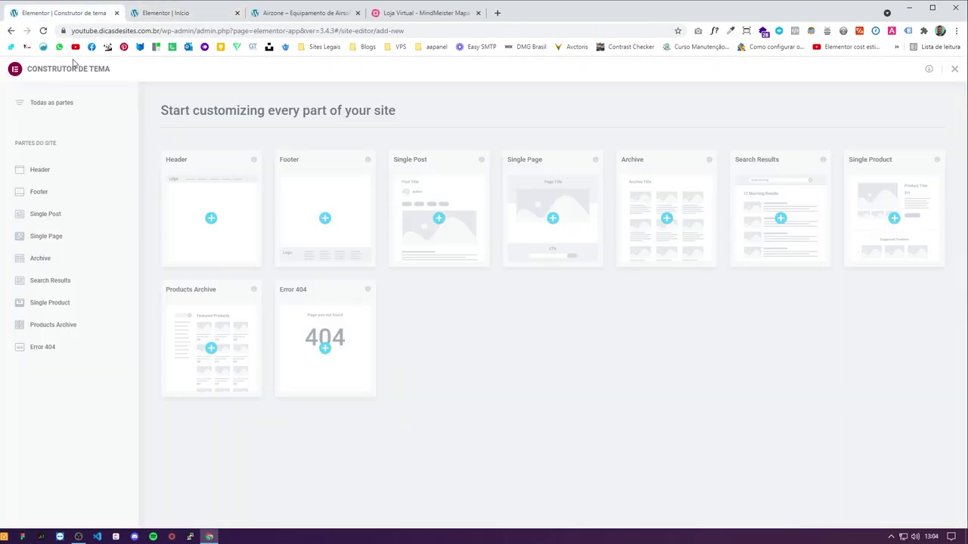
{"action": "left_click", "coordinate": [41, 35]}
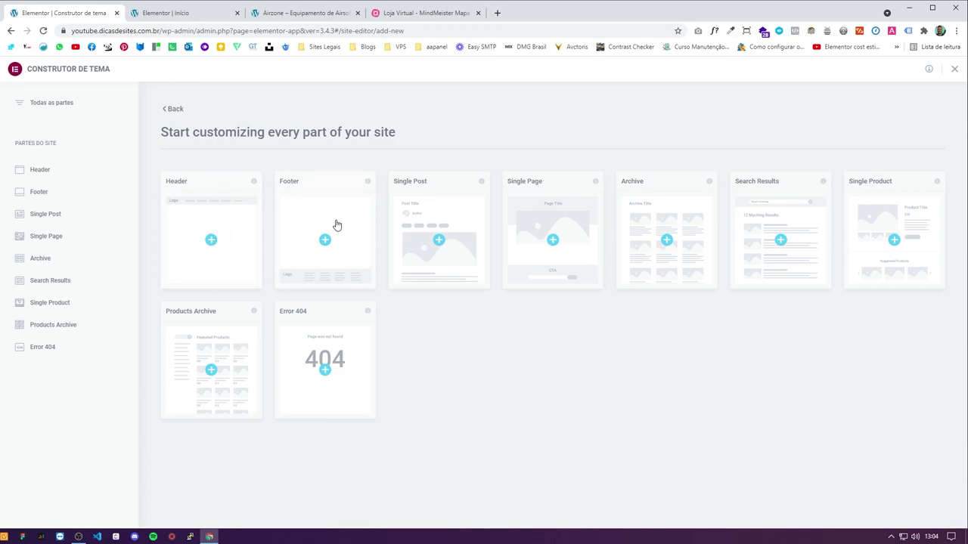
{"action": "left_click", "coordinate": [69, 172]}
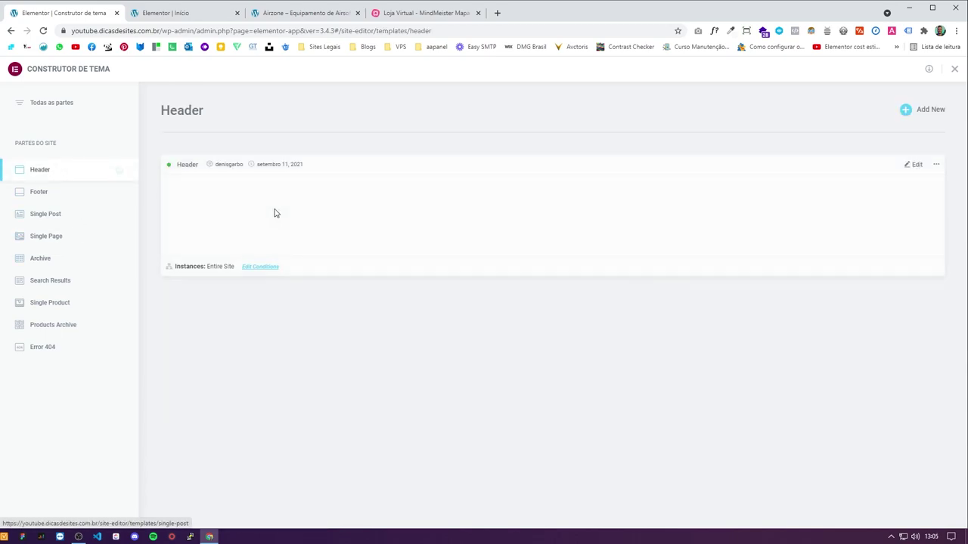
{"action": "left_click", "coordinate": [55, 190]}
{"action": "left_click", "coordinate": [47, 173]}
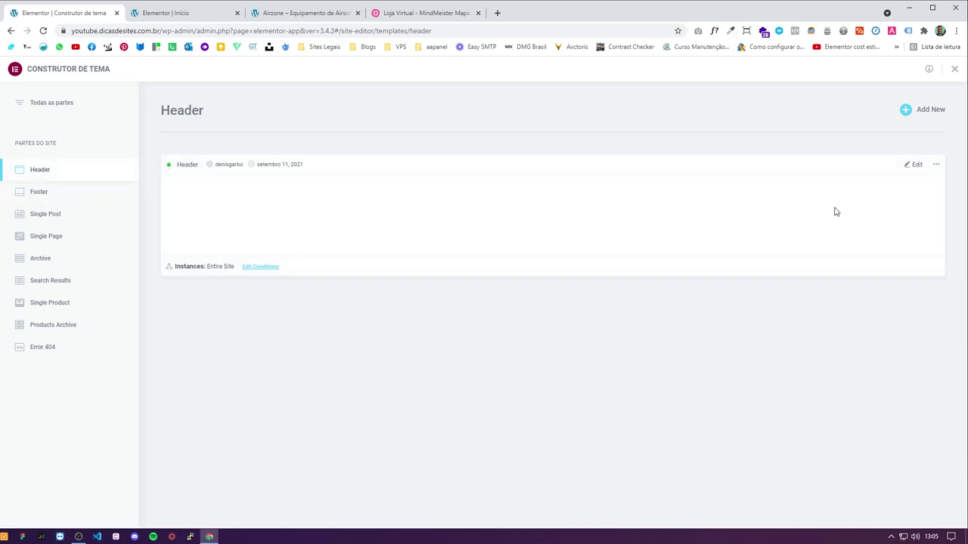
{"action": "left_click", "coordinate": [50, 194]}
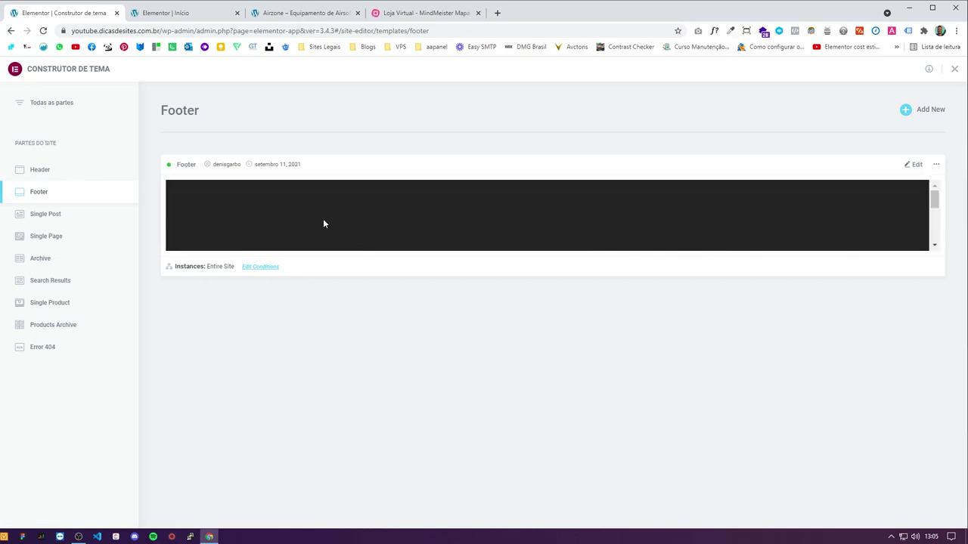
Step: Set the home page's layout to Default and update the page
{"action": "key", "text": "ctrl+Tab"}
{"action": "scroll", "coordinate": [242, 287], "scroll_direction": "up", "scroll_amount": 15}
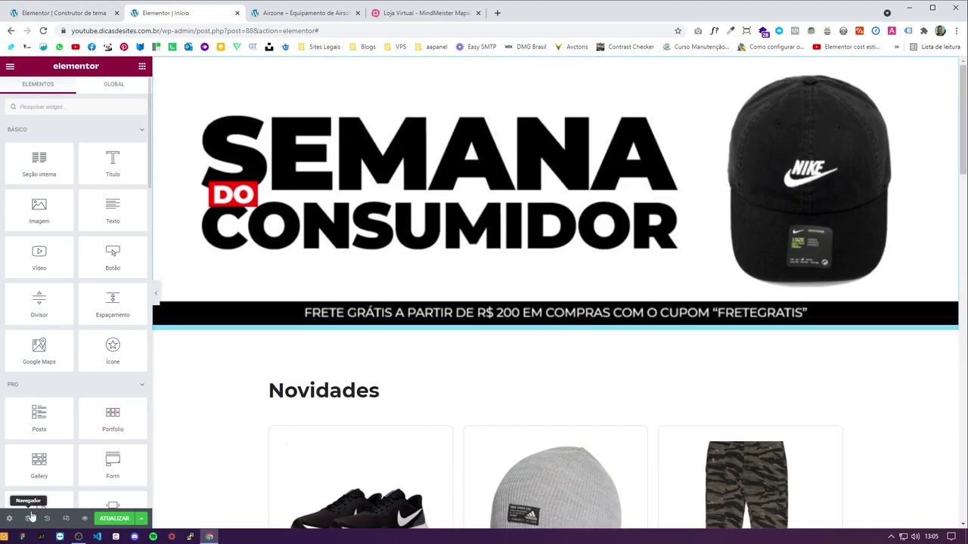
{"action": "left_click", "coordinate": [10, 519]}
{"action": "left_click", "coordinate": [110, 319]}
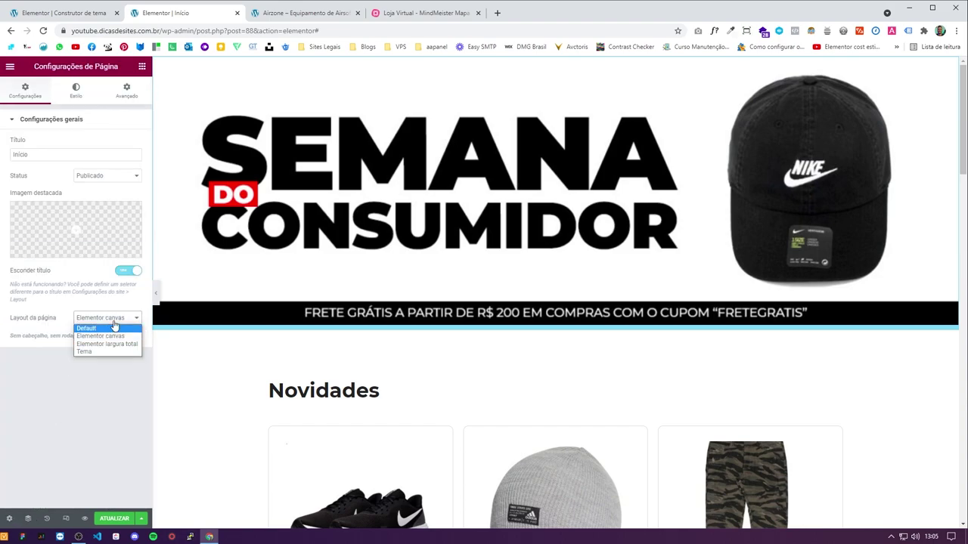
{"action": "left_click", "coordinate": [91, 329]}
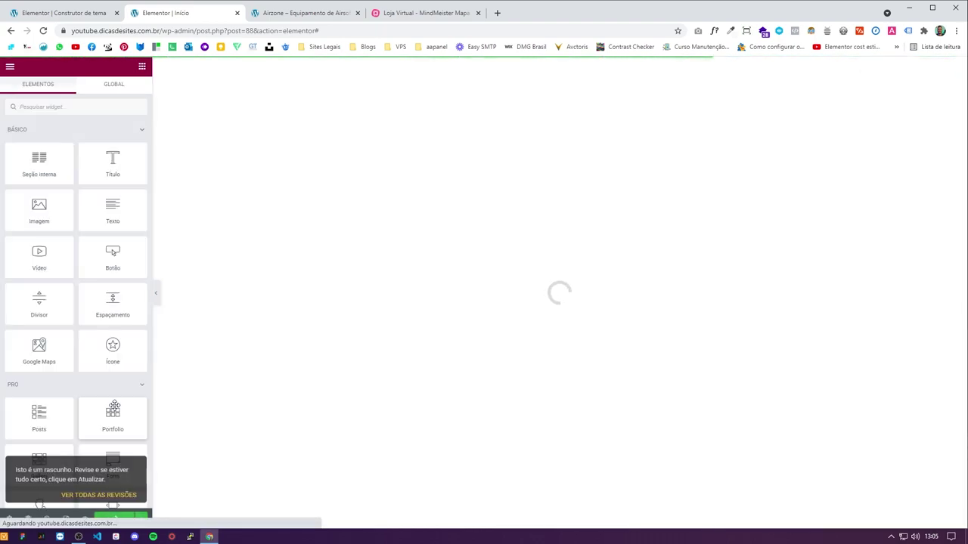
Step: Preview the home page, examine its site-wide header and footer from end to end, and return to the Theme Builder
{"action": "scroll", "coordinate": [434, 361], "scroll_direction": "down", "scroll_amount": 20}
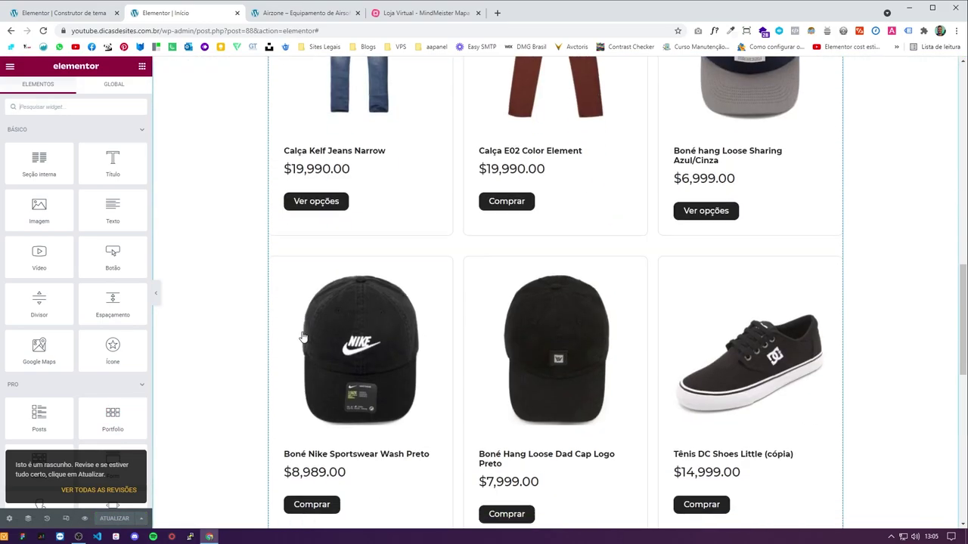
{"action": "left_click", "coordinate": [84, 518]}
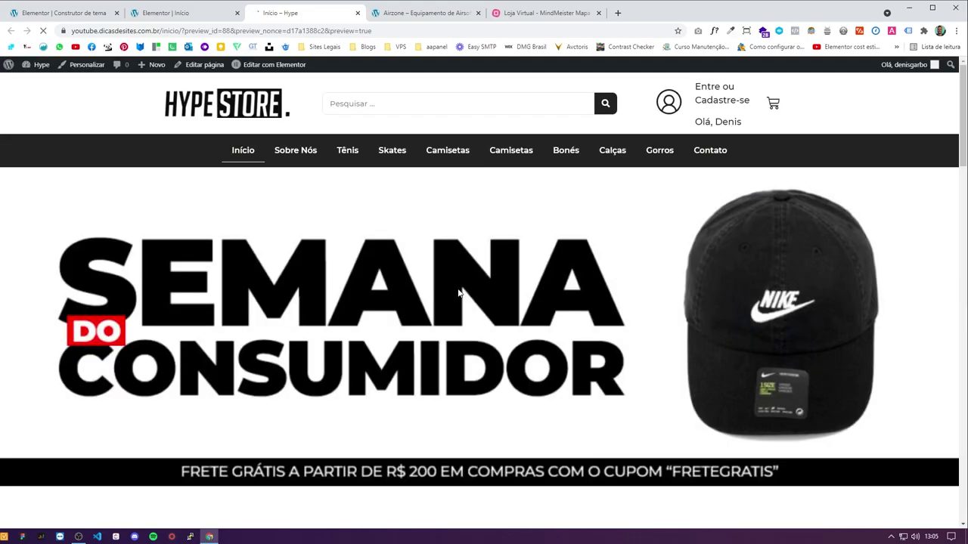
{"action": "scroll", "coordinate": [454, 213], "scroll_direction": "down", "scroll_amount": 20}
{"action": "scroll", "coordinate": [481, 304], "scroll_direction": "down", "scroll_amount": 2}
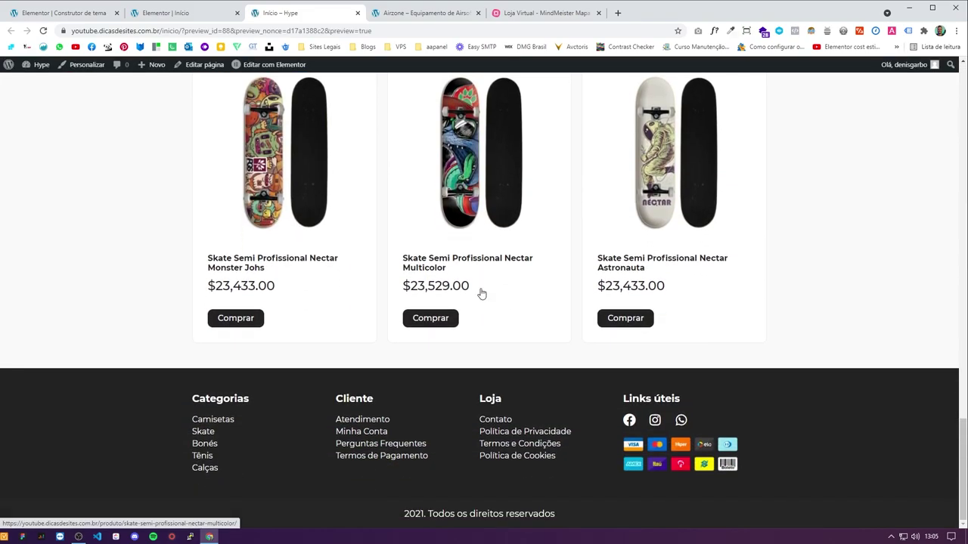
{"action": "scroll", "coordinate": [772, 326], "scroll_direction": "up", "scroll_amount": 20}
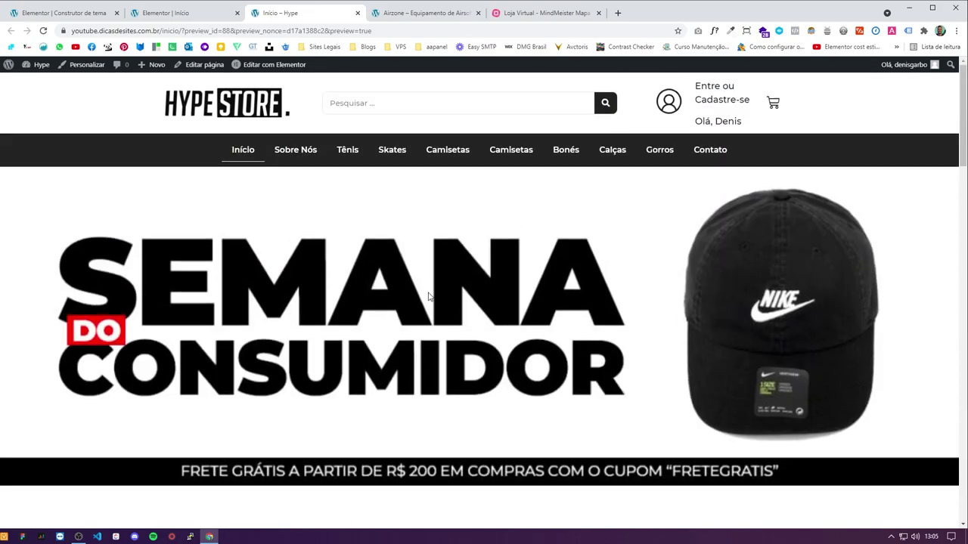
{"action": "scroll", "coordinate": [428, 297], "scroll_direction": "down", "scroll_amount": 20}
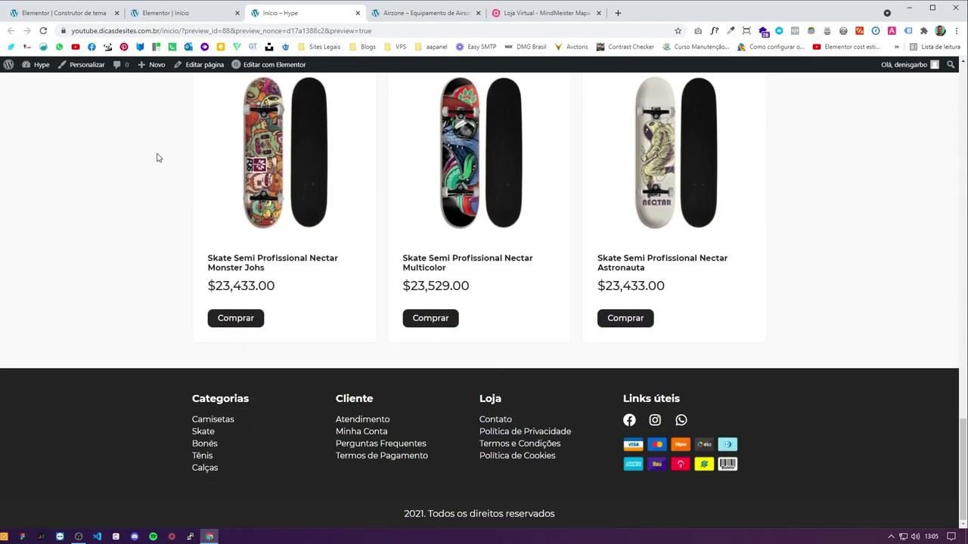
{"action": "key", "text": "ctrl+1"}
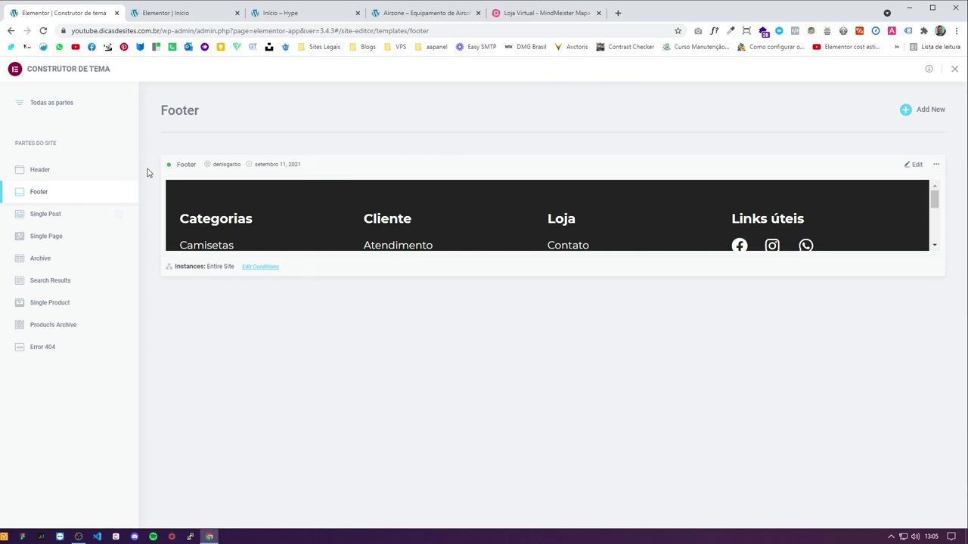
Step: Mark the Header e Footer topic with the green check icon in the MindMeister map
{"action": "left_click", "coordinate": [76, 171]}
{"action": "left_click", "coordinate": [72, 191]}
{"action": "left_click", "coordinate": [298, 13]}
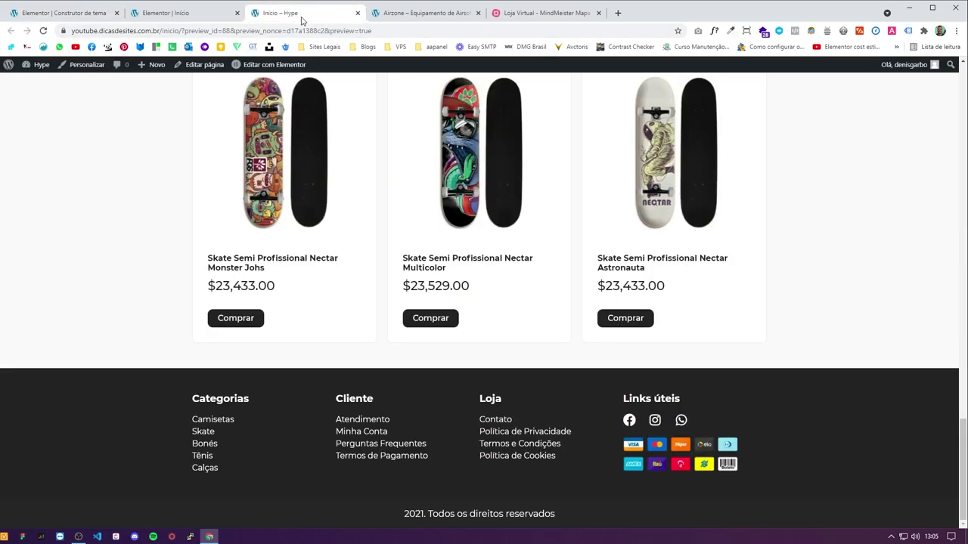
{"action": "left_click", "coordinate": [182, 13]}
{"action": "left_click", "coordinate": [439, 13]}
{"action": "left_click", "coordinate": [537, 12]}
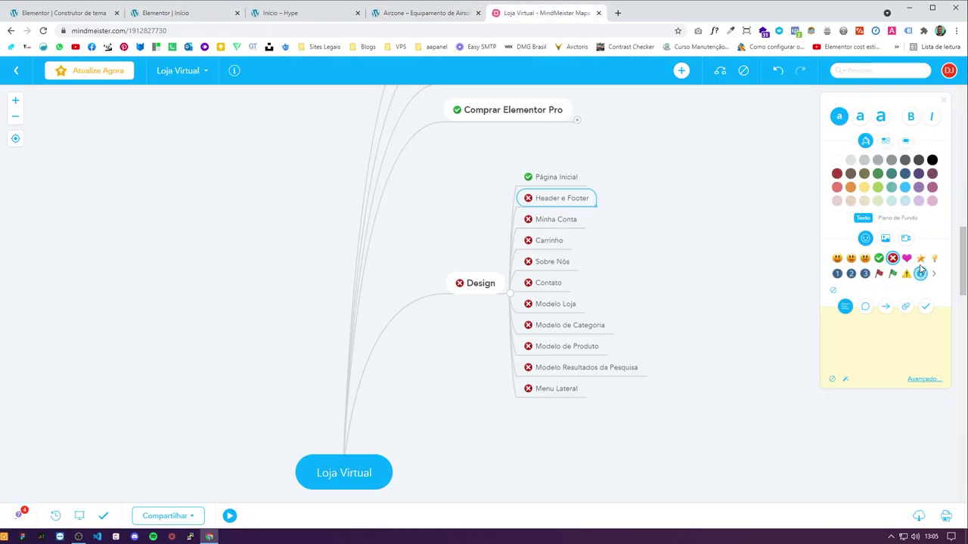
{"action": "left_click", "coordinate": [881, 258]}
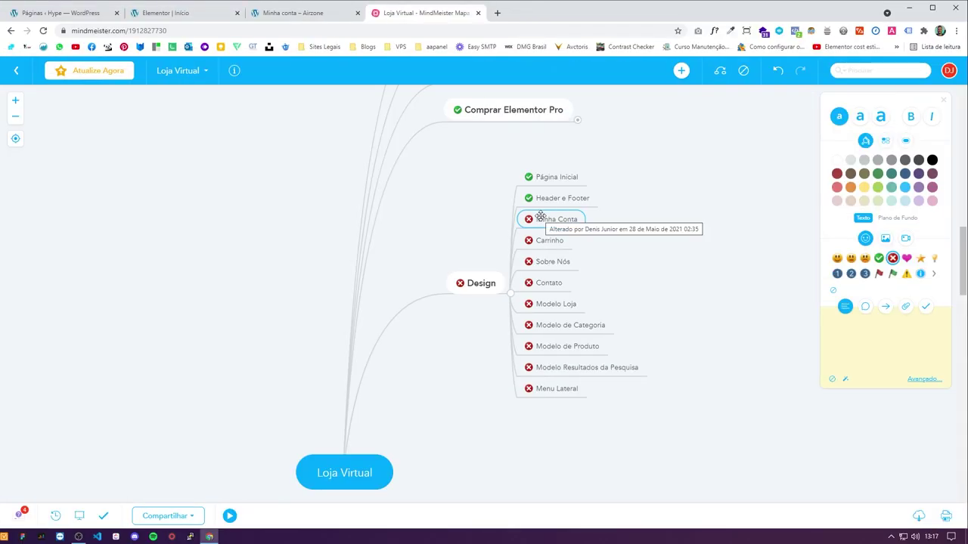
Step: Examine the Airzone reference site's Minha Conta page layout and return to the Hype pages list
{"action": "left_click", "coordinate": [189, 16]}
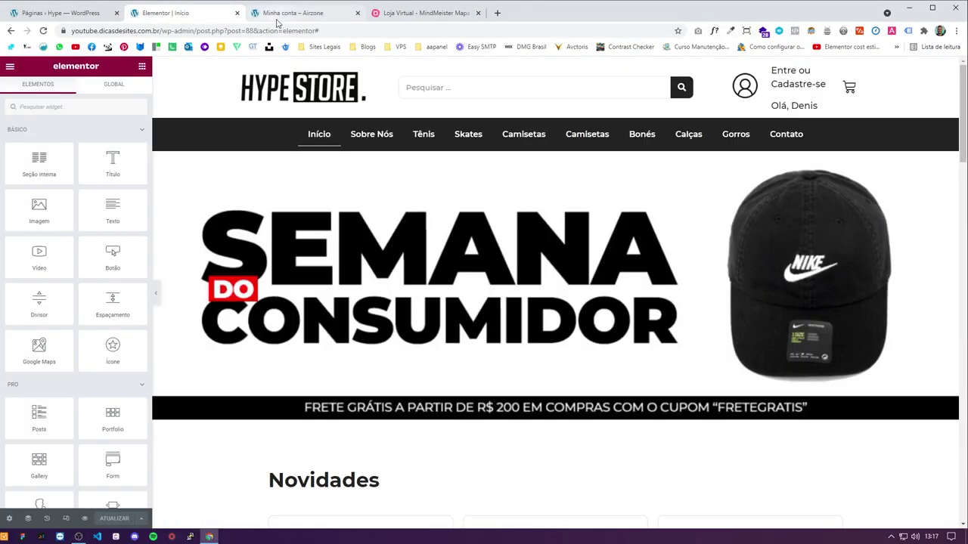
{"action": "left_click", "coordinate": [279, 15]}
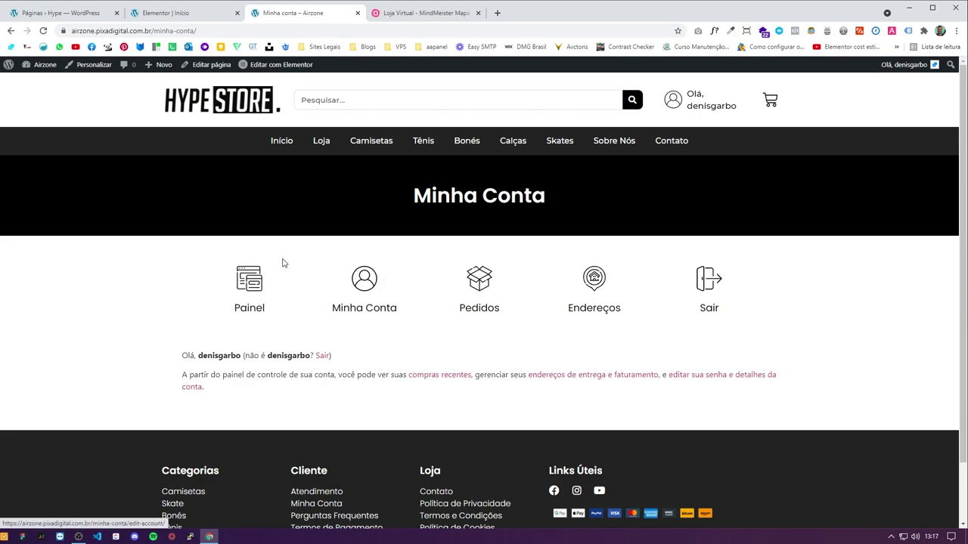
{"action": "left_click", "coordinate": [136, 14]}
{"action": "left_click", "coordinate": [47, 18]}
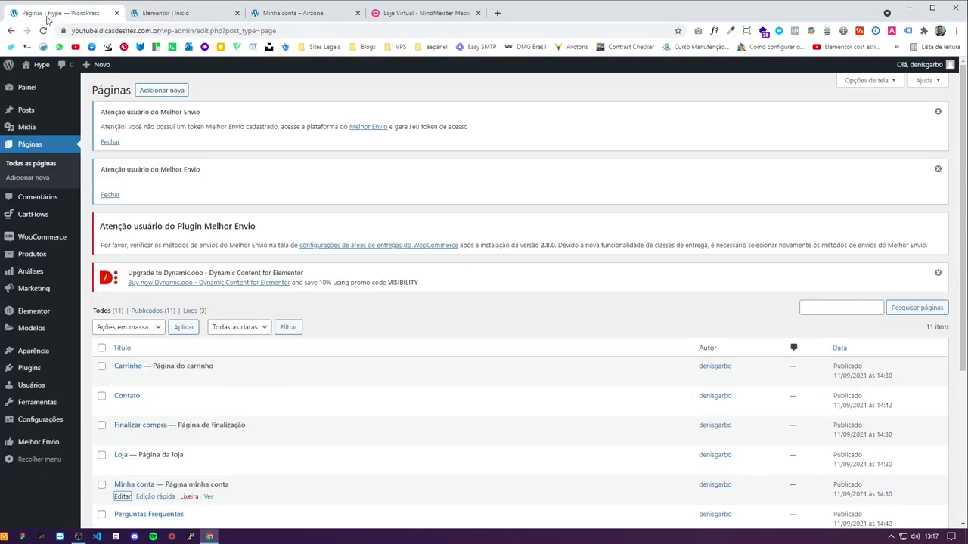
{"action": "left_click", "coordinate": [230, 15]}
{"action": "key", "text": "ctrl+shift+Tab"}
{"action": "left_click", "coordinate": [236, 13]}
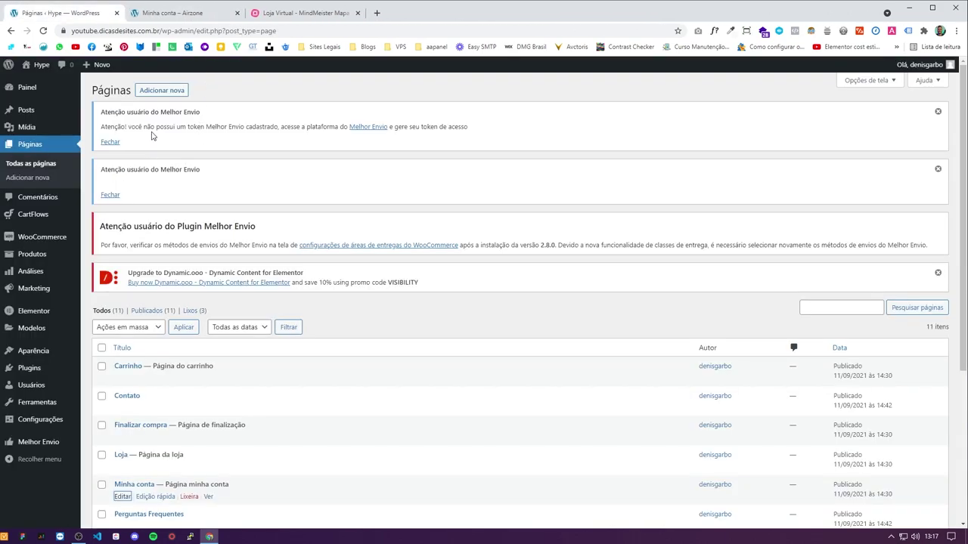
{"action": "key", "text": "ctrl+shift+t"}
{"action": "left_click", "coordinate": [103, 17]}
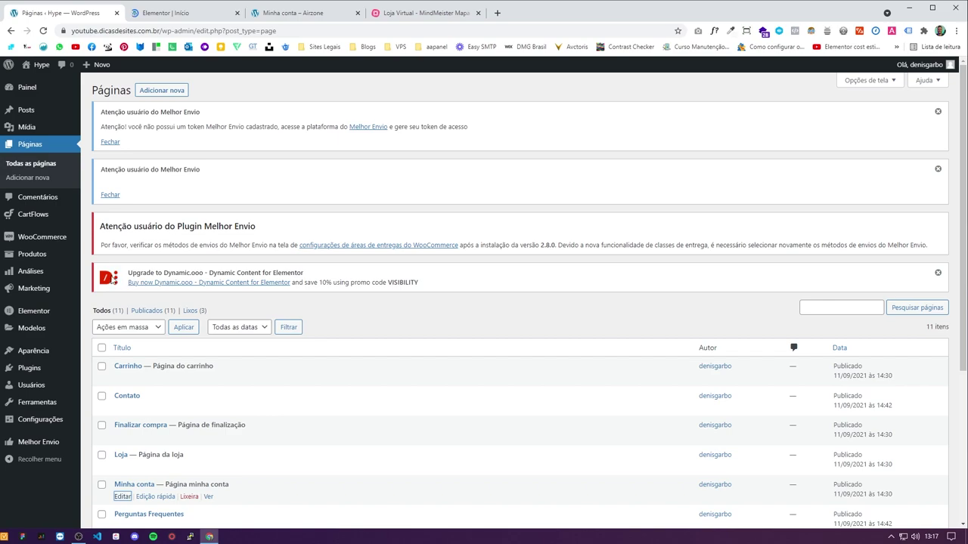
Step: Open the Minha conta page for editing with Elementor and close the home page's editor
{"action": "scroll", "coordinate": [113, 279], "scroll_direction": "down", "scroll_amount": 1}
{"action": "middle_click", "coordinate": [122, 446]}
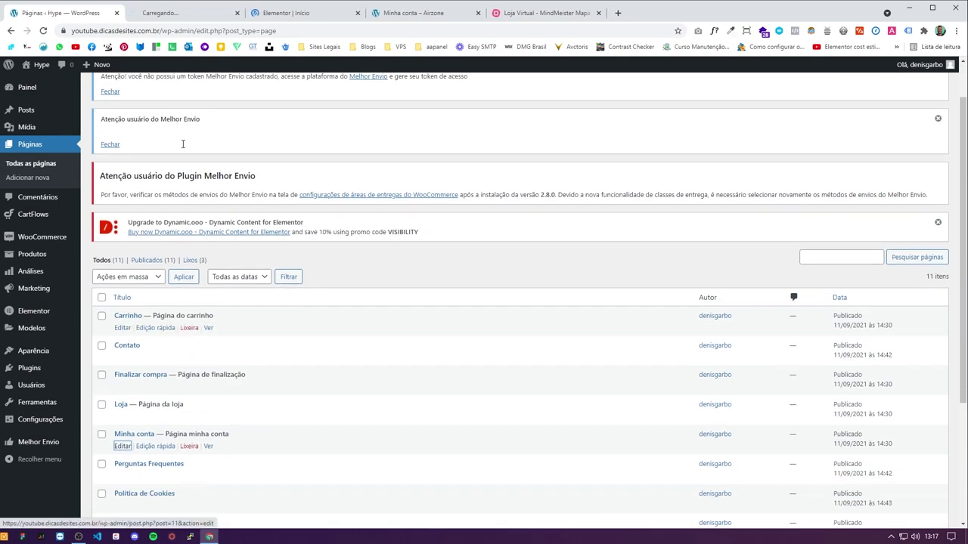
{"action": "left_click_drag", "start_coordinate": [193, 19], "coordinate": [290, 17]}
{"action": "left_click", "coordinate": [201, 13]}
{"action": "left_click", "coordinate": [277, 18]}
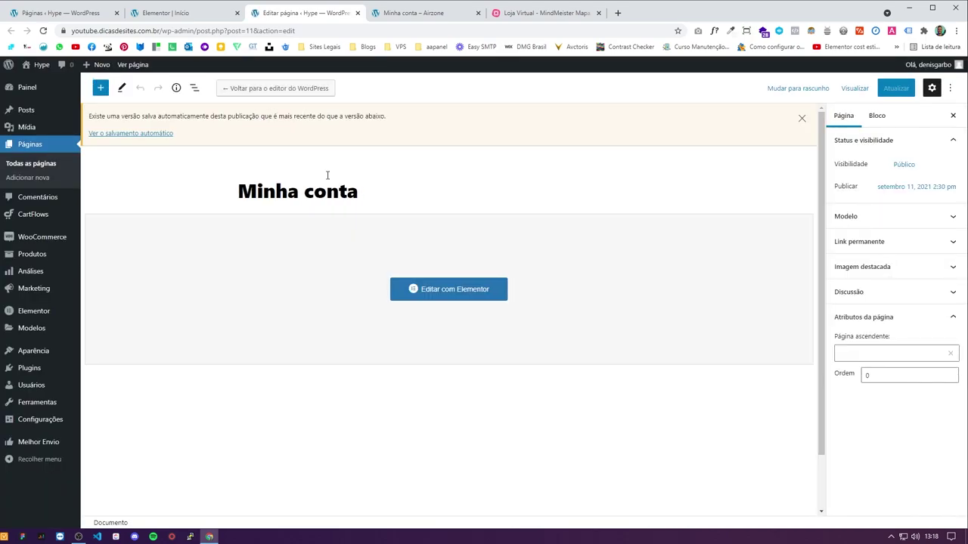
{"action": "left_click", "coordinate": [451, 290]}
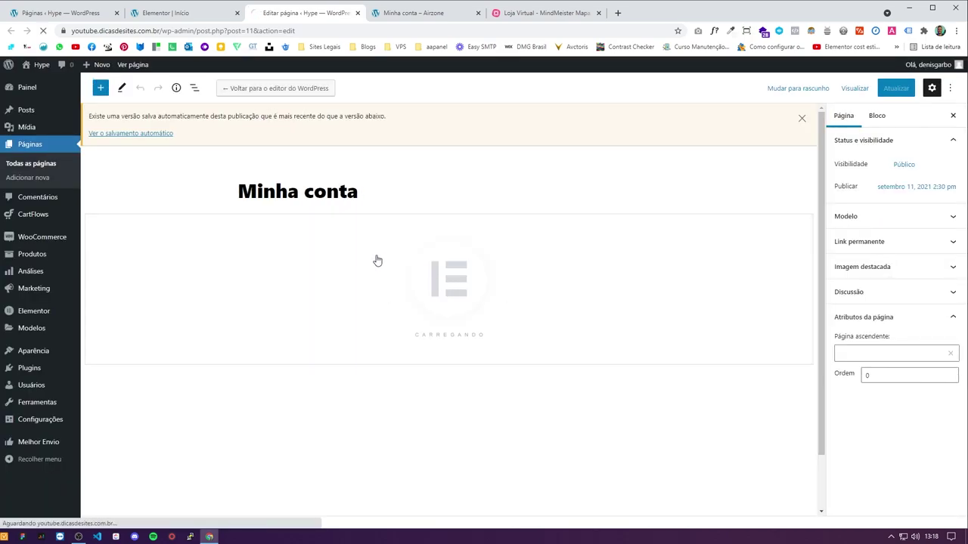
{"action": "scroll", "coordinate": [447, 252], "scroll_direction": "down", "scroll_amount": 1}
{"action": "scroll", "coordinate": [447, 252], "scroll_direction": "up", "scroll_amount": 1}
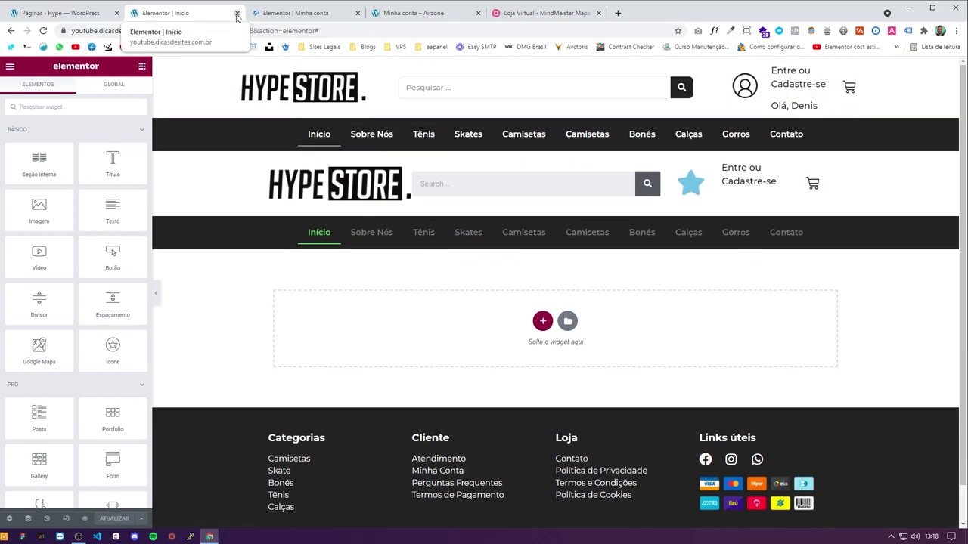
{"action": "left_click", "coordinate": [236, 14]}
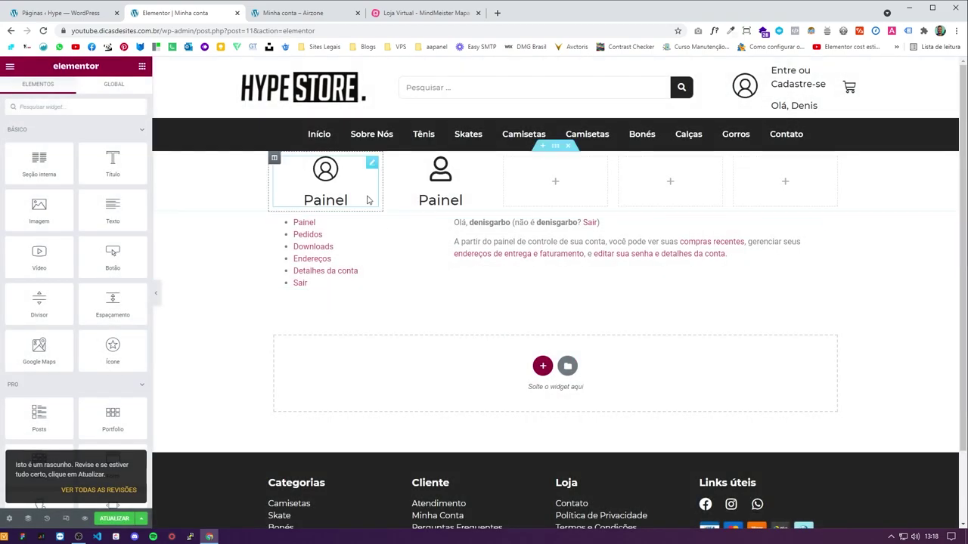
Step: Delete both leftover Painel icon boxes with their five-column section and set the page title to hidden
{"action": "right_click", "coordinate": [487, 164]}
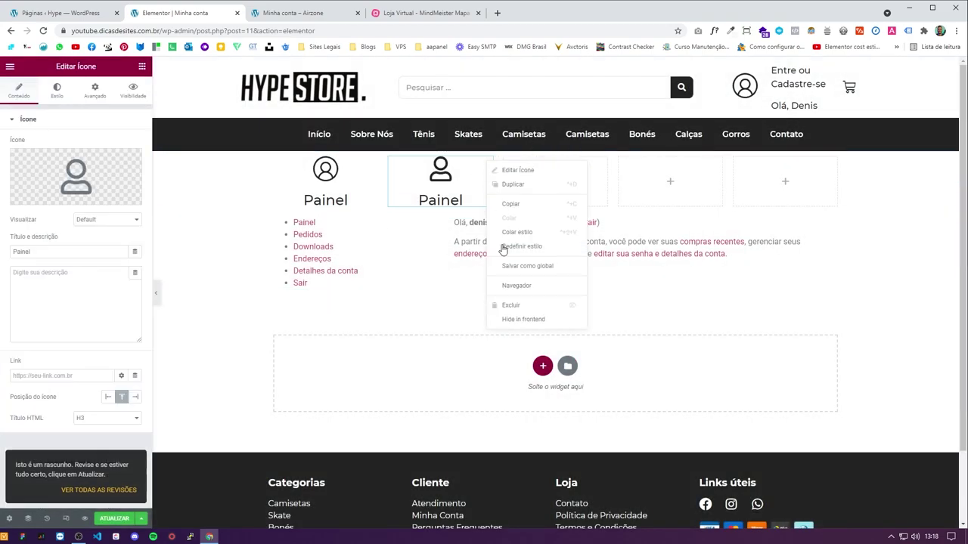
{"action": "left_click", "coordinate": [522, 313]}
{"action": "right_click", "coordinate": [374, 165]}
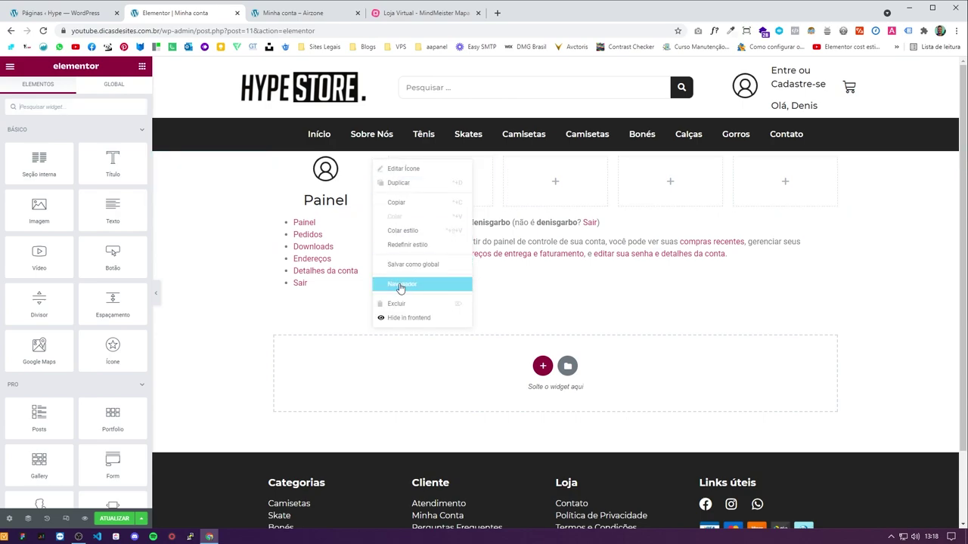
{"action": "left_click", "coordinate": [399, 310]}
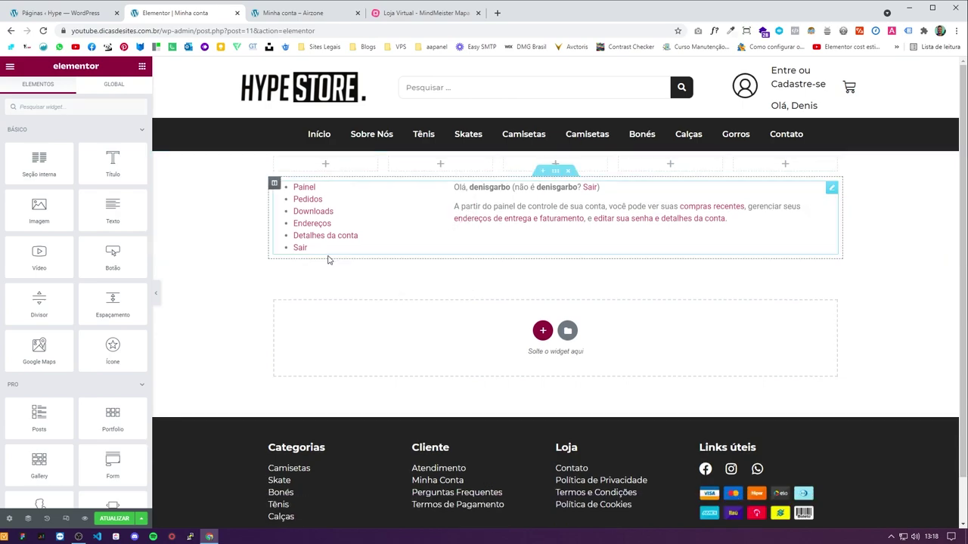
{"action": "left_click", "coordinate": [9, 519]}
{"action": "left_click", "coordinate": [128, 196]}
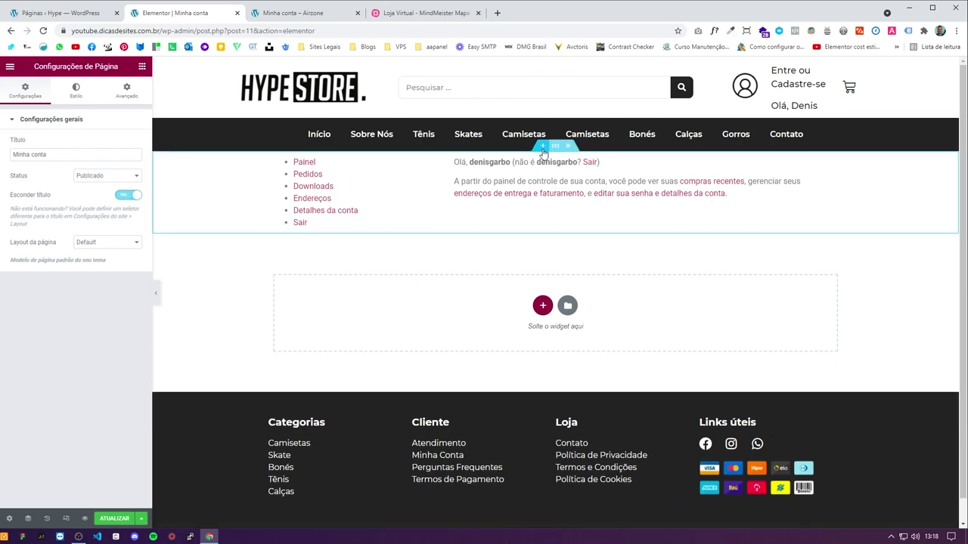
Step: Add a five-column section above the account content and place an icon box widget in its first column
{"action": "left_click", "coordinate": [543, 146]}
{"action": "left_click", "coordinate": [542, 198]}
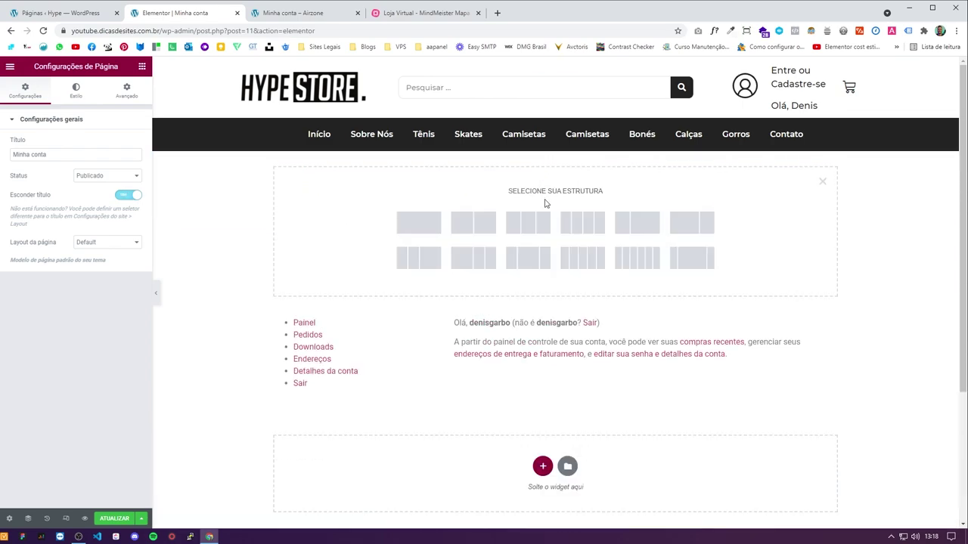
{"action": "left_click", "coordinate": [578, 259]}
{"action": "left_click", "coordinate": [141, 67]}
{"action": "scroll", "coordinate": [106, 301], "scroll_direction": "down", "scroll_amount": 10}
{"action": "scroll", "coordinate": [105, 302], "scroll_direction": "down", "scroll_amount": 5}
{"action": "left_click_drag", "start_coordinate": [110, 333], "coordinate": [321, 172]}
Step: Clear the icon box's description and set its title to "Painel"
{"action": "left_click_drag", "start_coordinate": [114, 299], "coordinate": [74, 257]}
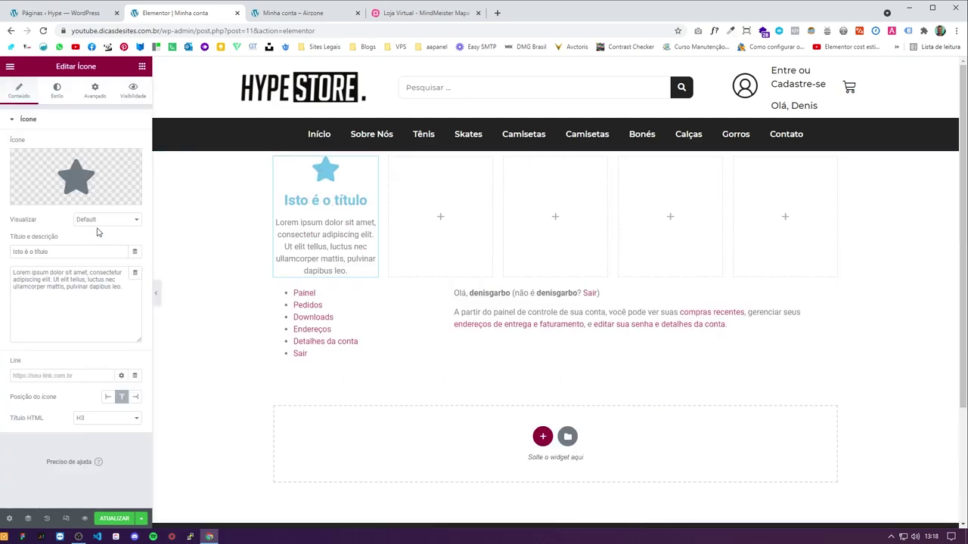
{"action": "key", "text": "BackSpace"}
{"action": "left_click", "coordinate": [74, 253]}
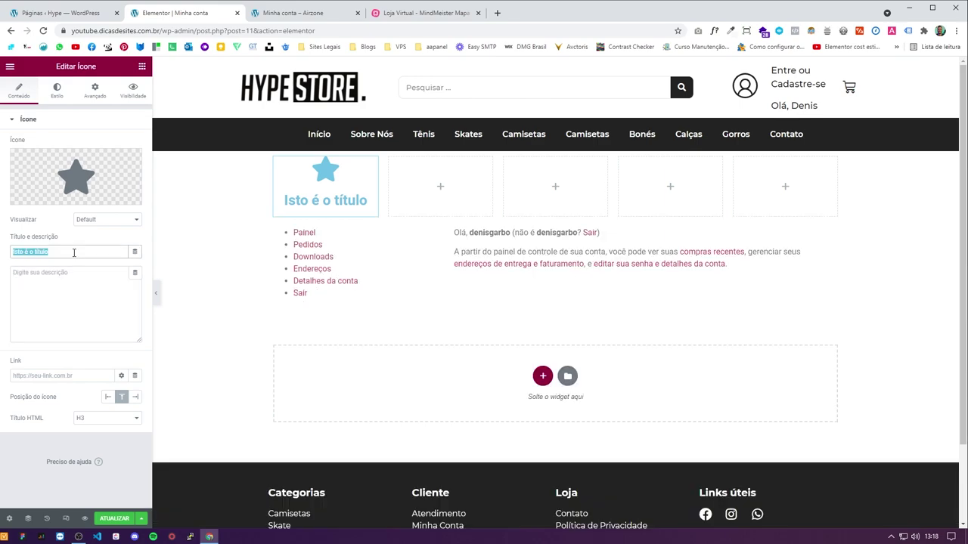
{"action": "type", "text": "Painel"}
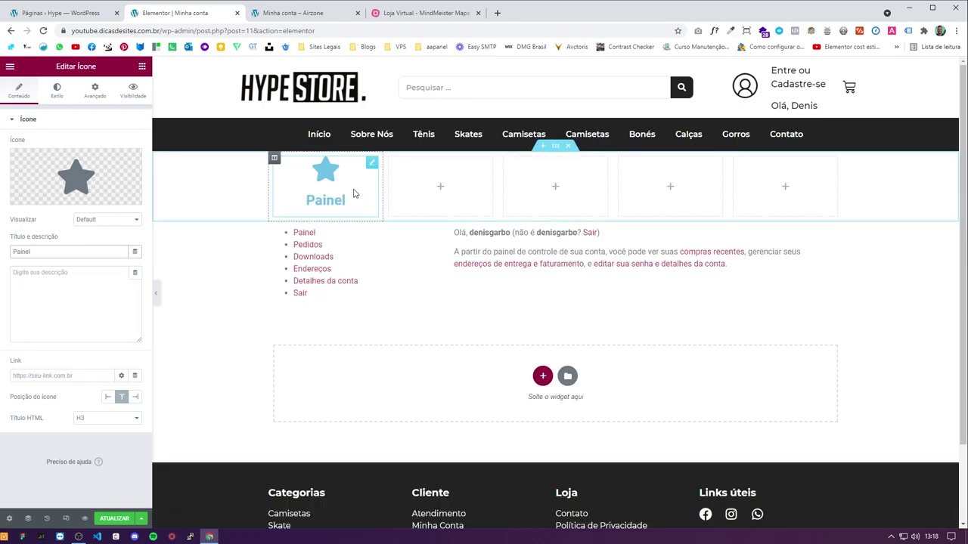
Step: Set the Painel icon box's bottom margin to -20 px and its padding to 0
{"action": "left_click", "coordinate": [95, 90]}
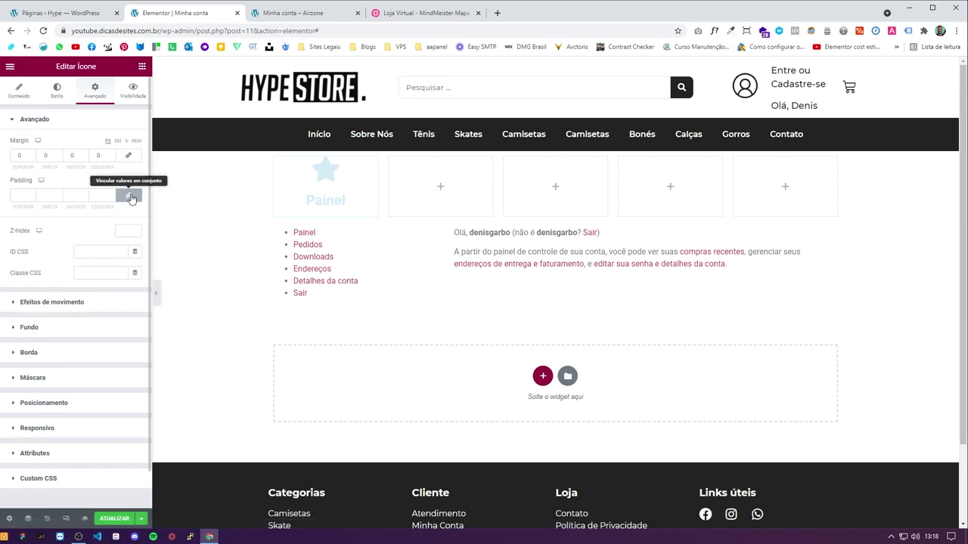
{"action": "left_click", "coordinate": [85, 158]}
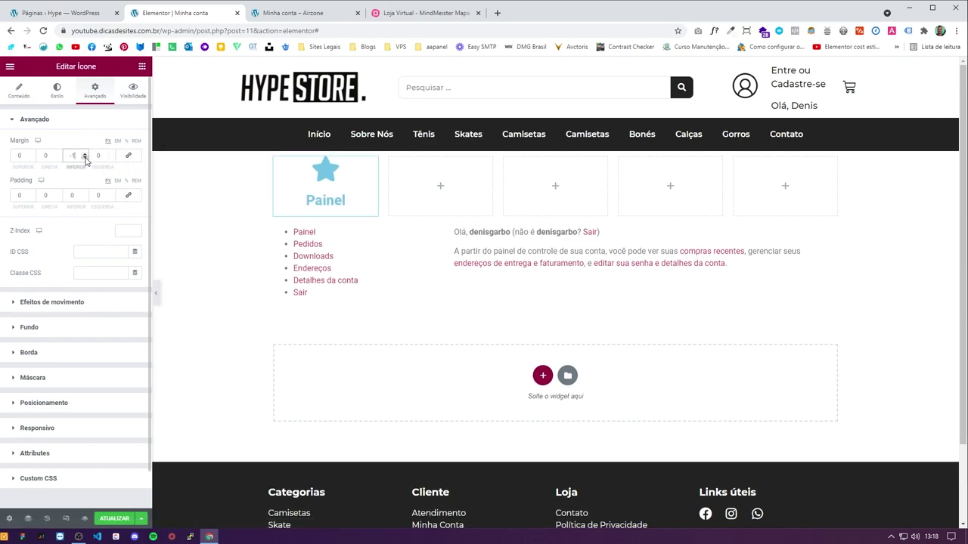
{"action": "key", "text": "Up"}
{"action": "type", "text": "20"}
{"action": "key", "text": "BackSpace"}
{"action": "key", "text": "BackSpace"}
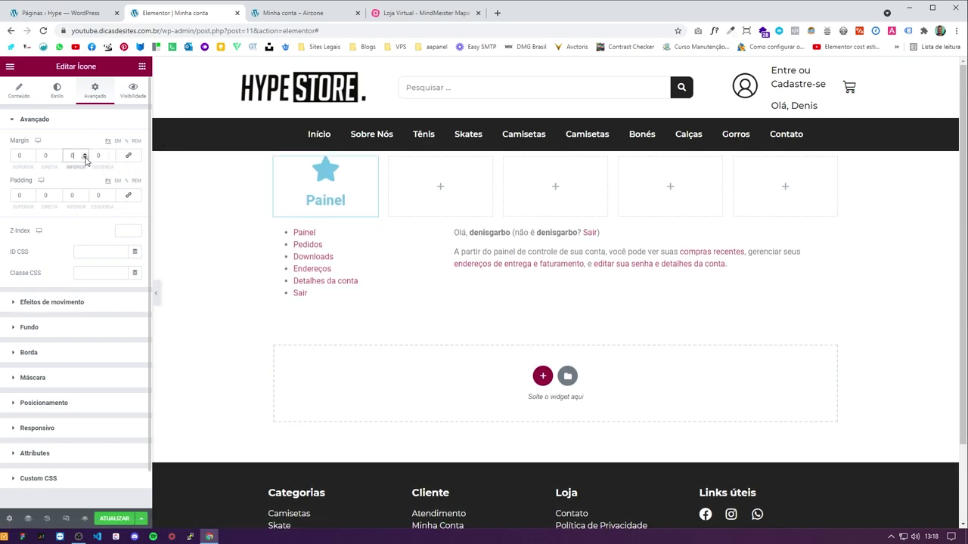
{"action": "left_click", "coordinate": [84, 158]}
{"action": "type", "text": "0"}
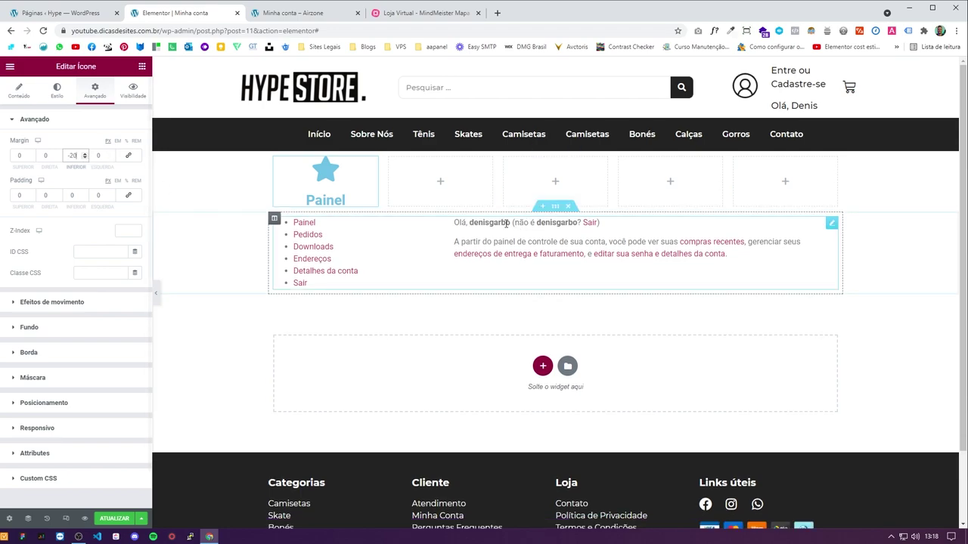
Step: Set the primary color of the Painel box's icon to #232323
{"action": "left_click", "coordinate": [57, 89]}
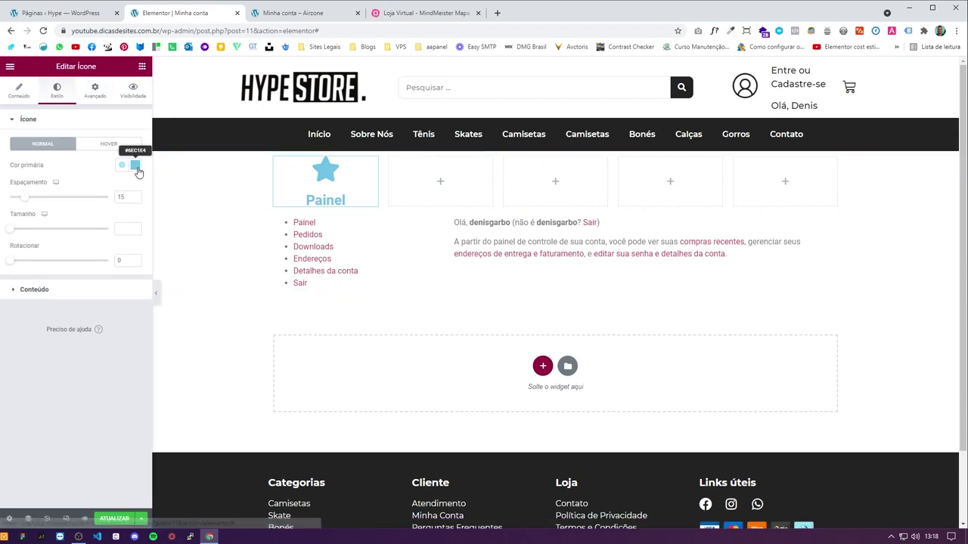
{"action": "left_click", "coordinate": [135, 165]}
{"action": "type", "text": "#232323"}
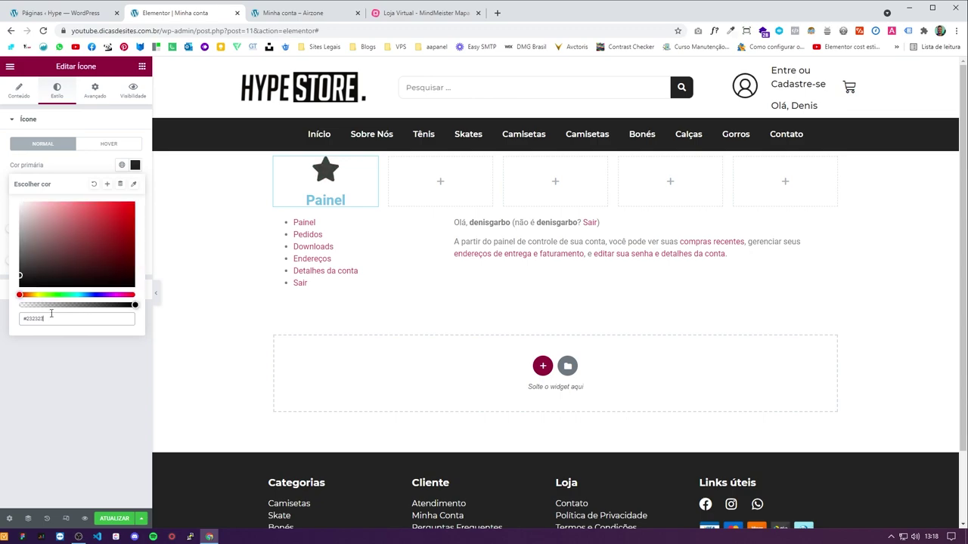
{"action": "left_click", "coordinate": [84, 363]}
Step: Set the Painel box's title color to #232323
{"action": "left_click", "coordinate": [34, 290]}
{"action": "left_click", "coordinate": [134, 345]}
{"action": "left_click", "coordinate": [135, 264]}
{"action": "type", "text": "#232323"}
{"action": "left_click", "coordinate": [74, 272]}
Step: Set the Painel title's typography to Montserrat with a weight of 500
{"action": "left_click", "coordinate": [134, 285]}
{"action": "left_click", "coordinate": [100, 385]}
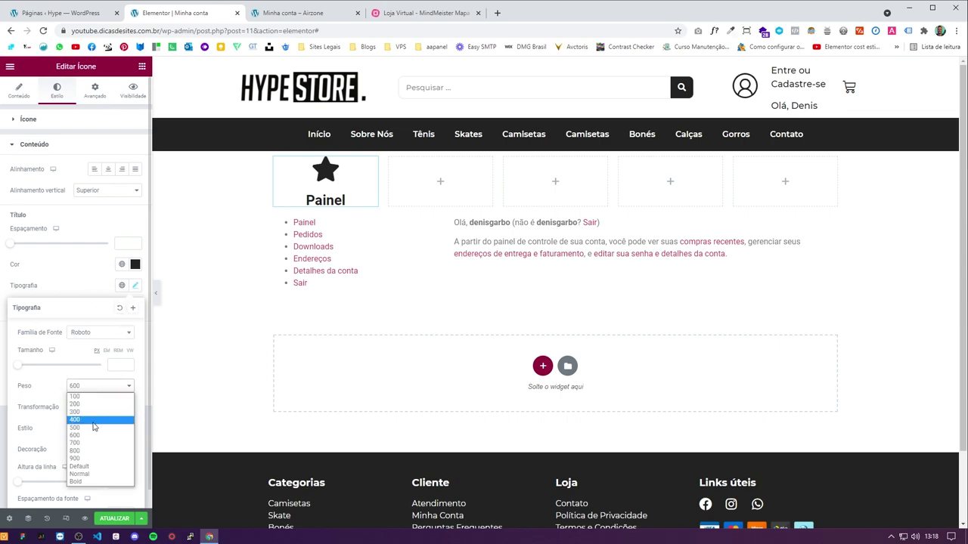
{"action": "left_click", "coordinate": [75, 427]}
{"action": "left_click", "coordinate": [97, 333]}
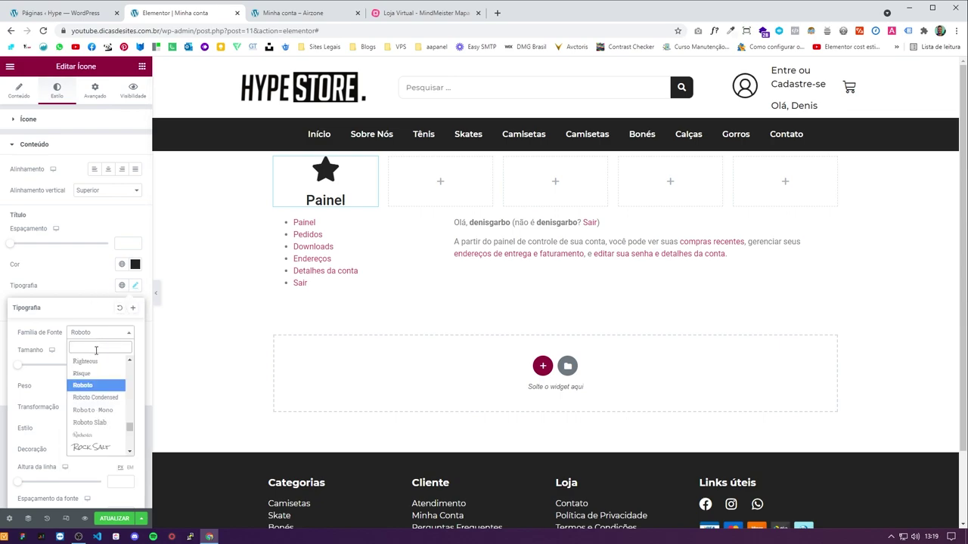
{"action": "type", "text": "mopni"}
{"action": "key", "text": "BackSpace"}
{"action": "type", "text": "nt"}
{"action": "key", "text": "Return"}
{"action": "left_click", "coordinate": [113, 331]}
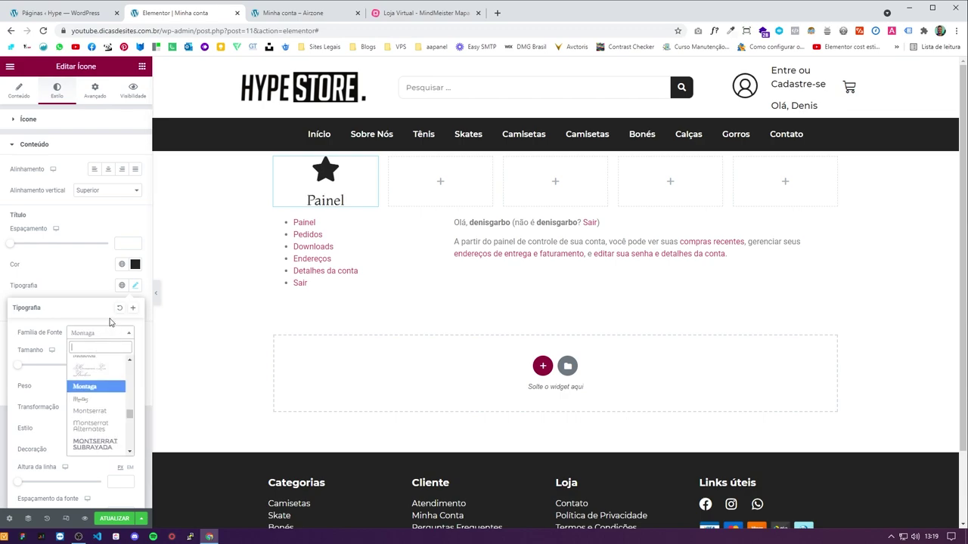
{"action": "type", "text": "montse"}
{"action": "key", "text": "Return"}
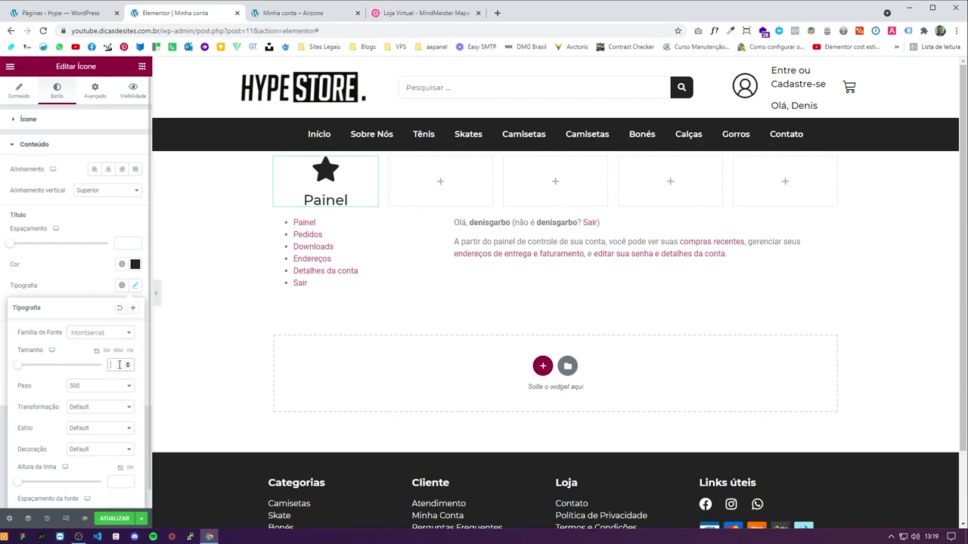
Step: Try several font sizes for the Painel title and set it to 25 px
{"action": "type", "text": "20"}
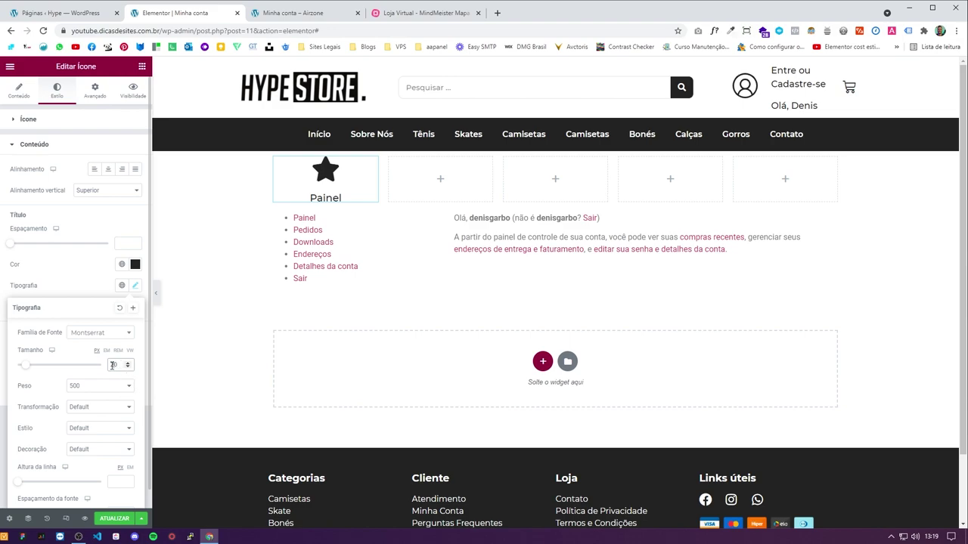
{"action": "key", "text": "BackSpace"}
{"action": "key", "text": "BackSpace"}
{"action": "type", "text": "30"}
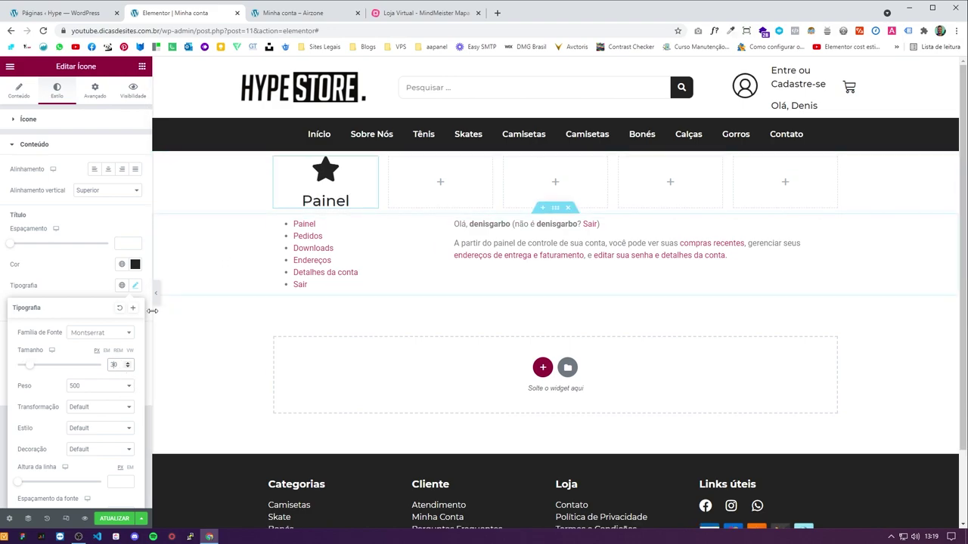
{"action": "type", "text": "2"}
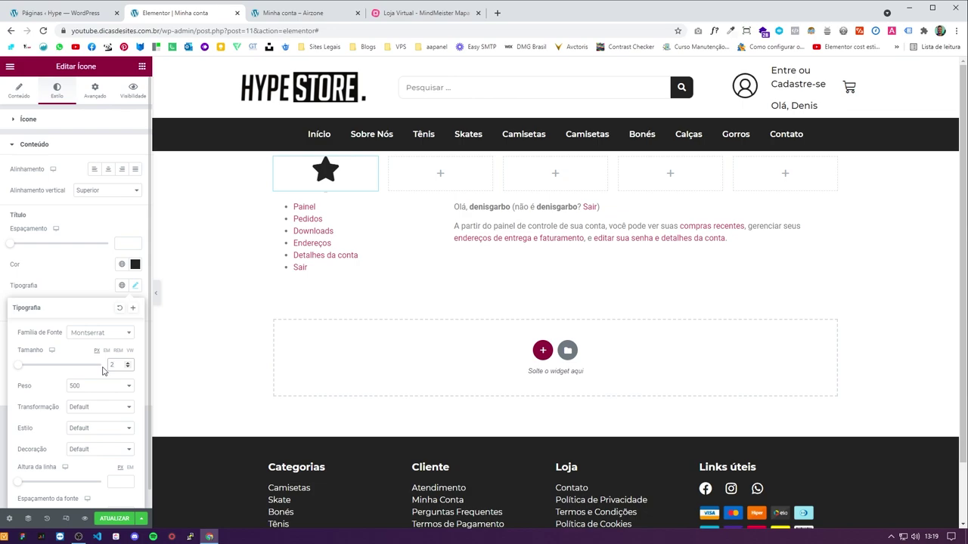
{"action": "type", "text": "5"}
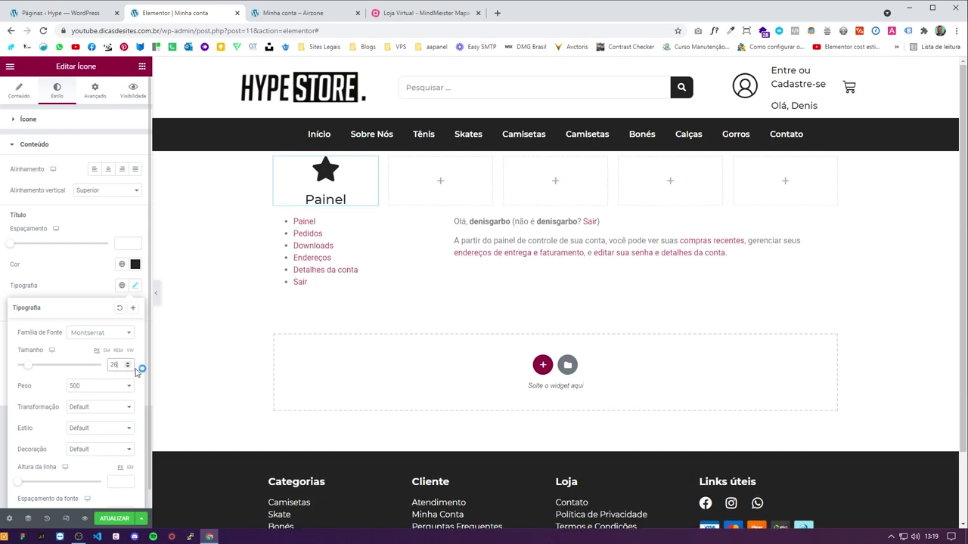
{"action": "left_click", "coordinate": [101, 291]}
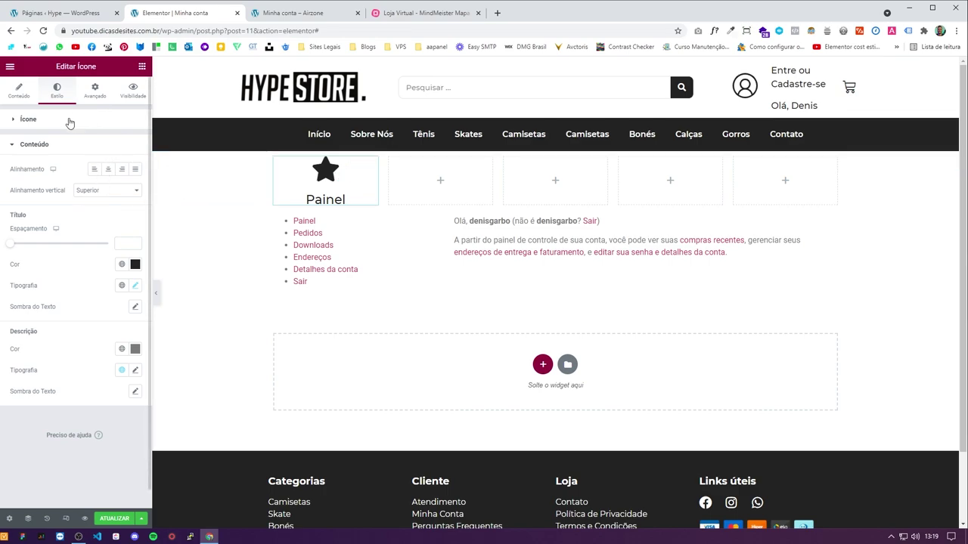
Step: Open the media library to choose an SVG image for the Painel box's icon
{"action": "left_click", "coordinate": [19, 90]}
{"action": "left_click", "coordinate": [113, 199]}
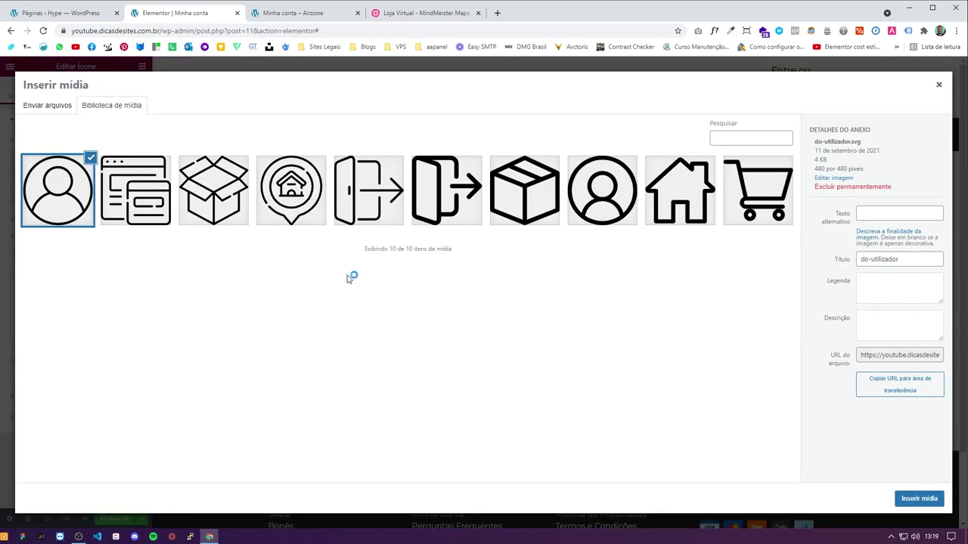
Step: Insert the thin-line user icon do-utilizador.svg from the media library into the Painel icon box
{"action": "left_click", "coordinate": [599, 208]}
{"action": "left_click", "coordinate": [89, 194]}
{"action": "left_click", "coordinate": [918, 499]}
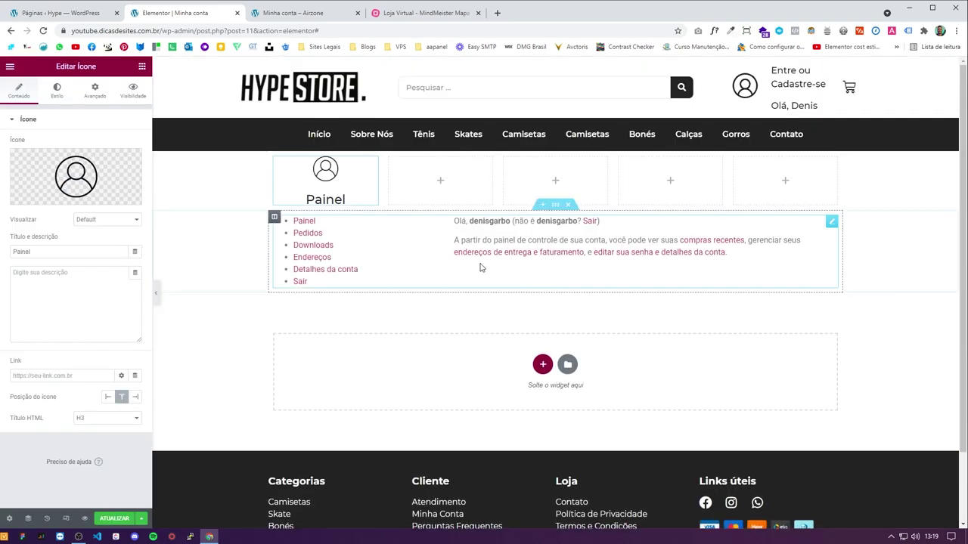
Step: Set the Painel box's icon size to 60
{"action": "left_click", "coordinate": [58, 92]}
{"action": "left_click", "coordinate": [137, 227]}
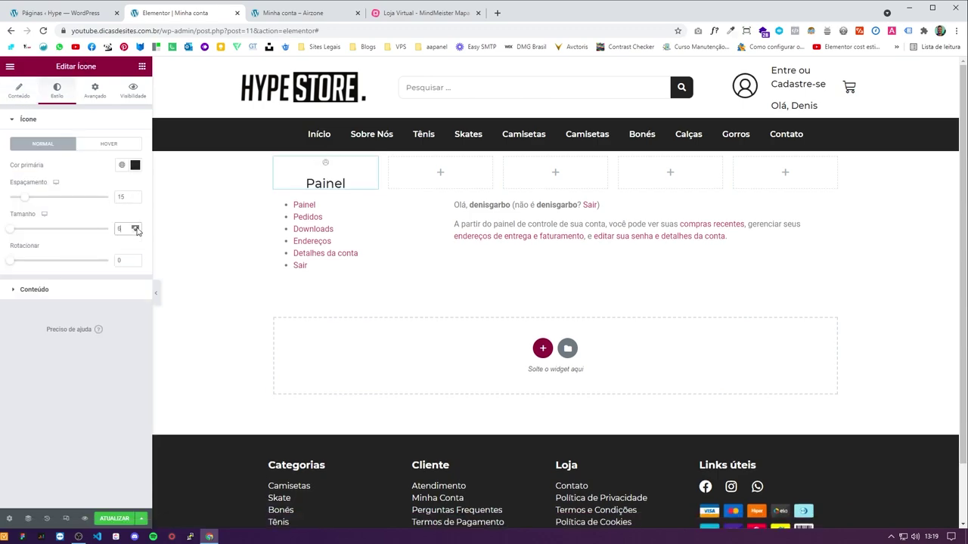
{"action": "left_click_drag", "start_coordinate": [137, 228], "coordinate": [137, 228]}
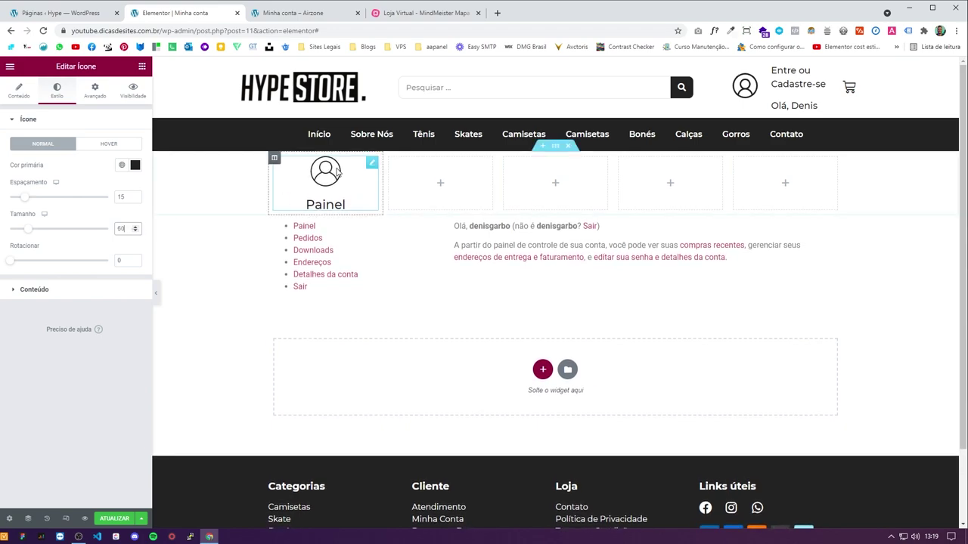
Step: Duplicate the Painel icon box and place one copy in each of the four empty columns of its section
{"action": "right_click", "coordinate": [371, 167]}
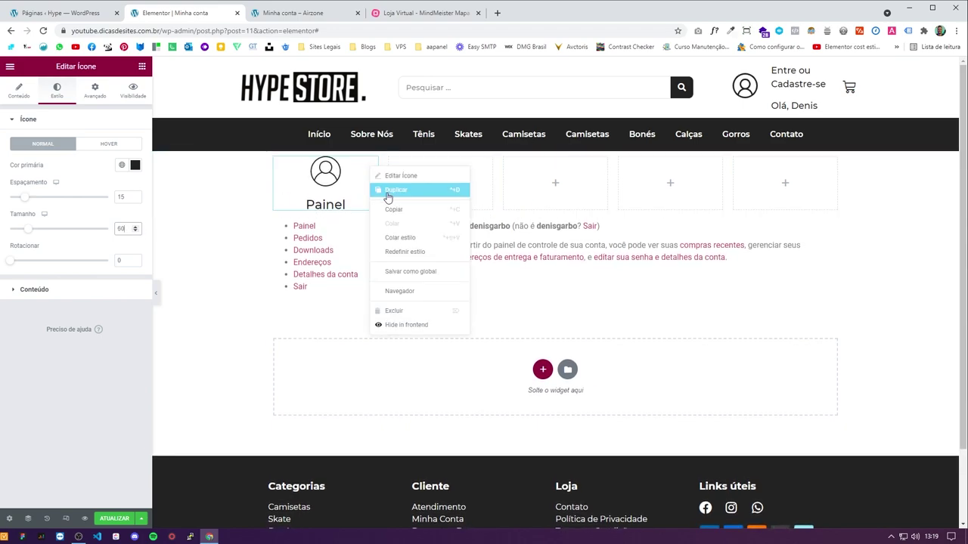
{"action": "left_click", "coordinate": [388, 190]}
{"action": "left_click_drag", "start_coordinate": [372, 232], "coordinate": [575, 181]}
{"action": "right_click", "coordinate": [485, 163]}
{"action": "left_click", "coordinate": [499, 187]}
{"action": "right_click", "coordinate": [600, 169]}
{"action": "left_click", "coordinate": [614, 190]}
{"action": "left_click_drag", "start_coordinate": [590, 245], "coordinate": [722, 189]}
{"action": "right_click", "coordinate": [713, 175]}
{"action": "left_click", "coordinate": [721, 201]}
{"action": "left_click_drag", "start_coordinate": [670, 230], "coordinate": [787, 189]}
Step: Replace the first Painel box's icon with the browser-windows icon from the media library
{"action": "left_click", "coordinate": [358, 197]}
{"action": "left_click", "coordinate": [56, 90]}
{"action": "left_click", "coordinate": [19, 90]}
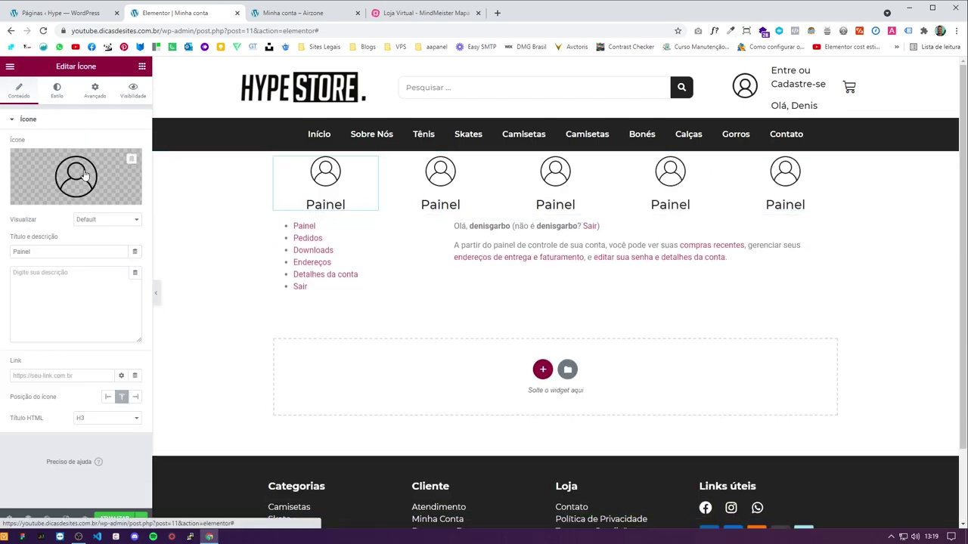
{"action": "left_click", "coordinate": [106, 203]}
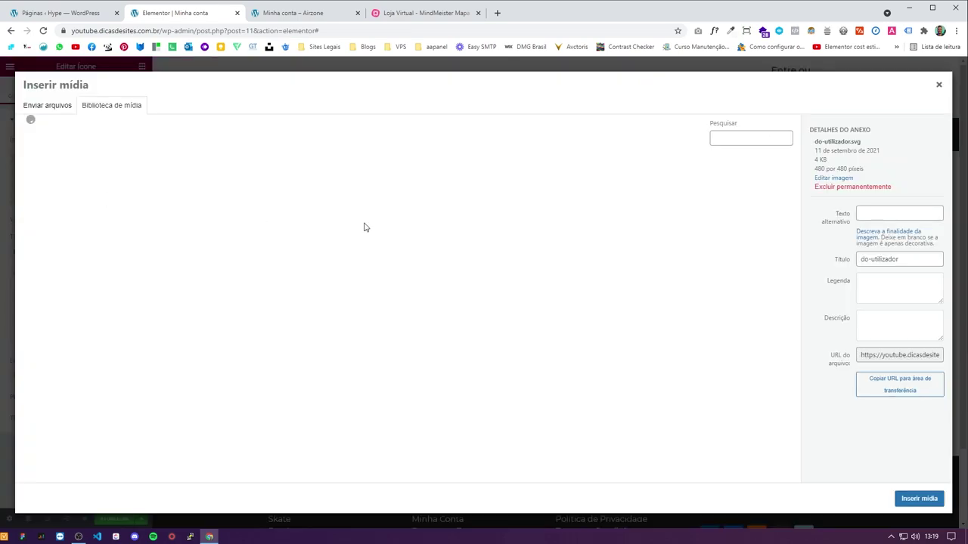
{"action": "left_click", "coordinate": [154, 197]}
{"action": "left_click", "coordinate": [930, 497]}
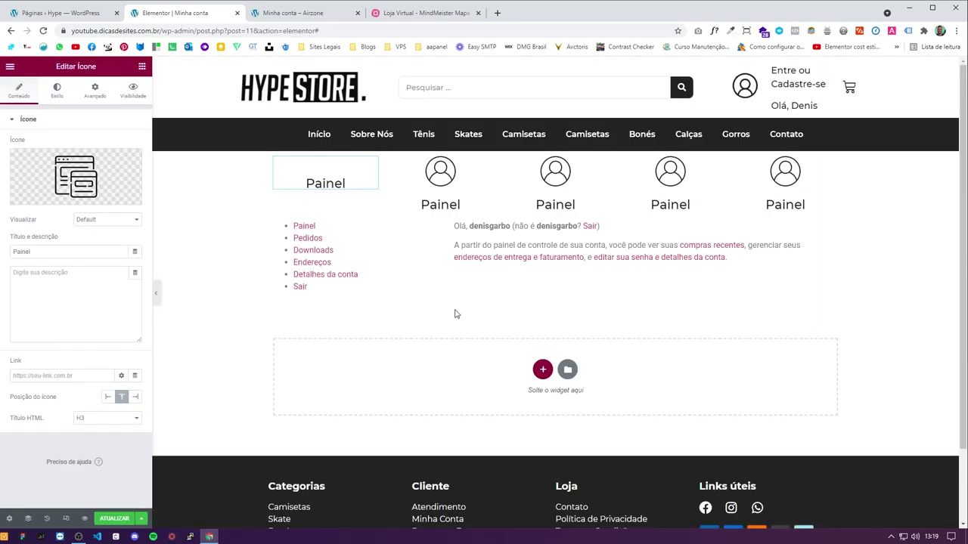
Step: Change the second icon box's title to "Minha Conta", checking the wording on the Airzone reference page
{"action": "left_click", "coordinate": [454, 176]}
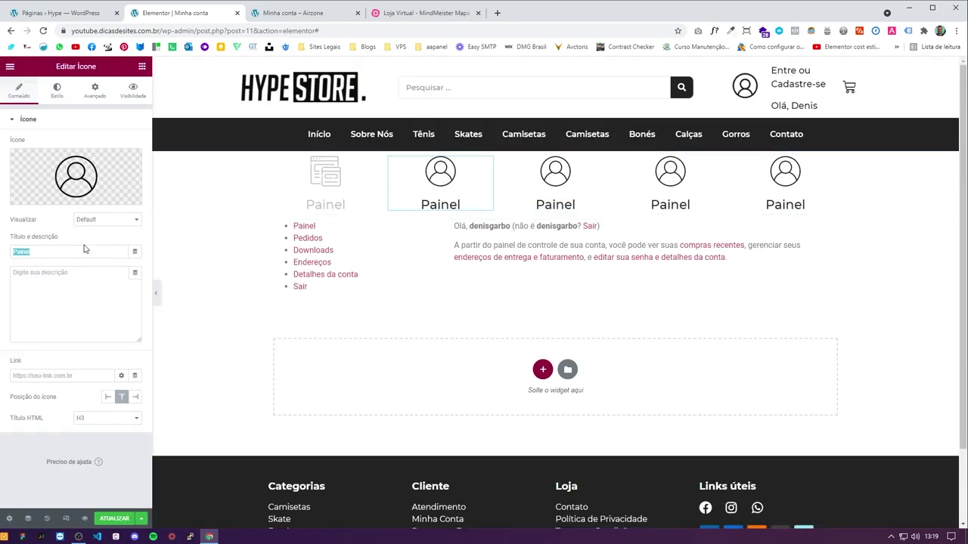
{"action": "type", "text": "Minha Co"}
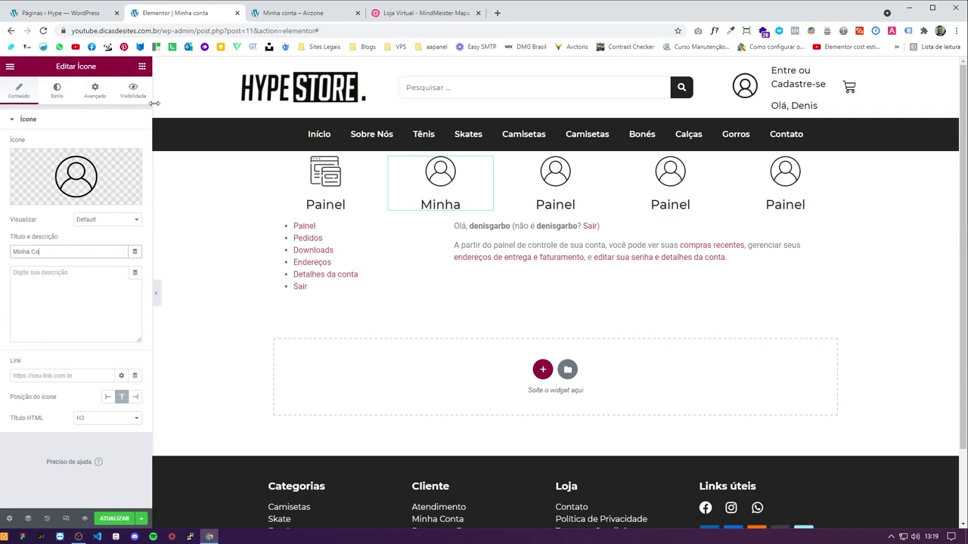
{"action": "left_click", "coordinate": [302, 13]}
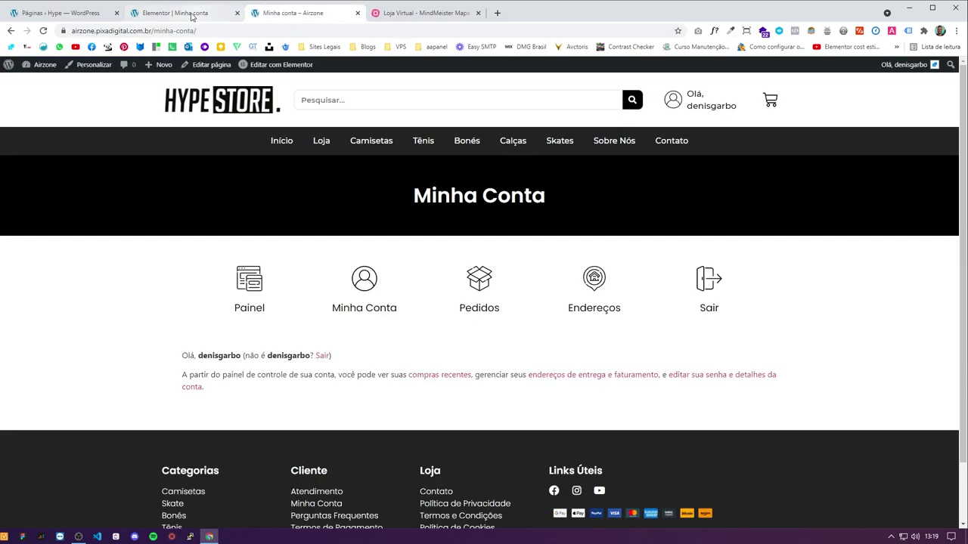
{"action": "left_click", "coordinate": [192, 14]}
Step: Change the third icon box's title to "Pedidos" and check the reference page for the following title
{"action": "left_click", "coordinate": [557, 193]}
{"action": "type", "text": "Pedidos"}
{"action": "left_click", "coordinate": [302, 12]}
{"action": "left_click", "coordinate": [192, 13]}
Step: Change the fourth icon box's title to "Endereços" and check the reference page for the last title
{"action": "left_click", "coordinate": [670, 181]}
{"action": "double_click", "coordinate": [72, 251]}
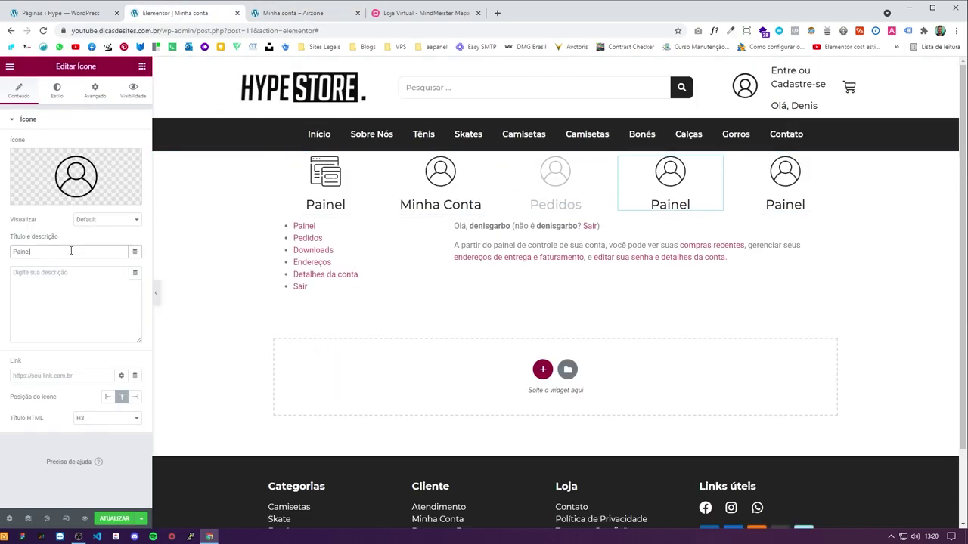
{"action": "type", "text": "Endereços"}
{"action": "left_click", "coordinate": [303, 13]}
{"action": "left_click", "coordinate": [192, 13]}
Step: Change the fifth icon box's title to "Sair"
{"action": "left_click", "coordinate": [756, 178]}
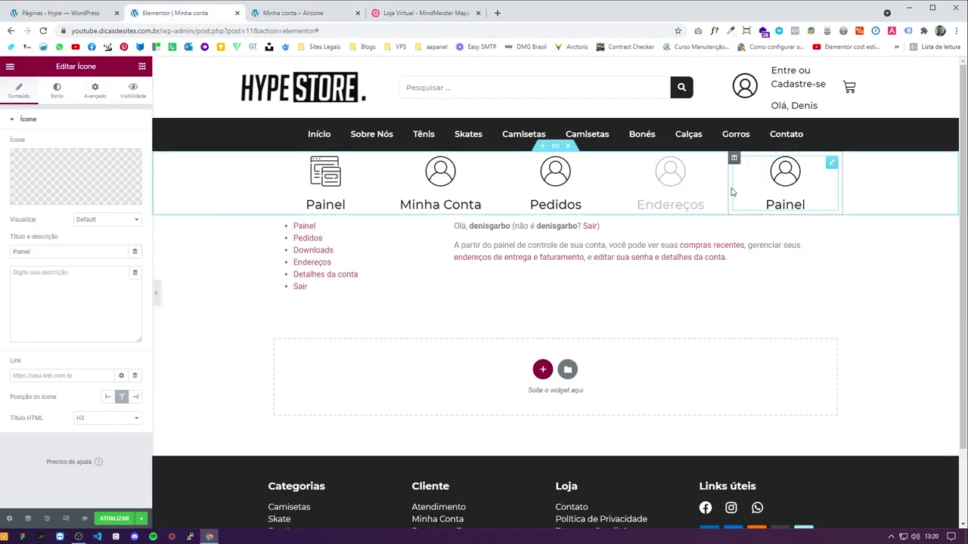
{"action": "double_click", "coordinate": [77, 251]}
{"action": "type", "text": "Sair"}
Step: Replace the Pedidos box's icon with open-box.svg from the media library, matching the reference page
{"action": "left_click", "coordinate": [555, 182]}
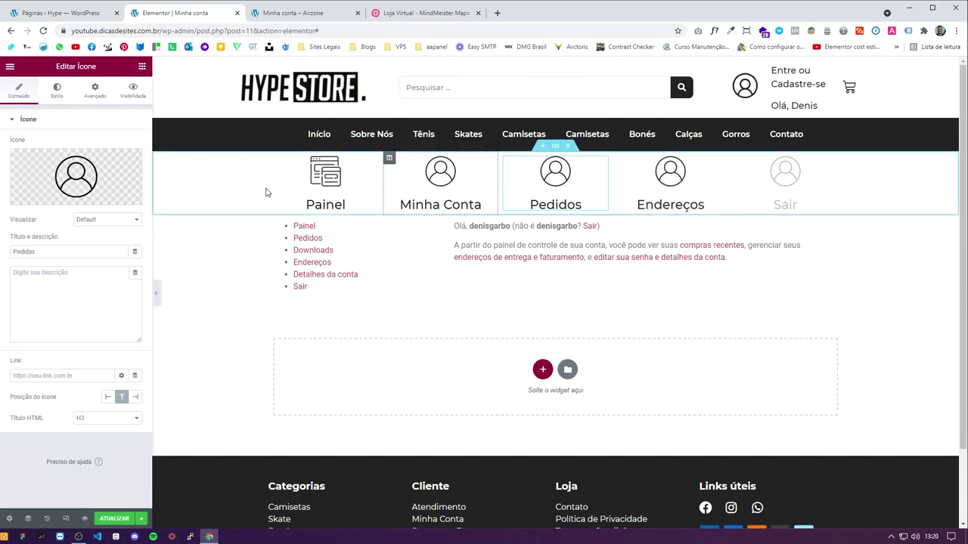
{"action": "left_click", "coordinate": [95, 199]}
{"action": "left_click", "coordinate": [291, 12]}
{"action": "left_click", "coordinate": [192, 16]}
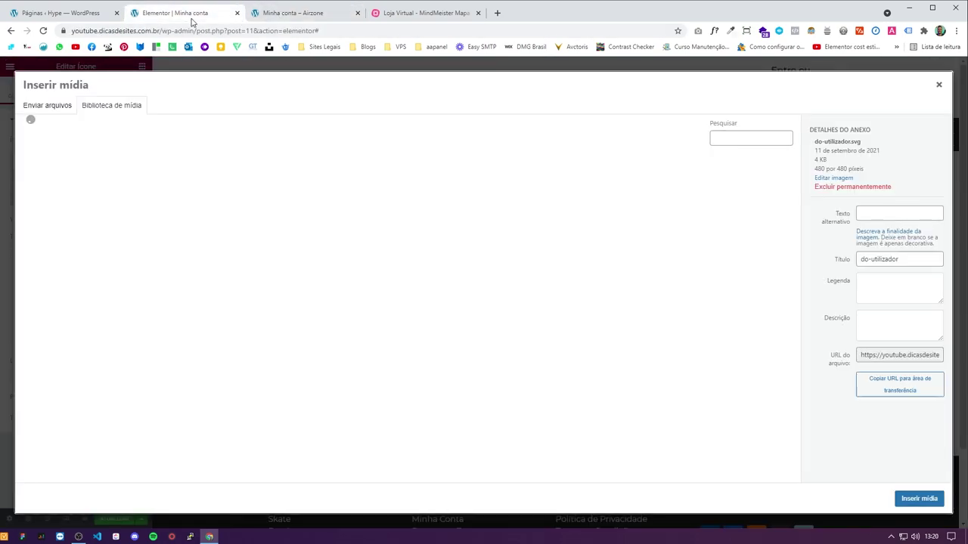
{"action": "left_click", "coordinate": [214, 209]}
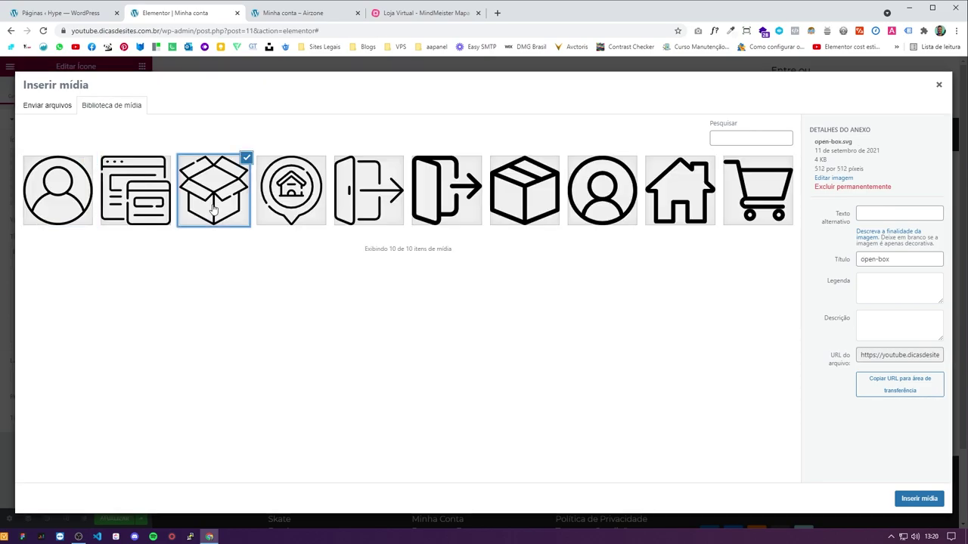
{"action": "left_click", "coordinate": [906, 499]}
Step: Replace the Endereços box's icon with the location pin containing a house from the media library
{"action": "key", "text": "ctrl+z"}
{"action": "left_click", "coordinate": [96, 200]}
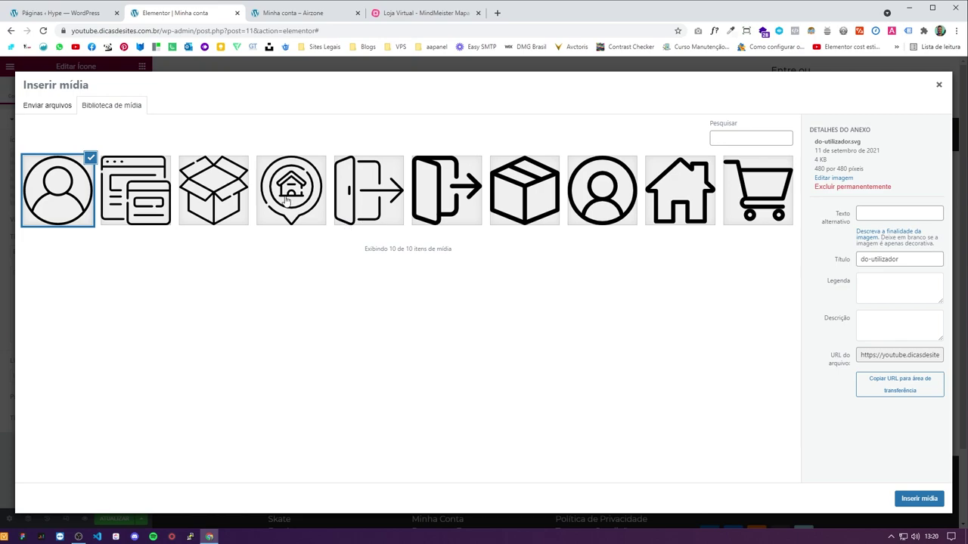
{"action": "left_click", "coordinate": [286, 201]}
{"action": "left_click", "coordinate": [919, 499]}
Step: Replace the Sair box's icon with the thin-line exit door and arrow from the media library
{"action": "key", "text": "ctrl+z"}
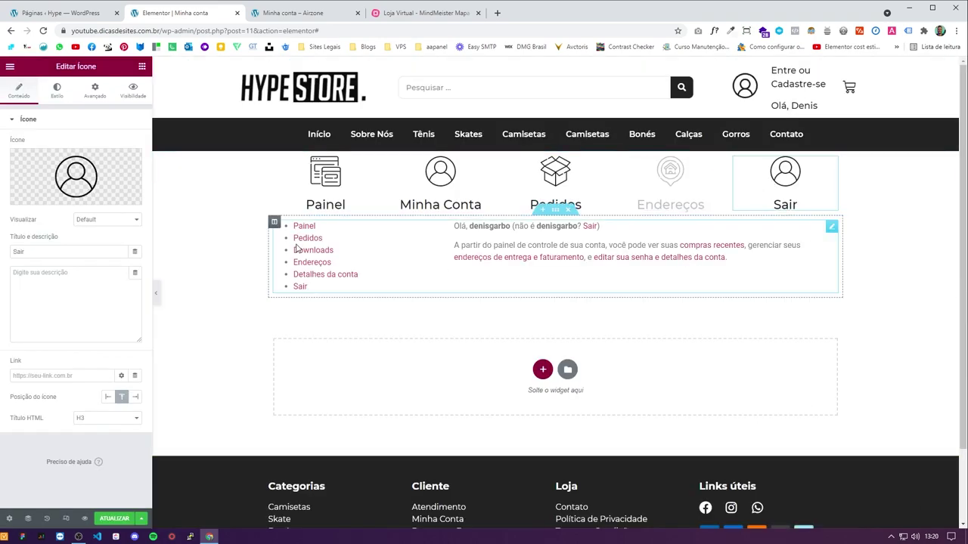
{"action": "left_click", "coordinate": [86, 198]}
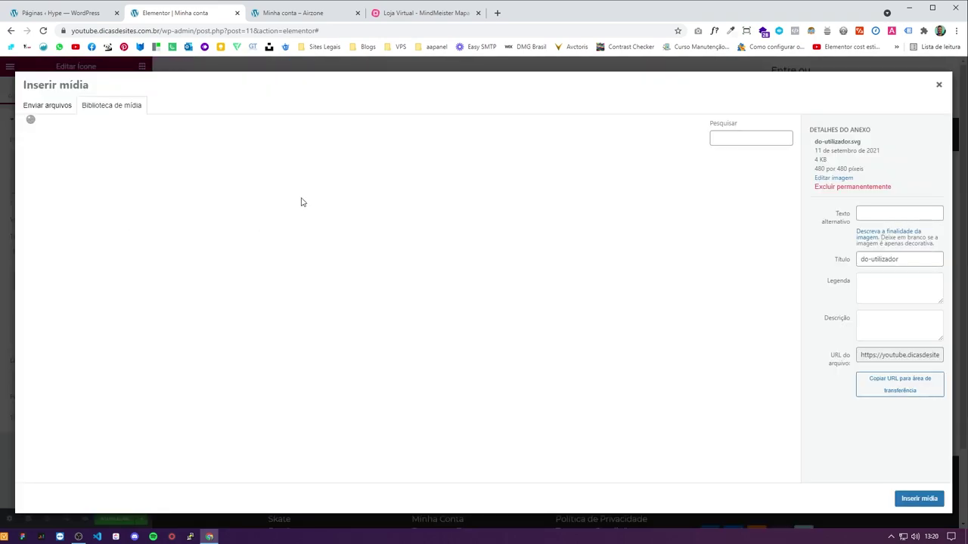
{"action": "left_click", "coordinate": [351, 208]}
{"action": "left_click", "coordinate": [904, 497]}
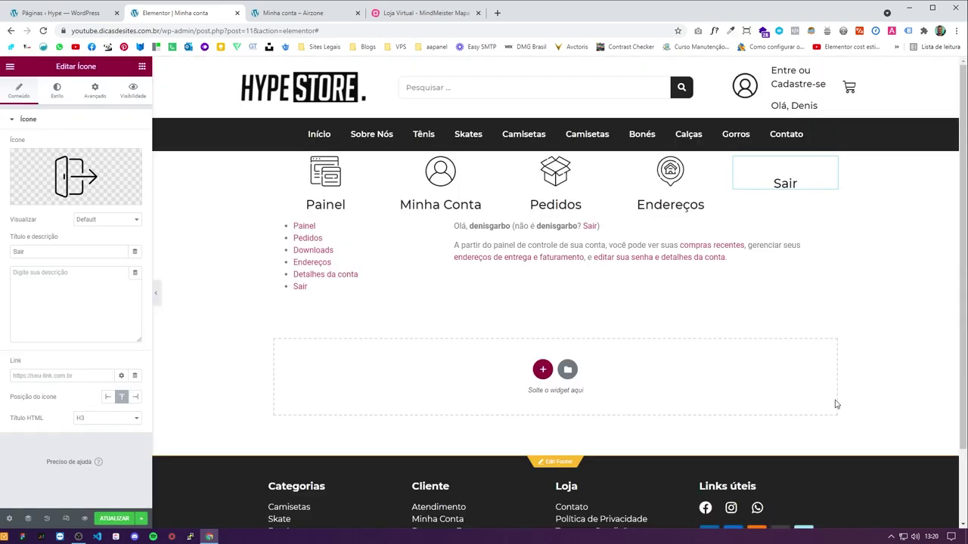
Step: Set the icon section's top and bottom padding to 50 px, then preview the page at full width
{"action": "left_click", "coordinate": [177, 182]}
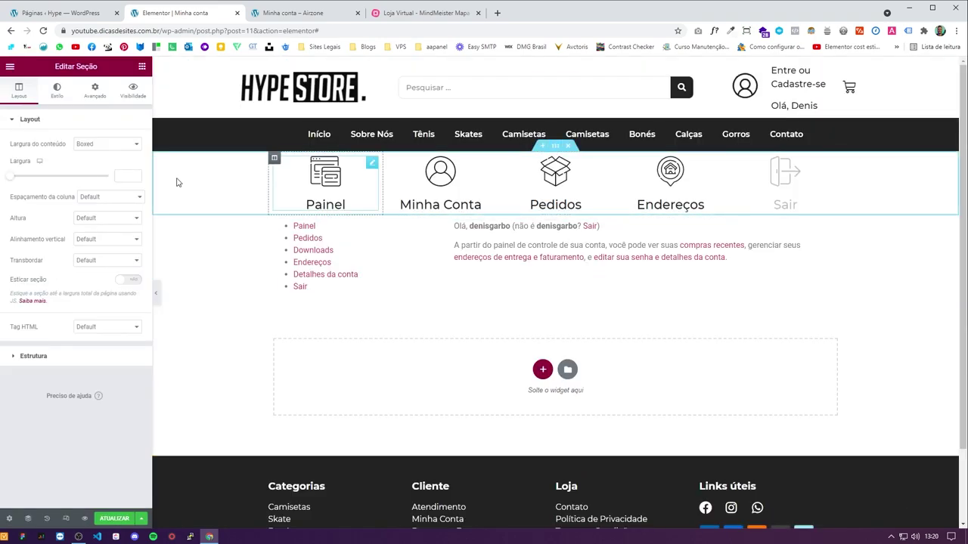
{"action": "left_click", "coordinate": [78, 94]}
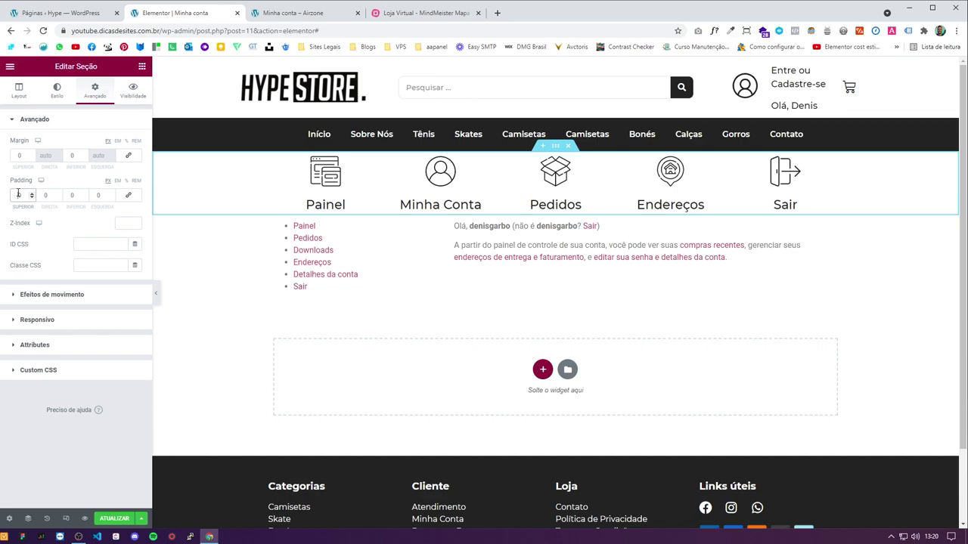
{"action": "left_click", "coordinate": [18, 195]}
{"action": "type", "text": "50"}
{"action": "left_click", "coordinate": [71, 195]}
{"action": "type", "text": "50"}
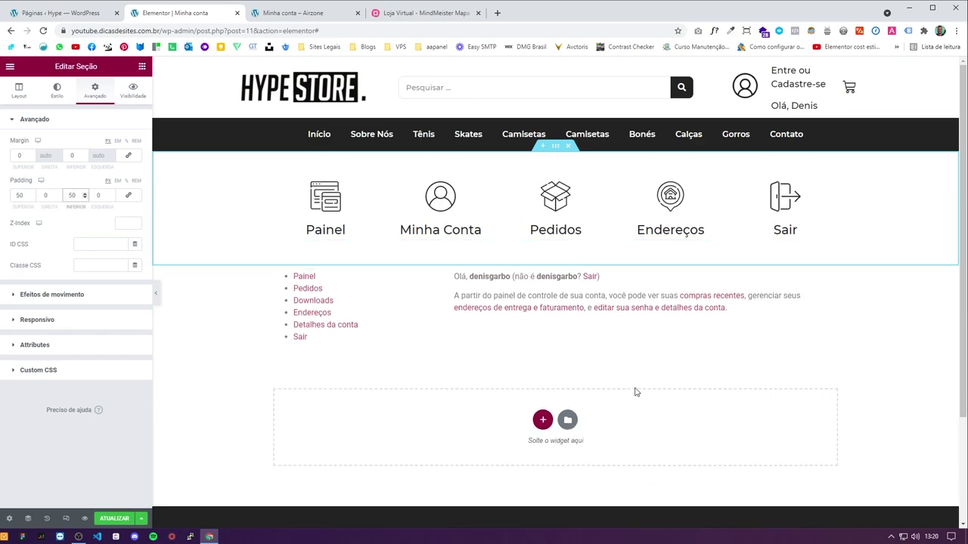
{"action": "left_click", "coordinate": [156, 293]}
{"action": "left_click_drag", "start_coordinate": [184, 196], "coordinate": [471, 245]}
{"action": "left_click", "coordinate": [886, 266]}
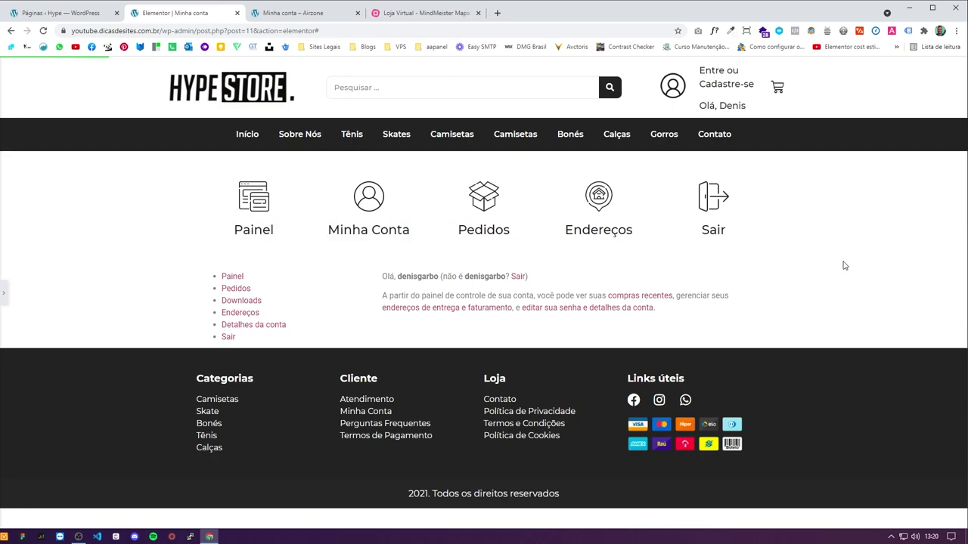
{"action": "left_click", "coordinate": [3, 294]}
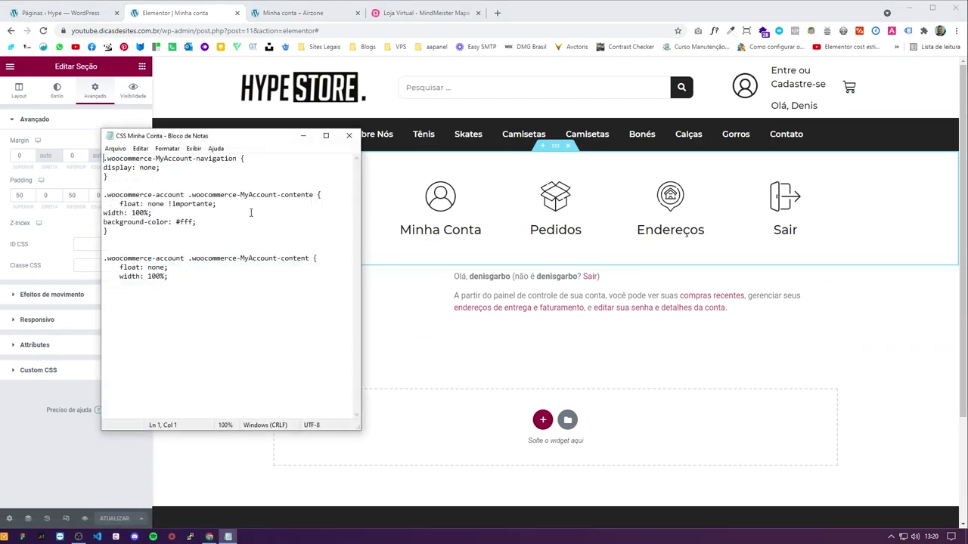
Step: Copy all rules from the CSS Minha Conta Notepad file into the account text widget's custom CSS, update the page and preview it
{"action": "left_click_drag", "start_coordinate": [194, 285], "coordinate": [88, 139]}
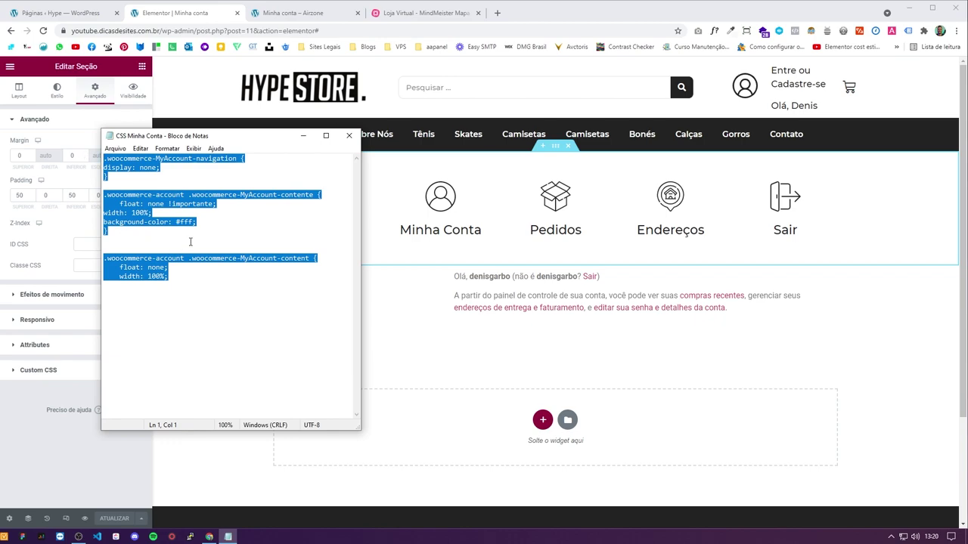
{"action": "left_click", "coordinate": [304, 135]}
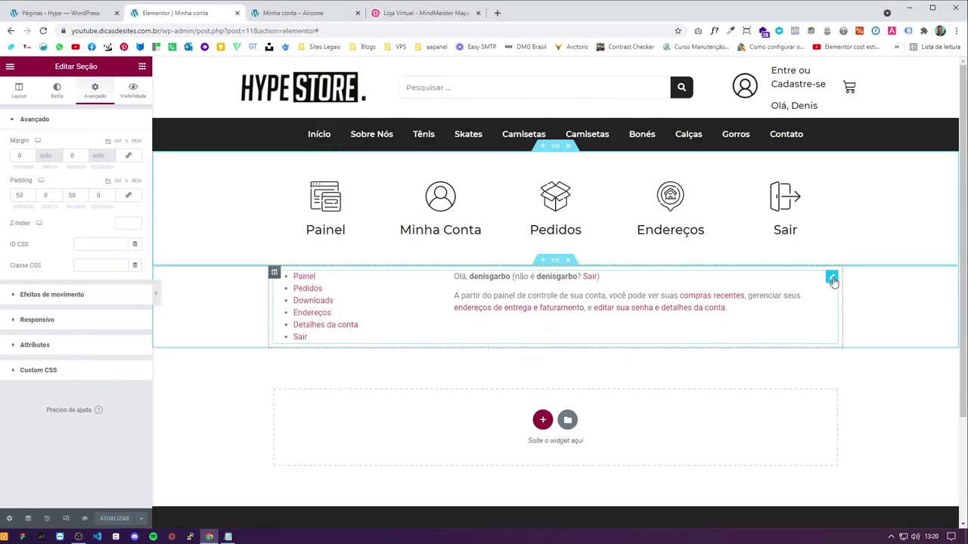
{"action": "left_click", "coordinate": [832, 278]}
{"action": "left_click", "coordinate": [94, 89]}
{"action": "scroll", "coordinate": [39, 303], "scroll_direction": "down", "scroll_amount": 2}
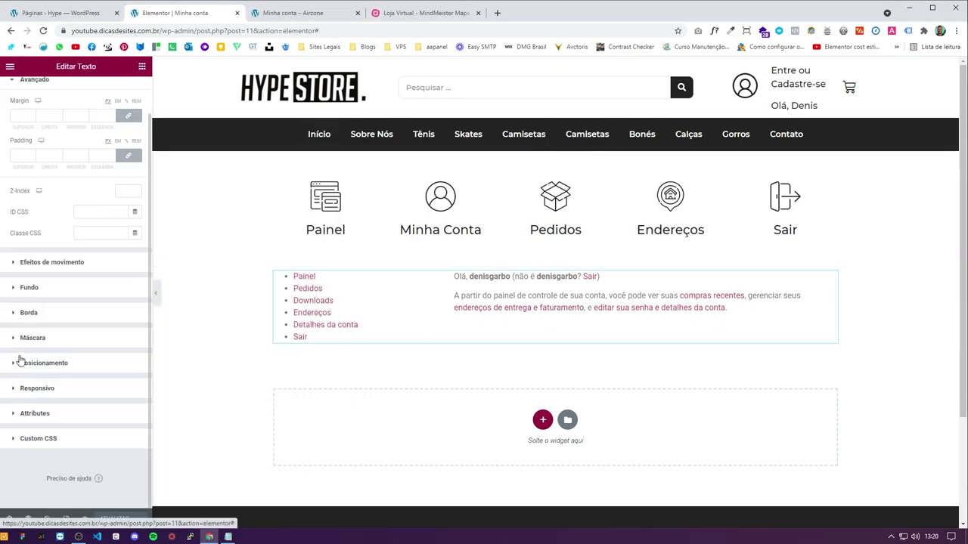
{"action": "left_click", "coordinate": [62, 439]}
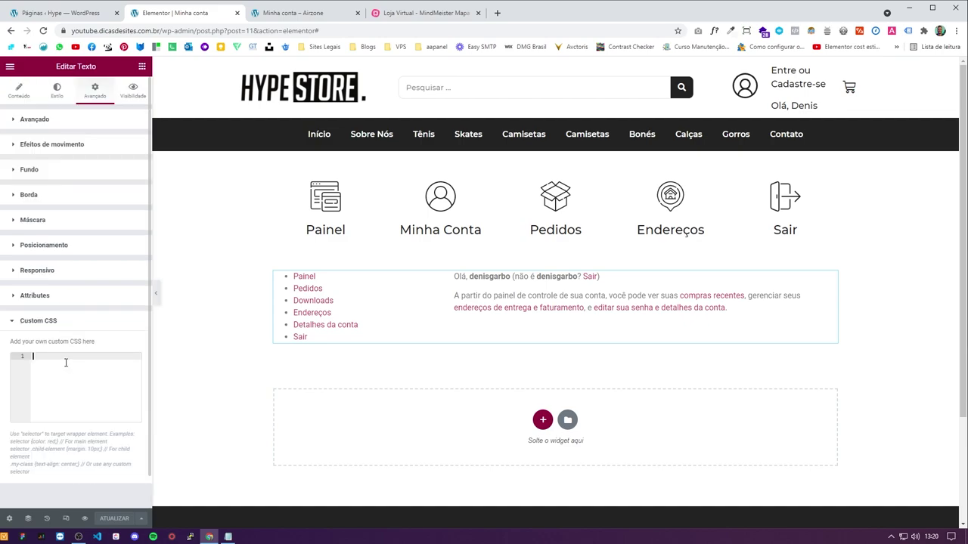
{"action": "type", "text": ".woocommerce-MyAccount-navigation { display: none; }  .woocommerce-account .woocommerce-MyAccount-content { float: none !importante; width: 100%; background-color: #fff; }   .woocommerce-account .woocommerce-MyAccount-content { float: none; width: 100%;"}
{"action": "key", "text": "ctrl+s"}
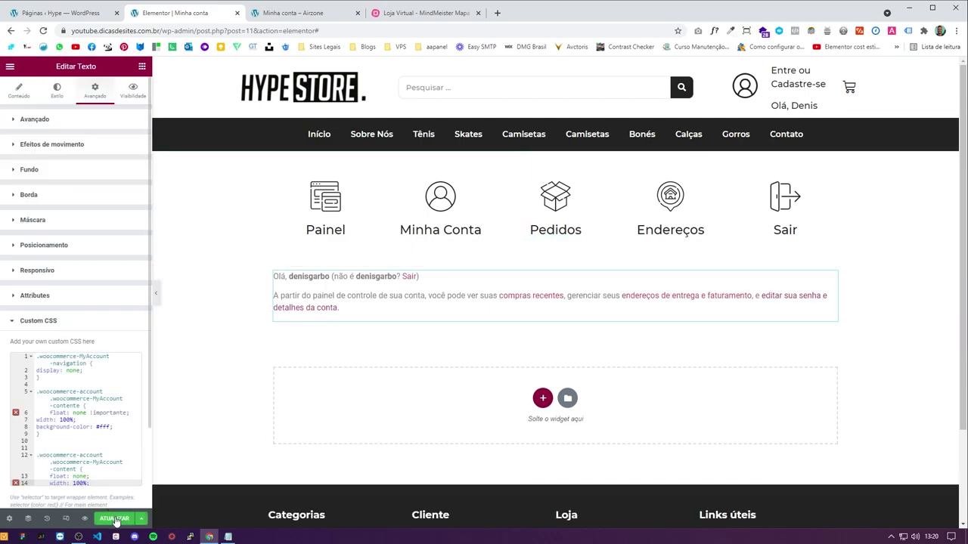
{"action": "left_click", "coordinate": [157, 295]}
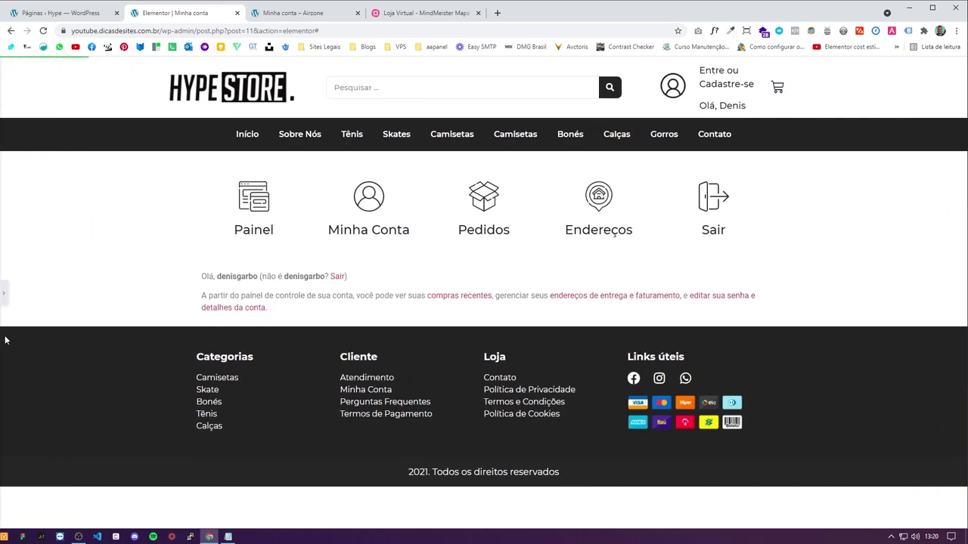
{"action": "left_click", "coordinate": [4, 292]}
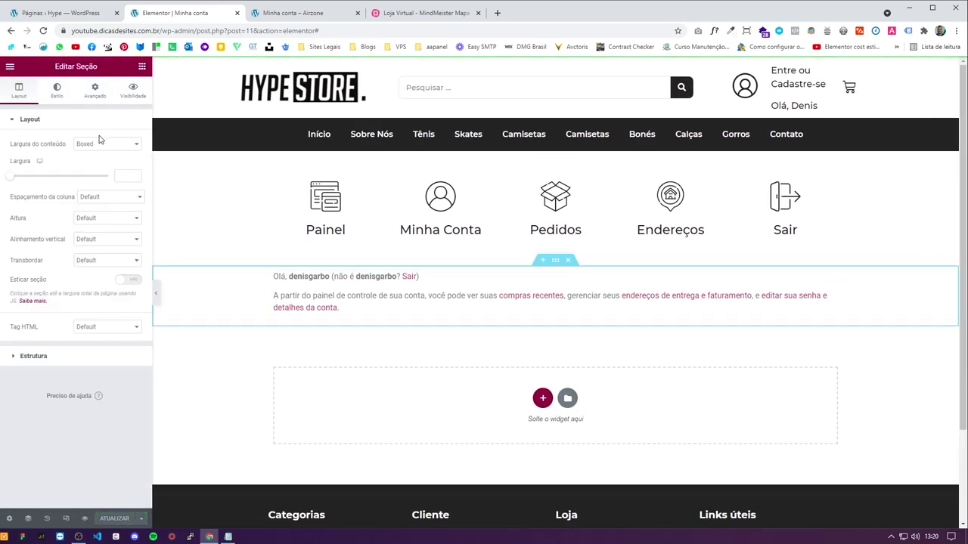
Step: Set the account content section's bottom padding to 50 px, update the page and preview it at full width
{"action": "left_click", "coordinate": [96, 91]}
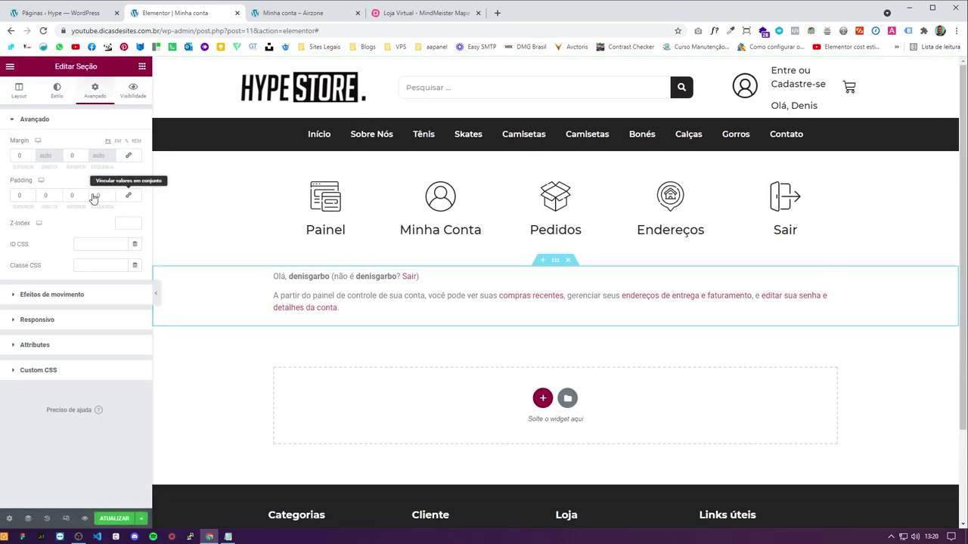
{"action": "left_click", "coordinate": [68, 195]}
{"action": "type", "text": "50"}
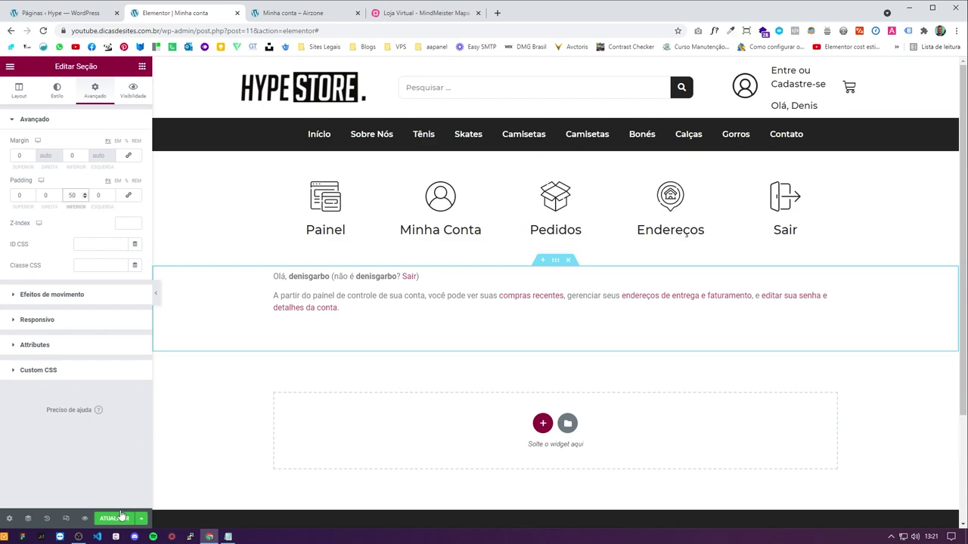
{"action": "left_click", "coordinate": [156, 294]}
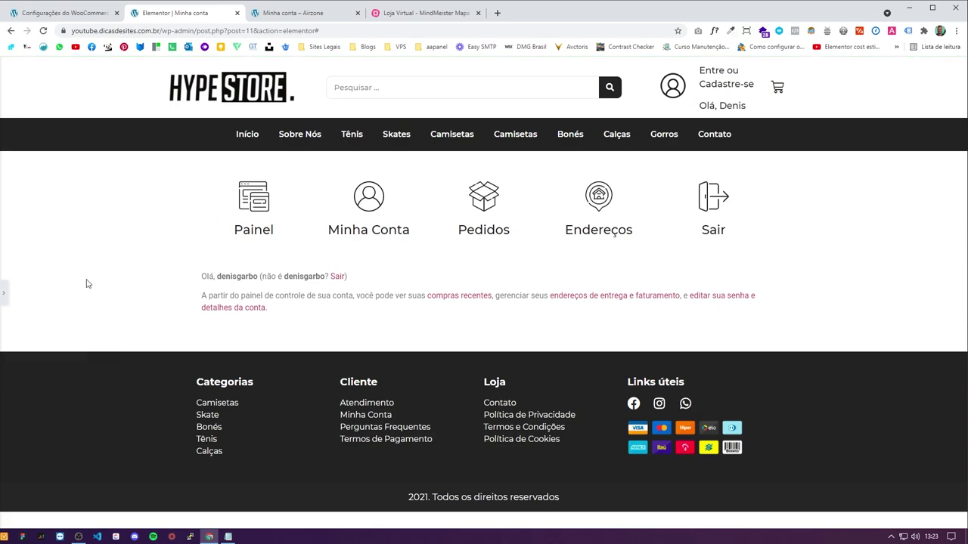
{"action": "left_click", "coordinate": [4, 295]}
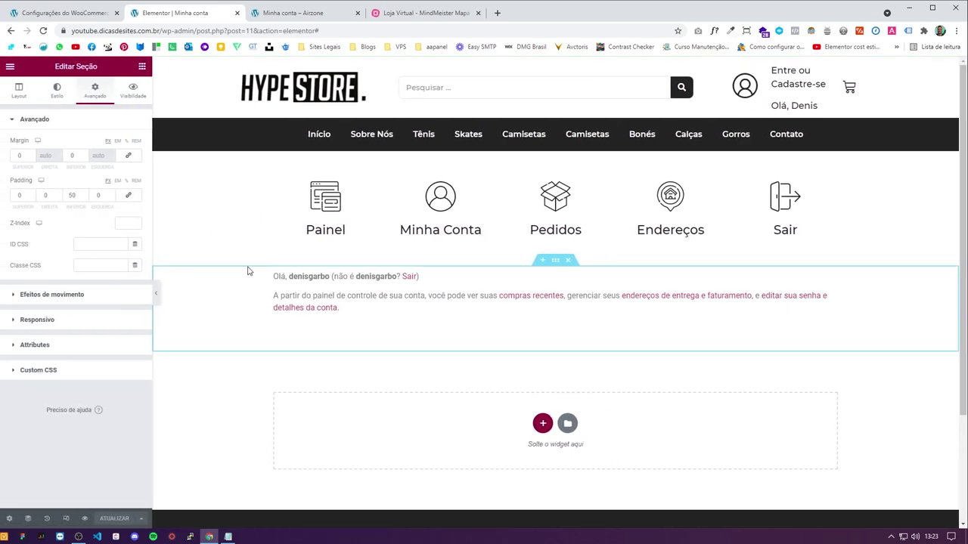
{"action": "left_click", "coordinate": [334, 214]}
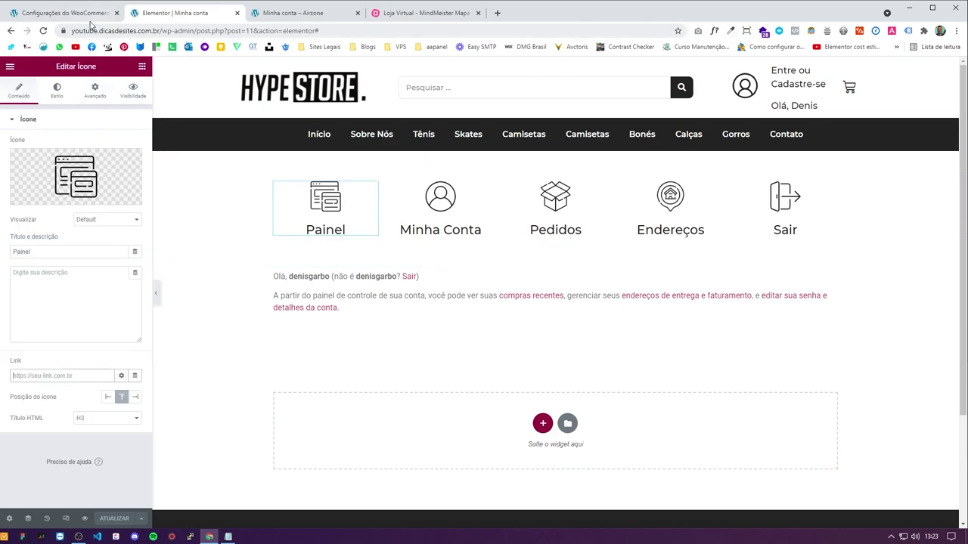
{"action": "left_click", "coordinate": [83, 14]}
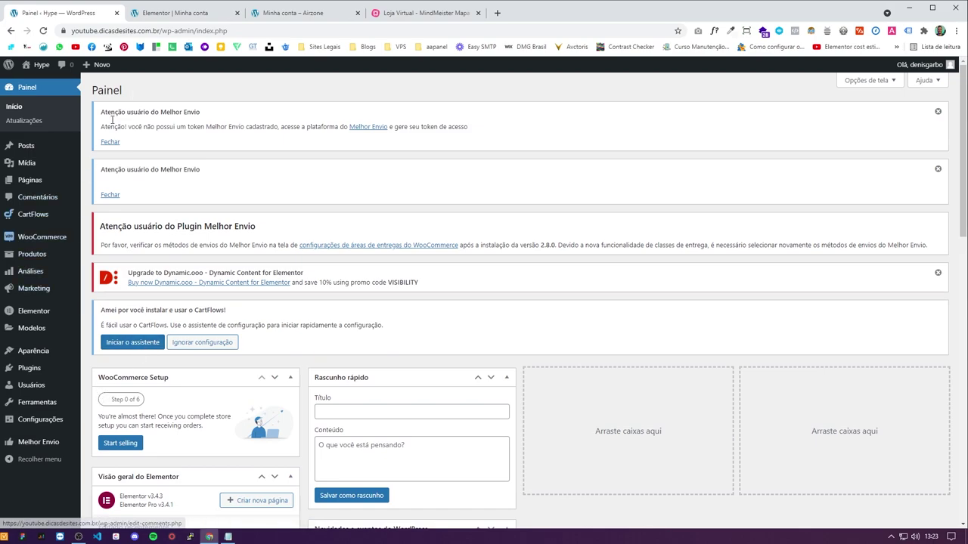
{"action": "left_click", "coordinate": [193, 15]}
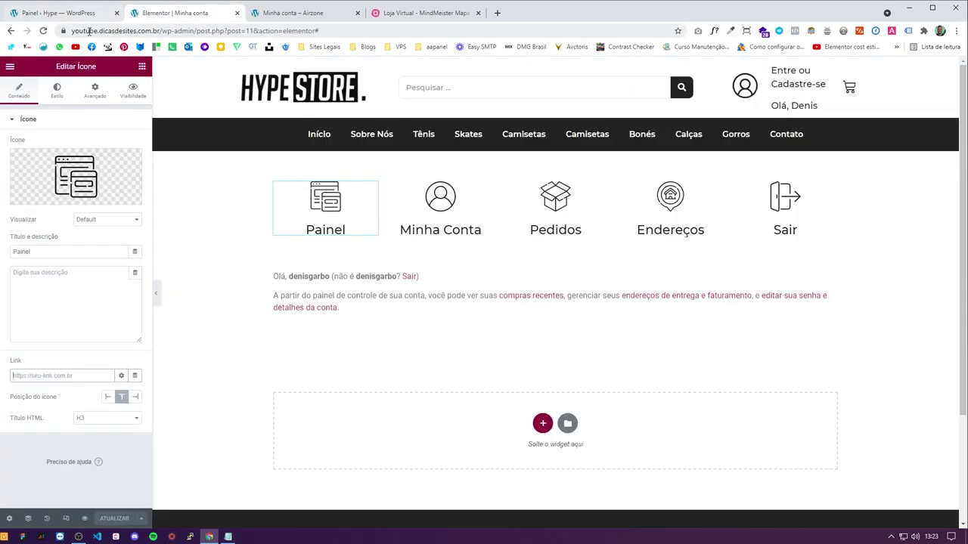
{"action": "left_click_drag", "start_coordinate": [73, 31], "coordinate": [325, 31]}
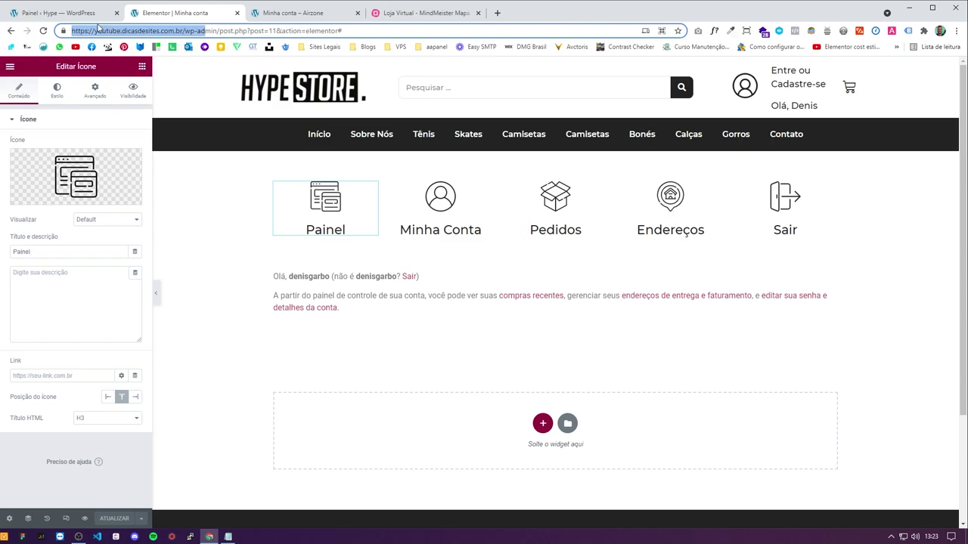
{"action": "left_click", "coordinate": [57, 13]}
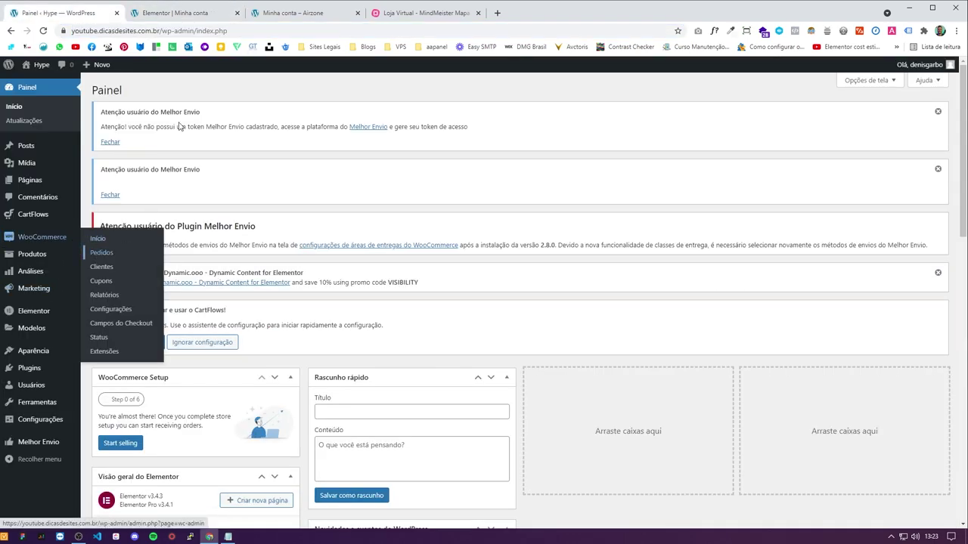
{"action": "left_click", "coordinate": [288, 14]}
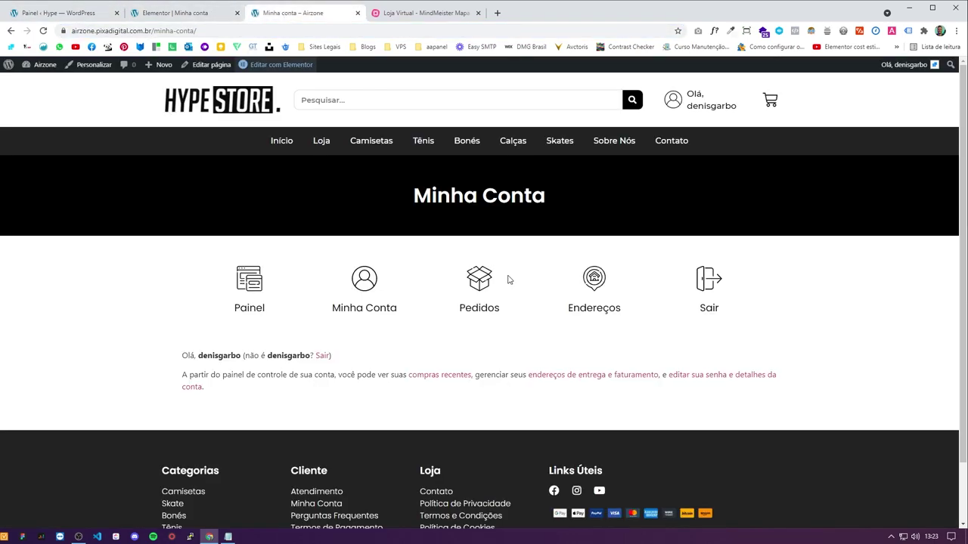
{"action": "left_click", "coordinate": [209, 18]}
{"action": "left_click_drag", "start_coordinate": [205, 31], "coordinate": [67, 30]}
{"action": "key", "text": "ctrl+c"}
Step: Open WooCommerce's Avançado settings and go to the Endpoints da conta section
{"action": "left_click", "coordinate": [59, 12]}
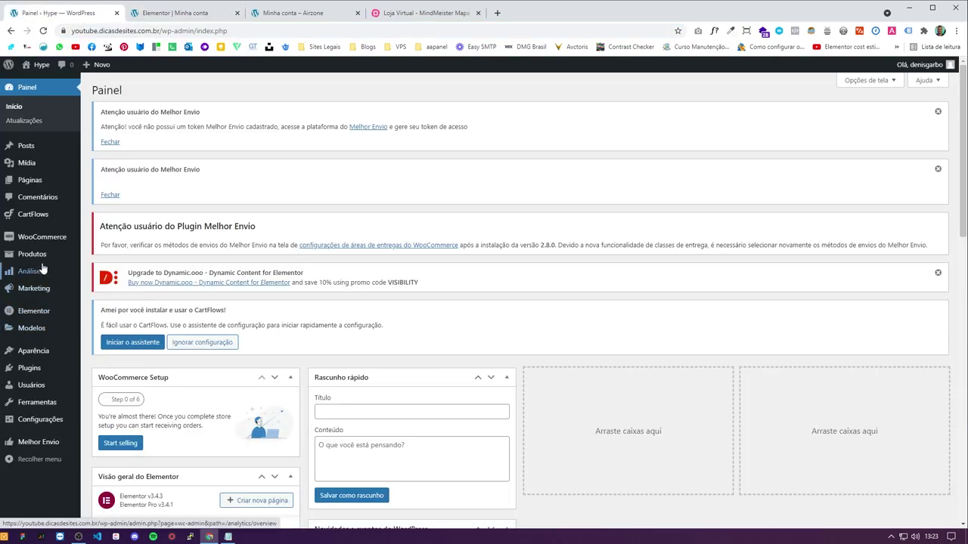
{"action": "mouse_move", "coordinate": [48, 239]}
{"action": "left_click", "coordinate": [117, 312]}
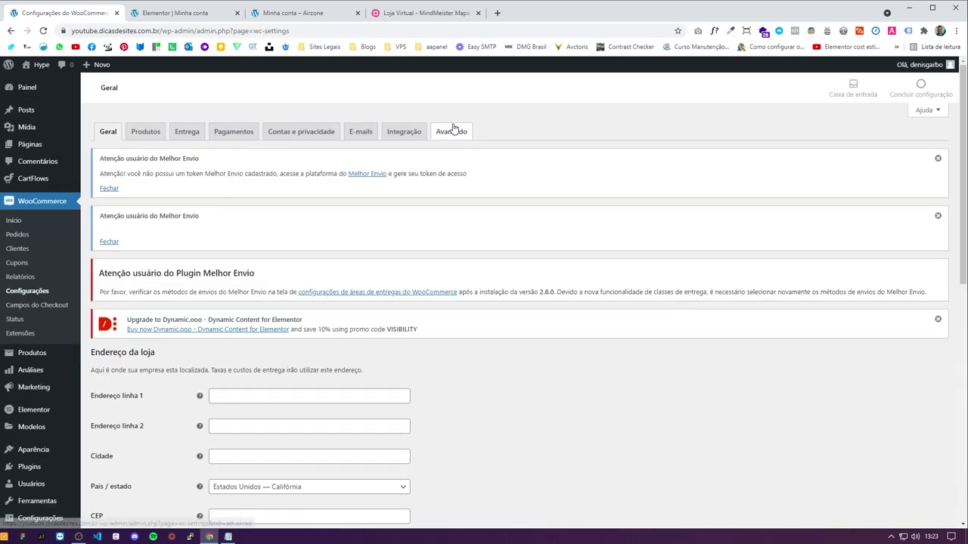
{"action": "left_click", "coordinate": [454, 130]}
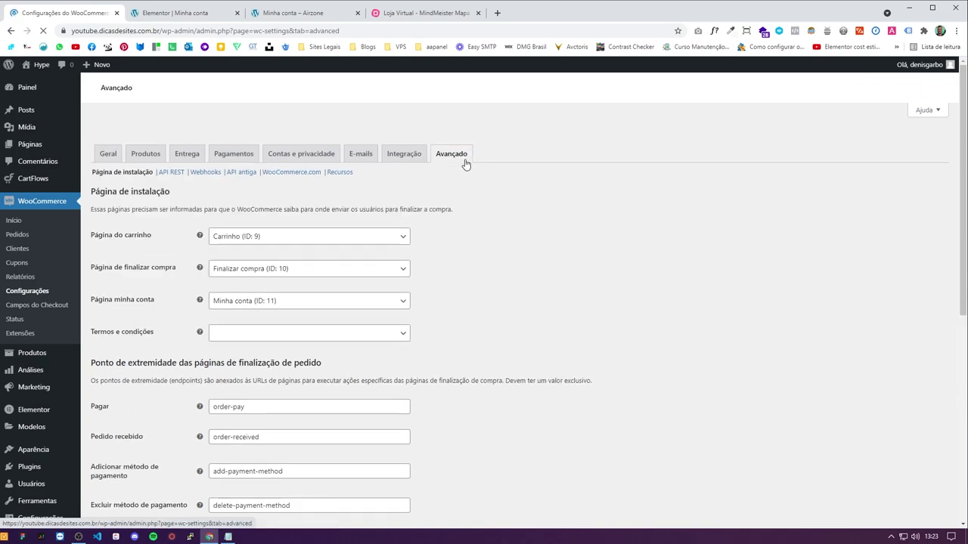
{"action": "scroll", "coordinate": [484, 302], "scroll_direction": "down", "scroll_amount": 4}
{"action": "scroll", "coordinate": [488, 299], "scroll_direction": "down", "scroll_amount": 4}
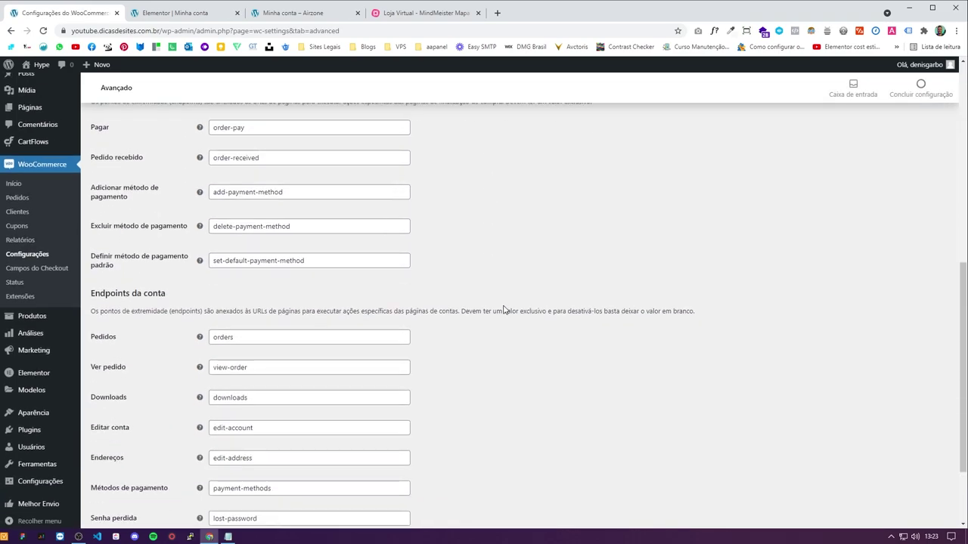
Step: Examine the account endpoint slugs, from Pedidos through Endereços
{"action": "left_click", "coordinate": [271, 230]}
{"action": "key", "text": "Tab"}
{"action": "left_click_drag", "start_coordinate": [302, 290], "coordinate": [217, 287]}
{"action": "key", "text": "Tab"}
{"action": "key", "text": "Tab"}
{"action": "key", "text": "Tab"}
{"action": "key", "text": "Tab"}
{"action": "key", "text": "Tab"}
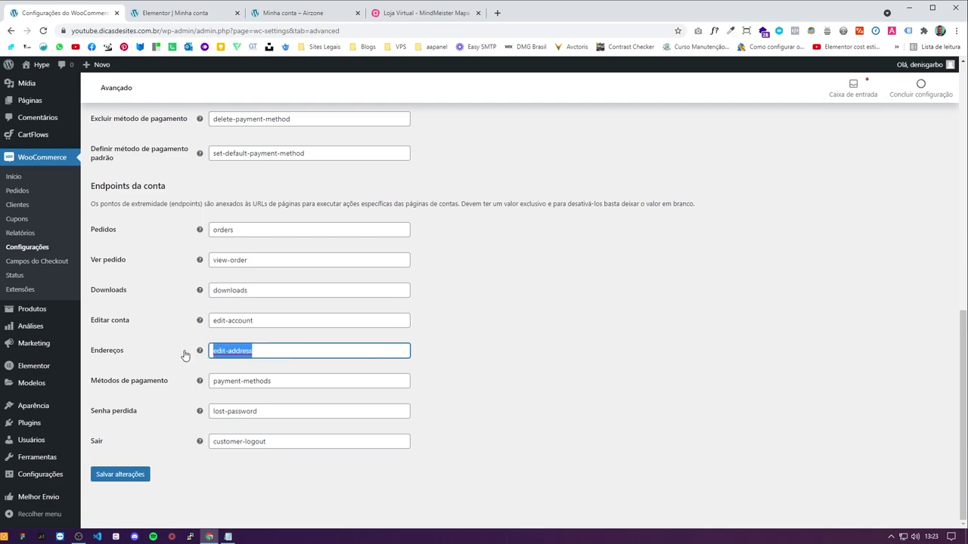
{"action": "left_click", "coordinate": [484, 396]}
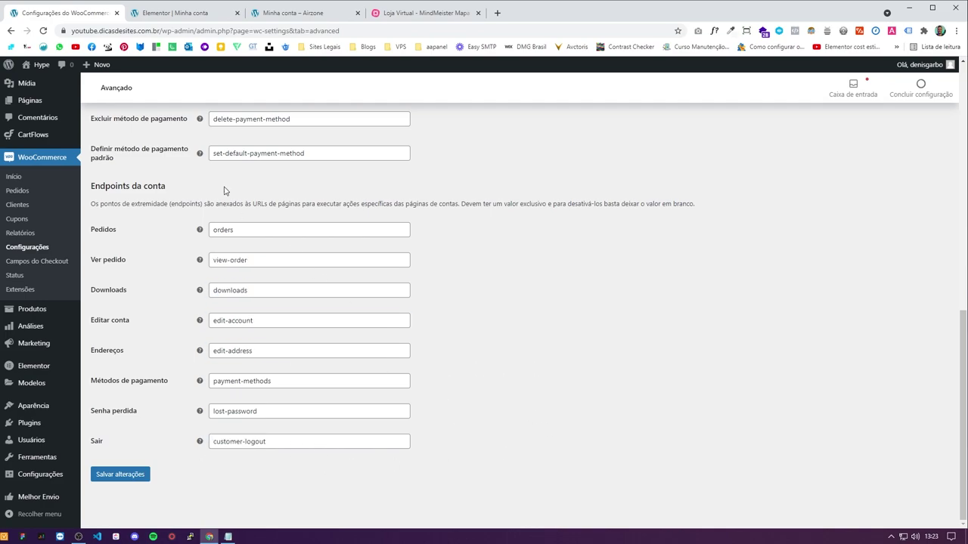
{"action": "left_click_drag", "start_coordinate": [73, 32], "coordinate": [151, 30]}
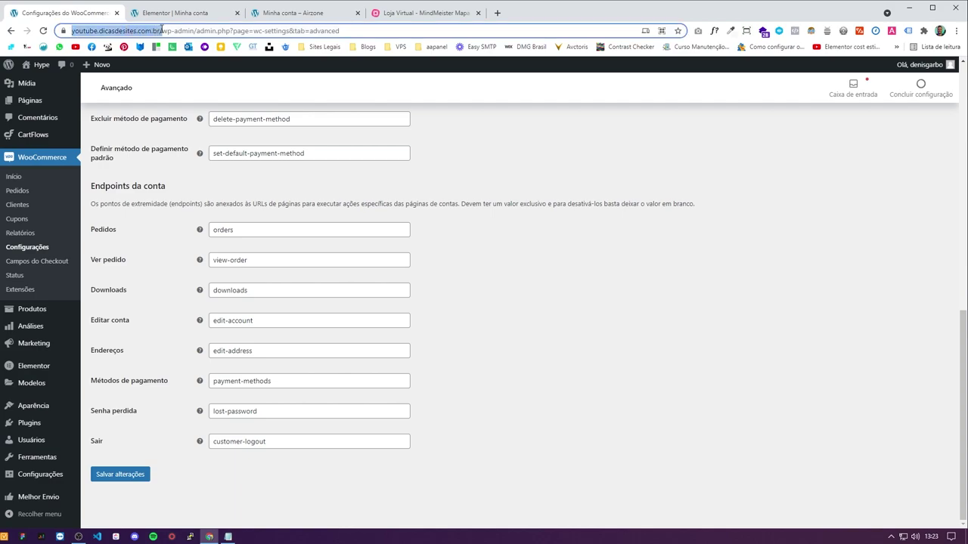
{"action": "left_click", "coordinate": [162, 13]}
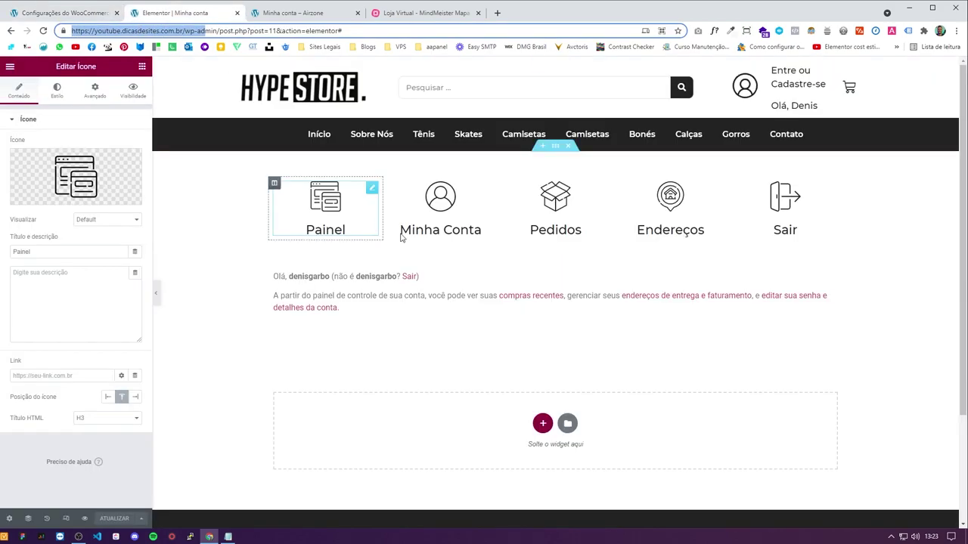
{"action": "left_click", "coordinate": [68, 377]}
{"action": "key", "text": "ctrl+v"}
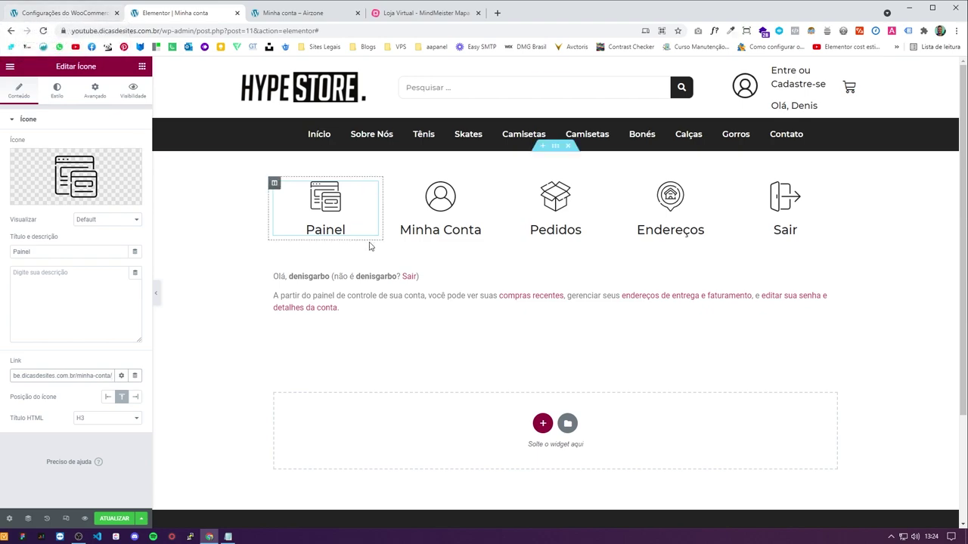
Step: Copy the Painel link to the Minha Conta box and append the edit-account endpoint slug from the WooCommerce settings
{"action": "triple_click", "coordinate": [71, 377]}
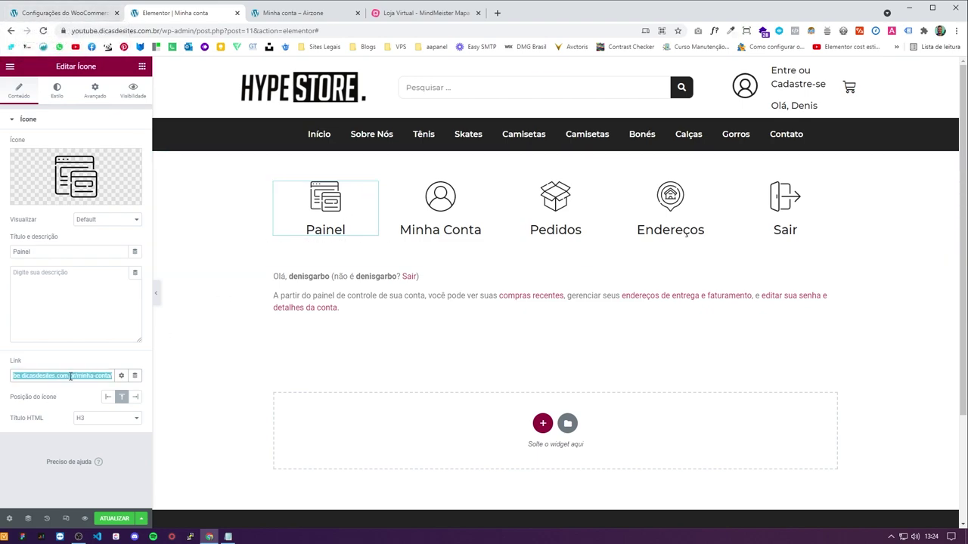
{"action": "left_click", "coordinate": [455, 215]}
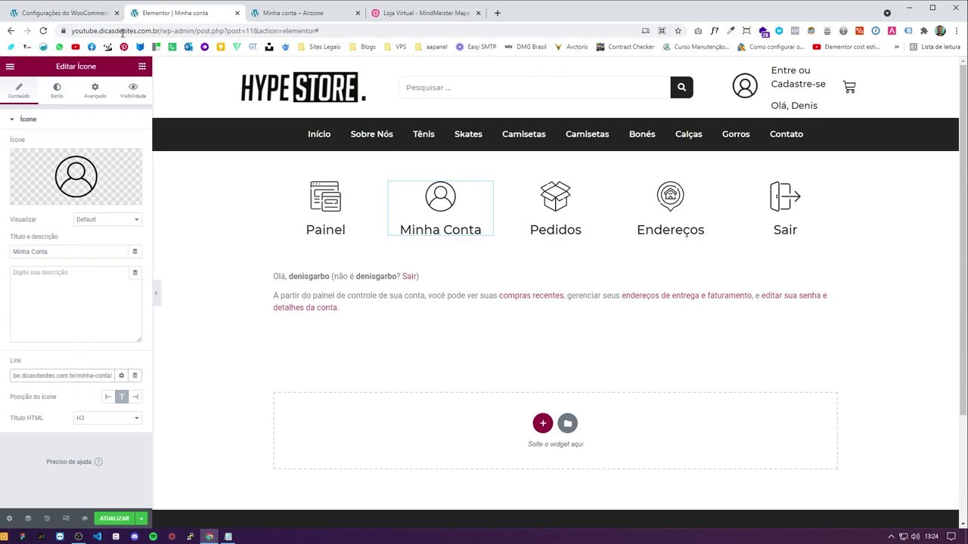
{"action": "left_click", "coordinate": [90, 12]}
{"action": "left_click", "coordinate": [257, 314]}
{"action": "key", "text": "ctrl+a"}
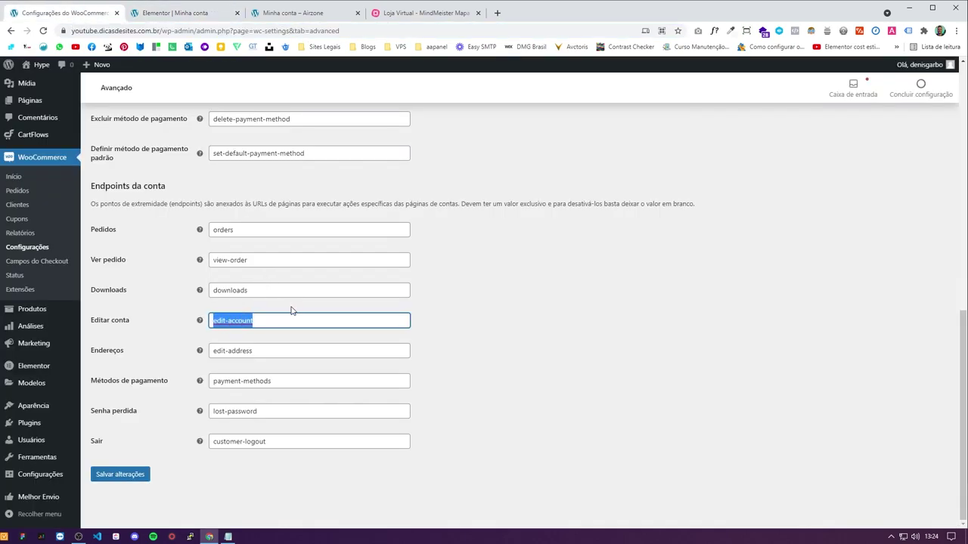
{"action": "left_click", "coordinate": [174, 13]}
{"action": "left_click", "coordinate": [121, 376]}
{"action": "left_click_drag", "start_coordinate": [75, 376], "coordinate": [113, 375]}
Step: Set the Endereços box's link to the minha-conta URL followed by the edit-address endpoint slug
{"action": "left_click", "coordinate": [82, 13]}
{"action": "left_click", "coordinate": [268, 355]}
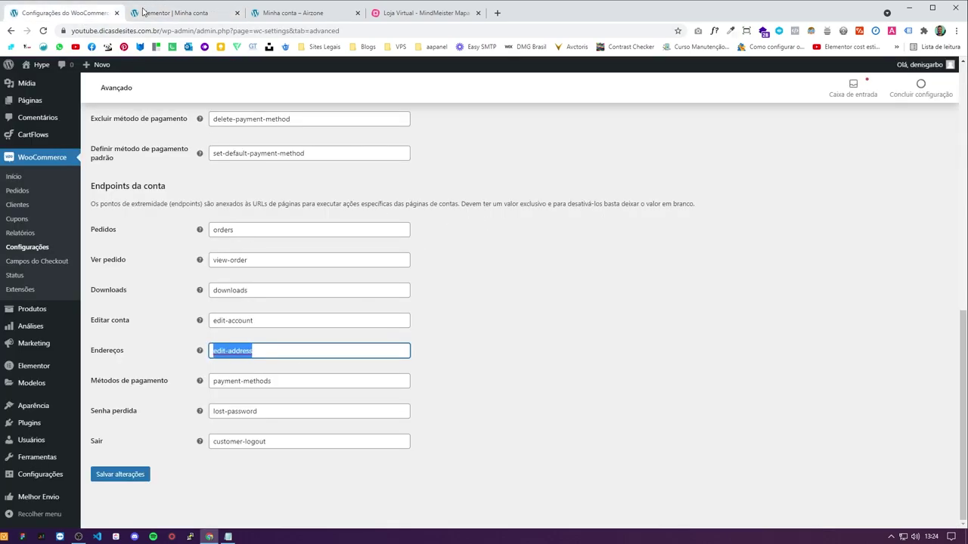
{"action": "left_click", "coordinate": [137, 8]}
{"action": "left_click", "coordinate": [560, 204]}
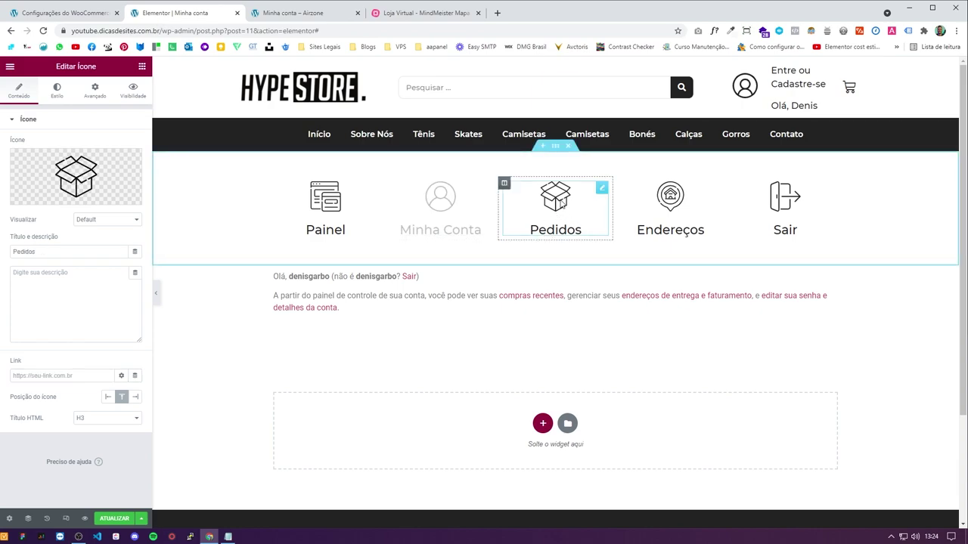
{"action": "left_click", "coordinate": [670, 199]}
{"action": "left_click", "coordinate": [75, 376]}
{"action": "type", "text": "edit-address"}
{"action": "left_click", "coordinate": [440, 208]}
{"action": "left_click", "coordinate": [88, 376]}
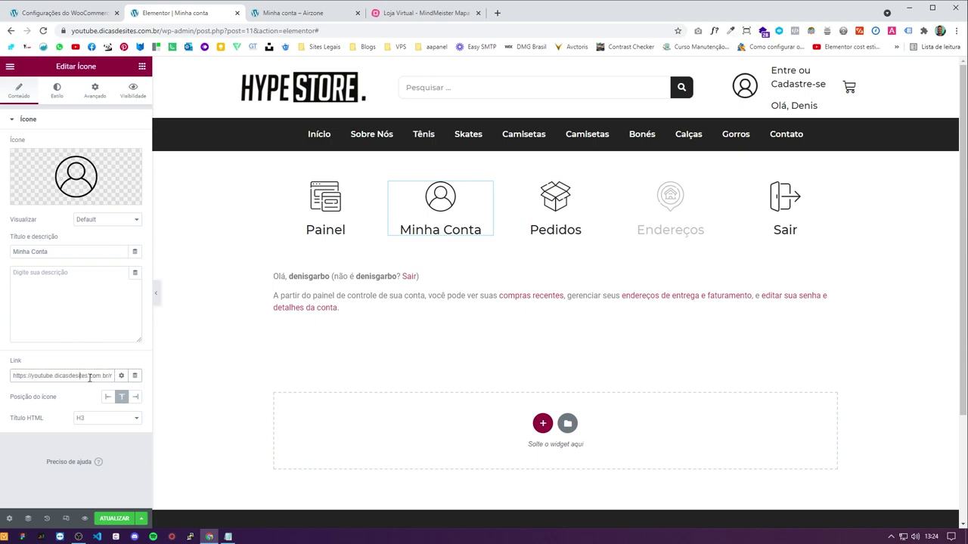
{"action": "left_click_drag", "start_coordinate": [91, 376], "coordinate": [108, 376]}
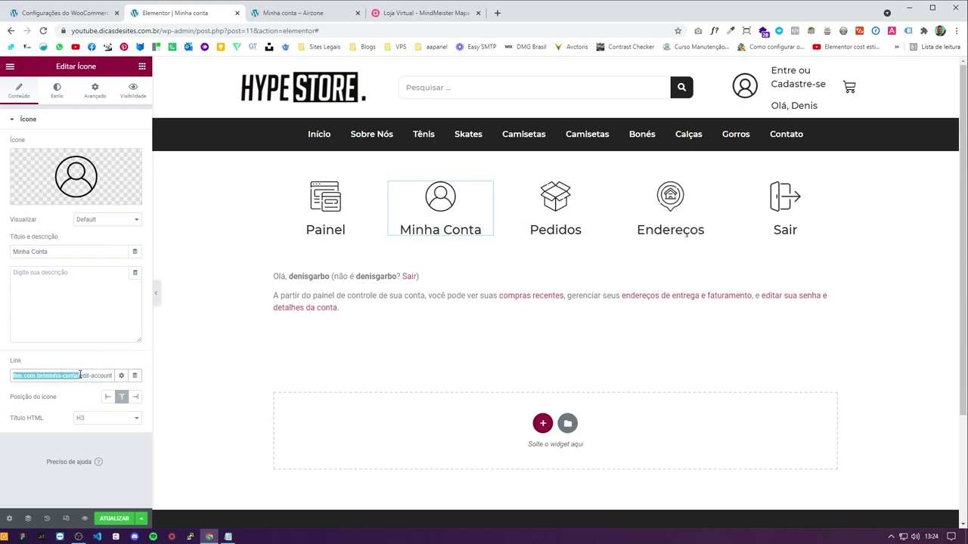
{"action": "left_click", "coordinate": [670, 206]}
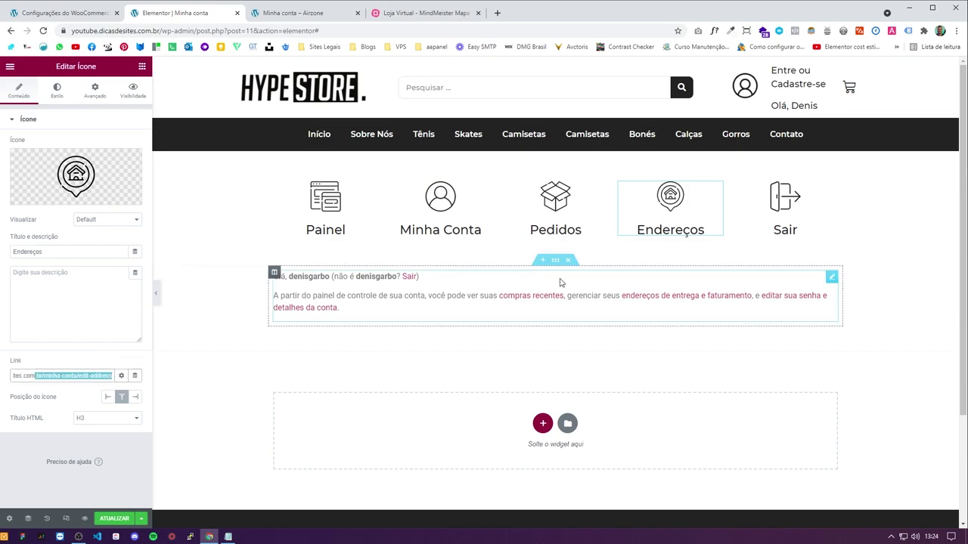
Step: Paste the base minha-conta URL as the Pedidos and Sair links, and append the orders endpoint slug to the Pedidos link
{"action": "left_click", "coordinate": [529, 219]}
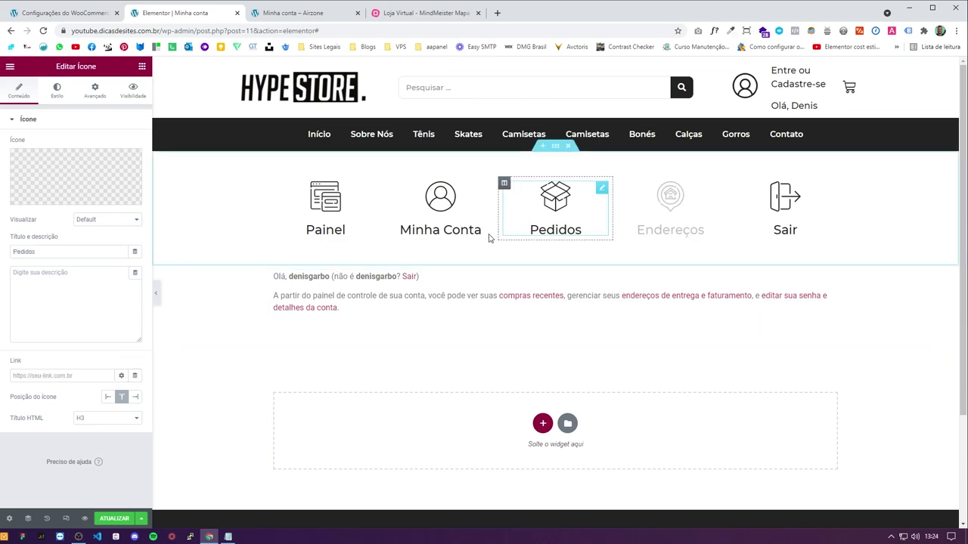
{"action": "left_click", "coordinate": [785, 212]}
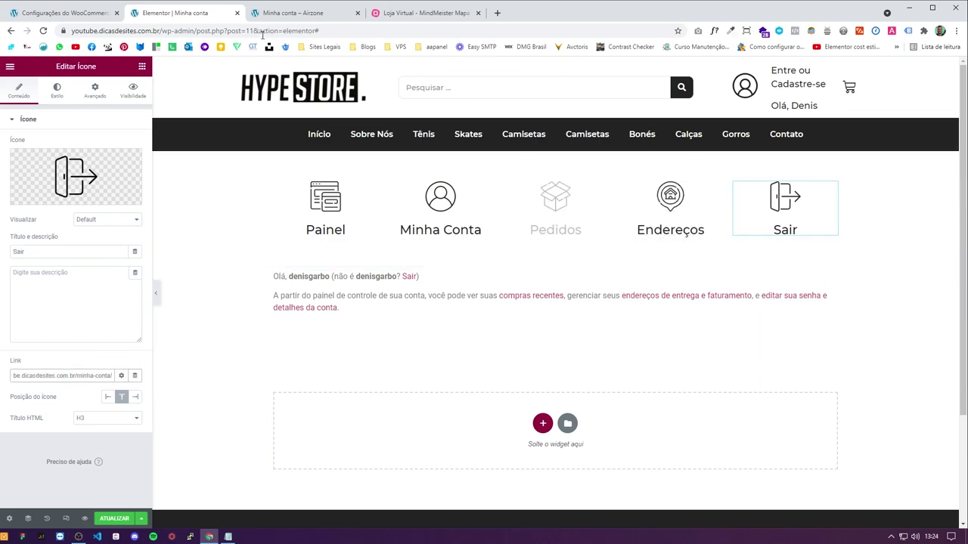
{"action": "left_click", "coordinate": [79, 15]}
{"action": "key", "text": "shift+Tab"}
{"action": "key", "text": "shift+Tab"}
{"action": "key", "text": "shift+Tab"}
{"action": "key", "text": "shift+Tab"}
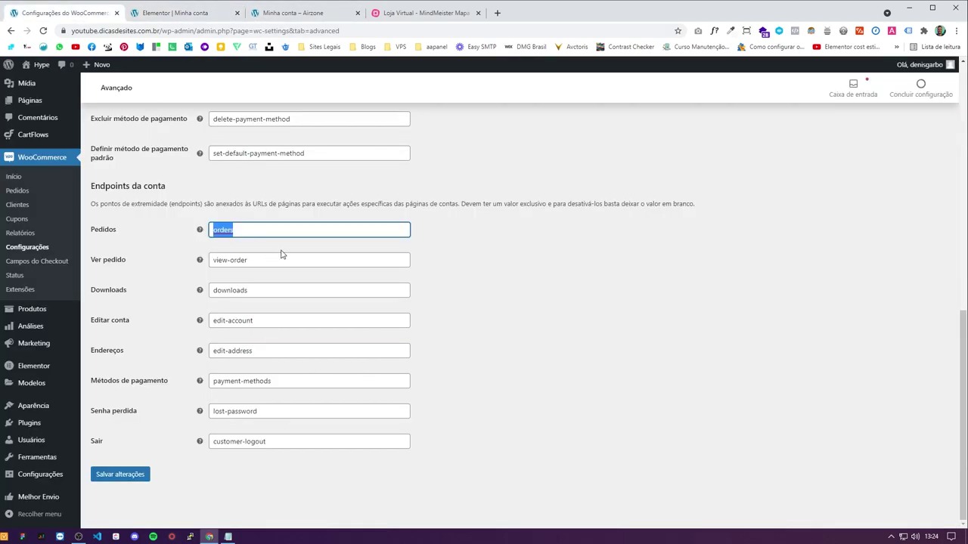
{"action": "left_click", "coordinate": [181, 15]}
{"action": "left_click", "coordinate": [555, 206]}
{"action": "left_click_drag", "start_coordinate": [65, 376], "coordinate": [93, 380]}
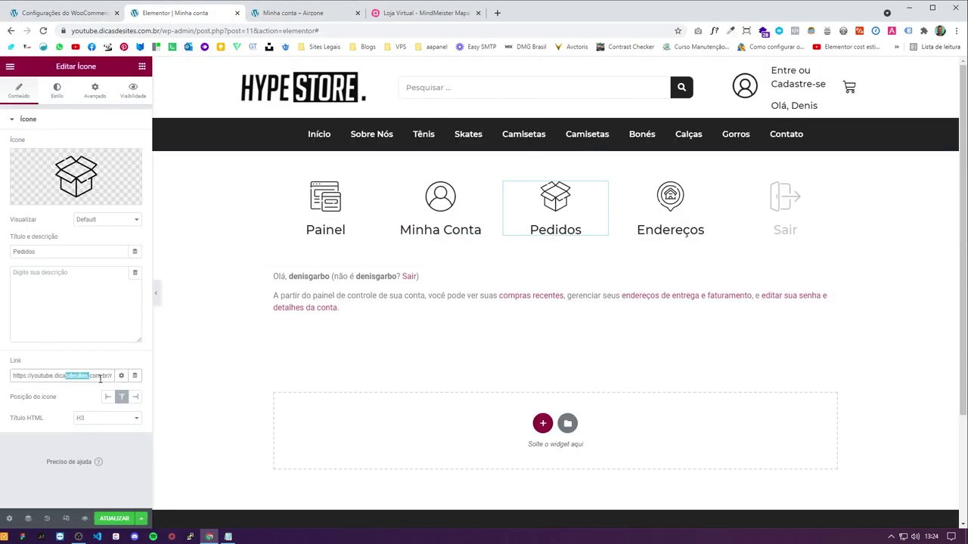
{"action": "left_click", "coordinate": [111, 376]}
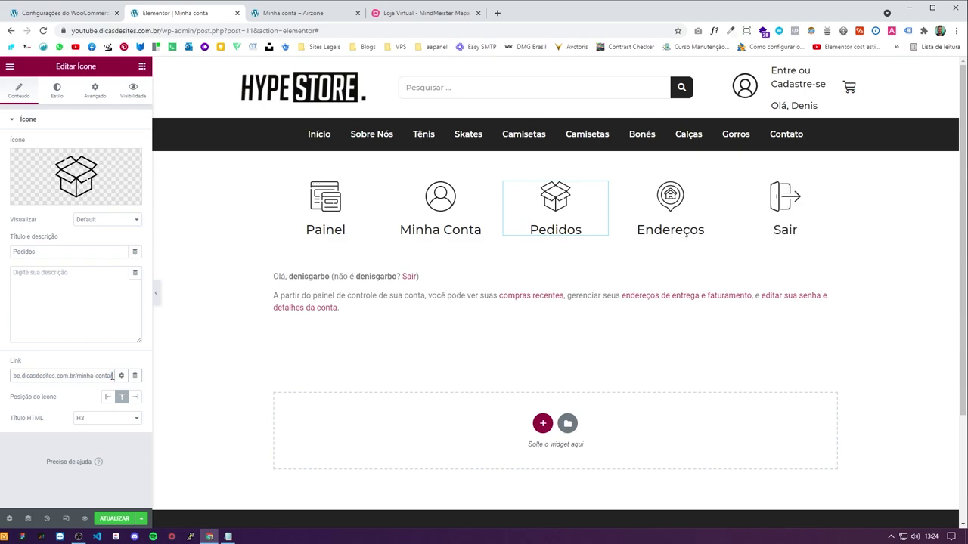
Step: Append the customer-logout endpoint slug to the Sair box's minha-conta link and update the page
{"action": "left_click", "coordinate": [785, 206]}
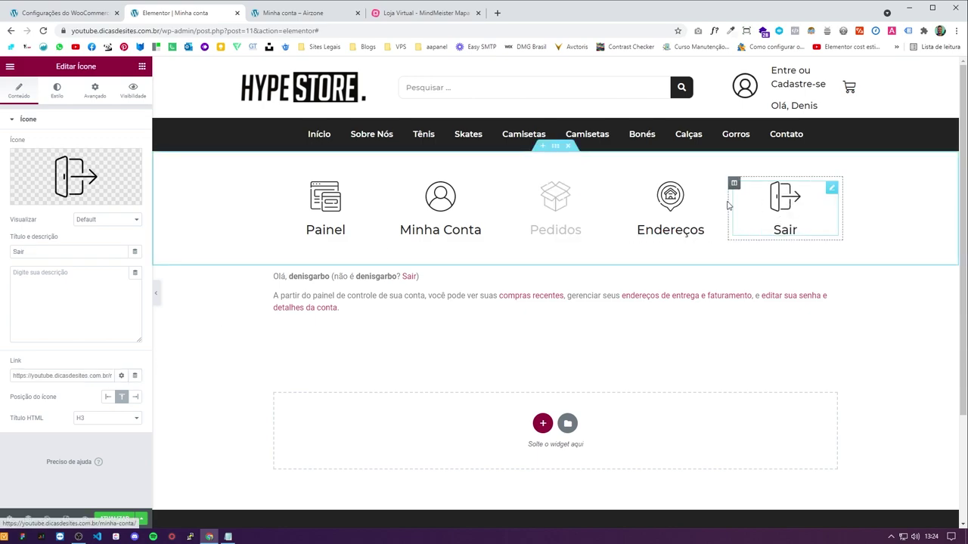
{"action": "left_click", "coordinate": [82, 14]}
{"action": "triple_click", "coordinate": [259, 441]}
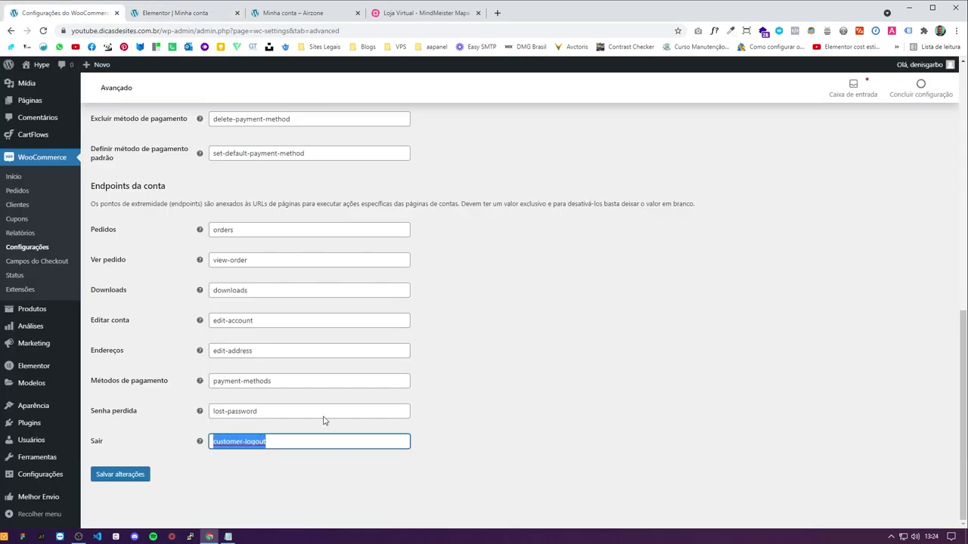
{"action": "left_click", "coordinate": [189, 12]}
{"action": "left_click_drag", "start_coordinate": [92, 376], "coordinate": [113, 376]}
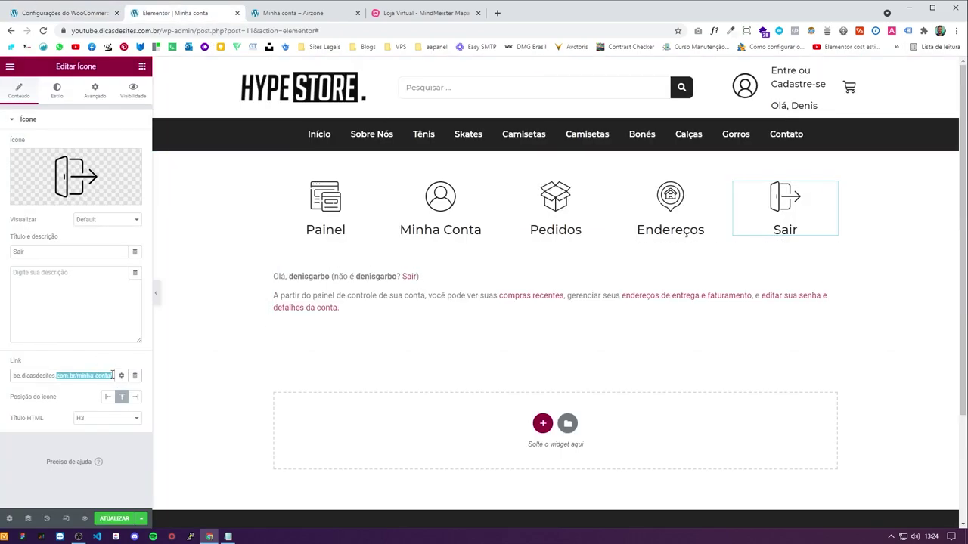
{"action": "left_click", "coordinate": [115, 520]}
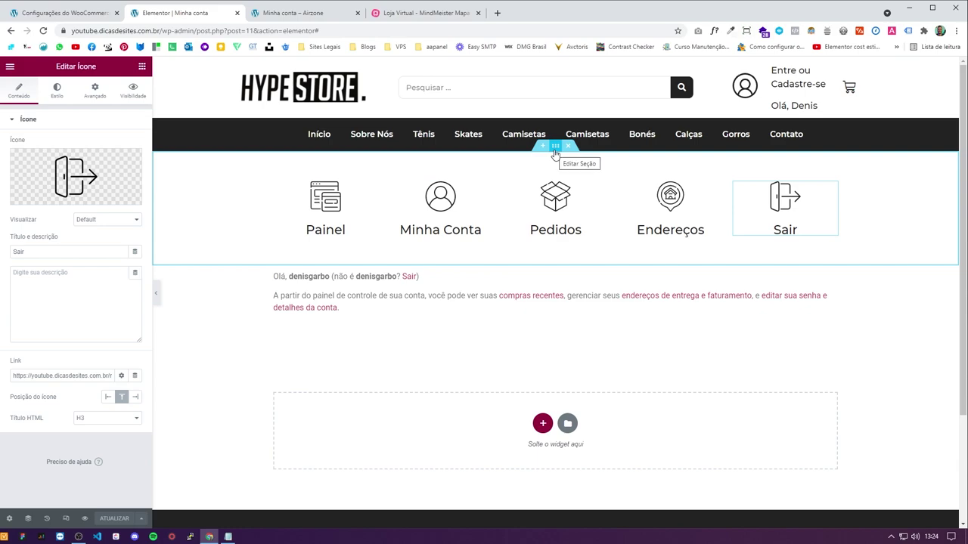
Step: Enable visibility conditions for the icon navigation row's section and open its user and role conditions
{"action": "left_click", "coordinate": [555, 147]}
{"action": "left_click", "coordinate": [130, 91]}
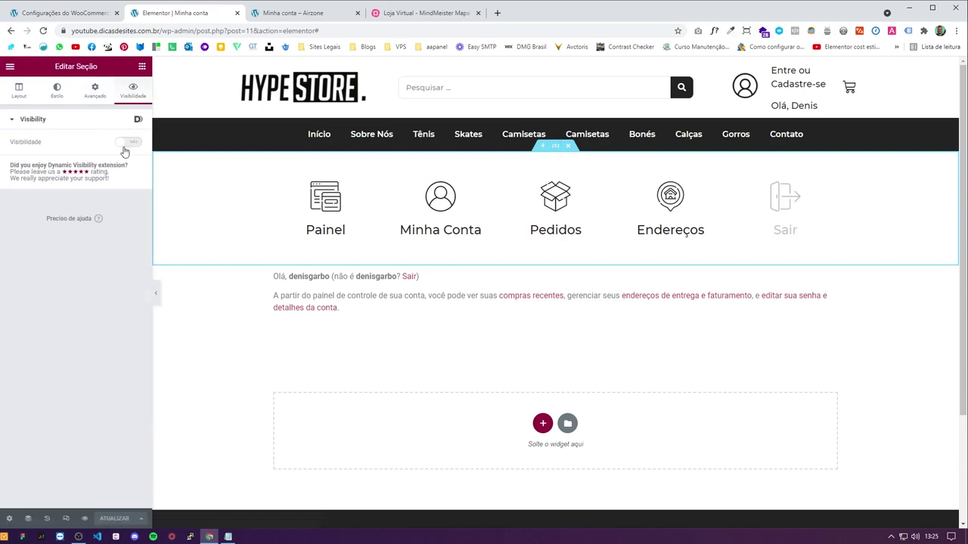
{"action": "left_click", "coordinate": [127, 143]}
{"action": "scroll", "coordinate": [50, 402], "scroll_direction": "down", "scroll_amount": 1}
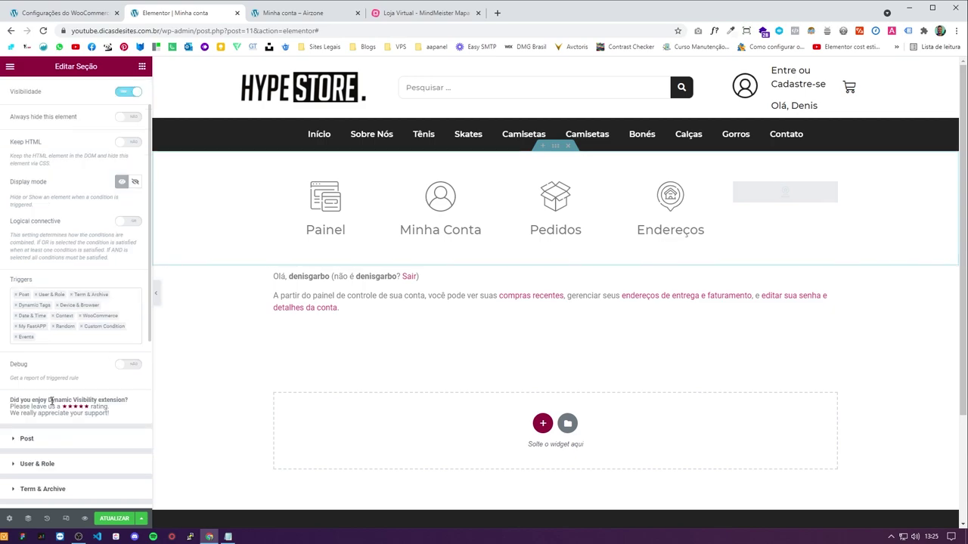
{"action": "left_click", "coordinate": [81, 466]}
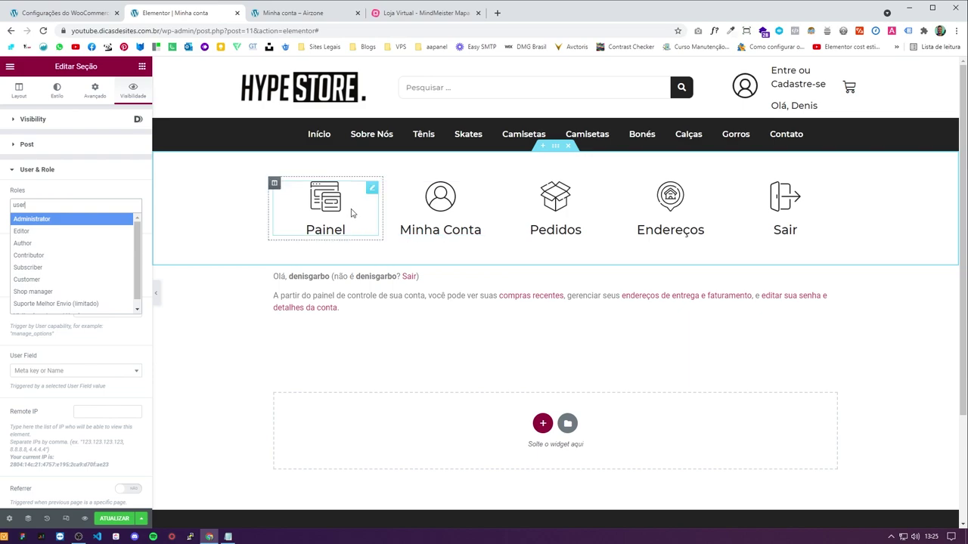
Step: Limit the icon row section's visibility to the Administrator, Editor, Author, Customer, Shop manager and Subscriber roles
{"action": "key", "text": "BackSpace"}
{"action": "key", "text": "BackSpace"}
{"action": "key", "text": "BackSpace"}
{"action": "key", "text": "BackSpace"}
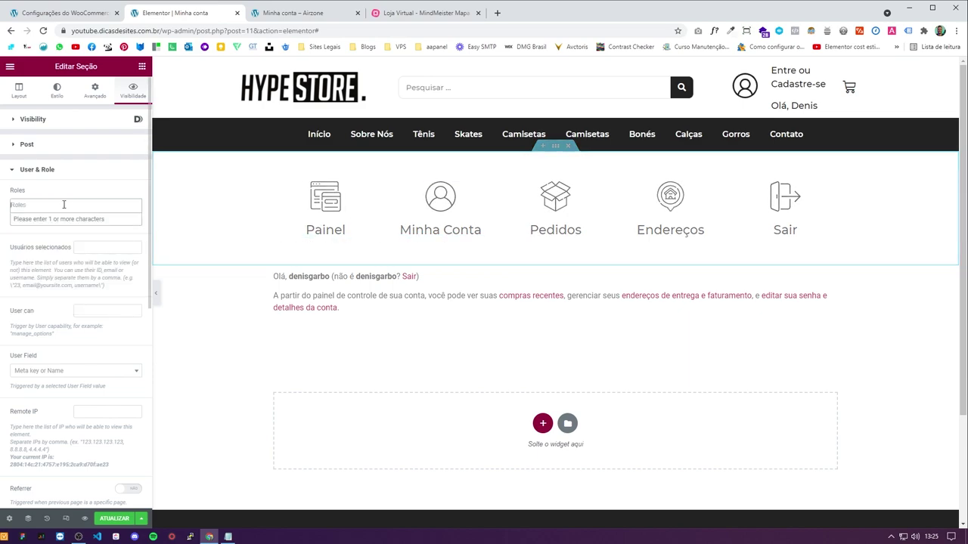
{"action": "type", "text": "u"}
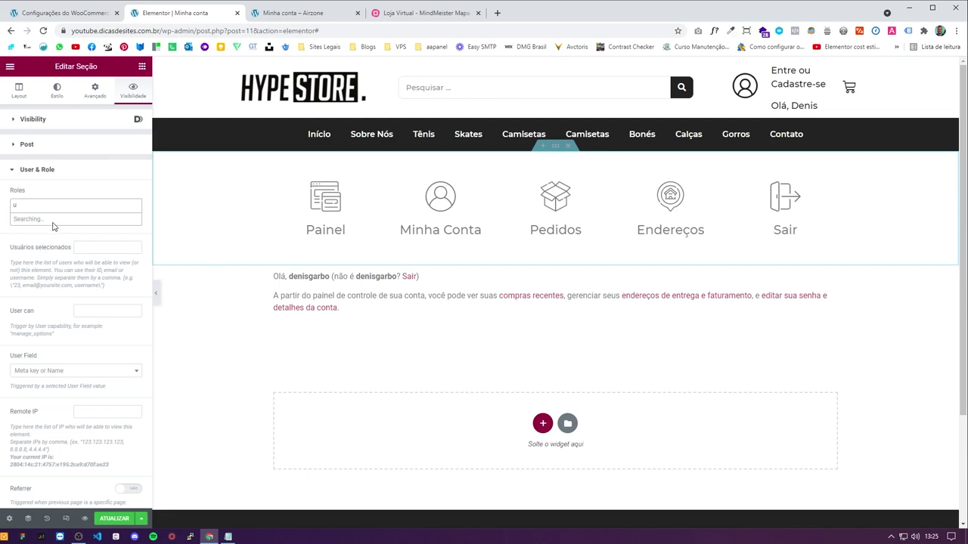
{"action": "left_click", "coordinate": [52, 221]}
{"action": "type", "text": "u"}
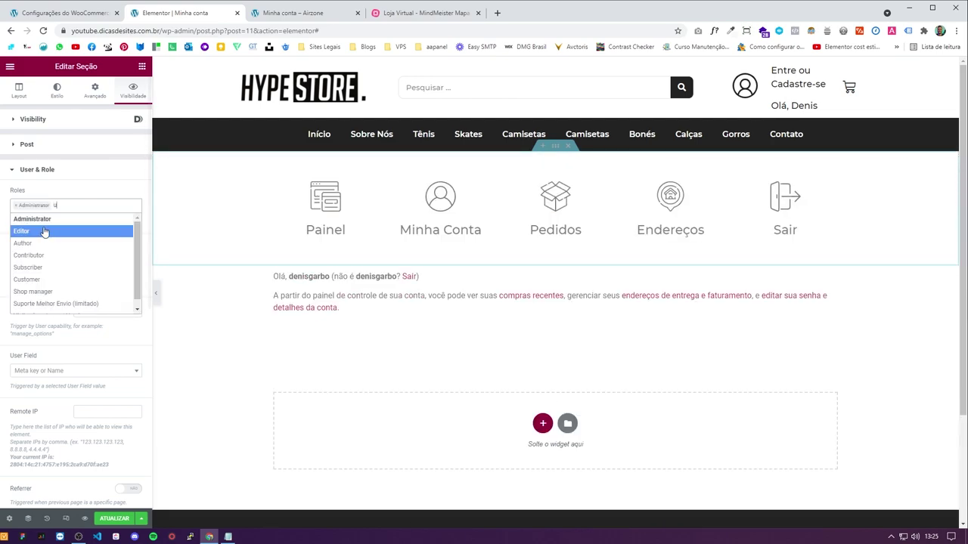
{"action": "left_click", "coordinate": [53, 228]}
{"action": "type", "text": "u"}
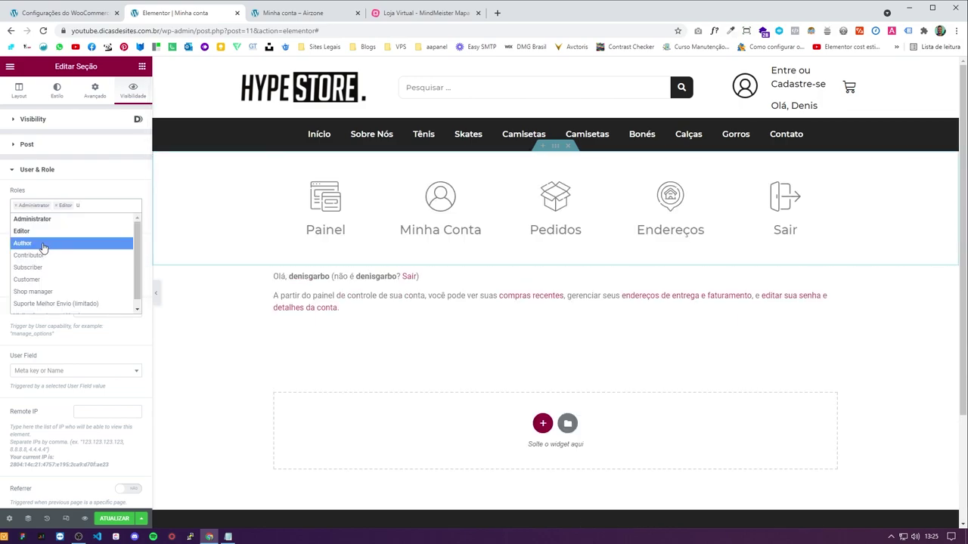
{"action": "left_click", "coordinate": [51, 246]}
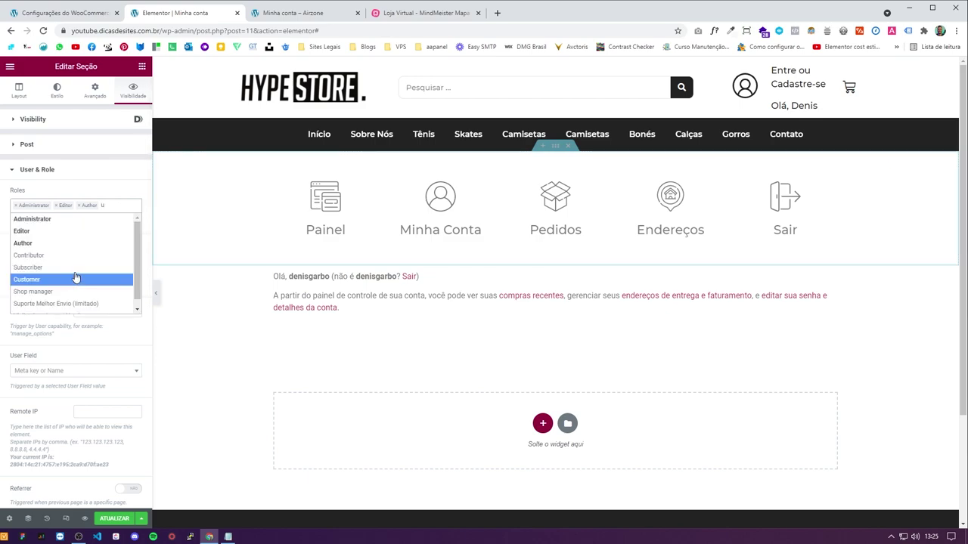
{"action": "left_click", "coordinate": [76, 279]}
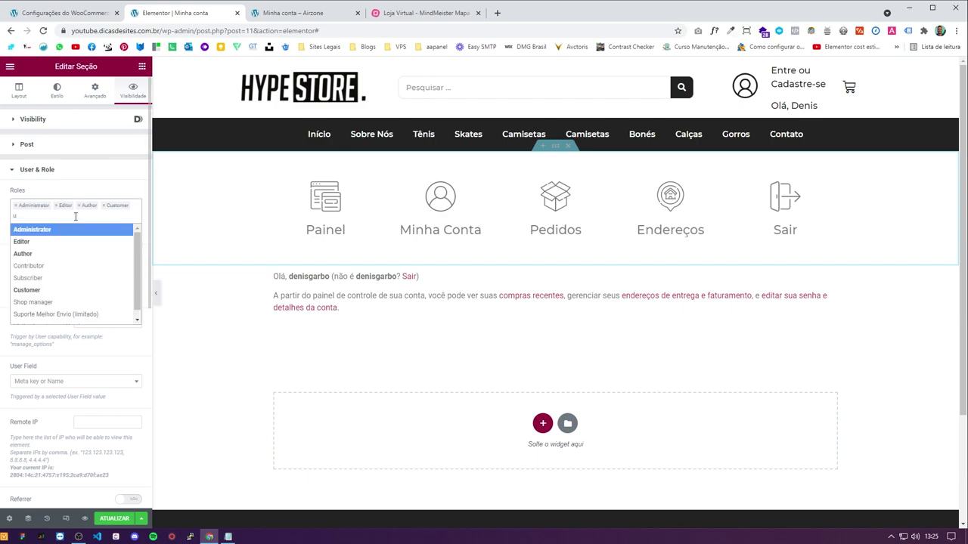
{"action": "scroll", "coordinate": [83, 299], "scroll_direction": "down", "scroll_amount": 1}
{"action": "left_click", "coordinate": [84, 295]}
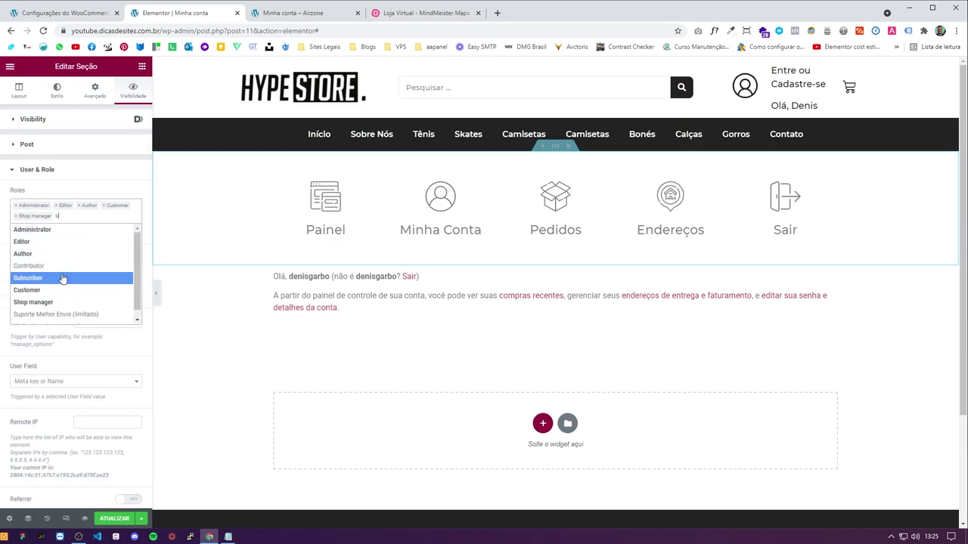
{"action": "left_click", "coordinate": [63, 281]}
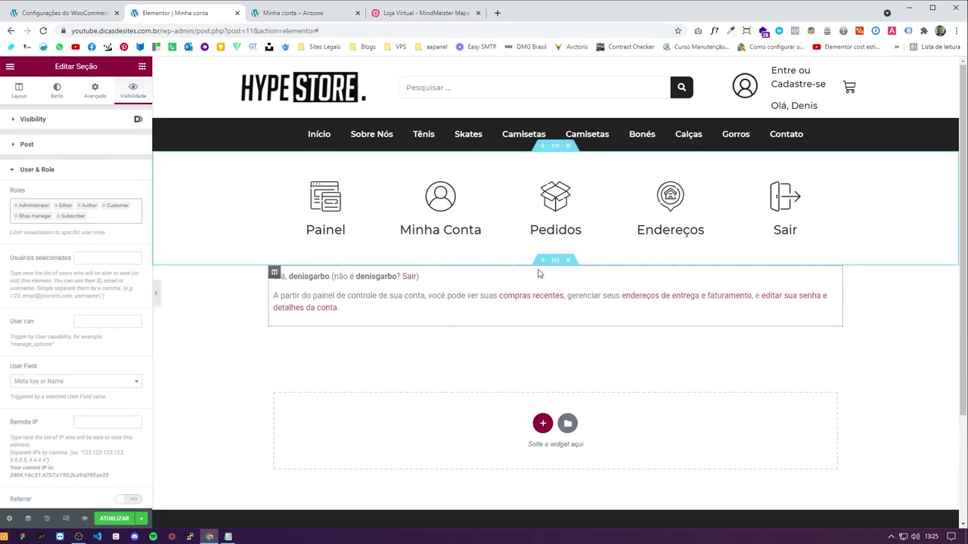
Step: Set the account content section's top padding to 50 px, update the page and preview it without the editing panel
{"action": "left_click", "coordinate": [555, 261]}
{"action": "left_click", "coordinate": [94, 89]}
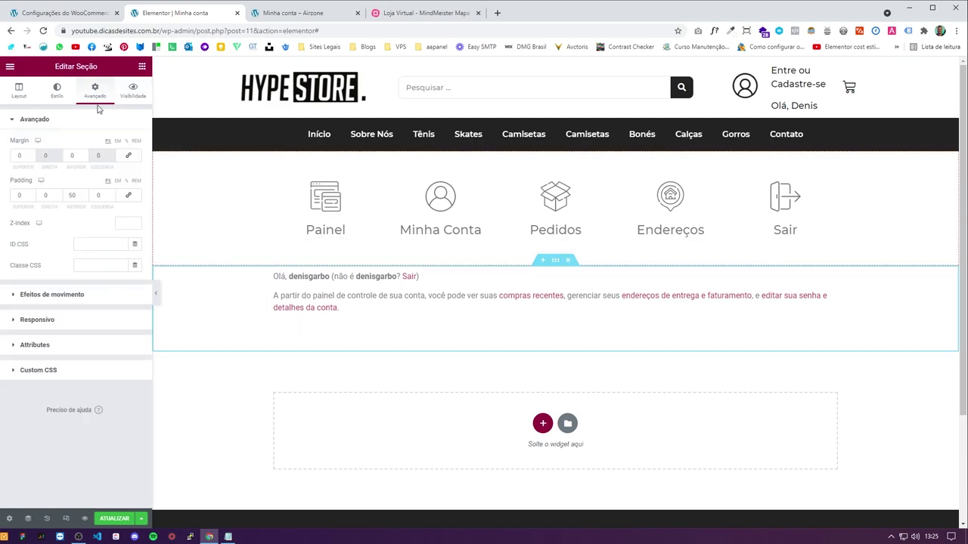
{"action": "double_click", "coordinate": [12, 195]}
{"action": "type", "text": "50"}
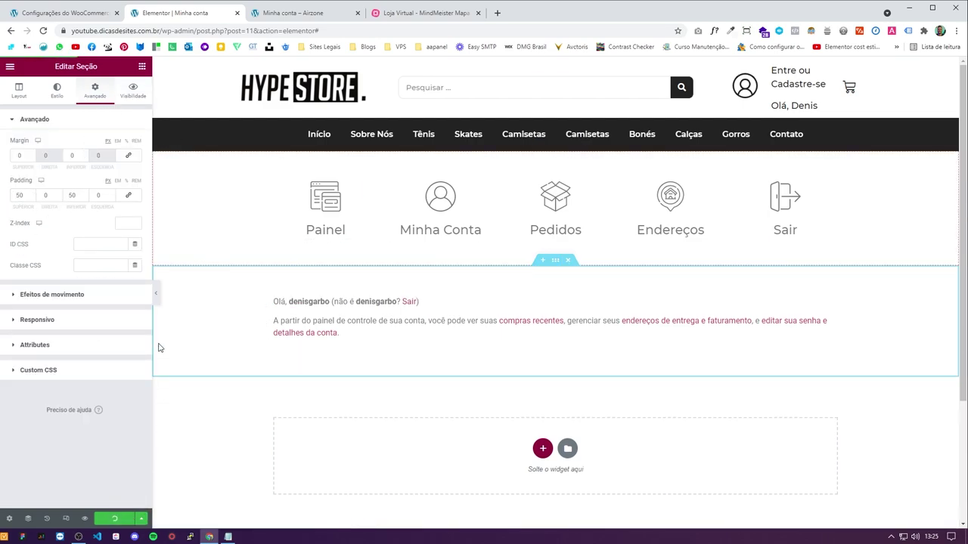
{"action": "left_click", "coordinate": [157, 295]}
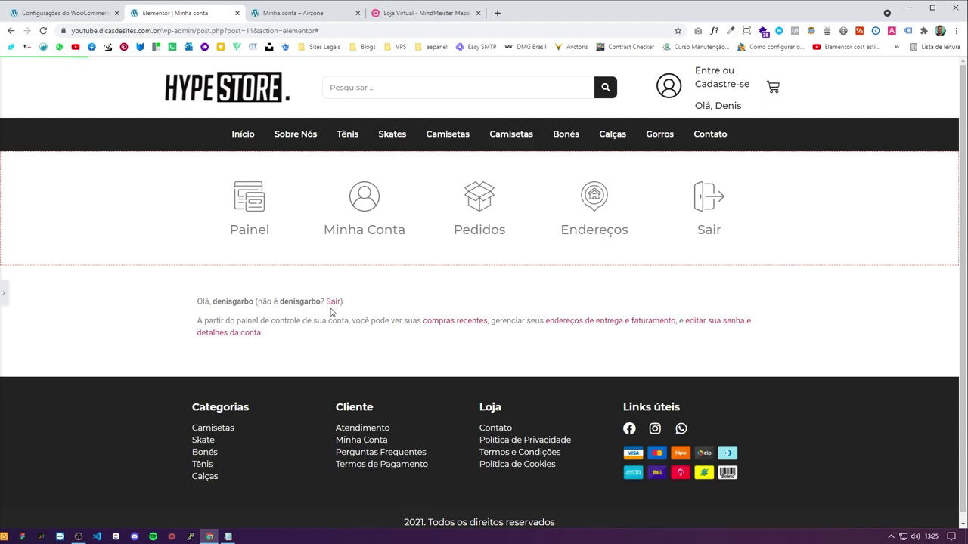
{"action": "left_click", "coordinate": [5, 292]}
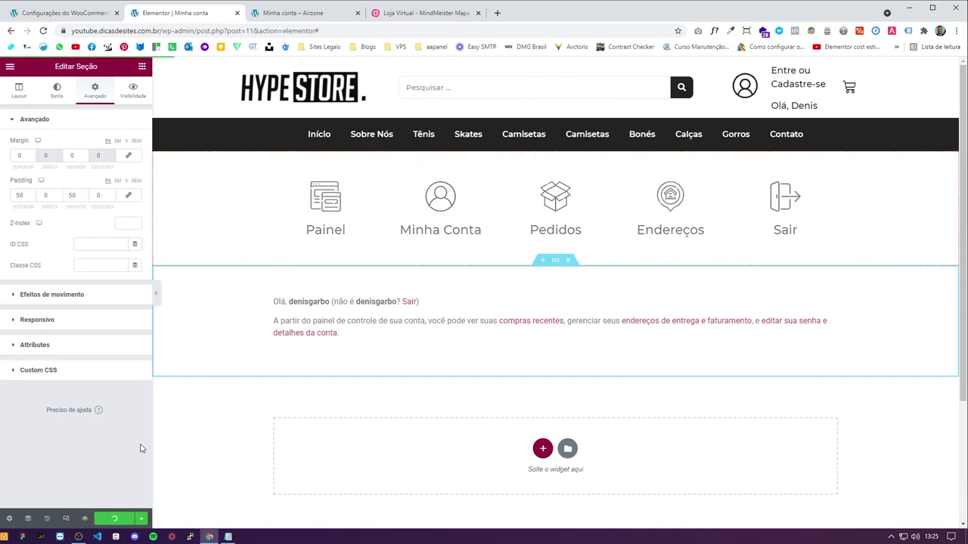
Step: In the mobile layout, set the Painel, Minha Conta, Pedidos and Endereços columns to 50% width
{"action": "left_click", "coordinate": [67, 516]}
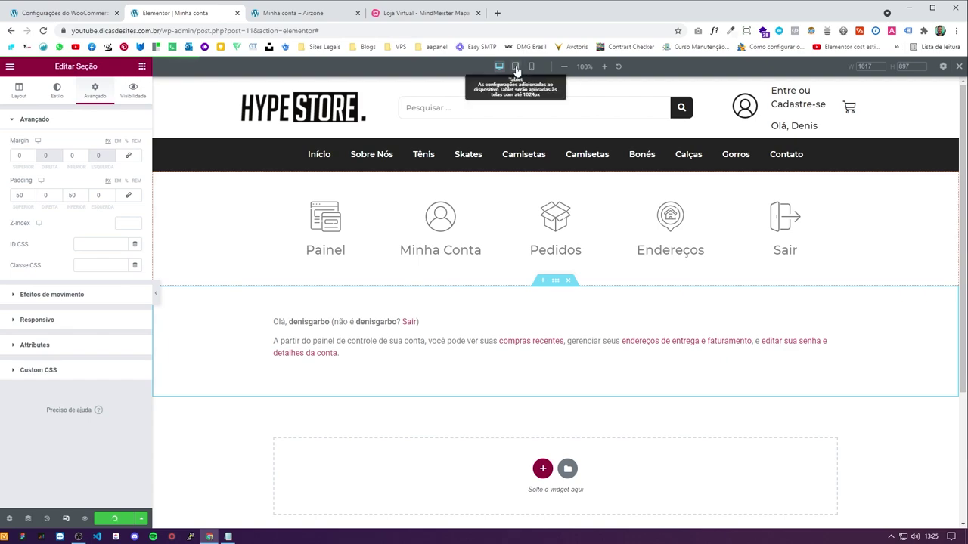
{"action": "left_click", "coordinate": [515, 66]}
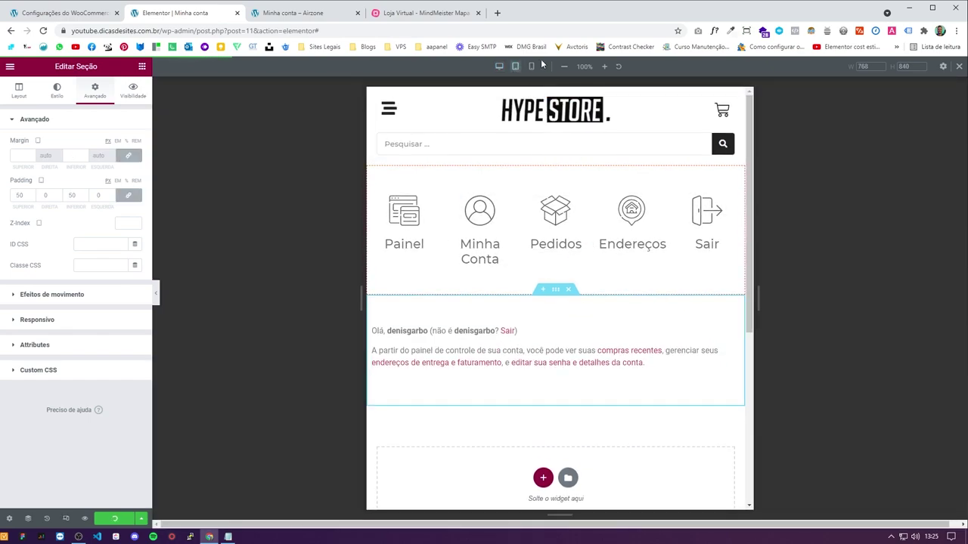
{"action": "left_click", "coordinate": [533, 67]}
{"action": "scroll", "coordinate": [516, 188], "scroll_direction": "down", "scroll_amount": 4}
{"action": "scroll", "coordinate": [552, 273], "scroll_direction": "up", "scroll_amount": 2}
{"action": "scroll", "coordinate": [553, 272], "scroll_direction": "up", "scroll_amount": 2}
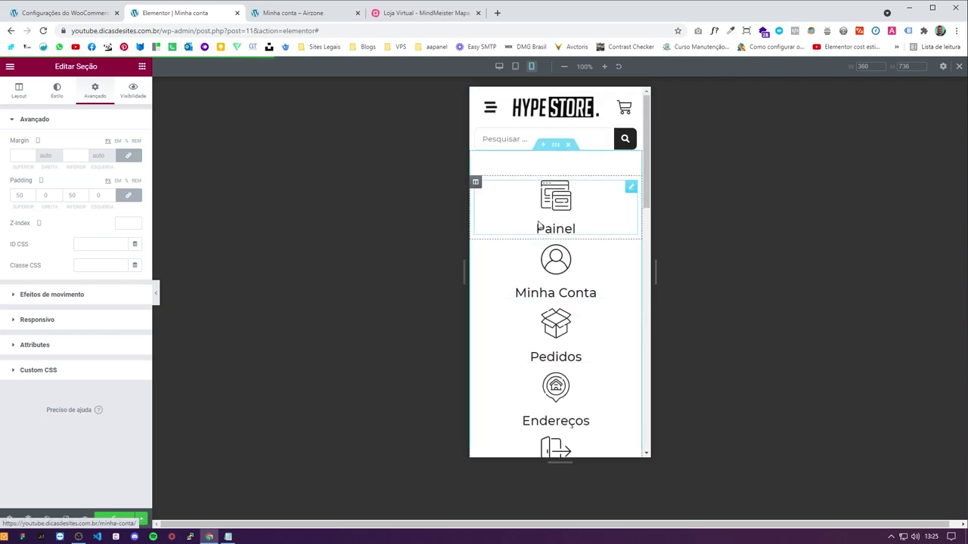
{"action": "left_click", "coordinate": [475, 182]}
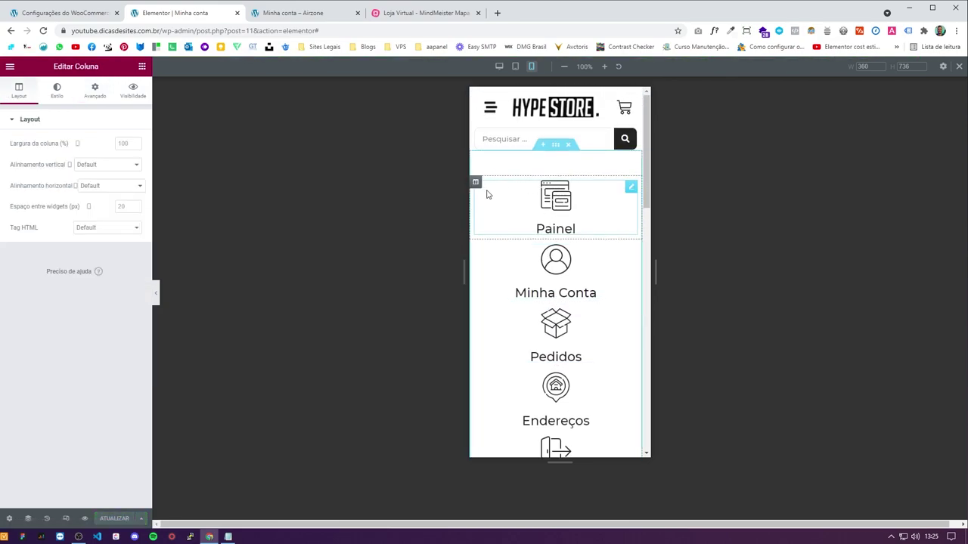
{"action": "left_click", "coordinate": [122, 143]}
{"action": "type", "text": "50"}
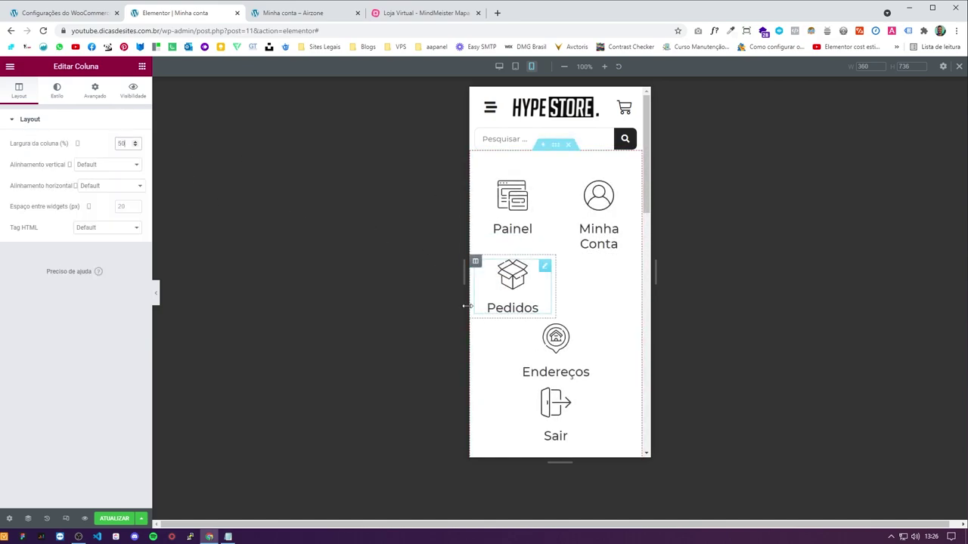
{"action": "left_click", "coordinate": [125, 143]}
{"action": "type", "text": "50"}
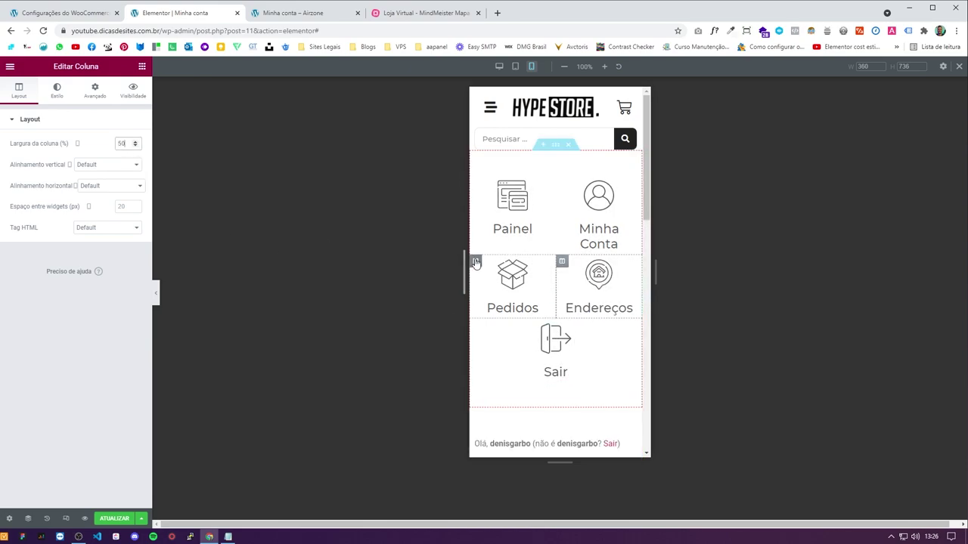
Step: Give the Pedidos and Endereços columns a mobile margin of 30 px above and below
{"action": "left_click", "coordinate": [95, 90]}
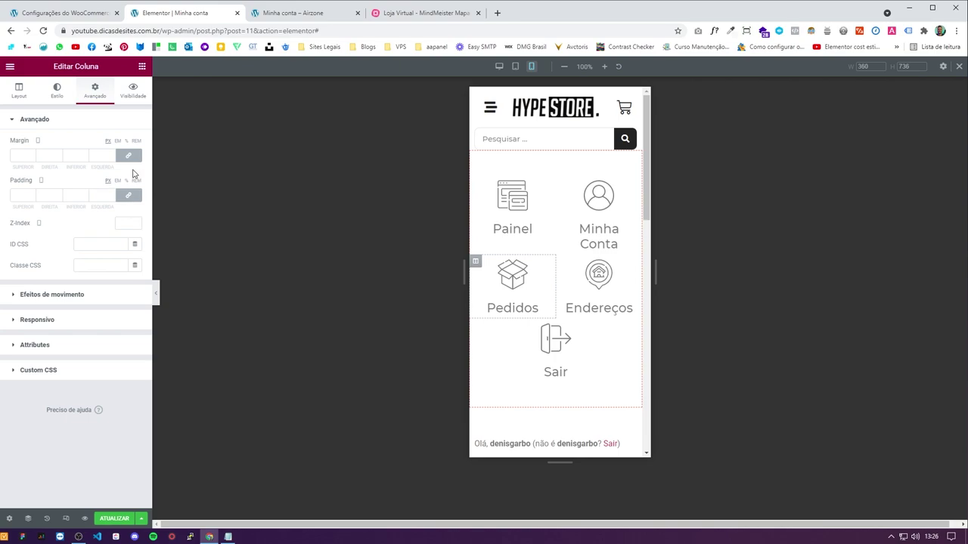
{"action": "left_click", "coordinate": [130, 196]}
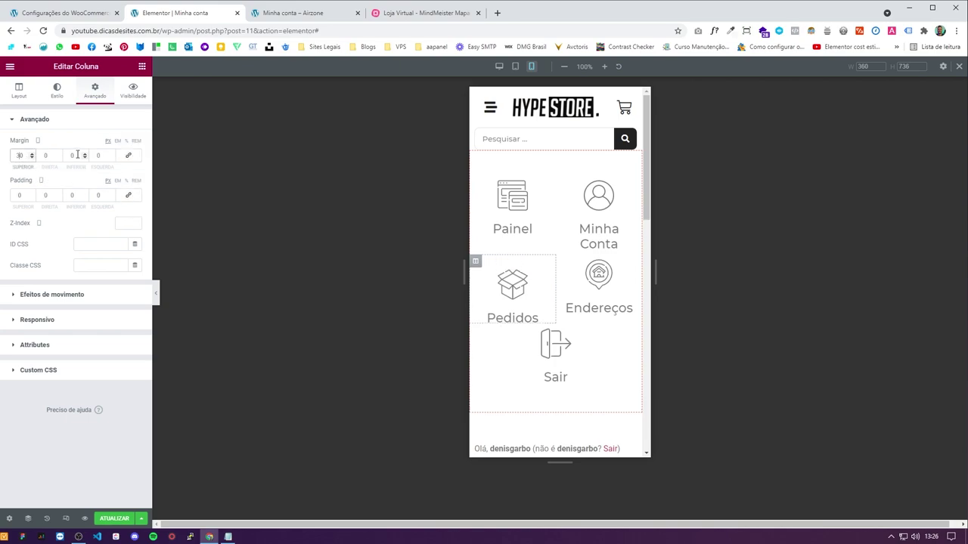
{"action": "left_click", "coordinate": [562, 261]}
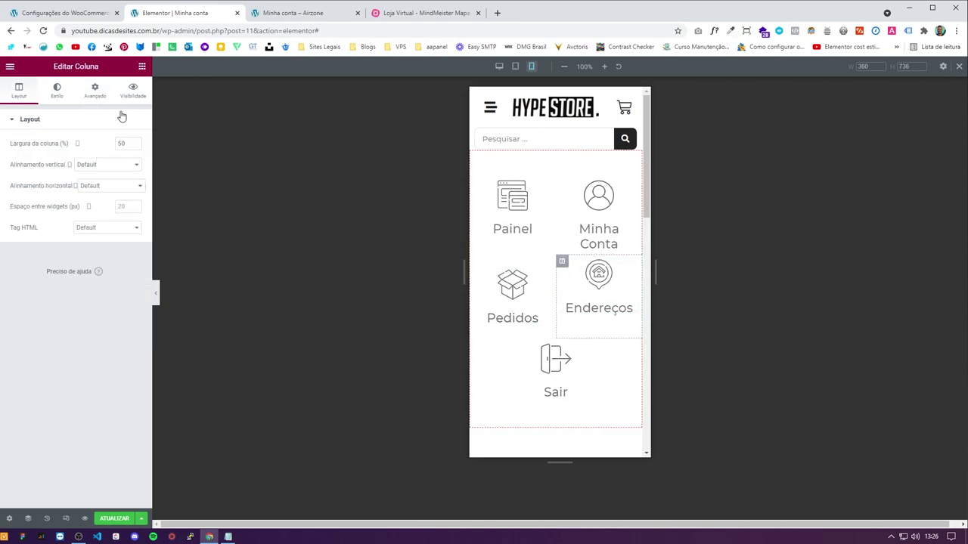
{"action": "left_click", "coordinate": [95, 91]}
{"action": "left_click", "coordinate": [128, 155]}
{"action": "left_click", "coordinate": [19, 155]}
{"action": "type", "text": "30"}
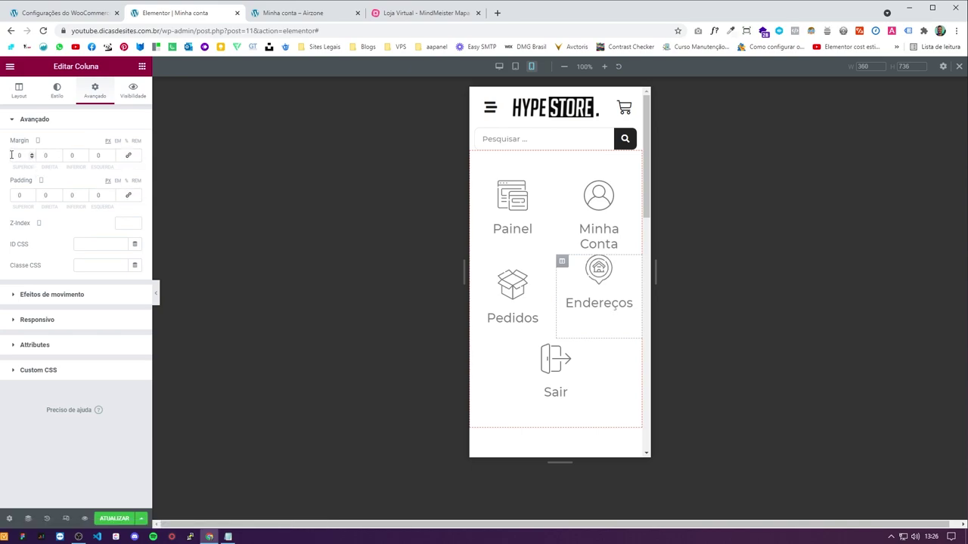
{"action": "left_click", "coordinate": [70, 155]}
{"action": "type", "text": "30"}
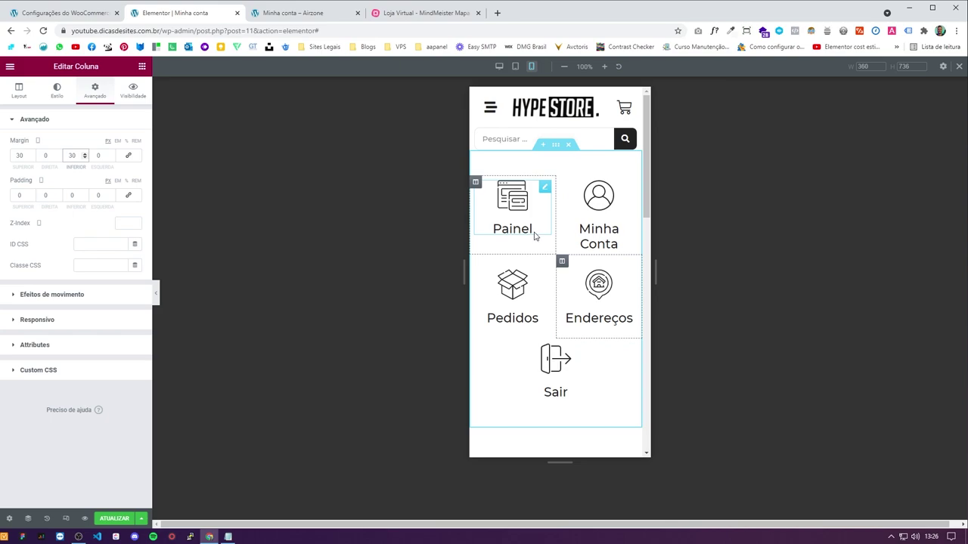
Step: Reduce the Minha Conta title's mobile font size to about 17 px
{"action": "left_click", "coordinate": [593, 231]}
{"action": "left_click", "coordinate": [56, 91]}
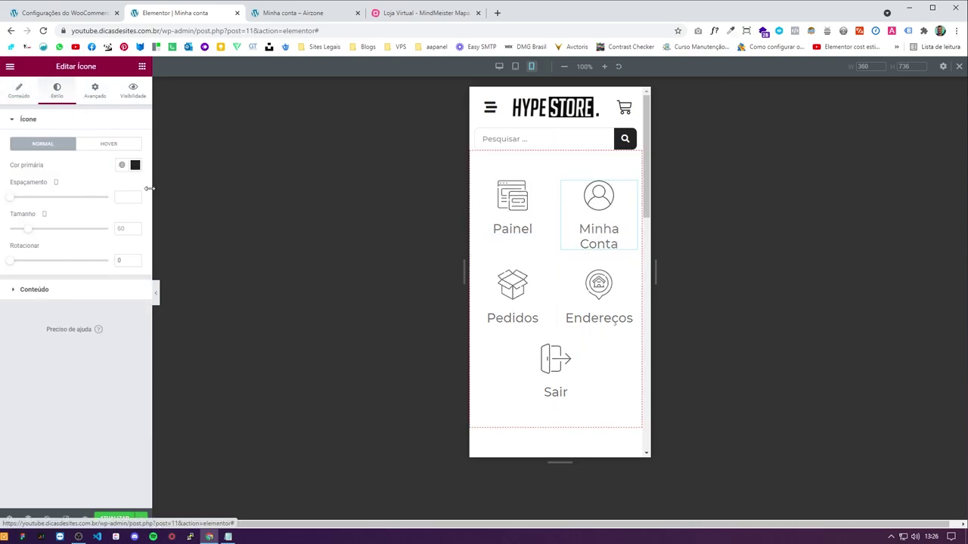
{"action": "left_click", "coordinate": [113, 293]}
{"action": "left_click", "coordinate": [136, 288]}
{"action": "left_click", "coordinate": [129, 367]}
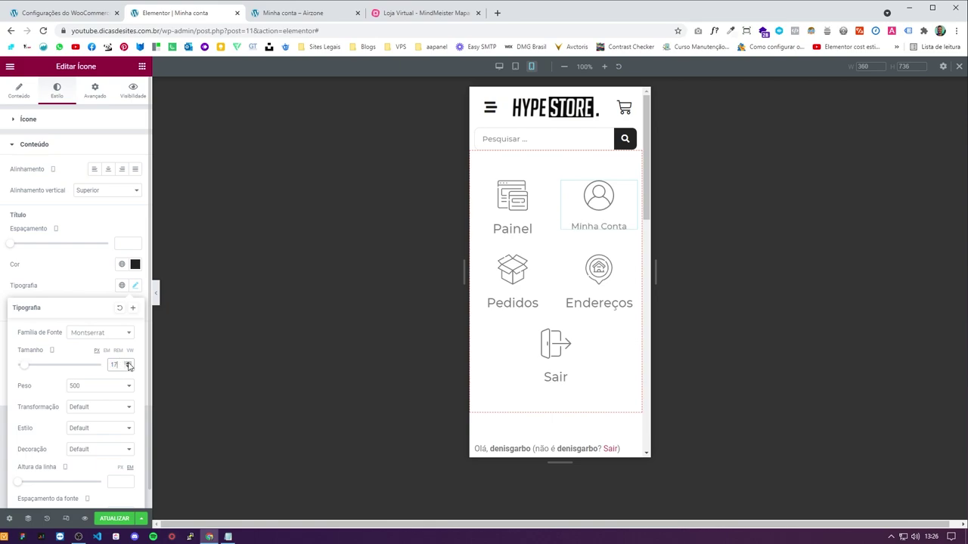
Step: Copy the Minha Conta box's style and paste it onto the Painel, Pedidos, Endereços and Sair boxes
{"action": "right_click", "coordinate": [593, 218]}
{"action": "left_click", "coordinate": [581, 229]}
{"action": "right_click", "coordinate": [520, 213]}
{"action": "left_click", "coordinate": [558, 275]}
{"action": "right_click", "coordinate": [525, 283]}
{"action": "left_click", "coordinate": [560, 348]}
{"action": "right_click", "coordinate": [595, 274]}
{"action": "left_click", "coordinate": [622, 346]}
{"action": "right_click", "coordinate": [555, 352]}
{"action": "left_click", "coordinate": [579, 411]}
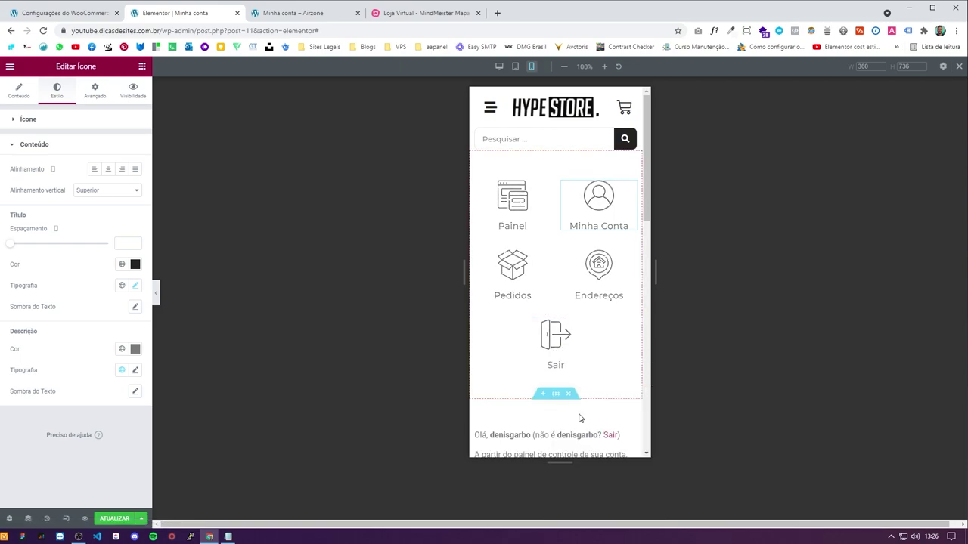
Step: Update the page, review the whole mobile layout without the editing panel and return to the desktop view
{"action": "scroll", "coordinate": [540, 375], "scroll_direction": "down", "scroll_amount": 2}
{"action": "scroll", "coordinate": [540, 375], "scroll_direction": "down", "scroll_amount": 2}
{"action": "left_click", "coordinate": [128, 518]}
{"action": "left_click", "coordinate": [155, 292]}
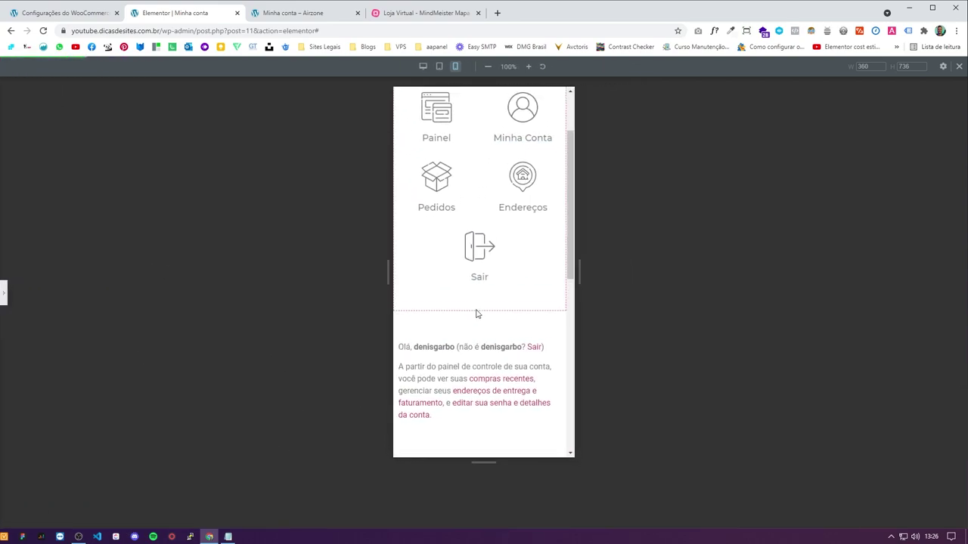
{"action": "scroll", "coordinate": [480, 313], "scroll_direction": "up", "scroll_amount": 4}
{"action": "scroll", "coordinate": [469, 250], "scroll_direction": "down", "scroll_amount": 5}
{"action": "scroll", "coordinate": [464, 281], "scroll_direction": "up", "scroll_amount": 5}
{"action": "left_click", "coordinate": [6, 292]}
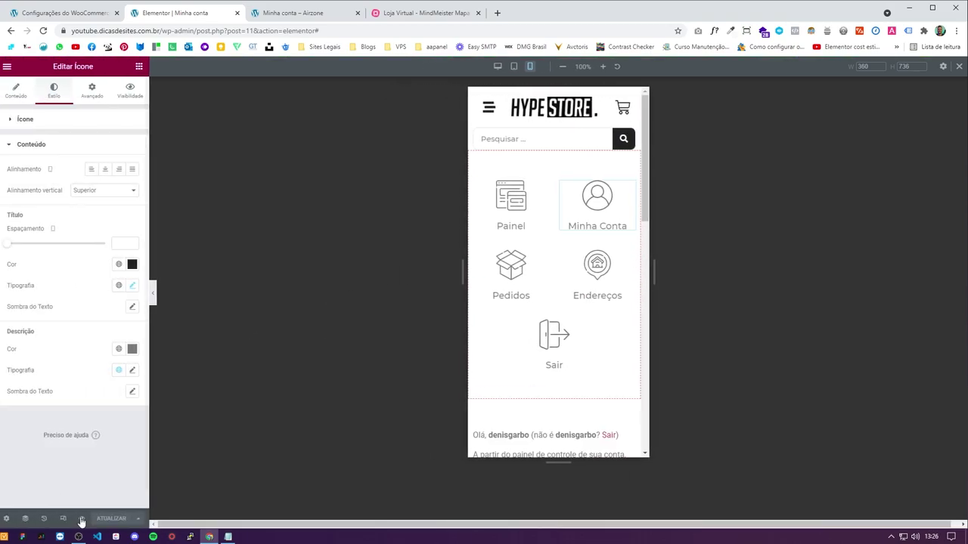
{"action": "left_click", "coordinate": [499, 66]}
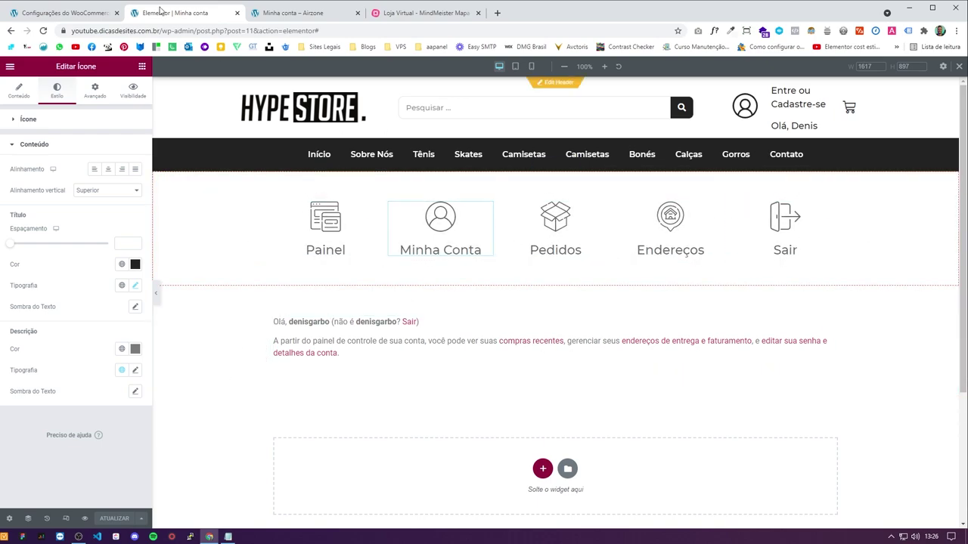
Step: Load the WordPress dashboard in place of the WooCommerce settings and bring up the Airzone reference Minha conta page
{"action": "left_click", "coordinate": [61, 14]}
{"action": "key", "text": "Return"}
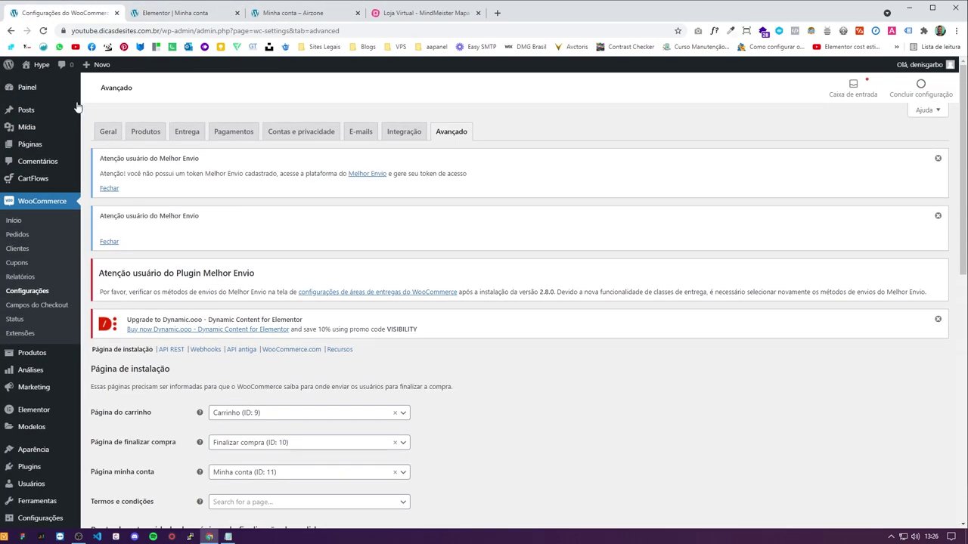
{"action": "left_click", "coordinate": [180, 13]}
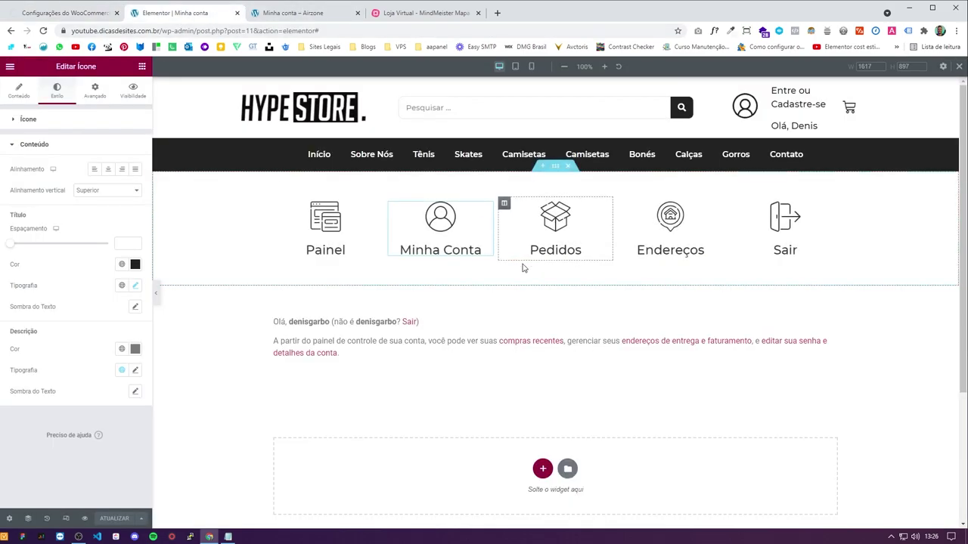
{"action": "left_click", "coordinate": [292, 12]}
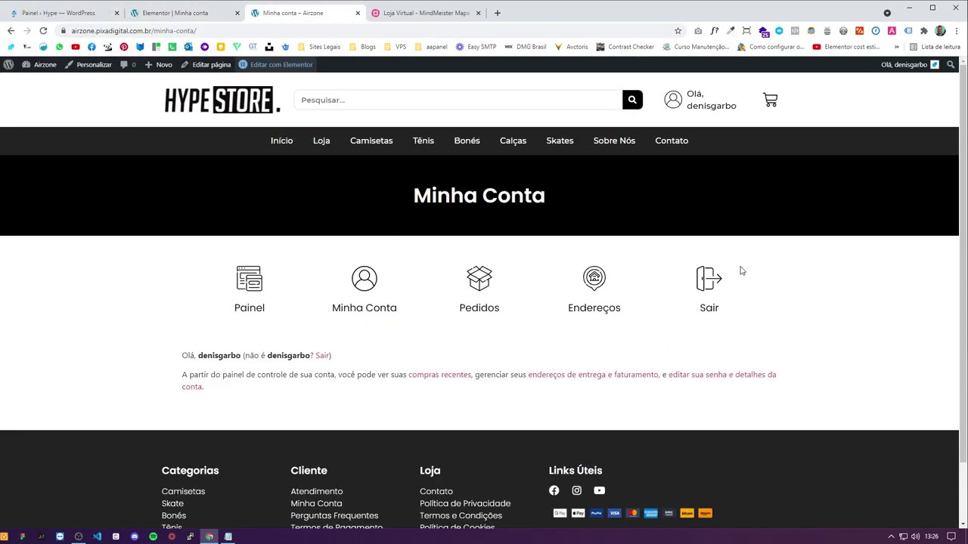
Step: Check the Pedidos, Minha Conta, Endereços and Sair links on the Airzone reference Minha conta page
{"action": "scroll", "coordinate": [501, 335], "scroll_direction": "down", "scroll_amount": 1}
{"action": "scroll", "coordinate": [503, 330], "scroll_direction": "up", "scroll_amount": 1}
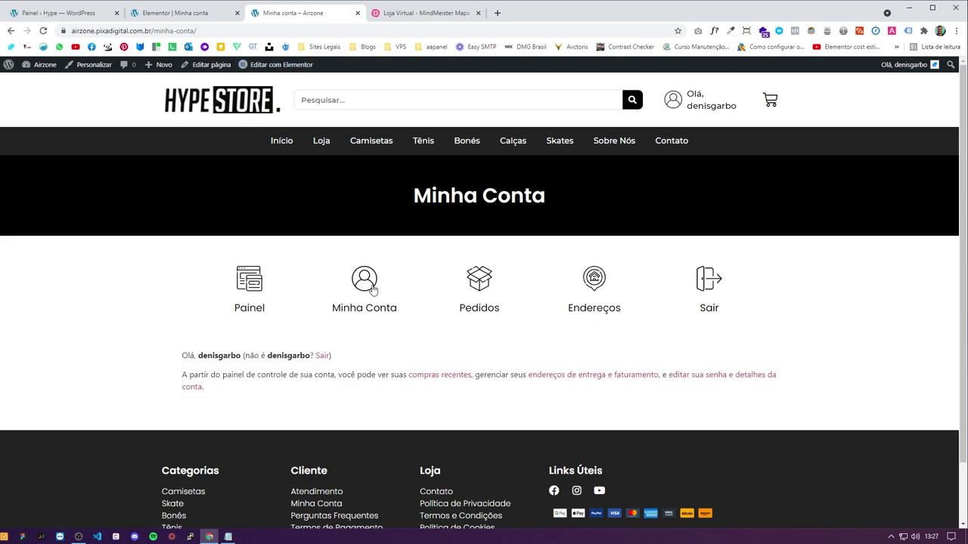
{"action": "left_click", "coordinate": [473, 285]}
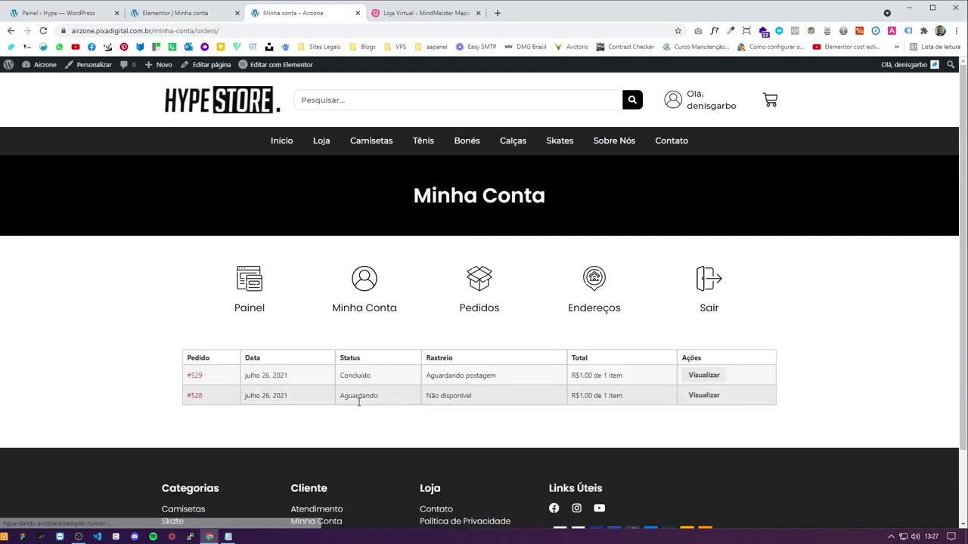
{"action": "left_click", "coordinate": [369, 292]}
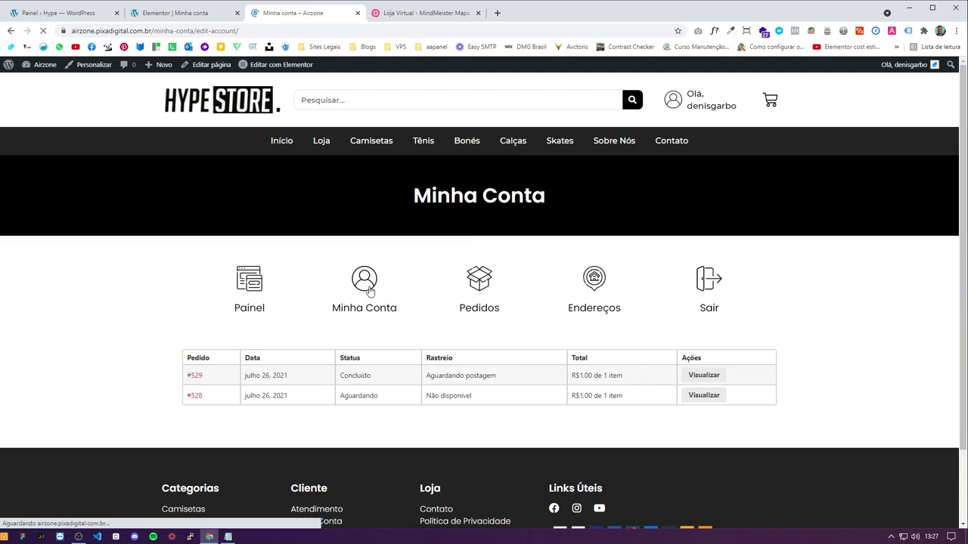
{"action": "scroll", "coordinate": [382, 378], "scroll_direction": "down", "scroll_amount": 5}
{"action": "scroll", "coordinate": [539, 317], "scroll_direction": "up", "scroll_amount": 5}
{"action": "left_click", "coordinate": [602, 291]}
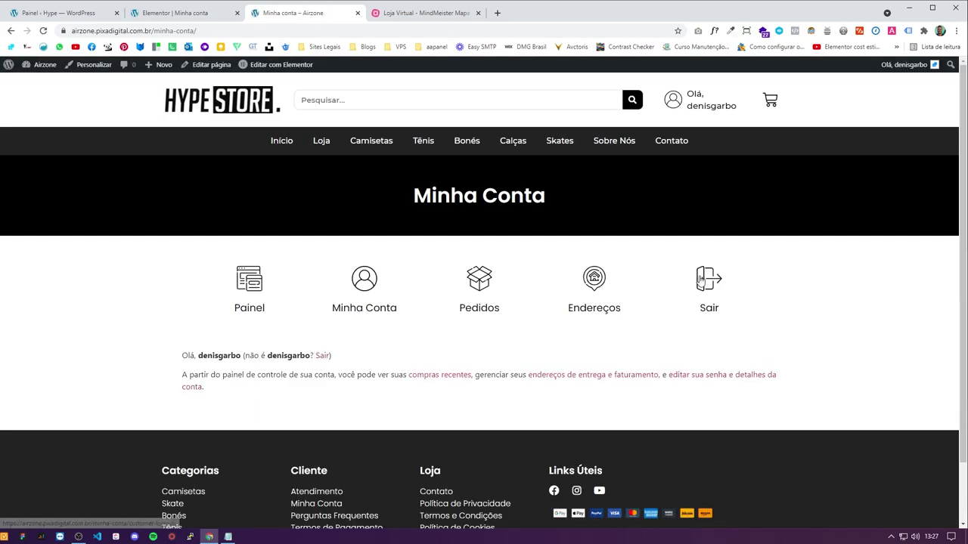
{"action": "left_click", "coordinate": [700, 279]}
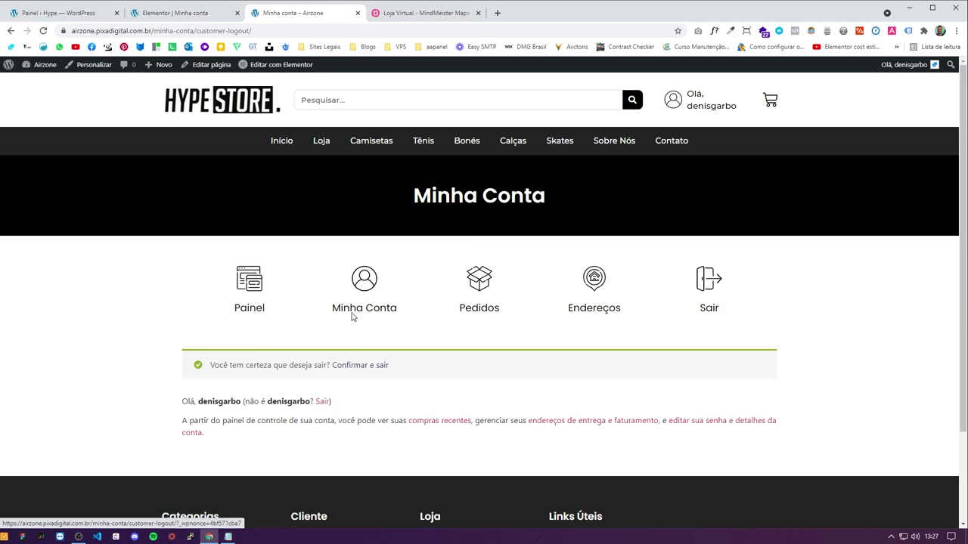
Step: Return to the Elementor editor for Minha conta and close the open CSS text file window
{"action": "left_click", "coordinate": [194, 13]}
{"action": "left_click", "coordinate": [291, 13]}
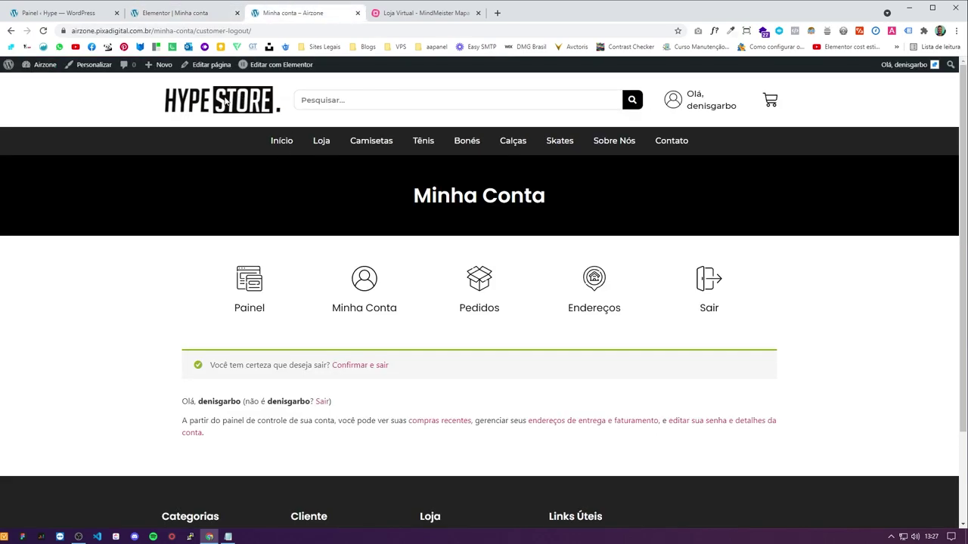
{"action": "left_click", "coordinate": [181, 13]}
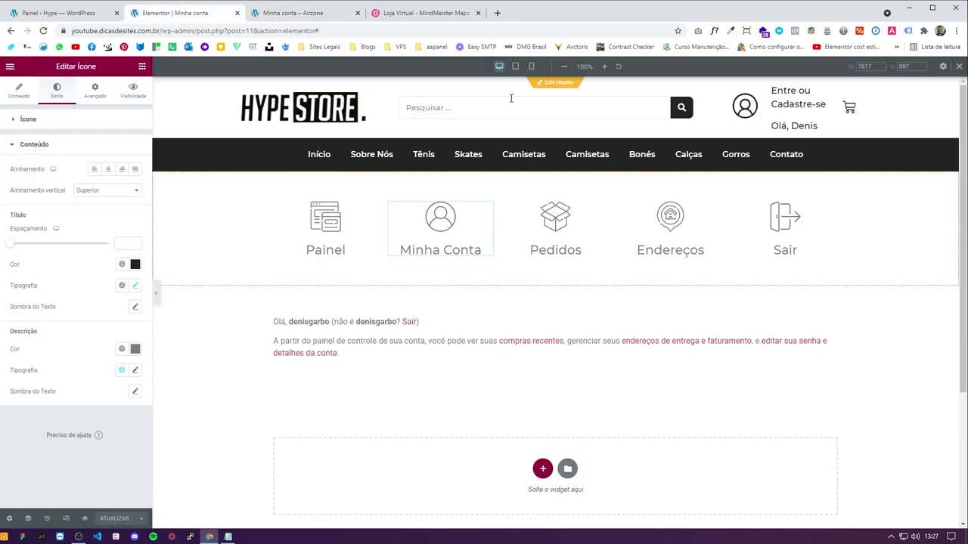
{"action": "mouse_move", "coordinate": [229, 539]}
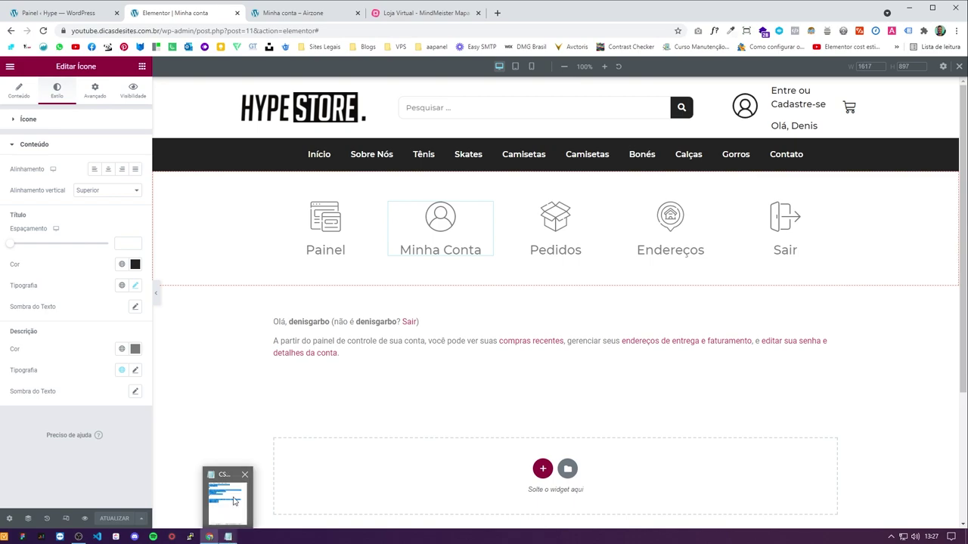
{"action": "left_click", "coordinate": [246, 474]}
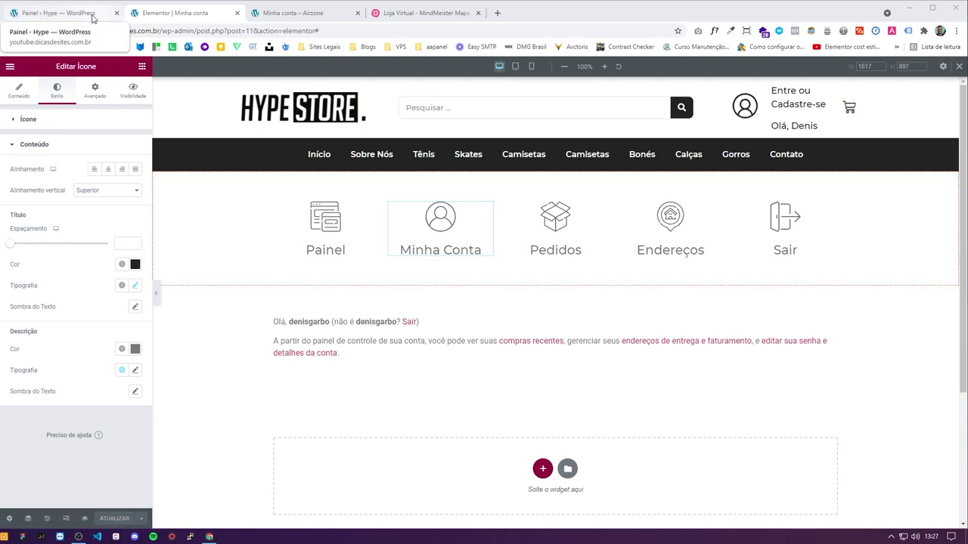
Step: Collapse the Rascunho rápido and WooCommerce Setup boxes on the WordPress dashboard
{"action": "left_click", "coordinate": [60, 13]}
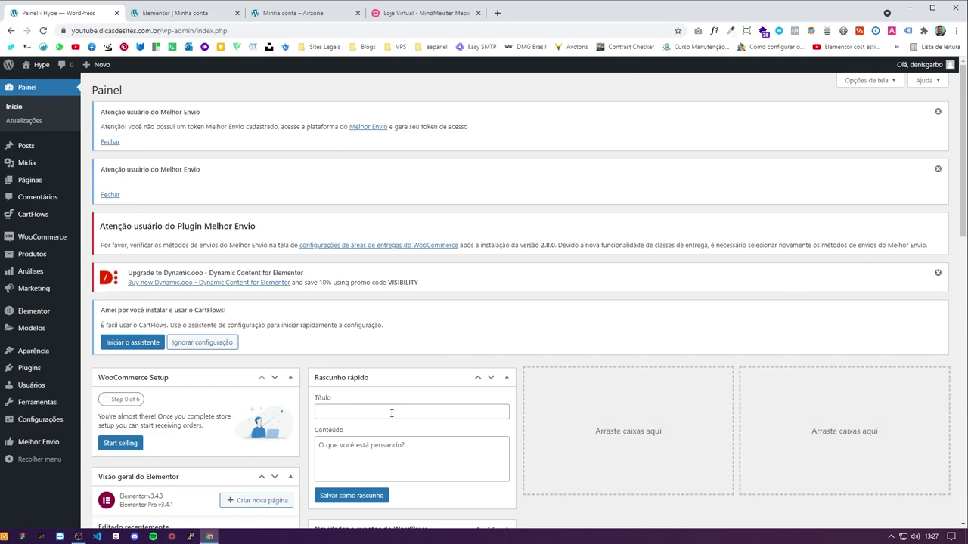
{"action": "left_click", "coordinate": [499, 381]}
{"action": "left_click", "coordinate": [290, 378]}
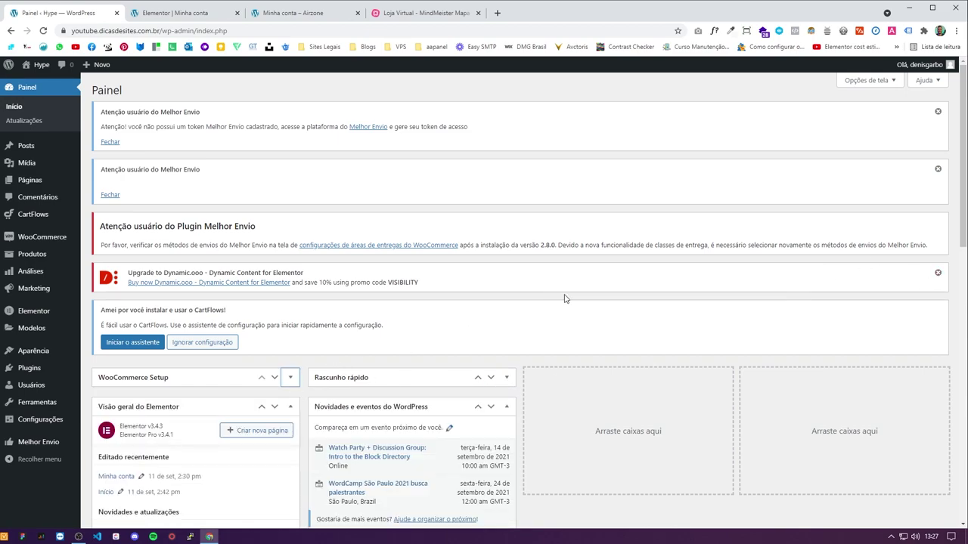
Step: Review the Elementor page and the Airzone reference, and bring up the Design checklist in the Loja Virtual mind map
{"action": "left_click", "coordinate": [212, 13]}
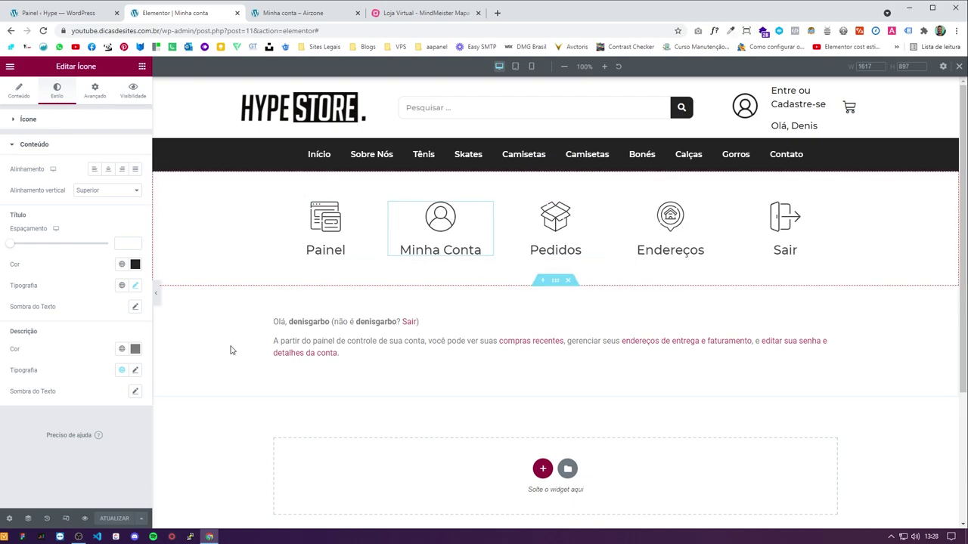
{"action": "left_click", "coordinate": [316, 15]}
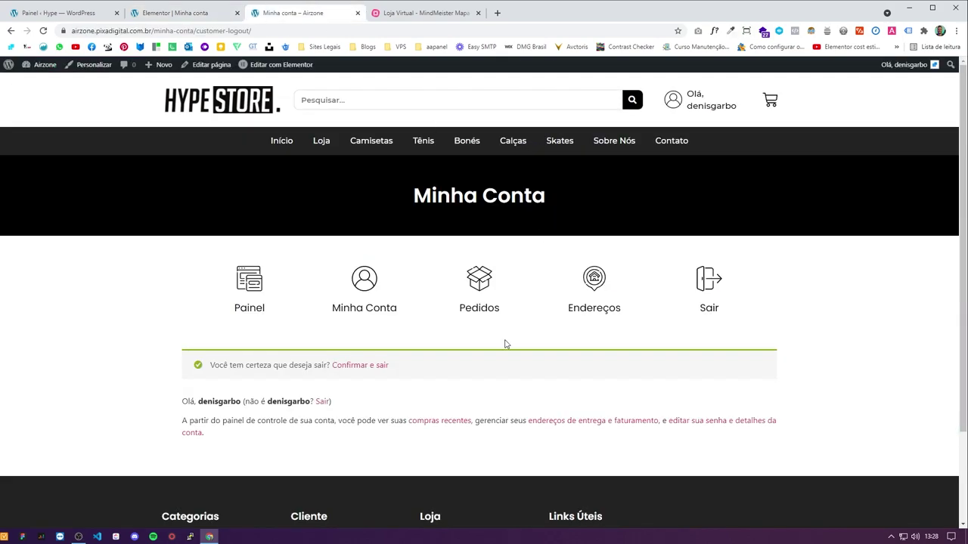
{"action": "left_click", "coordinate": [387, 13]}
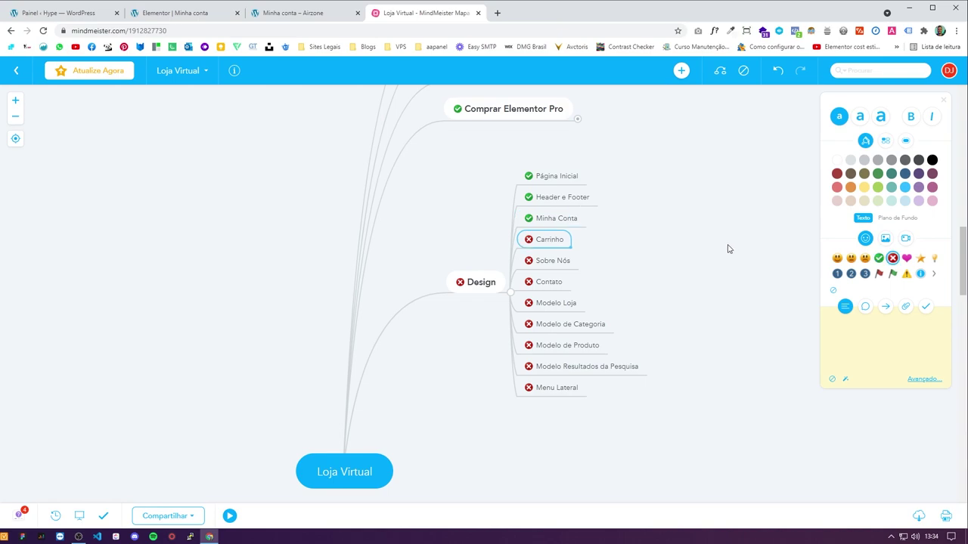
Step: Insert a one-column section above the icon navigation row on the Minha conta page in Elementor
{"action": "left_click", "coordinate": [198, 12]}
{"action": "left_click", "coordinate": [549, 181]}
{"action": "left_click", "coordinate": [542, 218]}
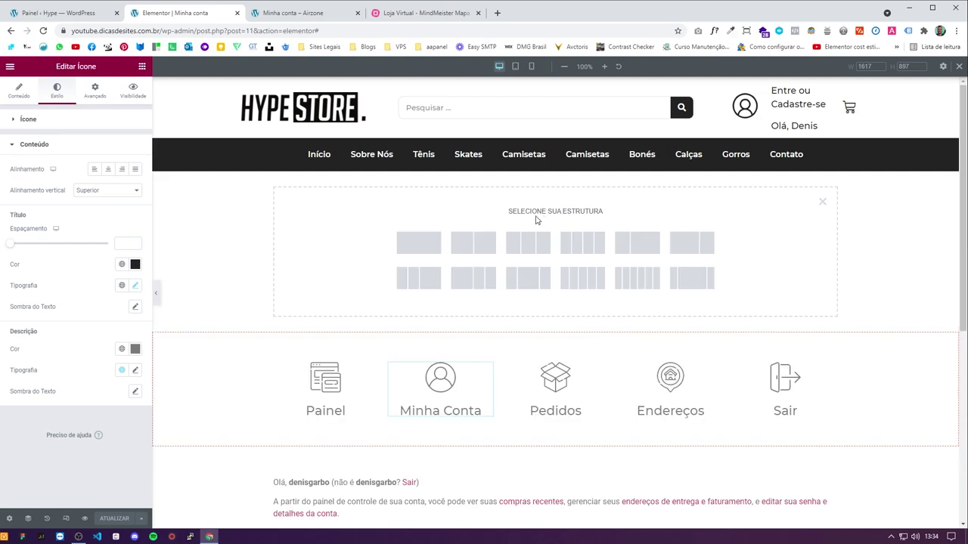
{"action": "left_click", "coordinate": [432, 250]}
Step: Add a Título widget to the empty section above the icons with the text "Minha Conta"
{"action": "left_click_drag", "start_coordinate": [112, 163], "coordinate": [499, 188]}
{"action": "double_click", "coordinate": [98, 156]}
{"action": "key", "text": "ctrl+a"}
{"action": "type", "text": "Minh"}
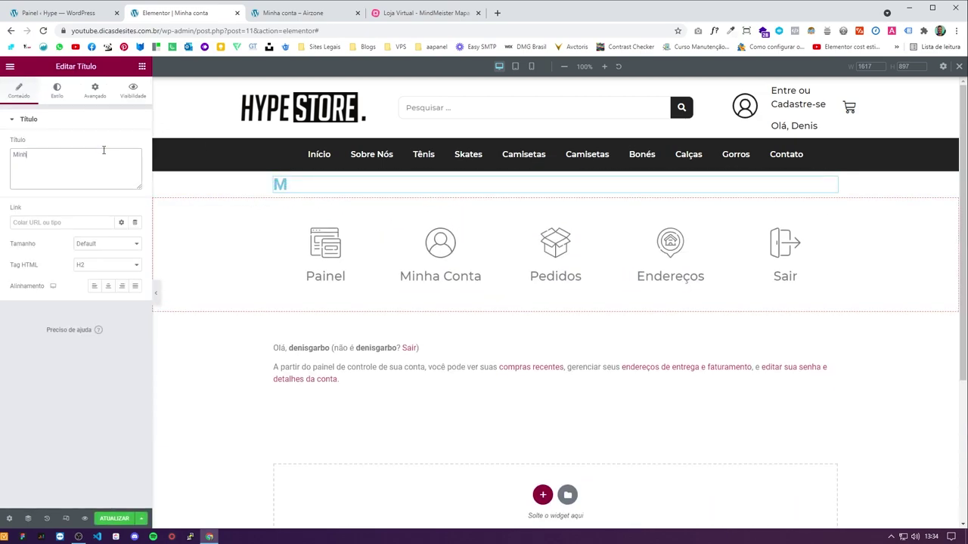
{"action": "type", "text": "a Conta"}
Step: Style the new Minha Conta heading with white text, the Montserrat font and weight 700
{"action": "left_click", "coordinate": [57, 91]}
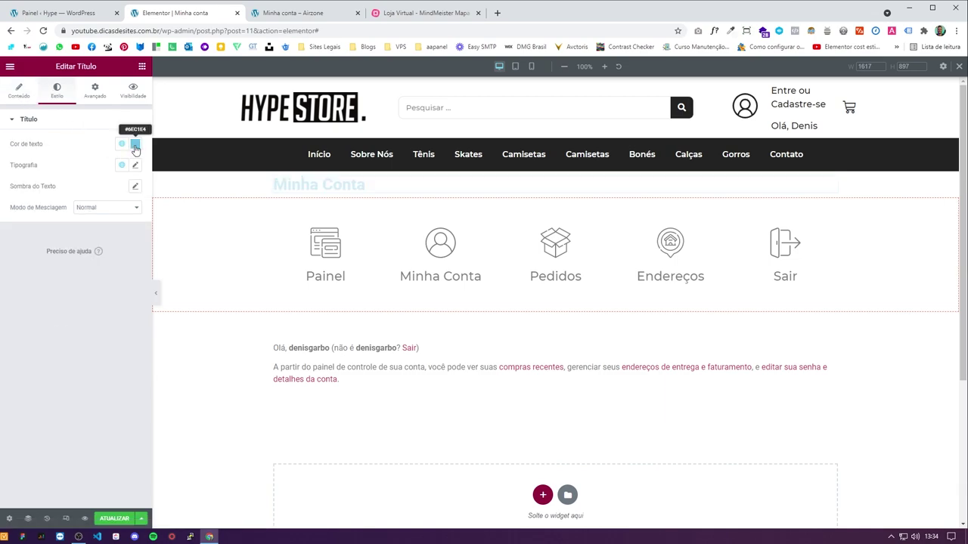
{"action": "left_click", "coordinate": [134, 144]}
{"action": "left_click", "coordinate": [94, 153]}
{"action": "left_click", "coordinate": [135, 165]}
{"action": "left_click", "coordinate": [87, 213]}
{"action": "type", "text": "montse"}
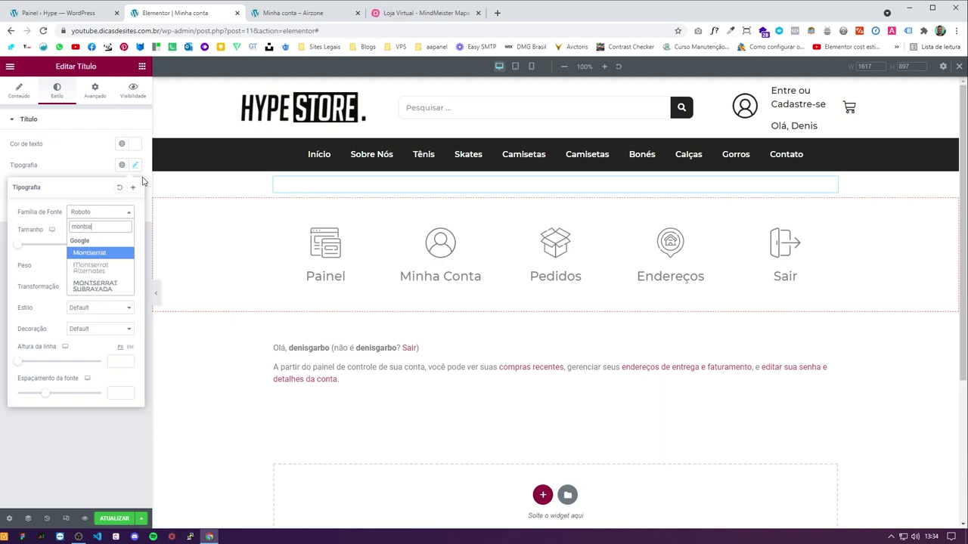
{"action": "key", "text": "Return"}
{"action": "left_click", "coordinate": [103, 266]}
{"action": "left_click", "coordinate": [76, 322]}
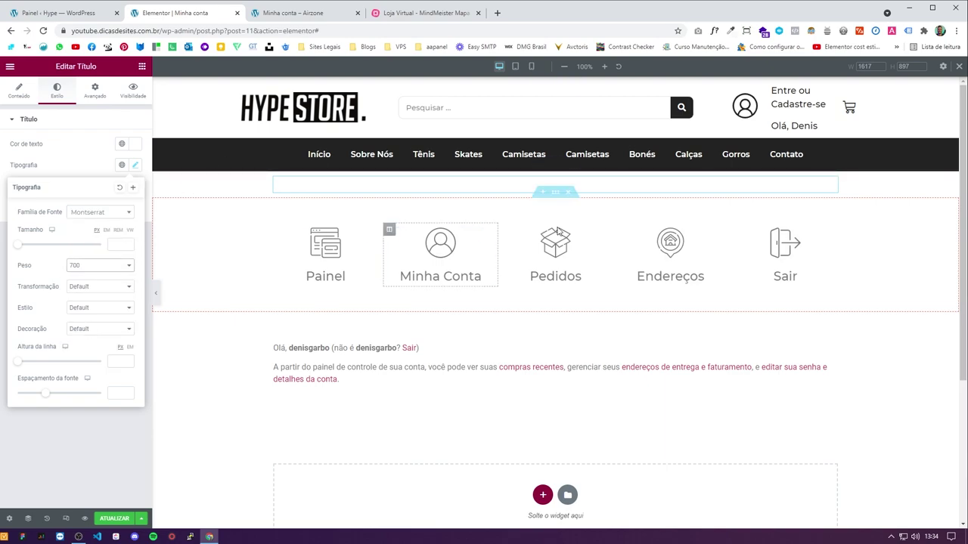
Step: Give the heading's section a solid background color of #232323
{"action": "left_click", "coordinate": [562, 184]}
{"action": "left_click", "coordinate": [55, 93]}
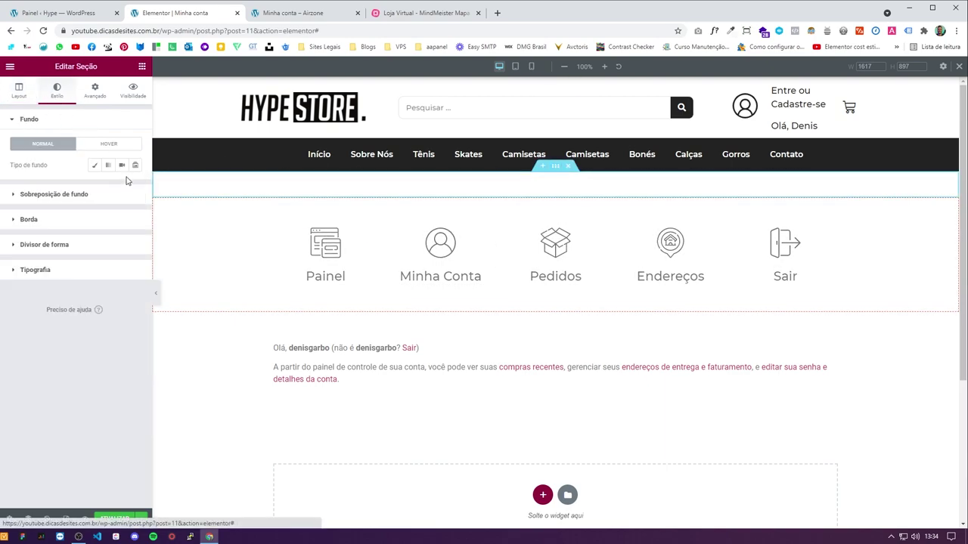
{"action": "left_click", "coordinate": [95, 165]}
{"action": "left_click", "coordinate": [137, 187]}
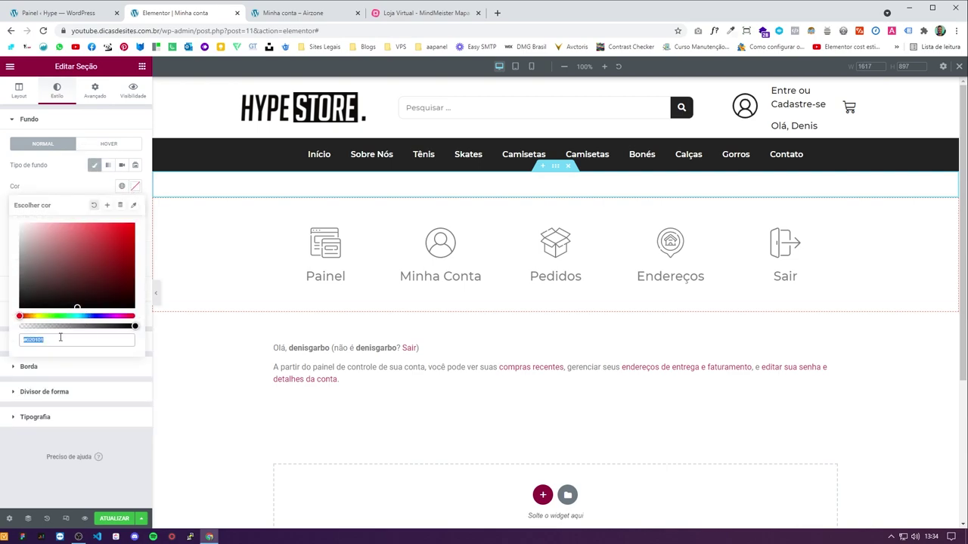
{"action": "type", "text": "232323"}
Step: Center the Minha Conta heading and set its HTML tag to H1
{"action": "left_click", "coordinate": [424, 191]}
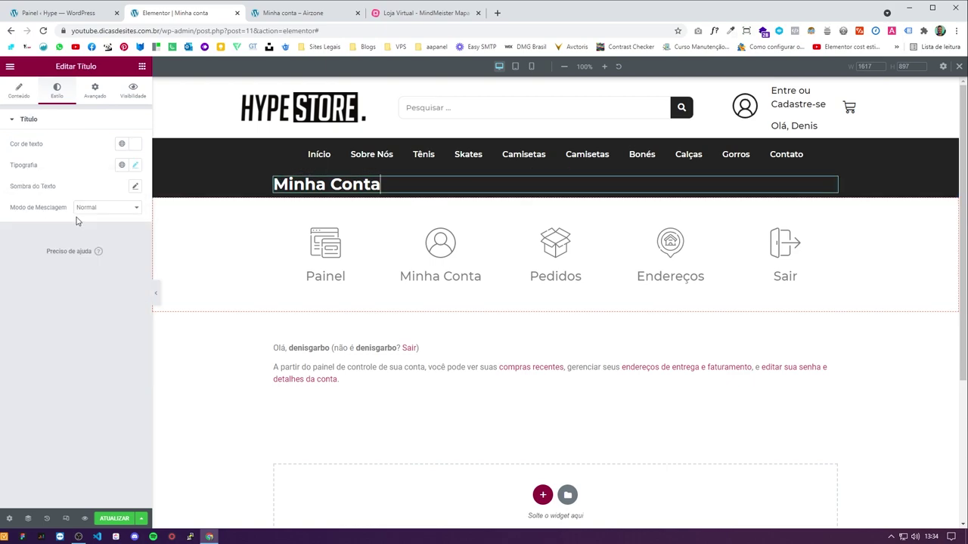
{"action": "left_click", "coordinate": [19, 90]}
{"action": "left_click", "coordinate": [108, 286]}
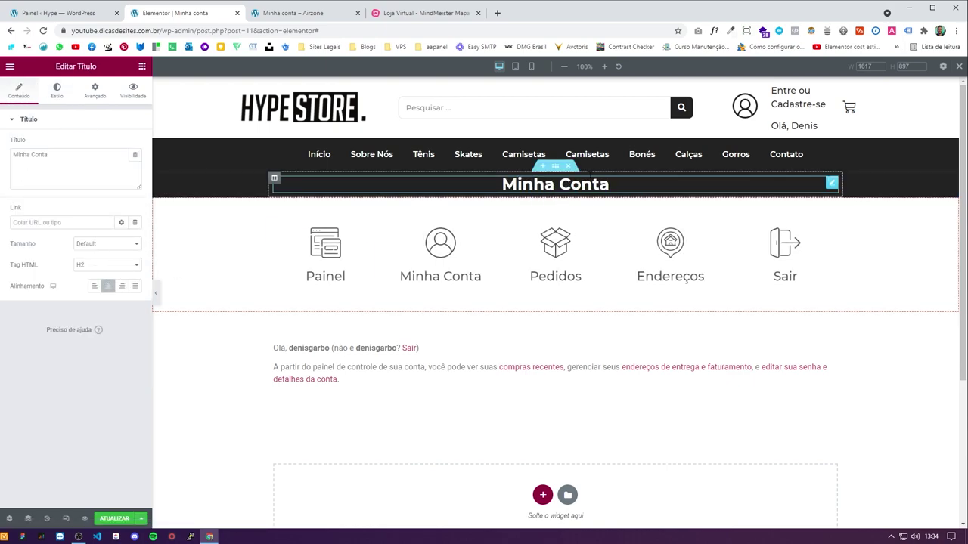
{"action": "left_click", "coordinate": [84, 265]}
{"action": "left_click", "coordinate": [82, 274]}
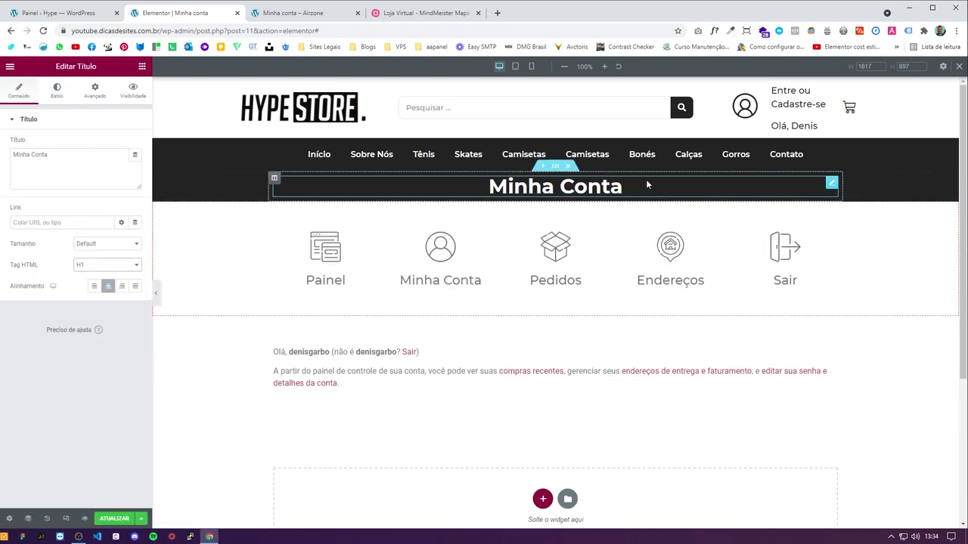
Step: Set the heading section's top and bottom padding to 50 px on desktop
{"action": "left_click", "coordinate": [555, 165]}
{"action": "left_click", "coordinate": [96, 91]}
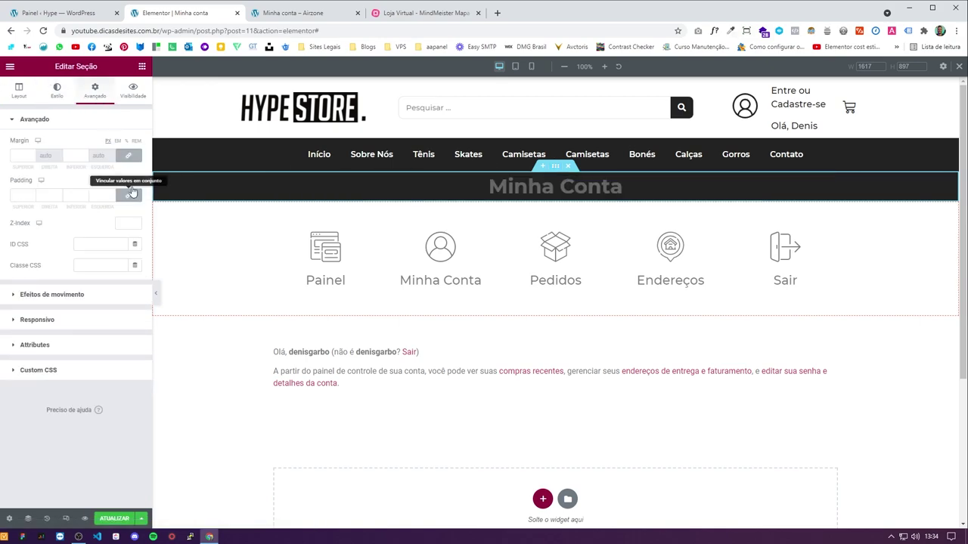
{"action": "left_click", "coordinate": [69, 196]}
{"action": "type", "text": "30"}
{"action": "left_click", "coordinate": [19, 195]}
{"action": "type", "text": "30"}
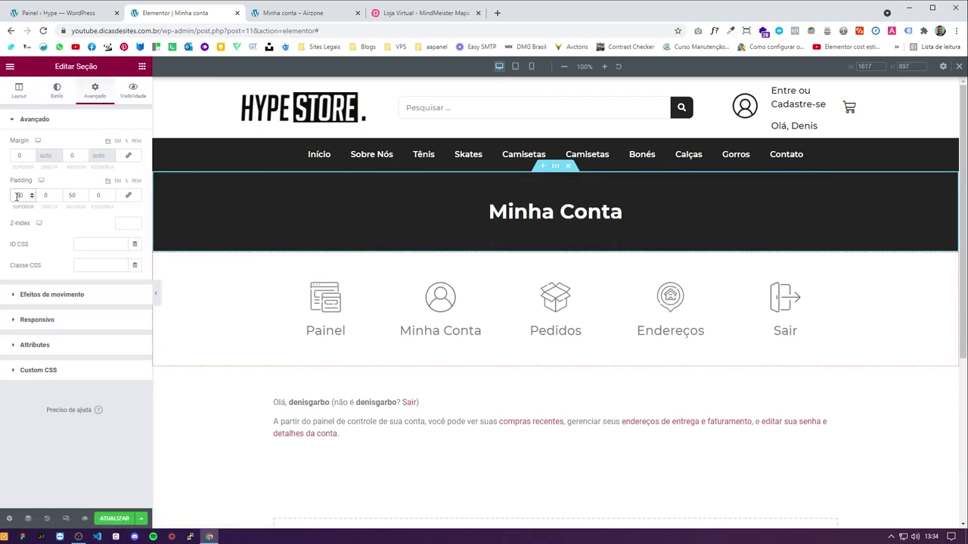
{"action": "left_click", "coordinate": [640, 213]}
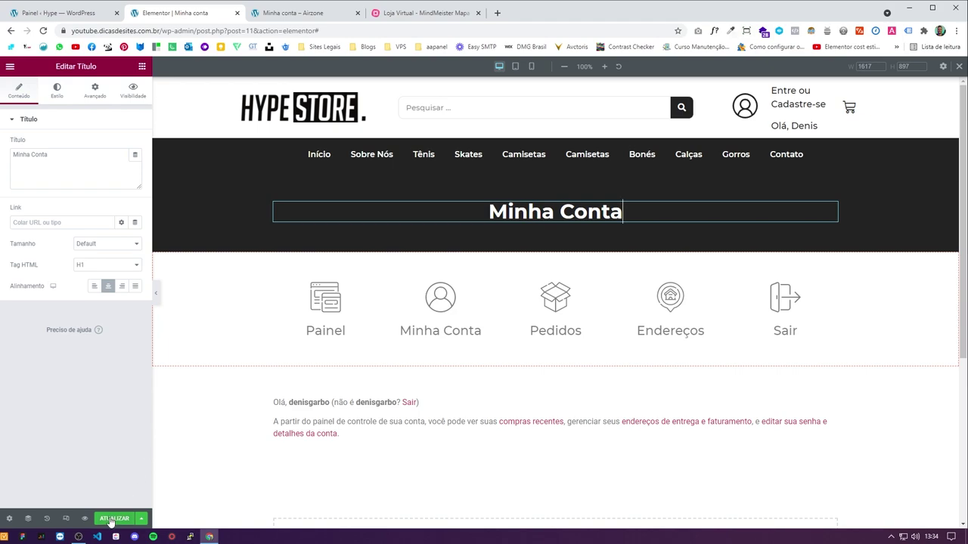
Step: Set the heading section's mobile padding to 50 px top and bottom and 20 px on the sides, and update the page
{"action": "left_click", "coordinate": [532, 66]}
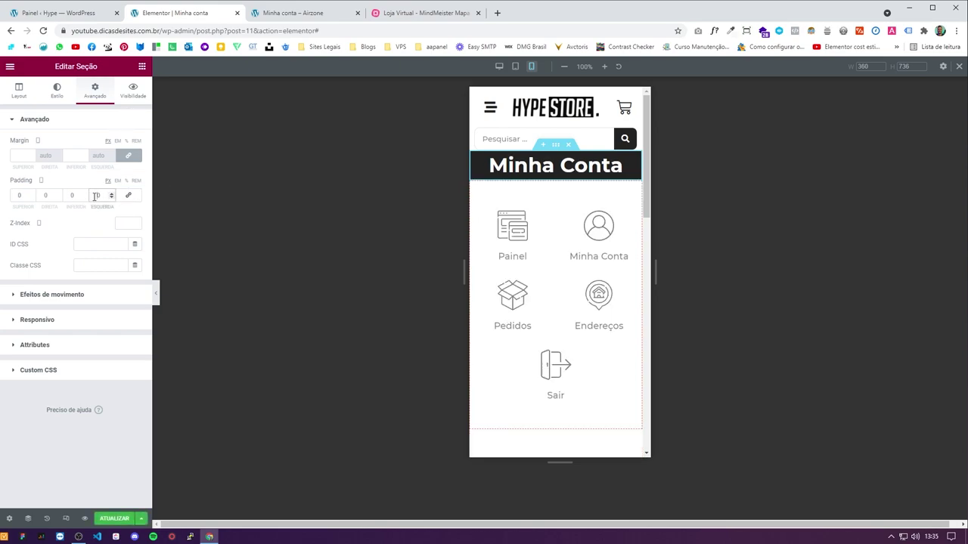
{"action": "type", "text": "20"}
{"action": "left_click", "coordinate": [46, 195]}
{"action": "type", "text": "20"}
{"action": "key", "text": "shift+Tab"}
{"action": "type", "text": "50"}
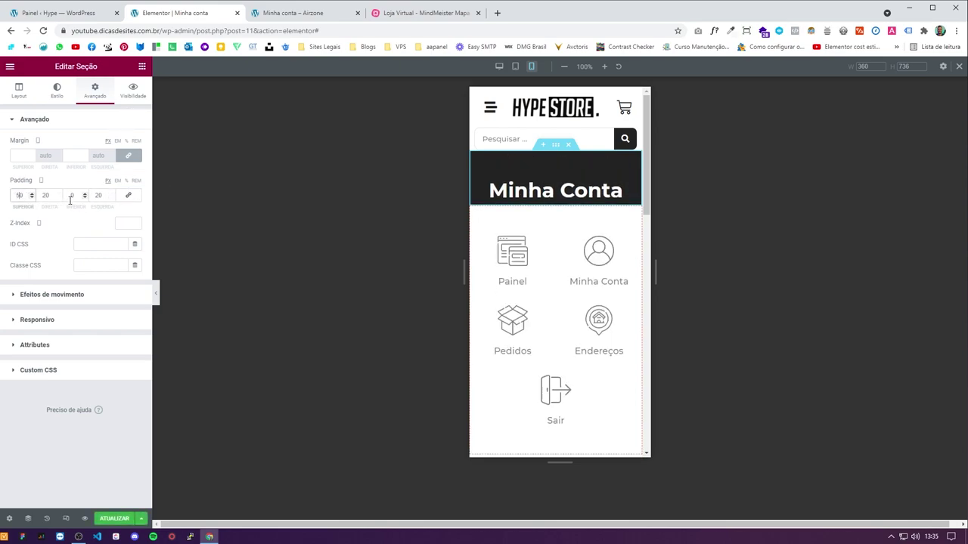
{"action": "left_click", "coordinate": [68, 197]}
{"action": "type", "text": "30"}
{"action": "left_click", "coordinate": [125, 519]}
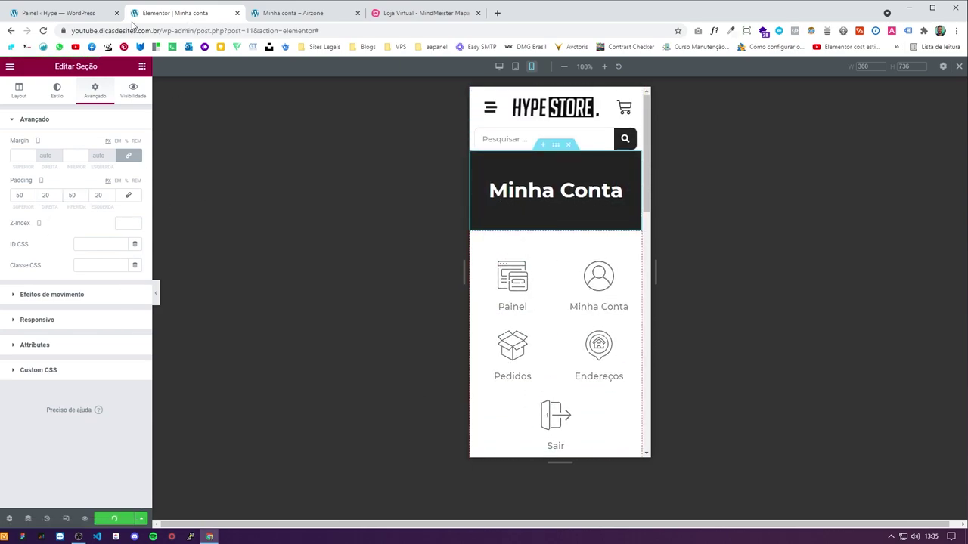
Step: Open the list of all pages in the WordPress admin and look through it
{"action": "left_click", "coordinate": [54, 14]}
{"action": "left_click", "coordinate": [217, 13]}
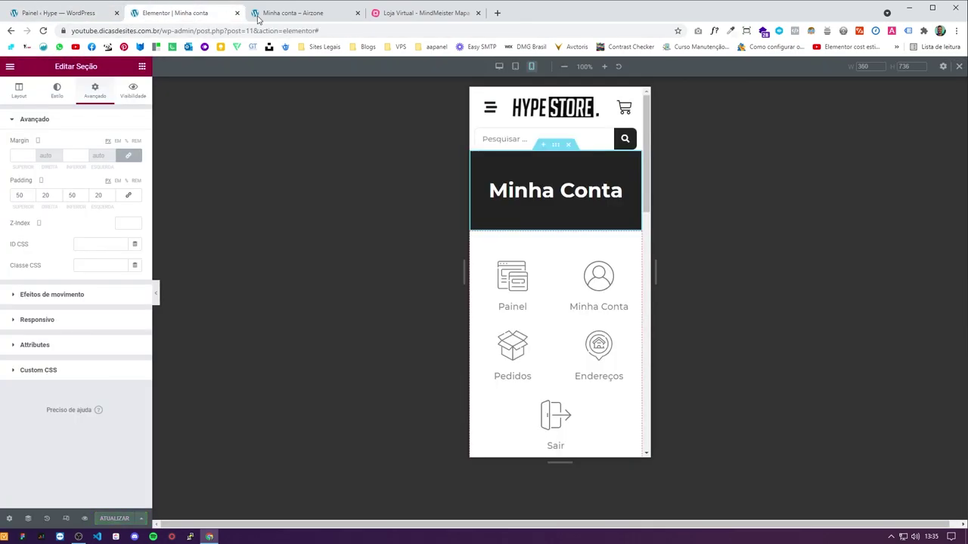
{"action": "left_click", "coordinate": [261, 14]}
{"action": "left_click", "coordinate": [215, 15]}
{"action": "left_click", "coordinate": [56, 12]}
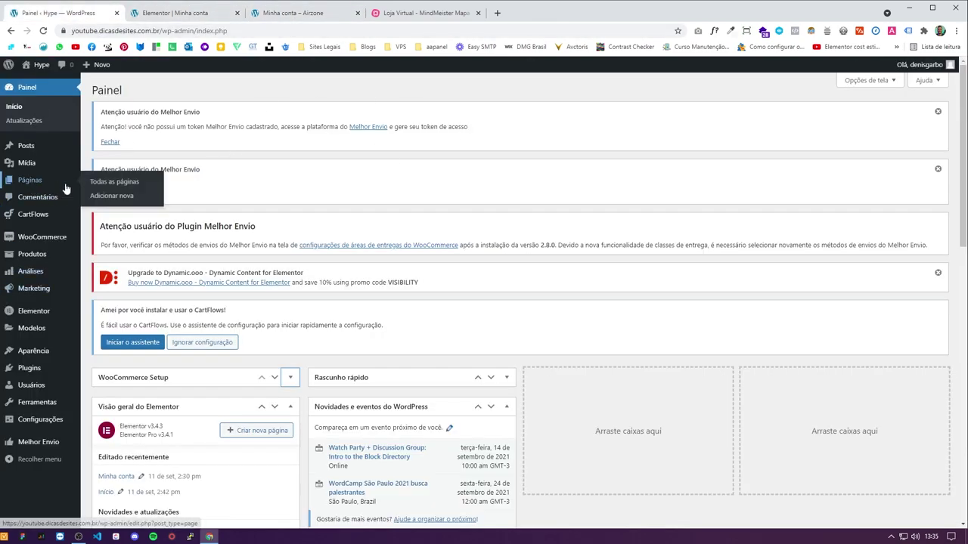
{"action": "left_click", "coordinate": [94, 183]}
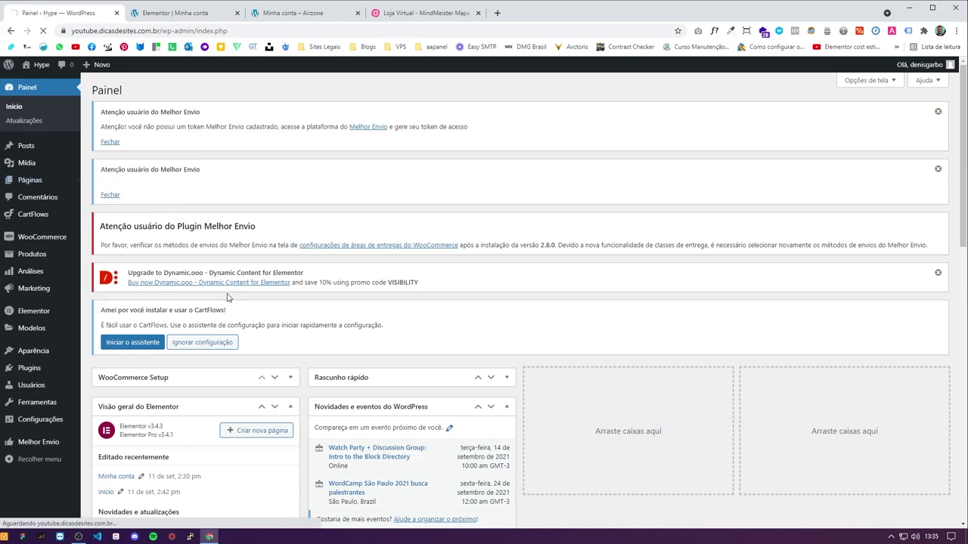
{"action": "scroll", "coordinate": [189, 349], "scroll_direction": "down", "scroll_amount": 2}
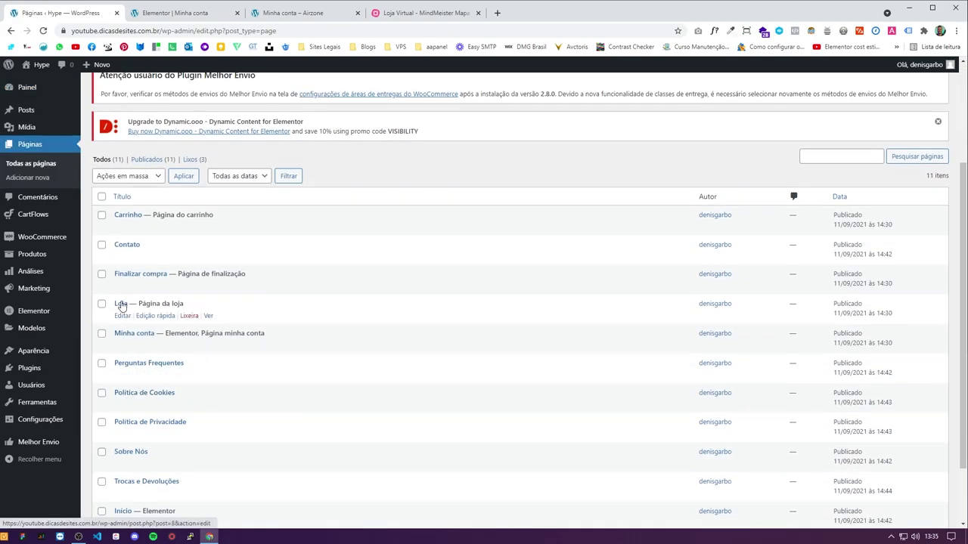
{"action": "scroll", "coordinate": [121, 435], "scroll_direction": "down", "scroll_amount": 1}
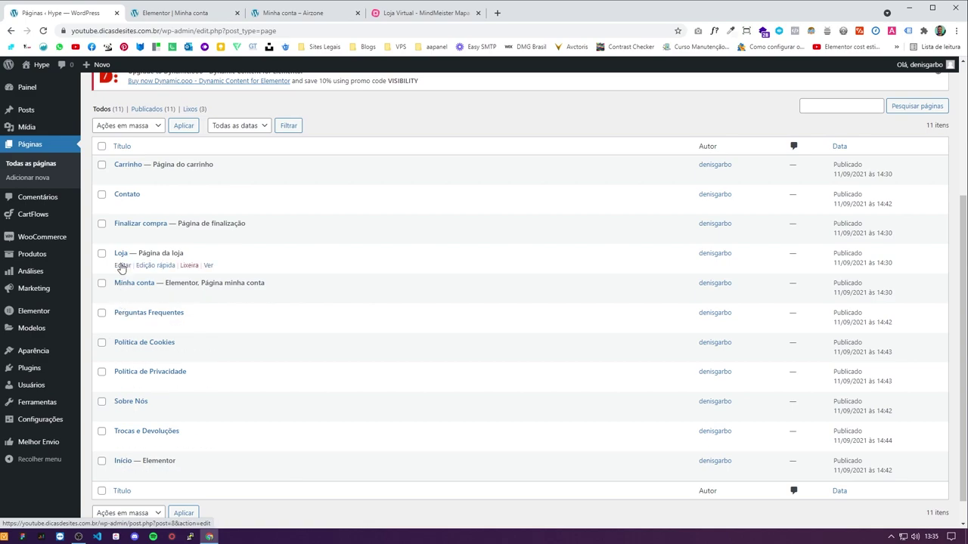
Step: Open the Carrinho page for editing in a new browser tab from the list of pages
{"action": "scroll", "coordinate": [122, 268], "scroll_direction": "up", "scroll_amount": 1}
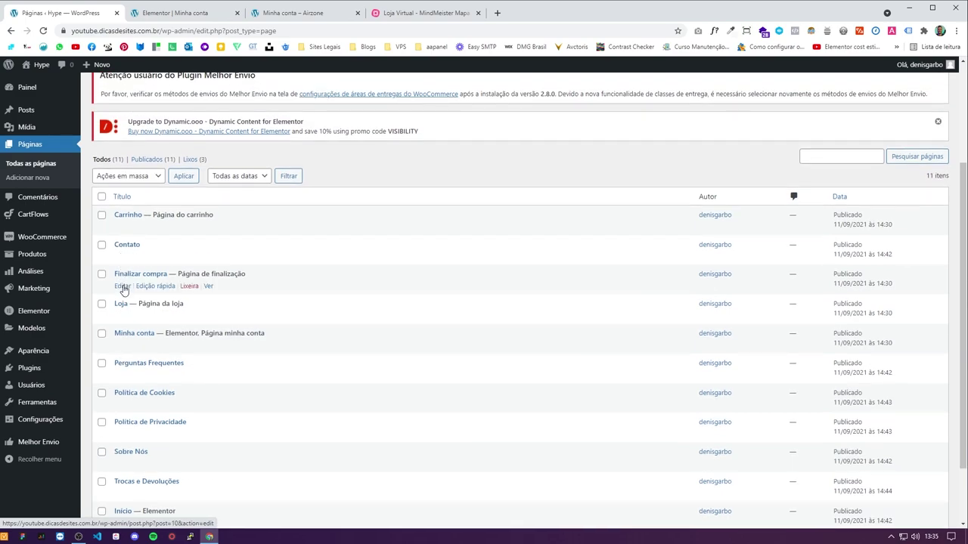
{"action": "scroll", "coordinate": [123, 290], "scroll_direction": "down", "scroll_amount": 1}
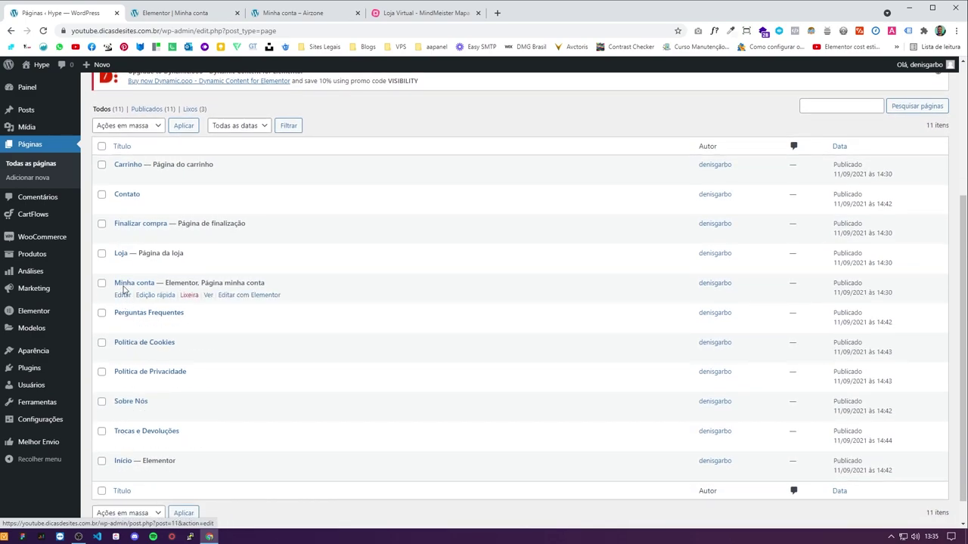
{"action": "middle_click", "coordinate": [121, 177]}
{"action": "left_click", "coordinate": [160, 13]}
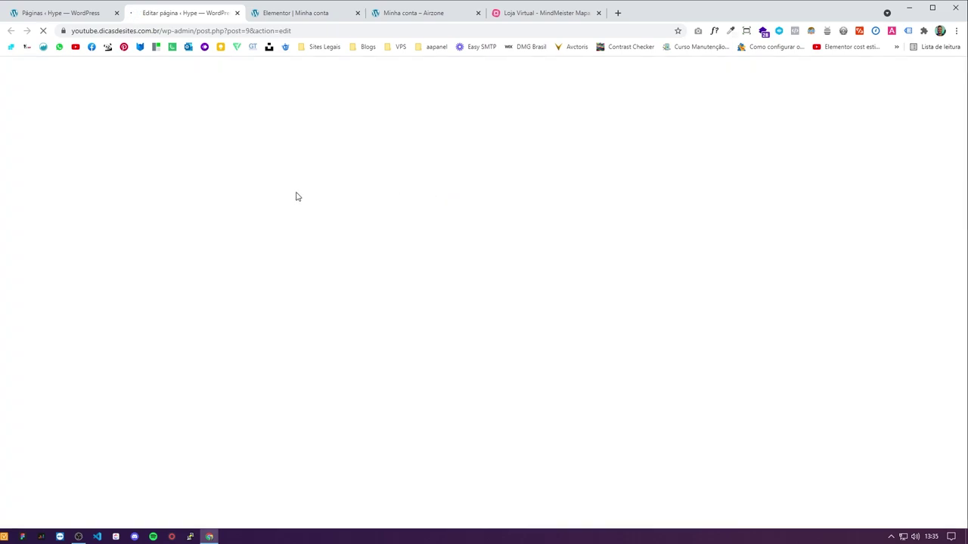
Step: Copy the title banner section from the Minha conta page and return to the Carrinho page
{"action": "left_click", "coordinate": [297, 13]}
{"action": "right_click", "coordinate": [558, 146]}
{"action": "left_click", "coordinate": [583, 191]}
{"action": "left_click", "coordinate": [203, 13]}
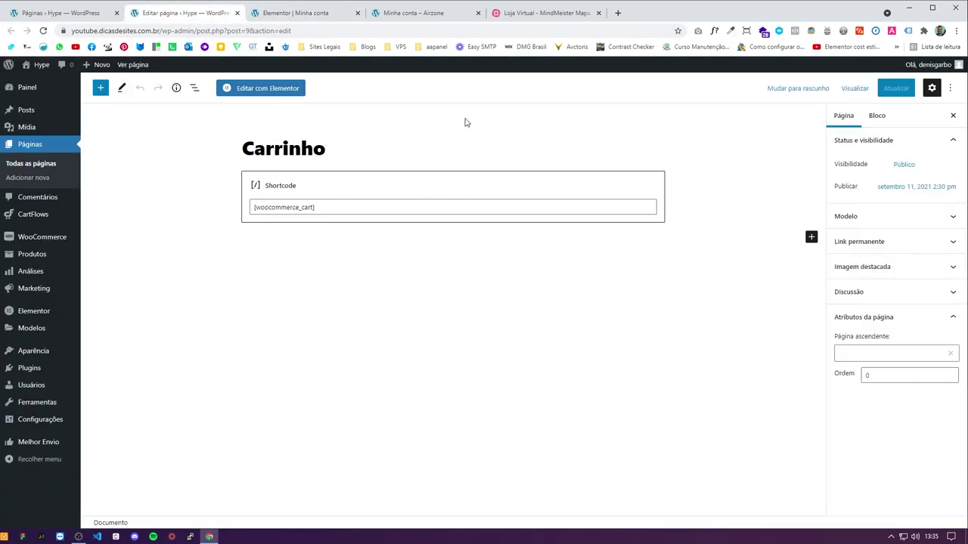
Step: Open the Carrinho page in Elementor, hide its default page title and update the page
{"action": "left_click", "coordinate": [256, 89]}
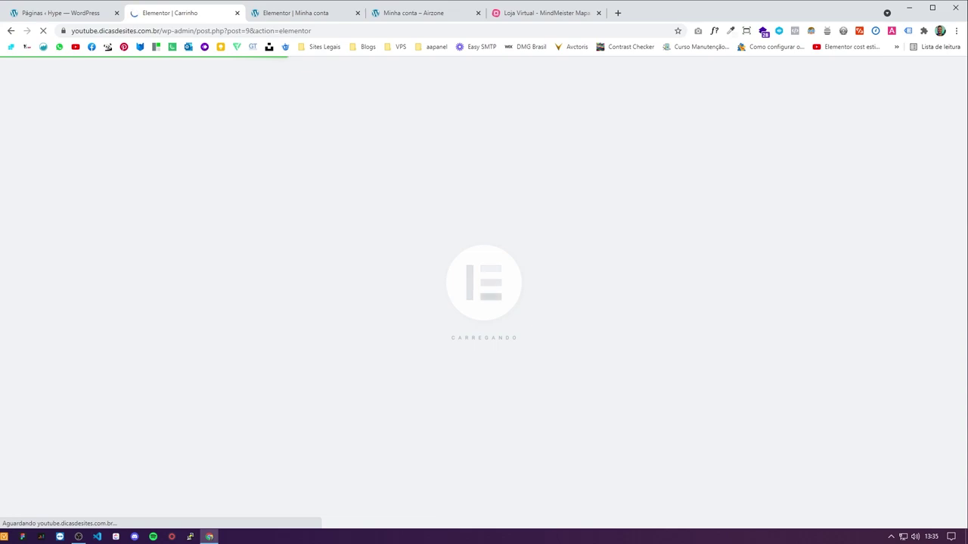
{"action": "left_click_drag", "start_coordinate": [244, 139], "coordinate": [0, 198]}
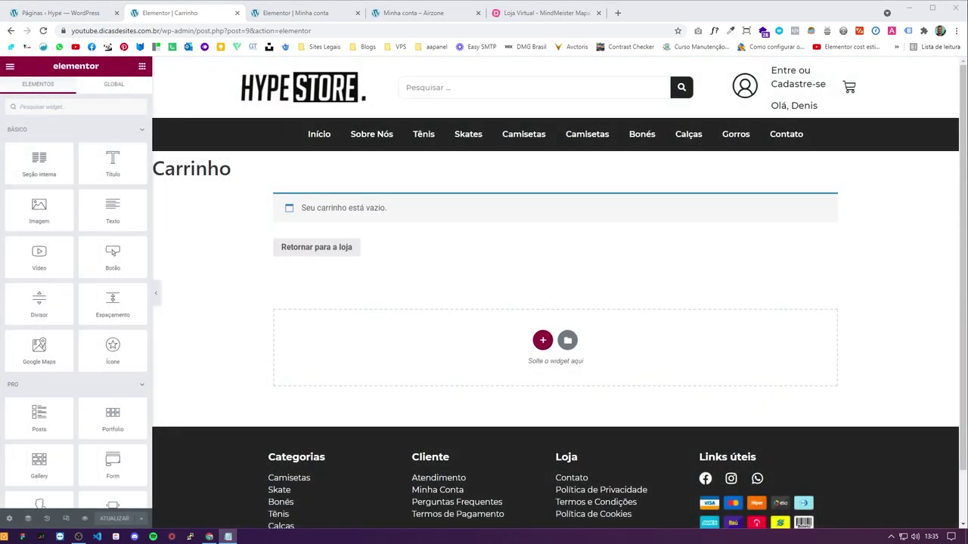
{"action": "left_click", "coordinate": [9, 519]}
{"action": "left_click", "coordinate": [128, 270]}
{"action": "left_click", "coordinate": [123, 519]}
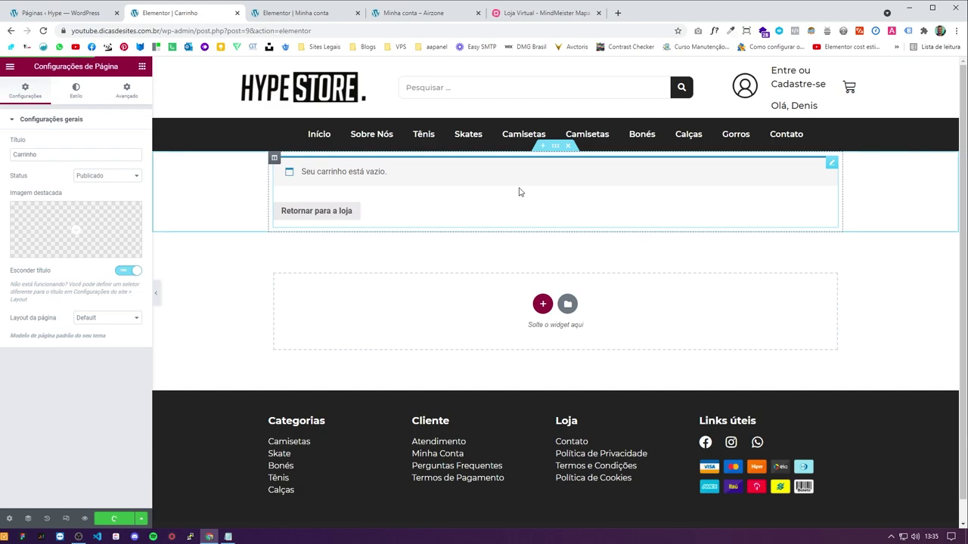
Step: Paste the copied banner section above the cart content section
{"action": "left_click", "coordinate": [555, 145]}
{"action": "left_click", "coordinate": [542, 145]}
{"action": "right_click", "coordinate": [481, 198]}
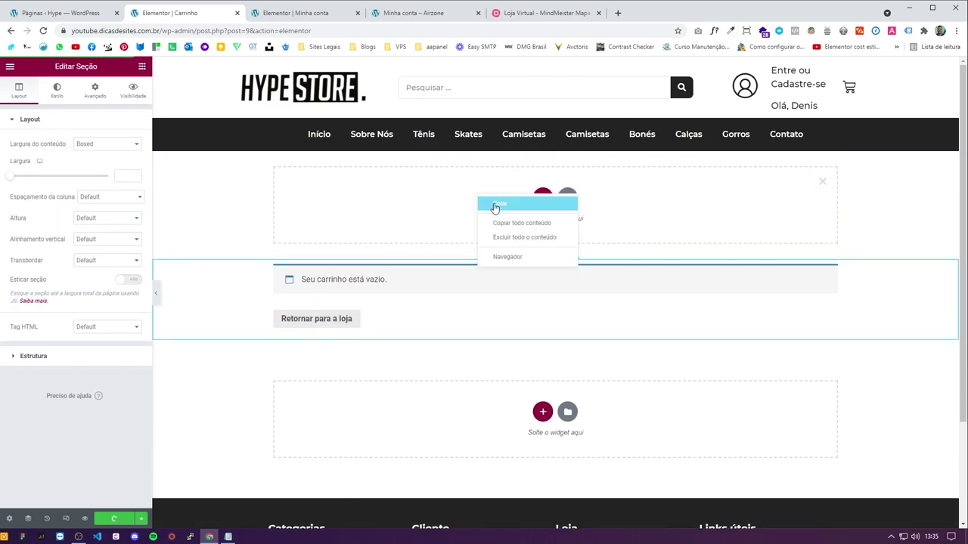
{"action": "left_click", "coordinate": [495, 207]}
Step: Change the pasted banner's heading text to "Carrinho" and update the page
{"action": "triple_click", "coordinate": [553, 190]}
{"action": "type", "text": "Carrinho"}
{"action": "left_click", "coordinate": [119, 522]}
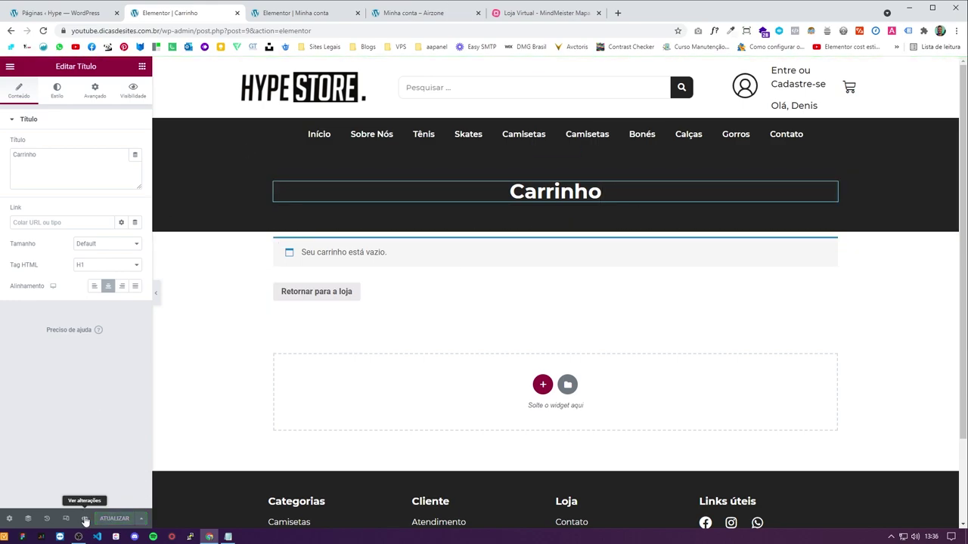
Step: Add the Tênis Nike Revolution 5 to the cart through the store preview, then reload the Carrinho page in Elementor
{"action": "left_click", "coordinate": [85, 521]}
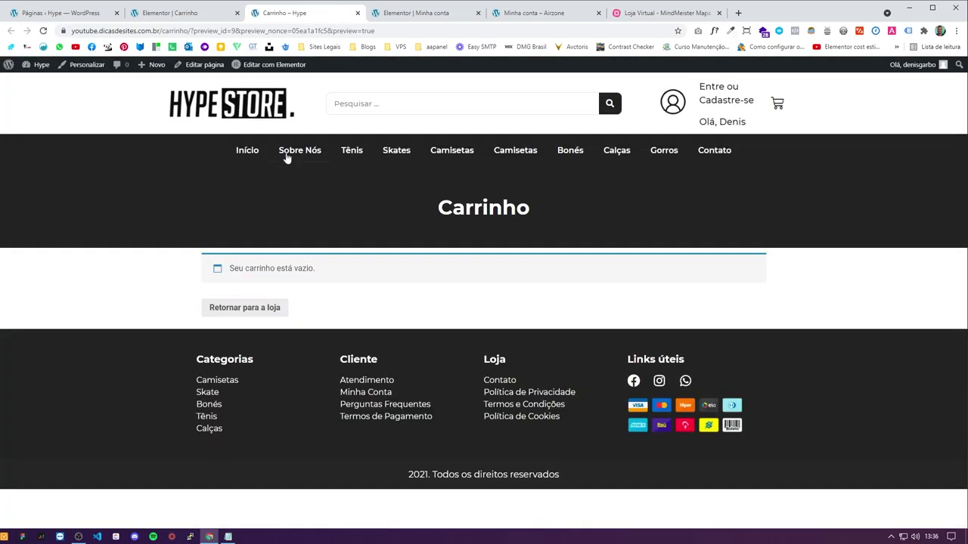
{"action": "left_click", "coordinate": [261, 154]}
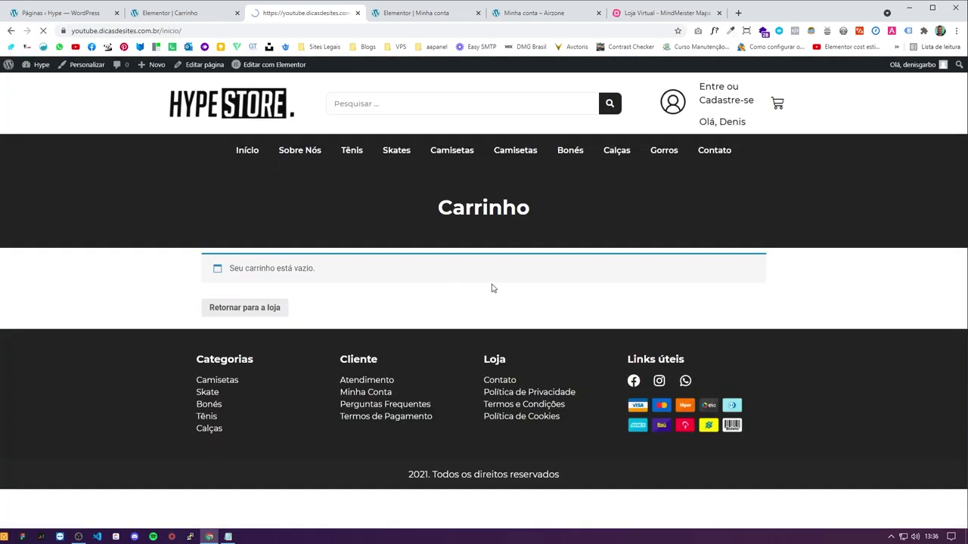
{"action": "scroll", "coordinate": [479, 193], "scroll_direction": "down", "scroll_amount": 6}
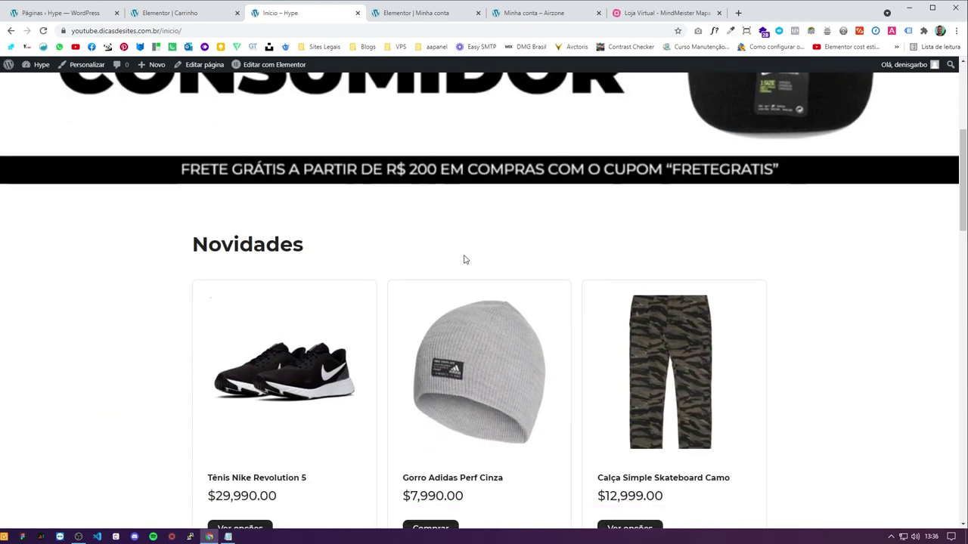
{"action": "left_click", "coordinate": [265, 378]}
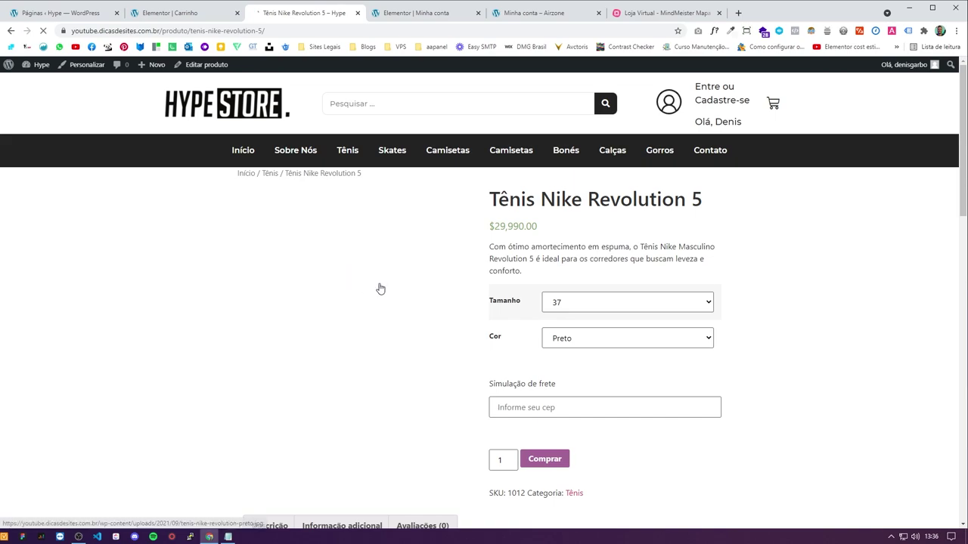
{"action": "scroll", "coordinate": [591, 337], "scroll_direction": "down", "scroll_amount": 1}
{"action": "left_click", "coordinate": [548, 382]}
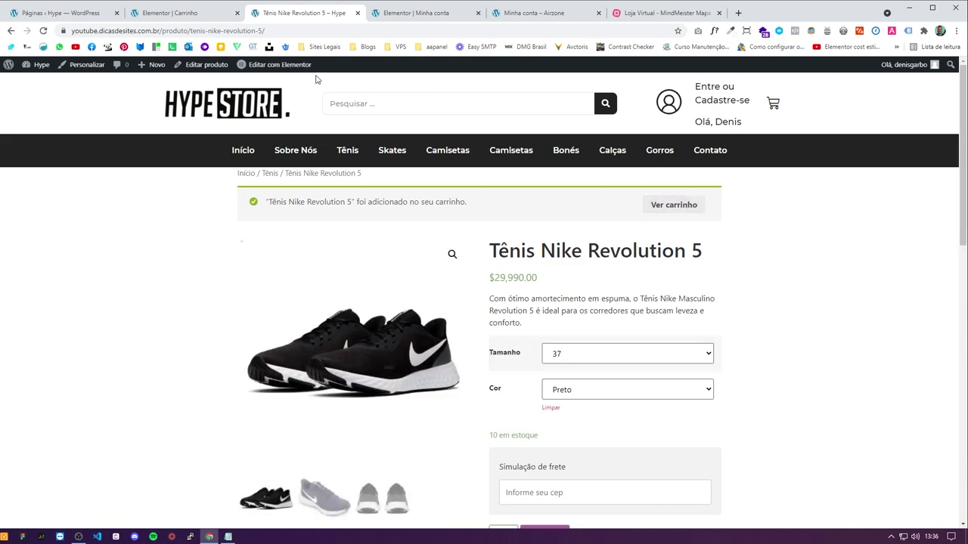
{"action": "key", "text": "ctrl+w"}
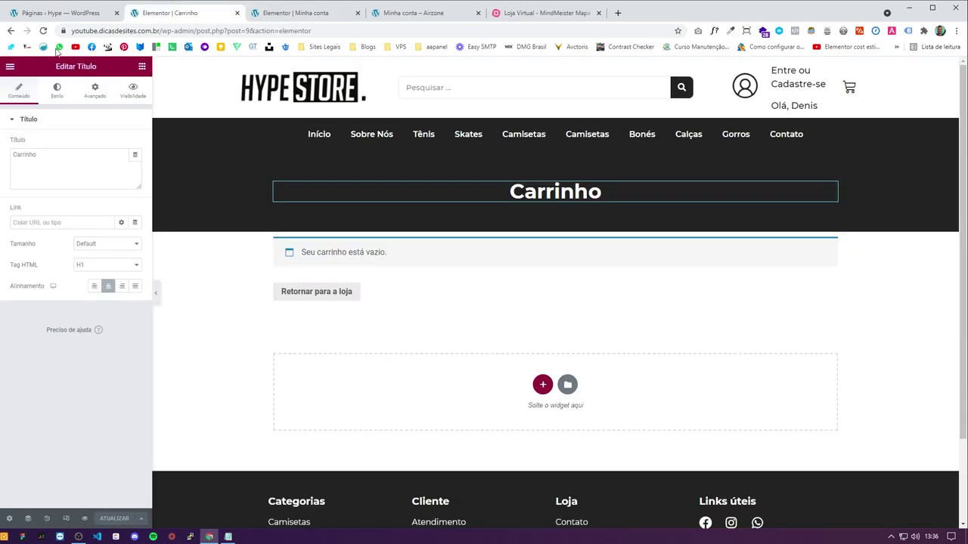
{"action": "left_click", "coordinate": [43, 31]}
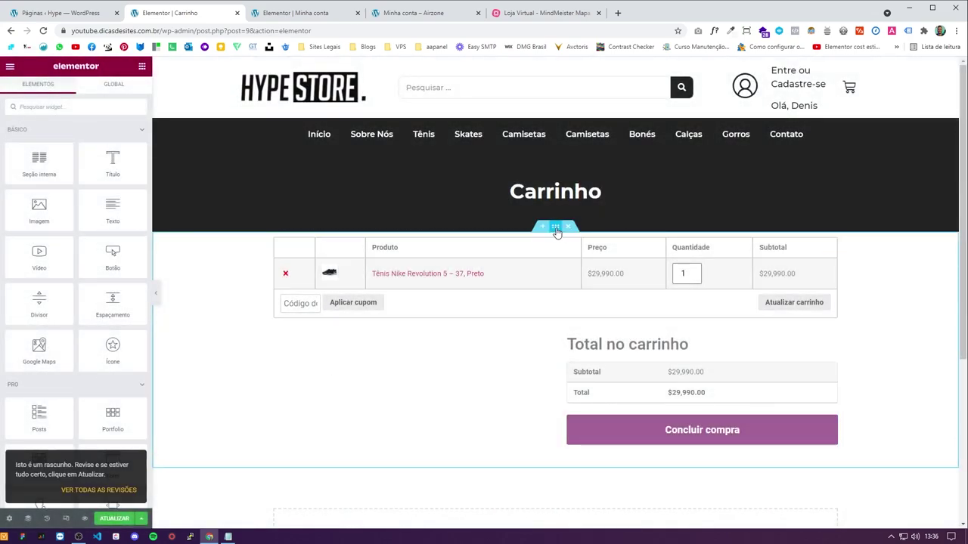
Step: Set the cart content section's top and bottom padding to 50 px and its side padding to 0
{"action": "left_click", "coordinate": [556, 228]}
{"action": "left_click", "coordinate": [88, 94]}
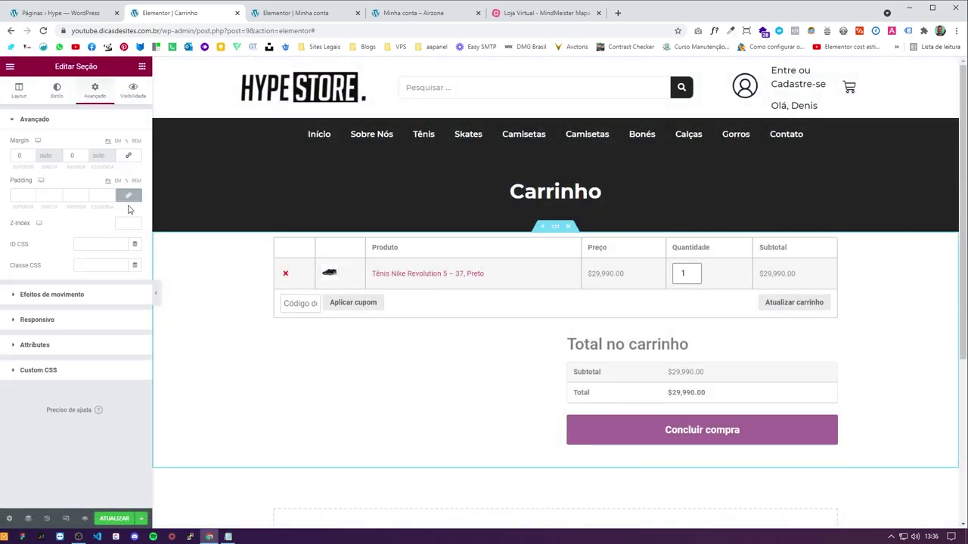
{"action": "left_click", "coordinate": [12, 195]}
{"action": "type", "text": "50"}
{"action": "left_click", "coordinate": [70, 196]}
{"action": "type", "text": "5"}
{"action": "scroll", "coordinate": [766, 461], "scroll_direction": "down", "scroll_amount": 2}
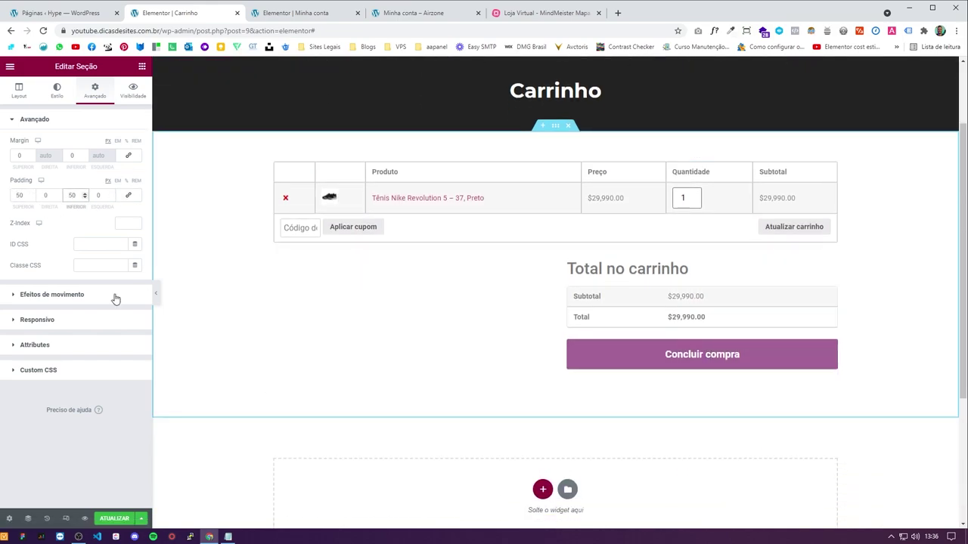
Step: Copy the WooCommerce button CSS from the Notepad file into the cart text widget's custom CSS
{"action": "left_click", "coordinate": [228, 537]}
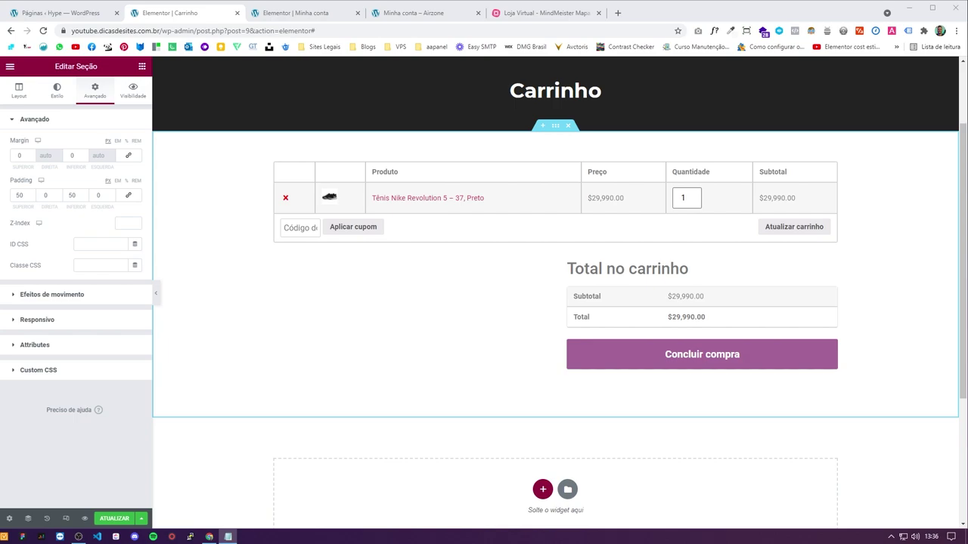
{"action": "left_click", "coordinate": [601, 281]}
{"action": "left_click", "coordinate": [104, 101]}
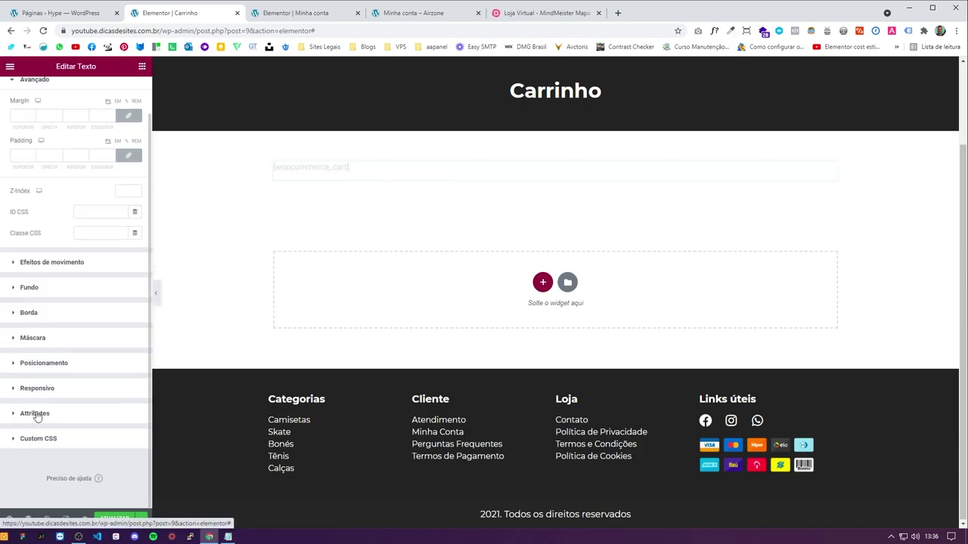
{"action": "left_click", "coordinate": [42, 446]}
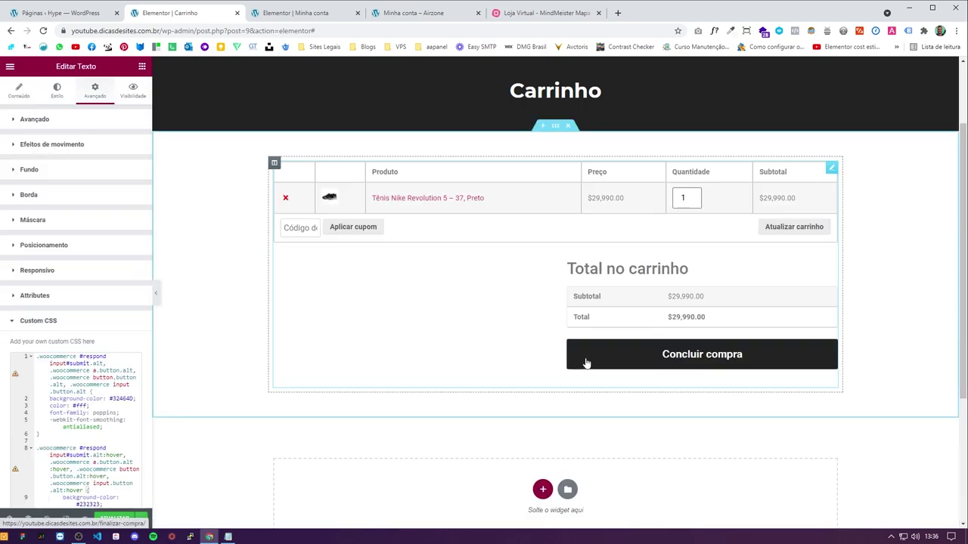
Step: Set the background color in the normal button rule of the custom CSS to #232323
{"action": "scroll", "coordinate": [158, 436], "scroll_direction": "down", "scroll_amount": 4}
{"action": "left_click_drag", "start_coordinate": [97, 371], "coordinate": [88, 371]}
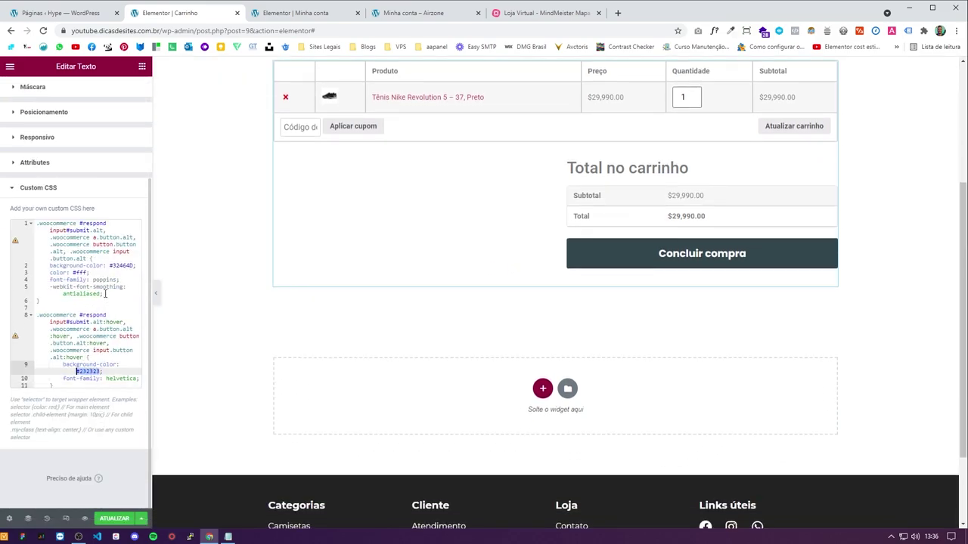
{"action": "left_click_drag", "start_coordinate": [110, 266], "coordinate": [132, 266]}
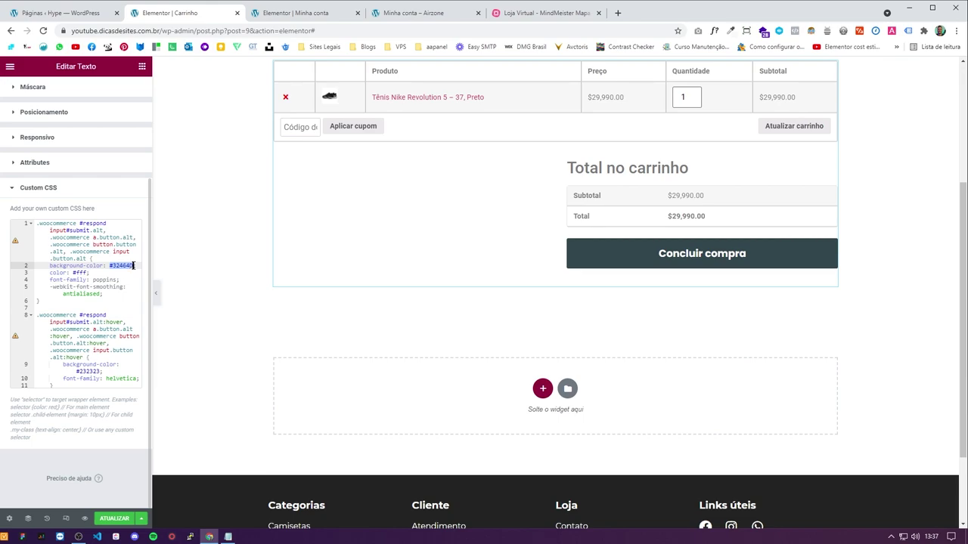
{"action": "type", "text": "#232323"}
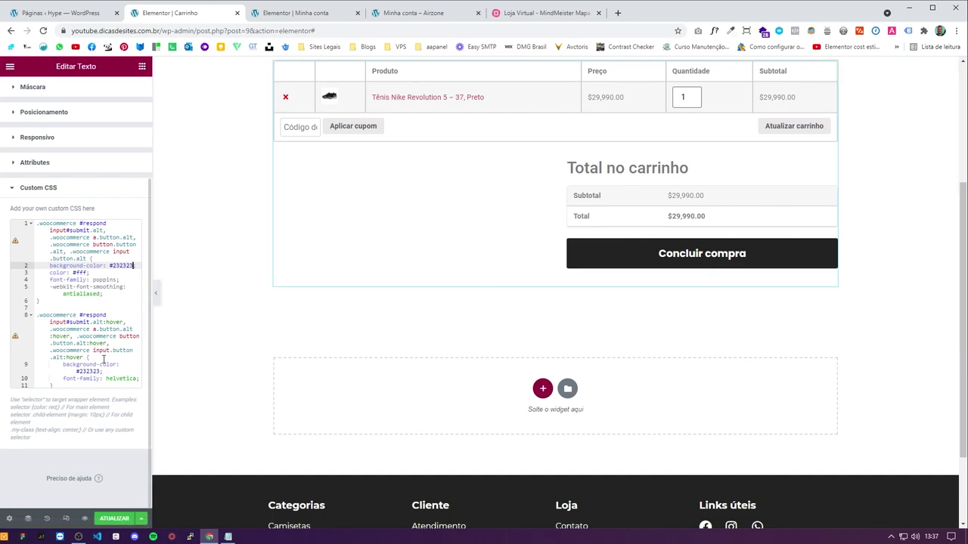
Step: Set the font family to montserrat in both the normal and hover button rules of the custom CSS
{"action": "double_click", "coordinate": [119, 378]}
{"action": "left_click", "coordinate": [118, 379]}
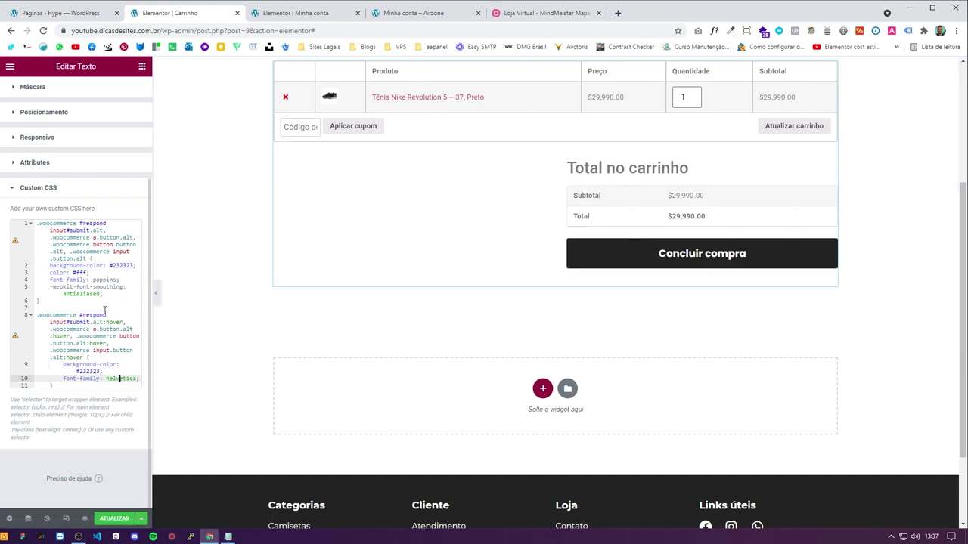
{"action": "double_click", "coordinate": [101, 279]}
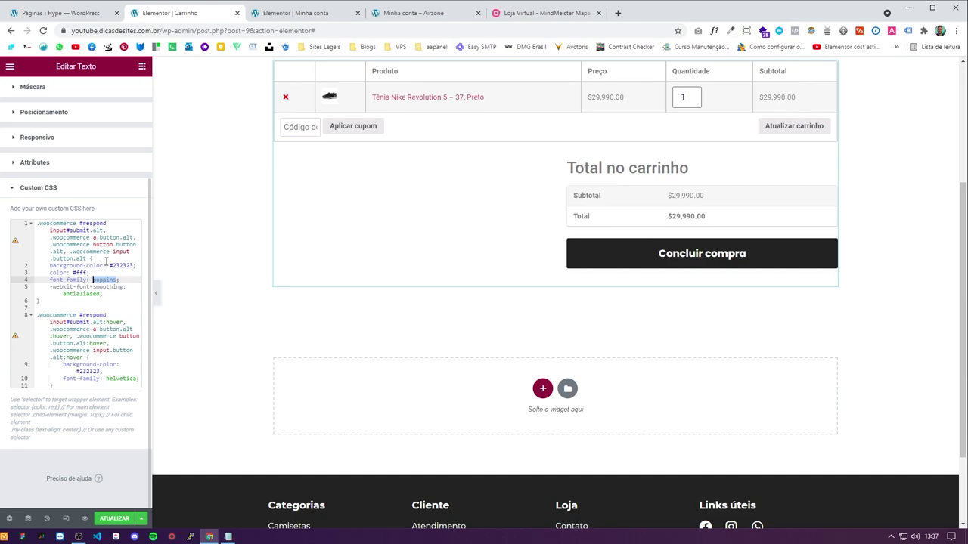
{"action": "type", "text": "montserrat"}
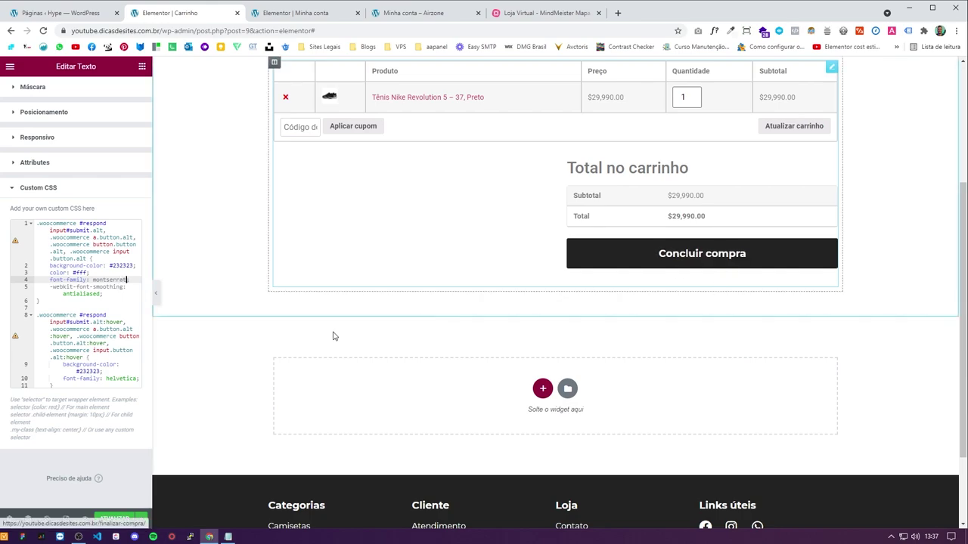
{"action": "left_click", "coordinate": [113, 372]}
{"action": "left_click", "coordinate": [124, 378]}
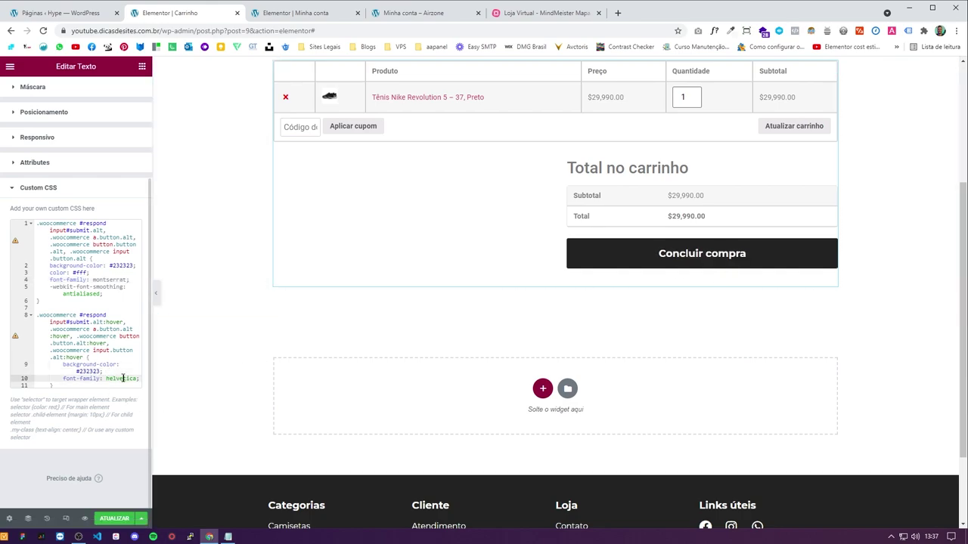
{"action": "type", "text": "mont"}
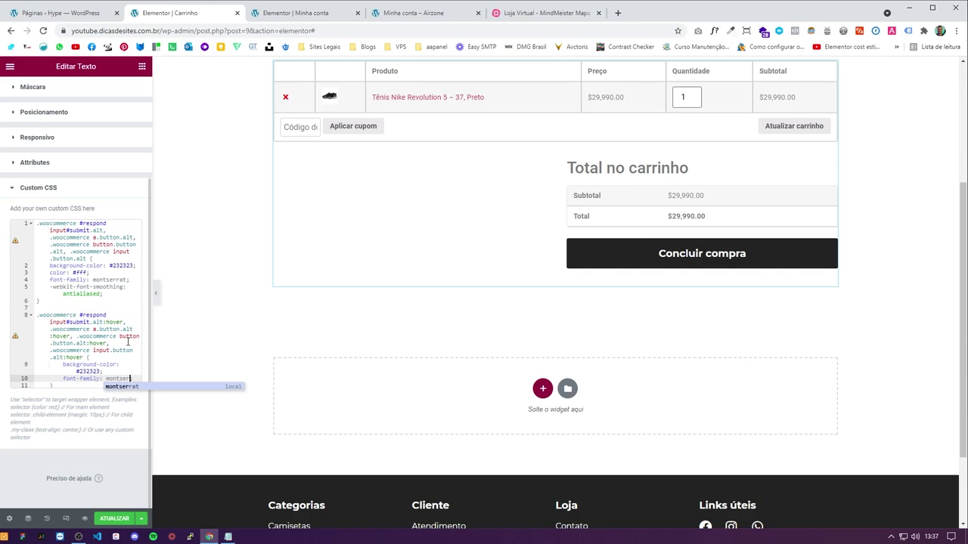
{"action": "type", "text": "ser"}
{"action": "key", "text": "Return"}
{"action": "type", "text": ";"}
Step: Set the background color in the button hover rule of the custom CSS to #000000
{"action": "double_click", "coordinate": [88, 371]}
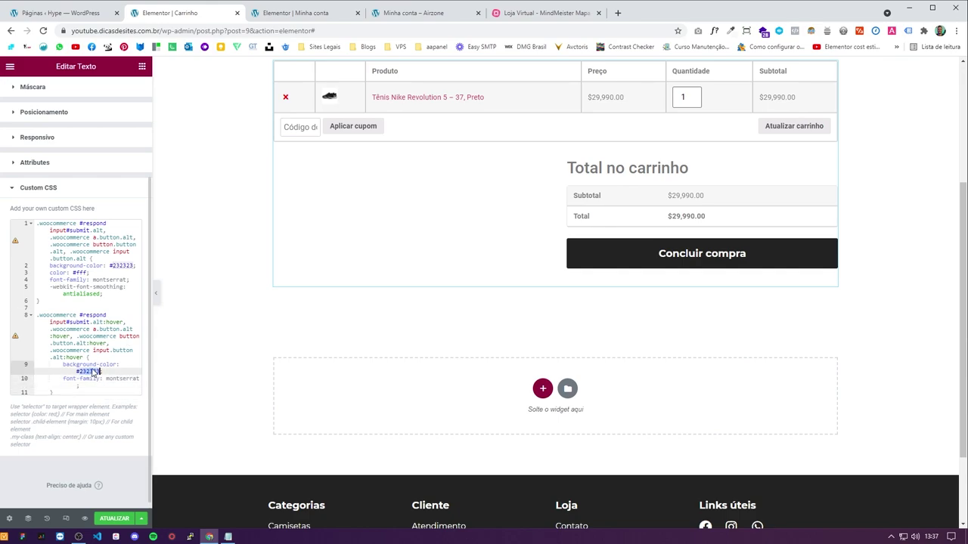
{"action": "left_click", "coordinate": [98, 364]}
{"action": "left_click", "coordinate": [99, 371]}
{"action": "type", "text": "000000"}
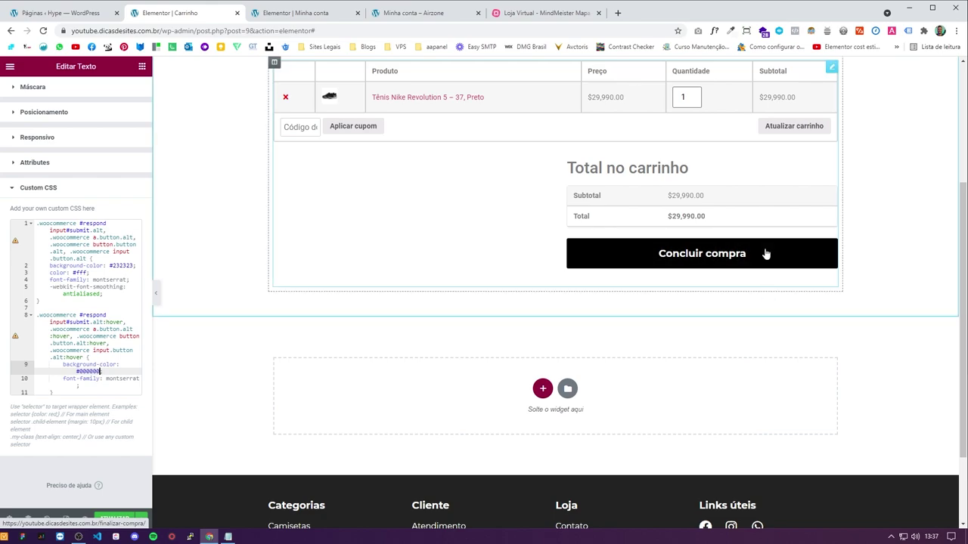
Step: Copy the complete custom CSS into the "CSS Carrinho" Notepad file in place of its old contents and close the file
{"action": "left_click_drag", "start_coordinate": [78, 392], "coordinate": [42, 316]}
{"action": "left_click", "coordinate": [85, 348]}
{"action": "left_click_drag", "start_coordinate": [74, 392], "coordinate": [36, 223]}
{"action": "key", "text": "ctrl+c"}
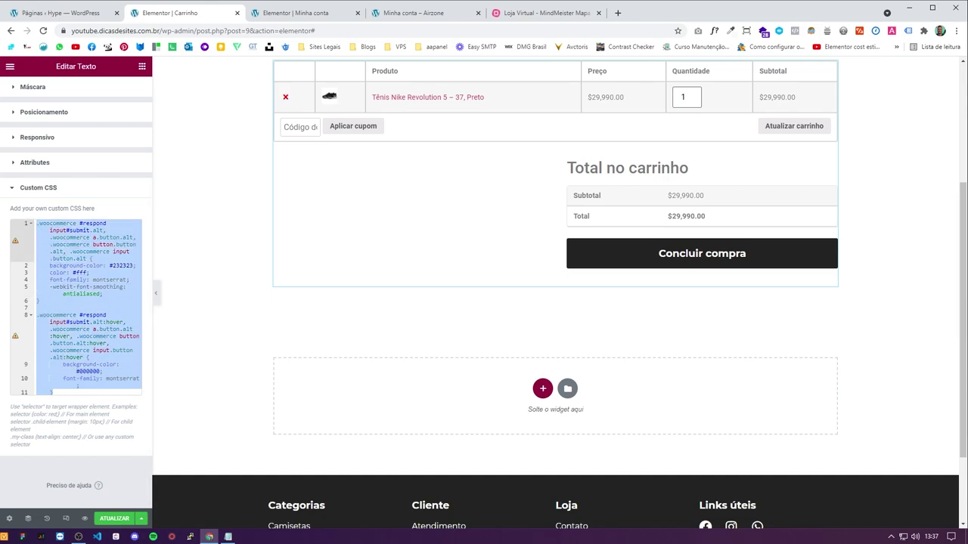
{"action": "left_click", "coordinate": [228, 537]}
{"action": "key", "text": "ctrl+v"}
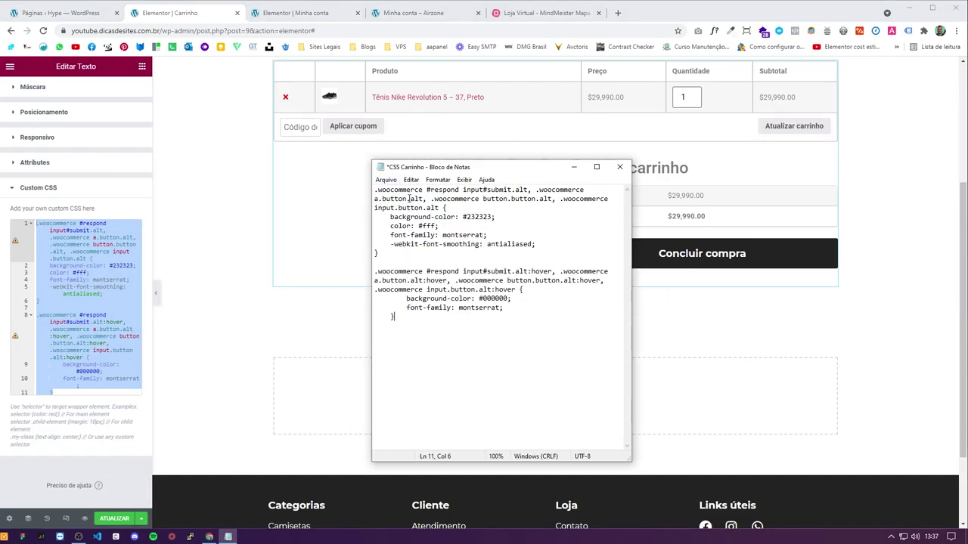
{"action": "left_click", "coordinate": [619, 167]}
{"action": "left_click", "coordinate": [281, 279]}
{"action": "left_click", "coordinate": [113, 306]}
Step: Preview the Carrinho page in the mobile layout and review the cart table and checkout button
{"action": "scroll", "coordinate": [650, 280], "scroll_direction": "up", "scroll_amount": 3}
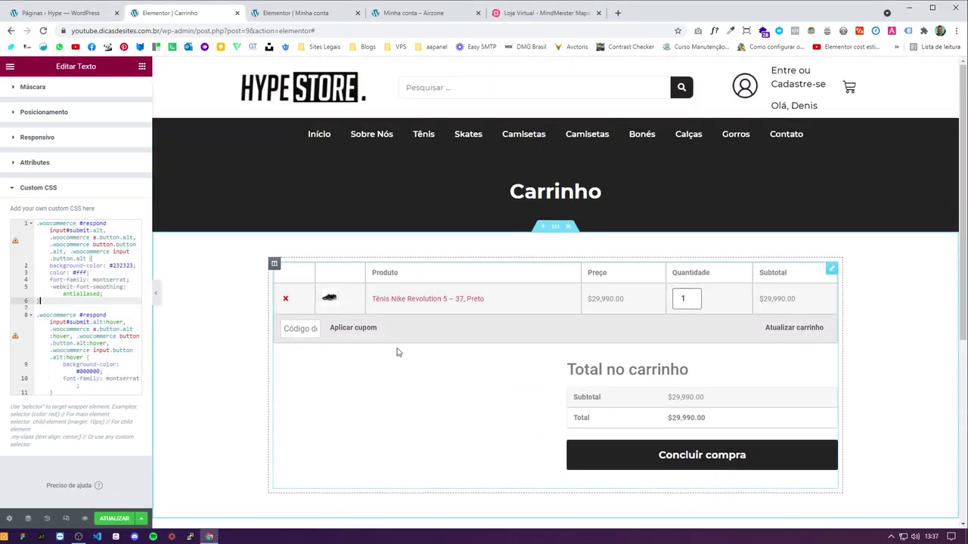
{"action": "scroll", "coordinate": [211, 413], "scroll_direction": "down", "scroll_amount": 1}
{"action": "left_click", "coordinate": [66, 519]}
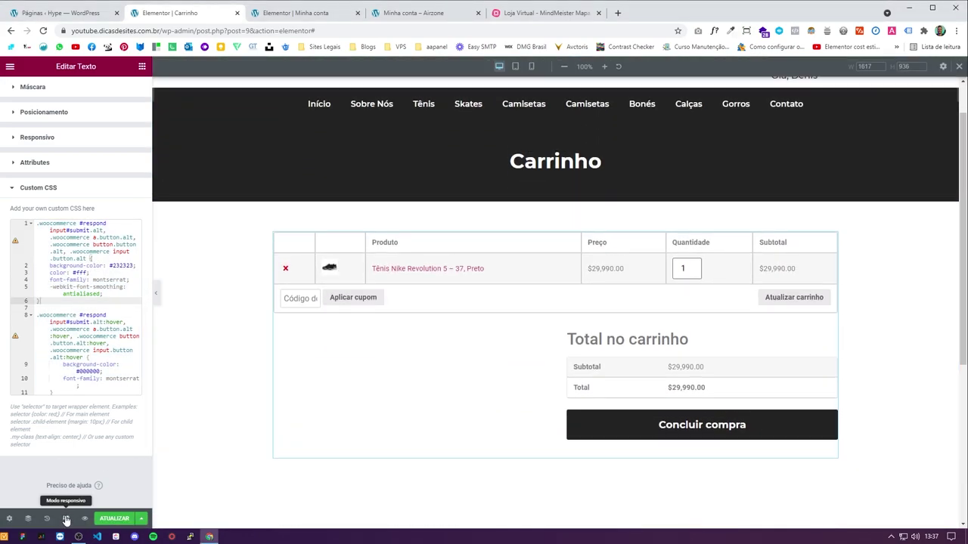
{"action": "left_click", "coordinate": [531, 66]}
{"action": "scroll", "coordinate": [586, 290], "scroll_direction": "down", "scroll_amount": 5}
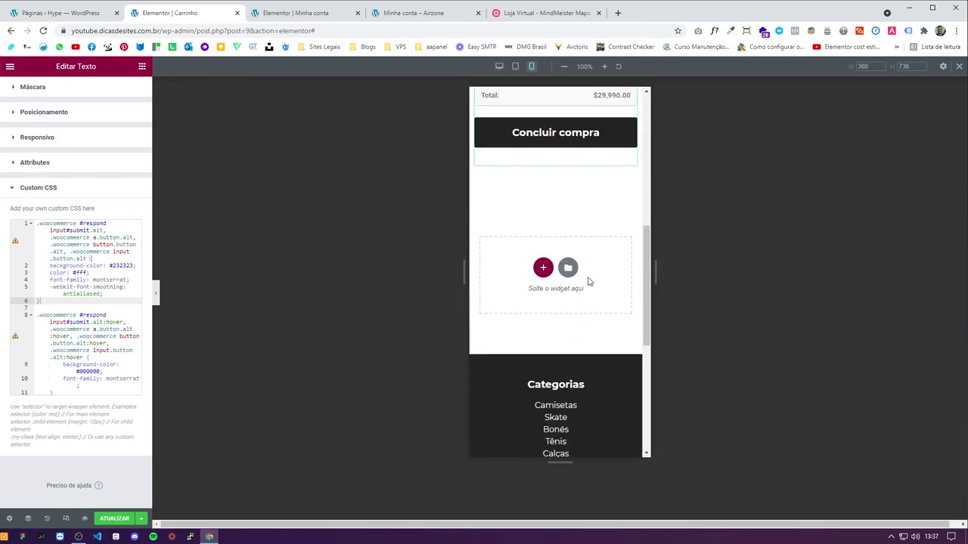
{"action": "scroll", "coordinate": [590, 281], "scroll_direction": "up", "scroll_amount": 6}
{"action": "scroll", "coordinate": [565, 313], "scroll_direction": "down", "scroll_amount": 3}
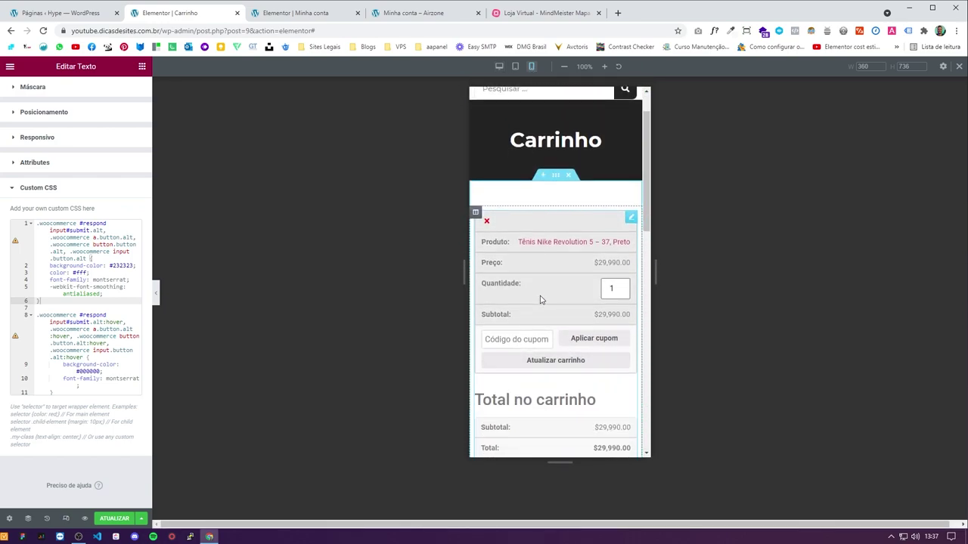
Step: Return the Carrinho page to the desktop layout and save the page update
{"action": "left_click", "coordinate": [499, 66]}
{"action": "left_click", "coordinate": [90, 344]}
{"action": "left_click", "coordinate": [78, 388]}
{"action": "key", "text": "ctrl+a"}
{"action": "left_click", "coordinate": [89, 388]}
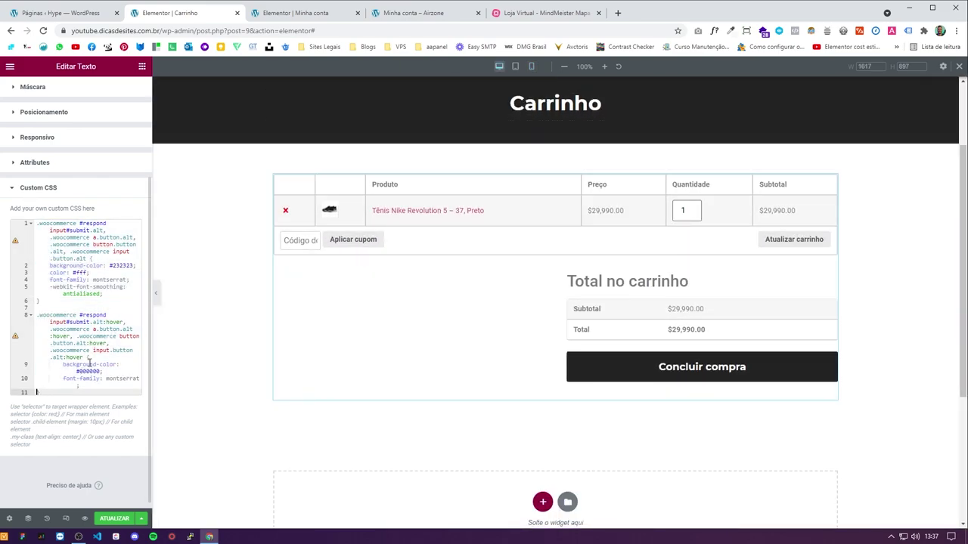
{"action": "scroll", "coordinate": [90, 350], "scroll_direction": "down", "scroll_amount": 1}
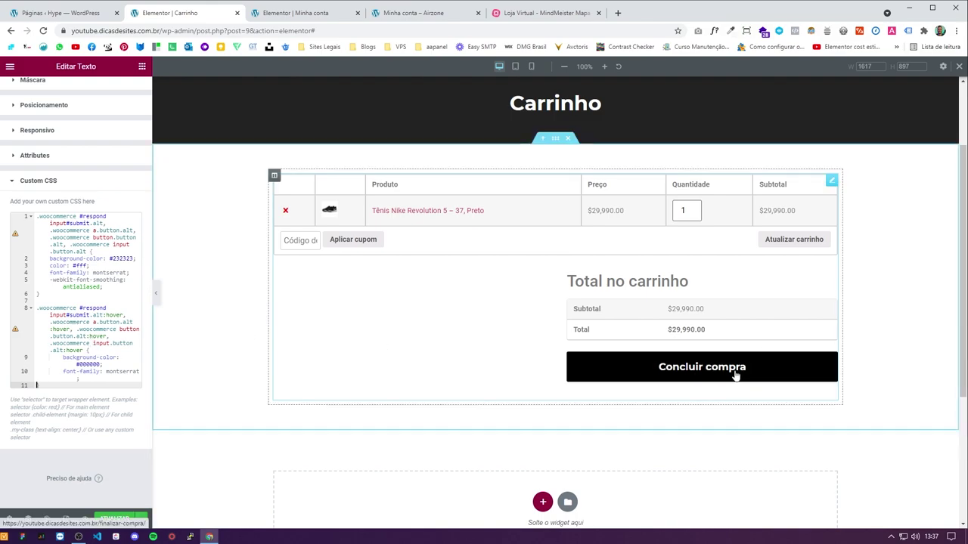
{"action": "left_click", "coordinate": [114, 518]}
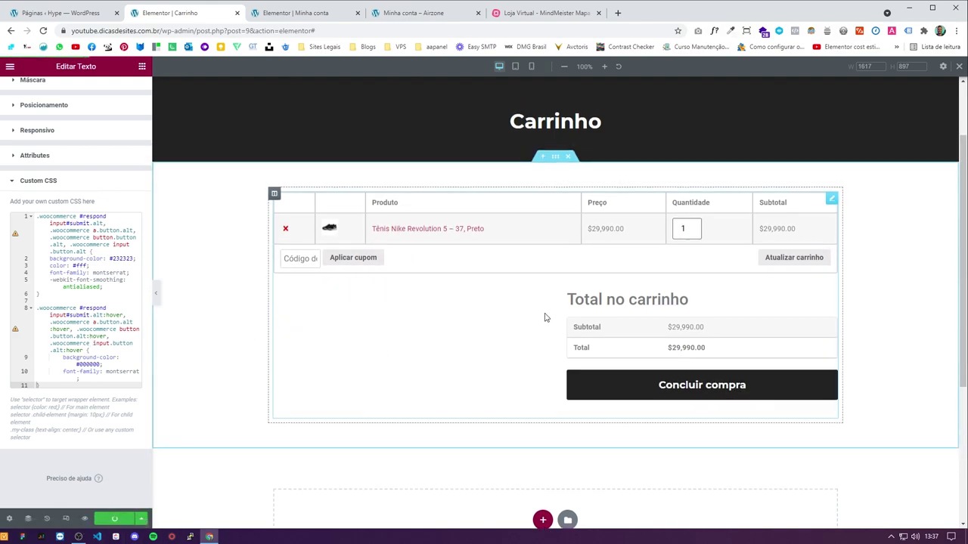
Step: Check the Carrinho page in the tablet layout and go back to the desktop layout
{"action": "left_click", "coordinate": [515, 66]}
{"action": "scroll", "coordinate": [529, 261], "scroll_direction": "down", "scroll_amount": 3}
{"action": "scroll", "coordinate": [512, 139], "scroll_direction": "up", "scroll_amount": 3}
{"action": "left_click", "coordinate": [499, 66]}
{"action": "scroll", "coordinate": [664, 331], "scroll_direction": "down", "scroll_amount": 1}
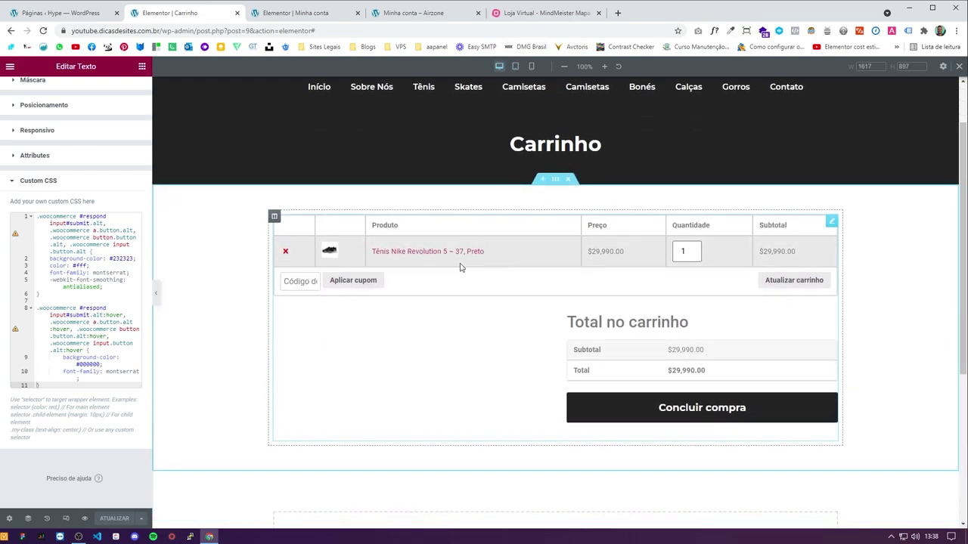
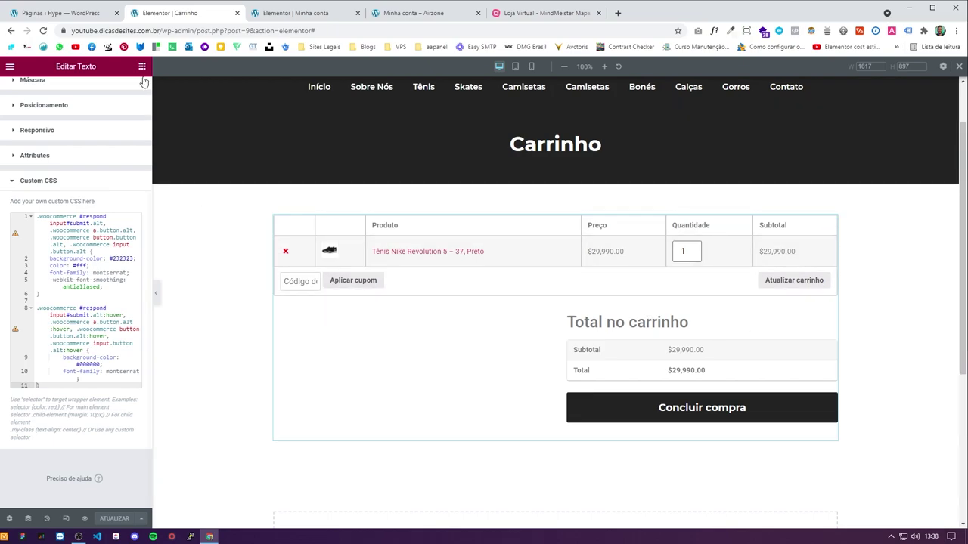
Step: Switch to the MindMeister map and mark the Carrinho topic under Design with the green check icon
{"action": "left_click", "coordinate": [81, 537]}
{"action": "left_click", "coordinate": [81, 538]}
{"action": "left_click", "coordinate": [529, 13]}
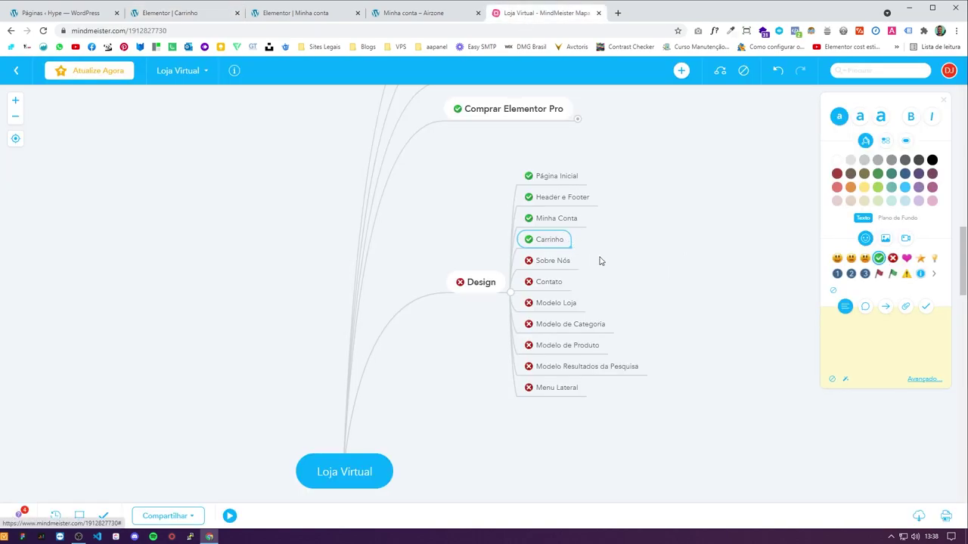
{"action": "left_click", "coordinate": [555, 261]}
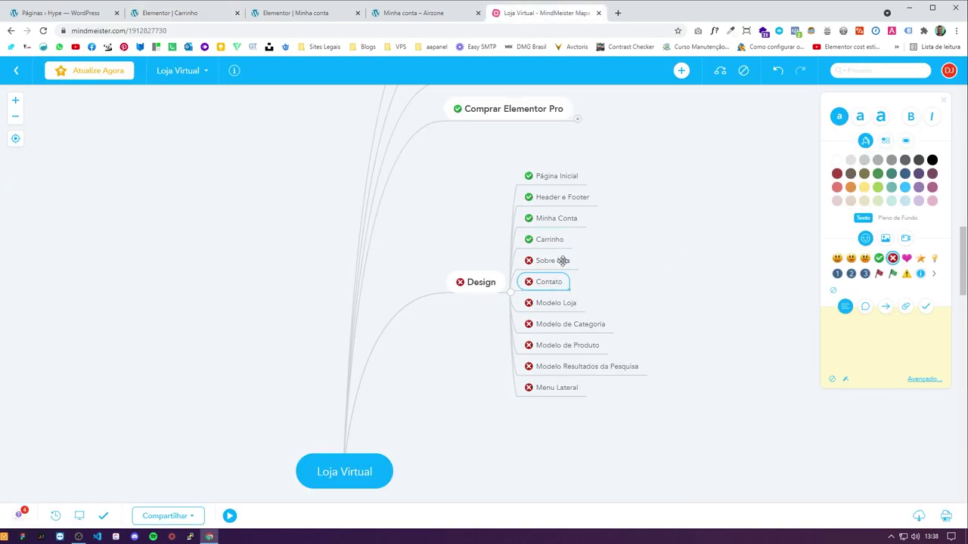
{"action": "left_click", "coordinate": [546, 288]}
Step: Add a "Política de Privacidade" topic after Menu Lateral and mark it with the red X icon
{"action": "left_click", "coordinate": [566, 388]}
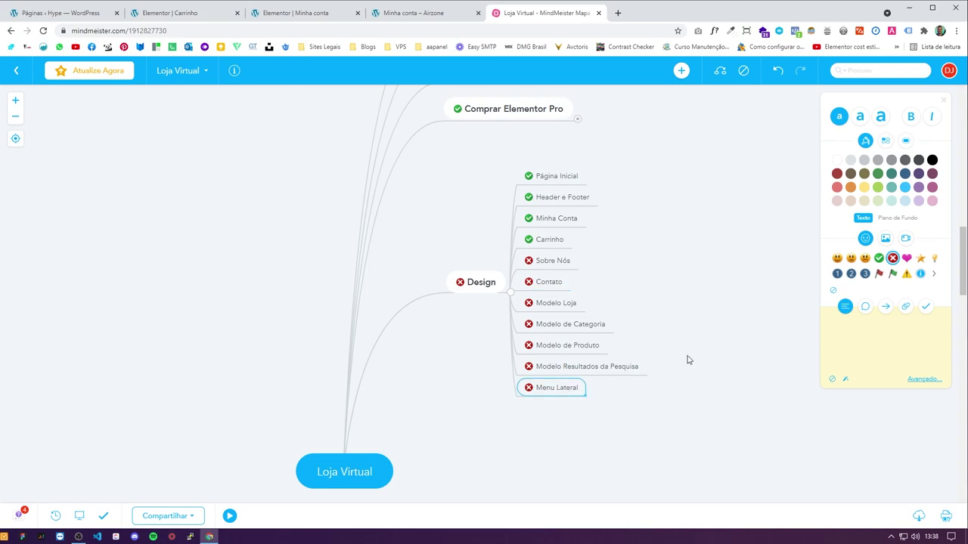
{"action": "key", "text": "Return"}
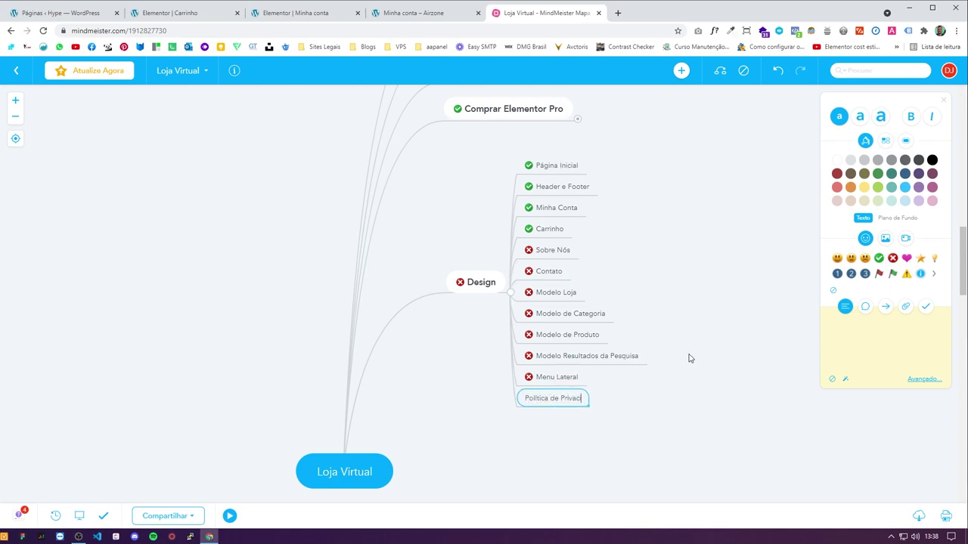
{"action": "key", "text": "Return"}
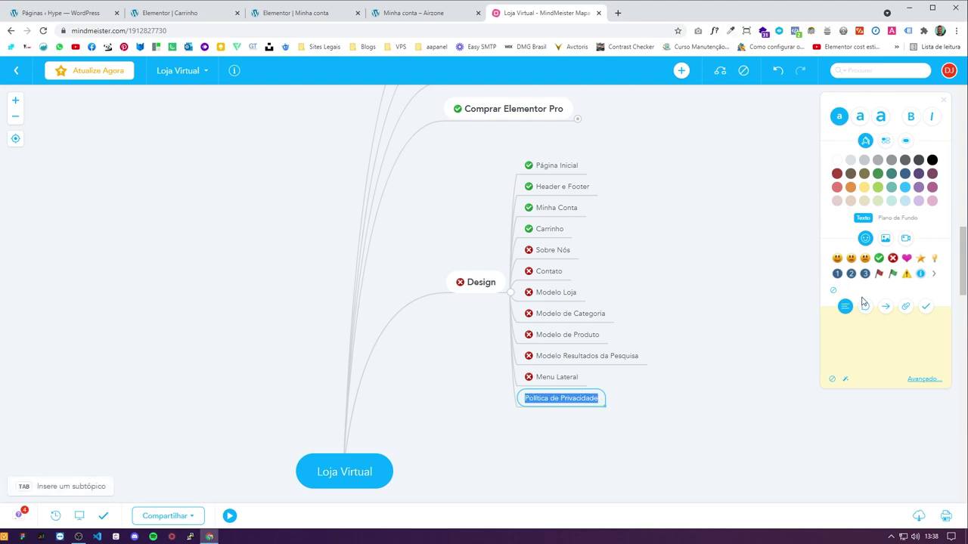
{"action": "left_click", "coordinate": [892, 258]}
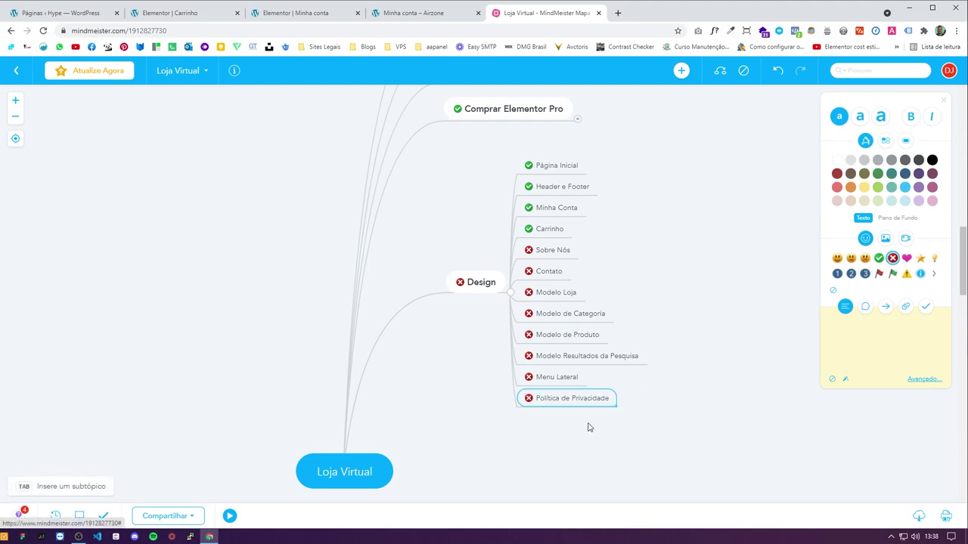
{"action": "left_click", "coordinate": [542, 249]}
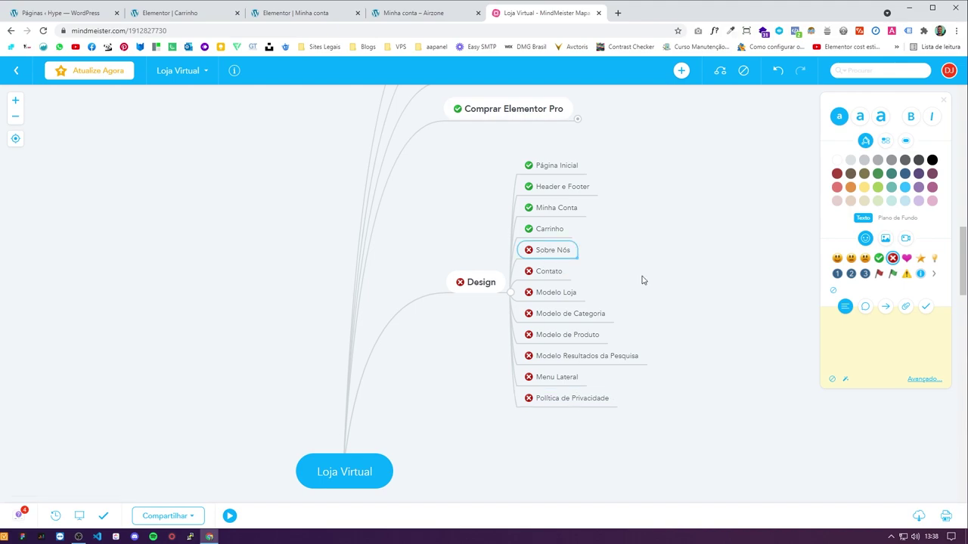
Step: Close the Carrinho editor and open the Sobre Nós page from the WordPress page list in Elementor
{"action": "left_click", "coordinate": [185, 13]}
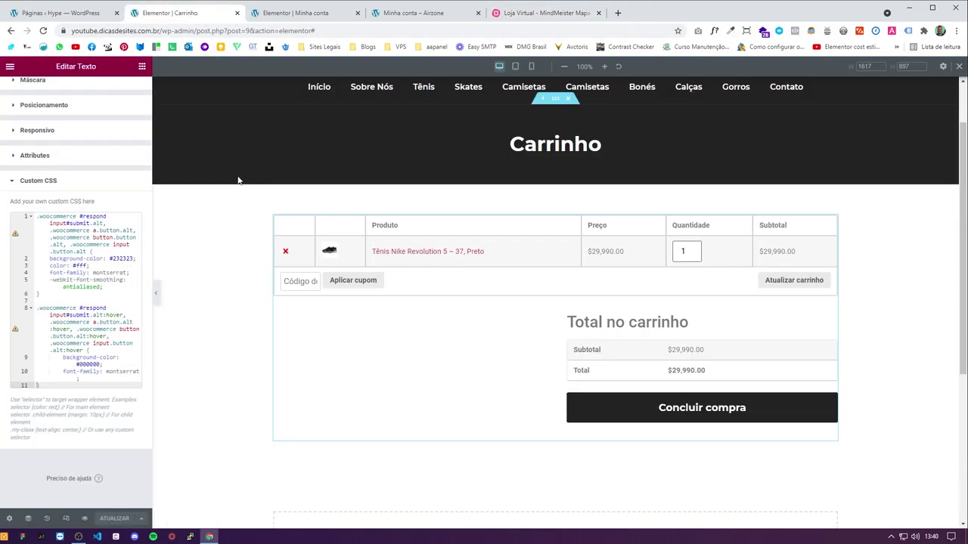
{"action": "left_click", "coordinate": [64, 13]}
{"action": "left_click", "coordinate": [237, 12]}
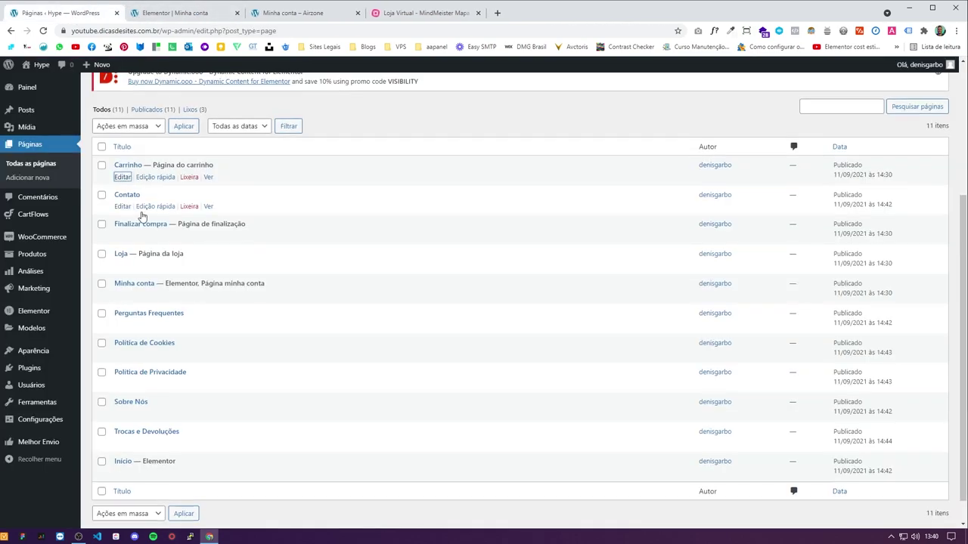
{"action": "scroll", "coordinate": [155, 223], "scroll_direction": "up", "scroll_amount": 3}
{"action": "scroll", "coordinate": [176, 301], "scroll_direction": "down", "scroll_amount": 2}
{"action": "scroll", "coordinate": [176, 301], "scroll_direction": "down", "scroll_amount": 1}
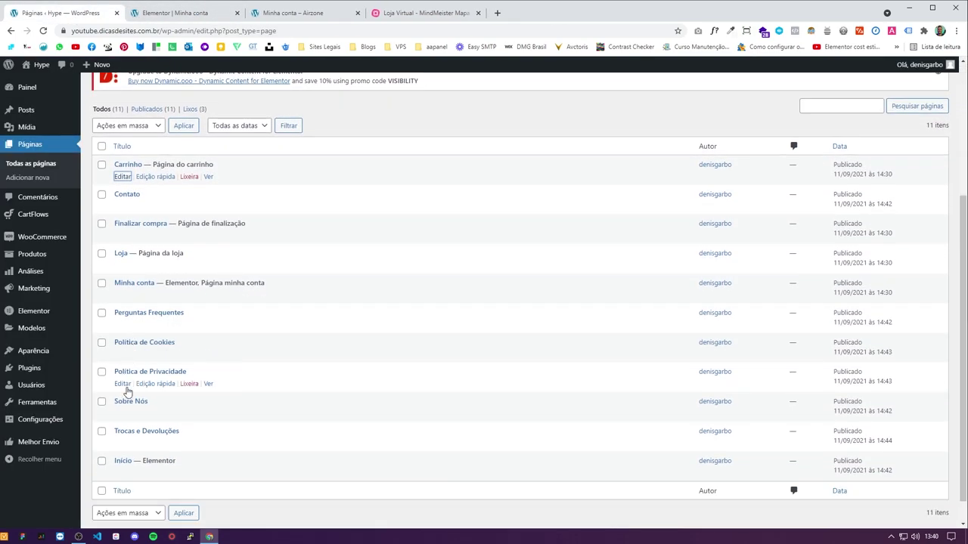
{"action": "middle_click", "coordinate": [123, 414]}
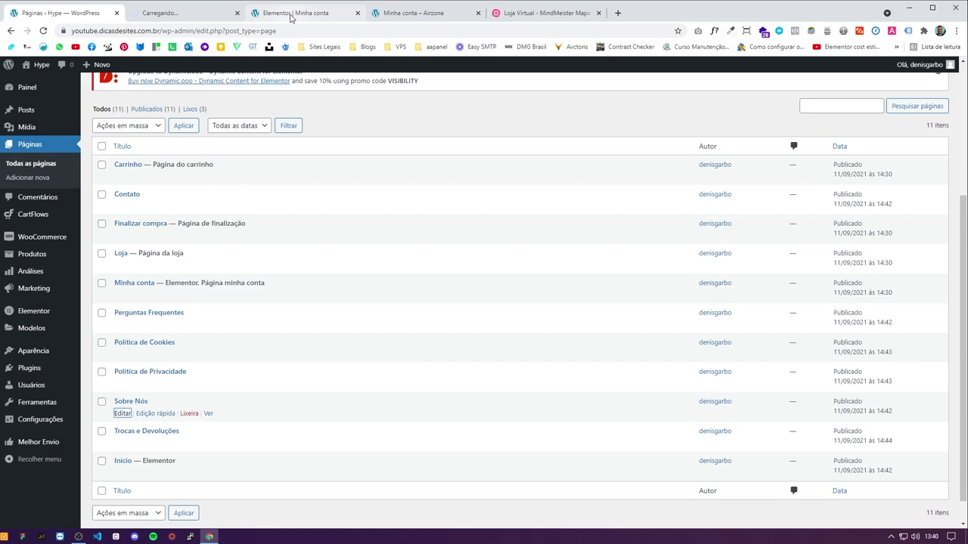
{"action": "left_click", "coordinate": [185, 12]}
{"action": "left_click", "coordinate": [287, 82]}
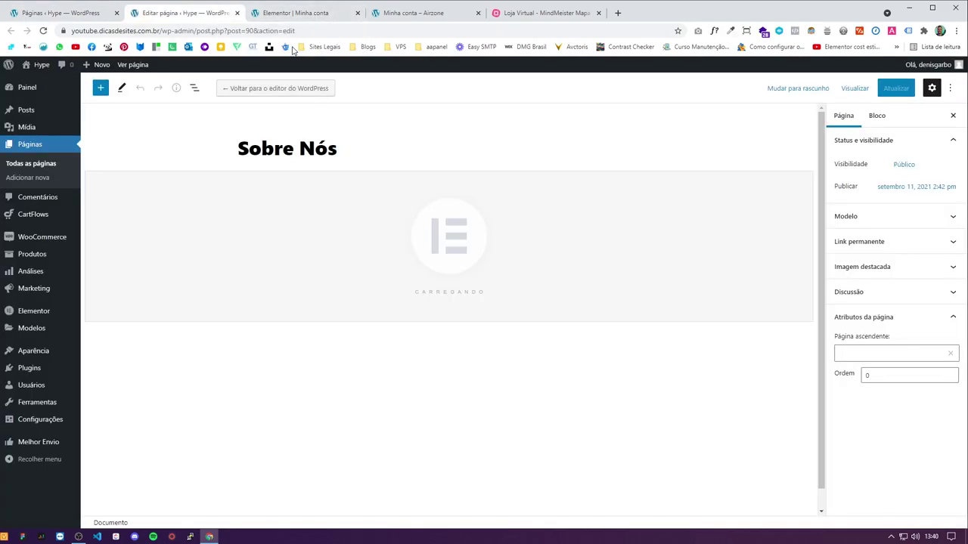
Step: Copy the title banner section from the Minha conta page and return to the Sobre Nós editor
{"action": "left_click", "coordinate": [299, 14]}
{"action": "right_click", "coordinate": [560, 147]}
{"action": "left_click", "coordinate": [582, 192]}
{"action": "left_click", "coordinate": [178, 13]}
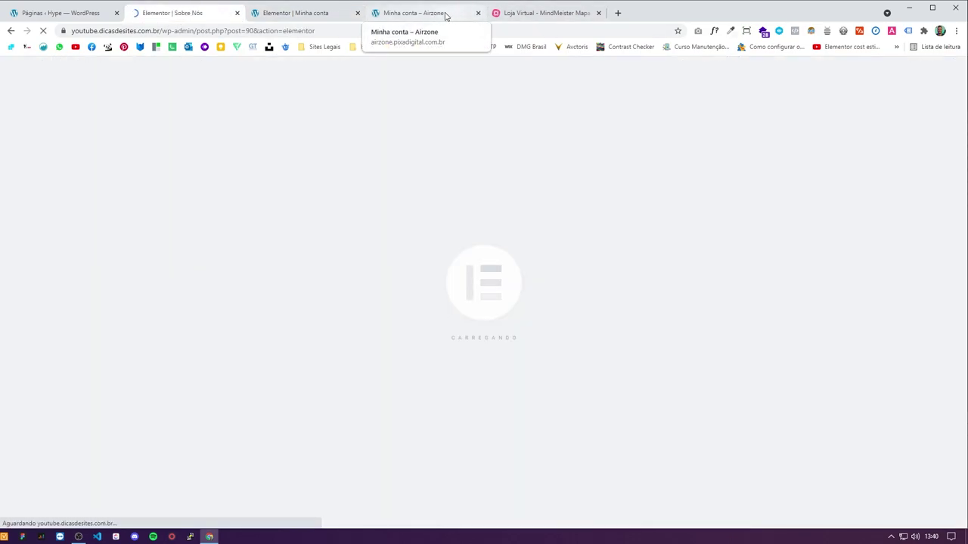
Step: Open the Sobre Nós page on the Airzone reference site and return to the Elementor editor
{"action": "left_click", "coordinate": [446, 15]}
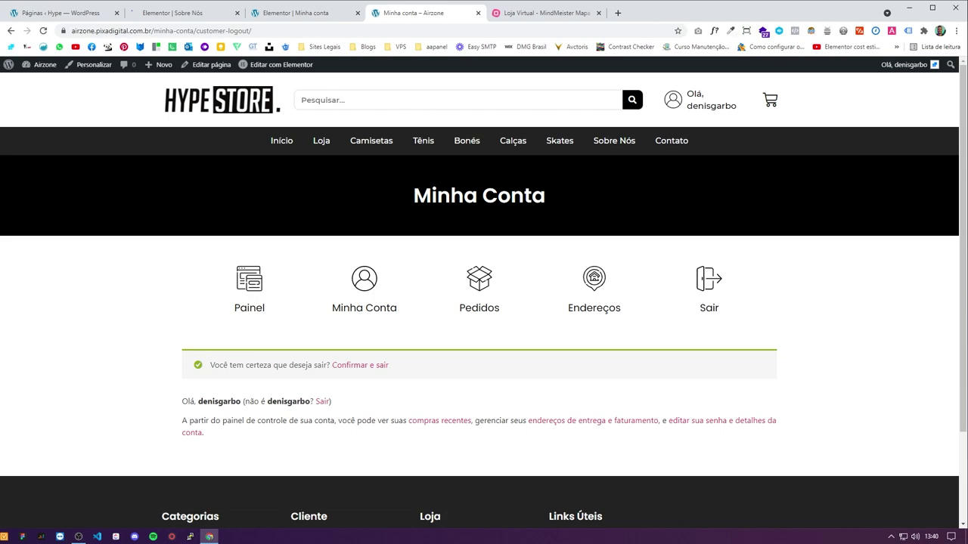
{"action": "left_click", "coordinate": [615, 142]}
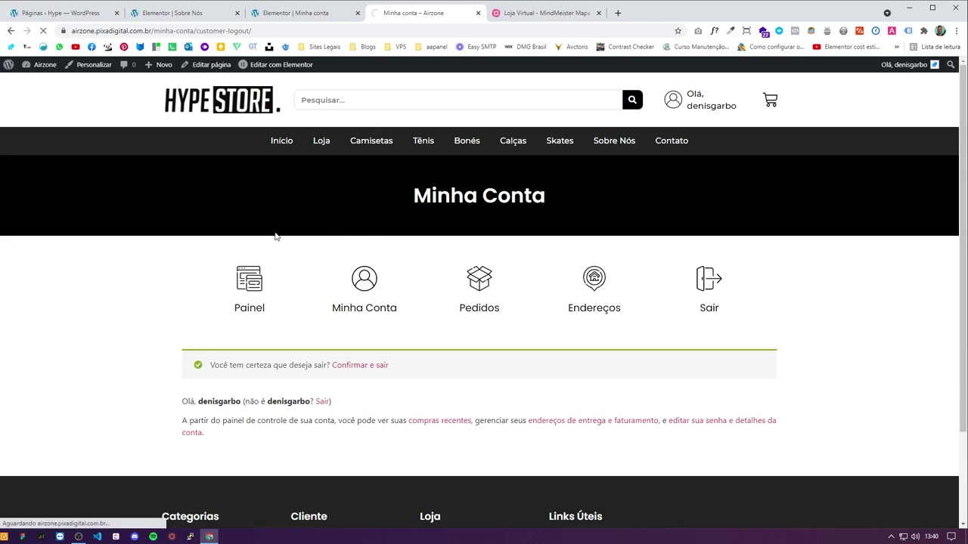
{"action": "left_click", "coordinate": [179, 13]}
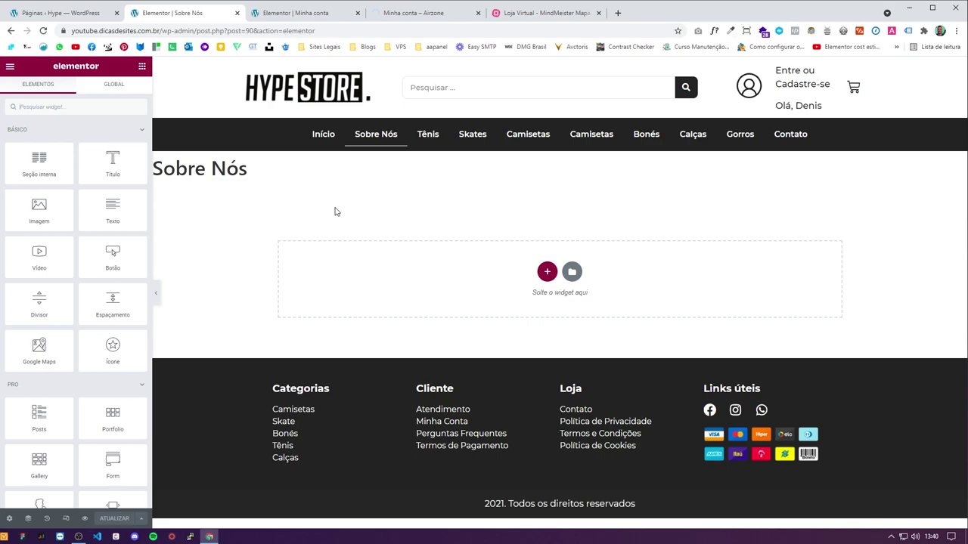
Step: Hide the default title of the Sobre Nós page and paste the copied banner section into it
{"action": "left_click", "coordinate": [9, 518]}
{"action": "left_click", "coordinate": [128, 270]}
{"action": "right_click", "coordinate": [452, 267]}
{"action": "left_click", "coordinate": [458, 274]}
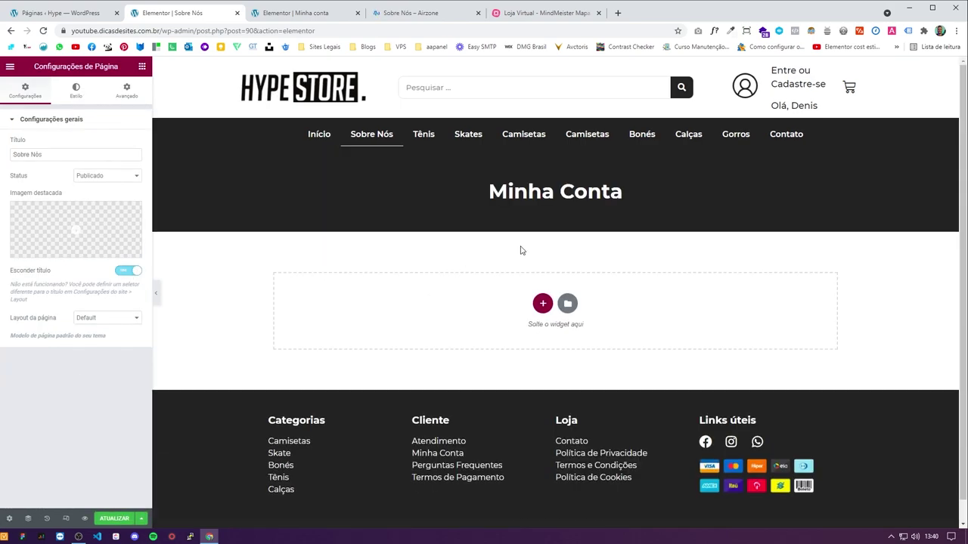
Step: Change the banner heading text to "Sobre Nós"
{"action": "triple_click", "coordinate": [540, 205]}
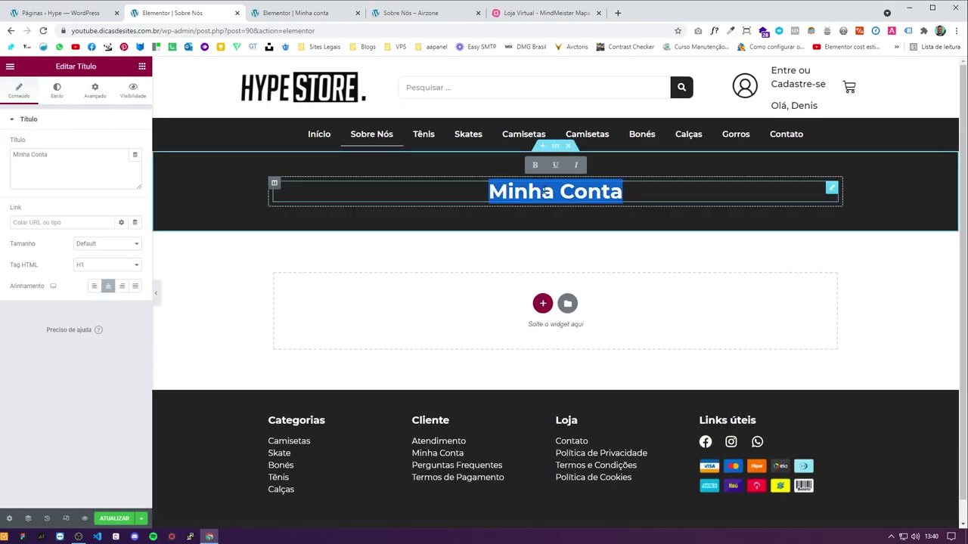
{"action": "type", "text": "Sobre Nós"}
{"action": "left_click", "coordinate": [449, 300]}
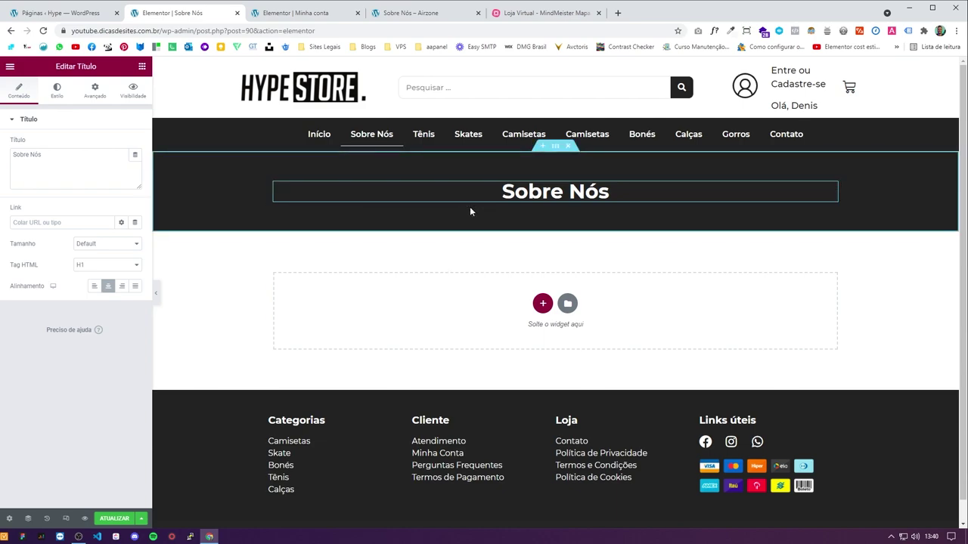
Step: Add a two-column section below the banner with an image widget in the first column and a text widget in the second
{"action": "left_click", "coordinate": [142, 66]}
{"action": "left_click", "coordinate": [543, 303]}
{"action": "left_click", "coordinate": [473, 328]}
{"action": "left_click", "coordinate": [142, 66]}
{"action": "left_click_drag", "start_coordinate": [37, 224], "coordinate": [401, 244]}
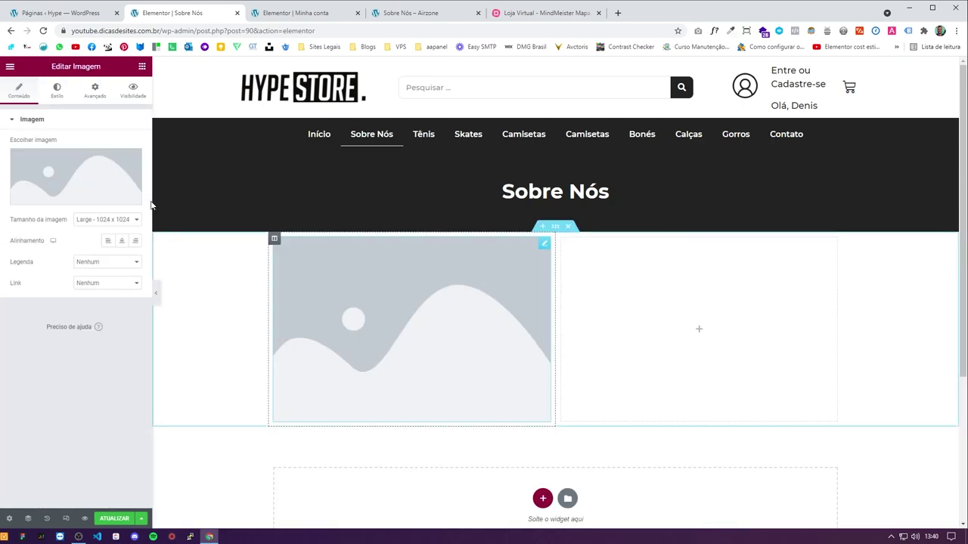
{"action": "left_click", "coordinate": [140, 67]}
{"action": "left_click_drag", "start_coordinate": [112, 208], "coordinate": [605, 267]}
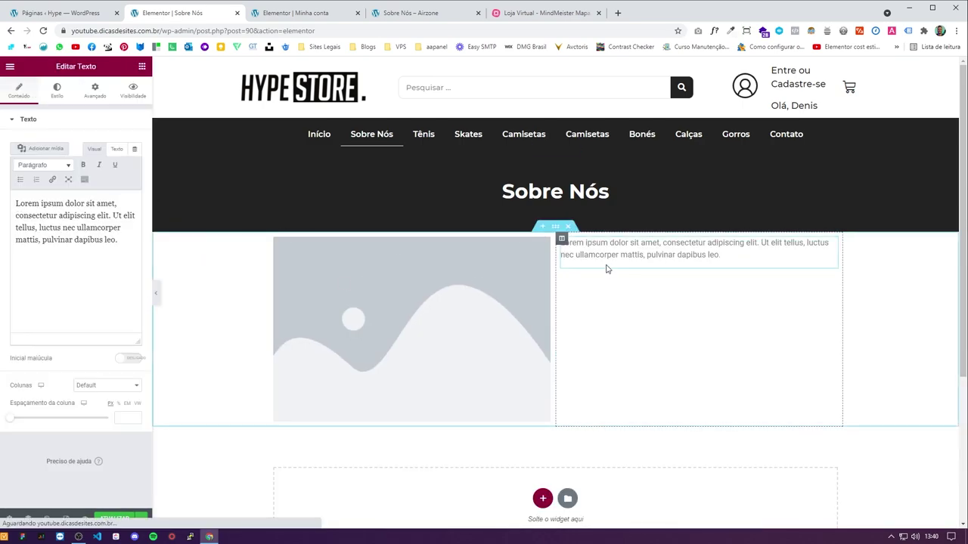
Step: Set the text widget's color to #232323 and align its text left
{"action": "left_click", "coordinate": [56, 92]}
{"action": "left_click", "coordinate": [135, 165]}
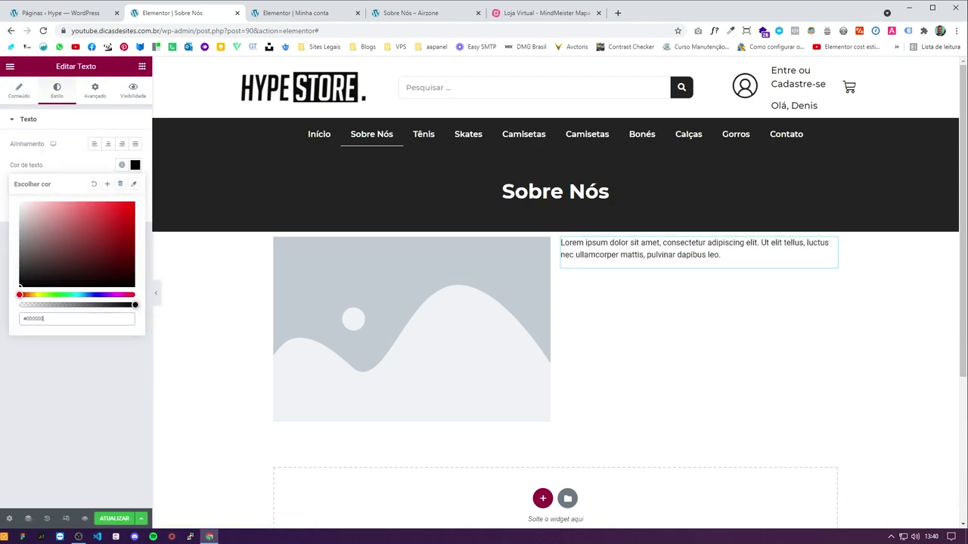
{"action": "double_click", "coordinate": [135, 164]}
{"action": "type", "text": "232323"}
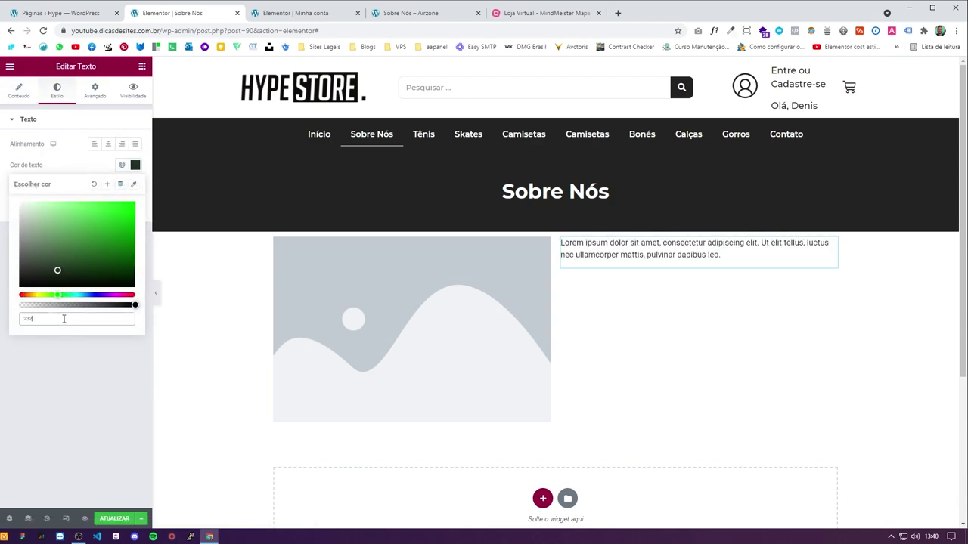
{"action": "left_click", "coordinate": [94, 143]}
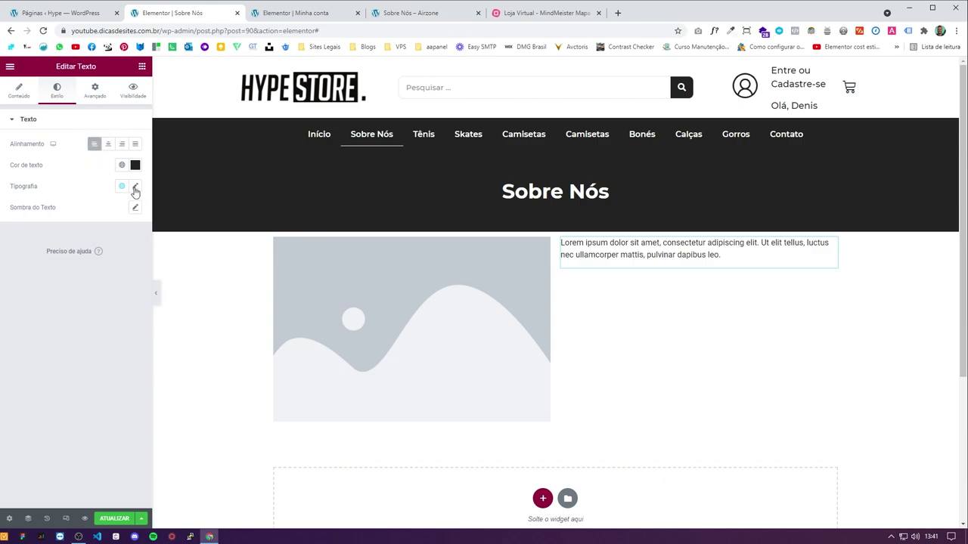
Step: Set the text widget's typography to the Montserrat font with a weight of 500
{"action": "left_click", "coordinate": [135, 186]}
{"action": "left_click", "coordinate": [113, 236]}
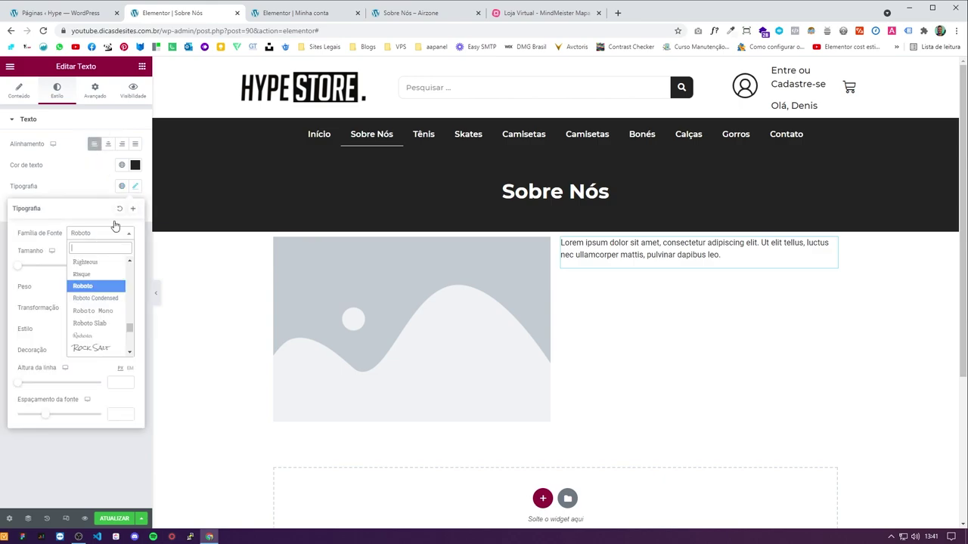
{"action": "type", "text": "monts"}
{"action": "key", "text": "Return"}
{"action": "left_click", "coordinate": [112, 288]}
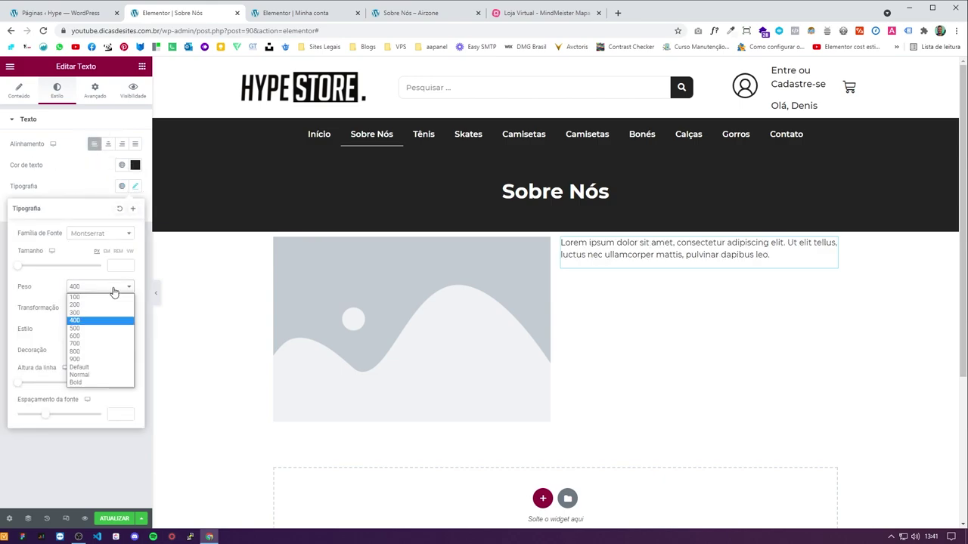
{"action": "left_click", "coordinate": [98, 329]}
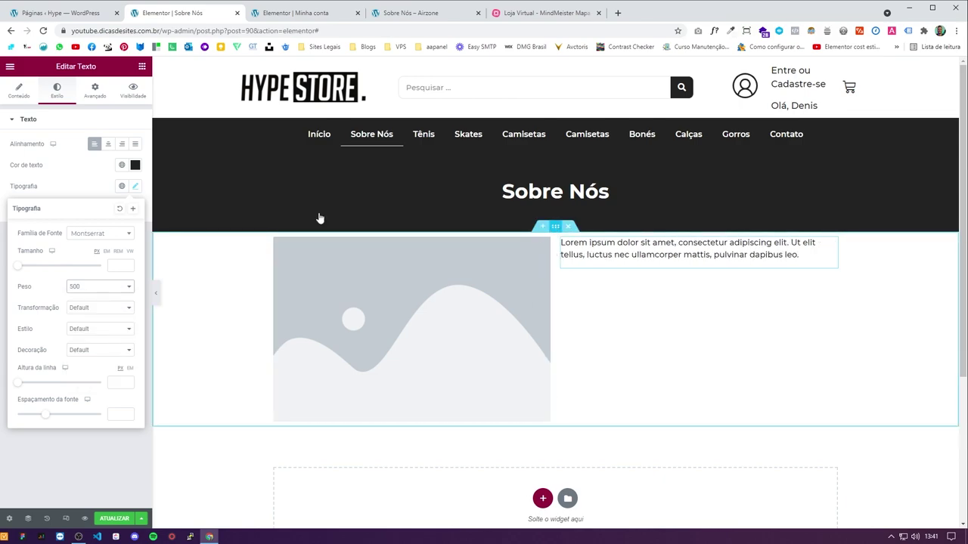
Step: Set the vertical alignment of the two-column section to Meio
{"action": "left_click", "coordinate": [555, 226]}
{"action": "left_click", "coordinate": [93, 218]}
{"action": "left_click", "coordinate": [98, 239]}
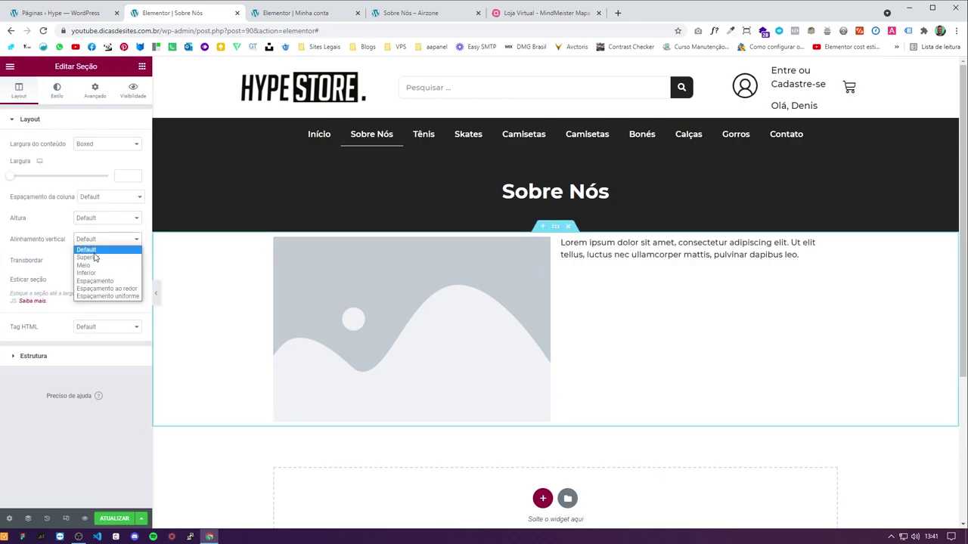
{"action": "left_click", "coordinate": [97, 266]}
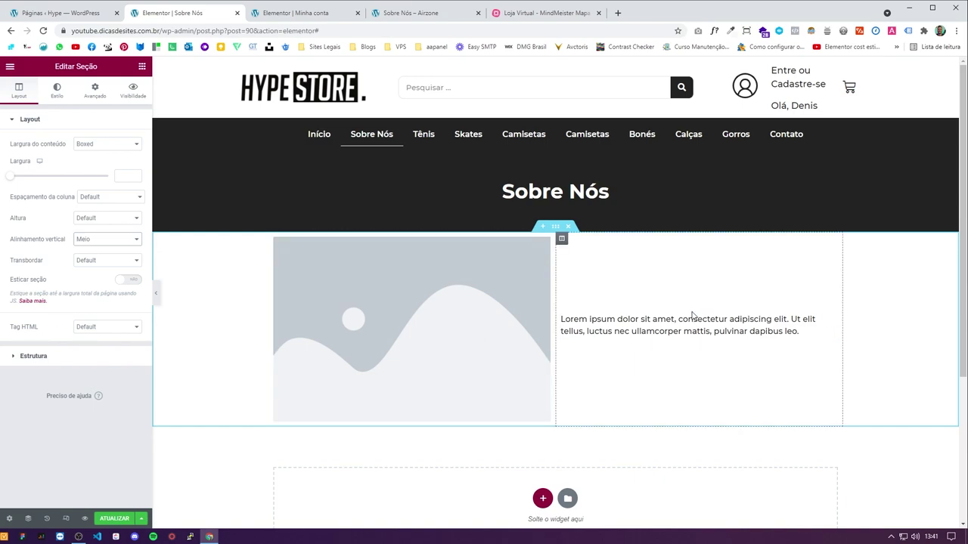
Step: Give the text widget a bottom margin of -15 px and update the page
{"action": "left_click", "coordinate": [828, 326]}
{"action": "left_click", "coordinate": [97, 91]}
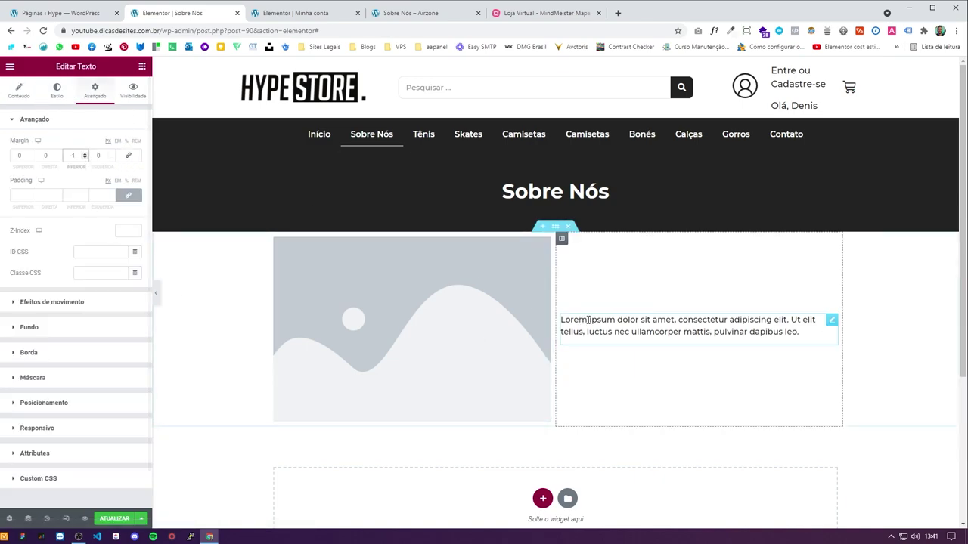
{"action": "type", "text": "5"}
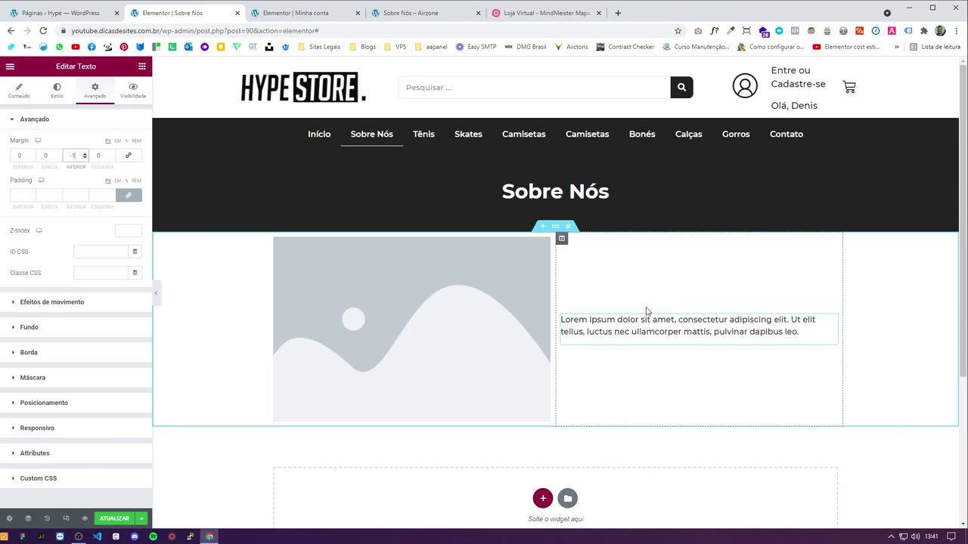
{"action": "left_click", "coordinate": [114, 519]}
Step: Set the two-column section's top and bottom padding to 50 px
{"action": "left_click", "coordinate": [555, 226]}
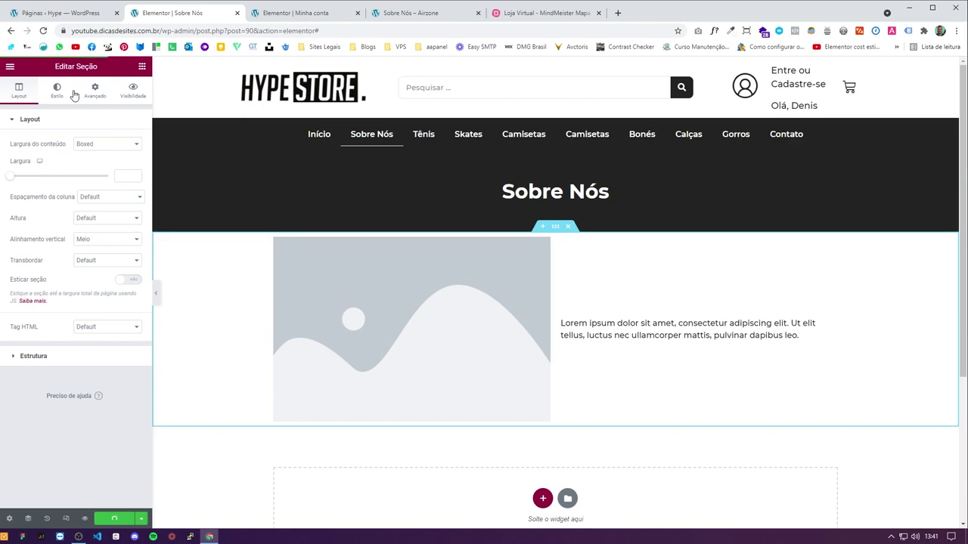
{"action": "left_click", "coordinate": [57, 90]}
{"action": "left_click", "coordinate": [94, 91]}
{"action": "left_click", "coordinate": [16, 195]}
{"action": "type", "text": "50"}
{"action": "left_click", "coordinate": [72, 195]}
{"action": "type", "text": "50"}
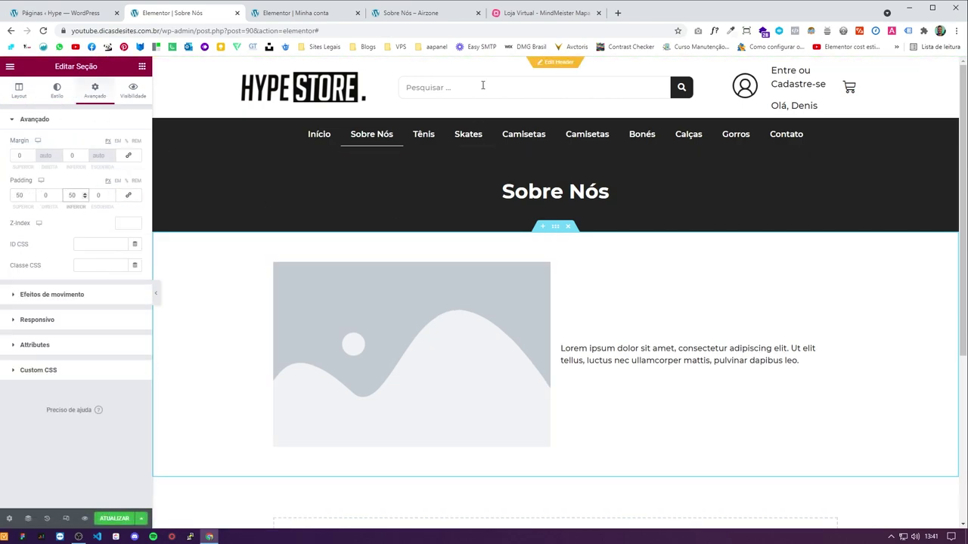
Step: For mobile, set the section's padding to 50 px top and bottom and 20 px on both sides, and update the page
{"action": "left_click", "coordinate": [60, 519]}
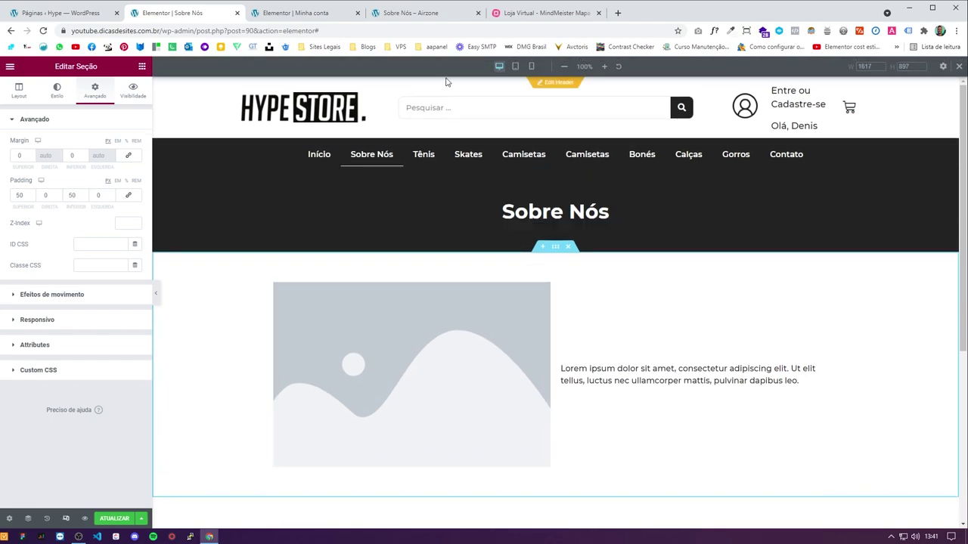
{"action": "left_click", "coordinate": [532, 66]}
{"action": "scroll", "coordinate": [557, 318], "scroll_direction": "down", "scroll_amount": 1}
{"action": "left_click", "coordinate": [611, 324]}
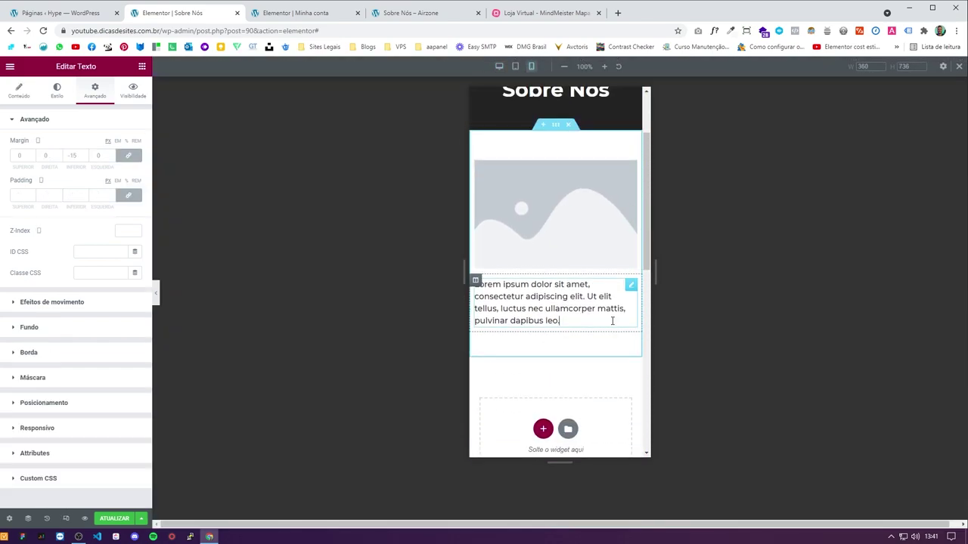
{"action": "left_click", "coordinate": [129, 155]}
{"action": "left_click", "coordinate": [129, 195]}
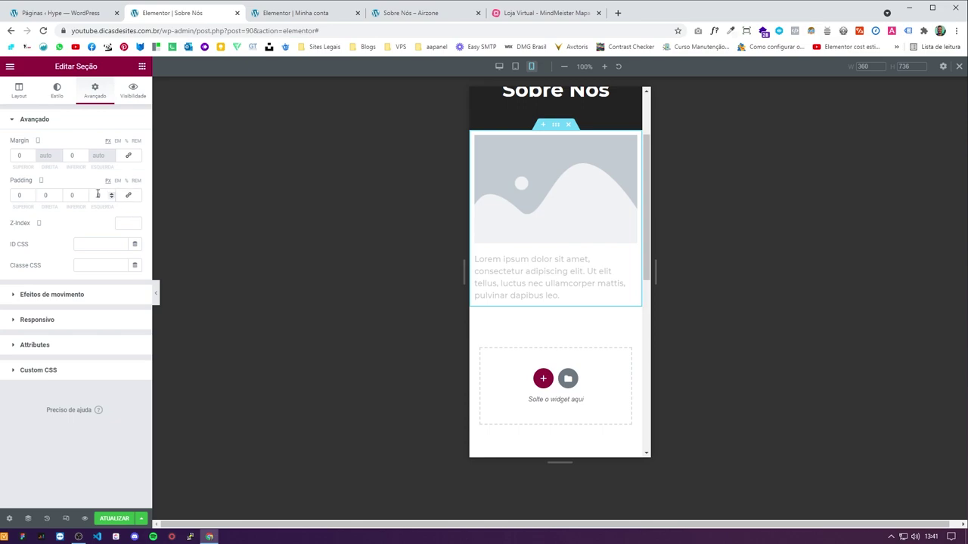
{"action": "left_click", "coordinate": [22, 195]}
{"action": "type", "text": "50"}
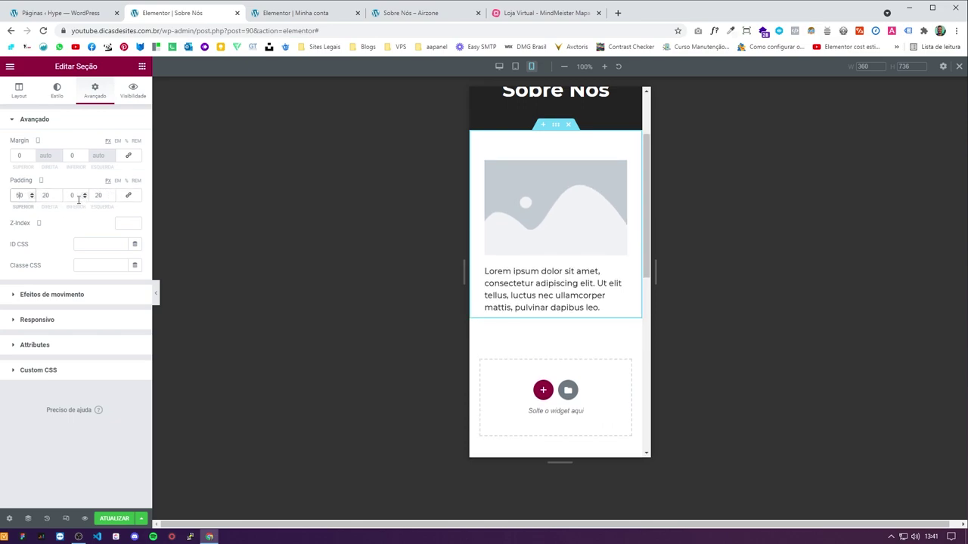
{"action": "left_click", "coordinate": [74, 195]}
{"action": "type", "text": "50"}
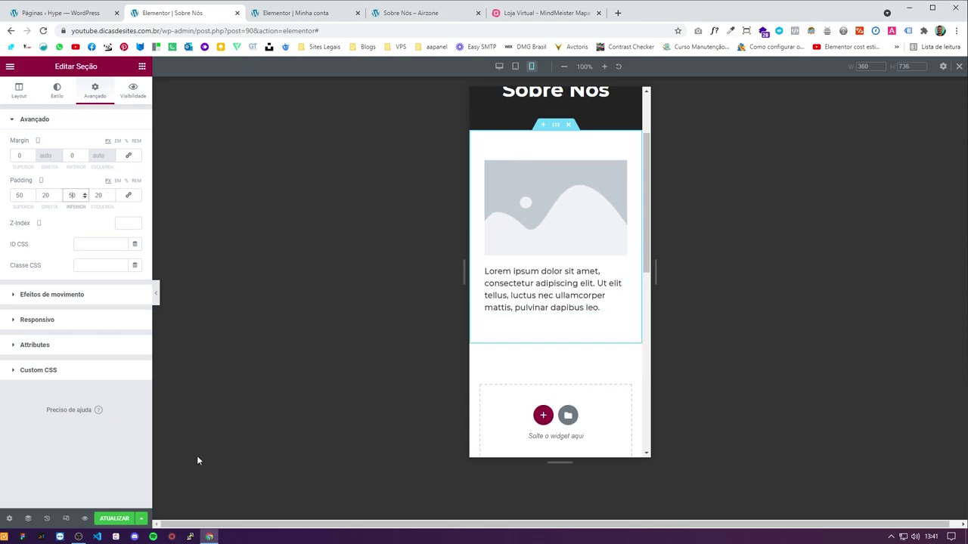
{"action": "left_click", "coordinate": [115, 518]}
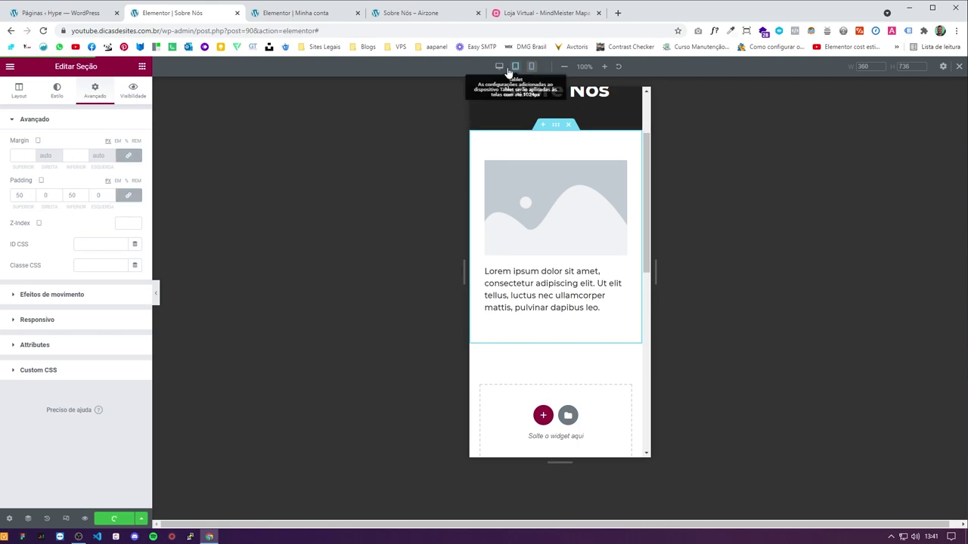
Step: Review the Sobre Nós page in the desktop layout without the editing panel, and compare it with the Airzone reference and the Minha conta page
{"action": "left_click", "coordinate": [515, 66]}
{"action": "left_click", "coordinate": [499, 65]}
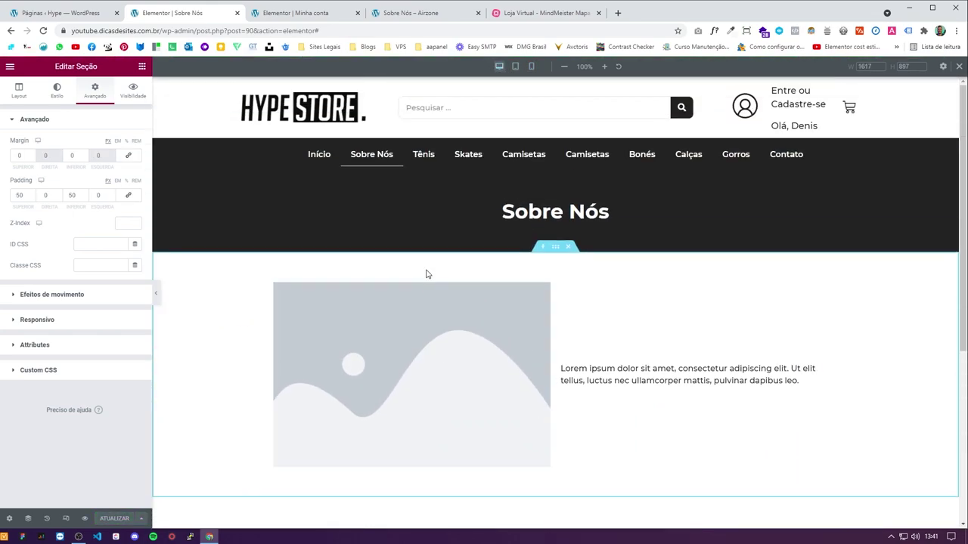
{"action": "left_click", "coordinate": [155, 294]}
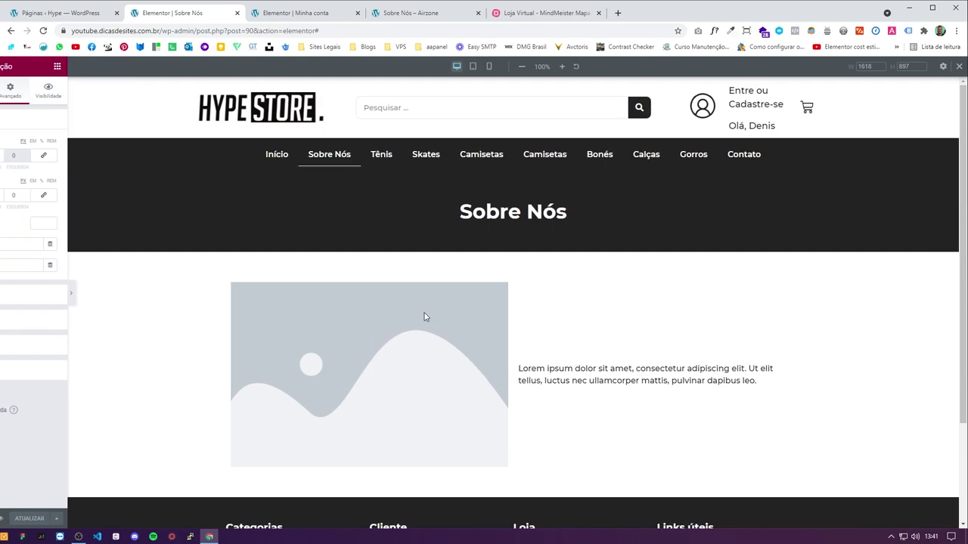
{"action": "scroll", "coordinate": [431, 335], "scroll_direction": "down", "scroll_amount": 3}
{"action": "scroll", "coordinate": [388, 332], "scroll_direction": "up", "scroll_amount": 3}
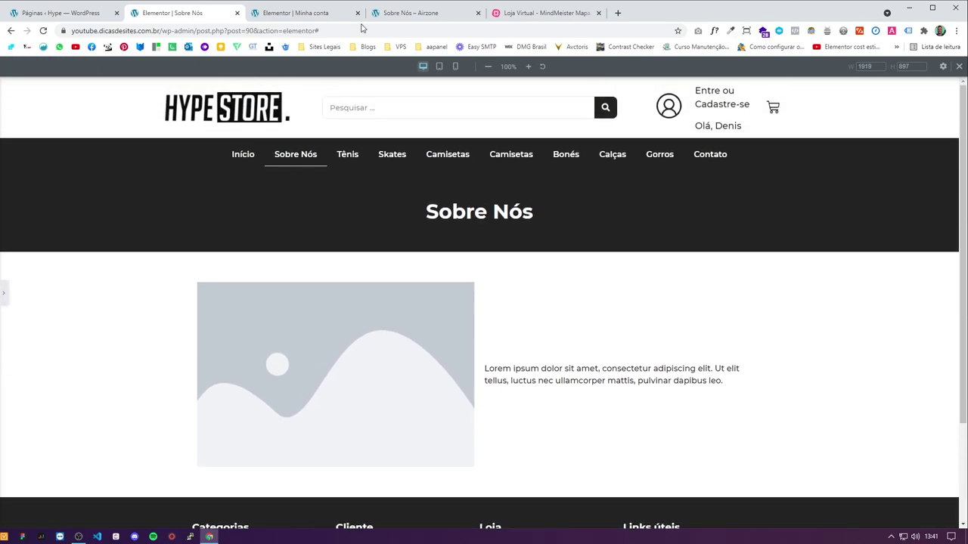
{"action": "left_click", "coordinate": [410, 13]}
{"action": "left_click", "coordinate": [296, 12]}
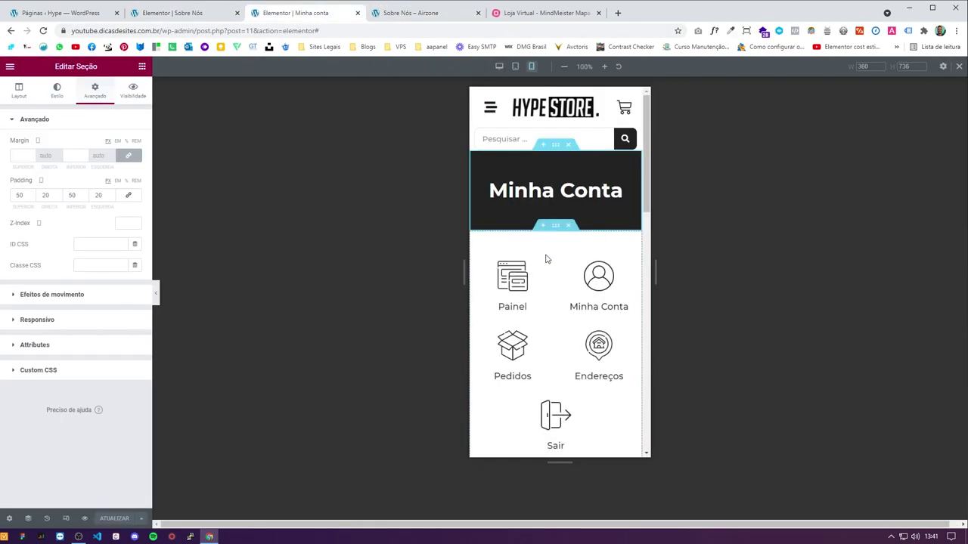
{"action": "left_click", "coordinate": [411, 13]}
{"action": "scroll", "coordinate": [484, 302], "scroll_direction": "down", "scroll_amount": 2}
{"action": "left_click", "coordinate": [318, 16]}
{"action": "scroll", "coordinate": [525, 280], "scroll_direction": "down", "scroll_amount": 3}
{"action": "scroll", "coordinate": [525, 281], "scroll_direction": "up", "scroll_amount": 3}
Step: Switch to the MindMeister mind map and mark the Sobre Nós topic in the Design branch with the green check icon
{"action": "left_click", "coordinate": [539, 13]}
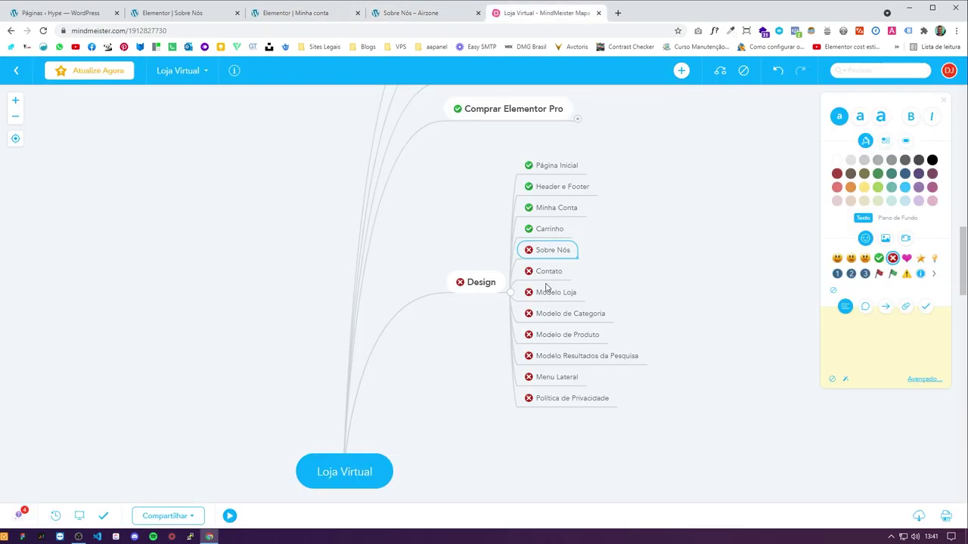
{"action": "left_click", "coordinate": [879, 259]}
{"action": "left_click", "coordinate": [571, 398]}
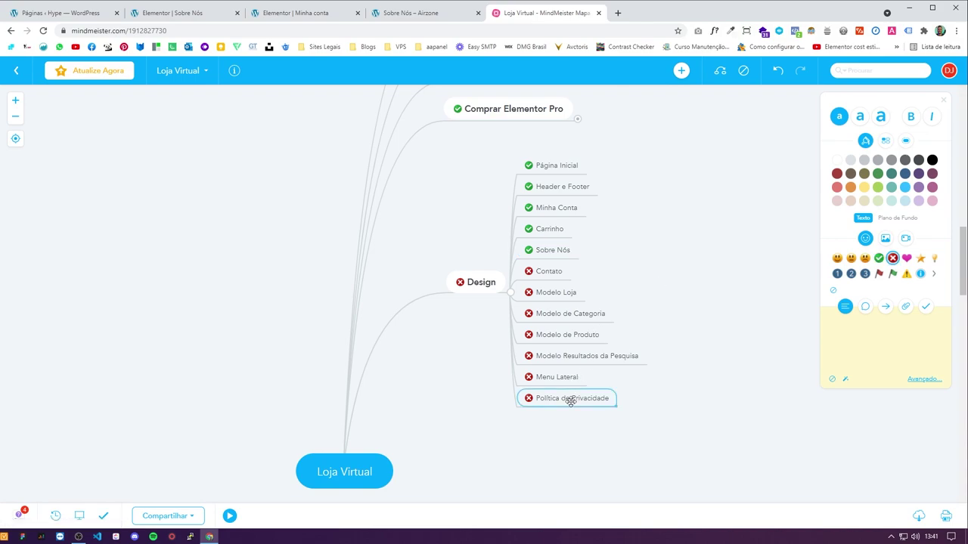
Step: Check the WordPress page list and expand the mind map's Configurações básicas branch to review the pages under Criar Páginas
{"action": "left_click", "coordinate": [74, 15]}
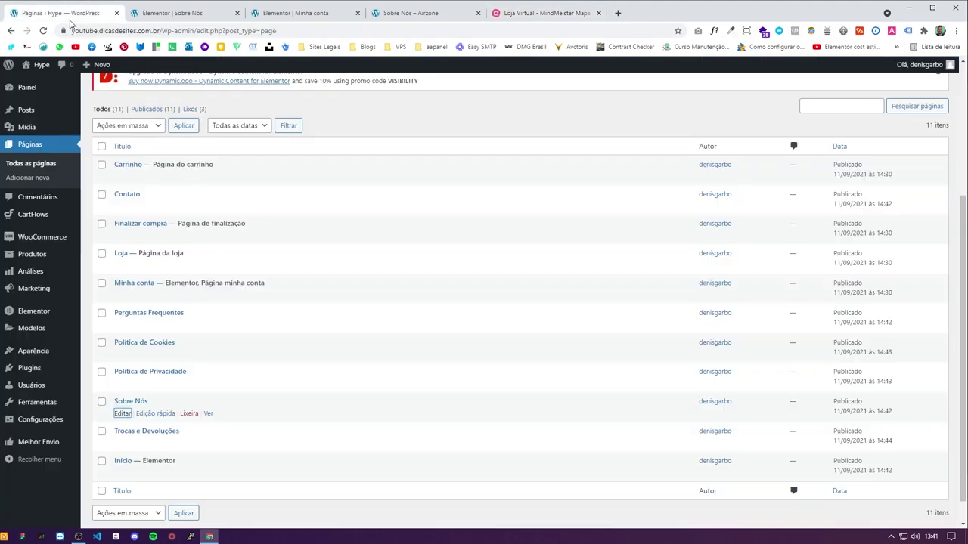
{"action": "left_click", "coordinate": [408, 12]}
{"action": "left_click", "coordinate": [541, 13]}
{"action": "scroll", "coordinate": [691, 287], "scroll_direction": "up", "scroll_amount": 4}
{"action": "scroll", "coordinate": [612, 303], "scroll_direction": "down", "scroll_amount": 2}
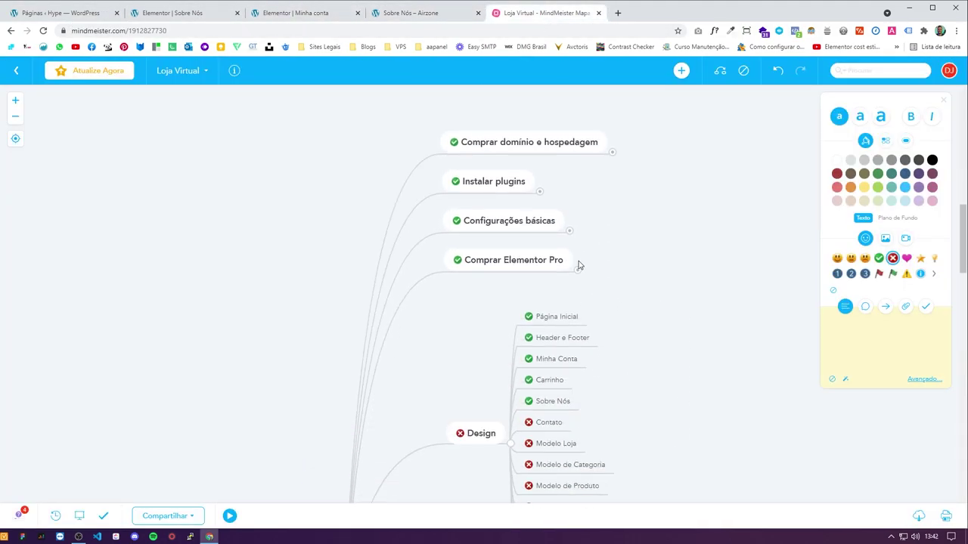
{"action": "left_click", "coordinate": [568, 228]}
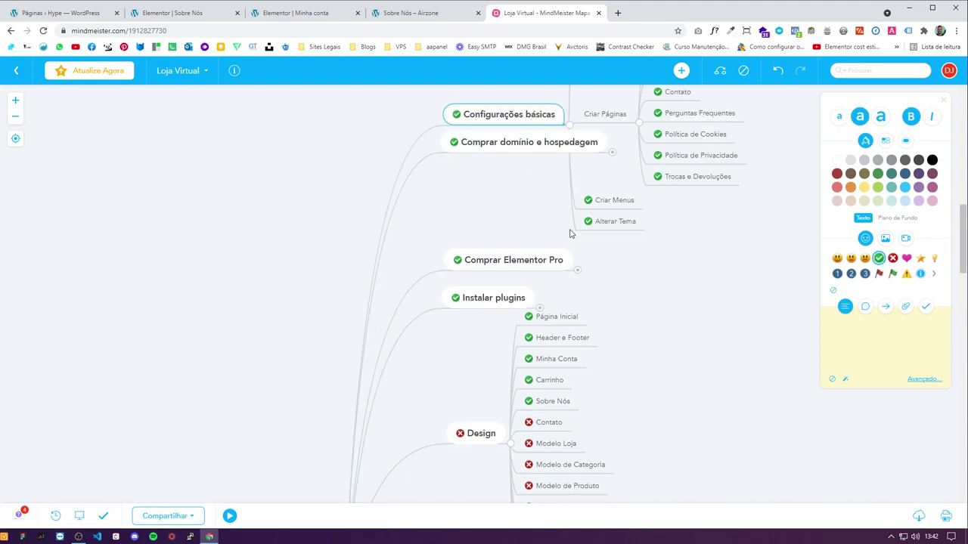
{"action": "scroll", "coordinate": [745, 256], "scroll_direction": "up", "scroll_amount": 2}
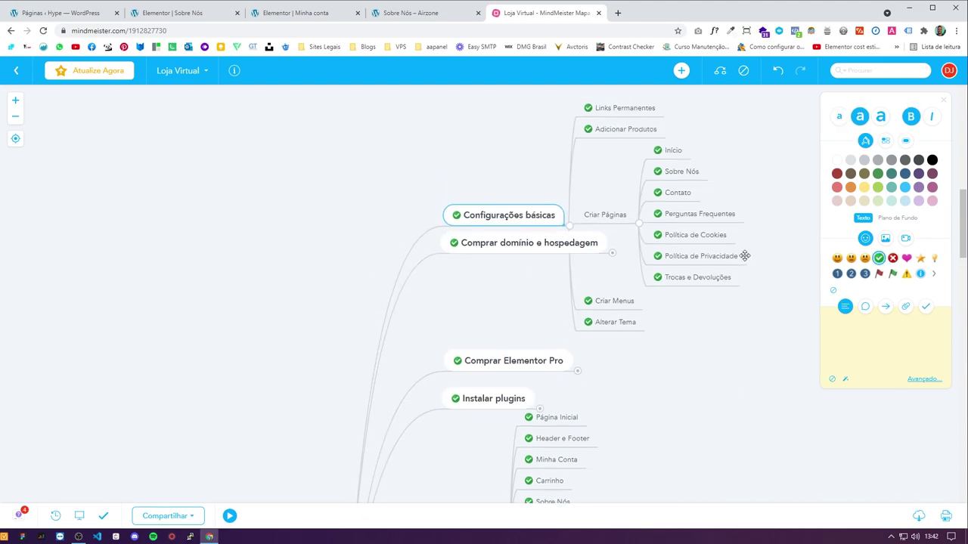
{"action": "left_click", "coordinate": [689, 215]}
{"action": "left_click", "coordinate": [692, 235]}
{"action": "left_click", "coordinate": [692, 256]}
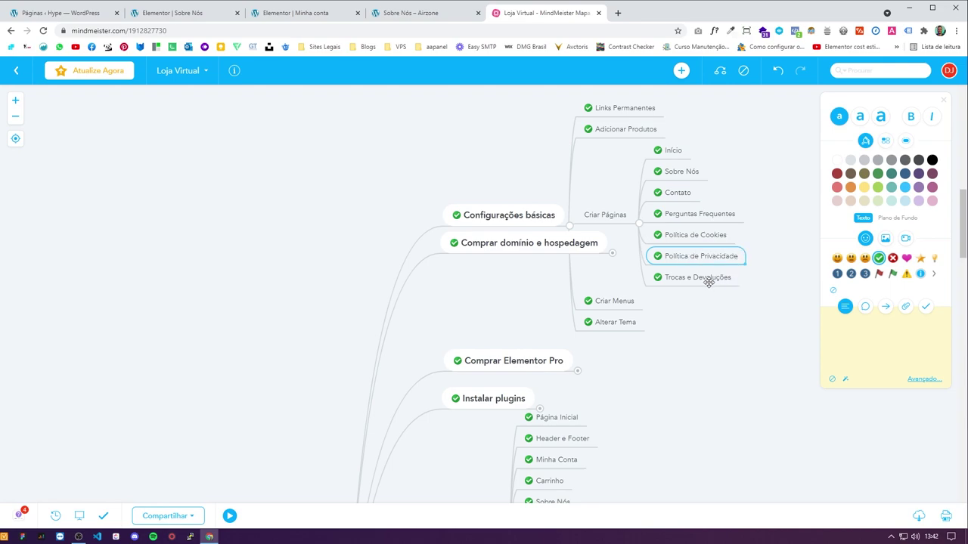
{"action": "left_click", "coordinate": [696, 214]}
{"action": "left_click", "coordinate": [699, 273]}
{"action": "scroll", "coordinate": [721, 318], "scroll_direction": "down", "scroll_amount": 4}
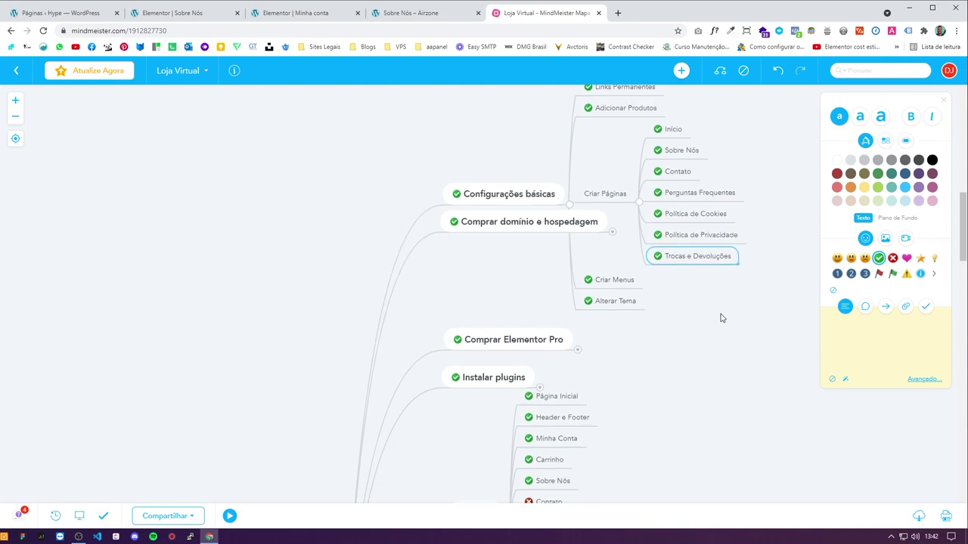
Step: Add a "Política de Cookies" topic after Política de Privacidade in the Design branch and mark it with the red X icon
{"action": "left_click", "coordinate": [576, 450]}
{"action": "key", "text": "Return"}
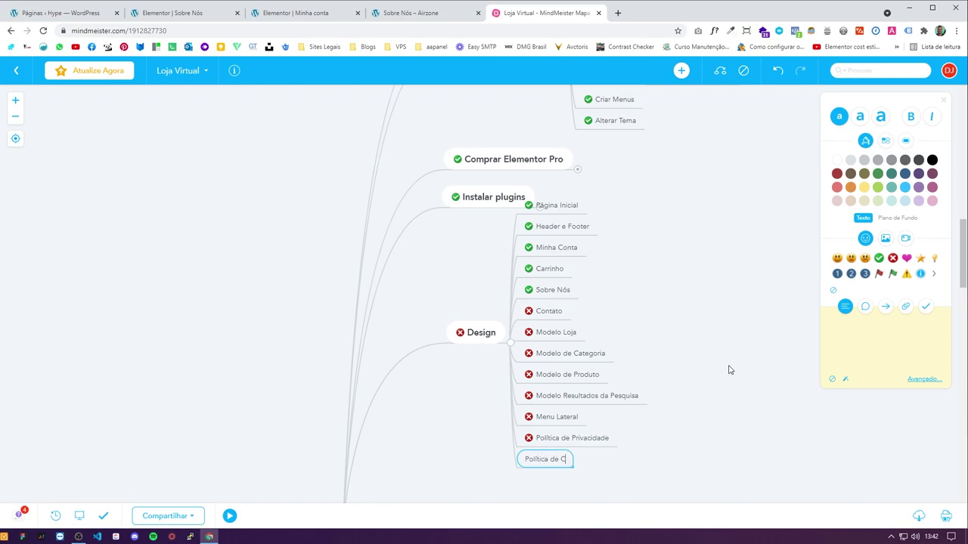
{"action": "type", "text": "Política de Cookies"}
{"action": "key", "text": "Return"}
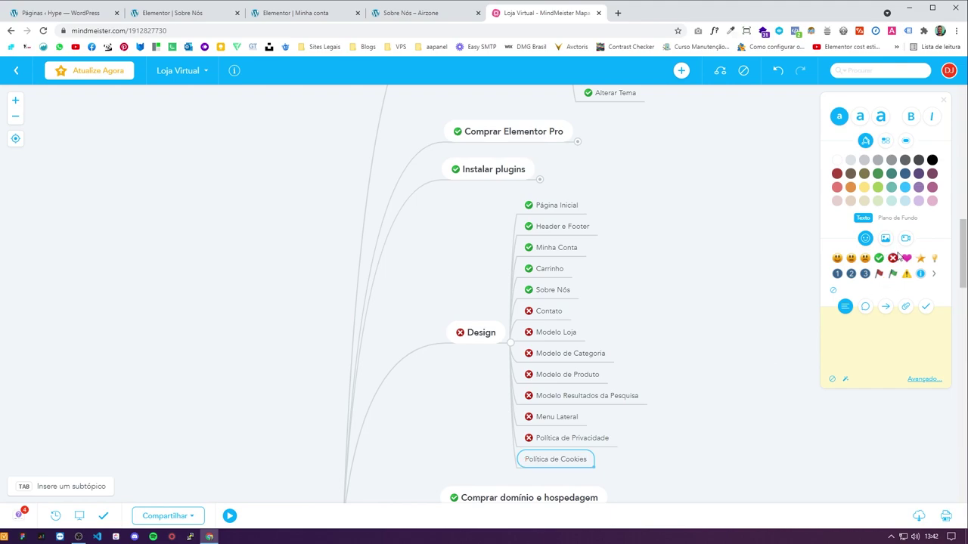
Step: Copy the "Trocas e Devoluções" text from Criar Páginas into a new topic after Política de Cookies and mark it with the red X icon
{"action": "scroll", "coordinate": [666, 373], "scroll_direction": "up", "scroll_amount": 5}
{"action": "scroll", "coordinate": [692, 298], "scroll_direction": "down", "scroll_amount": 5}
{"action": "scroll", "coordinate": [706, 229], "scroll_direction": "up", "scroll_amount": 3}
{"action": "double_click", "coordinate": [693, 179]}
{"action": "key", "text": "ctrl+c"}
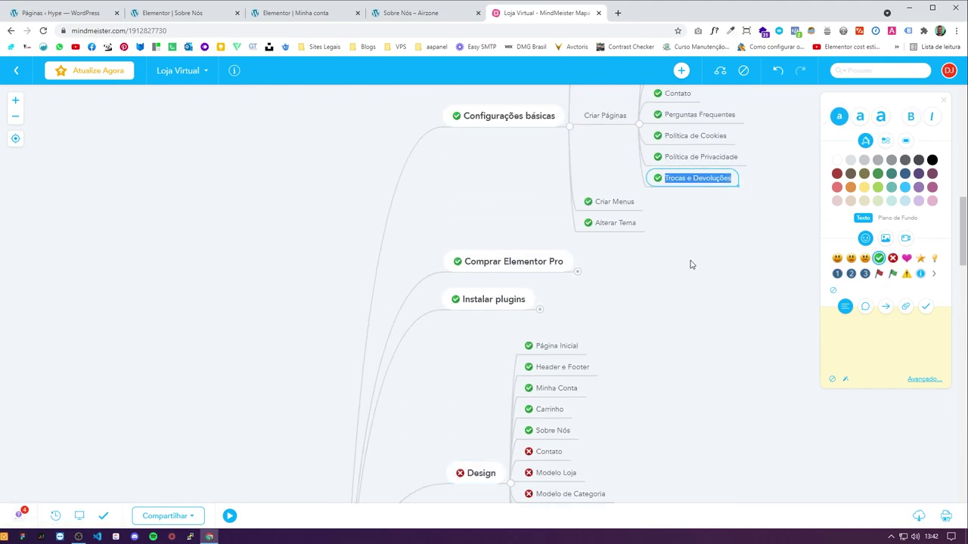
{"action": "scroll", "coordinate": [618, 426], "scroll_direction": "down", "scroll_amount": 3}
{"action": "left_click", "coordinate": [565, 449]}
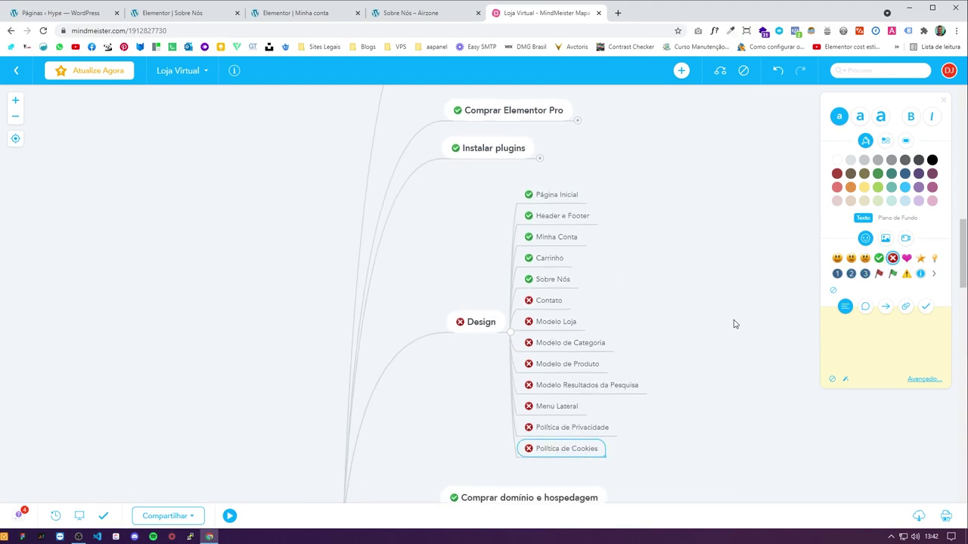
{"action": "key", "text": "Return"}
{"action": "key", "text": "ctrl+v"}
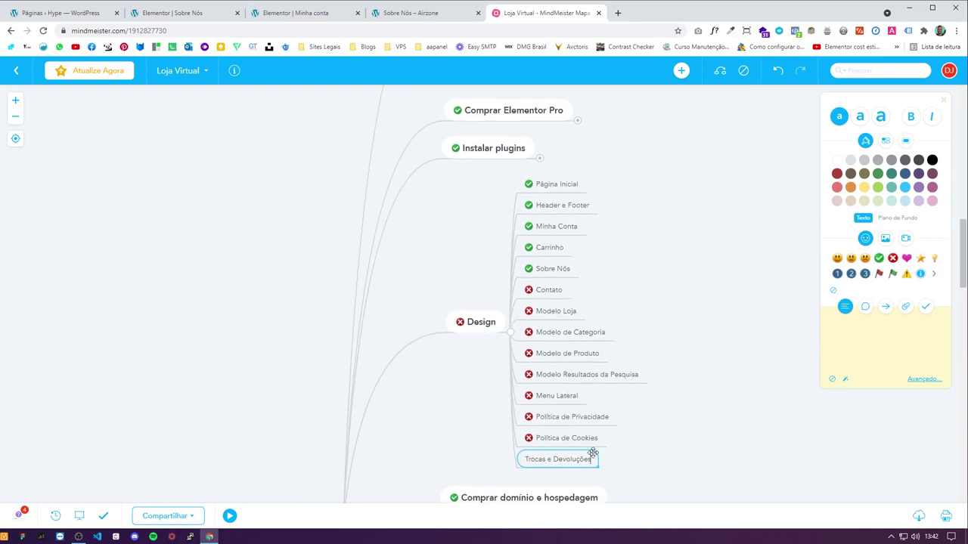
{"action": "left_click", "coordinate": [879, 258]}
{"action": "left_click", "coordinate": [892, 258]}
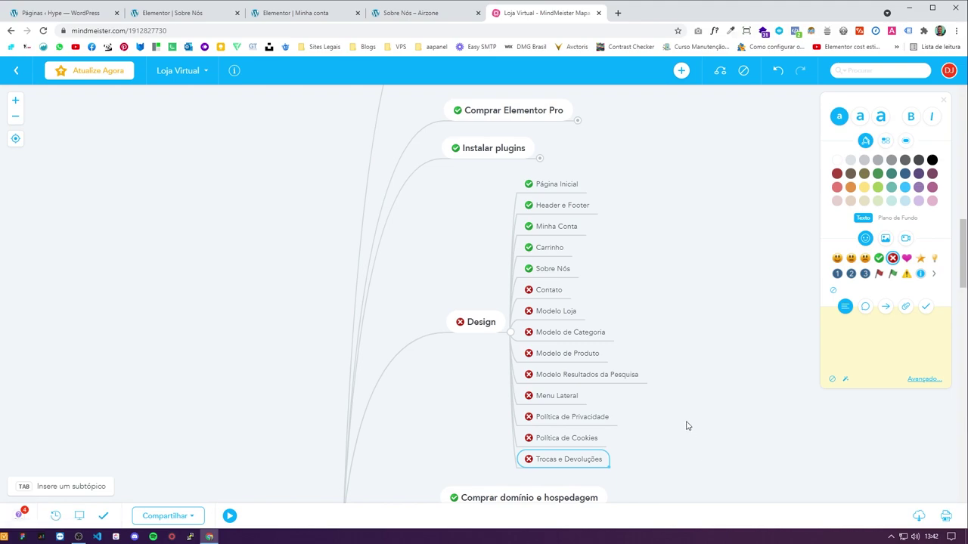
{"action": "left_click", "coordinate": [558, 440]}
{"action": "left_click", "coordinate": [559, 456]}
{"action": "left_click", "coordinate": [564, 439]}
{"action": "left_click", "coordinate": [568, 417]}
{"action": "left_click", "coordinate": [541, 277]}
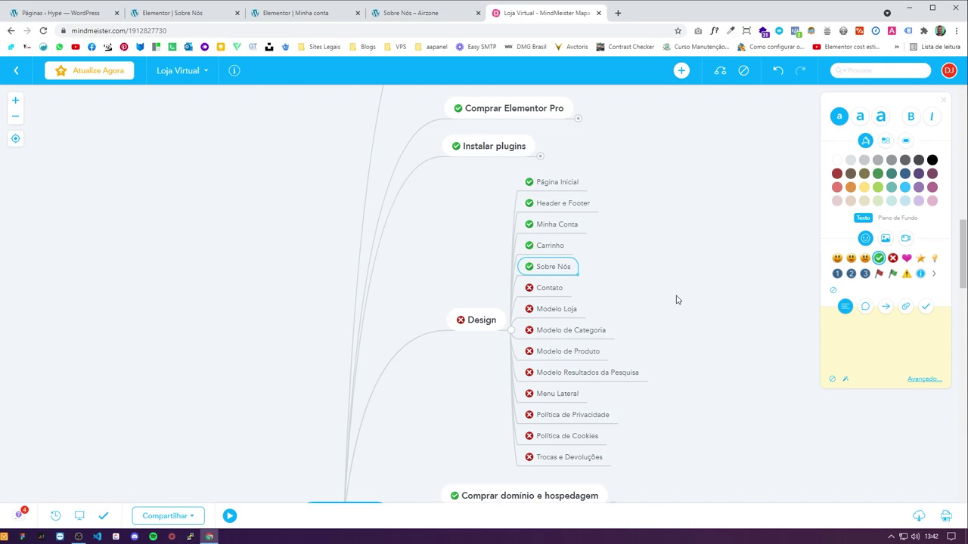
Step: Move the Política de Privacidade, Trocas e Devoluções and Política de Cookies topics to between Sobre Nós and Contato in the Design branch
{"action": "left_click_drag", "start_coordinate": [542, 421], "coordinate": [556, 295]}
{"action": "left_click_drag", "start_coordinate": [543, 458], "coordinate": [535, 282]}
{"action": "left_click_drag", "start_coordinate": [593, 434], "coordinate": [567, 295]}
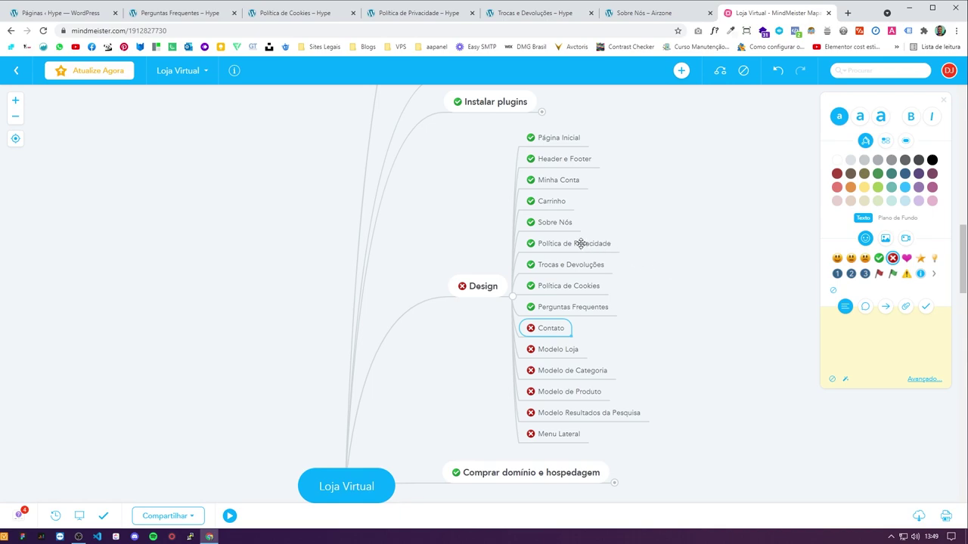
Step: Review the completed topics in the Design branch against the Política de Cookies, Política de Privacidade and Trocas e Devoluções page previews
{"action": "left_click", "coordinate": [580, 243]}
{"action": "left_click", "coordinate": [586, 264]}
{"action": "left_click", "coordinate": [587, 284]}
{"action": "left_click", "coordinate": [592, 305]}
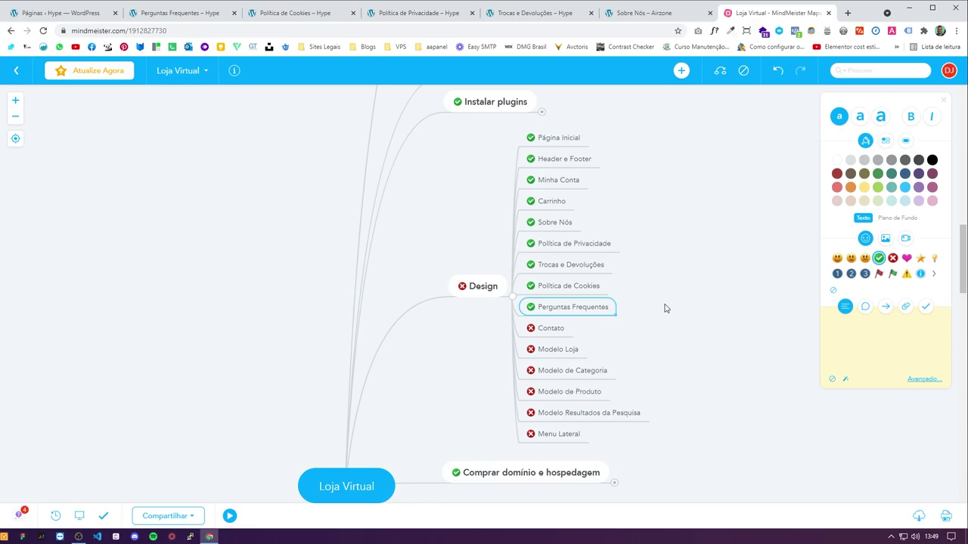
{"action": "left_click", "coordinate": [264, 17]}
{"action": "scroll", "coordinate": [320, 214], "scroll_direction": "down", "scroll_amount": 6}
{"action": "scroll", "coordinate": [411, 227], "scroll_direction": "up", "scroll_amount": 4}
{"action": "scroll", "coordinate": [390, 268], "scroll_direction": "down", "scroll_amount": 7}
{"action": "scroll", "coordinate": [390, 268], "scroll_direction": "up", "scroll_amount": 10}
{"action": "left_click", "coordinate": [418, 13]}
{"action": "scroll", "coordinate": [468, 303], "scroll_direction": "down", "scroll_amount": 8}
{"action": "scroll", "coordinate": [469, 303], "scroll_direction": "up", "scroll_amount": 10}
{"action": "left_click", "coordinate": [505, 13]}
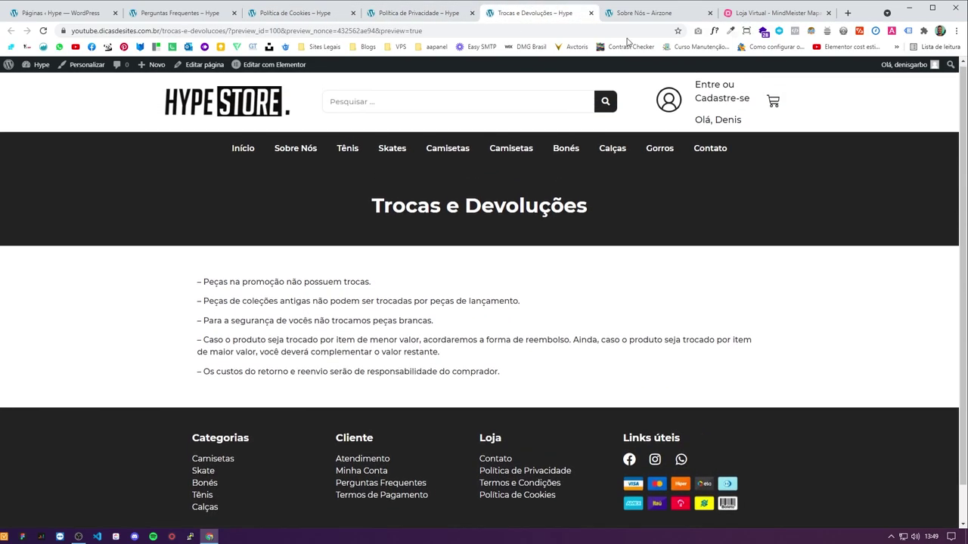
Step: Check the Perguntas Frequentes page preview by expanding and collapsing each of its three questions
{"action": "left_click", "coordinate": [180, 13]}
{"action": "left_click", "coordinate": [371, 290]}
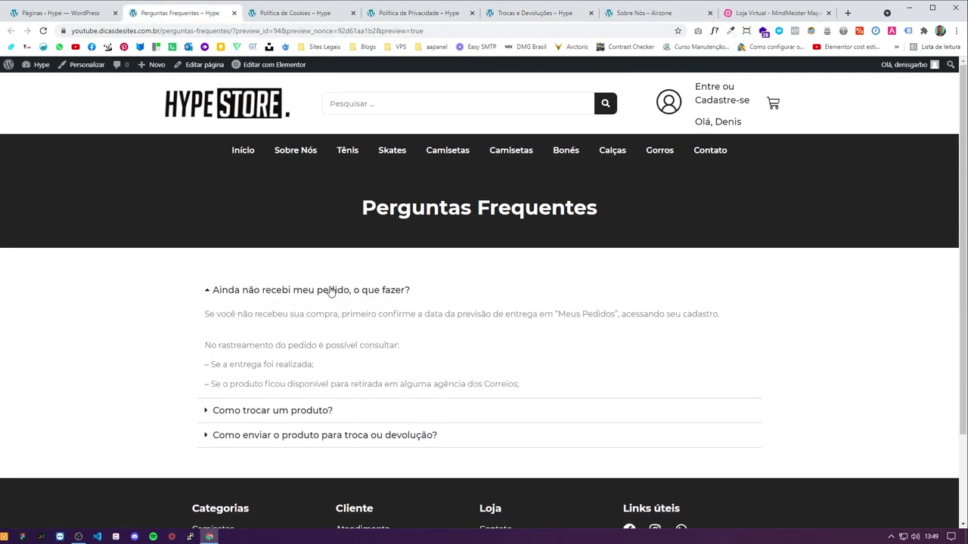
{"action": "left_click", "coordinate": [270, 339]}
{"action": "left_click", "coordinate": [268, 340]}
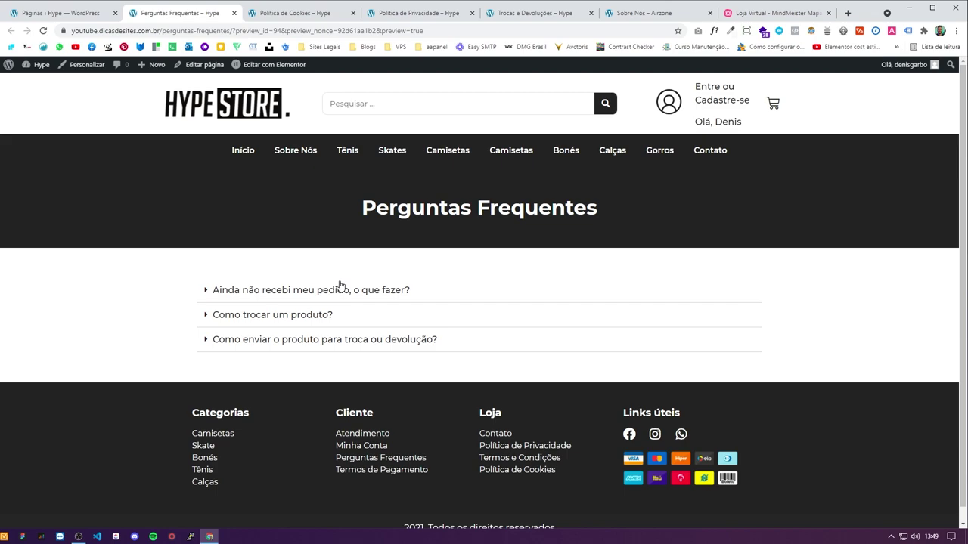
{"action": "left_click", "coordinate": [346, 292]}
{"action": "left_click", "coordinate": [249, 290]}
{"action": "left_click", "coordinate": [291, 316]}
{"action": "left_click", "coordinate": [292, 318]}
{"action": "left_click", "coordinate": [298, 340]}
{"action": "left_click", "coordinate": [320, 339]}
Step: Close the browser previews of the Política de Cookies, Política de Privacidade and Trocas e Devoluções pages
{"action": "left_click", "coordinate": [308, 18]}
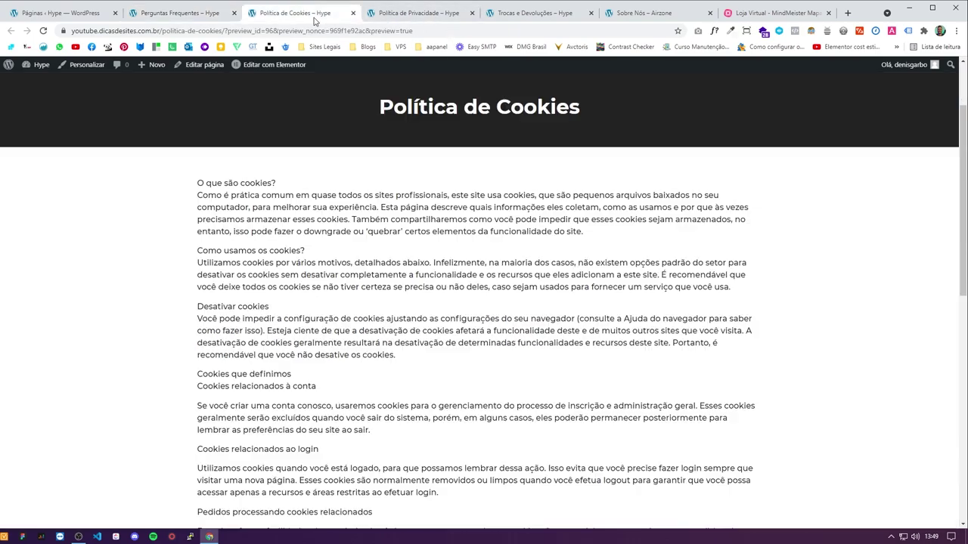
{"action": "left_click", "coordinate": [353, 13]}
{"action": "left_click", "coordinate": [352, 13]}
{"action": "left_click", "coordinate": [352, 13]}
{"action": "left_click", "coordinate": [216, 15]}
{"action": "left_click", "coordinate": [283, 15]}
{"action": "left_click", "coordinate": [200, 15]}
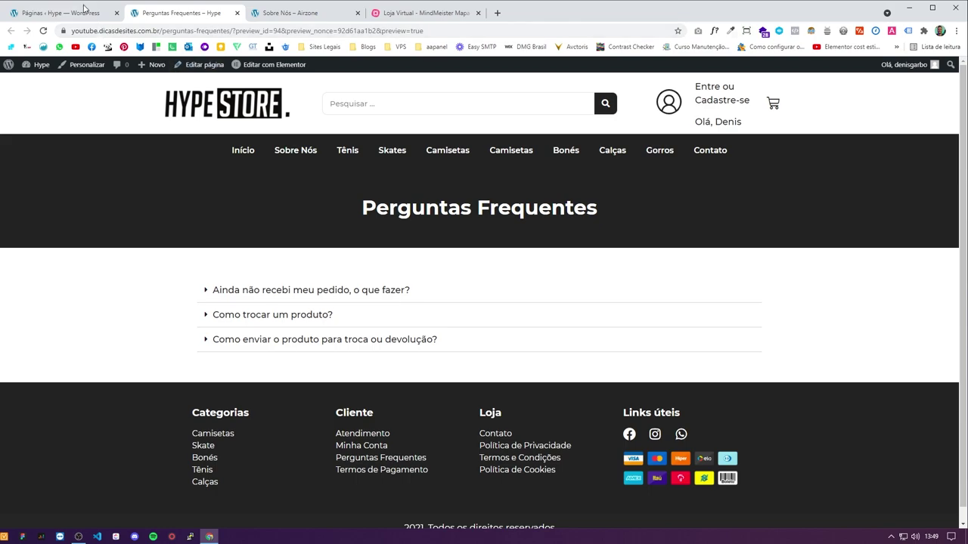
Step: Check the mind map's Design branch for the next pending page and select the Contato topic
{"action": "left_click", "coordinate": [420, 14]}
{"action": "scroll", "coordinate": [529, 249], "scroll_direction": "down", "scroll_amount": 2}
{"action": "scroll", "coordinate": [598, 279], "scroll_direction": "up", "scroll_amount": 3}
{"action": "left_click", "coordinate": [556, 328]}
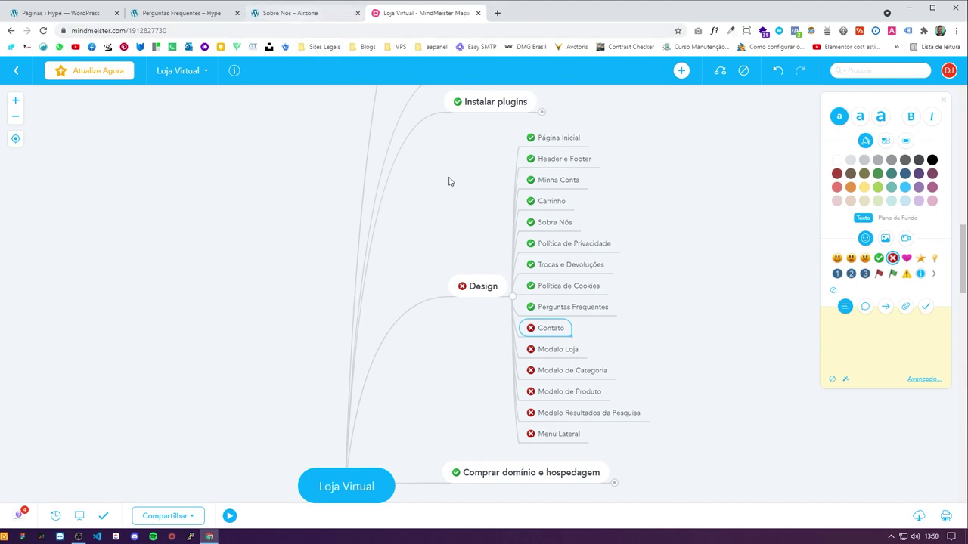
Step: Open the Perguntas Frequentes page in Elementor and open the Contato page for editing from the WordPress page list
{"action": "key", "text": "ctrl+2"}
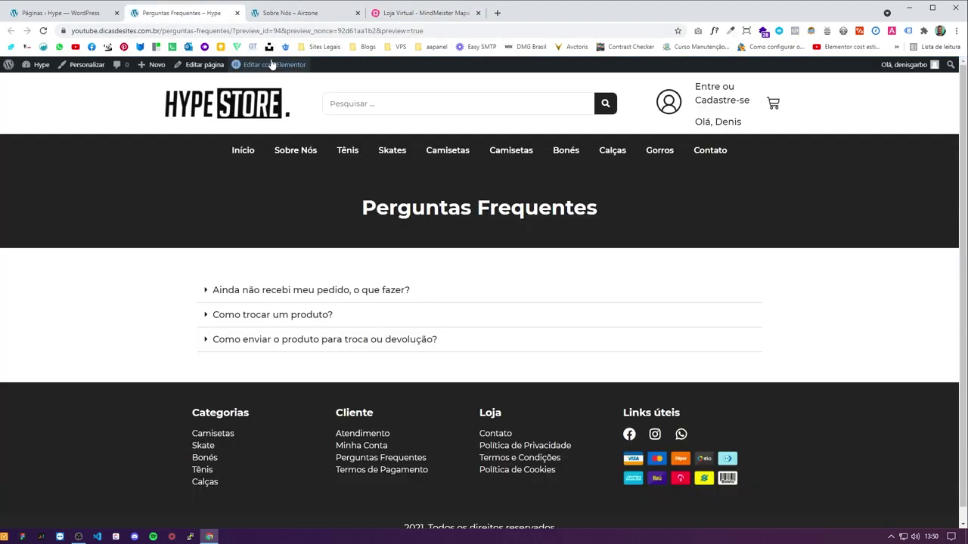
{"action": "key", "text": "ctrl+1"}
{"action": "scroll", "coordinate": [162, 348], "scroll_direction": "down", "scroll_amount": 2}
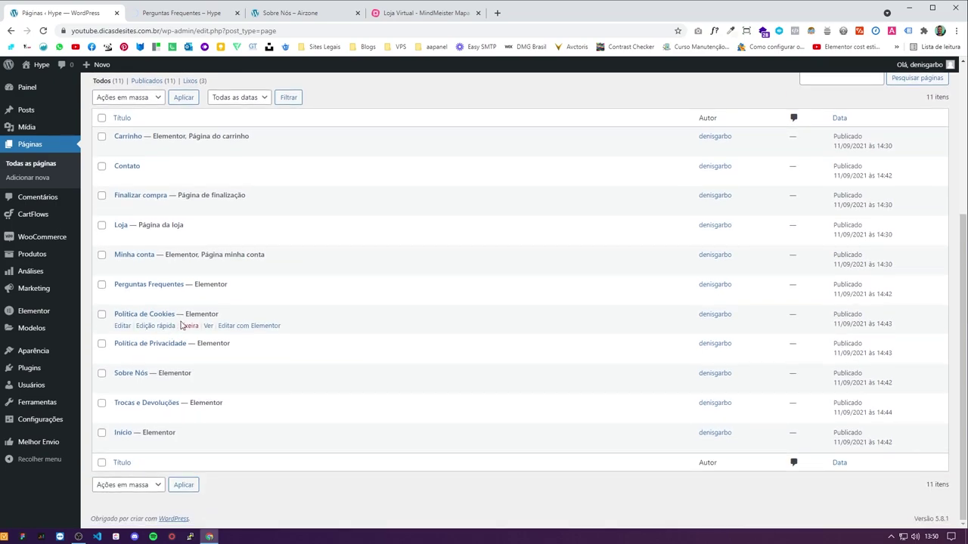
{"action": "scroll", "coordinate": [190, 344], "scroll_direction": "up", "scroll_amount": 1}
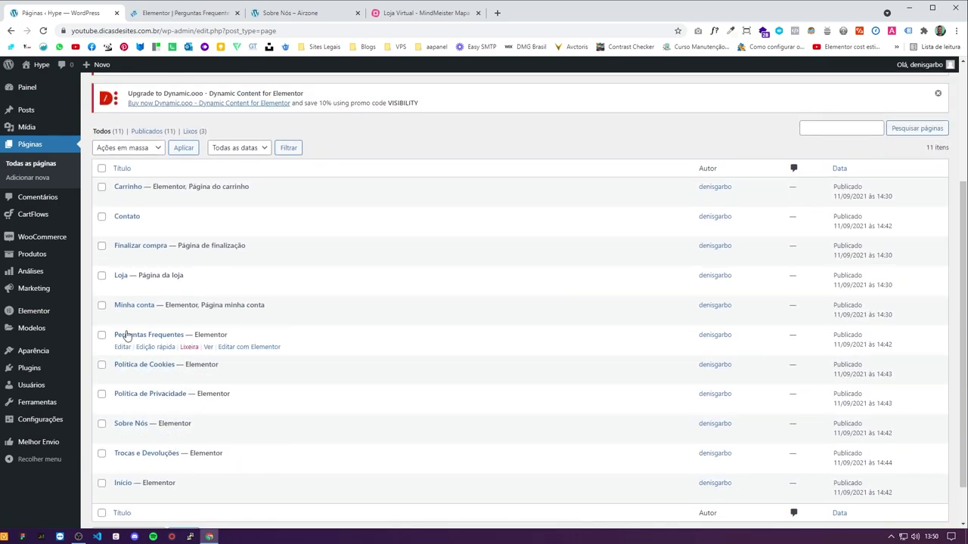
{"action": "middle_click", "coordinate": [123, 287]}
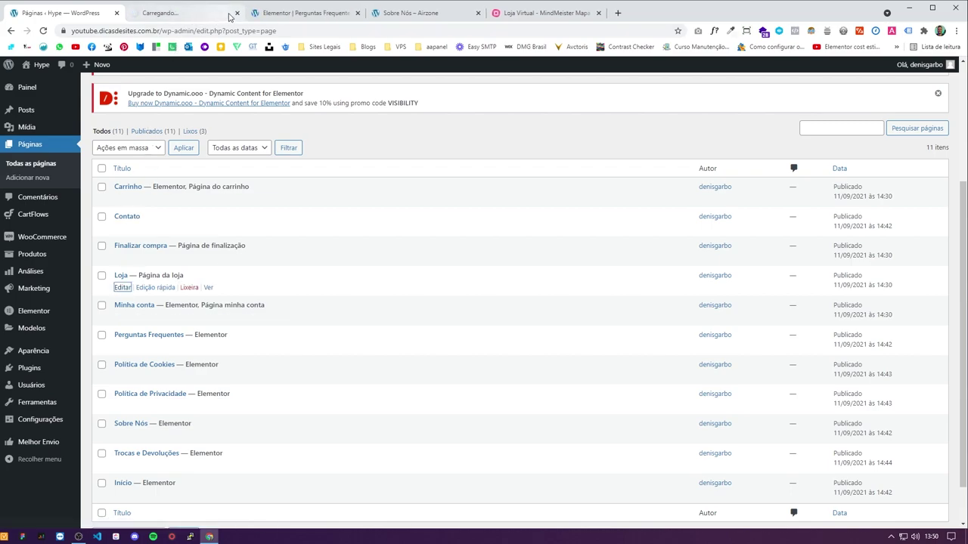
{"action": "middle_click", "coordinate": [123, 229]}
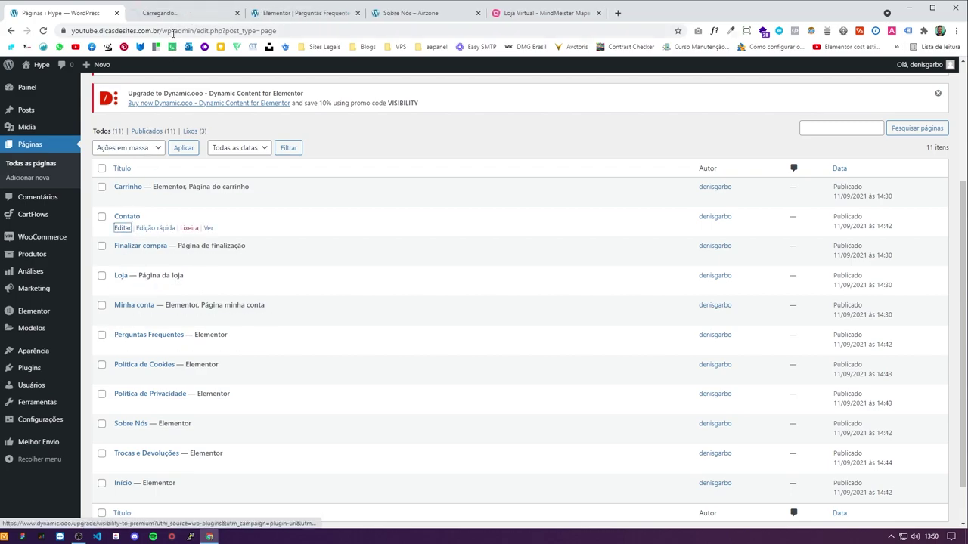
{"action": "left_click", "coordinate": [175, 23]}
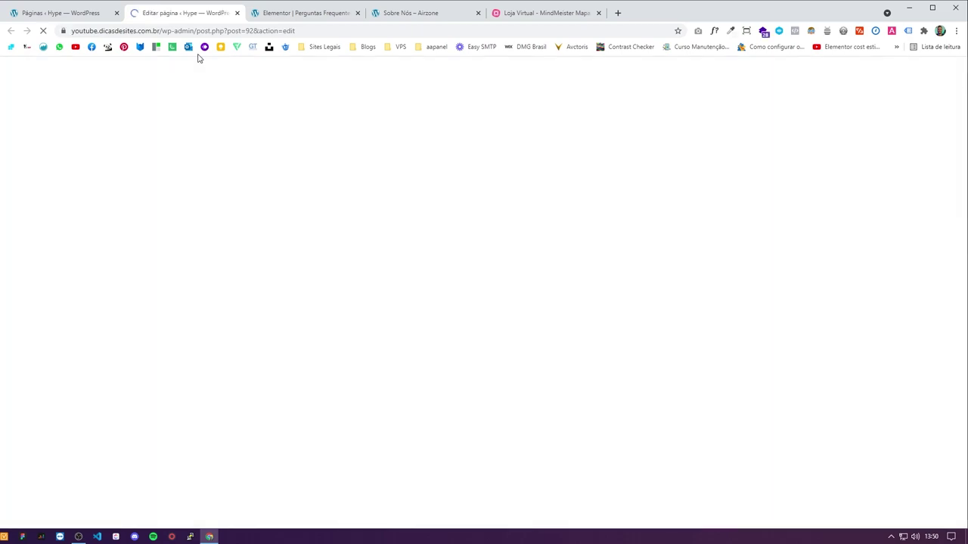
Step: Copy the dark heading section from the Perguntas Frequentes page and paste it into the Contato page in Elementor
{"action": "left_click", "coordinate": [309, 17]}
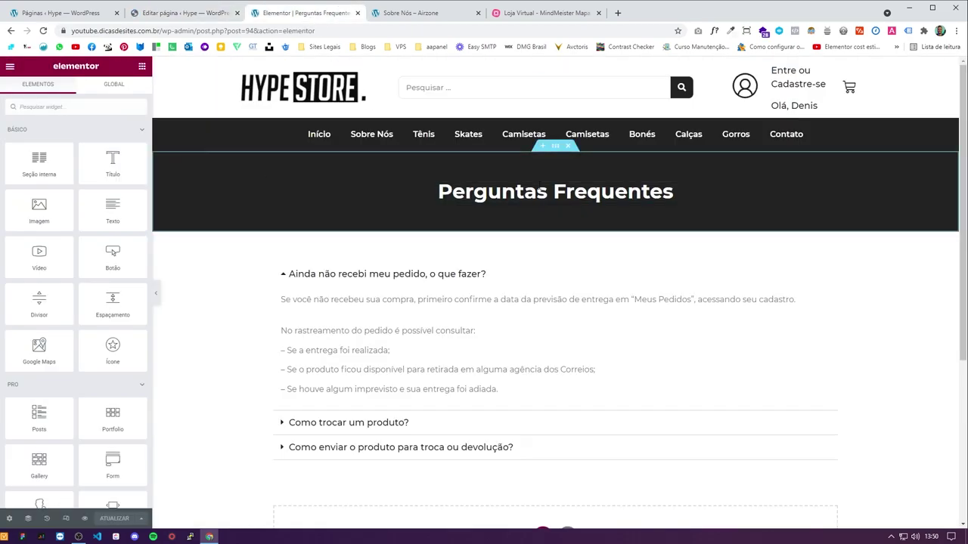
{"action": "right_click", "coordinate": [554, 151]}
{"action": "left_click", "coordinate": [566, 174]}
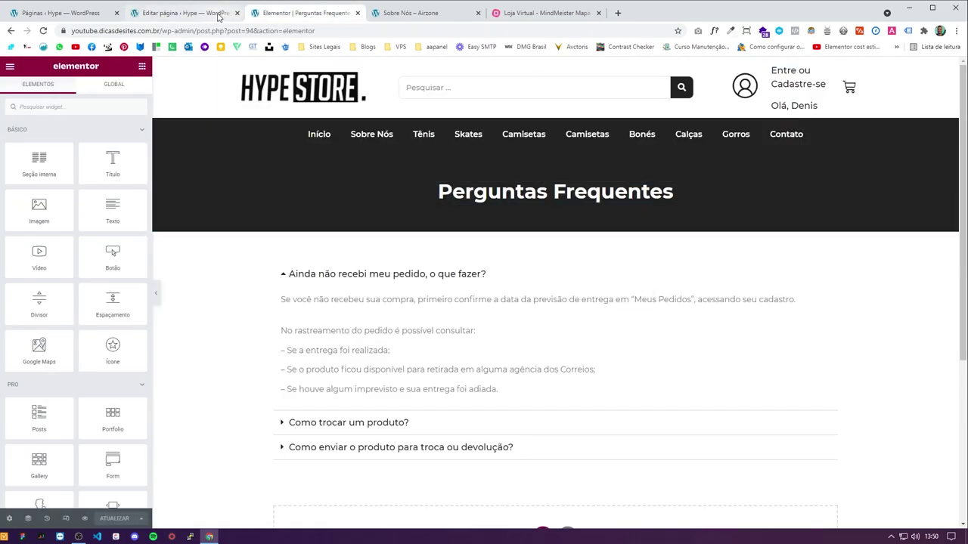
{"action": "left_click", "coordinate": [182, 13]}
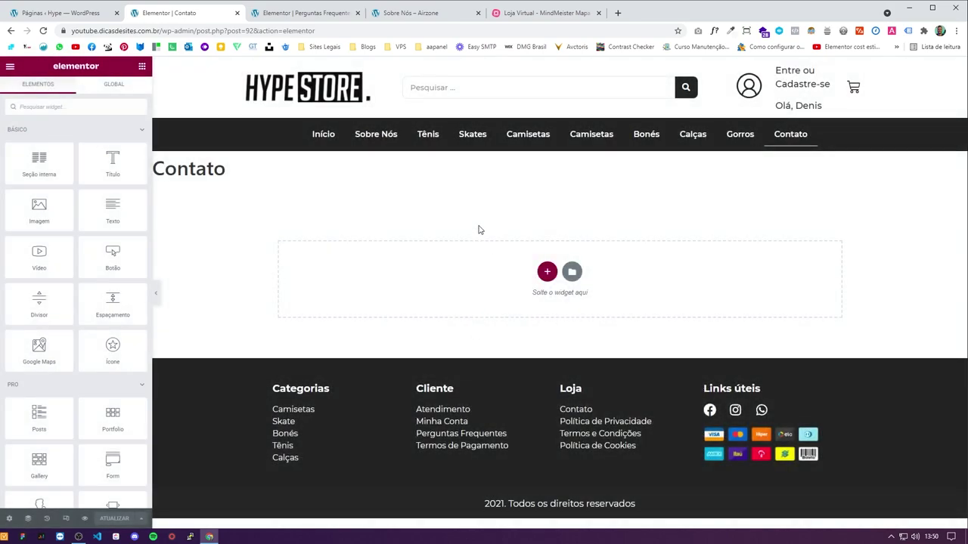
{"action": "right_click", "coordinate": [454, 261]}
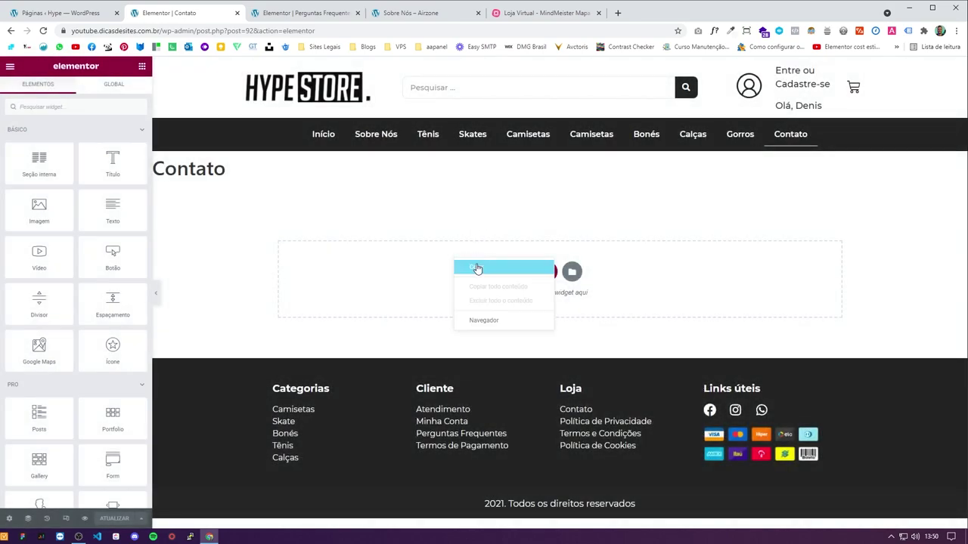
{"action": "left_click", "coordinate": [478, 268]}
Step: Hide the Contato page's default title and change the pasted section's heading text to "Contato"
{"action": "left_click", "coordinate": [9, 519]}
{"action": "left_click", "coordinate": [128, 270]}
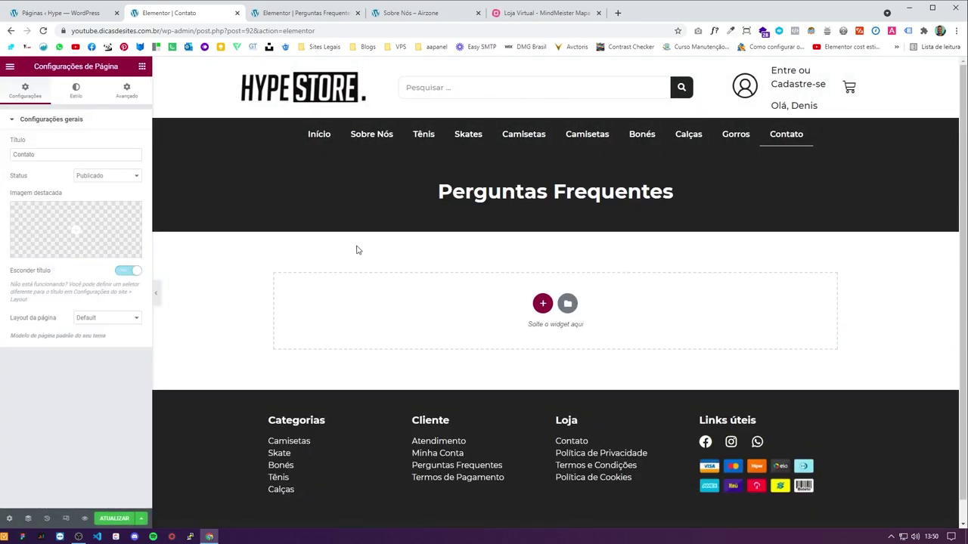
{"action": "triple_click", "coordinate": [555, 191]}
{"action": "type", "text": "Contato"}
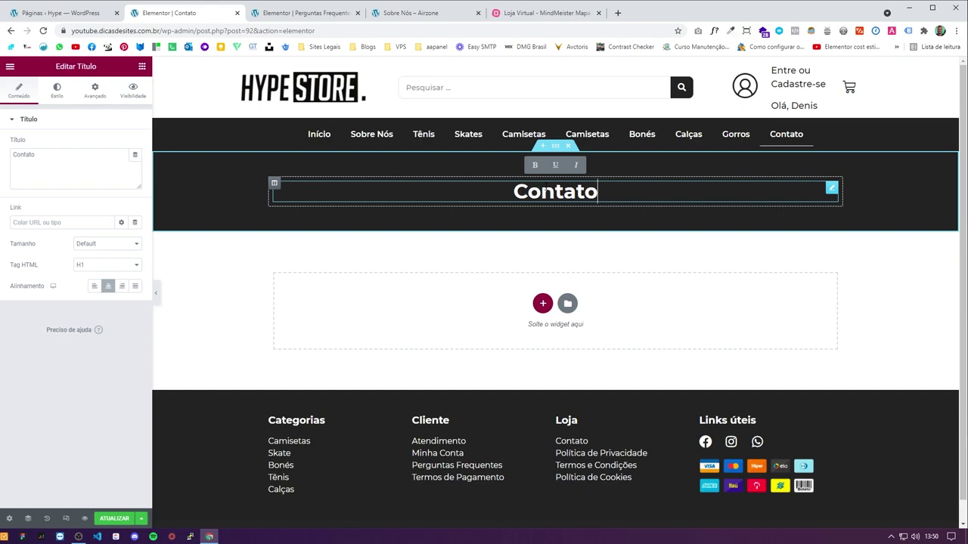
Step: Add a two-column section below the Contato heading and place a Form widget in its right column
{"action": "left_click", "coordinate": [141, 66]}
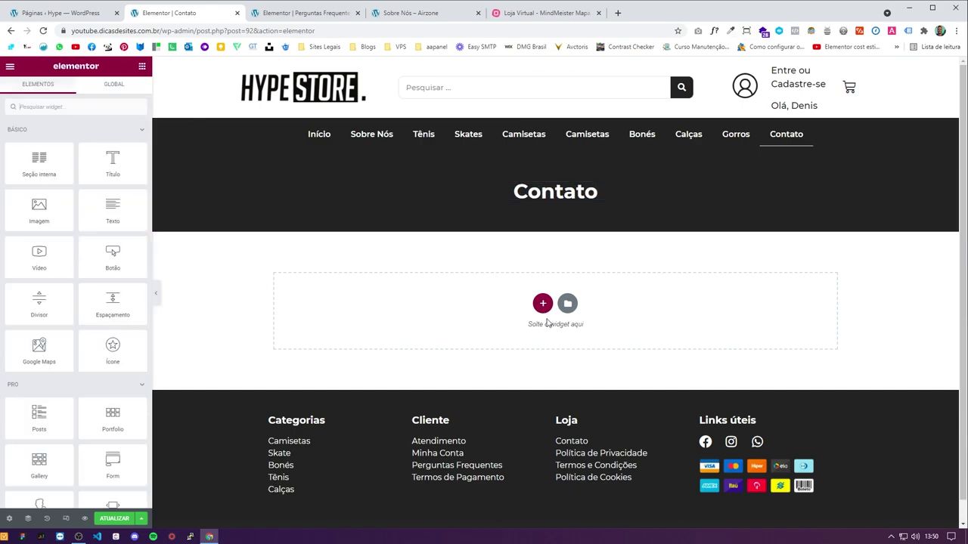
{"action": "left_click", "coordinate": [542, 303]}
{"action": "left_click", "coordinate": [478, 333]}
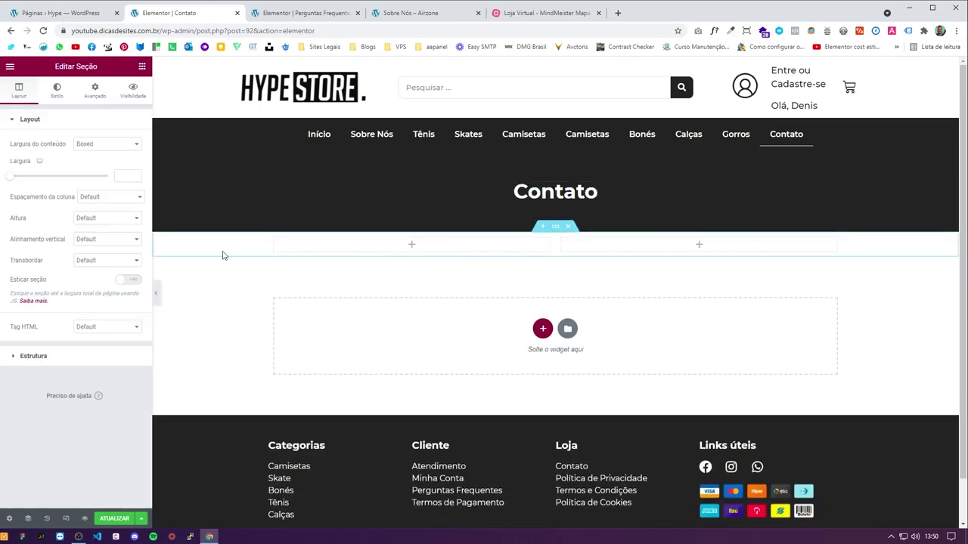
{"action": "left_click", "coordinate": [141, 67]}
{"action": "scroll", "coordinate": [122, 321], "scroll_direction": "down", "scroll_amount": 10}
{"action": "scroll", "coordinate": [121, 324], "scroll_direction": "up", "scroll_amount": 8}
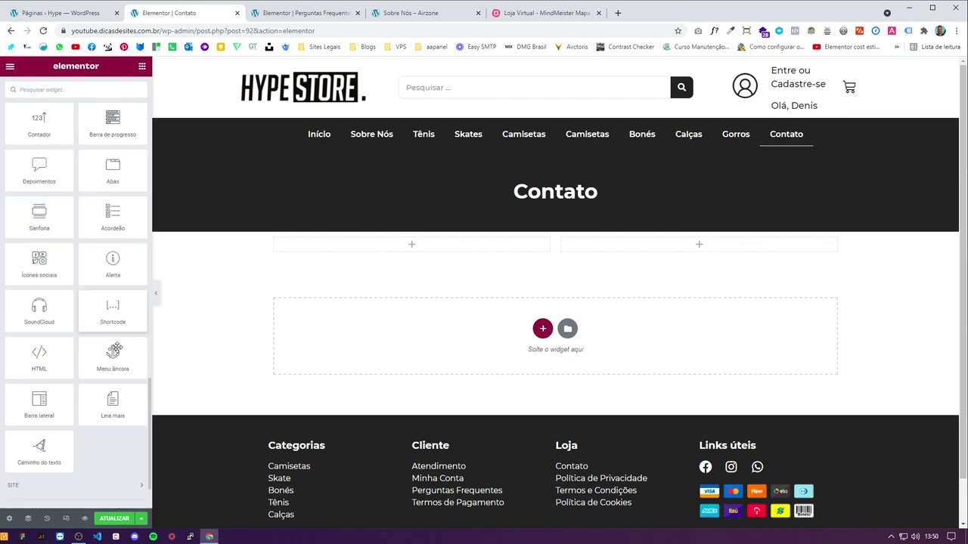
{"action": "scroll", "coordinate": [112, 297], "scroll_direction": "down", "scroll_amount": 10}
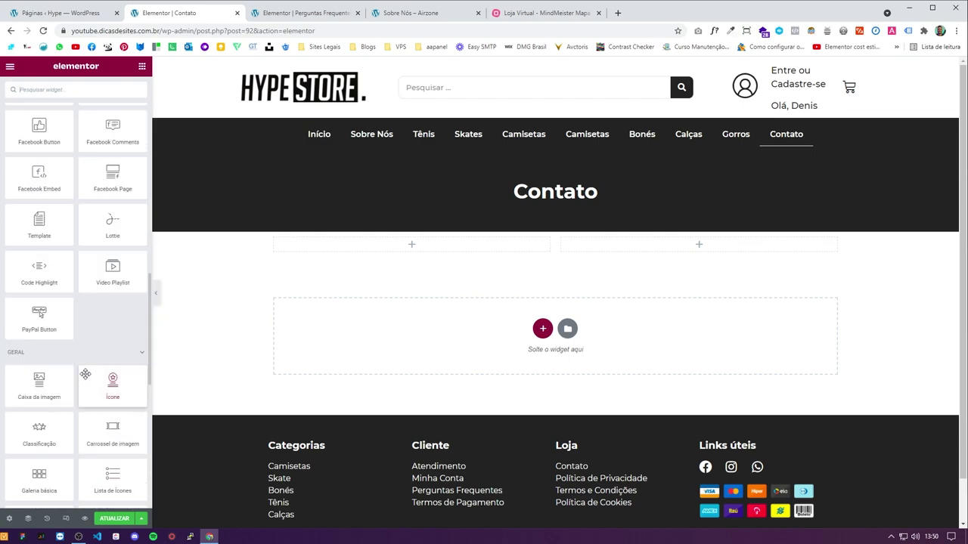
{"action": "scroll", "coordinate": [103, 392], "scroll_direction": "up", "scroll_amount": 5}
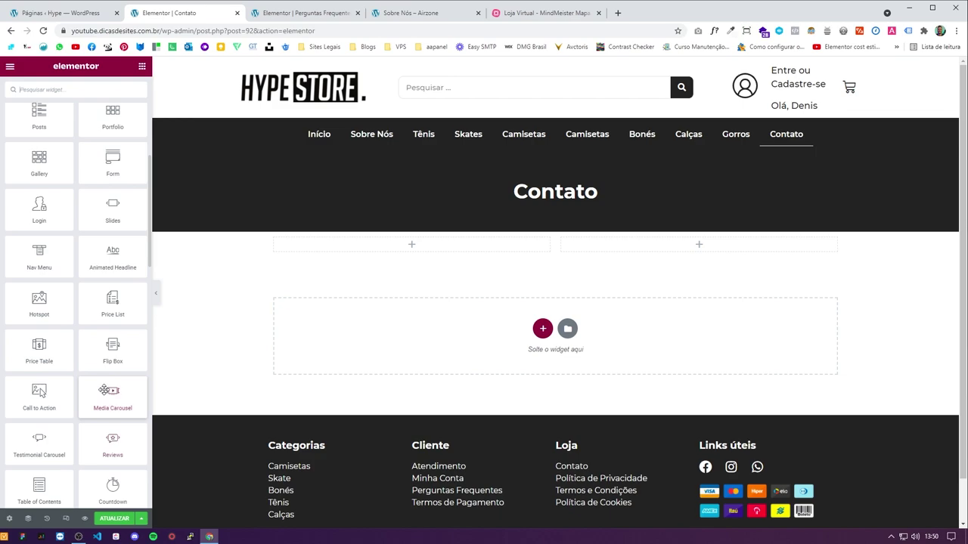
{"action": "left_click_drag", "start_coordinate": [108, 327], "coordinate": [614, 250]}
Step: Unlink the form section's padding values and set its top and bottom padding to 50 px
{"action": "left_click", "coordinate": [556, 231]}
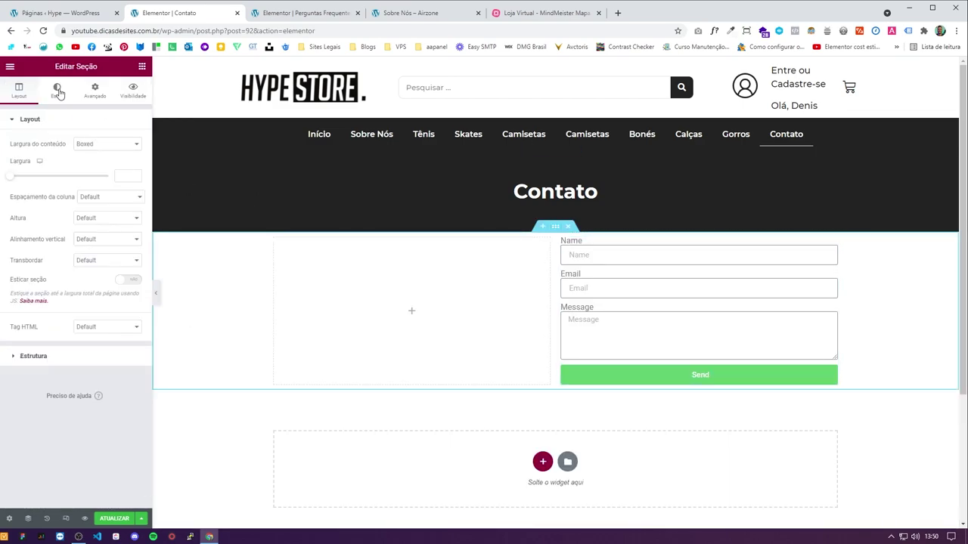
{"action": "left_click", "coordinate": [56, 91]}
{"action": "left_click", "coordinate": [97, 91]}
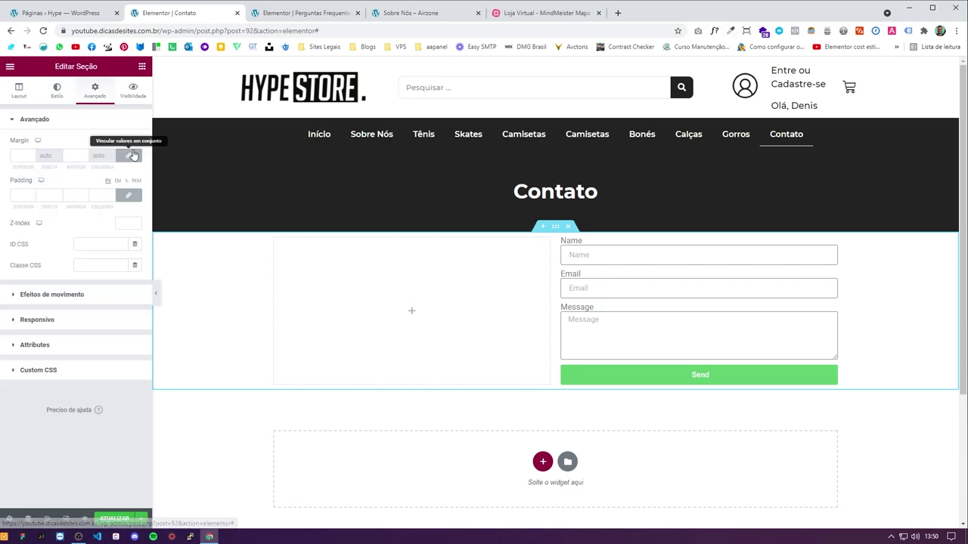
{"action": "left_click", "coordinate": [76, 195]}
{"action": "type", "text": "50"}
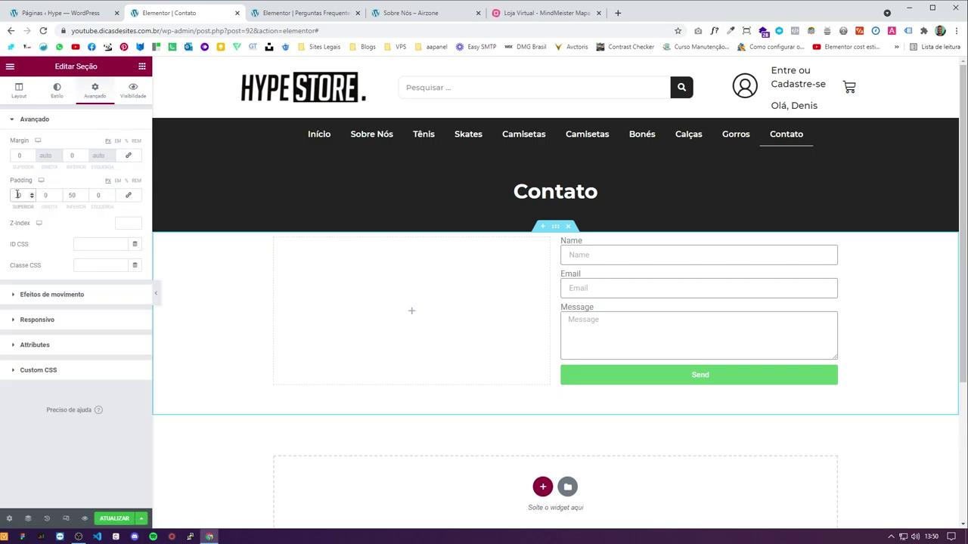
{"action": "left_click", "coordinate": [20, 195]}
{"action": "type", "text": "50"}
Step: Hide the contact form's labels and set the first field's label and placeholder to "Nome"
{"action": "left_click", "coordinate": [642, 303]}
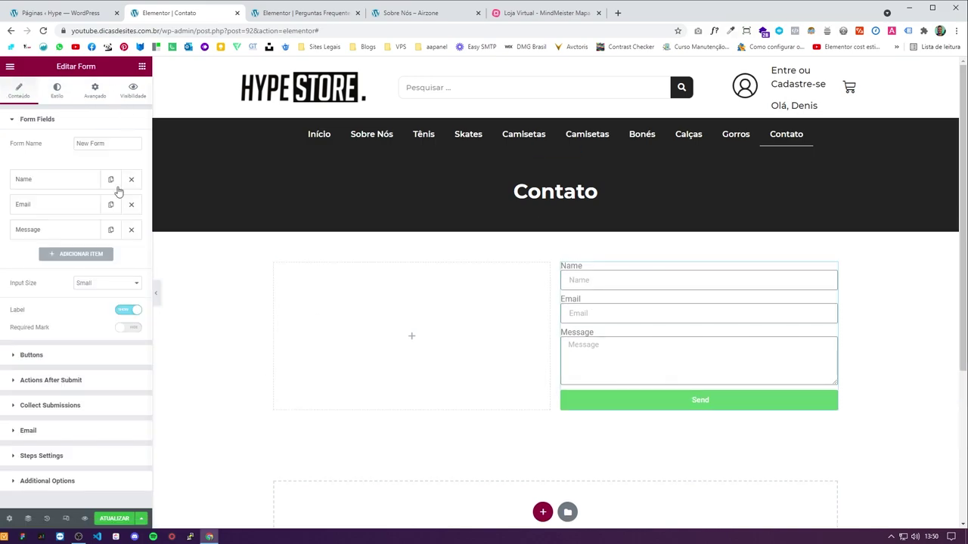
{"action": "left_click", "coordinate": [125, 310]}
{"action": "left_click", "coordinate": [54, 183]}
{"action": "left_click", "coordinate": [95, 240]}
{"action": "key", "text": "ctrl+a"}
{"action": "type", "text": "Nome"}
{"action": "key", "text": "Tab"}
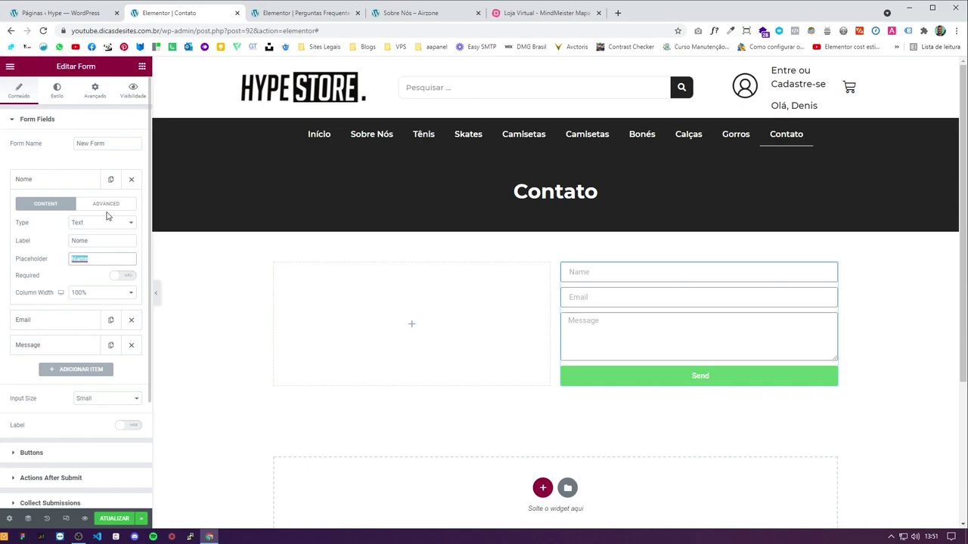
{"action": "left_click", "coordinate": [96, 185]}
Step: Set the label and placeholder of the form's message field to "Mensagem"
{"action": "left_click", "coordinate": [81, 229]}
{"action": "double_click", "coordinate": [95, 291]}
{"action": "type", "text": "Mensagem"}
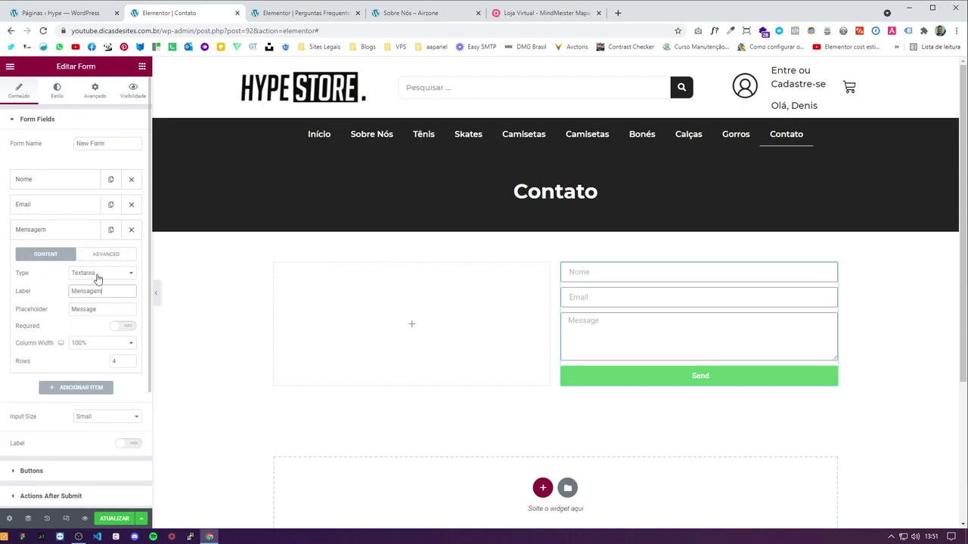
{"action": "double_click", "coordinate": [103, 309]}
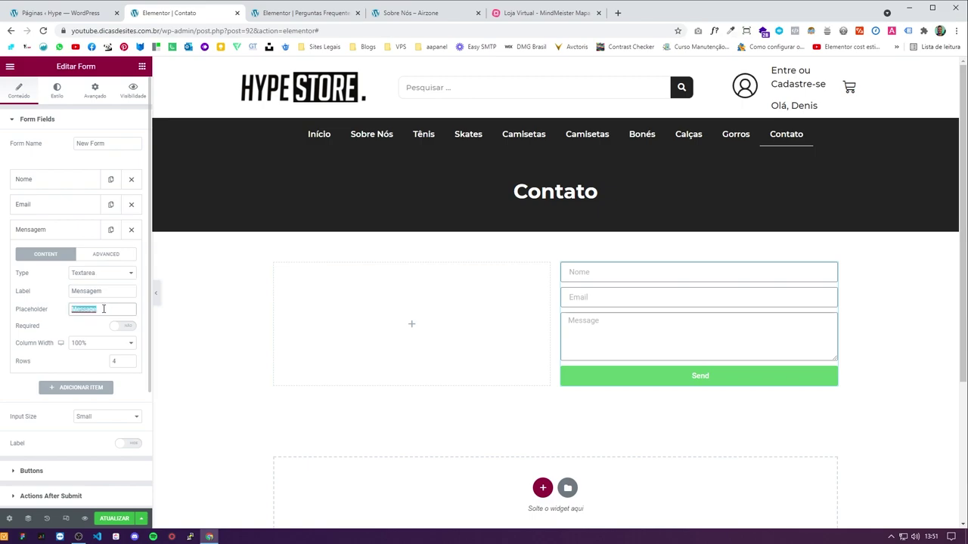
{"action": "type", "text": "Mensagem"}
Step: Set the label and placeholder of the form's email field to "E-mail"
{"action": "left_click", "coordinate": [74, 205]}
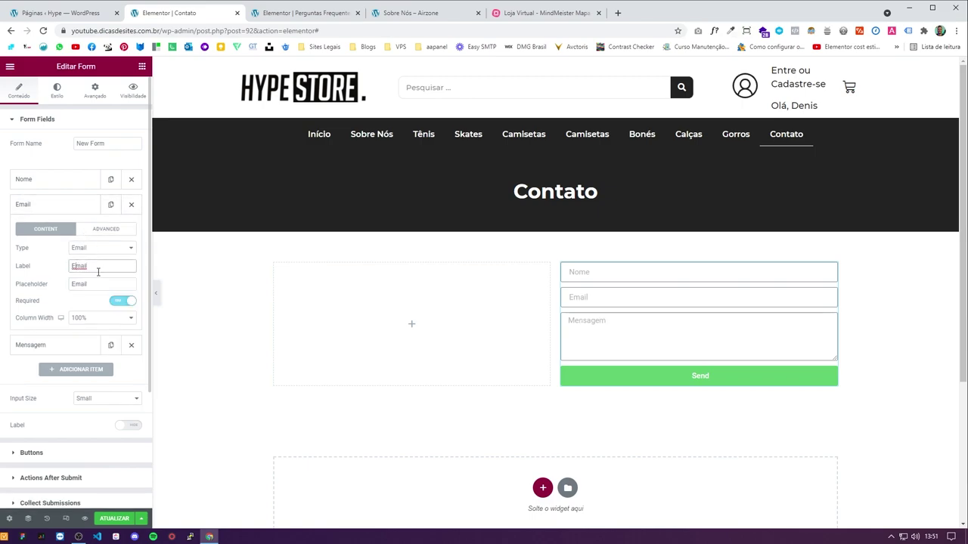
{"action": "left_click", "coordinate": [108, 287]}
{"action": "left_click", "coordinate": [74, 206]}
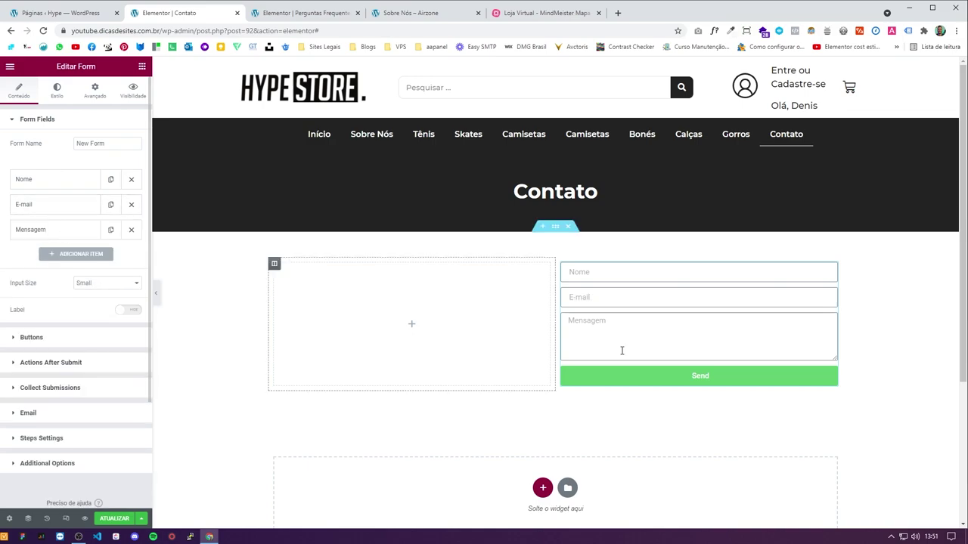
Step: Set the normal-state background colour of the form's previous button and next/submit button to #232323
{"action": "left_click", "coordinate": [56, 89]}
{"action": "scroll", "coordinate": [60, 348], "scroll_direction": "down", "scroll_amount": 1}
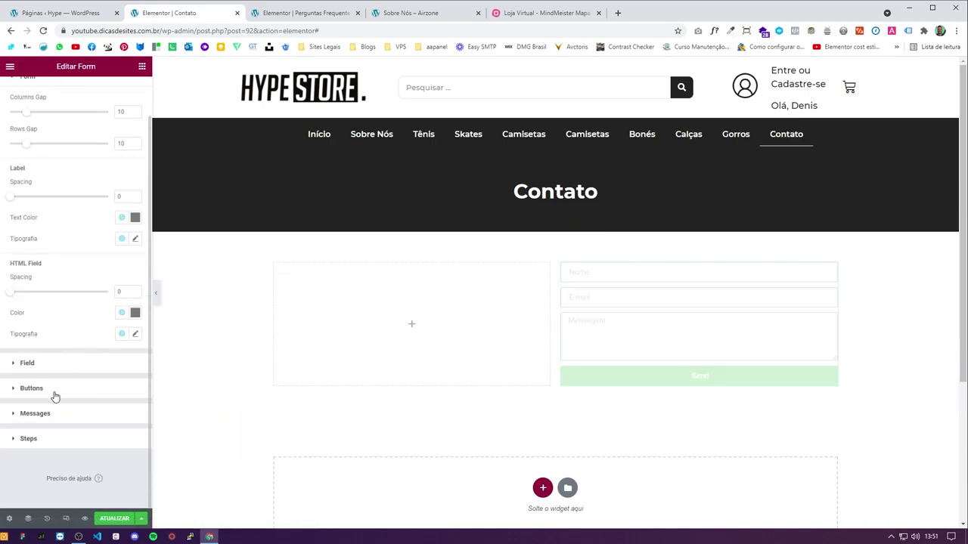
{"action": "left_click", "coordinate": [84, 385]}
{"action": "left_click", "coordinate": [134, 326]}
{"action": "double_click", "coordinate": [57, 477]}
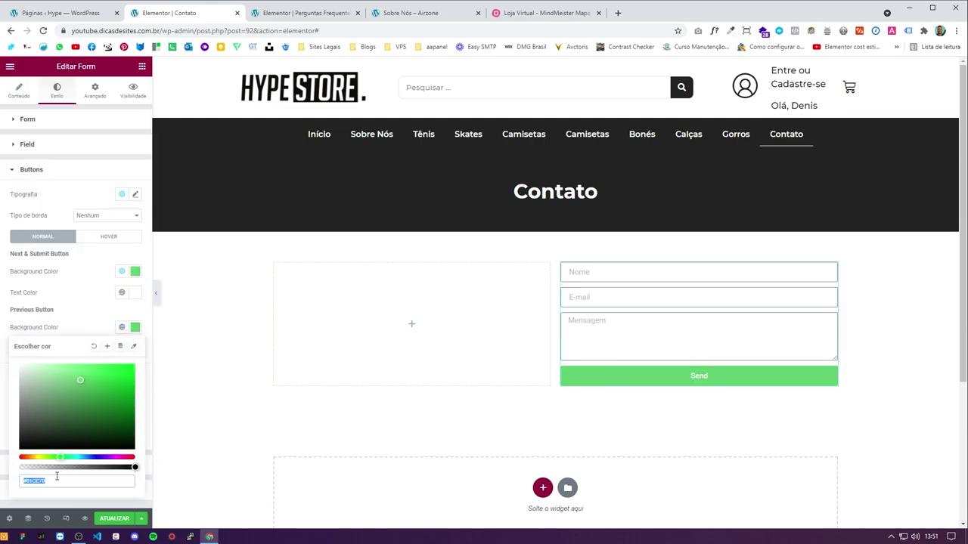
{"action": "type", "text": "223"}
{"action": "key", "text": "BackSpace"}
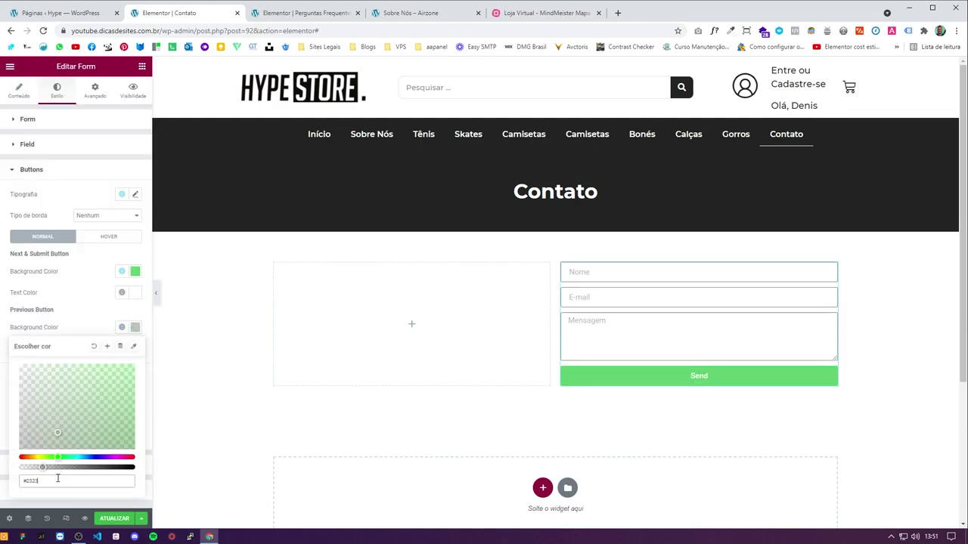
{"action": "left_click", "coordinate": [134, 271]}
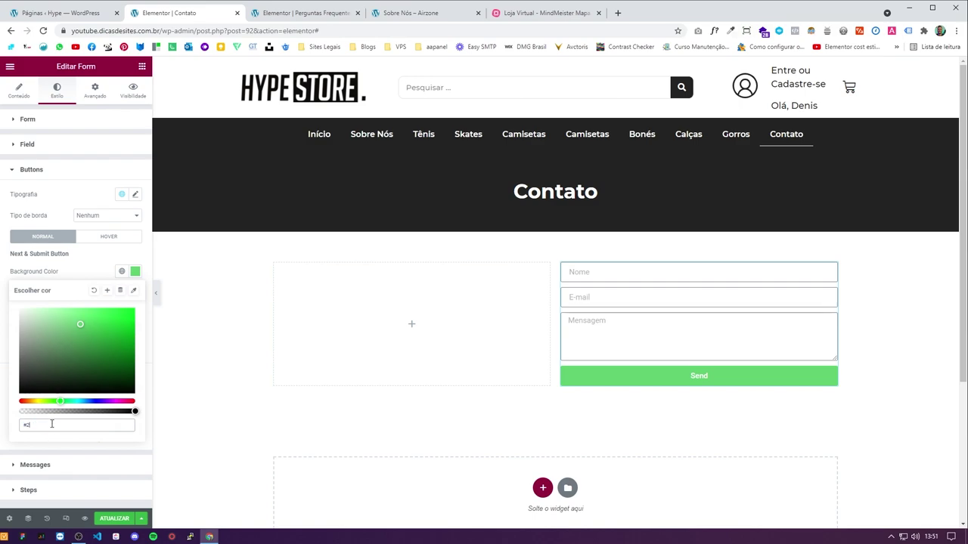
{"action": "type", "text": "23233"}
Step: Set the hover-state background colour of the form's next/submit button to #232323
{"action": "left_click", "coordinate": [109, 236]}
{"action": "left_click", "coordinate": [134, 270]}
{"action": "left_click", "coordinate": [60, 411]}
{"action": "left_click", "coordinate": [61, 425]}
{"action": "type", "text": "#232323"}
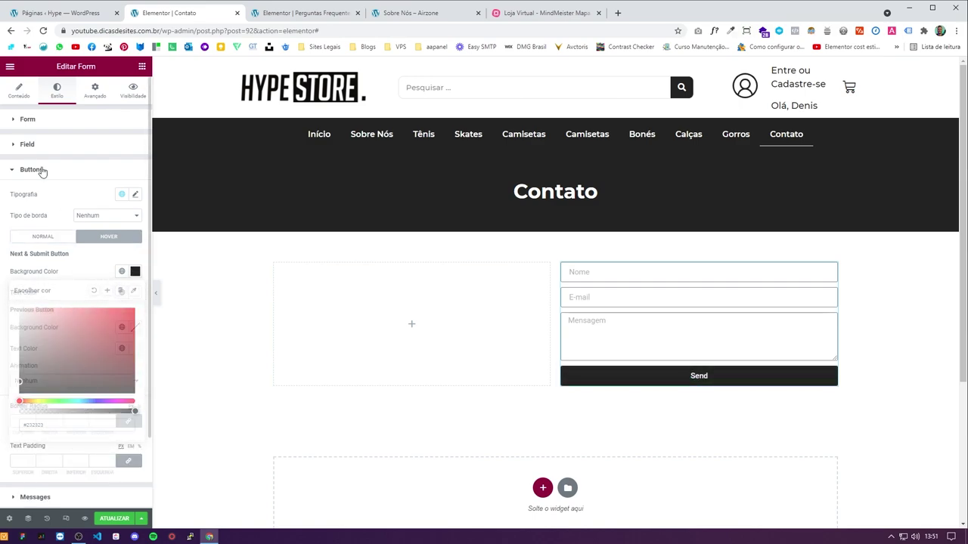
Step: Review the form's email and submission-collection settings, and change the submit button's text to "Enviar"
{"action": "left_click", "coordinate": [19, 91]}
{"action": "left_click", "coordinate": [74, 414]}
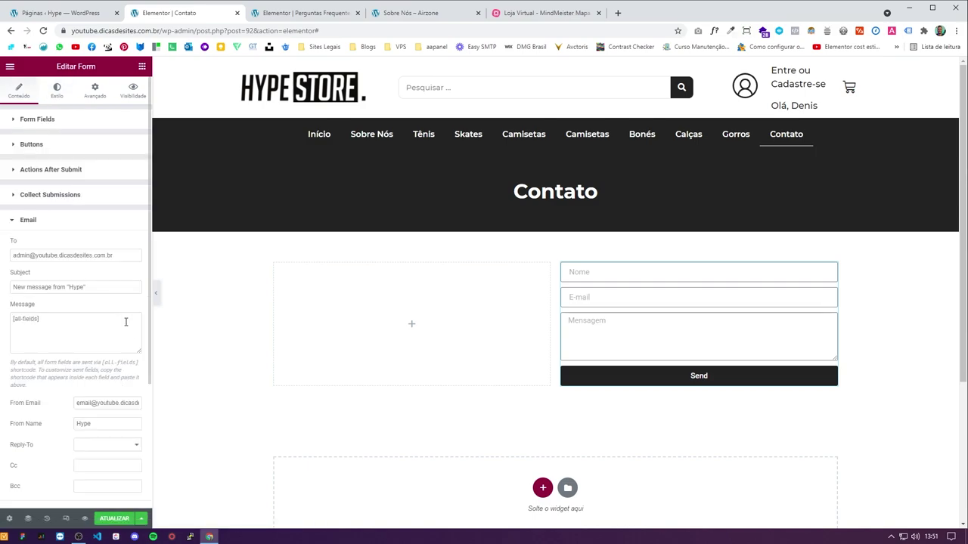
{"action": "left_click", "coordinate": [65, 196]}
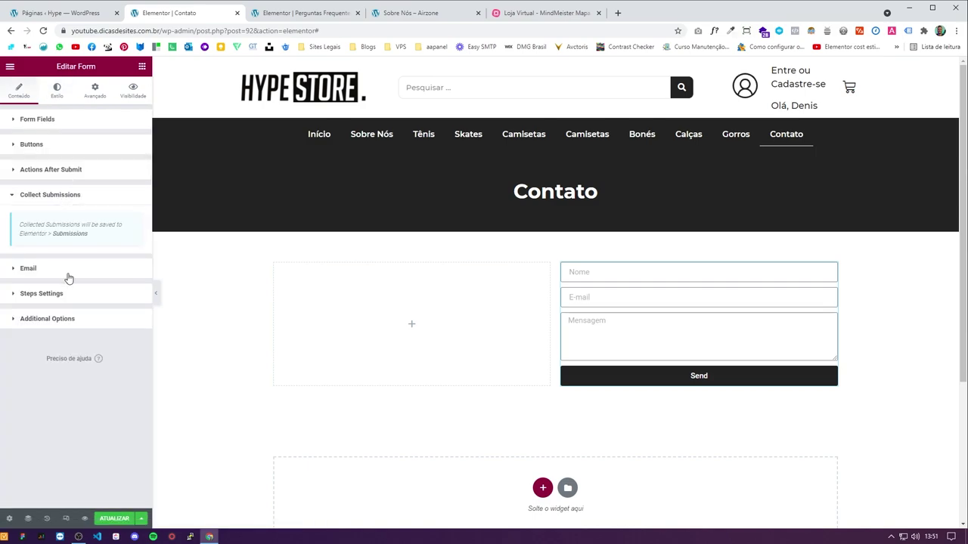
{"action": "left_click", "coordinate": [54, 150]}
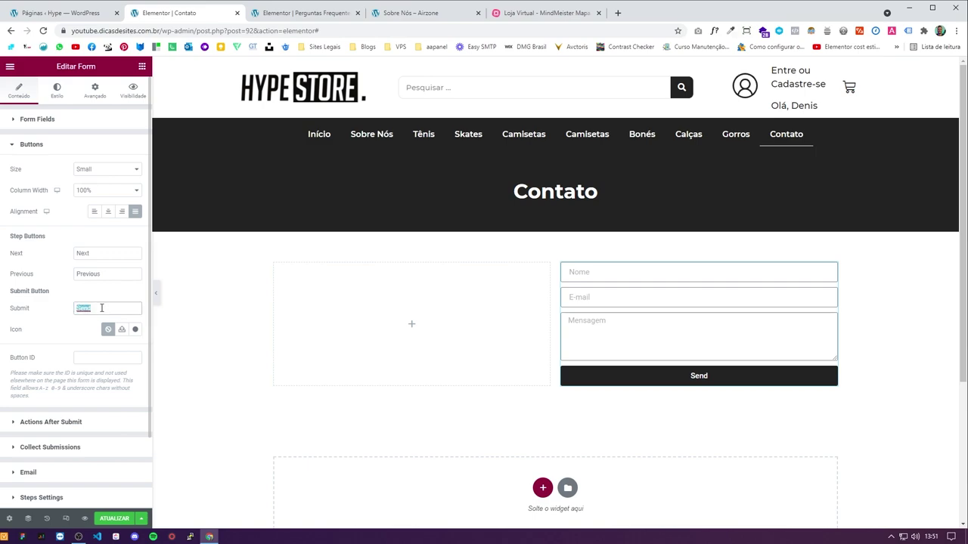
{"action": "type", "text": "Enviar"}
Step: Set the form fields' typography to the Montserrat family and choose its font weight
{"action": "left_click", "coordinate": [58, 90]}
{"action": "scroll", "coordinate": [118, 390], "scroll_direction": "down", "scroll_amount": 1}
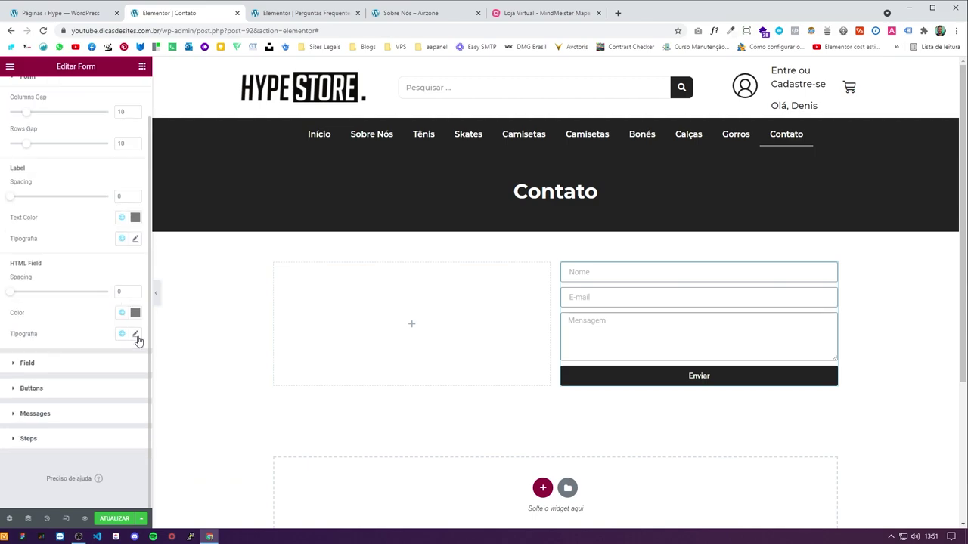
{"action": "left_click", "coordinate": [68, 370]}
{"action": "left_click", "coordinate": [135, 190]}
{"action": "left_click", "coordinate": [98, 238]}
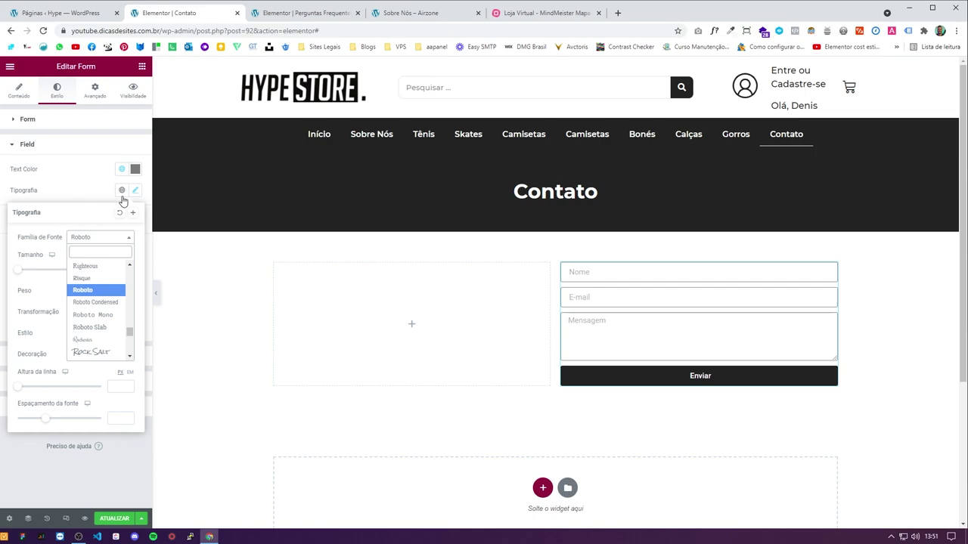
{"action": "type", "text": "mont"}
{"action": "key", "text": "Return"}
{"action": "left_click", "coordinate": [93, 291]}
{"action": "left_click", "coordinate": [91, 333]}
{"action": "left_click", "coordinate": [87, 191]}
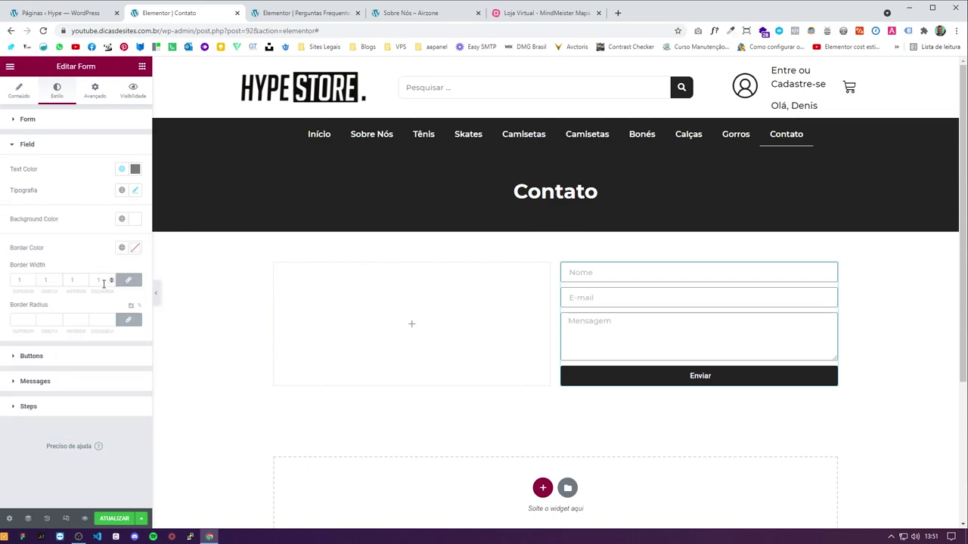
Step: Set the form buttons' font family to Montserrat
{"action": "left_click", "coordinate": [32, 356]}
{"action": "left_click", "coordinate": [135, 194]}
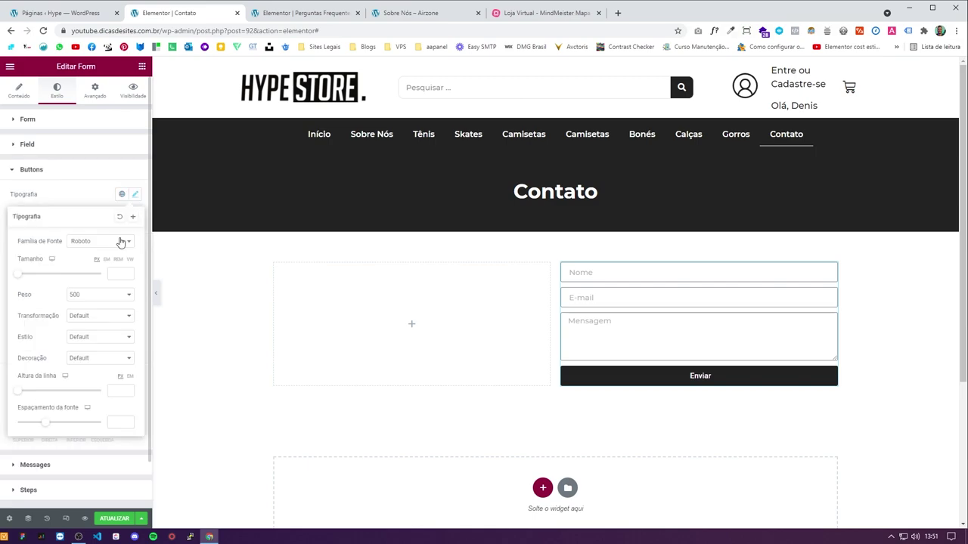
{"action": "left_click", "coordinate": [118, 241]}
{"action": "type", "text": "mont"}
{"action": "key", "text": "Return"}
{"action": "left_click", "coordinate": [59, 217]}
{"action": "scroll", "coordinate": [130, 306], "scroll_direction": "down", "scroll_amount": 1}
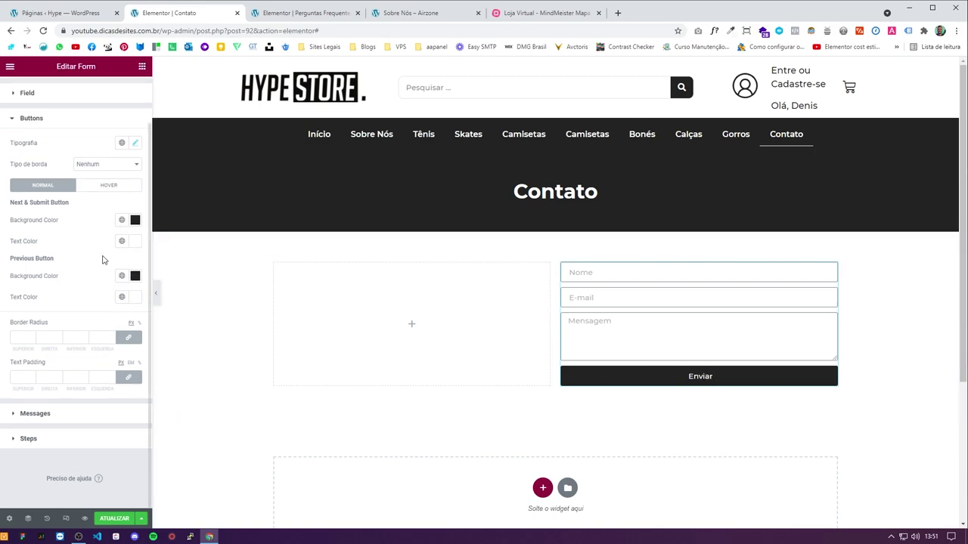
Step: Apply a hover animation to the form's buttons and update the page
{"action": "left_click", "coordinate": [87, 186]}
{"action": "left_click", "coordinate": [54, 330]}
{"action": "scroll", "coordinate": [59, 401], "scroll_direction": "down", "scroll_amount": 2}
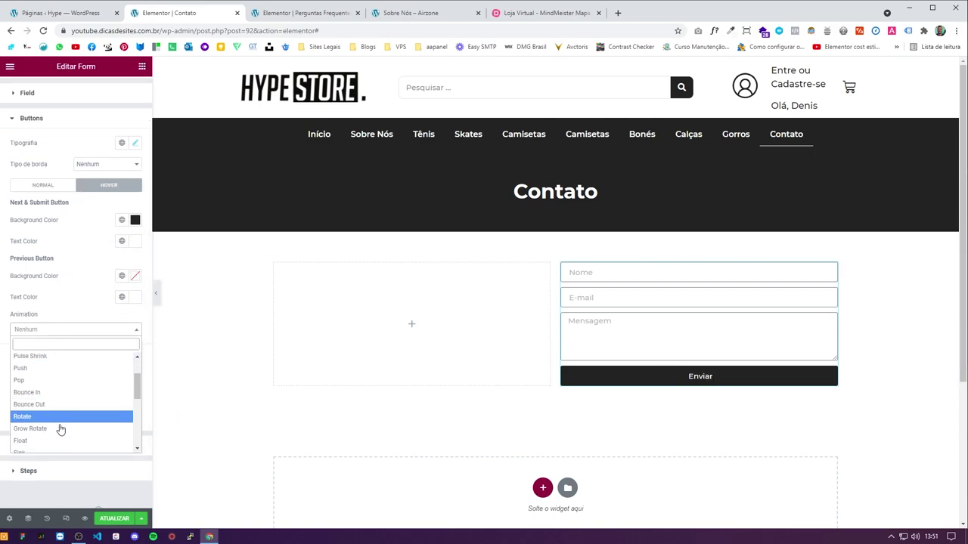
{"action": "left_click", "coordinate": [58, 418]}
{"action": "left_click", "coordinate": [114, 519]}
Step: Add an icon box widget to the empty column beside the form and place its icon left of the text
{"action": "left_click", "coordinate": [142, 66]}
{"action": "scroll", "coordinate": [68, 283], "scroll_direction": "down", "scroll_amount": 10}
{"action": "left_click_drag", "start_coordinate": [109, 283], "coordinate": [431, 335]}
{"action": "left_click", "coordinate": [111, 397]}
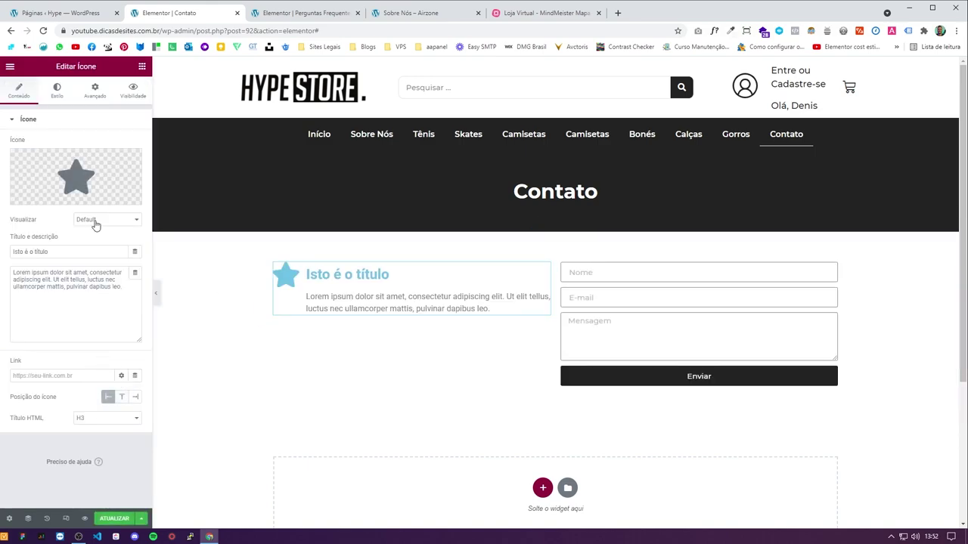
Step: Set the icon box's description to "Clique para acessar!" and its title to "Facebook"
{"action": "triple_click", "coordinate": [86, 285]}
{"action": "type", "text": "Clic"}
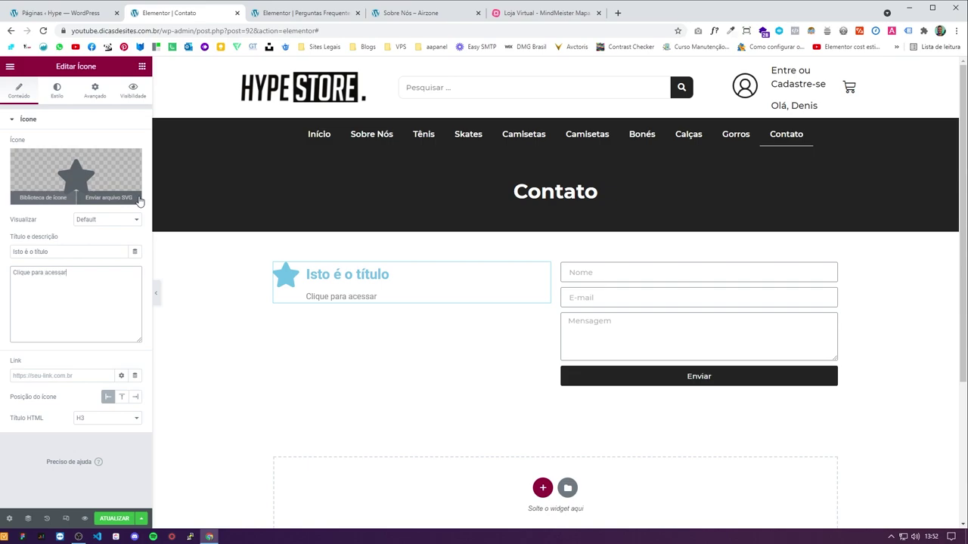
{"action": "triple_click", "coordinate": [91, 251]}
{"action": "type", "text": "Facebook"}
Step: Replace the icon box's star with the plain Facebook "f" icon from the icon library
{"action": "left_click", "coordinate": [92, 174]}
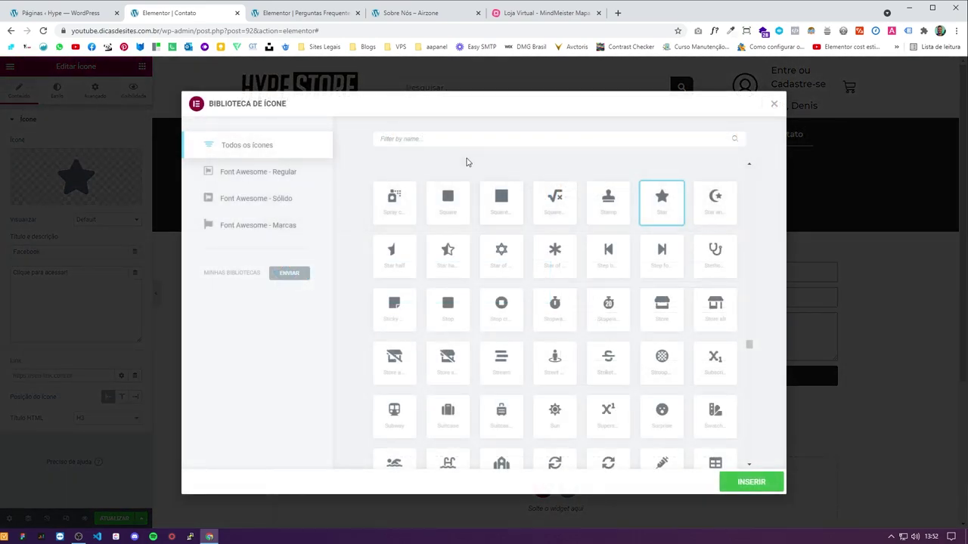
{"action": "left_click", "coordinate": [456, 134]}
{"action": "type", "text": "Facebo"}
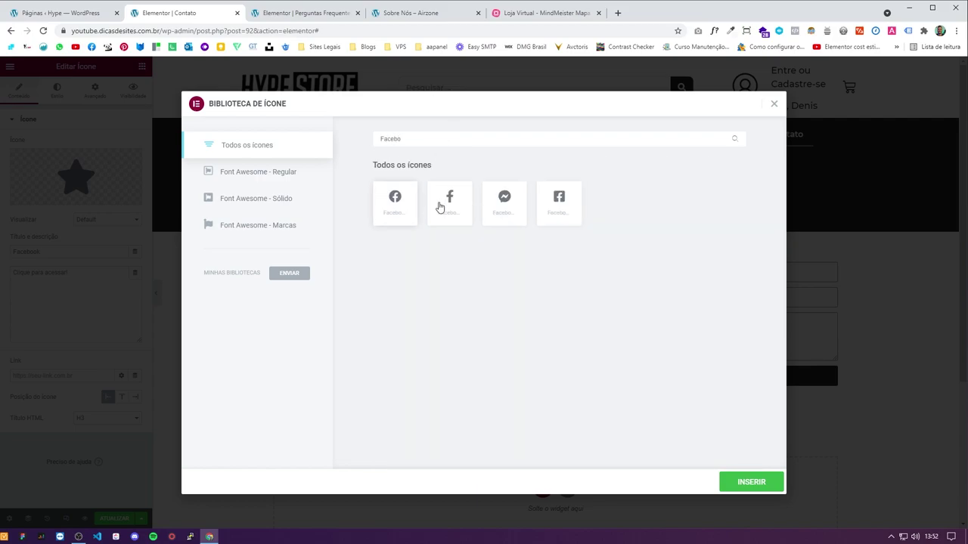
{"action": "left_click", "coordinate": [742, 482]}
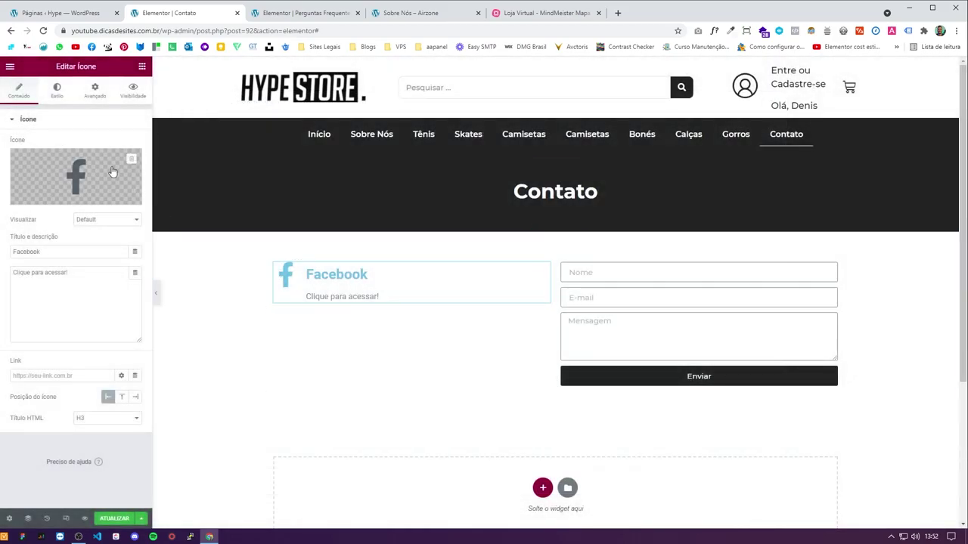
Step: Set the icon box's primary icon colour and title colour to #232323
{"action": "left_click", "coordinate": [50, 98]}
{"action": "left_click", "coordinate": [135, 165]}
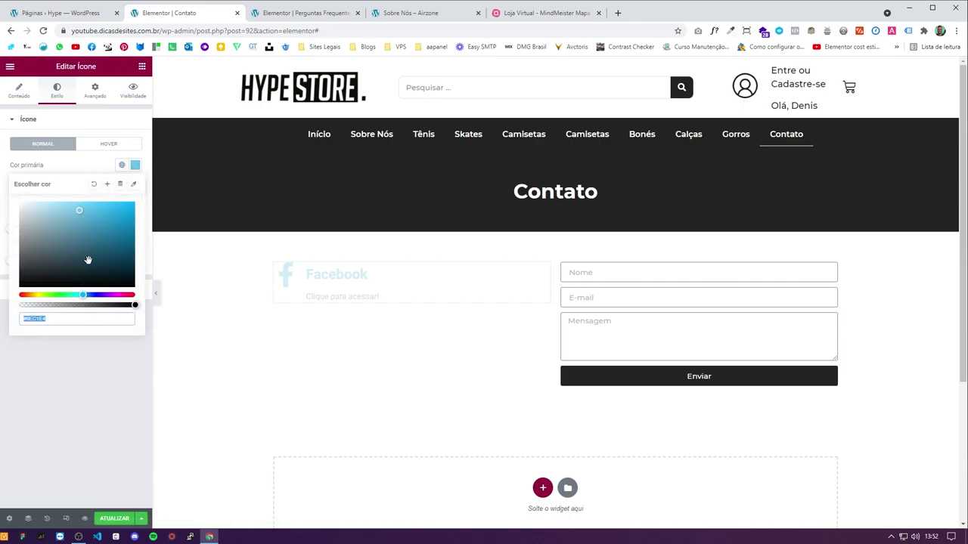
{"action": "type", "text": "#232323"}
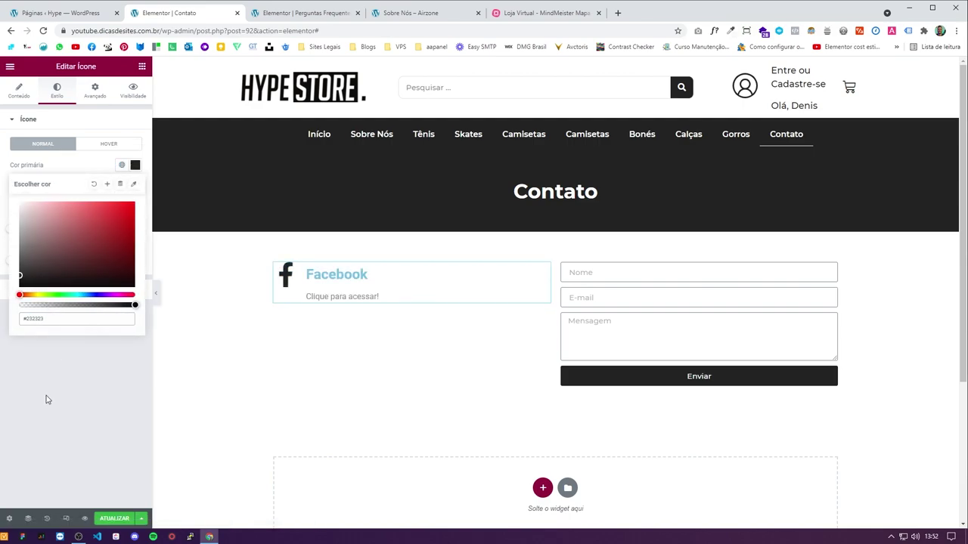
{"action": "left_click", "coordinate": [47, 395]}
{"action": "left_click", "coordinate": [53, 294]}
{"action": "left_click", "coordinate": [135, 263]}
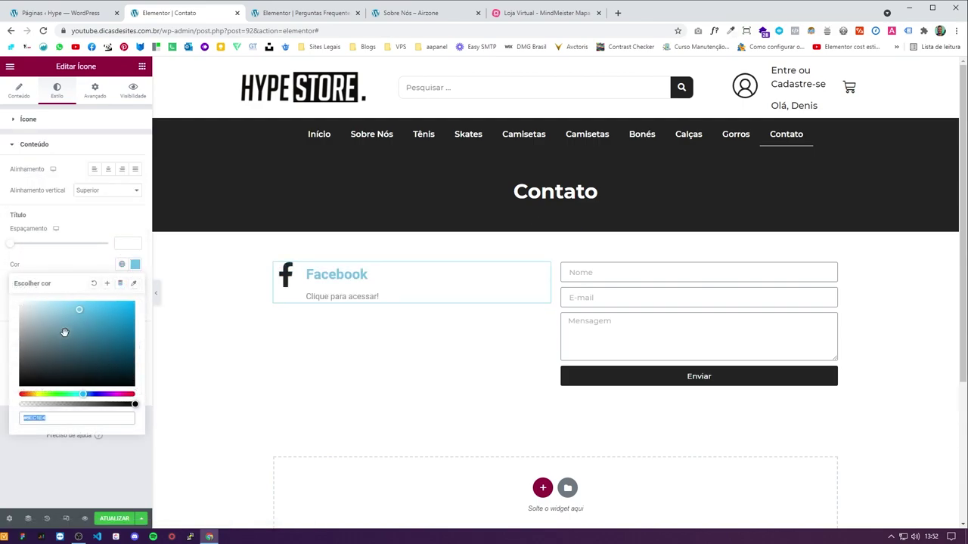
{"action": "type", "text": "232323"}
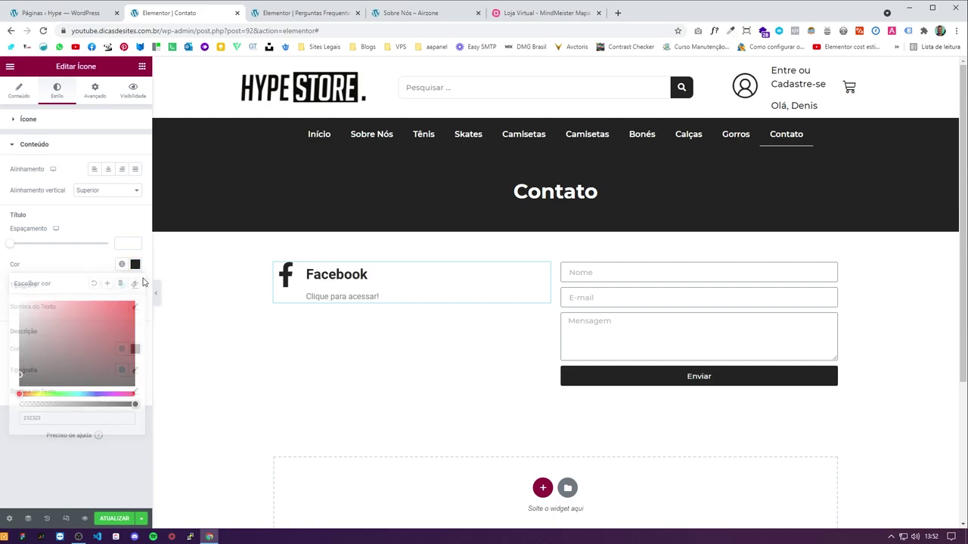
Step: Set the icon box title's typography to Montserrat with weight 700
{"action": "left_click", "coordinate": [135, 285]}
{"action": "left_click", "coordinate": [99, 333]}
{"action": "type", "text": "mont"}
{"action": "key", "text": "Return"}
{"action": "left_click", "coordinate": [94, 387]}
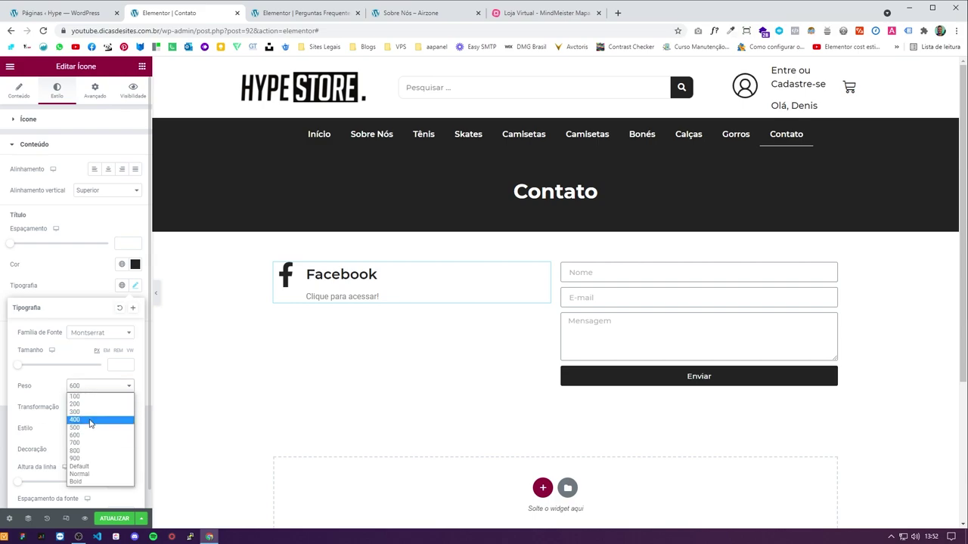
{"action": "left_click", "coordinate": [87, 444]}
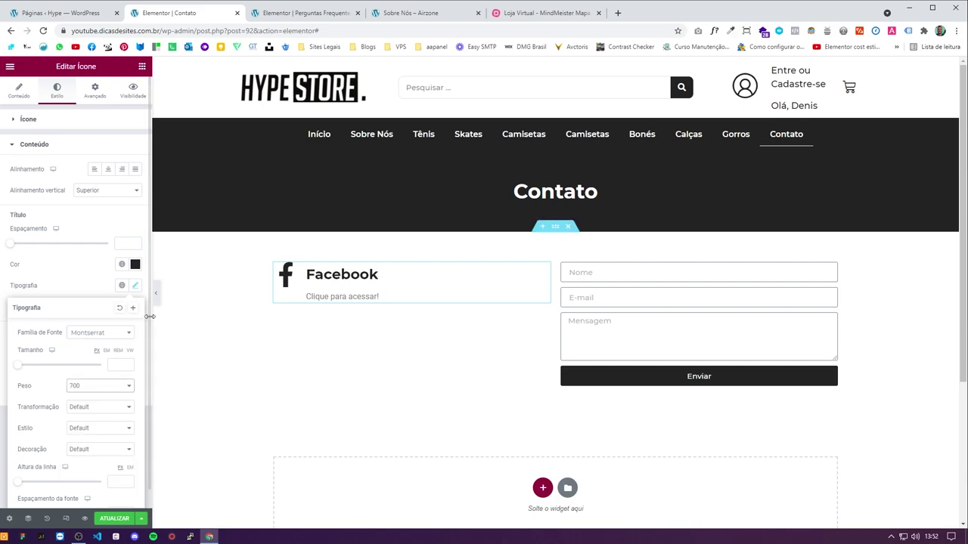
Step: Set the icon box description's font family to Montserrat
{"action": "left_click", "coordinate": [85, 282]}
{"action": "left_click", "coordinate": [135, 369]}
{"action": "left_click", "coordinate": [98, 416]}
{"action": "left_click", "coordinate": [97, 310]}
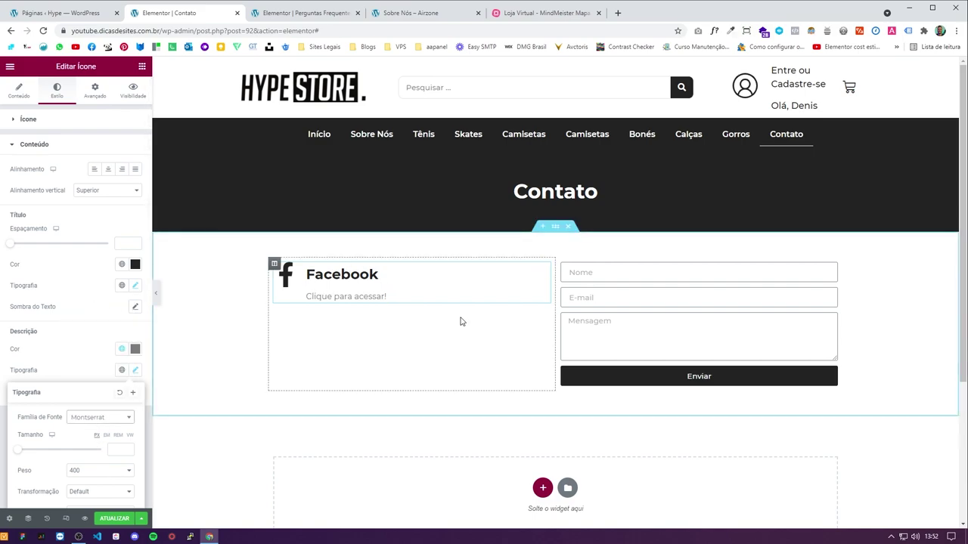
Step: Set the spacing below the icon box's title to 5
{"action": "right_click", "coordinate": [453, 292]}
{"action": "left_click", "coordinate": [81, 242]}
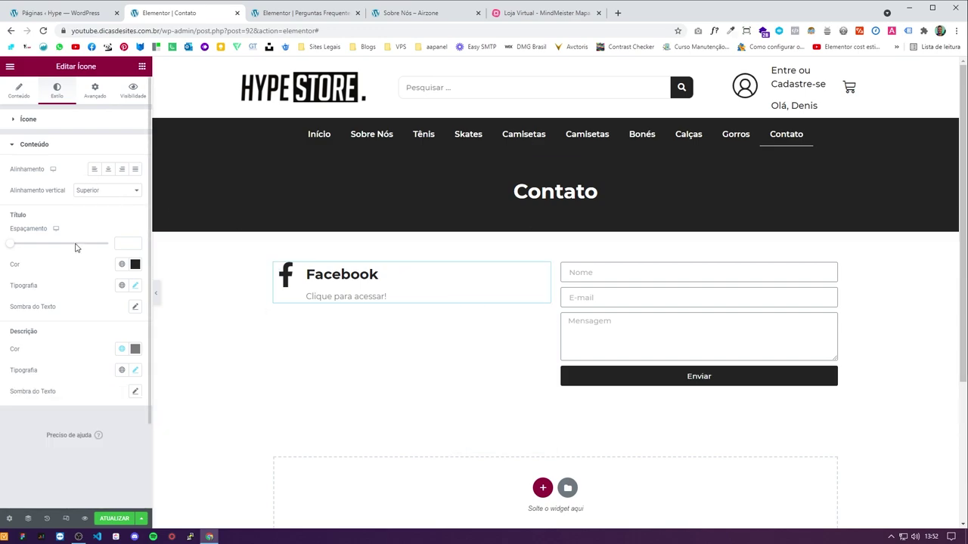
{"action": "left_click", "coordinate": [136, 245]}
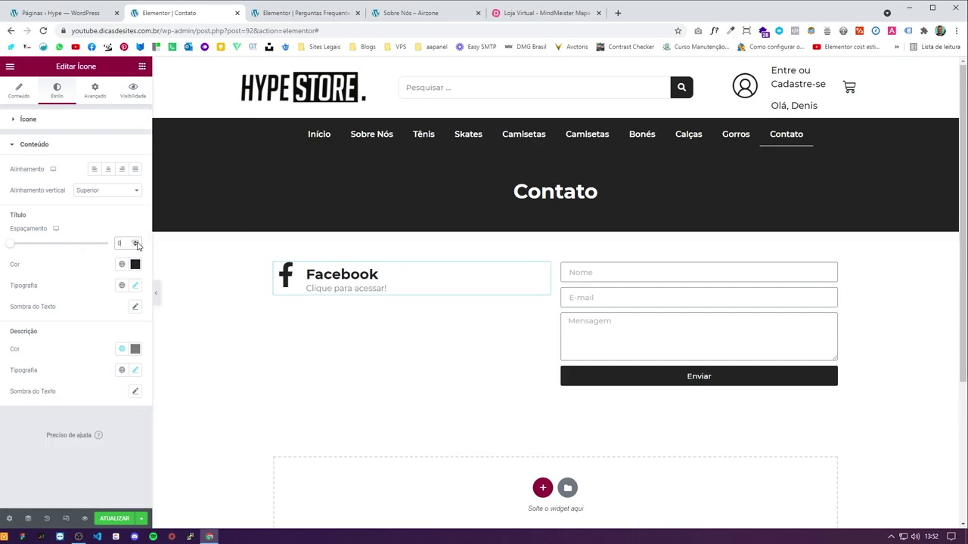
Step: Duplicate the Facebook icon box twice to stack three in the column, and select the middle one
{"action": "right_click", "coordinate": [442, 292]}
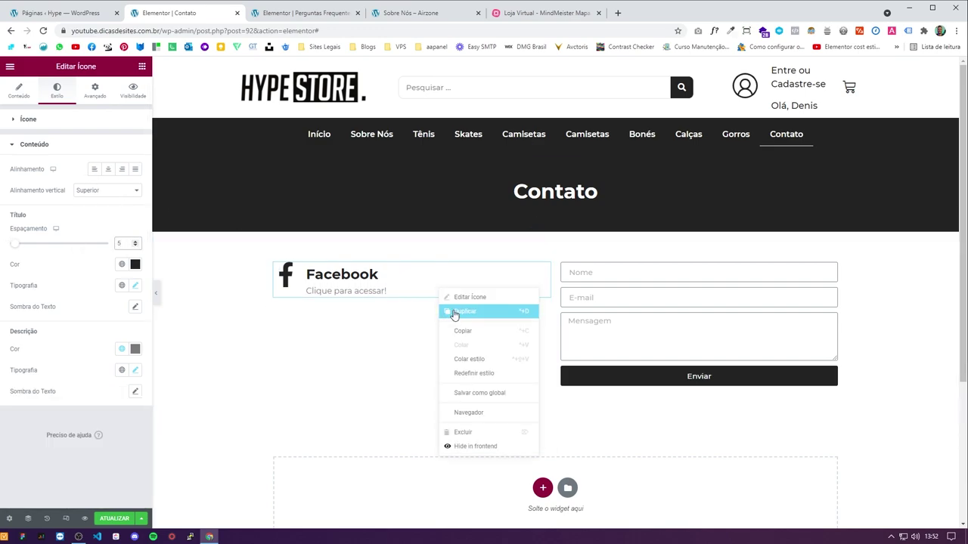
{"action": "left_click", "coordinate": [454, 313]}
{"action": "right_click", "coordinate": [378, 327]}
{"action": "left_click", "coordinate": [398, 348]}
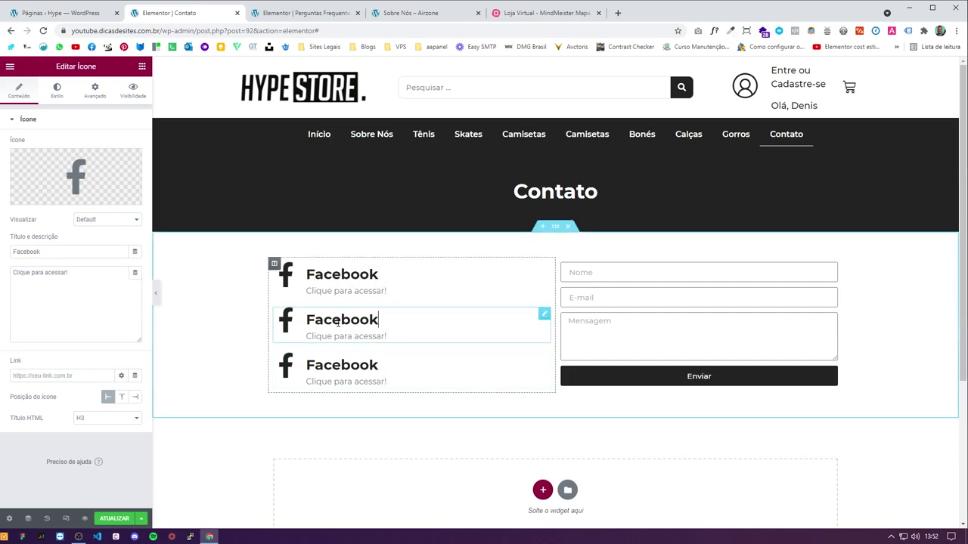
{"action": "left_click", "coordinate": [375, 320]}
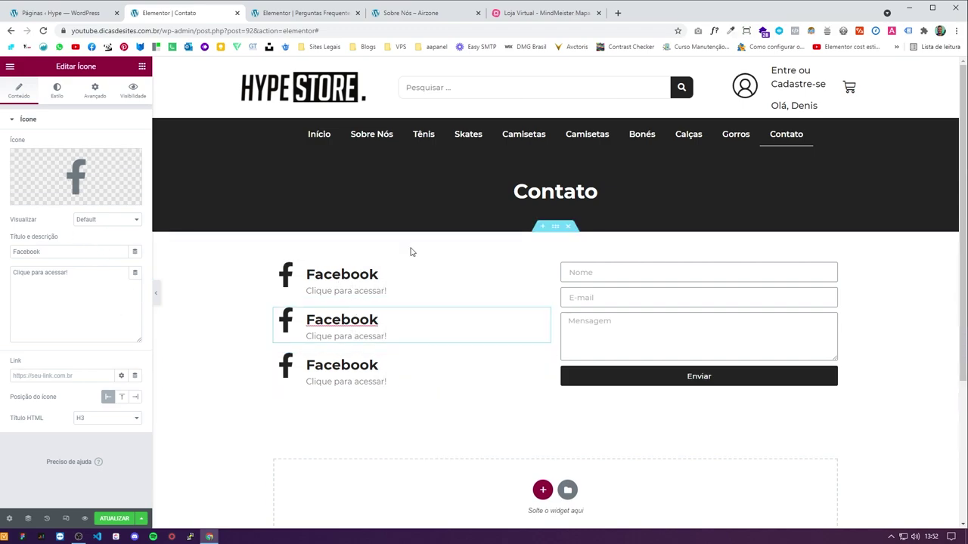
Step: Preview the icon boxes and form in the mobile layout, and return to the desktop view
{"action": "left_click", "coordinate": [66, 519]}
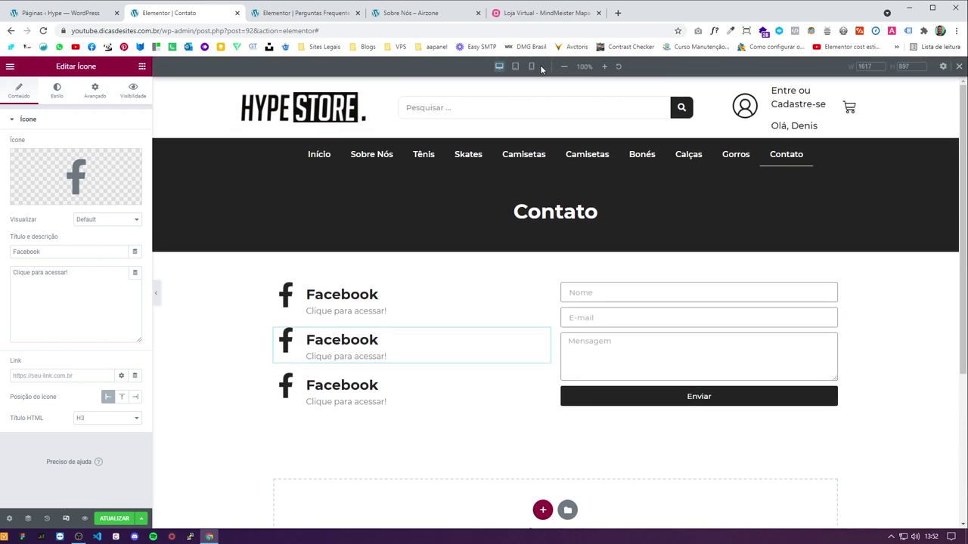
{"action": "left_click", "coordinate": [533, 67]}
{"action": "scroll", "coordinate": [505, 385], "scroll_direction": "down", "scroll_amount": 3}
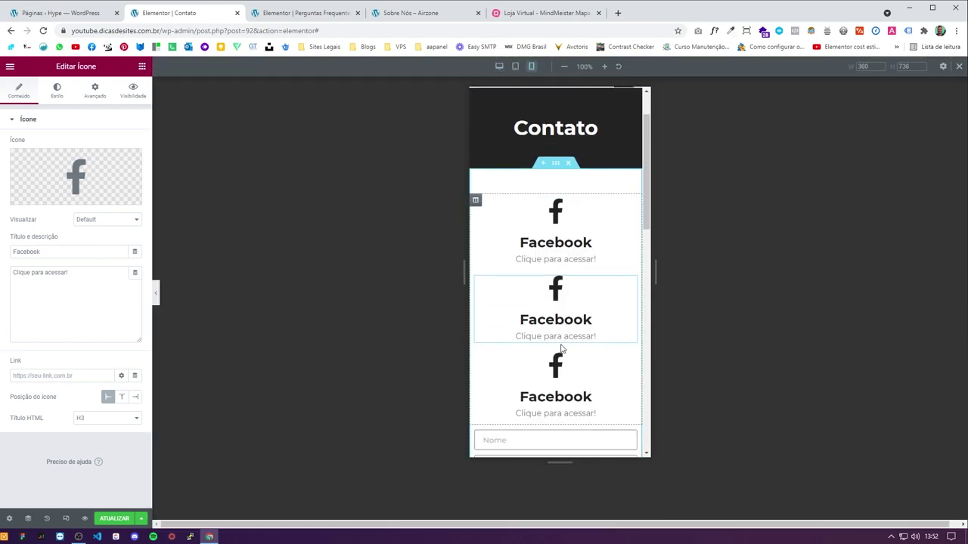
{"action": "scroll", "coordinate": [551, 318], "scroll_direction": "up", "scroll_amount": 3}
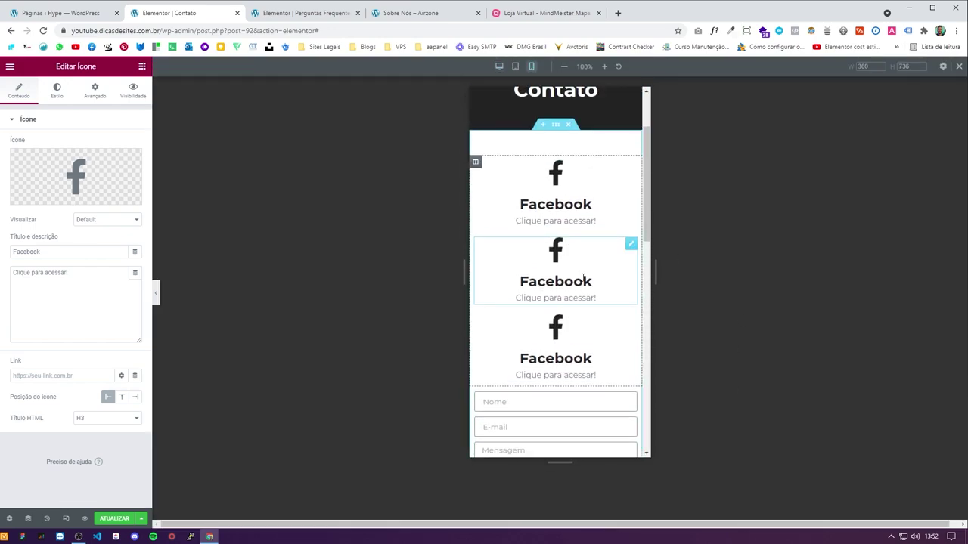
{"action": "left_click", "coordinate": [499, 66]}
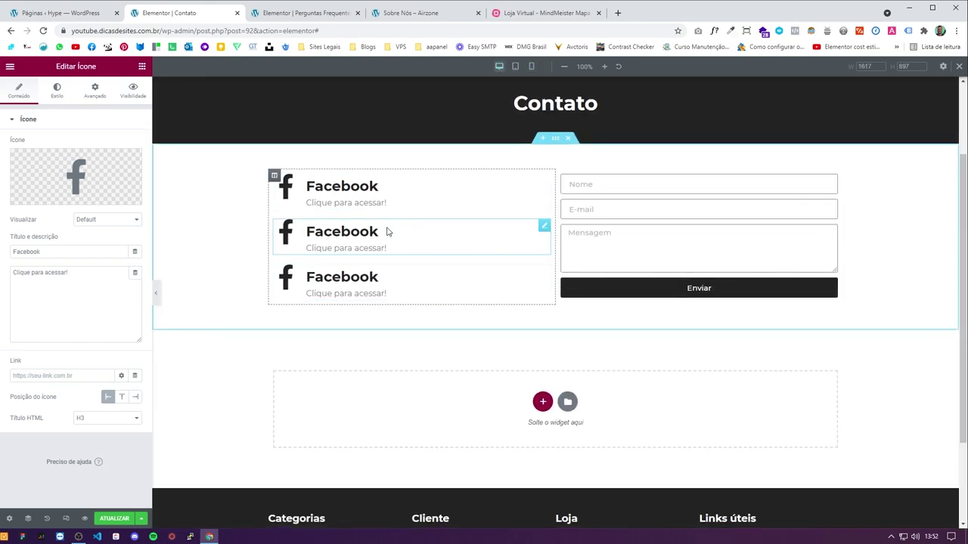
Step: Retitle the middle icon box Whatsapp and replace its icon with the WhatsApp icon from the icon library
{"action": "double_click", "coordinate": [77, 251]}
{"action": "type", "text": "Whatsapp"}
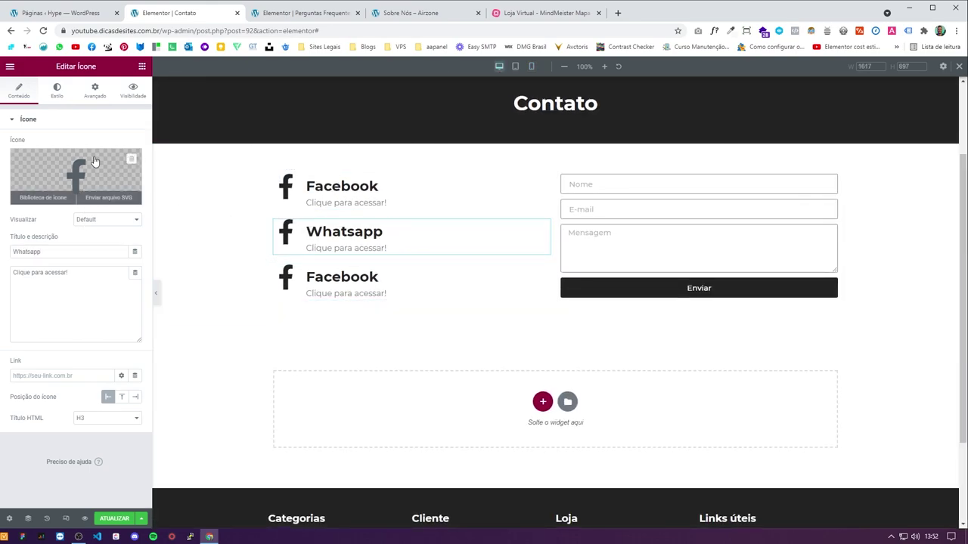
{"action": "left_click", "coordinate": [94, 161]}
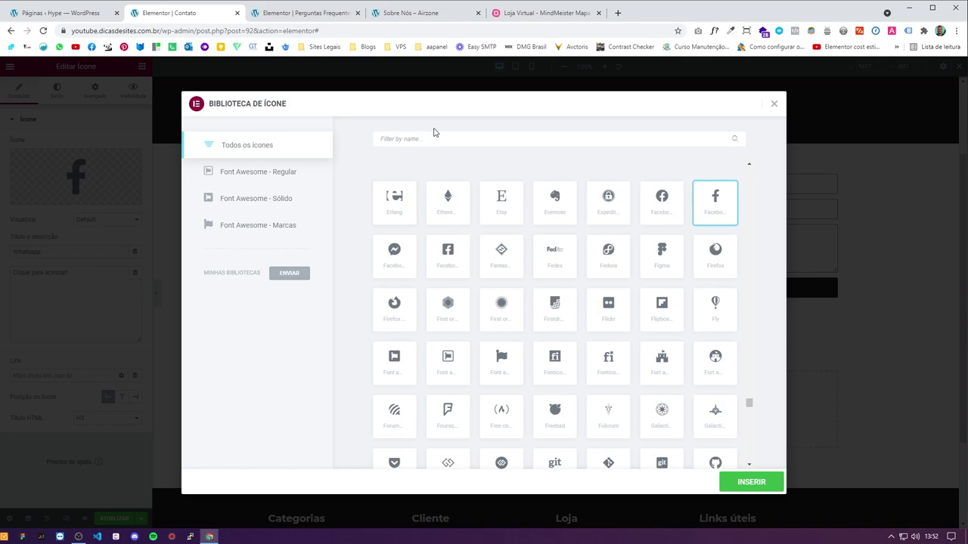
{"action": "type", "text": "whats"}
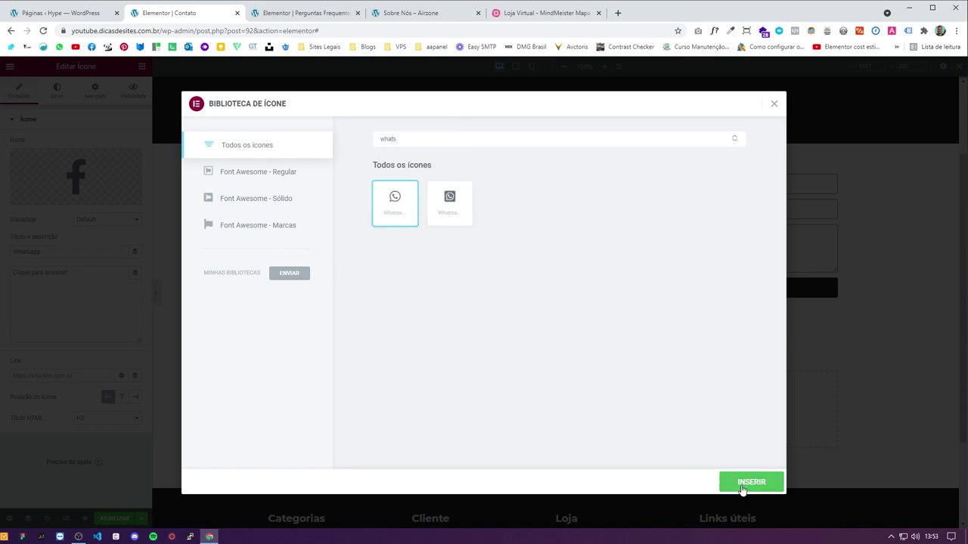
{"action": "left_click", "coordinate": [741, 488]}
Step: Retitle the third icon box Instagram and replace its icon with the Instagram icon from the icon library
{"action": "left_click", "coordinate": [417, 288]}
{"action": "type", "text": "Instagram"}
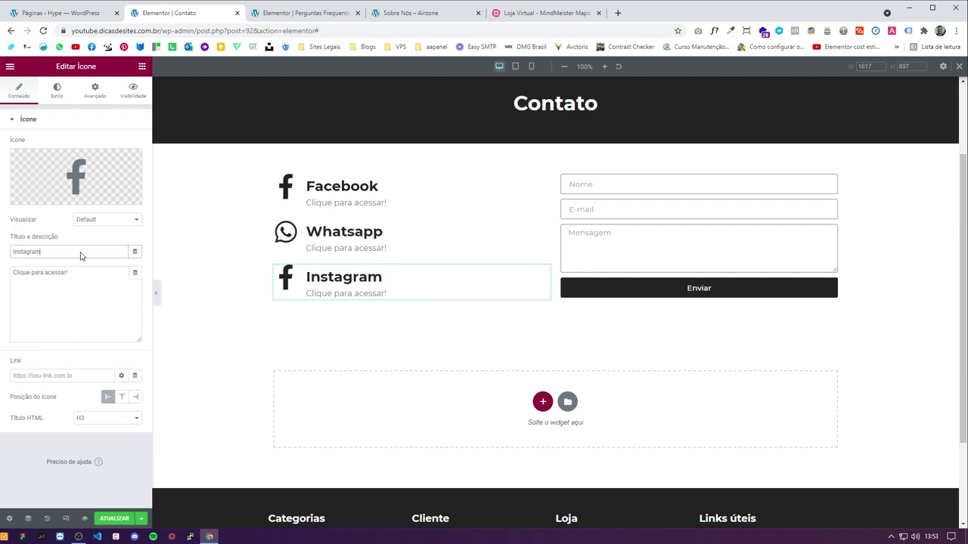
{"action": "left_click", "coordinate": [76, 177]}
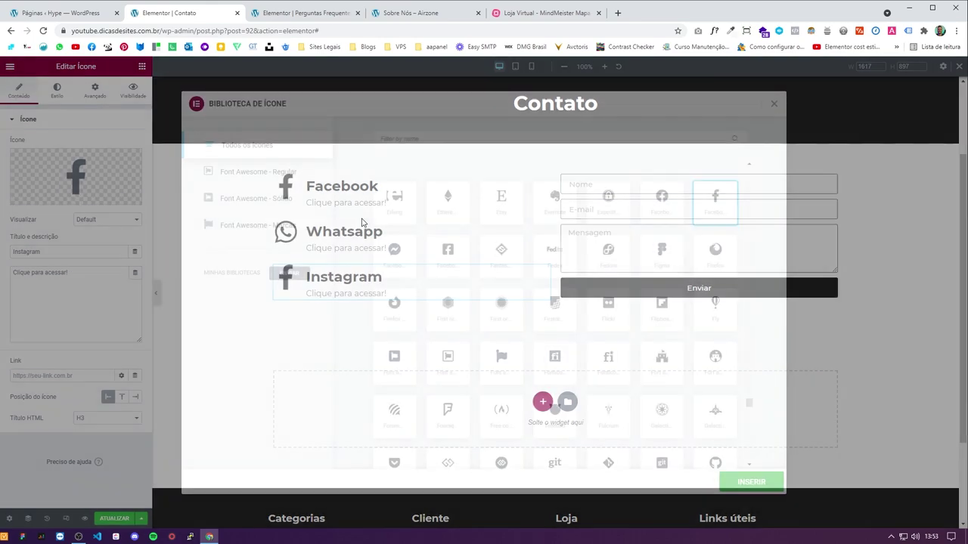
{"action": "type", "text": "insta"}
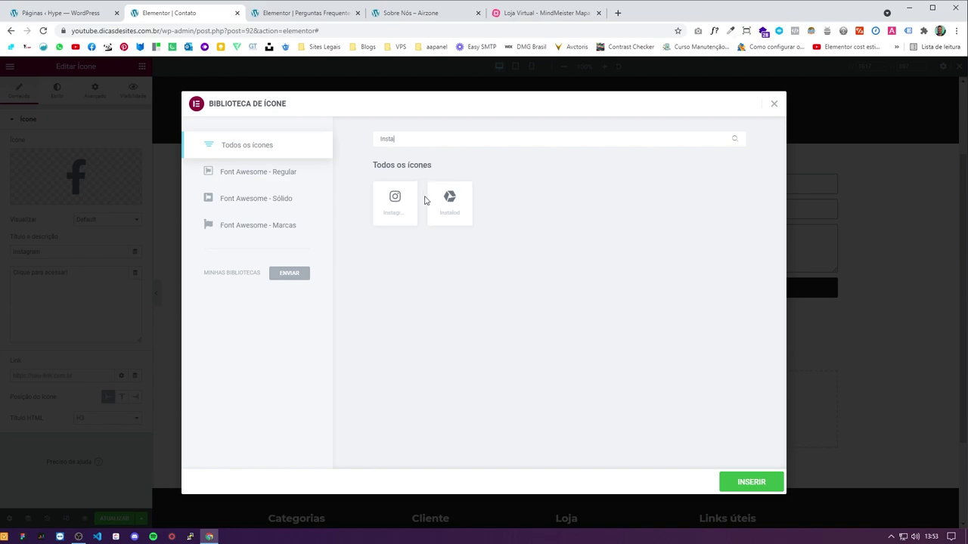
{"action": "left_click", "coordinate": [751, 481]}
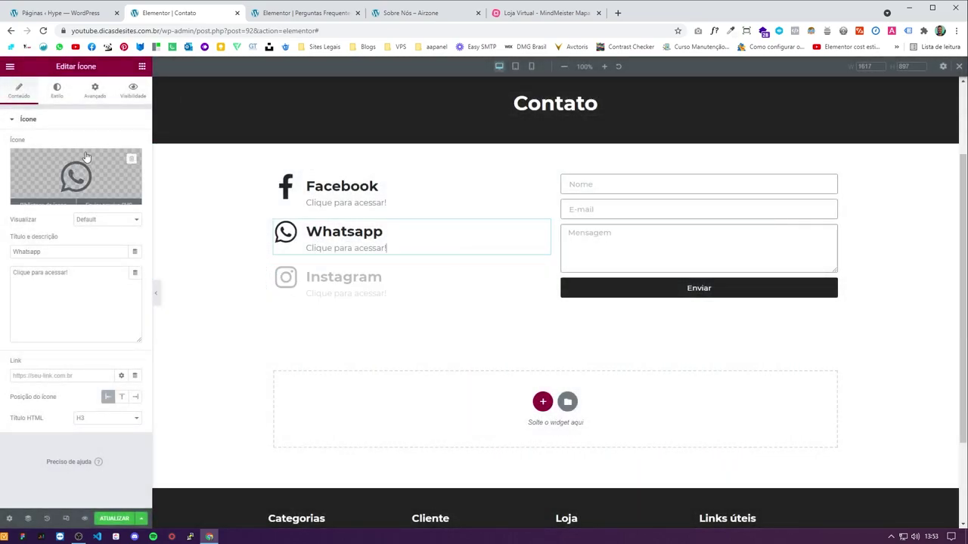
Step: Set the Whatsapp icon box's top and bottom margins to 30 px
{"action": "left_click", "coordinate": [94, 91]}
{"action": "left_click", "coordinate": [72, 155]}
{"action": "type", "text": "30"}
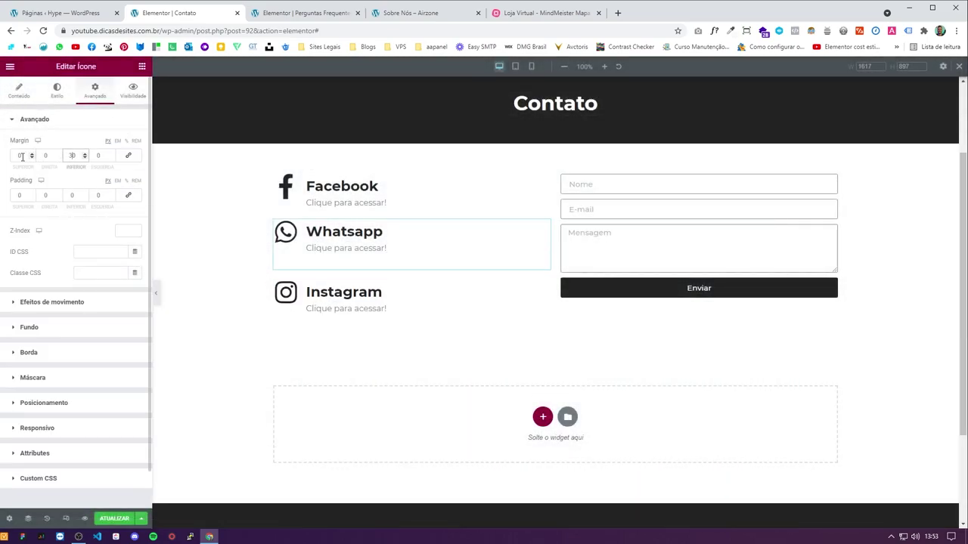
{"action": "left_click", "coordinate": [19, 156]}
{"action": "type", "text": "20"}
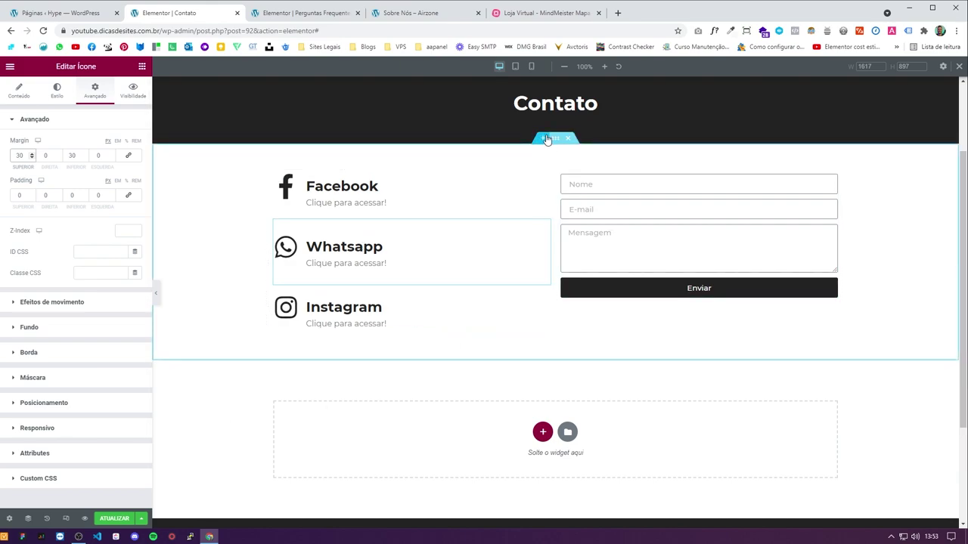
Step: Set the contact section's vertical alignment to Meio, update the page, and check the layout at full width
{"action": "left_click", "coordinate": [171, 204]}
{"action": "left_click", "coordinate": [29, 91]}
{"action": "left_click", "coordinate": [98, 240]}
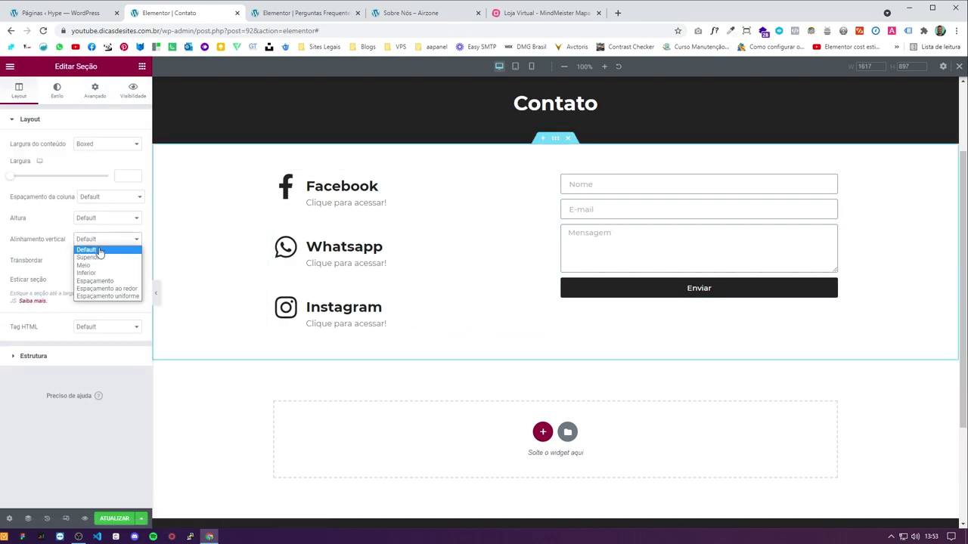
{"action": "left_click", "coordinate": [103, 266]}
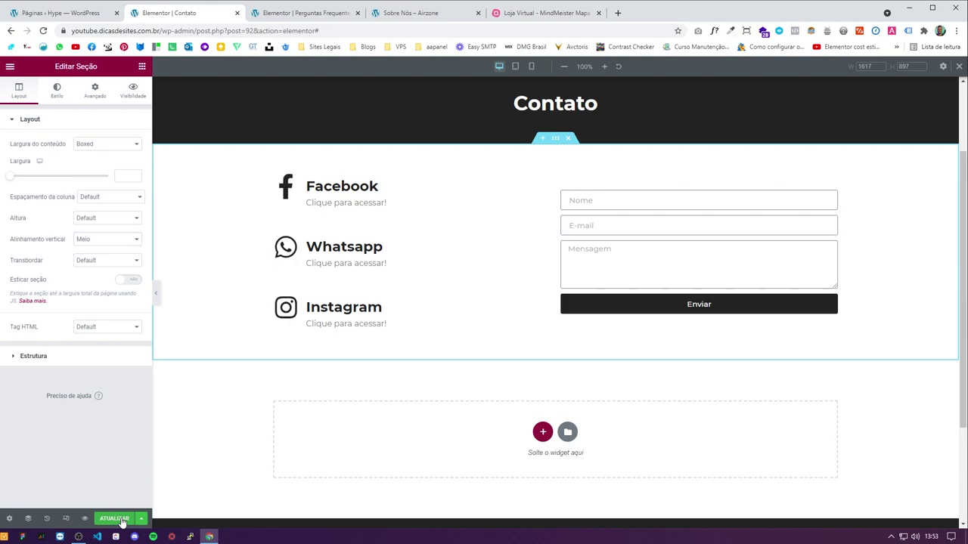
{"action": "left_click", "coordinate": [157, 303]}
{"action": "scroll", "coordinate": [255, 321], "scroll_direction": "up", "scroll_amount": 2}
{"action": "scroll", "coordinate": [261, 333], "scroll_direction": "down", "scroll_amount": 2}
{"action": "left_click_drag", "start_coordinate": [260, 254], "coordinate": [372, 340]}
{"action": "left_click", "coordinate": [363, 339]}
{"action": "left_click", "coordinate": [4, 290]}
Step: Change the Whatsapp icon box's description to "Clique para chamar!" and update the page
{"action": "left_click", "coordinate": [361, 274]}
{"action": "double_click", "coordinate": [362, 273]}
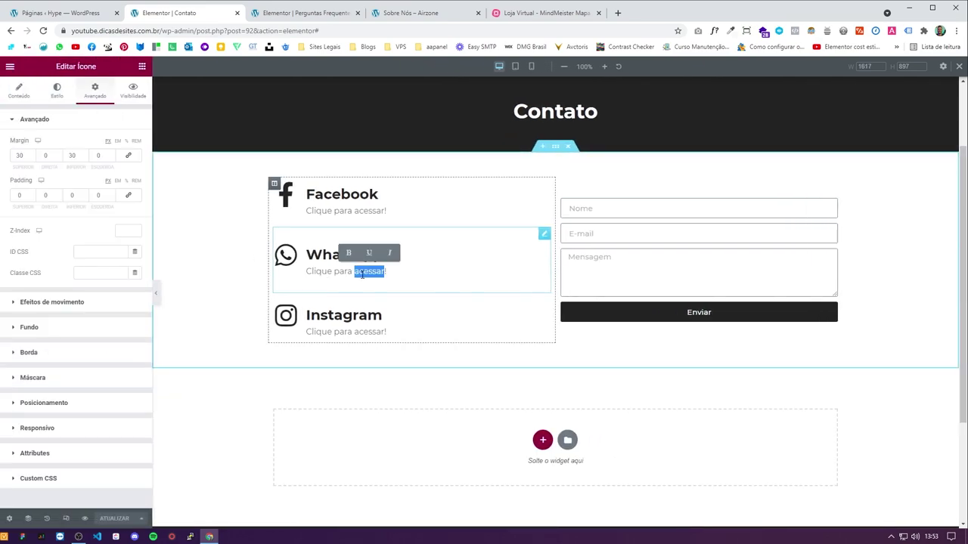
{"action": "type", "text": "cham"}
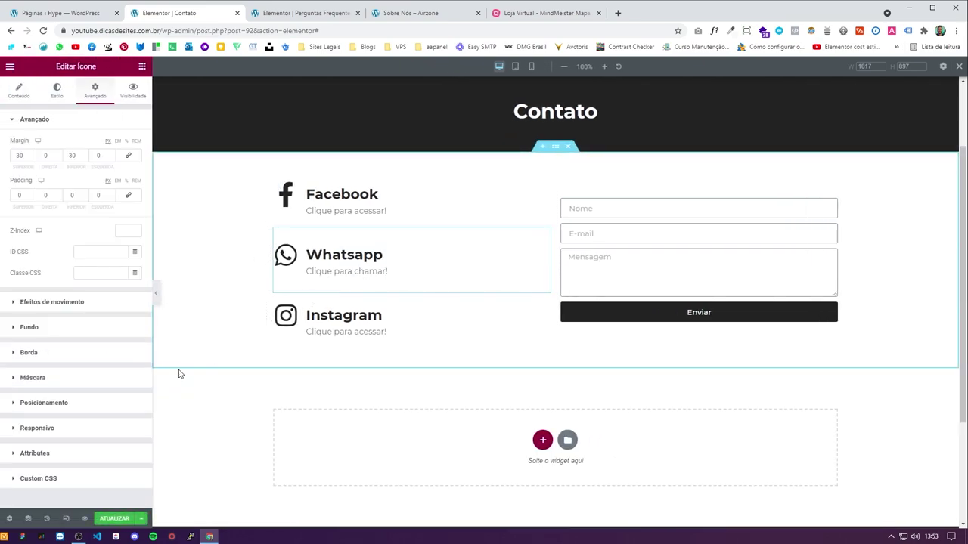
{"action": "left_click", "coordinate": [122, 519]}
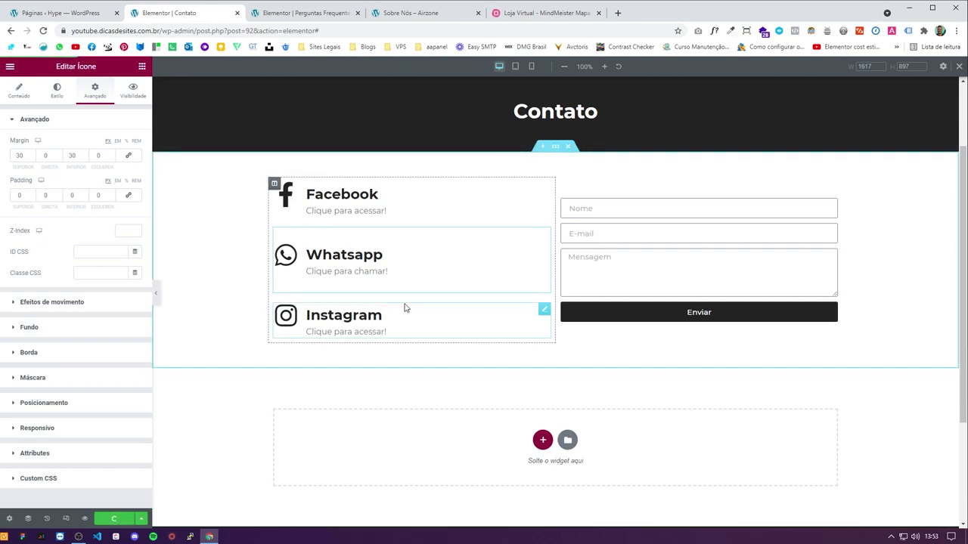
Step: In the mobile layout, give the contact form a top margin of 30 px and update the page
{"action": "left_click", "coordinate": [532, 67]}
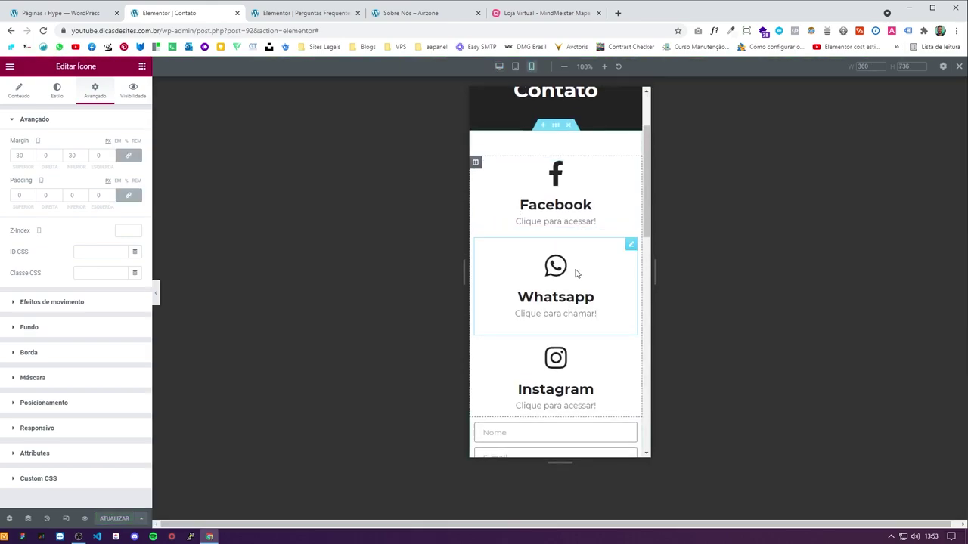
{"action": "left_click", "coordinate": [157, 297]}
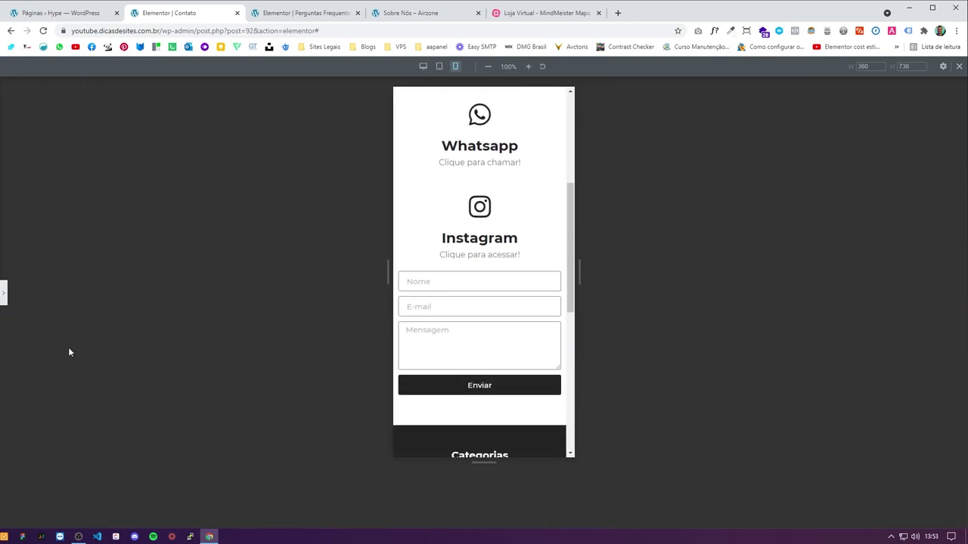
{"action": "left_click", "coordinate": [3, 293]}
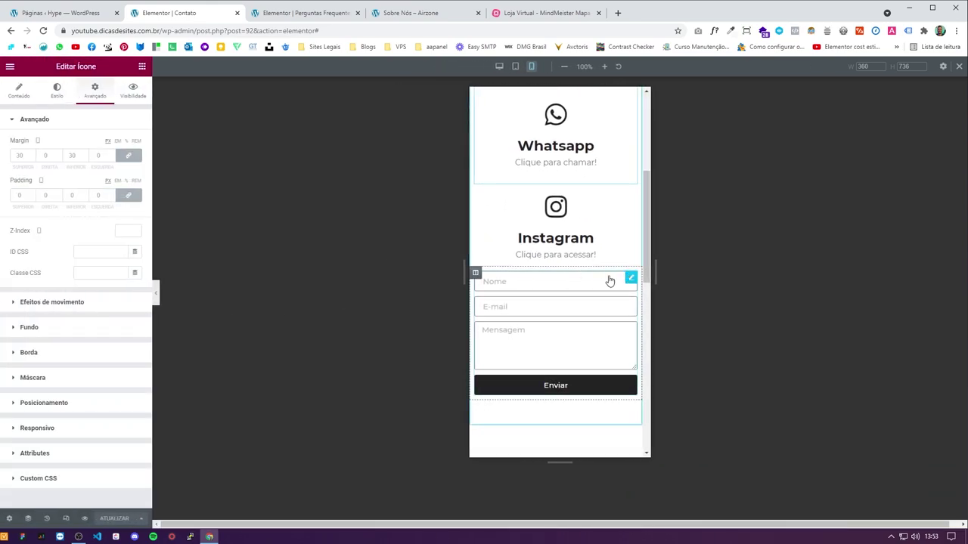
{"action": "left_click", "coordinate": [95, 90]}
{"action": "left_click", "coordinate": [128, 155]}
{"action": "left_click", "coordinate": [19, 155]}
{"action": "type", "text": "30"}
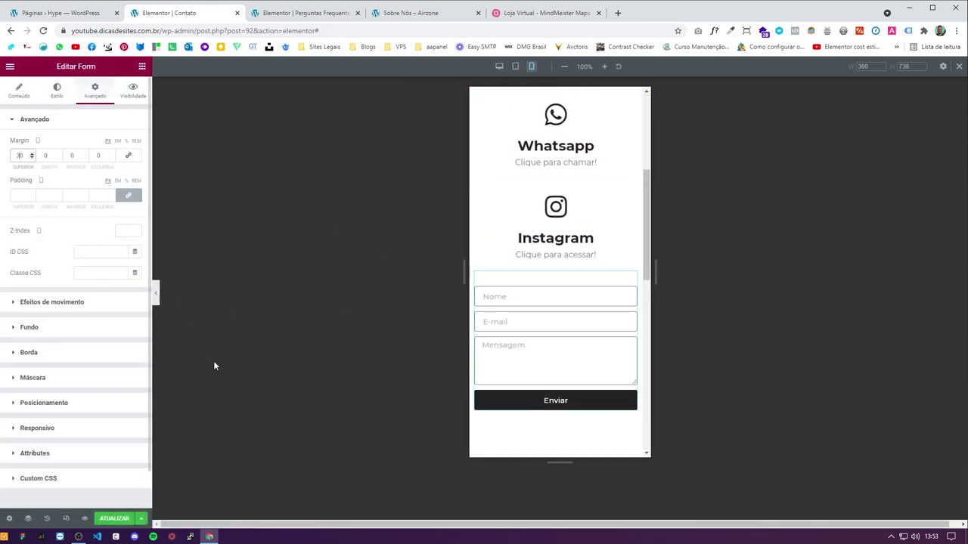
{"action": "left_click", "coordinate": [123, 518]}
Step: Review the whole Contato page in the mobile layout, from header to footer
{"action": "left_click", "coordinate": [157, 293]}
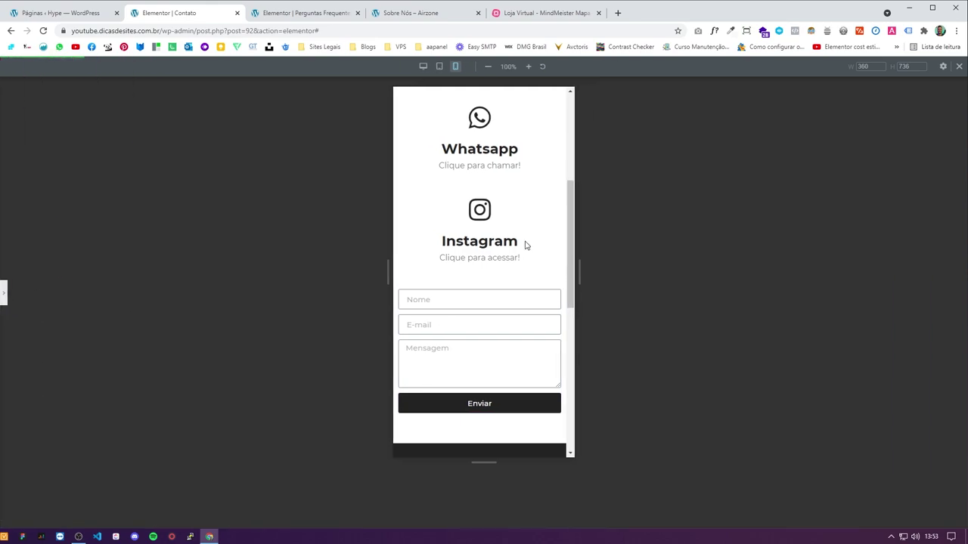
{"action": "scroll", "coordinate": [447, 262], "scroll_direction": "down", "scroll_amount": 7}
{"action": "scroll", "coordinate": [494, 275], "scroll_direction": "up", "scroll_amount": 7}
{"action": "scroll", "coordinate": [497, 291], "scroll_direction": "down", "scroll_amount": 4}
{"action": "scroll", "coordinate": [497, 292], "scroll_direction": "down", "scroll_amount": 5}
{"action": "scroll", "coordinate": [480, 302], "scroll_direction": "up", "scroll_amount": 10}
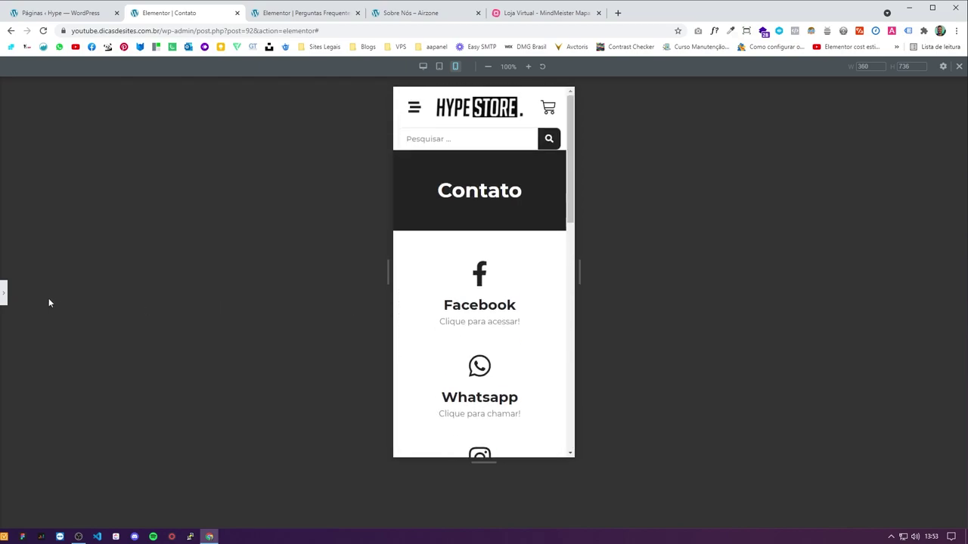
{"action": "left_click", "coordinate": [6, 293]}
Step: Switch to the MindMeister map, mark Contato as done with the green check, and select Modelo Loja
{"action": "left_click", "coordinate": [564, 13]}
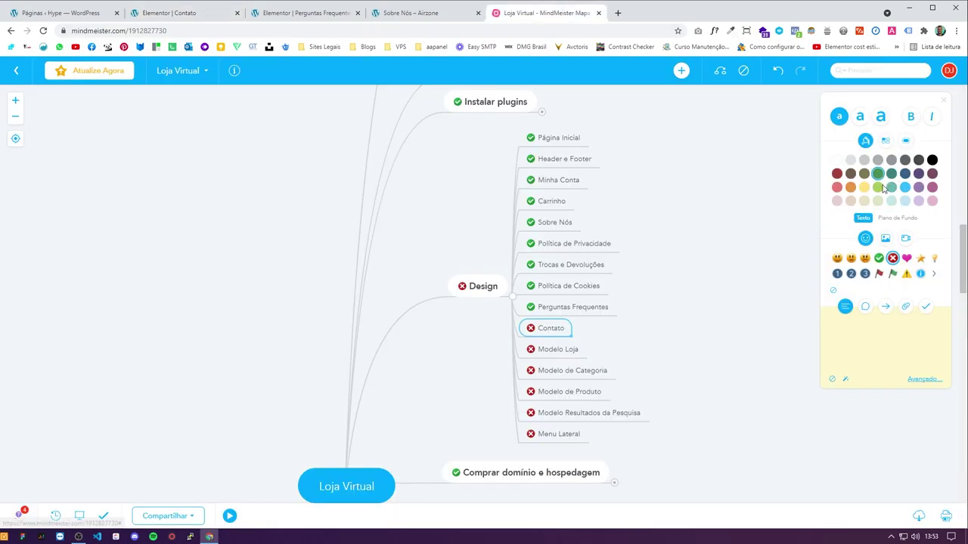
{"action": "left_click", "coordinate": [577, 347]}
{"action": "scroll", "coordinate": [673, 287], "scroll_direction": "down", "scroll_amount": 1}
{"action": "scroll", "coordinate": [673, 287], "scroll_direction": "up", "scroll_amount": 1}
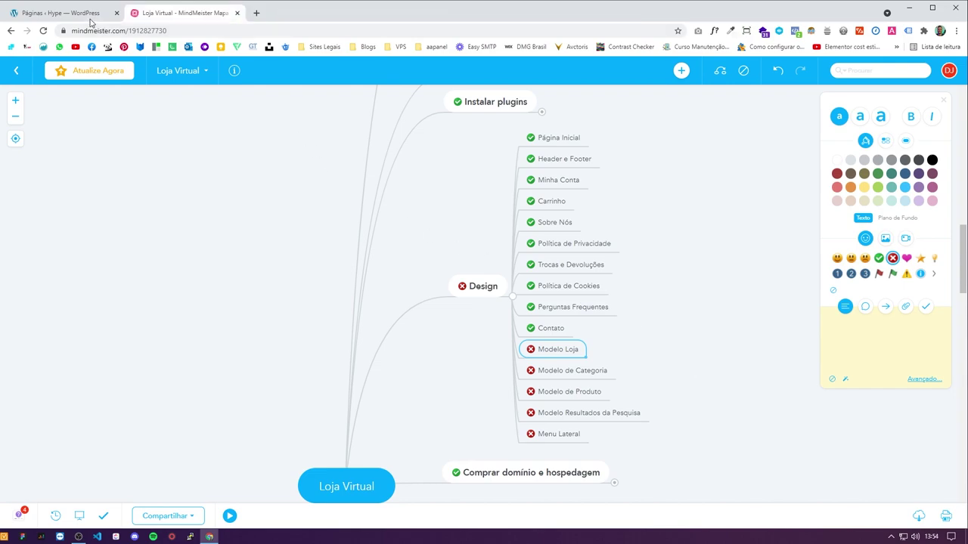
Step: Return to the WordPress pages list and open the Início page in Elementor in a new tab
{"action": "left_click", "coordinate": [93, 15]}
{"action": "scroll", "coordinate": [121, 317], "scroll_direction": "down", "scroll_amount": 5}
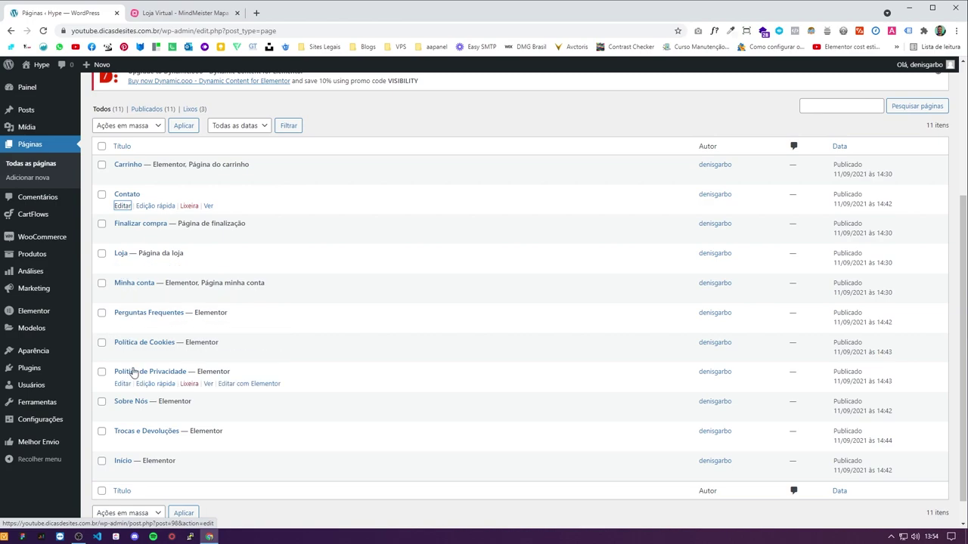
{"action": "middle_click", "coordinate": [240, 472]}
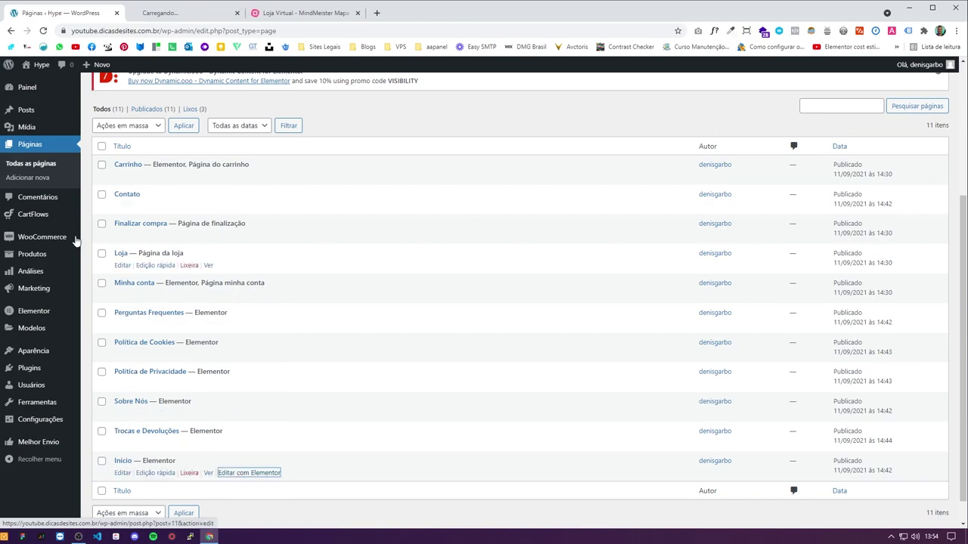
Step: Open the new Elementor Theme Builder from the WordPress template management area
{"action": "mouse_move", "coordinate": [43, 340]}
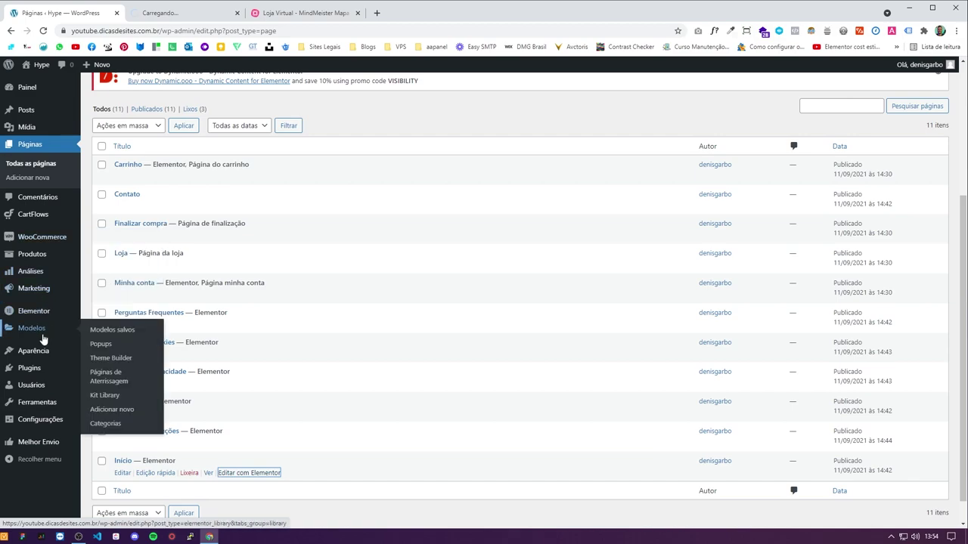
{"action": "left_click", "coordinate": [112, 331]}
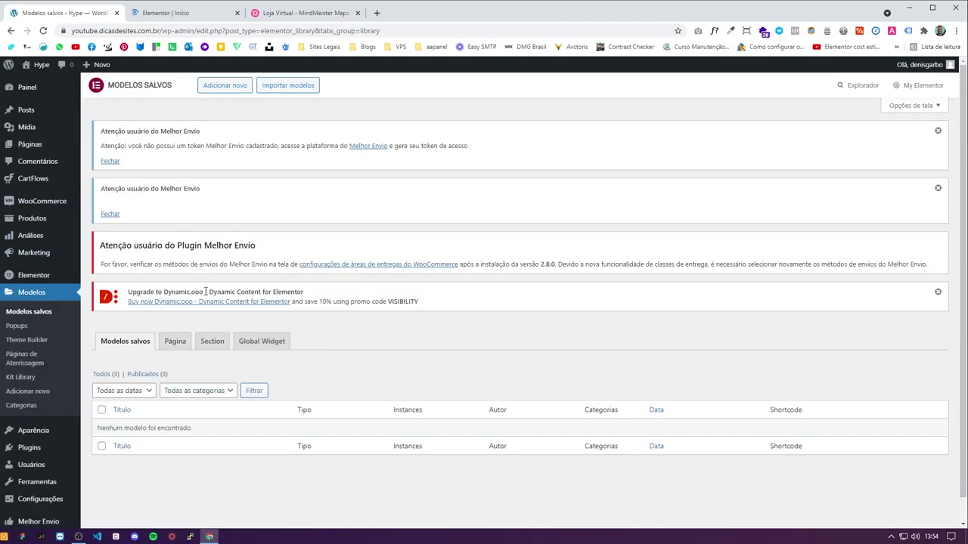
{"action": "left_click", "coordinate": [38, 342]}
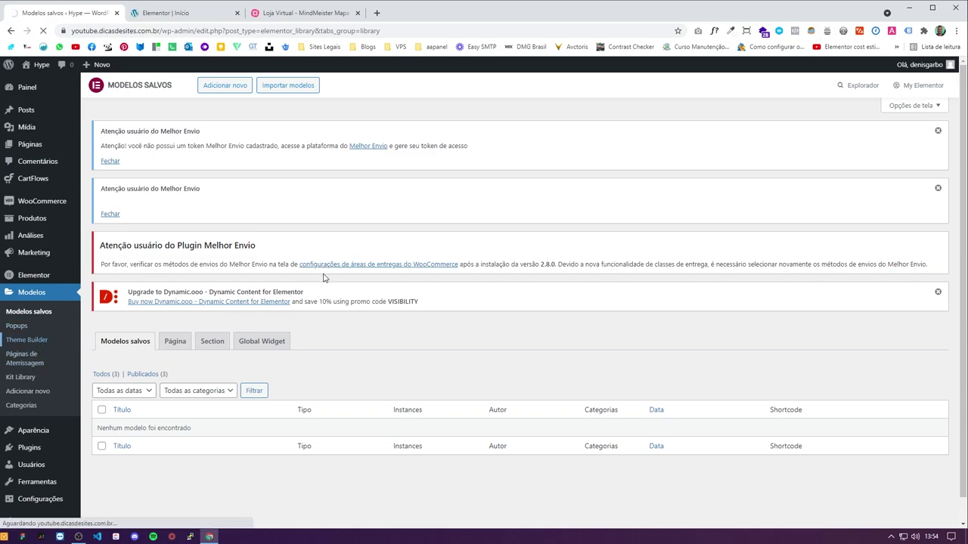
{"action": "scroll", "coordinate": [247, 320], "scroll_direction": "down", "scroll_amount": 1}
{"action": "scroll", "coordinate": [246, 320], "scroll_direction": "down", "scroll_amount": 1}
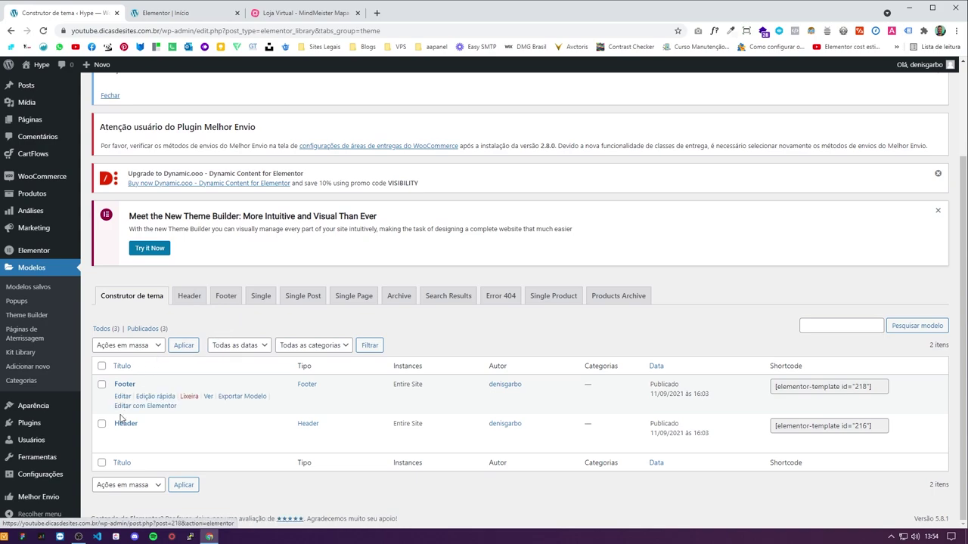
{"action": "left_click", "coordinate": [157, 256]}
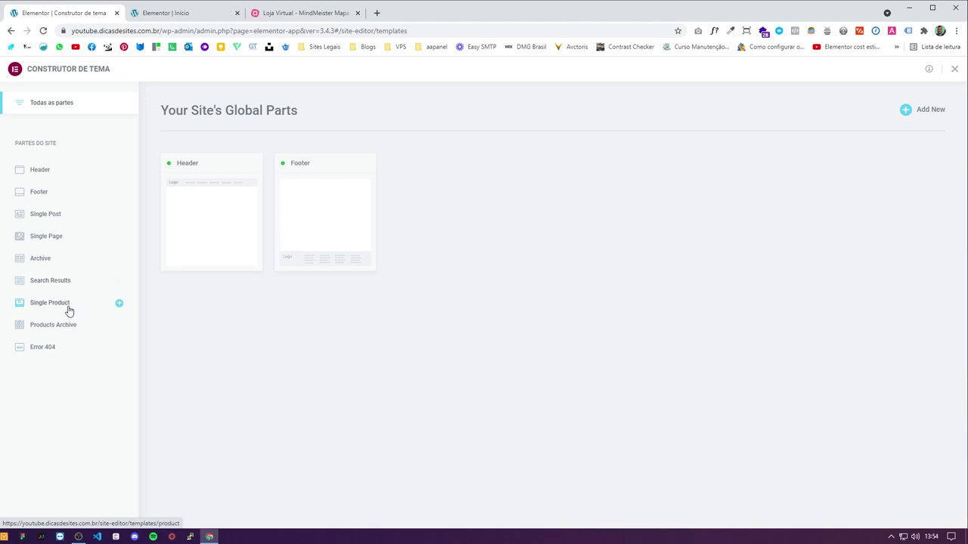
Step: Create a Products Archive template without a library block and place an Archive Products widget in it
{"action": "left_click", "coordinate": [56, 262]}
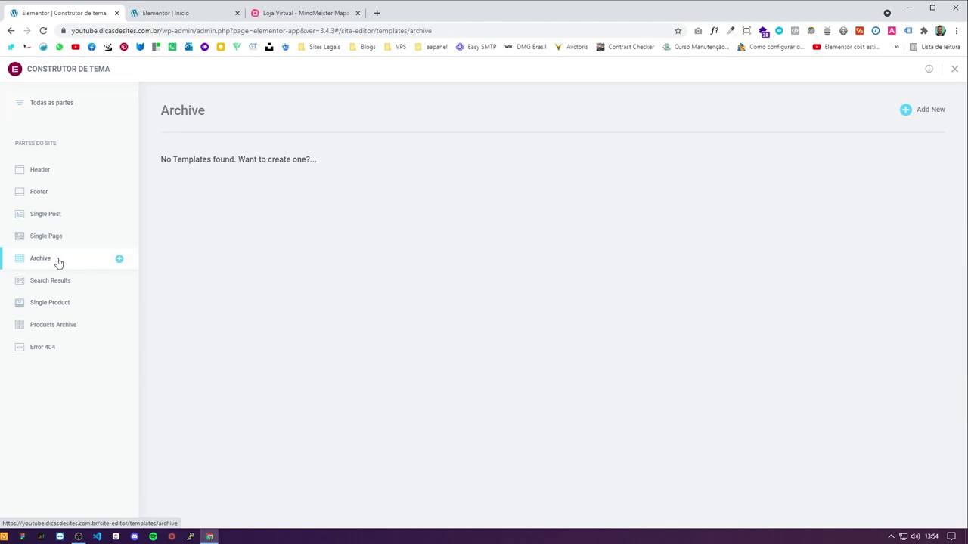
{"action": "left_click", "coordinate": [118, 261]}
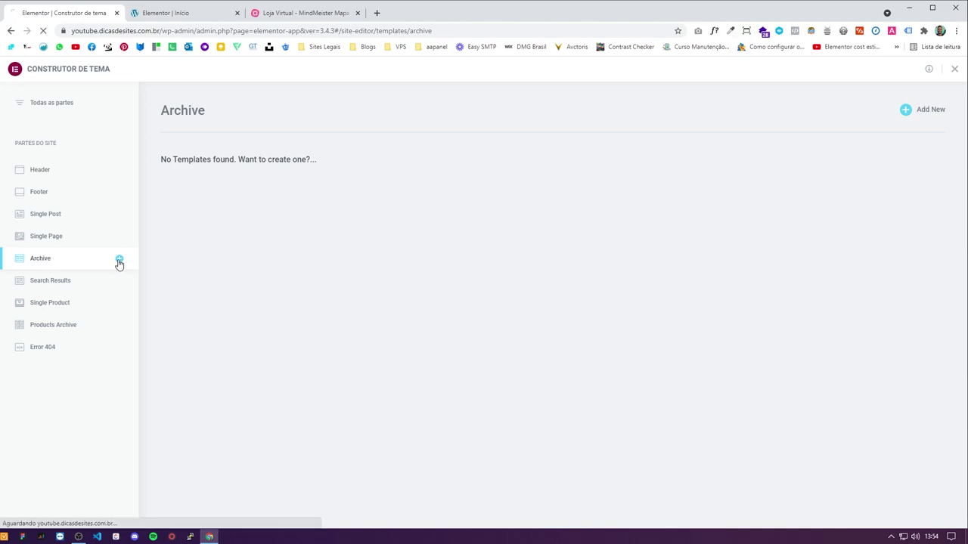
{"action": "left_click", "coordinate": [76, 327]}
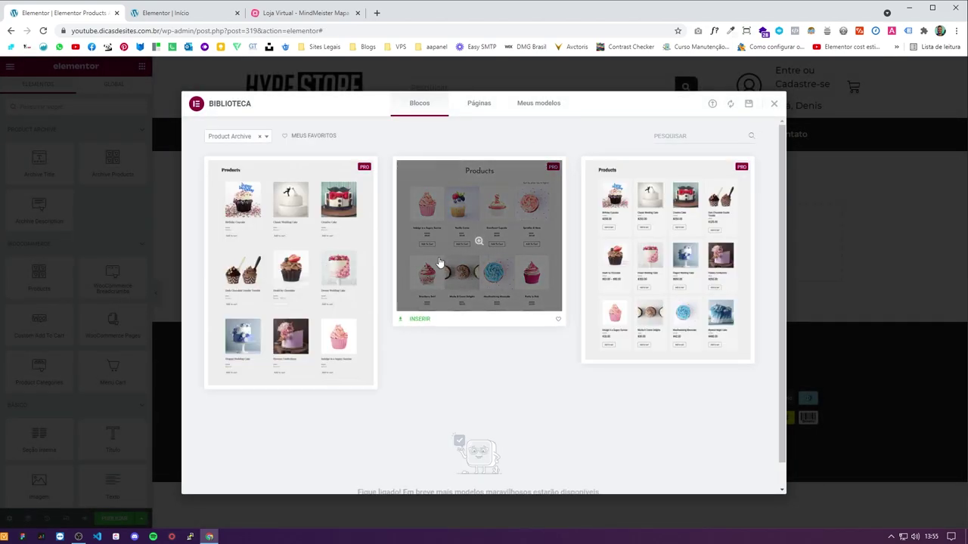
{"action": "left_click", "coordinate": [775, 106]}
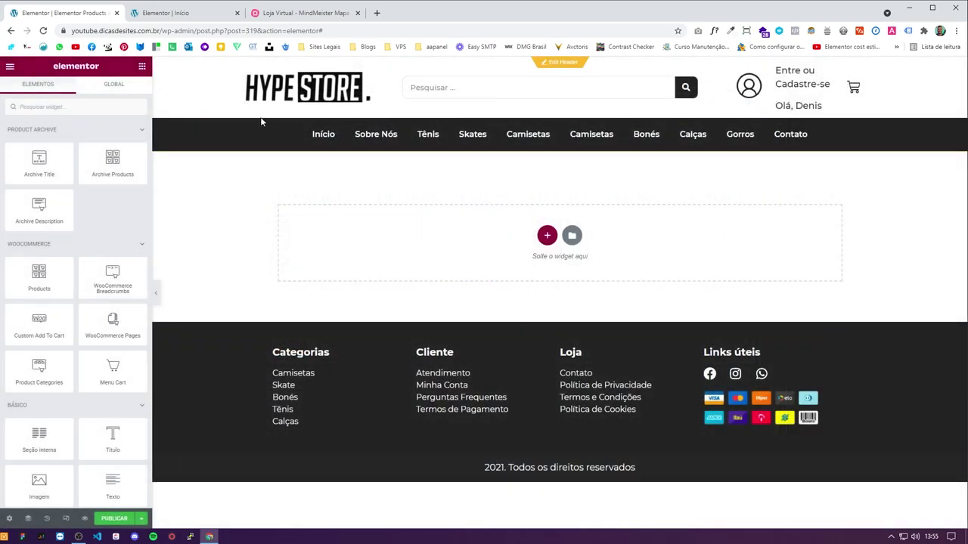
{"action": "left_click_drag", "start_coordinate": [121, 175], "coordinate": [367, 234]}
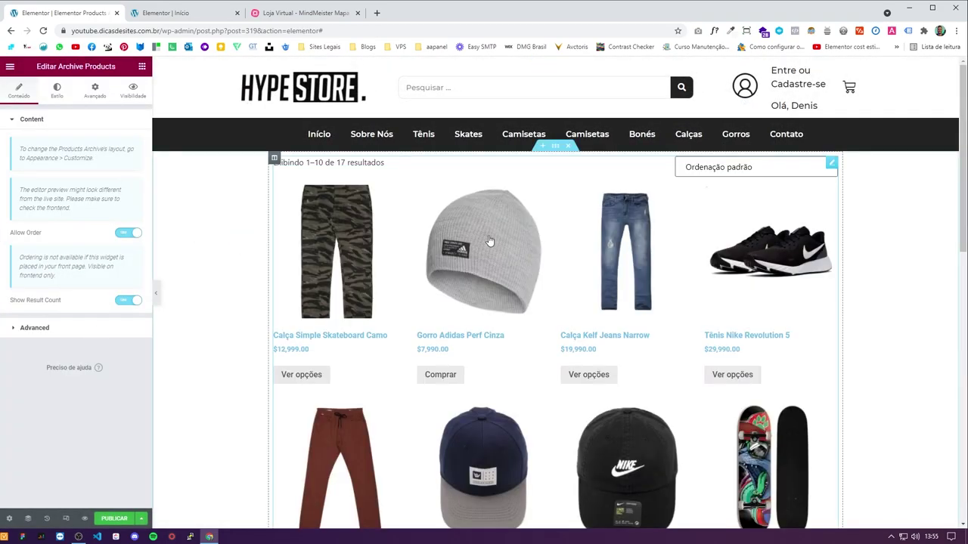
Step: Copy the product grid widget from the Início page and paste its style onto the Archive Products widget
{"action": "left_click", "coordinate": [166, 13]}
{"action": "scroll", "coordinate": [375, 310], "scroll_direction": "down", "scroll_amount": 5}
{"action": "right_click", "coordinate": [389, 304]}
{"action": "left_click", "coordinate": [239, 121]}
{"action": "left_click", "coordinate": [89, 15]}
{"action": "right_click", "coordinate": [443, 294]}
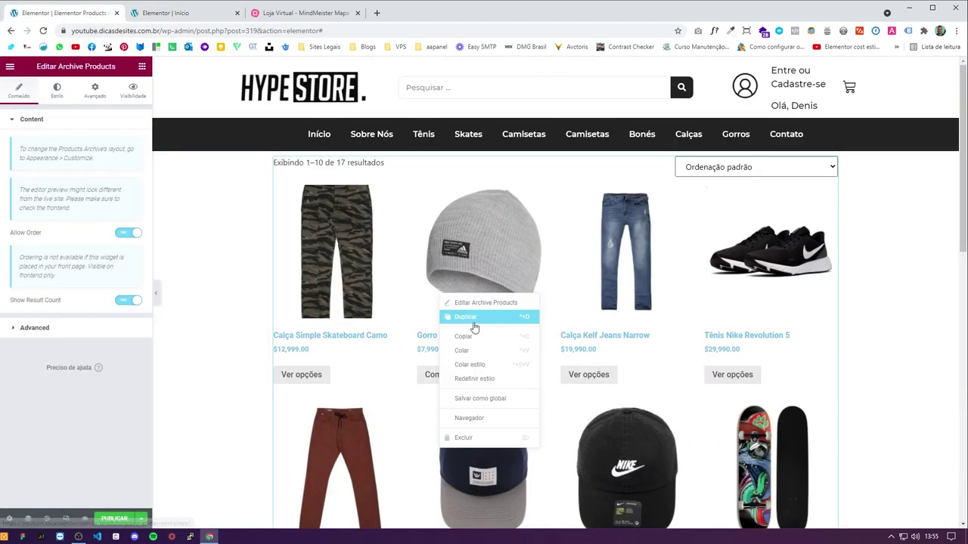
{"action": "left_click", "coordinate": [492, 383]}
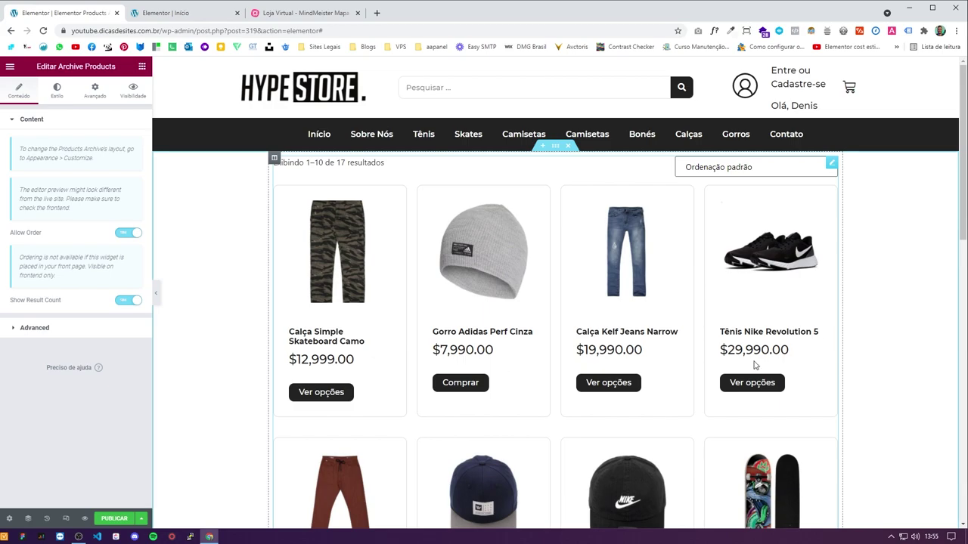
Step: Set the product archive section's top and bottom padding to 50 px
{"action": "left_click", "coordinate": [555, 145]}
{"action": "left_click", "coordinate": [95, 90]}
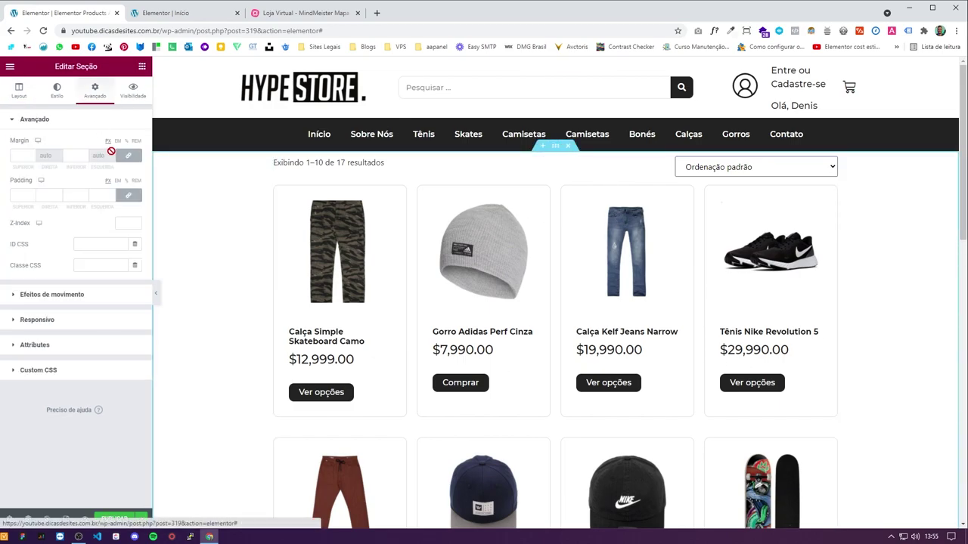
{"action": "left_click", "coordinate": [126, 156]}
{"action": "left_click", "coordinate": [129, 196]}
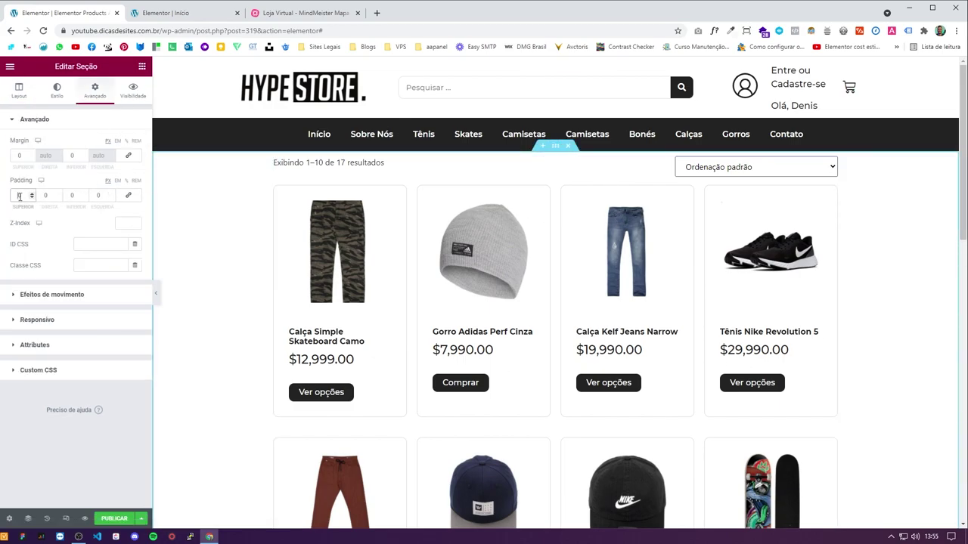
{"action": "left_click", "coordinate": [15, 195]}
{"action": "type", "text": "5"}
{"action": "left_click", "coordinate": [74, 195]}
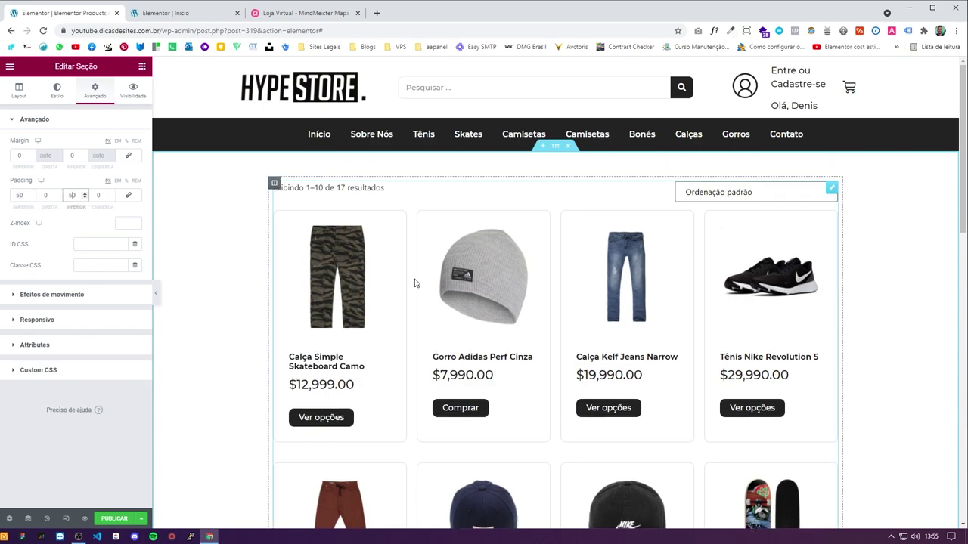
Step: Open the Archive Products widget's settings for editing
{"action": "left_click", "coordinate": [832, 190]}
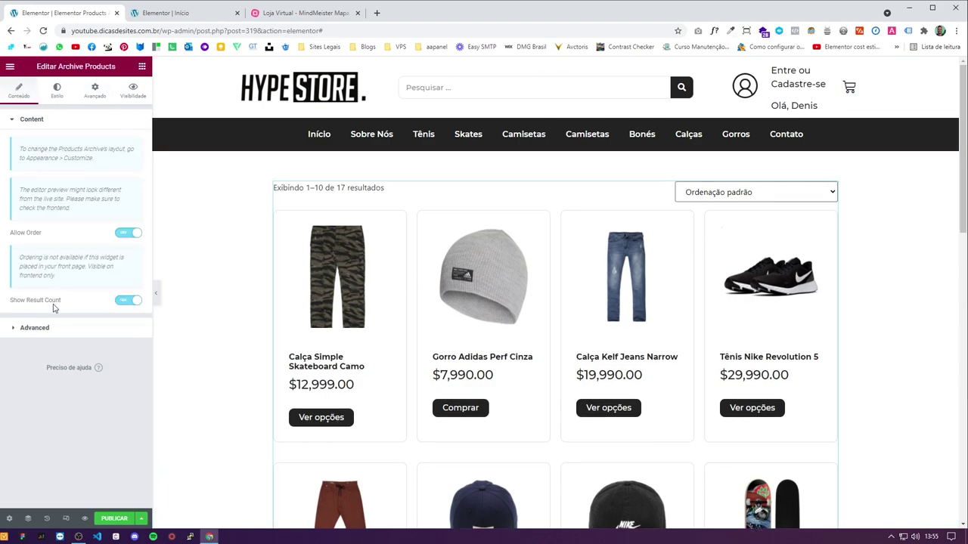
Step: Replace the product archive's Nothing Found Message with "Hmmm, parece que não"
{"action": "left_click", "coordinate": [64, 328]}
{"action": "left_click", "coordinate": [54, 97]}
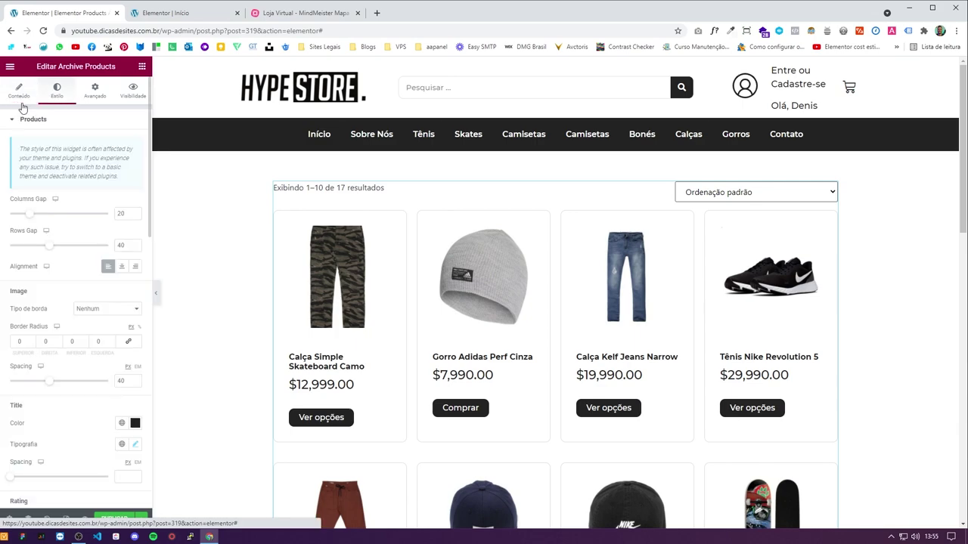
{"action": "left_click", "coordinate": [19, 98]}
{"action": "left_click", "coordinate": [34, 328]}
{"action": "triple_click", "coordinate": [87, 194]}
{"action": "type", "text": "Hmmm, parece que não"}
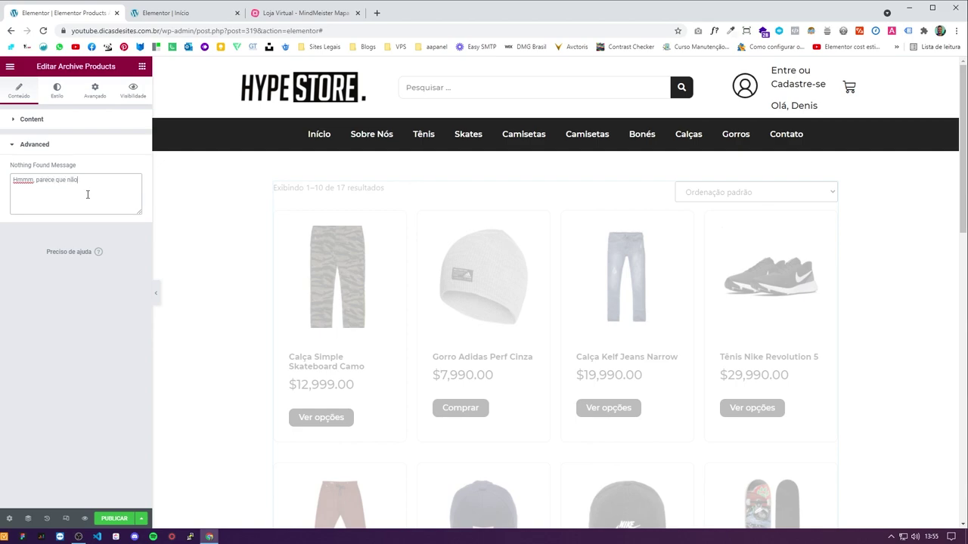
Step: Set the border color of the product archive's pagination to black
{"action": "left_click", "coordinate": [57, 95]}
{"action": "scroll", "coordinate": [109, 304], "scroll_direction": "down", "scroll_amount": 2}
{"action": "scroll", "coordinate": [110, 305], "scroll_direction": "down", "scroll_amount": 6}
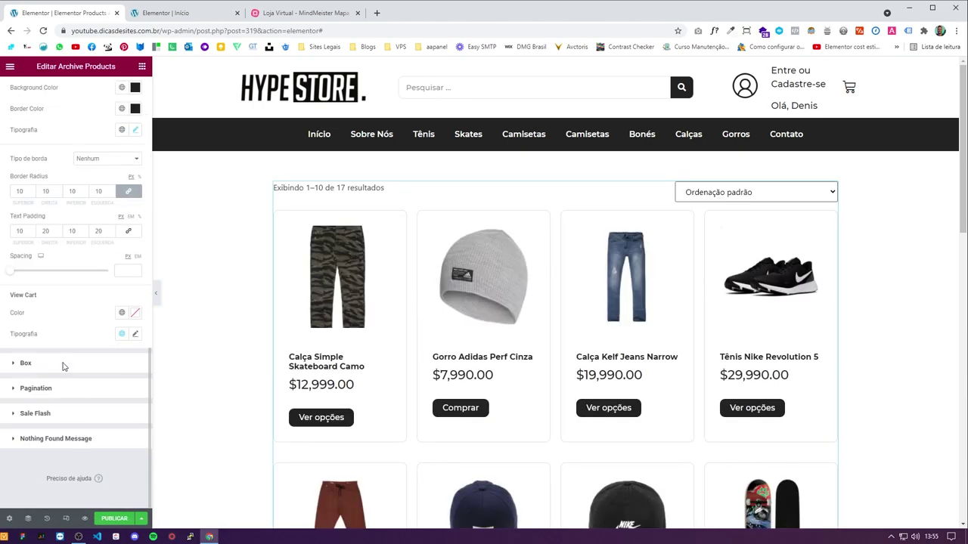
{"action": "left_click", "coordinate": [63, 366]}
{"action": "left_click", "coordinate": [59, 376]}
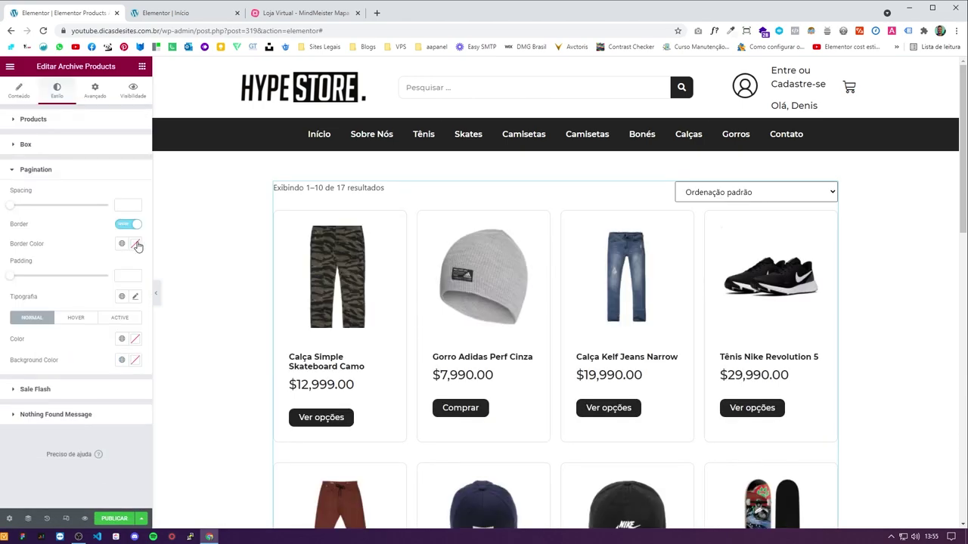
{"action": "scroll", "coordinate": [363, 331], "scroll_direction": "down", "scroll_amount": 9}
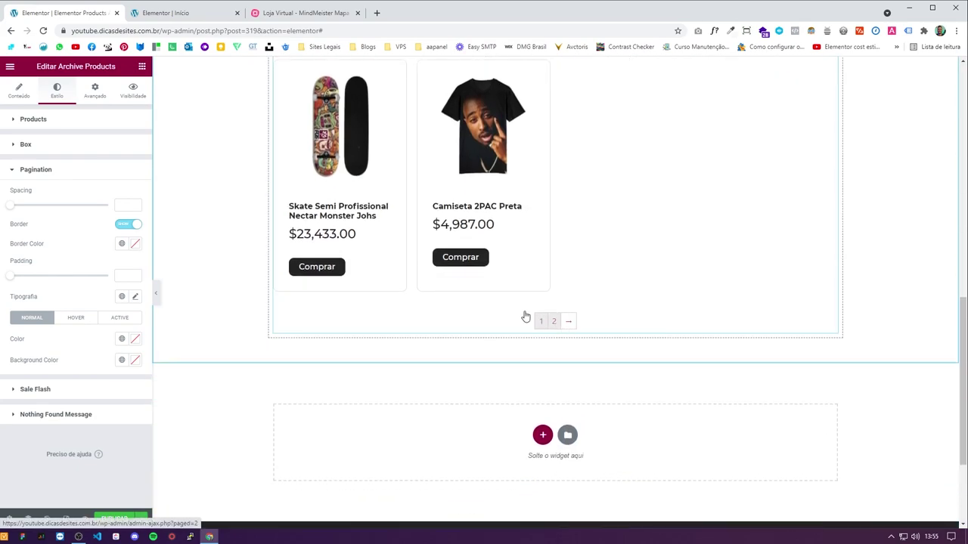
{"action": "left_click", "coordinate": [135, 243]}
{"action": "left_click", "coordinate": [47, 350]}
{"action": "left_click", "coordinate": [56, 254]}
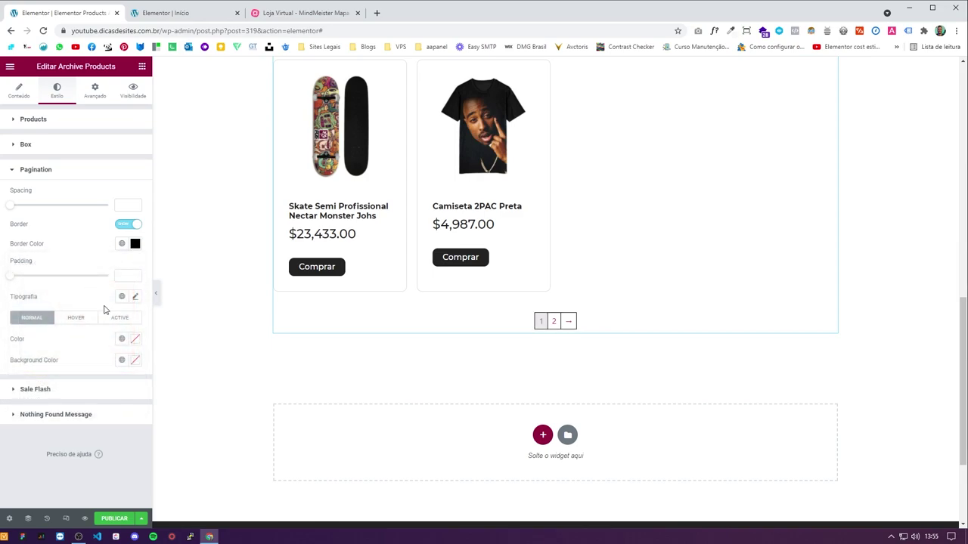
Step: Give the pagination's normal state a white (#FFFFFF) background and black text
{"action": "left_click", "coordinate": [134, 361]}
{"action": "left_click", "coordinate": [135, 361]}
{"action": "left_click", "coordinate": [135, 361]}
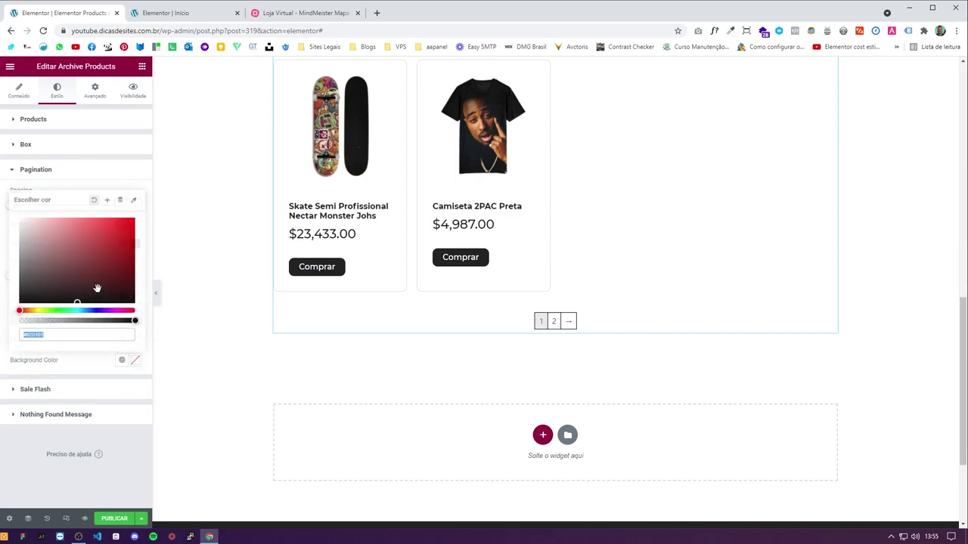
{"action": "left_click_drag", "start_coordinate": [98, 291], "coordinate": [20, 301]}
{"action": "left_click", "coordinate": [22, 221]}
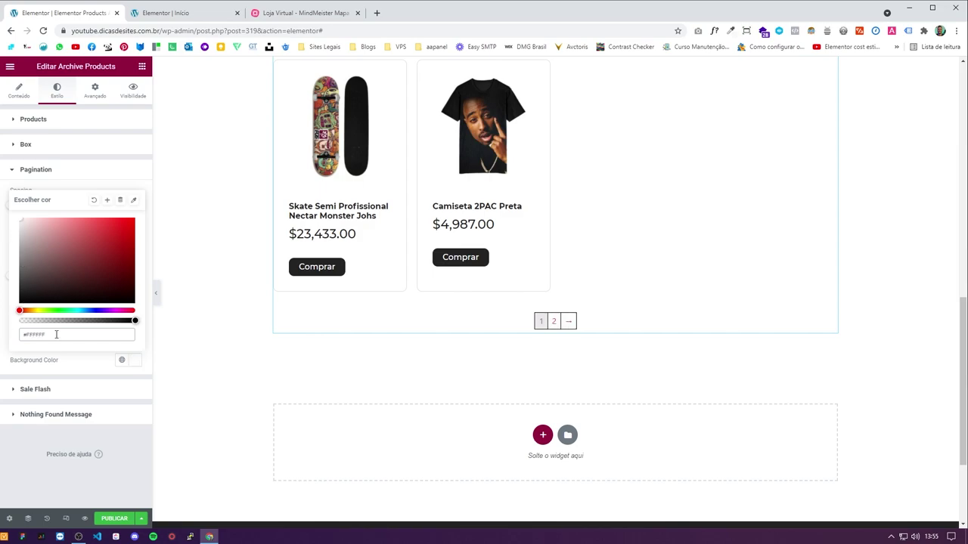
{"action": "left_click", "coordinate": [76, 368]}
{"action": "left_click", "coordinate": [135, 339]}
{"action": "left_click_drag", "start_coordinate": [44, 421], "coordinate": [24, 438]}
{"action": "left_click", "coordinate": [91, 339]}
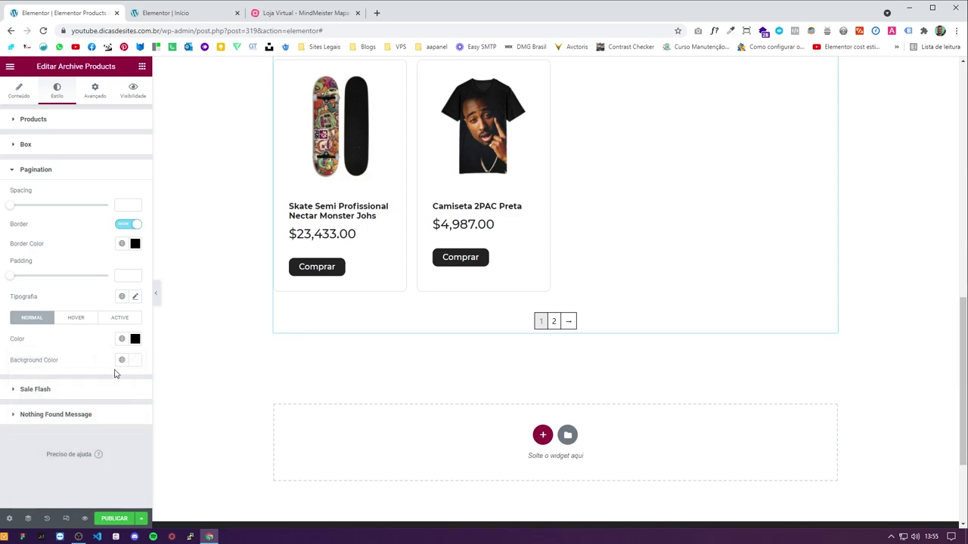
Step: Set the pagination's hover background to #000000 and open its hover text color for editing
{"action": "left_click", "coordinate": [84, 322]}
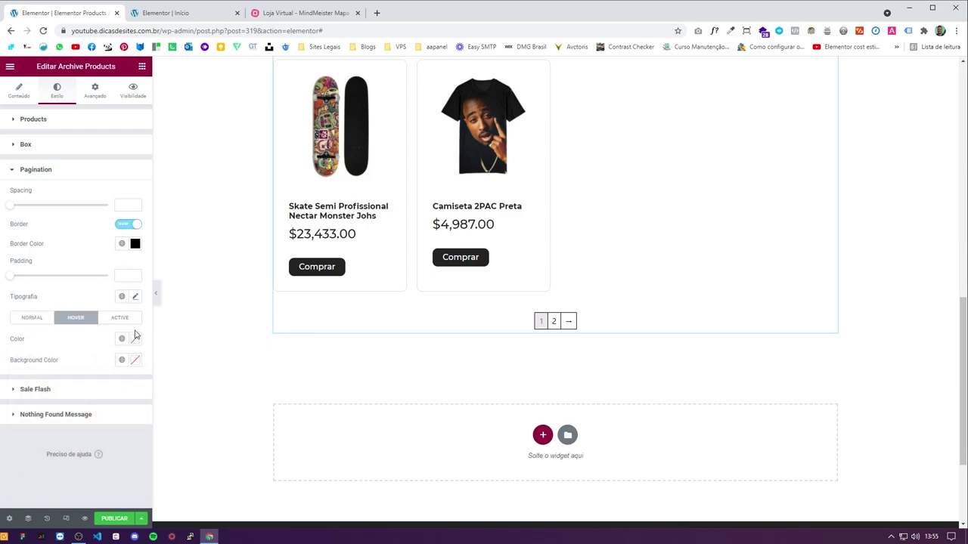
{"action": "left_click", "coordinate": [136, 361]}
{"action": "left_click", "coordinate": [20, 302]}
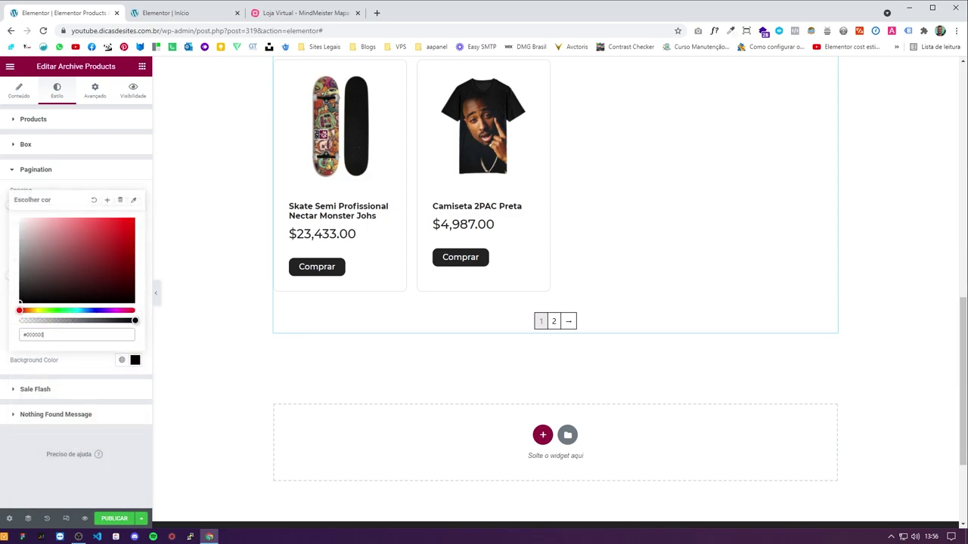
{"action": "left_click", "coordinate": [102, 370]}
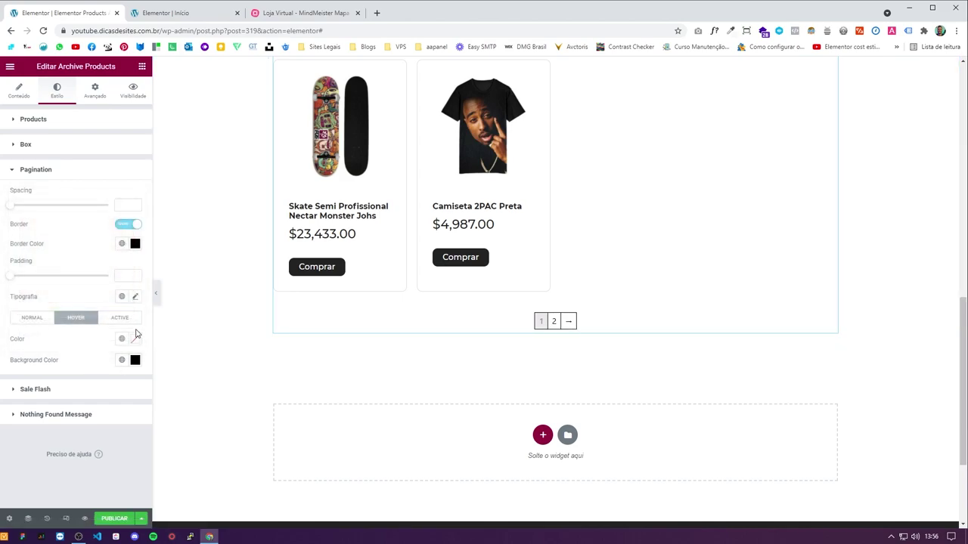
{"action": "left_click", "coordinate": [135, 340]}
Step: Give the pagination's active state white text and a black background
{"action": "left_click", "coordinate": [120, 318]}
{"action": "left_click", "coordinate": [135, 338]}
{"action": "left_click", "coordinate": [180, 376]}
{"action": "left_click", "coordinate": [135, 360]}
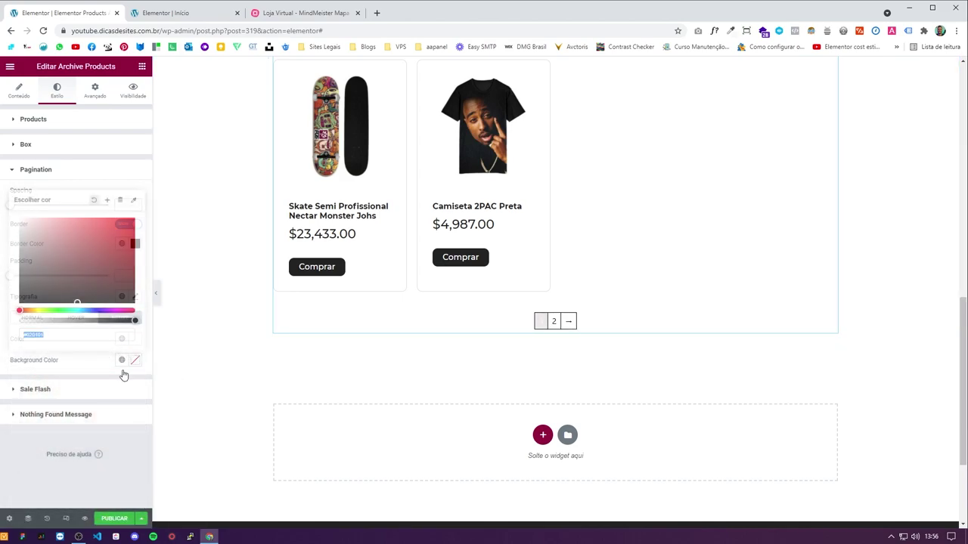
{"action": "left_click", "coordinate": [73, 368]}
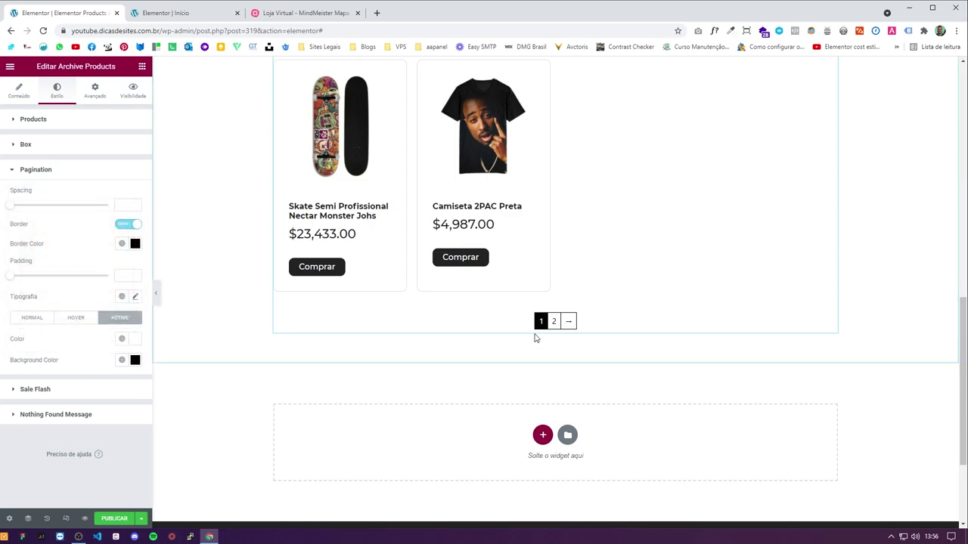
Step: Publish the template with its display condition set to include Shop Page
{"action": "left_click", "coordinate": [113, 519]}
{"action": "left_click", "coordinate": [514, 325]}
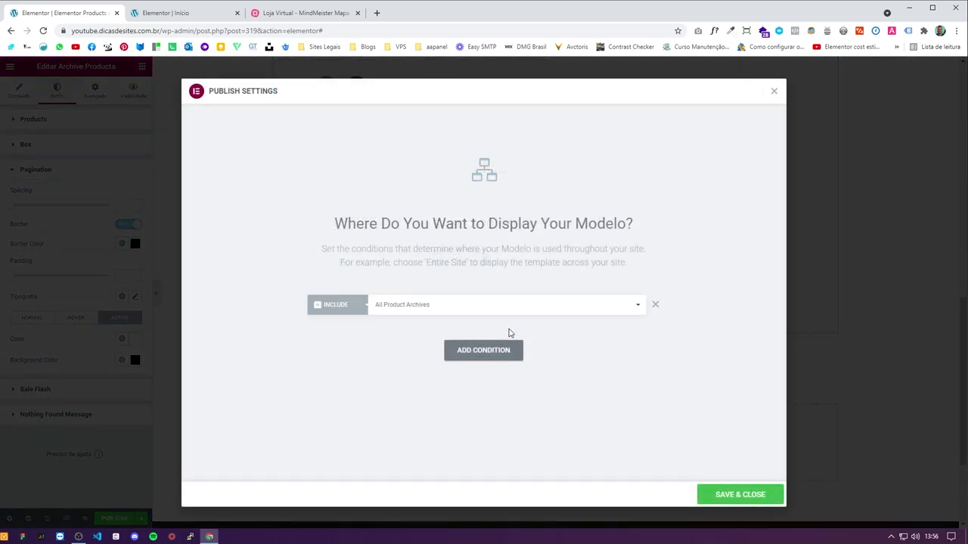
{"action": "left_click", "coordinate": [393, 310]}
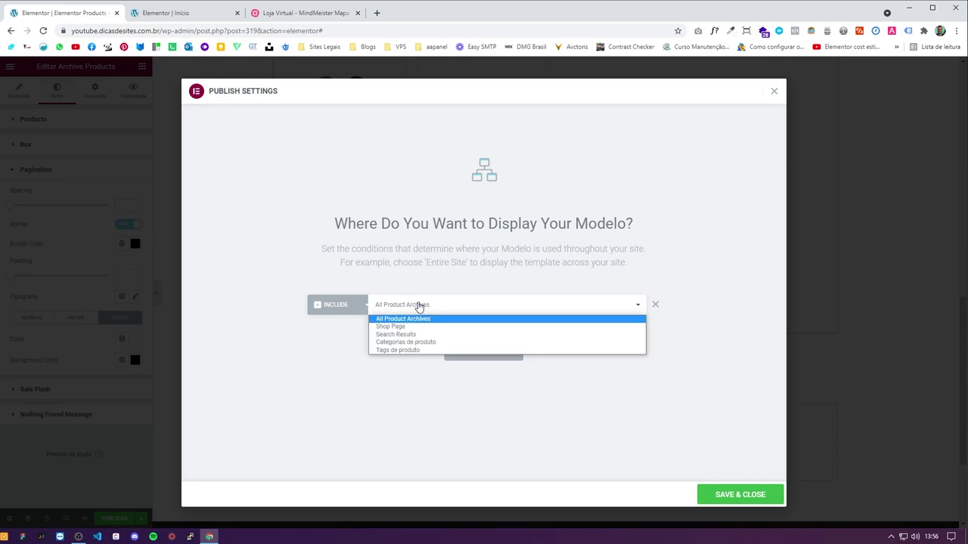
{"action": "left_click", "coordinate": [412, 326]}
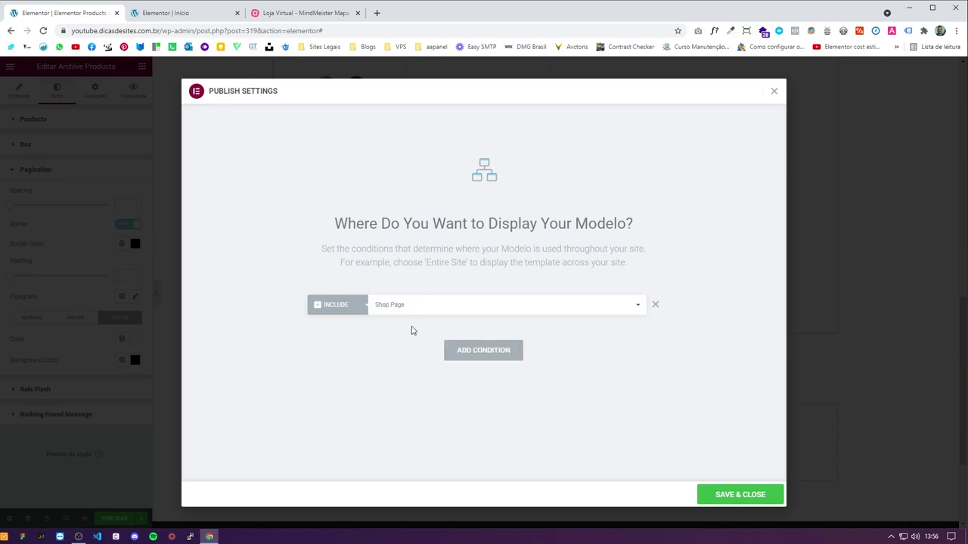
{"action": "left_click", "coordinate": [737, 495]}
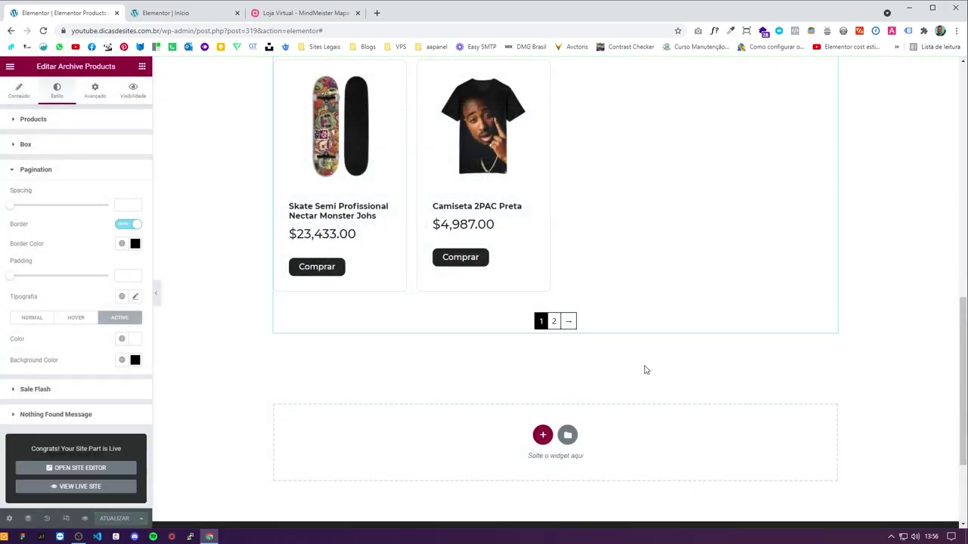
Step: Review the archive's product cards, pagination and sort order control in the preview, along with the Products style settings
{"action": "scroll", "coordinate": [638, 370], "scroll_direction": "up", "scroll_amount": 8}
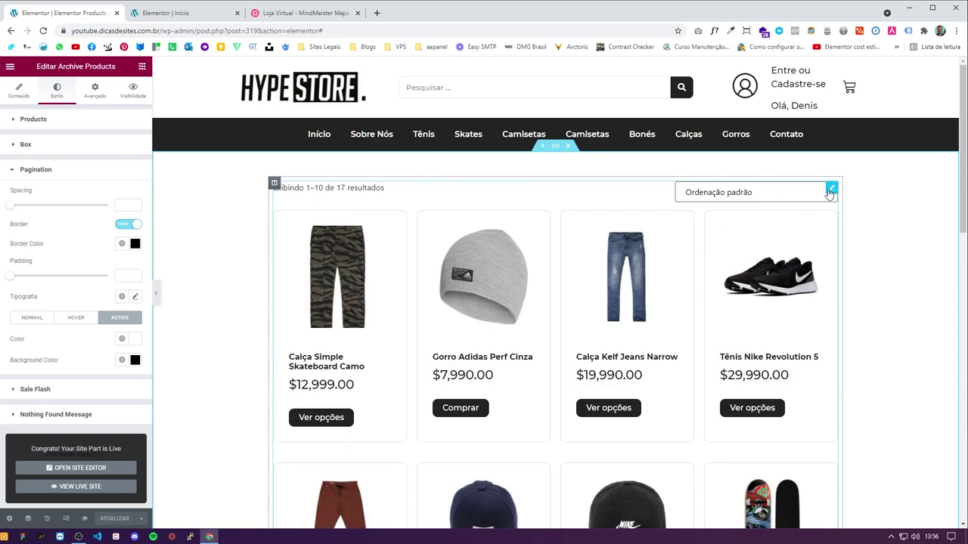
{"action": "left_click", "coordinate": [71, 159]}
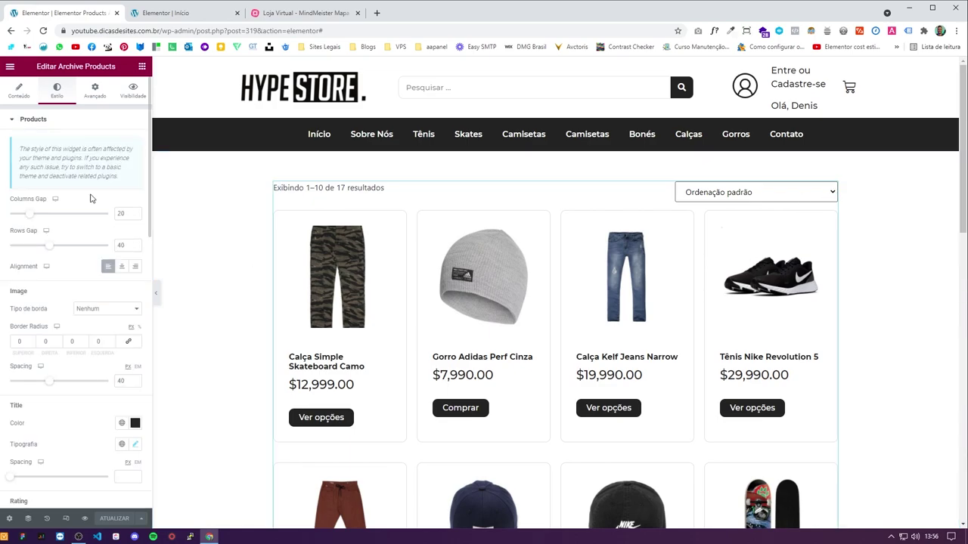
{"action": "scroll", "coordinate": [131, 220], "scroll_direction": "down", "scroll_amount": 5}
{"action": "scroll", "coordinate": [193, 350], "scroll_direction": "down", "scroll_amount": 1}
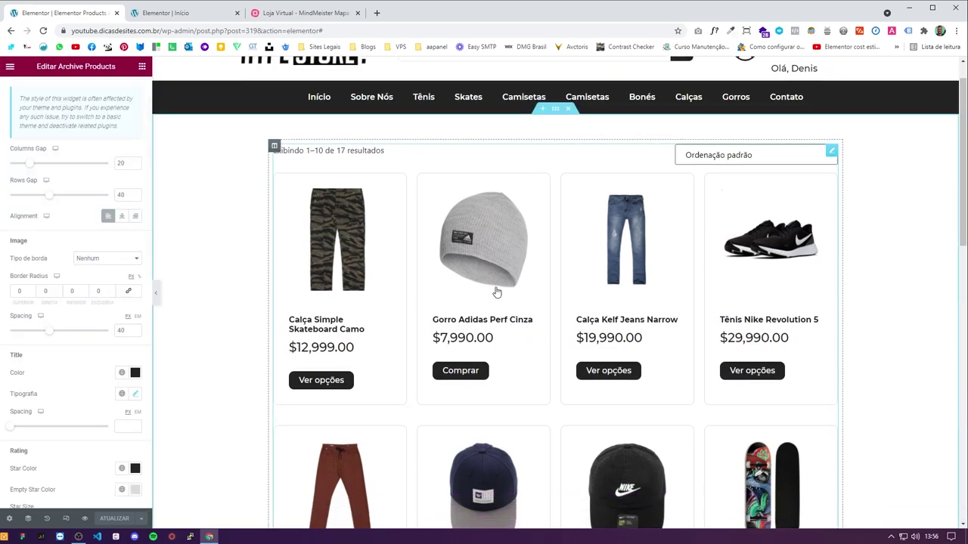
{"action": "scroll", "coordinate": [193, 351], "scroll_direction": "up", "scroll_amount": 1}
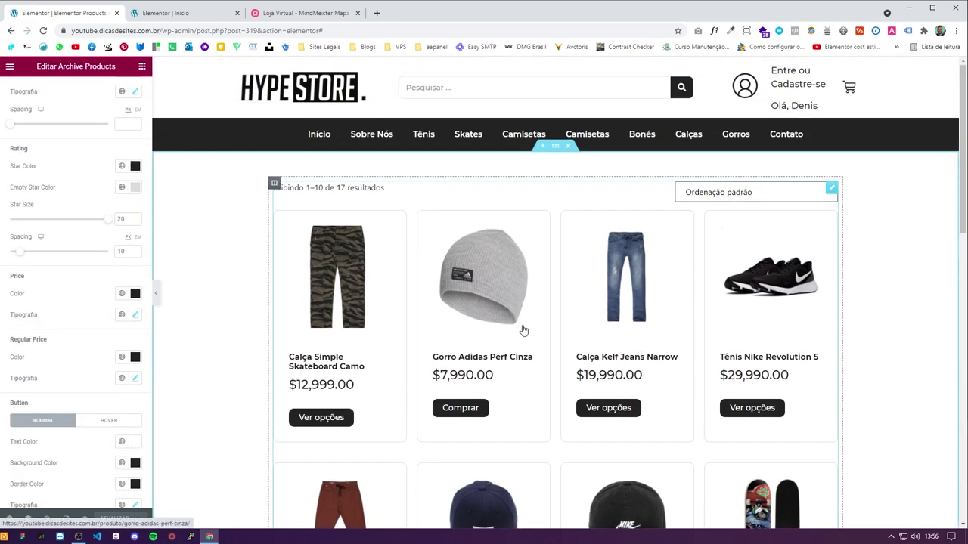
{"action": "scroll", "coordinate": [540, 306], "scroll_direction": "down", "scroll_amount": 7}
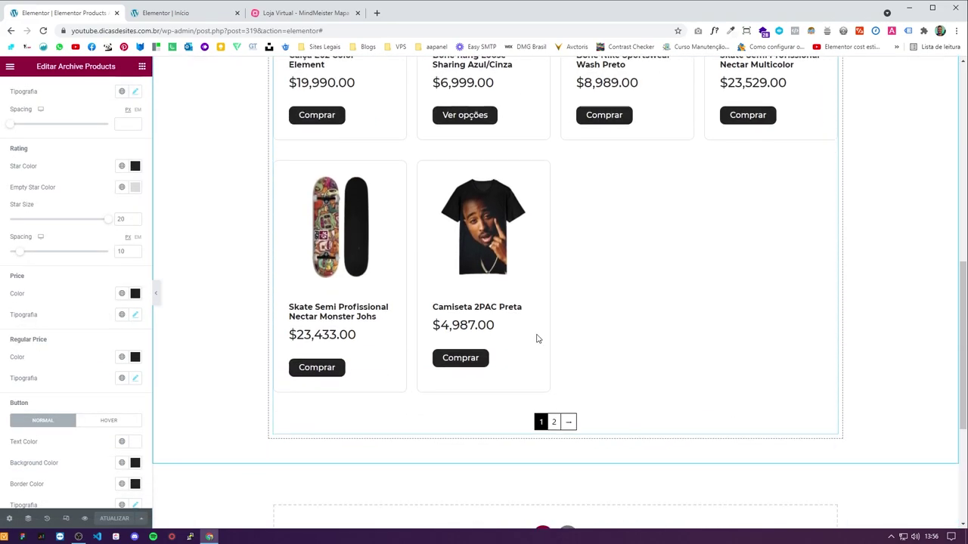
{"action": "scroll", "coordinate": [560, 435], "scroll_direction": "up", "scroll_amount": 7}
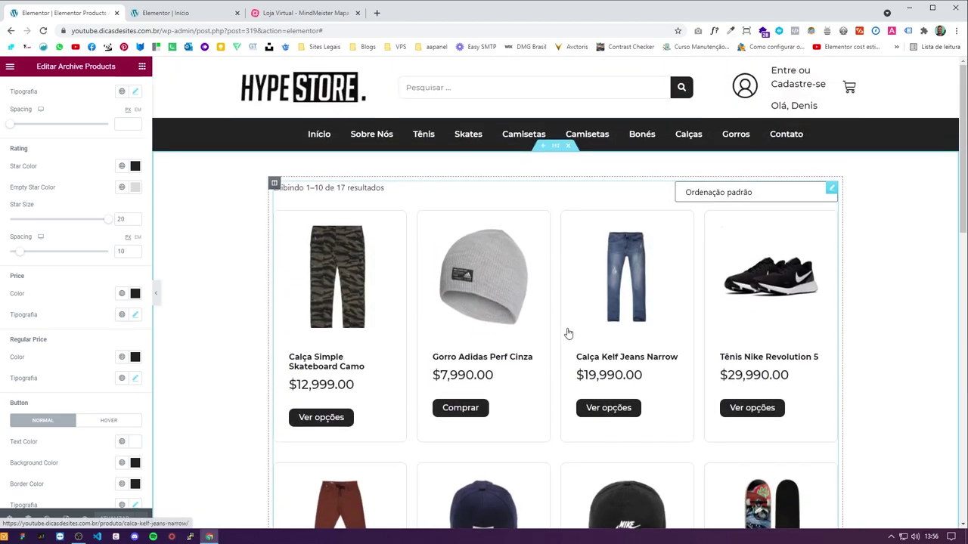
{"action": "left_click", "coordinate": [756, 192]}
{"action": "left_click", "coordinate": [756, 207]}
{"action": "left_click", "coordinate": [317, 13]}
{"action": "key", "text": "ctrl+shift+Tab"}
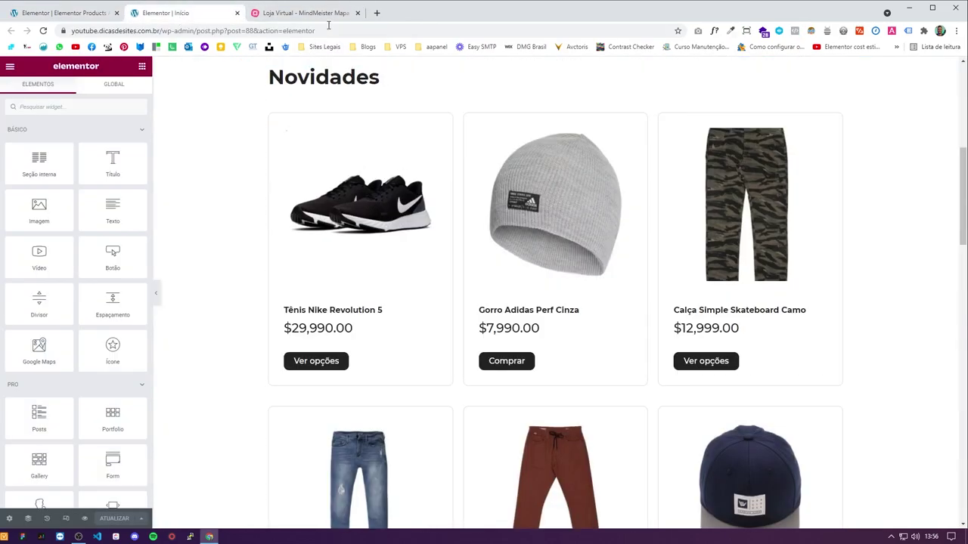
{"action": "key", "text": "ctrl+shift+Tab"}
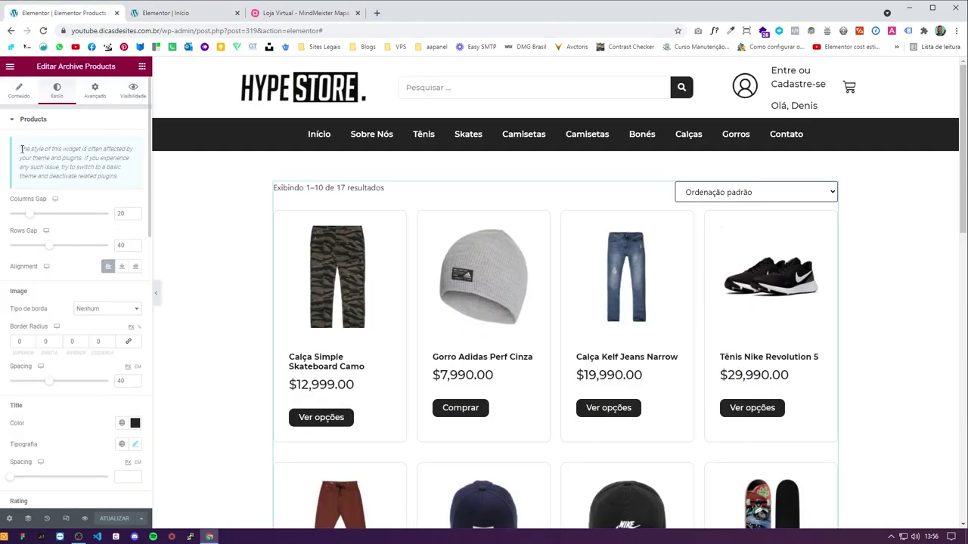
Step: Exit the template editor to the WordPress dashboard and view the live site in a new tab
{"action": "left_click", "coordinate": [10, 66]}
{"action": "left_click", "coordinate": [64, 246]}
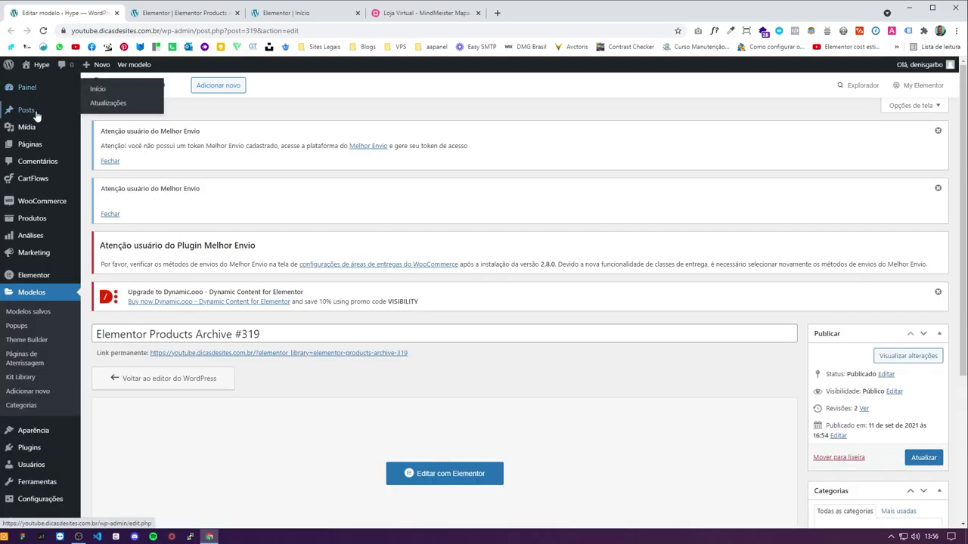
{"action": "mouse_move", "coordinate": [38, 66]}
{"action": "middle_click", "coordinate": [42, 92]}
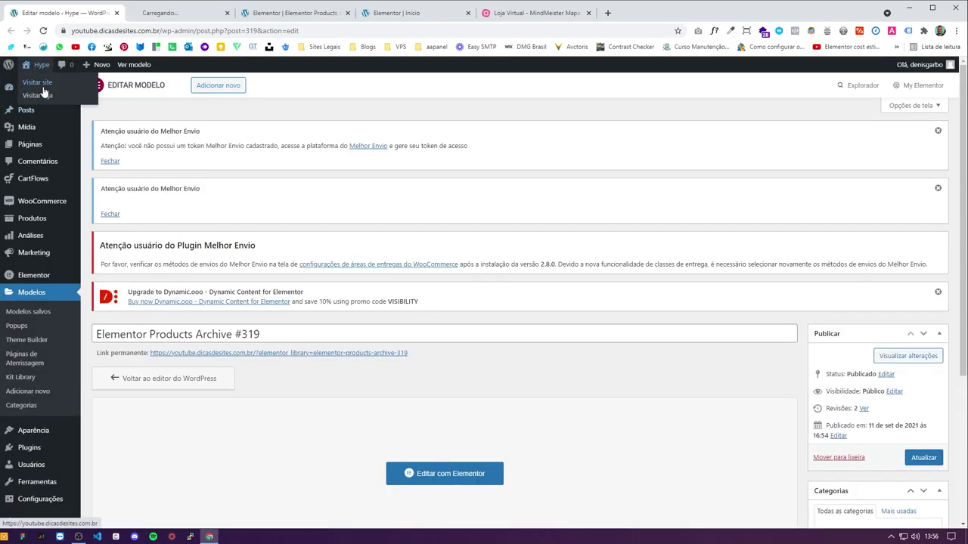
{"action": "left_click", "coordinate": [182, 18]}
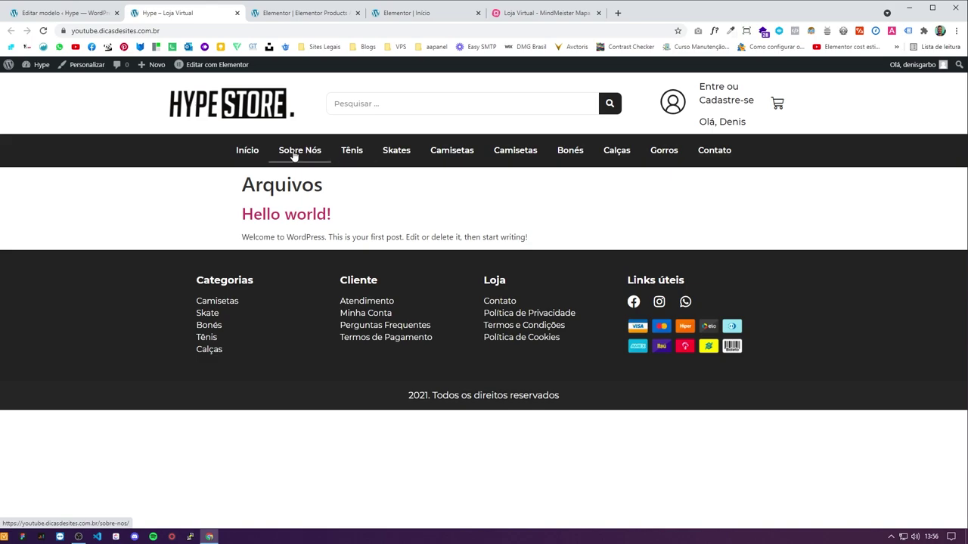
Step: Return to the WordPress dashboard and open the site's menu management page
{"action": "key", "text": "ctrl+shift+Tab"}
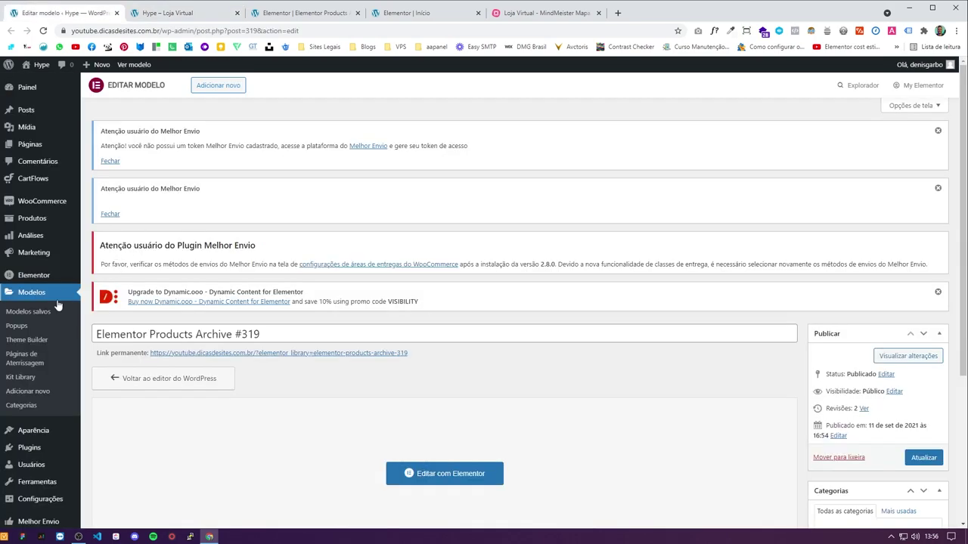
{"action": "mouse_move", "coordinate": [45, 155]}
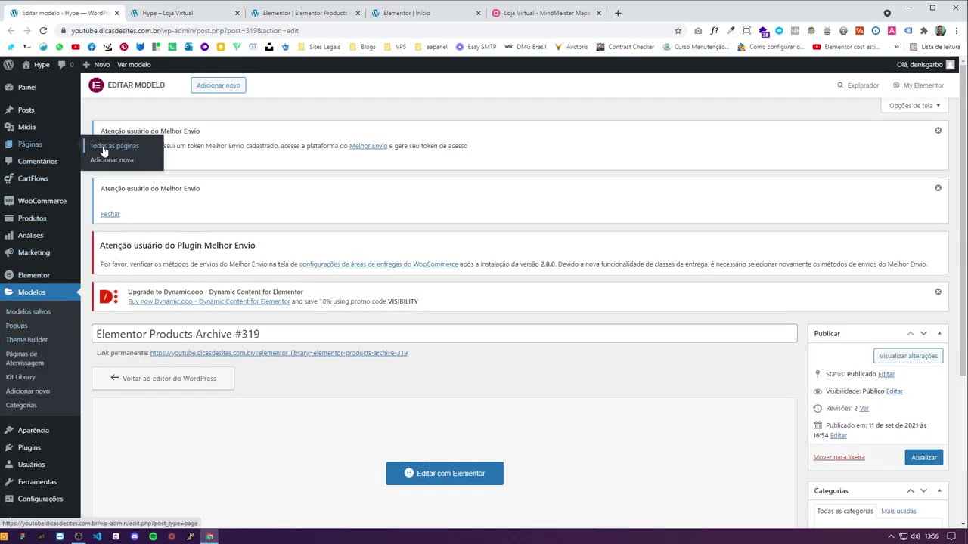
{"action": "scroll", "coordinate": [38, 274], "scroll_direction": "down", "scroll_amount": 3}
{"action": "mouse_move", "coordinate": [31, 428]}
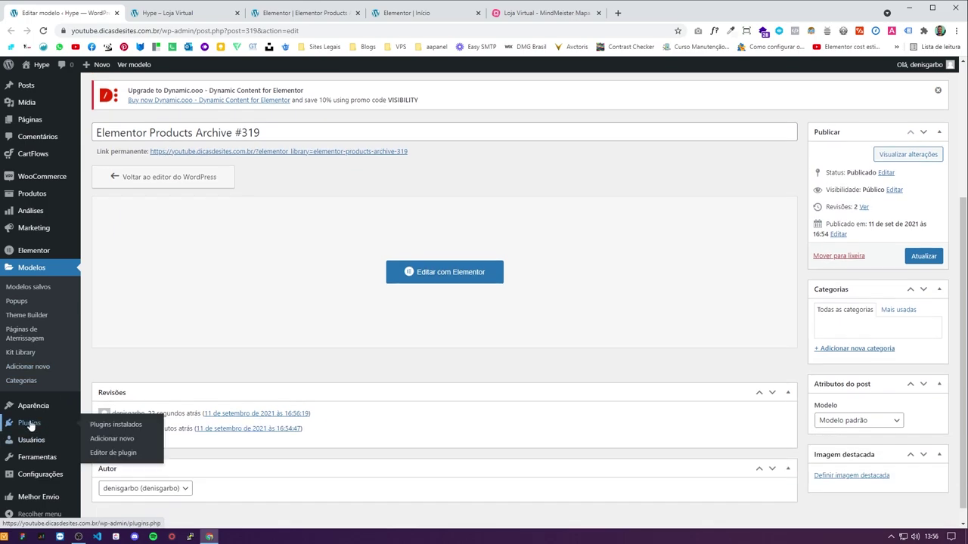
{"action": "mouse_move", "coordinate": [35, 406]}
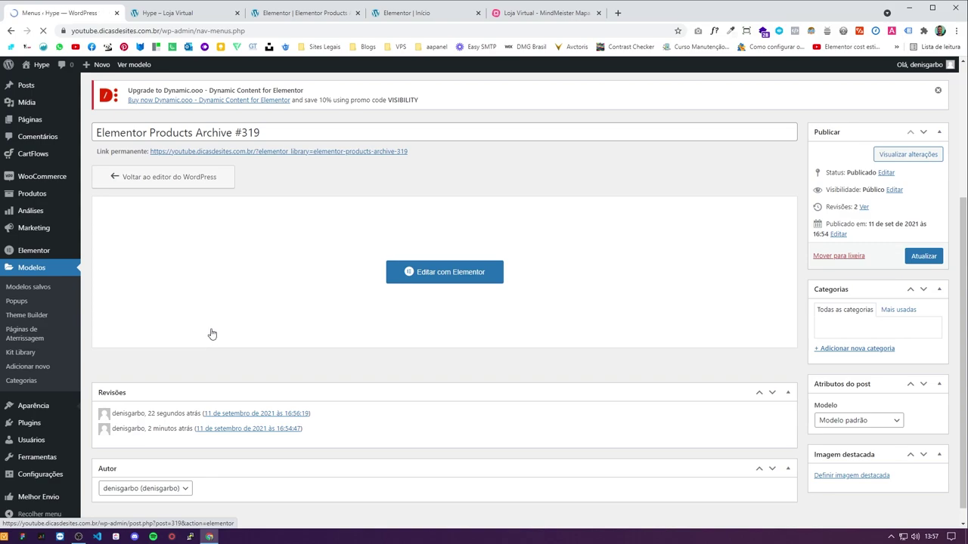
Step: Add the Loja page to Menu Principal, place it between Início and Sobre Nós, and save the menu
{"action": "scroll", "coordinate": [306, 344], "scroll_direction": "down", "scroll_amount": 5}
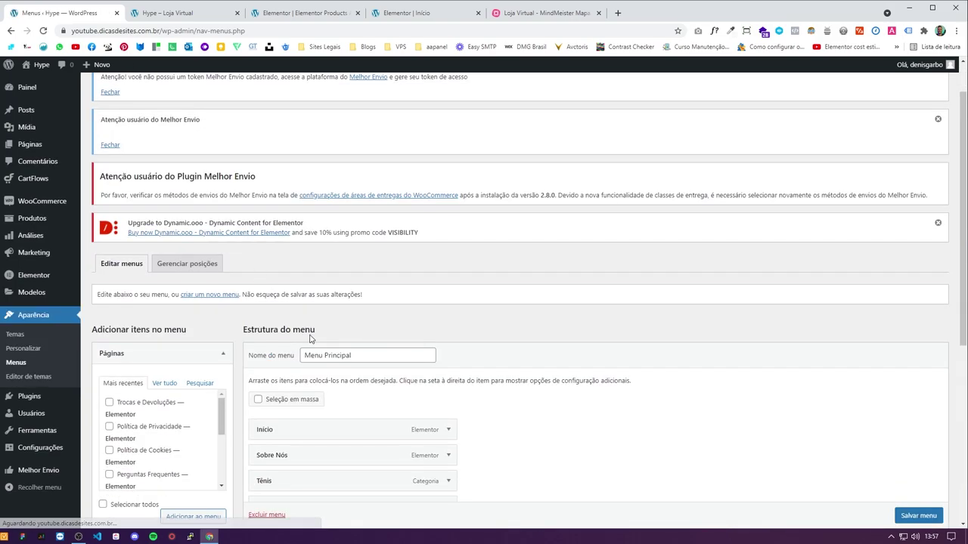
{"action": "scroll", "coordinate": [175, 198], "scroll_direction": "down", "scroll_amount": 2}
{"action": "scroll", "coordinate": [174, 197], "scroll_direction": "down", "scroll_amount": 1}
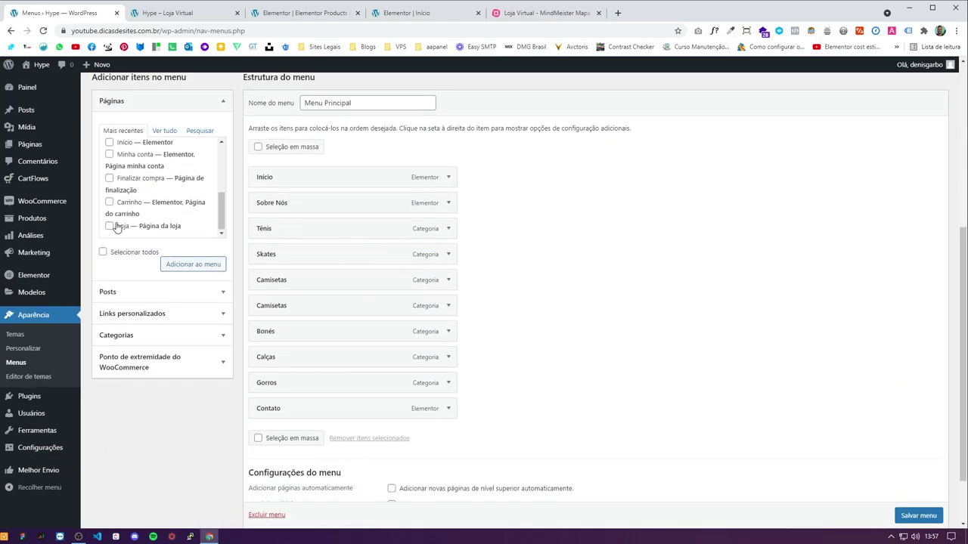
{"action": "left_click", "coordinate": [175, 269]}
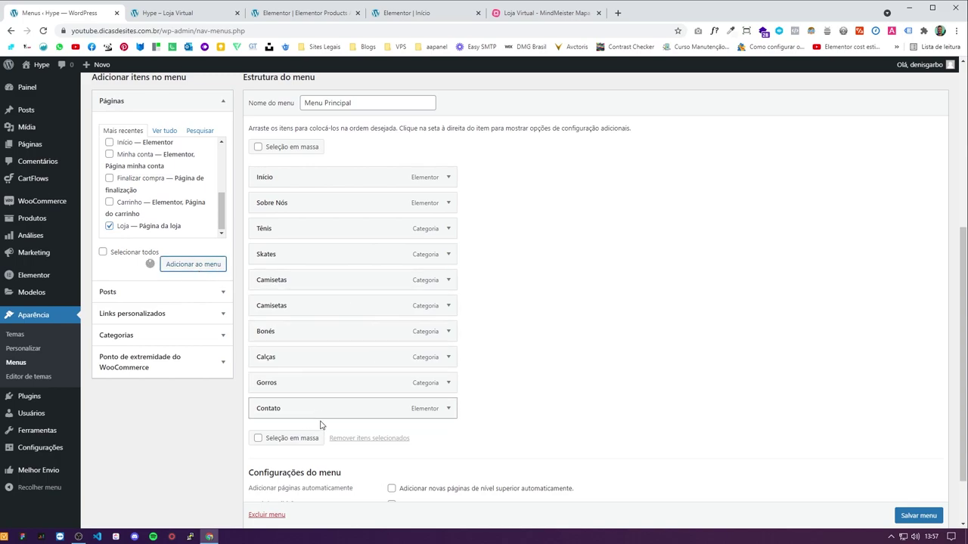
{"action": "left_click_drag", "start_coordinate": [314, 427], "coordinate": [313, 204]}
{"action": "left_click", "coordinate": [932, 519]}
{"action": "scroll", "coordinate": [932, 519], "scroll_direction": "down", "scroll_amount": 1}
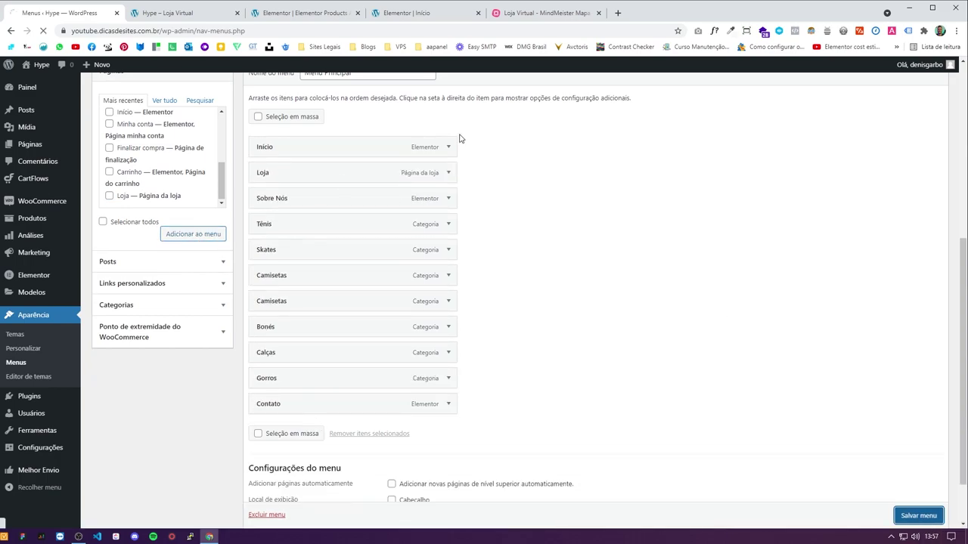
Step: Check the navigation menu and front page content on the live site
{"action": "left_click", "coordinate": [187, 17]}
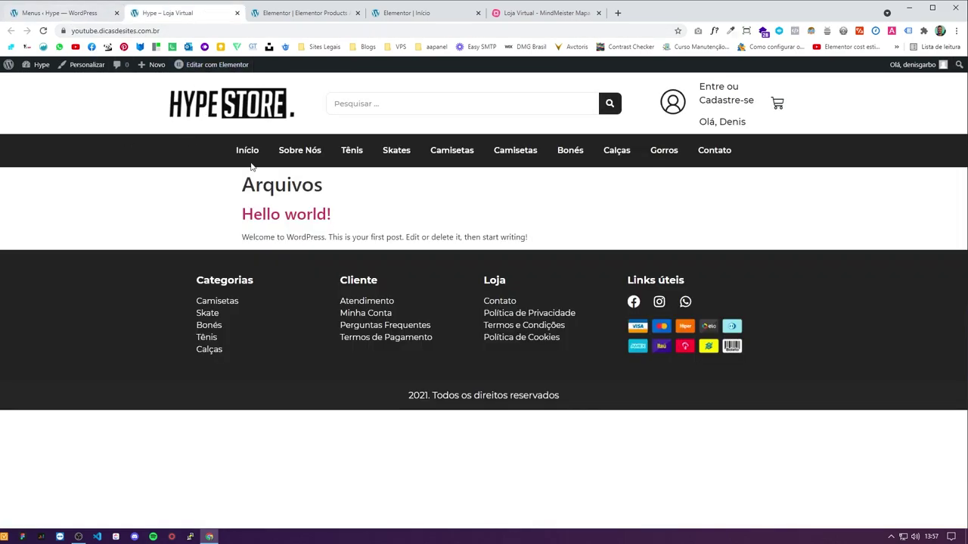
{"action": "left_click", "coordinate": [76, 13]}
{"action": "left_click", "coordinate": [168, 14]}
{"action": "left_click", "coordinate": [176, 31]}
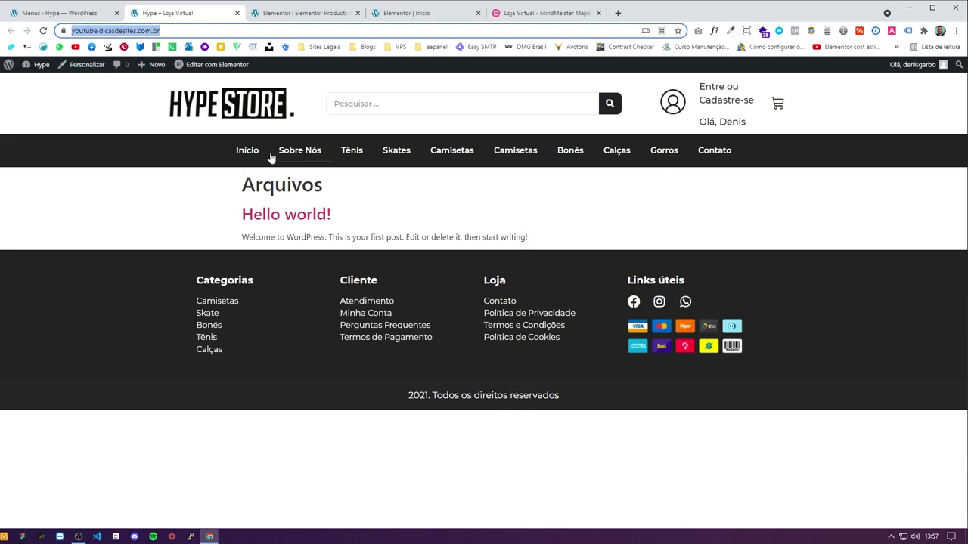
Step: In the WordPress reading settings, set the homepage to the static page Início and save the changes
{"action": "left_click", "coordinate": [99, 13]}
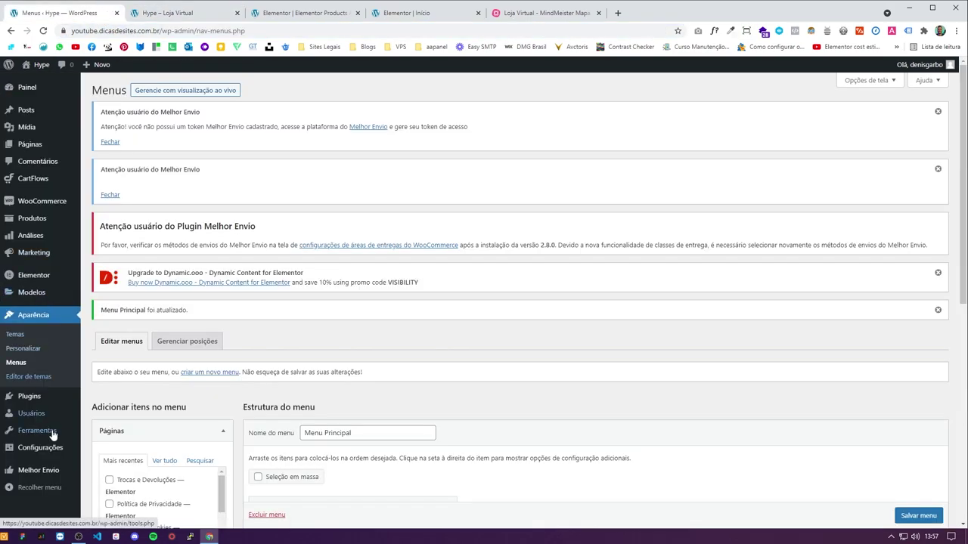
{"action": "mouse_move", "coordinate": [46, 447]}
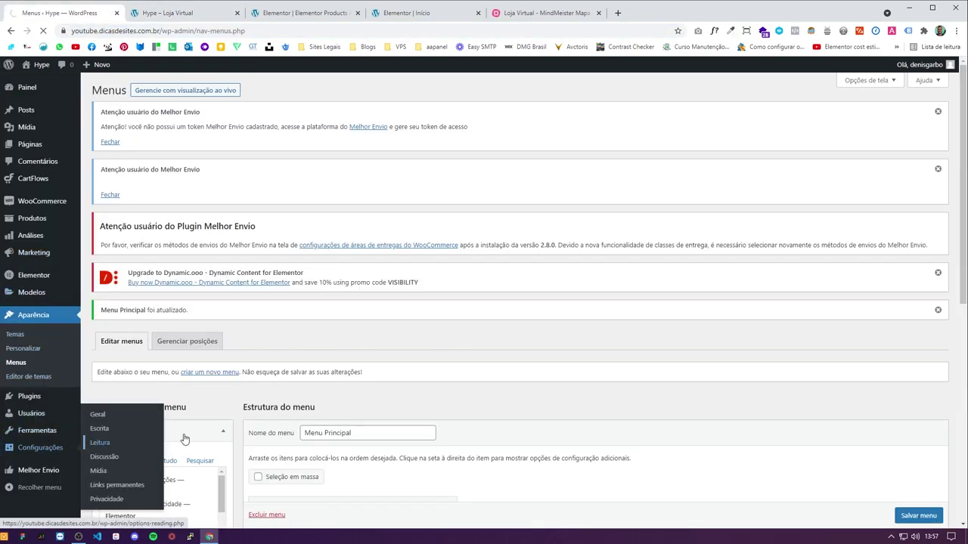
{"action": "left_click", "coordinate": [156, 447]}
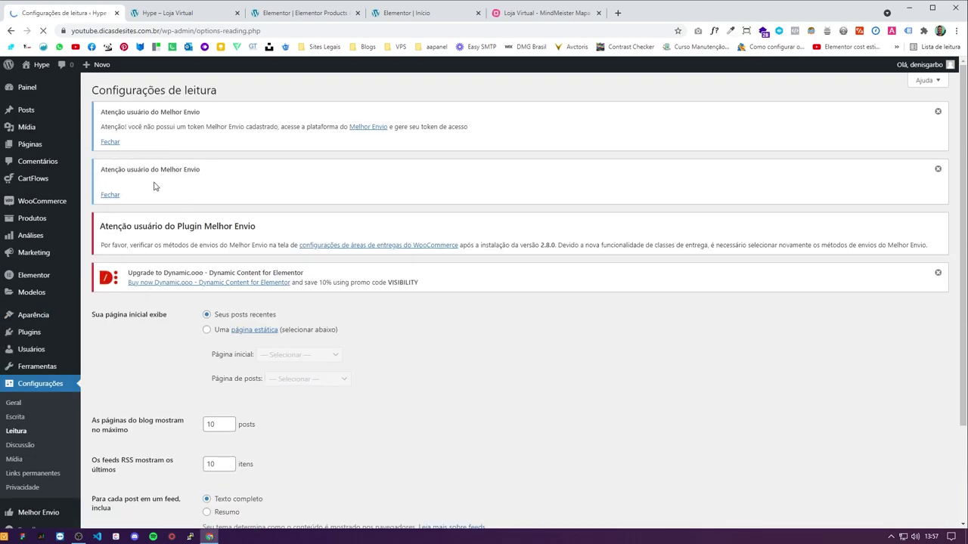
{"action": "scroll", "coordinate": [212, 320], "scroll_direction": "down", "scroll_amount": 1}
{"action": "left_click", "coordinate": [206, 230]}
{"action": "left_click", "coordinate": [298, 254]}
{"action": "left_click", "coordinate": [286, 312]}
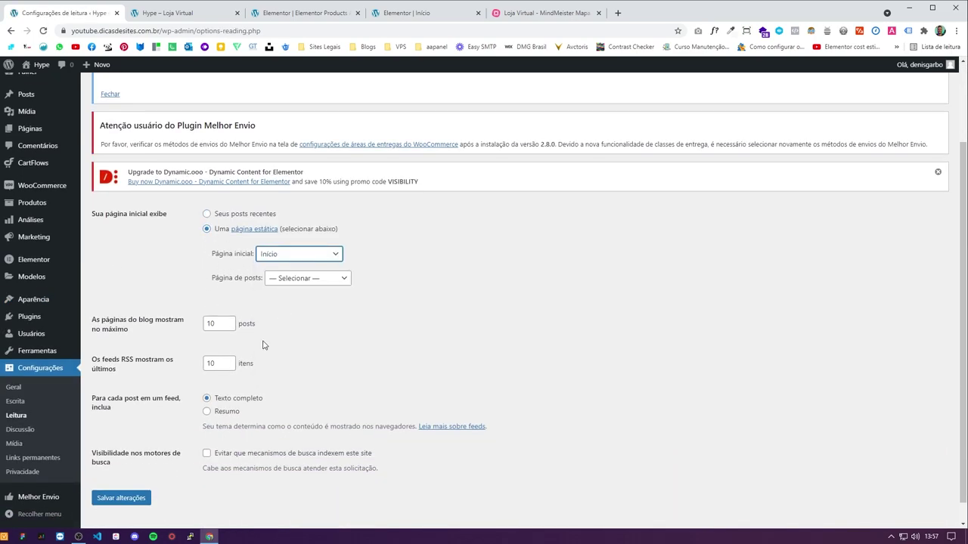
{"action": "left_click", "coordinate": [136, 497]}
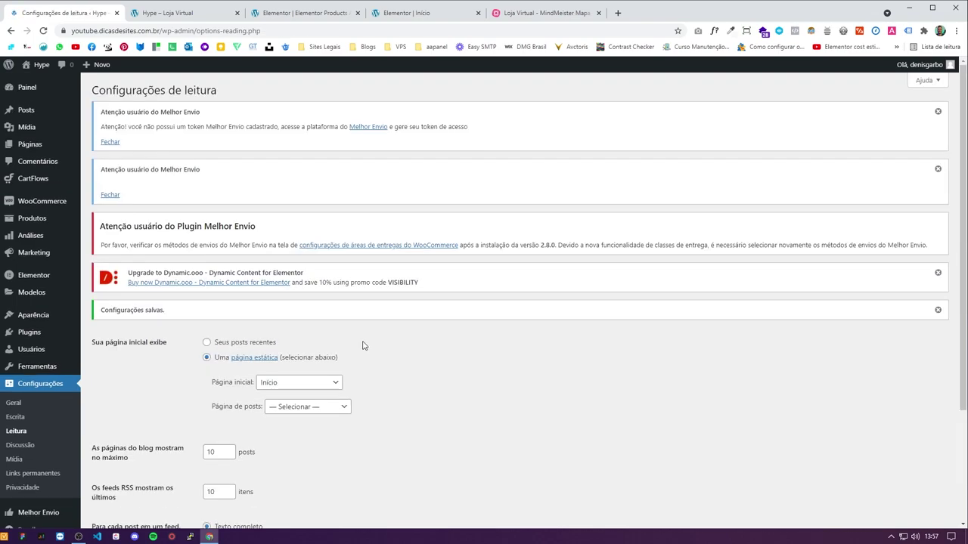
Step: Reload the live site and review the home page from the banner through the product listings
{"action": "left_click", "coordinate": [107, 90]}
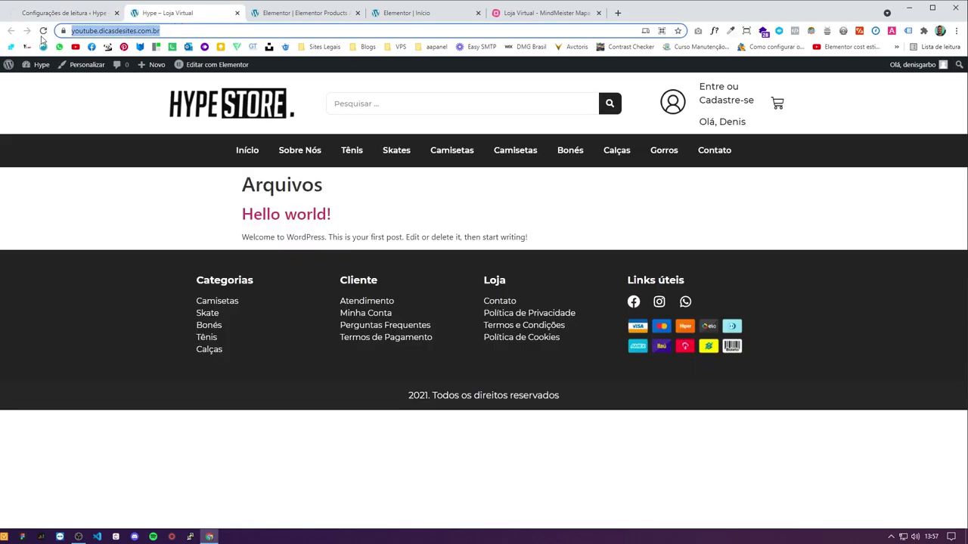
{"action": "left_click", "coordinate": [43, 32]}
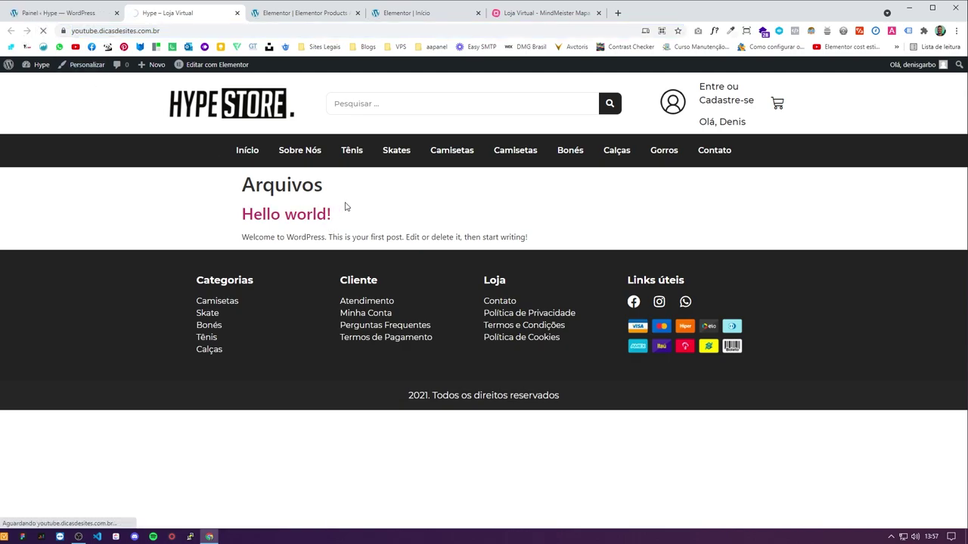
{"action": "scroll", "coordinate": [393, 393], "scroll_direction": "down", "scroll_amount": 10}
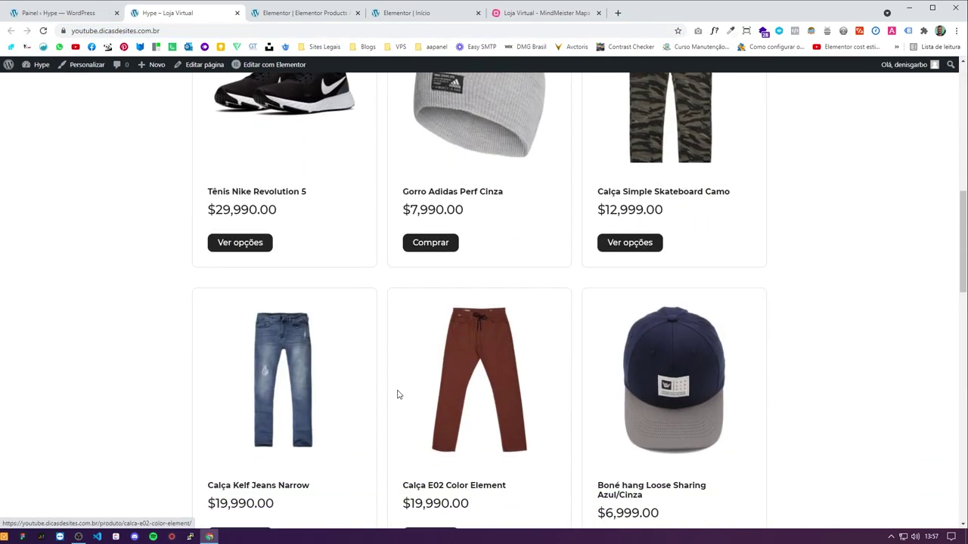
{"action": "scroll", "coordinate": [381, 376], "scroll_direction": "up", "scroll_amount": 3}
{"action": "scroll", "coordinate": [388, 373], "scroll_direction": "up", "scroll_amount": 10}
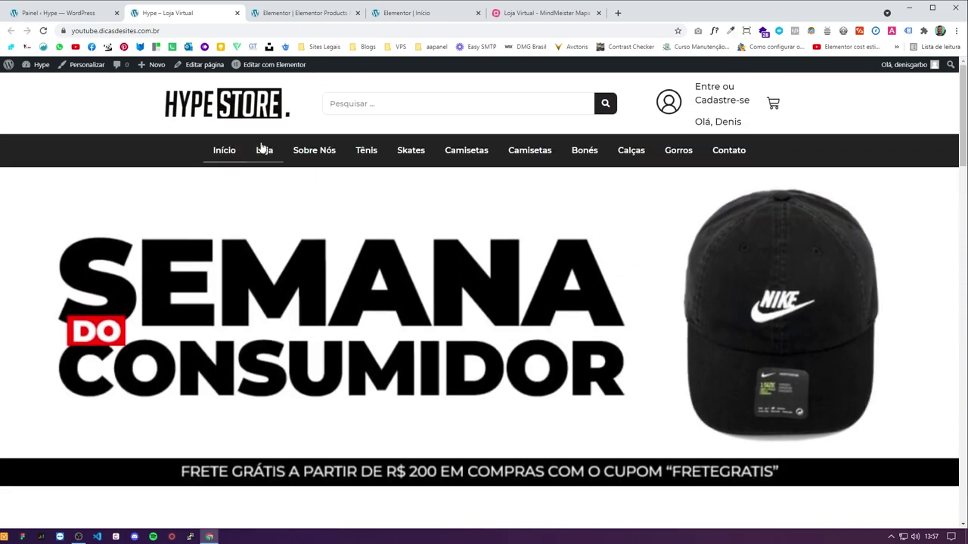
Step: Open the live Loja page and examine its product grid and pagination, visiting page 2 and returning to page 1
{"action": "left_click", "coordinate": [266, 150]}
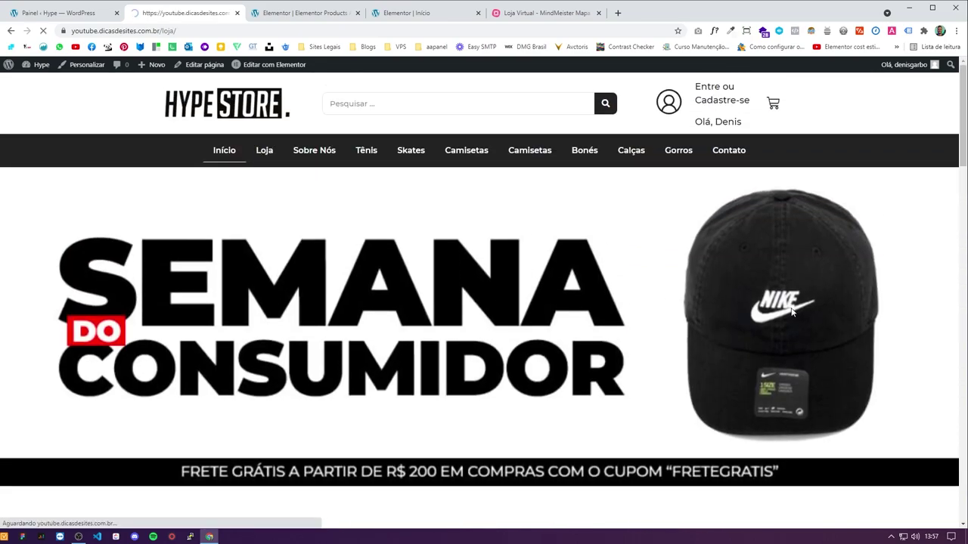
{"action": "scroll", "coordinate": [741, 325], "scroll_direction": "down", "scroll_amount": 7}
{"action": "scroll", "coordinate": [684, 340], "scroll_direction": "down", "scroll_amount": 5}
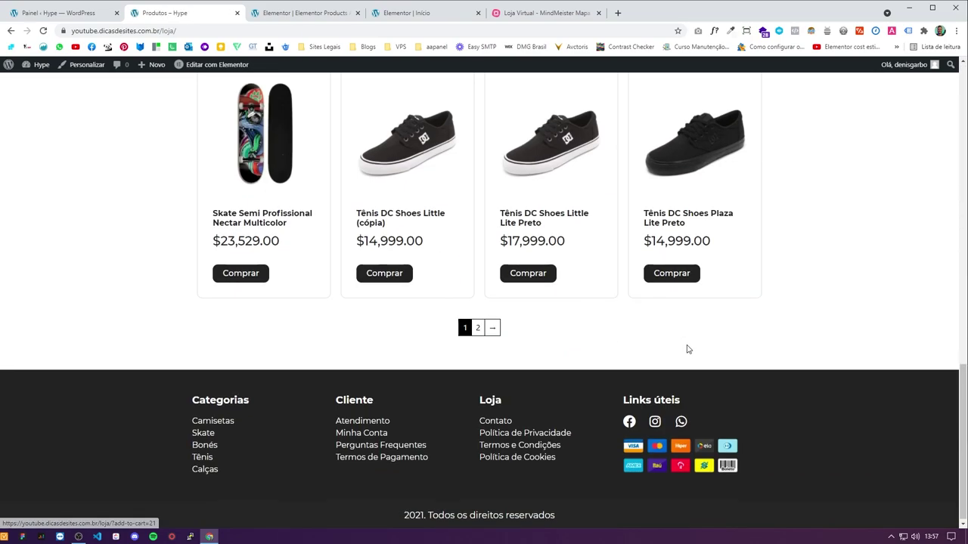
{"action": "left_click", "coordinate": [480, 328]}
{"action": "scroll", "coordinate": [807, 318], "scroll_direction": "up", "scroll_amount": 5}
{"action": "scroll", "coordinate": [786, 318], "scroll_direction": "up", "scroll_amount": 6}
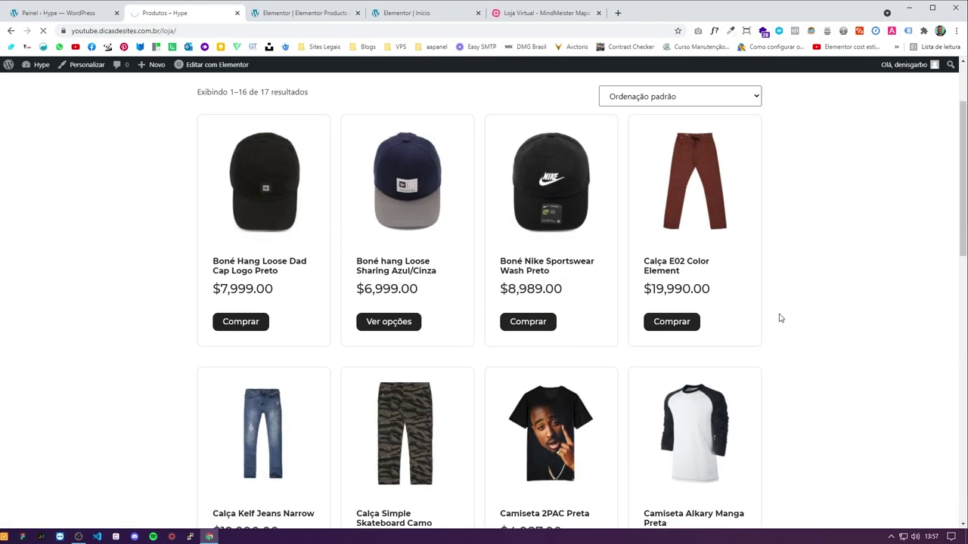
{"action": "scroll", "coordinate": [778, 317], "scroll_direction": "down", "scroll_amount": 3}
{"action": "scroll", "coordinate": [756, 378], "scroll_direction": "down", "scroll_amount": 2}
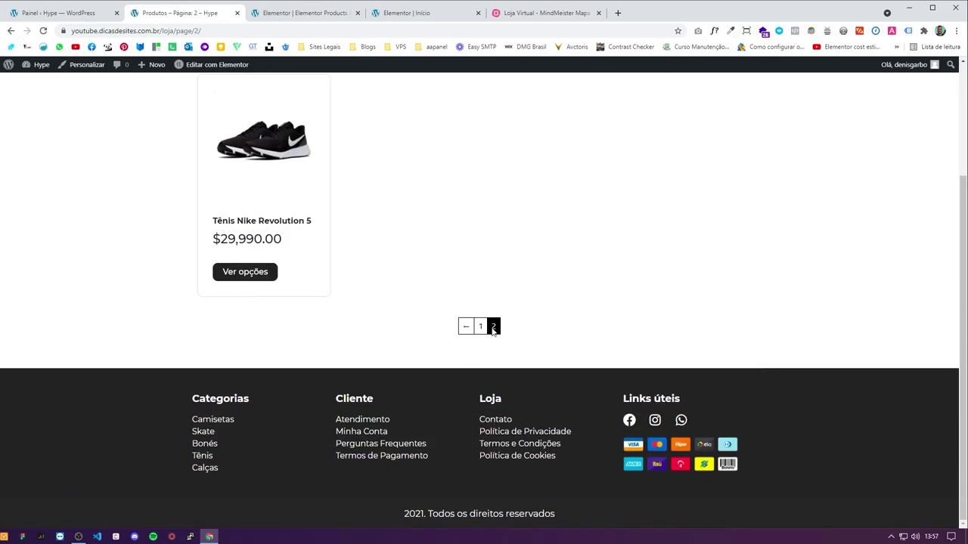
{"action": "left_click", "coordinate": [480, 327]}
{"action": "scroll", "coordinate": [529, 340], "scroll_direction": "up", "scroll_amount": 2}
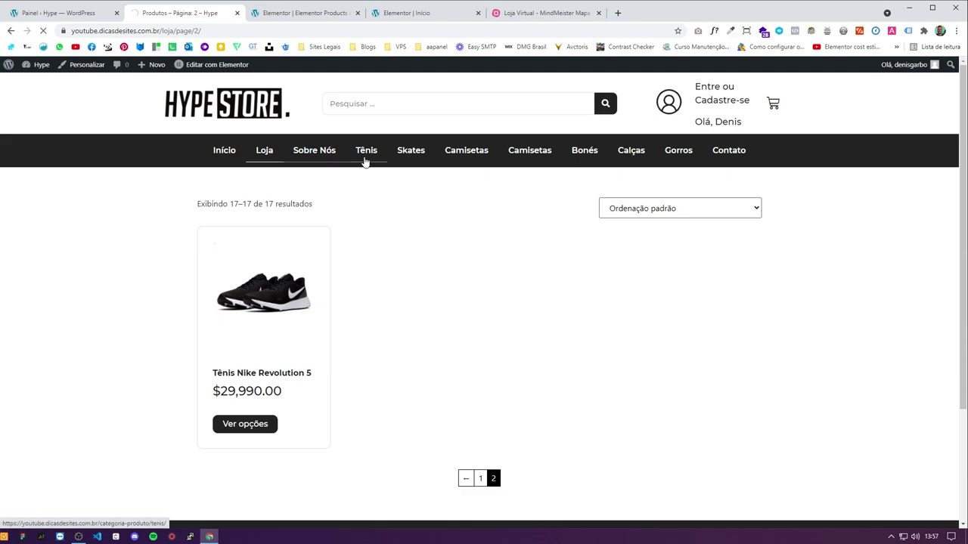
Step: Switch to the MindMeister map, mark Modelo Loja with the green check icon, and select Modelo de Categoria
{"action": "left_click", "coordinate": [71, 15]}
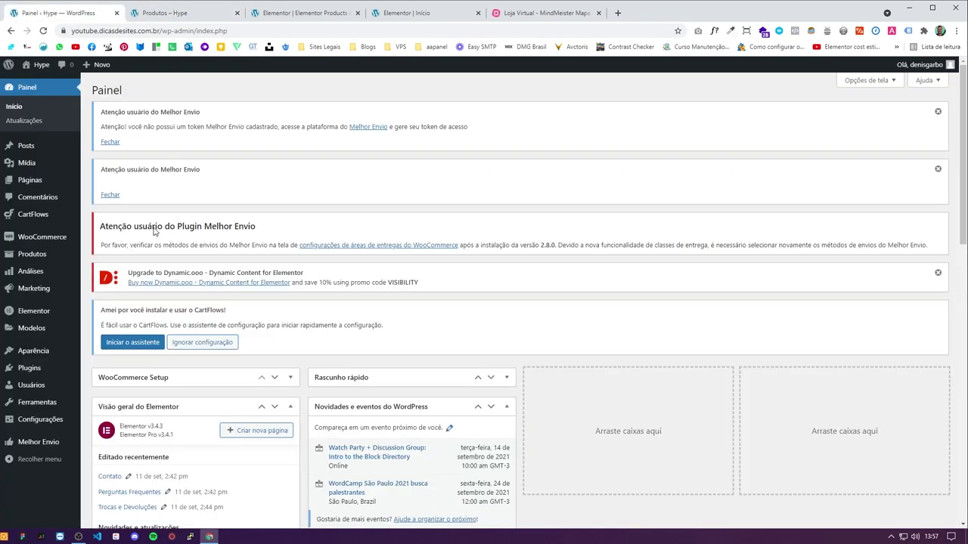
{"action": "left_click", "coordinate": [543, 13]}
{"action": "scroll", "coordinate": [566, 280], "scroll_direction": "down", "scroll_amount": 2}
{"action": "left_click", "coordinate": [561, 297]}
{"action": "key", "text": "Escape"}
{"action": "left_click", "coordinate": [878, 258]}
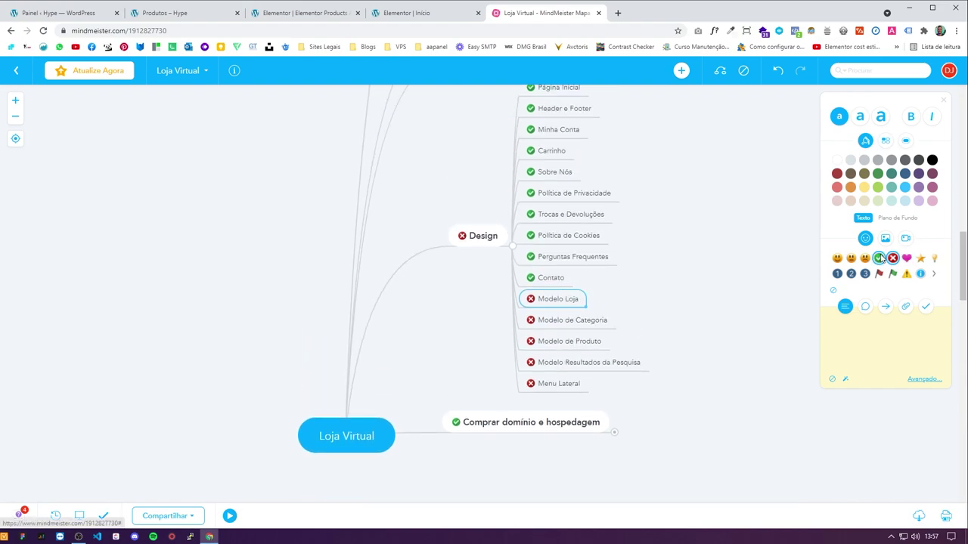
{"action": "left_click", "coordinate": [572, 318]}
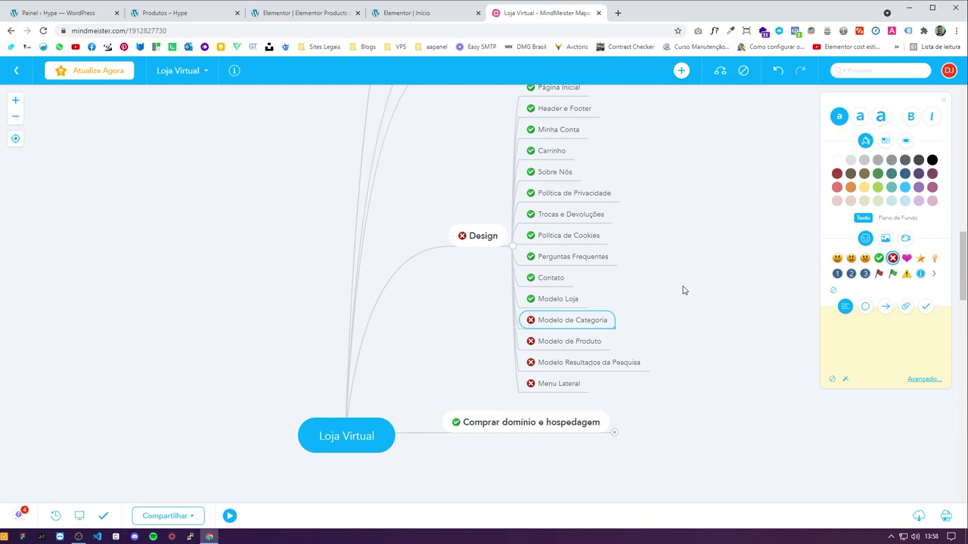
Step: View the live Camisetas category page to examine its default layout, and return to the mind map
{"action": "left_click", "coordinate": [313, 15]}
{"action": "key", "text": "ctrl+shift+Tab"}
{"action": "left_click", "coordinate": [530, 150]}
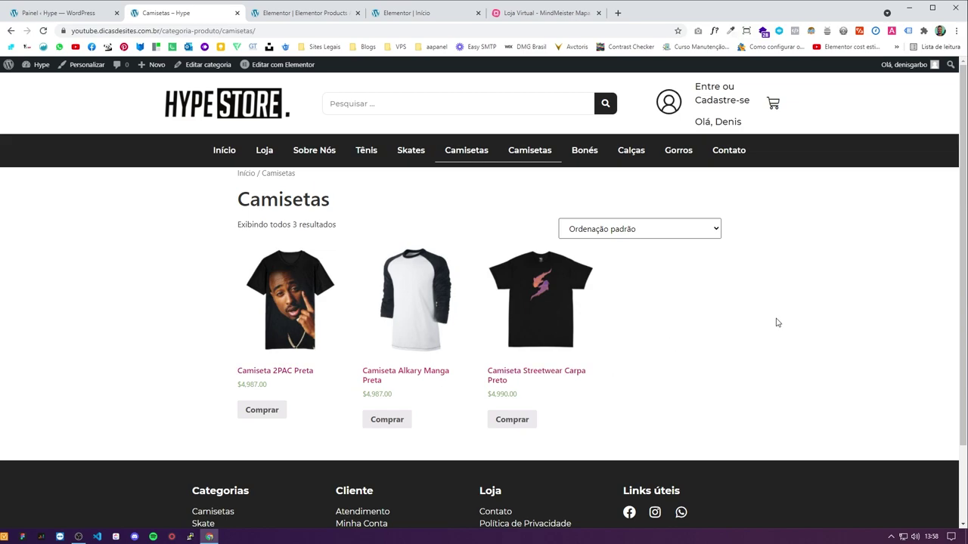
{"action": "key", "text": "ctrl+5"}
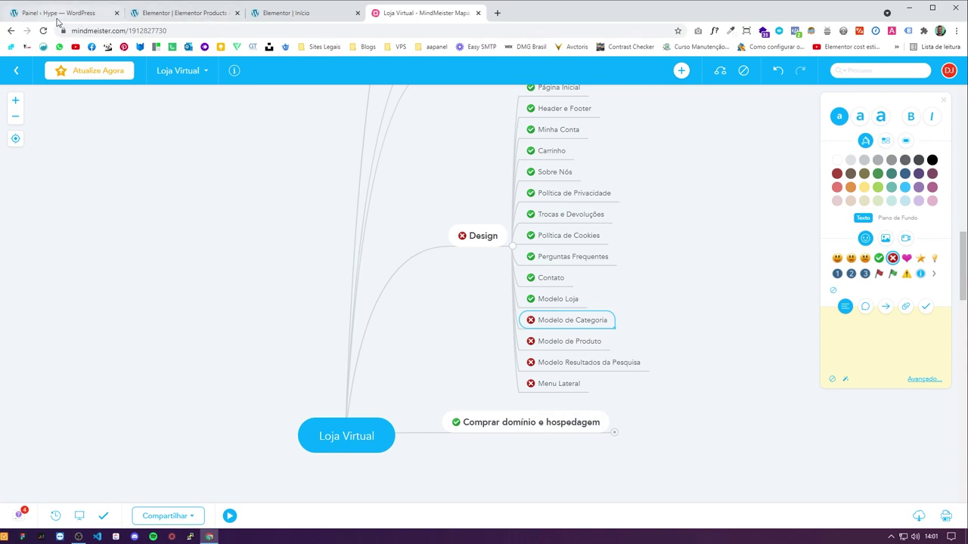
Step: Return to the WordPress dashboard and open the Theme Builder template list
{"action": "left_click", "coordinate": [55, 13]}
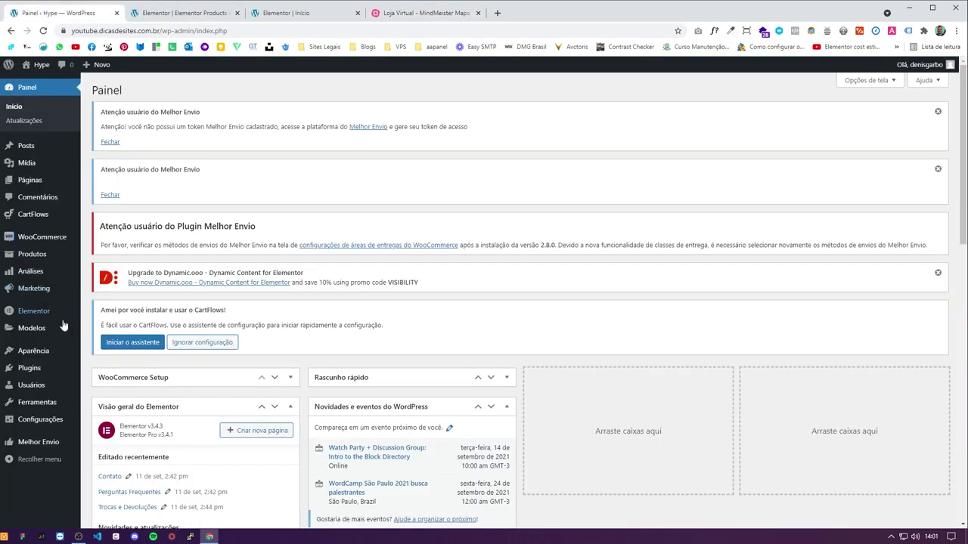
{"action": "mouse_move", "coordinate": [43, 328]}
{"action": "left_click", "coordinate": [114, 335]}
Step: Retitle the products archive template as "Modelo de Loja", update it, and return to the Theme Builder list
{"action": "left_click", "coordinate": [181, 13]}
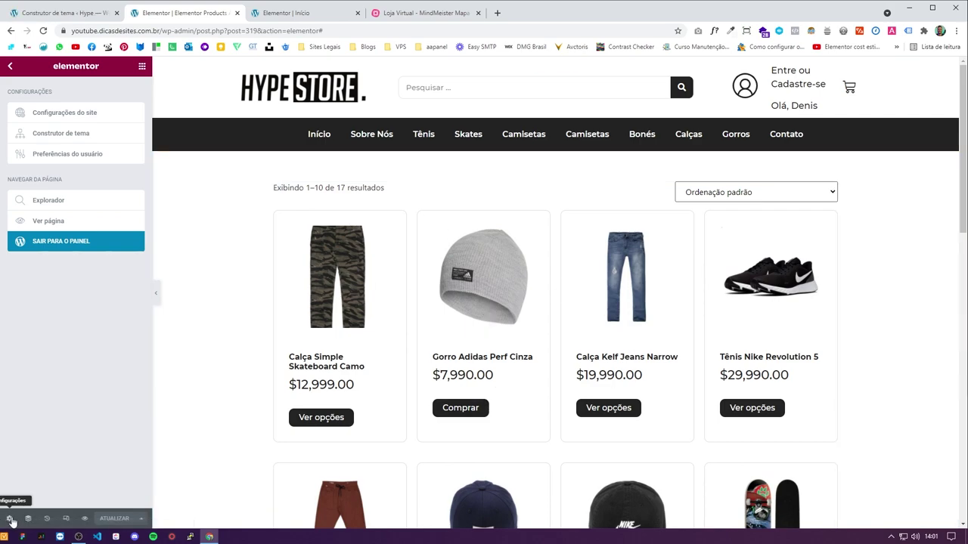
{"action": "left_click", "coordinate": [9, 519]}
{"action": "triple_click", "coordinate": [87, 155]}
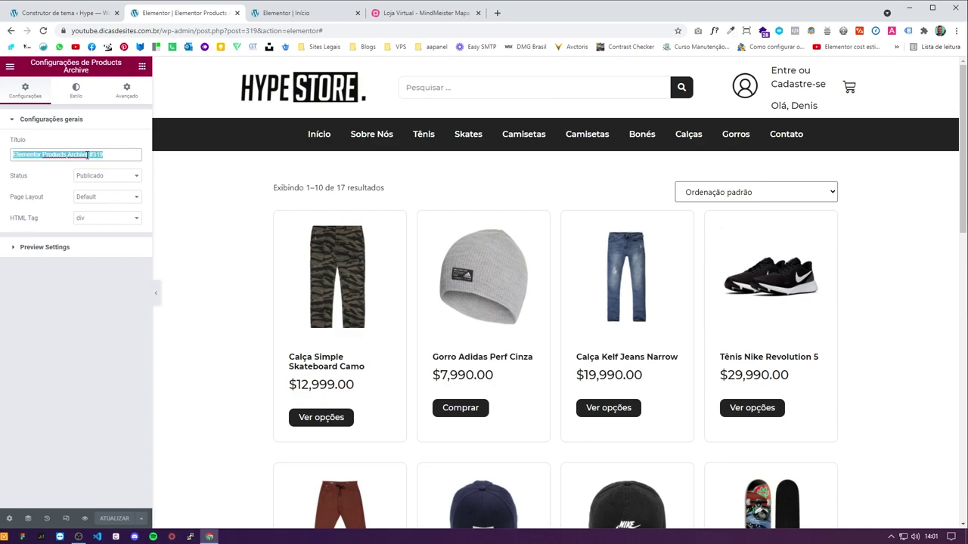
{"action": "type", "text": "Modelo de Loja"}
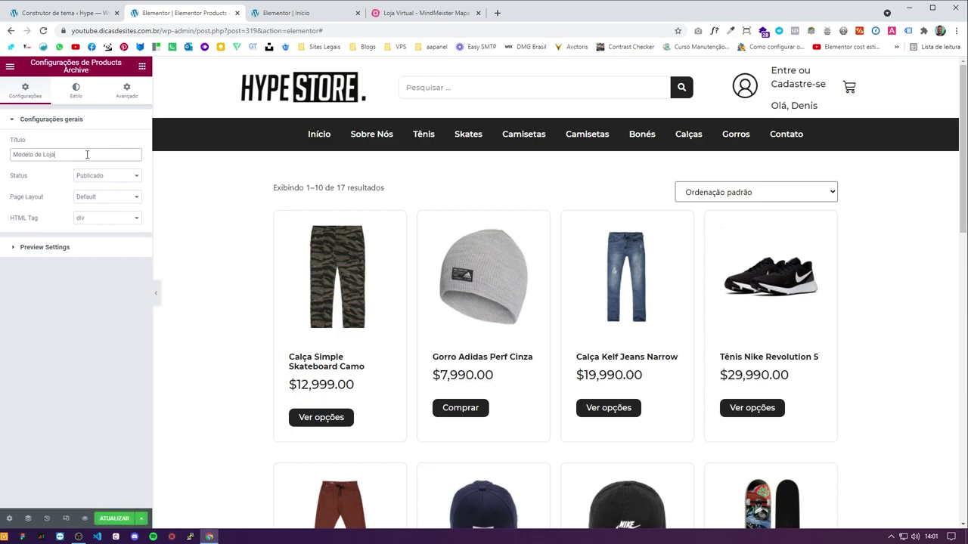
{"action": "left_click", "coordinate": [119, 518]}
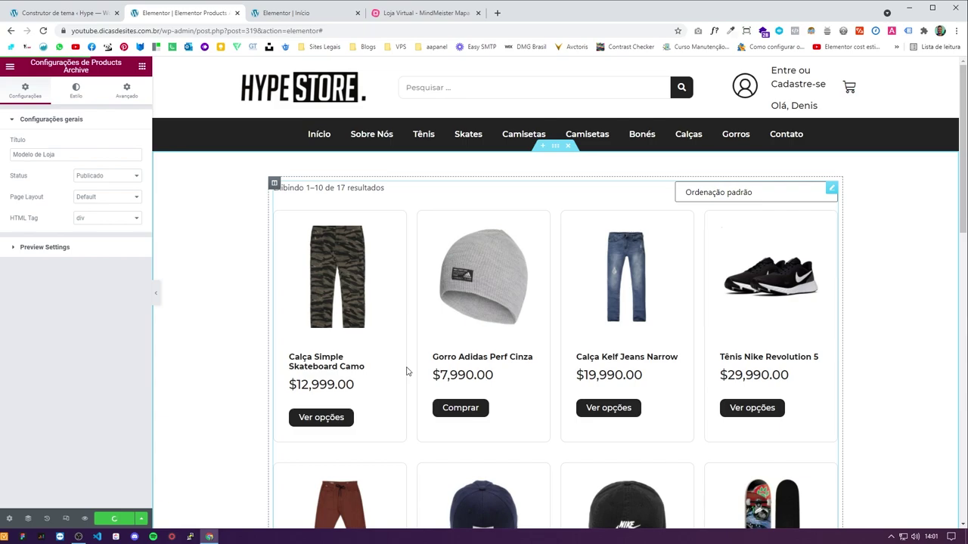
{"action": "left_click", "coordinate": [83, 17]}
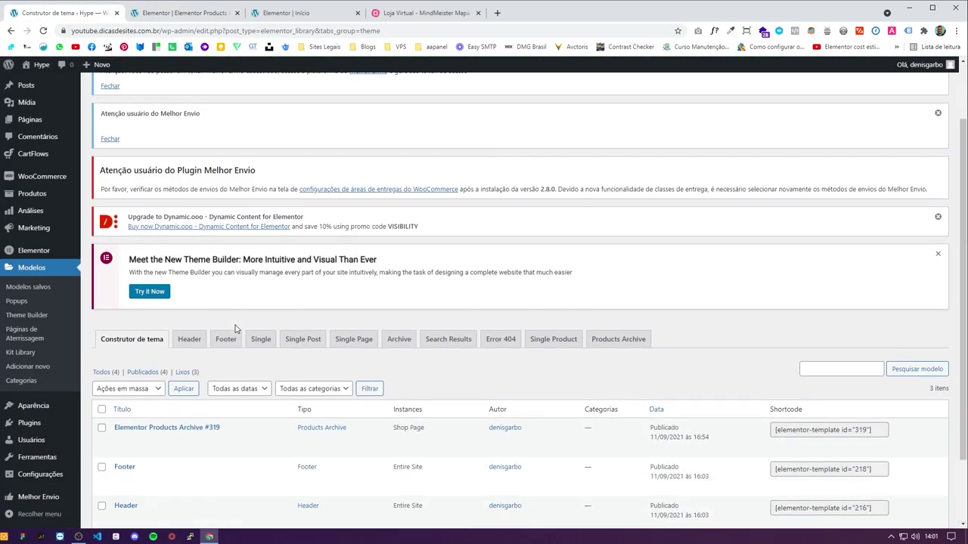
Step: Open the new visual Theme Builder and create a blank Products Archive template, dismissing the block library
{"action": "scroll", "coordinate": [118, 293], "scroll_direction": "down", "scroll_amount": 2}
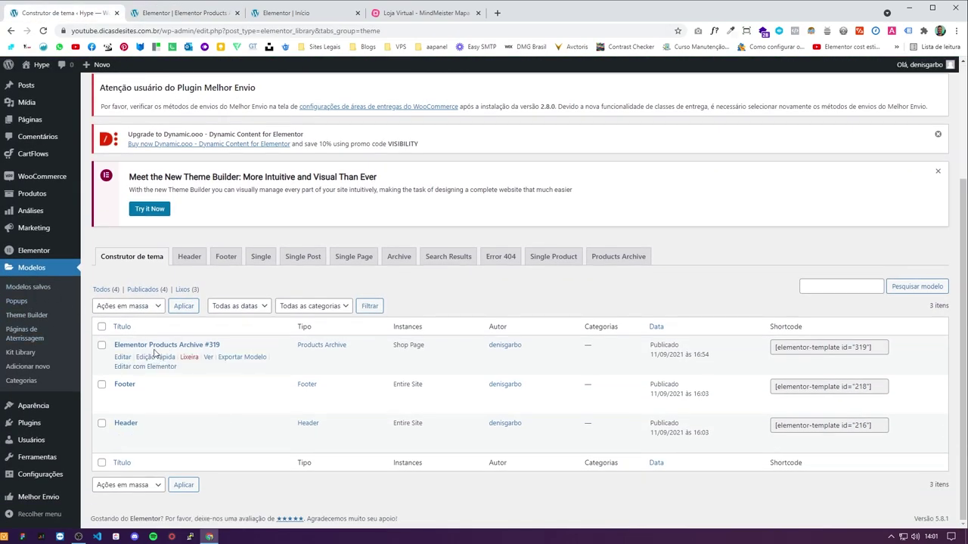
{"action": "left_click", "coordinate": [202, 349]}
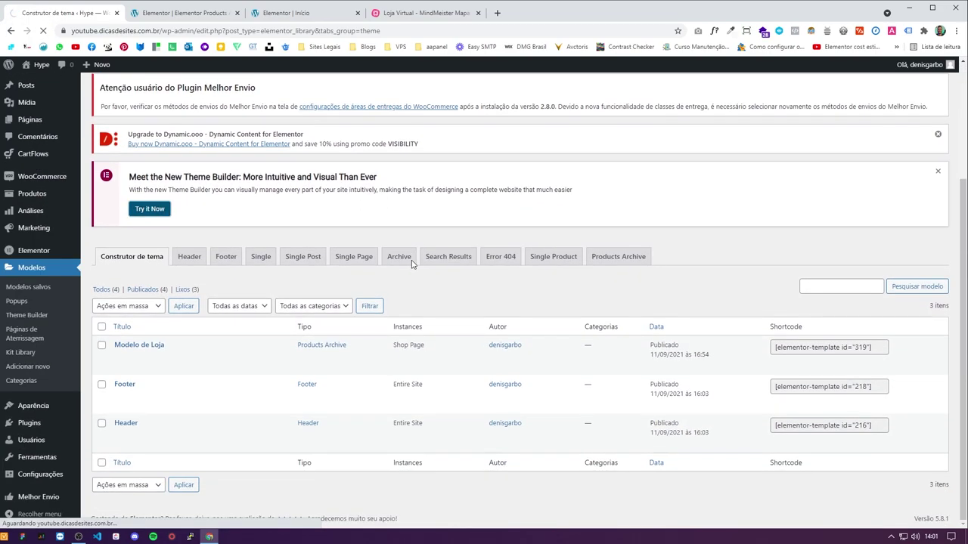
{"action": "left_click", "coordinate": [412, 263]}
{"action": "left_click", "coordinate": [424, 13]}
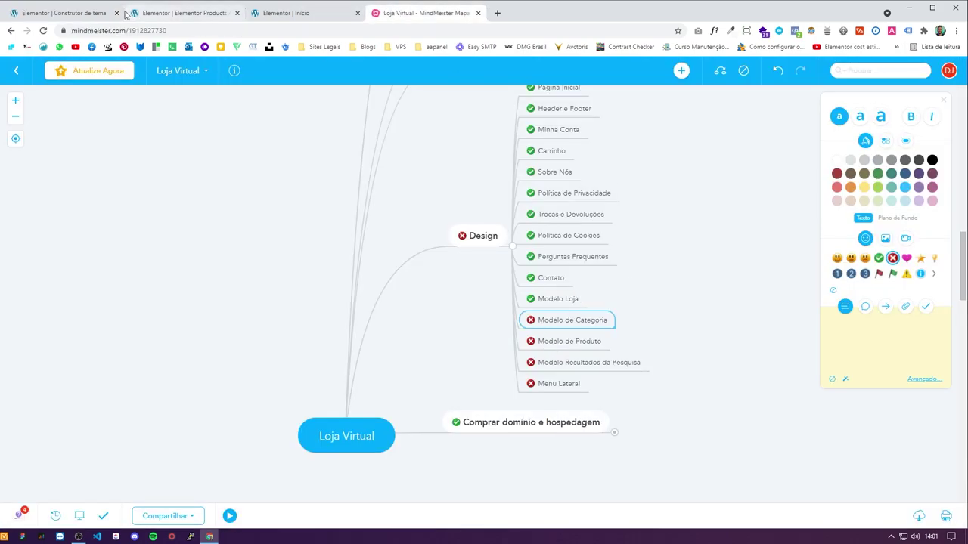
{"action": "key", "text": "ctrl+1"}
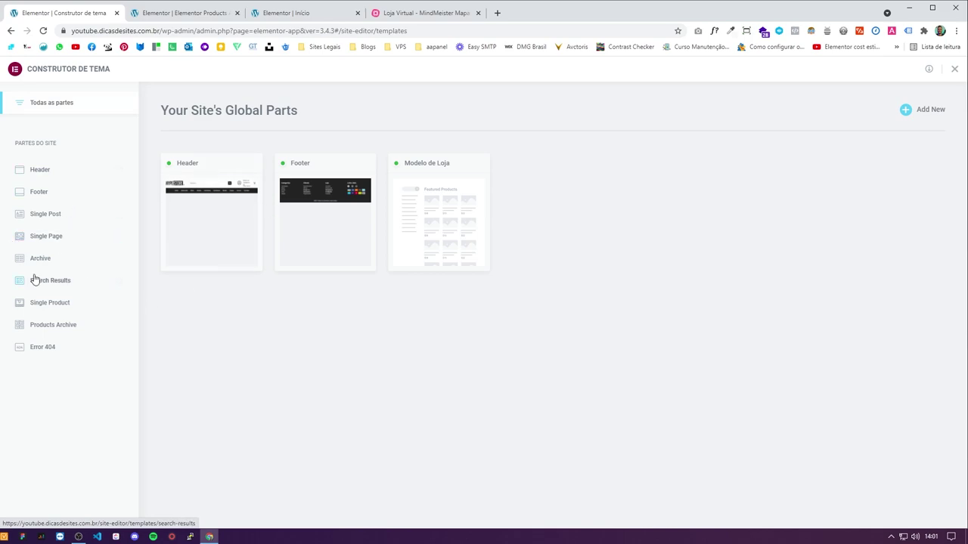
{"action": "left_click", "coordinate": [64, 330]}
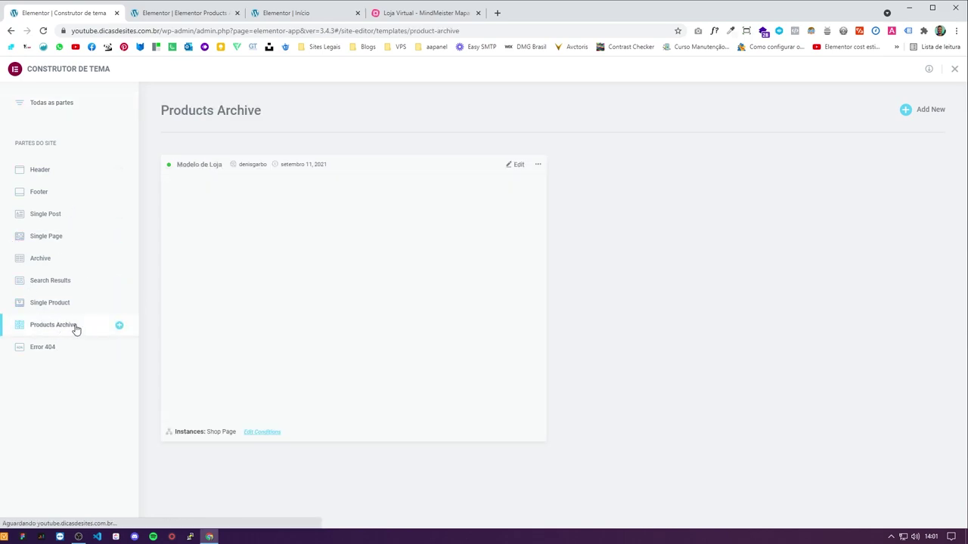
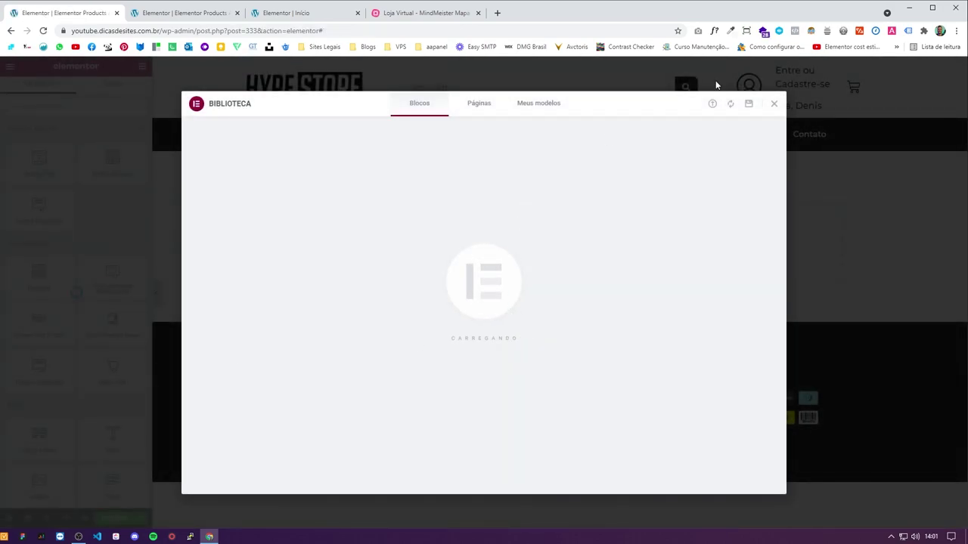
{"action": "left_click", "coordinate": [773, 104]}
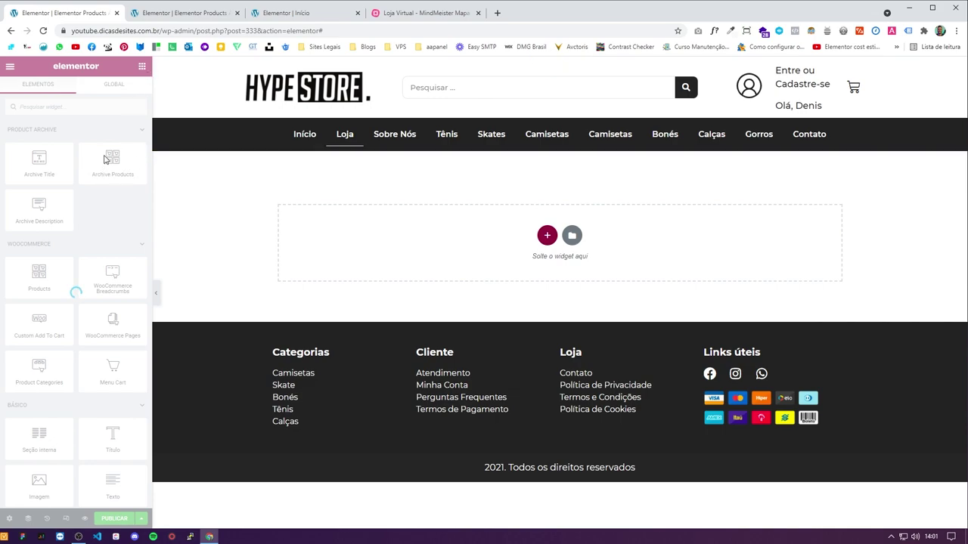
Step: Add the Archive Products widget to the blank template and paste onto it the product grid style copied from Modelo de Loja
{"action": "left_click_drag", "start_coordinate": [112, 163], "coordinate": [392, 253]}
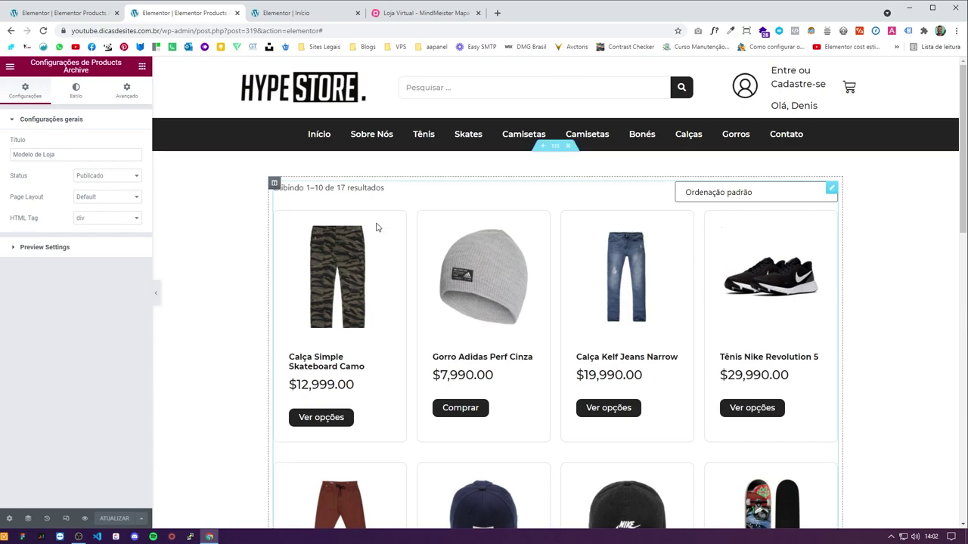
{"action": "right_click", "coordinate": [364, 261]}
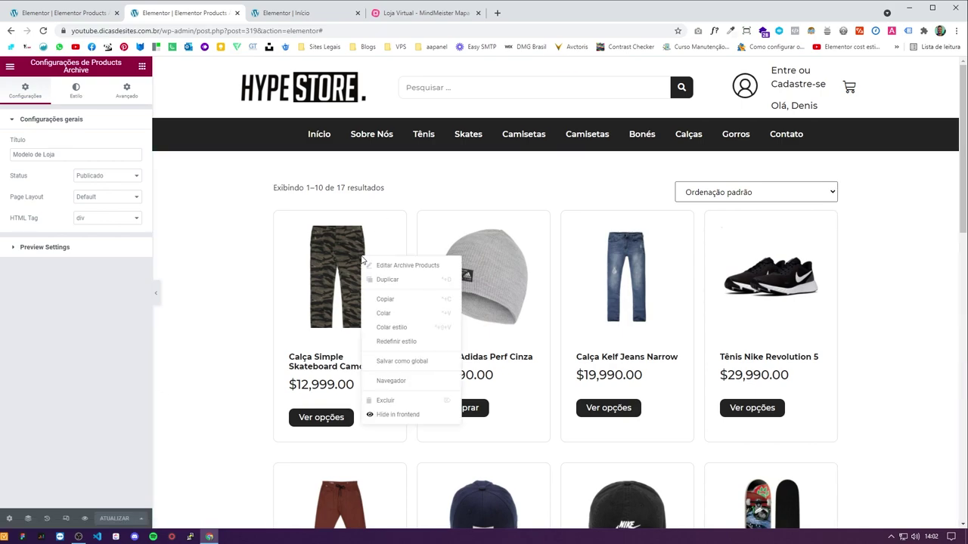
{"action": "left_click", "coordinate": [394, 305]}
{"action": "left_click", "coordinate": [94, 15]}
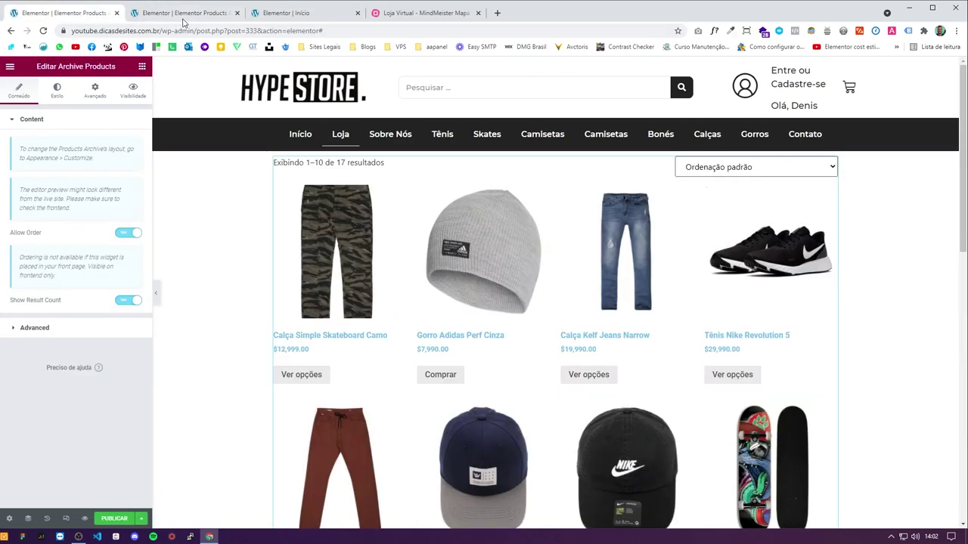
{"action": "right_click", "coordinate": [445, 262]}
{"action": "left_click", "coordinate": [474, 330]}
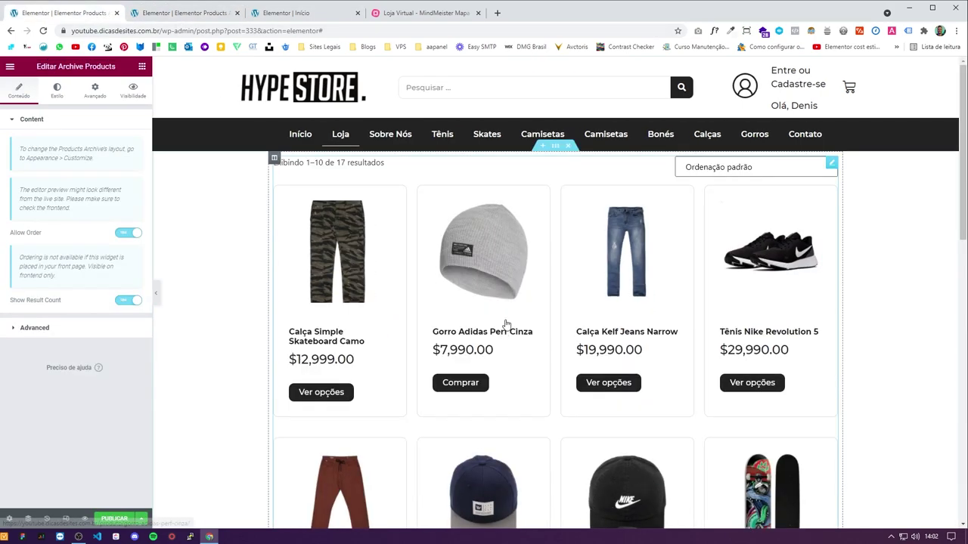
Step: Set the product section's top and bottom padding to 50 px
{"action": "left_click", "coordinate": [555, 148]}
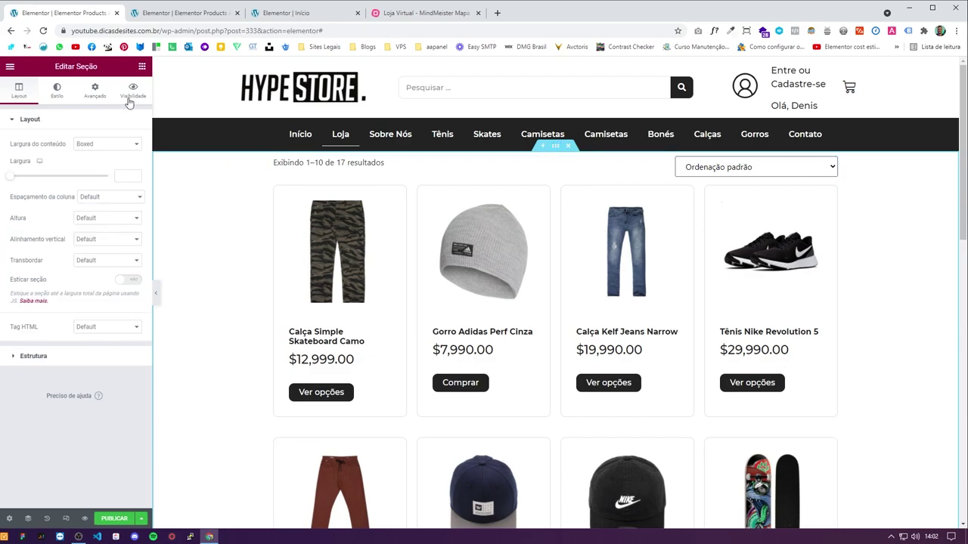
{"action": "left_click", "coordinate": [94, 88]}
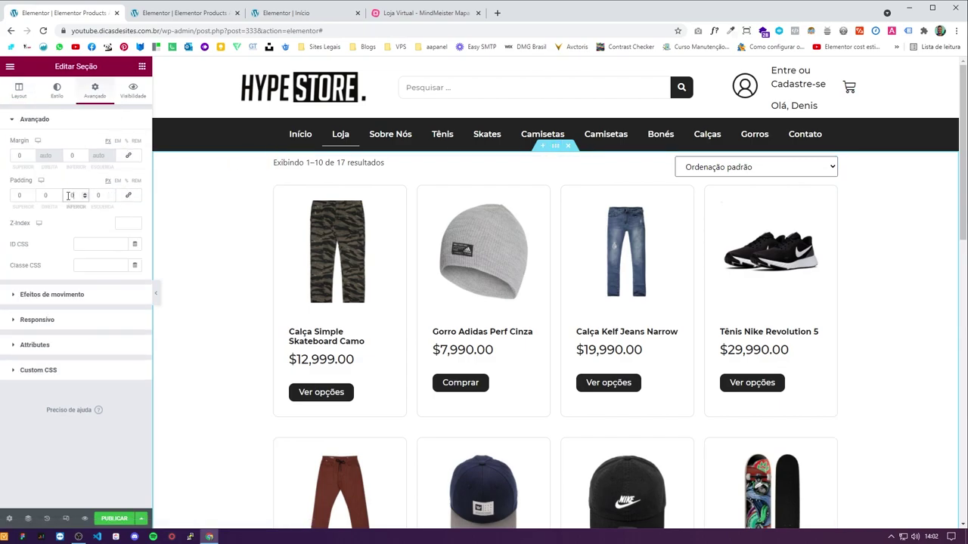
{"action": "left_click", "coordinate": [19, 195]}
{"action": "type", "text": "50"}
{"action": "double_click", "coordinate": [71, 196]}
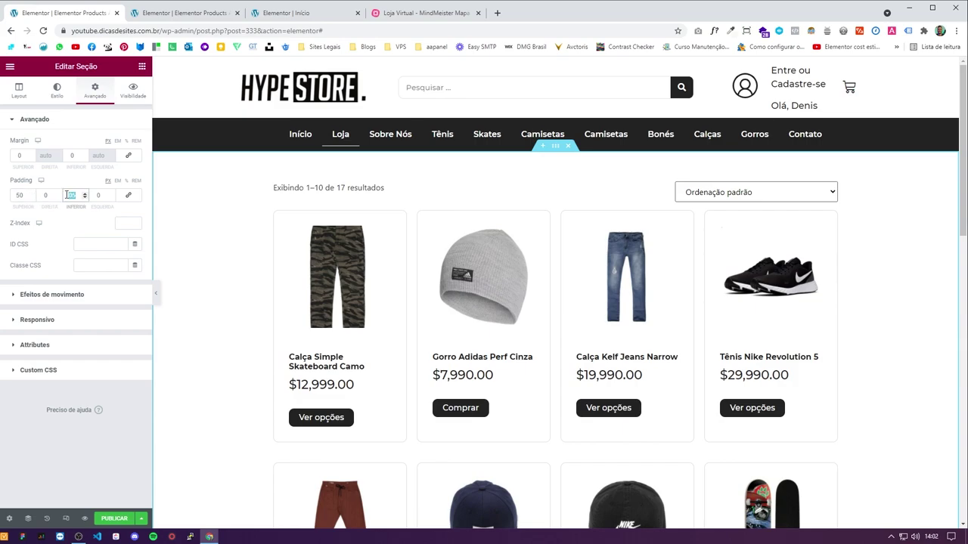
Step: Publish the category template with the display condition Include All Product Archives
{"action": "left_click", "coordinate": [114, 519]}
{"action": "left_click", "coordinate": [481, 325]}
{"action": "left_click", "coordinate": [453, 305]}
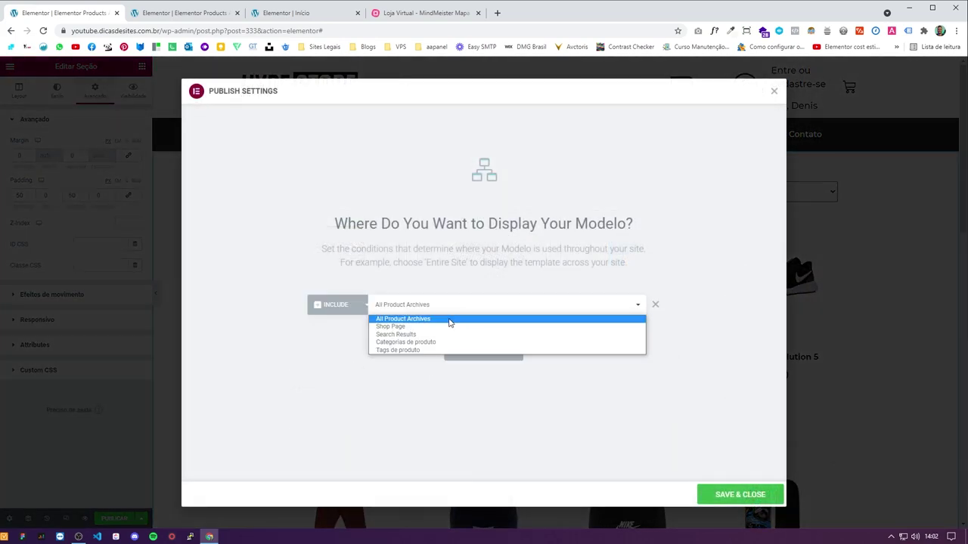
{"action": "left_click", "coordinate": [405, 320]}
{"action": "left_click", "coordinate": [737, 495]}
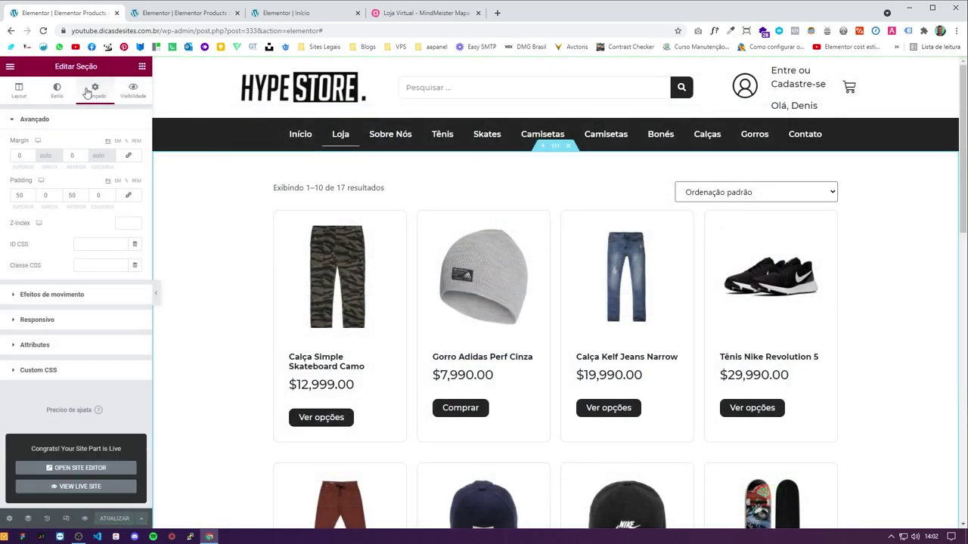
Step: Exit the template editor to the WordPress dashboard and check the live site's Camisetas category page
{"action": "left_click", "coordinate": [10, 67]}
{"action": "left_click", "coordinate": [60, 240]}
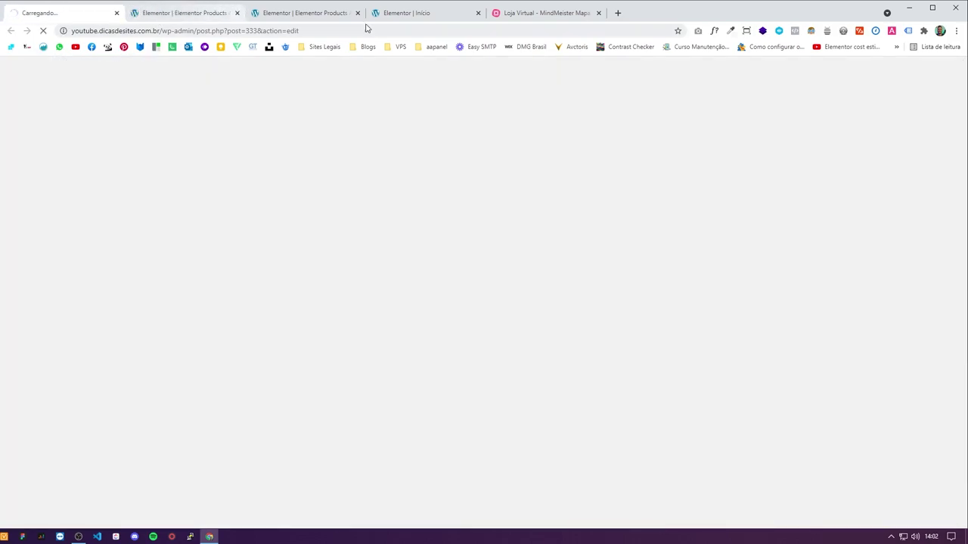
{"action": "left_click", "coordinate": [318, 13]}
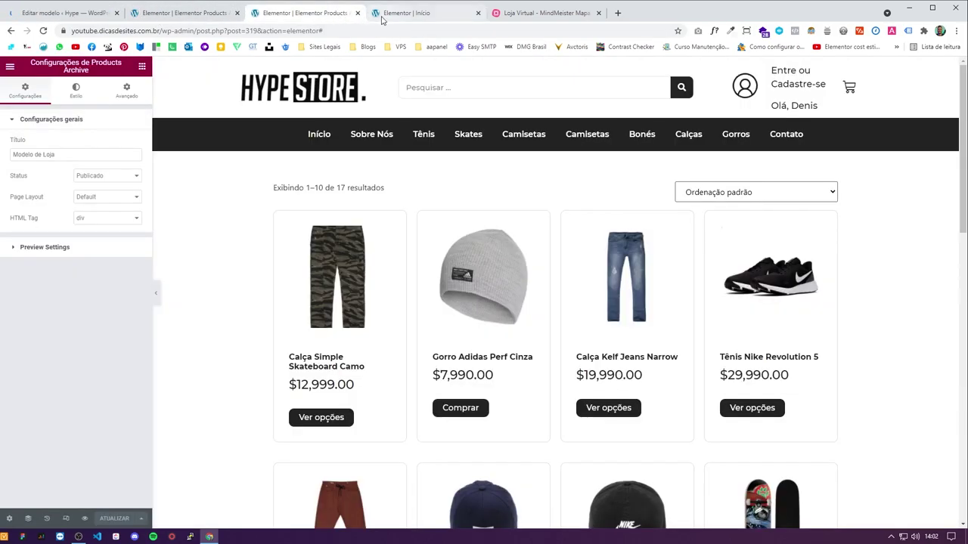
{"action": "left_click", "coordinate": [409, 13]}
{"action": "left_click", "coordinate": [60, 13]}
{"action": "left_click", "coordinate": [34, 80]}
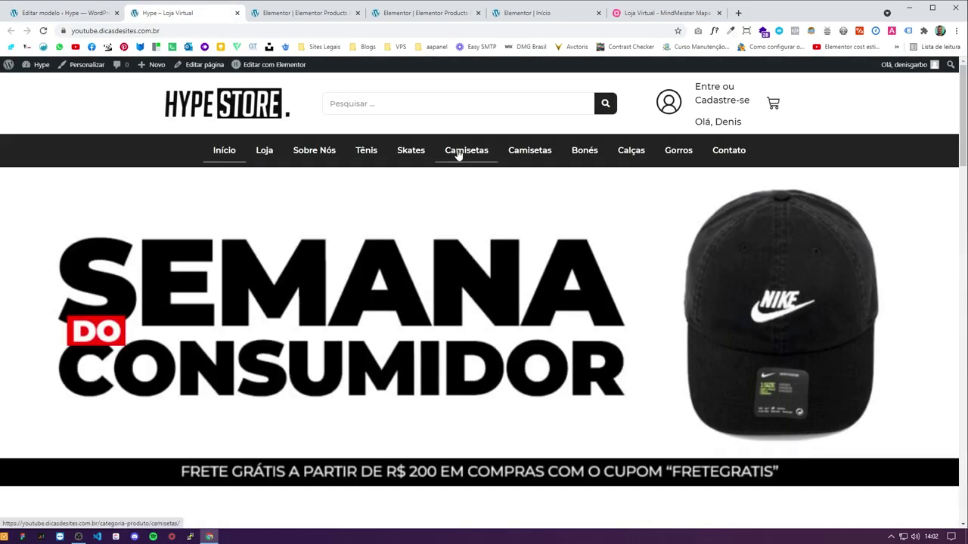
{"action": "left_click", "coordinate": [459, 155]}
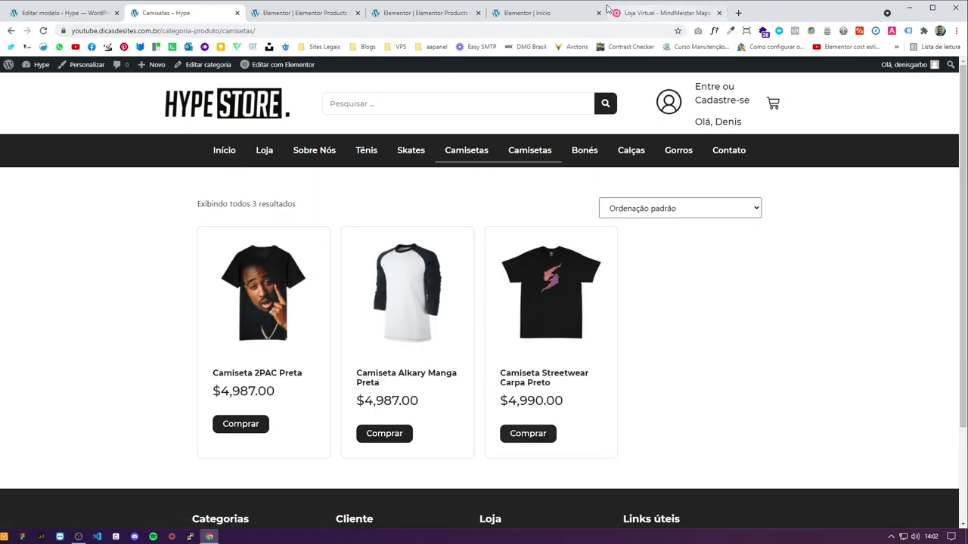
Step: Switch to the MindMeister map and mark Modelo de Categoria with the green check icon
{"action": "left_click", "coordinate": [629, 13]}
{"action": "left_click", "coordinate": [878, 257]}
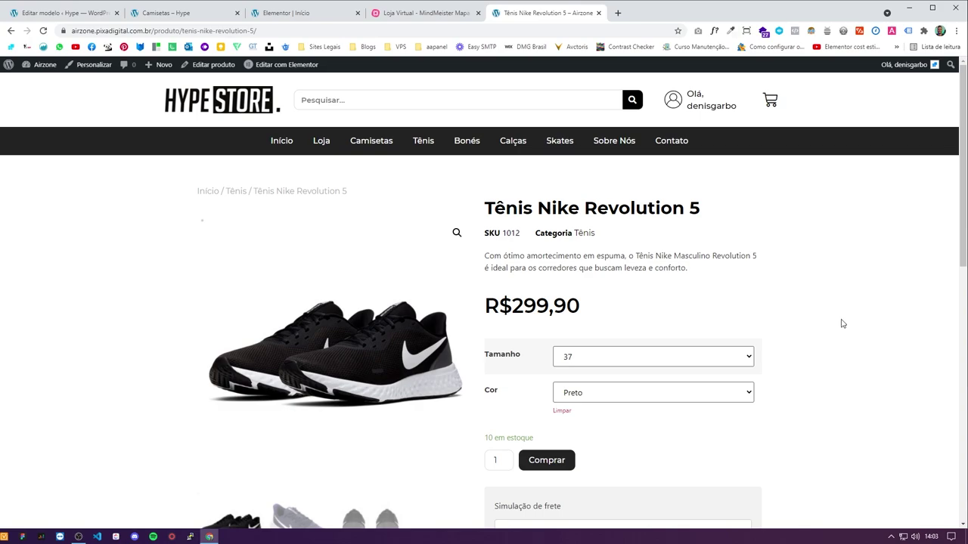
Step: Look over the Tênis Nike Revolution 5 reference product page and return to the mind map
{"action": "scroll", "coordinate": [701, 304], "scroll_direction": "down", "scroll_amount": 4}
{"action": "scroll", "coordinate": [217, 155], "scroll_direction": "up", "scroll_amount": 4}
{"action": "scroll", "coordinate": [832, 322], "scroll_direction": "down", "scroll_amount": 1}
{"action": "scroll", "coordinate": [449, 84], "scroll_direction": "up", "scroll_amount": 1}
{"action": "left_click", "coordinate": [410, 15]}
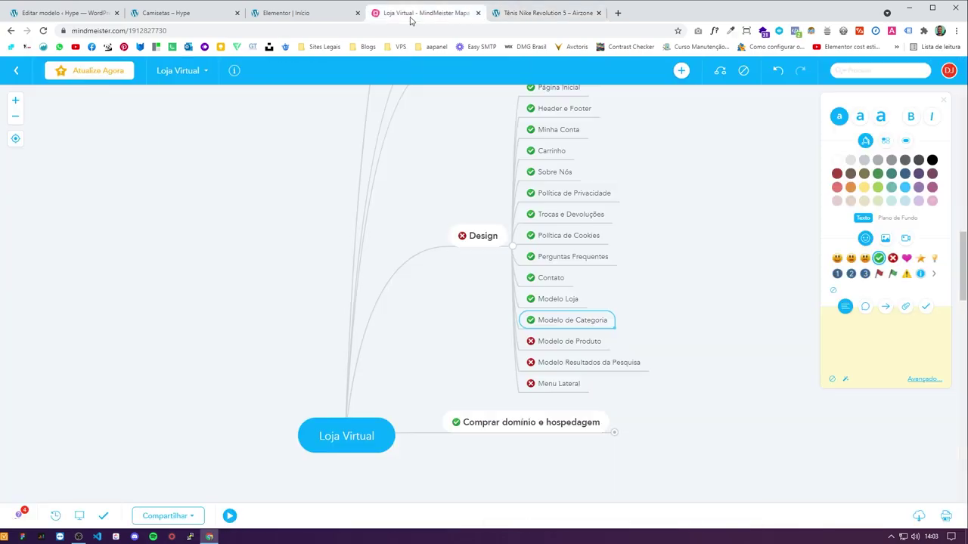
Step: Close the leftover homepage editor and Camisetas category pages, and return to the WordPress template edit screen
{"action": "left_click", "coordinate": [302, 13]}
{"action": "left_click", "coordinate": [358, 13]}
{"action": "left_click", "coordinate": [181, 13]}
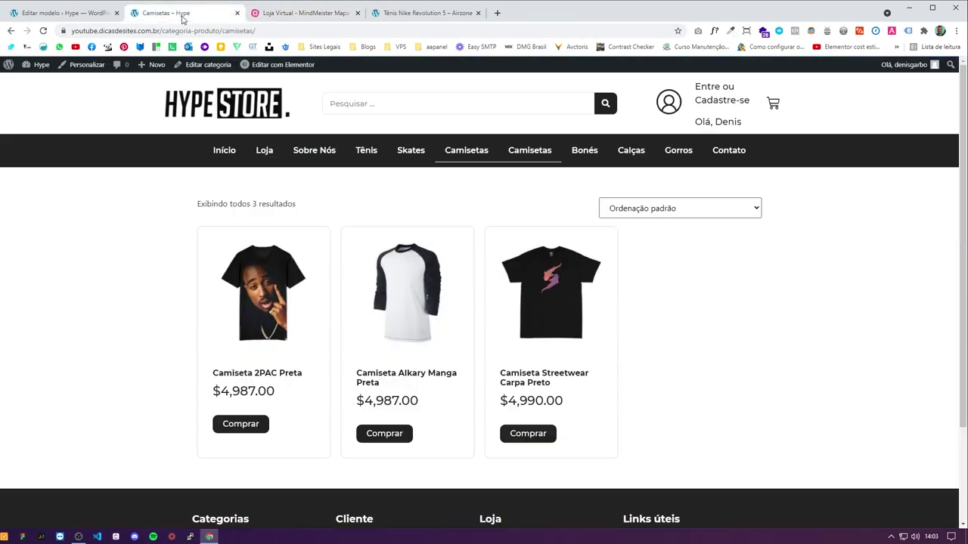
{"action": "left_click", "coordinate": [237, 13]}
{"action": "left_click", "coordinate": [75, 13]}
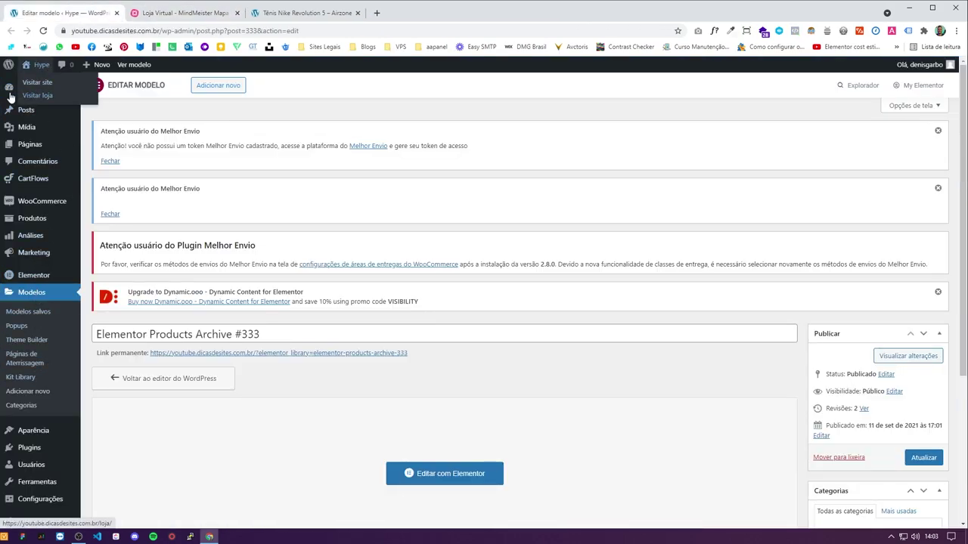
Step: Open the dashboard separately and create a blank Single Product template in the visual Theme Builder, dismissing the block library
{"action": "middle_click", "coordinate": [24, 92]}
{"action": "left_click_drag", "start_coordinate": [189, 13], "coordinate": [75, 15]}
{"action": "left_click", "coordinate": [187, 13]}
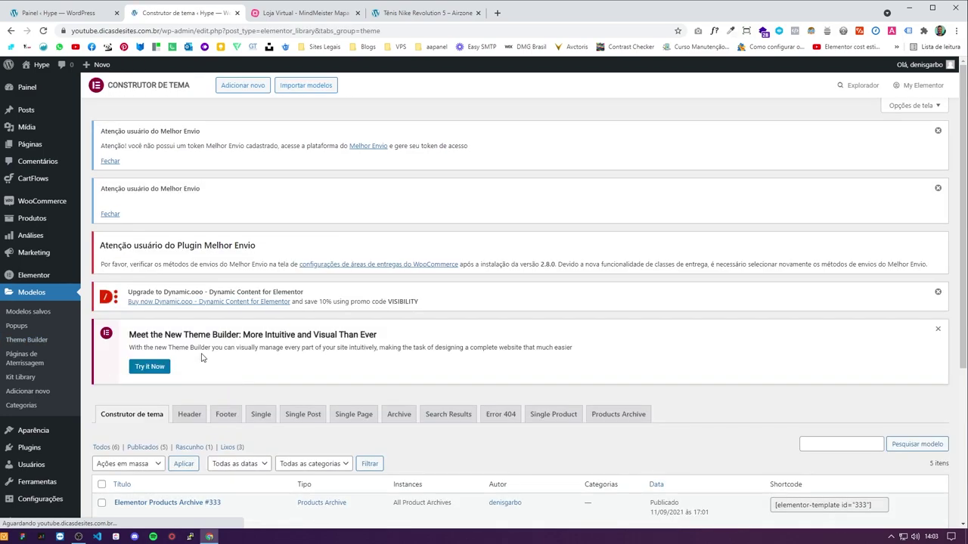
{"action": "left_click", "coordinate": [151, 368]}
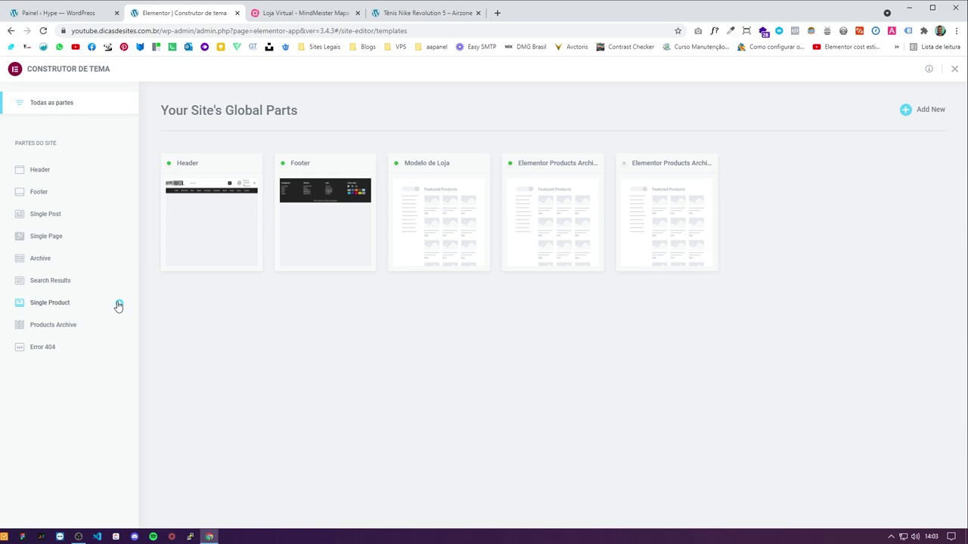
{"action": "left_click", "coordinate": [119, 306]}
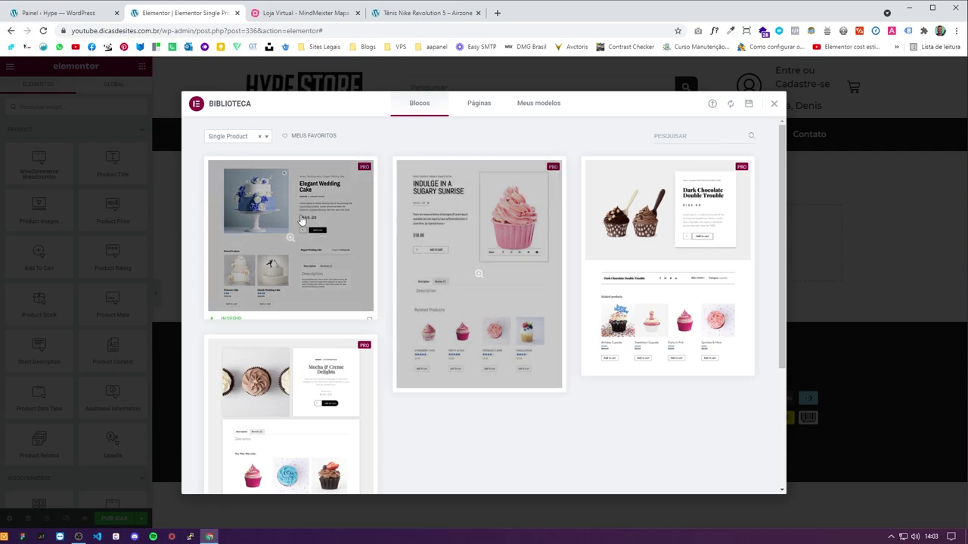
{"action": "left_click", "coordinate": [773, 105]}
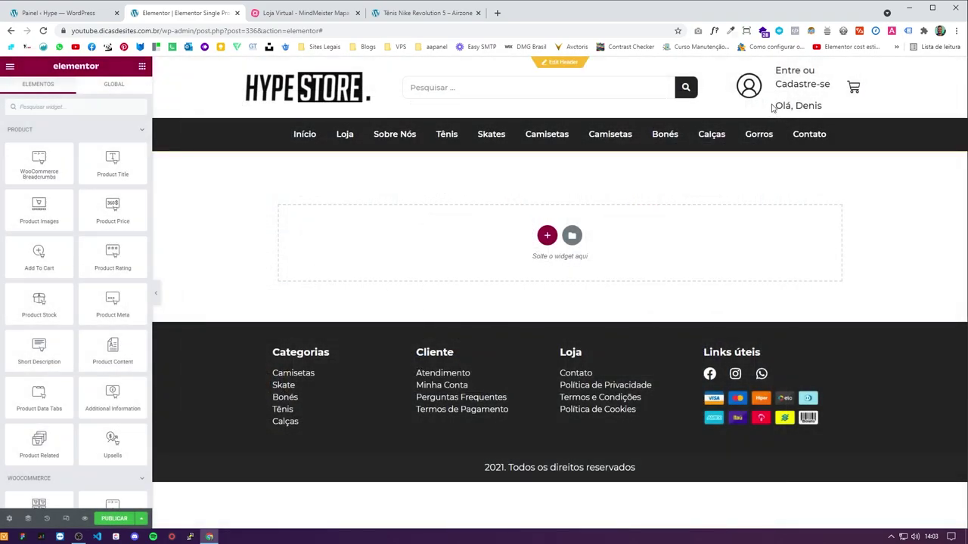
Step: Examine the reference product page's layout, from the product images and purchase options down to the Descrição content
{"action": "left_click", "coordinate": [424, 13]}
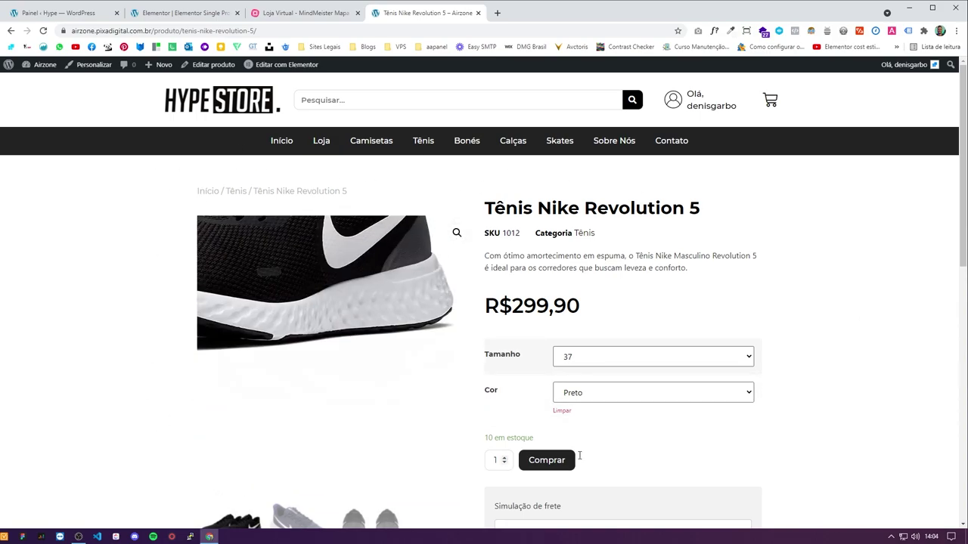
{"action": "scroll", "coordinate": [330, 252], "scroll_direction": "down", "scroll_amount": 4}
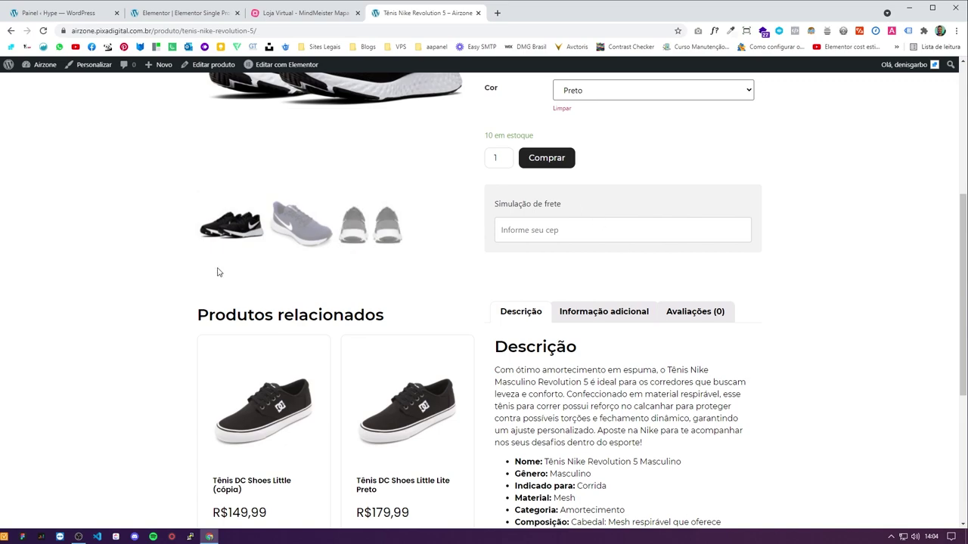
{"action": "scroll", "coordinate": [332, 275], "scroll_direction": "down", "scroll_amount": 2}
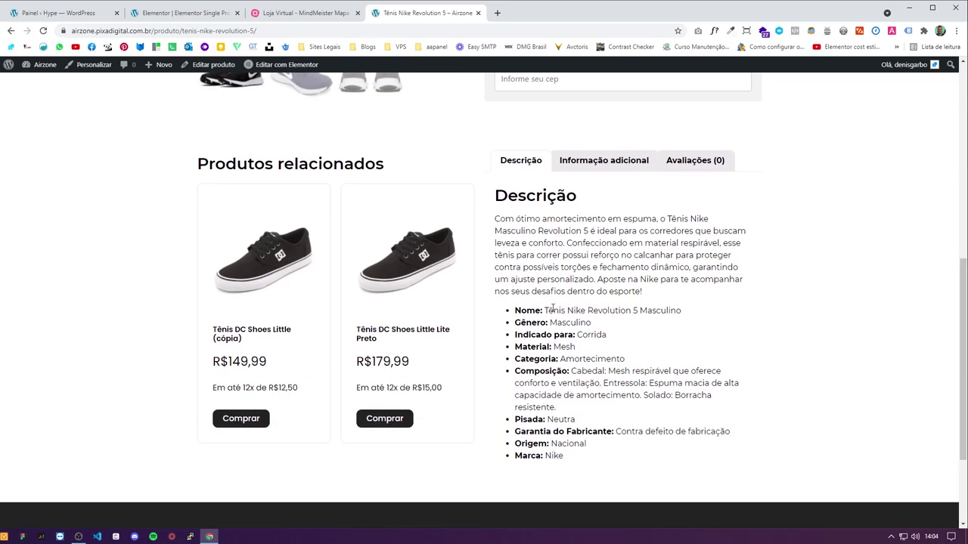
{"action": "left_click_drag", "start_coordinate": [495, 189], "coordinate": [582, 408]}
{"action": "left_click_drag", "start_coordinate": [628, 460], "coordinate": [488, 152]}
{"action": "left_click", "coordinate": [472, 201]}
{"action": "left_click_drag", "start_coordinate": [492, 195], "coordinate": [584, 452]}
{"action": "left_click_drag", "start_coordinate": [498, 218], "coordinate": [607, 335]}
{"action": "scroll", "coordinate": [607, 335], "scroll_direction": "down", "scroll_amount": 2}
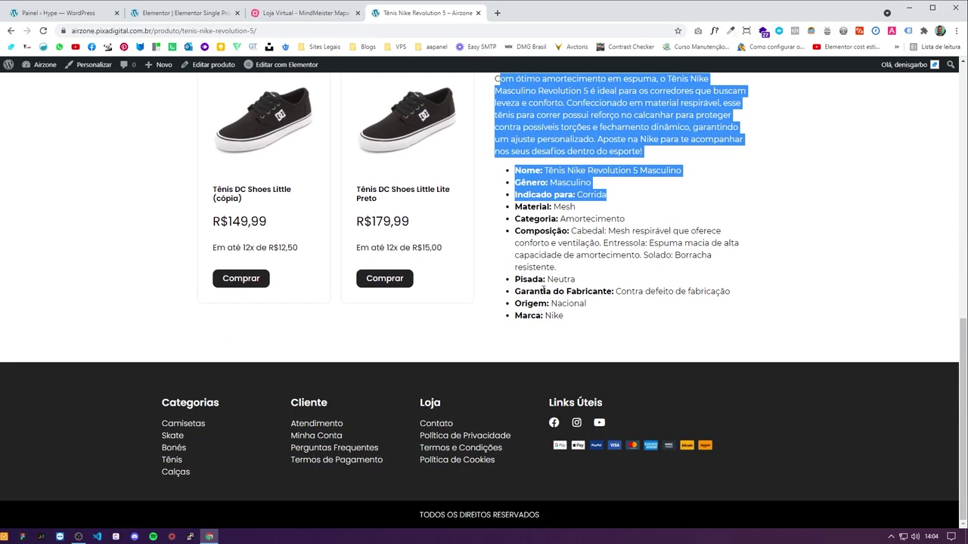
{"action": "scroll", "coordinate": [590, 195], "scroll_direction": "up", "scroll_amount": 3}
Step: Examine the Produtos relacionados section of the reference product page, and consult the mind map's Design list
{"action": "left_click", "coordinate": [276, 207]}
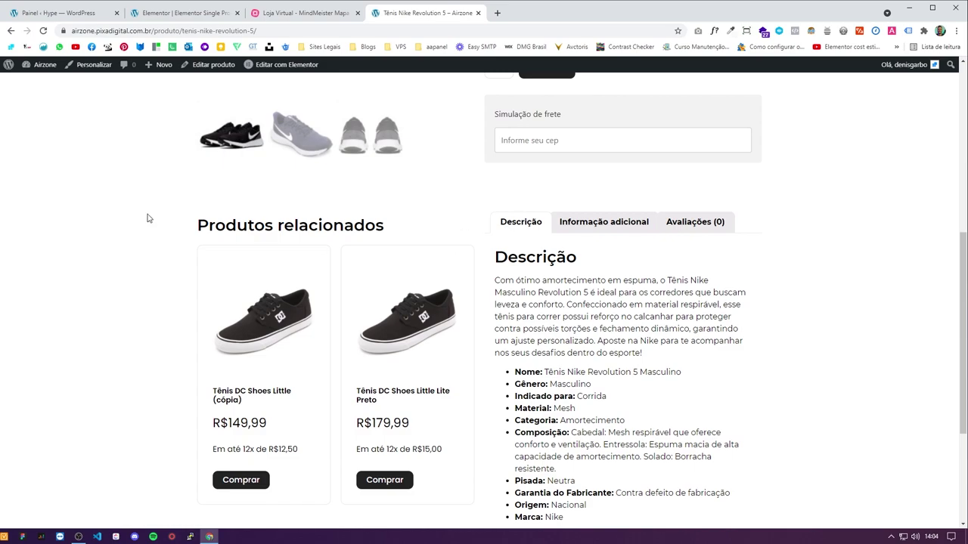
{"action": "left_click_drag", "start_coordinate": [243, 225], "coordinate": [384, 224]}
{"action": "left_click", "coordinate": [406, 229]}
{"action": "left_click", "coordinate": [302, 15]}
{"action": "scroll", "coordinate": [393, 142], "scroll_direction": "up", "scroll_amount": 2}
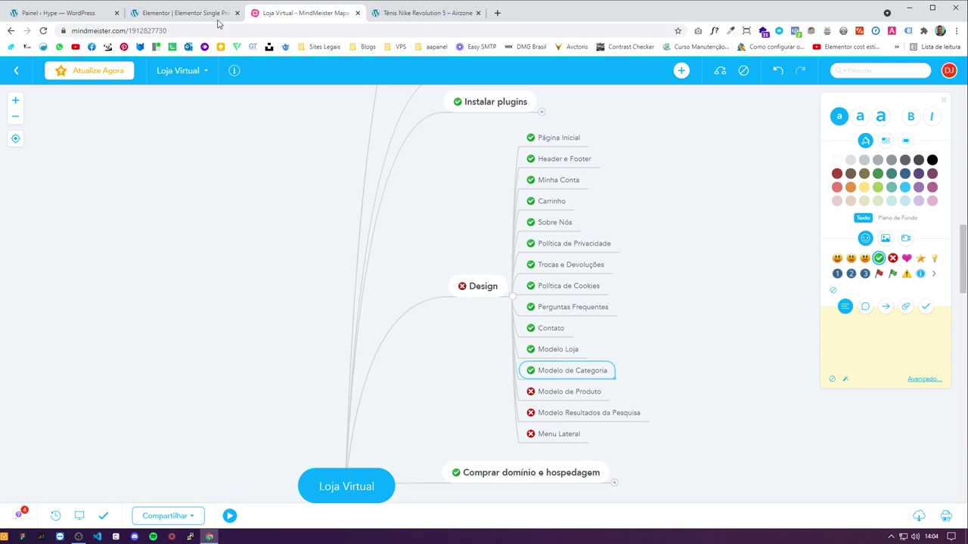
{"action": "left_click", "coordinate": [421, 16]}
{"action": "scroll", "coordinate": [278, 279], "scroll_direction": "up", "scroll_amount": 1}
{"action": "triple_click", "coordinate": [278, 280]}
{"action": "left_click", "coordinate": [279, 280]}
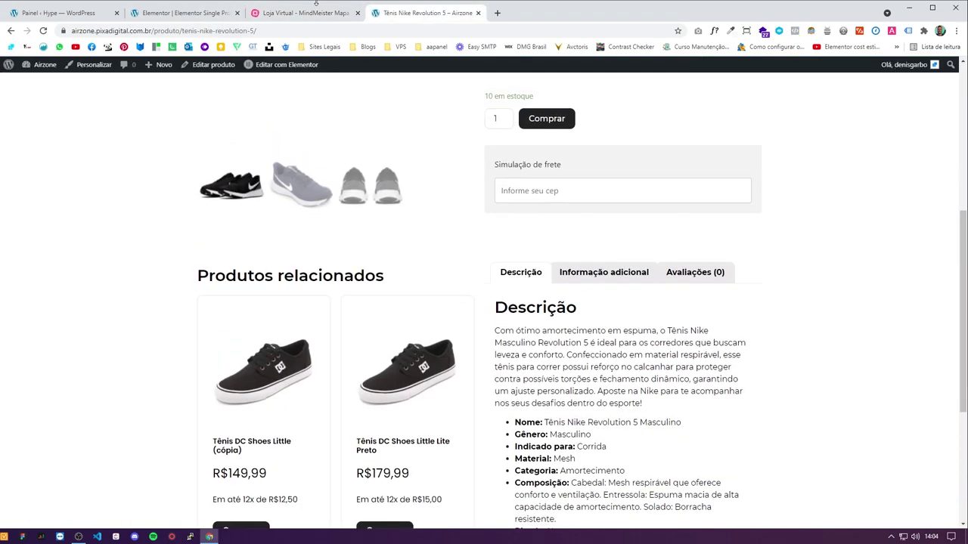
Step: Add a two-column section to the blank product template and set its top and bottom padding to 50 px
{"action": "left_click", "coordinate": [314, 13]}
{"action": "left_click", "coordinate": [204, 15]}
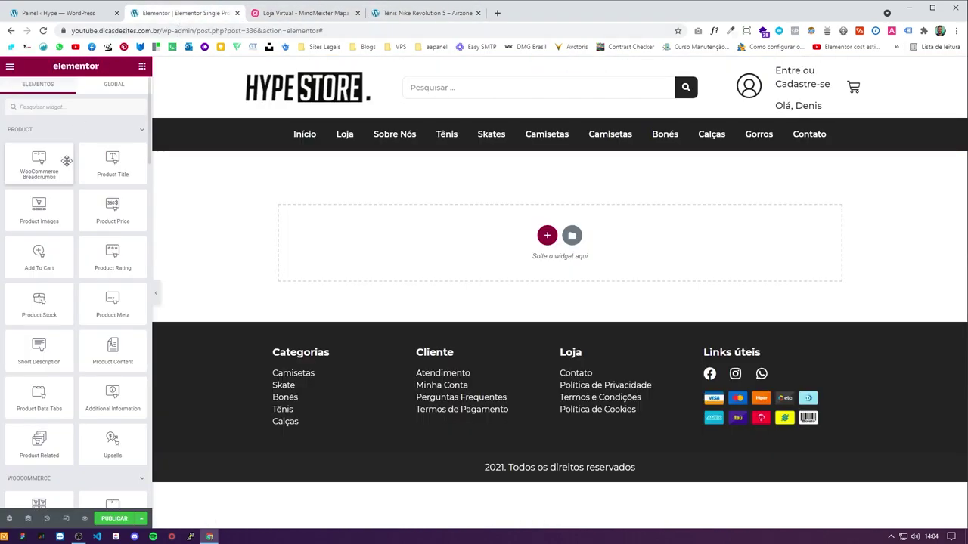
{"action": "left_click", "coordinate": [547, 235]}
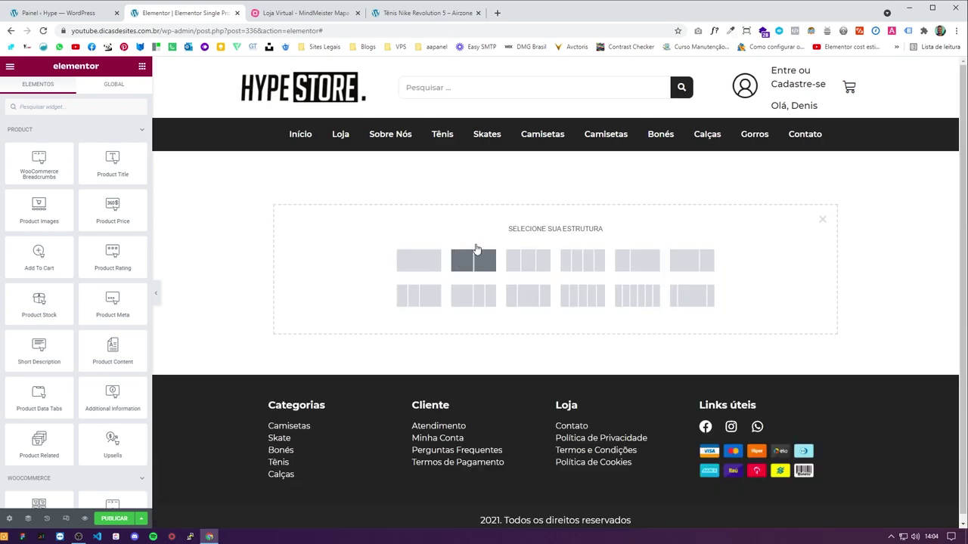
{"action": "left_click", "coordinate": [464, 255]}
{"action": "left_click", "coordinate": [90, 93]}
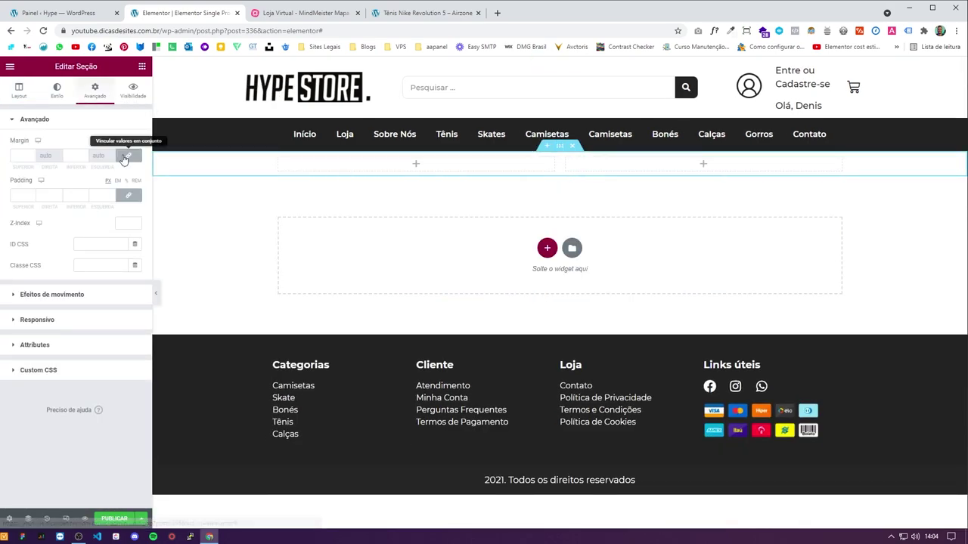
{"action": "type", "text": "50"}
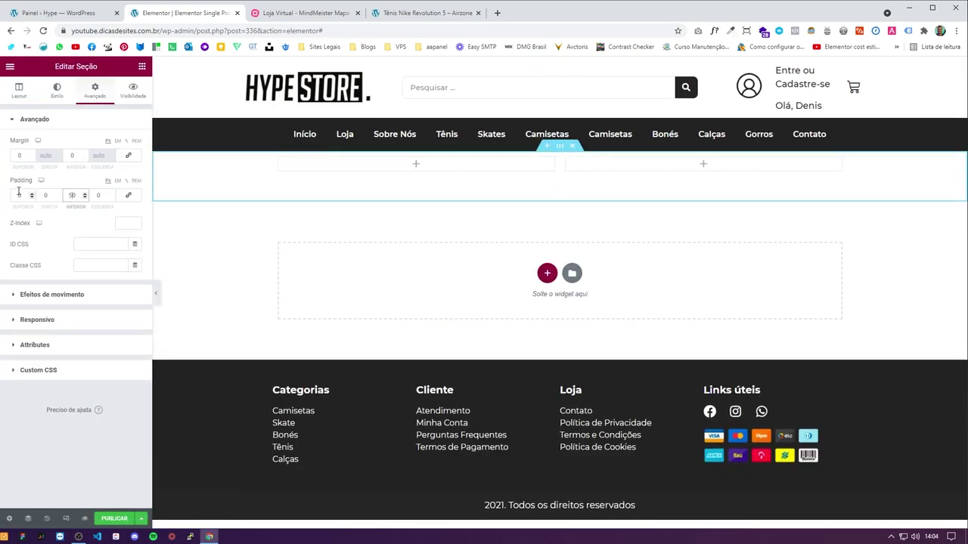
{"action": "left_click", "coordinate": [23, 195]}
{"action": "type", "text": "50"}
Step: Place a Product Images widget in the section's first column, with a WooCommerce Breadcrumbs widget above it
{"action": "left_click", "coordinate": [141, 66]}
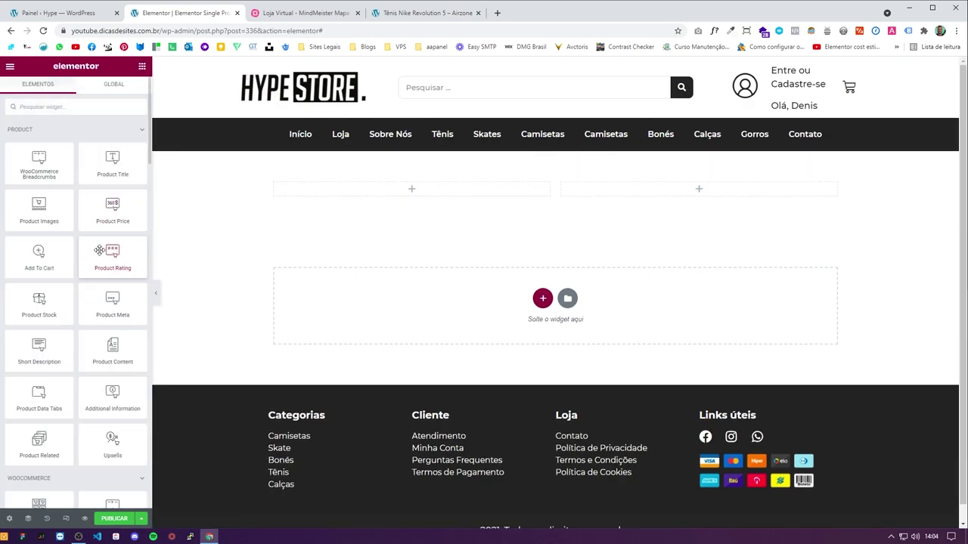
{"action": "left_click_drag", "start_coordinate": [47, 206], "coordinate": [408, 195]}
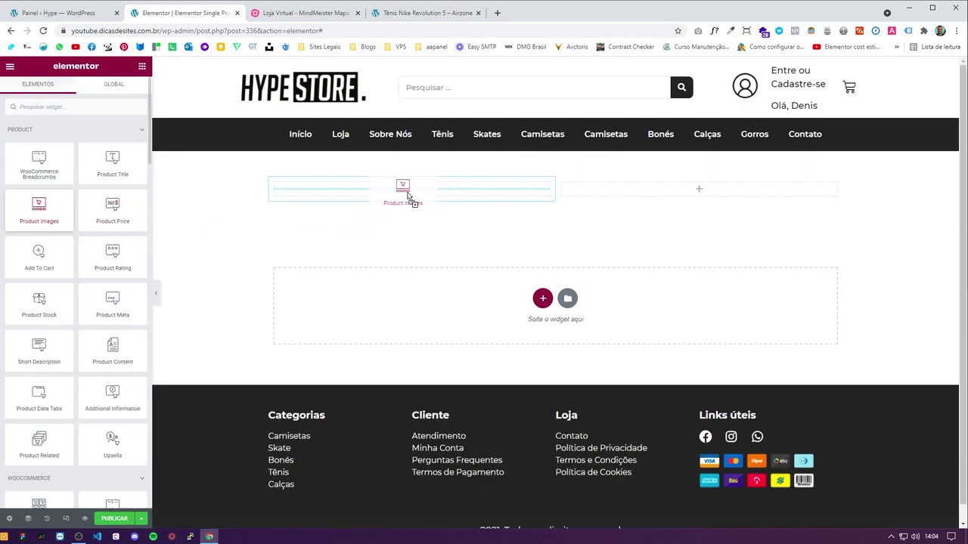
{"action": "left_click", "coordinate": [142, 67]}
{"action": "left_click_drag", "start_coordinate": [38, 162], "coordinate": [373, 194]}
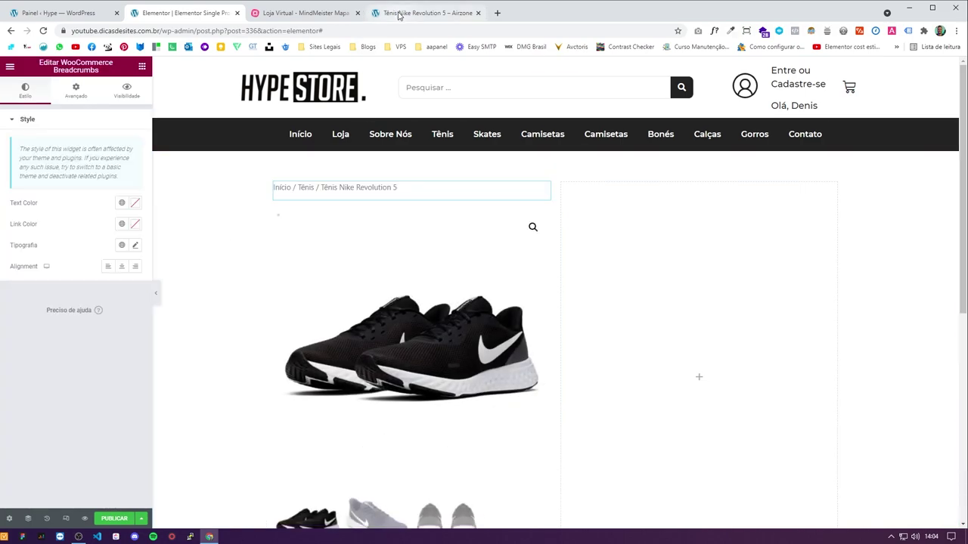
Step: Set the breadcrumbs' font family to Montserrat
{"action": "left_click", "coordinate": [135, 247]}
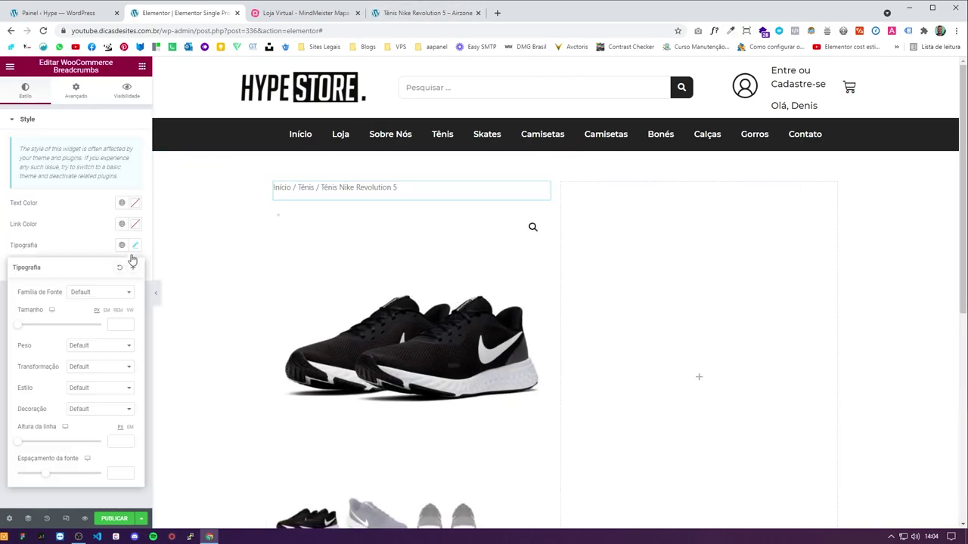
{"action": "left_click", "coordinate": [107, 297]}
{"action": "type", "text": "monts"}
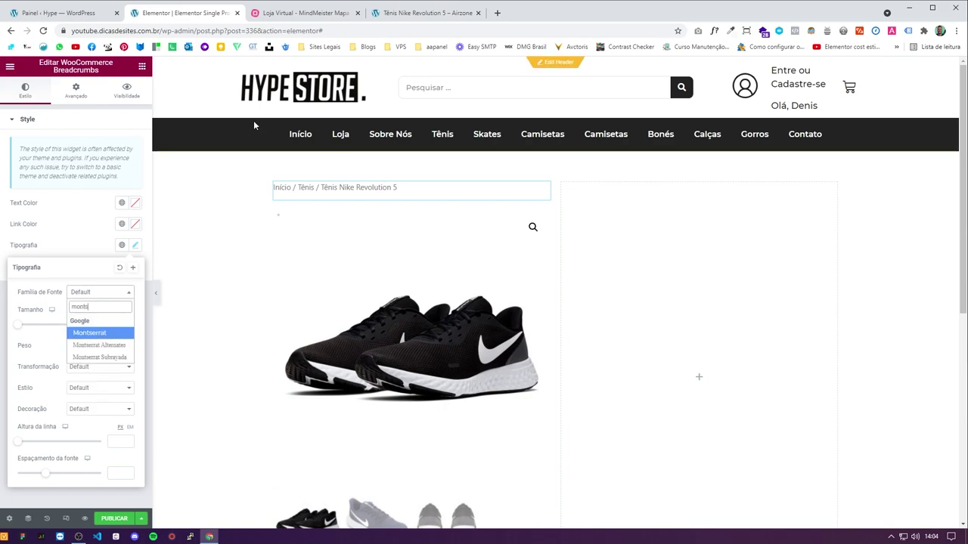
{"action": "left_click", "coordinate": [91, 336]}
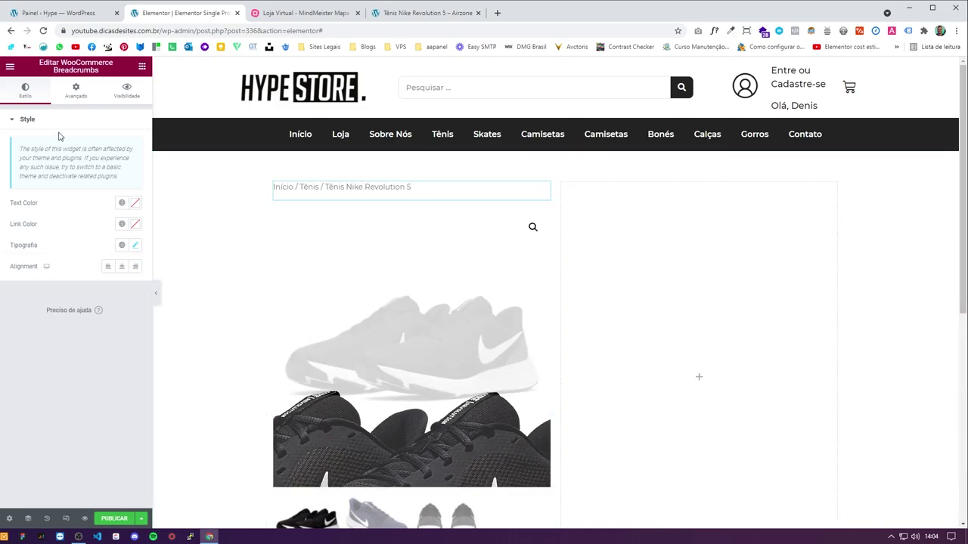
Step: Following the reference product page, place a Product Title widget in the second column with a Product Meta widget beneath it
{"action": "left_click", "coordinate": [415, 13]}
{"action": "scroll", "coordinate": [621, 289], "scroll_direction": "up", "scroll_amount": 5}
{"action": "left_click_drag", "start_coordinate": [485, 208], "coordinate": [527, 240]}
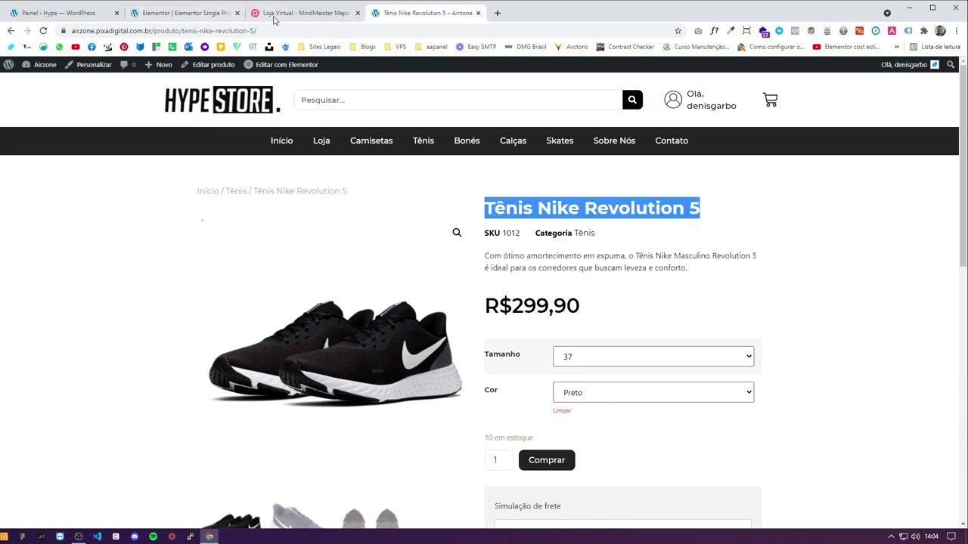
{"action": "left_click", "coordinate": [188, 15]}
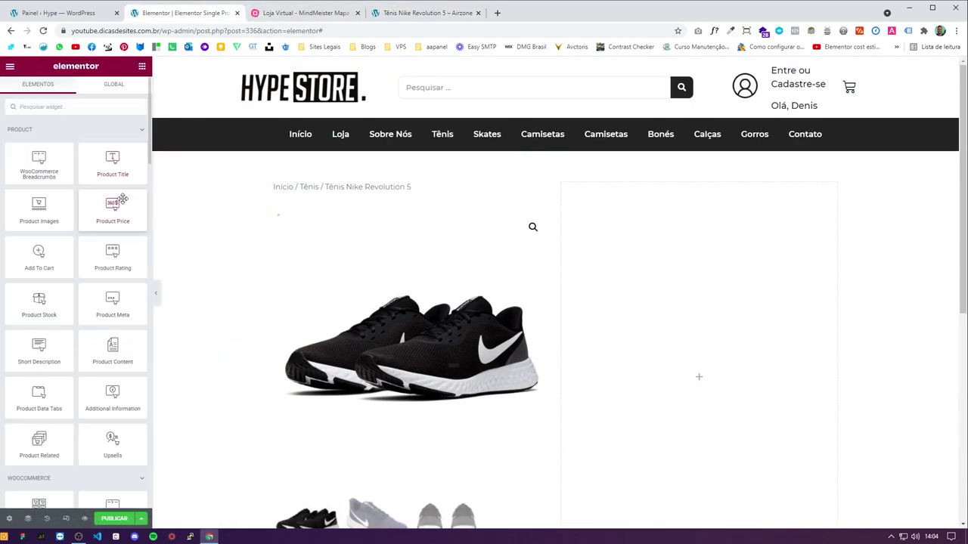
{"action": "left_click_drag", "start_coordinate": [284, 206], "coordinate": [648, 259]}
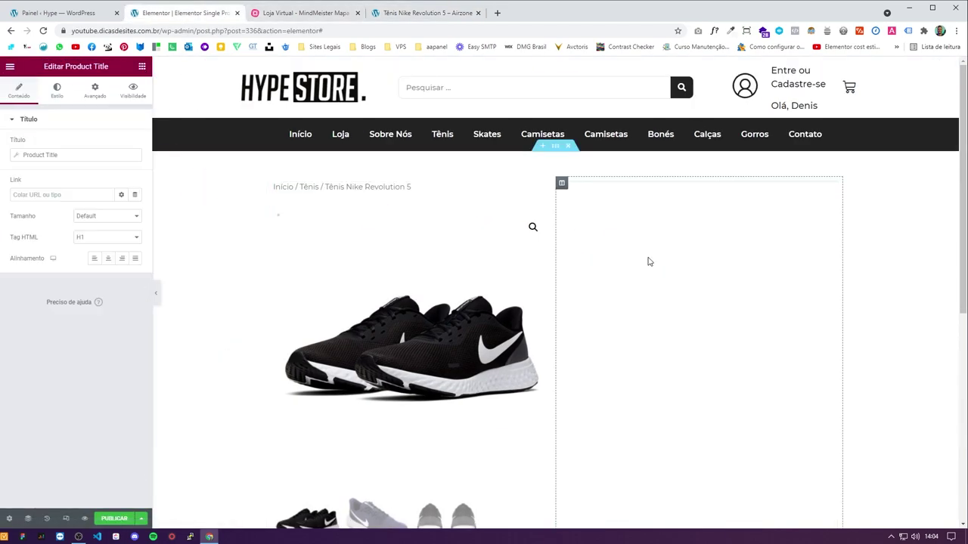
{"action": "left_click", "coordinate": [141, 66]}
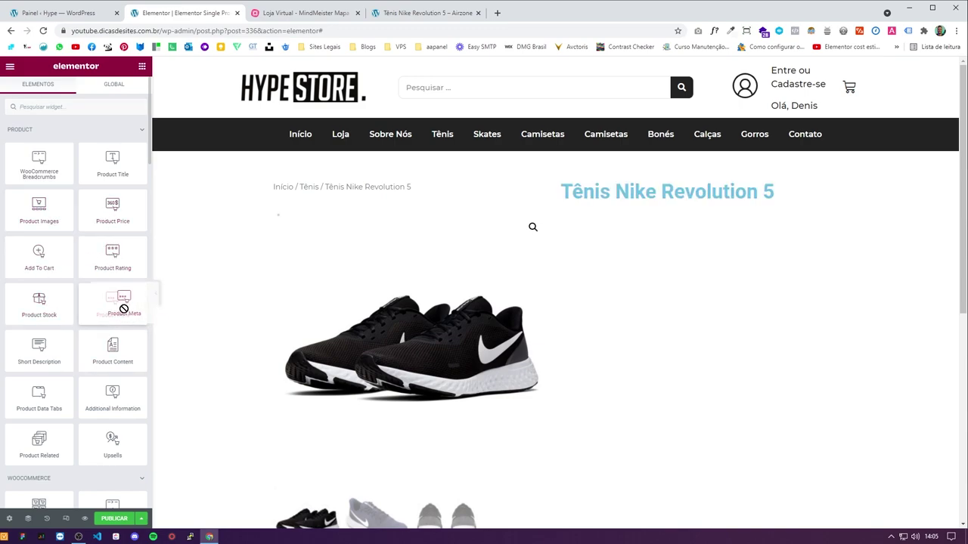
{"action": "left_click_drag", "start_coordinate": [121, 308], "coordinate": [677, 248]}
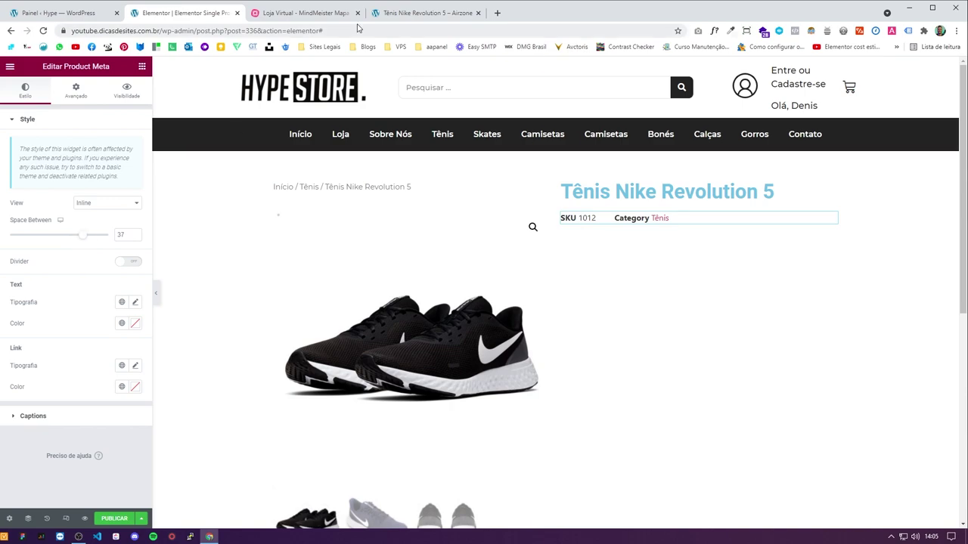
Step: Check the reference product page and add a Short Description widget below the product meta
{"action": "left_click", "coordinate": [403, 18]}
{"action": "scroll", "coordinate": [605, 303], "scroll_direction": "down", "scroll_amount": 1}
{"action": "left_click", "coordinate": [250, 21]}
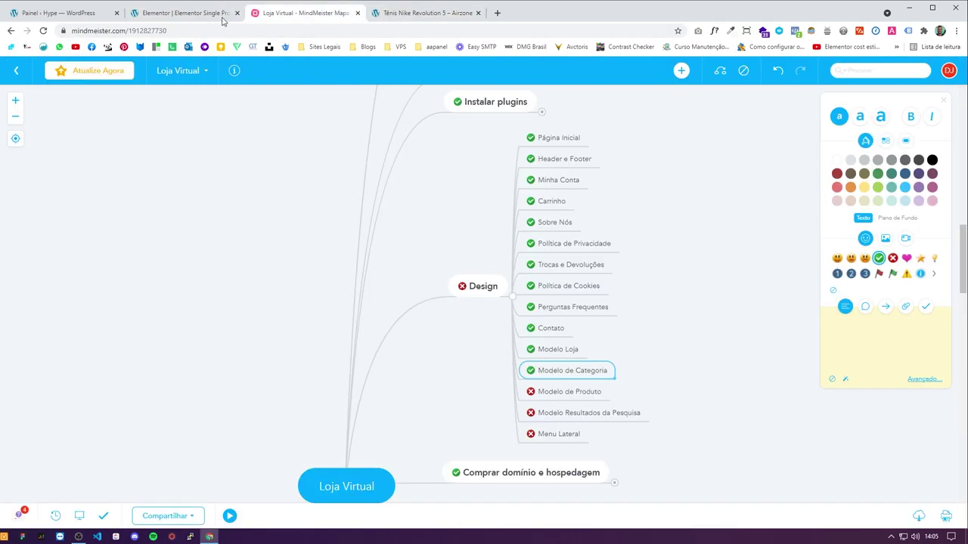
{"action": "left_click", "coordinate": [196, 13]}
{"action": "left_click", "coordinate": [141, 66]}
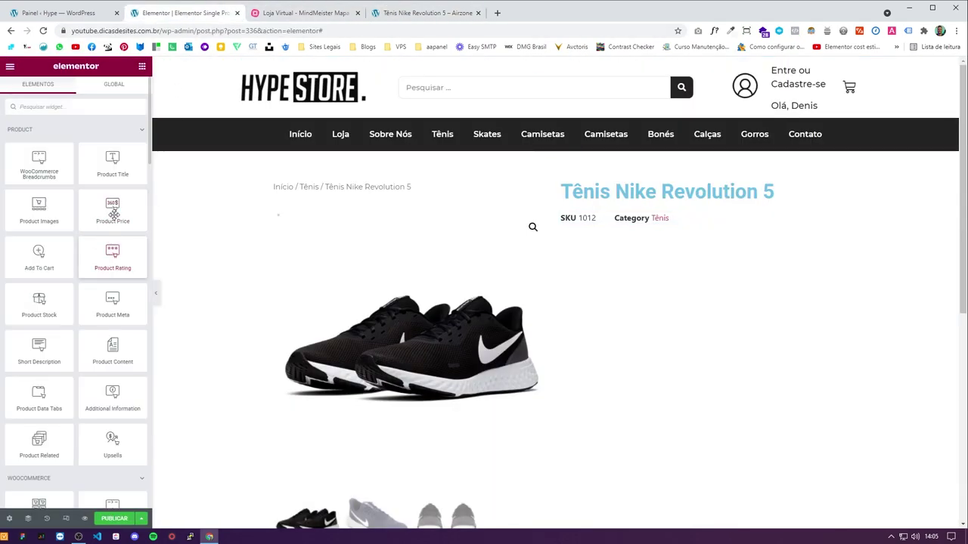
{"action": "left_click_drag", "start_coordinate": [642, 226], "coordinate": [642, 224]}
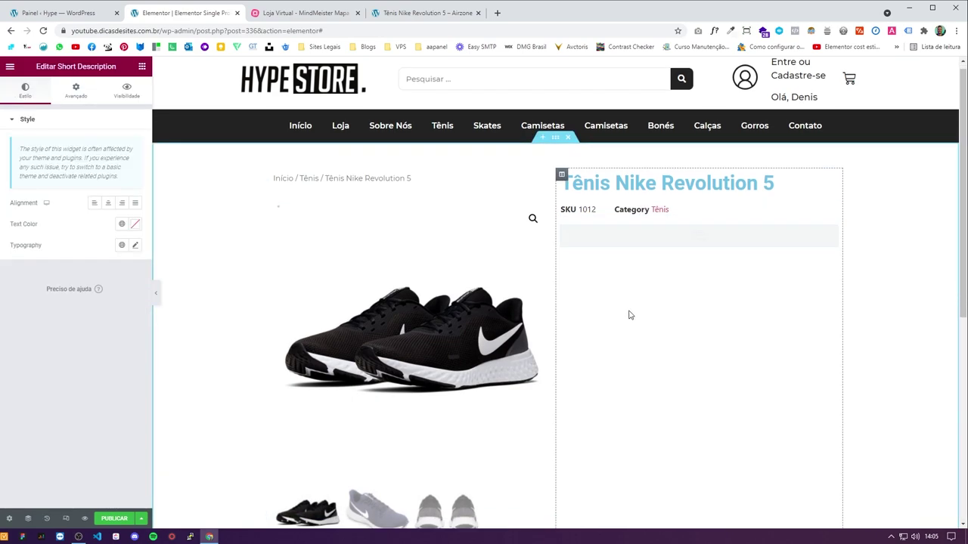
Step: Compare with the reference page and add a Product Price widget below the short description
{"action": "key", "text": "ctrl+4"}
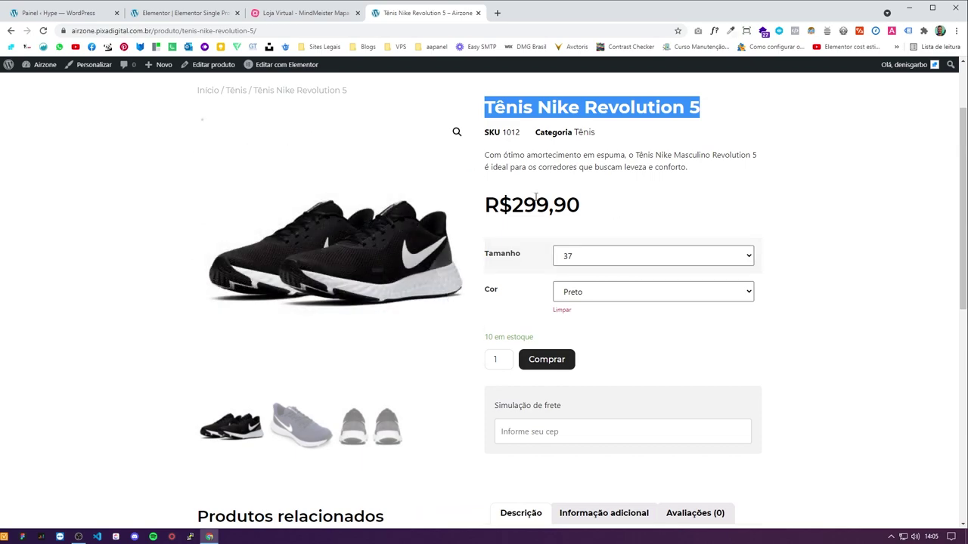
{"action": "left_click", "coordinate": [486, 204]}
{"action": "left_click", "coordinate": [199, 22]}
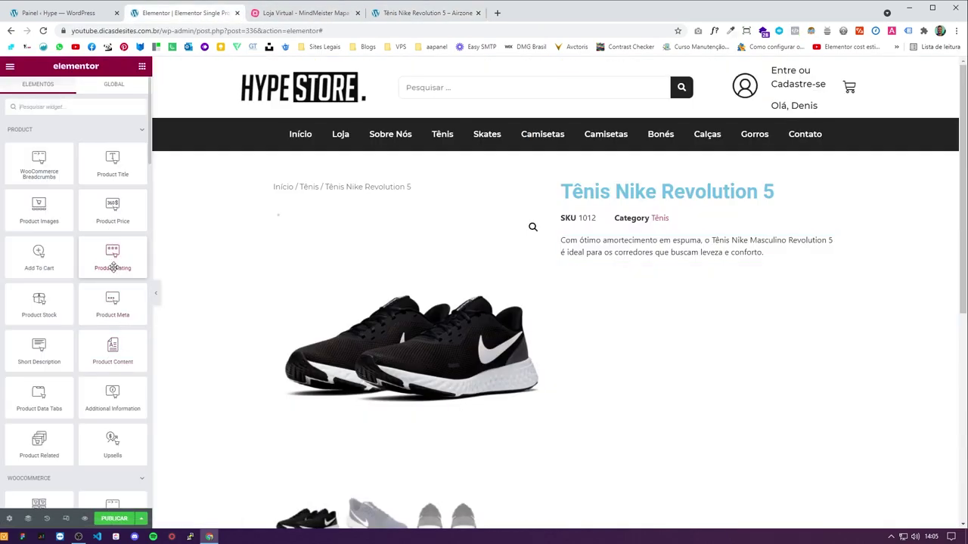
{"action": "left_click_drag", "start_coordinate": [112, 214], "coordinate": [642, 262]}
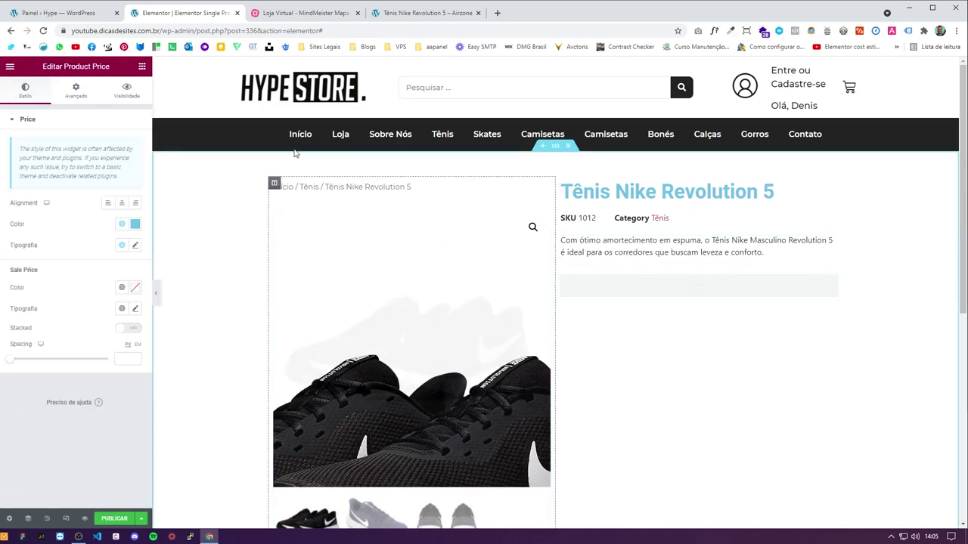
Step: Consult the reference page's purchase options, try a Product Content widget below the price, and delete it
{"action": "left_click", "coordinate": [141, 67]}
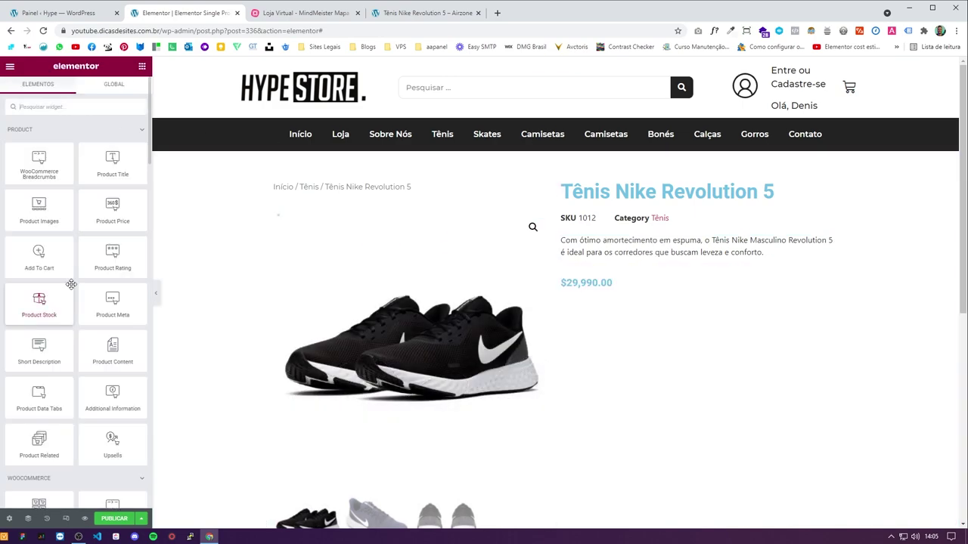
{"action": "left_click", "coordinate": [416, 13]}
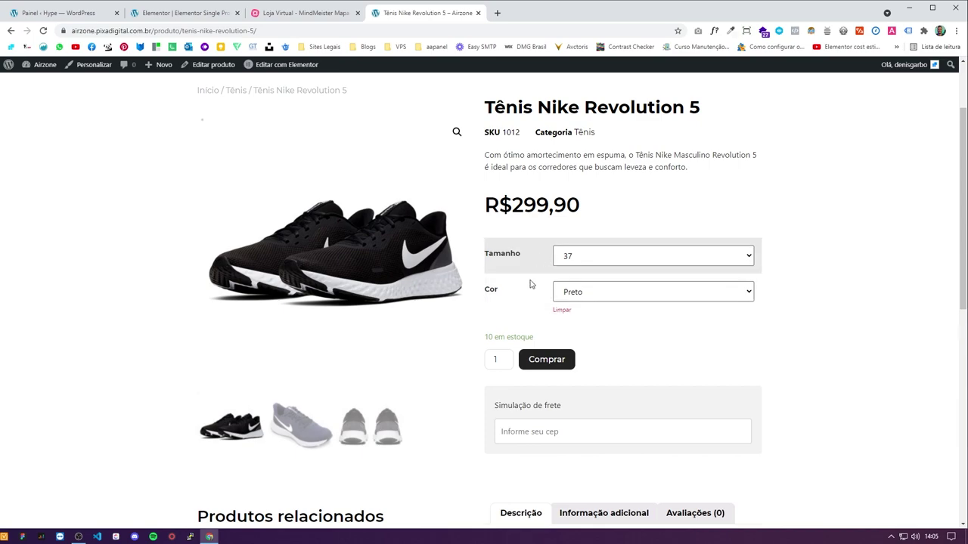
{"action": "key", "text": "ctrl+shift+Tab"}
{"action": "key", "text": "ctrl+shift+Tab"}
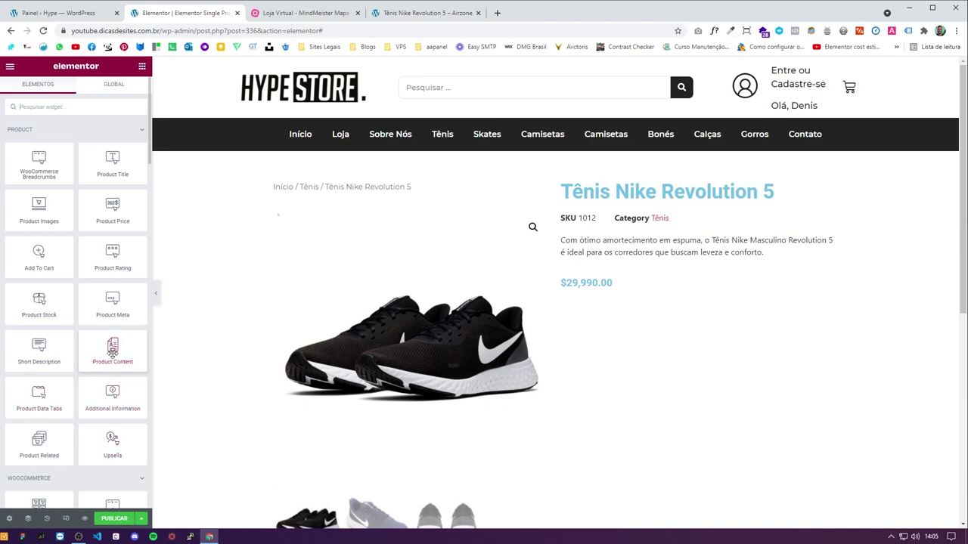
{"action": "left_click_drag", "start_coordinate": [622, 309], "coordinate": [605, 288]}
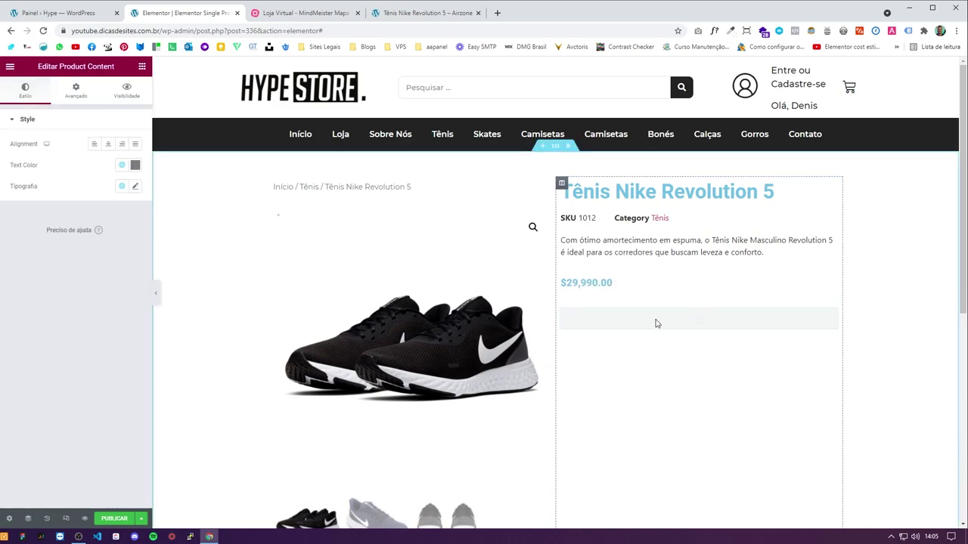
{"action": "right_click", "coordinate": [614, 325]}
{"action": "left_click", "coordinate": [665, 469]}
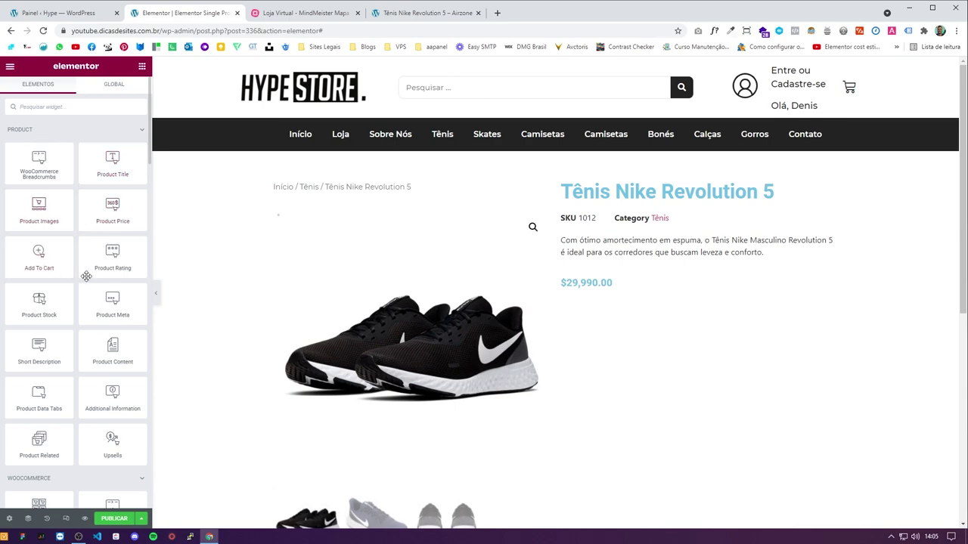
Step: Add an Add To Cart widget below the product price and look over its variation, freight and purchase fields
{"action": "left_click_drag", "start_coordinate": [40, 253], "coordinate": [590, 303]}
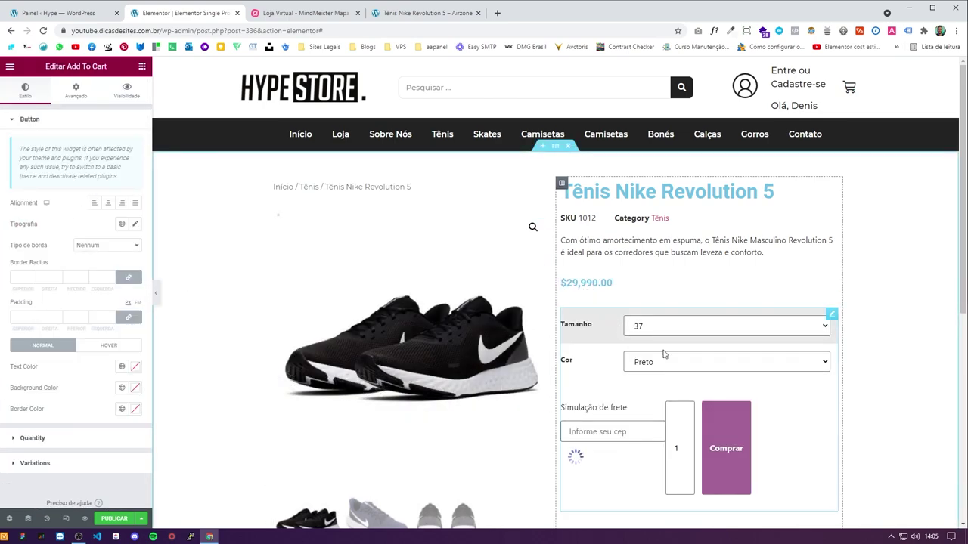
{"action": "scroll", "coordinate": [774, 395], "scroll_direction": "down", "scroll_amount": 1}
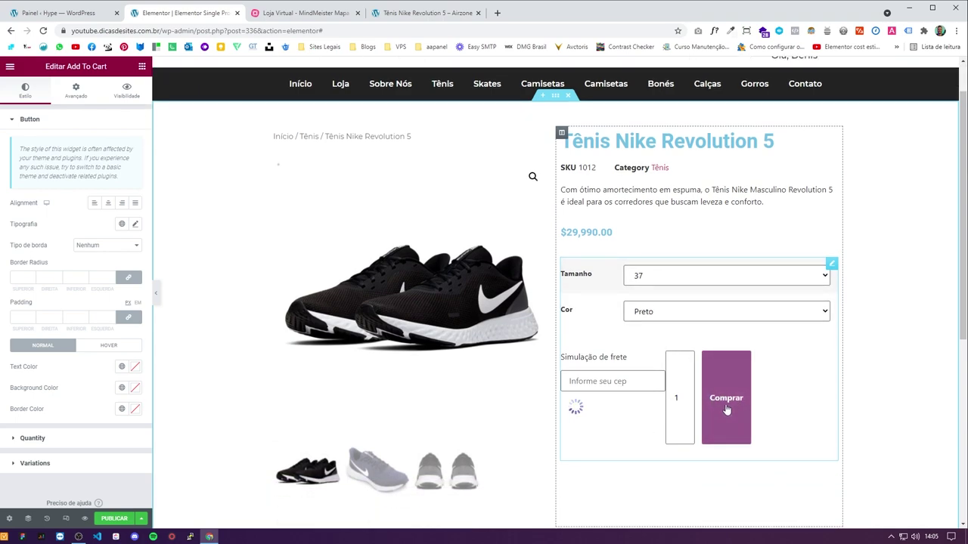
{"action": "scroll", "coordinate": [631, 306], "scroll_direction": "up", "scroll_amount": 1}
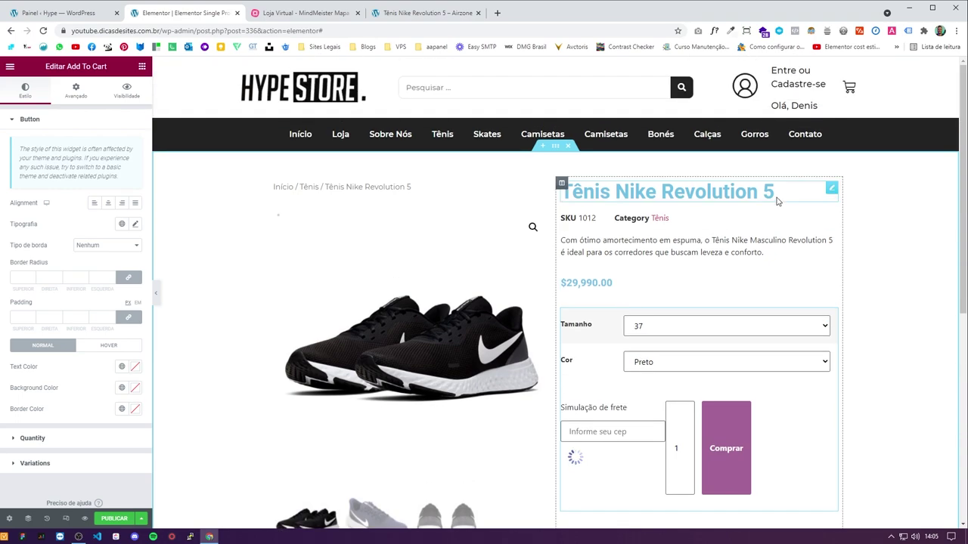
Step: Set the product title's text color to #232323
{"action": "left_click", "coordinate": [666, 192]}
{"action": "left_click", "coordinate": [56, 90]}
{"action": "left_click", "coordinate": [136, 144]}
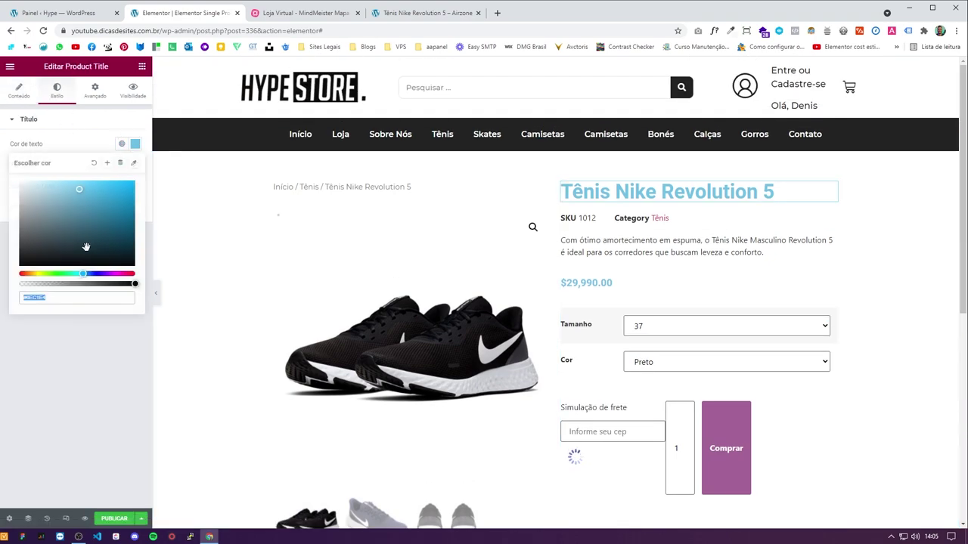
{"action": "left_click_drag", "start_coordinate": [30, 257], "coordinate": [14, 291]}
{"action": "left_click", "coordinate": [75, 294]}
{"action": "type", "text": "#232323"}
{"action": "key", "text": "Return"}
Step: Change the product title's typography to the Montserrat font family with a bolder weight
{"action": "left_click", "coordinate": [135, 165]}
{"action": "left_click", "coordinate": [100, 211]}
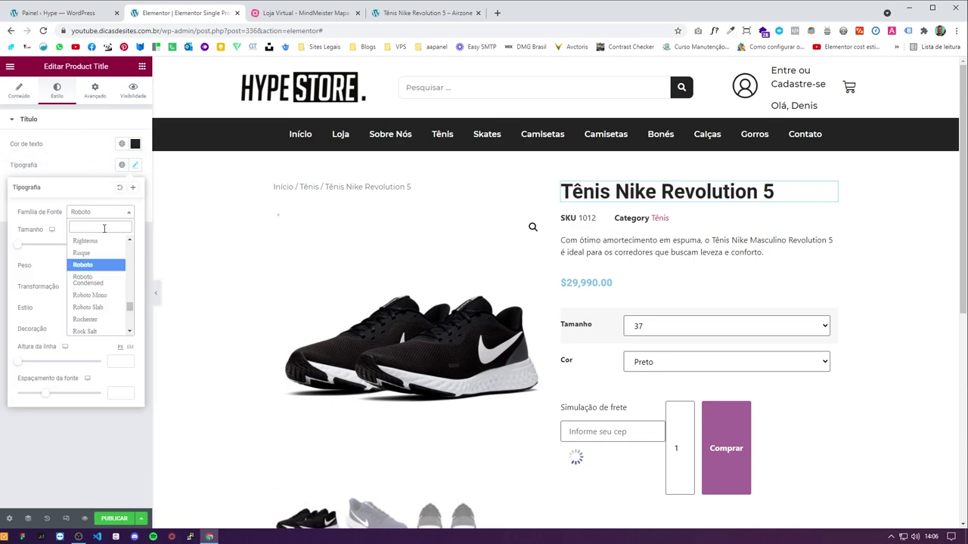
{"action": "type", "text": "mont"}
{"action": "left_click", "coordinate": [85, 253]}
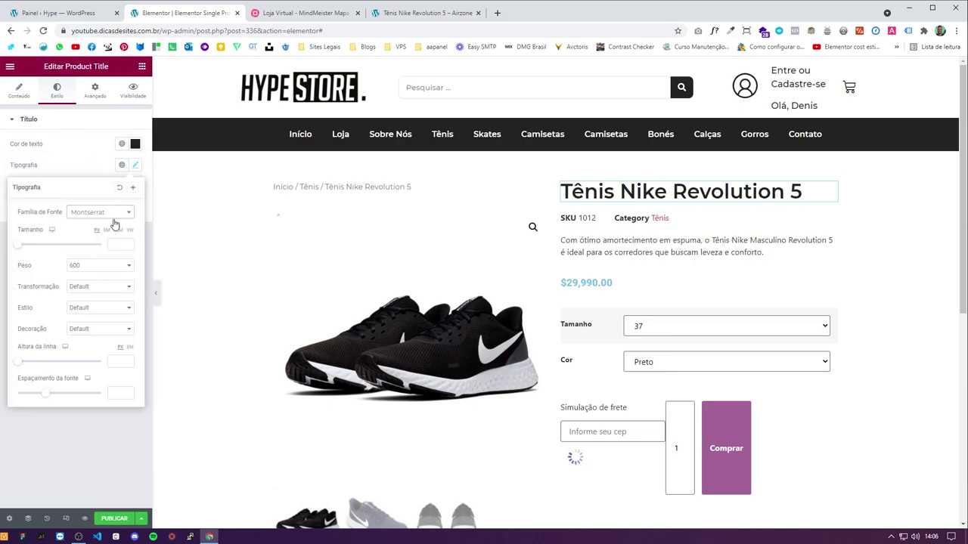
{"action": "left_click", "coordinate": [100, 264]}
{"action": "left_click", "coordinate": [90, 322]}
Step: Set the product meta's text typography to Montserrat at size 18 px
{"action": "left_click", "coordinate": [605, 217]}
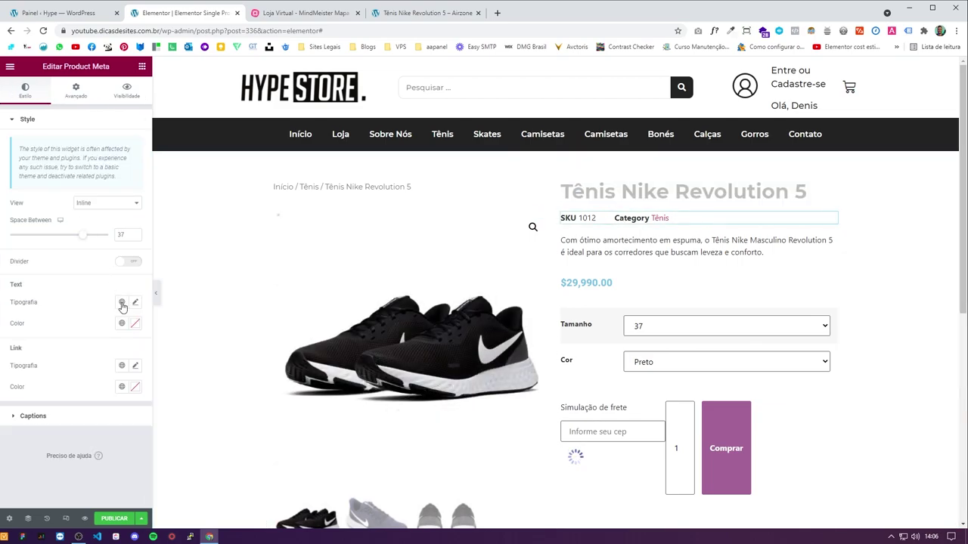
{"action": "left_click", "coordinate": [135, 304]}
{"action": "left_click", "coordinate": [94, 351]}
{"action": "left_click", "coordinate": [95, 351]}
{"action": "left_click", "coordinate": [94, 352]}
{"action": "type", "text": "mont"}
{"action": "key", "text": "Return"}
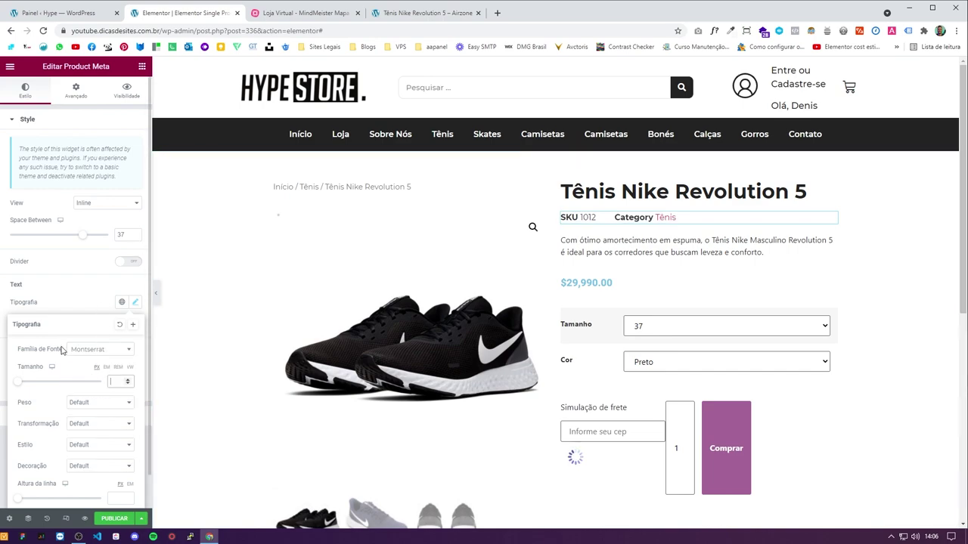
{"action": "type", "text": "18"}
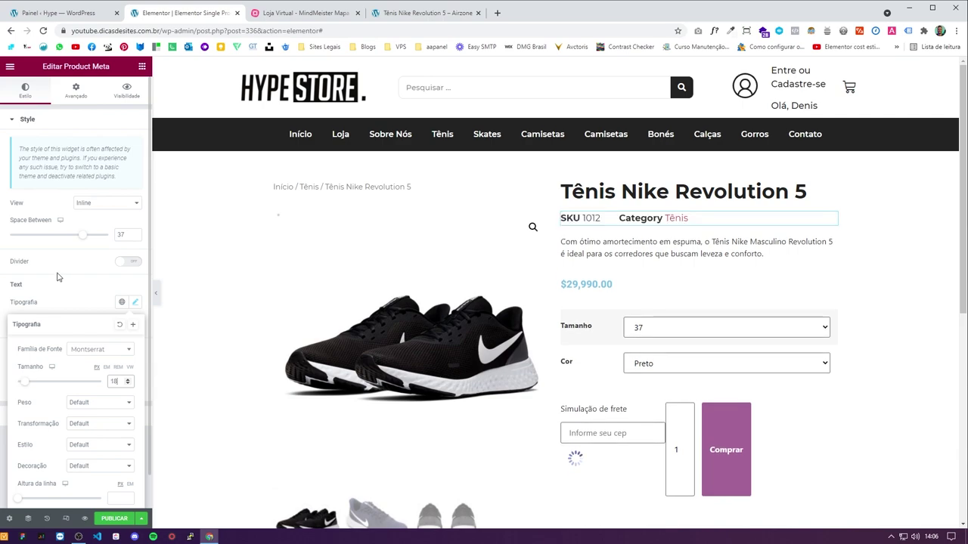
Step: Turn on the divider between the SKU and category in the product meta and look over its remaining settings
{"action": "left_click", "coordinate": [74, 280]}
{"action": "left_click", "coordinate": [134, 261]}
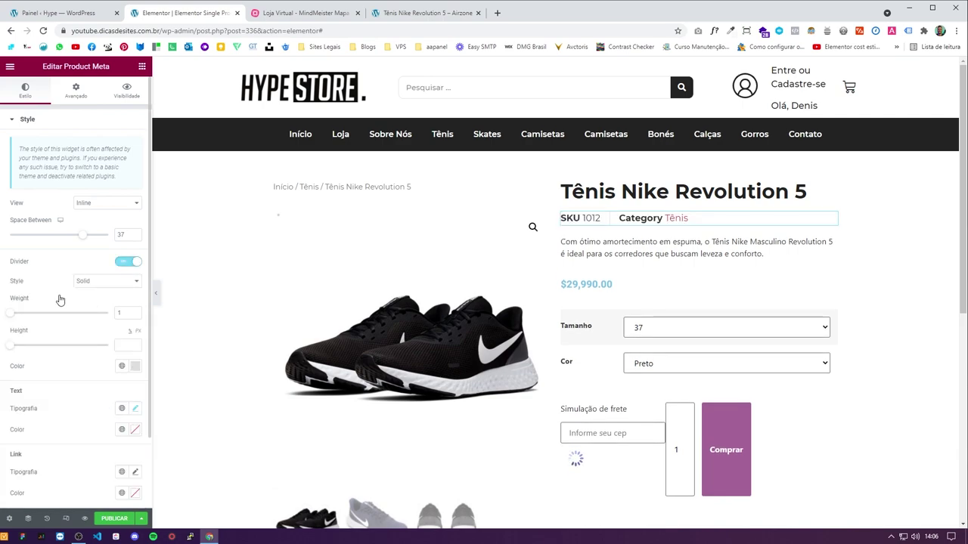
{"action": "scroll", "coordinate": [71, 347], "scroll_direction": "down", "scroll_amount": 2}
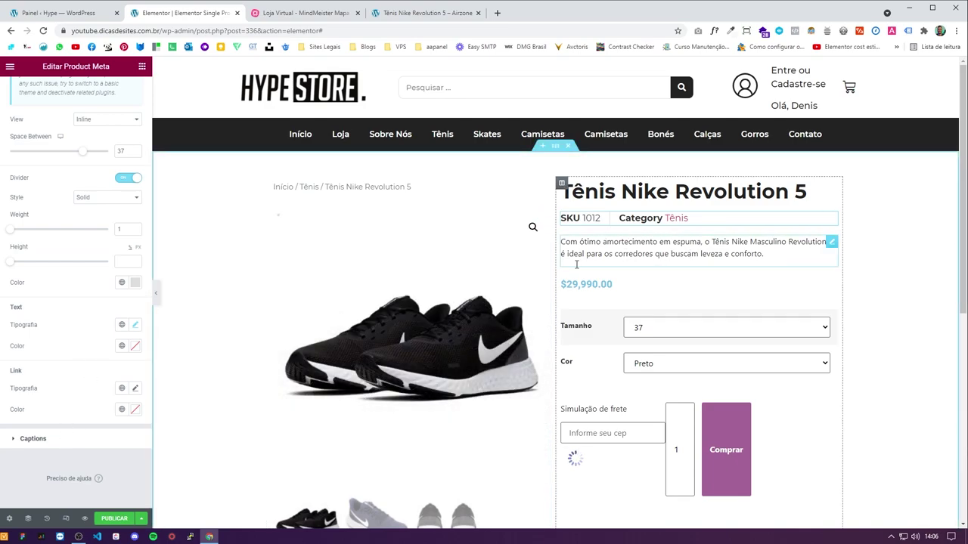
{"action": "scroll", "coordinate": [74, 121], "scroll_direction": "up", "scroll_amount": 2}
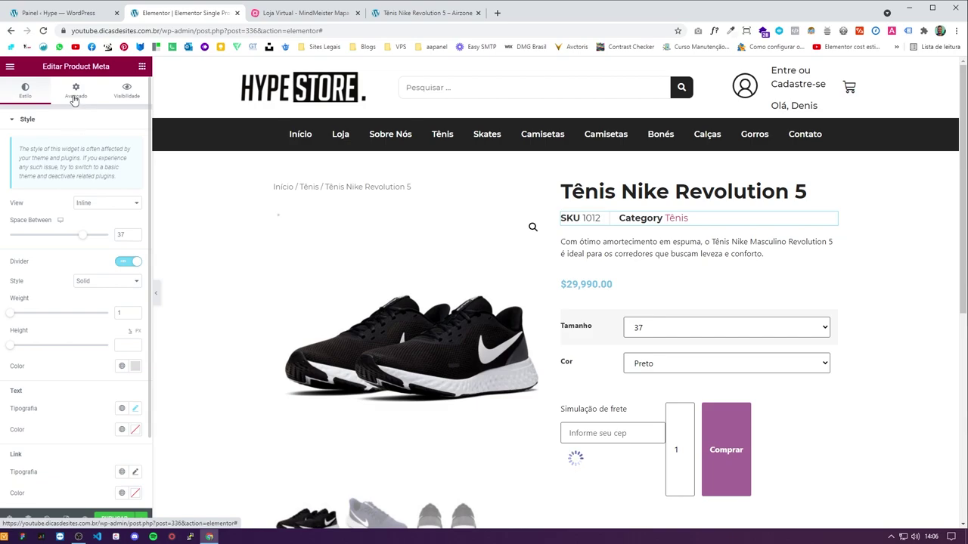
{"action": "left_click", "coordinate": [75, 98]}
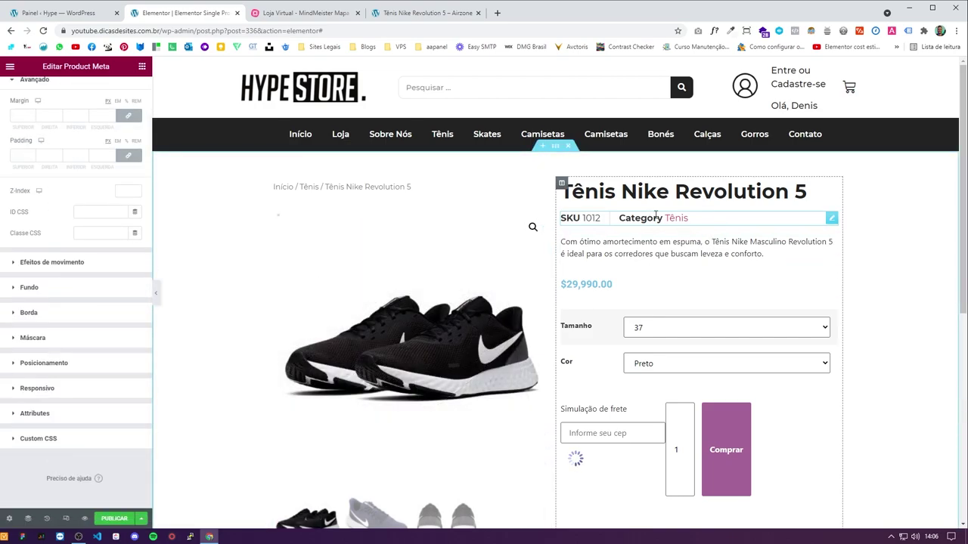
Step: Set the short description's typography to the Montserrat font family
{"action": "left_click", "coordinate": [760, 243]}
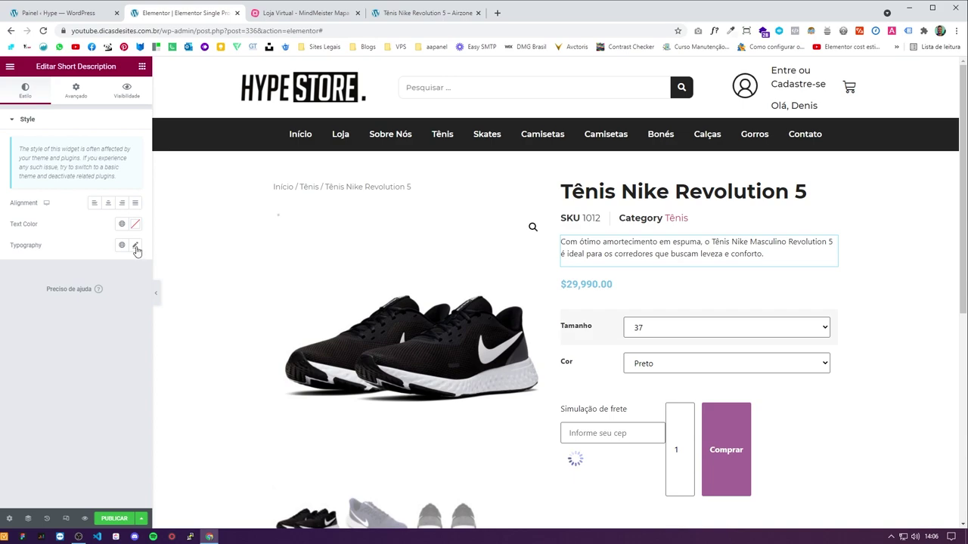
{"action": "left_click", "coordinate": [136, 246]}
{"action": "left_click", "coordinate": [102, 292]}
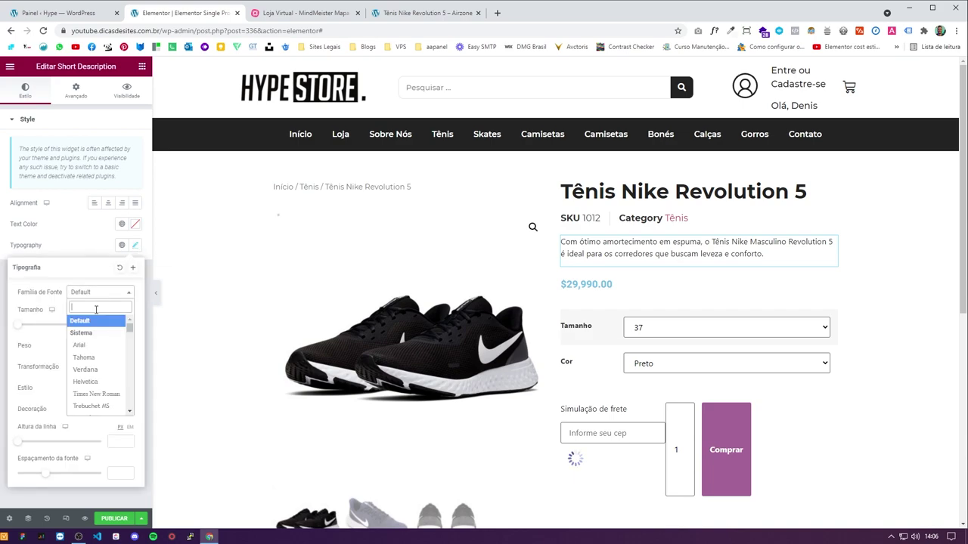
{"action": "type", "text": "monts"}
{"action": "key", "text": "Return"}
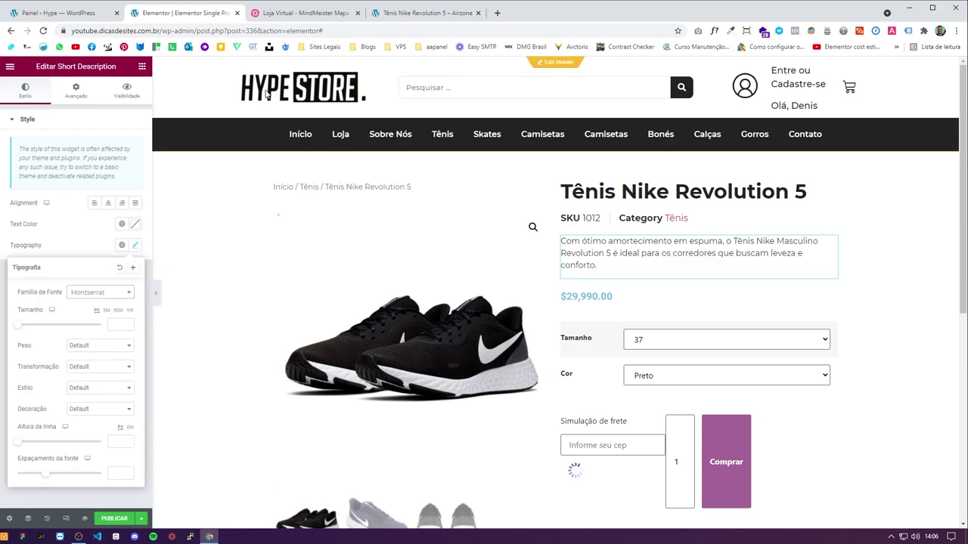
Step: Set the product price's typography to Montserrat, size 35 px and weight 700, comparing with the reference product page
{"action": "left_click", "coordinate": [663, 277]}
{"action": "left_click", "coordinate": [648, 302]}
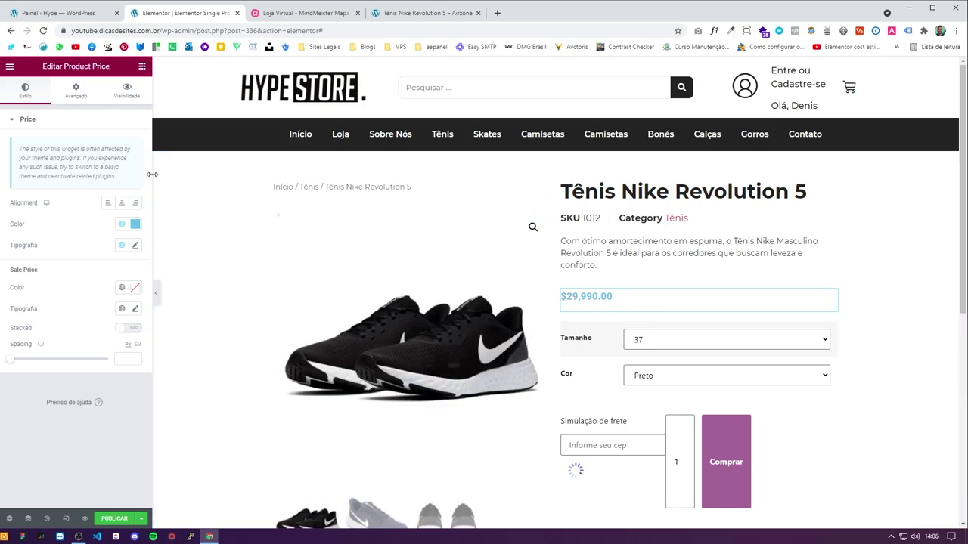
{"action": "left_click", "coordinate": [136, 246]}
{"action": "left_click", "coordinate": [117, 294]}
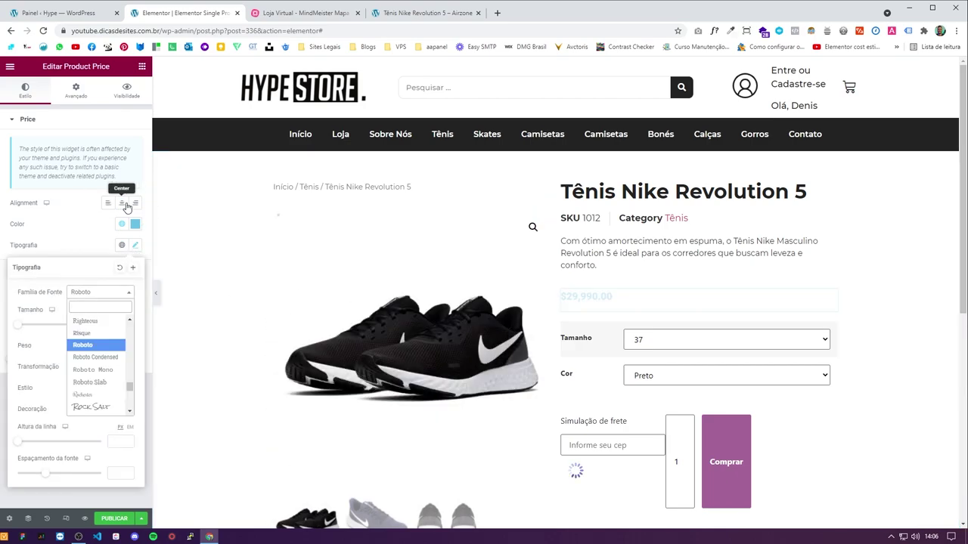
{"action": "left_click", "coordinate": [90, 216]}
{"action": "left_click", "coordinate": [96, 345]}
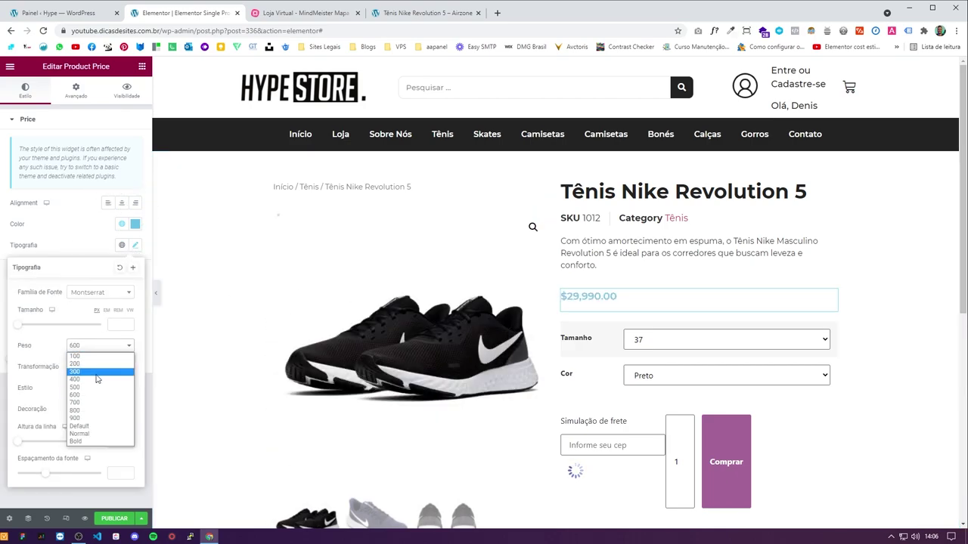
{"action": "left_click", "coordinate": [90, 406]}
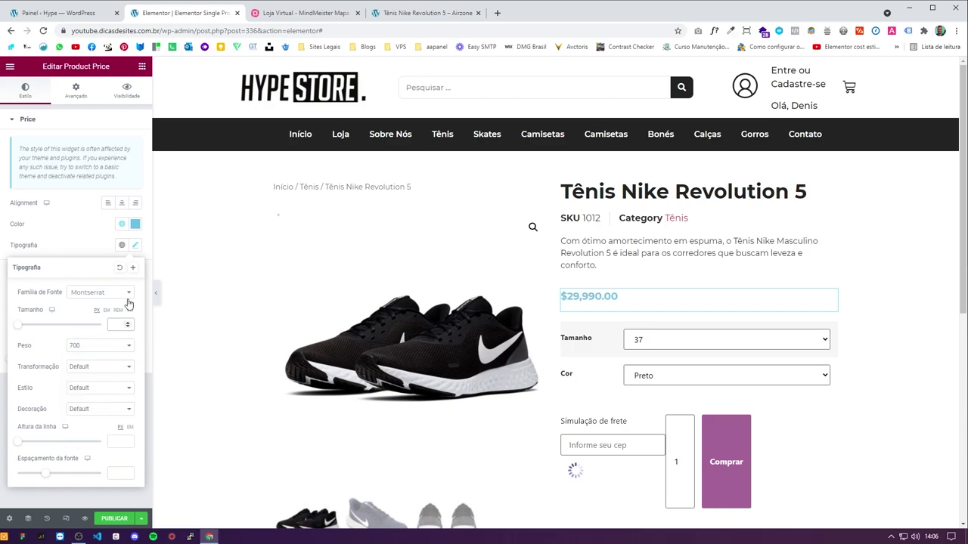
{"action": "left_click", "coordinate": [424, 13]}
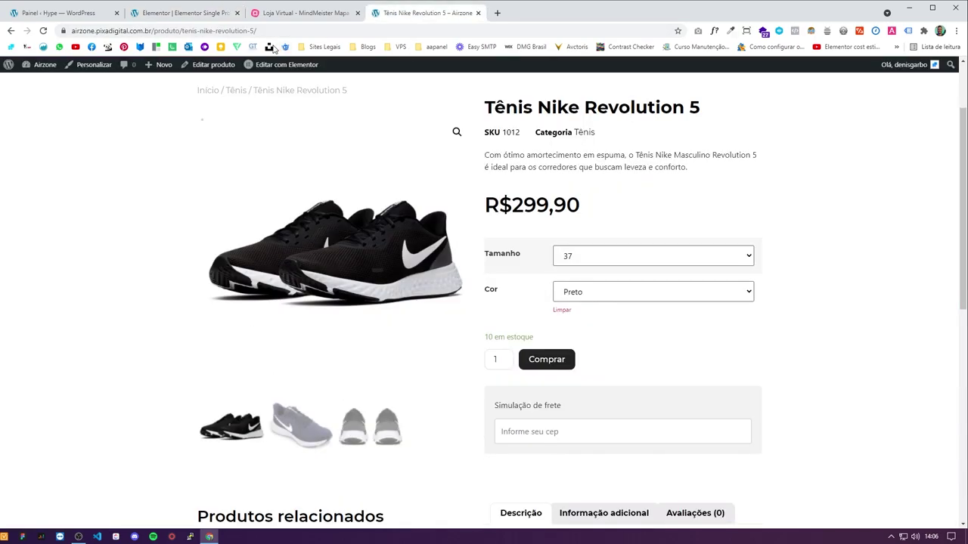
{"action": "left_click", "coordinate": [185, 13]}
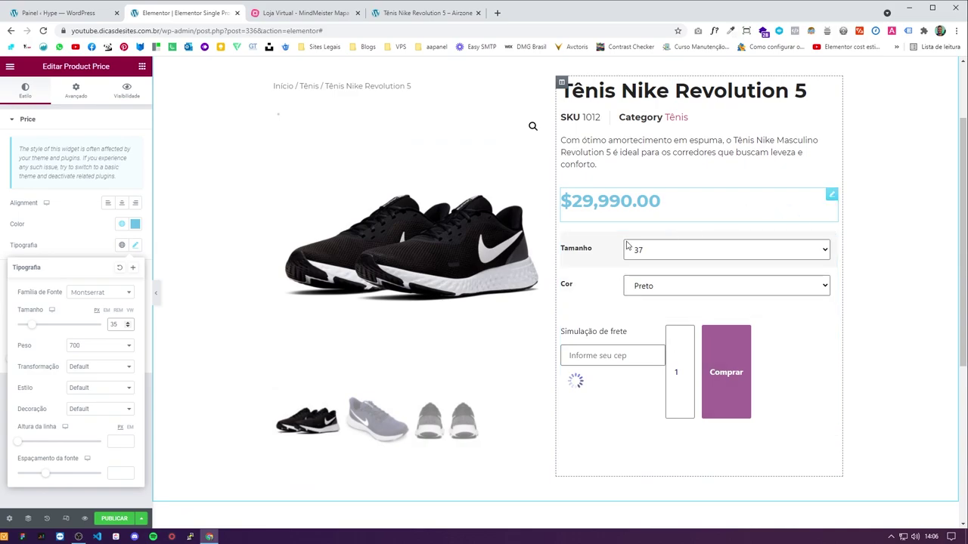
{"action": "left_click", "coordinate": [596, 255]}
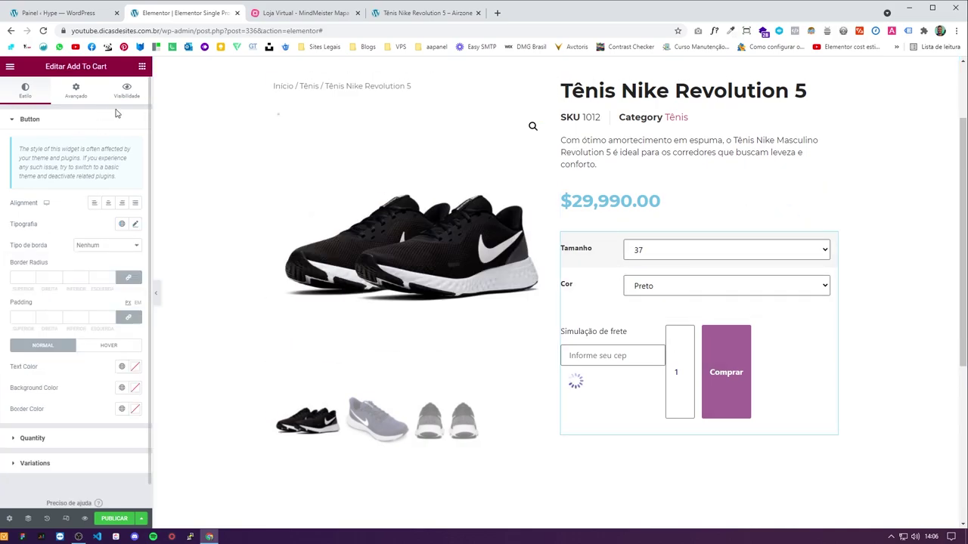
{"action": "left_click", "coordinate": [126, 92]}
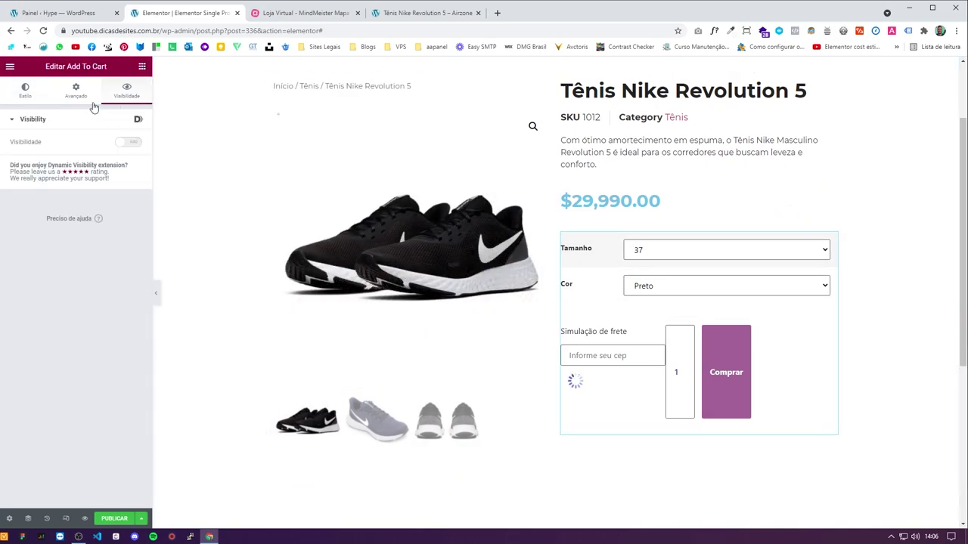
{"action": "left_click", "coordinate": [76, 92]}
{"action": "left_click", "coordinate": [26, 92]}
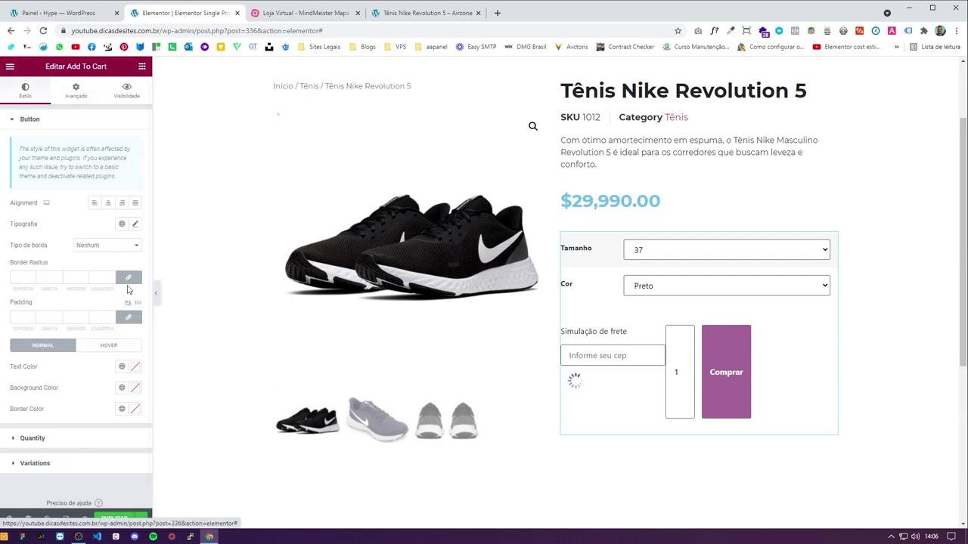
Step: Publish the single product template with the display condition set to include Produtos
{"action": "scroll", "coordinate": [608, 325], "scroll_direction": "down", "scroll_amount": 4}
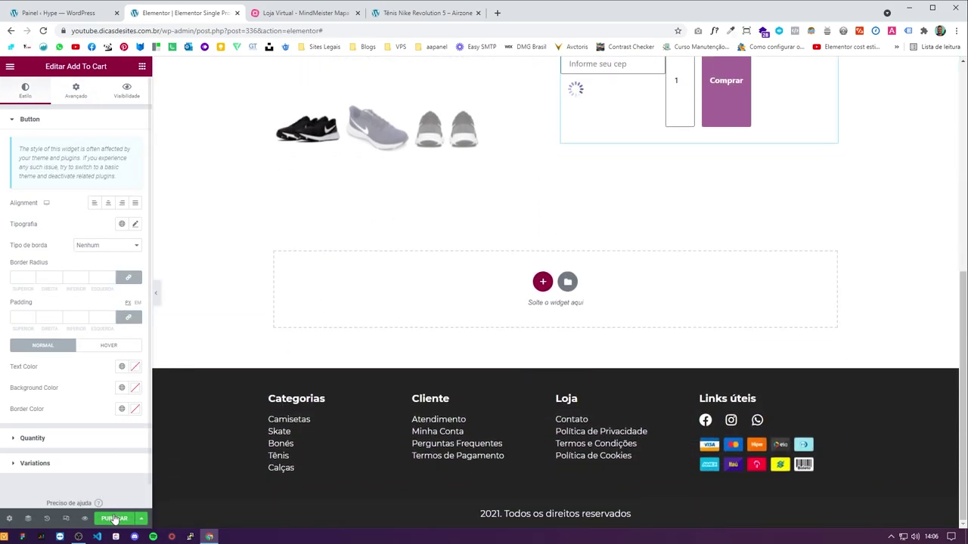
{"action": "left_click", "coordinate": [114, 518]}
{"action": "left_click", "coordinate": [461, 326]}
{"action": "left_click", "coordinate": [418, 306]}
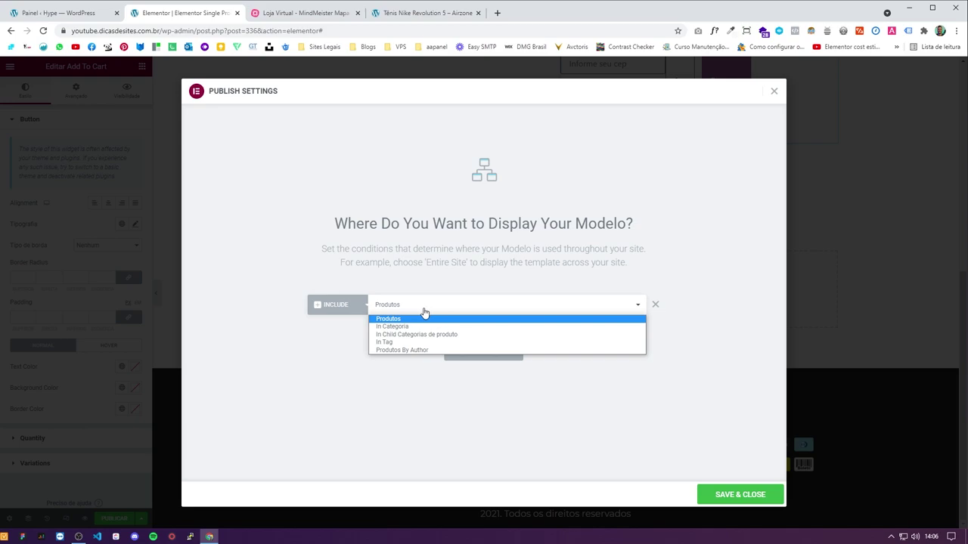
{"action": "left_click", "coordinate": [739, 494]}
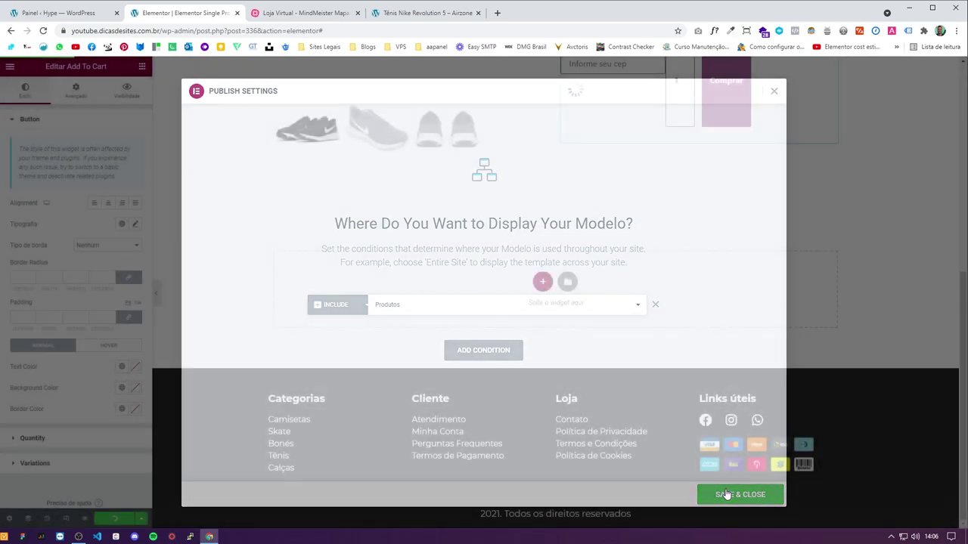
Step: Add a single-column section below the product area and place a Product Data Tabs widget beneath it
{"action": "left_click", "coordinate": [542, 283]}
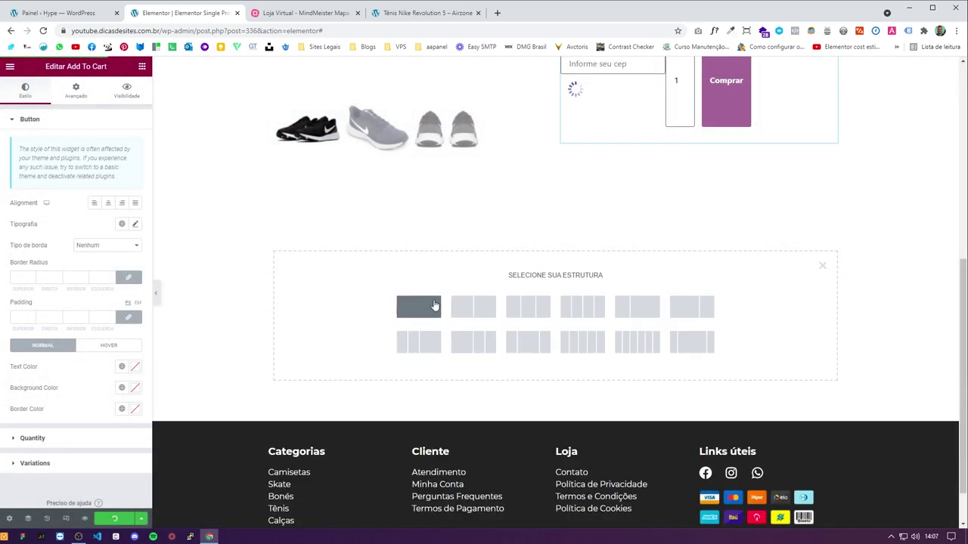
{"action": "left_click", "coordinate": [417, 307]}
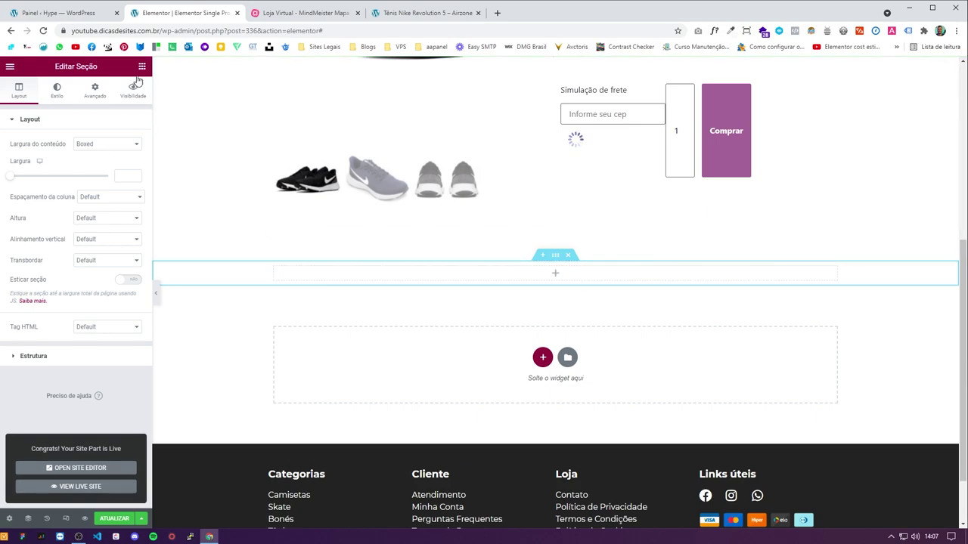
{"action": "left_click", "coordinate": [141, 67]}
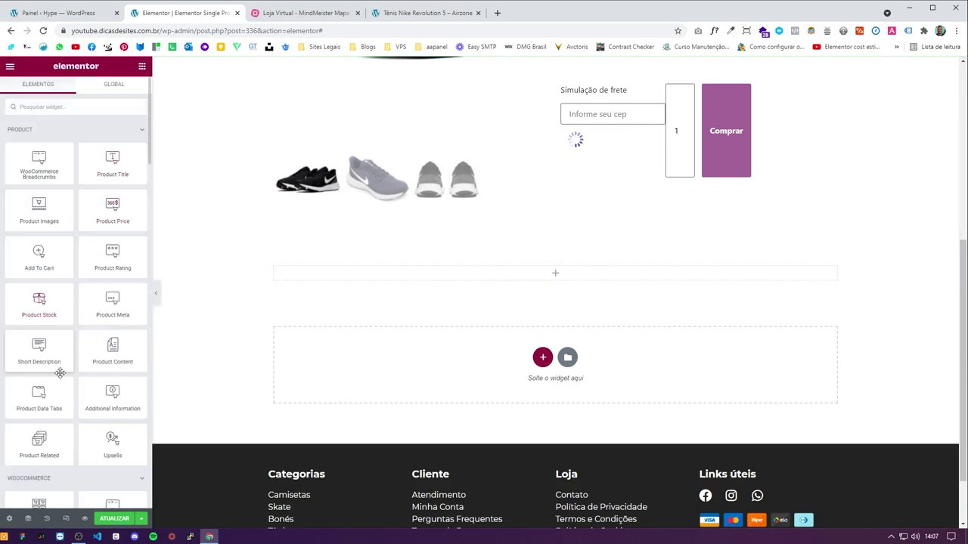
{"action": "left_click_drag", "start_coordinate": [38, 401], "coordinate": [432, 330]}
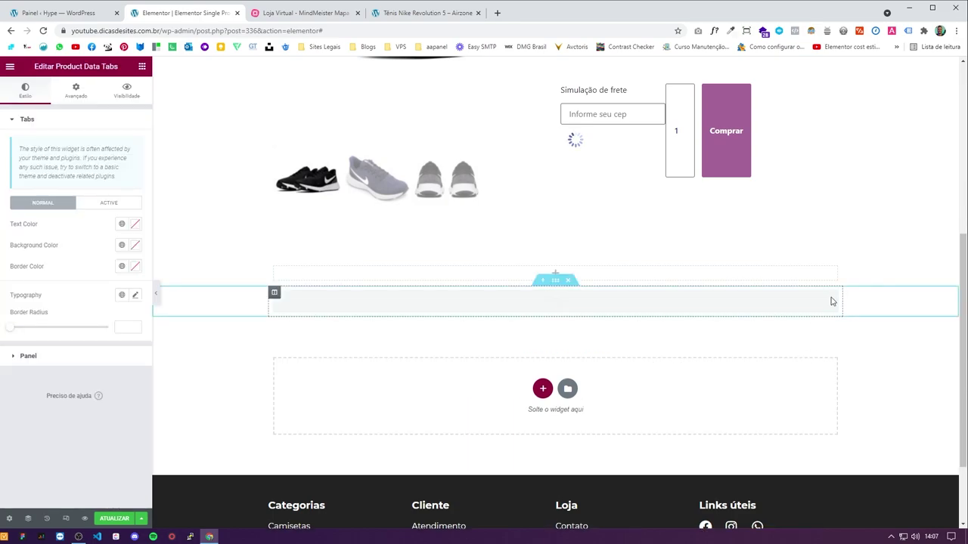
{"action": "scroll", "coordinate": [445, 348], "scroll_direction": "down", "scroll_amount": 3}
{"action": "scroll", "coordinate": [409, 326], "scroll_direction": "up", "scroll_amount": 1}
{"action": "scroll", "coordinate": [522, 454], "scroll_direction": "down", "scroll_amount": 1}
Step: Add another single-column section below the data tabs and place a Product Related widget in it
{"action": "left_click", "coordinate": [542, 391]}
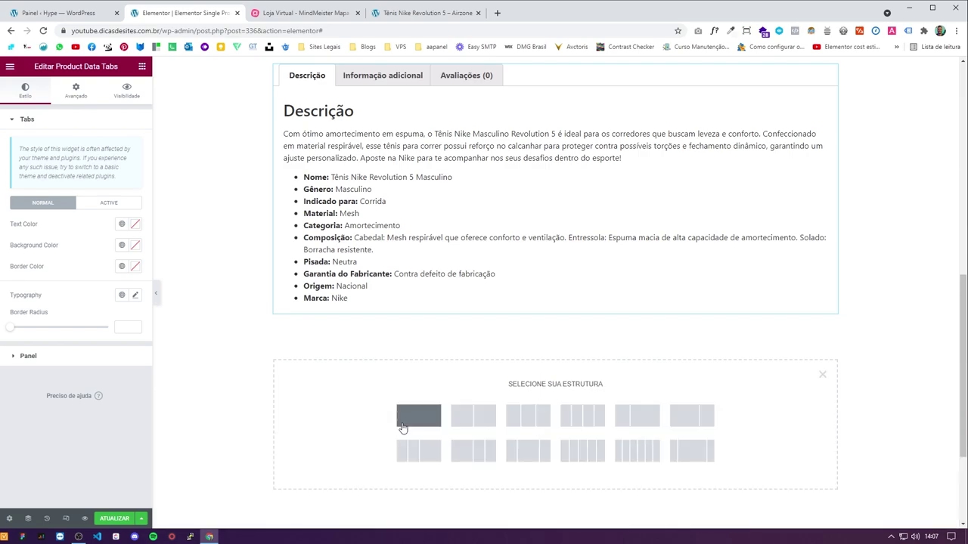
{"action": "left_click", "coordinate": [418, 416]}
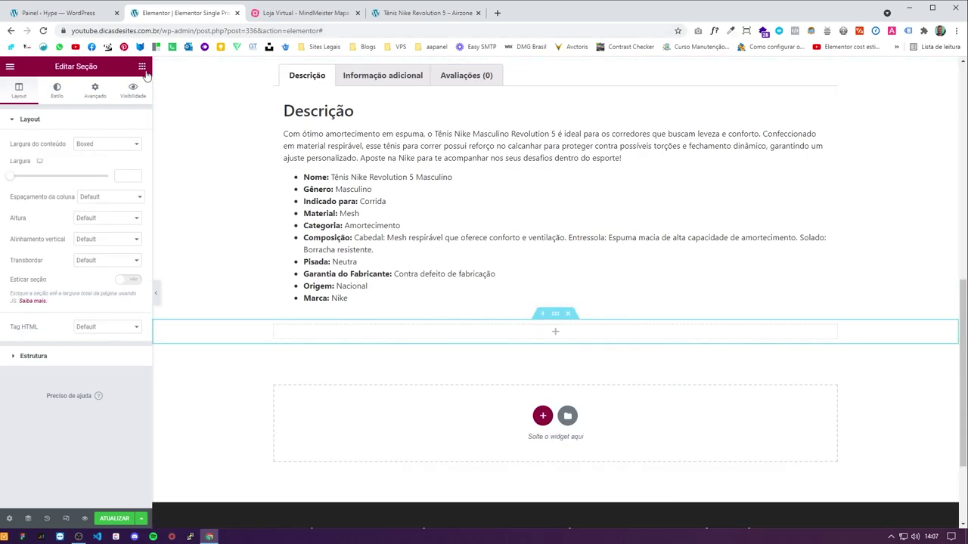
{"action": "left_click", "coordinate": [143, 68]}
{"action": "left_click_drag", "start_coordinate": [38, 293], "coordinate": [452, 331]}
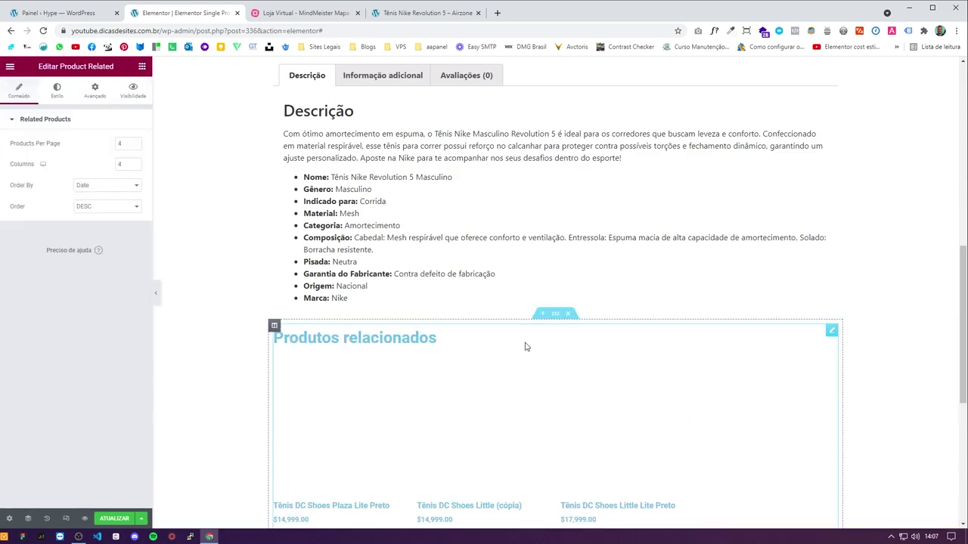
Step: Unlink the related products section's margin values and set its top margin to 50 px
{"action": "left_click", "coordinate": [554, 315]}
{"action": "left_click", "coordinate": [133, 90]}
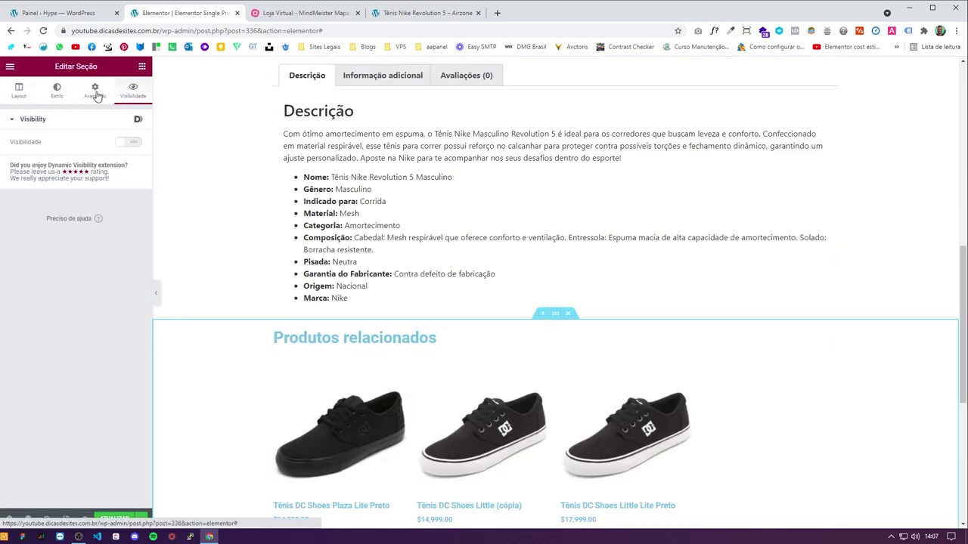
{"action": "left_click", "coordinate": [95, 91]}
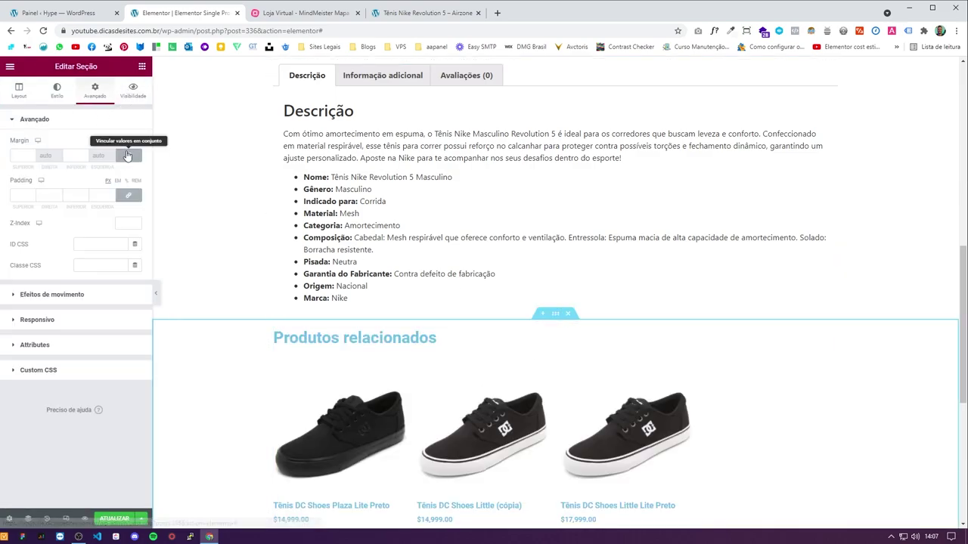
{"action": "left_click", "coordinate": [12, 157]}
{"action": "type", "text": "50"}
{"action": "scroll", "coordinate": [612, 344], "scroll_direction": "down", "scroll_amount": 5}
{"action": "scroll", "coordinate": [373, 313], "scroll_direction": "up", "scroll_amount": 4}
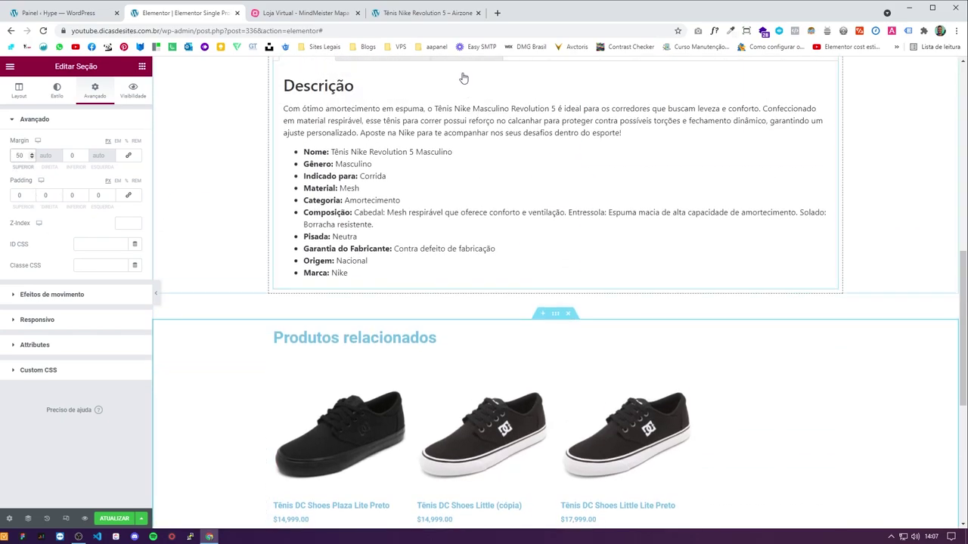
{"action": "scroll", "coordinate": [469, 78], "scroll_direction": "down", "scroll_amount": 3}
Step: Open the Início page from the WordPress page list for editing with Elementor in a new browser tab
{"action": "left_click", "coordinate": [56, 13]}
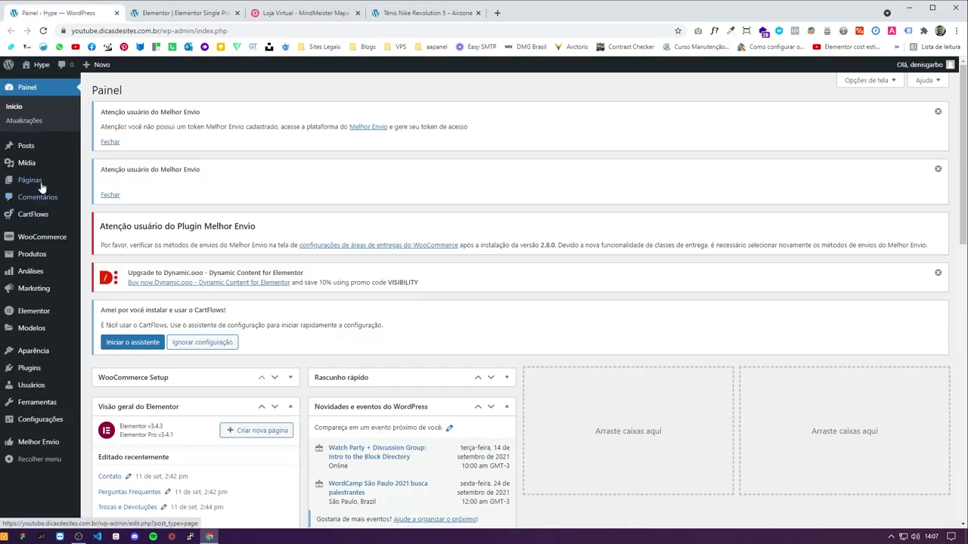
{"action": "left_click", "coordinate": [189, 12]}
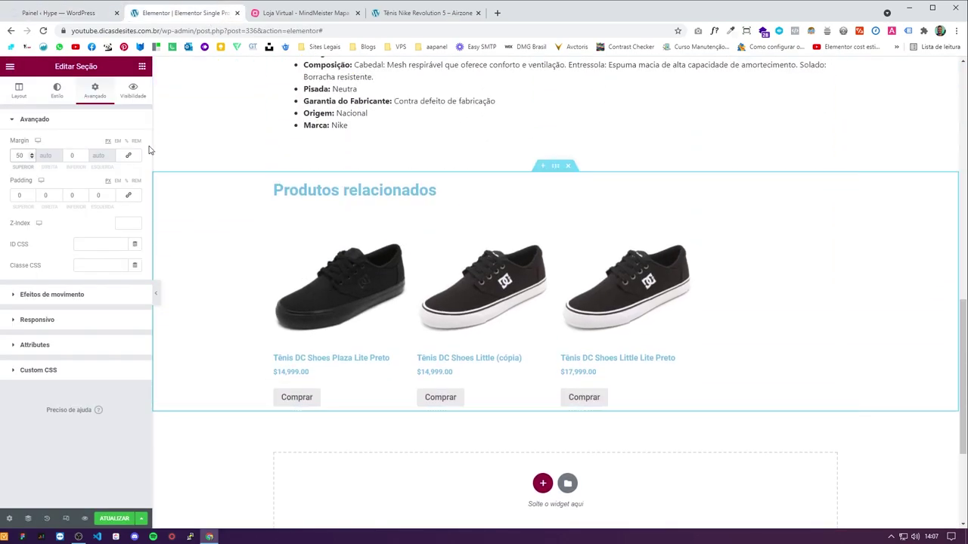
{"action": "left_click", "coordinate": [57, 13]}
{"action": "scroll", "coordinate": [227, 287], "scroll_direction": "down", "scroll_amount": 8}
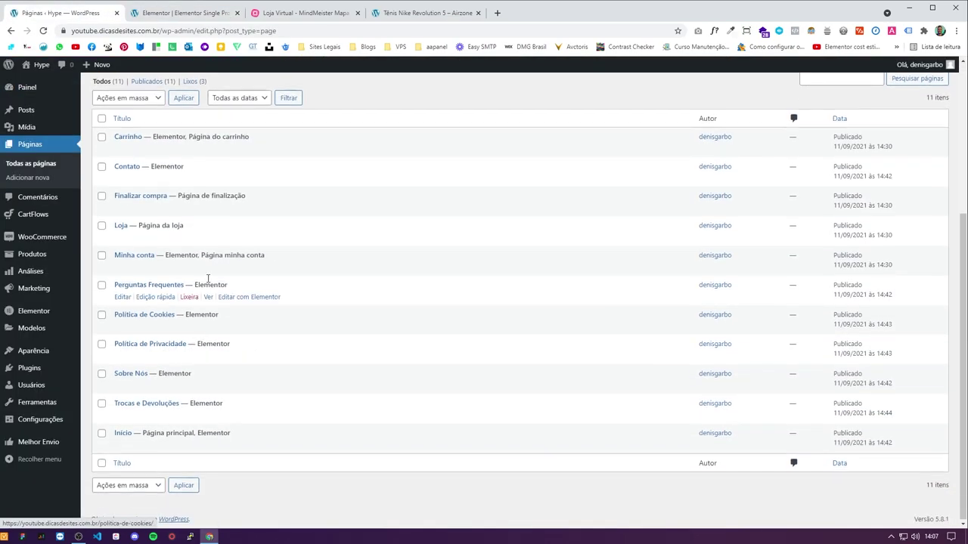
{"action": "middle_click", "coordinate": [265, 445]}
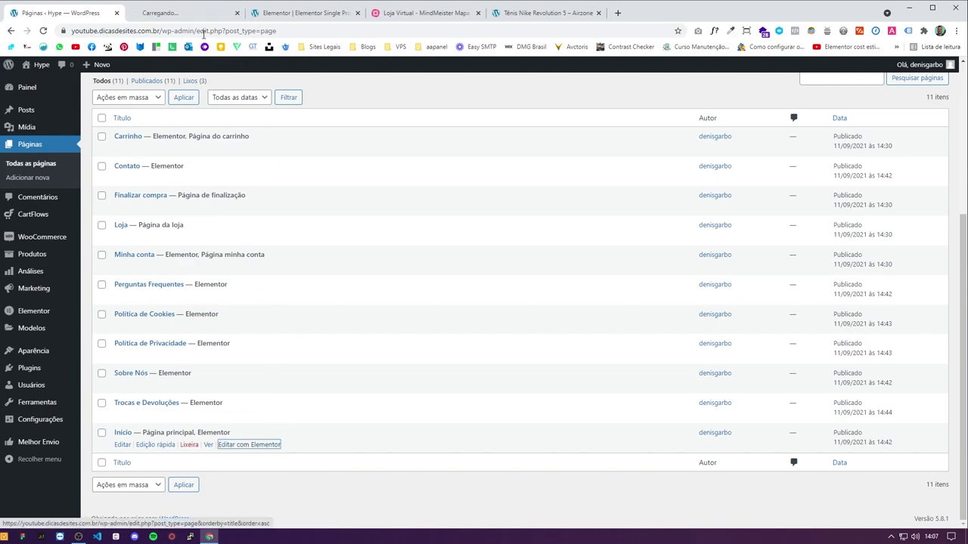
{"action": "left_click", "coordinate": [344, 11]}
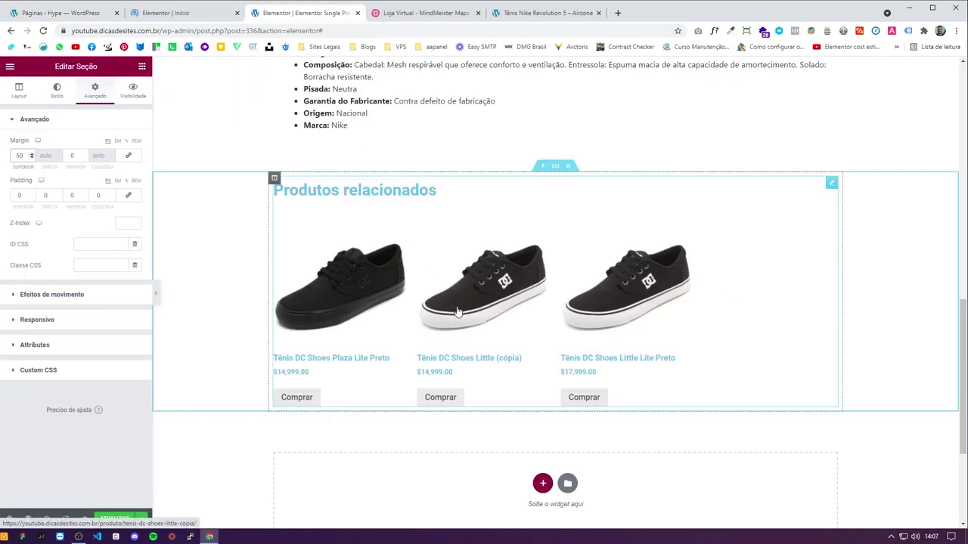
{"action": "key", "text": "ctrl+shift+Tab"}
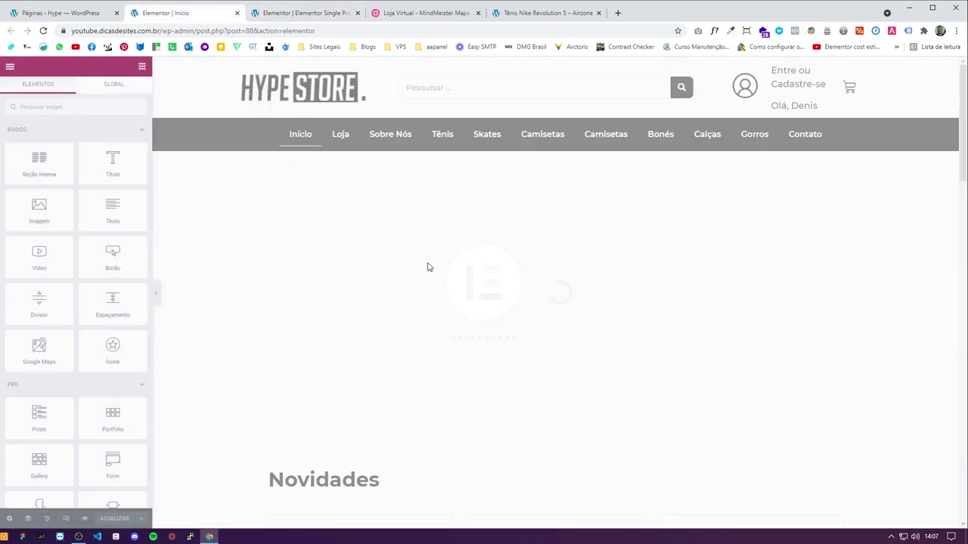
{"action": "scroll", "coordinate": [420, 433], "scroll_direction": "down", "scroll_amount": 10}
{"action": "scroll", "coordinate": [420, 433], "scroll_direction": "down", "scroll_amount": 3}
{"action": "right_click", "coordinate": [384, 311]}
{"action": "left_click", "coordinate": [405, 328]}
{"action": "right_click", "coordinate": [404, 328]}
{"action": "scroll", "coordinate": [403, 378], "scroll_direction": "down", "scroll_amount": 2}
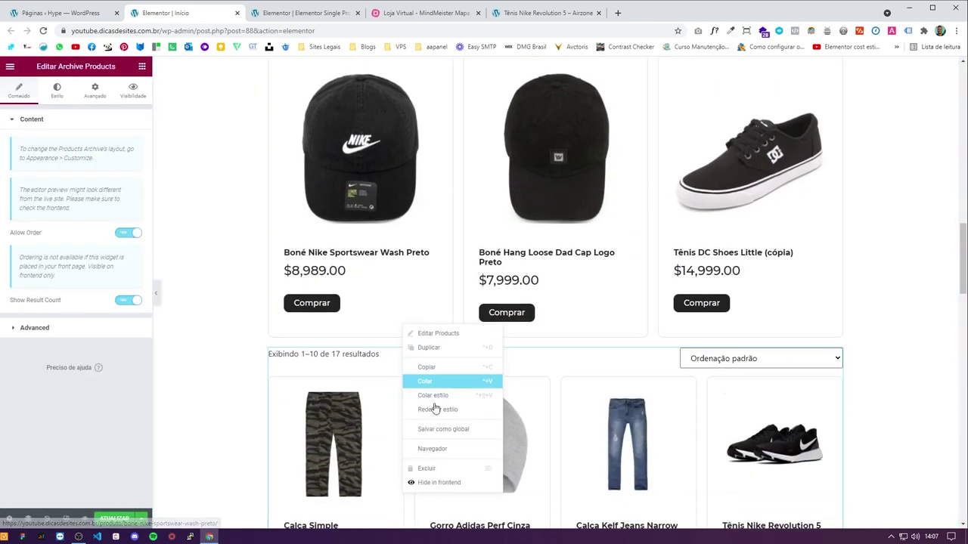
{"action": "right_click", "coordinate": [626, 372]}
{"action": "left_click", "coordinate": [655, 511]}
Step: Copy the Início page's Novidades products widget and paste its style onto the single product template's Product Related widget
{"action": "right_click", "coordinate": [511, 219]}
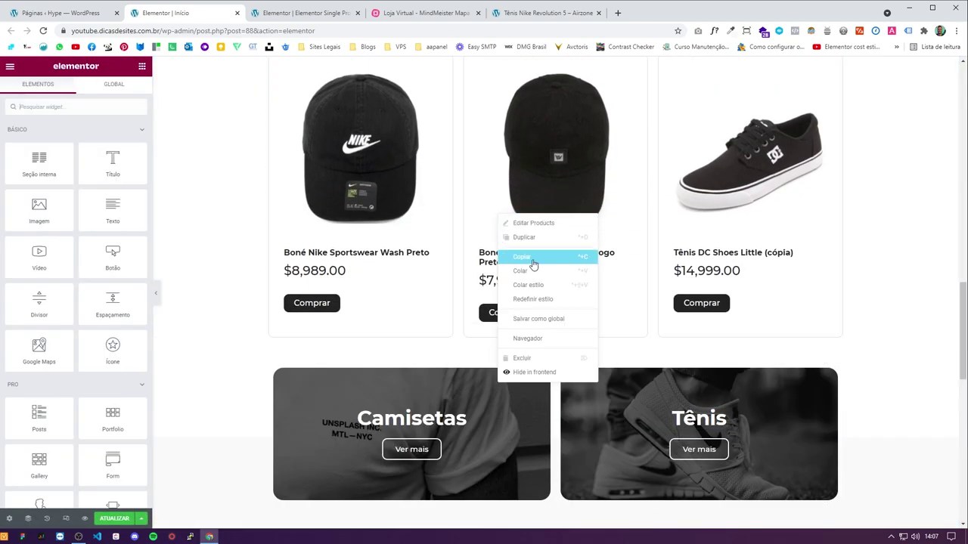
{"action": "left_click", "coordinate": [76, 13]}
{"action": "left_click", "coordinate": [292, 19]}
{"action": "right_click", "coordinate": [394, 273]}
{"action": "left_click", "coordinate": [435, 346]}
{"action": "scroll", "coordinate": [431, 346], "scroll_direction": "down", "scroll_amount": 1}
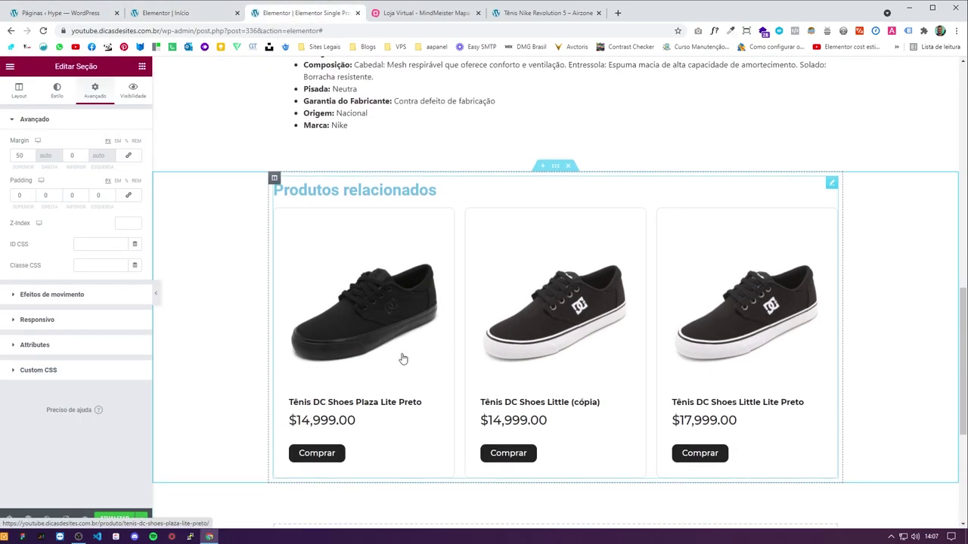
Step: Set the heading color of the Product Related widget to #222
{"action": "left_click", "coordinate": [428, 347]}
{"action": "left_click", "coordinate": [65, 99]}
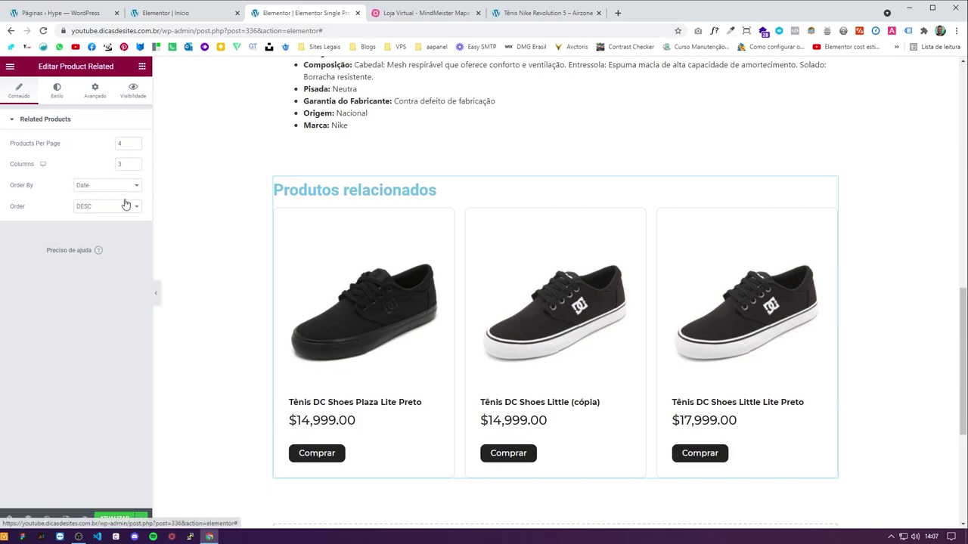
{"action": "scroll", "coordinate": [135, 355], "scroll_direction": "down", "scroll_amount": 6}
{"action": "scroll", "coordinate": [137, 339], "scroll_direction": "down", "scroll_amount": 5}
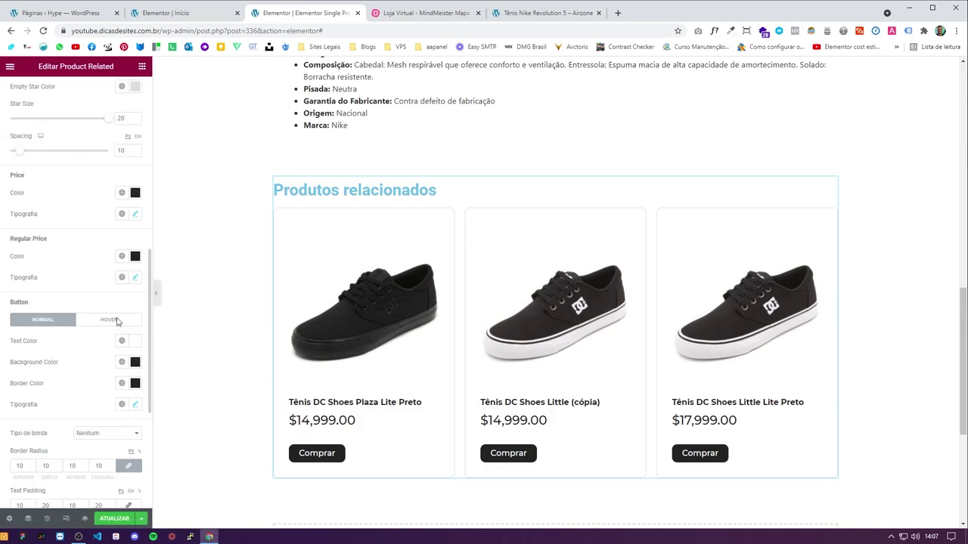
{"action": "left_click", "coordinate": [84, 394]}
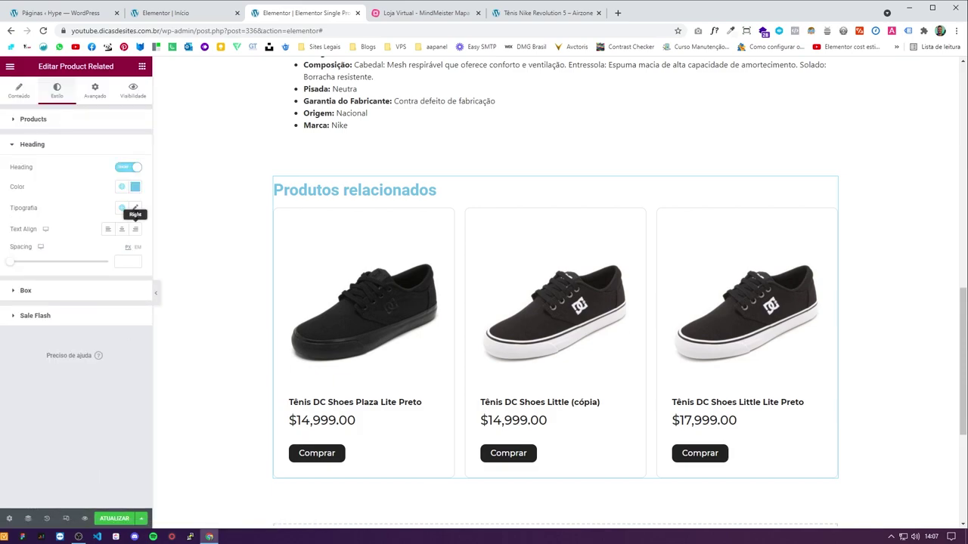
{"action": "left_click", "coordinate": [134, 188]}
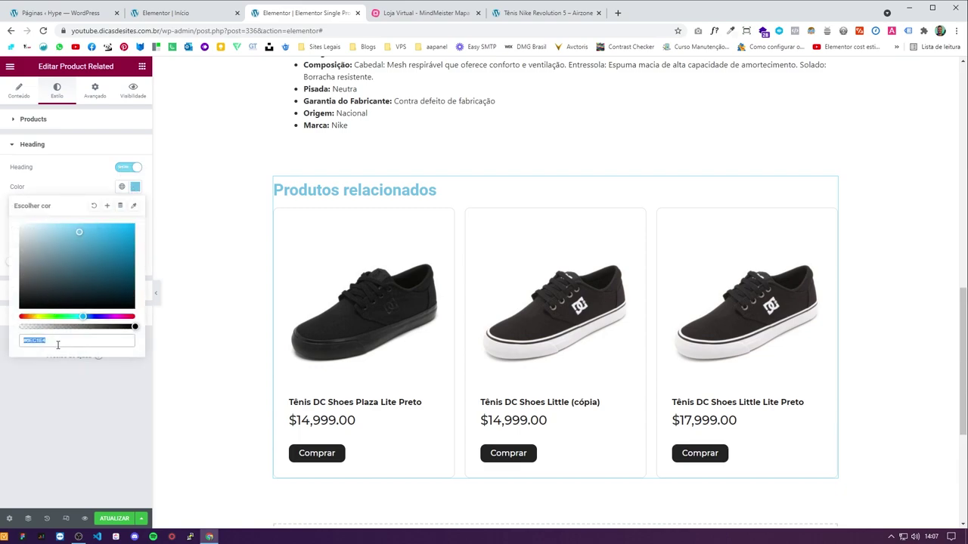
{"action": "type", "text": "#222"}
Step: Set the related products heading typography to Montserrat with weight 700, and update the template
{"action": "left_click", "coordinate": [134, 208]}
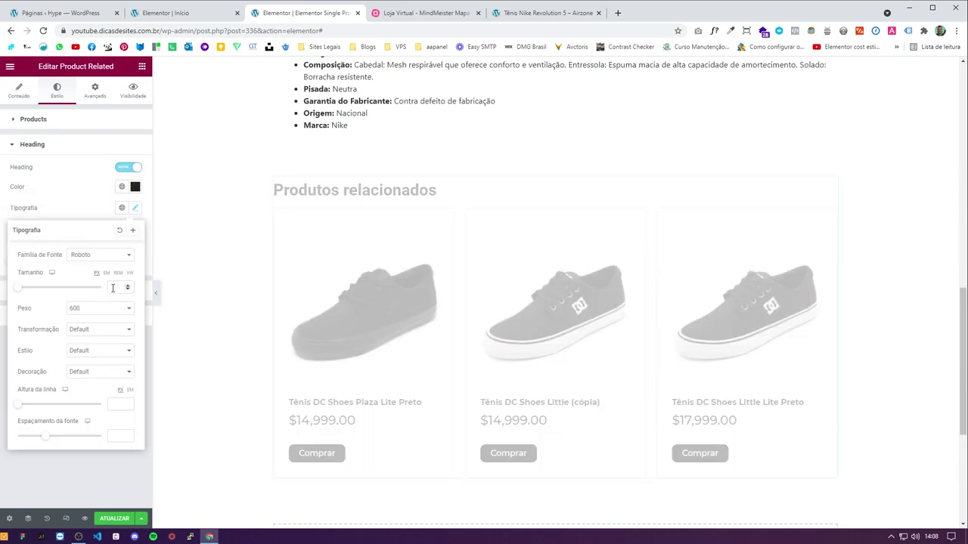
{"action": "left_click", "coordinate": [112, 257]}
{"action": "type", "text": "mont"}
{"action": "key", "text": "Return"}
{"action": "left_click", "coordinate": [99, 307]}
{"action": "left_click", "coordinate": [96, 366]}
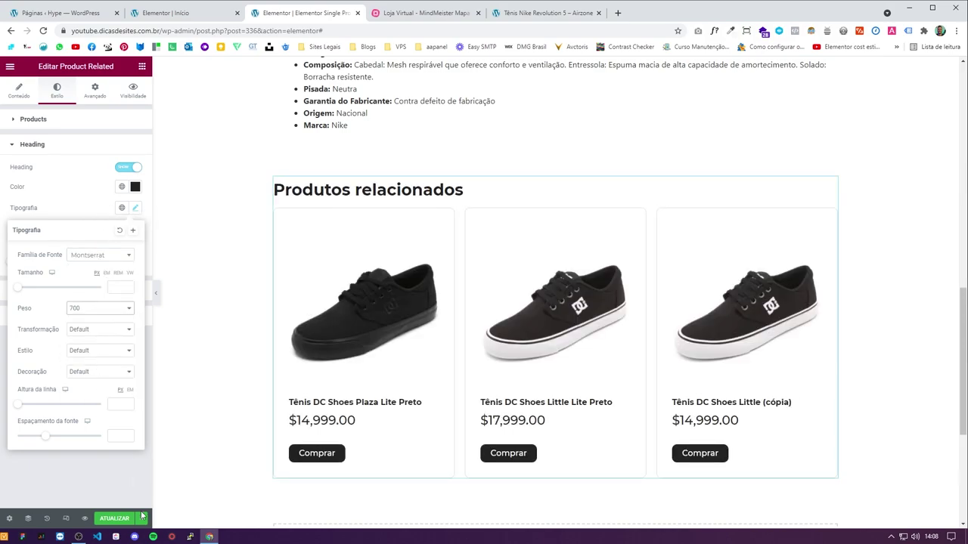
{"action": "left_click", "coordinate": [118, 521]}
Step: Set the related products section's top margin to 0 and bottom margin to 50 px, and update the template
{"action": "left_click", "coordinate": [154, 292]}
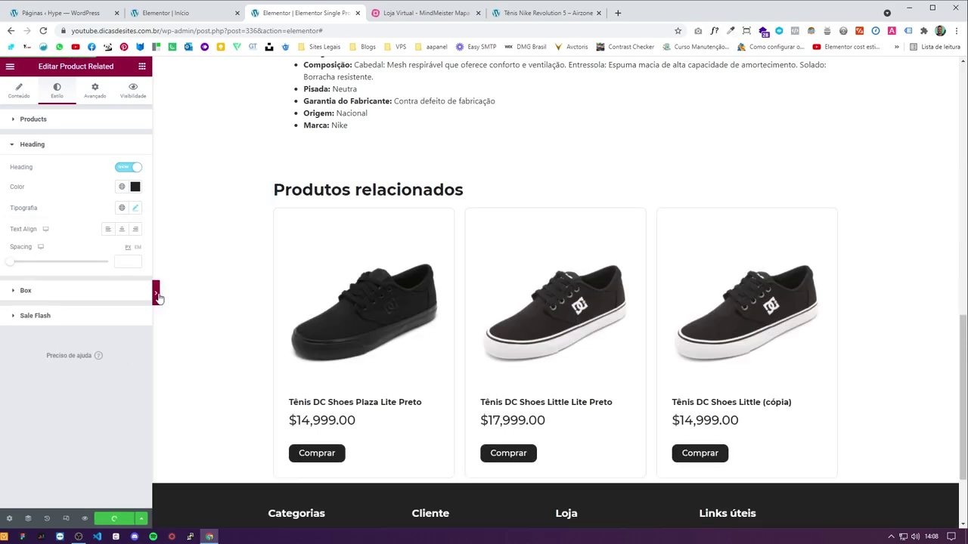
{"action": "scroll", "coordinate": [59, 333], "scroll_direction": "down", "scroll_amount": 2}
{"action": "left_click", "coordinate": [4, 293]}
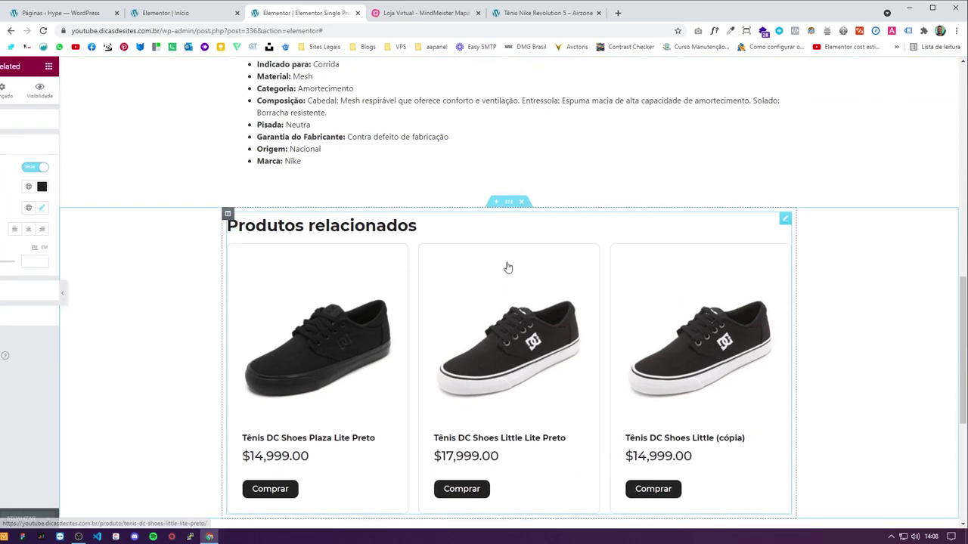
{"action": "double_click", "coordinate": [28, 155]}
{"action": "type", "text": "0"}
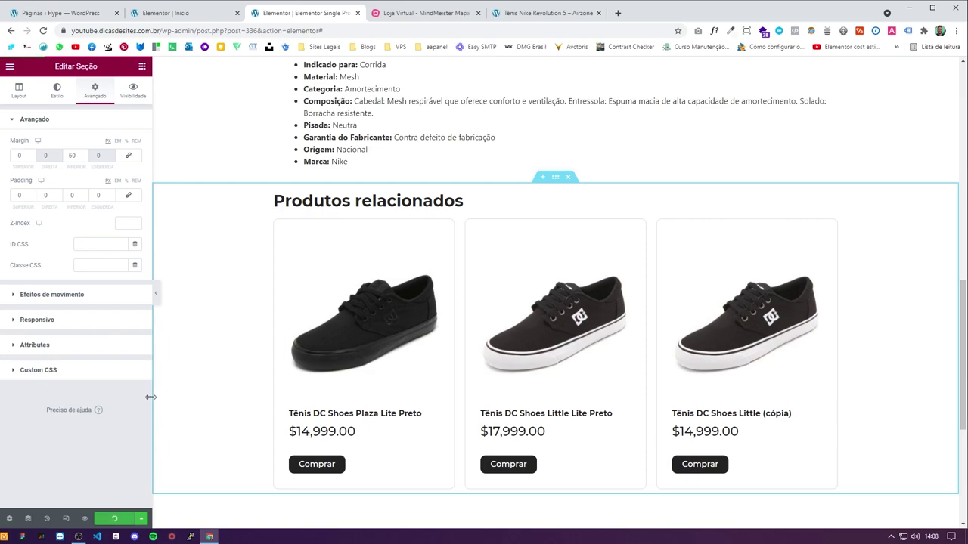
Step: Preview the template without the editing panel and look through the Informação adicional, Avaliações and Descrição product tabs
{"action": "left_click", "coordinate": [156, 293]}
{"action": "scroll", "coordinate": [618, 315], "scroll_direction": "up", "scroll_amount": 5}
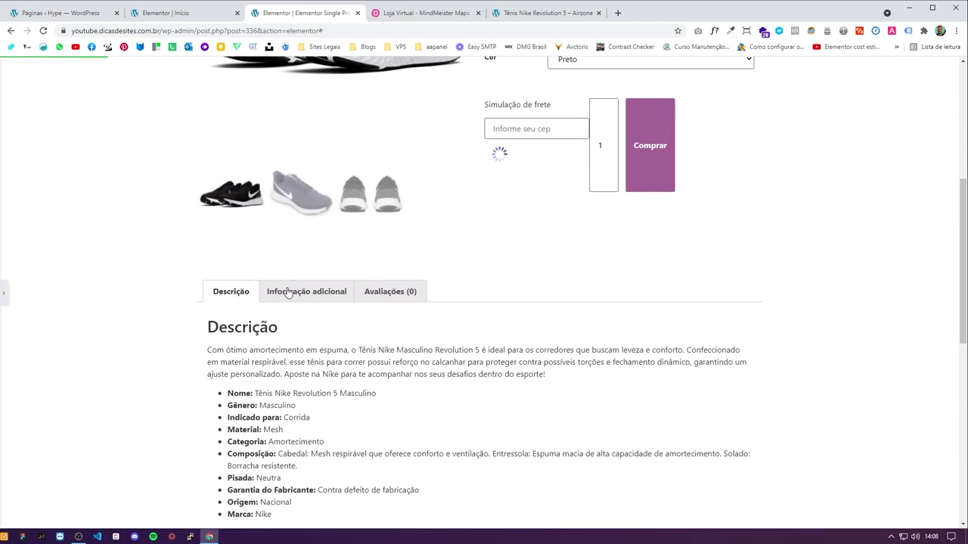
{"action": "left_click", "coordinate": [273, 292]}
{"action": "left_click", "coordinate": [387, 293]}
{"action": "left_click", "coordinate": [228, 292]}
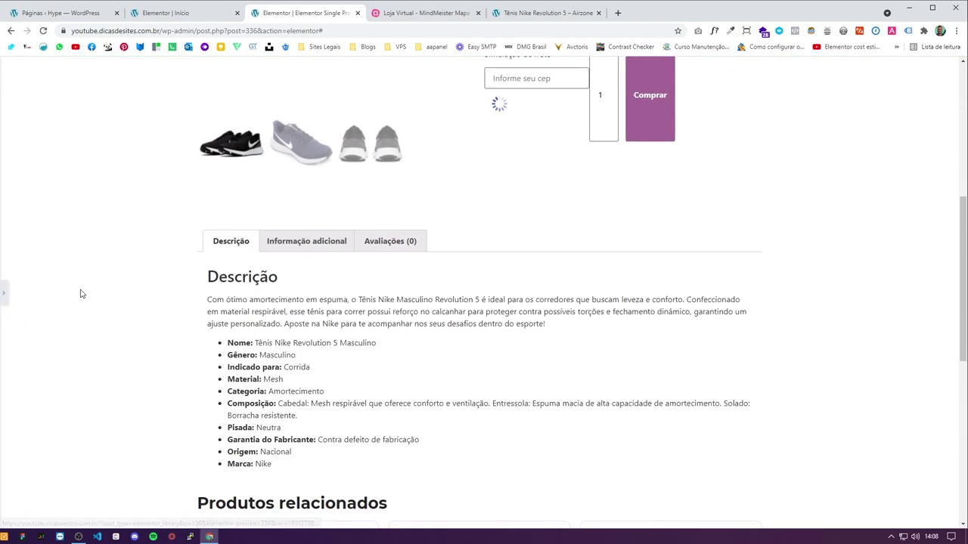
Step: Set the tab label typography of the Product Data Tabs widget to the Montserrat font
{"action": "left_click", "coordinate": [3, 293]}
{"action": "left_click", "coordinate": [428, 243]}
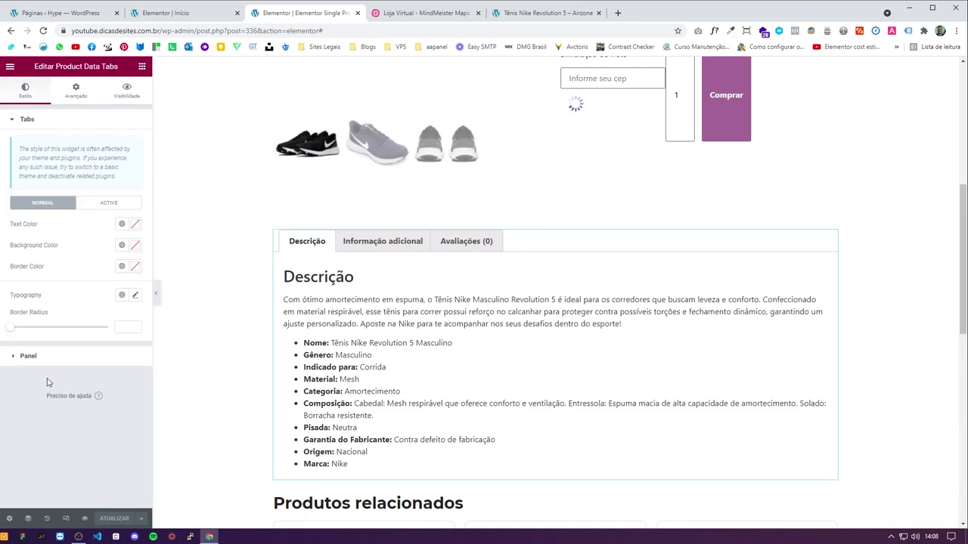
{"action": "left_click", "coordinate": [138, 295]}
{"action": "left_click", "coordinate": [101, 341]}
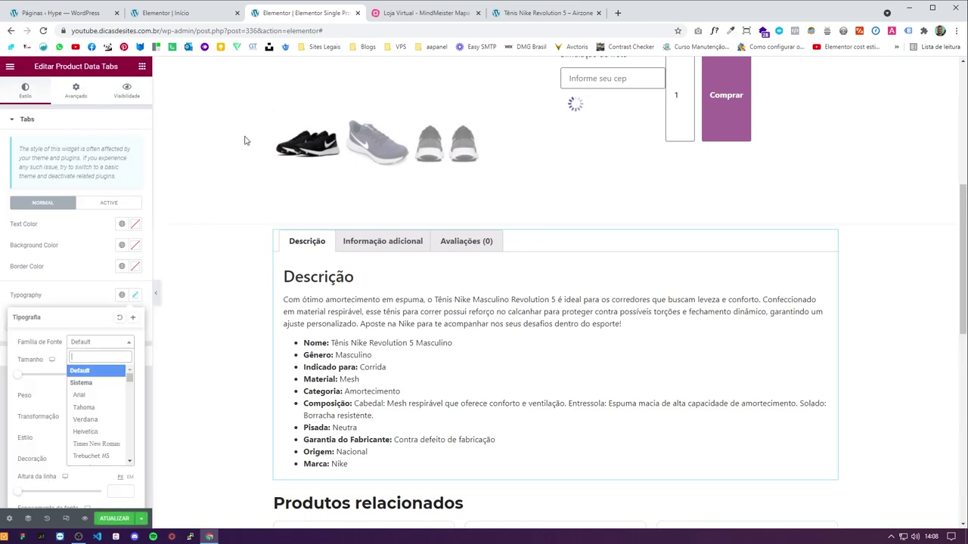
{"action": "type", "text": "mo"}
{"action": "key", "text": "Return"}
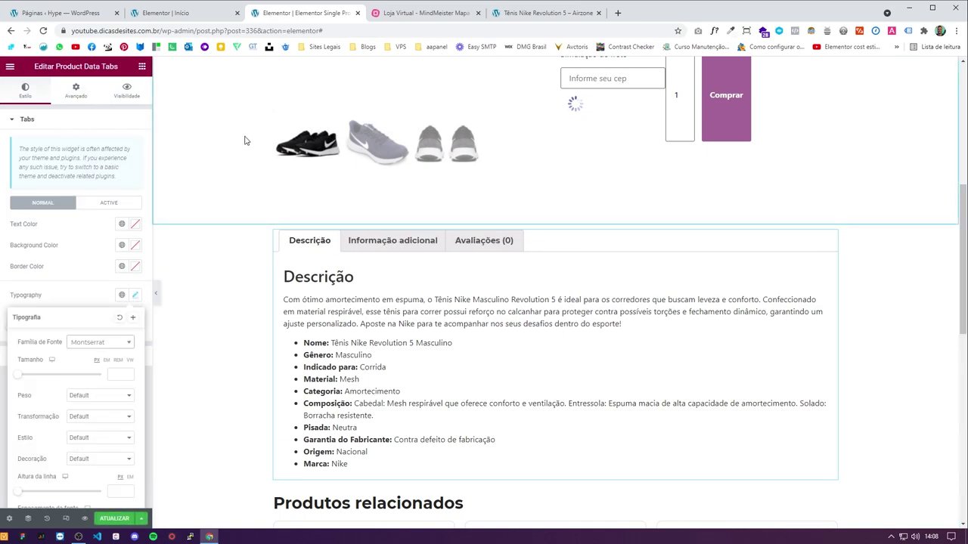
Step: Set the normal-state border color of the data tabs to #E7E7E7 and their background color to #FFFFFF
{"action": "left_click", "coordinate": [91, 256]}
{"action": "left_click", "coordinate": [134, 266]}
{"action": "left_click_drag", "start_coordinate": [118, 345], "coordinate": [12, 315]}
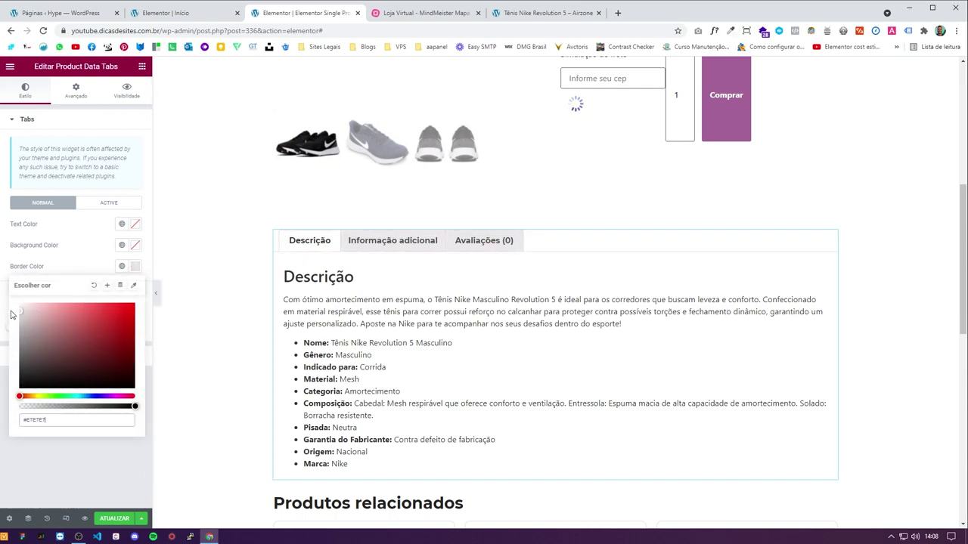
{"action": "left_click", "coordinate": [134, 245]}
{"action": "left_click_drag", "start_coordinate": [23, 318], "coordinate": [21, 285]}
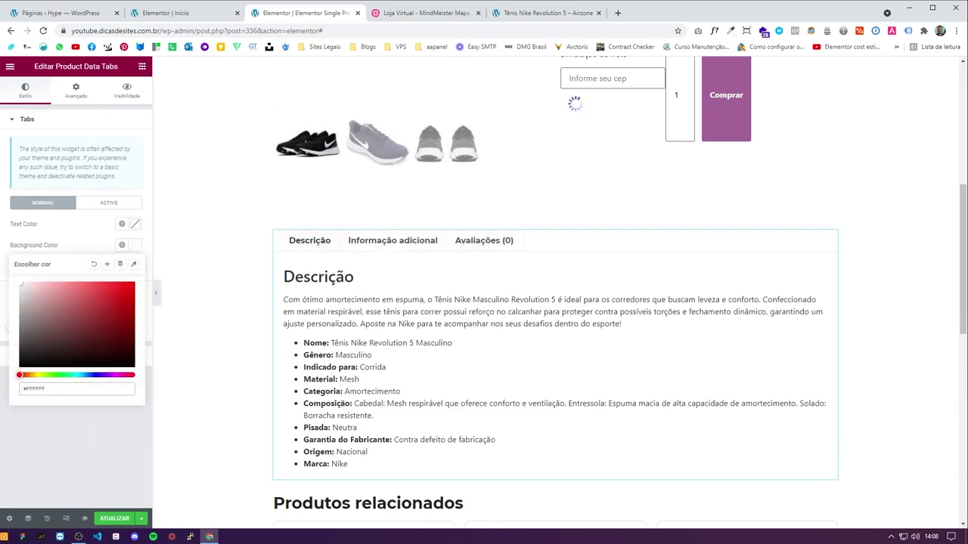
Step: Set the normal-state text color of the data tabs to #232323
{"action": "left_click", "coordinate": [136, 224]}
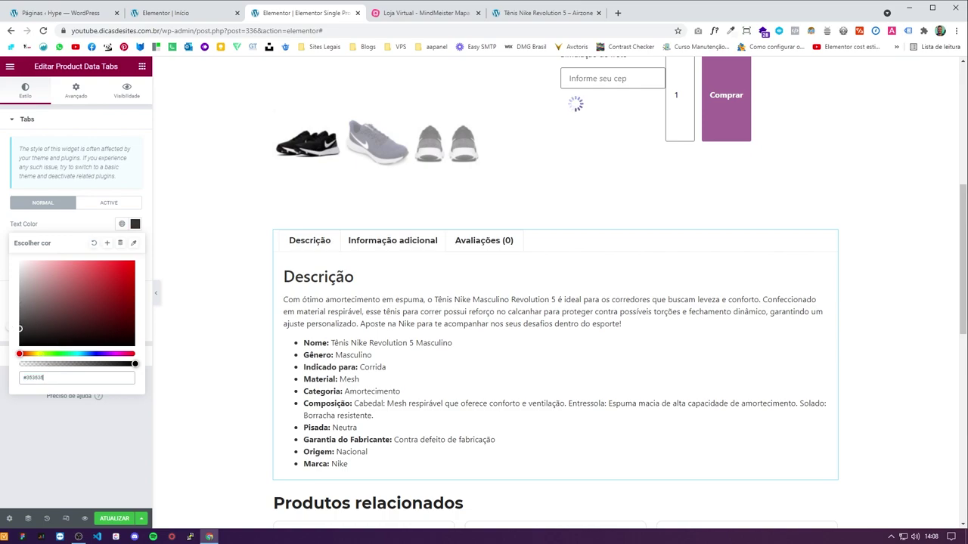
{"action": "type", "text": "#232323"}
{"action": "key", "text": "Return"}
Step: Try a dark background color on the data tabs' normal state
{"action": "left_click", "coordinate": [136, 245]}
{"action": "left_click_drag", "start_coordinate": [73, 340], "coordinate": [46, 354]}
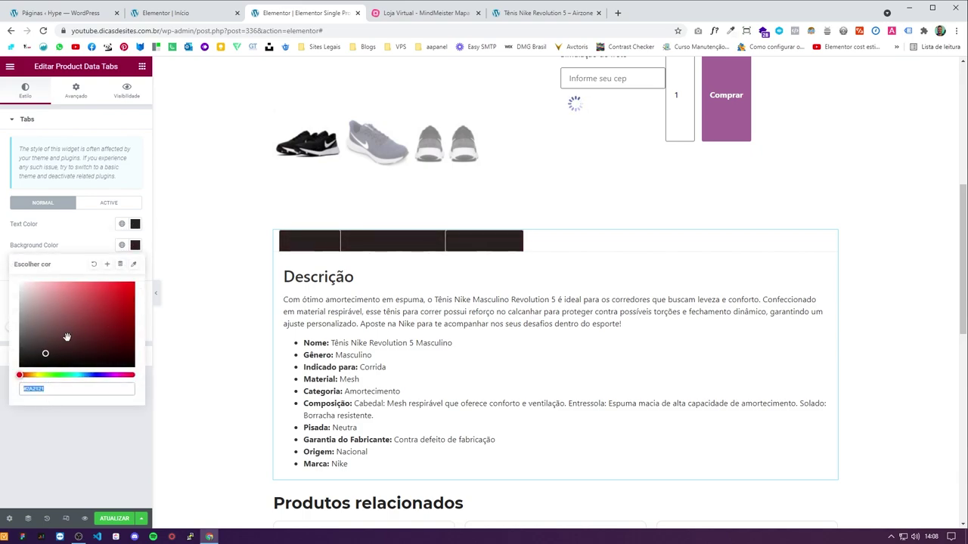
{"action": "left_click", "coordinate": [84, 234]}
{"action": "left_click", "coordinate": [136, 245]}
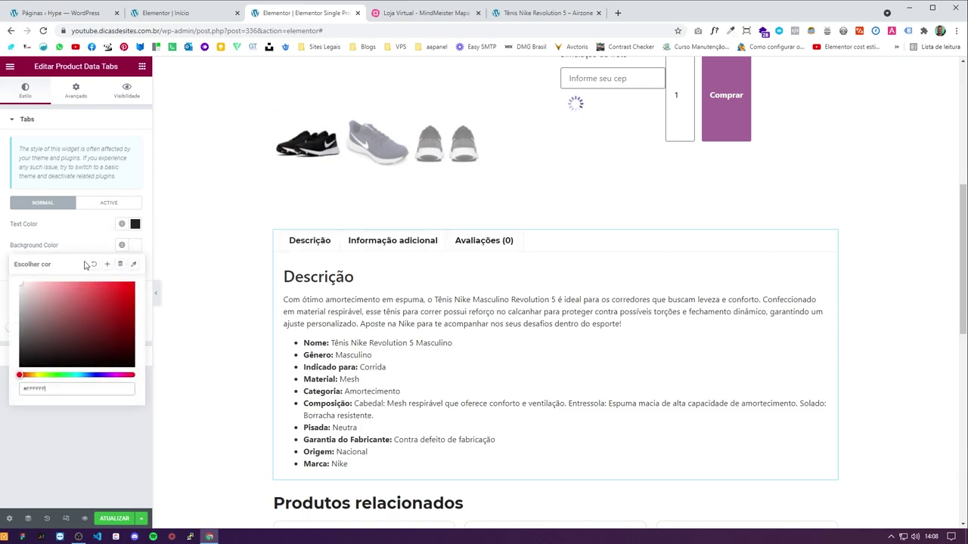
Step: Check the restyled data tabs by switching to Informação adicional and back to Descrição
{"action": "left_click", "coordinate": [65, 245]}
{"action": "left_click", "coordinate": [393, 240]}
{"action": "left_click", "coordinate": [317, 242]}
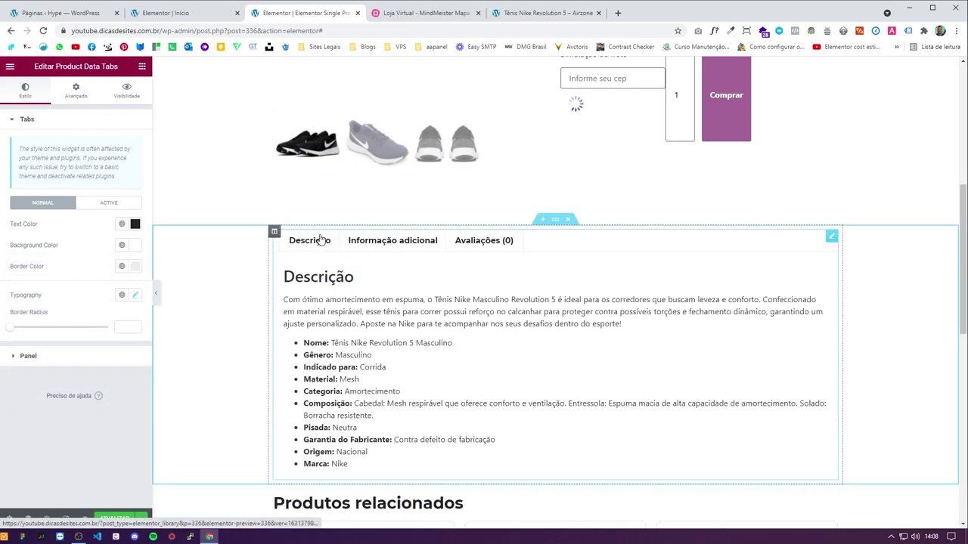
Step: Set the data tabs' panel text typography to the Montserrat font
{"action": "left_click", "coordinate": [90, 355]}
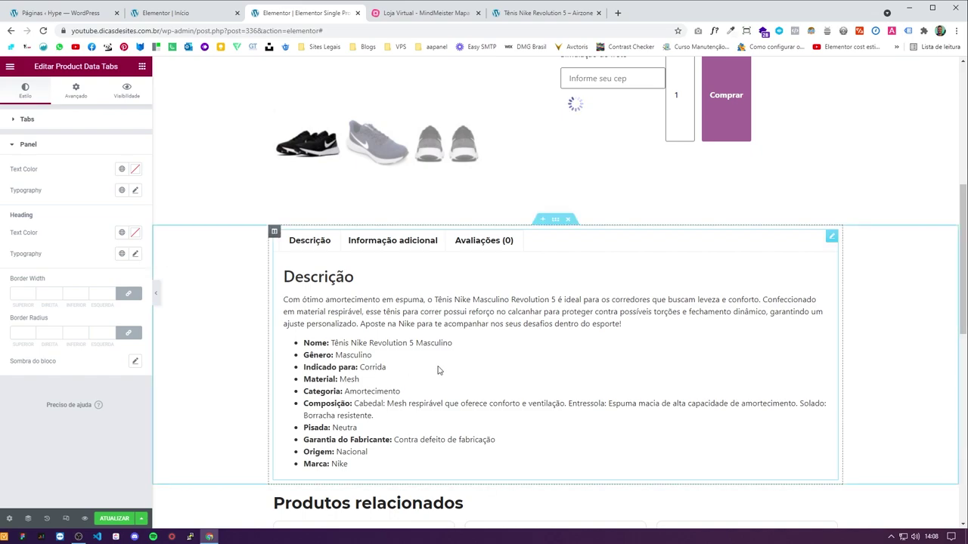
{"action": "left_click", "coordinate": [135, 189]}
{"action": "left_click", "coordinate": [98, 238]}
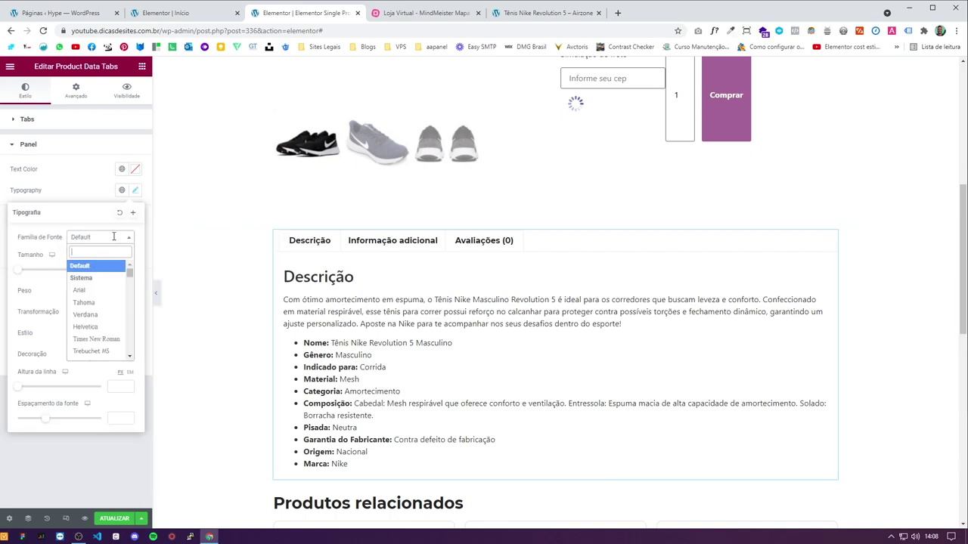
{"action": "type", "text": "mont"}
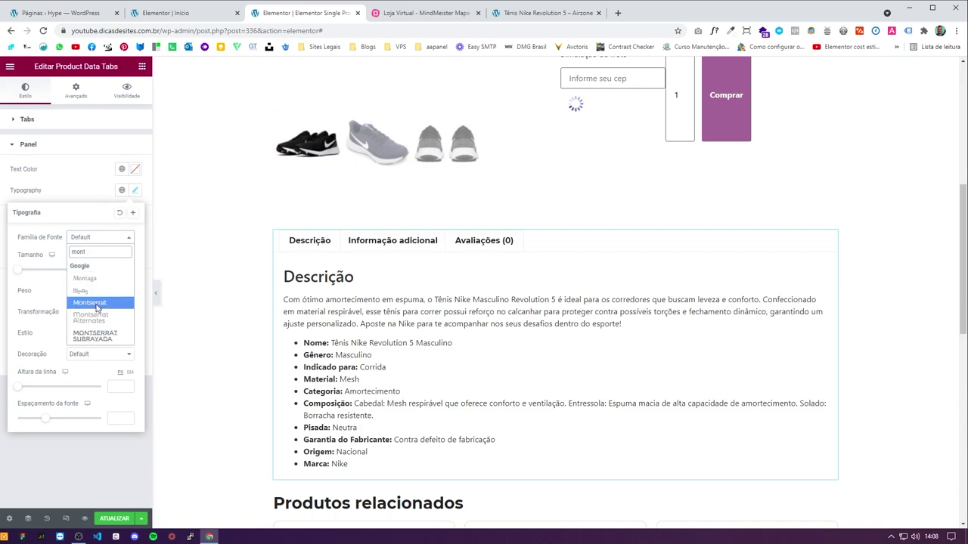
{"action": "left_click", "coordinate": [96, 303]}
{"action": "left_click", "coordinate": [135, 192]}
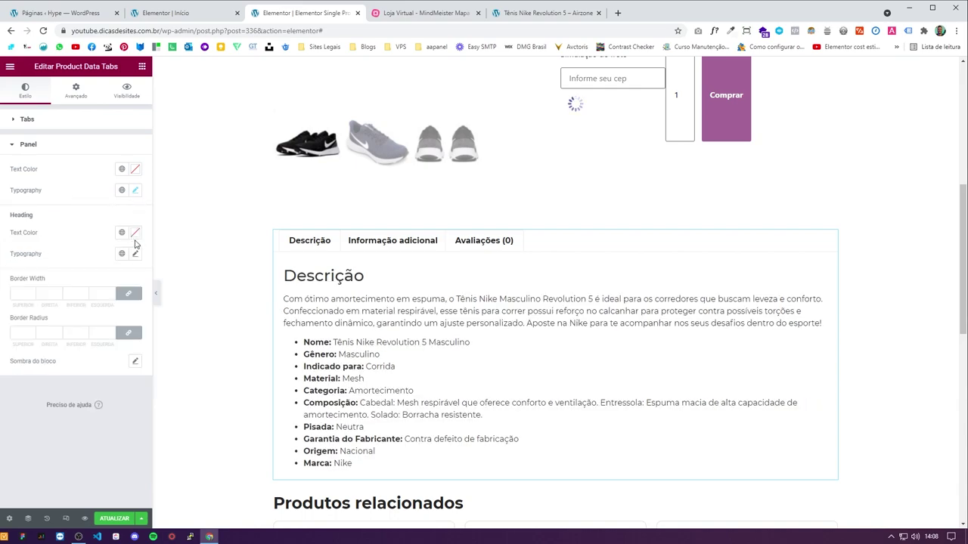
Step: Set the data tabs' panel heading typography to the Montserrat font, and update the template
{"action": "left_click", "coordinate": [135, 253]}
{"action": "left_click", "coordinate": [95, 301]}
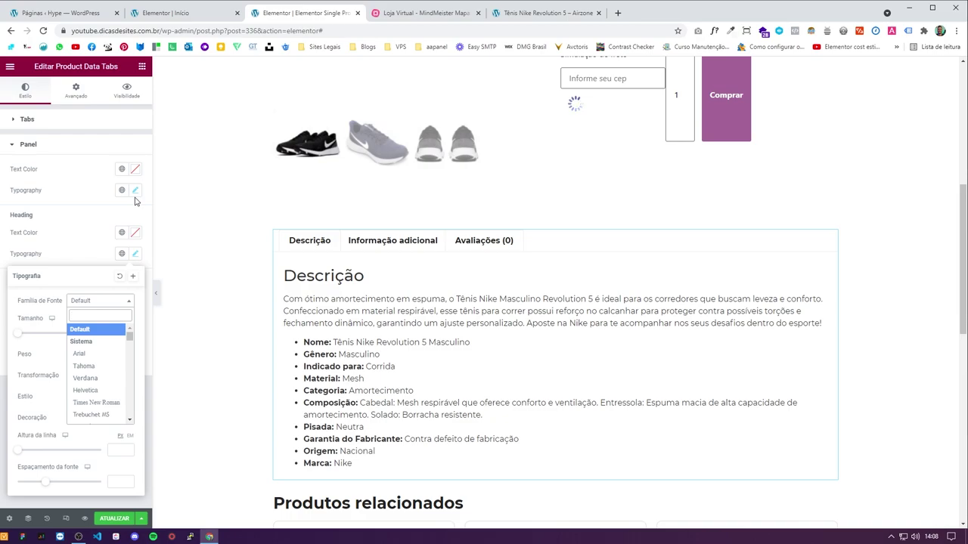
{"action": "type", "text": "monts"}
{"action": "key", "text": "Return"}
{"action": "left_click", "coordinate": [85, 211]}
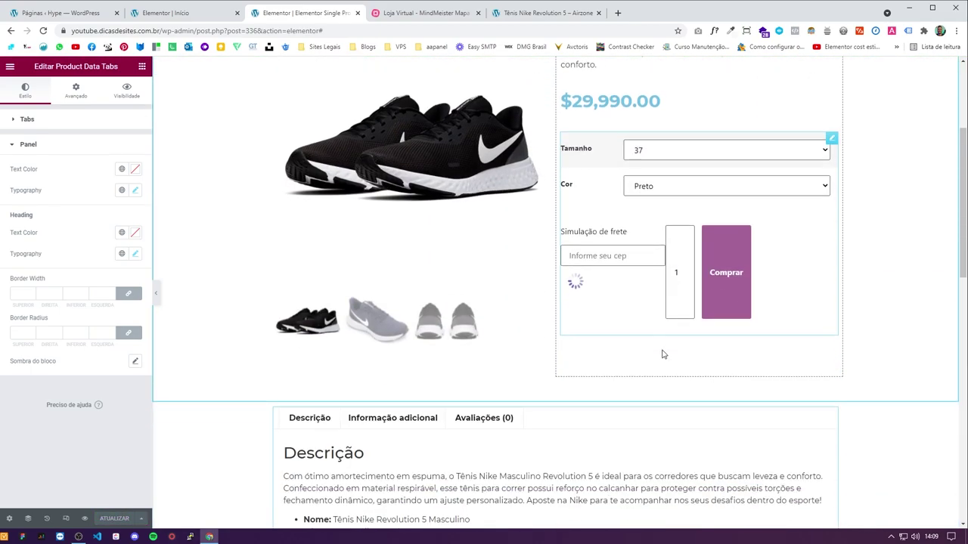
Step: Change the product price color to green, update the template, and briefly switch to the live product page and back
{"action": "left_click", "coordinate": [683, 254]}
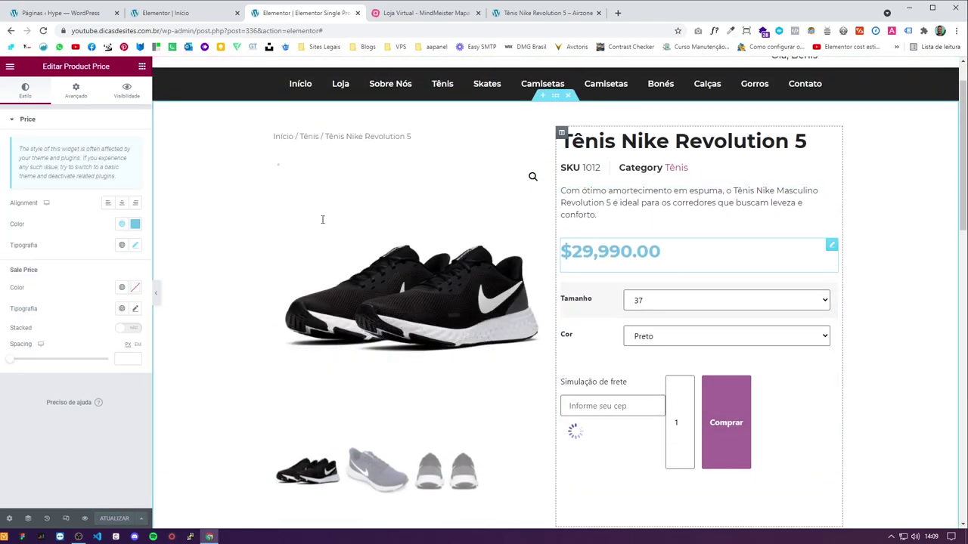
{"action": "left_click", "coordinate": [135, 245]}
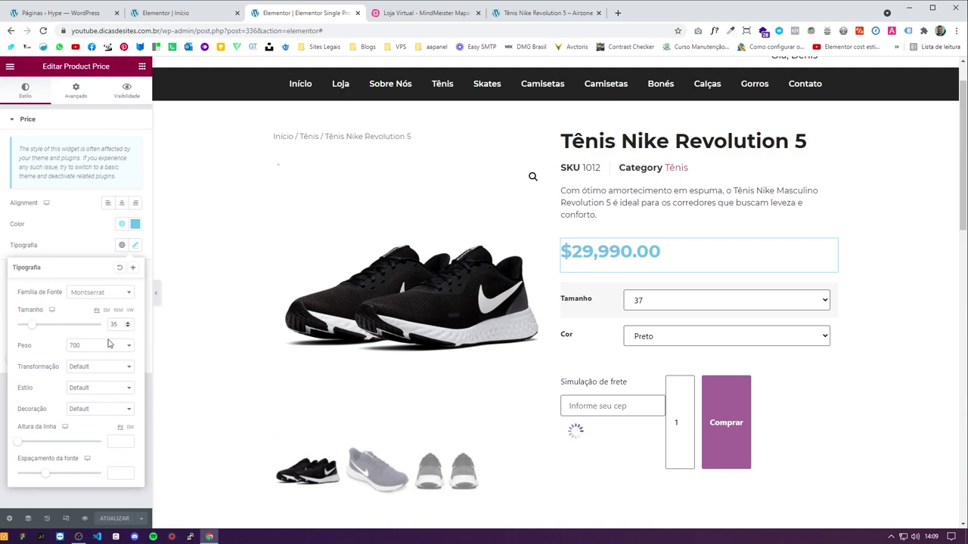
{"action": "left_click", "coordinate": [135, 224]}
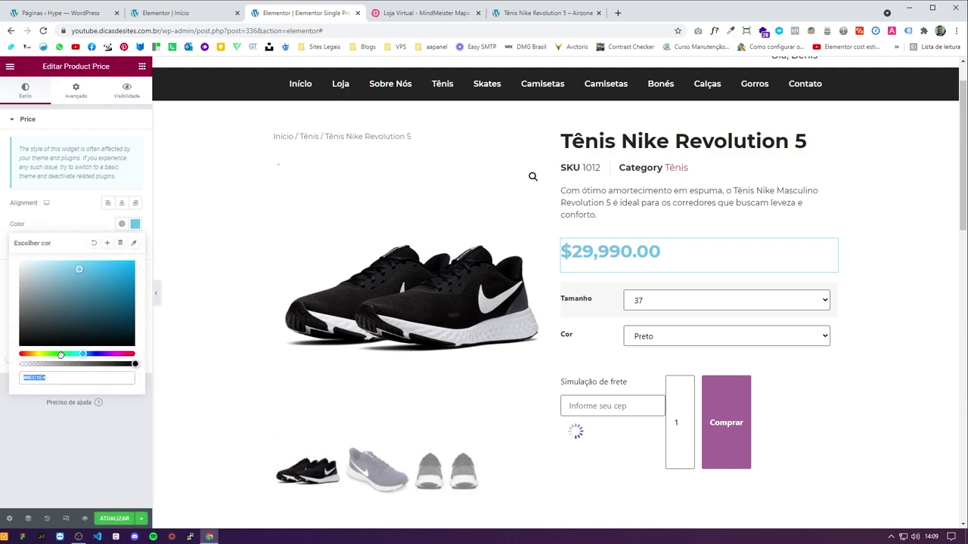
{"action": "left_click", "coordinate": [60, 353]}
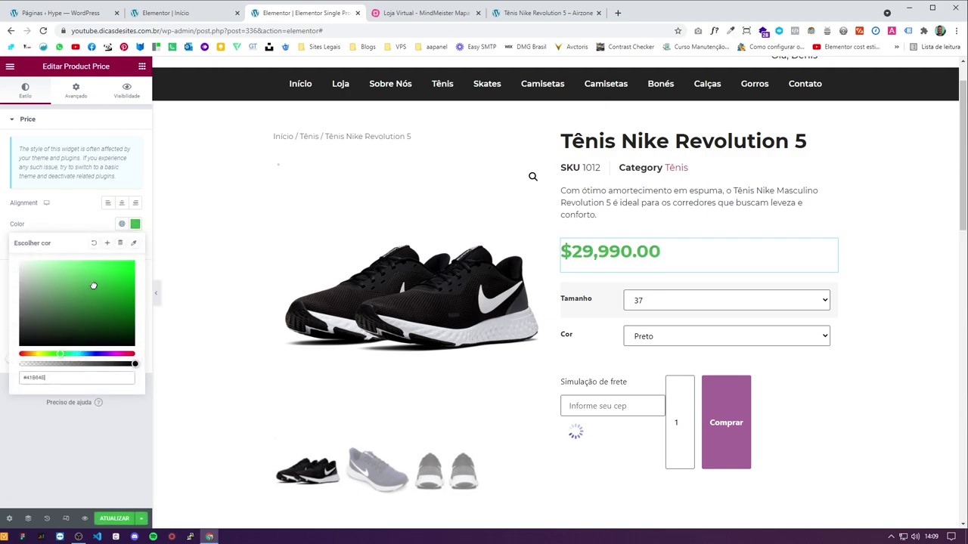
{"action": "left_click", "coordinate": [81, 219]}
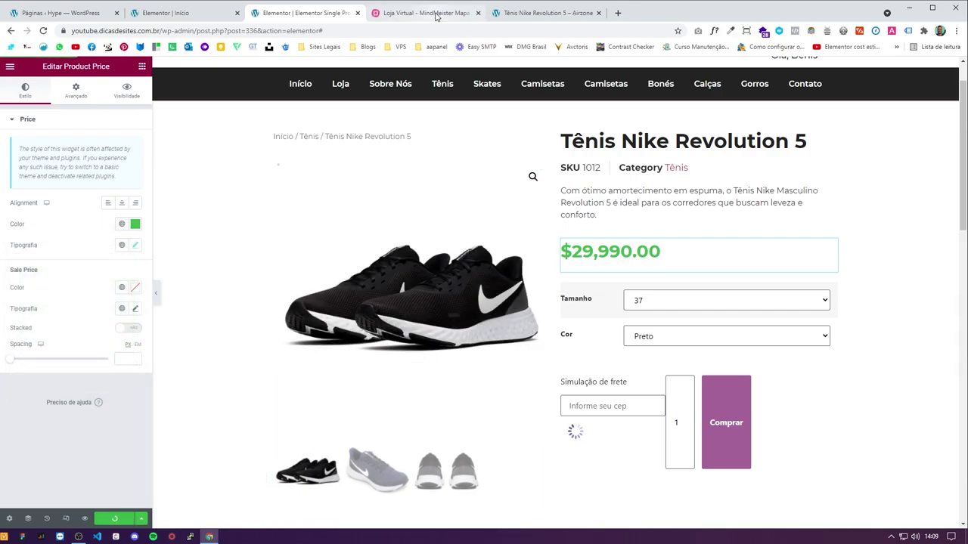
{"action": "left_click", "coordinate": [522, 14]}
{"action": "left_click", "coordinate": [330, 10]}
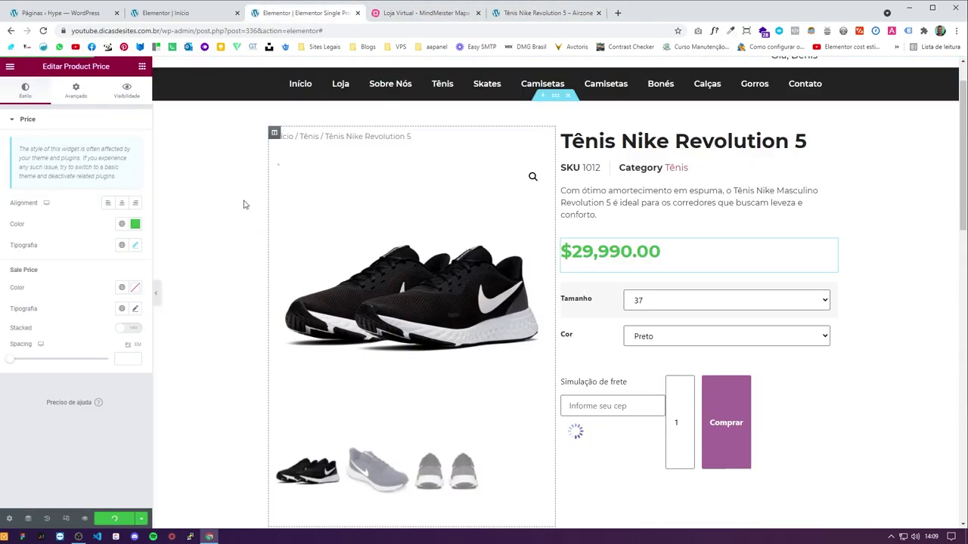
Step: Set the product image column's right margin to 50 px, update the template, and preview the result
{"action": "left_click", "coordinate": [155, 292]}
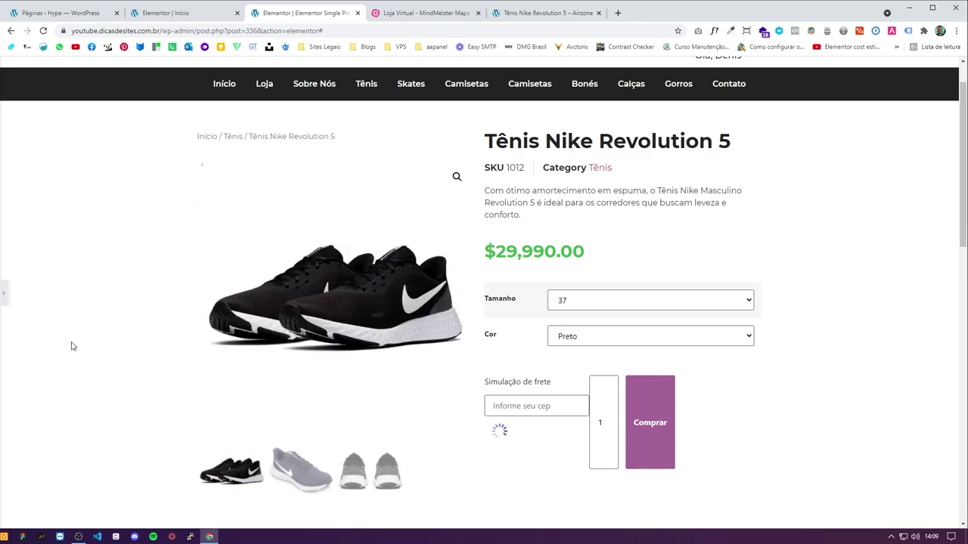
{"action": "left_click", "coordinate": [2, 299]}
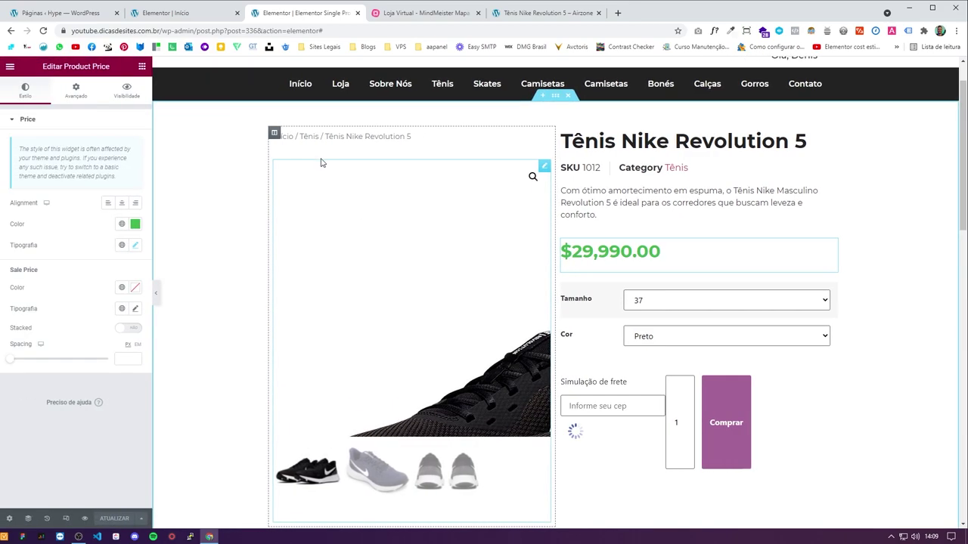
{"action": "left_click", "coordinate": [275, 133]}
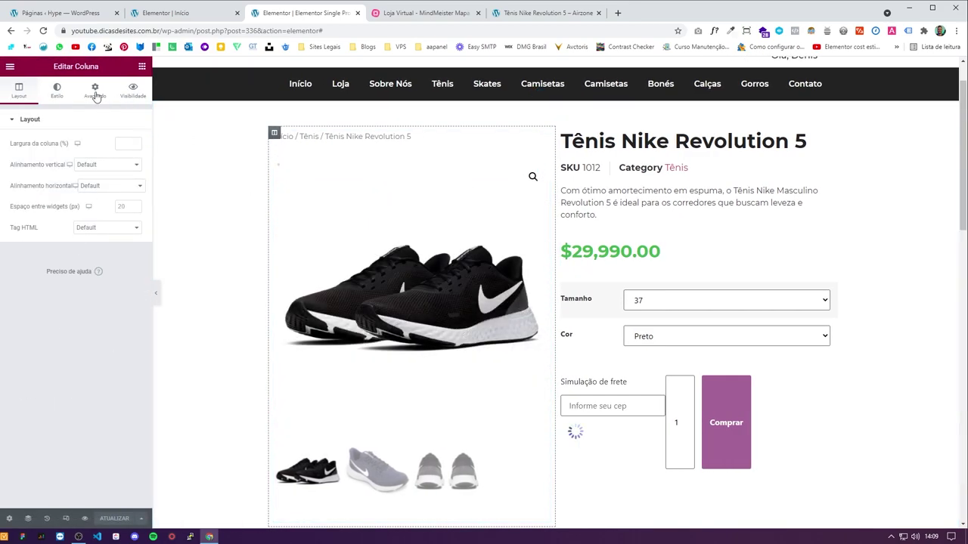
{"action": "left_click", "coordinate": [95, 91]}
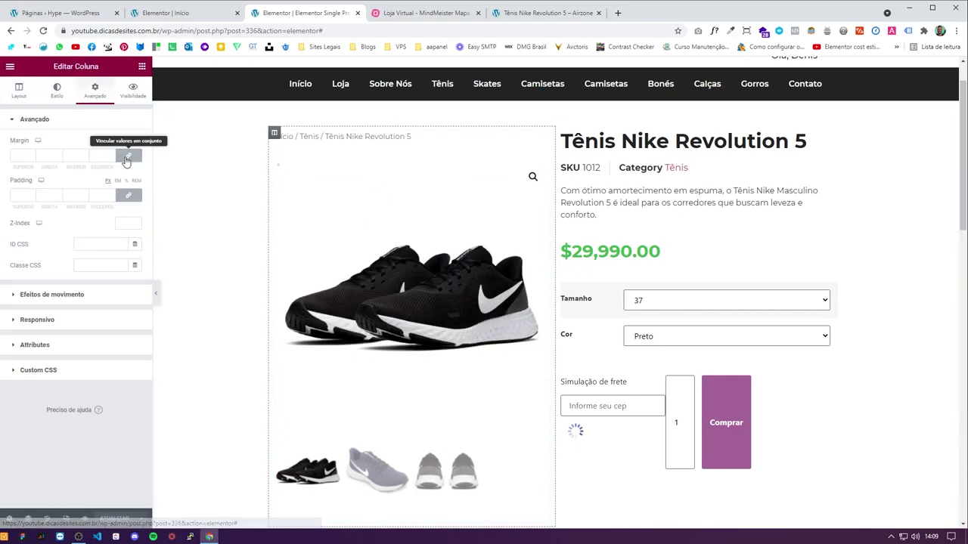
{"action": "left_click", "coordinate": [43, 155]}
{"action": "type", "text": "50"}
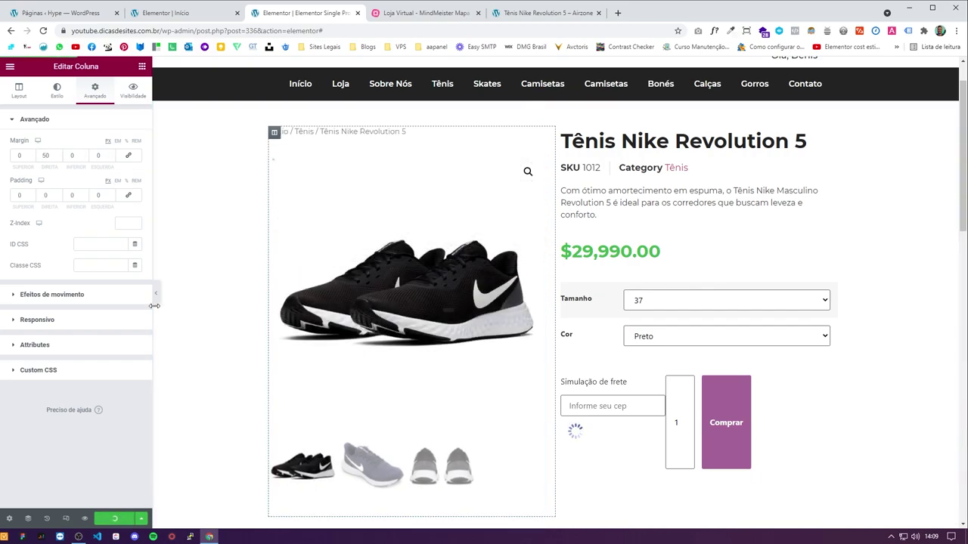
{"action": "left_click", "coordinate": [155, 295]}
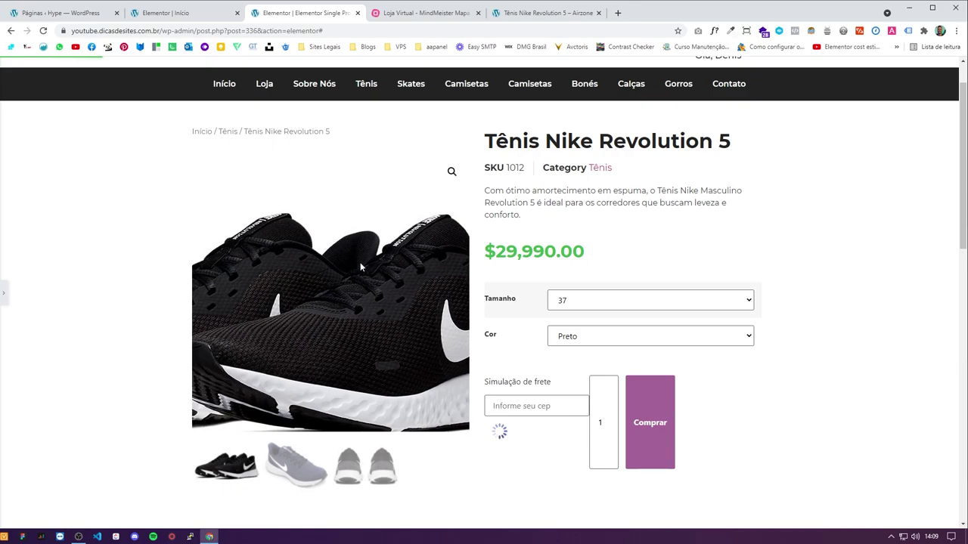
{"action": "scroll", "coordinate": [478, 264], "scroll_direction": "up", "scroll_amount": 1}
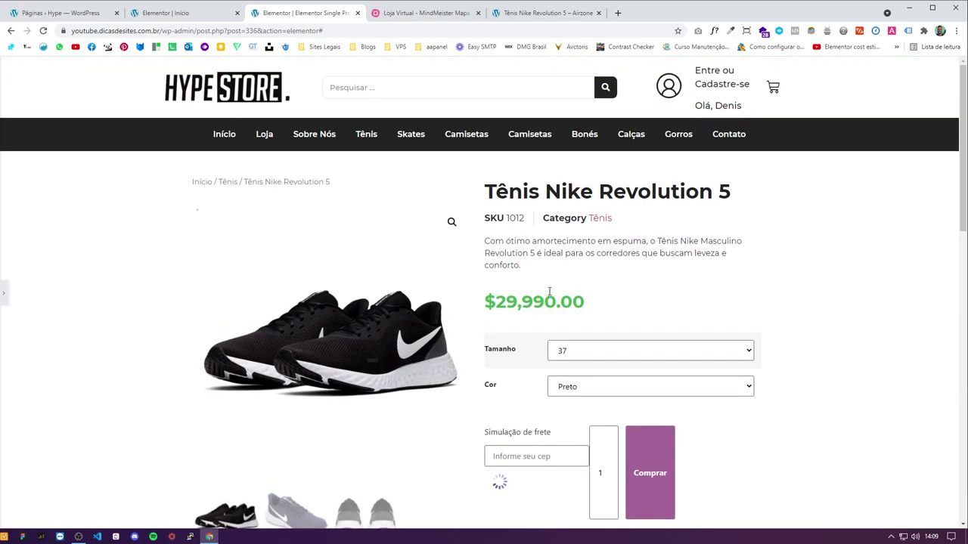
Step: Set the product section's vertical alignment to Meio, update the template, and preview the whole product page
{"action": "left_click", "coordinate": [4, 294]}
{"action": "left_click", "coordinate": [555, 148]}
{"action": "left_click", "coordinate": [19, 89]}
{"action": "left_click", "coordinate": [91, 239]}
{"action": "left_click", "coordinate": [110, 270]}
{"action": "scroll", "coordinate": [441, 304], "scroll_direction": "down", "scroll_amount": 1}
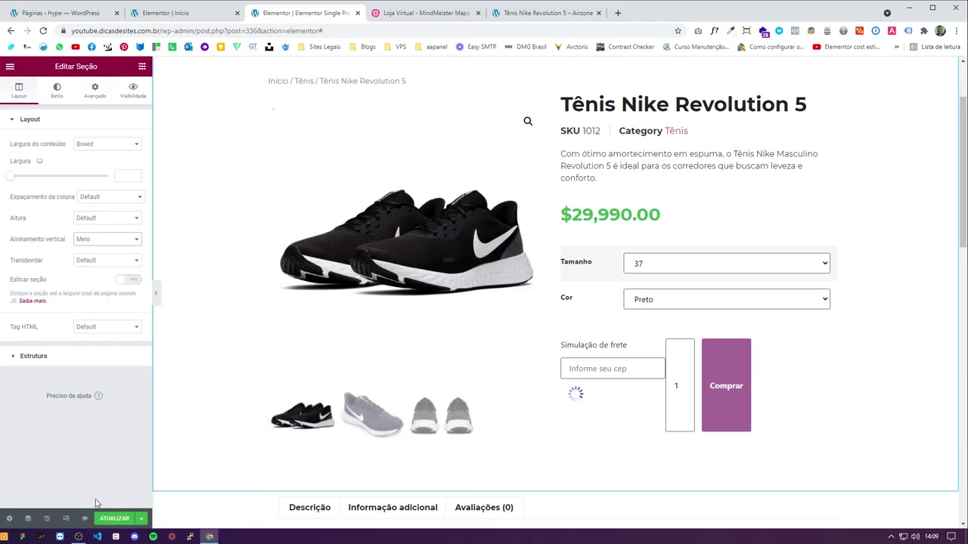
{"action": "left_click", "coordinate": [158, 307]}
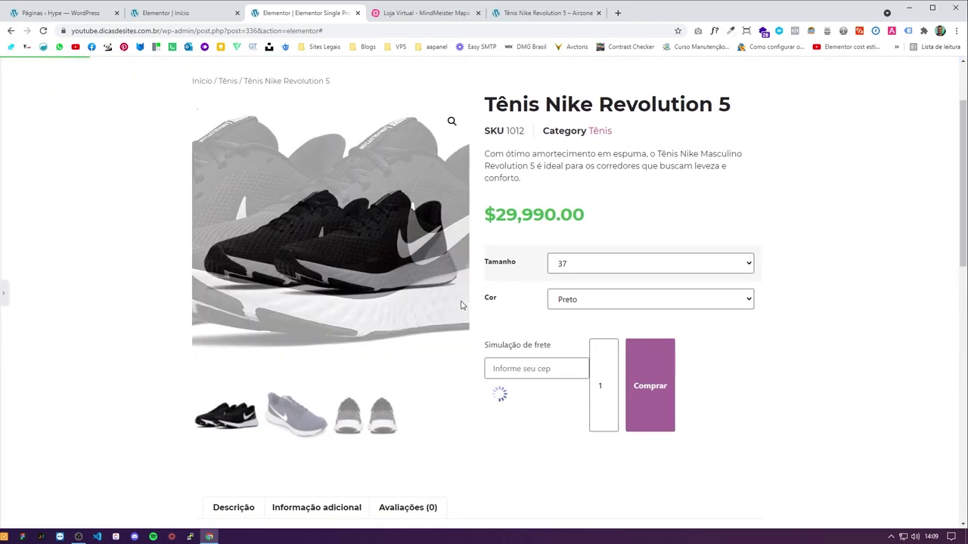
{"action": "scroll", "coordinate": [250, 374], "scroll_direction": "down", "scroll_amount": 2}
{"action": "scroll", "coordinate": [251, 374], "scroll_direction": "down", "scroll_amount": 4}
{"action": "scroll", "coordinate": [71, 305], "scroll_direction": "up", "scroll_amount": 8}
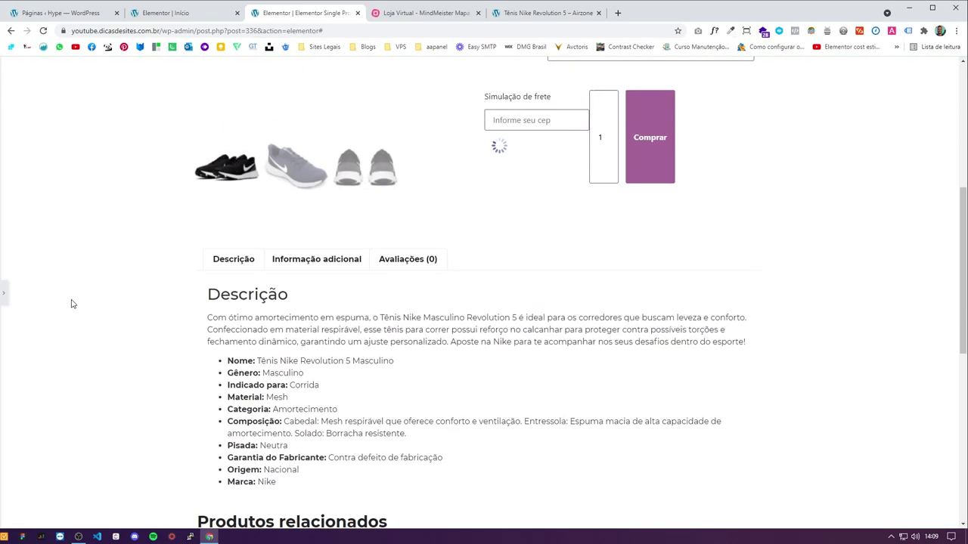
{"action": "left_click", "coordinate": [4, 292]}
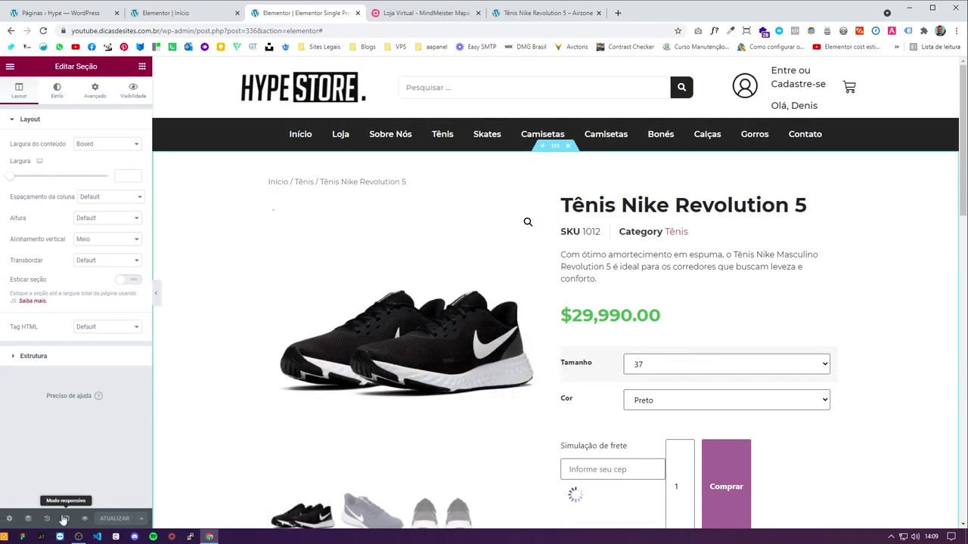
Step: In mobile view, give the product section 20 px left and right padding and re-enter its vertical padding
{"action": "left_click", "coordinate": [66, 519]}
{"action": "left_click", "coordinate": [532, 67]}
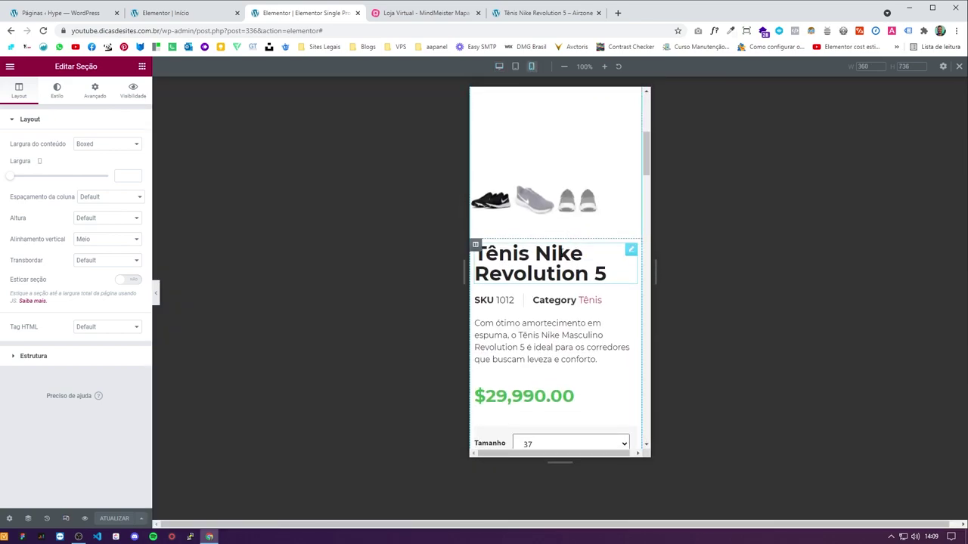
{"action": "scroll", "coordinate": [563, 155], "scroll_direction": "up", "scroll_amount": 1}
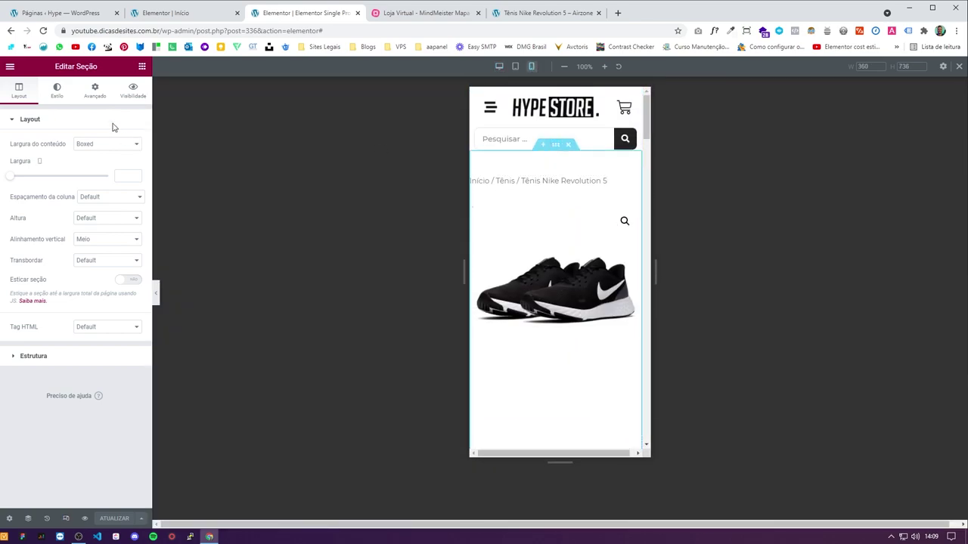
{"action": "left_click", "coordinate": [95, 91]}
{"action": "left_click", "coordinate": [128, 196]}
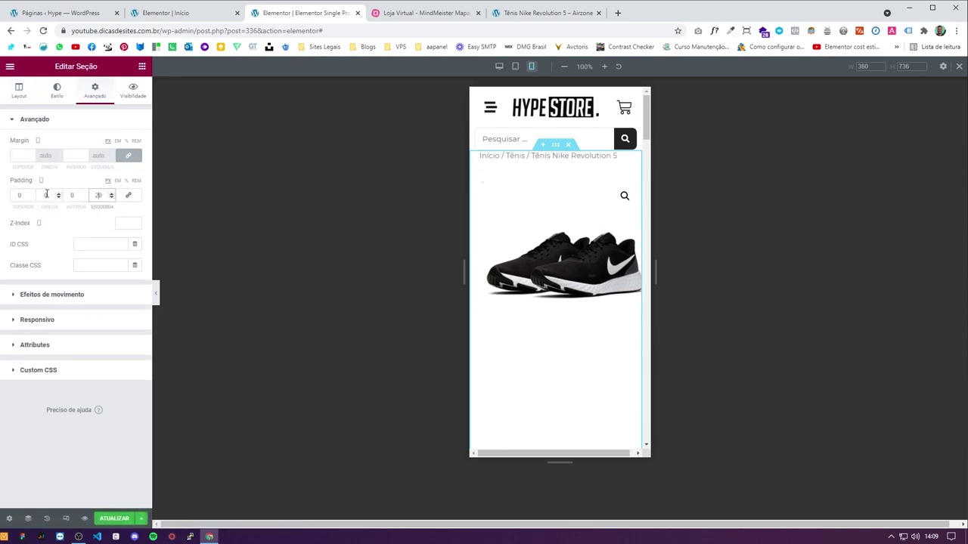
{"action": "left_click", "coordinate": [47, 194]}
{"action": "type", "text": "205"}
{"action": "left_click", "coordinate": [71, 195]}
{"action": "type", "text": "5"}
Step: Set the data tabs section's left and right mobile padding to 20 px
{"action": "scroll", "coordinate": [548, 286], "scroll_direction": "down", "scroll_amount": 5}
{"action": "scroll", "coordinate": [548, 286], "scroll_direction": "down", "scroll_amount": 5}
{"action": "left_click", "coordinate": [556, 270]}
{"action": "left_click", "coordinate": [94, 90]}
{"action": "left_click", "coordinate": [98, 195]}
{"action": "type", "text": "20"}
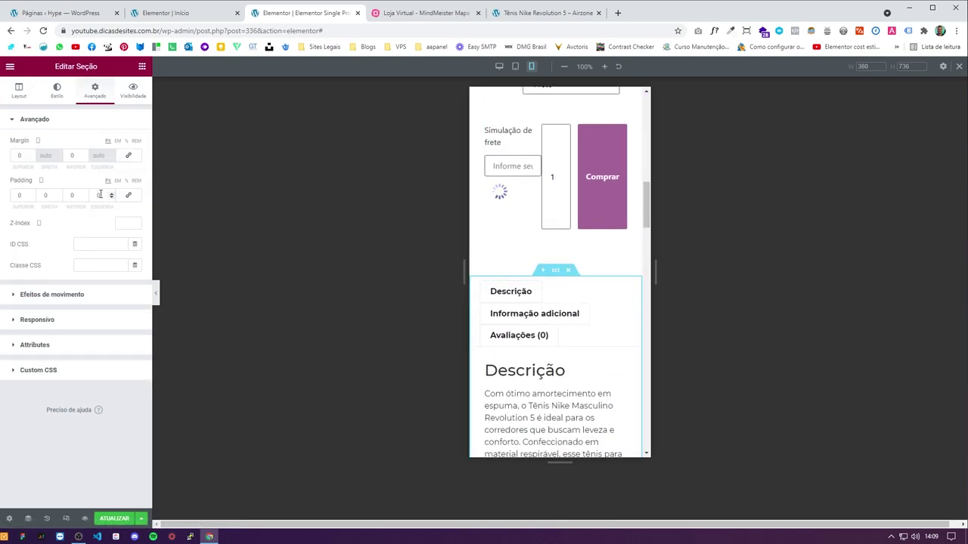
{"action": "left_click", "coordinate": [44, 195]}
{"action": "type", "text": "20"}
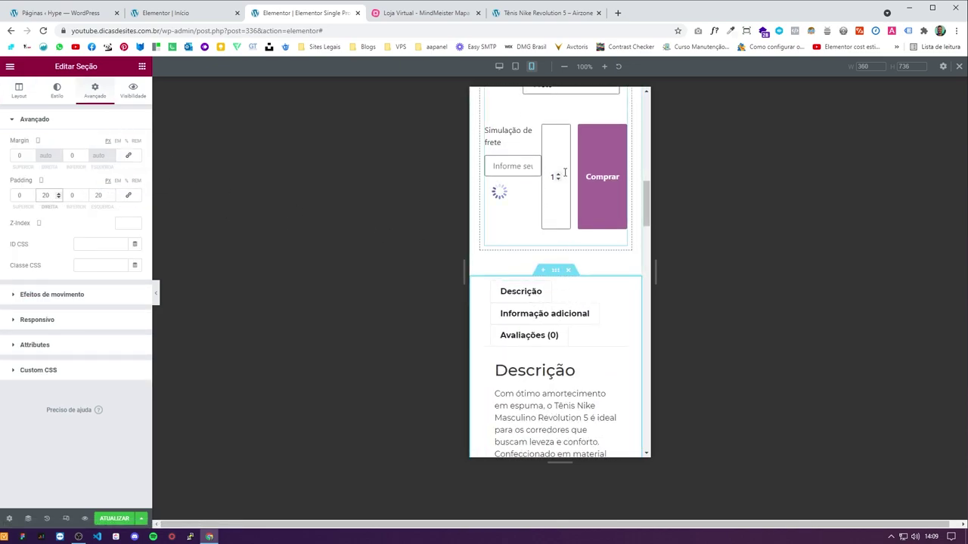
Step: Set the data tabs column's mobile margin and padding to 0 on all sides
{"action": "scroll", "coordinate": [545, 279], "scroll_direction": "down", "scroll_amount": 5}
{"action": "scroll", "coordinate": [543, 288], "scroll_direction": "down", "scroll_amount": 3}
{"action": "scroll", "coordinate": [536, 298], "scroll_direction": "up", "scroll_amount": 8}
{"action": "left_click", "coordinate": [486, 182]}
{"action": "left_click", "coordinate": [133, 91]}
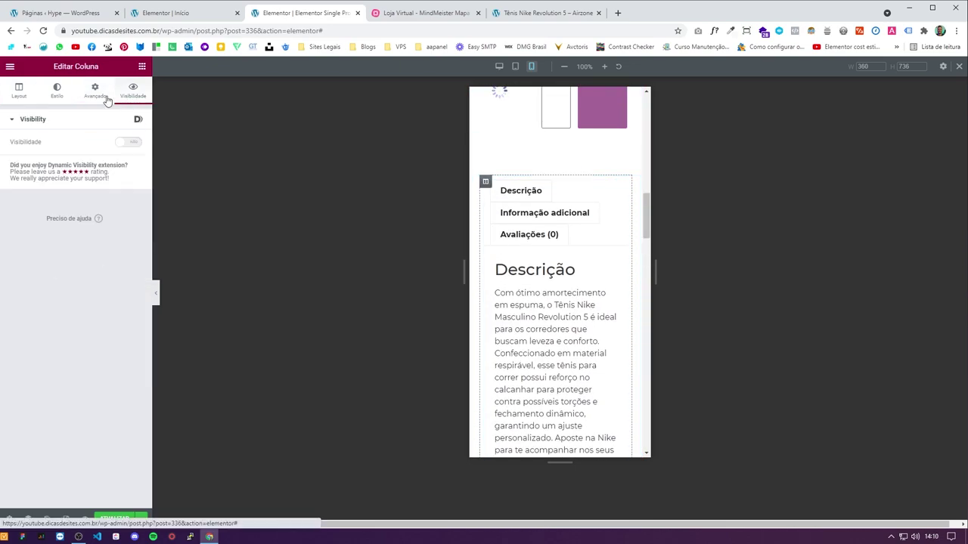
{"action": "left_click", "coordinate": [95, 91]}
{"action": "scroll", "coordinate": [520, 258], "scroll_direction": "up", "scroll_amount": 4}
{"action": "scroll", "coordinate": [521, 258], "scroll_direction": "up", "scroll_amount": 10}
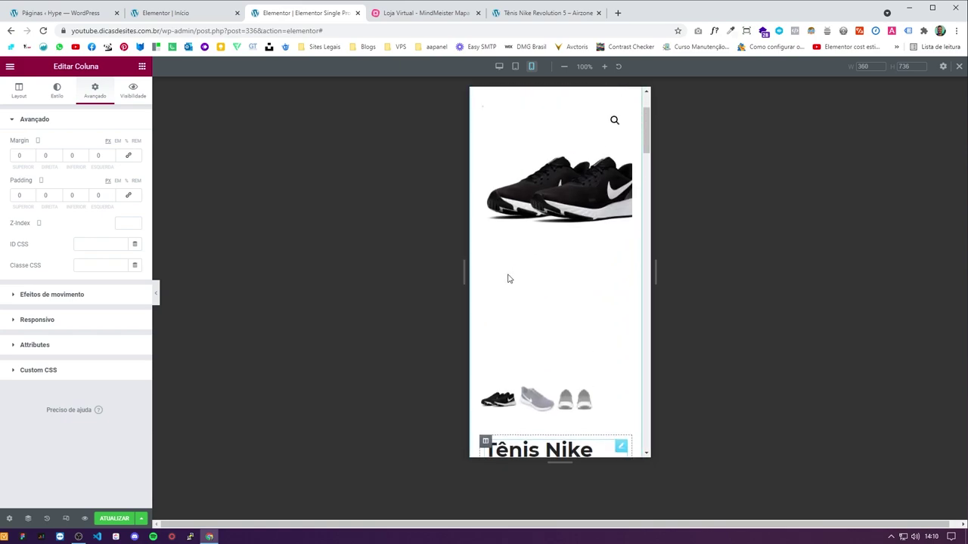
Step: Check the image column's mobile spacing, and set the product details column's mobile margin and padding to 0 with a 20 px top margin
{"action": "left_click", "coordinate": [485, 182]}
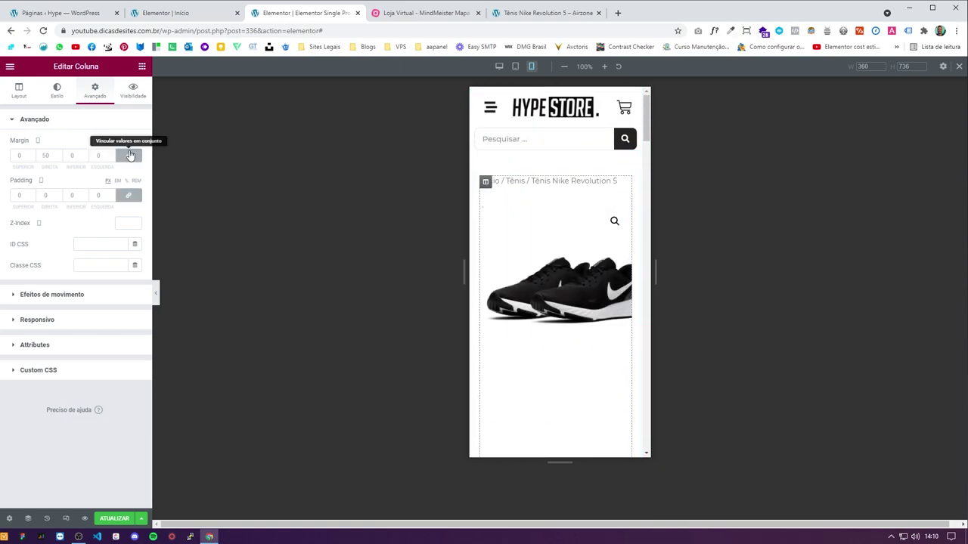
{"action": "scroll", "coordinate": [545, 302], "scroll_direction": "down", "scroll_amount": 5}
{"action": "left_click", "coordinate": [485, 239]}
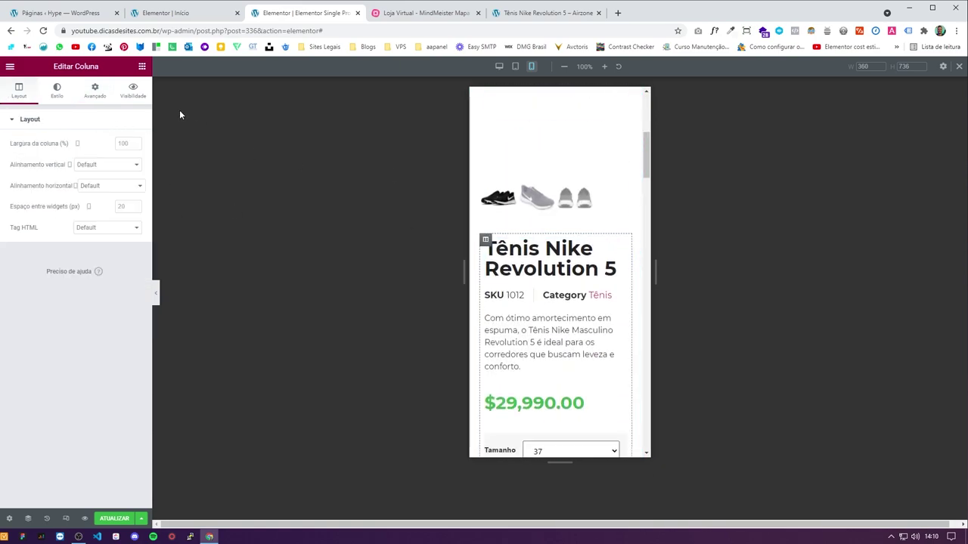
{"action": "left_click", "coordinate": [94, 91]}
{"action": "left_click", "coordinate": [129, 155]}
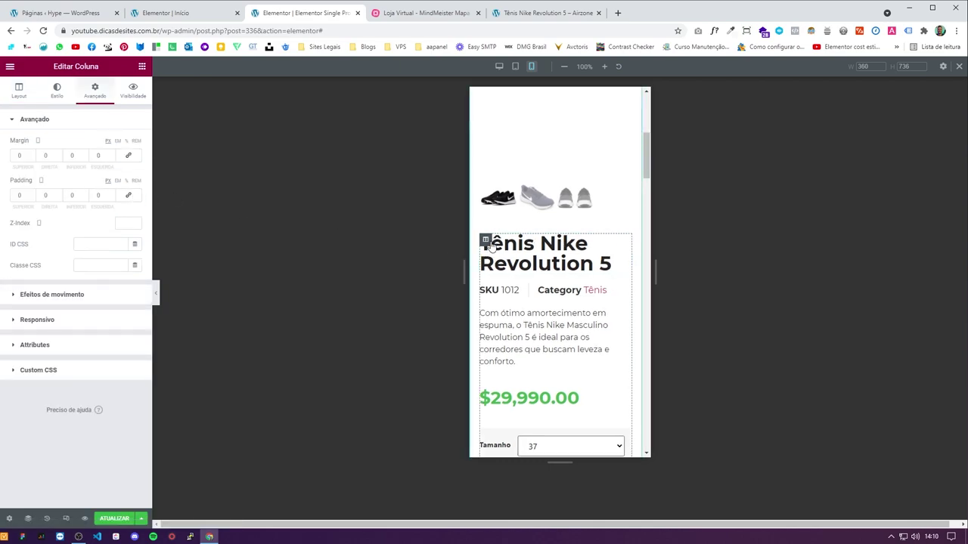
{"action": "left_click", "coordinate": [18, 155]}
{"action": "type", "text": "20"}
Step: Set the Produtos relacionados column's left and right mobile padding to 20 px and update the template
{"action": "scroll", "coordinate": [503, 316], "scroll_direction": "down", "scroll_amount": 10}
{"action": "scroll", "coordinate": [502, 316], "scroll_direction": "down", "scroll_amount": 4}
{"action": "left_click", "coordinate": [475, 239]}
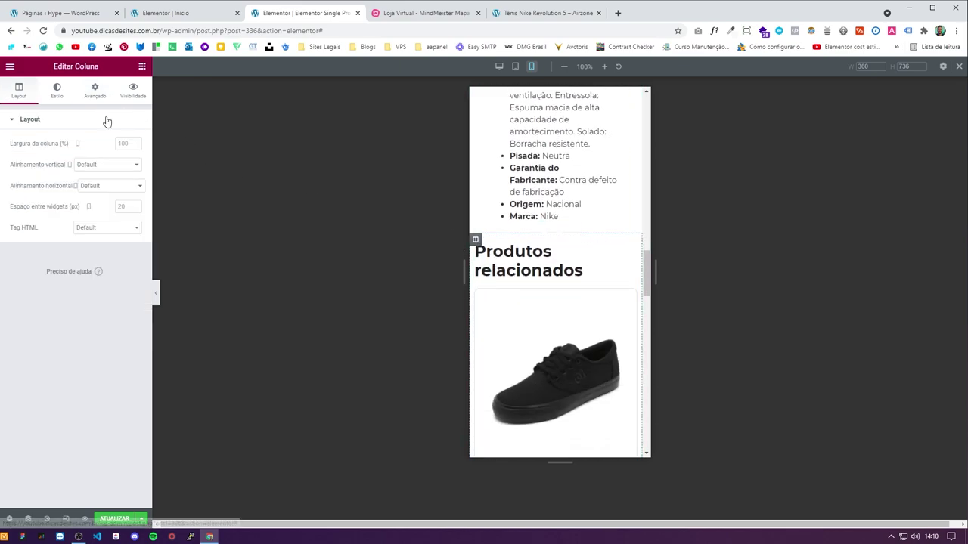
{"action": "left_click", "coordinate": [95, 91]}
{"action": "type", "text": "20"}
{"action": "left_click", "coordinate": [45, 195]}
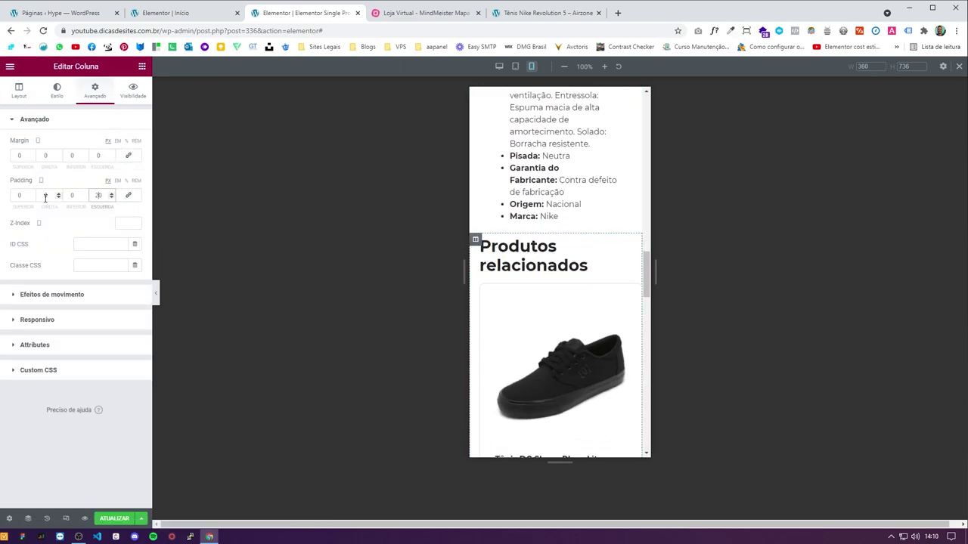
{"action": "type", "text": "20"}
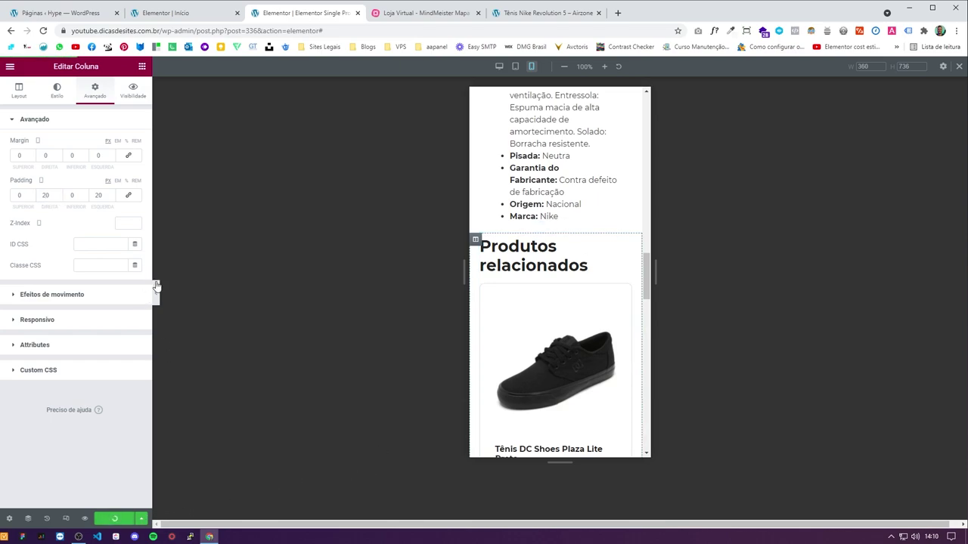
Step: Preview the full mobile product page with the editing controls hidden, from the related products back up to the header
{"action": "left_click", "coordinate": [155, 285]}
{"action": "scroll", "coordinate": [525, 319], "scroll_direction": "down", "scroll_amount": 10}
{"action": "scroll", "coordinate": [484, 310], "scroll_direction": "up", "scroll_amount": 5}
{"action": "scroll", "coordinate": [475, 293], "scroll_direction": "up", "scroll_amount": 15}
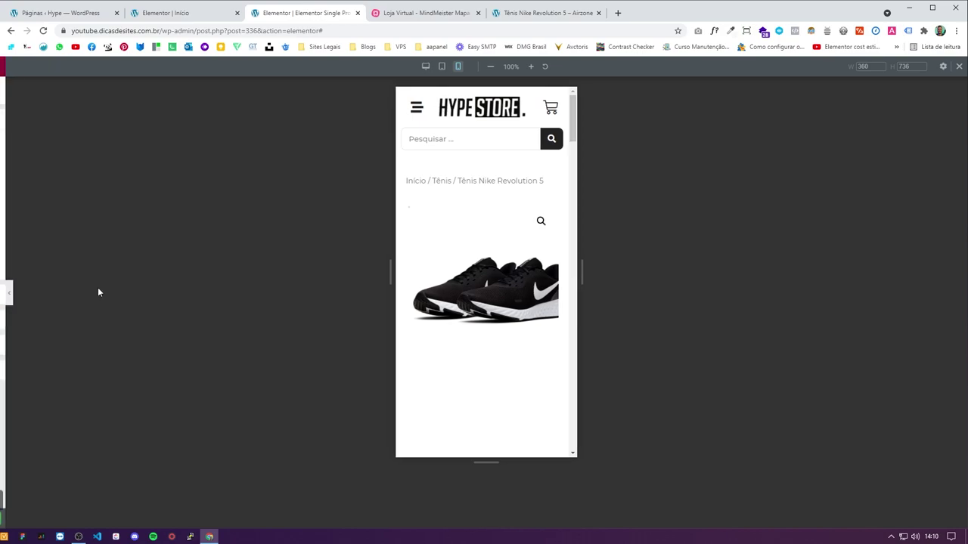
{"action": "left_click", "coordinate": [6, 292]}
Step: Open the live store in a new browser tab and go to the Gorro Adidas Perf Cinza product from Novidades
{"action": "key", "text": "ctrl+shift+Tab"}
{"action": "scroll", "coordinate": [171, 266], "scroll_direction": "up", "scroll_amount": 3}
{"action": "scroll", "coordinate": [204, 418], "scroll_direction": "up", "scroll_amount": 3}
{"action": "key", "text": "ctrl+shift+Tab"}
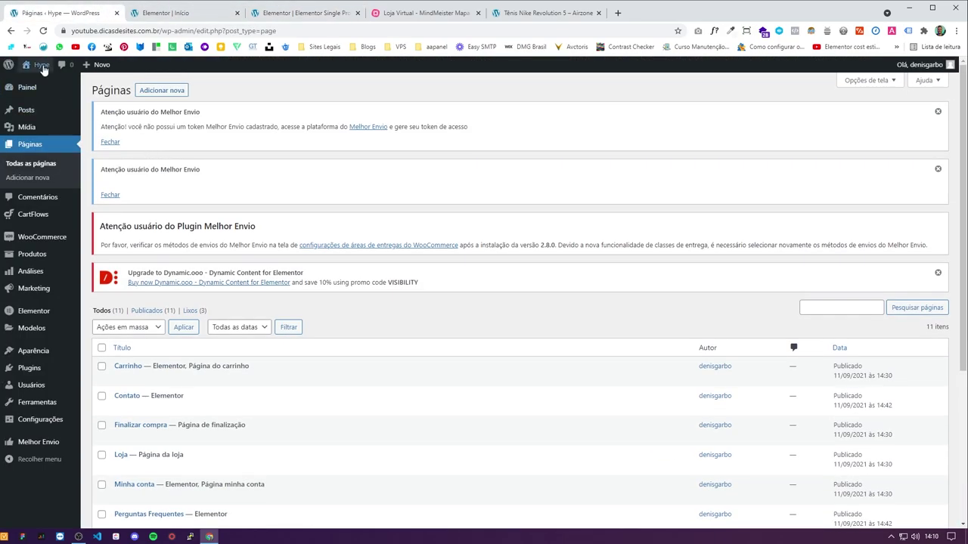
{"action": "mouse_move", "coordinate": [43, 69]}
{"action": "middle_click", "coordinate": [42, 84]}
{"action": "key", "text": "ctrl+Tab"}
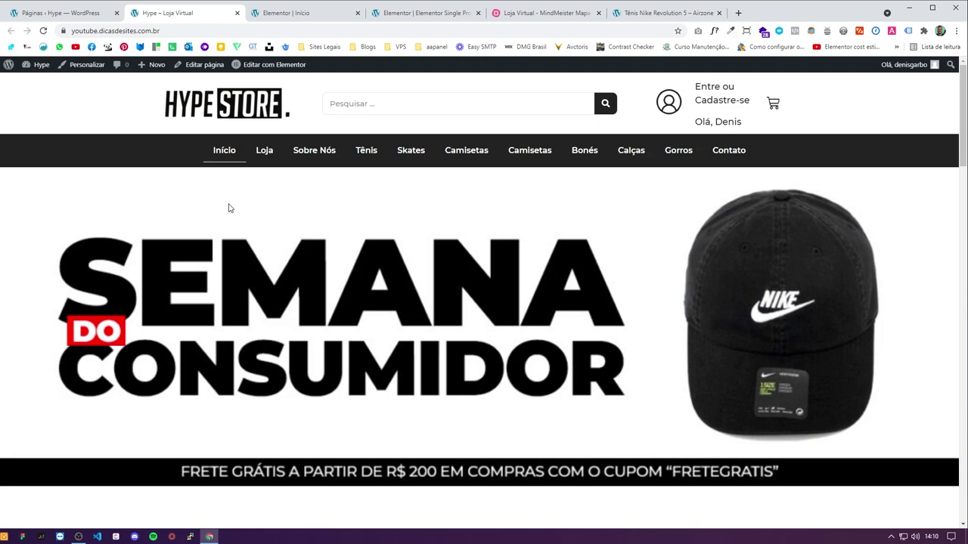
{"action": "scroll", "coordinate": [507, 421], "scroll_direction": "down", "scroll_amount": 5}
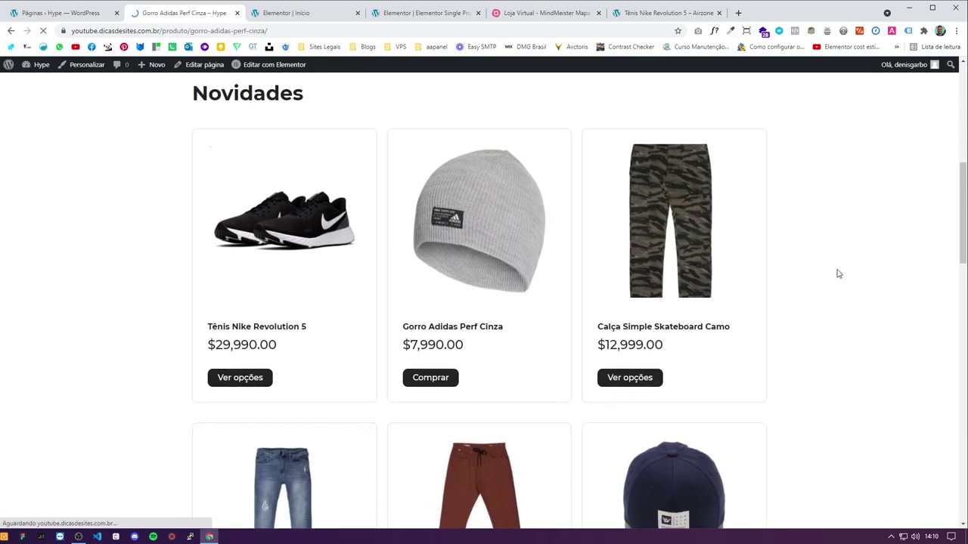
Step: Examine the live Gorro Adidas Perf Cinza page, focusing on its price, Simulação de frete box and Comprar button
{"action": "scroll", "coordinate": [854, 274], "scroll_direction": "down", "scroll_amount": 2}
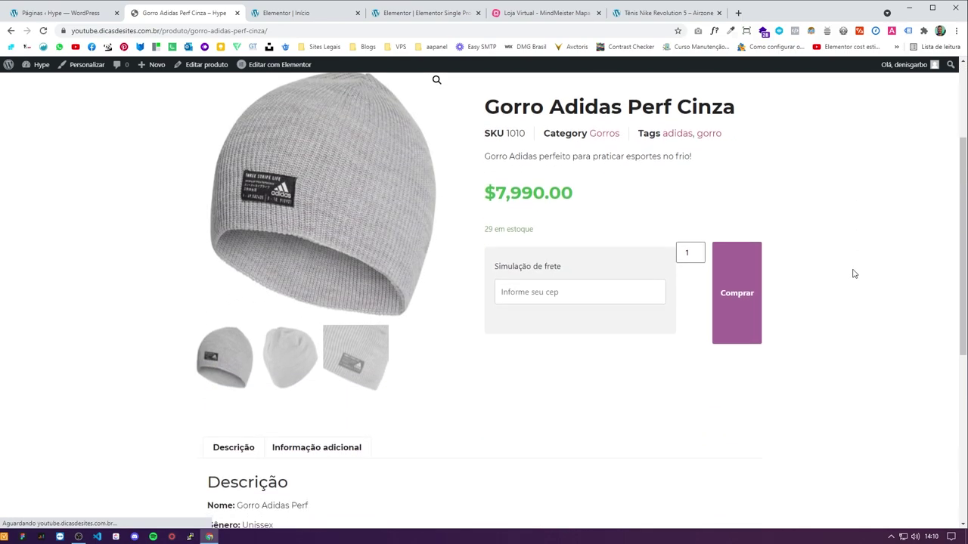
{"action": "scroll", "coordinate": [819, 313], "scroll_direction": "down", "scroll_amount": 2}
{"action": "scroll", "coordinate": [590, 283], "scroll_direction": "up", "scroll_amount": 1}
{"action": "left_click_drag", "start_coordinate": [490, 221], "coordinate": [834, 283]}
{"action": "left_click", "coordinate": [838, 280]}
{"action": "scroll", "coordinate": [839, 280], "scroll_direction": "up", "scroll_amount": 1}
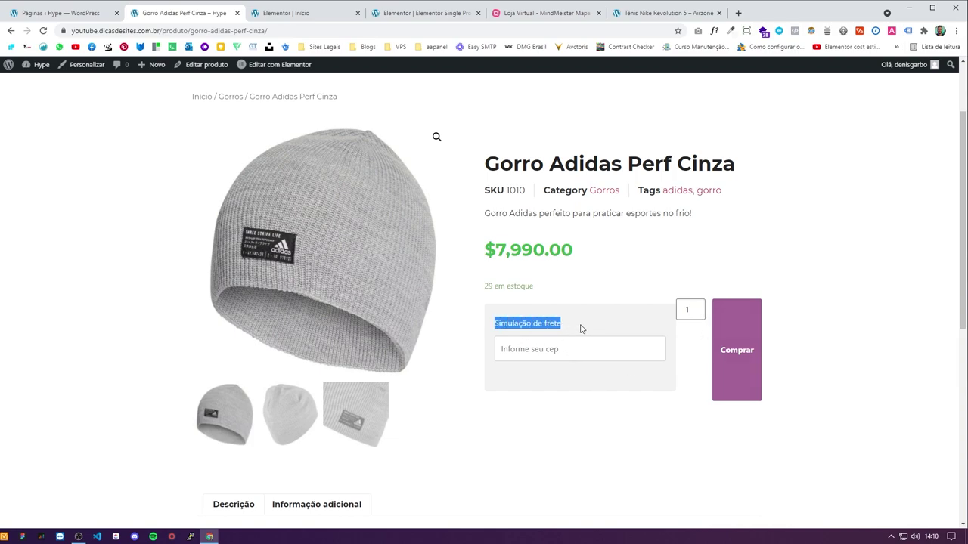
{"action": "double_click", "coordinate": [552, 250]}
{"action": "left_click", "coordinate": [630, 262]}
{"action": "scroll", "coordinate": [626, 286], "scroll_direction": "up", "scroll_amount": 2}
{"action": "scroll", "coordinate": [530, 304], "scroll_direction": "down", "scroll_amount": 3}
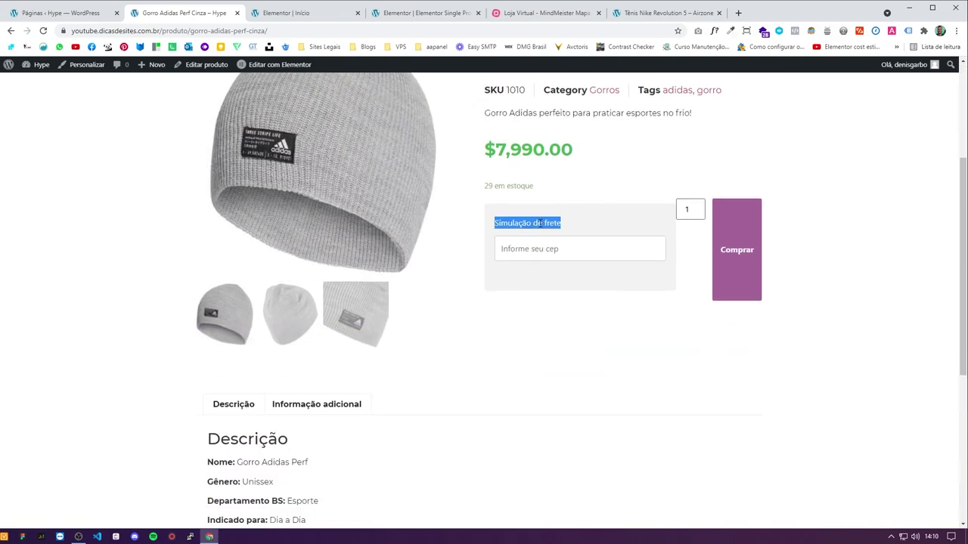
{"action": "left_click", "coordinate": [540, 222]}
Step: Return to the Elementor single product template, switch it to desktop view, and review the page down to the footer
{"action": "left_click", "coordinate": [59, 16]}
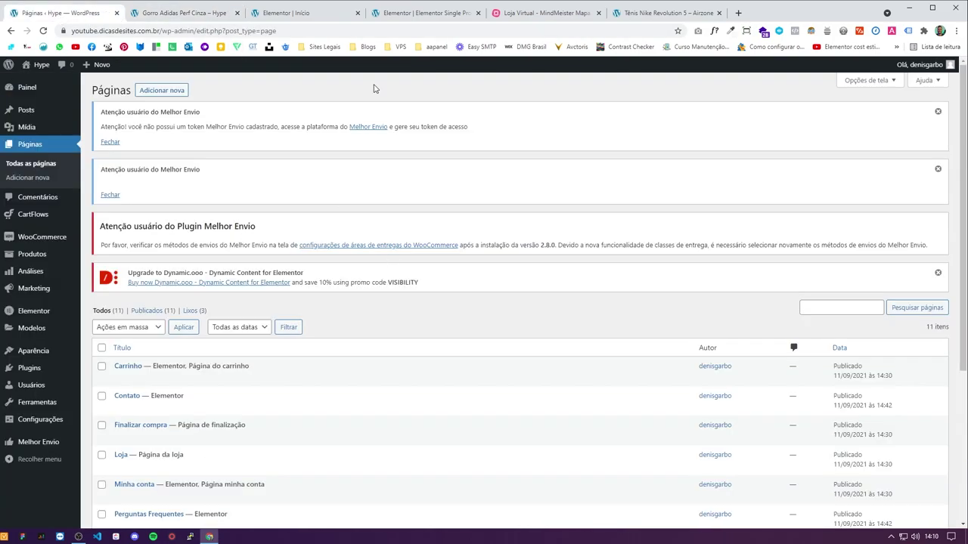
{"action": "left_click", "coordinate": [317, 18]}
{"action": "left_click", "coordinate": [423, 13]}
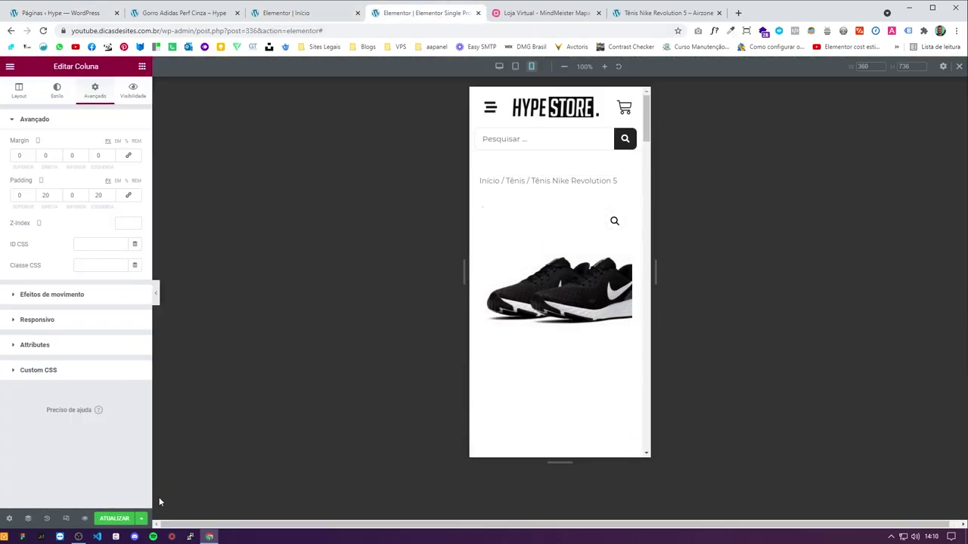
{"action": "left_click", "coordinate": [499, 65]}
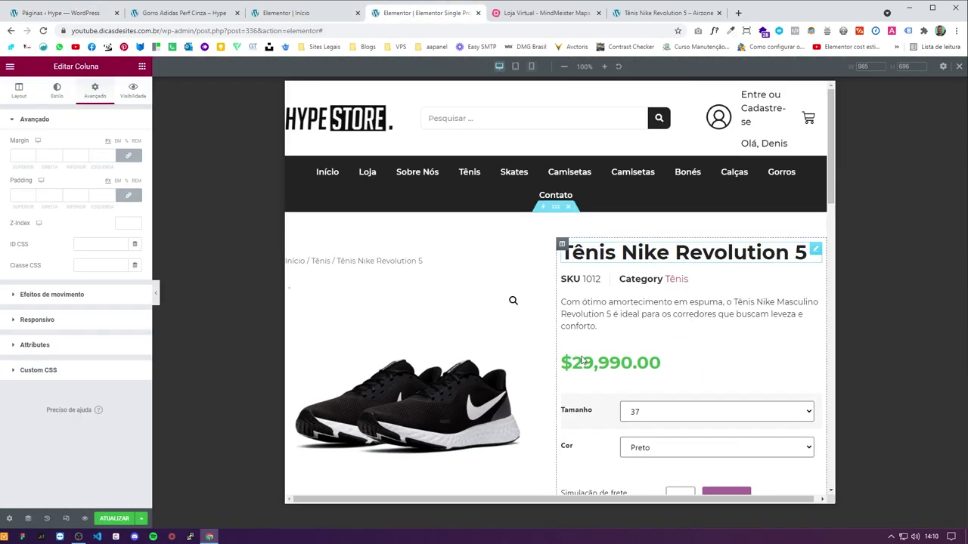
{"action": "scroll", "coordinate": [823, 364], "scroll_direction": "down", "scroll_amount": 5}
{"action": "scroll", "coordinate": [823, 364], "scroll_direction": "down", "scroll_amount": 8}
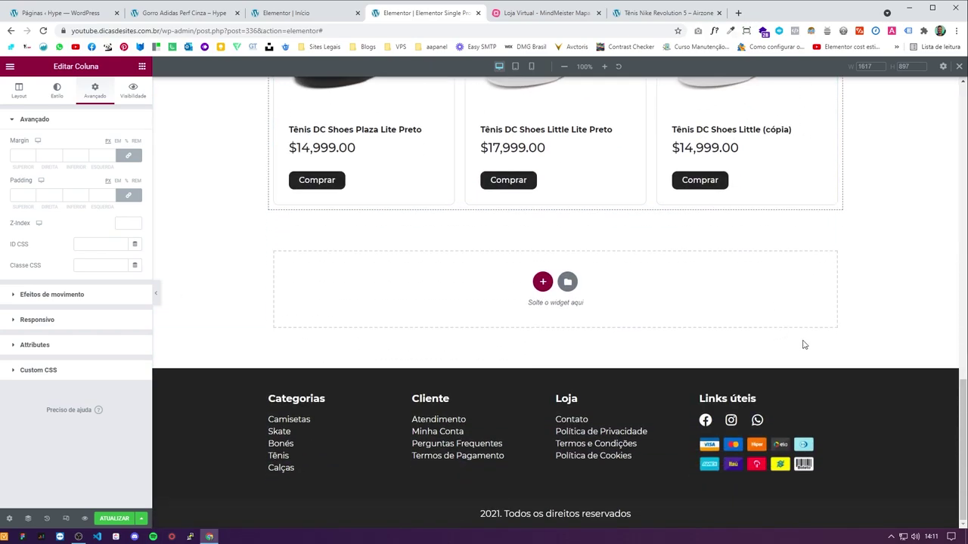
Step: Give the Add To Cart widget's Comprar button white text and a #232323 background in its normal state
{"action": "scroll", "coordinate": [802, 341], "scroll_direction": "up", "scroll_amount": 10}
{"action": "left_click", "coordinate": [783, 227]}
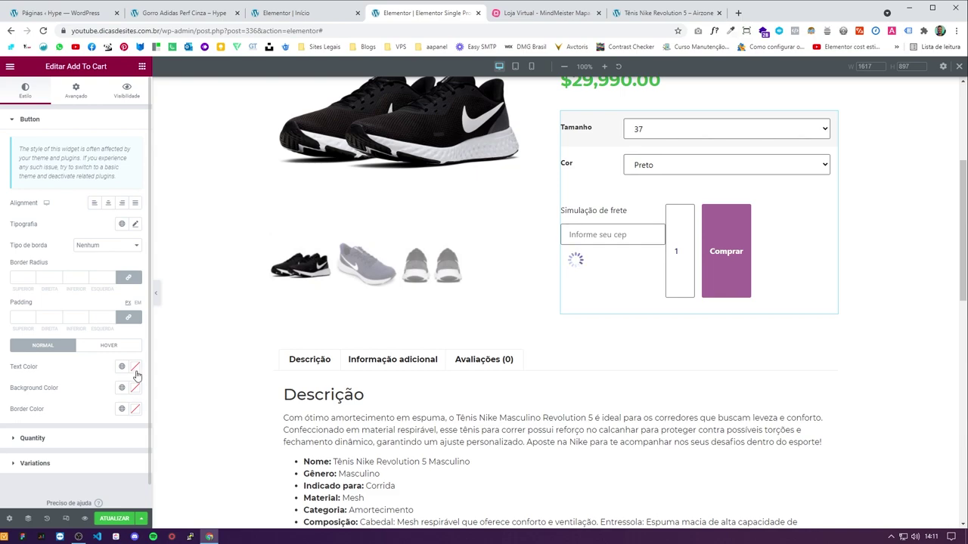
{"action": "left_click", "coordinate": [133, 367]}
{"action": "left_click", "coordinate": [24, 308]}
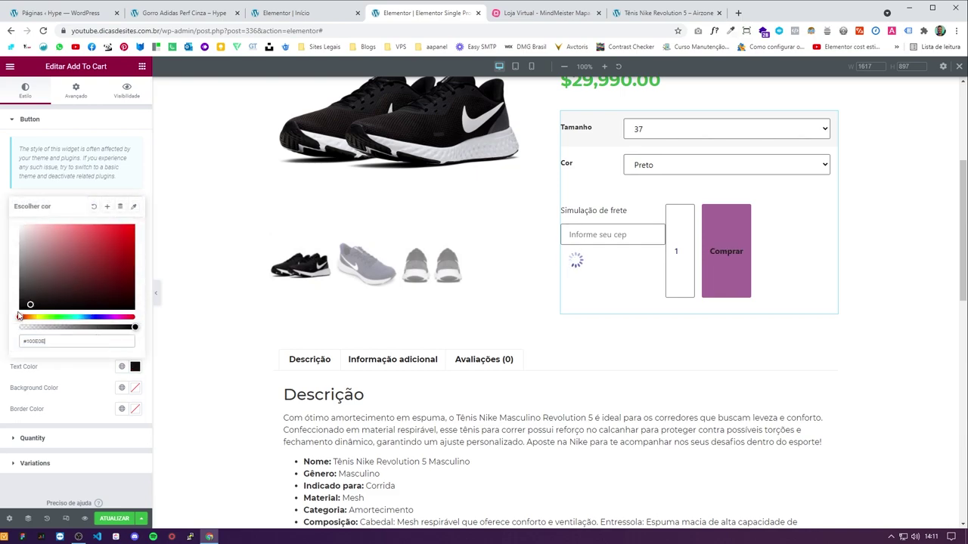
{"action": "left_click", "coordinate": [134, 387]}
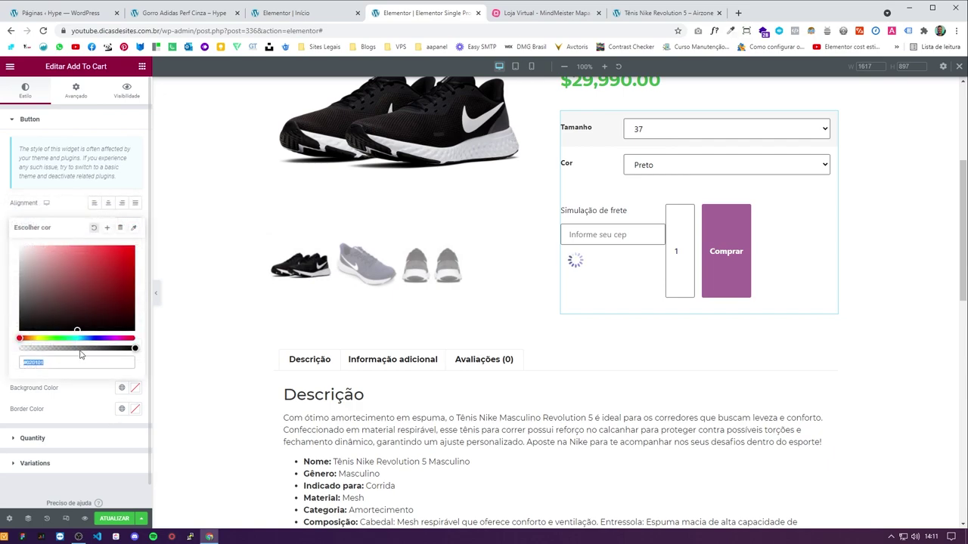
{"action": "type", "text": "#000000"}
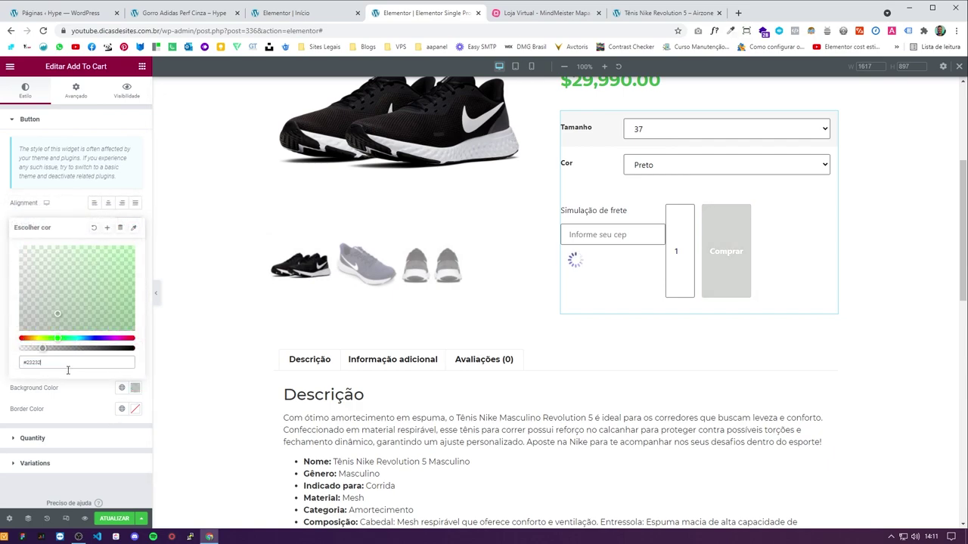
{"action": "left_click", "coordinate": [106, 280]}
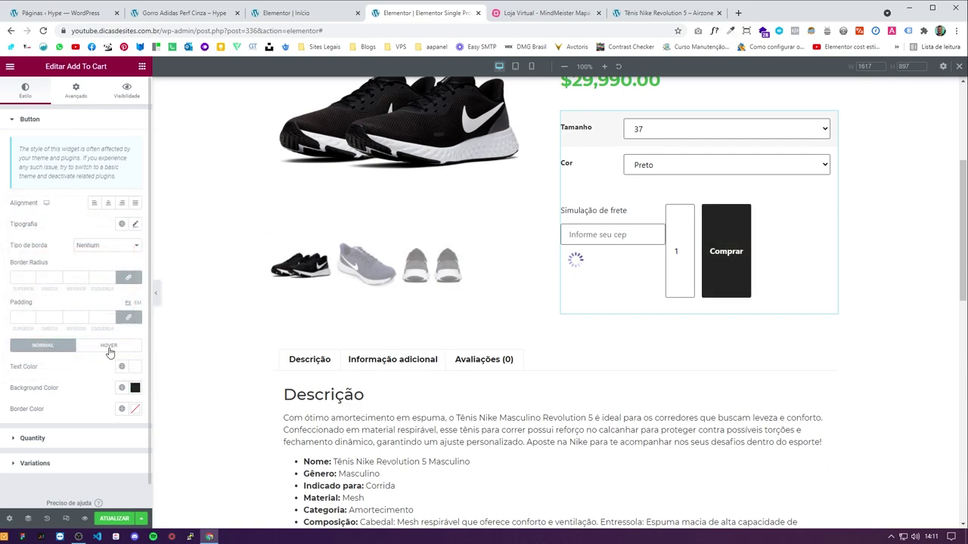
Step: Set the Comprar button's hover state to white text, a #232323 background and a #000000 border color
{"action": "left_click", "coordinate": [109, 352]}
{"action": "left_click", "coordinate": [134, 367]}
{"action": "left_click", "coordinate": [64, 360]}
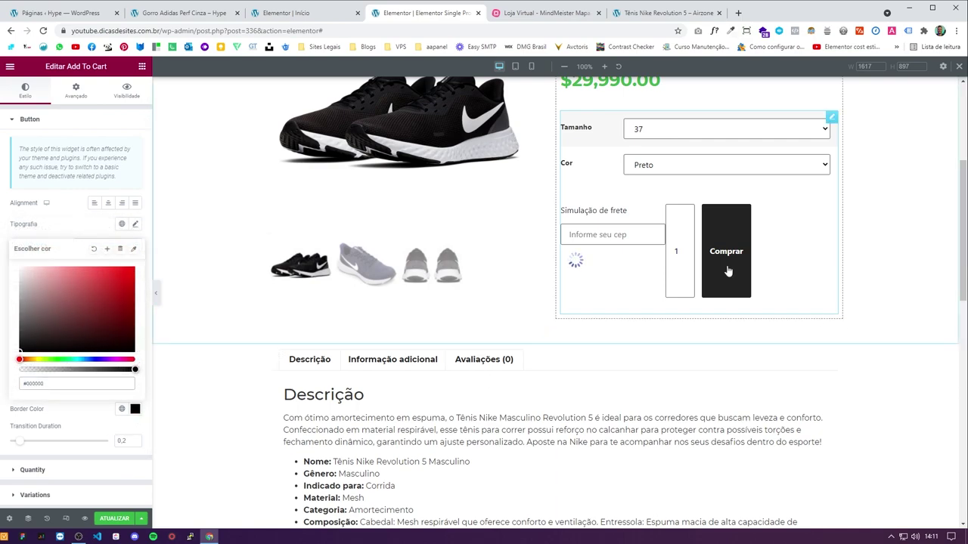
{"action": "left_click", "coordinate": [136, 409]}
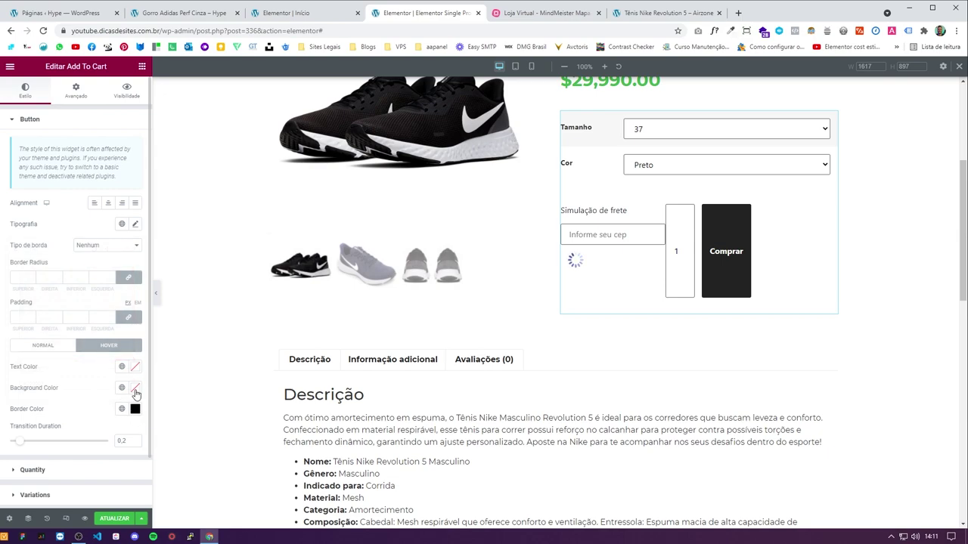
{"action": "left_click", "coordinate": [136, 388]}
{"action": "type", "text": "232323"}
{"action": "left_click", "coordinate": [83, 404]}
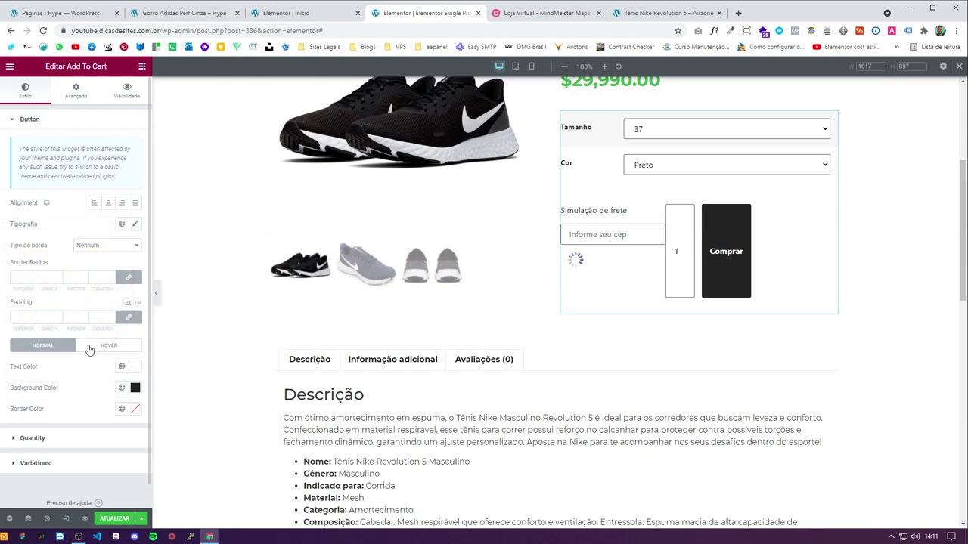
{"action": "left_click", "coordinate": [91, 348]}
{"action": "left_click", "coordinate": [135, 367]}
{"action": "left_click", "coordinate": [91, 367]}
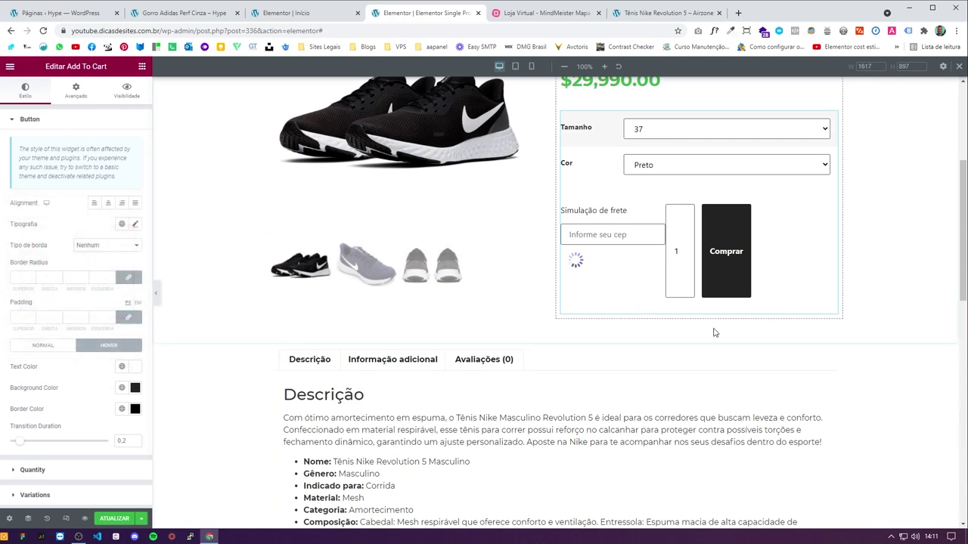
Step: Set the Comprar button's hover transition duration to 1.3
{"action": "scroll", "coordinate": [117, 416], "scroll_direction": "down", "scroll_amount": 2}
{"action": "scroll", "coordinate": [106, 401], "scroll_direction": "down", "scroll_amount": 1}
{"action": "left_click_drag", "start_coordinate": [26, 388], "coordinate": [73, 386]}
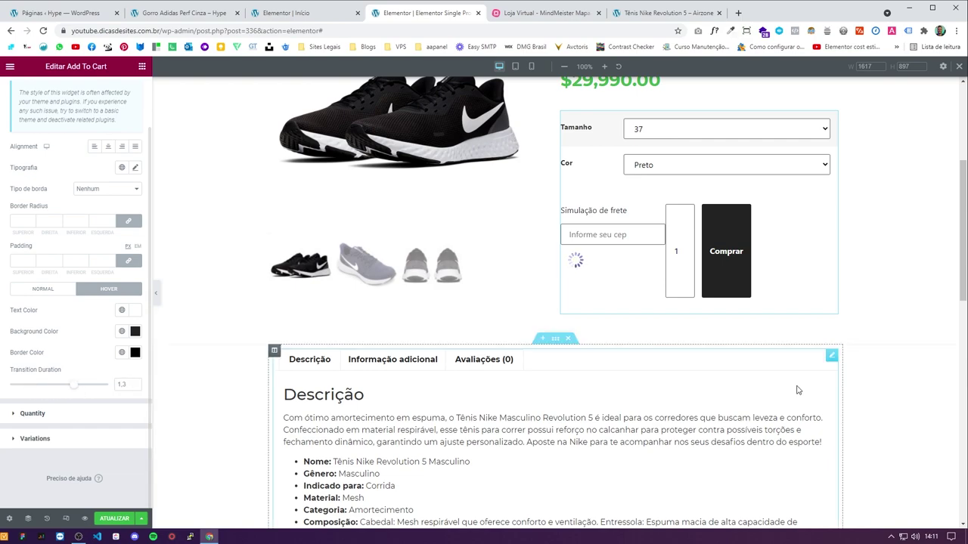
Step: Set the font family of the Add To Cart quantity field to Montserrat
{"action": "left_click", "coordinate": [89, 424]}
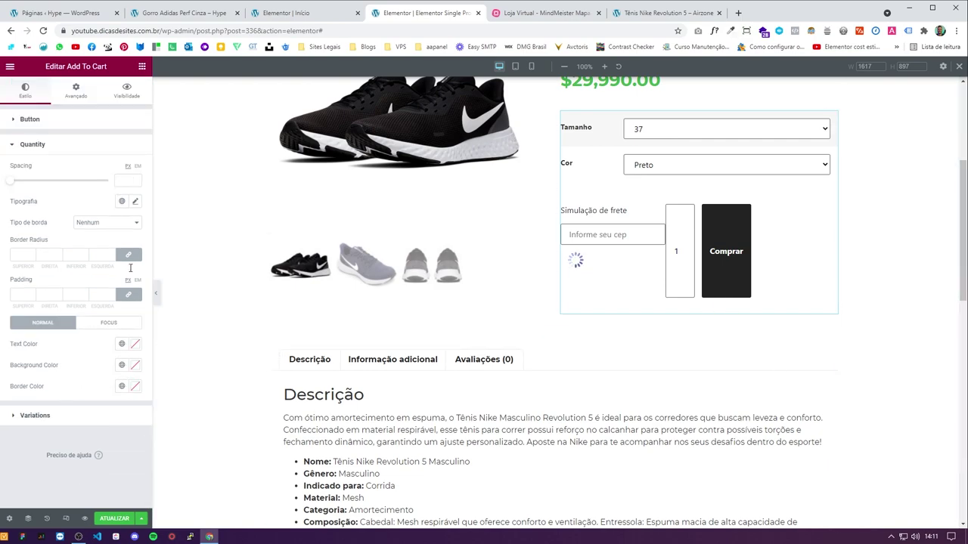
{"action": "left_click", "coordinate": [137, 203]}
{"action": "left_click", "coordinate": [96, 248]}
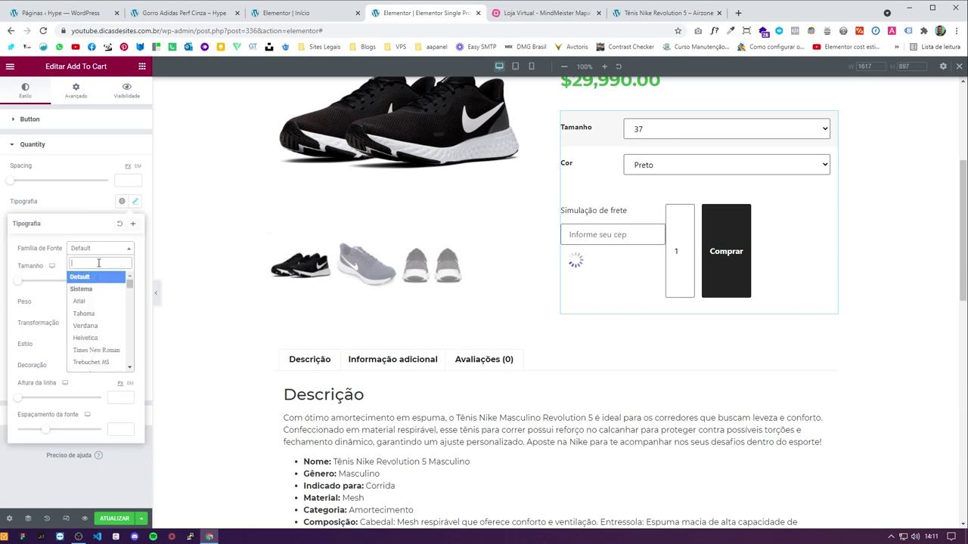
{"action": "type", "text": "mont"}
{"action": "key", "text": "Return"}
{"action": "left_click", "coordinate": [98, 200]}
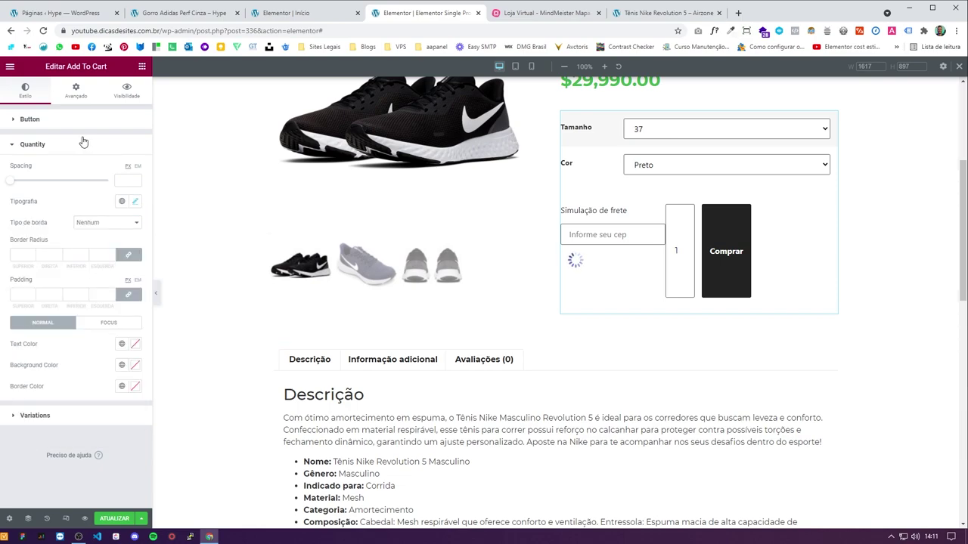
Step: Set the Comprar button's font family to Montserrat
{"action": "left_click", "coordinate": [30, 119]}
{"action": "left_click", "coordinate": [135, 224]}
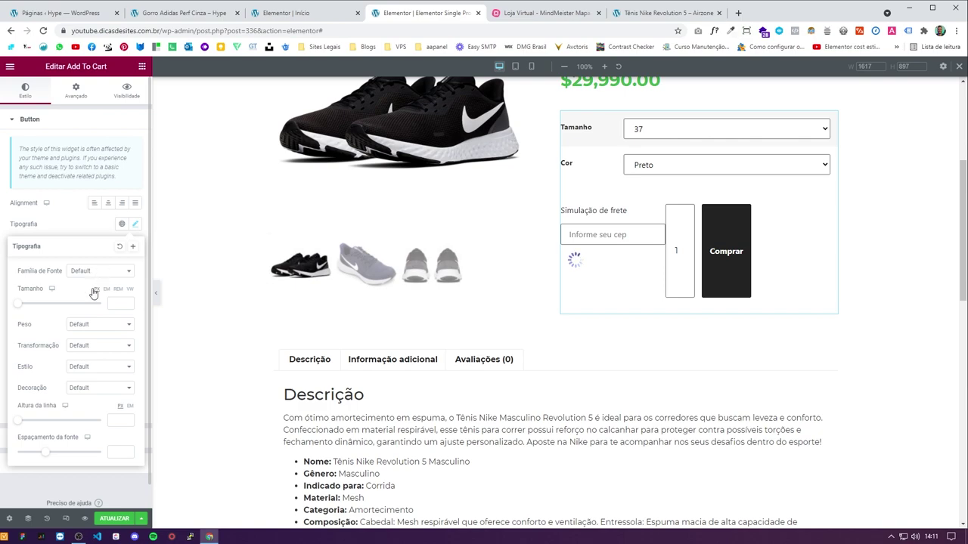
{"action": "left_click", "coordinate": [97, 272]}
{"action": "type", "text": "mont"}
{"action": "key", "text": "Return"}
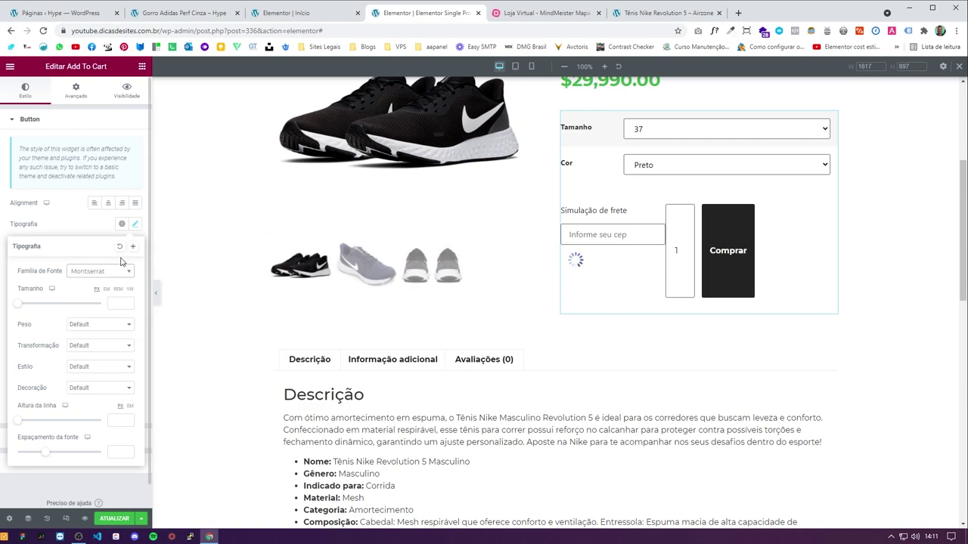
{"action": "left_click", "coordinate": [89, 226]}
Step: Set the font family of the variation labels Tamanho and Cor to Montserrat
{"action": "left_click", "coordinate": [84, 465]}
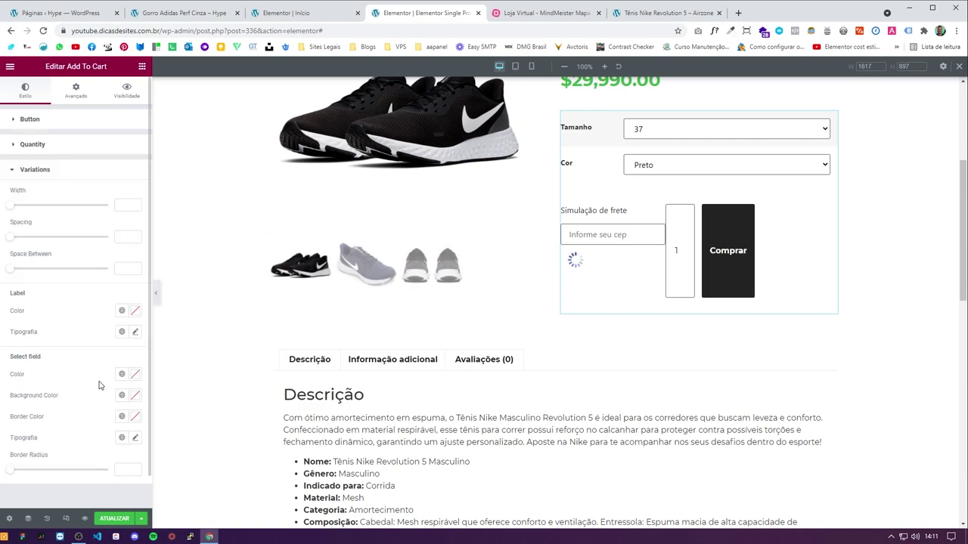
{"action": "left_click", "coordinate": [134, 332]}
{"action": "left_click", "coordinate": [103, 378]}
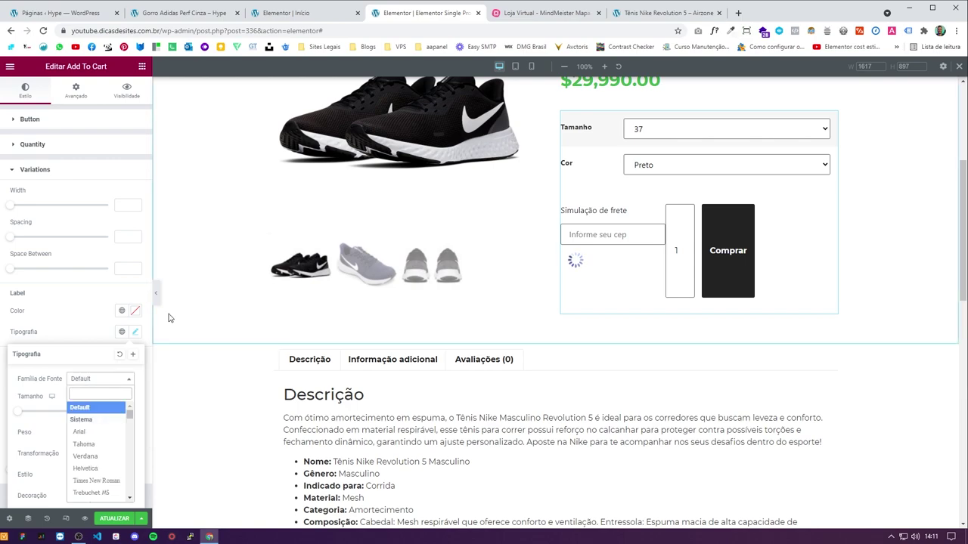
{"action": "type", "text": "monts"}
{"action": "key", "text": "Return"}
{"action": "left_click", "coordinate": [127, 284]}
Step: Set the font family of the variation select fields to Montserrat
{"action": "scroll", "coordinate": [90, 318], "scroll_direction": "down", "scroll_amount": 1}
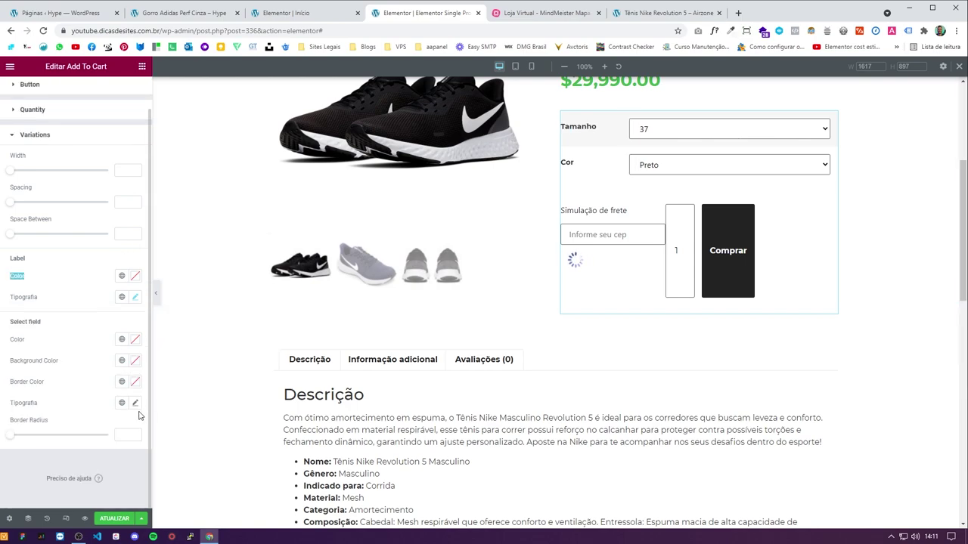
{"action": "left_click", "coordinate": [135, 403]}
{"action": "left_click", "coordinate": [84, 451]}
{"action": "type", "text": "mont"}
{"action": "key", "text": "Return"}
{"action": "left_click", "coordinate": [95, 338]}
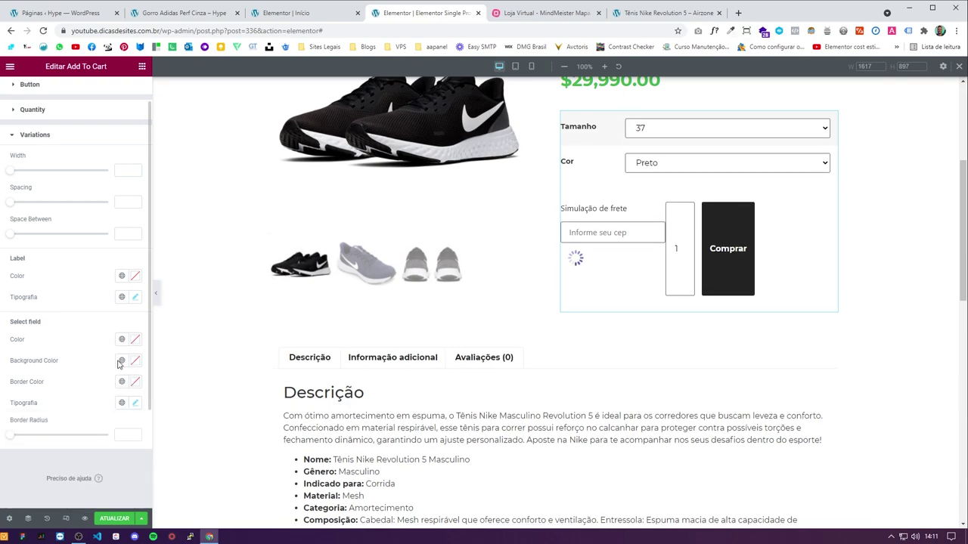
Step: Set the variation select fields' text color to black and their border color to light grey
{"action": "left_click", "coordinate": [135, 341]}
{"action": "left_click", "coordinate": [77, 384]}
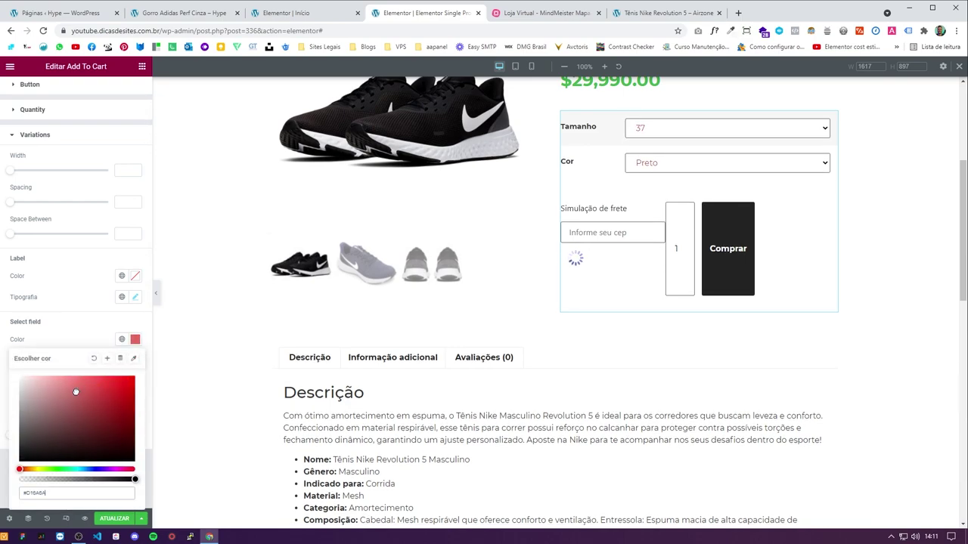
{"action": "left_click", "coordinate": [94, 330]}
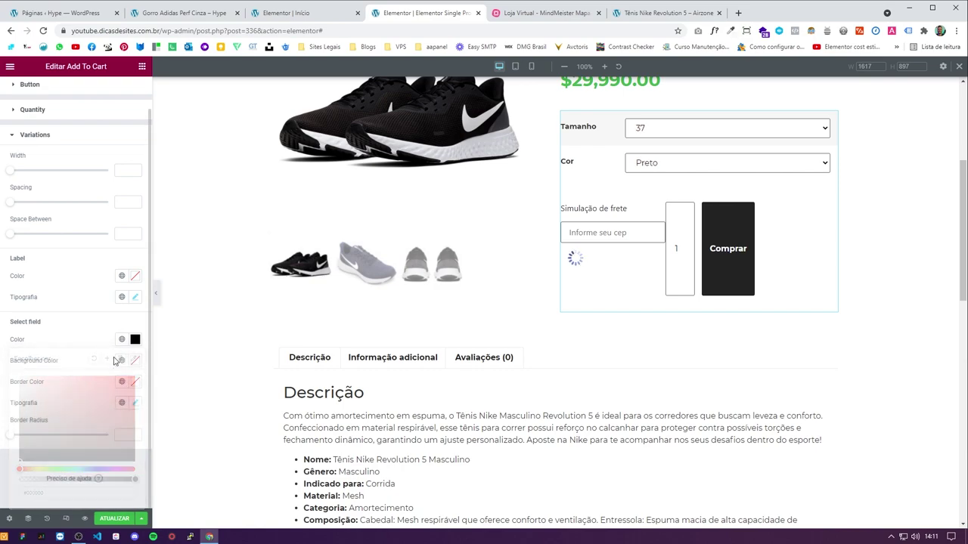
{"action": "left_click", "coordinate": [135, 381]}
{"action": "left_click", "coordinate": [30, 276]}
{"action": "left_click", "coordinate": [20, 278]}
{"action": "left_click_drag", "start_coordinate": [20, 277], "coordinate": [4, 255]}
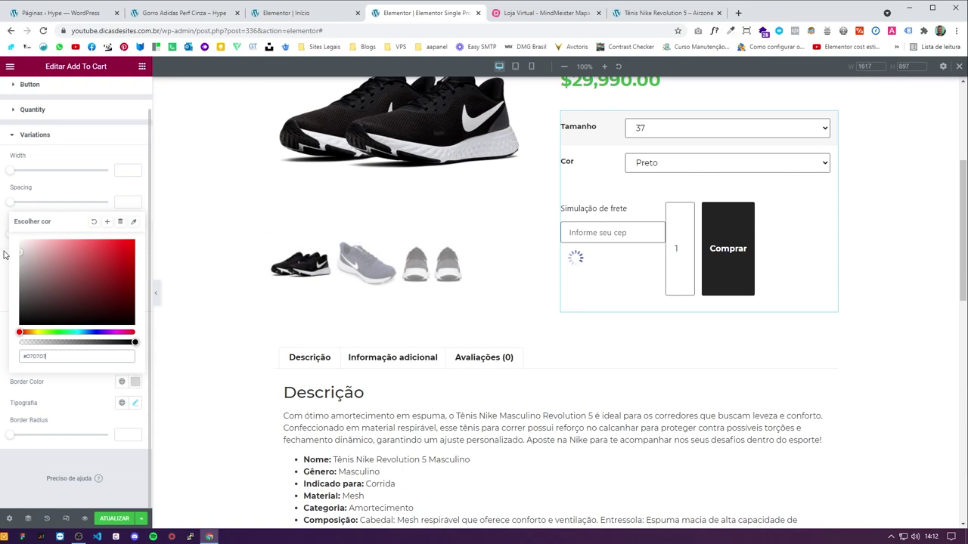
{"action": "left_click", "coordinate": [77, 195]}
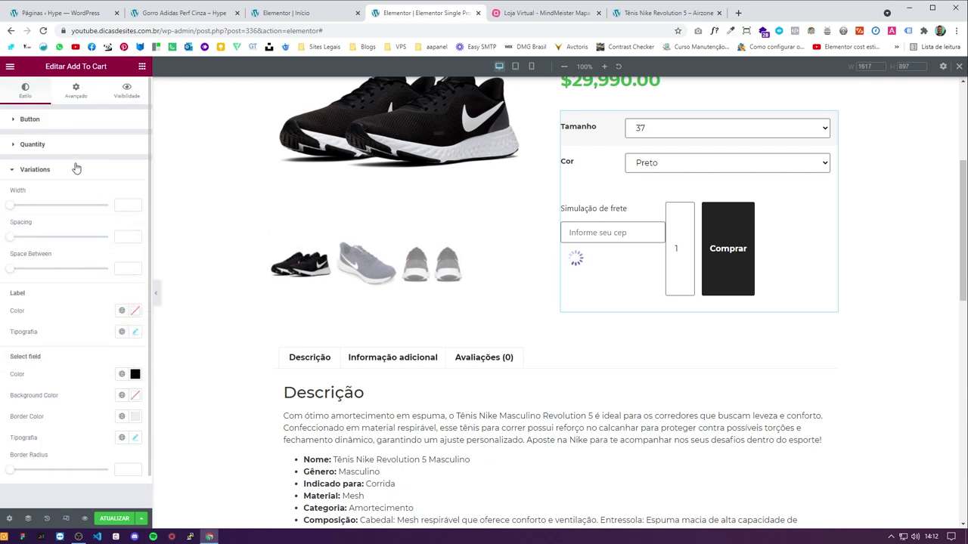
Step: Check the border type options for the quantity field without changing them, and update the template
{"action": "left_click", "coordinate": [68, 146]}
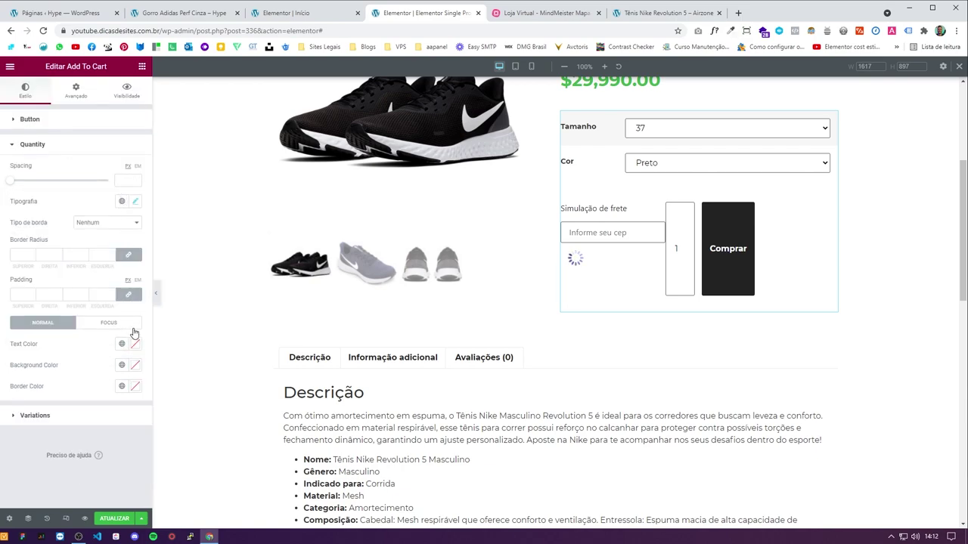
{"action": "left_click", "coordinate": [126, 225]}
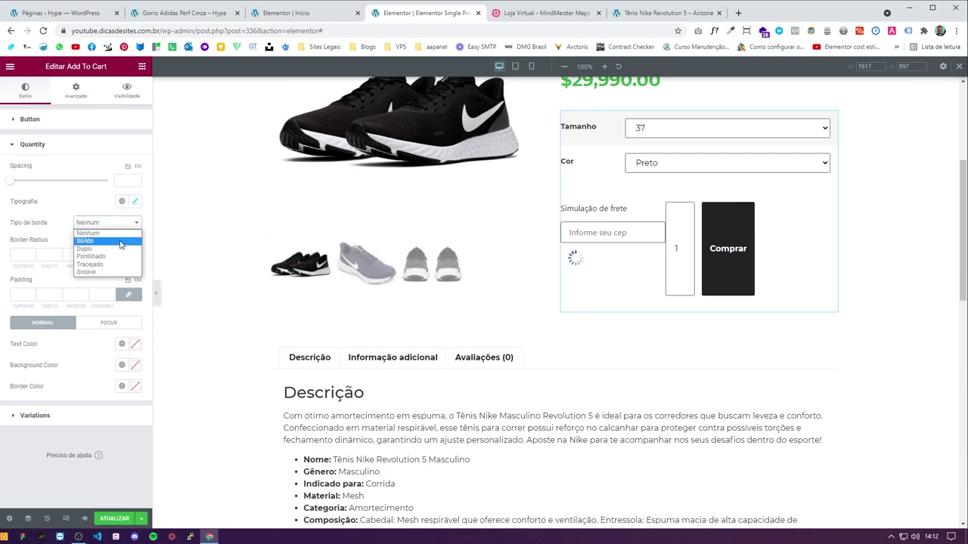
{"action": "left_click", "coordinate": [84, 201]}
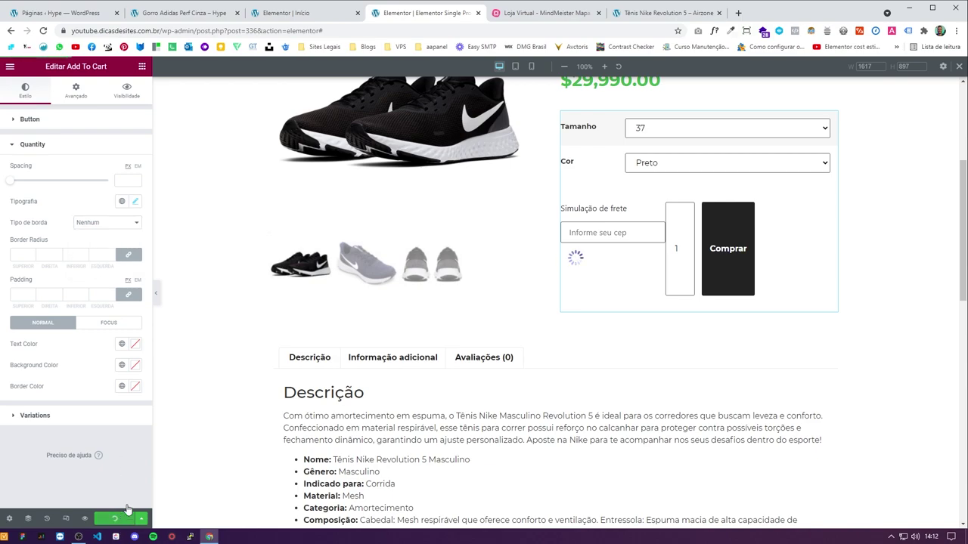
{"action": "scroll", "coordinate": [641, 303], "scroll_direction": "up", "scroll_amount": 1}
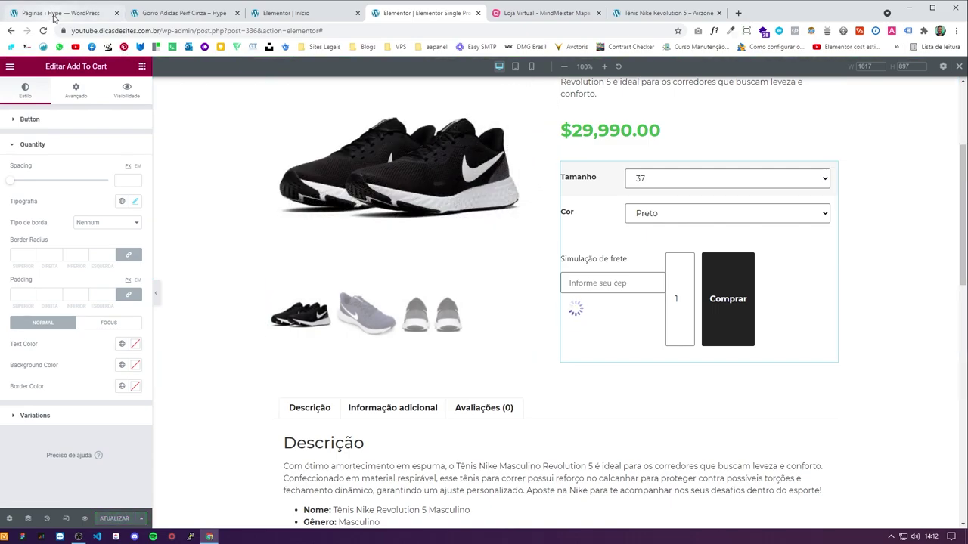
Step: Switch to the WordPress dashboard and deactivate the Melhor Envio plugin in the installed plugins list
{"action": "left_click", "coordinate": [54, 15]}
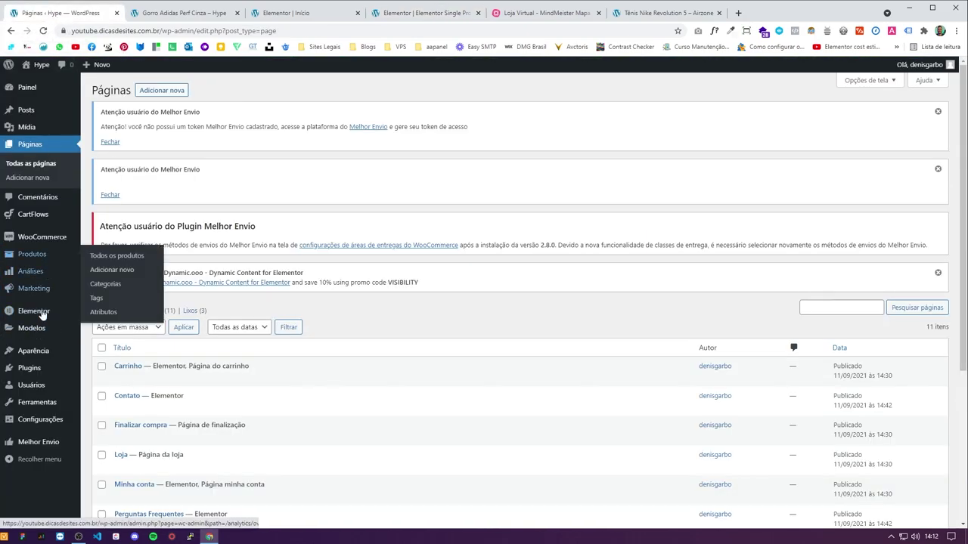
{"action": "mouse_move", "coordinate": [30, 368]}
{"action": "left_click", "coordinate": [135, 385]}
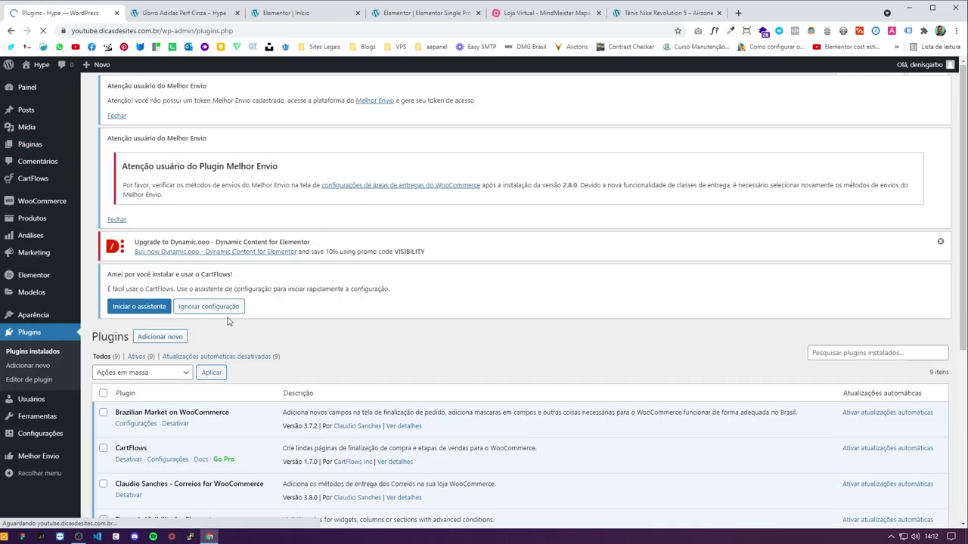
{"action": "scroll", "coordinate": [227, 337], "scroll_direction": "down", "scroll_amount": 5}
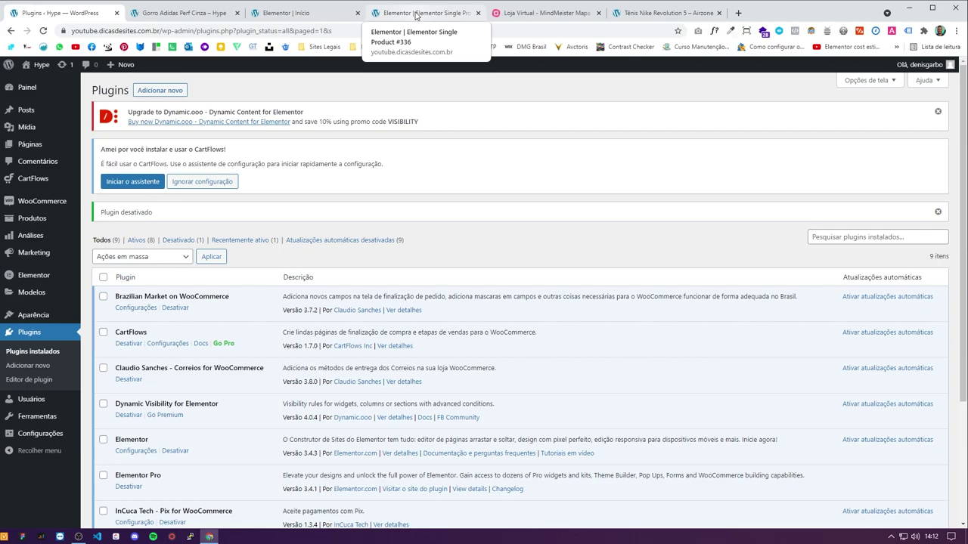
Step: Return to the live Gorro Adidas Perf Cinza product page, reload it and check its quantity field and Comprar button
{"action": "left_click", "coordinate": [415, 13]}
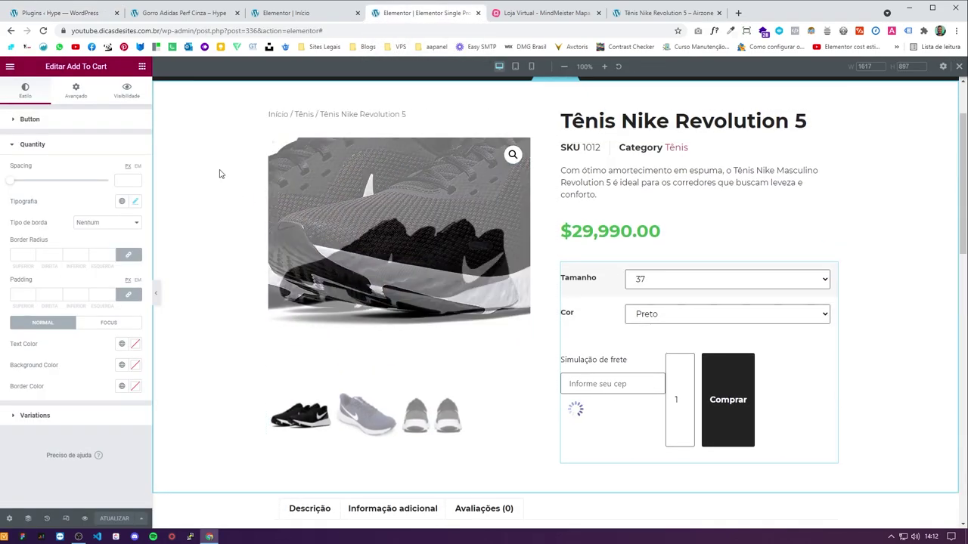
{"action": "left_click", "coordinate": [306, 12]}
{"action": "left_click", "coordinate": [681, 12]}
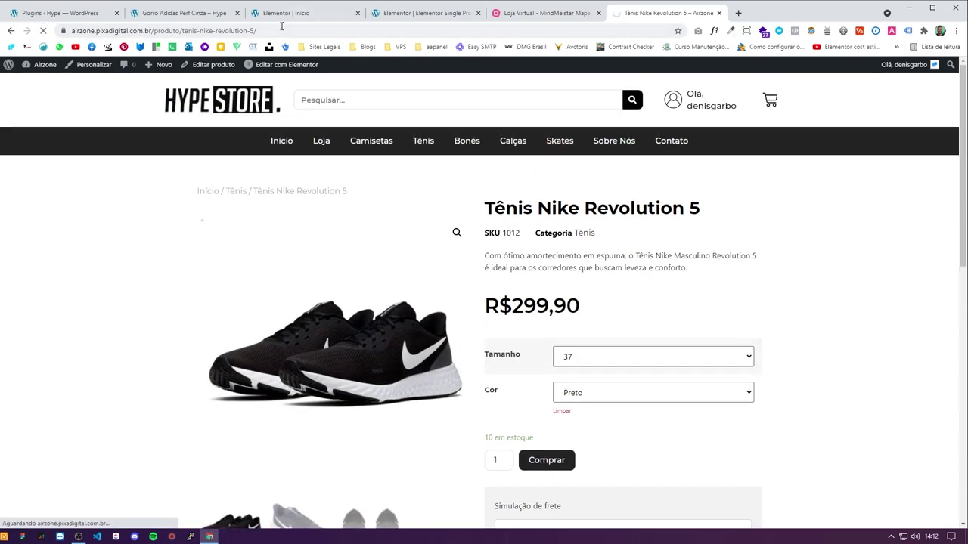
{"action": "left_click", "coordinate": [214, 18]}
{"action": "left_click", "coordinate": [310, 14]}
{"action": "left_click", "coordinate": [199, 17]}
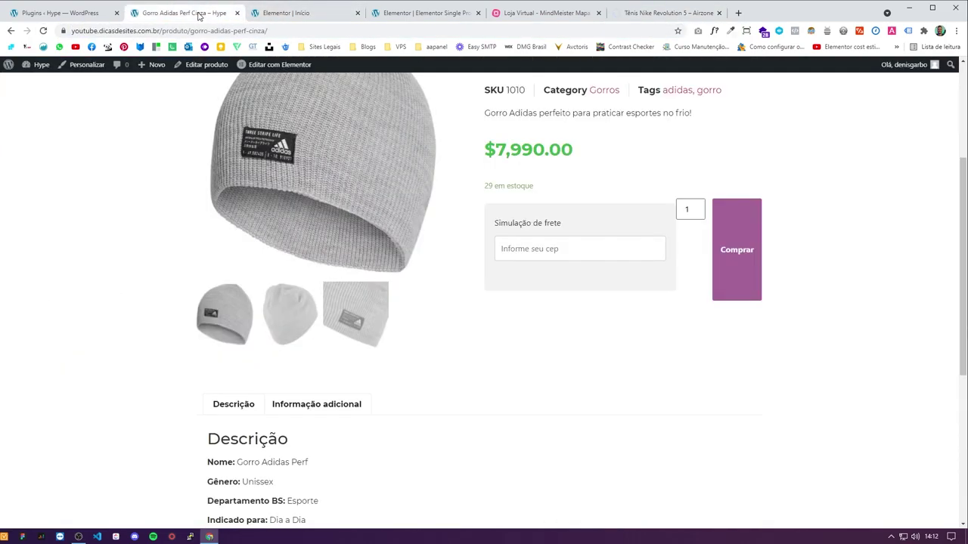
{"action": "left_click", "coordinate": [43, 31]}
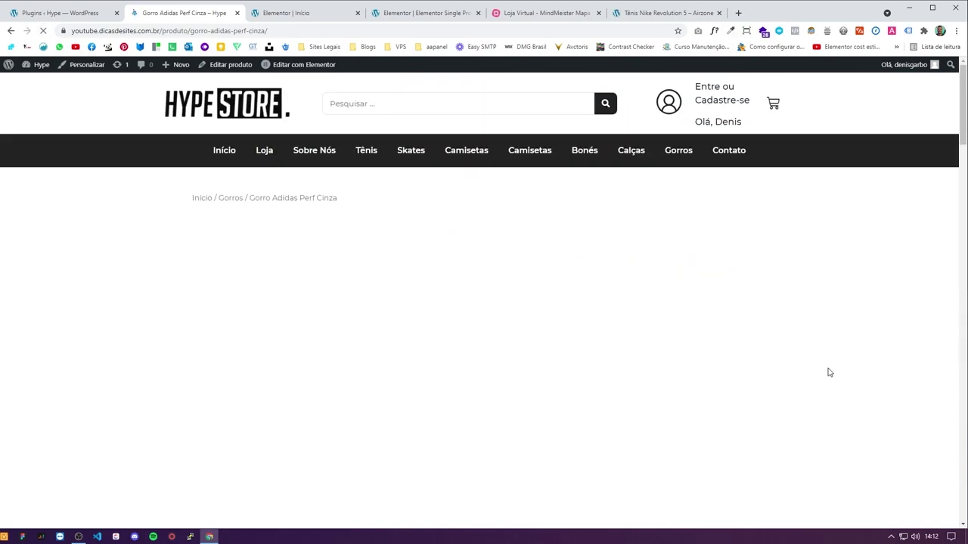
{"action": "scroll", "coordinate": [680, 367], "scroll_direction": "down", "scroll_amount": 2}
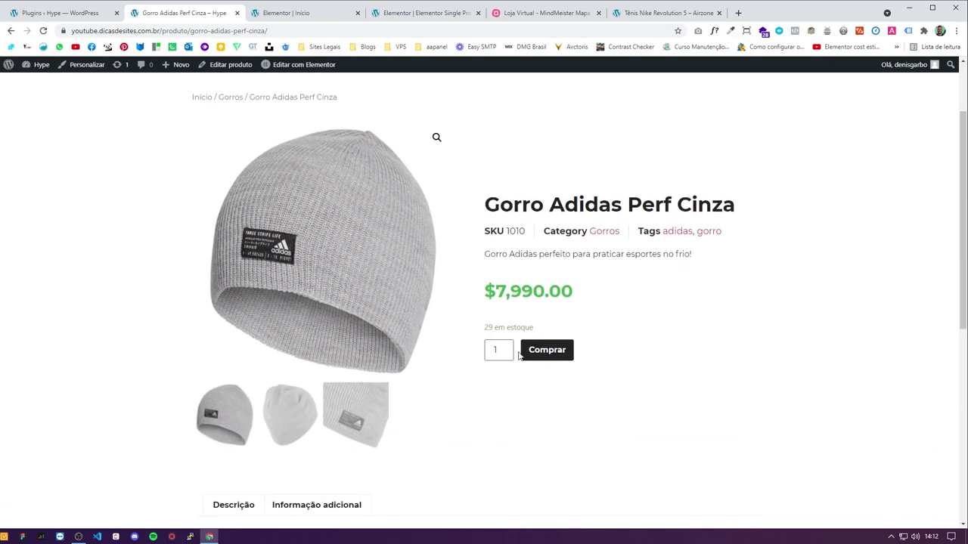
Step: Review the live Gorro Adidas Perf Cinza page from the header through the description section to the footer
{"action": "scroll", "coordinate": [597, 355], "scroll_direction": "down", "scroll_amount": 3}
{"action": "scroll", "coordinate": [787, 413], "scroll_direction": "up", "scroll_amount": 5}
{"action": "scroll", "coordinate": [749, 404], "scroll_direction": "down", "scroll_amount": 10}
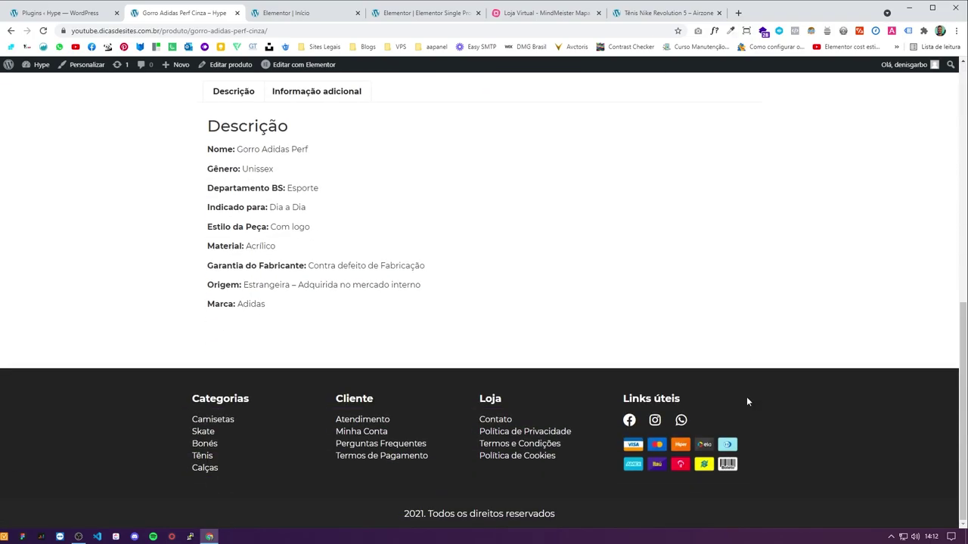
{"action": "scroll", "coordinate": [747, 400], "scroll_direction": "up", "scroll_amount": 3}
{"action": "scroll", "coordinate": [318, 271], "scroll_direction": "up", "scroll_amount": 4}
{"action": "scroll", "coordinate": [356, 341], "scroll_direction": "down", "scroll_amount": 5}
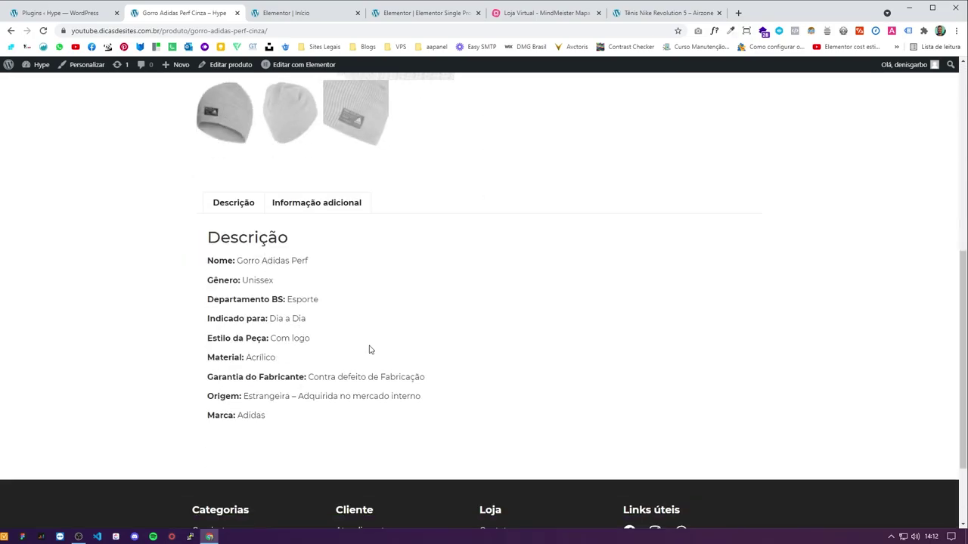
{"action": "scroll", "coordinate": [406, 418], "scroll_direction": "up", "scroll_amount": 6}
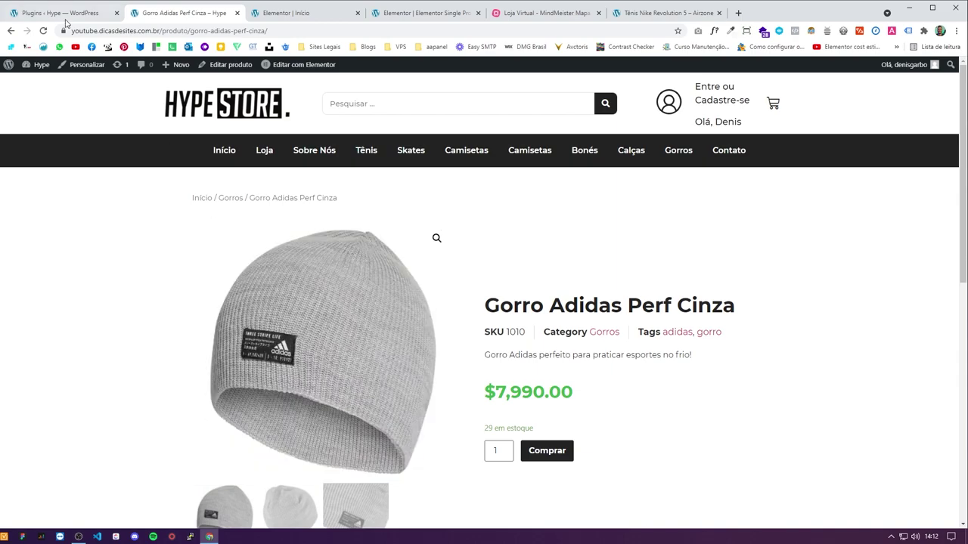
Step: Return the dashboard to its home page, and mark Modelo de Produto with a green check in the MindMeister map
{"action": "left_click", "coordinate": [60, 12]}
{"action": "mouse_move", "coordinate": [103, 92]}
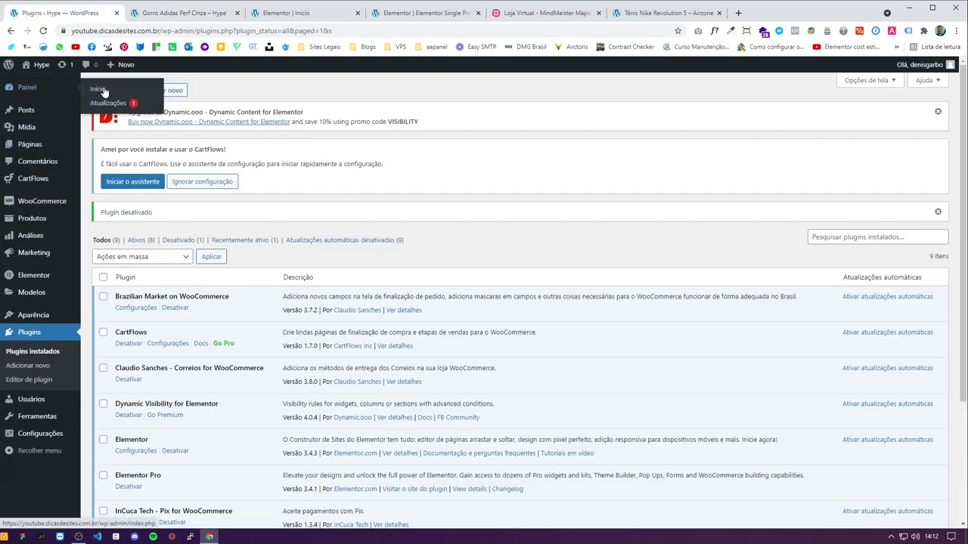
{"action": "left_click", "coordinate": [283, 13]}
{"action": "left_click", "coordinate": [552, 13]}
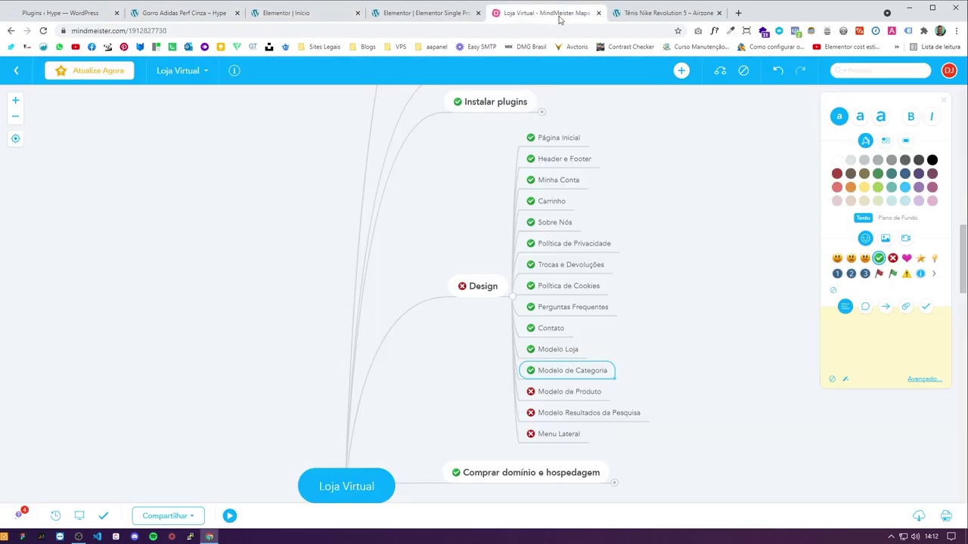
{"action": "left_click", "coordinate": [572, 399]}
{"action": "left_click", "coordinate": [879, 257]}
{"action": "left_click", "coordinate": [631, 407]}
{"action": "left_click", "coordinate": [590, 388]}
{"action": "left_click", "coordinate": [623, 412]}
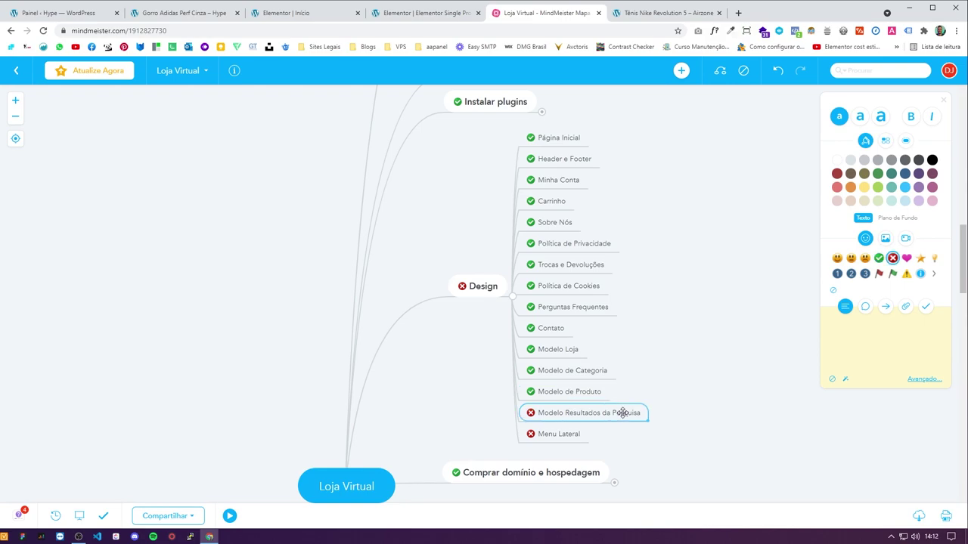
{"action": "left_click", "coordinate": [585, 393]}
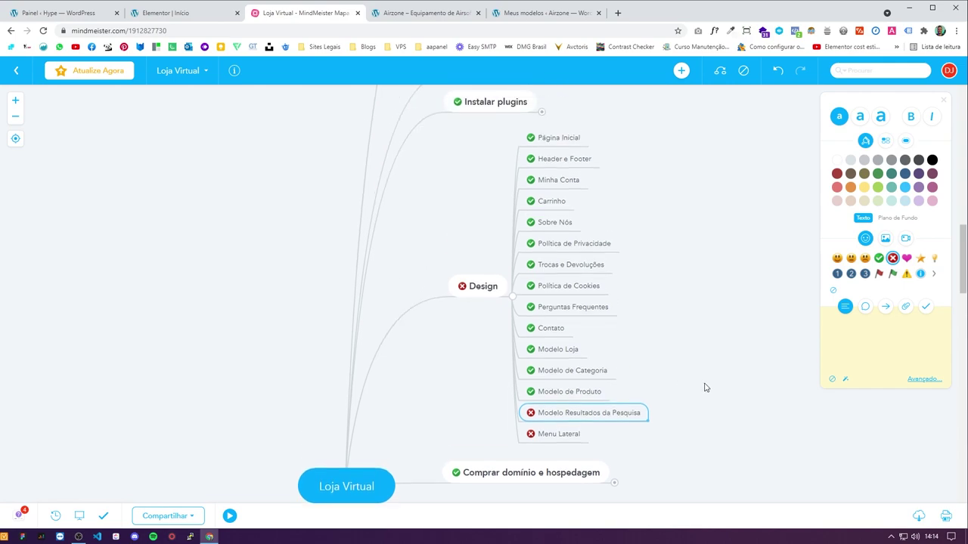
Step: Create a Search Results template in the Hype store's Theme Builder and add an Archive Title widget to it
{"action": "key", "text": "ctrl+Tab"}
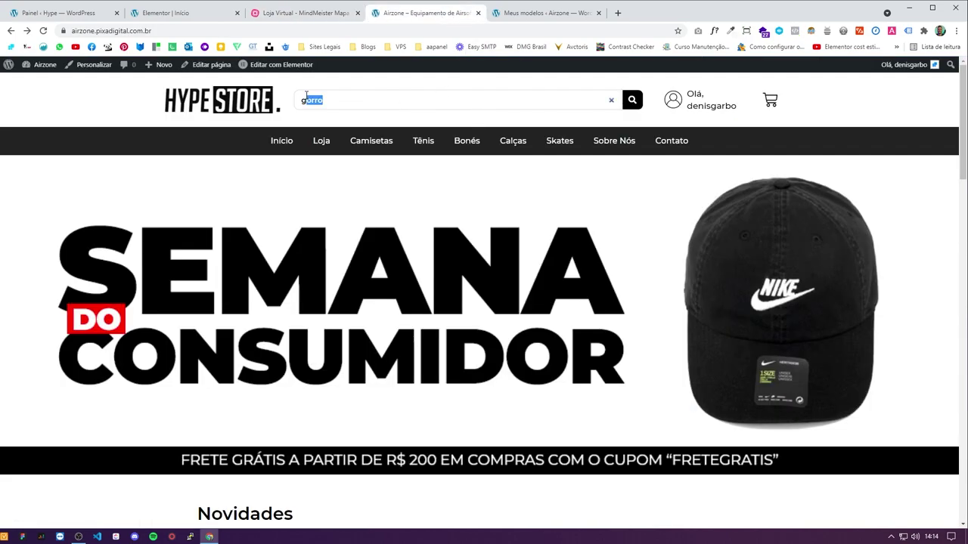
{"action": "left_click", "coordinate": [45, 17]}
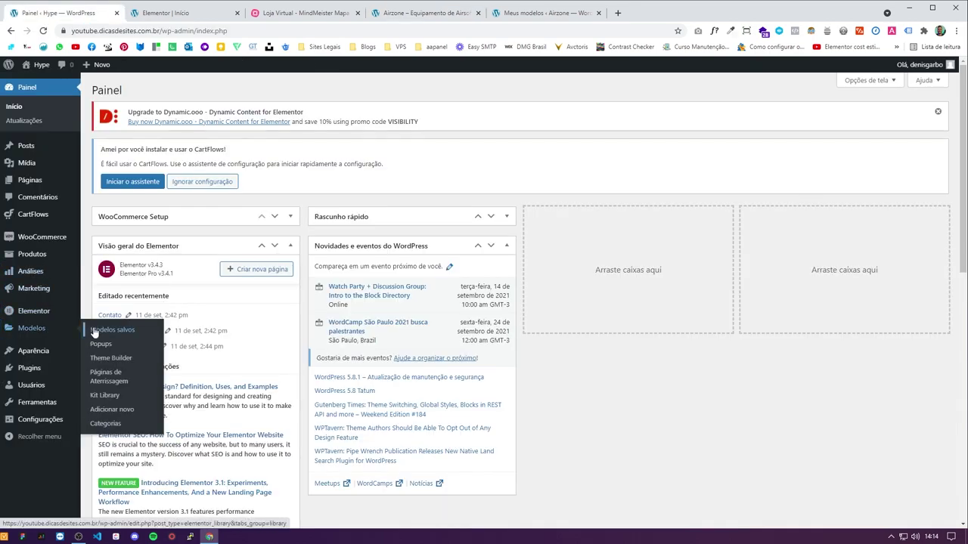
{"action": "left_click", "coordinate": [102, 333]}
{"action": "left_click", "coordinate": [168, 13]}
{"action": "scroll", "coordinate": [374, 324], "scroll_direction": "down", "scroll_amount": 3}
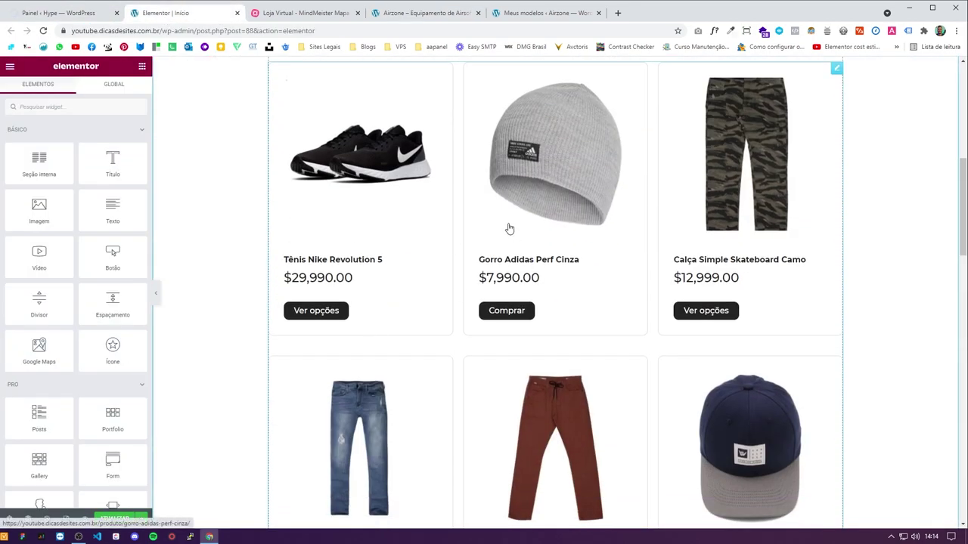
{"action": "left_click", "coordinate": [68, 14]}
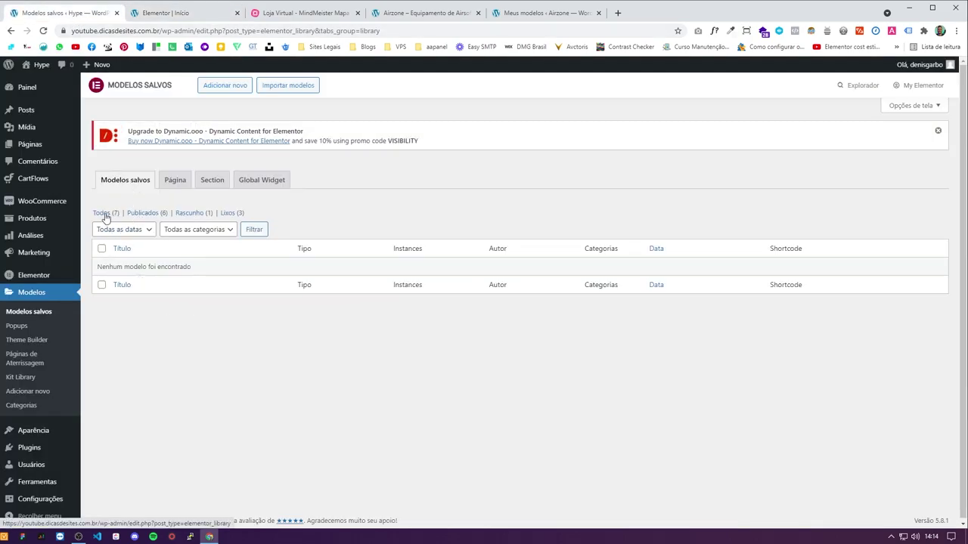
{"action": "left_click", "coordinate": [27, 341]}
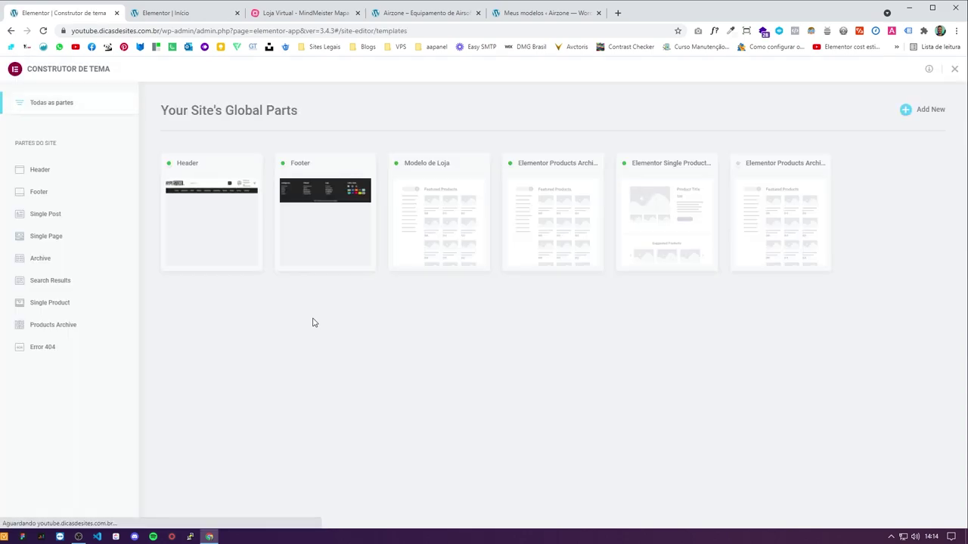
{"action": "left_click", "coordinate": [120, 282]}
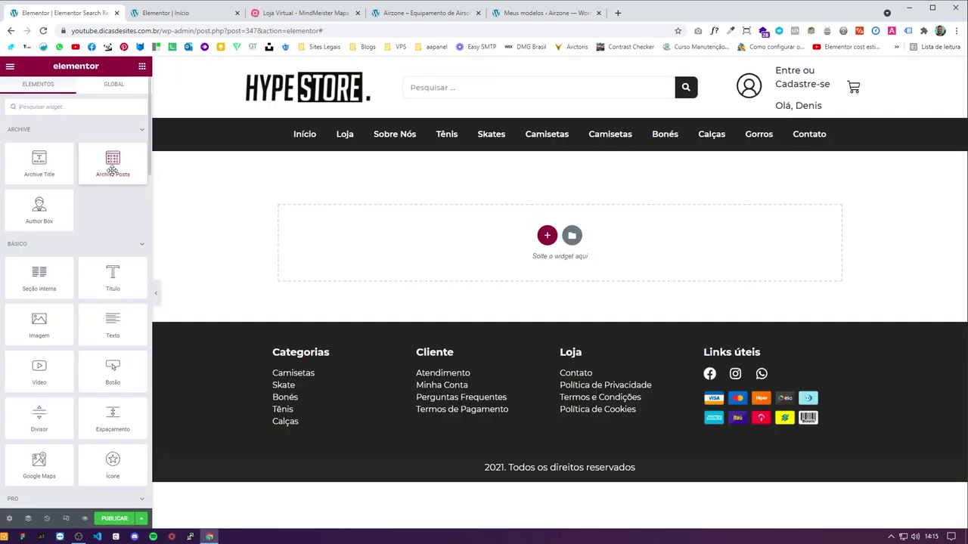
{"action": "left_click_drag", "start_coordinate": [39, 160], "coordinate": [393, 206]}
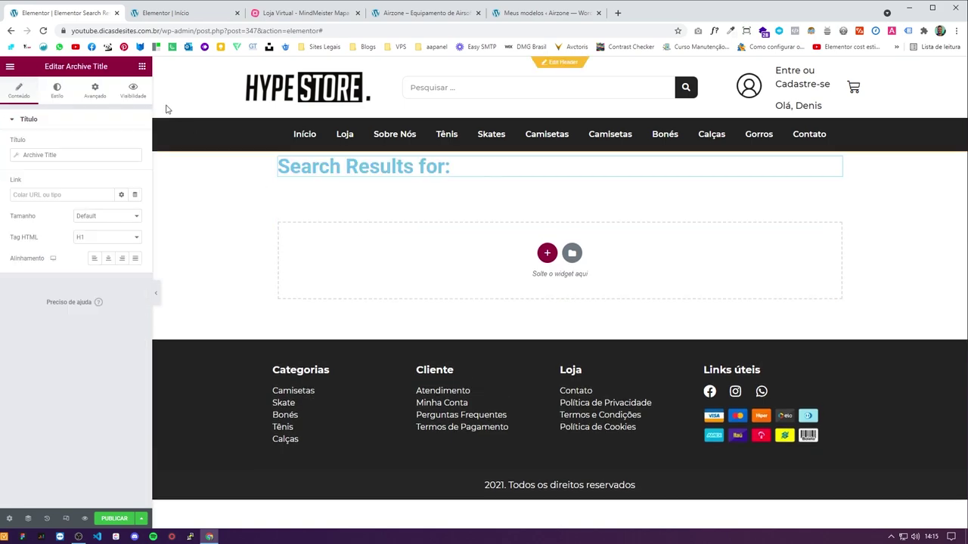
{"action": "left_click", "coordinate": [141, 66]}
{"action": "left_click_drag", "start_coordinate": [112, 160], "coordinate": [385, 240]}
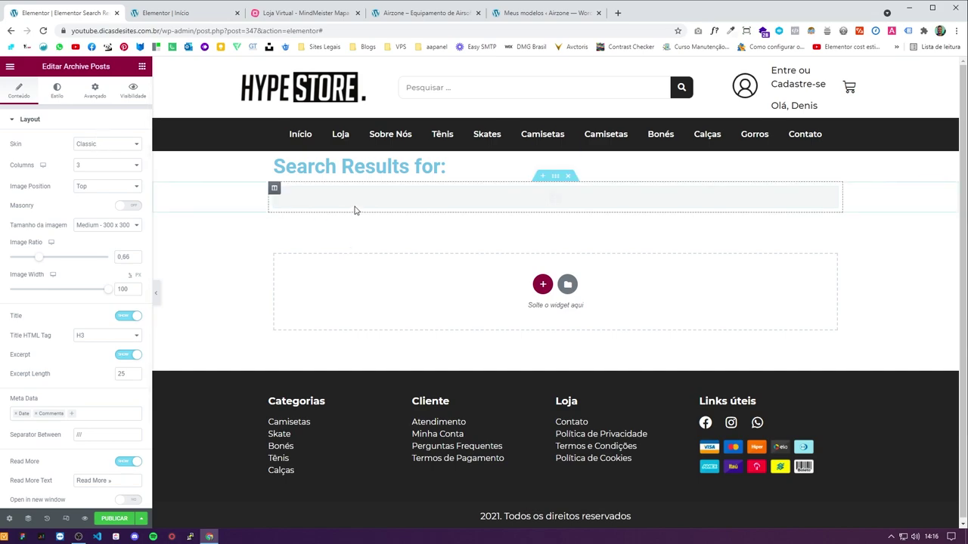
{"action": "key", "text": "ctrl+z"}
{"action": "scroll", "coordinate": [71, 386], "scroll_direction": "down", "scroll_amount": 10}
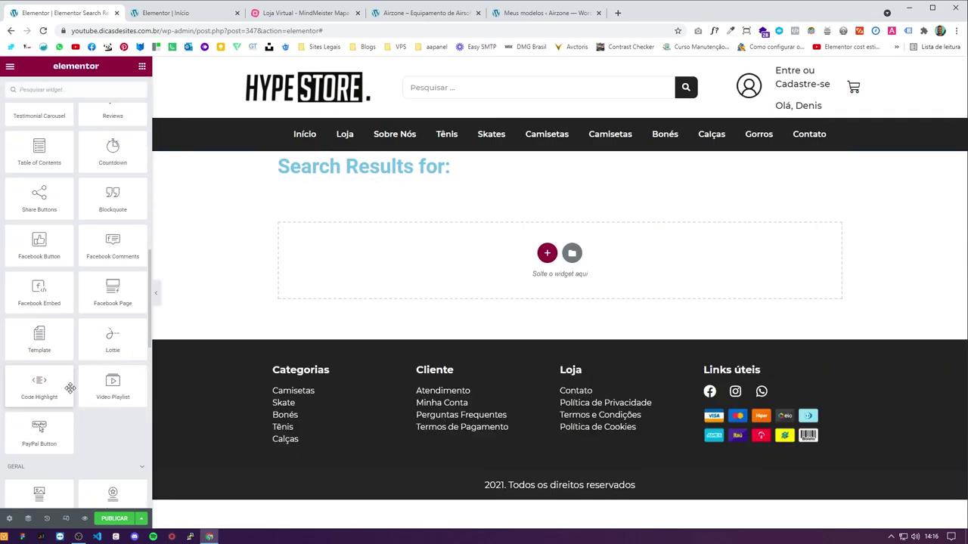
{"action": "scroll", "coordinate": [70, 386], "scroll_direction": "down", "scroll_amount": 8}
{"action": "mouse_move", "coordinate": [45, 362]}
{"action": "left_mouse_down"}
{"action": "mouse_move", "coordinate": [447, 242]}
{"action": "mouse_move", "coordinate": [415, 177]}
{"action": "mouse_move", "coordinate": [420, 184]}
{"action": "mouse_move", "coordinate": [43, 355]}
{"action": "left_mouse_up"}
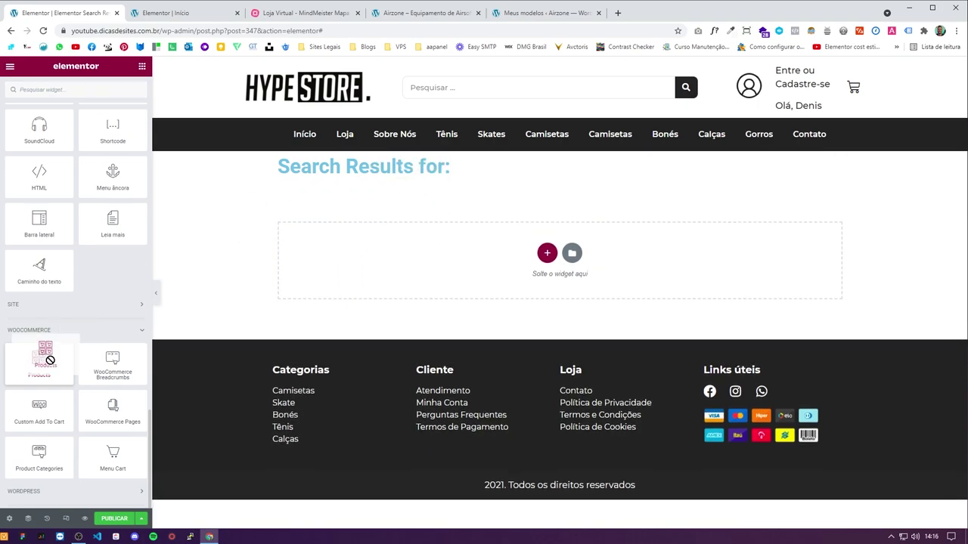
Step: Try an Archive Posts widget below the archive title, check the items it lists, and delete the widget
{"action": "scroll", "coordinate": [117, 287], "scroll_direction": "up", "scroll_amount": 15}
{"action": "left_click_drag", "start_coordinate": [113, 163], "coordinate": [393, 189]}
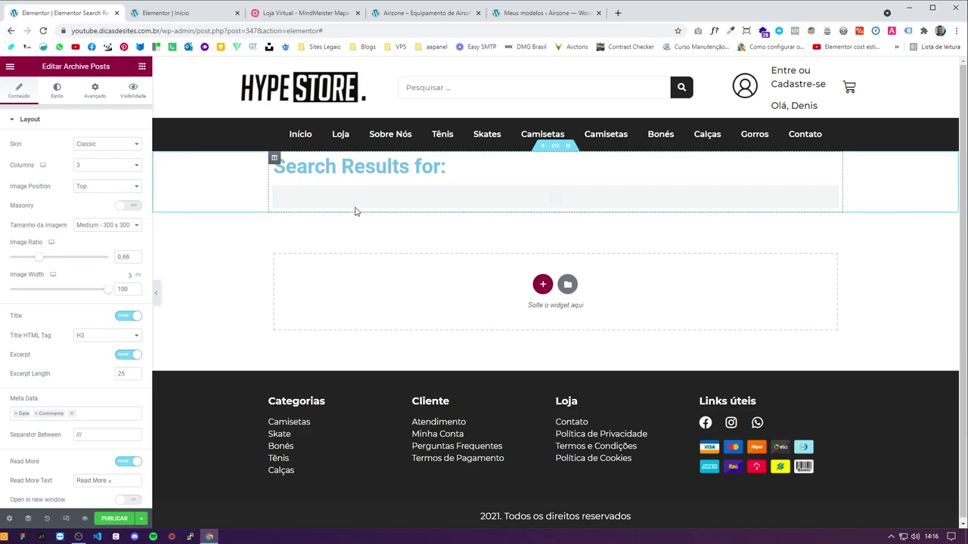
{"action": "right_click", "coordinate": [367, 212]}
{"action": "left_click", "coordinate": [396, 283]}
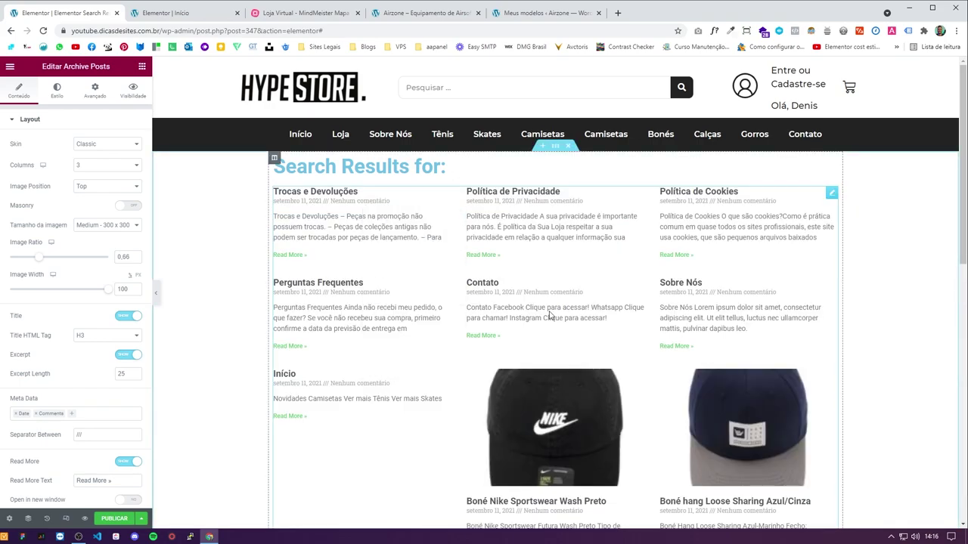
{"action": "scroll", "coordinate": [633, 190], "scroll_direction": "down", "scroll_amount": 5}
{"action": "scroll", "coordinate": [551, 205], "scroll_direction": "up", "scroll_amount": 2}
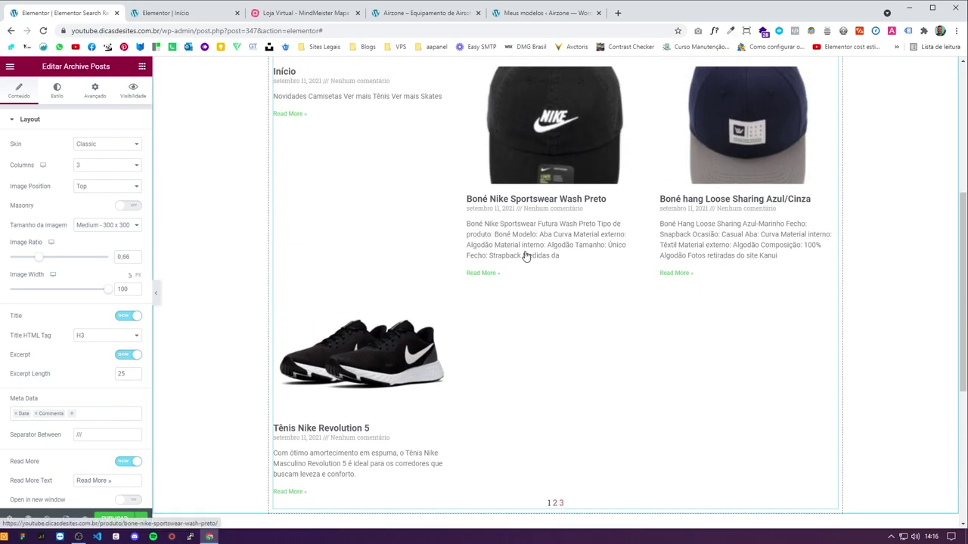
{"action": "scroll", "coordinate": [522, 257], "scroll_direction": "up", "scroll_amount": 4}
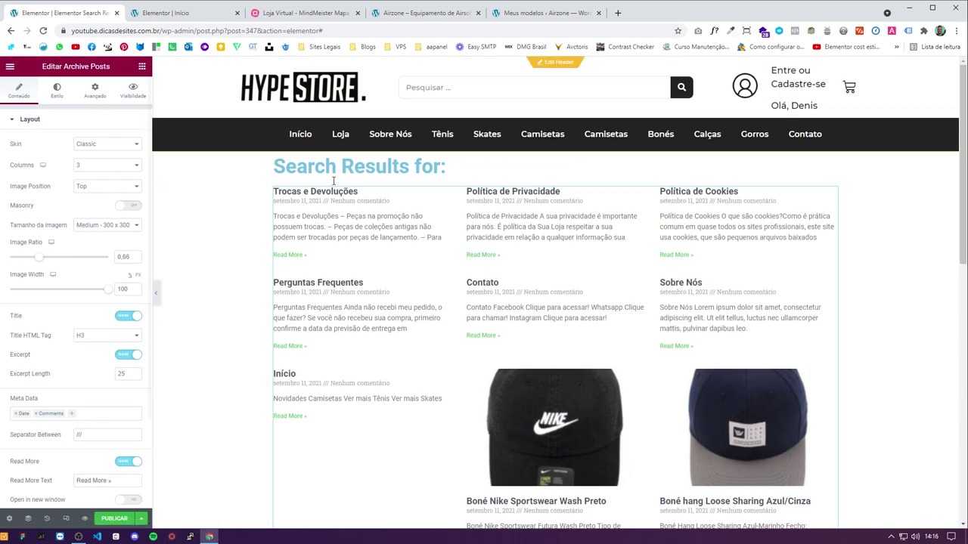
{"action": "right_click", "coordinate": [531, 224]}
{"action": "left_click", "coordinate": [553, 363]}
Step: Add a WooCommerce Products widget below the archive title and set its query source to Current Query
{"action": "scroll", "coordinate": [96, 331], "scroll_direction": "down", "scroll_amount": 10}
{"action": "scroll", "coordinate": [96, 331], "scroll_direction": "down", "scroll_amount": 10}
{"action": "left_click_drag", "start_coordinate": [38, 362], "coordinate": [421, 181]}
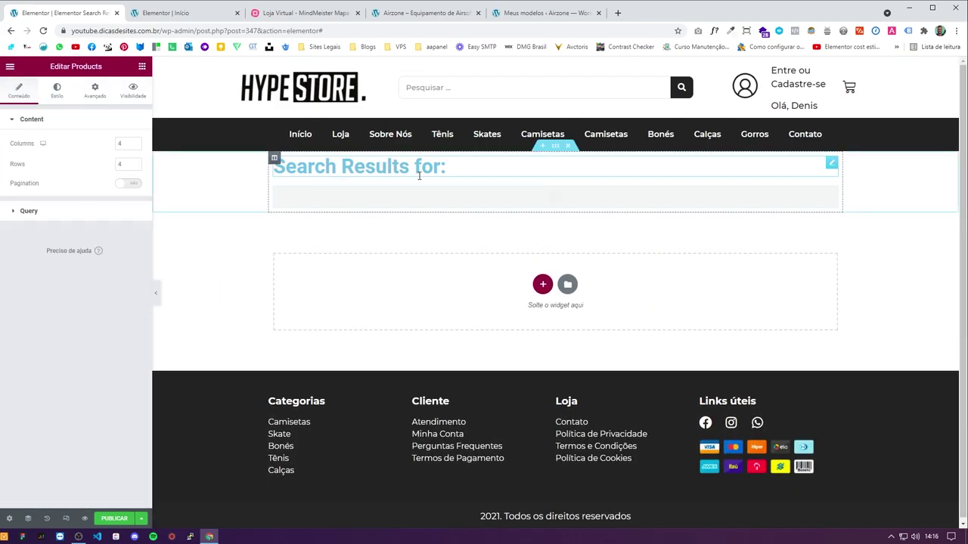
{"action": "left_click", "coordinate": [72, 213]}
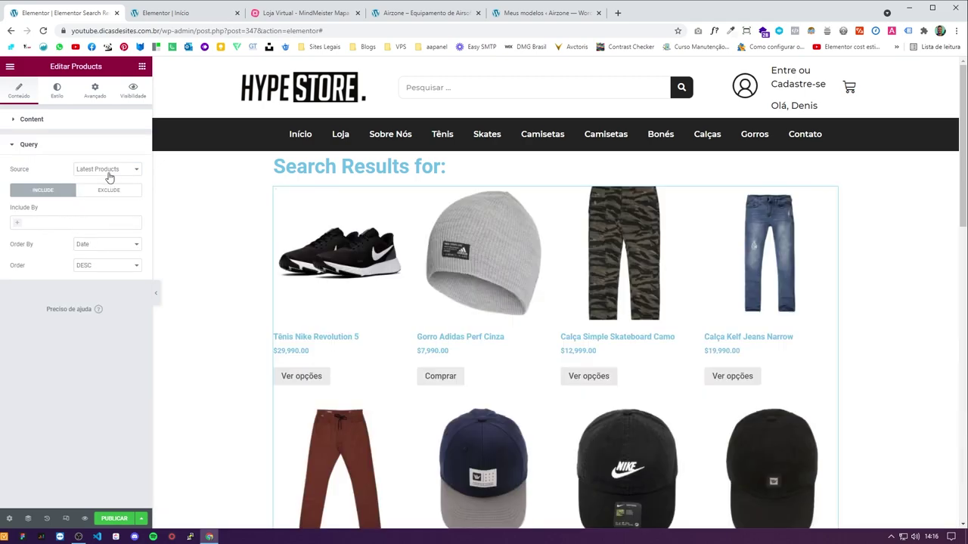
{"action": "left_click", "coordinate": [110, 174]}
{"action": "left_click", "coordinate": [106, 180]}
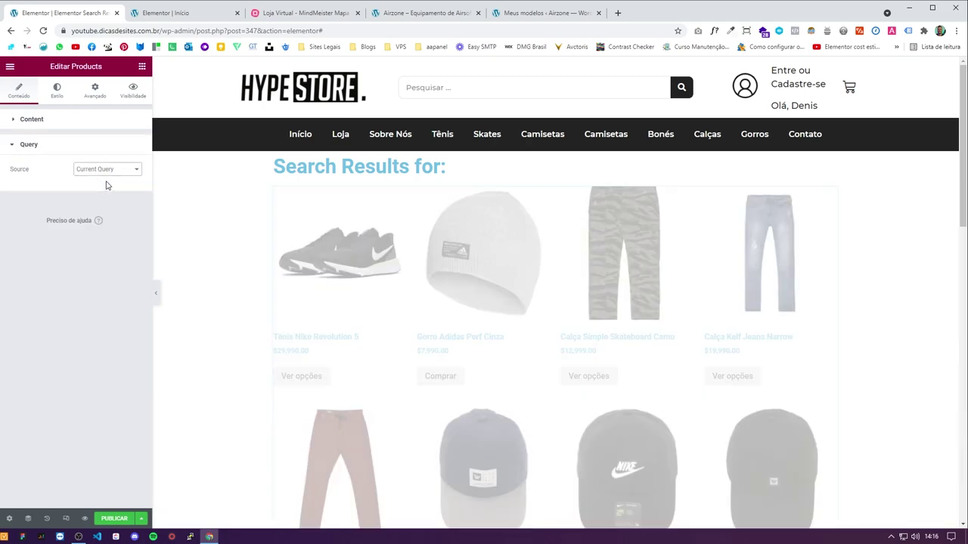
Step: Copy the product grid from the home page editor and paste its style onto the search results Products widget
{"action": "left_click", "coordinate": [453, 172]}
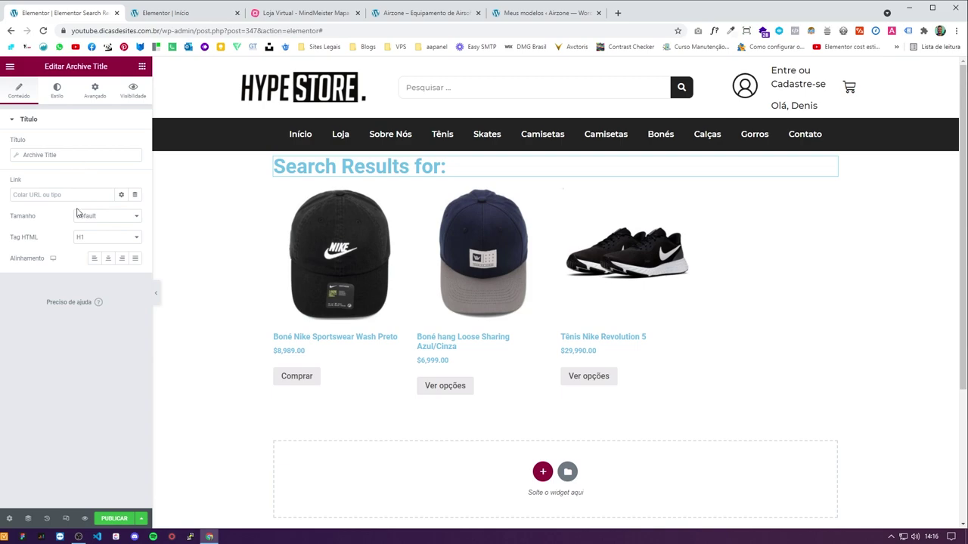
{"action": "right_click", "coordinate": [558, 288]}
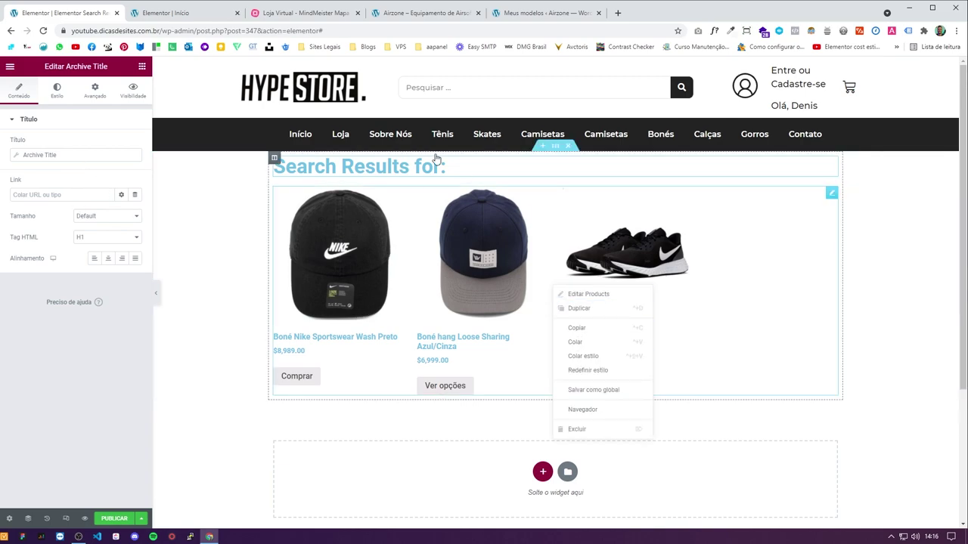
{"action": "left_click", "coordinate": [161, 13]}
{"action": "right_click", "coordinate": [393, 241]}
{"action": "left_click", "coordinate": [421, 283]}
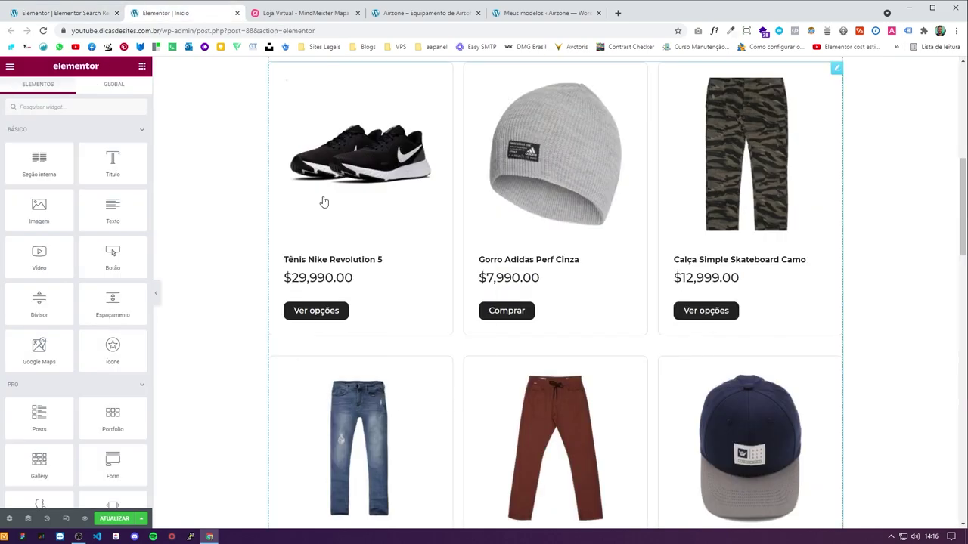
{"action": "left_click", "coordinate": [64, 13]}
{"action": "right_click", "coordinate": [459, 285]}
{"action": "left_click", "coordinate": [502, 353]}
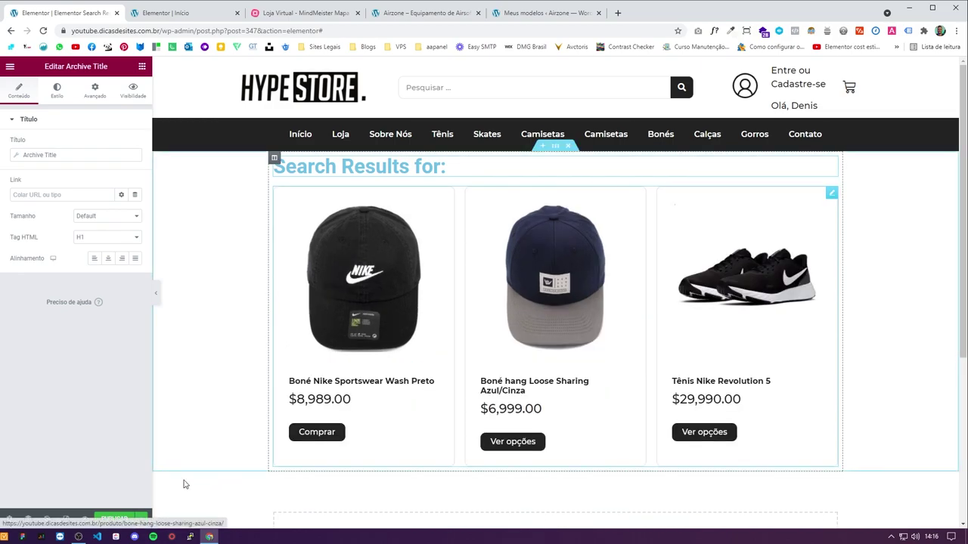
Step: Publish the template with the display condition set to include Search Results
{"action": "left_click", "coordinate": [117, 519]}
{"action": "left_click", "coordinate": [735, 496]}
{"action": "left_click", "coordinate": [413, 310]}
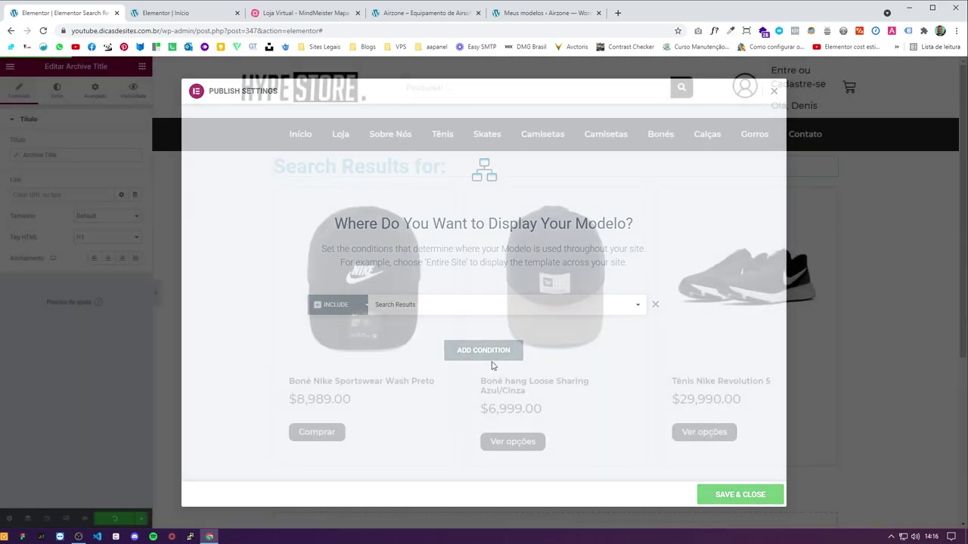
Step: Set the top and bottom padding of the section holding the title and products to 50 px
{"action": "left_click", "coordinate": [555, 146]}
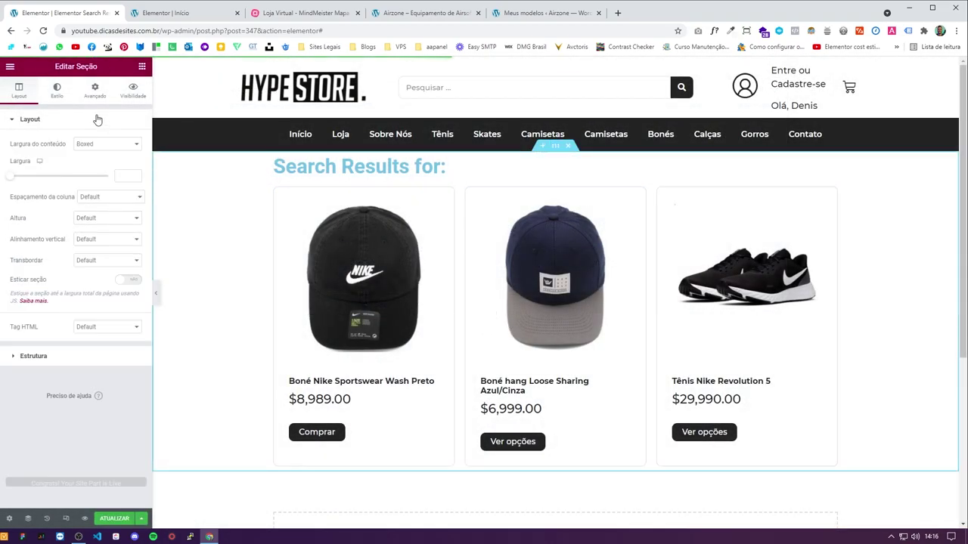
{"action": "left_click", "coordinate": [95, 90]}
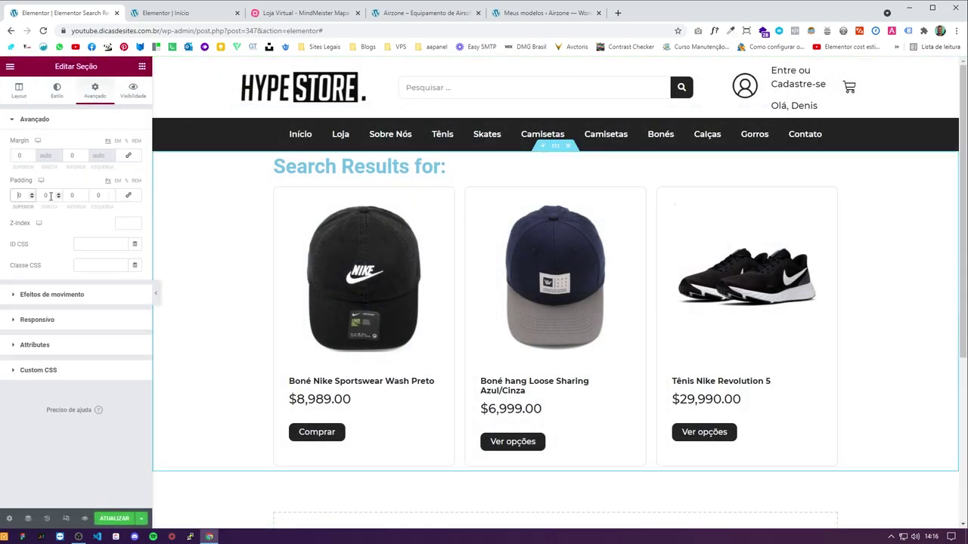
{"action": "type", "text": "50"}
Step: Set the archive title's typography to the Montserrat font family with weight 700
{"action": "left_click", "coordinate": [280, 191]}
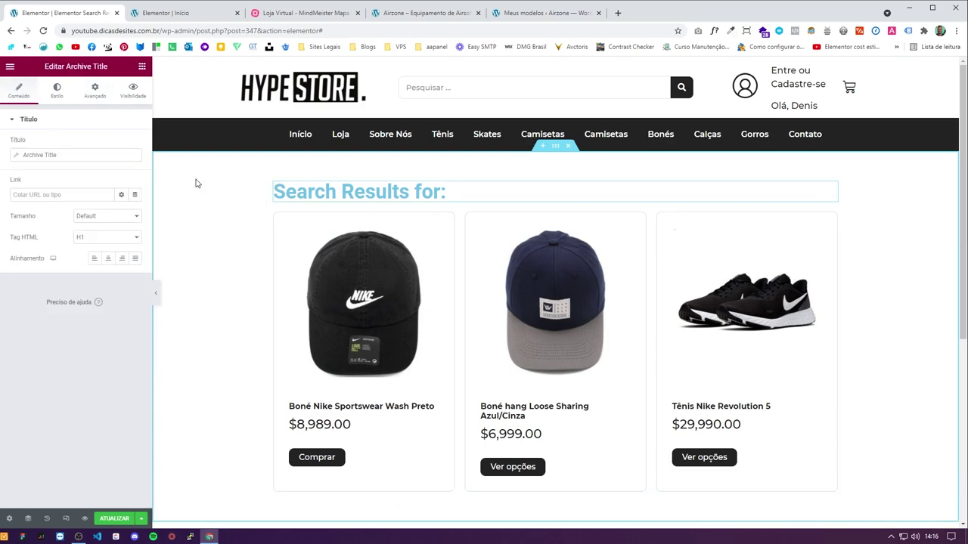
{"action": "left_click", "coordinate": [58, 92]}
{"action": "left_click", "coordinate": [136, 165]}
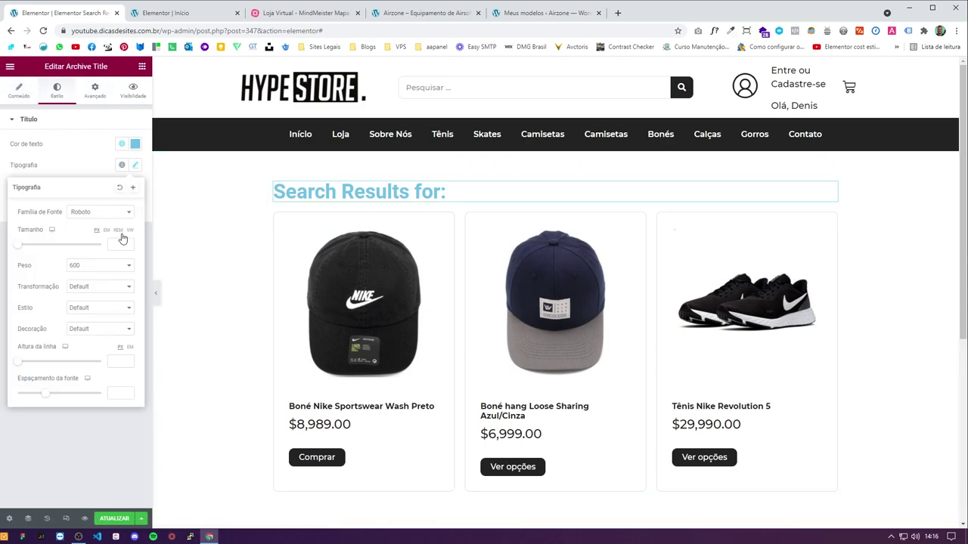
{"action": "left_click", "coordinate": [105, 218]}
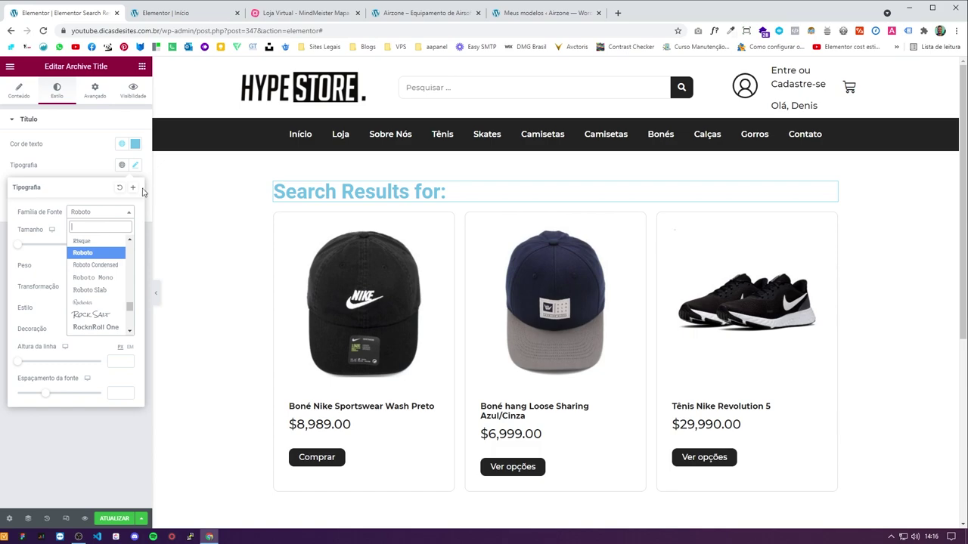
{"action": "type", "text": "monts"}
{"action": "key", "text": "Return"}
{"action": "left_click", "coordinate": [100, 265]}
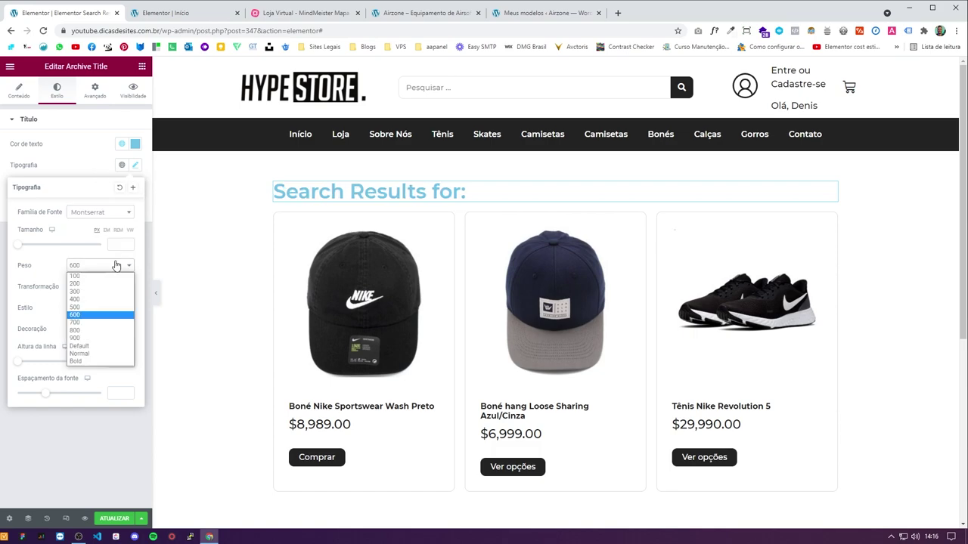
{"action": "left_click", "coordinate": [88, 324]}
Step: Set the archive title's text color to #232323 and update the Search Results template
{"action": "left_click", "coordinate": [135, 143]}
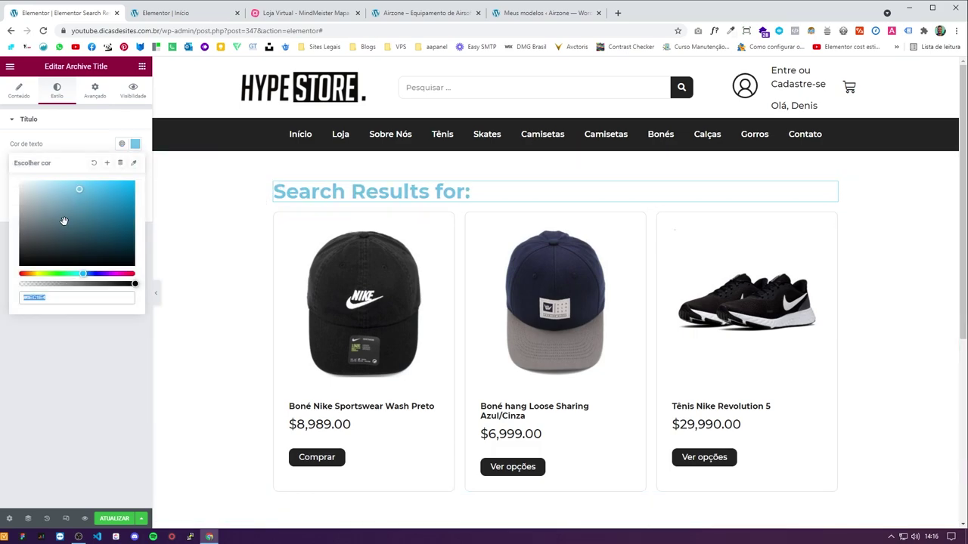
{"action": "left_click_drag", "start_coordinate": [60, 282], "coordinate": [135, 283]}
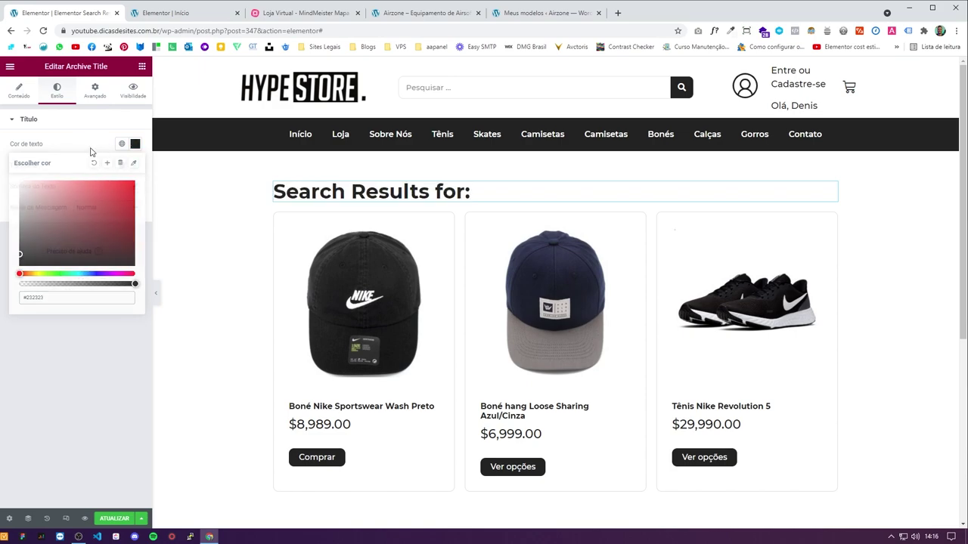
{"action": "left_click", "coordinate": [95, 151]}
{"action": "scroll", "coordinate": [443, 335], "scroll_direction": "down", "scroll_amount": 1}
{"action": "left_click", "coordinate": [121, 519]}
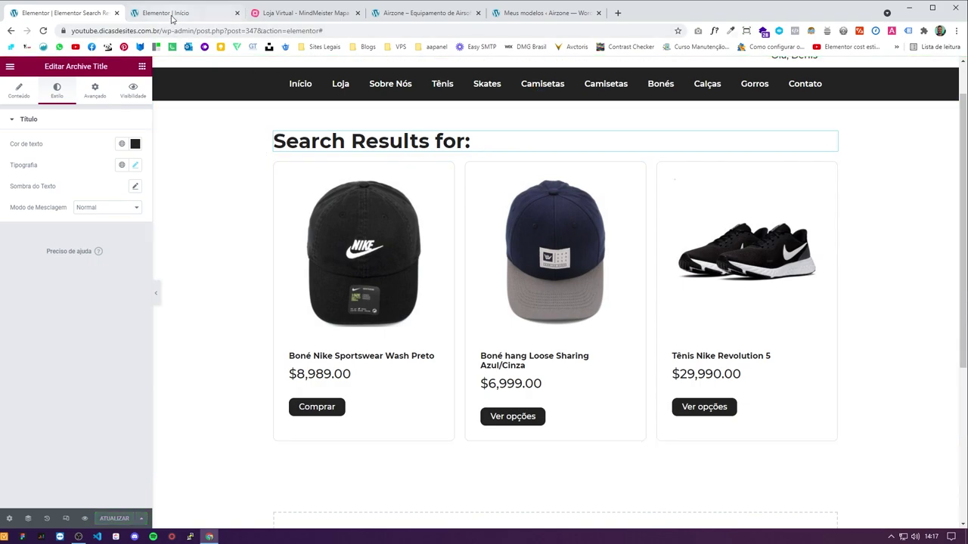
Step: Exit to the WordPress dashboard, open the live store in a separate tab and search for "gorro"
{"action": "left_click", "coordinate": [10, 68]}
{"action": "left_click", "coordinate": [60, 243]}
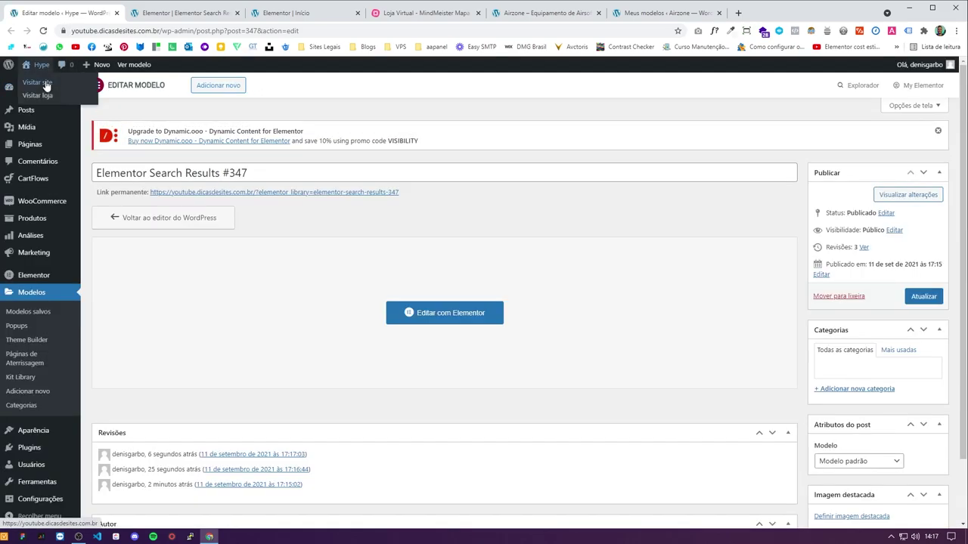
{"action": "middle_click", "coordinate": [30, 65]}
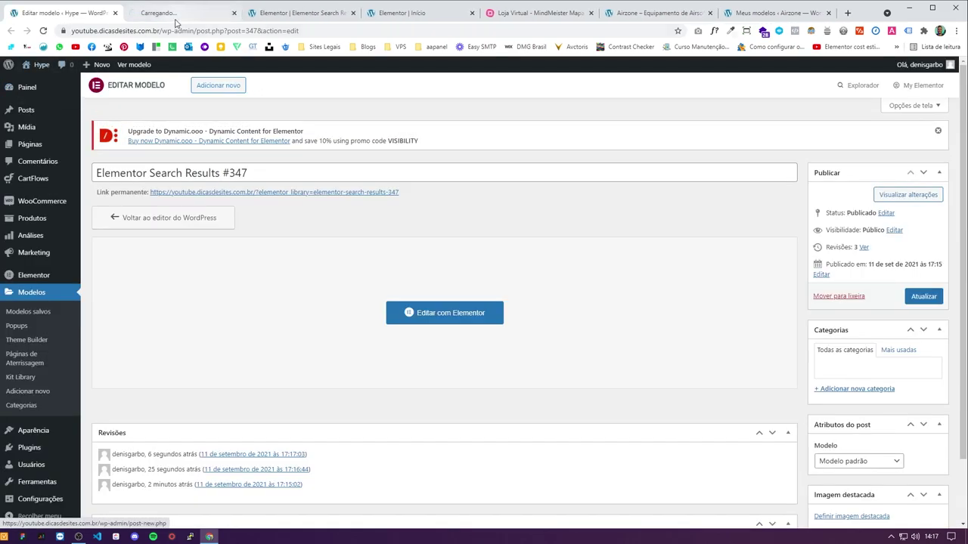
{"action": "left_click", "coordinate": [176, 19]}
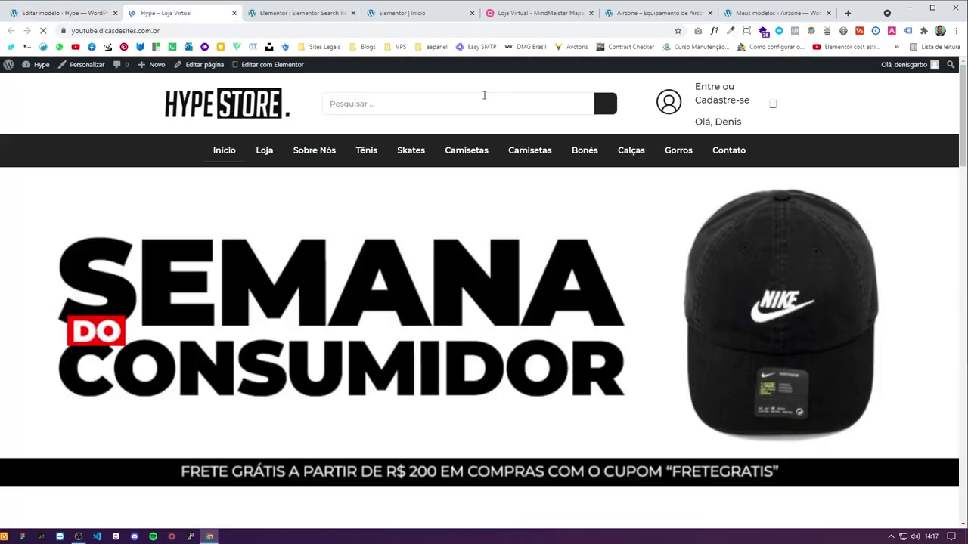
{"action": "left_click", "coordinate": [481, 104]}
{"action": "type", "text": "gorro"}
{"action": "key", "text": "Return"}
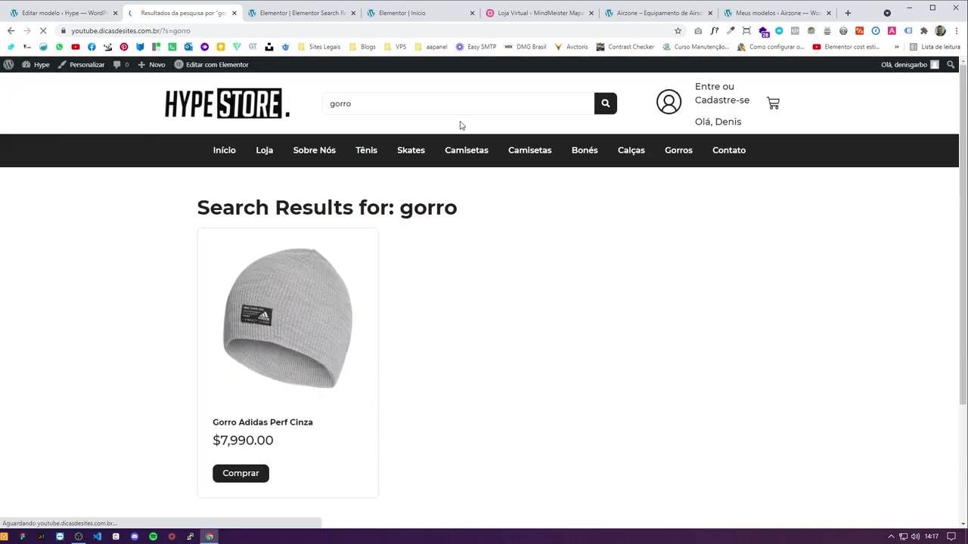
Step: Examine the live search results page, checking the heading wording and the product card
{"action": "scroll", "coordinate": [334, 297], "scroll_direction": "down", "scroll_amount": 2}
{"action": "scroll", "coordinate": [334, 297], "scroll_direction": "up", "scroll_amount": 2}
{"action": "left_click_drag", "start_coordinate": [381, 207], "coordinate": [311, 207]}
{"action": "left_click", "coordinate": [312, 207]}
{"action": "left_click_drag", "start_coordinate": [197, 207], "coordinate": [392, 207]}
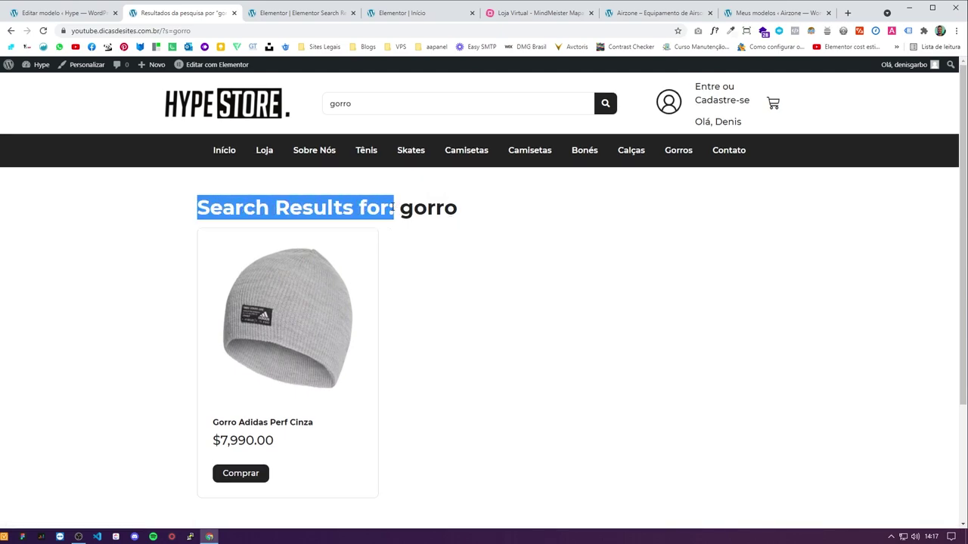
{"action": "left_click", "coordinate": [394, 209]}
{"action": "mouse_move", "coordinate": [197, 207]}
{"action": "left_mouse_down"}
{"action": "mouse_move", "coordinate": [500, 214]}
{"action": "mouse_move", "coordinate": [198, 208]}
{"action": "left_mouse_up"}
{"action": "left_click", "coordinate": [502, 215]}
{"action": "double_click", "coordinate": [235, 208]}
{"action": "left_click", "coordinate": [302, 209]}
{"action": "triple_click", "coordinate": [370, 210]}
{"action": "left_click", "coordinate": [371, 210]}
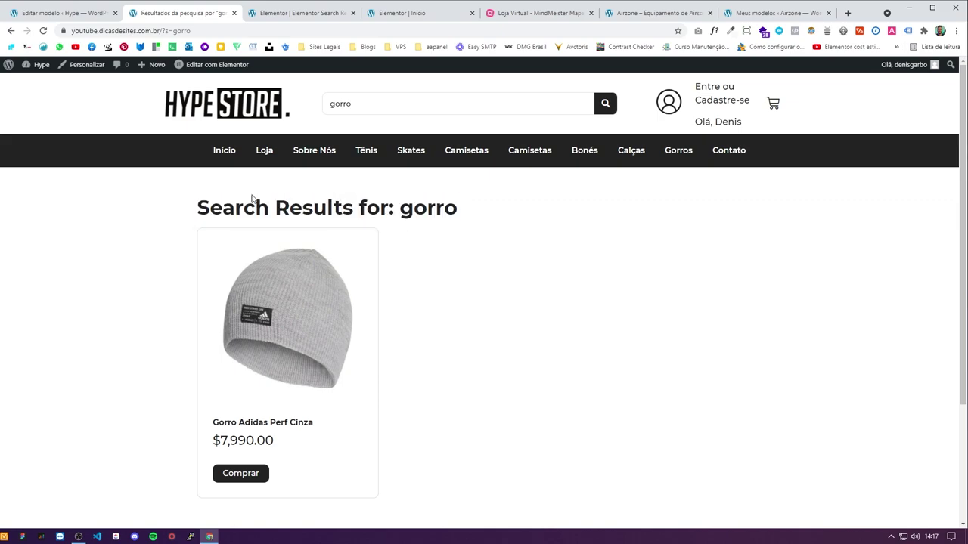
{"action": "mouse_move", "coordinate": [198, 207]}
{"action": "left_mouse_down"}
{"action": "mouse_move", "coordinate": [394, 208]}
{"action": "mouse_move", "coordinate": [208, 212]}
{"action": "left_mouse_up"}
{"action": "left_click", "coordinate": [208, 212]}
Step: Switch to the MindMeister map, mark "Modelo Resultados da Pesquisa" with the green check and select "Menu Lateral"
{"action": "left_click", "coordinate": [96, 19]}
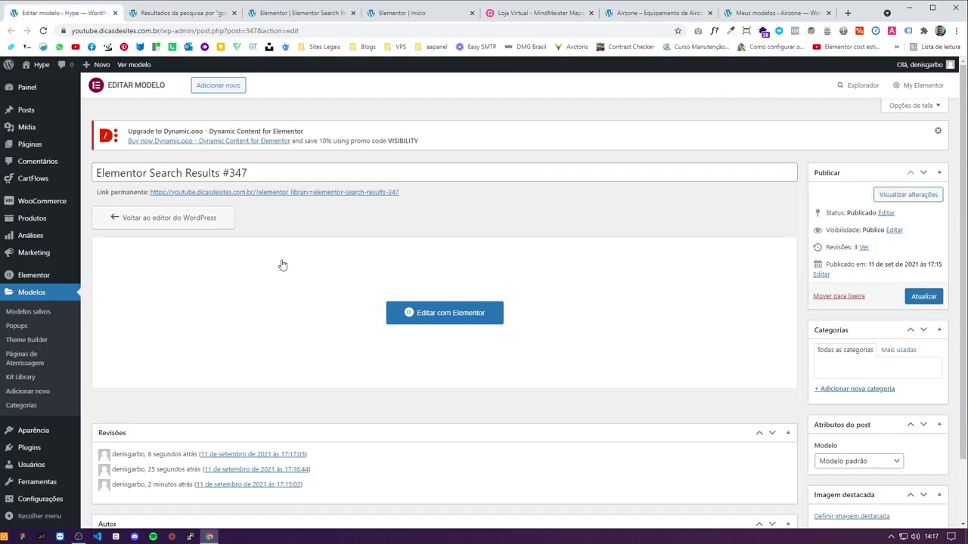
{"action": "left_click", "coordinate": [211, 19]}
{"action": "left_click", "coordinate": [307, 17]}
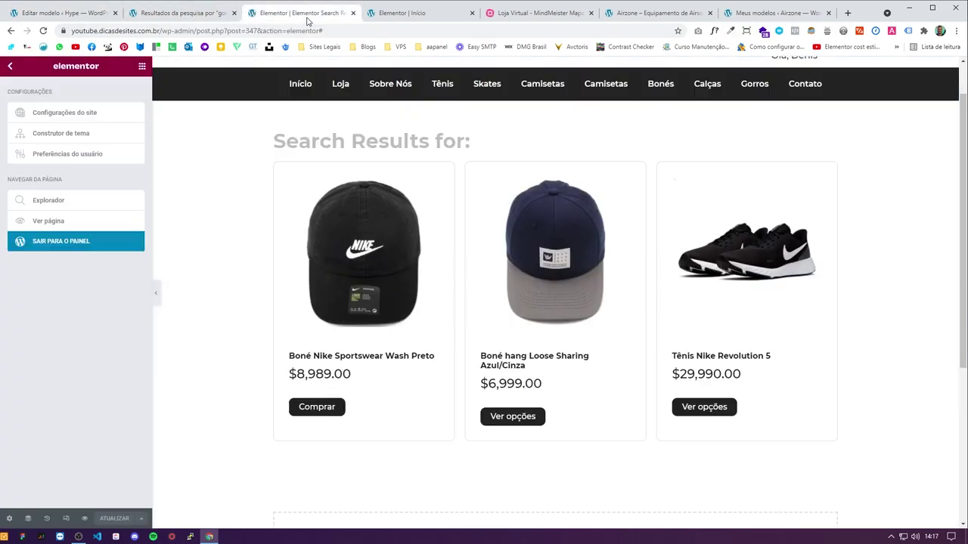
{"action": "left_click", "coordinate": [520, 15]}
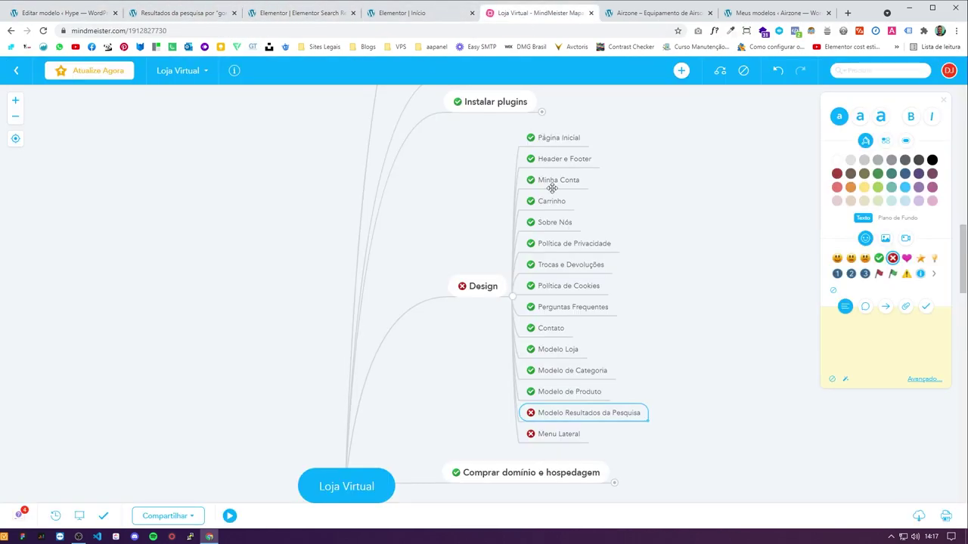
{"action": "left_click", "coordinate": [879, 258]}
{"action": "scroll", "coordinate": [698, 327], "scroll_direction": "down", "scroll_amount": 1}
{"action": "key", "text": "Down"}
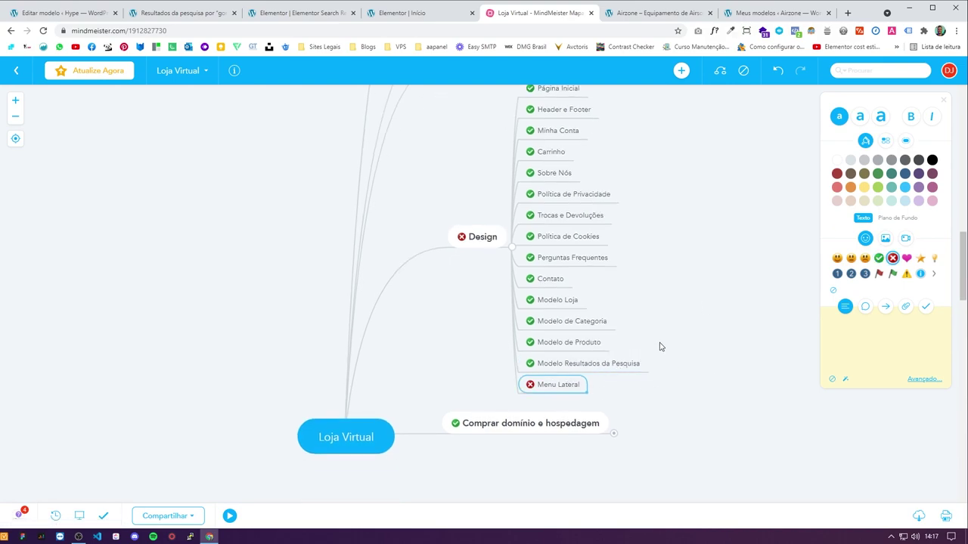
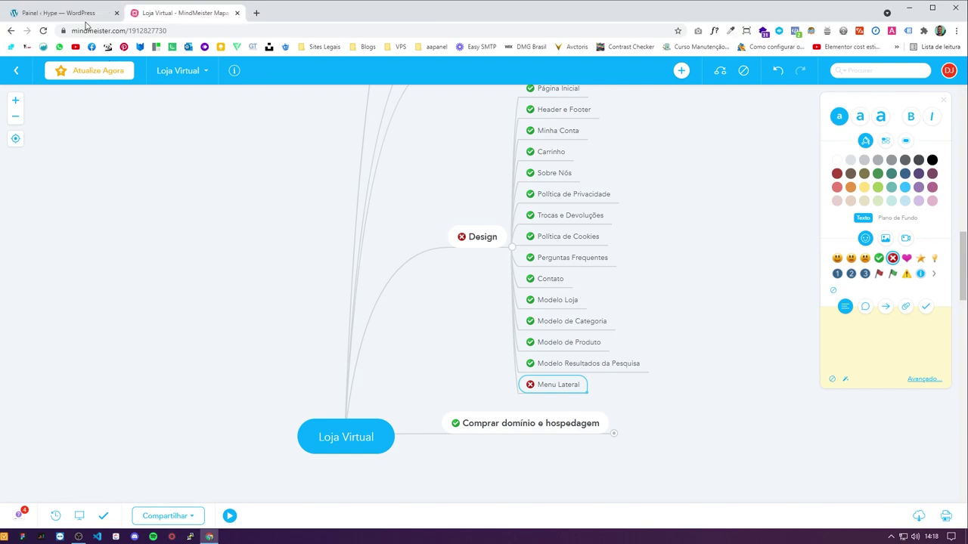
Step: Return to the WordPress dashboard, create a popup template named "Menu Mobile" and dismiss the template library
{"action": "left_click", "coordinate": [72, 13]}
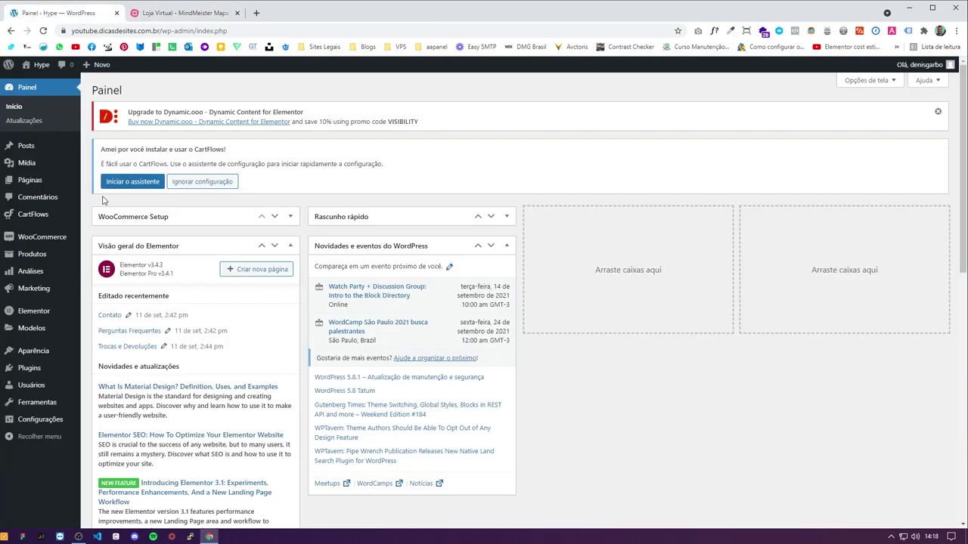
{"action": "mouse_move", "coordinate": [38, 330]}
{"action": "left_click", "coordinate": [107, 349]}
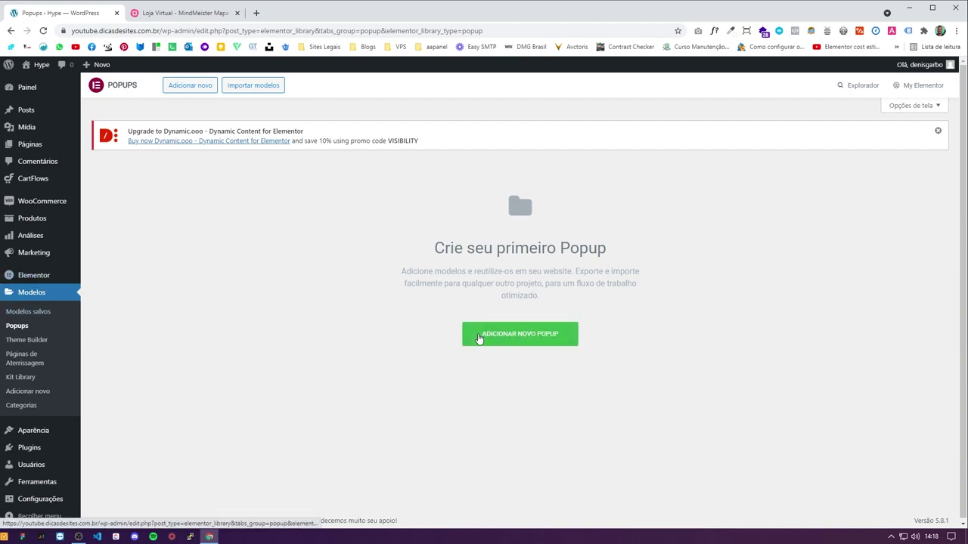
{"action": "left_click", "coordinate": [480, 338]}
{"action": "left_click", "coordinate": [538, 335]}
{"action": "type", "text": "Menu"}
{"action": "left_click", "coordinate": [516, 363]}
{"action": "double_click", "coordinate": [535, 333]}
{"action": "key", "text": "BackSpace"}
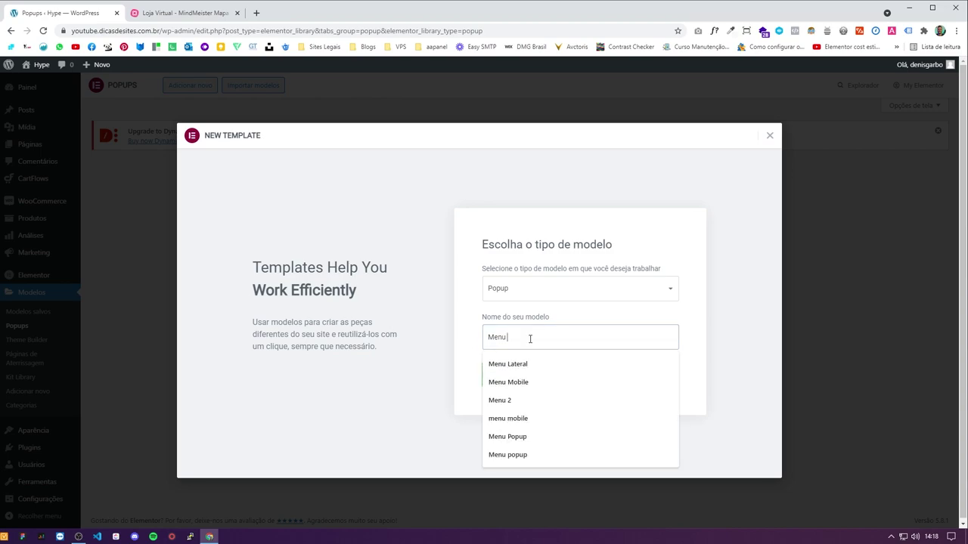
{"action": "type", "text": "Mobile"}
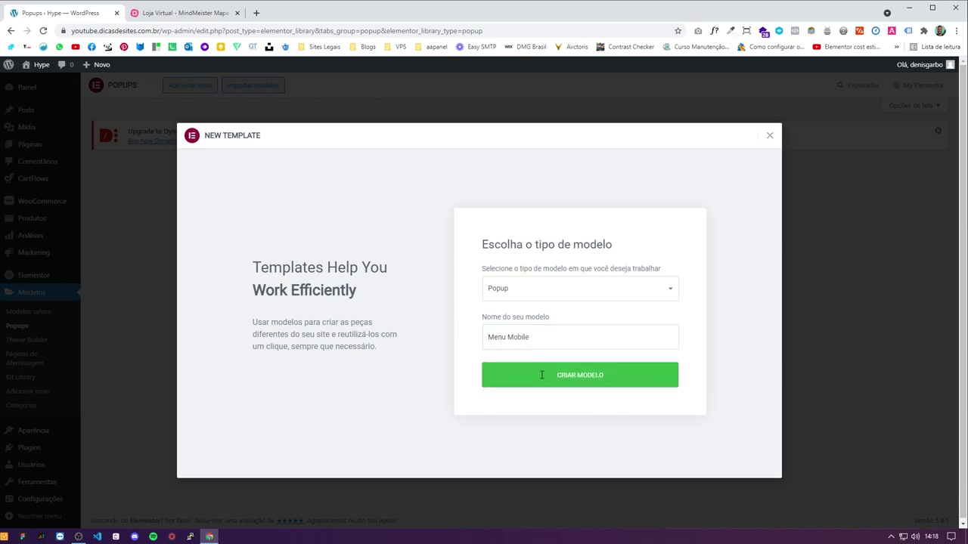
{"action": "left_click", "coordinate": [540, 373]}
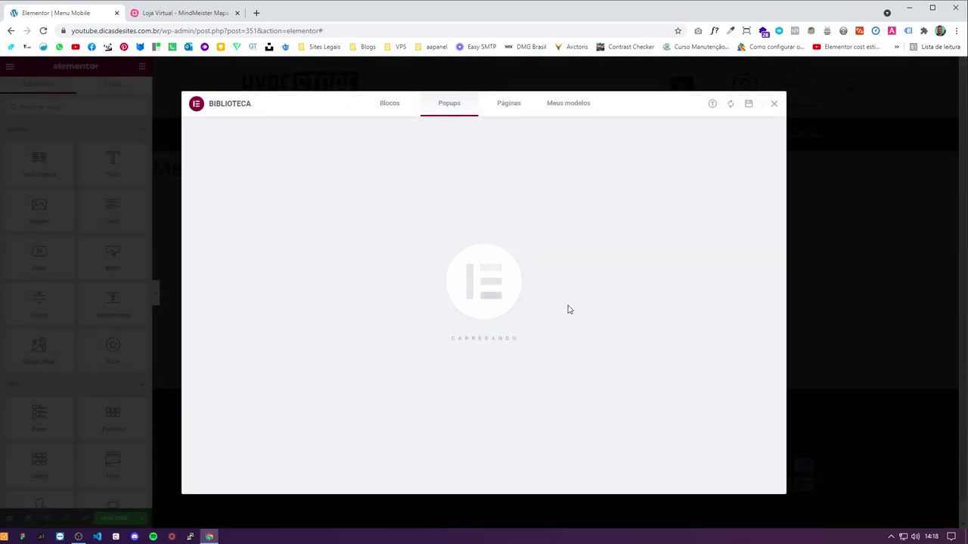
{"action": "left_click", "coordinate": [775, 104]}
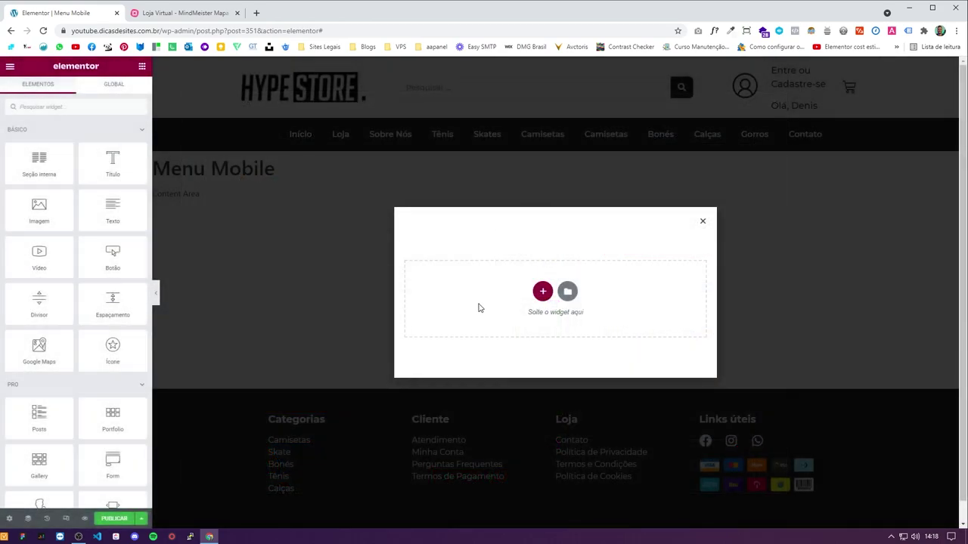
Step: Switch to the mobile preview and set the popup's width to 100 VW and its height to Fit To Screen
{"action": "left_click", "coordinate": [66, 519]}
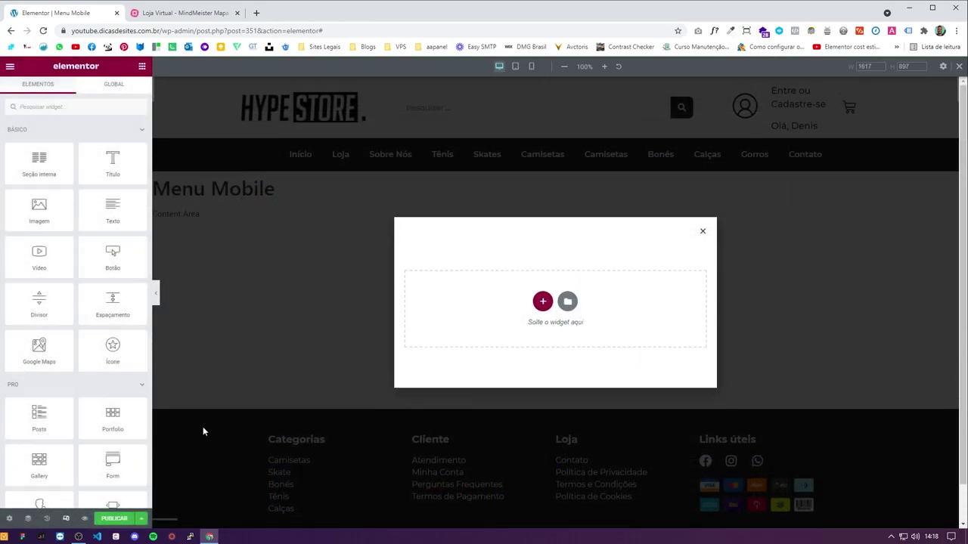
{"action": "left_click", "coordinate": [532, 66]}
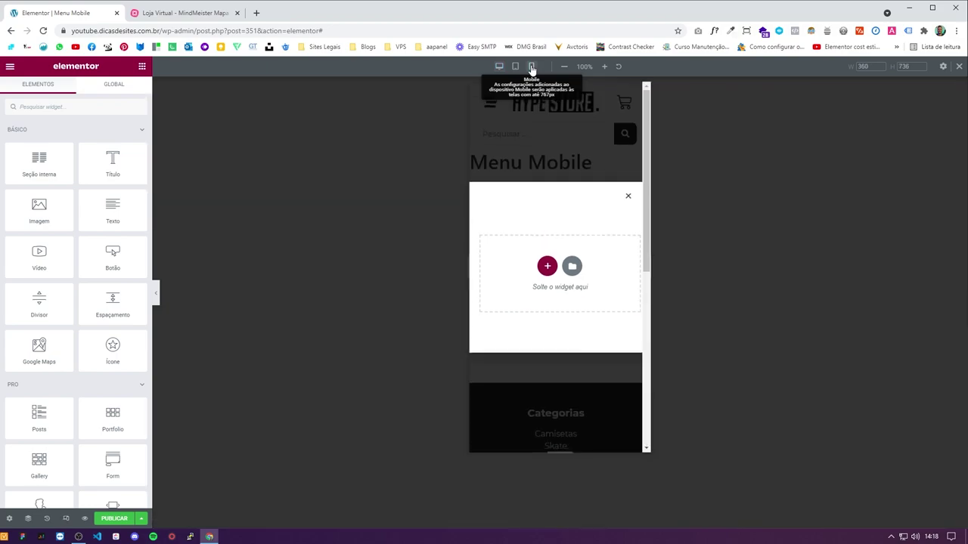
{"action": "left_click", "coordinate": [9, 519]}
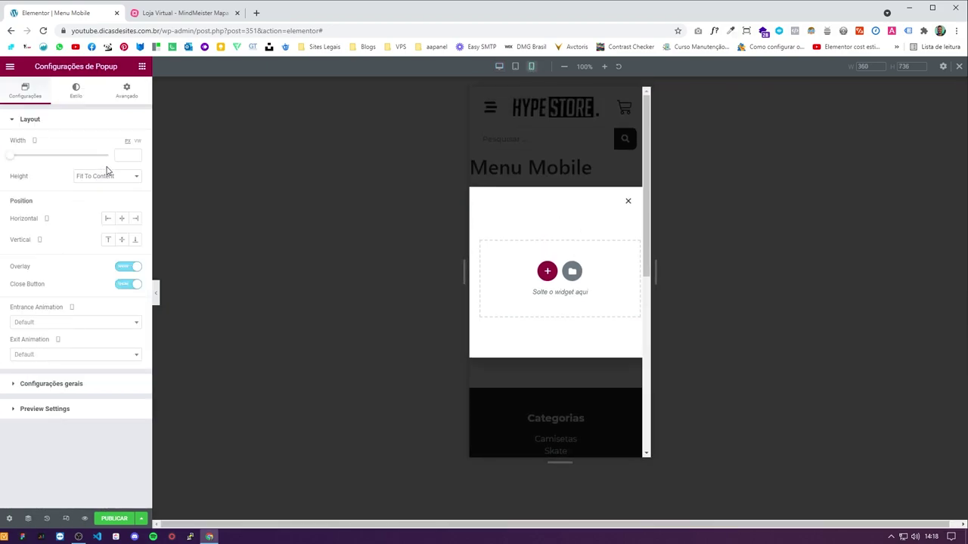
{"action": "left_click", "coordinate": [128, 154]}
{"action": "type", "text": "100"}
{"action": "left_click", "coordinate": [119, 179]}
{"action": "left_click", "coordinate": [104, 194]}
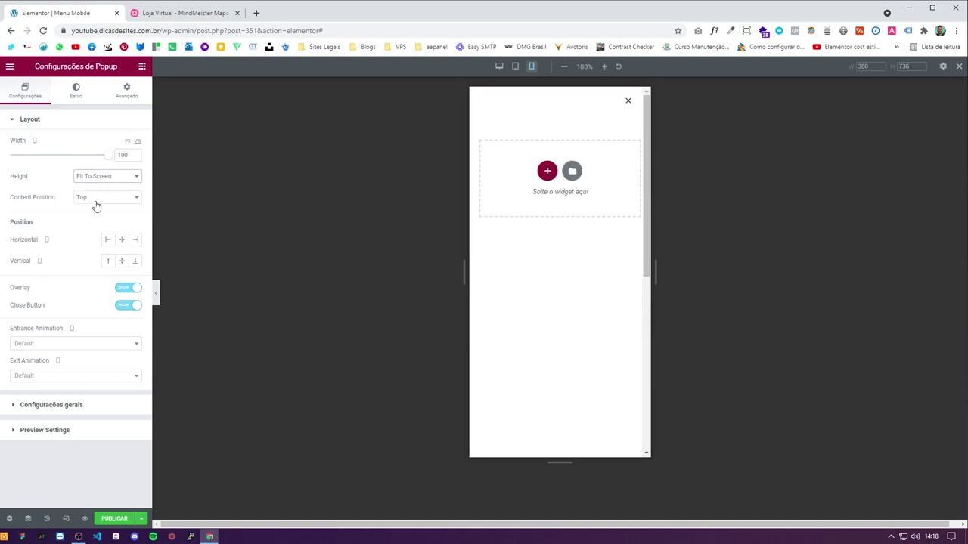
Step: Set the popup's content position to Center and center the popup horizontally and vertically
{"action": "left_click", "coordinate": [94, 197]}
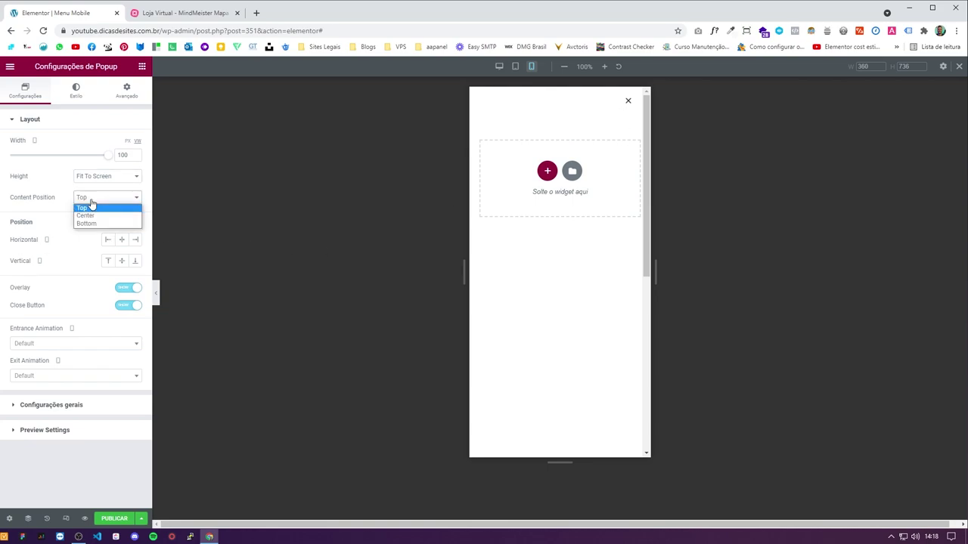
{"action": "left_click", "coordinate": [86, 215]}
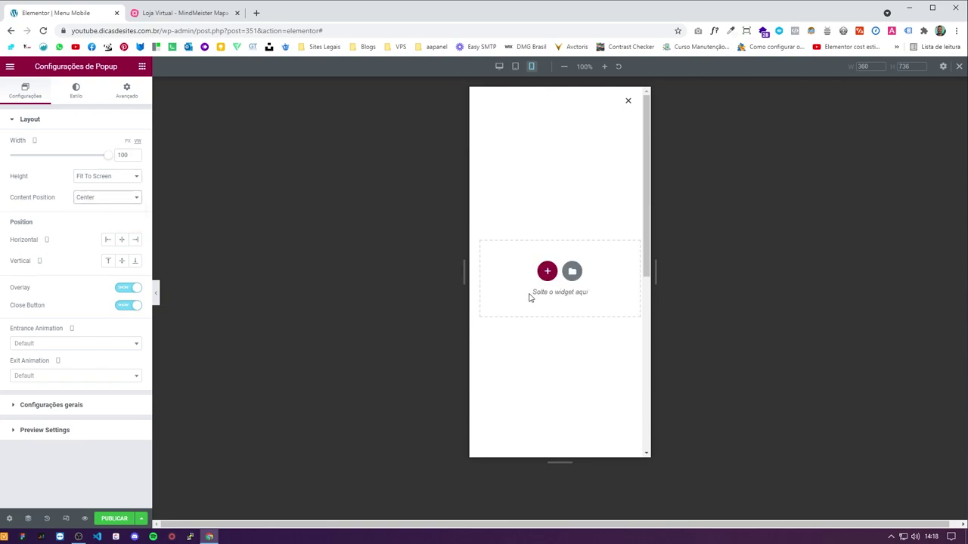
{"action": "left_click", "coordinate": [121, 240]}
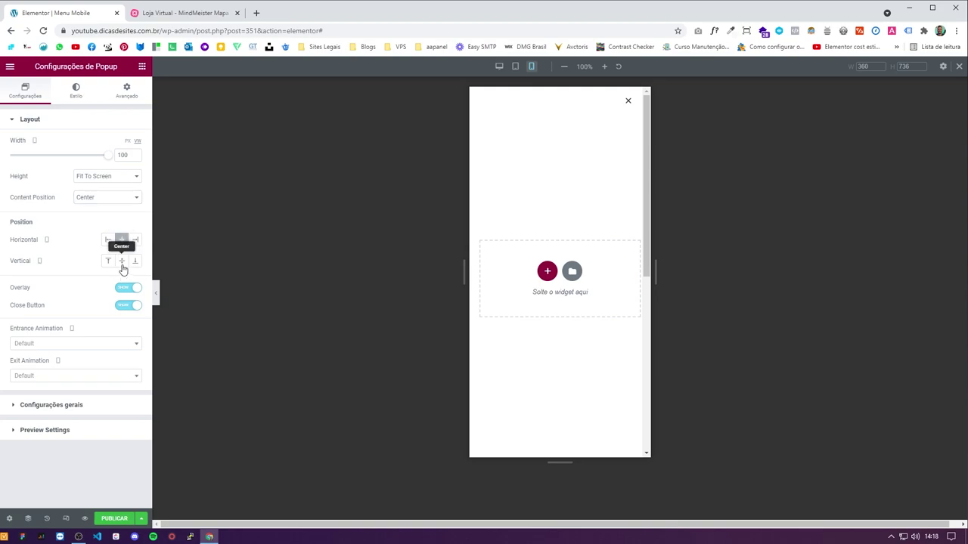
{"action": "left_click", "coordinate": [122, 266]}
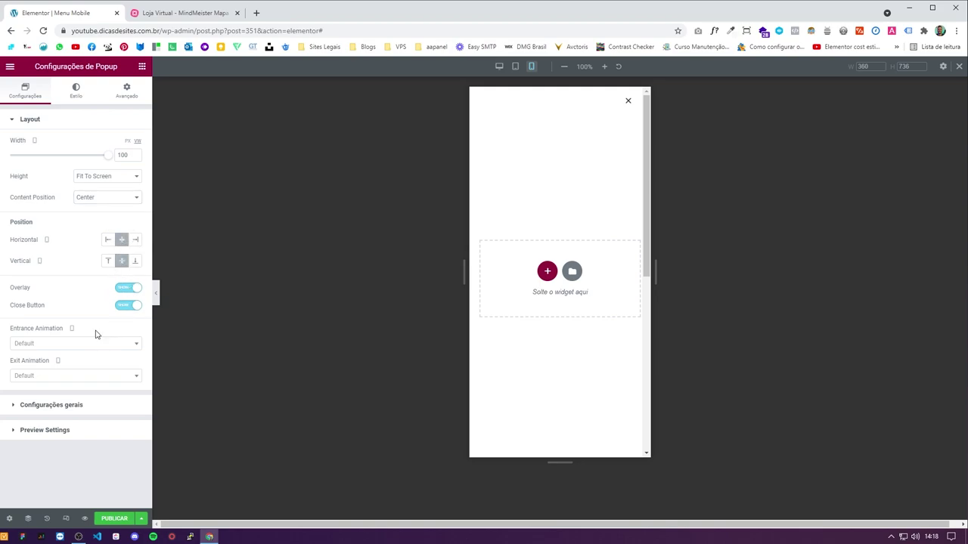
{"action": "left_click", "coordinate": [75, 344]}
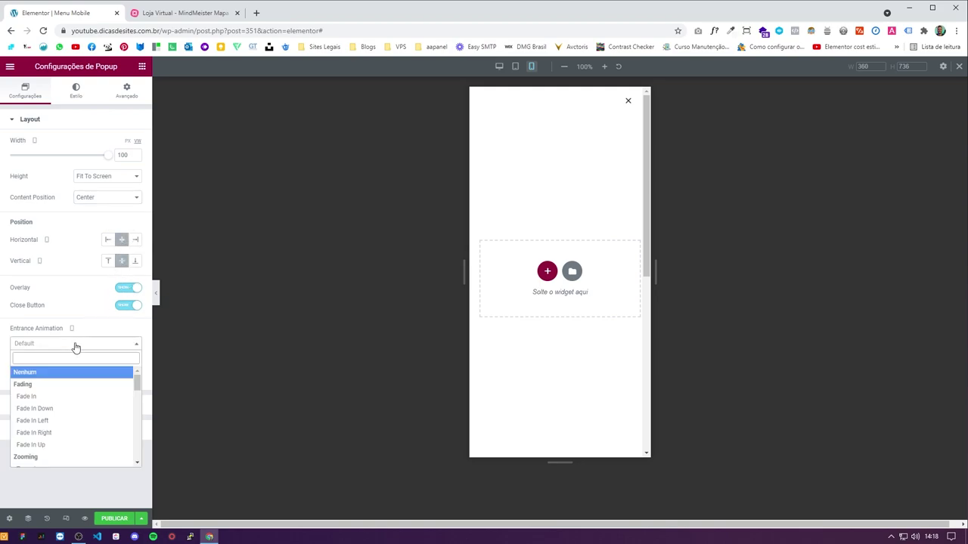
{"action": "left_click", "coordinate": [124, 334]}
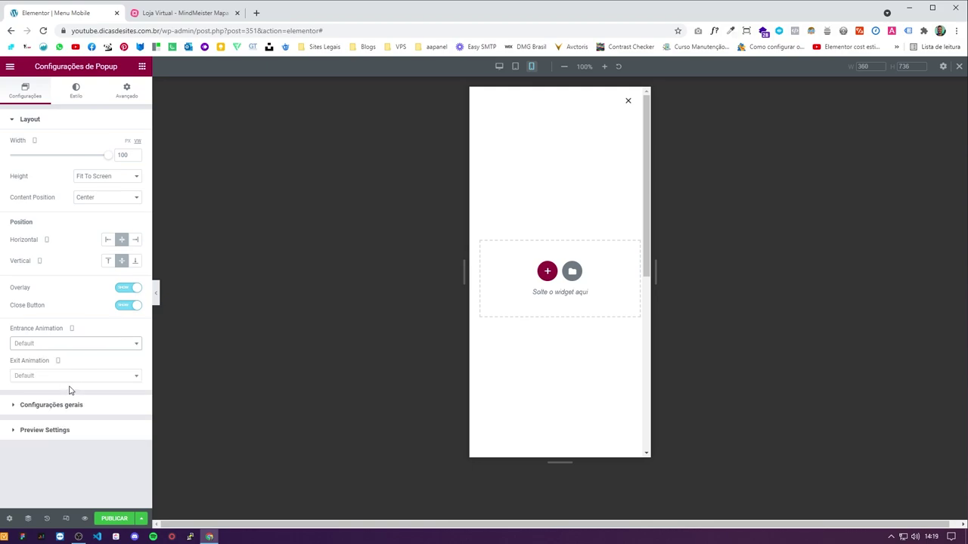
{"action": "left_click", "coordinate": [77, 429]}
{"action": "left_click", "coordinate": [67, 206]}
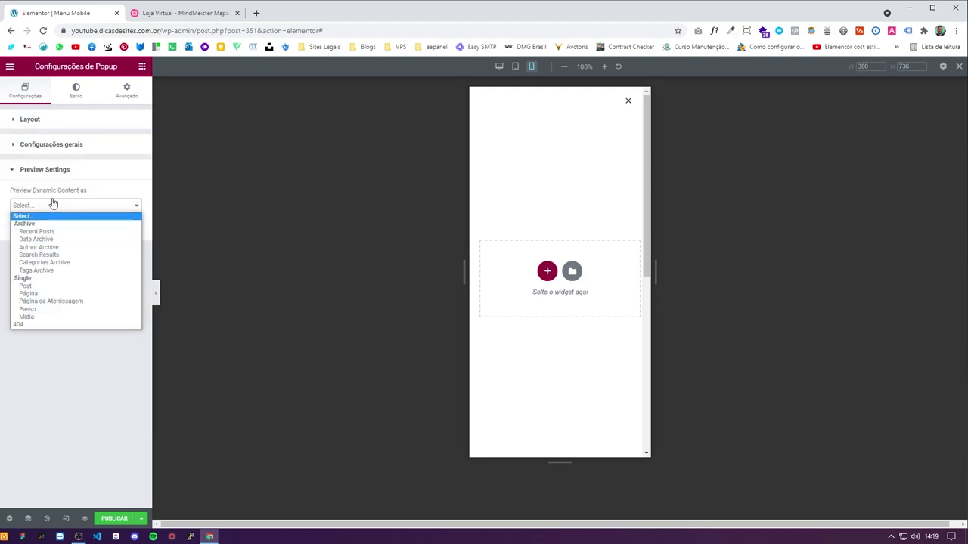
{"action": "left_click", "coordinate": [80, 172]}
{"action": "left_click", "coordinate": [75, 91]}
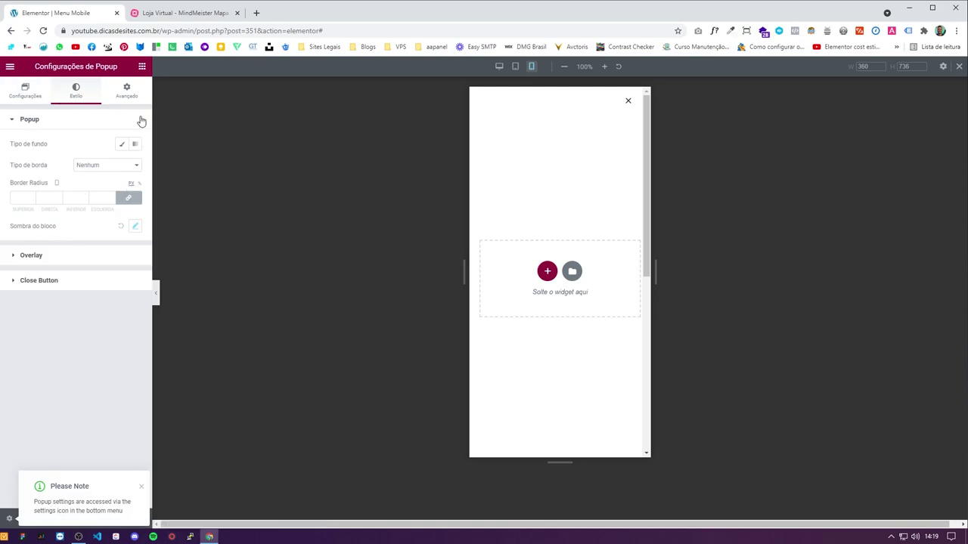
Step: Add a Nav Menu widget to the popup and set its mobile dropdown breakpoint to None
{"action": "left_click", "coordinate": [141, 67]}
{"action": "scroll", "coordinate": [46, 318], "scroll_direction": "down", "scroll_amount": 5}
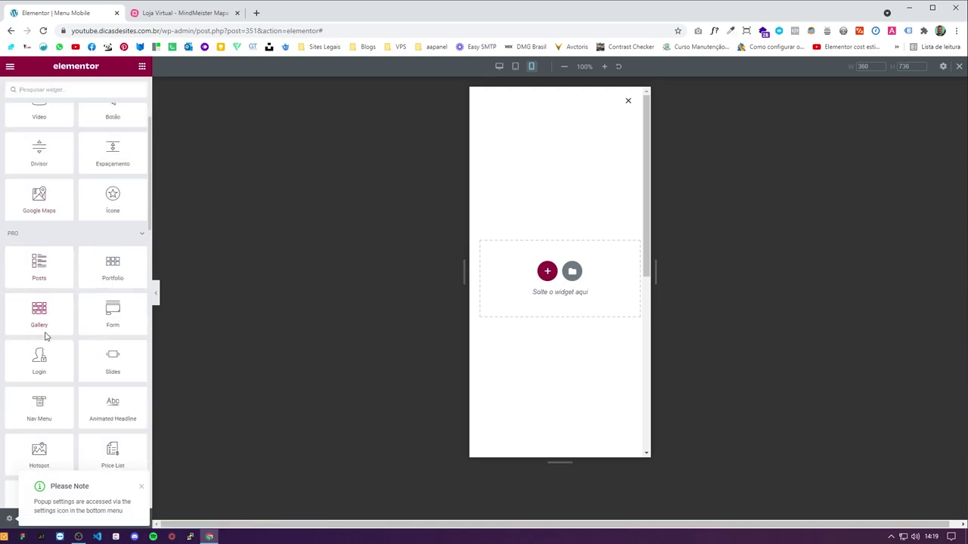
{"action": "left_click_drag", "start_coordinate": [38, 412], "coordinate": [548, 256]}
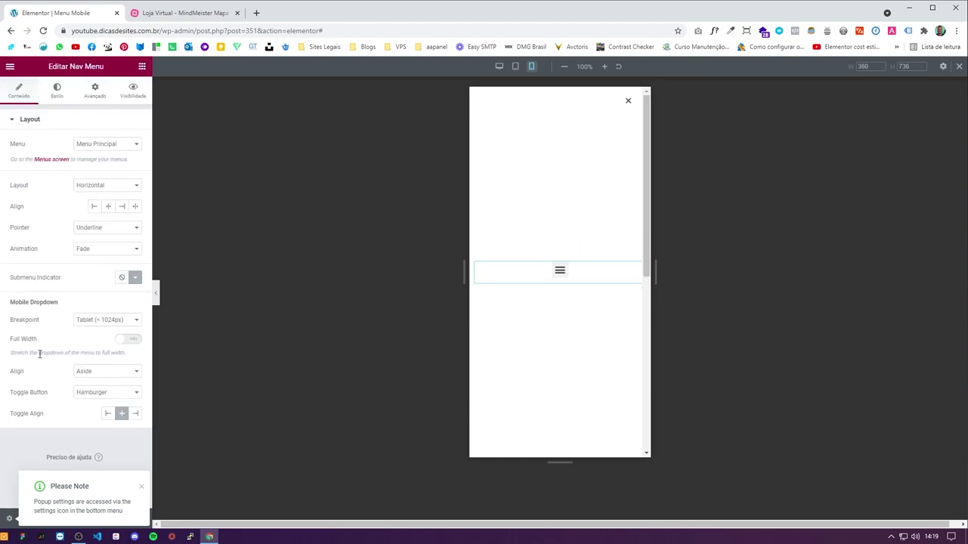
{"action": "left_click", "coordinate": [97, 319]}
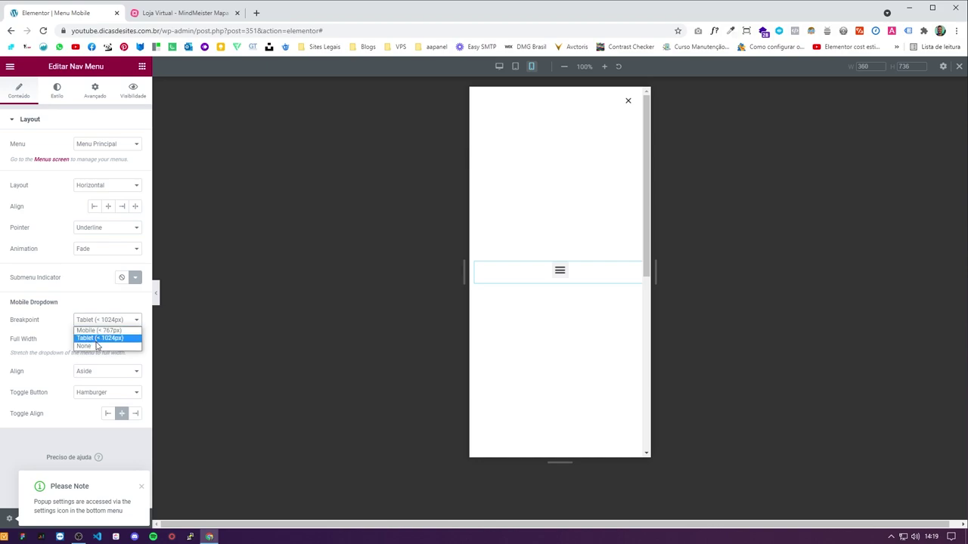
{"action": "left_click", "coordinate": [97, 350]}
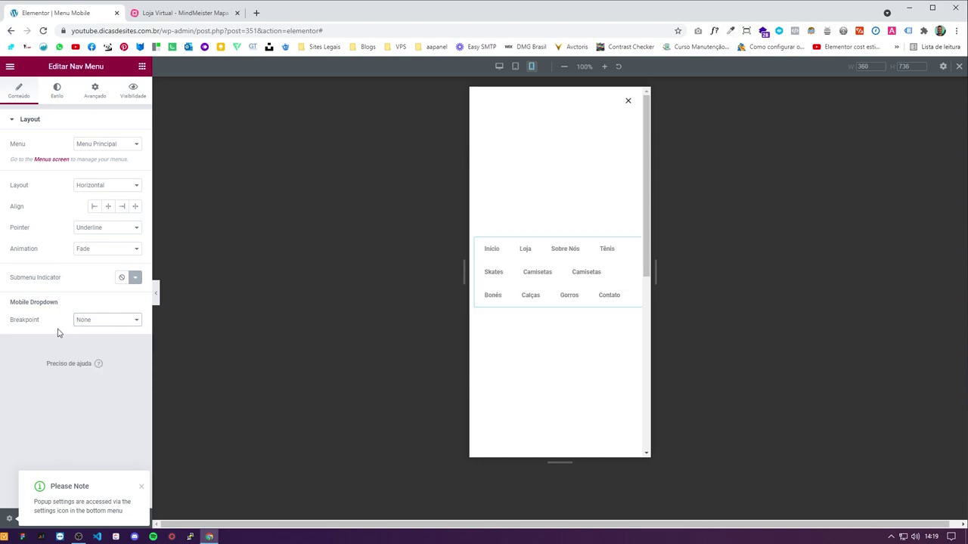
Step: Set the Nav Menu's layout to Vertical and centre-align its items
{"action": "left_click", "coordinate": [98, 320]}
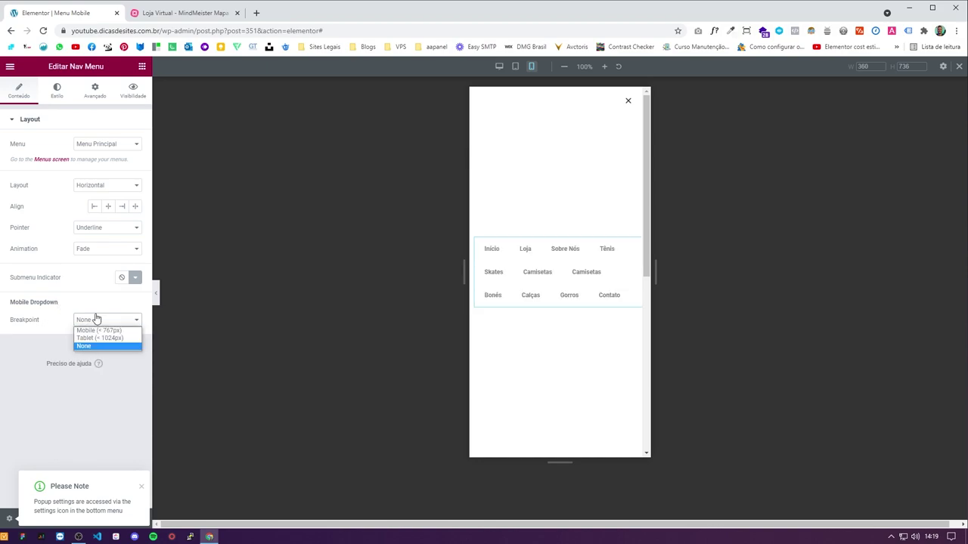
{"action": "left_click", "coordinate": [71, 303]}
{"action": "left_click", "coordinate": [107, 186]}
{"action": "left_click", "coordinate": [106, 204]}
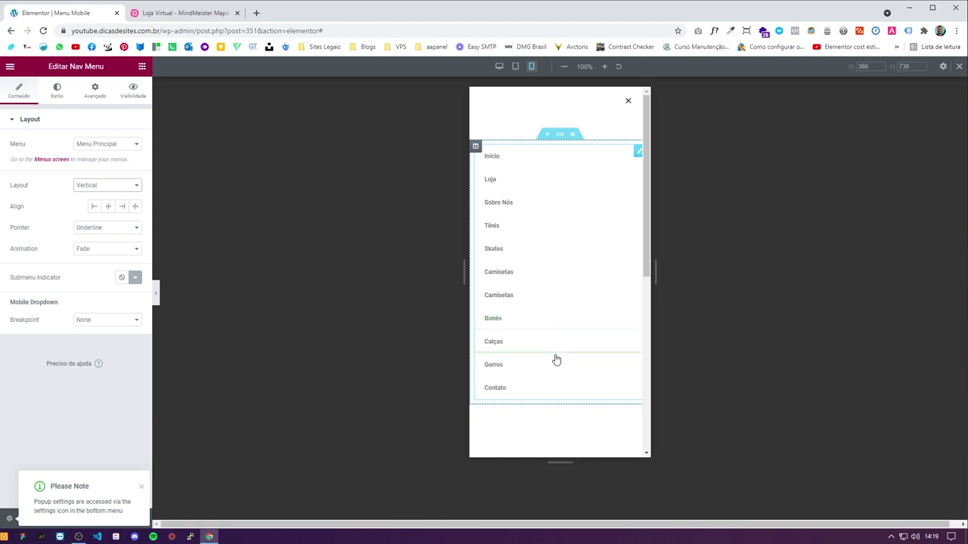
{"action": "left_click", "coordinate": [108, 207]}
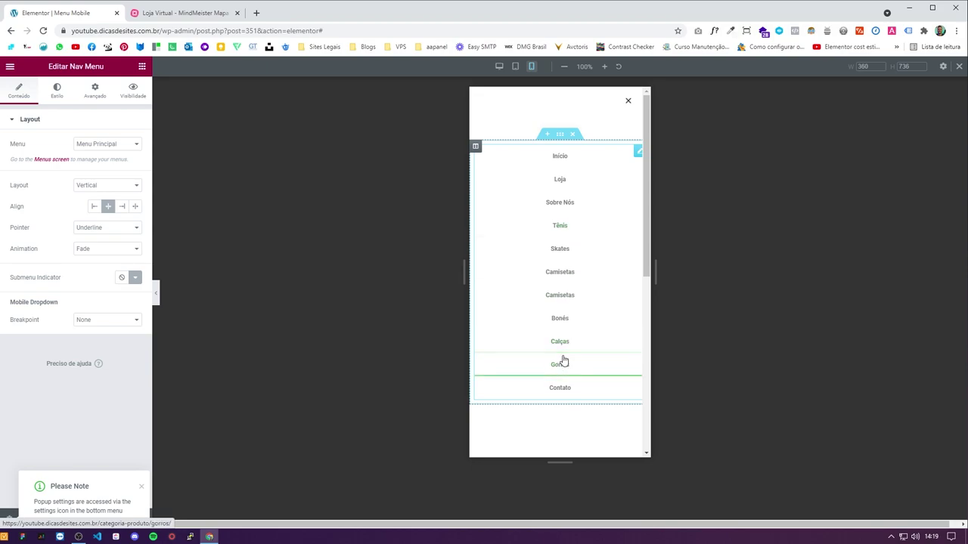
Step: Set the main menu's font size to 25 px
{"action": "left_click", "coordinate": [61, 94]}
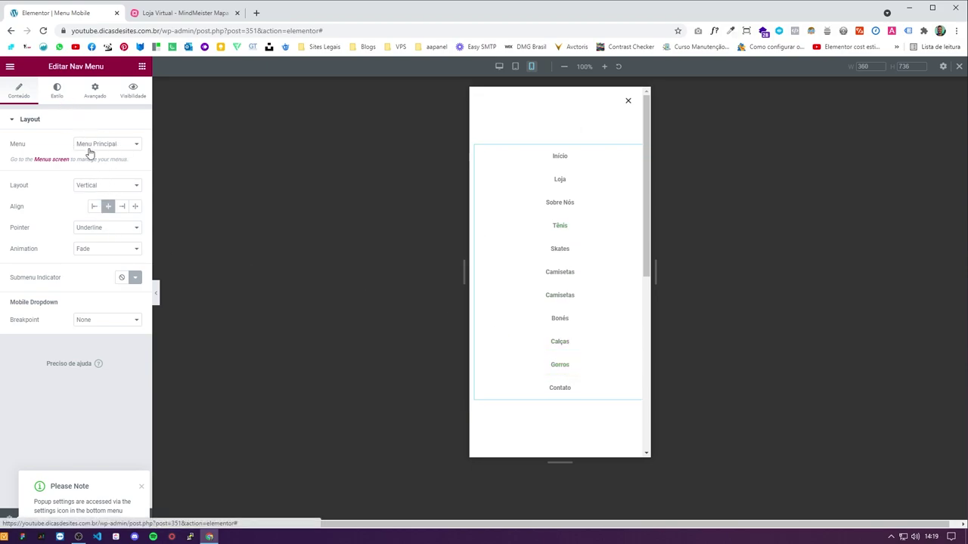
{"action": "left_click", "coordinate": [135, 144]}
{"action": "left_click", "coordinate": [129, 223]}
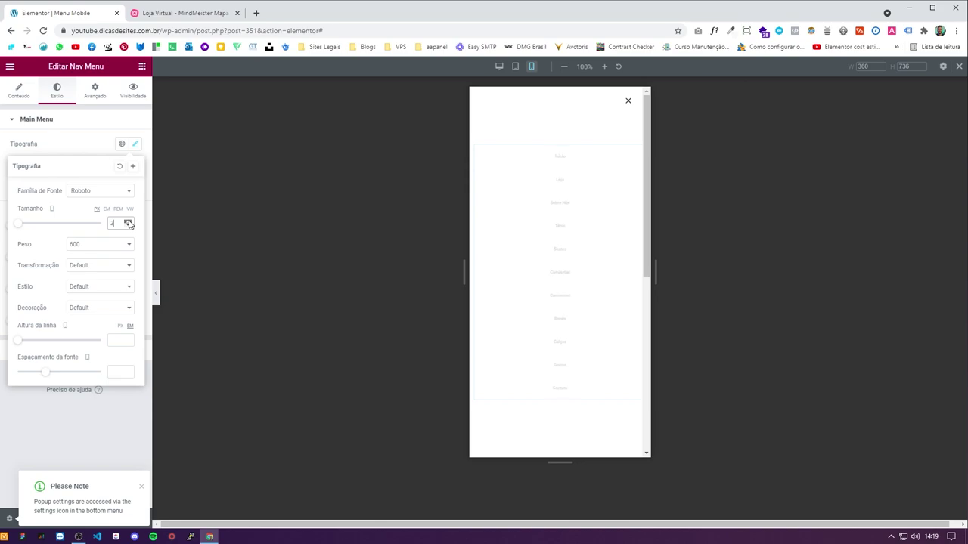
{"action": "scroll", "coordinate": [128, 223], "scroll_direction": "up", "scroll_amount": 11}
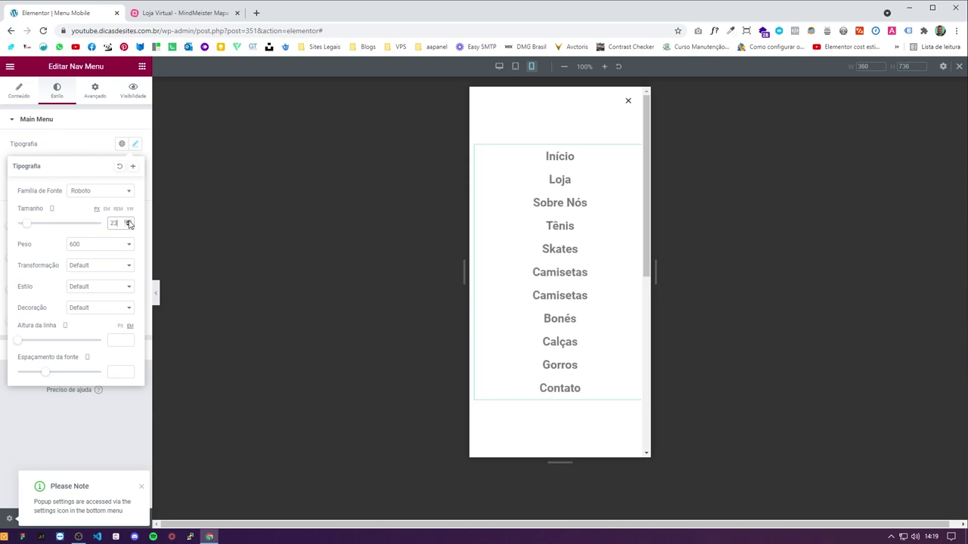
{"action": "left_click", "coordinate": [136, 145]}
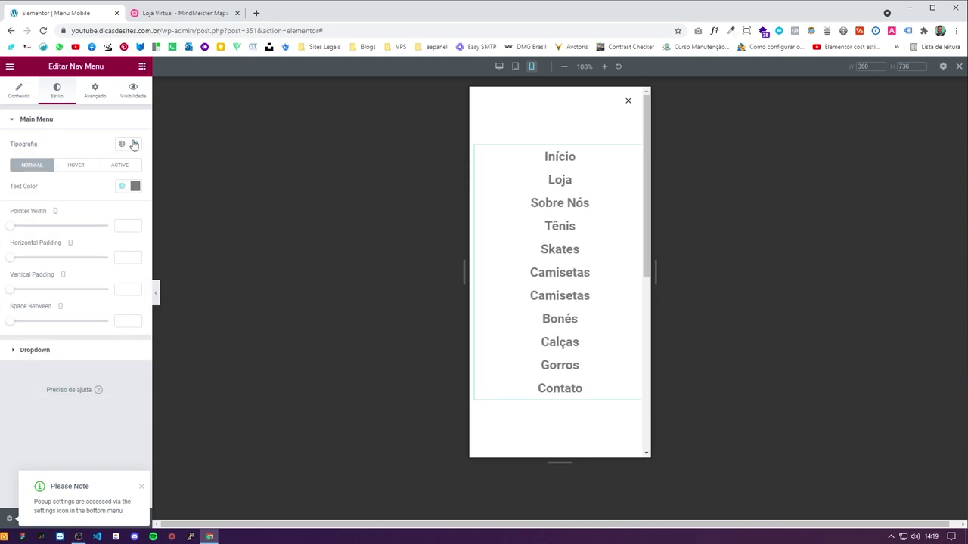
Step: Set the main menu's font family to Montserrat with a weight of 500
{"action": "left_click", "coordinate": [134, 146]}
{"action": "left_click", "coordinate": [97, 194]}
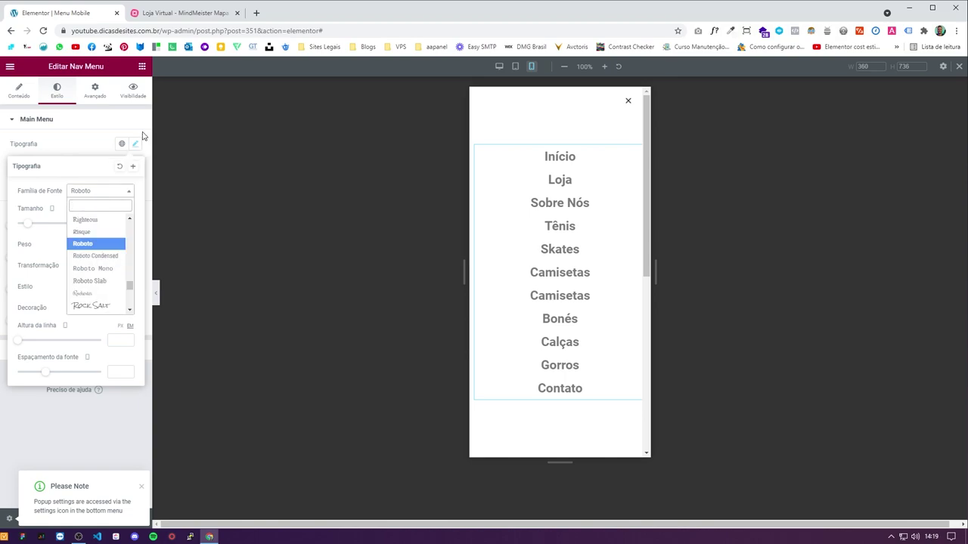
{"action": "type", "text": "montserrat"}
{"action": "key", "text": "Return"}
{"action": "left_click", "coordinate": [113, 244]}
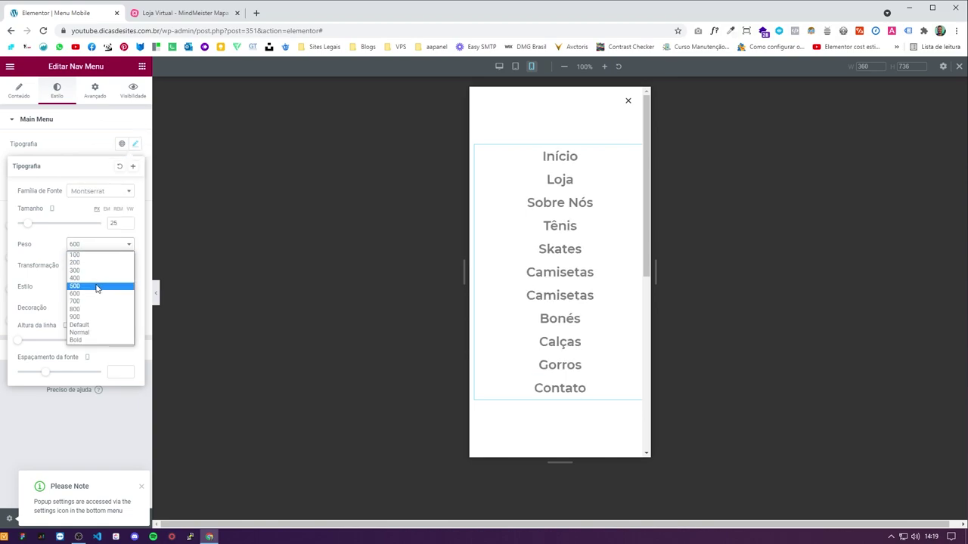
{"action": "left_click", "coordinate": [97, 288]}
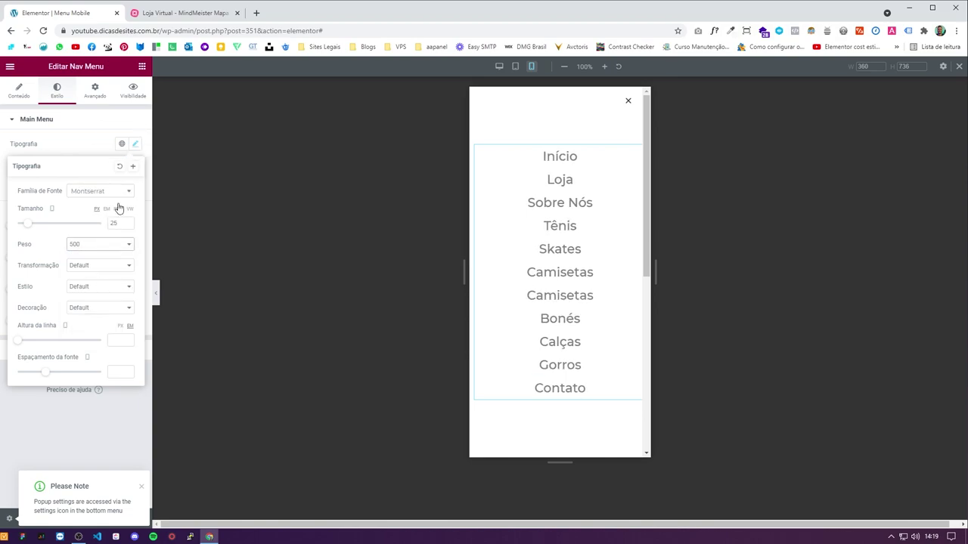
{"action": "left_click", "coordinate": [92, 153]}
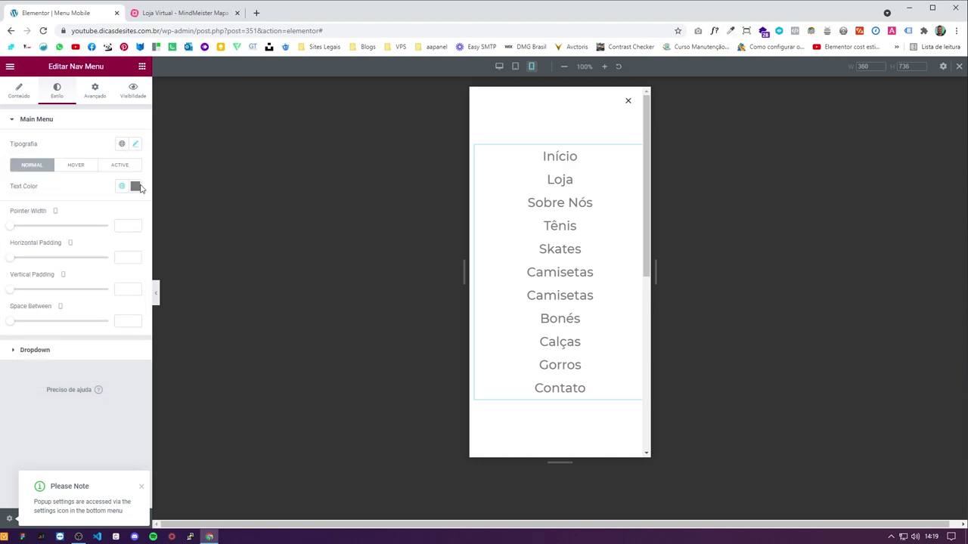
Step: Set the main menu's normal-state text color to #000000
{"action": "left_click", "coordinate": [134, 188]}
{"action": "type", "text": "#000000"}
{"action": "left_click", "coordinate": [83, 190]}
Step: Keep the hover pointer color as it is and set the menu's pointer width to 0
{"action": "left_click", "coordinate": [76, 165]}
{"action": "left_click", "coordinate": [139, 213]}
{"action": "left_click", "coordinate": [104, 215]}
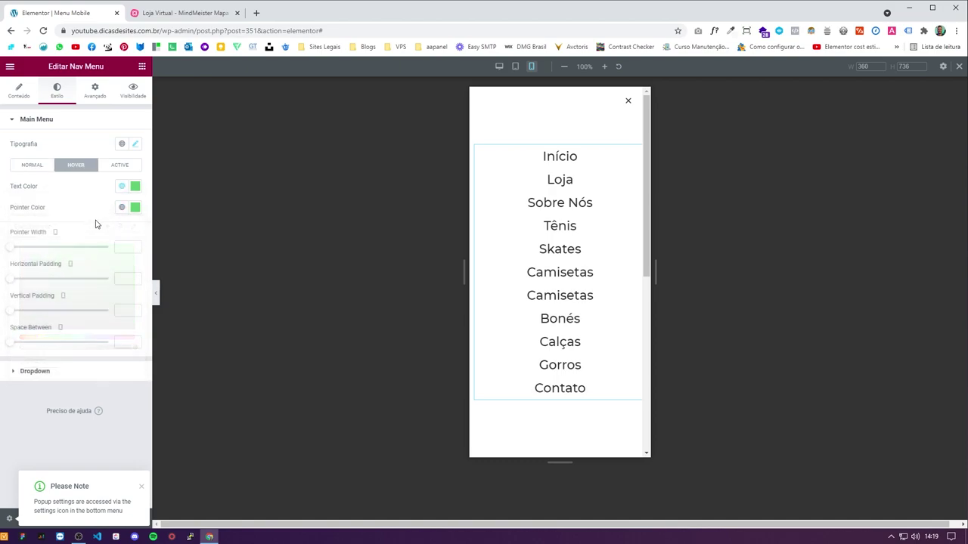
{"action": "left_click", "coordinate": [136, 250]}
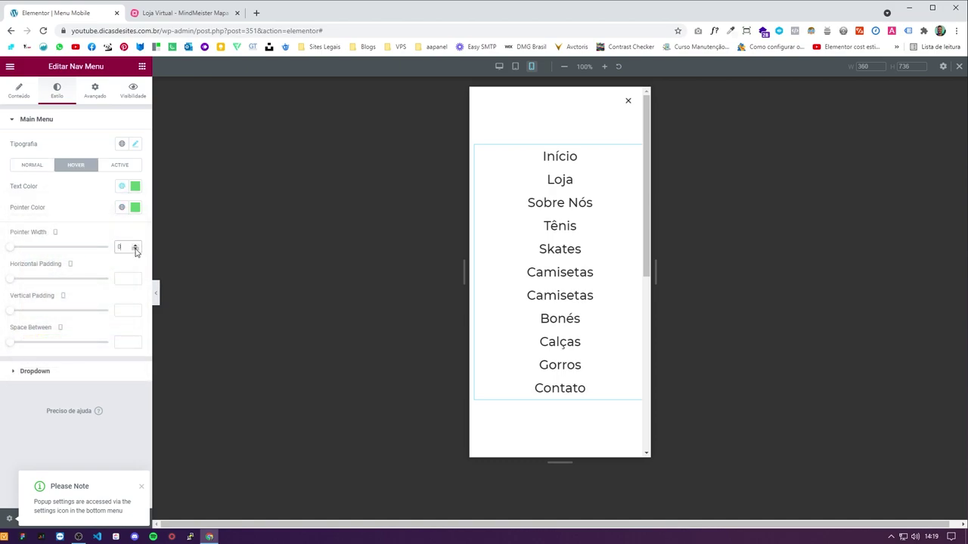
Step: Set the main menu's hover and active text colors to #000000
{"action": "left_click", "coordinate": [135, 186]}
{"action": "left_click", "coordinate": [58, 291]}
{"action": "type", "text": "#000000"}
{"action": "left_click", "coordinate": [135, 186]}
{"action": "left_click", "coordinate": [136, 186]}
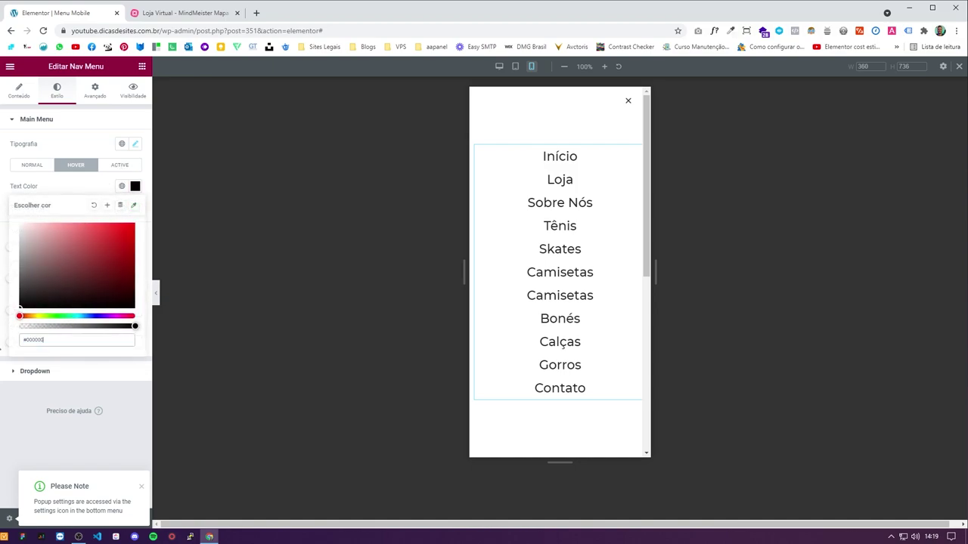
{"action": "left_click", "coordinate": [120, 165]}
{"action": "left_click", "coordinate": [135, 186]}
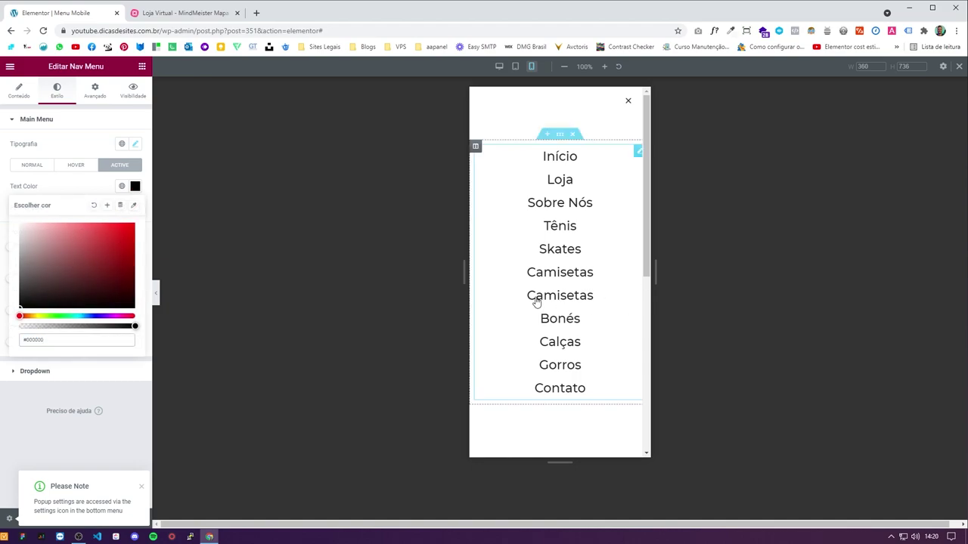
Step: Set the main menu's hover text color to the grey #838383
{"action": "left_click", "coordinate": [76, 166]}
{"action": "left_click", "coordinate": [135, 186]}
{"action": "left_click", "coordinate": [20, 265]}
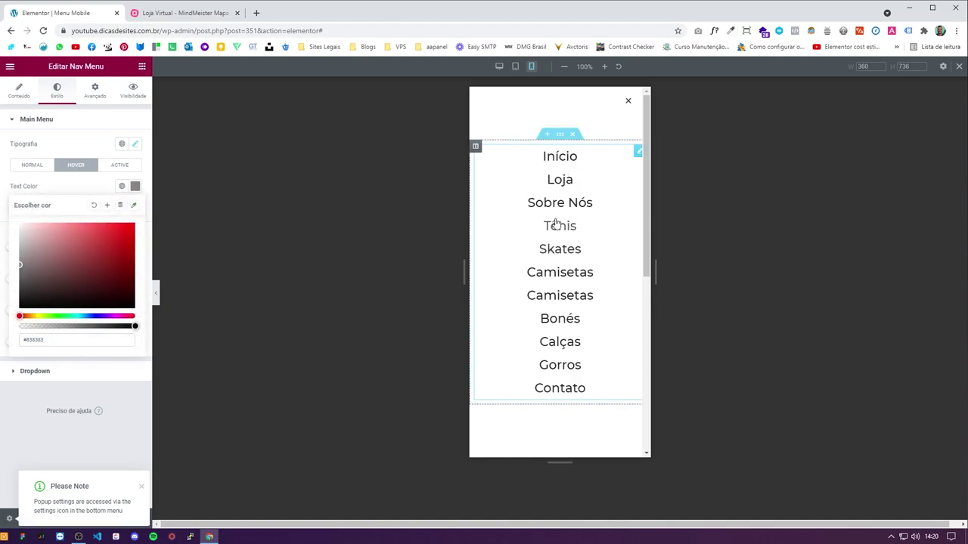
Step: Set the main menu's active text color to the same grey as the hover state
{"action": "left_click", "coordinate": [137, 171]}
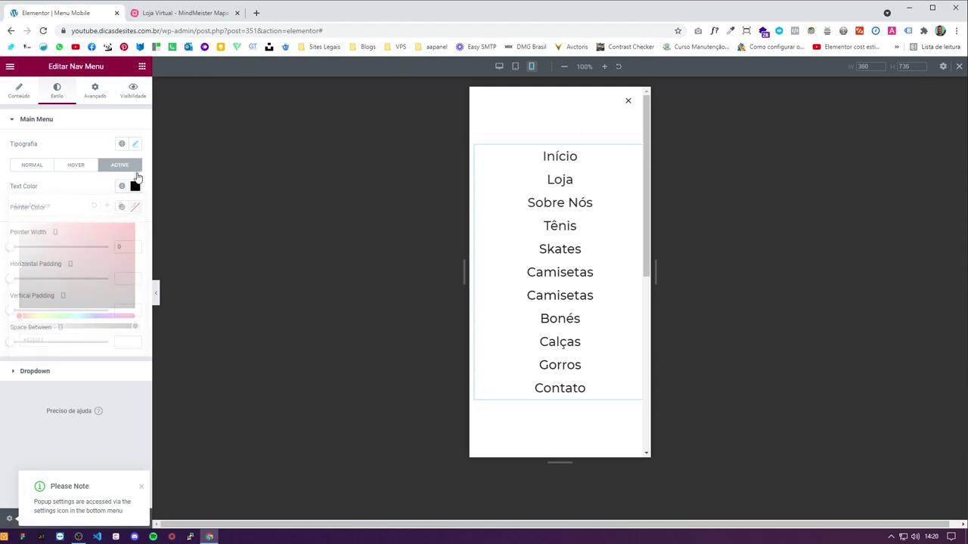
{"action": "left_click", "coordinate": [134, 186]}
{"action": "left_click", "coordinate": [135, 186]}
{"action": "left_click", "coordinate": [135, 187]}
{"action": "left_click", "coordinate": [135, 187]}
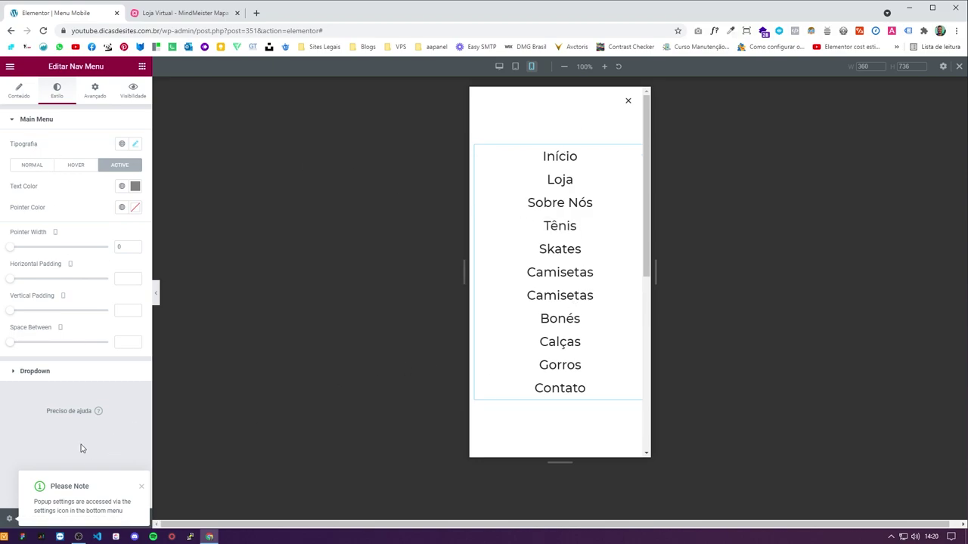
Step: Dismiss the popup settings note and publish the popup without adding any display condition, trigger or advanced rule
{"action": "left_click", "coordinate": [141, 490]}
{"action": "left_click", "coordinate": [125, 518]}
{"action": "left_click", "coordinate": [564, 327]}
{"action": "left_click", "coordinate": [748, 494]}
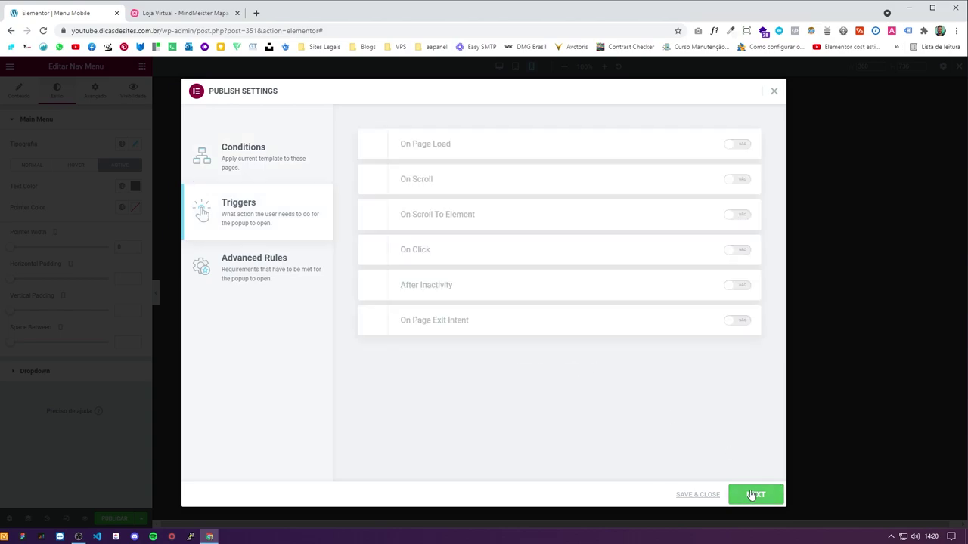
{"action": "left_click", "coordinate": [747, 496]}
{"action": "left_click", "coordinate": [749, 495]}
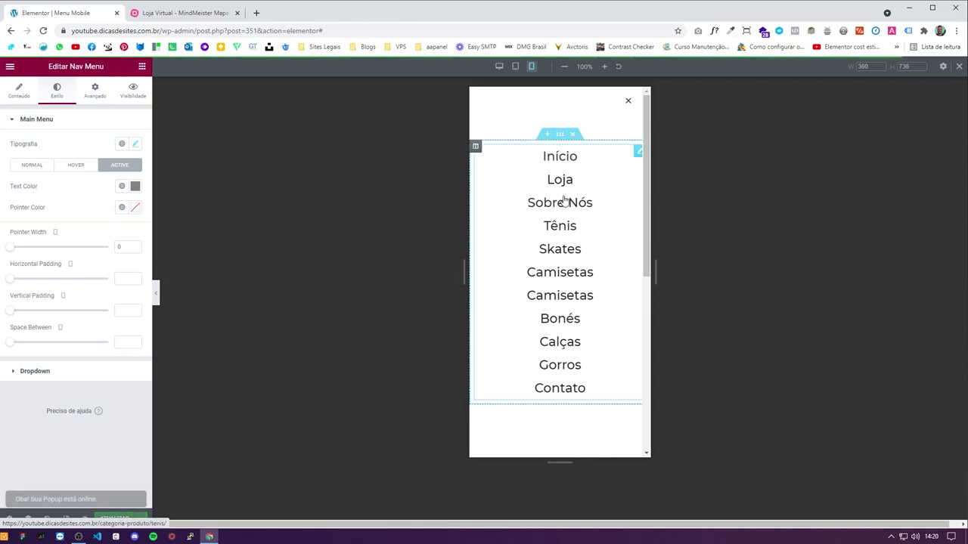
Step: Set the menu items' vertical padding to 15 and update the popup
{"action": "left_click", "coordinate": [136, 310]}
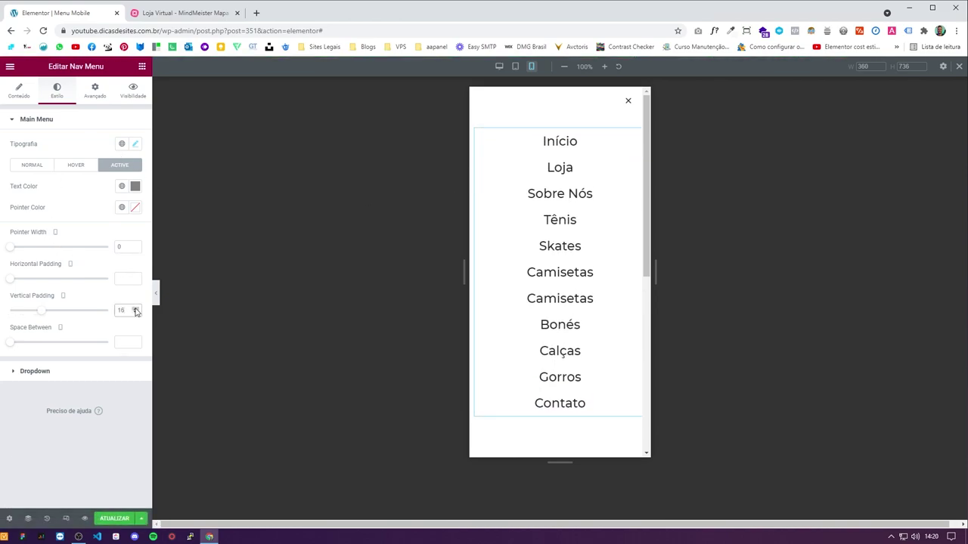
{"action": "left_click", "coordinate": [113, 518]}
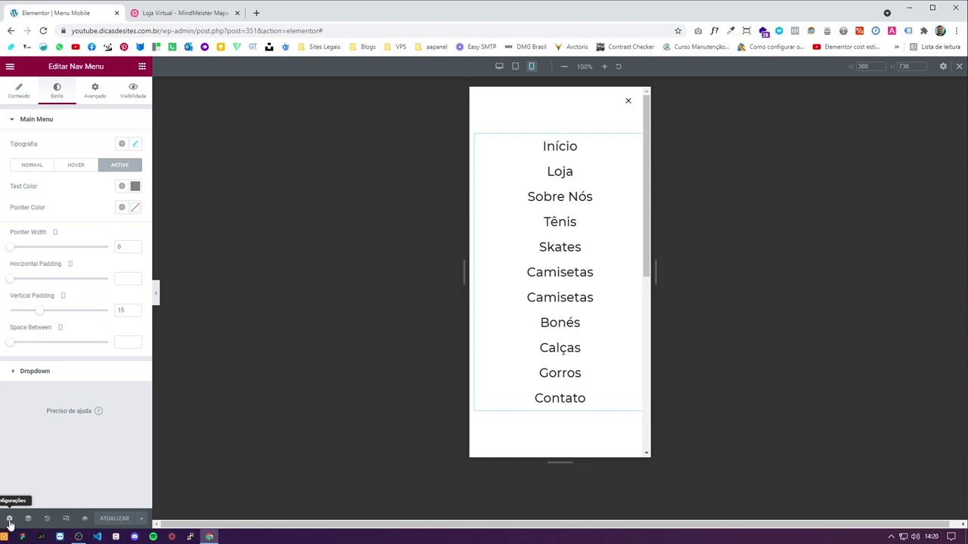
Step: Enable Prevent Closing on ESC key and Disable Page Scrolling in the popup's advanced settings and update it
{"action": "left_click", "coordinate": [9, 519]}
{"action": "left_click", "coordinate": [127, 90]}
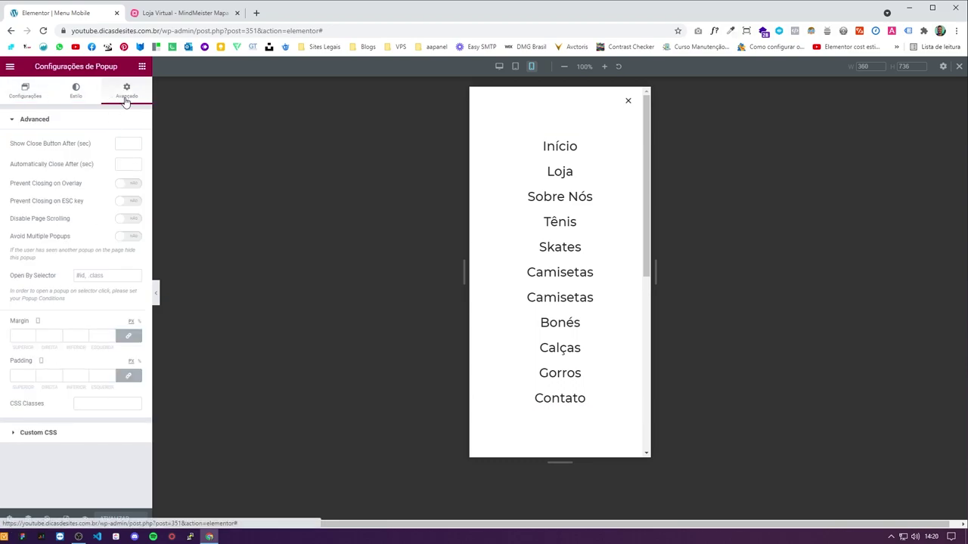
{"action": "left_click", "coordinate": [127, 184]}
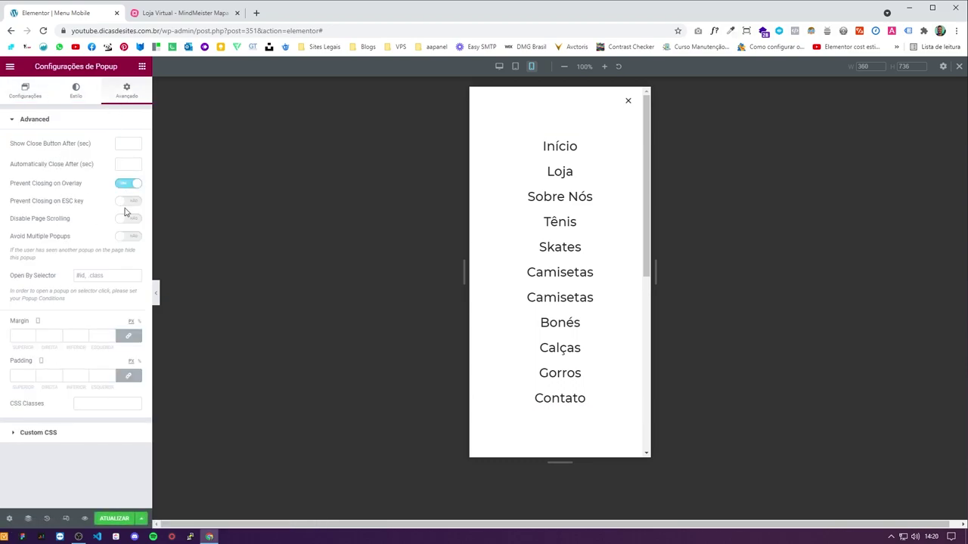
{"action": "left_click", "coordinate": [127, 185]}
{"action": "left_click", "coordinate": [132, 202]}
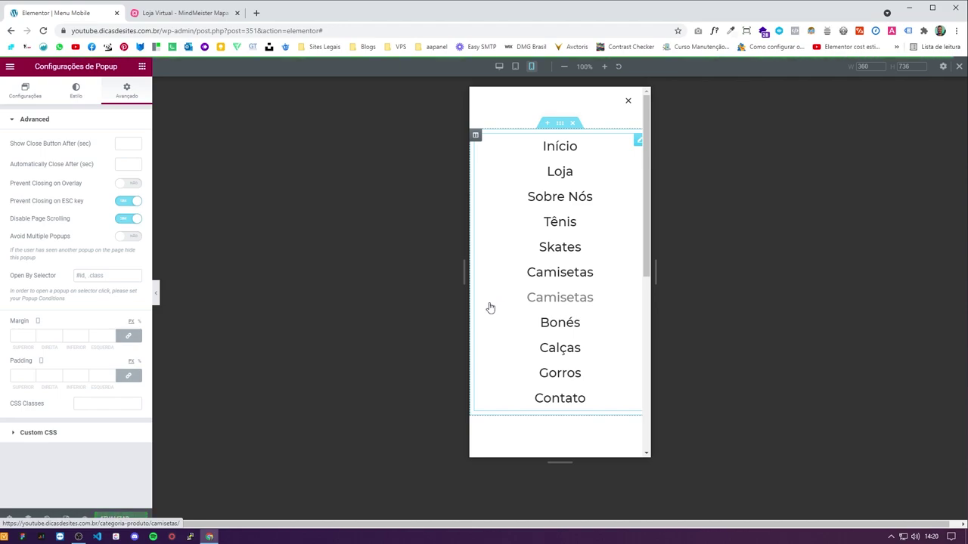
Step: Set the popup close button's vertical position to 3.5
{"action": "left_click", "coordinate": [46, 91]}
{"action": "left_click", "coordinate": [74, 428]}
{"action": "left_click", "coordinate": [65, 152]}
{"action": "left_click", "coordinate": [85, 97]}
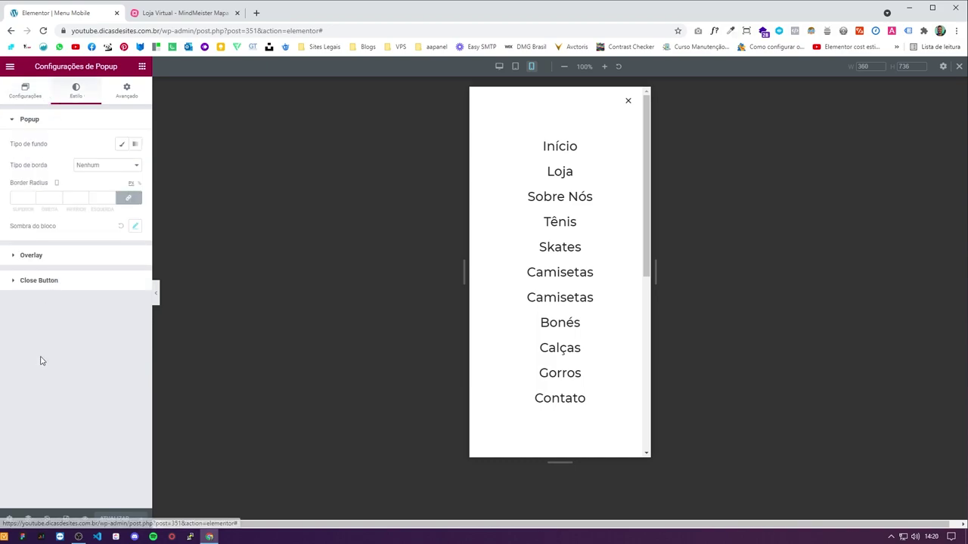
{"action": "left_click", "coordinate": [67, 278]}
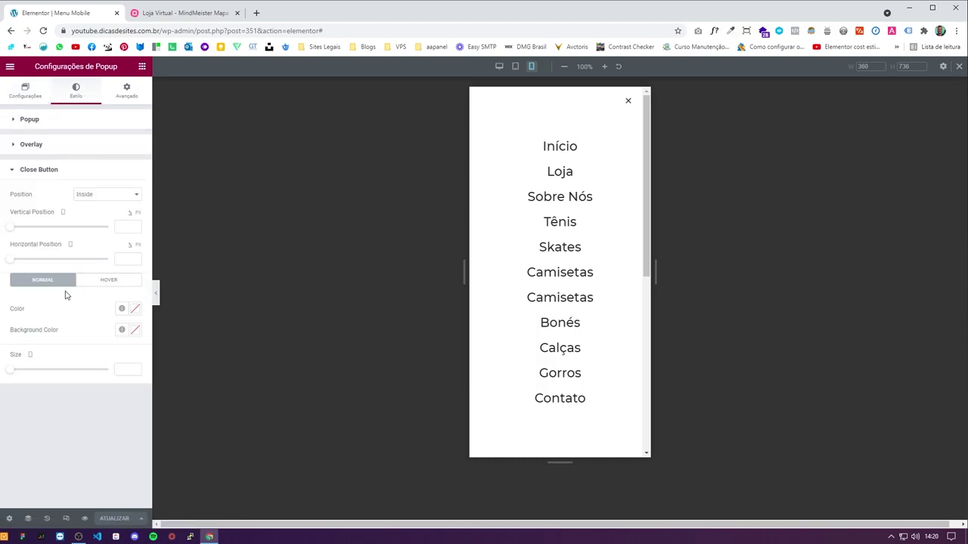
{"action": "left_click", "coordinate": [134, 228]}
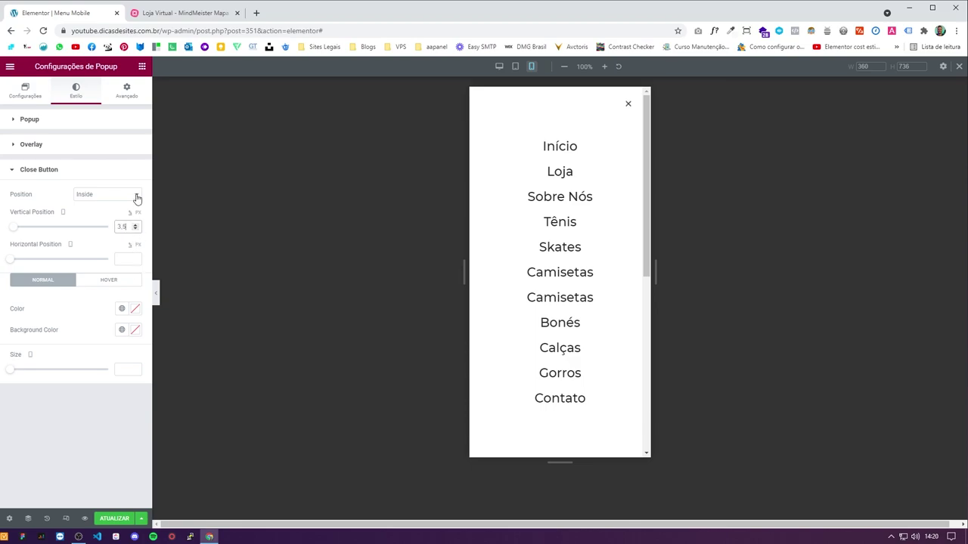
Step: Color the popup's close button black, set its size to 24 and update the popup
{"action": "left_click", "coordinate": [67, 363]}
{"action": "left_click", "coordinate": [135, 311]}
{"action": "left_click", "coordinate": [71, 375]}
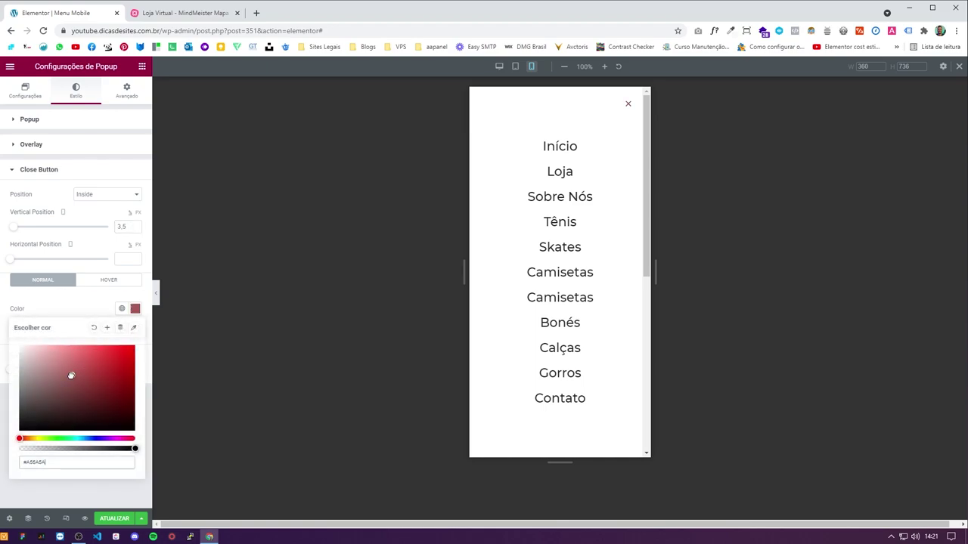
{"action": "left_click", "coordinate": [67, 310]}
{"action": "left_click_drag", "start_coordinate": [27, 372], "coordinate": [40, 374]}
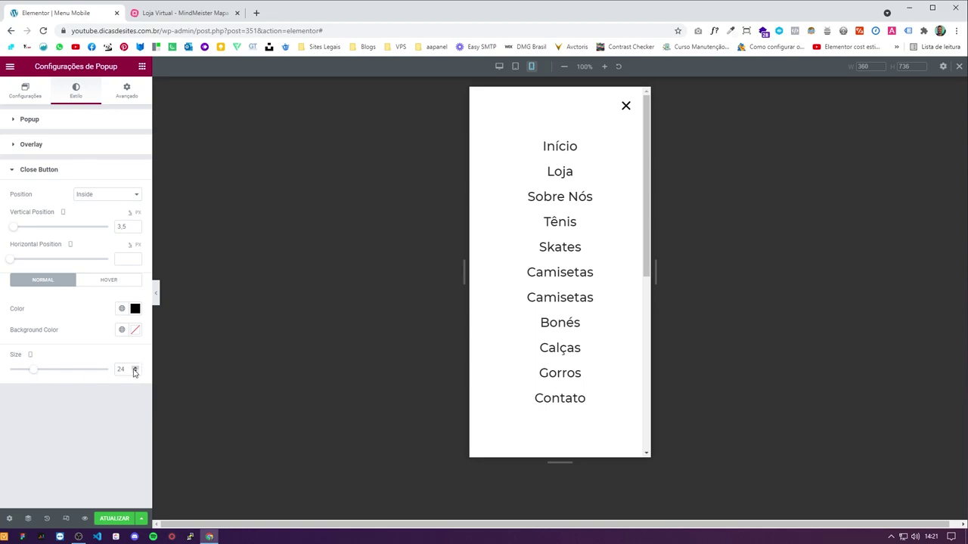
{"action": "left_click", "coordinate": [121, 518]}
Step: Open the WordPress dashboard in a new tab placed first, and show the list of all pages in another tab
{"action": "left_click", "coordinate": [10, 67]}
{"action": "left_click", "coordinate": [99, 221]}
{"action": "left_click_drag", "start_coordinate": [184, 13], "coordinate": [67, 7]}
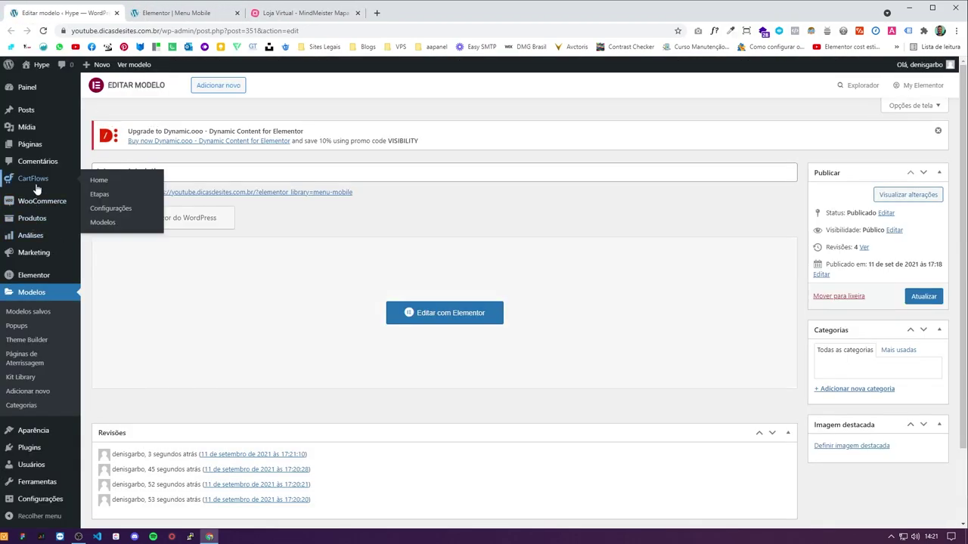
{"action": "mouse_move", "coordinate": [60, 147]}
{"action": "middle_click", "coordinate": [121, 146]}
{"action": "left_click", "coordinate": [204, 15]}
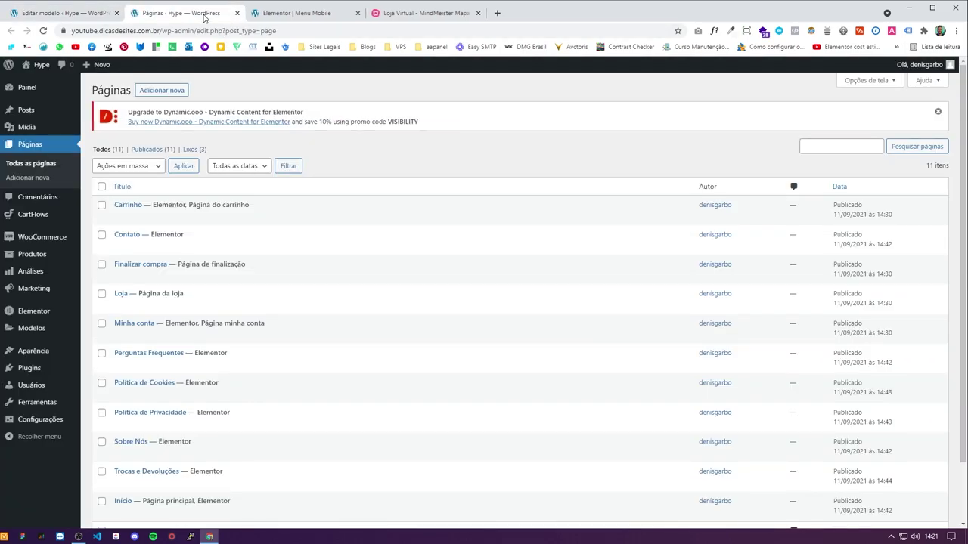
Step: Open the Início page for editing with Elementor in a new tab and save the pending header changes
{"action": "scroll", "coordinate": [244, 246], "scroll_direction": "down", "scroll_amount": 1}
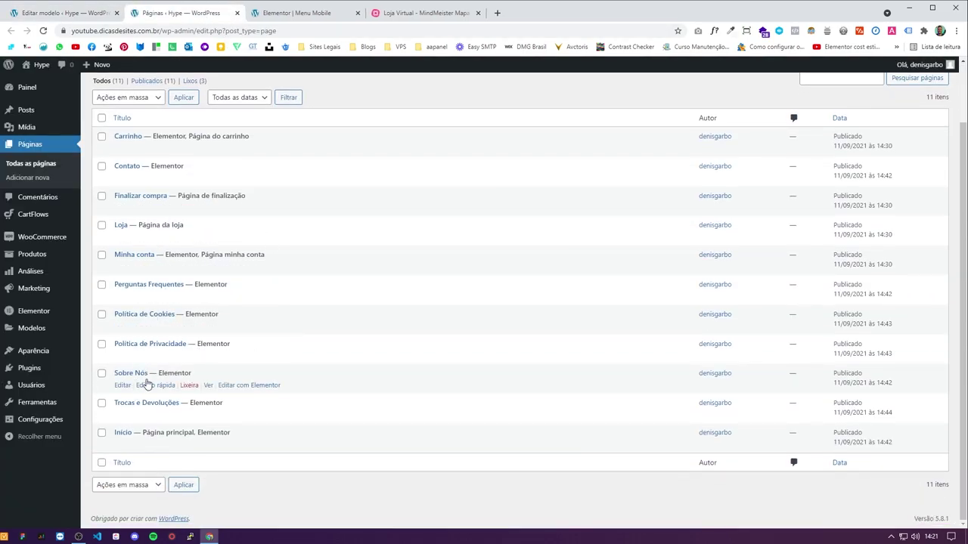
{"action": "middle_click", "coordinate": [257, 444]}
{"action": "left_click", "coordinate": [314, 17]}
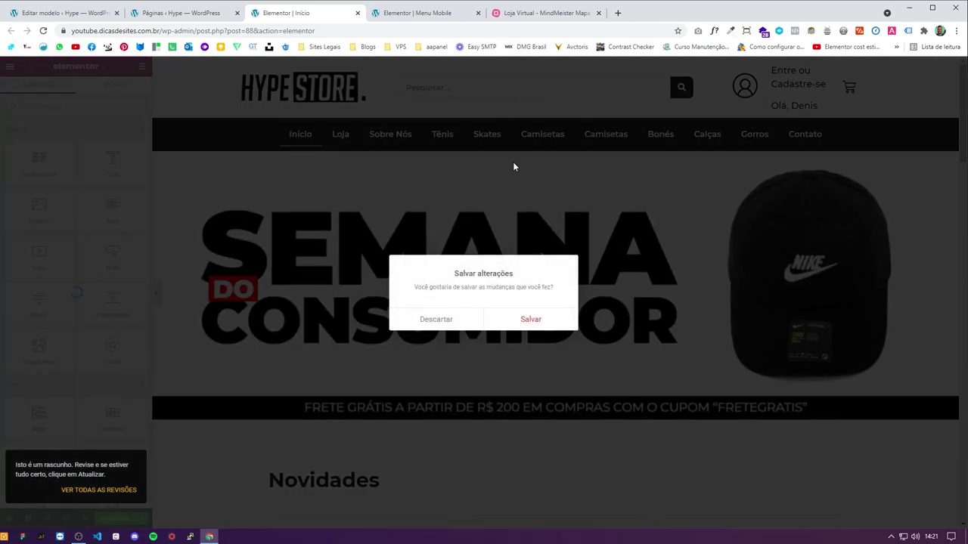
{"action": "left_click", "coordinate": [529, 319]}
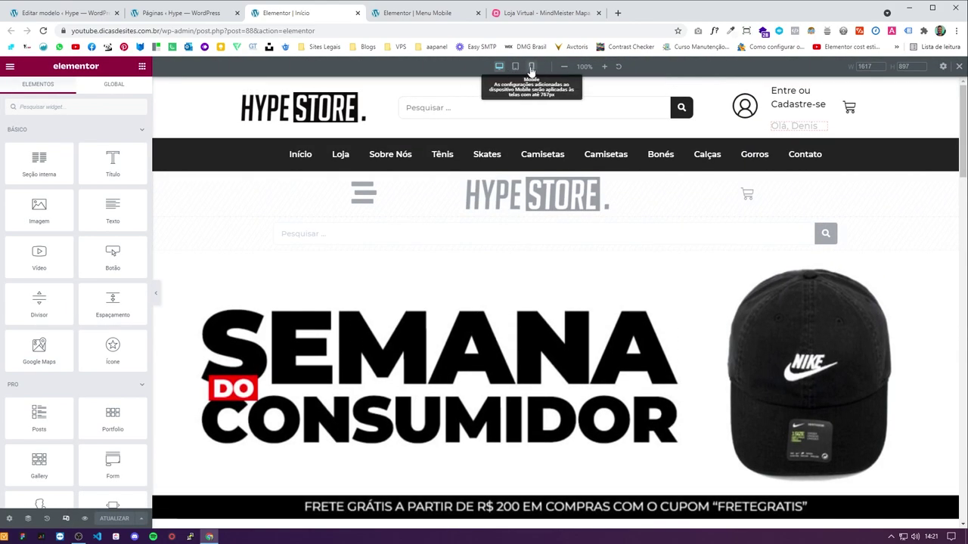
Step: In mobile view, link the header's hamburger icon to the Open Popup action for the Menu Mobile popup and update the header
{"action": "left_click", "coordinate": [531, 66]}
{"action": "left_click", "coordinate": [486, 288]}
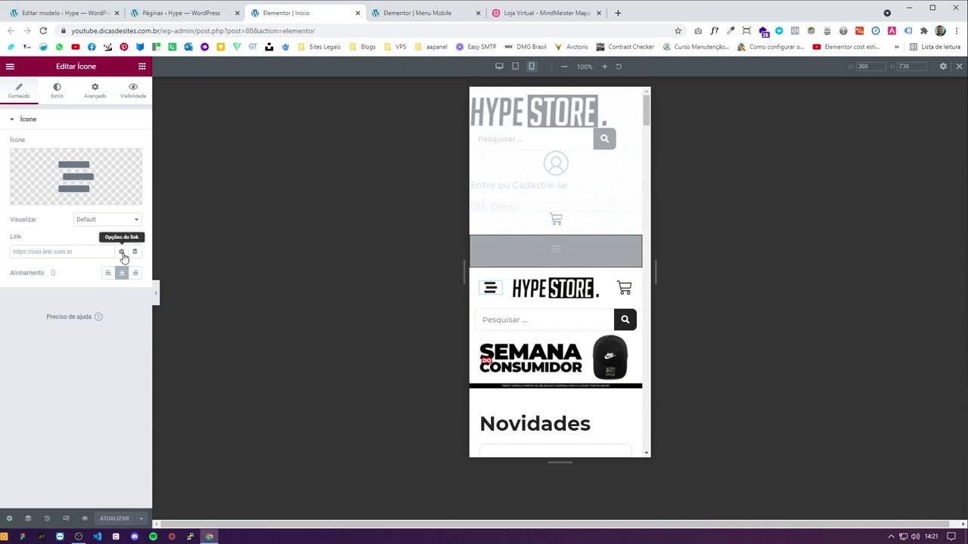
{"action": "left_click", "coordinate": [137, 254]}
{"action": "scroll", "coordinate": [60, 311], "scroll_direction": "down", "scroll_amount": 5}
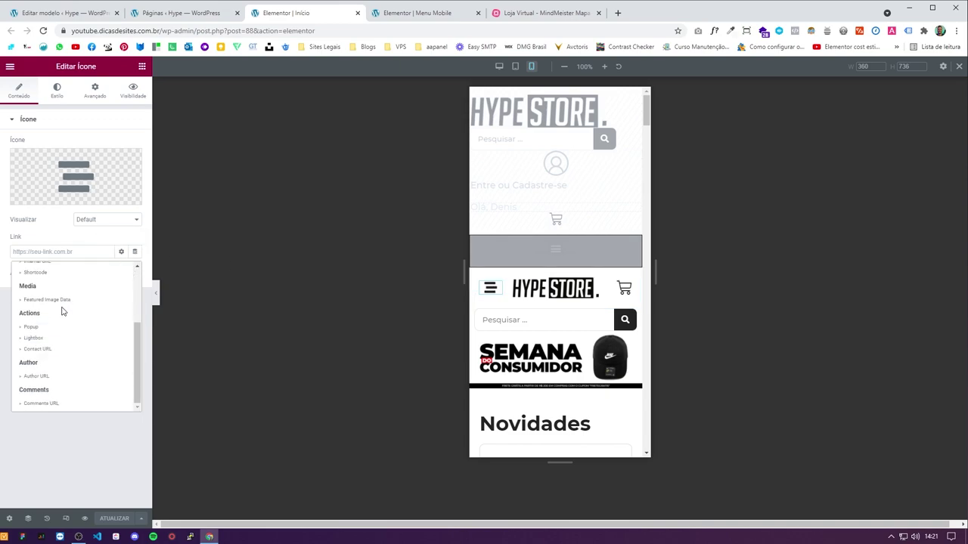
{"action": "left_click", "coordinate": [31, 326]}
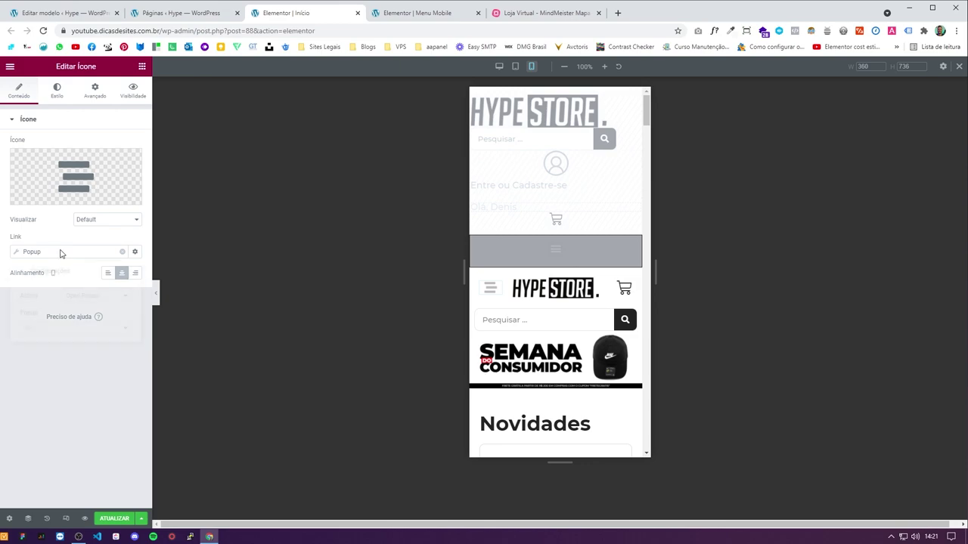
{"action": "left_click", "coordinate": [60, 329]}
{"action": "type", "text": "menu"}
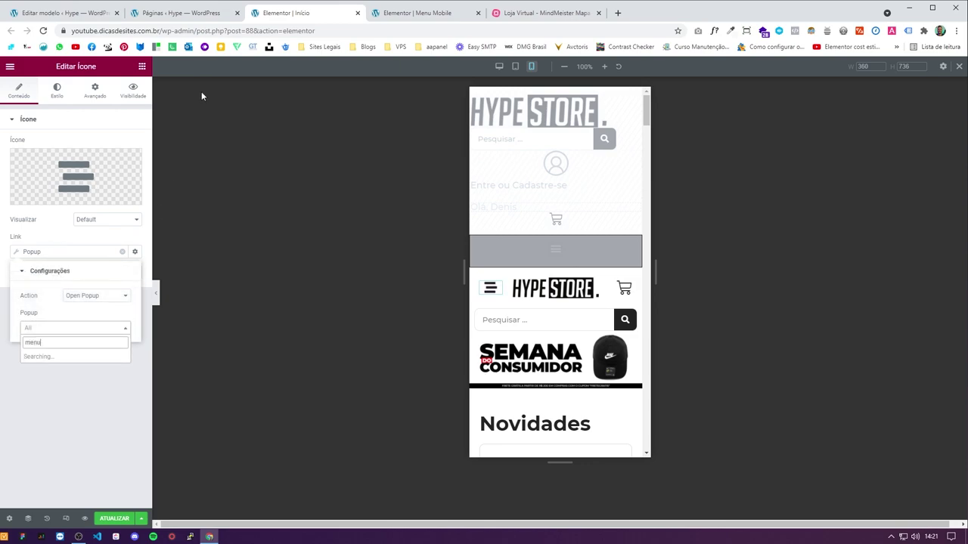
{"action": "left_click", "coordinate": [51, 356]}
{"action": "left_click", "coordinate": [114, 521]}
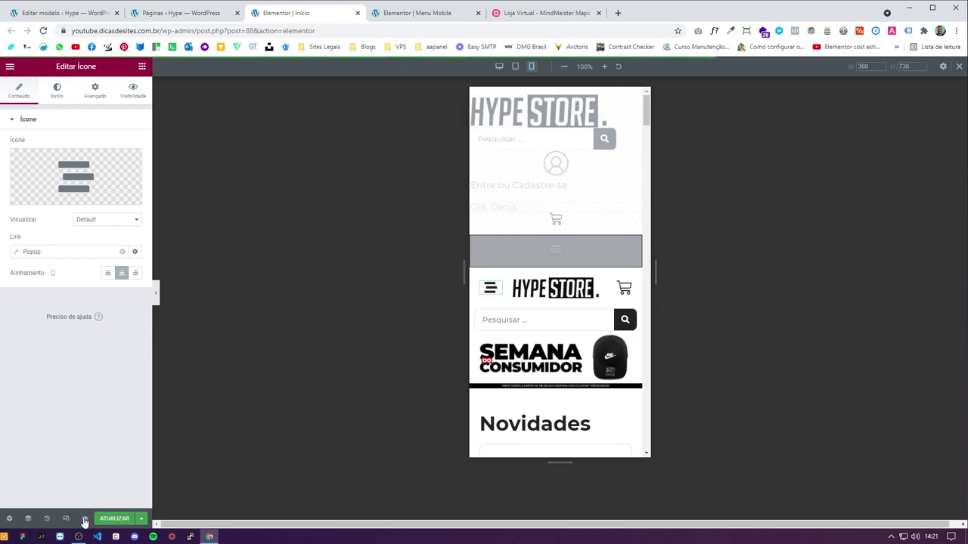
Step: Preview the saved header on the live home page and inspect it in the browser's responsive mobile view
{"action": "mouse_move", "coordinate": [85, 521]}
{"action": "left_click", "coordinate": [116, 493]}
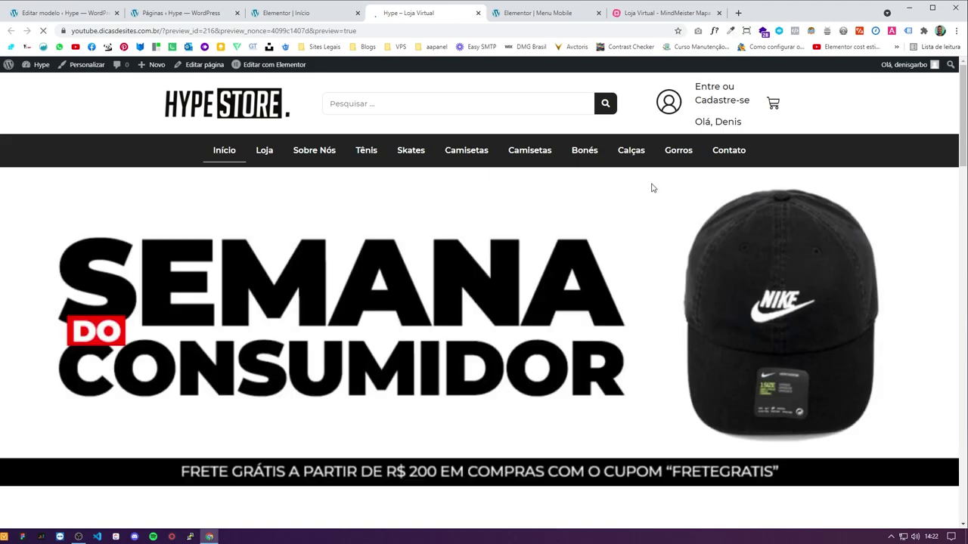
{"action": "right_click", "coordinate": [838, 200]}
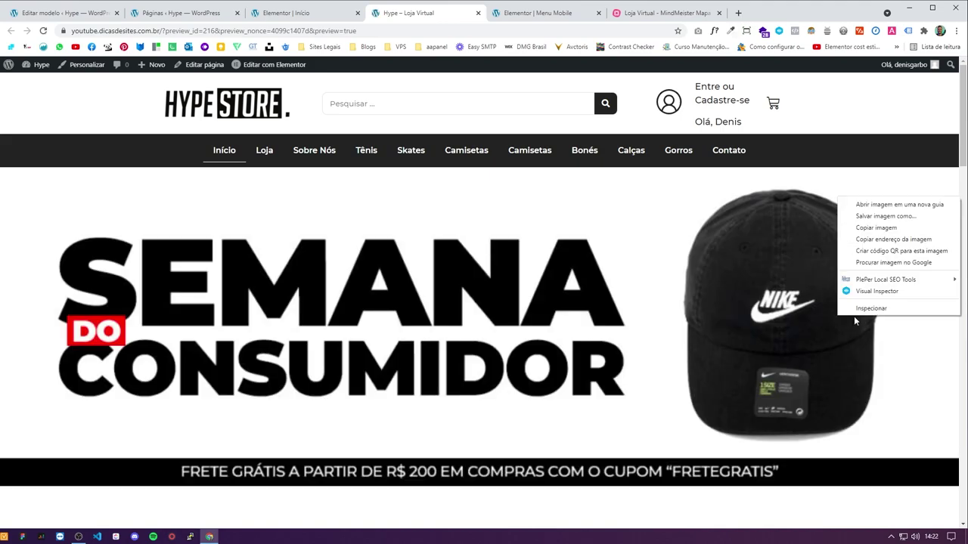
{"action": "right_click", "coordinate": [844, 226]}
{"action": "left_click", "coordinate": [881, 340]}
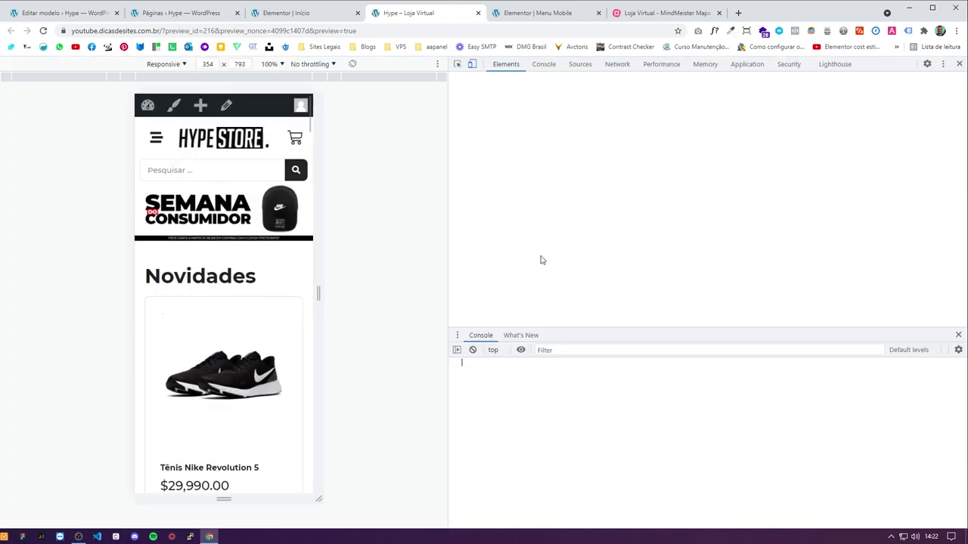
Step: Test the mobile menu popup by opening it from the hamburger icon and closing it several times
{"action": "left_click", "coordinate": [156, 138]}
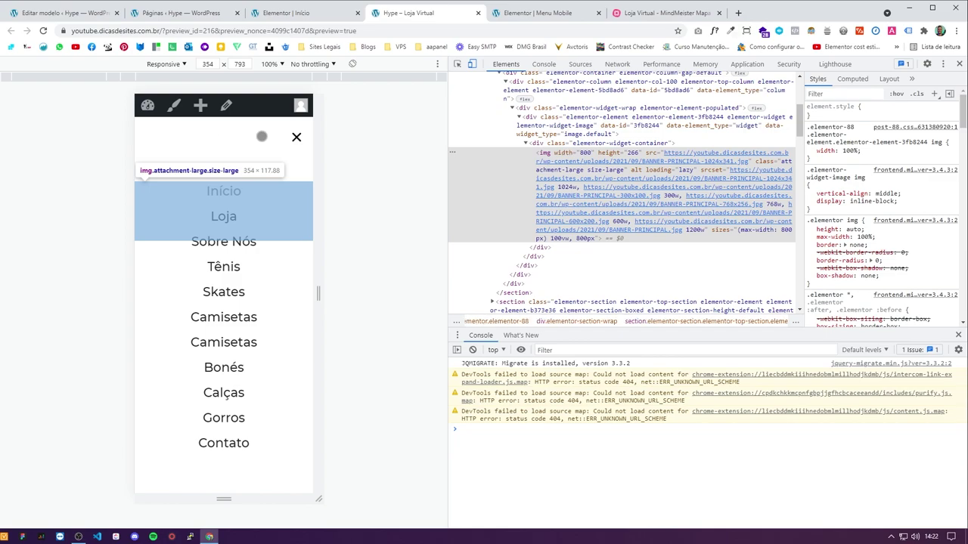
{"action": "left_click", "coordinate": [296, 137]}
{"action": "left_click", "coordinate": [156, 136]}
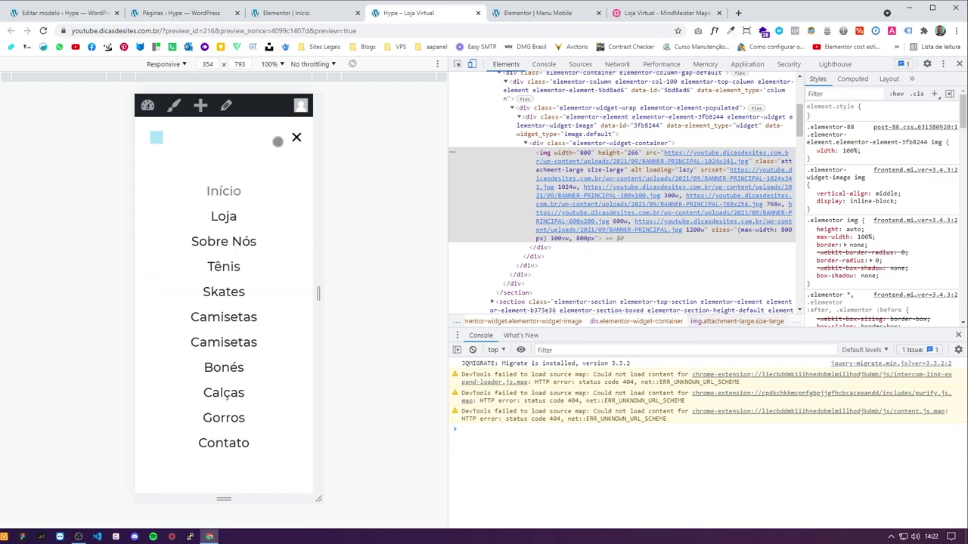
{"action": "left_click", "coordinate": [293, 136]}
{"action": "left_click", "coordinate": [156, 137]}
{"action": "left_click", "coordinate": [232, 144]}
{"action": "left_click", "coordinate": [156, 138]}
{"action": "left_click", "coordinate": [268, 137]}
{"action": "left_click", "coordinate": [79, 31]}
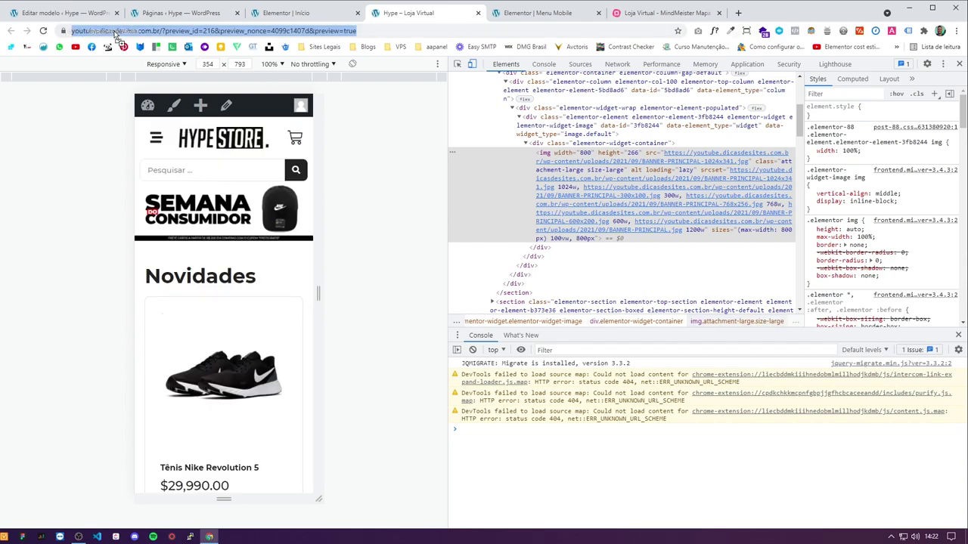
{"action": "left_click", "coordinate": [161, 30]}
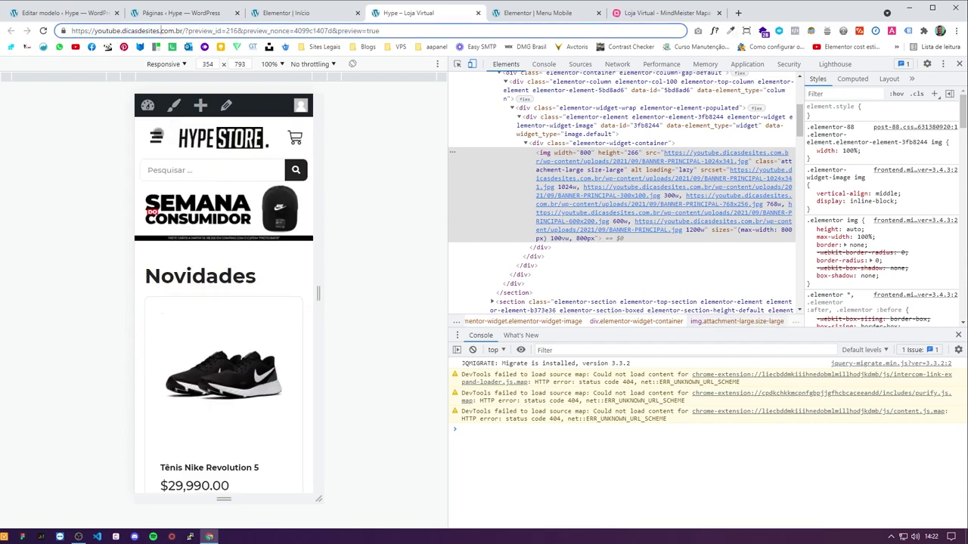
{"action": "left_click", "coordinate": [156, 137]}
{"action": "left_click", "coordinate": [296, 136]}
Step: Open the Loja page from the mobile menu and examine its product grid at mobile width
{"action": "left_click", "coordinate": [156, 138]}
{"action": "left_click", "coordinate": [224, 217]}
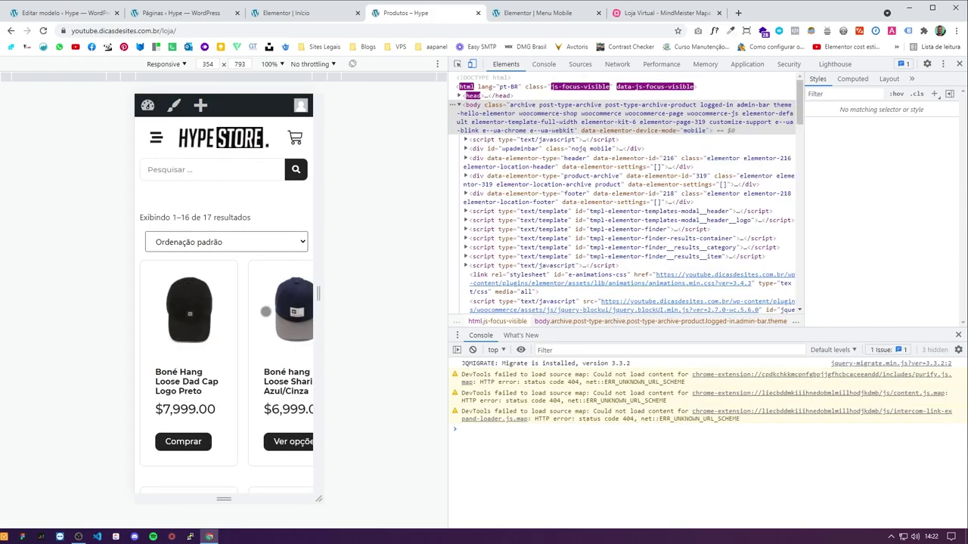
{"action": "scroll", "coordinate": [263, 320], "scroll_direction": "down", "scroll_amount": 2}
{"action": "scroll", "coordinate": [264, 321], "scroll_direction": "down", "scroll_amount": 10}
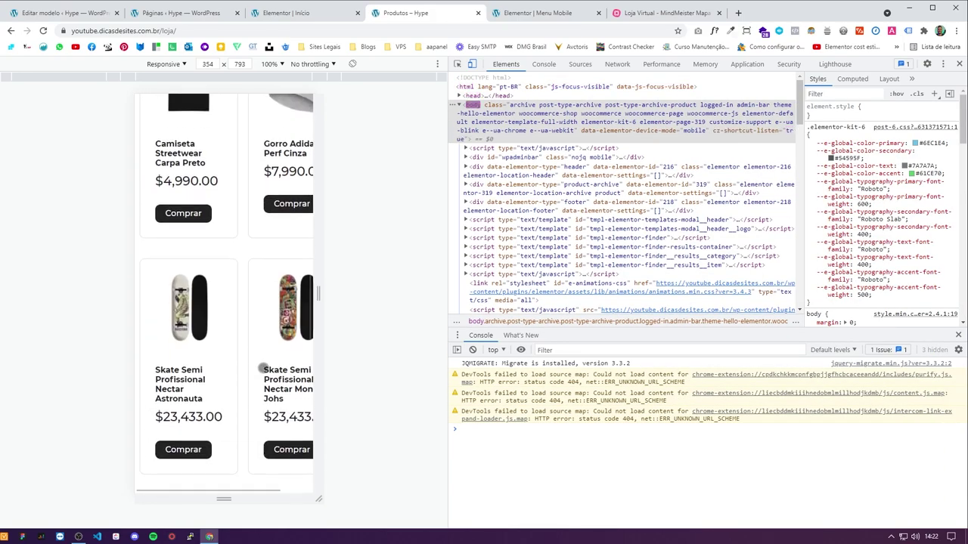
{"action": "scroll", "coordinate": [269, 365], "scroll_direction": "up", "scroll_amount": 10}
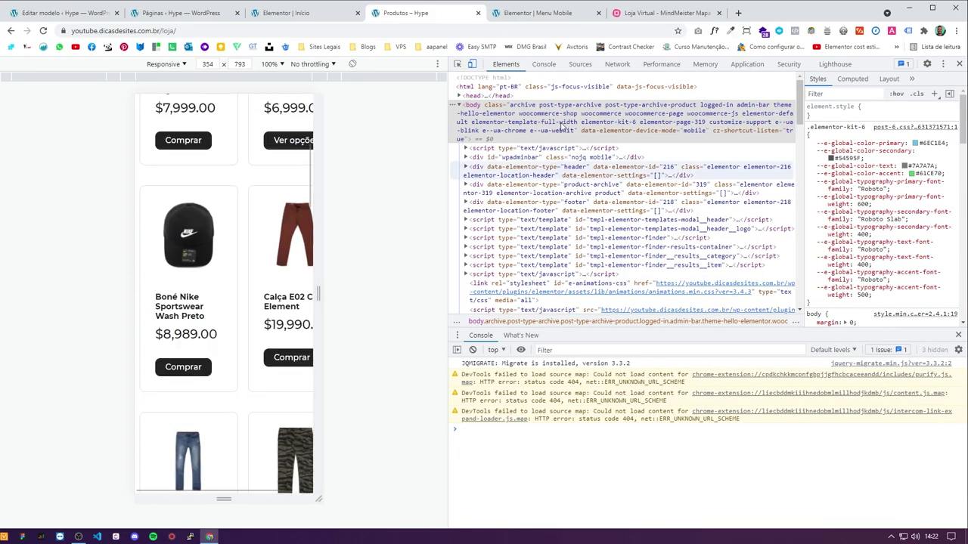
{"action": "scroll", "coordinate": [260, 258], "scroll_direction": "up", "scroll_amount": 5}
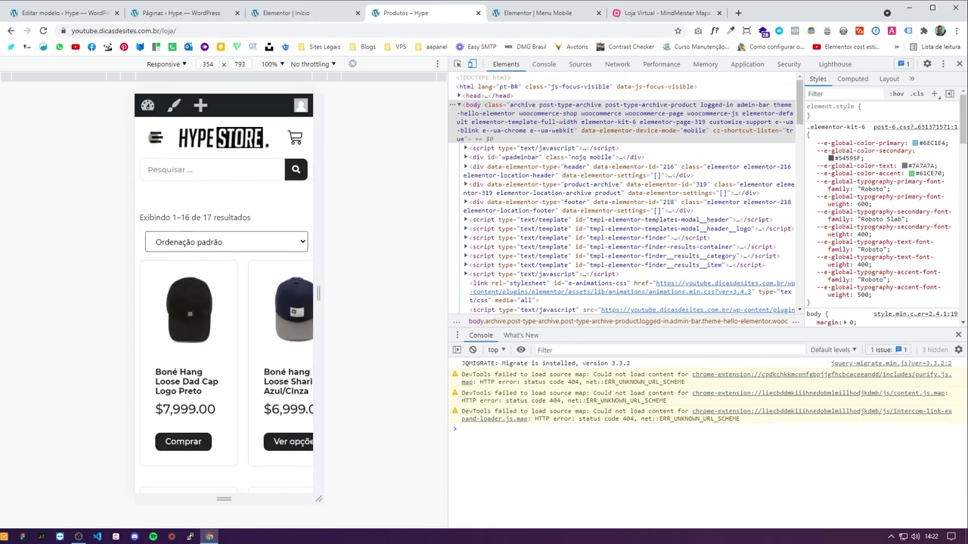
Step: Follow the mobile menu to the Sobre Nós page and load the Theme Builder template list in the dashboard tab
{"action": "left_click", "coordinate": [155, 137]}
{"action": "left_click", "coordinate": [288, 15]}
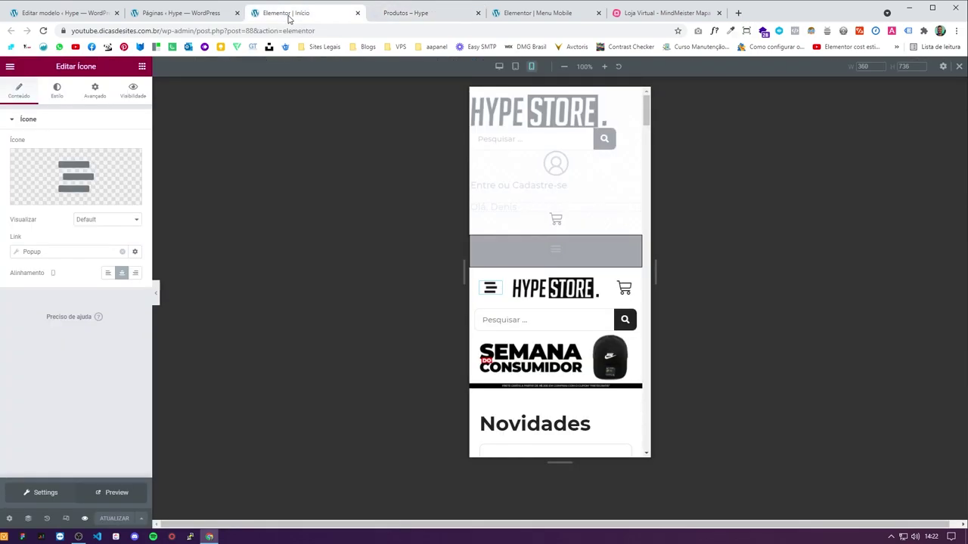
{"action": "left_click", "coordinate": [181, 13]}
{"action": "left_click", "coordinate": [79, 15]}
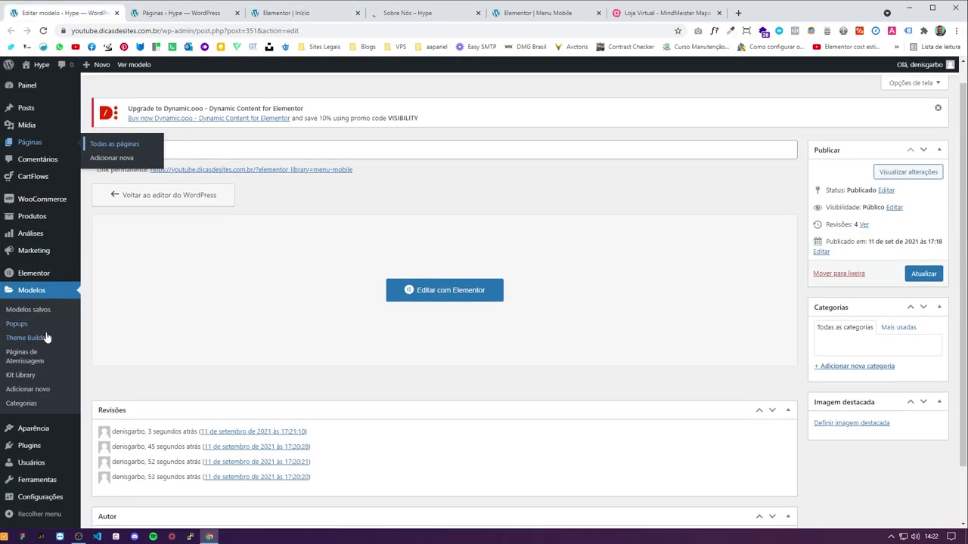
{"action": "scroll", "coordinate": [34, 325], "scroll_direction": "down", "scroll_amount": 2}
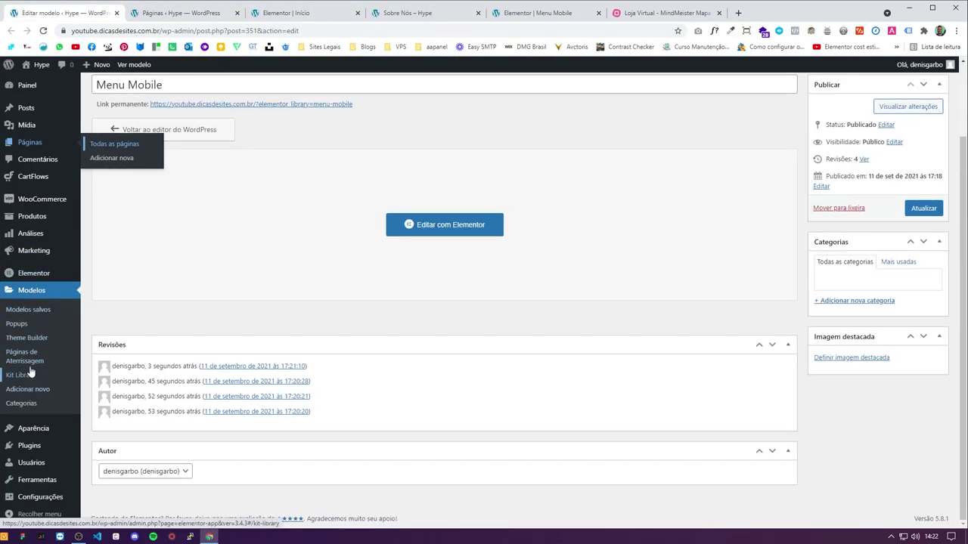
{"action": "left_click", "coordinate": [37, 311]}
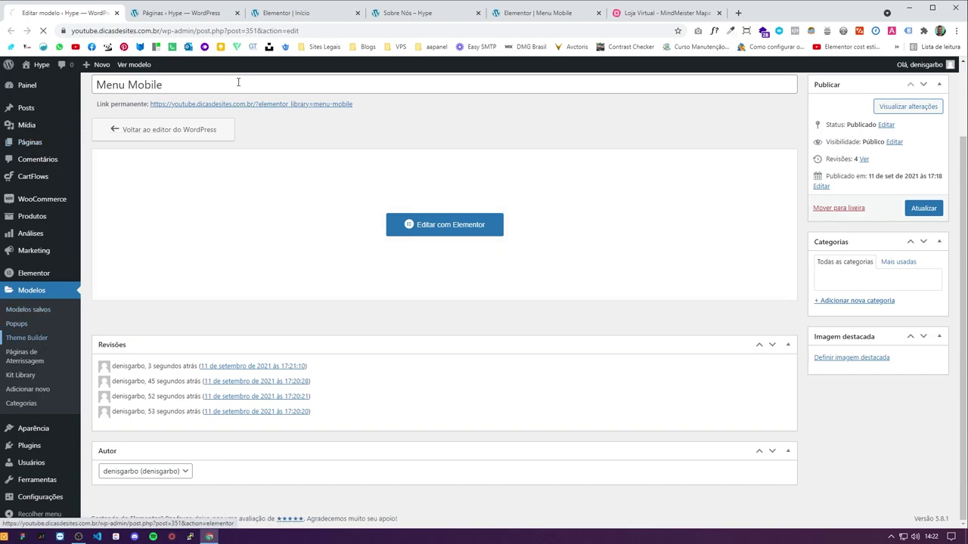
Step: Examine the Sobre Nós page at mobile width, then return to Início through the menu popup
{"action": "left_click", "coordinate": [337, 18]}
{"action": "left_click", "coordinate": [408, 13]}
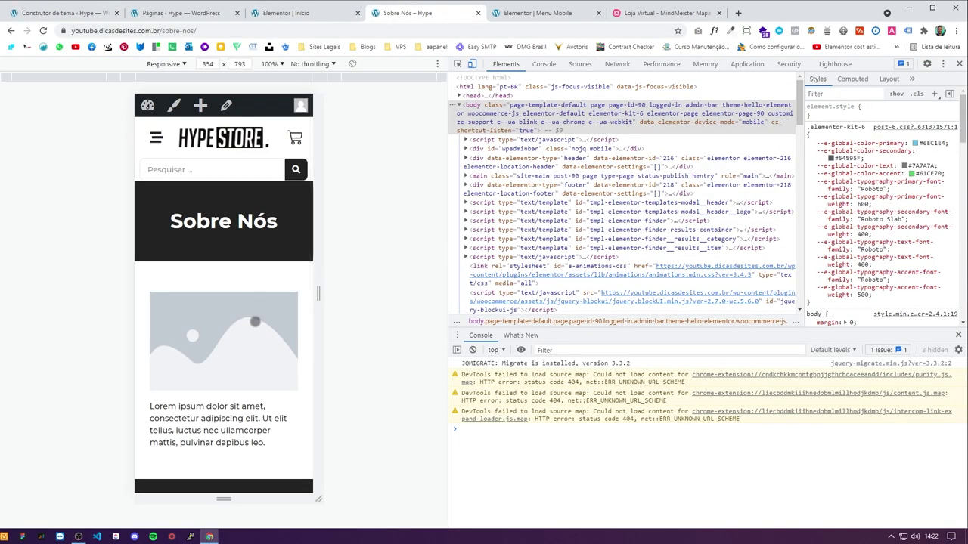
{"action": "scroll", "coordinate": [257, 300], "scroll_direction": "down", "scroll_amount": 10}
{"action": "scroll", "coordinate": [257, 299], "scroll_direction": "up", "scroll_amount": 8}
{"action": "scroll", "coordinate": [224, 264], "scroll_direction": "up", "scroll_amount": 3}
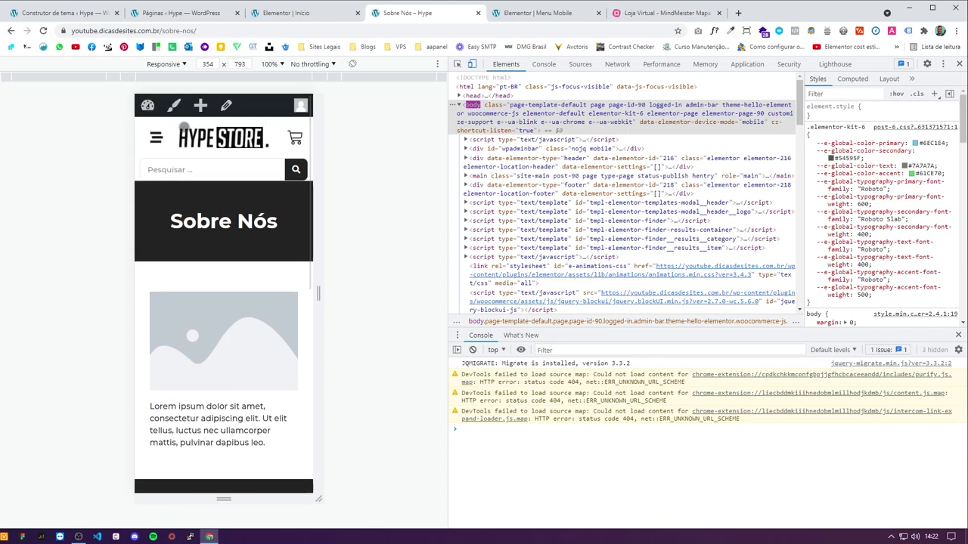
{"action": "left_click", "coordinate": [161, 133]}
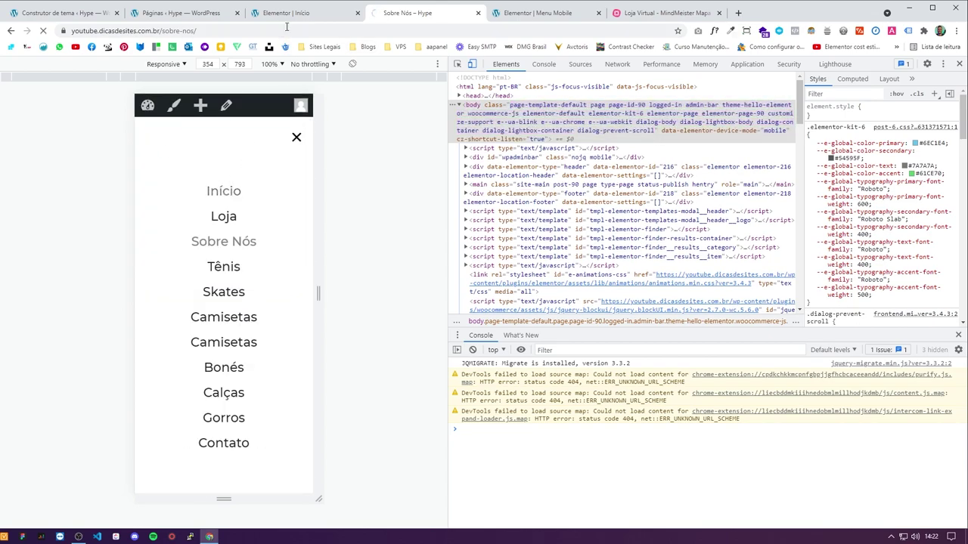
Step: Set the mobile search bar section's bottom padding to 20 px, save the header and check it in the home page preview
{"action": "left_click", "coordinate": [285, 13]}
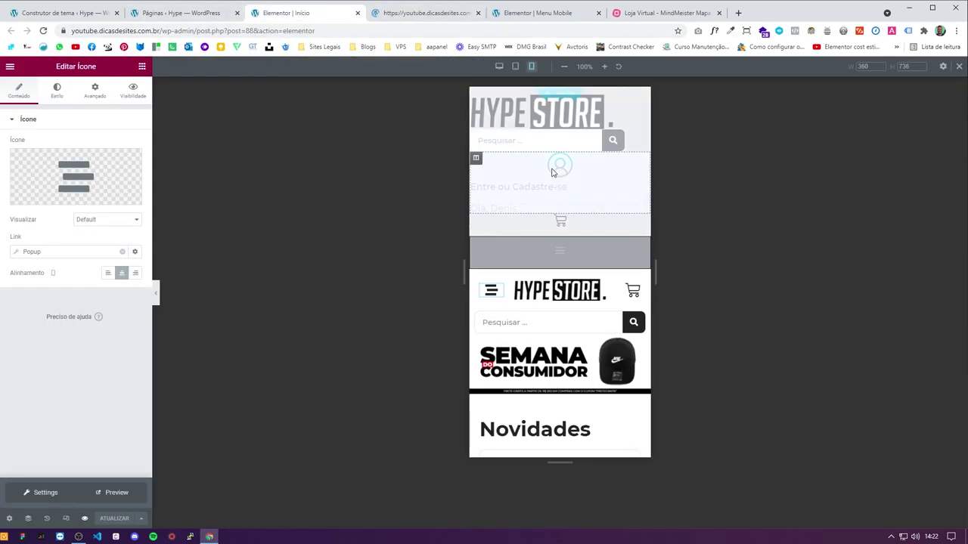
{"action": "left_click", "coordinate": [560, 308]}
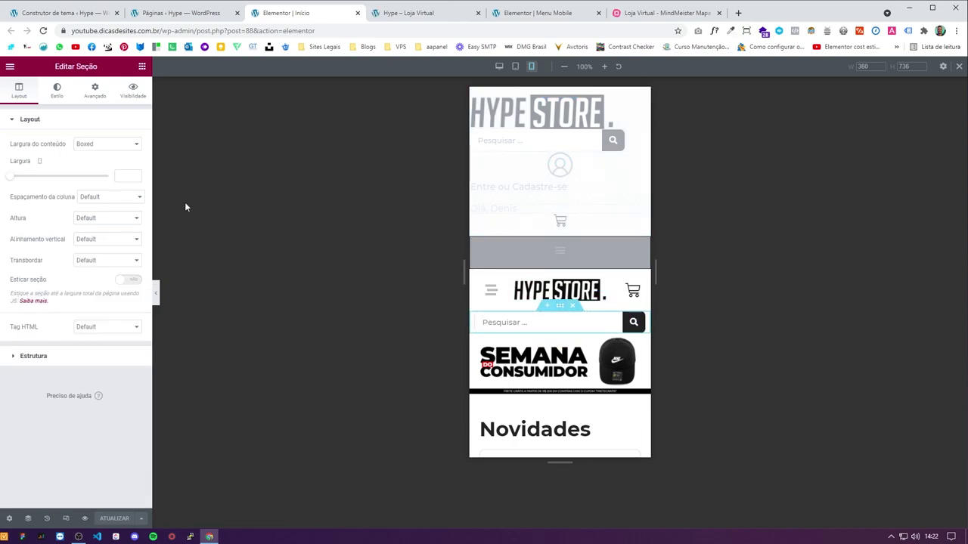
{"action": "left_click", "coordinate": [103, 91]}
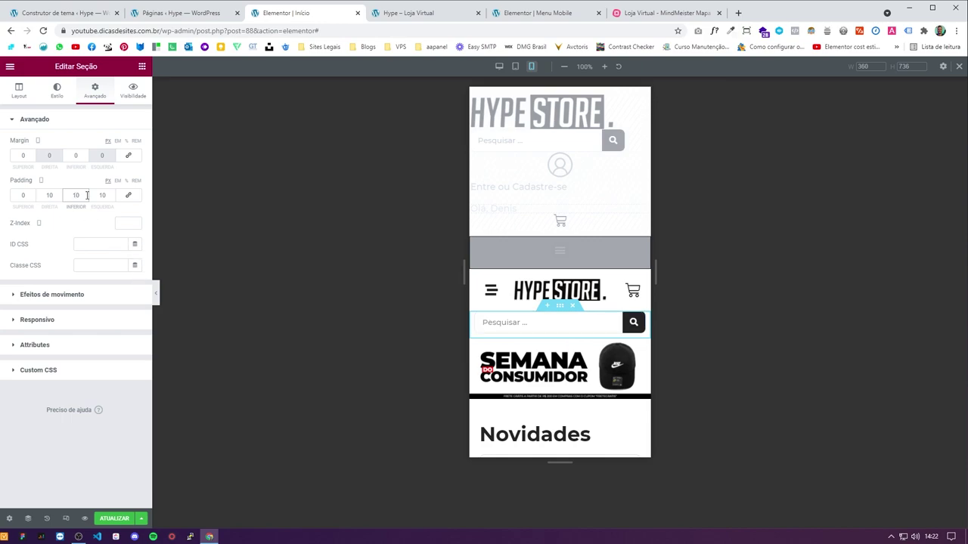
{"action": "key", "text": "ctrl+s"}
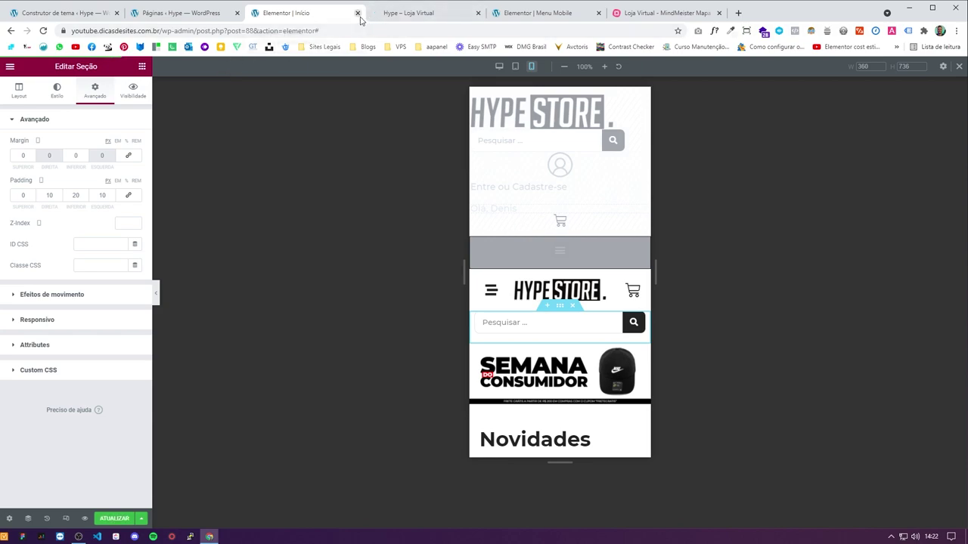
{"action": "left_click", "coordinate": [408, 13]}
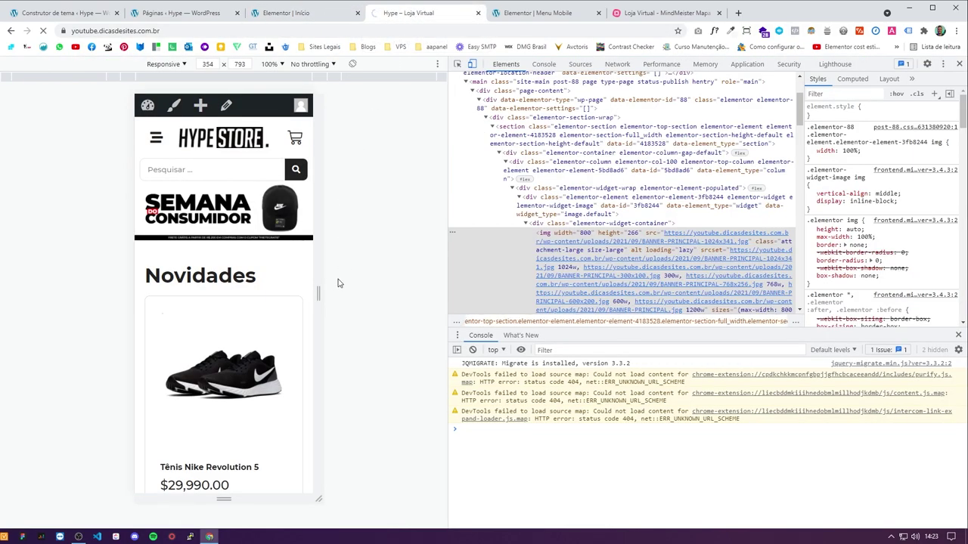
{"action": "left_click", "coordinate": [323, 17]}
{"action": "left_click", "coordinate": [212, 12]}
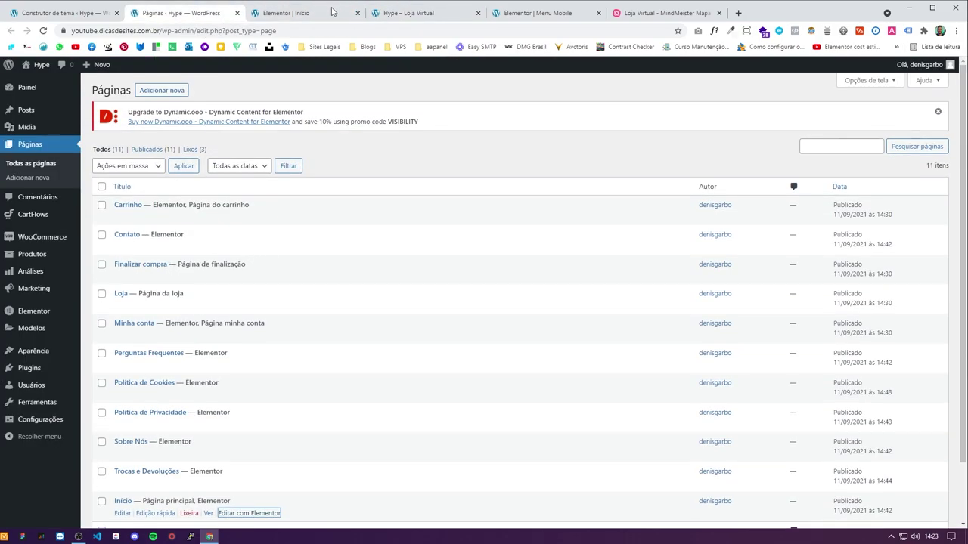
{"action": "left_click", "coordinate": [424, 15]}
{"action": "key", "text": "ctrl+Tab"}
{"action": "left_click", "coordinate": [428, 18]}
{"action": "left_click", "coordinate": [535, 14]}
Step: List all saved templates in the dashboard and open Modelo de Loja for editing with Elementor in a new tab
{"action": "key", "text": "ctrl+shift+Tab"}
{"action": "key", "text": "ctrl+shift+Tab"}
{"action": "key", "text": "ctrl+shift+Tab"}
{"action": "key", "text": "ctrl+shift+Tab"}
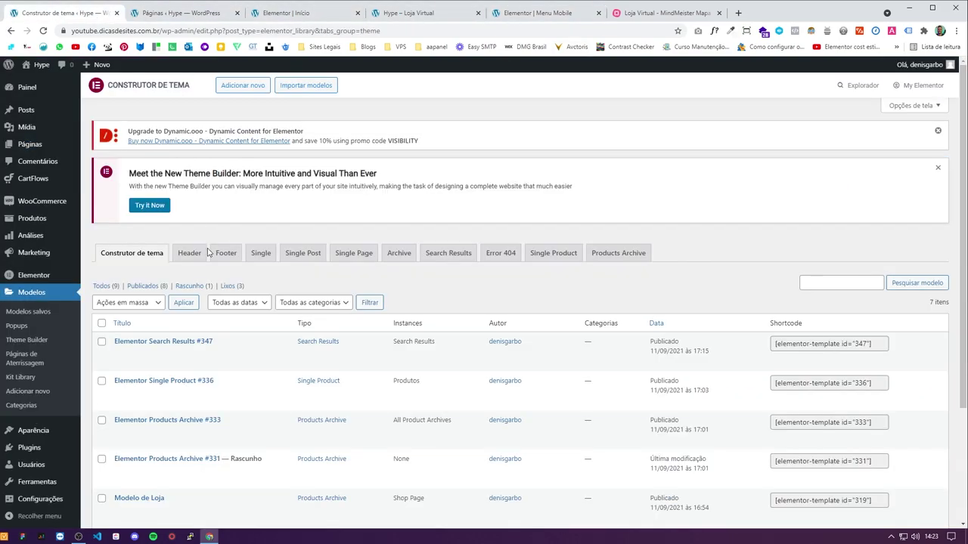
{"action": "scroll", "coordinate": [119, 158], "scroll_direction": "down", "scroll_amount": 1}
{"action": "scroll", "coordinate": [128, 277], "scroll_direction": "up", "scroll_amount": 1}
{"action": "left_click", "coordinate": [104, 286]}
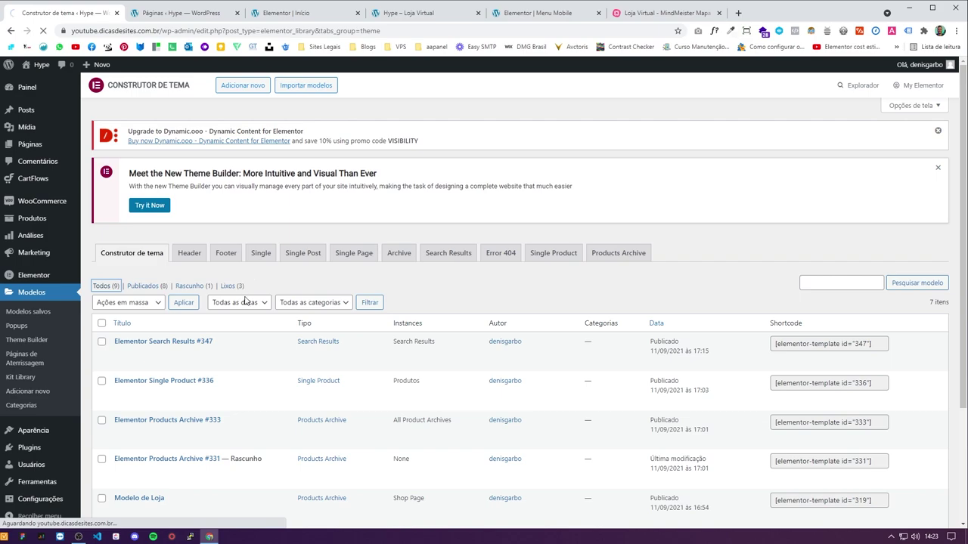
{"action": "scroll", "coordinate": [193, 475], "scroll_direction": "down", "scroll_amount": 1}
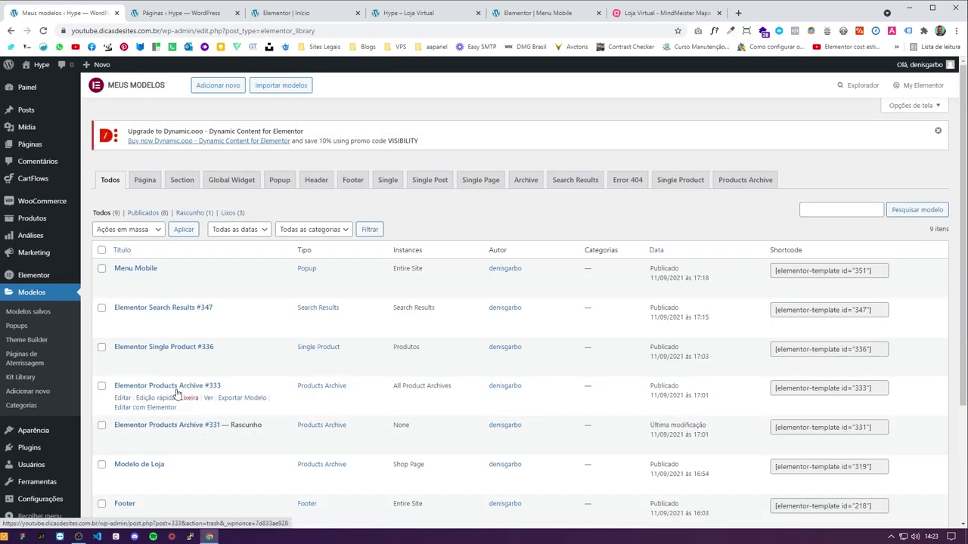
{"action": "scroll", "coordinate": [151, 389], "scroll_direction": "down", "scroll_amount": 1}
{"action": "scroll", "coordinate": [153, 388], "scroll_direction": "down", "scroll_amount": 2}
{"action": "middle_click", "coordinate": [145, 327]}
{"action": "left_click", "coordinate": [189, 14]}
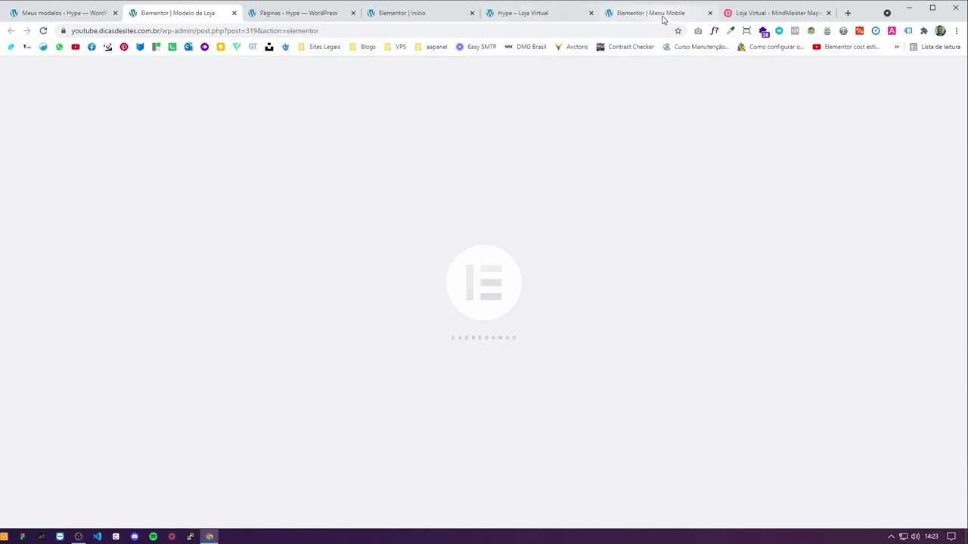
Step: Examine the Archive Products widget's content, advanced and style settings with the shop template in mobile view
{"action": "left_click", "coordinate": [66, 519]}
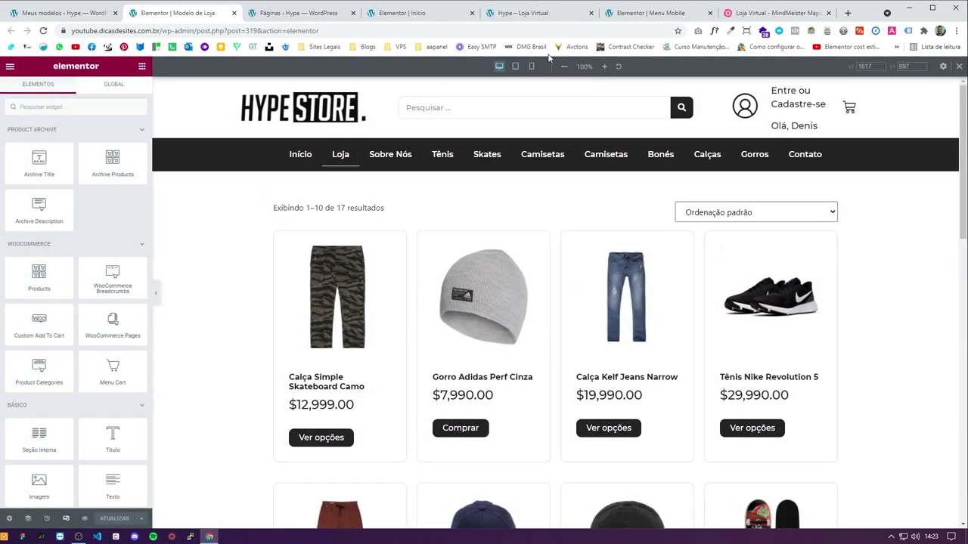
{"action": "left_click", "coordinate": [531, 66]}
{"action": "left_click", "coordinate": [630, 197]}
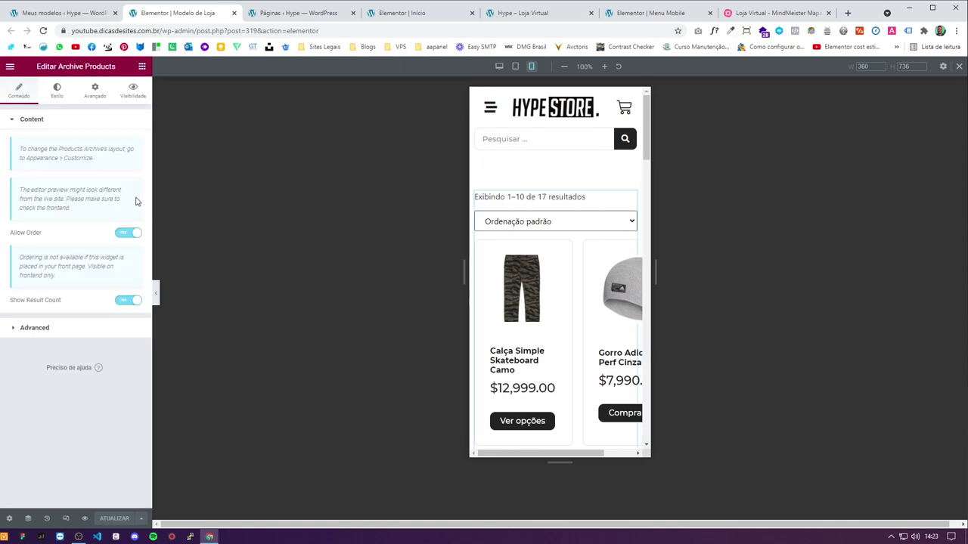
{"action": "left_click", "coordinate": [77, 331]}
{"action": "left_click", "coordinate": [65, 91]}
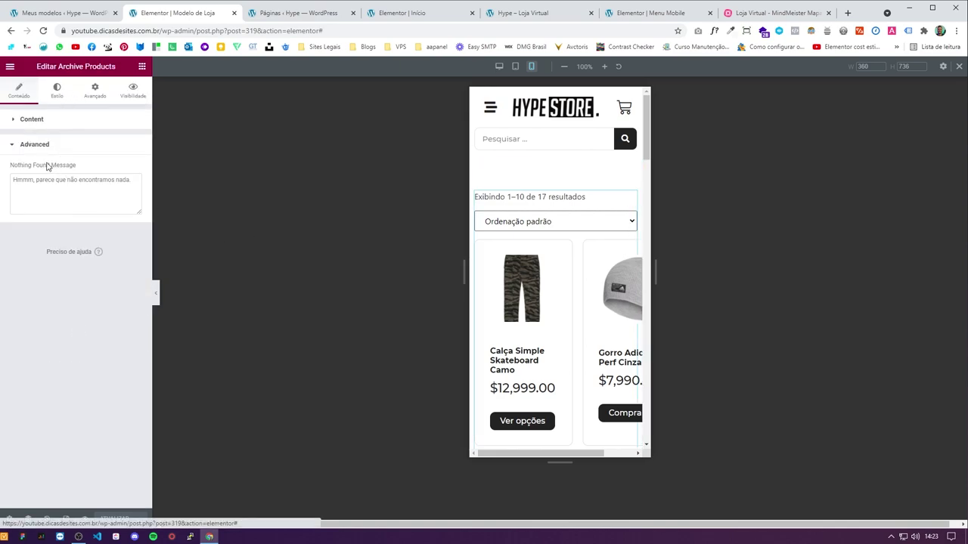
{"action": "scroll", "coordinate": [74, 251], "scroll_direction": "down", "scroll_amount": 8}
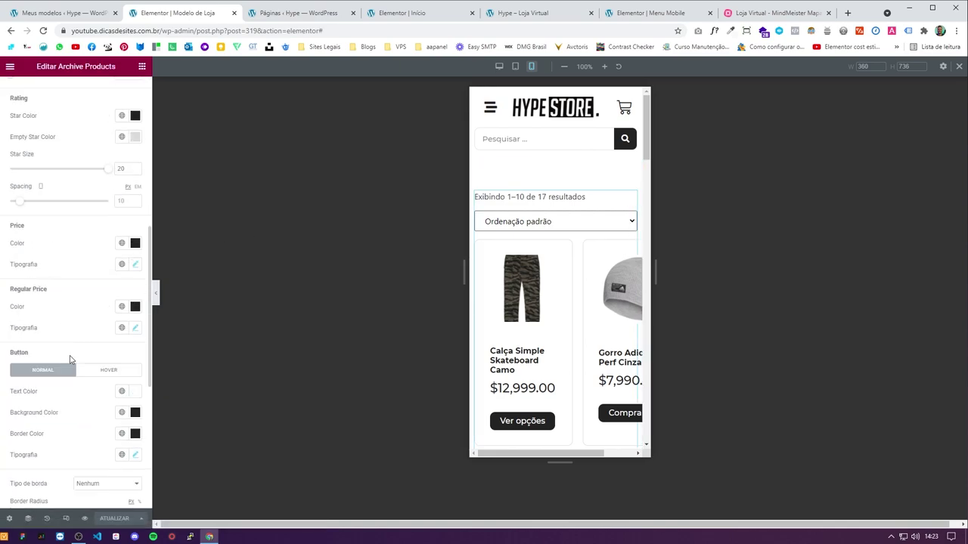
{"action": "scroll", "coordinate": [71, 383], "scroll_direction": "down", "scroll_amount": 3}
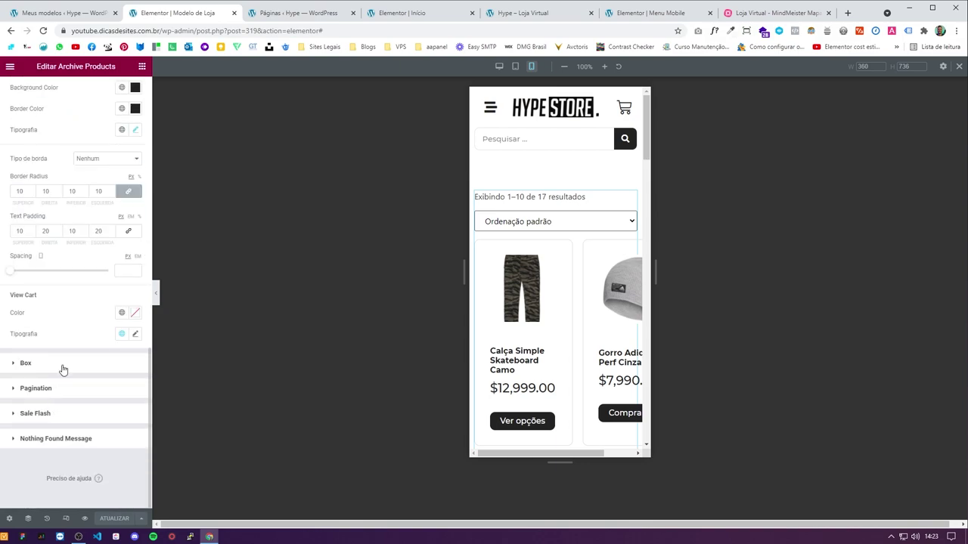
{"action": "left_click", "coordinate": [62, 367]}
Step: Set the product section's mobile padding to 0 top and bottom and 20 px right and left, and save the template
{"action": "left_click", "coordinate": [556, 155]}
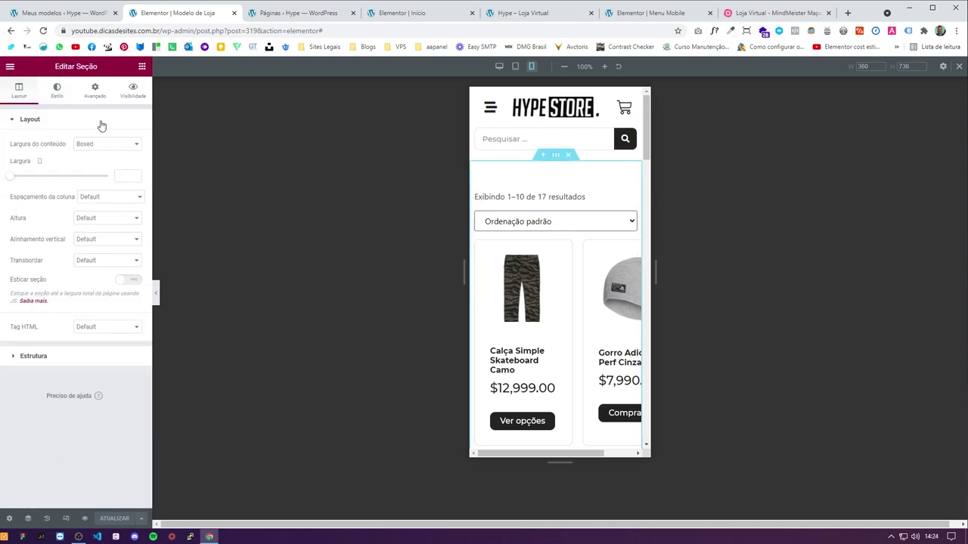
{"action": "left_click", "coordinate": [95, 89]}
{"action": "left_click", "coordinate": [99, 196]}
{"action": "type", "text": "20"}
{"action": "left_click", "coordinate": [45, 196]}
{"action": "type", "text": "20"}
{"action": "left_click", "coordinate": [125, 517]}
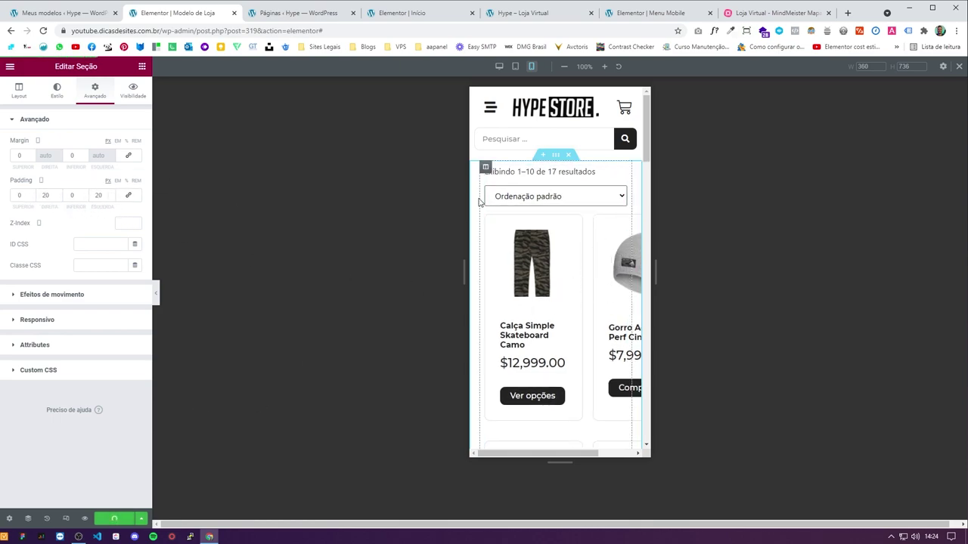
Step: Set the product column's mobile padding to 0 on all sides and save the template
{"action": "left_click", "coordinate": [485, 166]}
{"action": "left_click", "coordinate": [94, 90]}
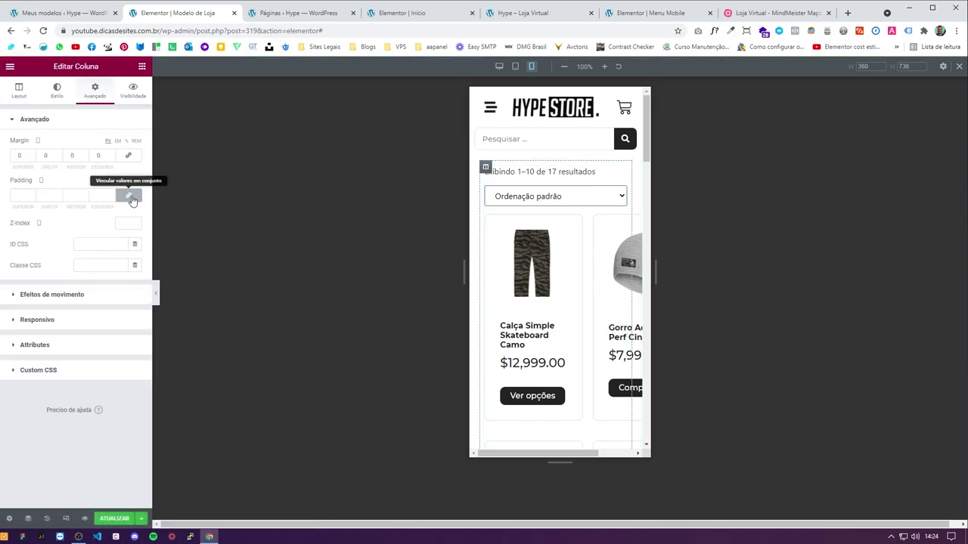
{"action": "left_click", "coordinate": [119, 519]}
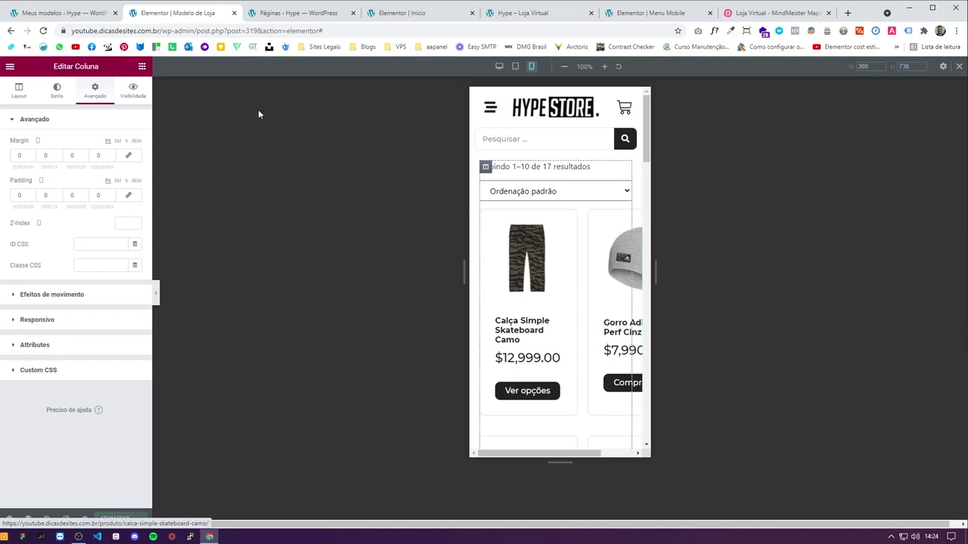
Step: Close the Modelo de Loja editor and the Páginas list, and switch to the Loja Virtual mind map in MindMeister
{"action": "left_click", "coordinate": [234, 13]}
{"action": "left_click", "coordinate": [232, 17]}
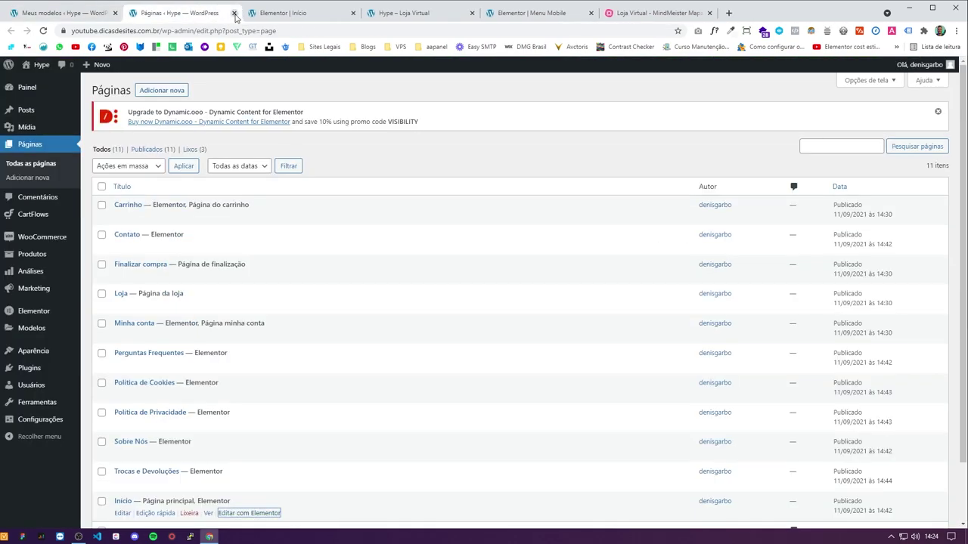
{"action": "left_click", "coordinate": [234, 13]}
{"action": "left_click", "coordinate": [298, 14]}
{"action": "left_click", "coordinate": [523, 13]}
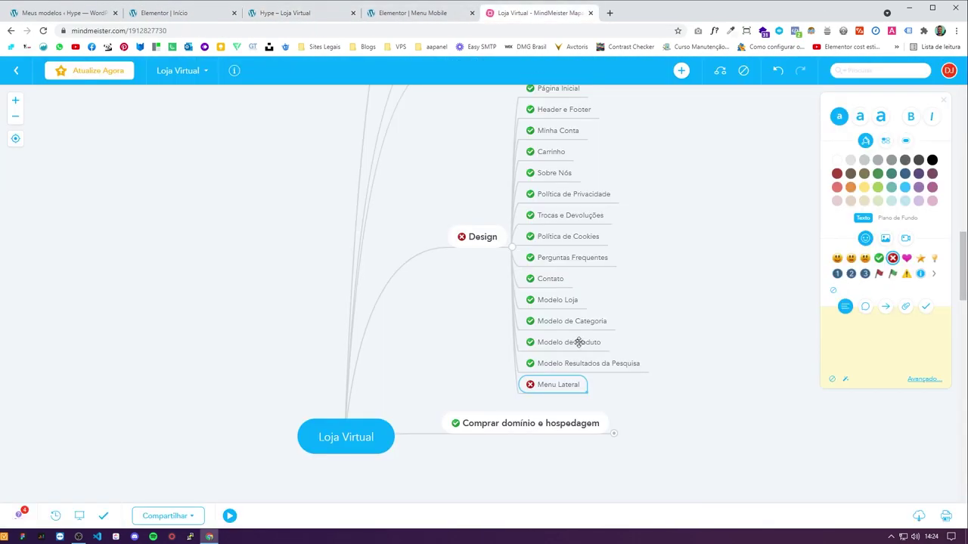
Step: Rename the Menu Lateral topic as "Menu mobile" and mark it with the green check icon
{"action": "left_click", "coordinate": [568, 385]}
{"action": "double_click", "coordinate": [575, 386]}
{"action": "type", "text": "mobil"}
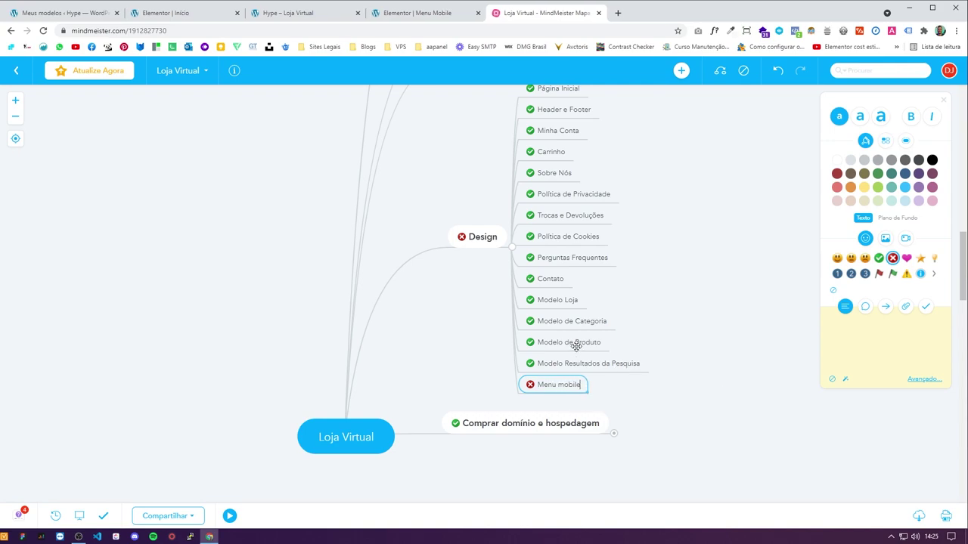
{"action": "type", "text": "e"}
{"action": "left_click", "coordinate": [879, 257]}
Step: Mark the Design topic with the green check icon
{"action": "scroll", "coordinate": [635, 402], "scroll_direction": "up", "scroll_amount": 2}
{"action": "scroll", "coordinate": [633, 391], "scroll_direction": "down", "scroll_amount": 3}
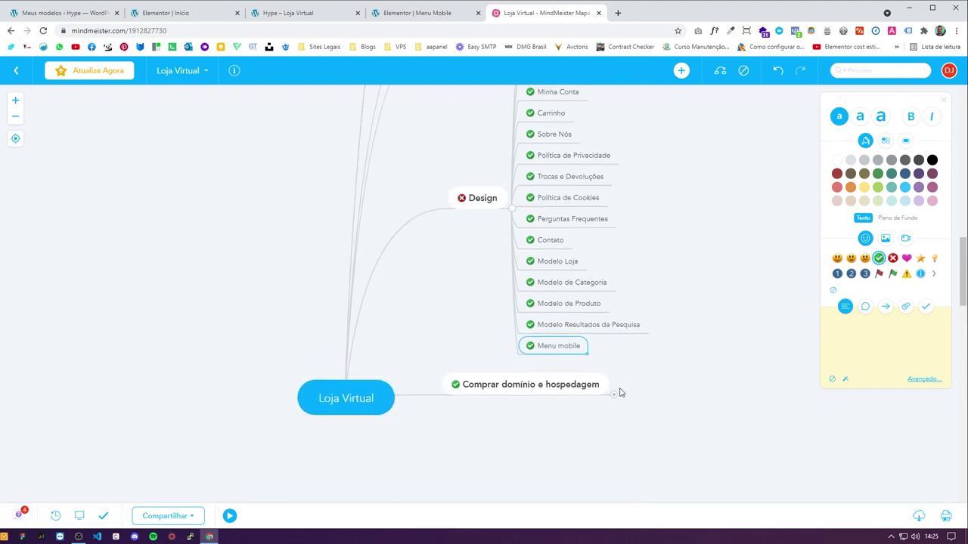
{"action": "key", "text": "Return"}
{"action": "key", "text": "Escape"}
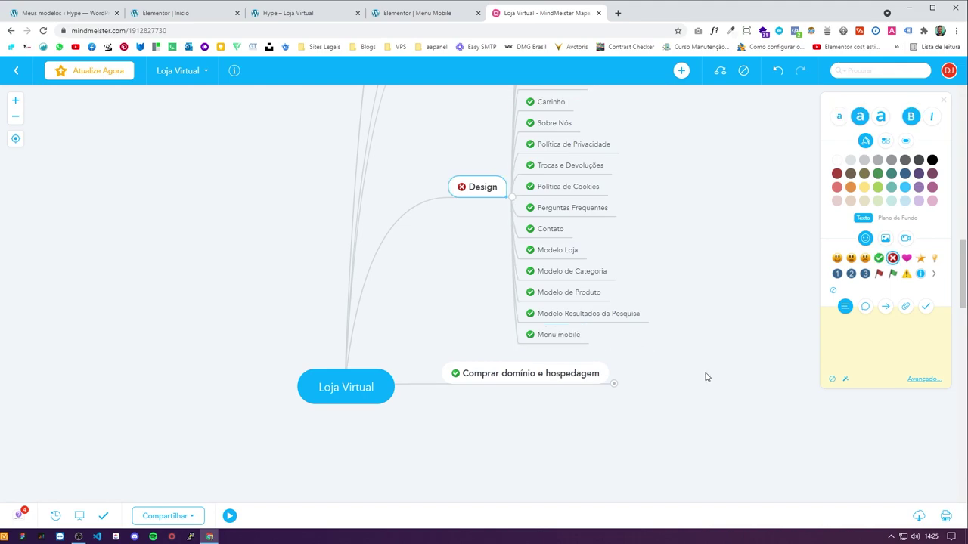
{"action": "left_click", "coordinate": [477, 183]}
{"action": "left_click", "coordinate": [880, 258]}
Step: Add a main topic "Ajustes Finais" to Loja Virtual, place it below Comprar domínio e hospedagem, and mark it with the red X icon
{"action": "left_click", "coordinate": [490, 386]}
{"action": "key", "text": "Return"}
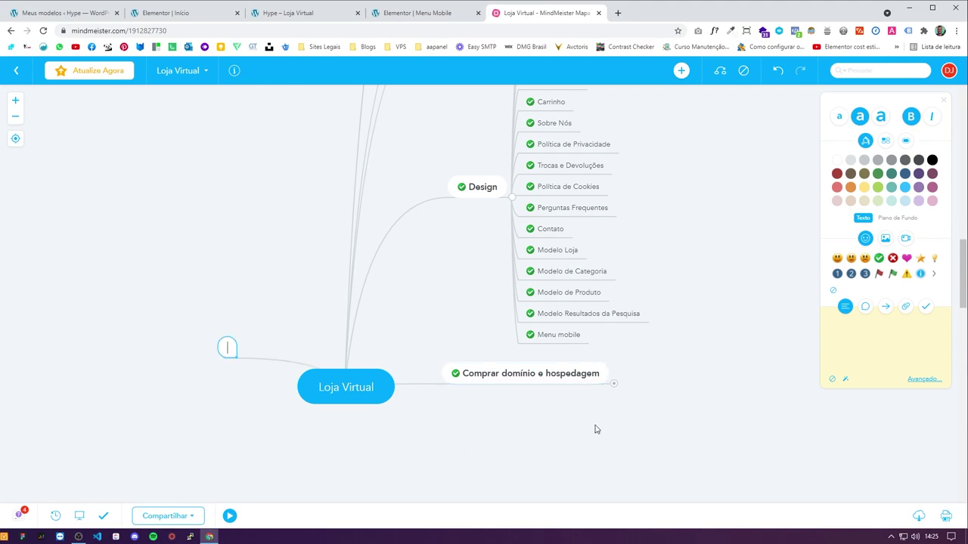
{"action": "type", "text": "Ajustes Finais"}
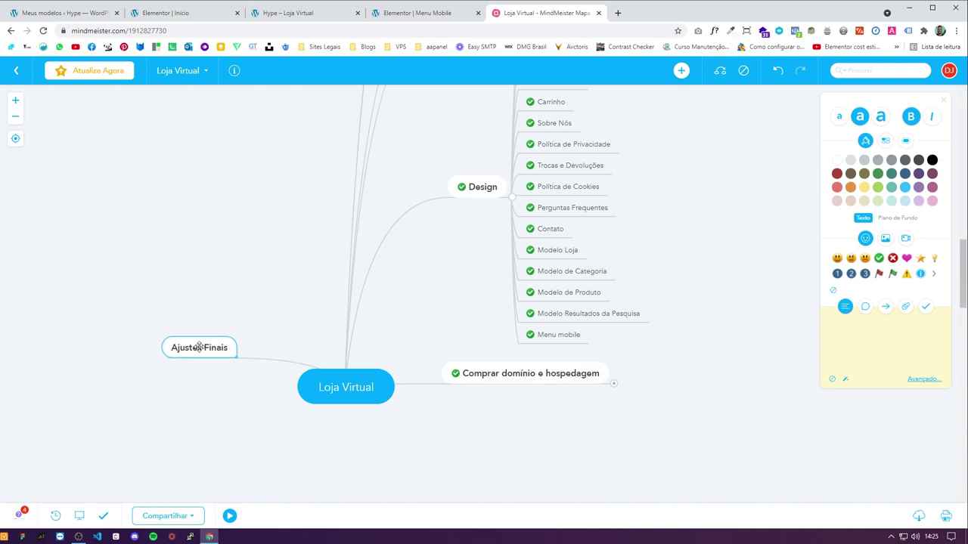
{"action": "left_click_drag", "start_coordinate": [199, 347], "coordinate": [501, 454]}
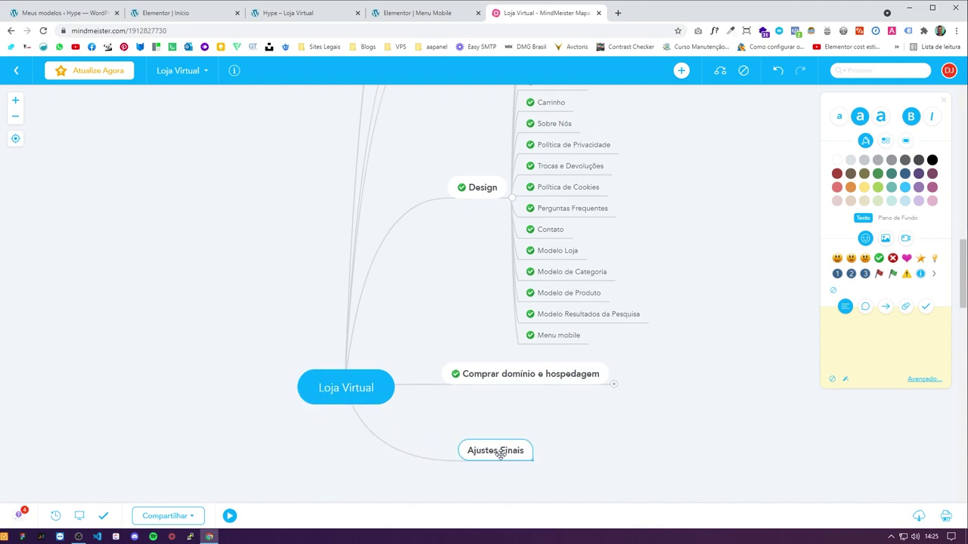
{"action": "left_click", "coordinate": [892, 258]}
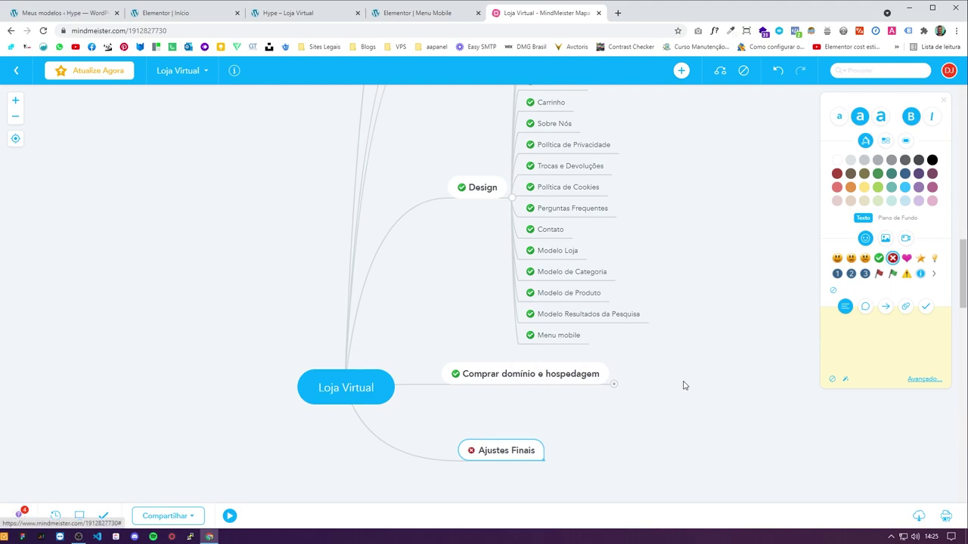
Step: Add the subtopics "Ver links" and "Ver páginas" under Ajustes Finais
{"action": "key", "text": "Tab"}
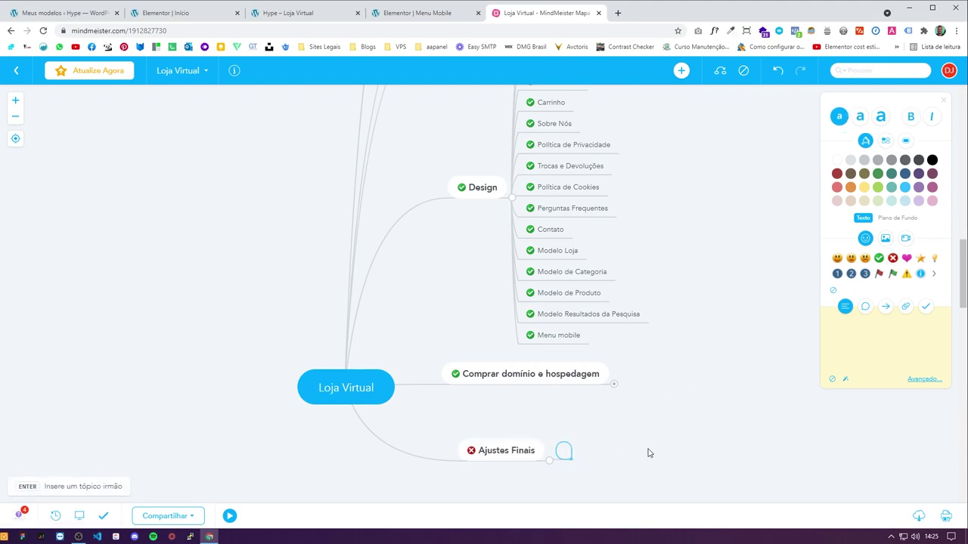
{"action": "type", "text": "Ver links"}
{"action": "key", "text": "Return"}
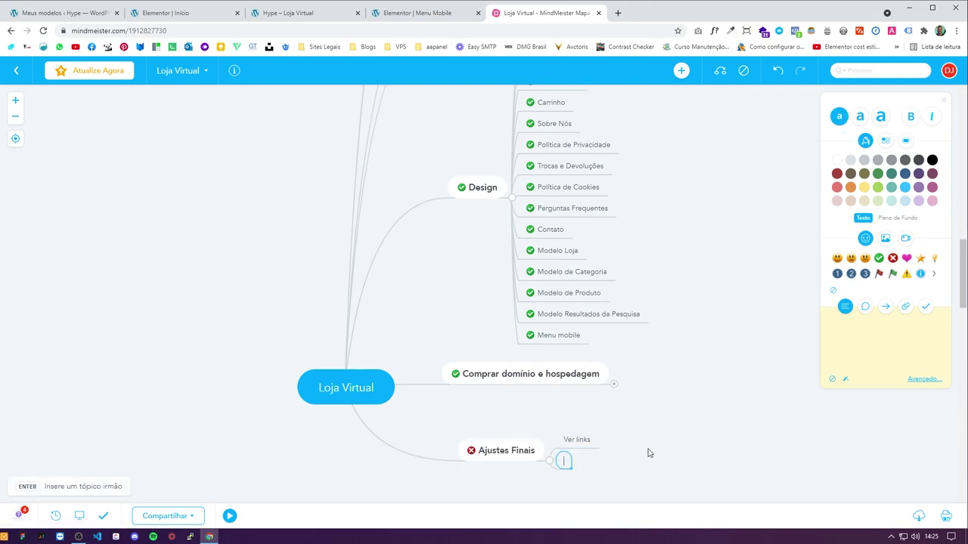
{"action": "type", "text": "Ver páginas"}
{"action": "scroll", "coordinate": [627, 434], "scroll_direction": "down", "scroll_amount": 1}
{"action": "left_click", "coordinate": [594, 381]}
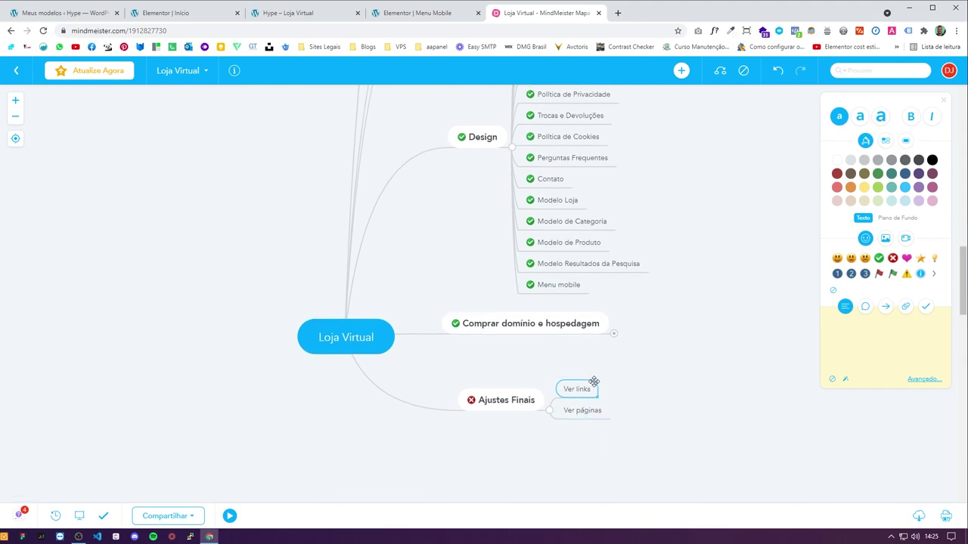
Step: Return to the Início page in Elementor, open its footer for editing and select the Categorias link list
{"action": "left_click", "coordinate": [292, 12]}
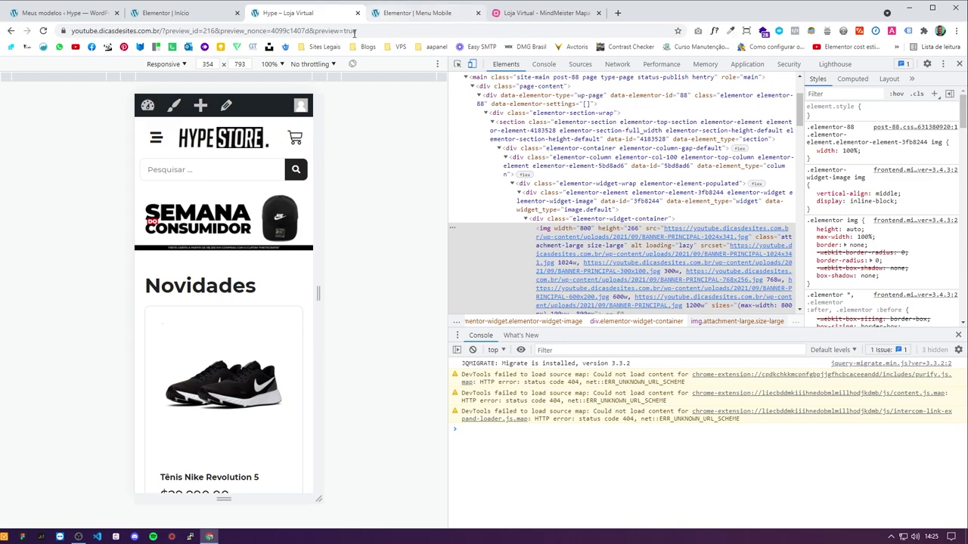
{"action": "left_click", "coordinate": [210, 14]}
{"action": "scroll", "coordinate": [574, 310], "scroll_direction": "down", "scroll_amount": 15}
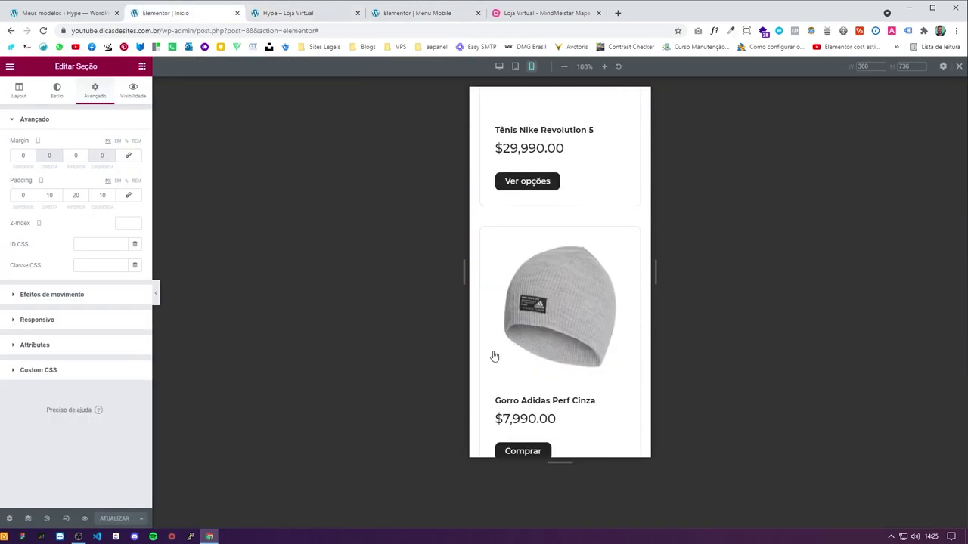
{"action": "scroll", "coordinate": [566, 289], "scroll_direction": "down", "scroll_amount": 15}
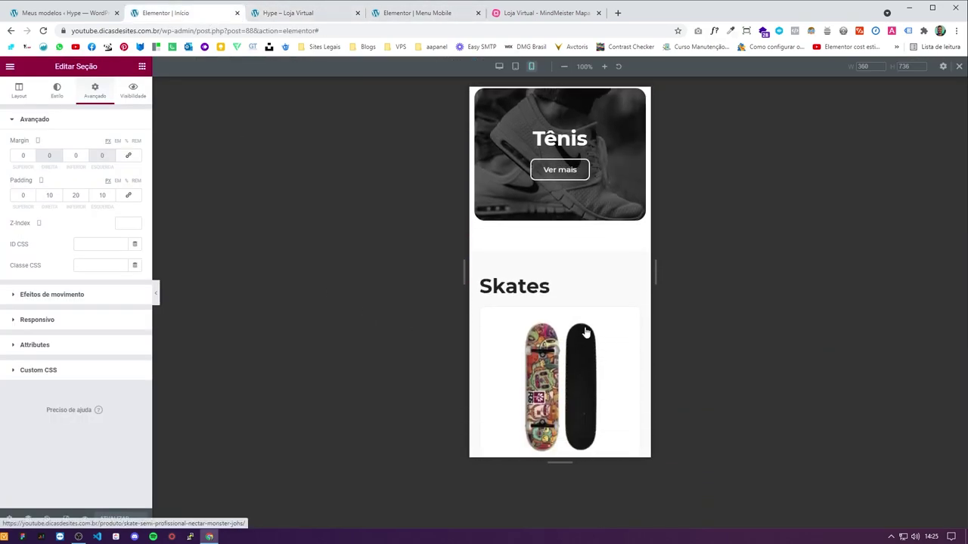
{"action": "scroll", "coordinate": [564, 176], "scroll_direction": "up", "scroll_amount": 3}
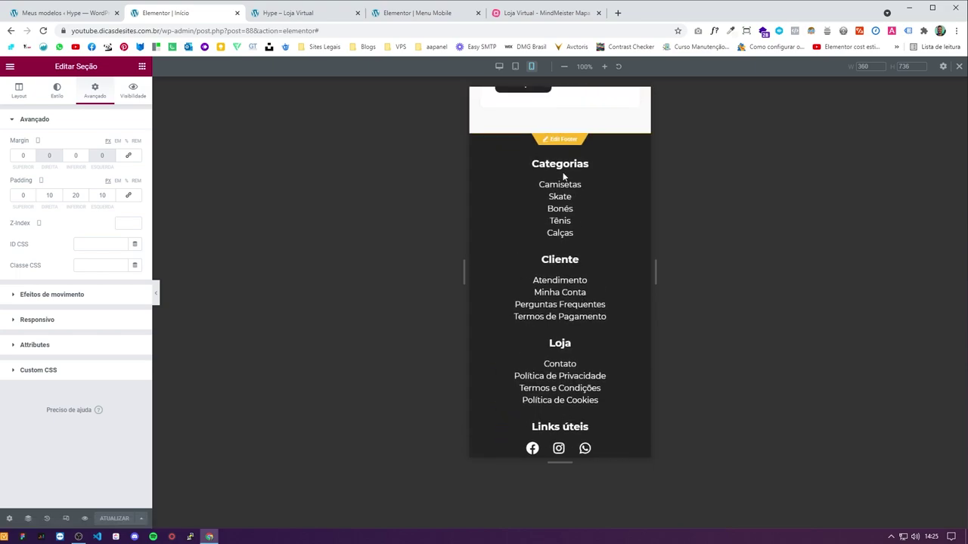
{"action": "left_click", "coordinate": [562, 141]}
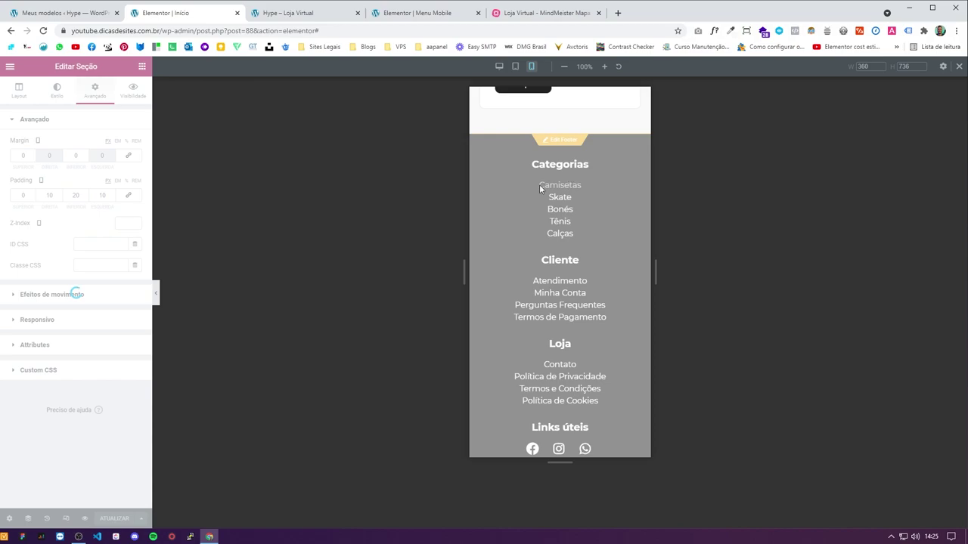
{"action": "left_click", "coordinate": [589, 188]}
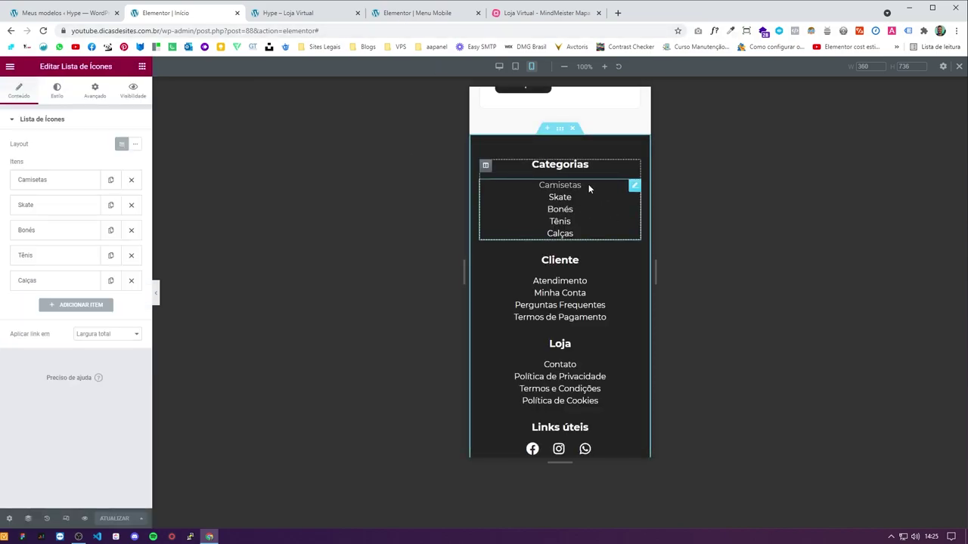
Step: Open the Airzone reference store at airzone.pixadigital.com.br in a new tab
{"action": "left_click", "coordinate": [424, 13]}
{"action": "left_click", "coordinate": [618, 13]}
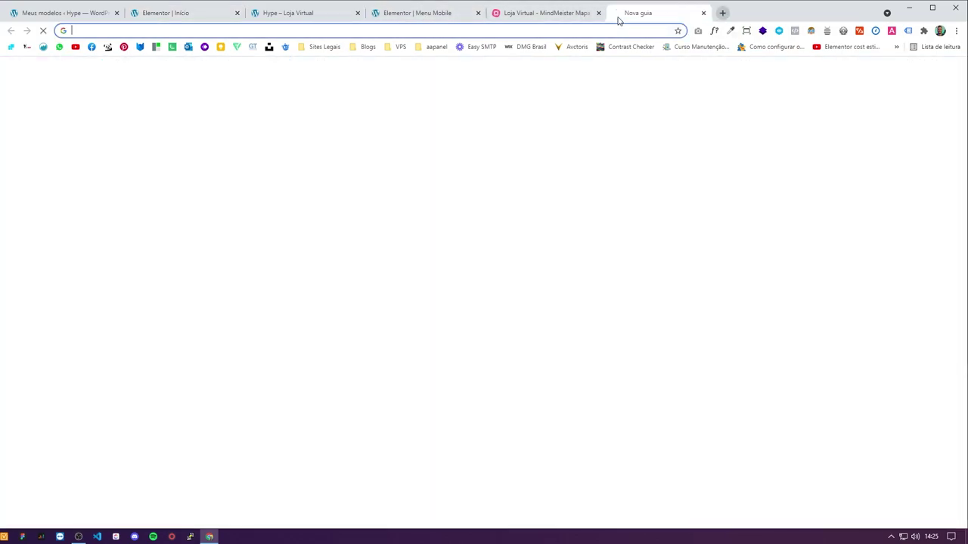
{"action": "type", "text": "airzone"}
{"action": "key", "text": "Return"}
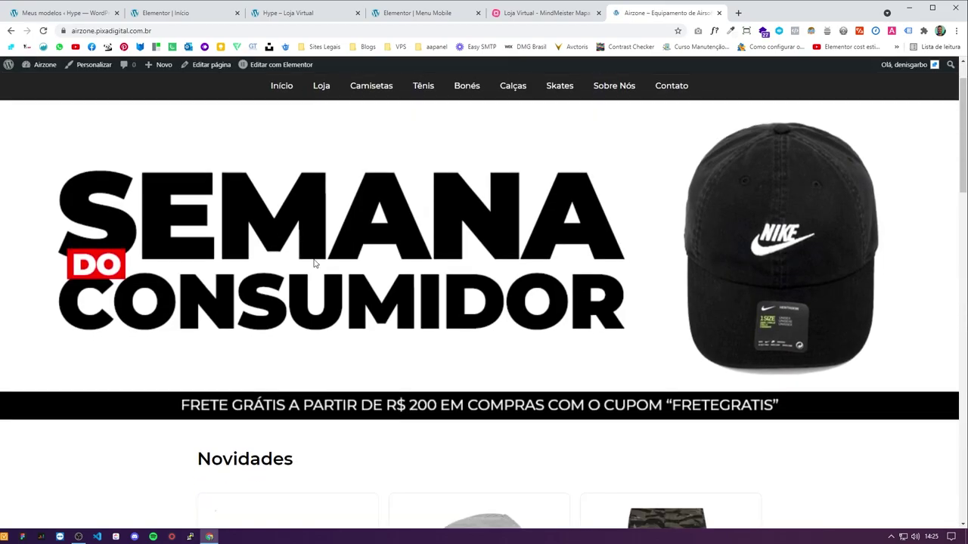
Step: Open the Camisetas category page from the Categorias links in the Airzone store's footer
{"action": "scroll", "coordinate": [278, 296], "scroll_direction": "down", "scroll_amount": 15}
{"action": "scroll", "coordinate": [303, 295], "scroll_direction": "up", "scroll_amount": 3}
{"action": "left_click", "coordinate": [335, 333]}
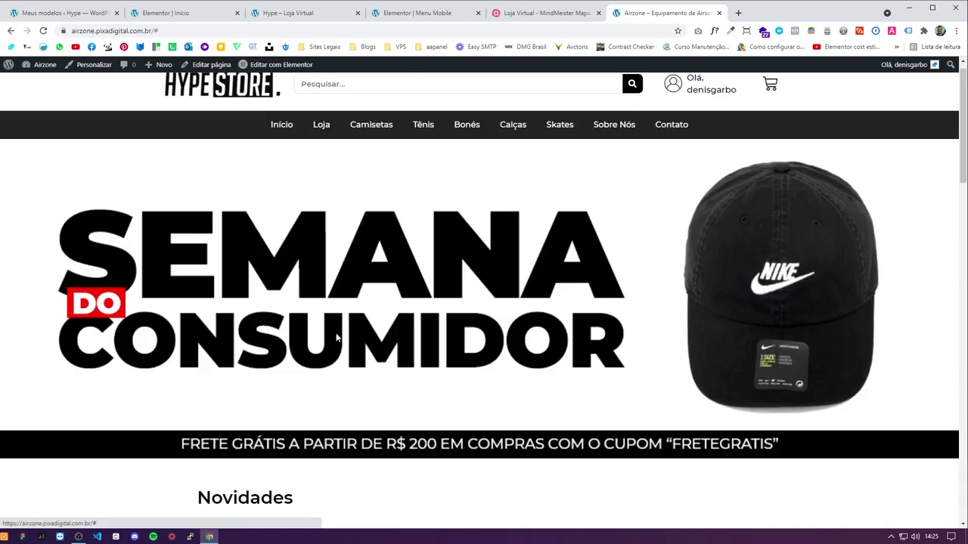
{"action": "scroll", "coordinate": [309, 350], "scroll_direction": "down", "scroll_amount": 15}
{"action": "scroll", "coordinate": [326, 357], "scroll_direction": "down", "scroll_amount": 2}
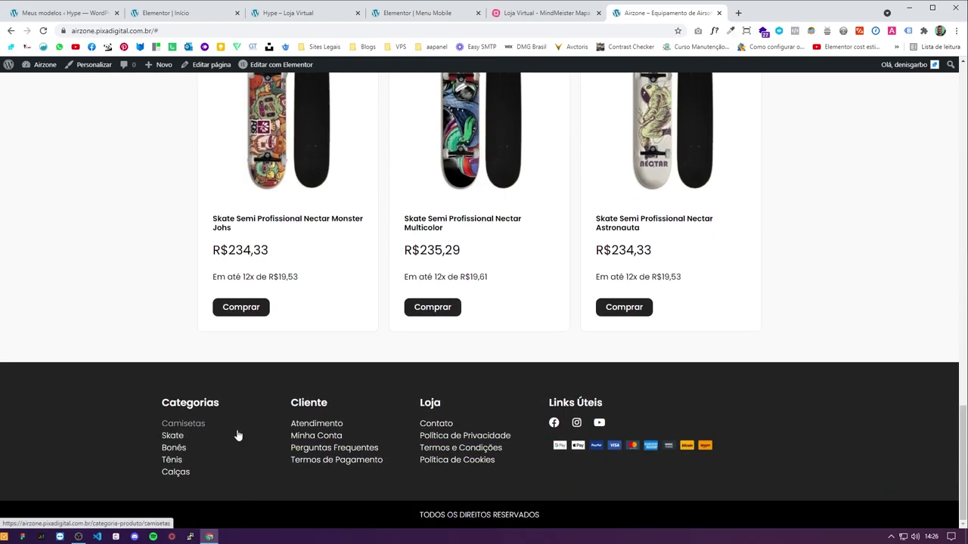
{"action": "left_click", "coordinate": [257, 219]}
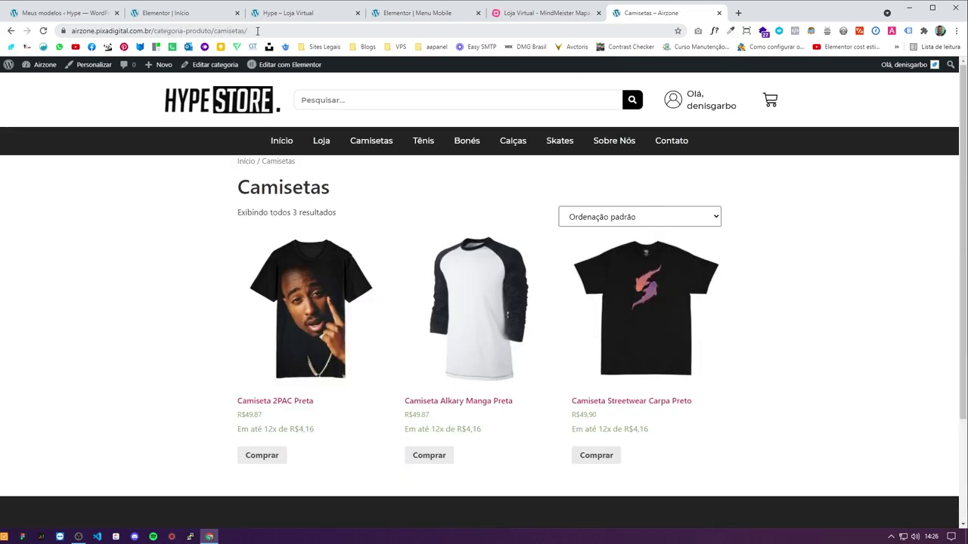
Step: Copy the path "categoria-produto/camisetas/" from the category page's address and return to the Início page's footer in Elementor
{"action": "left_click", "coordinate": [260, 31]}
{"action": "left_click_drag", "start_coordinate": [270, 31], "coordinate": [176, 31]}
{"action": "key", "text": "ctrl+c"}
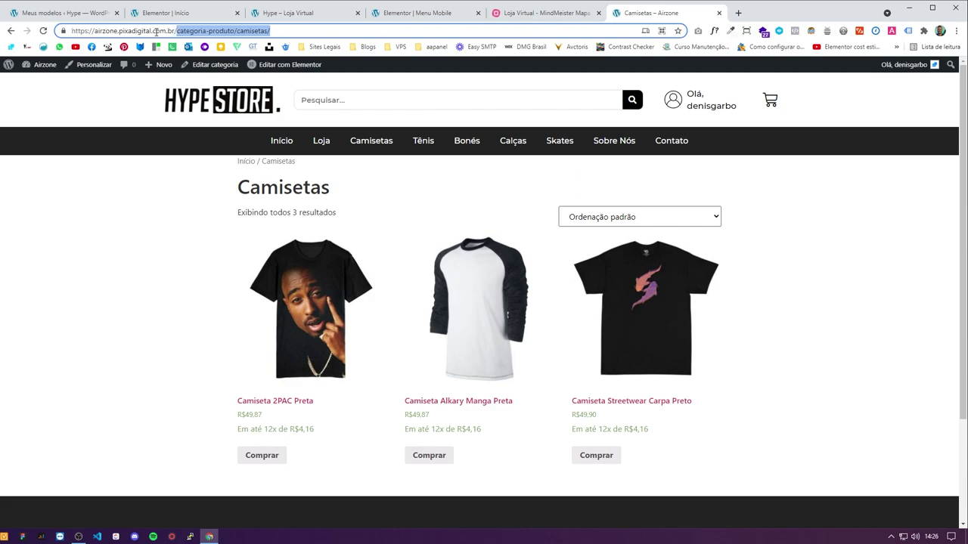
{"action": "left_click", "coordinate": [412, 13]}
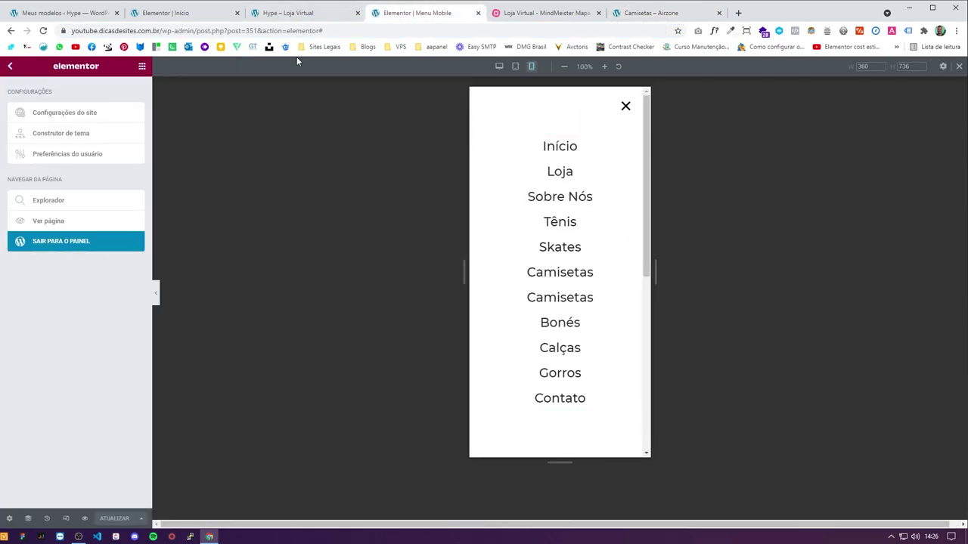
{"action": "left_click", "coordinate": [290, 19]}
{"action": "left_click", "coordinate": [155, 18]}
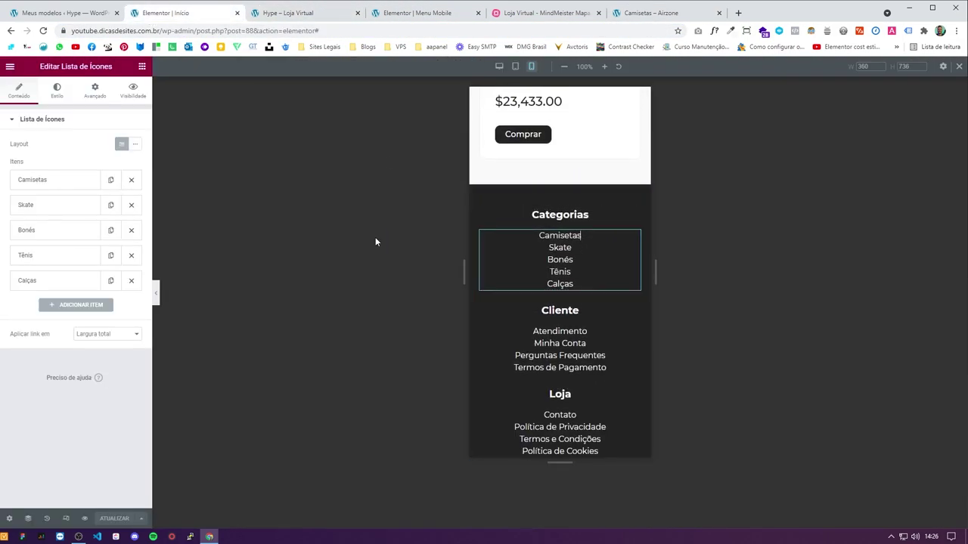
{"action": "left_click", "coordinate": [50, 180]}
{"action": "left_click", "coordinate": [34, 313]}
{"action": "key", "text": "ctrl+v"}
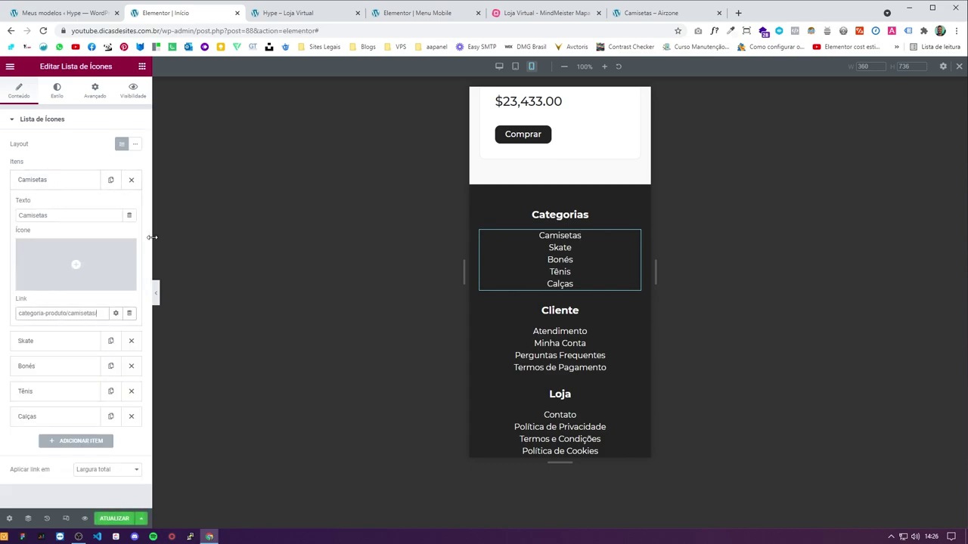
{"action": "key", "text": "Home"}
{"action": "type", "text": "https://youtube.dicasdesites.com.br"}
{"action": "key", "text": "ctrl+a"}
{"action": "left_click", "coordinate": [102, 313]}
{"action": "triple_click", "coordinate": [91, 313]}
{"action": "left_click", "coordinate": [104, 519]}
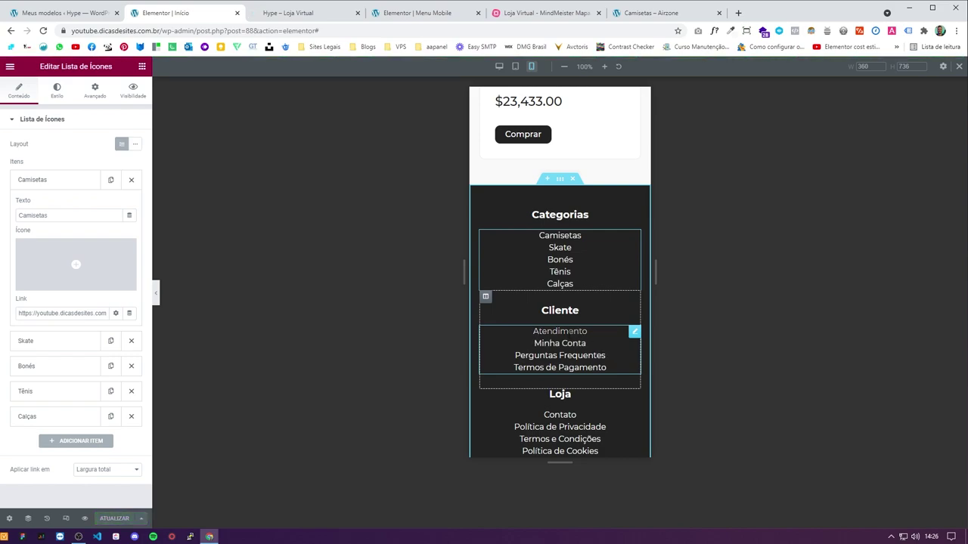
Step: Link the Minha Conta item in the footer's Cliente list to the site's Minha conta page
{"action": "left_click", "coordinate": [563, 333]}
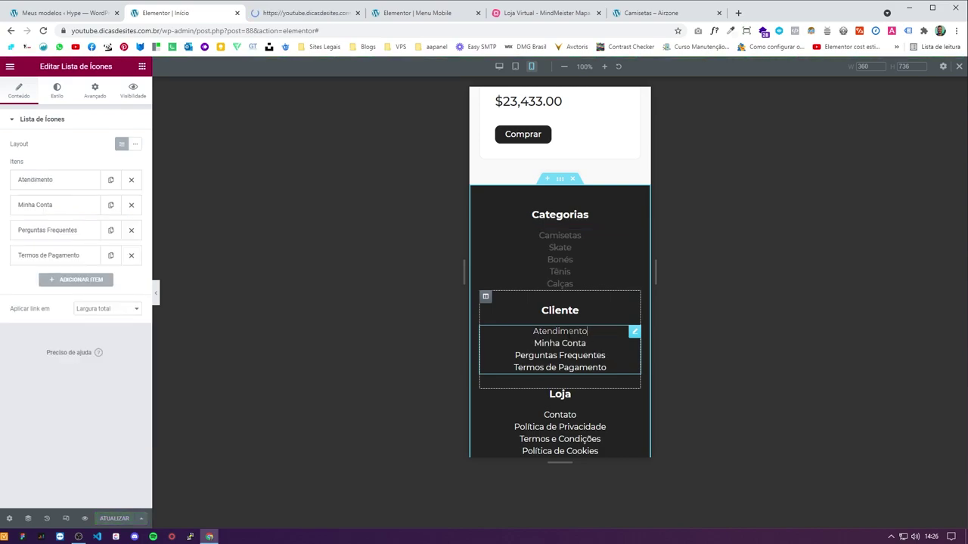
{"action": "left_click", "coordinate": [64, 205]}
{"action": "left_click", "coordinate": [66, 337]}
{"action": "type", "text": "m"}
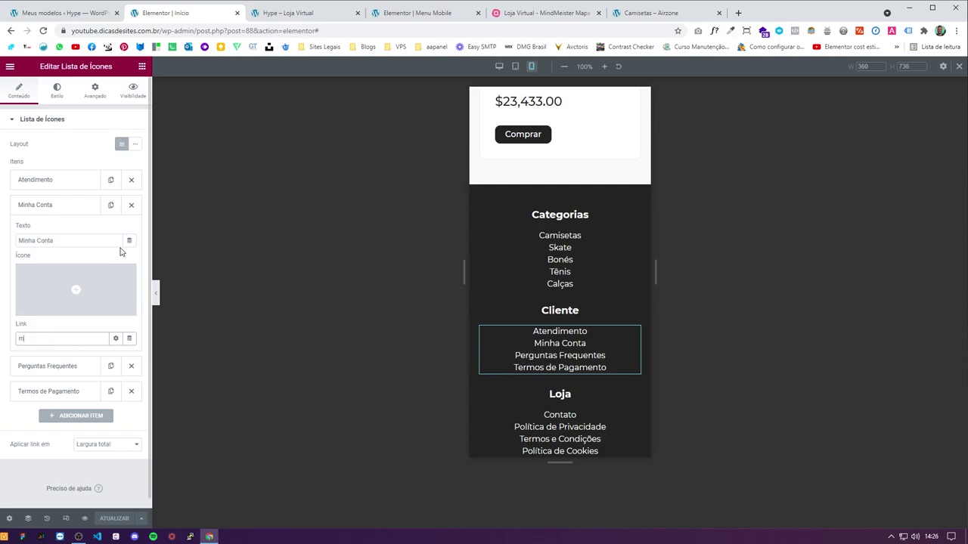
{"action": "type", "text": "inha"}
{"action": "left_click", "coordinate": [47, 354]}
Step: Link the Perguntas Frequentes item to its site page, then select the footer's Loja list and update the page
{"action": "left_click", "coordinate": [56, 366]}
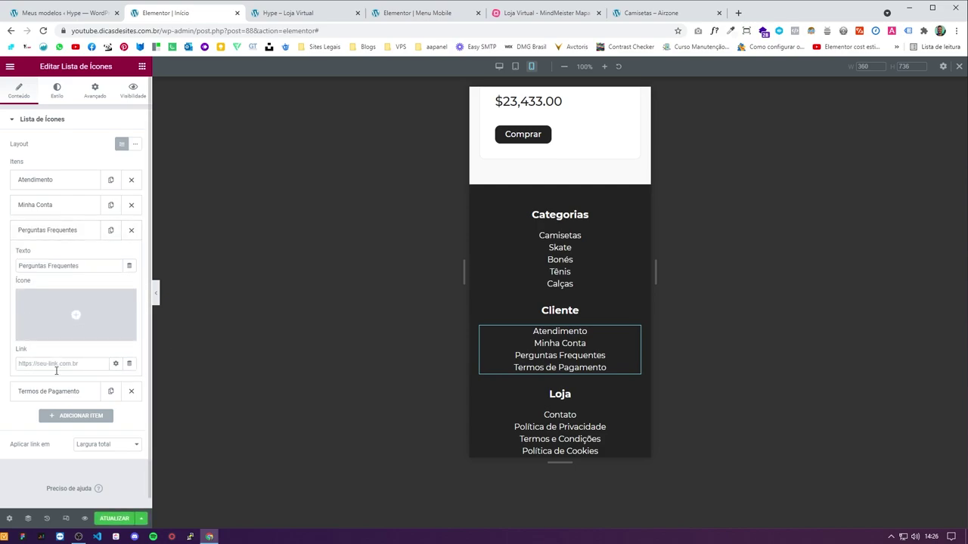
{"action": "left_click", "coordinate": [56, 367]}
{"action": "type", "text": "pe"}
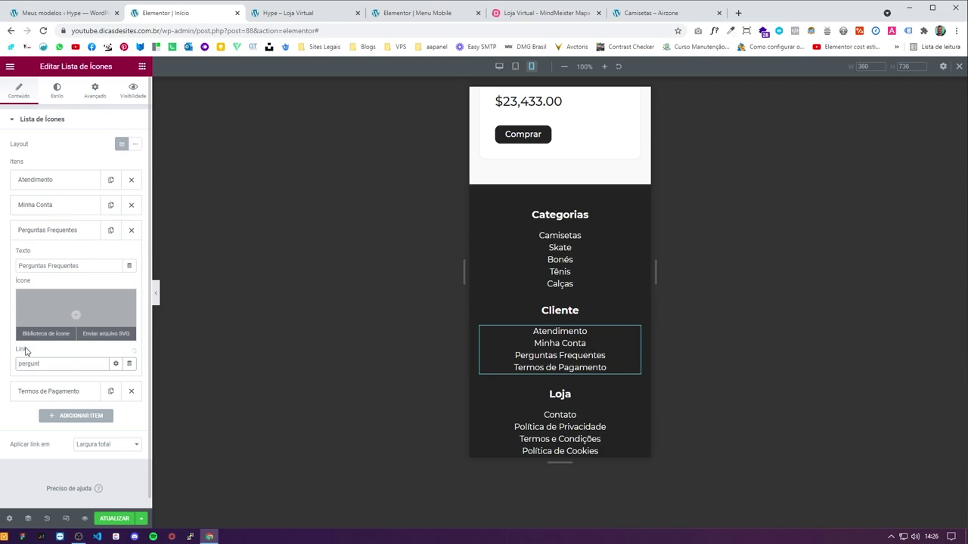
{"action": "type", "text": "rgunt"}
{"action": "left_click", "coordinate": [42, 382]}
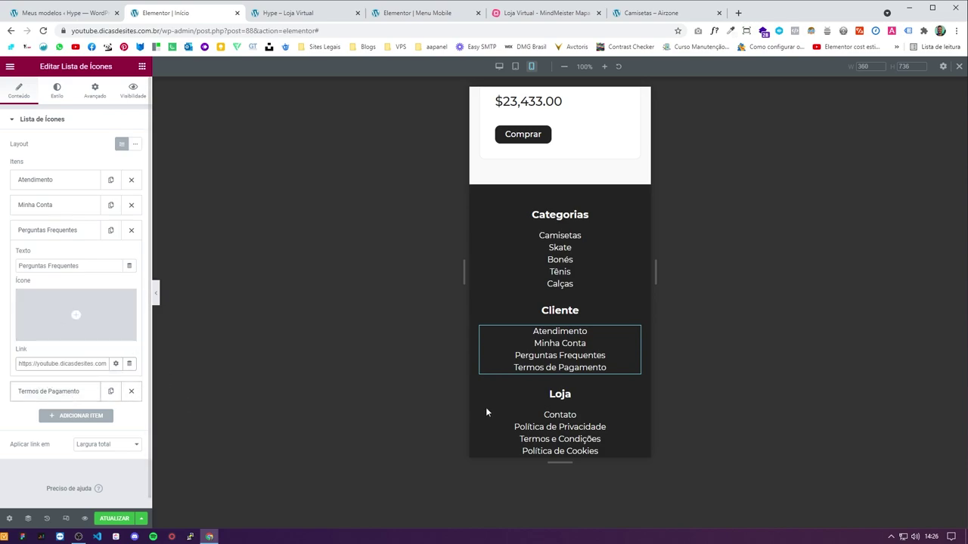
{"action": "scroll", "coordinate": [560, 333], "scroll_direction": "down", "scroll_amount": 2}
{"action": "left_click", "coordinate": [560, 333]}
{"action": "scroll", "coordinate": [621, 346], "scroll_direction": "down", "scroll_amount": 2}
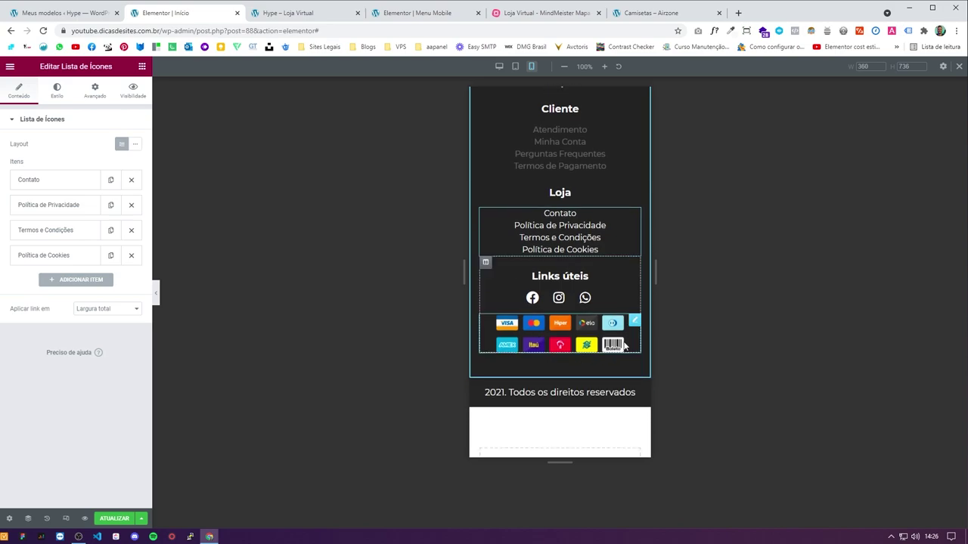
{"action": "left_click", "coordinate": [114, 519]}
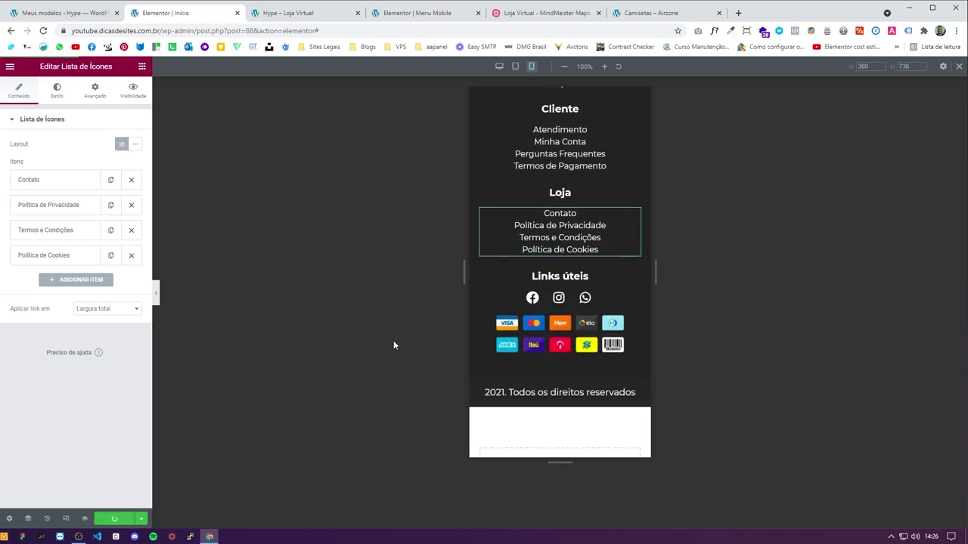
Step: Open the WordPress list of all pages and close the Início editor, store preview and Menu Mobile tabs
{"action": "scroll", "coordinate": [514, 294], "scroll_direction": "up", "scroll_amount": 15}
{"action": "scroll", "coordinate": [520, 302], "scroll_direction": "down", "scroll_amount": 8}
{"action": "scroll", "coordinate": [588, 310], "scroll_direction": "down", "scroll_amount": 1}
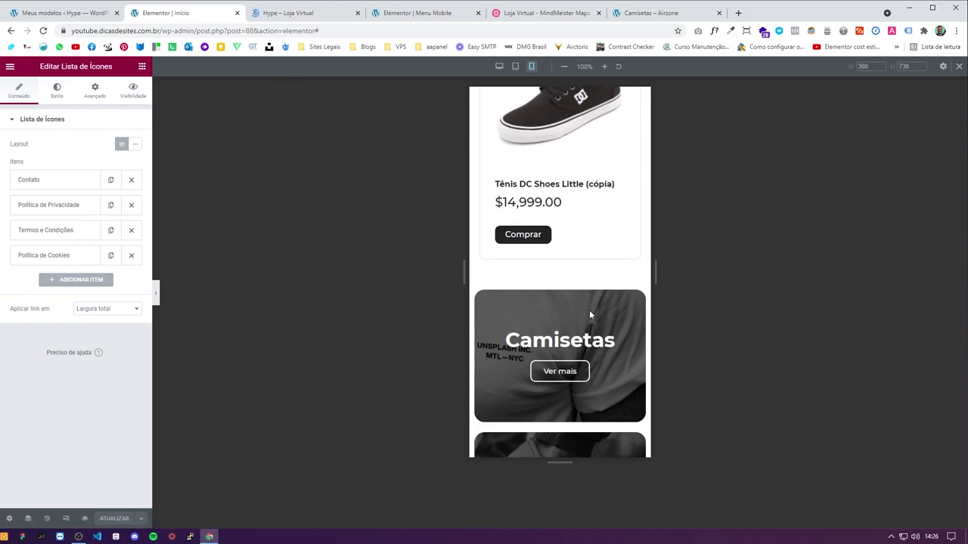
{"action": "scroll", "coordinate": [582, 318], "scroll_direction": "up", "scroll_amount": 10}
{"action": "scroll", "coordinate": [591, 224], "scroll_direction": "up", "scroll_amount": 2}
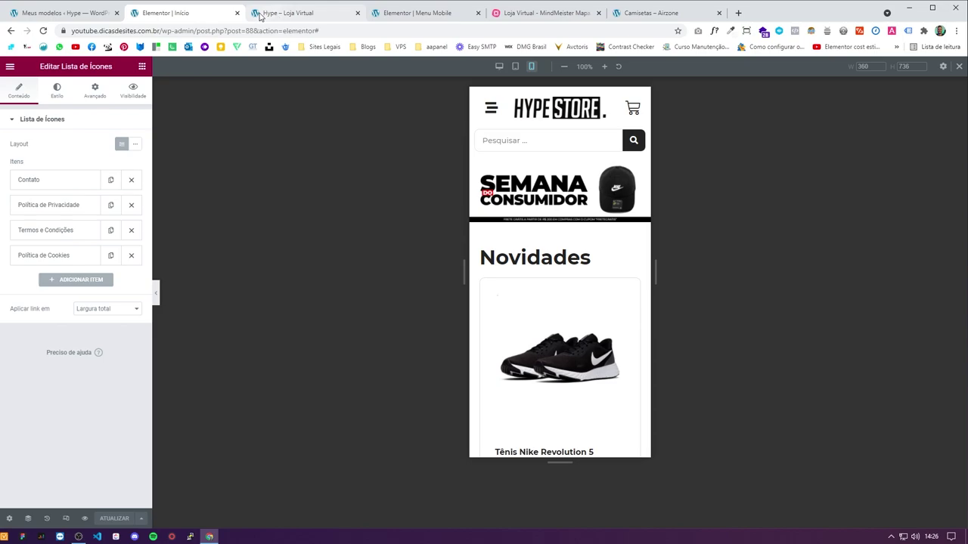
{"action": "left_click", "coordinate": [236, 12]}
{"action": "left_click", "coordinate": [30, 13]}
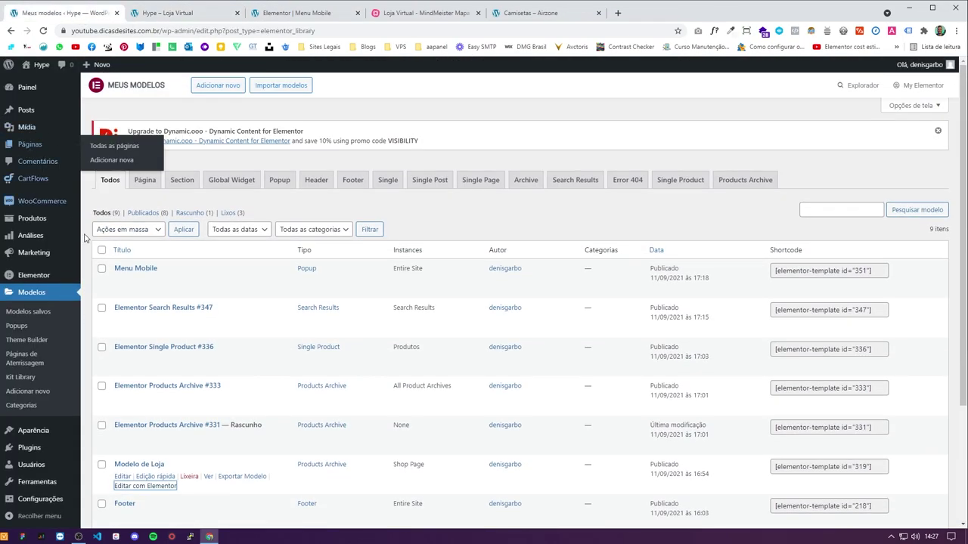
{"action": "left_click", "coordinate": [118, 153]}
{"action": "left_click", "coordinate": [183, 13]}
{"action": "left_click", "coordinate": [237, 13]}
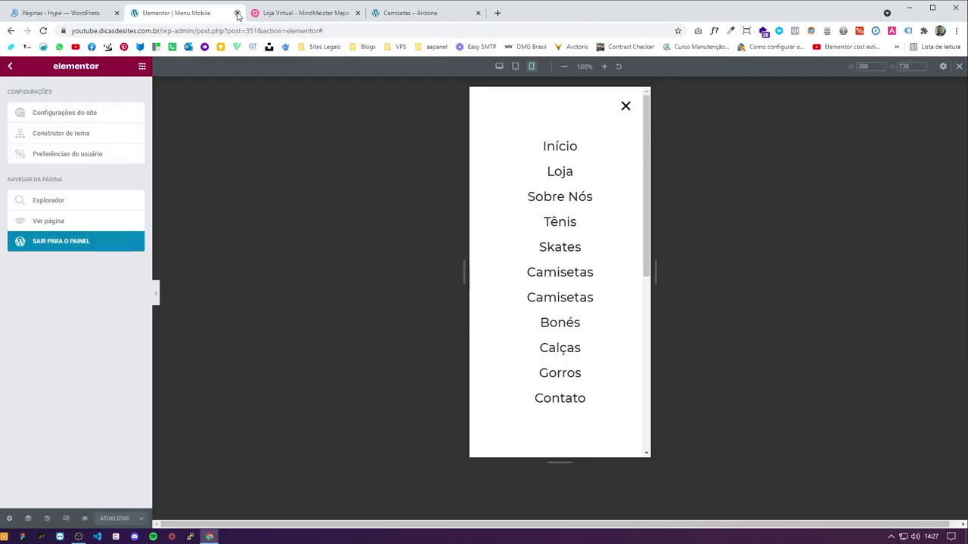
{"action": "left_click", "coordinate": [236, 13]}
Step: Mark the Ver páginas topic under Ajustes Finais in the mind map with the green check icon and select Ver links
{"action": "left_click", "coordinate": [284, 12]}
{"action": "left_click", "coordinate": [181, 13]}
{"action": "left_click", "coordinate": [574, 413]}
{"action": "left_click", "coordinate": [878, 259]}
{"action": "key", "text": "Up"}
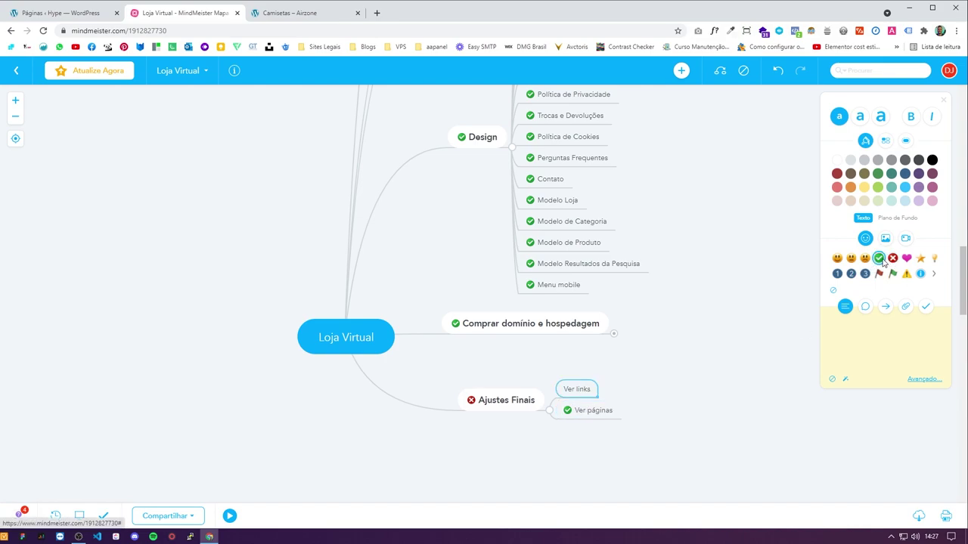
Step: Open the Início page from the WordPress pages list in Elementor and start editing its header
{"action": "left_click", "coordinate": [60, 12]}
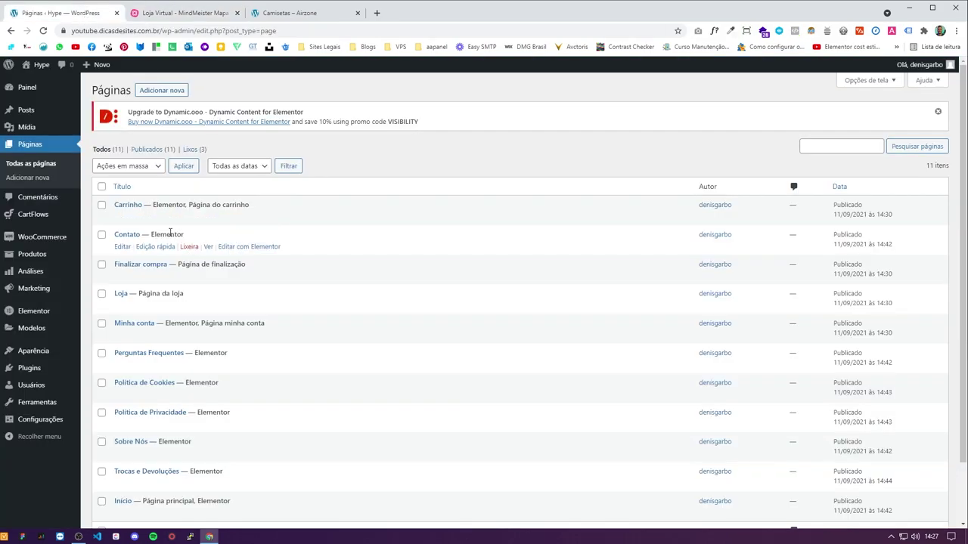
{"action": "scroll", "coordinate": [159, 302], "scroll_direction": "down", "scroll_amount": 2}
{"action": "middle_click", "coordinate": [248, 445]}
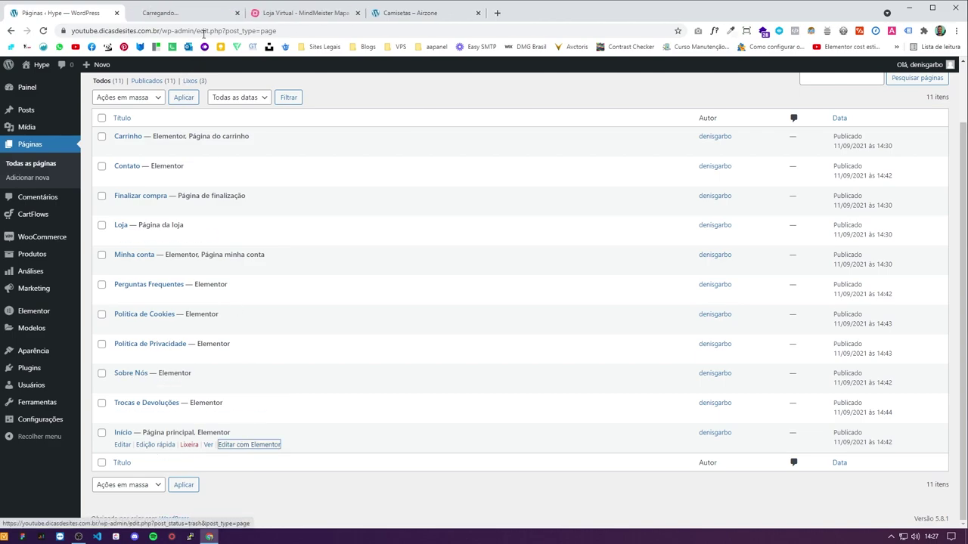
{"action": "left_click", "coordinate": [203, 18]}
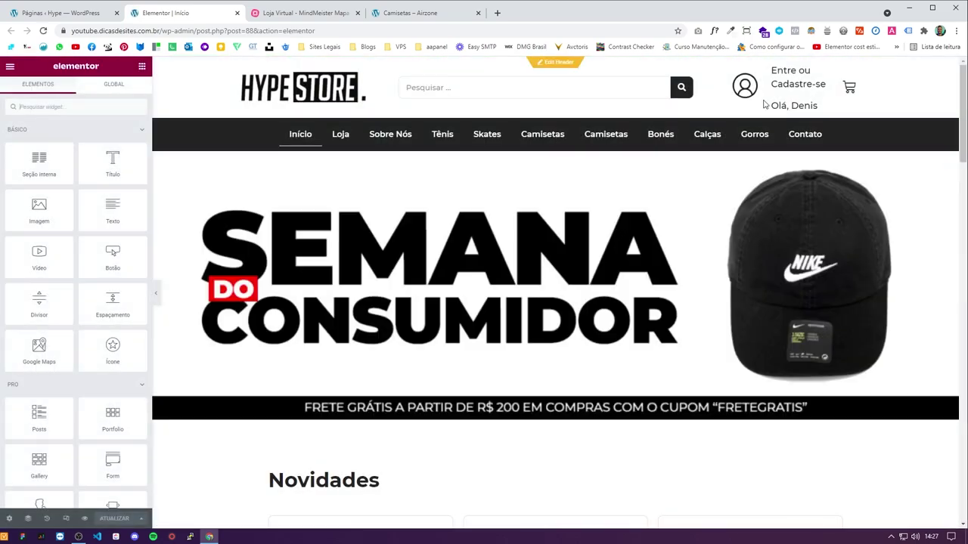
{"action": "left_click", "coordinate": [572, 65]}
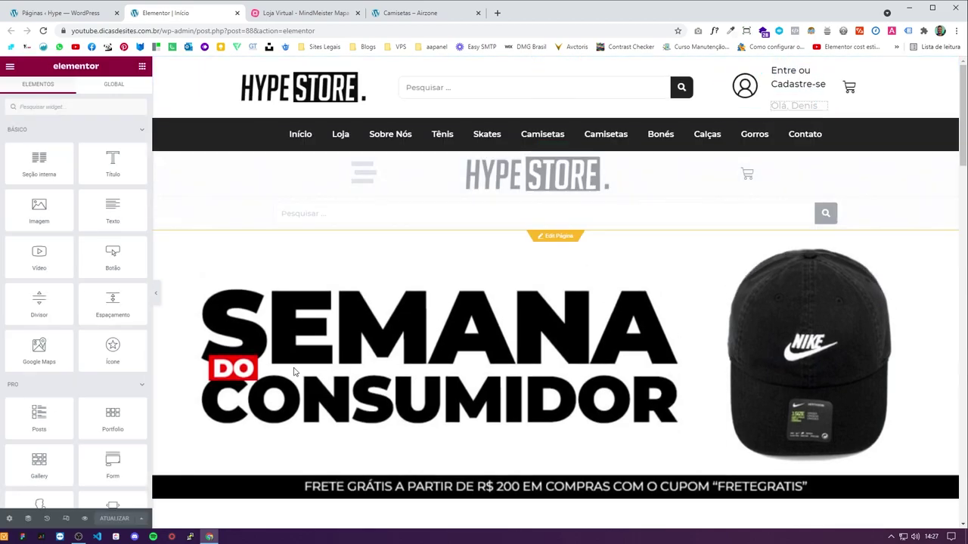
{"action": "left_click_drag", "start_coordinate": [161, 30], "coordinate": [106, 25]}
{"action": "key", "text": "ctrl+c"}
{"action": "key", "text": "ctrl+shift+n"}
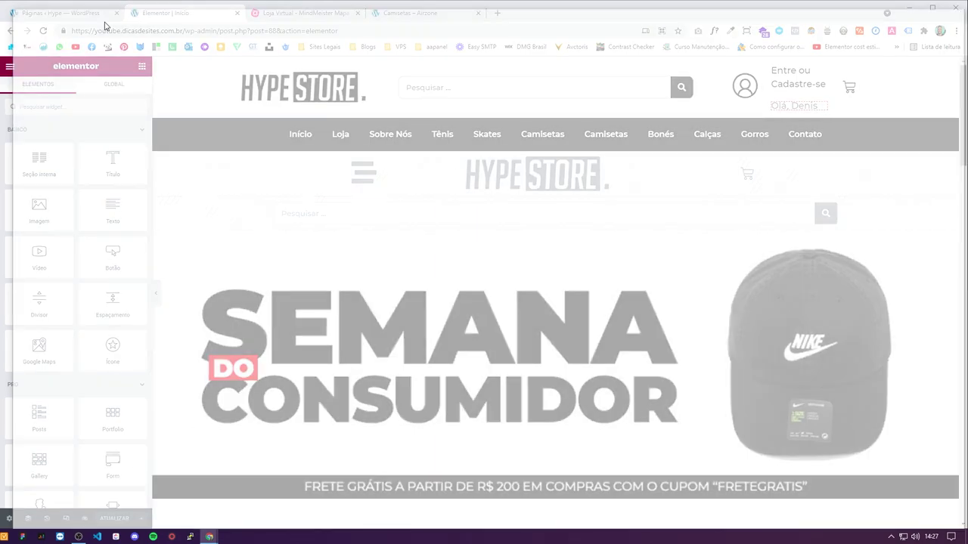
{"action": "key", "text": "ctrl+v"}
{"action": "key", "text": "Return"}
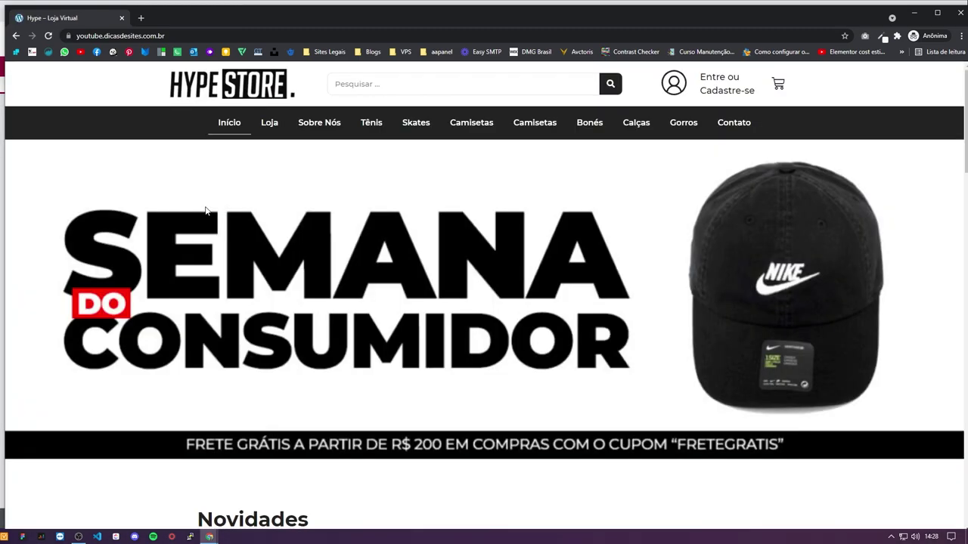
{"action": "left_click", "coordinate": [717, 91]}
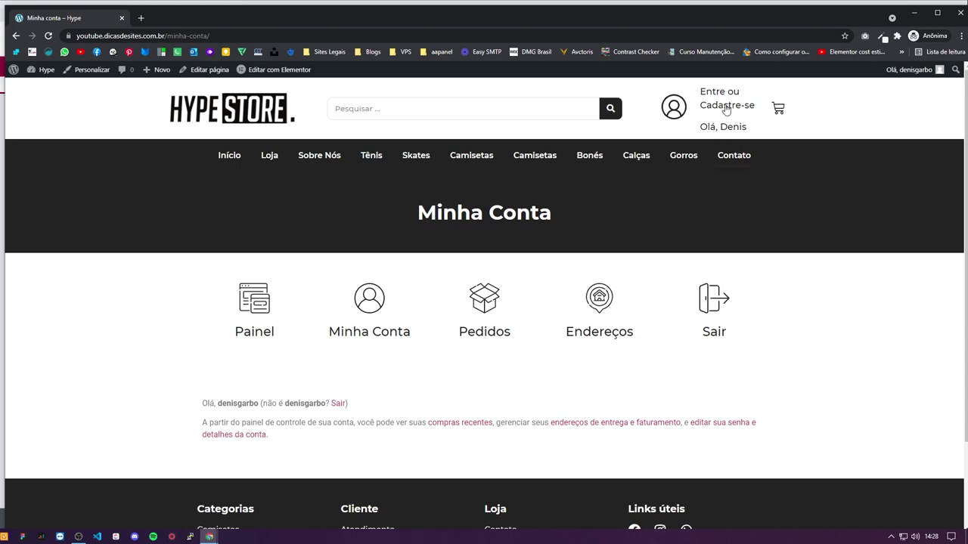
{"action": "left_click_drag", "start_coordinate": [703, 126], "coordinate": [803, 131]}
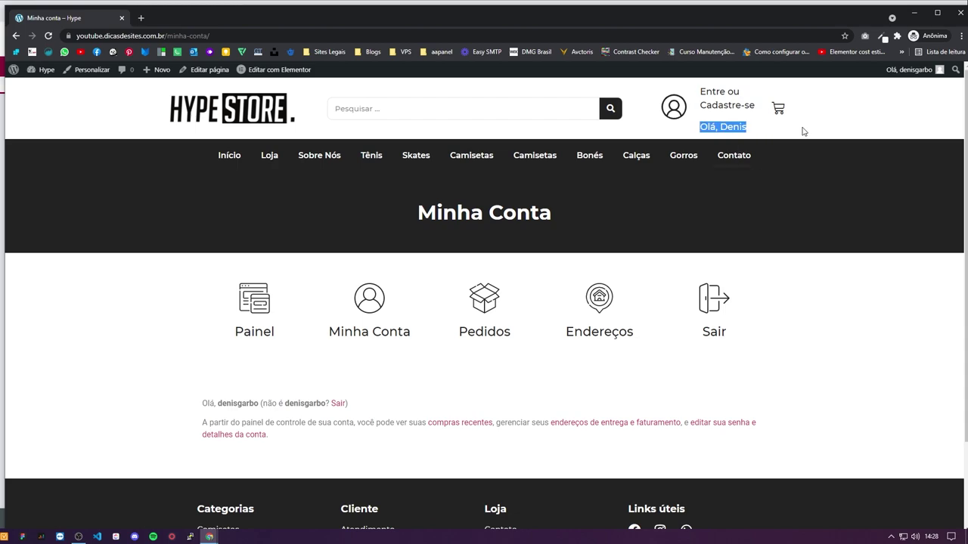
Step: Back in the Elementor header, enable conditional visibility for the Entre ou Cadastre-se list and show its User & Role conditions
{"action": "key", "text": "alt+Tab"}
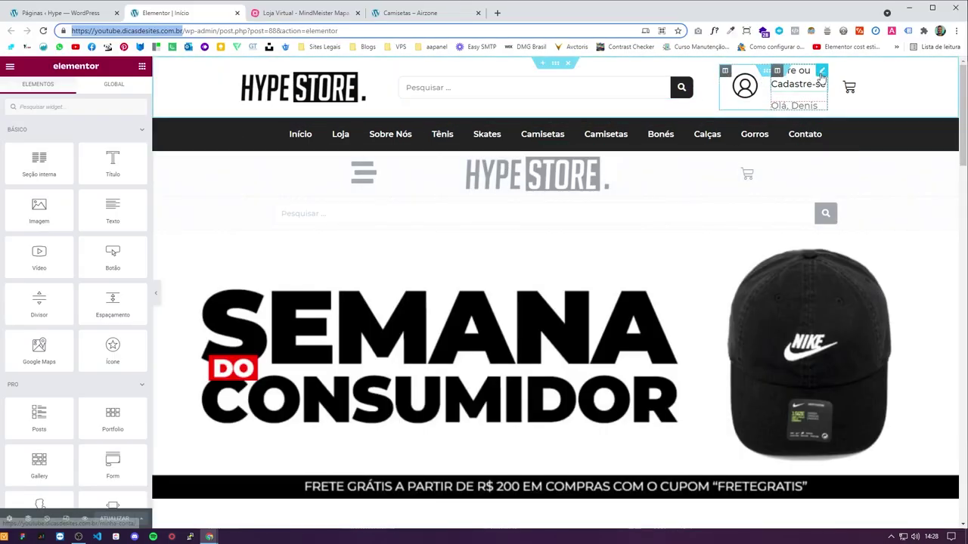
{"action": "left_click", "coordinate": [821, 72]}
{"action": "left_click", "coordinate": [133, 90]}
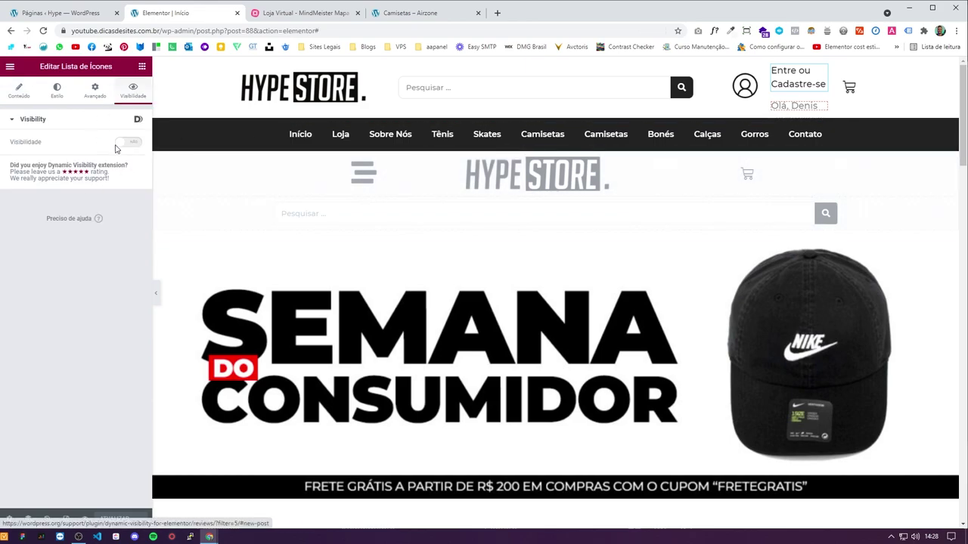
{"action": "scroll", "coordinate": [83, 249], "scroll_direction": "down", "scroll_amount": 4}
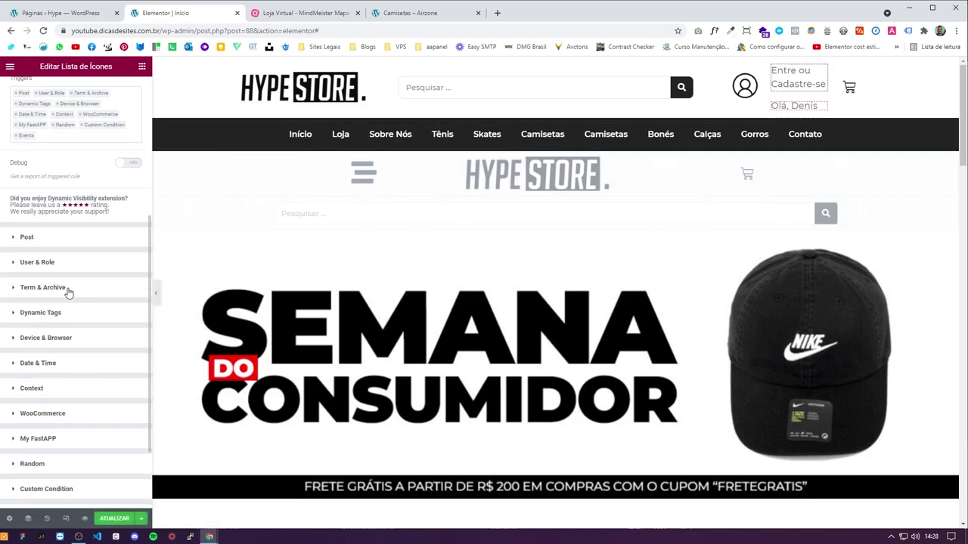
{"action": "left_click", "coordinate": [76, 265]}
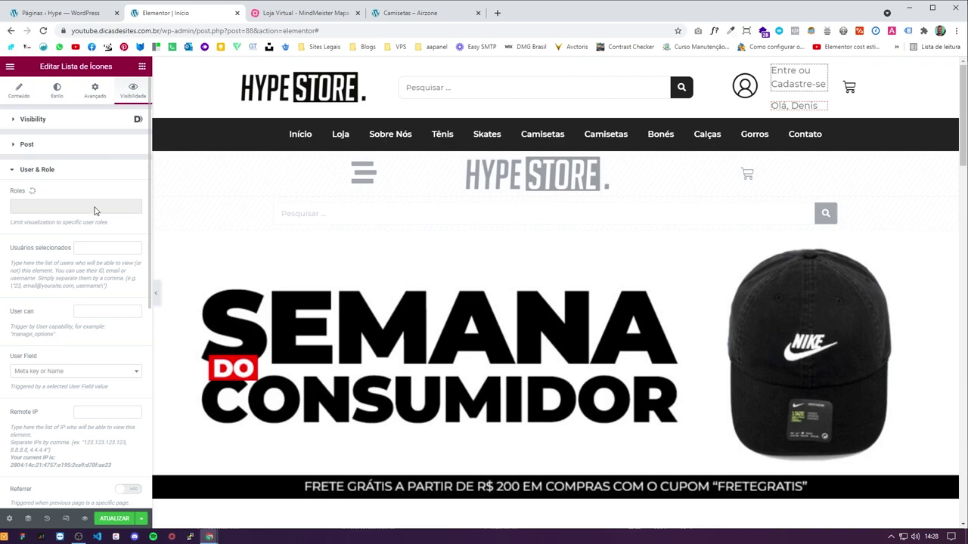
Step: Limit the Entre ou Cadastre-se list to the role Visitor (non logged User) and save the header
{"action": "left_click", "coordinate": [87, 211]}
{"action": "left_click", "coordinate": [60, 120]}
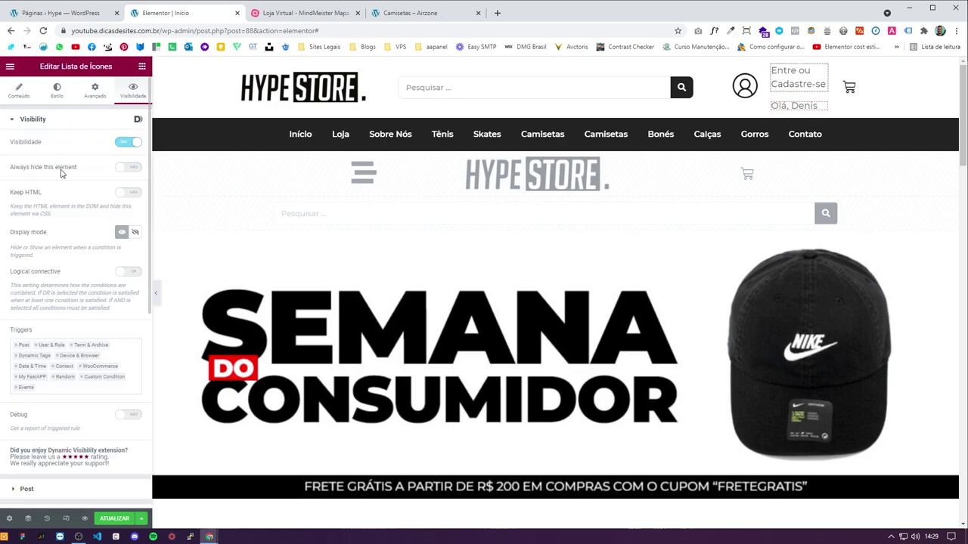
{"action": "scroll", "coordinate": [108, 216], "scroll_direction": "down", "scroll_amount": 5}
{"action": "left_click", "coordinate": [91, 310]}
{"action": "left_click", "coordinate": [79, 206]}
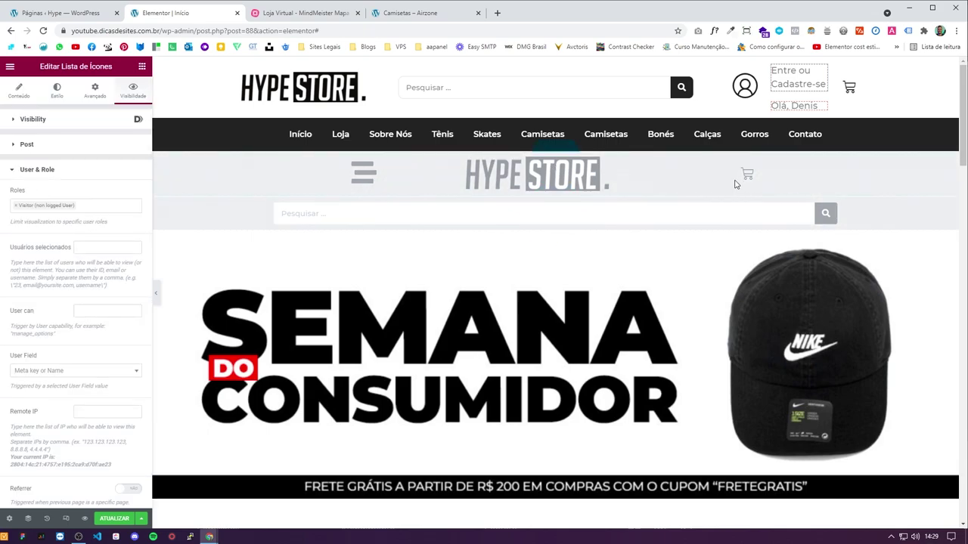
{"action": "left_click", "coordinate": [92, 202]}
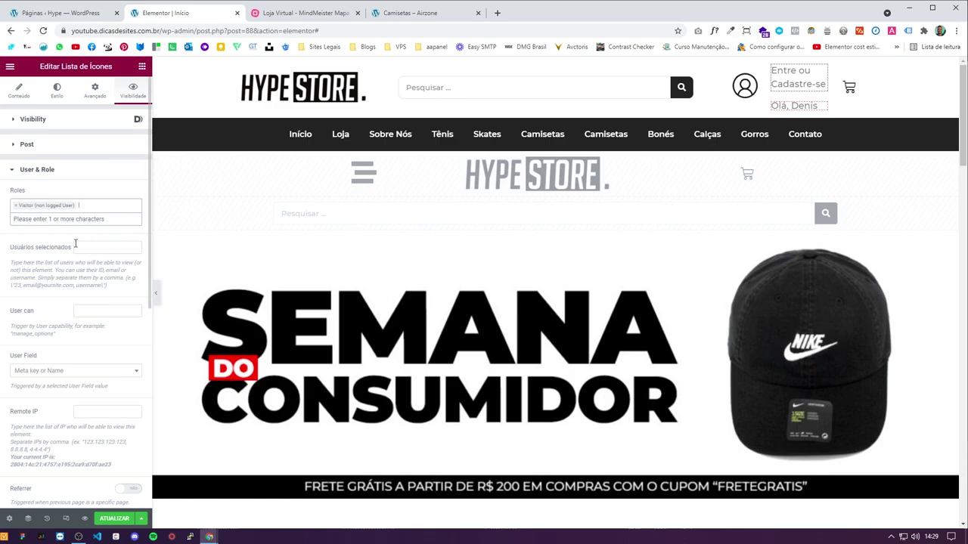
{"action": "left_click", "coordinate": [90, 205]}
{"action": "left_click", "coordinate": [90, 205]}
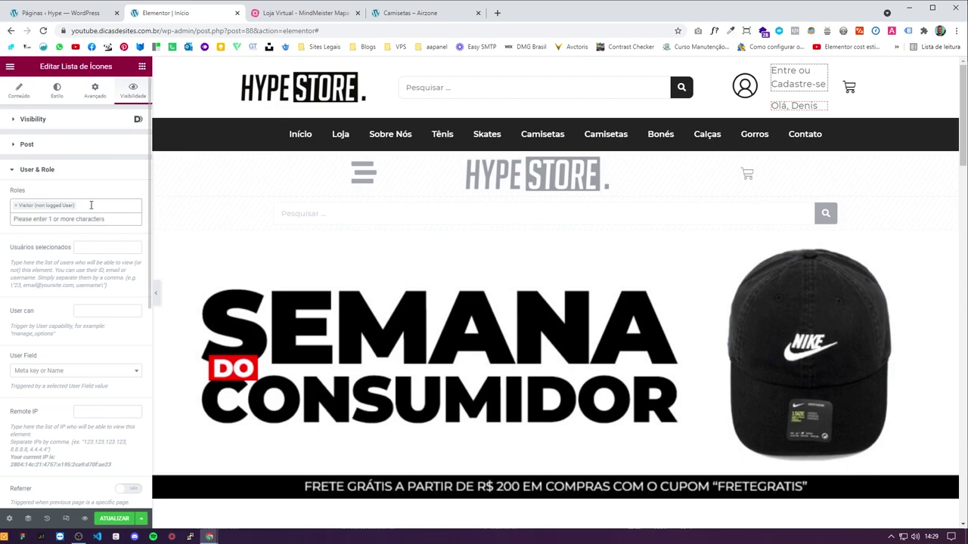
{"action": "left_click", "coordinate": [72, 214]}
{"action": "key", "text": "ctrl+s"}
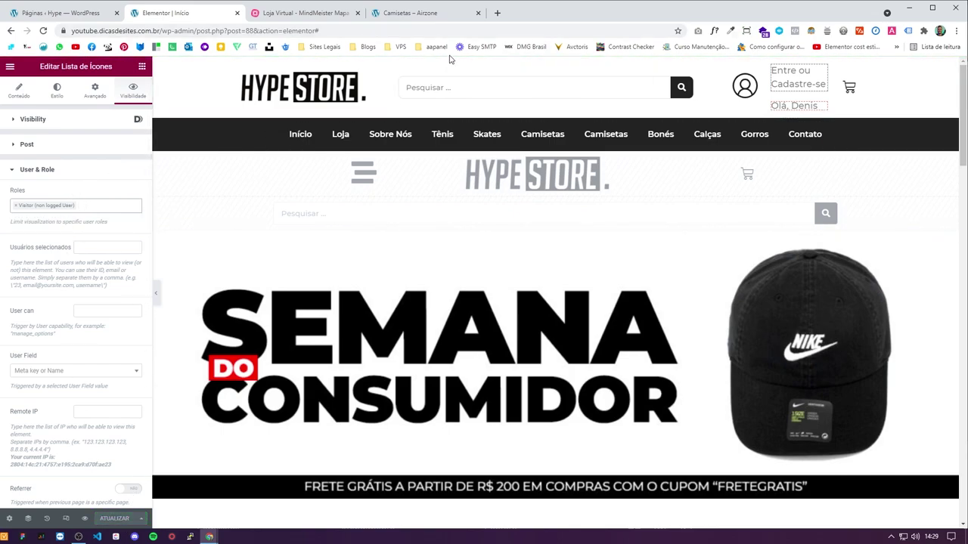
Step: Reload the Minha Conta page in the incognito window and check the login text and greeting in the header
{"action": "key", "text": "alt+Tab"}
{"action": "left_click", "coordinate": [48, 35]}
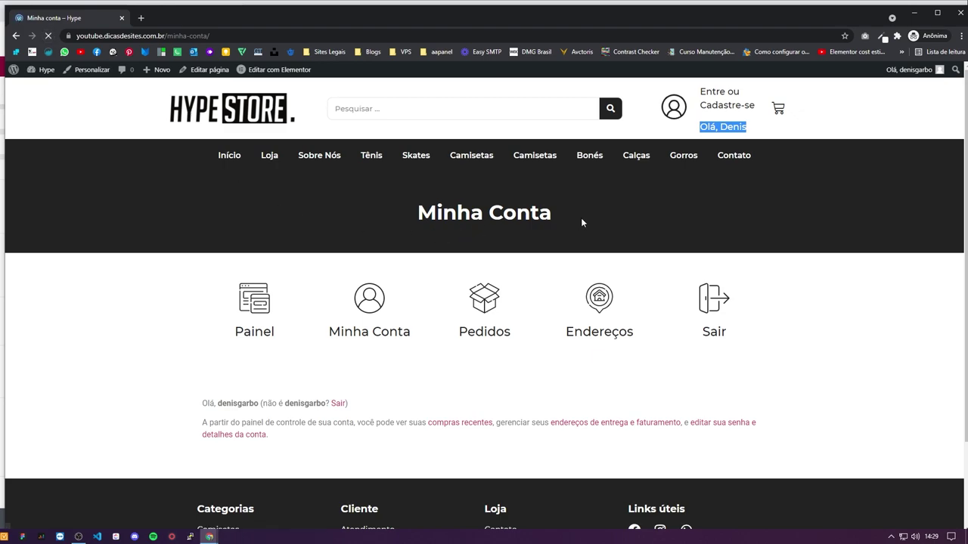
{"action": "triple_click", "coordinate": [735, 100]}
{"action": "left_click", "coordinate": [730, 106]}
Step: Back in Elementor, link the header's user greeting title to the site's Minha conta page
{"action": "key", "text": "alt+Tab"}
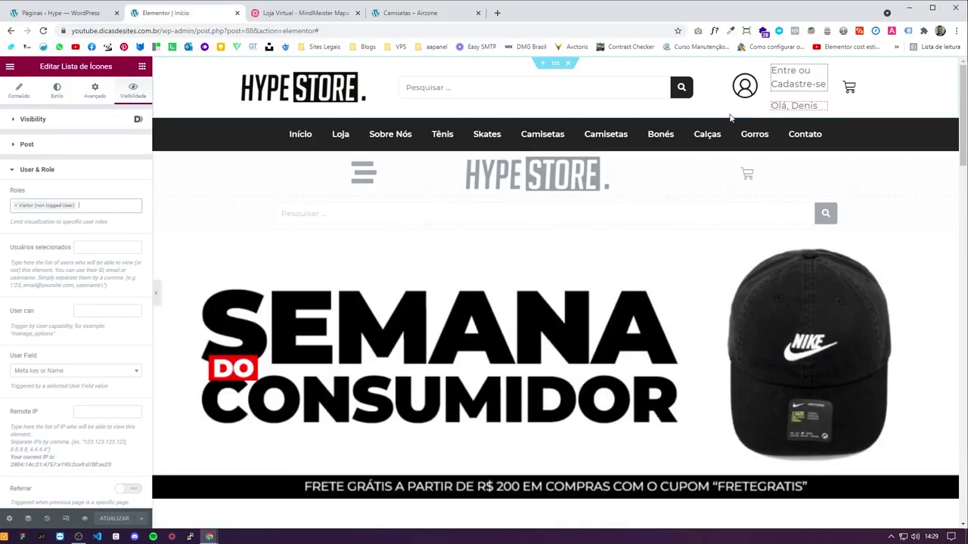
{"action": "left_click", "coordinate": [786, 106]}
{"action": "left_click", "coordinate": [91, 192]}
{"action": "type", "text": "min"}
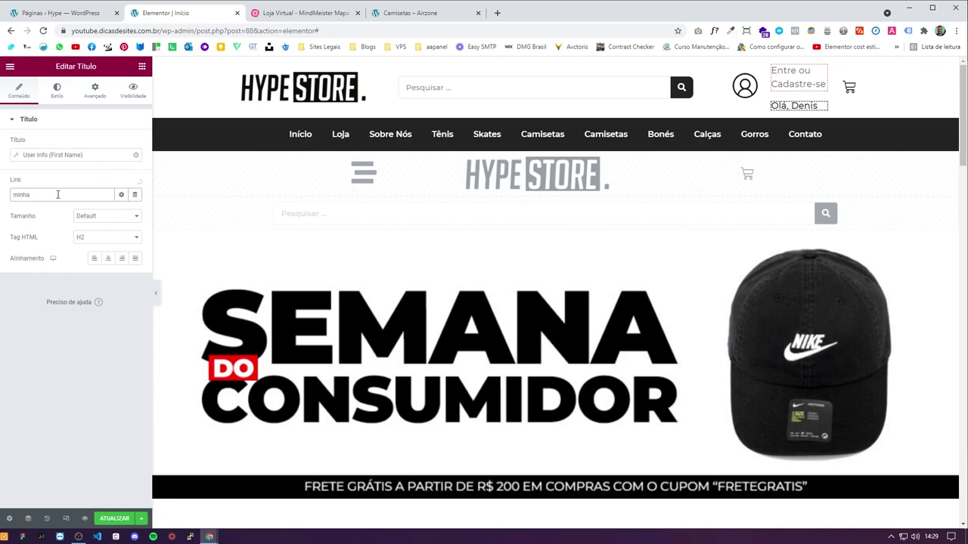
{"action": "type", "text": "ha"}
{"action": "left_click", "coordinate": [52, 210]}
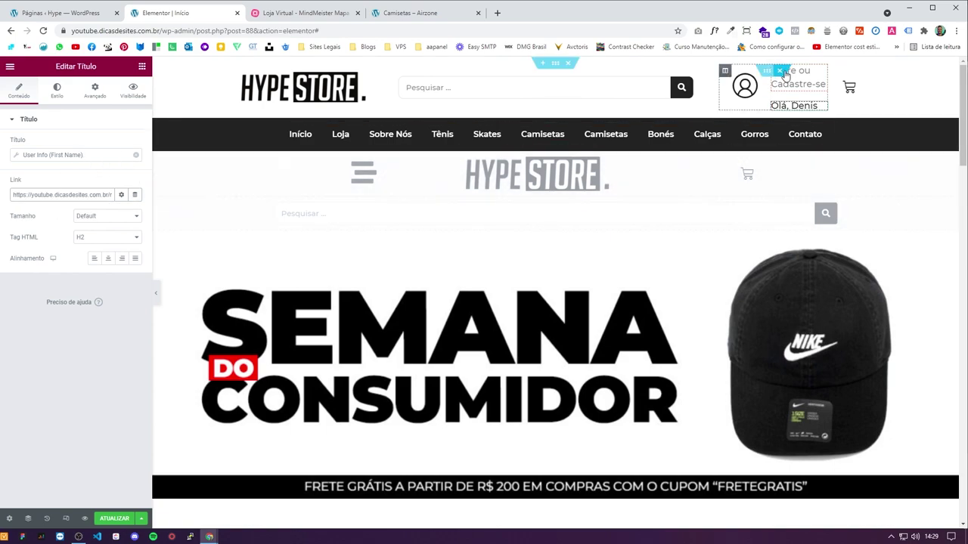
Step: Save the header and reload the Minha Conta page in the incognito window
{"action": "left_click", "coordinate": [115, 519]}
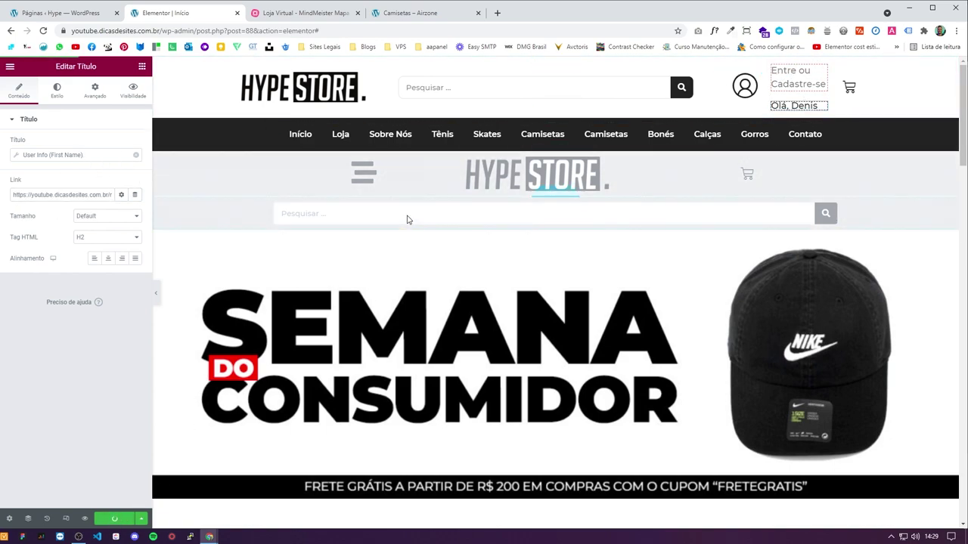
{"action": "key", "text": "alt+Tab"}
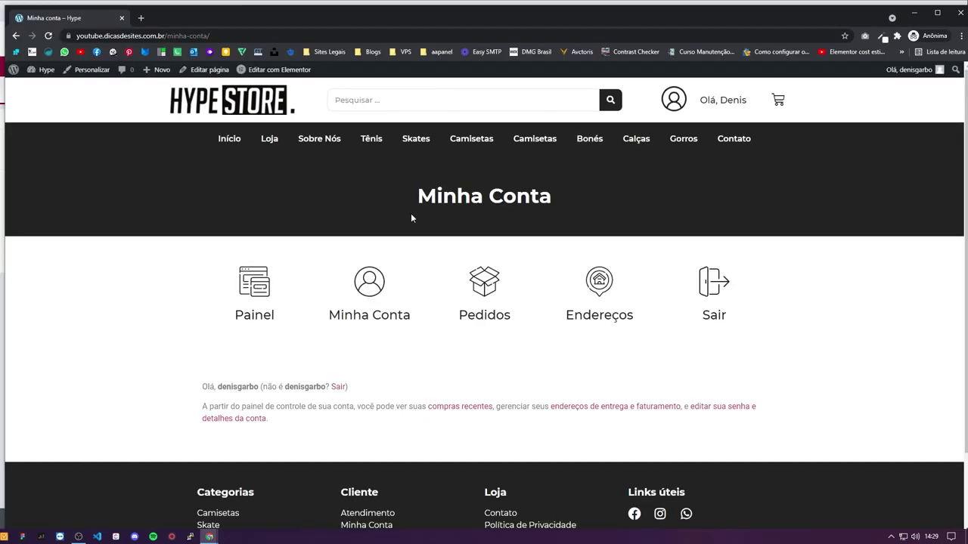
{"action": "left_click", "coordinate": [48, 35]}
{"action": "key", "text": "alt+Tab"}
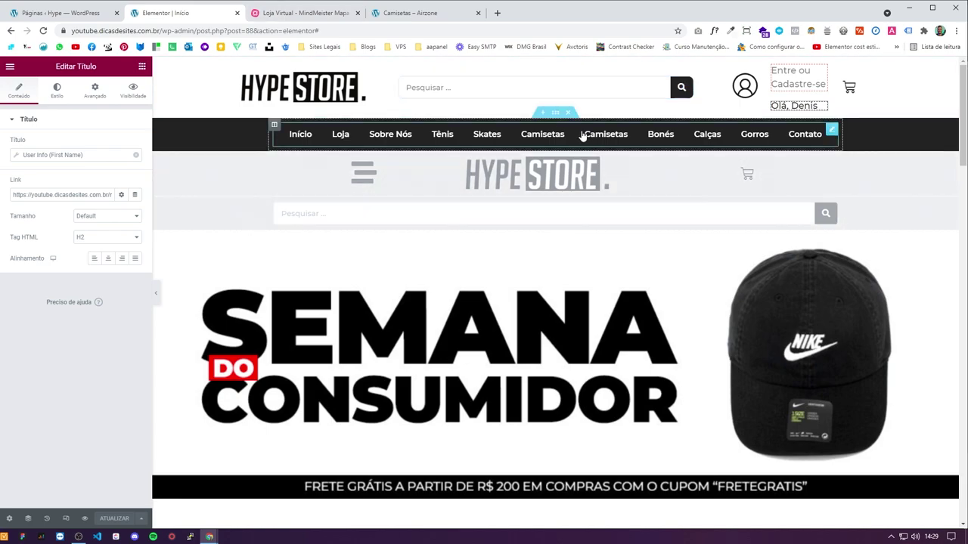
Step: Open the side cart on the incognito Minha Conta page and examine its layout
{"action": "key", "text": "alt+Tab"}
{"action": "left_click", "coordinate": [780, 101]}
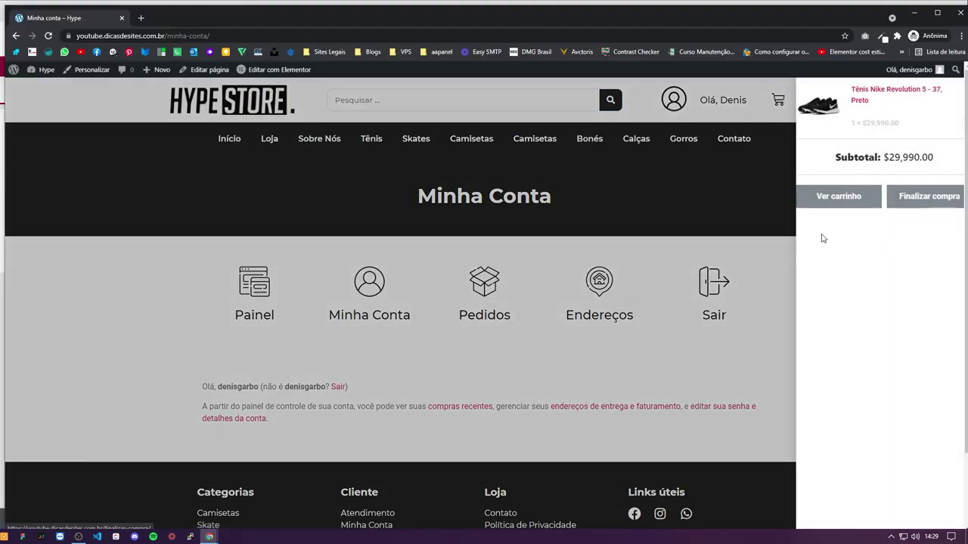
{"action": "key", "text": "alt+Tab"}
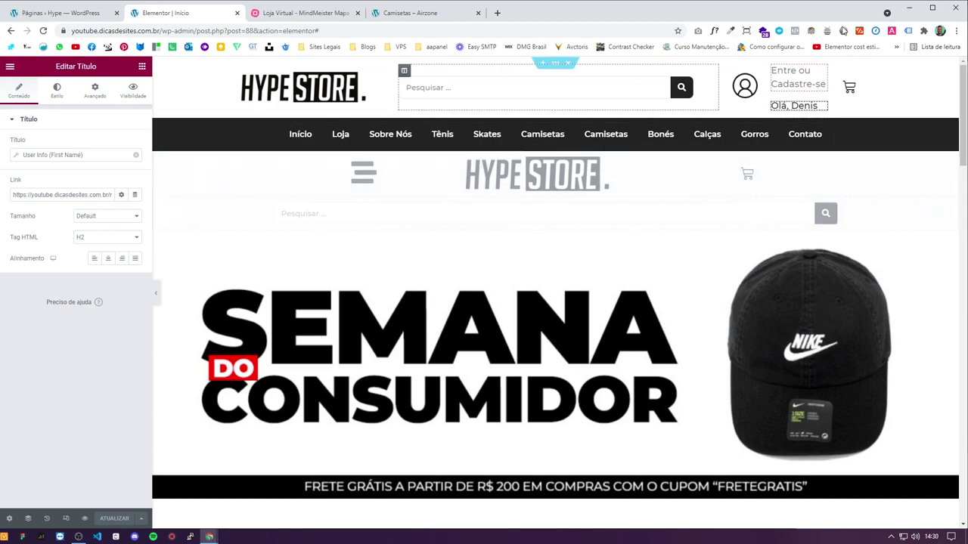
Step: Open the Cart settings of the header's Menu Cart widget in Elementor and preview the side cart
{"action": "left_click", "coordinate": [849, 87]}
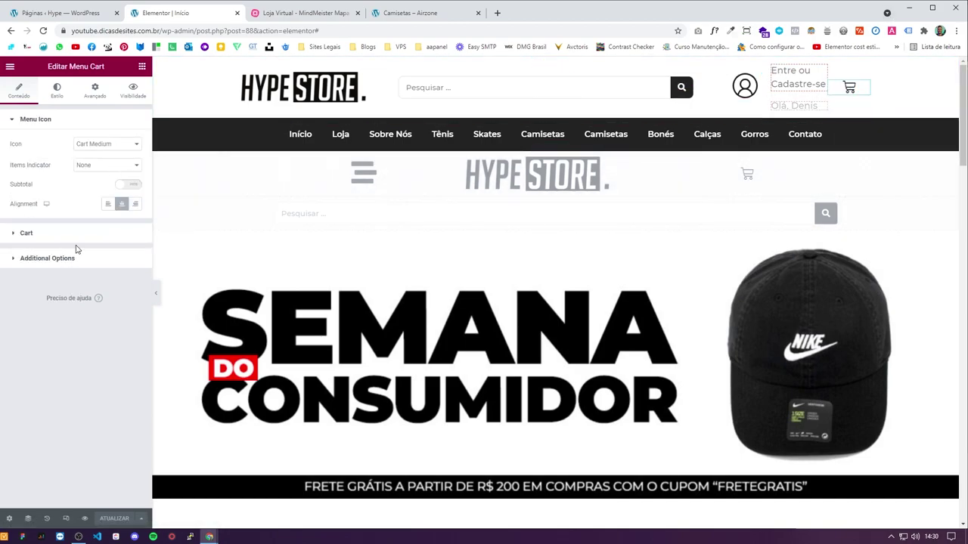
{"action": "left_click", "coordinate": [48, 235]}
{"action": "scroll", "coordinate": [83, 216], "scroll_direction": "down", "scroll_amount": 2}
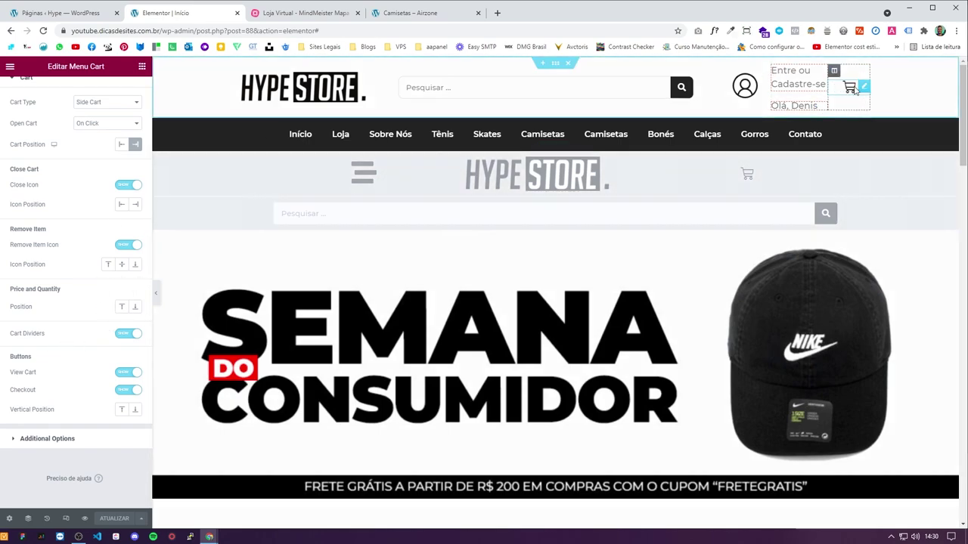
{"action": "left_click", "coordinate": [851, 88]}
Step: Try other price and quantity positions for the side cart and toggle its Checkout button, View Cart button and dividers
{"action": "left_click", "coordinate": [135, 307]}
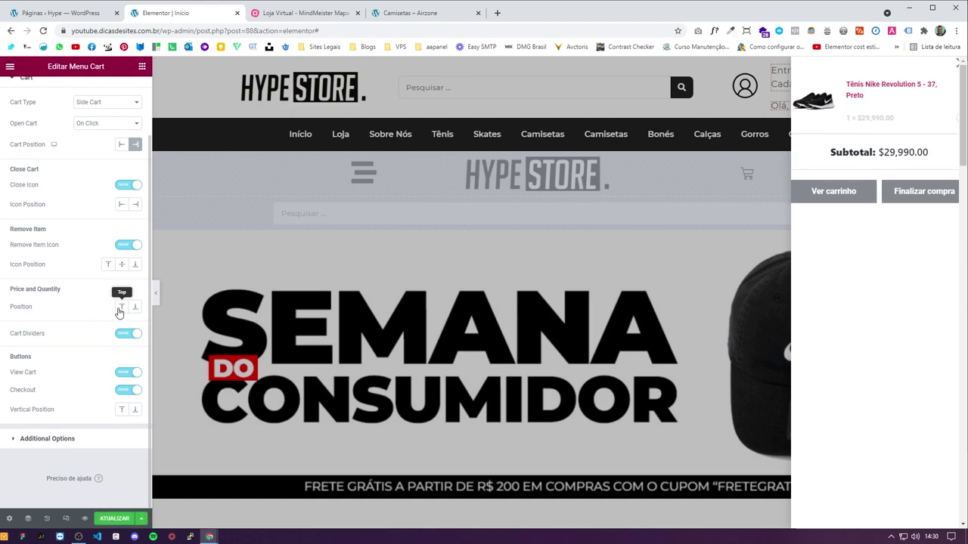
{"action": "left_click", "coordinate": [120, 307]}
{"action": "left_click", "coordinate": [128, 390]}
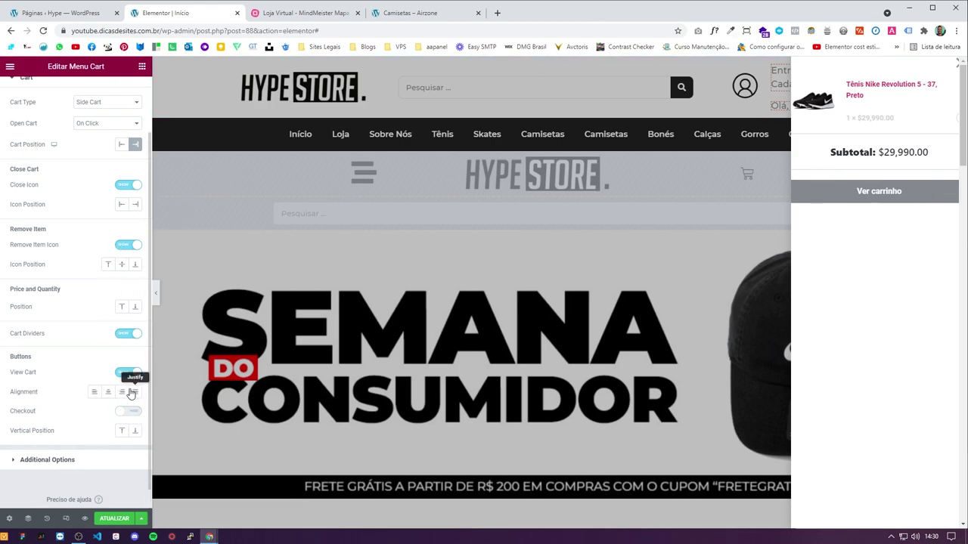
{"action": "left_click", "coordinate": [131, 413]}
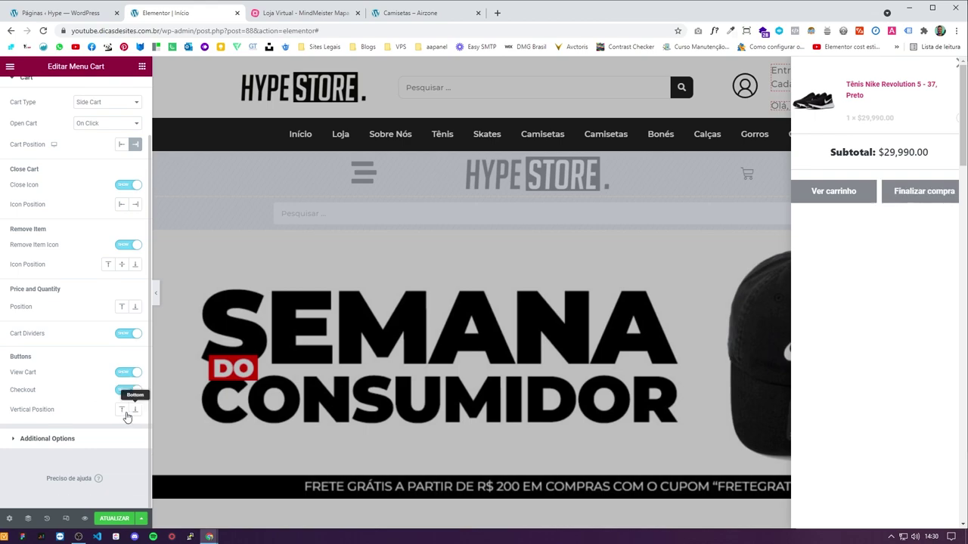
{"action": "left_click", "coordinate": [130, 374]}
{"action": "left_click", "coordinate": [130, 373]}
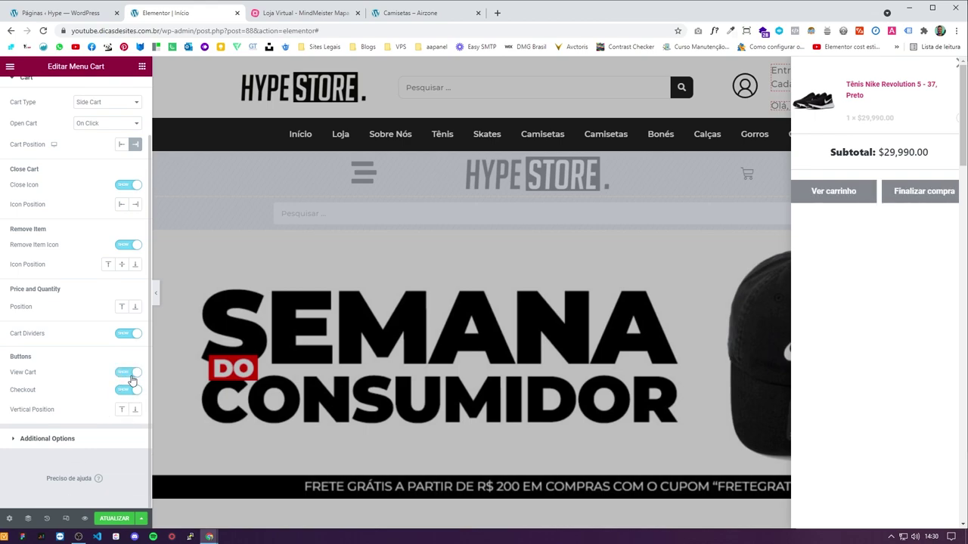
{"action": "left_click", "coordinate": [128, 334]}
Step: Try a padding of 20 px on the right and left of the cart's menu icon
{"action": "scroll", "coordinate": [89, 307], "scroll_direction": "up", "scroll_amount": 5}
{"action": "left_click", "coordinate": [59, 96]}
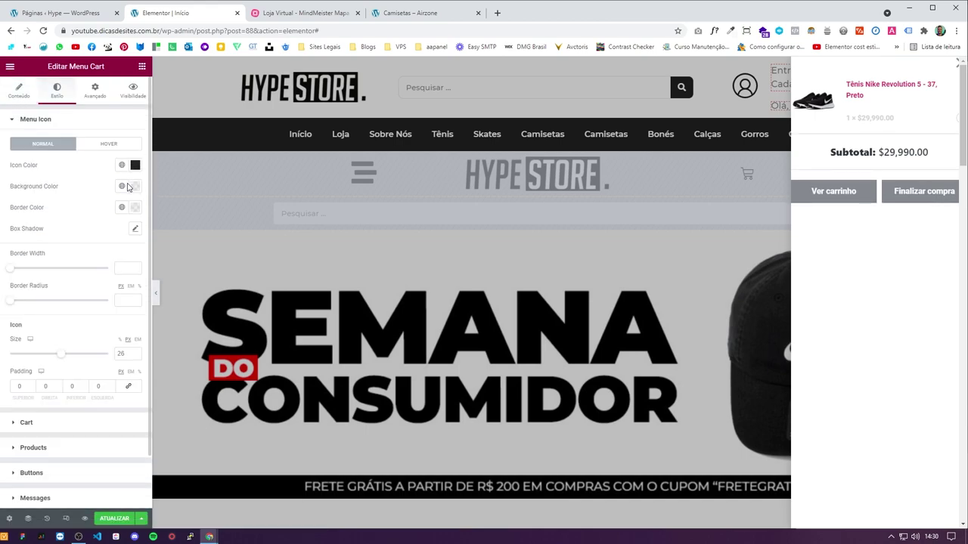
{"action": "scroll", "coordinate": [63, 335], "scroll_direction": "down", "scroll_amount": 2}
{"action": "left_click", "coordinate": [22, 327]}
{"action": "left_click", "coordinate": [44, 327]}
{"action": "left_click", "coordinate": [91, 327]}
{"action": "type", "text": "2"}
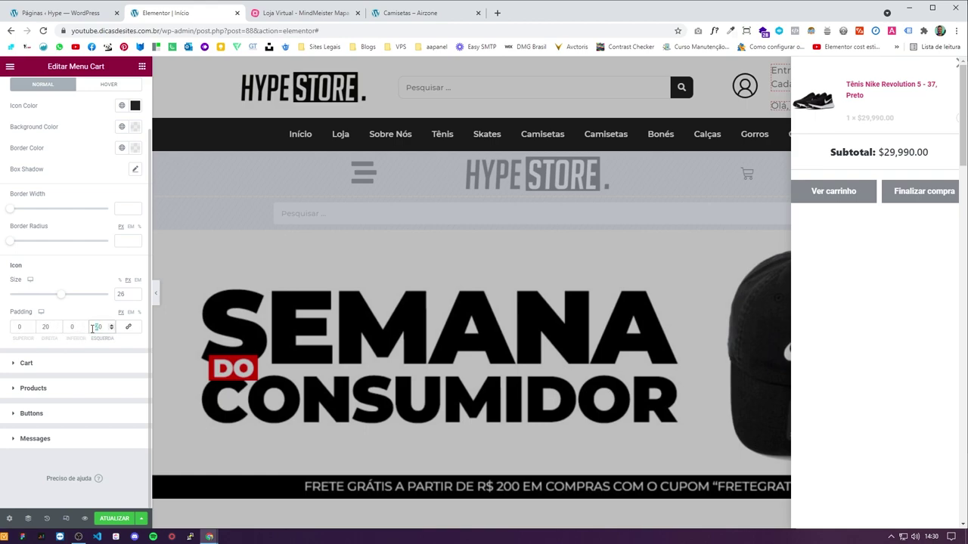
{"action": "left_click_drag", "start_coordinate": [57, 326], "coordinate": [40, 326]}
{"action": "scroll", "coordinate": [68, 325], "scroll_direction": "up", "scroll_amount": 2}
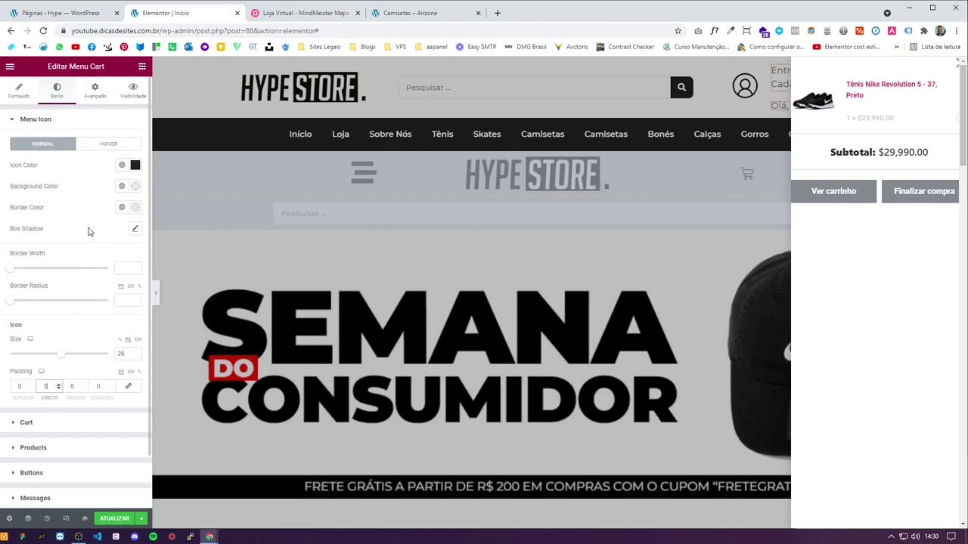
Step: In the side cart's Cart style, link the four padding sides and leave their values empty
{"action": "scroll", "coordinate": [78, 270], "scroll_direction": "down", "scroll_amount": 1}
{"action": "left_click", "coordinate": [54, 378]}
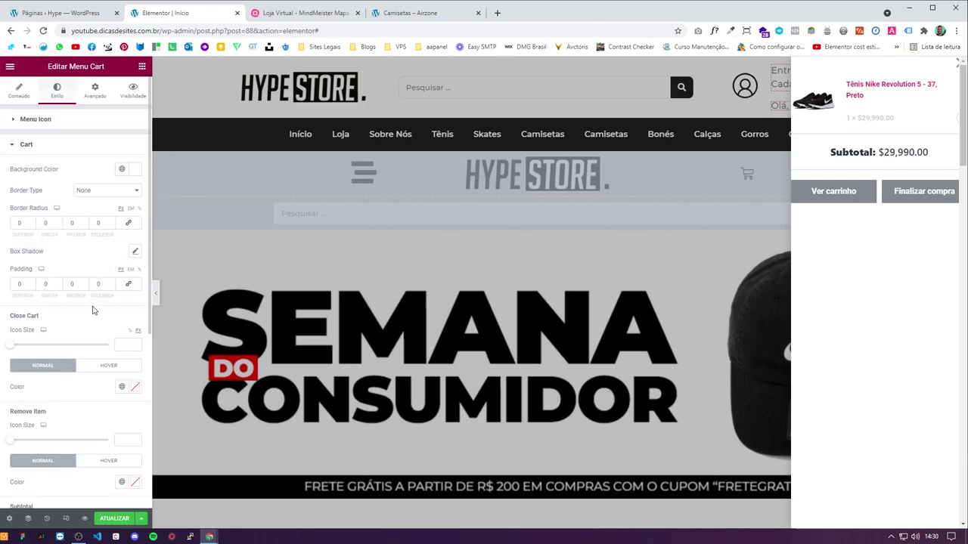
{"action": "left_click", "coordinate": [96, 284]}
{"action": "type", "text": "10"}
{"action": "left_click", "coordinate": [46, 284]}
{"action": "type", "text": "20"}
{"action": "double_click", "coordinate": [98, 284]}
{"action": "type", "text": "0"}
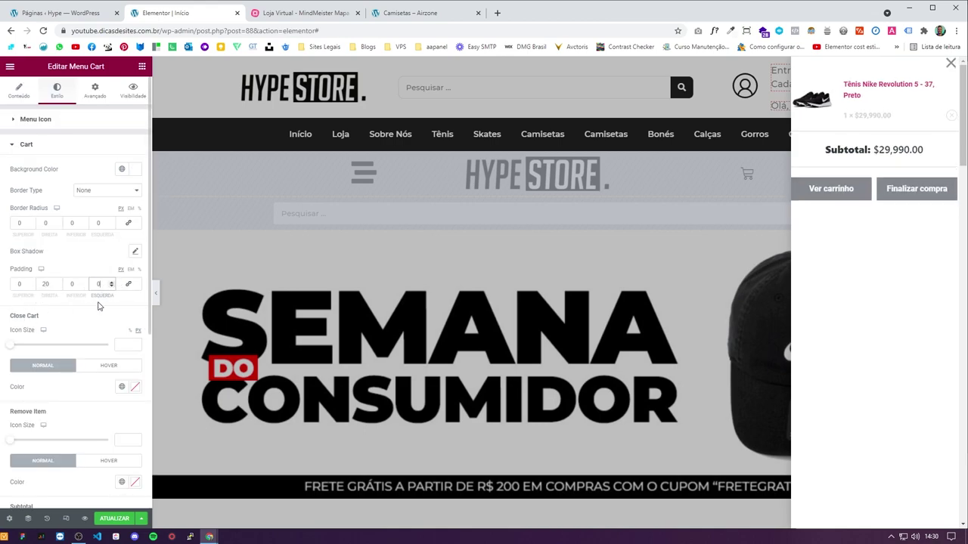
{"action": "left_click", "coordinate": [129, 283]}
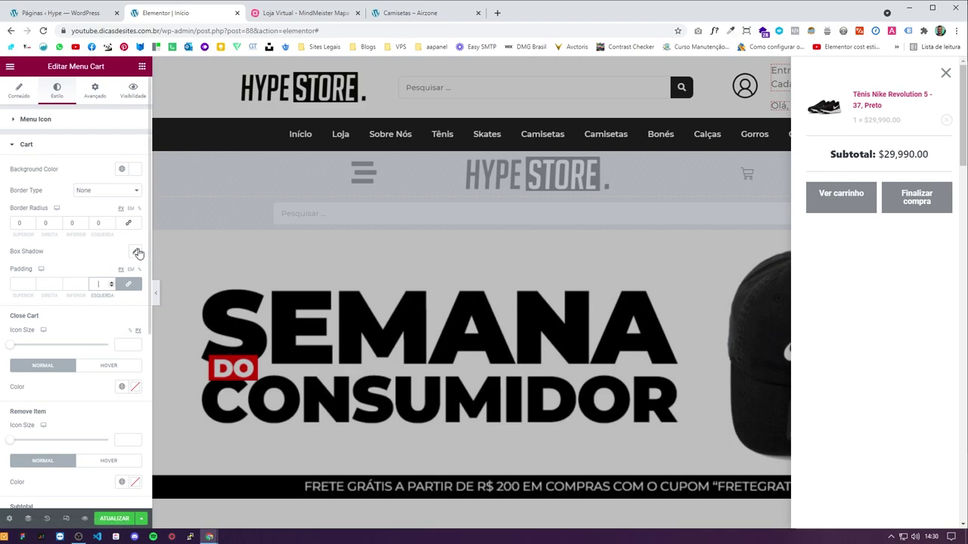
Step: Set the side cart subtotal's font family to Montserrat
{"action": "scroll", "coordinate": [119, 360], "scroll_direction": "down", "scroll_amount": 1}
{"action": "scroll", "coordinate": [105, 329], "scroll_direction": "down", "scroll_amount": 3}
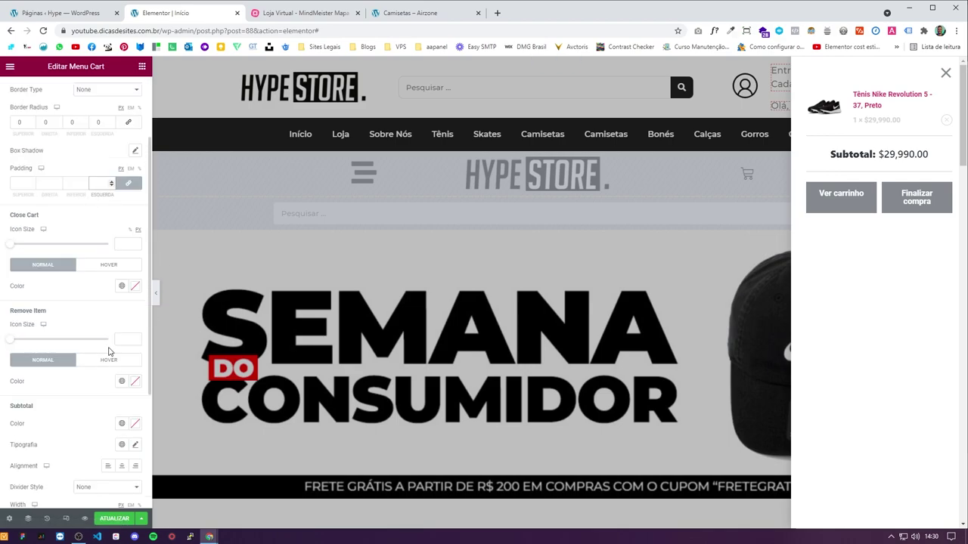
{"action": "left_click", "coordinate": [133, 295]}
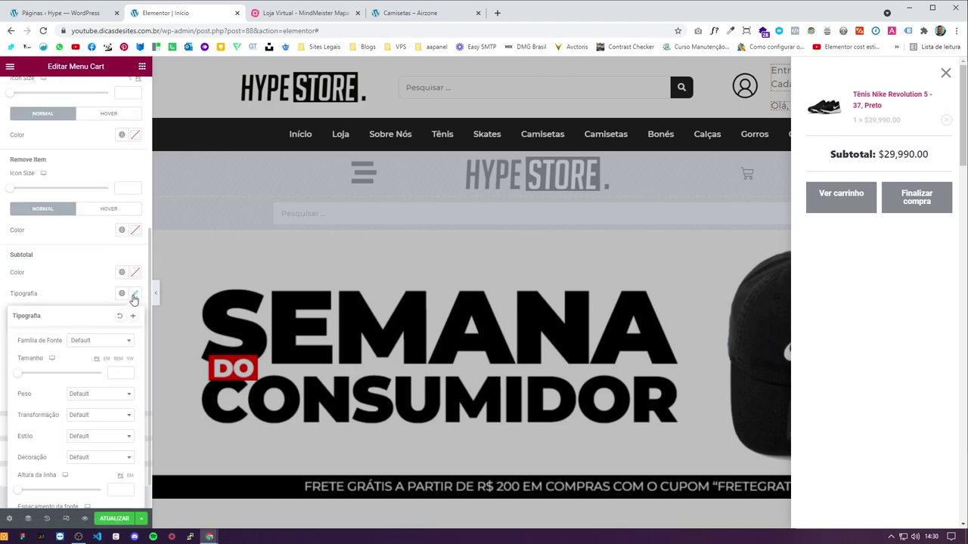
{"action": "left_click", "coordinate": [98, 342]}
{"action": "type", "text": "mont"}
{"action": "key", "text": "Return"}
{"action": "left_click", "coordinate": [99, 341]}
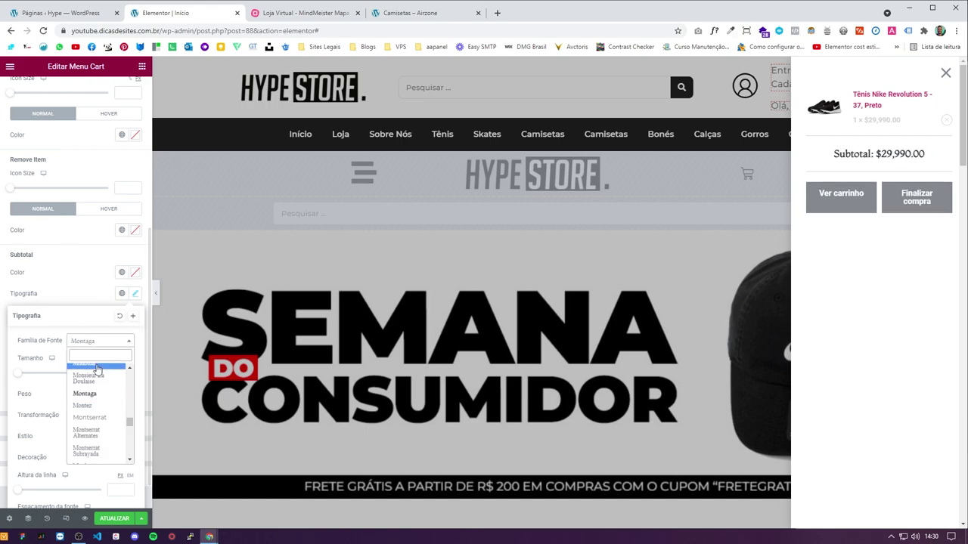
{"action": "type", "text": "montse"}
{"action": "key", "text": "Return"}
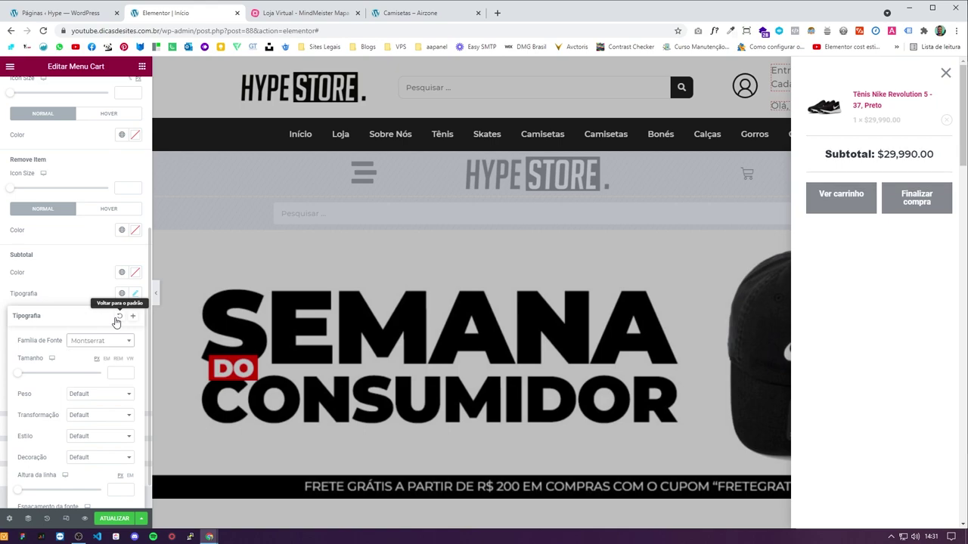
{"action": "left_click", "coordinate": [114, 297]}
Step: Set the side cart subtotal's text colour to #1a1a1a
{"action": "left_click", "coordinate": [135, 273]}
{"action": "double_click", "coordinate": [63, 428]}
{"action": "type", "text": "1a1a1a"}
{"action": "left_click", "coordinate": [60, 270]}
Step: Enable the side cart's box shadow with its default values and close the Cart style settings
{"action": "scroll", "coordinate": [88, 286], "scroll_direction": "up", "scroll_amount": 2}
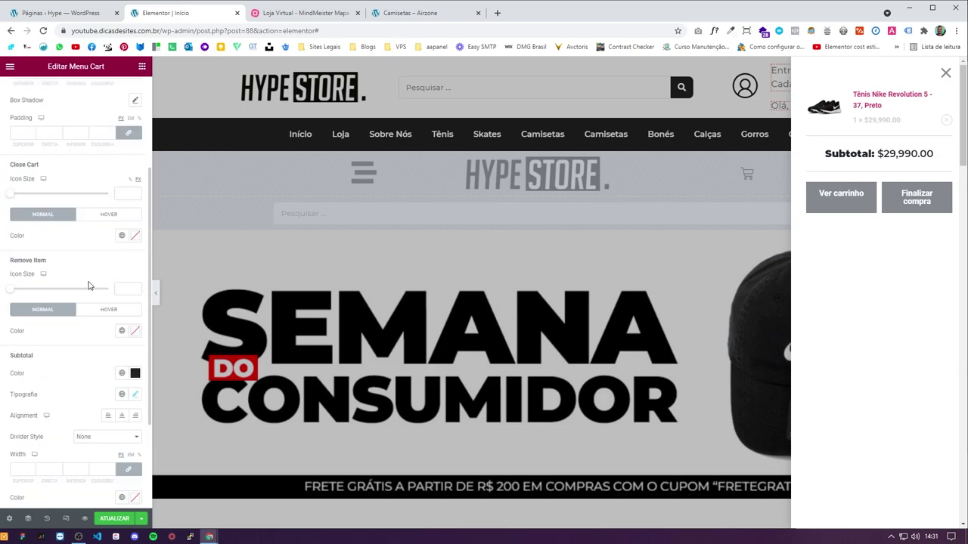
{"action": "scroll", "coordinate": [106, 284], "scroll_direction": "up", "scroll_amount": 3}
{"action": "left_click", "coordinate": [137, 255]}
{"action": "left_click", "coordinate": [135, 258]}
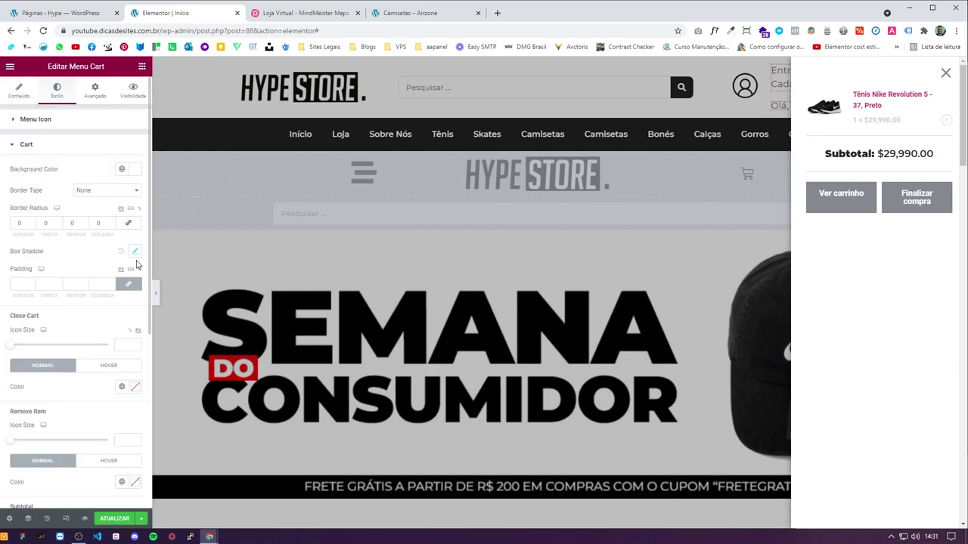
{"action": "left_click", "coordinate": [63, 153]}
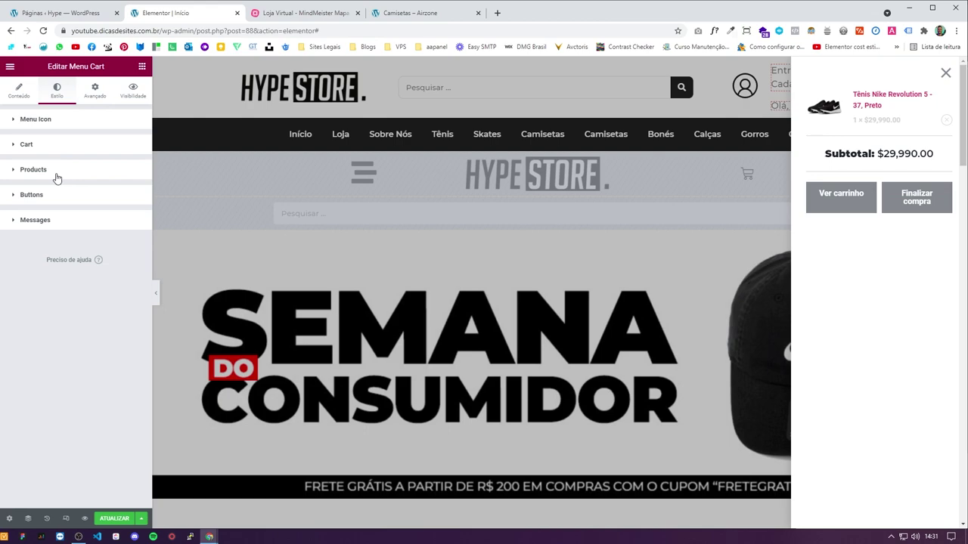
Step: Set the product title typography in the side cart to Montserrat with weight 700
{"action": "left_click", "coordinate": [56, 176]}
{"action": "left_click", "coordinate": [135, 218]}
{"action": "left_click", "coordinate": [100, 263]}
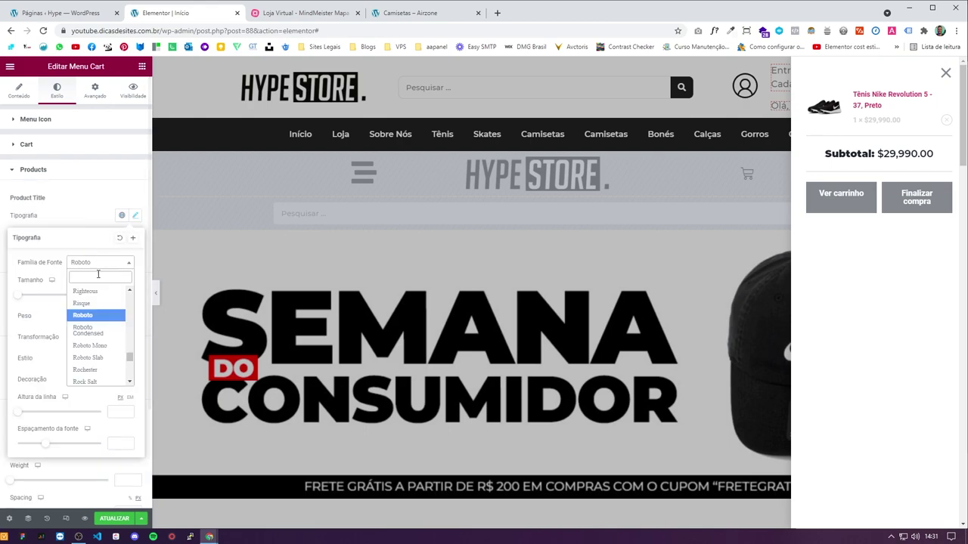
{"action": "type", "text": "mont"}
{"action": "key", "text": "Down"}
{"action": "key", "text": "Down"}
{"action": "key", "text": "Return"}
{"action": "left_click", "coordinate": [99, 317]}
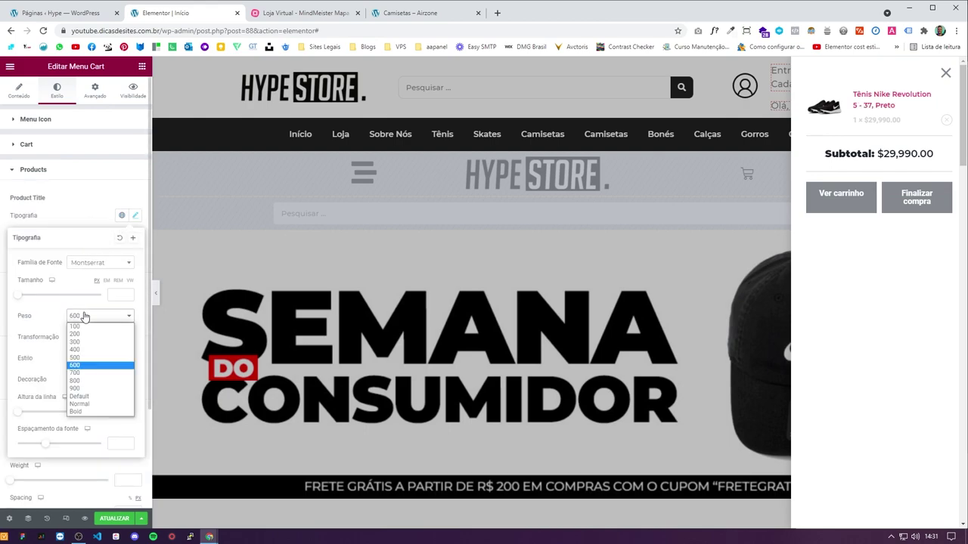
{"action": "left_click", "coordinate": [90, 373]}
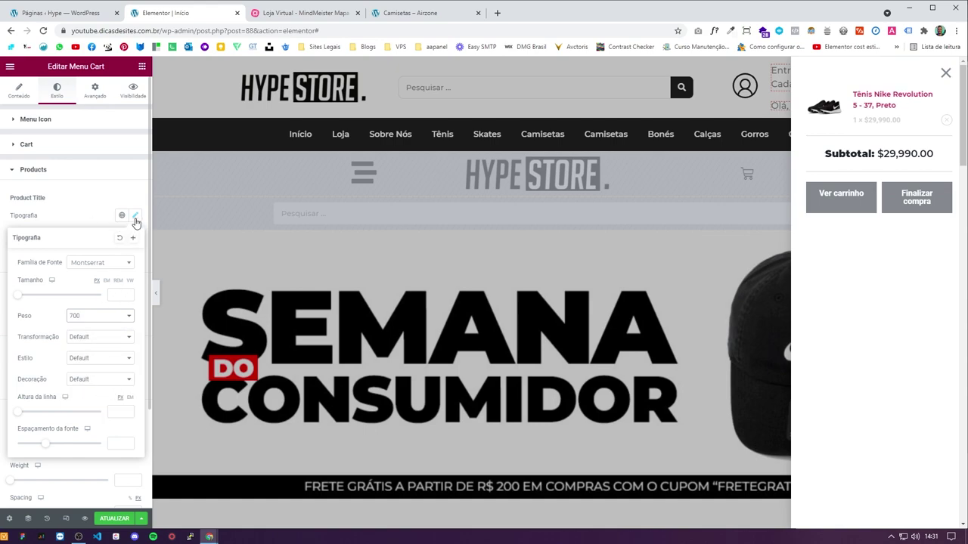
{"action": "left_click", "coordinate": [96, 225]}
Step: Set the side cart's product title colour to #232323 and reopen the cart preview
{"action": "left_click", "coordinate": [134, 258]}
{"action": "type", "text": "#232323"}
{"action": "left_click", "coordinate": [69, 268]}
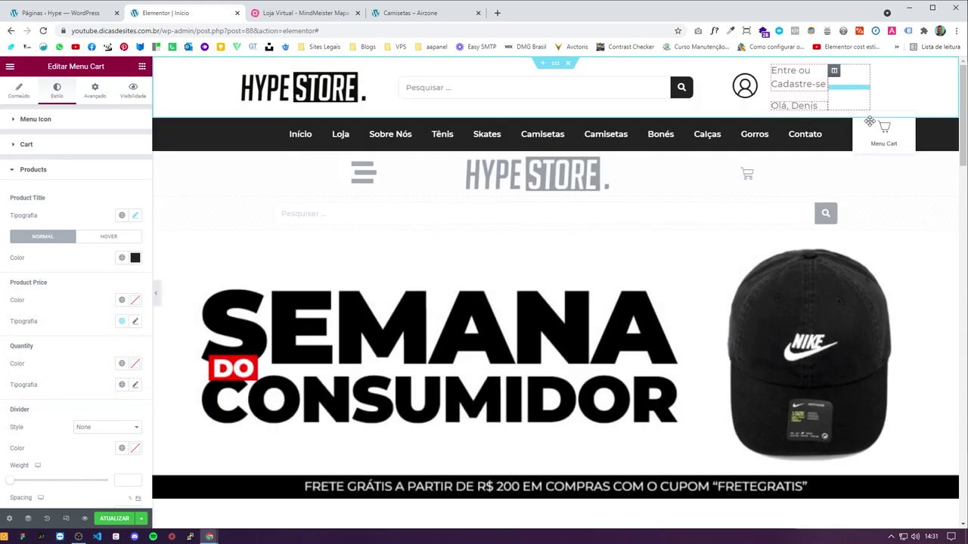
{"action": "left_click", "coordinate": [869, 110]}
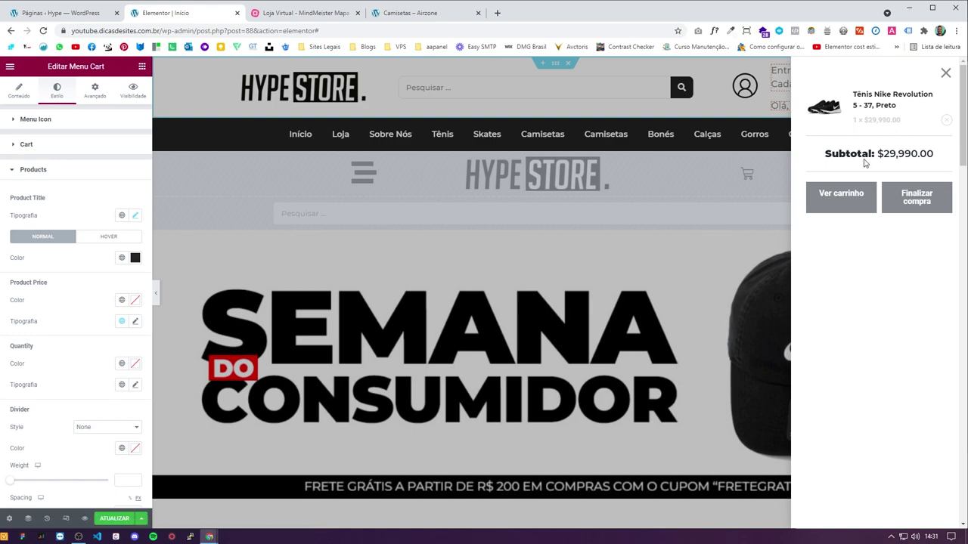
Step: Set the product quantity colour in the side cart to the green #568B48
{"action": "scroll", "coordinate": [104, 348], "scroll_direction": "down", "scroll_amount": 1}
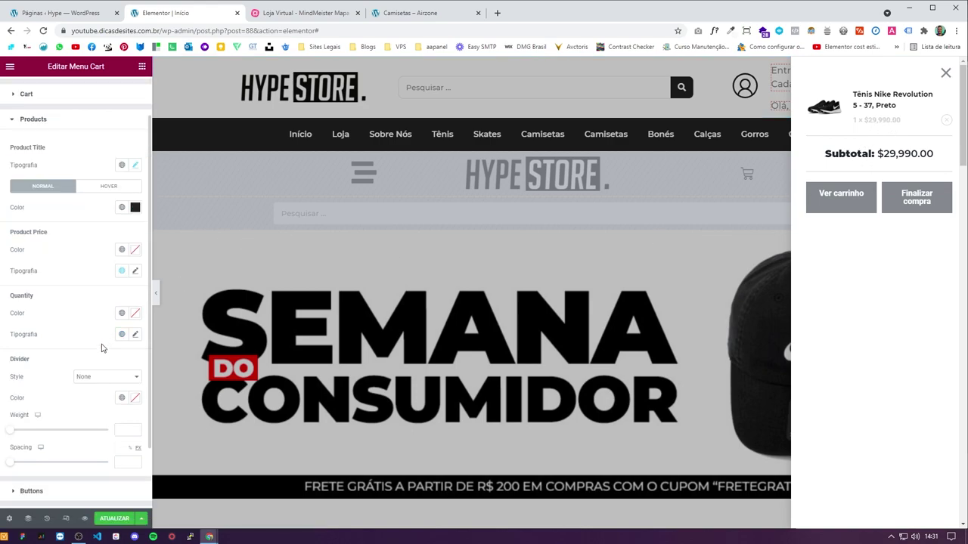
{"action": "left_click", "coordinate": [136, 314]}
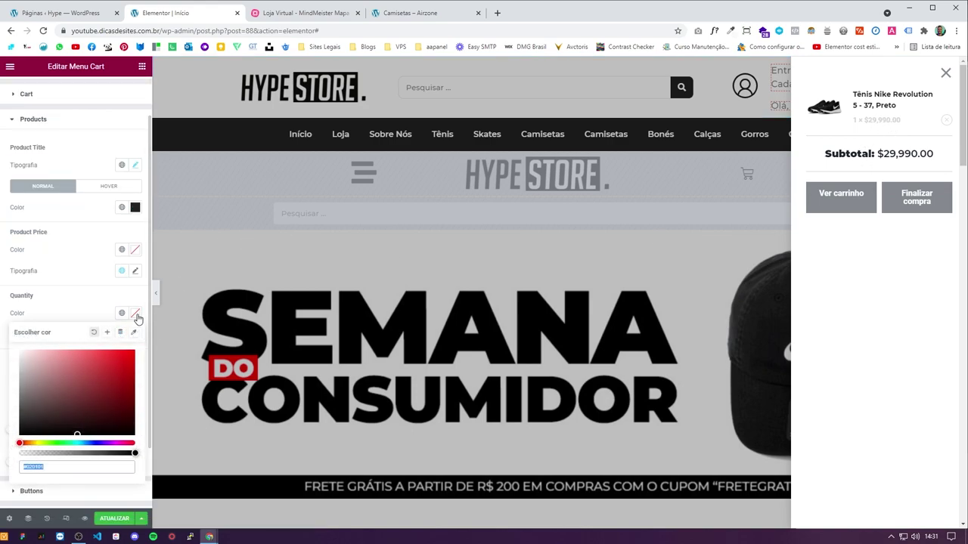
{"action": "left_click", "coordinate": [136, 314]}
{"action": "left_click", "coordinate": [135, 315]}
{"action": "type", "text": "#010201"}
{"action": "left_click_drag", "start_coordinate": [63, 418], "coordinate": [74, 389]}
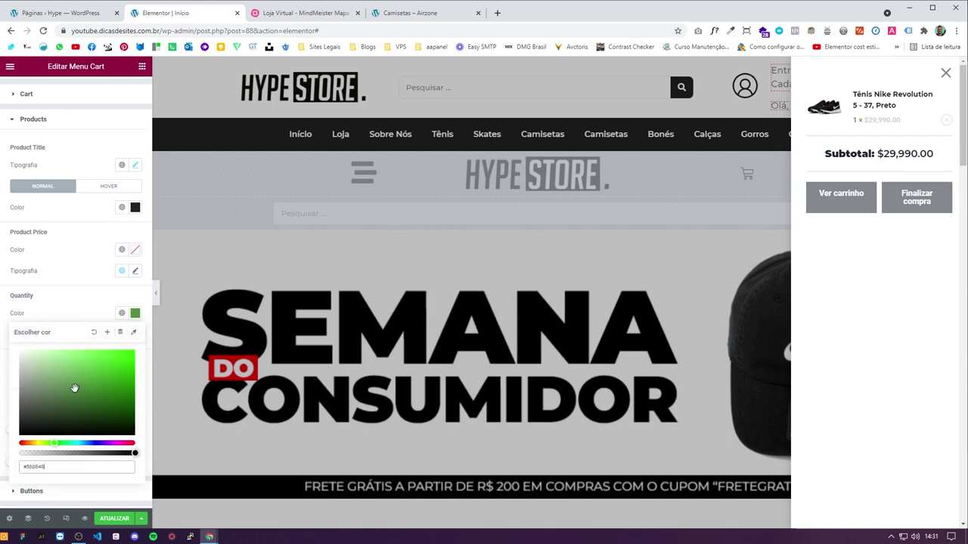
{"action": "left_click", "coordinate": [136, 315]}
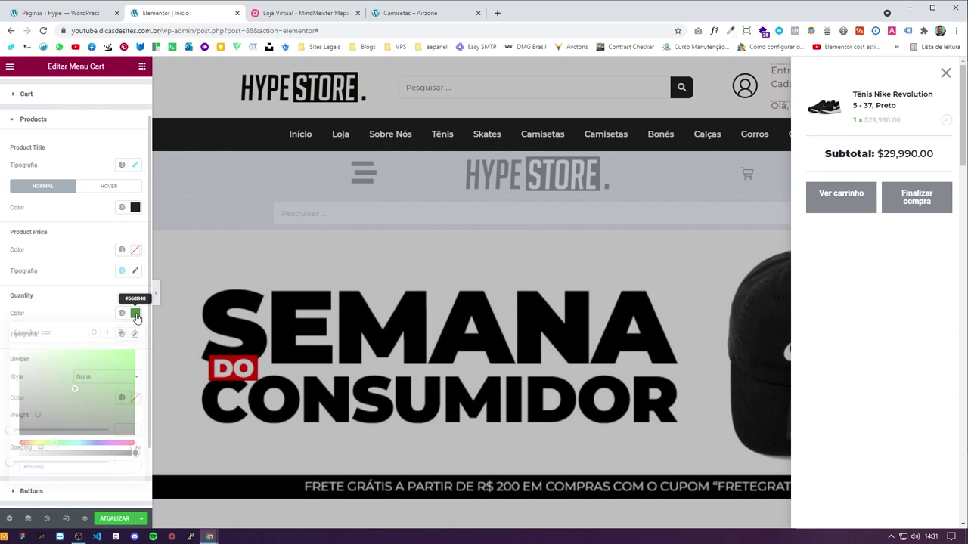
{"action": "left_click", "coordinate": [135, 315]}
{"action": "left_click", "coordinate": [59, 317]}
Step: Apply the same green as the quantity to the side cart's product price
{"action": "scroll", "coordinate": [97, 398], "scroll_direction": "down", "scroll_amount": 2}
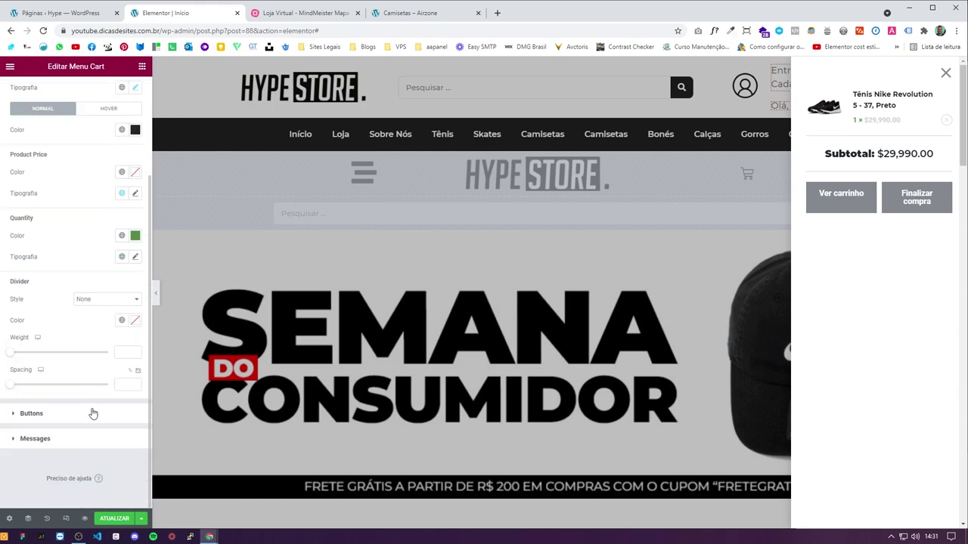
{"action": "scroll", "coordinate": [98, 318], "scroll_direction": "up", "scroll_amount": 1}
{"action": "scroll", "coordinate": [121, 342], "scroll_direction": "up", "scroll_amount": 1}
{"action": "left_click", "coordinate": [136, 273]}
{"action": "left_click", "coordinate": [508, 241]}
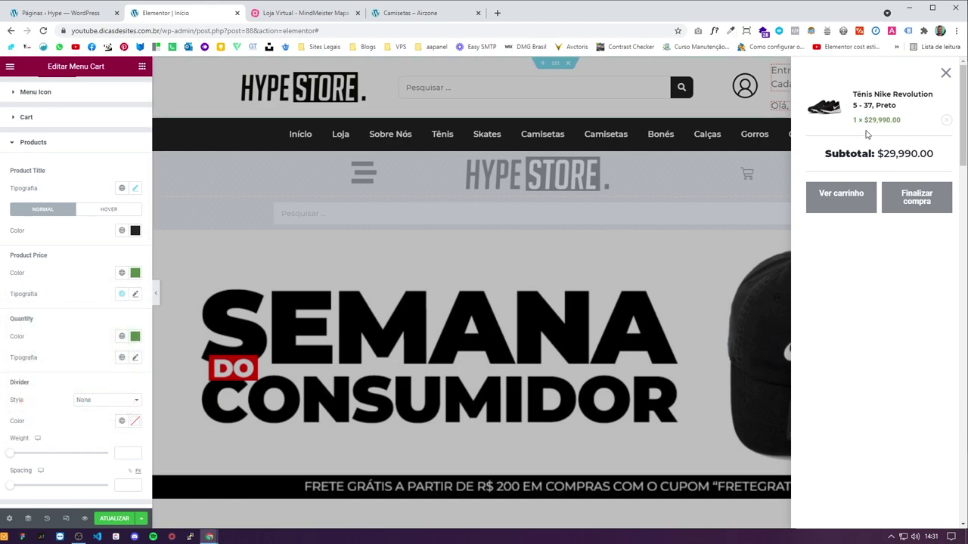
Step: Set the product price typography in the side cart to Montserrat and change its font weight
{"action": "left_click", "coordinate": [135, 293]}
{"action": "left_click", "coordinate": [98, 341]}
{"action": "type", "text": "mont"}
{"action": "key", "text": "Return"}
{"action": "left_click", "coordinate": [83, 395]}
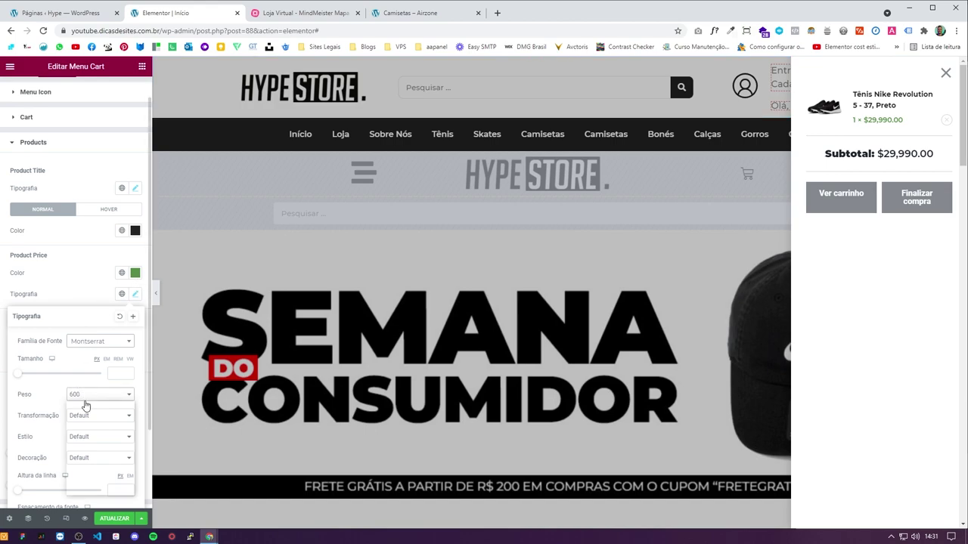
{"action": "left_click", "coordinate": [90, 433]}
{"action": "left_click", "coordinate": [87, 296]}
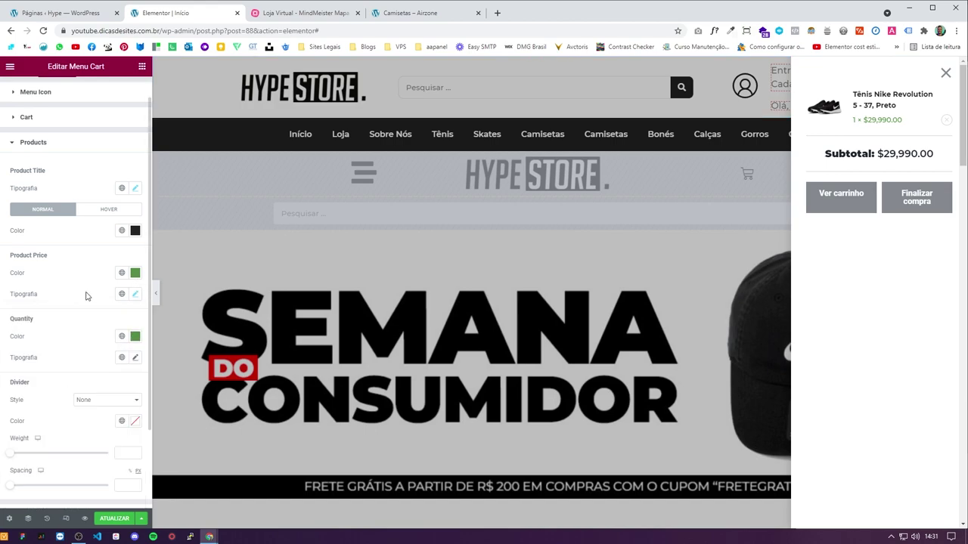
Step: Set the product quantity typography in the side cart to Montserrat with weight 600 and save the page
{"action": "left_click", "coordinate": [135, 362]}
{"action": "left_click", "coordinate": [104, 405]}
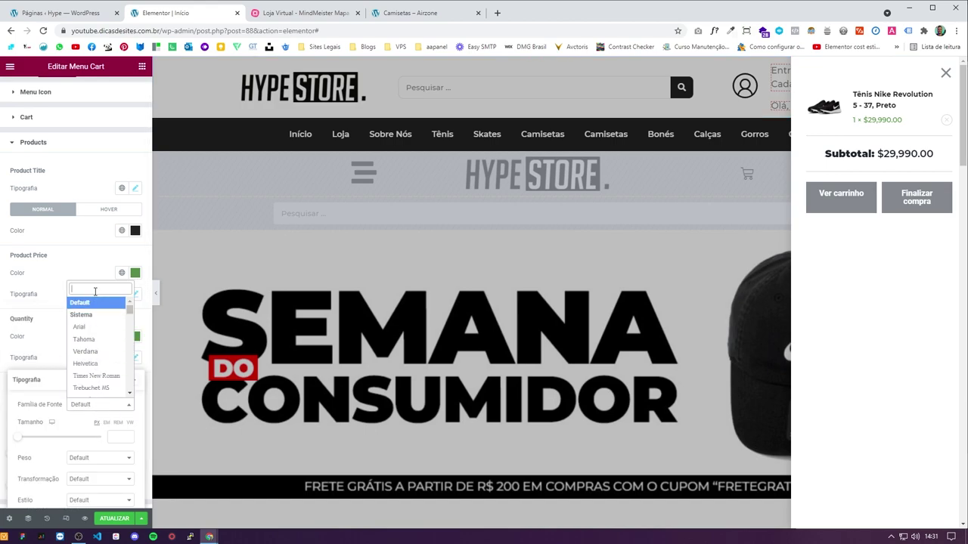
{"action": "type", "text": "monts"}
{"action": "key", "text": "Return"}
{"action": "left_click", "coordinate": [84, 459]}
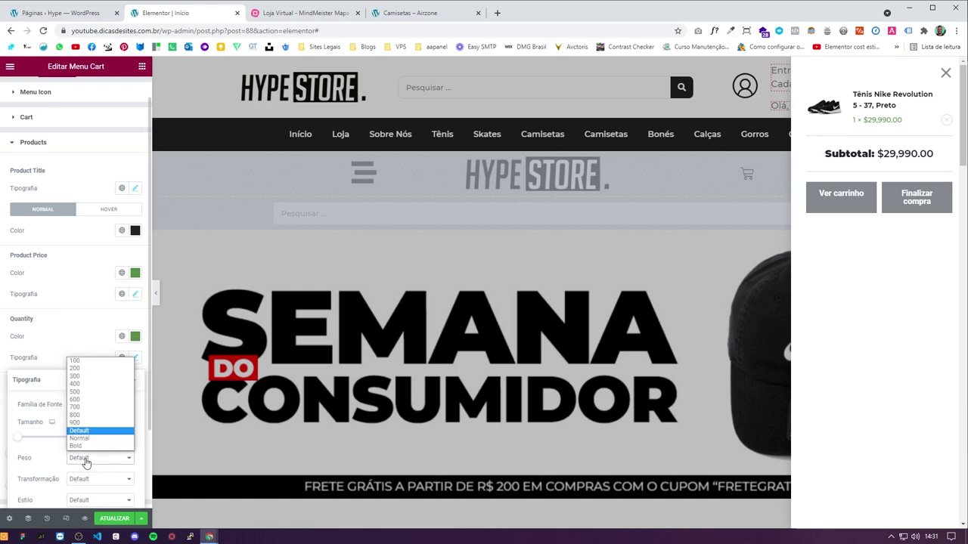
{"action": "left_click", "coordinate": [83, 400]}
{"action": "left_click", "coordinate": [104, 425]}
{"action": "left_click", "coordinate": [110, 520]}
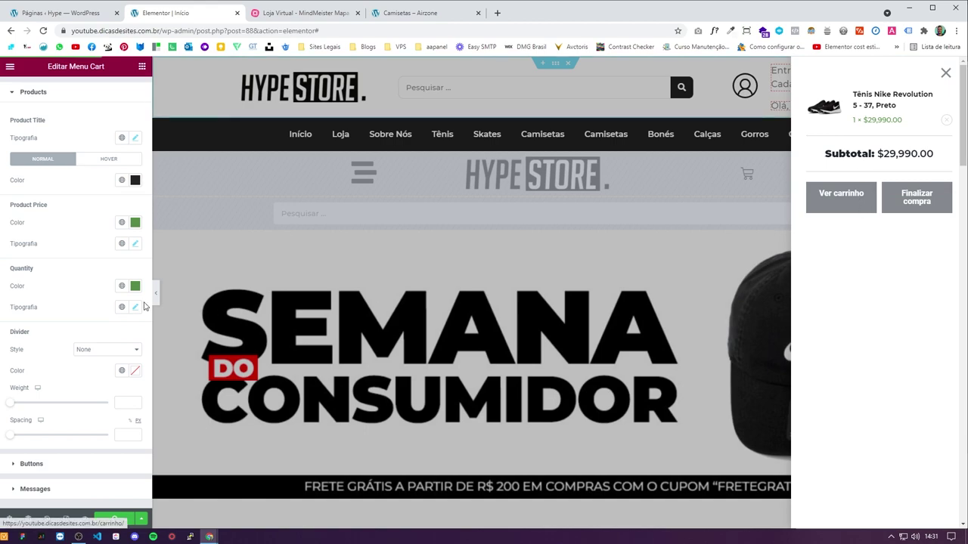
Step: Try the subtotal's left alignment in the side cart and settle on centre alignment
{"action": "scroll", "coordinate": [74, 406], "scroll_direction": "down", "scroll_amount": 2}
{"action": "left_click", "coordinate": [75, 412]}
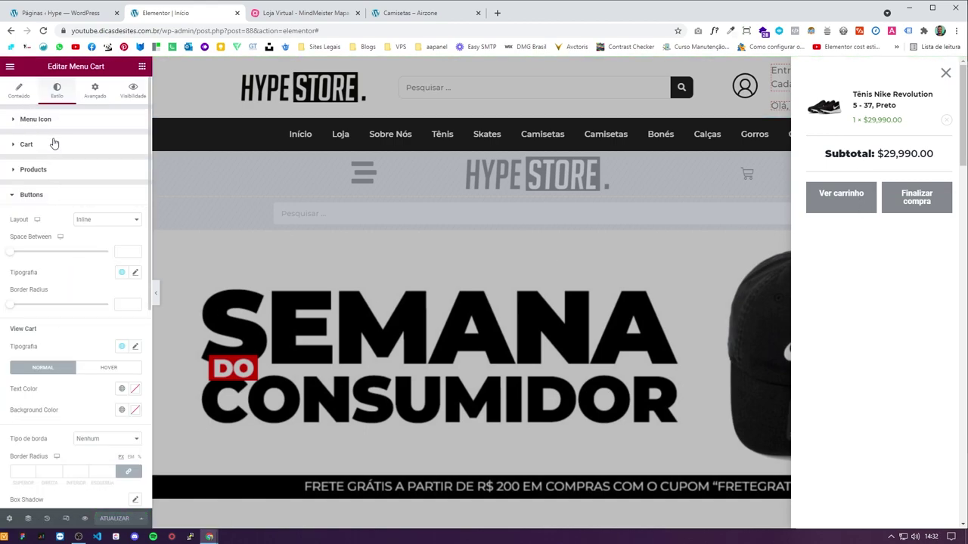
{"action": "left_click", "coordinate": [47, 121]}
{"action": "scroll", "coordinate": [78, 318], "scroll_direction": "down", "scroll_amount": 1}
{"action": "left_click", "coordinate": [78, 363]}
{"action": "scroll", "coordinate": [87, 336], "scroll_direction": "down", "scroll_amount": 5}
{"action": "left_click", "coordinate": [122, 315]}
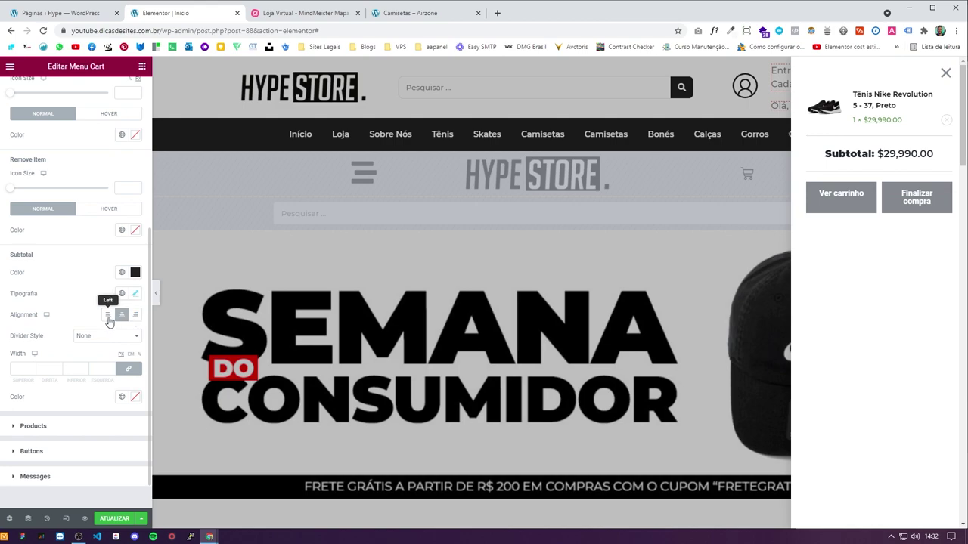
{"action": "left_click", "coordinate": [108, 315]}
{"action": "left_click", "coordinate": [120, 315]}
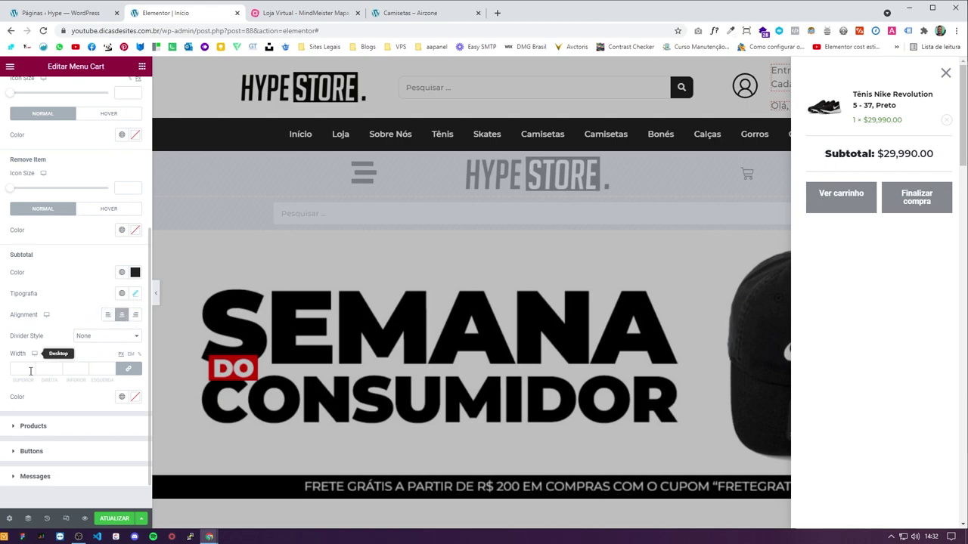
Step: Change the layout of the side cart's buttons to Stacked
{"action": "left_click", "coordinate": [83, 451]}
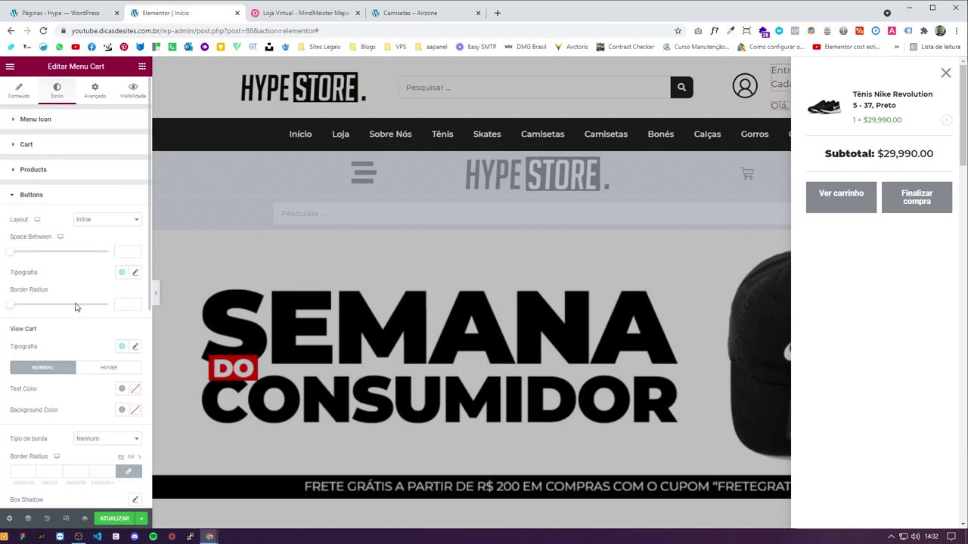
{"action": "left_click", "coordinate": [96, 219]}
{"action": "left_click", "coordinate": [96, 237]}
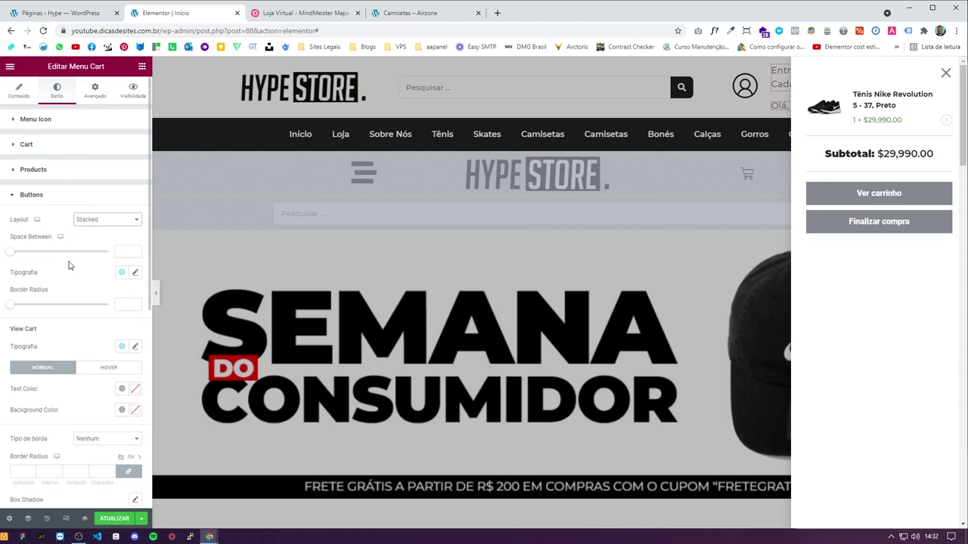
Step: Set the typography of the side cart's buttons to the Montserrat font family
{"action": "left_click", "coordinate": [134, 275]}
{"action": "left_click", "coordinate": [88, 319]}
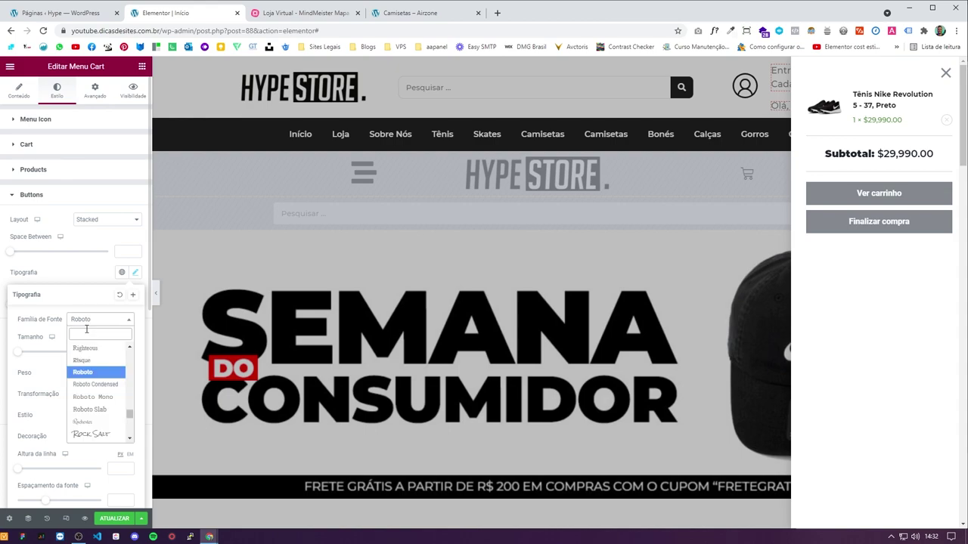
{"action": "type", "text": "mont"}
{"action": "key", "text": "Return"}
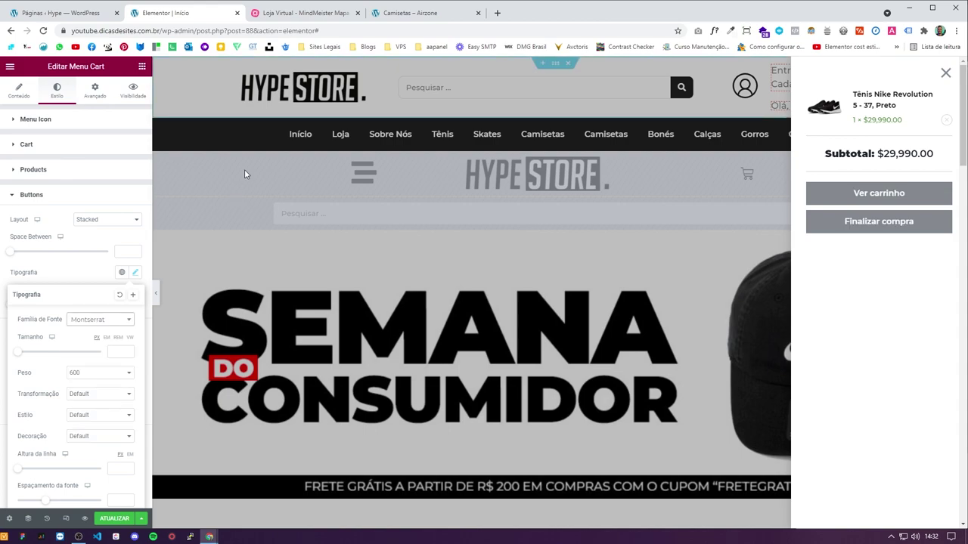
{"action": "left_click", "coordinate": [37, 280]}
Step: Try a bright green normal background colour on the side cart's checkout button
{"action": "scroll", "coordinate": [91, 287], "scroll_direction": "down", "scroll_amount": 4}
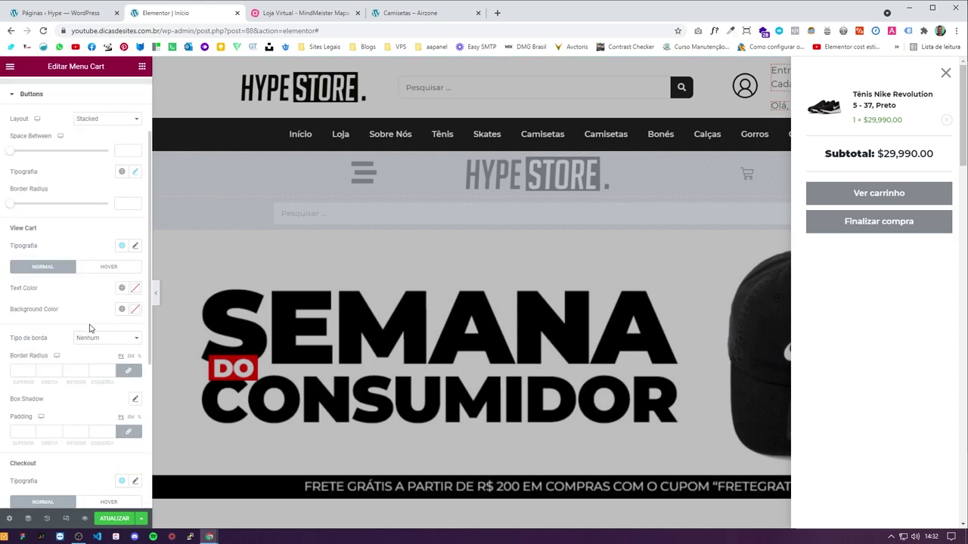
{"action": "scroll", "coordinate": [83, 372], "scroll_direction": "down", "scroll_amount": 1}
{"action": "scroll", "coordinate": [86, 330], "scroll_direction": "up", "scroll_amount": 1}
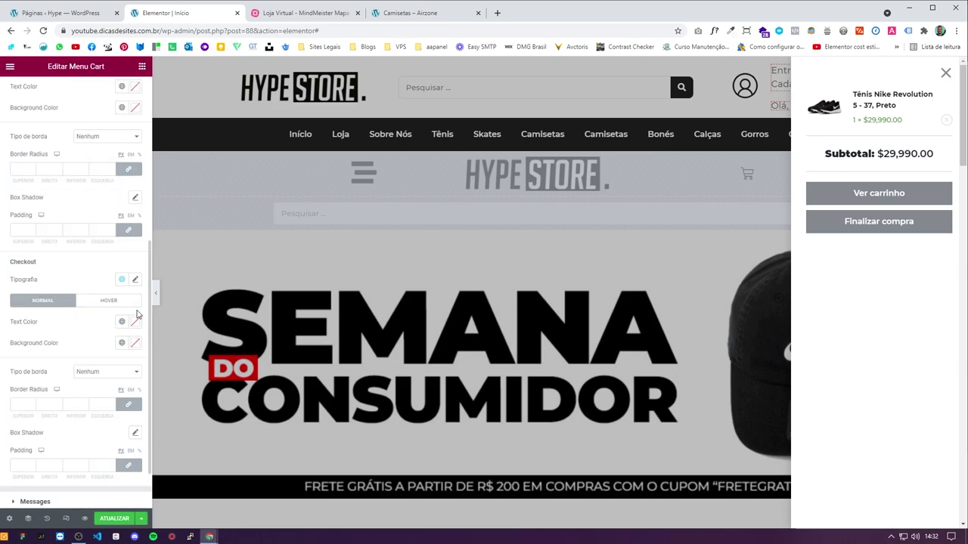
{"action": "left_click", "coordinate": [136, 344]}
{"action": "left_click", "coordinate": [63, 473]}
{"action": "left_click", "coordinate": [79, 426]}
{"action": "left_click", "coordinate": [102, 415]}
{"action": "left_click_drag", "start_coordinate": [102, 415], "coordinate": [114, 396]}
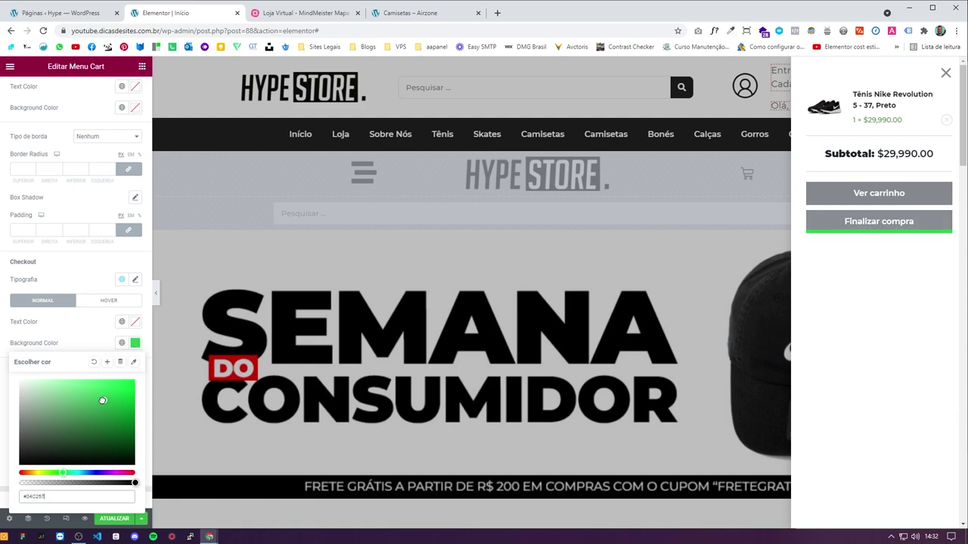
{"action": "key", "text": "Escape"}
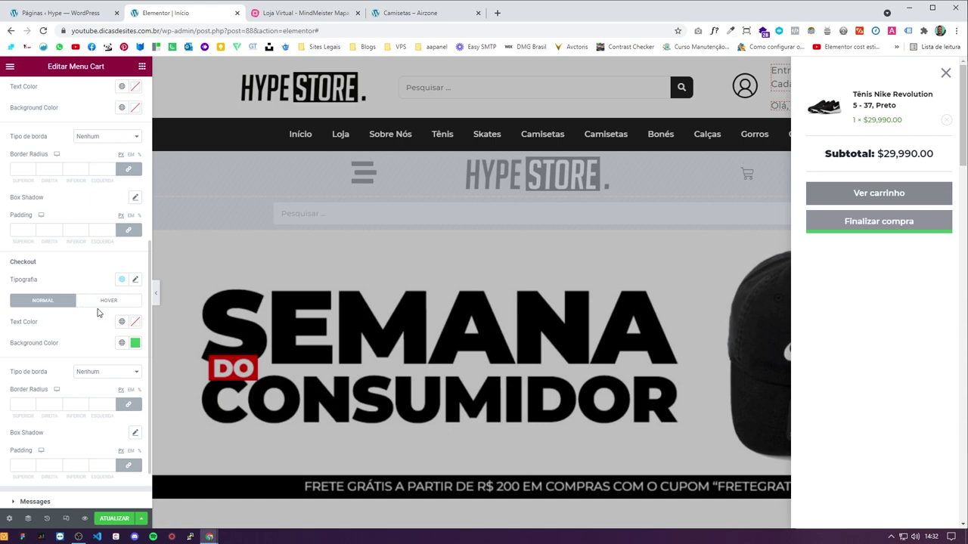
Step: Set the checkout button's normal text colour to white, #FFFFFF
{"action": "left_click", "coordinate": [135, 321]}
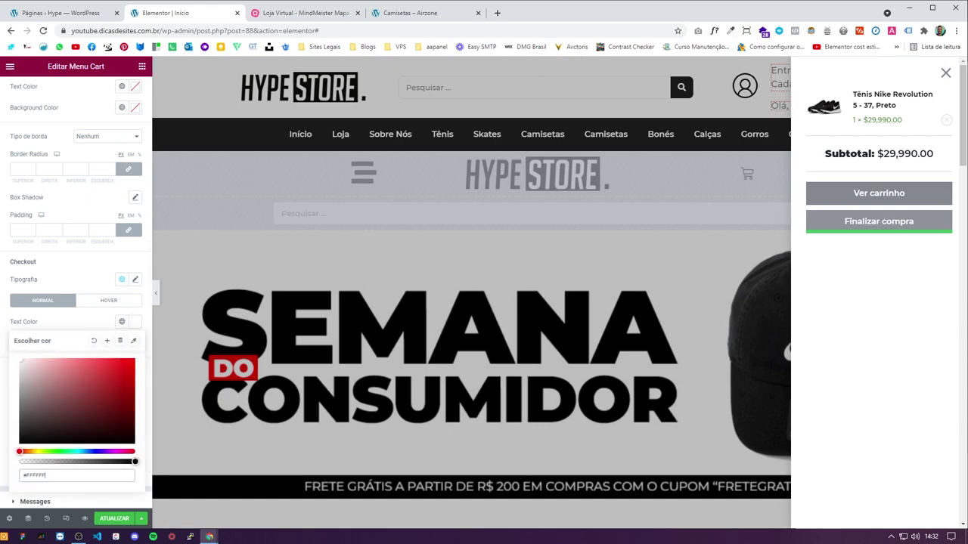
{"action": "scroll", "coordinate": [86, 339], "scroll_direction": "down", "scroll_amount": 2}
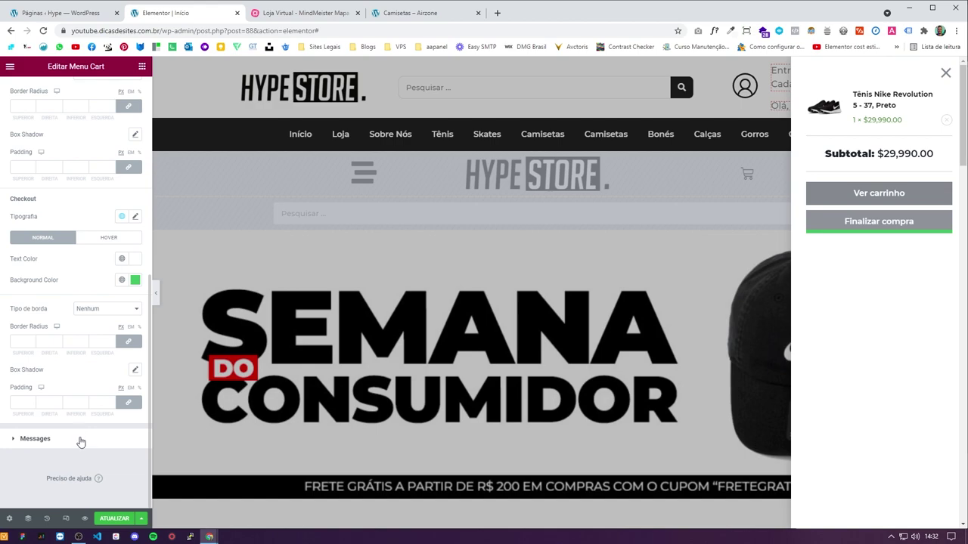
Step: Set the View Cart button's normal background colour to #232323
{"action": "scroll", "coordinate": [99, 325], "scroll_direction": "up", "scroll_amount": 3}
{"action": "scroll", "coordinate": [68, 197], "scroll_direction": "up", "scroll_amount": 2}
{"action": "left_click", "coordinate": [135, 196]}
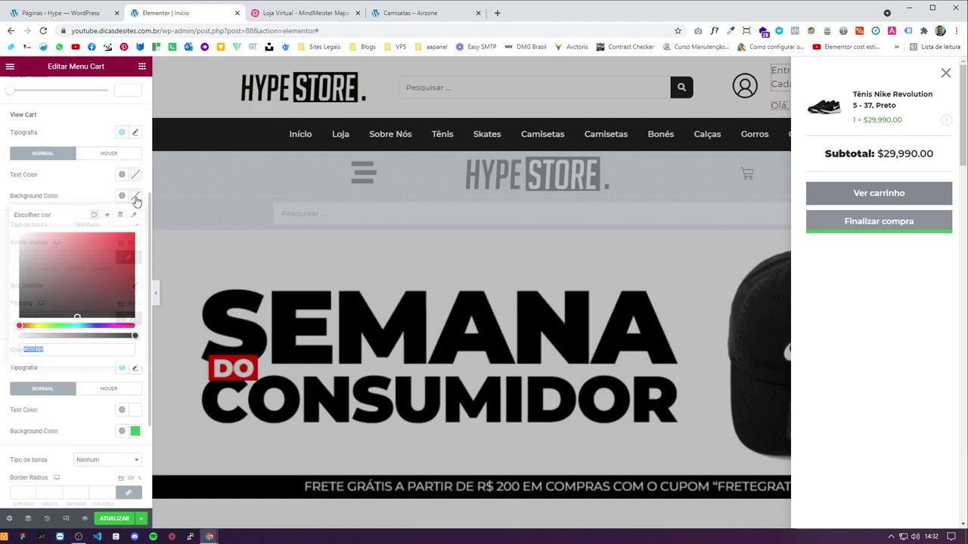
{"action": "left_click", "coordinate": [35, 319]}
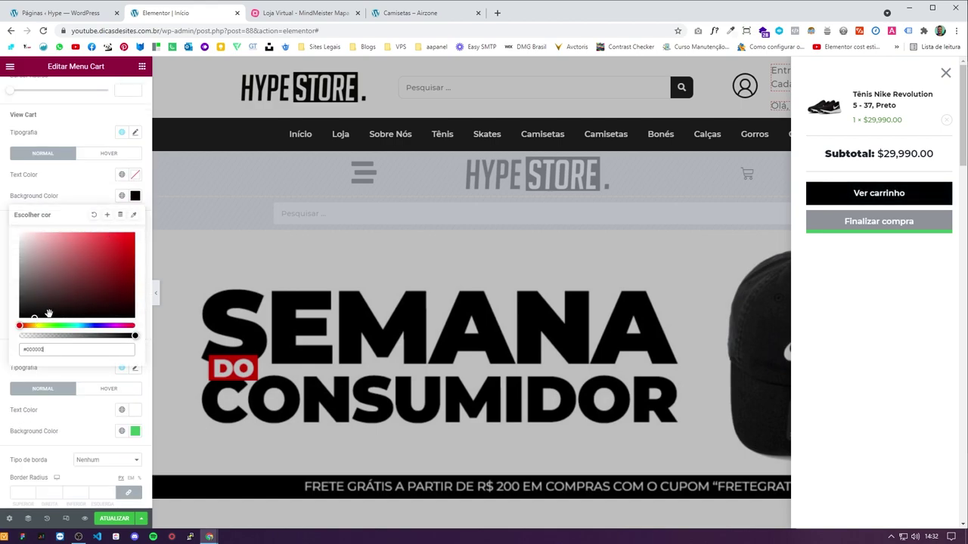
{"action": "left_click", "coordinate": [46, 350]}
{"action": "type", "text": "#232323"}
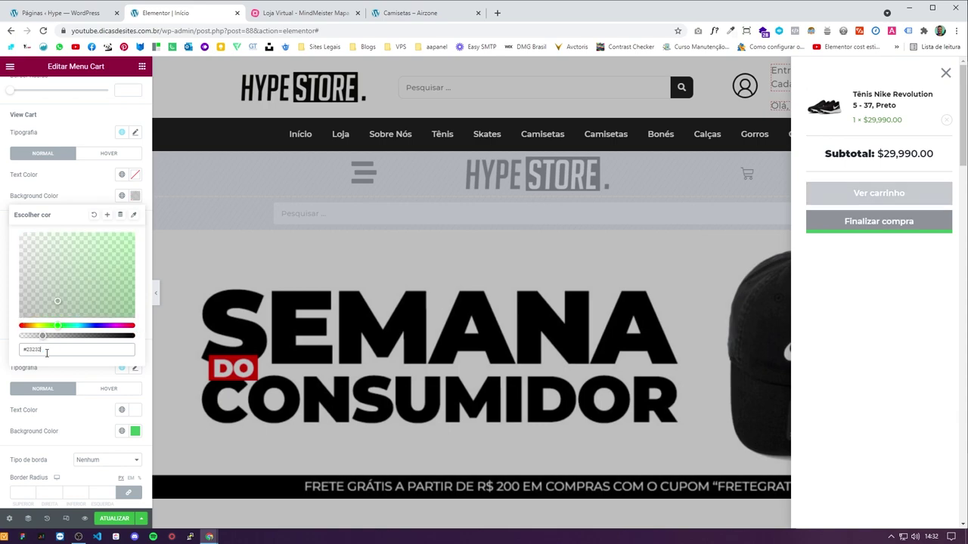
Step: Change the checkout button's normal background colour to black, #000000
{"action": "left_click", "coordinate": [135, 431]}
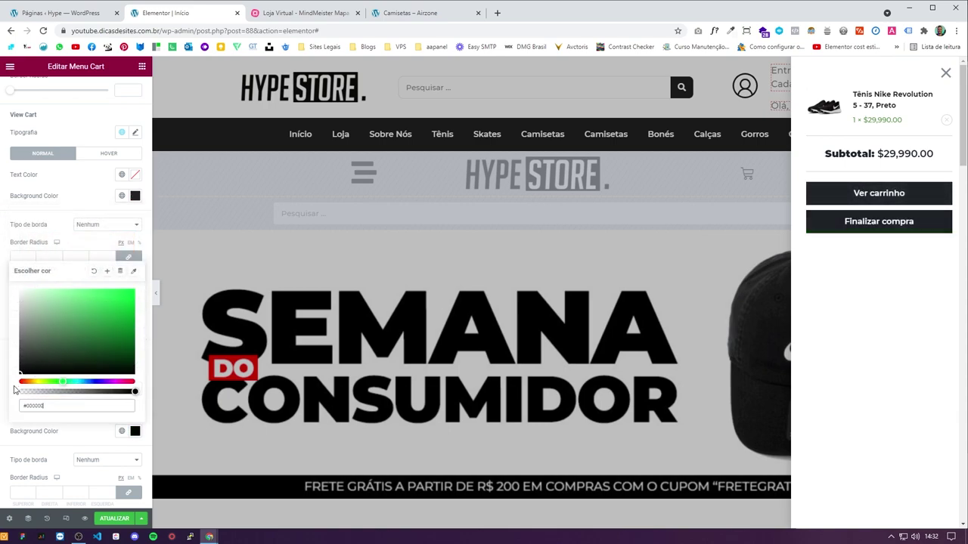
{"action": "left_click", "coordinate": [96, 305]}
{"action": "left_click_drag", "start_coordinate": [96, 304], "coordinate": [3, 394]}
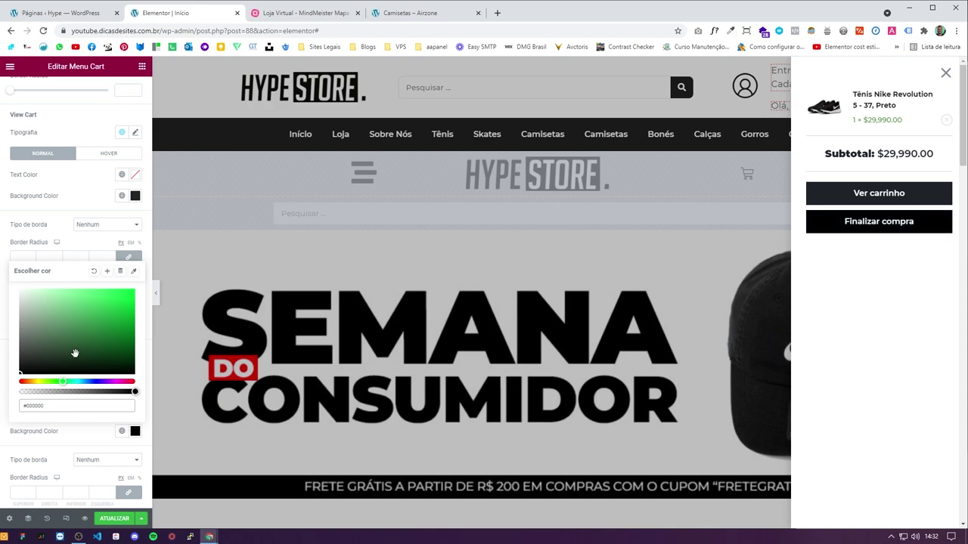
{"action": "left_click", "coordinate": [93, 244]}
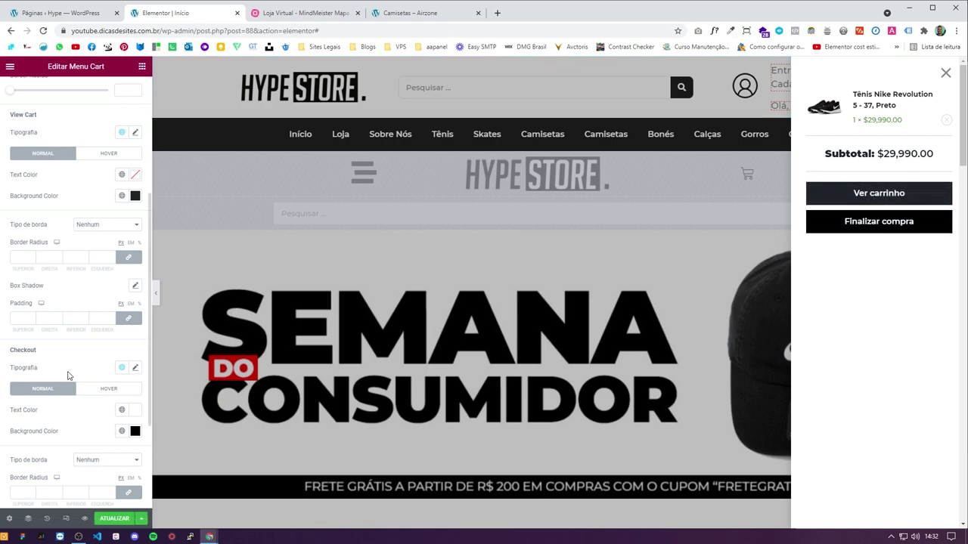
Step: Set the checkout button's hover background colour to black and save the page
{"action": "scroll", "coordinate": [68, 376], "scroll_direction": "down", "scroll_amount": 1}
{"action": "left_click", "coordinate": [108, 338]}
{"action": "left_click", "coordinate": [135, 380]}
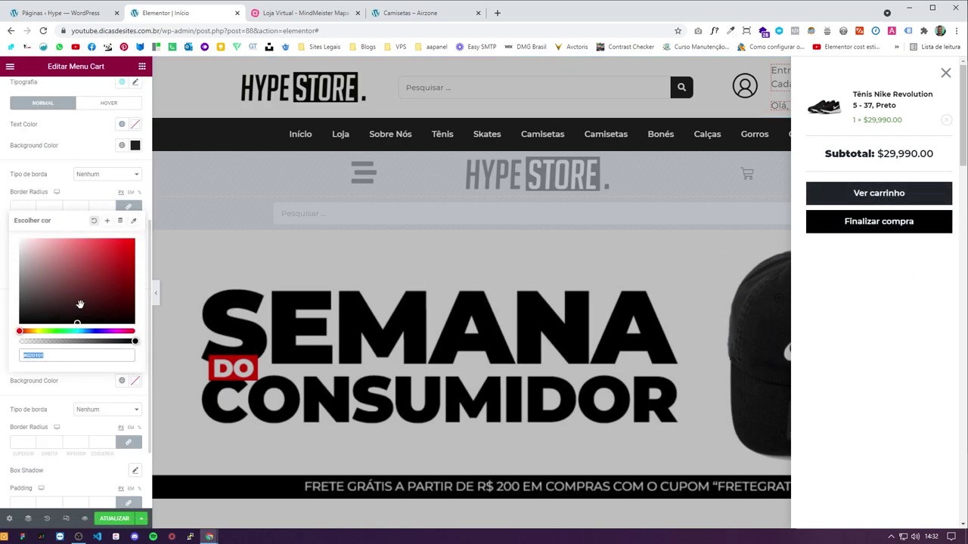
{"action": "left_click", "coordinate": [54, 332]}
{"action": "left_click", "coordinate": [94, 272]}
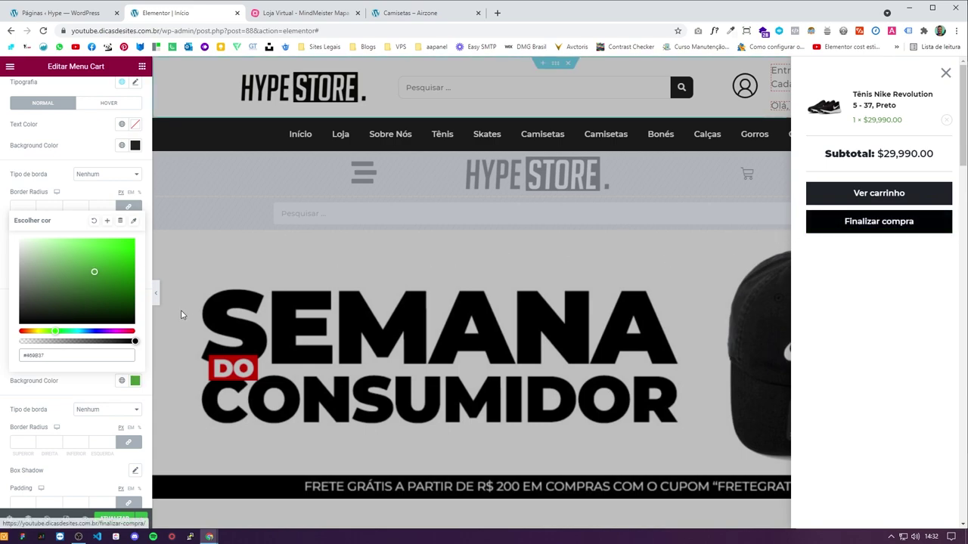
{"action": "left_click", "coordinate": [113, 243]}
{"action": "left_click", "coordinate": [100, 452]}
{"action": "left_click", "coordinate": [114, 519]}
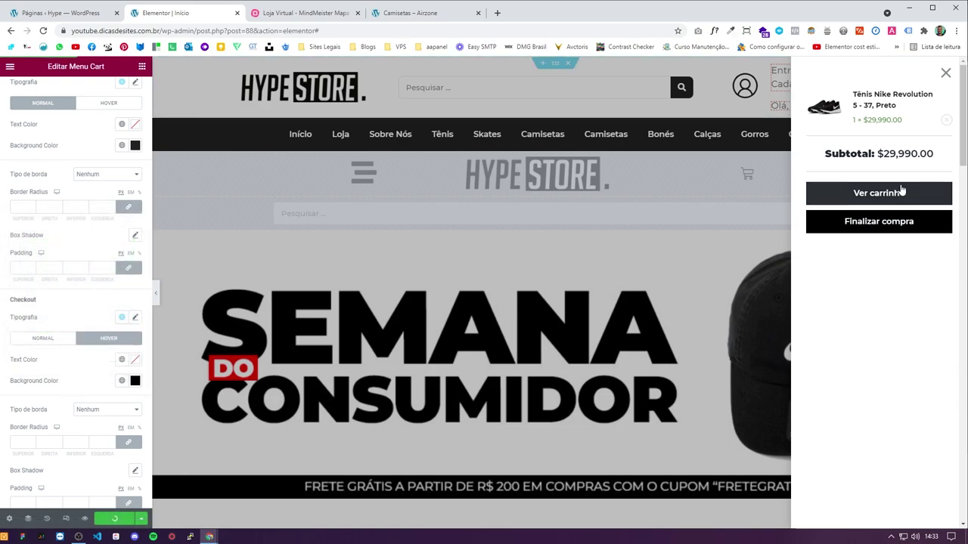
Step: Close the side cart preview, change the cart type to Mini Cart and preview it from the header cart icon
{"action": "left_click", "coordinate": [946, 74]}
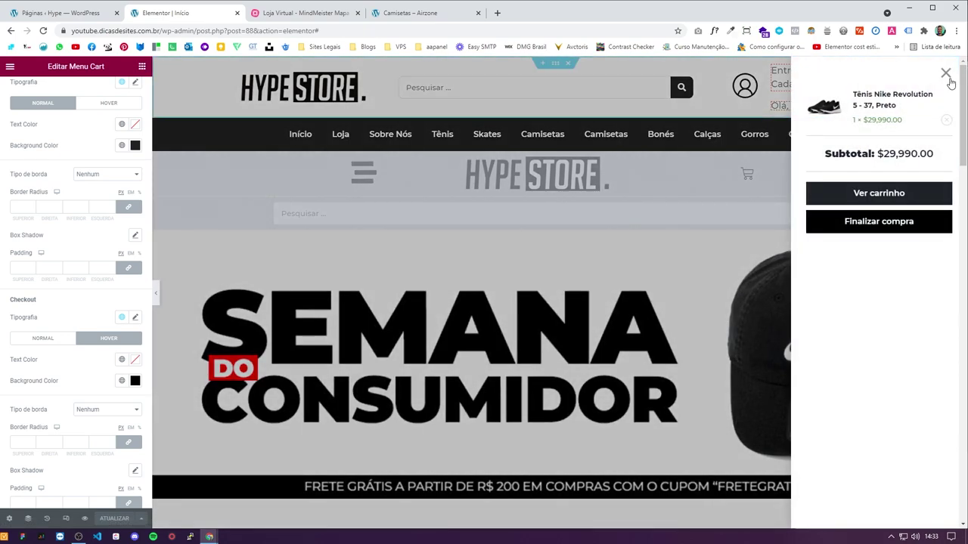
{"action": "left_click", "coordinate": [945, 73]}
{"action": "scroll", "coordinate": [45, 227], "scroll_direction": "up", "scroll_amount": 5}
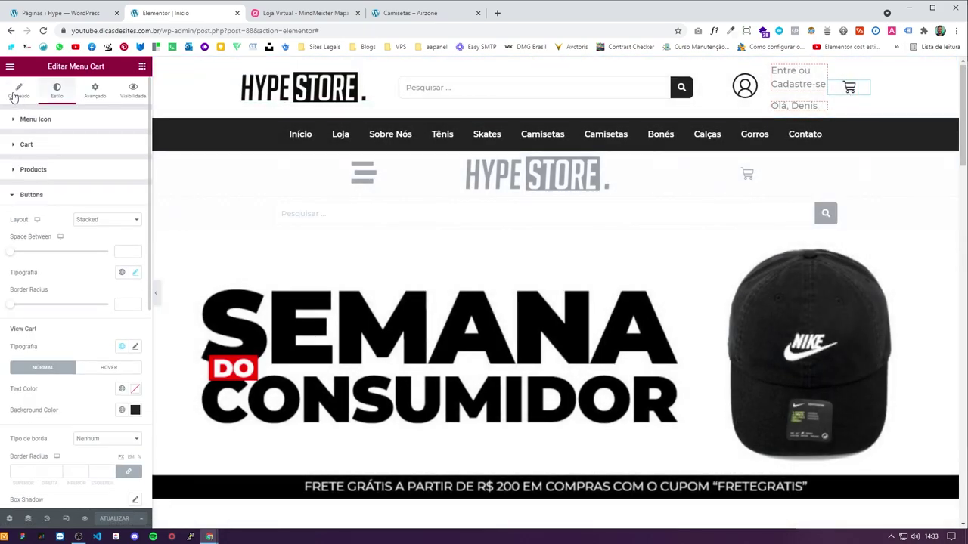
{"action": "left_click", "coordinate": [13, 96]}
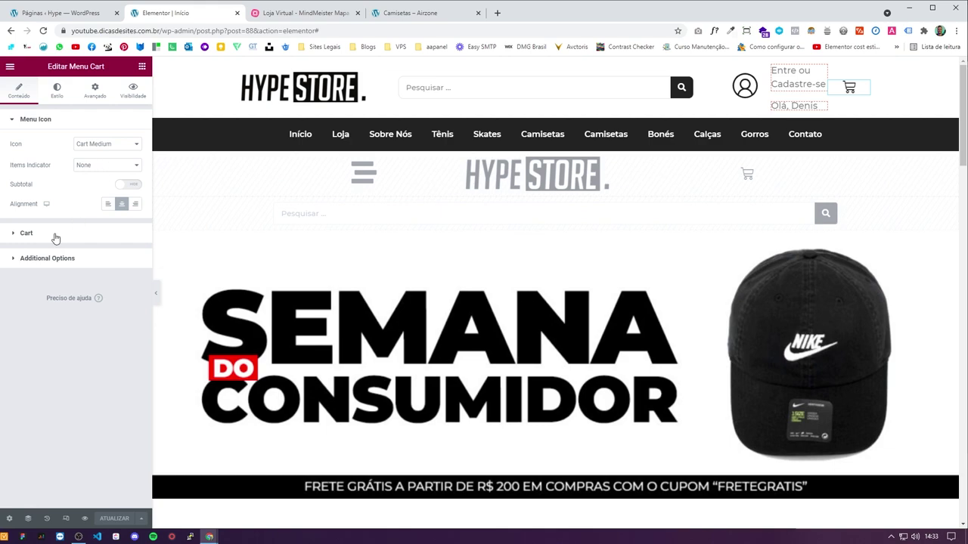
{"action": "left_click", "coordinate": [26, 233]}
{"action": "left_click", "coordinate": [104, 189]}
{"action": "left_click", "coordinate": [101, 197]}
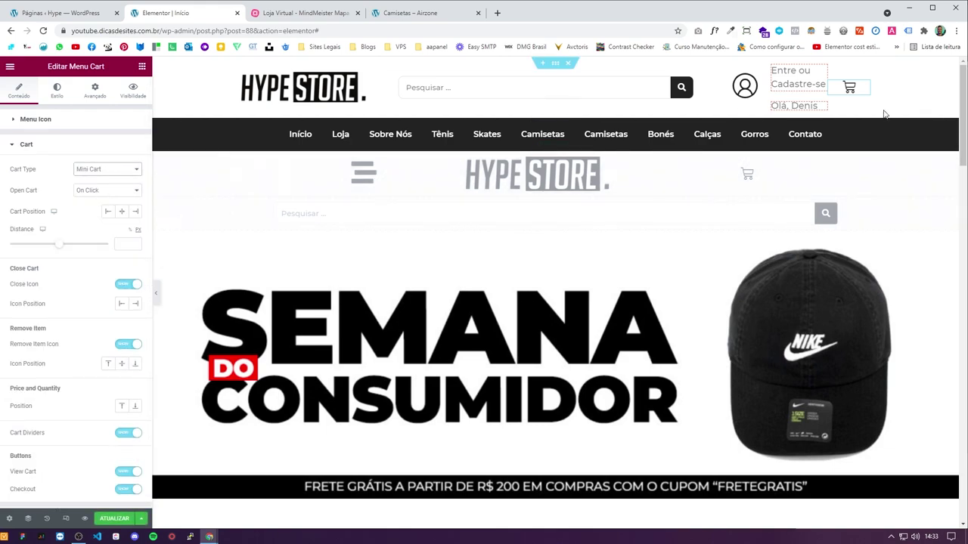
{"action": "left_click", "coordinate": [849, 88]}
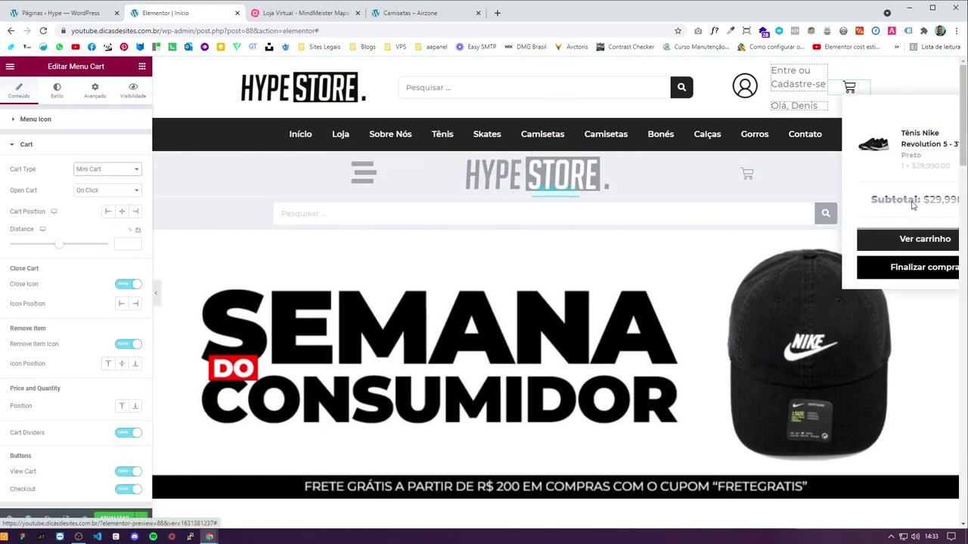
{"action": "scroll", "coordinate": [862, 227], "scroll_direction": "down", "scroll_amount": 3}
{"action": "scroll", "coordinate": [868, 281], "scroll_direction": "up", "scroll_amount": 3}
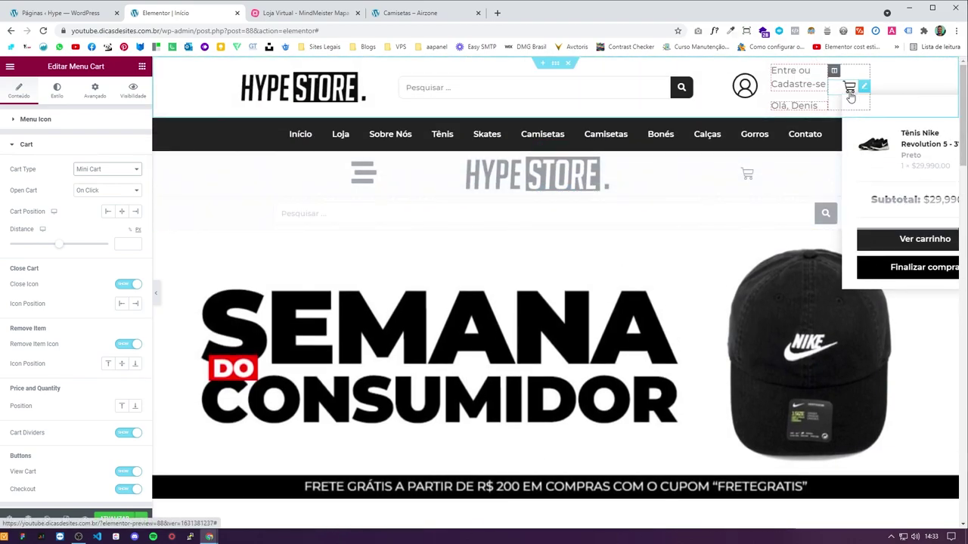
Step: Set the mini cart's position and its close icon's position to the left
{"action": "left_click", "coordinate": [108, 214]}
{"action": "left_click", "coordinate": [850, 87]}
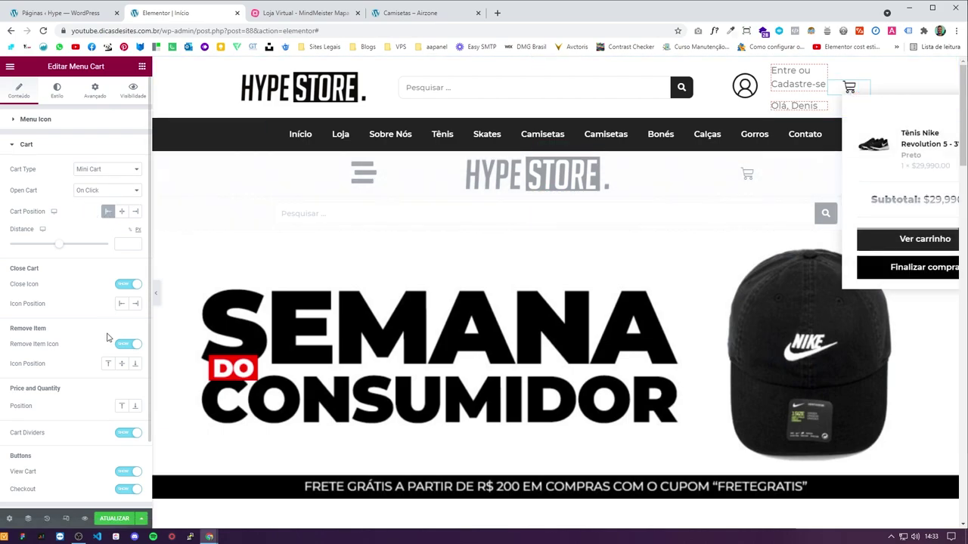
{"action": "left_click", "coordinate": [122, 306]}
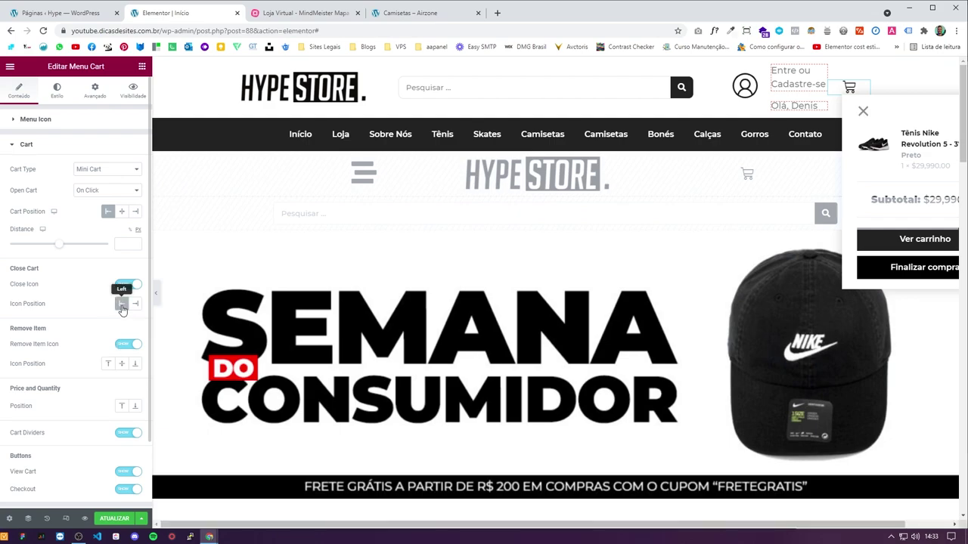
Step: Set the mini cart's distance to 34, try the centre position, then place it on the right and reopen its preview
{"action": "scroll", "coordinate": [90, 398], "scroll_direction": "down", "scroll_amount": 2}
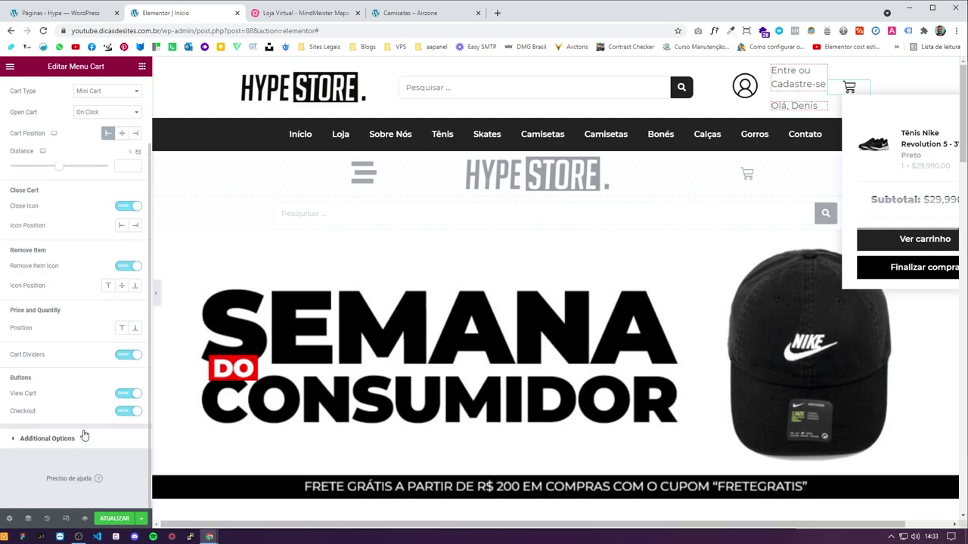
{"action": "scroll", "coordinate": [84, 393], "scroll_direction": "up", "scroll_amount": 2}
{"action": "left_click_drag", "start_coordinate": [59, 250], "coordinate": [65, 244]}
{"action": "left_click", "coordinate": [122, 212]}
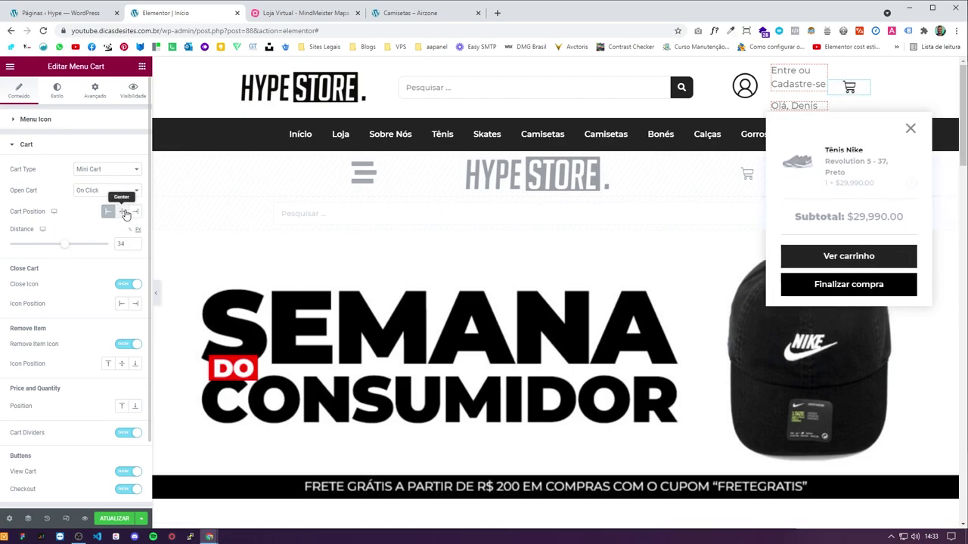
{"action": "left_click", "coordinate": [135, 212]}
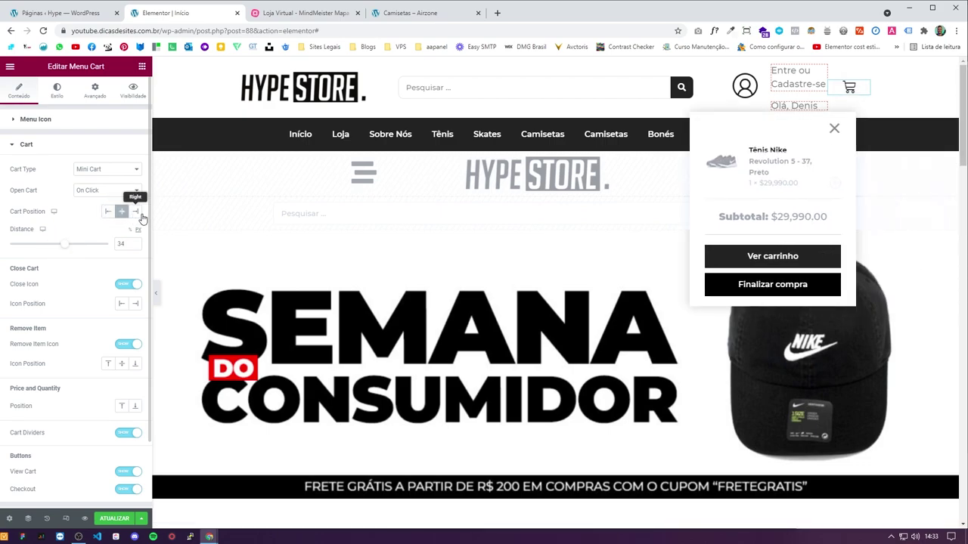
{"action": "left_click", "coordinate": [835, 128]}
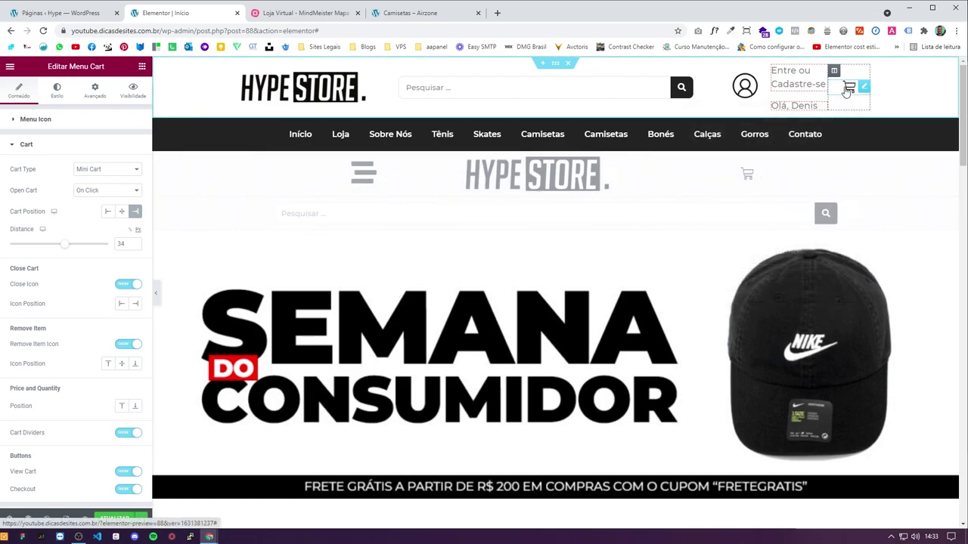
{"action": "left_click", "coordinate": [847, 88]}
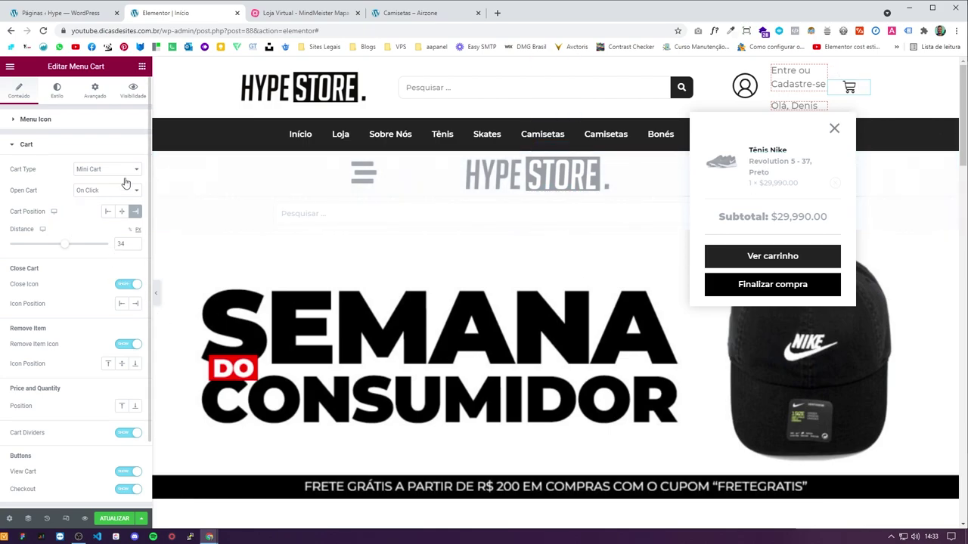
Step: Change the header cart's type back to Side Cart, save the page and close the cart preview
{"action": "left_click", "coordinate": [102, 169]}
{"action": "left_click", "coordinate": [104, 180]}
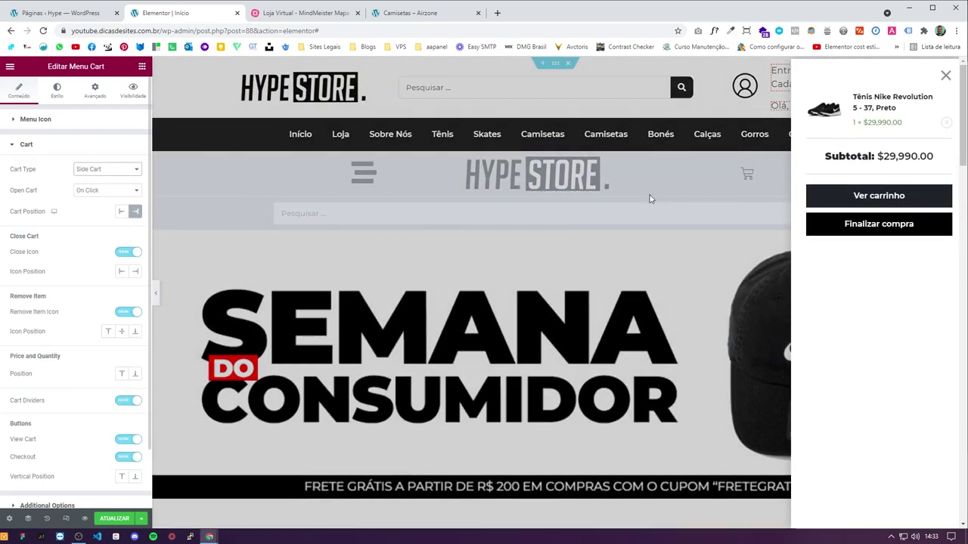
{"action": "left_click", "coordinate": [116, 520]}
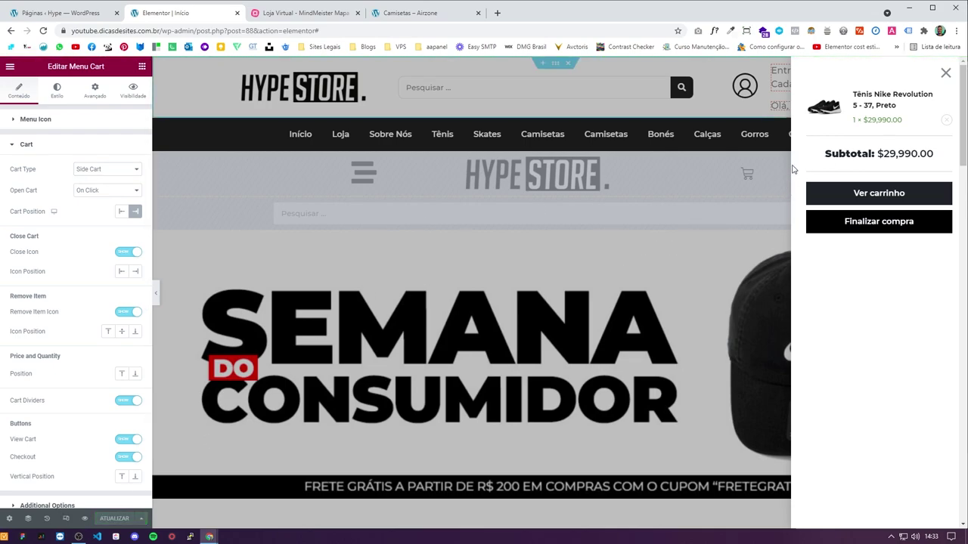
{"action": "left_click", "coordinate": [743, 179]}
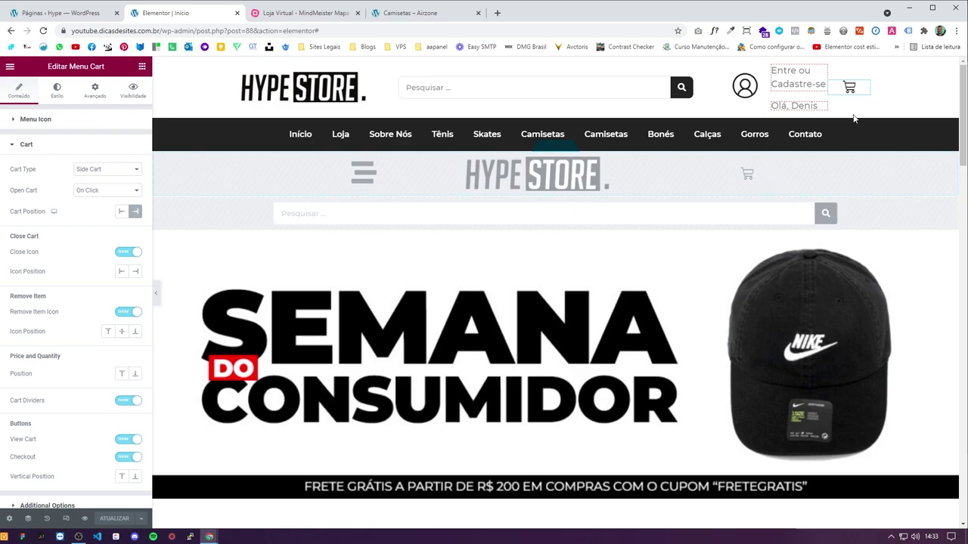
Step: Copy the desktop header cart and paste its style onto the mobile header's cart in the mobile view
{"action": "right_click", "coordinate": [854, 89]}
{"action": "left_click", "coordinate": [864, 136]}
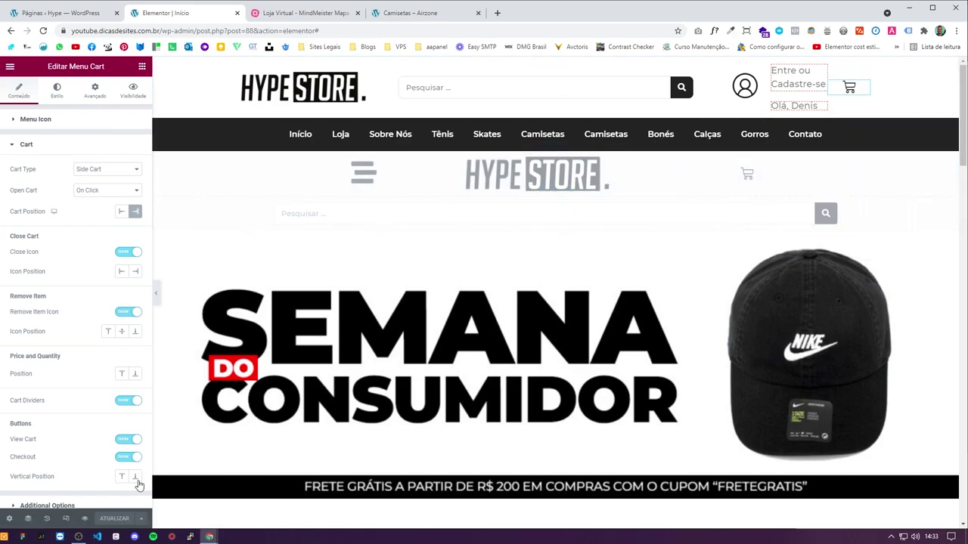
{"action": "left_click", "coordinate": [66, 519]}
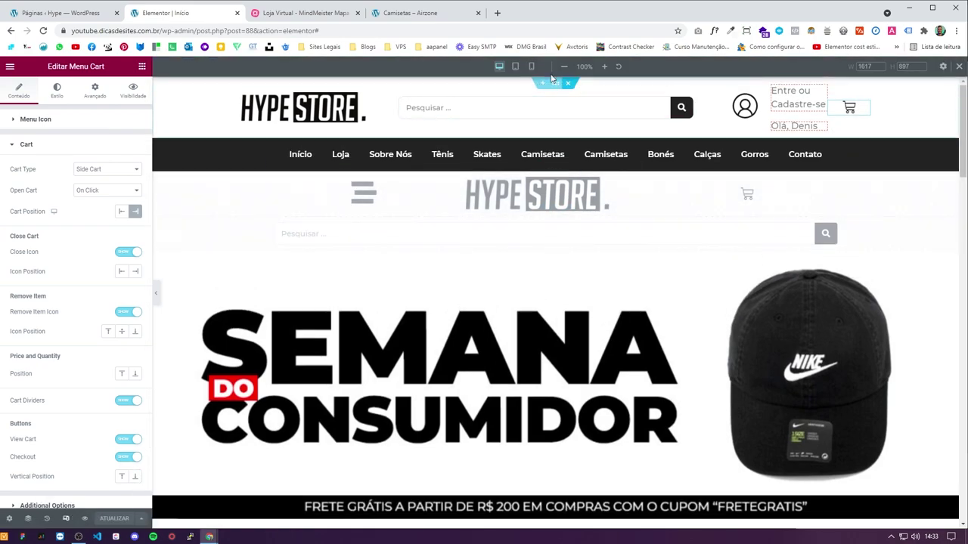
{"action": "left_click", "coordinate": [532, 67]}
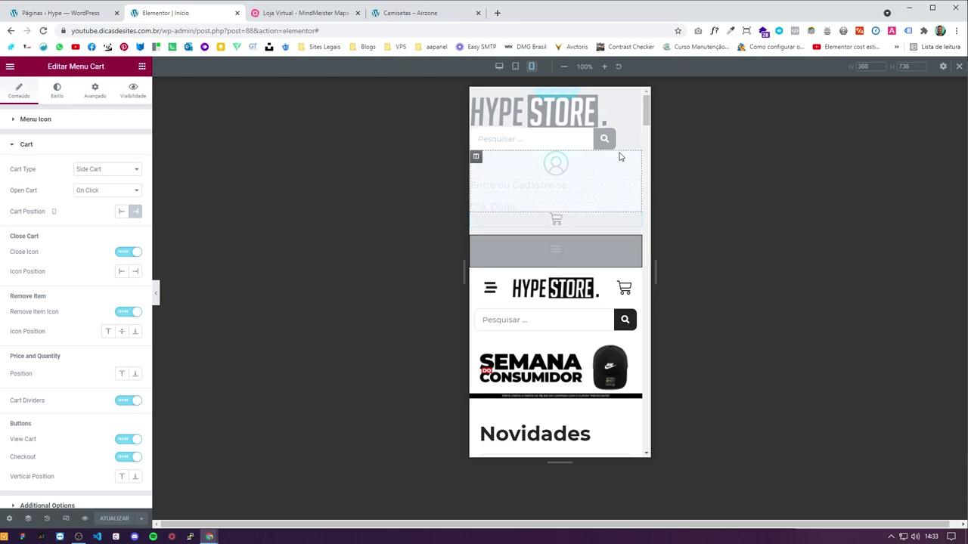
{"action": "right_click", "coordinate": [627, 291]}
{"action": "left_click", "coordinate": [658, 358]}
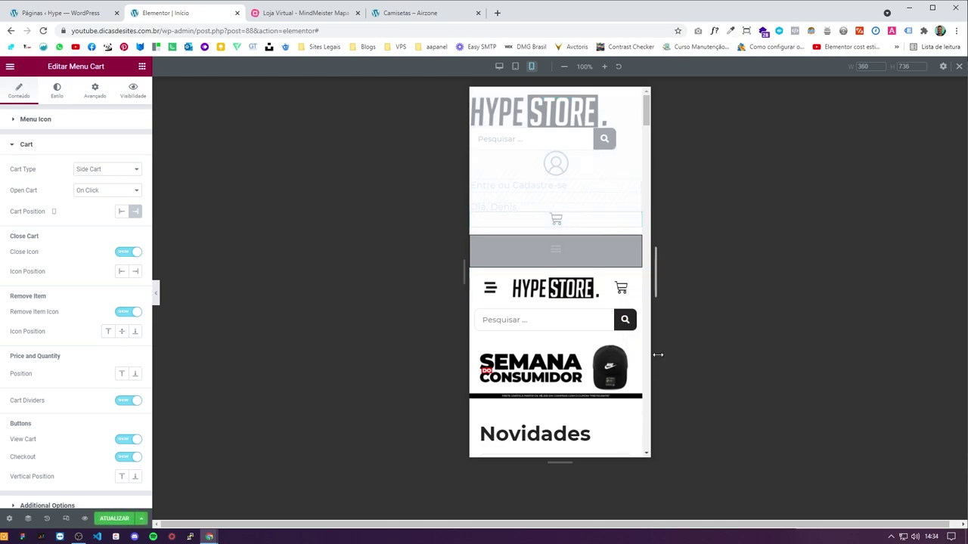
Step: Preview the side cart from the mobile header's cart icon, close it and save the page
{"action": "left_click", "coordinate": [626, 289]}
{"action": "left_click", "coordinate": [620, 292]}
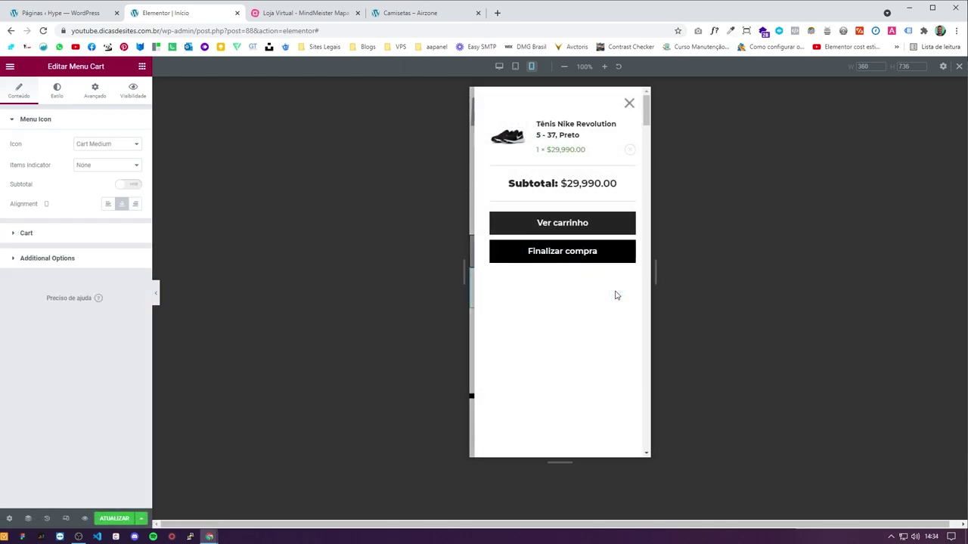
{"action": "left_click", "coordinate": [629, 103]}
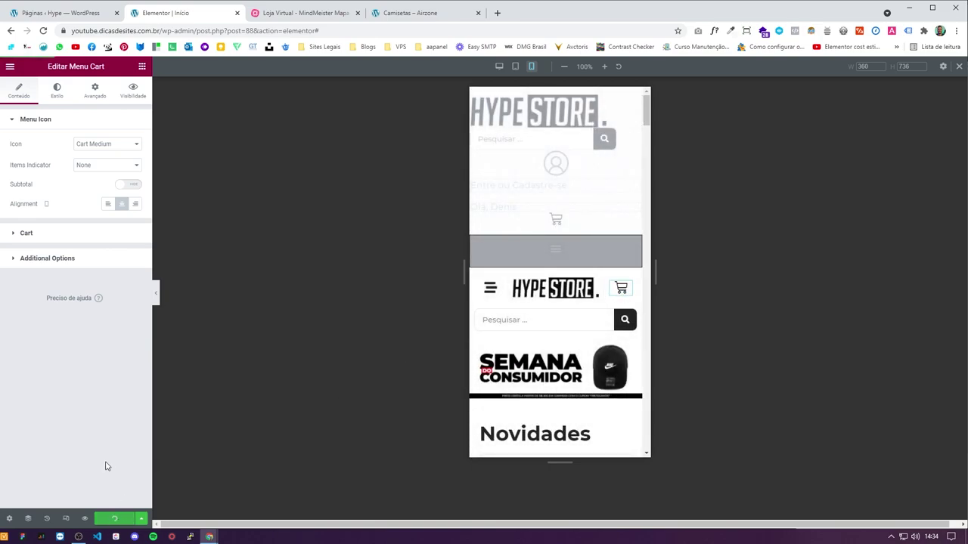
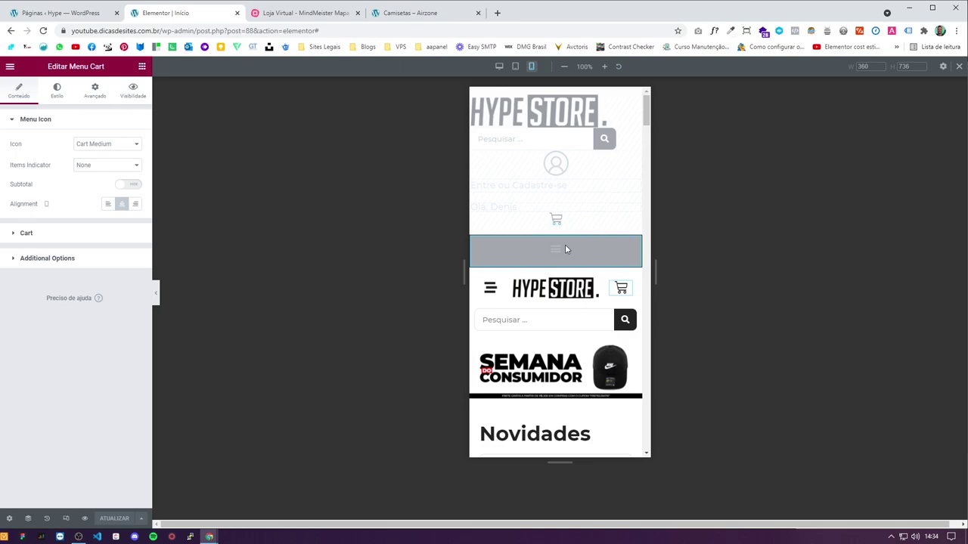
Step: Review the homepage in mobile view and check the mobile logo's image size options
{"action": "scroll", "coordinate": [563, 288], "scroll_direction": "down", "scroll_amount": 10}
{"action": "scroll", "coordinate": [560, 265], "scroll_direction": "down", "scroll_amount": 10}
{"action": "scroll", "coordinate": [565, 152], "scroll_direction": "up", "scroll_amount": 15}
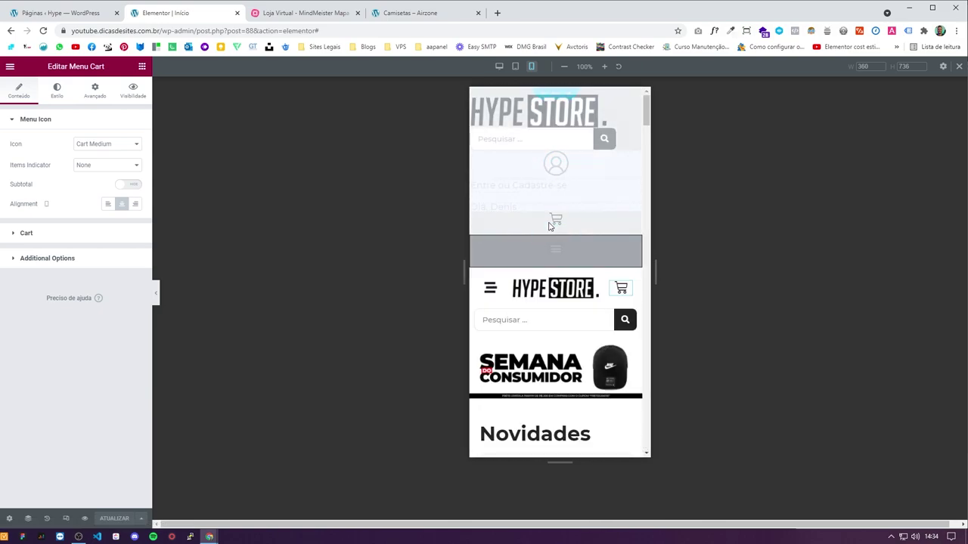
{"action": "left_click", "coordinate": [555, 288]}
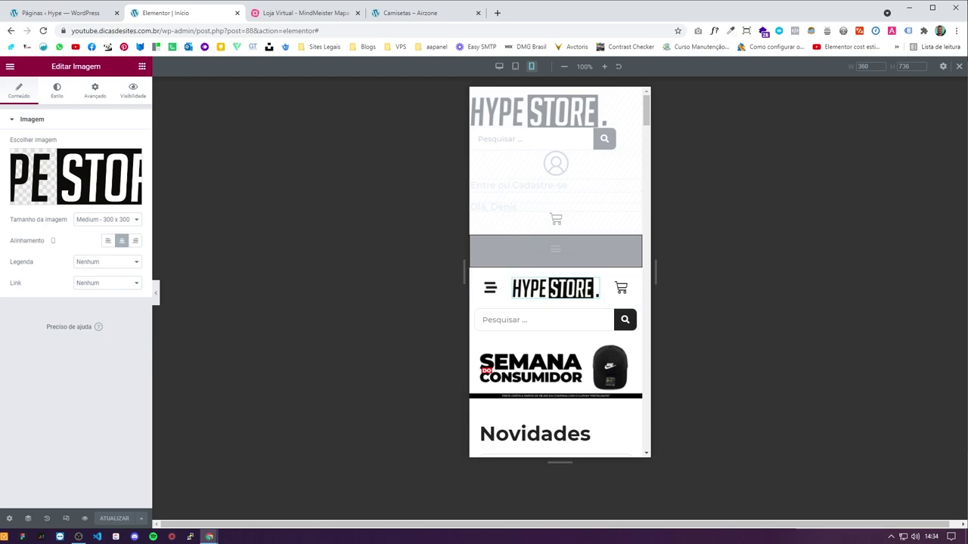
{"action": "left_click", "coordinate": [89, 219]}
{"action": "left_click", "coordinate": [71, 257]}
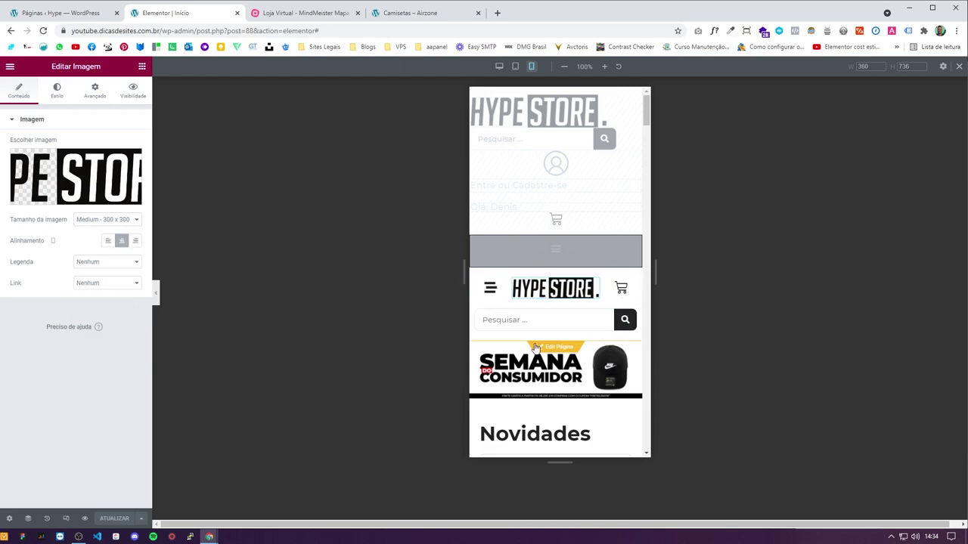
Step: Check the mobile menu popup by opening it from the header's menu icon, then close it
{"action": "left_click", "coordinate": [490, 291]}
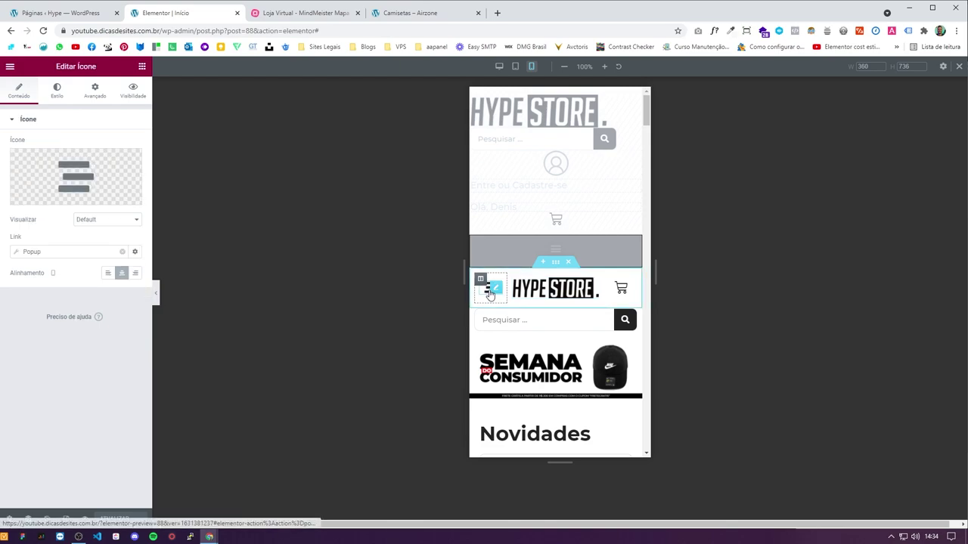
{"action": "left_click", "coordinate": [489, 293]}
{"action": "left_click", "coordinate": [627, 108]}
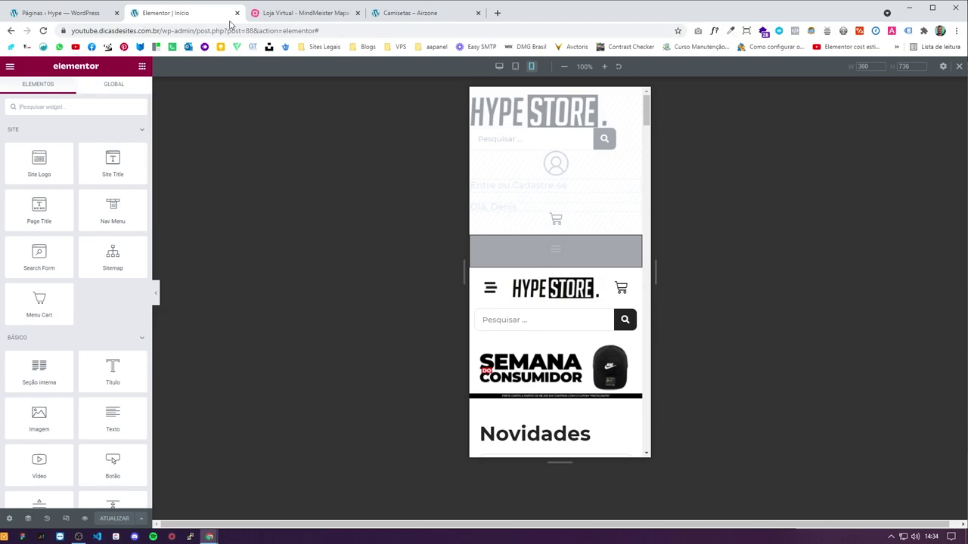
Step: Switch to the MindMeister map and mark "Ver links" and "Ajustes Finais" with the green check icon
{"action": "left_click", "coordinate": [306, 13]}
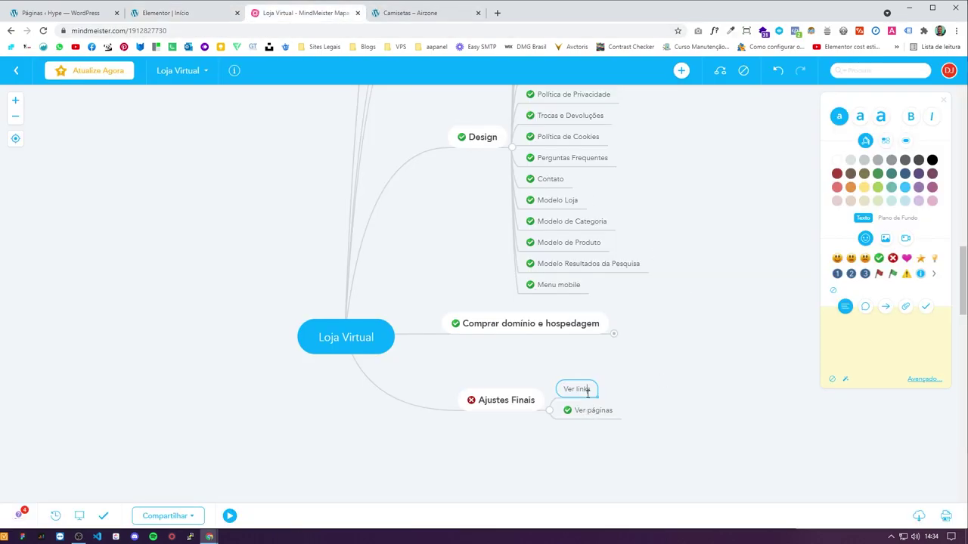
{"action": "left_click", "coordinate": [880, 258]}
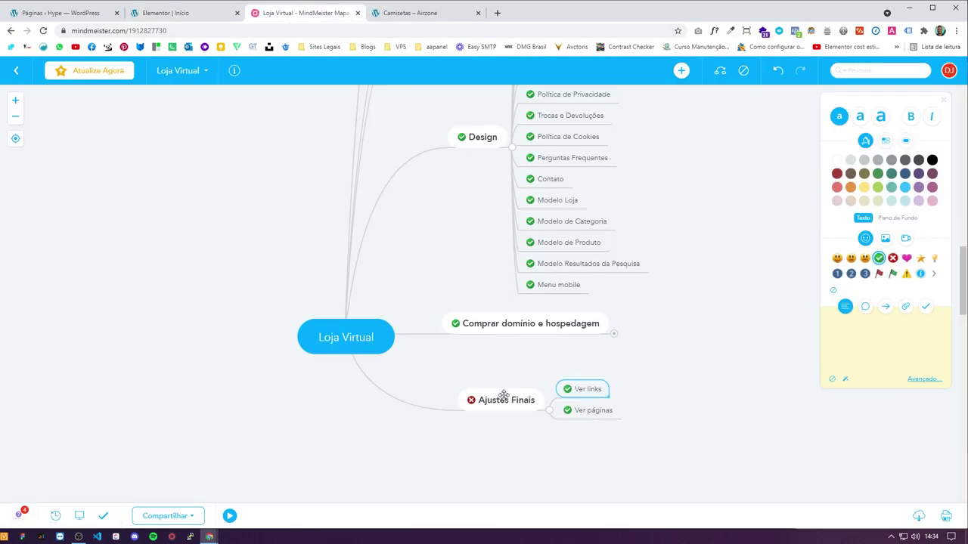
{"action": "left_click", "coordinate": [503, 399]}
{"action": "left_click", "coordinate": [880, 259]}
Step: Open the live store in a new tab from the WordPress admin, close the Início editor tab and review the homepage
{"action": "left_click", "coordinate": [163, 15]}
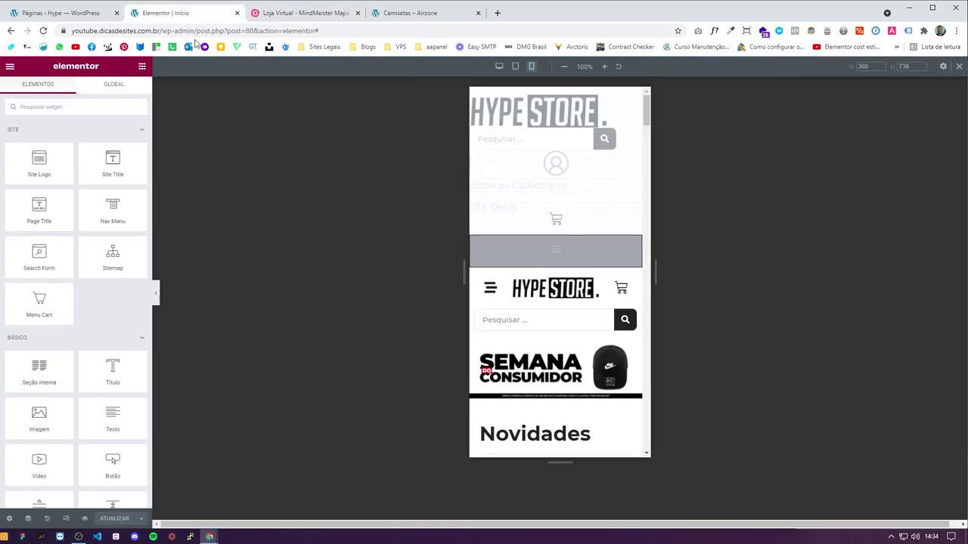
{"action": "left_click", "coordinate": [72, 13]}
{"action": "middle_click", "coordinate": [34, 79]}
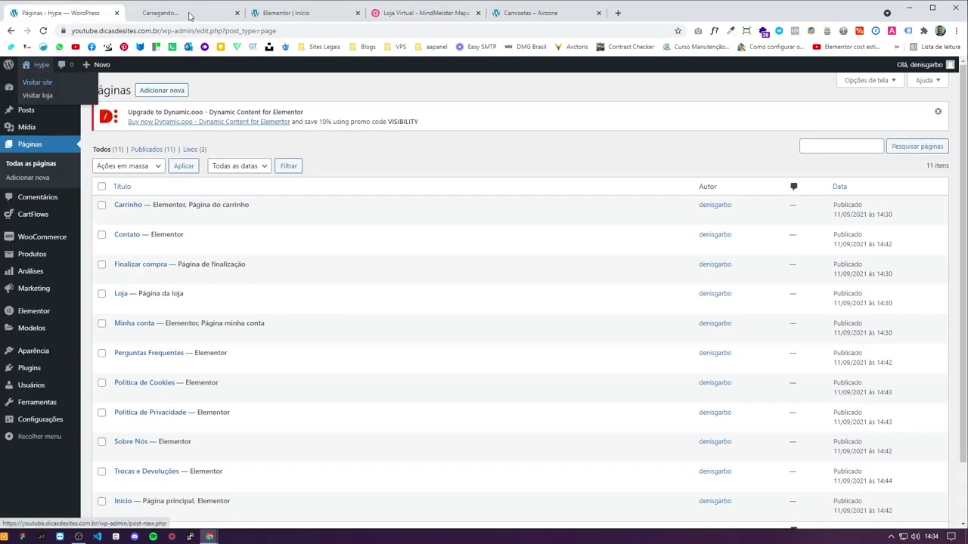
{"action": "left_click", "coordinate": [287, 13]}
{"action": "left_click", "coordinate": [357, 14]}
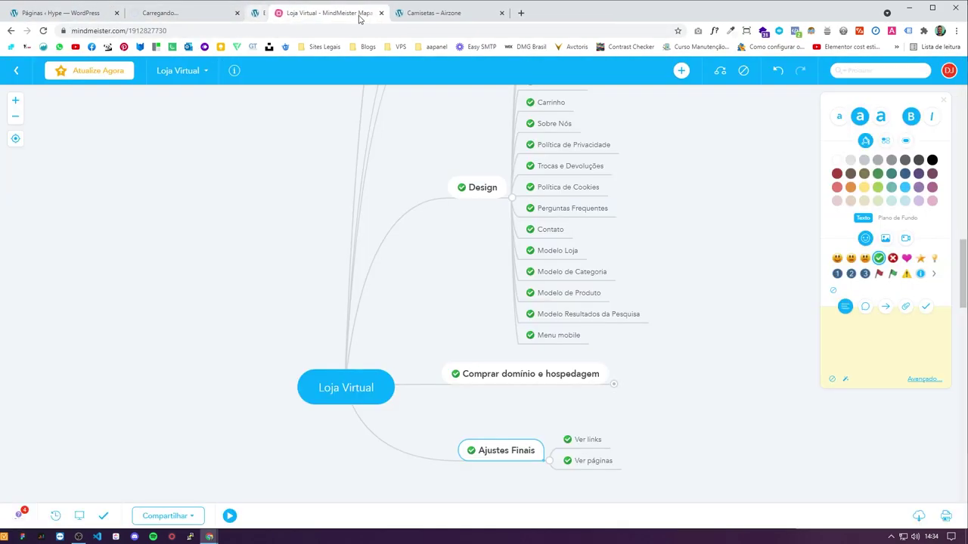
{"action": "left_click", "coordinate": [204, 15]}
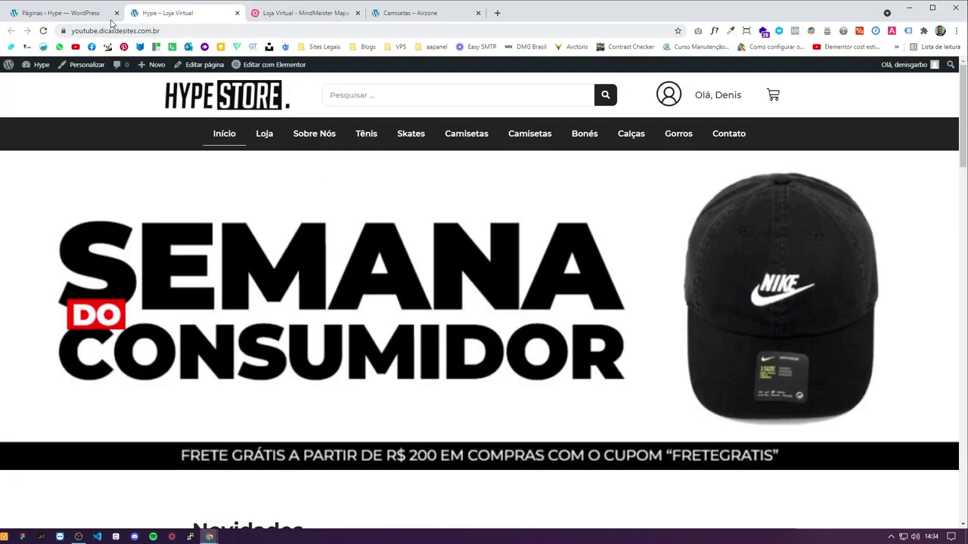
{"action": "scroll", "coordinate": [412, 272], "scroll_direction": "down", "scroll_amount": 3}
{"action": "scroll", "coordinate": [413, 272], "scroll_direction": "up", "scroll_amount": 3}
Step: Open the Carrinho page from the WordPress page list in the Elementor editor in a new tab
{"action": "left_click", "coordinate": [79, 13]}
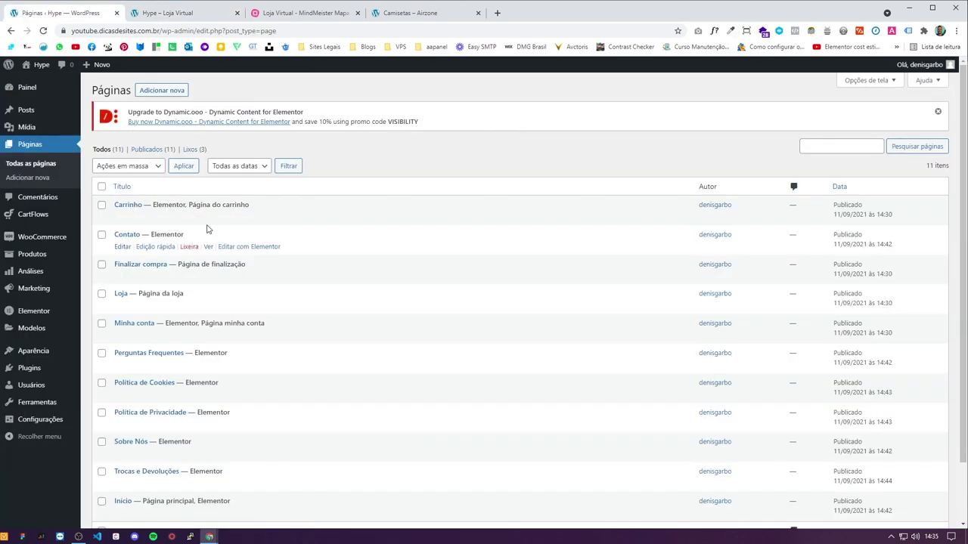
{"action": "left_click", "coordinate": [256, 217], "text": "ctrl"}
{"action": "left_click", "coordinate": [179, 13]}
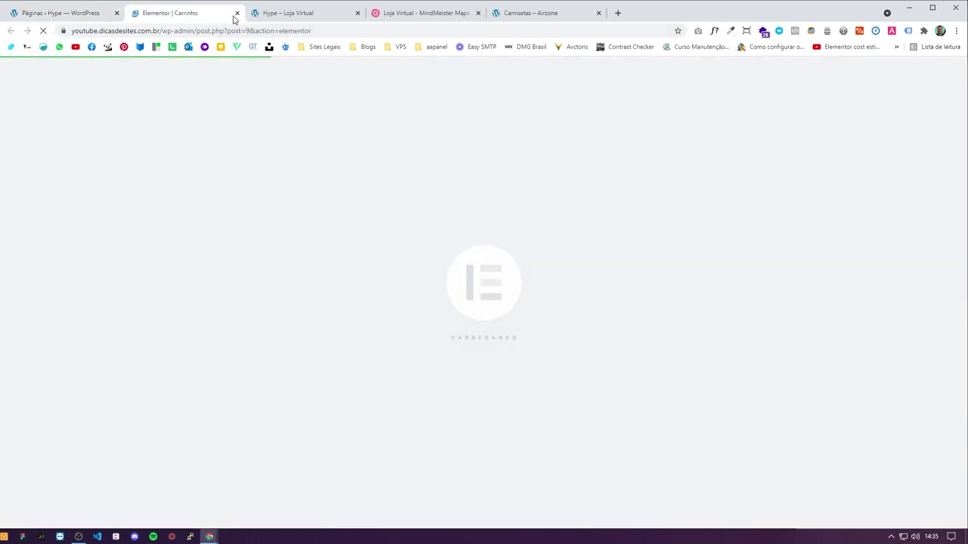
{"action": "left_click", "coordinate": [46, 9]}
{"action": "left_click", "coordinate": [288, 13]}
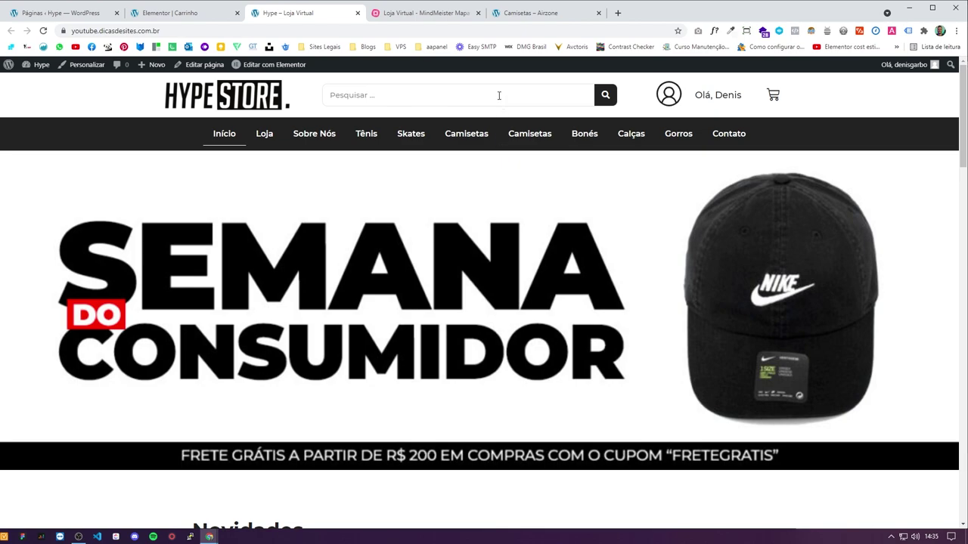
{"action": "left_click", "coordinate": [180, 13]}
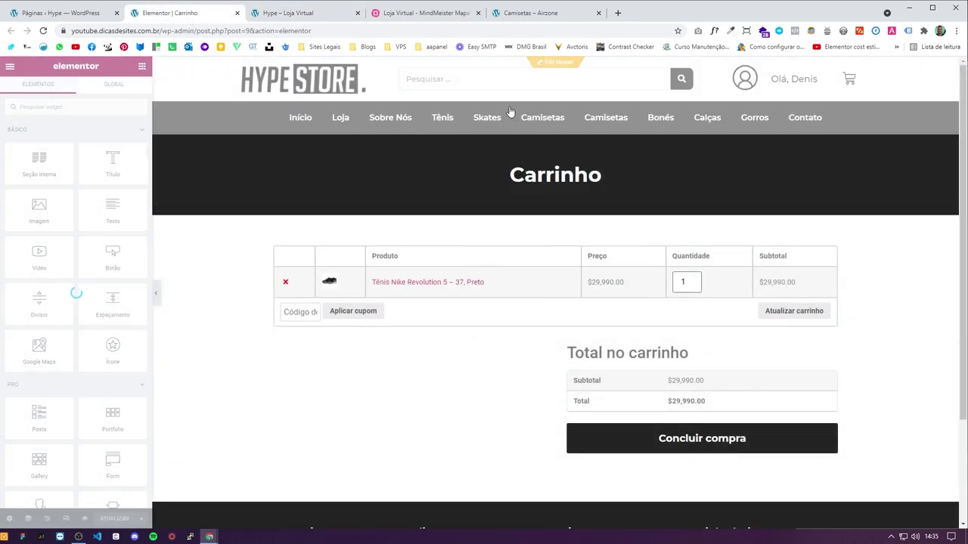
{"action": "left_click", "coordinate": [312, 87]}
{"action": "left_click", "coordinate": [107, 283]}
{"action": "left_click", "coordinate": [97, 310]}
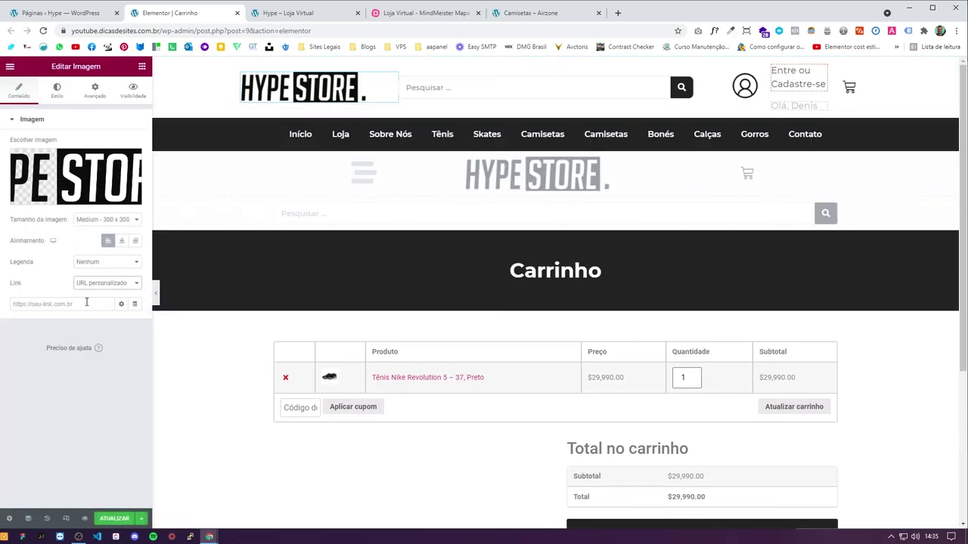
{"action": "type", "text": "inicio"}
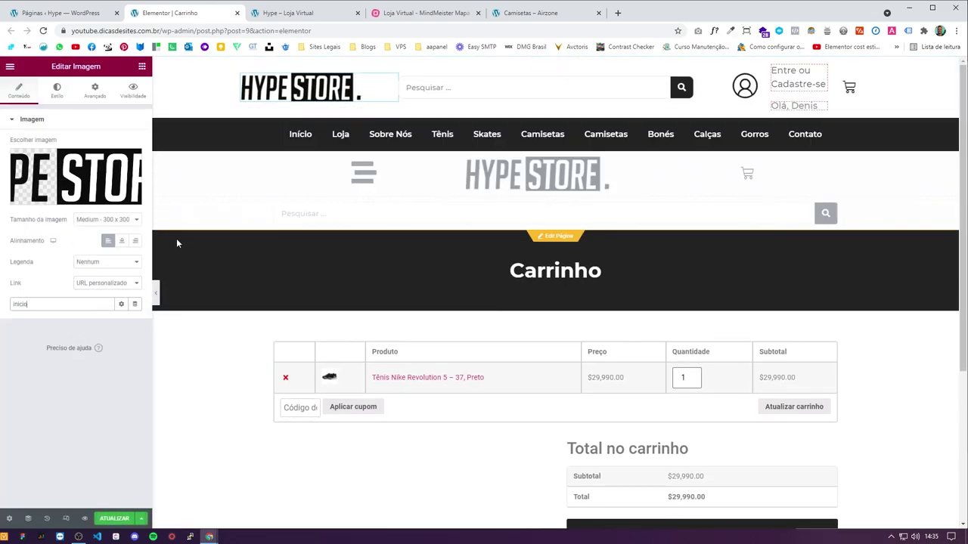
{"action": "left_click", "coordinate": [46, 321]}
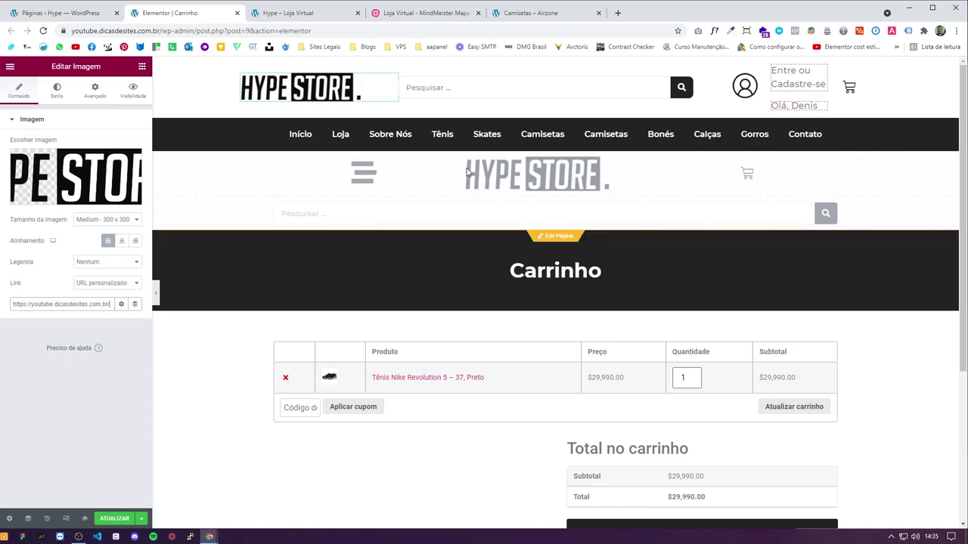
Step: Set the desktop header section's top and bottom padding to 20 px and update the Carrinho page
{"action": "left_click", "coordinate": [555, 63]}
{"action": "left_click", "coordinate": [95, 90]}
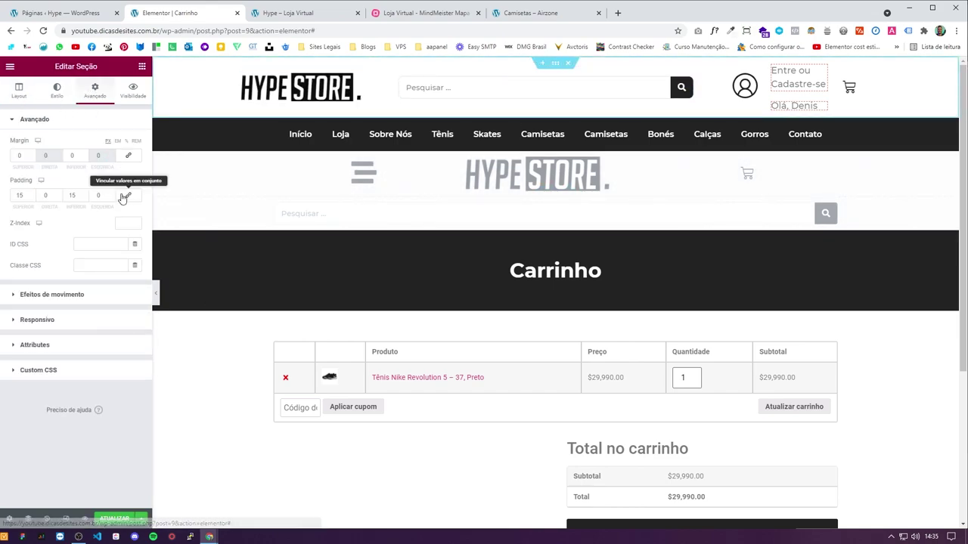
{"action": "double_click", "coordinate": [70, 197]}
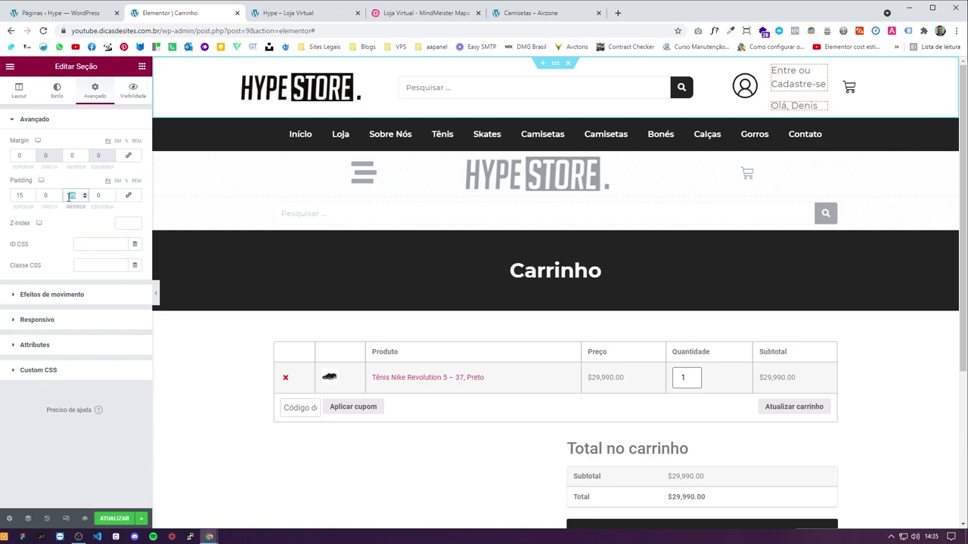
{"action": "type", "text": "0"}
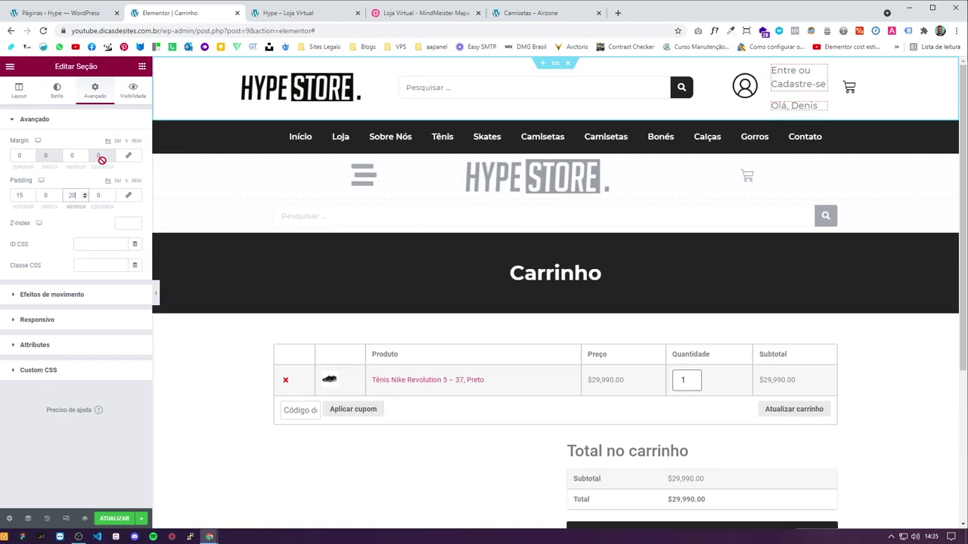
{"action": "double_click", "coordinate": [12, 196]}
{"action": "type", "text": "20"}
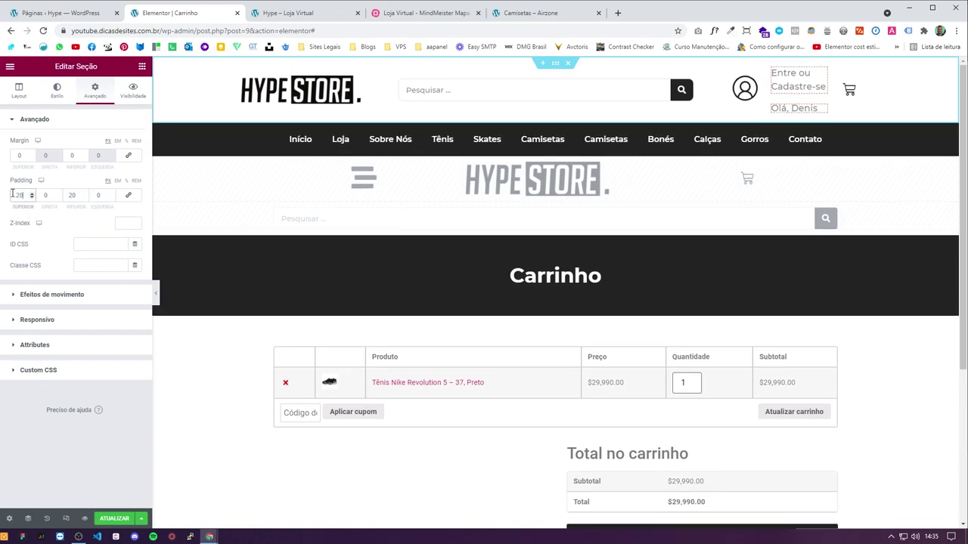
{"action": "left_click", "coordinate": [114, 519]}
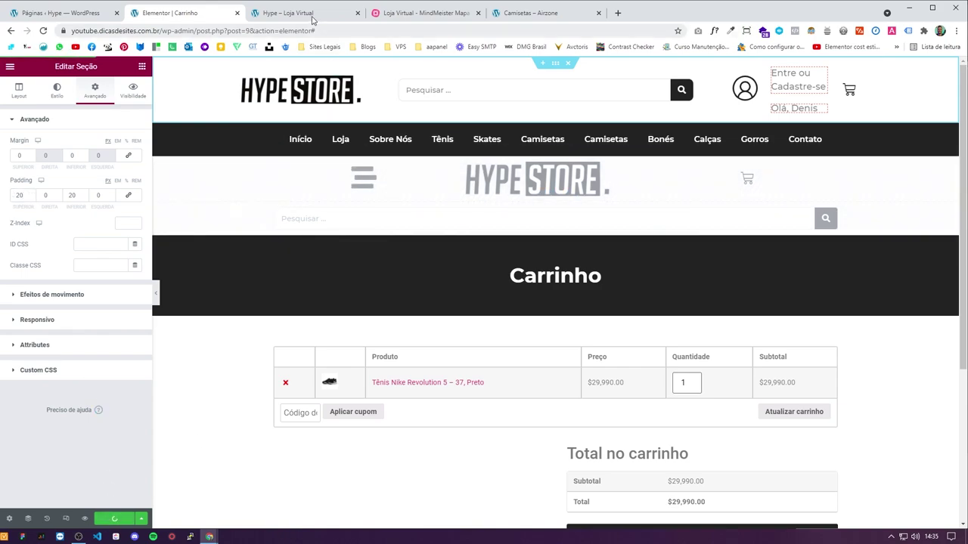
Step: Reload the live store homepage and check the header cart by opening and closing it
{"action": "left_click", "coordinate": [313, 15]}
{"action": "left_click", "coordinate": [43, 30]}
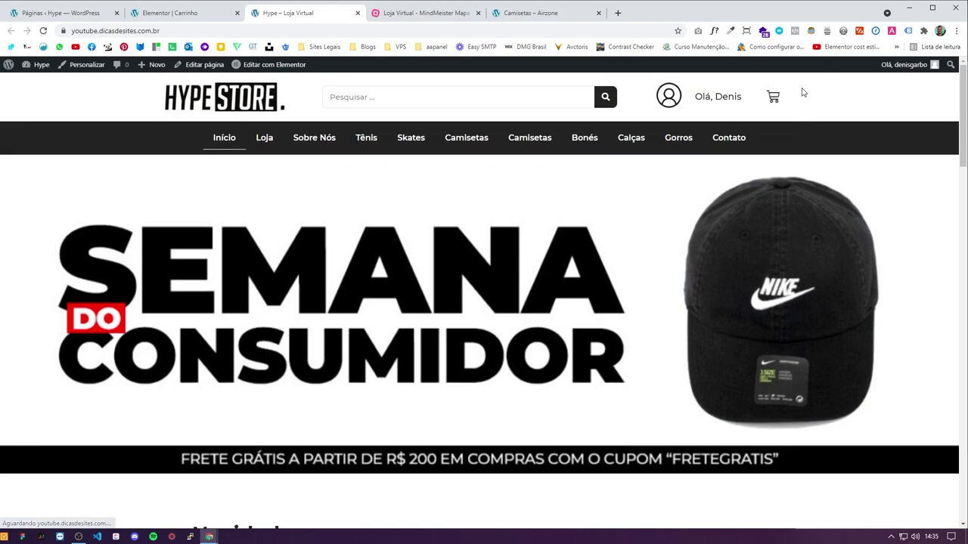
{"action": "left_click", "coordinate": [774, 100]}
{"action": "left_click", "coordinate": [943, 78]}
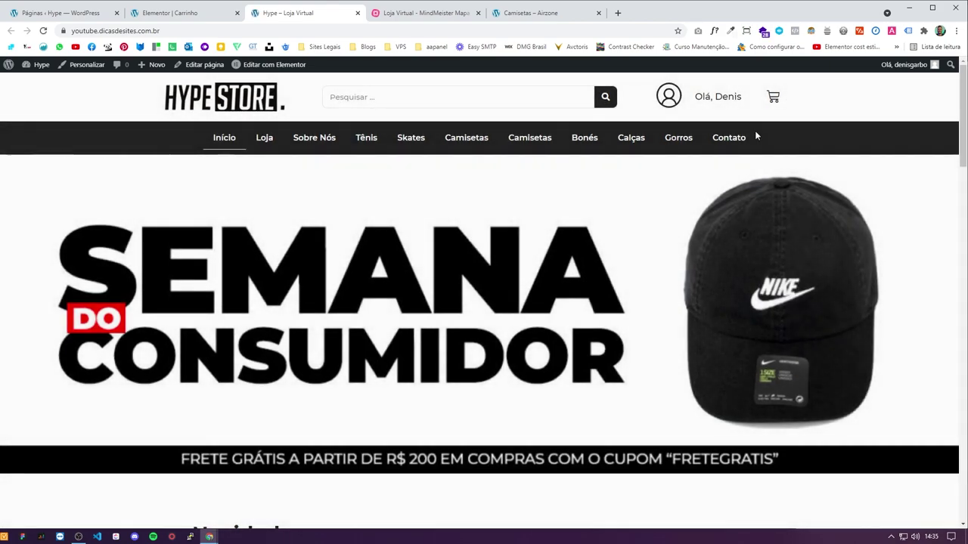
Step: Check the store's navigation through the Contato page in a new tab, the Calças category, the logo's homepage link and the Camisetas category
{"action": "middle_click", "coordinate": [730, 136]}
{"action": "left_click", "coordinate": [637, 139]}
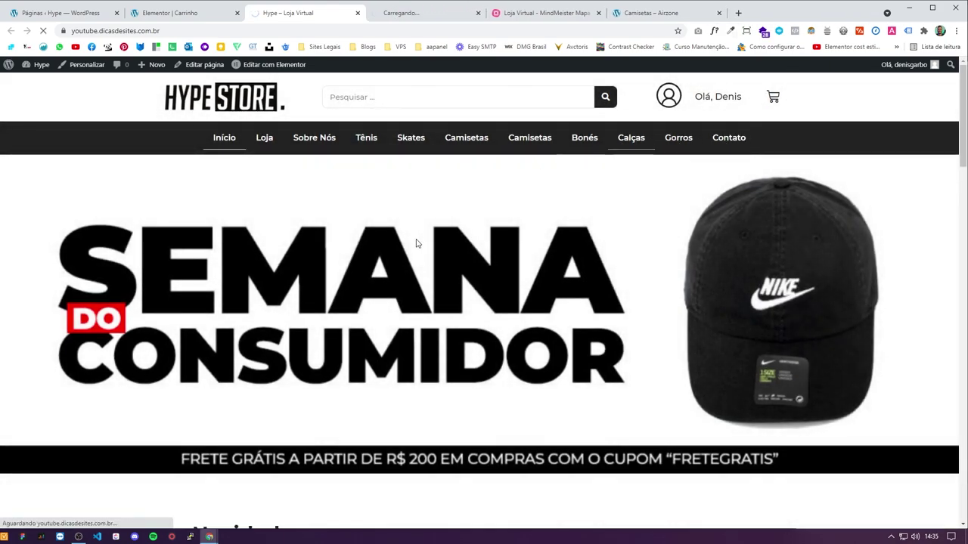
{"action": "scroll", "coordinate": [507, 298], "scroll_direction": "down", "scroll_amount": 8}
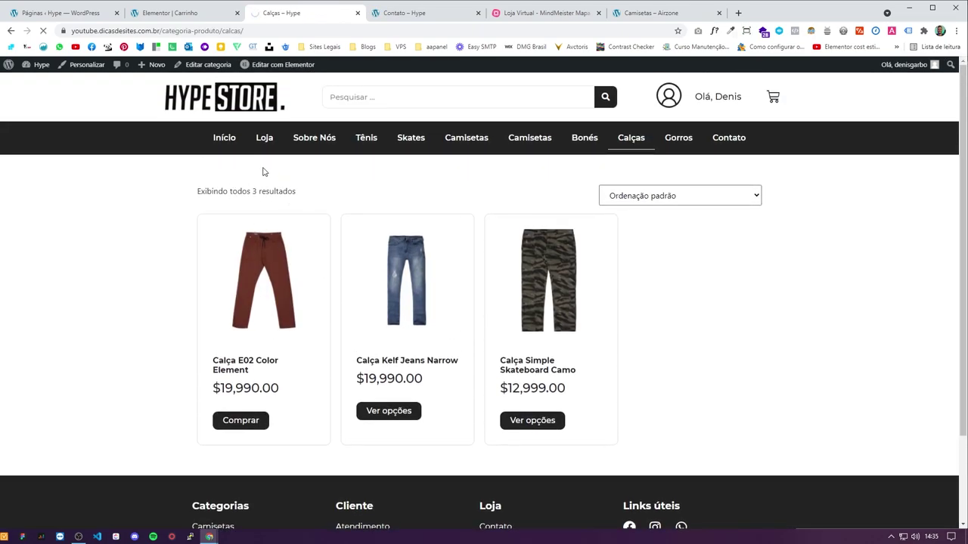
{"action": "left_click", "coordinate": [254, 105]}
{"action": "scroll", "coordinate": [305, 179], "scroll_direction": "down", "scroll_amount": 15}
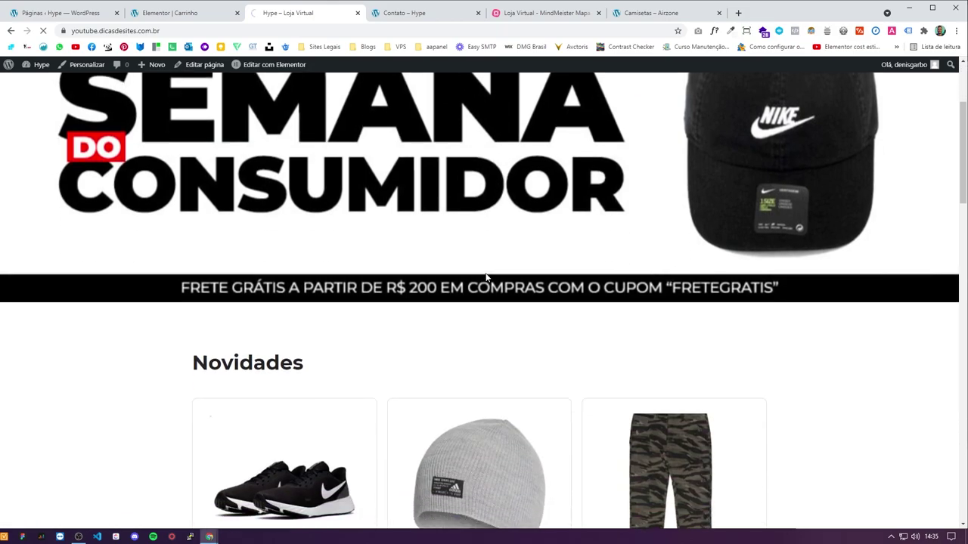
{"action": "scroll", "coordinate": [551, 371], "scroll_direction": "down", "scroll_amount": 10}
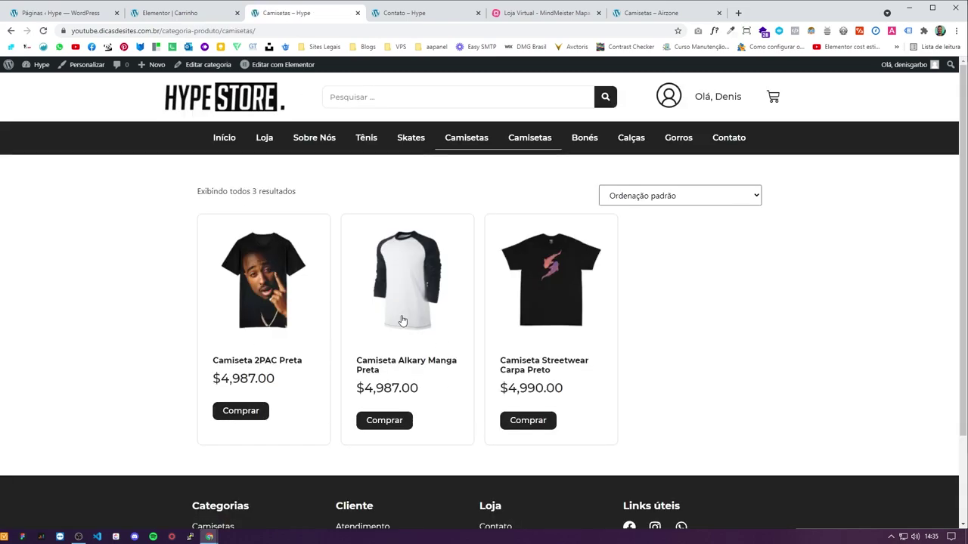
Step: Open the Camiseta Alkary Manga Preta product, check and close the Contato tab, and review the product page
{"action": "left_click", "coordinate": [420, 280]}
{"action": "left_click", "coordinate": [464, 13]}
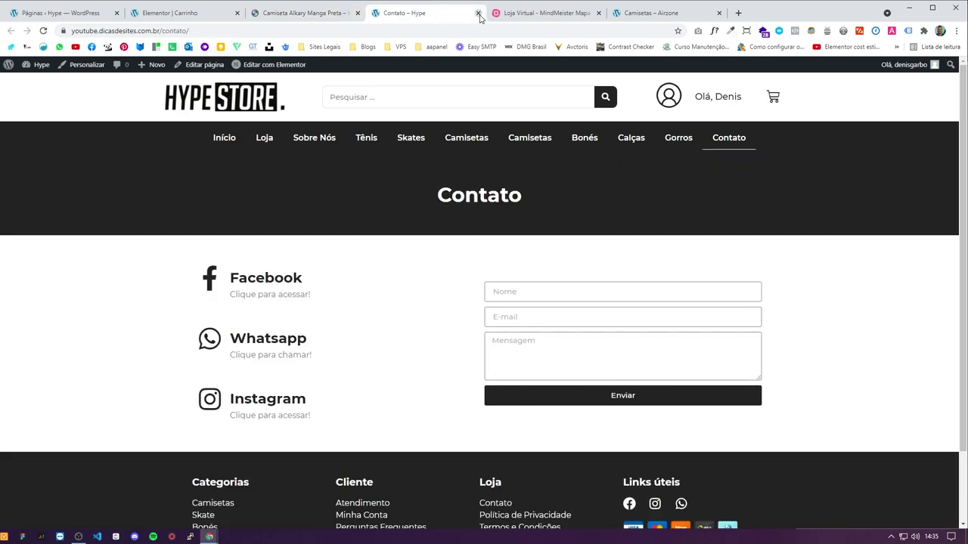
{"action": "left_click", "coordinate": [478, 13]}
{"action": "scroll", "coordinate": [562, 311], "scroll_direction": "down", "scroll_amount": 2}
{"action": "scroll", "coordinate": [374, 309], "scroll_direction": "down", "scroll_amount": 5}
{"action": "scroll", "coordinate": [728, 375], "scroll_direction": "up", "scroll_amount": 7}
{"action": "left_click_drag", "start_coordinate": [571, 240], "coordinate": [756, 391]}
{"action": "left_click", "coordinate": [774, 339]}
{"action": "scroll", "coordinate": [774, 340], "scroll_direction": "down", "scroll_amount": 10}
{"action": "scroll", "coordinate": [775, 359], "scroll_direction": "up", "scroll_amount": 10}
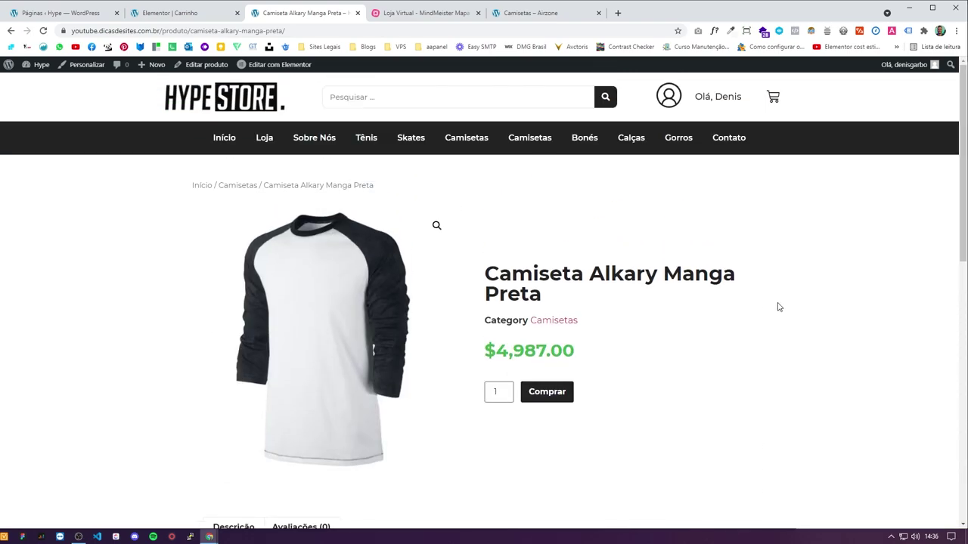
Step: Switch to the MindMeister map and review the Loja Virtual checklist from Configurações básicas to Ajustes Finais
{"action": "left_click", "coordinate": [423, 13]}
{"action": "scroll", "coordinate": [648, 263], "scroll_direction": "up", "scroll_amount": 6}
{"action": "scroll", "coordinate": [700, 317], "scroll_direction": "up", "scroll_amount": 3}
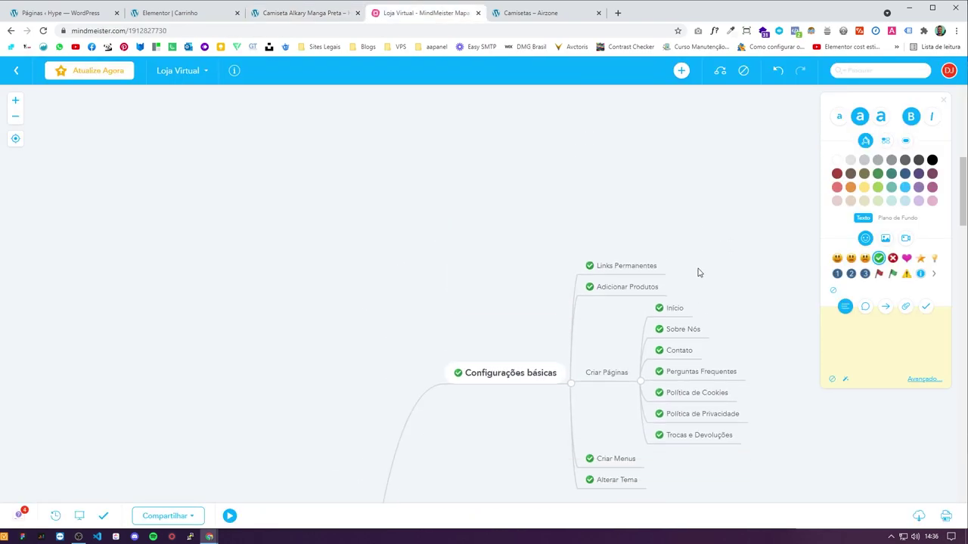
{"action": "scroll", "coordinate": [687, 295], "scroll_direction": "down", "scroll_amount": 8}
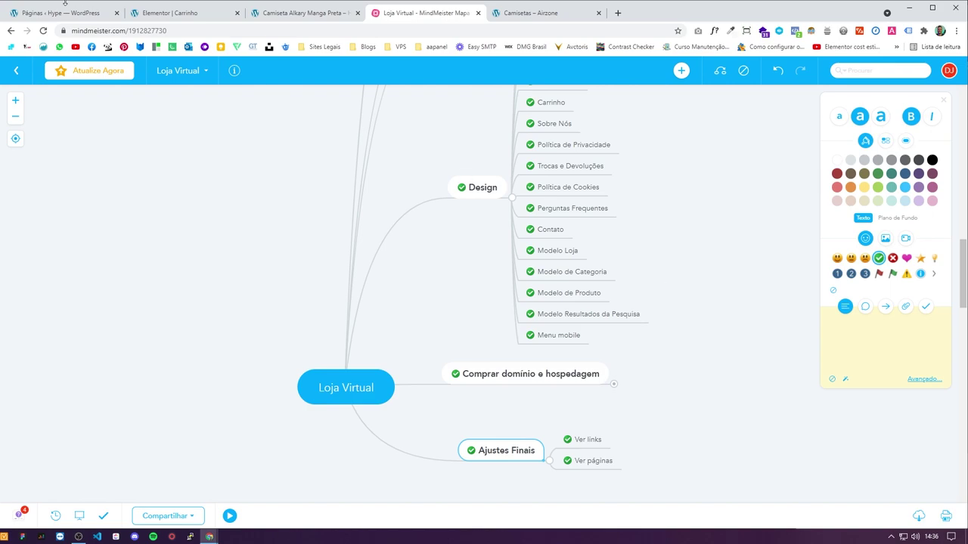
Step: Open the installed plugins list in the Hype WordPress admin and look through it
{"action": "left_click", "coordinate": [65, 5]}
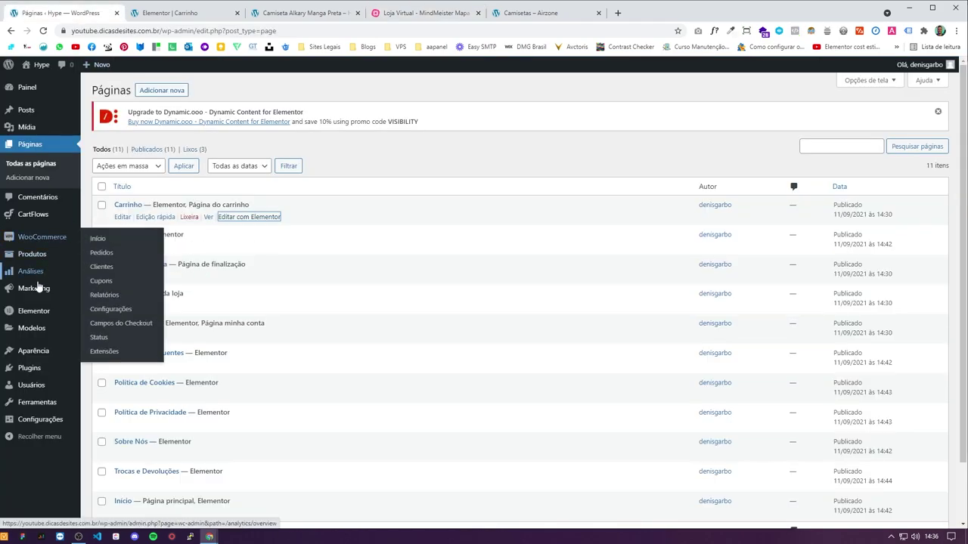
{"action": "left_click", "coordinate": [113, 369]}
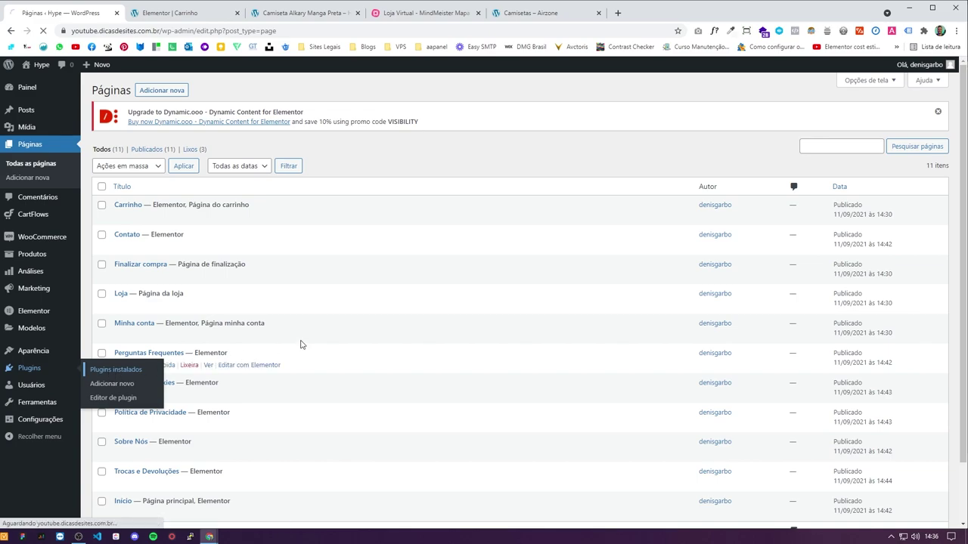
{"action": "scroll", "coordinate": [307, 342], "scroll_direction": "down", "scroll_amount": 3}
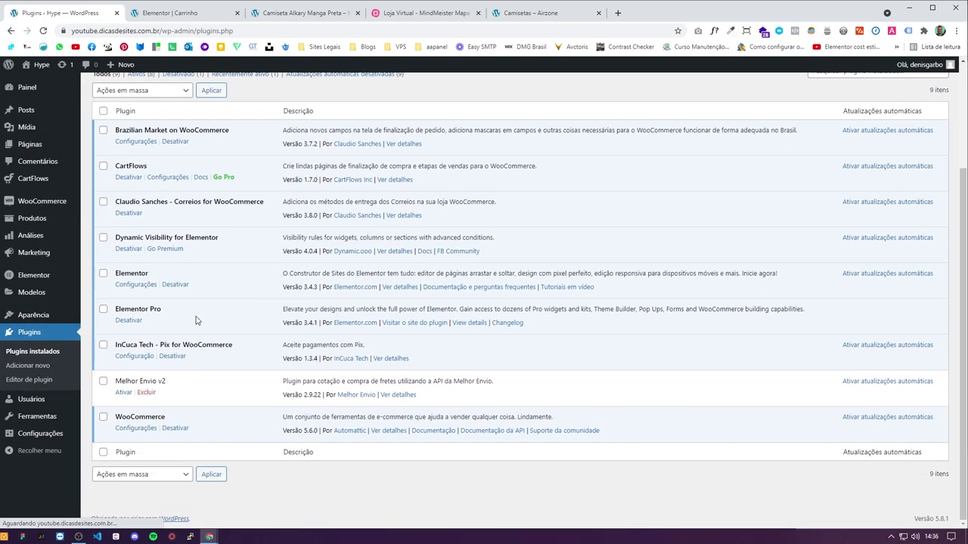
{"action": "scroll", "coordinate": [151, 300], "scroll_direction": "up", "scroll_amount": 1}
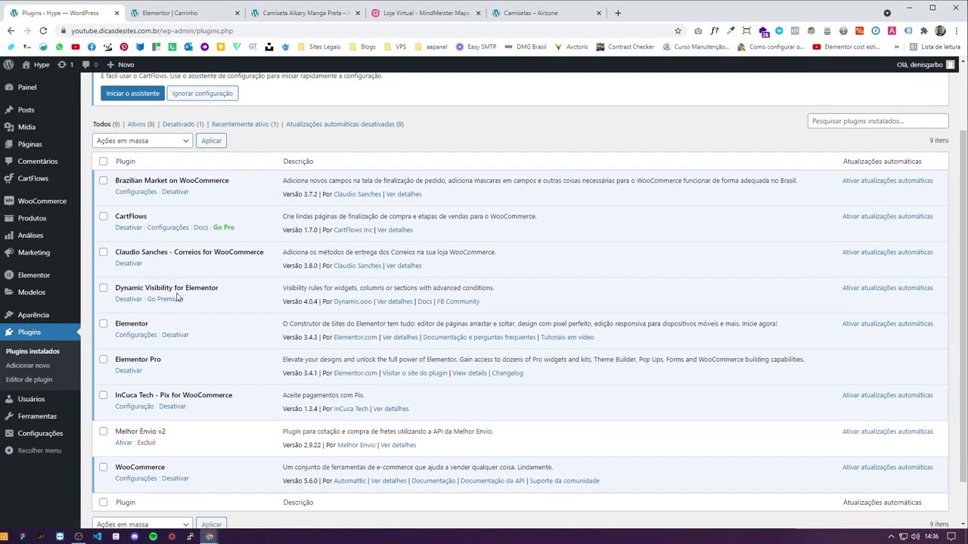
Step: View the Hype store's WooCommerce orders page and open an existing order in the Airzone store's admin
{"action": "mouse_move", "coordinate": [44, 203]}
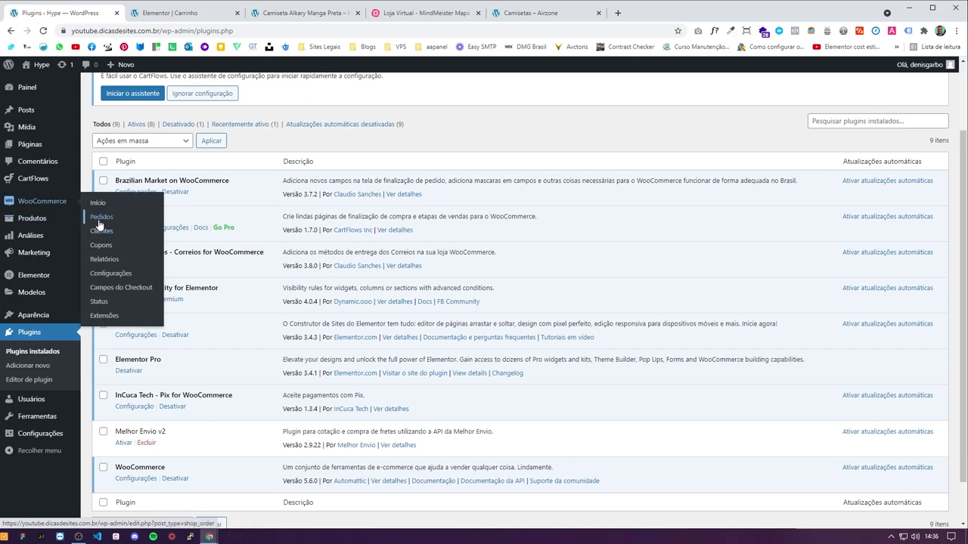
{"action": "left_click", "coordinate": [117, 225]}
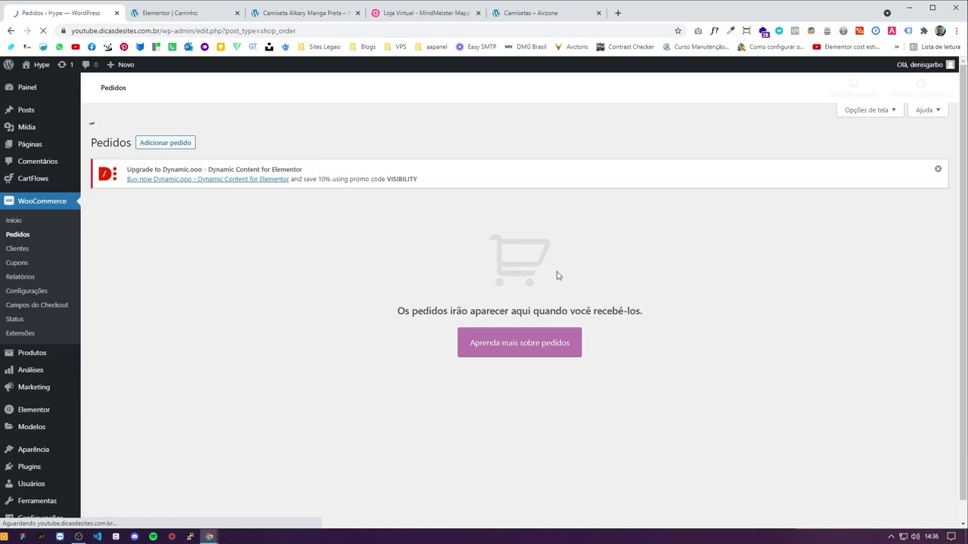
{"action": "left_click", "coordinate": [529, 13]}
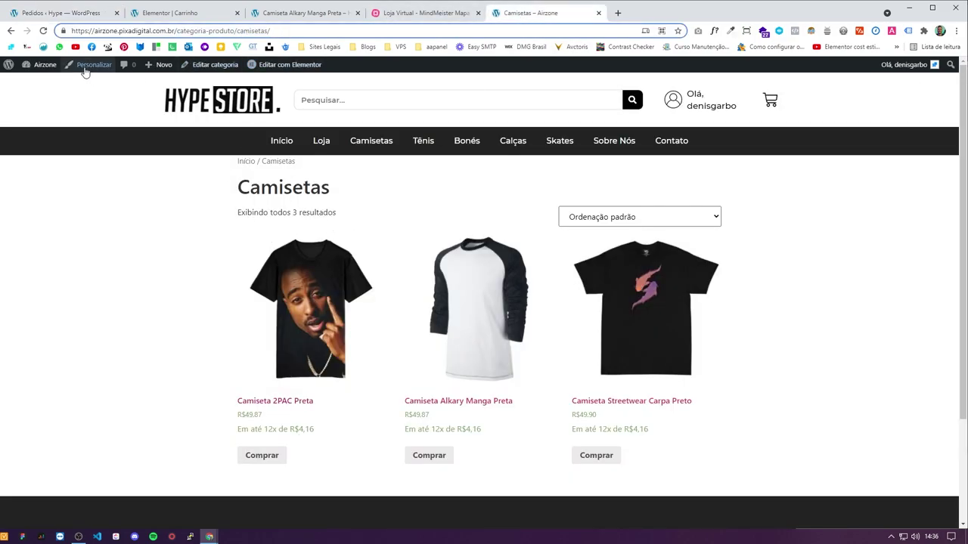
{"action": "mouse_move", "coordinate": [44, 65]}
{"action": "left_click", "coordinate": [49, 84]}
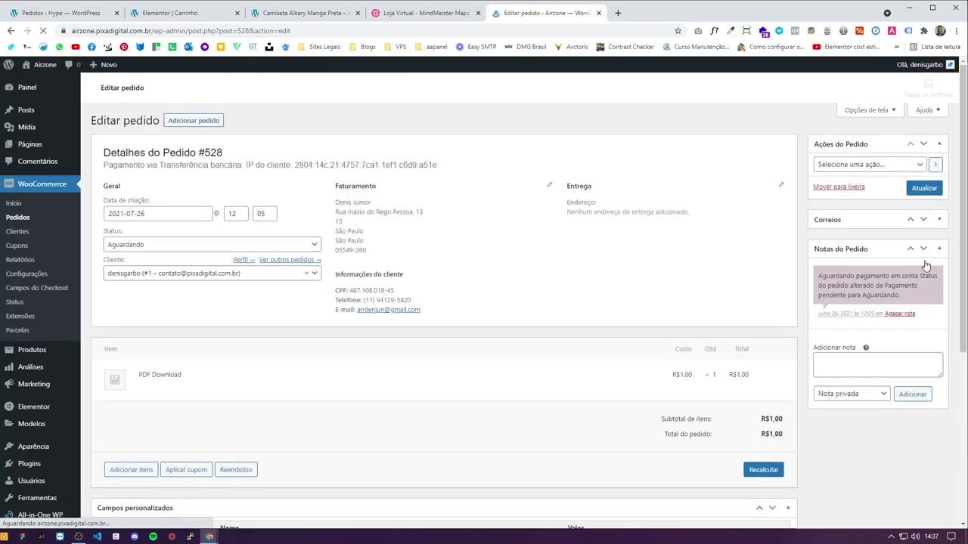
Step: Return to the Hype admin's installed plugins and locate the Claudio Sanches - Correios for WooCommerce plugin
{"action": "left_click", "coordinate": [162, 15]}
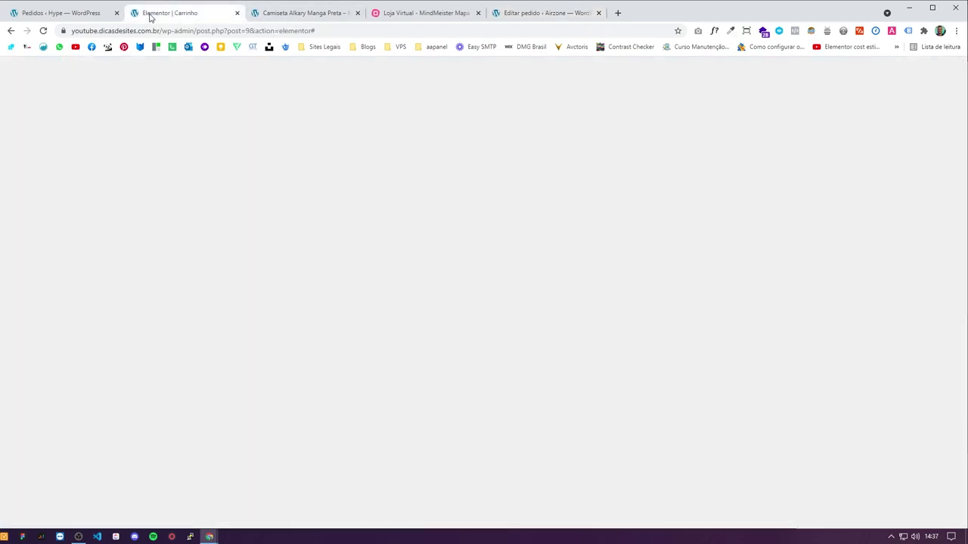
{"action": "left_click", "coordinate": [74, 15]}
{"action": "left_click", "coordinate": [301, 15]}
{"action": "left_click", "coordinate": [65, 15]}
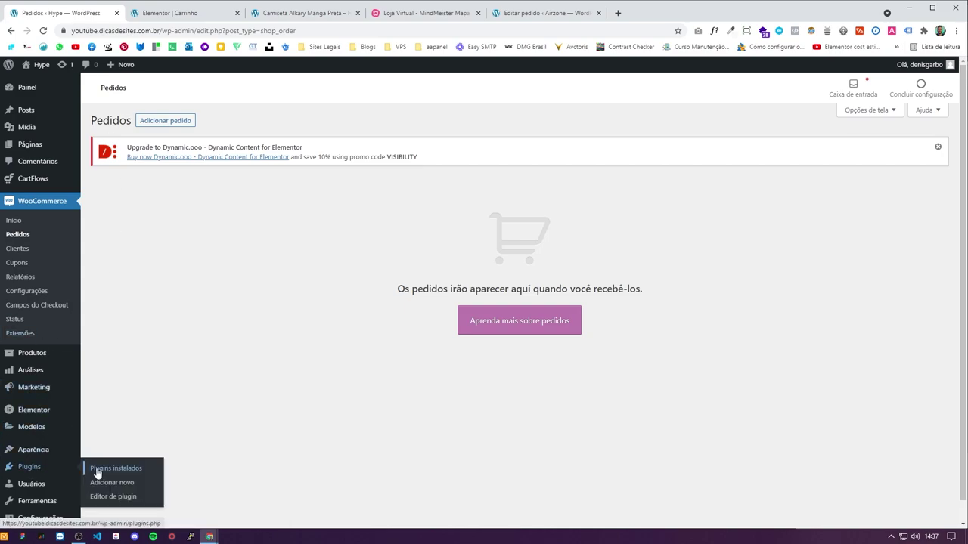
{"action": "left_click", "coordinate": [99, 468]}
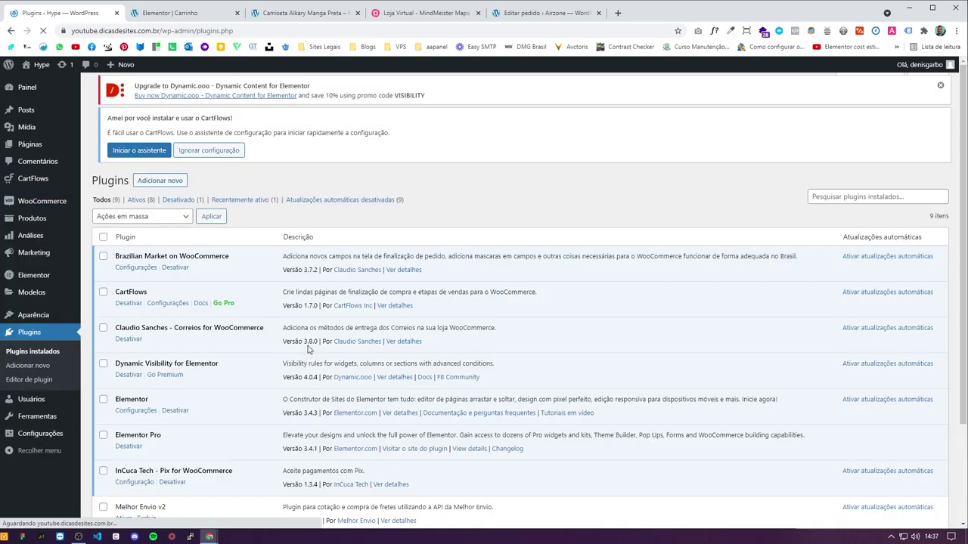
{"action": "scroll", "coordinate": [178, 302], "scroll_direction": "down", "scroll_amount": 2}
{"action": "scroll", "coordinate": [178, 302], "scroll_direction": "up", "scroll_amount": 1}
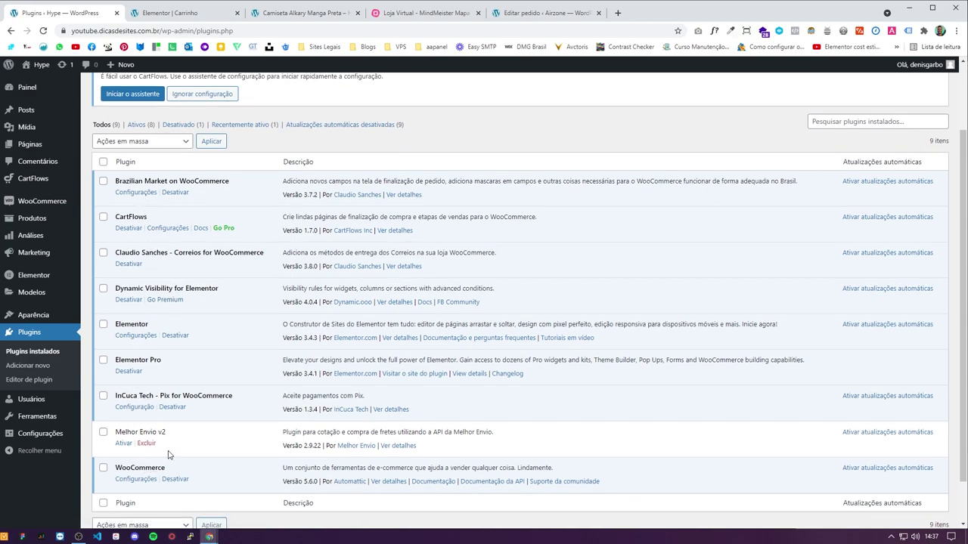
{"action": "left_click_drag", "start_coordinate": [215, 253], "coordinate": [263, 253]}
{"action": "triple_click", "coordinate": [227, 253]}
Step: Enter the sample tracking code asdfwfertgerg in the Airzone order's Correios box and close the order without saving
{"action": "left_click", "coordinate": [543, 12]}
{"action": "scroll", "coordinate": [884, 295], "scroll_direction": "down", "scroll_amount": 1}
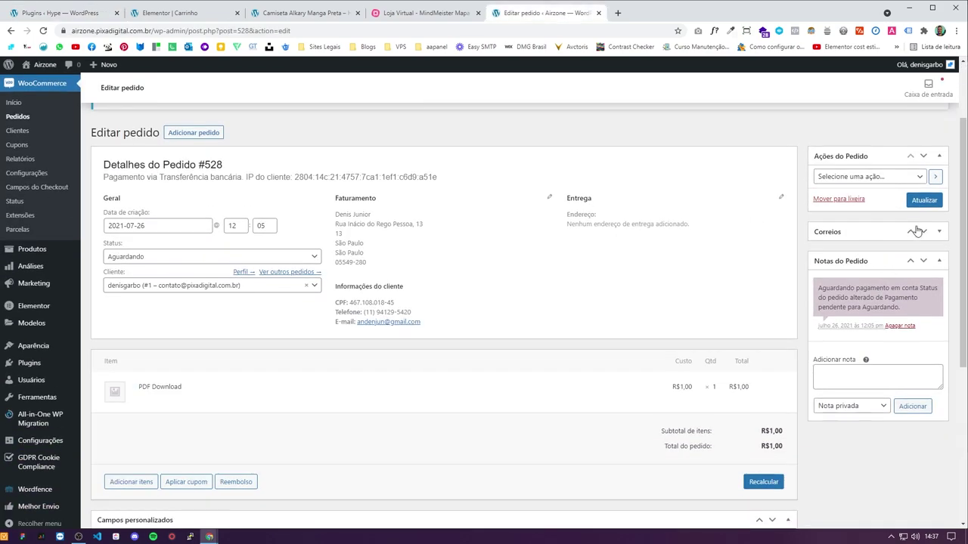
{"action": "left_click", "coordinate": [939, 232]}
{"action": "left_click", "coordinate": [851, 260]}
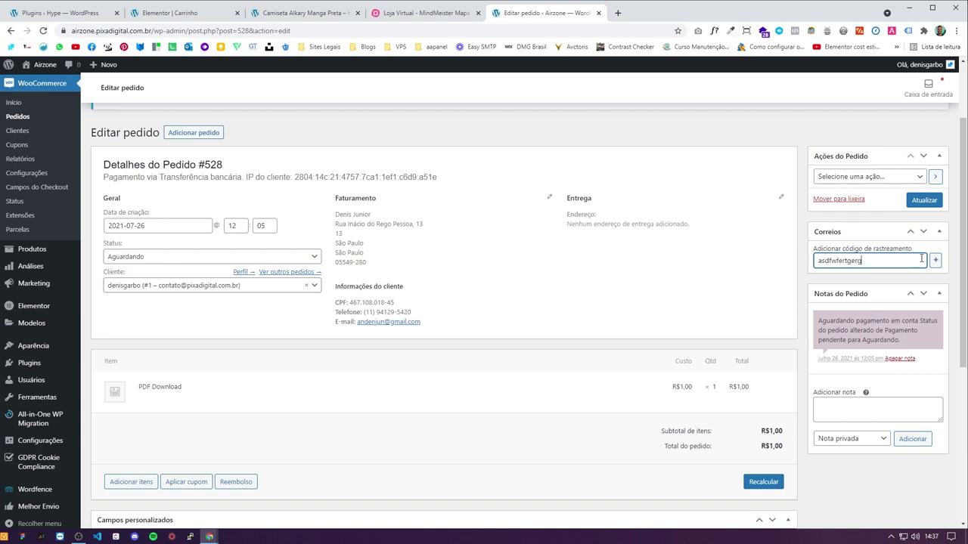
{"action": "left_click", "coordinate": [597, 12]}
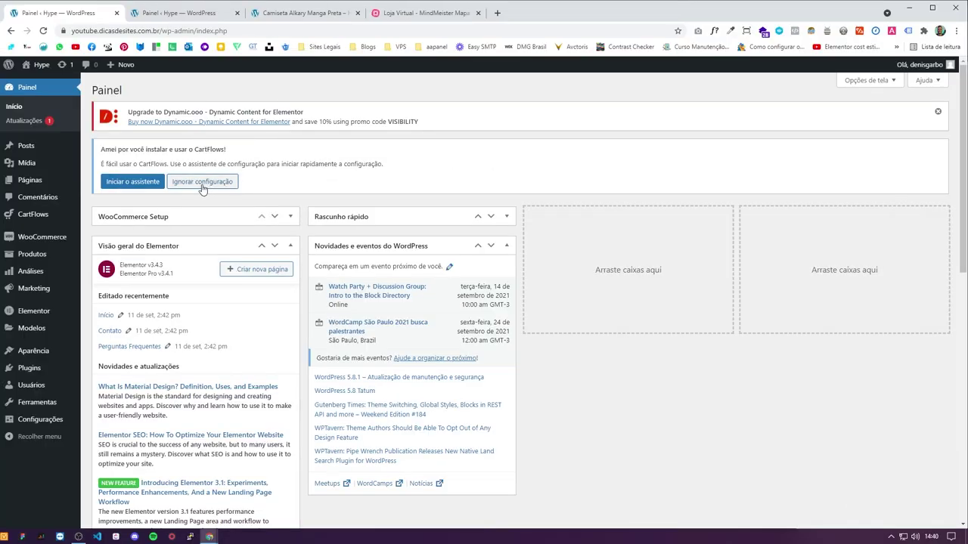
Step: Start the CartFlows setup wizard from the Hype dashboard and exit it to the CartFlows general settings
{"action": "left_click", "coordinate": [135, 182]}
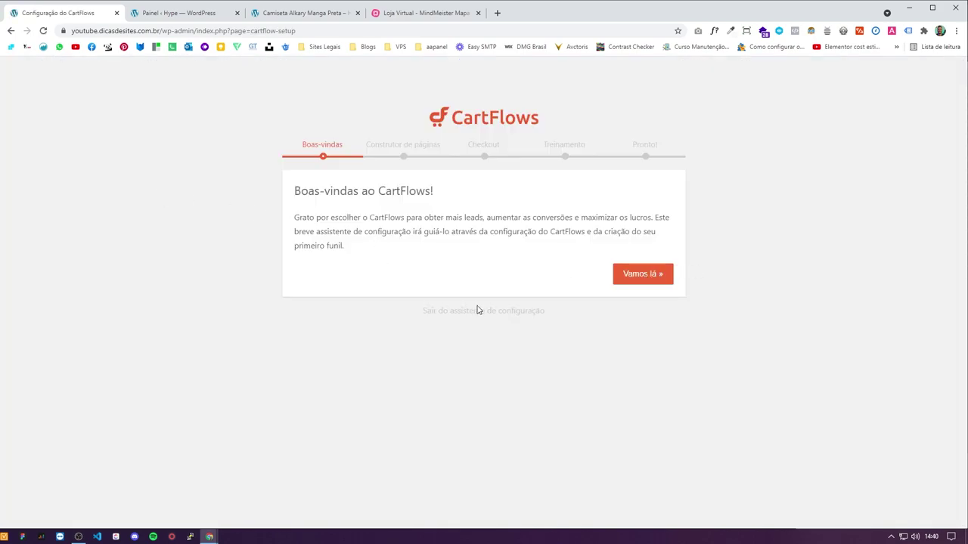
{"action": "left_click", "coordinate": [478, 311]}
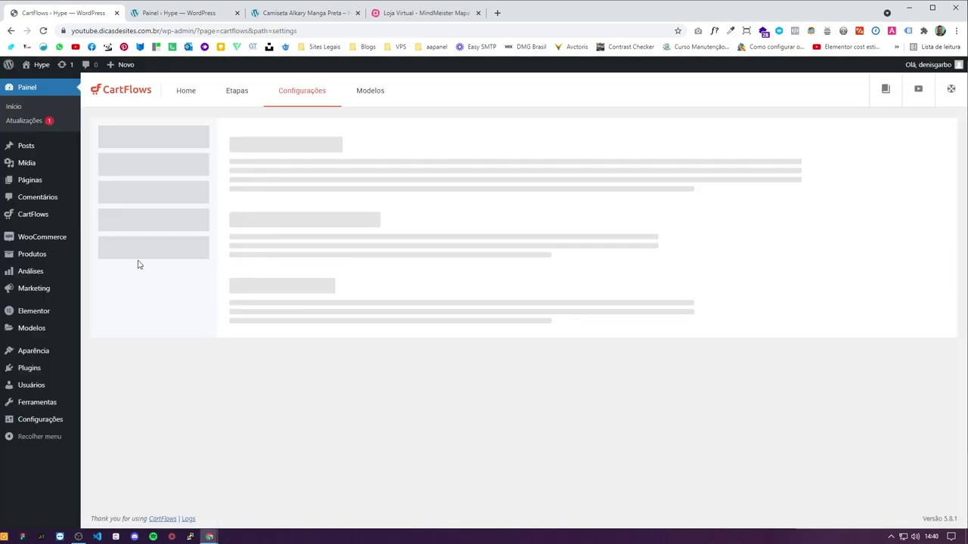
{"action": "mouse_move", "coordinate": [48, 217]}
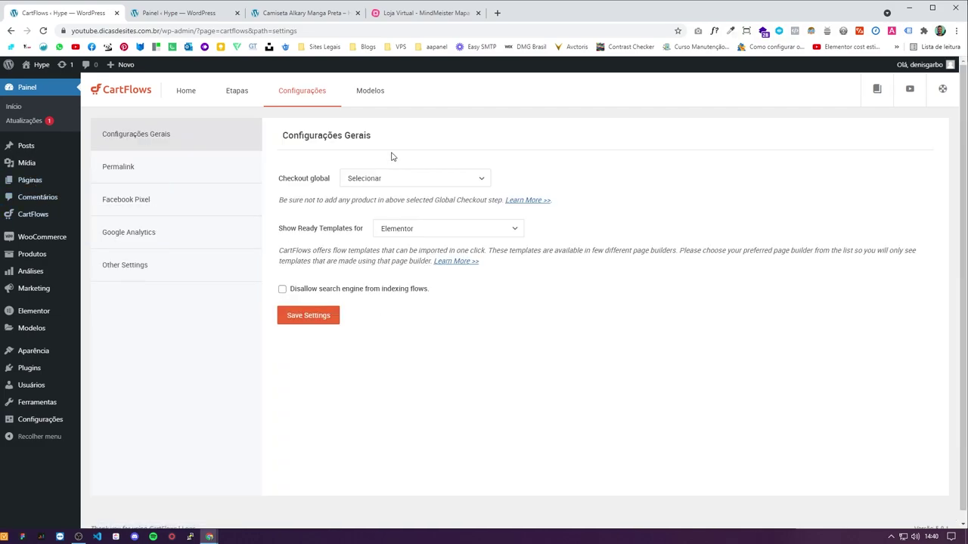
Step: Import the Evergreen Product 01 flow from the CartFlows templates under the name Checkout
{"action": "left_click", "coordinate": [368, 110]}
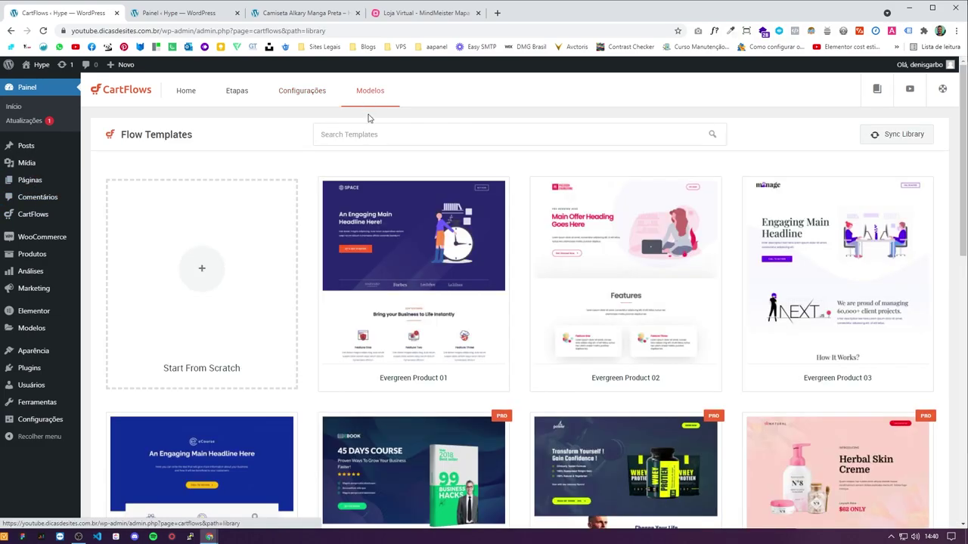
{"action": "left_click", "coordinate": [427, 356]}
{"action": "left_click", "coordinate": [899, 136]}
{"action": "left_click", "coordinate": [520, 242]}
{"action": "type", "text": "C"}
{"action": "left_click", "coordinate": [592, 272]}
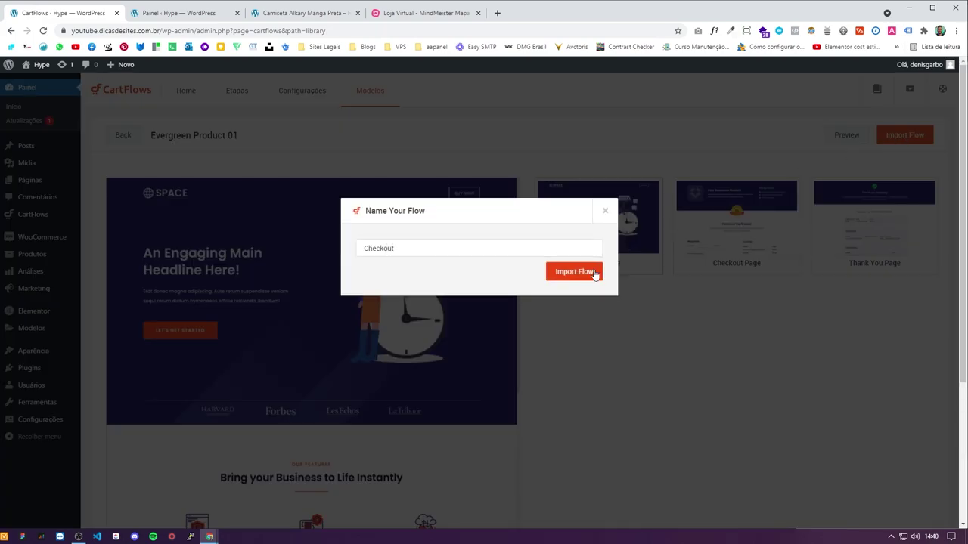
Step: Abandon the Evergreen Product 01 import and look through the CartFlows home page, settings and flow list
{"action": "left_click", "coordinate": [604, 213]}
{"action": "left_click", "coordinate": [121, 134]}
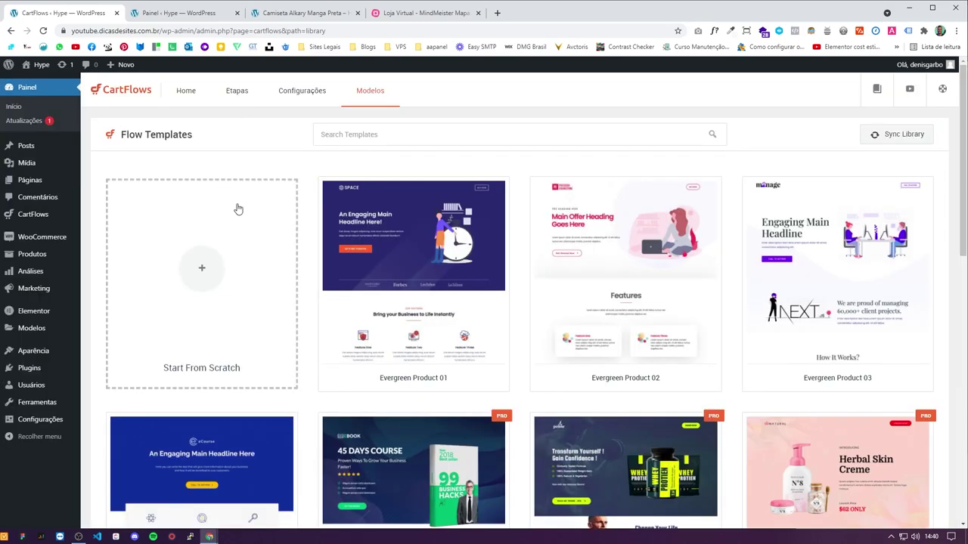
{"action": "left_click", "coordinate": [189, 93]}
{"action": "left_click", "coordinate": [252, 90]}
{"action": "left_click", "coordinate": [302, 90]}
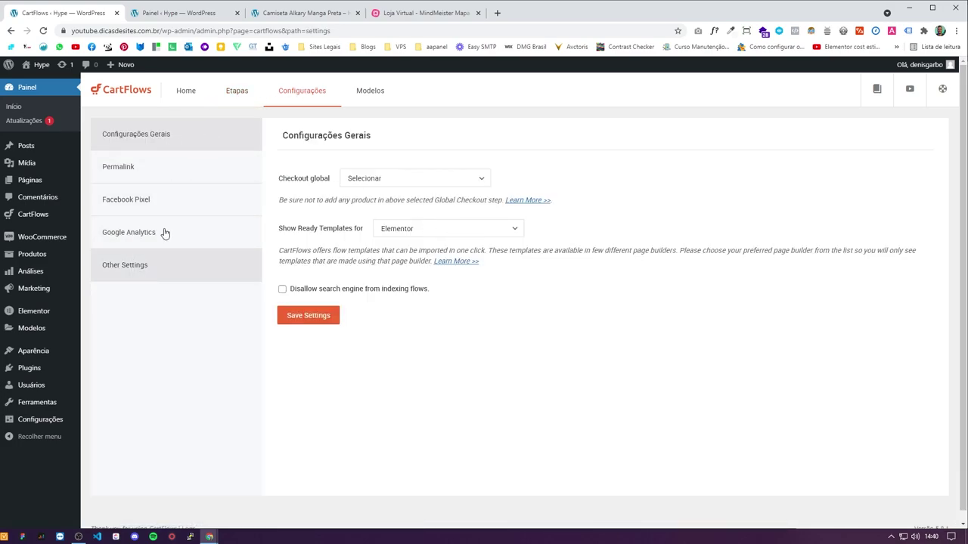
{"action": "left_click", "coordinate": [191, 95]}
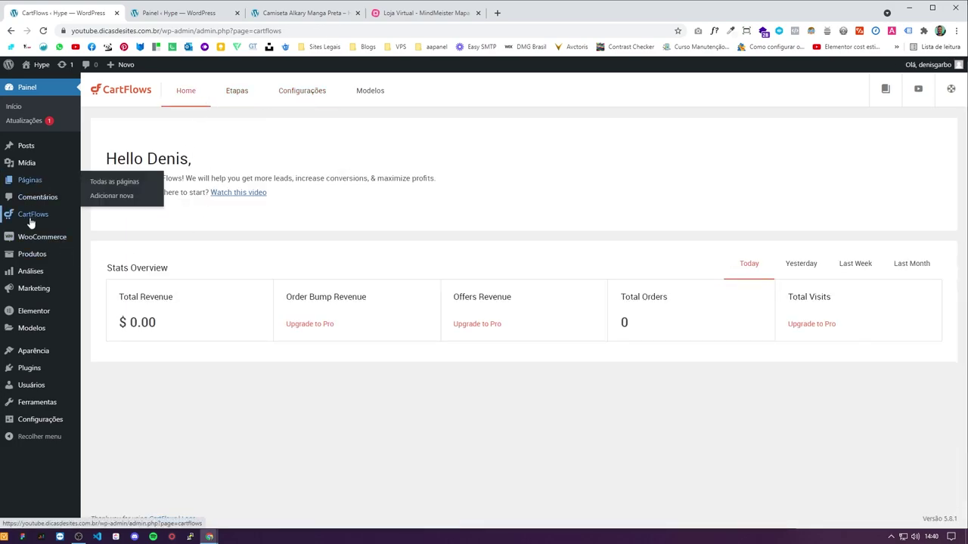
{"action": "left_click", "coordinate": [304, 91]}
{"action": "left_click", "coordinate": [248, 94]}
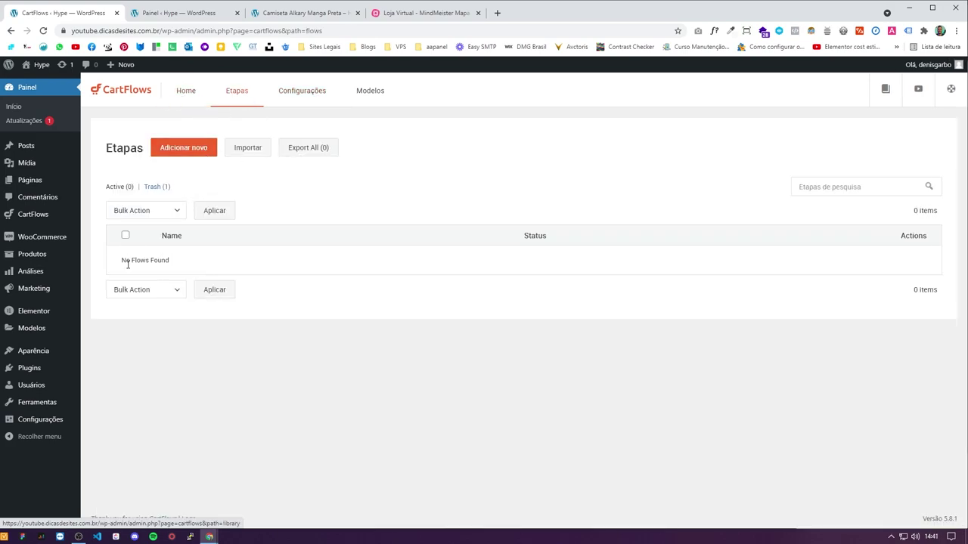
Step: Create a new CartFlows flow from scratch with the name Checkout
{"action": "left_click", "coordinate": [184, 149]}
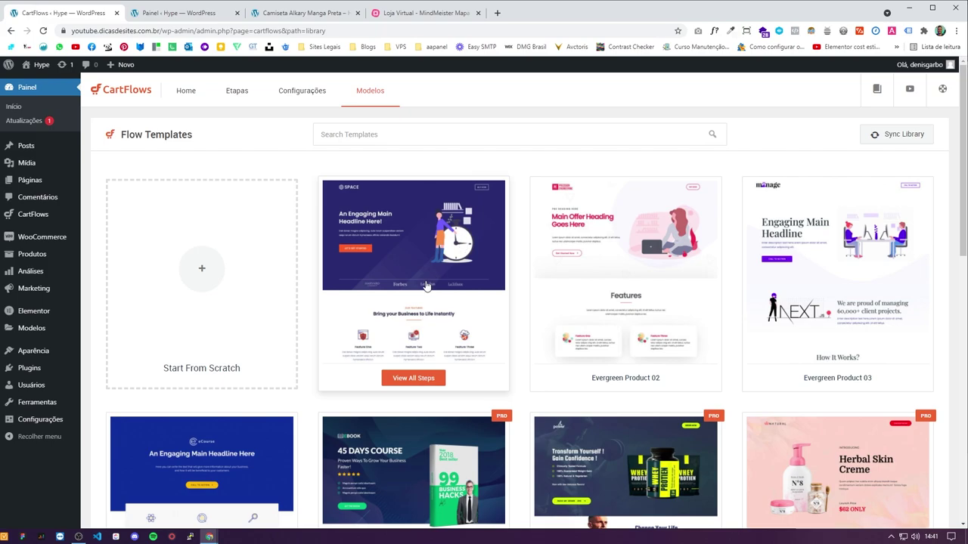
{"action": "left_click", "coordinate": [272, 298]}
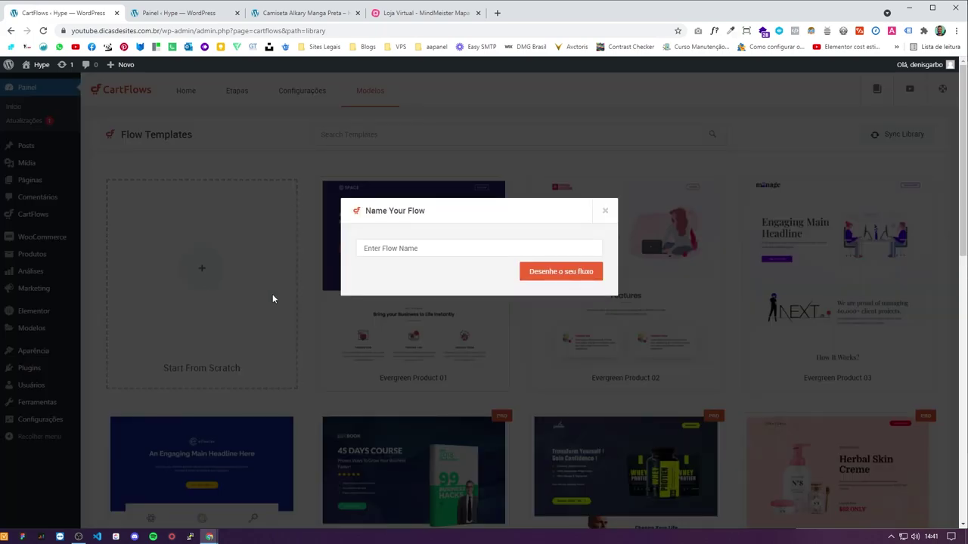
{"action": "left_click", "coordinate": [440, 248]}
{"action": "type", "text": "Checkout"}
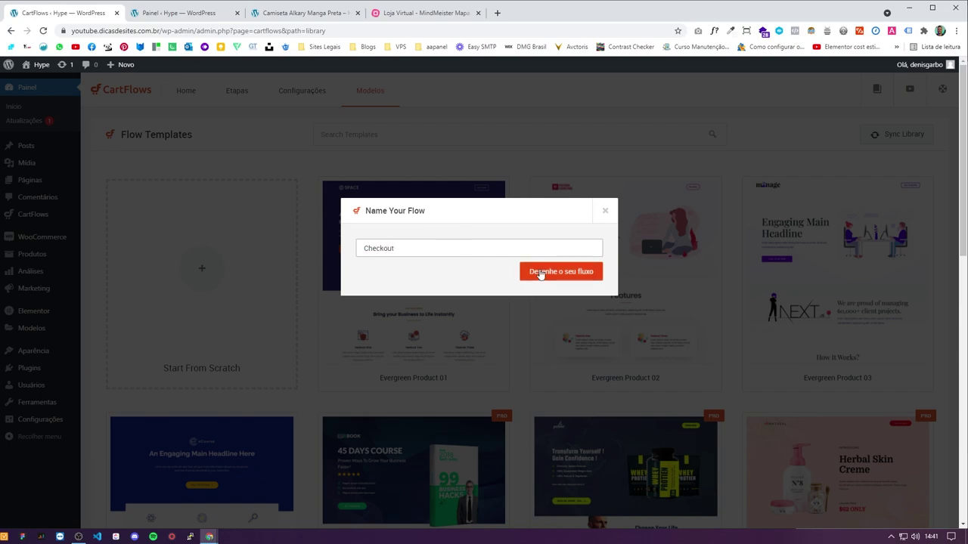
{"action": "left_click", "coordinate": [541, 274]}
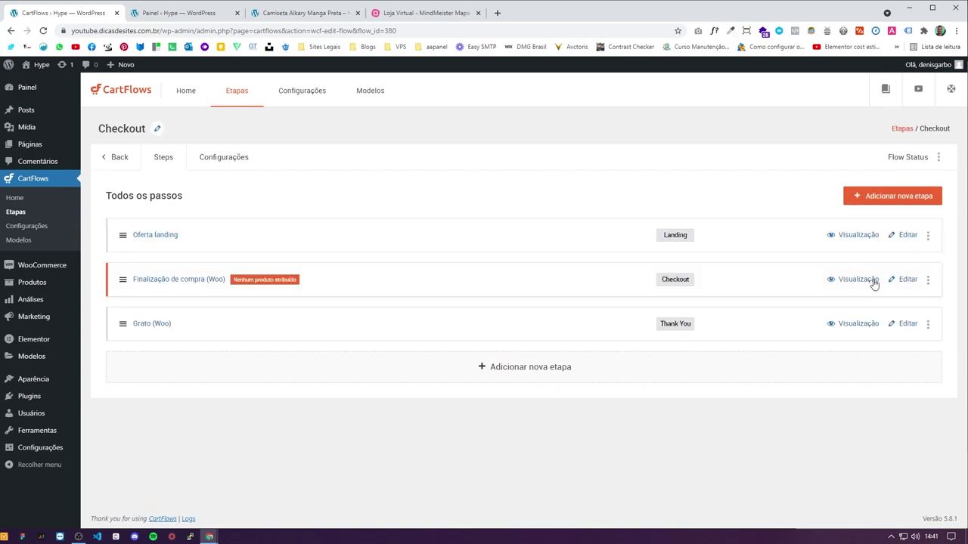
Step: Delete the Grato (Woo) thank-you step and the Oferta landing step from the Checkout flow
{"action": "left_click", "coordinate": [928, 327]}
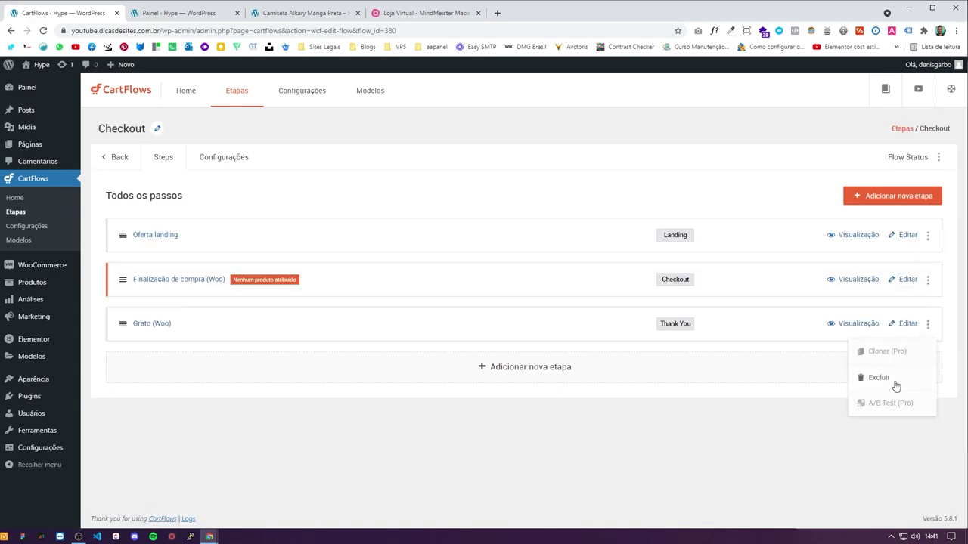
{"action": "left_click", "coordinate": [875, 380]}
{"action": "left_click", "coordinate": [527, 92]}
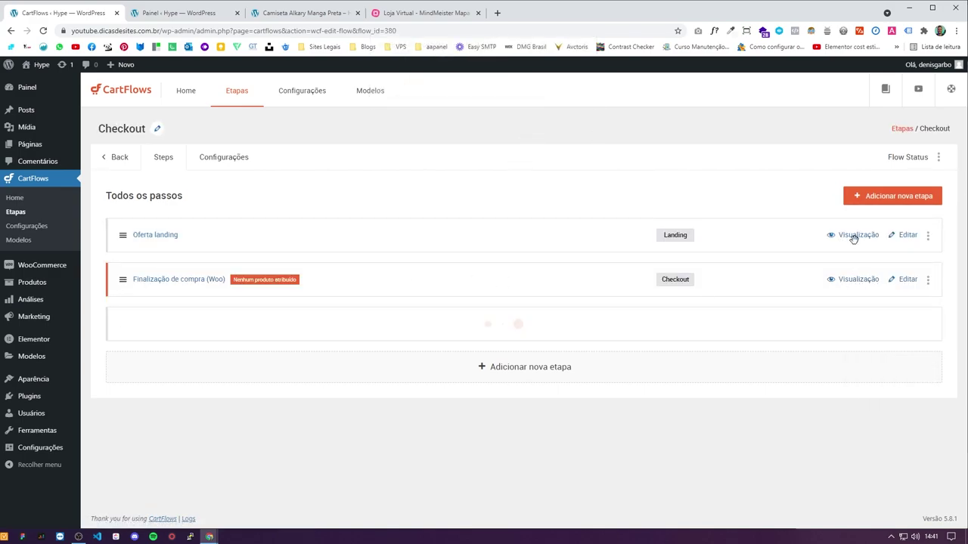
{"action": "left_click", "coordinate": [929, 236]}
{"action": "left_click", "coordinate": [879, 291]}
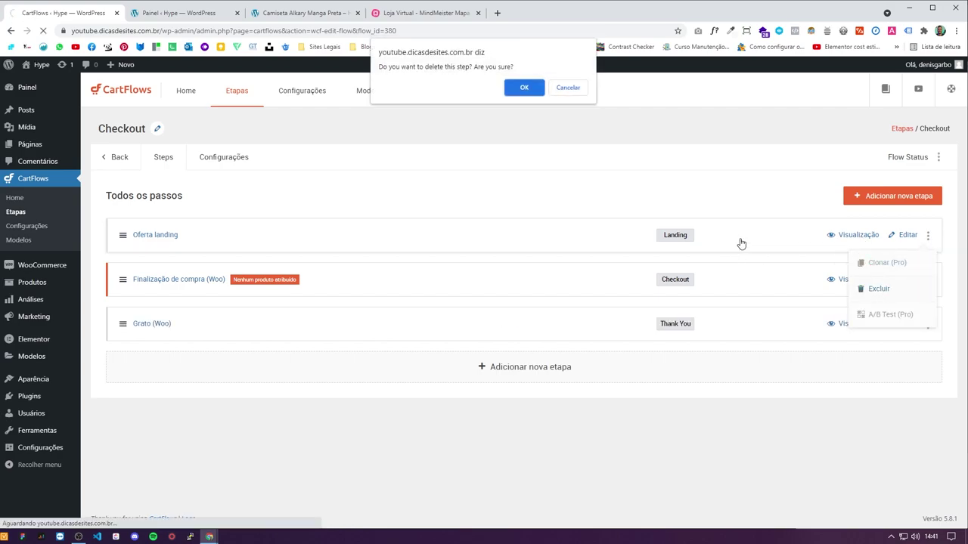
{"action": "left_click", "coordinate": [527, 92]}
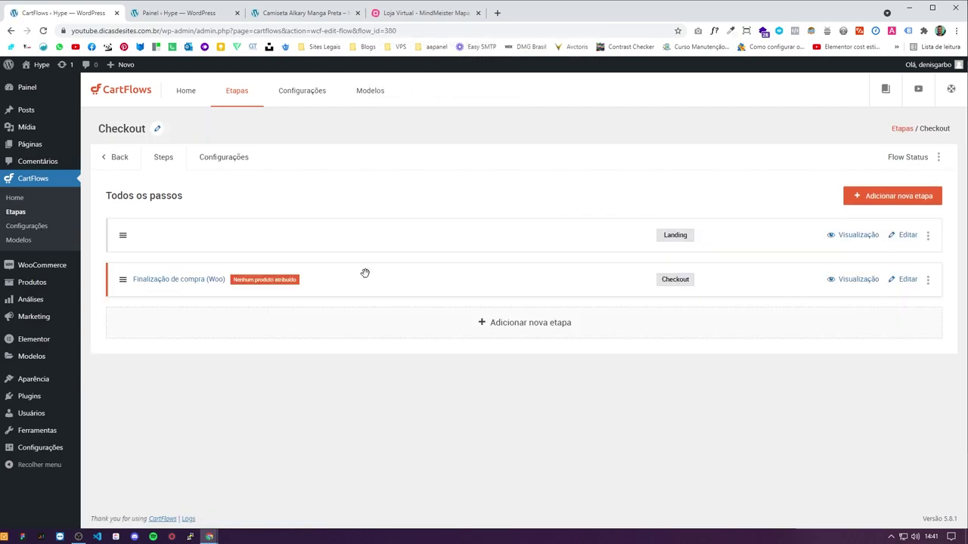
Step: Open the Finalização de compra (Woo) step in Elementor and add the Checkout Form widget to the page
{"action": "left_click", "coordinate": [903, 281]}
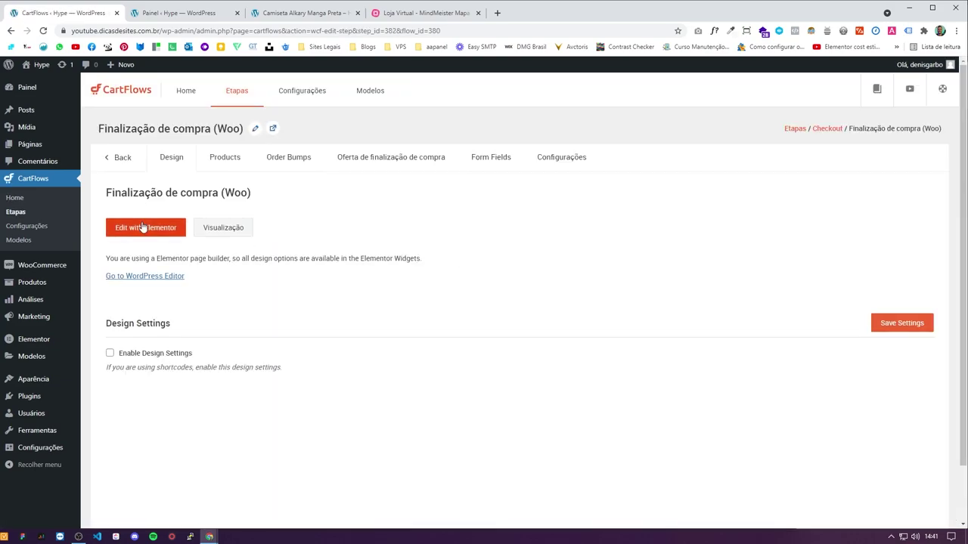
{"action": "left_click", "coordinate": [146, 190]}
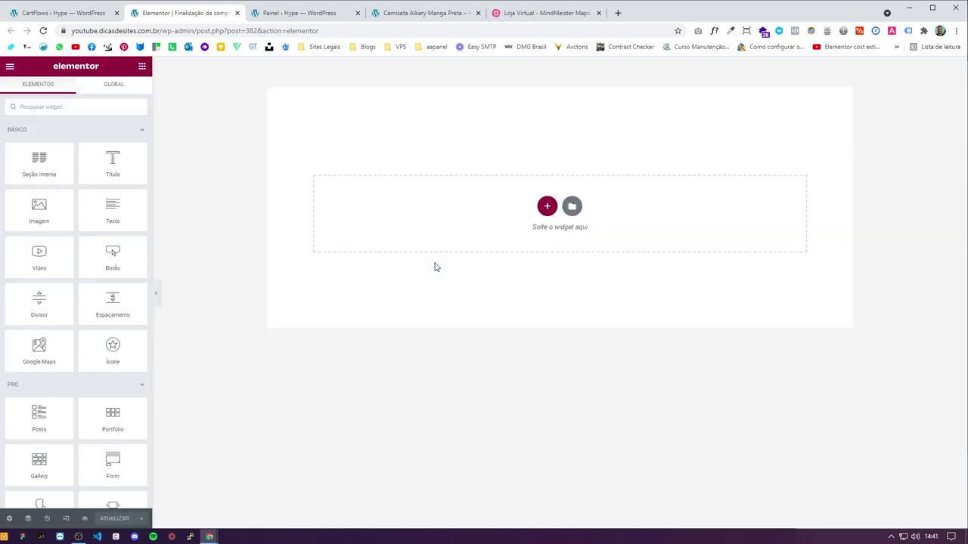
{"action": "scroll", "coordinate": [114, 403], "scroll_direction": "down", "scroll_amount": 15}
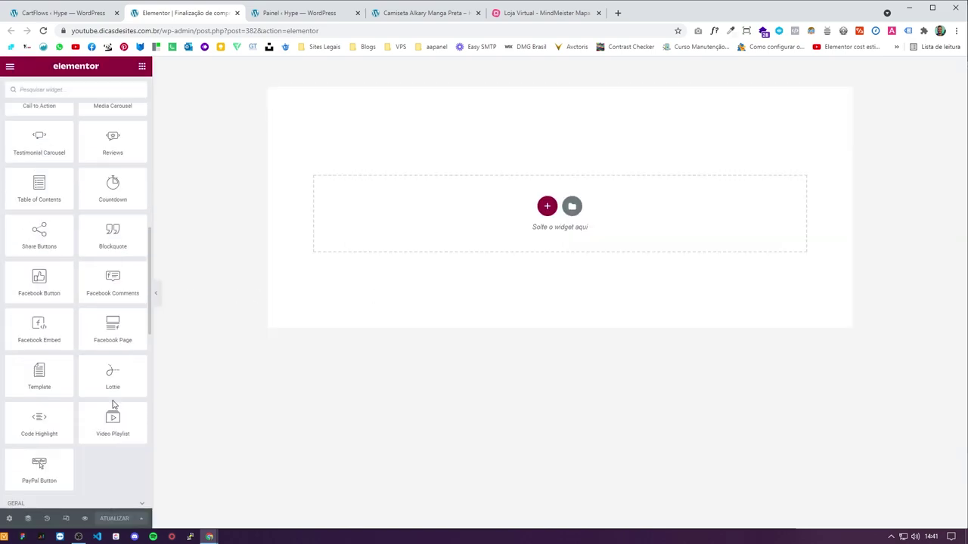
{"action": "left_click_drag", "start_coordinate": [56, 453], "coordinate": [506, 210]}
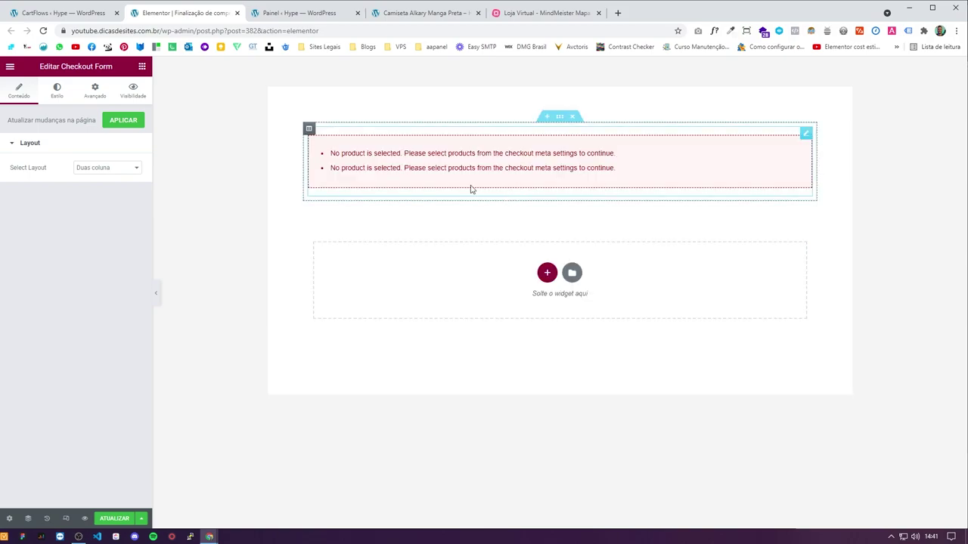
Step: Add the Camiseta Alkary Manga Preta to the store cart, then save the checkout page and reload its editor
{"action": "key", "text": "ctrl+Tab"}
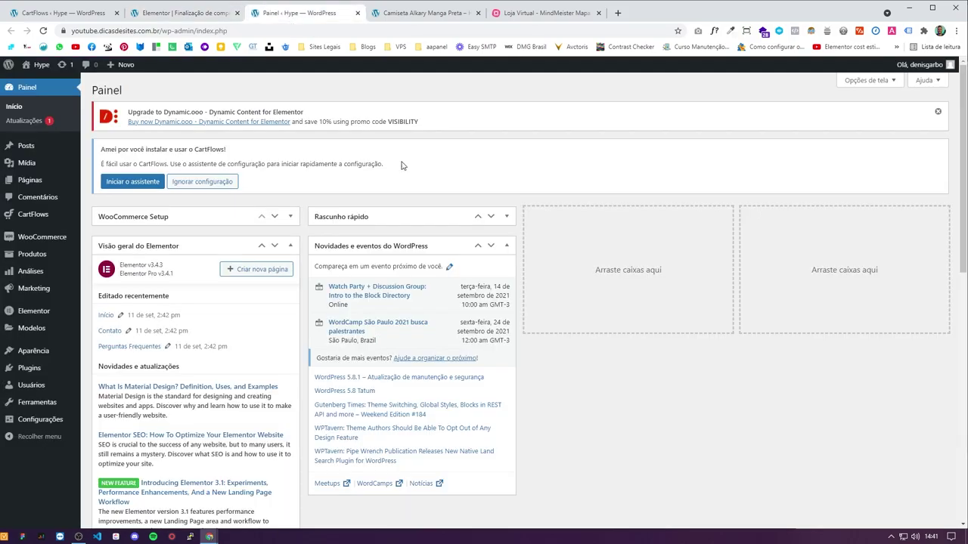
{"action": "left_click", "coordinate": [416, 8]}
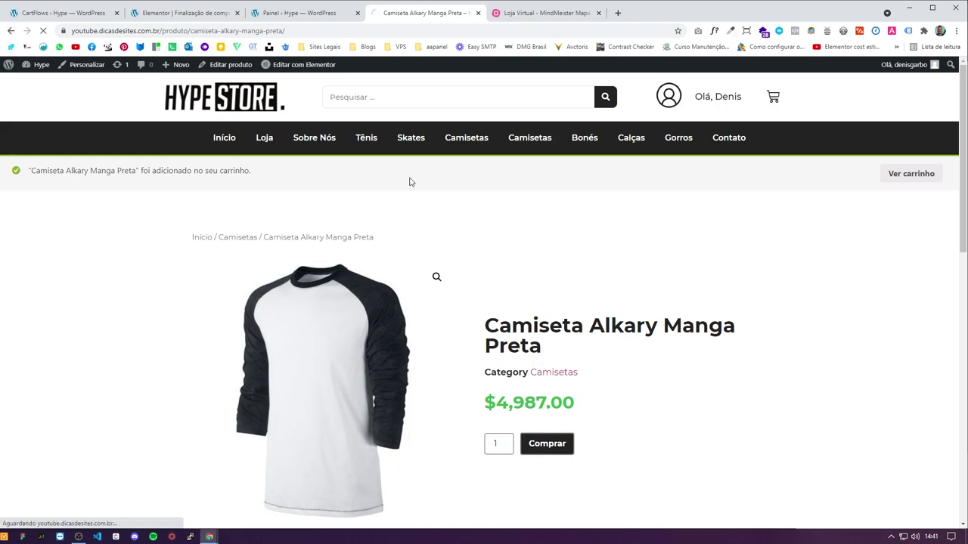
{"action": "left_click", "coordinate": [185, 13]}
{"action": "left_click", "coordinate": [121, 520]}
{"action": "left_click", "coordinate": [118, 169]}
{"action": "left_click", "coordinate": [91, 177]}
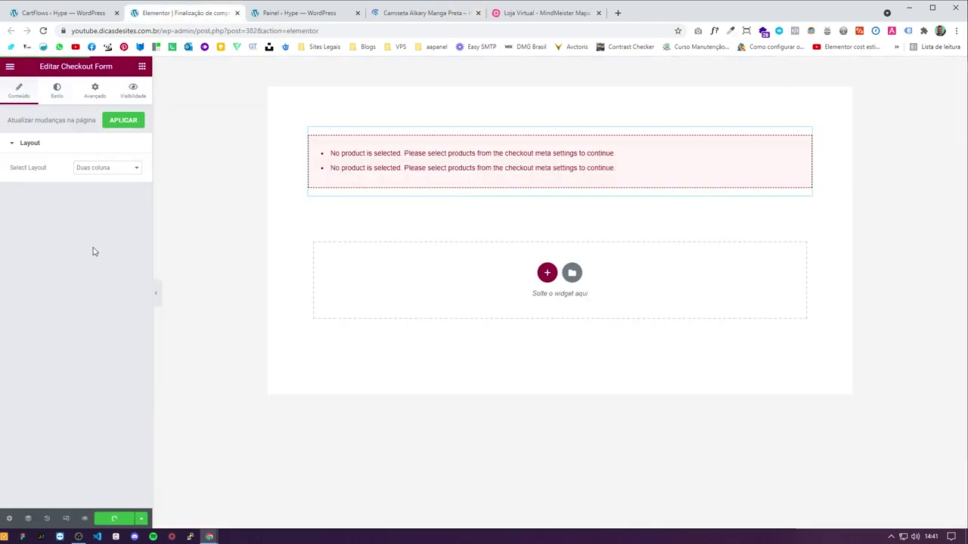
{"action": "left_click", "coordinate": [43, 31]}
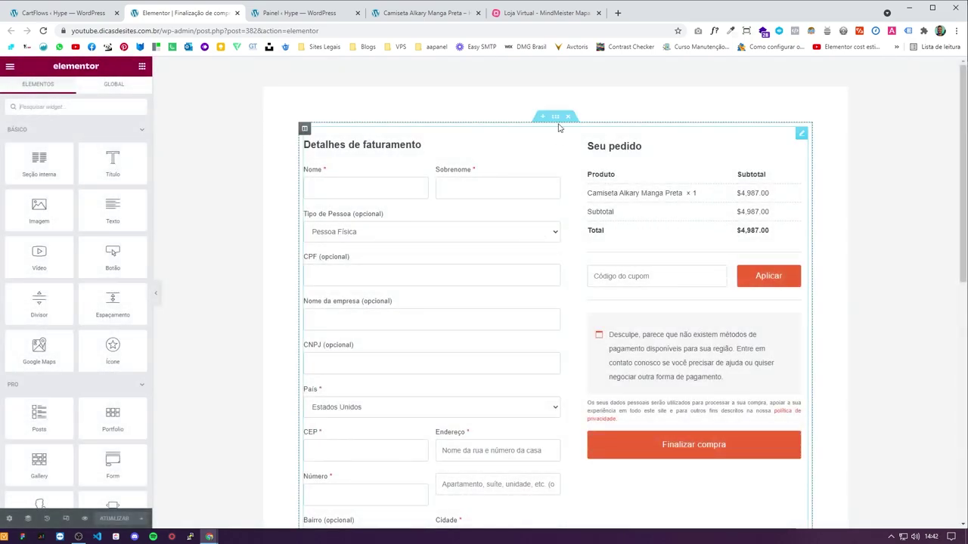
Step: Set the checkout page layout to Default and hide the page title
{"action": "left_click", "coordinate": [9, 518]}
{"action": "left_click", "coordinate": [121, 244]}
{"action": "left_click", "coordinate": [110, 254]}
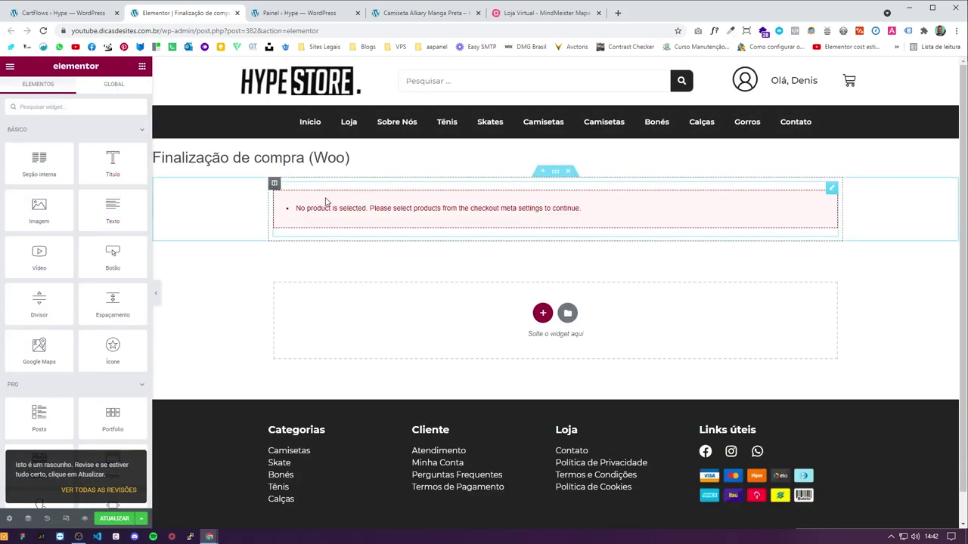
{"action": "left_click", "coordinate": [9, 519]}
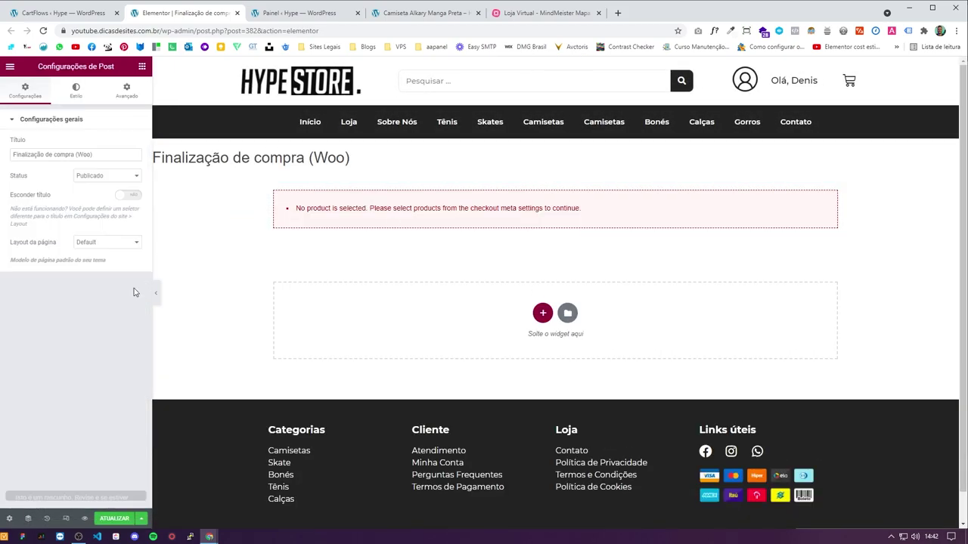
{"action": "left_click", "coordinate": [128, 195]}
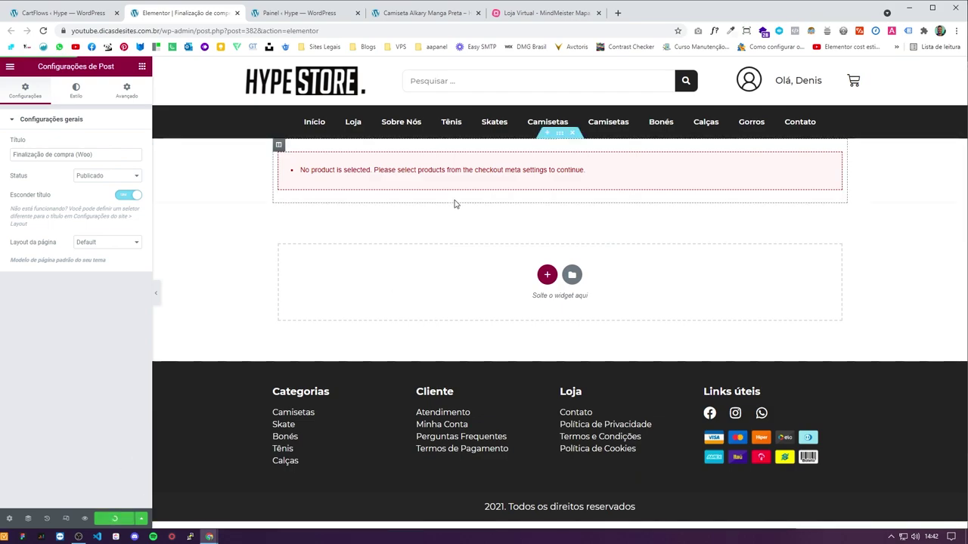
Step: Try the One Column (PRO) layout on the checkout form and return it to Duas coluna
{"action": "left_click", "coordinate": [463, 171]}
{"action": "left_click", "coordinate": [106, 168]}
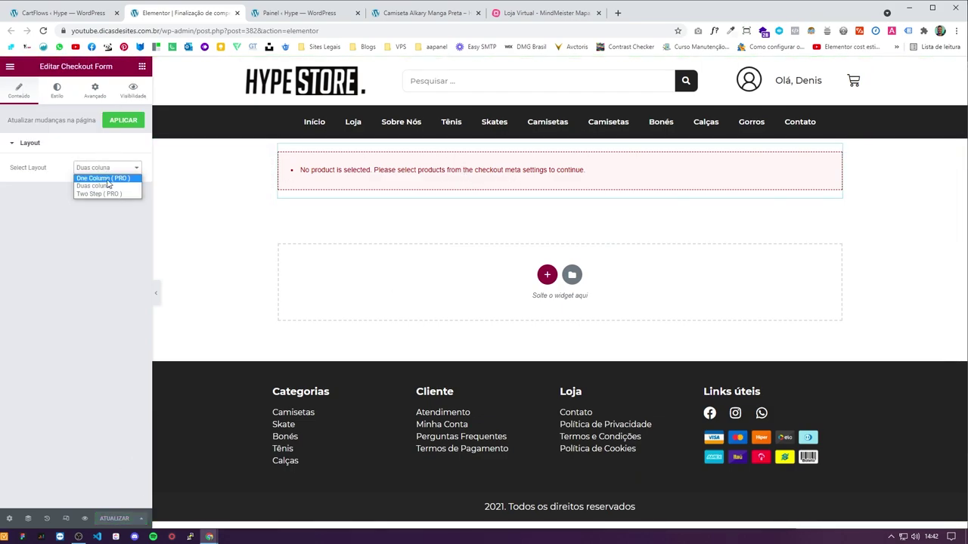
{"action": "left_click", "coordinate": [98, 178]}
{"action": "left_click", "coordinate": [109, 167]}
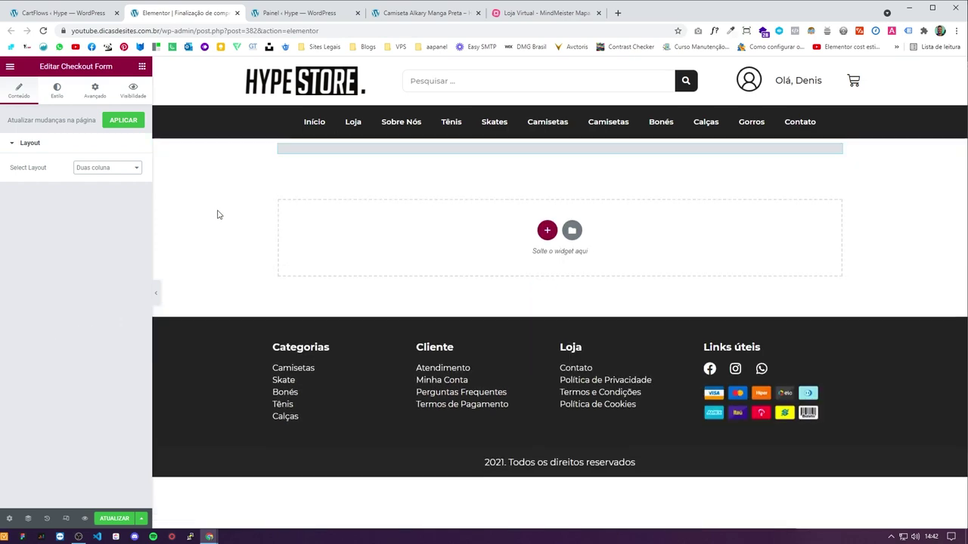
{"action": "left_click", "coordinate": [122, 120]}
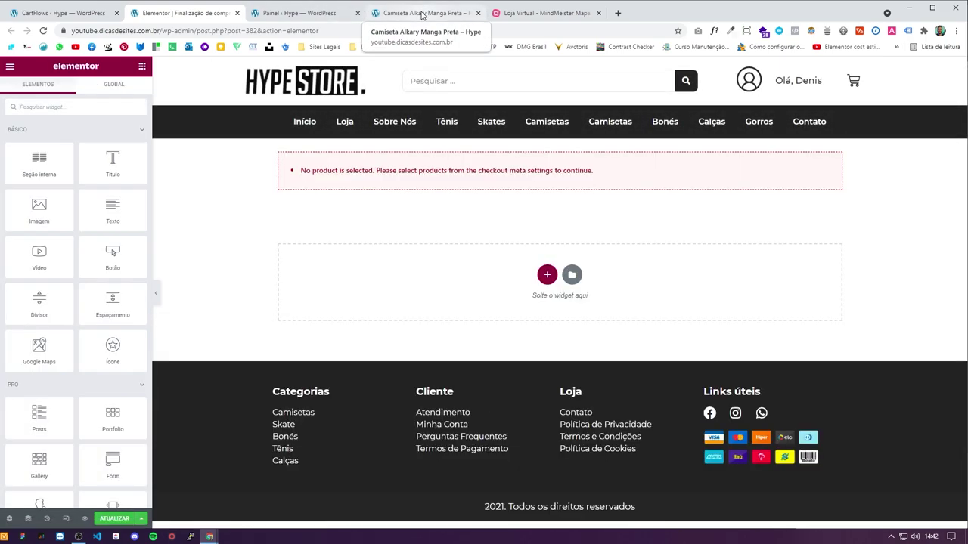
Step: Add the Camiseta Alkary Manga Preta to the cart again and reload the Elementor editor to refresh the checkout form
{"action": "left_click", "coordinate": [423, 13]}
{"action": "left_click", "coordinate": [555, 443]}
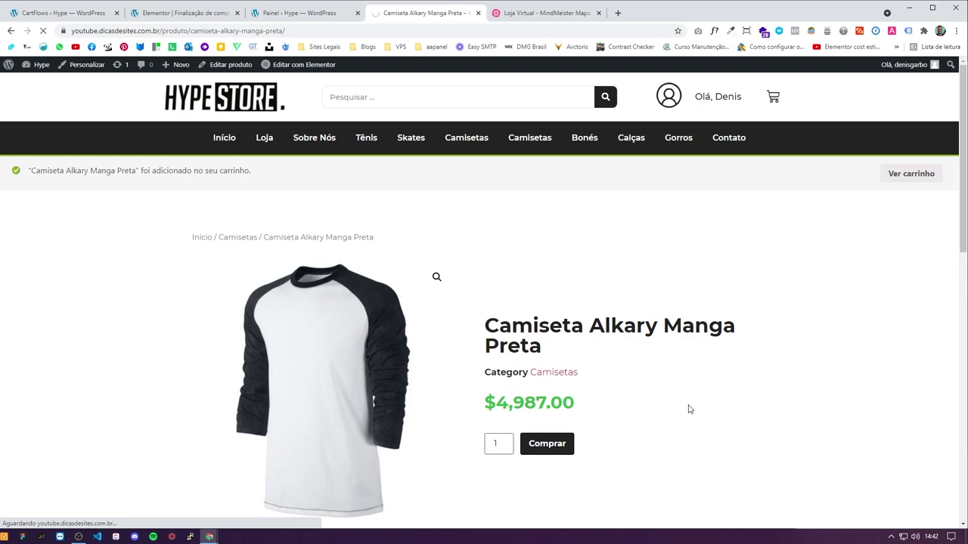
{"action": "left_click", "coordinate": [186, 13]}
{"action": "key", "text": "F5"}
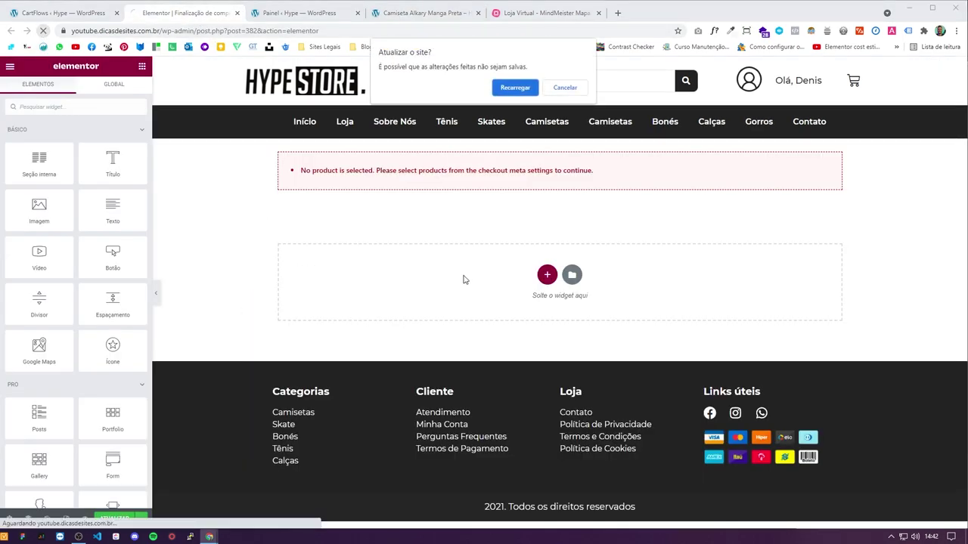
{"action": "left_click", "coordinate": [515, 88]}
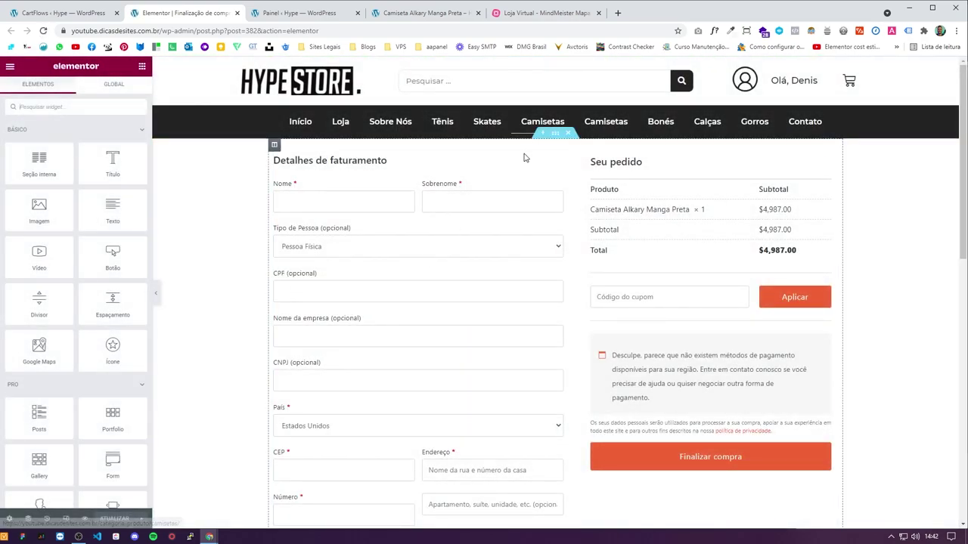
Step: Give the checkout form's section 50 px of unlinked padding above and below
{"action": "left_click", "coordinate": [555, 134]}
{"action": "left_click", "coordinate": [94, 90]}
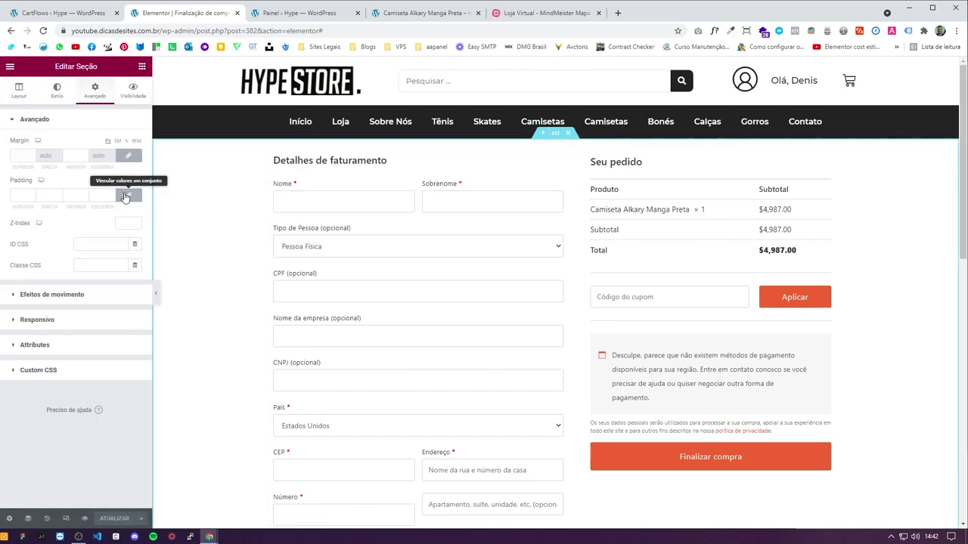
{"action": "left_click", "coordinate": [19, 195]}
{"action": "type", "text": "50"}
{"action": "left_click", "coordinate": [72, 195]}
{"action": "type", "text": "50"}
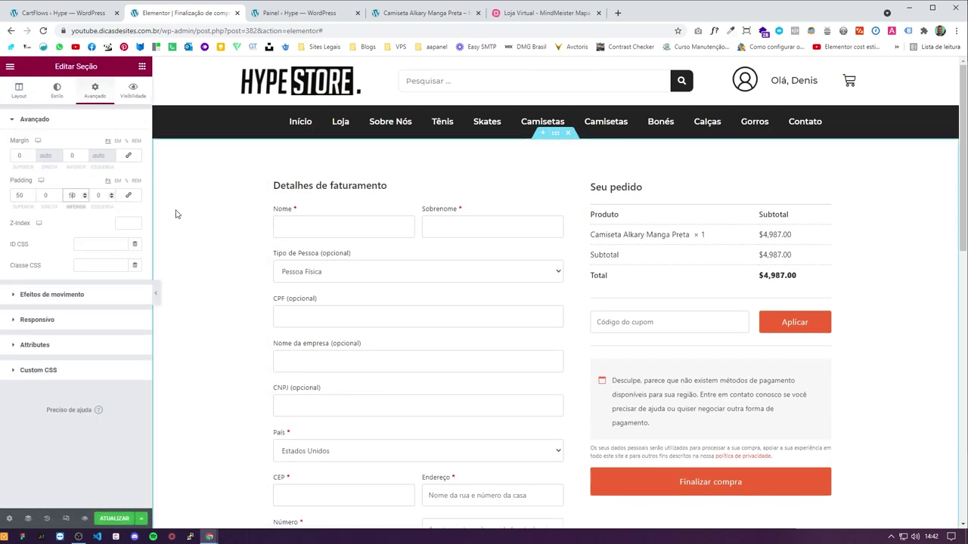
Step: Set the checkout form's global typography font family to Montserrat
{"action": "left_click", "coordinate": [833, 176]}
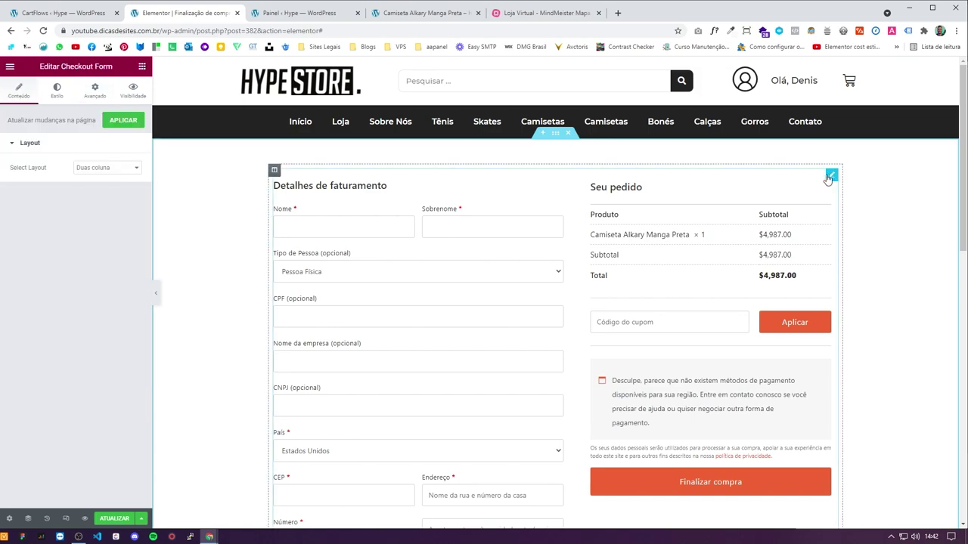
{"action": "left_click", "coordinate": [56, 90]}
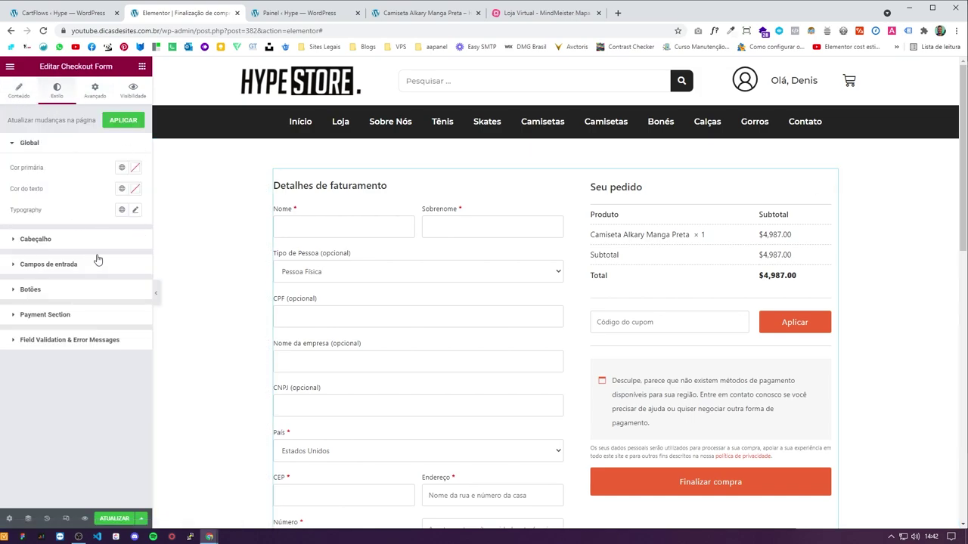
{"action": "scroll", "coordinate": [435, 207], "scroll_direction": "down", "scroll_amount": 7}
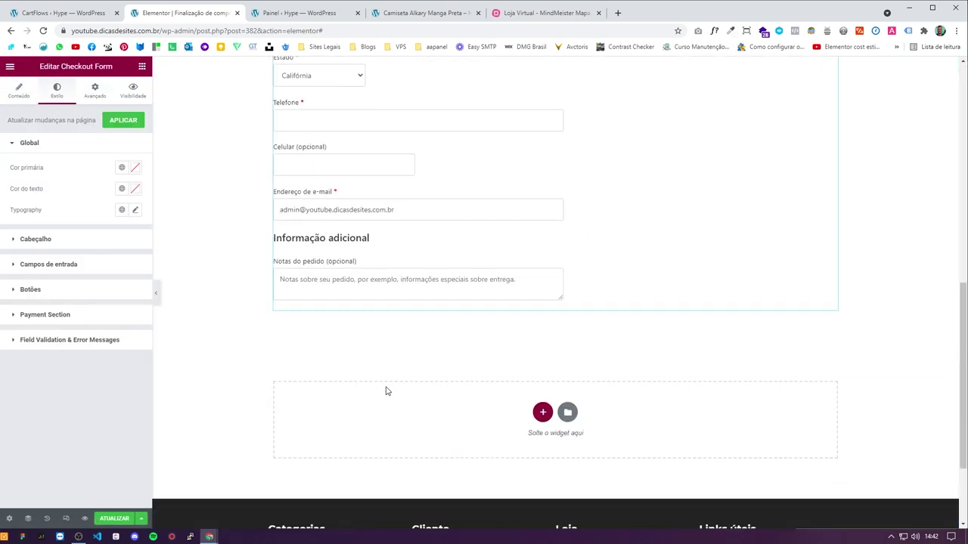
{"action": "scroll", "coordinate": [386, 388], "scroll_direction": "up", "scroll_amount": 5}
{"action": "scroll", "coordinate": [729, 344], "scroll_direction": "up", "scroll_amount": 2}
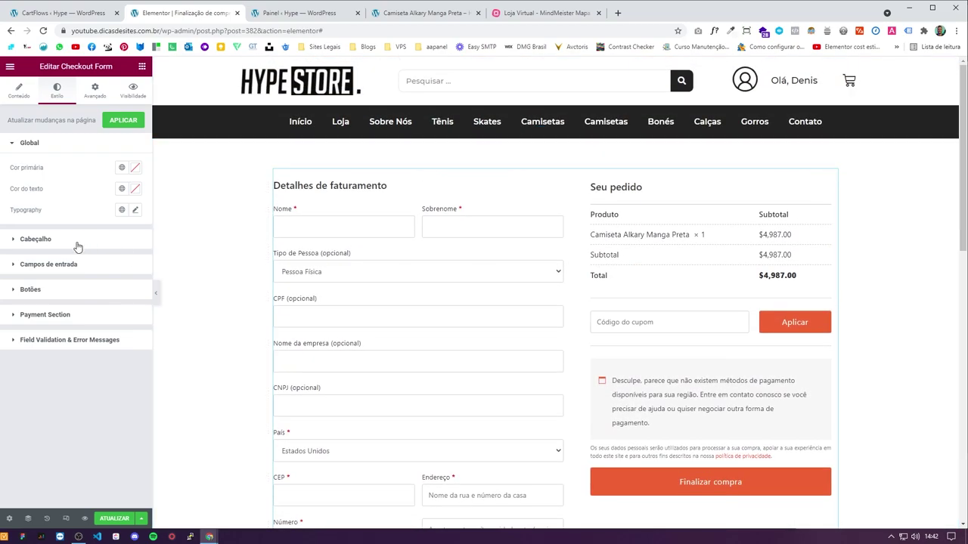
{"action": "left_click", "coordinate": [135, 210]}
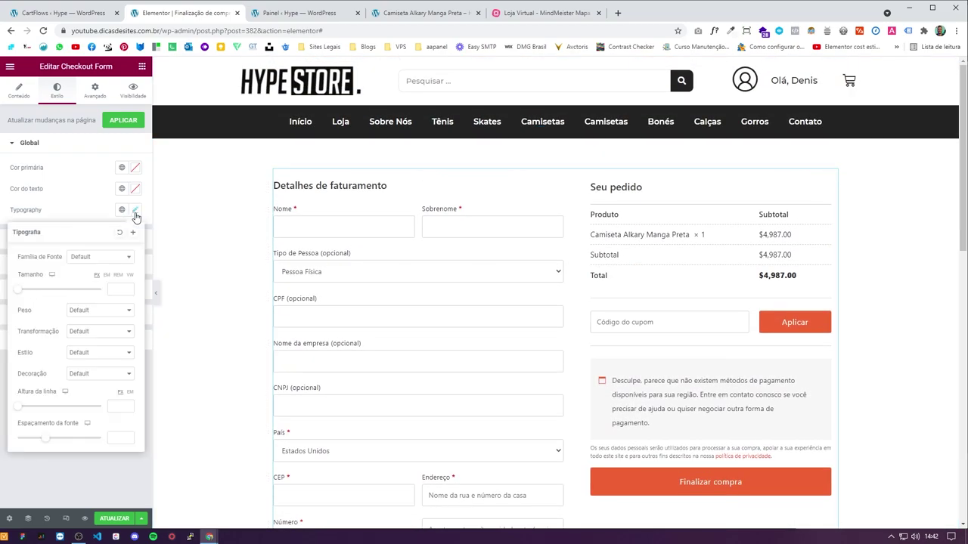
{"action": "left_click", "coordinate": [93, 261]}
{"action": "type", "text": "mont"}
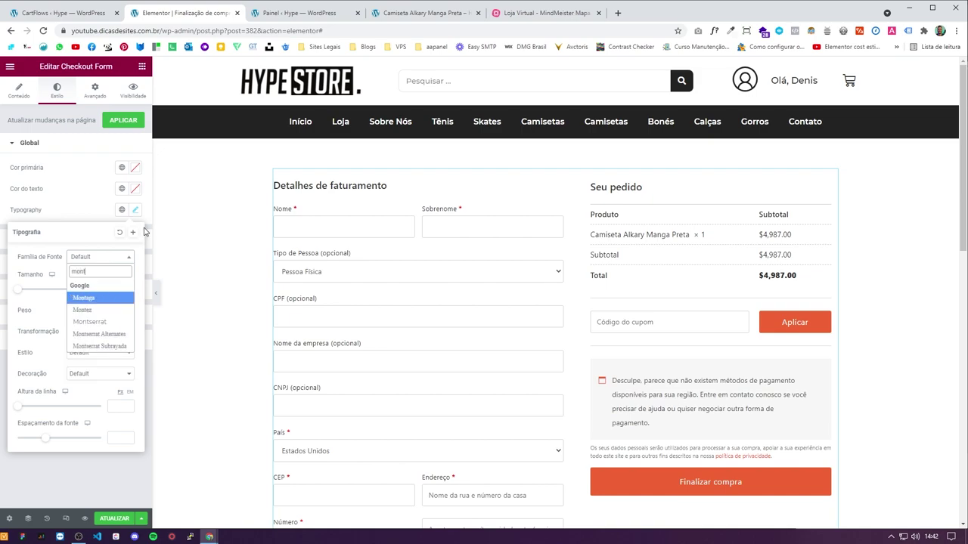
{"action": "key", "text": "Return"}
{"action": "left_click", "coordinate": [84, 207]}
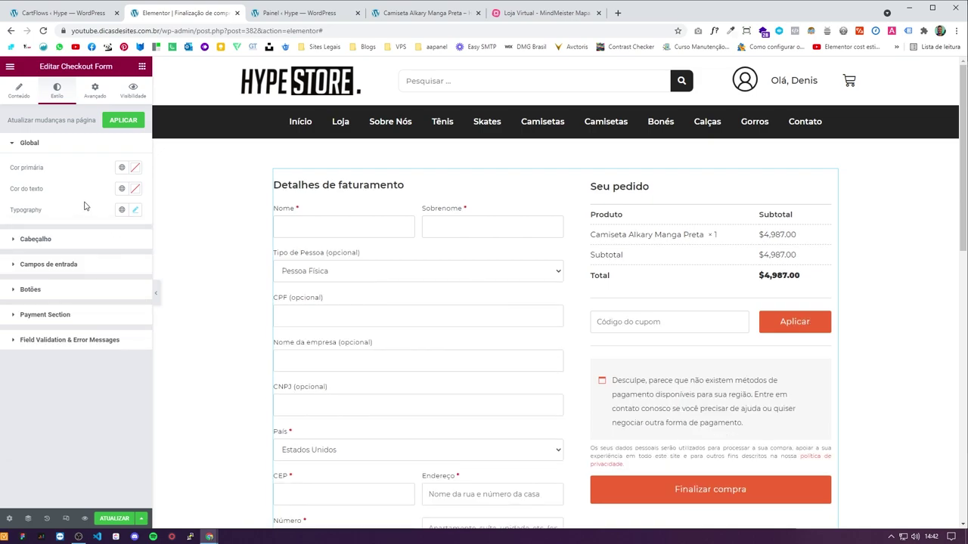
{"action": "left_click", "coordinate": [76, 248]}
{"action": "left_click", "coordinate": [136, 215]}
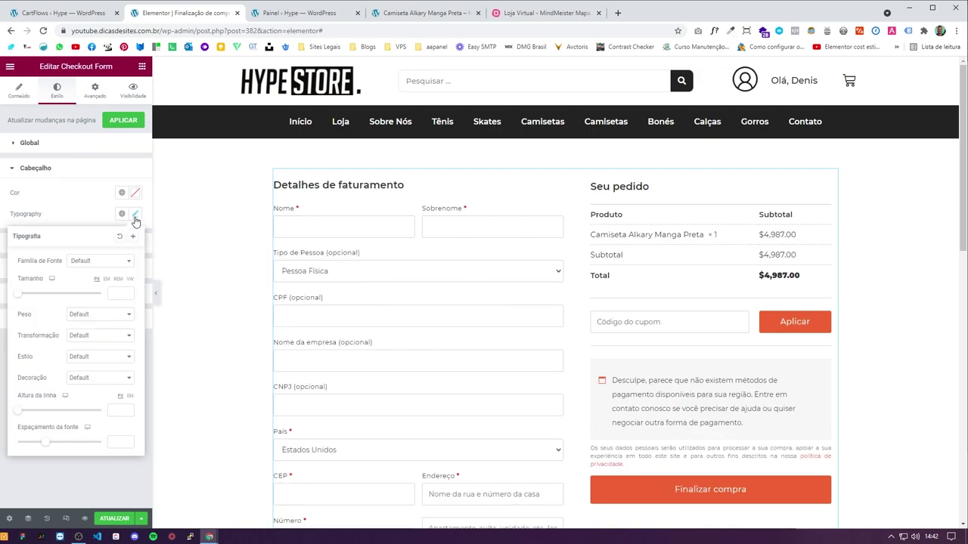
{"action": "left_click", "coordinate": [106, 261]}
{"action": "left_click", "coordinate": [90, 232]}
Step: Set the checkout form's global primary color to #232323 and apply the changes to the page
{"action": "left_click", "coordinate": [73, 143]}
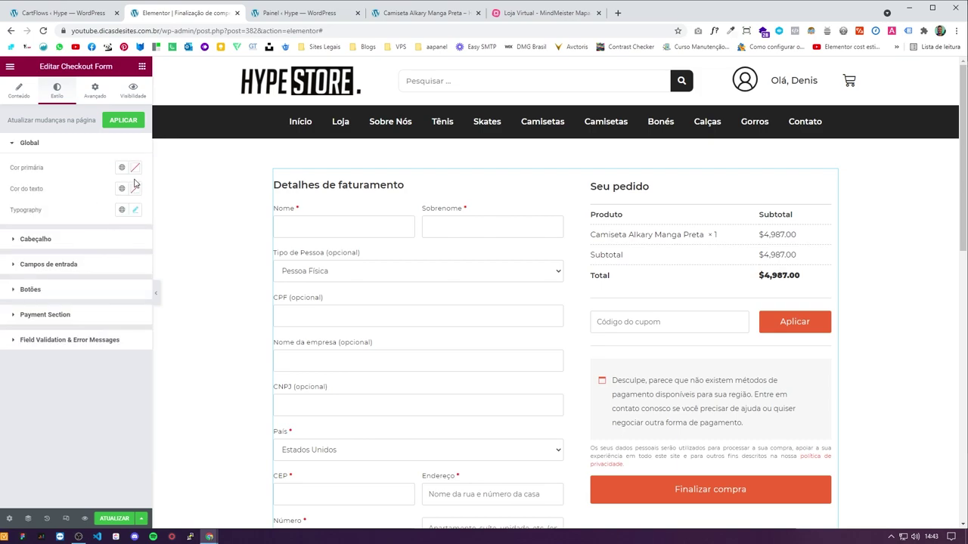
{"action": "left_click", "coordinate": [135, 168]}
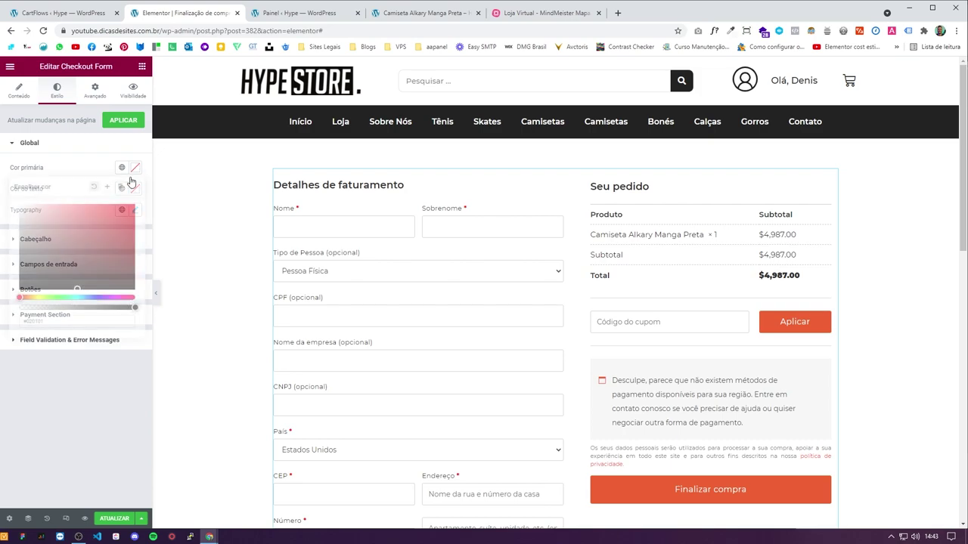
{"action": "type", "text": "#232323"}
{"action": "left_click", "coordinate": [84, 145]}
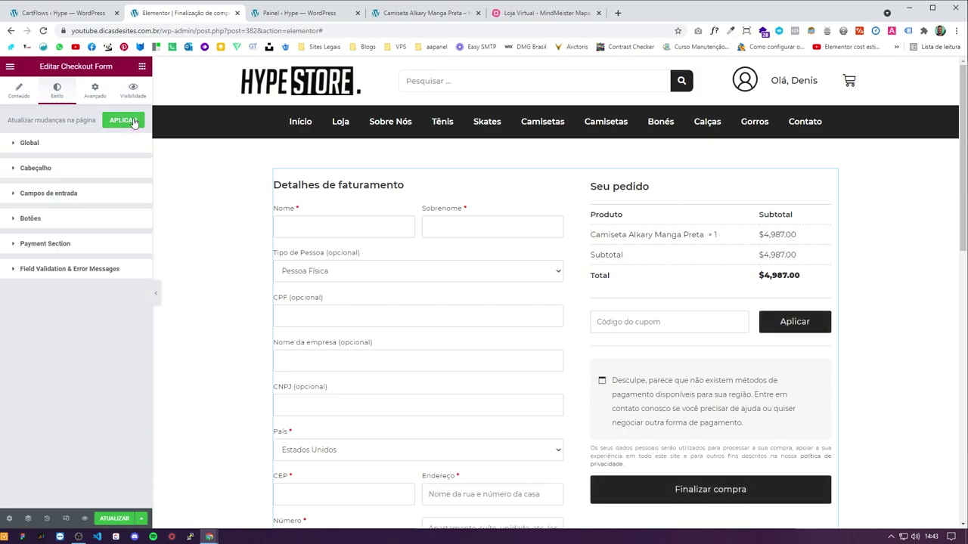
{"action": "left_click", "coordinate": [140, 122]}
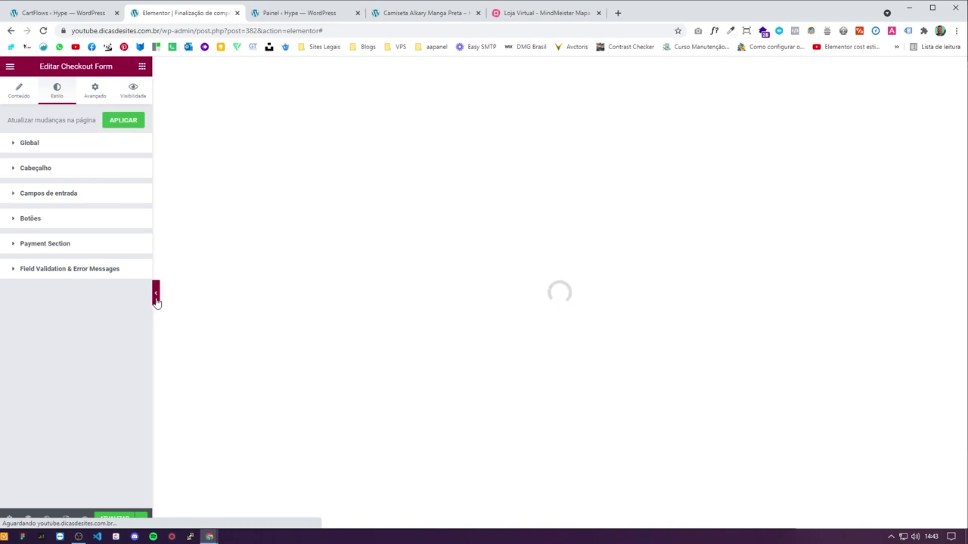
Step: Put the Camiseta Alkary Manga Preta back in the cart and reload the Elementor editor to show the restyled checkout form
{"action": "left_click", "coordinate": [155, 295]}
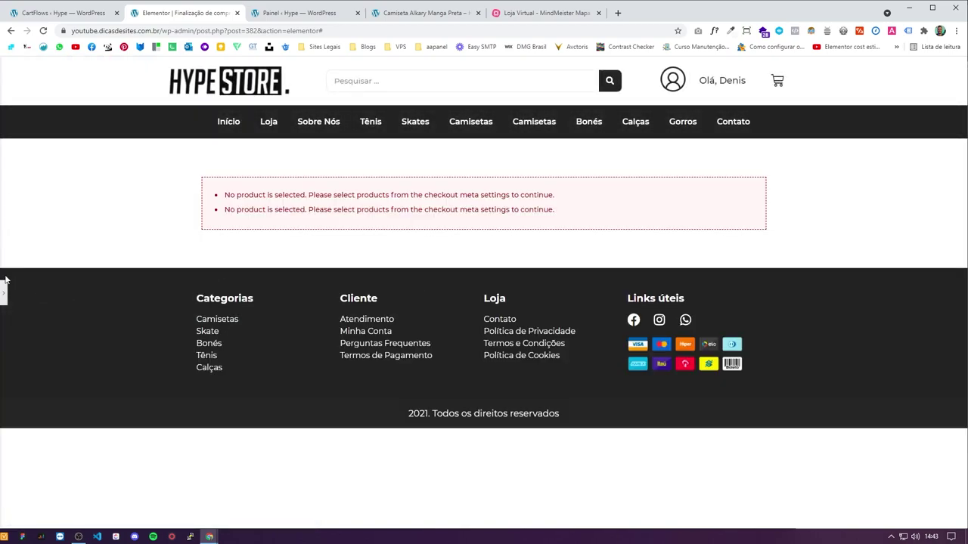
{"action": "left_click", "coordinate": [4, 291]}
{"action": "left_click", "coordinate": [406, 15]}
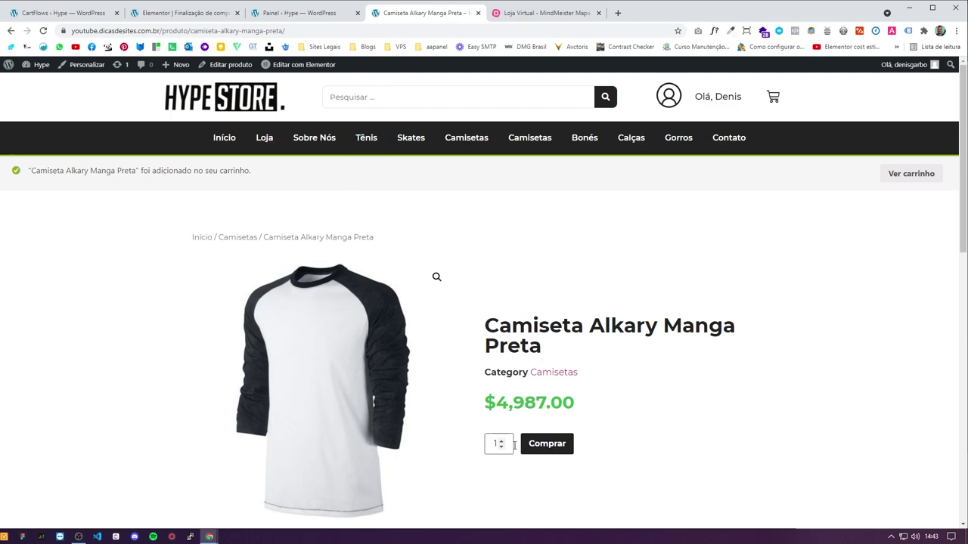
{"action": "left_click", "coordinate": [547, 444]}
{"action": "left_click", "coordinate": [186, 16]}
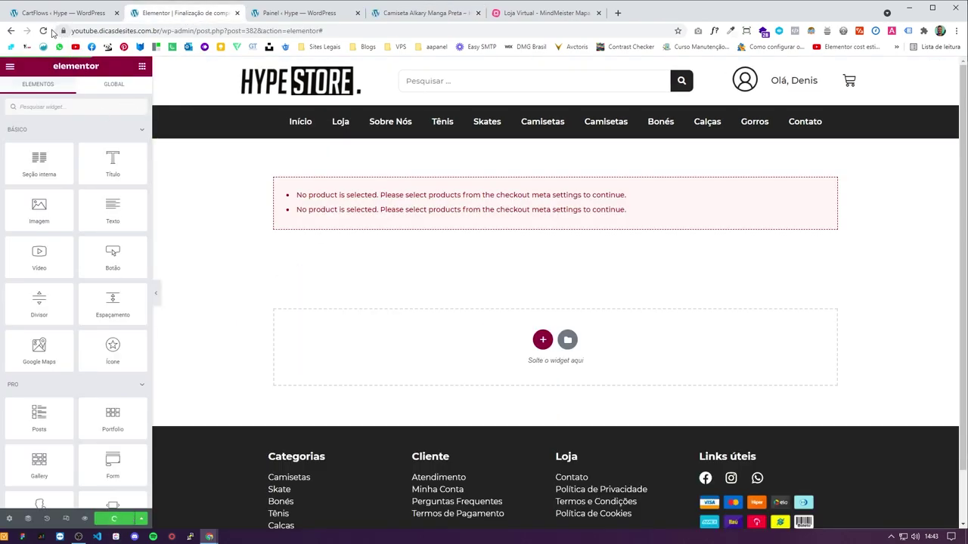
{"action": "left_click", "coordinate": [44, 31]}
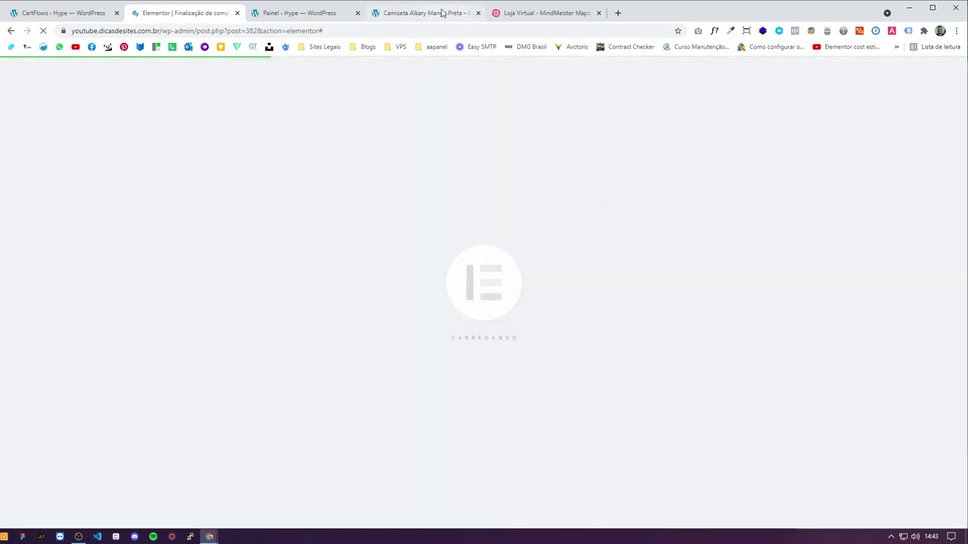
{"action": "key", "text": "ctrl+4"}
{"action": "key", "text": "ctrl+2"}
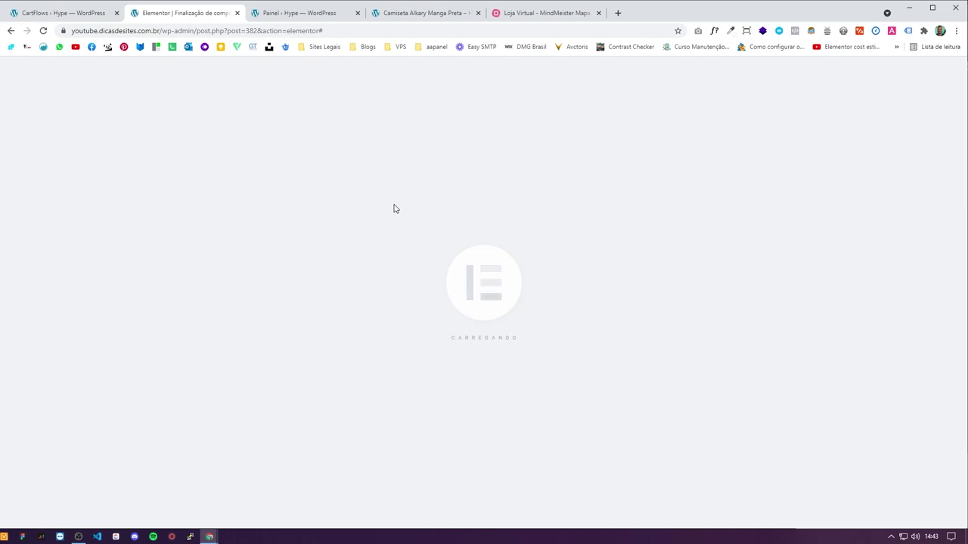
Step: Check the checkout page in the mobile preview, from the billing fields through the order section to the footer
{"action": "scroll", "coordinate": [421, 327], "scroll_direction": "down", "scroll_amount": 9}
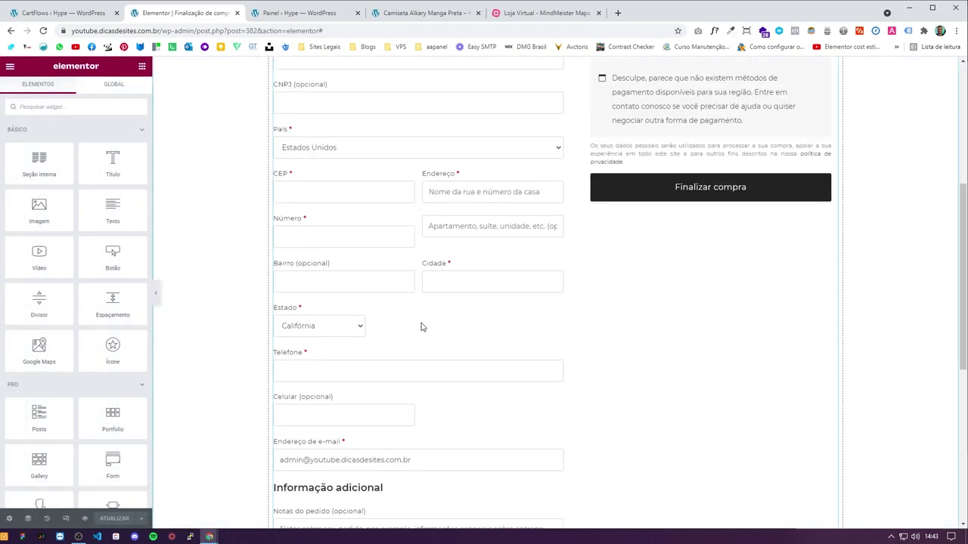
{"action": "scroll", "coordinate": [400, 345], "scroll_direction": "up", "scroll_amount": 5}
{"action": "left_click", "coordinate": [66, 519]}
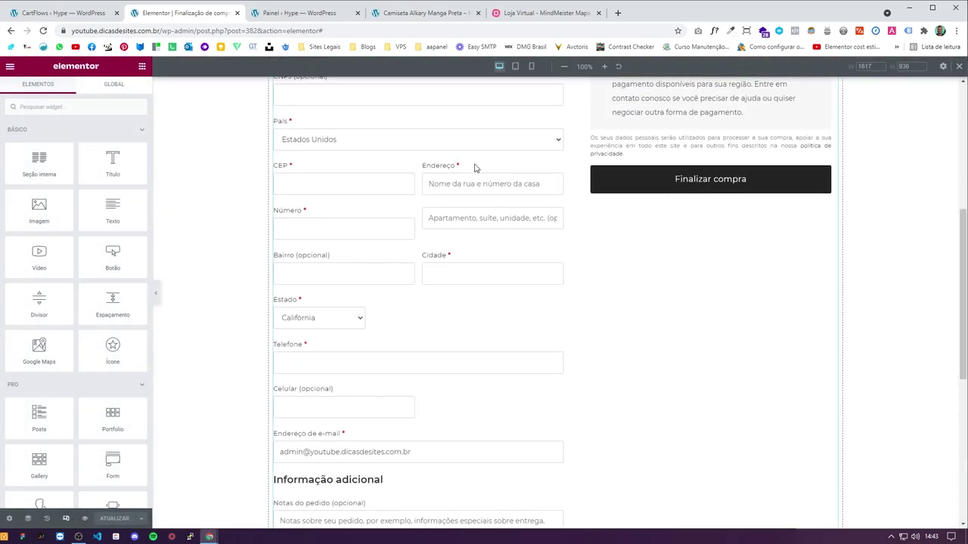
{"action": "left_click", "coordinate": [531, 67]}
{"action": "scroll", "coordinate": [553, 251], "scroll_direction": "up", "scroll_amount": 5}
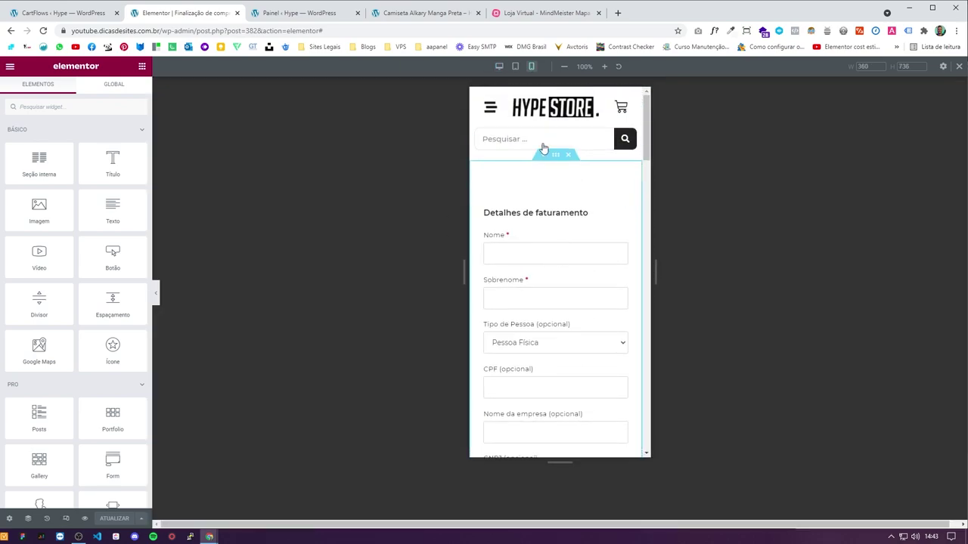
{"action": "left_click", "coordinate": [158, 298]}
{"action": "scroll", "coordinate": [492, 232], "scroll_direction": "down", "scroll_amount": 15}
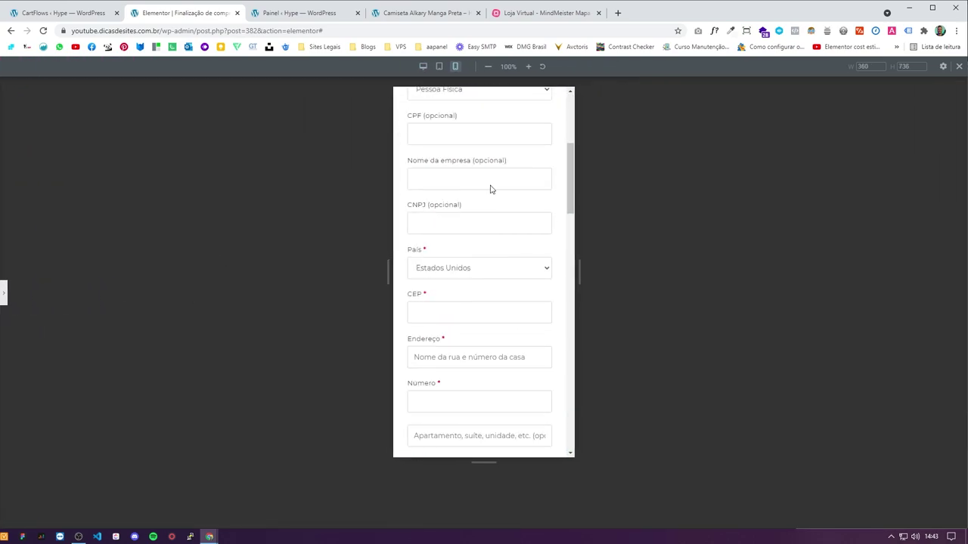
{"action": "scroll", "coordinate": [497, 216], "scroll_direction": "down", "scroll_amount": 3}
{"action": "scroll", "coordinate": [501, 226], "scroll_direction": "up", "scroll_amount": 3}
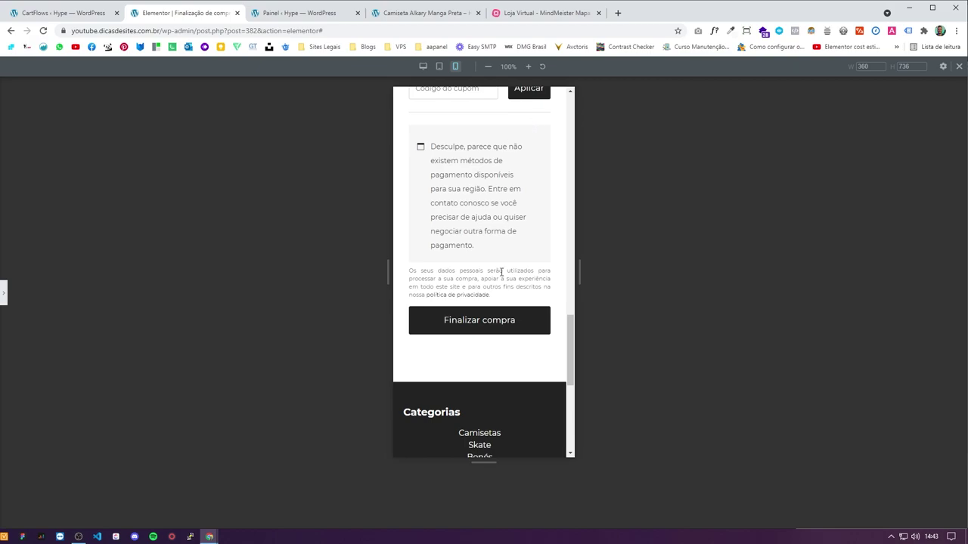
{"action": "scroll", "coordinate": [502, 323], "scroll_direction": "down", "scroll_amount": 3}
{"action": "scroll", "coordinate": [469, 313], "scroll_direction": "up", "scroll_amount": 5}
{"action": "scroll", "coordinate": [453, 324], "scroll_direction": "down", "scroll_amount": 4}
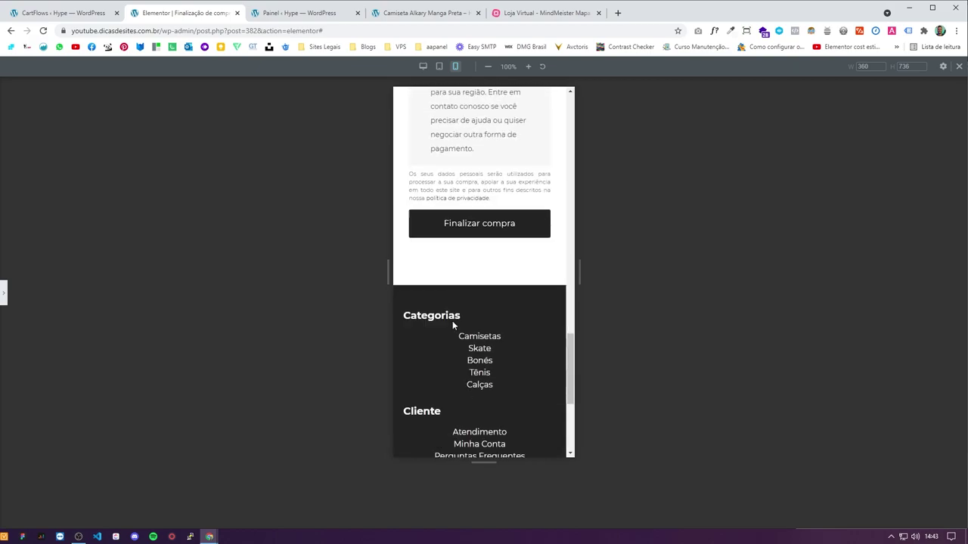
{"action": "scroll", "coordinate": [441, 308], "scroll_direction": "up", "scroll_amount": 10}
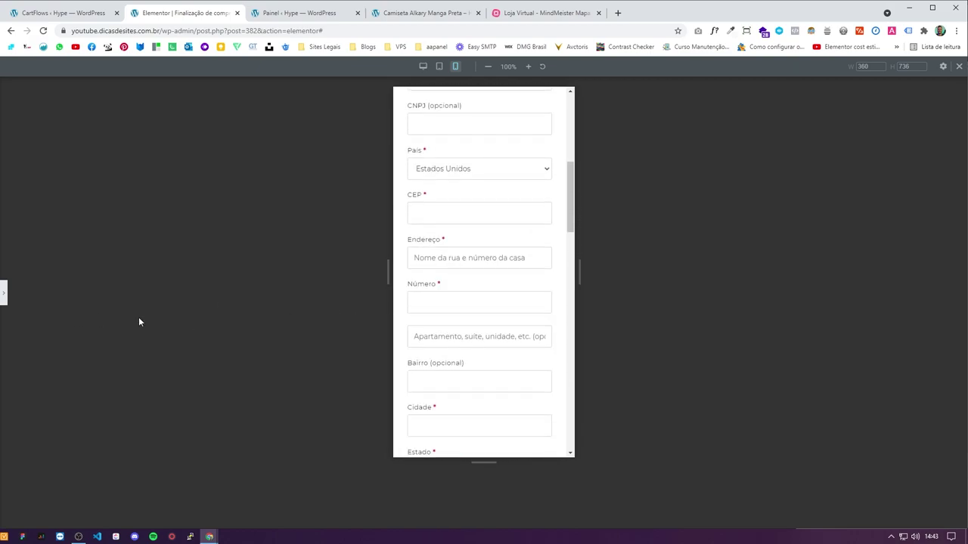
{"action": "left_click", "coordinate": [6, 296]}
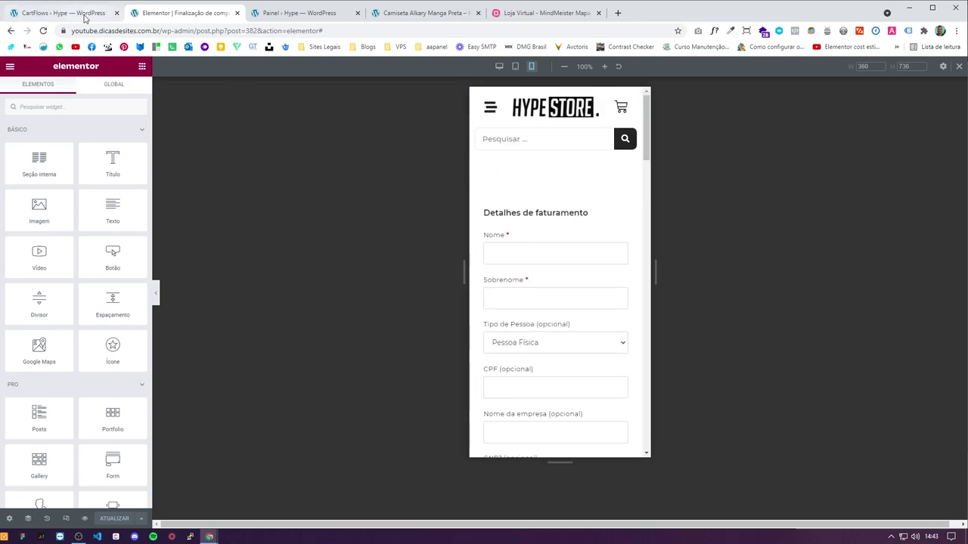
Step: In the MindMeister map, add a subtopic for adding the checkout under Ajustes Finais after Ver páginas, marked with the green check
{"action": "left_click", "coordinate": [85, 16]}
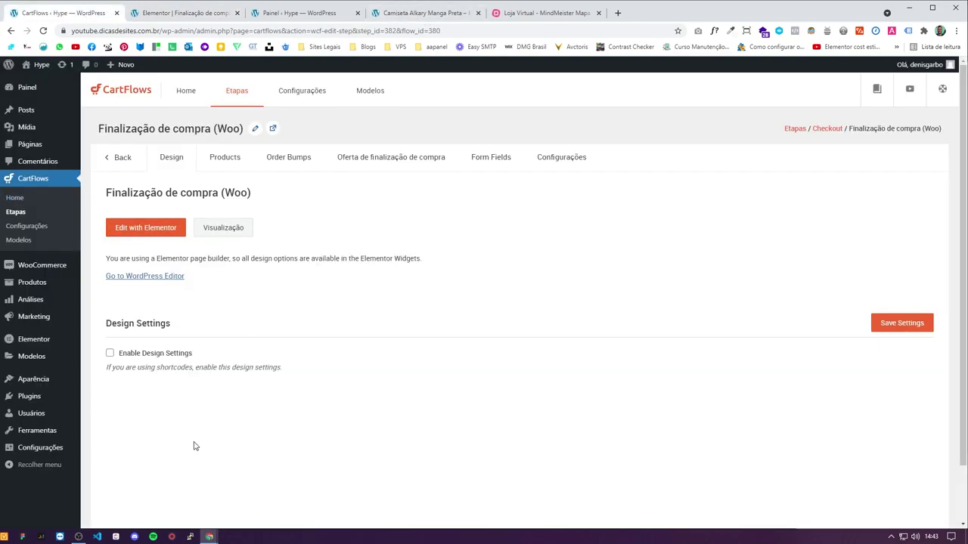
{"action": "left_click", "coordinate": [545, 13]}
{"action": "scroll", "coordinate": [482, 352], "scroll_direction": "down", "scroll_amount": 3}
{"action": "scroll", "coordinate": [557, 316], "scroll_direction": "up", "scroll_amount": 2}
{"action": "scroll", "coordinate": [557, 317], "scroll_direction": "down", "scroll_amount": 1}
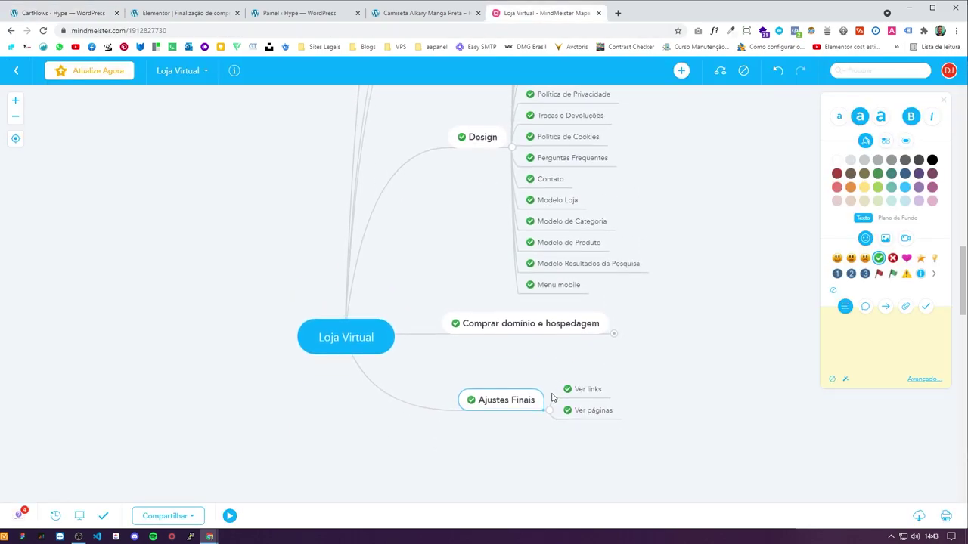
{"action": "left_click", "coordinate": [579, 403]}
{"action": "key", "text": "Return"}
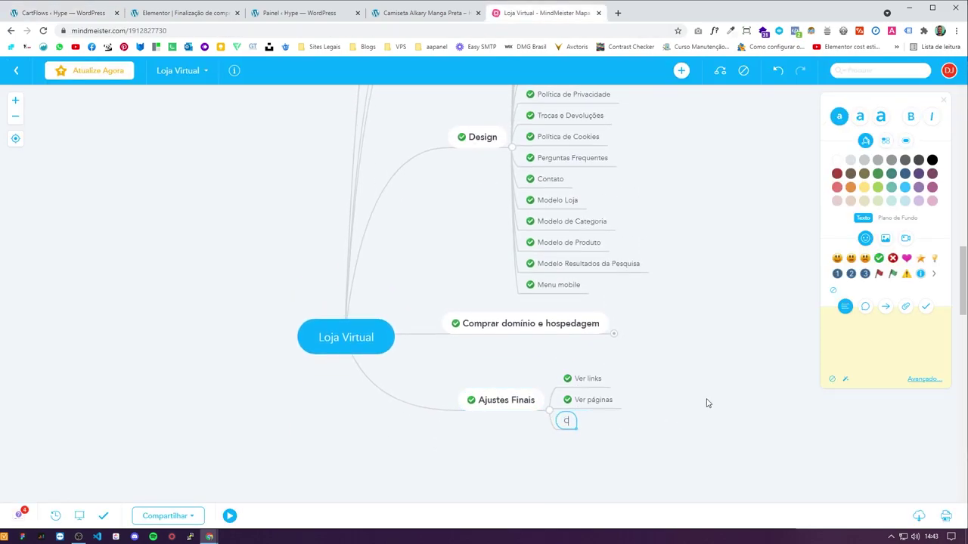
{"action": "type", "text": "Adicionar Cehoecko"}
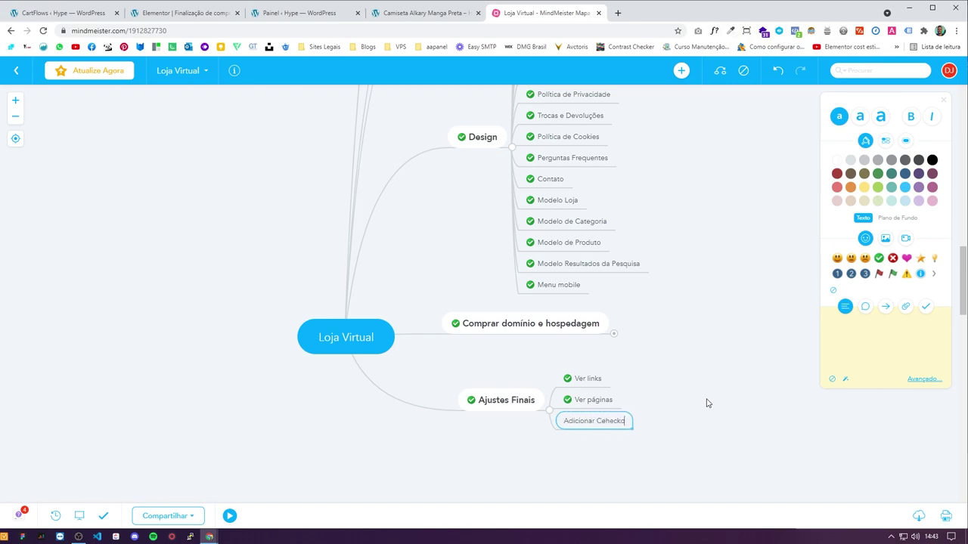
{"action": "key", "text": "BackSpace"}
{"action": "type", "text": "h"}
{"action": "scroll", "coordinate": [484, 302], "scroll_direction": "up", "scroll_amount": 4}
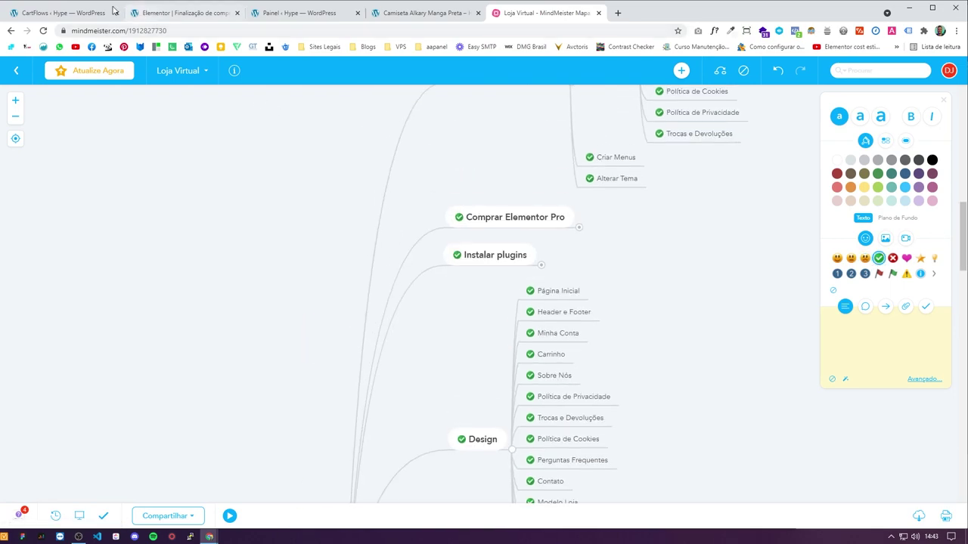
Step: Review the list of installed WordPress plugins and return to the dashboard home
{"action": "key", "text": "ctrl+Tab"}
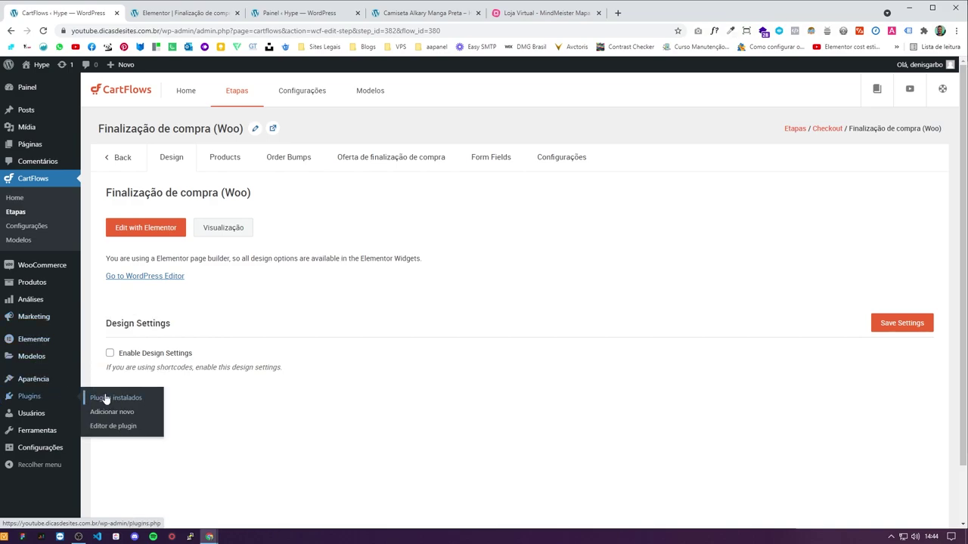
{"action": "left_click", "coordinate": [106, 396]}
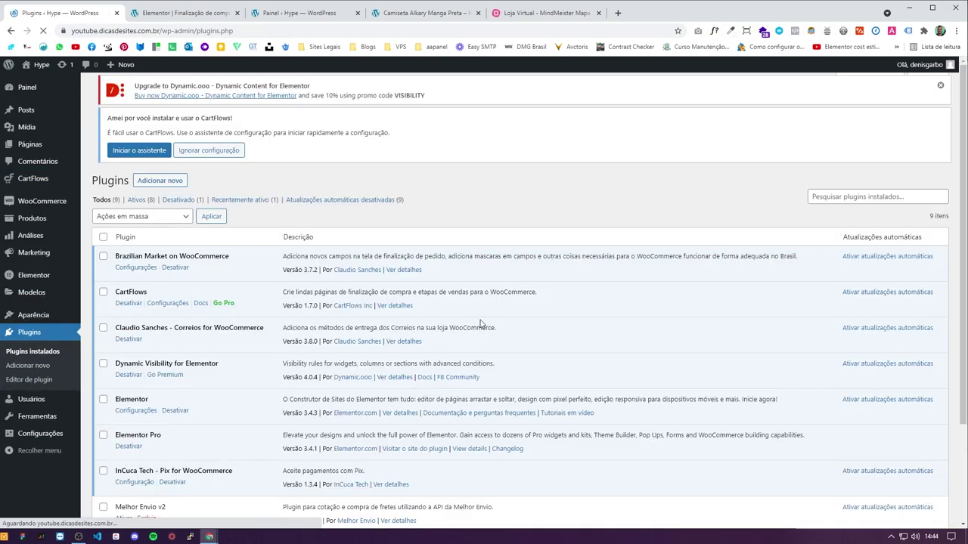
{"action": "scroll", "coordinate": [154, 286], "scroll_direction": "down", "scroll_amount": 1}
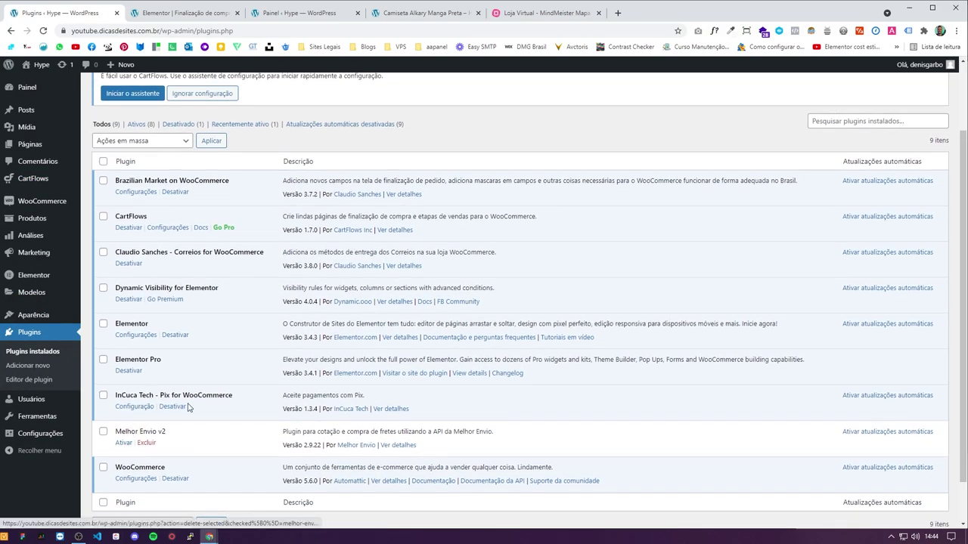
{"action": "scroll", "coordinate": [236, 400], "scroll_direction": "up", "scroll_amount": 1}
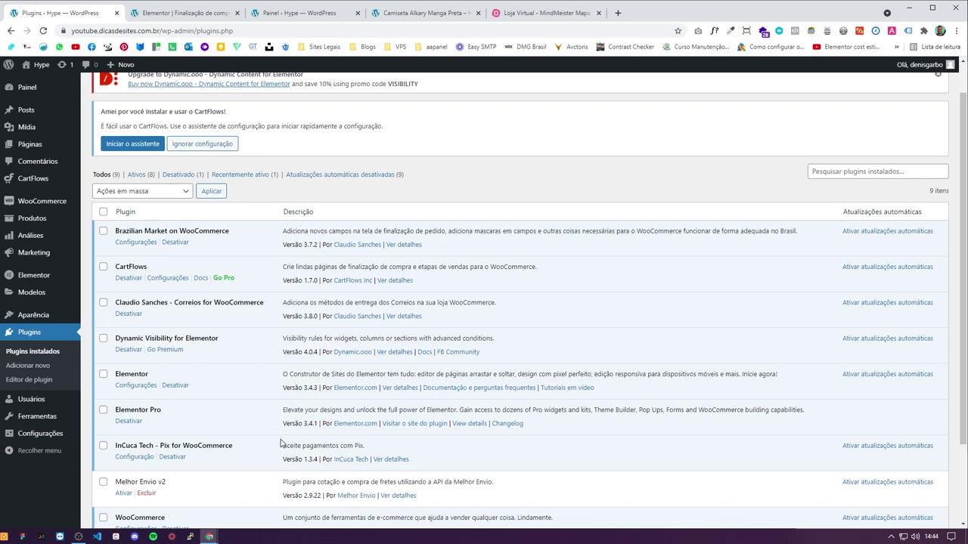
{"action": "scroll", "coordinate": [279, 443], "scroll_direction": "down", "scroll_amount": 2}
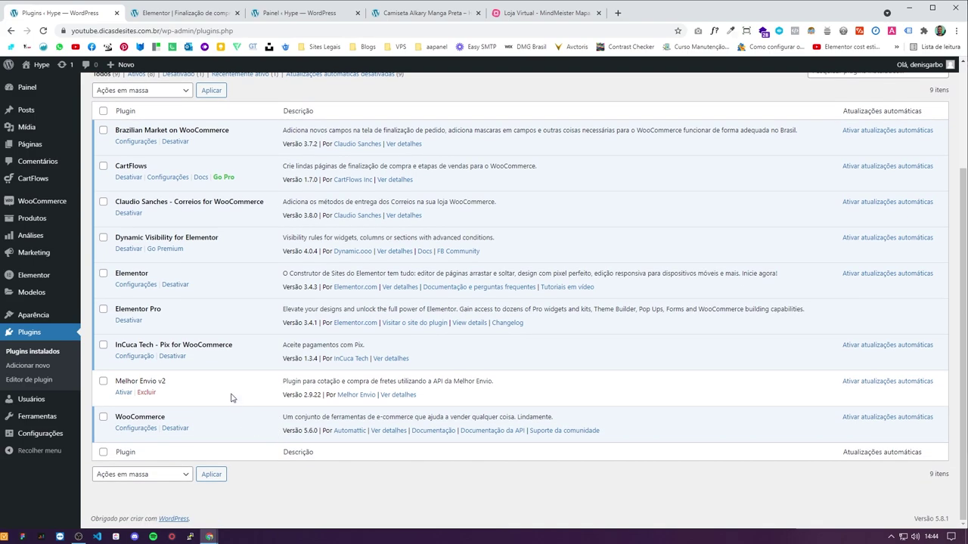
{"action": "scroll", "coordinate": [232, 398], "scroll_direction": "up", "scroll_amount": 3}
{"action": "mouse_move", "coordinate": [41, 64]}
{"action": "left_click", "coordinate": [100, 90]}
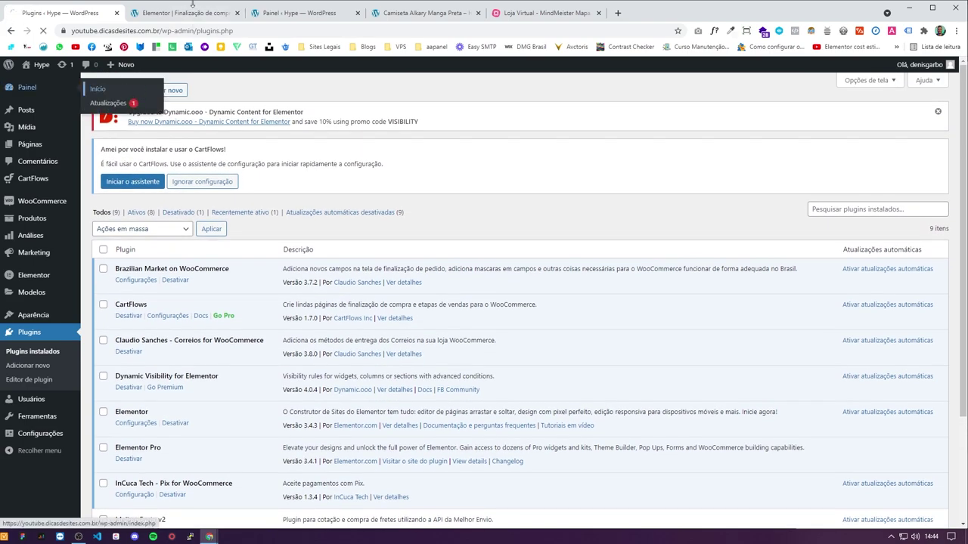
{"action": "left_click", "coordinate": [406, 21]}
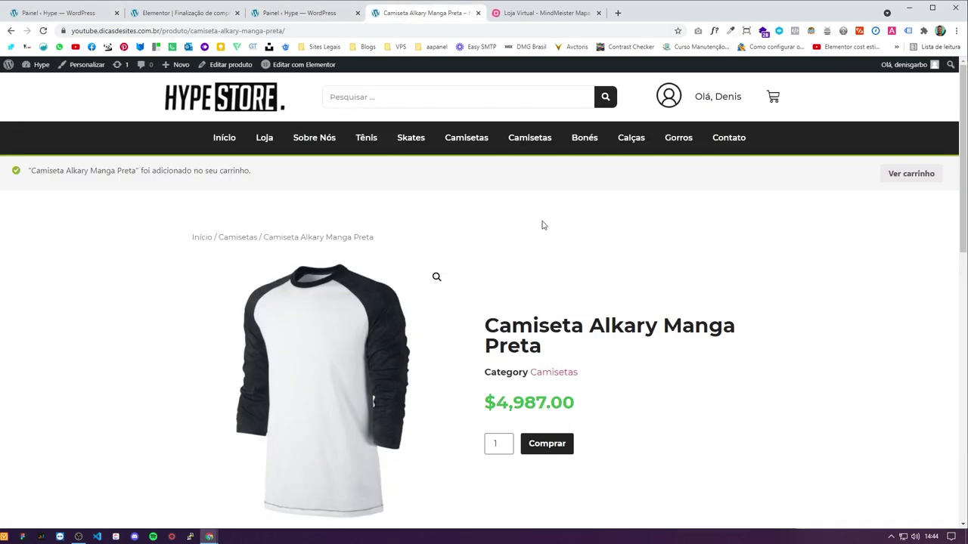
{"action": "scroll", "coordinate": [542, 225], "scroll_direction": "down", "scroll_amount": 3}
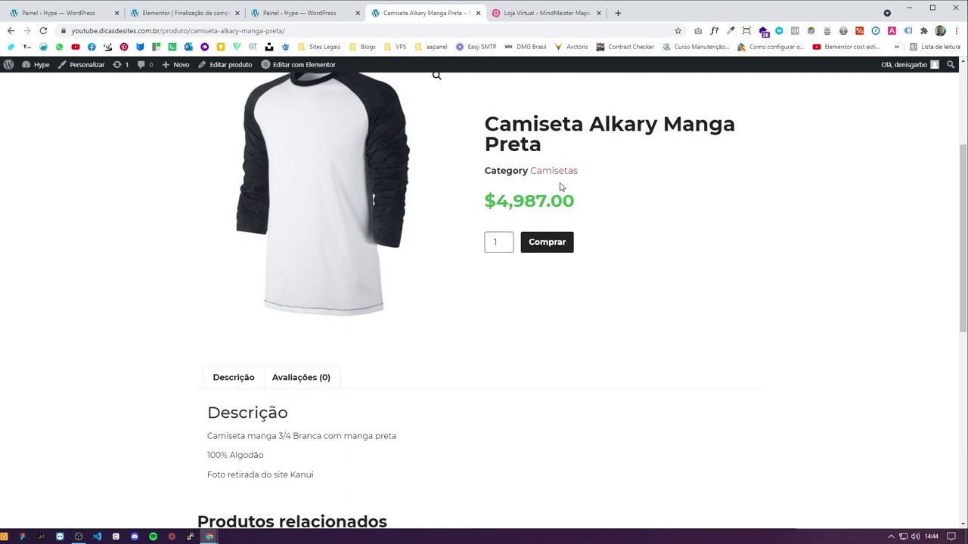
{"action": "left_click_drag", "start_coordinate": [571, 203], "coordinate": [598, 264]}
{"action": "left_click", "coordinate": [608, 272]}
{"action": "mouse_move", "coordinate": [79, 537]}
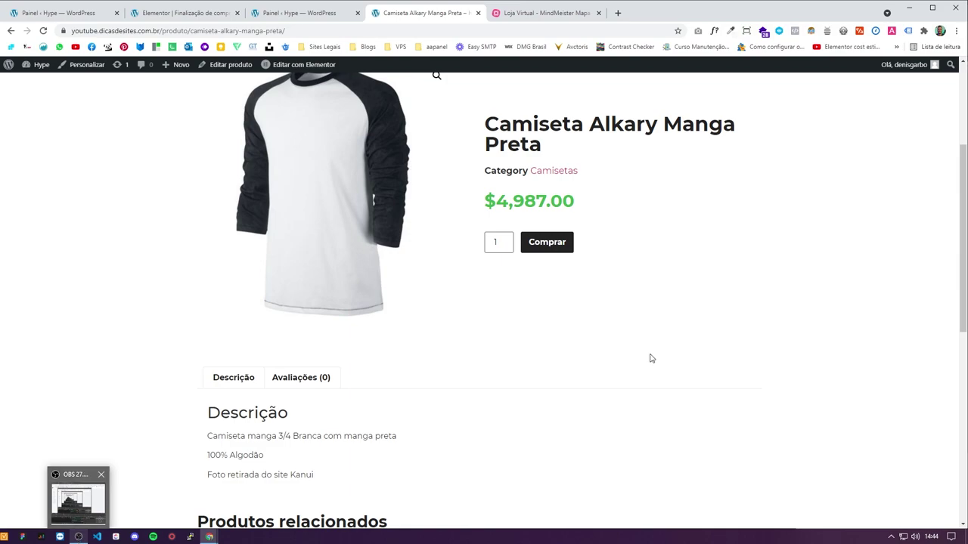